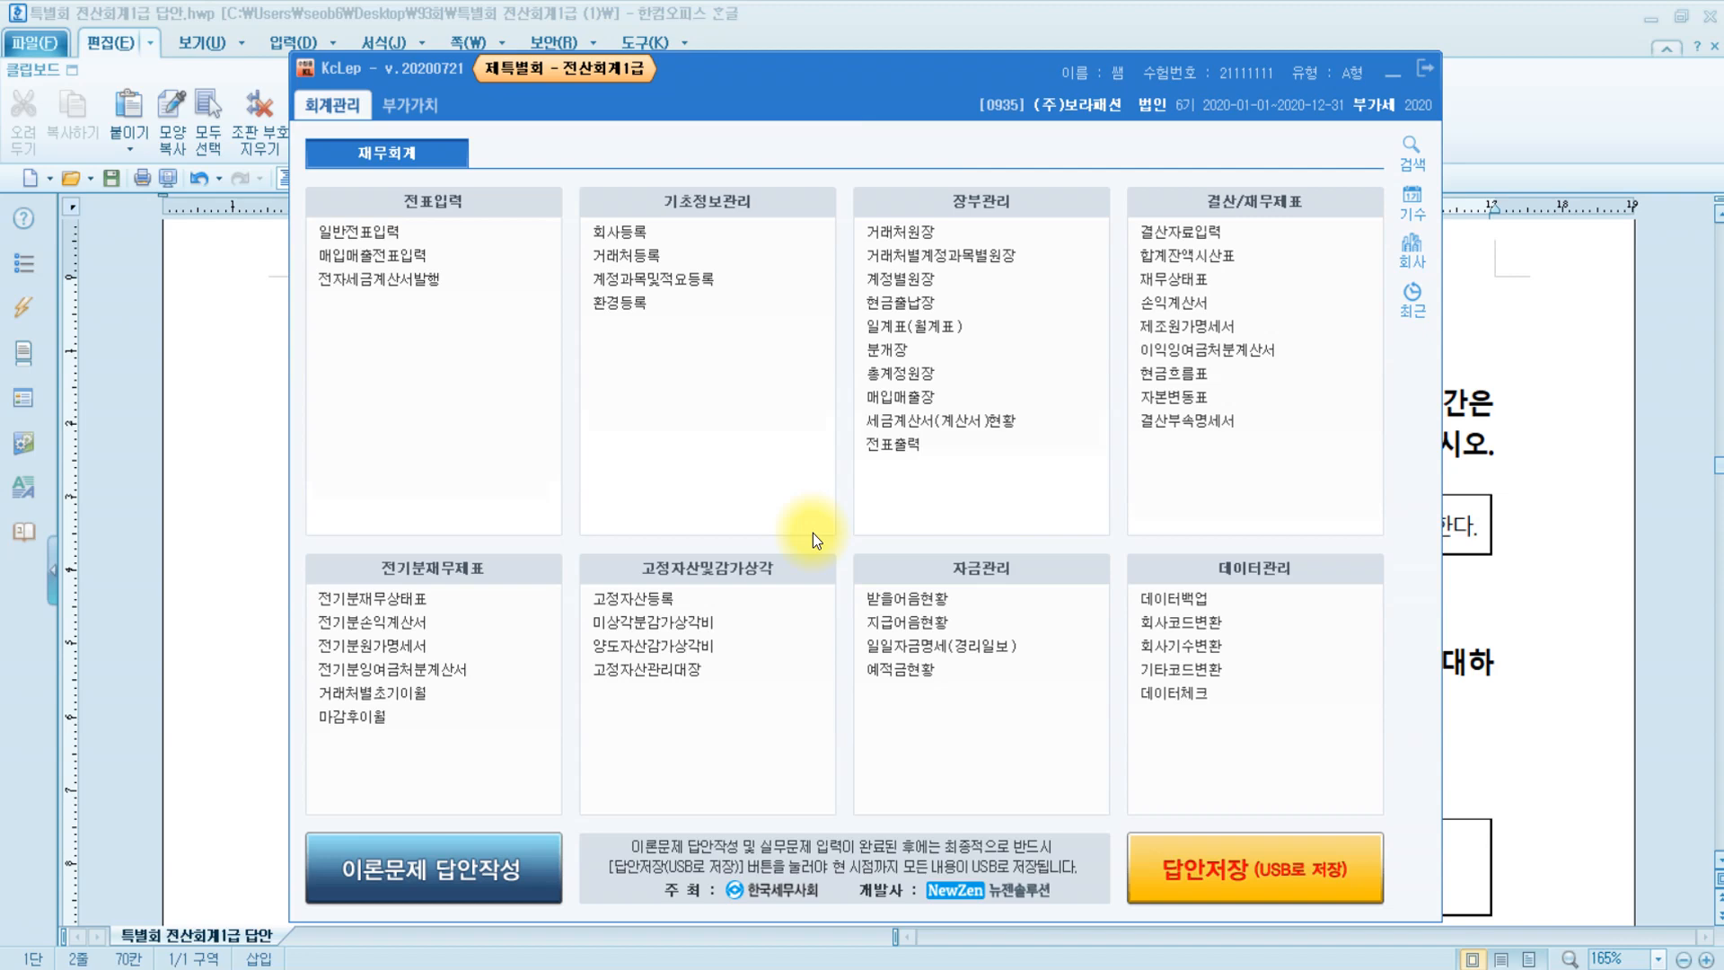
Switch to the exam document and read the company description and question [1] of 문제1 on registering an intangible asset account.
left_click(1509, 424)
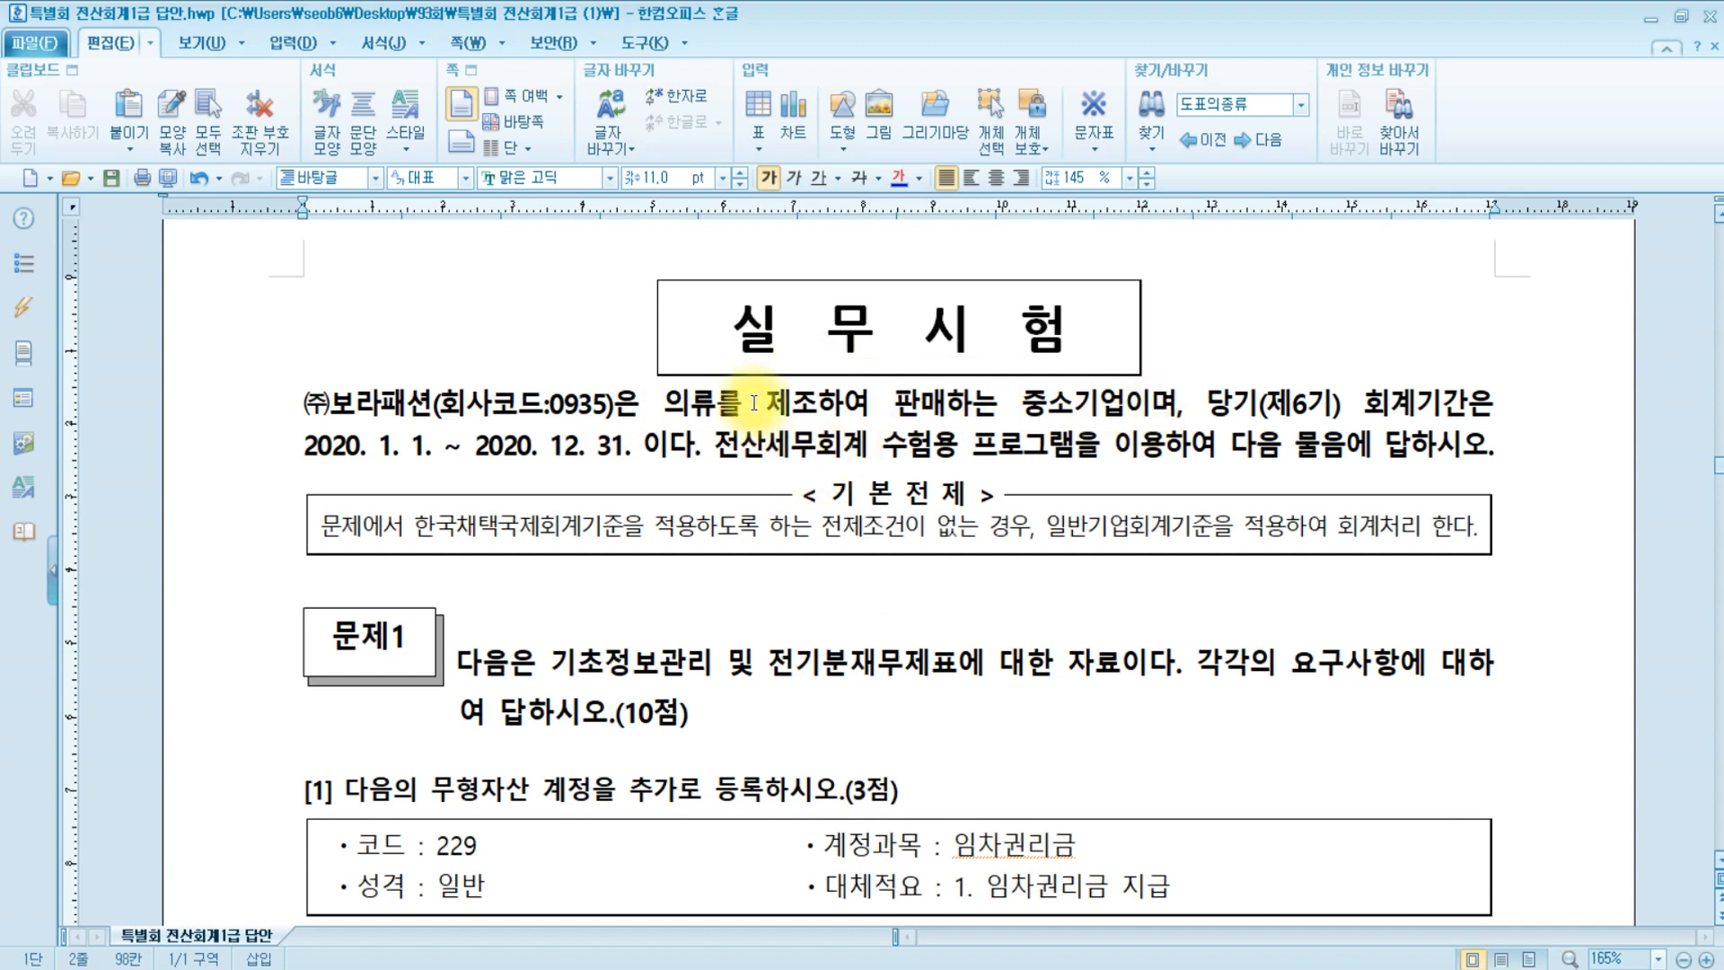
left_click_drag(765, 402, 831, 402)
left_click_drag(999, 402, 1166, 402)
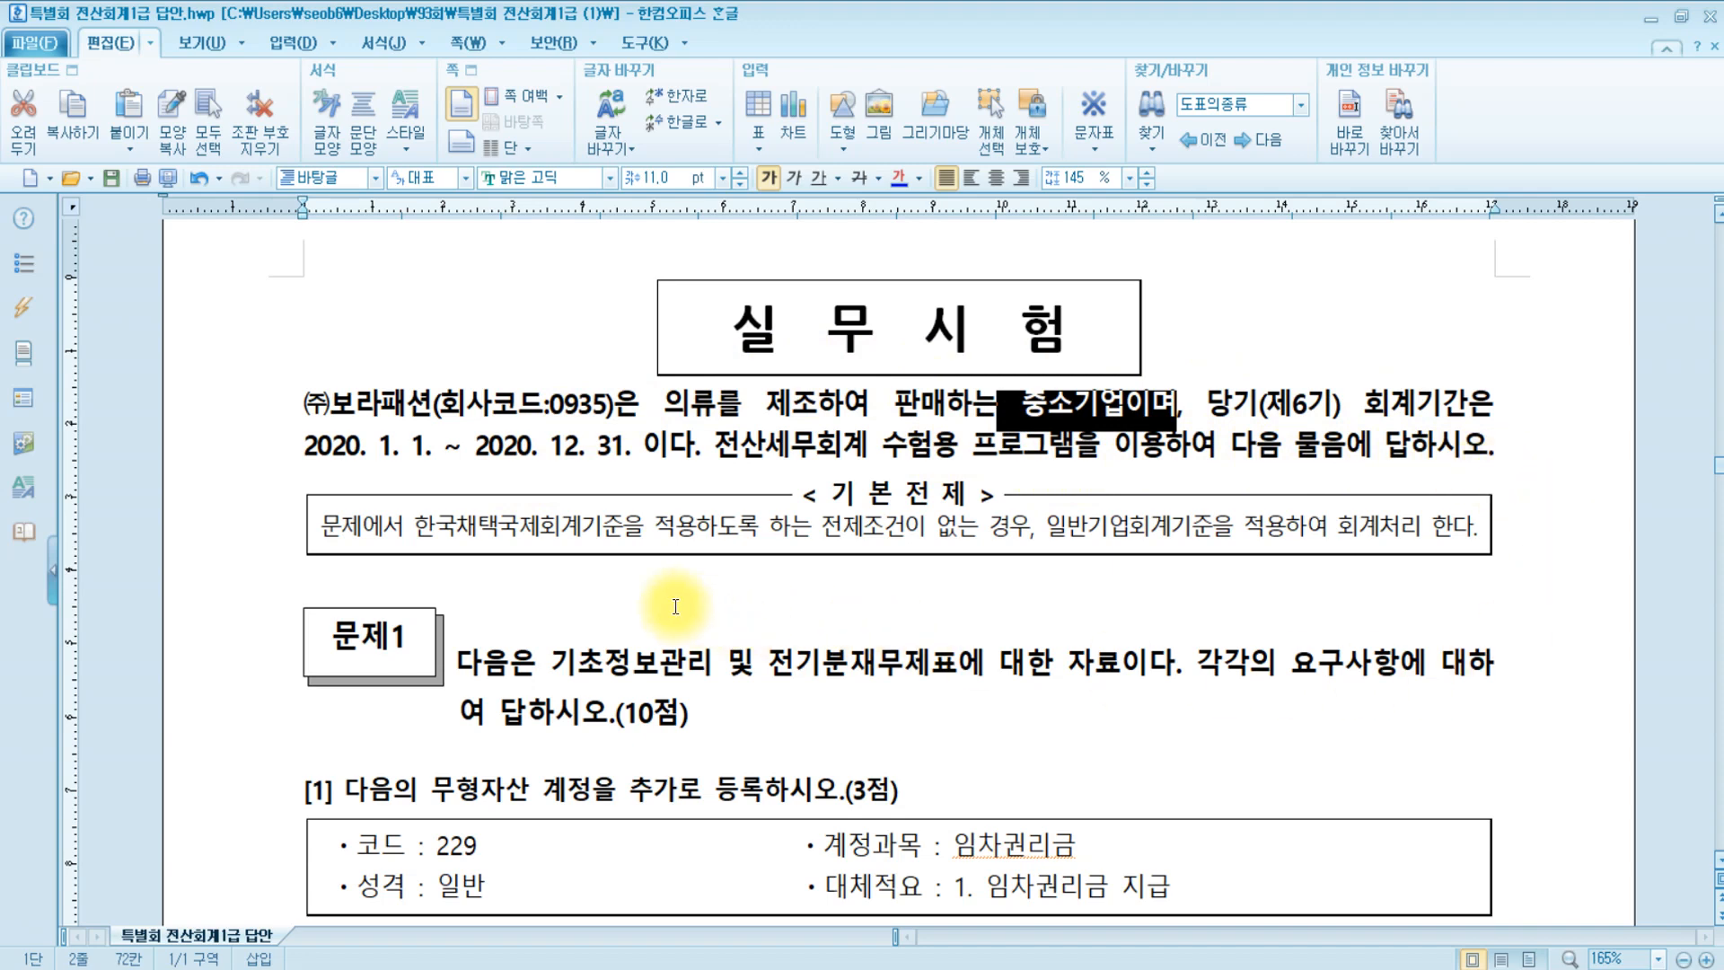
left_click(1063, 594)
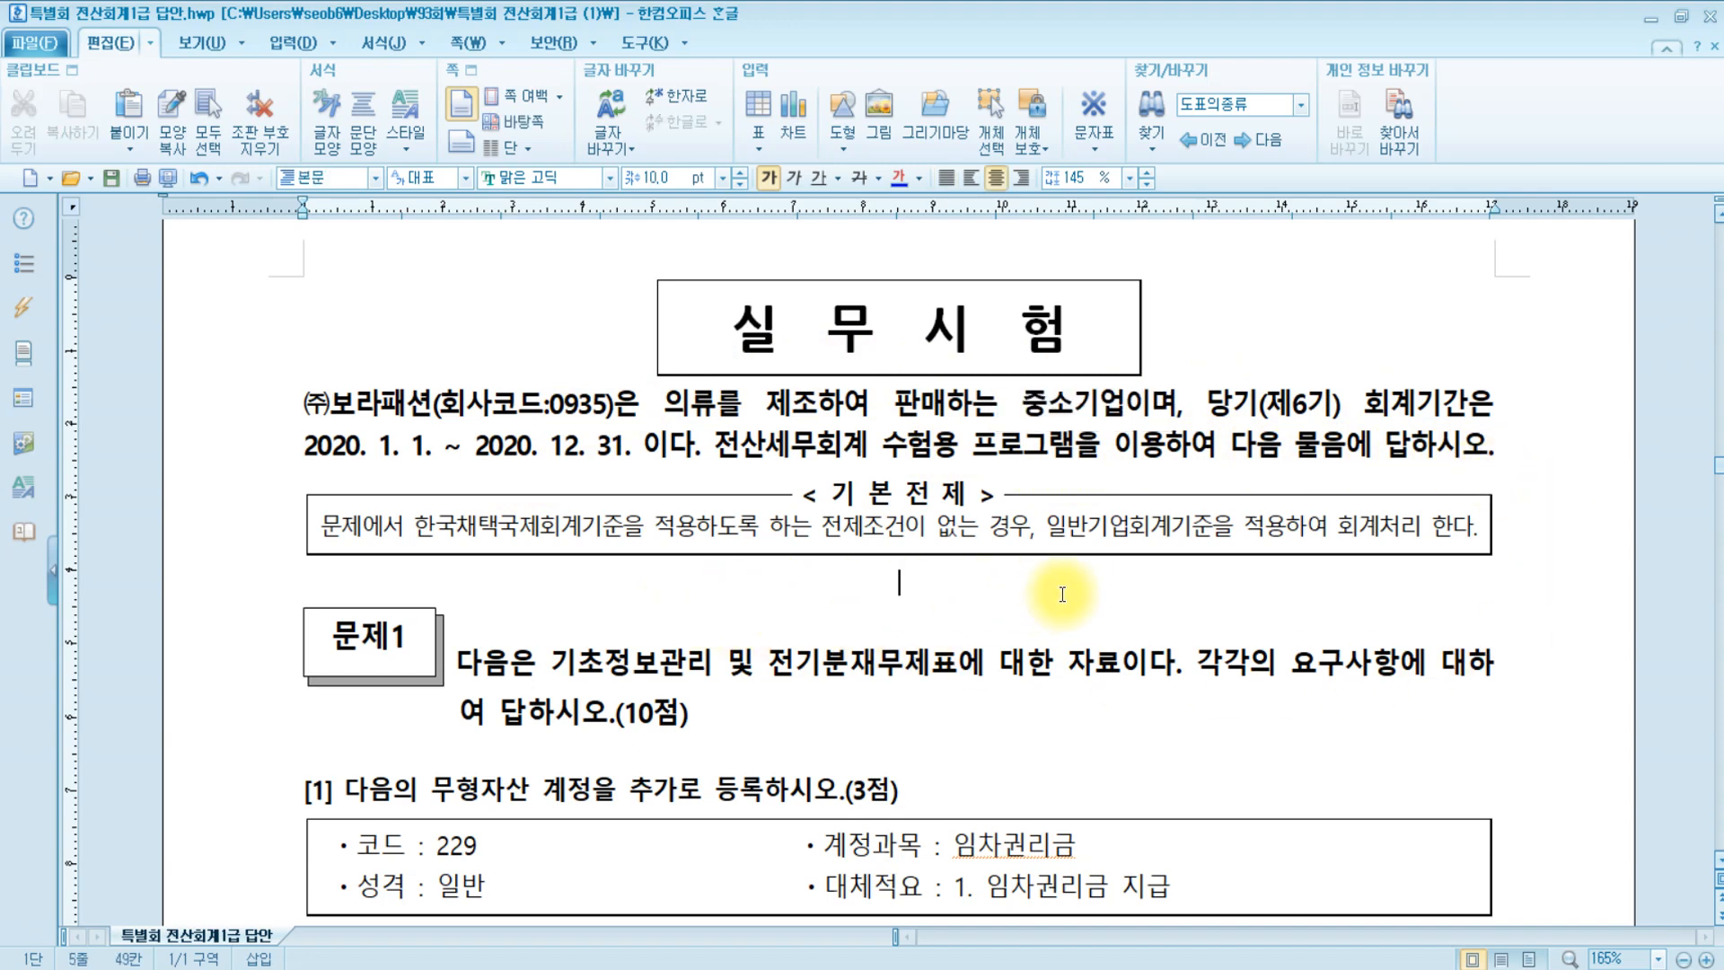
scroll(1060, 770, "down", 3)
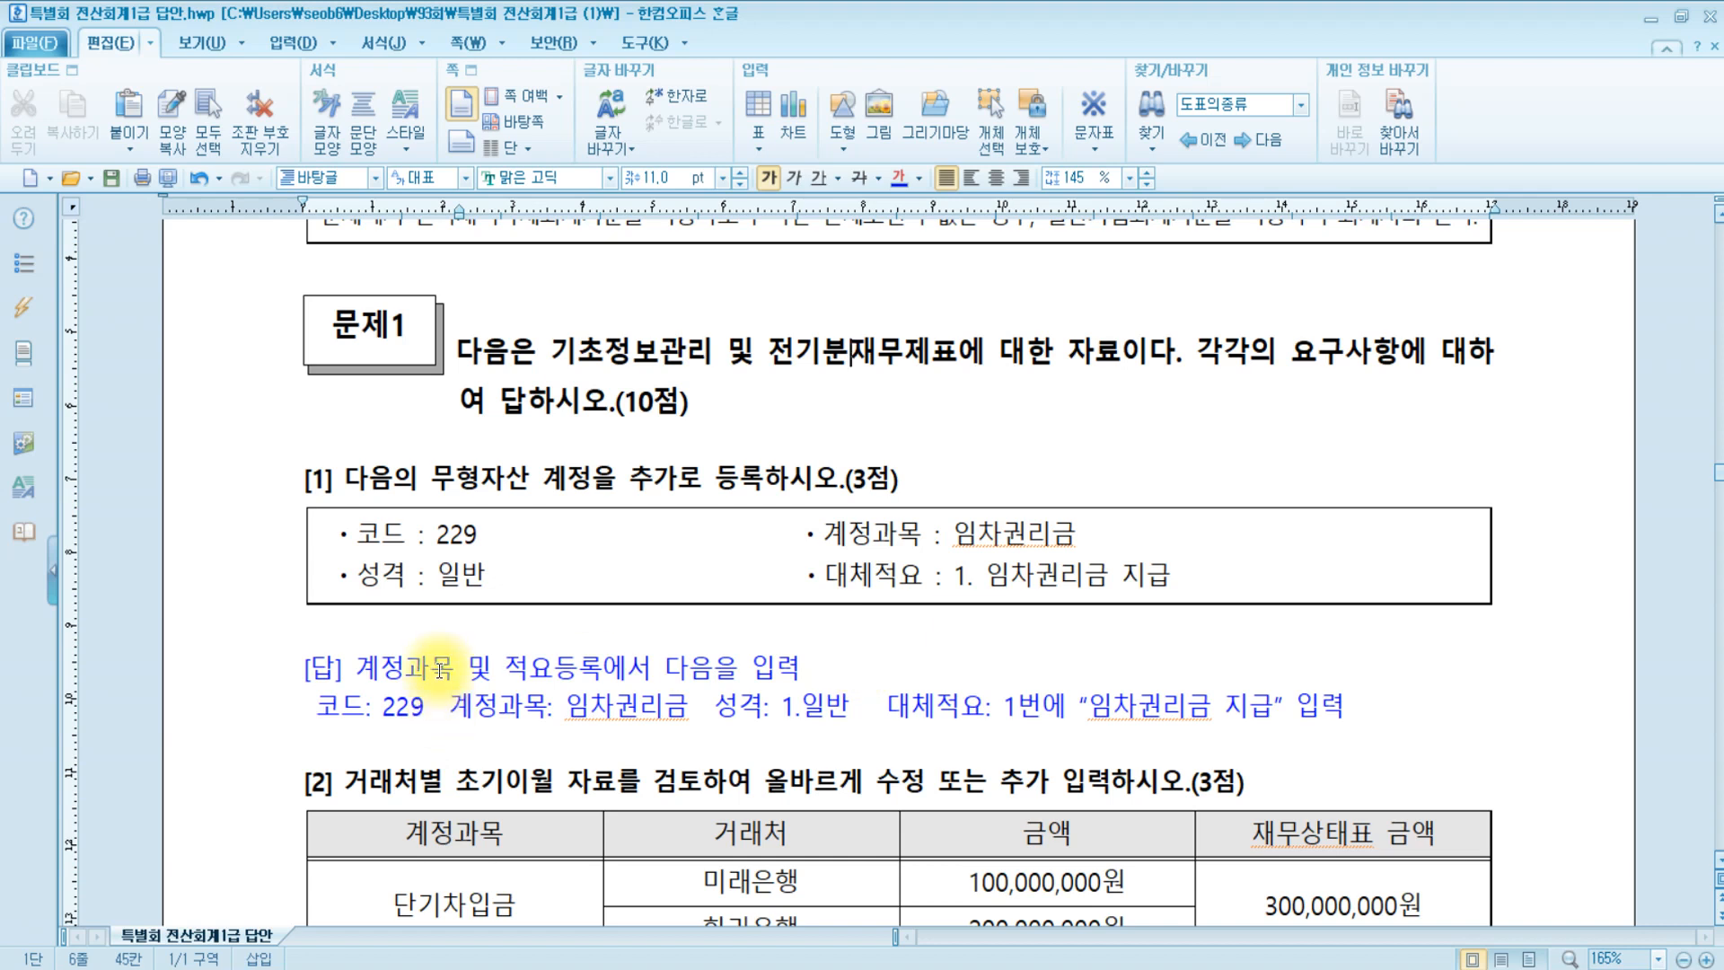
left_click(428, 487)
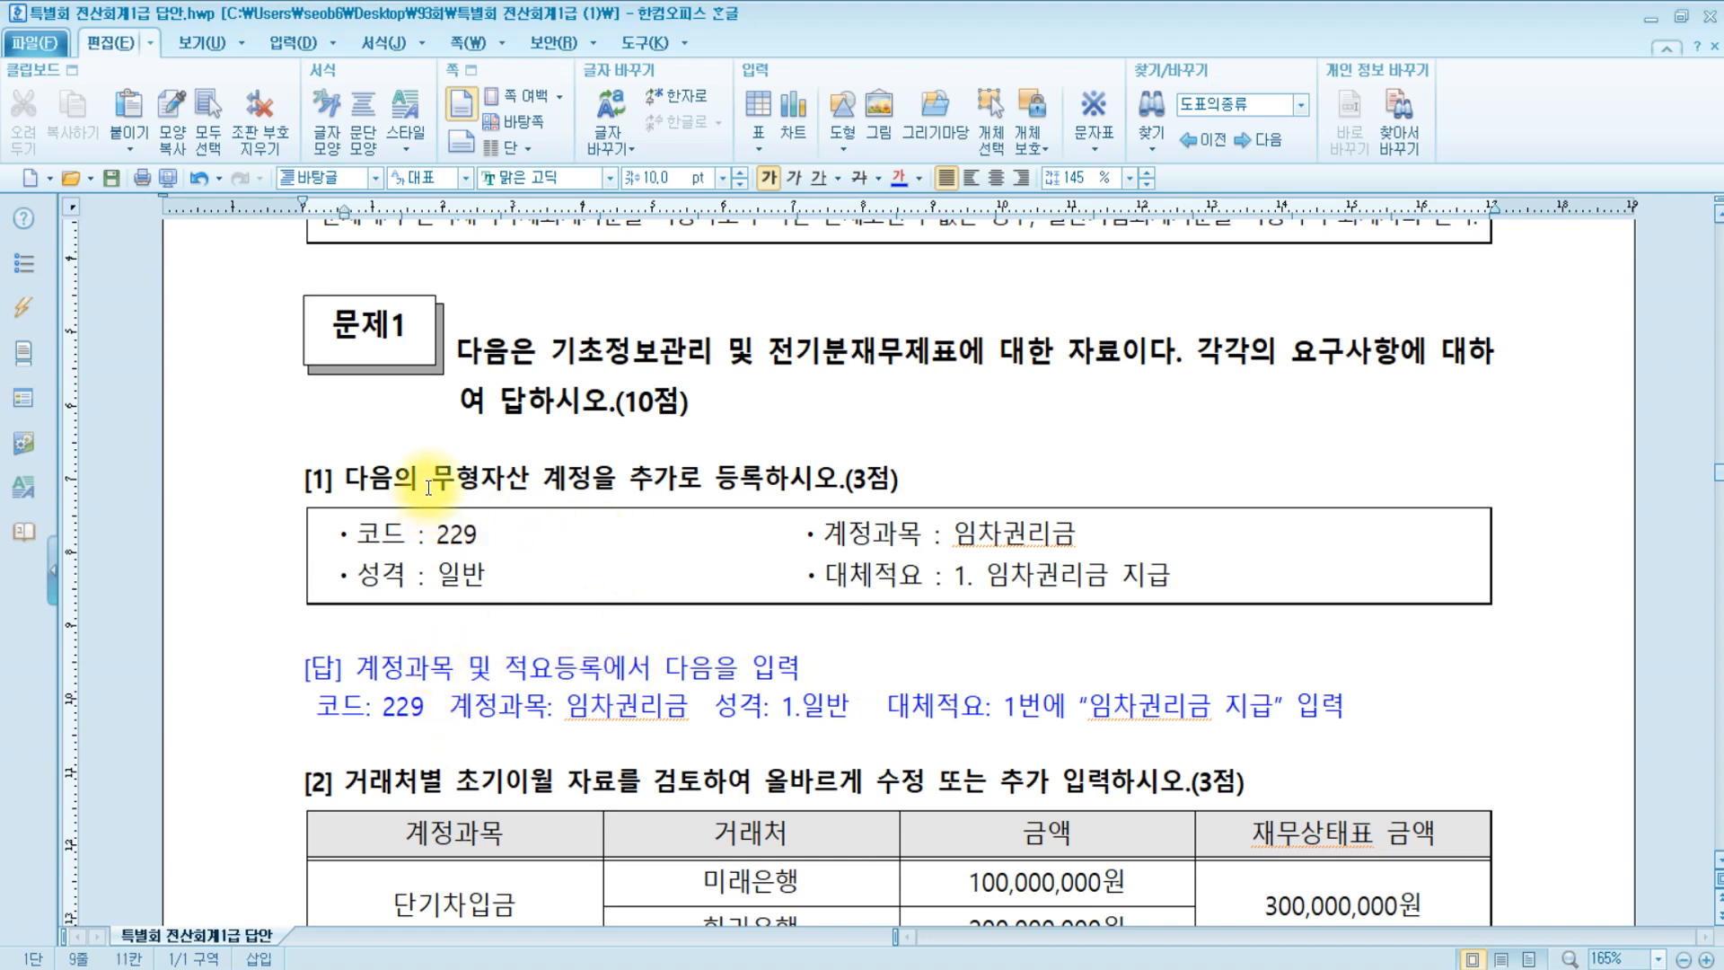
left_click(784, 483)
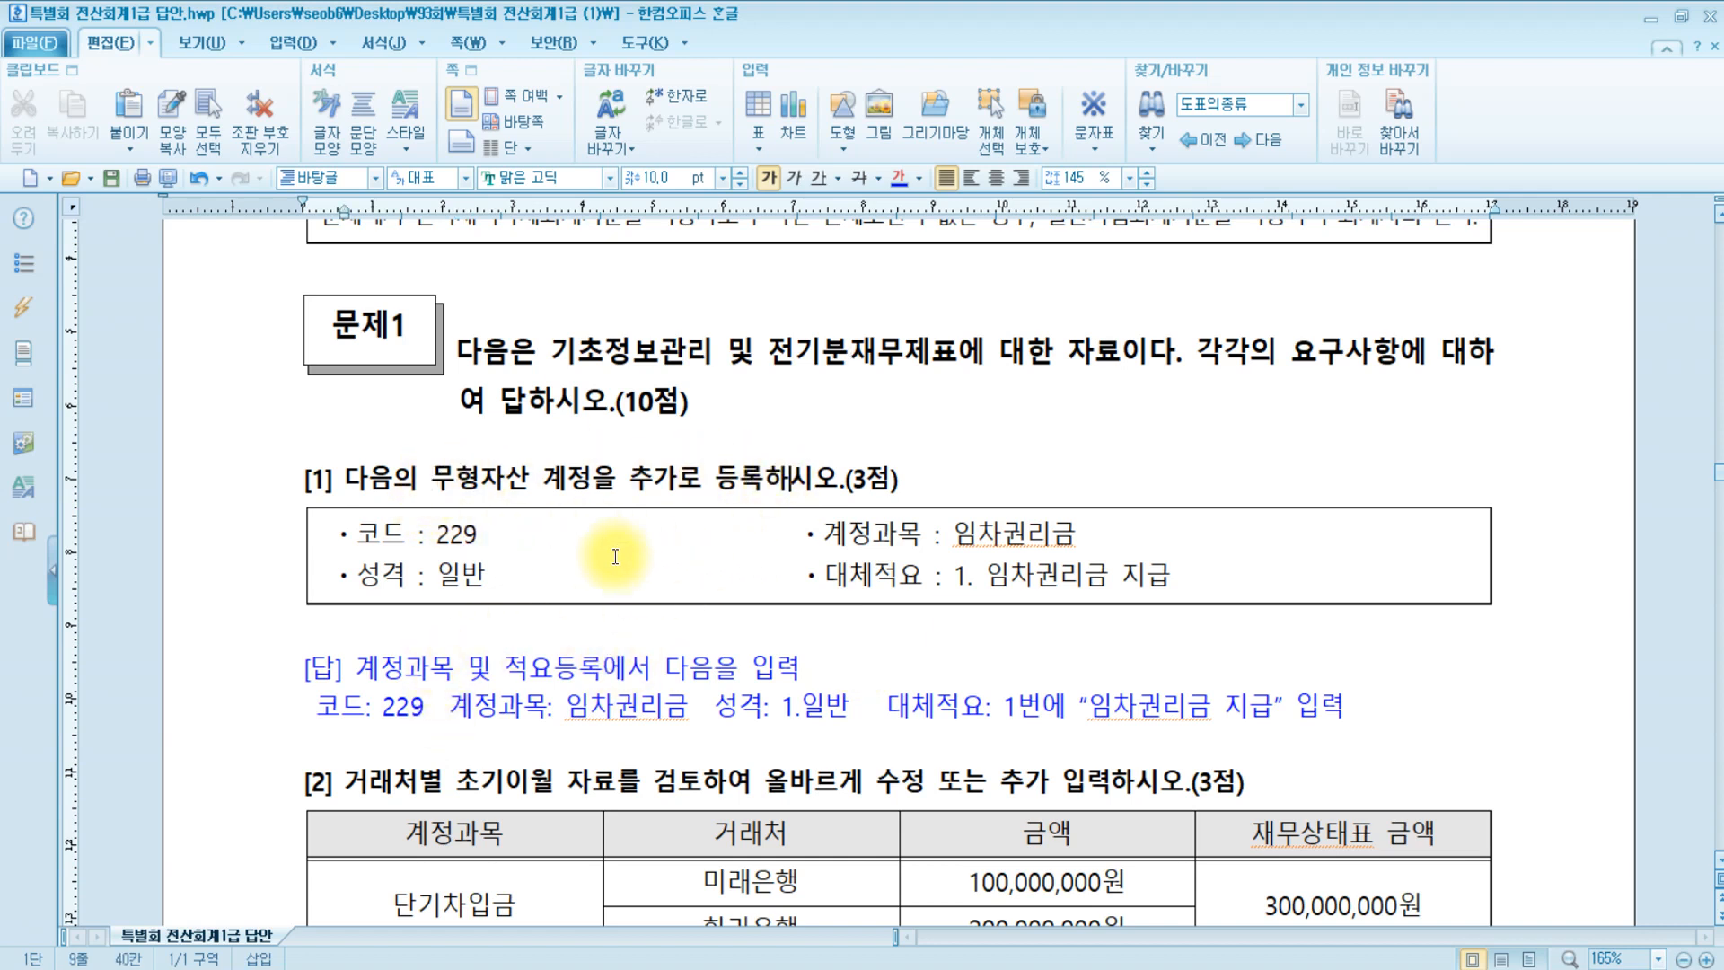
left_click(1308, 554)
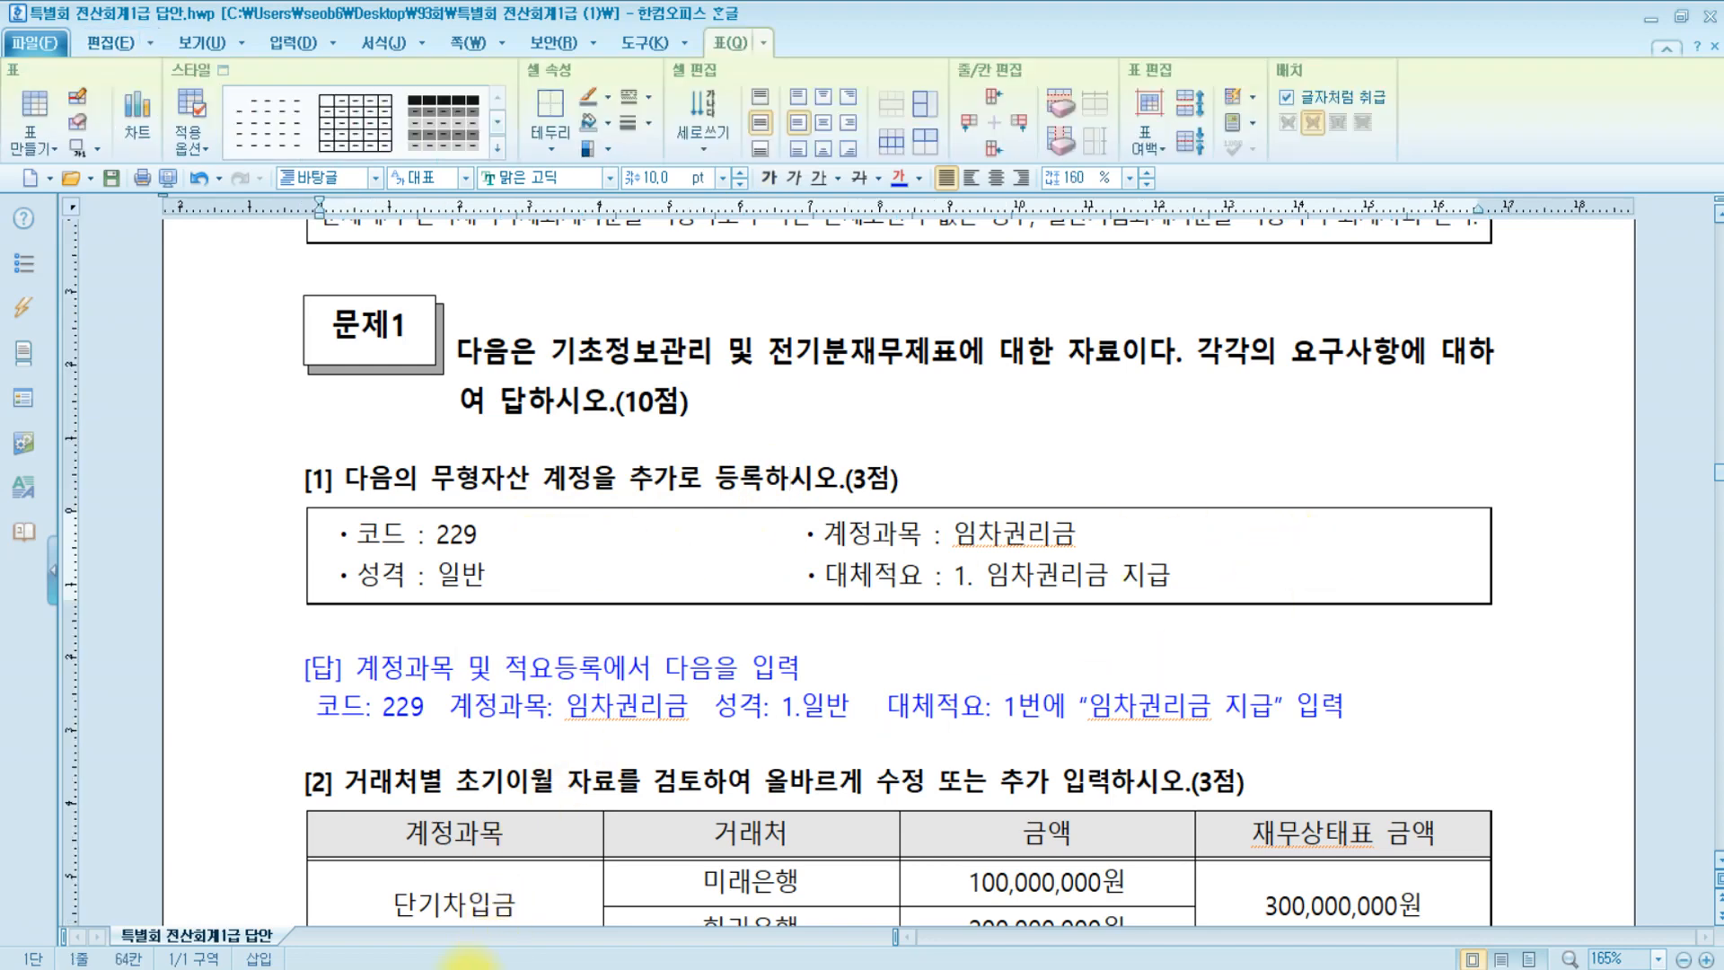
Switch to KcLep, open 계정과목및적요등록 and select account code 229.
key("alt+Tab")
left_click(665, 280)
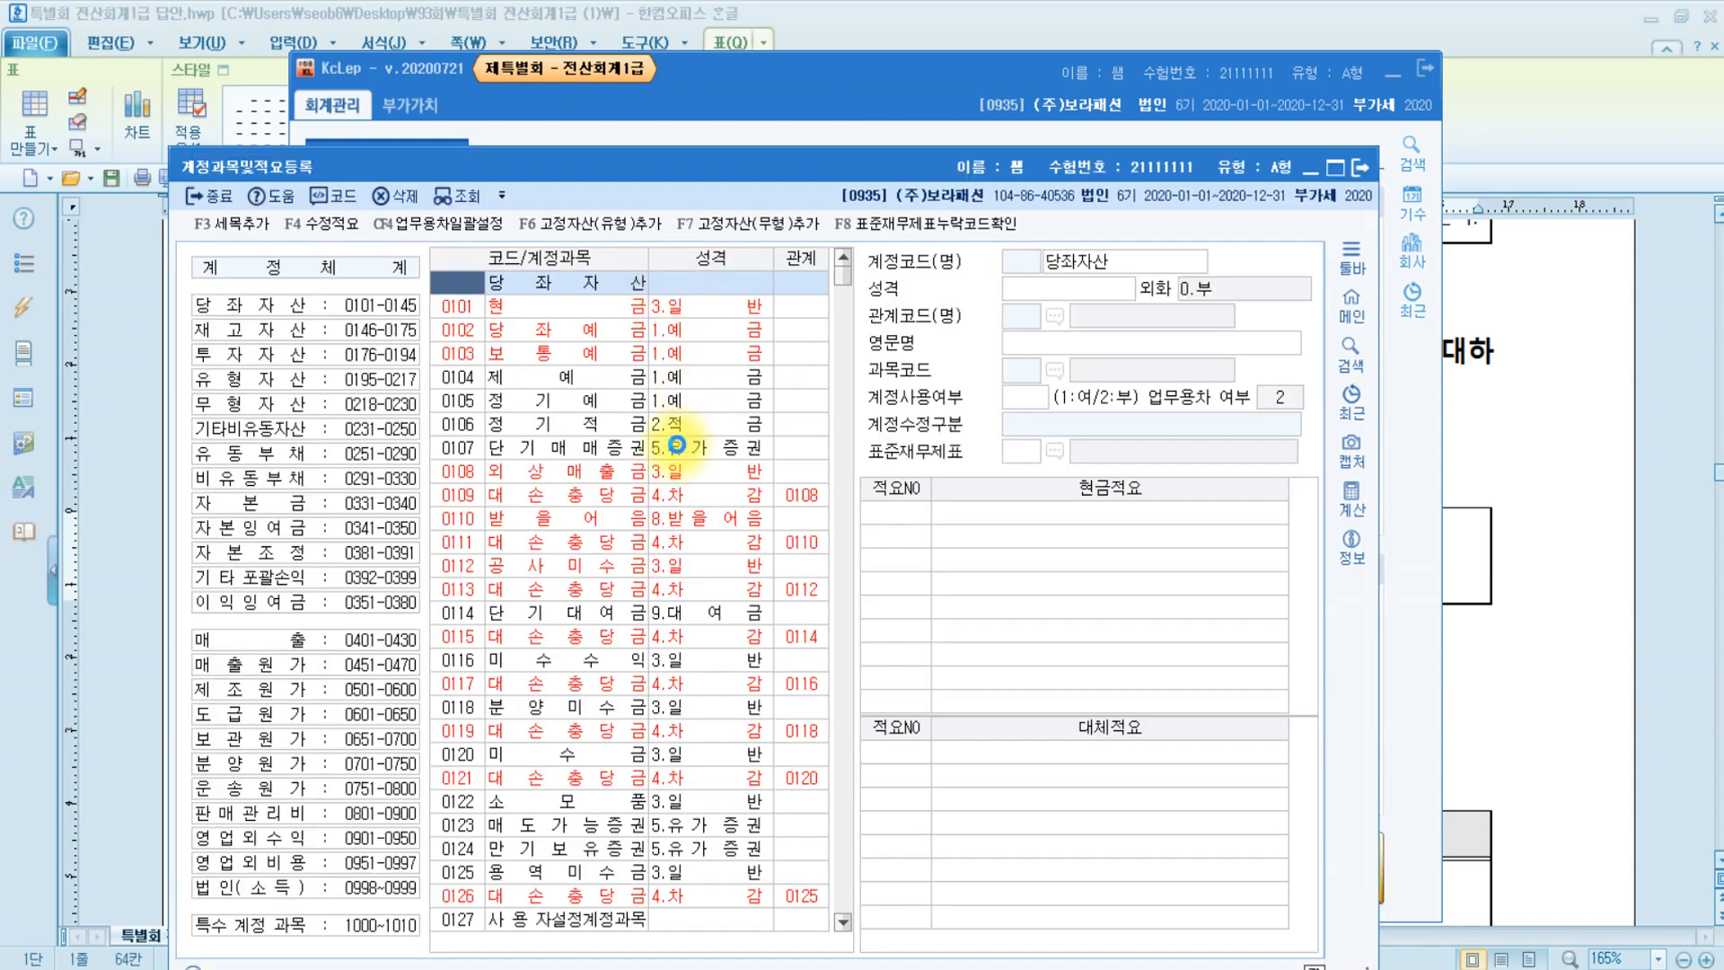
left_click(465, 330)
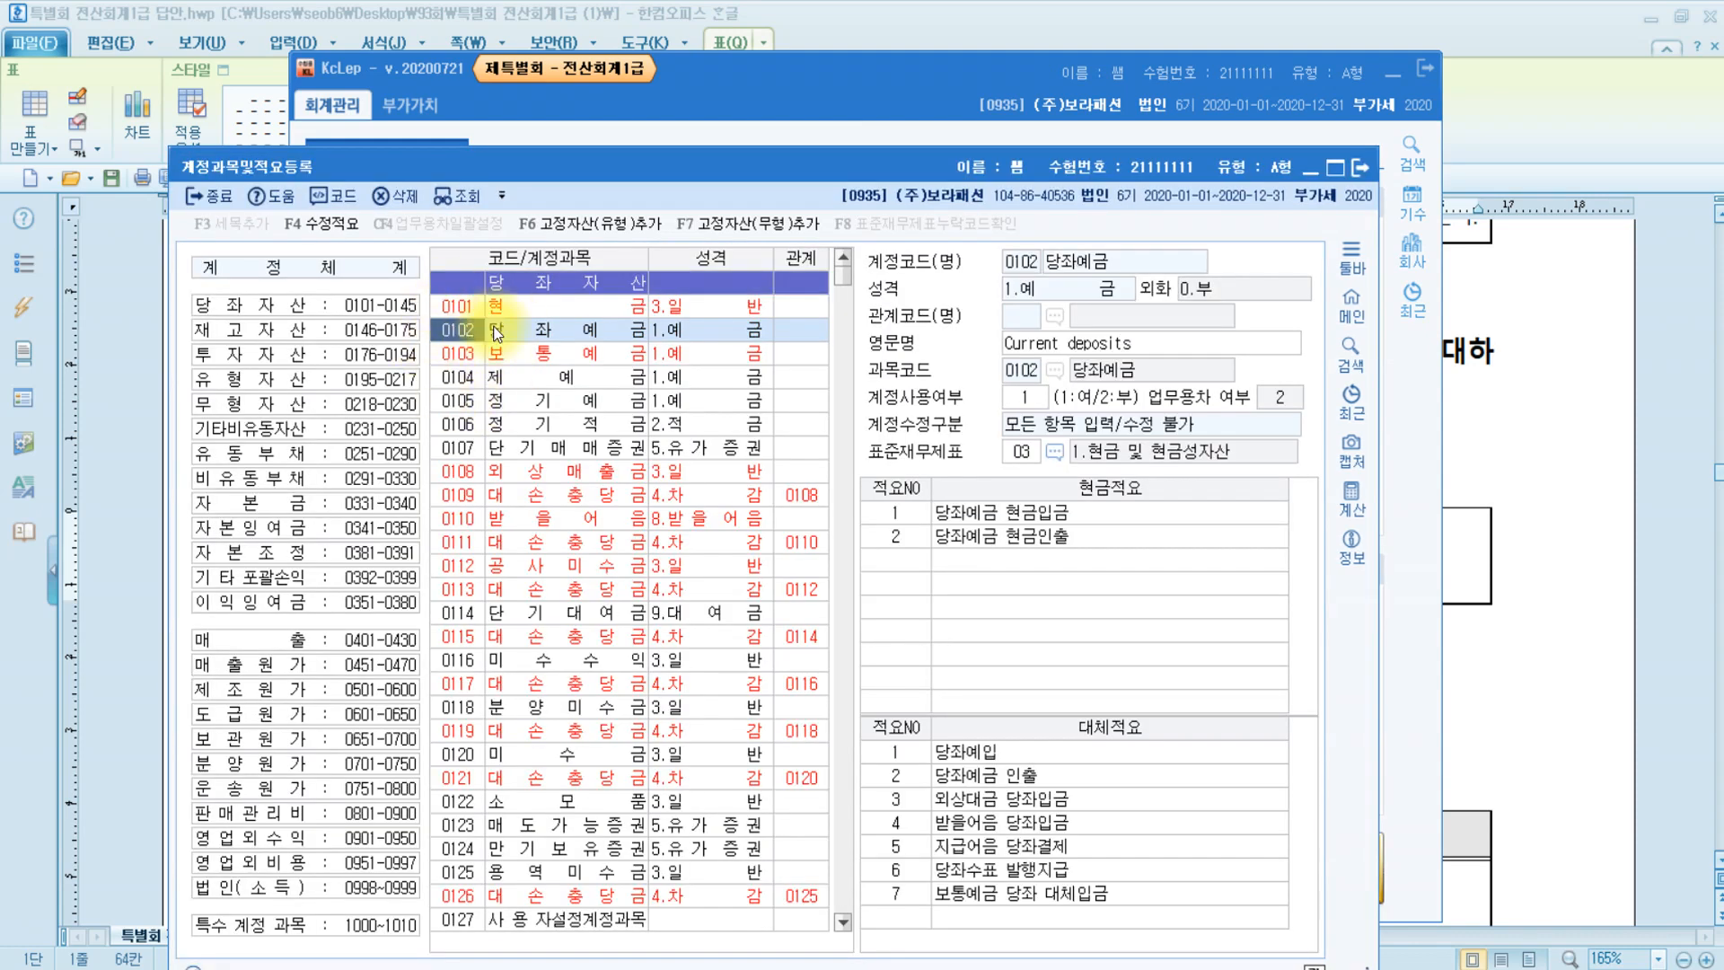
type("229")
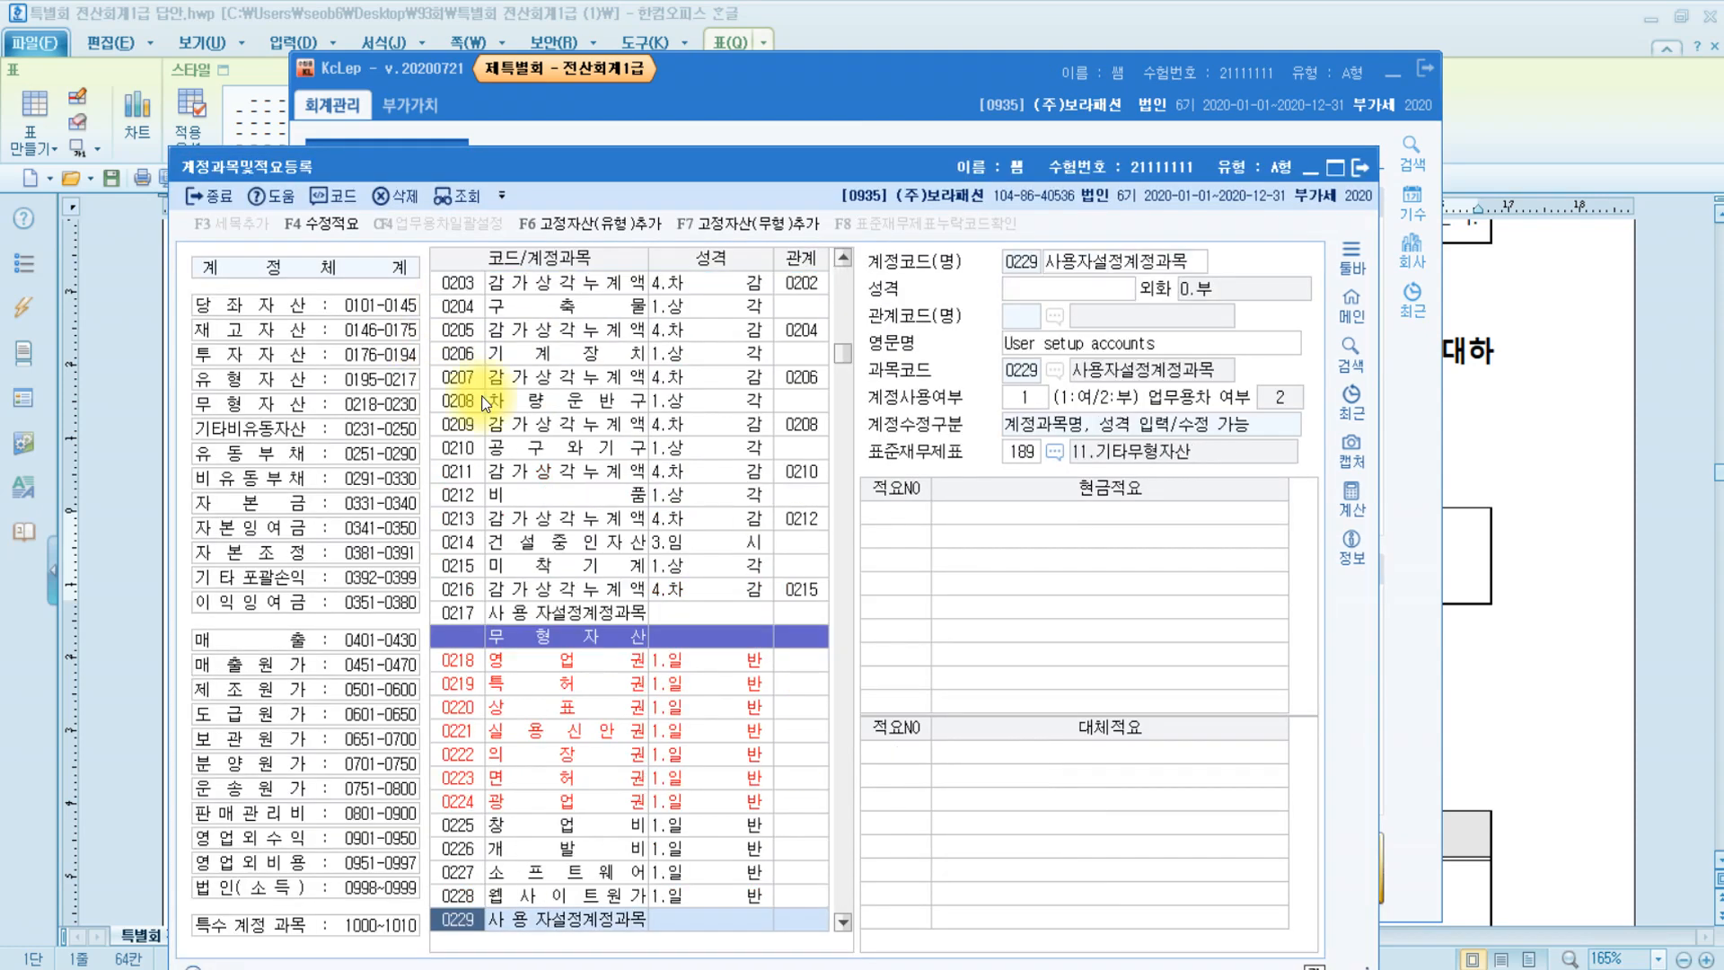
scroll(485, 402, "down", 5)
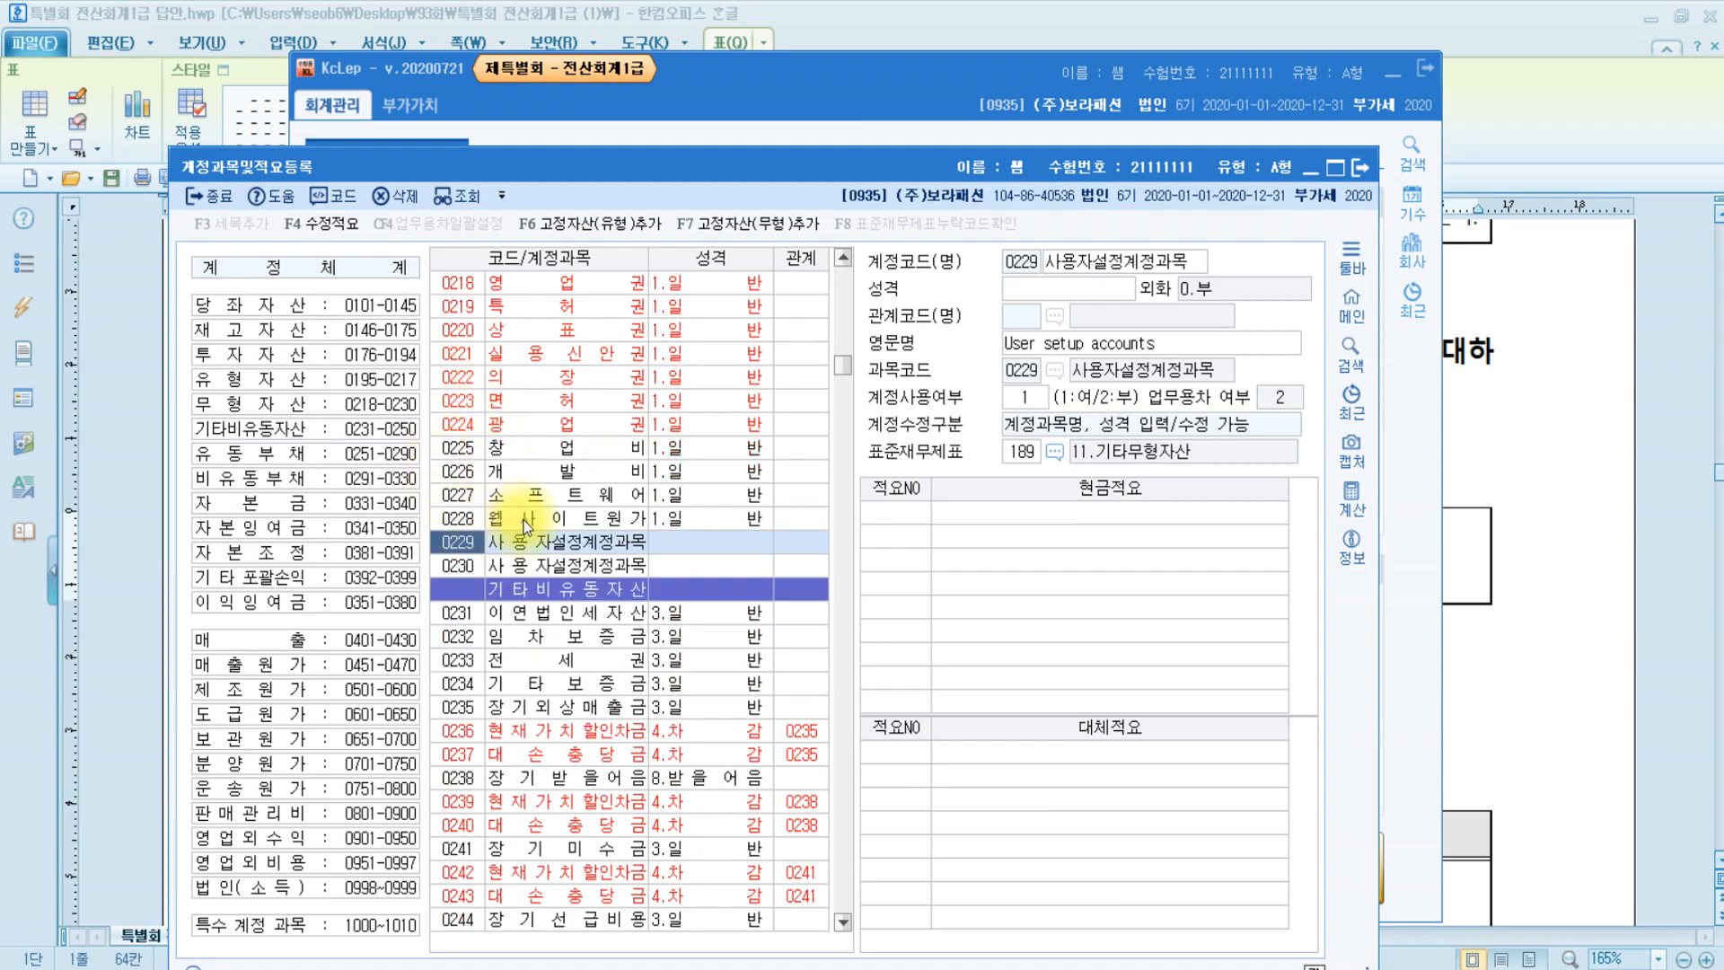
left_click(524, 543)
Rename account 0229 as 임차권리금 and set its 성격 to 1.일반.
left_click(1142, 262)
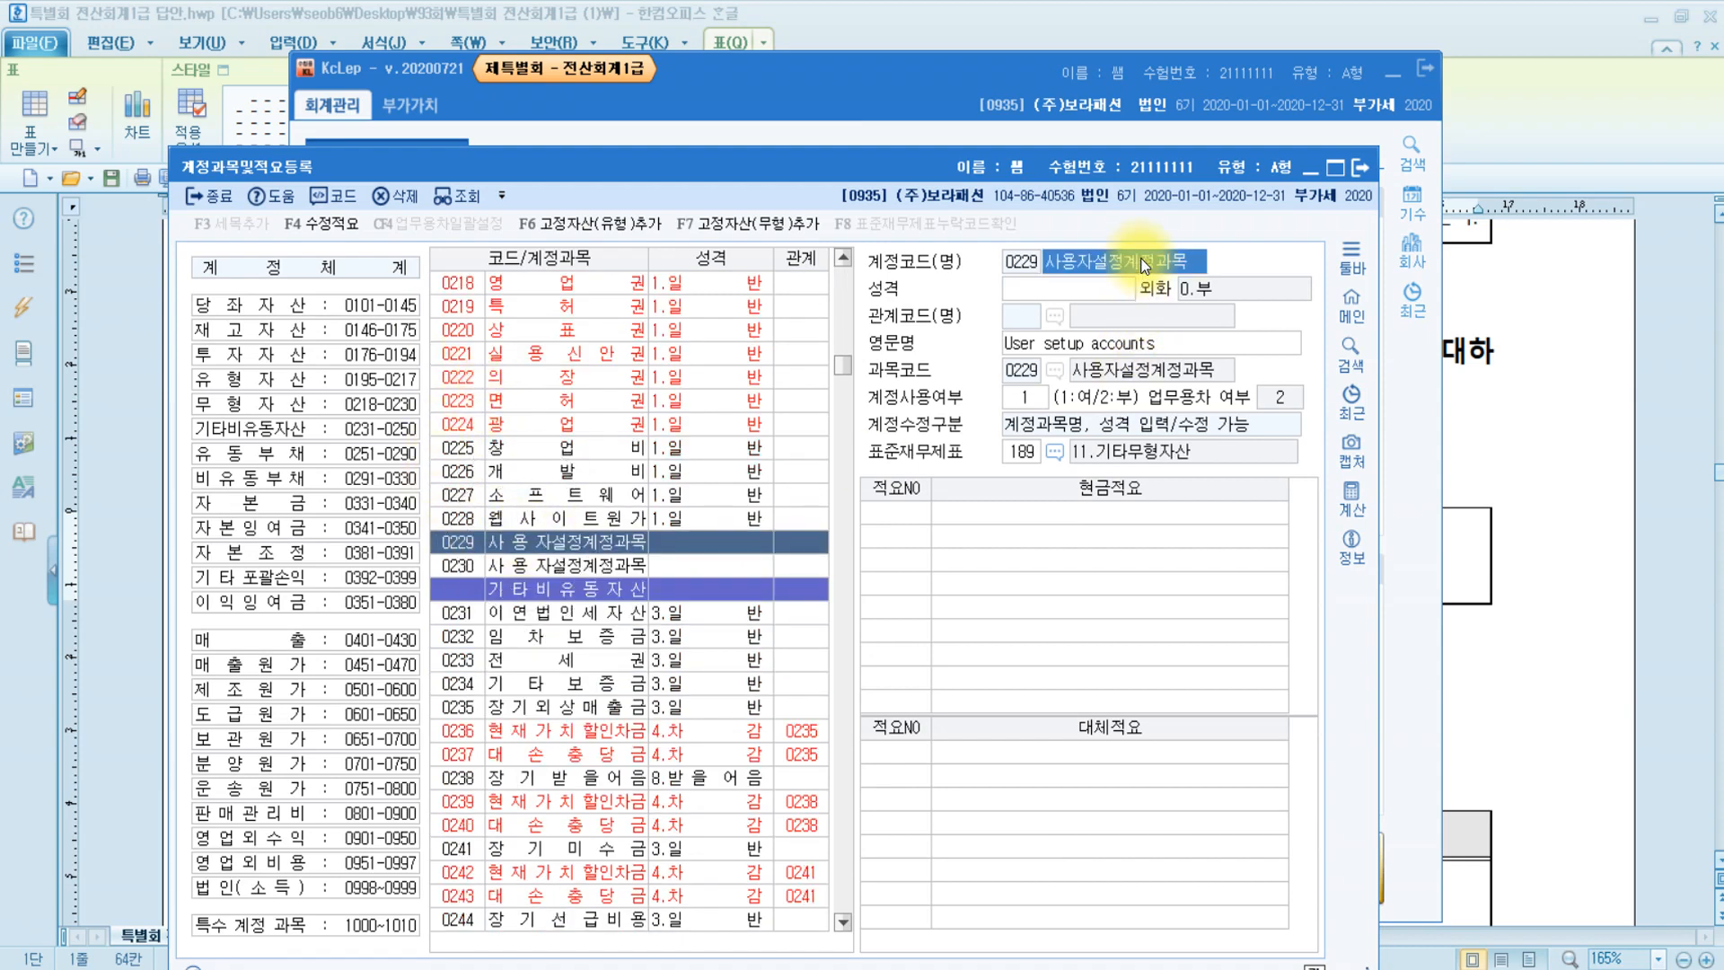
type("임차")
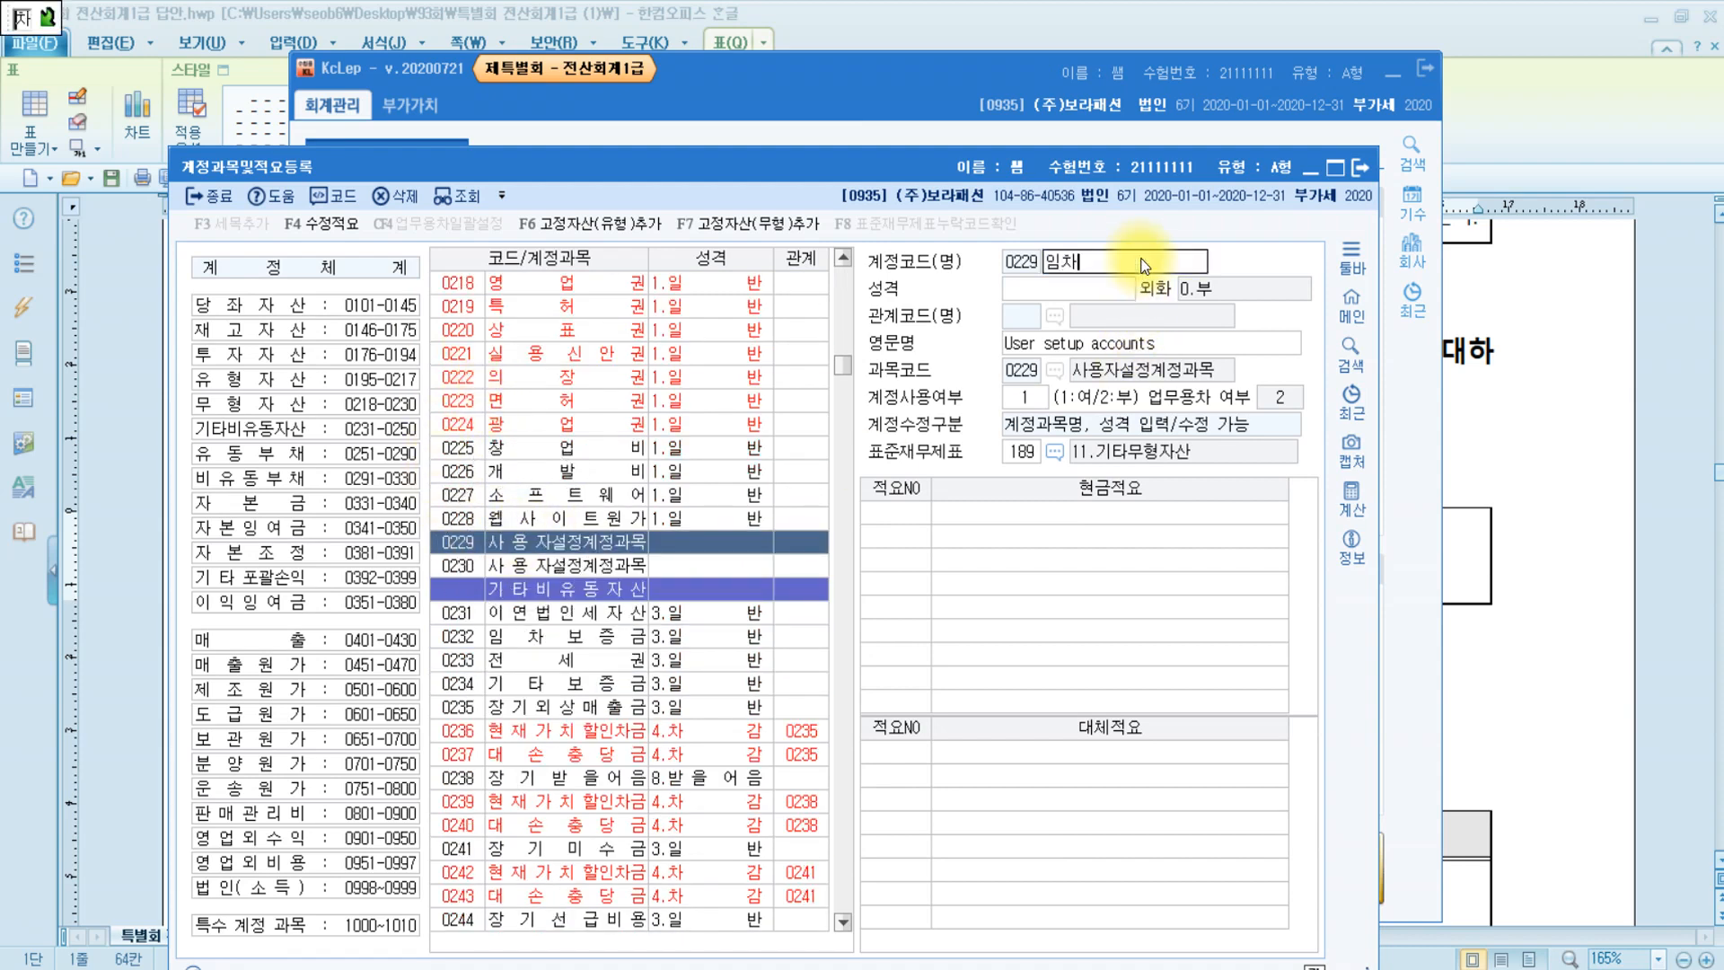
type("권리금")
key("Return")
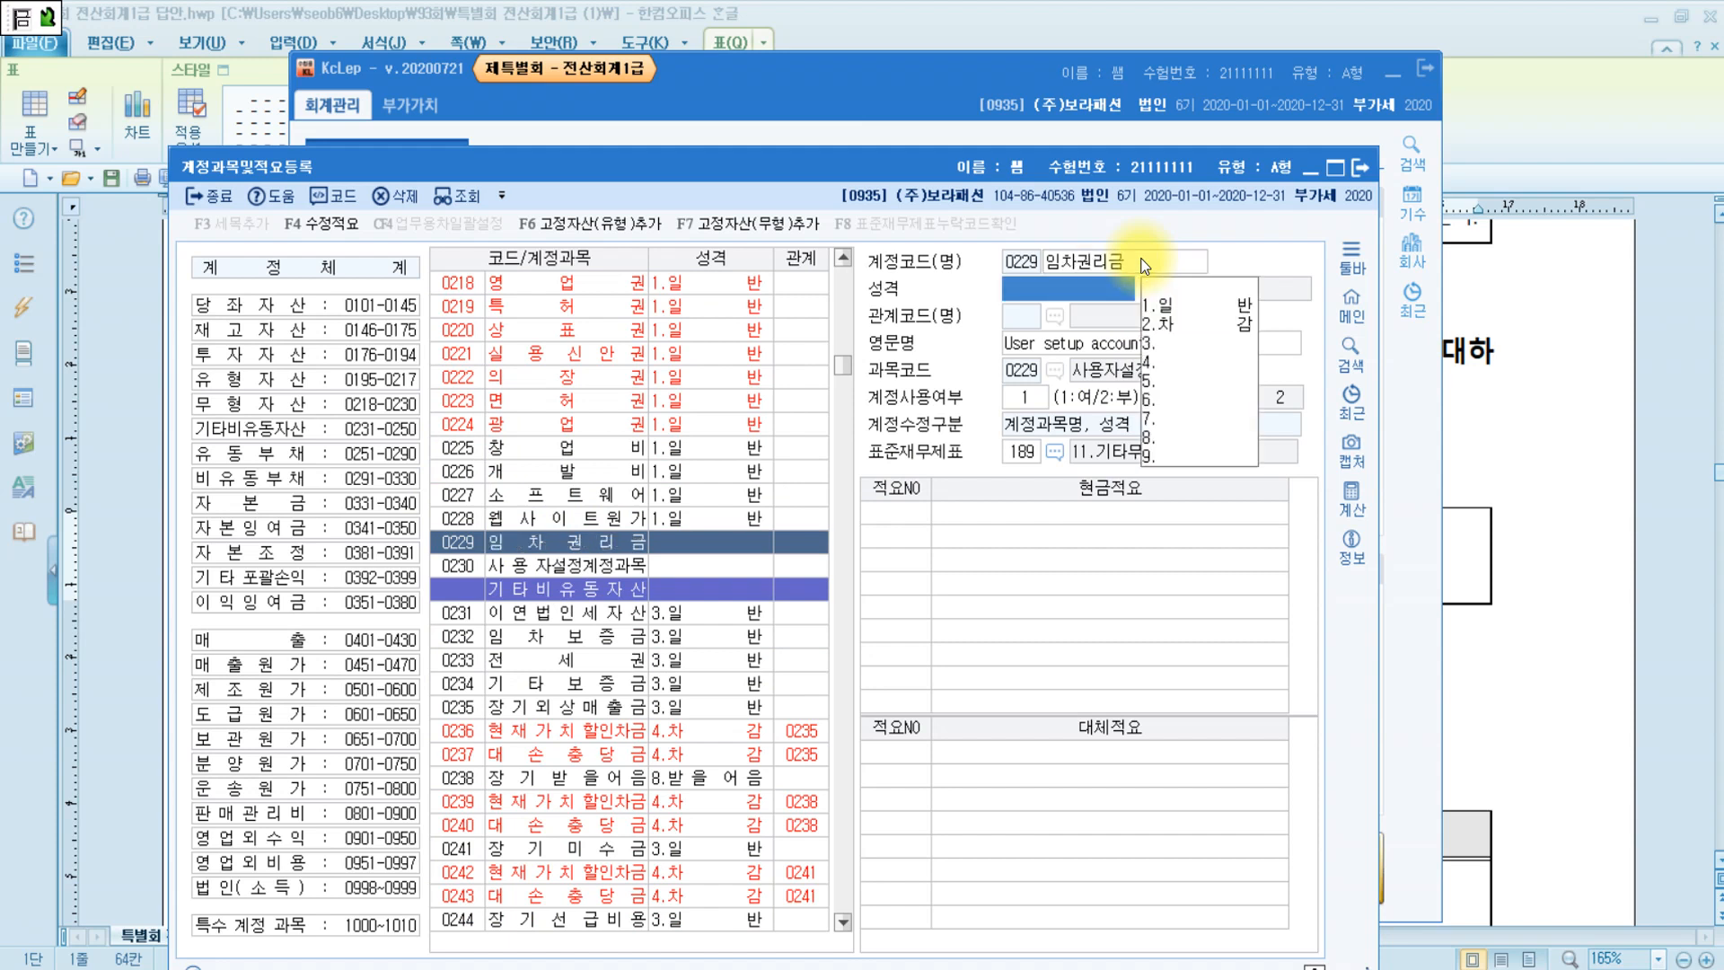
left_click(1200, 308)
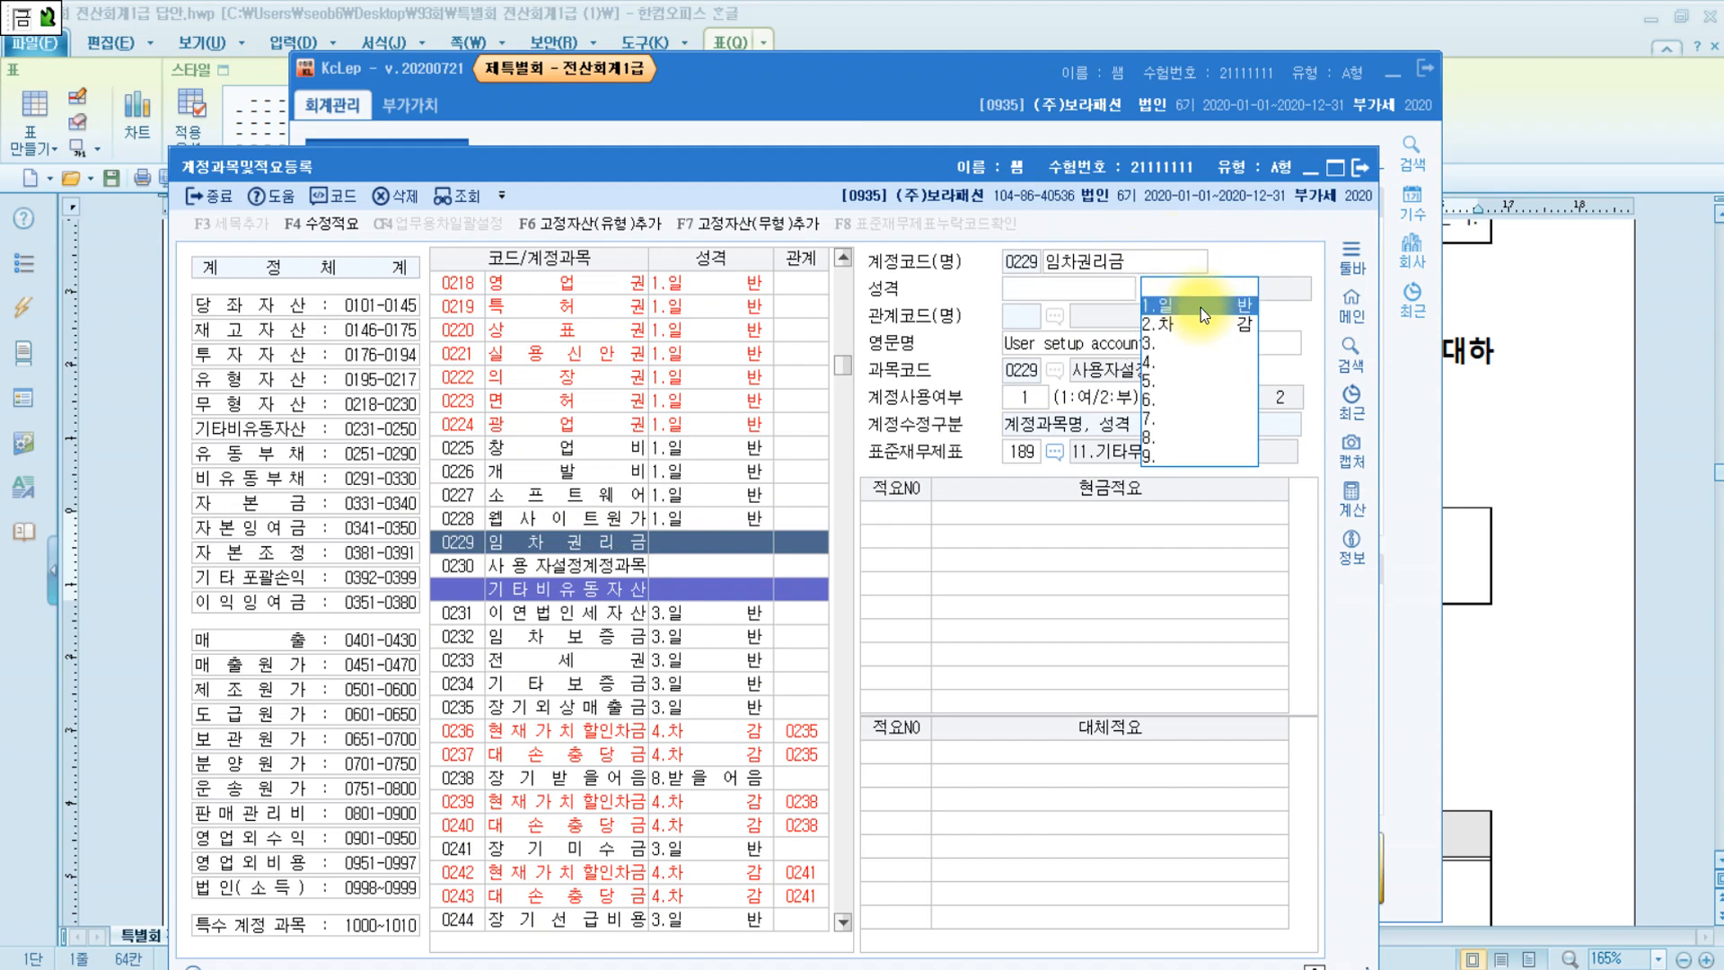
Add 대체적요 number 1 as 임차권리금 지급 for account 0229 and close the account registration window.
left_click(896, 756)
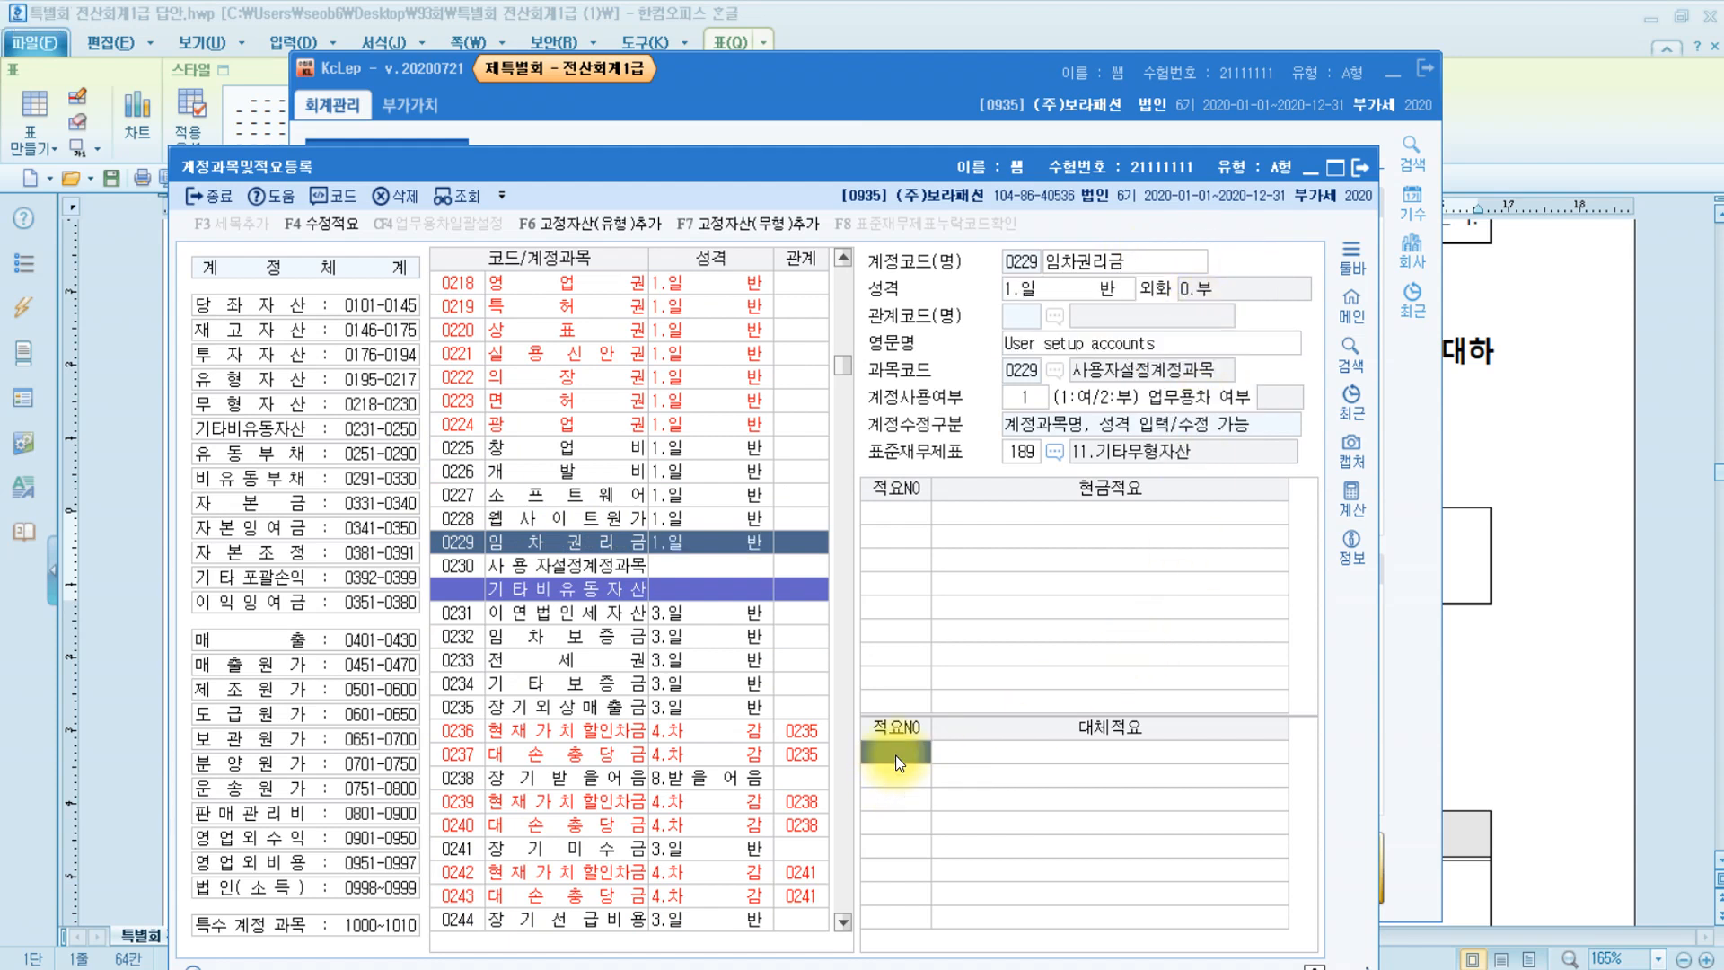
left_click(896, 756)
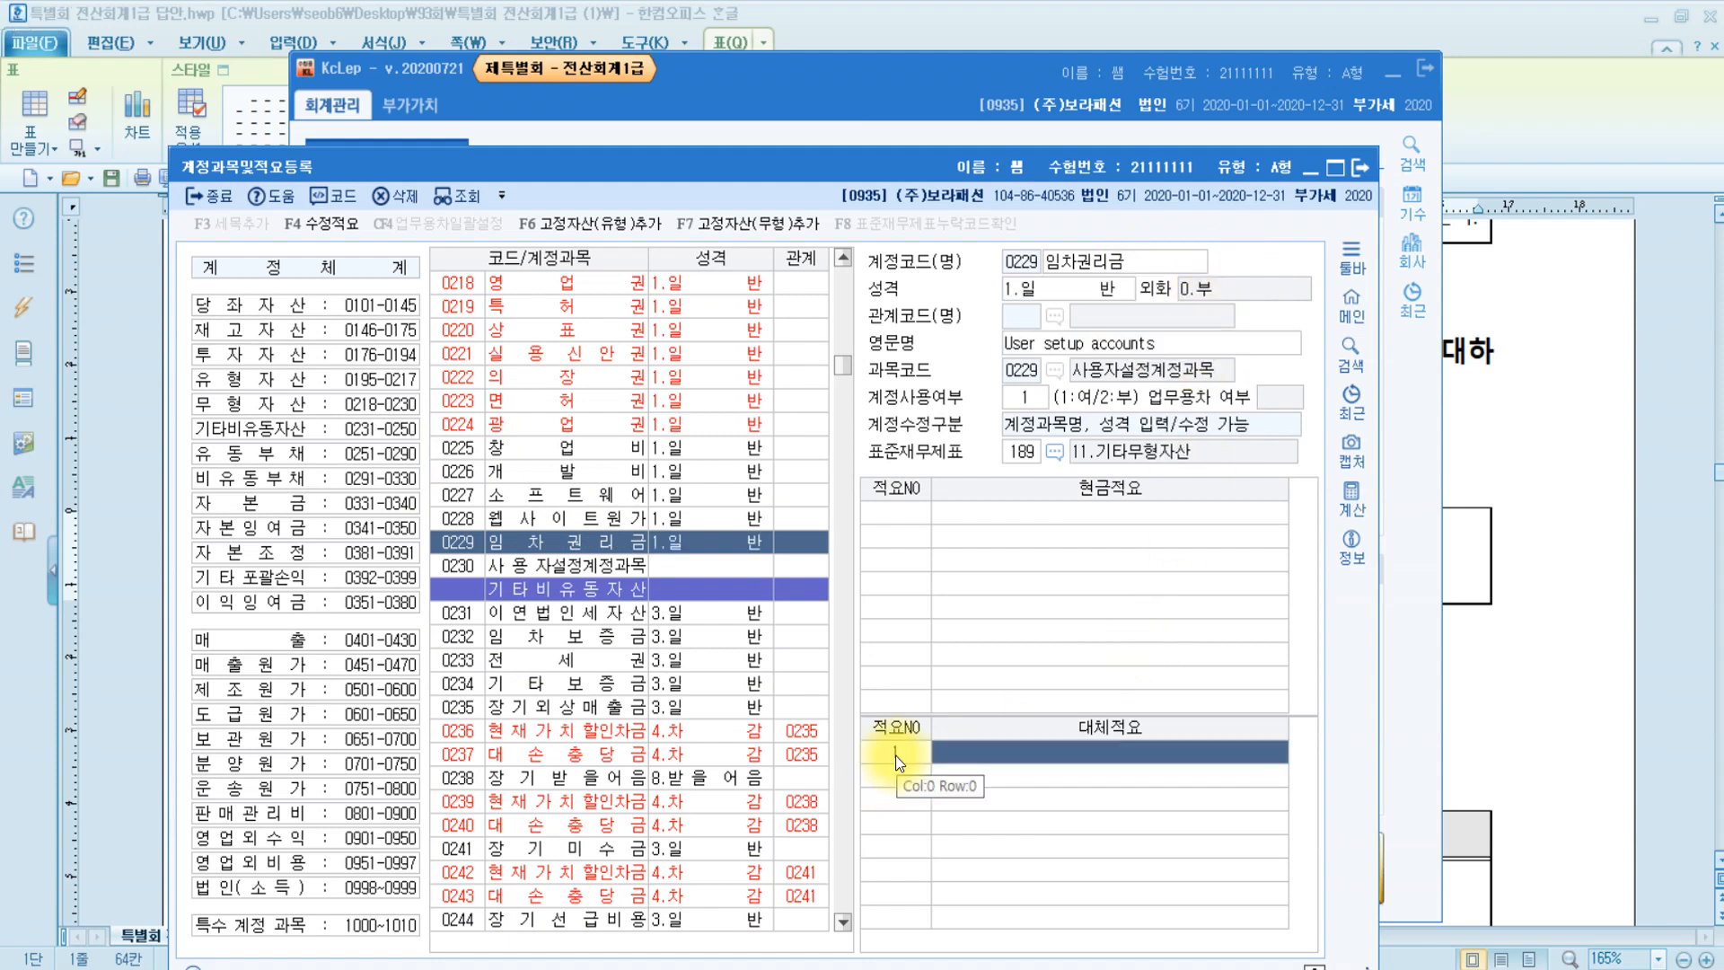
type("1")
key("Return")
type("임차")
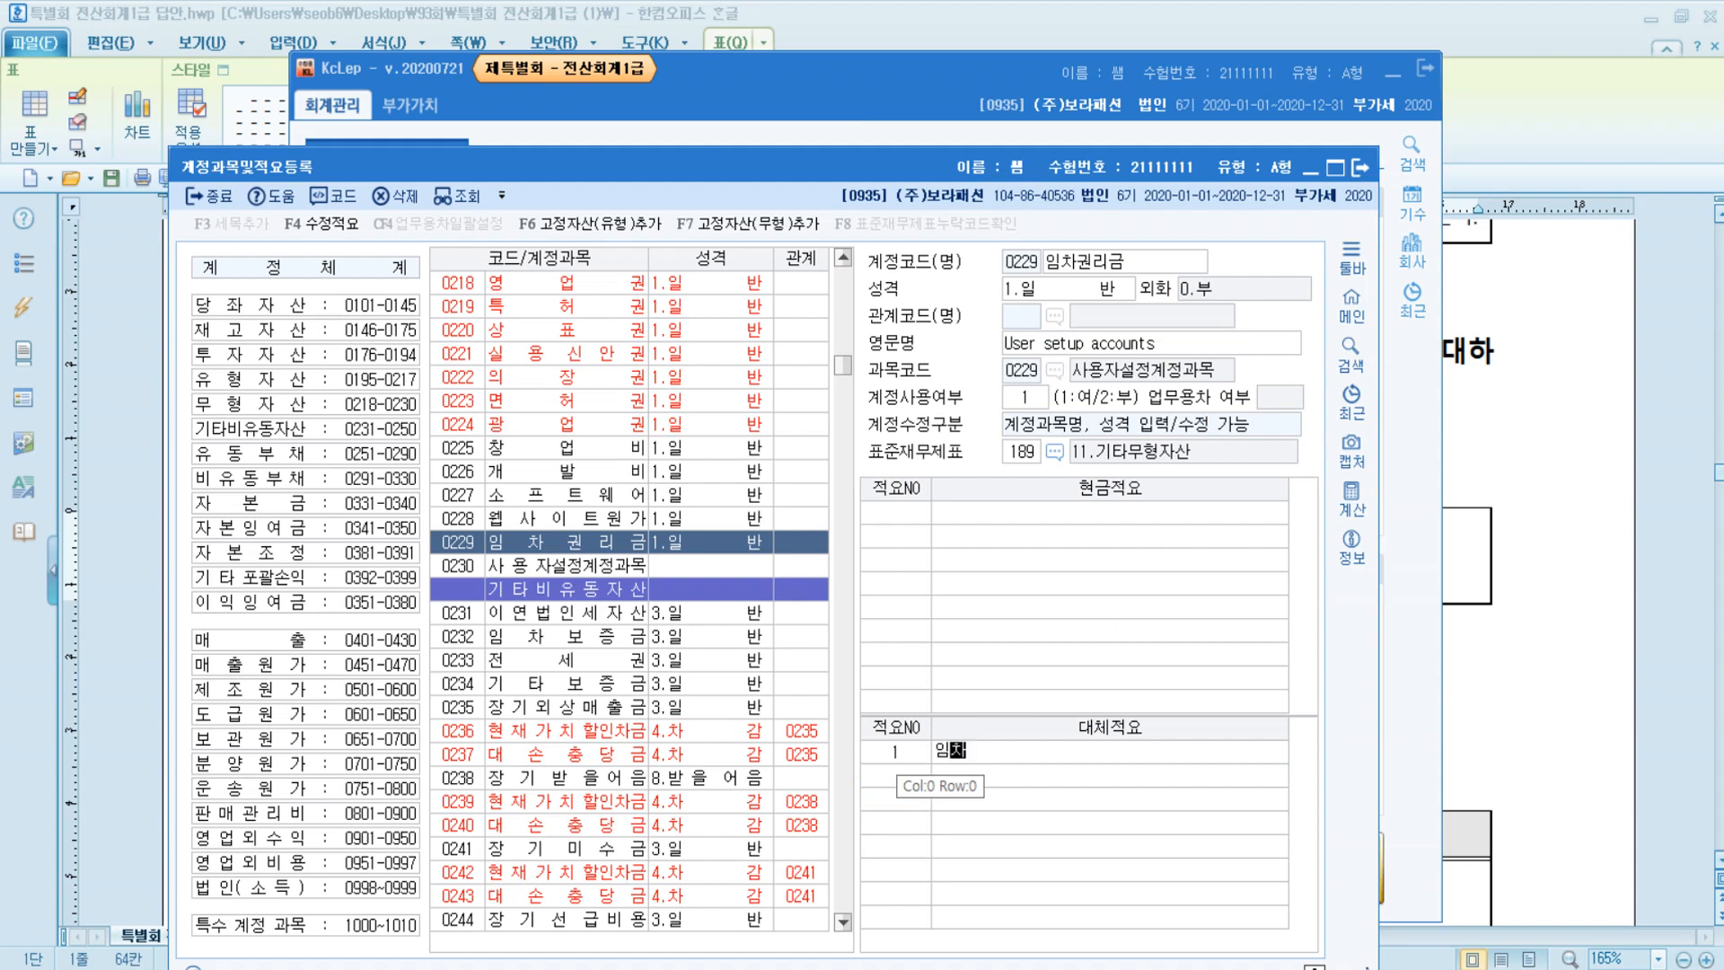
type("권리금 ㅈㅣ급")
key("Return")
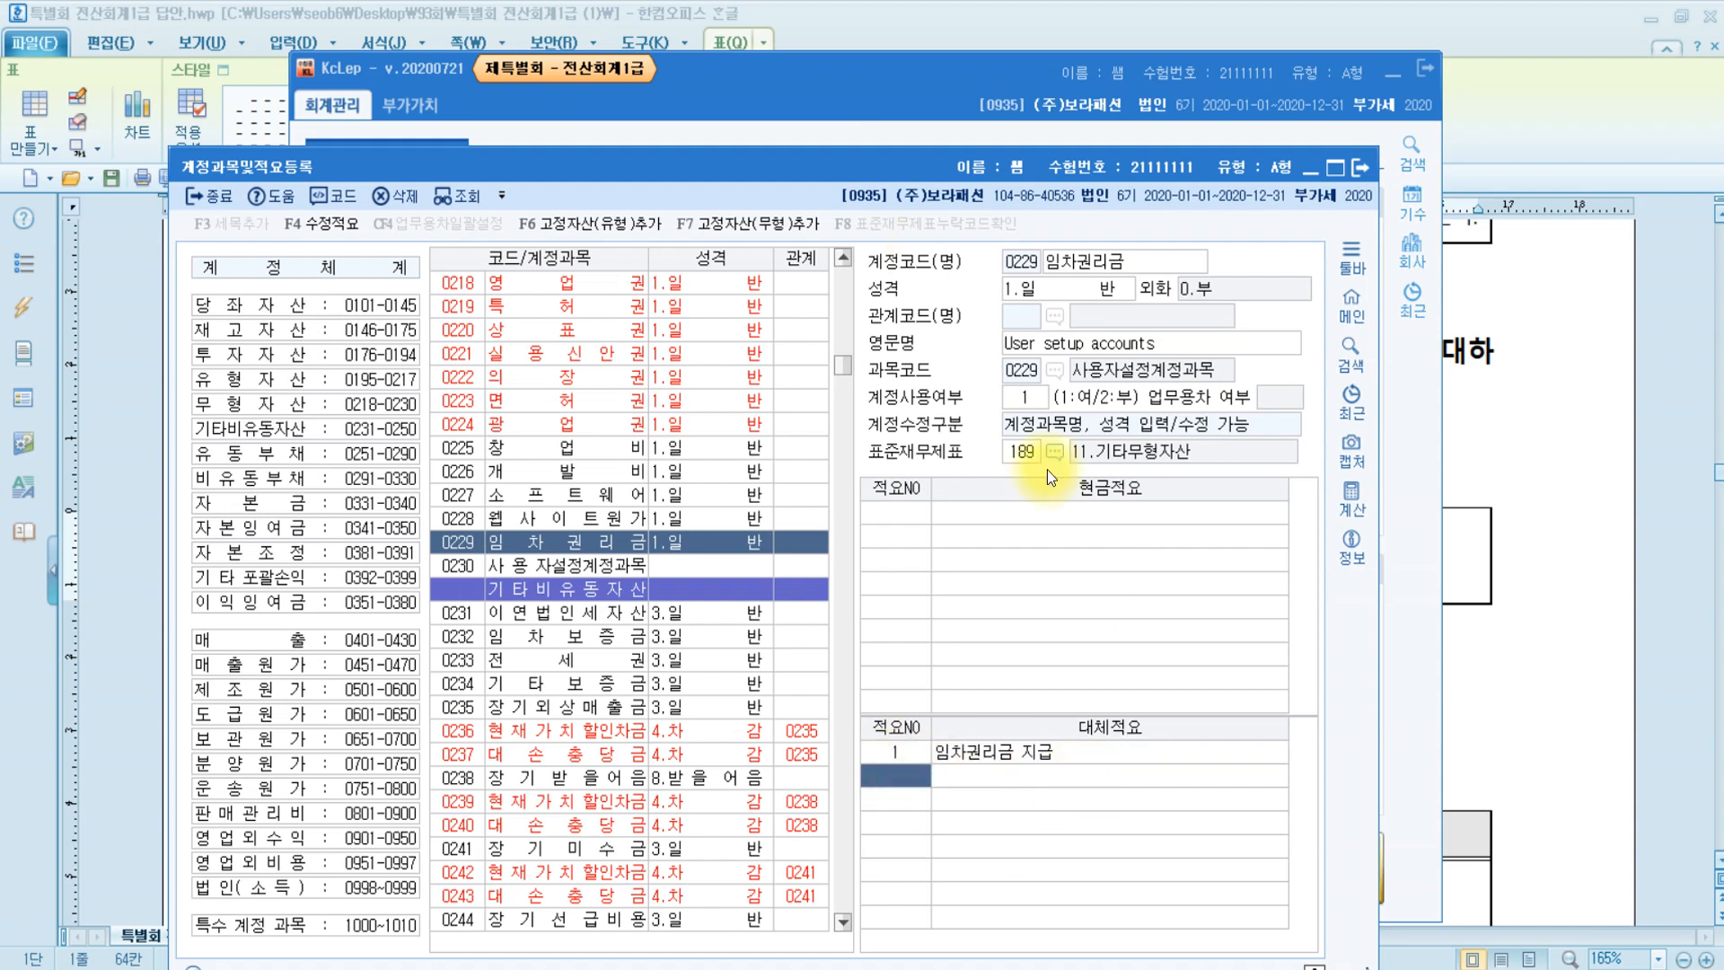
left_click(1367, 167)
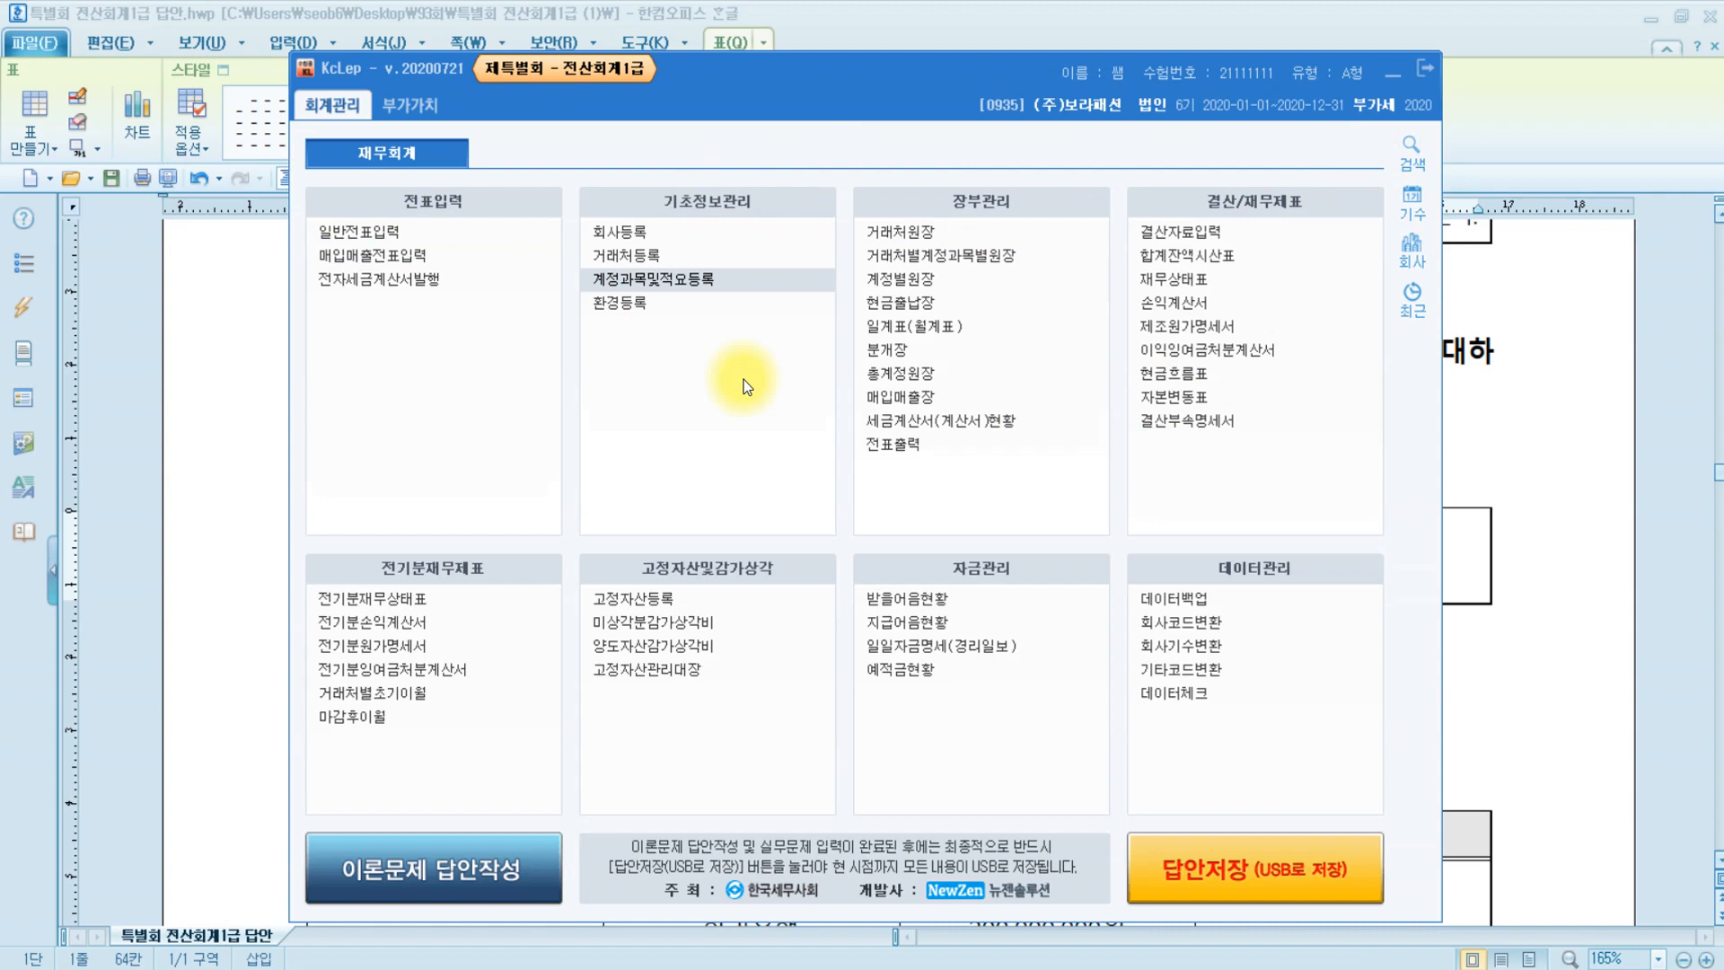
Switch to the exam document and examine question [2] with its 단기차입금 and 장기차입금 opening balances by 거래처.
left_click(1489, 611)
scroll(1489, 611, "down", 5)
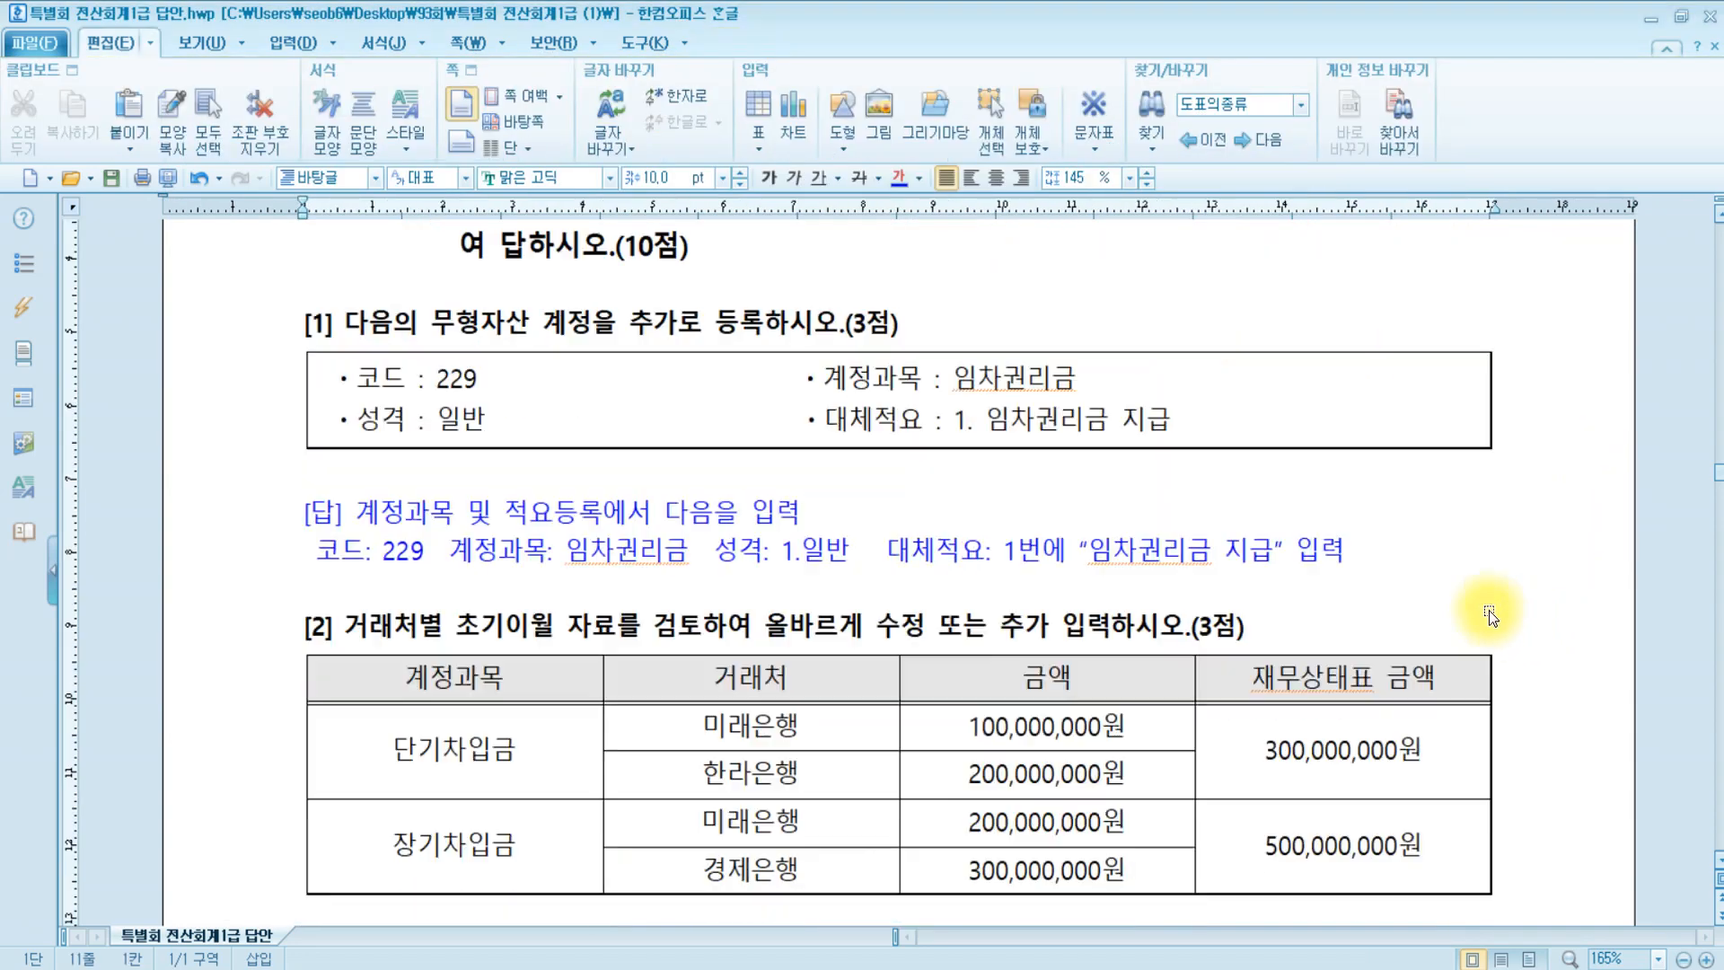
scroll(1489, 611, "up", 2)
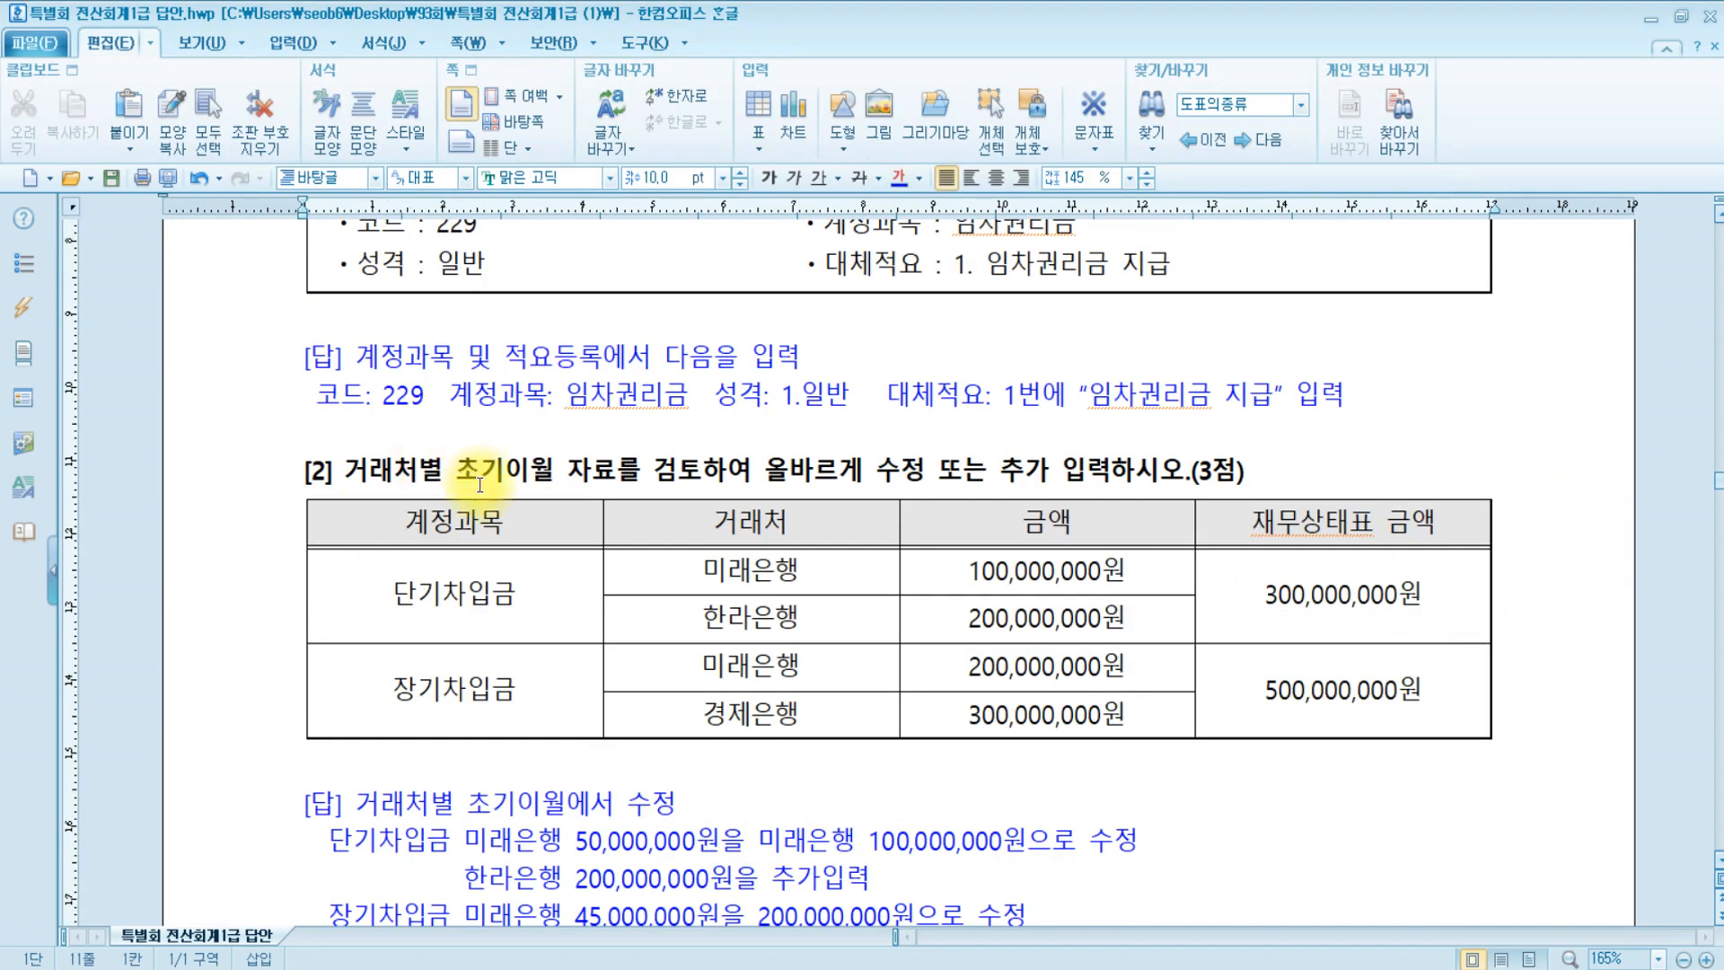
left_click(341, 466)
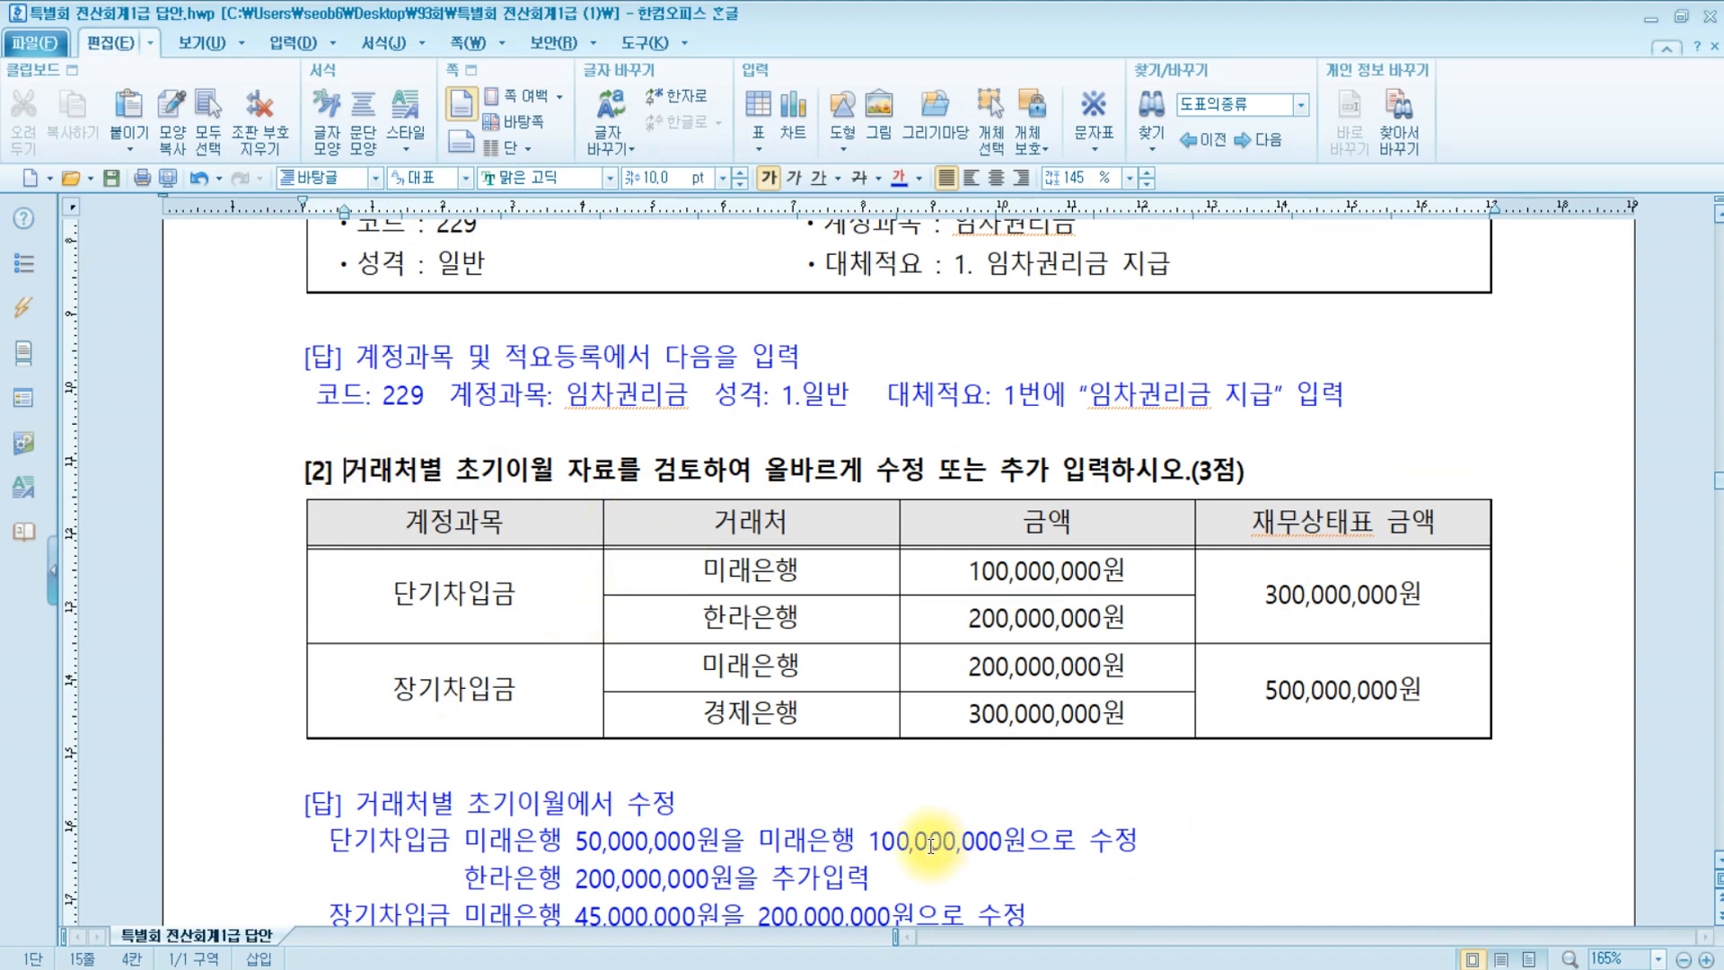
left_click(496, 610)
left_click(500, 709)
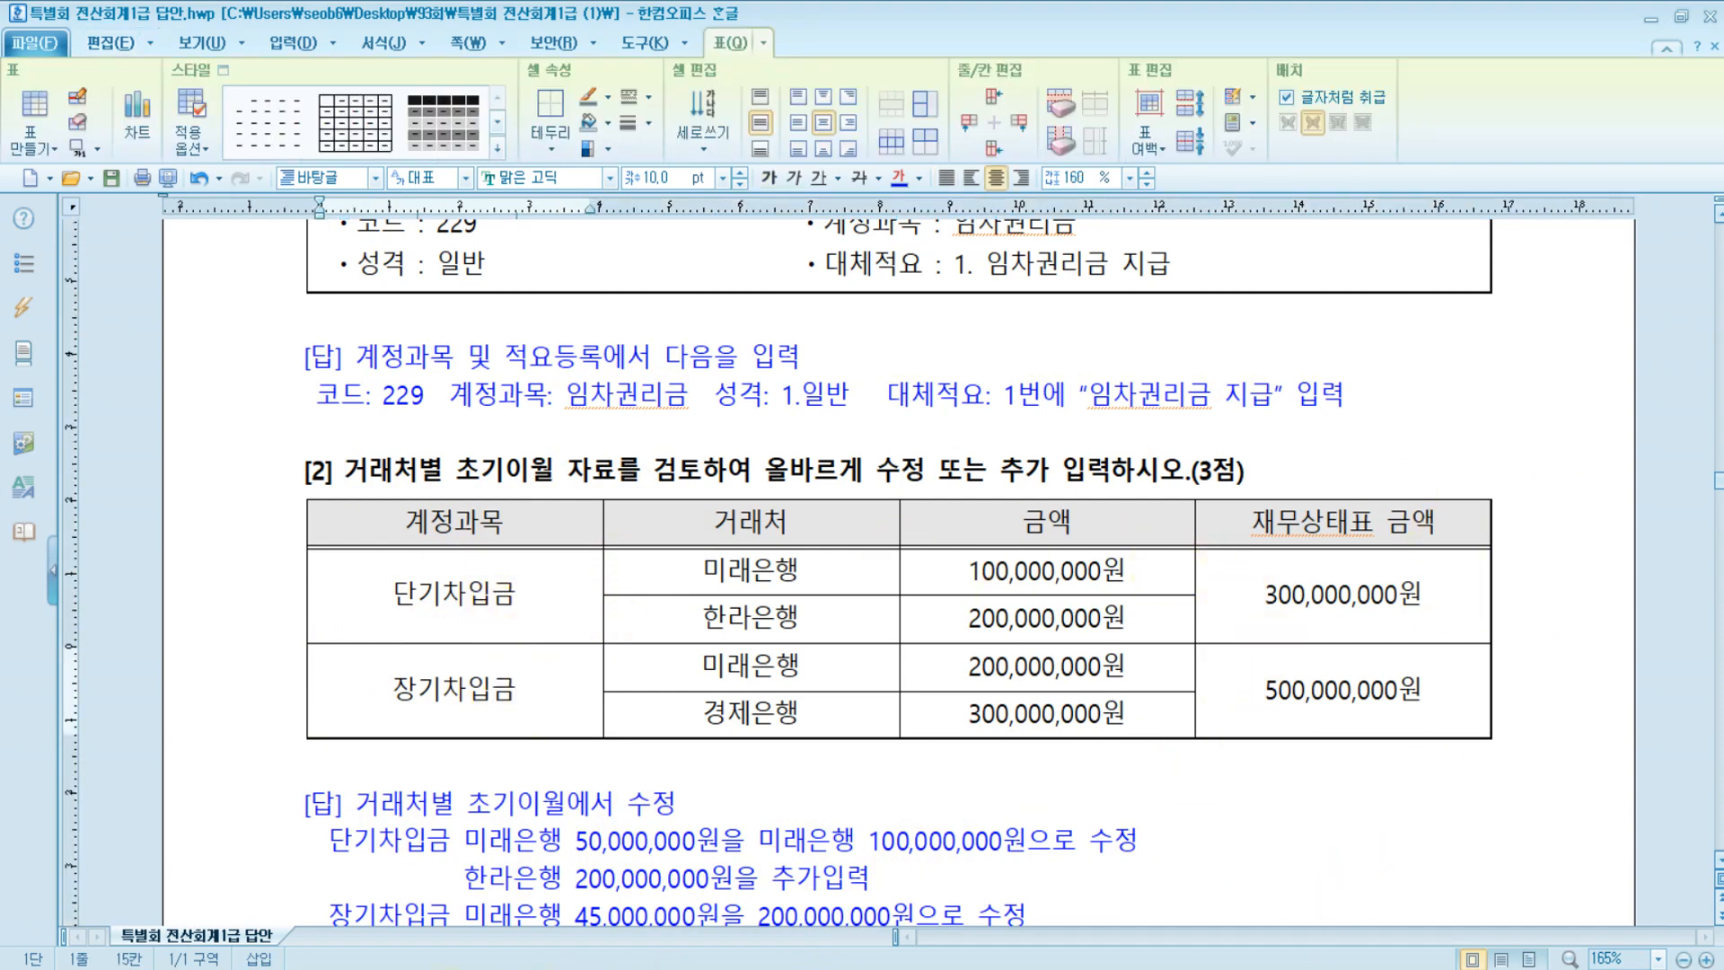
Switch to KcLep, open 거래처별초기이월 and set the 미래은행 amount under 단기차입금 to 100,000,000.
key("alt+Tab")
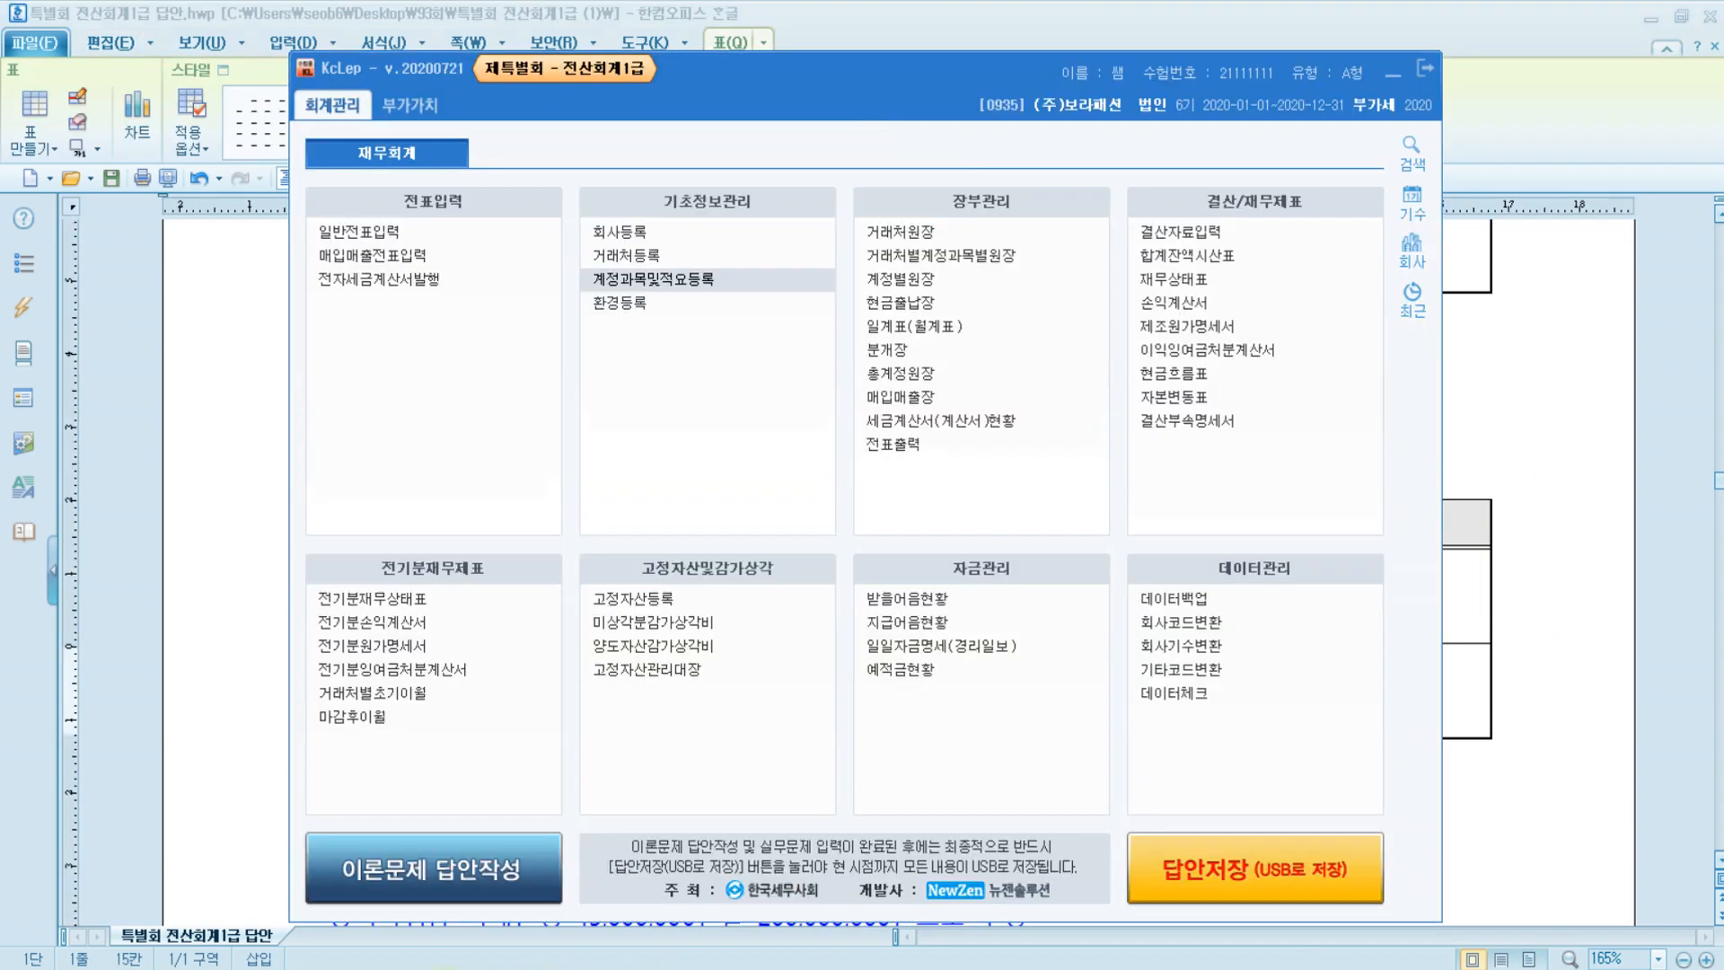
left_click(378, 695)
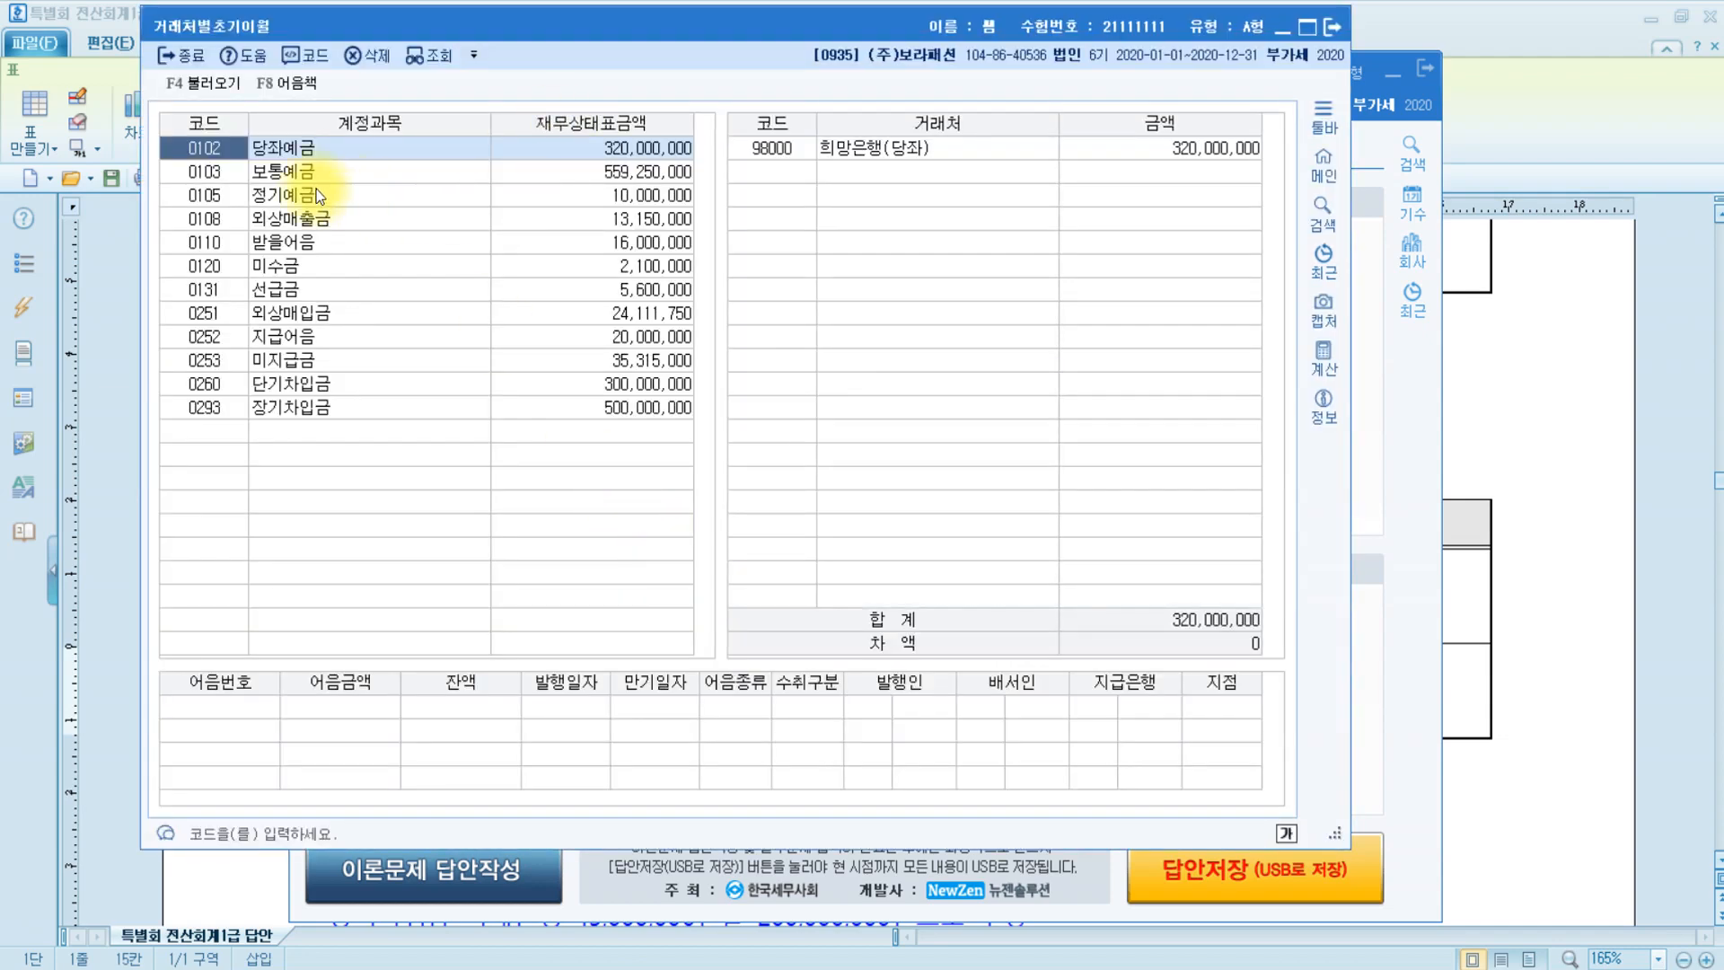
left_click(229, 392)
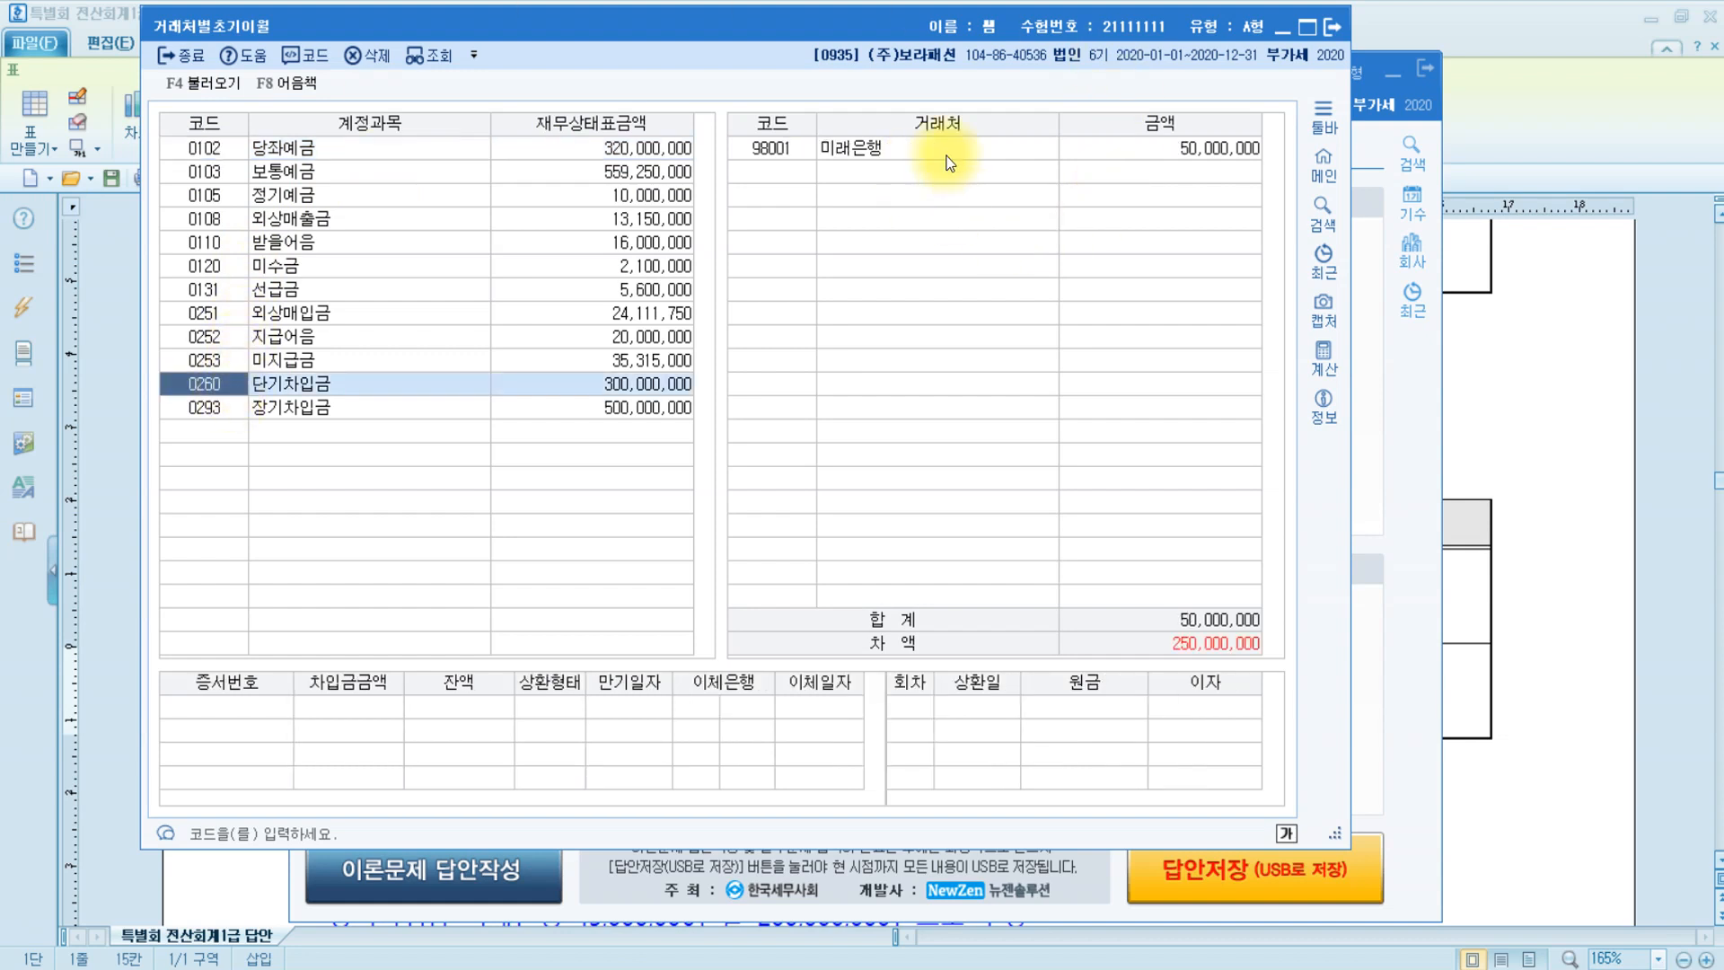
left_click(1172, 149)
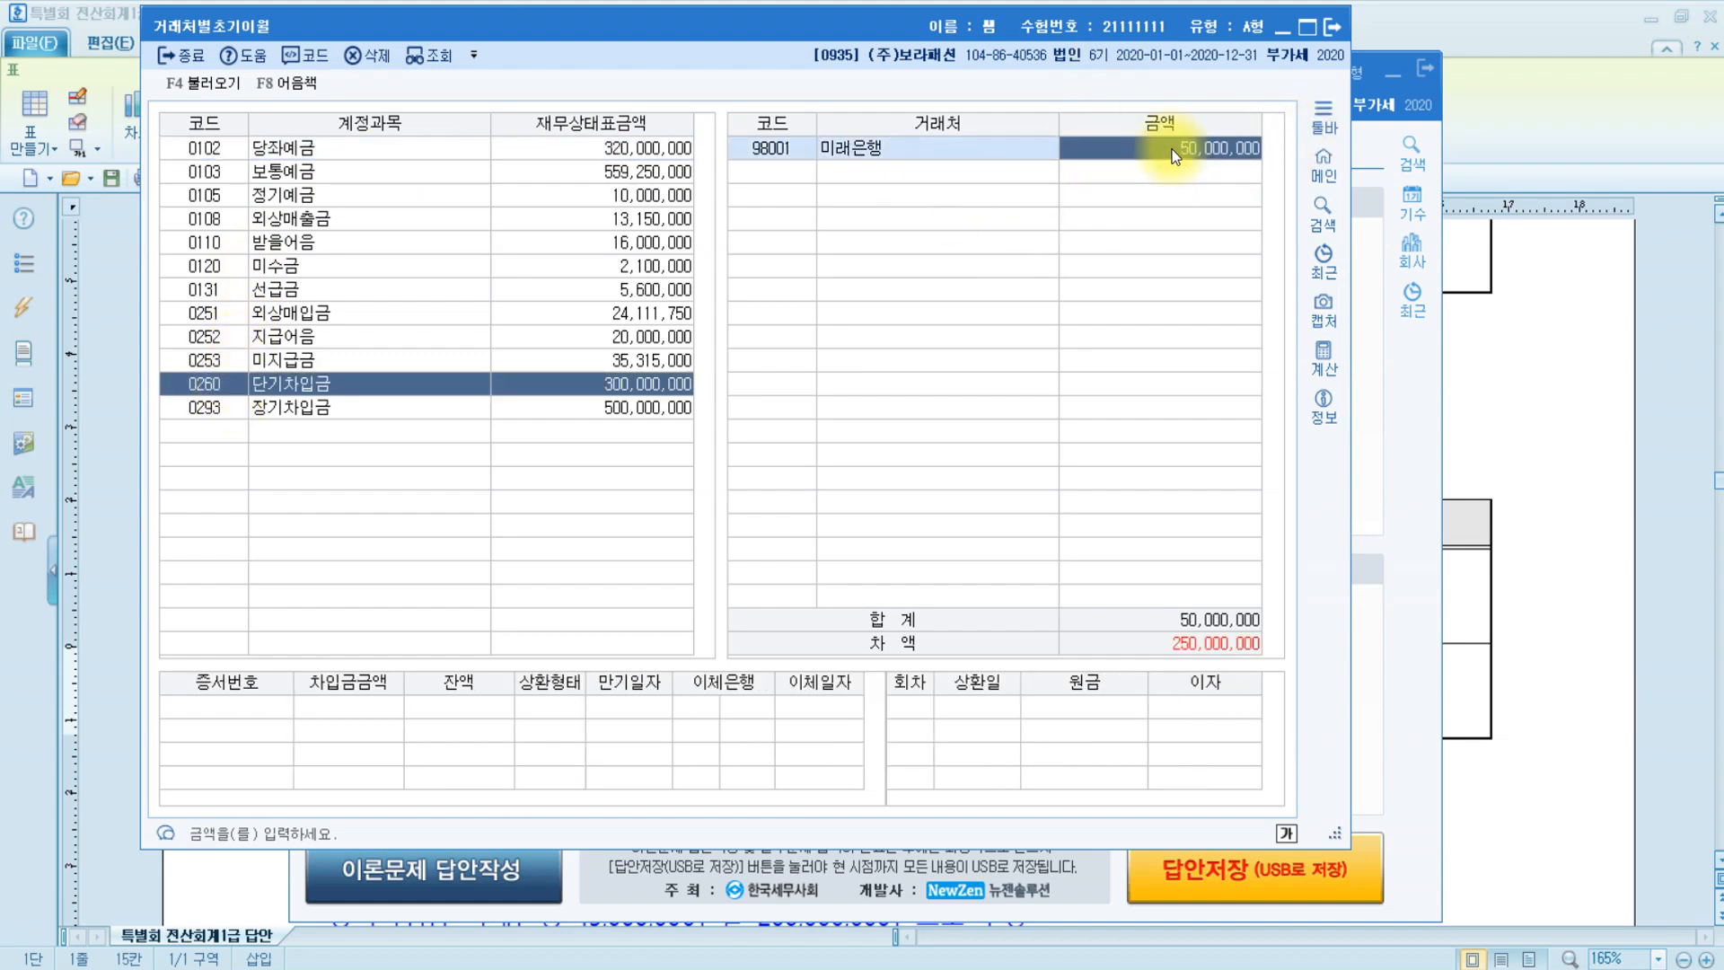
type("100,000")
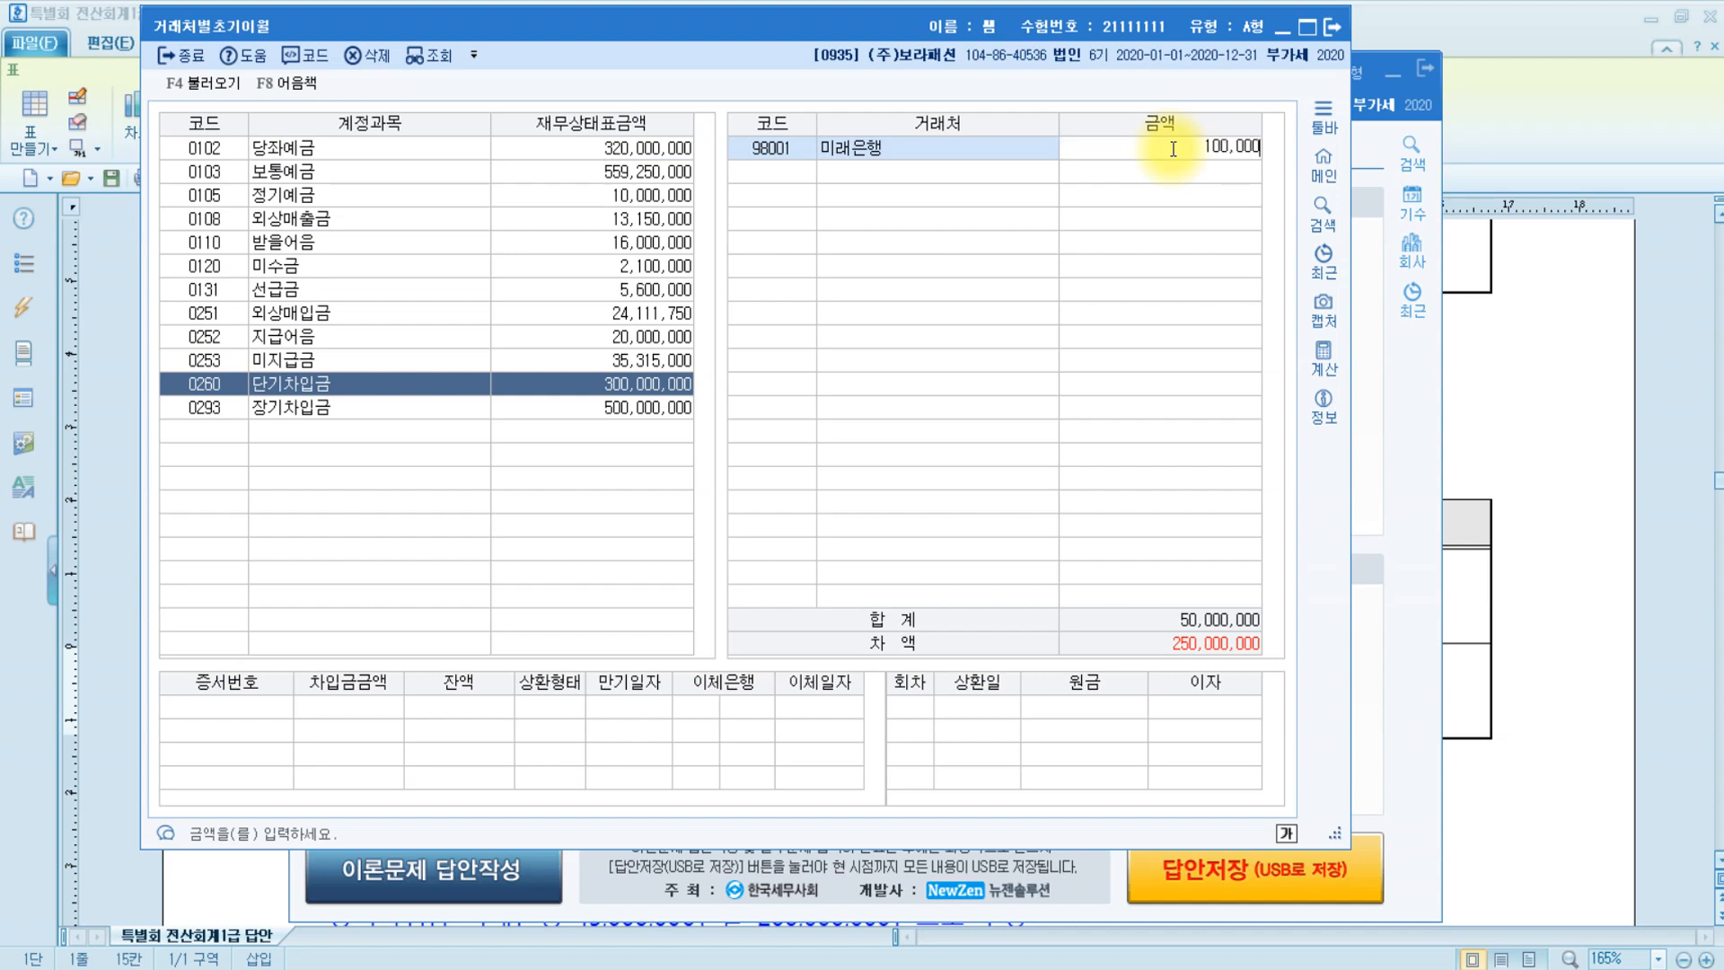
type(",000")
key("Return")
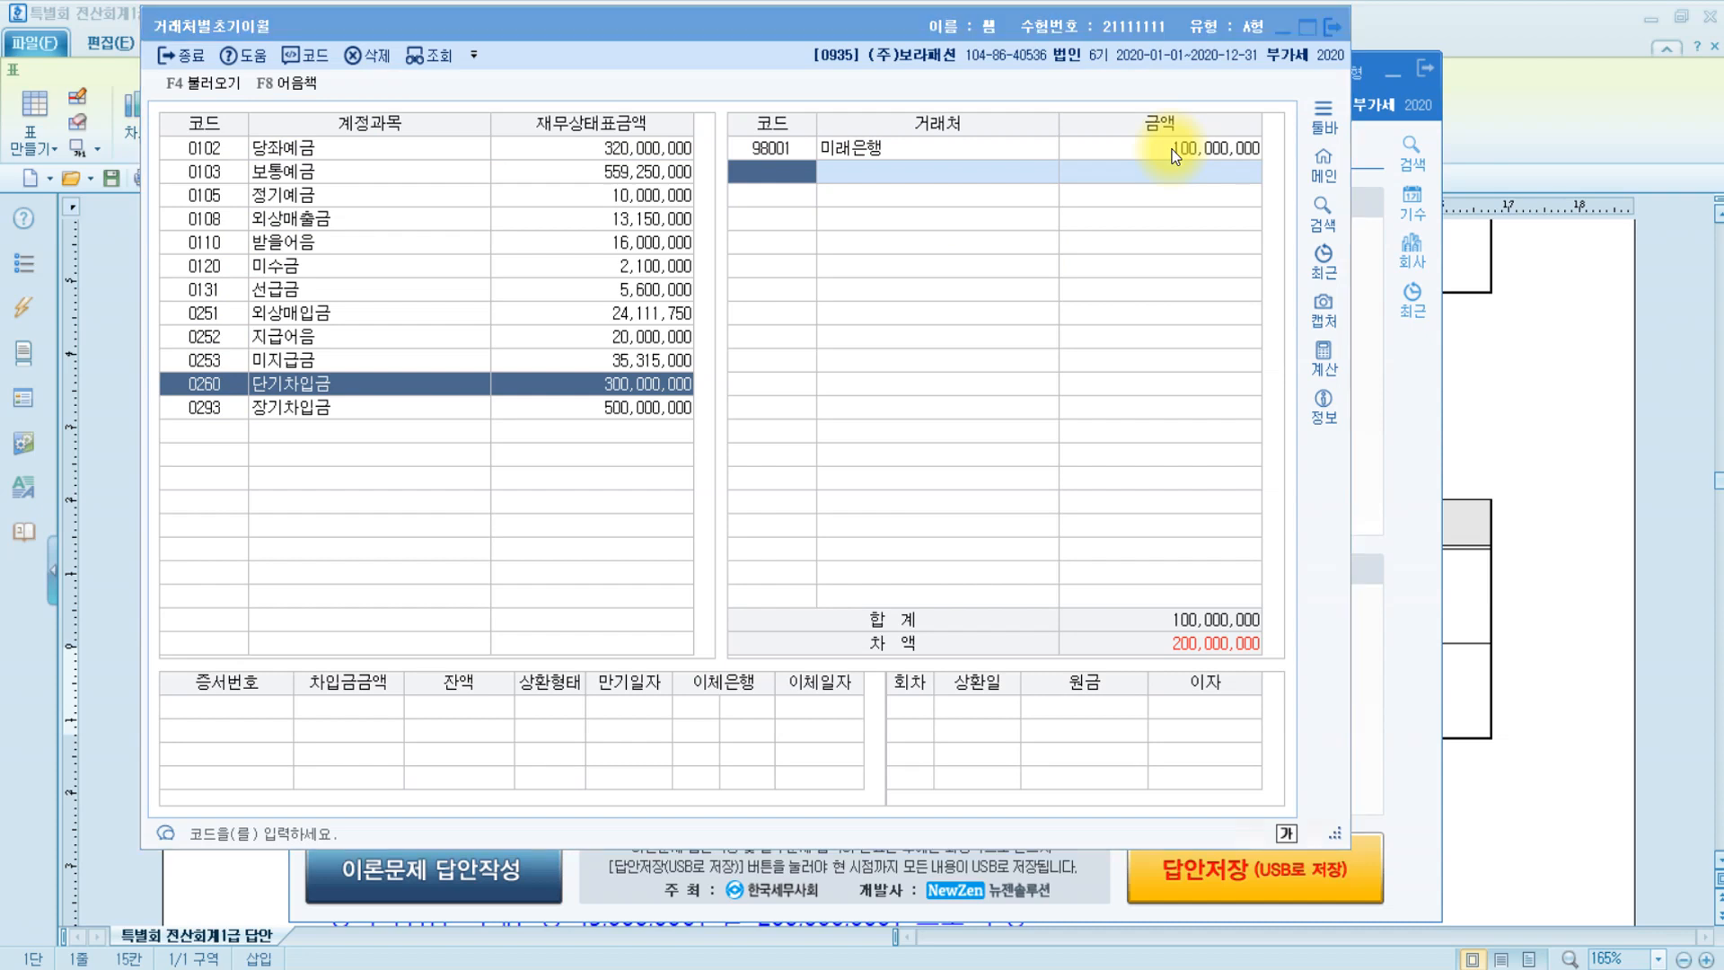
Add 한라은행 under 단기차입금 with an amount of 200,000,000.
key("F2")
type("한라")
key("Return")
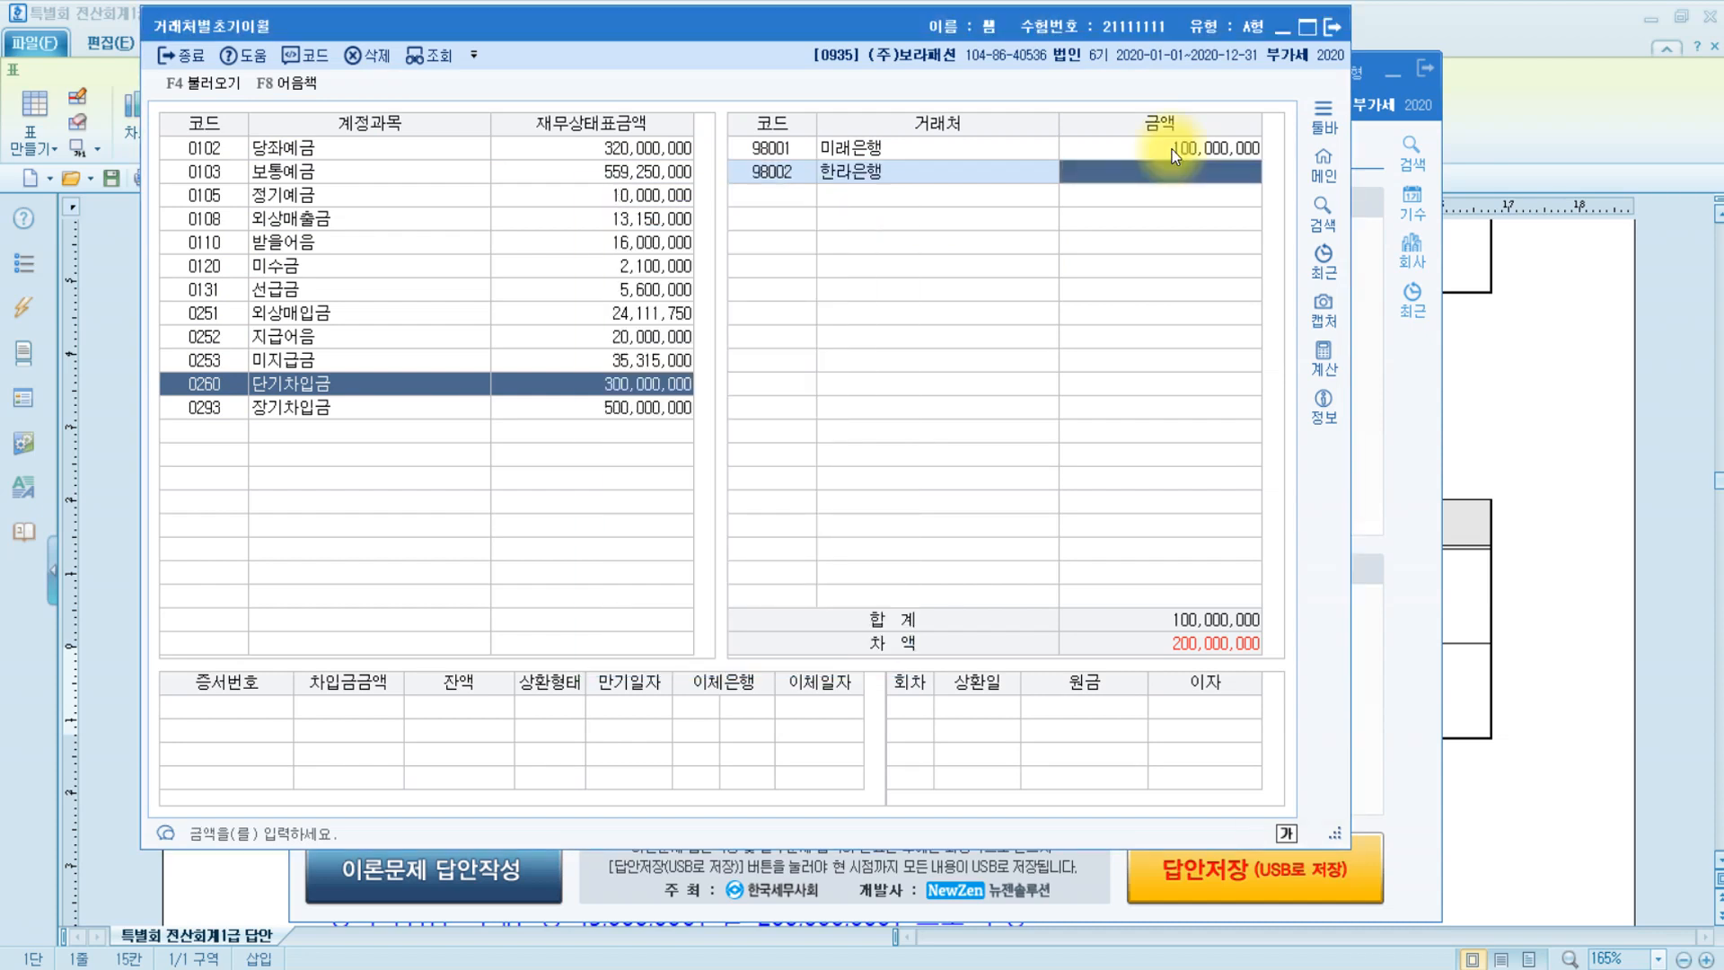
type("200000000")
key("Return")
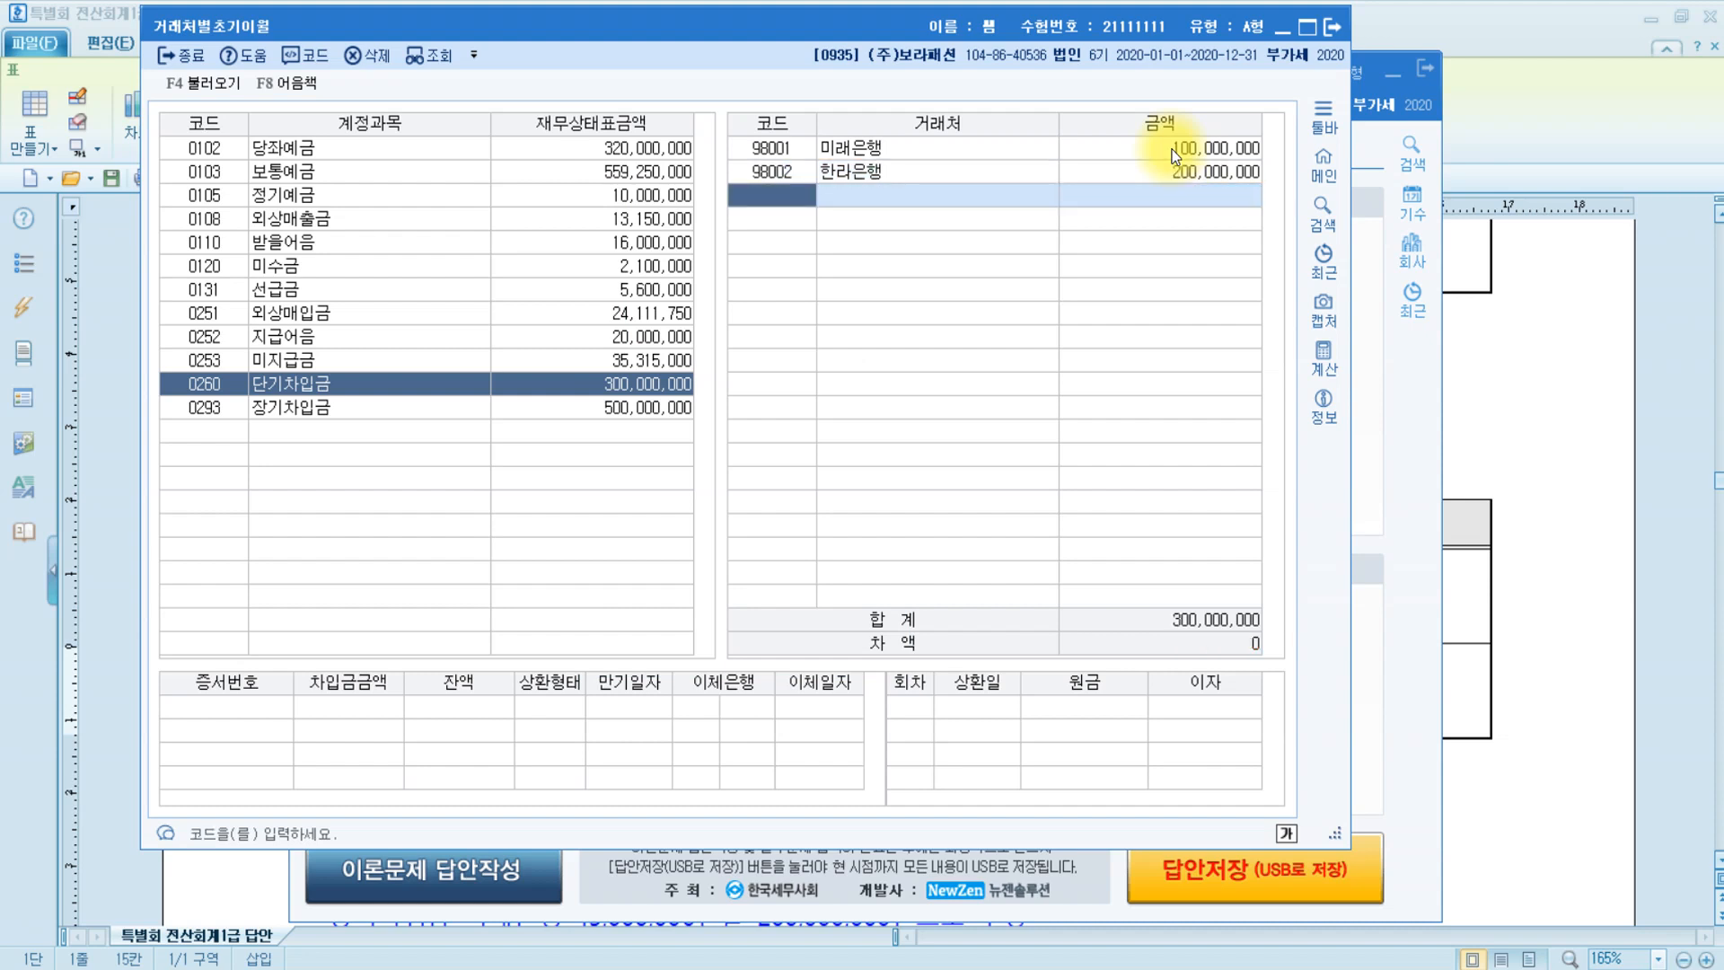
Under 장기차입금, set the 미래은행 amount to 200,000,000 and the 경제은행 amount to 300,000,000.
left_click(259, 412)
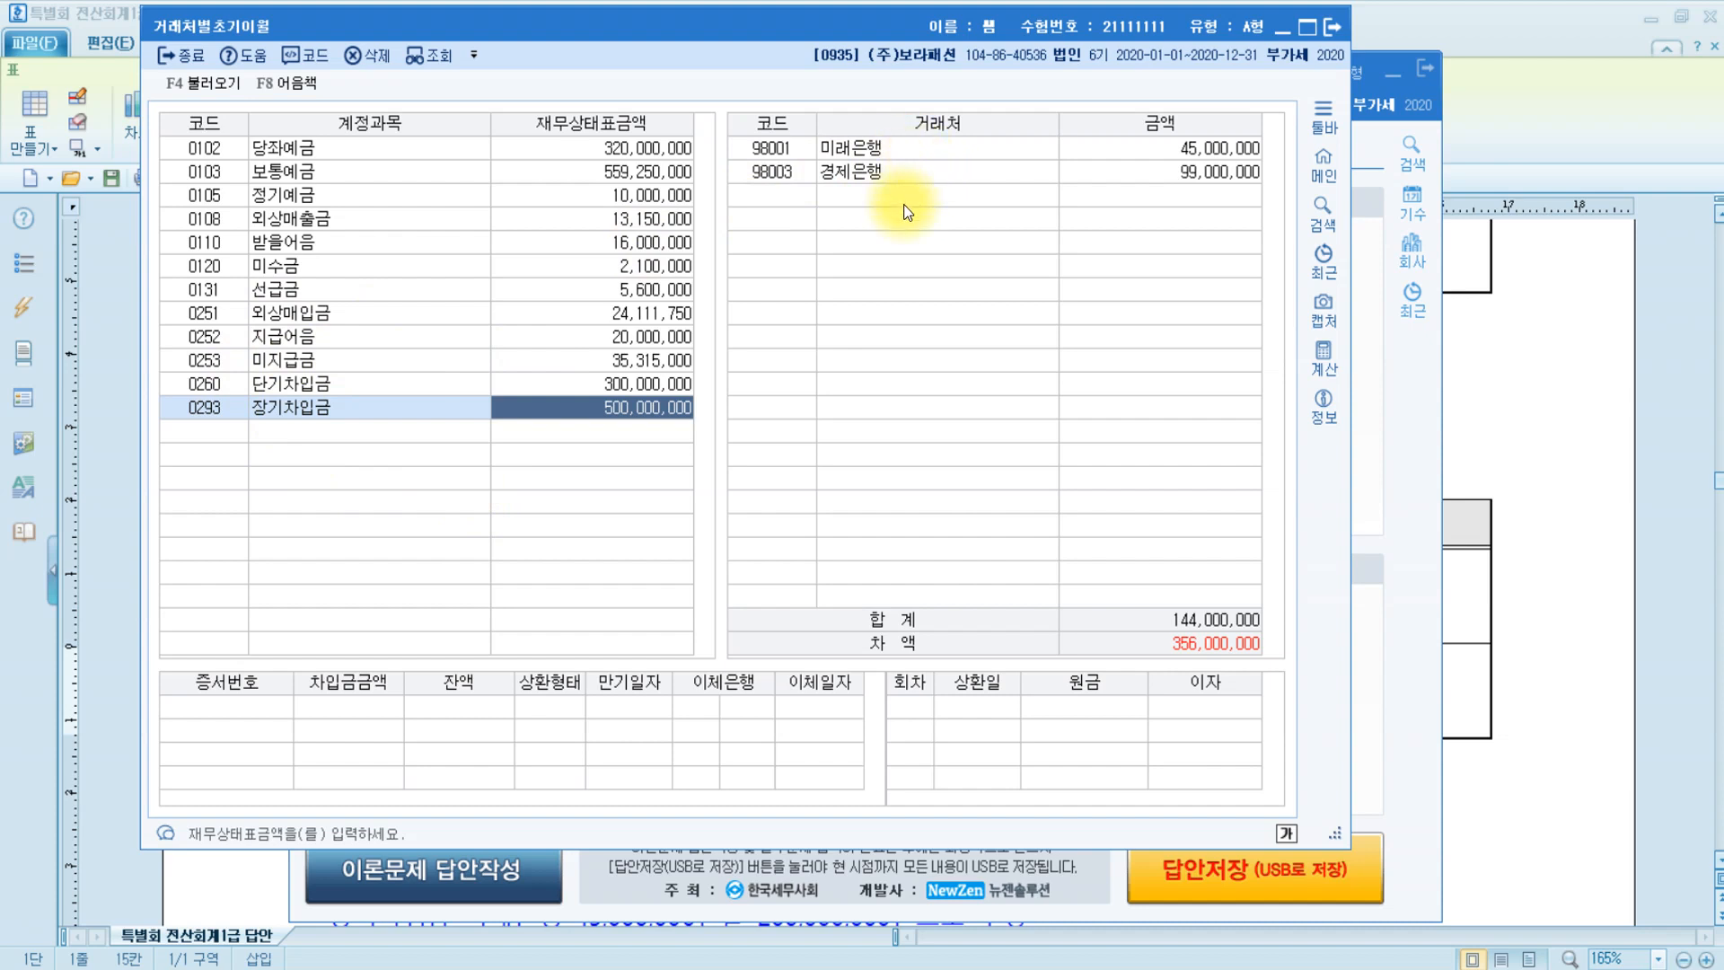
left_click(1209, 143)
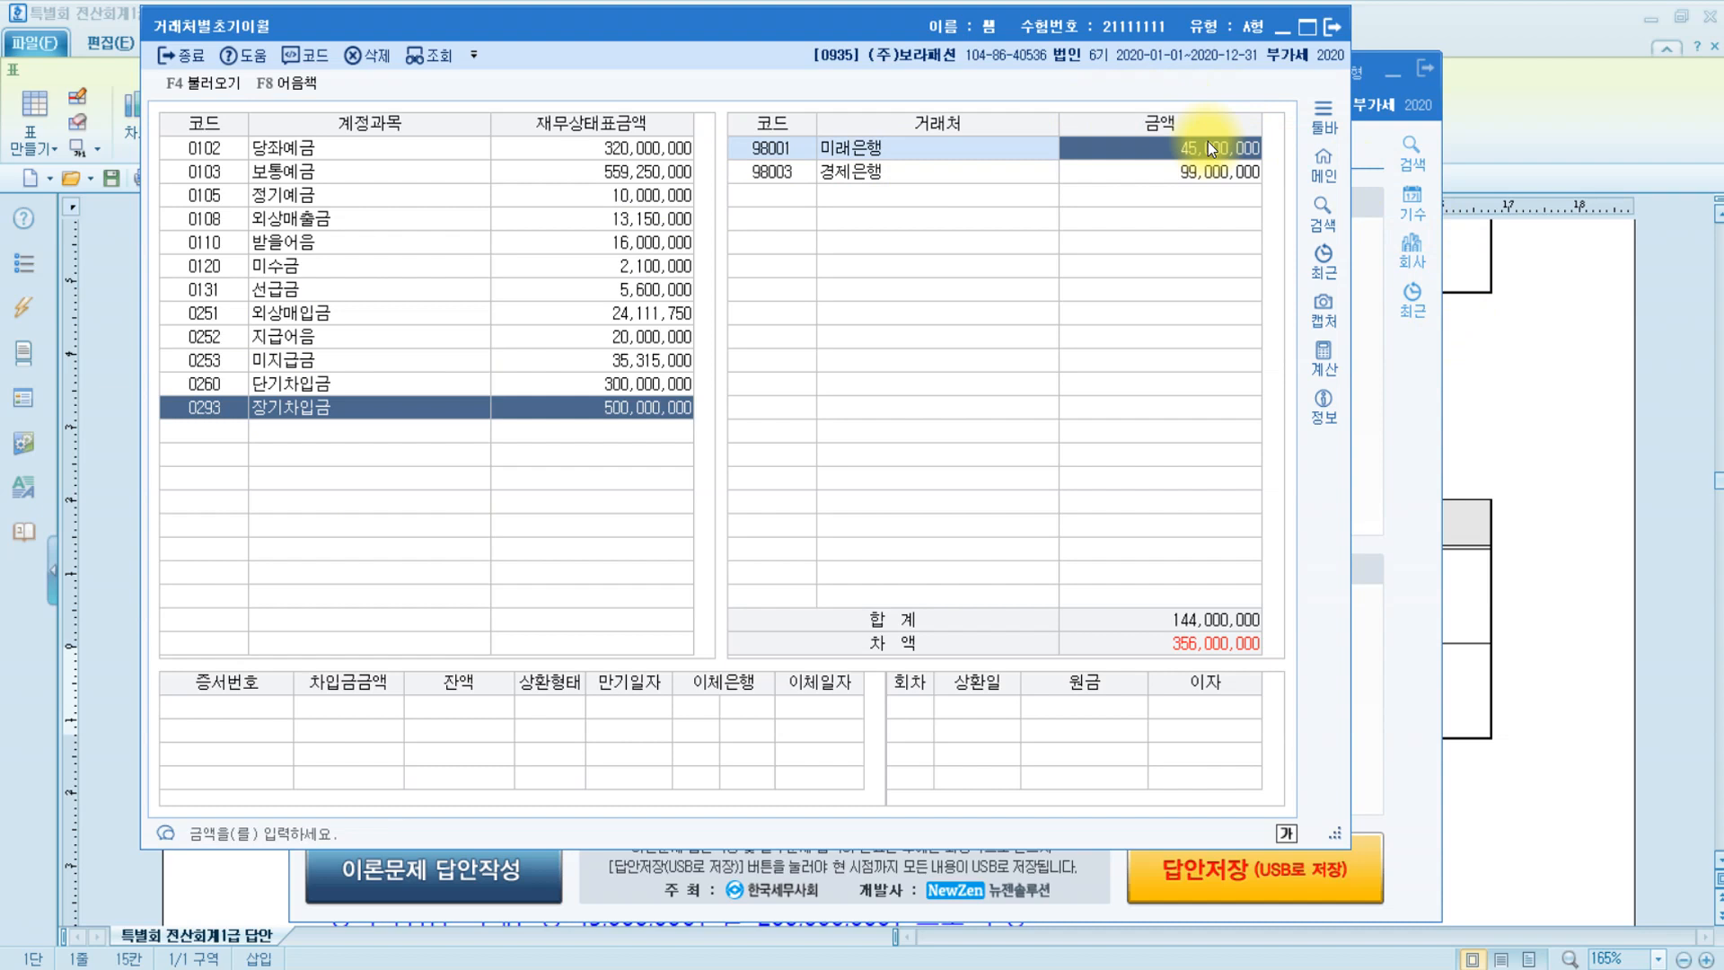
type("200000000")
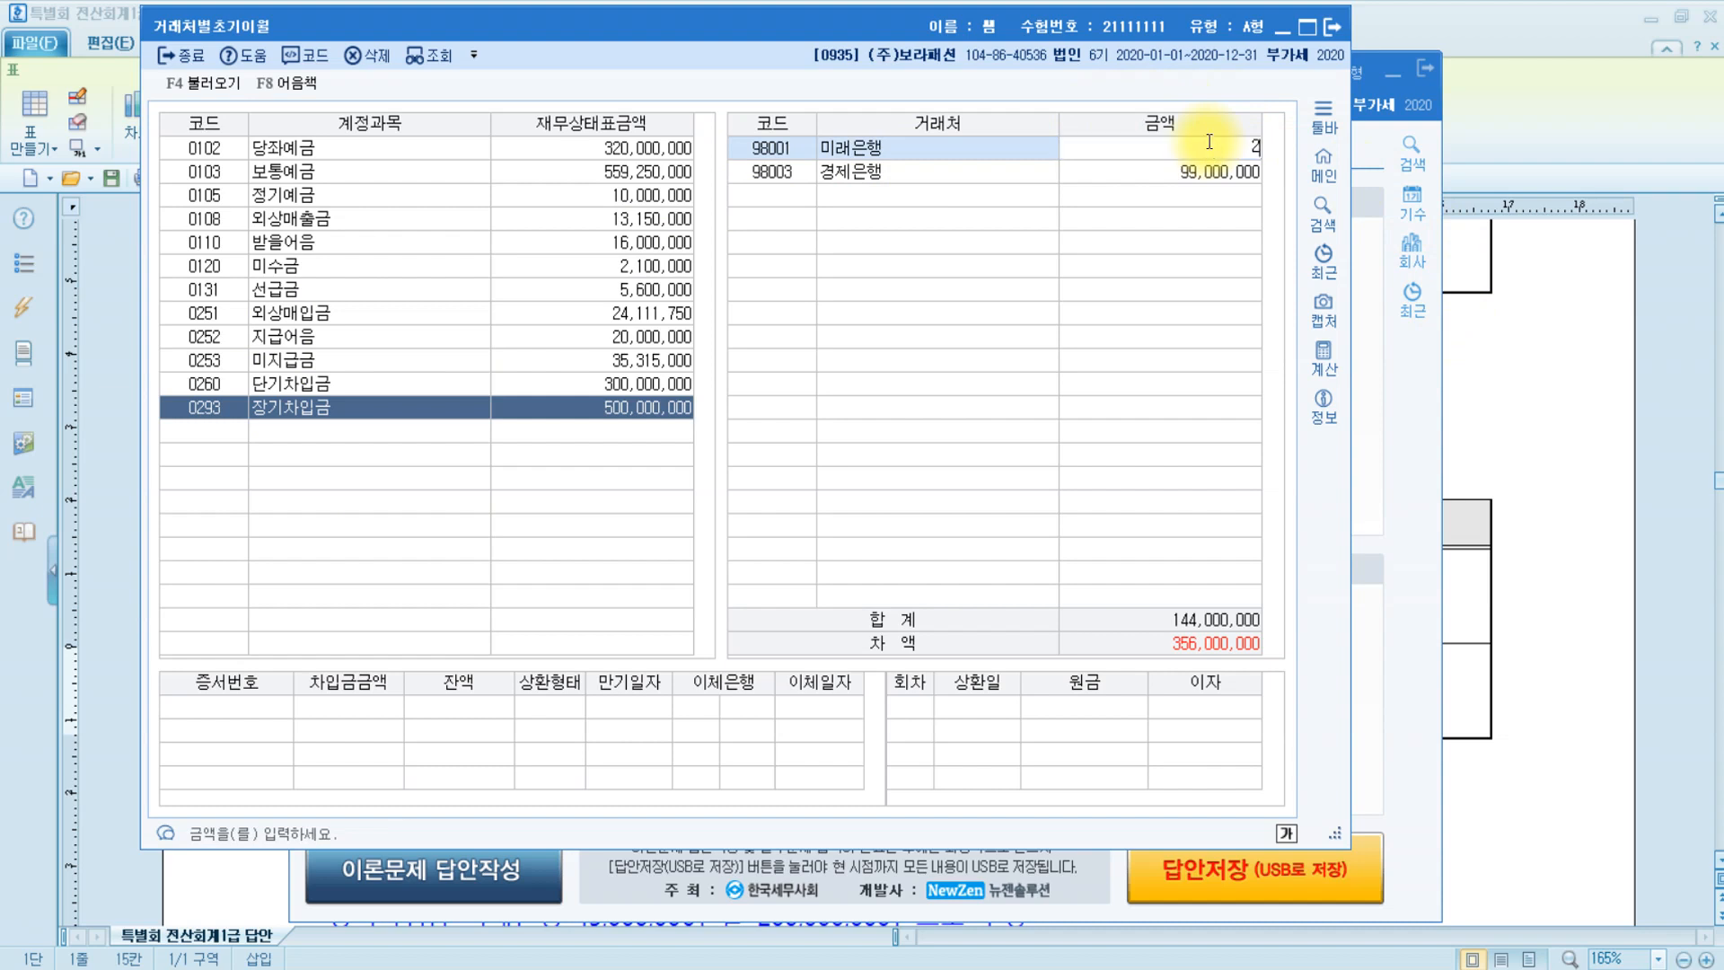
key("Return")
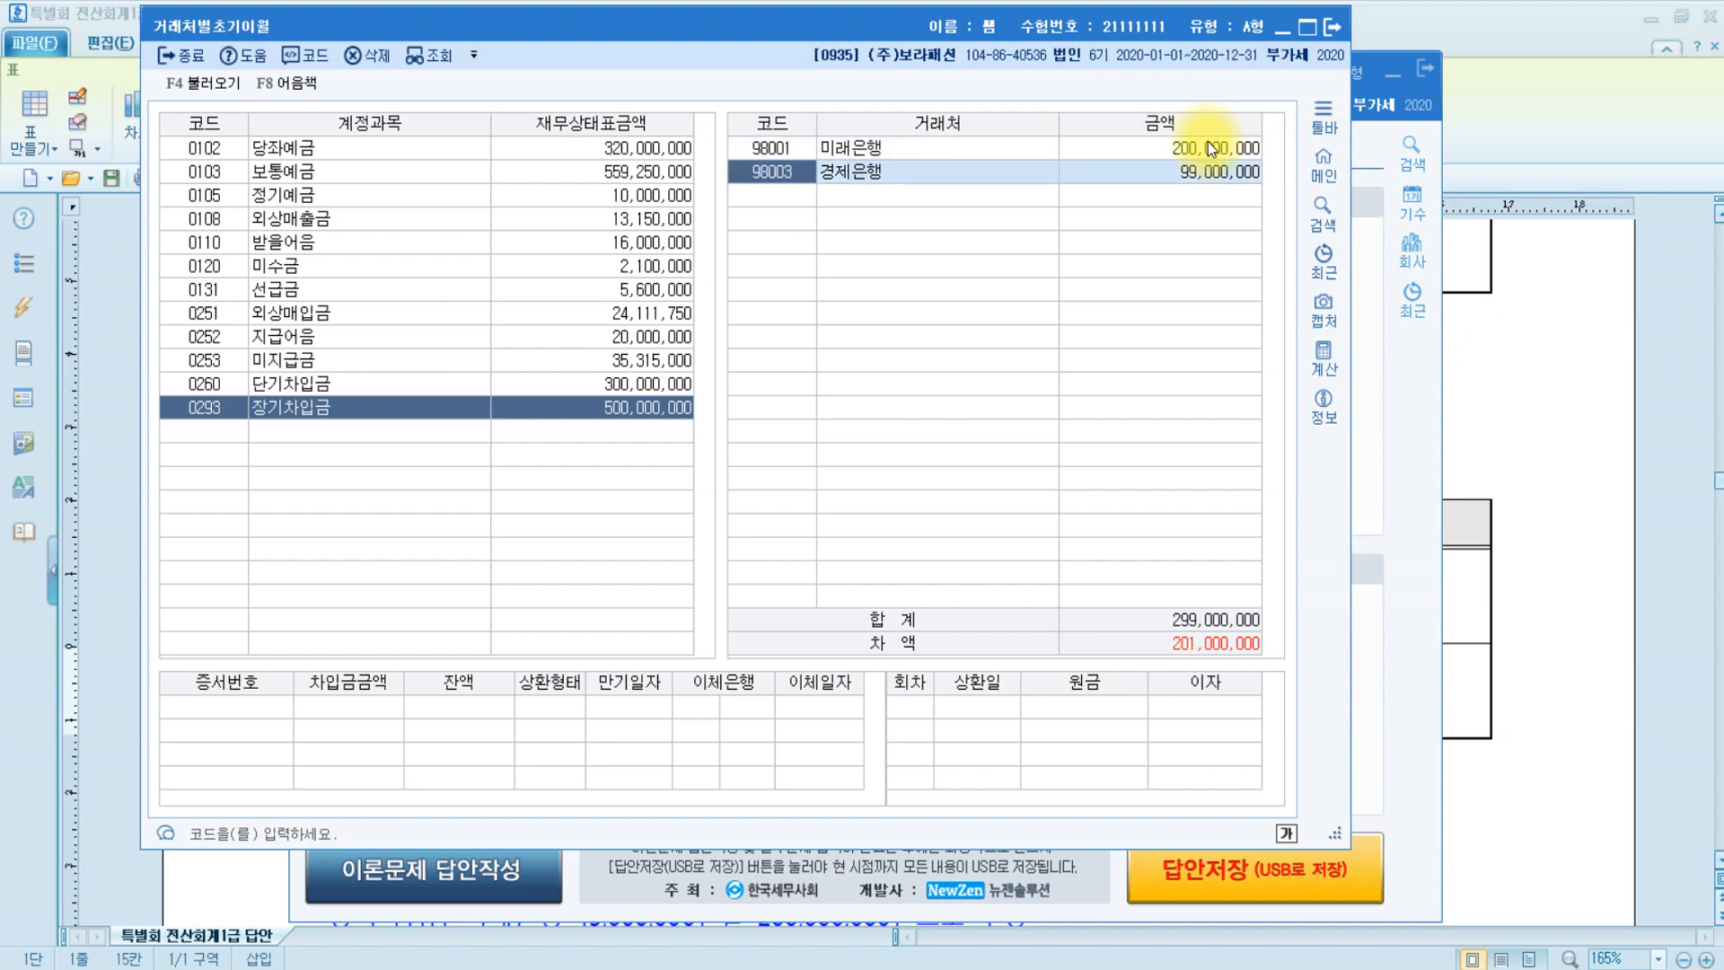
key("Return")
type("30")
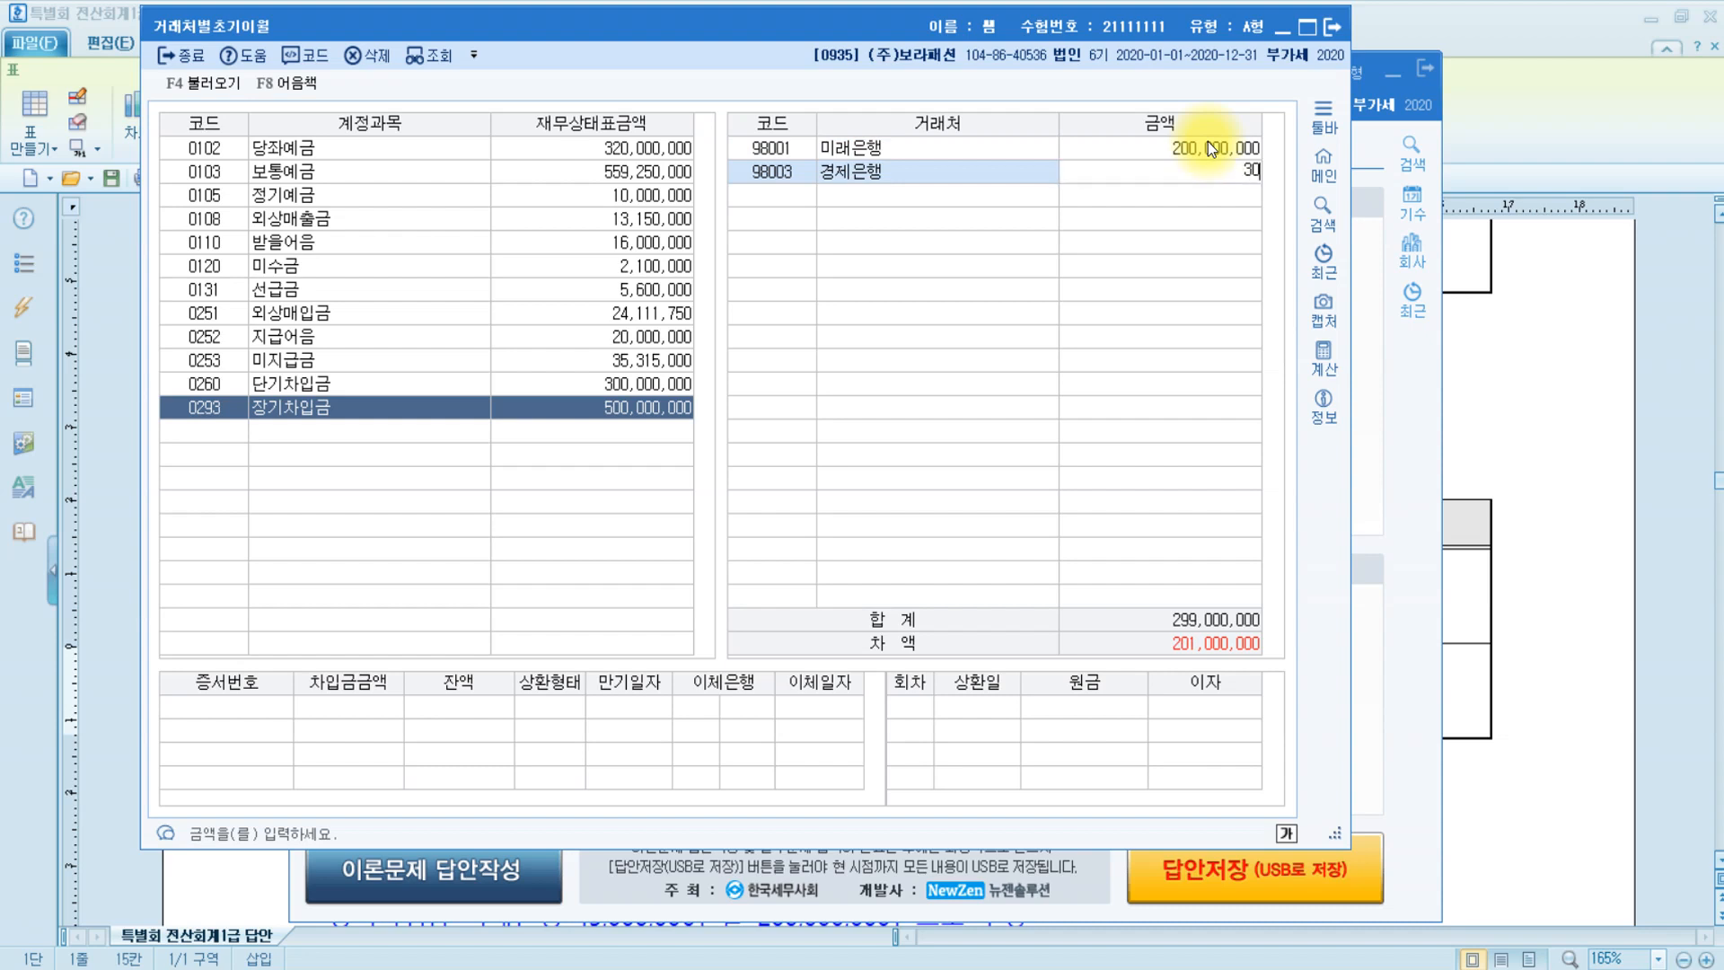
type("0,000,000")
key("Return")
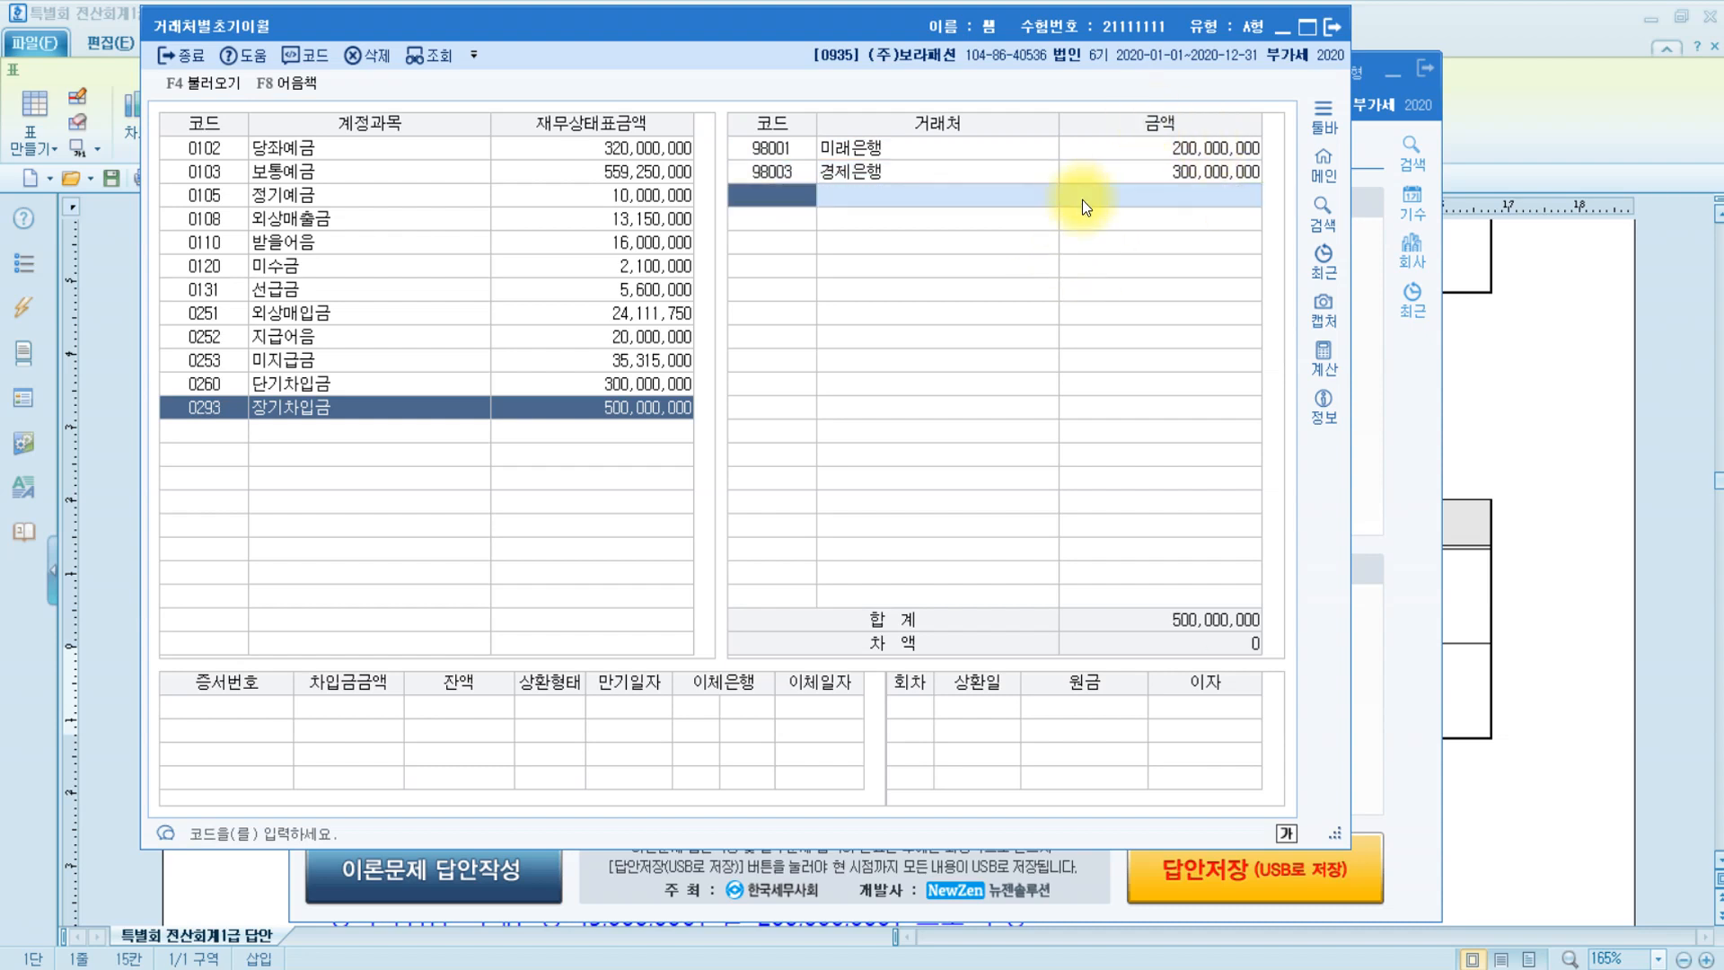
Check the 합계 and 차액 for 단기차입금 and 장기차입금, and close the 거래처별초기이월 window.
left_click(624, 384)
left_click(633, 411)
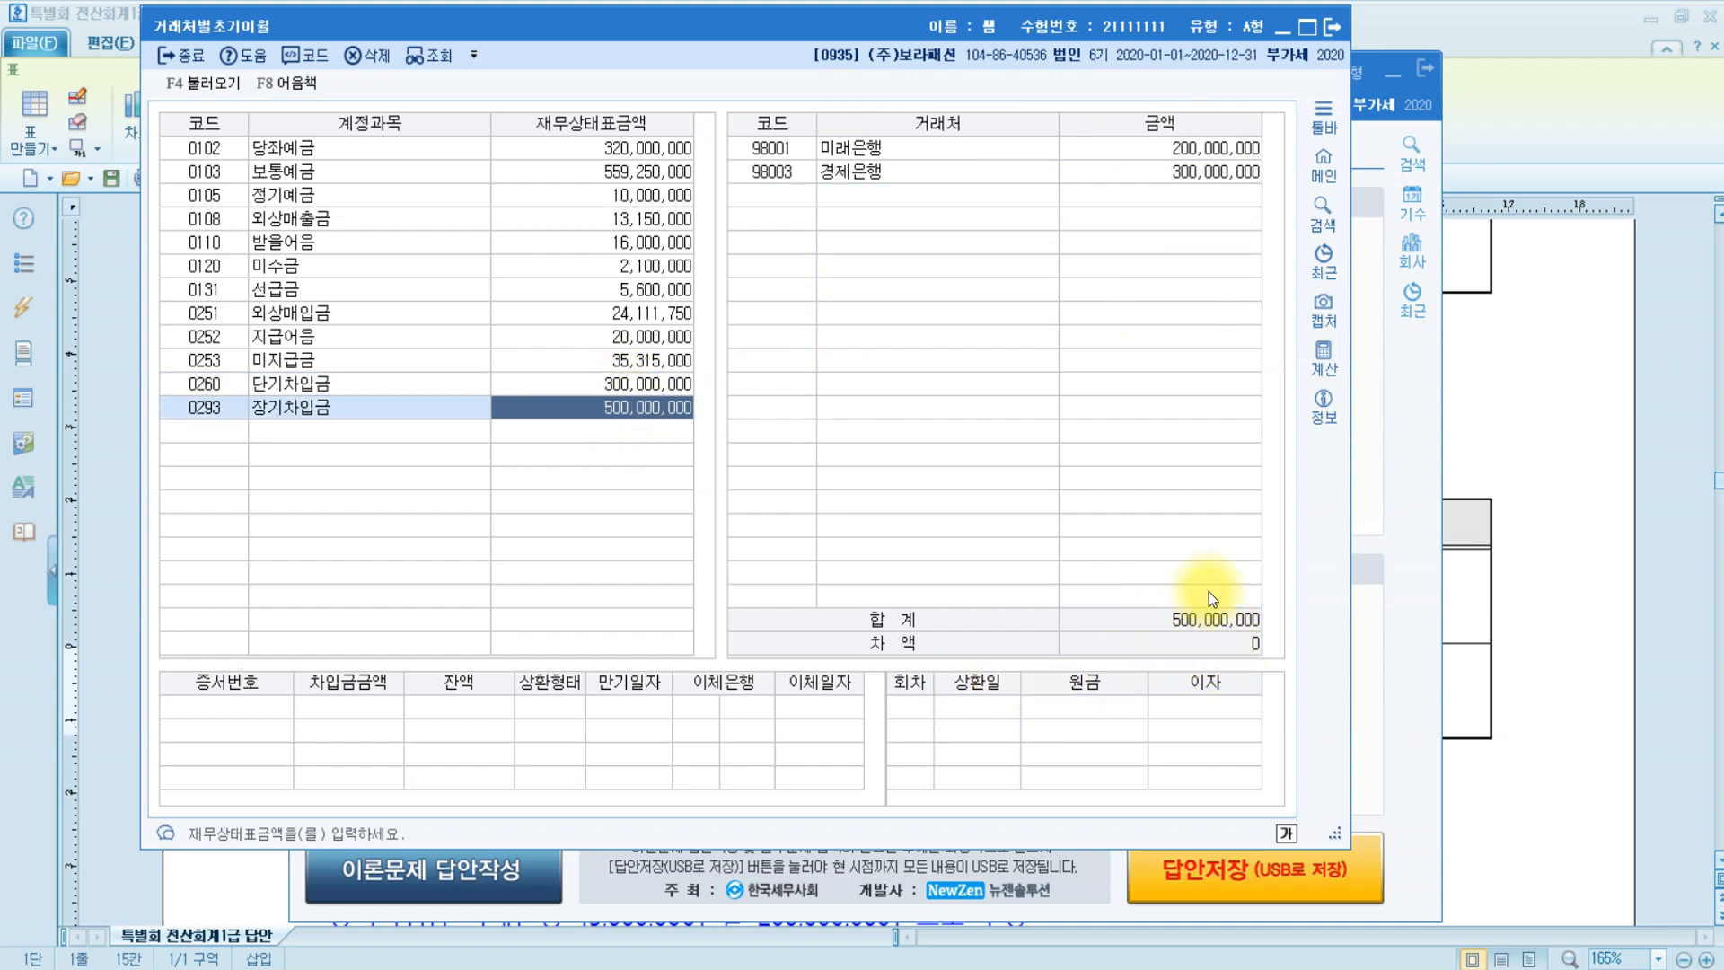
left_click(640, 381)
left_click(636, 406)
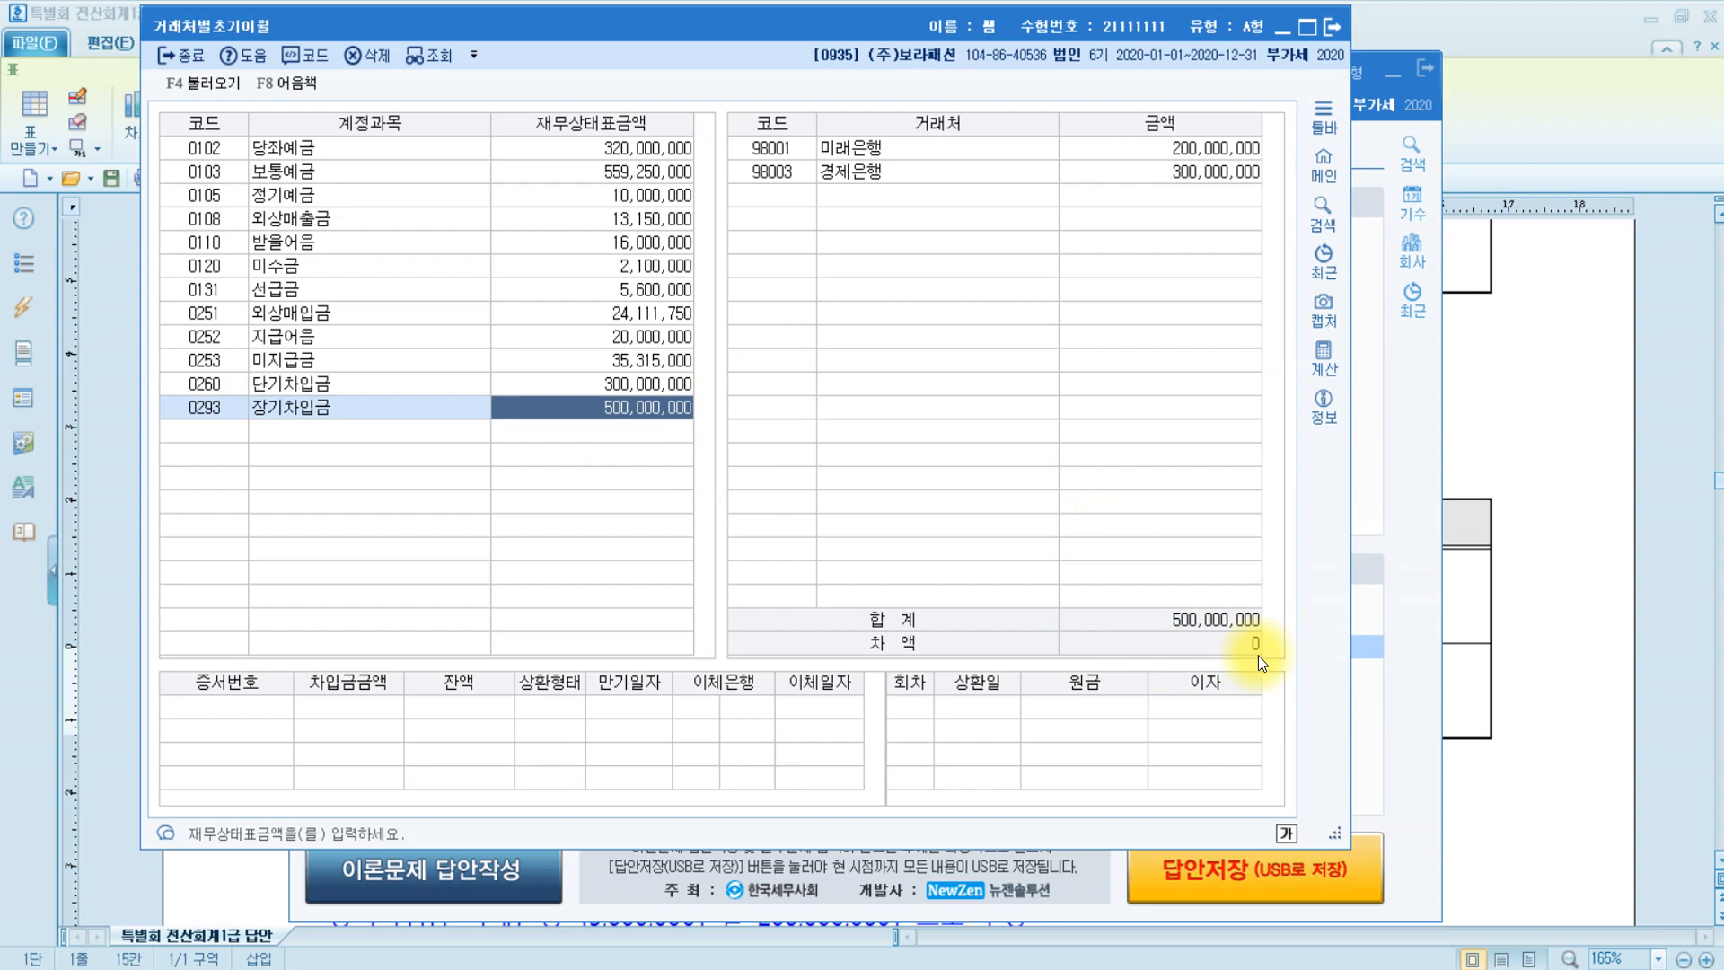
left_click(1324, 23)
Switch to the exam document, examine question [3] on the omitted 임차료 in 전기분 원가명세서, and bring up the 관련재무제표 diagram in Paint.
left_click(1460, 389)
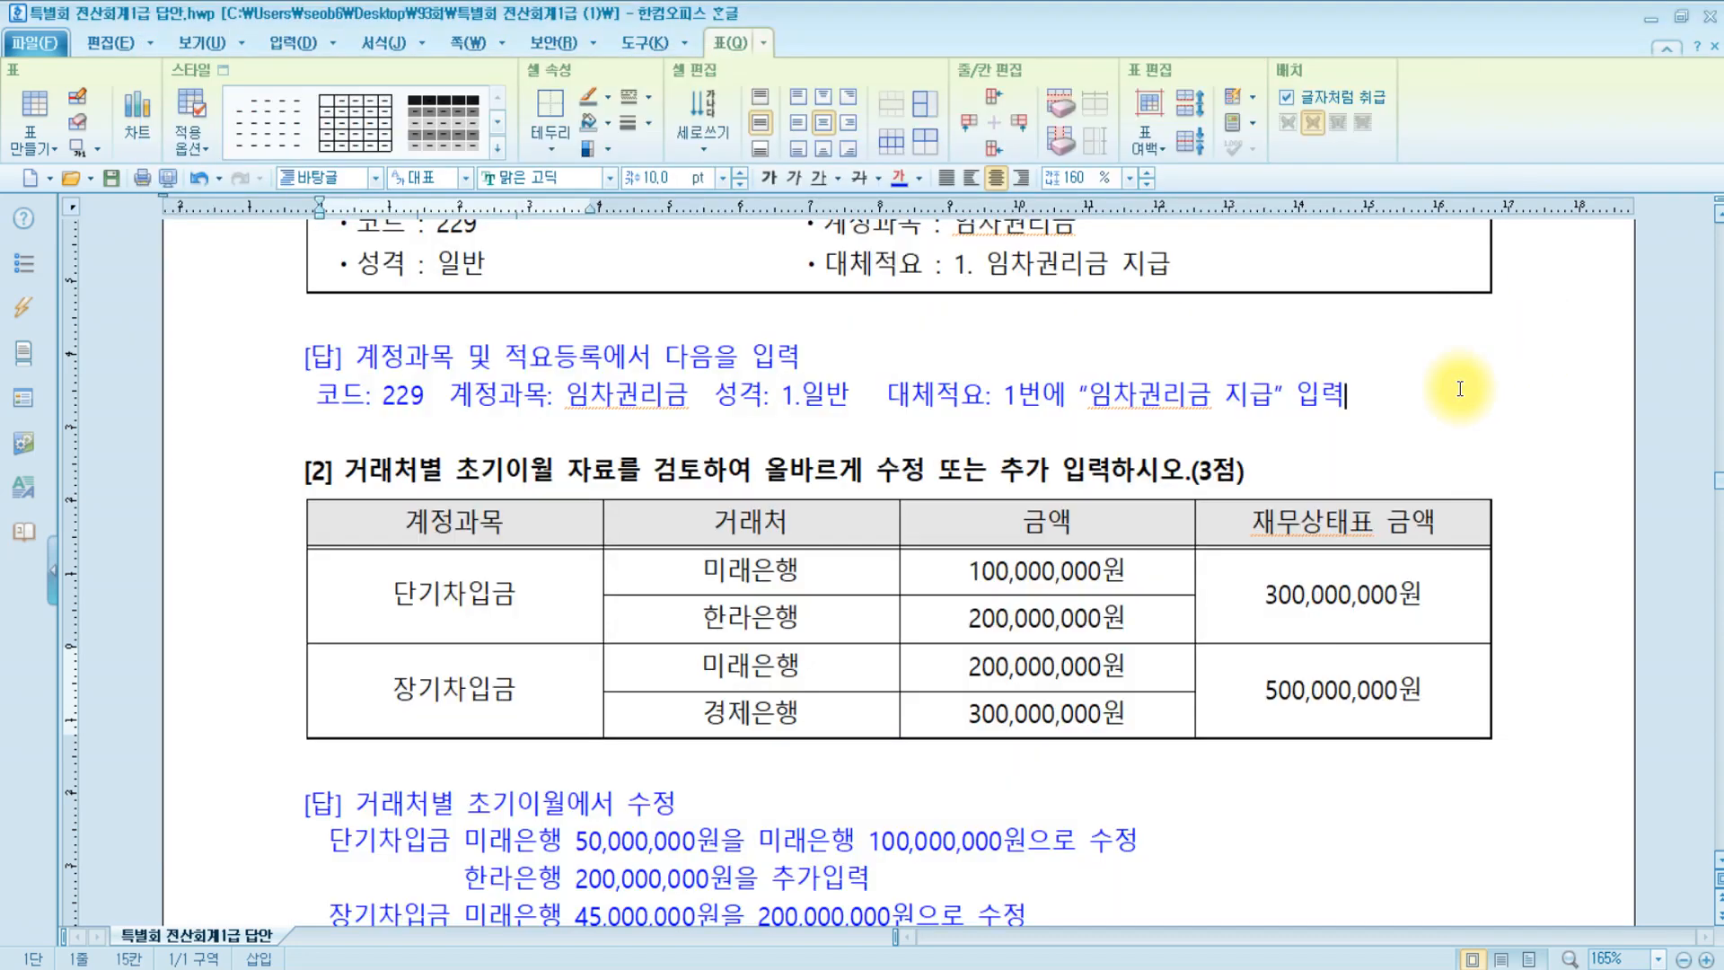
scroll(1452, 398, "down", 7)
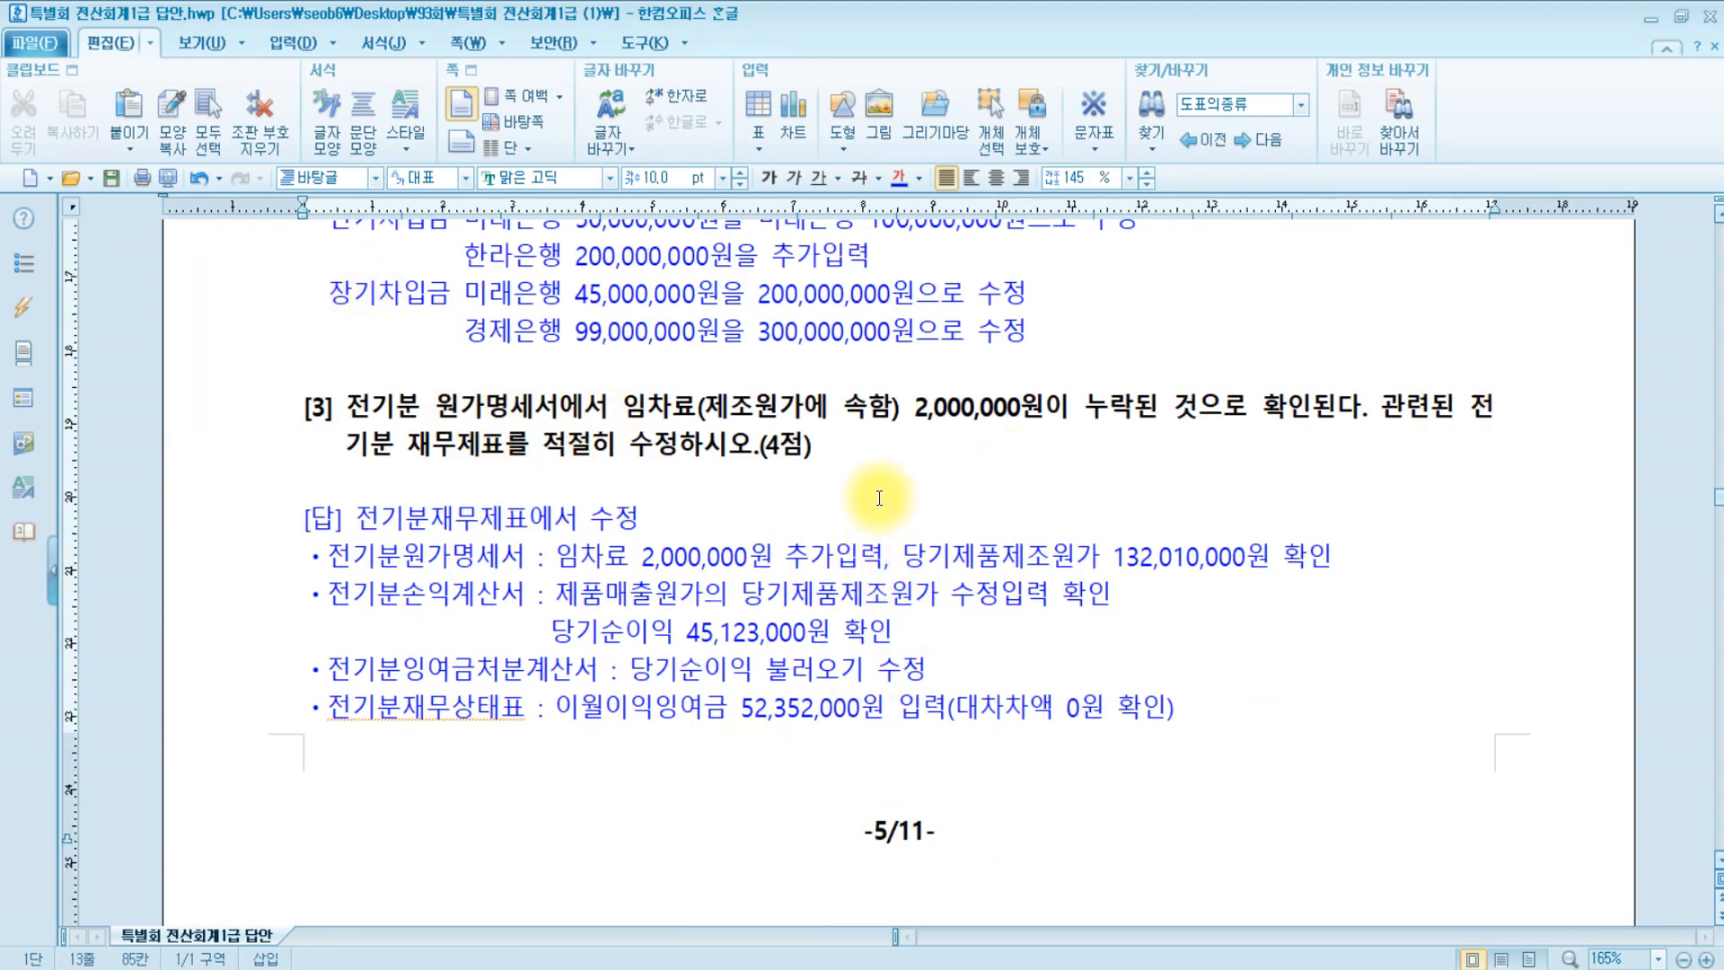
left_click(868, 463)
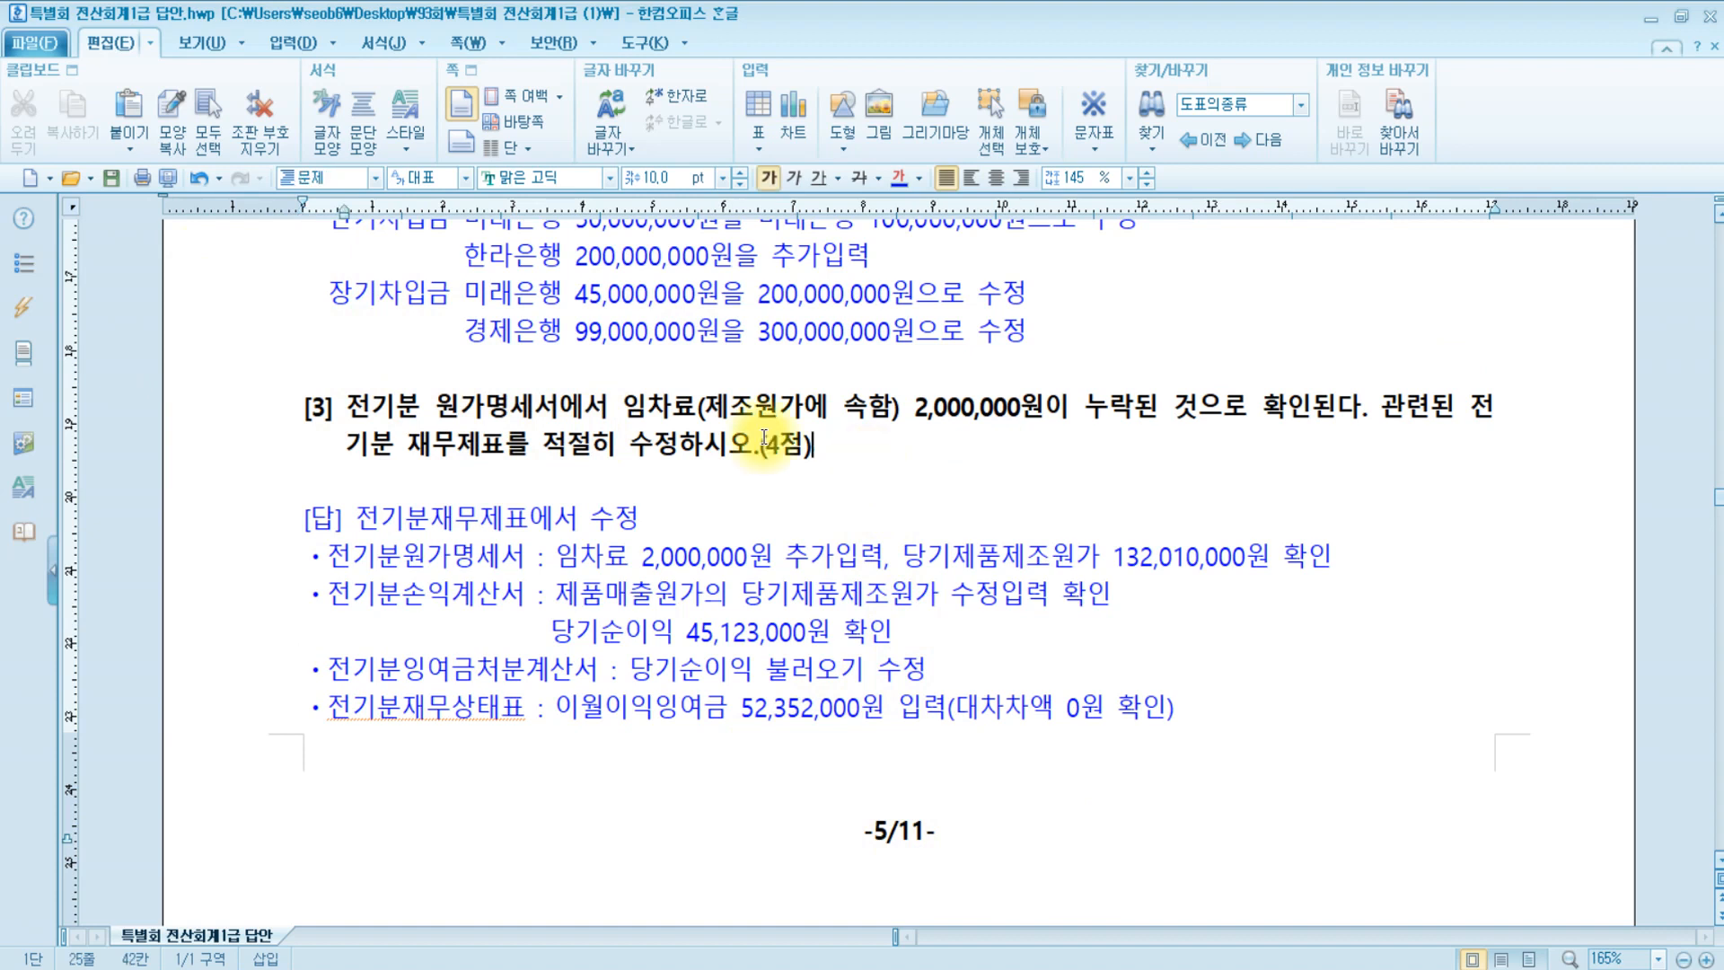
left_click(344, 407)
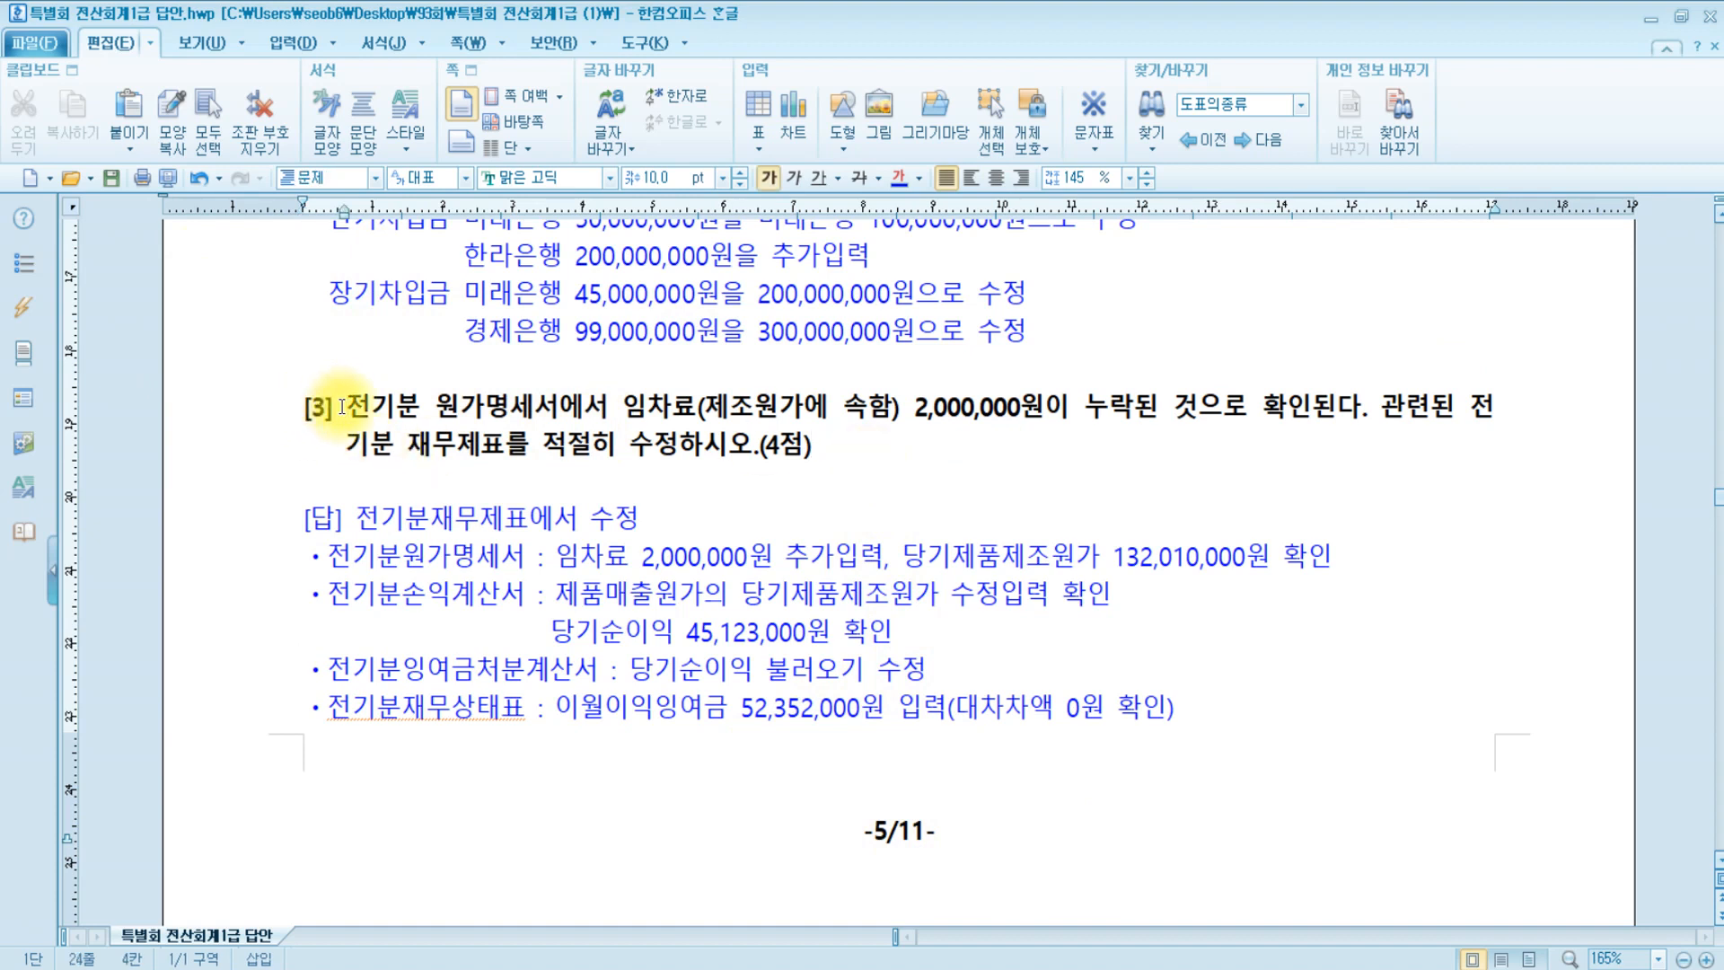
left_click_drag(704, 408, 892, 412)
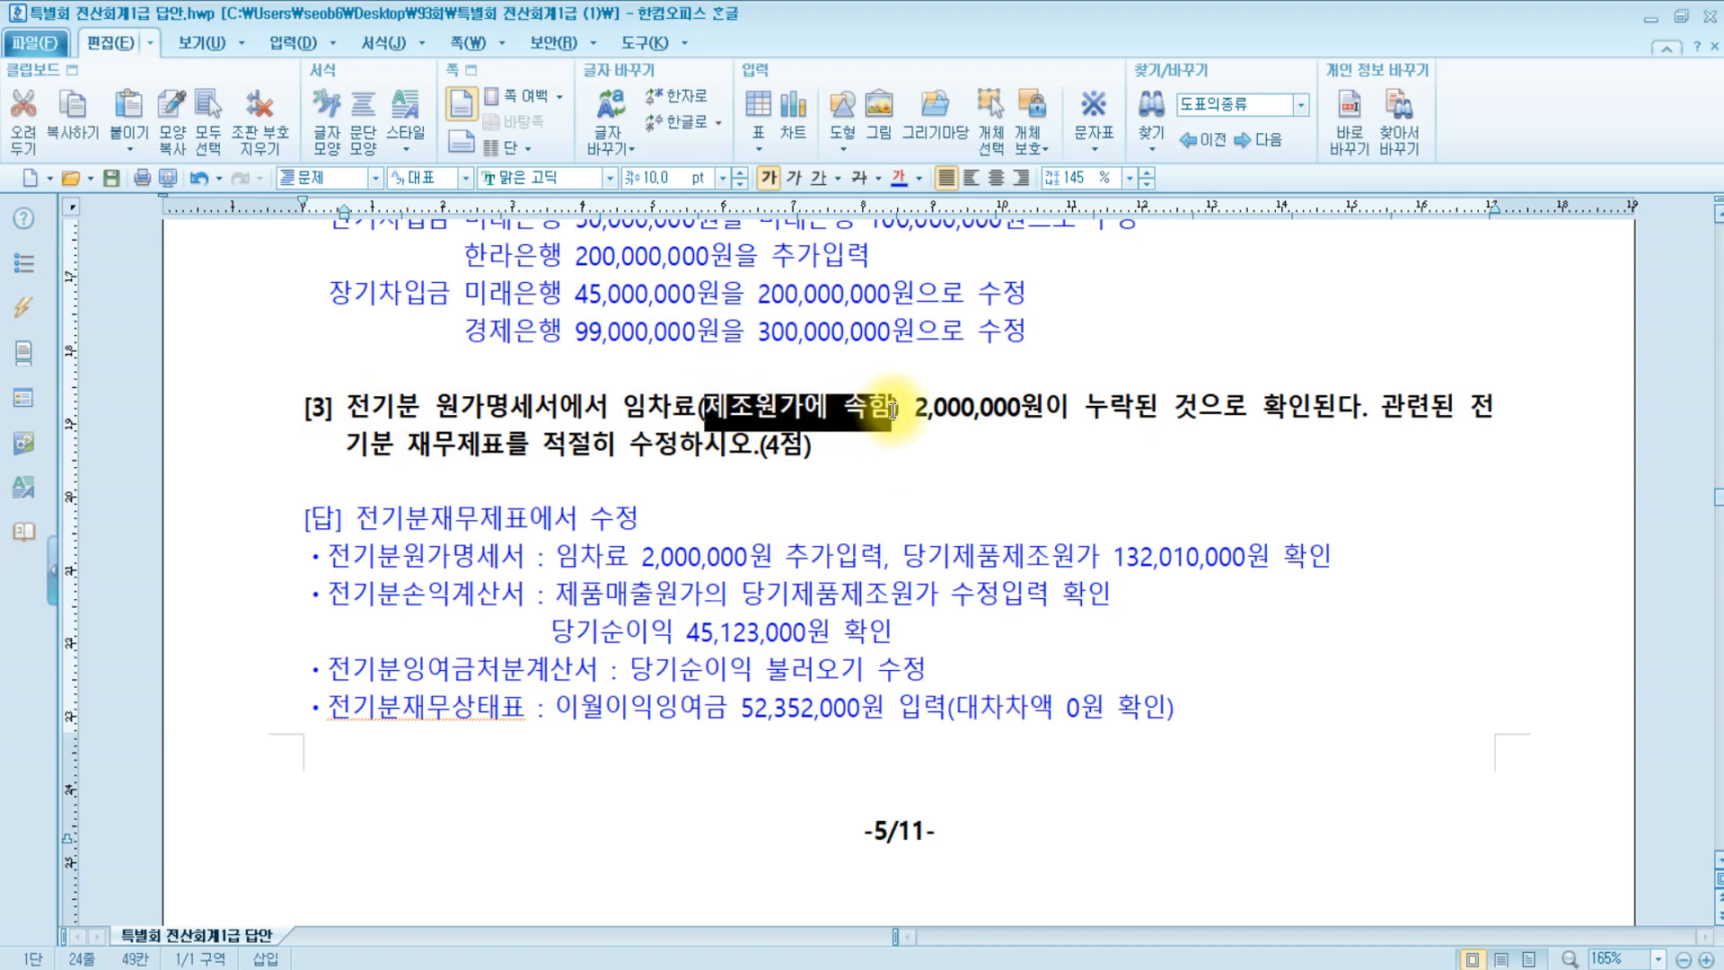
left_click(626, 410)
left_click(831, 406)
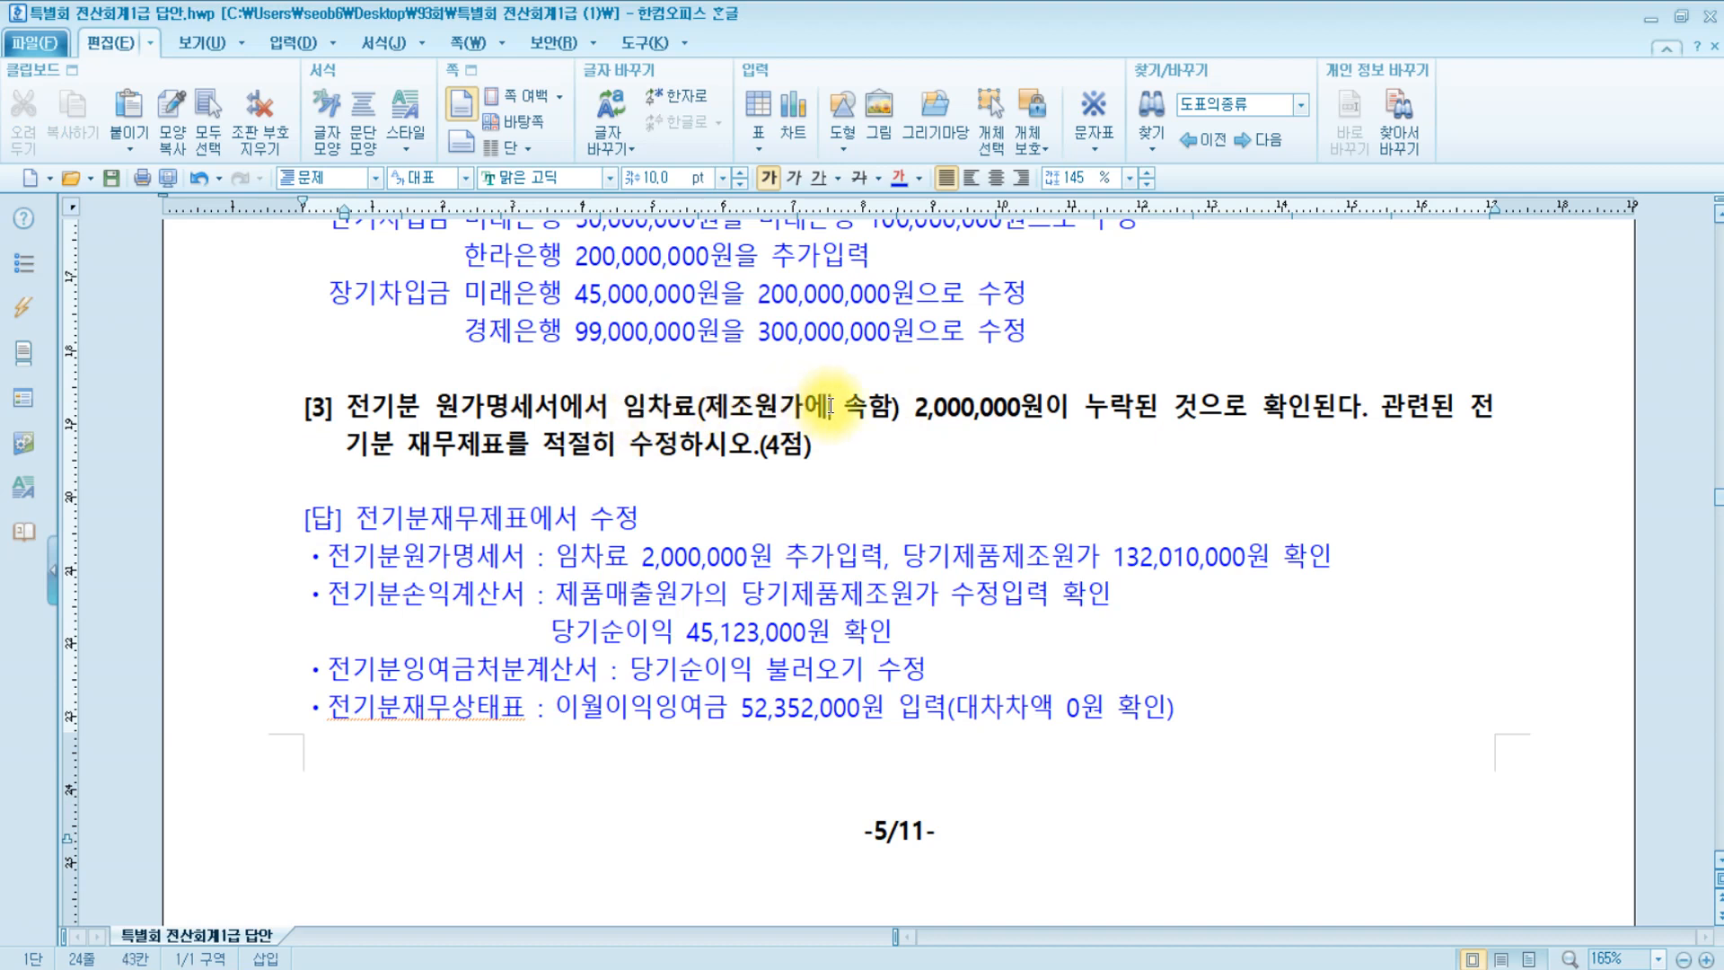
left_click(1020, 407)
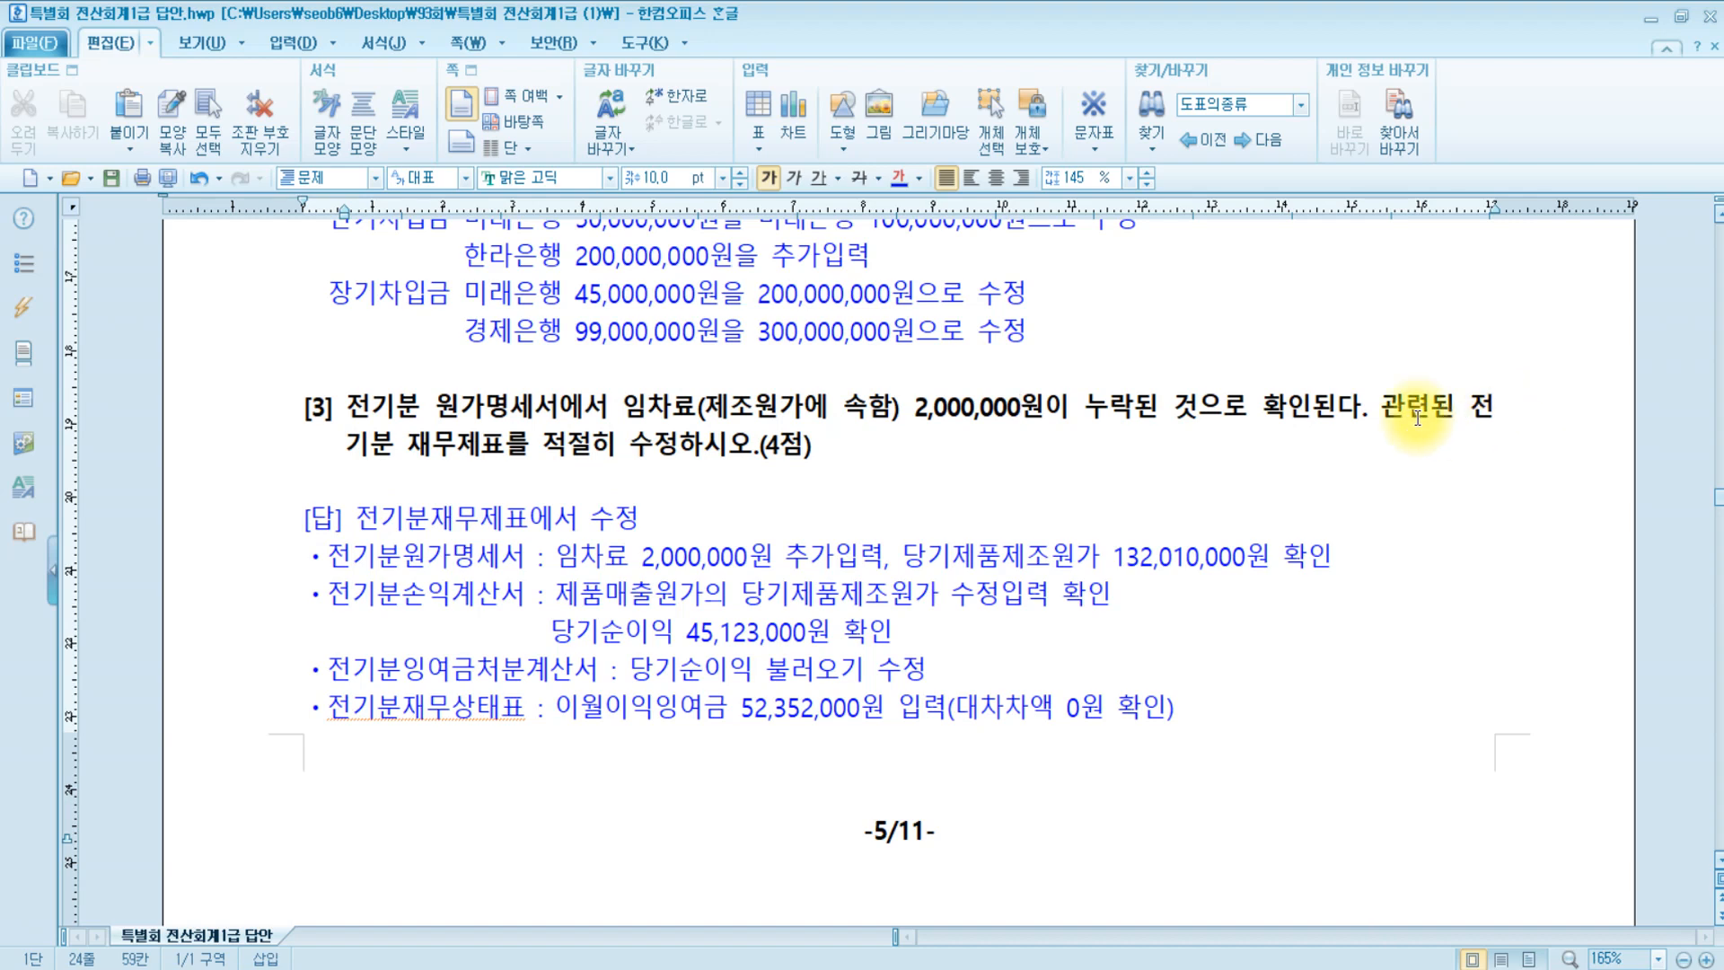
double_click(1389, 401)
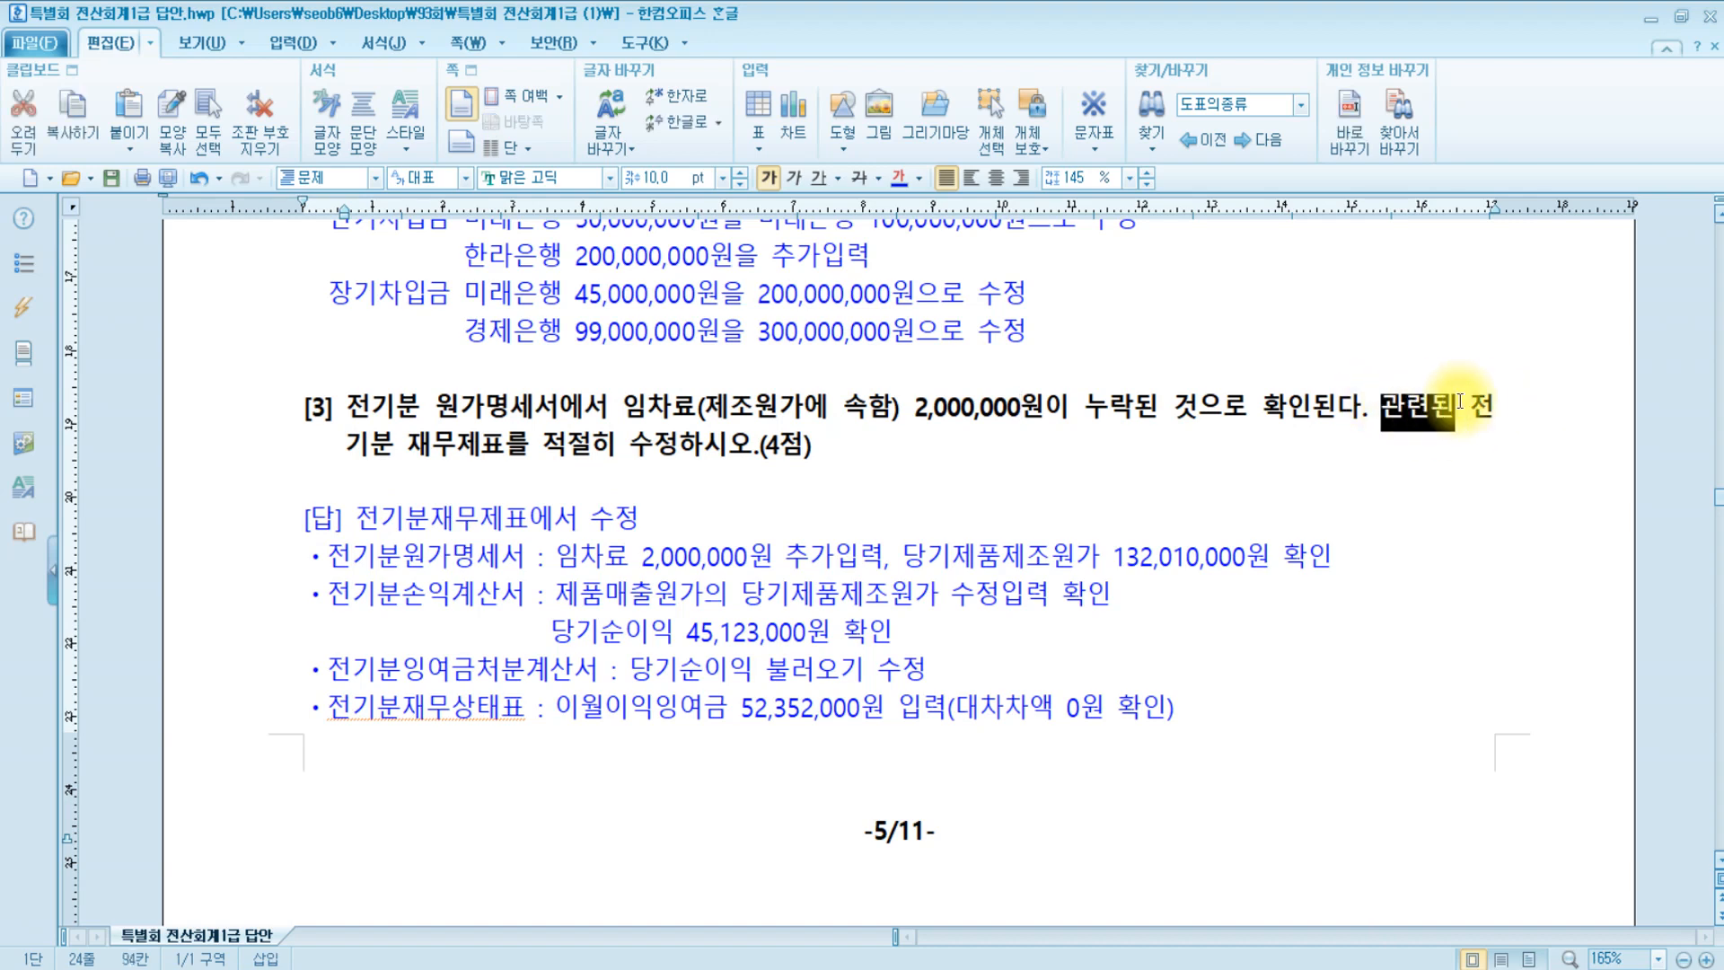
left_click(528, 443)
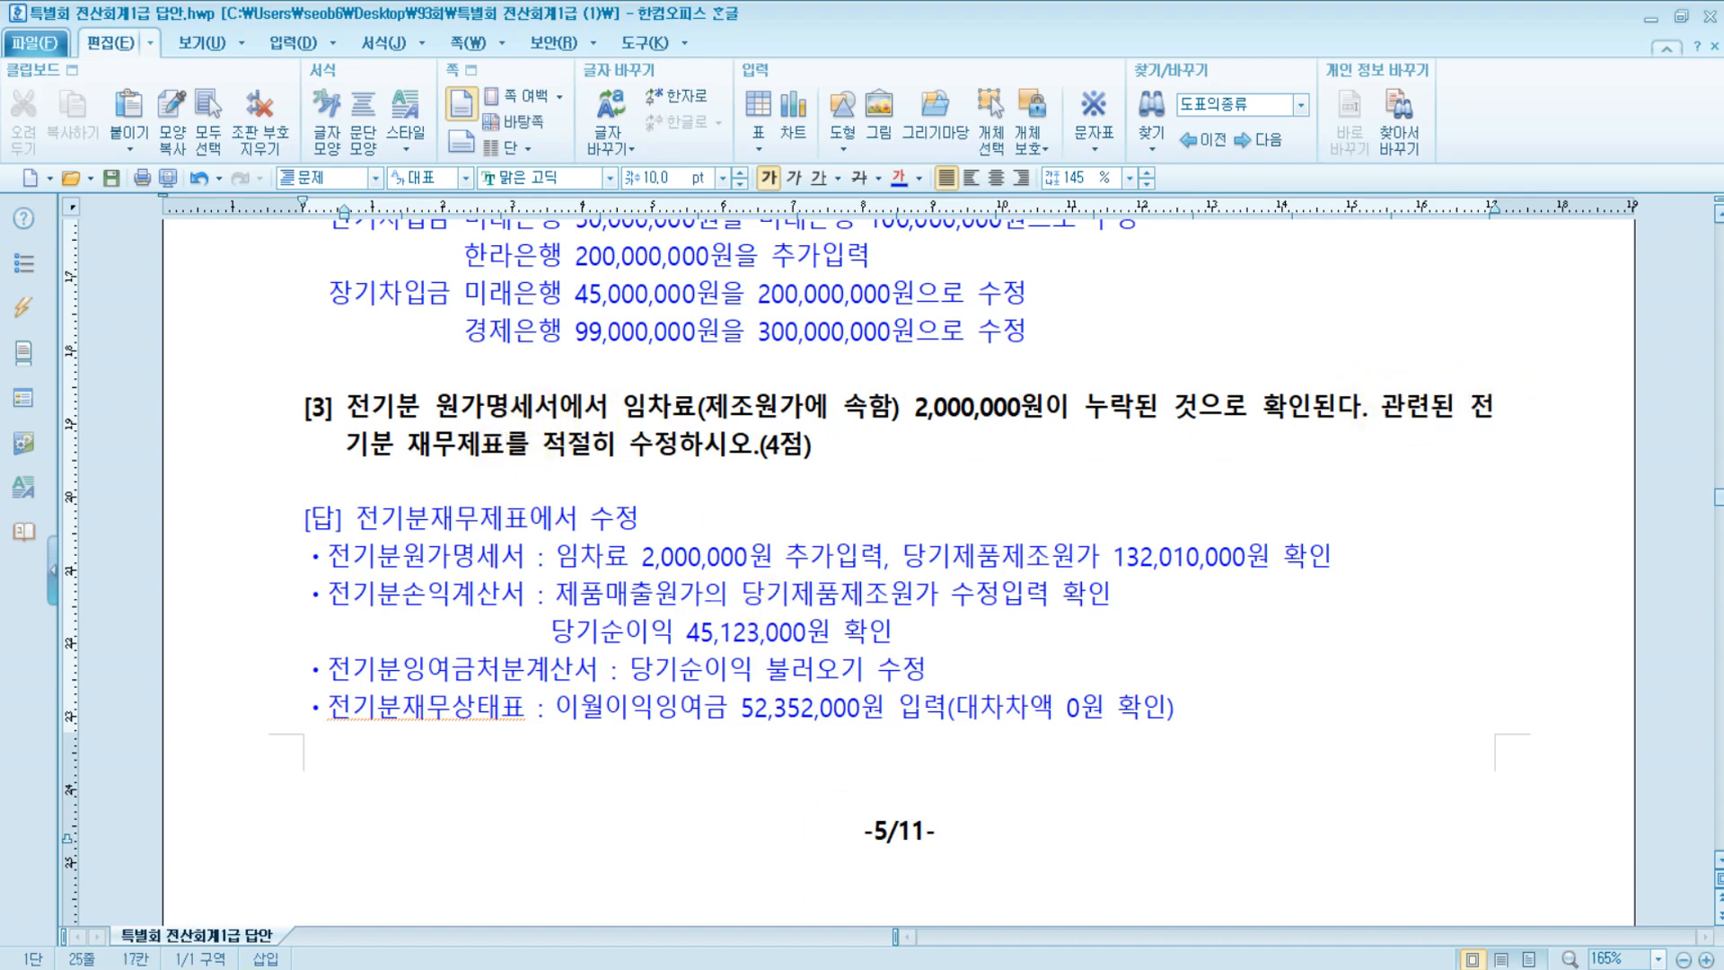
key("alt+Tab")
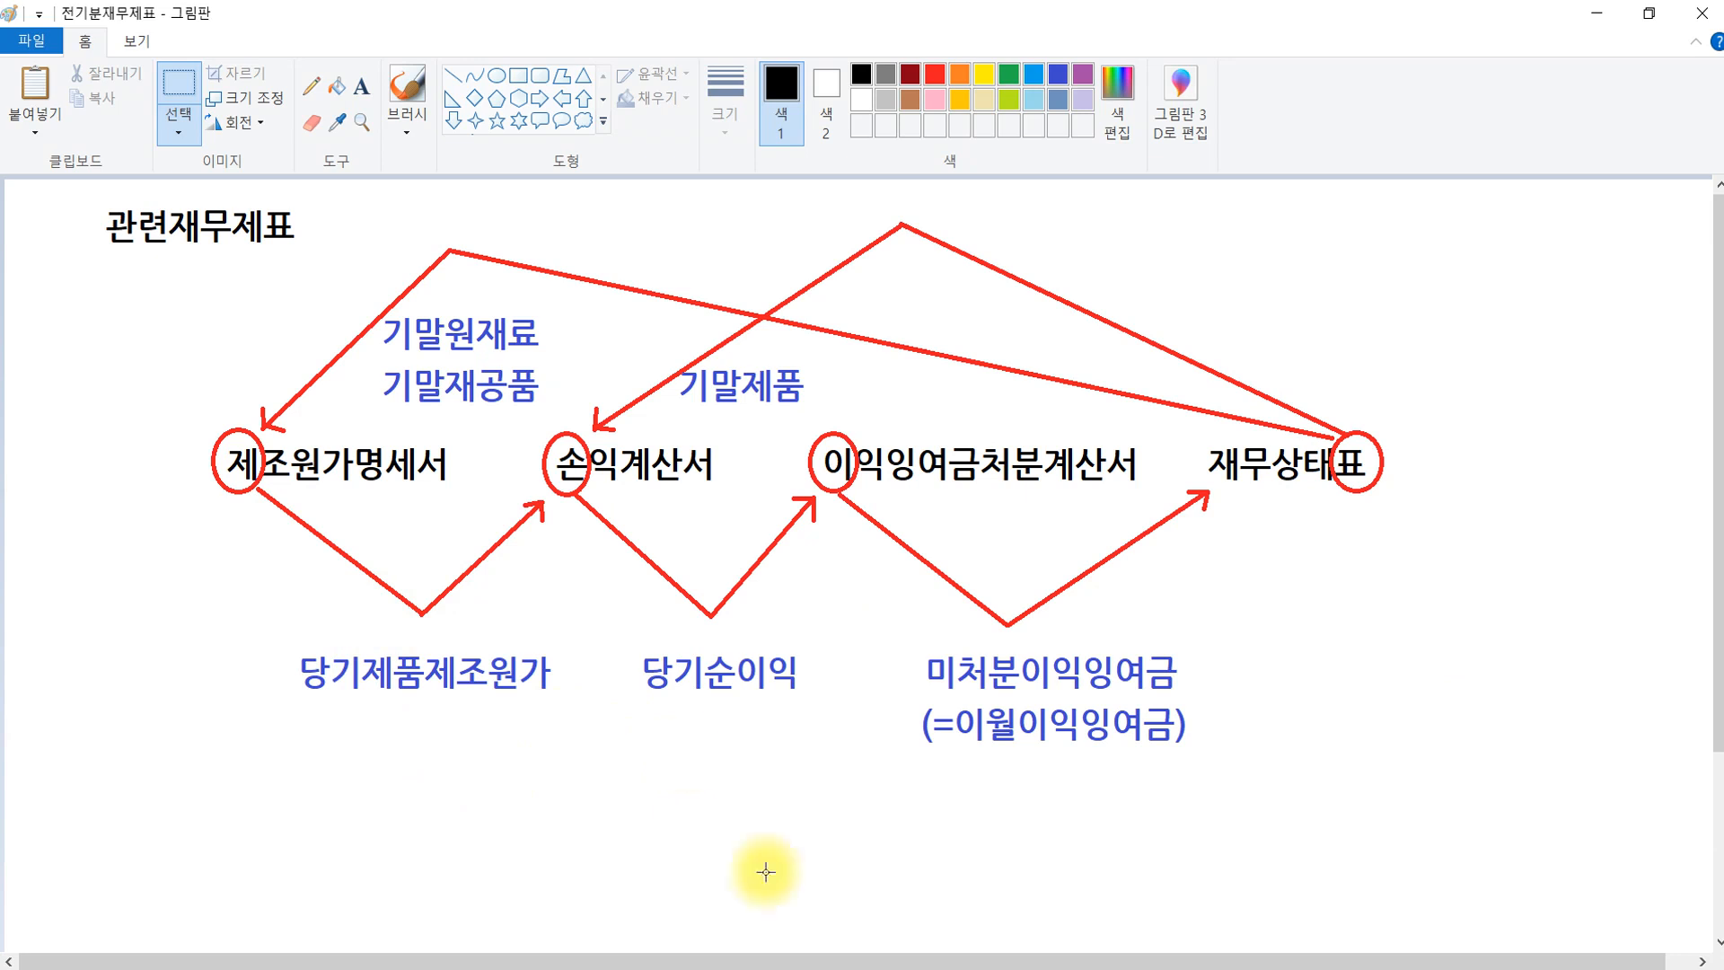
Switch to KcLep, open 전기분원가명세서 and add account 0519 임차료 with an amount of 2,000,000.
left_click(437, 968)
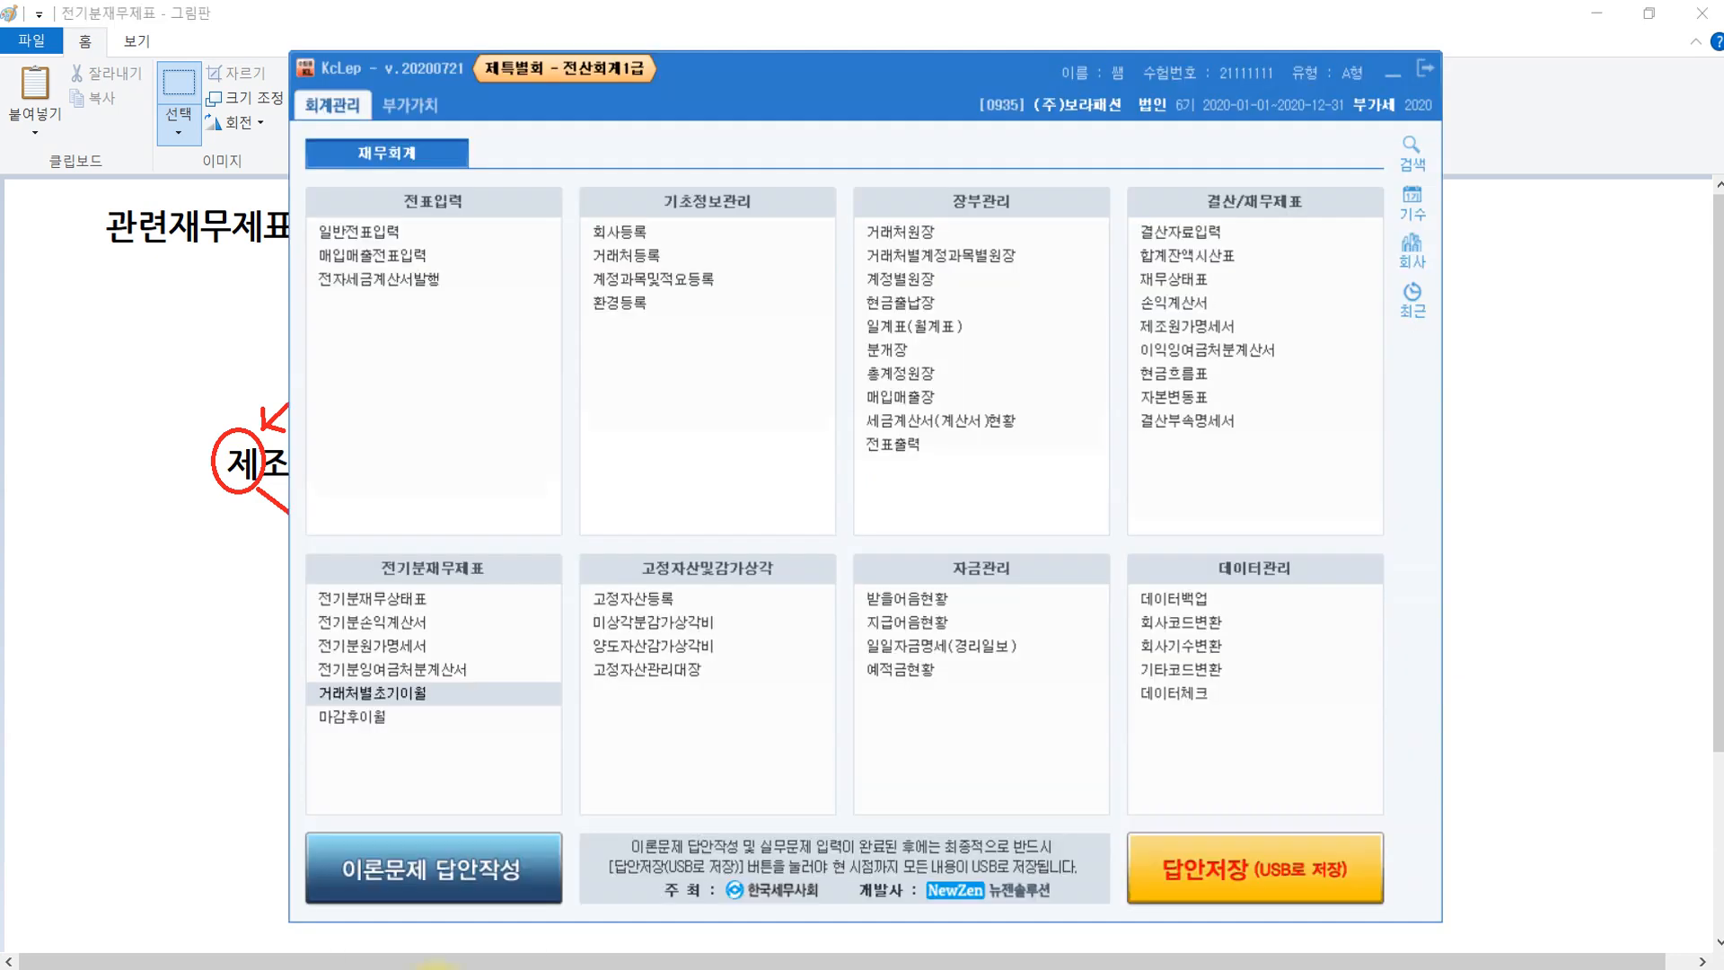
left_click(380, 652)
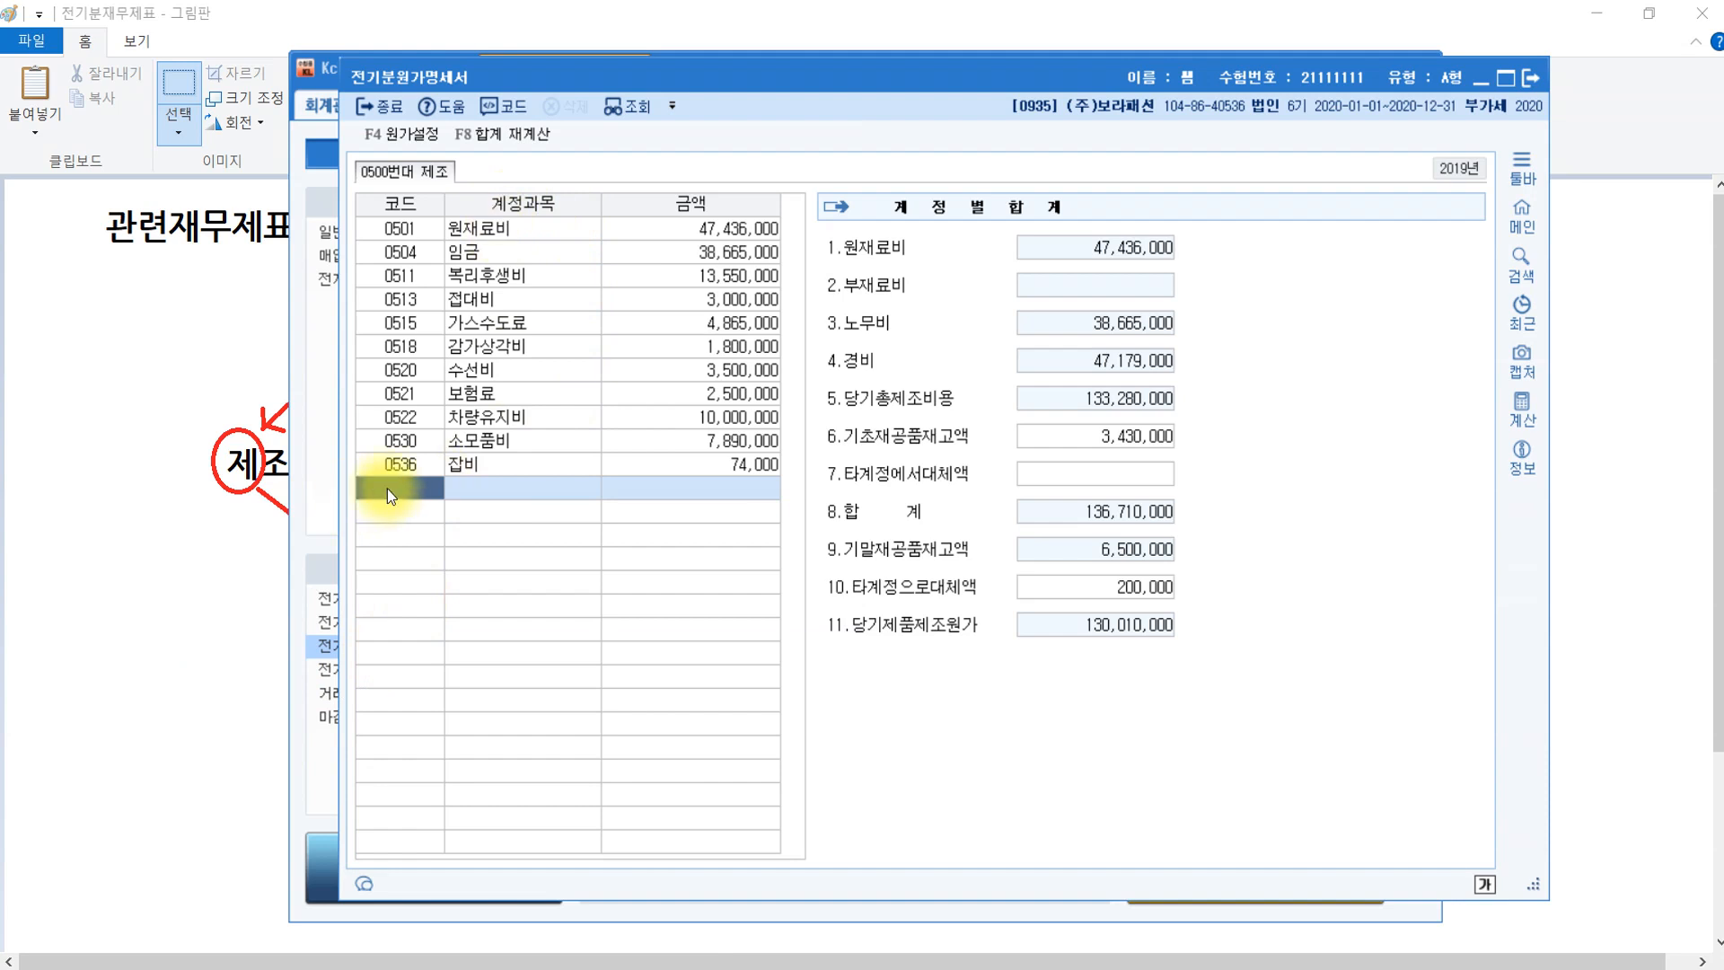
type("임차료")
key("Return")
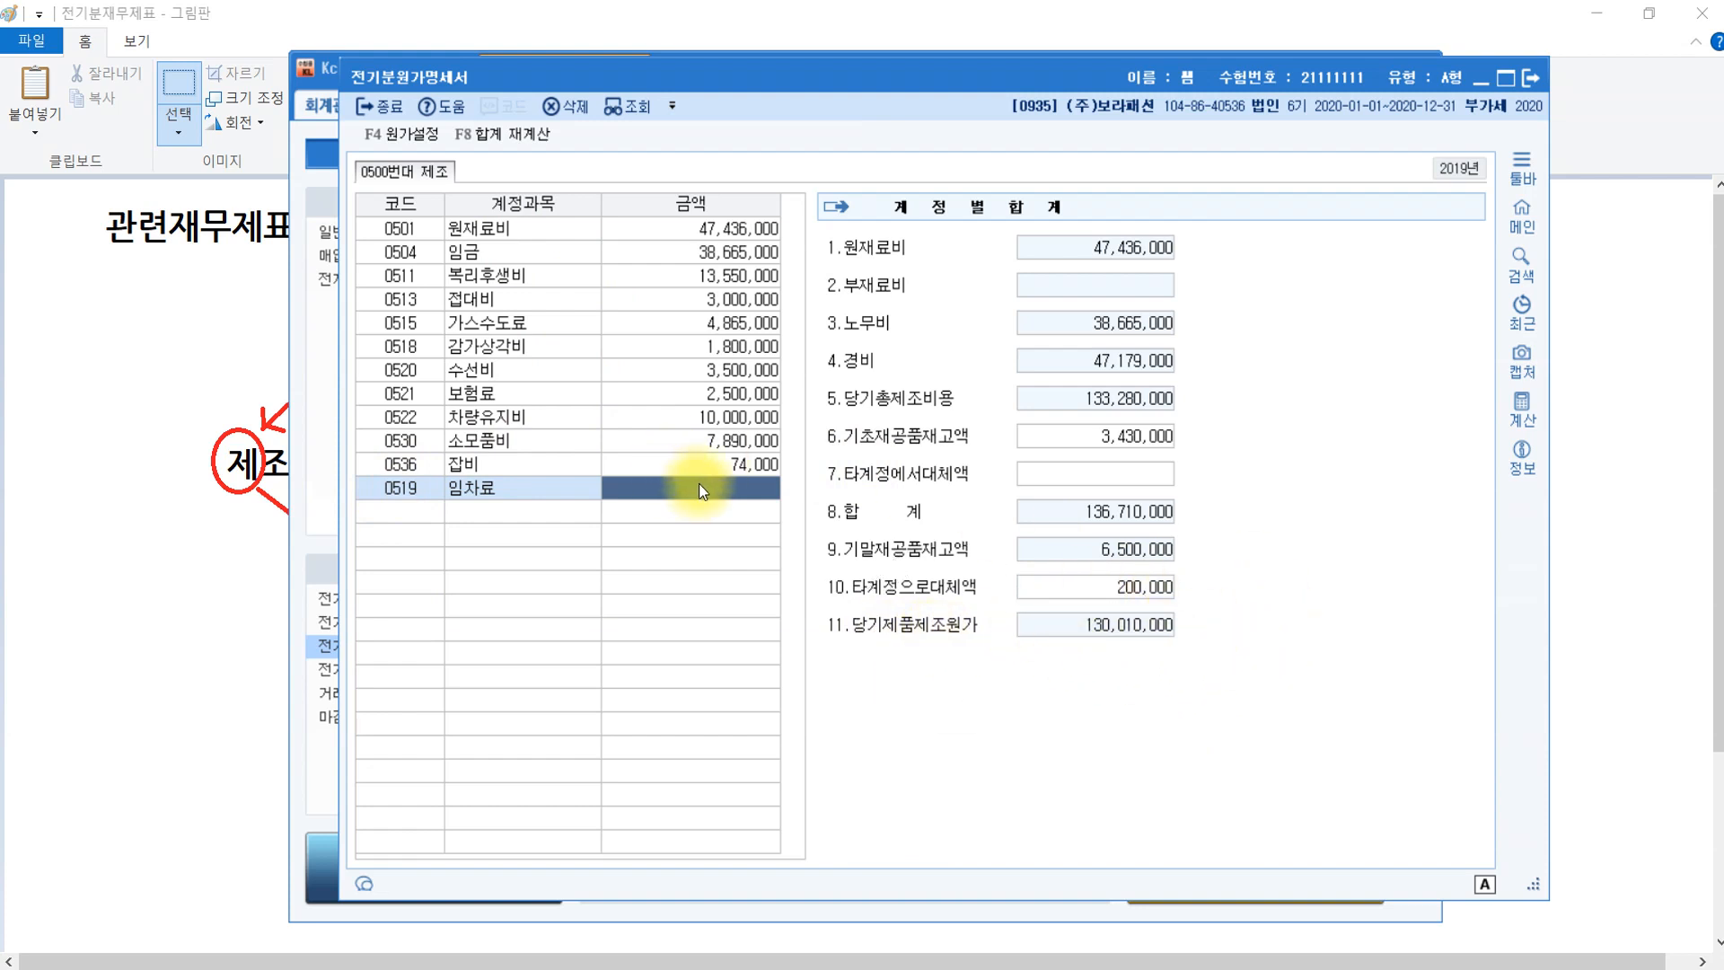
type("2000000")
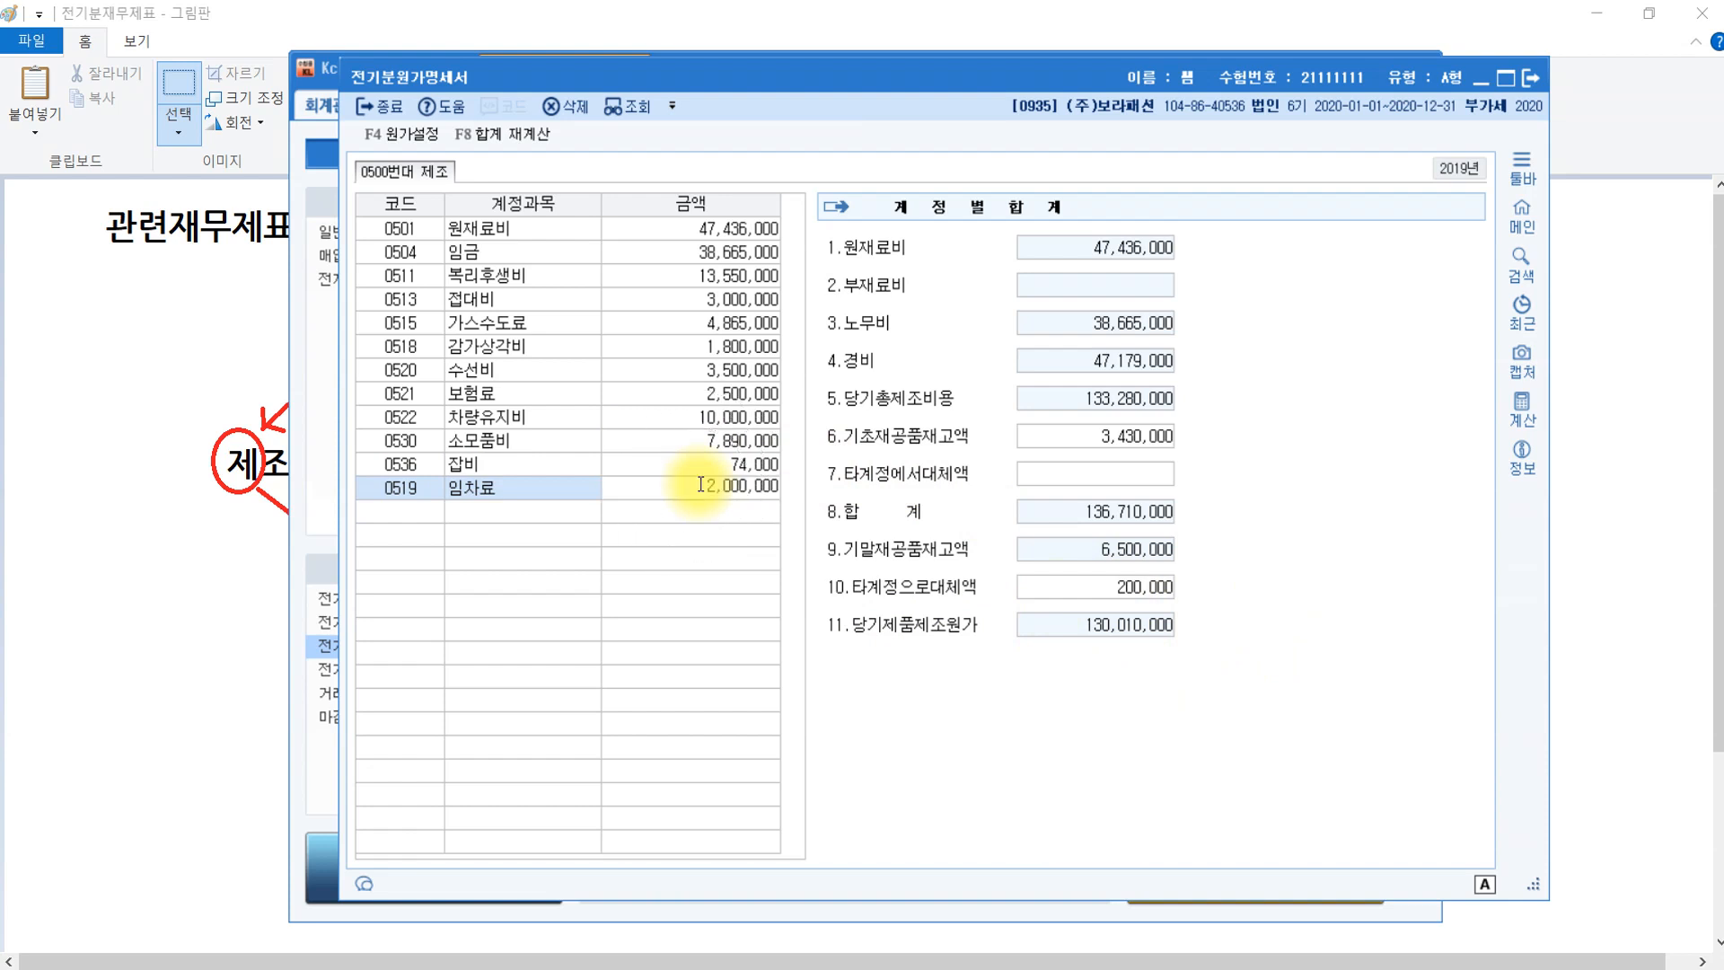
key("Return")
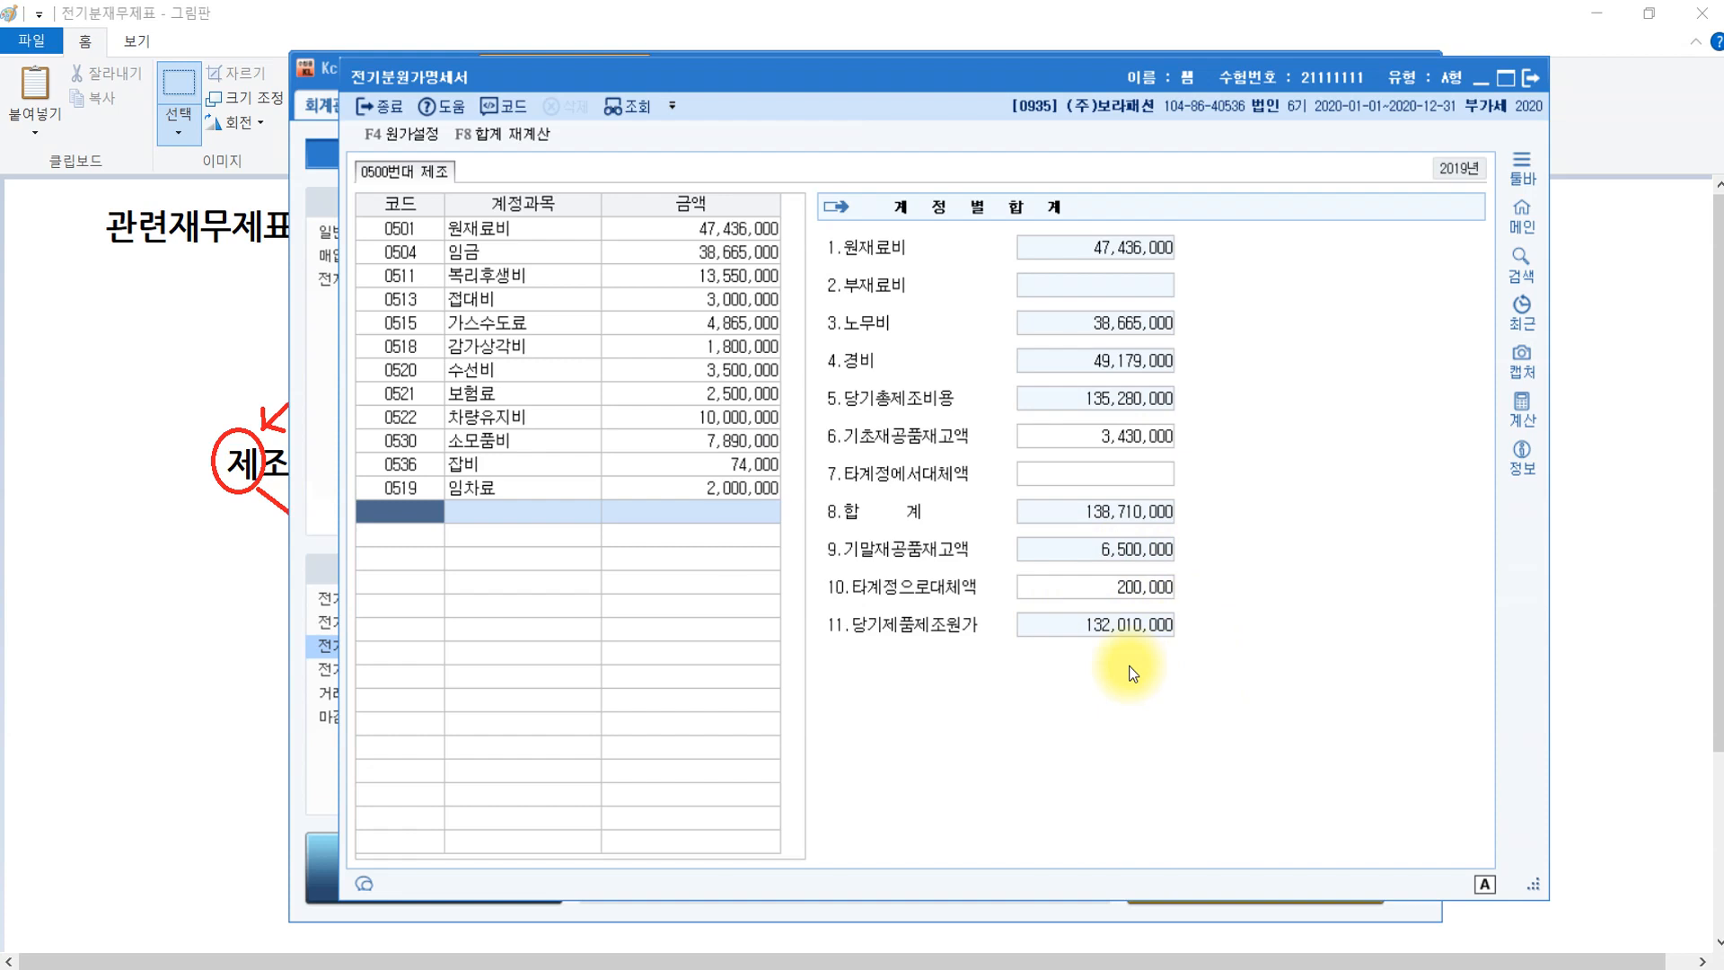
Switch back to the exam document and reread question [3] on the omitted 임차료 and the related 재무제표 corrections.
left_click(1607, 669)
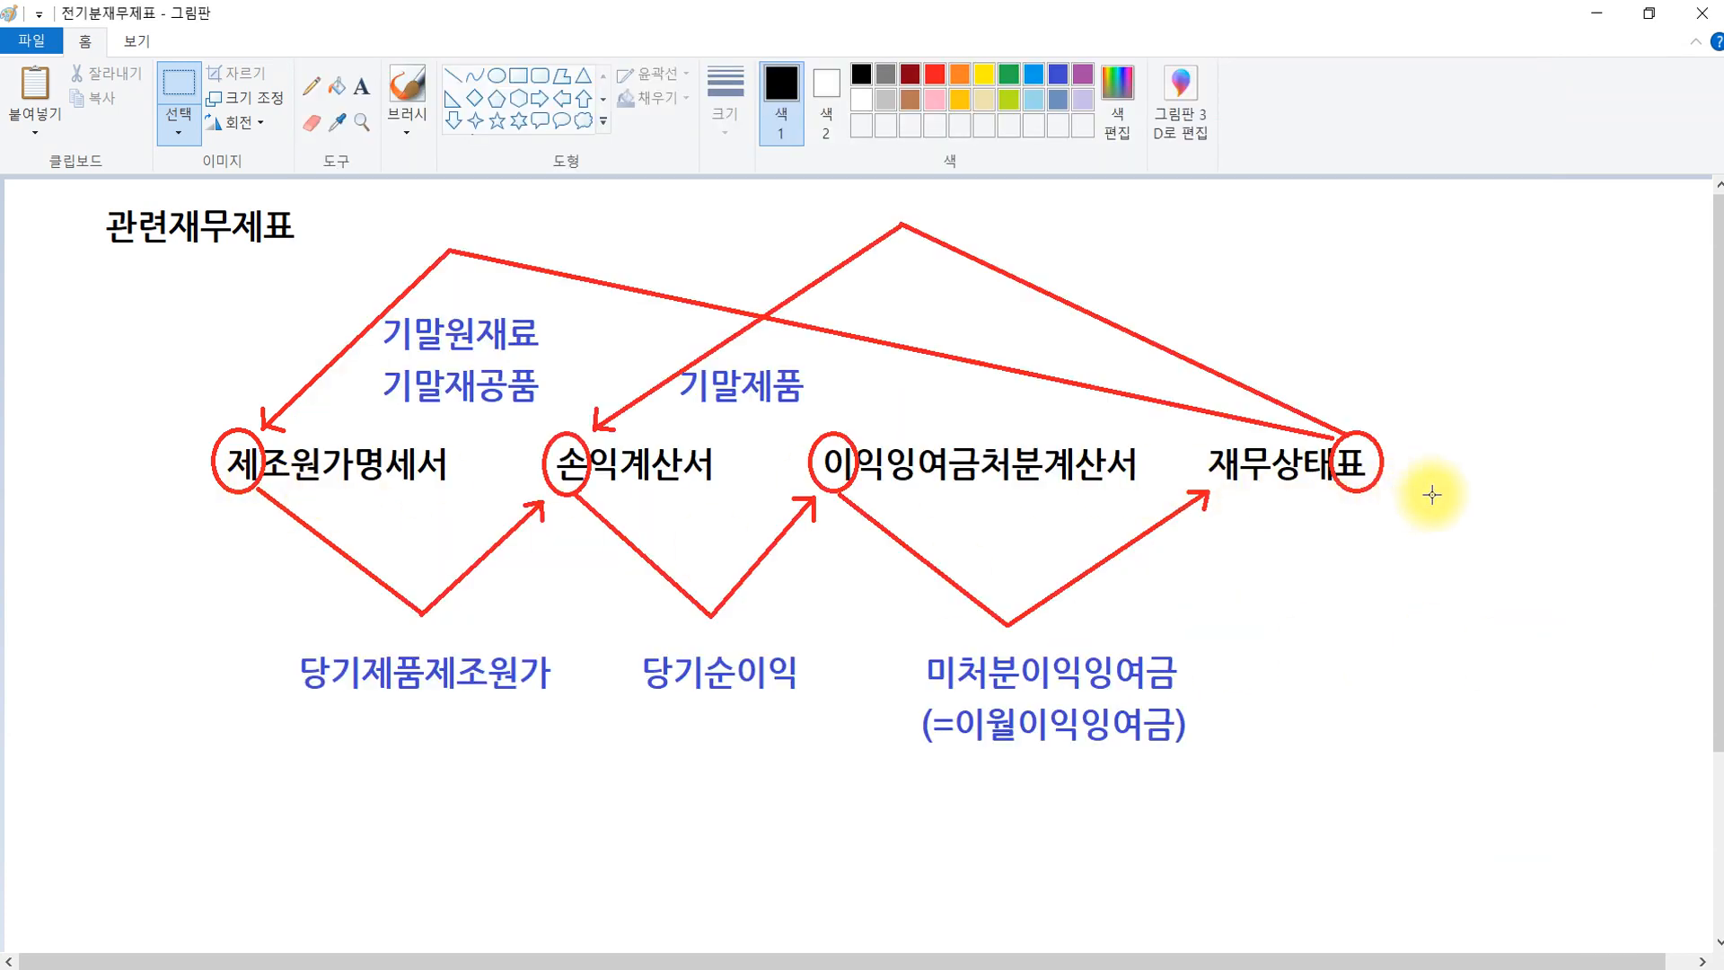
left_click(315, 966)
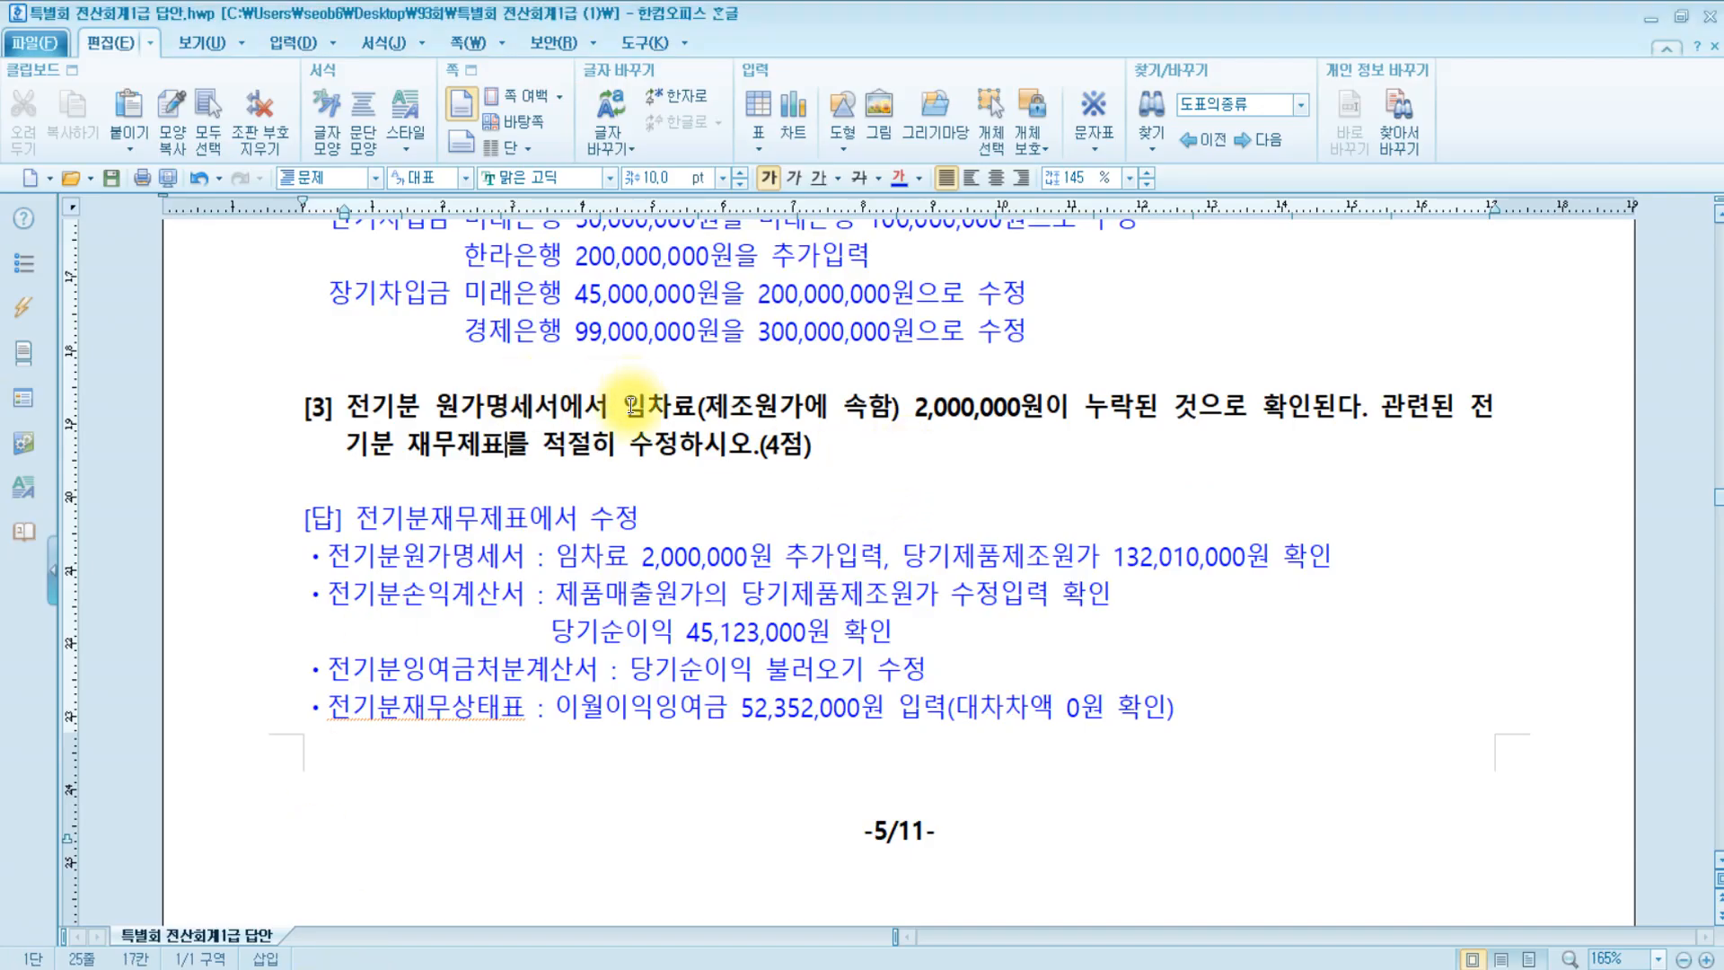
left_click_drag(631, 406, 1311, 418)
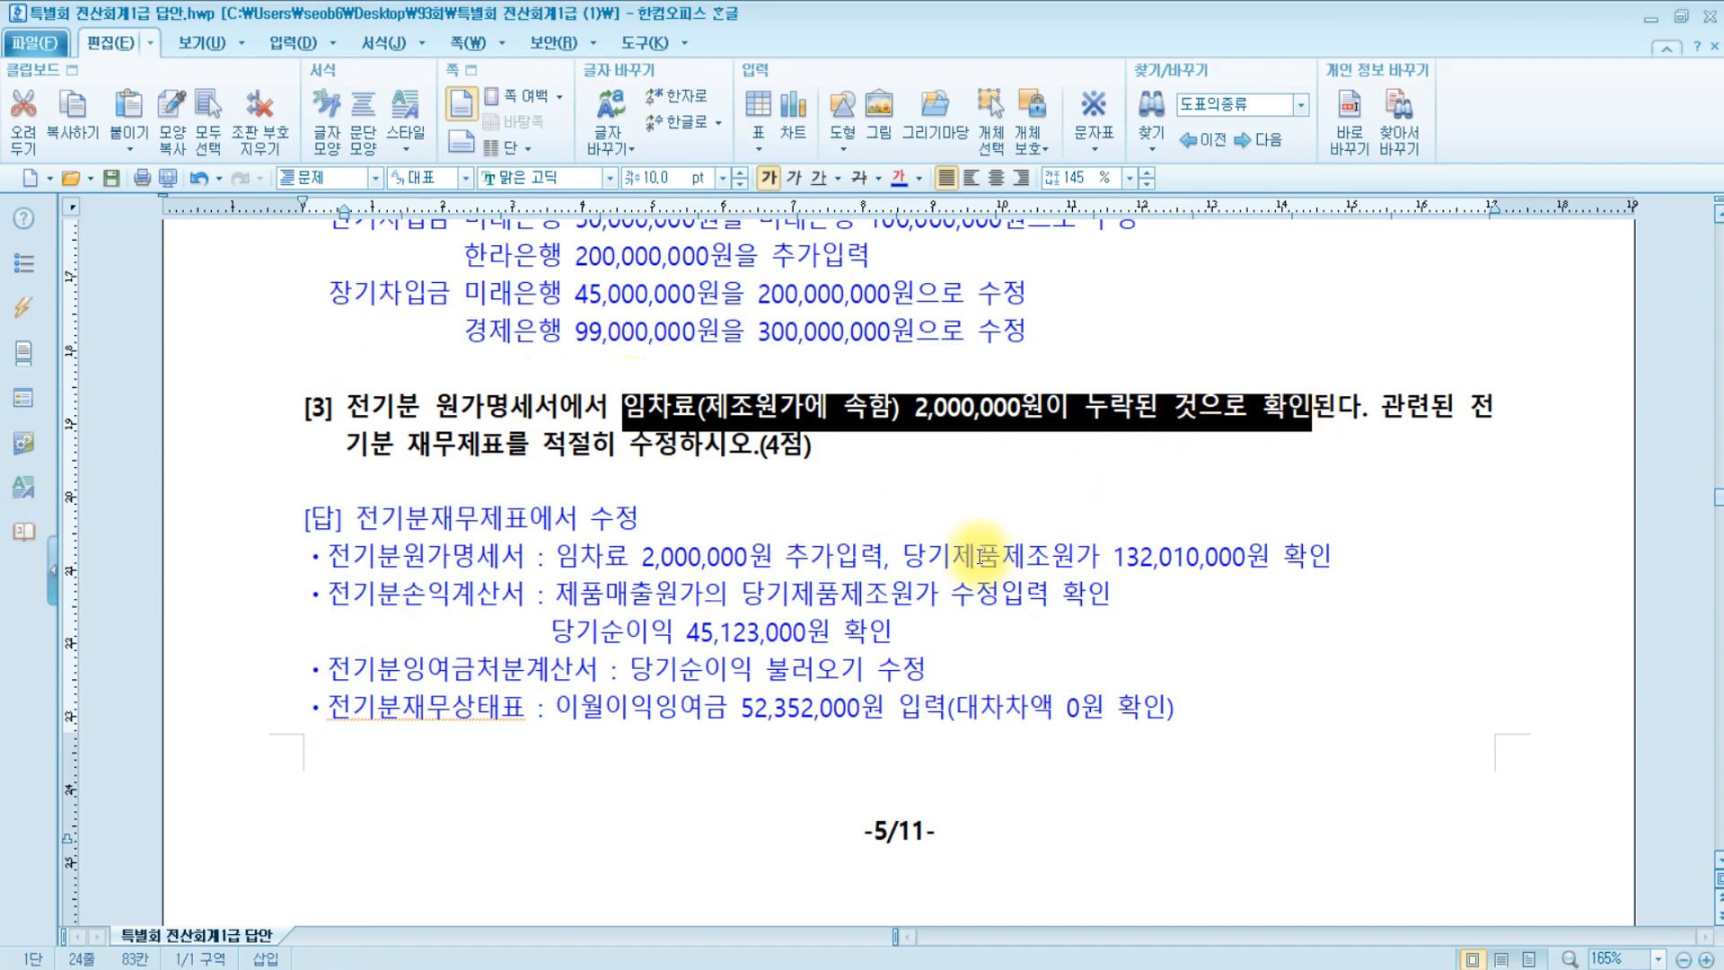
left_click(616, 434)
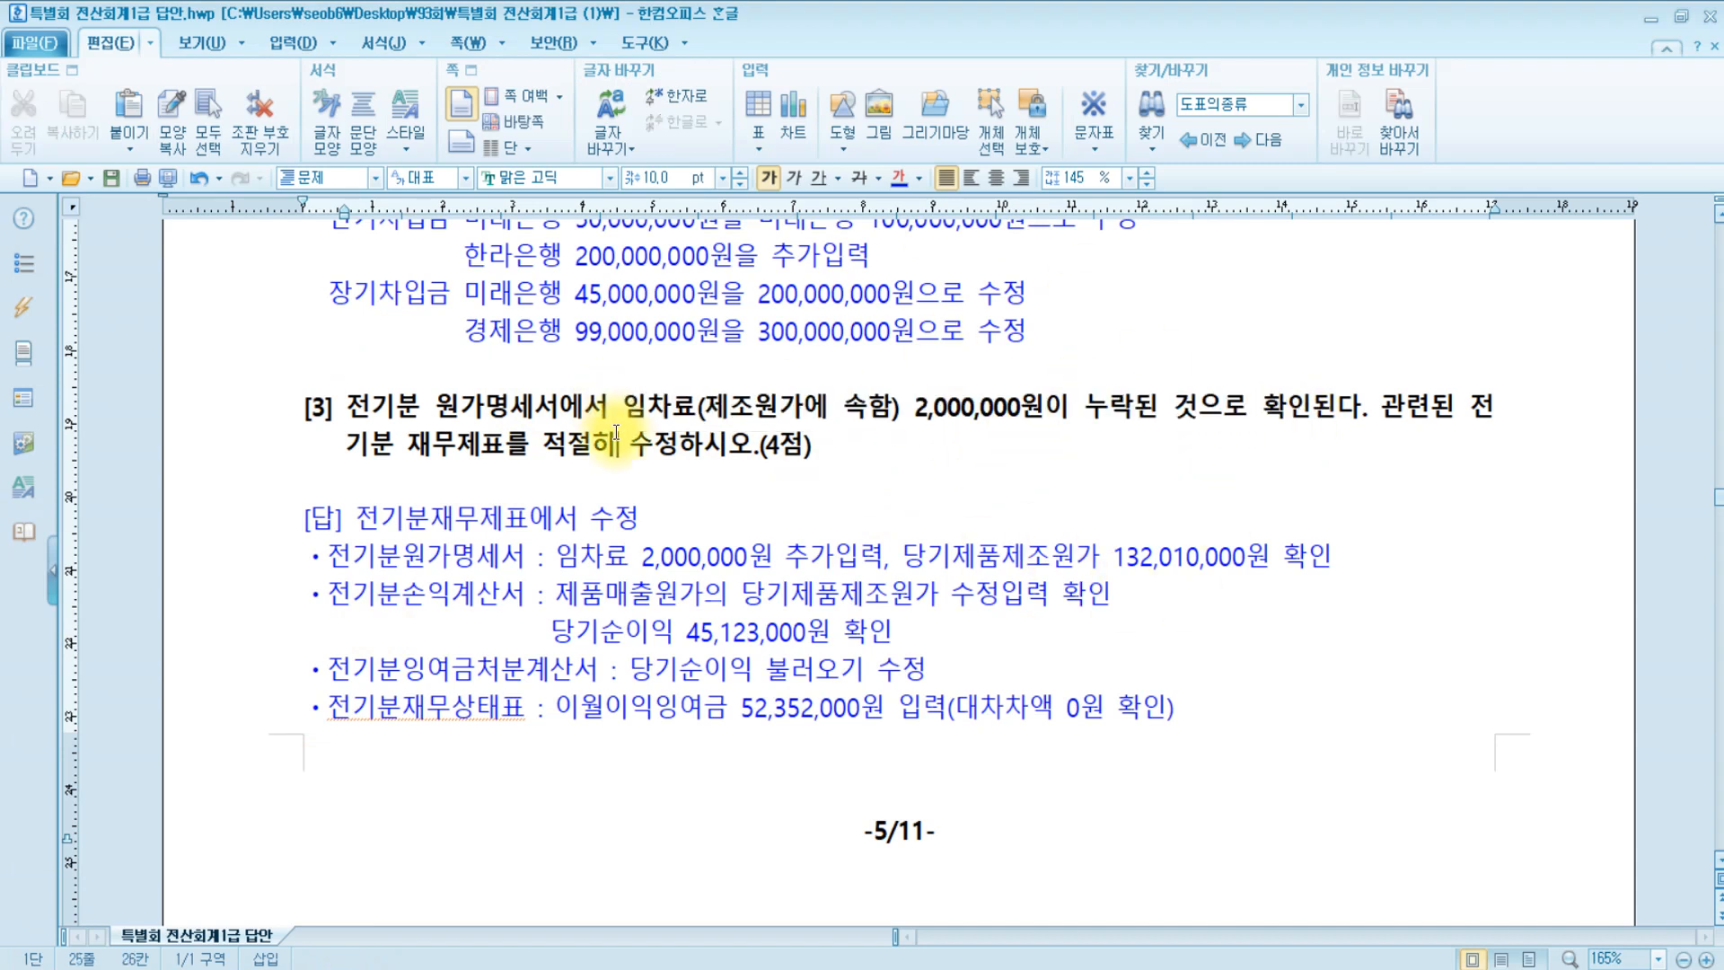
left_click(1313, 412)
left_click(571, 443)
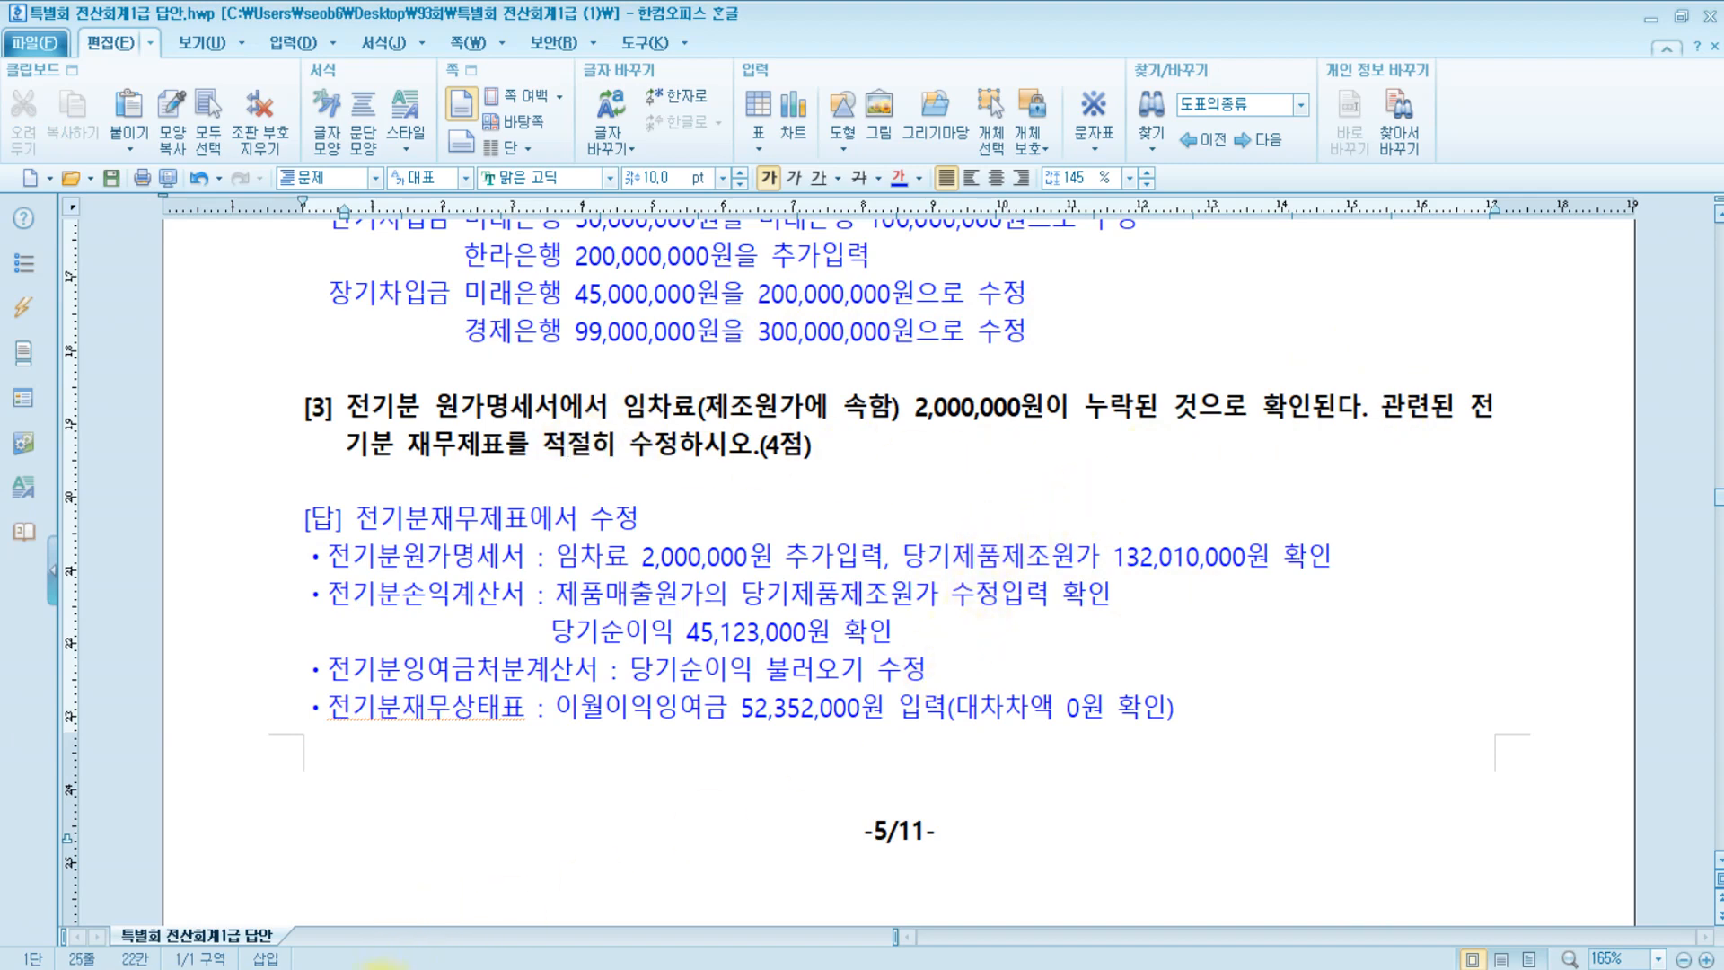
Trace 당기제품제조원가 from 제조원가명세서 to 손익계산서 in the Paint diagram and check its amount in KcLep's 전기분원가명세서.
left_click(382, 969)
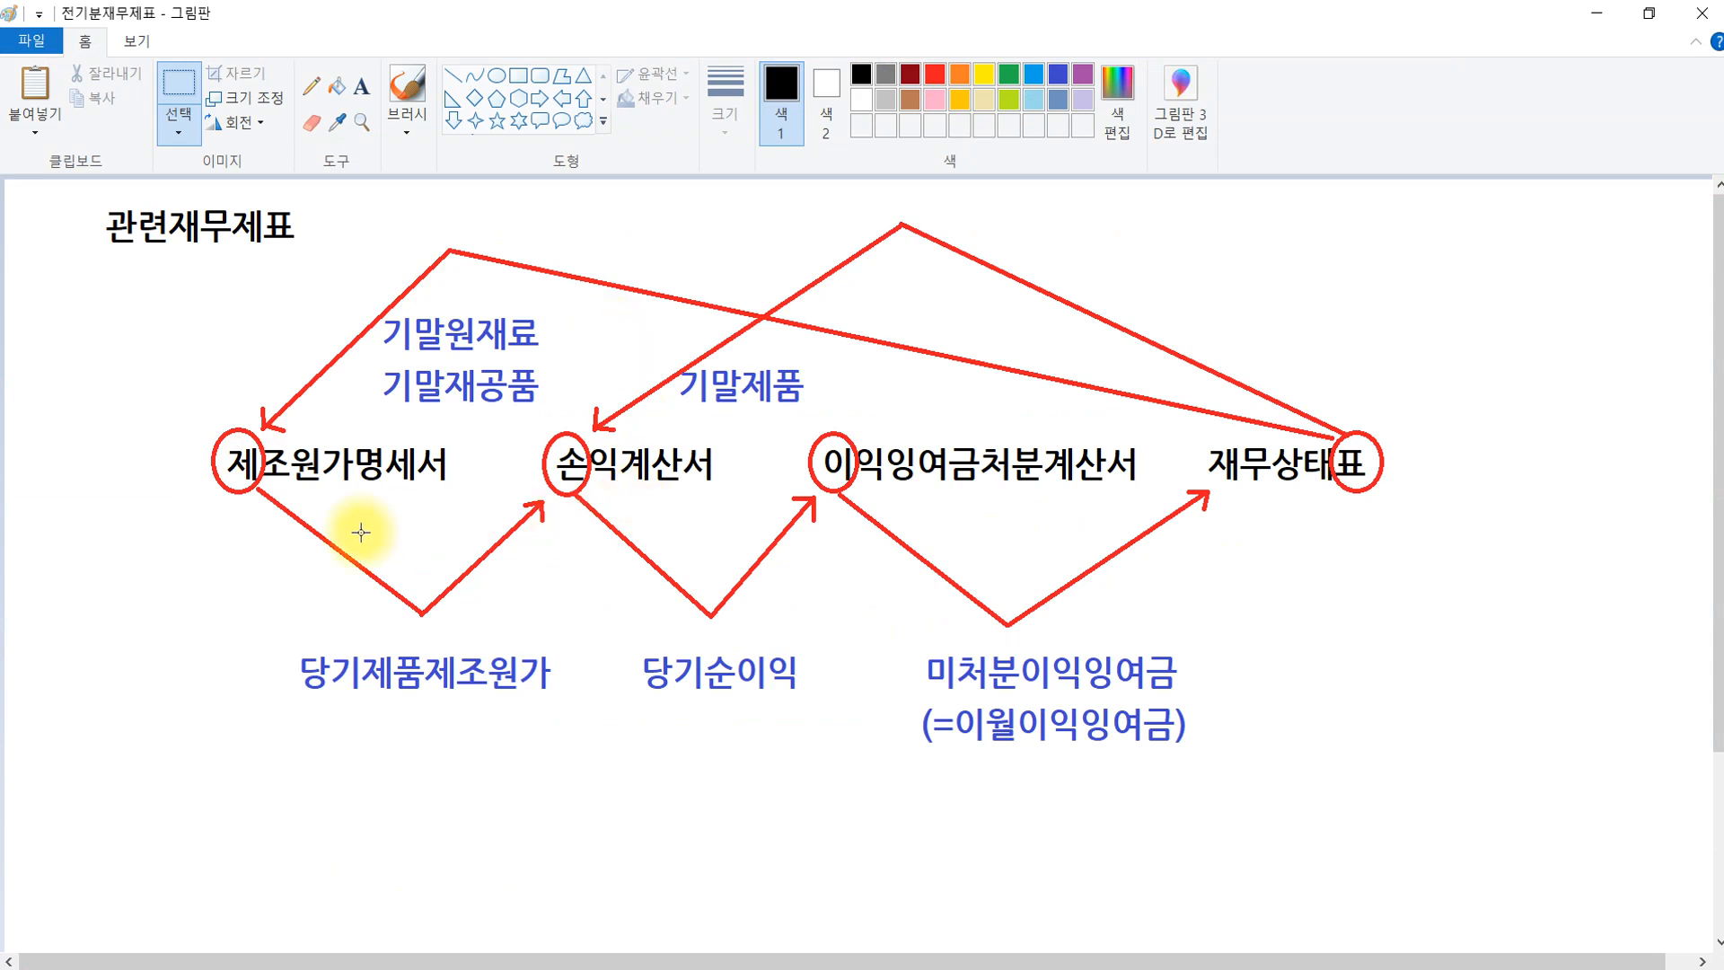
left_click(269, 480)
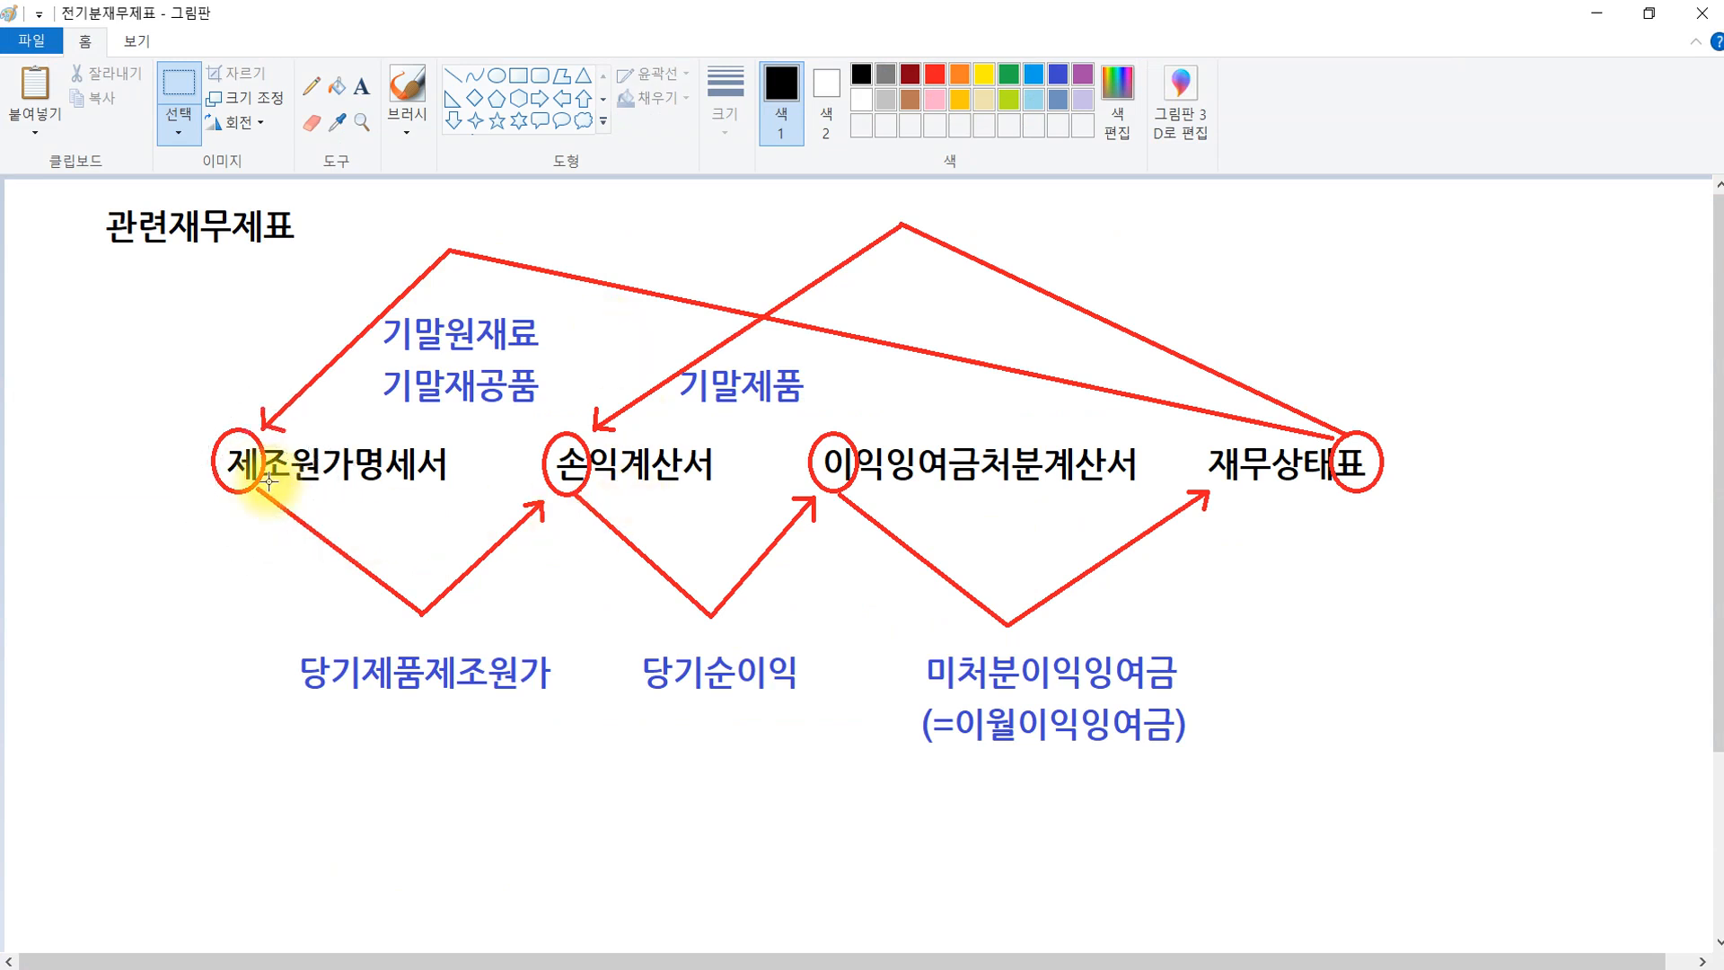
left_click(269, 481)
left_click(421, 663)
left_click(421, 663)
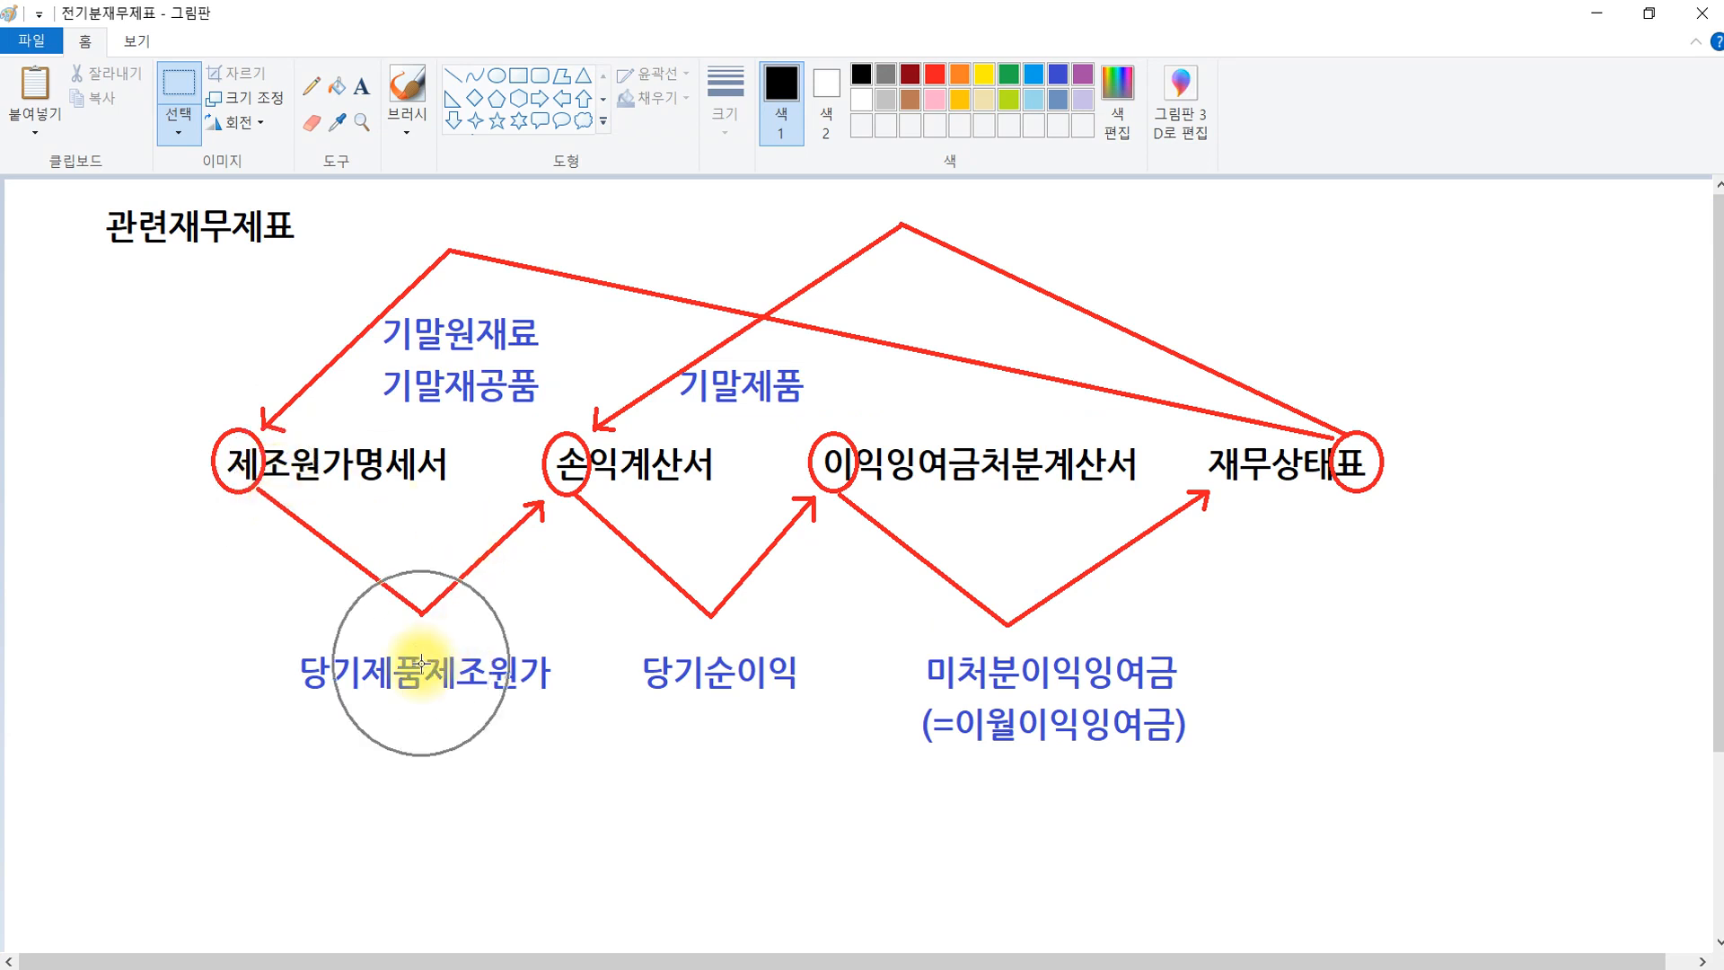
left_click(510, 969)
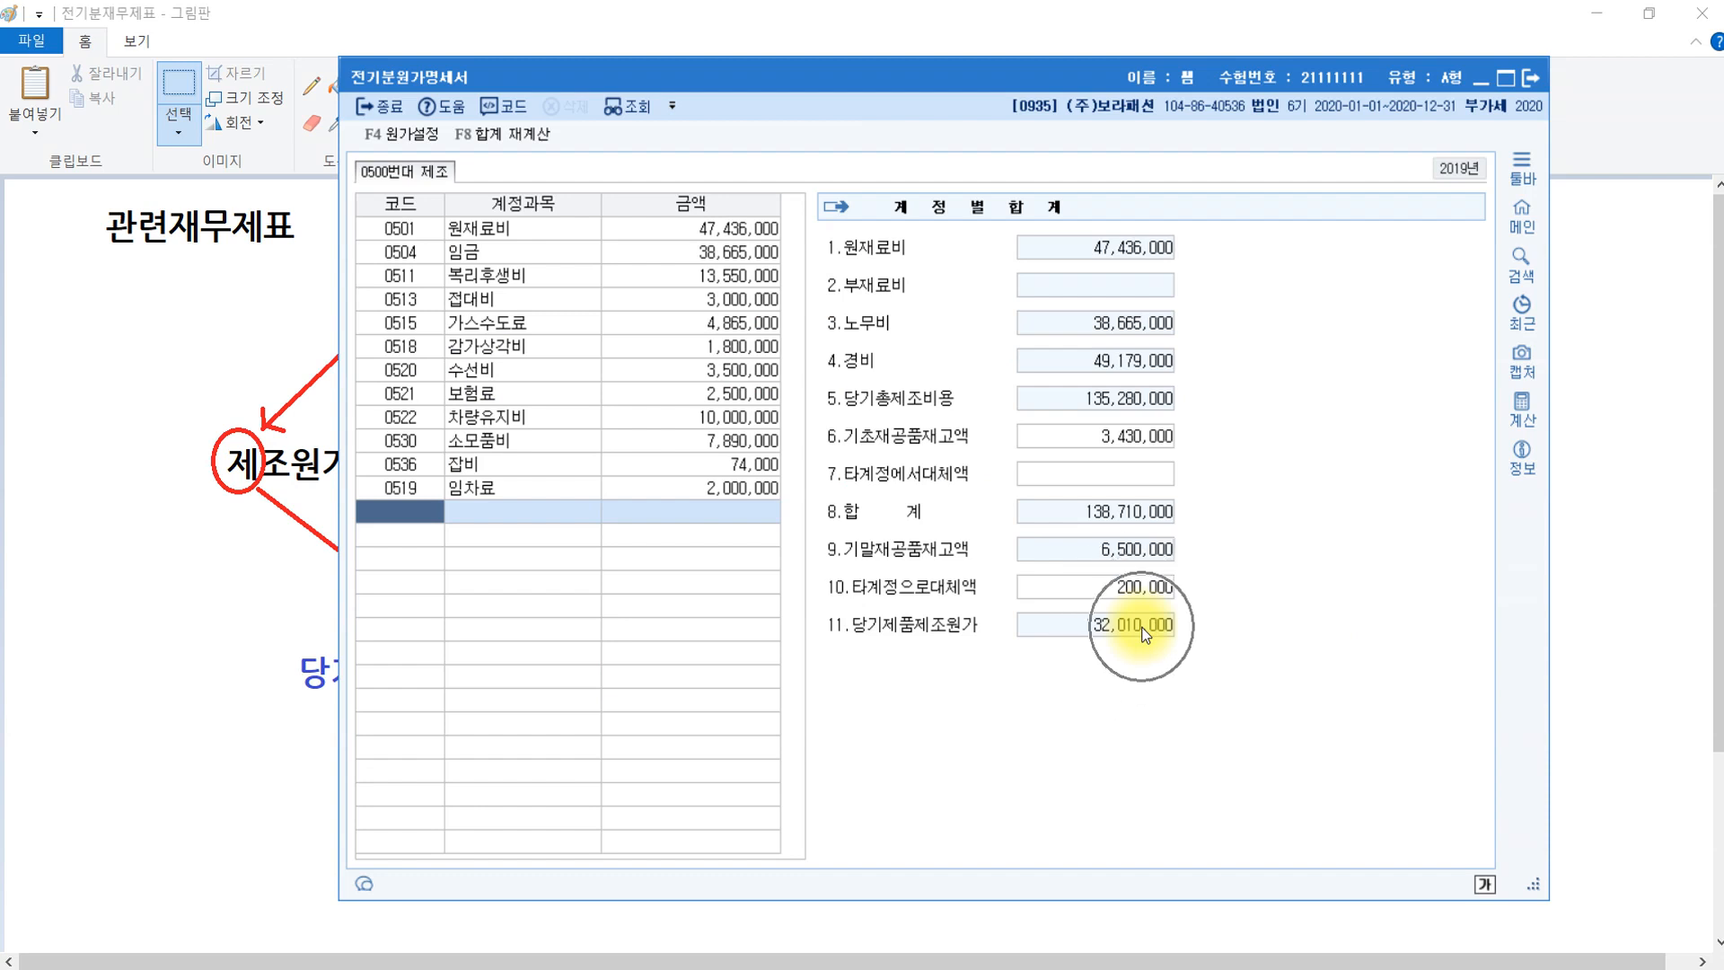
Put the note 132,010,000 below 당기제품제조원가 in the Paint diagram and switch back to KcLep.
left_click(261, 729)
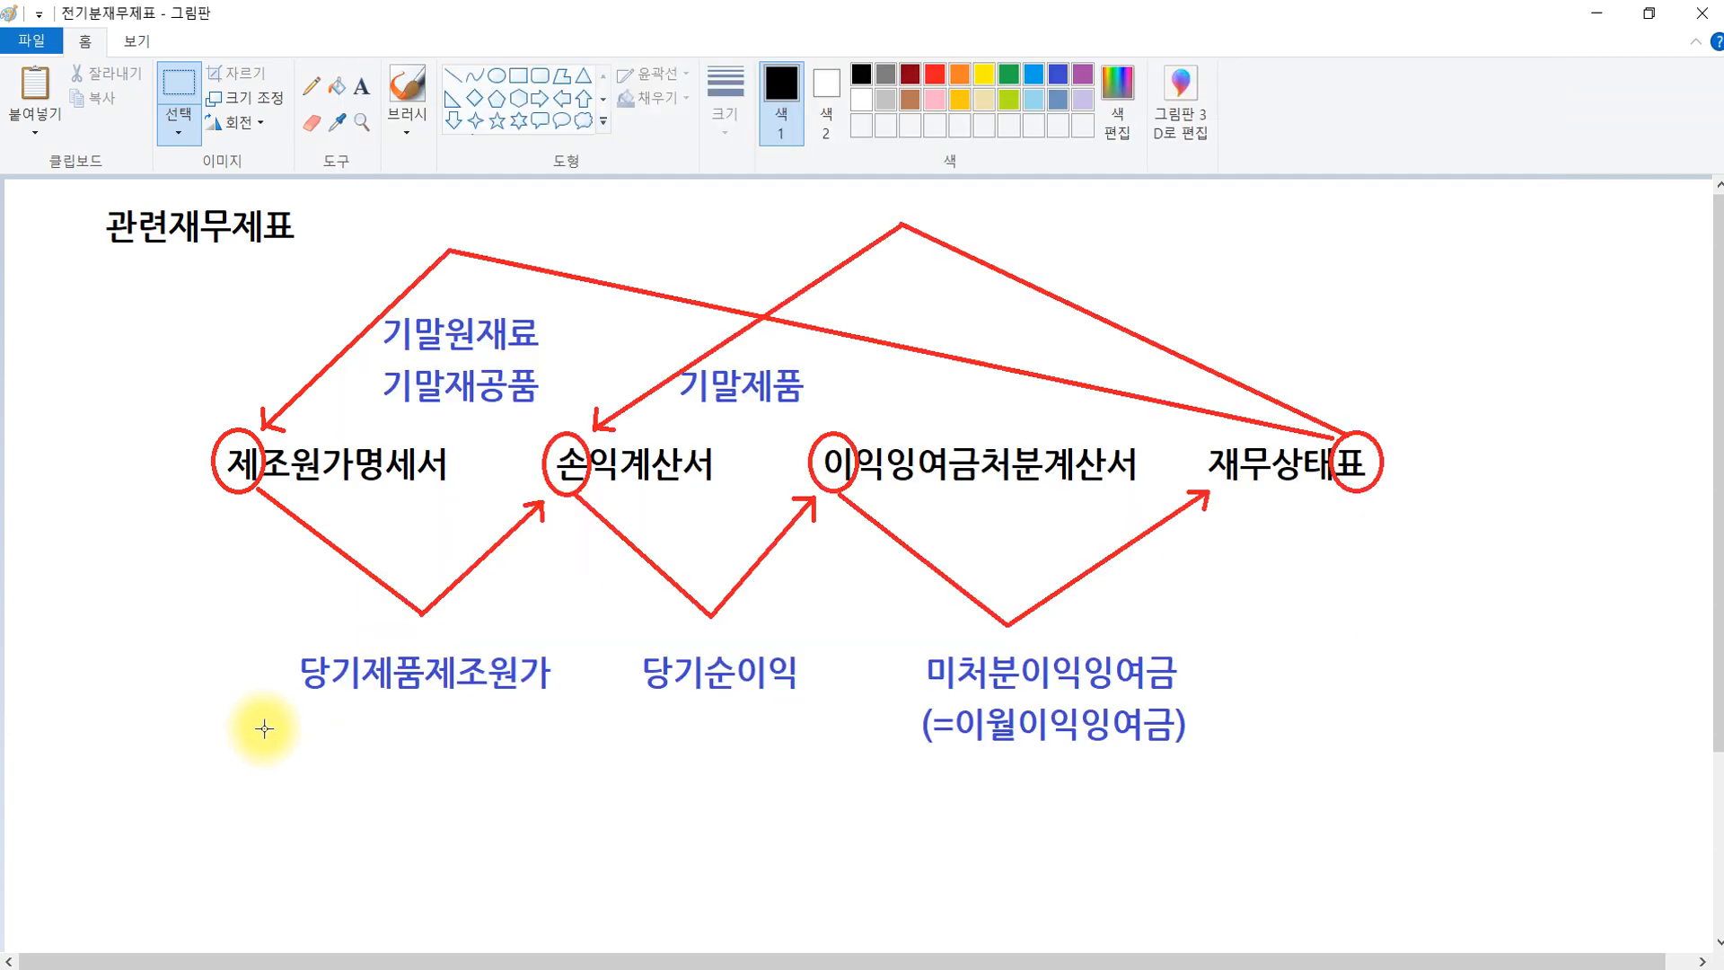
key("ctrl+y")
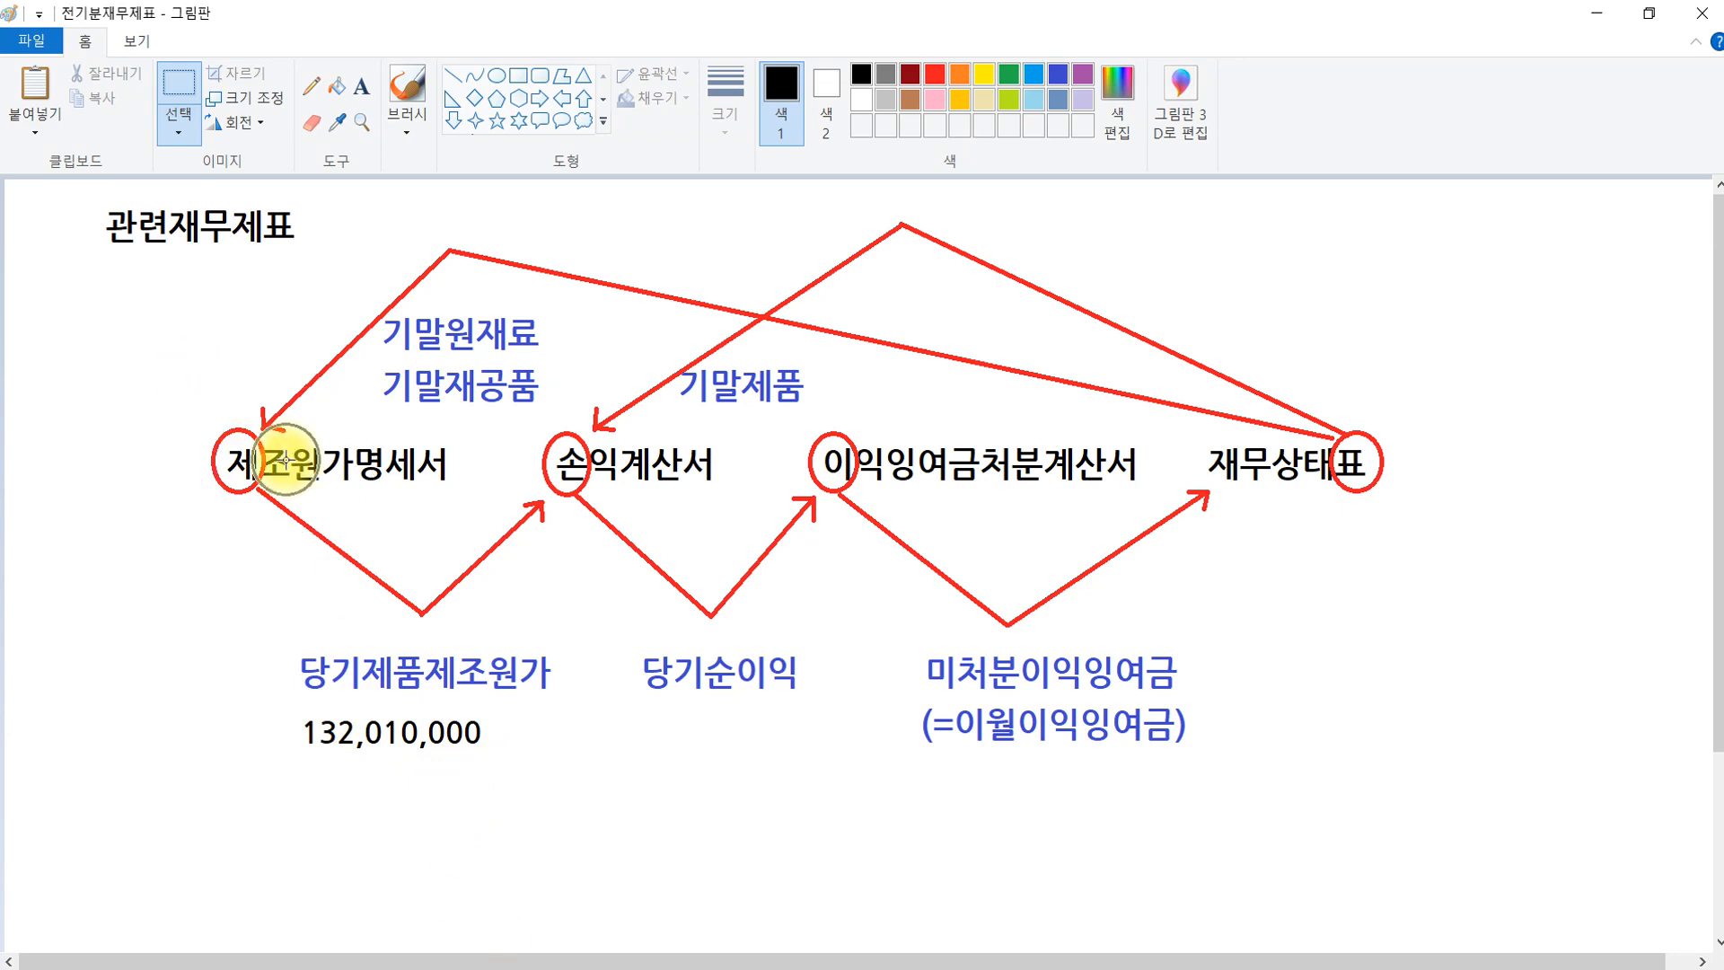
left_click(429, 968)
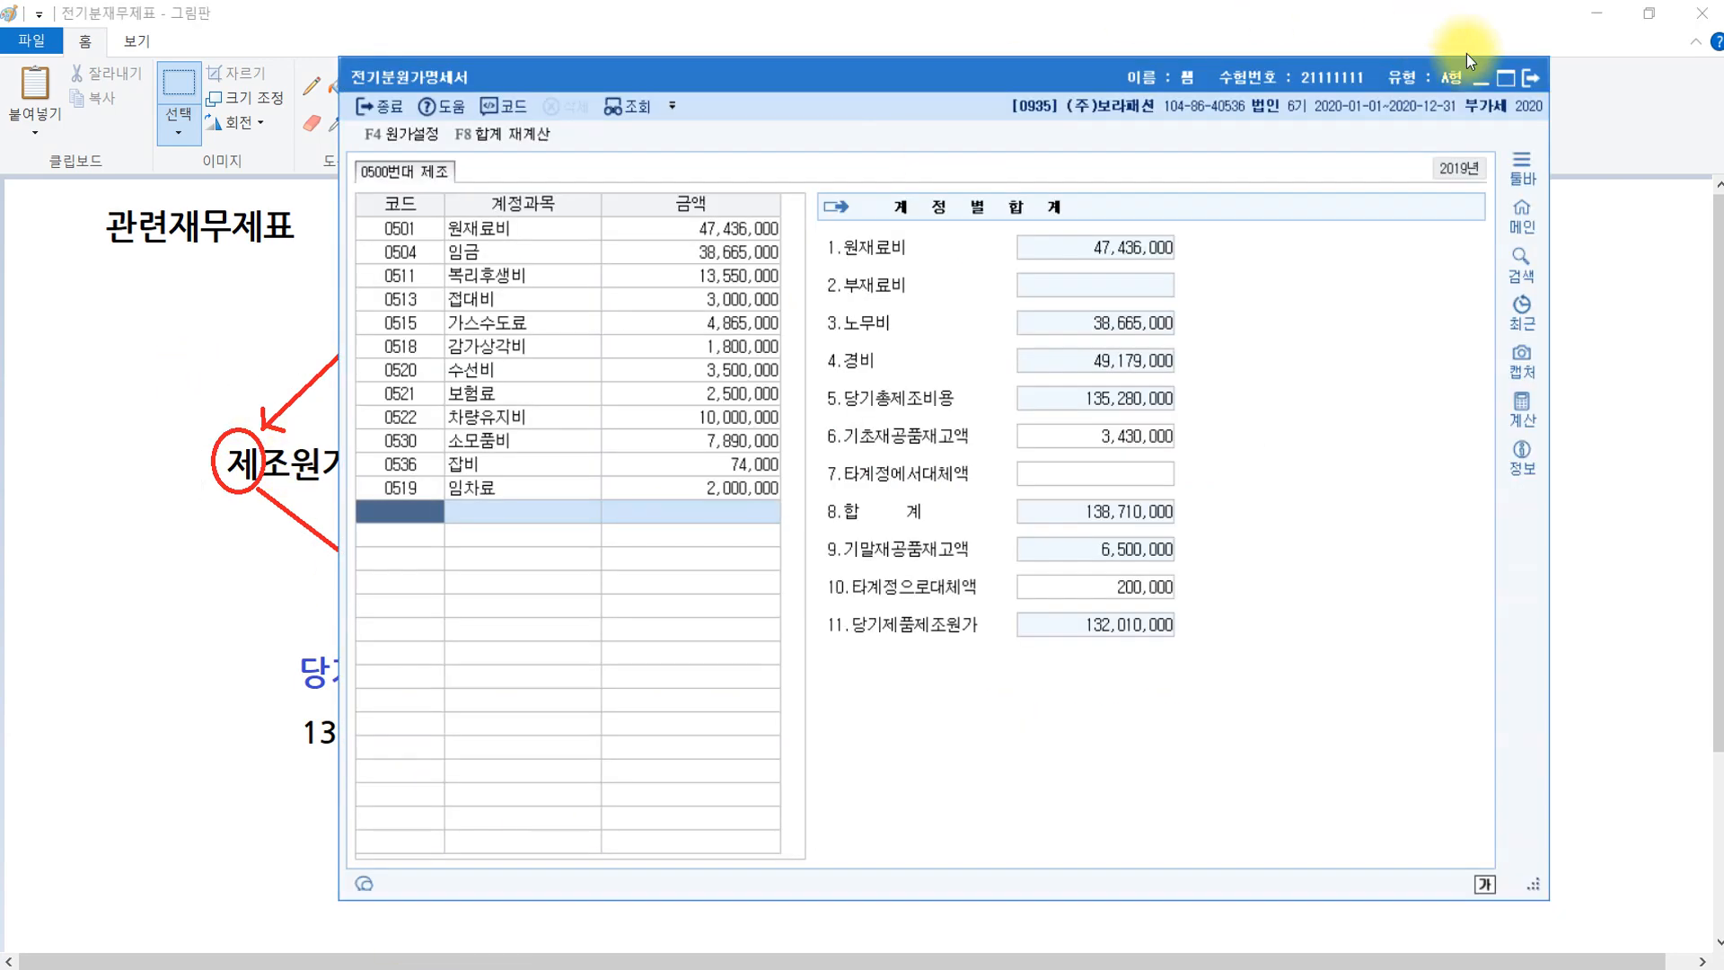
Close 전기분원가명세서, glance at the Paint diagram, and return to KcLep to open 전기분손익계산서.
left_click(1536, 78)
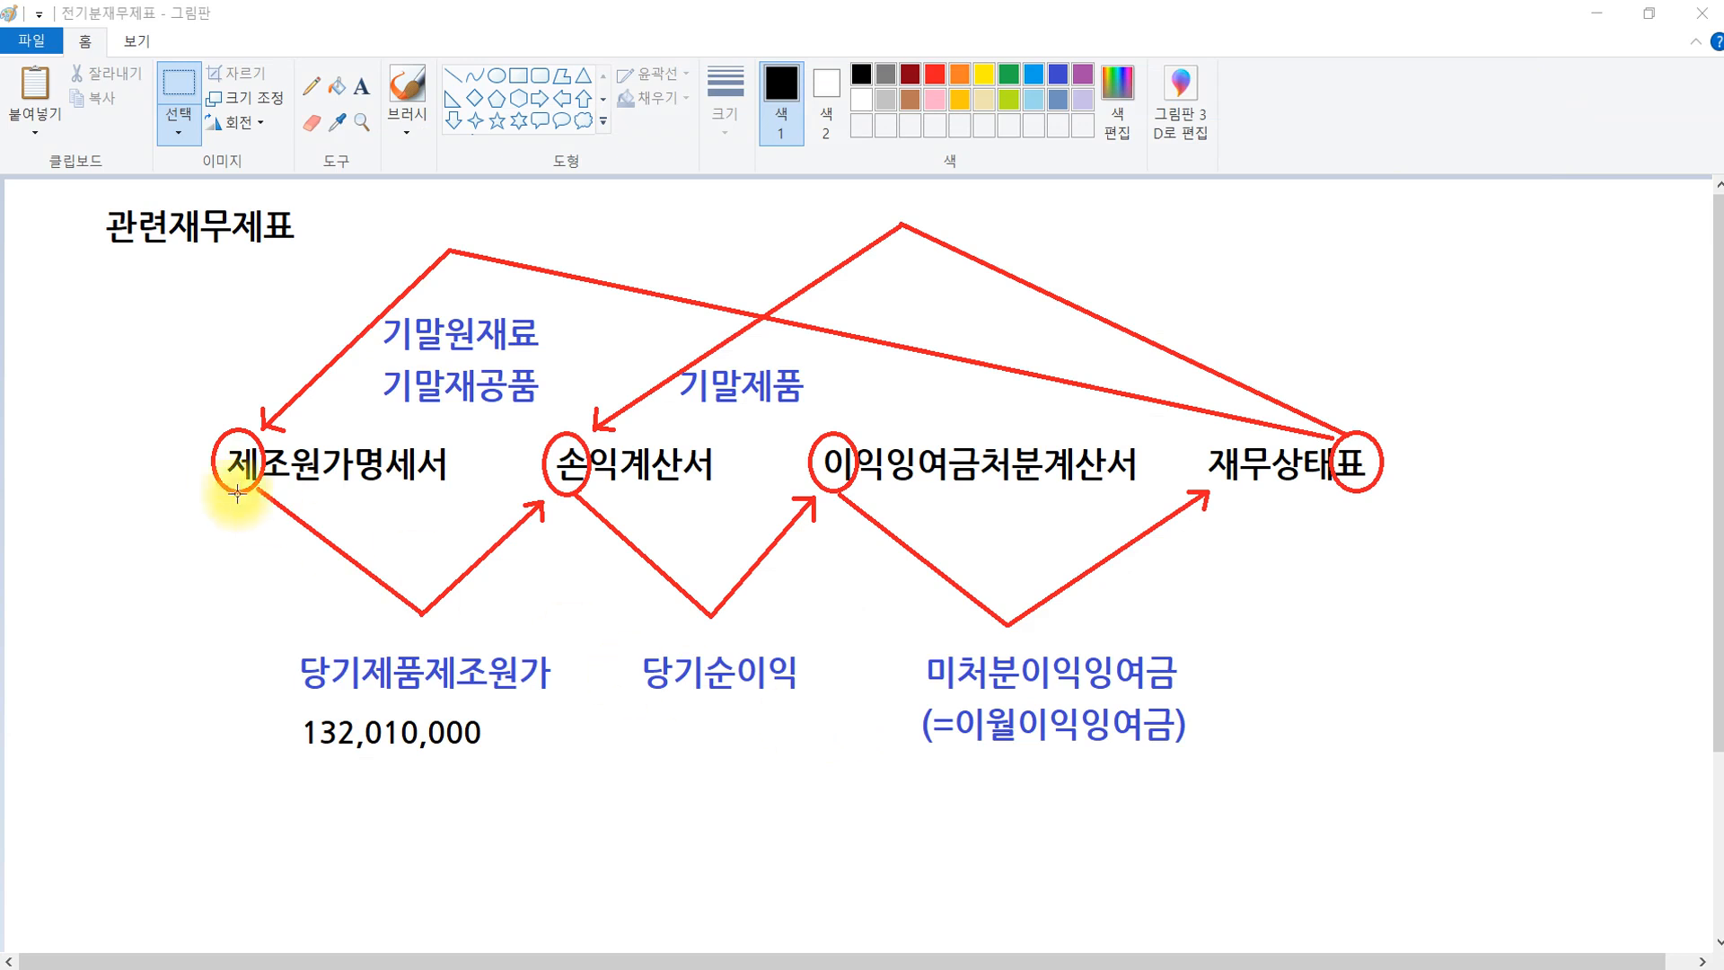
left_click(408, 680)
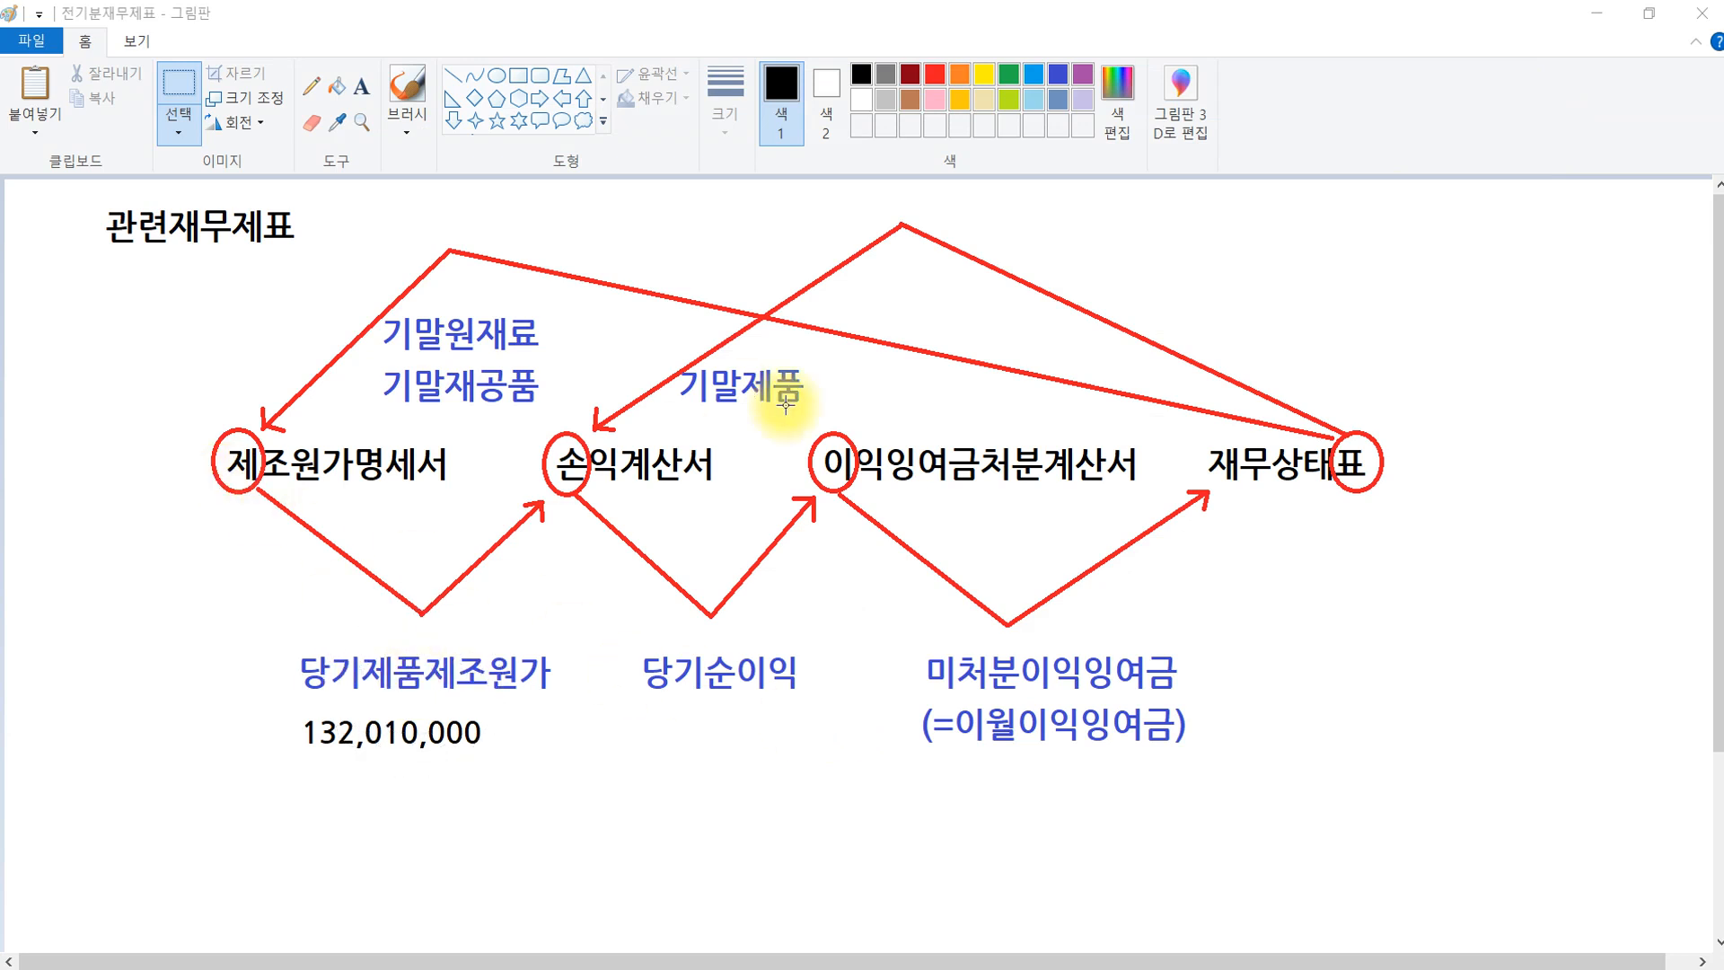
left_click(515, 1)
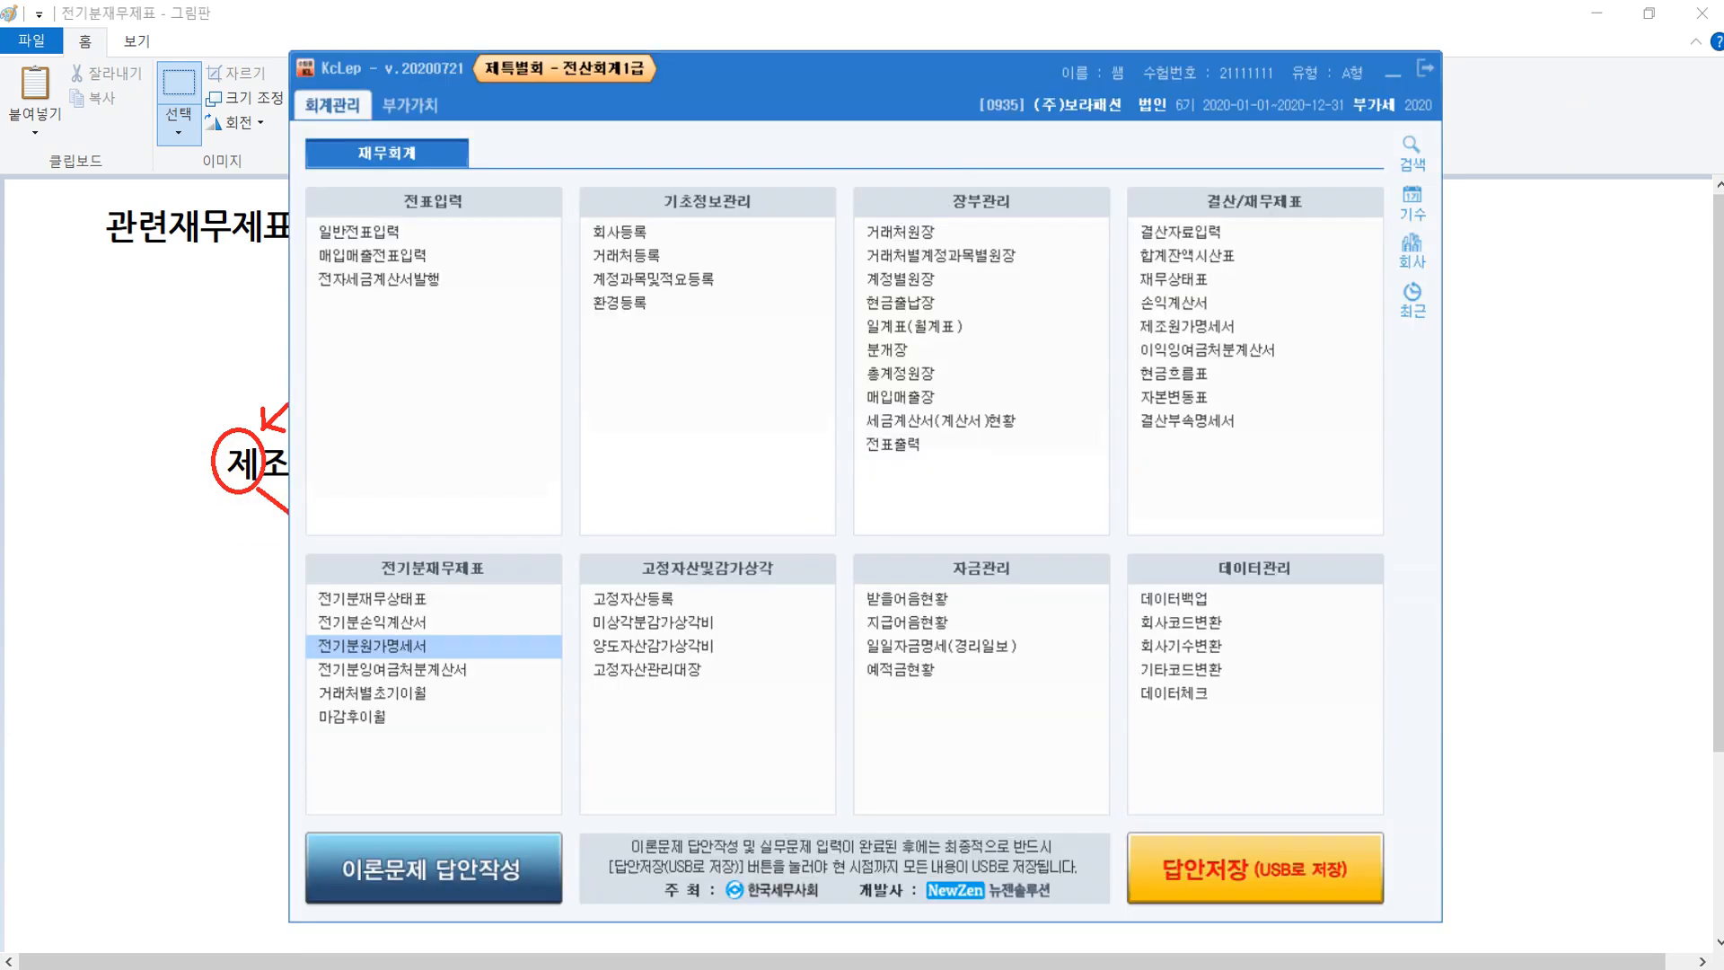
left_click(375, 619)
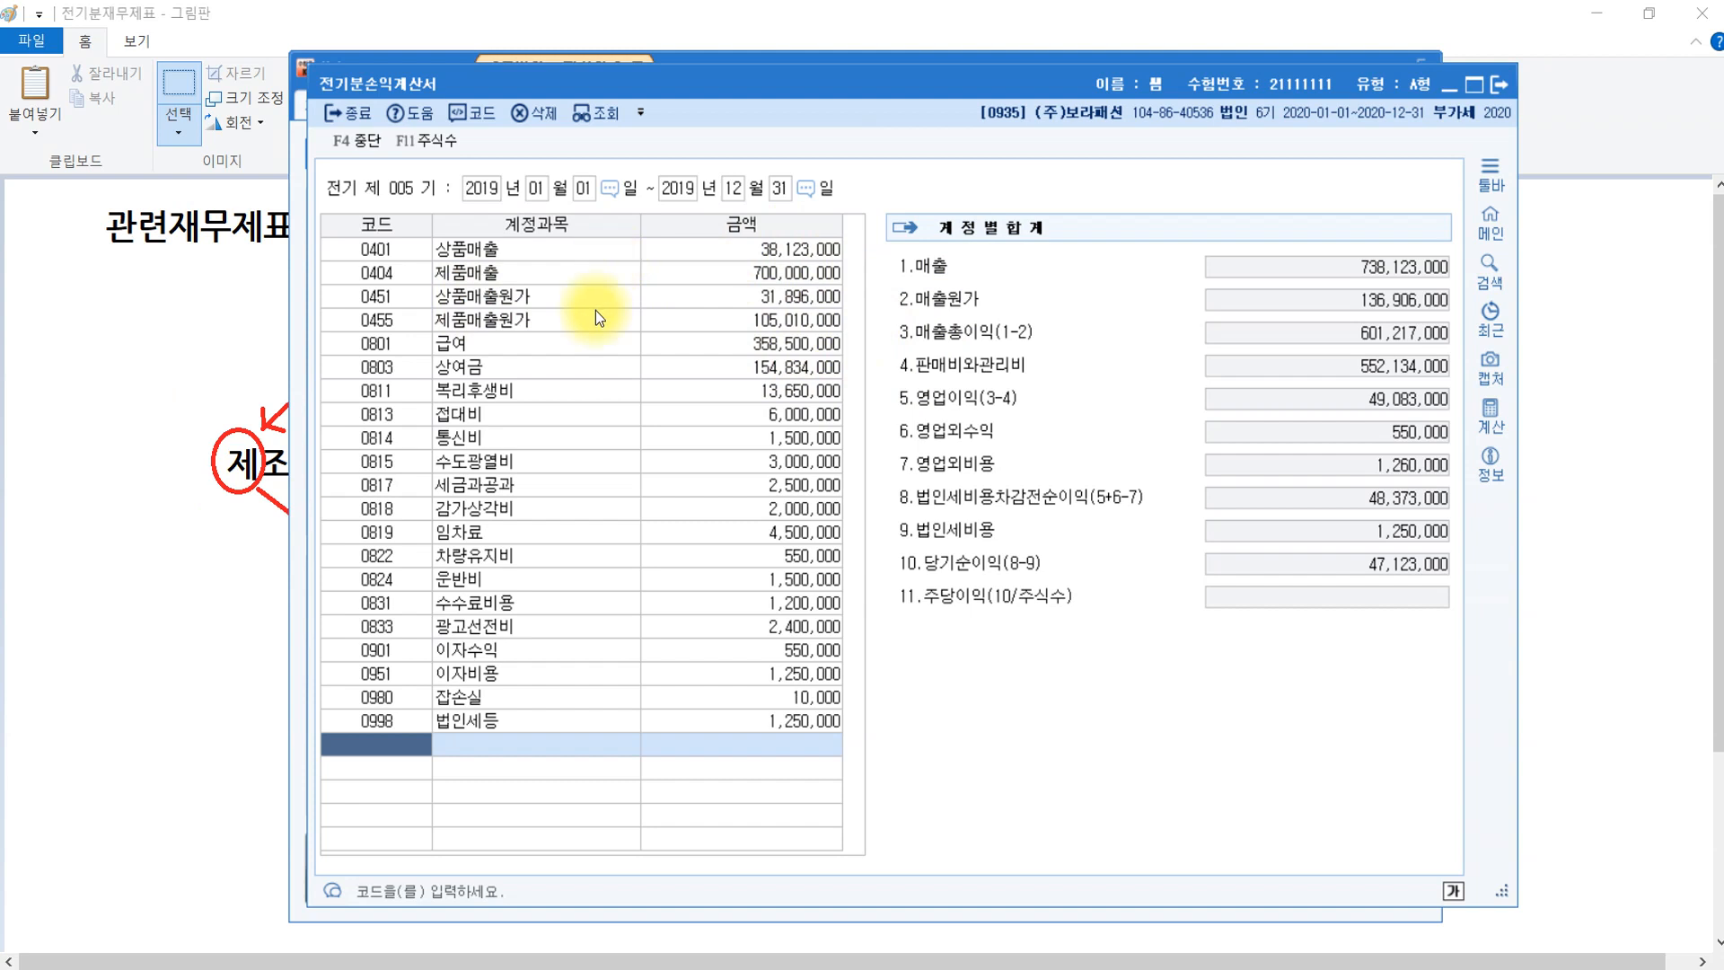
Set 당기제품제조원가 to 132,010,000 in the 매출원가 breakdown of 0455 제품매출원가 and confirm it.
left_click(455, 326)
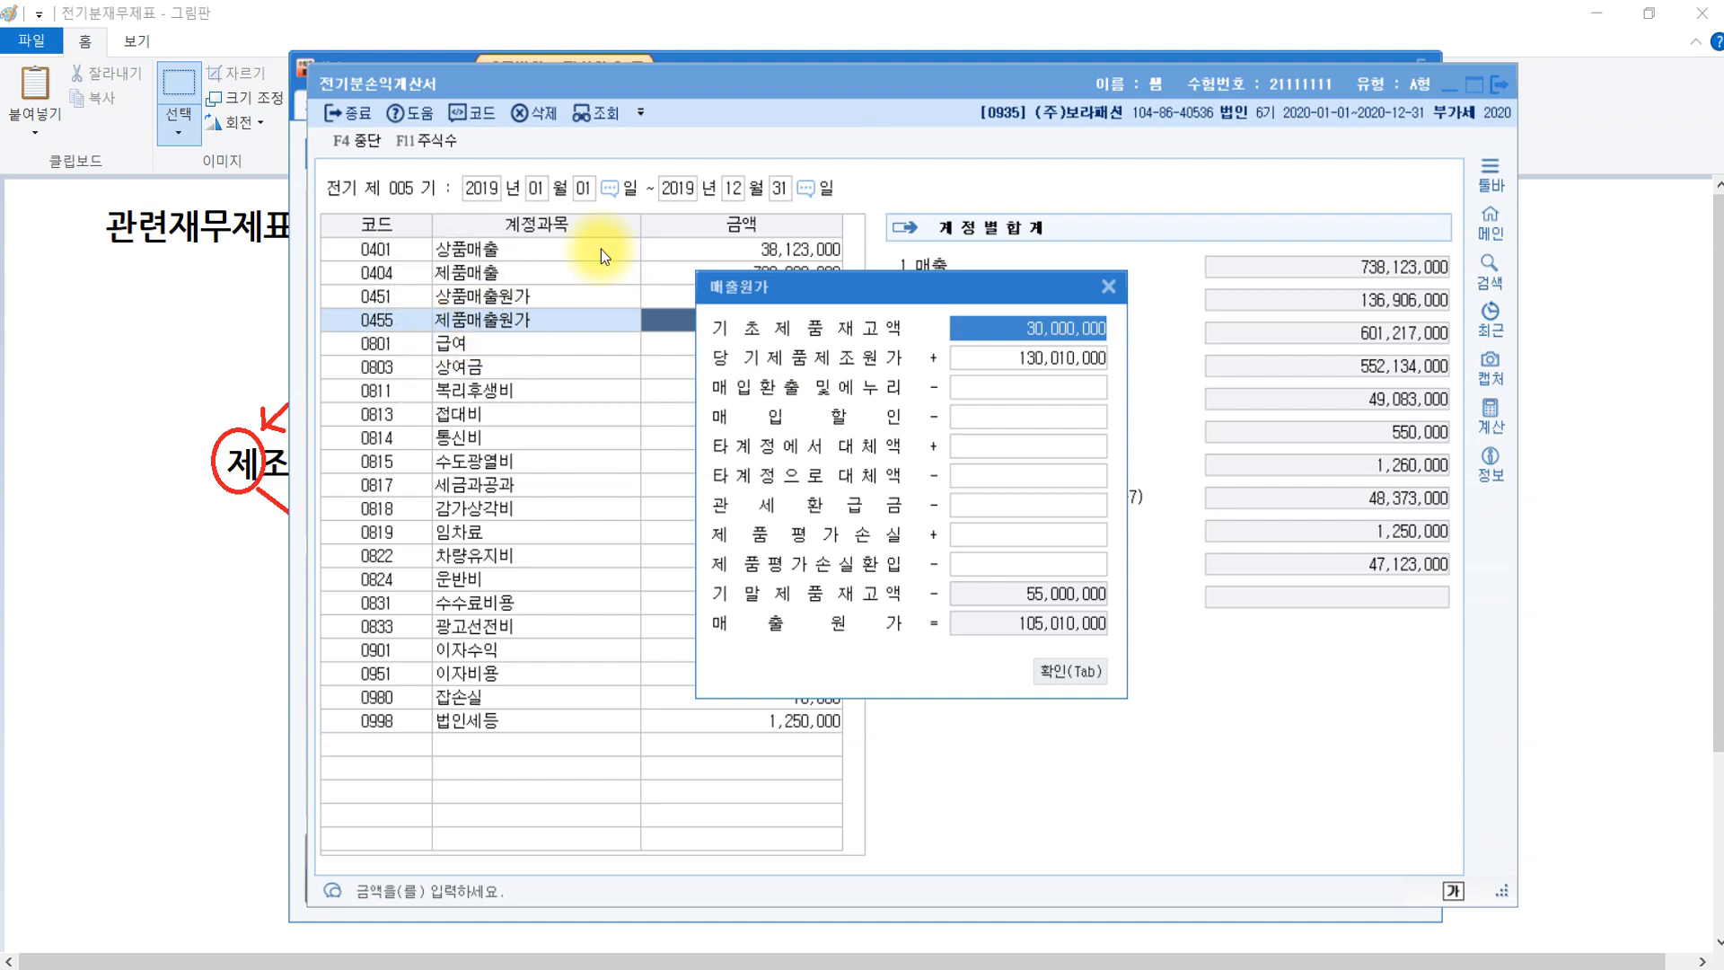
left_click(1048, 363)
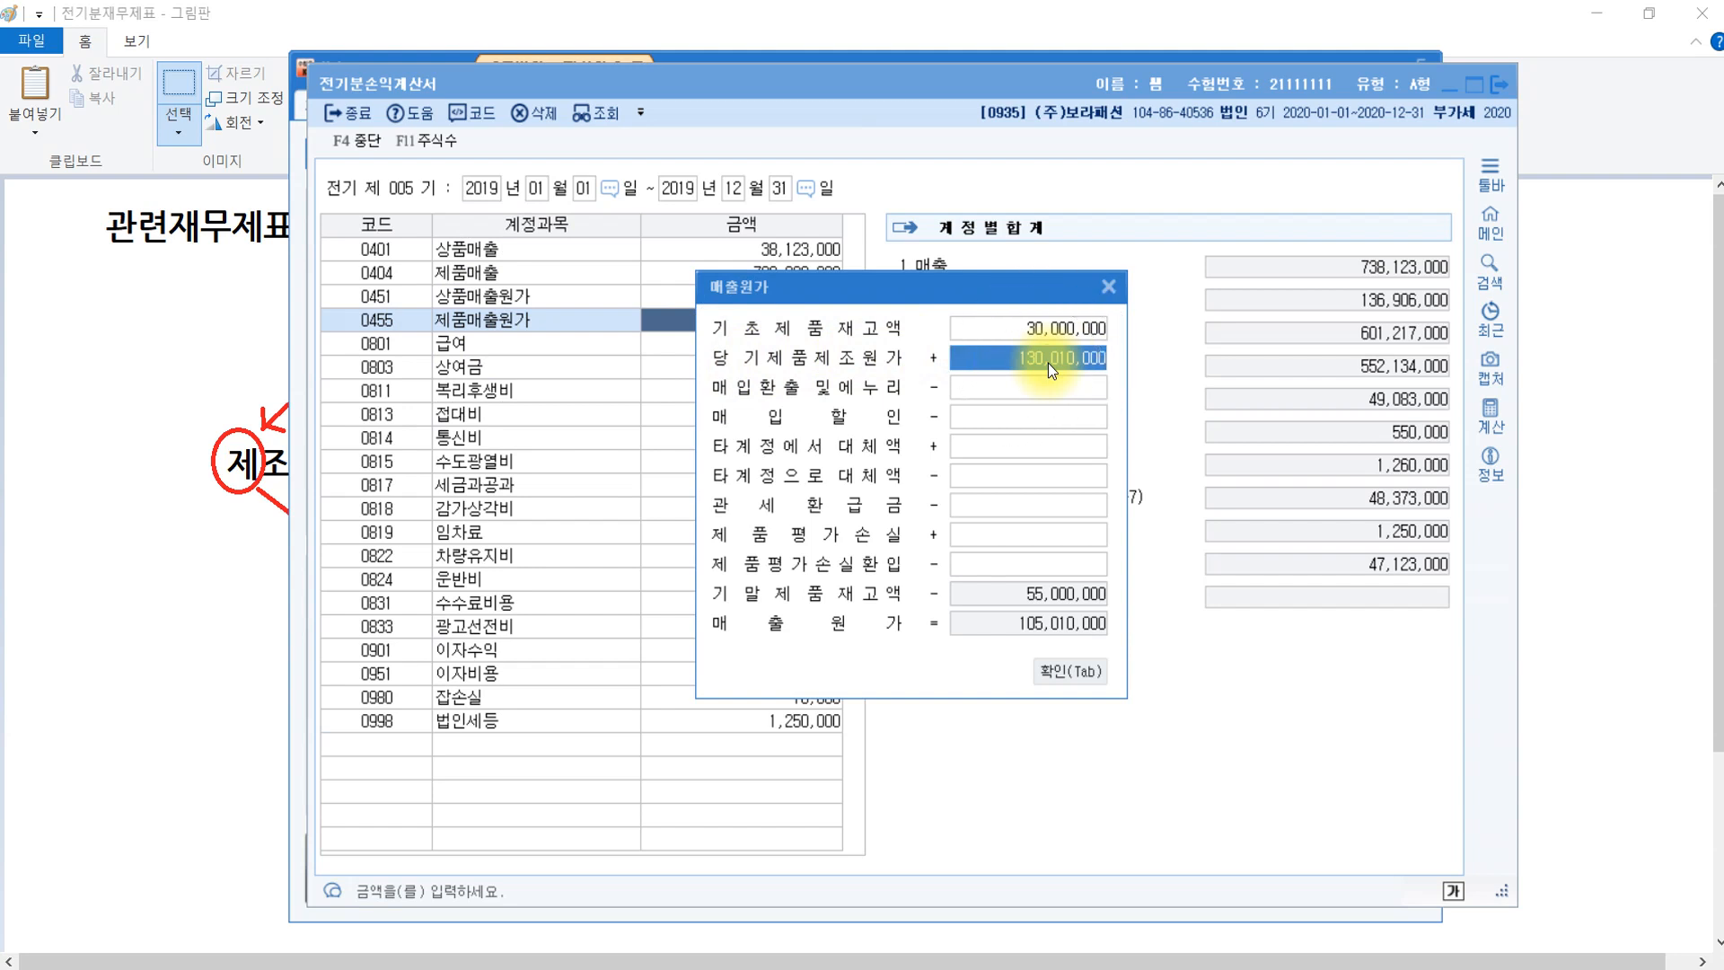
left_click(1048, 363)
type("132010")
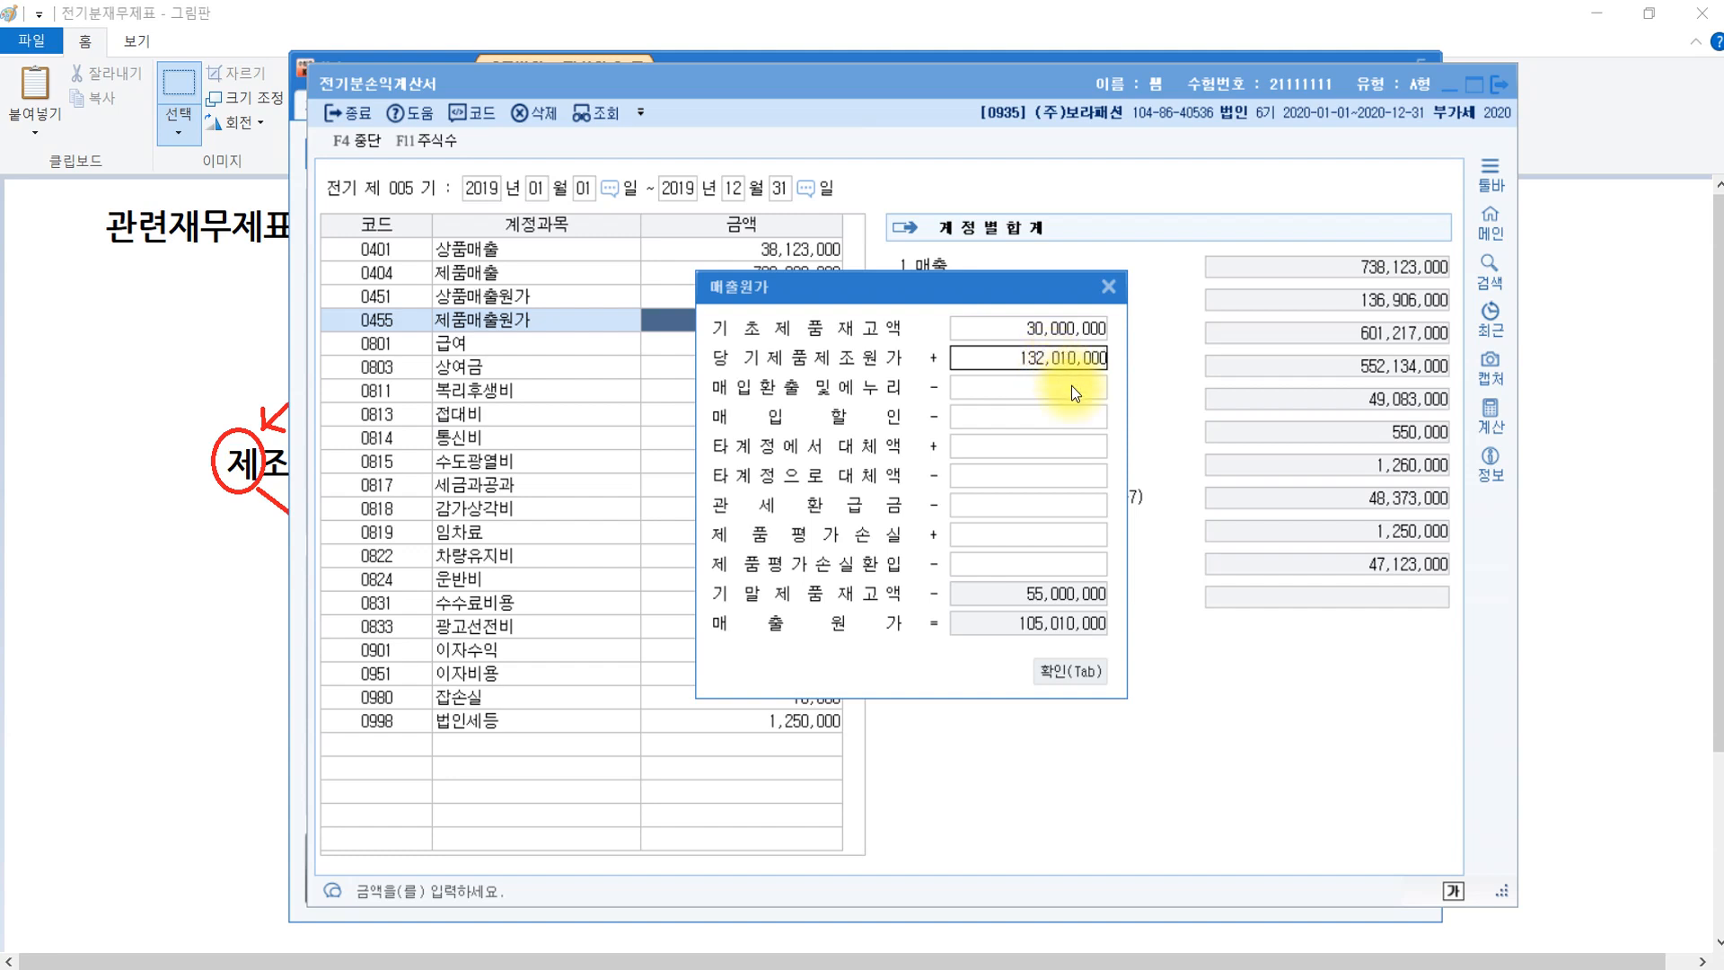
key("Return")
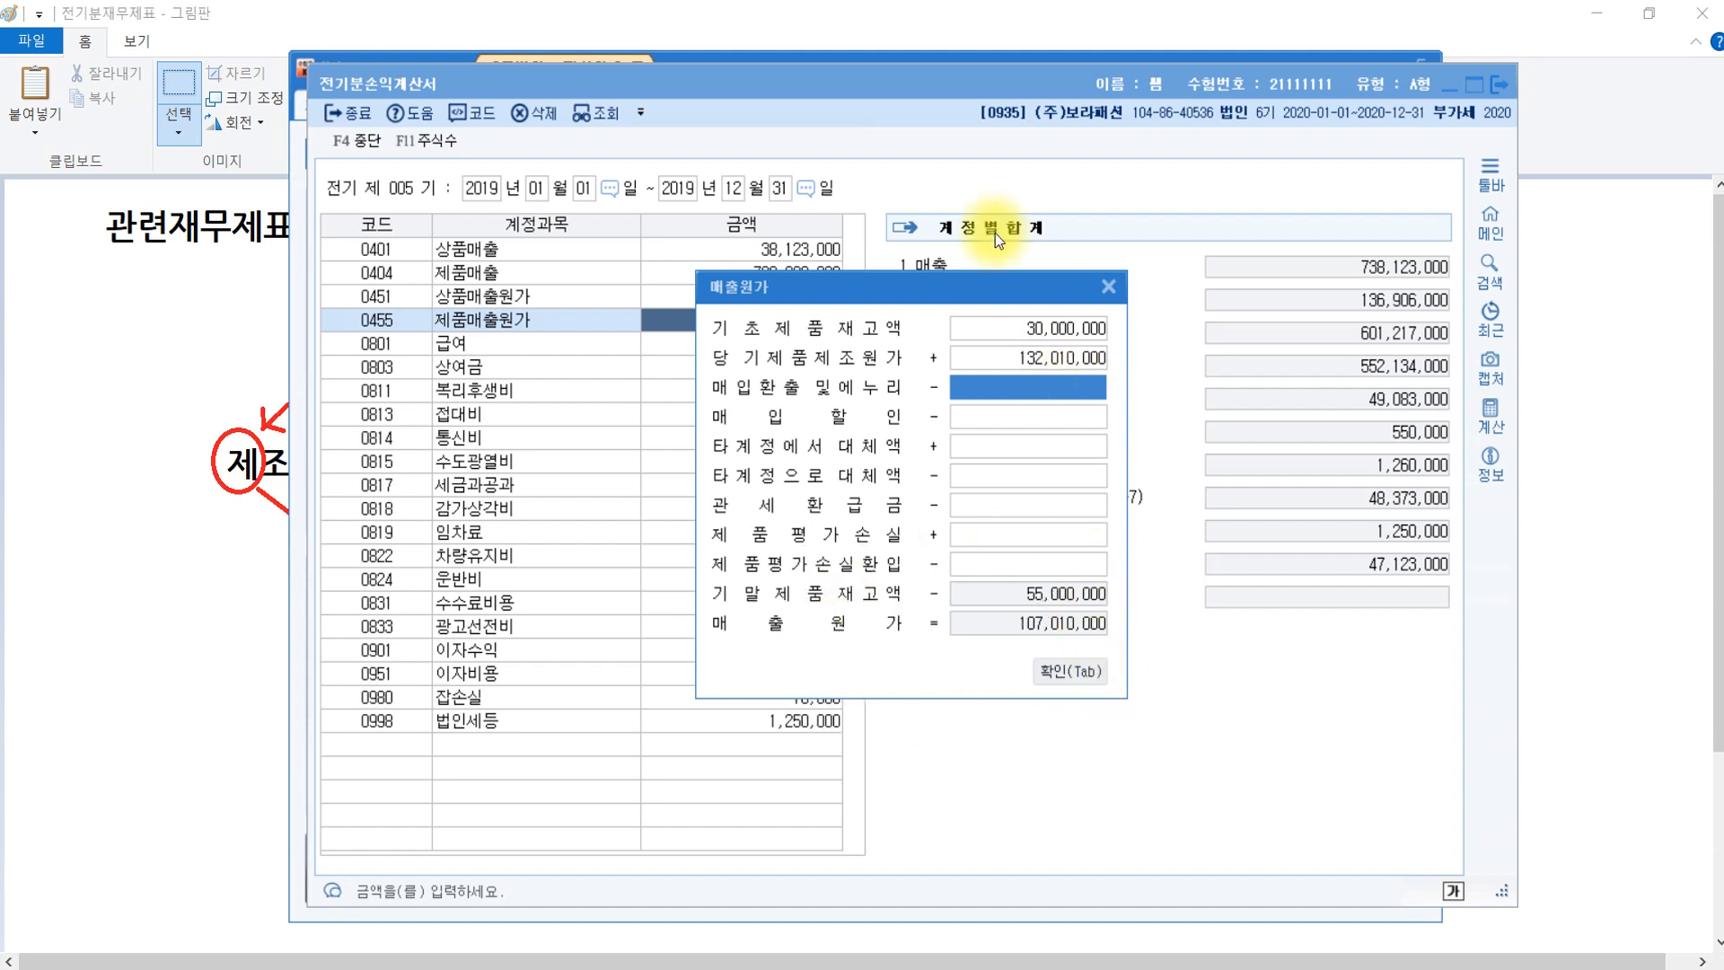
left_click_drag(985, 288, 658, 290)
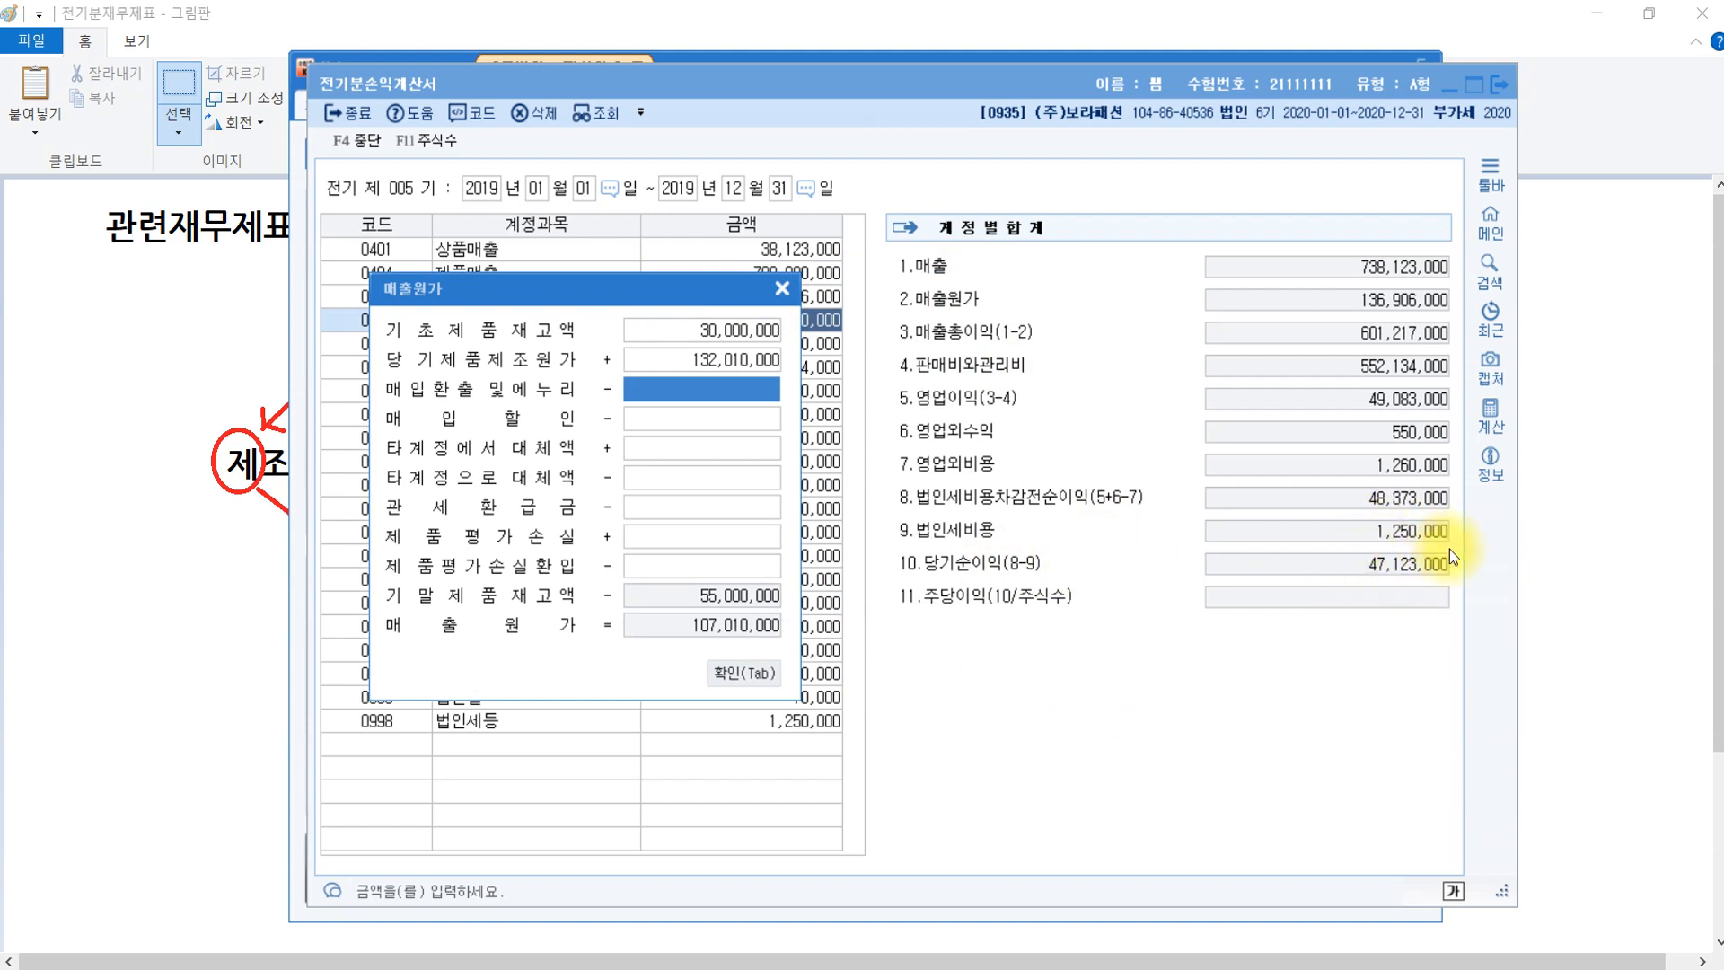
left_click(742, 674)
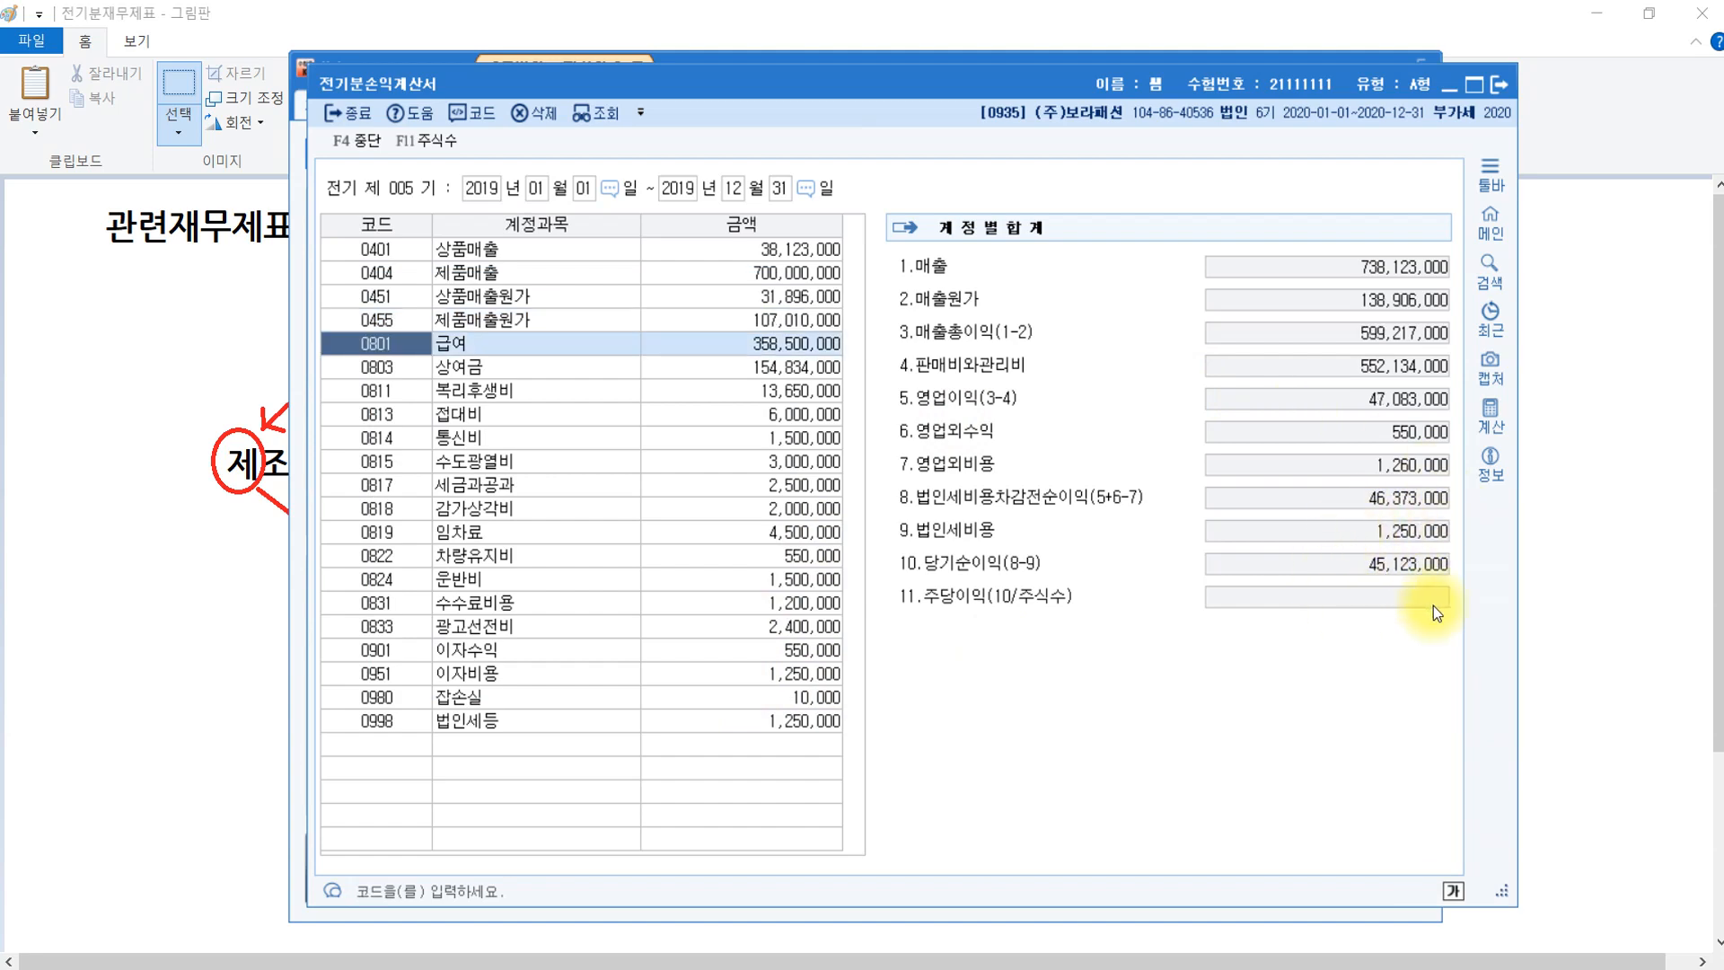
Switch to the Paint diagram, put the note 45,123,000 below 당기순이익, and return to 전기분손익계산서 in KcLep.
left_click(1608, 704)
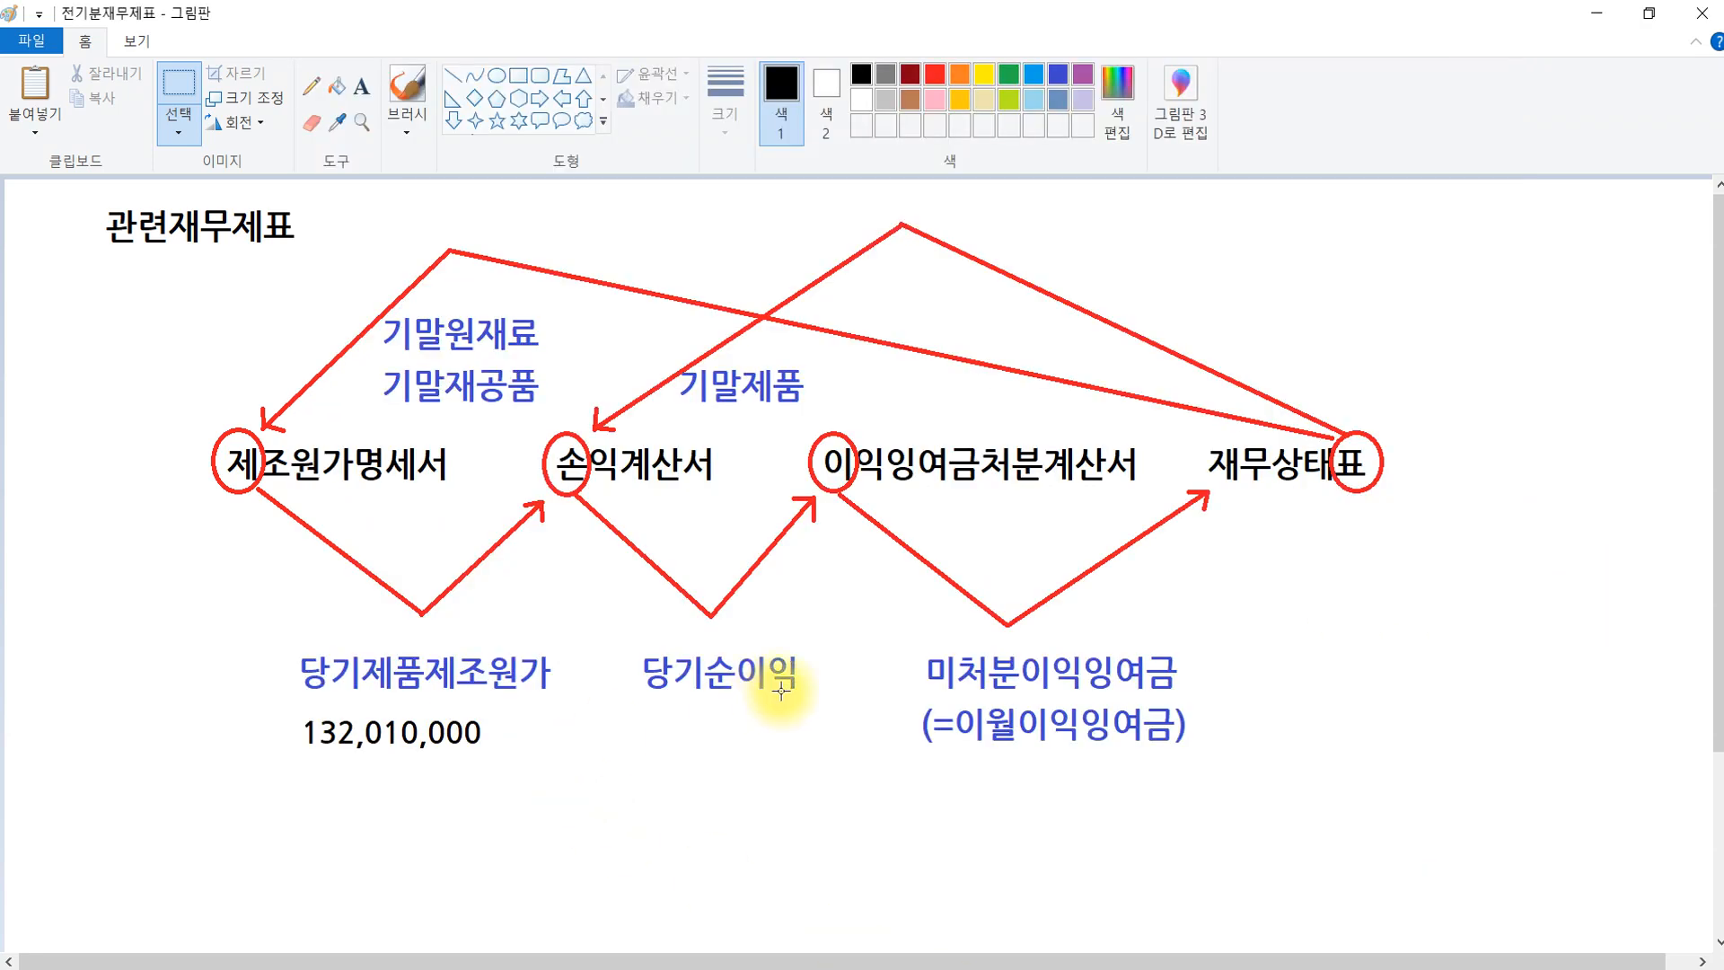
key("ctrl+y")
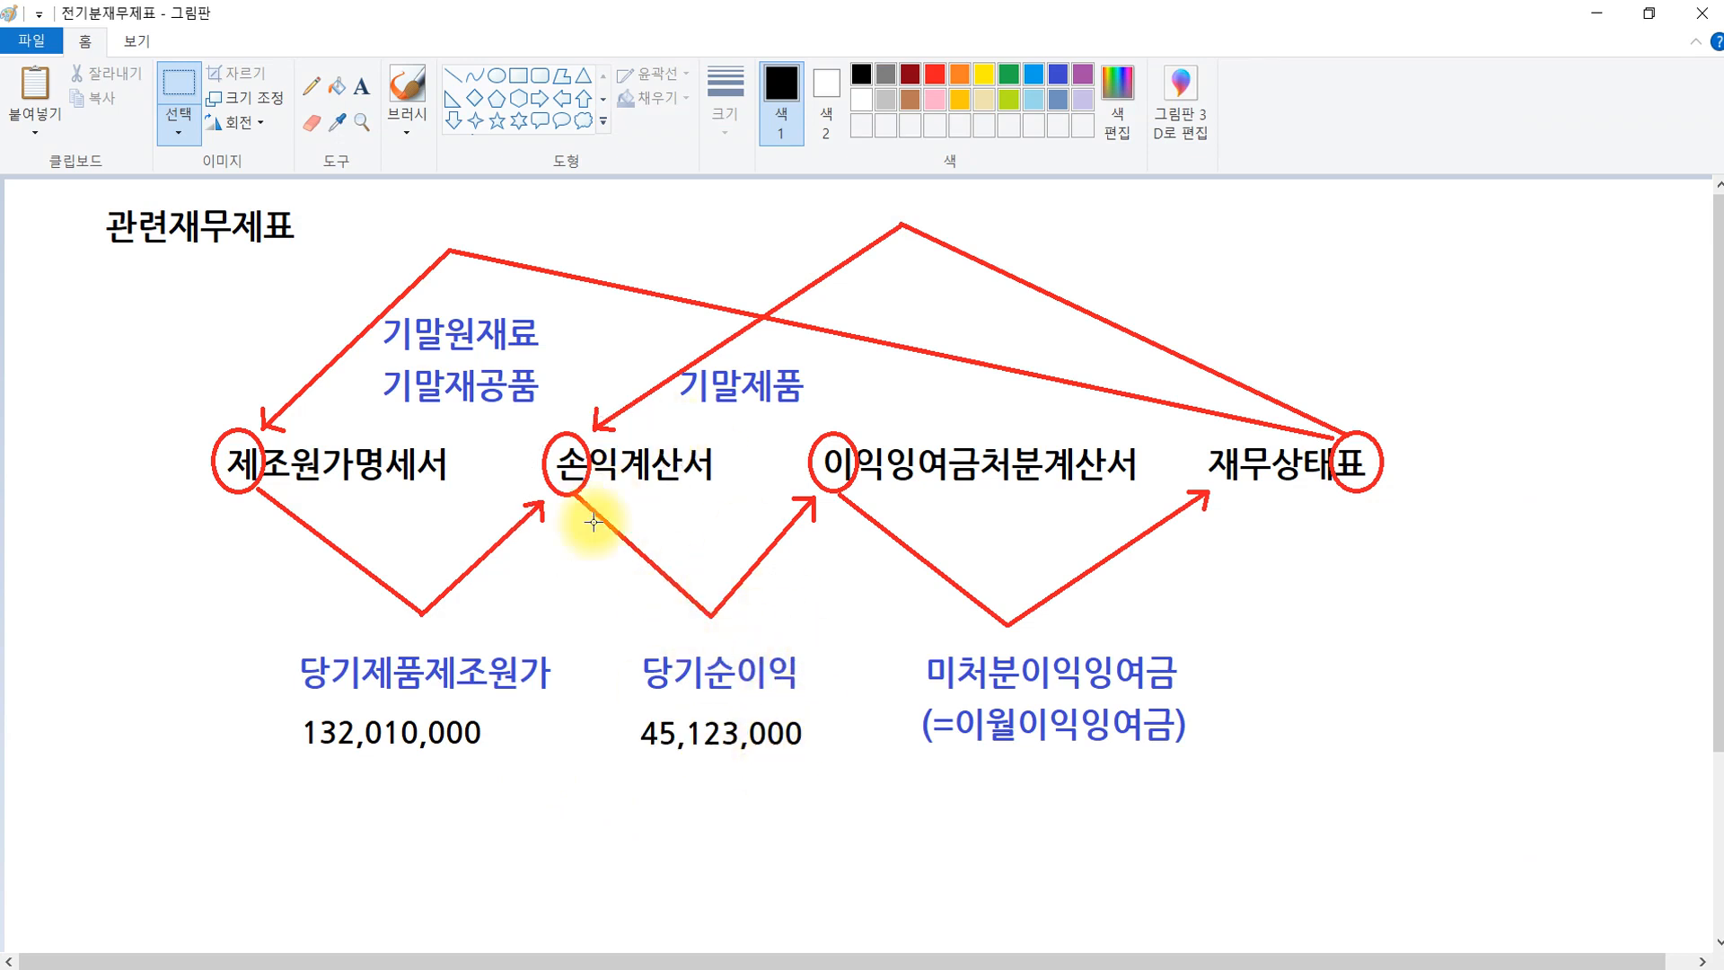
left_click(513, 969)
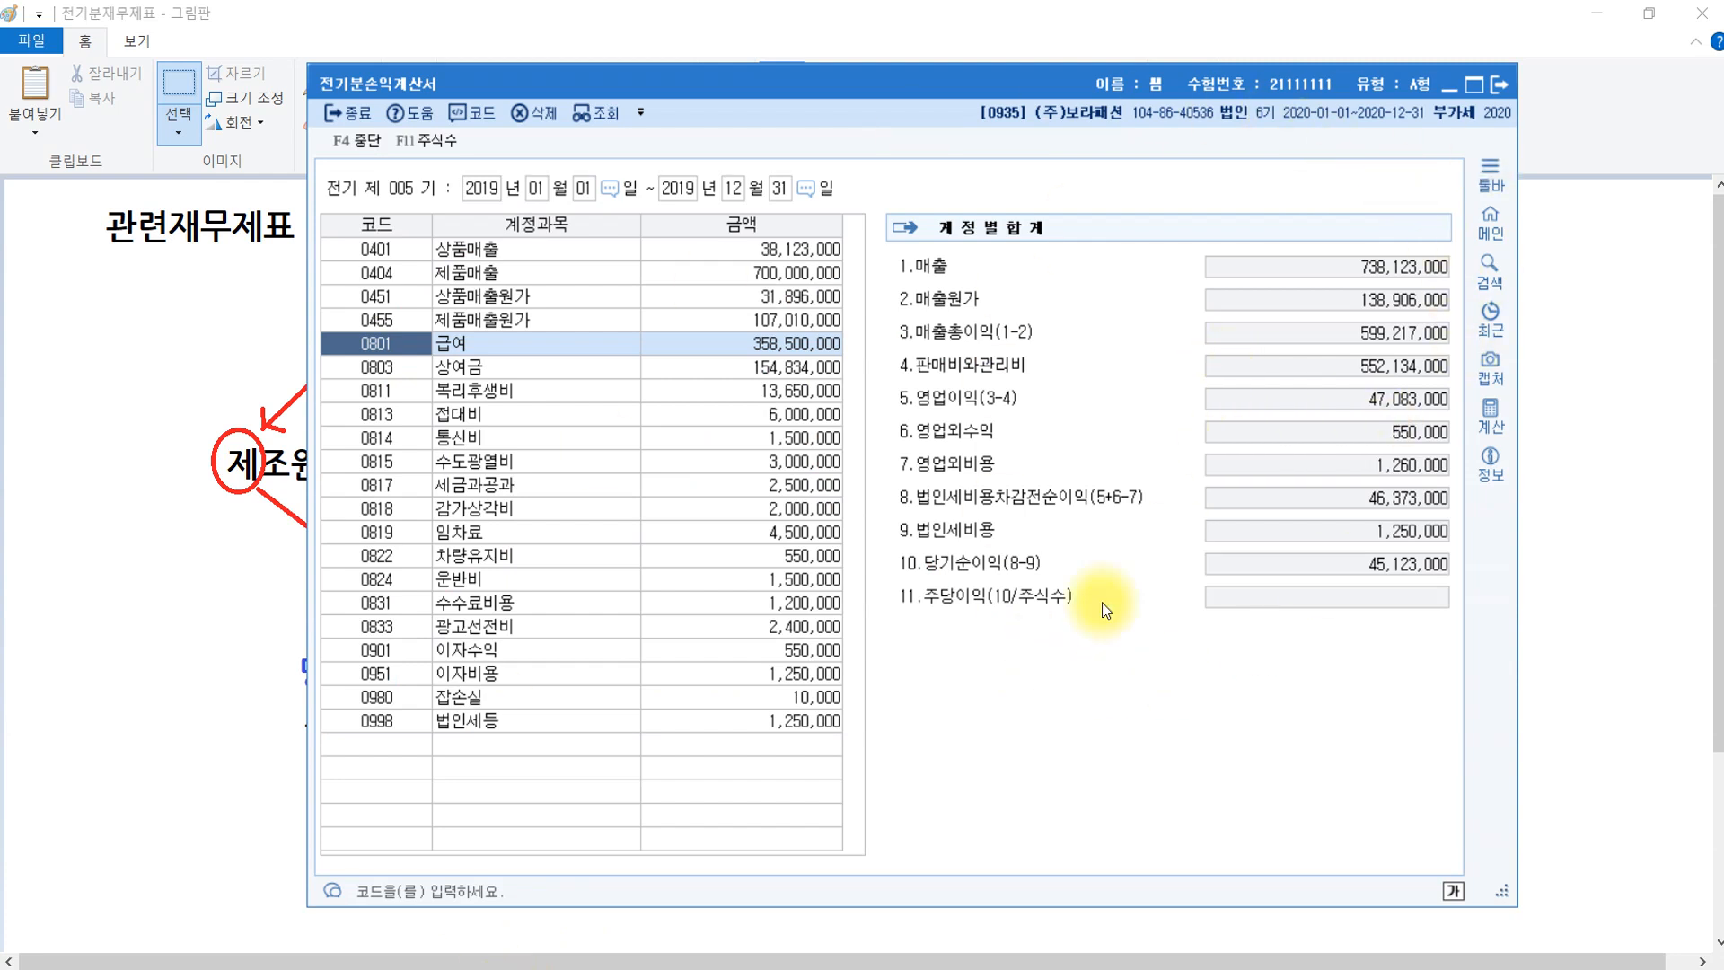
Review the 매출원가 breakdowns of 0455 제품매출원가 and 0451 상품매출원가, and close 전기분손익계산서.
double_click(478, 318)
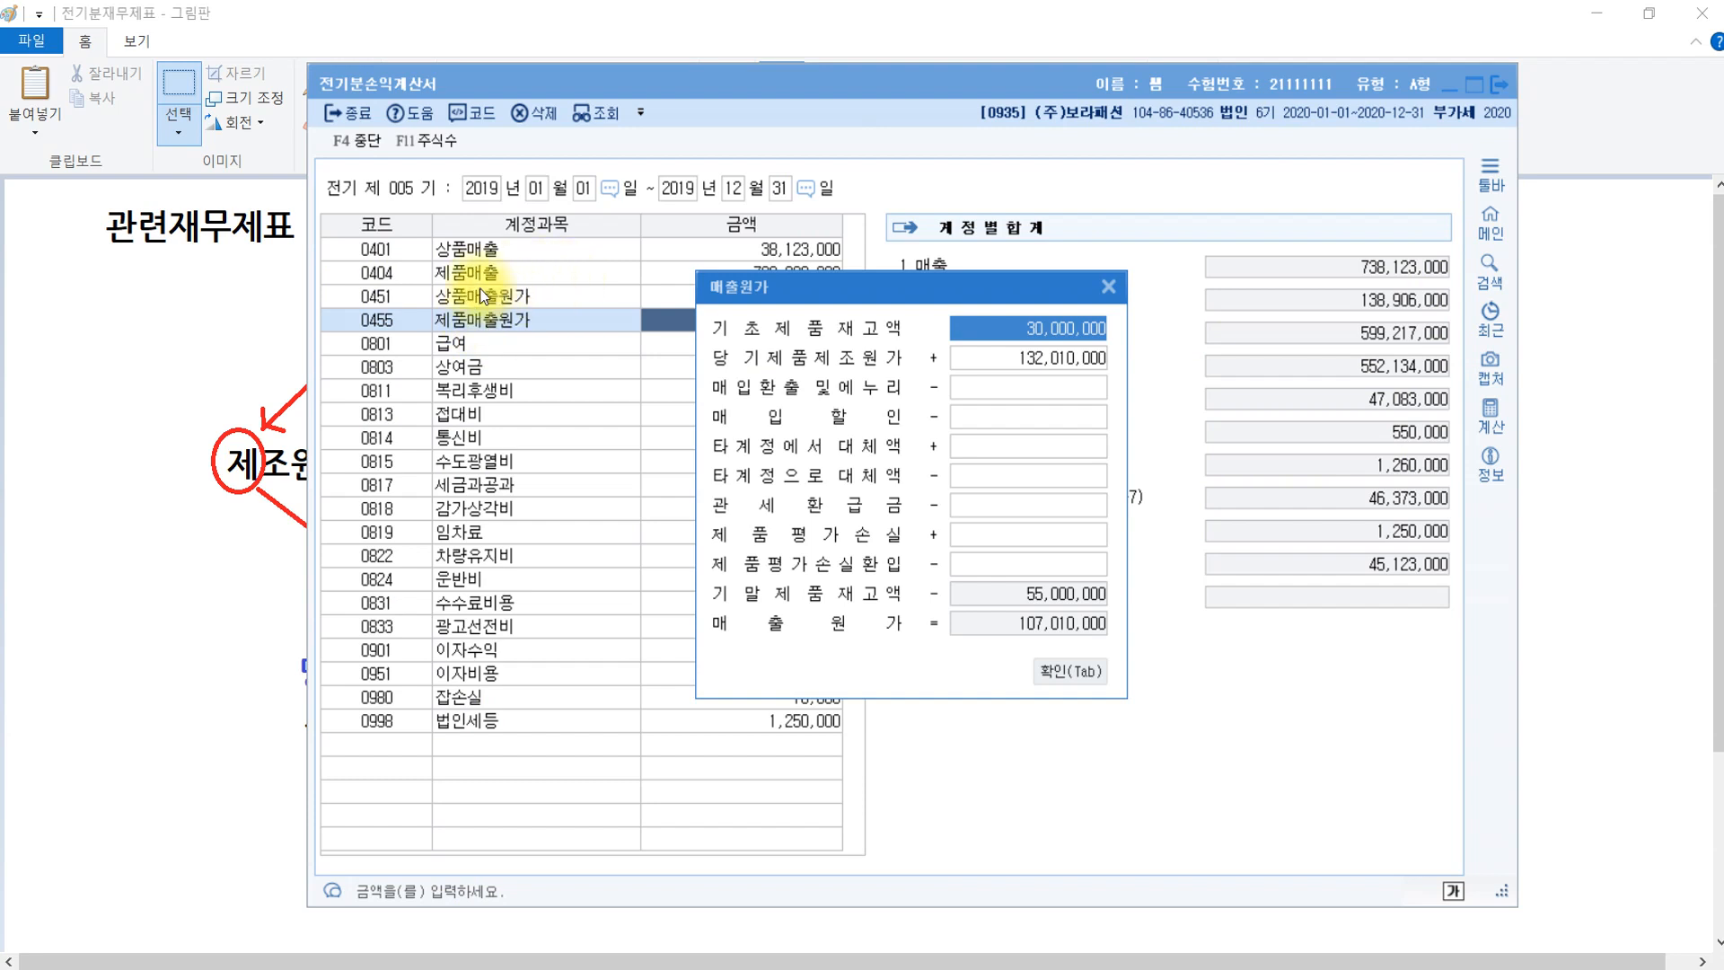
key("Tab")
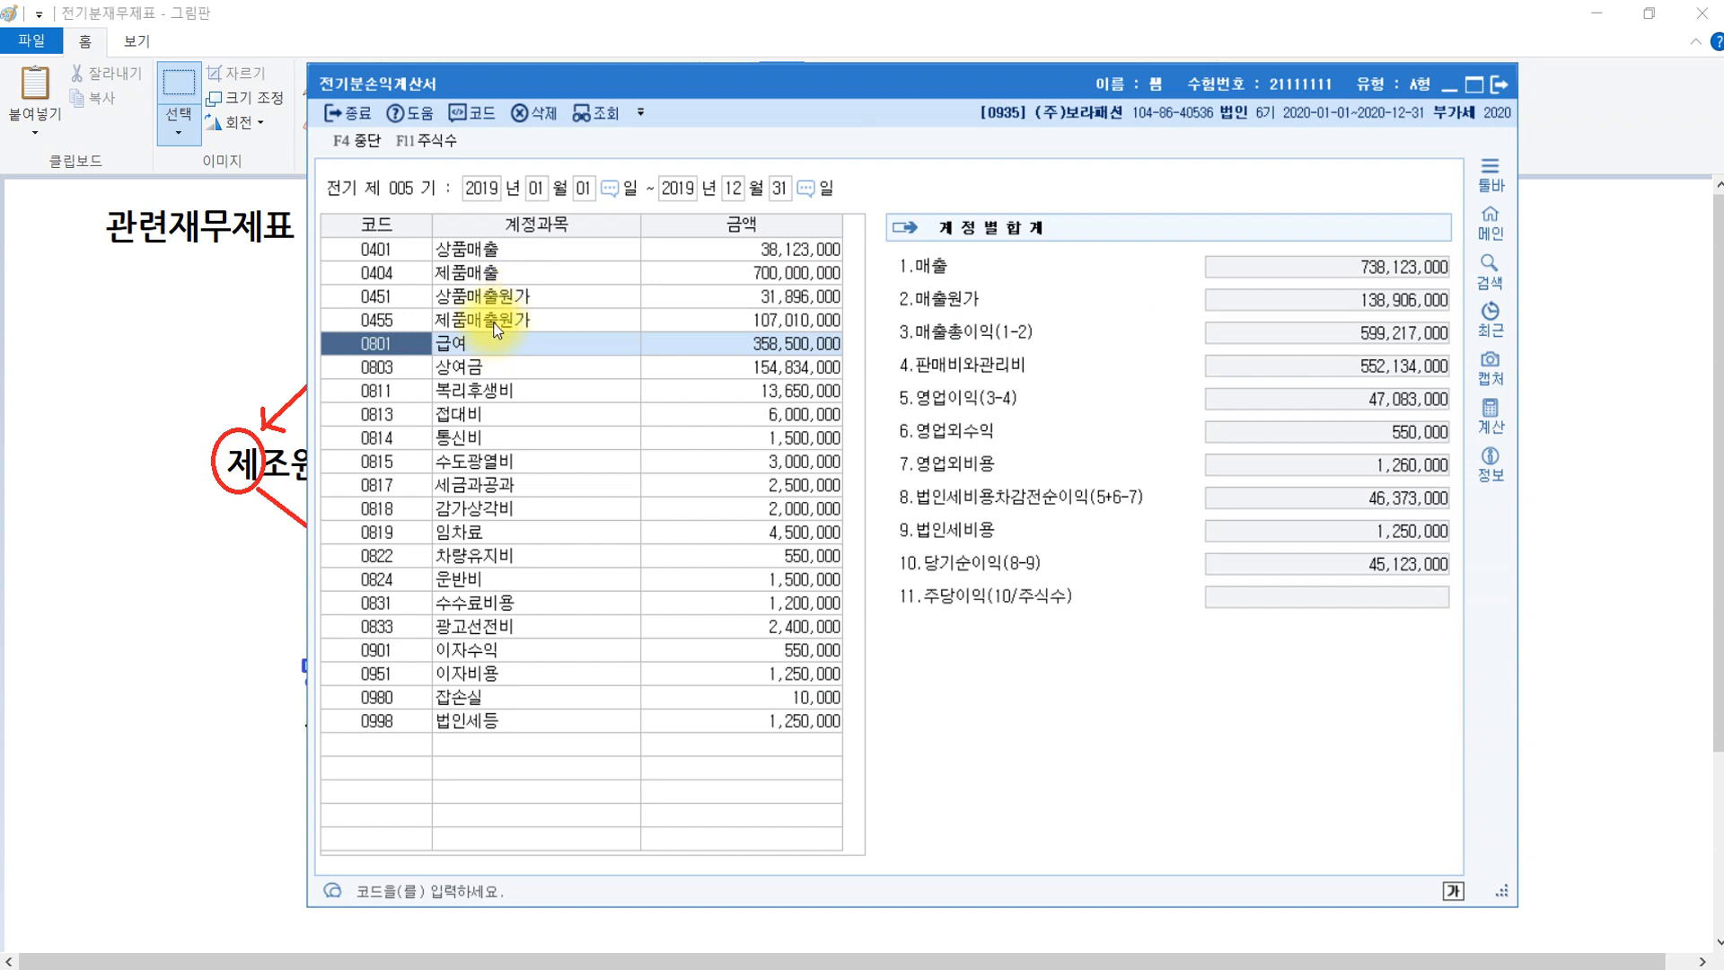
left_click(498, 328)
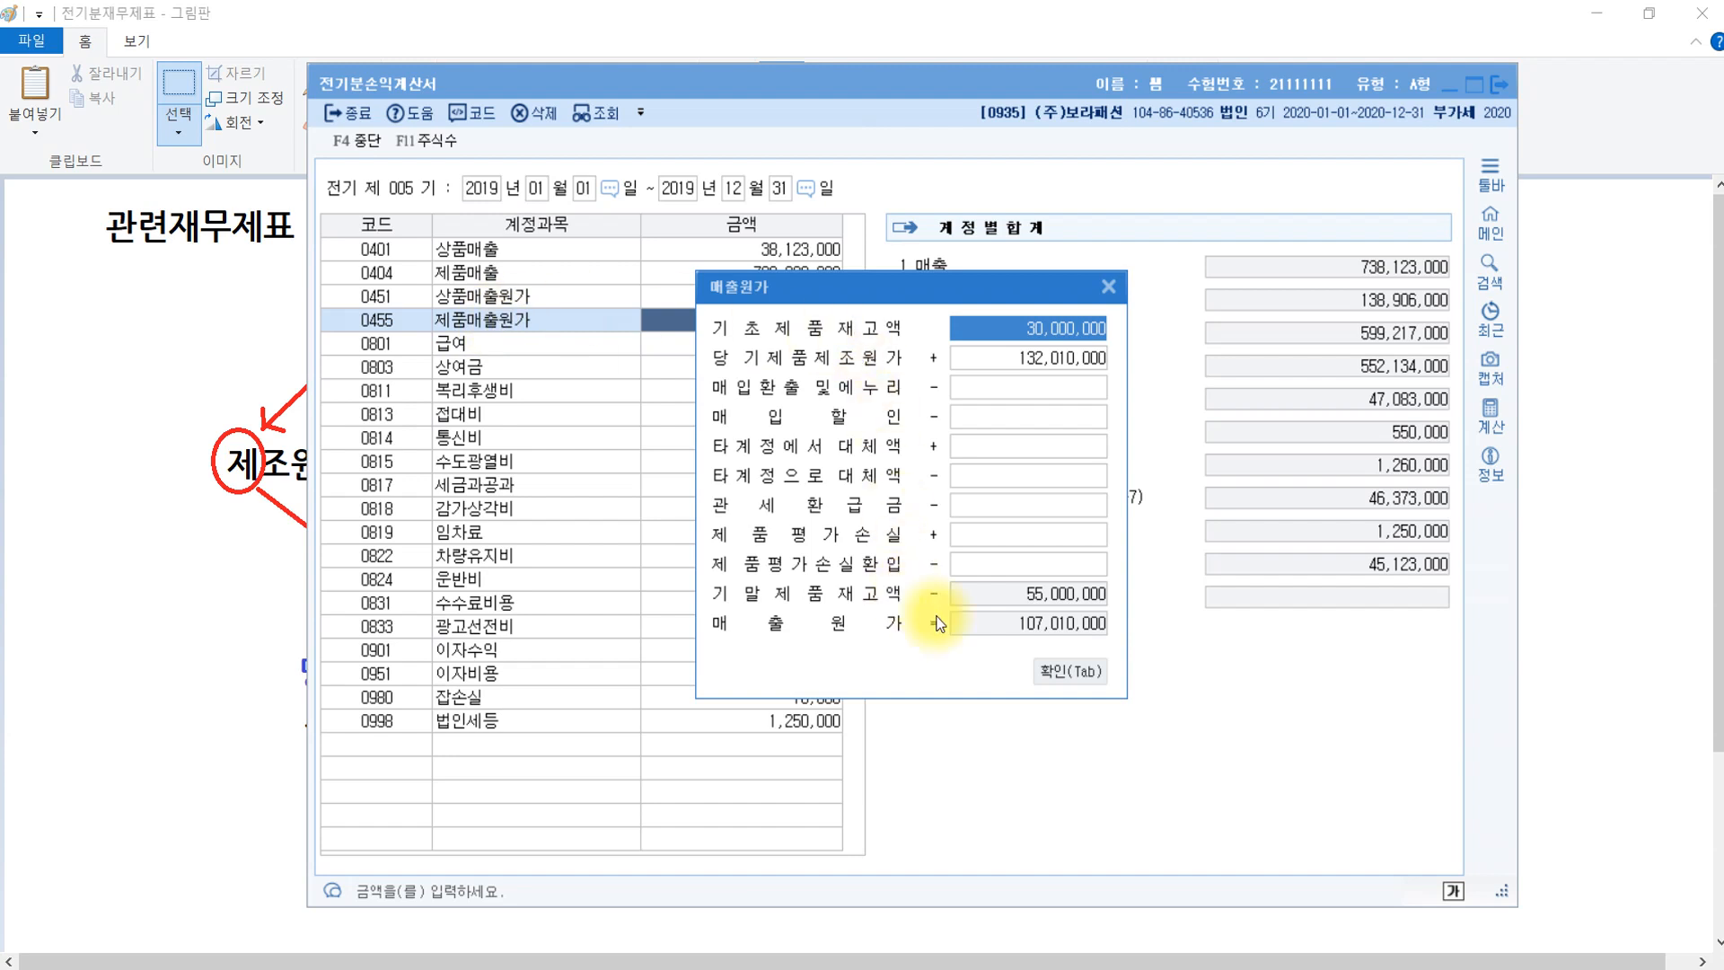
left_click(1059, 671)
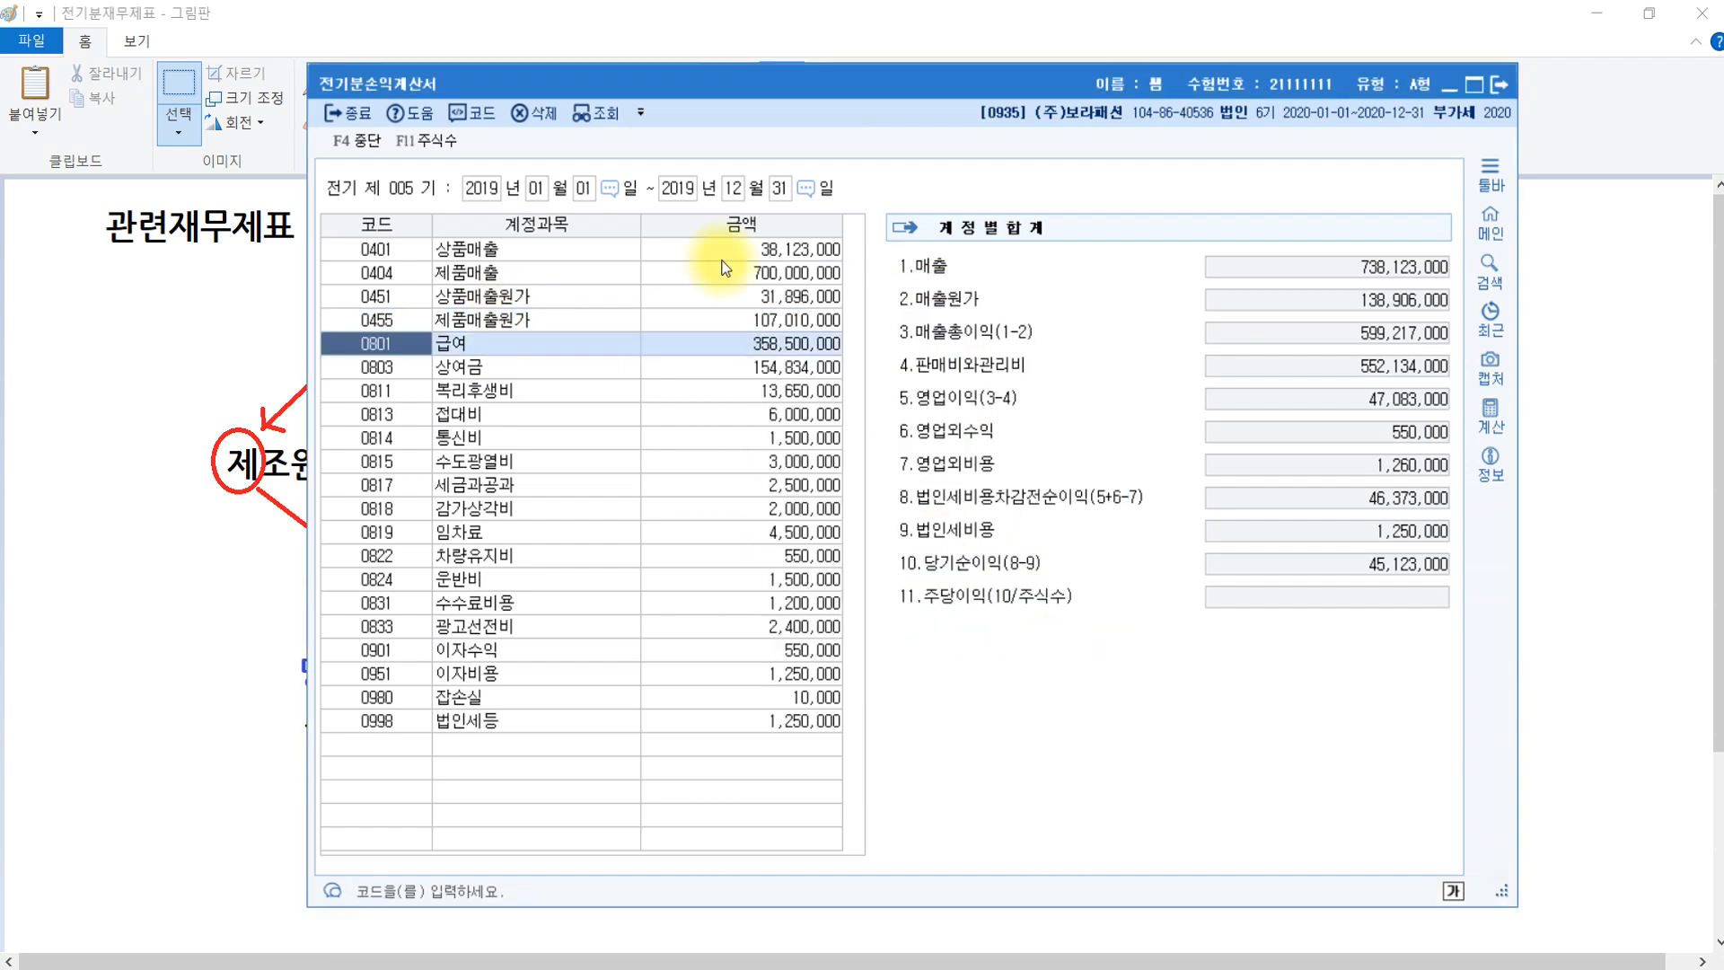
left_click(664, 297)
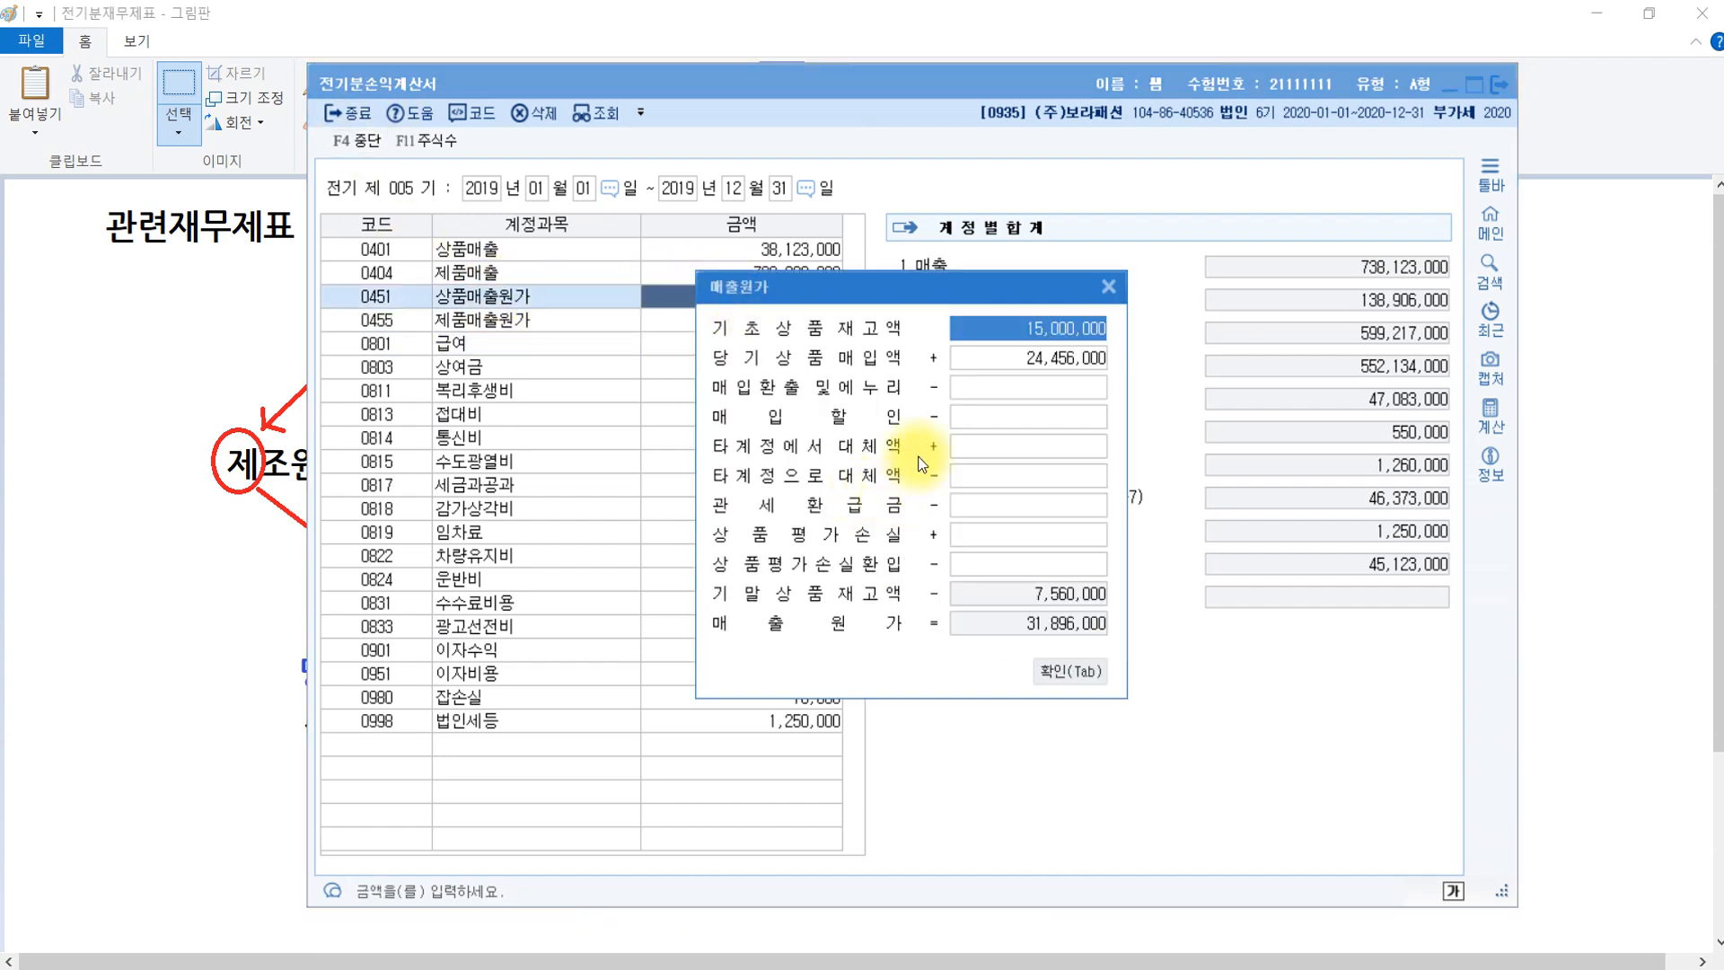
left_click(1108, 284)
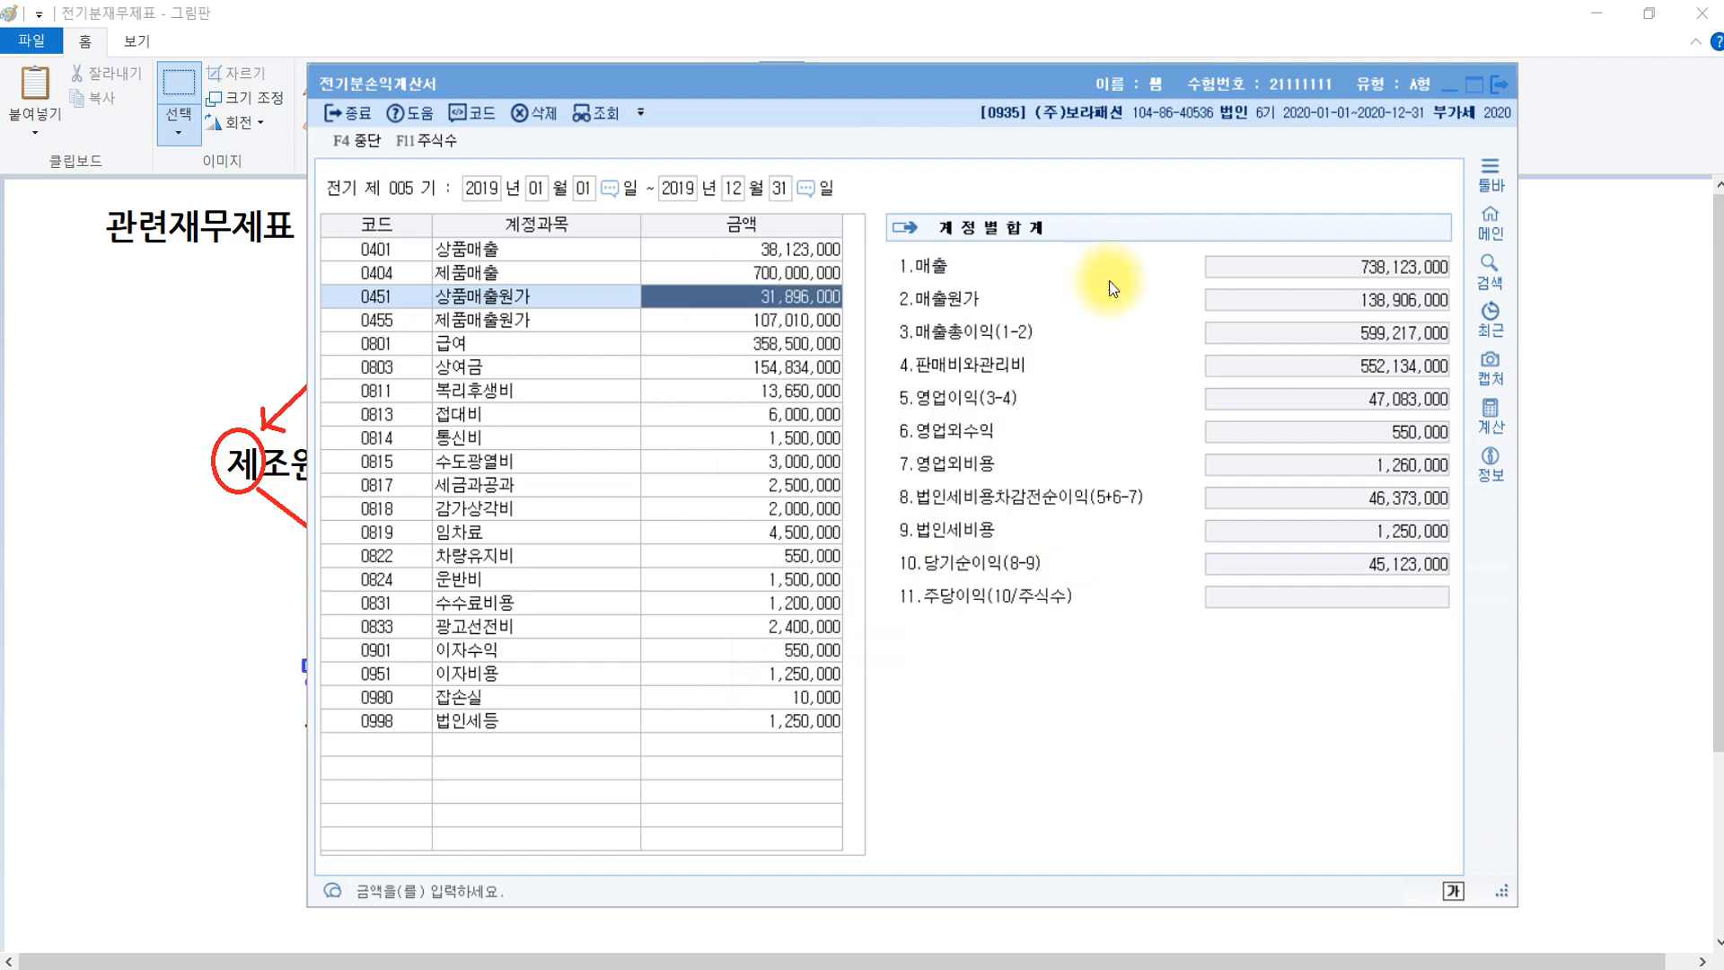
left_click(1496, 84)
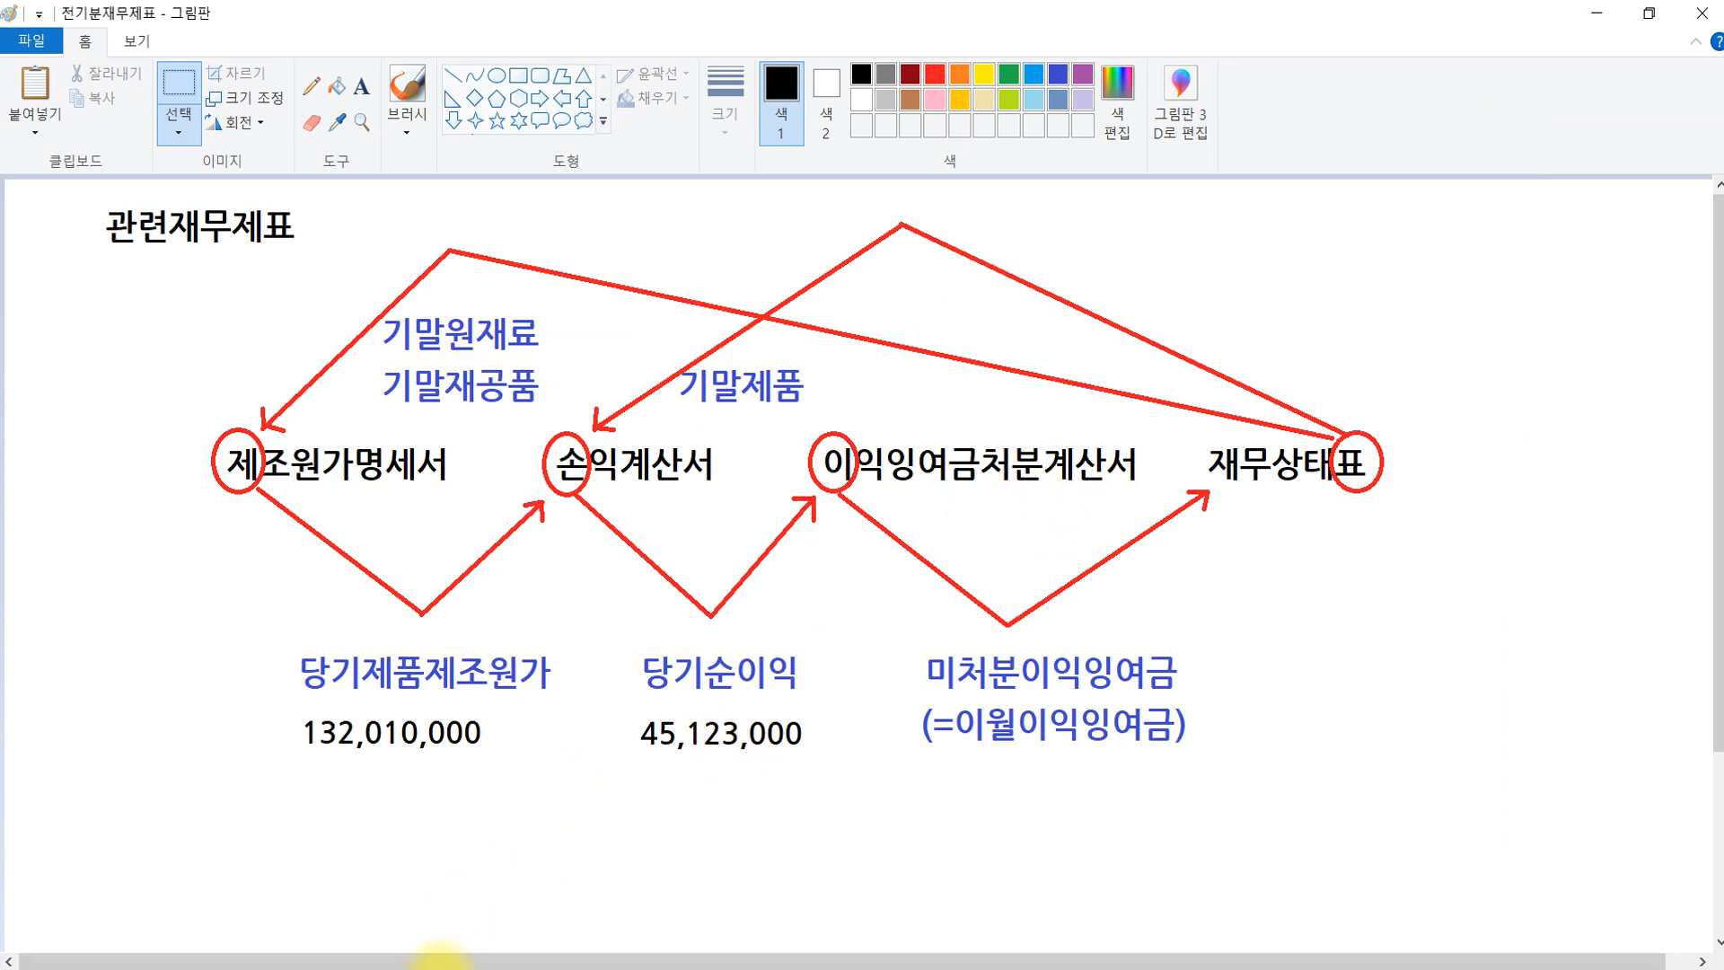
Open 전기분잉여금처분계산서 in KcLep and load 당기순이익 into it from 전기분손익계산서.
left_click(440, 963)
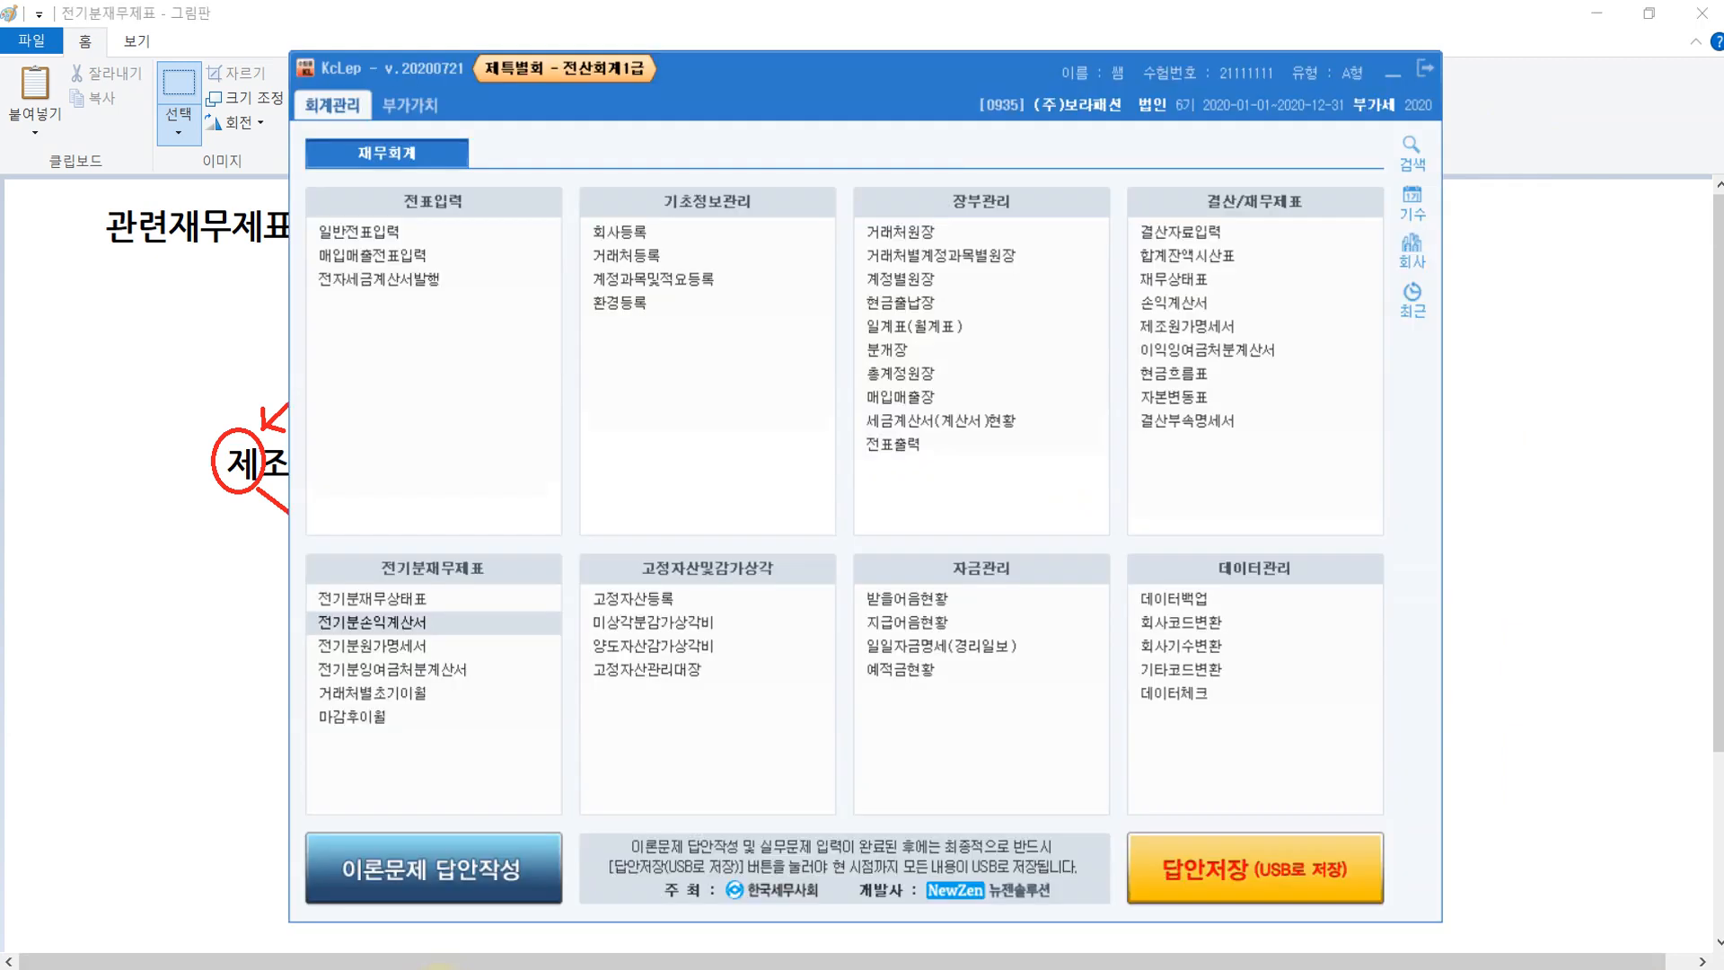
left_click(447, 670)
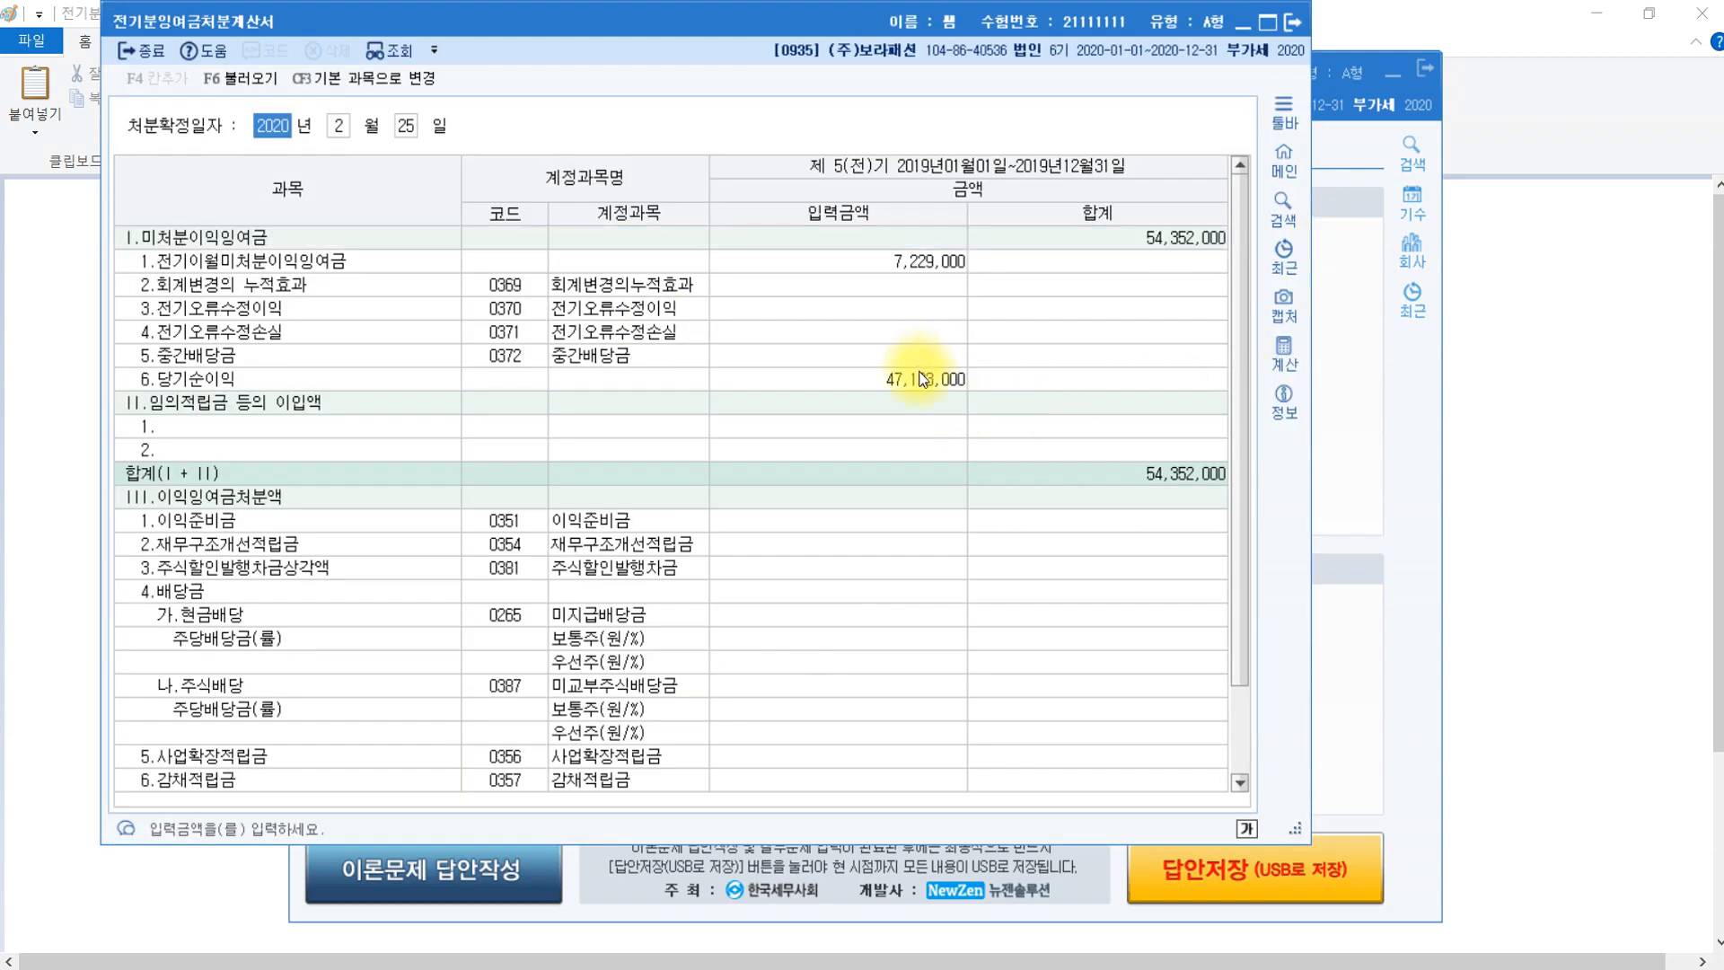
left_click(919, 377)
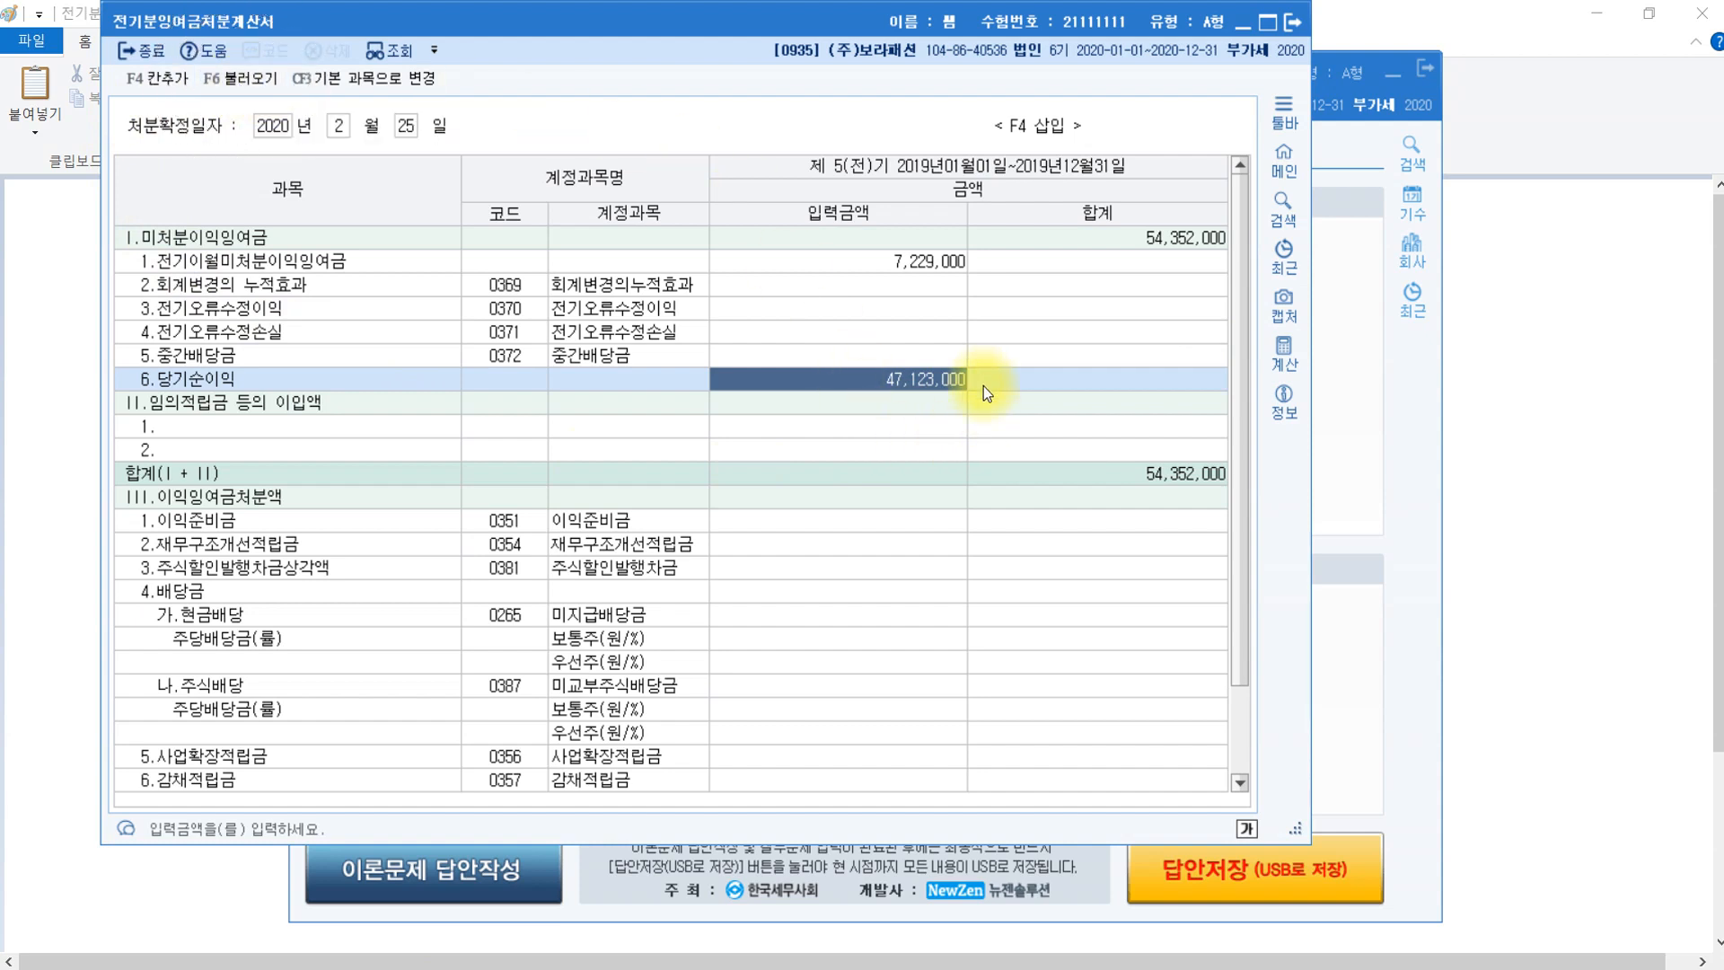
left_click(903, 257)
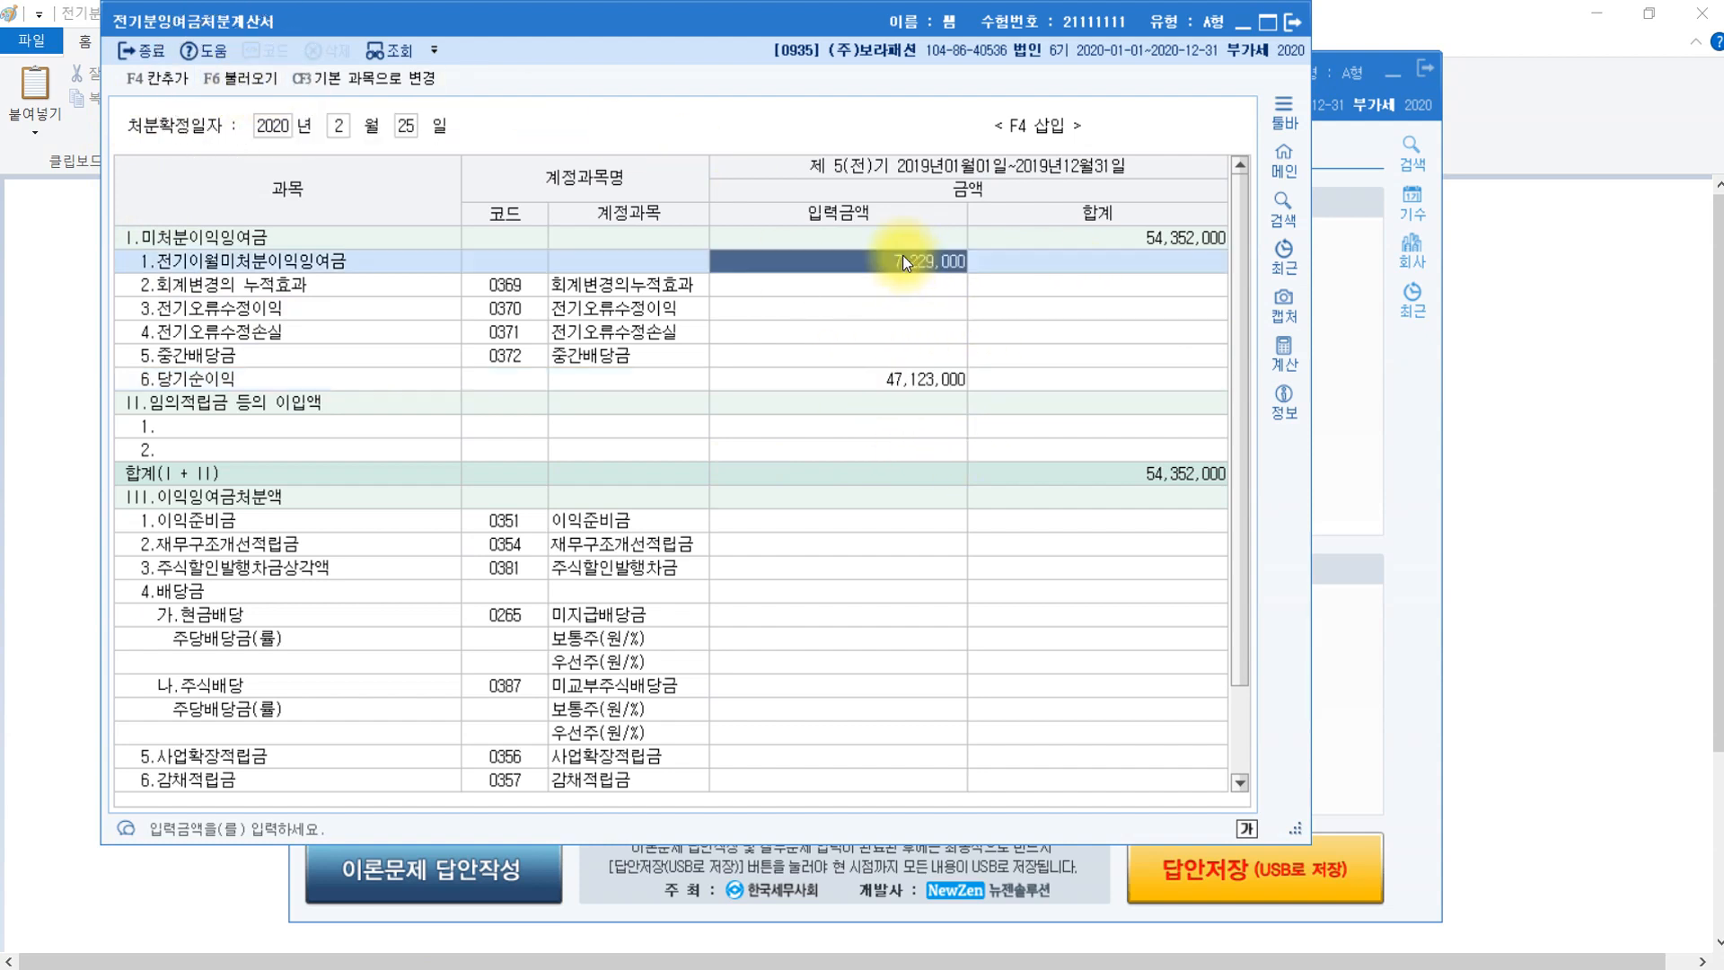
left_click(923, 381)
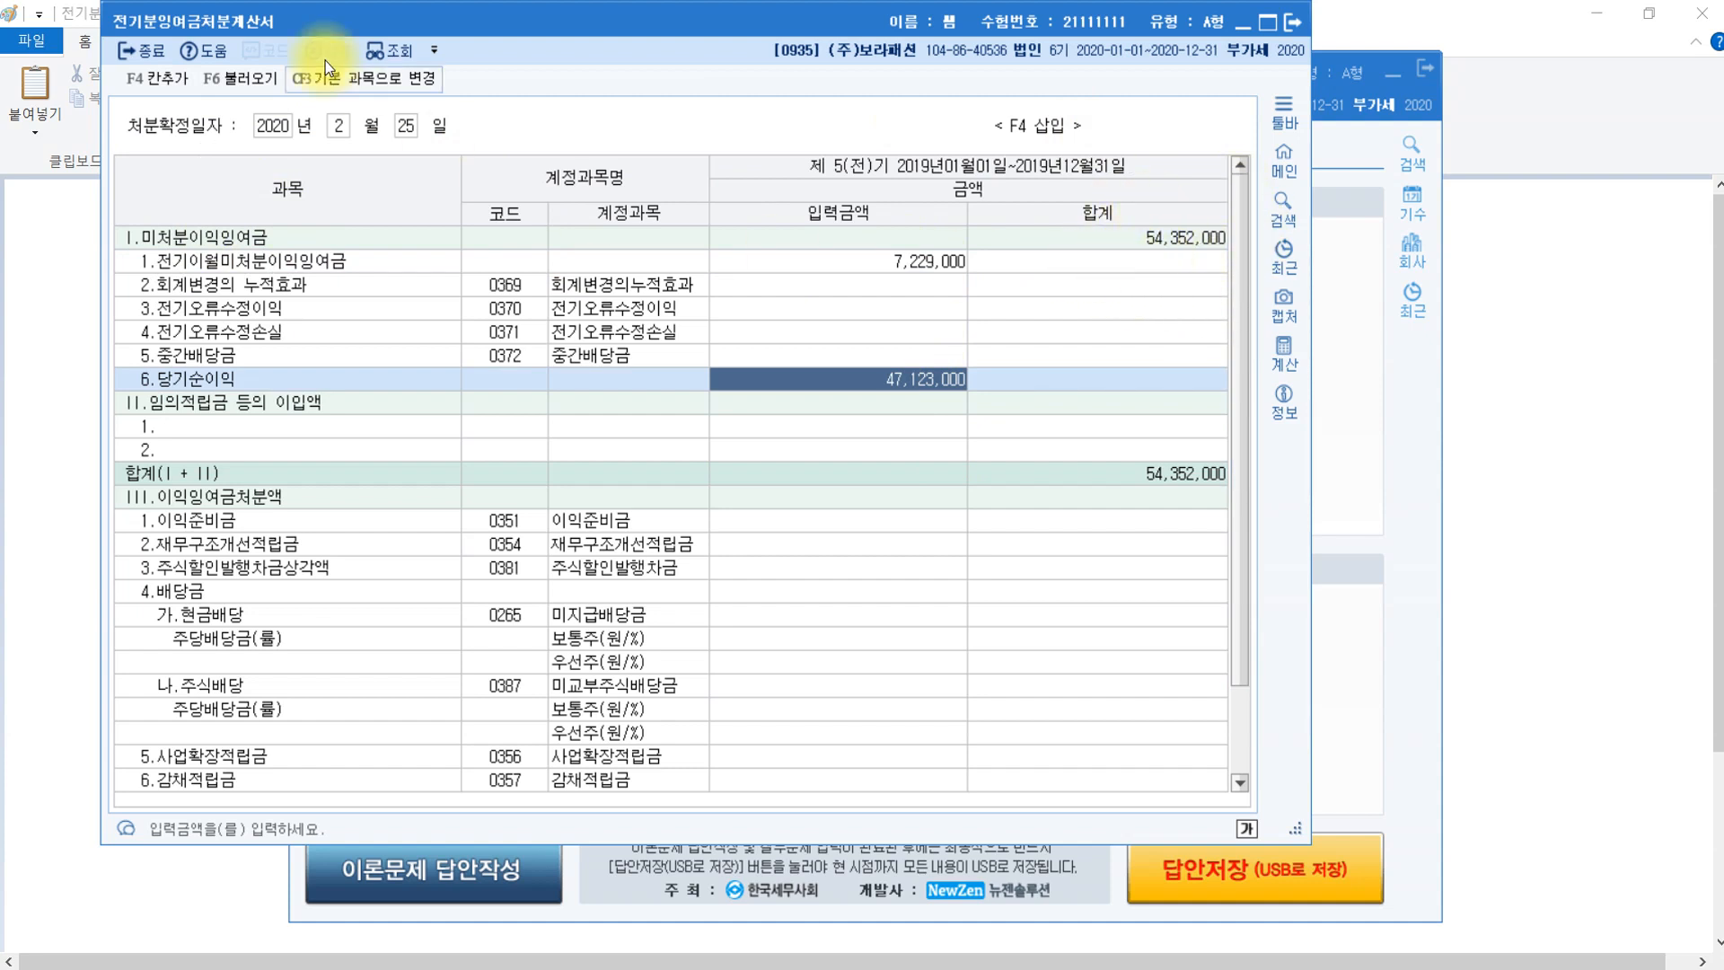
left_click(267, 90)
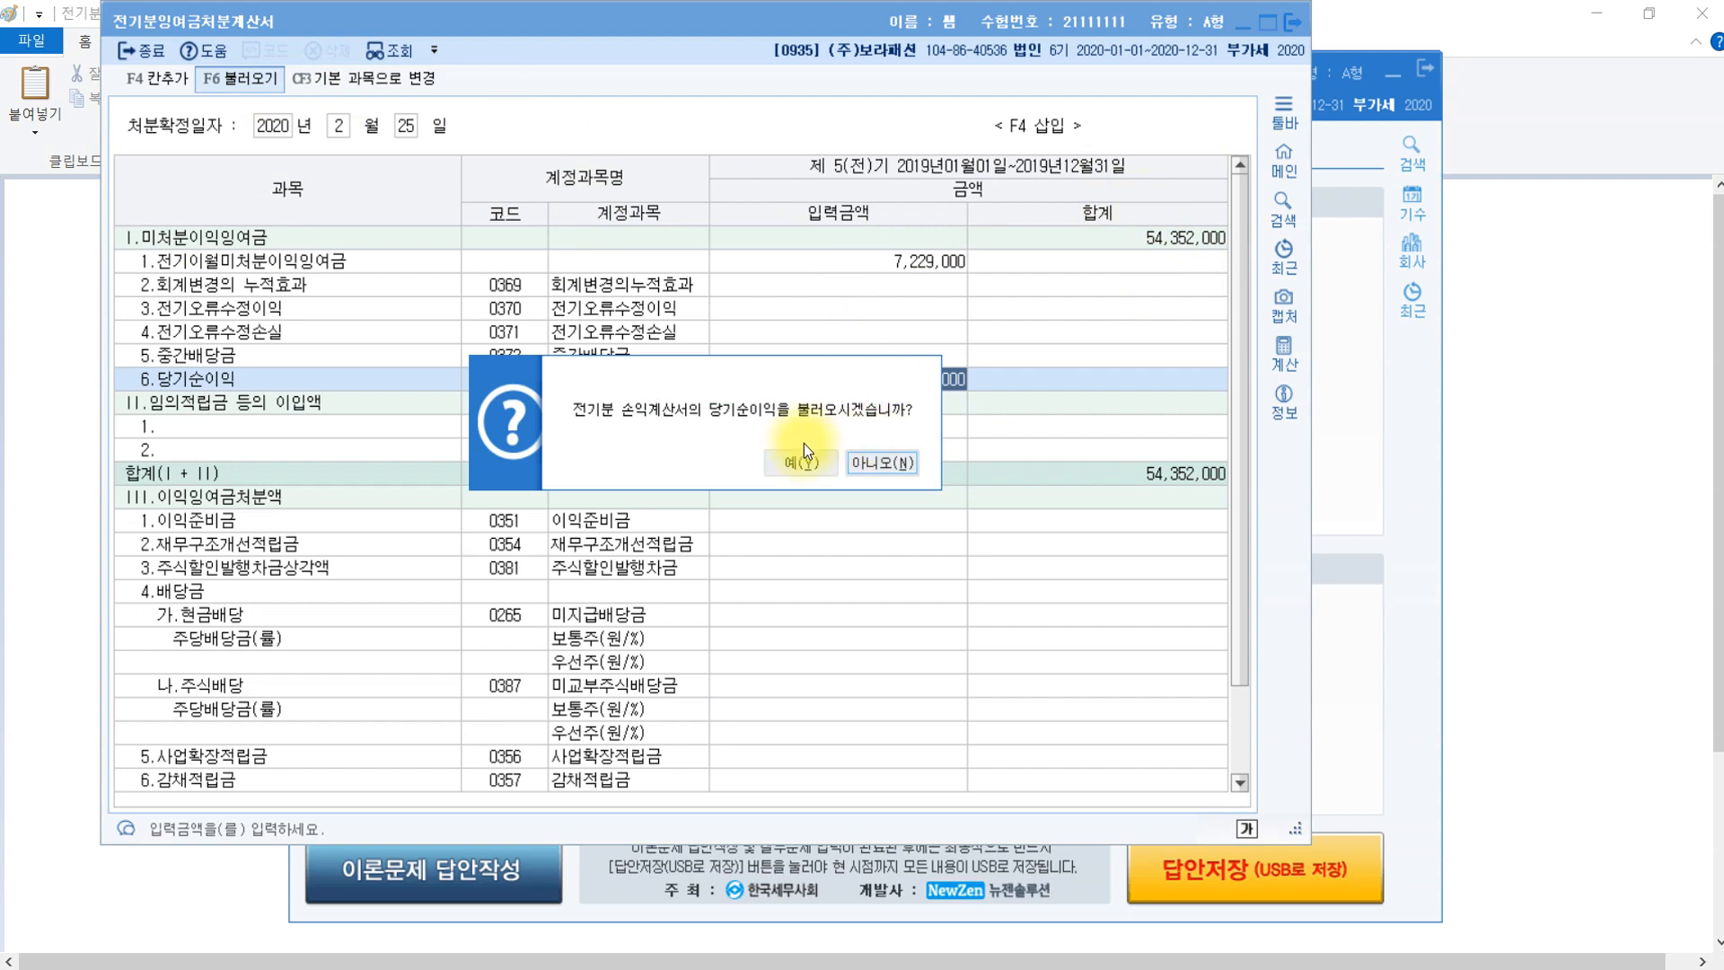
left_click(698, 463)
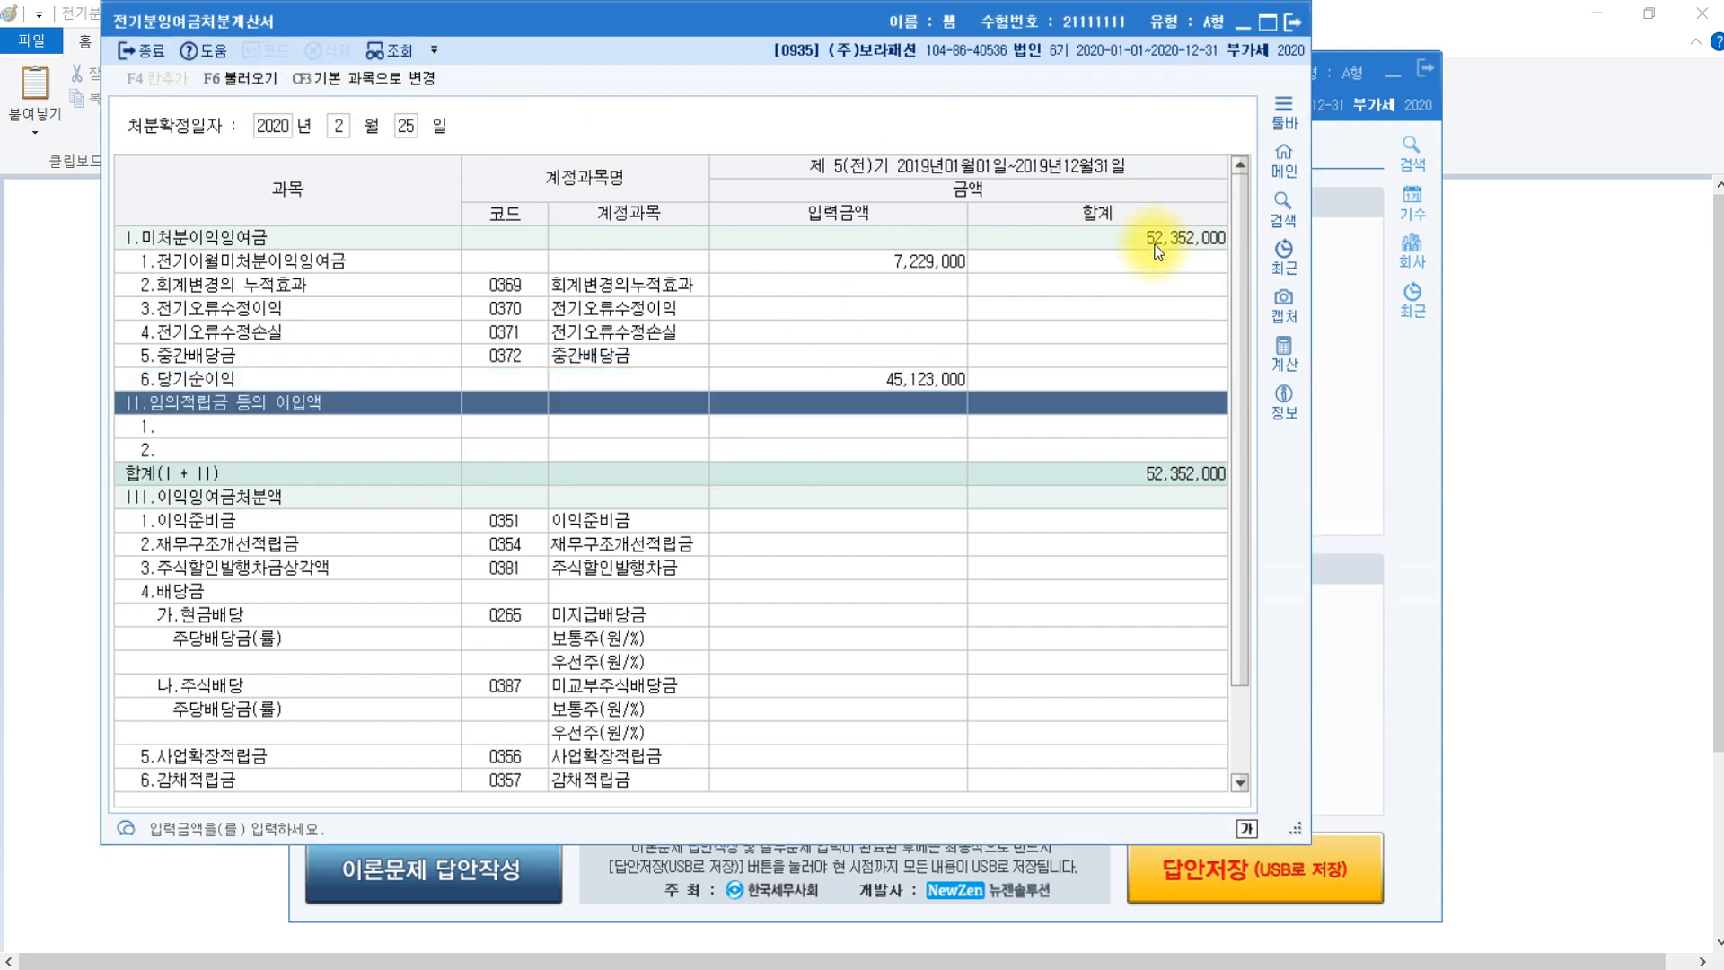
Close 전기분잉여금처분계산서 and put the note 52,352,000 below 미처분이익잉여금 in the Paint diagram.
left_click(1291, 25)
left_click(1594, 593)
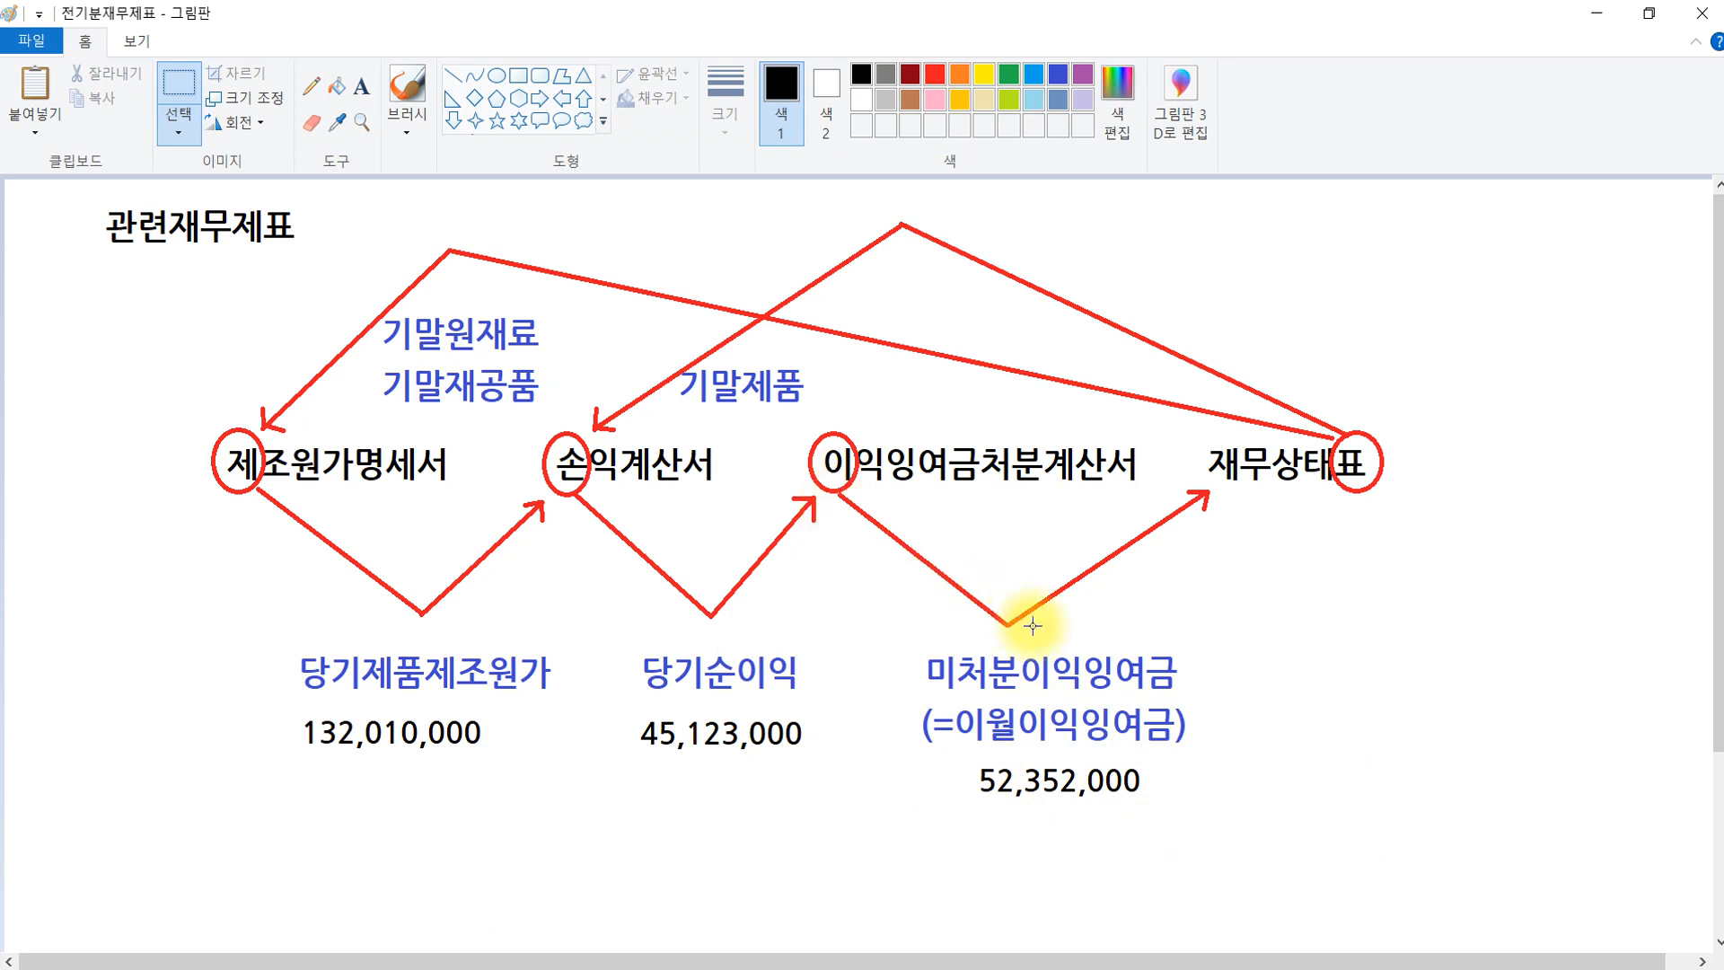
left_click(1359, 470)
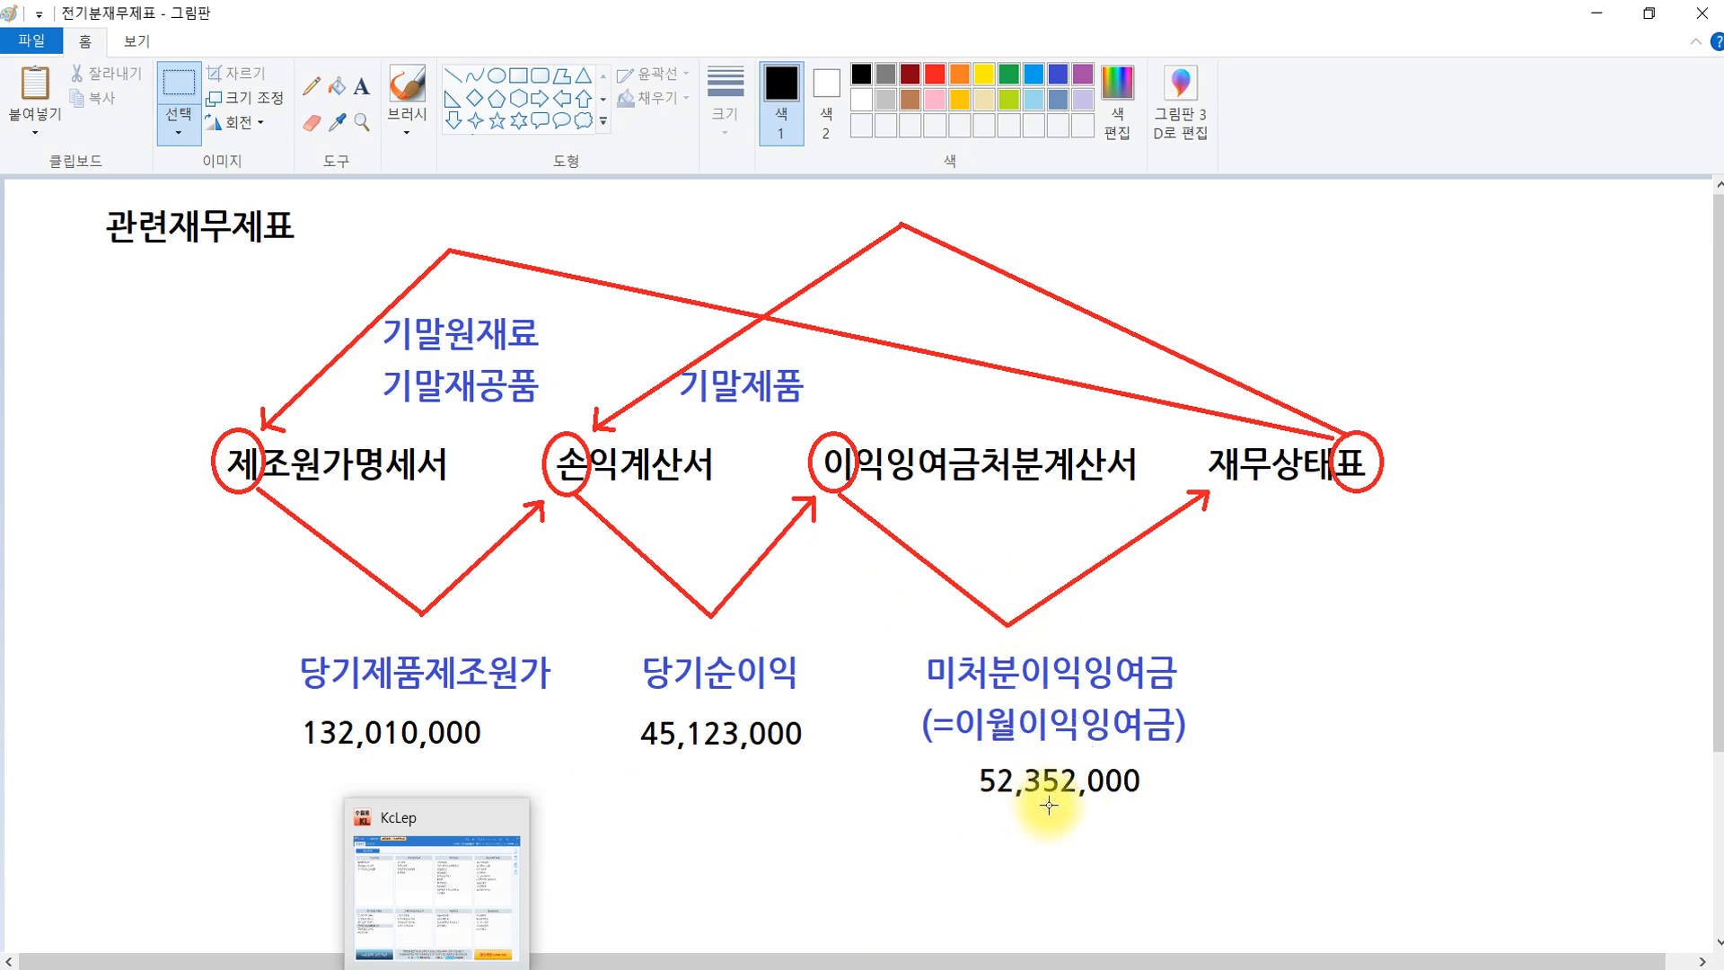
Switch to KcLep, set 0375 이월이익잉여금 to 52,352,000 in 전기분재무상태표, and close the statement.
left_click(446, 958)
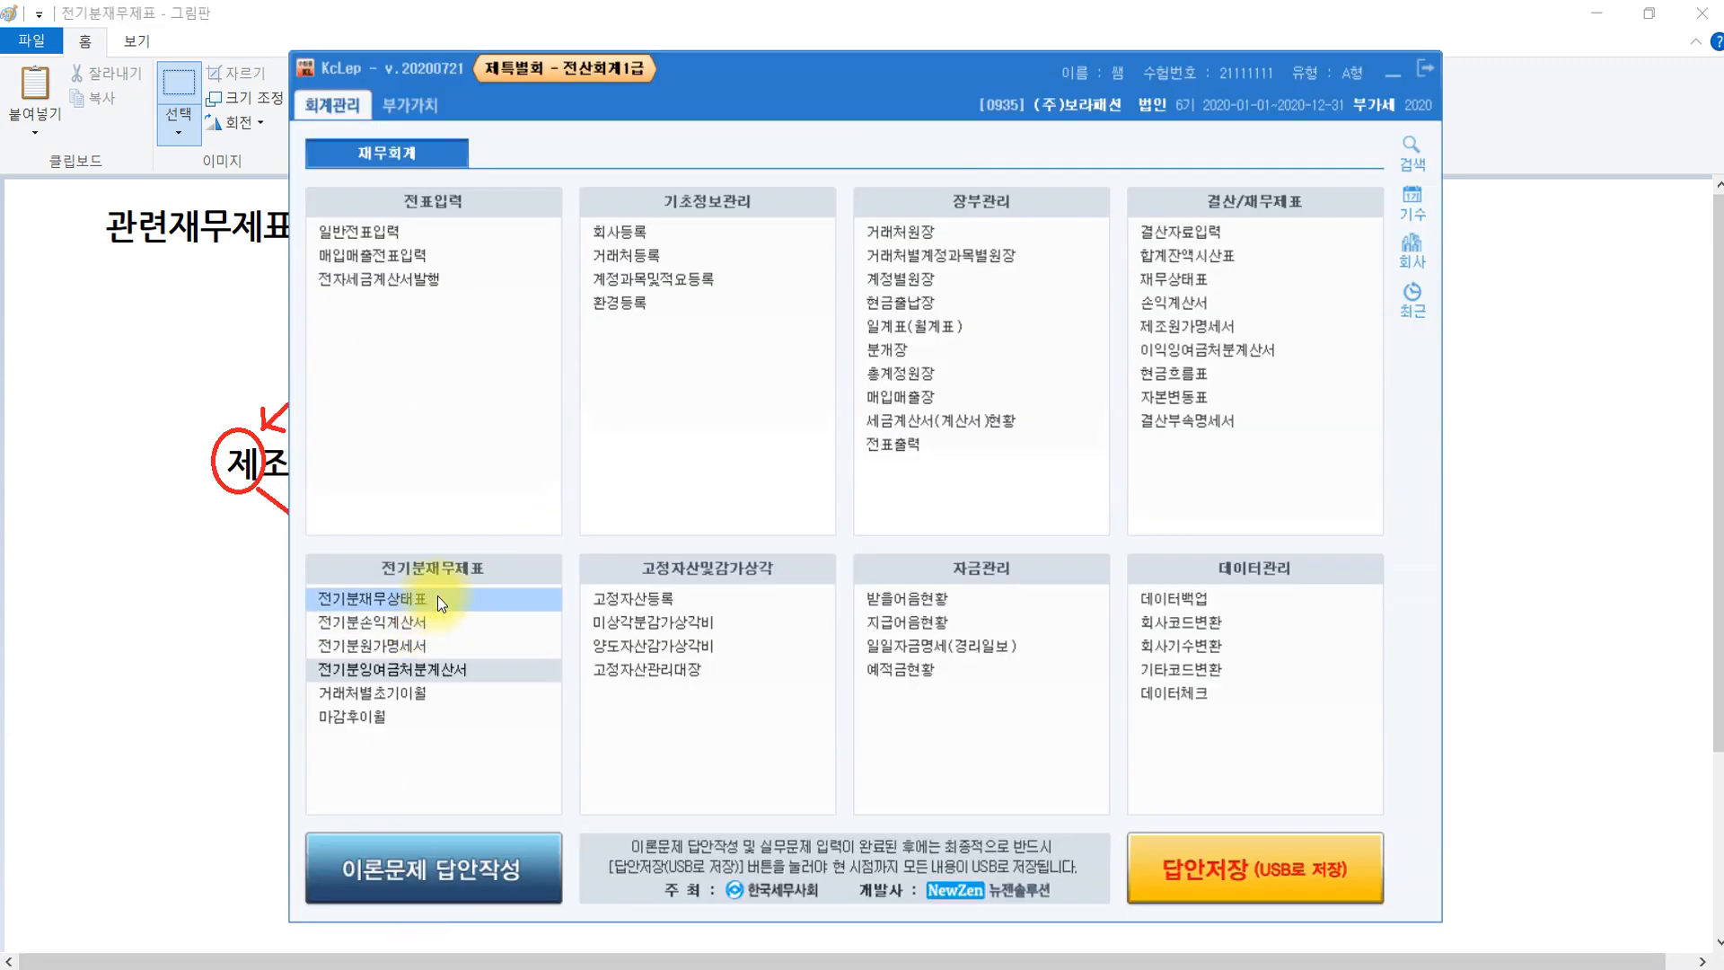
left_click(439, 595)
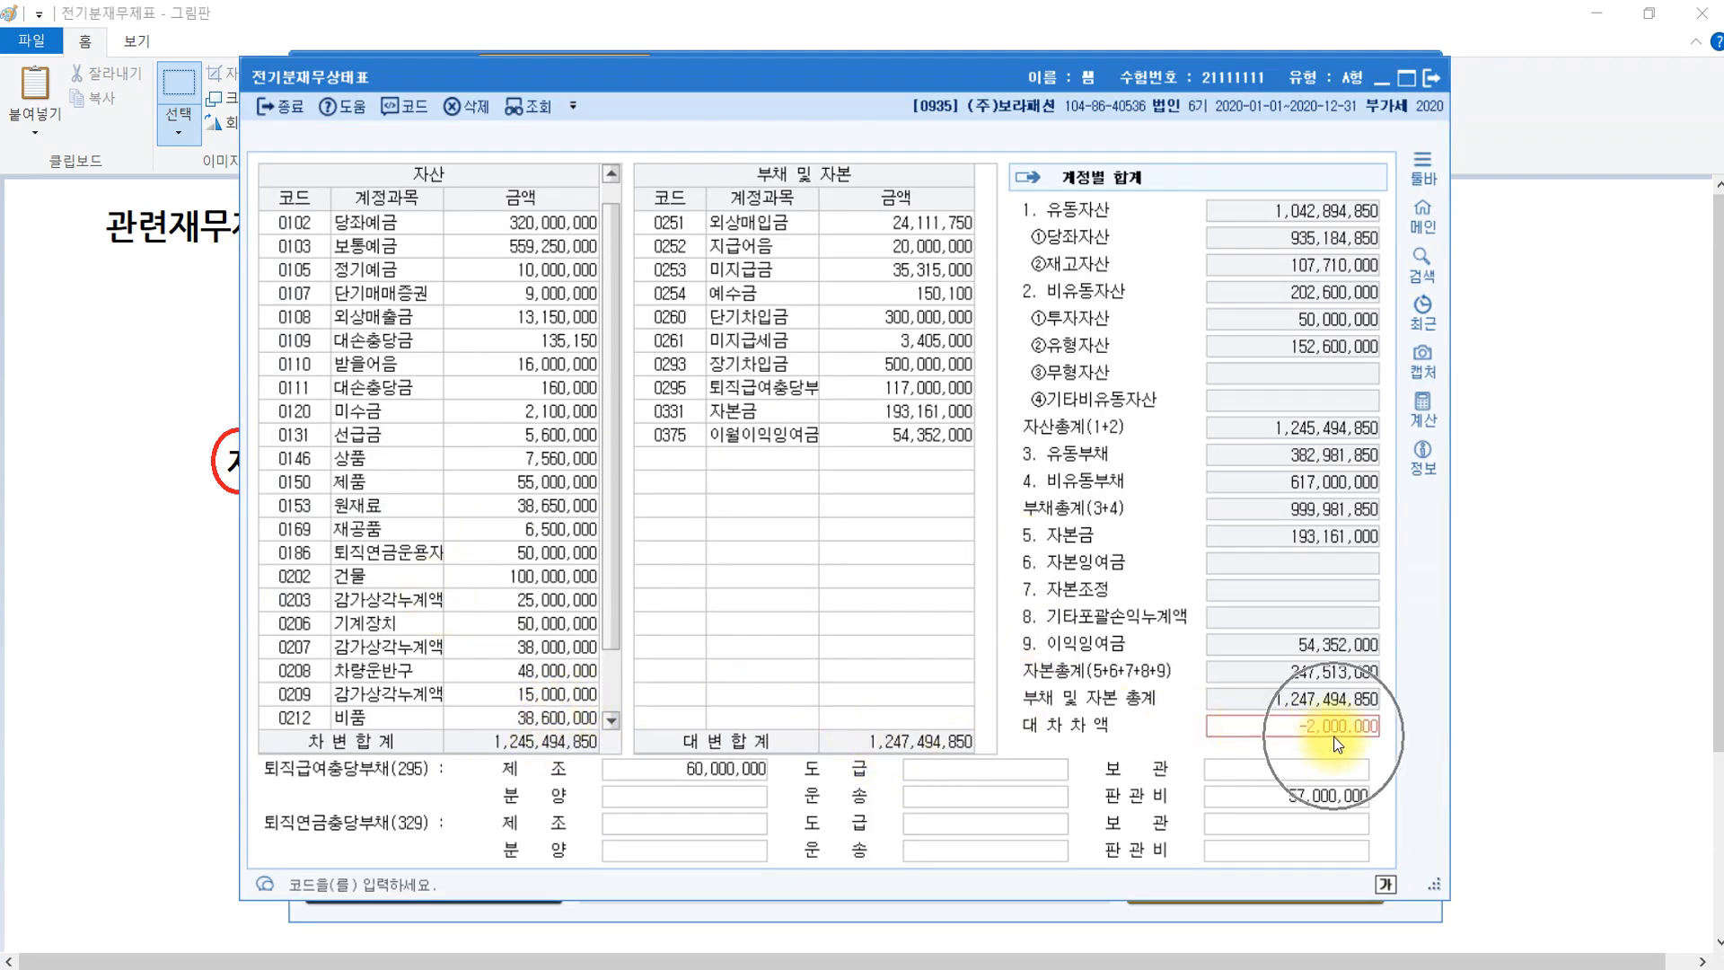
left_click(905, 442)
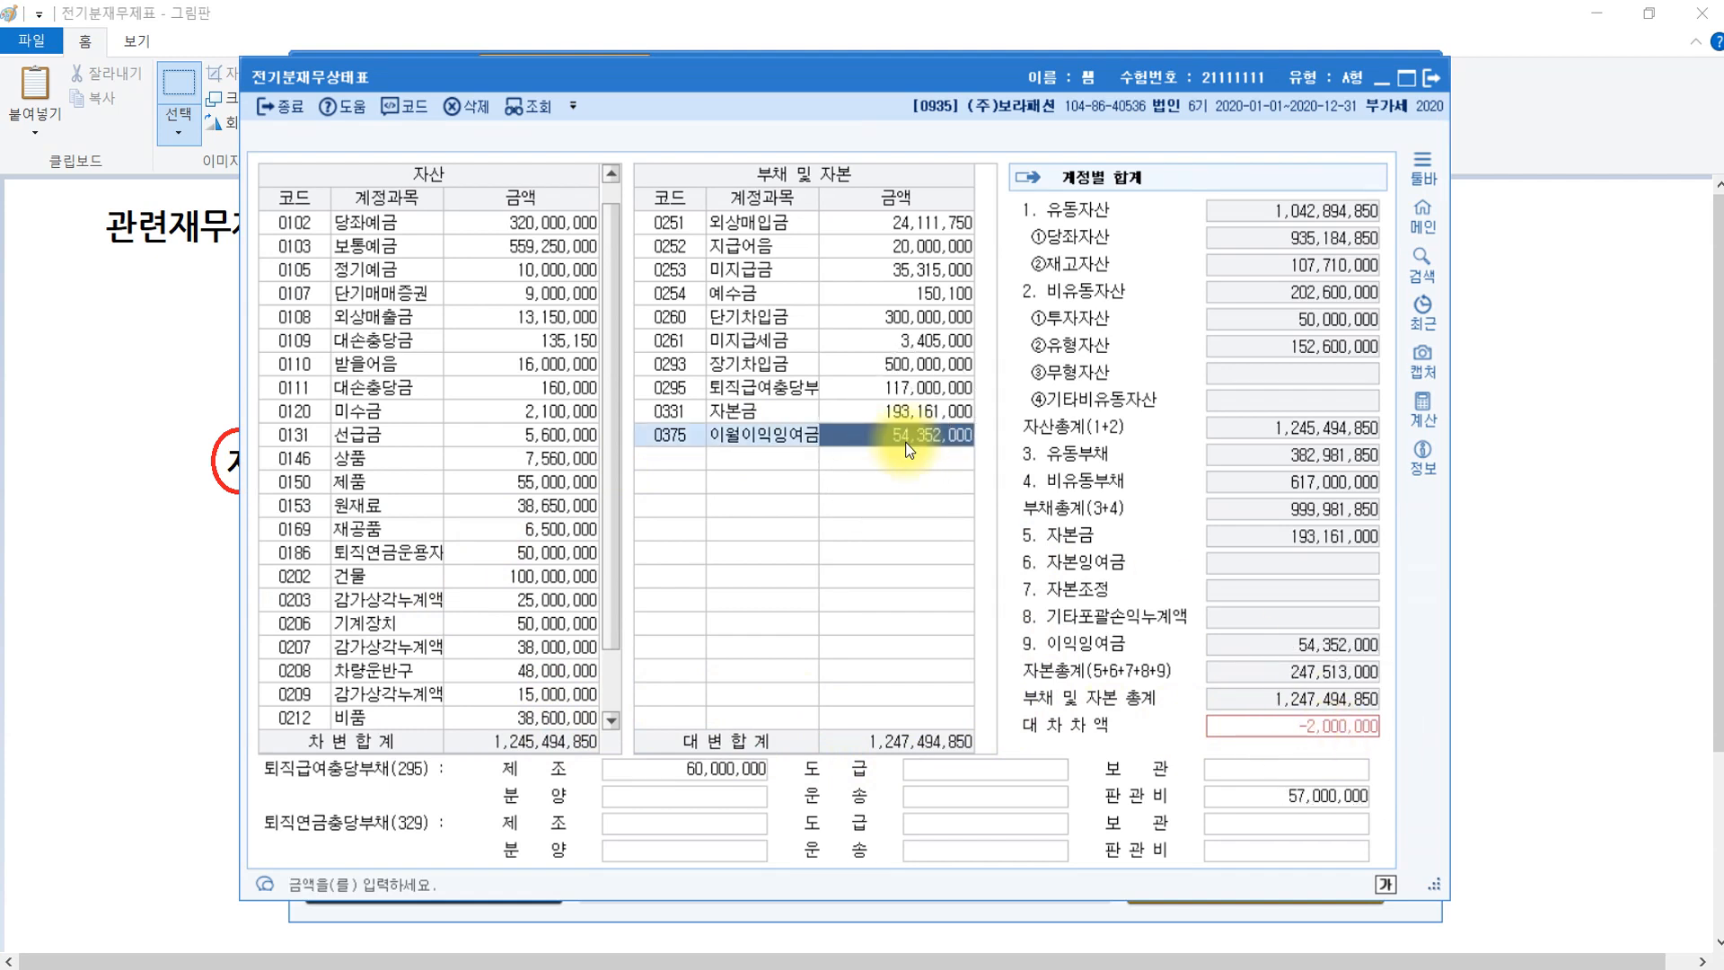
type("52352")
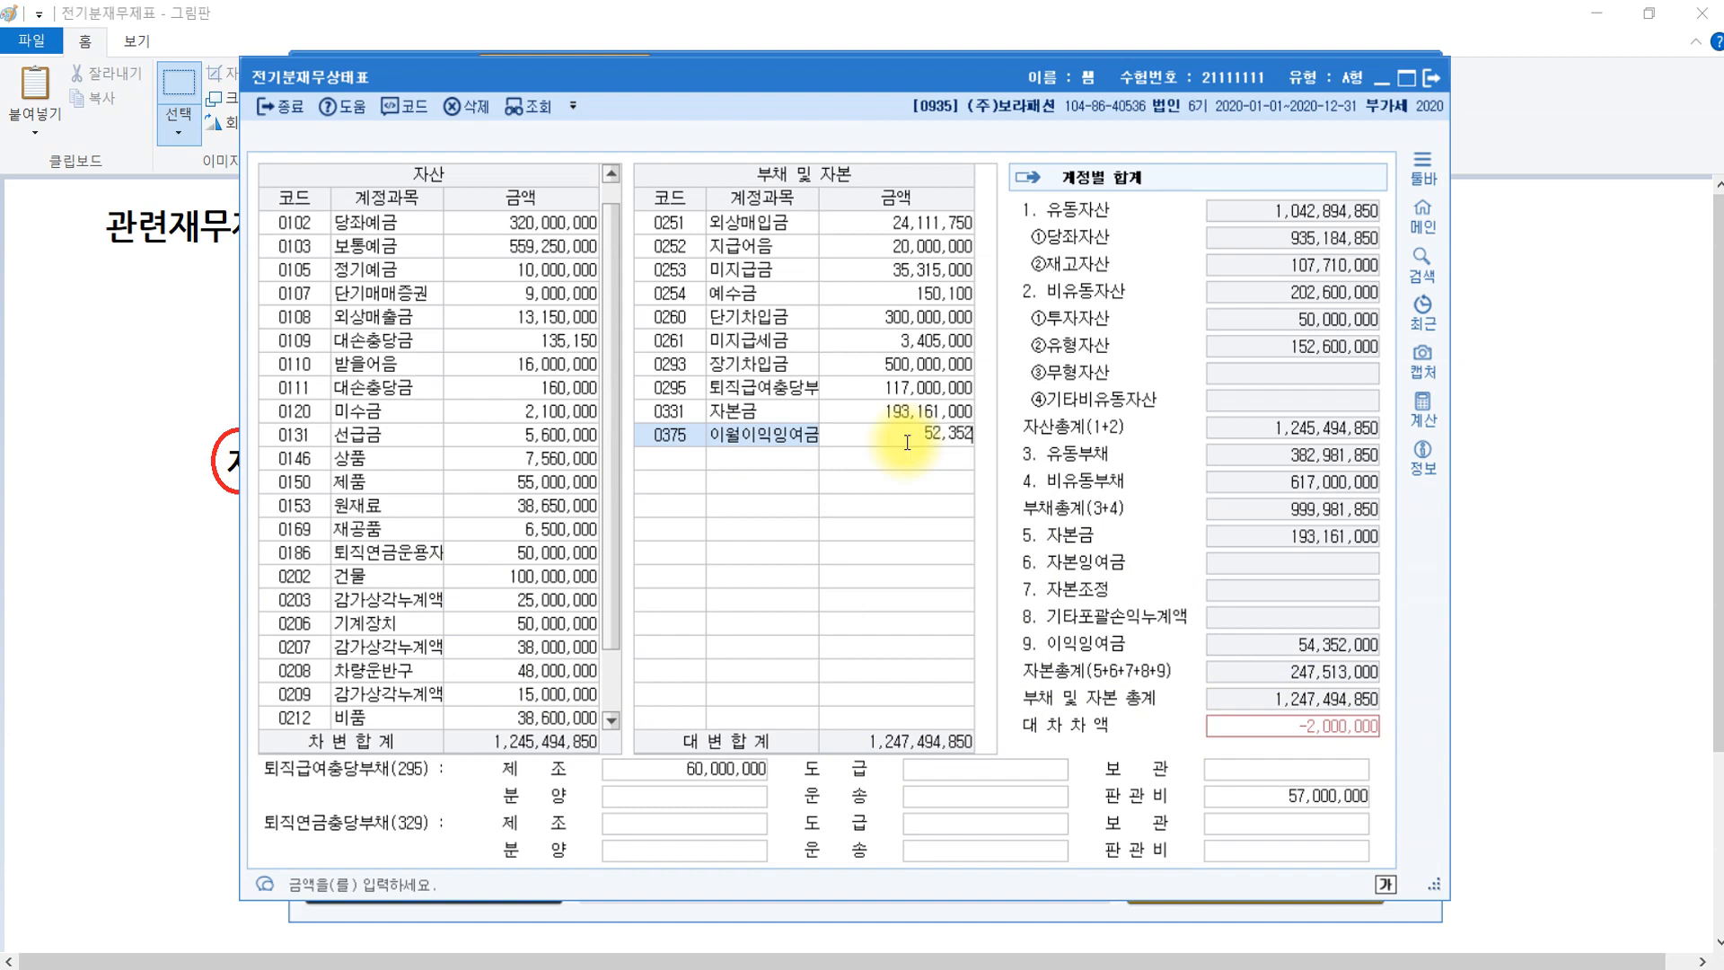
key("plus")
key("Return")
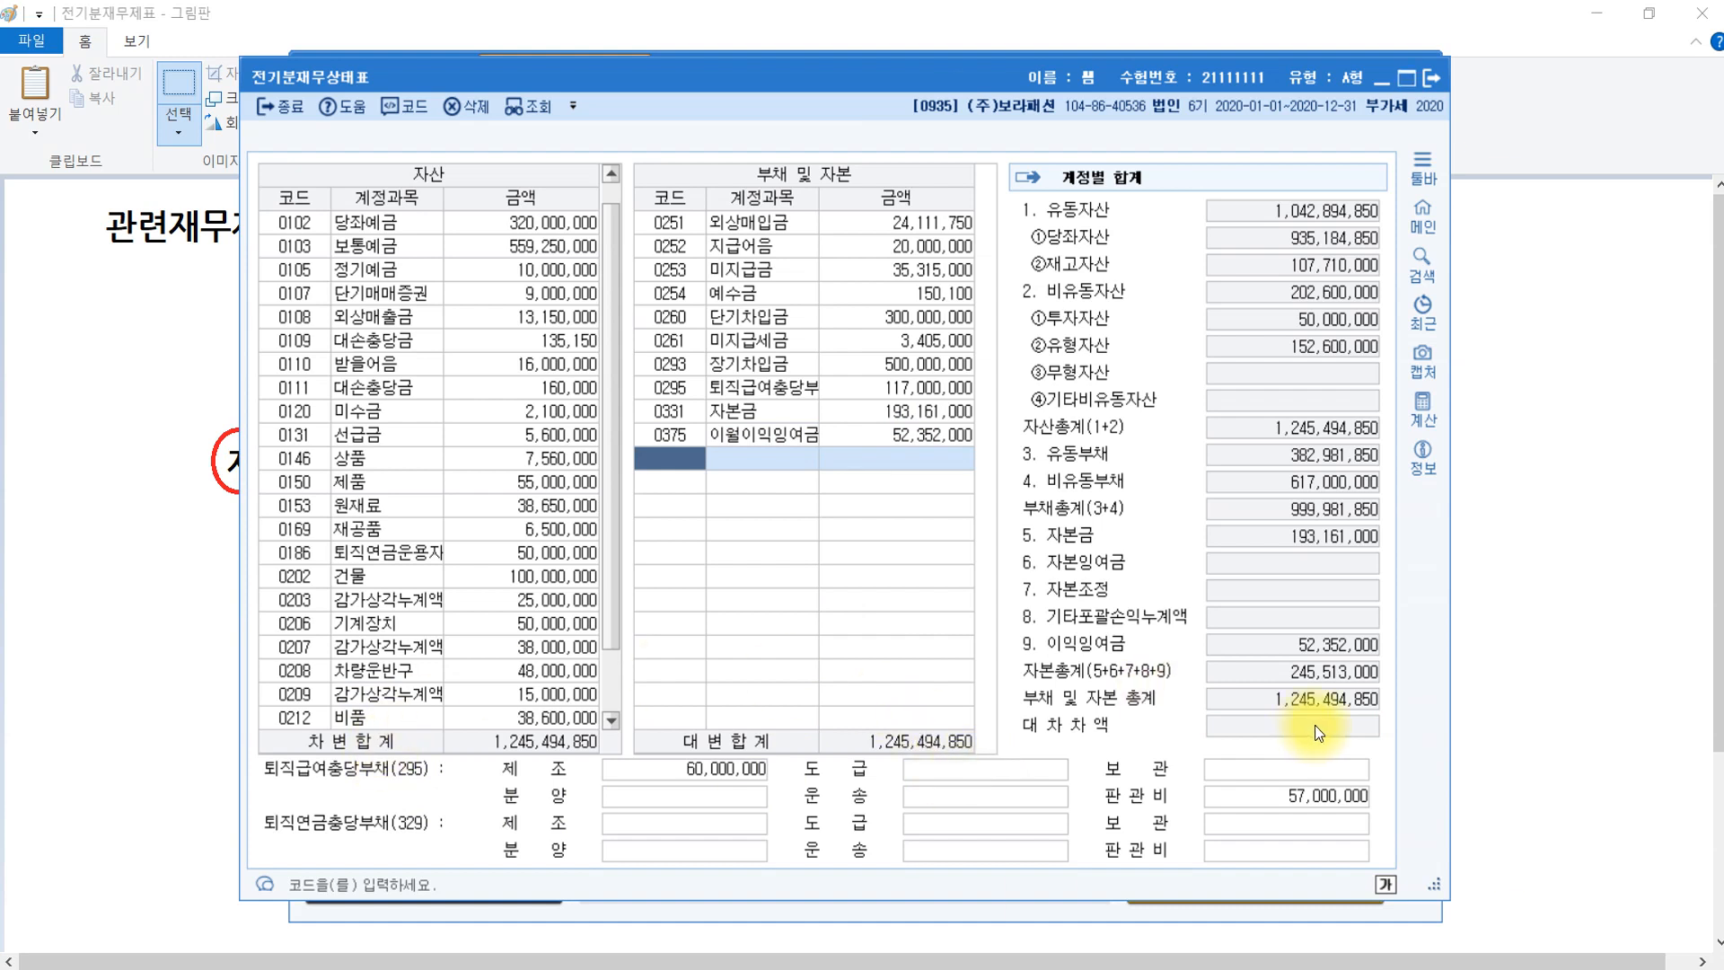
left_click(1435, 85)
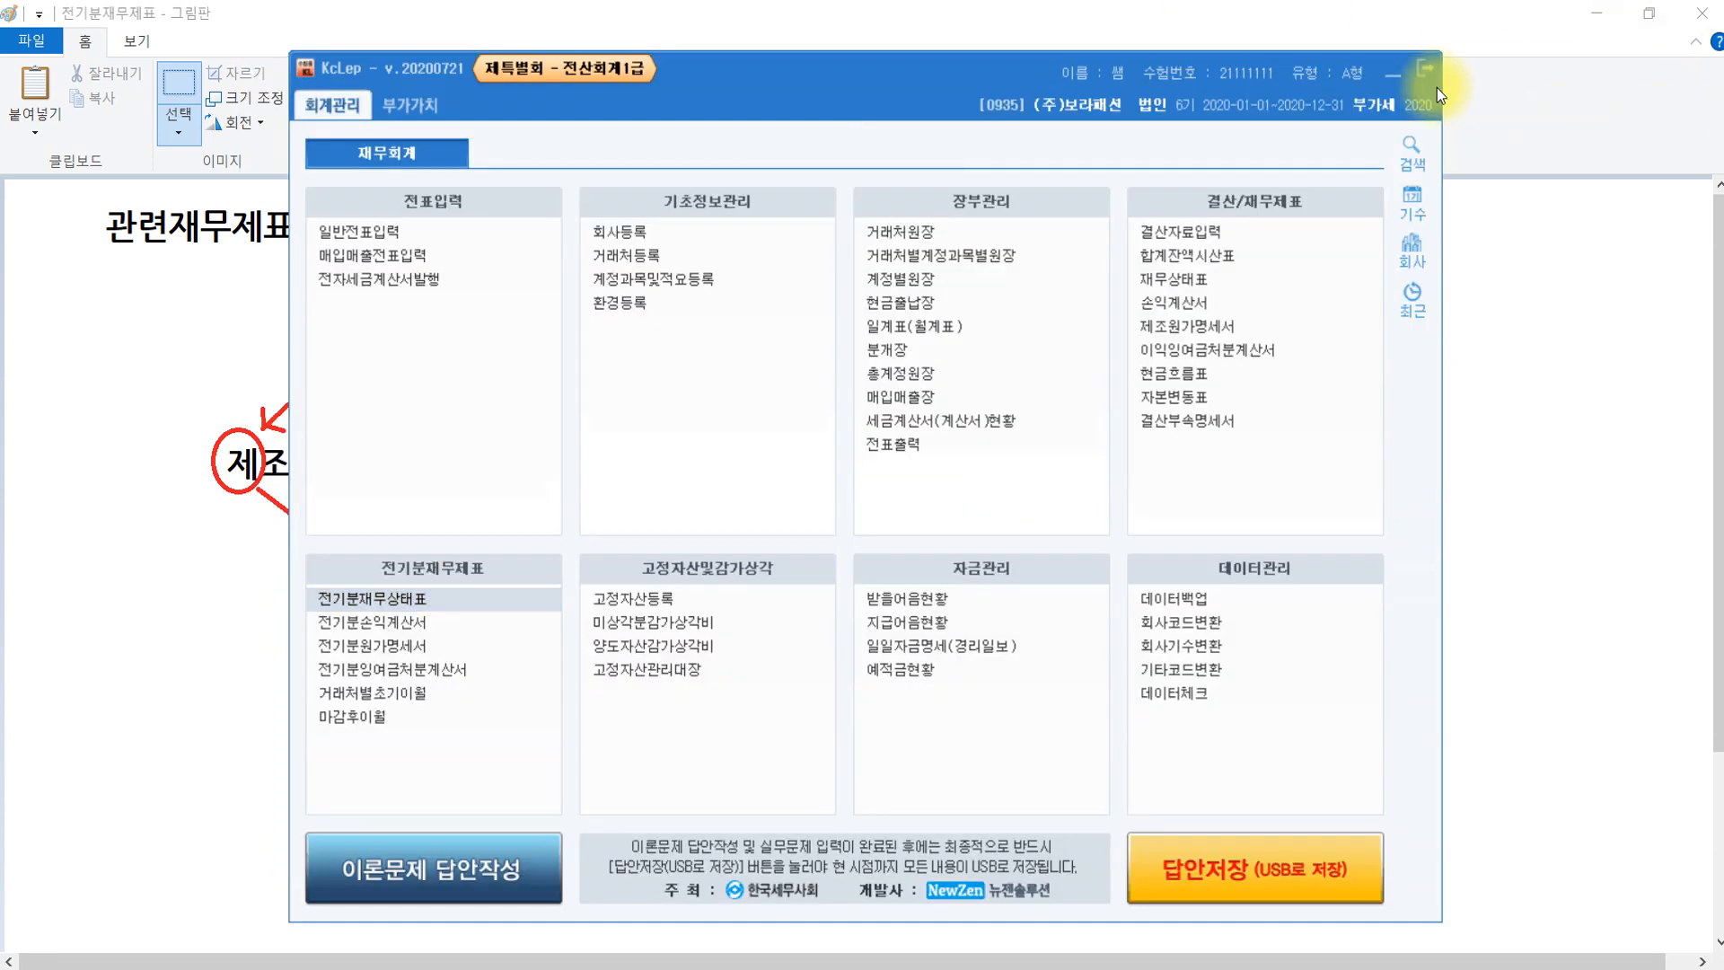
Switch to the Paint diagram, circle 제 of 제조원가명세서 in thick green pencil, and place a green down arrow above it.
left_click(1473, 412)
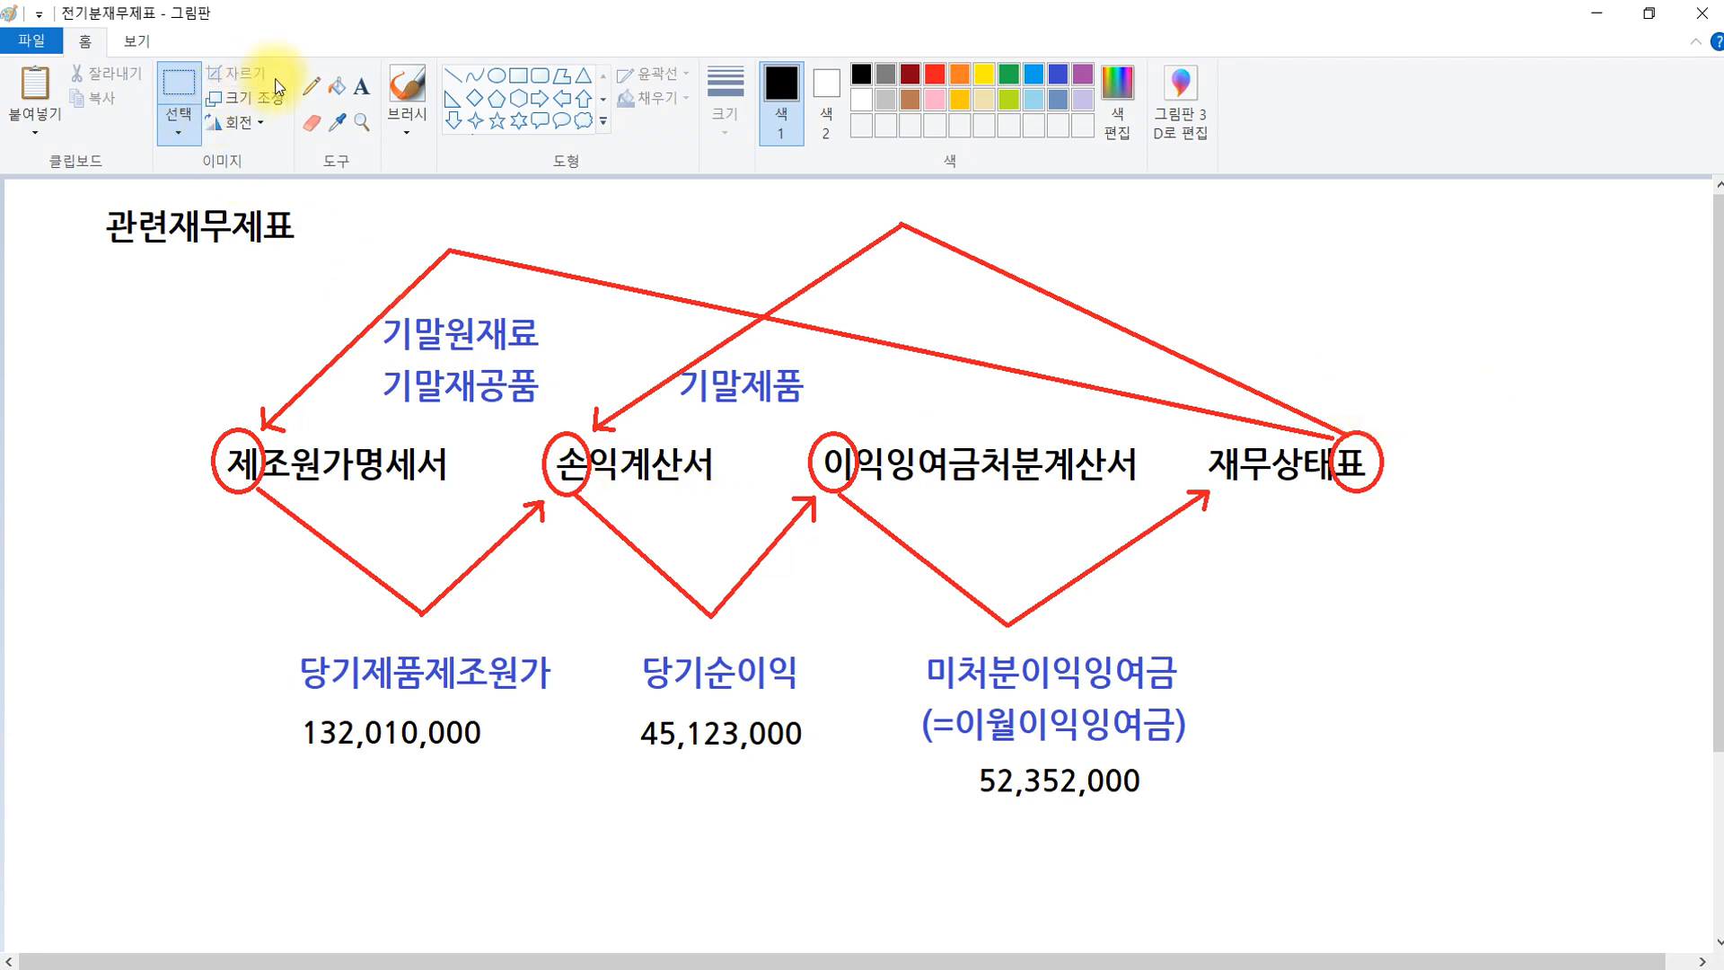
left_click(308, 88)
left_click(1010, 75)
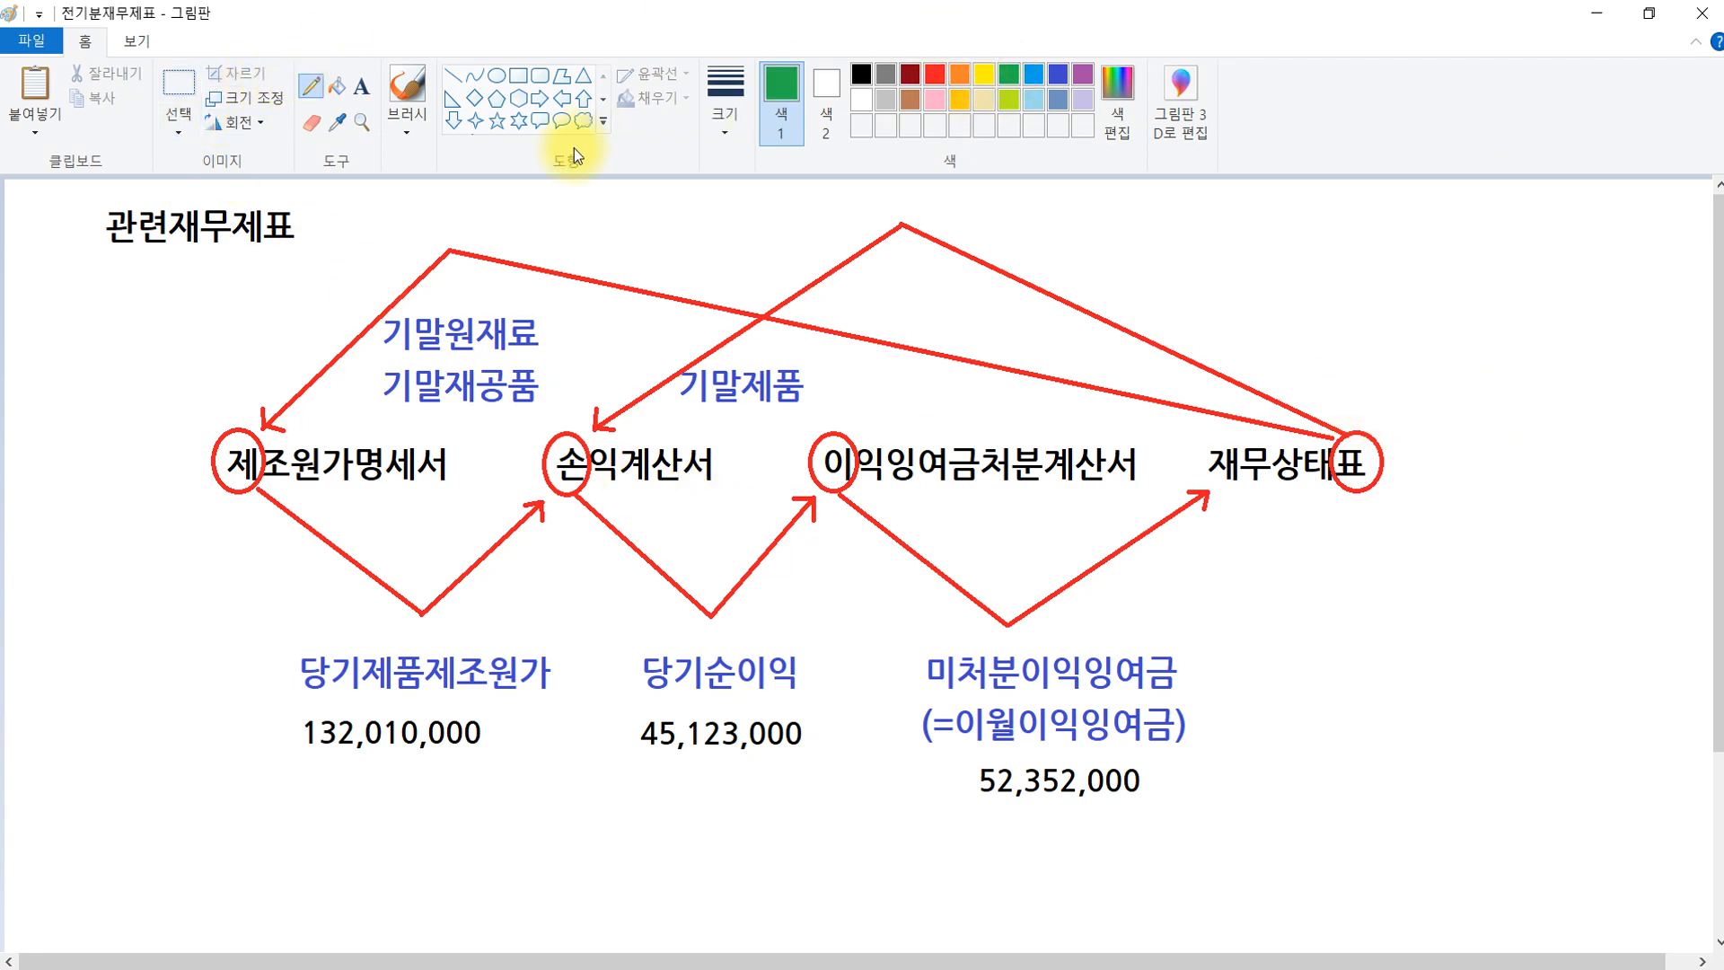
left_click(724, 99)
left_click(763, 276)
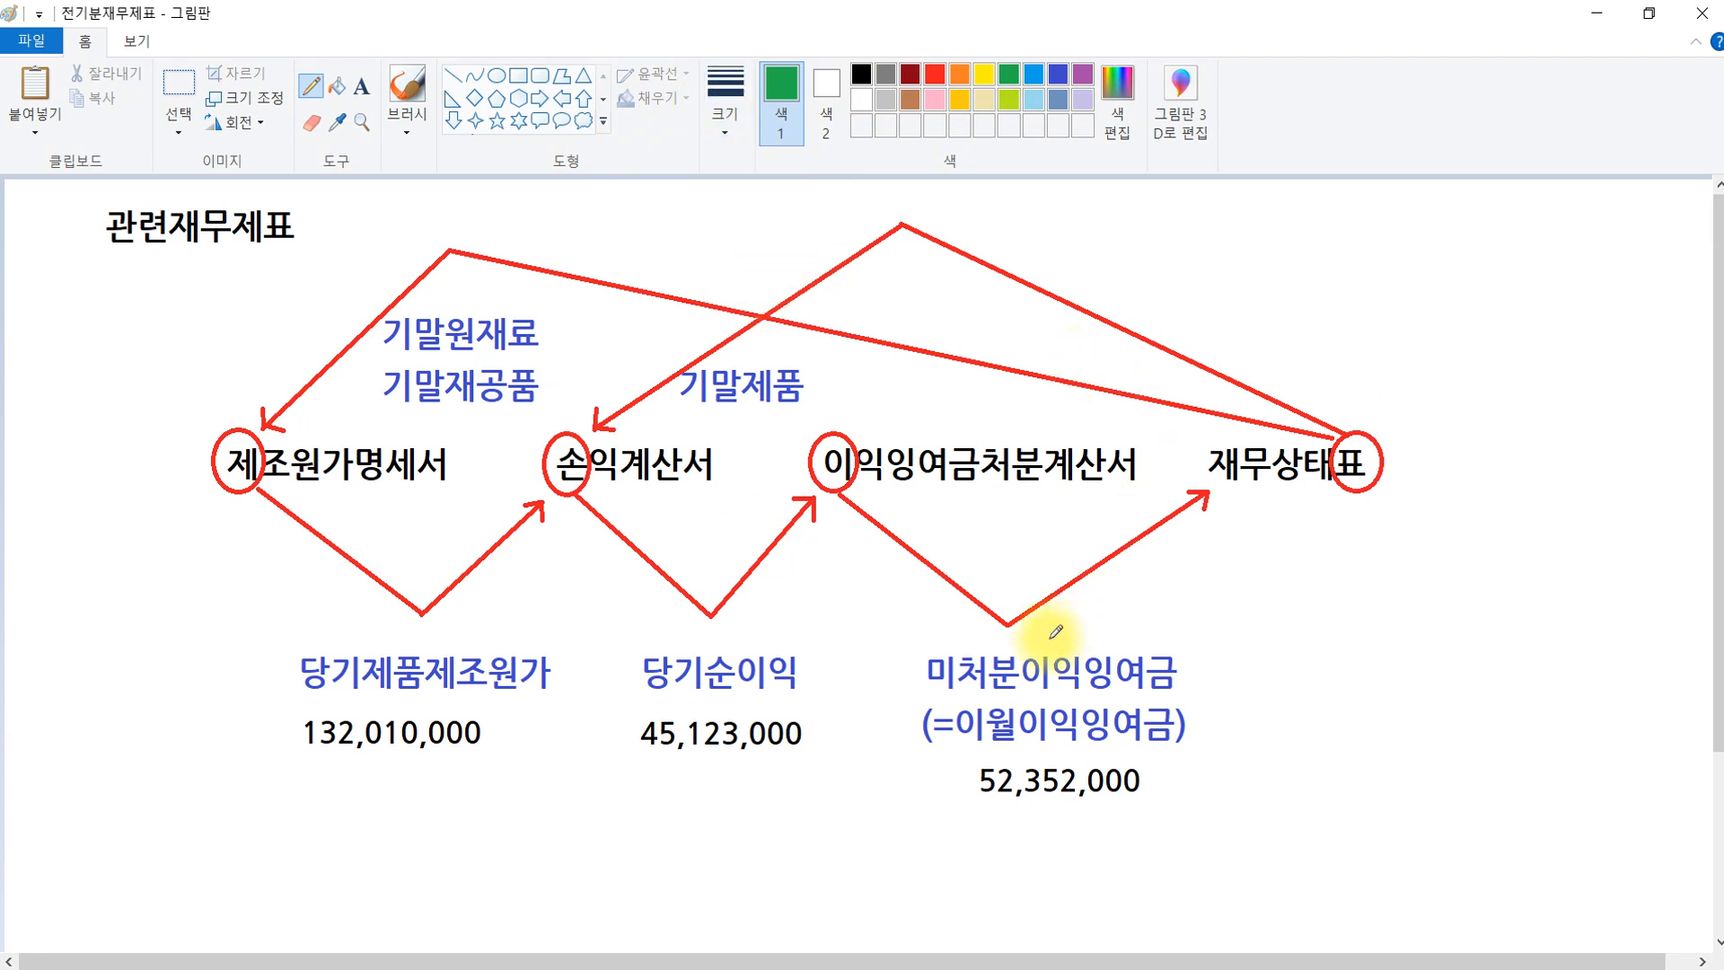
mouse_move(180, 416)
left_mouse_down()
mouse_move(219, 481)
mouse_move(258, 500)
mouse_move(311, 485)
mouse_move(260, 507)
mouse_move(305, 422)
mouse_move(162, 412)
mouse_move(209, 483)
left_mouse_up()
left_click(453, 120)
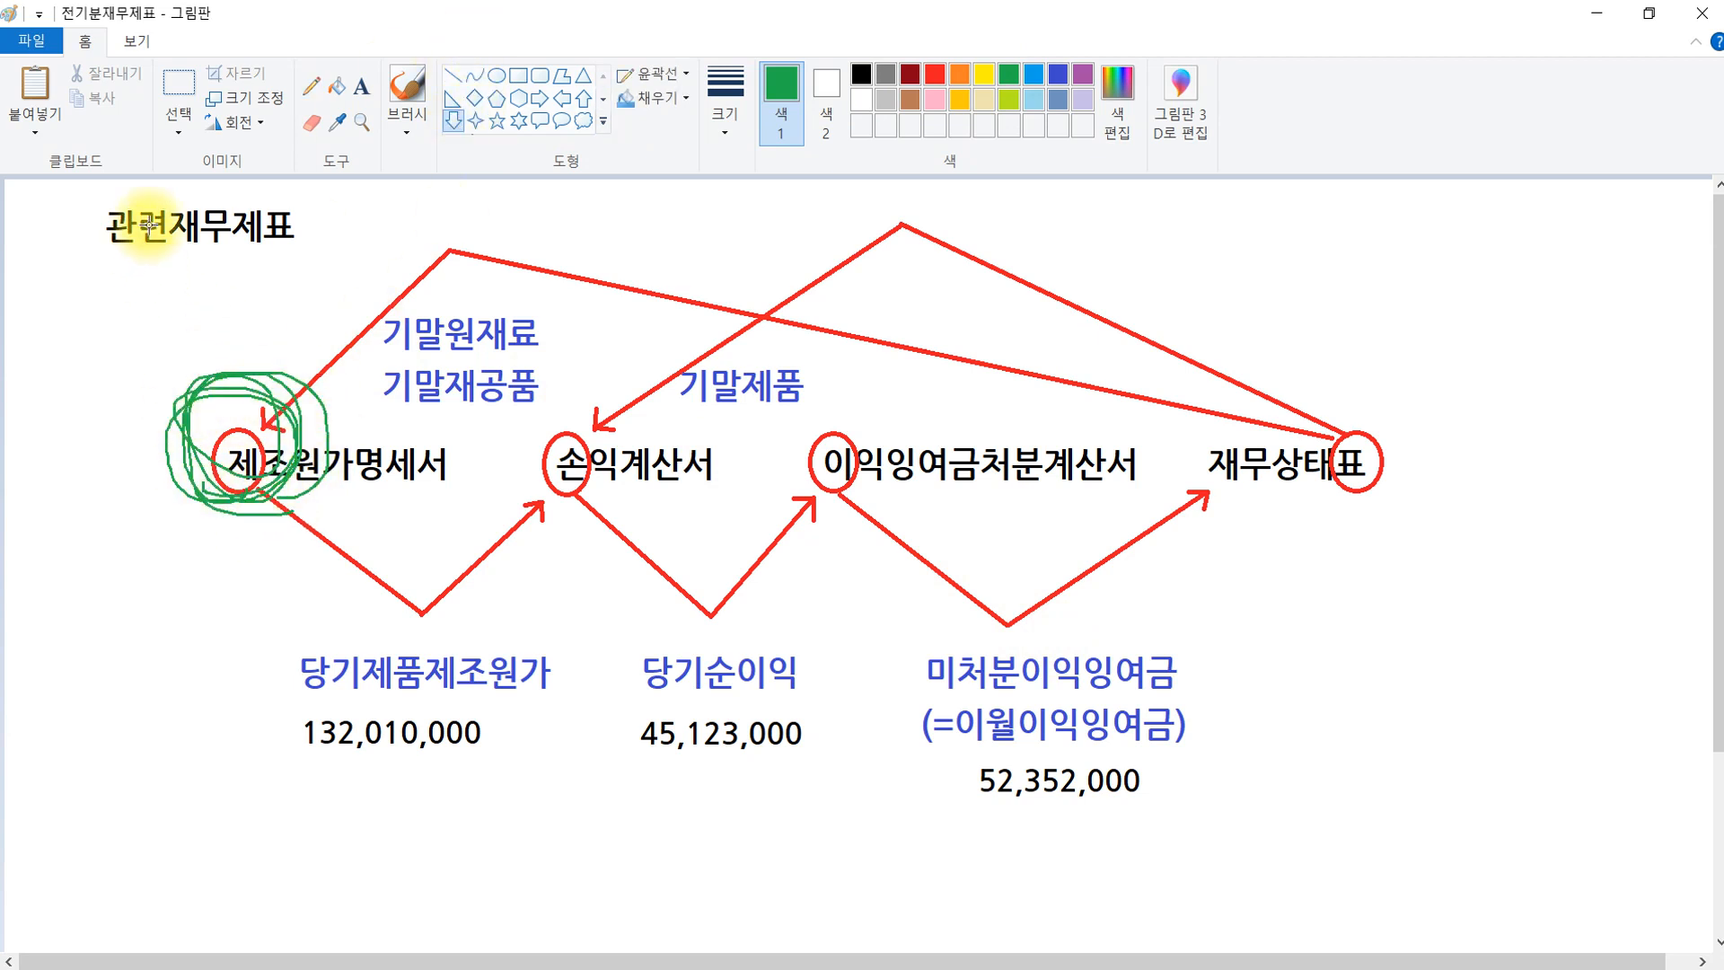
left_click_drag(147, 221, 311, 377)
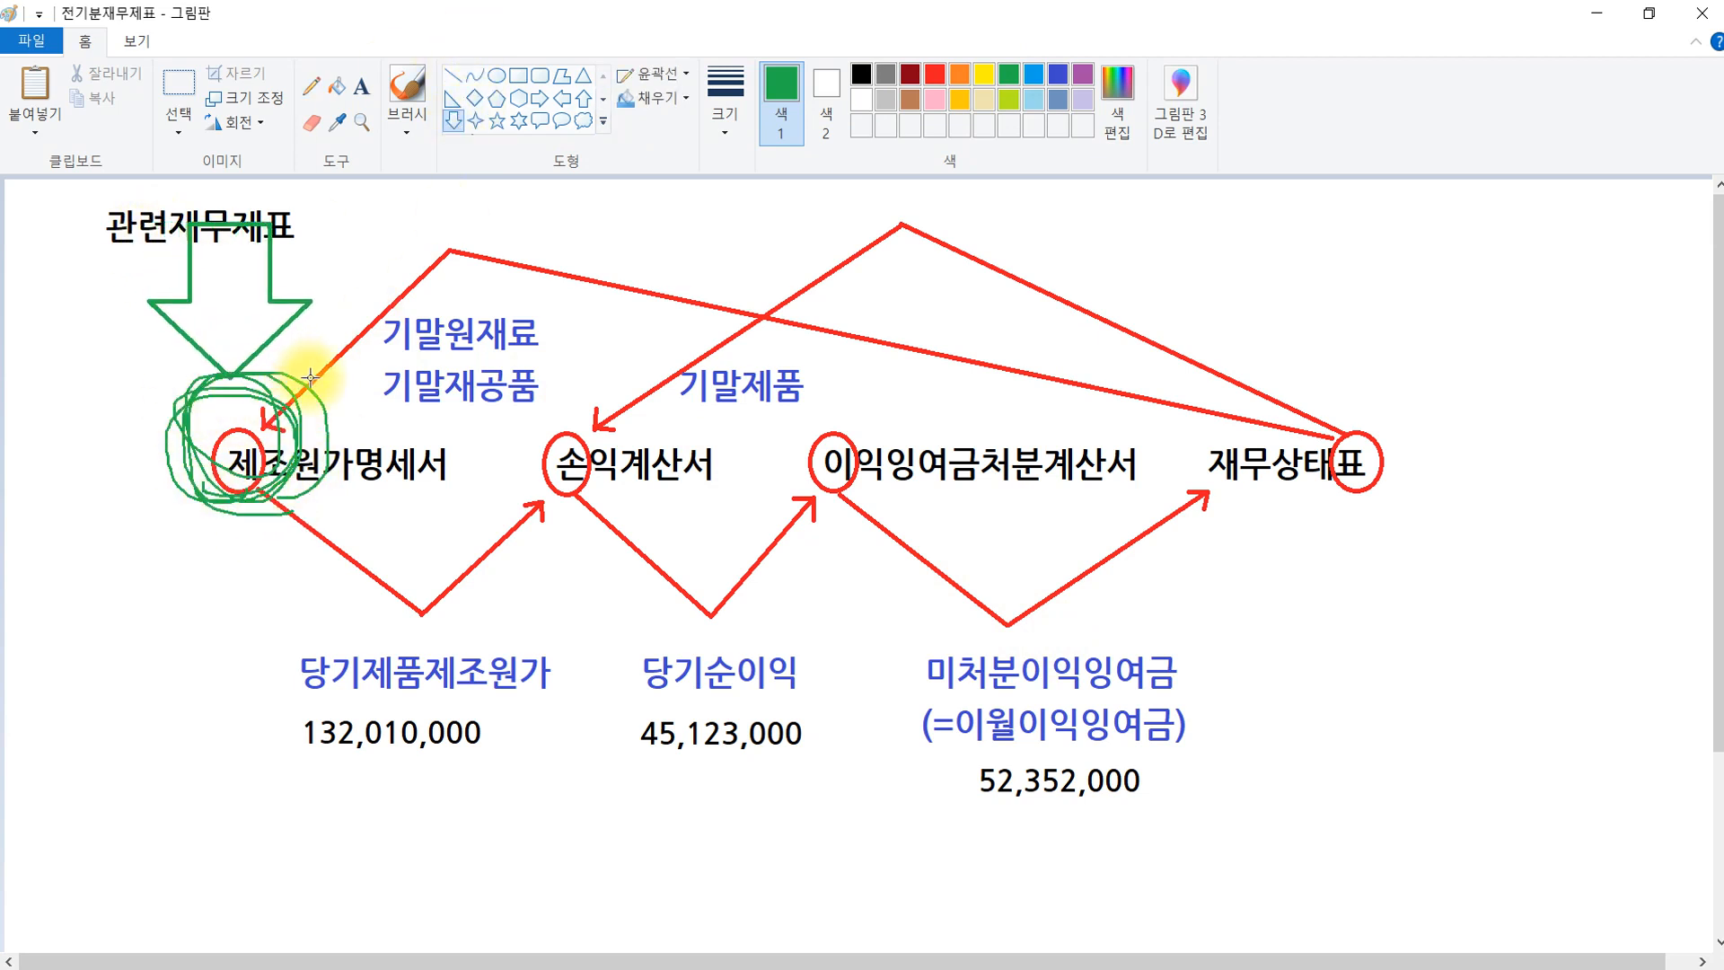
Pencil green arrows linking the four statements in order, and circle the three carried-over items with their amounts below the diagram.
left_click(312, 87)
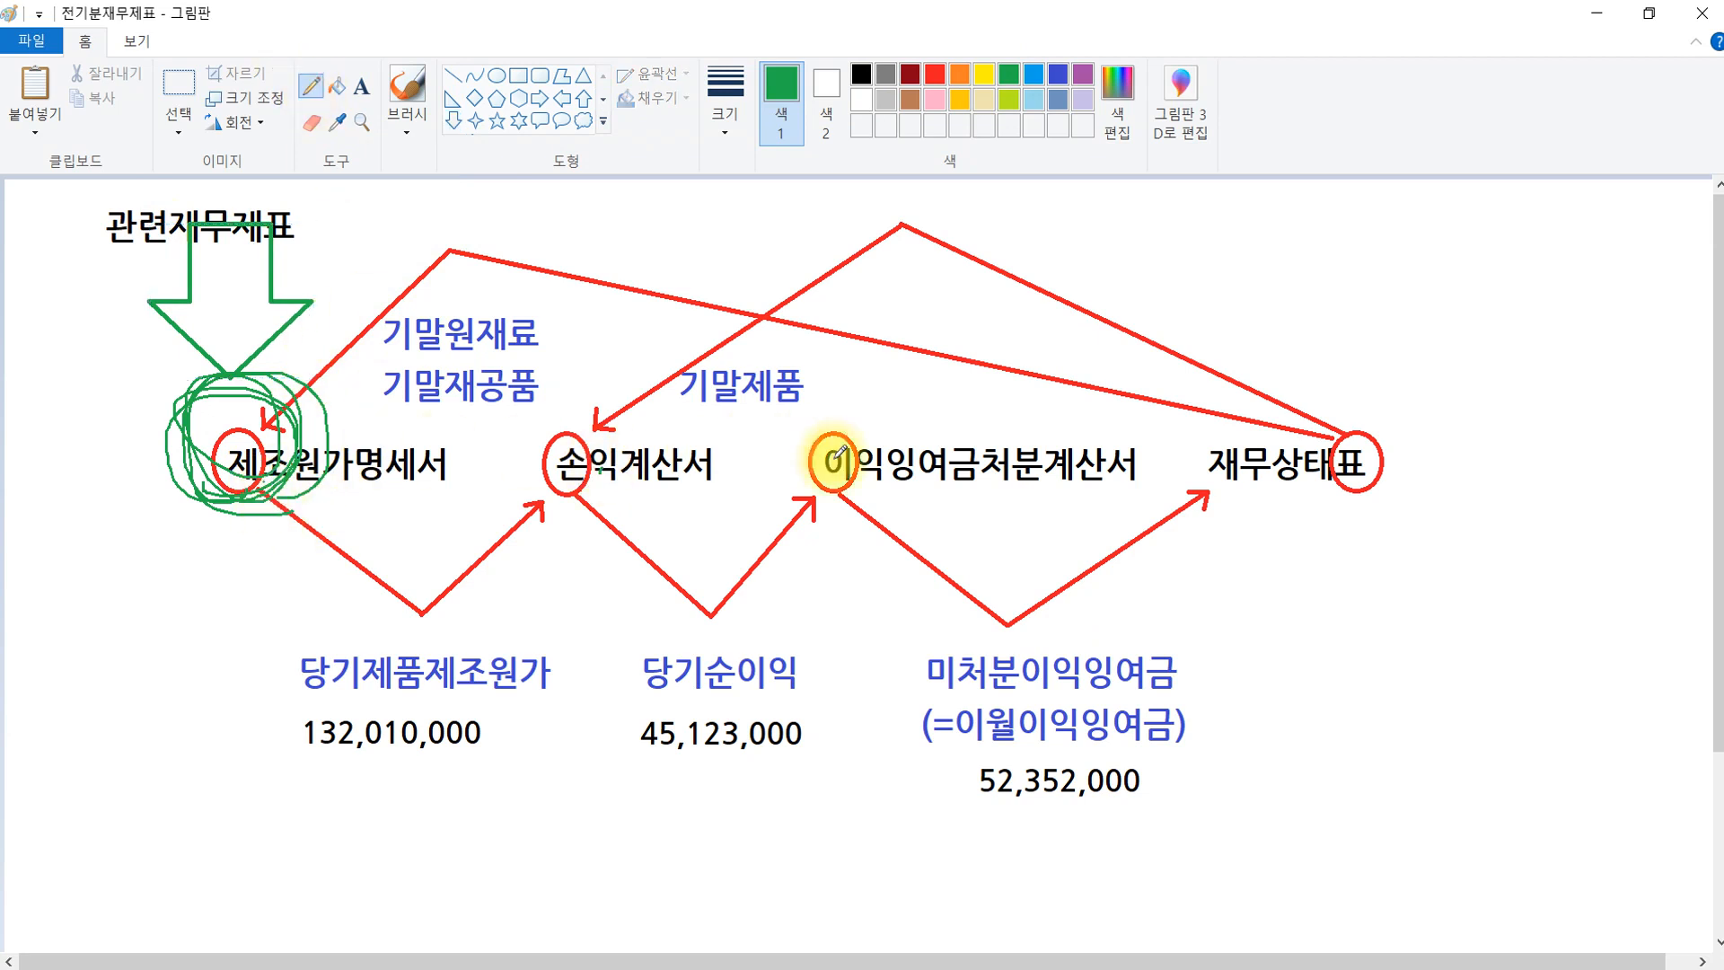
mouse_move(281, 466)
left_mouse_down()
mouse_move(446, 593)
mouse_move(589, 462)
mouse_move(539, 499)
mouse_move(714, 616)
mouse_move(749, 489)
mouse_move(849, 481)
mouse_move(1118, 559)
mouse_move(1188, 519)
mouse_move(1208, 530)
left_mouse_up()
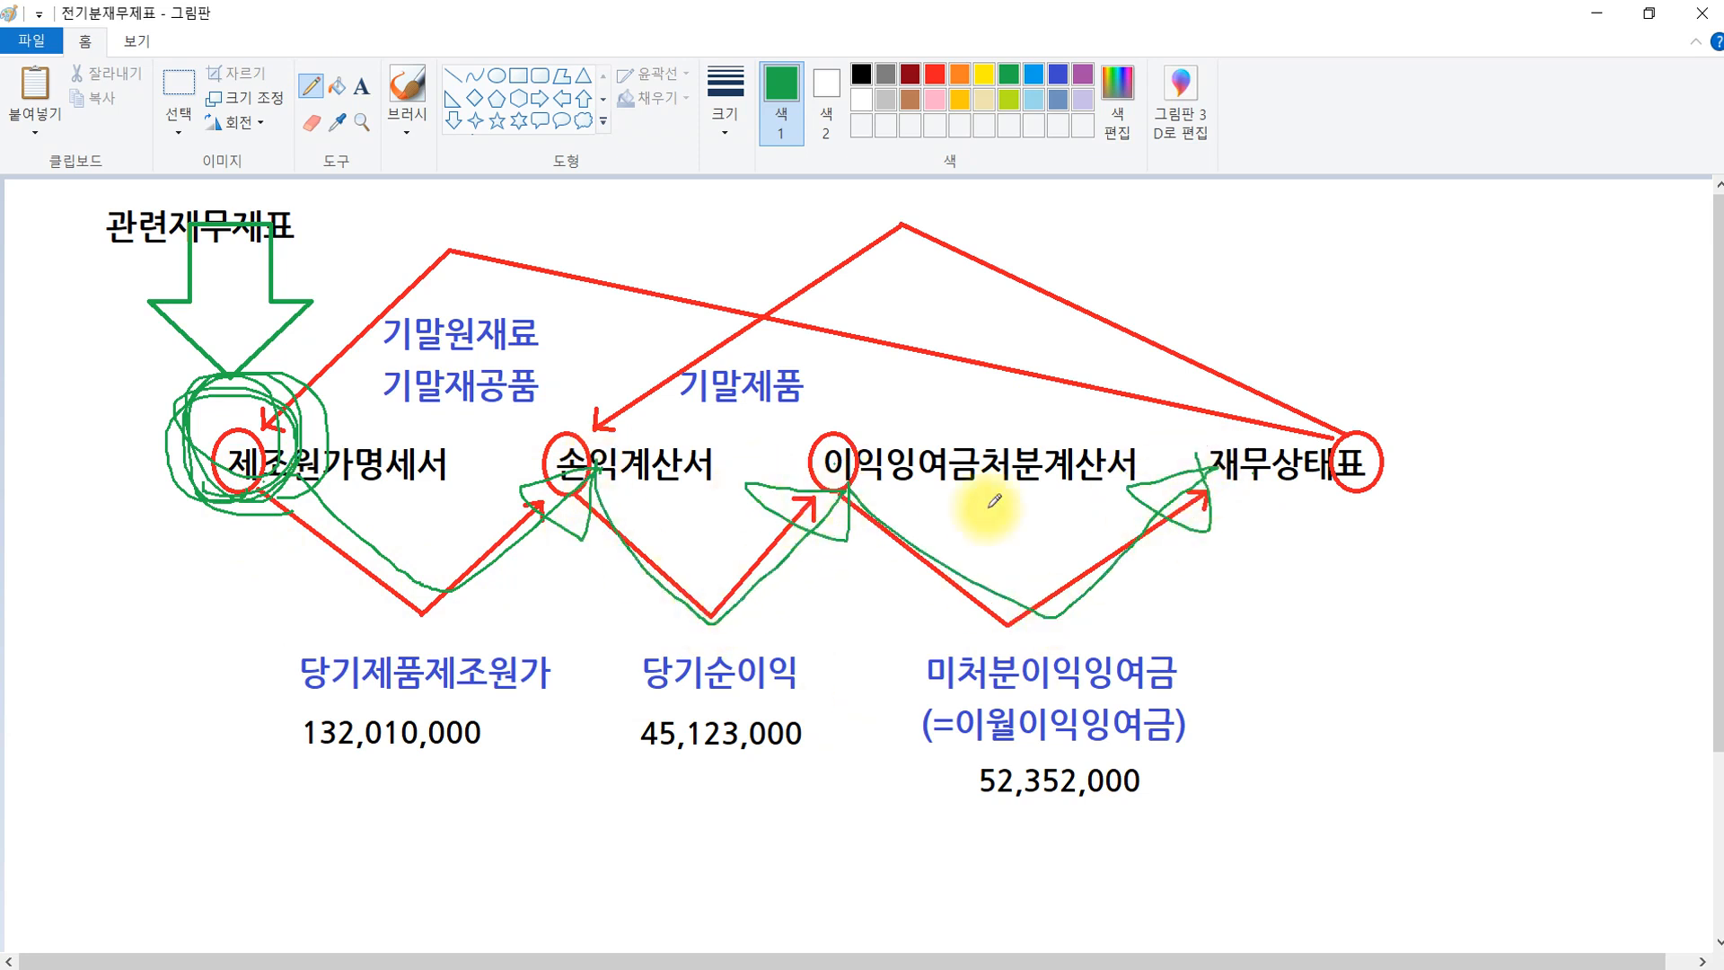
left_click_drag(476, 838, 557, 780)
left_click_drag(853, 814, 830, 760)
mouse_move(1235, 795)
left_mouse_down()
mouse_move(826, 557)
mouse_move(1059, 885)
left_mouse_up()
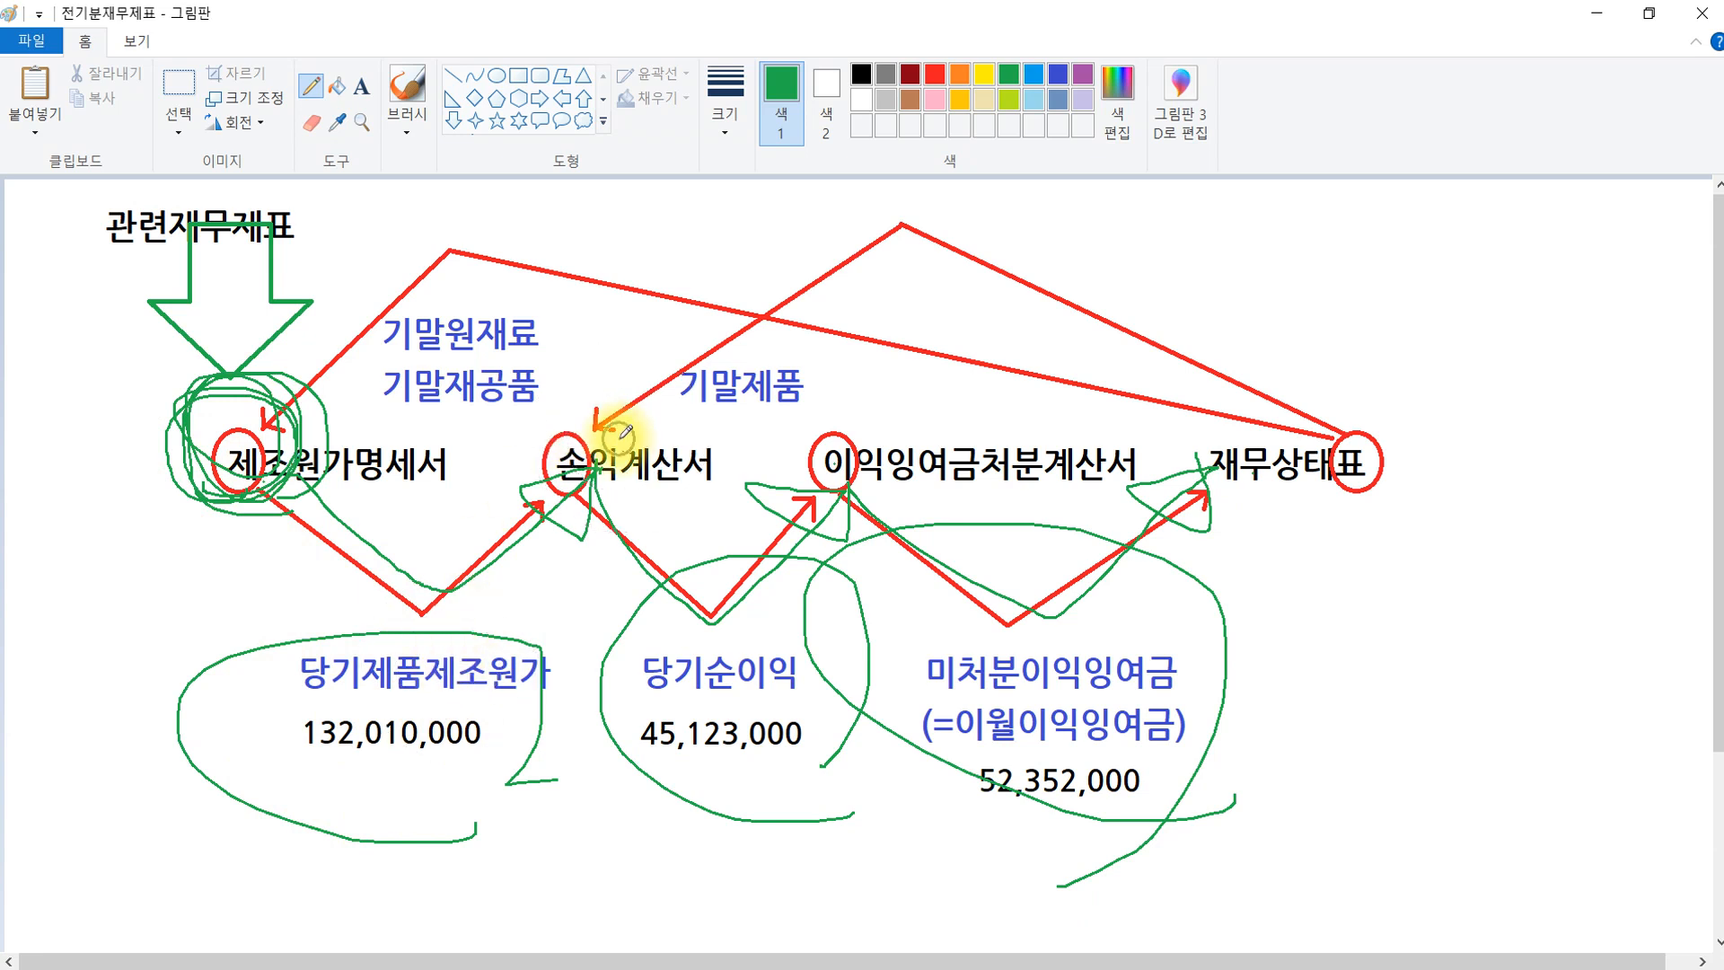
key("ctrl")
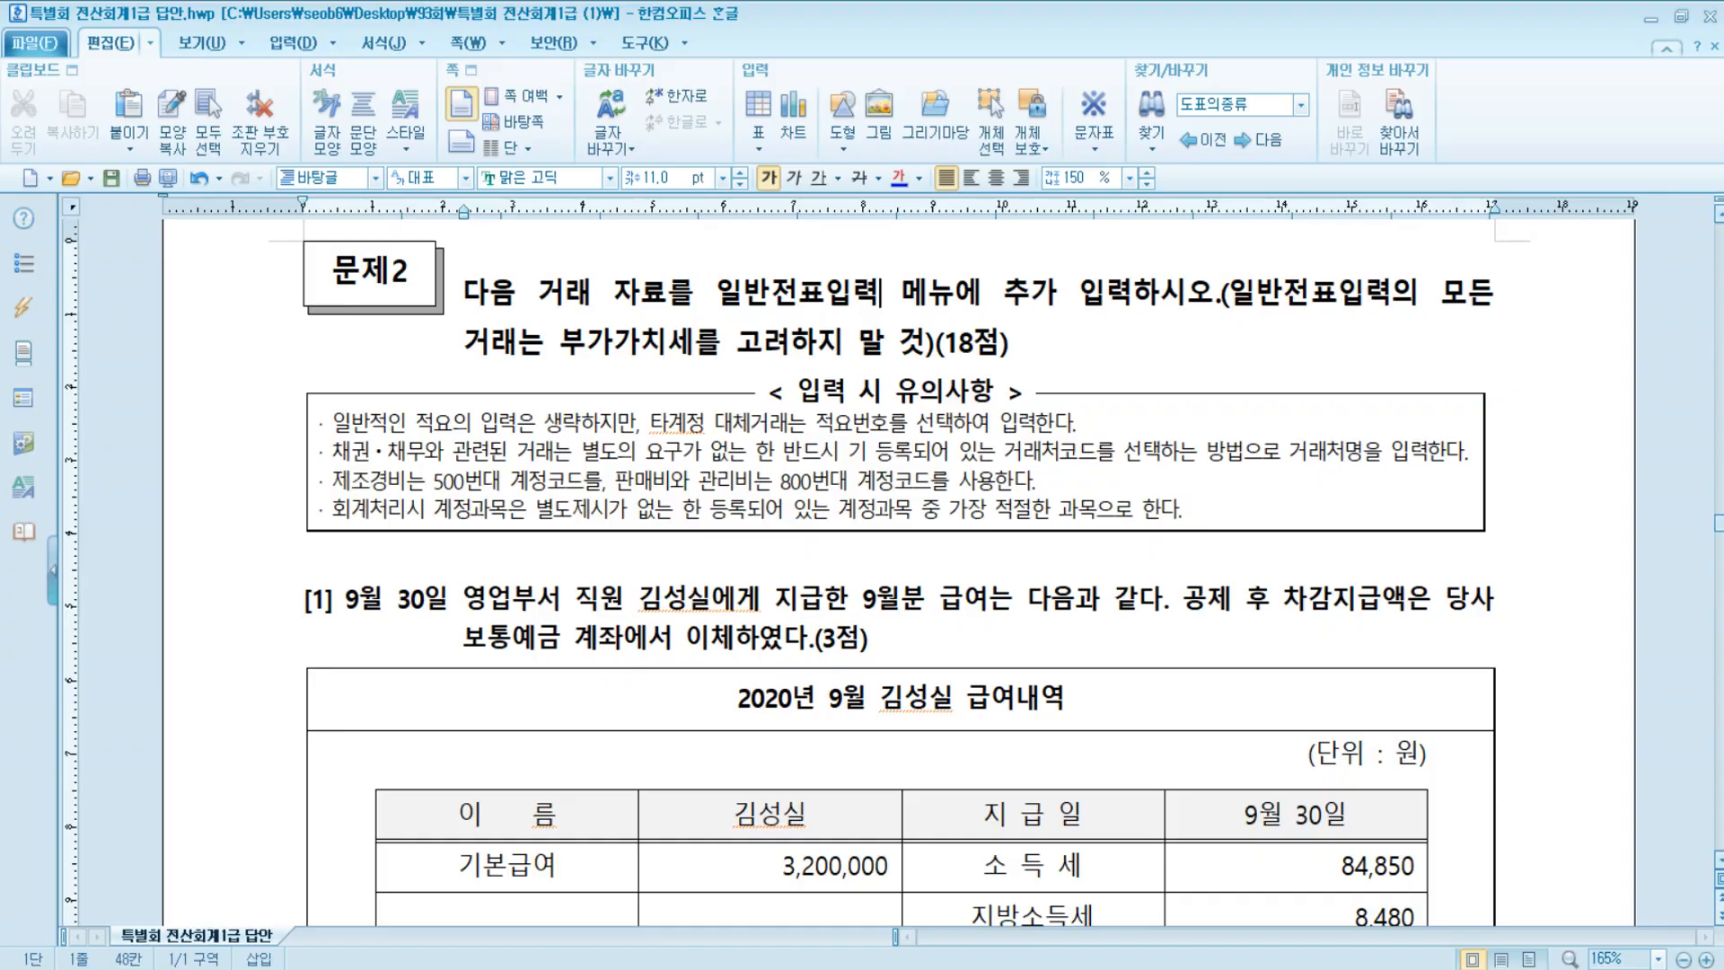
Switch to the exam document and read 문제2 [1], comparing 급여계 in the 9월 급여내역 table with the answer's 급여(판) entry.
left_click(306, 602)
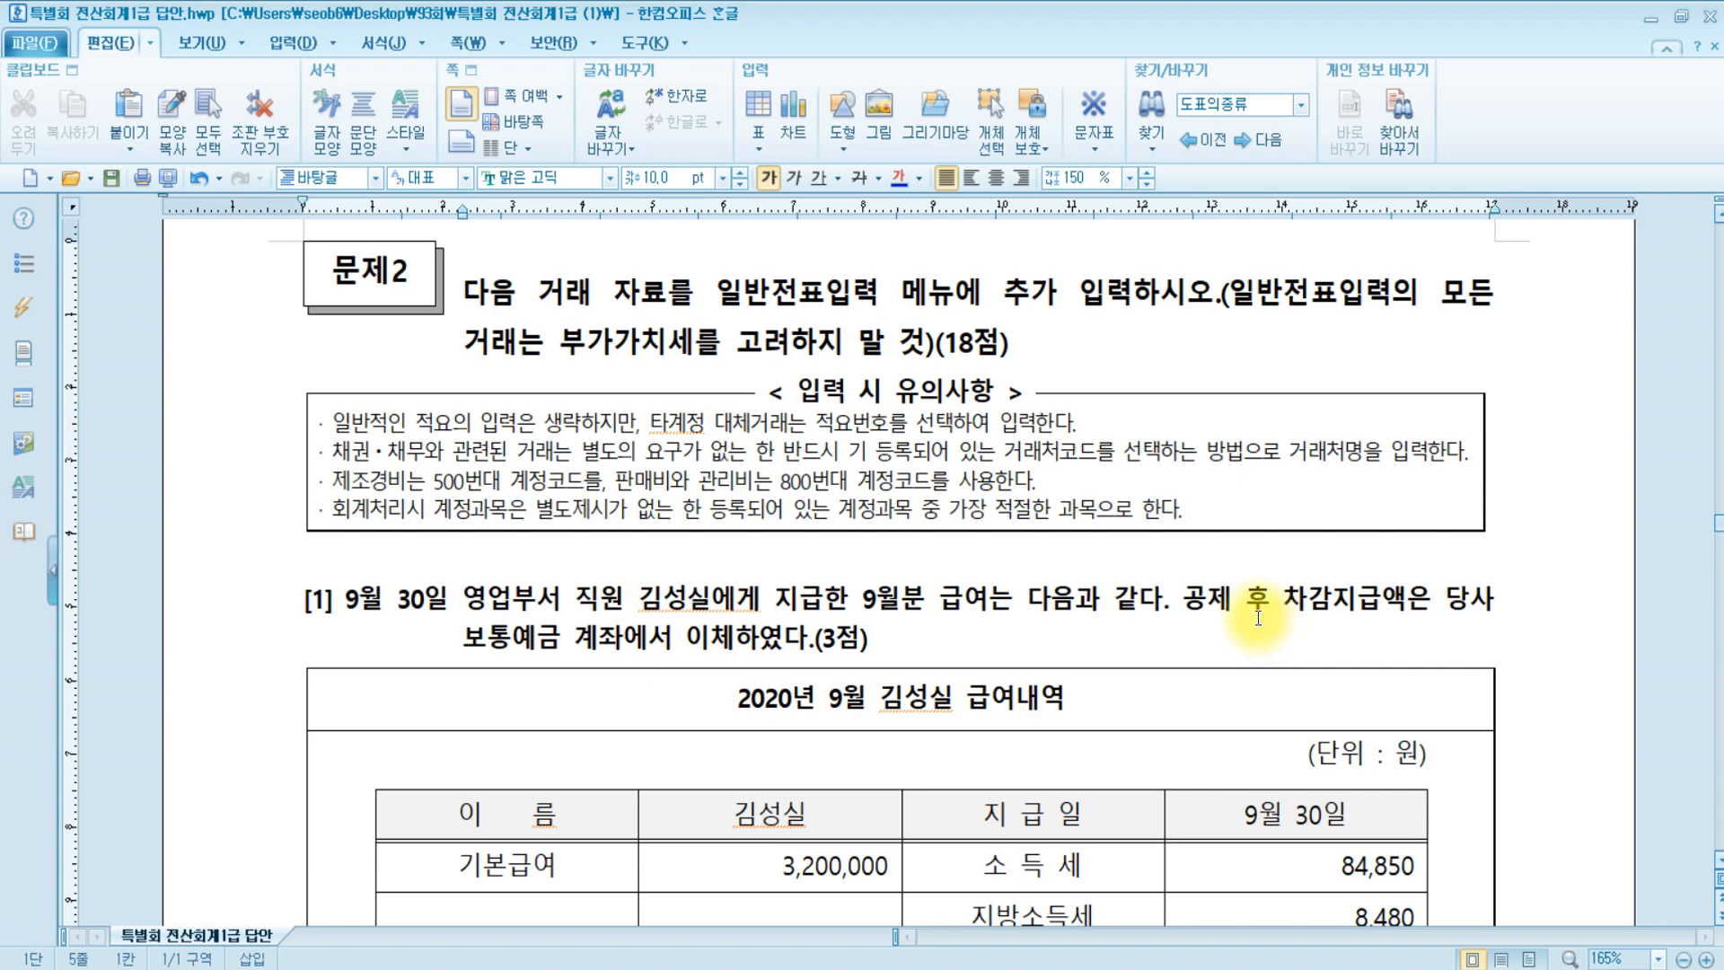
scroll(1257, 619, "down", 3)
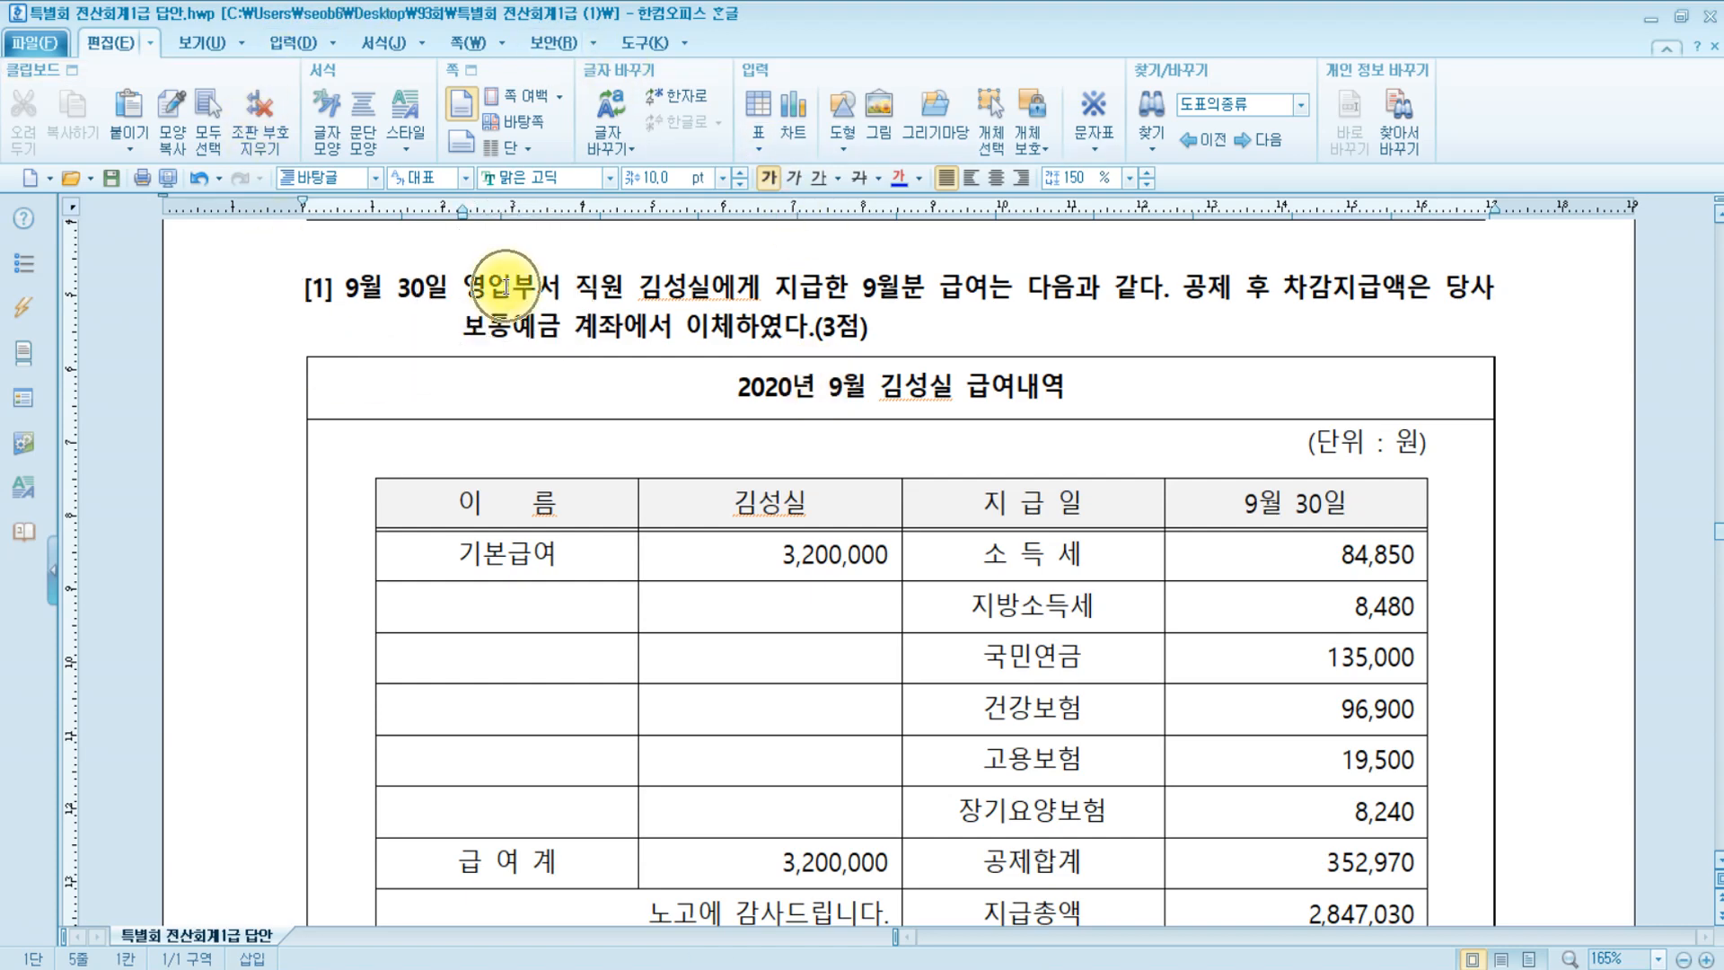
scroll(503, 286, "down", 4)
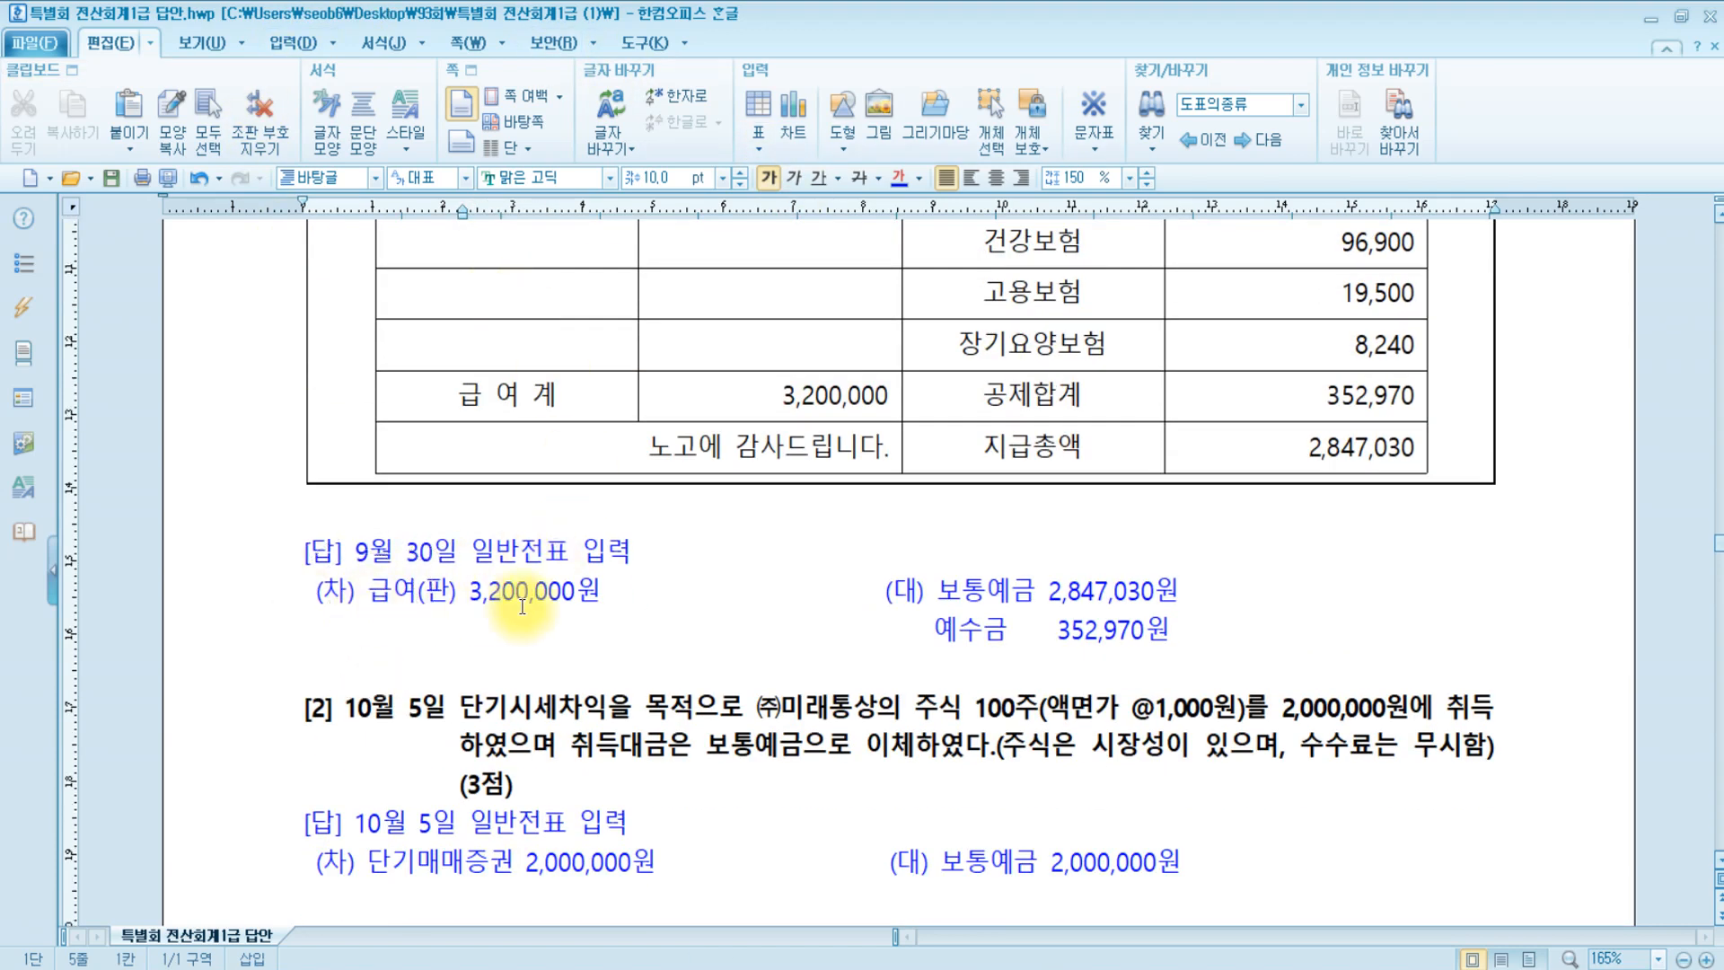
scroll(792, 584, "up", 3)
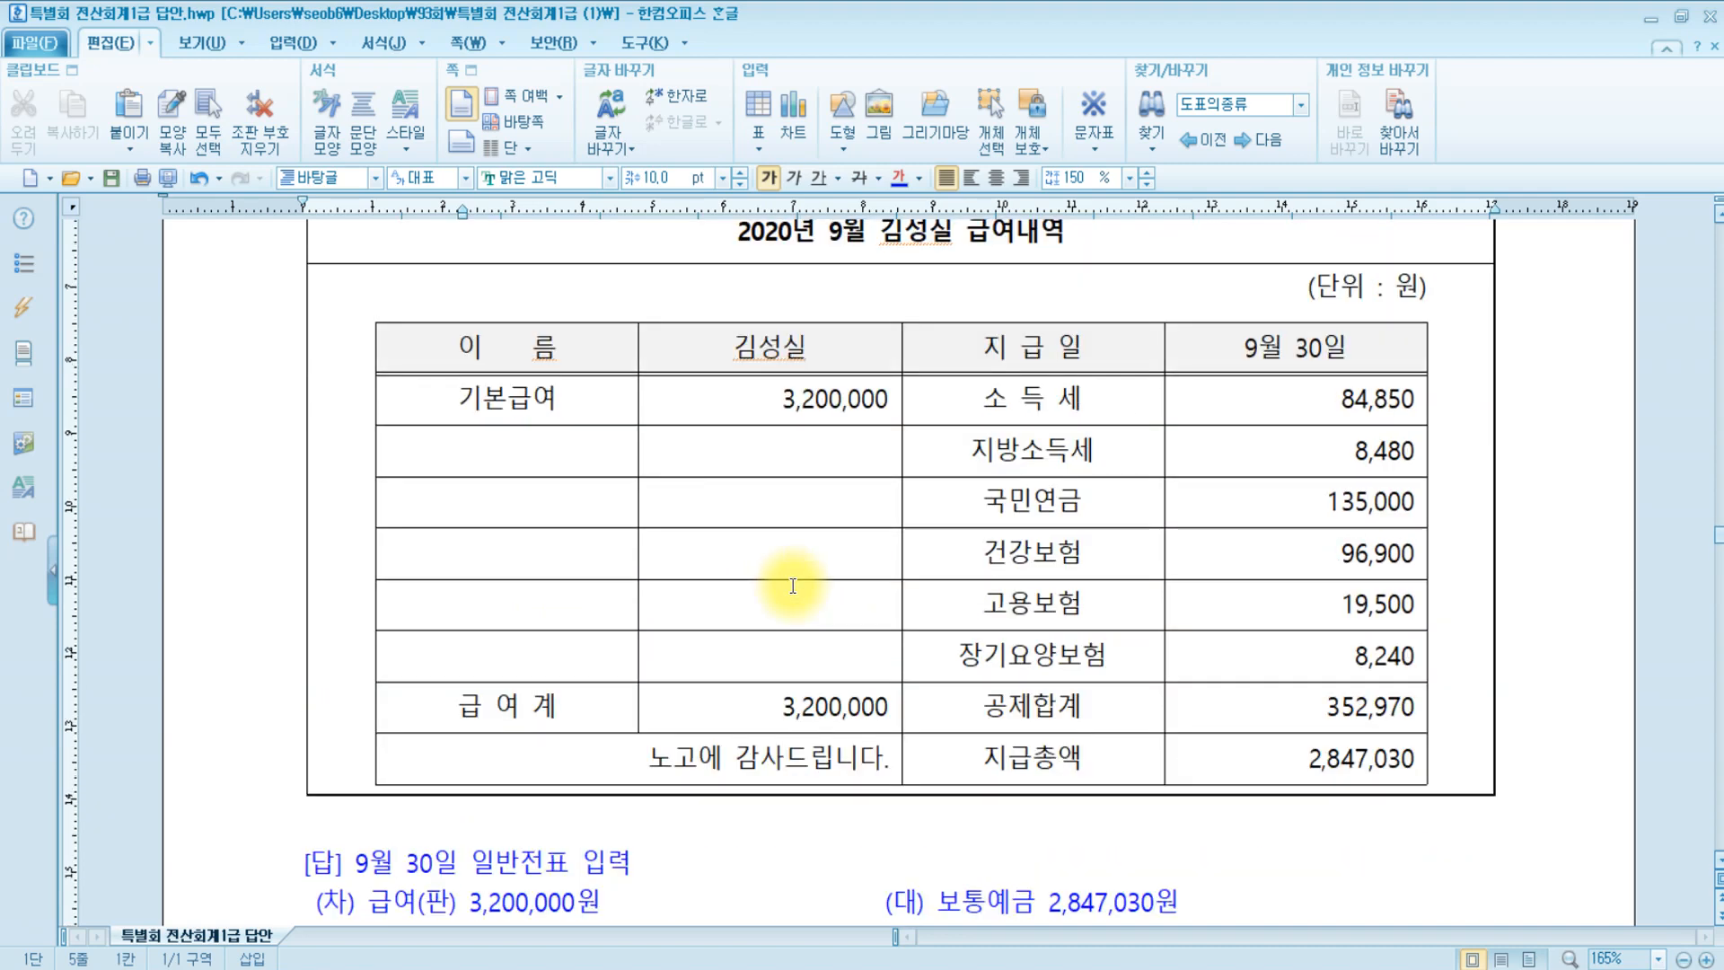
left_click(792, 716)
left_click(564, 897)
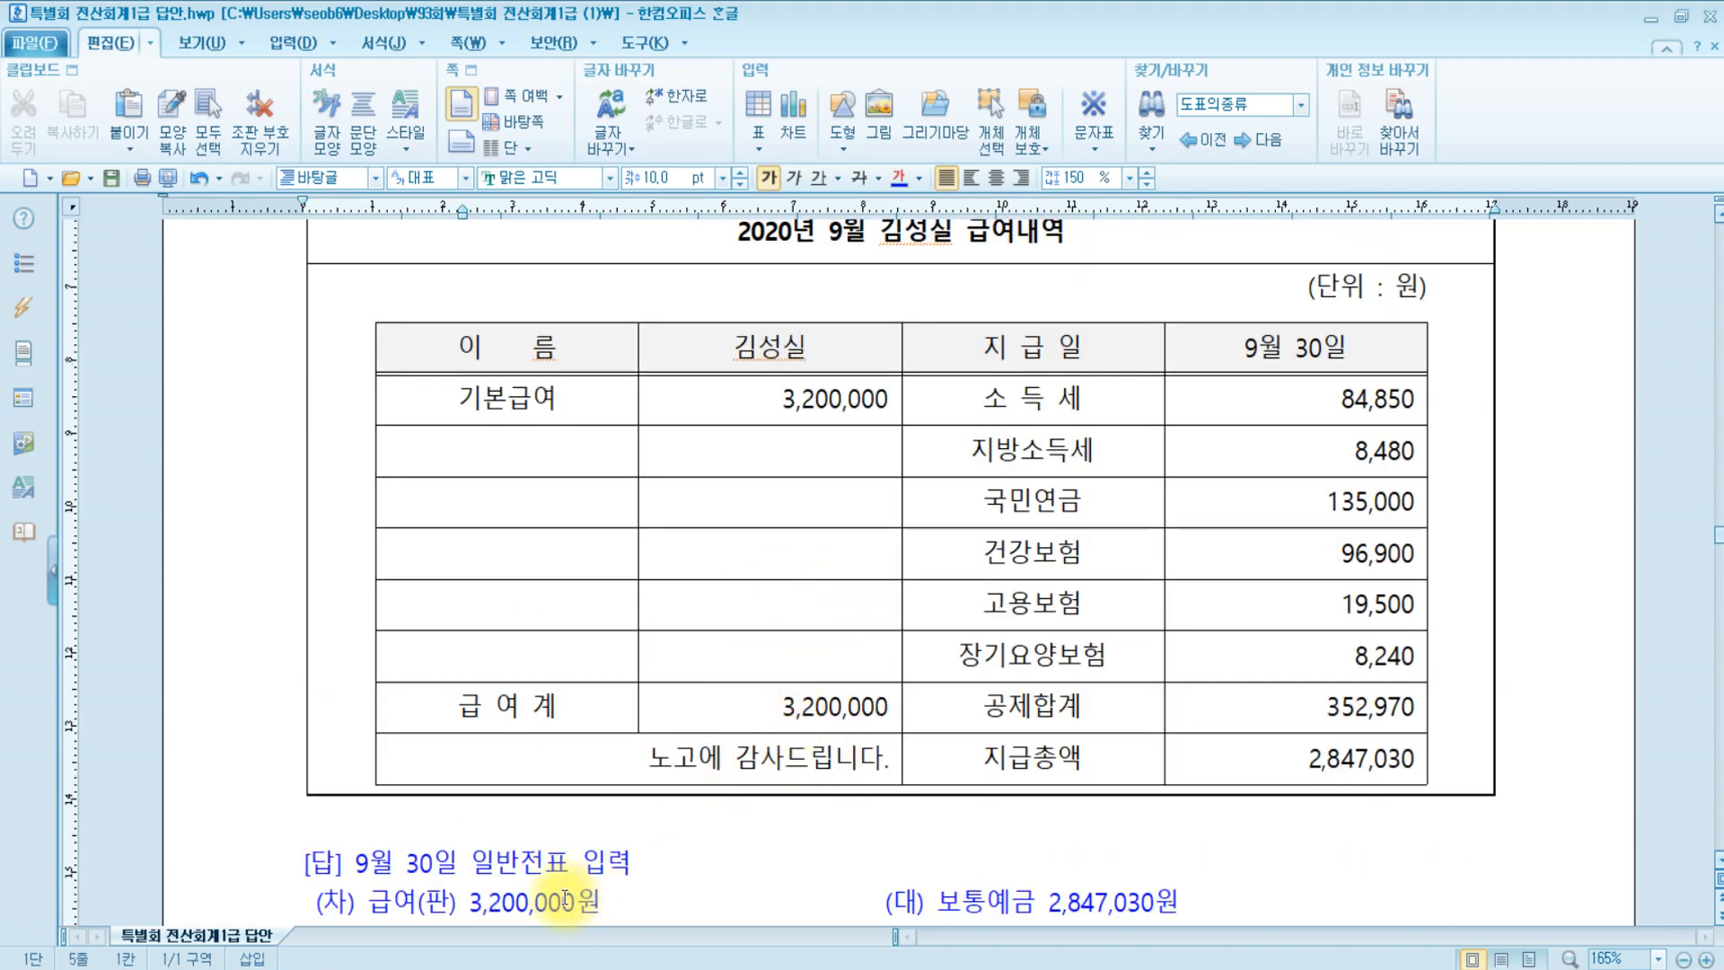
Check the deduction items from 소득세 to 장기요양보험, the 공제합계 and the 지급총액 against the answer's 예수금 and 보통예금 entries.
left_click(1027, 614)
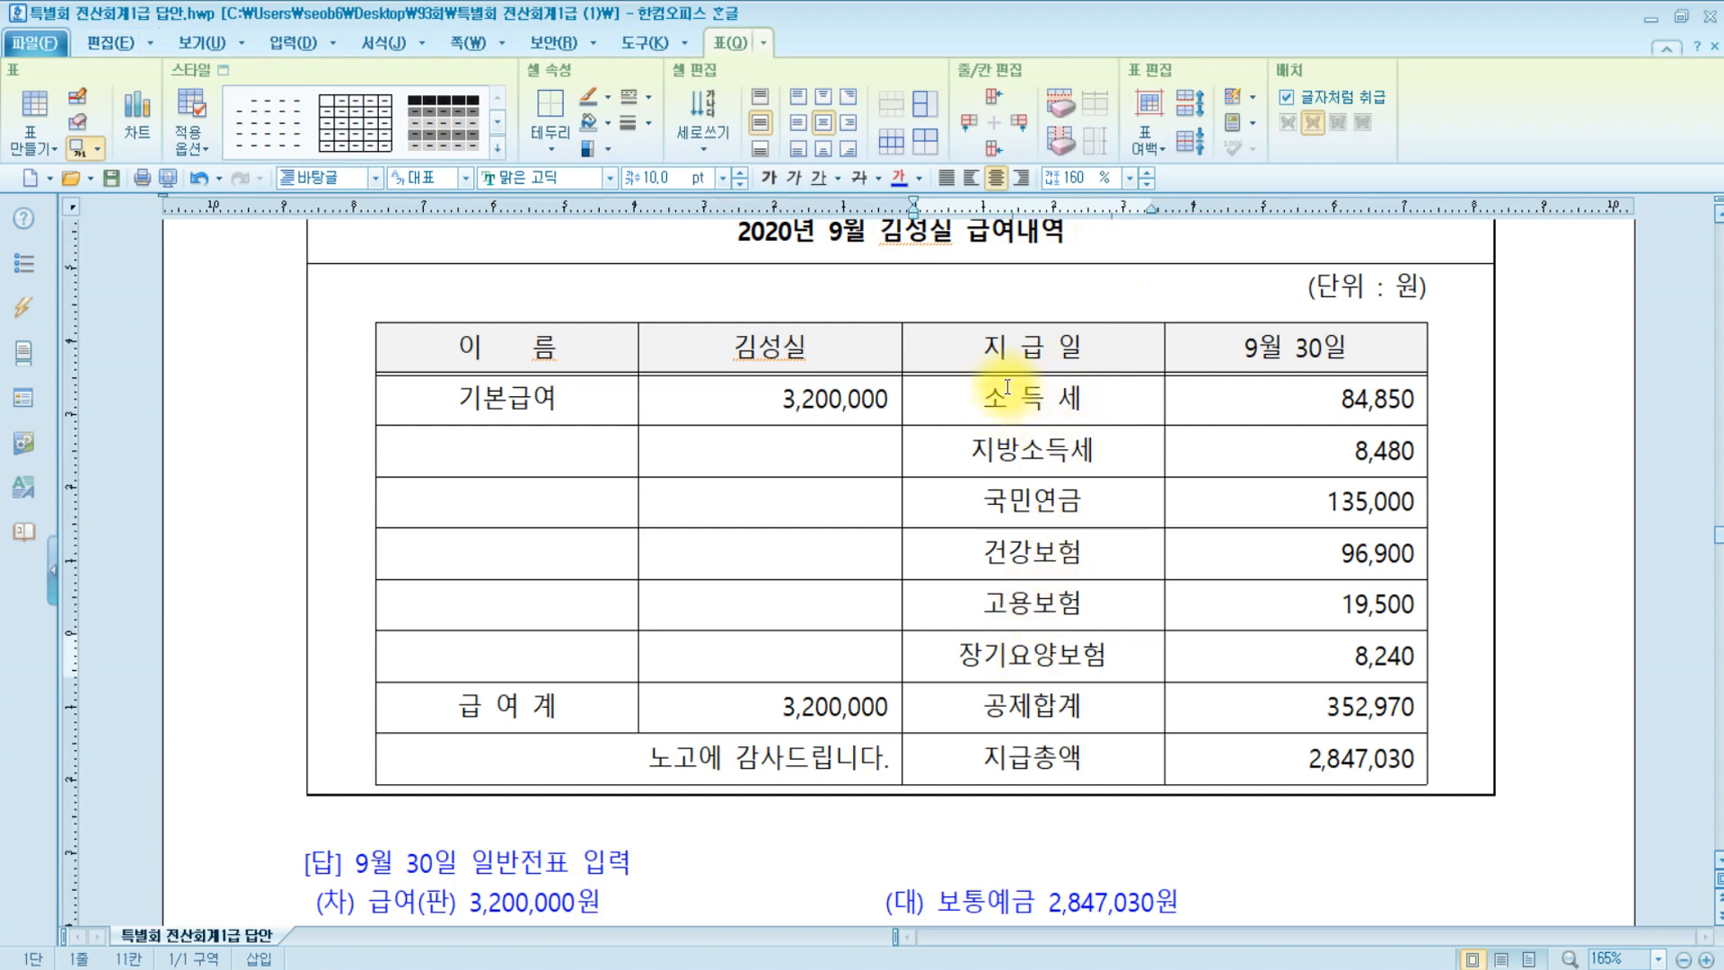
left_click_drag(997, 400, 1033, 656)
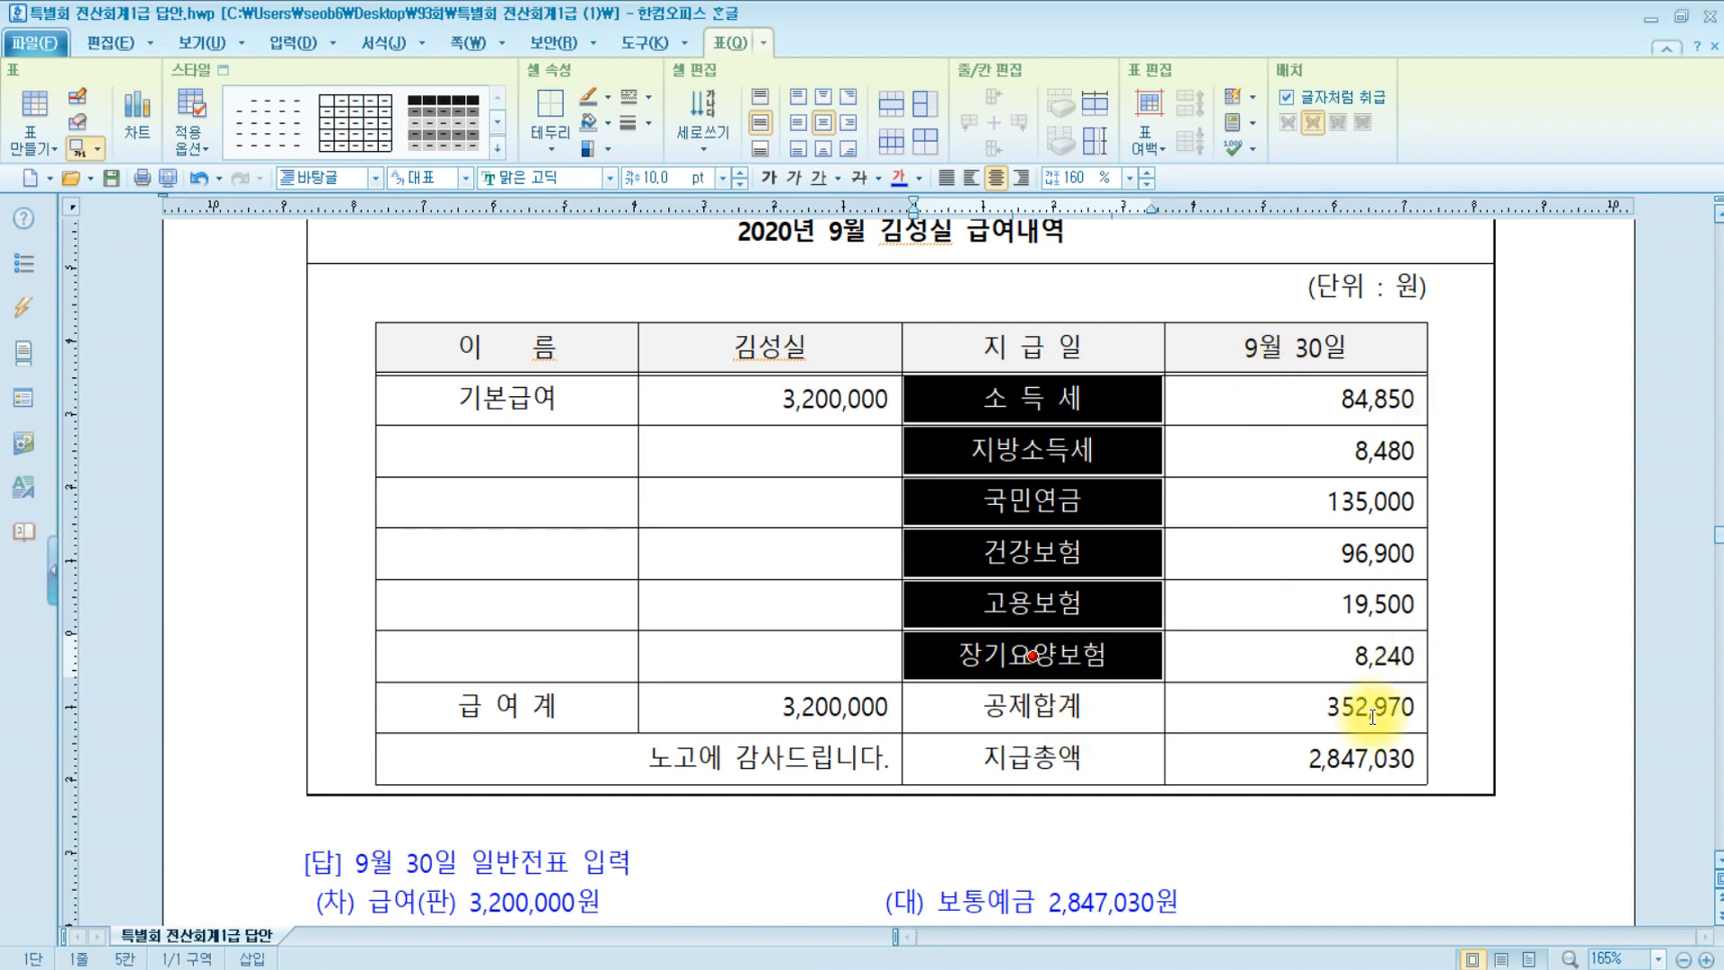
left_click(1295, 706)
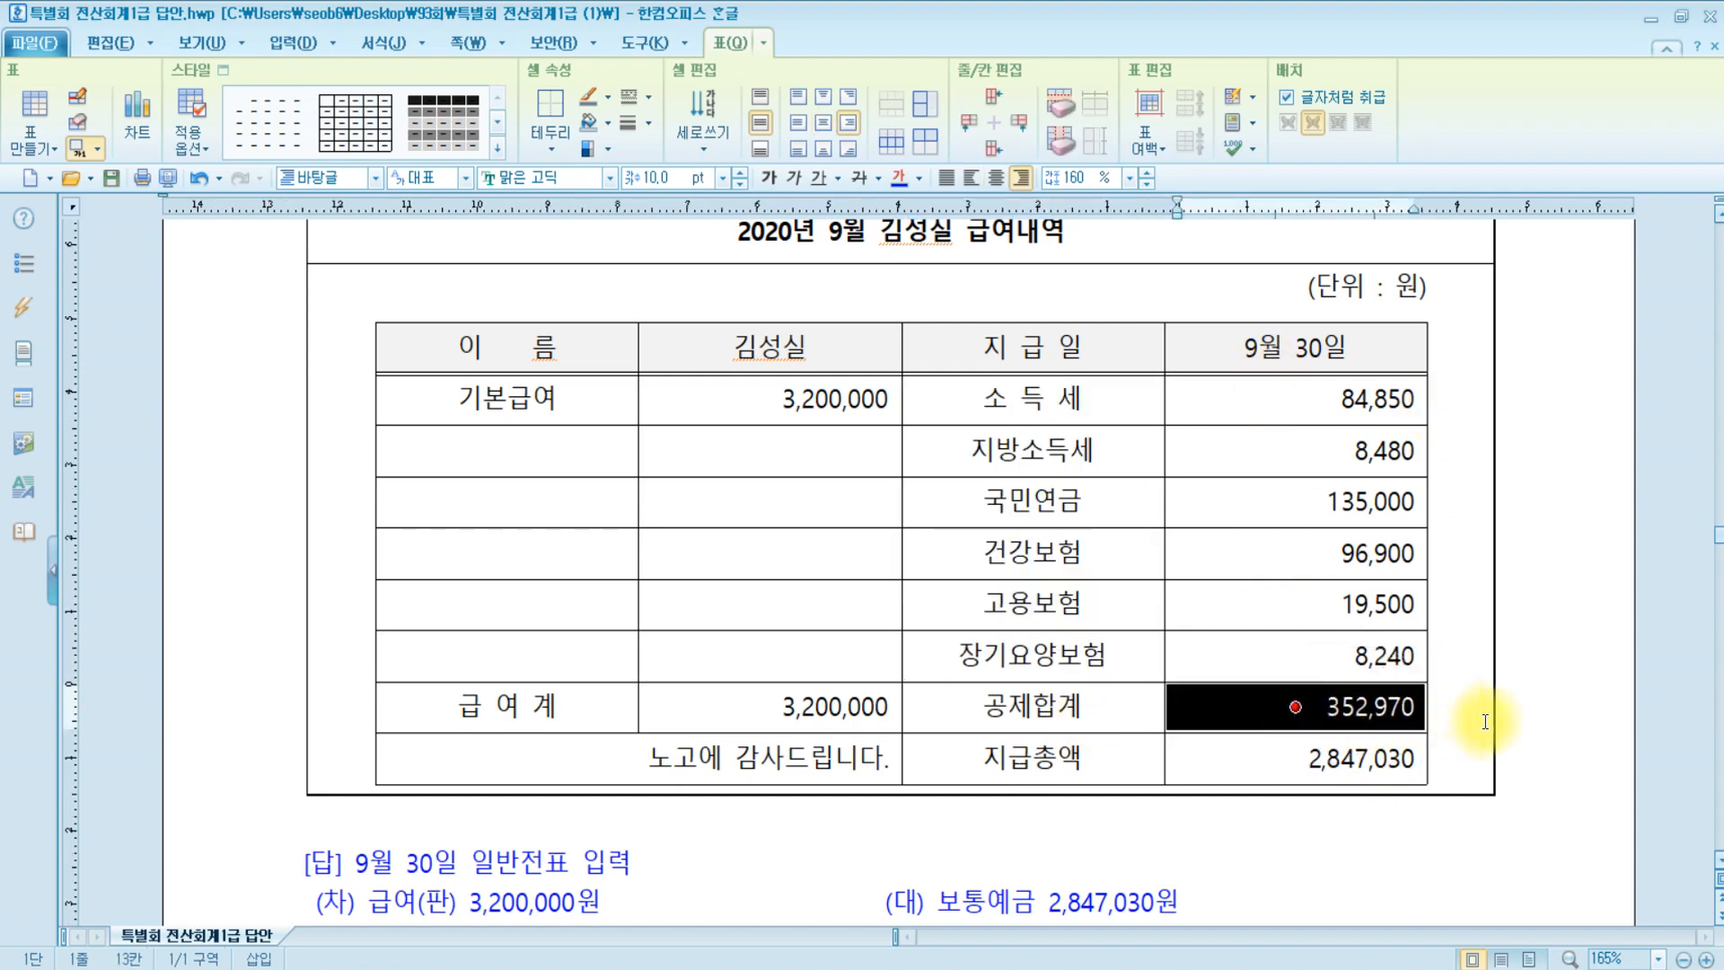
scroll(1481, 718, "down", 3)
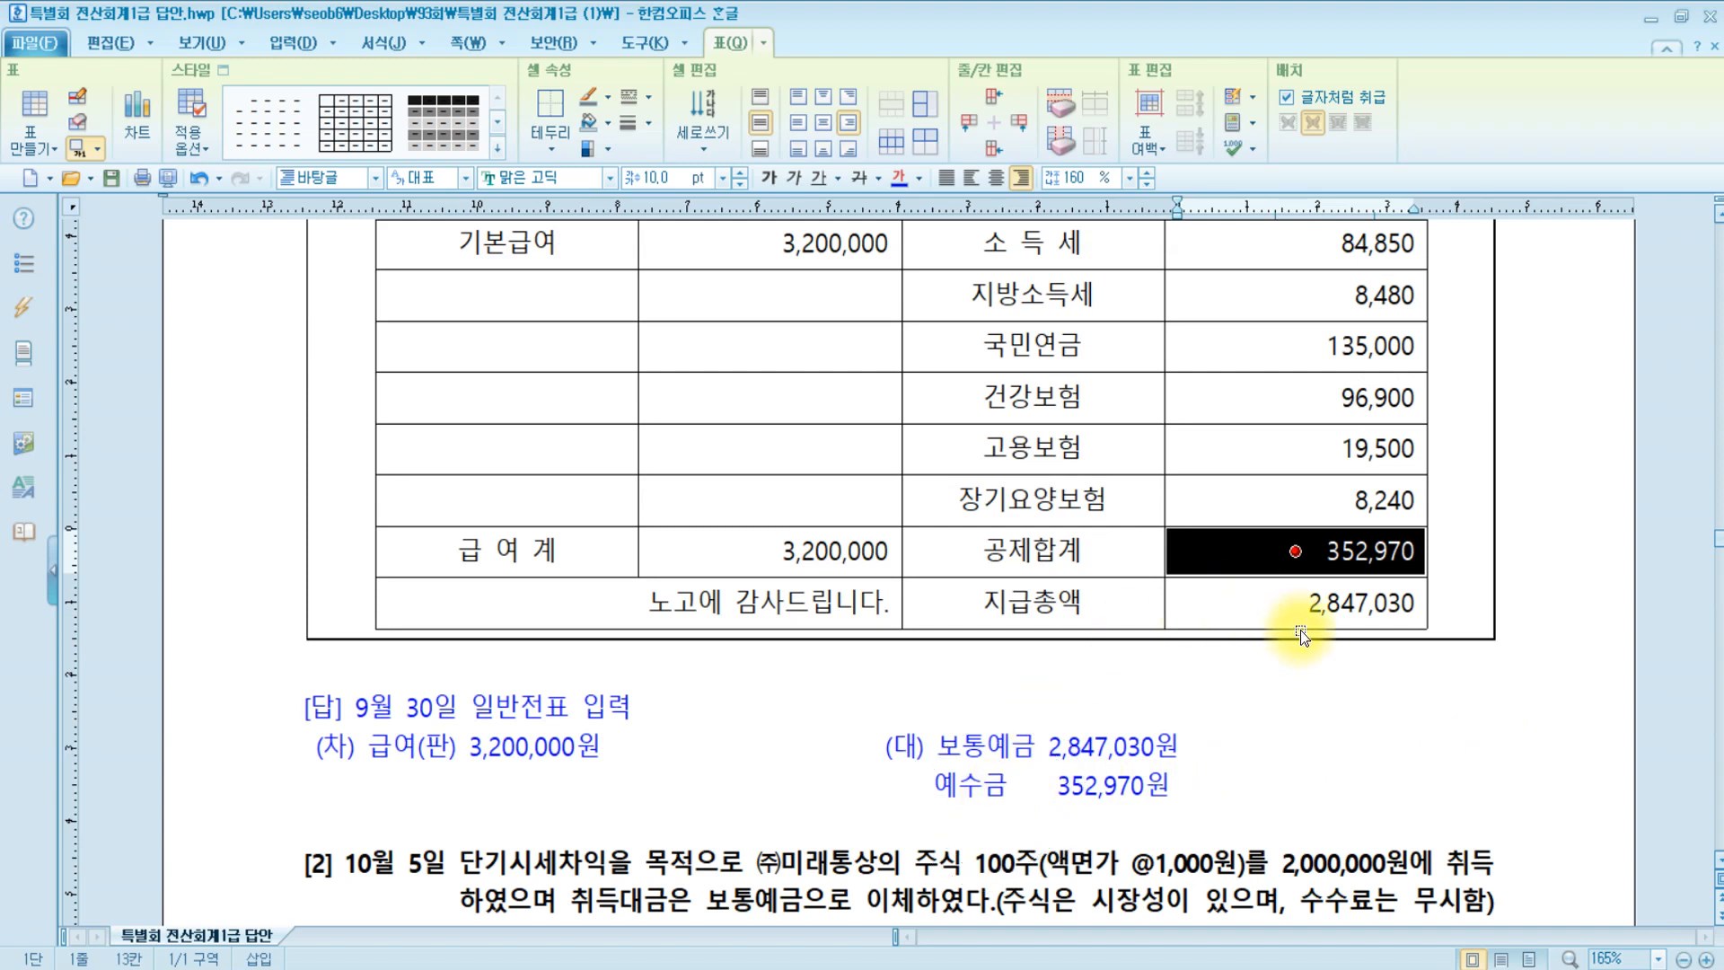
left_click(1123, 603)
left_click(1291, 600)
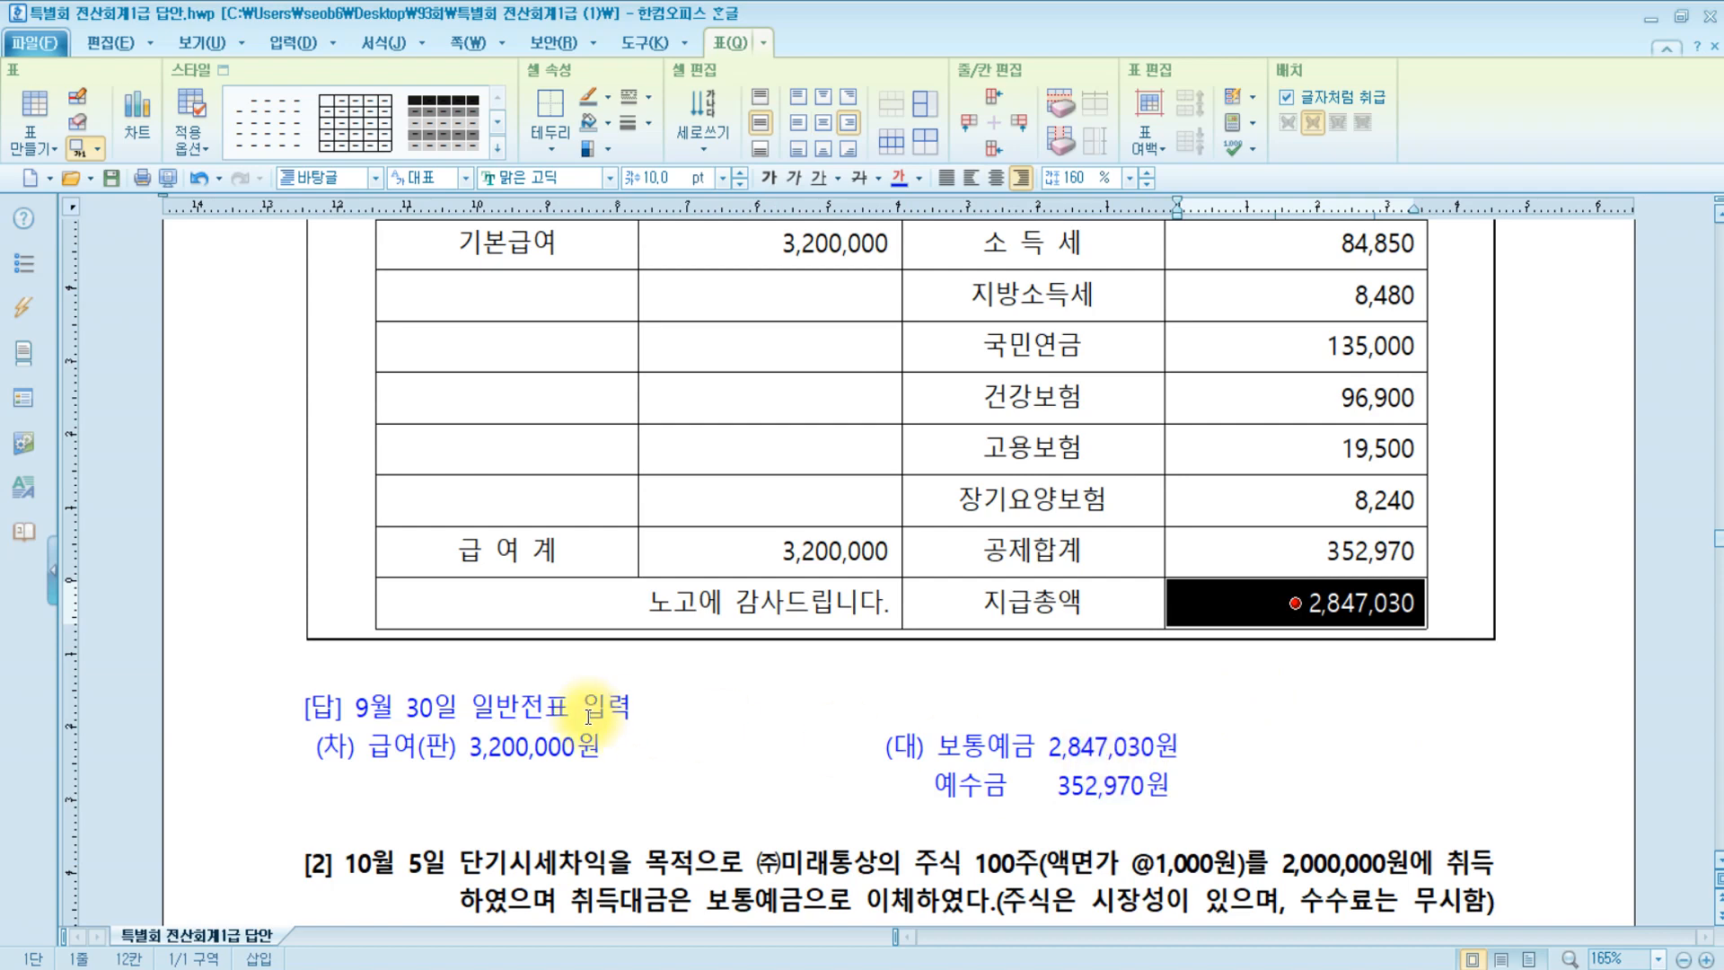
scroll(1150, 813, "up", 5)
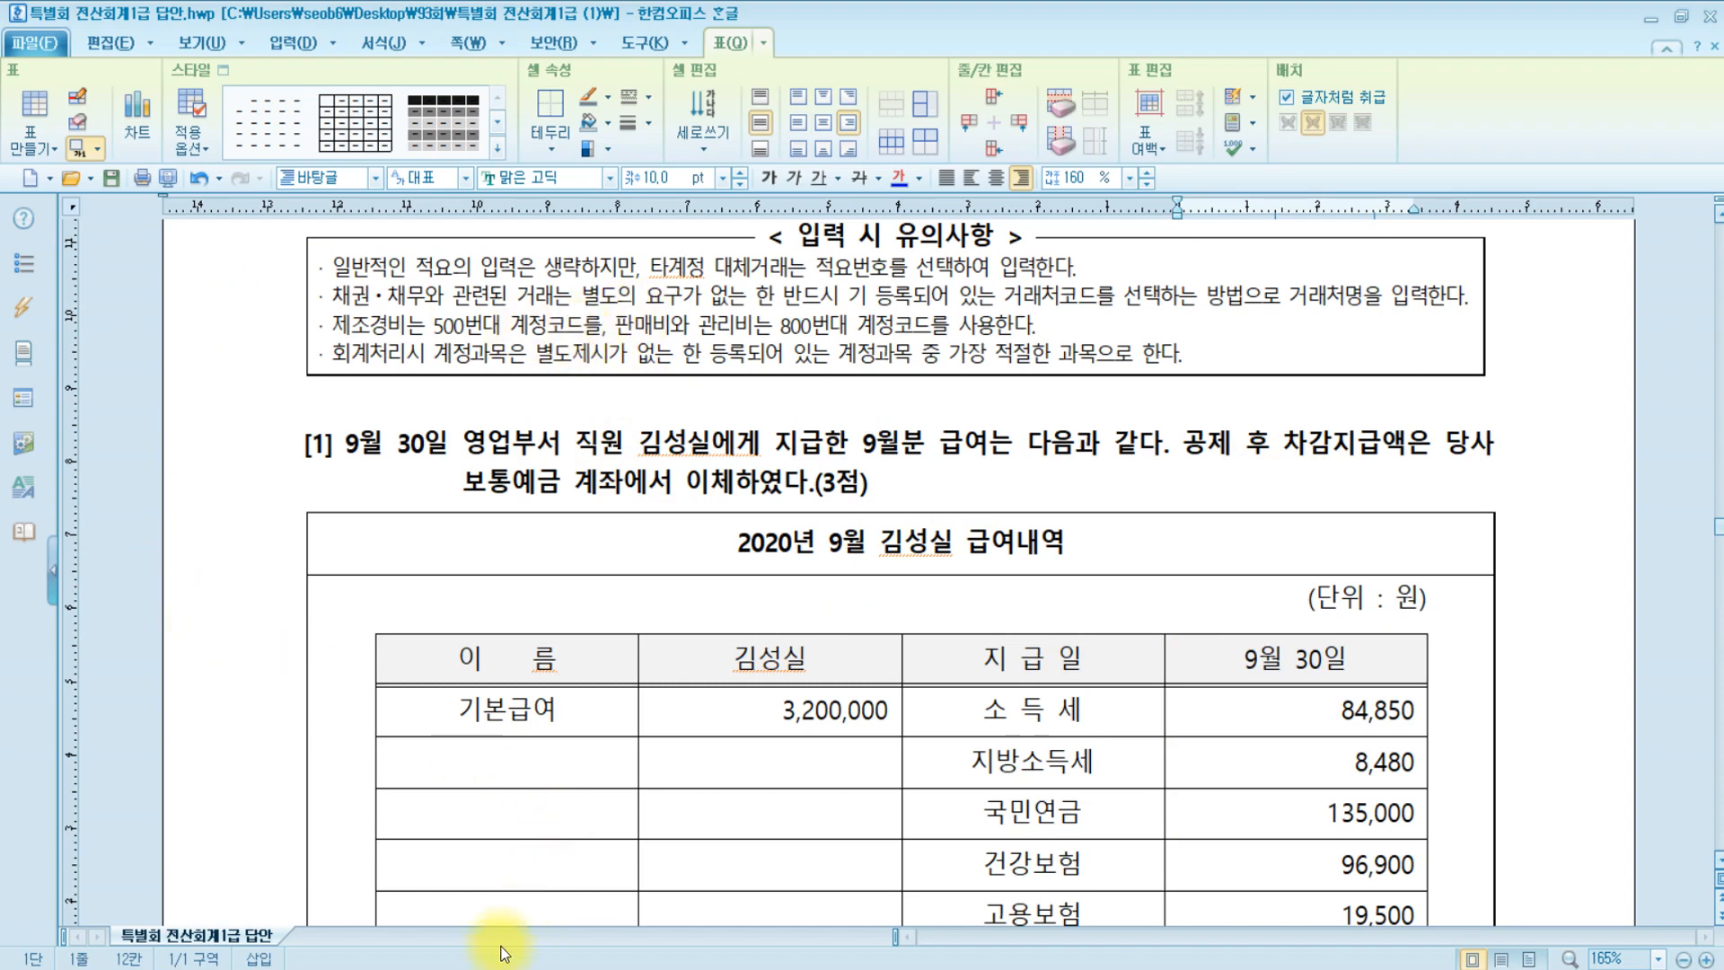
Switch to 일반전표입력 in KcLep and set the voucher date to 9월 30일.
left_click(478, 969)
type("9")
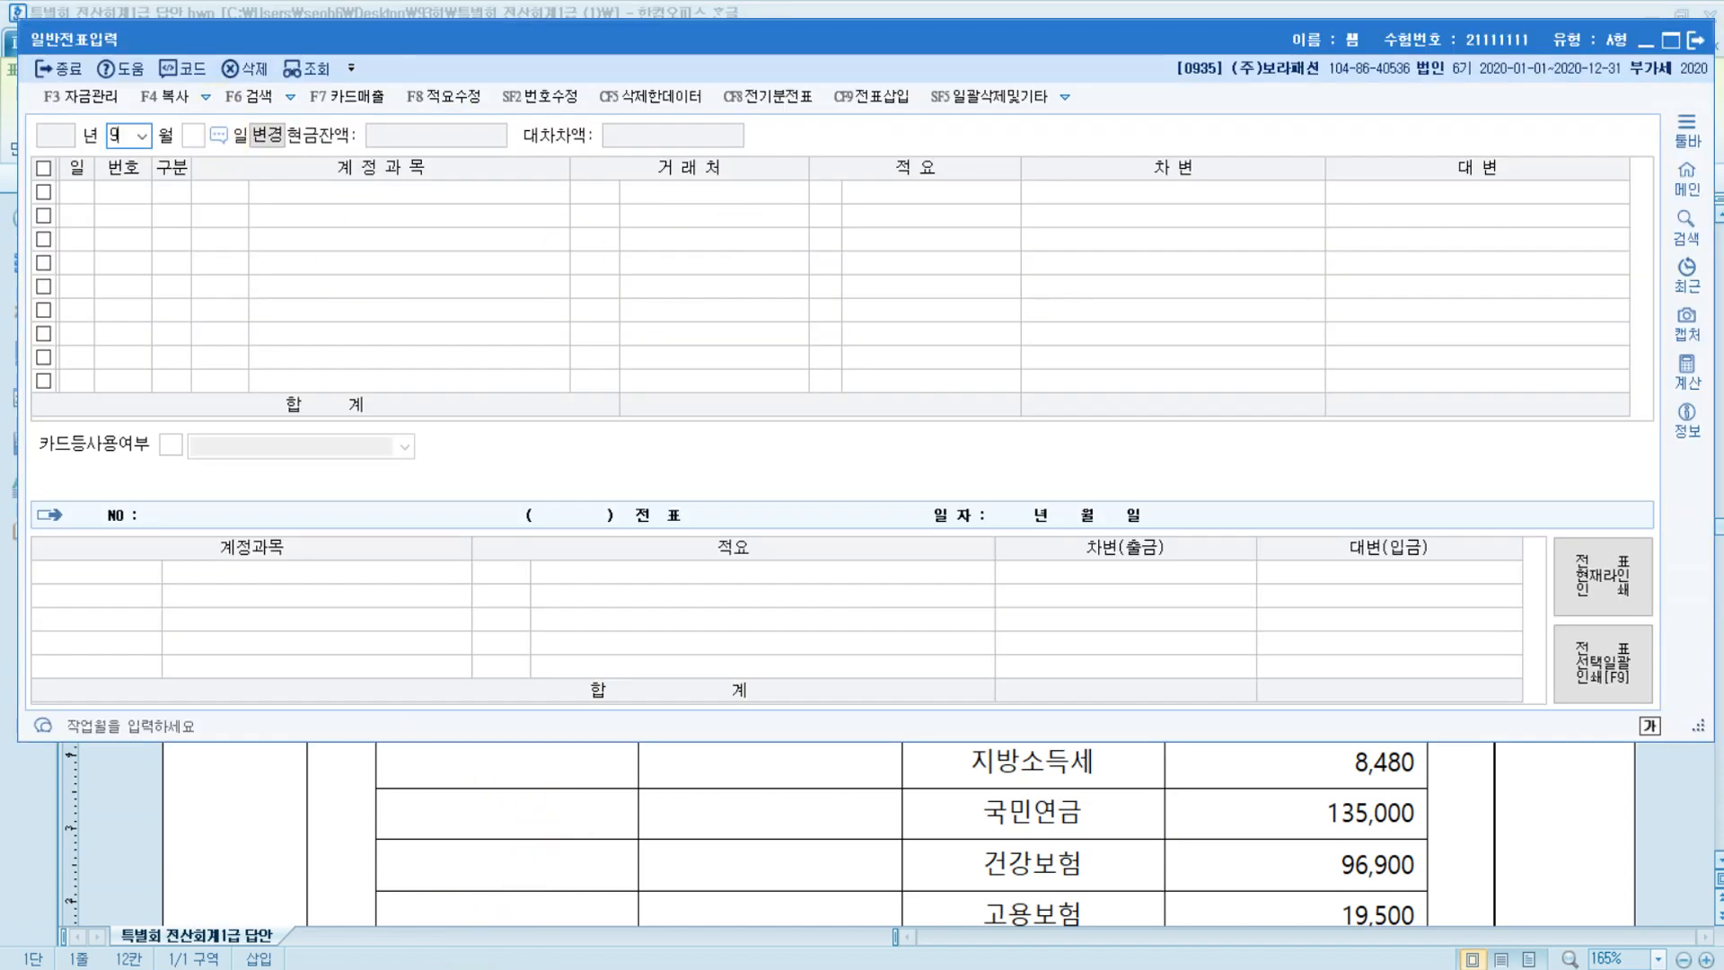
key("Return")
type("30")
key("Return")
Enter a 차변 line for 0801 급여 (판매관리비) with the amount 3,200,000.
type("3")
key("Return")
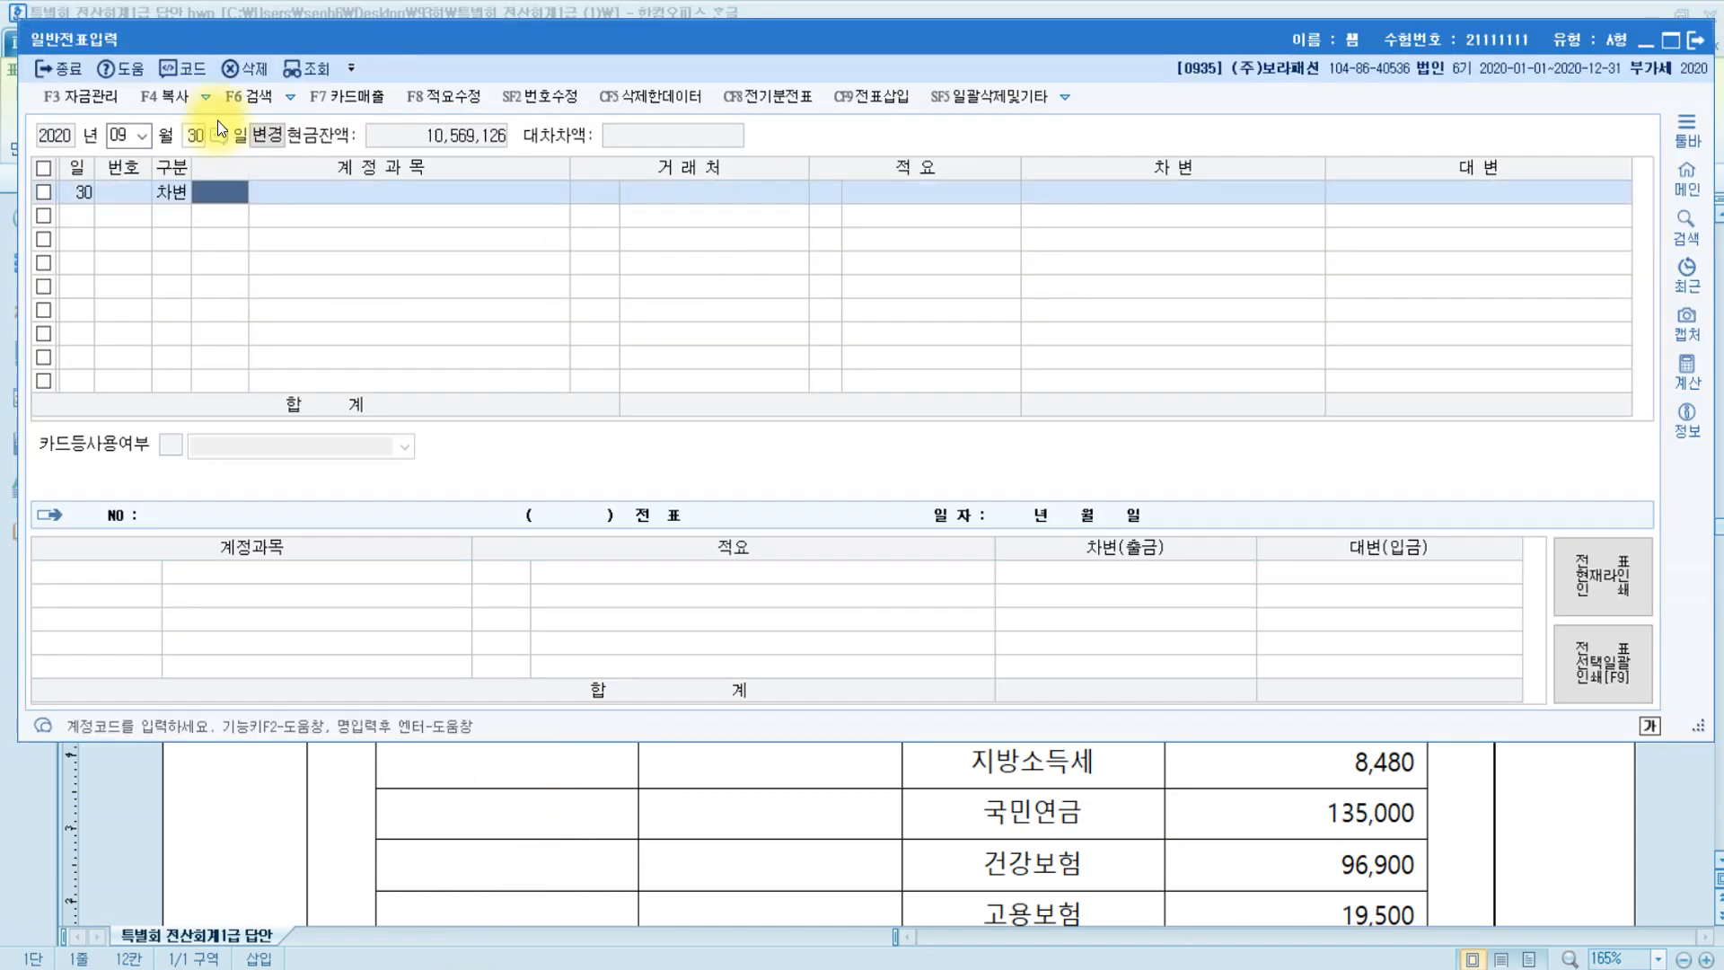
type("급여")
key("Return")
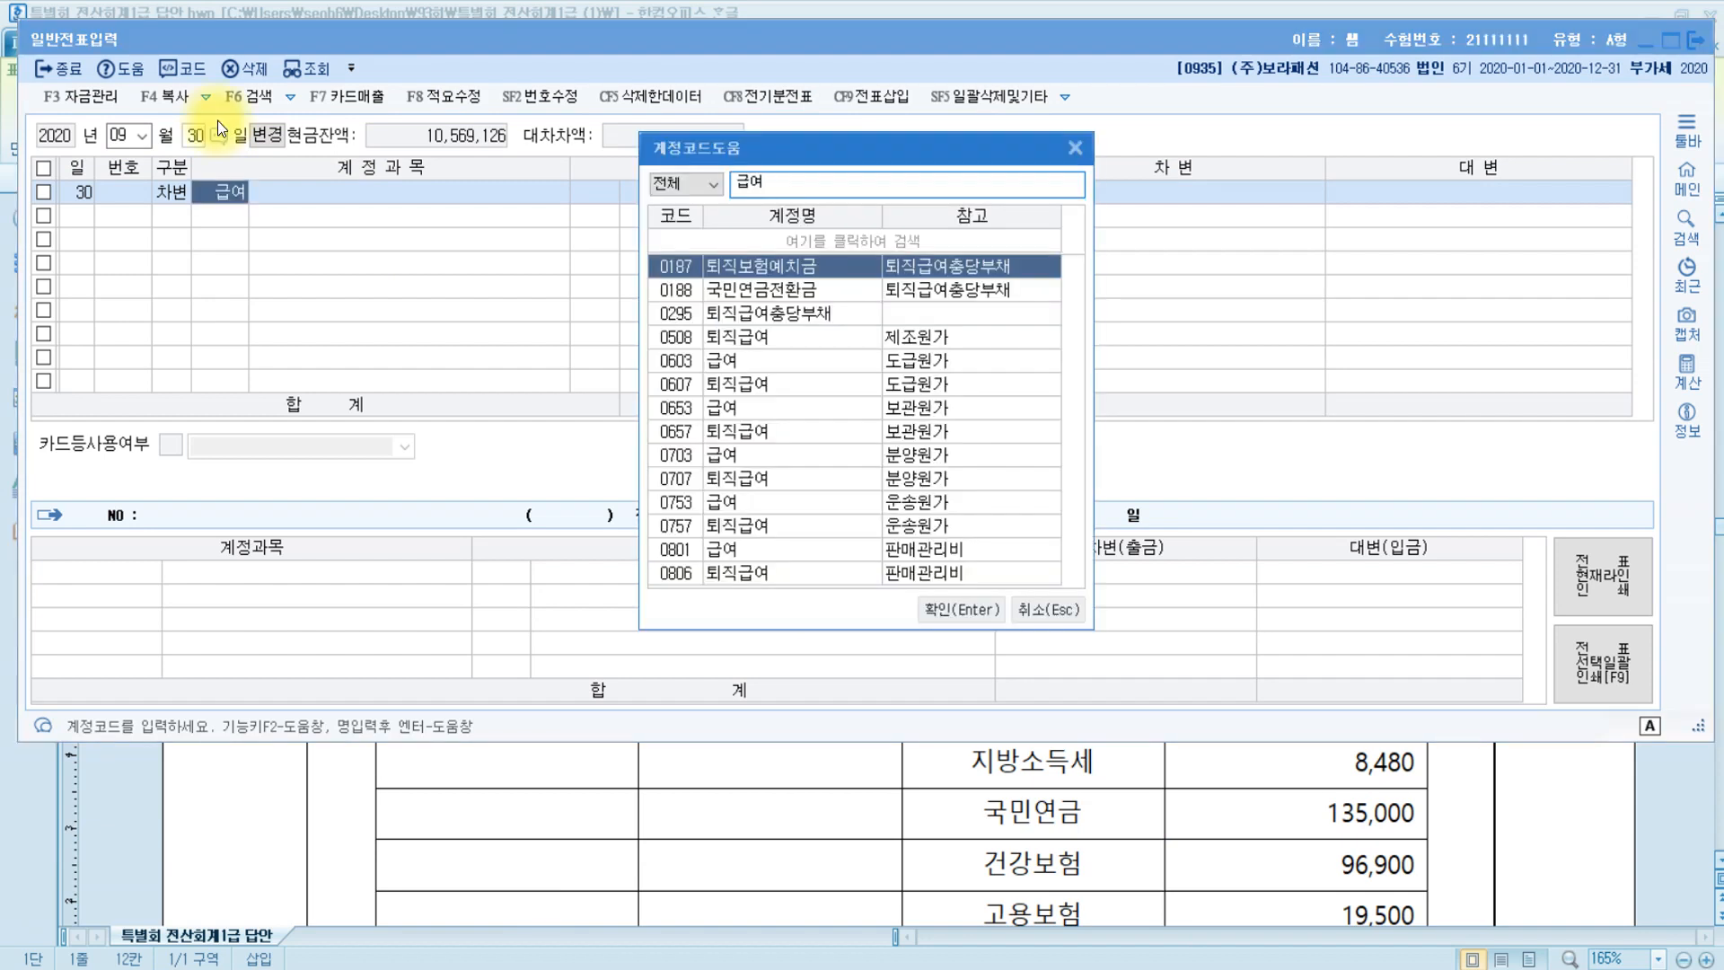
key("Down")
key("Down")
key("Down")
key("Down")
key("Down")
key("Down")
key("Down")
key("Down")
key("Down")
key("Down")
key("Down")
key("Down")
key("Down")
key("Up")
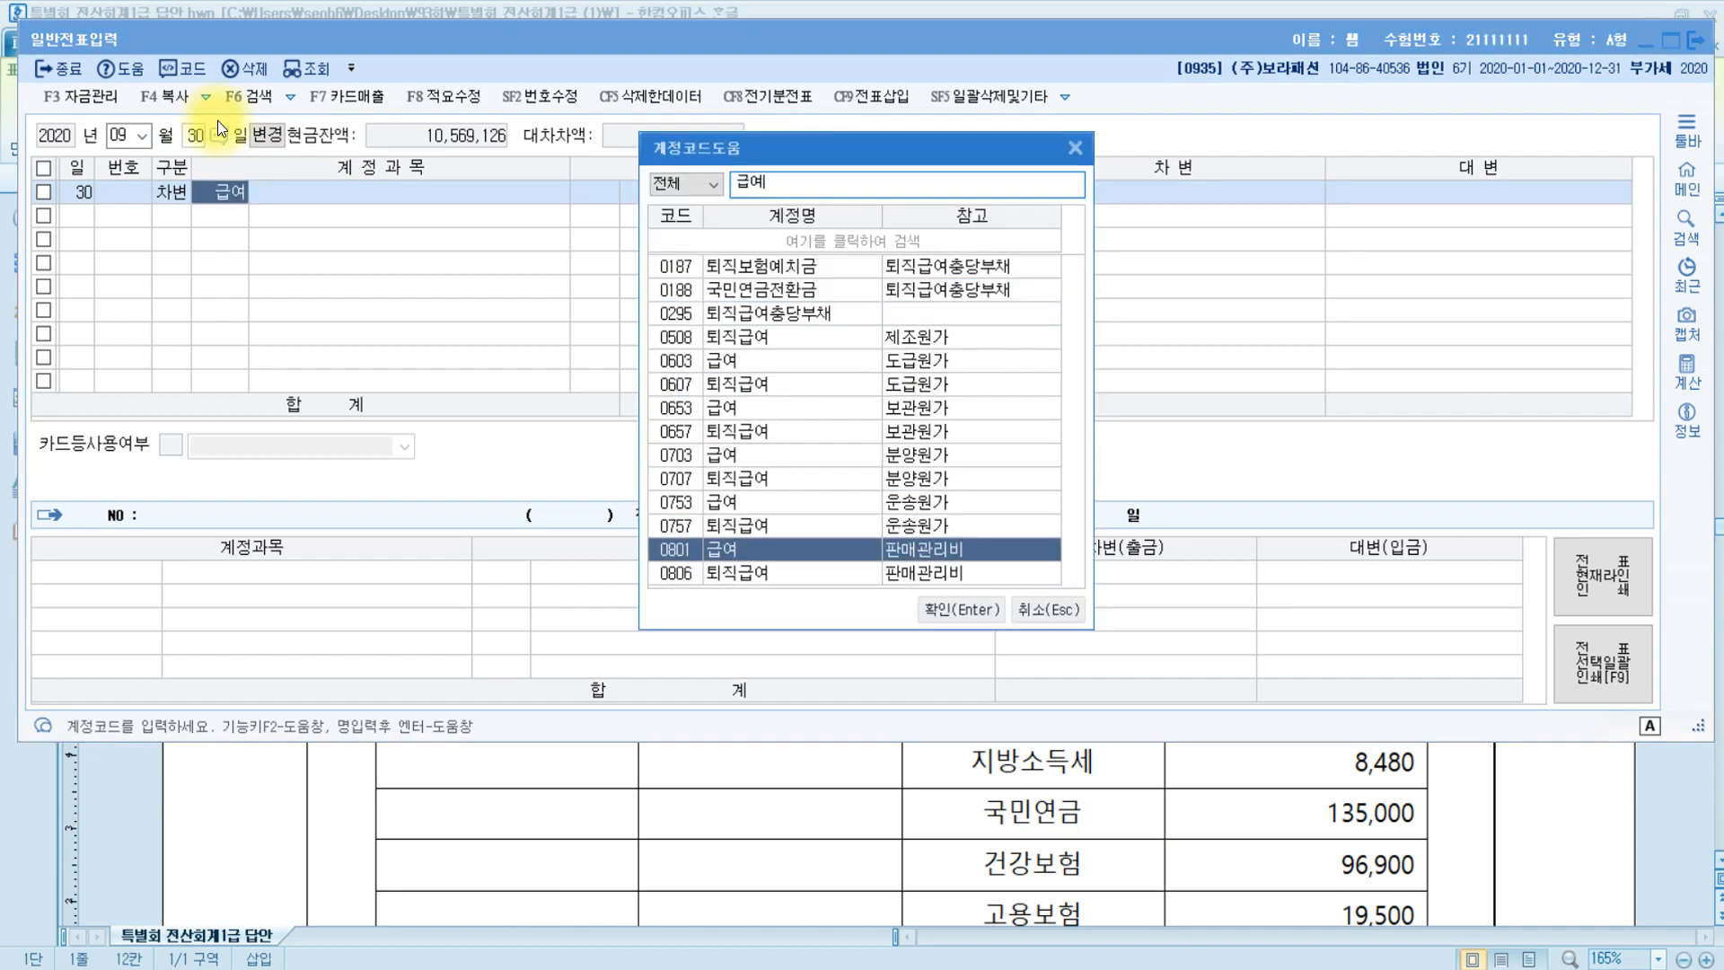
key("Return")
key("Return")
key("Return")
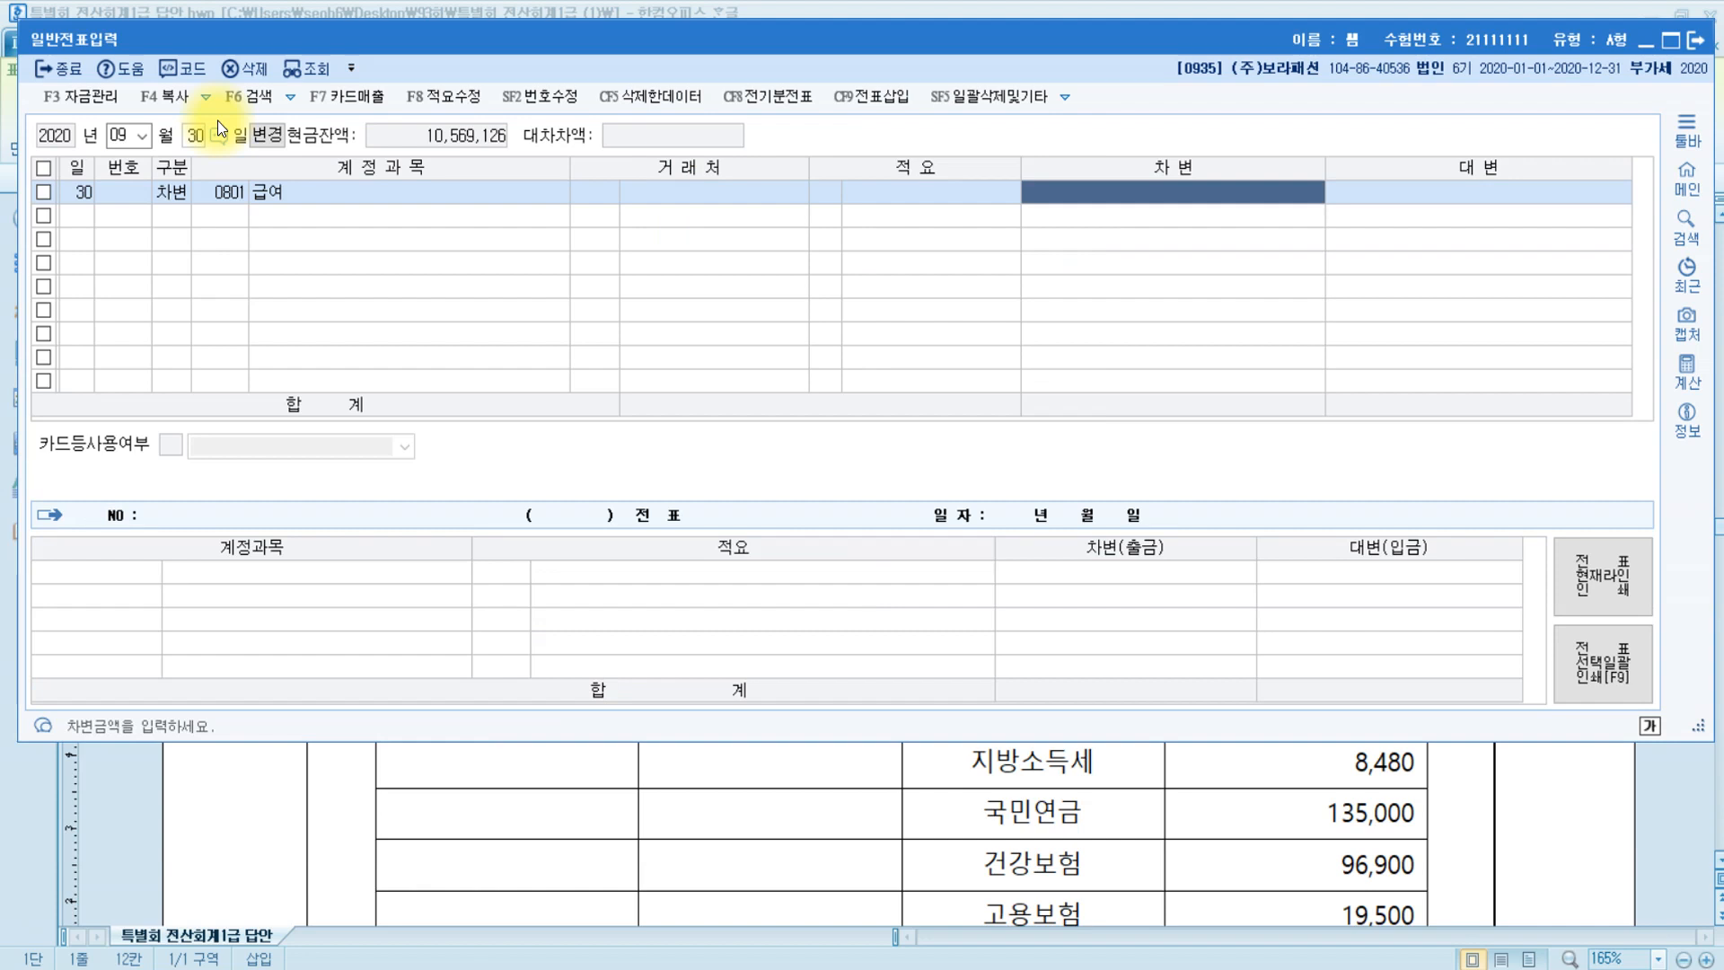
type("3200000")
key("Return")
Add a 대변 line for 0254 예수금 with the amount 352,970.
type("4예수")
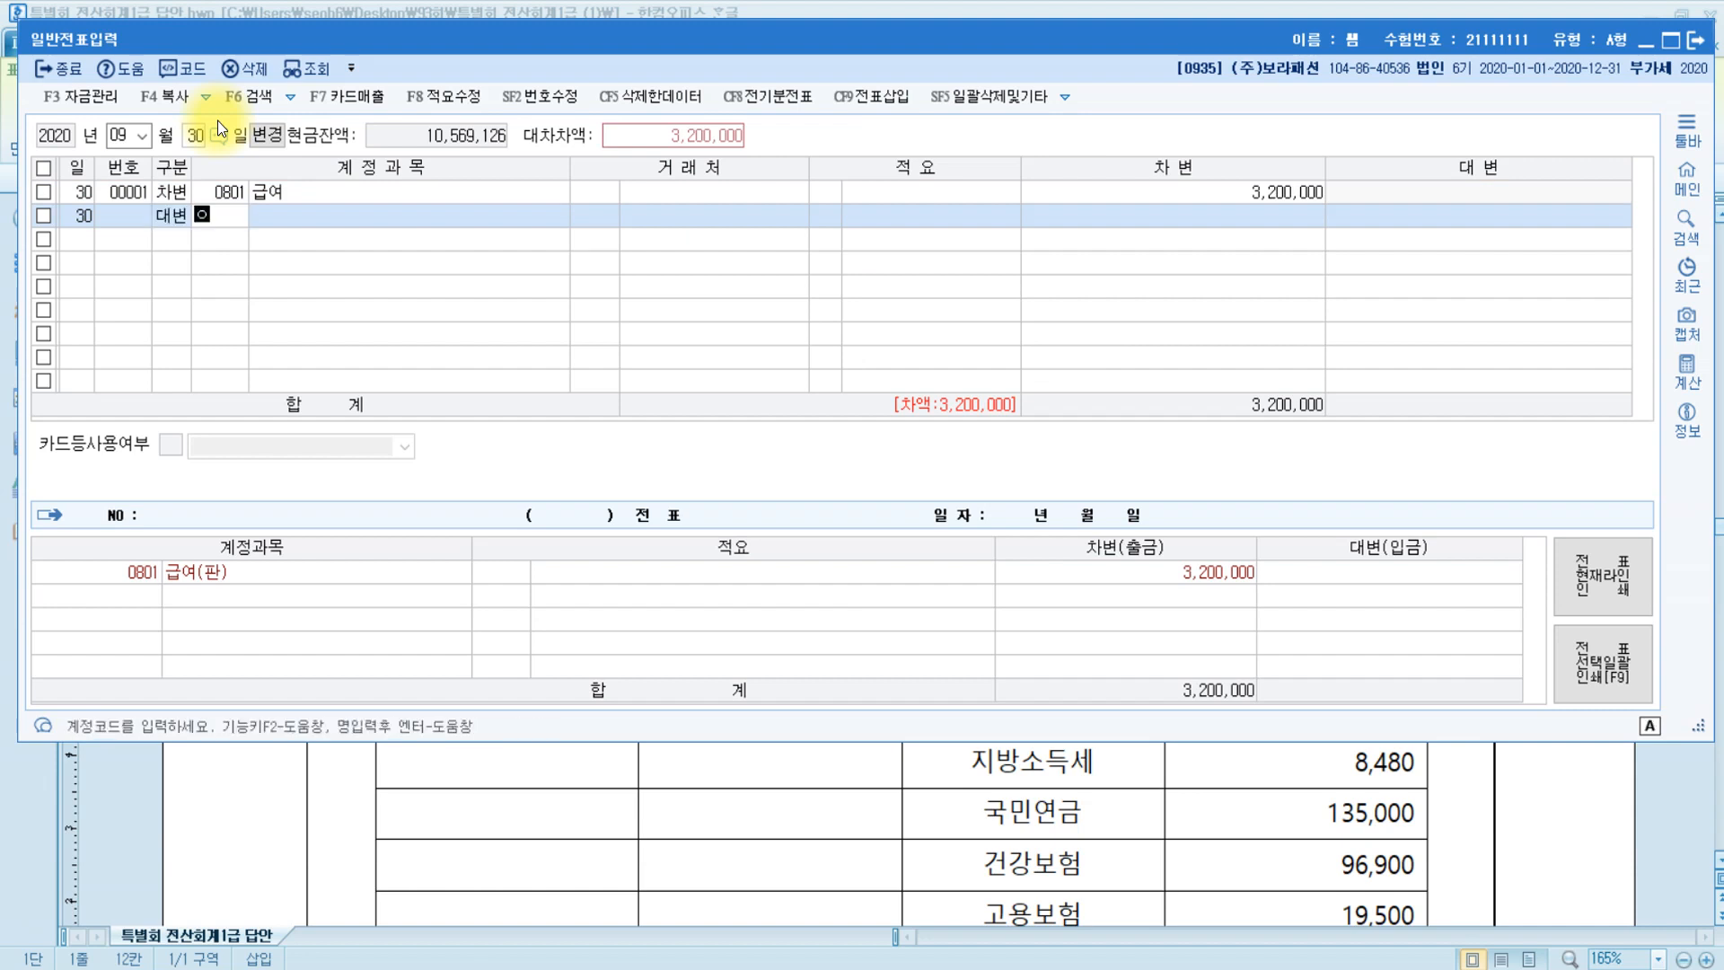
key("Return")
key("Return")
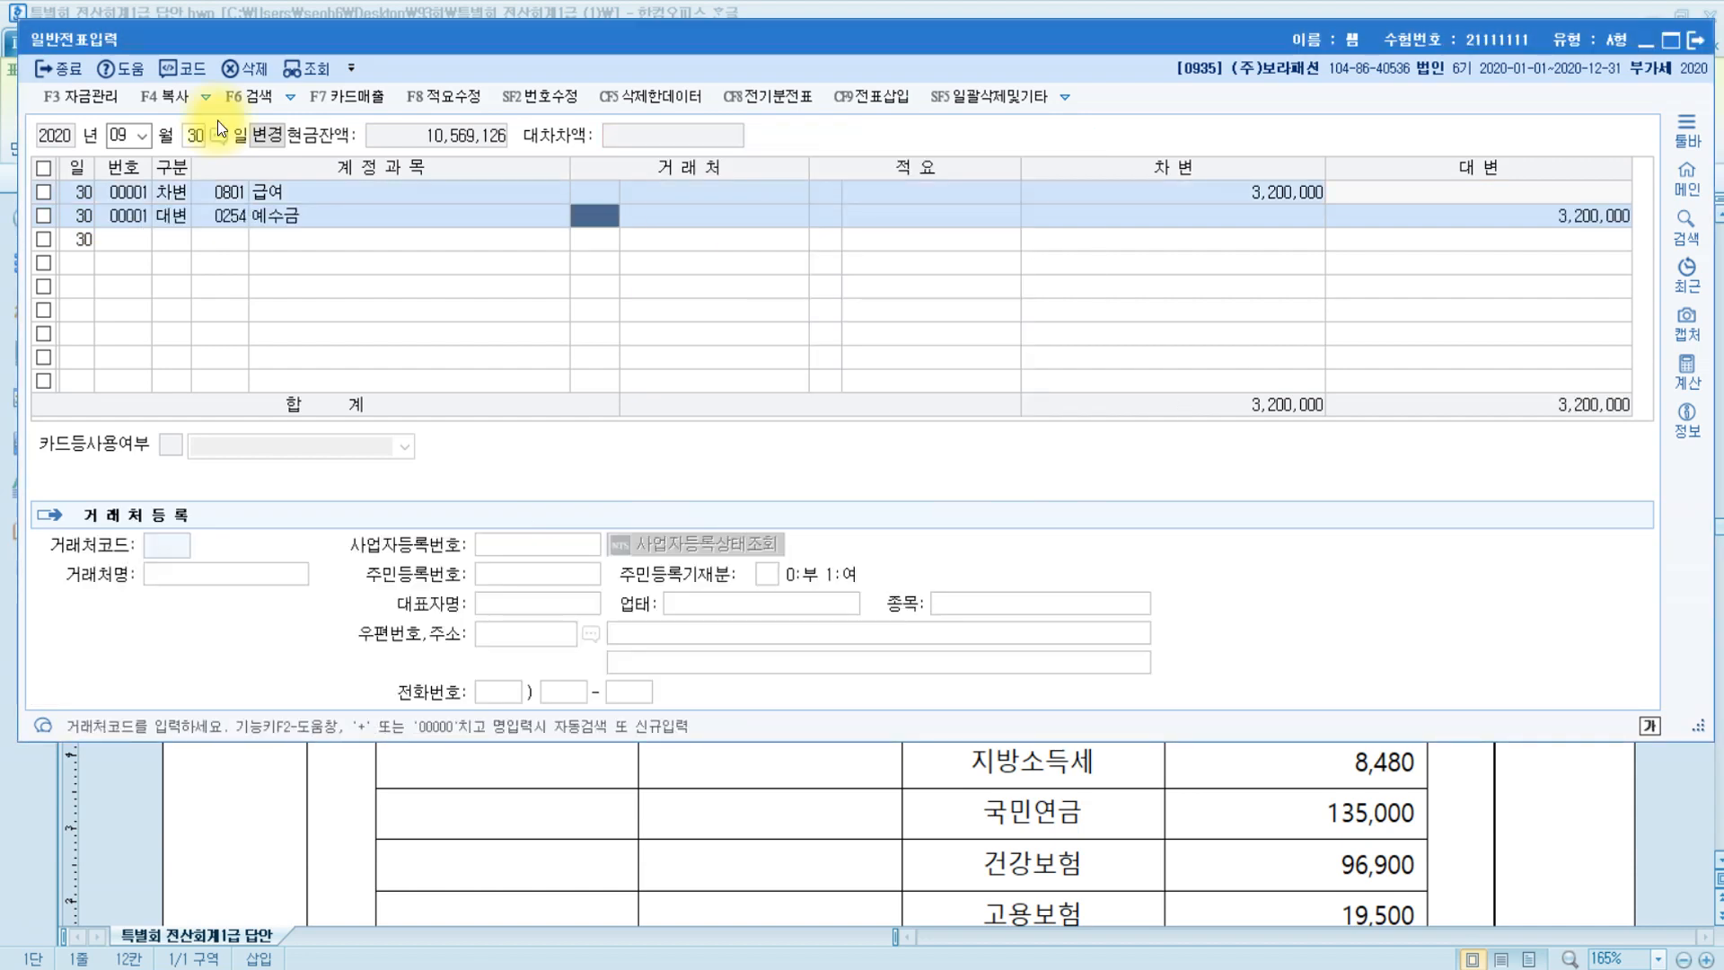
key("Return")
key("Return")
key("Return")
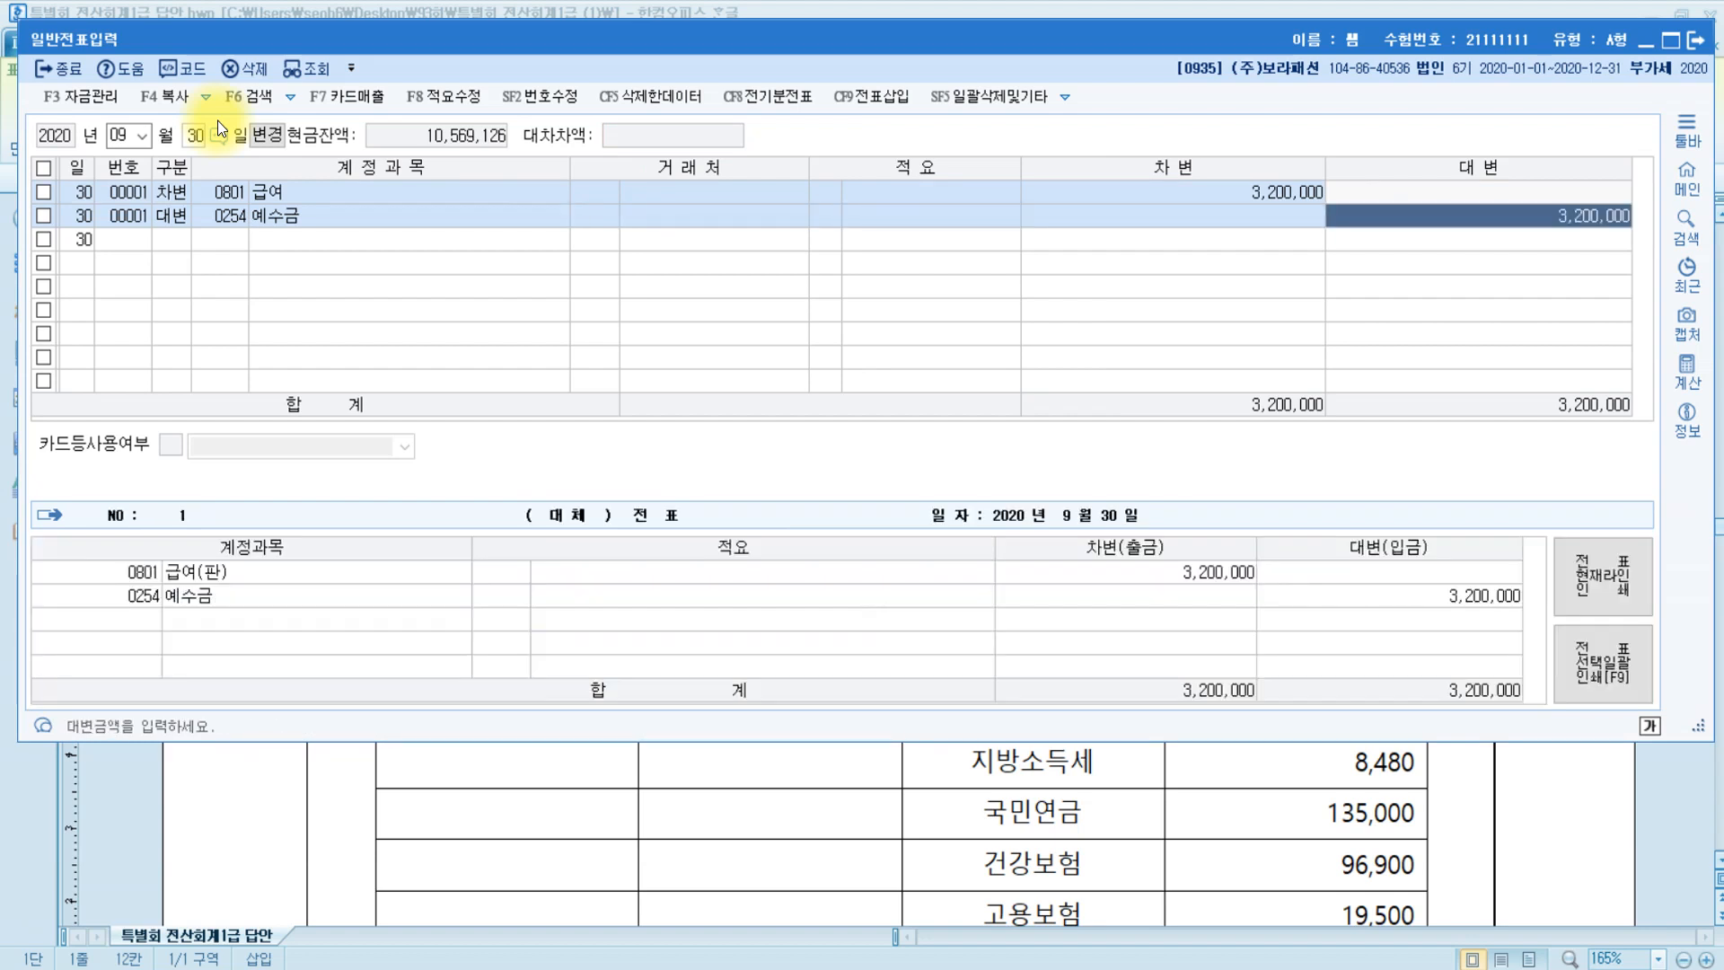
type("352970")
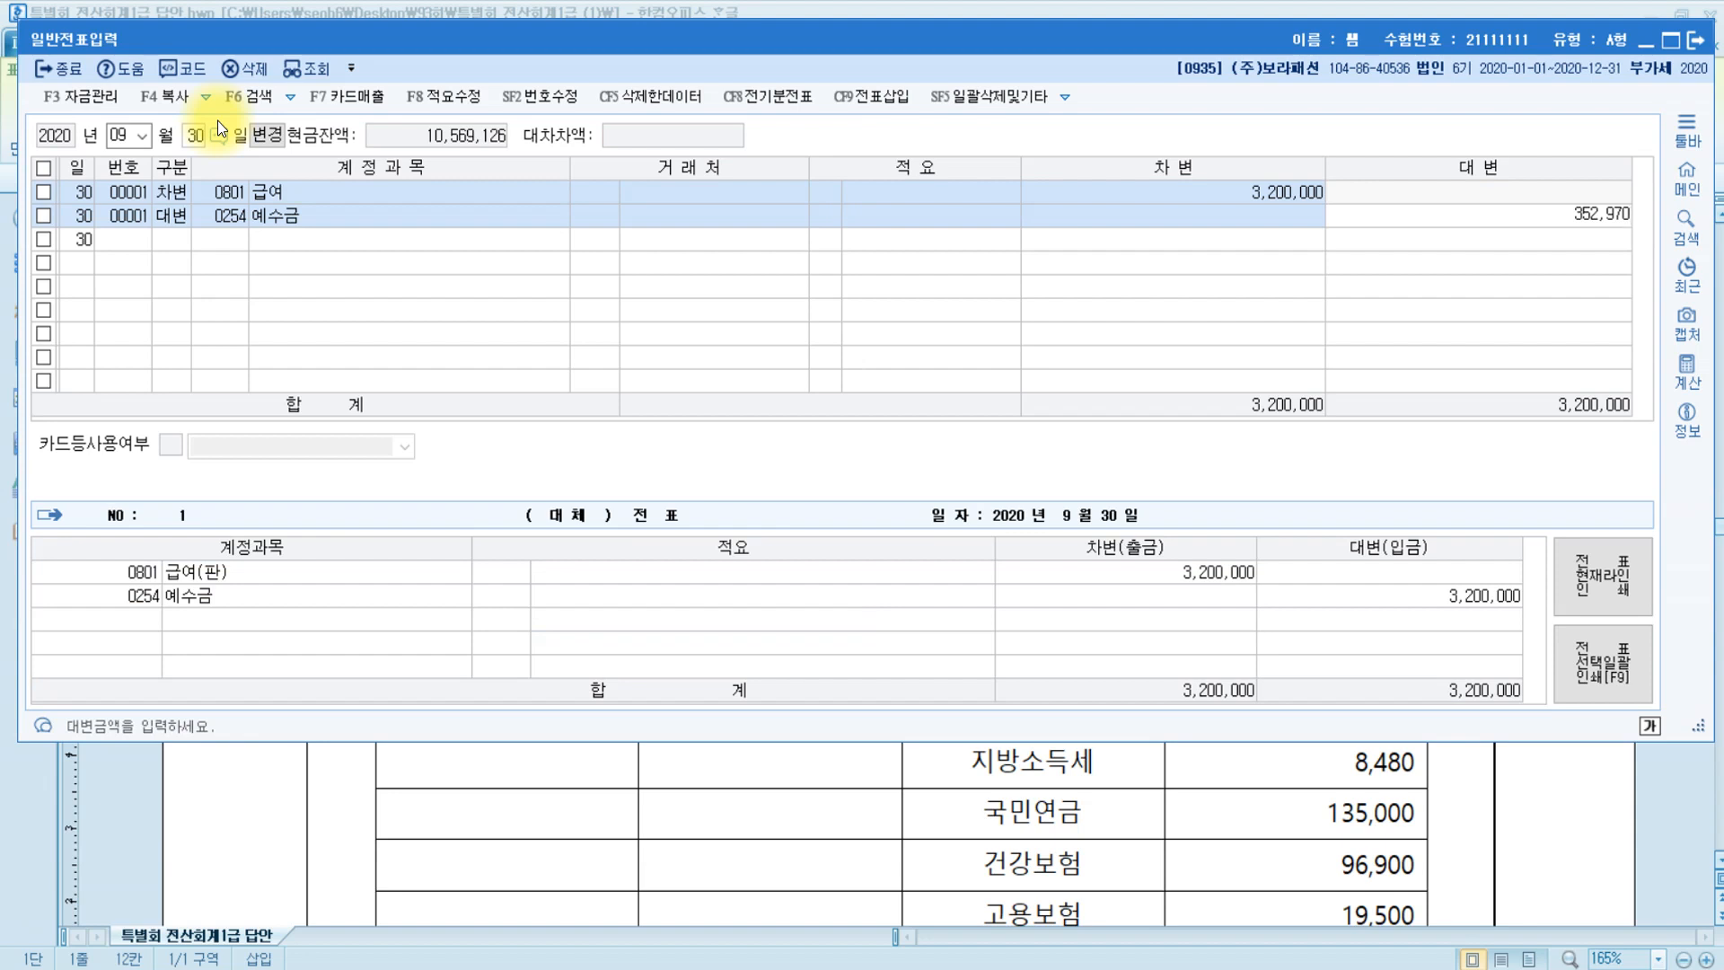
key("Return")
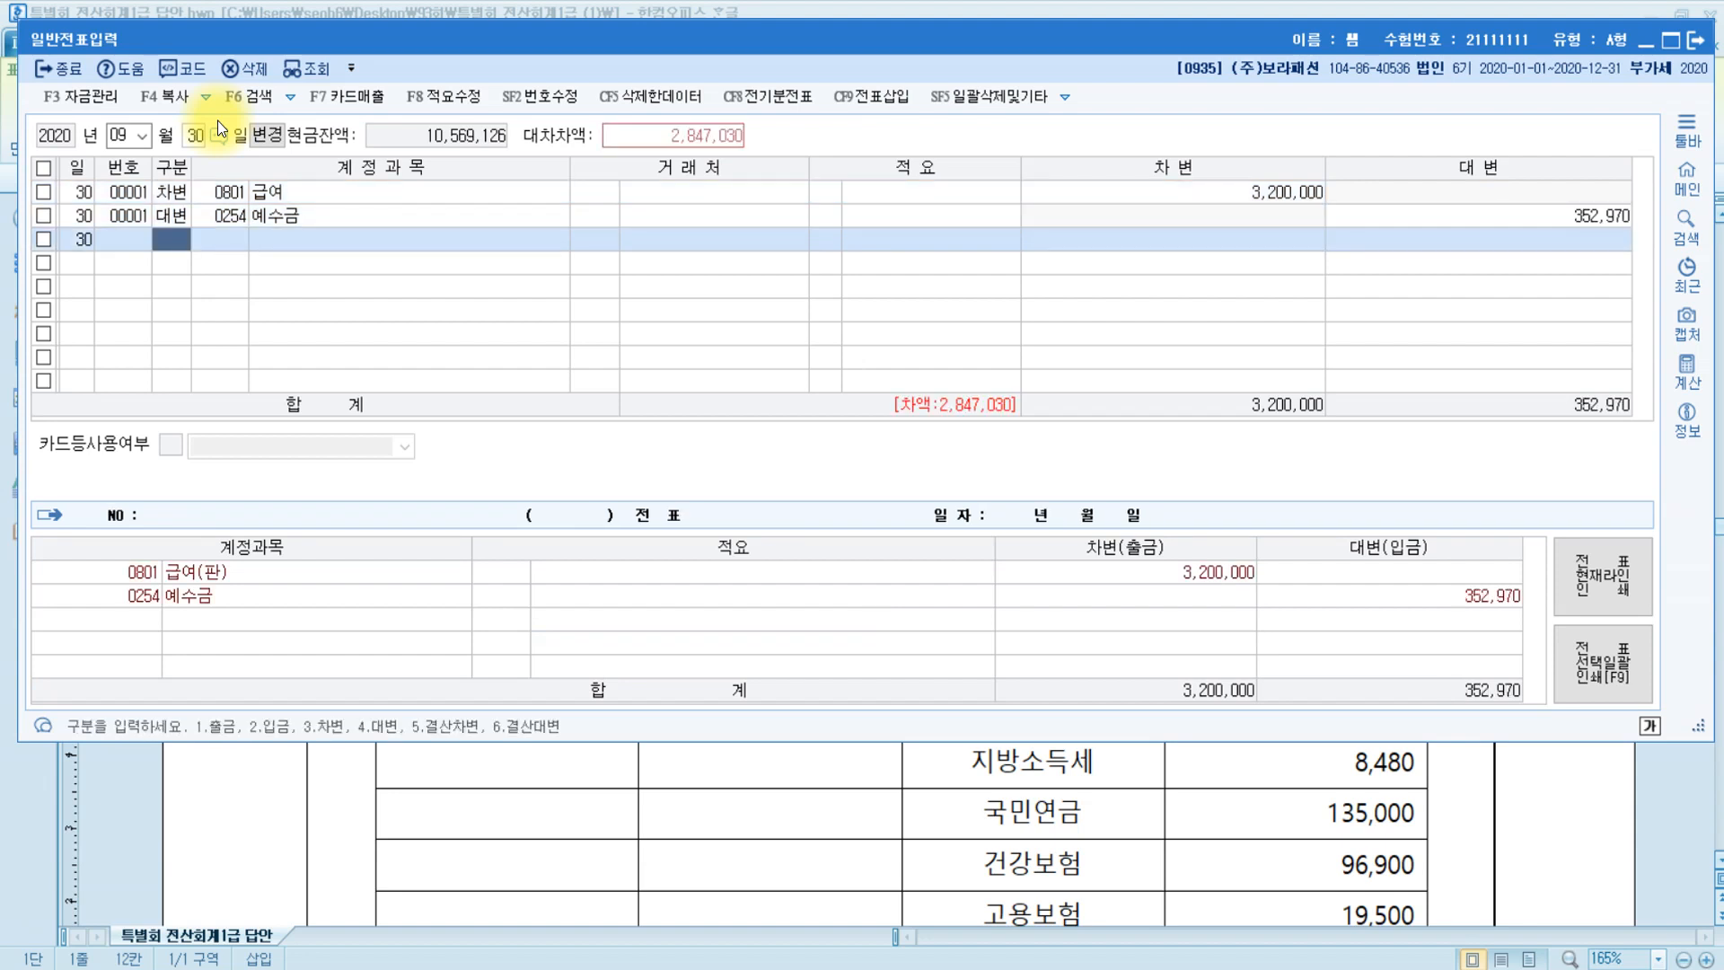
Add a 대변 line for 0103 보통예금 with the remaining amount 2,847,030.
type("4")
key("Return")
type("보통")
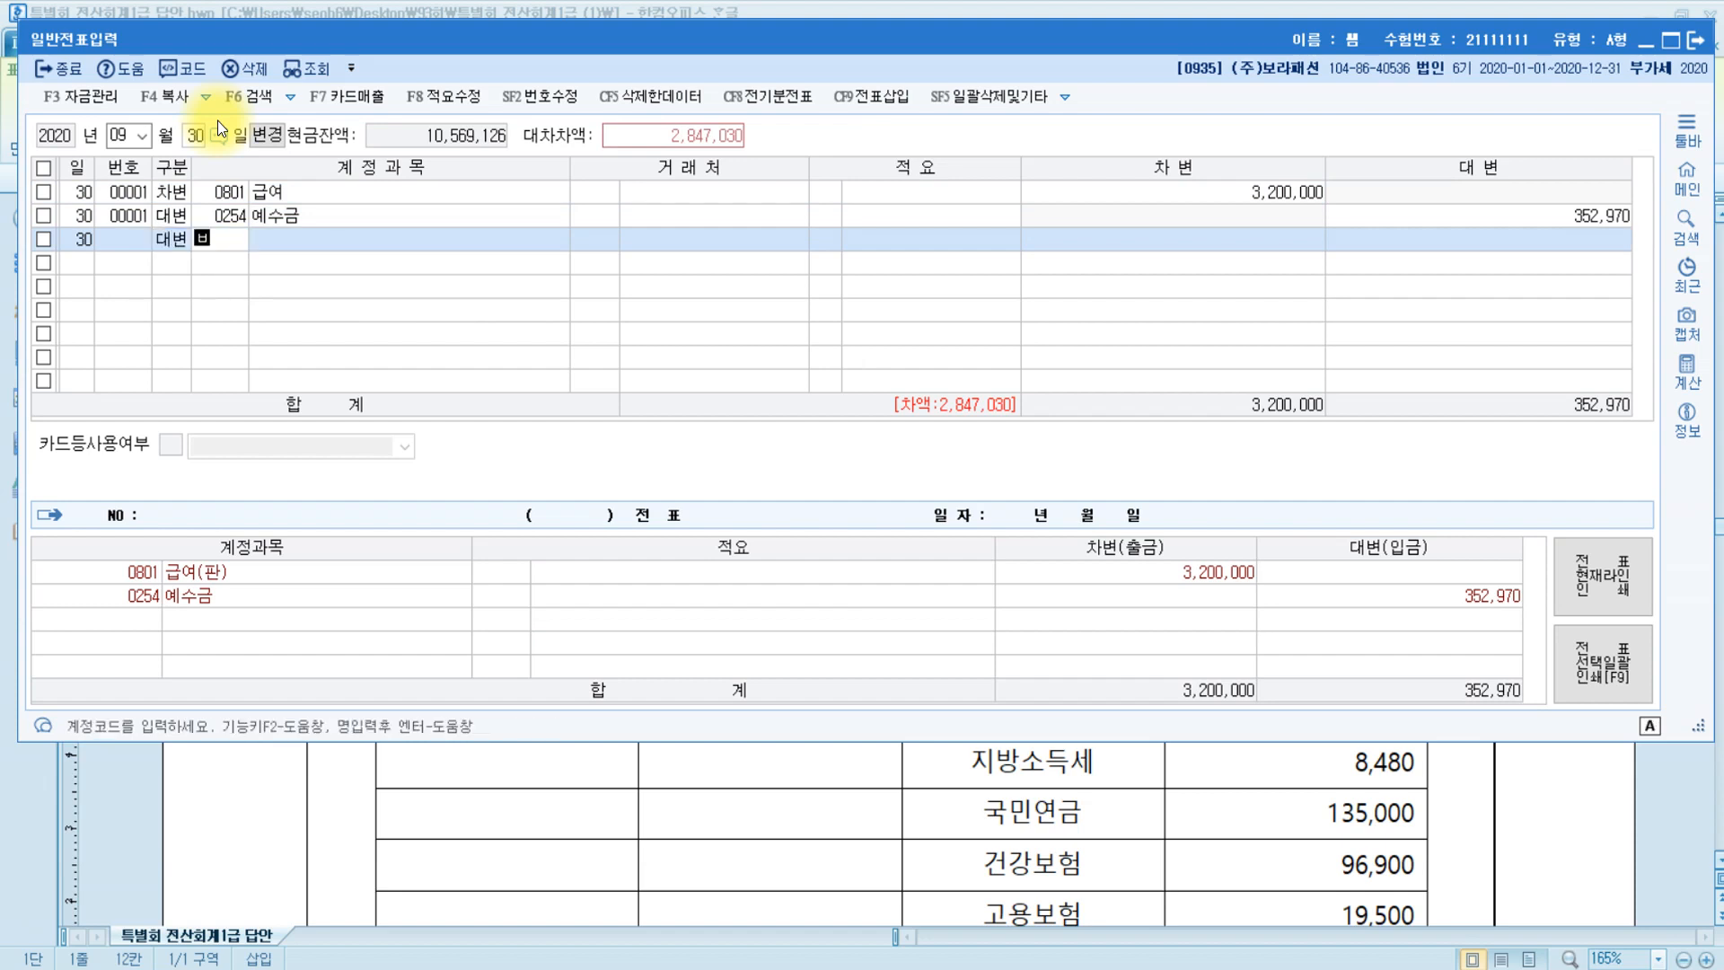
key("Return")
key("Return")
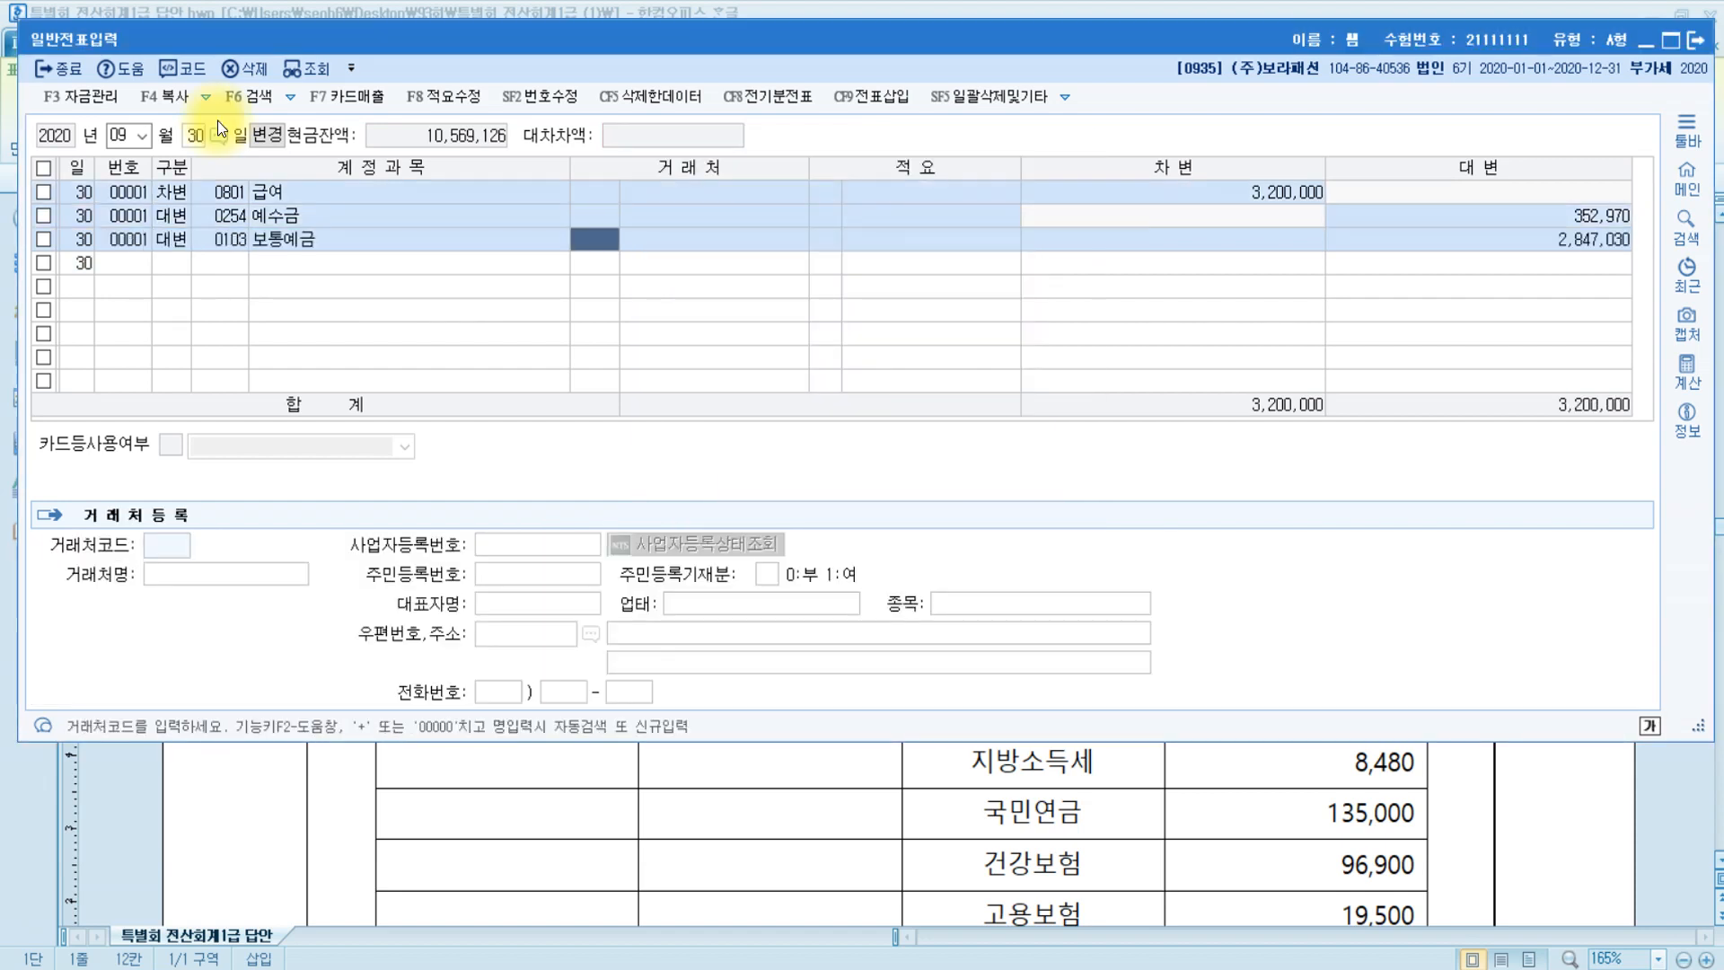
key("Return")
key("Return")
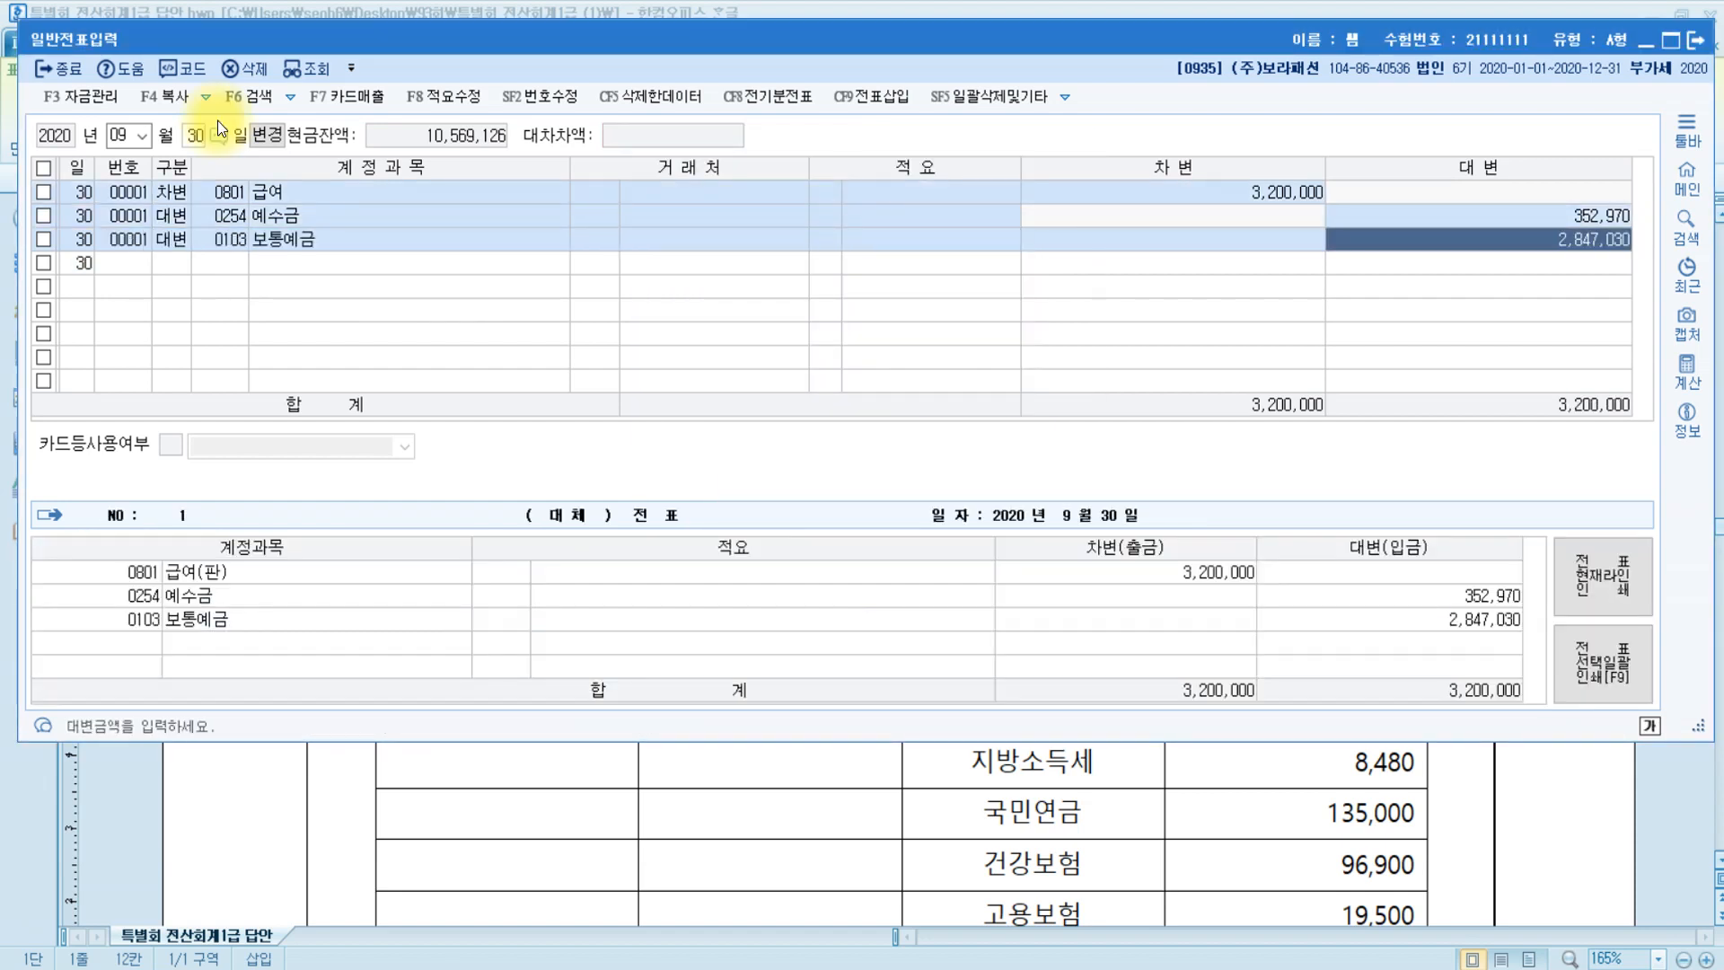
Return to the exam document and read 문제2 [2], the 10월 5일 share purchase, with its answer entry.
left_click(1474, 828)
scroll(1473, 828, "down", 10)
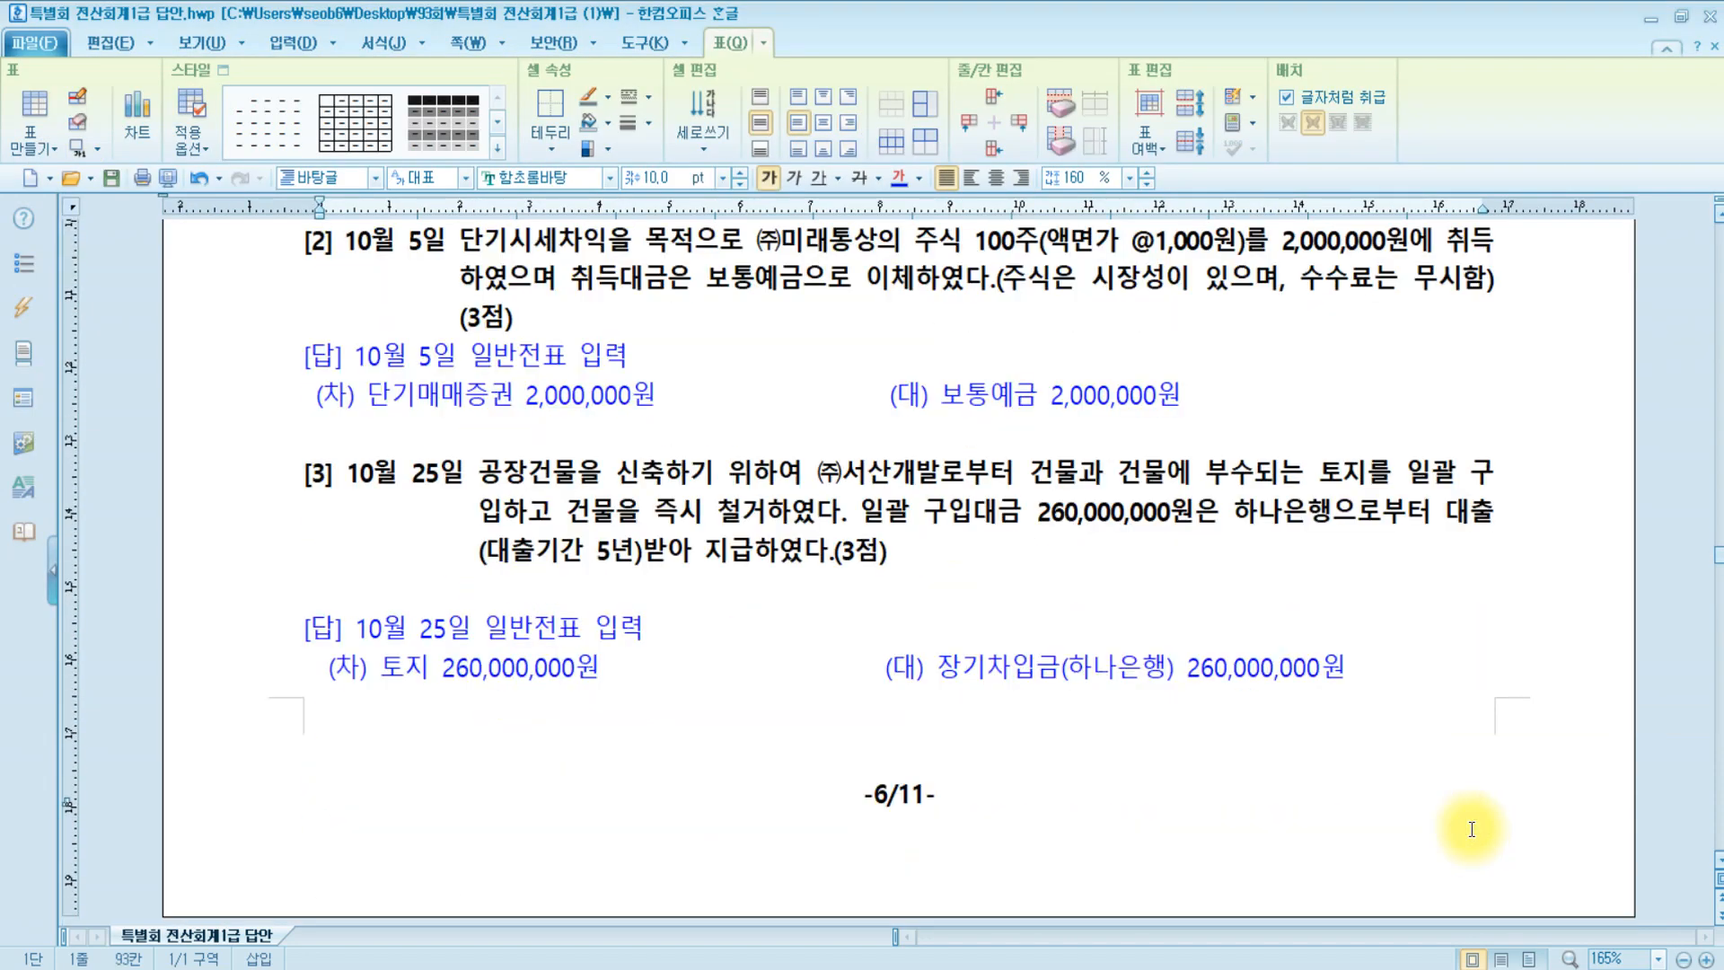
scroll(1472, 828, "up", 2)
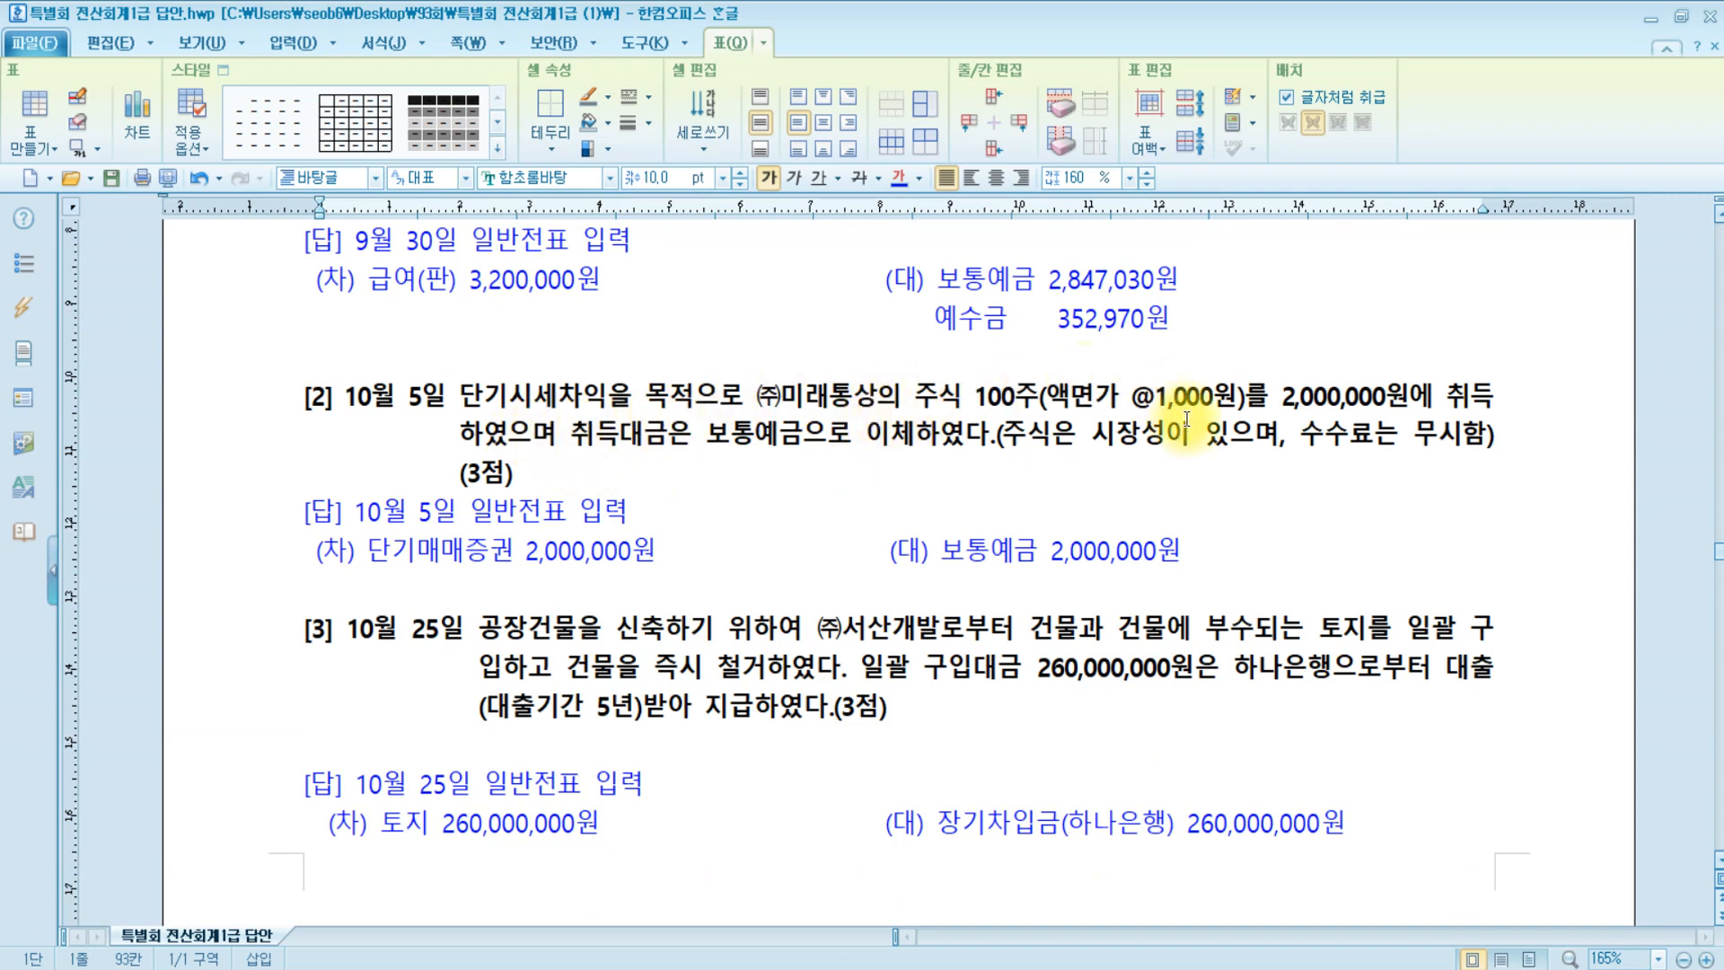
Strike through "액면가 @1,000원" in the text of 문제2 [2].
left_click(1054, 401)
left_click_drag(1054, 402, 1238, 401)
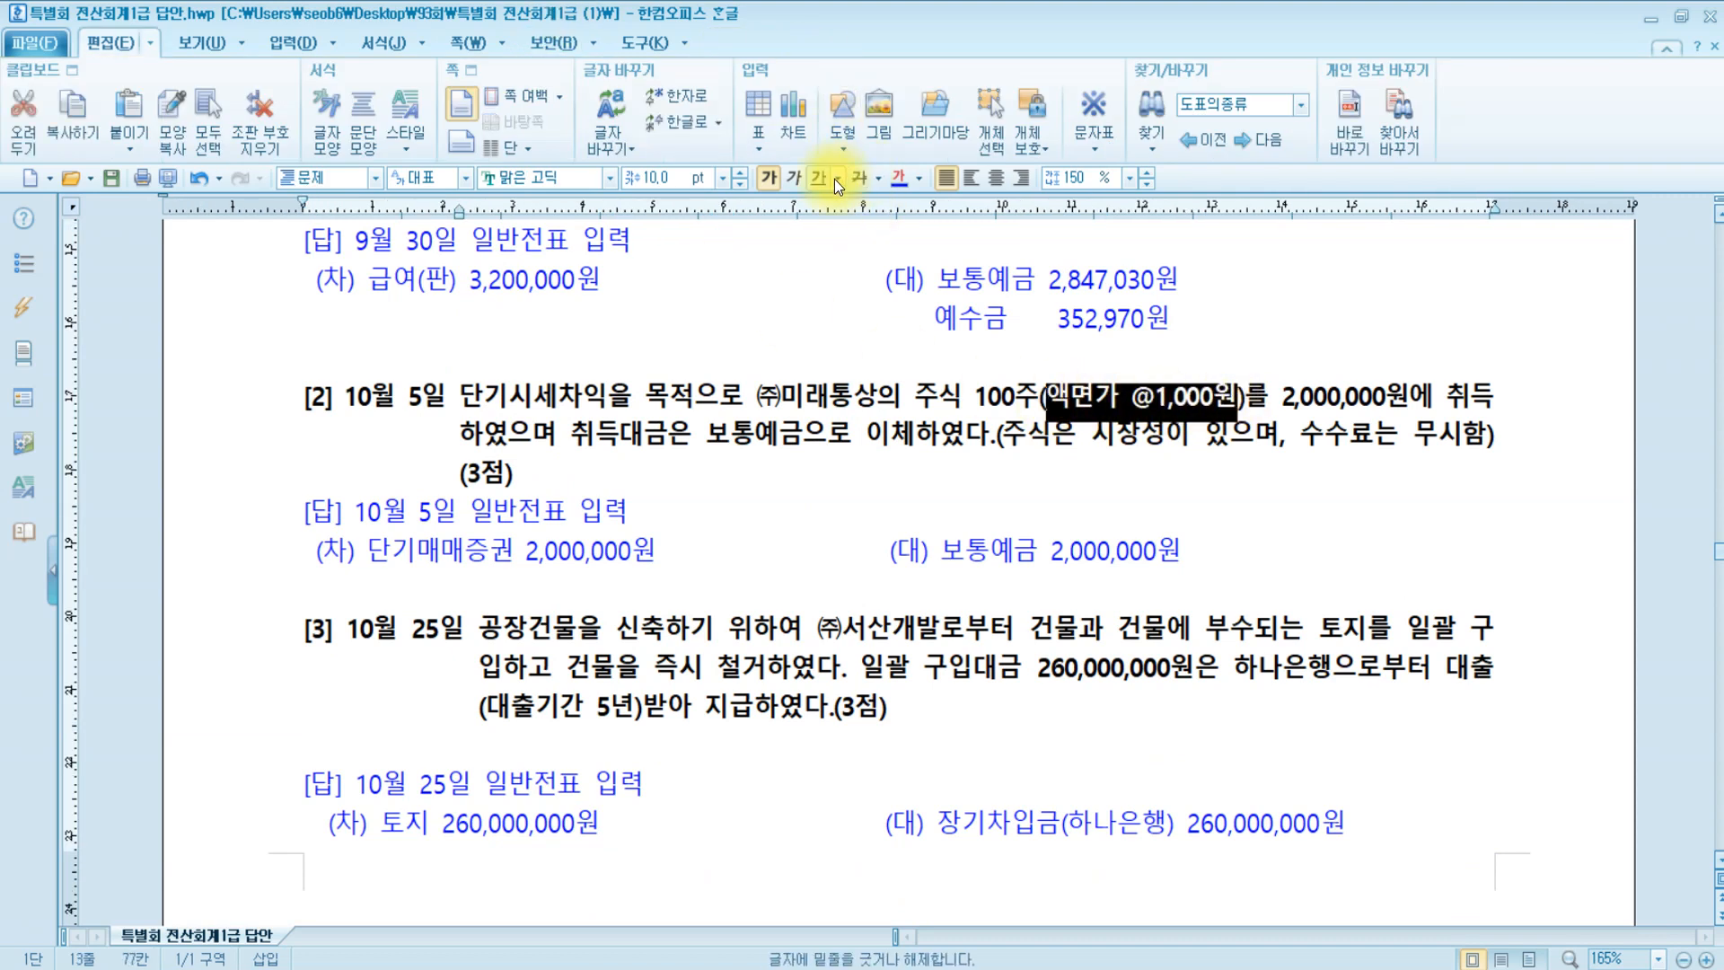
left_click(858, 177)
left_click(1350, 396)
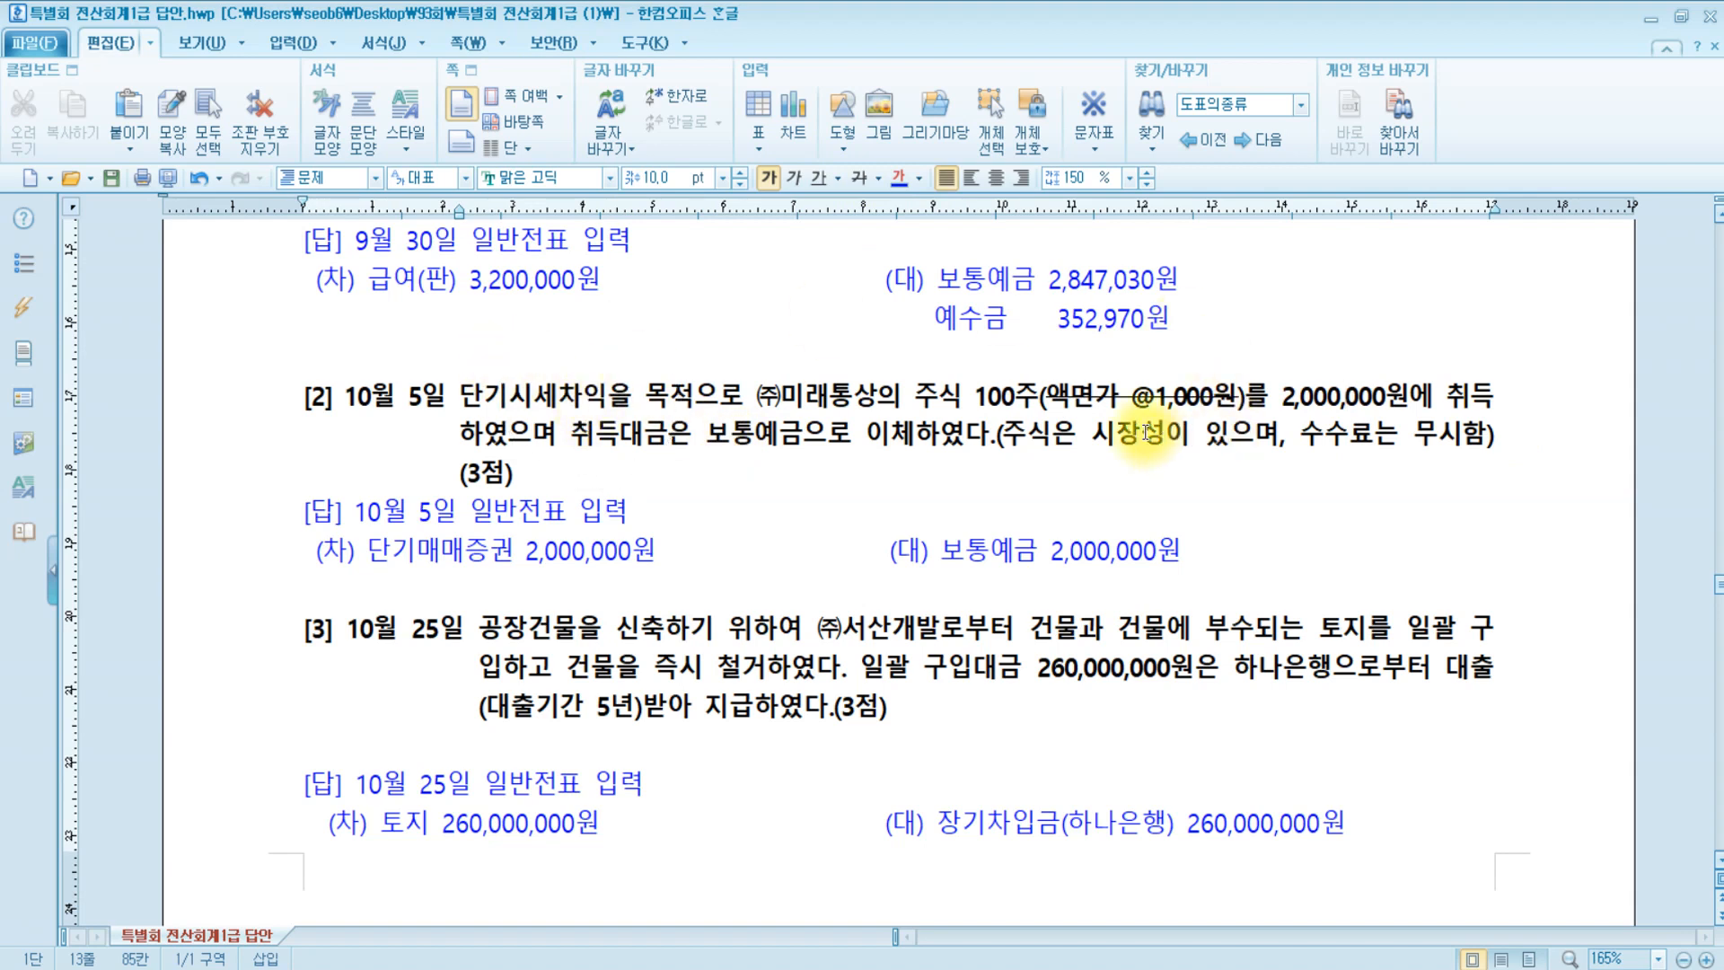
mouse_move(1091, 435)
left_mouse_down()
mouse_move(1290, 444)
mouse_move(1104, 435)
left_mouse_up()
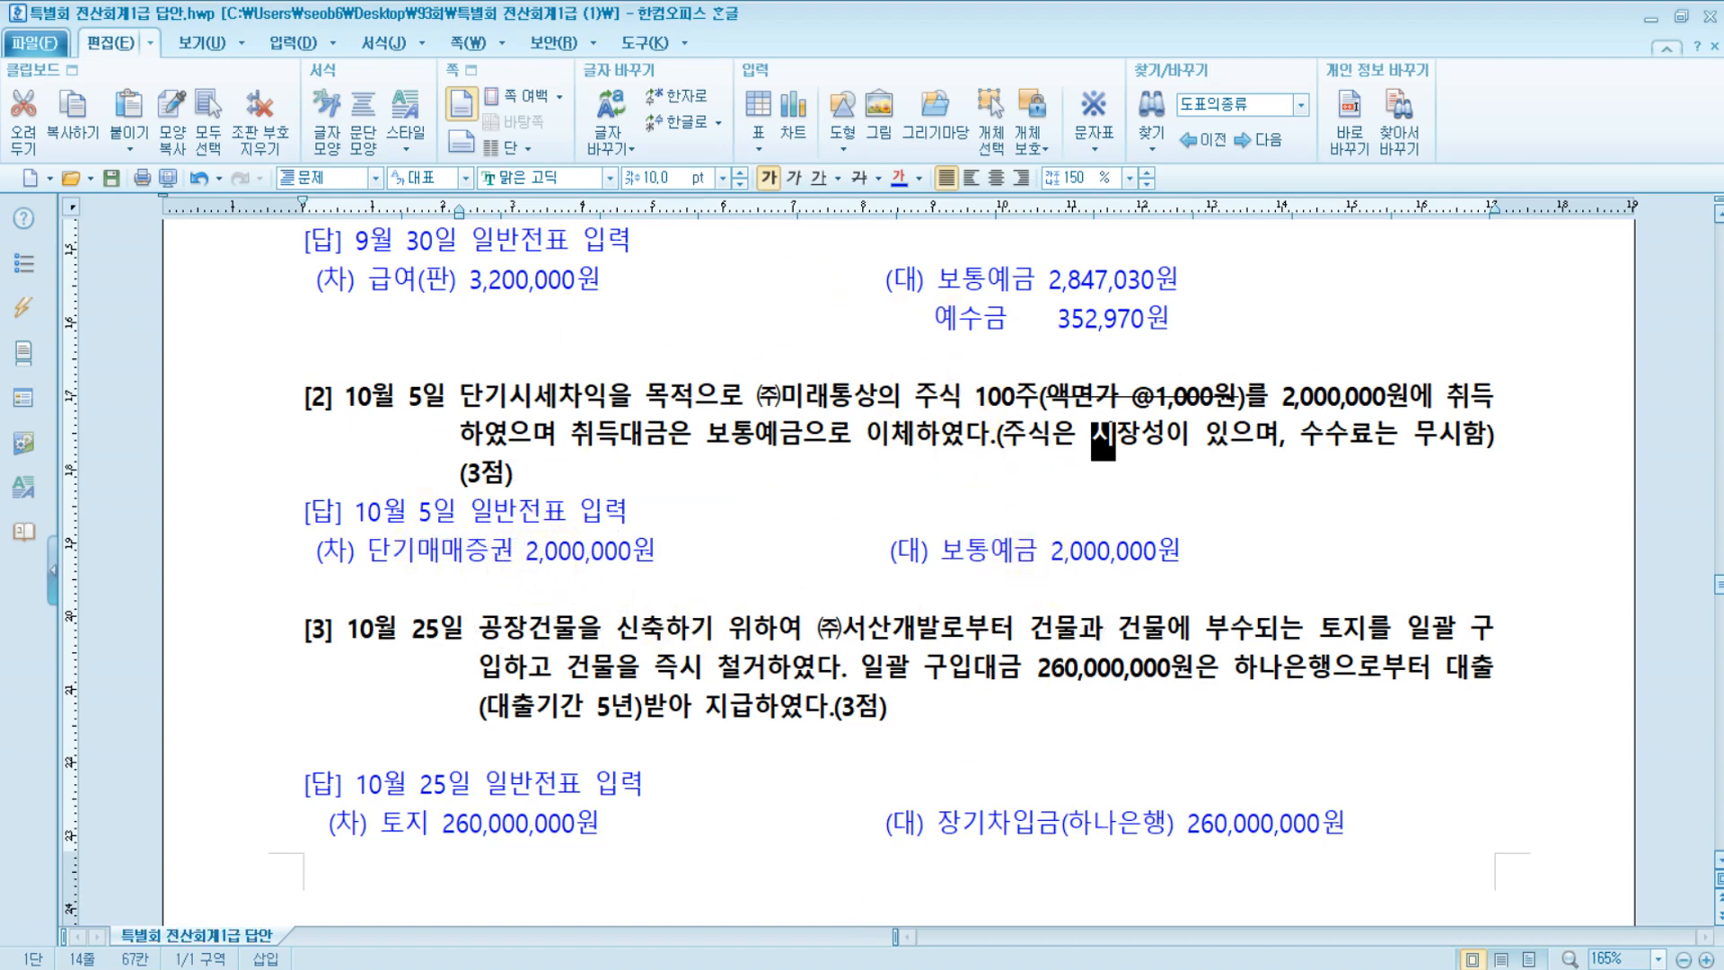
Switch to KcLep's 일반전표입력 and set the voucher date to 10월 5일.
left_click(512, 968)
left_click(121, 149)
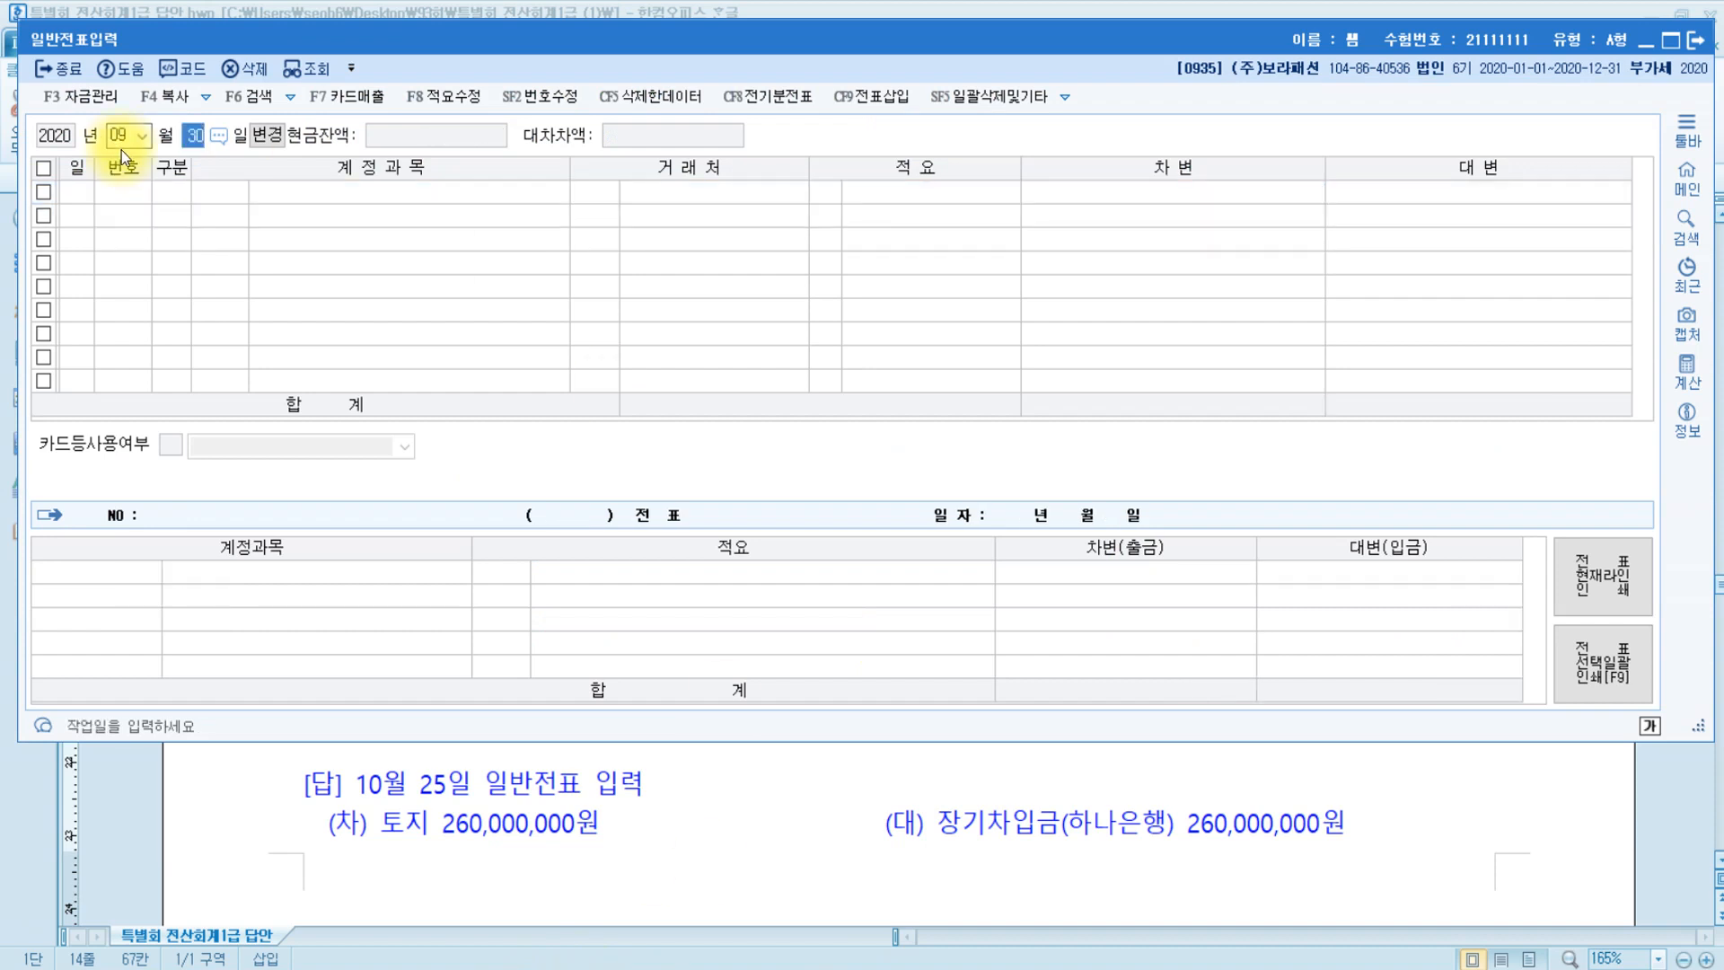
type("105")
key("Return")
Enter a 차변 line for 0107 단기매매증권 with the amount 2,000,000.
type("3")
key("Return")
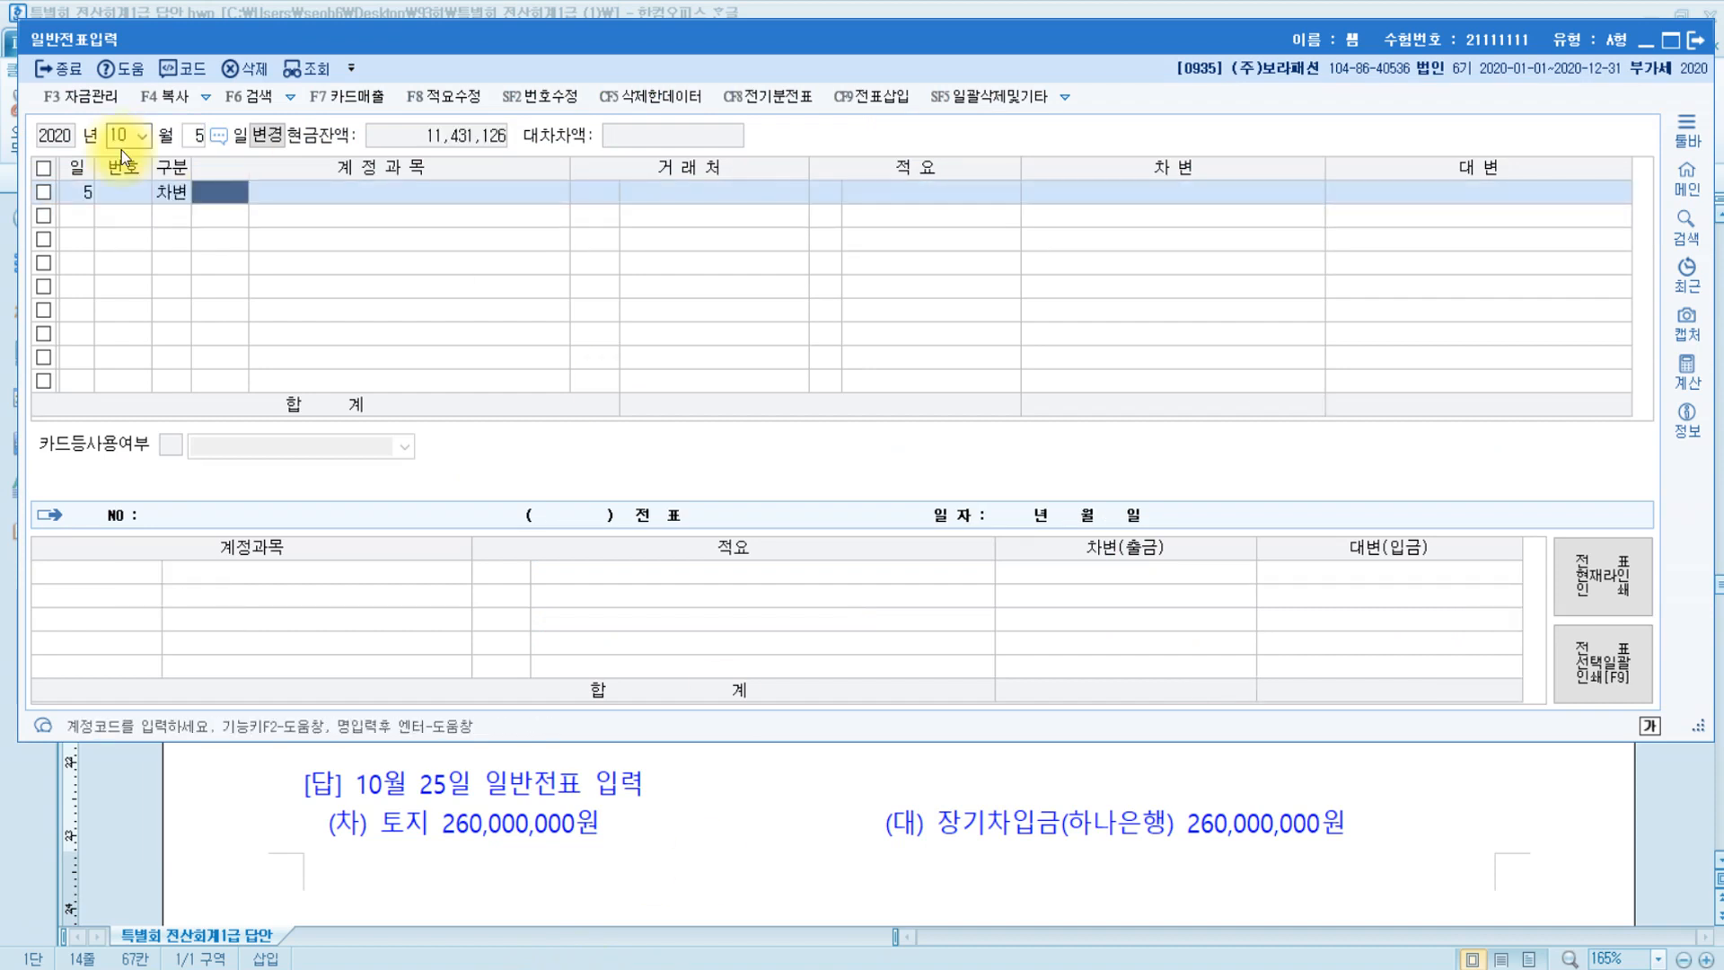
type("단기")
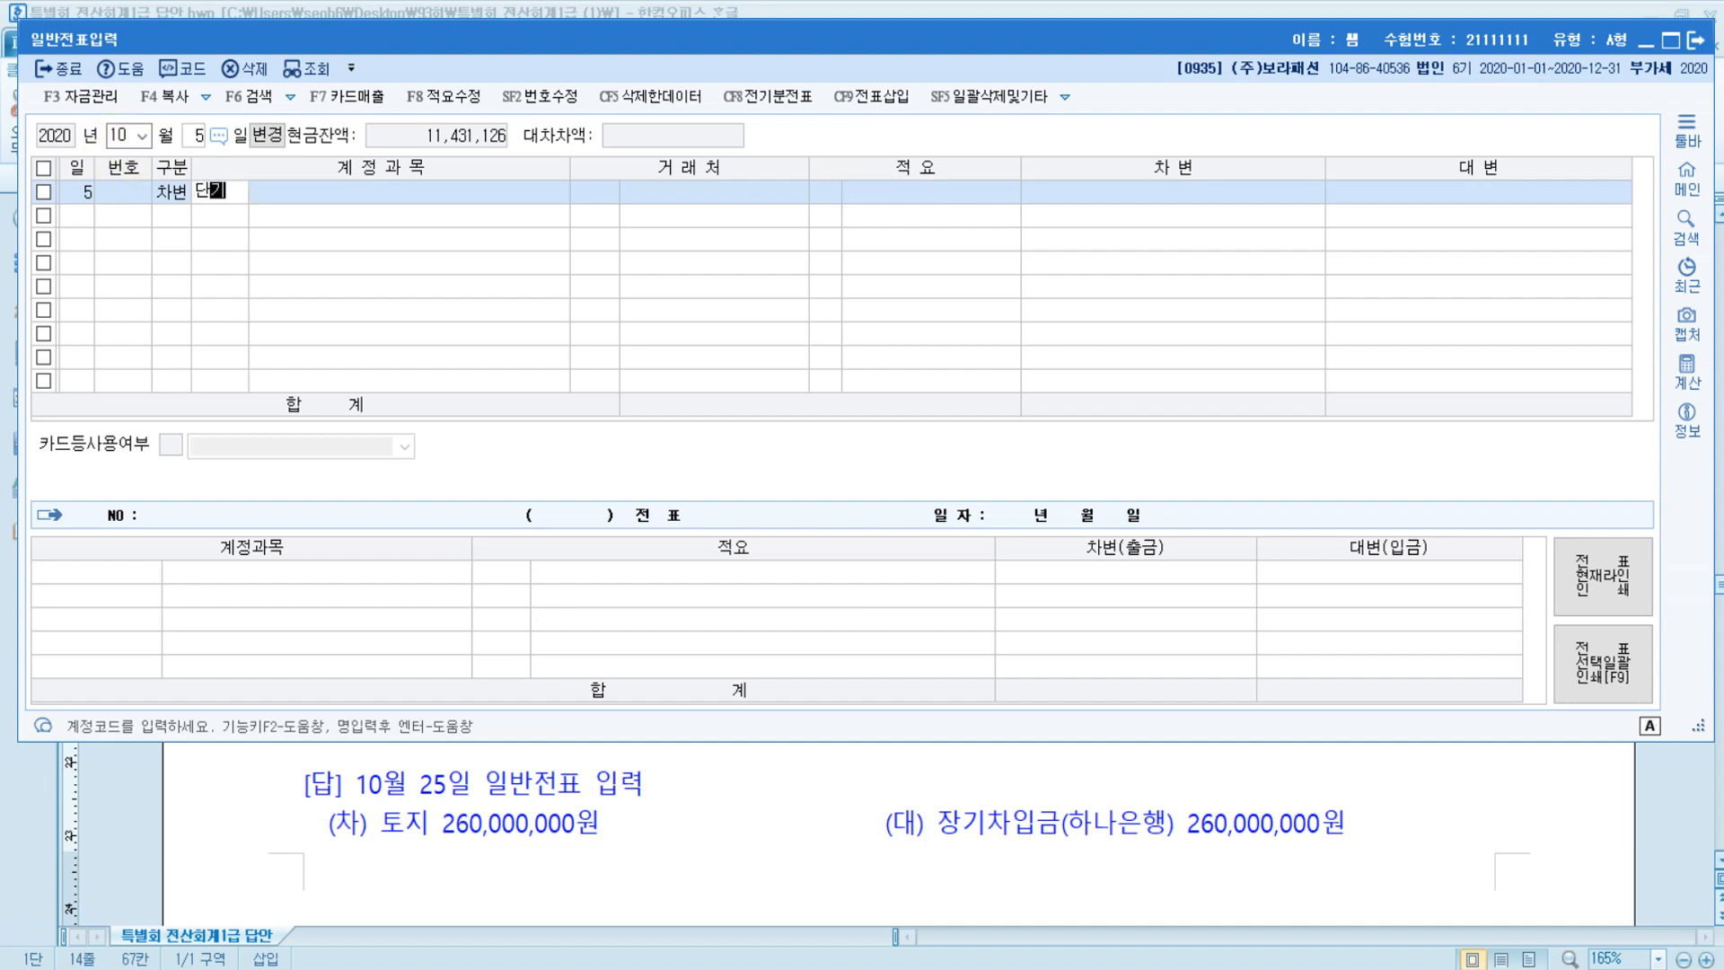
key("Return")
key("Return")
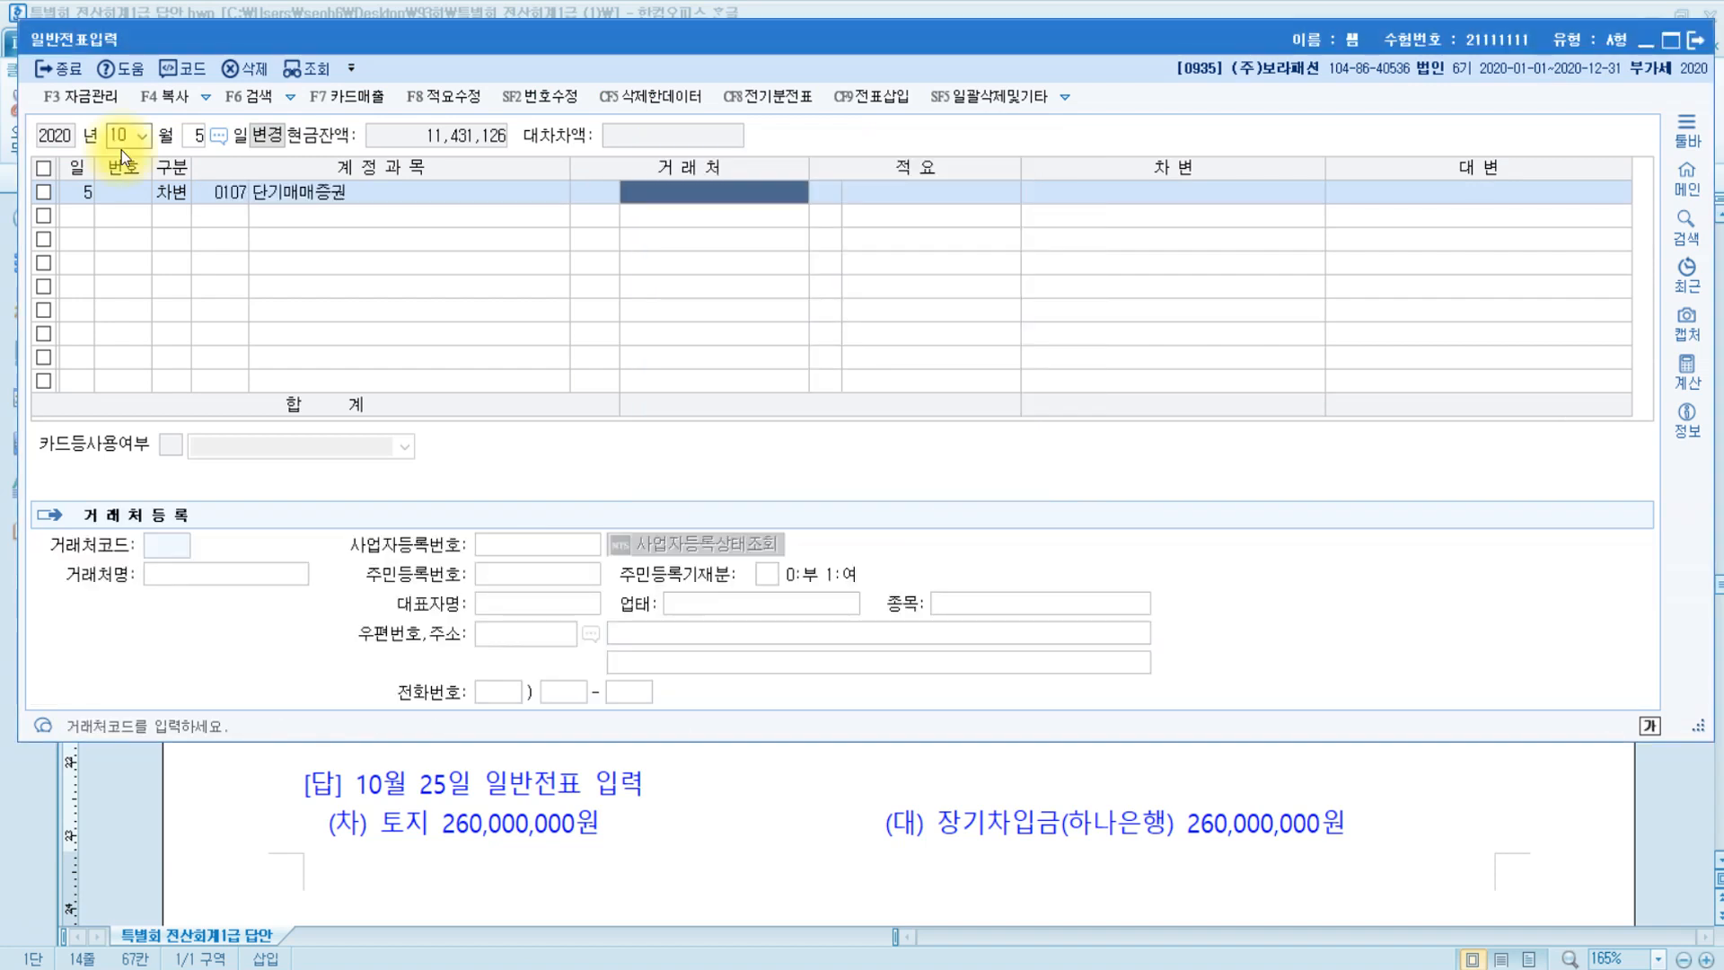
key("Return")
key("Return")
type("2000000")
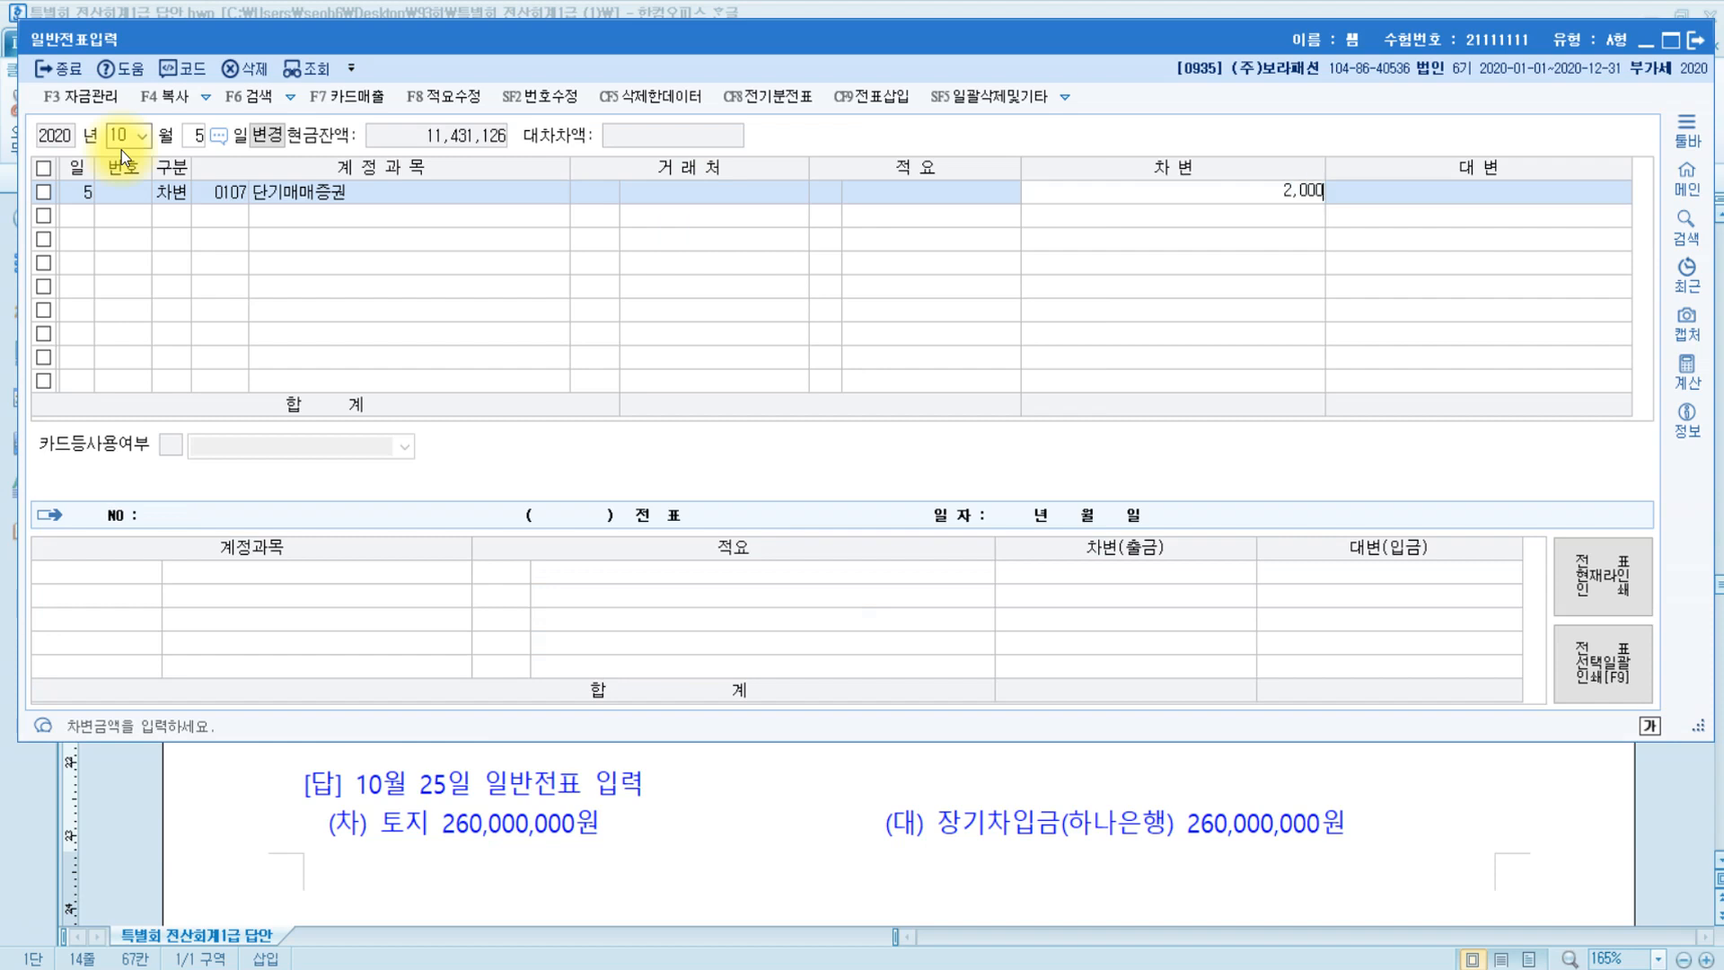
key("Return")
Add a 대변 line for 0103 보통예금 with the balancing amount 2,000,000.
type("103")
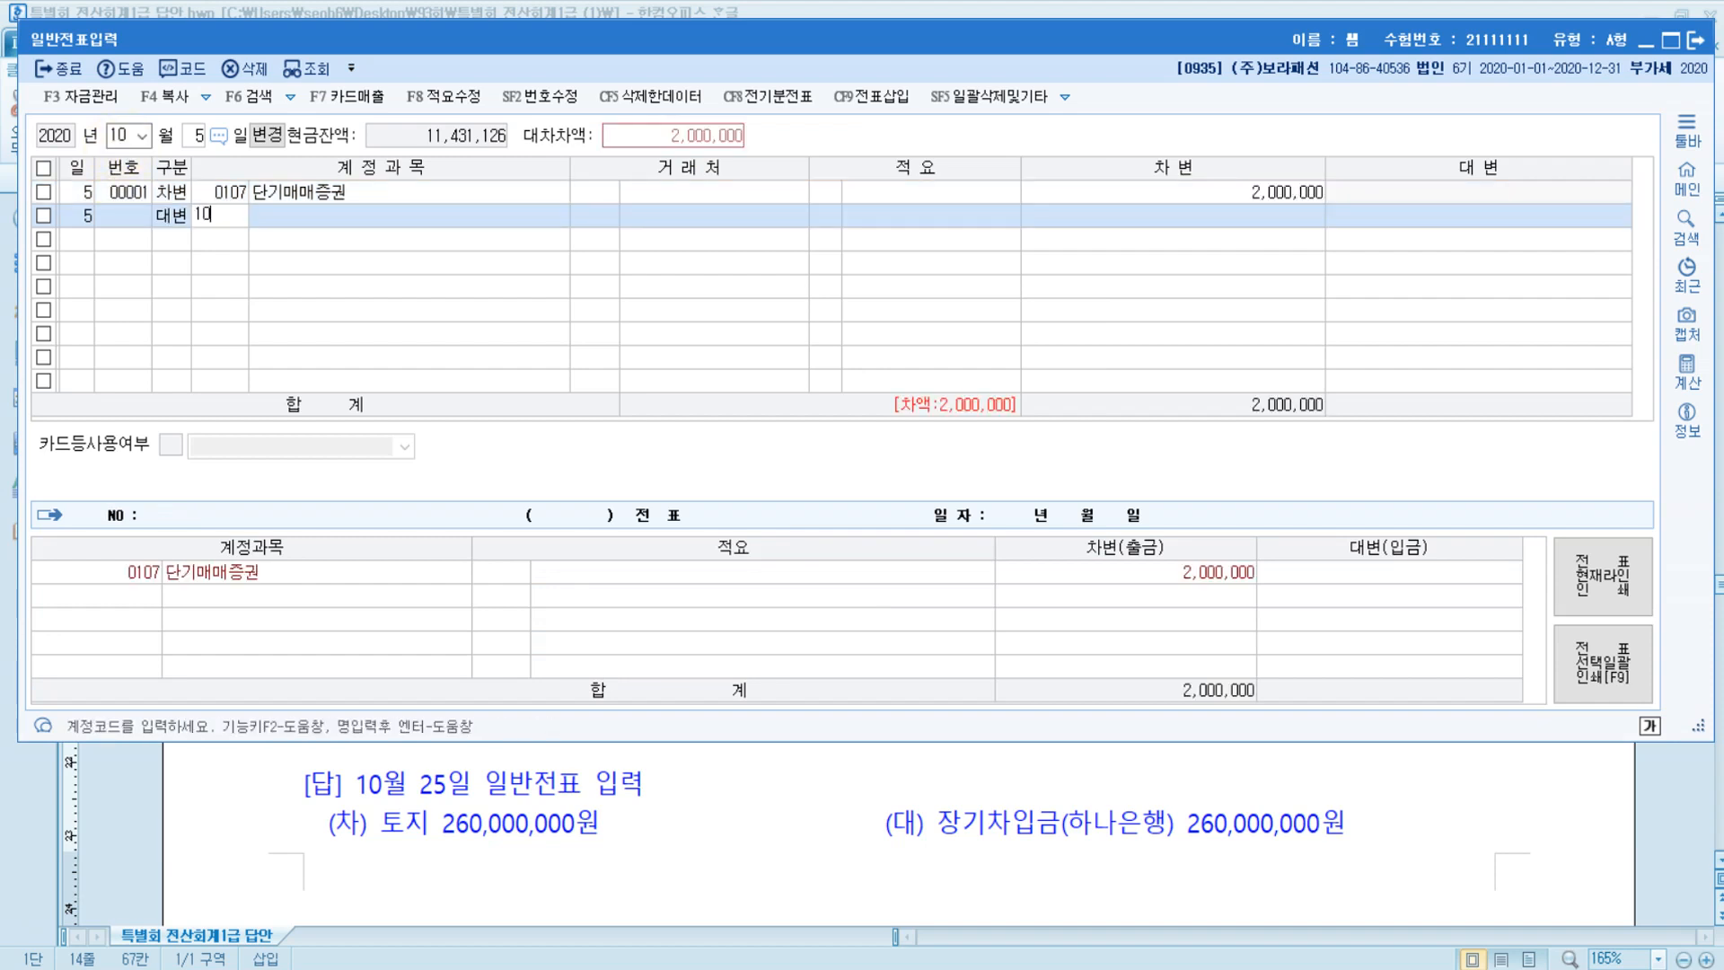
key("Return")
key("Return")
key("Return")
key("Return")
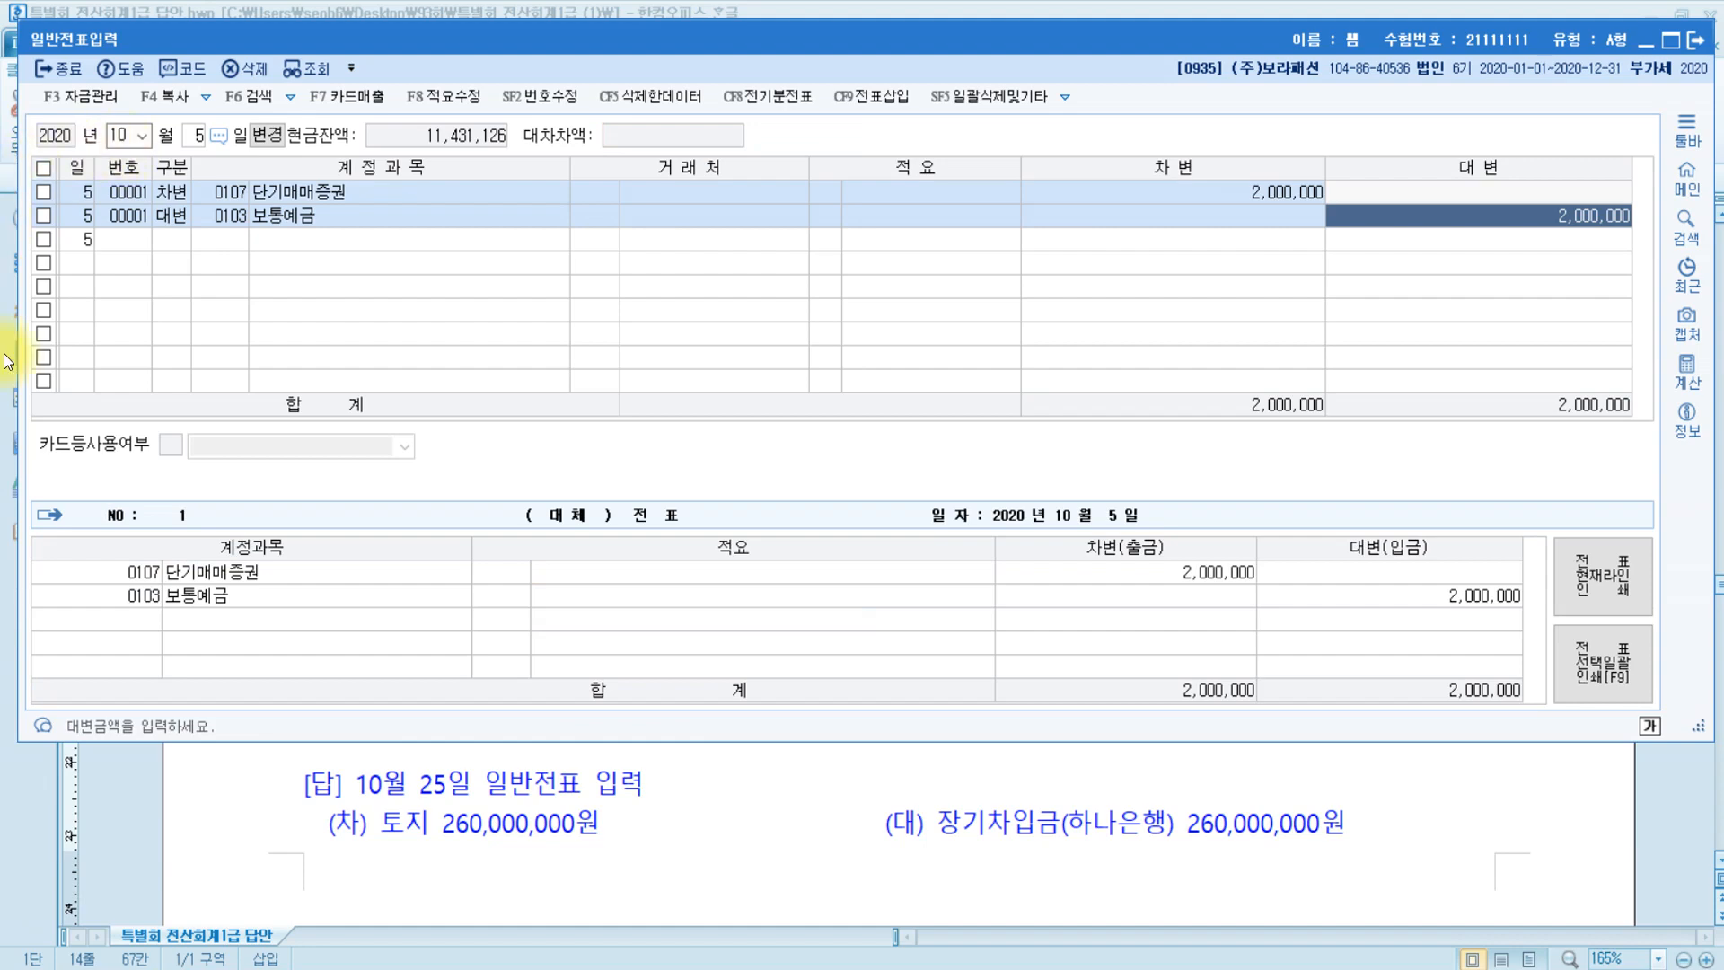
Return to the exam document and add the note "구입시 철거건물은 토지에 포함" at the end of 문제2 [3].
left_click(543, 842)
scroll(544, 842, "down", 3)
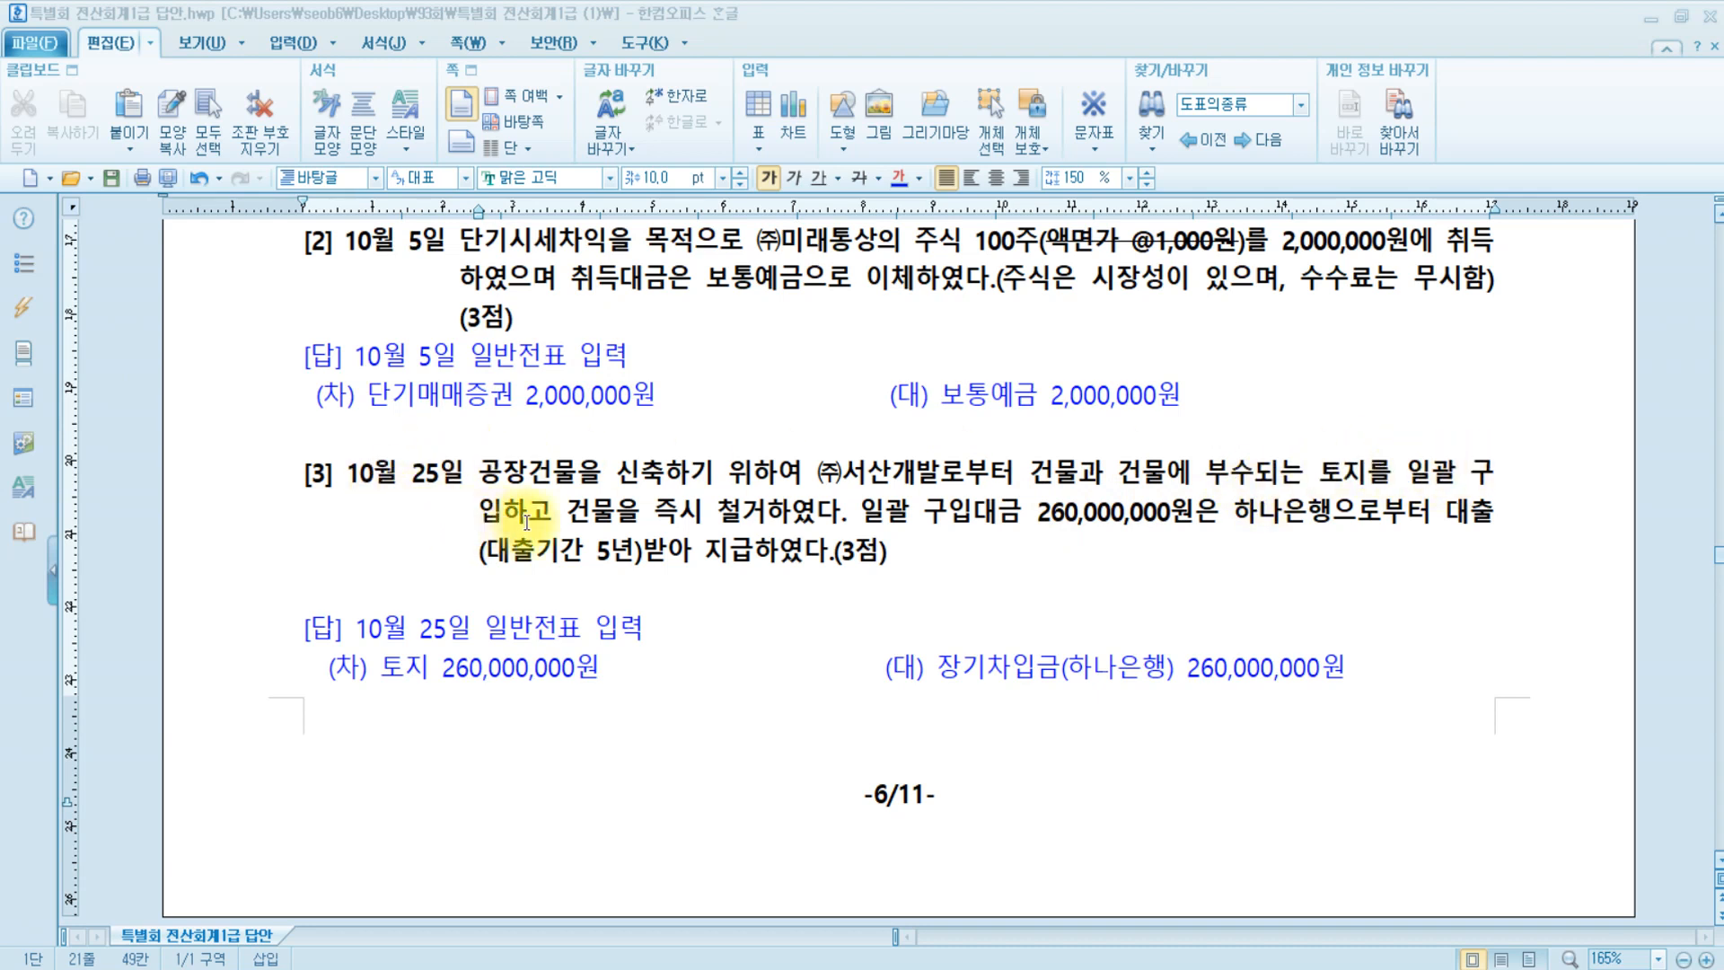
left_click(629, 485)
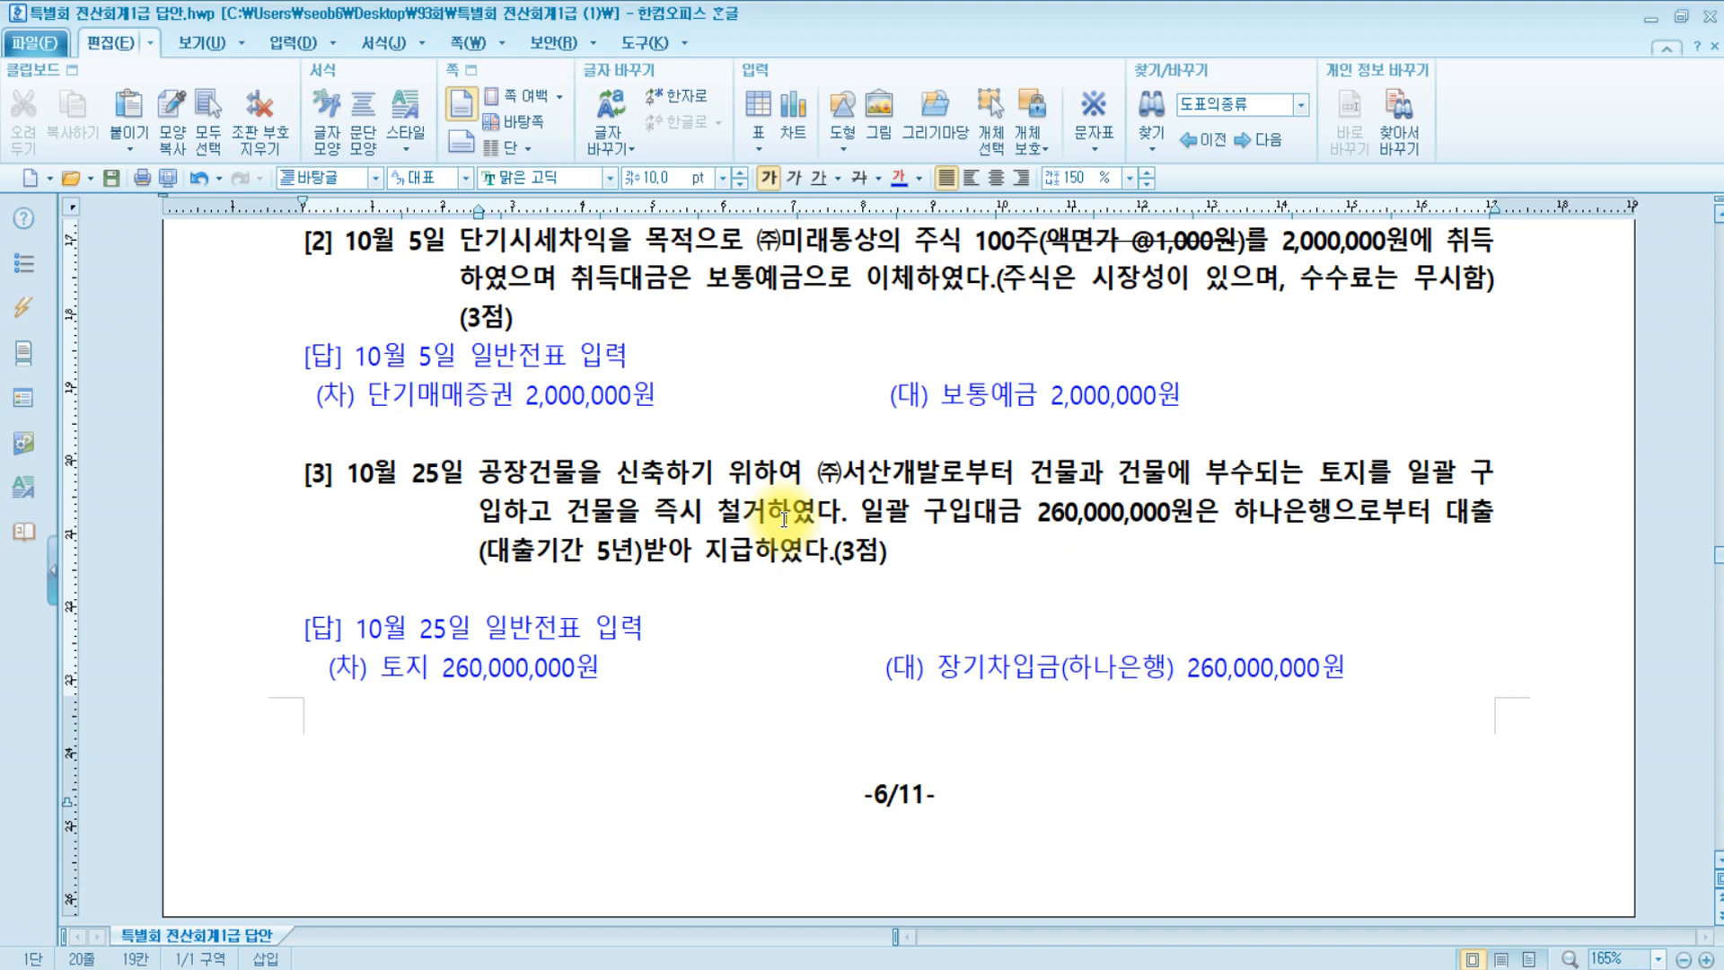
left_click(1093, 521)
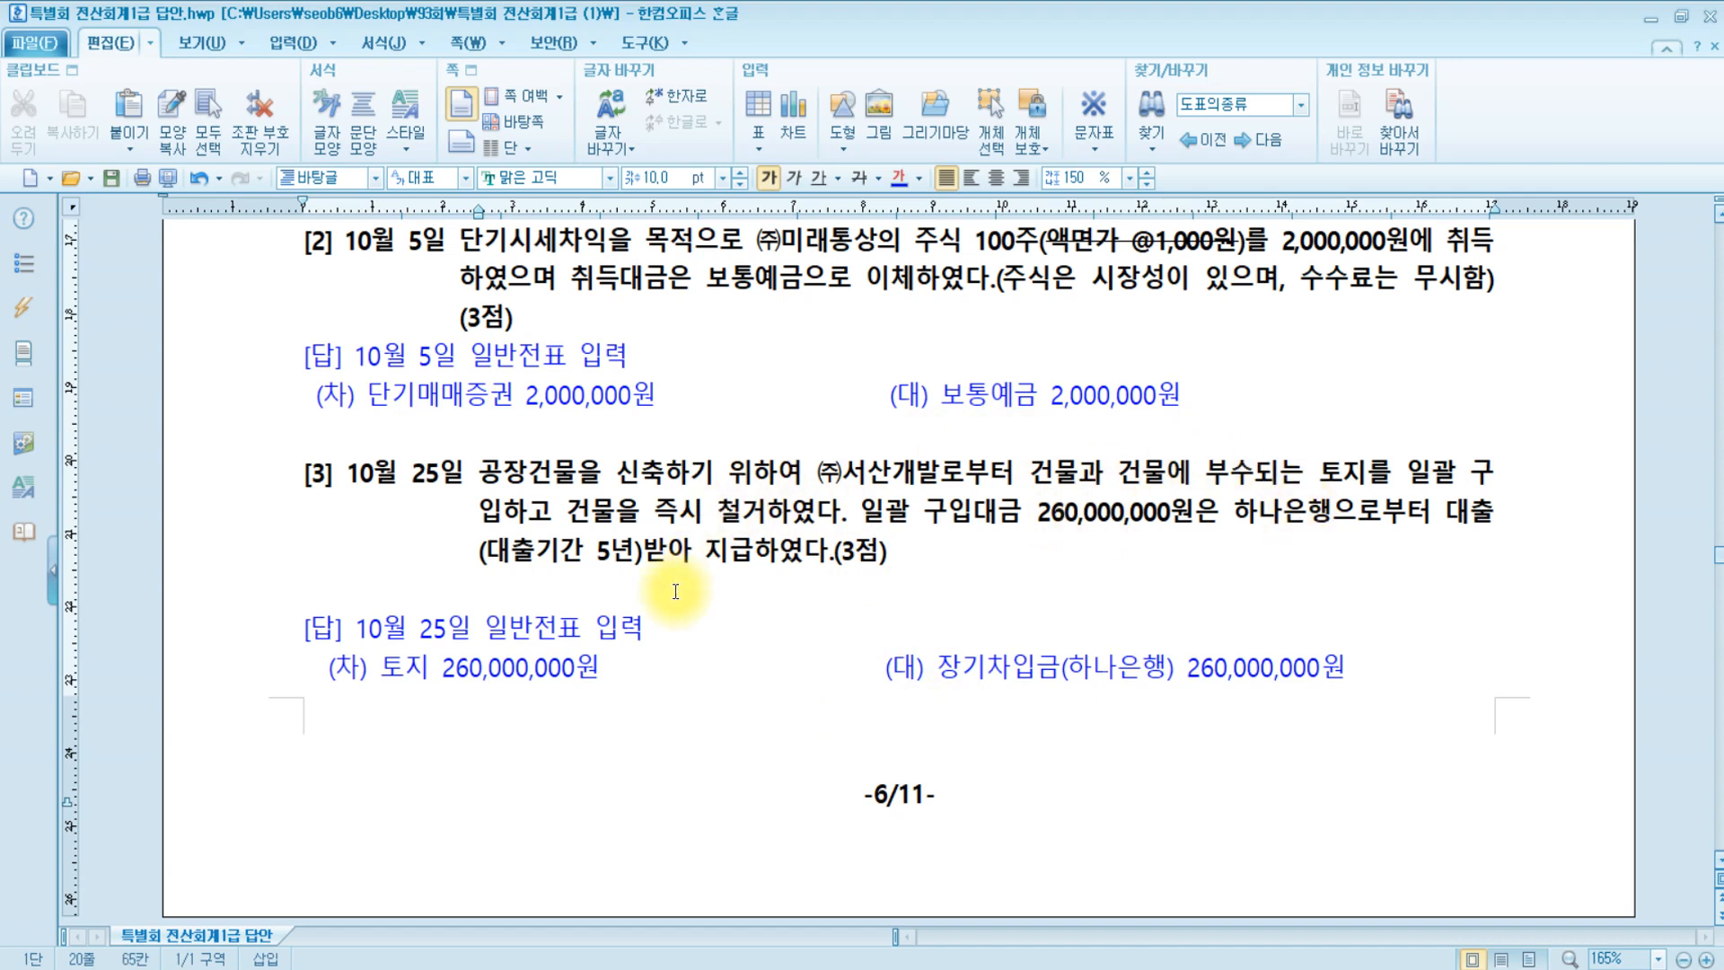
left_click(934, 543)
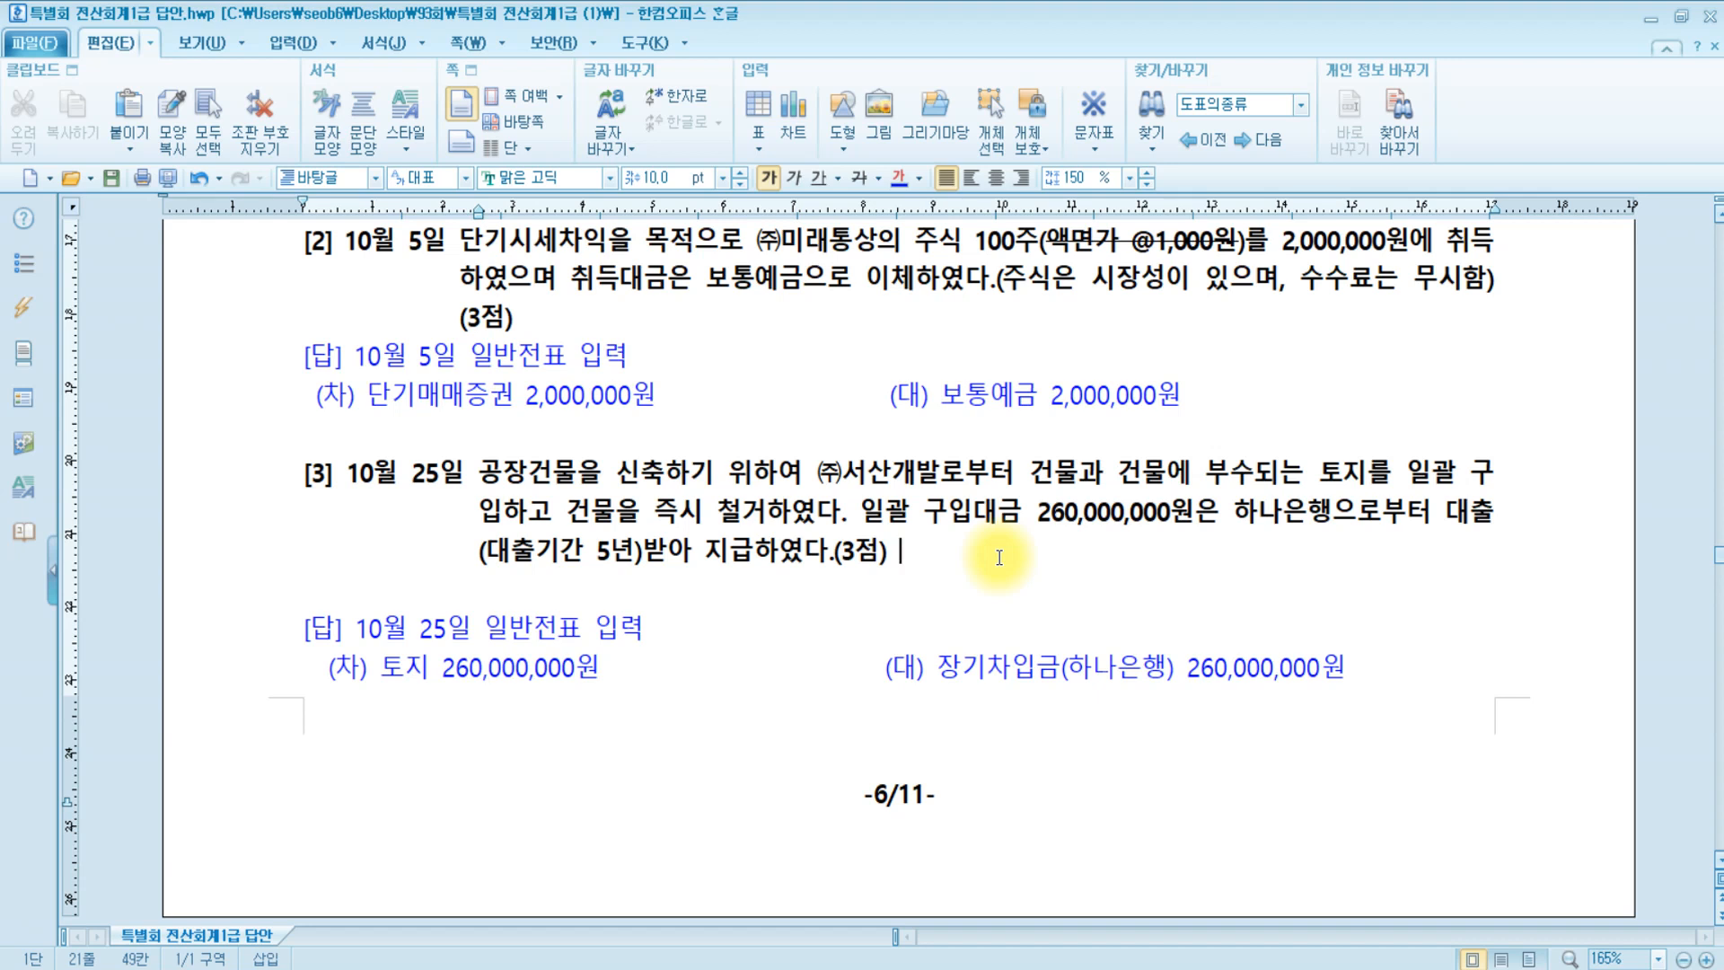
type("구입시")
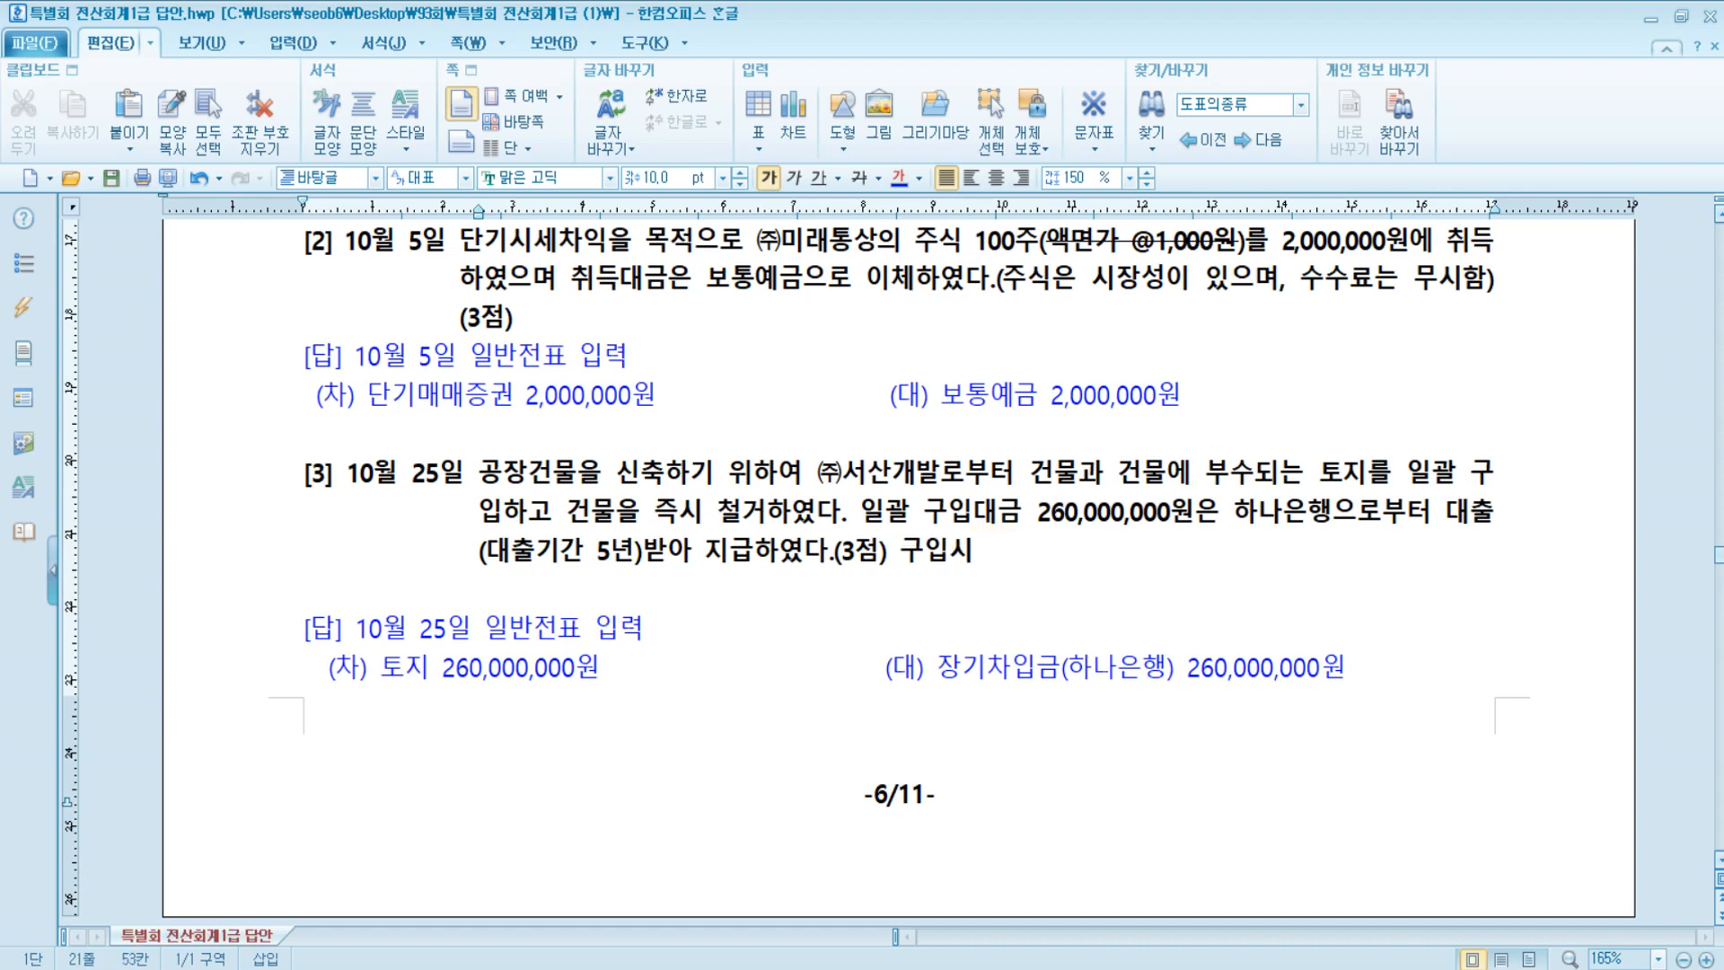
type(" 철거건물은 ")
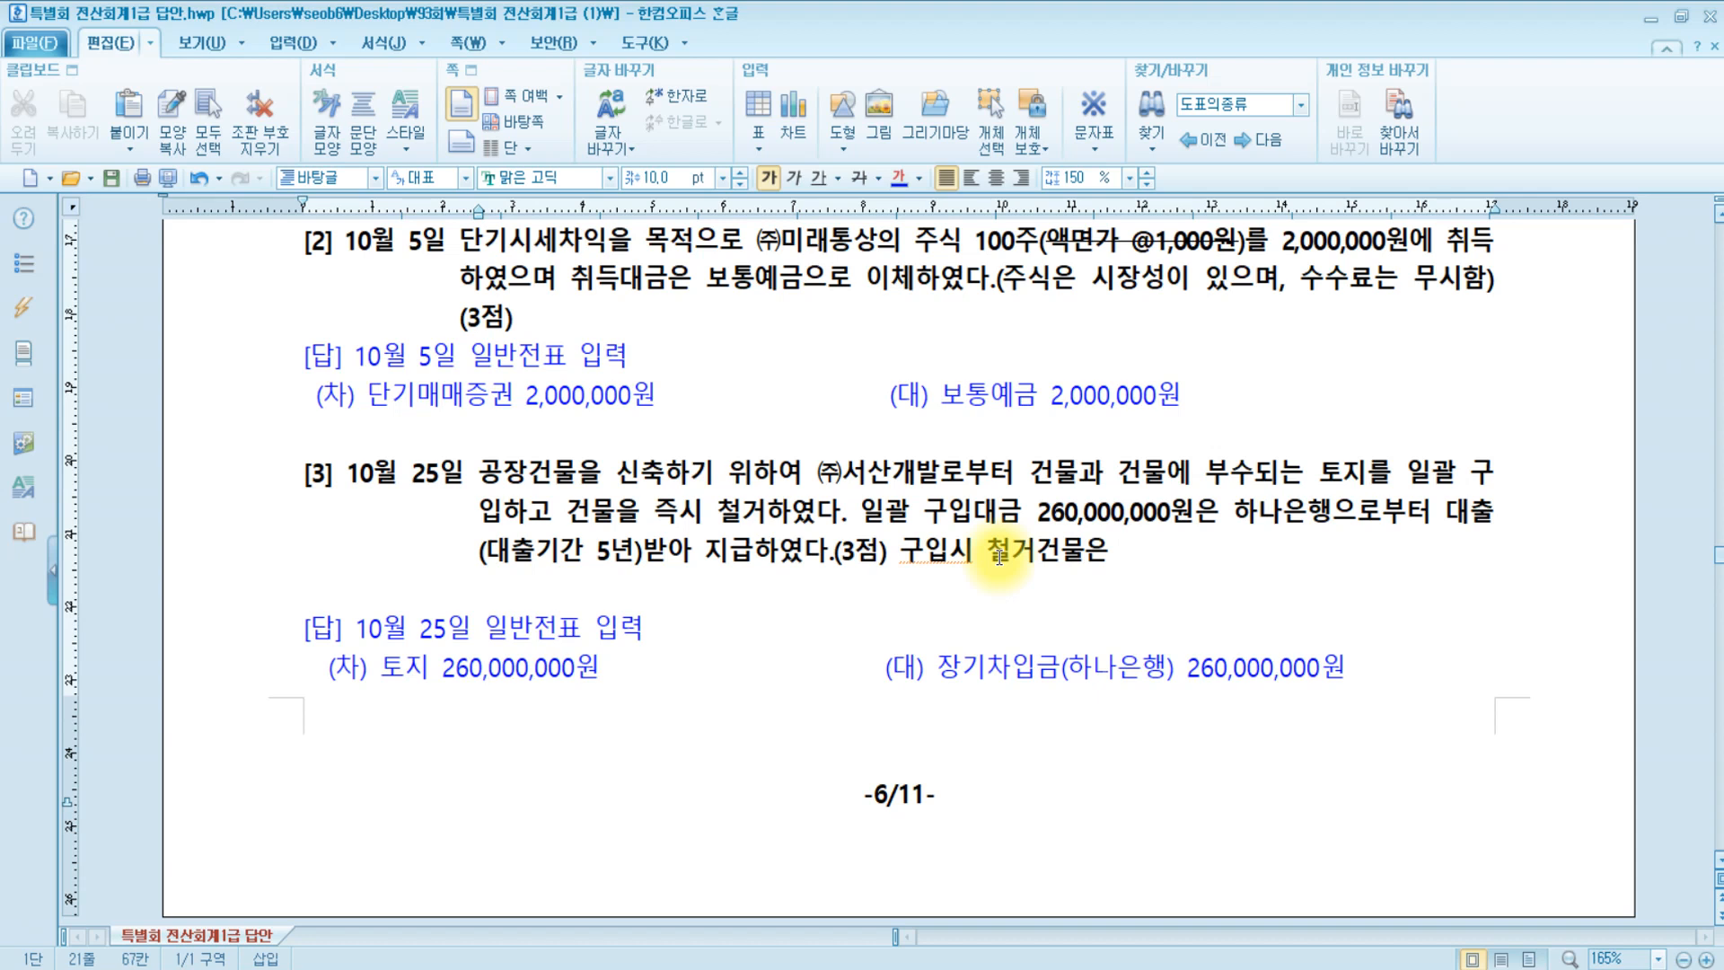
type("토지에 포함")
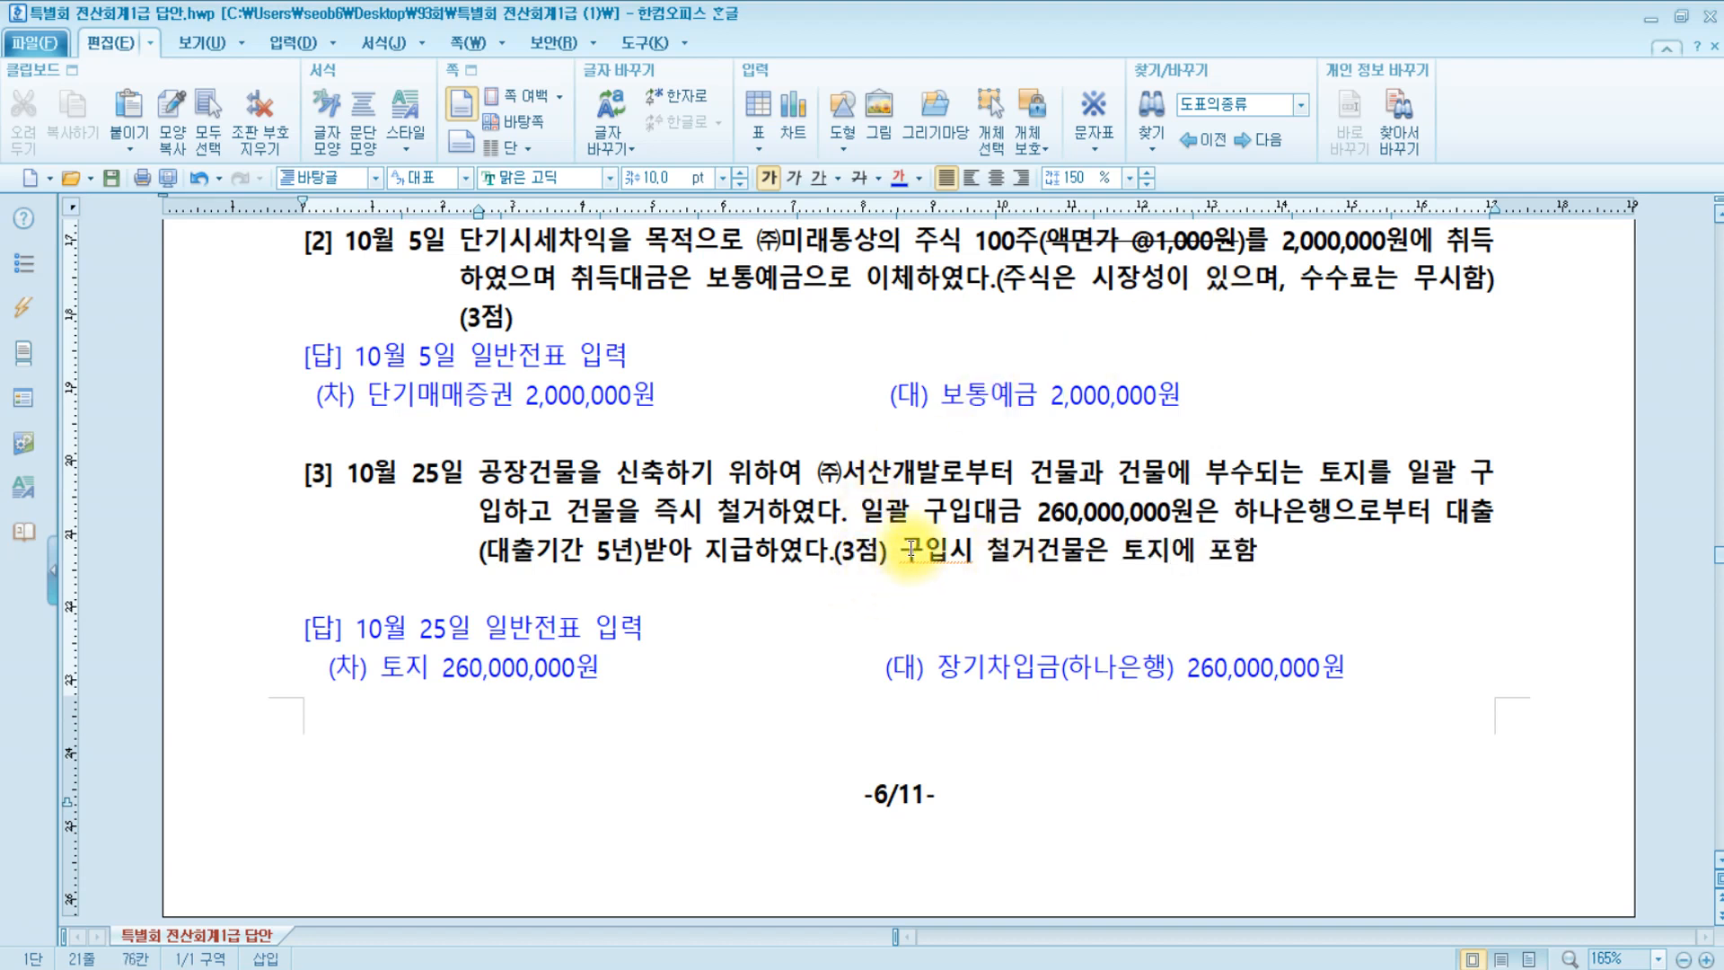
Colour the added note "구입시 철거건물은 토지에 포함" blue.
left_click_drag(901, 549, 1258, 550)
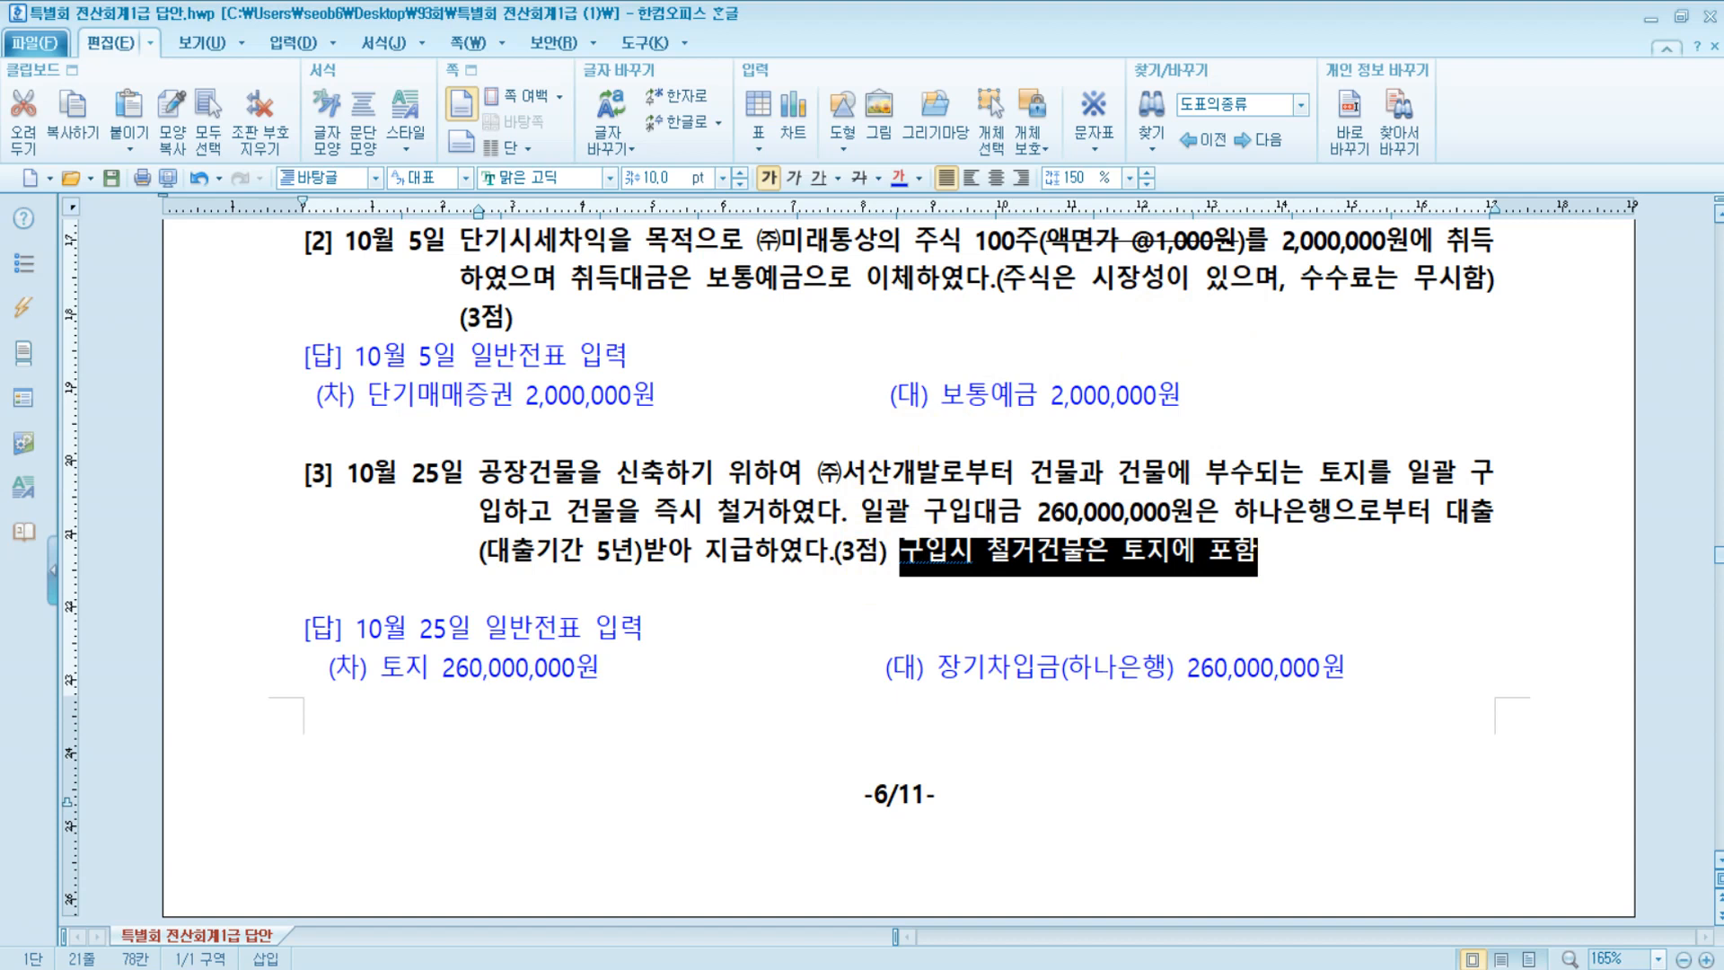
left_click(899, 180)
left_click(1312, 559)
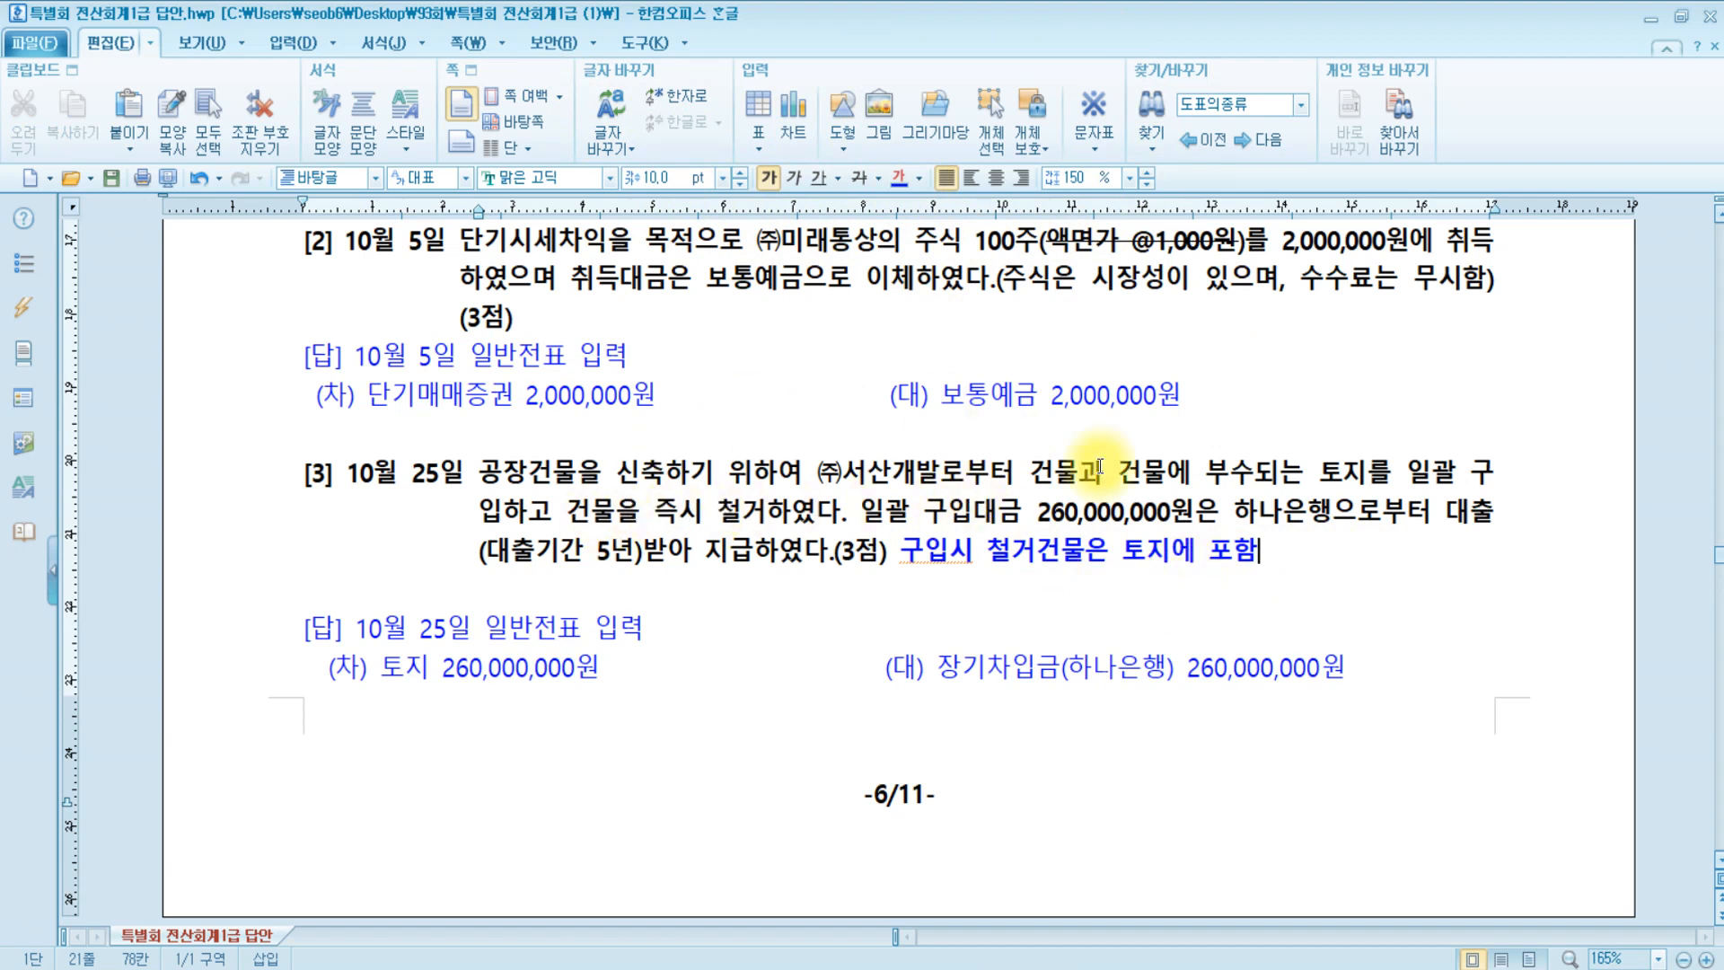
Review the 10월 25일 answer entry for 문제2 [3], comparing the 토지 and 장기차입금(하나은행) lines with the question text.
left_click(402, 667)
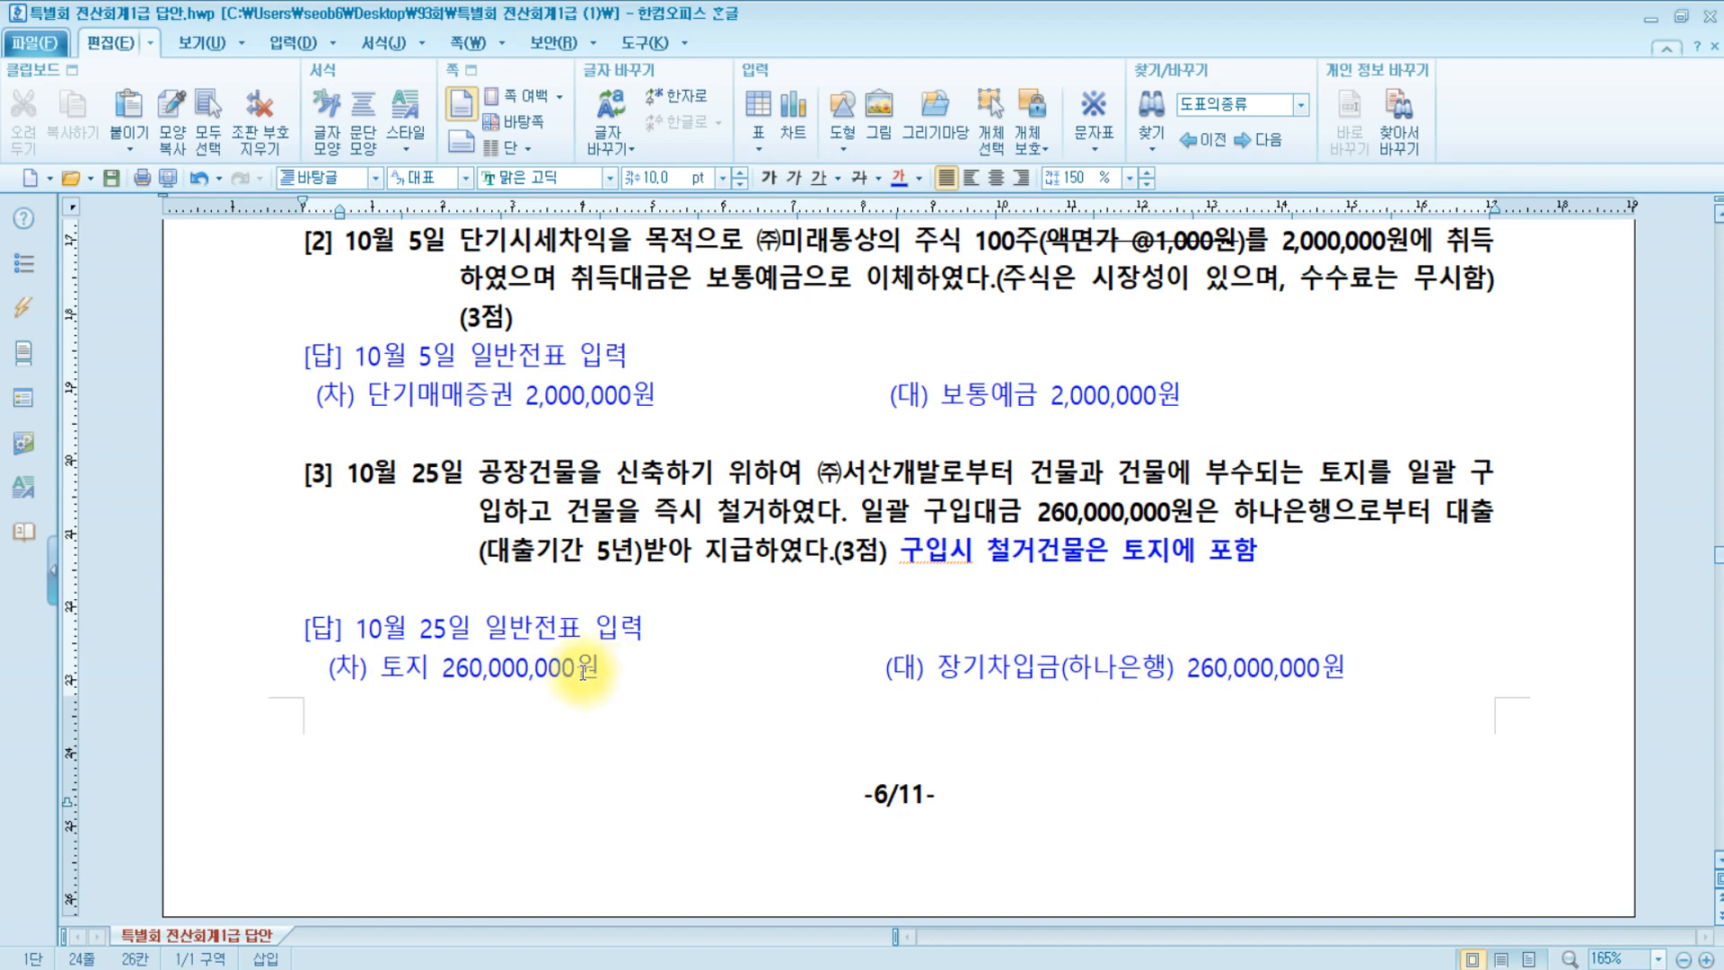
left_click_drag(352, 667, 648, 681)
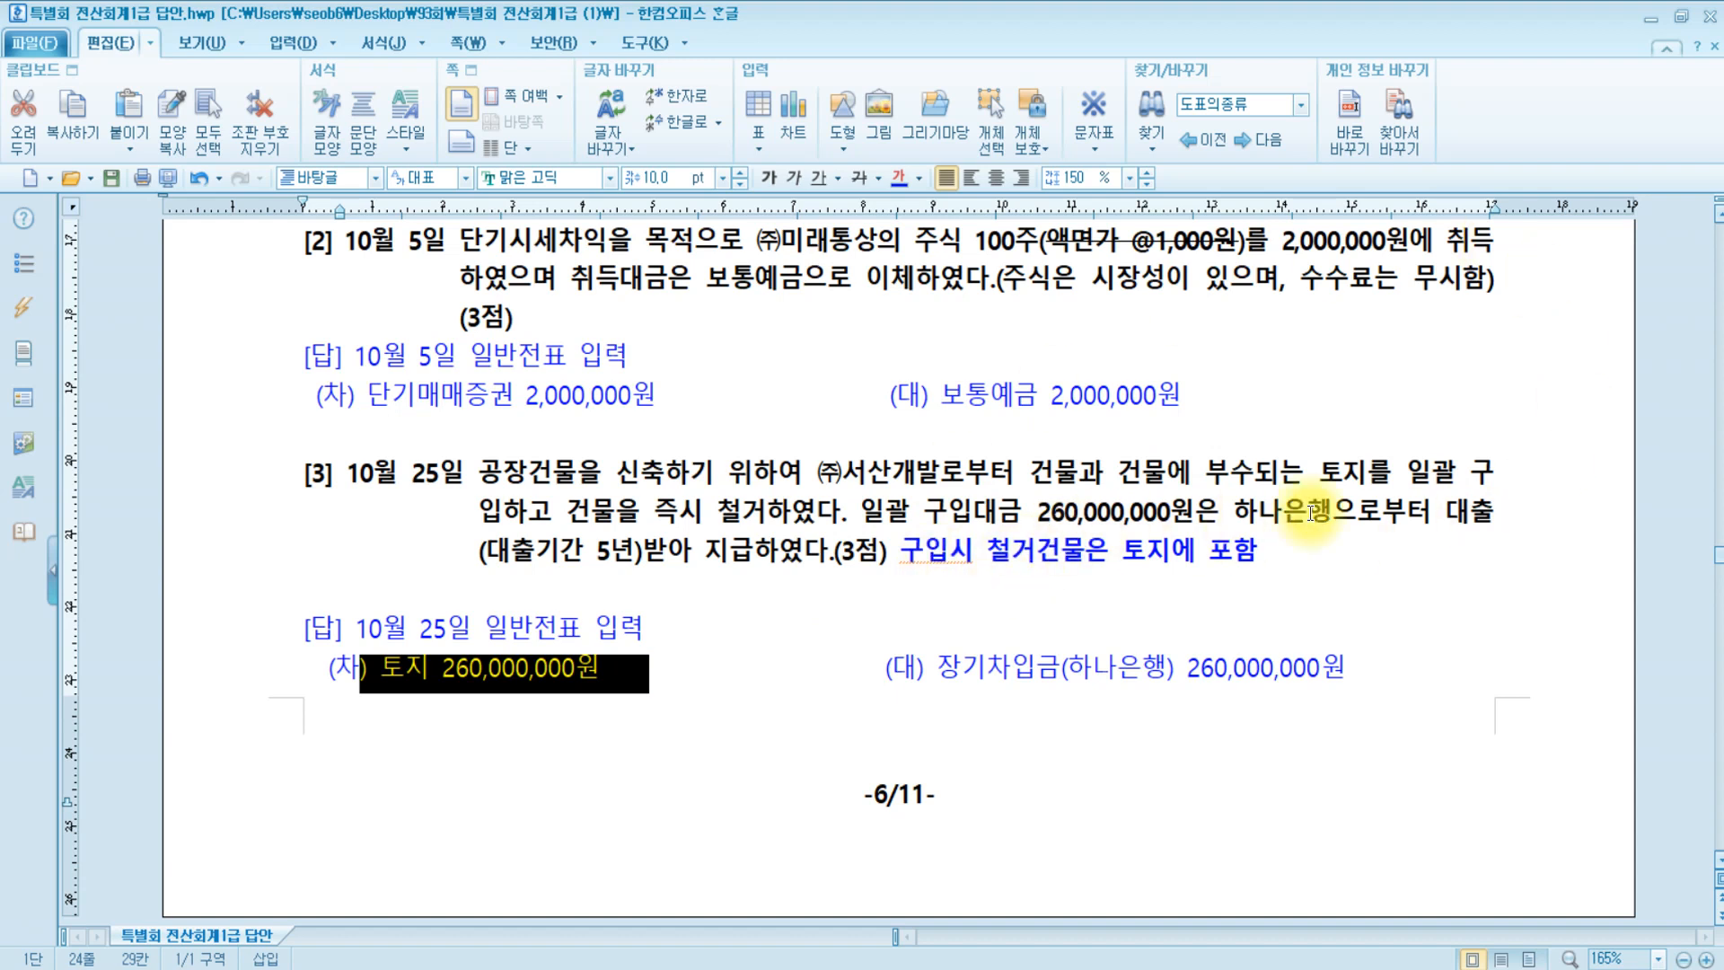
left_click_drag(936, 667, 1066, 667)
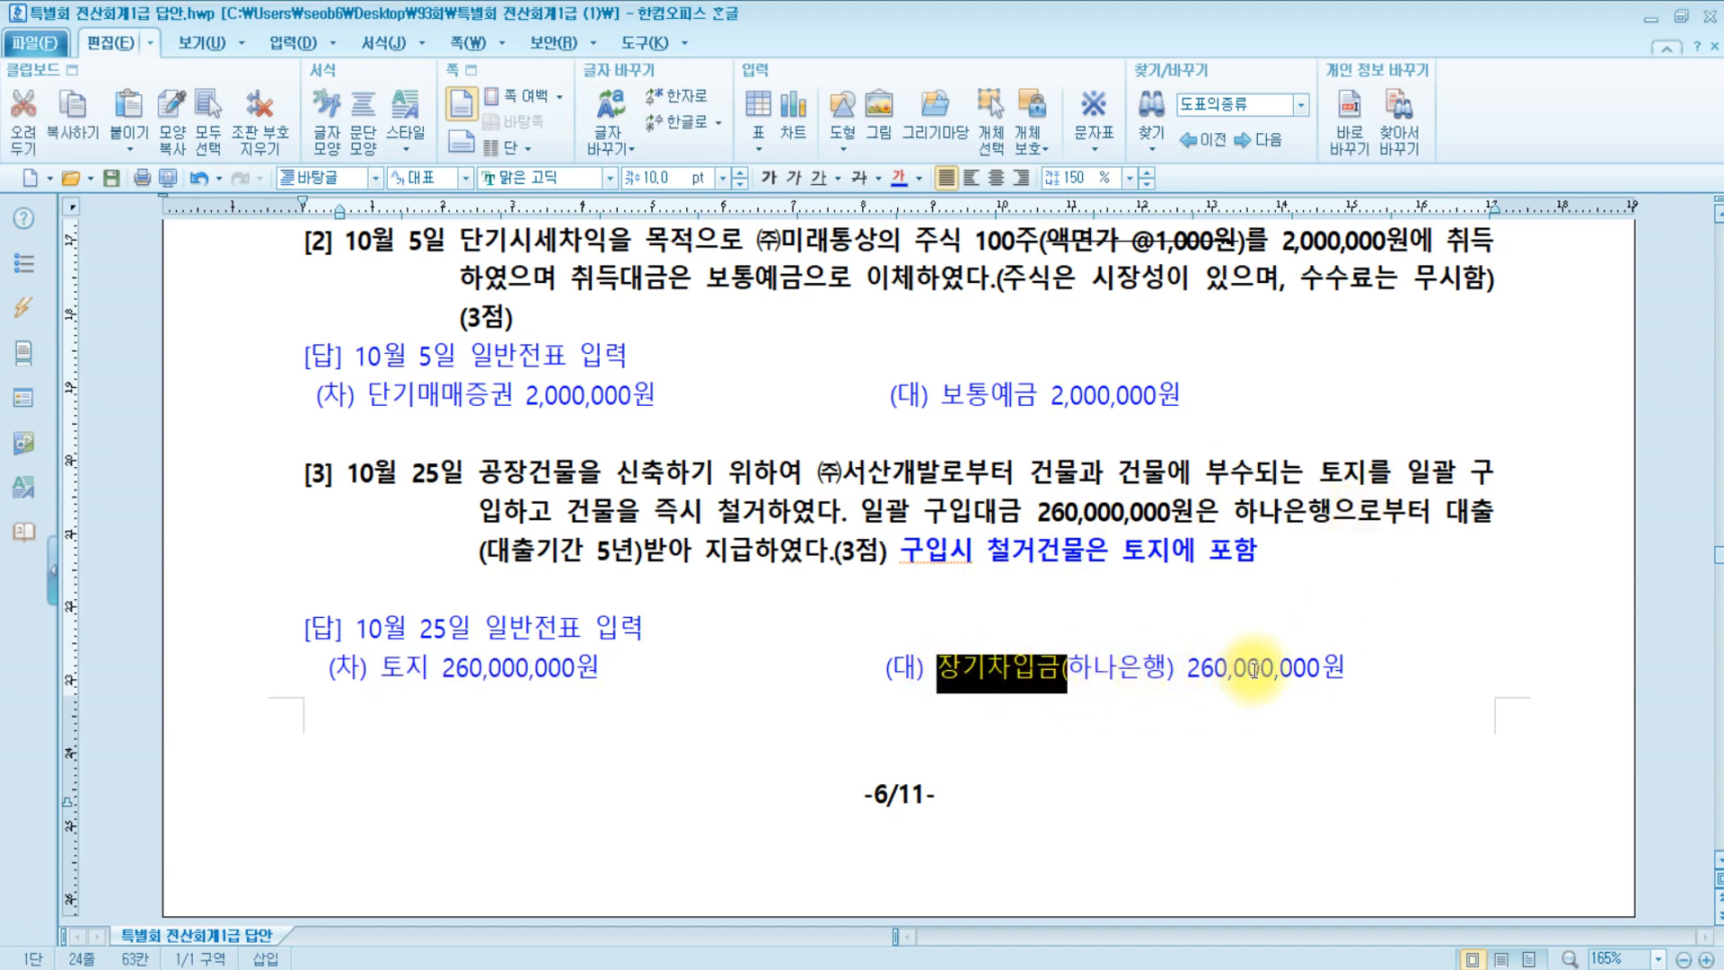
left_click(1360, 675)
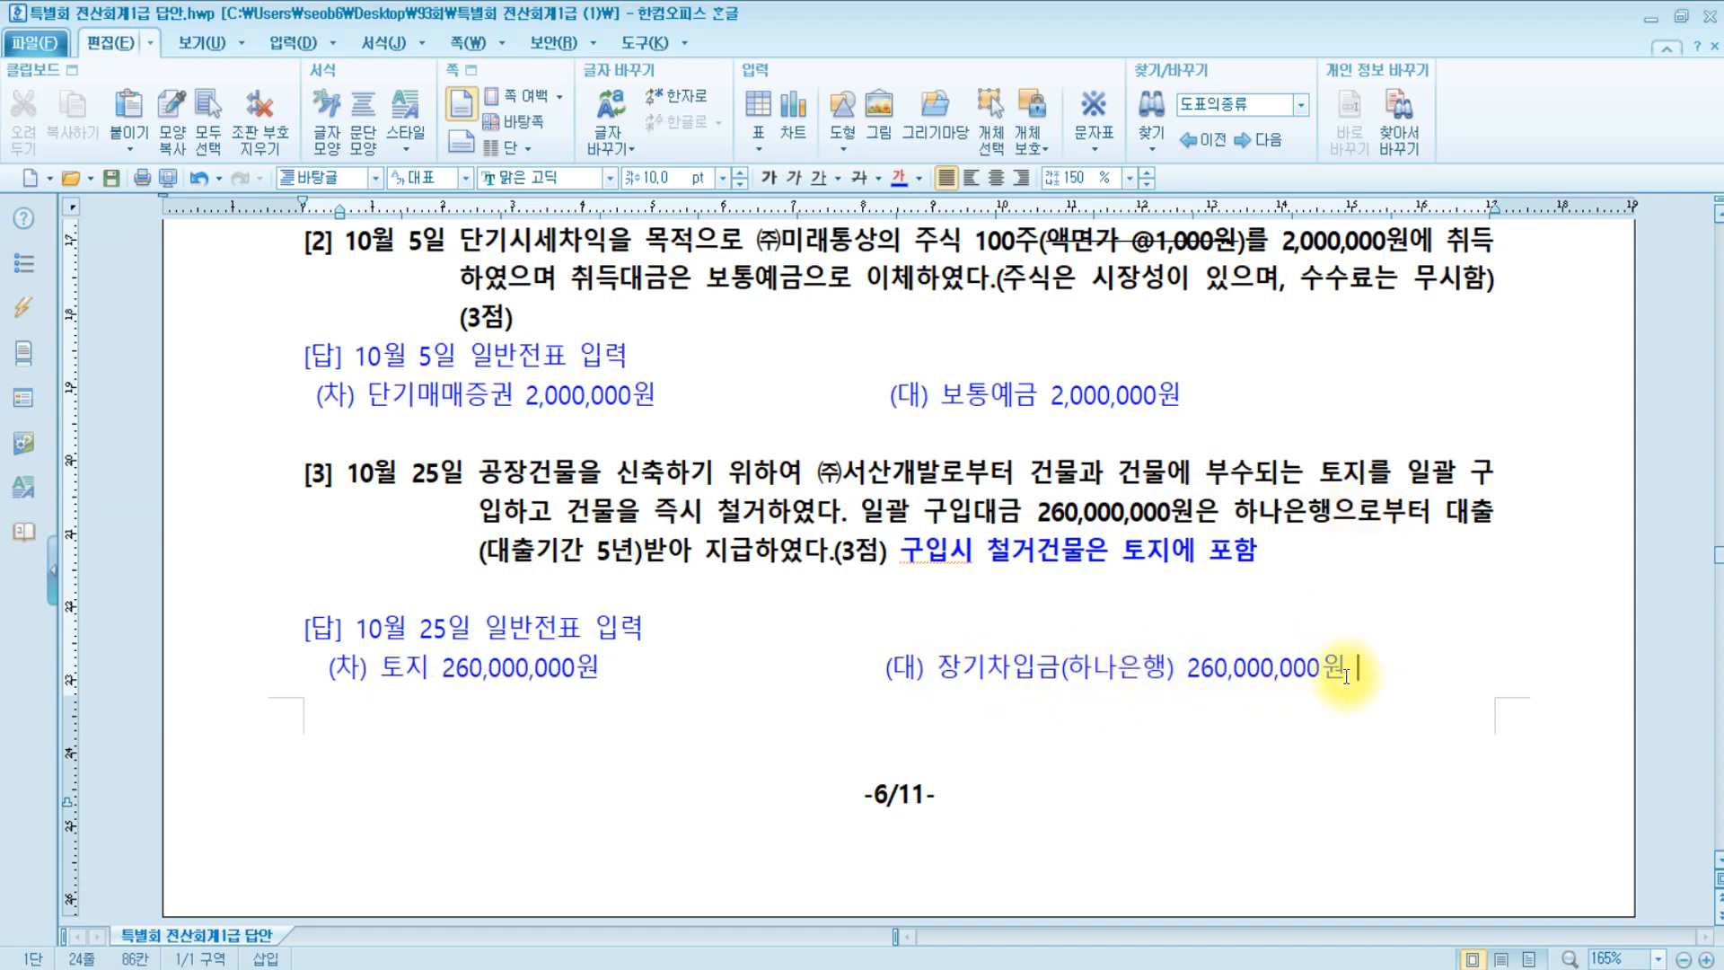
left_click(595, 554)
left_click(950, 667)
Switch back to 일반전표입력 in KcLep and set the voucher date to 10월 25일.
key("alt+Tab")
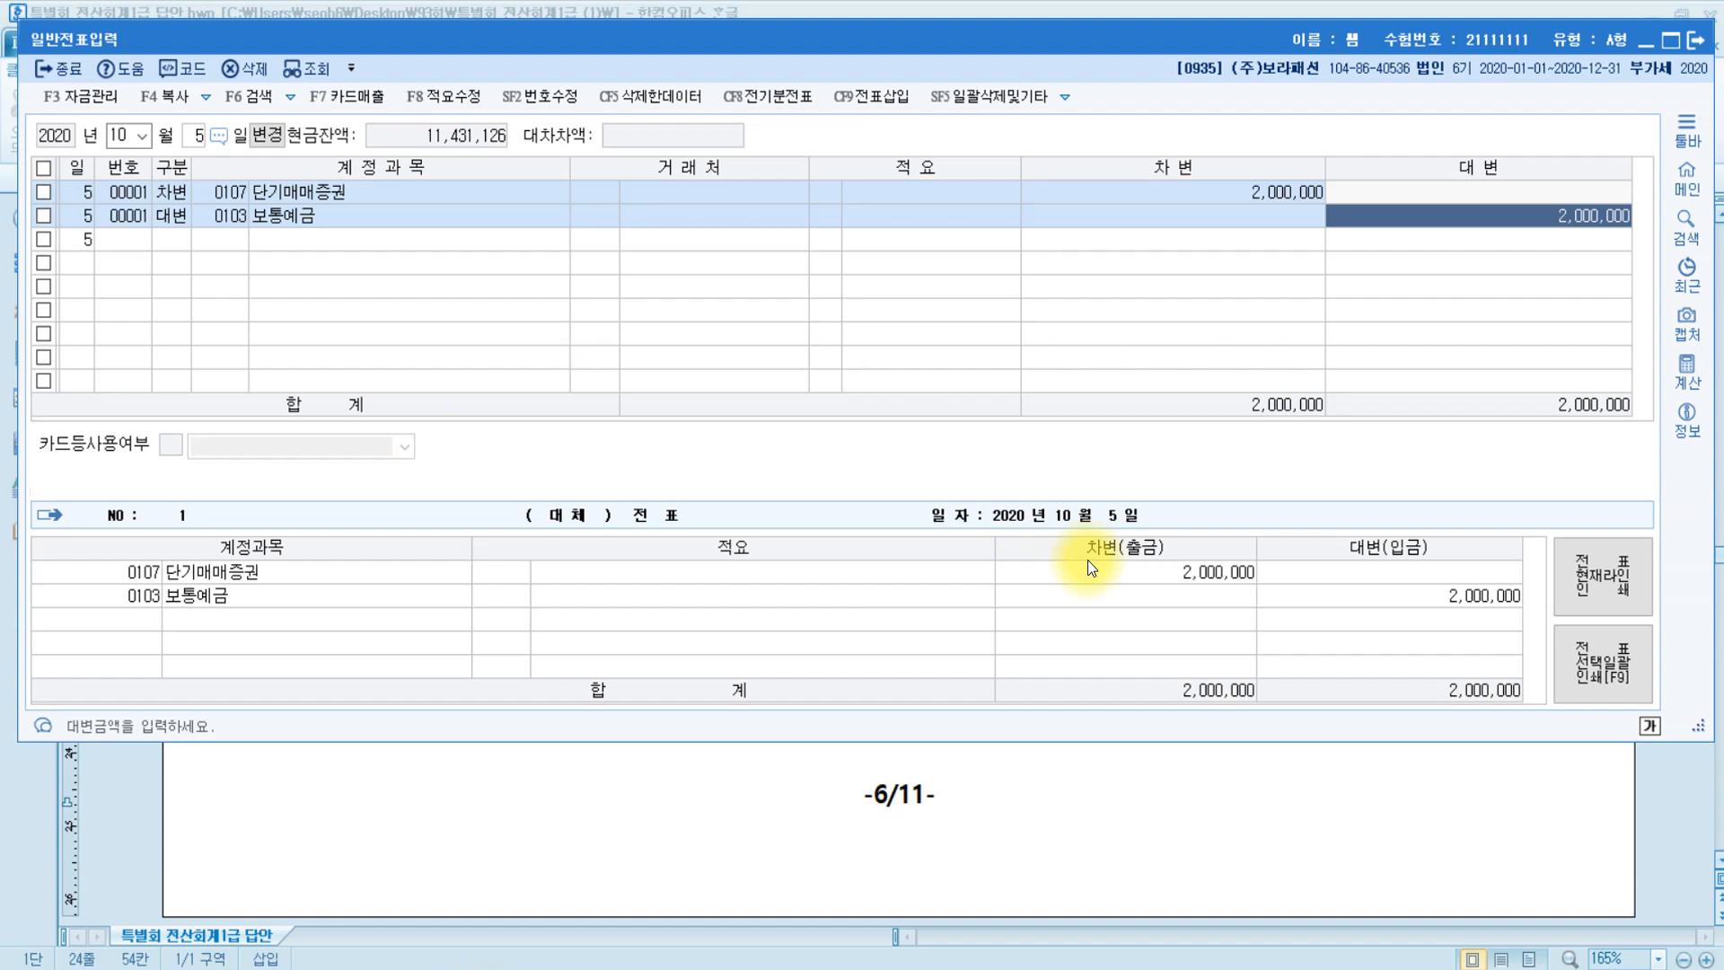
key("Escape")
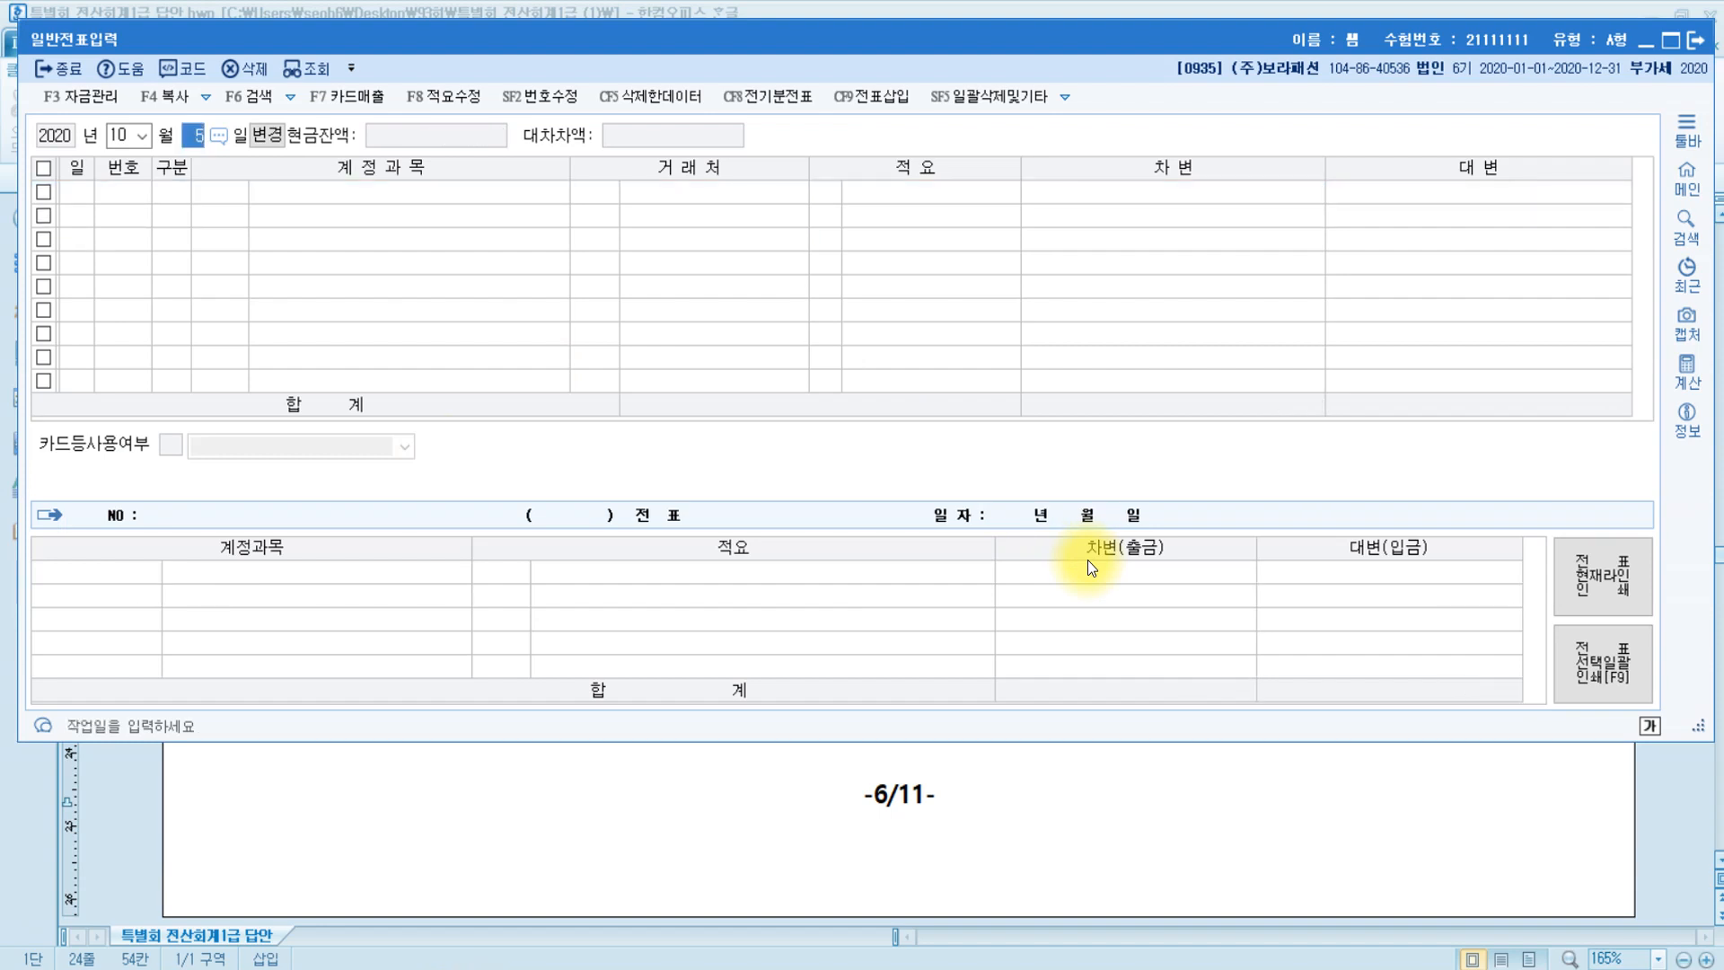
type("25")
key("Return")
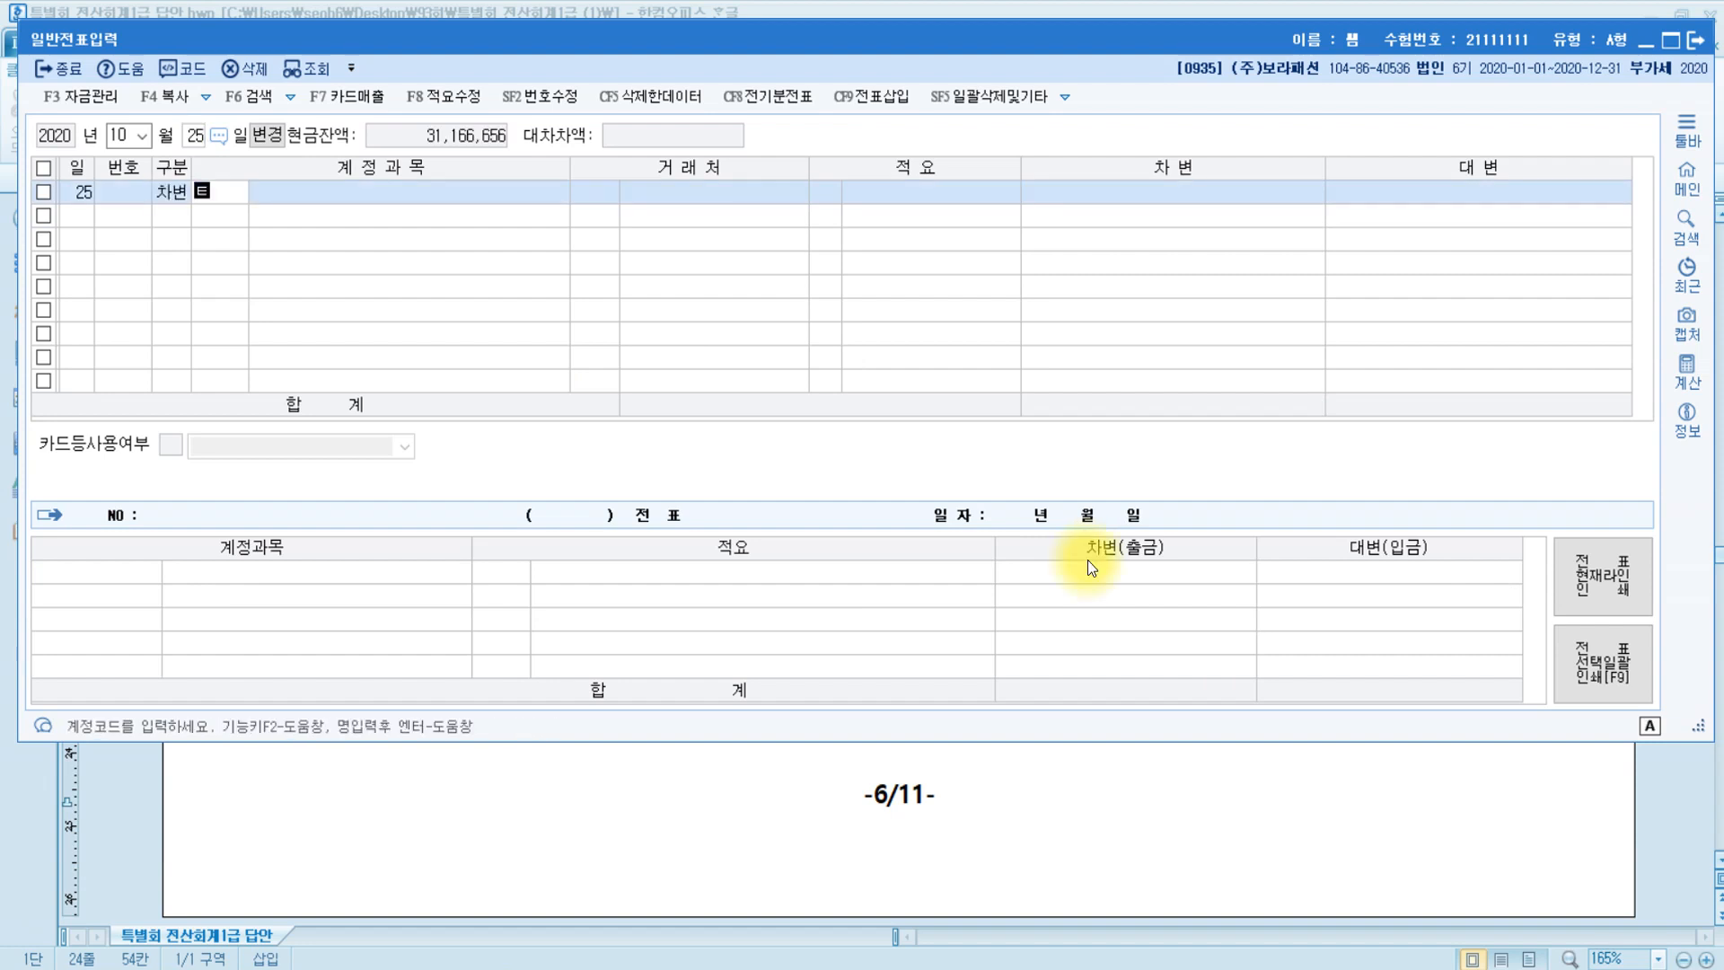
Enter a 차변 line for 0201 토지 with the amount 260,000,000.
type("0201")
key("Return")
key("Return")
key("Return")
key("Return")
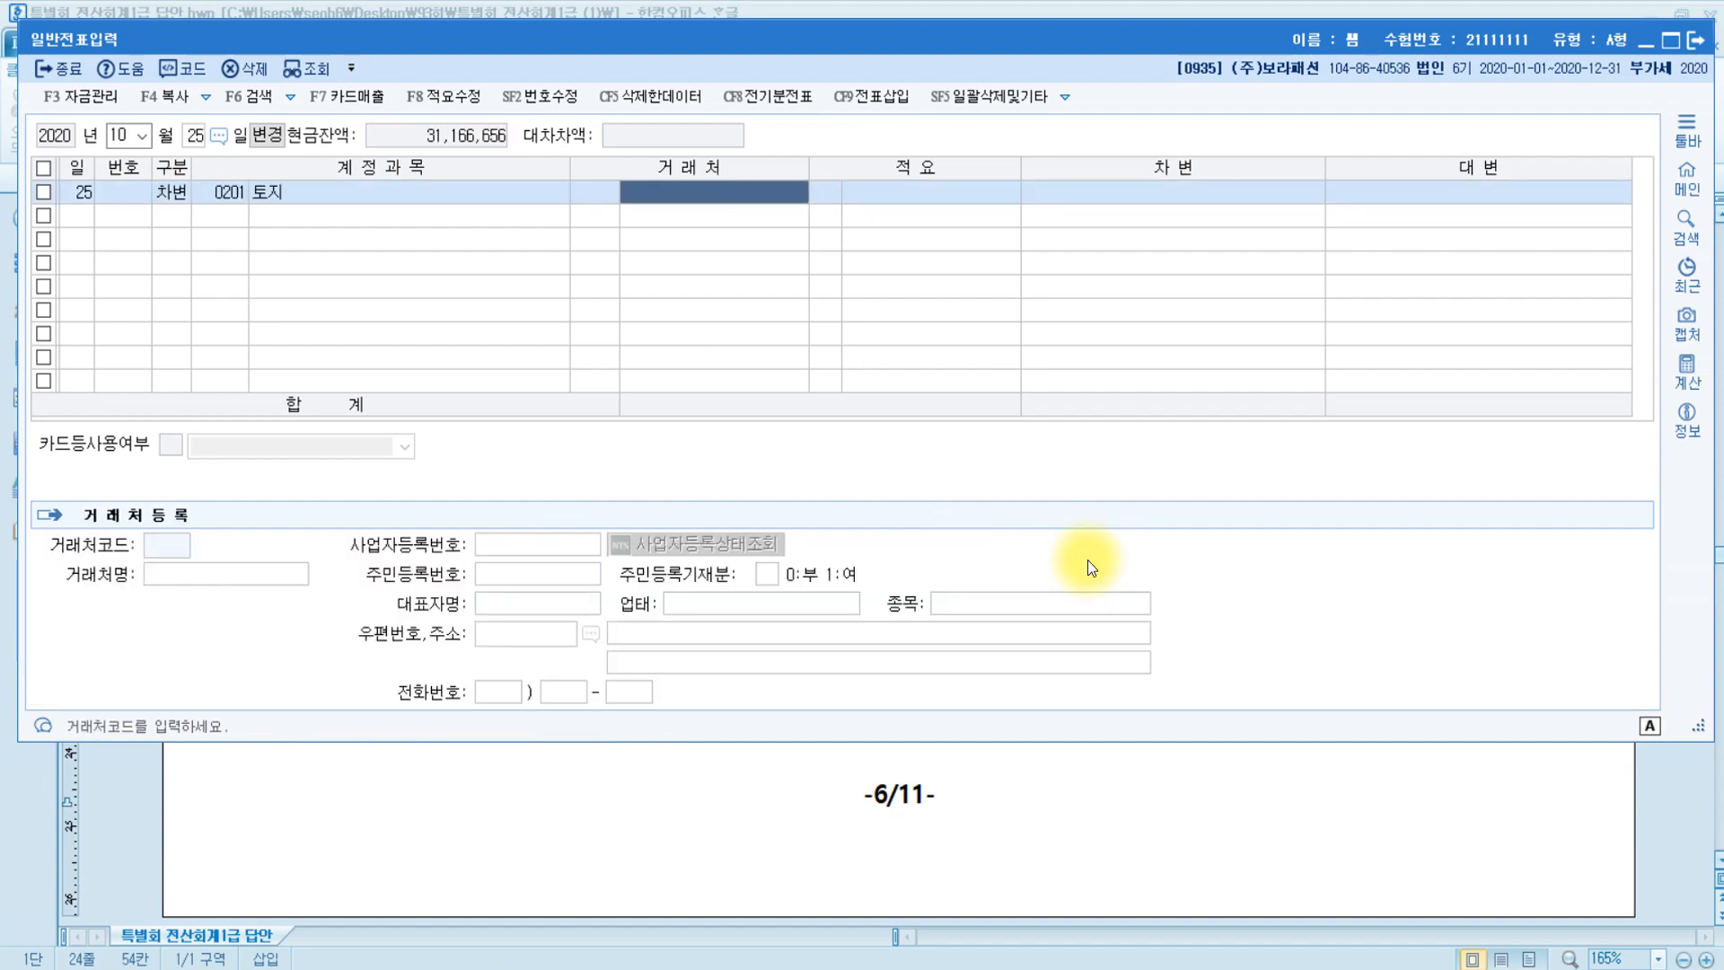
type("260")
key("plus")
key("plus")
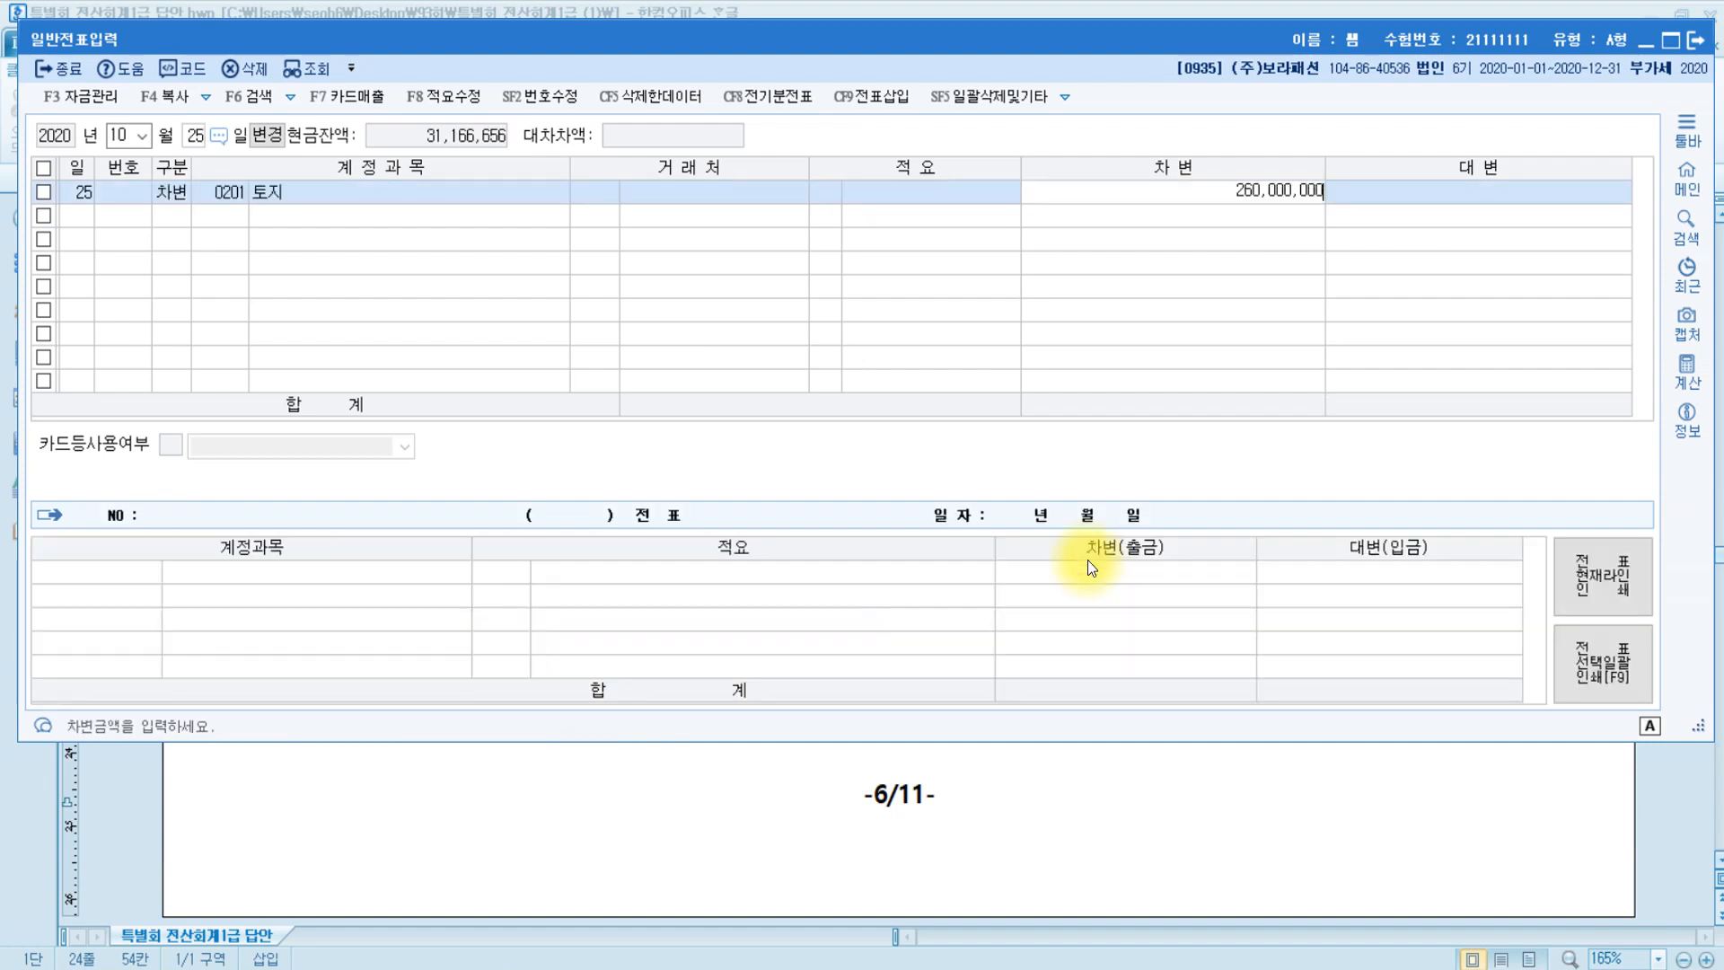
key("Return")
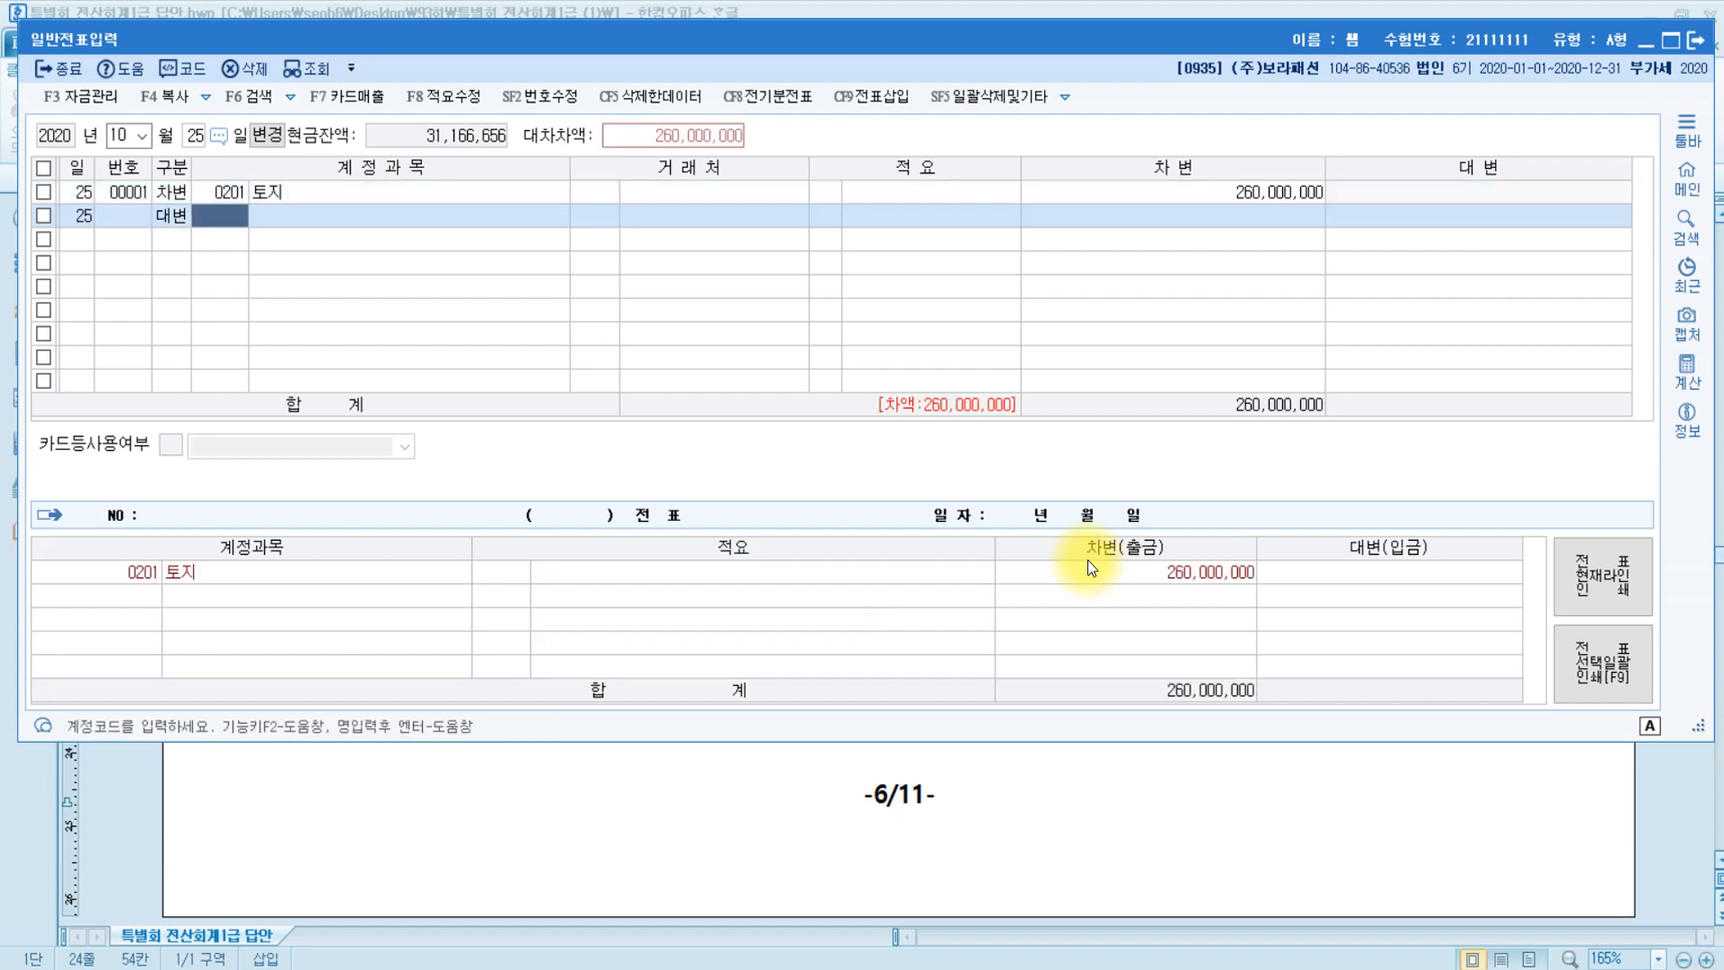
Add a 대변 line for 0293 장기차입금 with 하나은행 as 거래처 and the balancing amount 260,000,000.
type("장기")
key("Return")
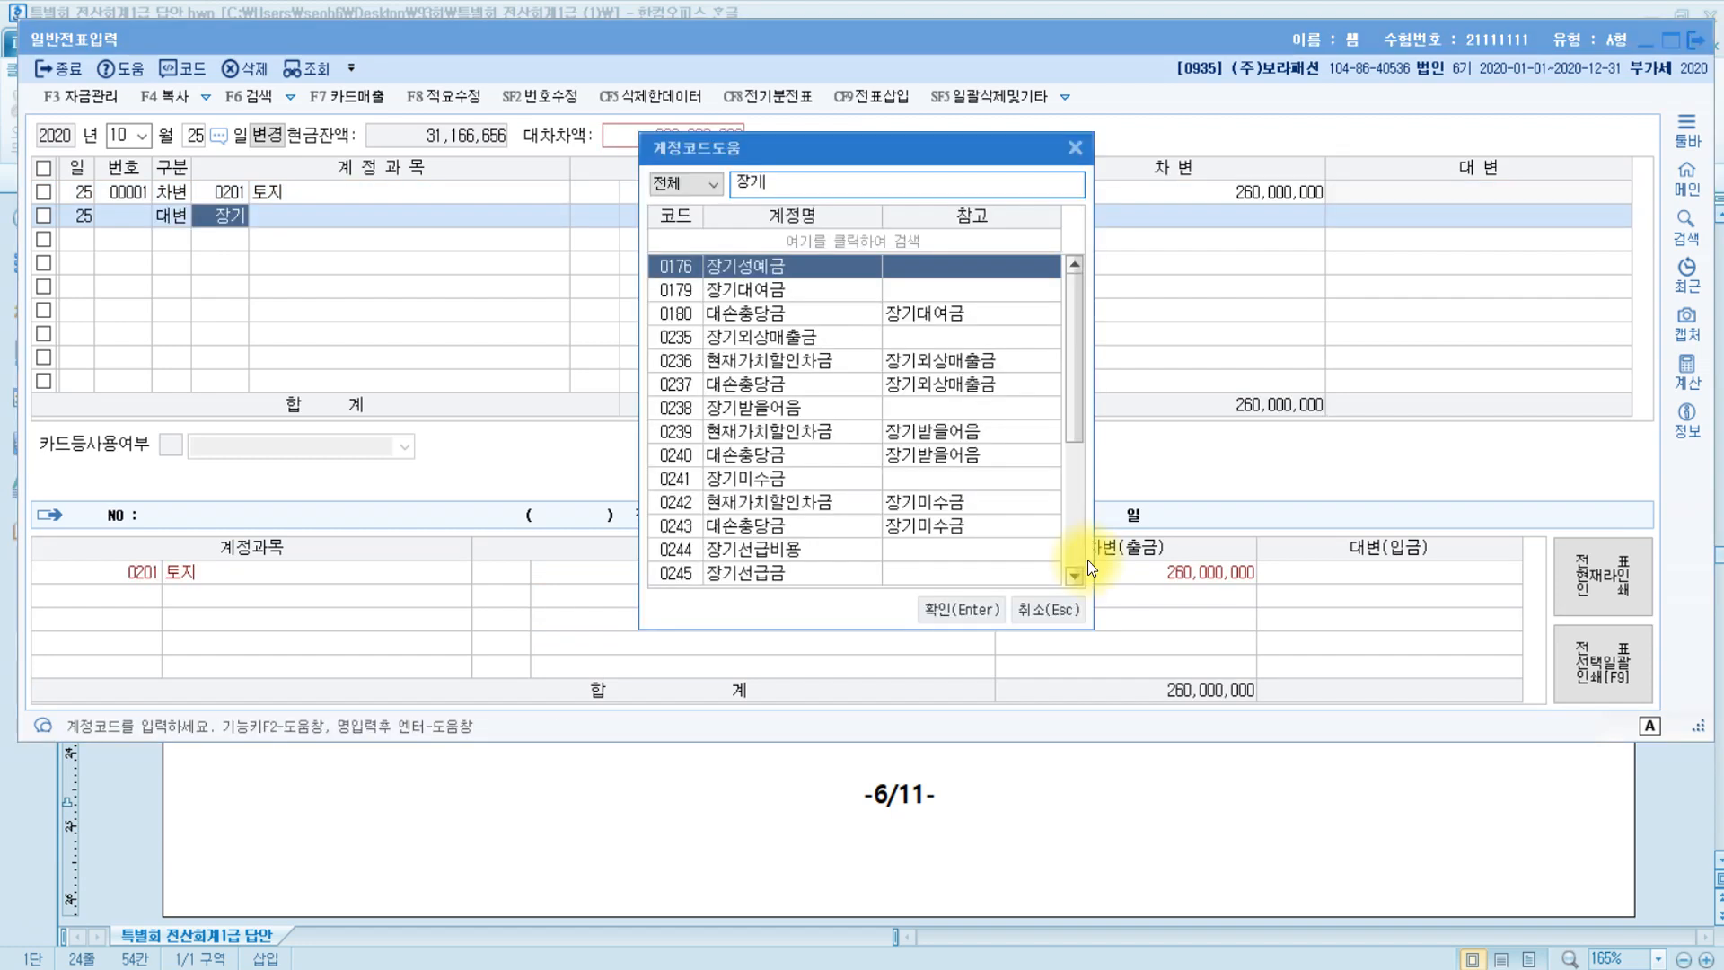
type("차입")
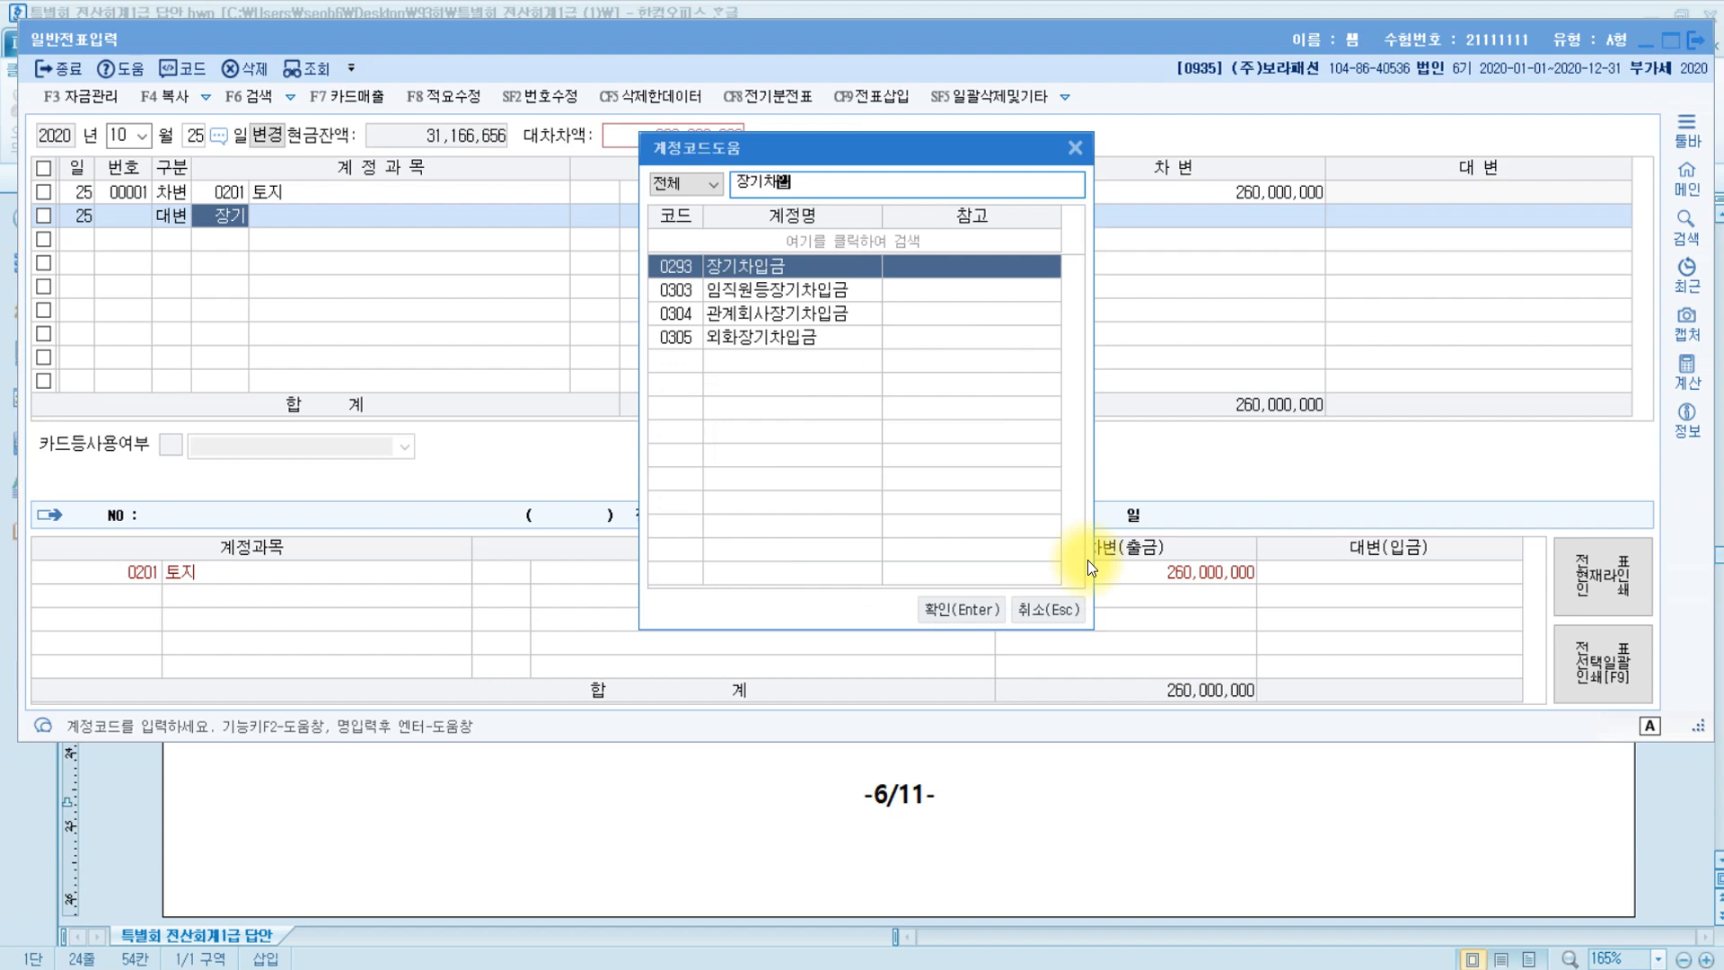
key("Return")
type("하나")
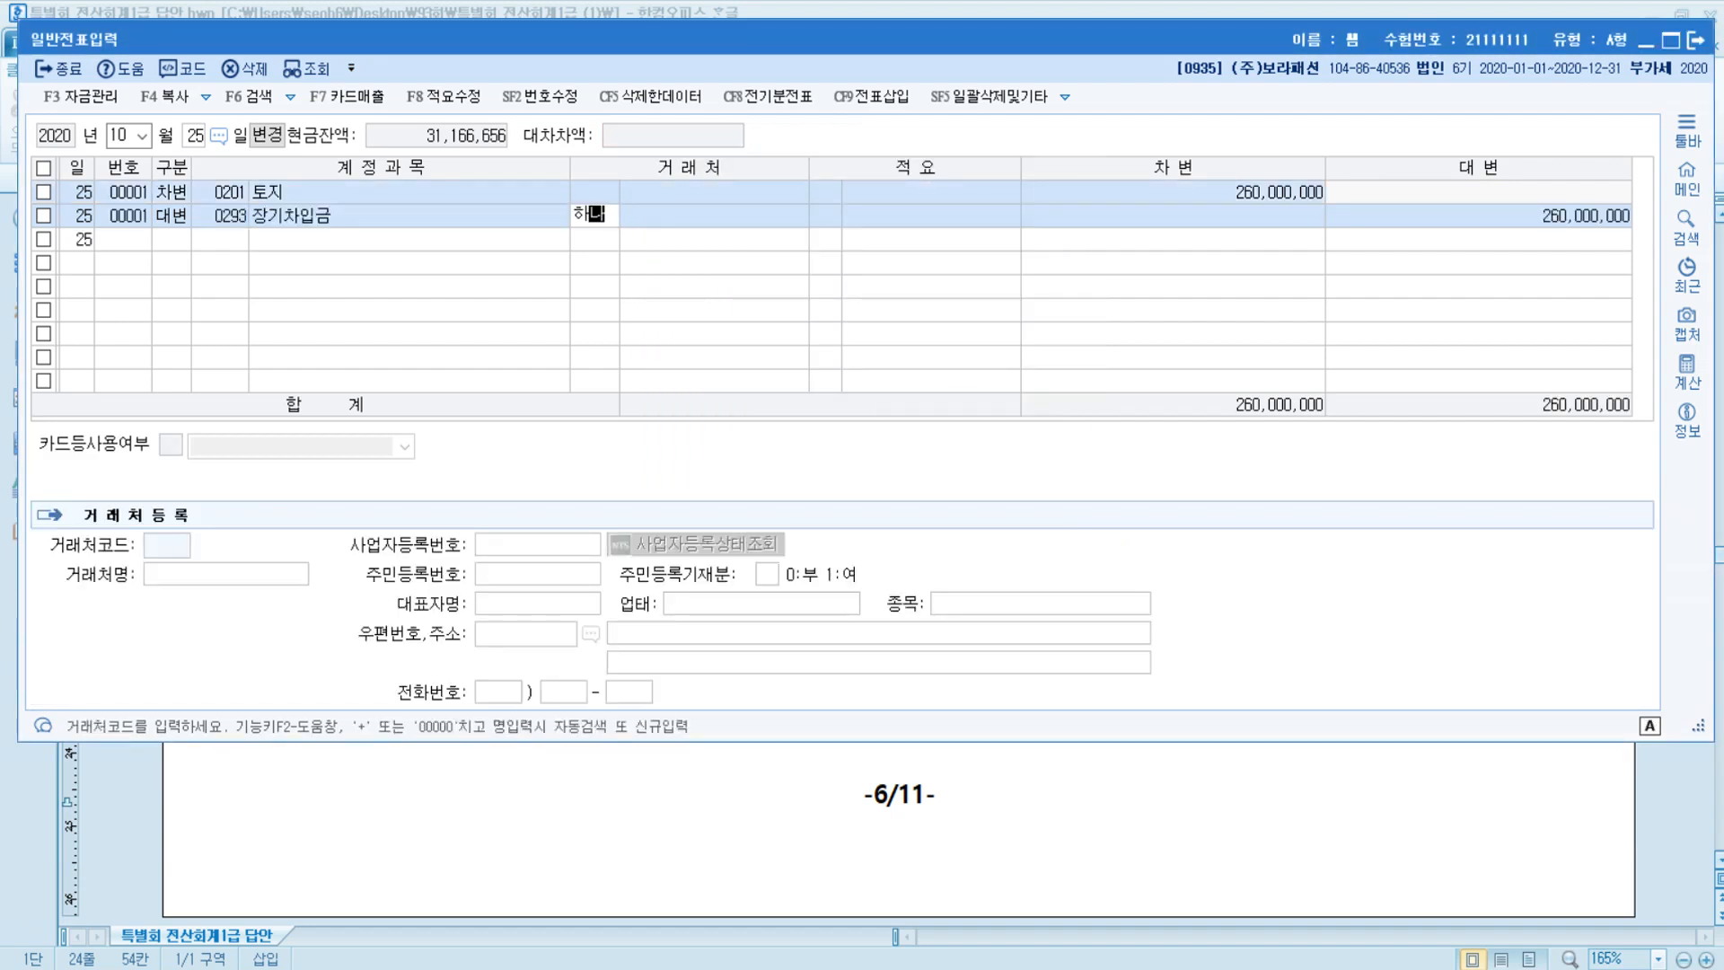
key("Return")
key("Return")
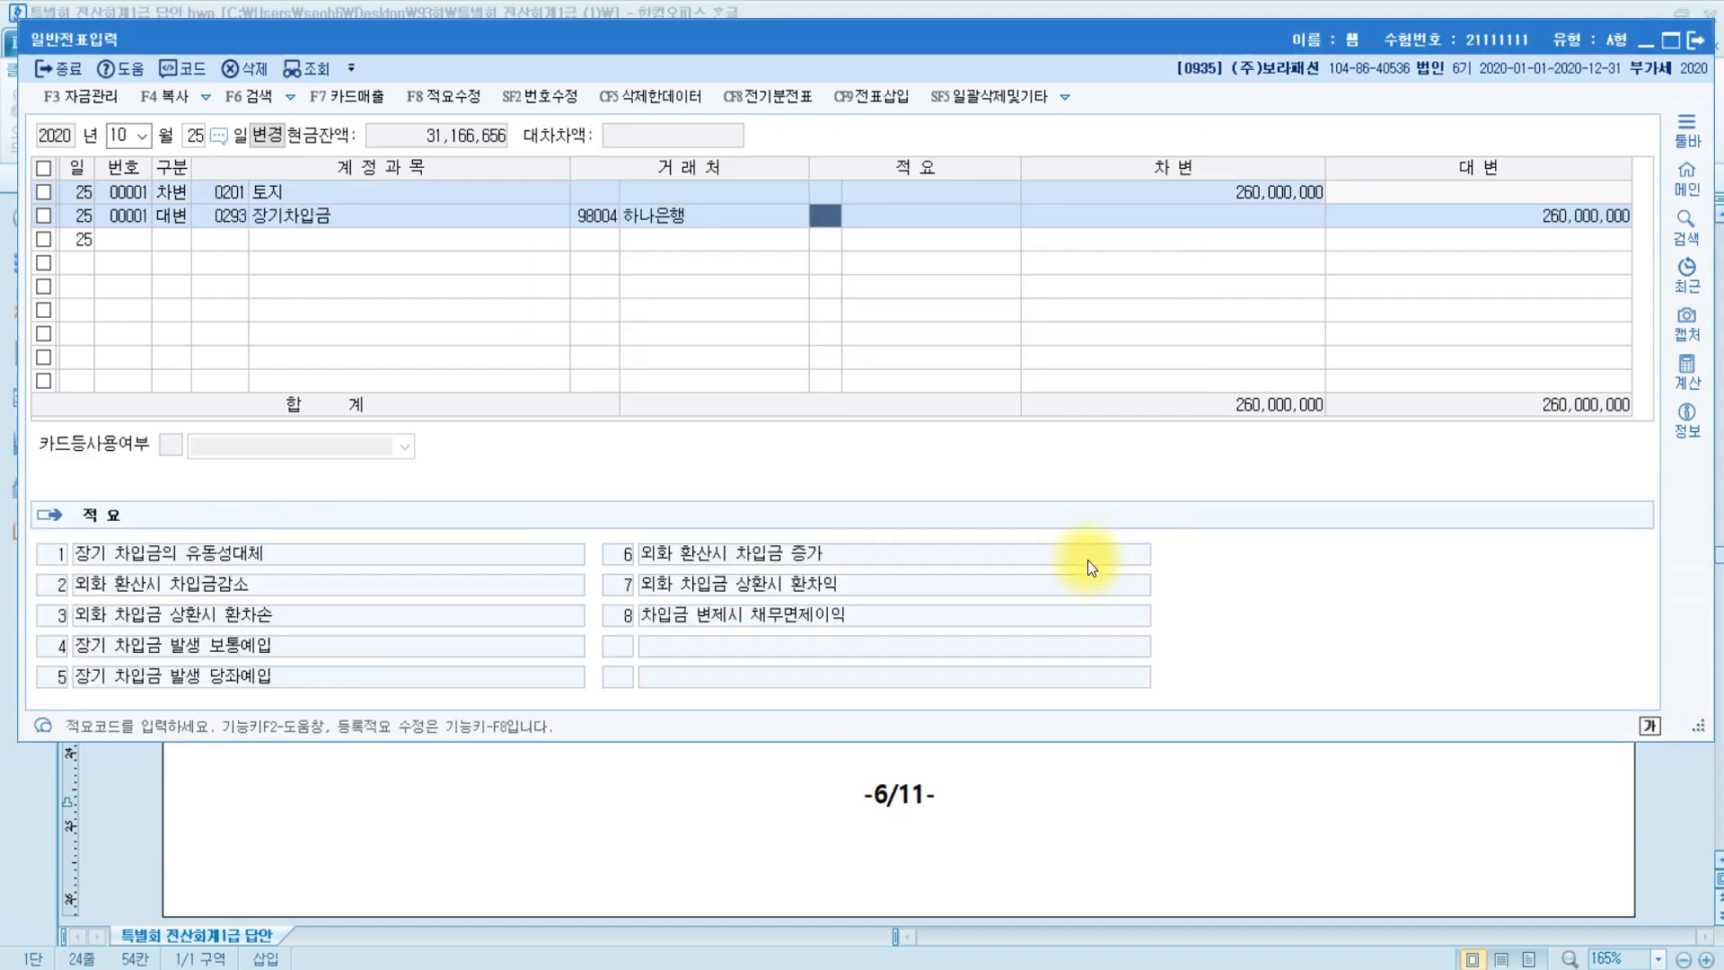
key("Return")
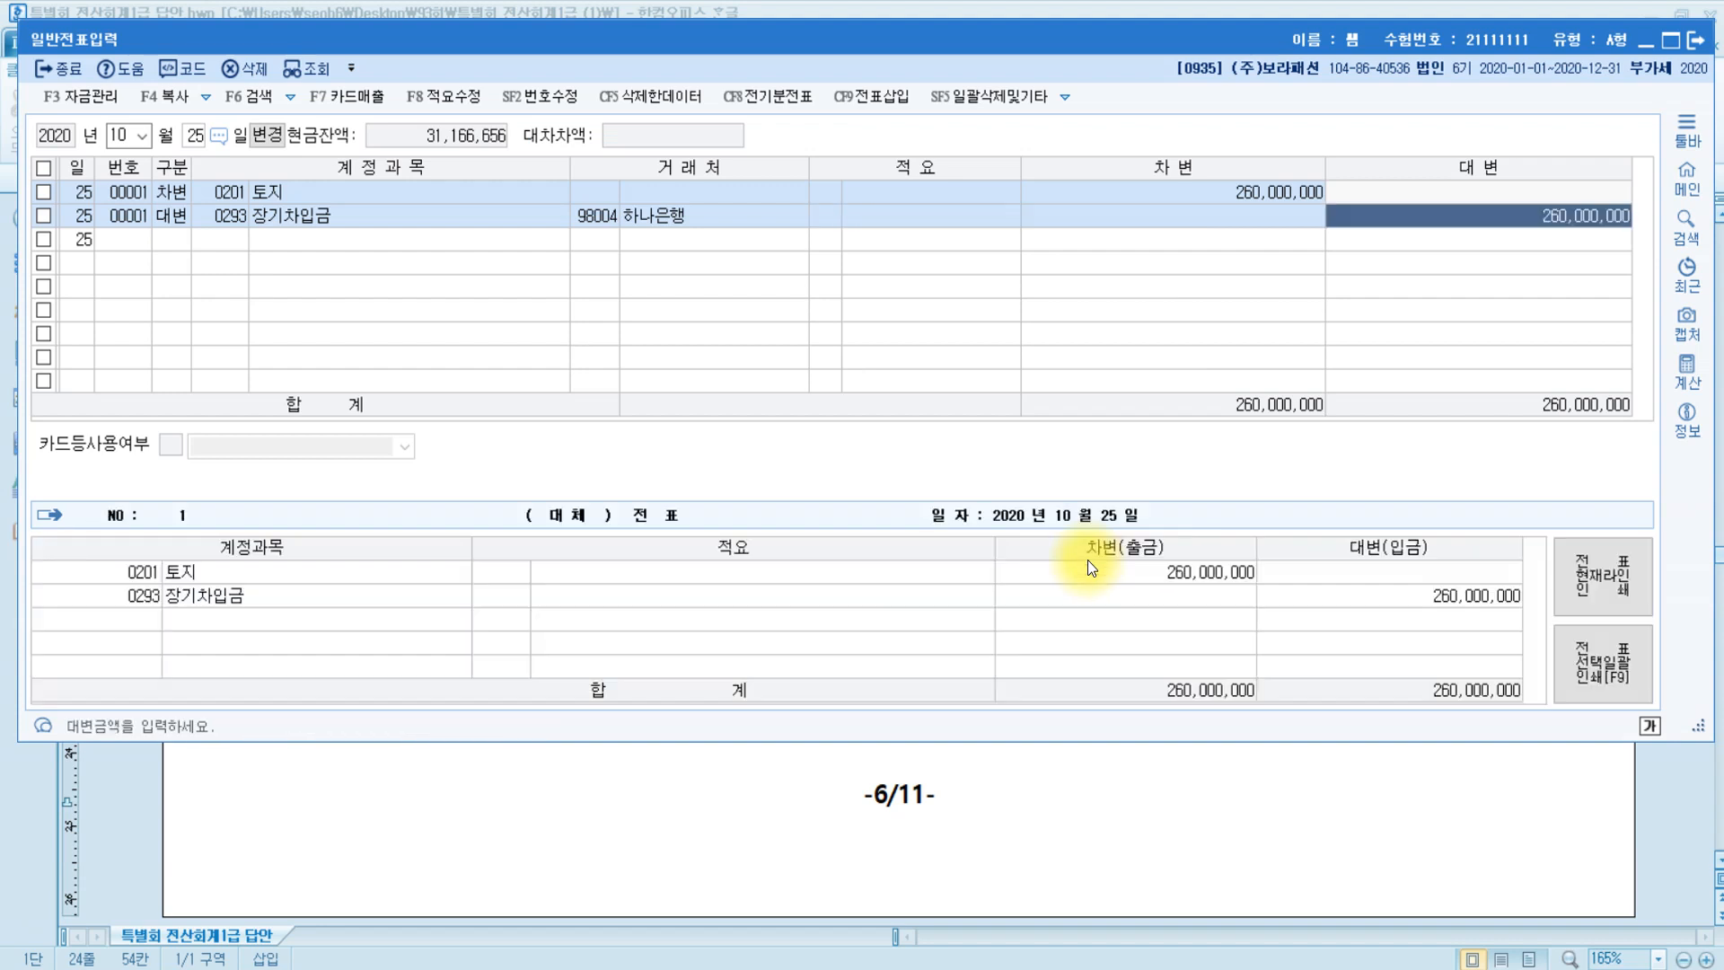
key("Return")
key("Up")
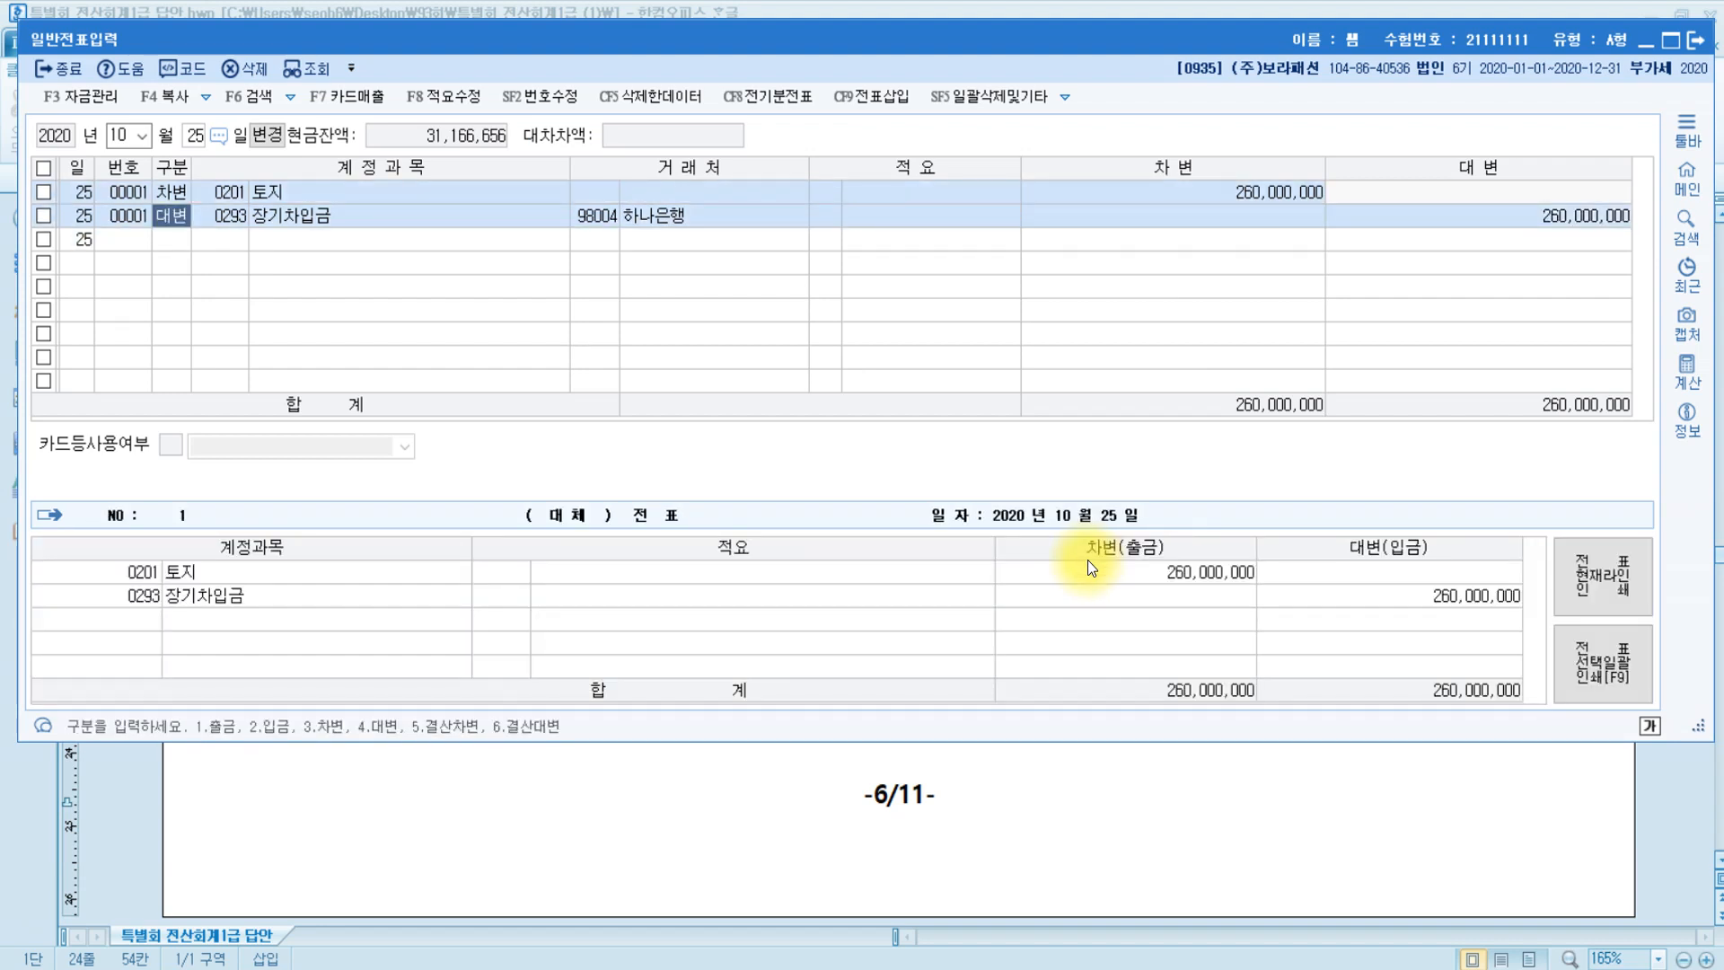
Return to the exam document and examine the 11월 20일 question, 문제2 [4], comparing its 받을어음 endorsement wording with the answer entry.
left_click(1161, 819)
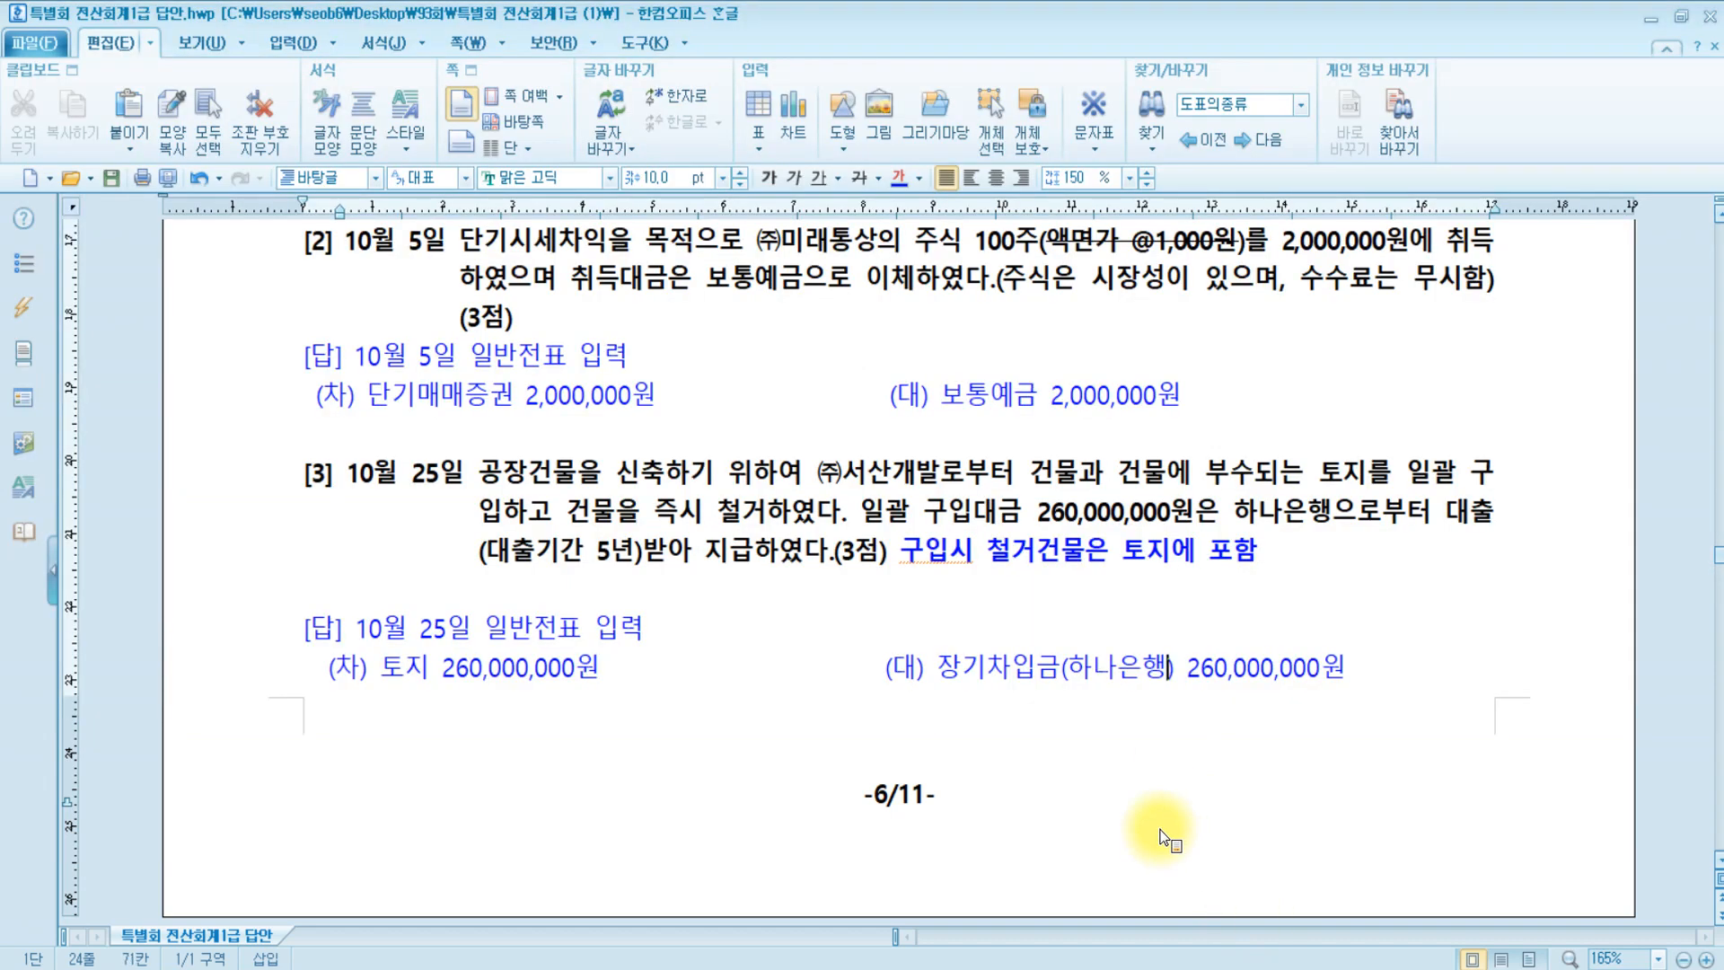
left_click(908, 552)
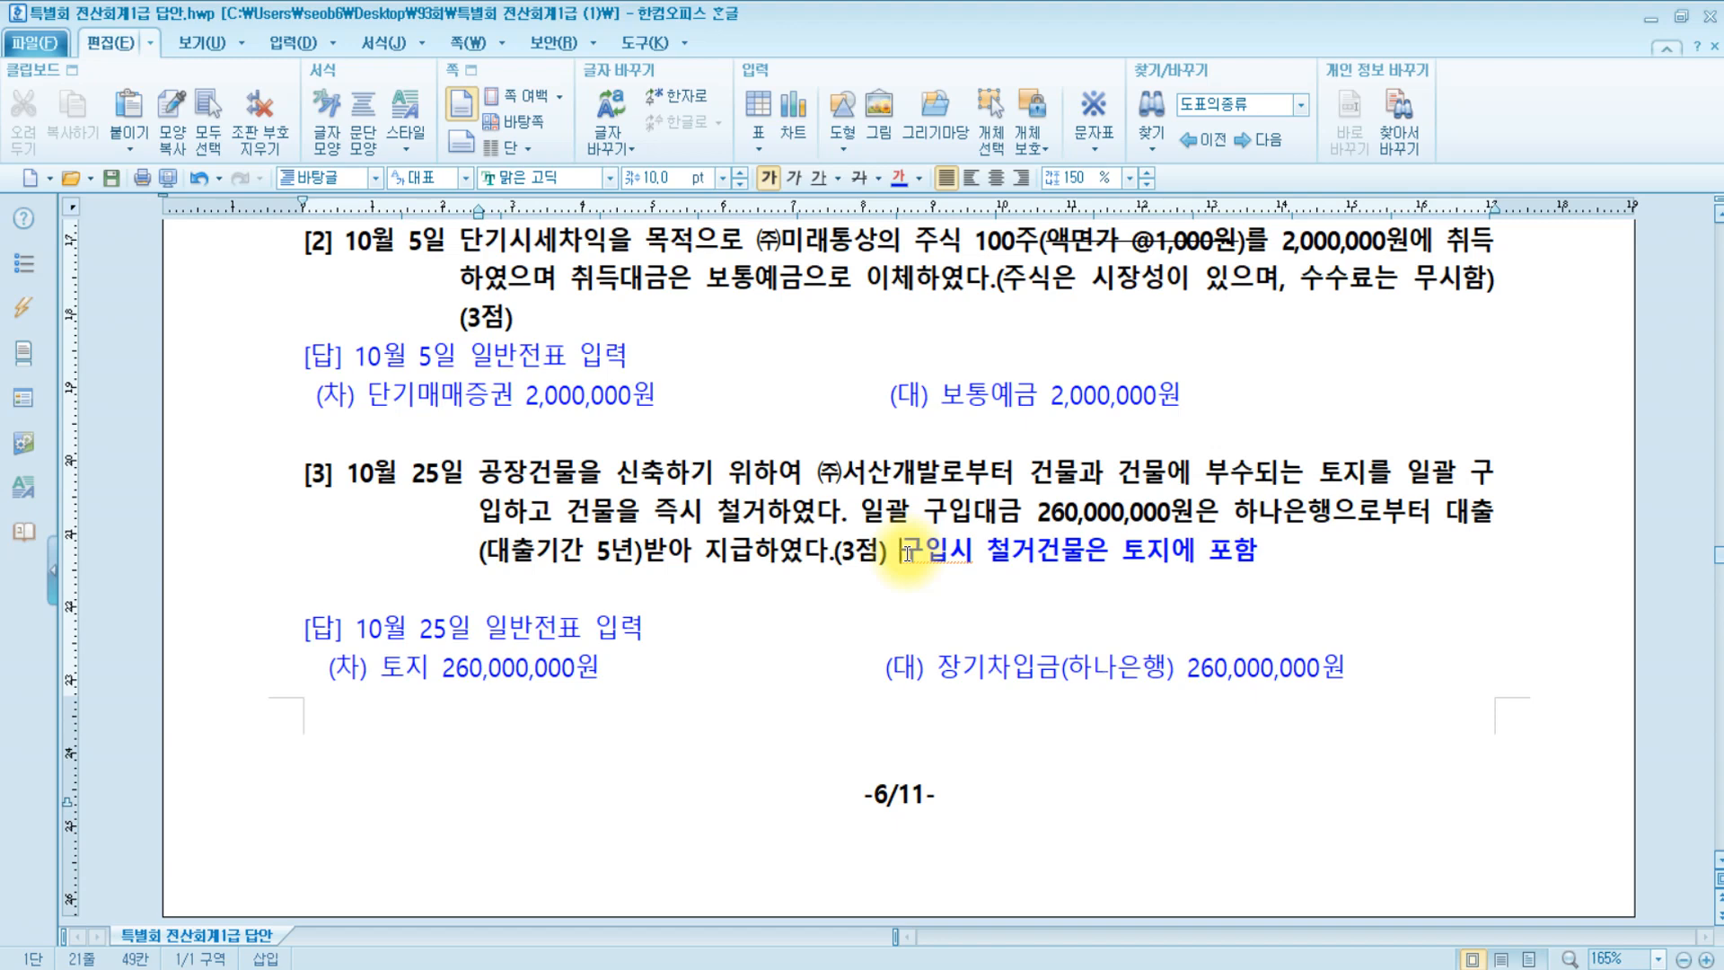
scroll(866, 558, "down", 10)
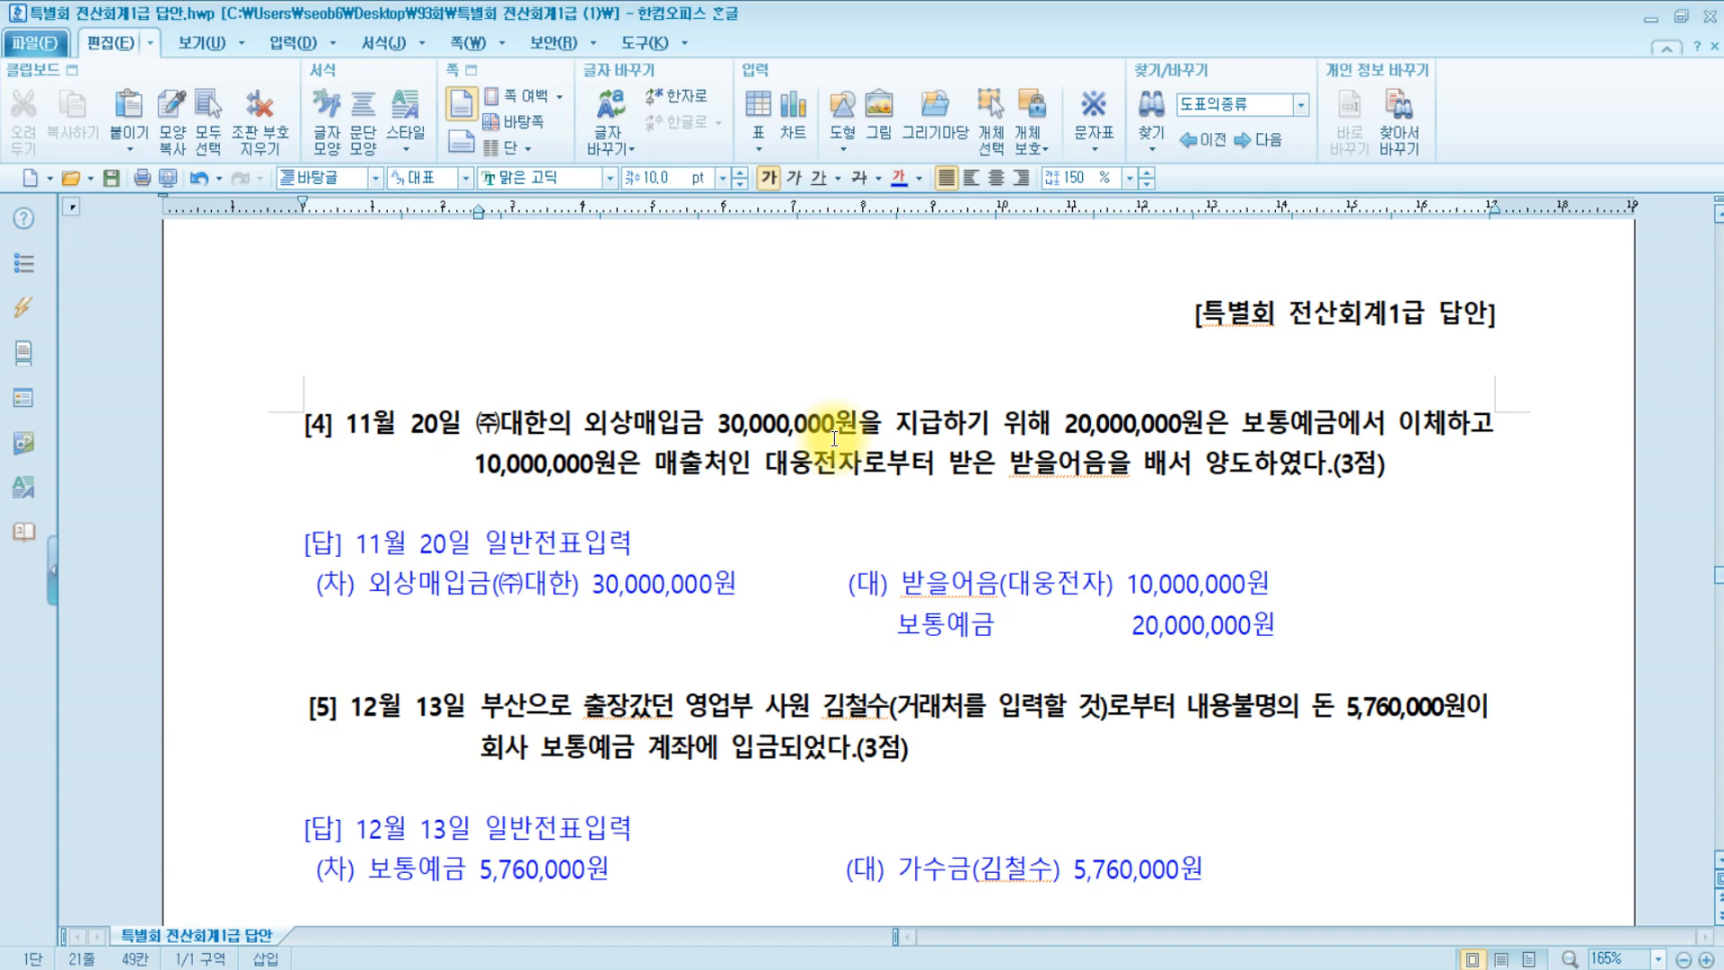
double_click(1014, 464)
left_click_drag(1182, 468, 1271, 471)
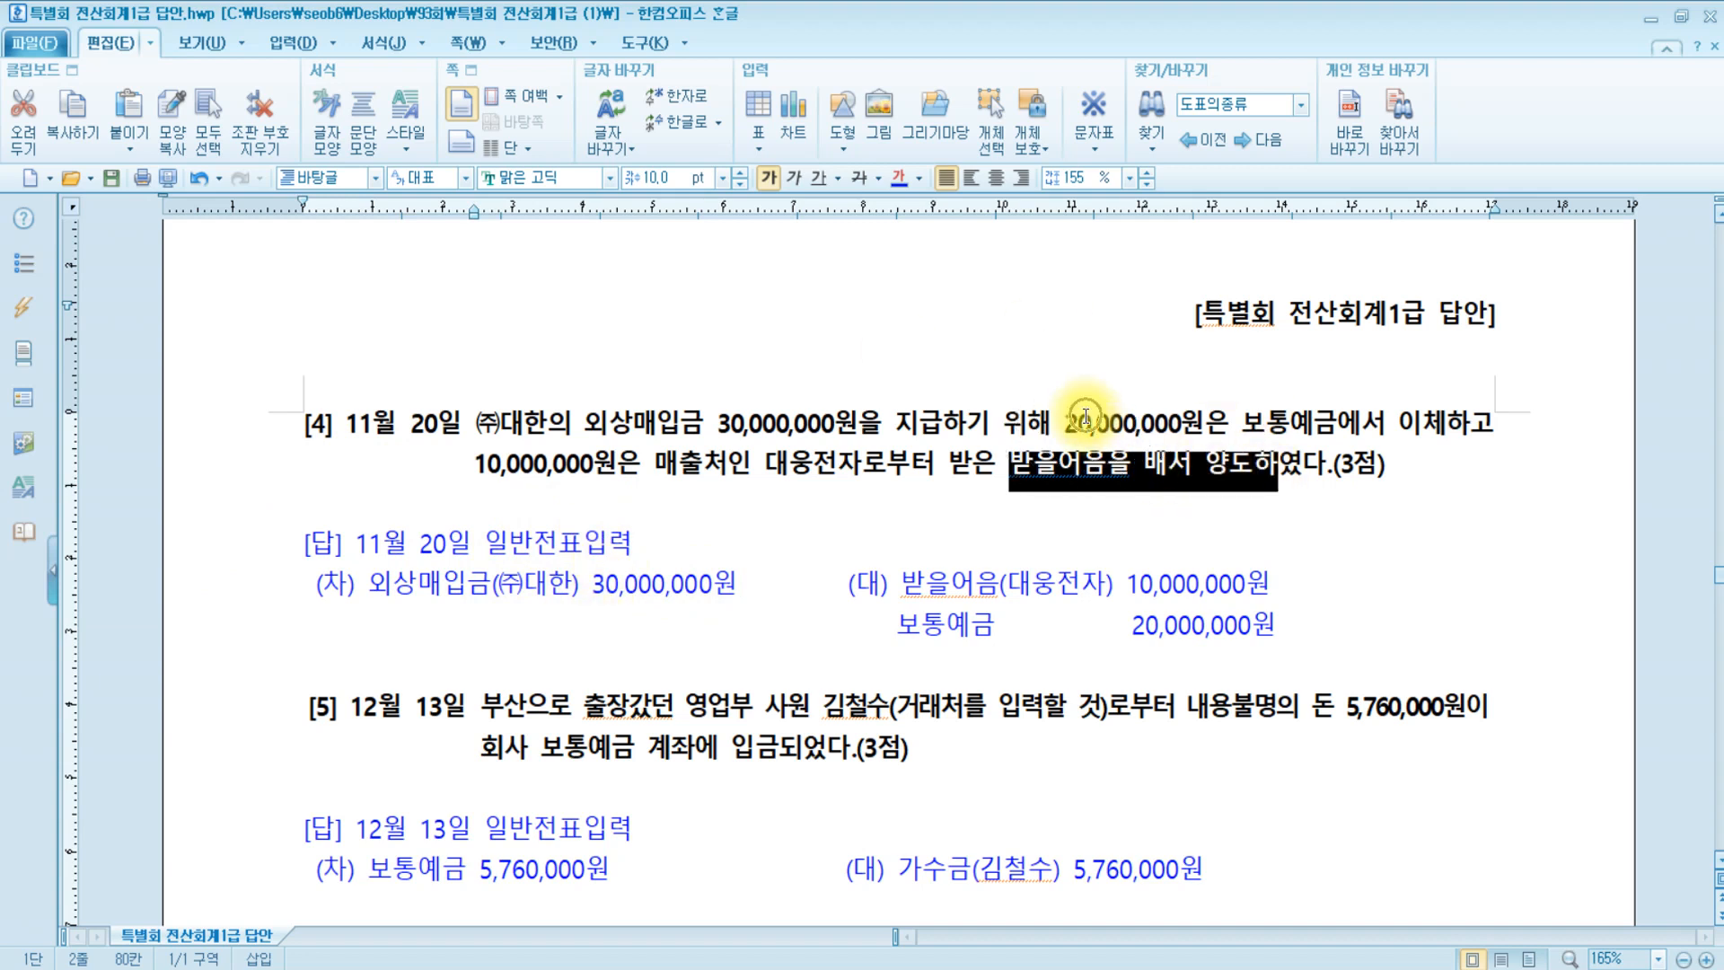
left_click(1238, 638)
left_click(1241, 585)
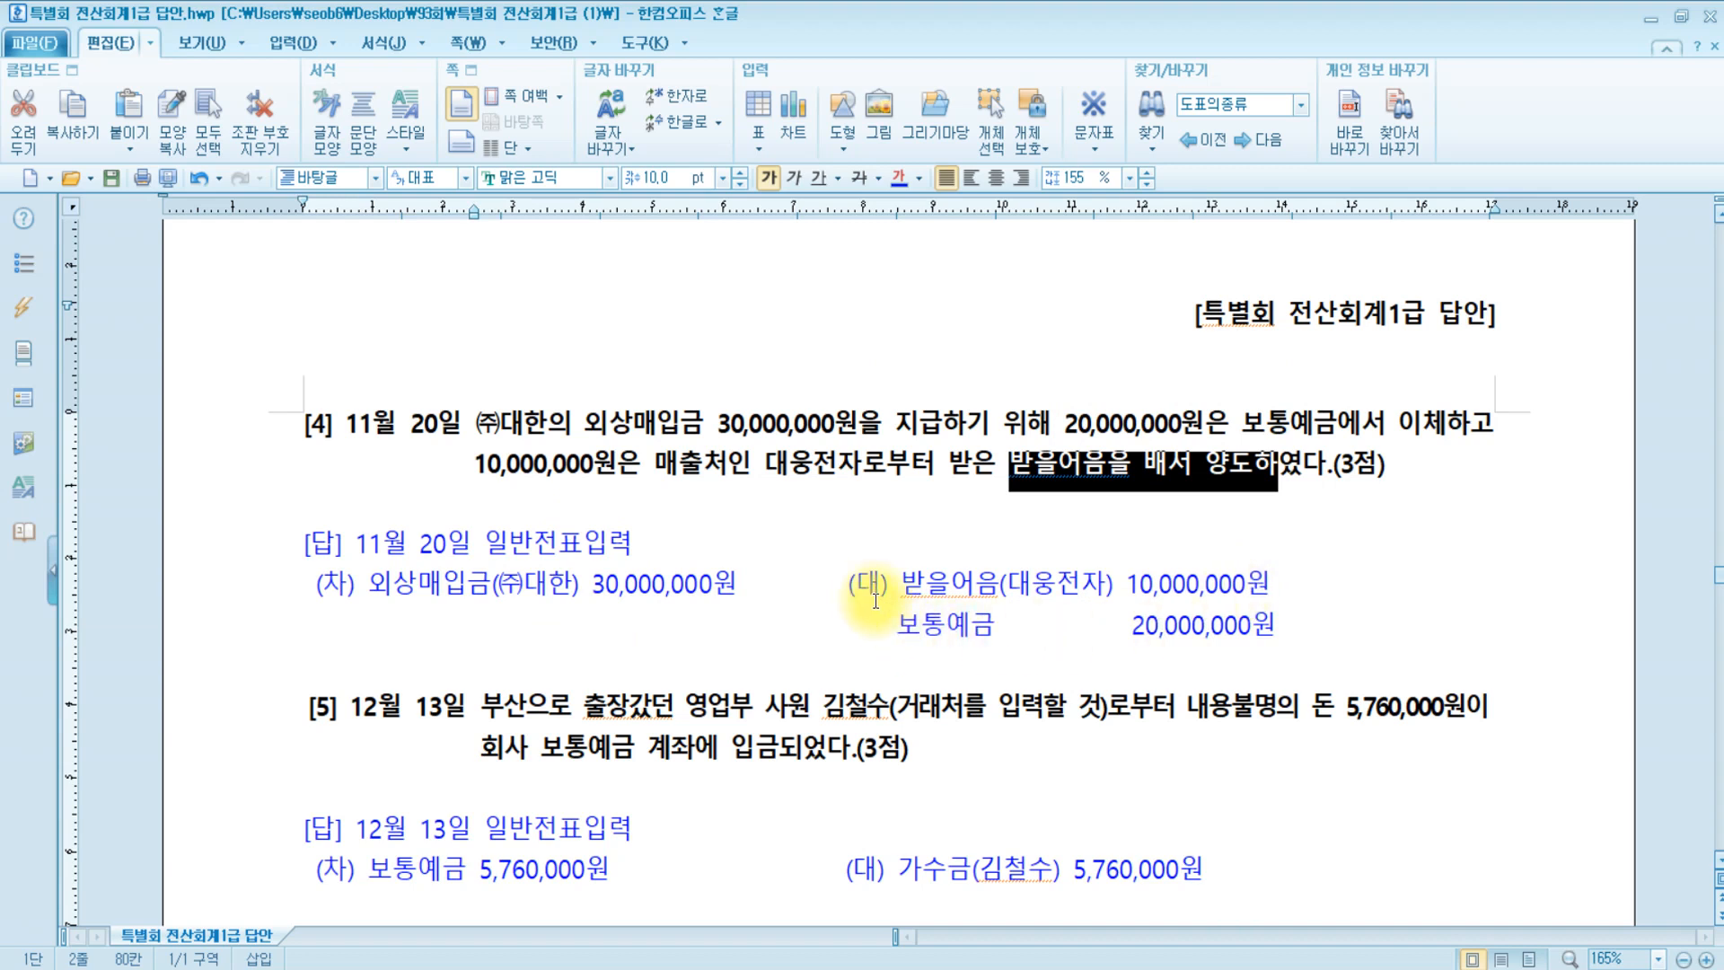
left_click_drag(901, 582, 985, 586)
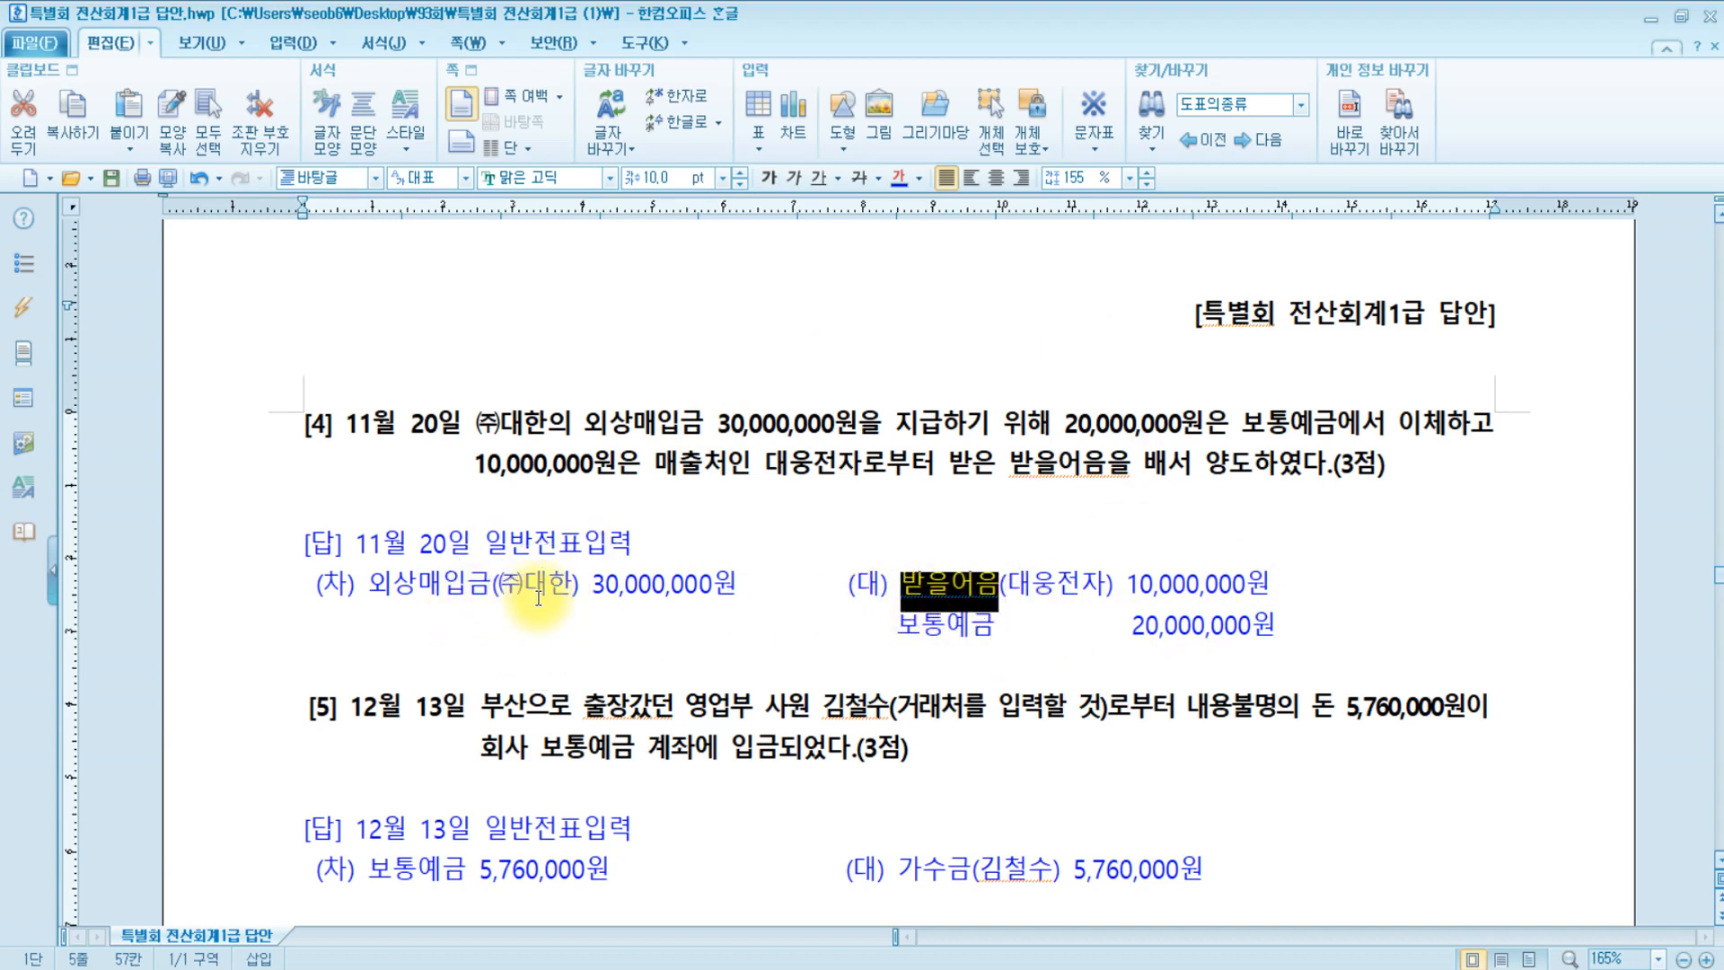
left_click_drag(769, 462, 862, 463)
Highlight 대웅전자 in yellow in the 대변 받을어음 line of the 문제2 [4] answer.
left_click_drag(1009, 584, 1106, 585)
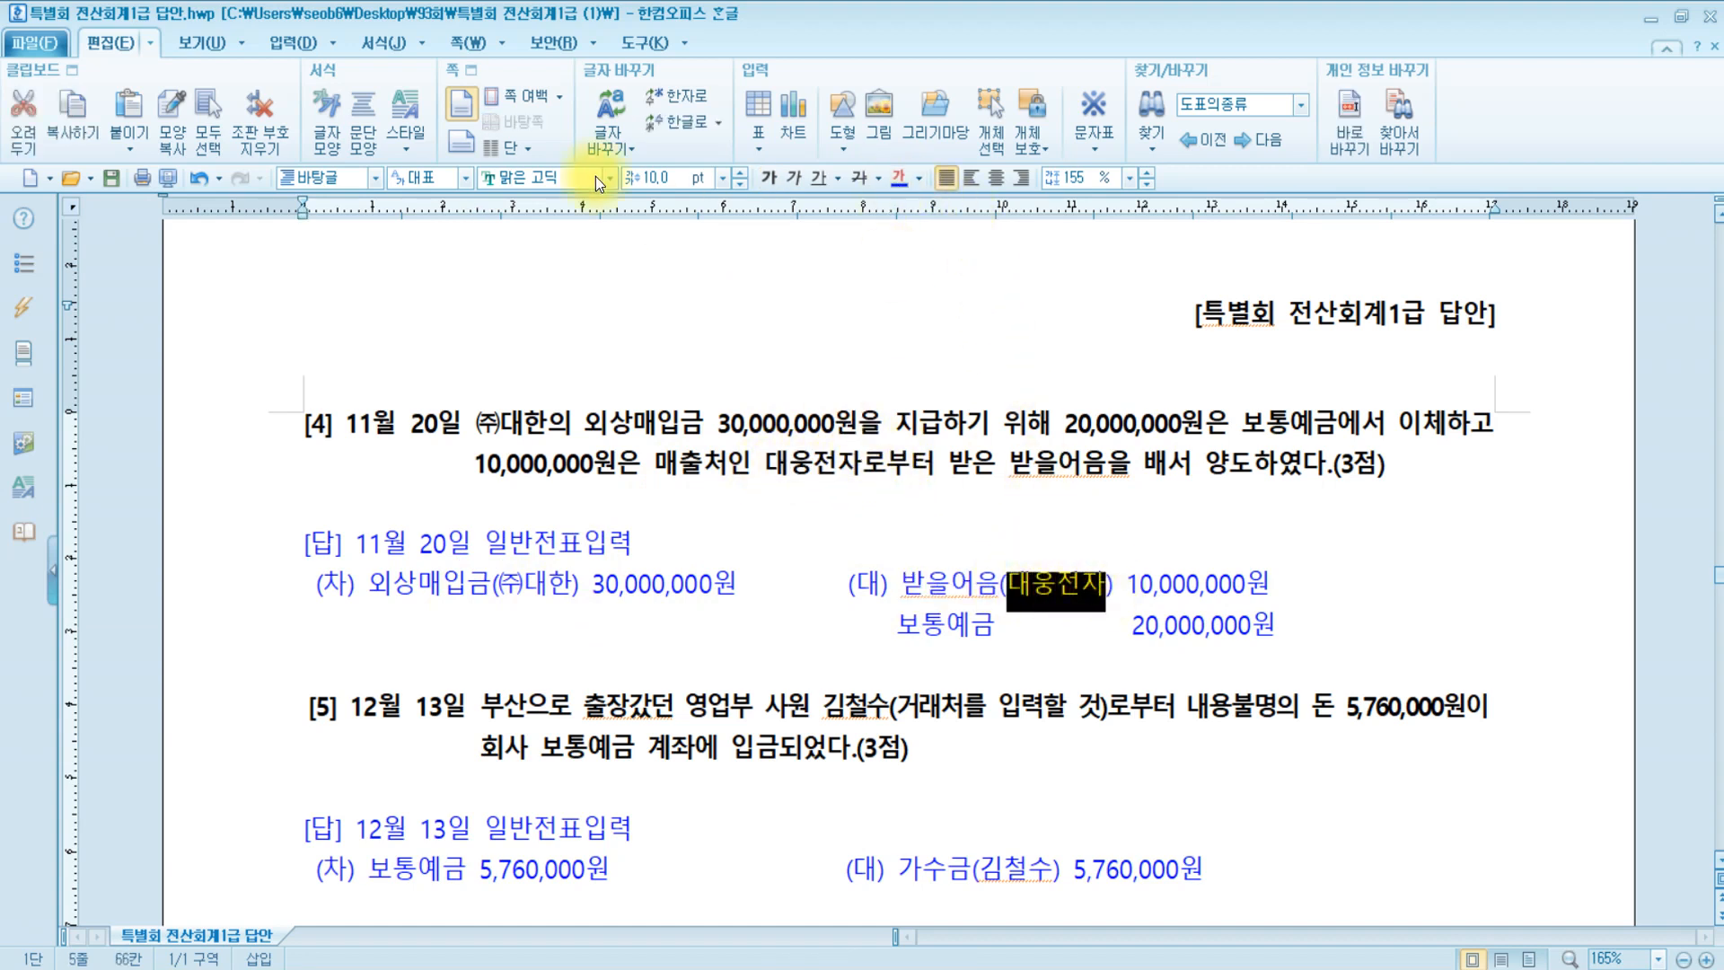
left_click(379, 44)
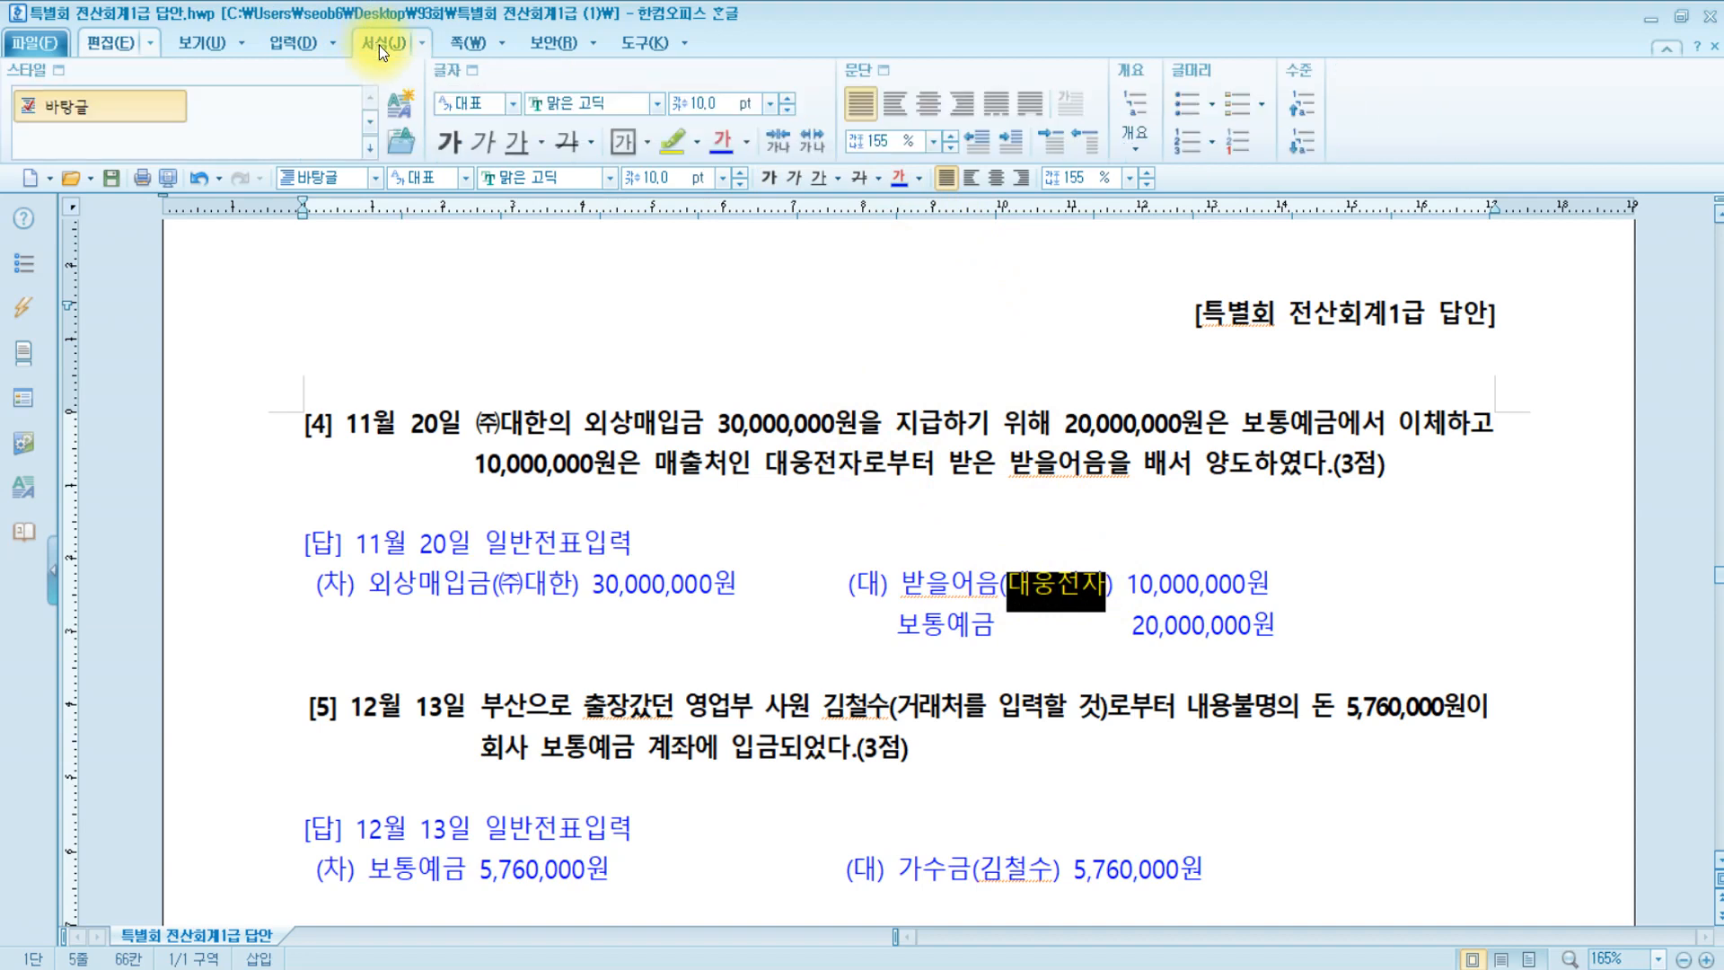
left_click(676, 143)
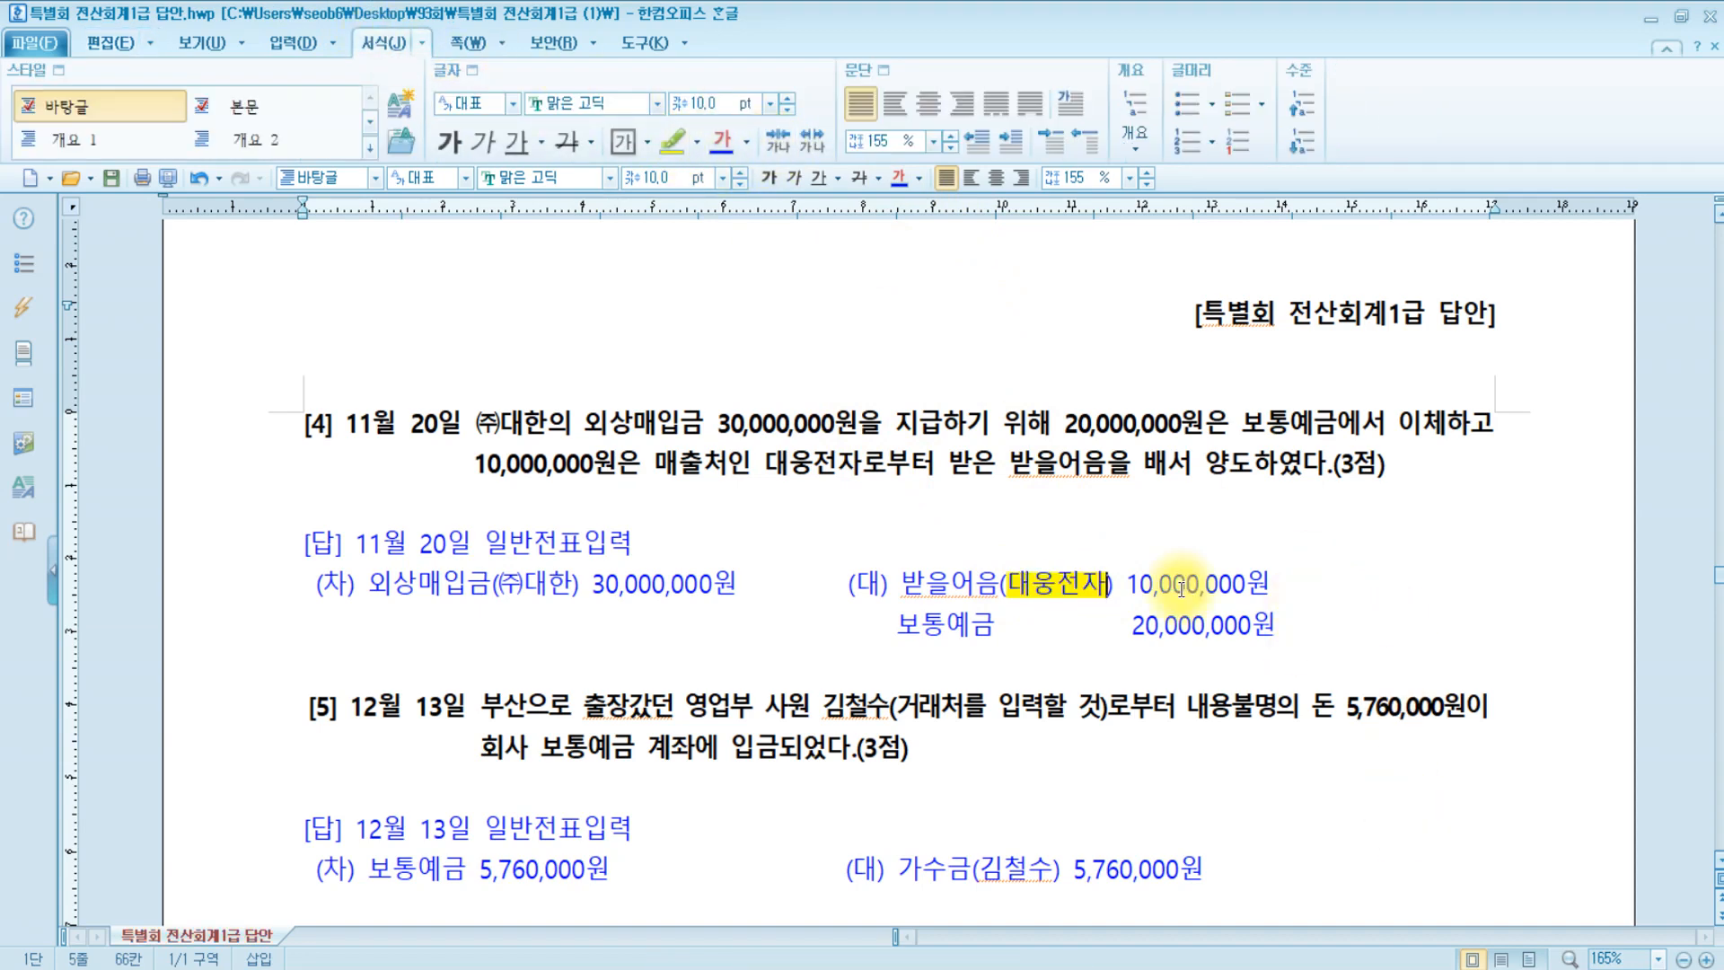
Switch back to 일반전표입력 in KcLep and set the voucher date to 11월 20일.
left_click(571, 968)
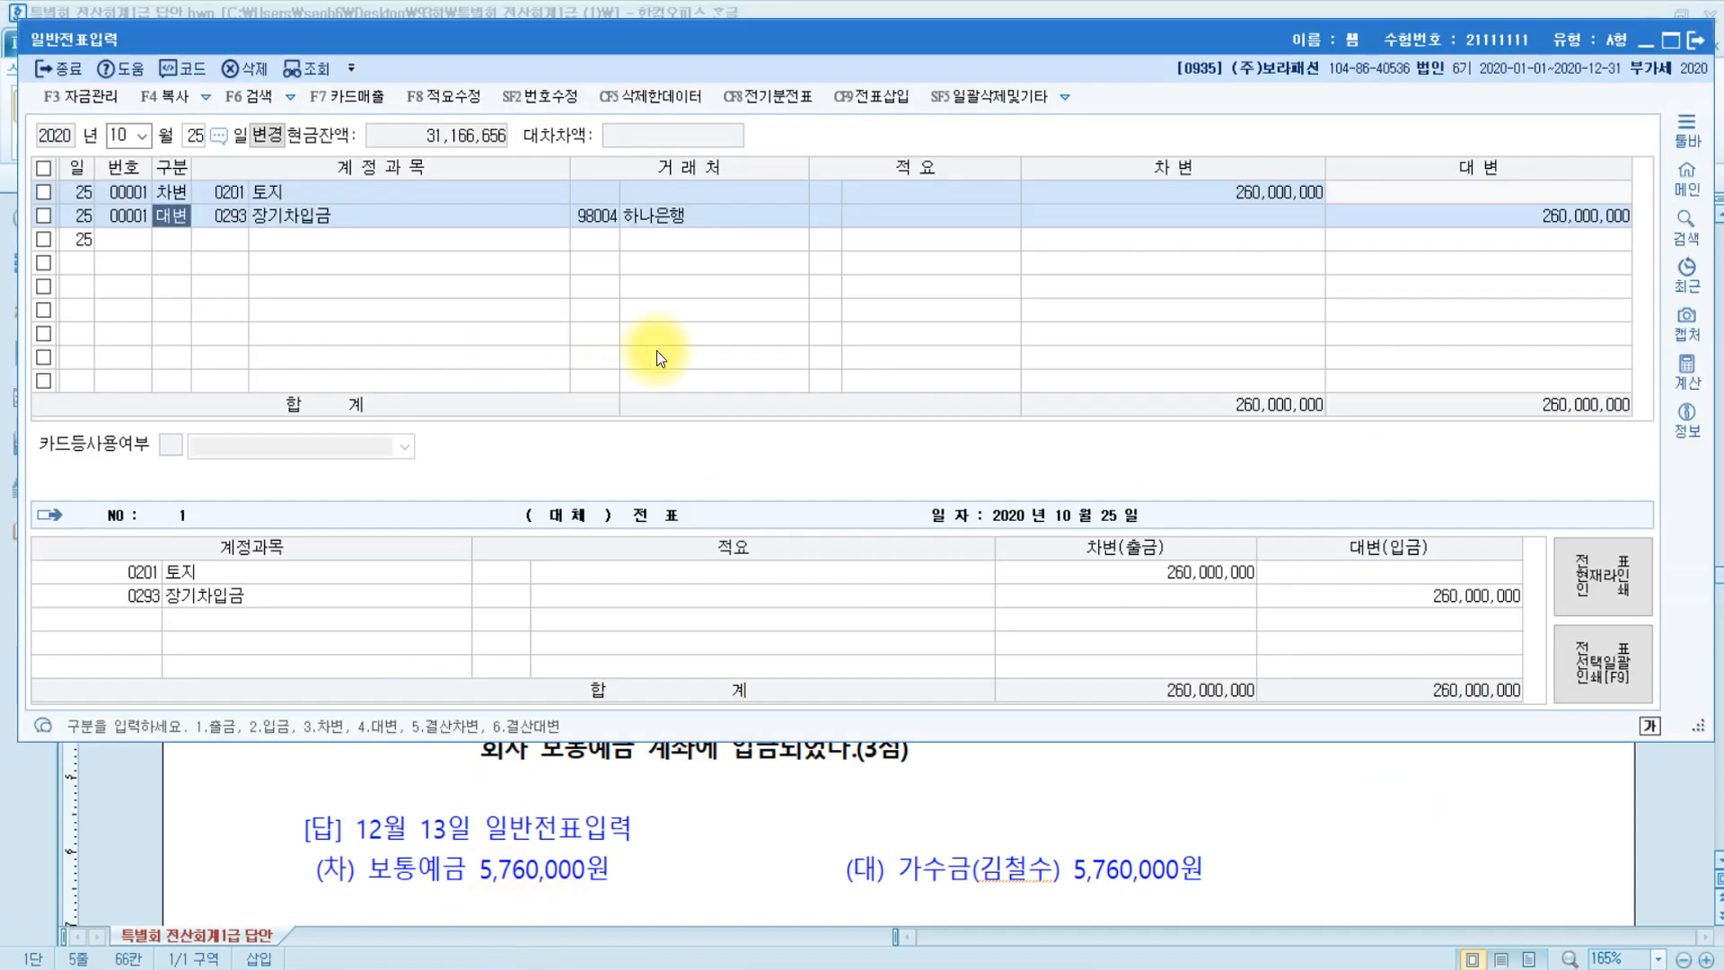
key("Escape")
key("Escape")
type("11")
key("Return")
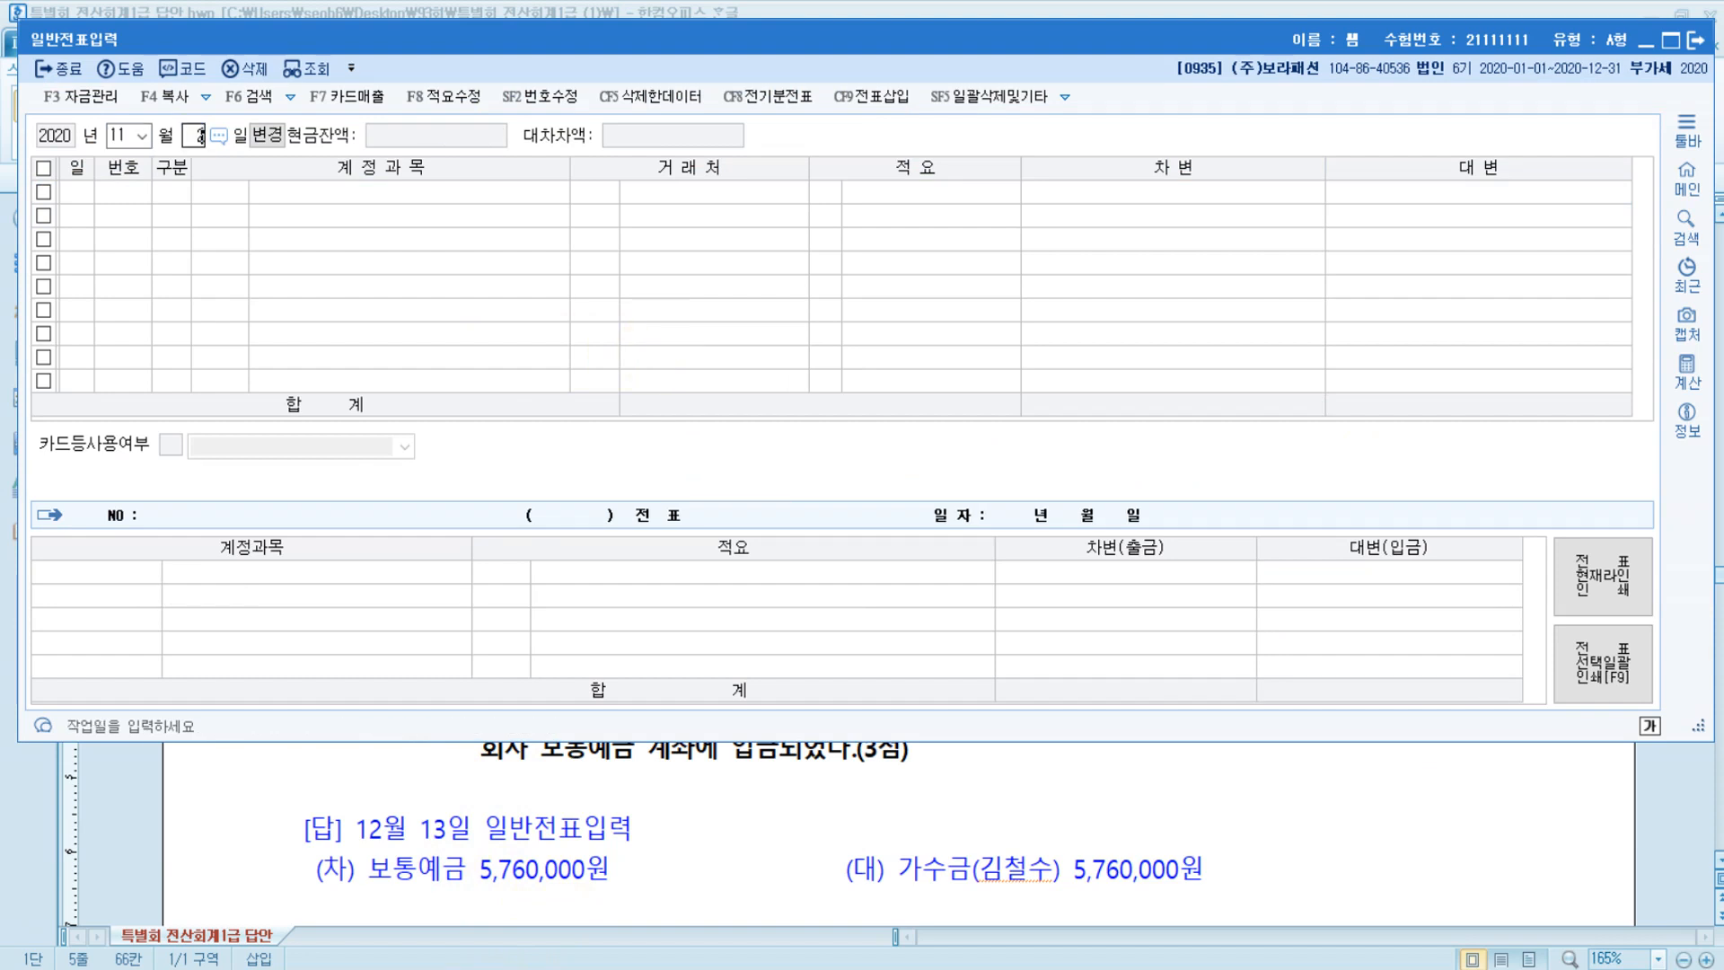
type("20")
key("Return")
Enter a 차변 line for 0251 외상매입금 with (주)대한 as 거래처 and the amount 30,000,000.
type("3")
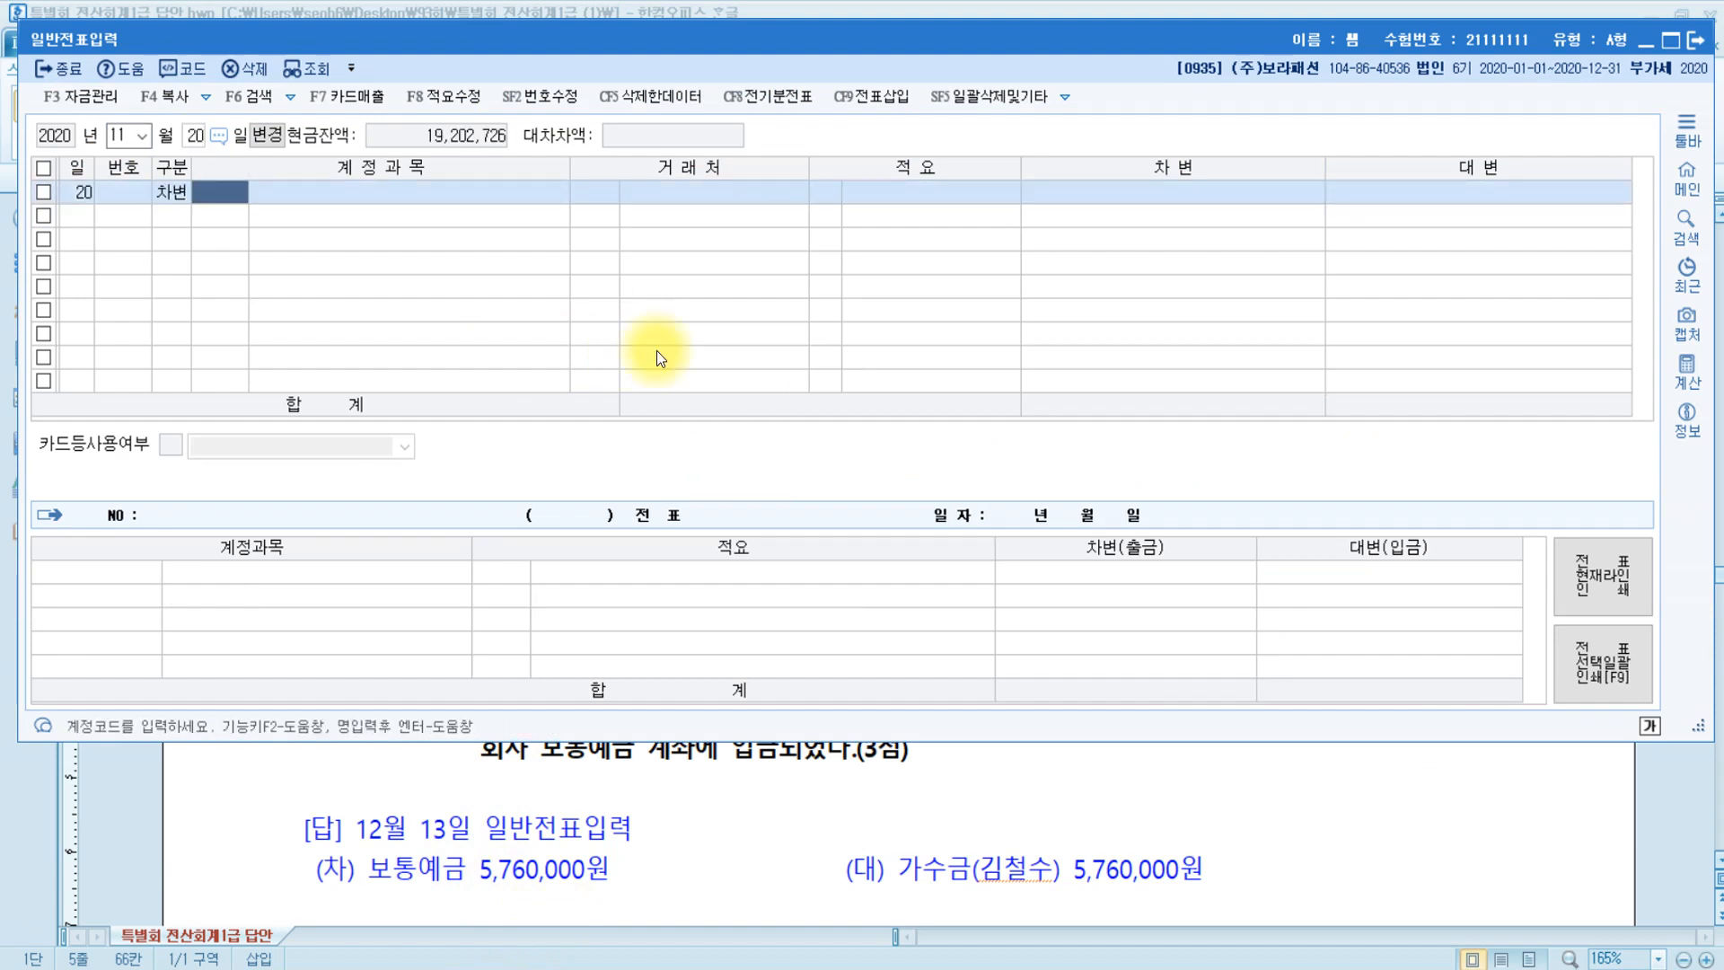
type("외상")
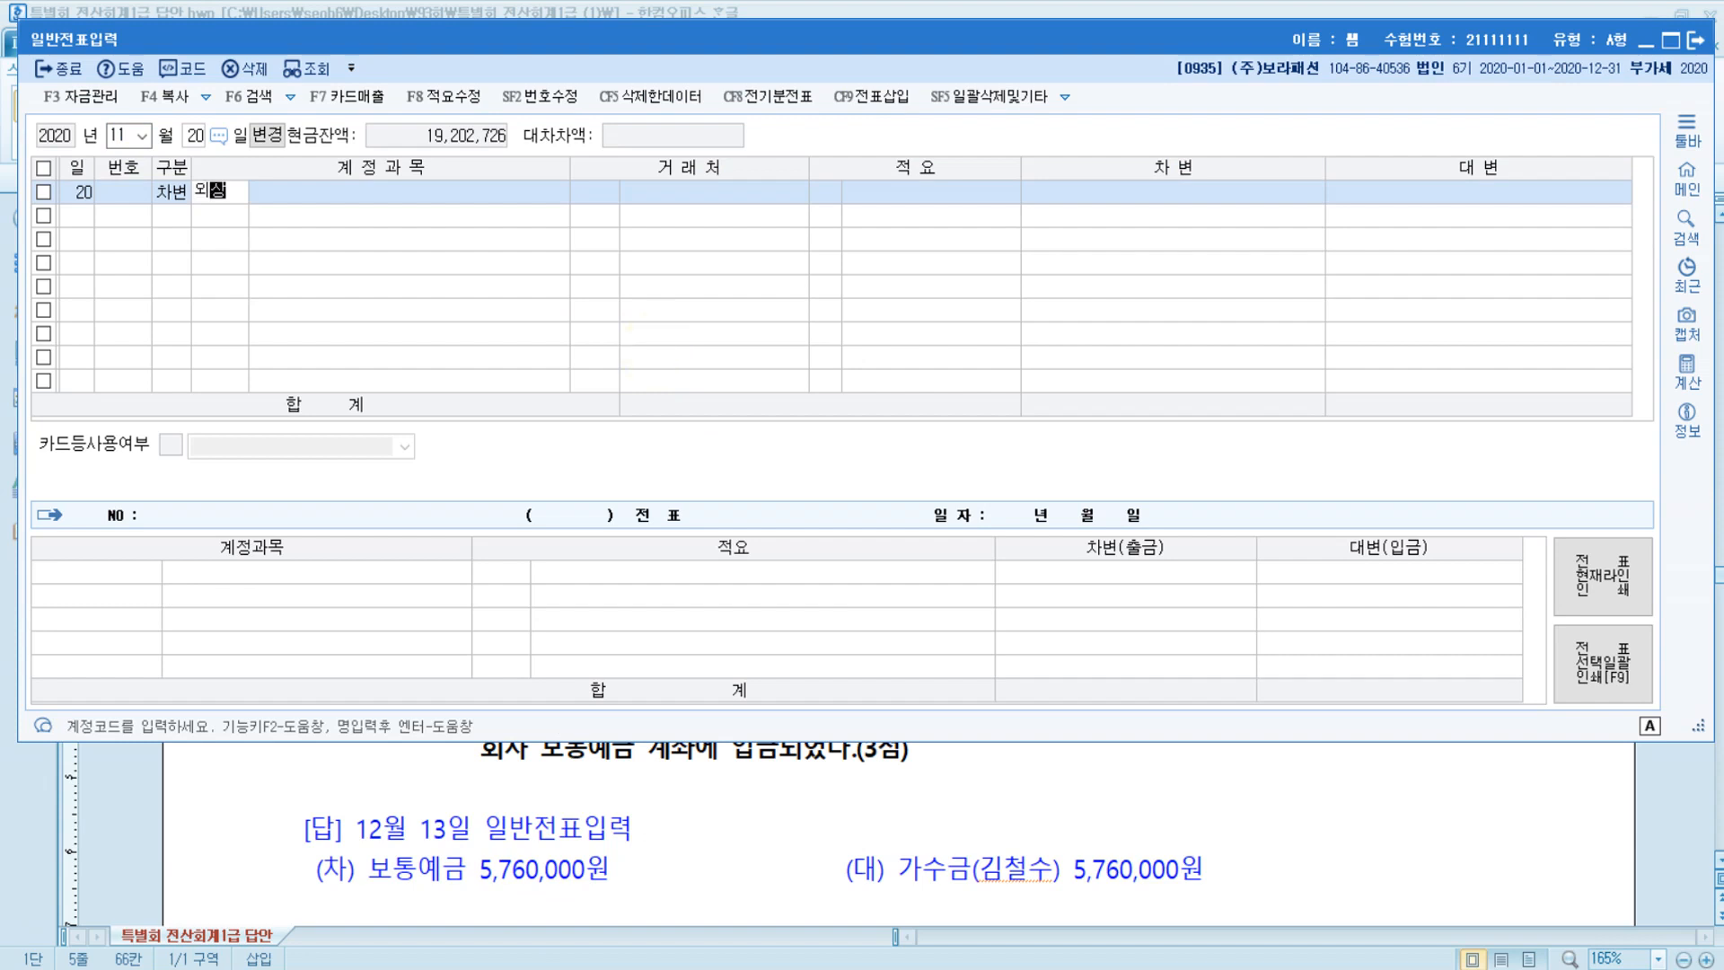
key("Return")
key("Down")
key("Down")
key("Down")
key("Down")
key("Down")
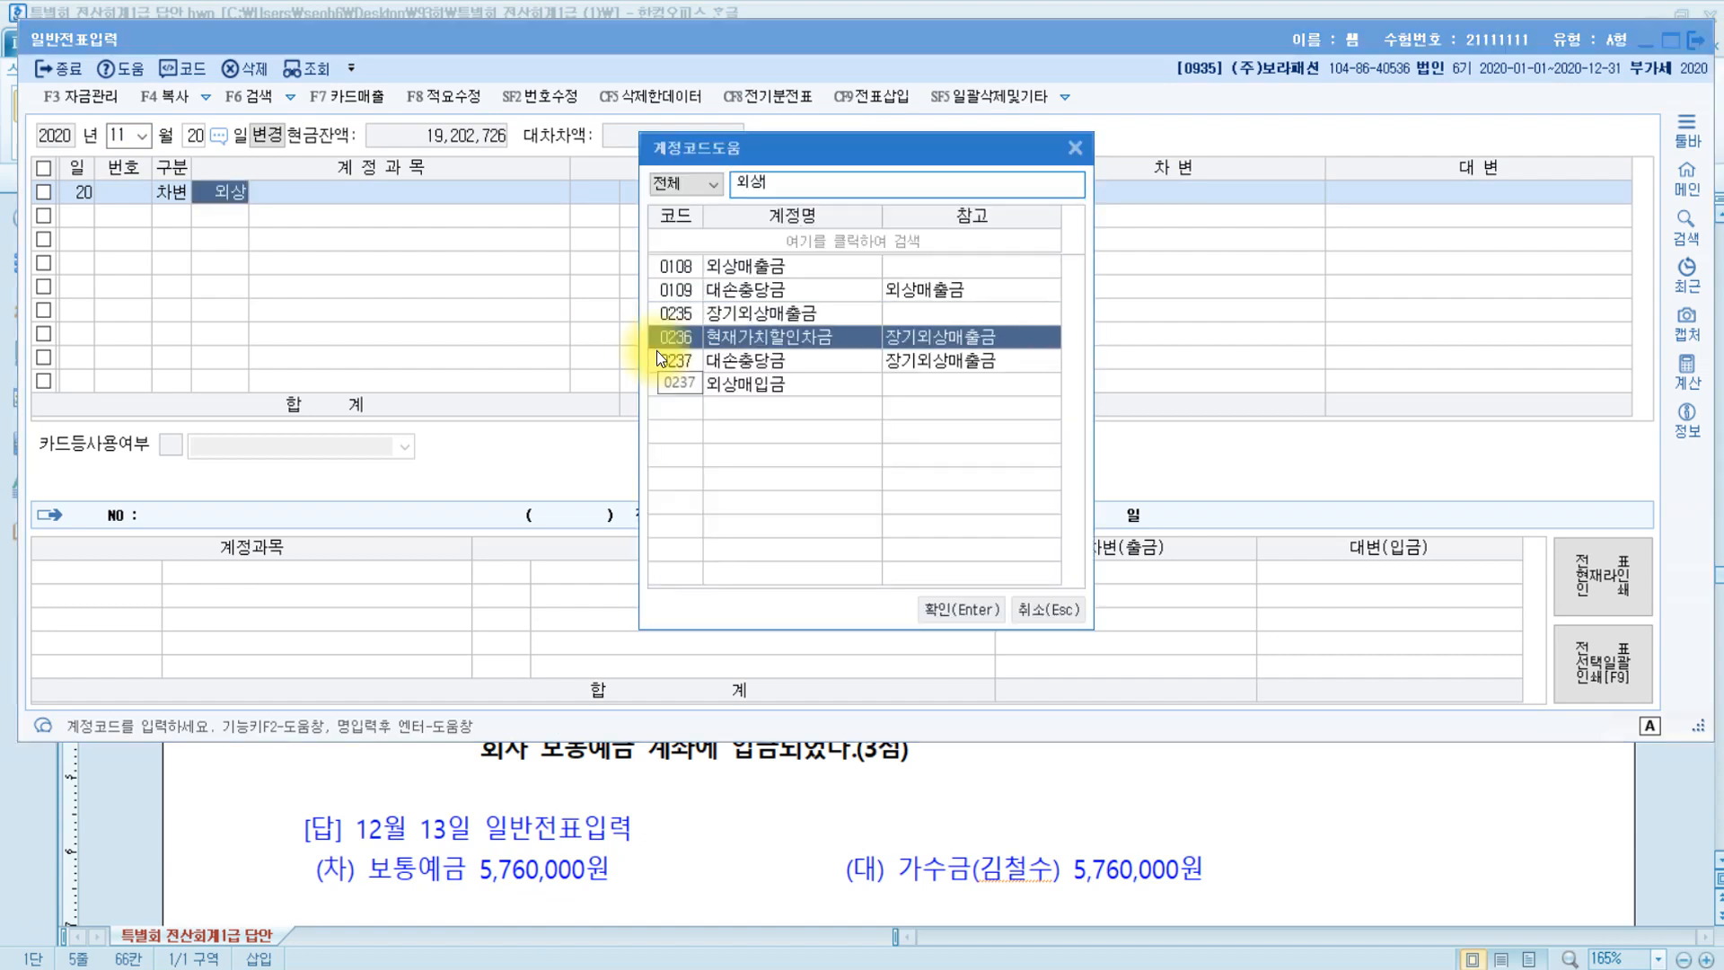
key("Return")
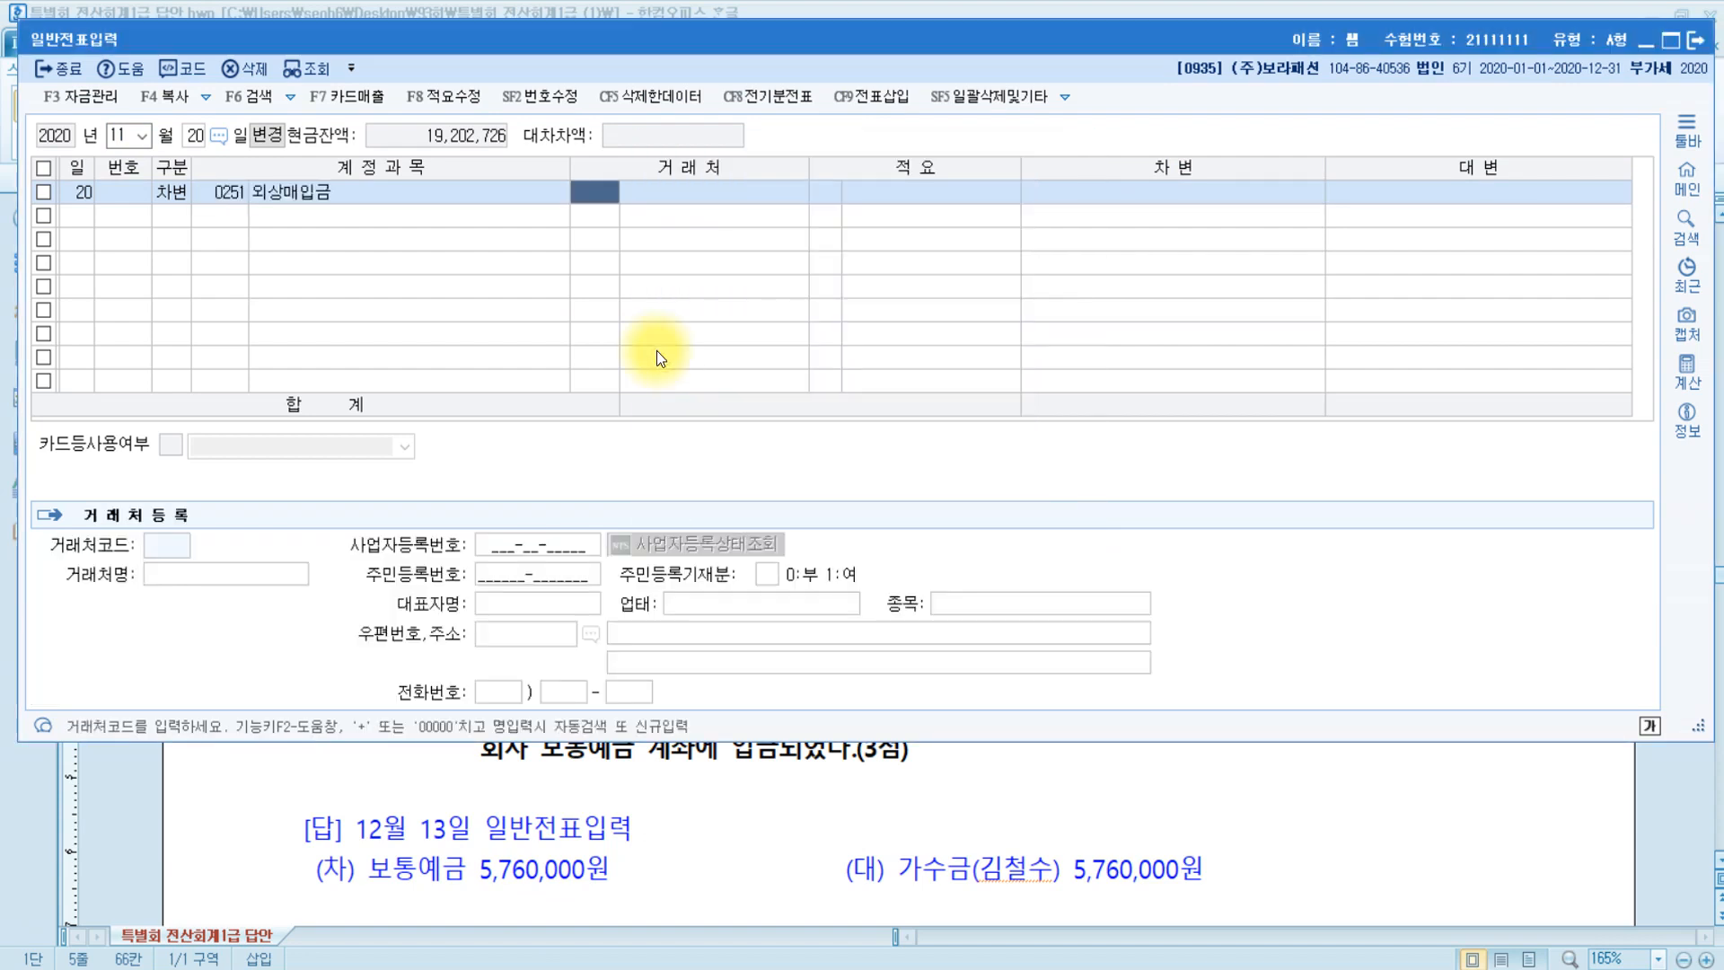
type("대한")
key("Return")
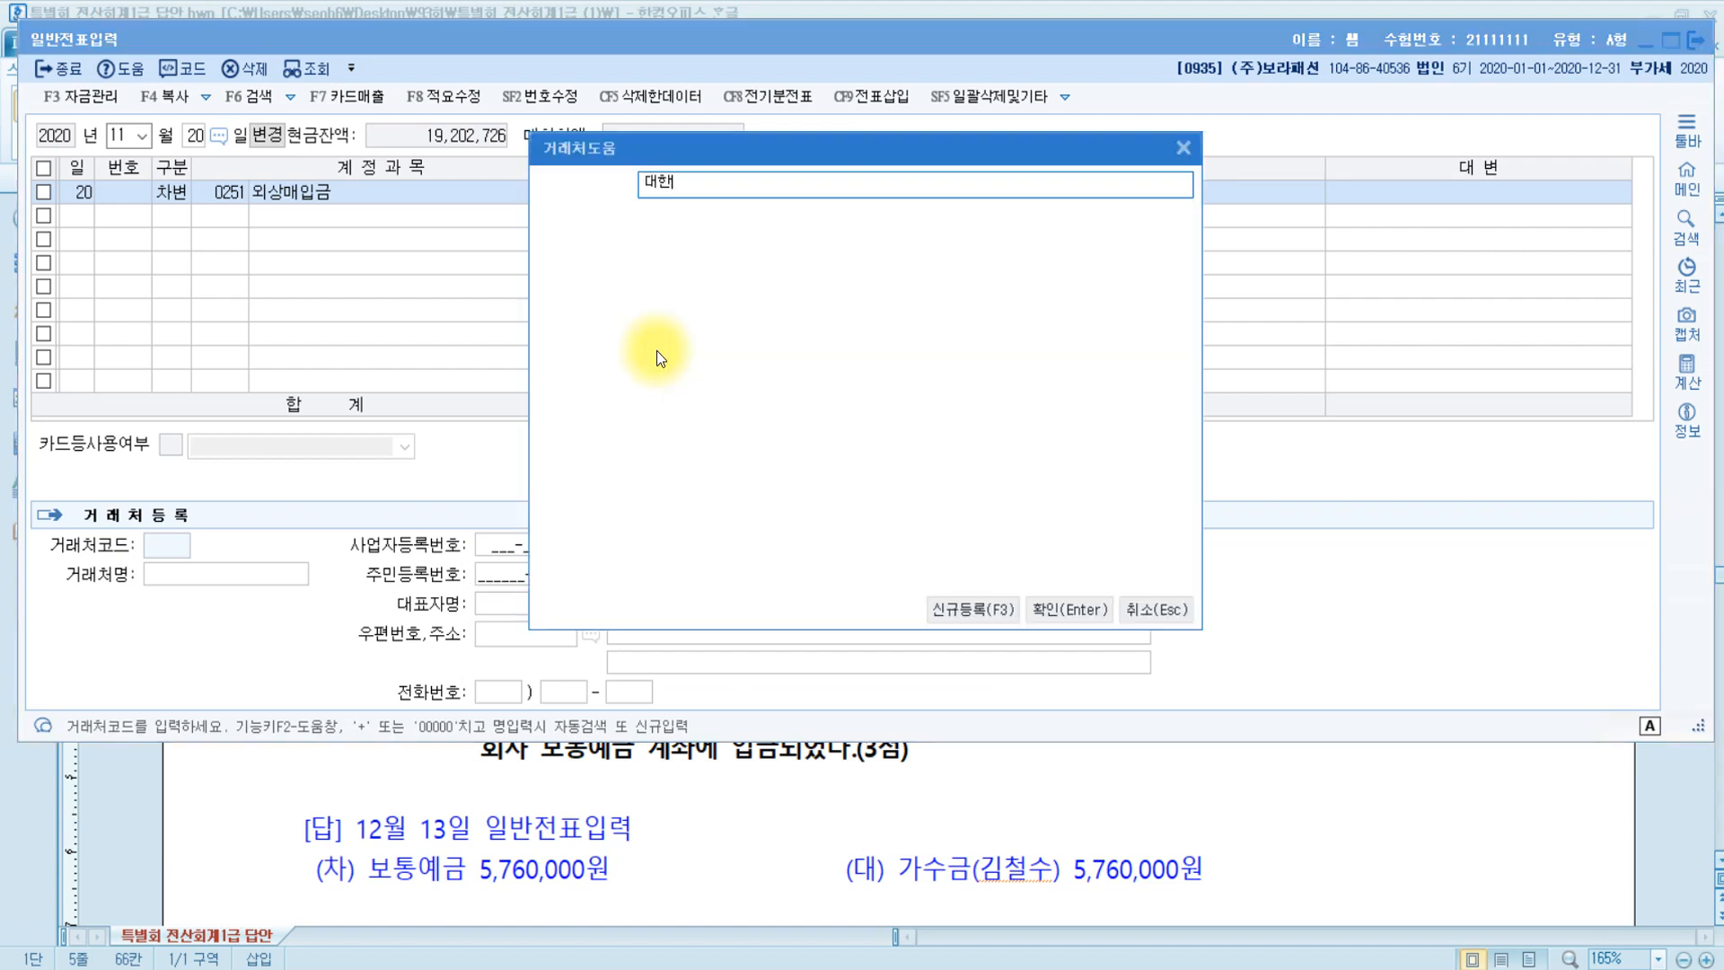
key("Return")
key("Return")
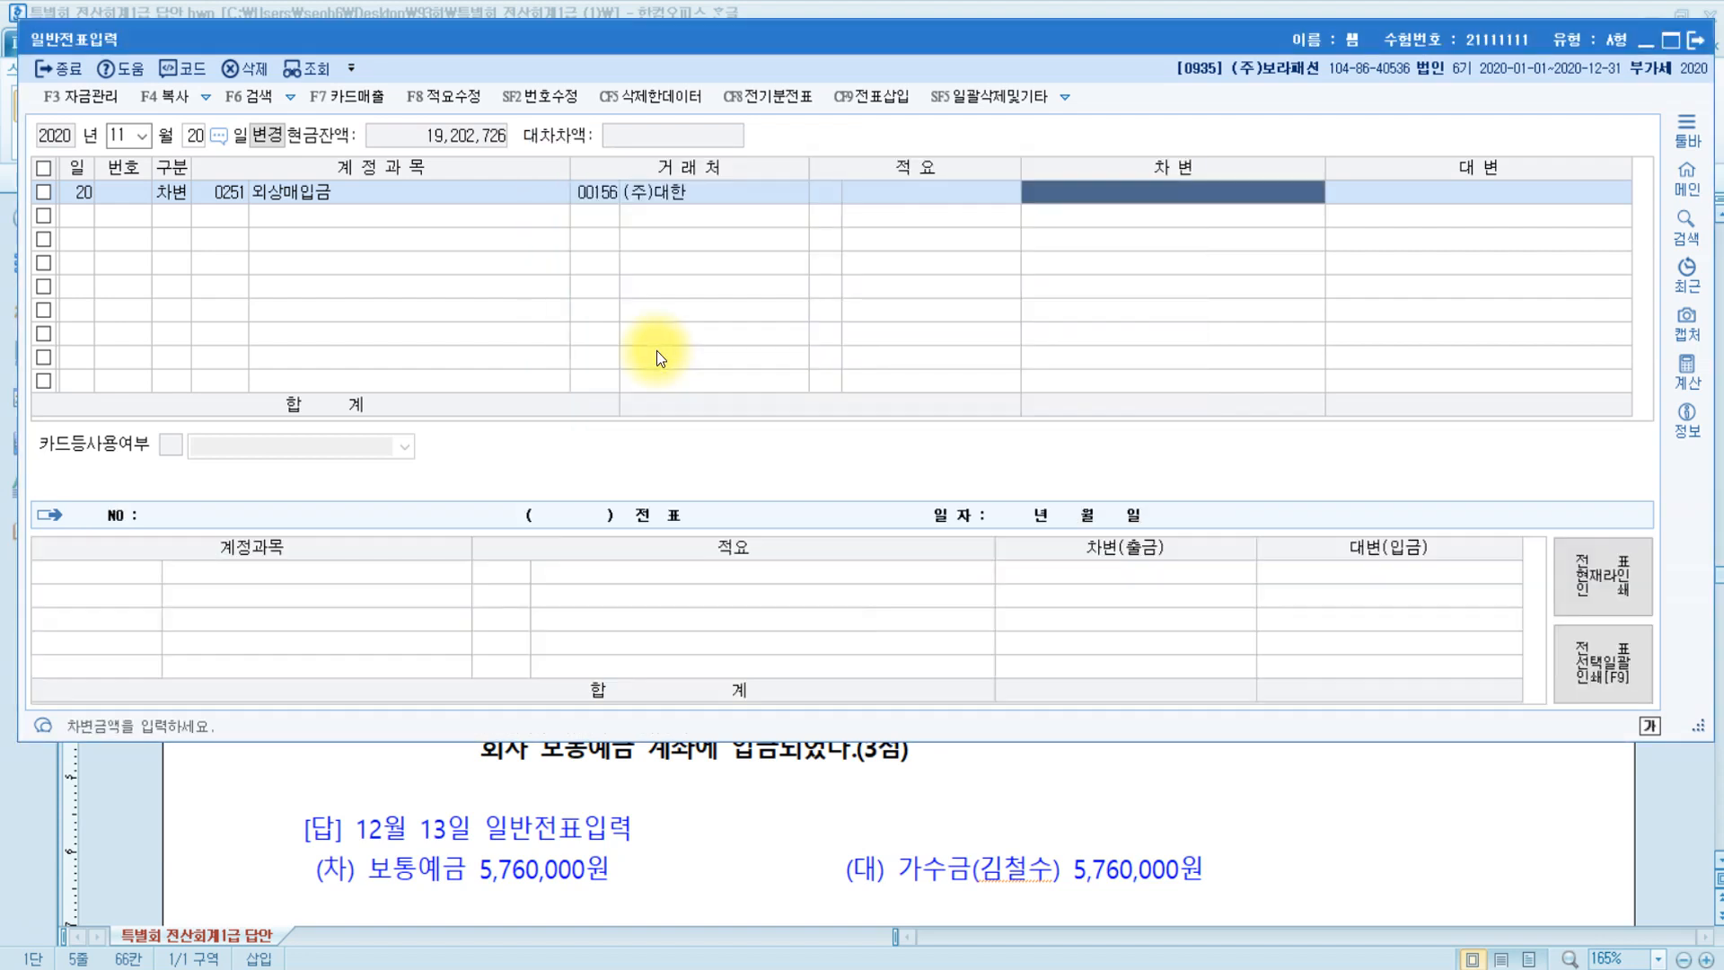
type("30000000")
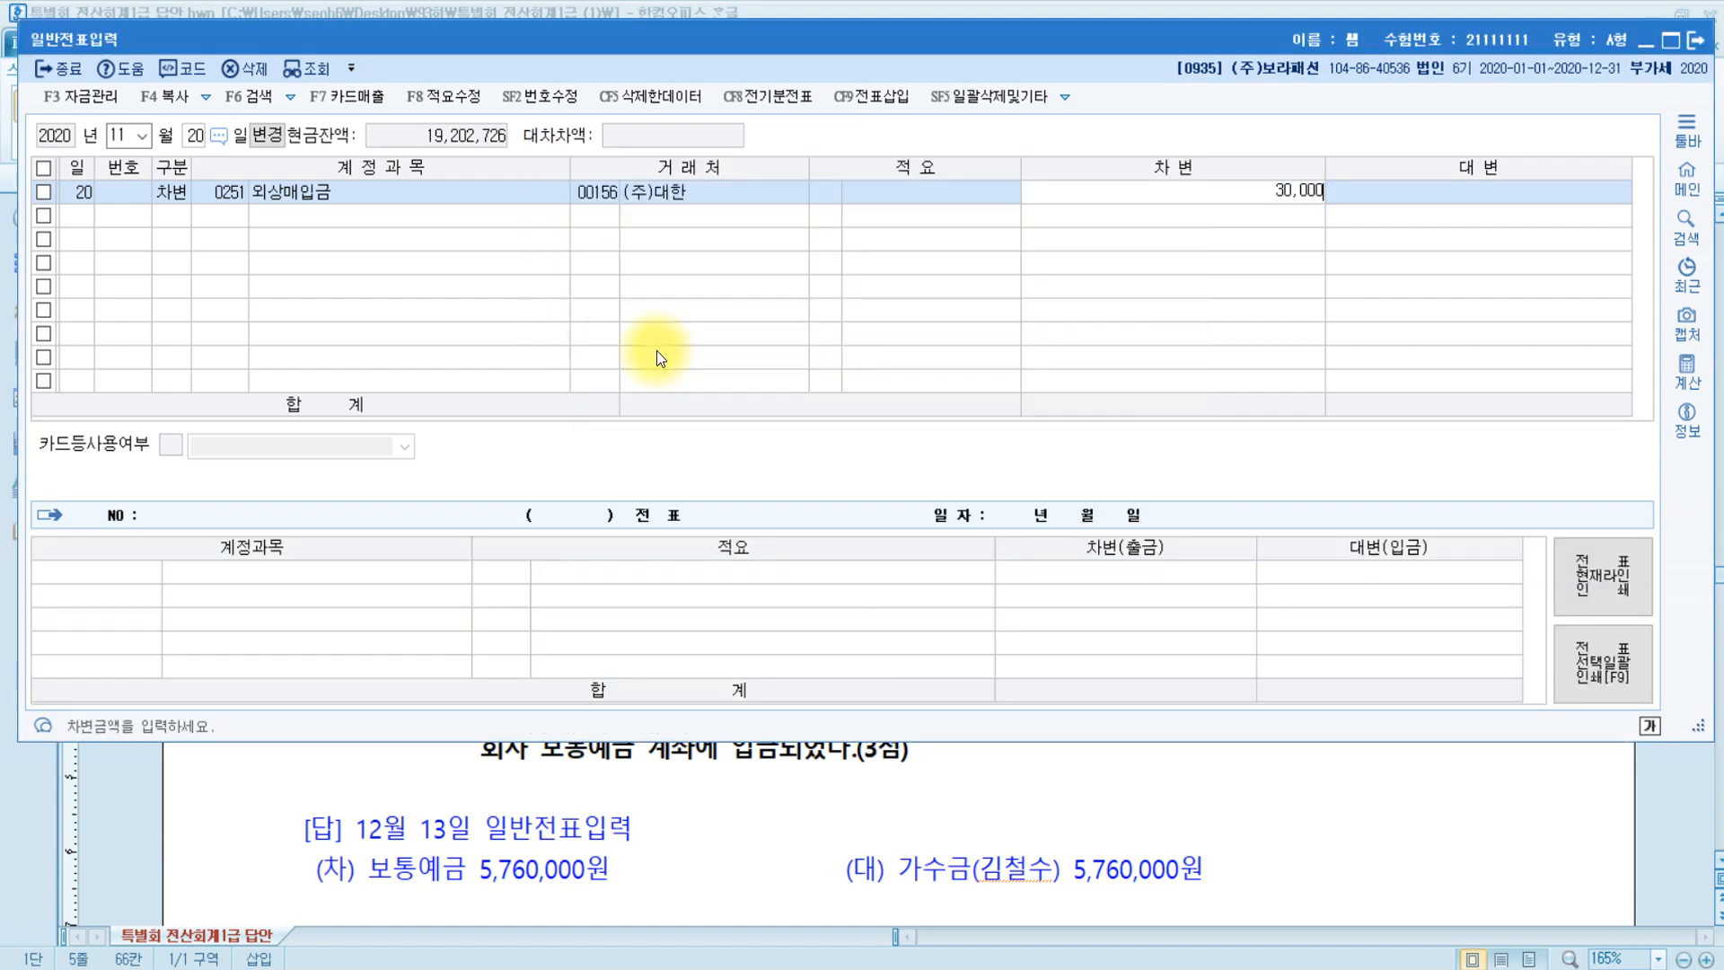
key("Return")
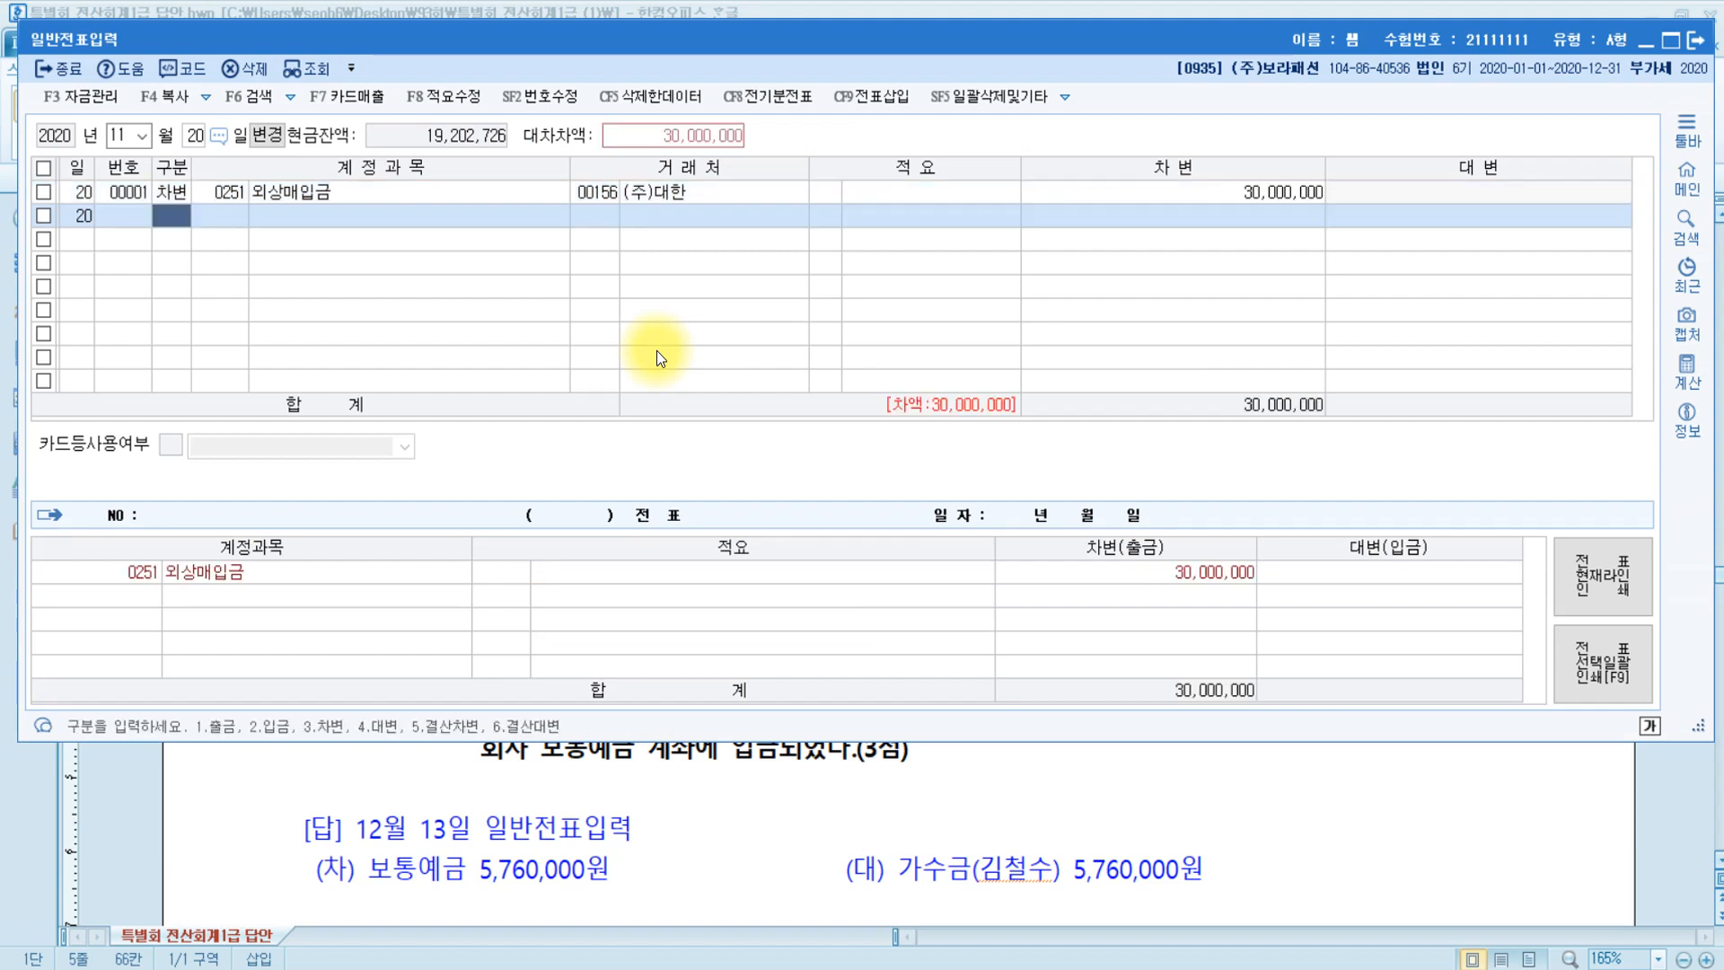
Add a 대변 line for 0103 보통예금 and set its amount to 20,000,000.
type("4")
type("보통")
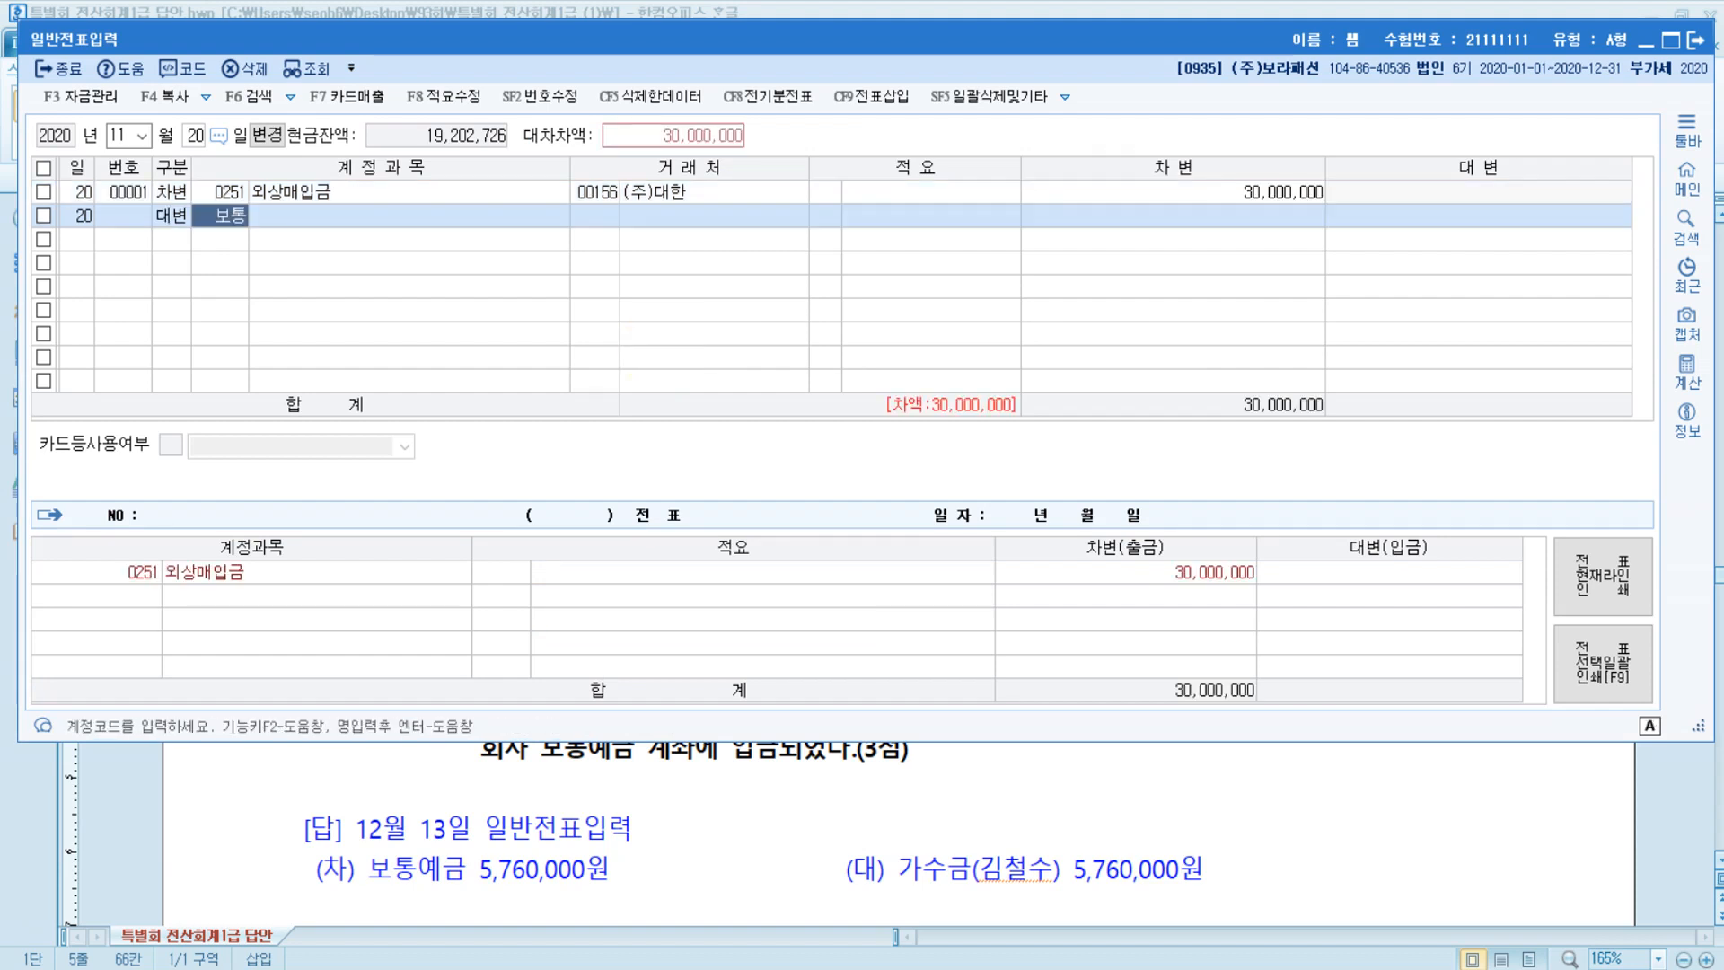
key("Return")
key("Return")
key("Return")
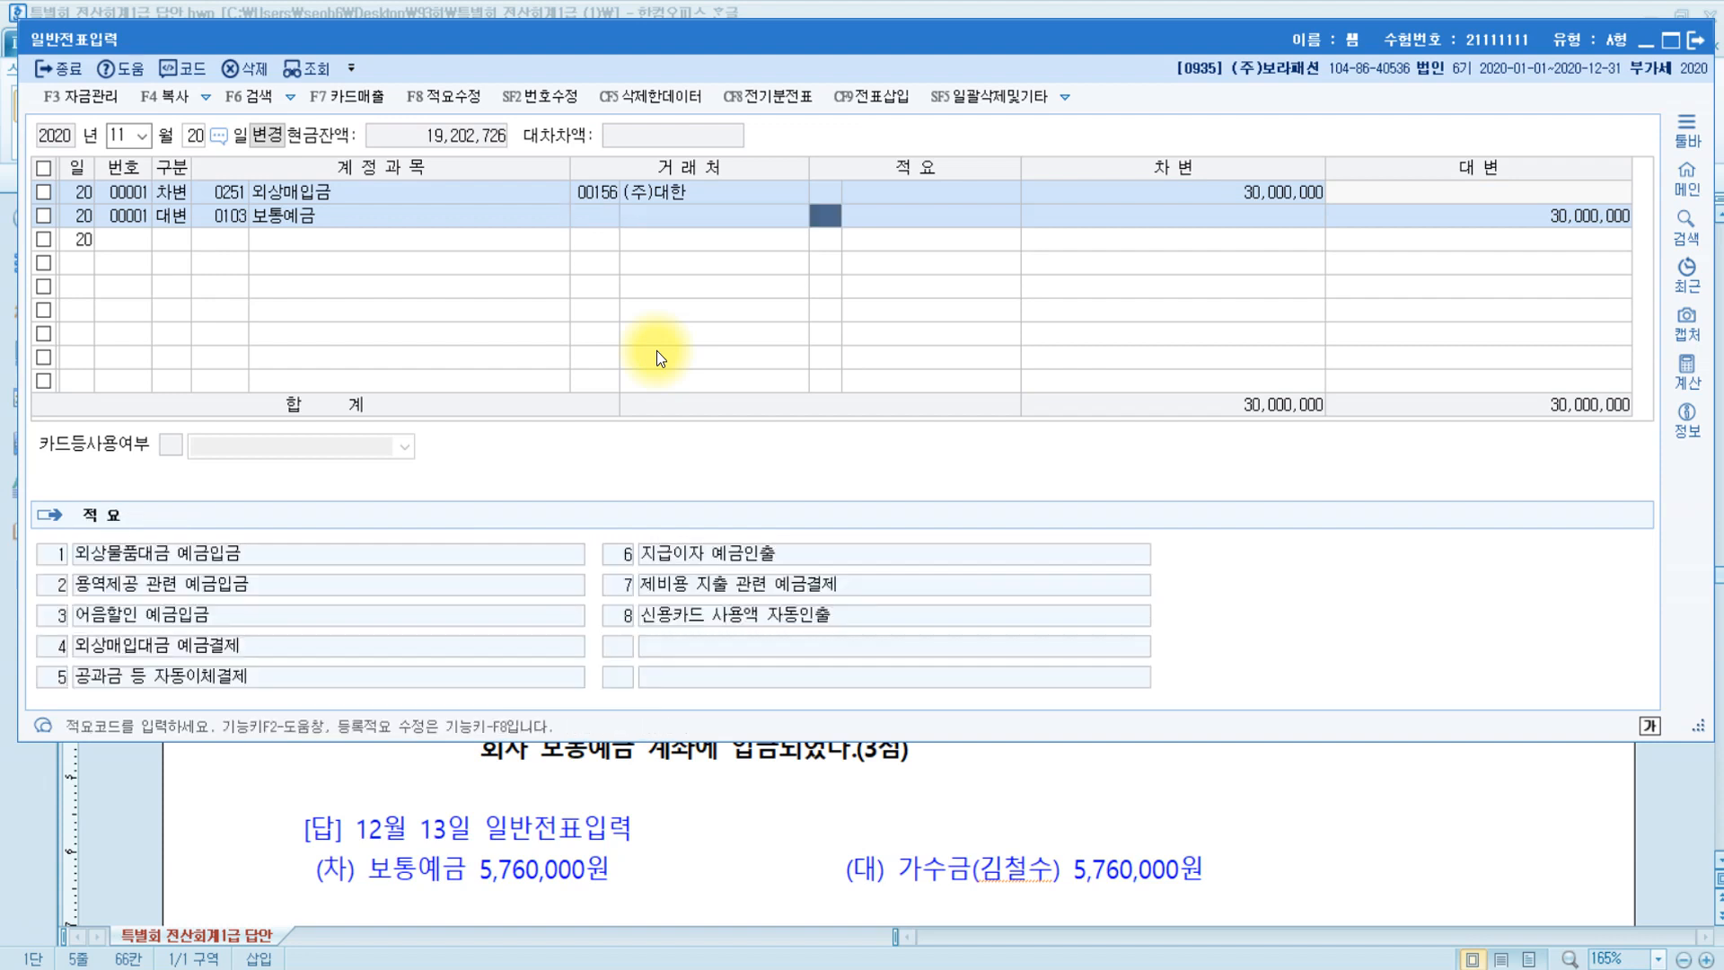
key("Return")
type("20000000")
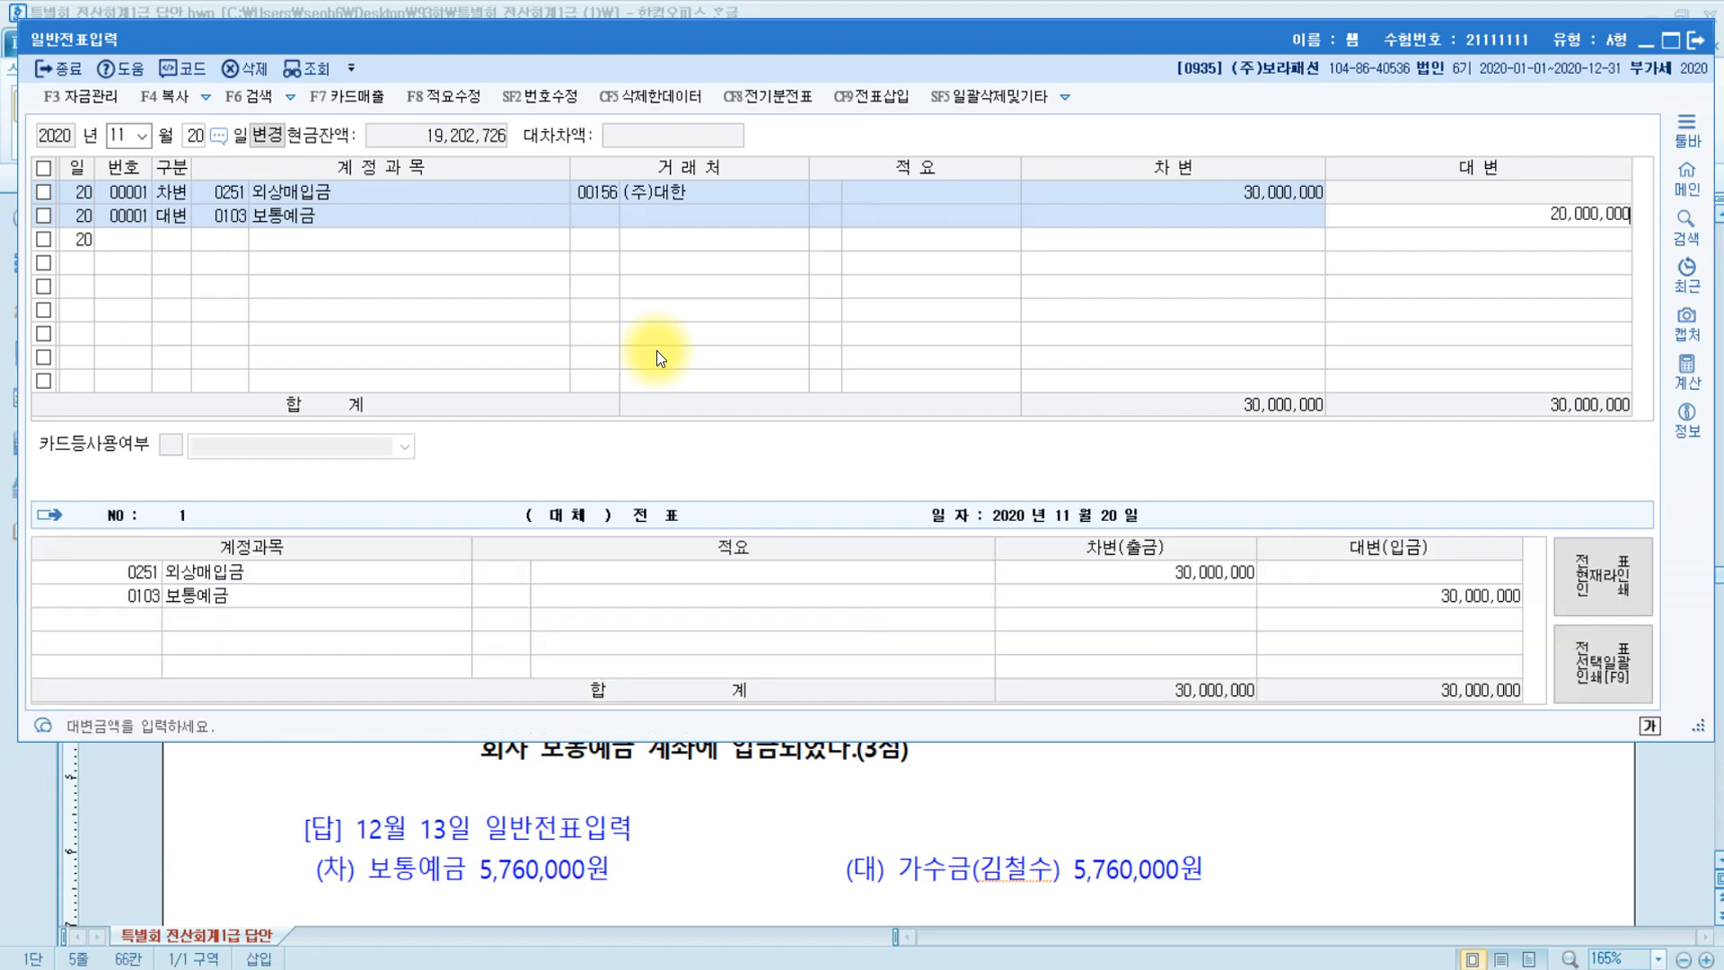
key("Return")
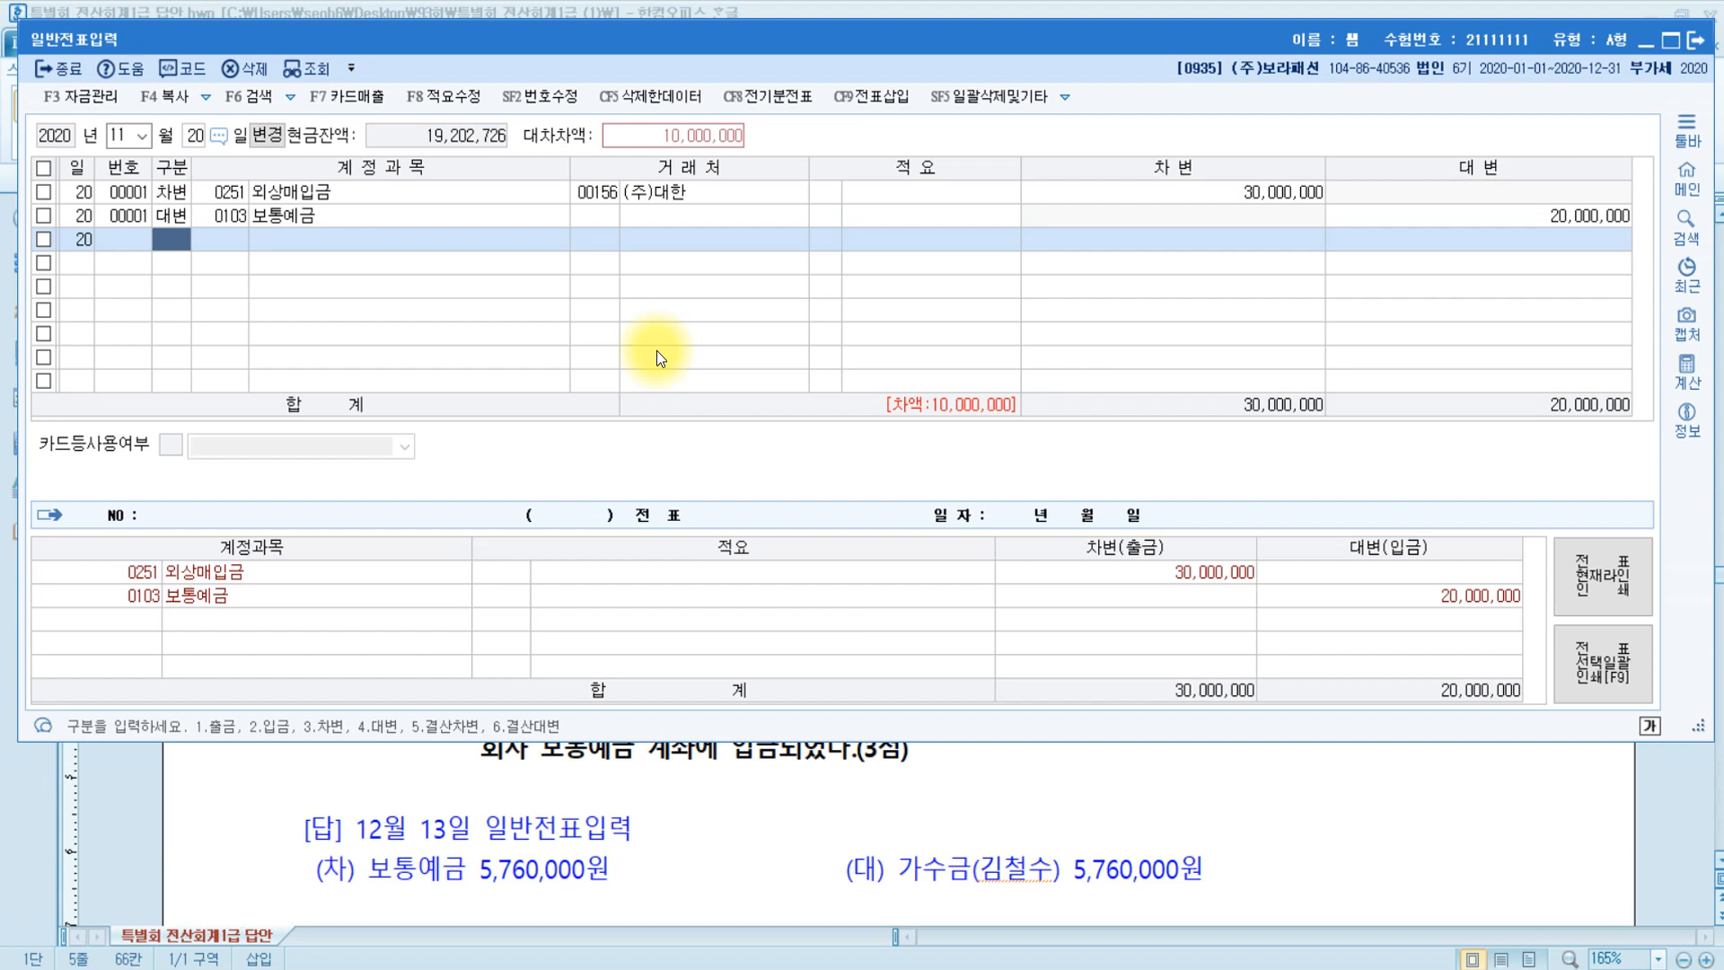
Add a 대변 line for 0110 받을어음 with 대웅전자 as 거래처 and the balancing amount 10,000,000, and check its fields.
type("4")
key("Return")
type("받을")
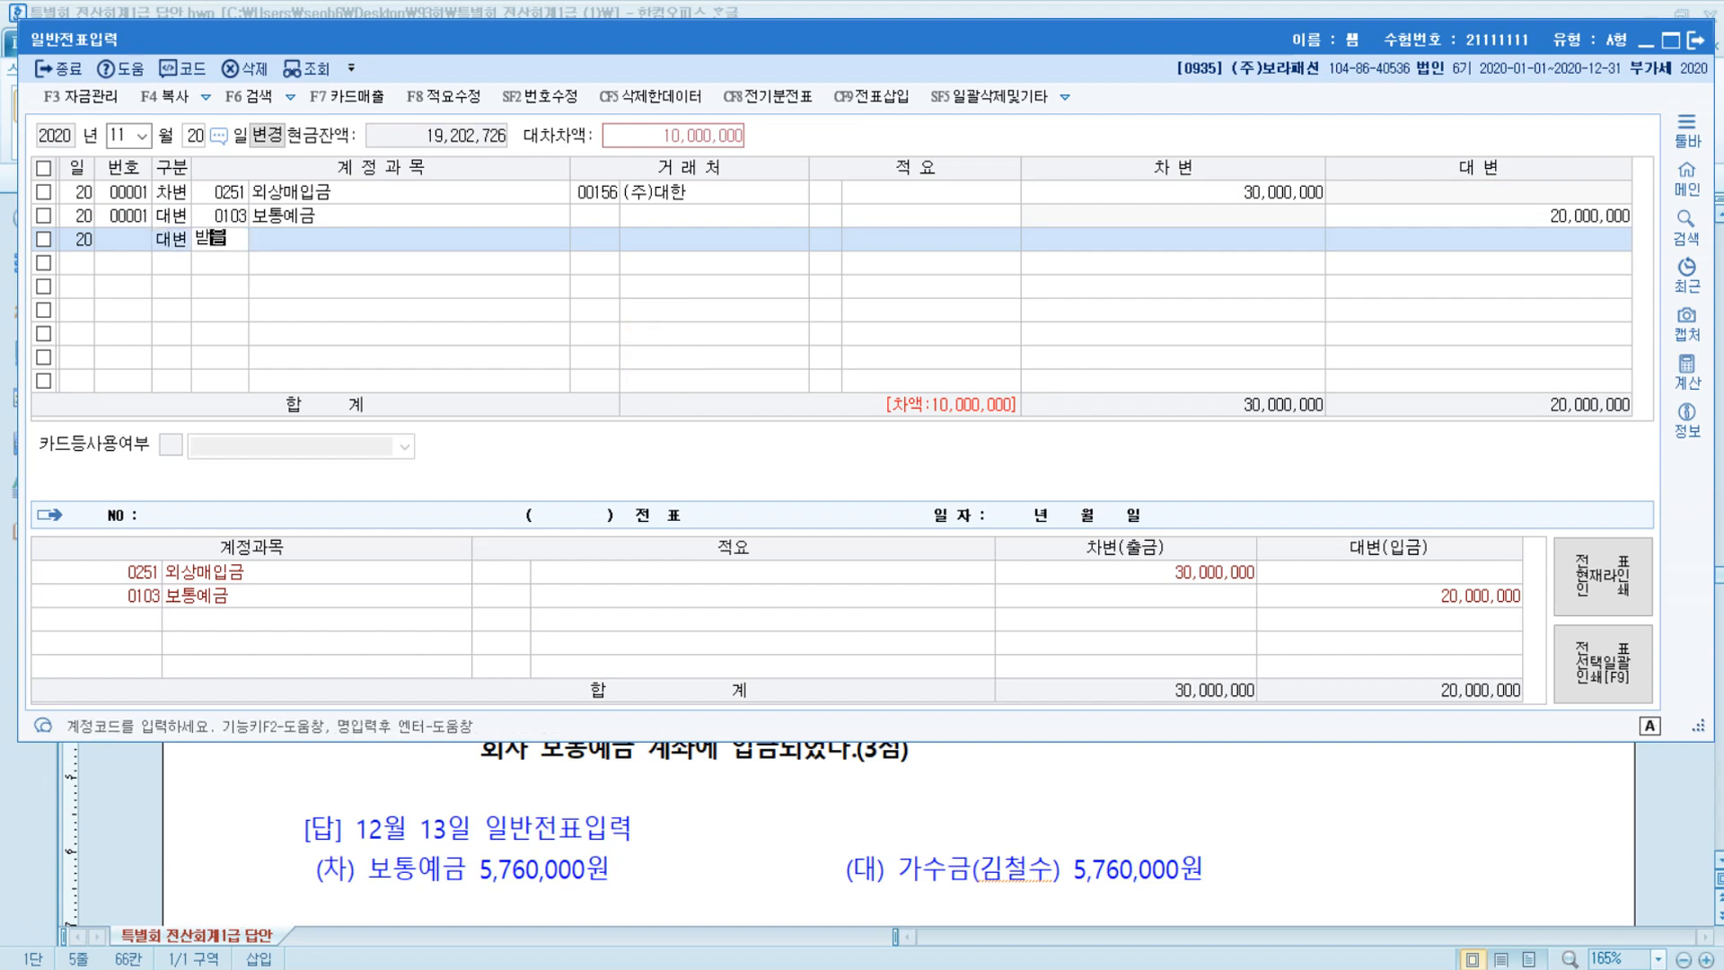
key("Return")
key("Return")
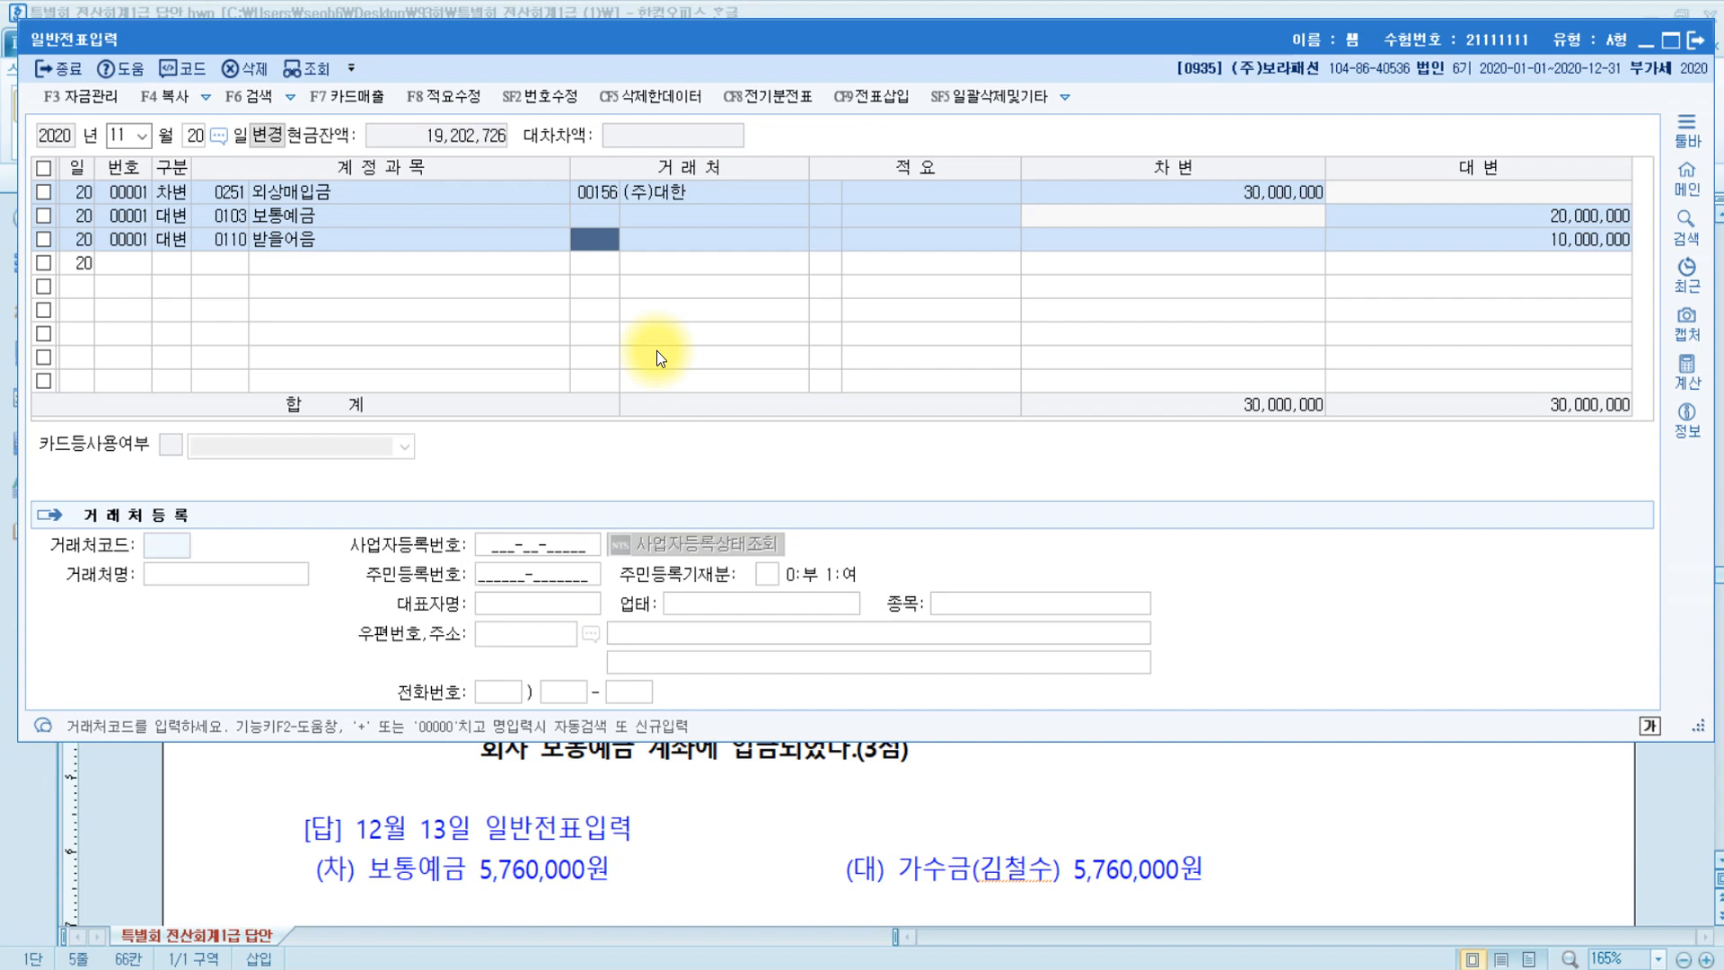
type("대웅")
key("Return")
key("Return")
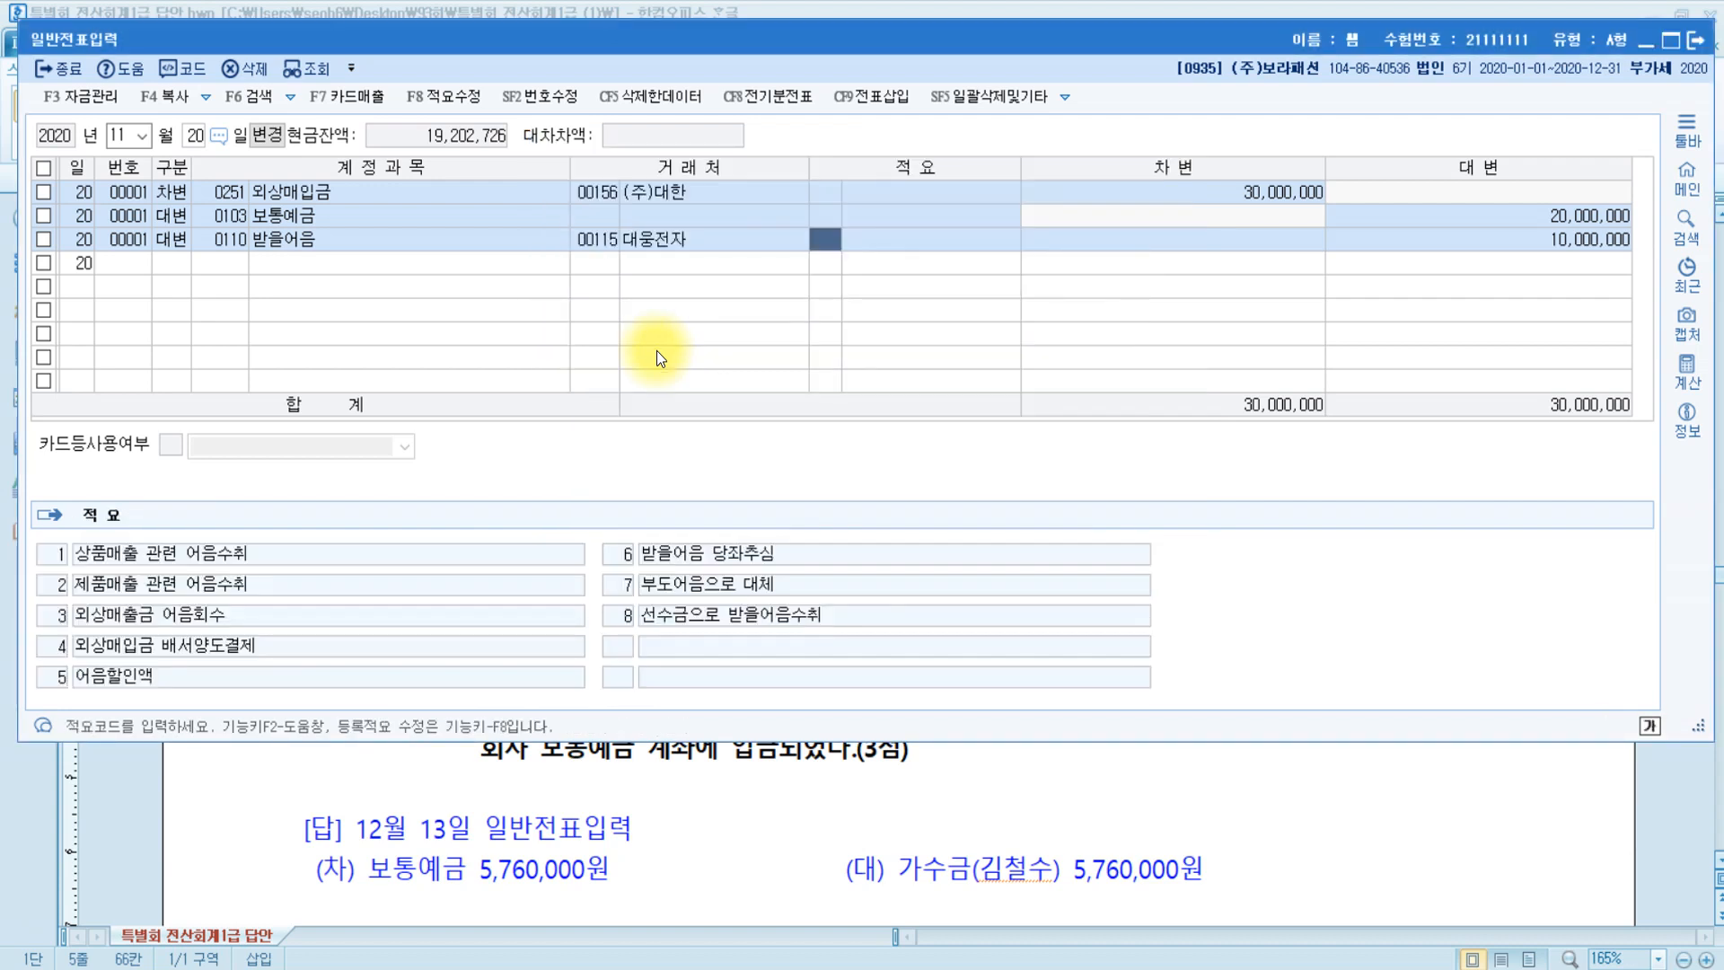
key("Return")
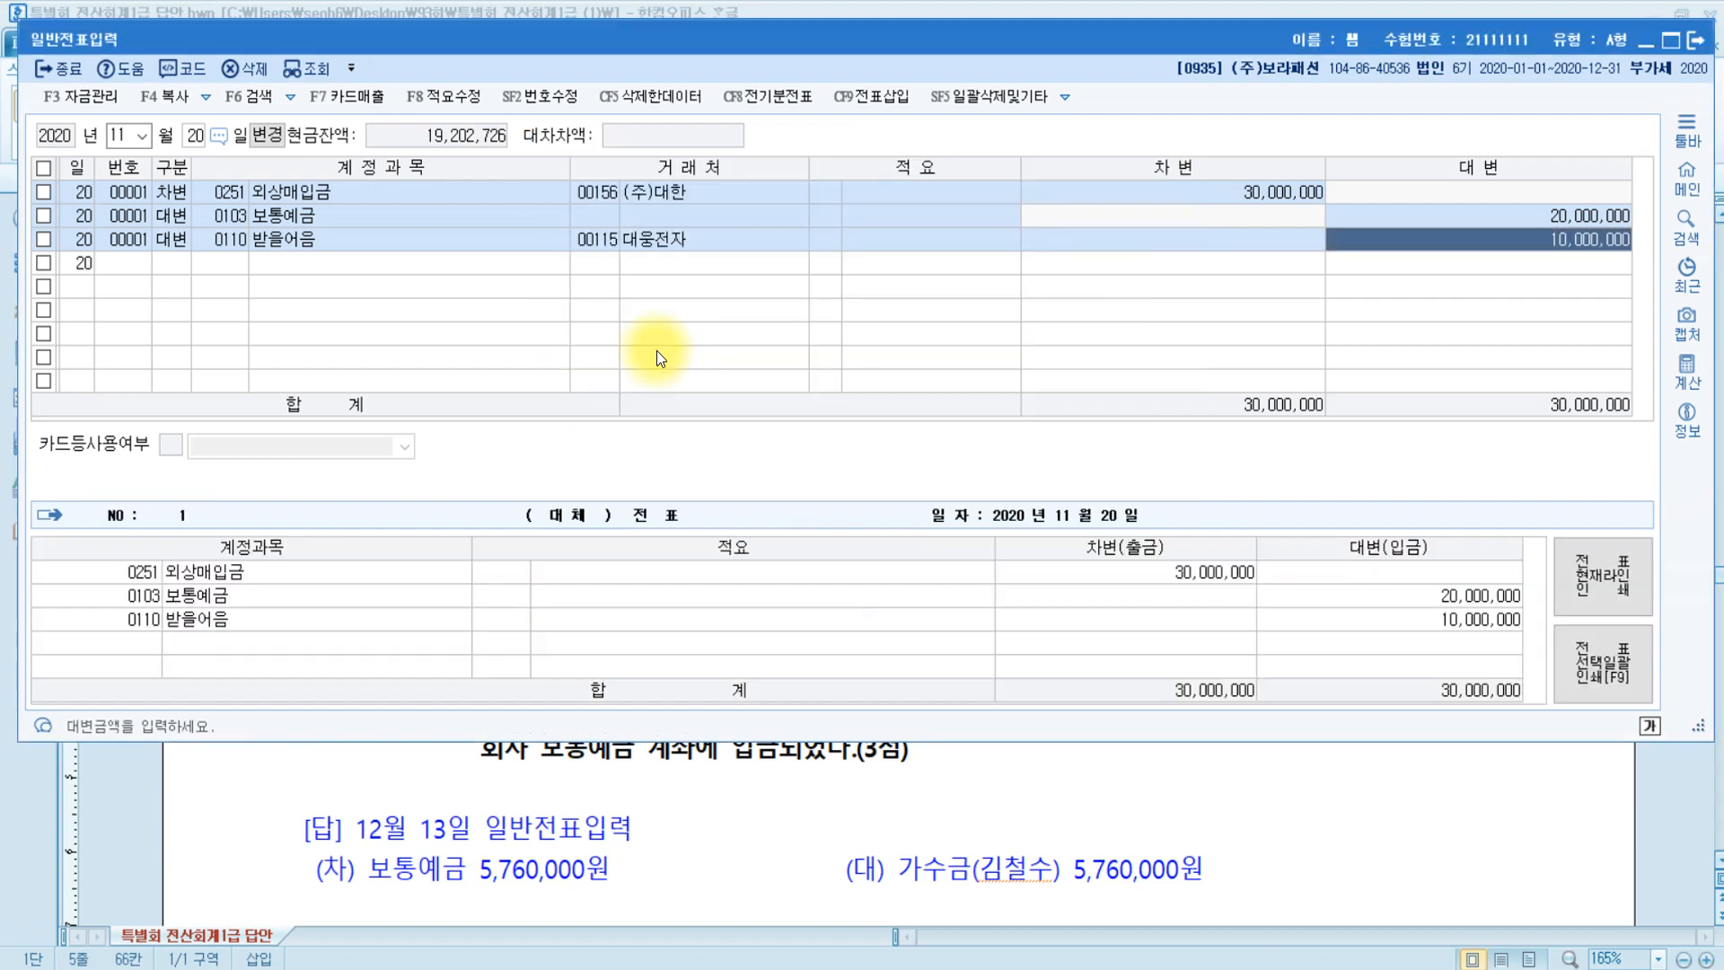
left_click(256, 239)
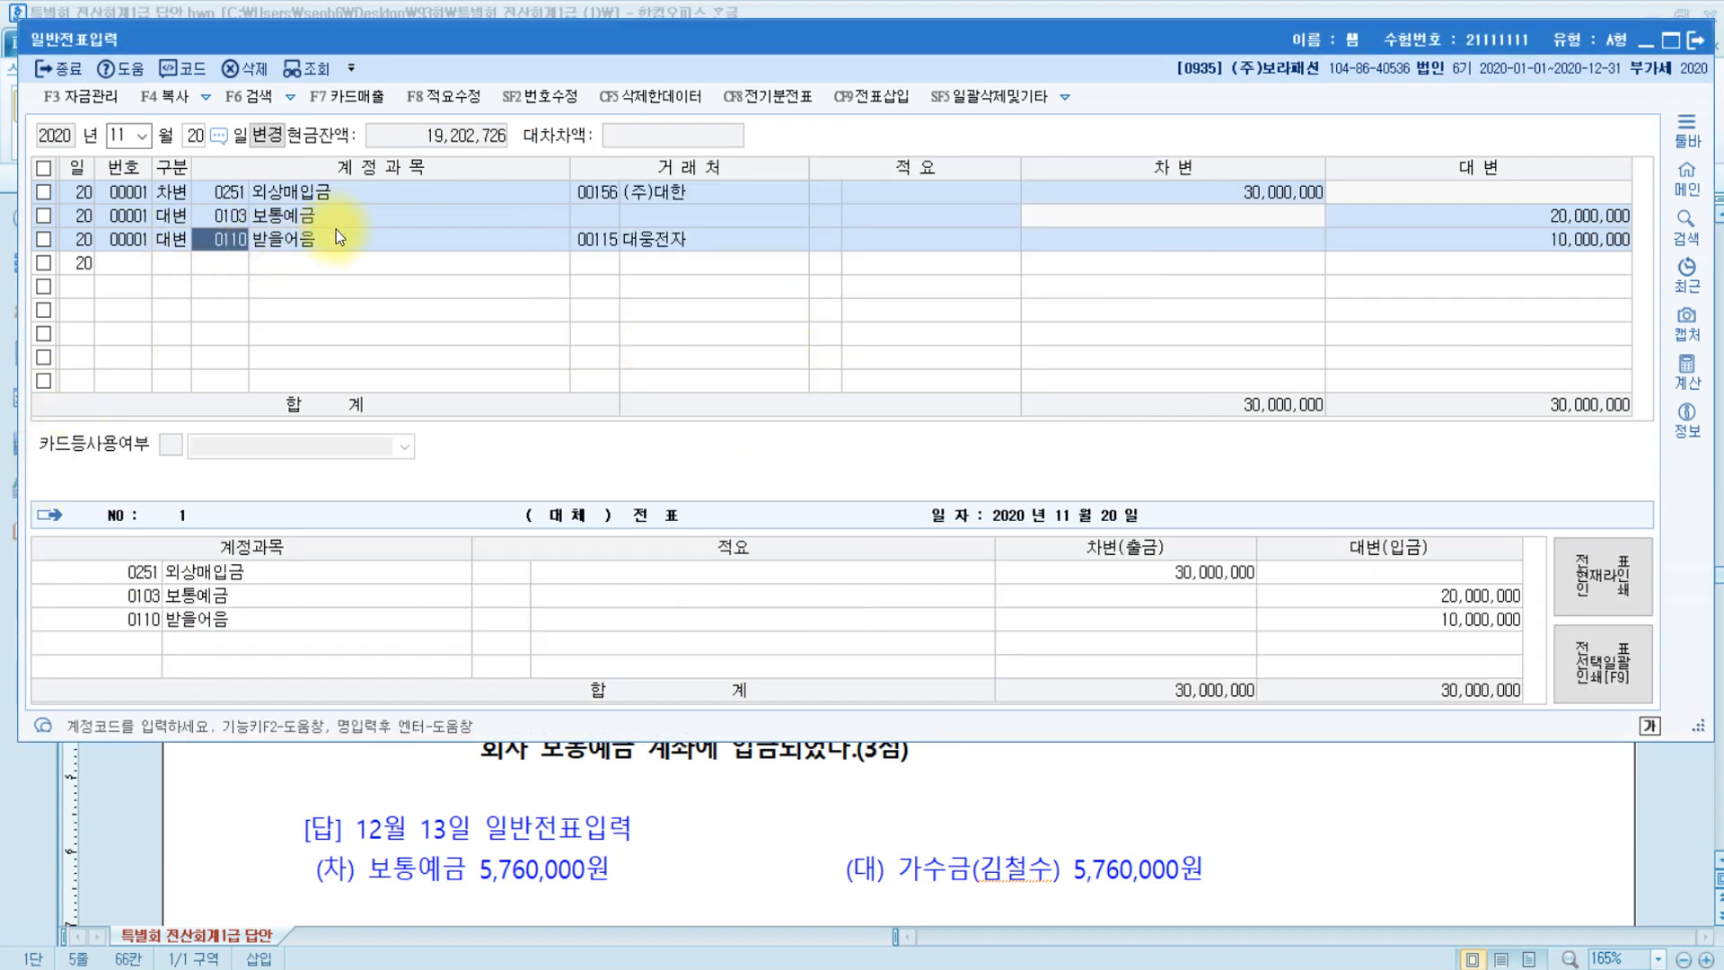
left_click(600, 239)
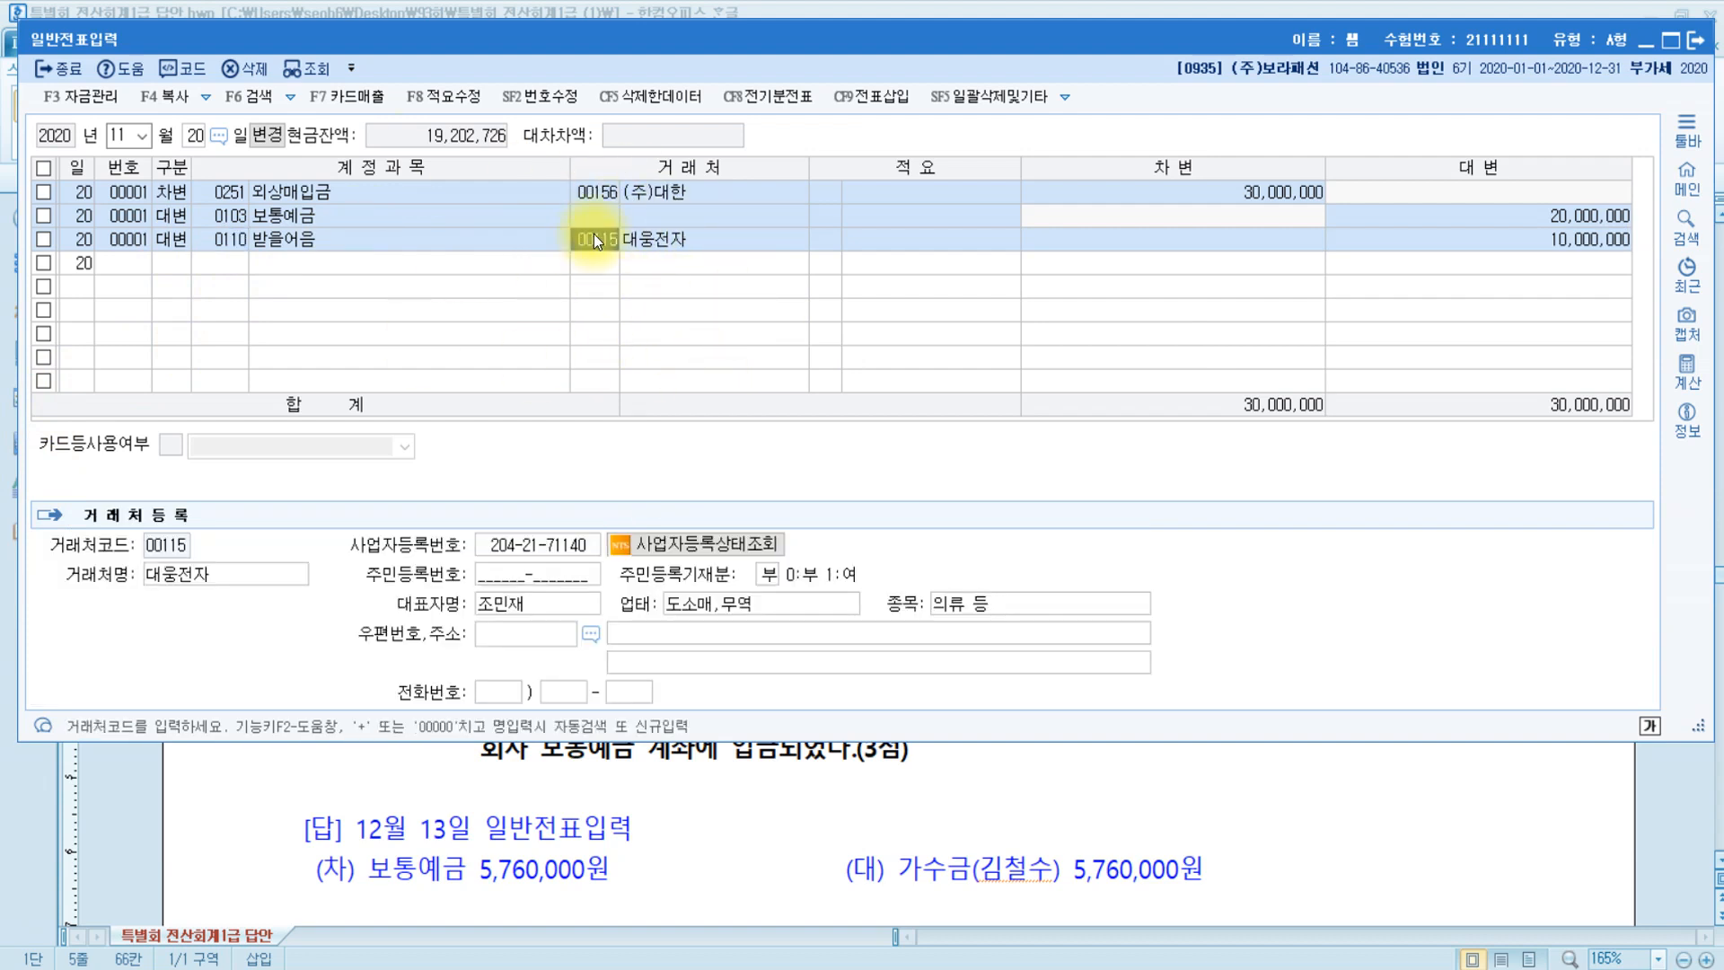
left_click(1540, 244)
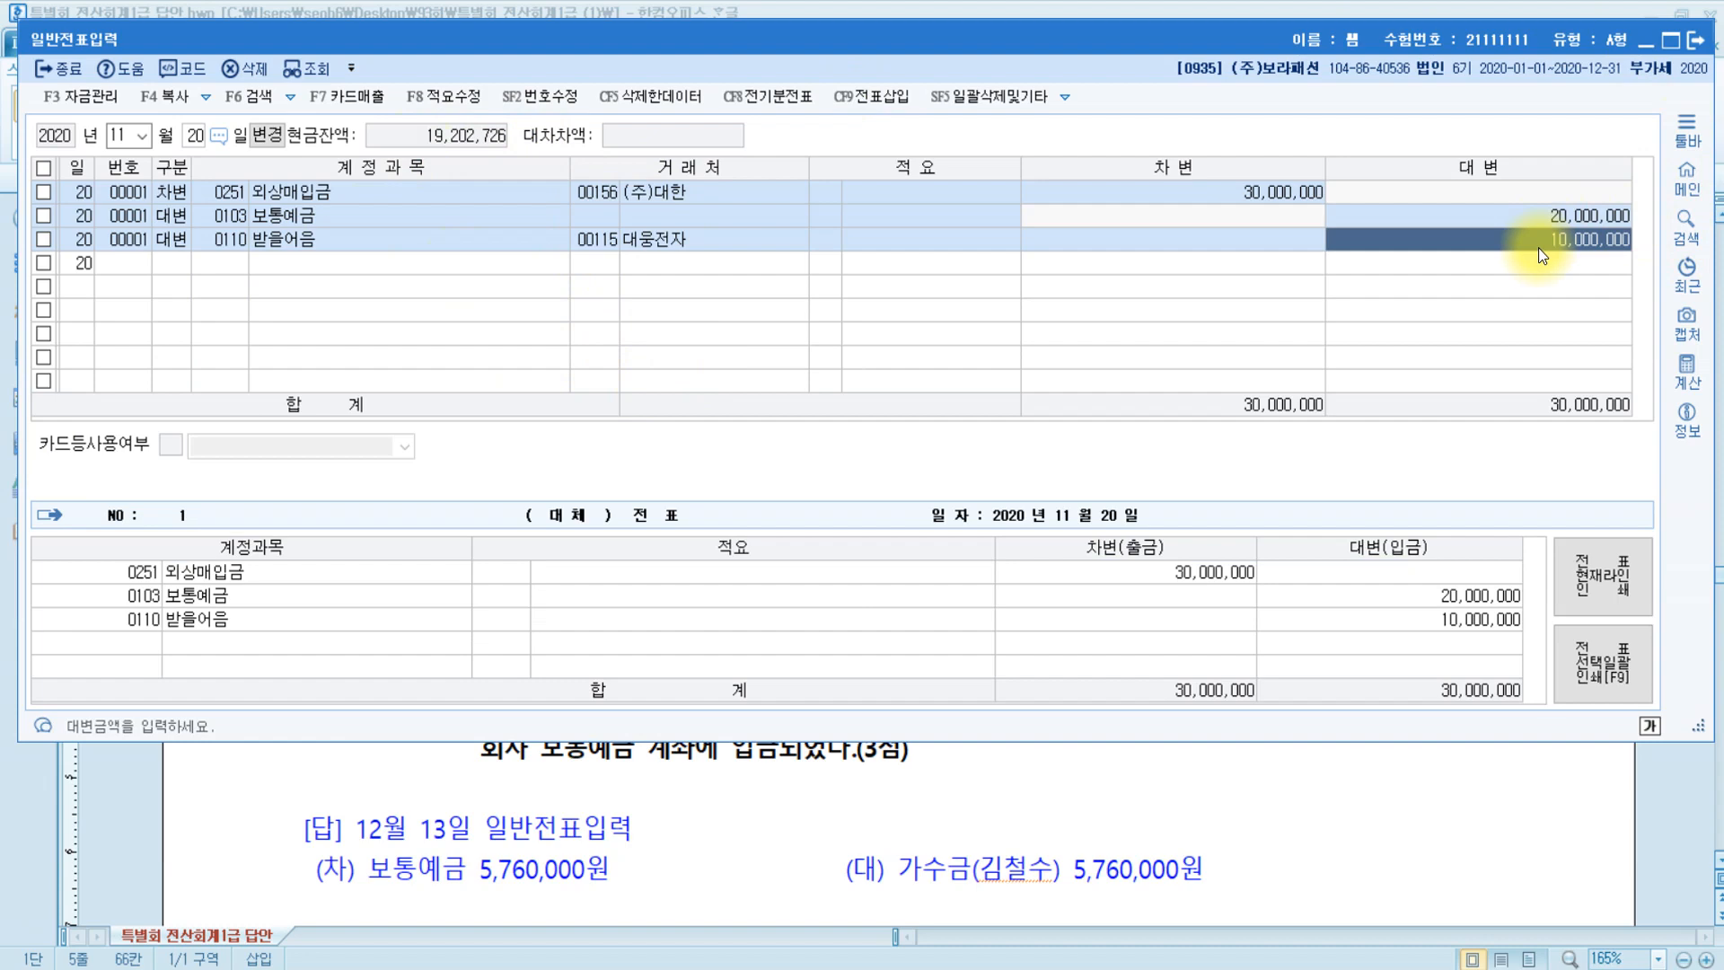
Return to the exam document and examine the 12월 13일 question, 문제2 [5], focusing on the 거래처 instruction and the 보통예금 deposit wording.
left_click(583, 827)
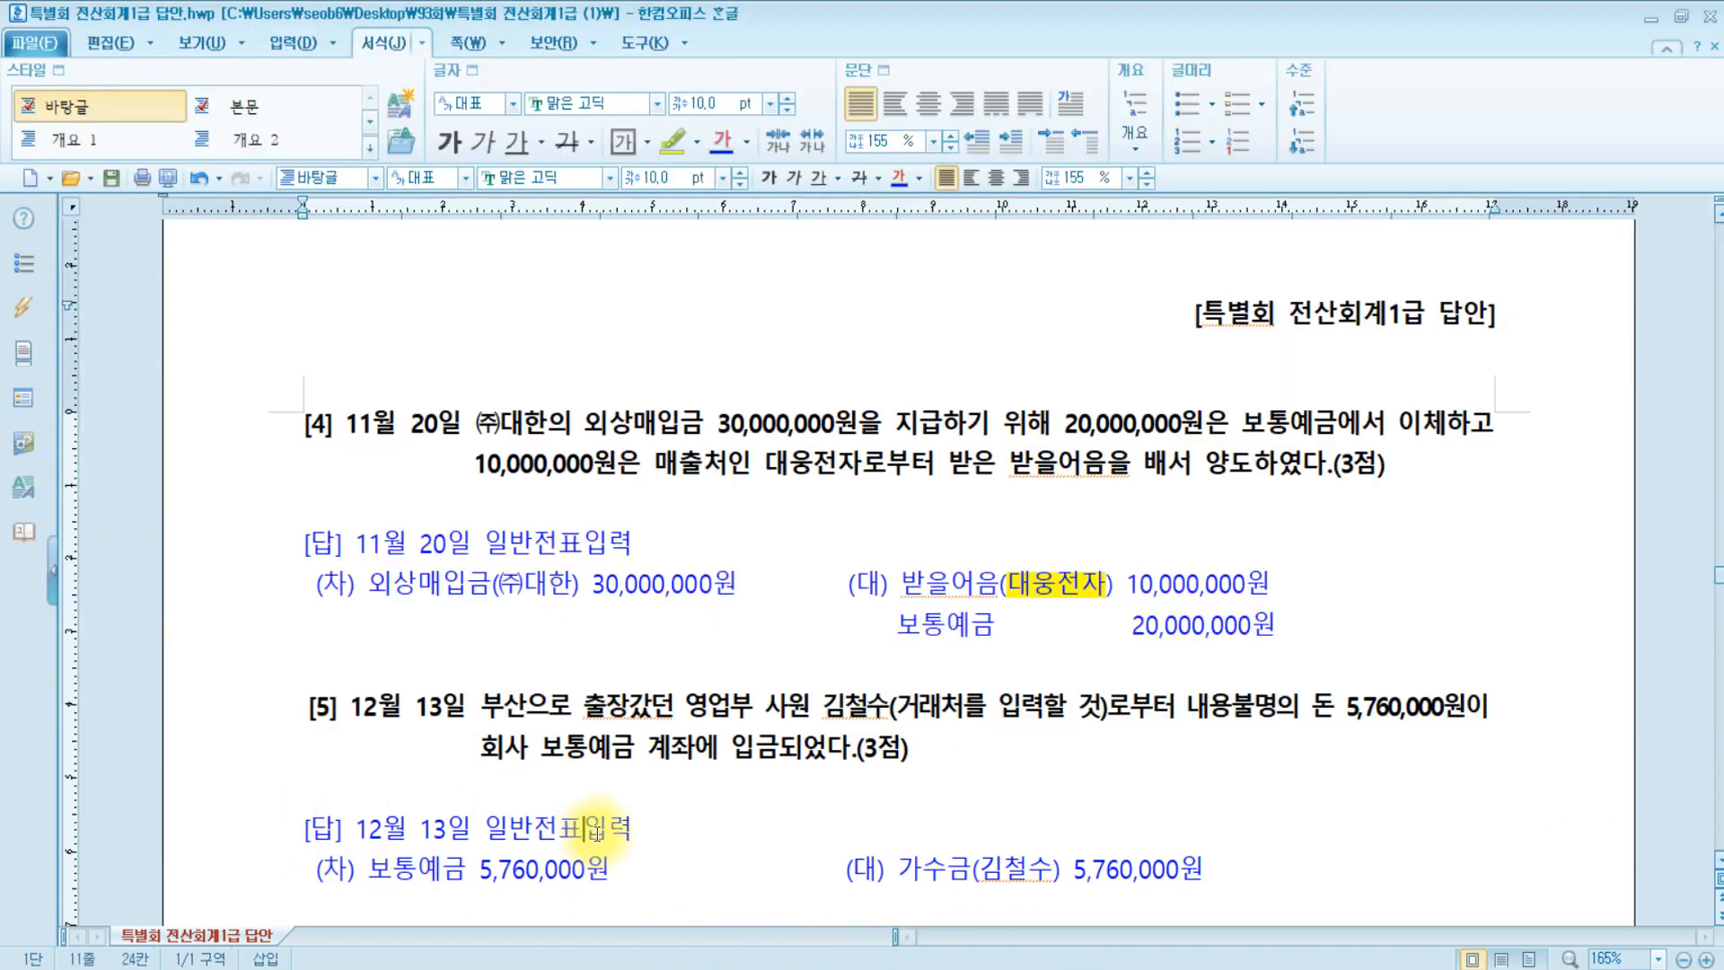
scroll(781, 862, "down", 3)
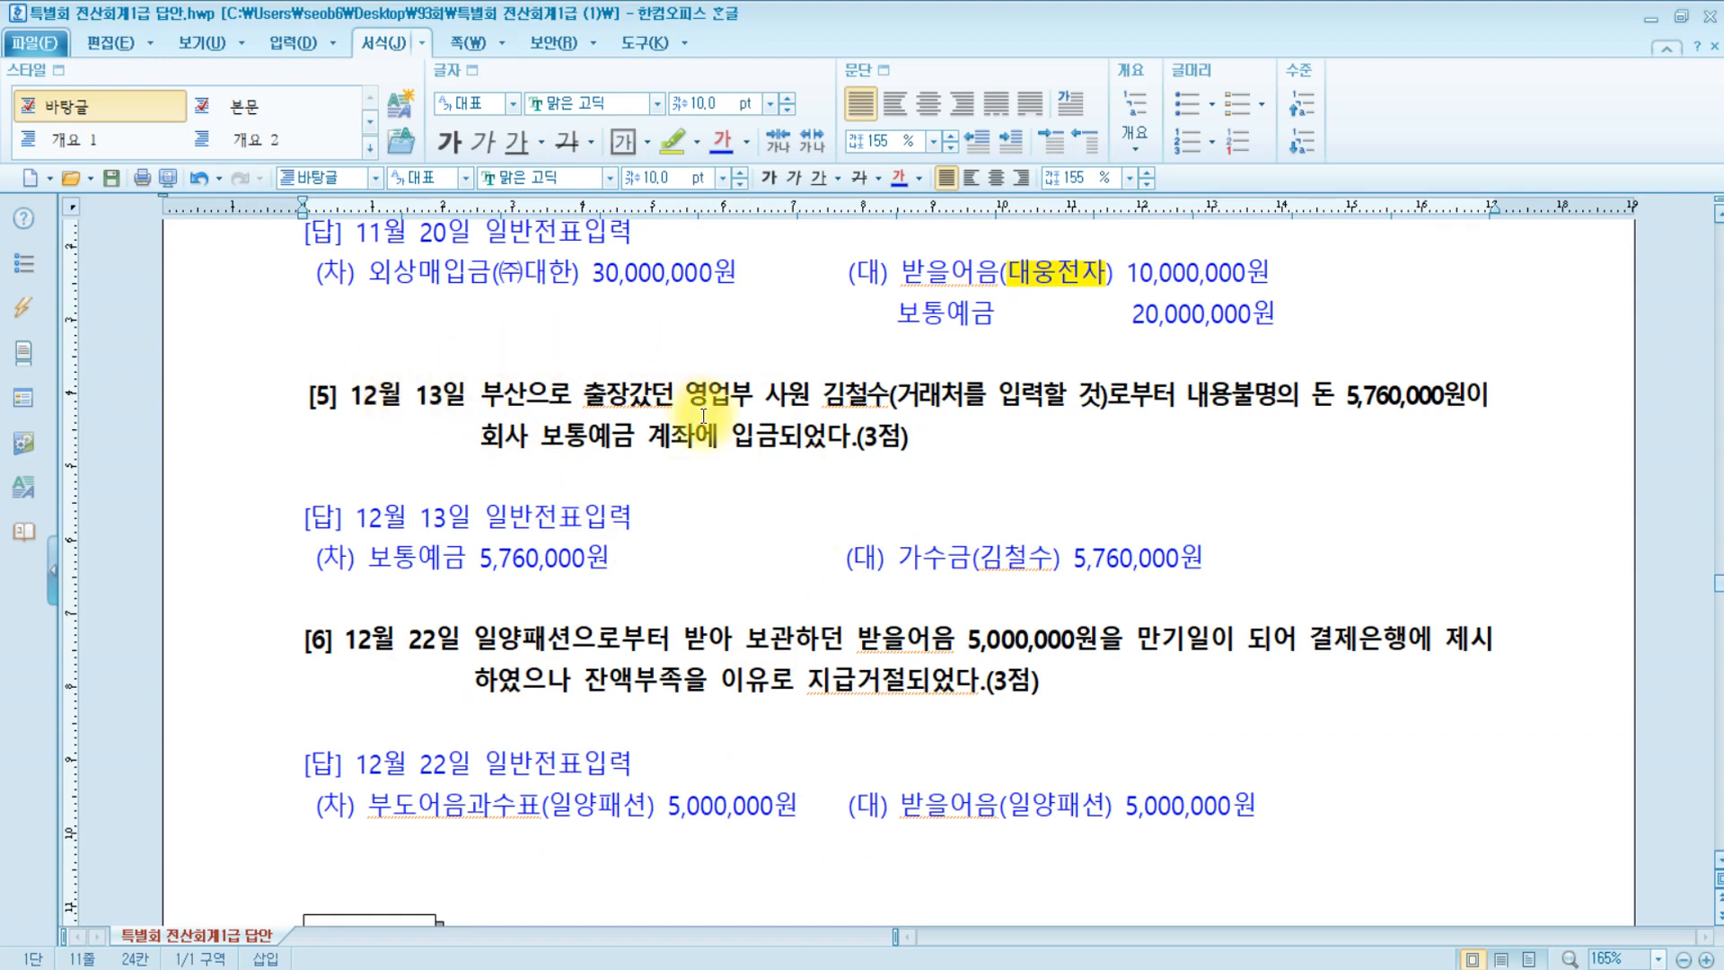
left_click(862, 388)
left_click_drag(901, 393, 1108, 395)
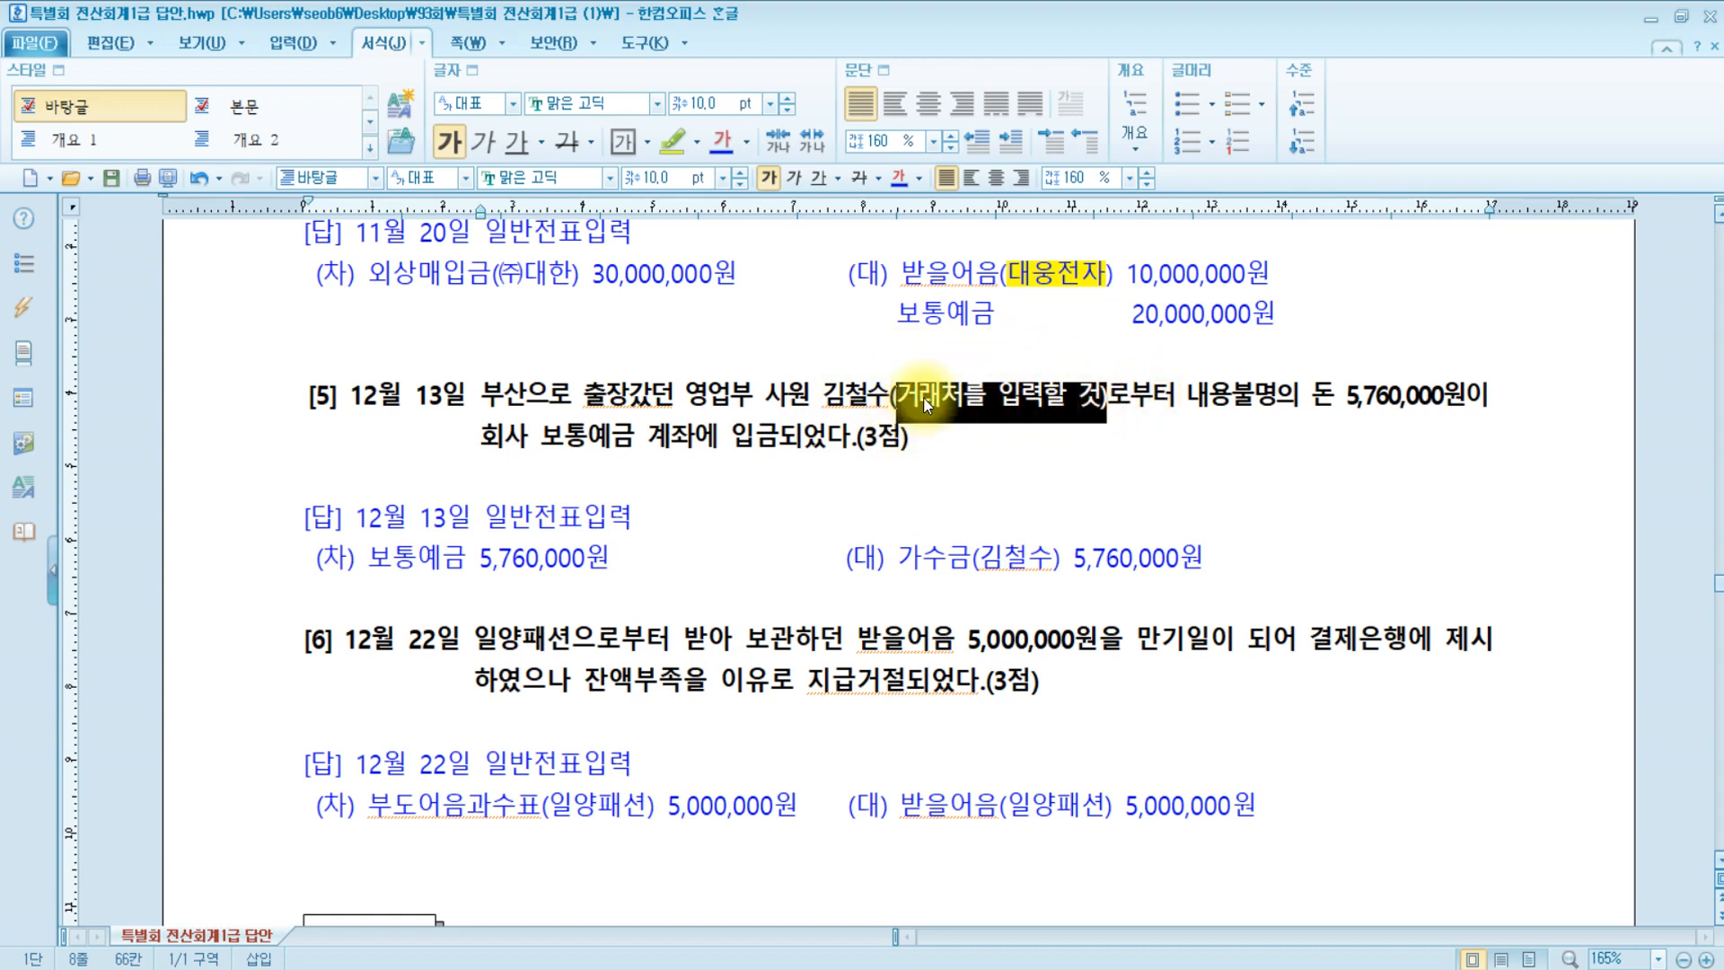
left_click(1230, 395)
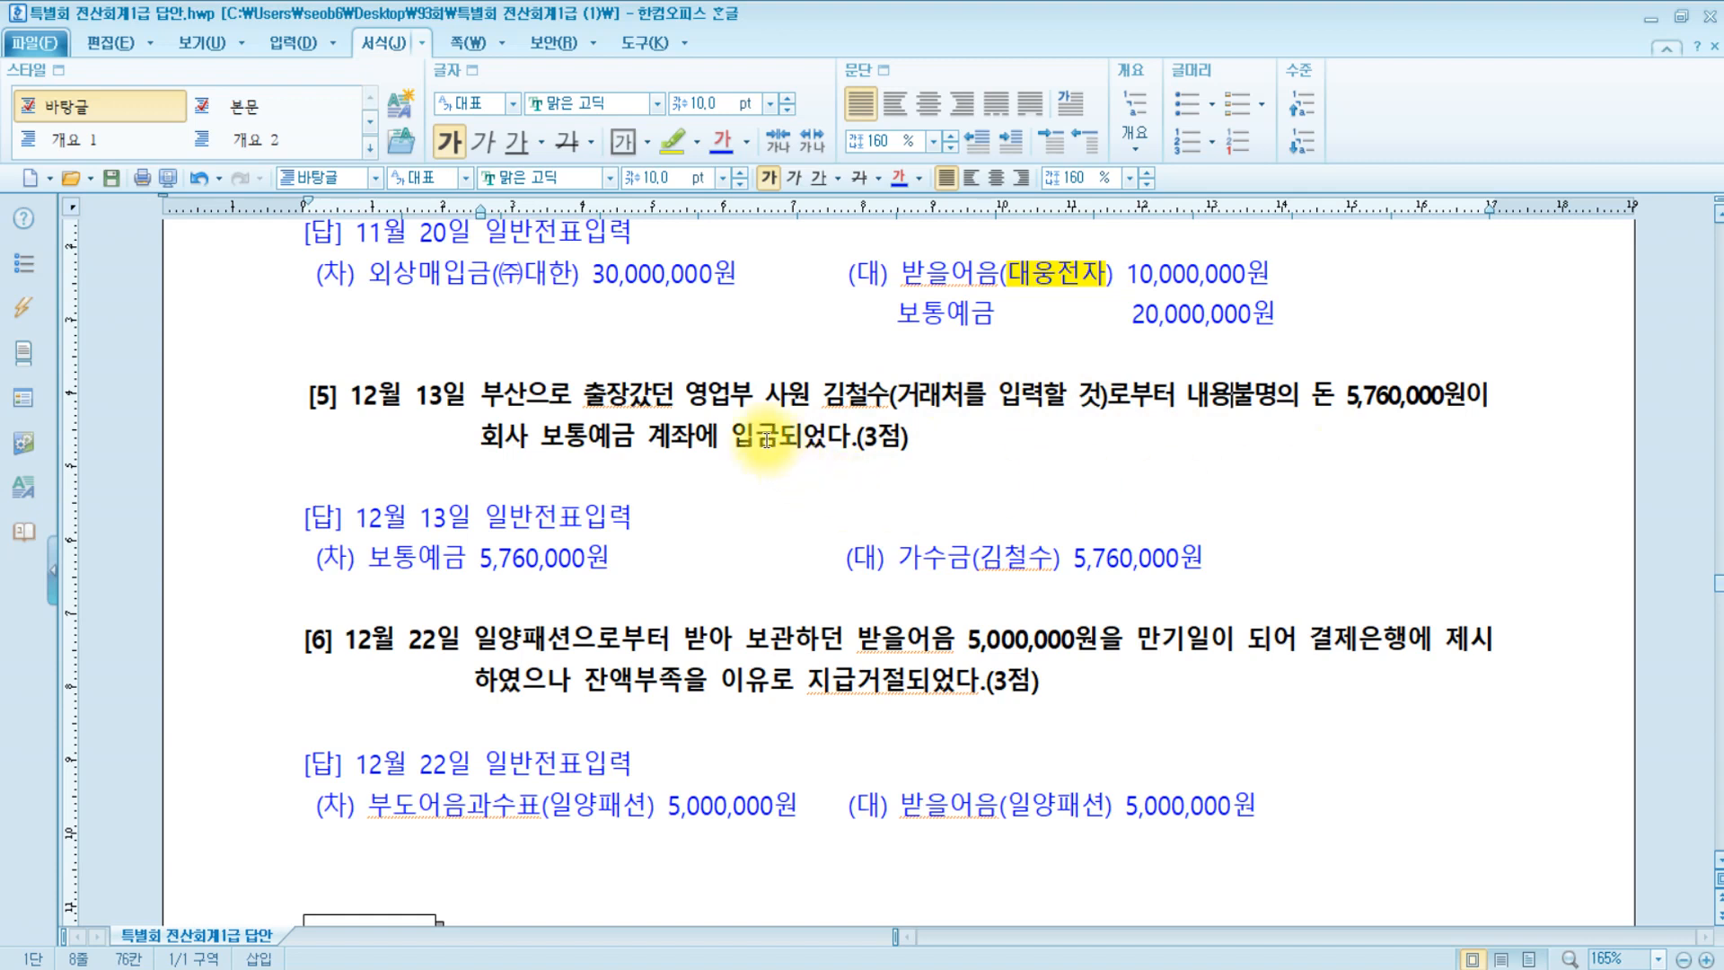
left_click(558, 436)
left_click_drag(558, 436, 827, 438)
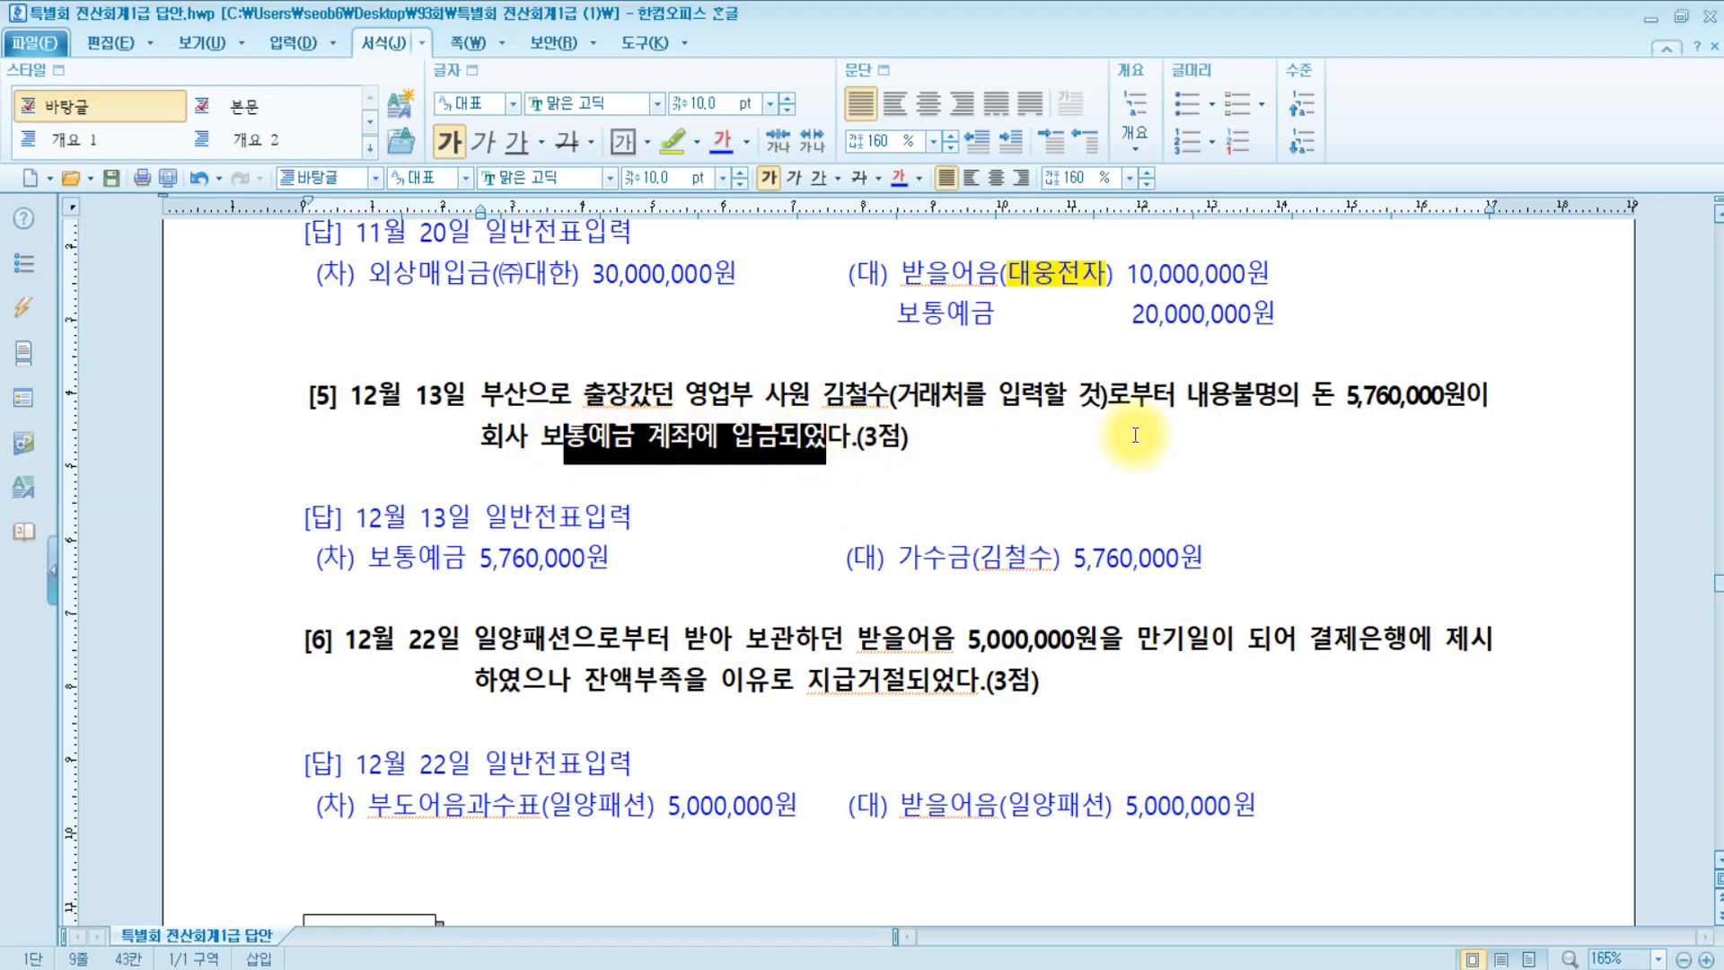
Examine question [5]'s 내용불명 wording against its answer, focusing on the 보통예금 debit, the 가수금 credit and its 거래처.
left_click(629, 437)
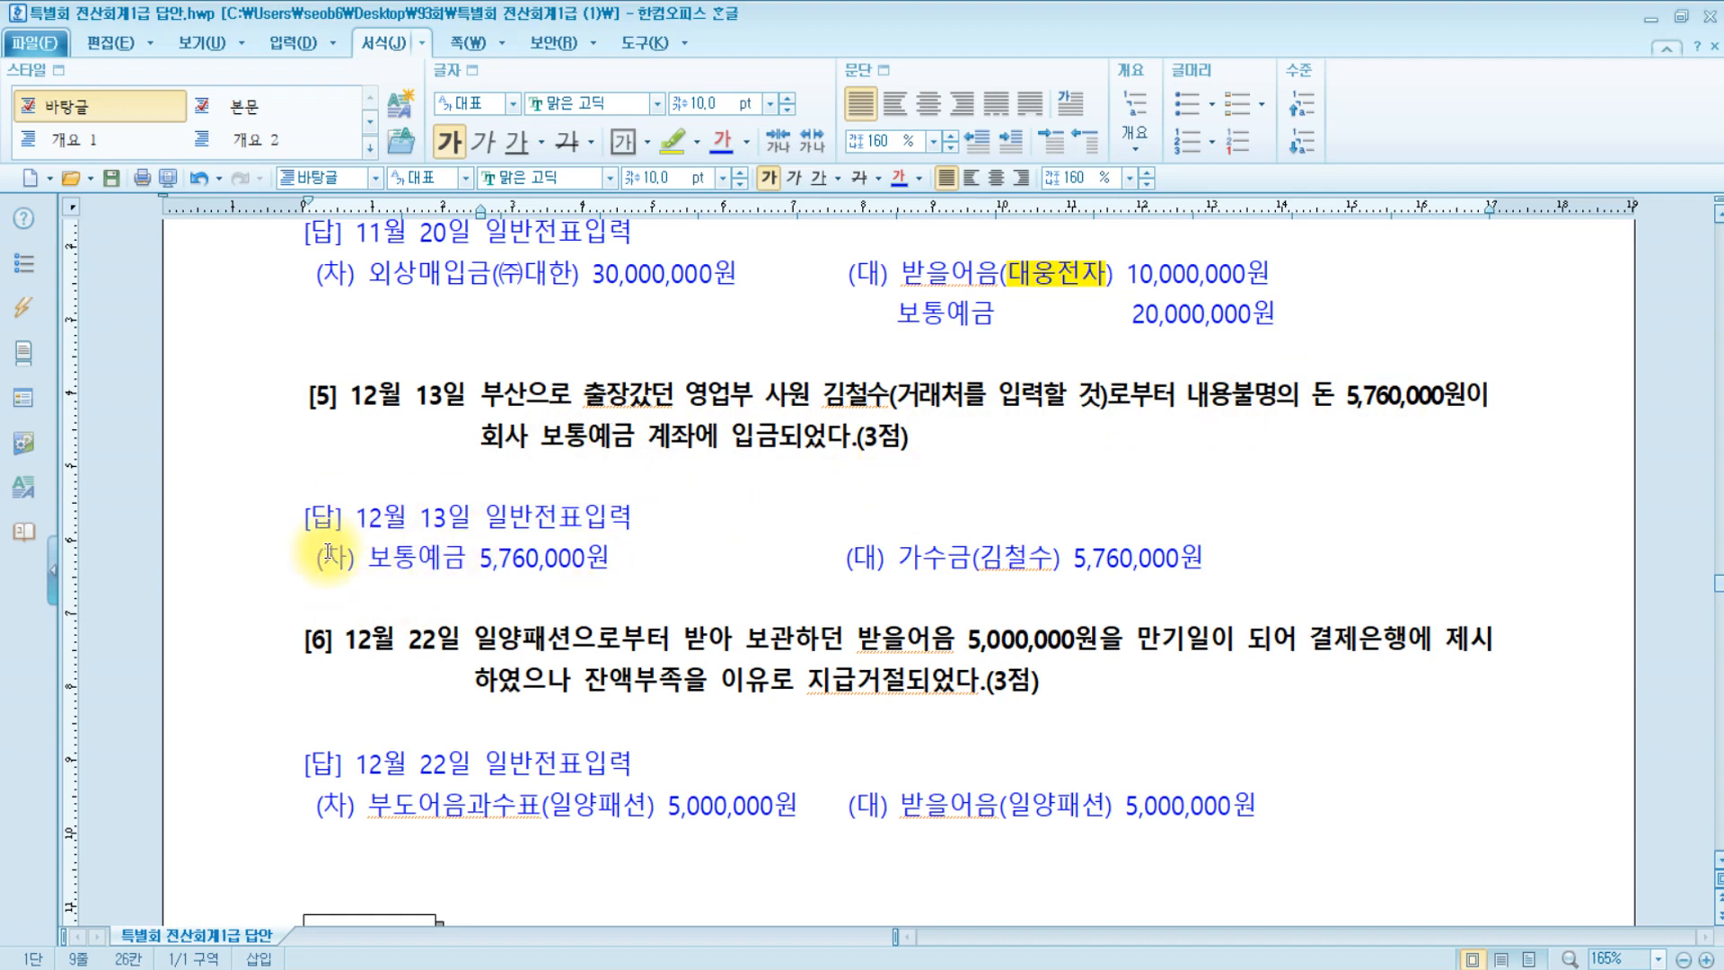
left_click(614, 564)
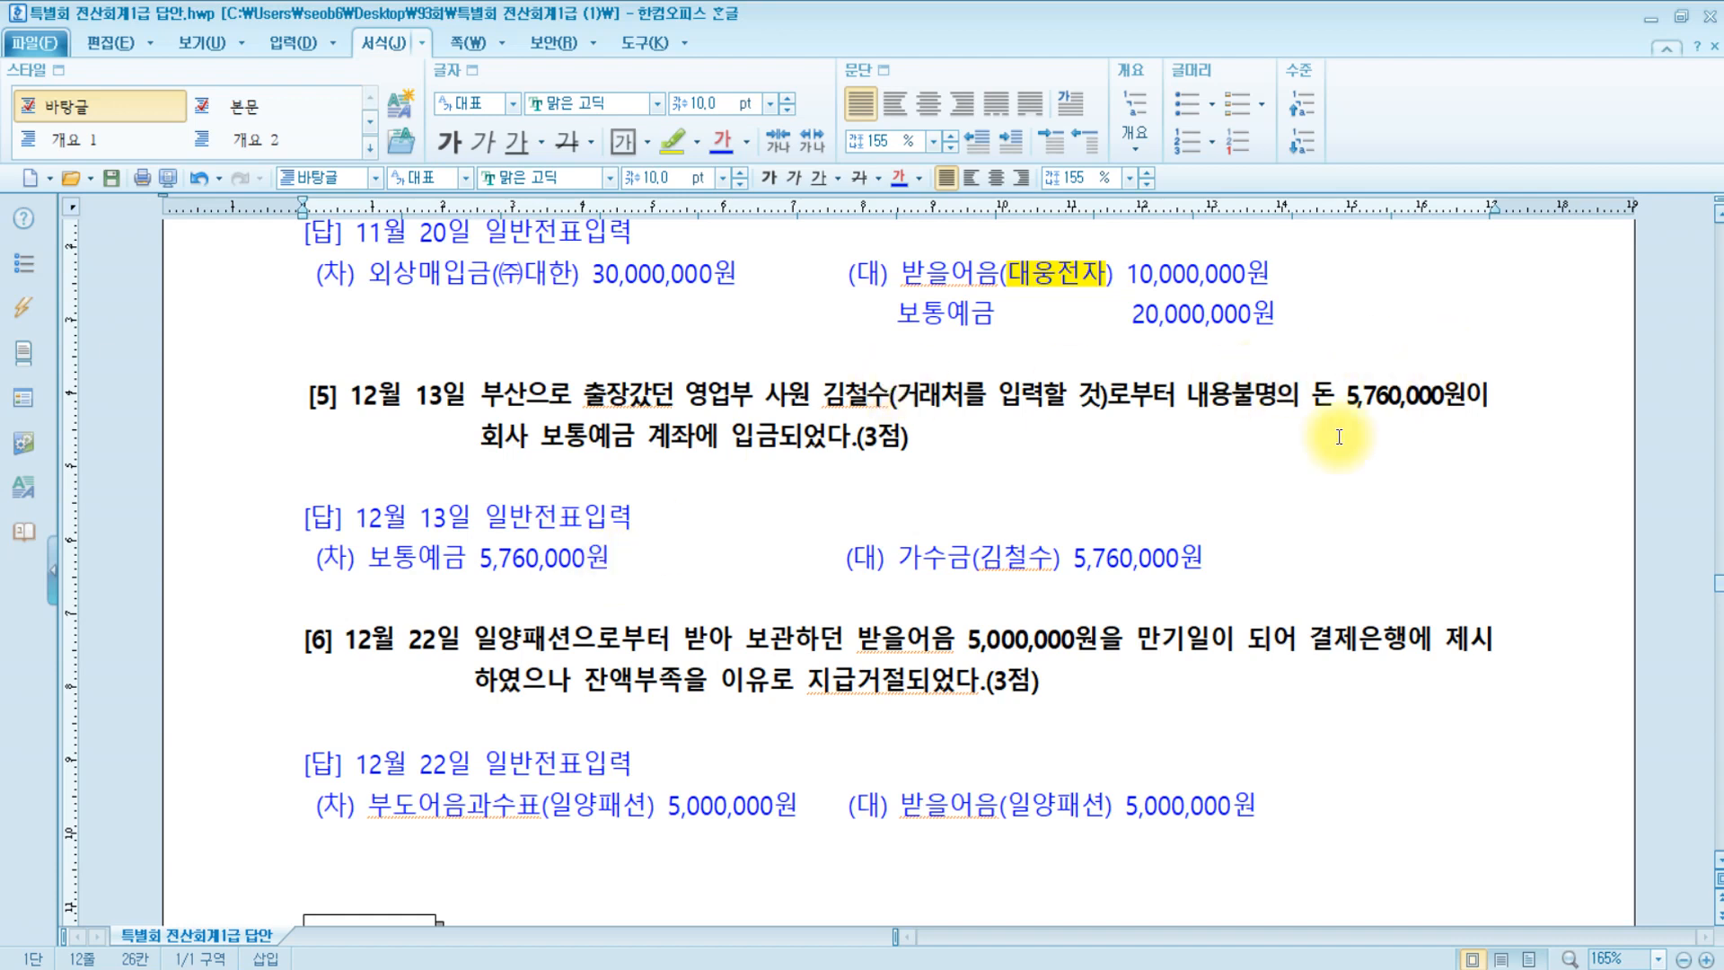
left_click_drag(1185, 395, 1317, 392)
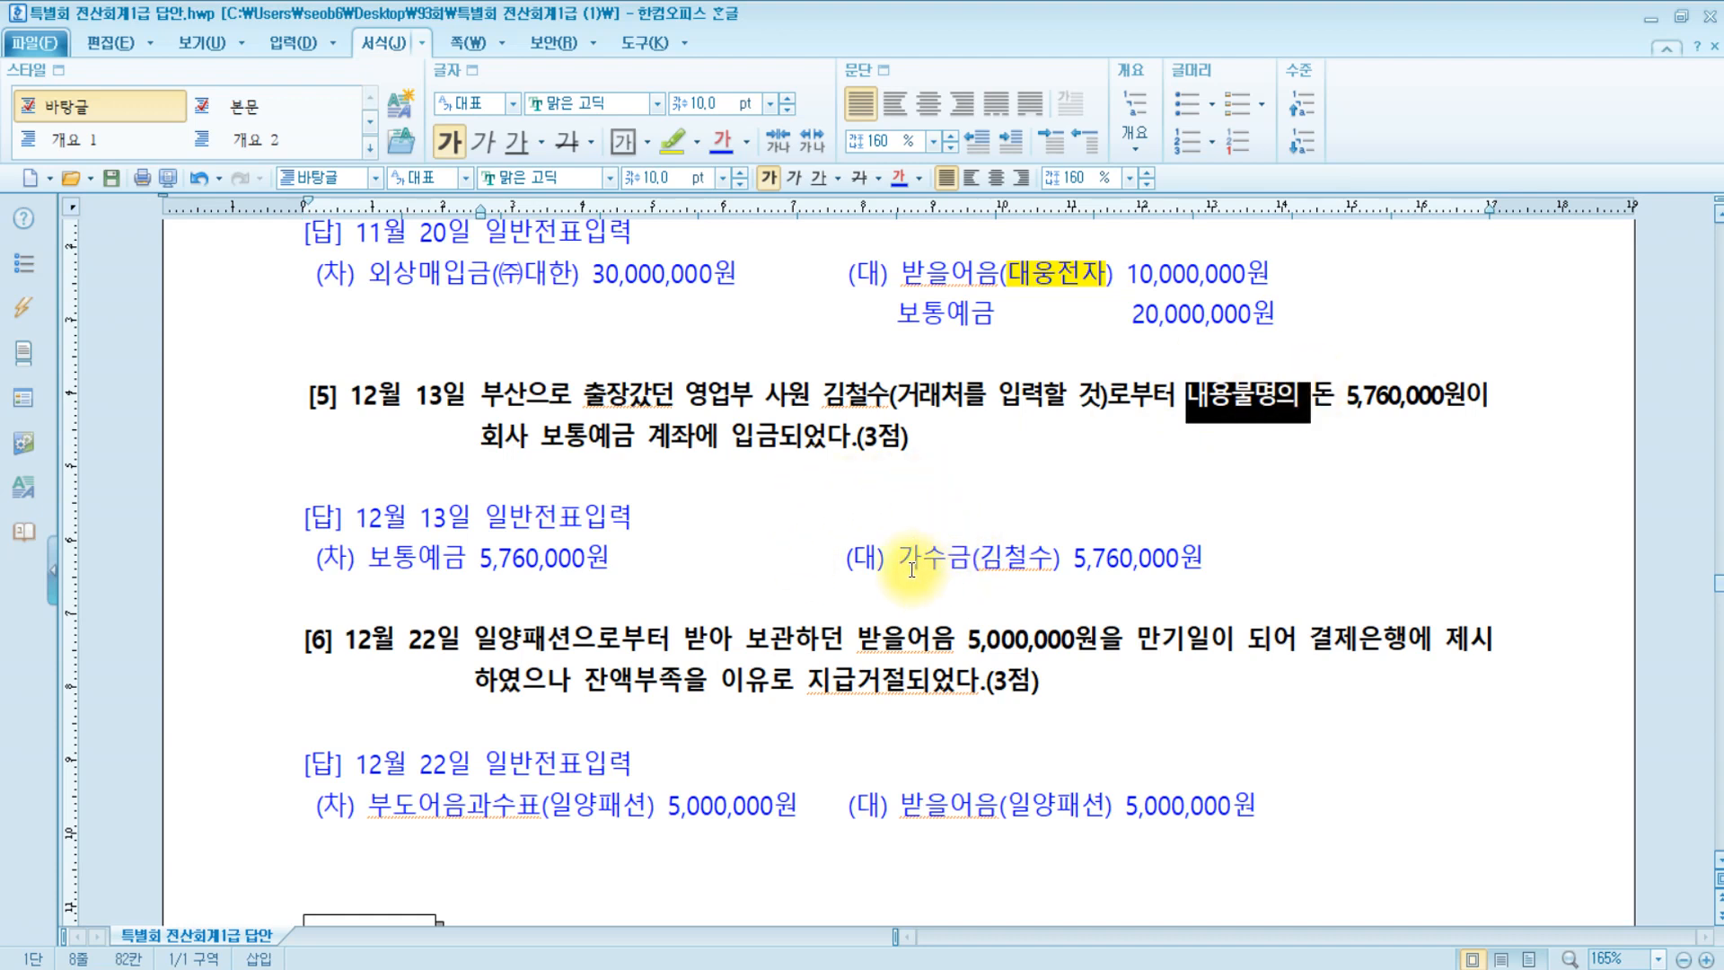
left_click_drag(898, 559, 964, 561)
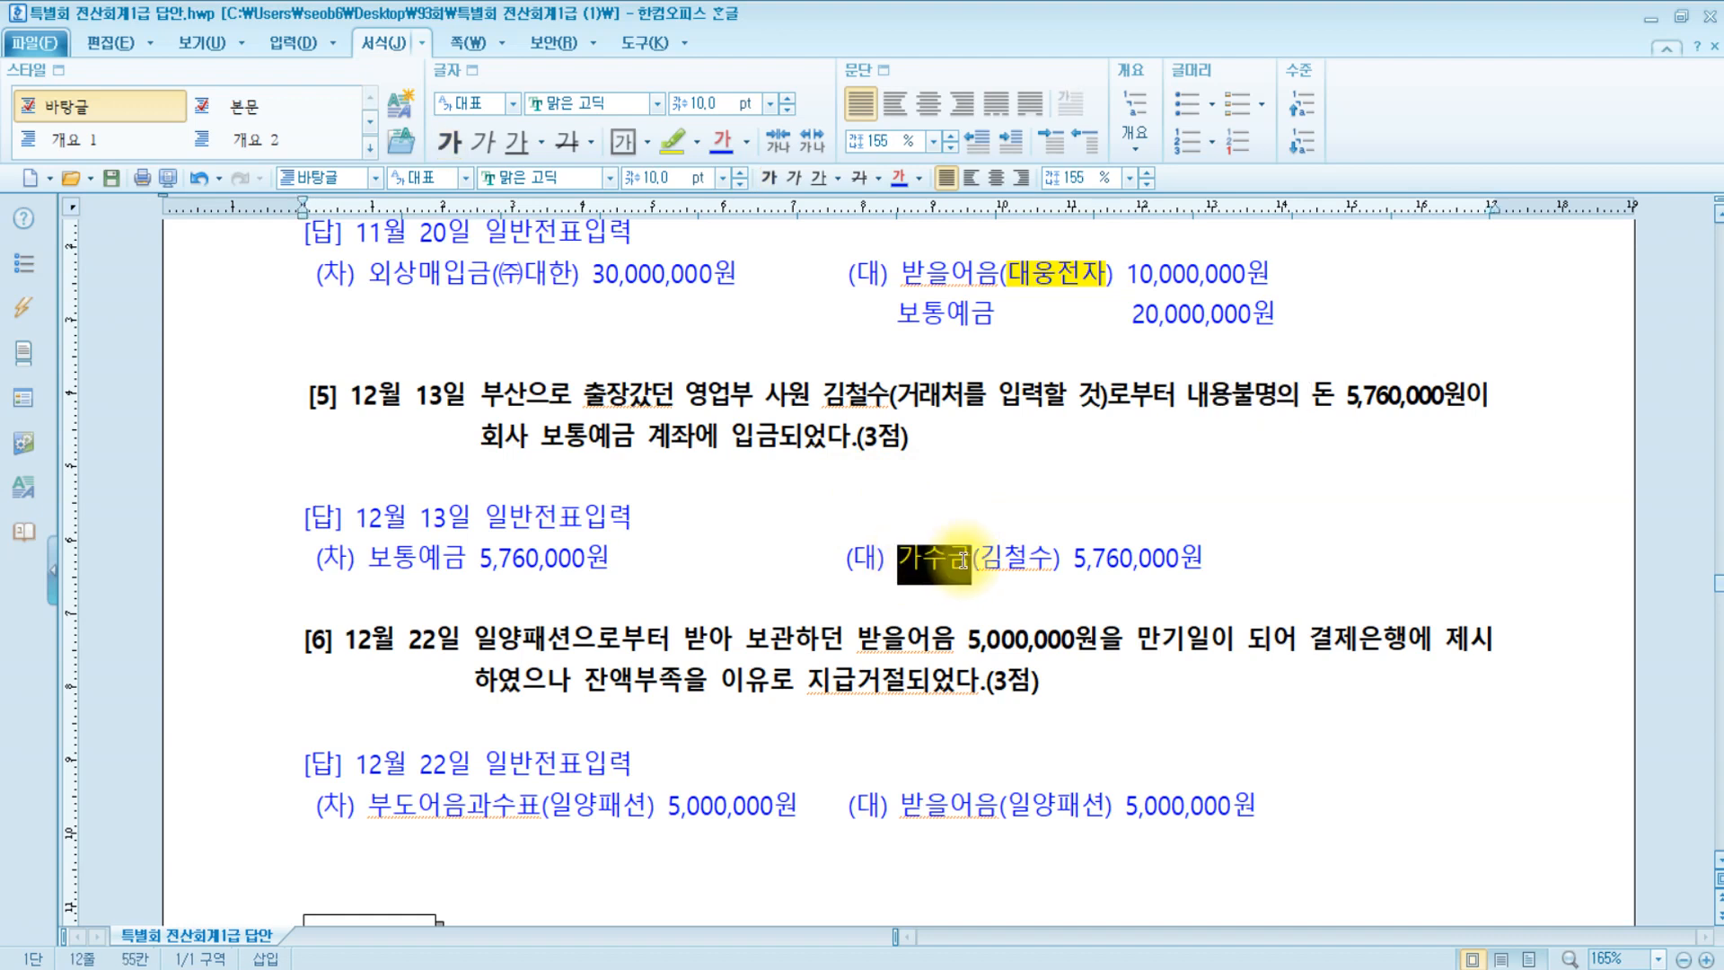
left_click_drag(979, 559, 1046, 564)
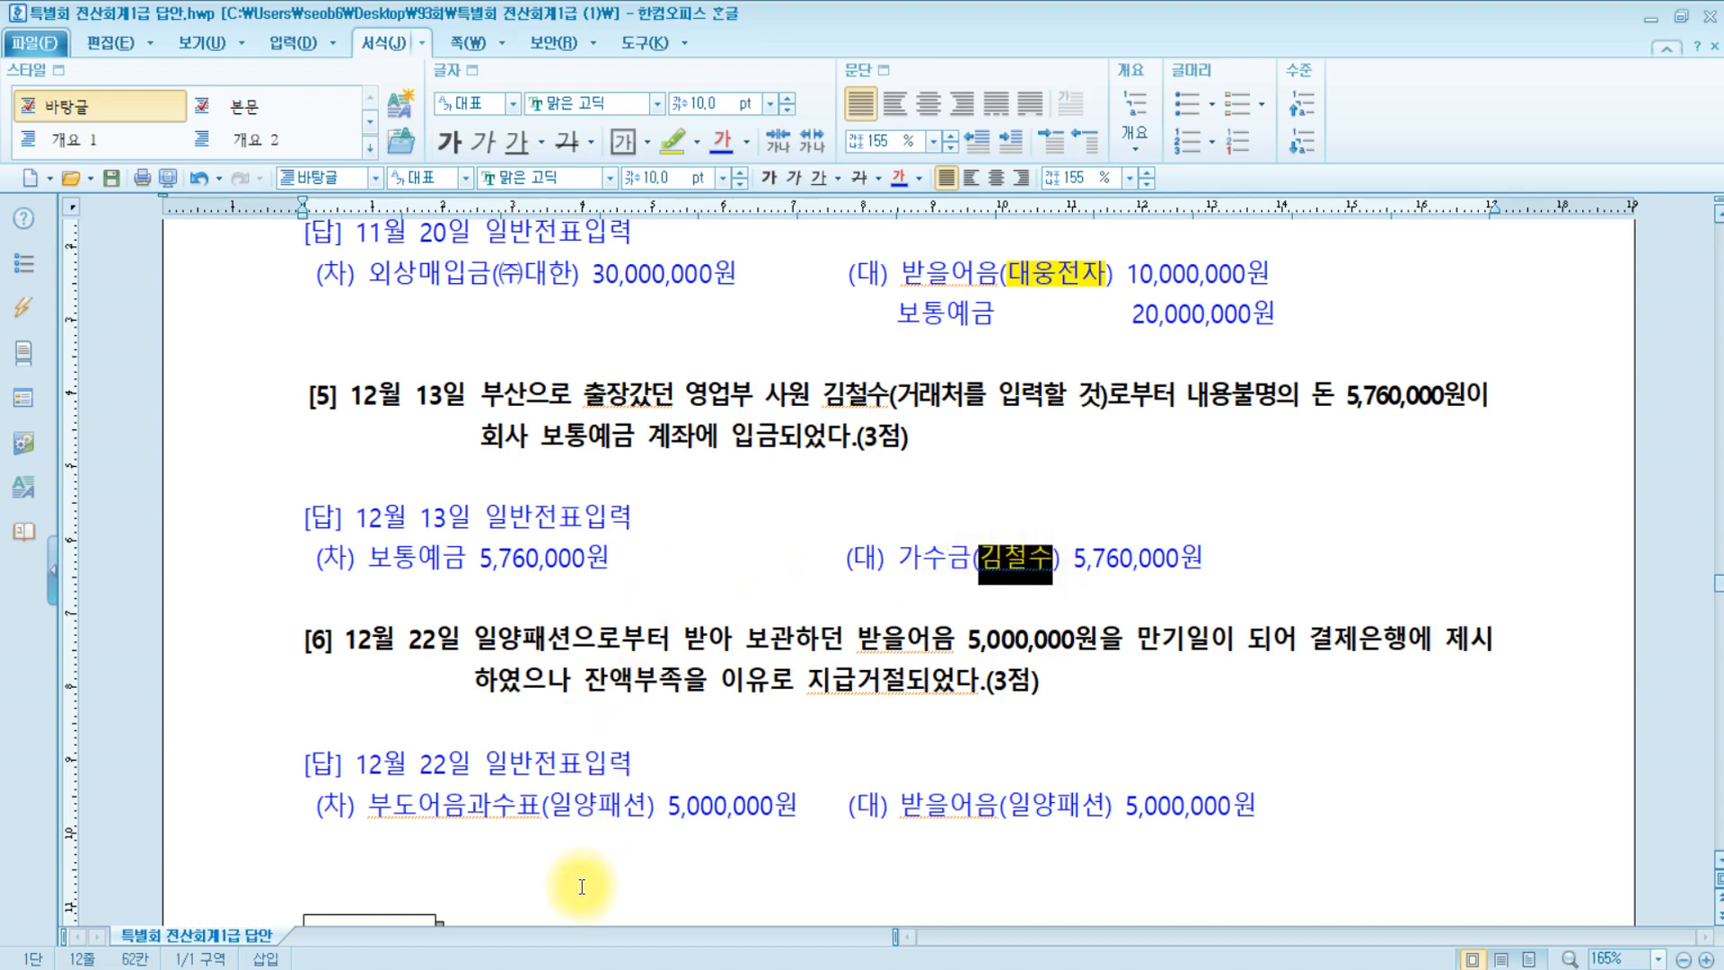
Switch to KcLep's 일반전표입력 window and set the voucher date to 12월 13일.
left_click(539, 968)
key("Escape")
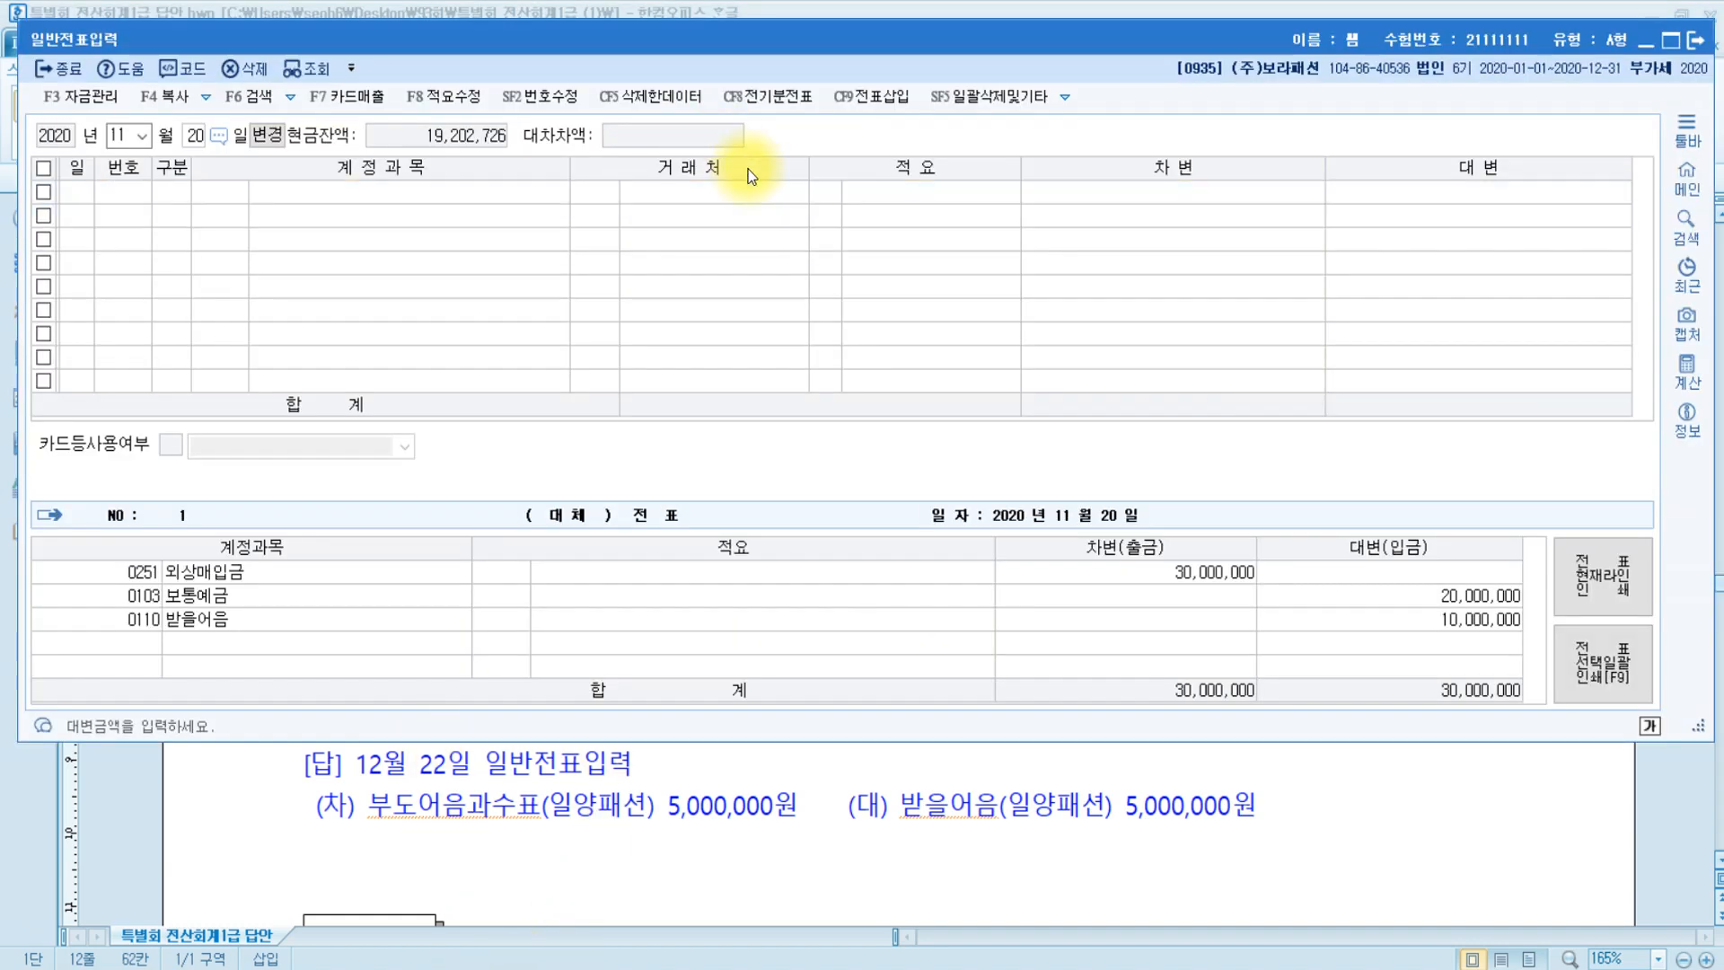
key("Escape")
type("12")
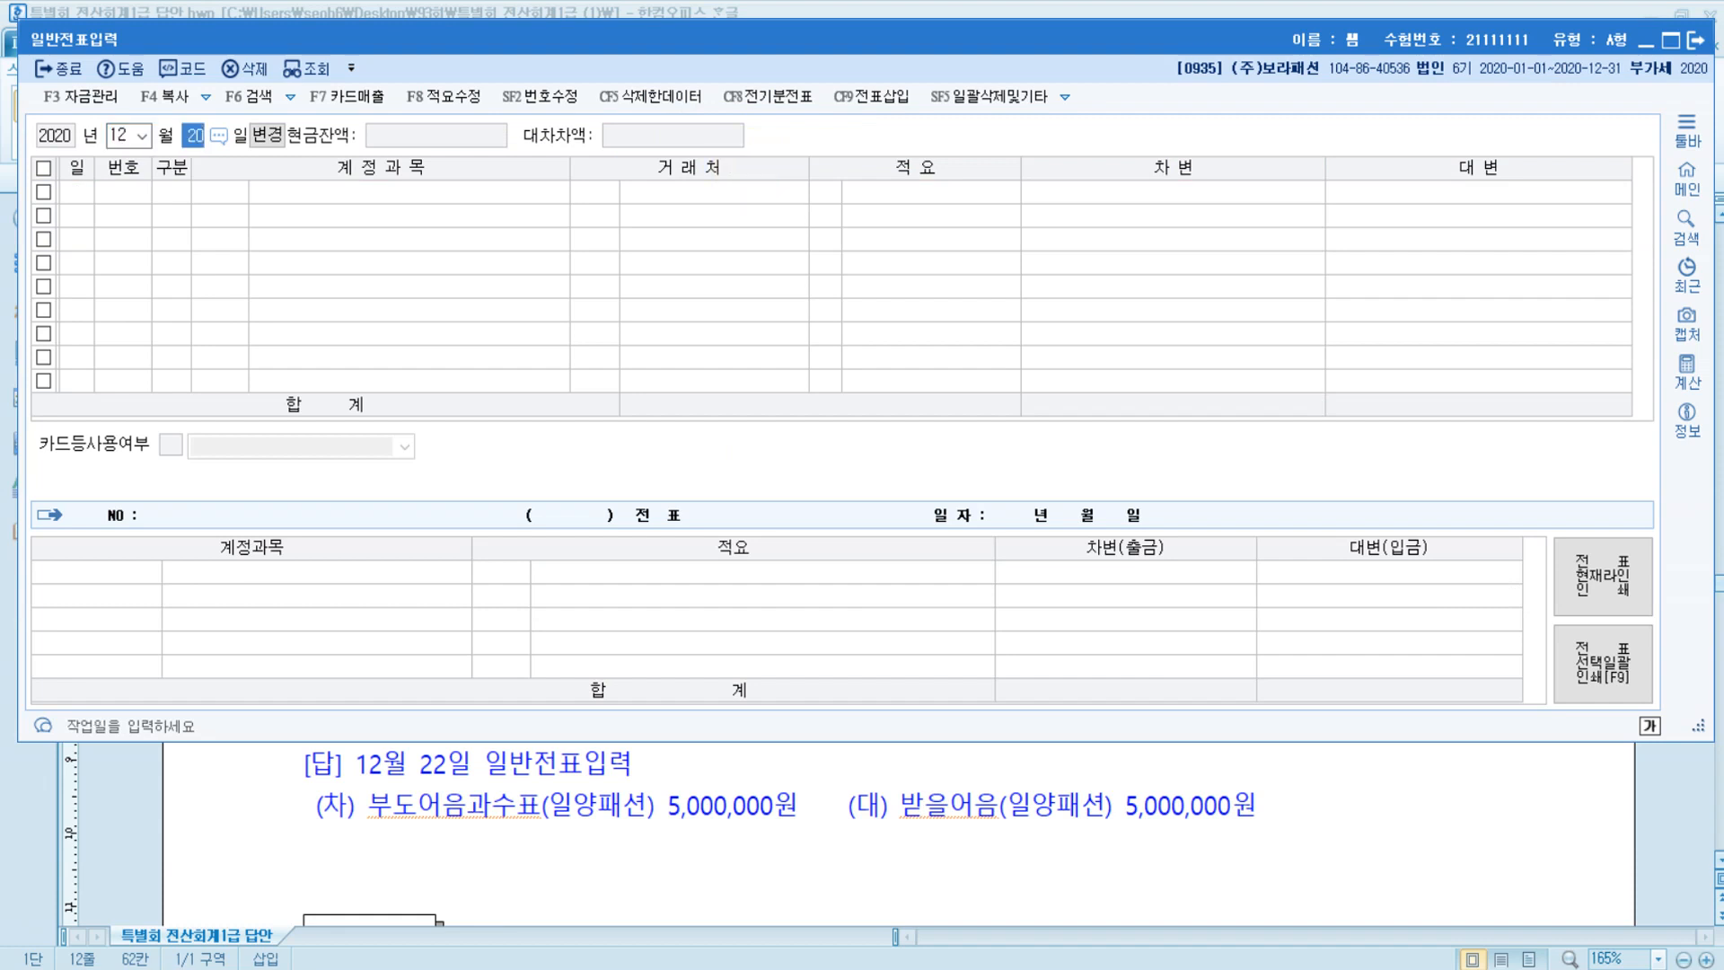
type("13")
key("Return")
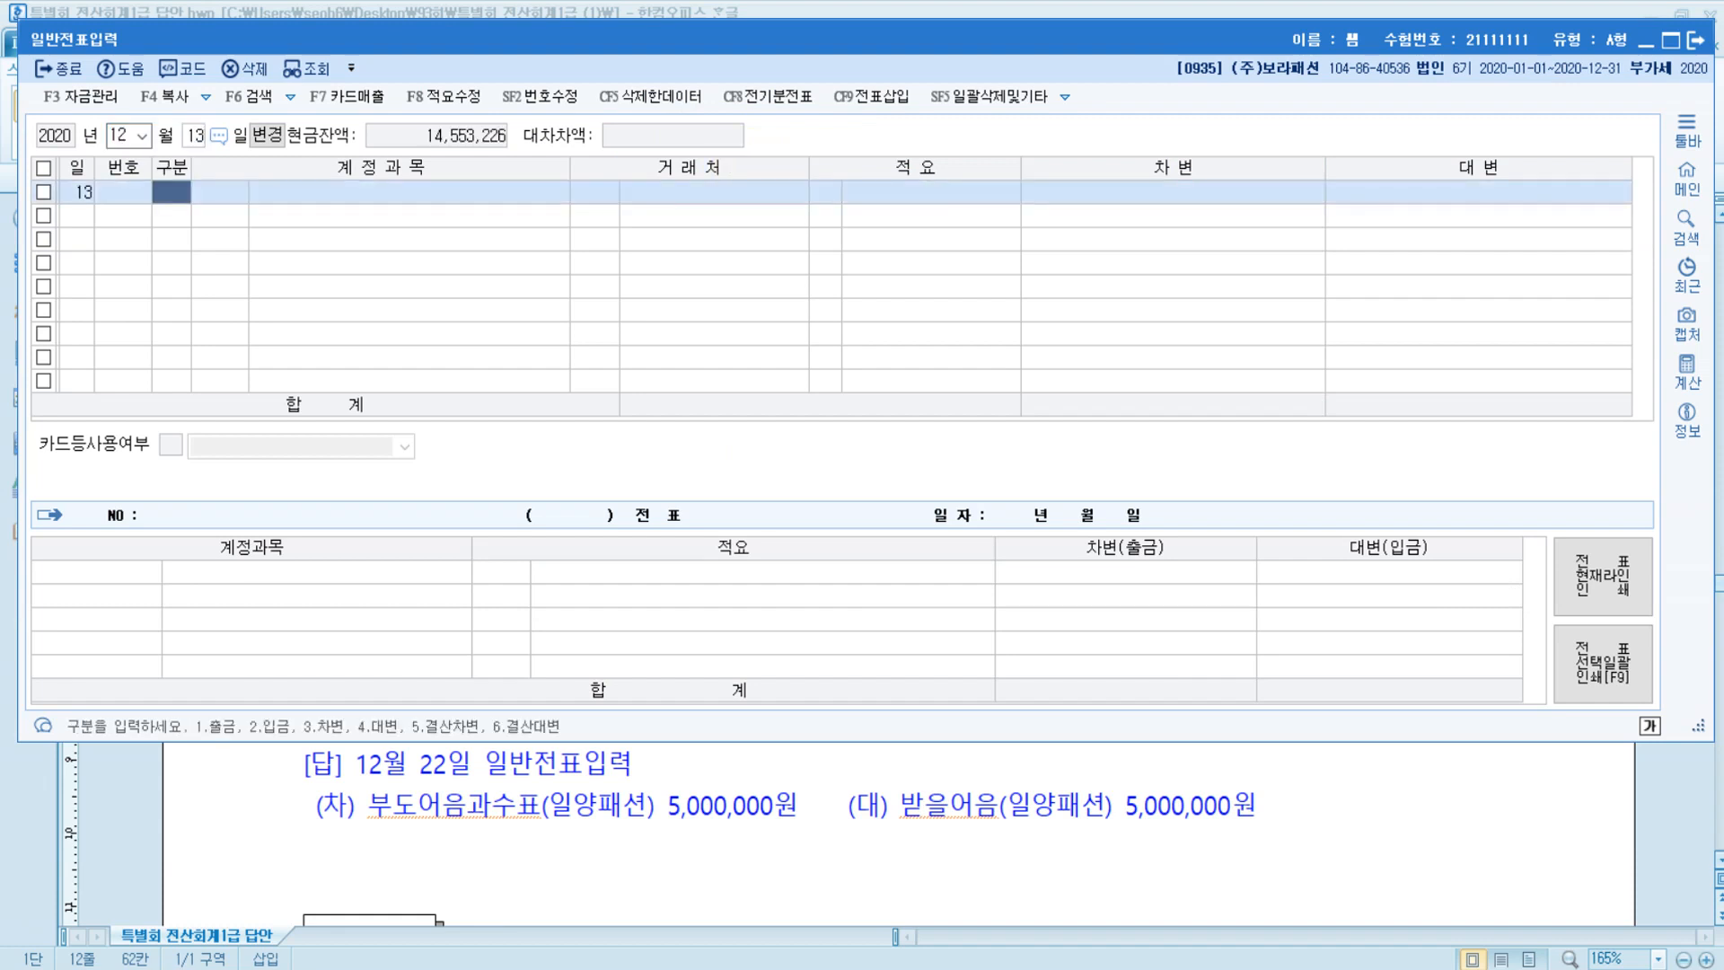
Enter a 차변 line for 0103 보통예금 with no 거래처 and the amount 5,760,000.
type("3")
key("Return")
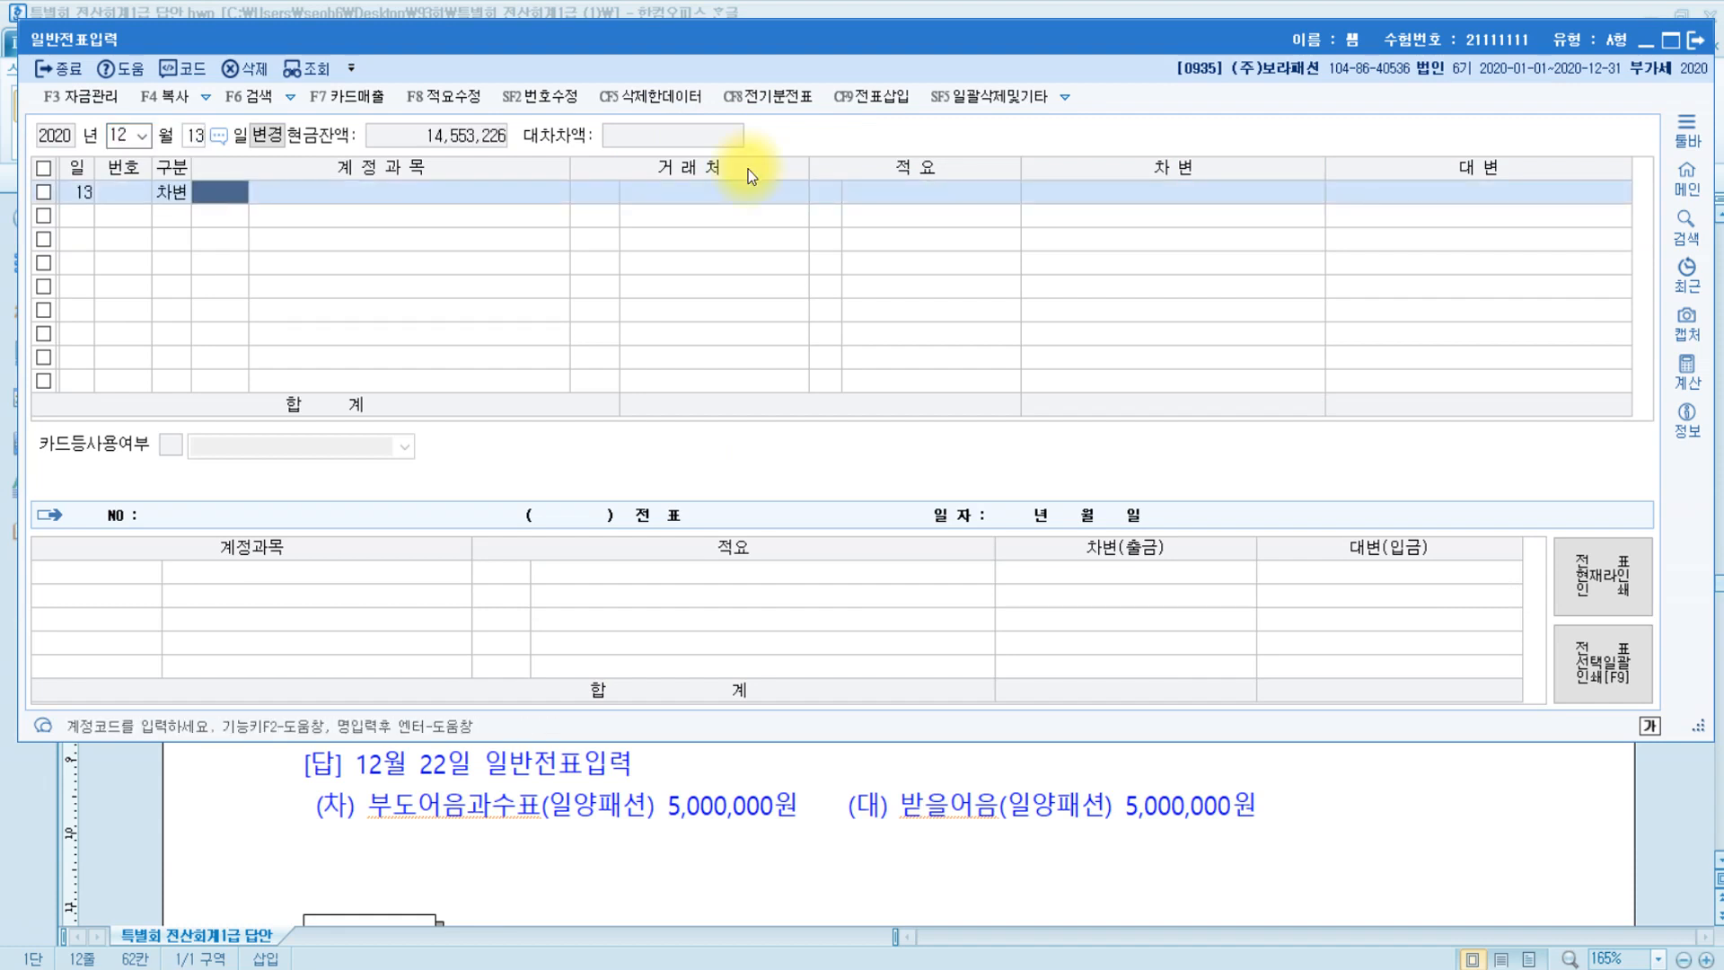
type("103")
key("Return")
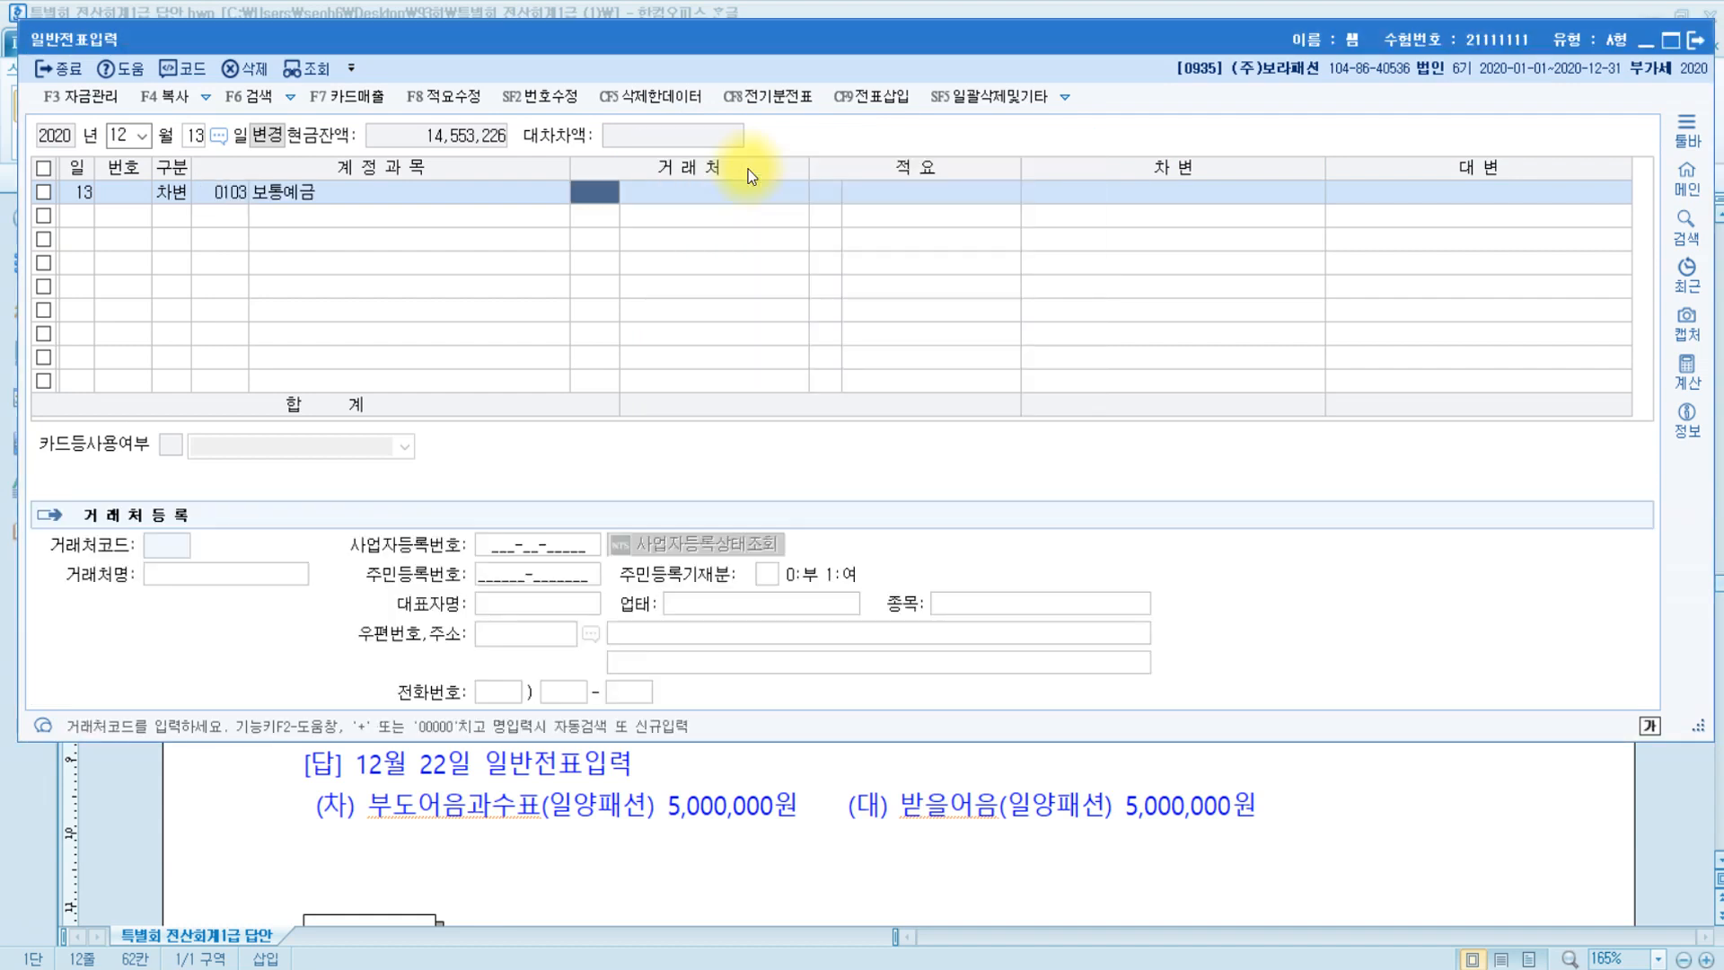
key("Return")
key("Return")
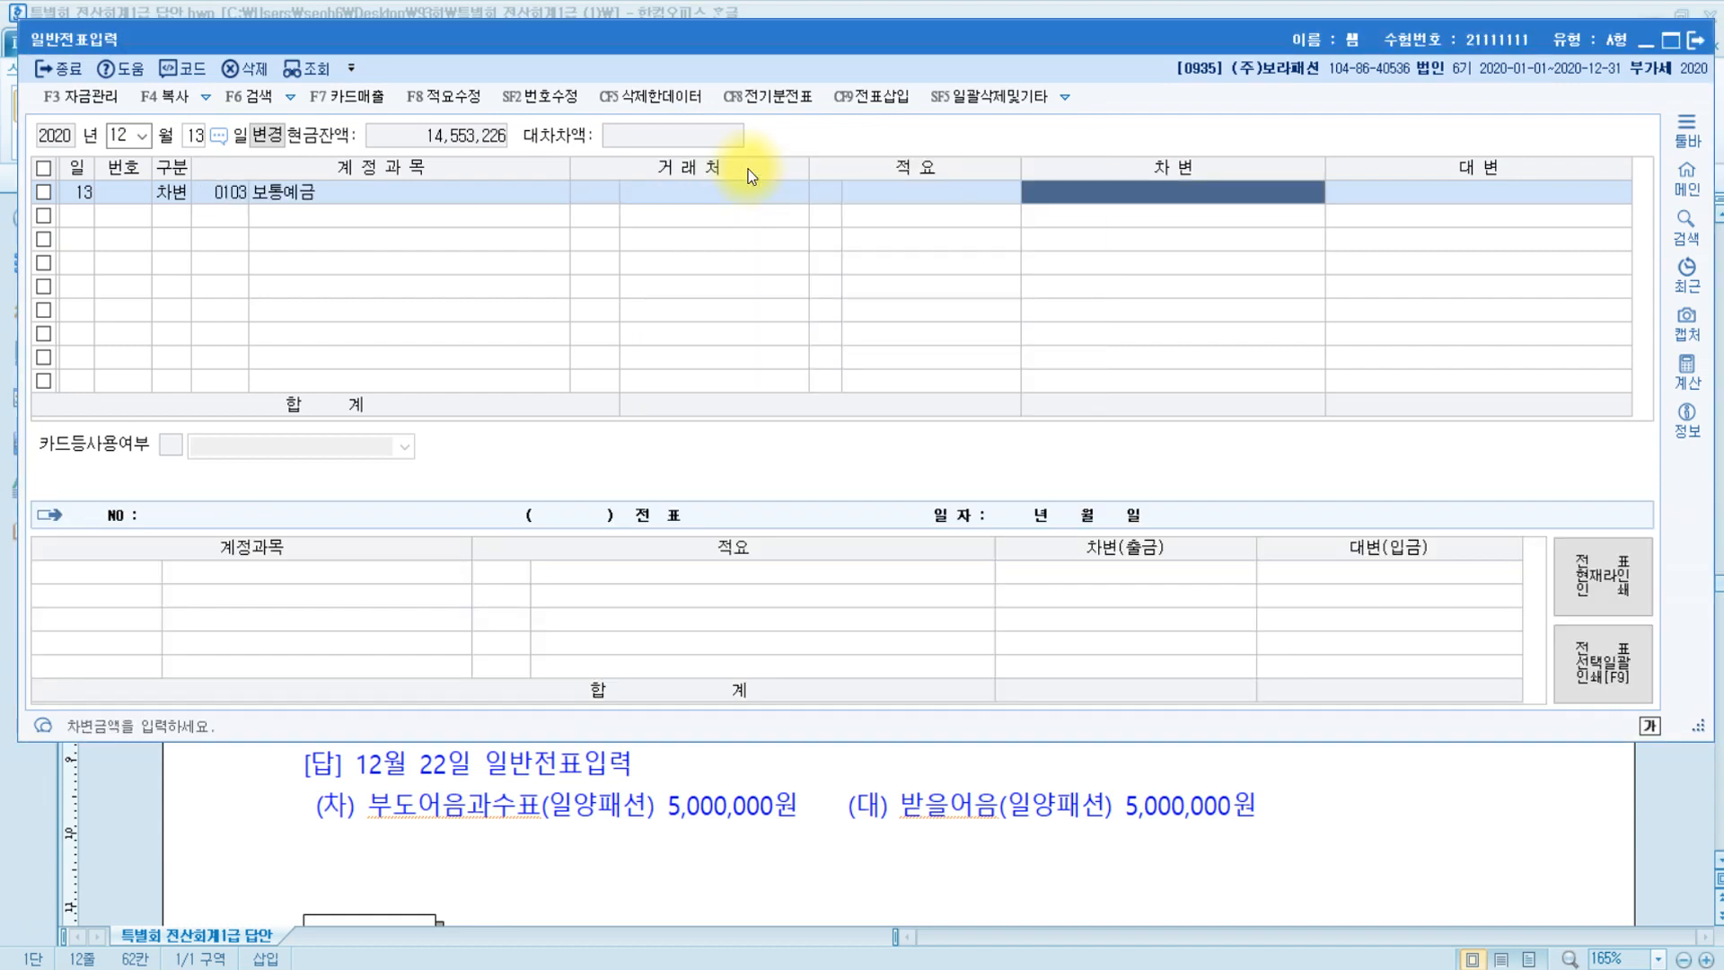
type("5760000")
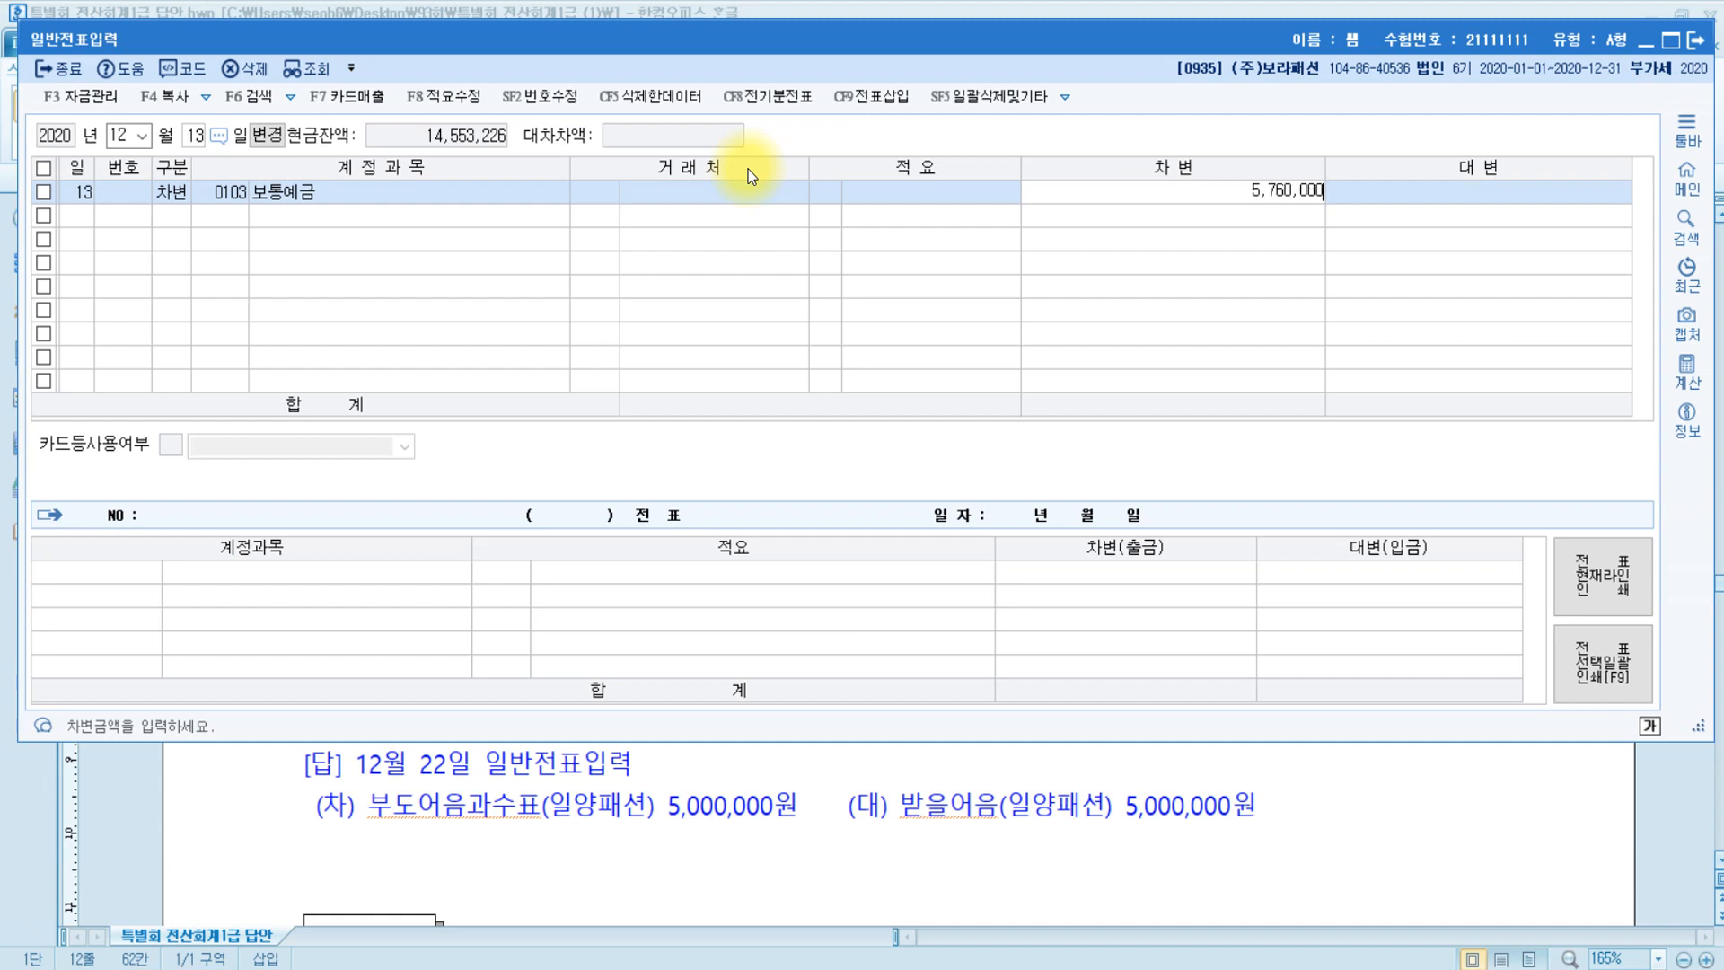
key("Return")
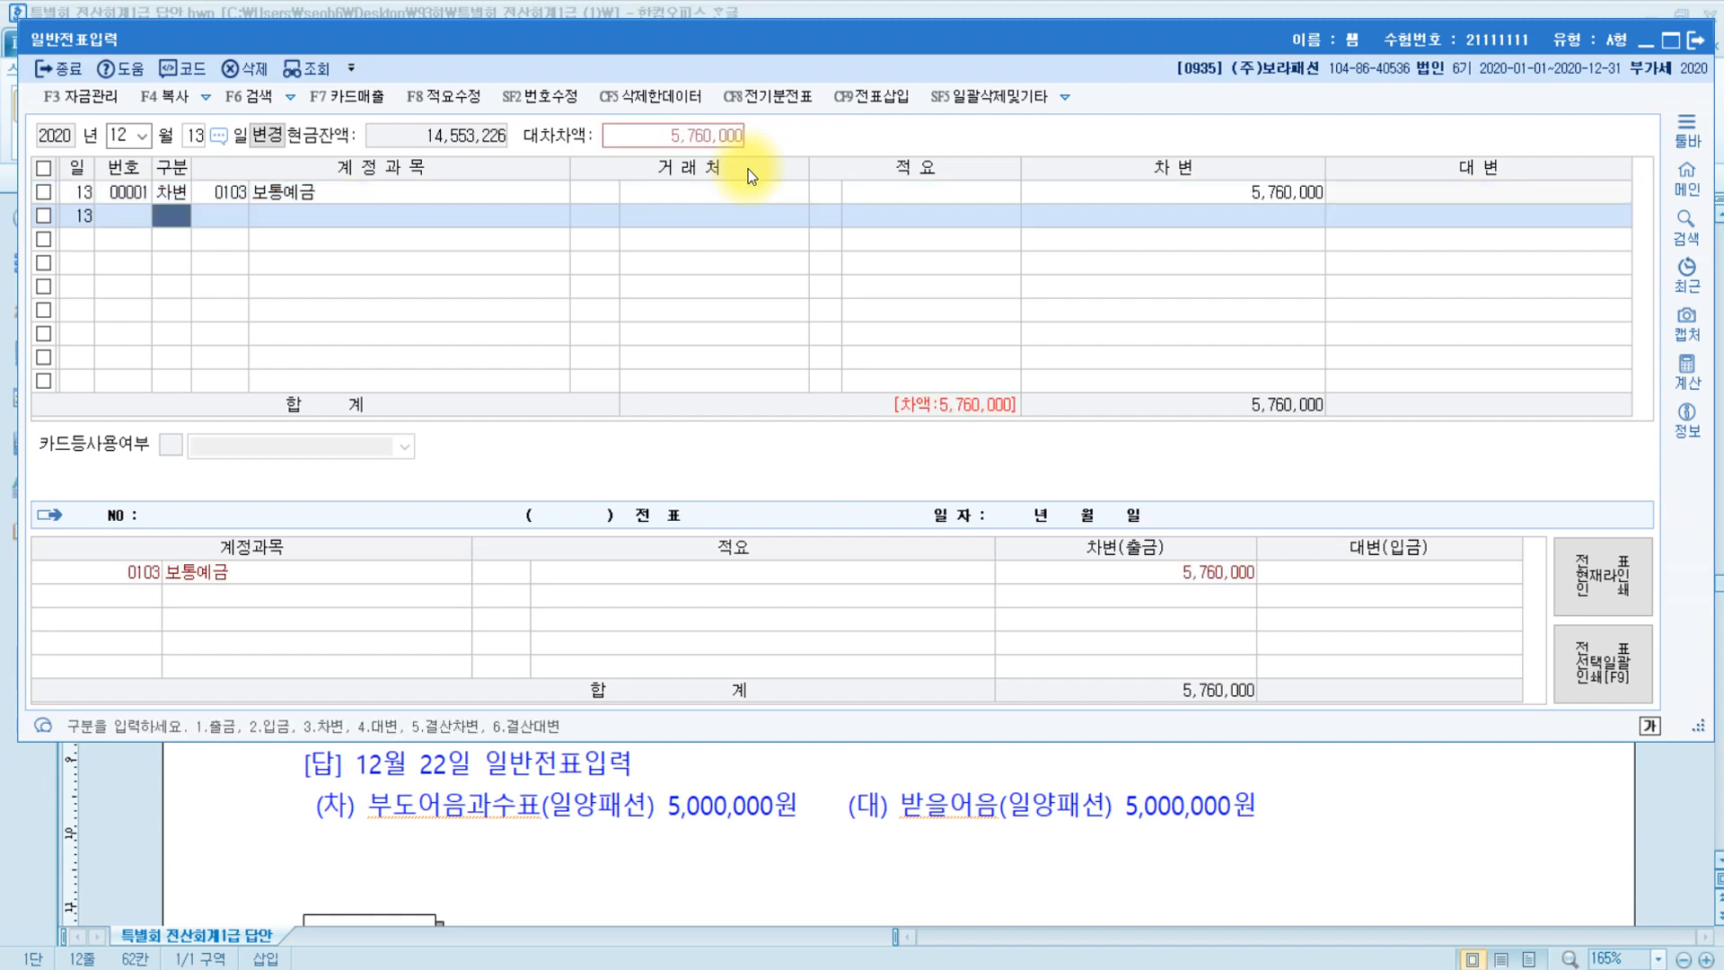
Add a 대변 line for 0257 가수금 with the balancing amount 5,760,000 and the 영업부 employee as 거래처, and check its amount.
key("4")
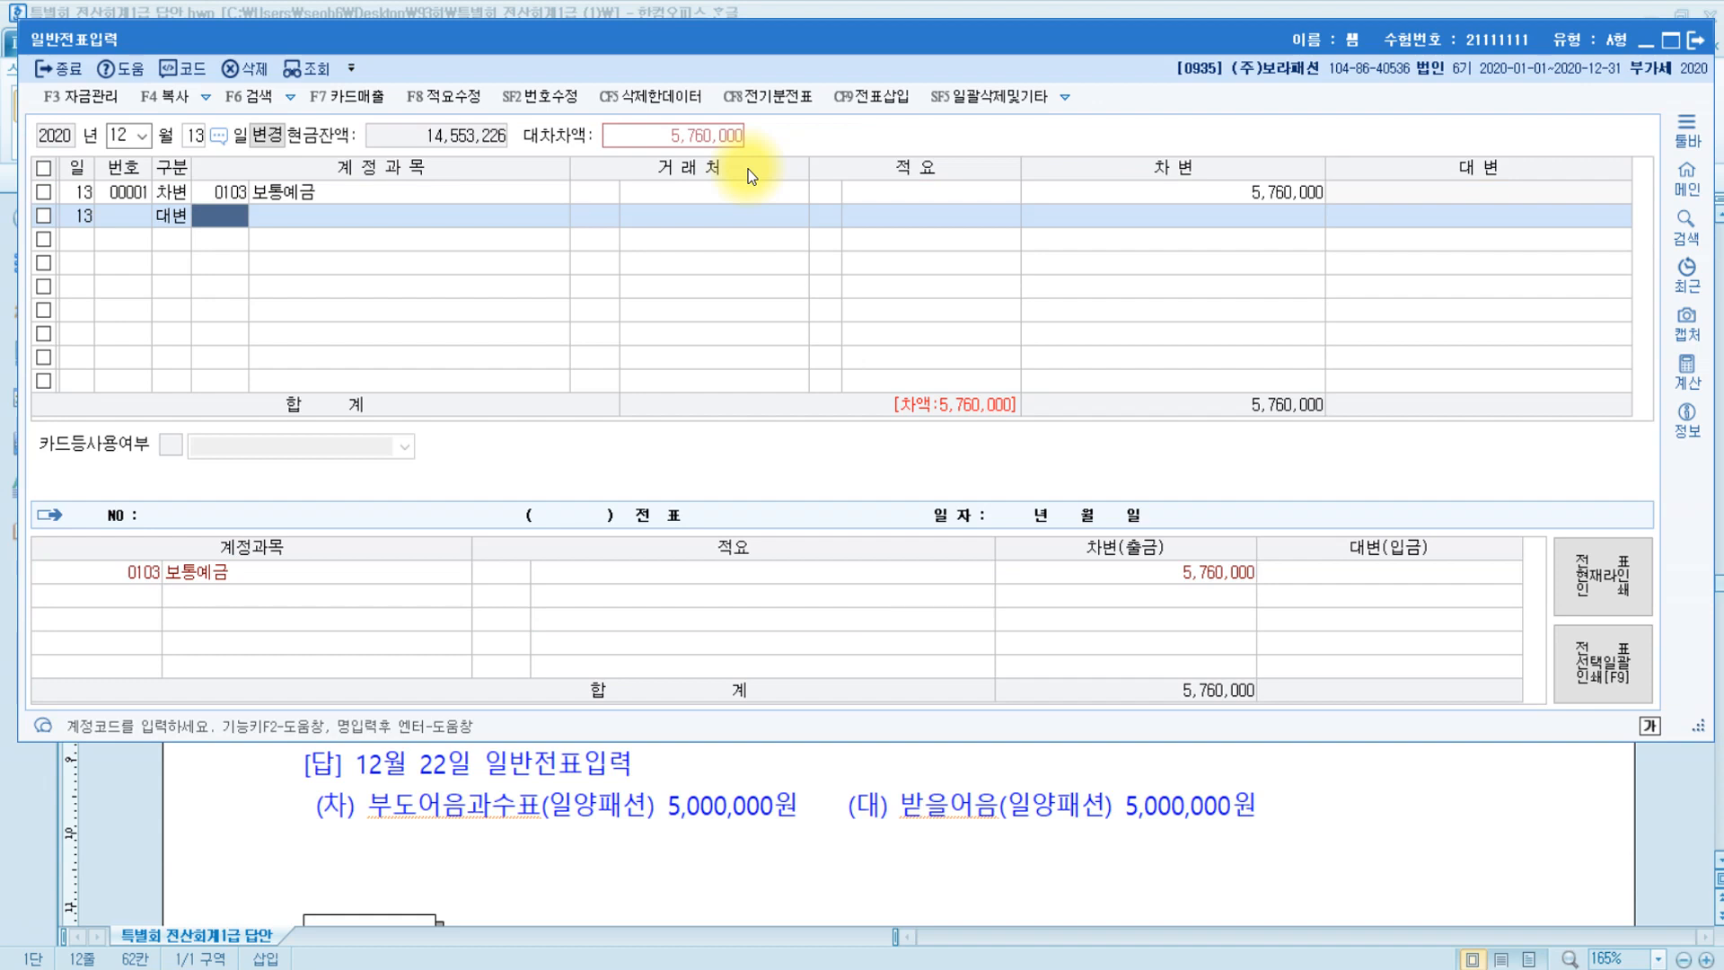
type("가수")
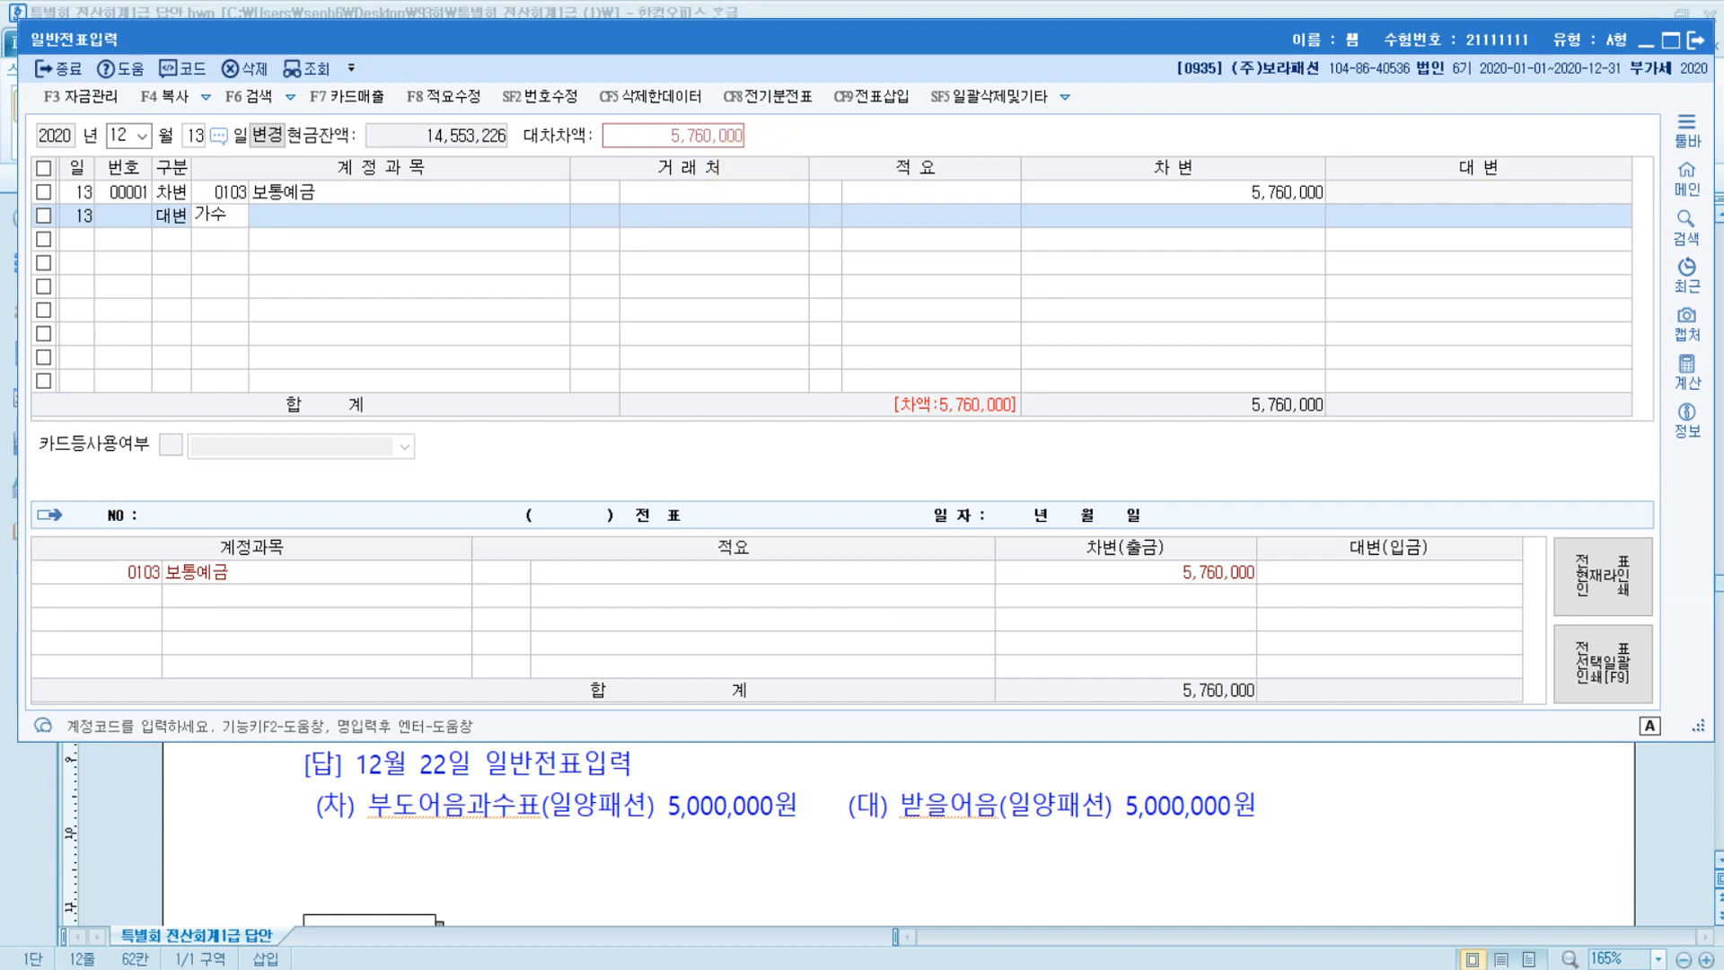
key("Return")
key("Return")
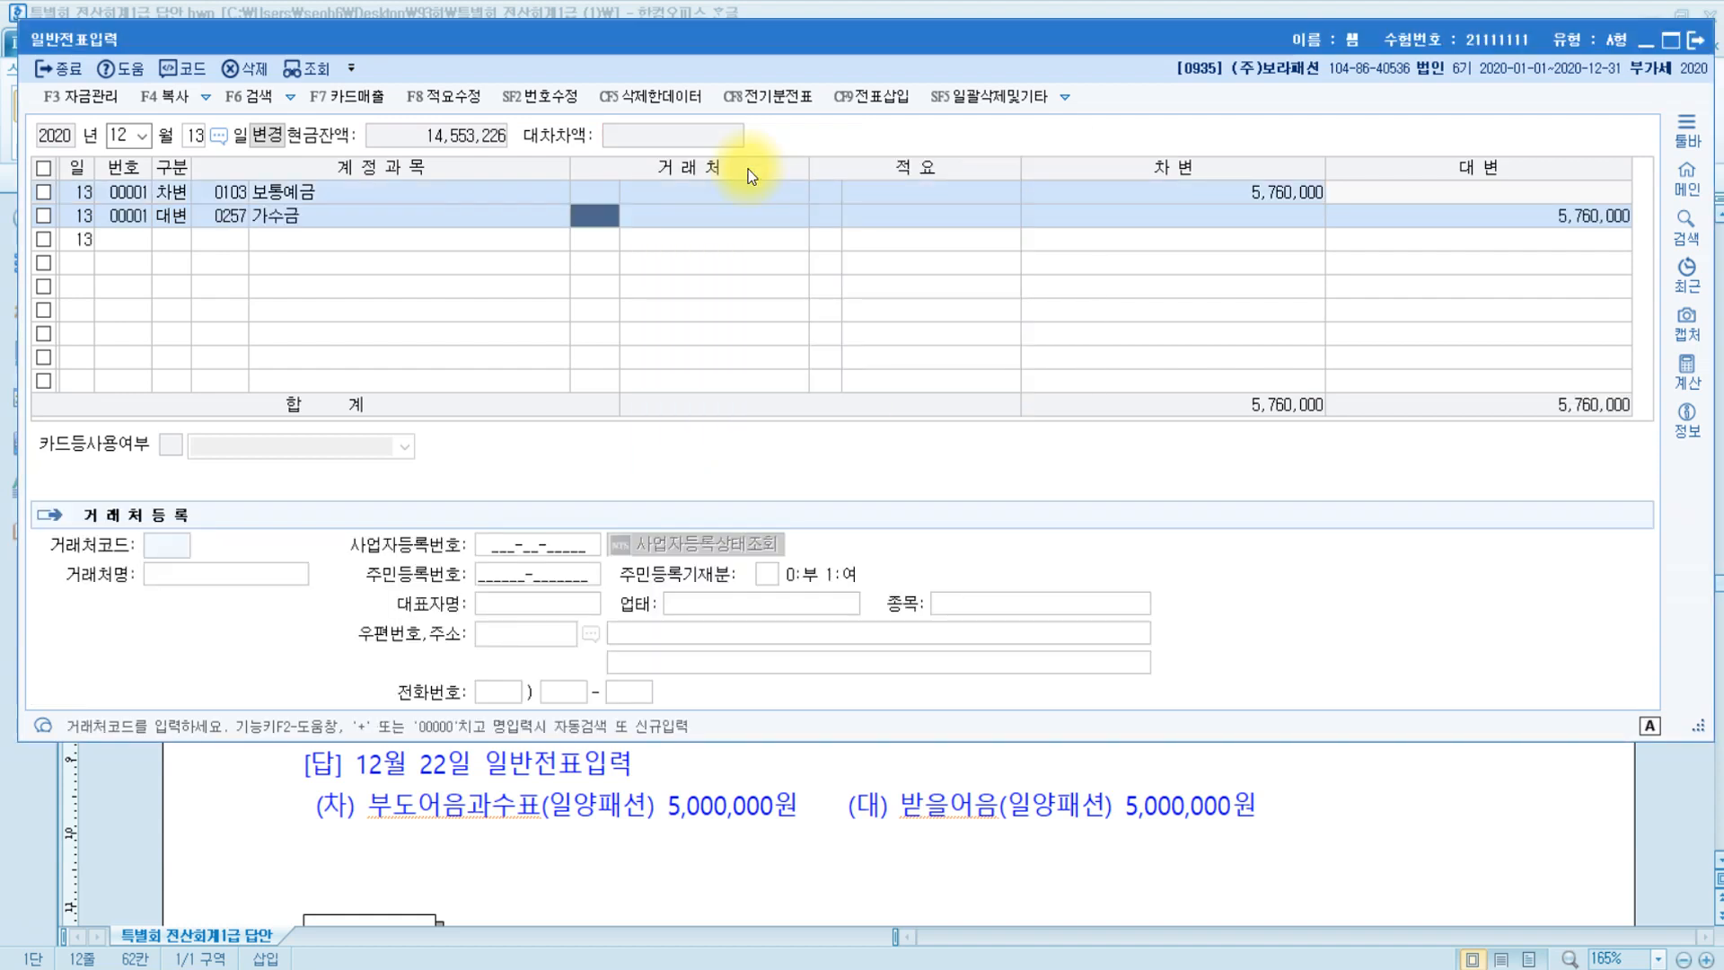
type("김철")
key("Return")
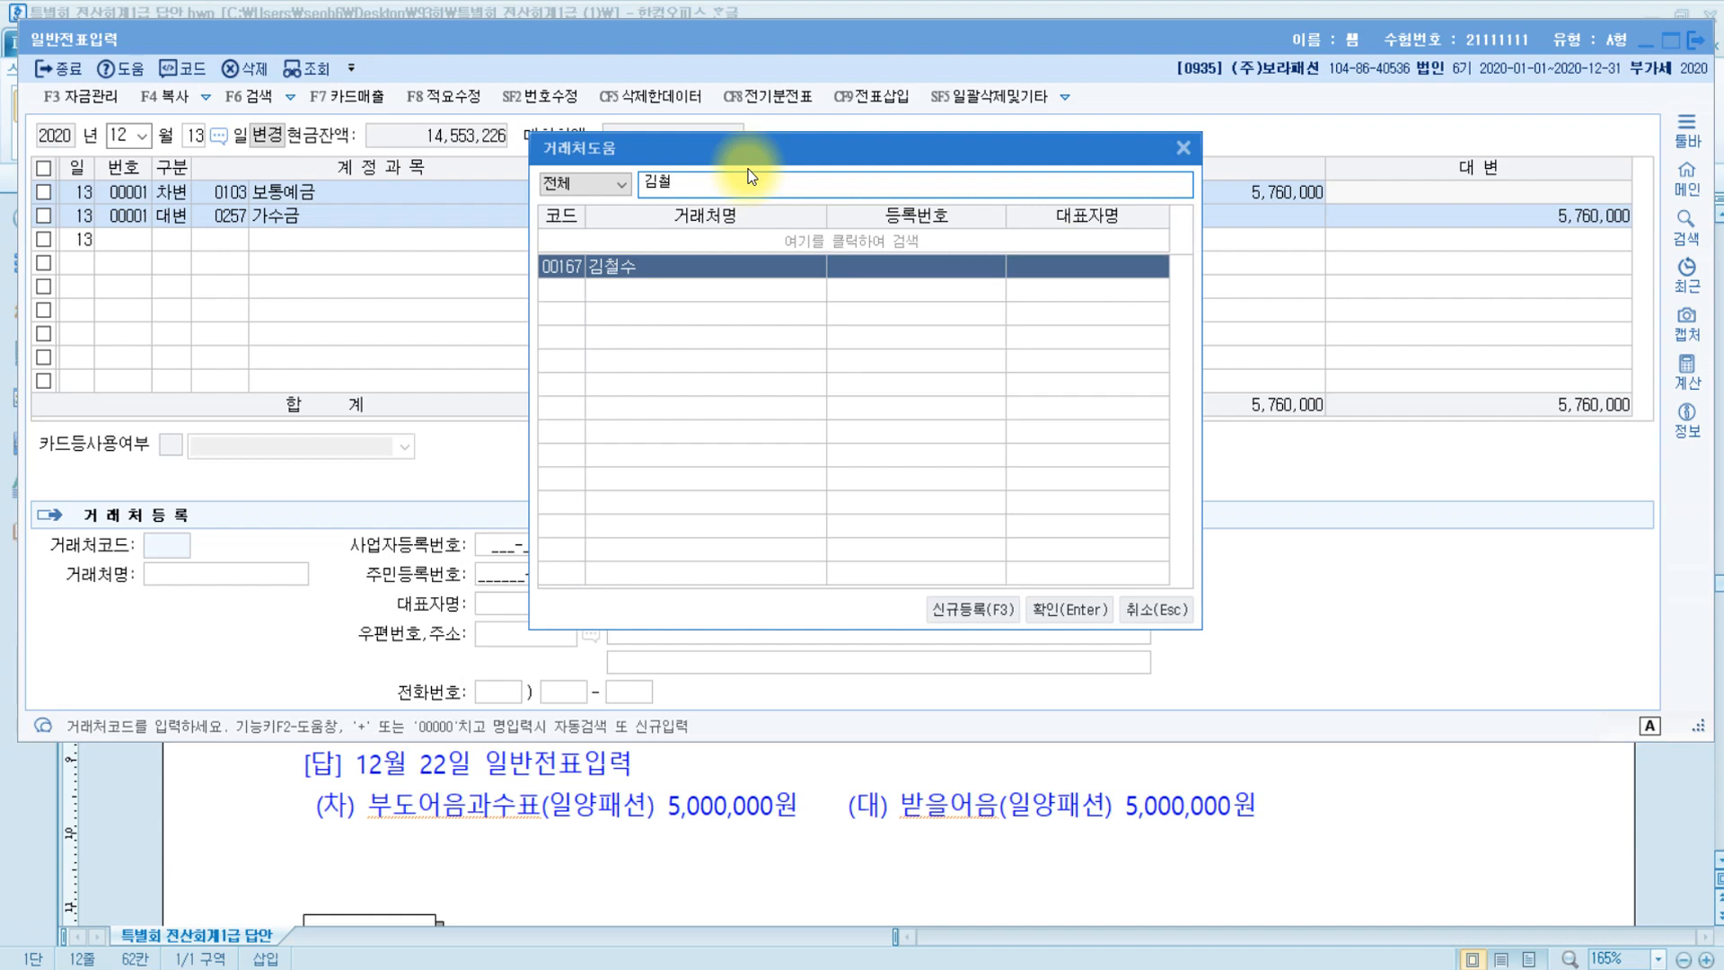
key("Return")
key("Return")
key("Return")
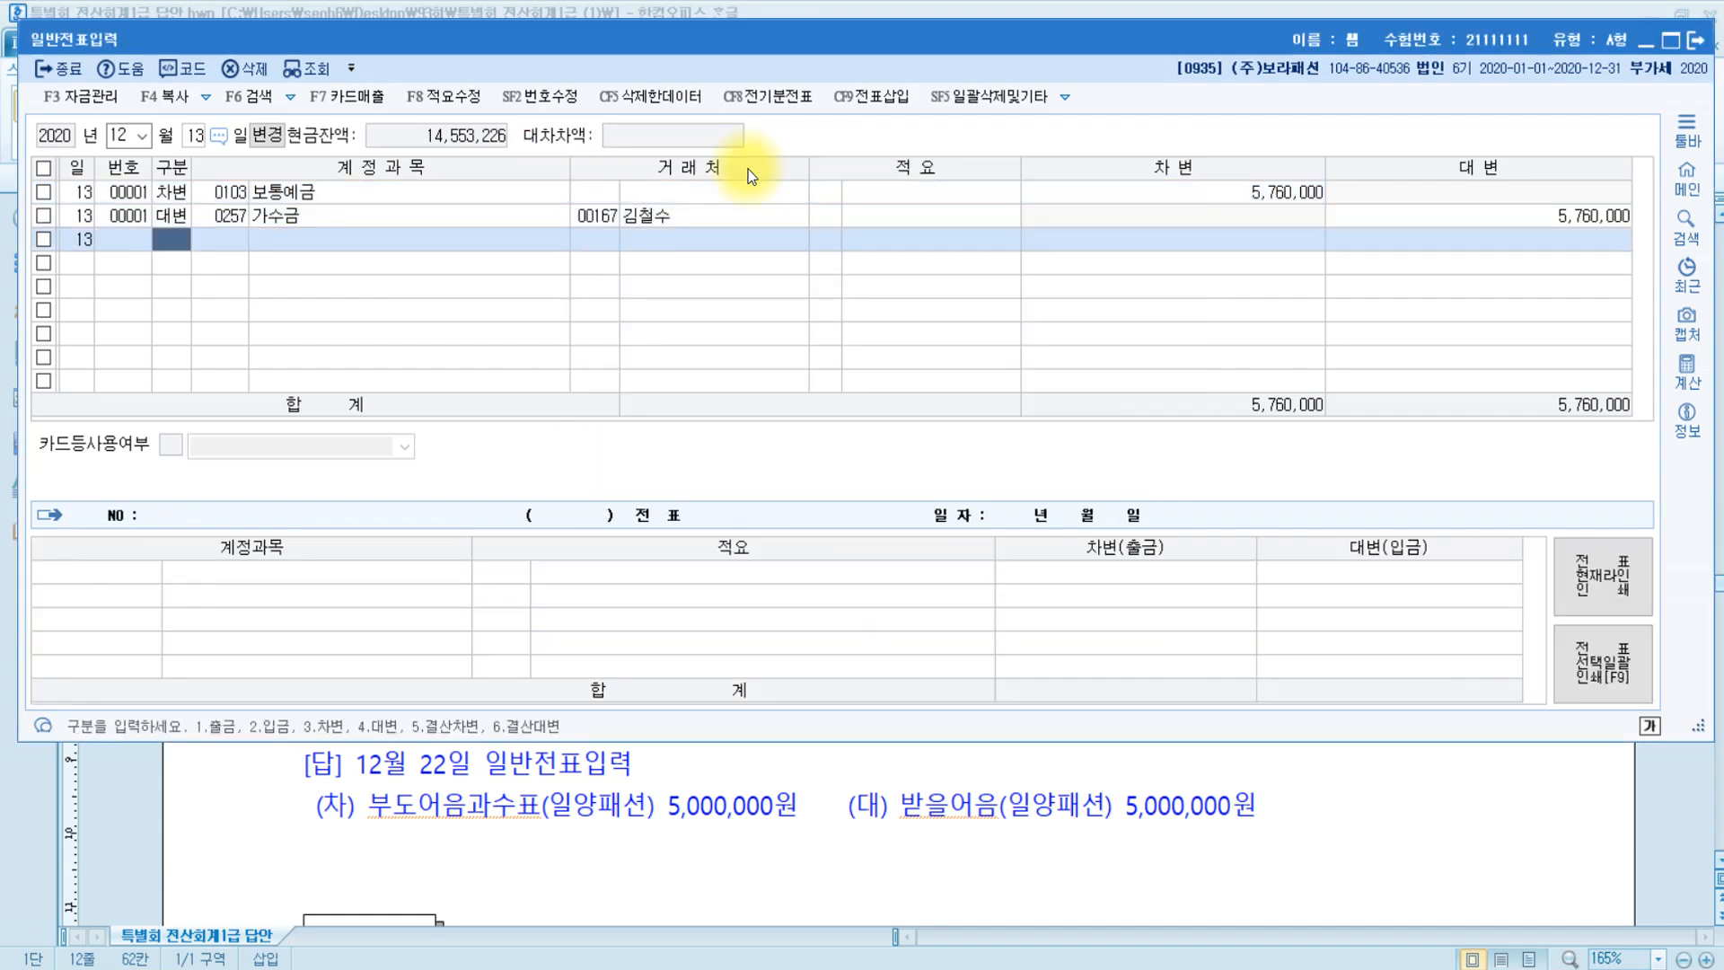
left_click(1585, 215)
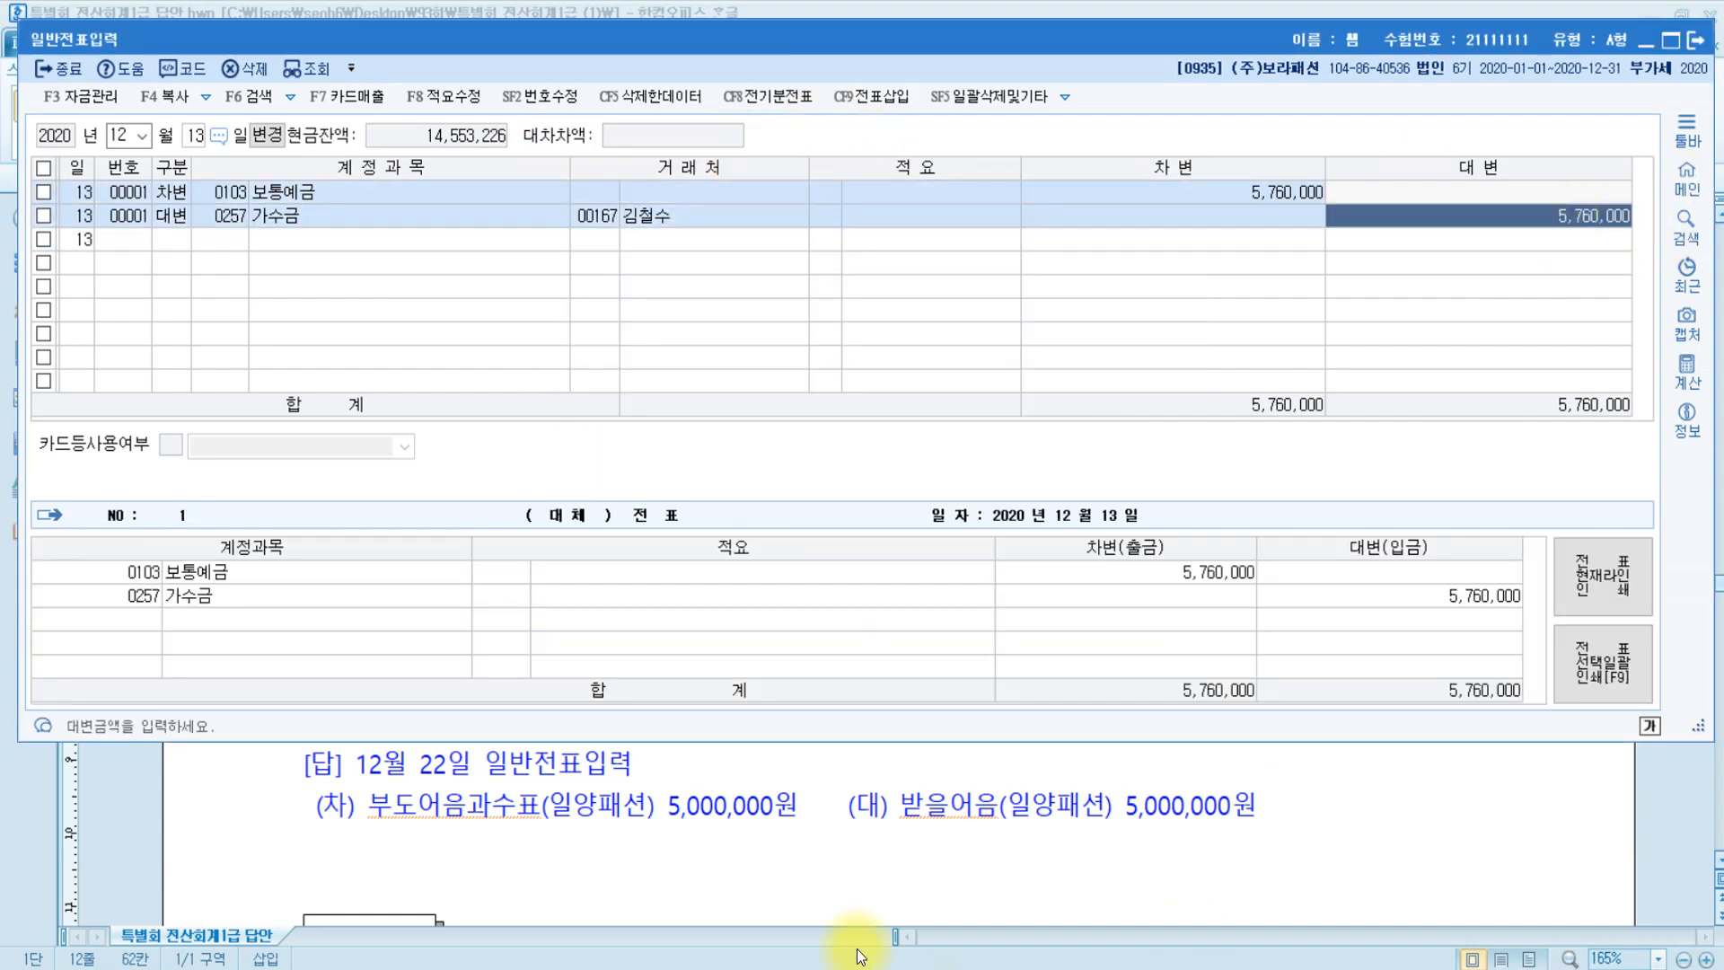
Return to the exam document and examine the 12월 22일 question, 문제2 [6], focusing on 일양패션 and 받을어음.
left_click(857, 839)
scroll(857, 838, "down", 5)
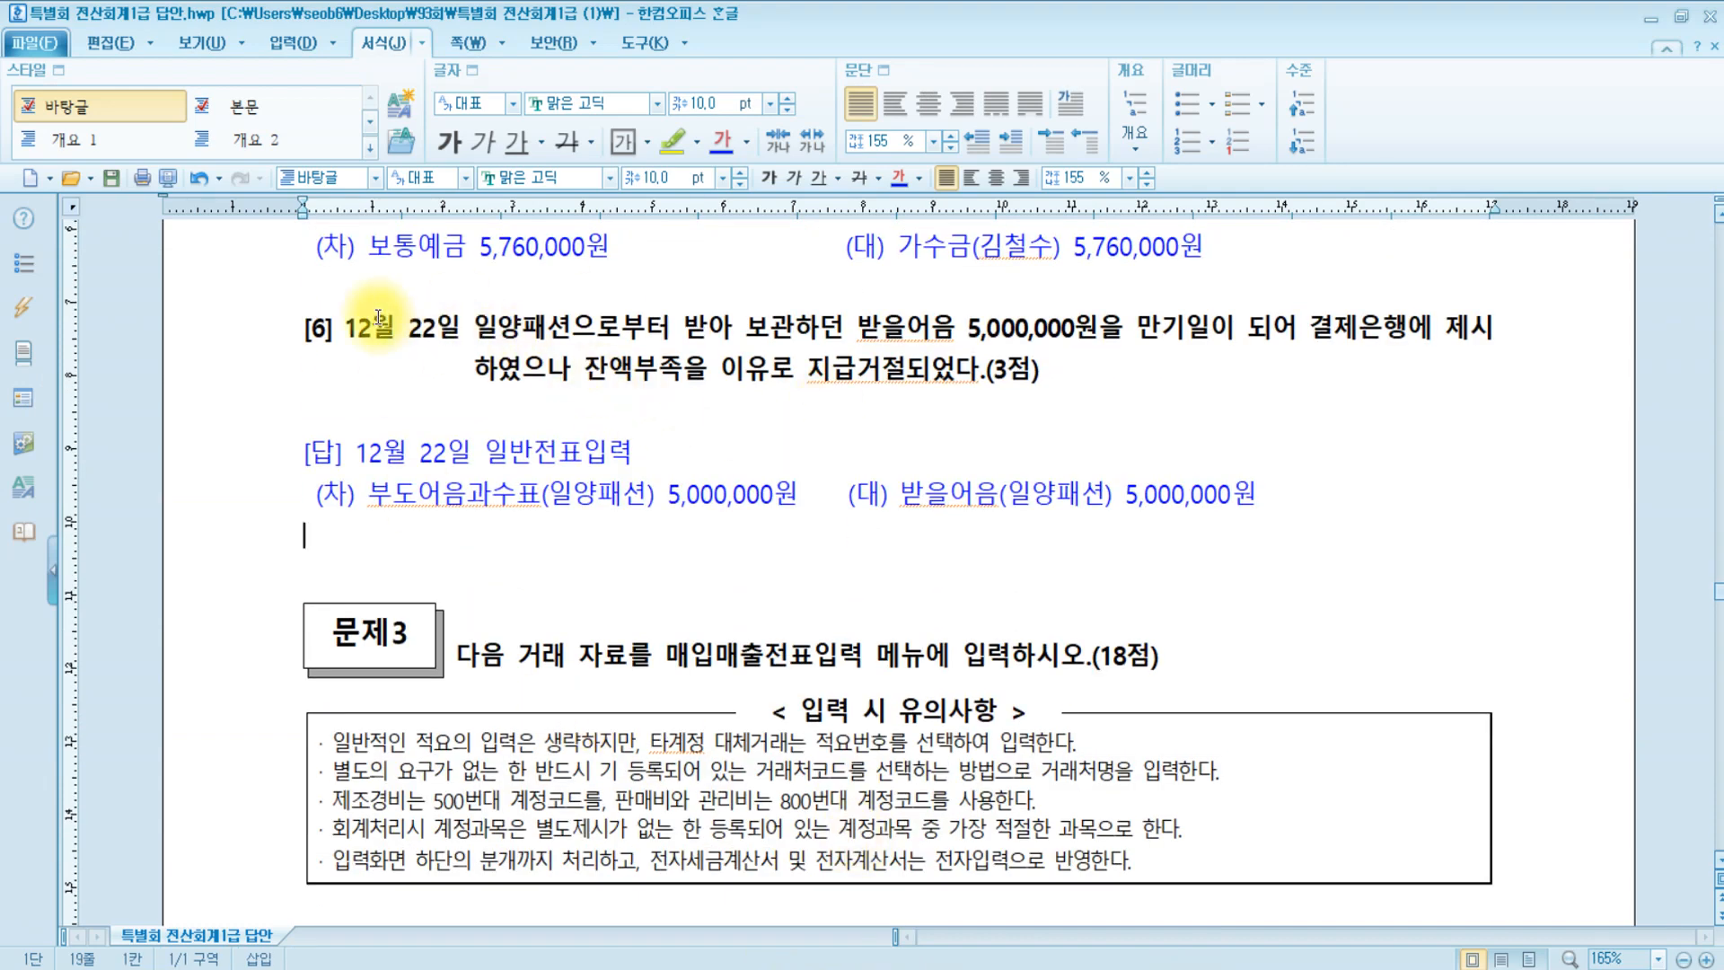
left_click(537, 330)
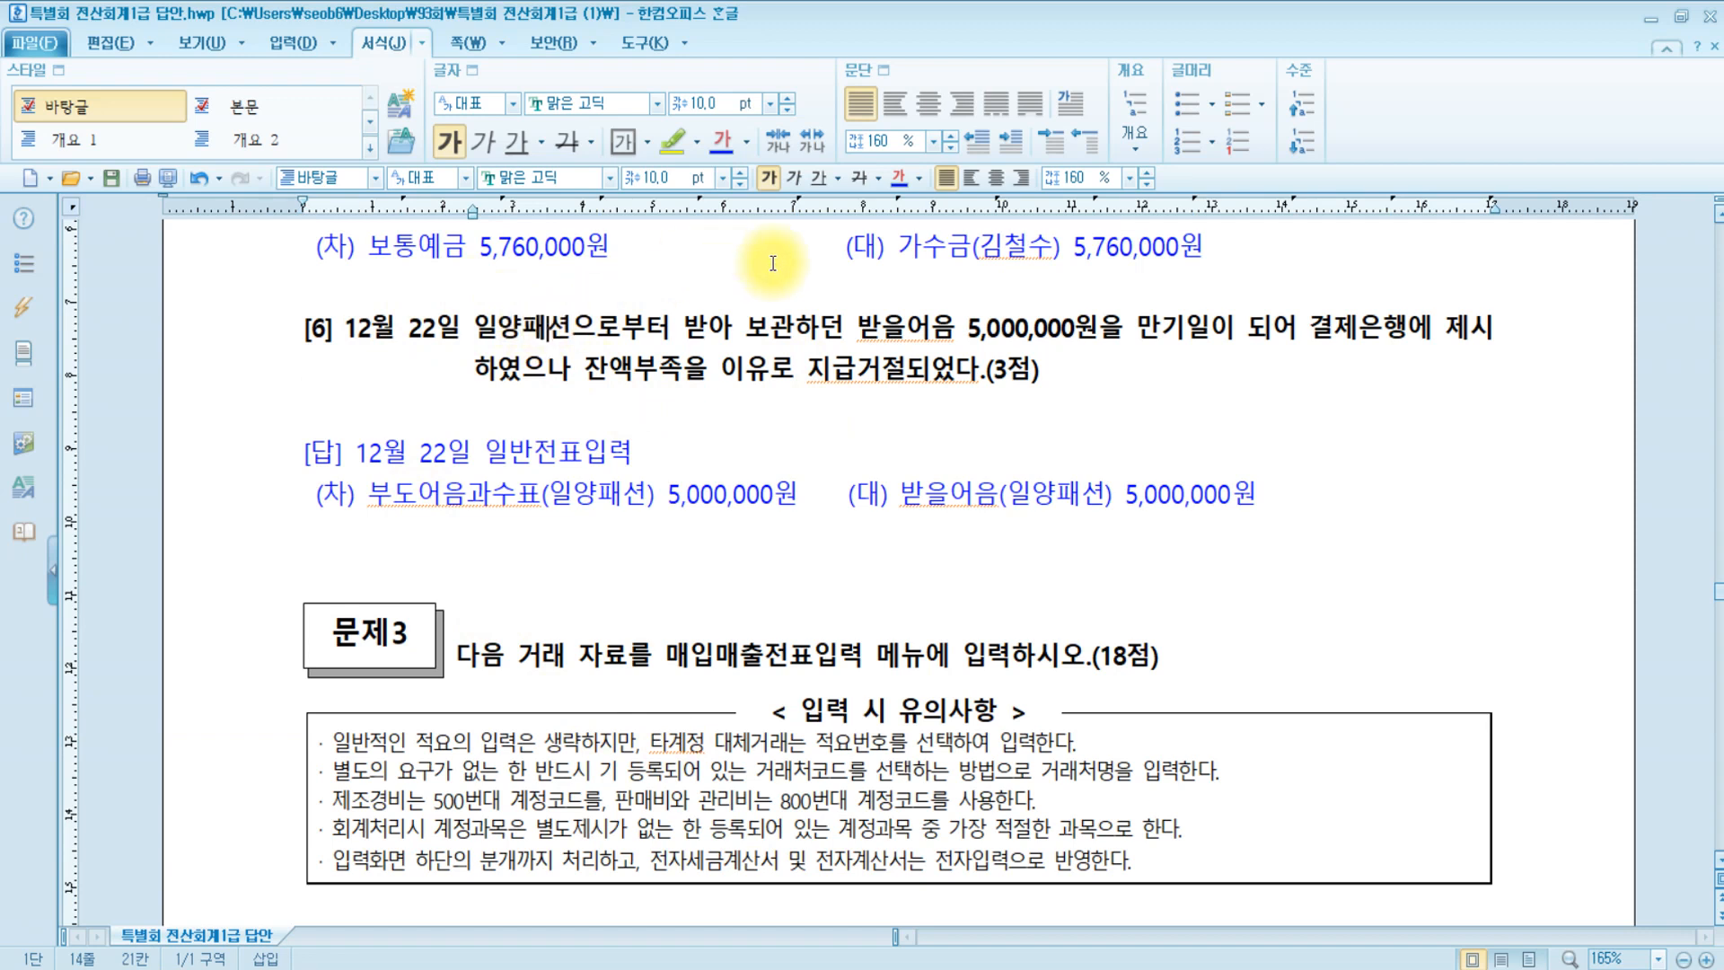
left_click(935, 331)
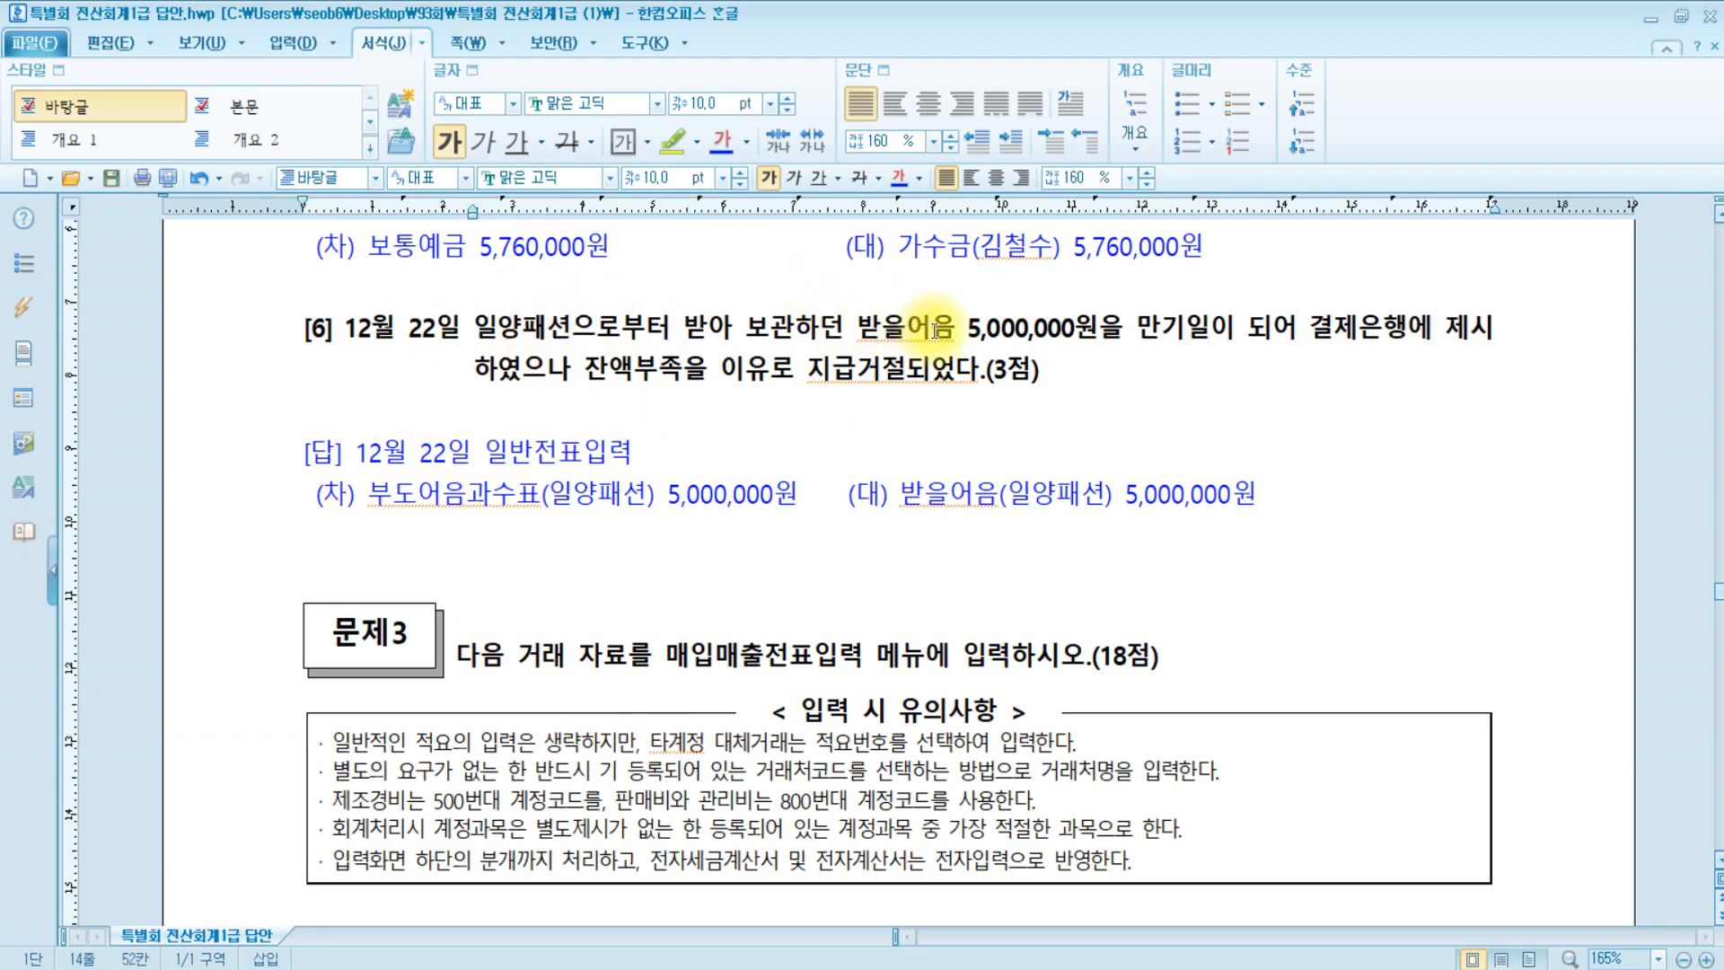
Start a note on its own line, separated by a blank line below question [6], reading "어음과수표 : 부도".
left_click(1100, 371)
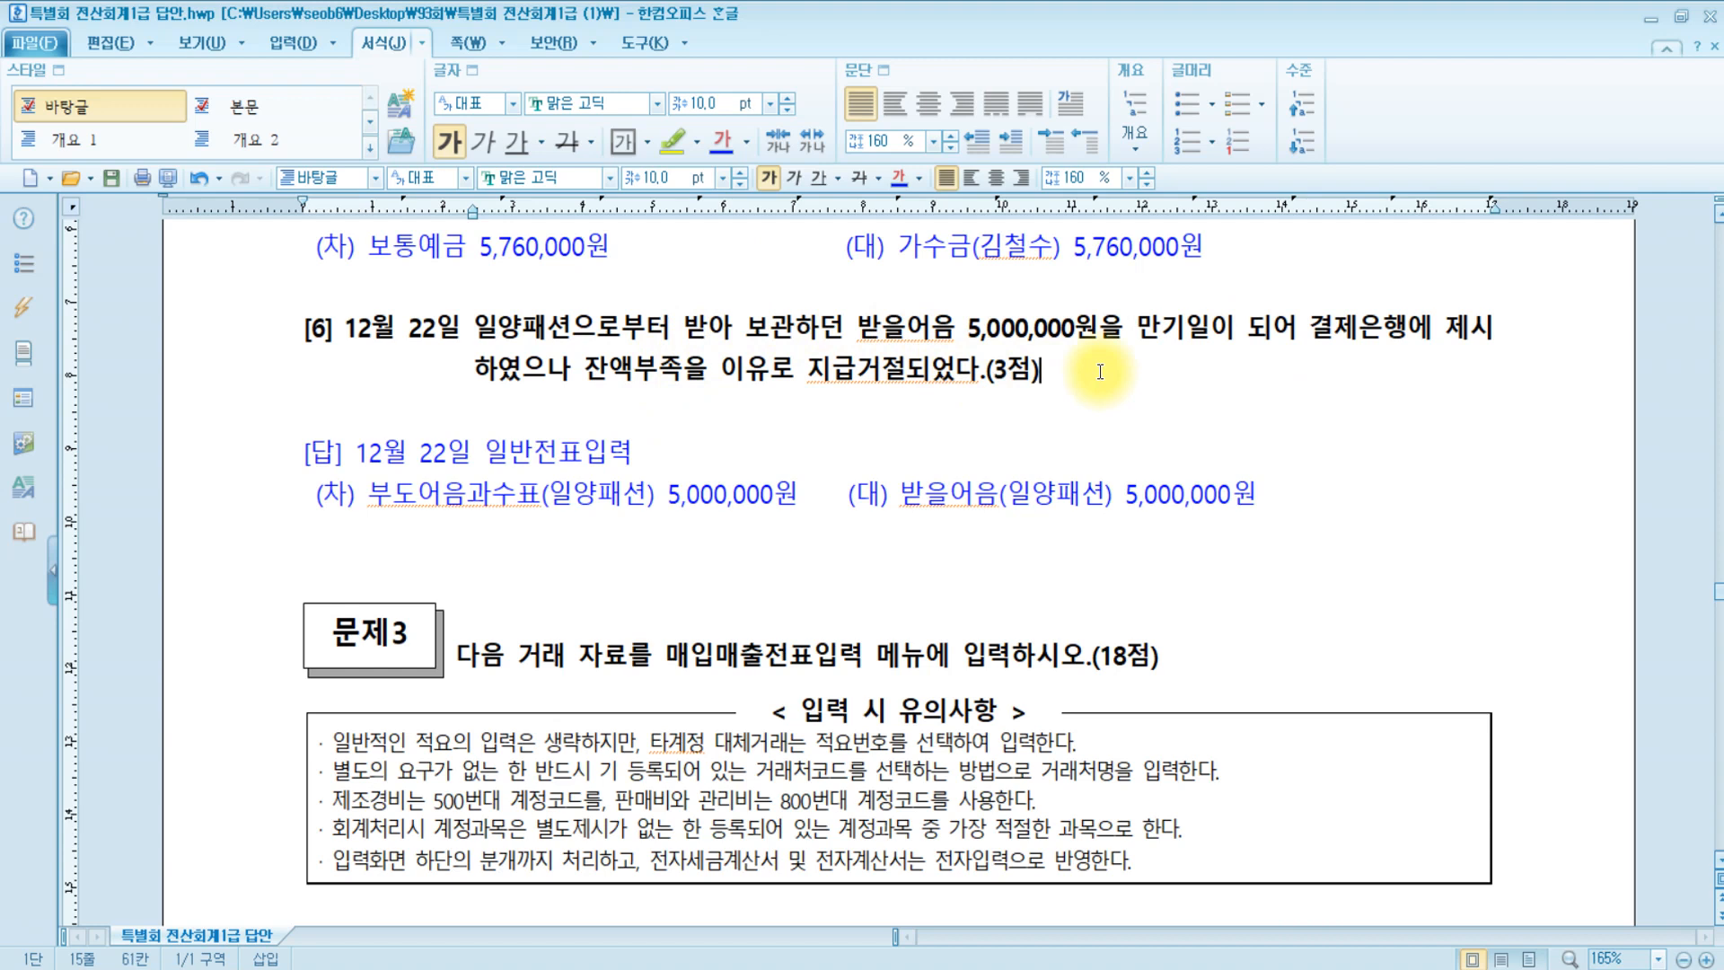
type("부도")
left_click(1053, 369)
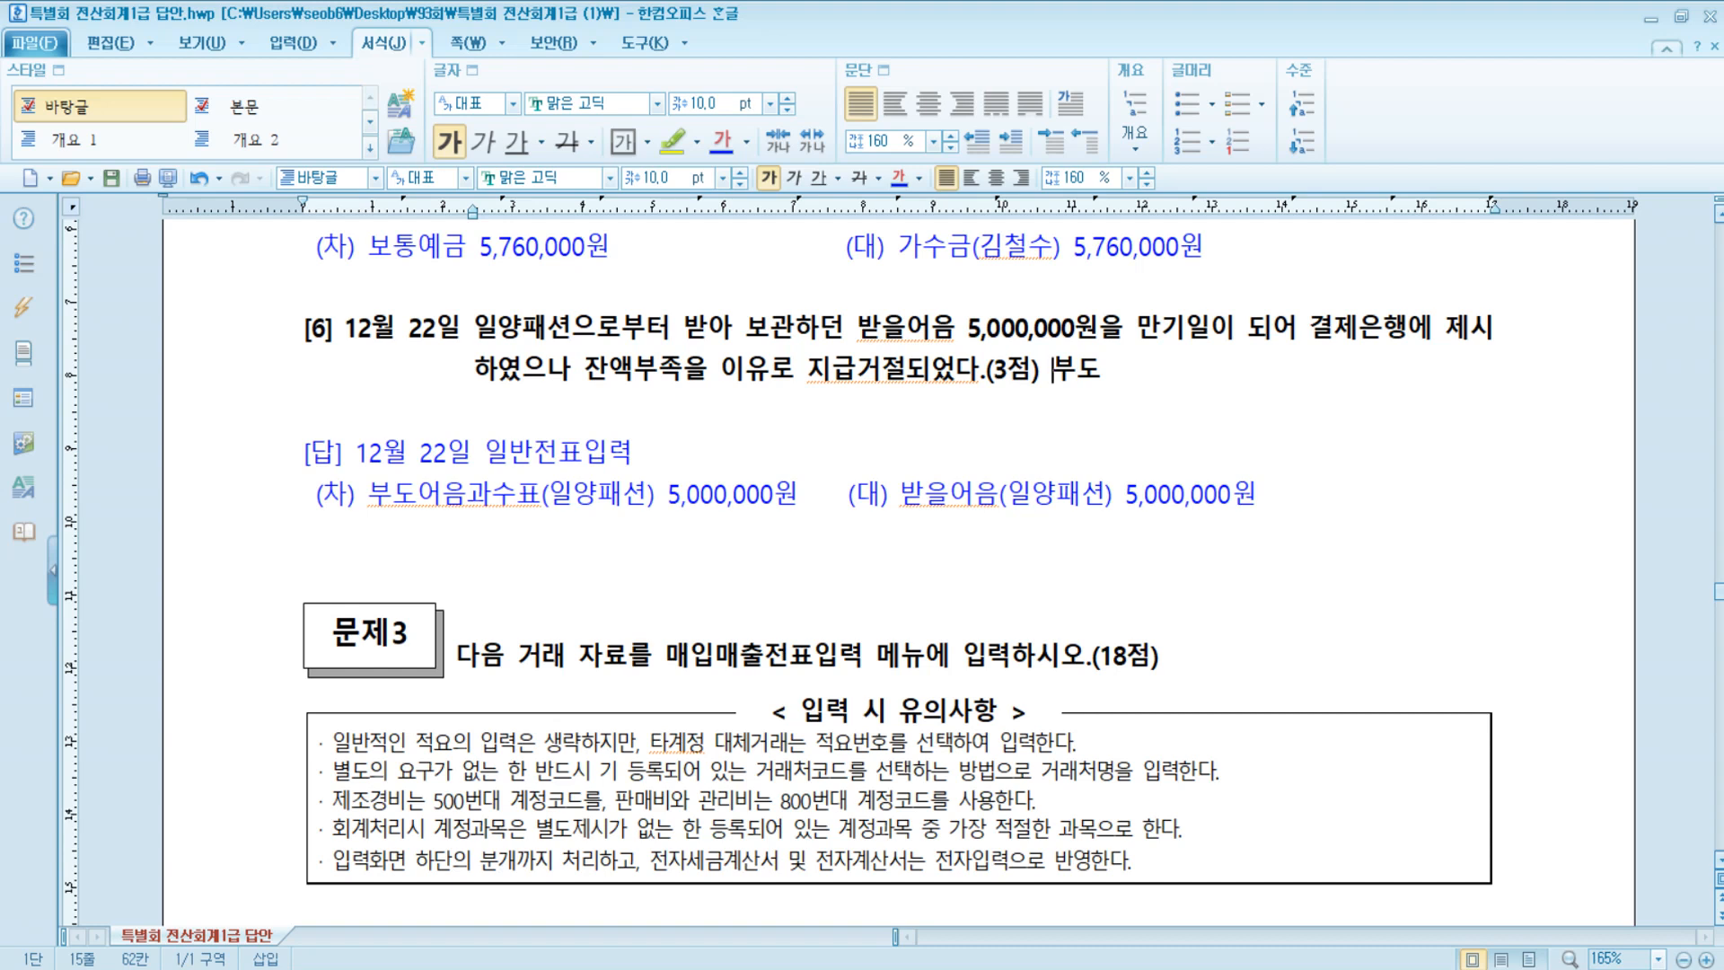
key("Return")
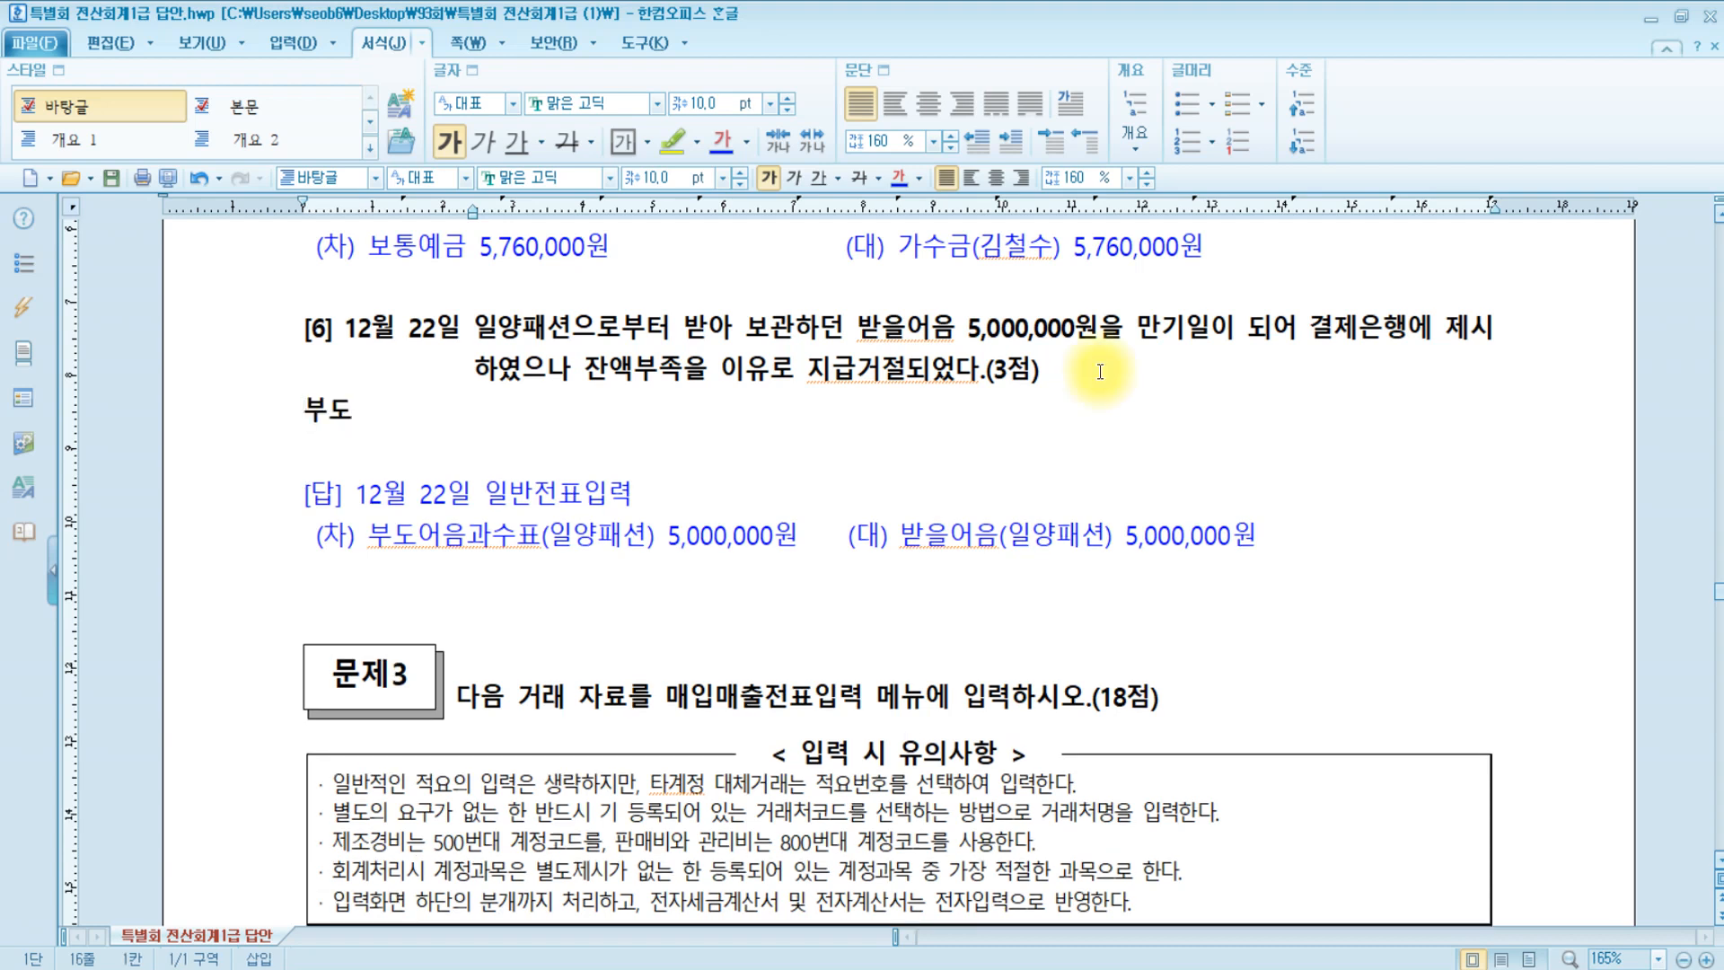
key("Return")
type("어음피")
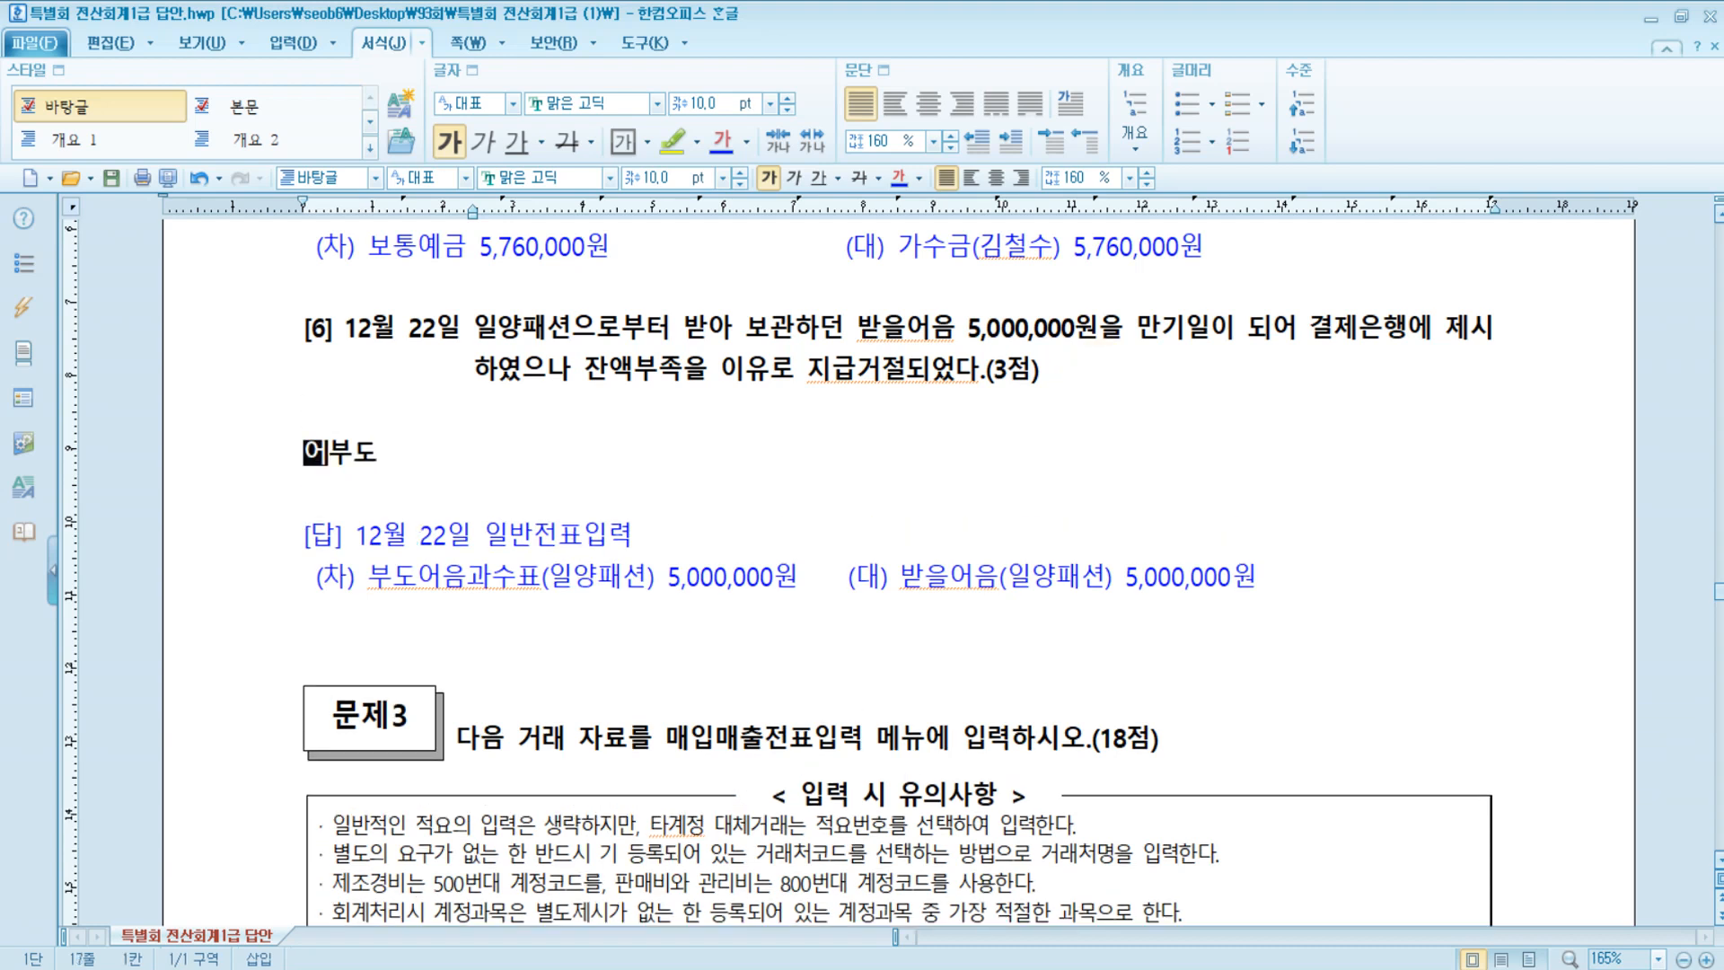
type("수표 :")
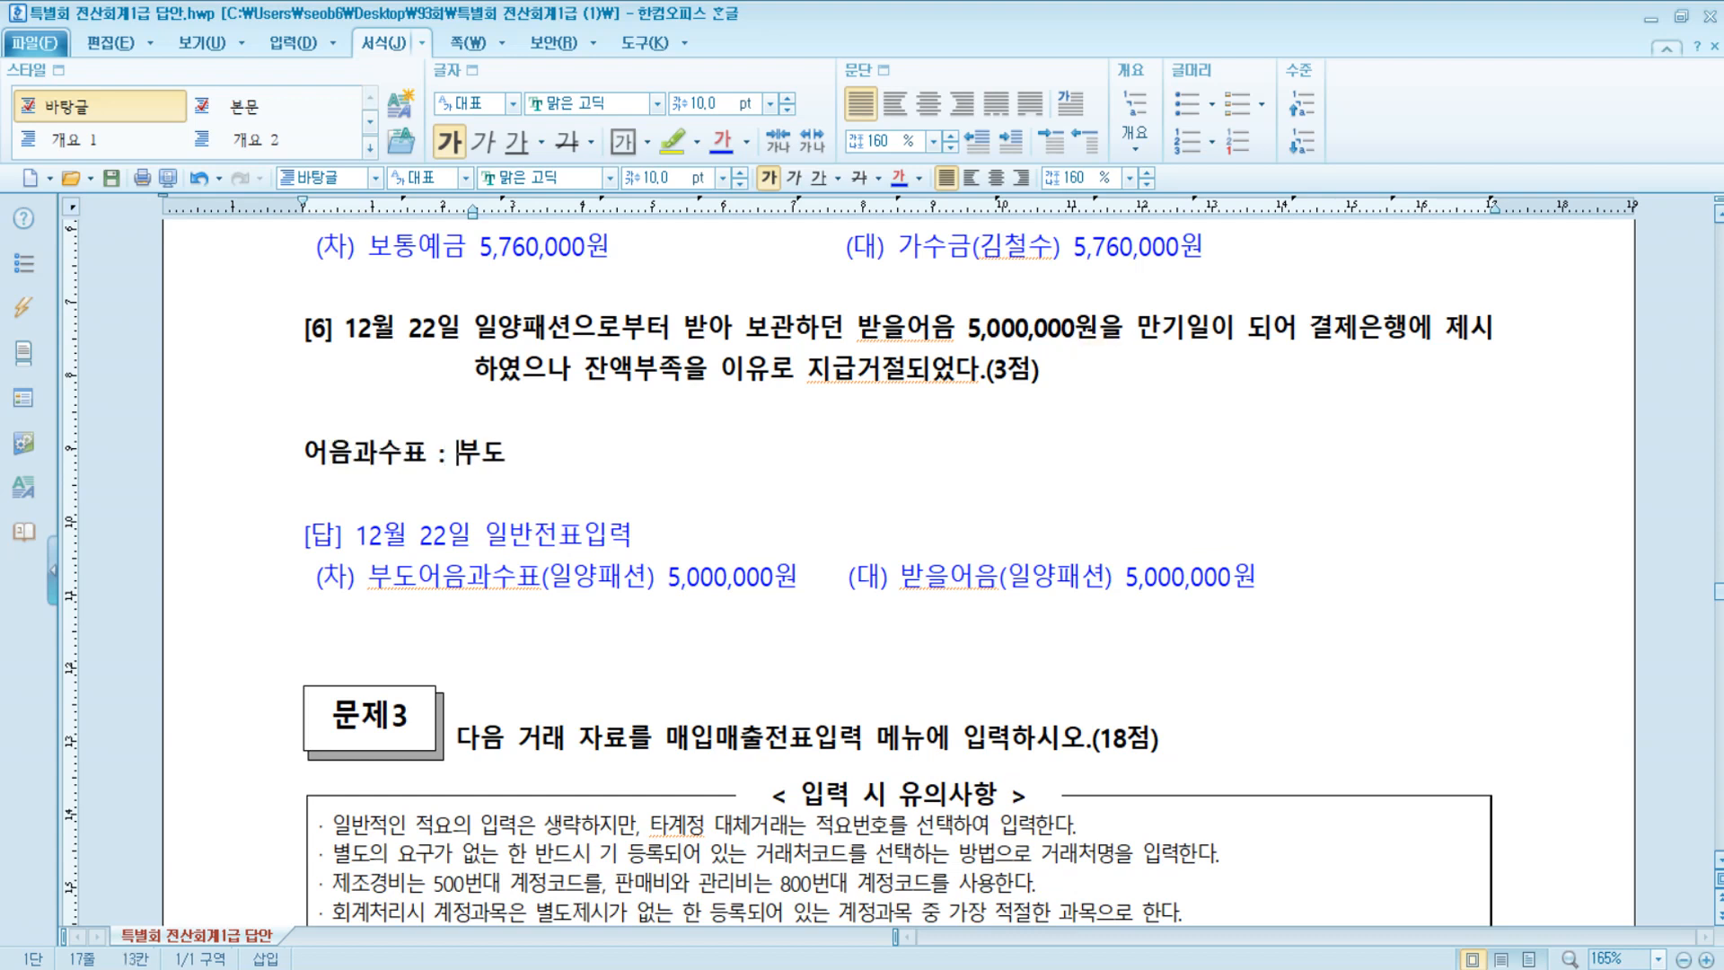
Extend the note under question [6] with "일로부터 6개월 경과 -> 대손처리".
key("End")
type("일ㄹ터")
type("로 ")
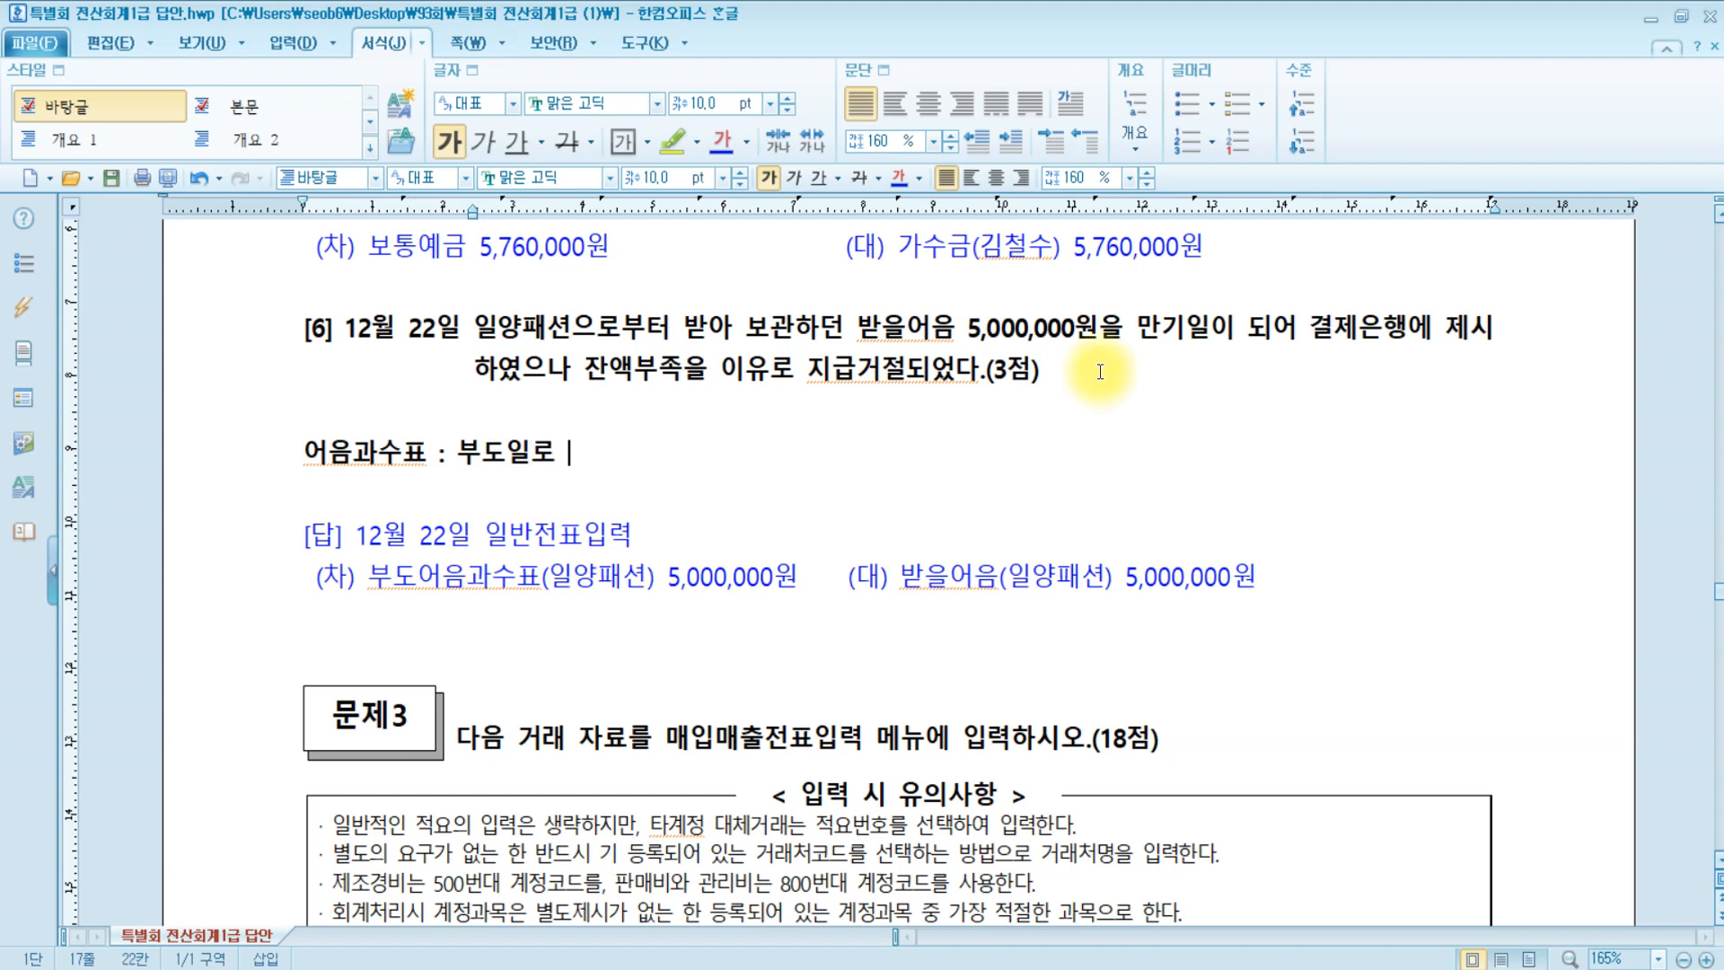
type("부터 6개월")
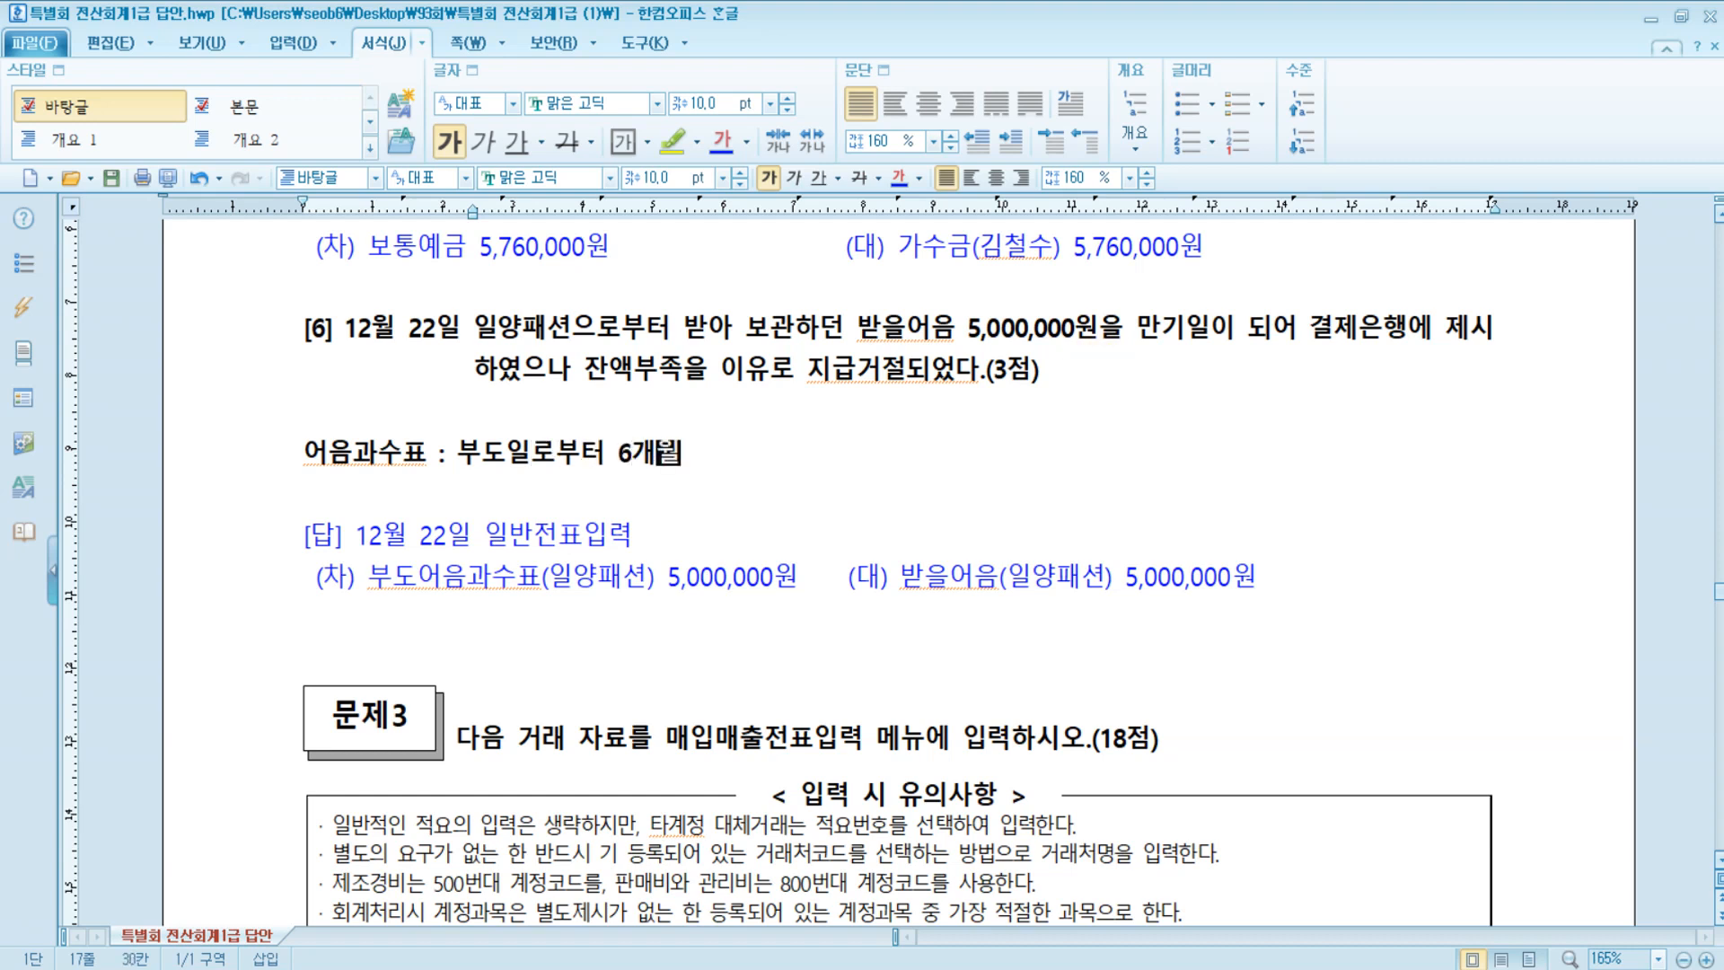
type(" 경과")
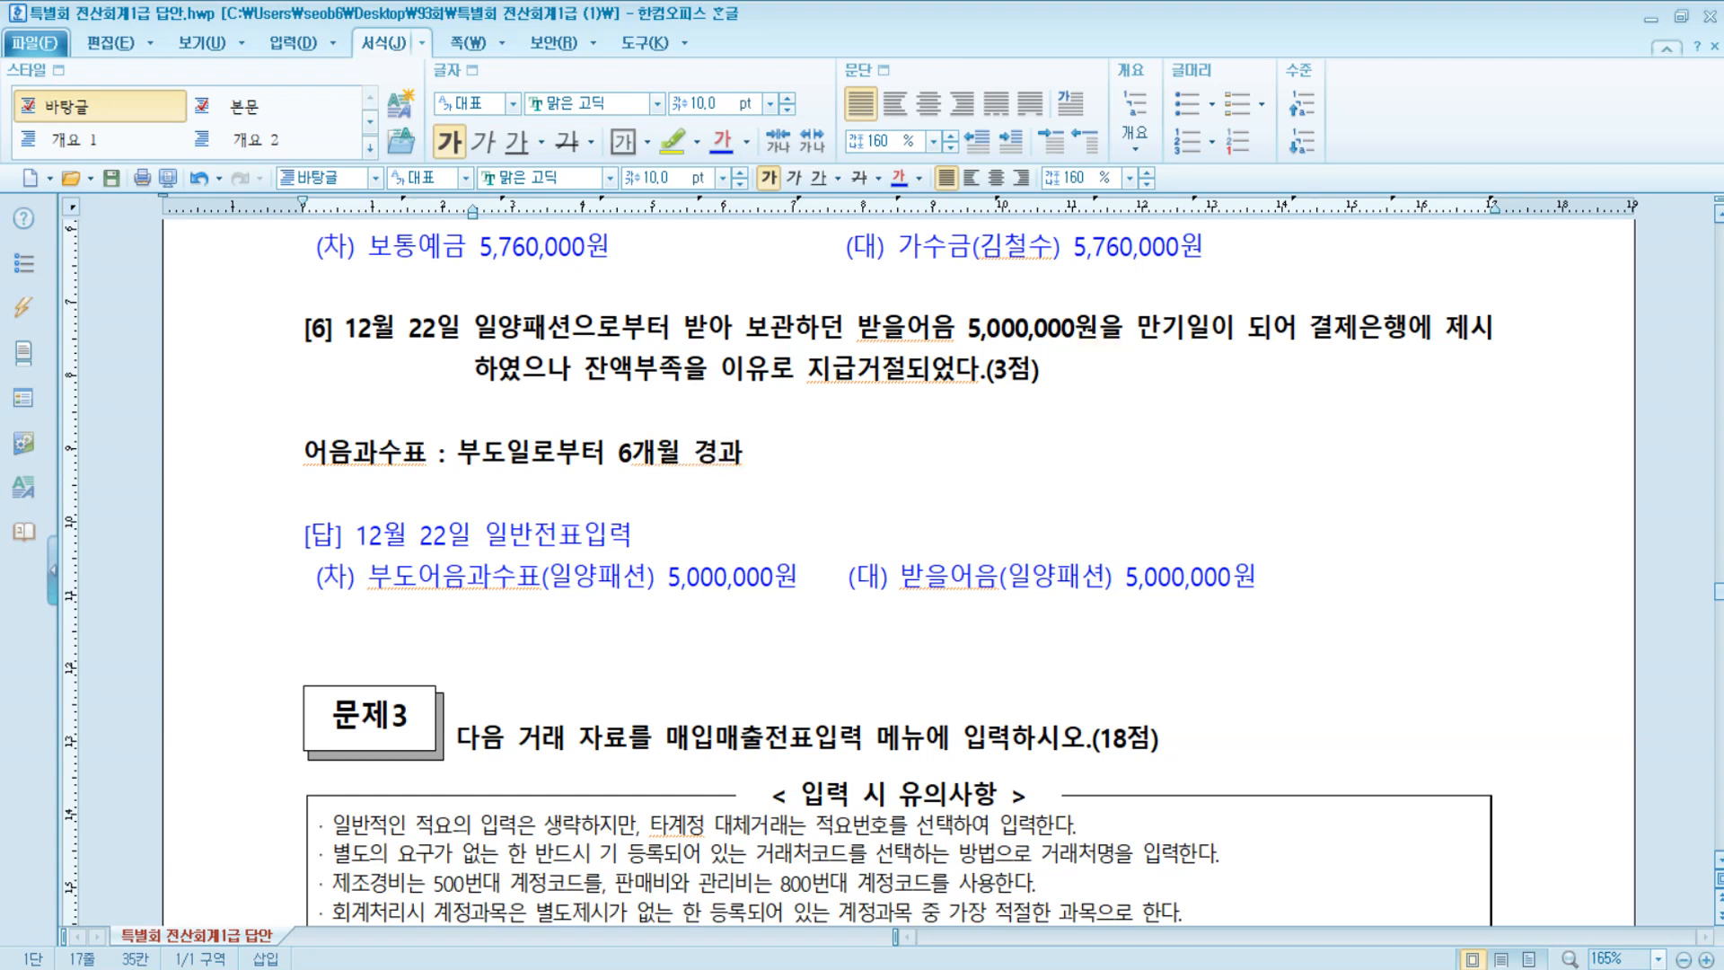
type(" ㅡ> 대손처")
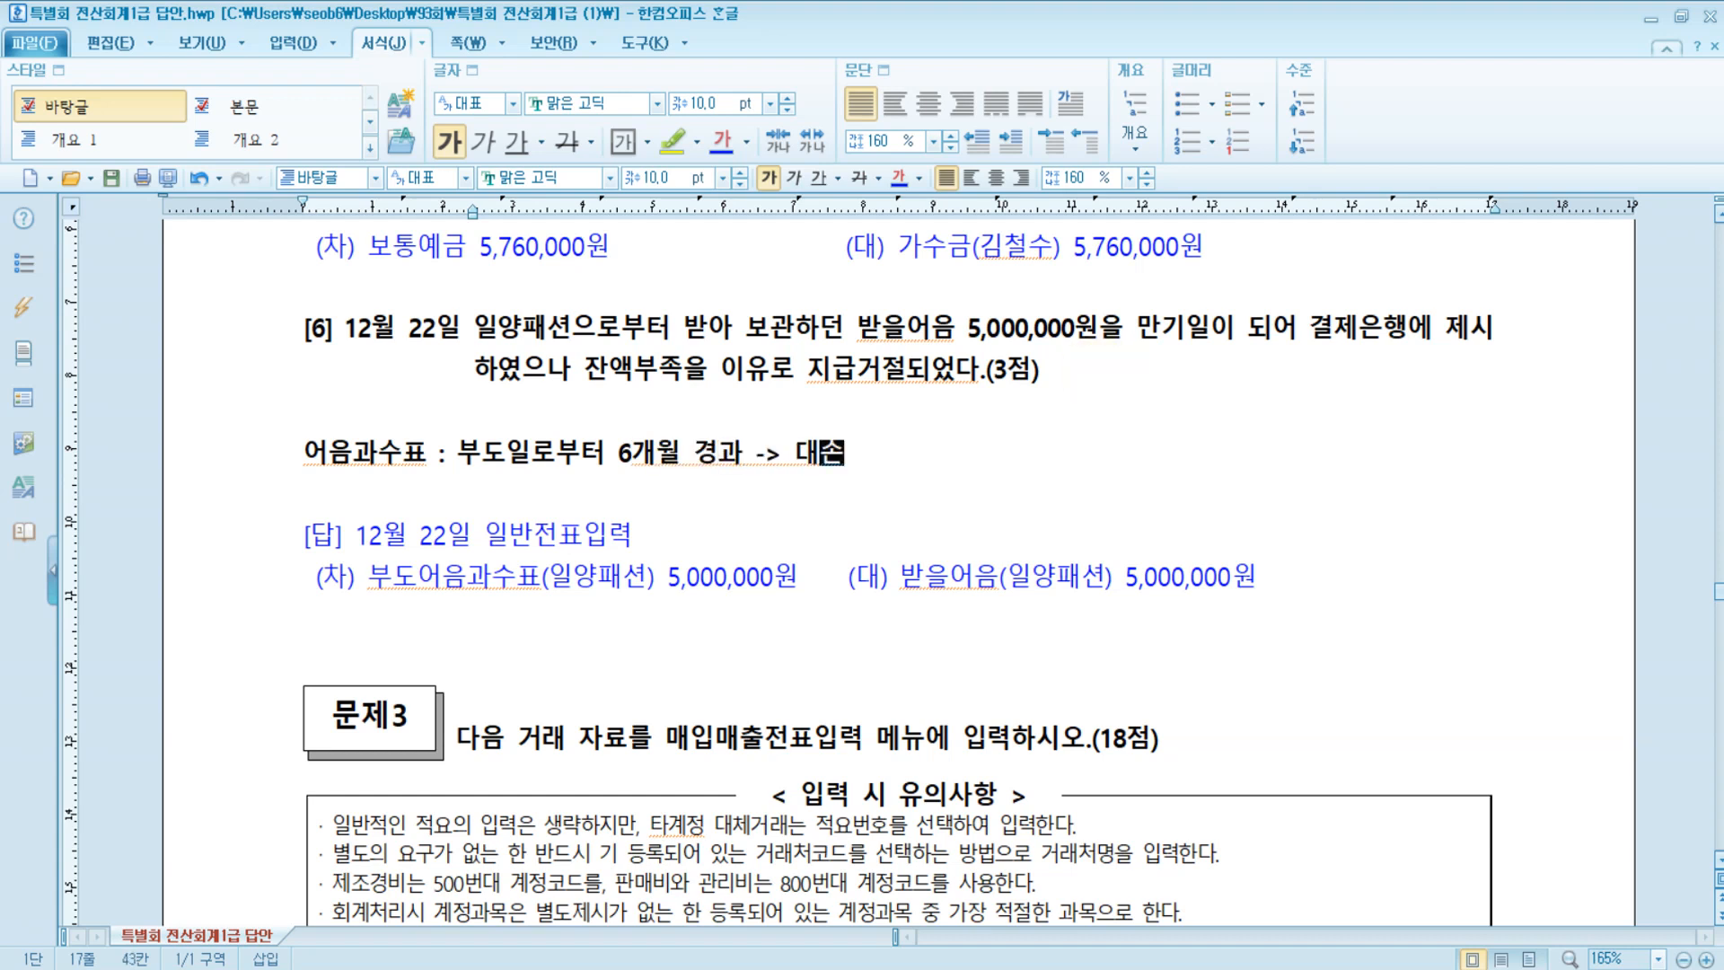
type("리")
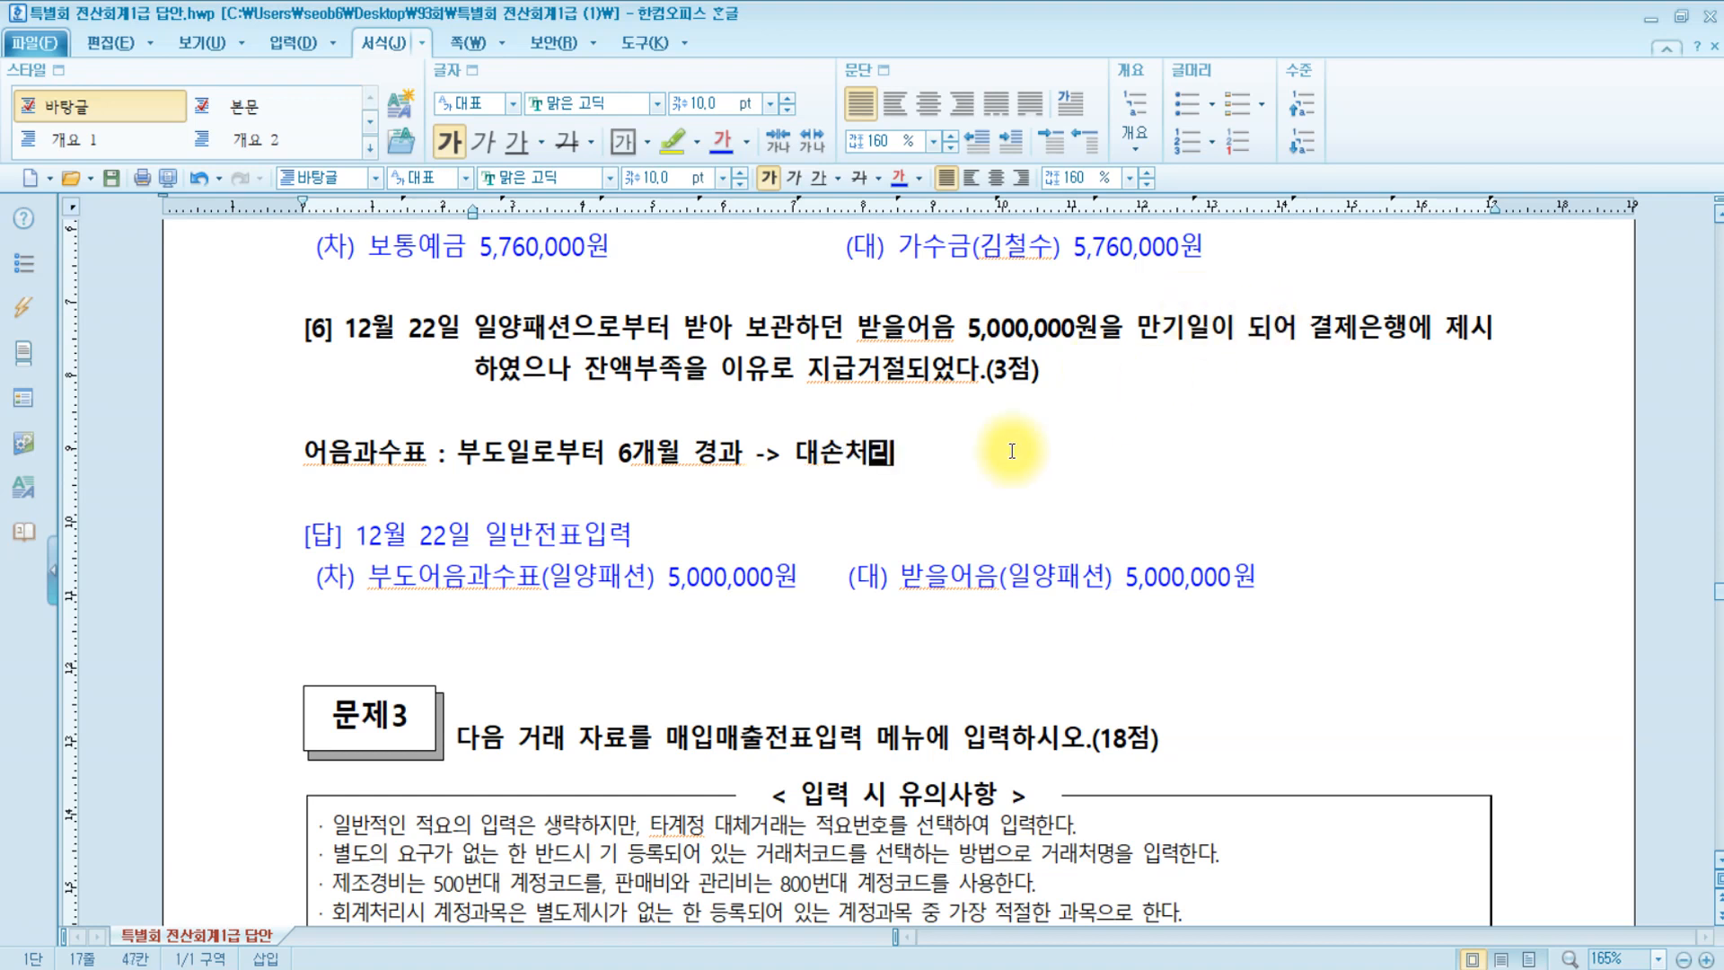
Highlight the whole 어음과수표 note in yellow and return to the 만기일 wording of question [6].
left_click_drag(958, 466, 301, 454)
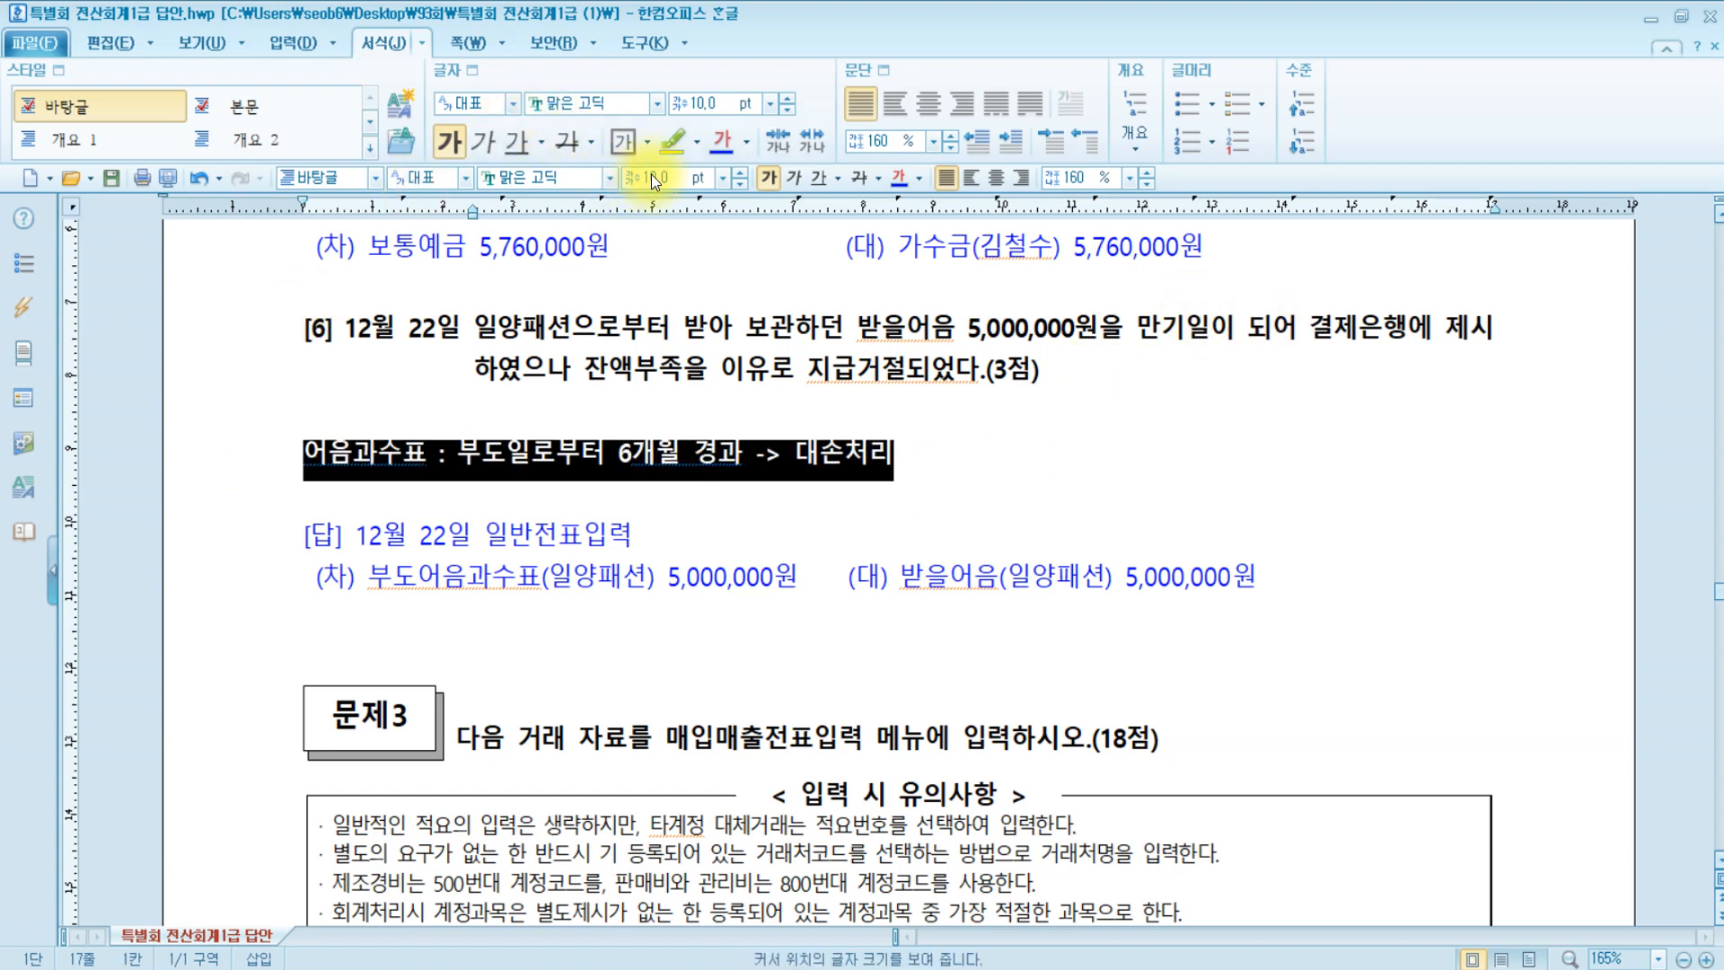
left_click(671, 140)
left_click(1167, 429)
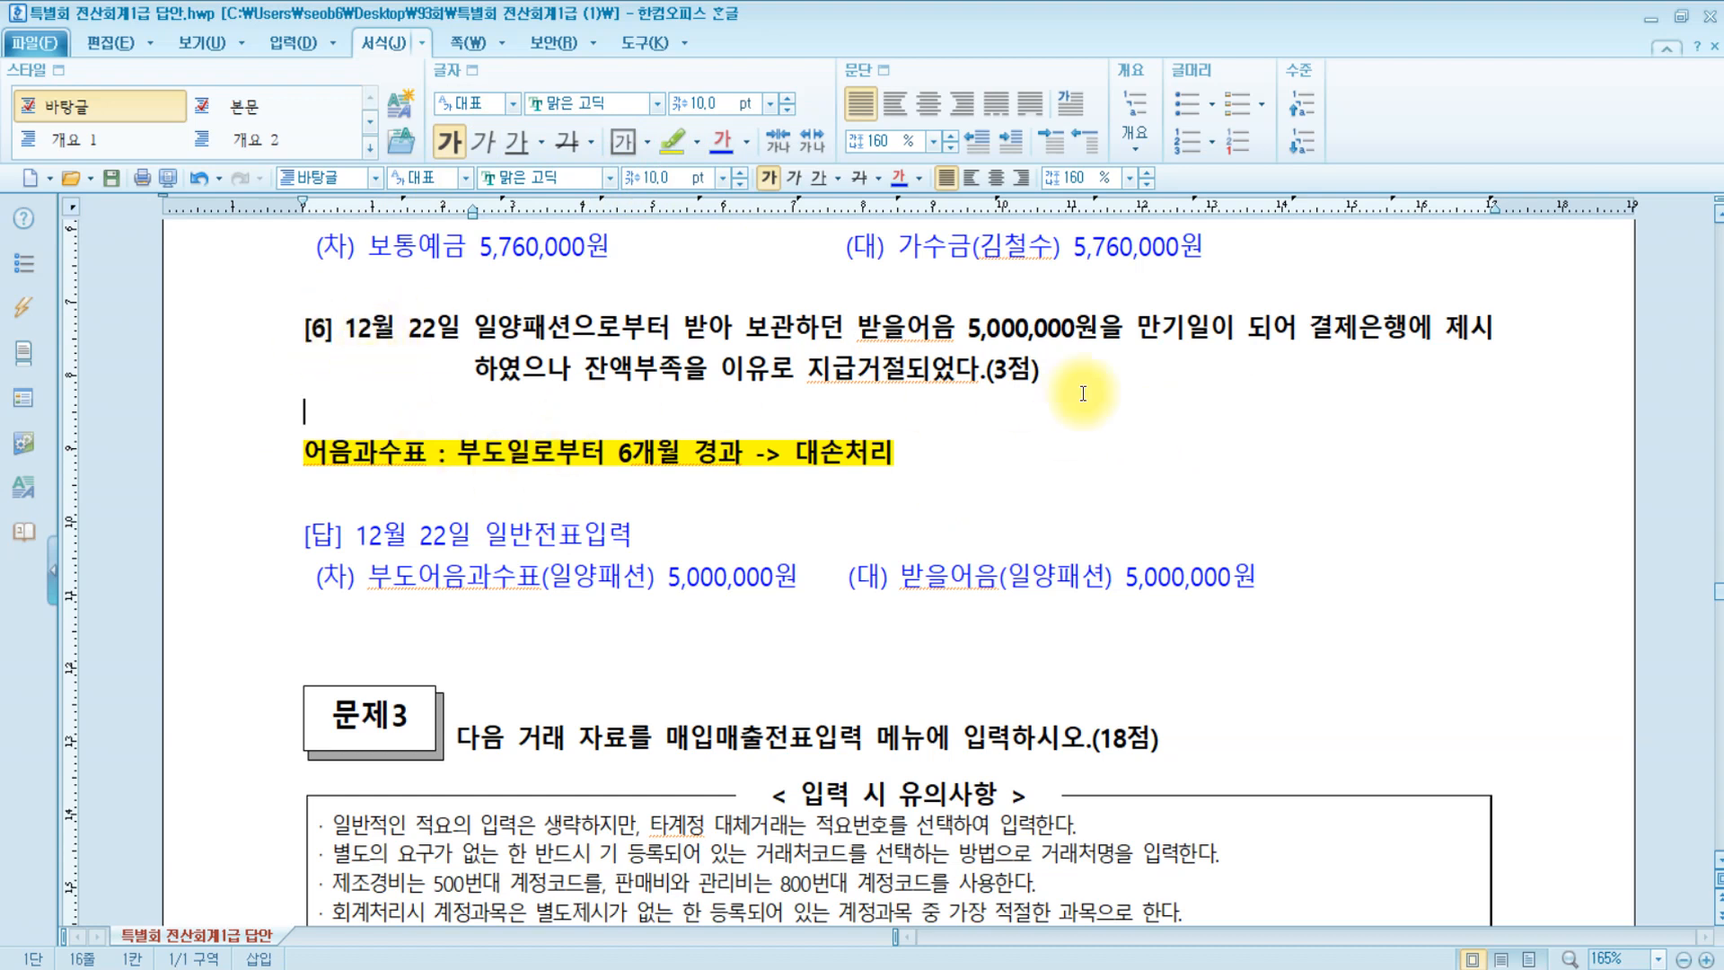
left_click(1197, 326)
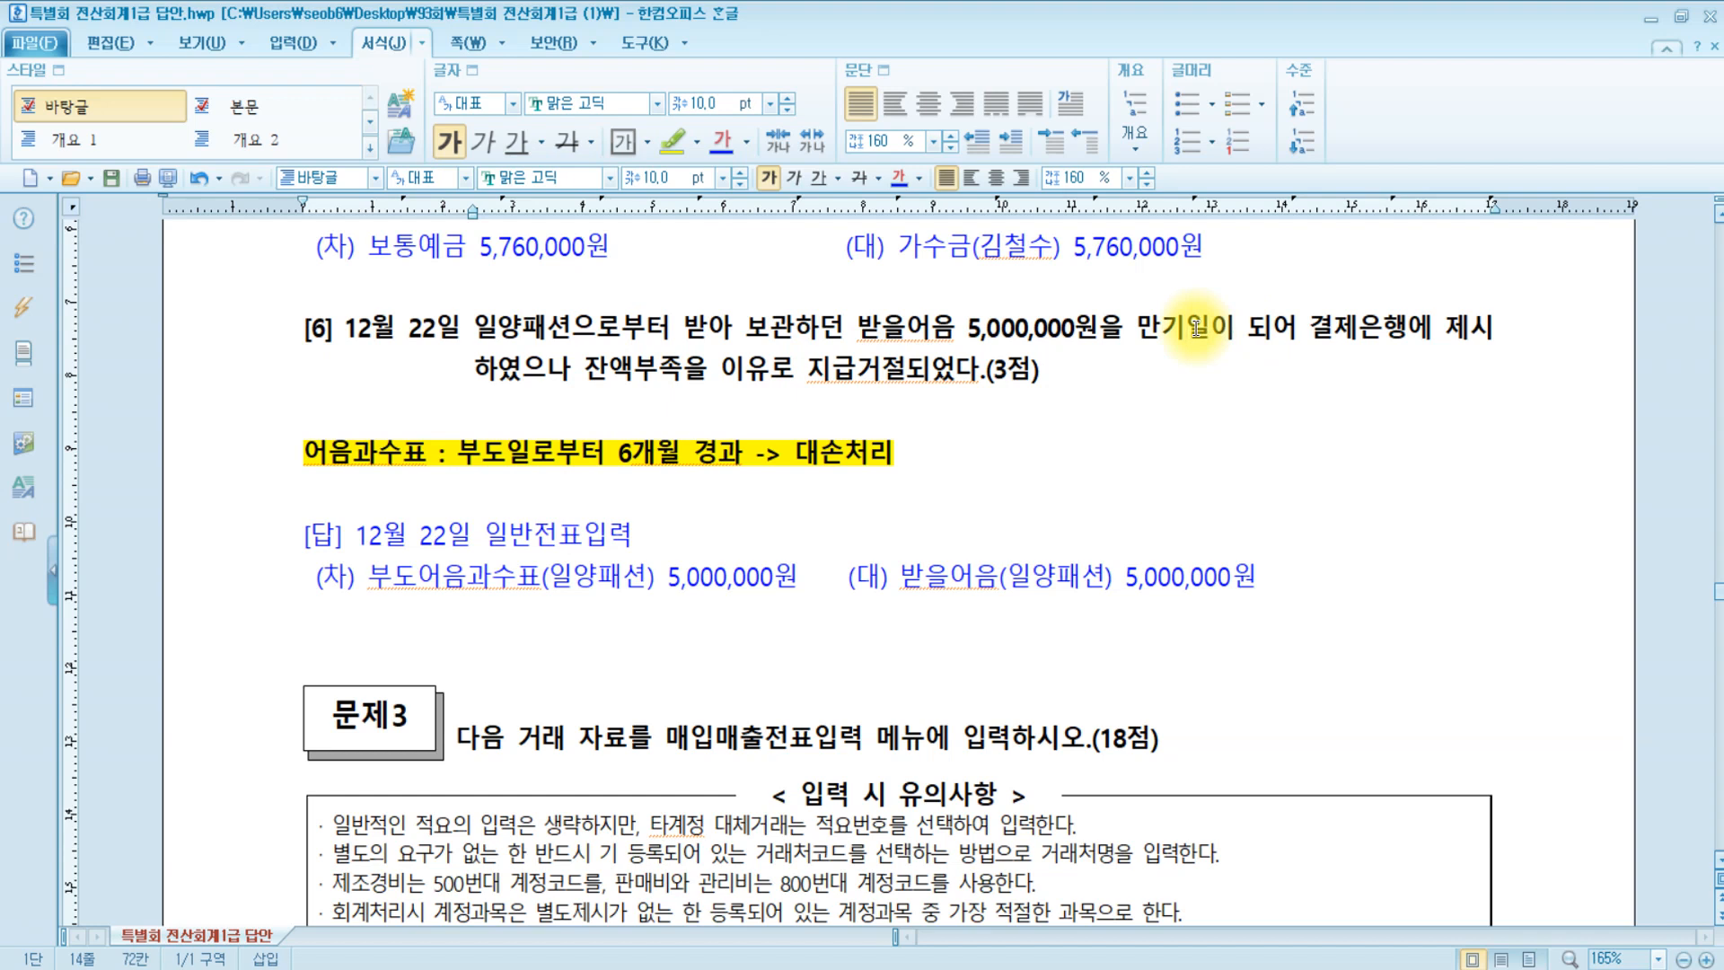
Underline the 잔액부족을 이유로 지급거절되었다 wording in question [6] and append "-> 부도" to the end of the question.
left_click(554, 330)
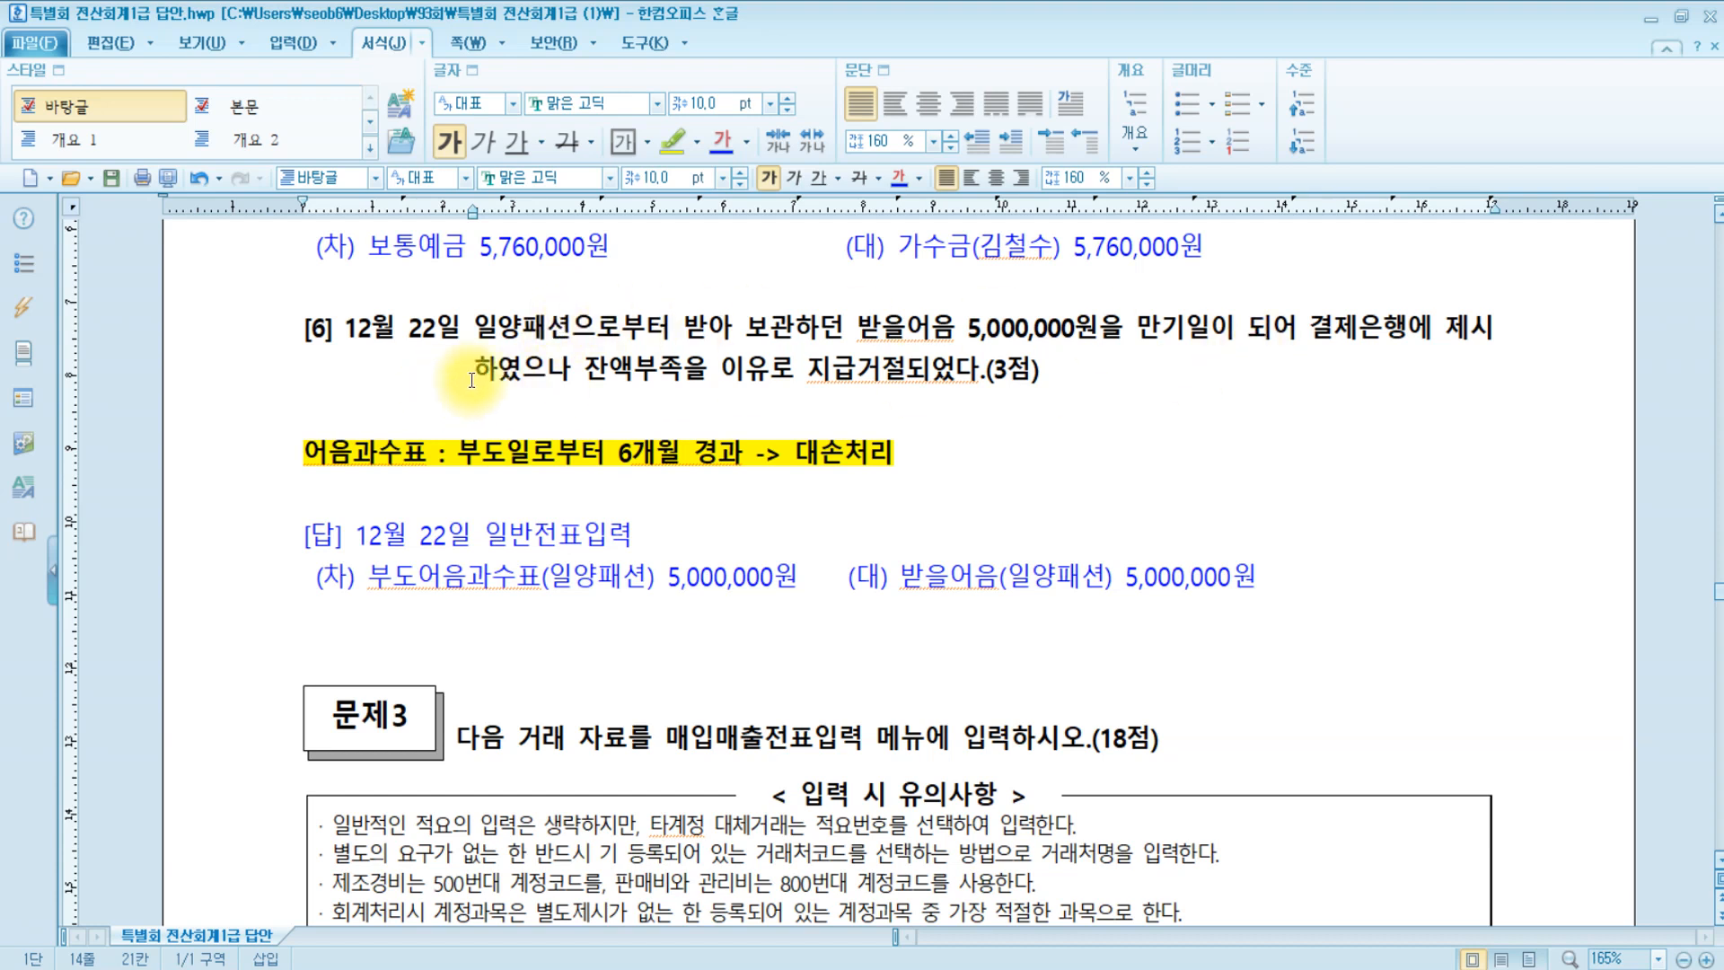
left_click(722, 361)
left_click(1302, 335)
left_click_drag(590, 368, 1006, 368)
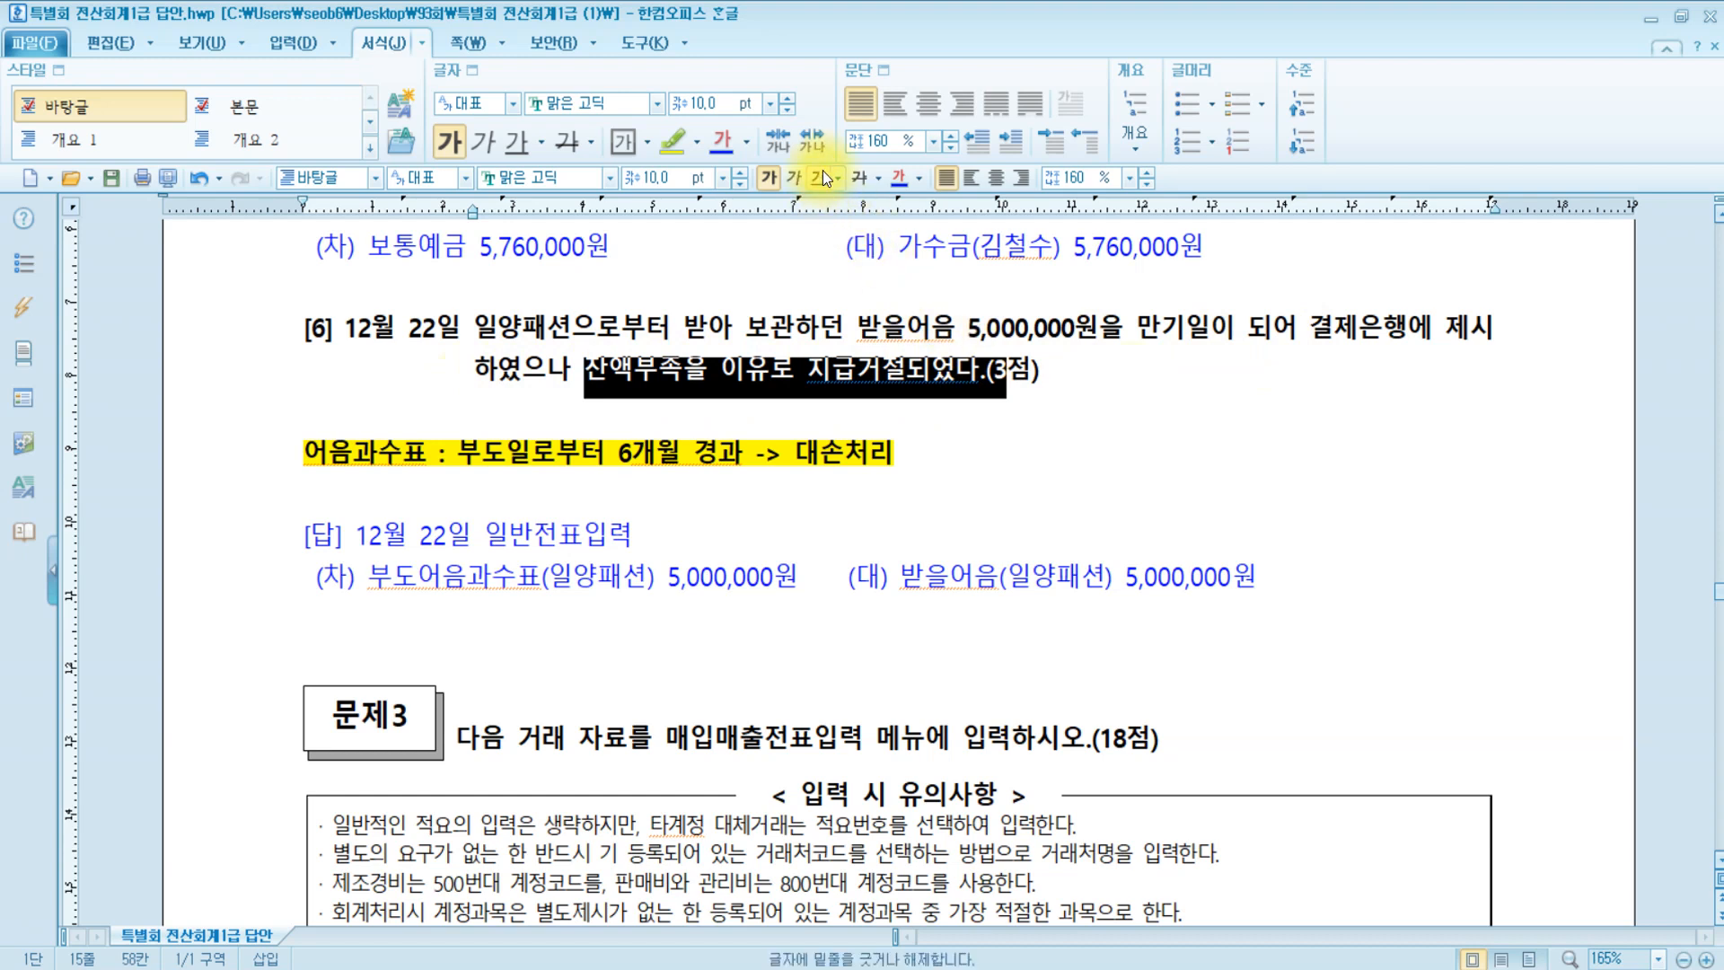
left_click(819, 176)
left_click(1068, 371)
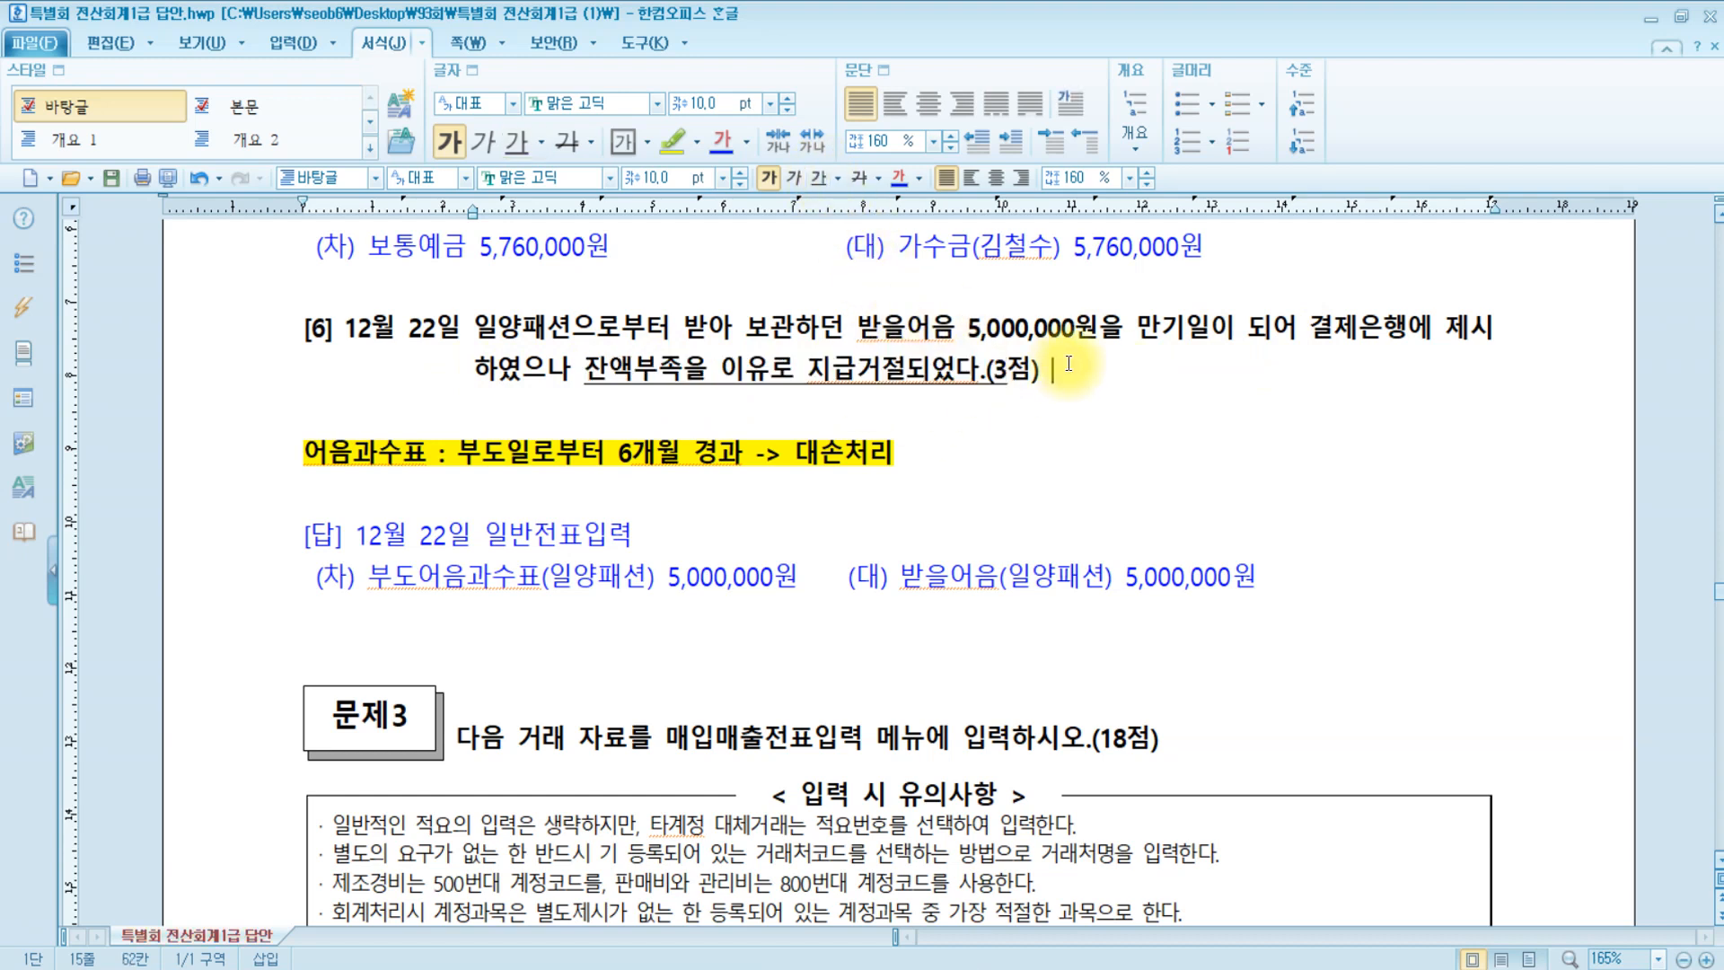
type("-> 부도")
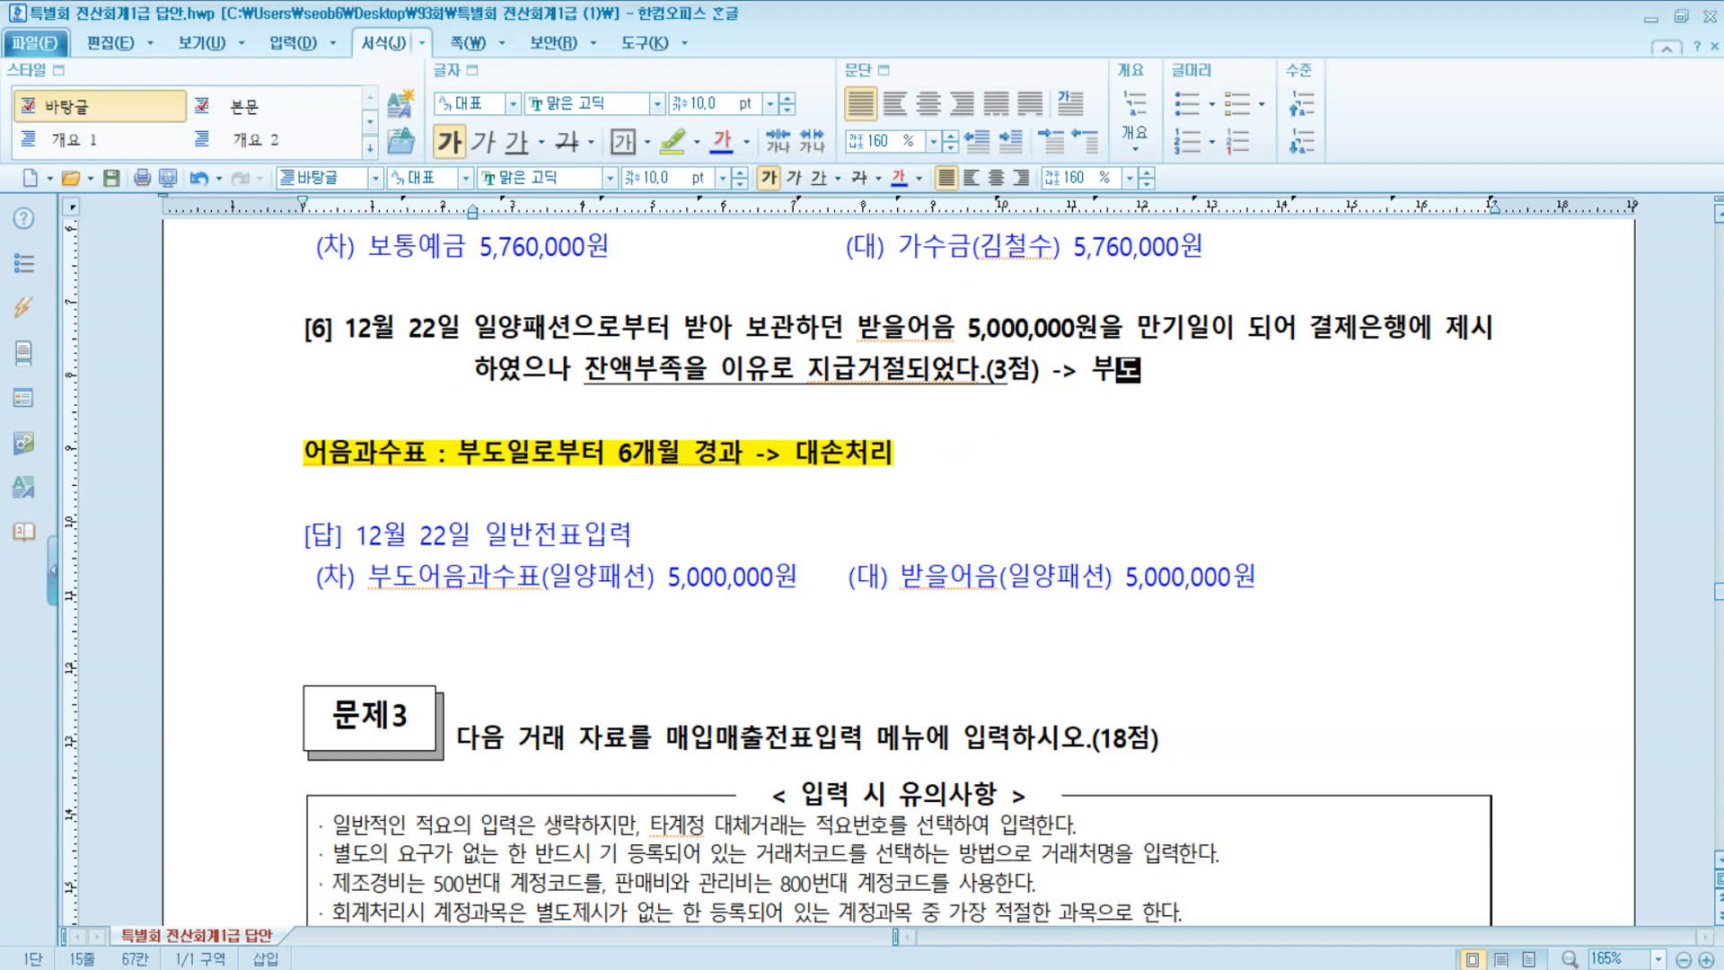
left_click(1157, 375)
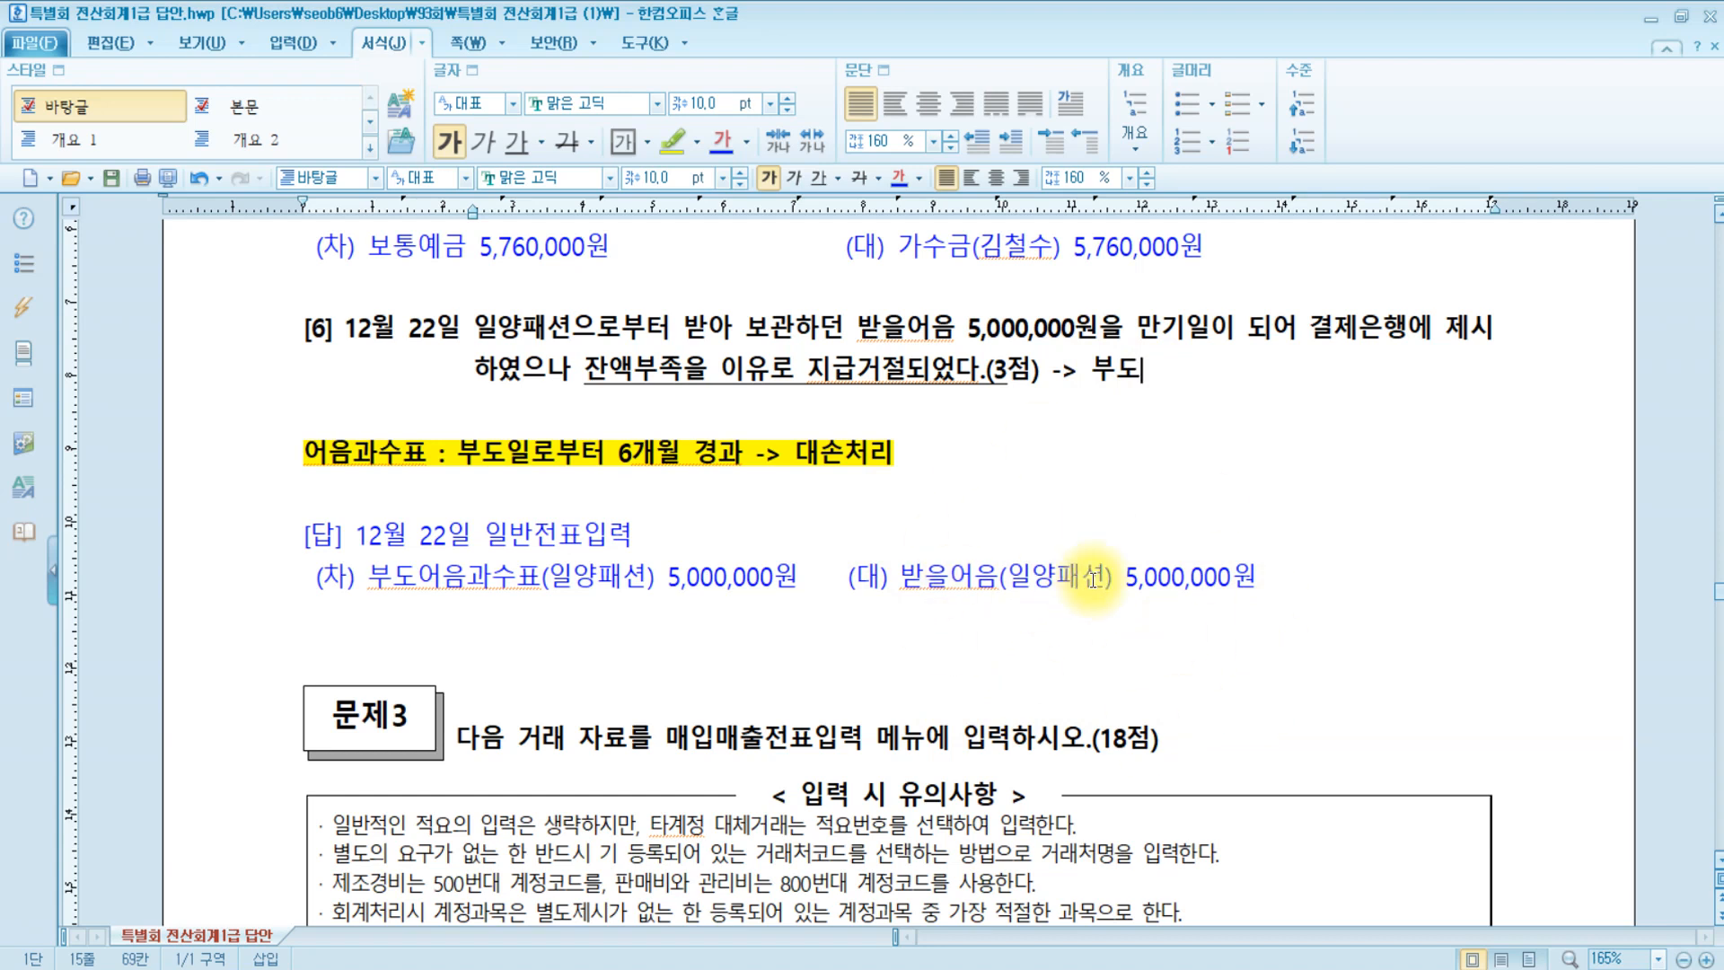
Check the debit entry in the [6] answer, switch to KcLep's 일반전표입력, and start a 12월 22일 voucher with a 대변 line for 받을어음.
left_click(464, 577)
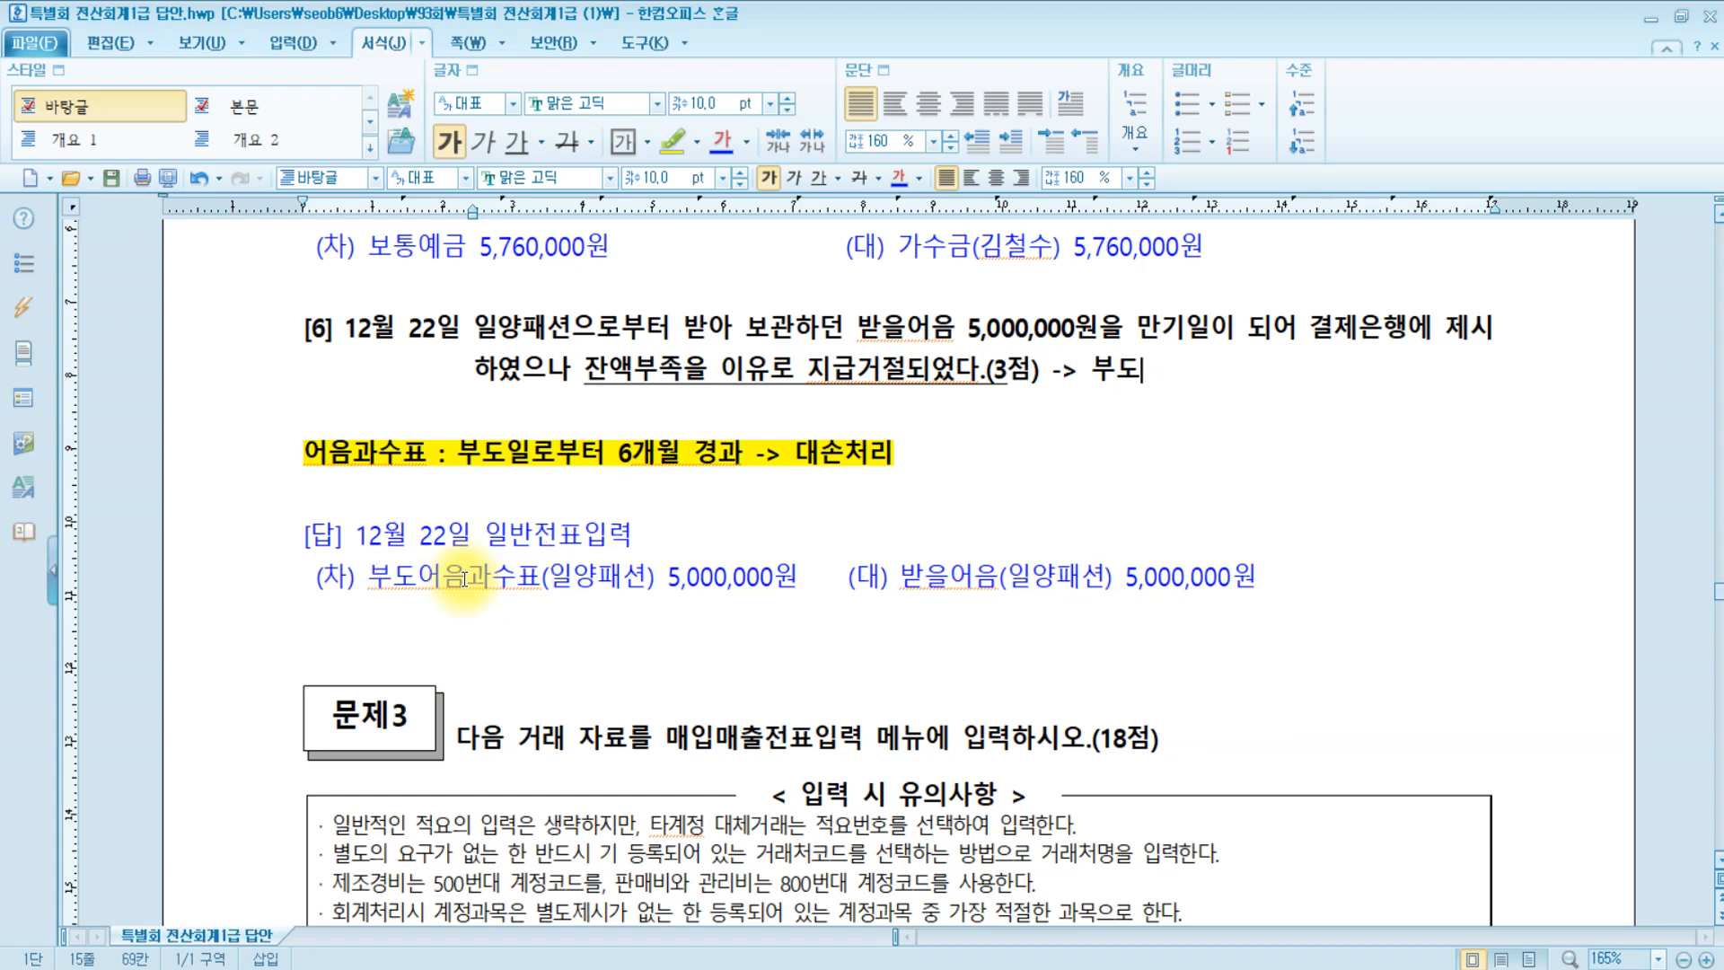
left_click_drag(364, 575, 794, 573)
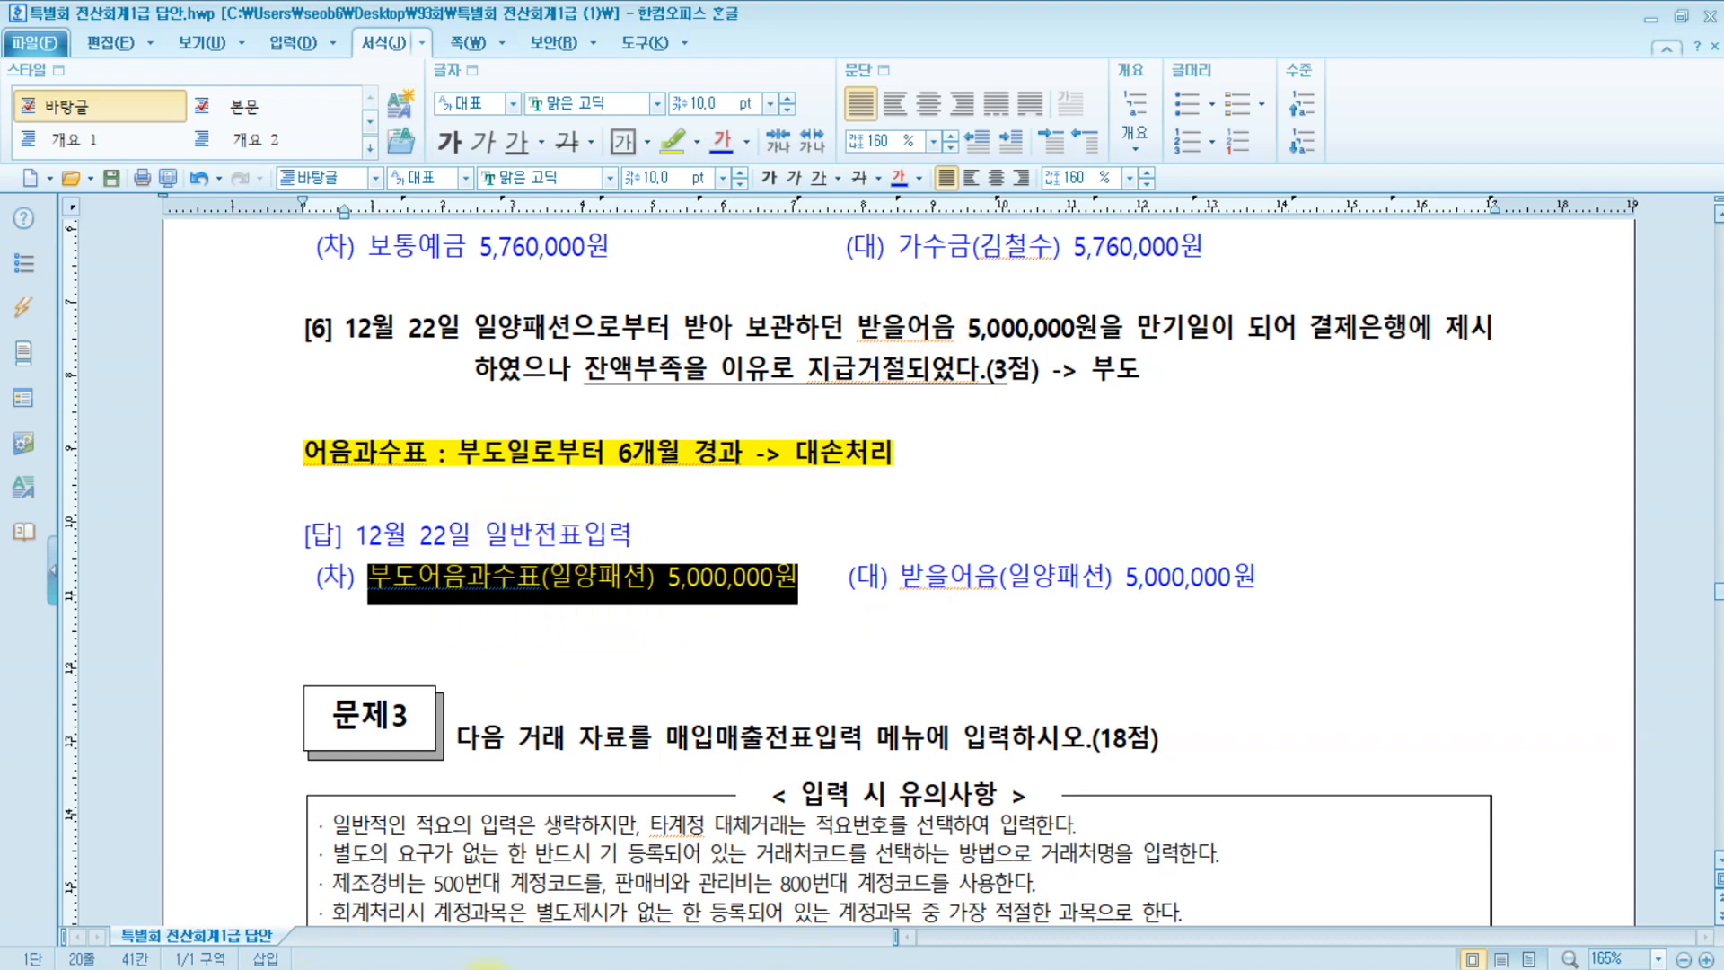
left_click(490, 969)
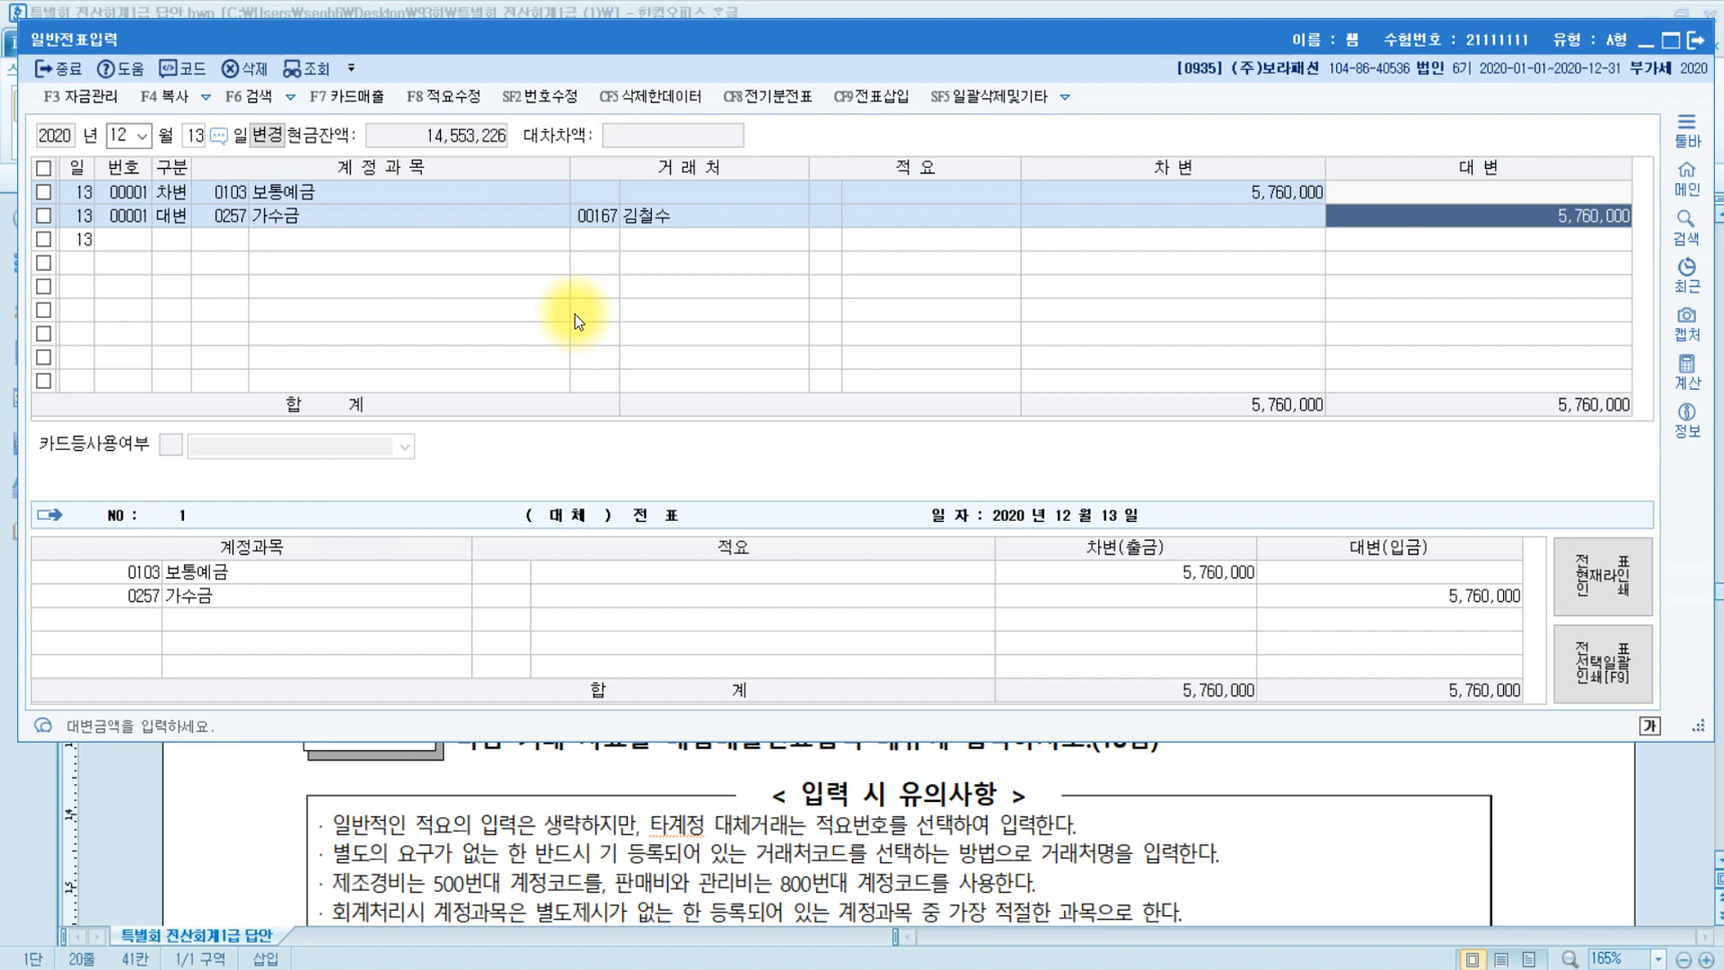
key("Escape")
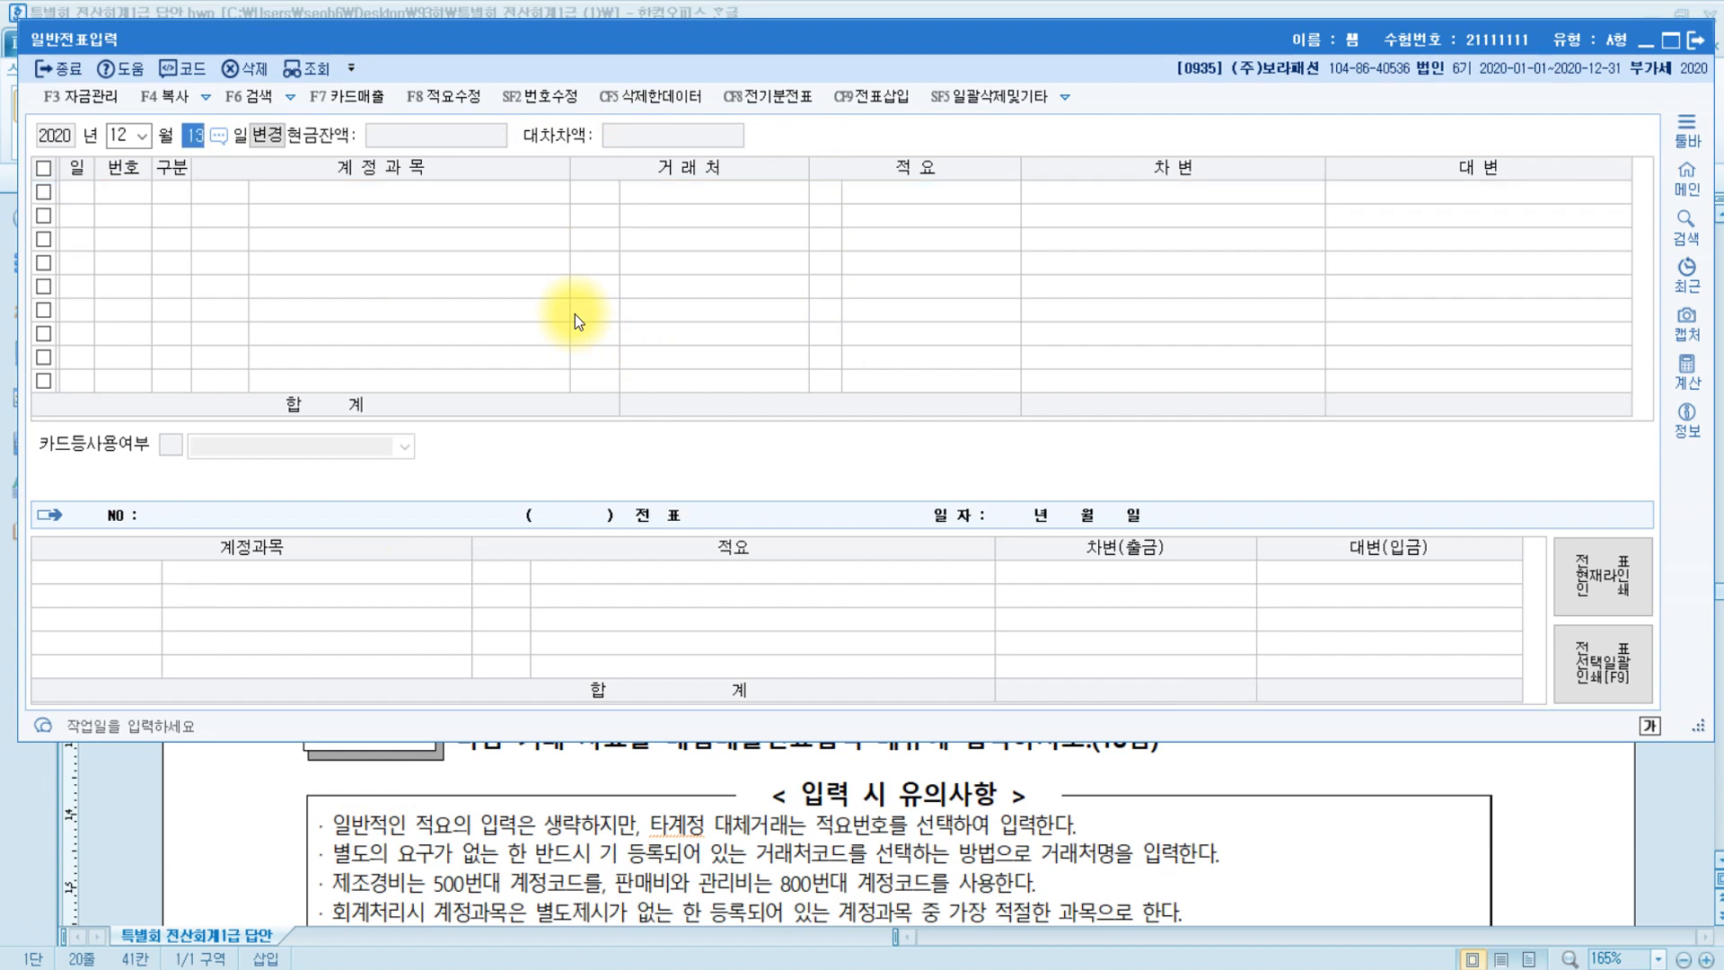
type("22")
key("Return")
type("4")
key("Return")
type("받")
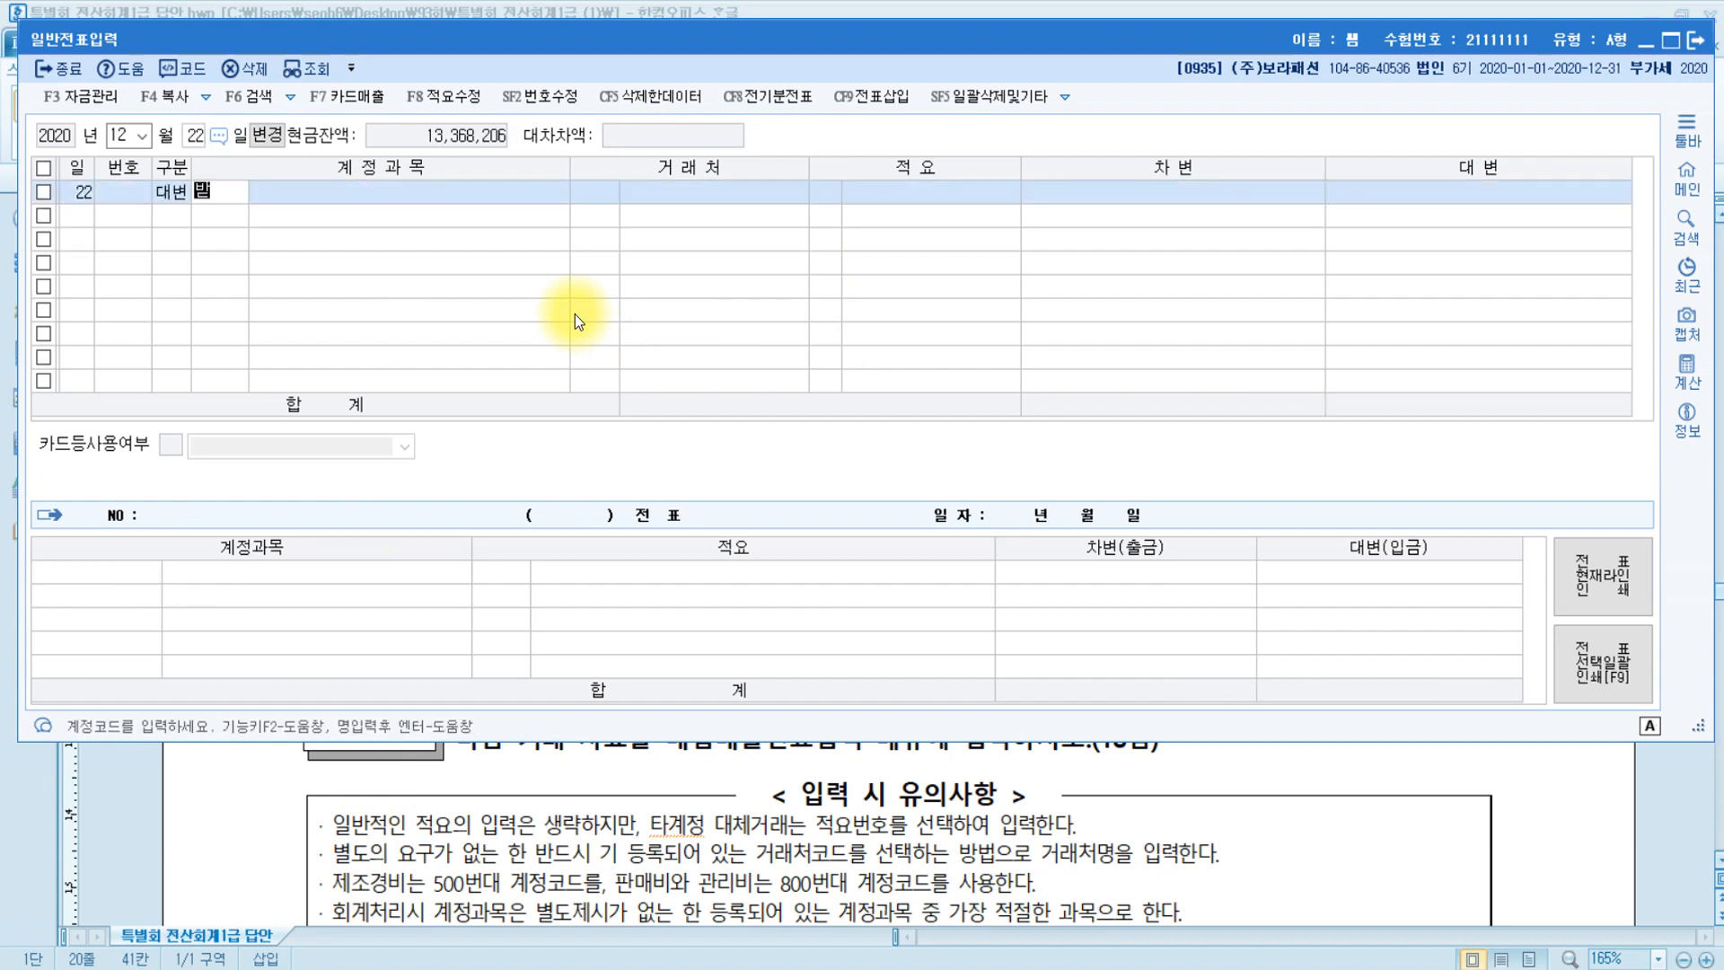
type("을")
key("Return")
key("Return")
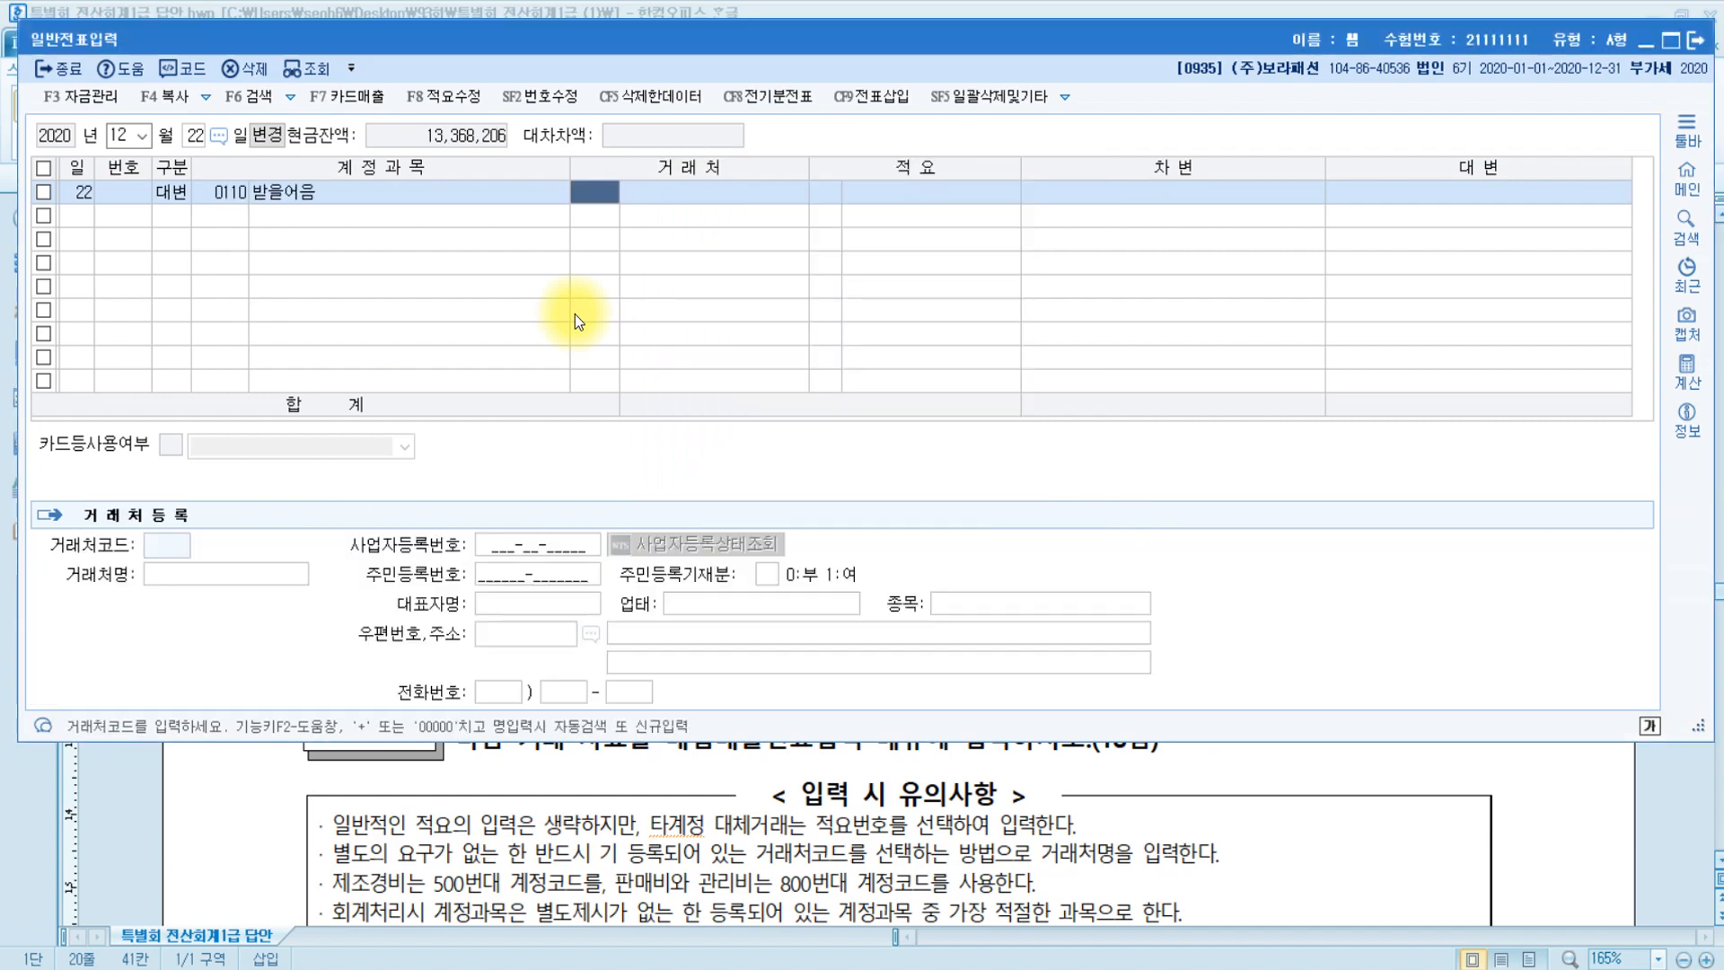
Set the 받을어음 line's 거래처 to 일양패션 and its 대변 amount to 5,000,000.
type("일양")
key("Return")
key("Return")
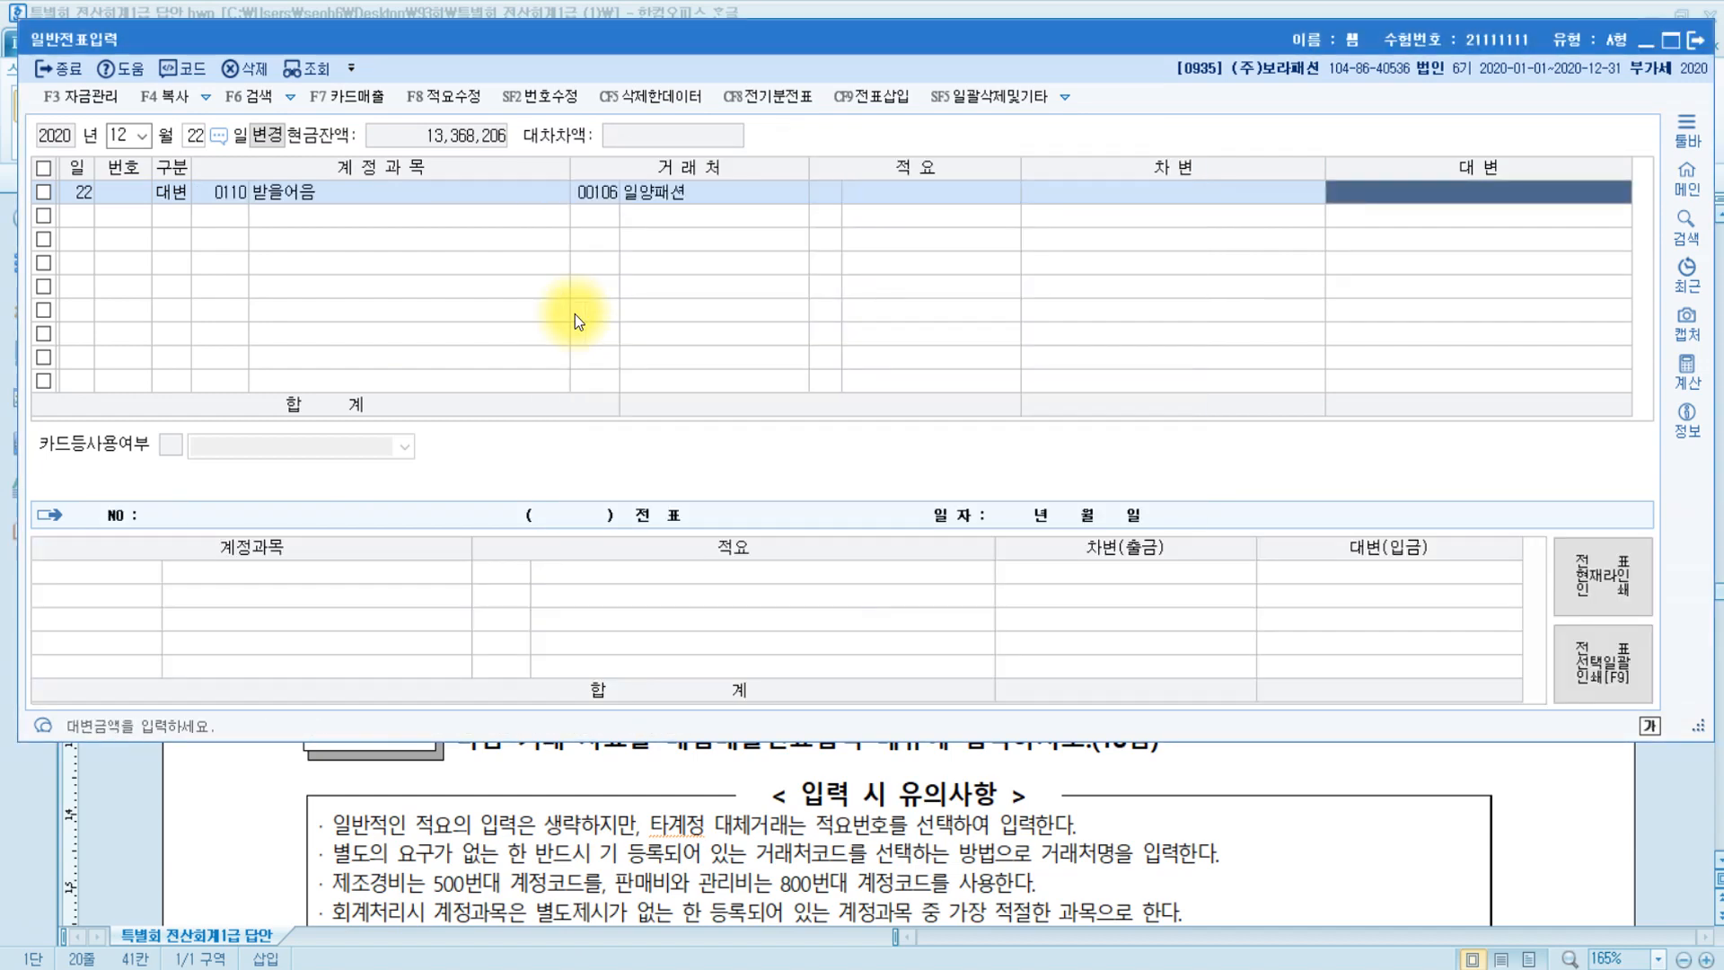
type("5000000")
key("Return")
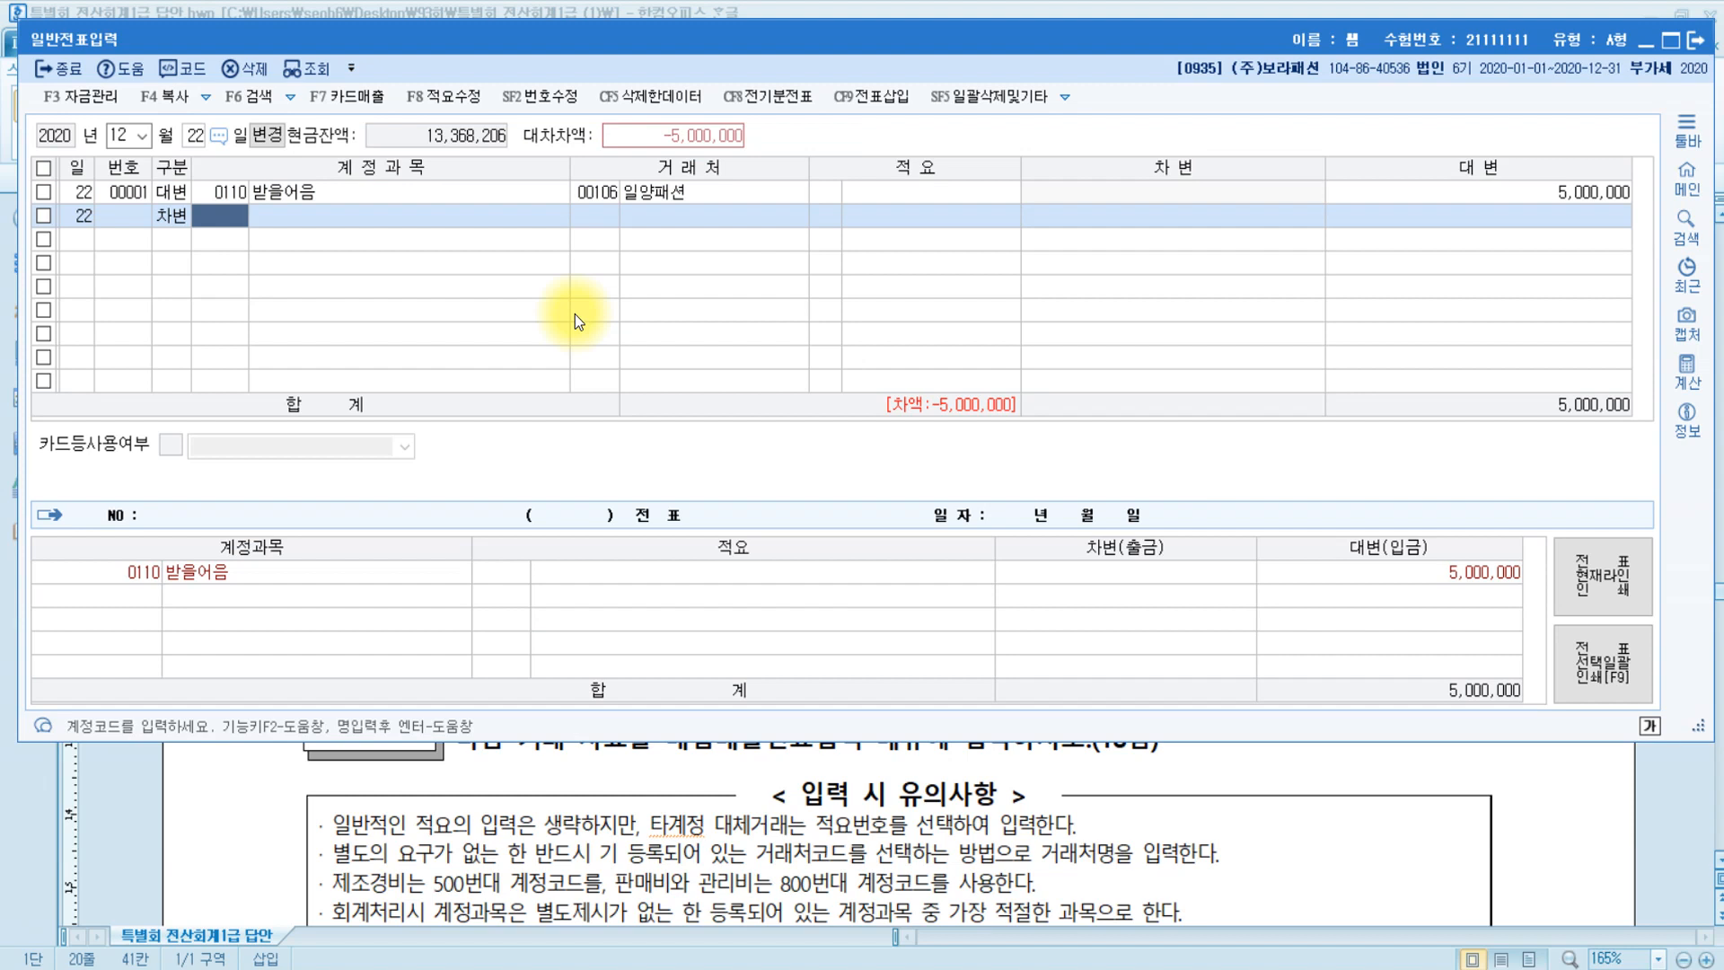
Complete the 12월 22일 voucher with a 차변 line for 부도어음과수표, 거래처 일양패션, at 5,000,000.
type("부도")
key("Return")
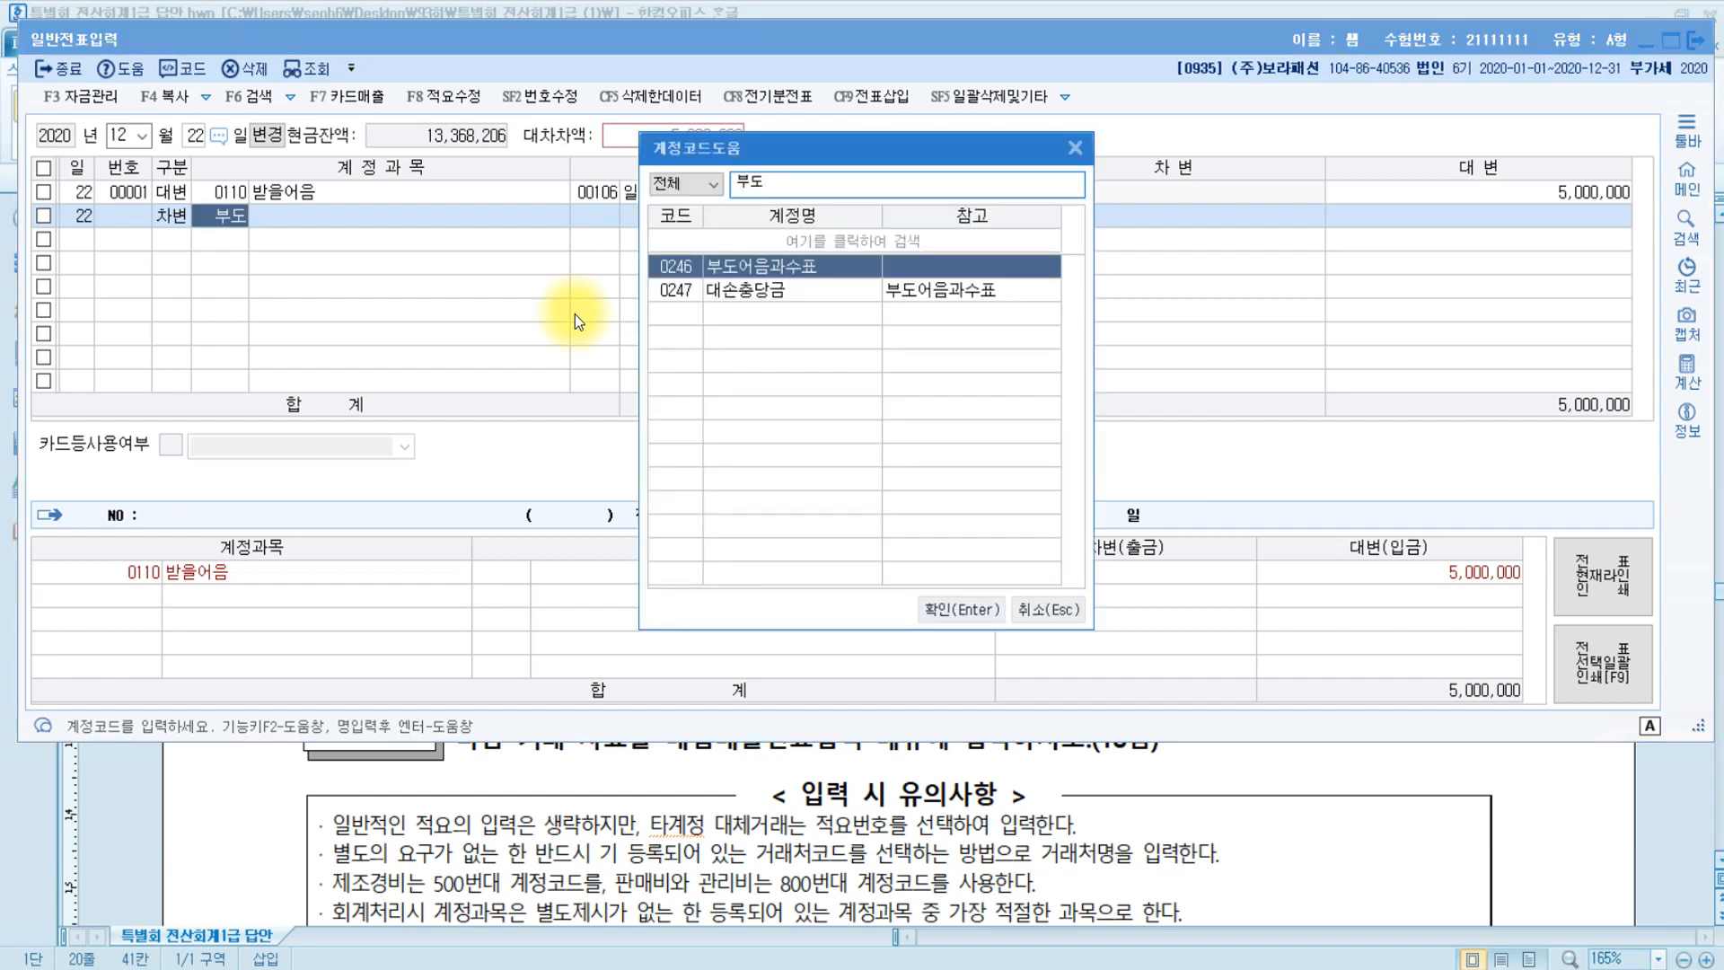
key("Return")
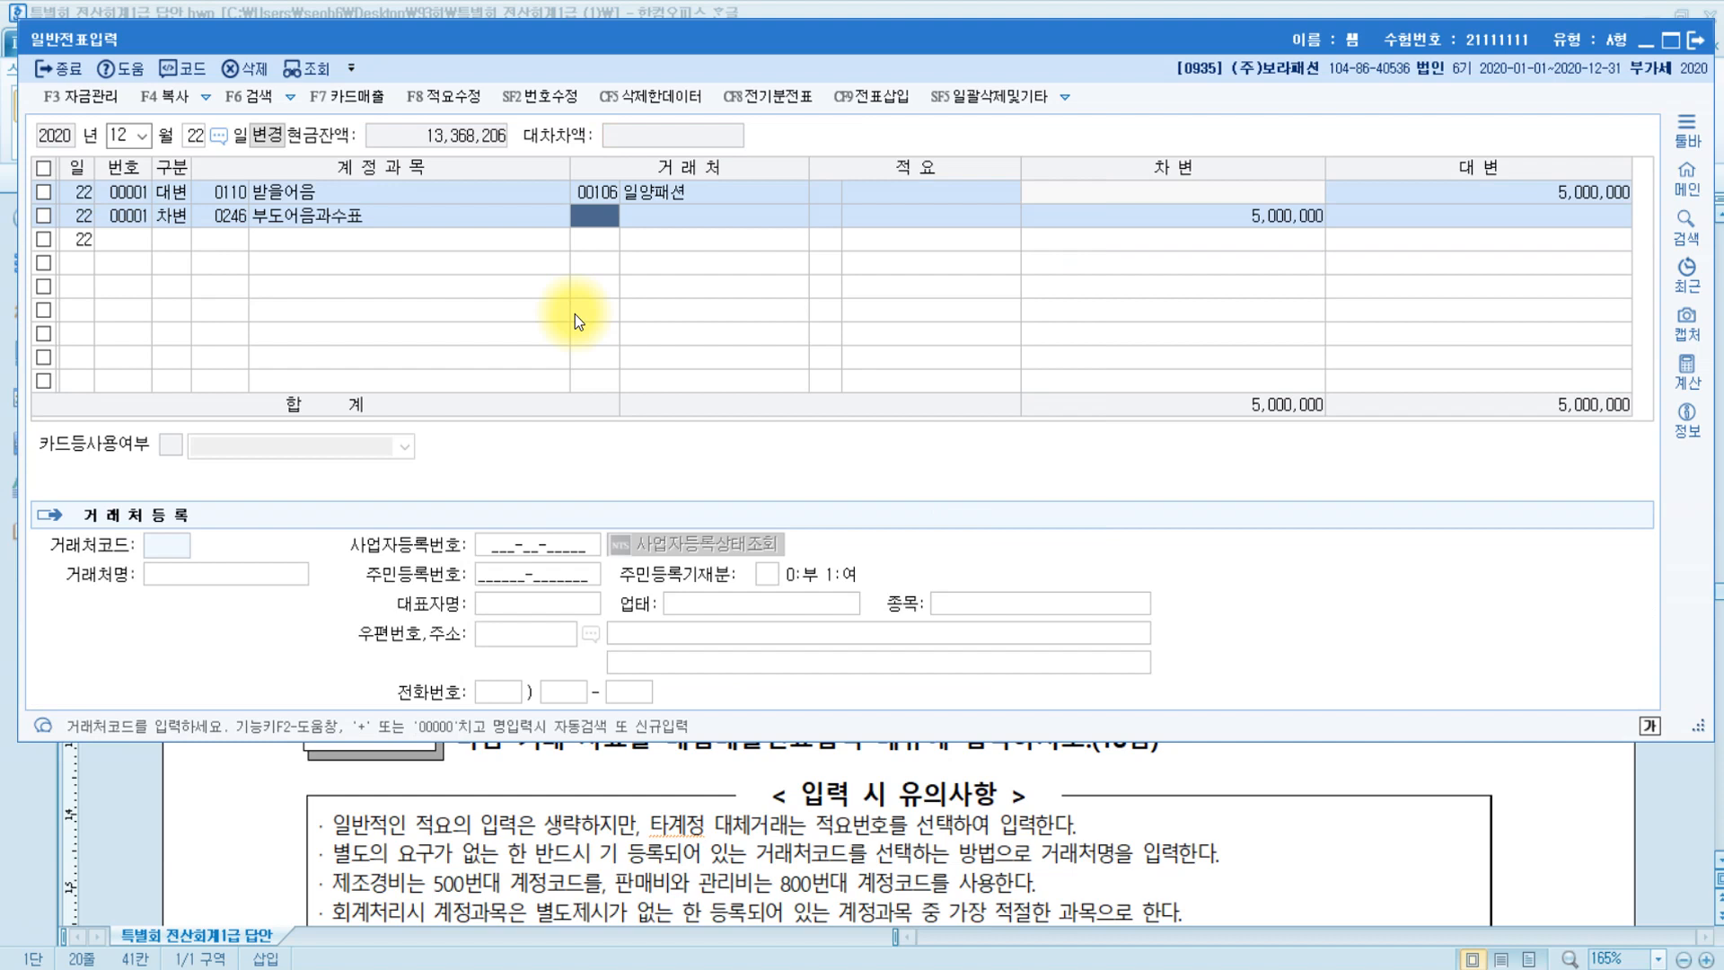
type("+")
key("Return")
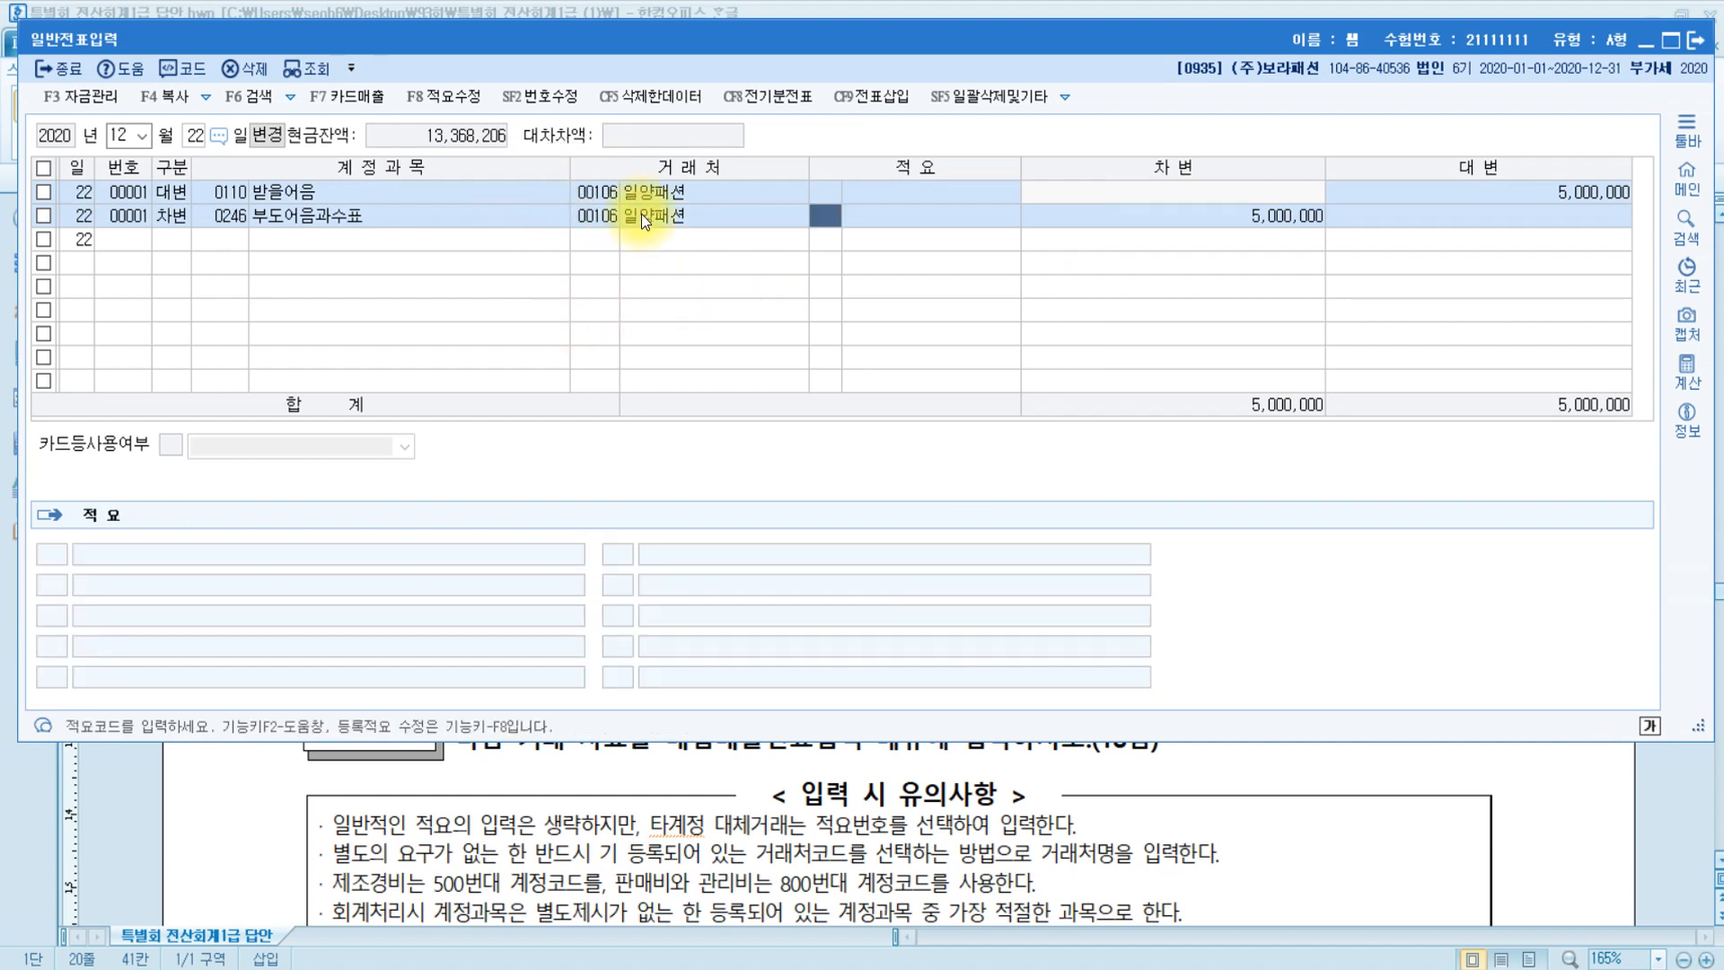
left_click(1295, 219)
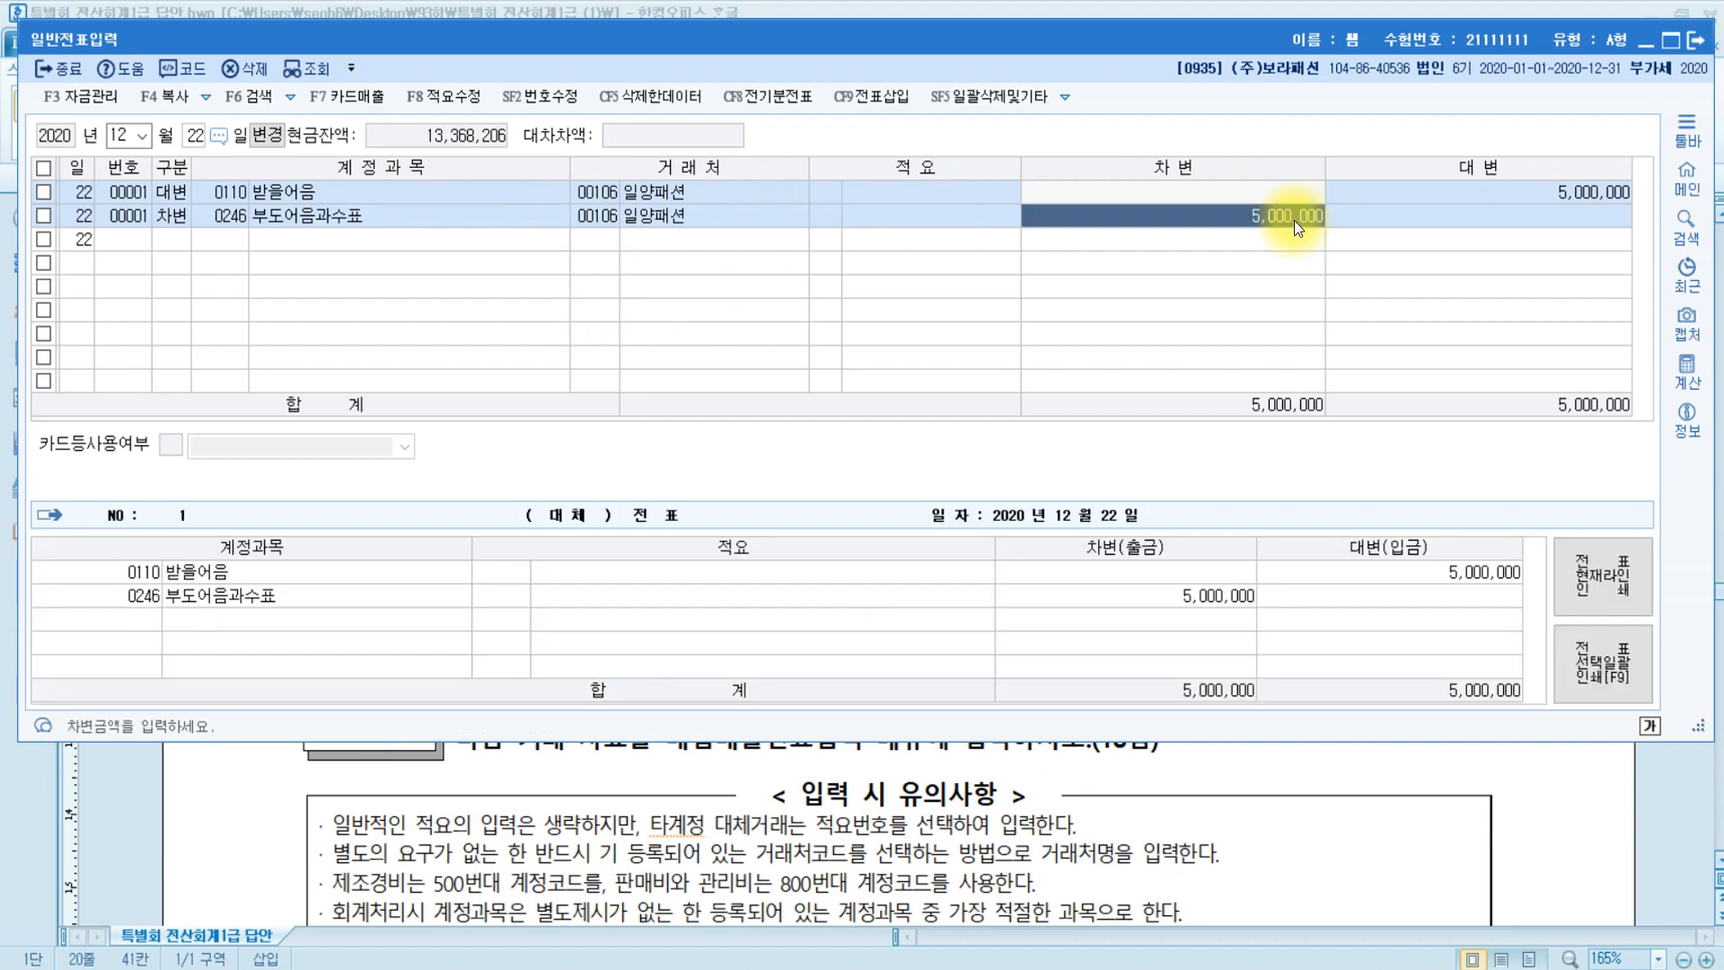
Return to the exam document and add the credit side "/ 부도어음과수표 5,000,000" on an indented line below the [6] answer.
left_click(1165, 781)
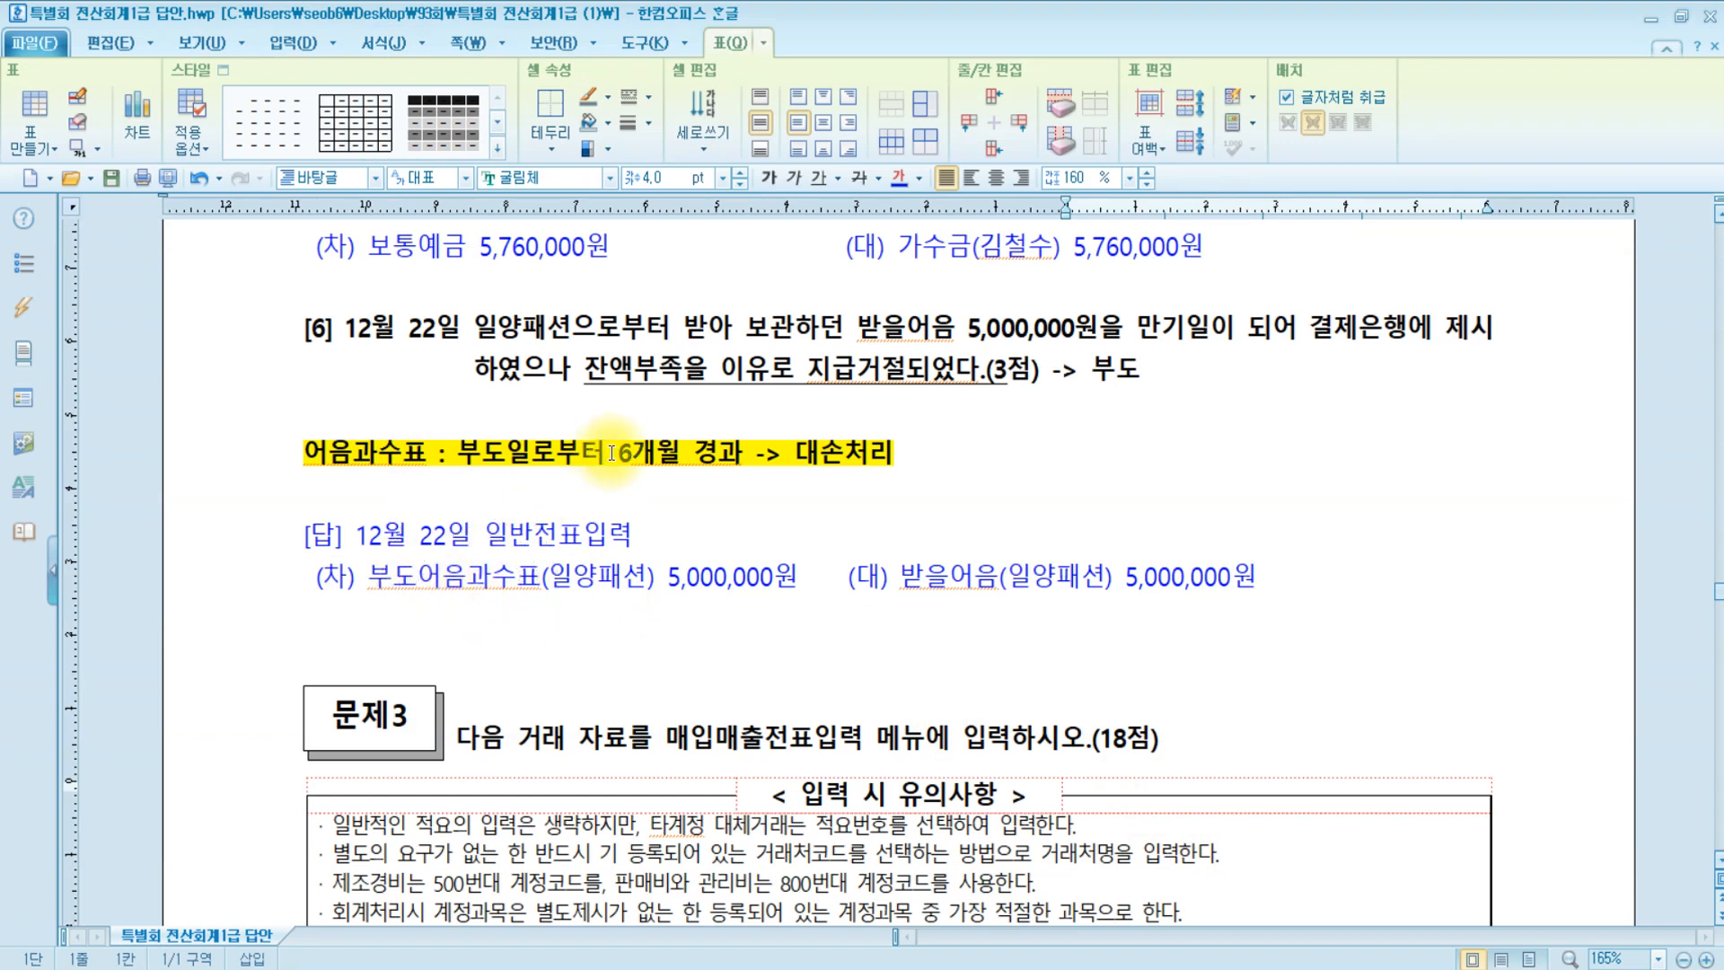
left_click(1355, 592)
key("Return")
key("Return")
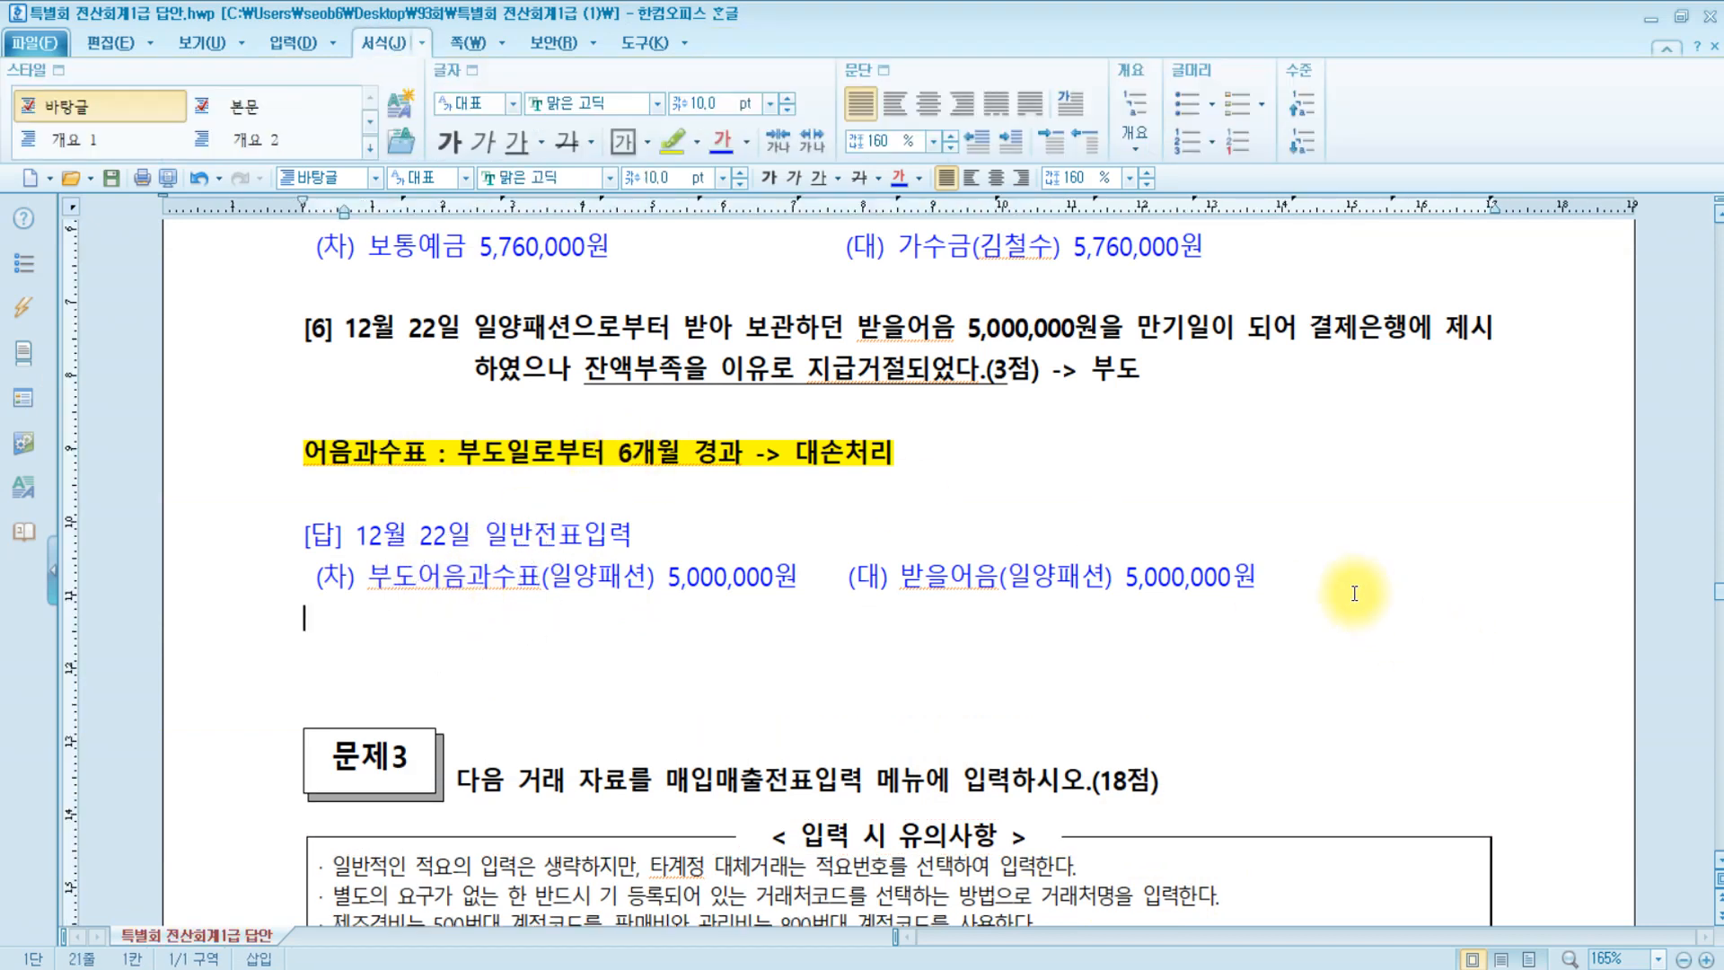
type("/ ")
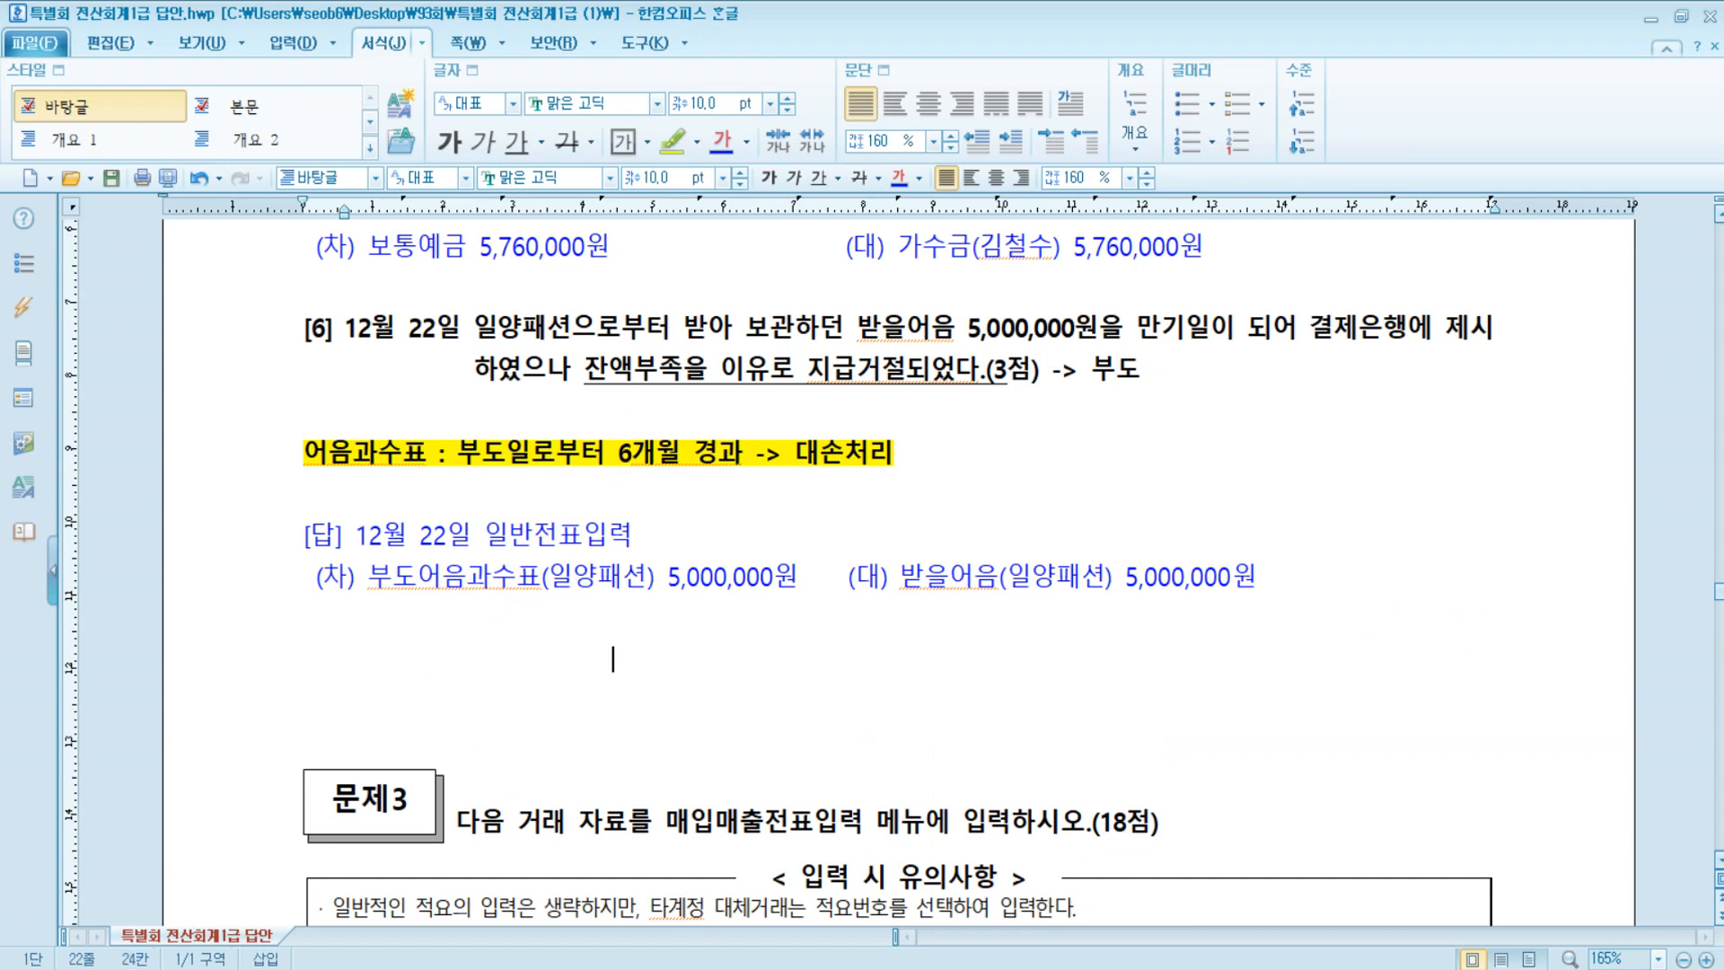
type("부도어음과수표     5,000,")
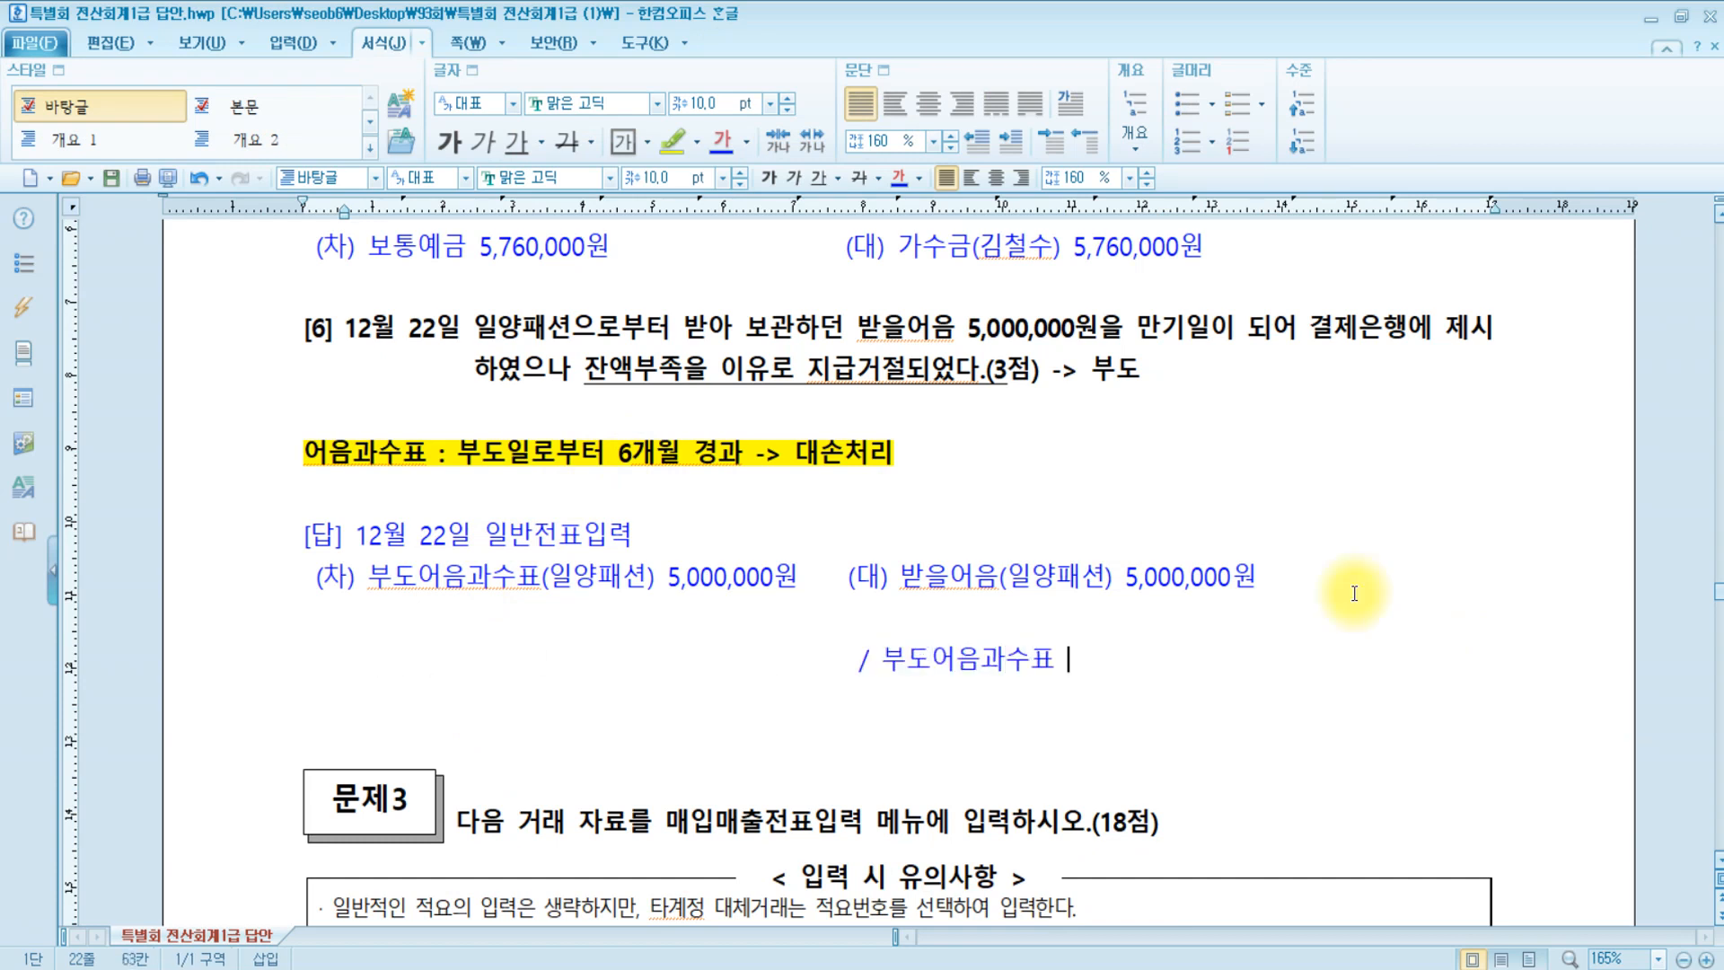
type("000")
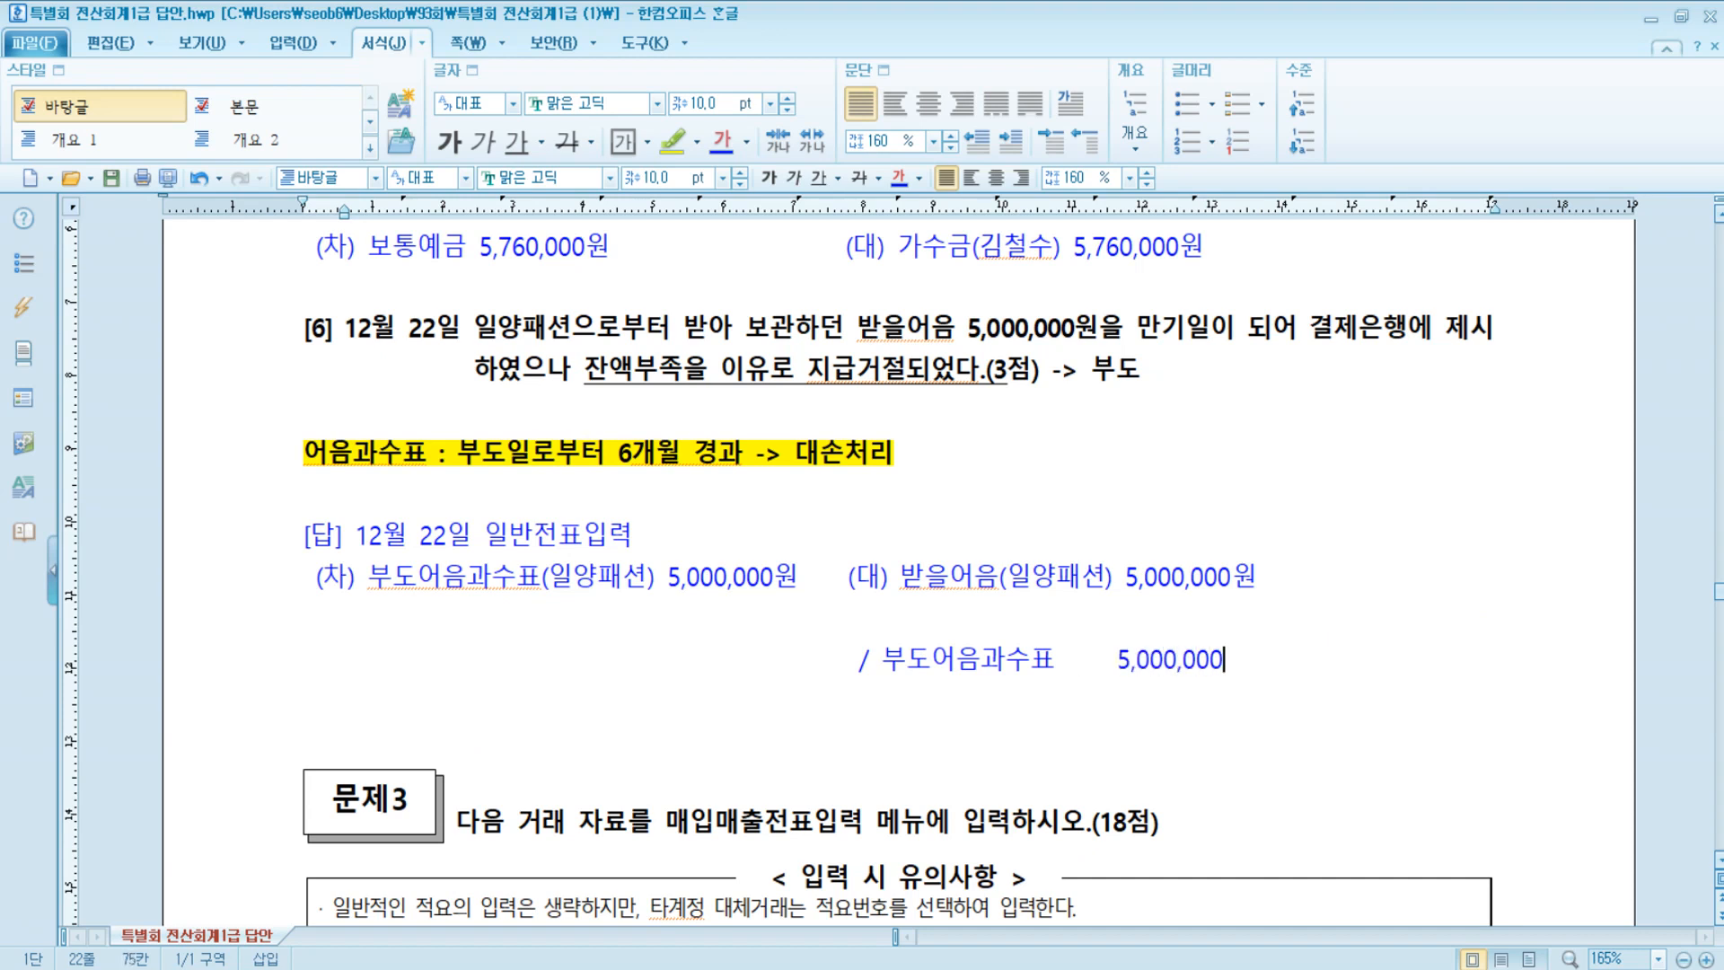
Fill in the debit side of the added entry with "대손상각비 5,000,000", replacing part of the blank space before the slash.
left_click_drag(773, 666, 383, 682)
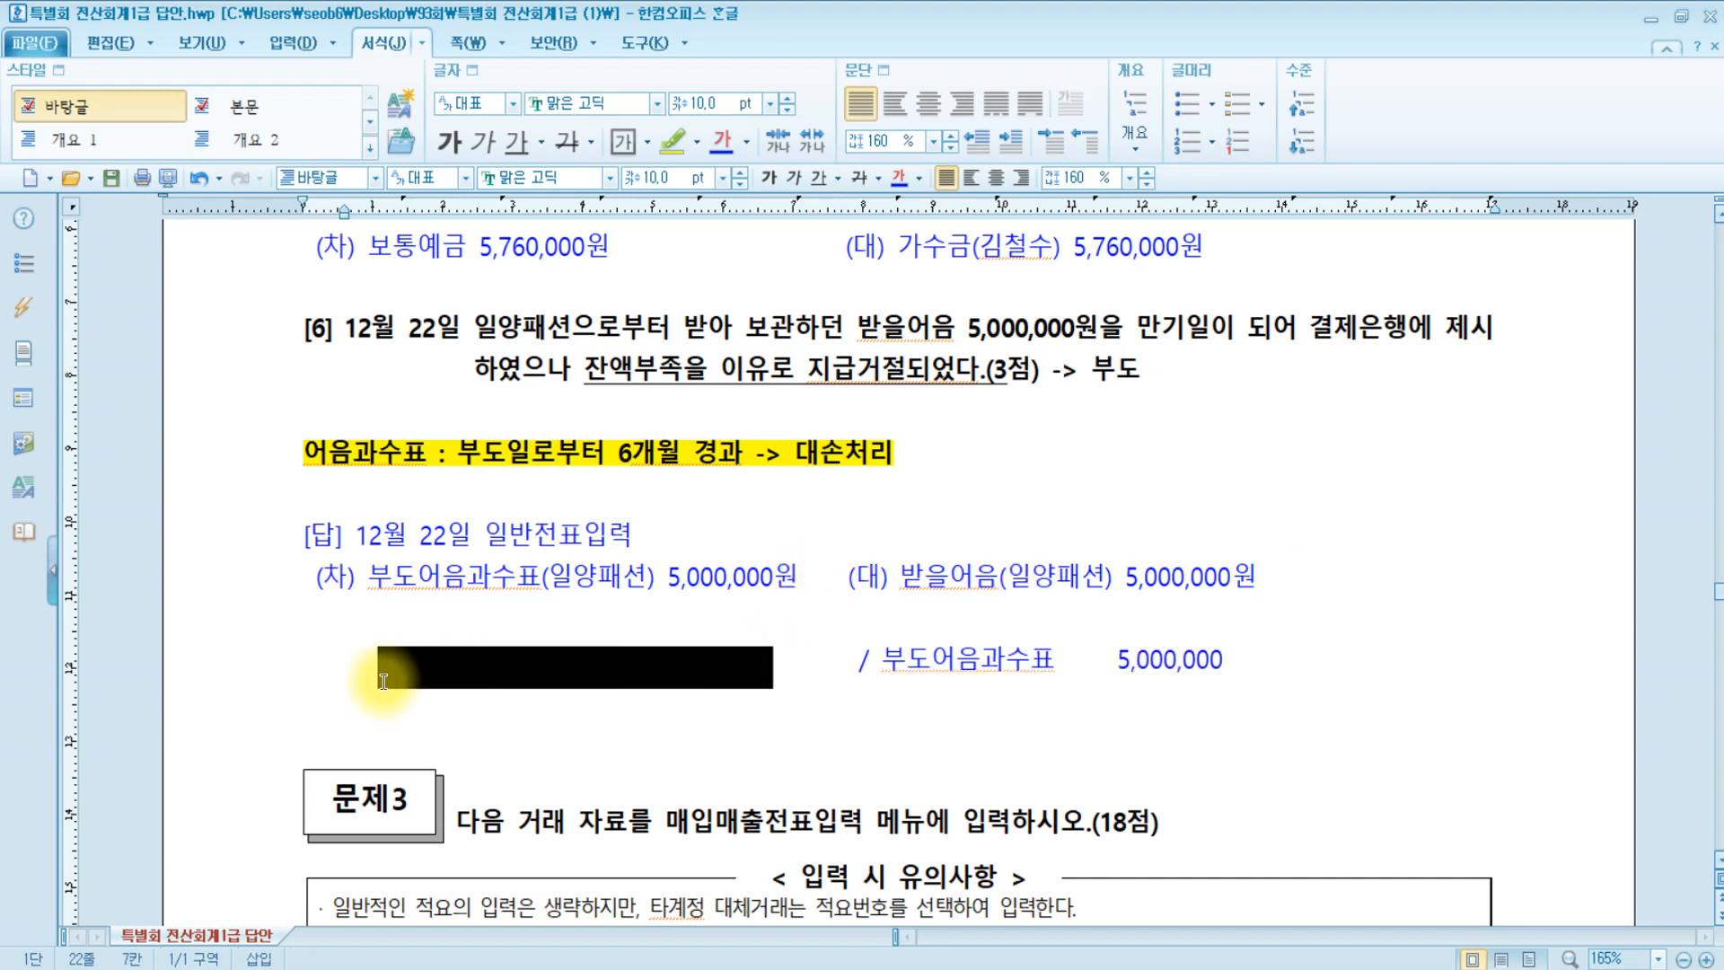
type("대손상각")
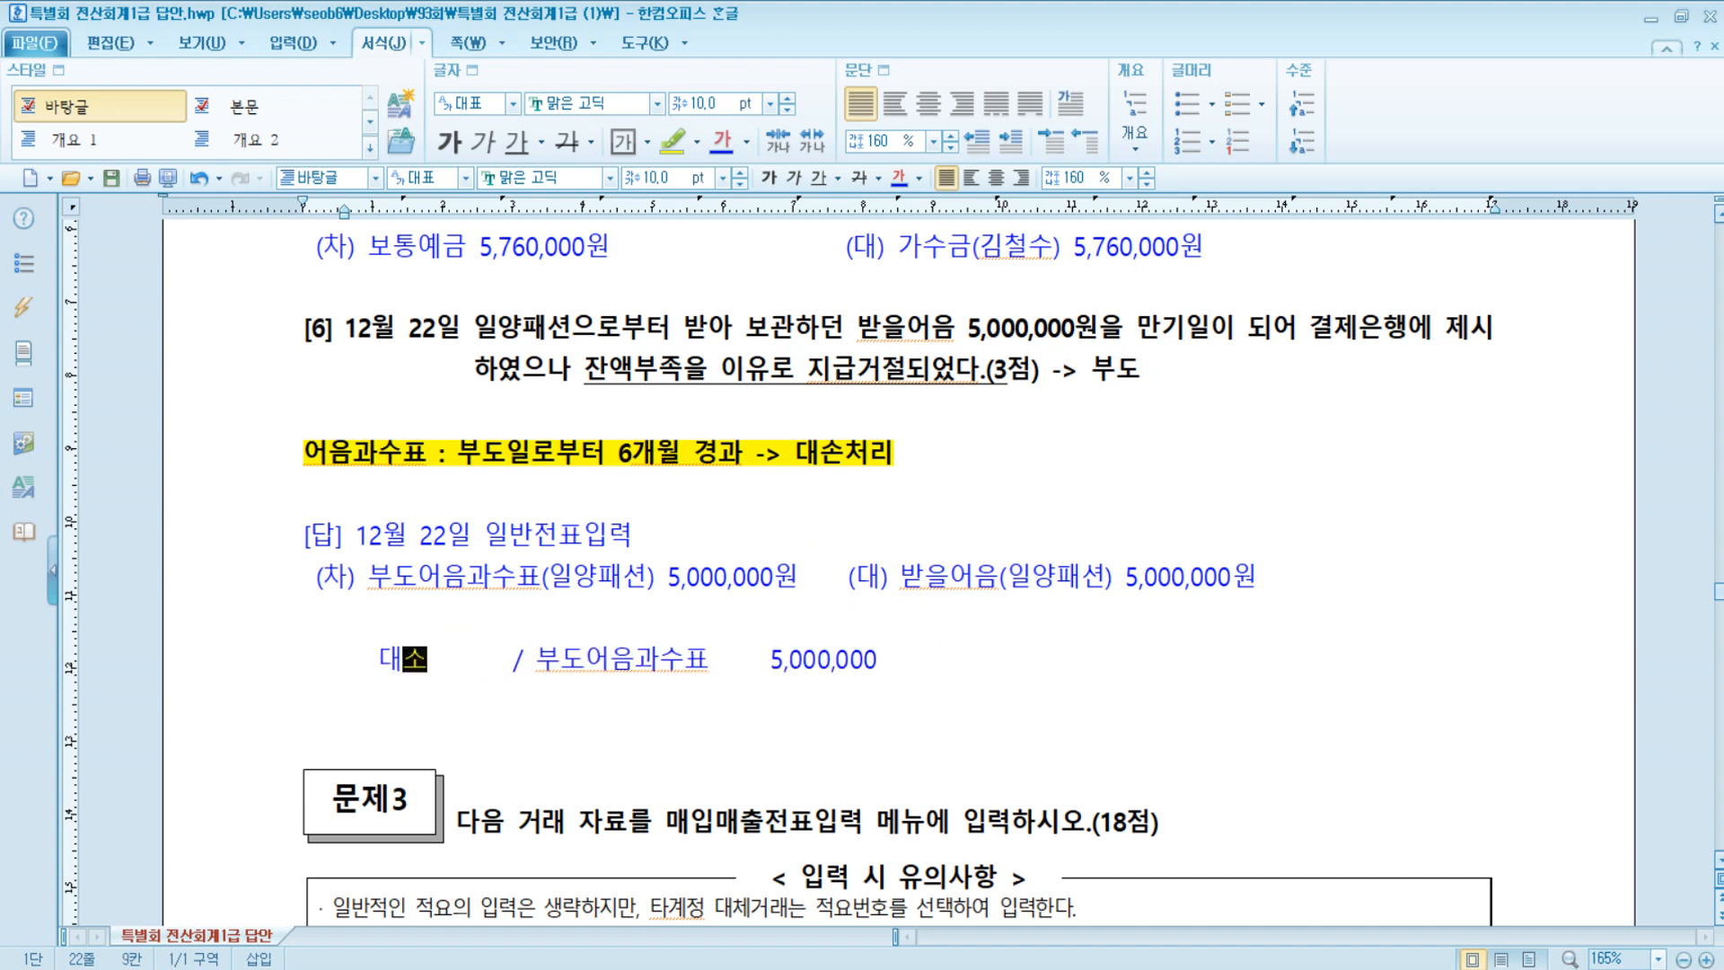
type("비 5,0")
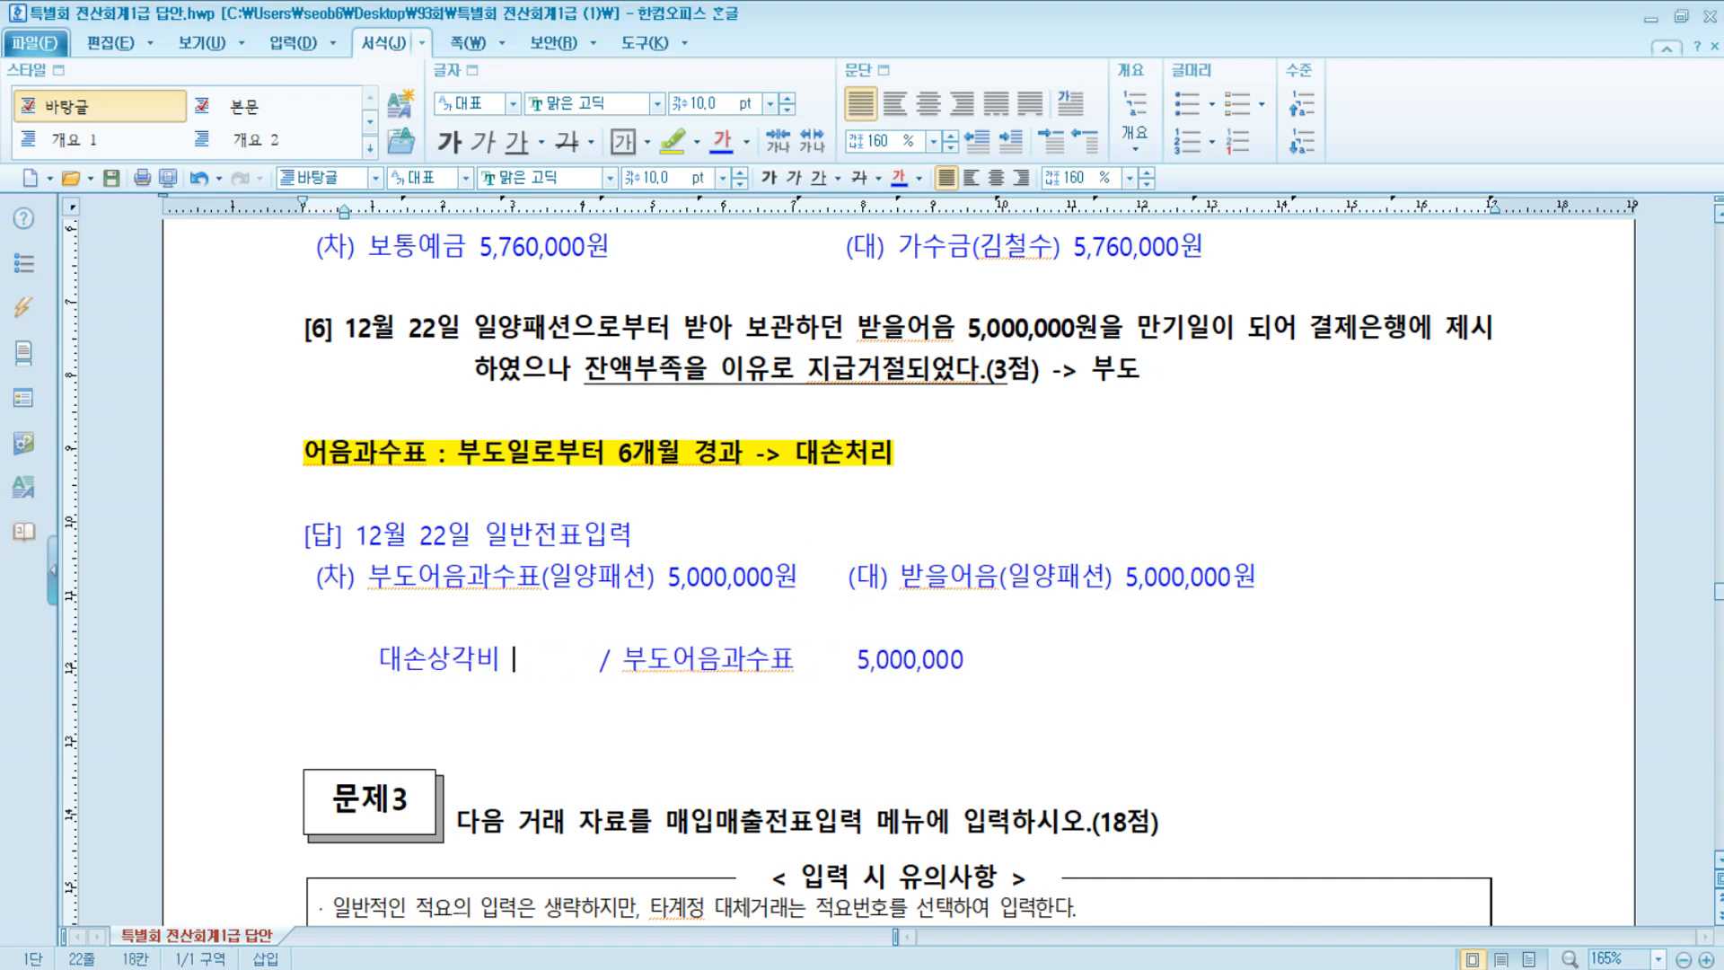
type("00,000")
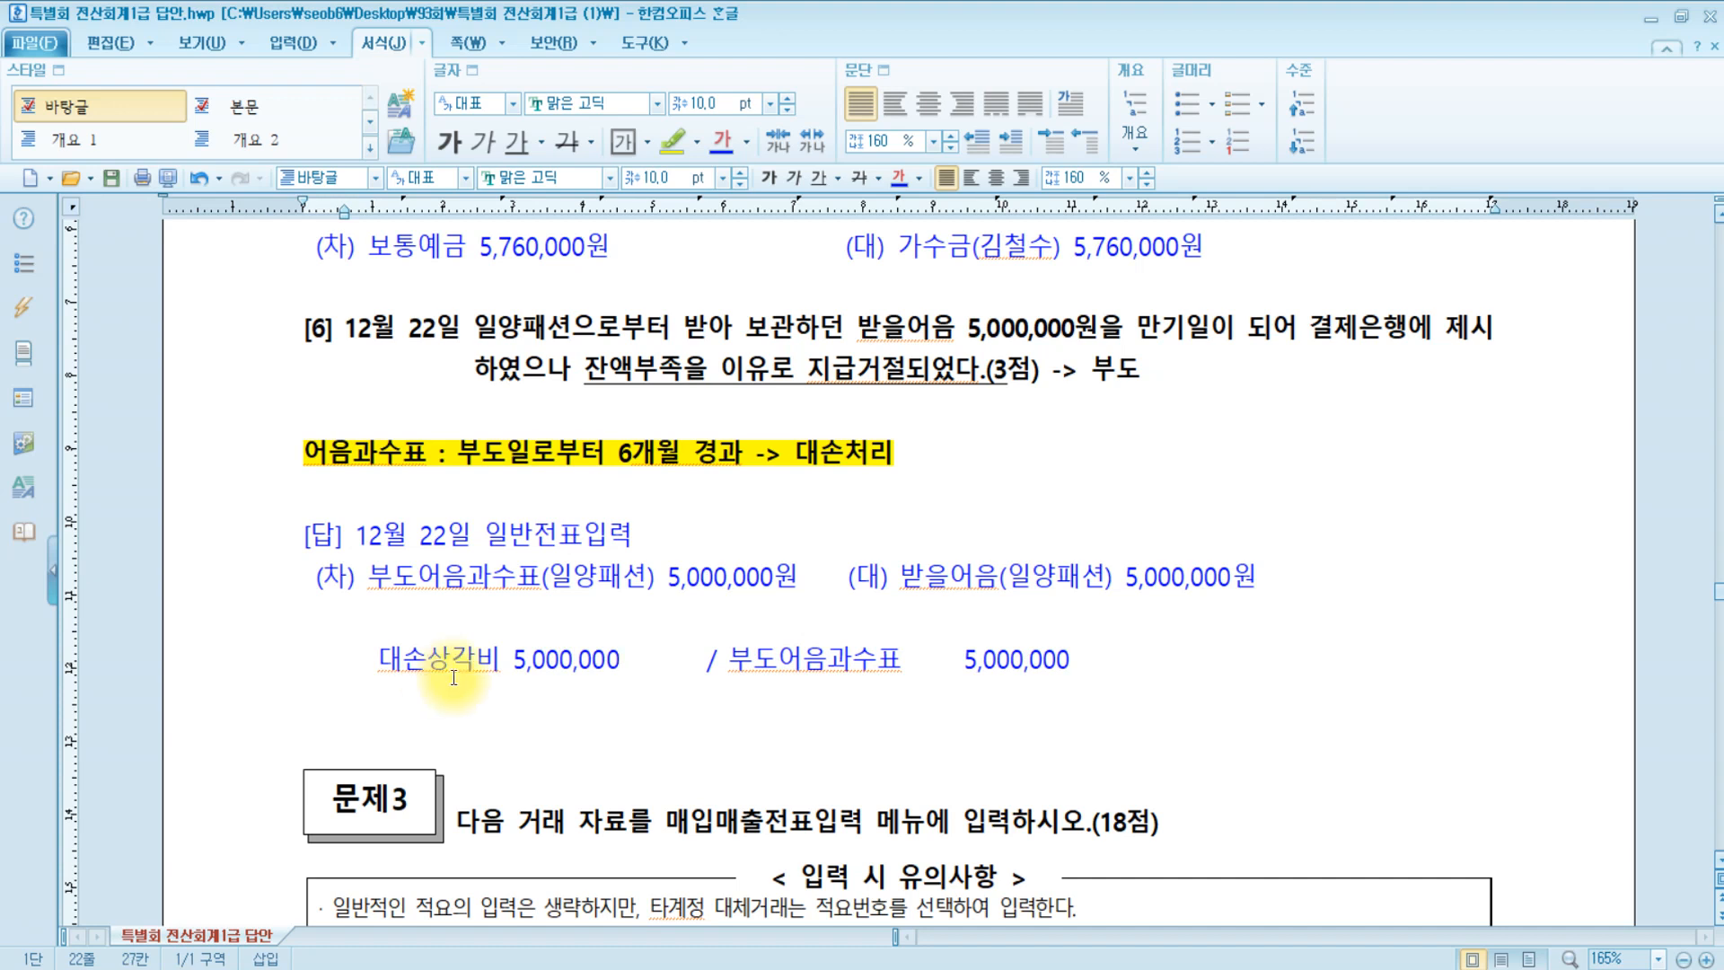
Review question [6]'s 지급거절 wording against the 부도어음과수표 debit entry in its answer.
left_click(592, 369)
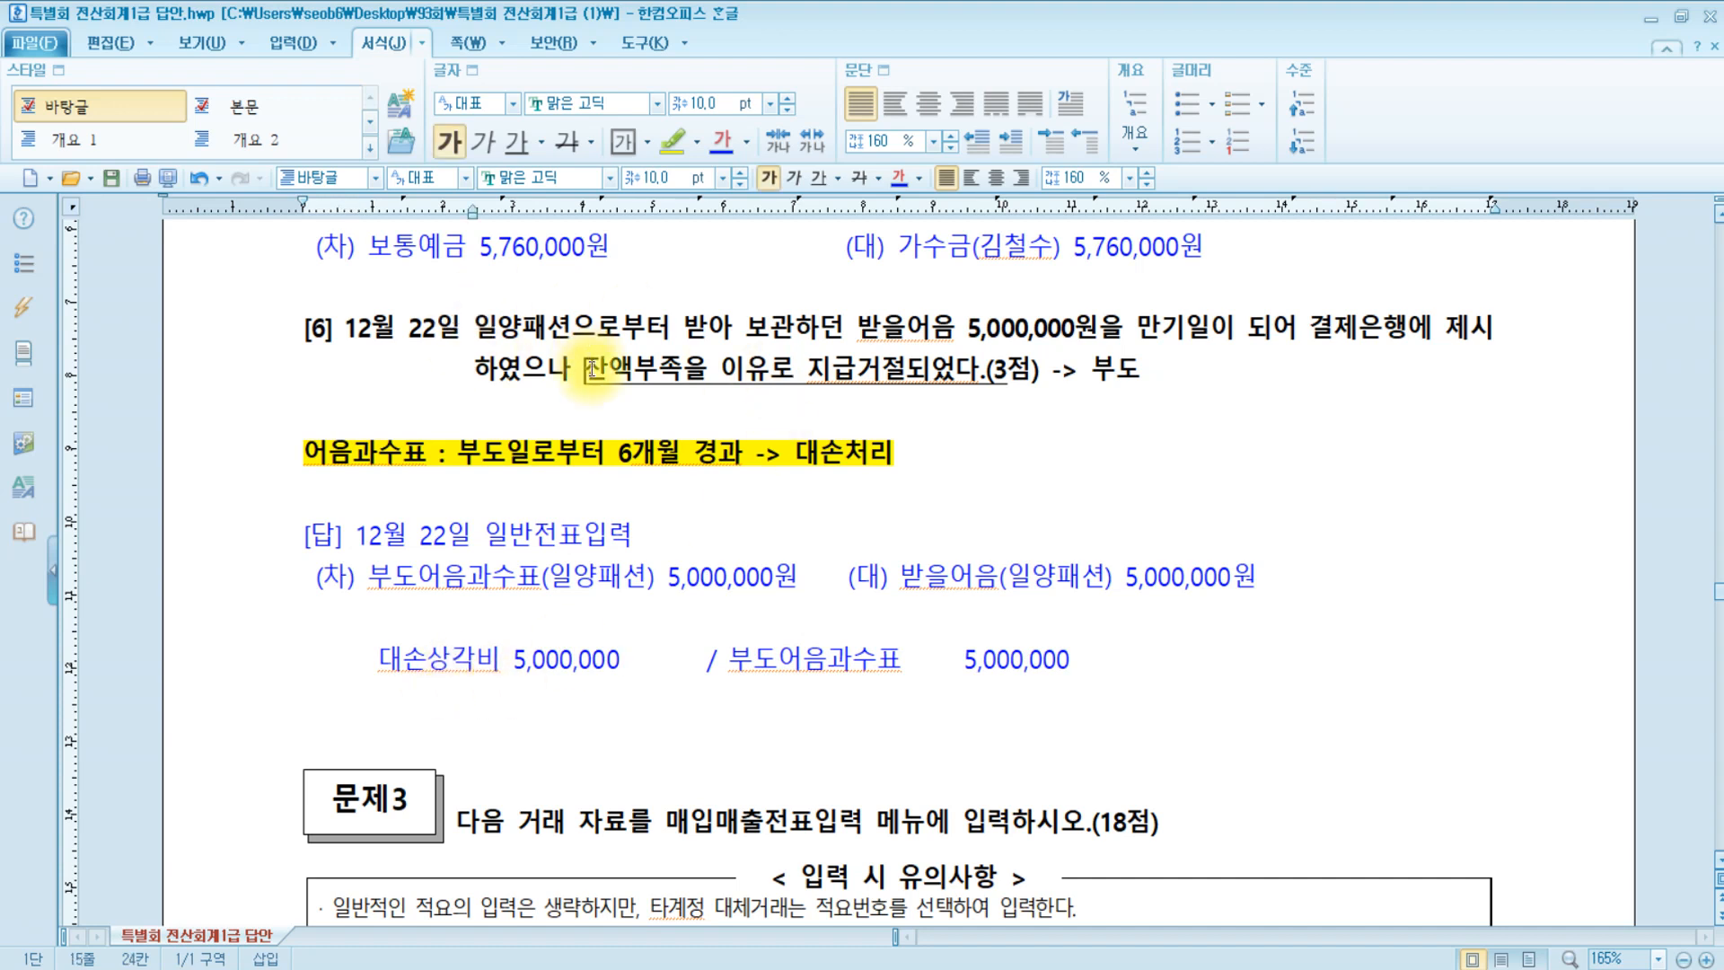
left_click_drag(592, 368, 987, 381)
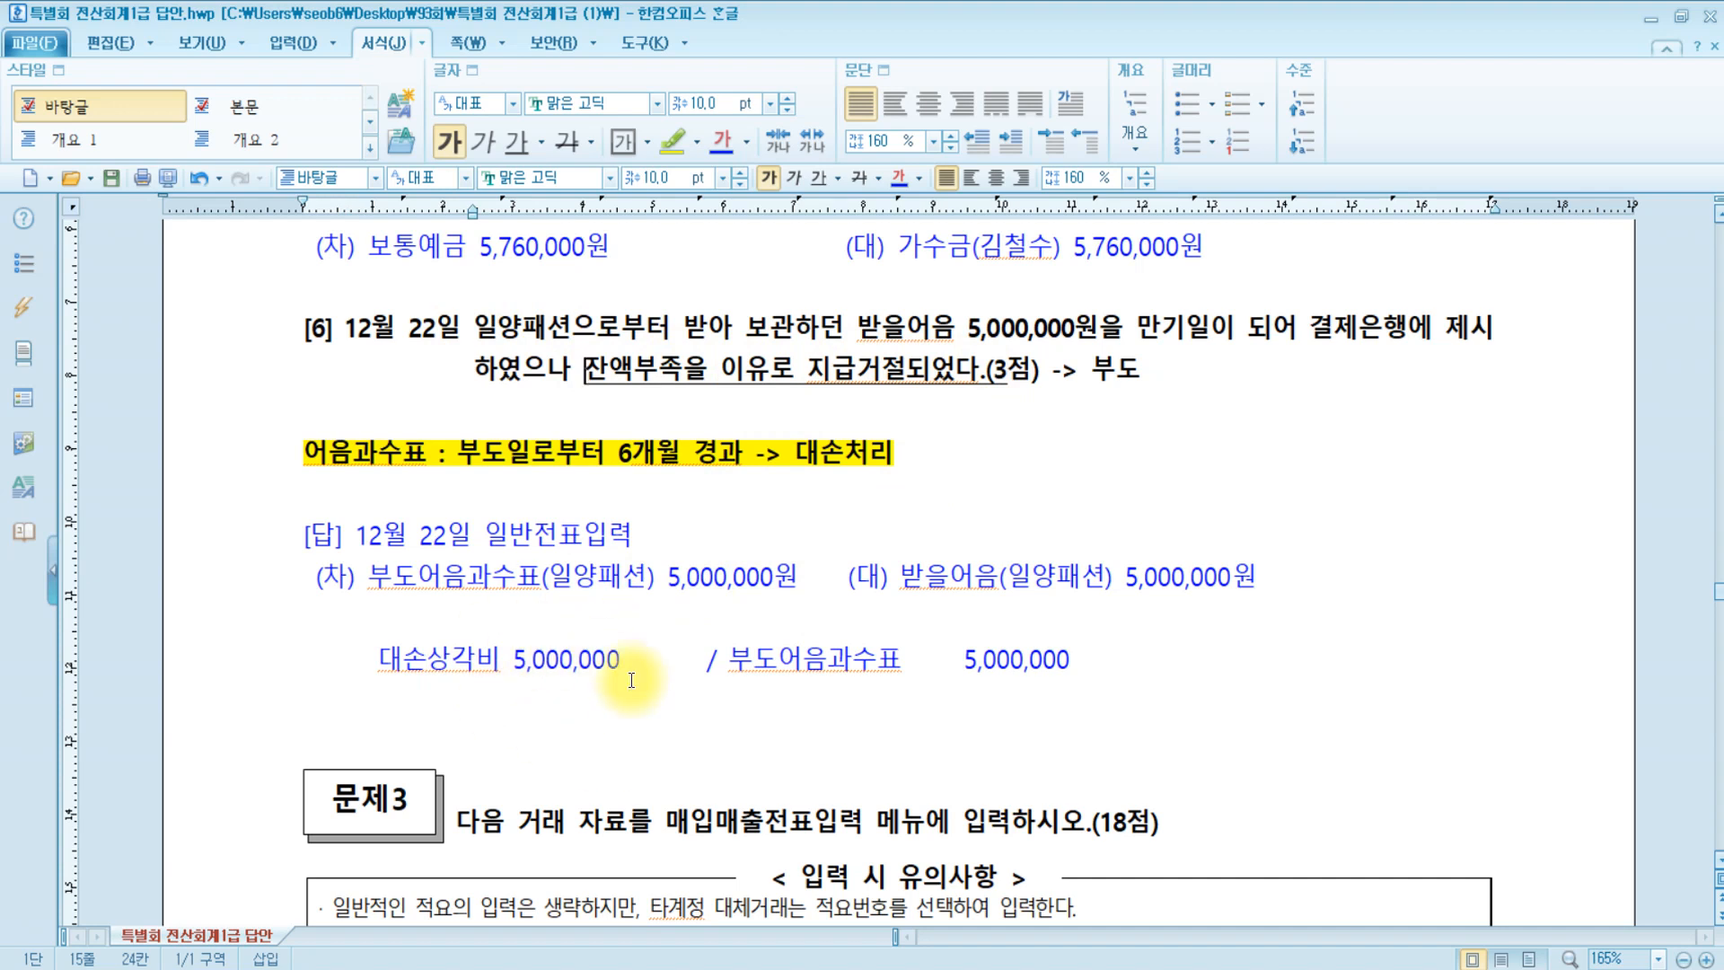
left_click(377, 582)
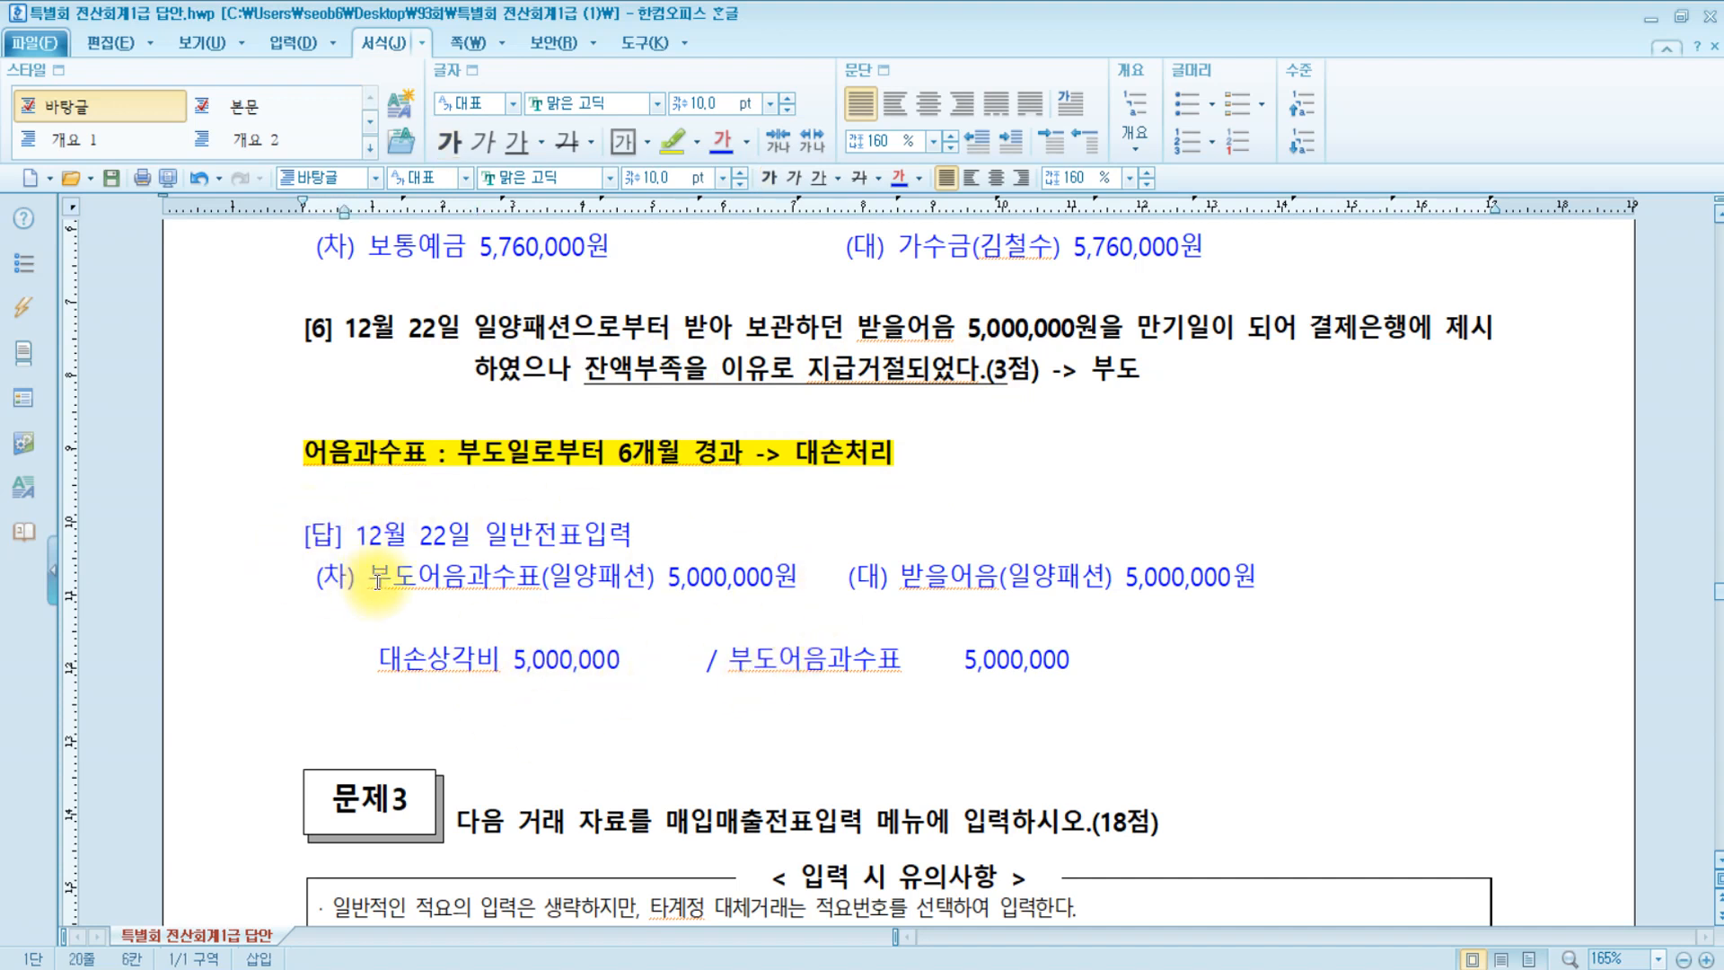
left_click_drag(377, 582, 799, 582)
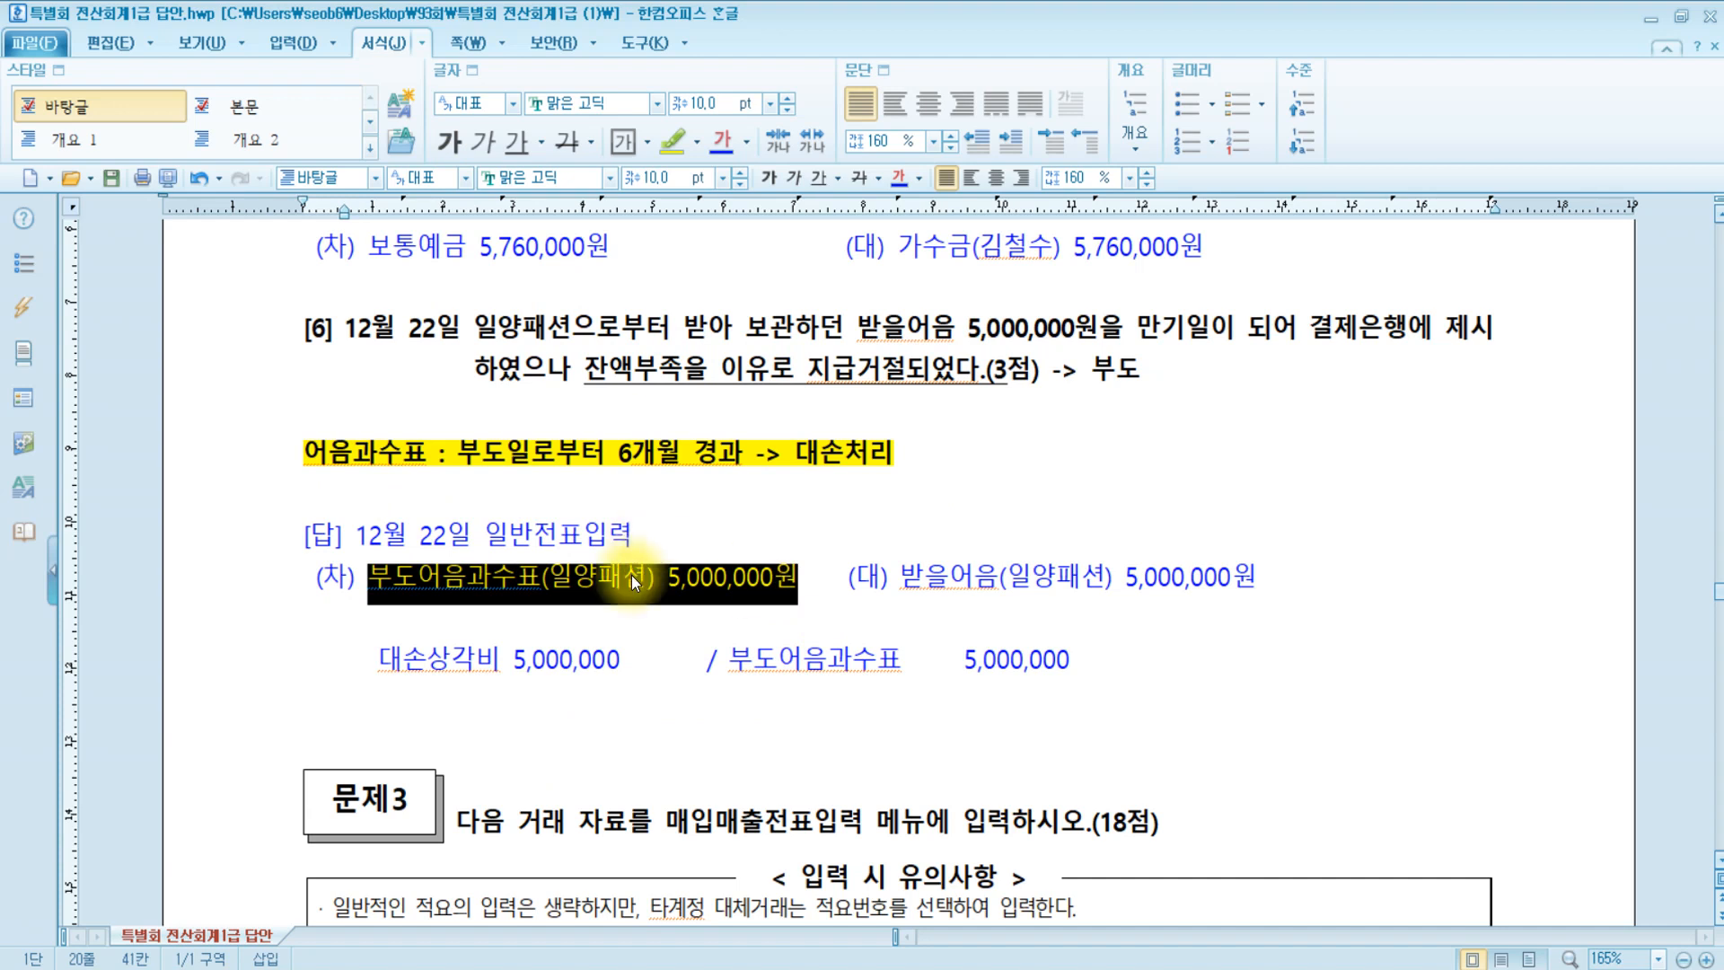
left_click(1186, 663)
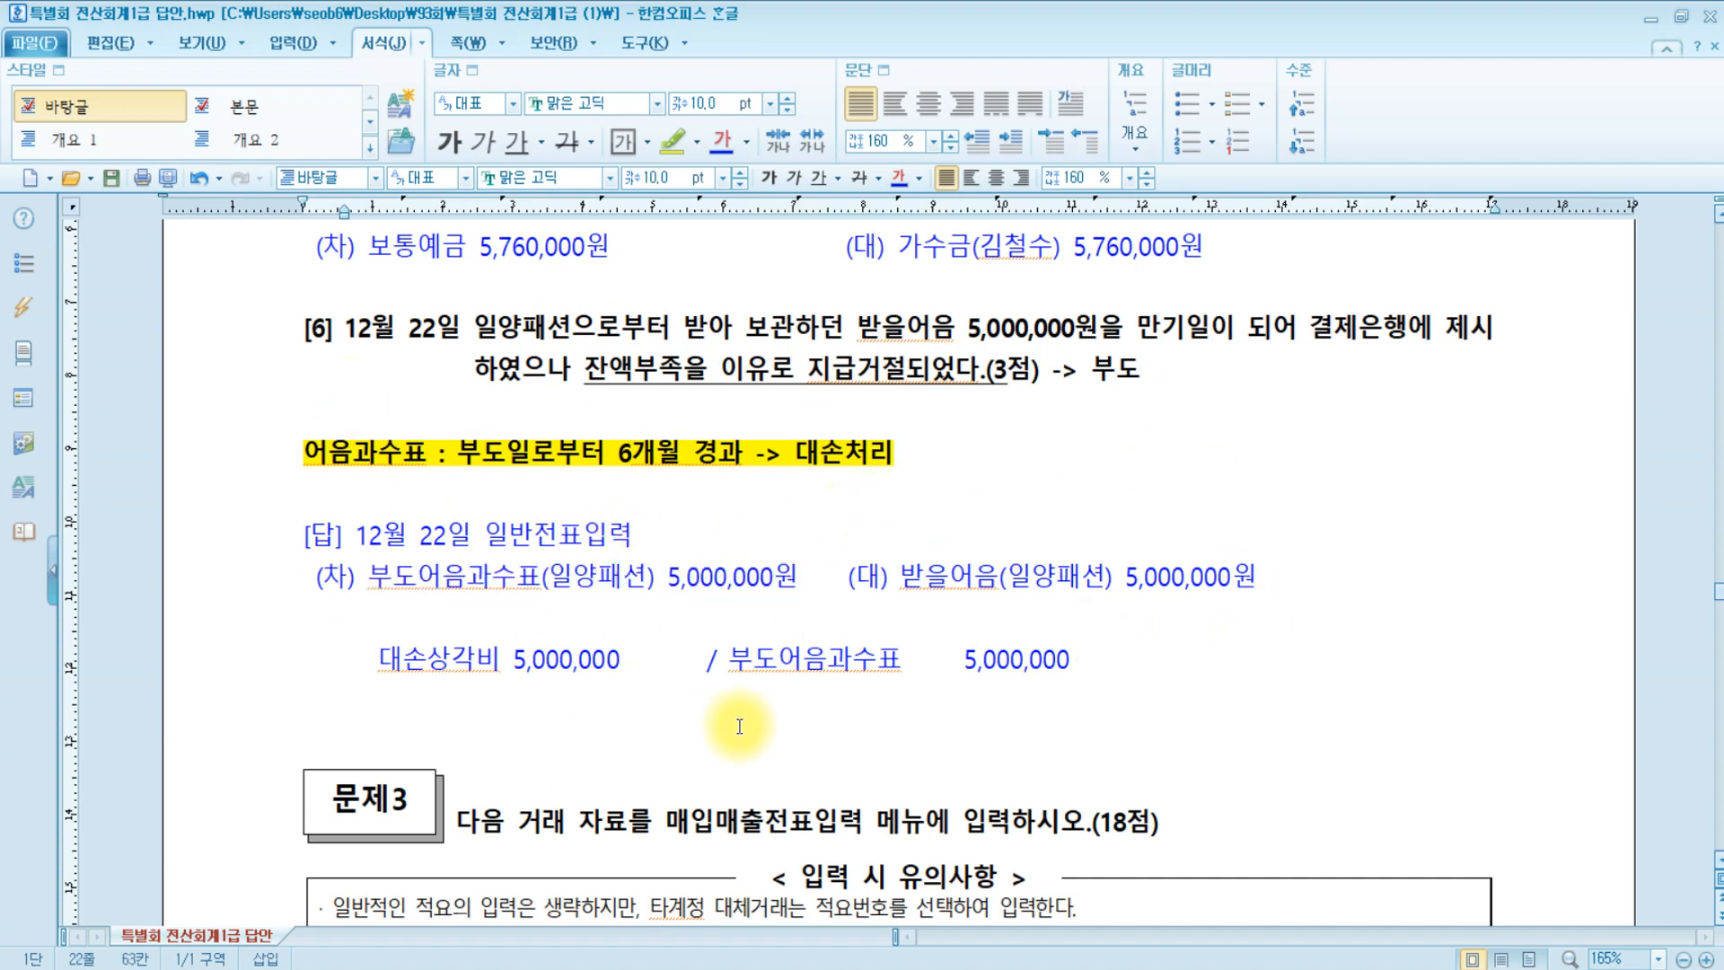
left_click(1204, 369)
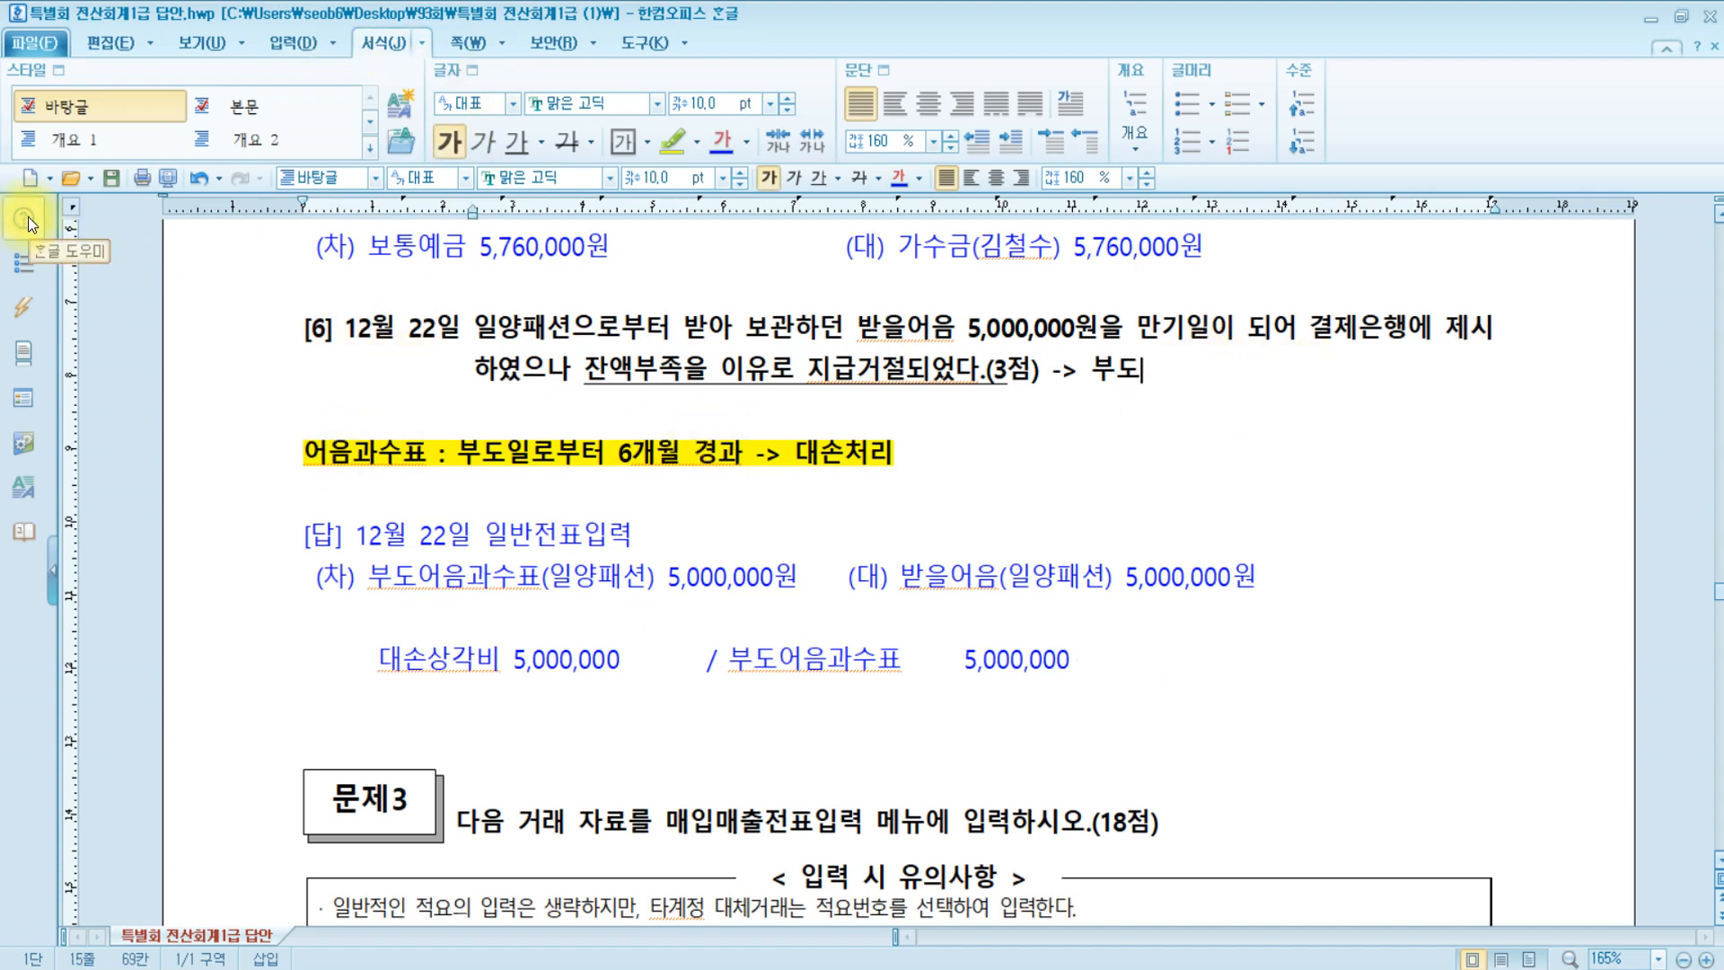
Move on to 문제3 and examine its 입력 시 유의사항 and the 7월 17일 question [1].
scroll(1227, 538, "down", 5)
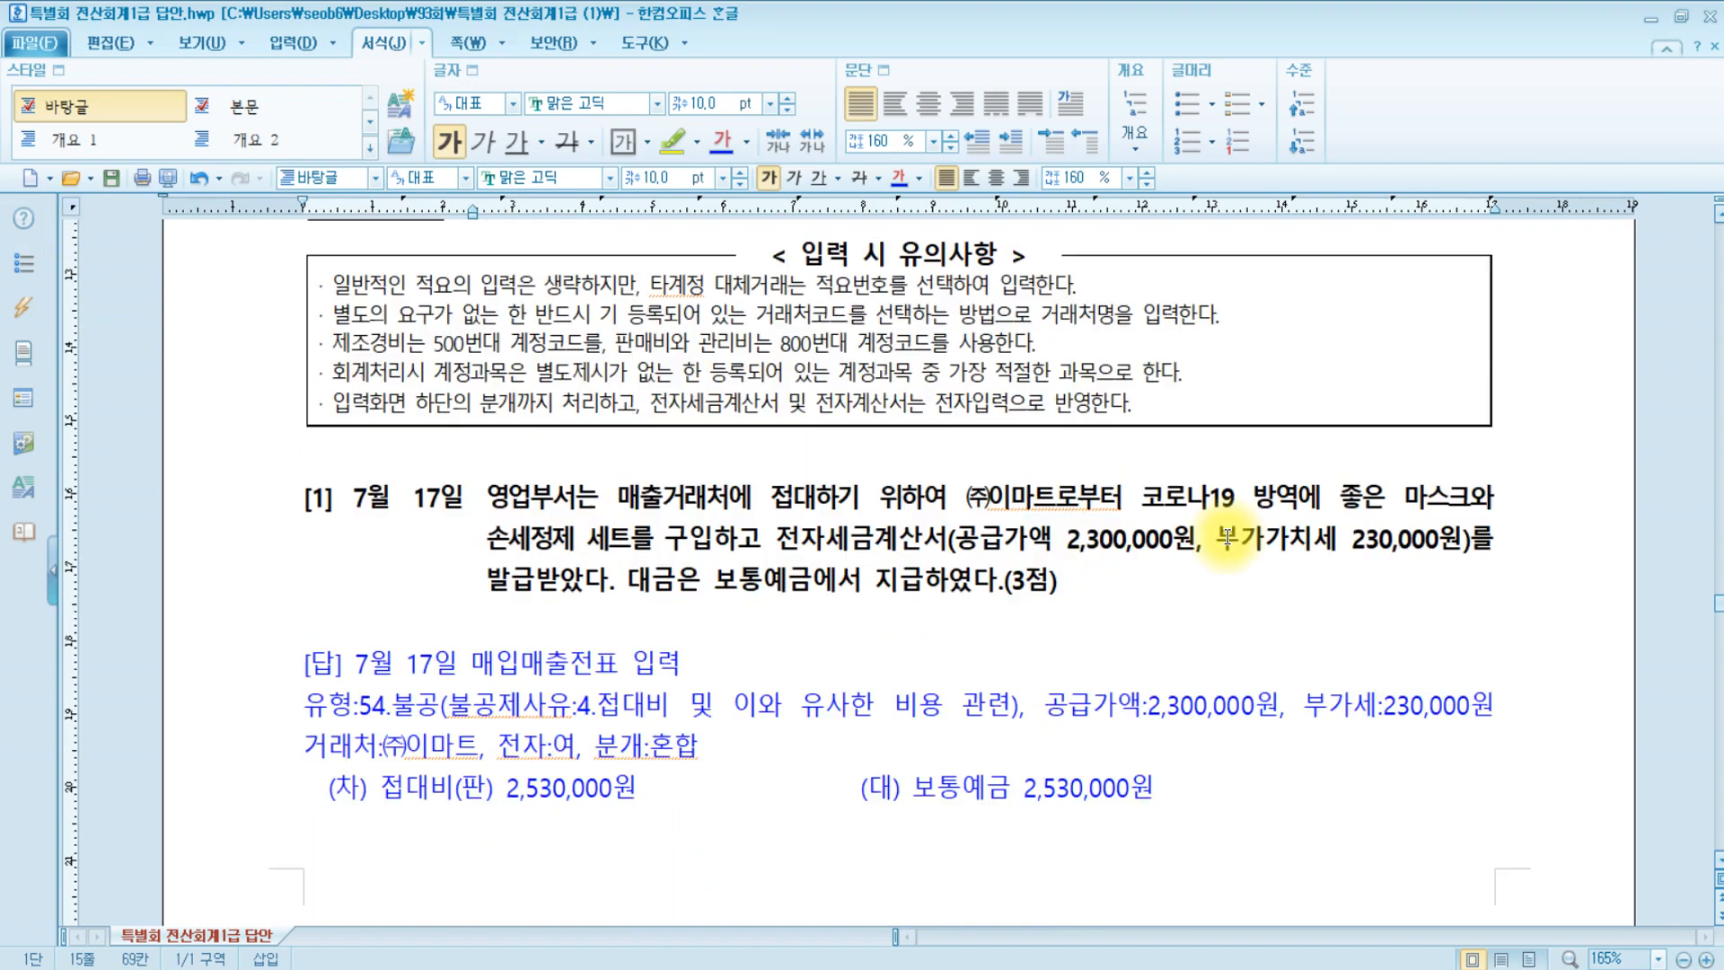
scroll(1227, 539, "up", 1)
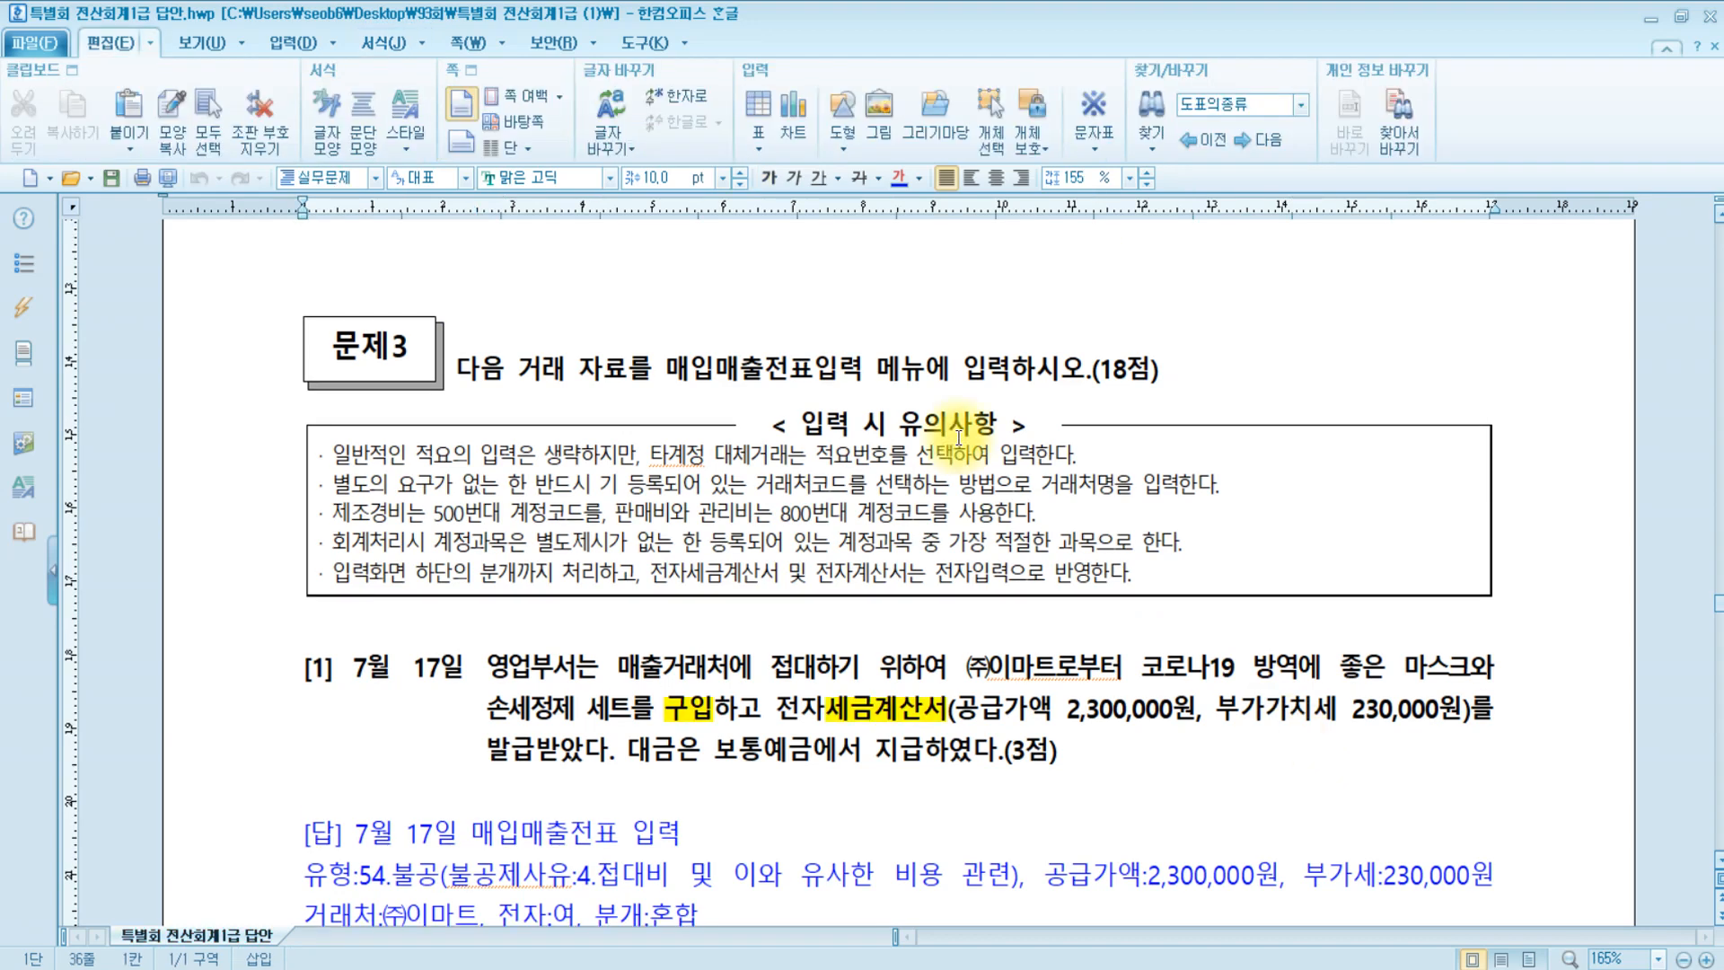
scroll(1070, 424, "down", 3)
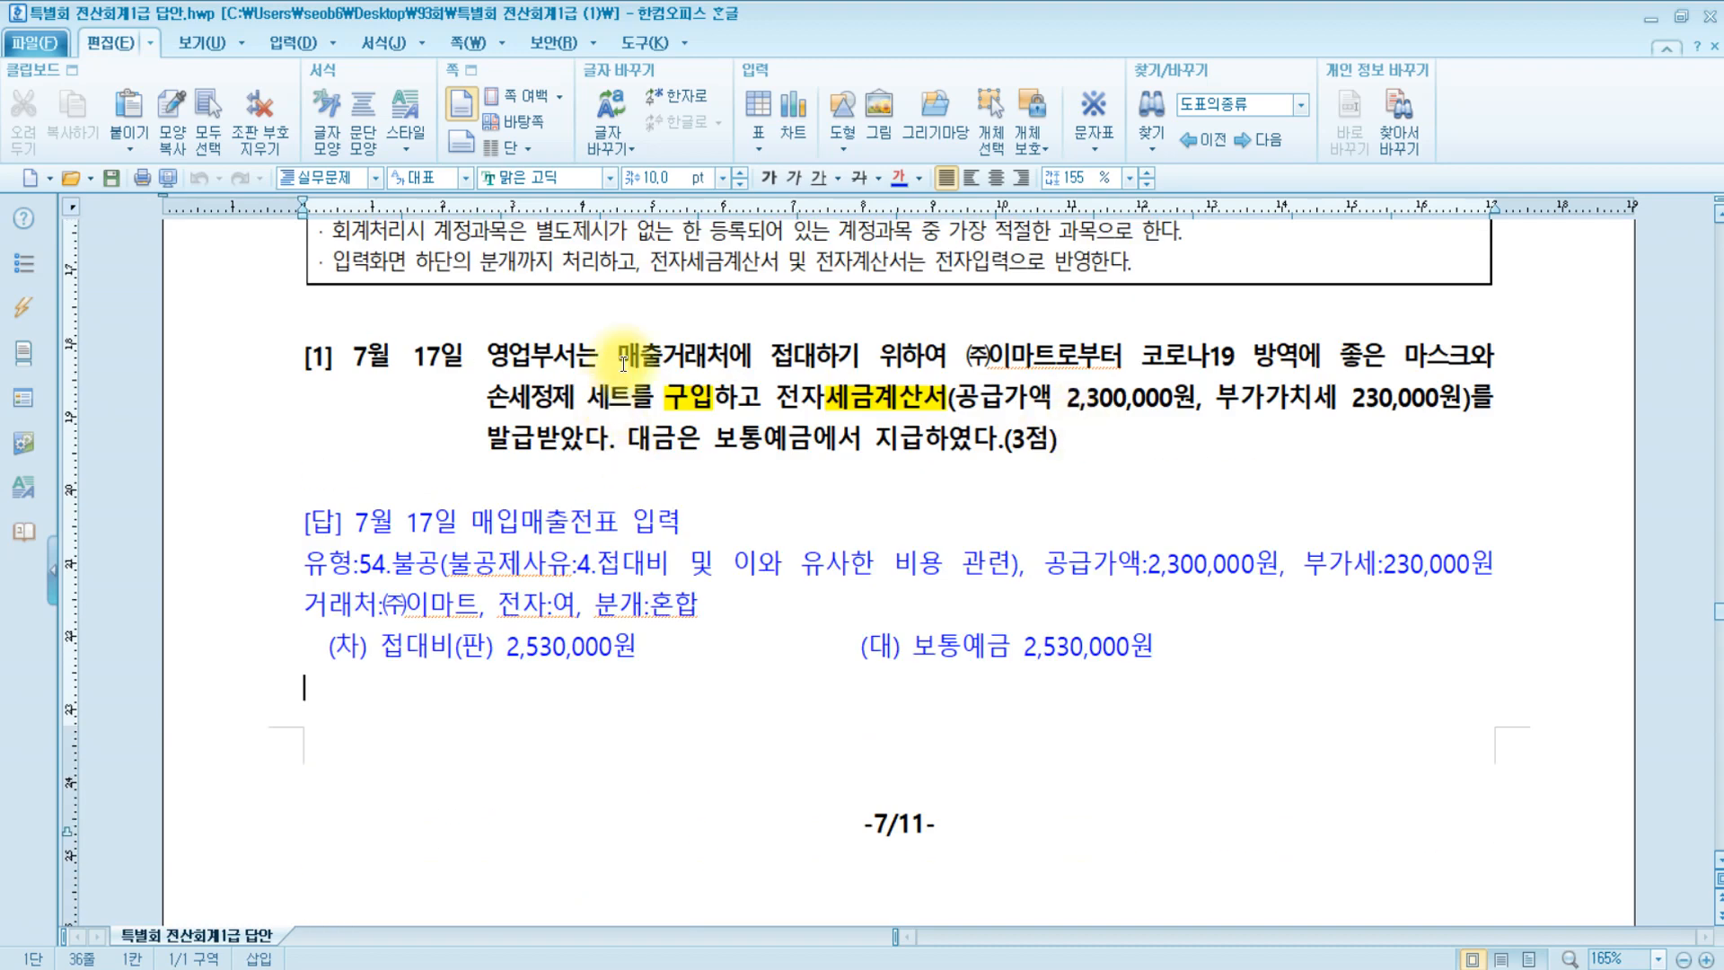
Switch from question [1] in the exam document to KcLep's 매입매출전표입력 and start the 7월 17일 entry with type 54.불공.
left_click(586, 365)
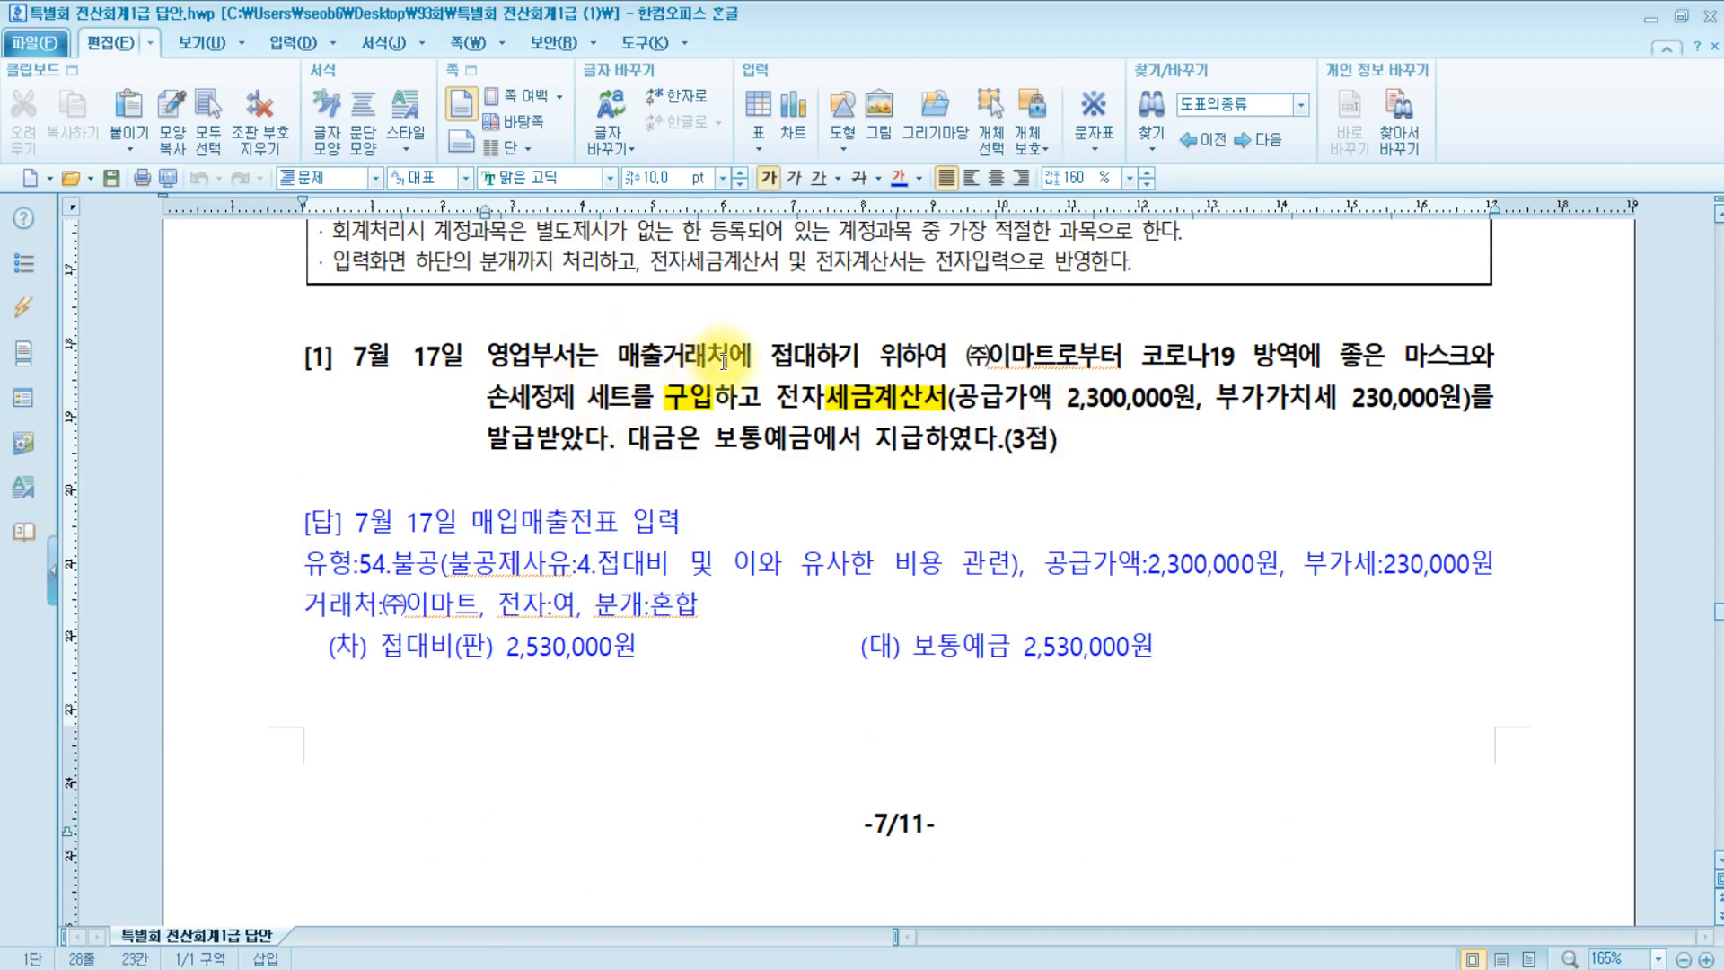
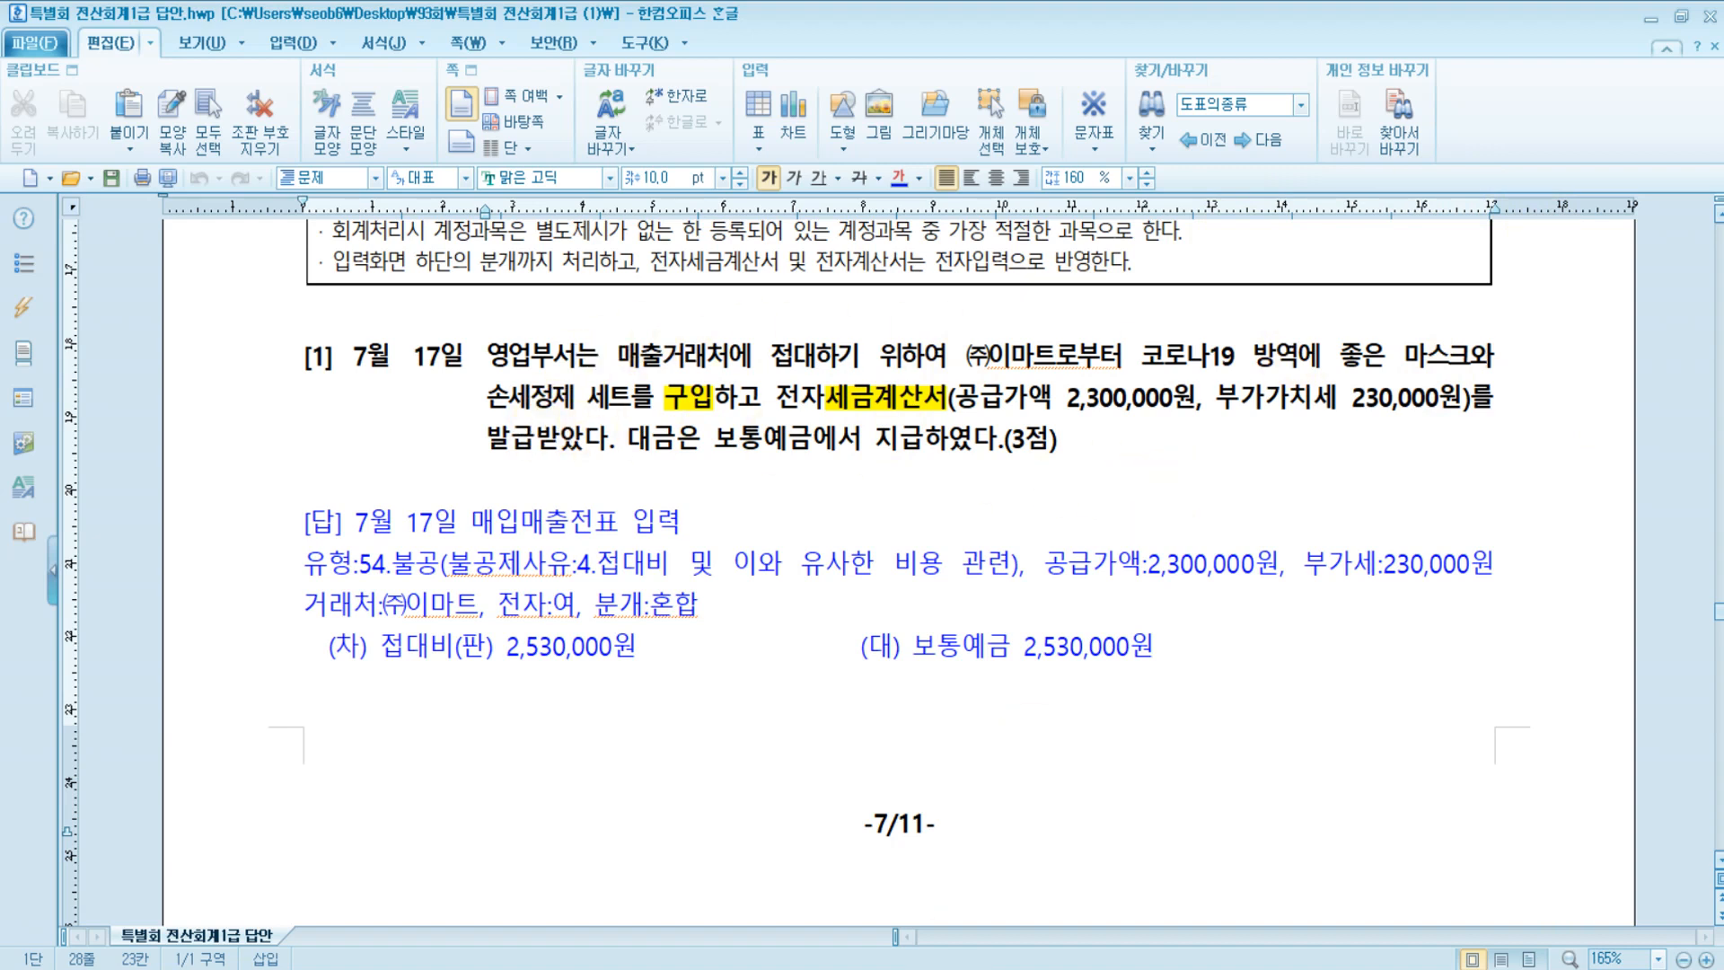
left_click(497, 969)
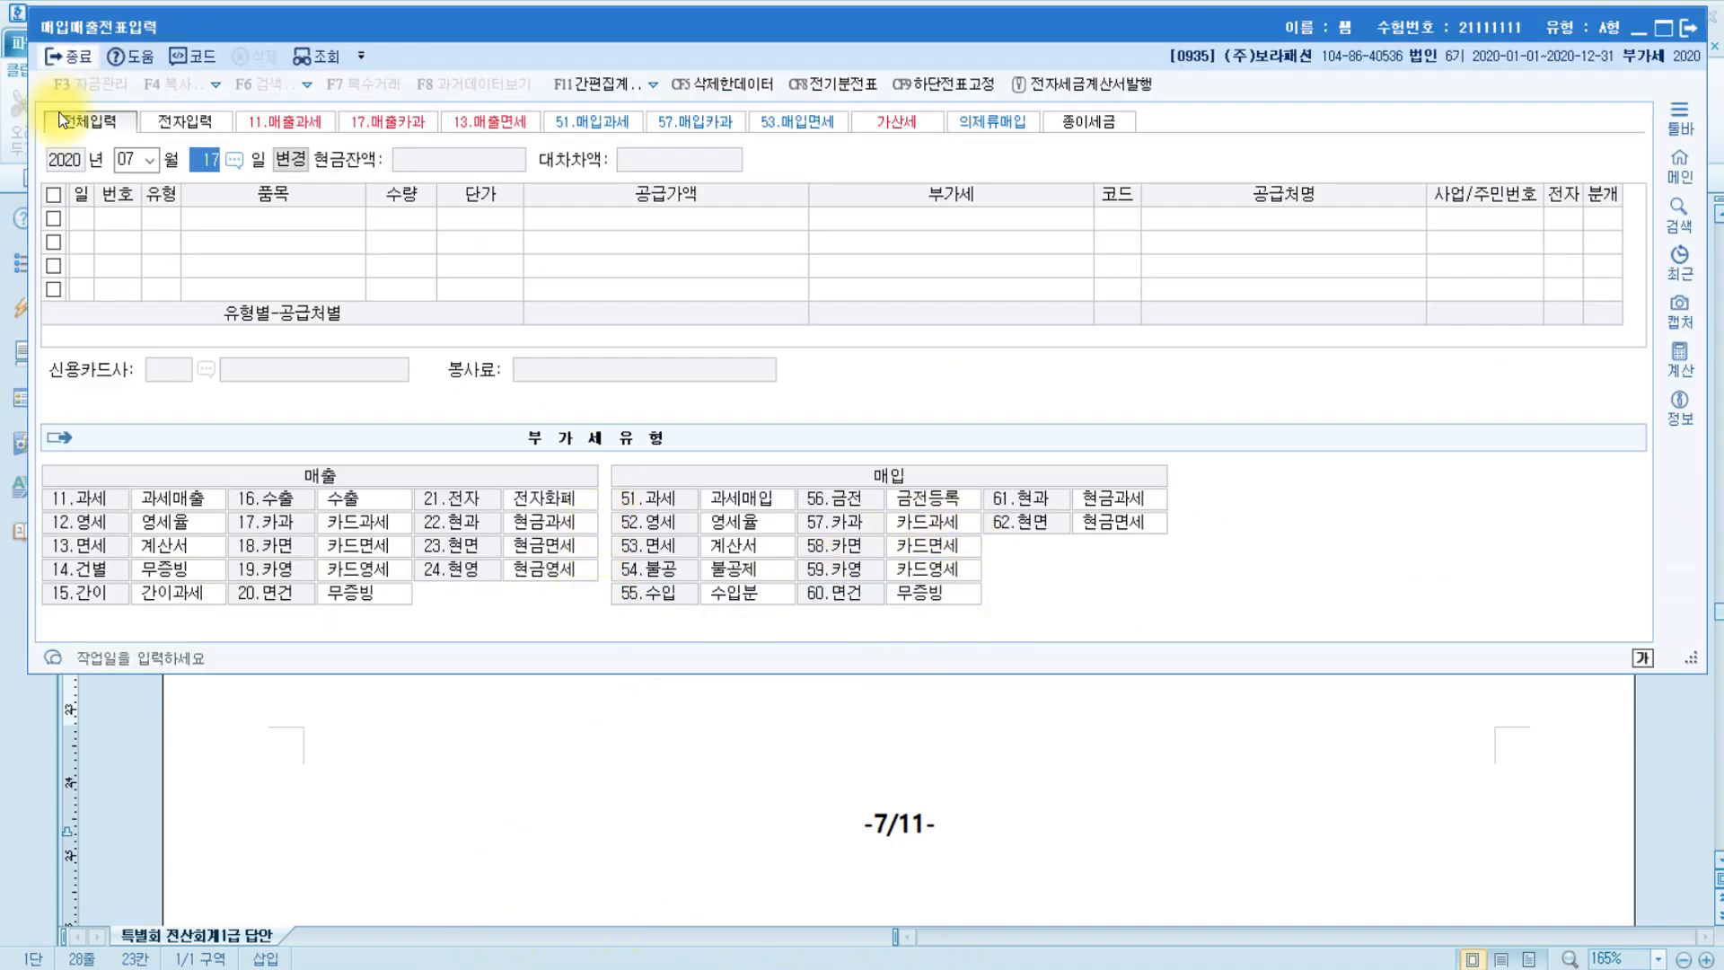
key("Return")
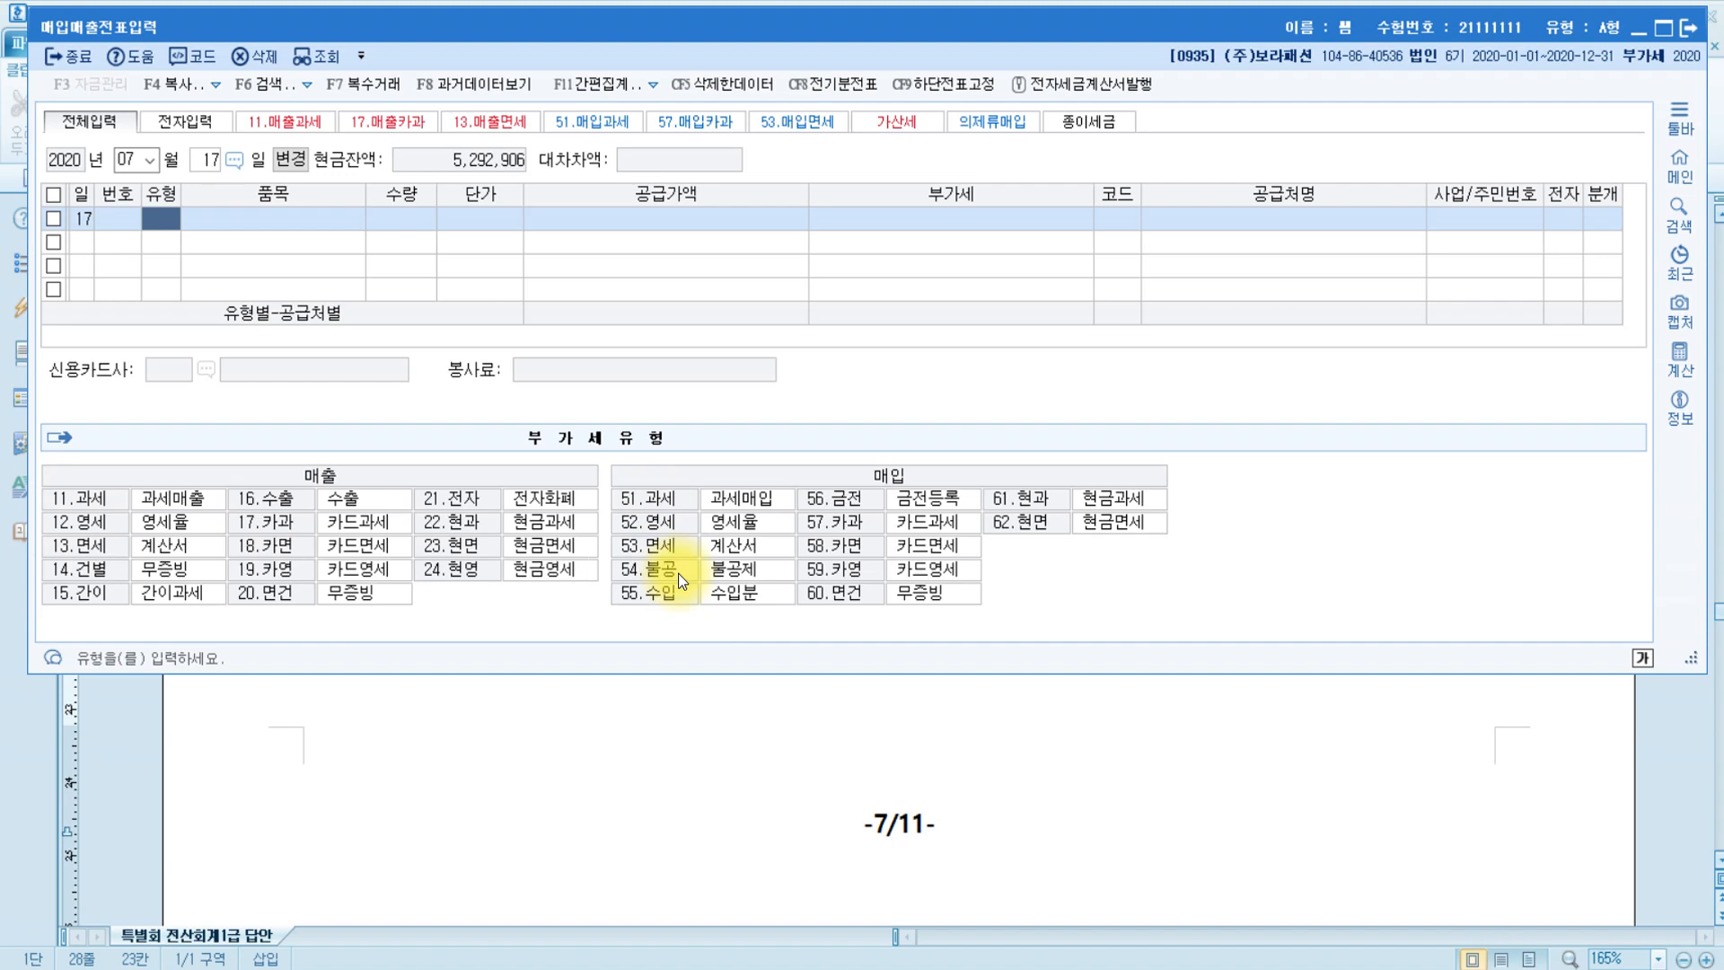
type("54")
key("Return")
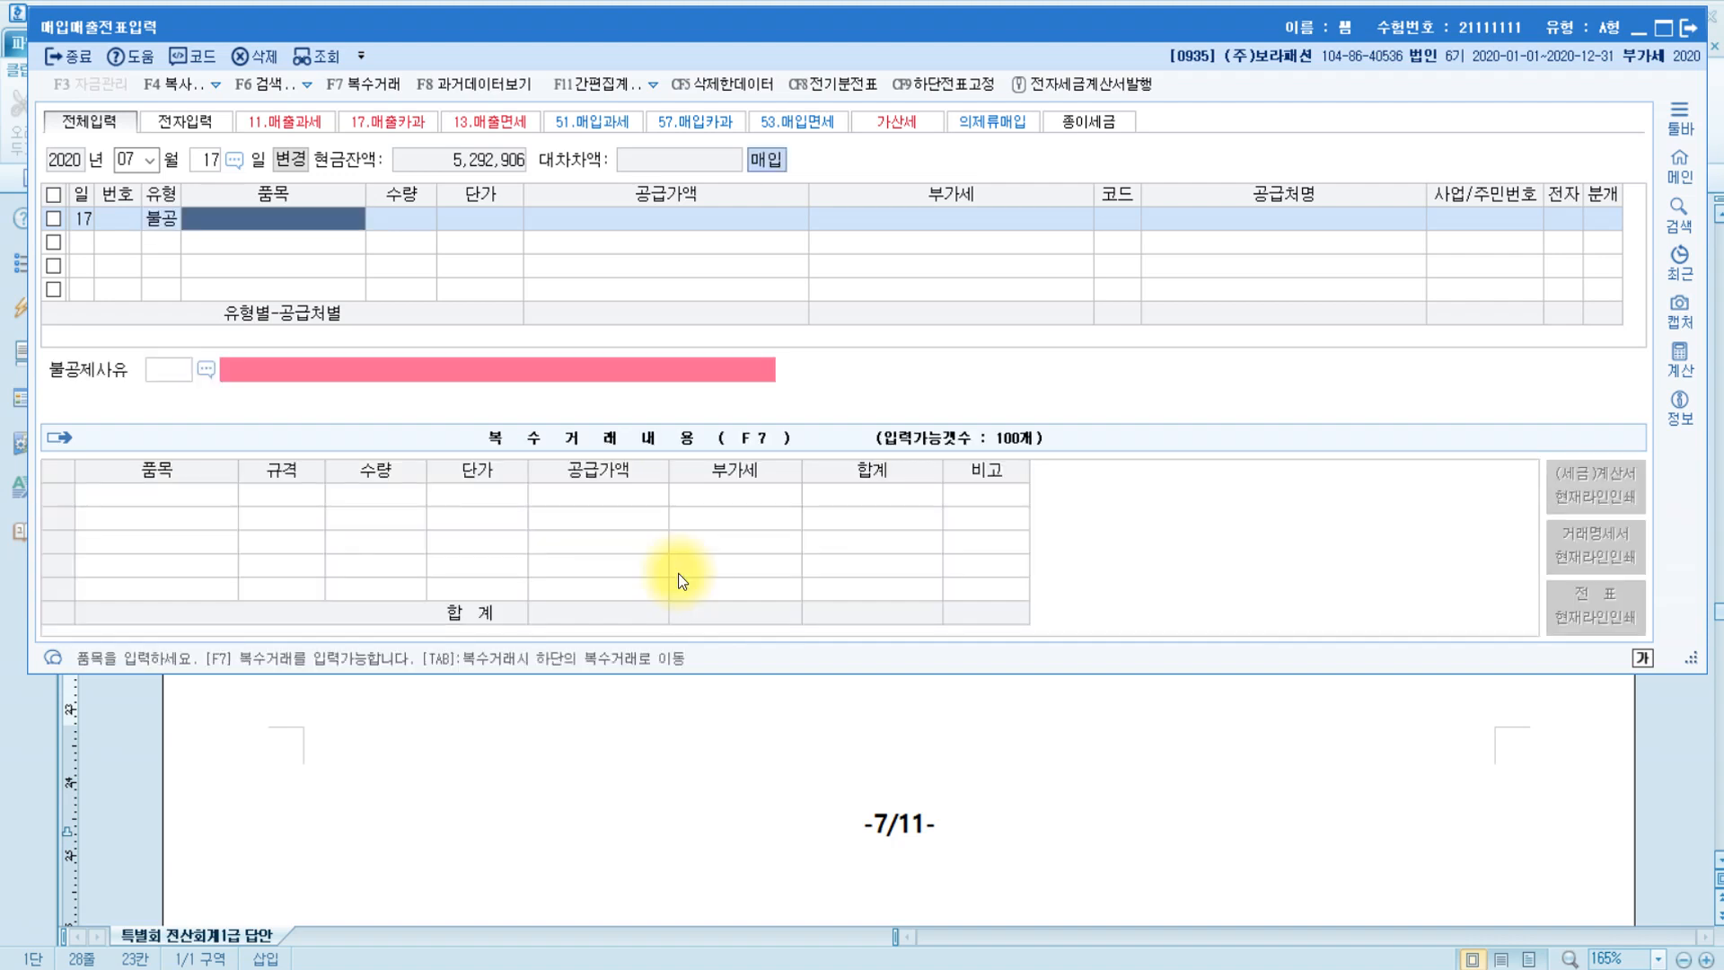
Fill in the item as 마스크와세정제 with a 공급가액 of 2,300,000 and accept the 부가세 of 230,000.
type("마스")
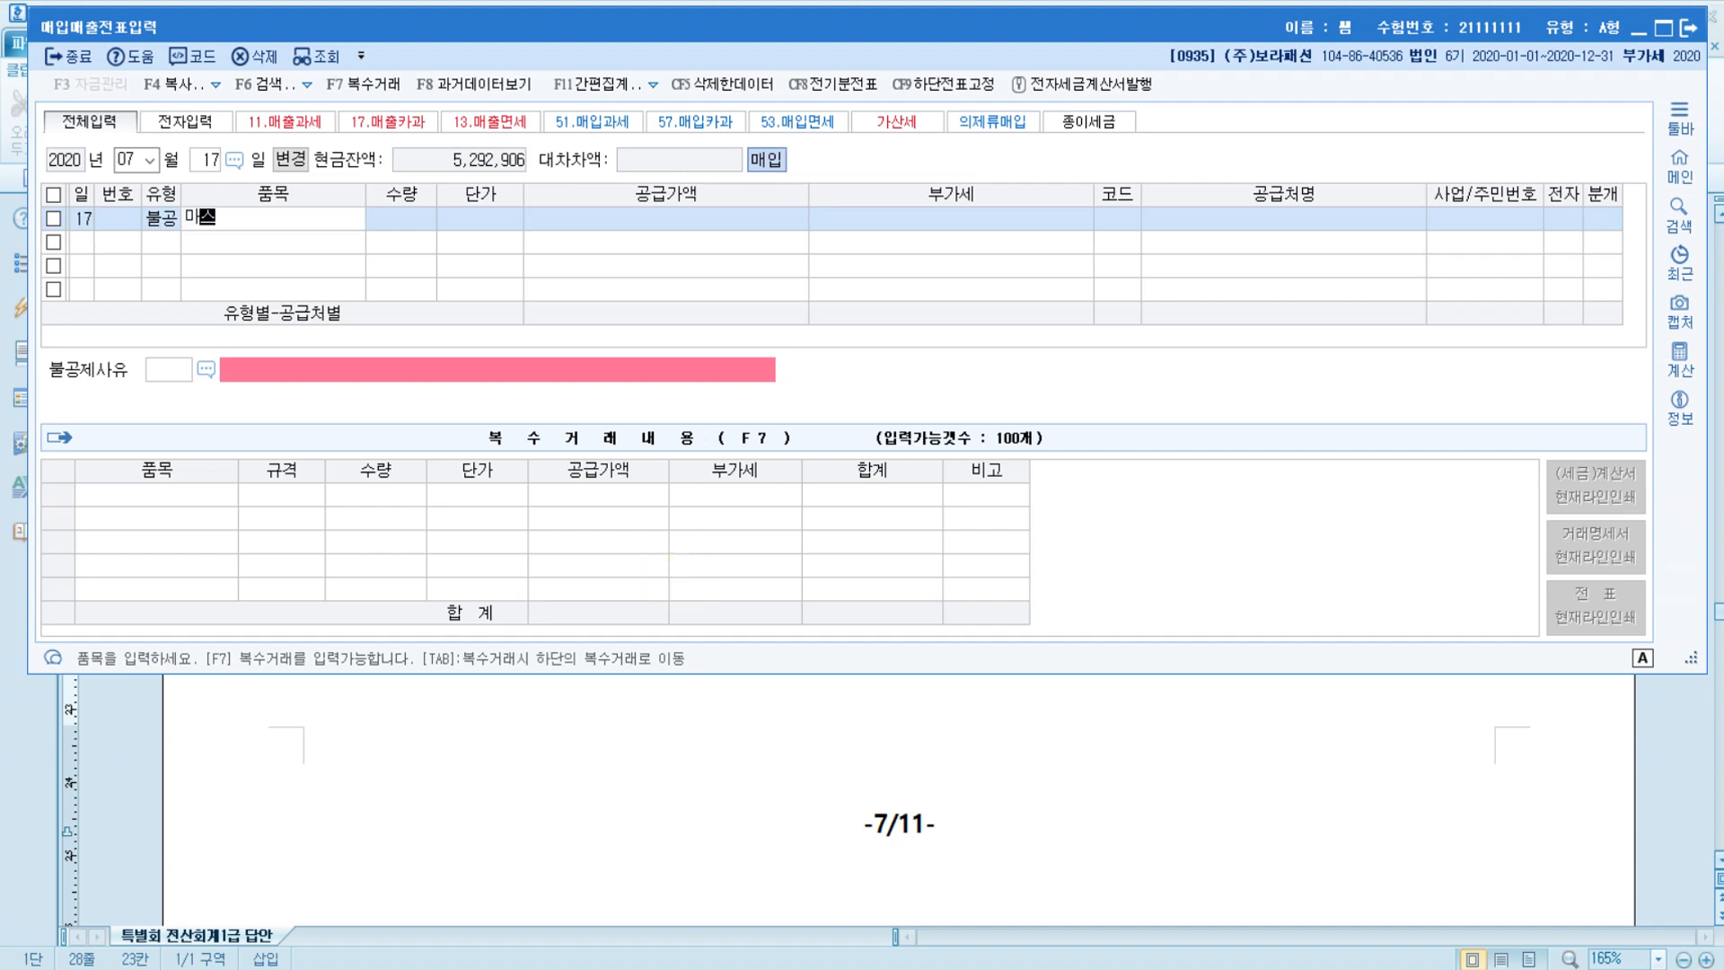
type("크왜")
key("BackSpace")
type("세정제")
key("Return")
key("Return")
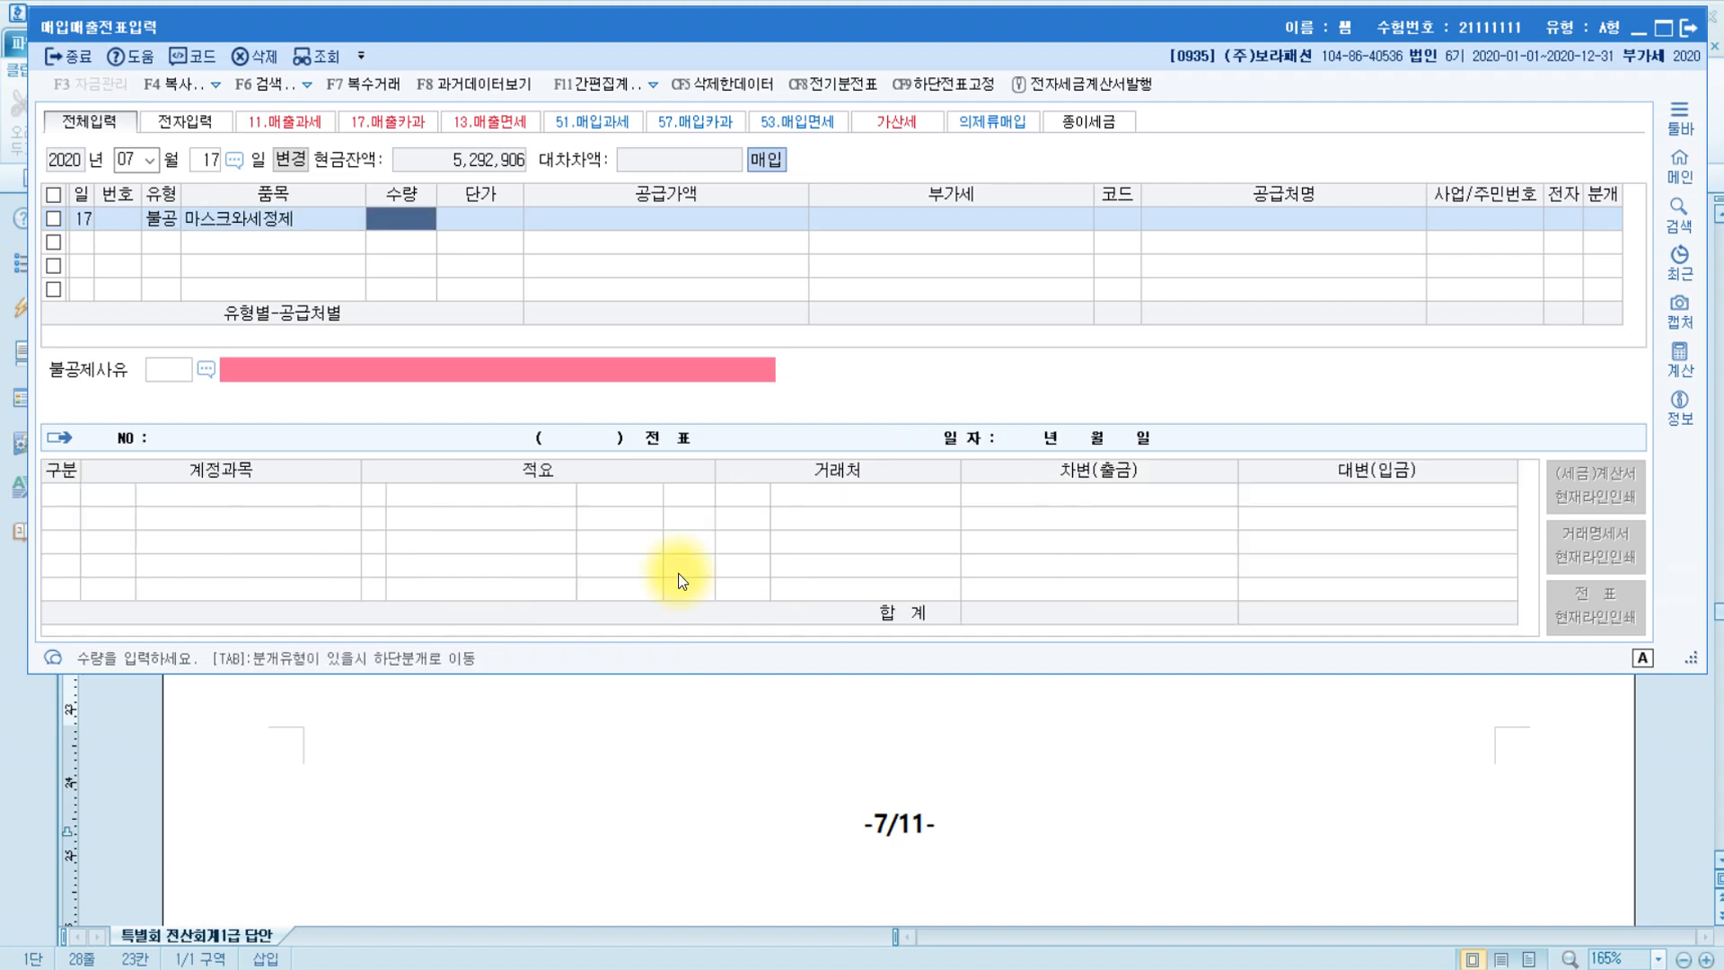
key("Return")
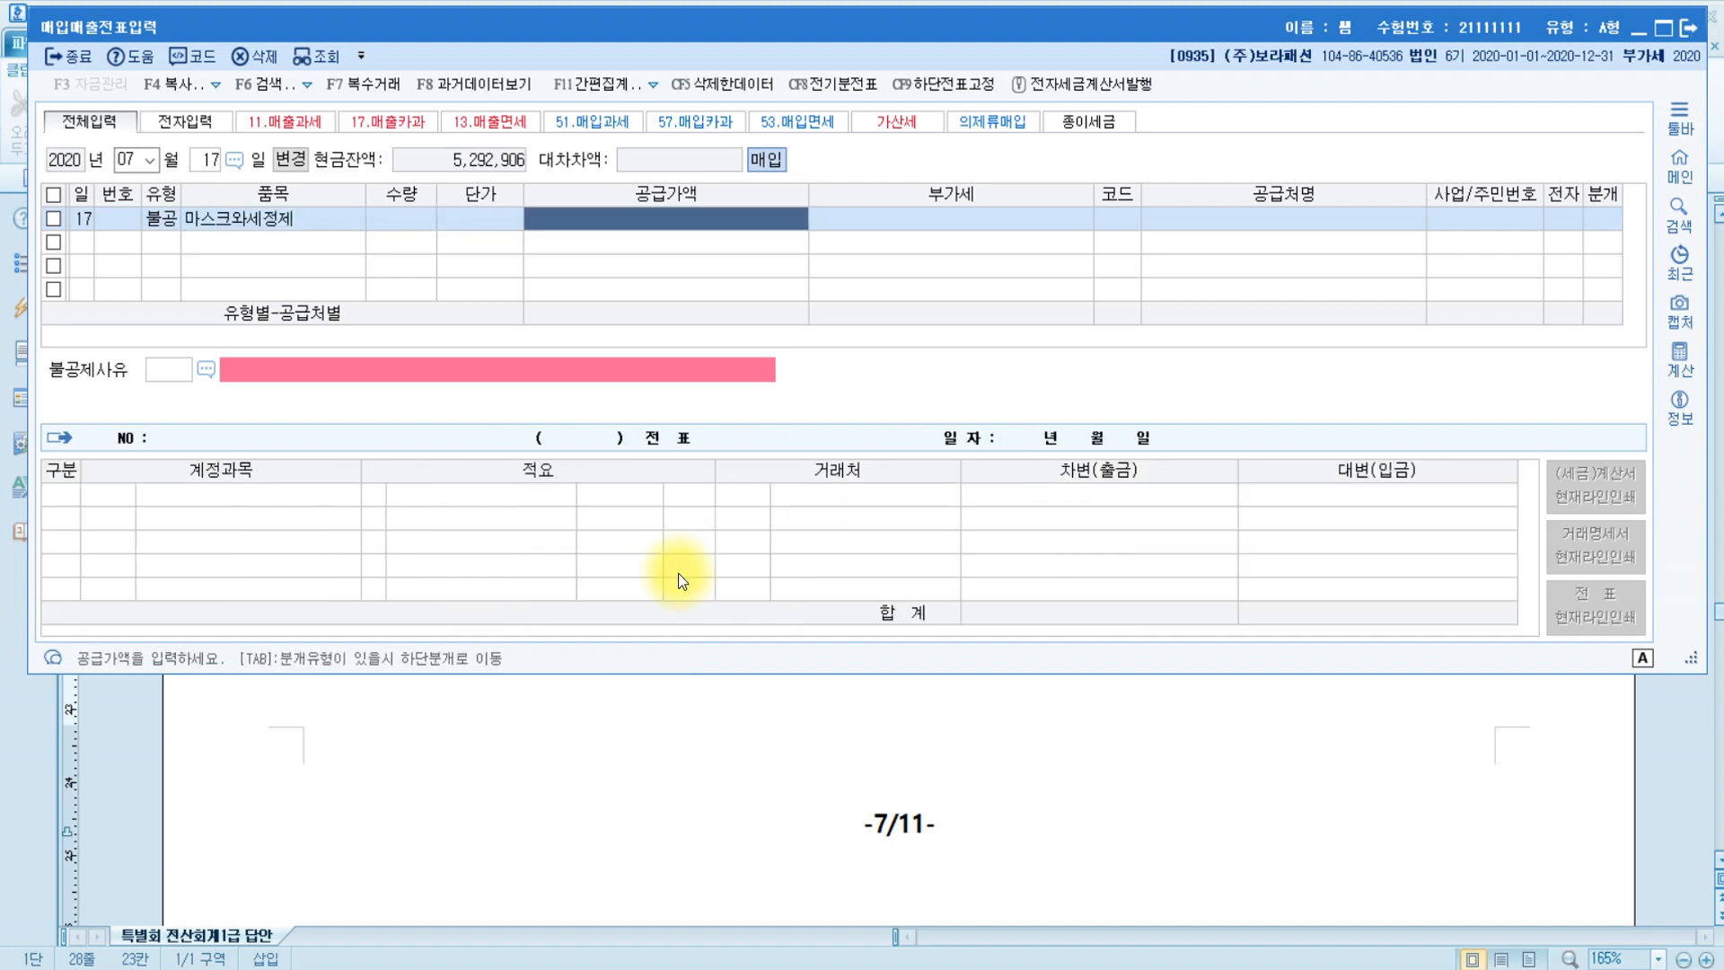
type("2300000")
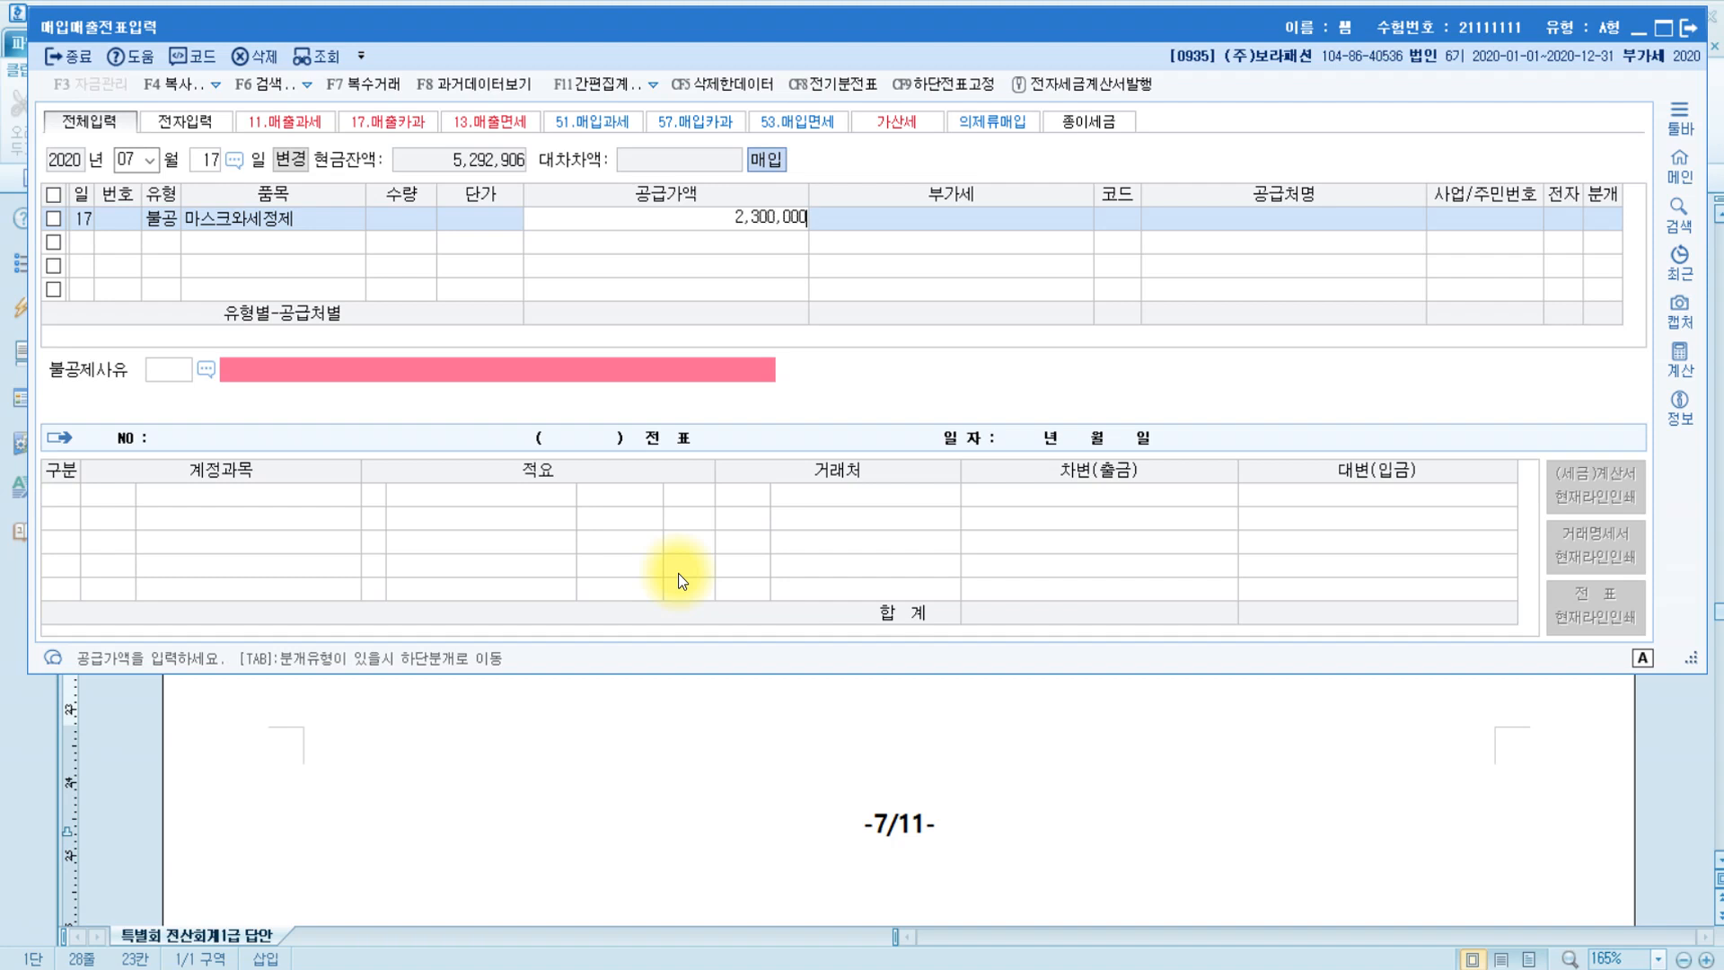
key("Return")
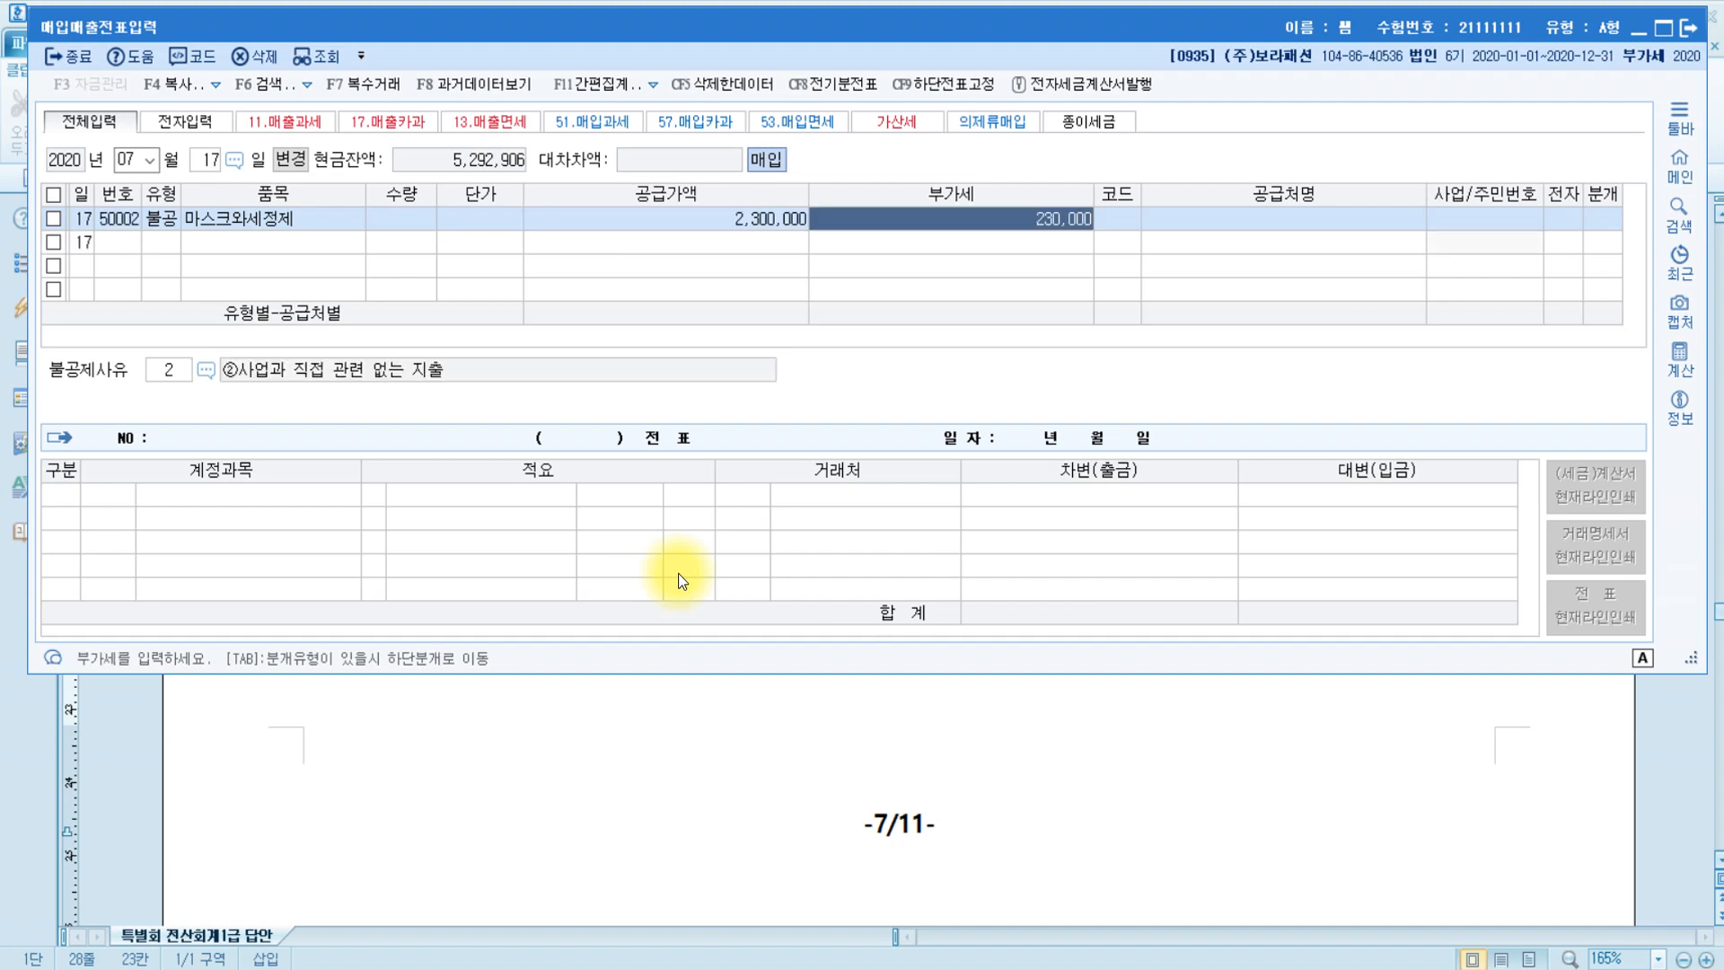
key("Return")
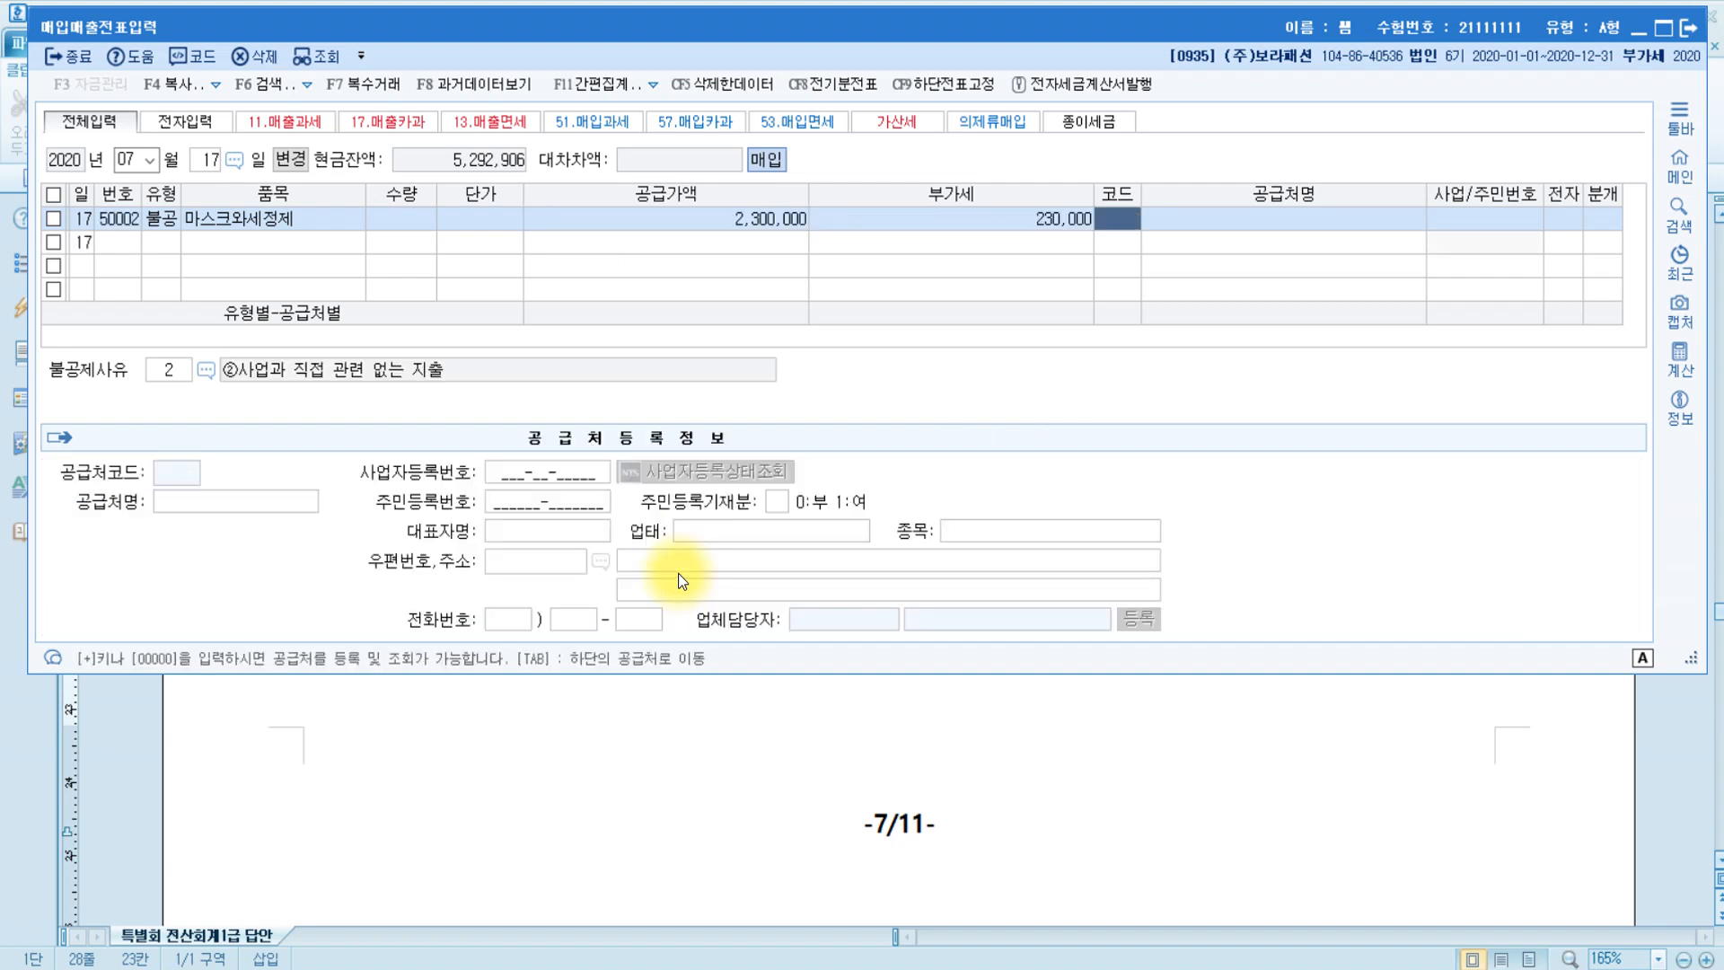
Assign (주)이마트 as the 공급처 of the 7월 17일 entry and mark the 세금계산서 as 전자 여.
type("이마")
key("Return")
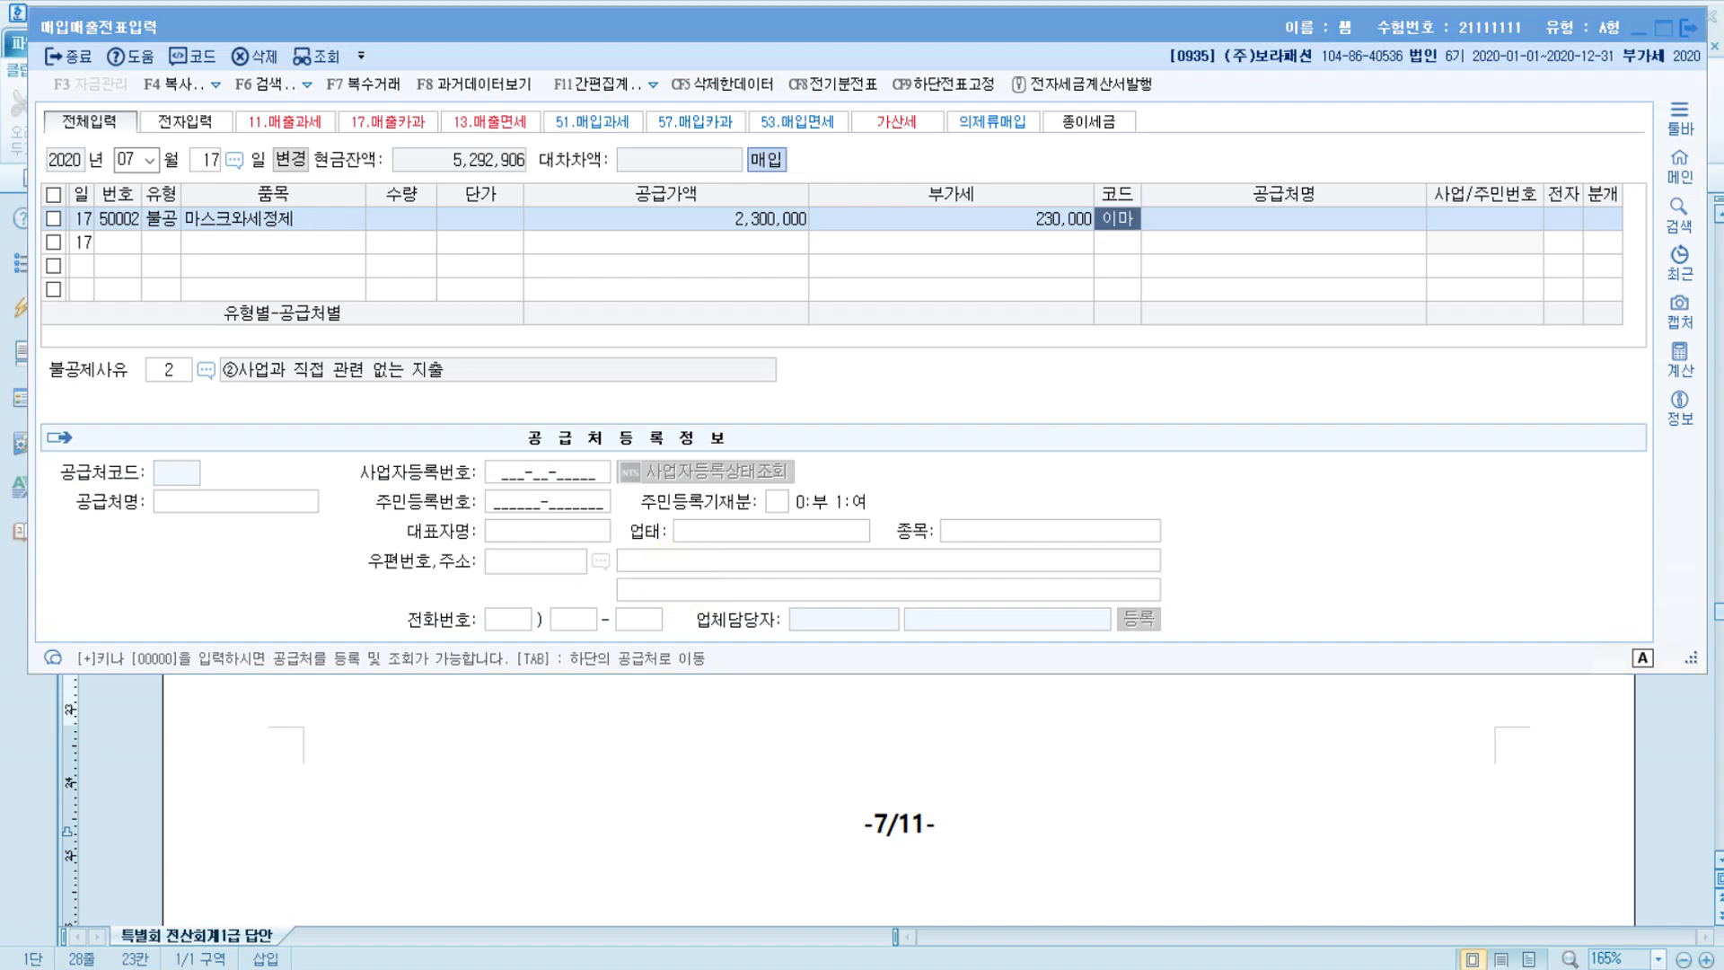
key("Return")
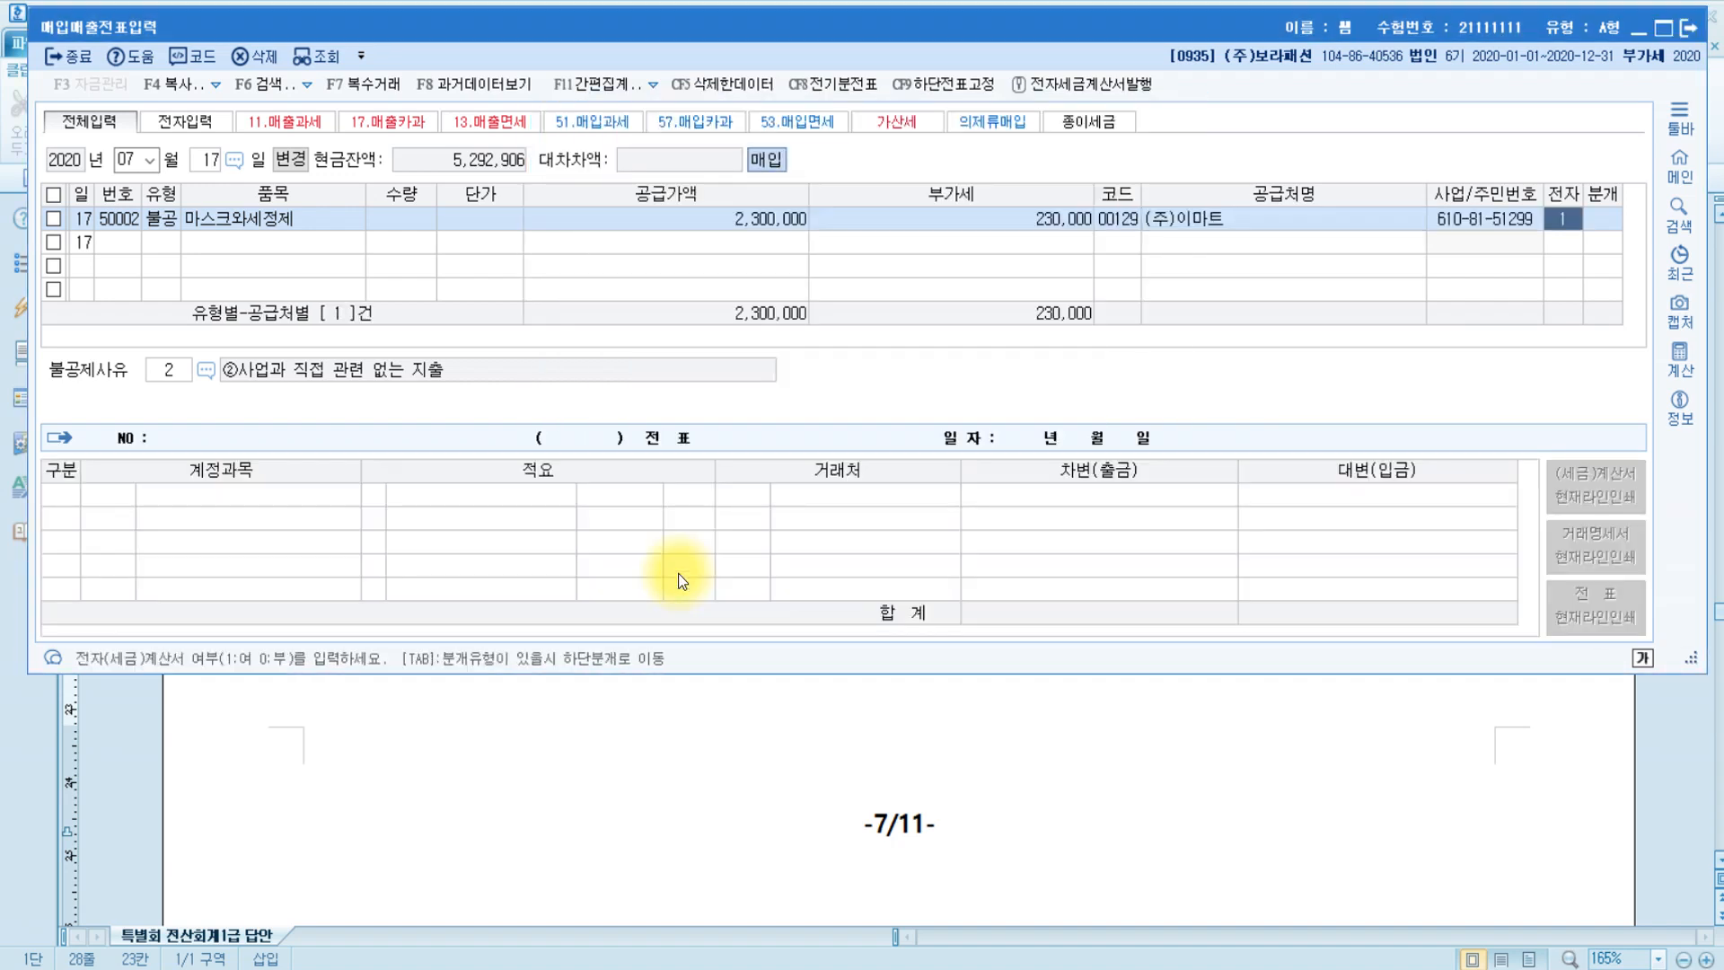
type("1")
key("Return")
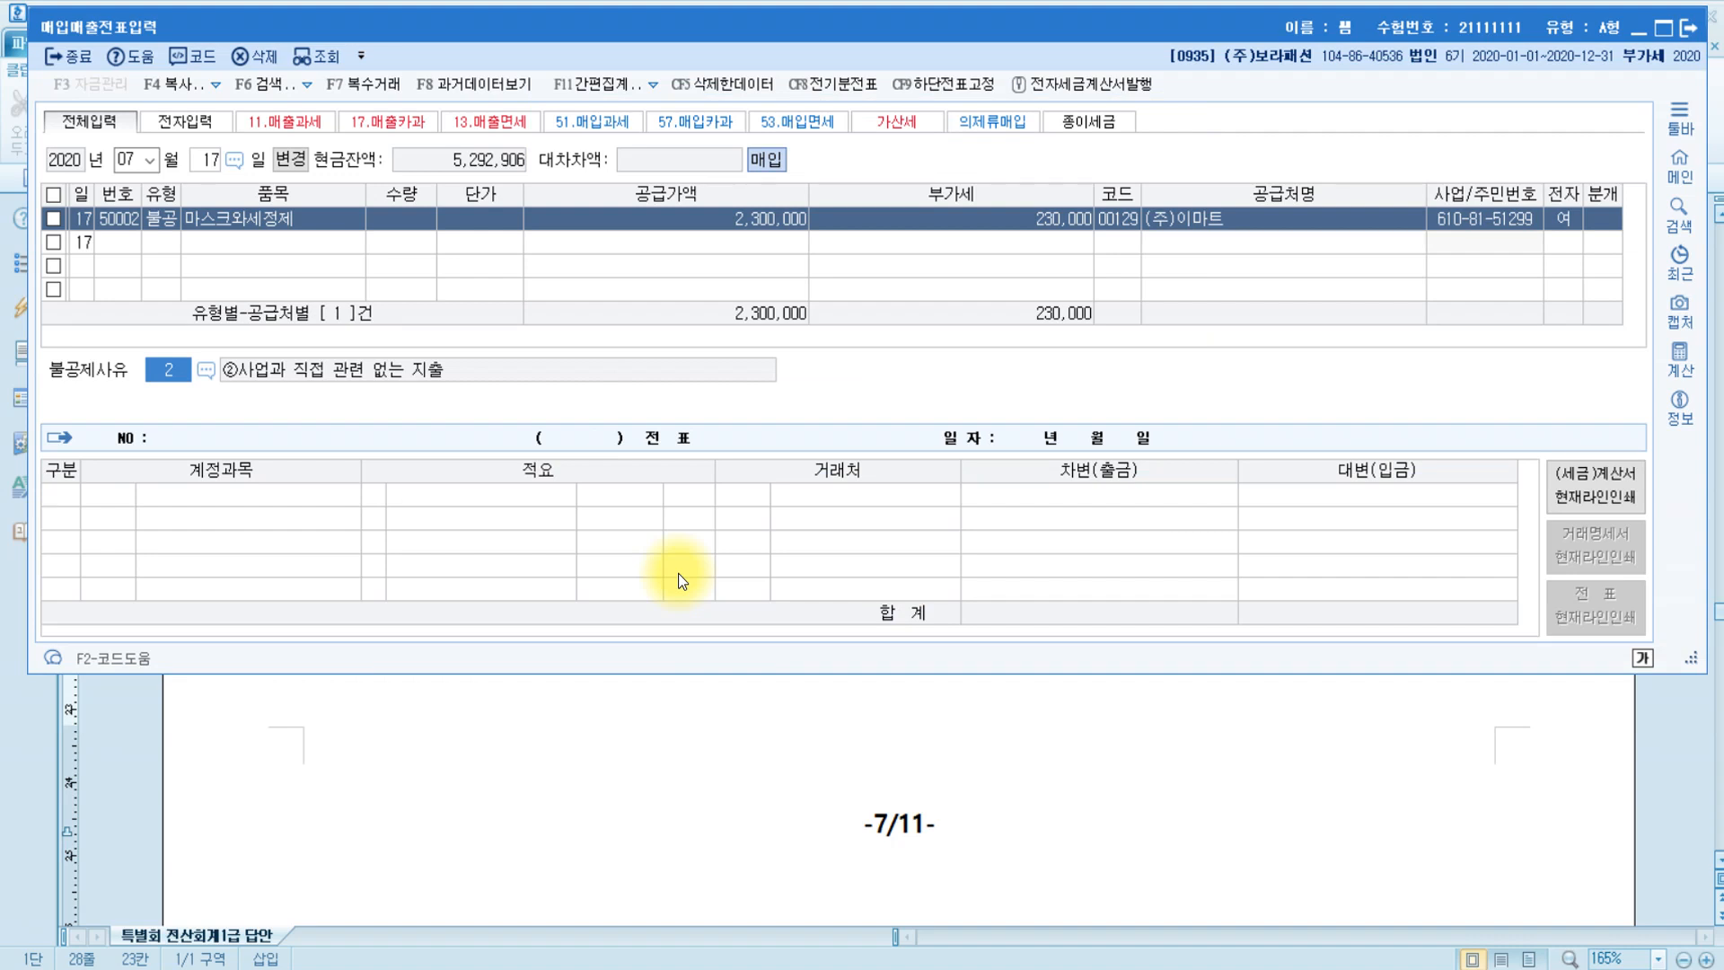
Set the 불공제사유 to ④접대비 및 이와 유사한 비용 관련 and the 분개 type to 혼합.
type("3")
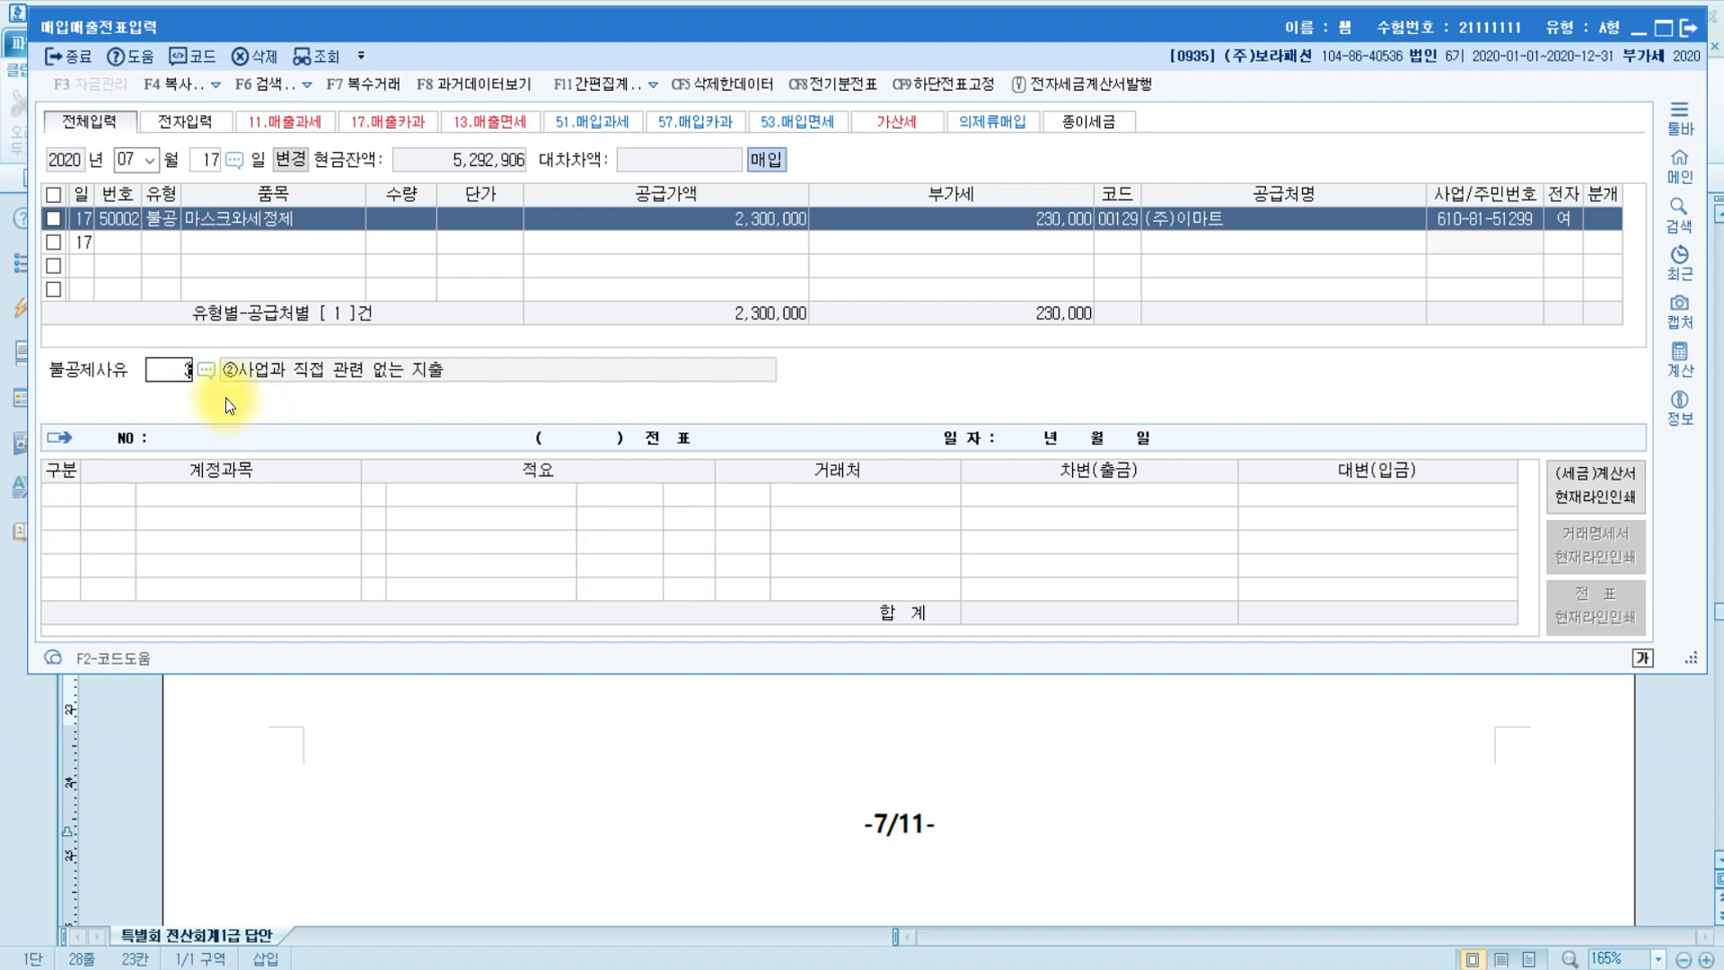
left_click(169, 376)
key("F2")
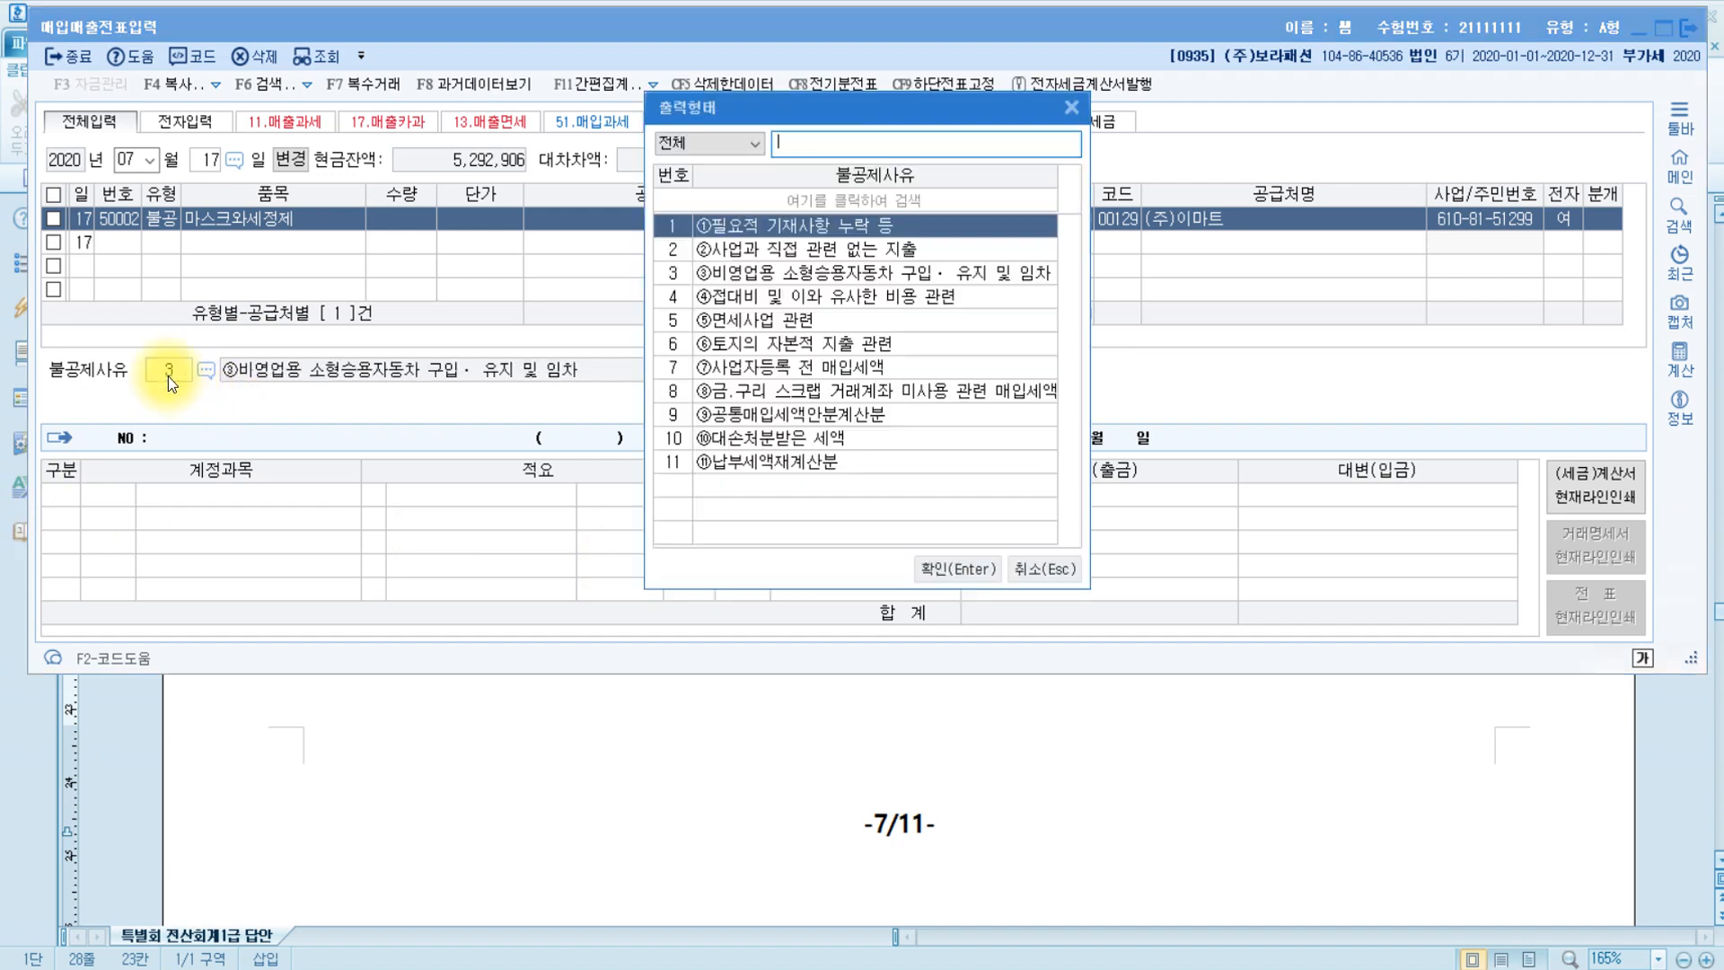
key("Down")
key("Down")
key("Down")
key("Return")
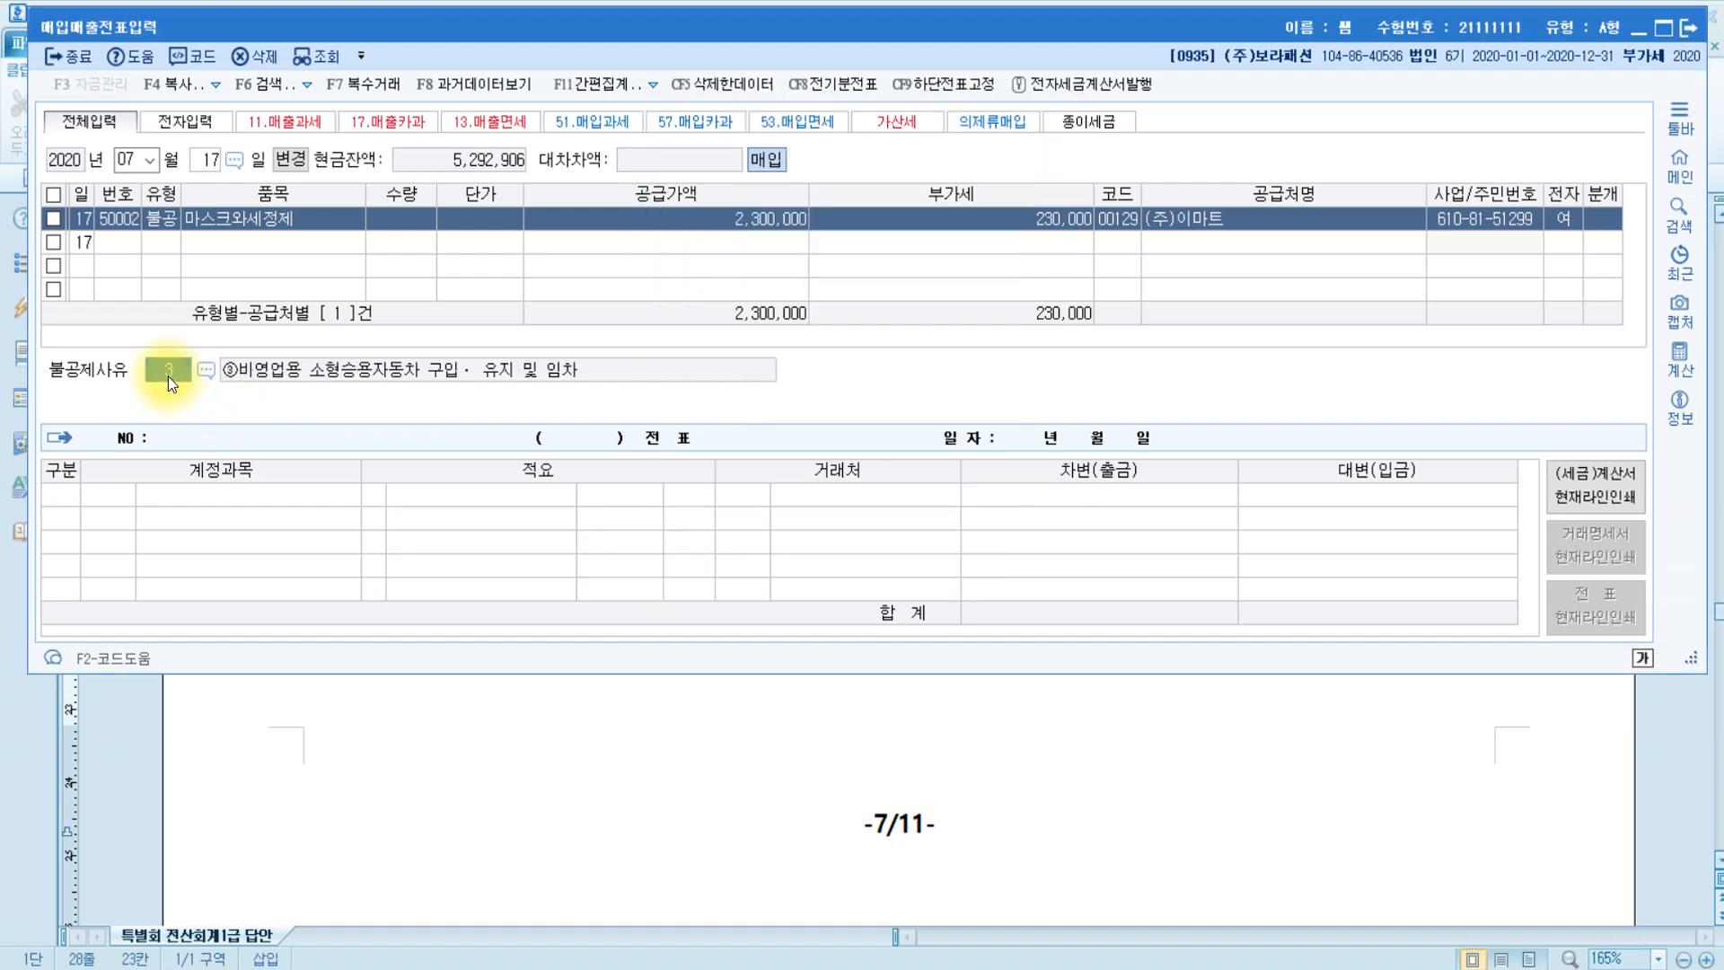
type("3")
key("Return")
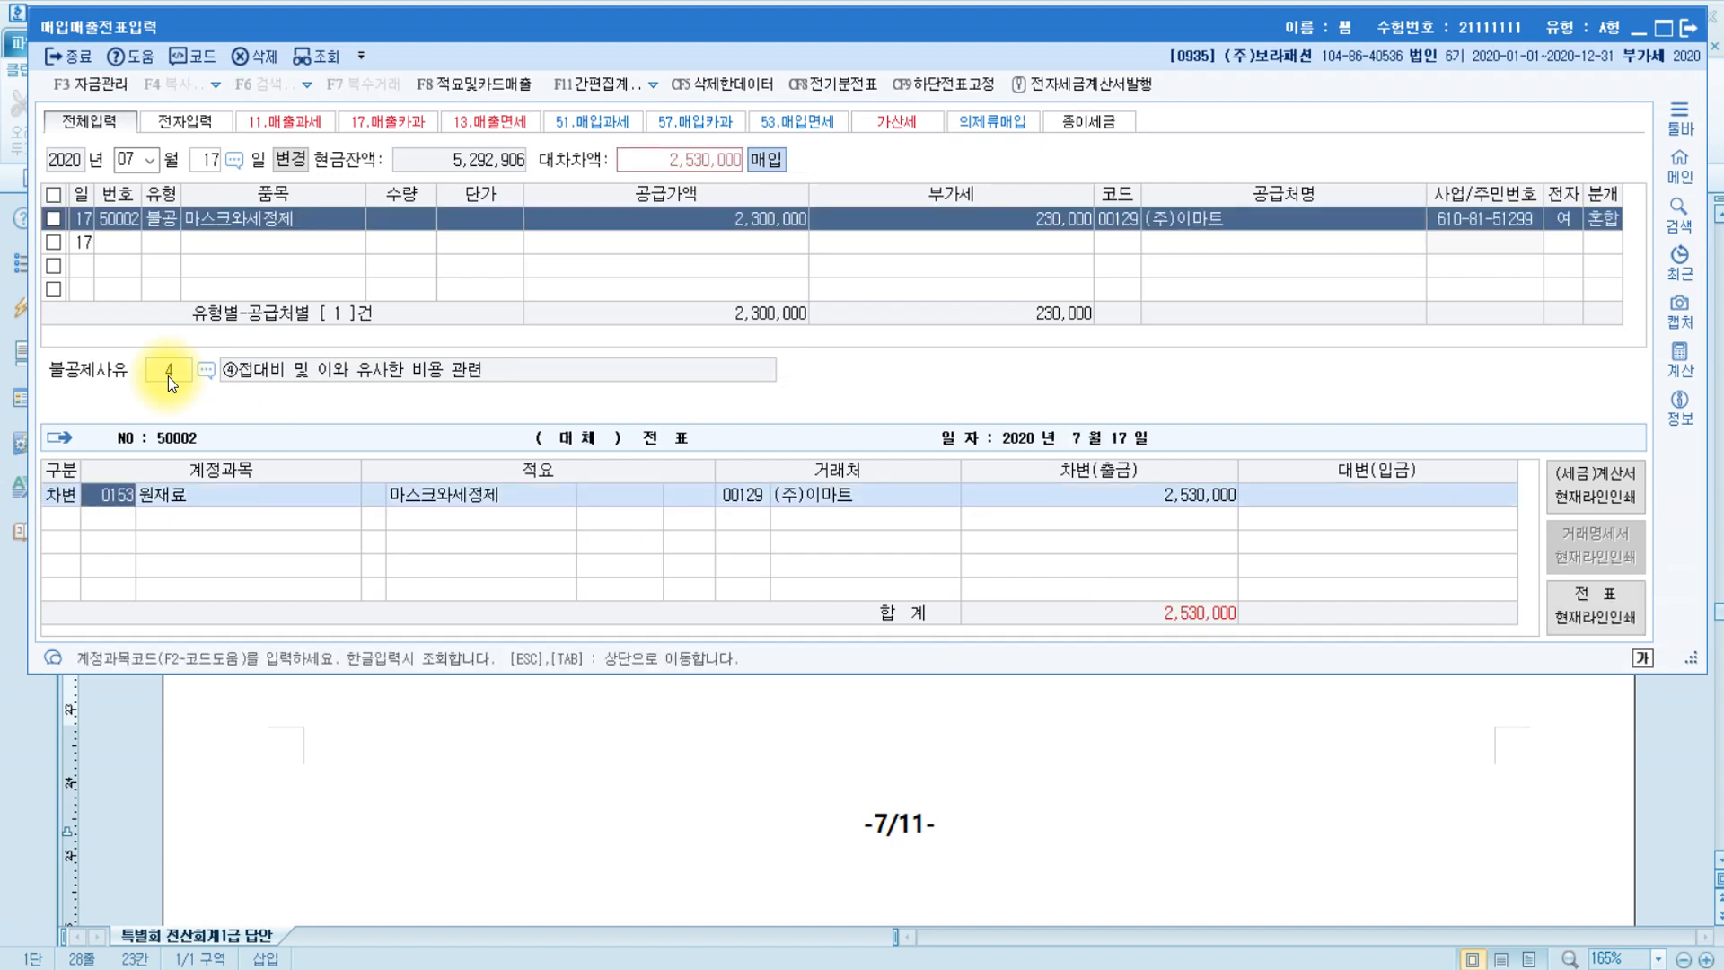
Replace the debit account 원재료 with the 판매관리비 account 0813 접대비.
type("접대")
key("Return")
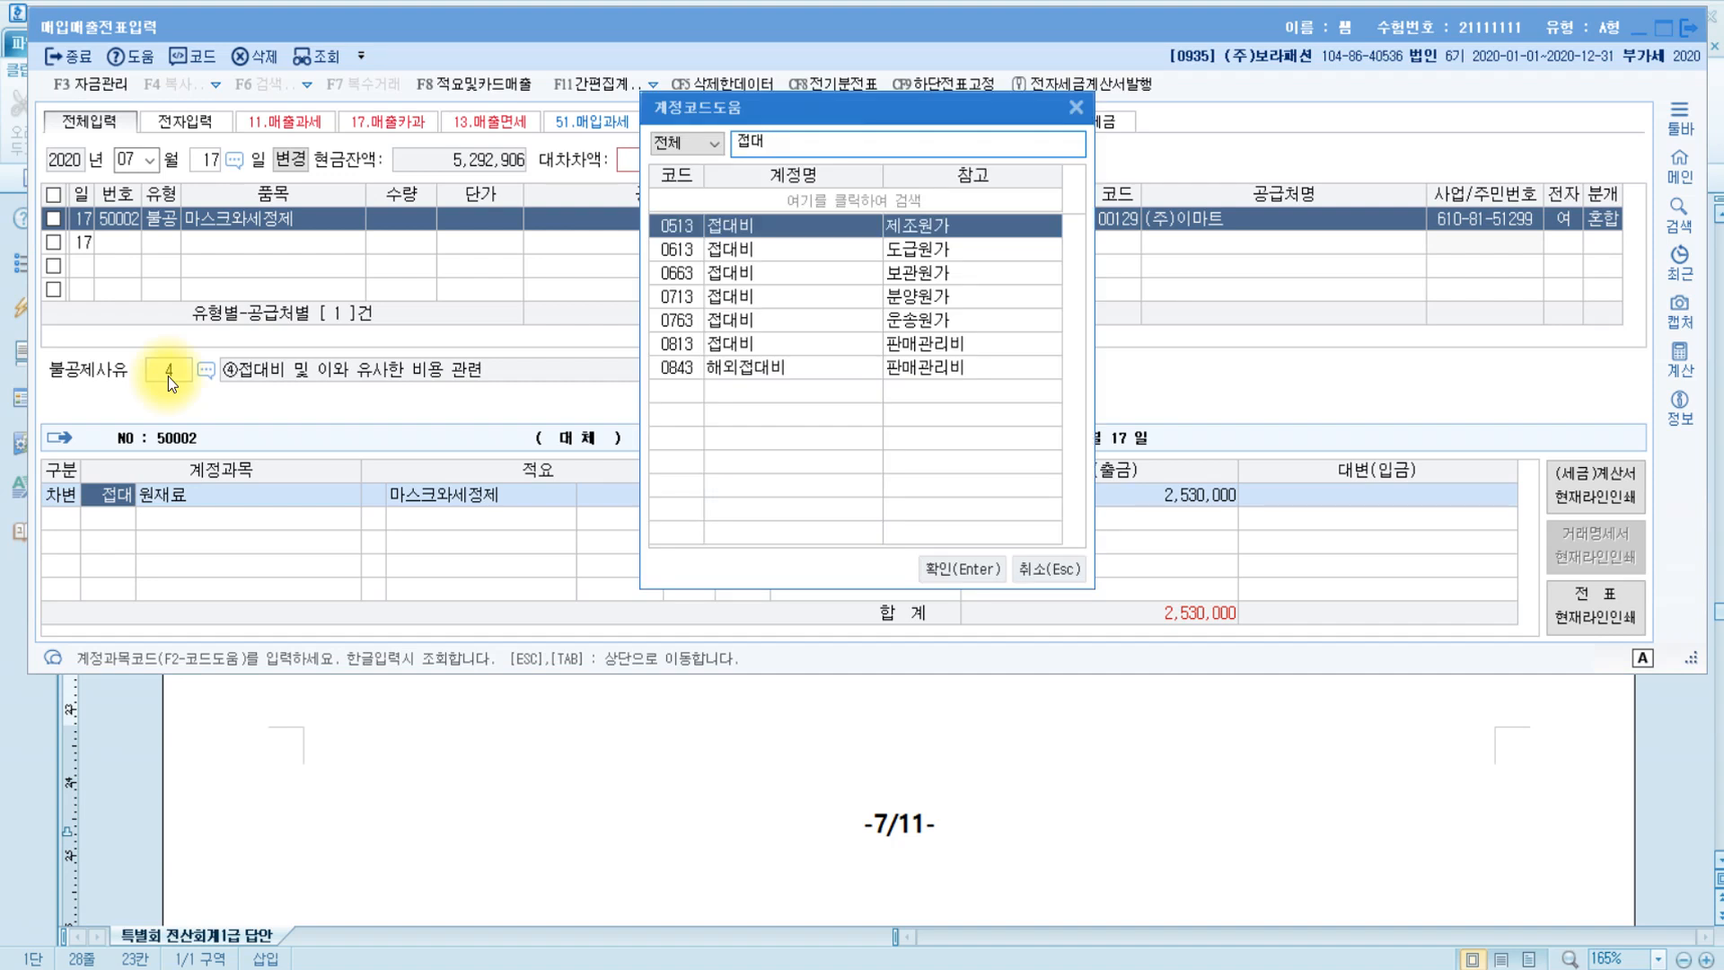
key("Down")
key("Down")
key("Down")
key("Down")
key("Down")
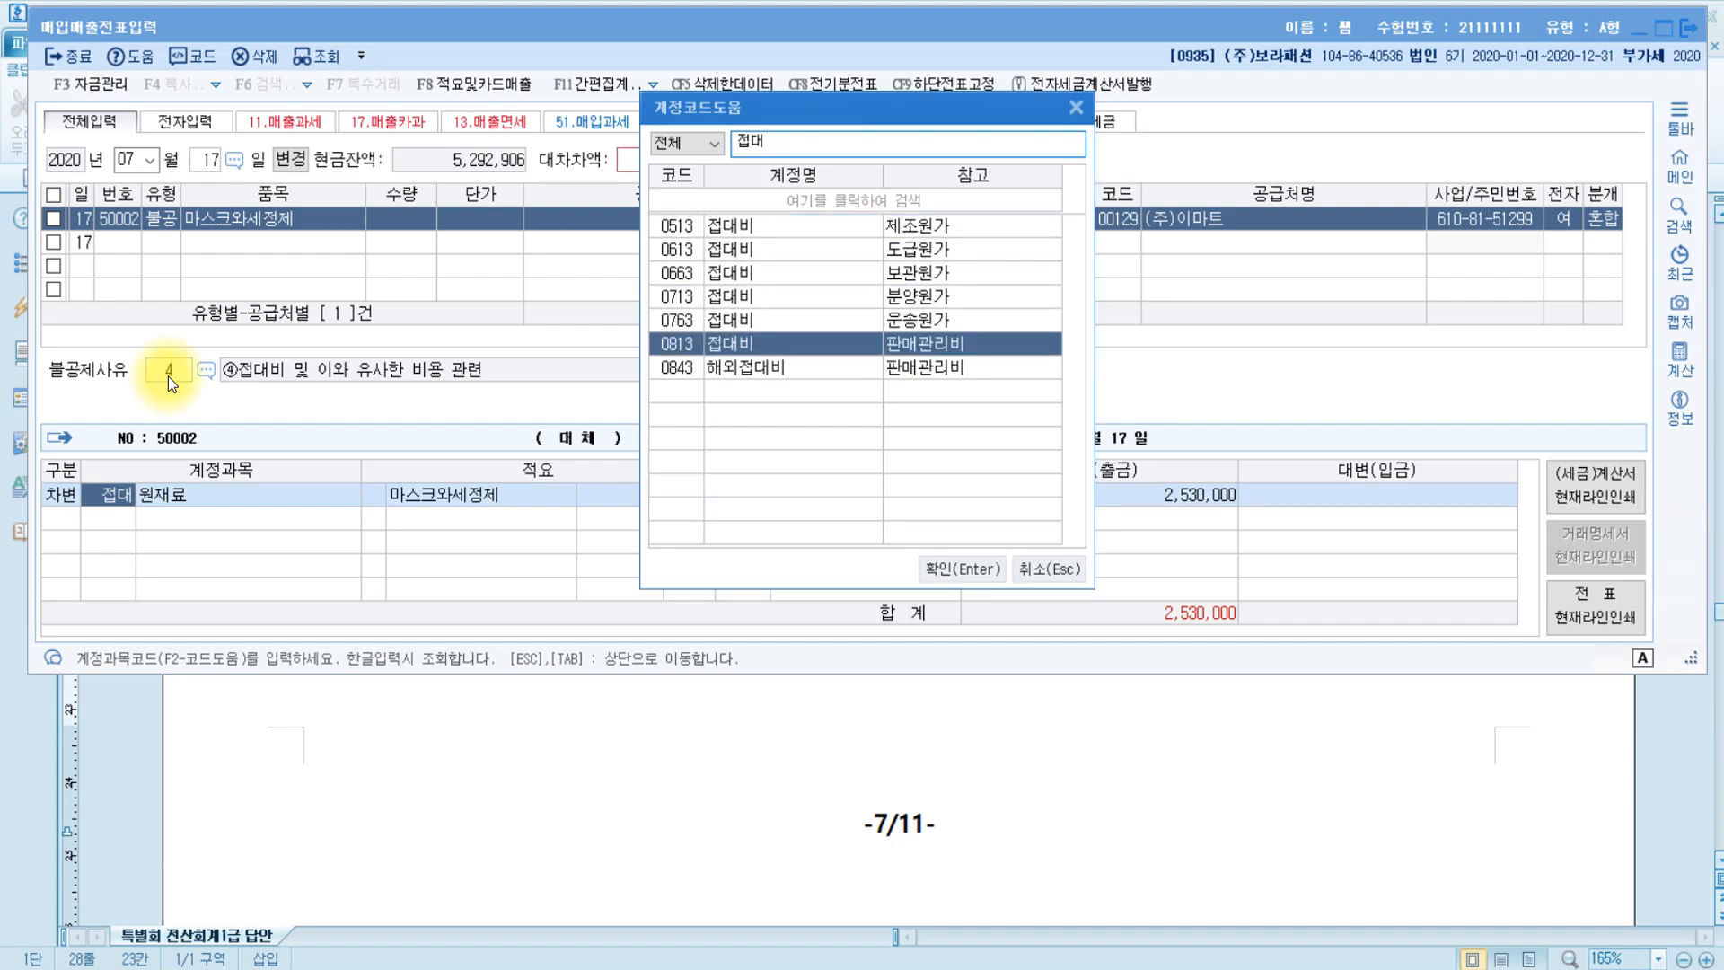
key("Return")
key("Return")
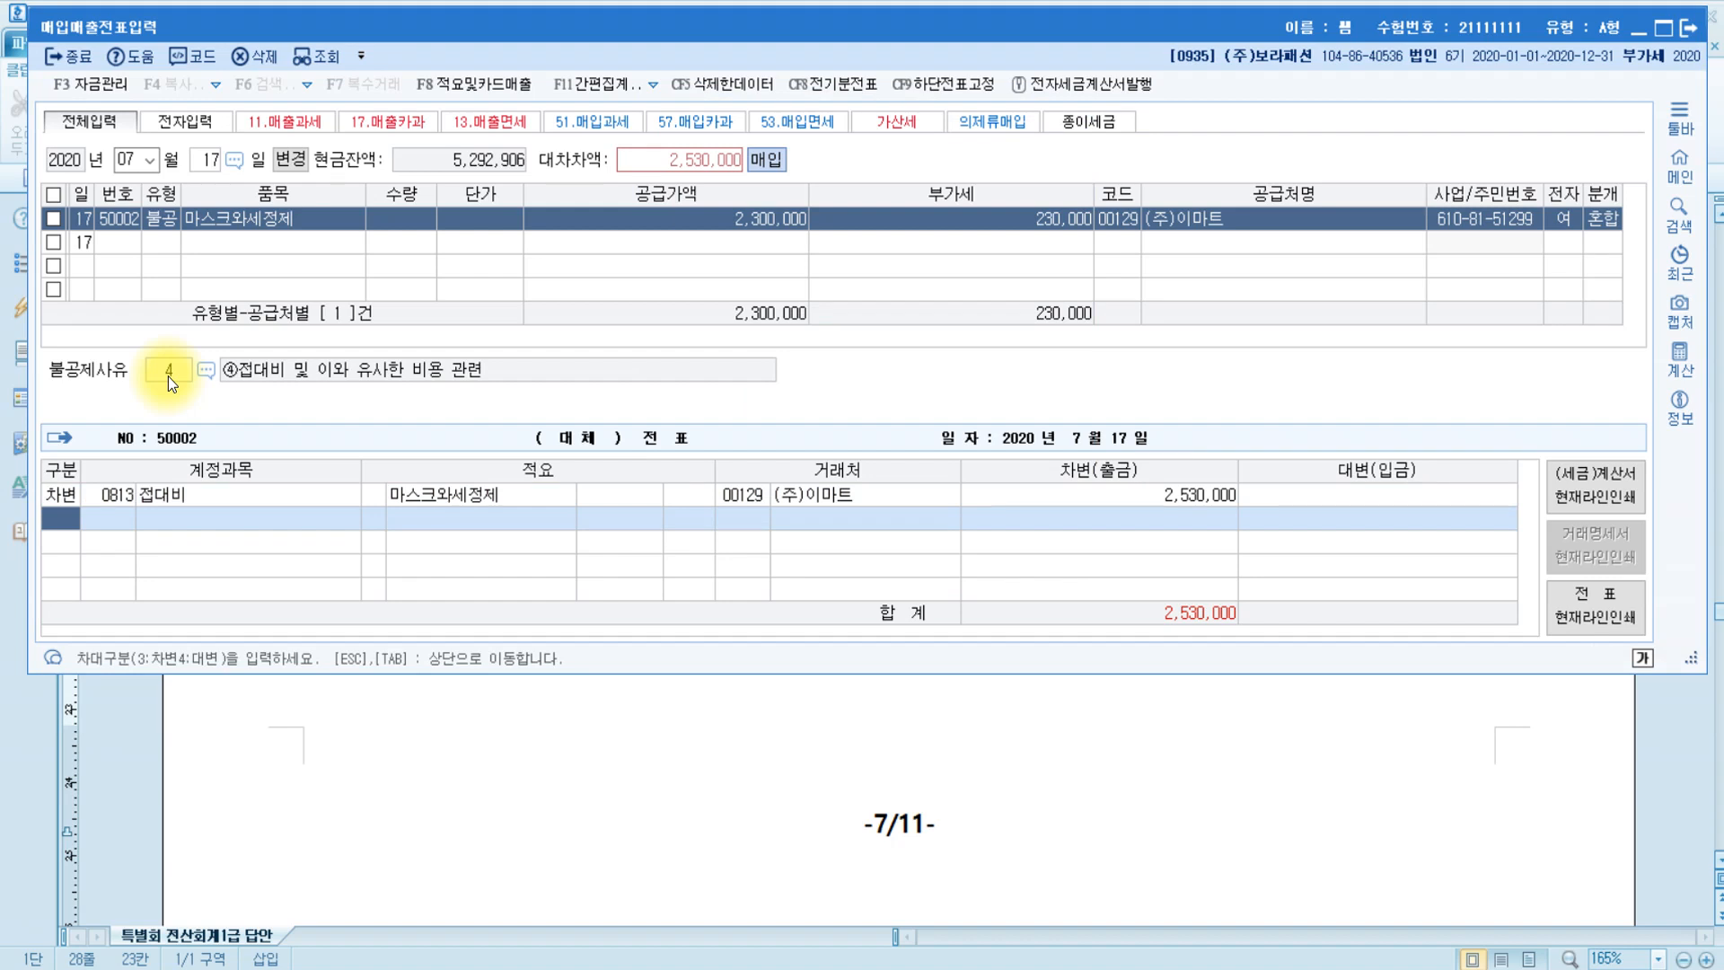
Add a 대변 line for 보통예금 of 2,530,000 to balance the 7월 17일 journal entry.
type("4")
type("보통")
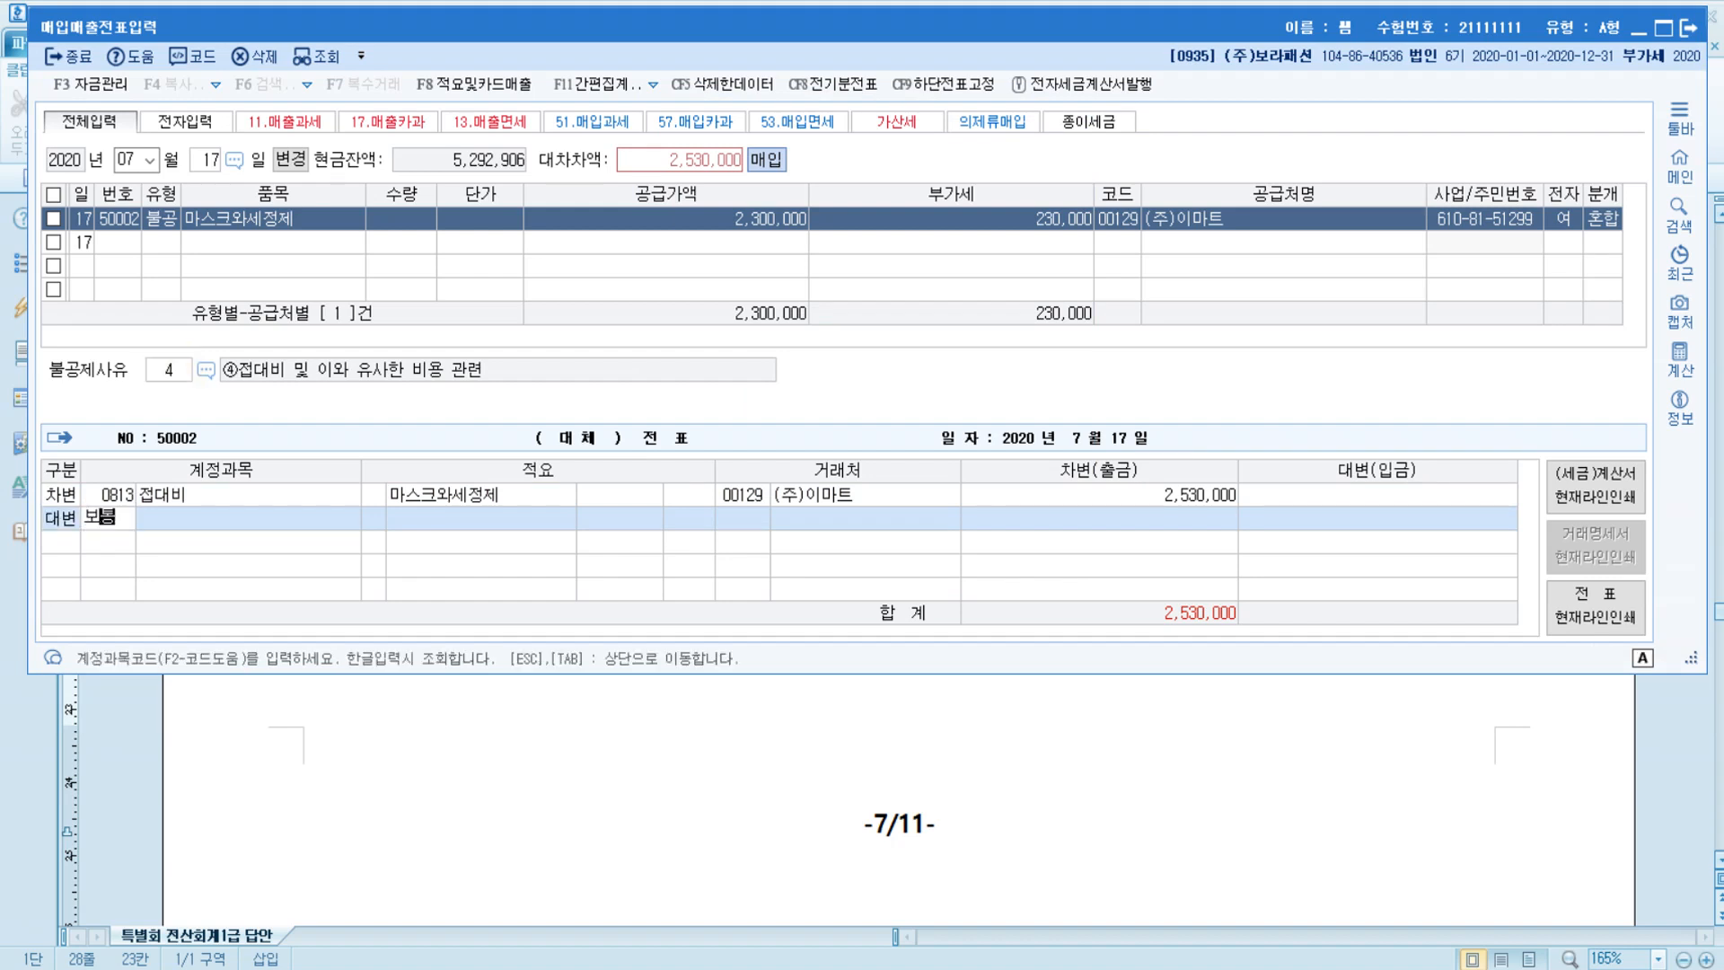
key("Return")
key("Return")
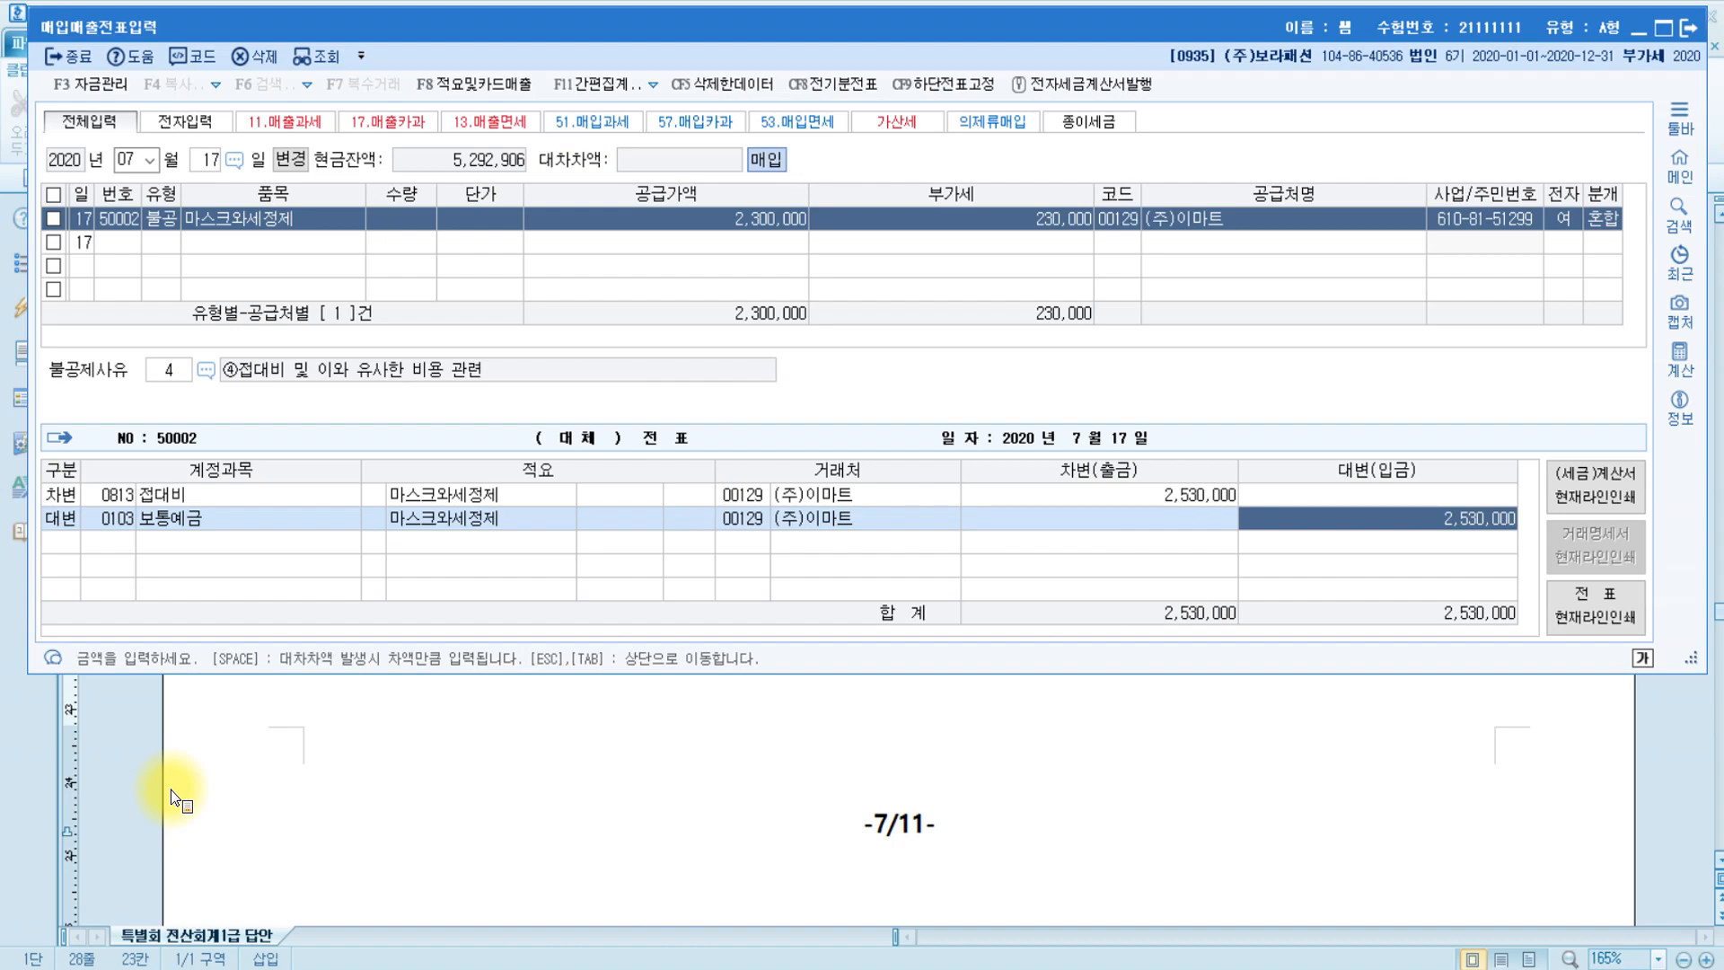
Bring up question [2] in the exam document, return to KcLep and start a 매입매출전표 entry dated 8월 14일.
left_click(752, 704)
scroll(757, 708, "down", 10)
scroll(757, 707, "down", 2)
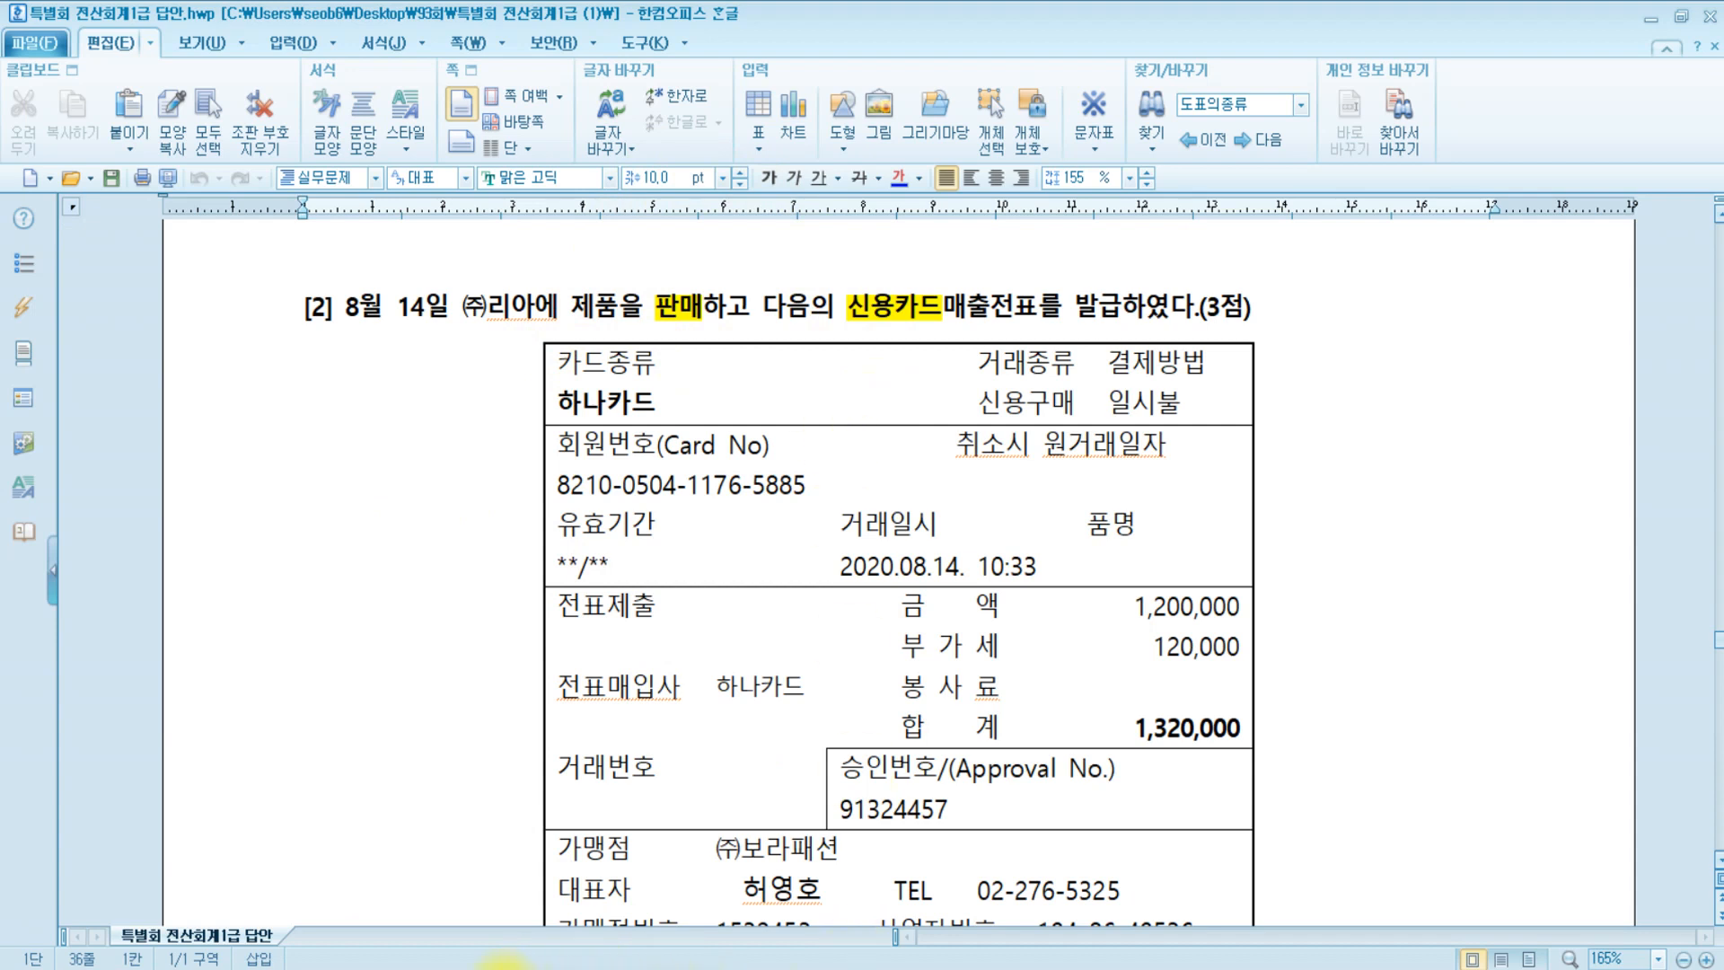
left_click(451, 969)
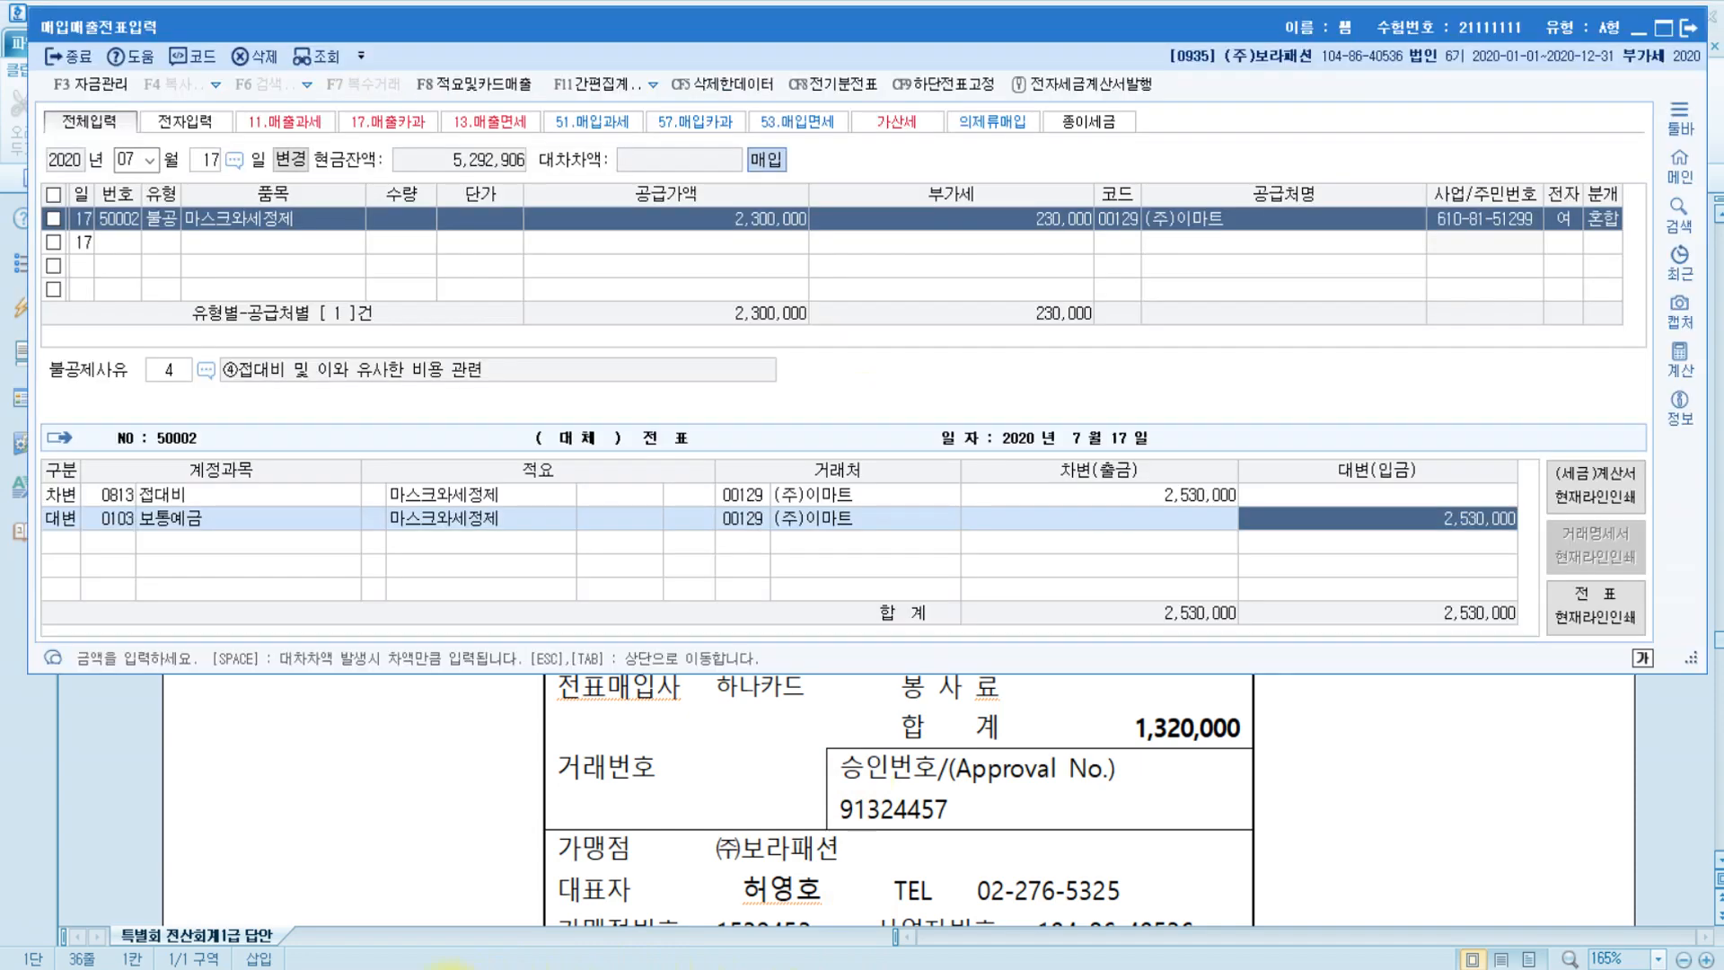
key("Escape")
key("Escape")
key("Escape")
type("08")
key("Return")
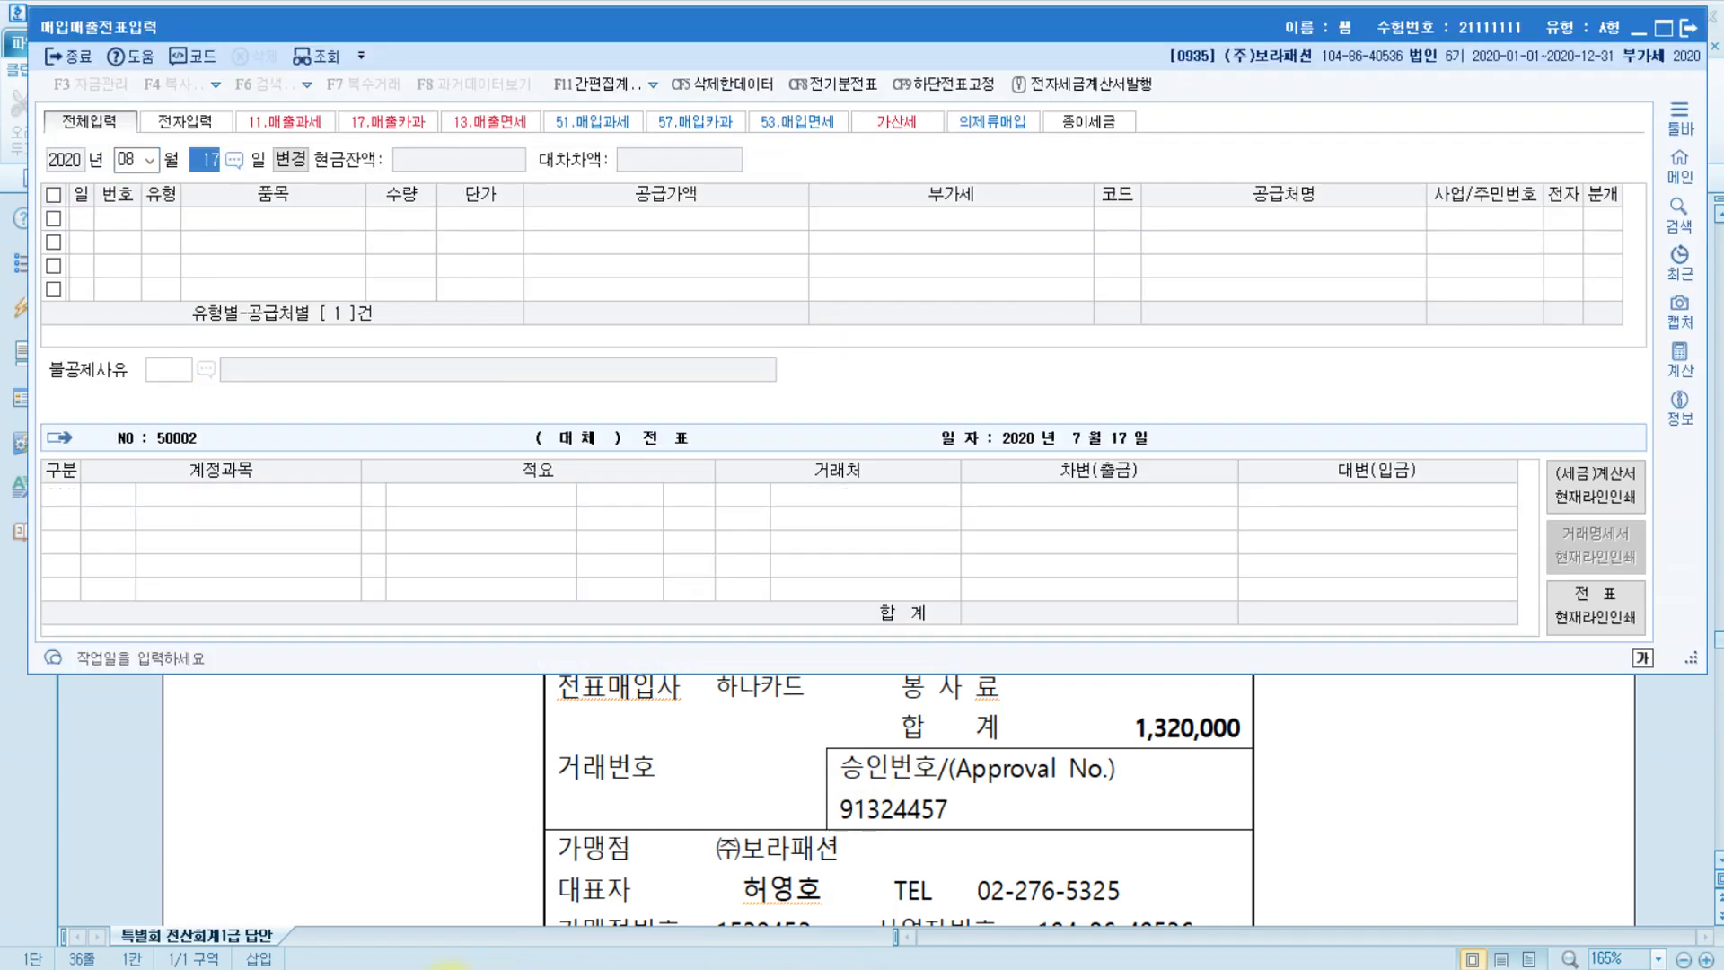
type("14")
key("Return")
key("Return")
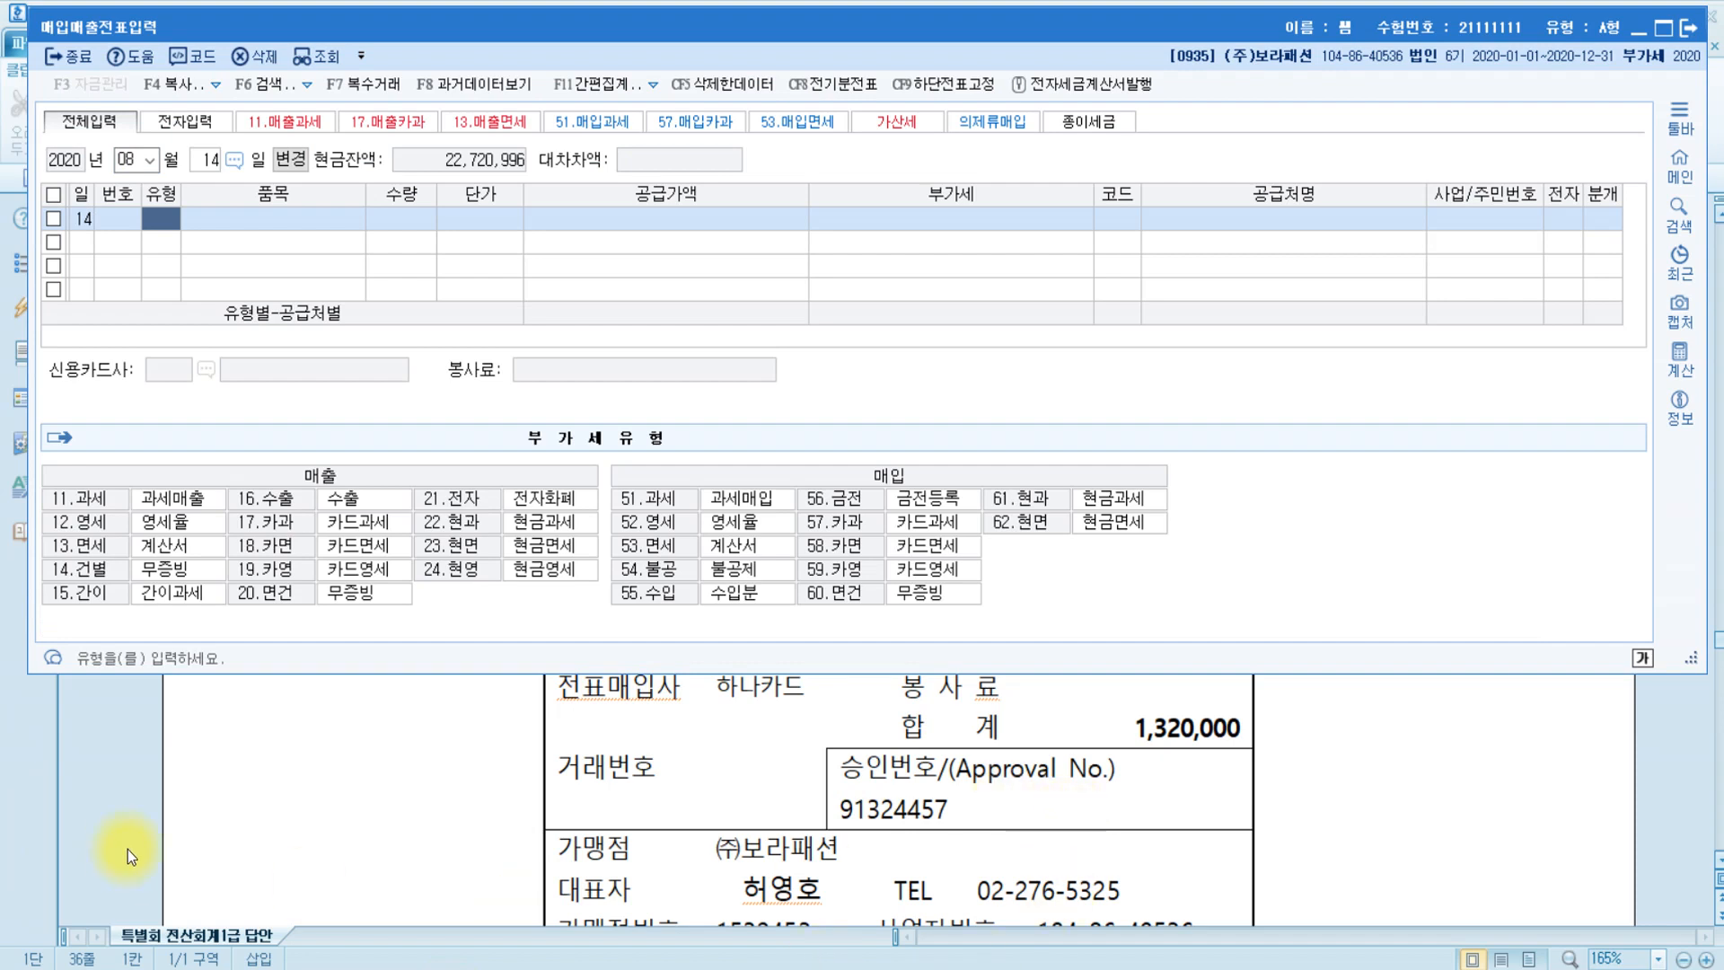
Check question [2]'s 신용카드매출전표 in the exam document and set the 8월 14일 entry's type to 17.카과 in KcLep.
left_click(298, 528)
left_click(300, 797)
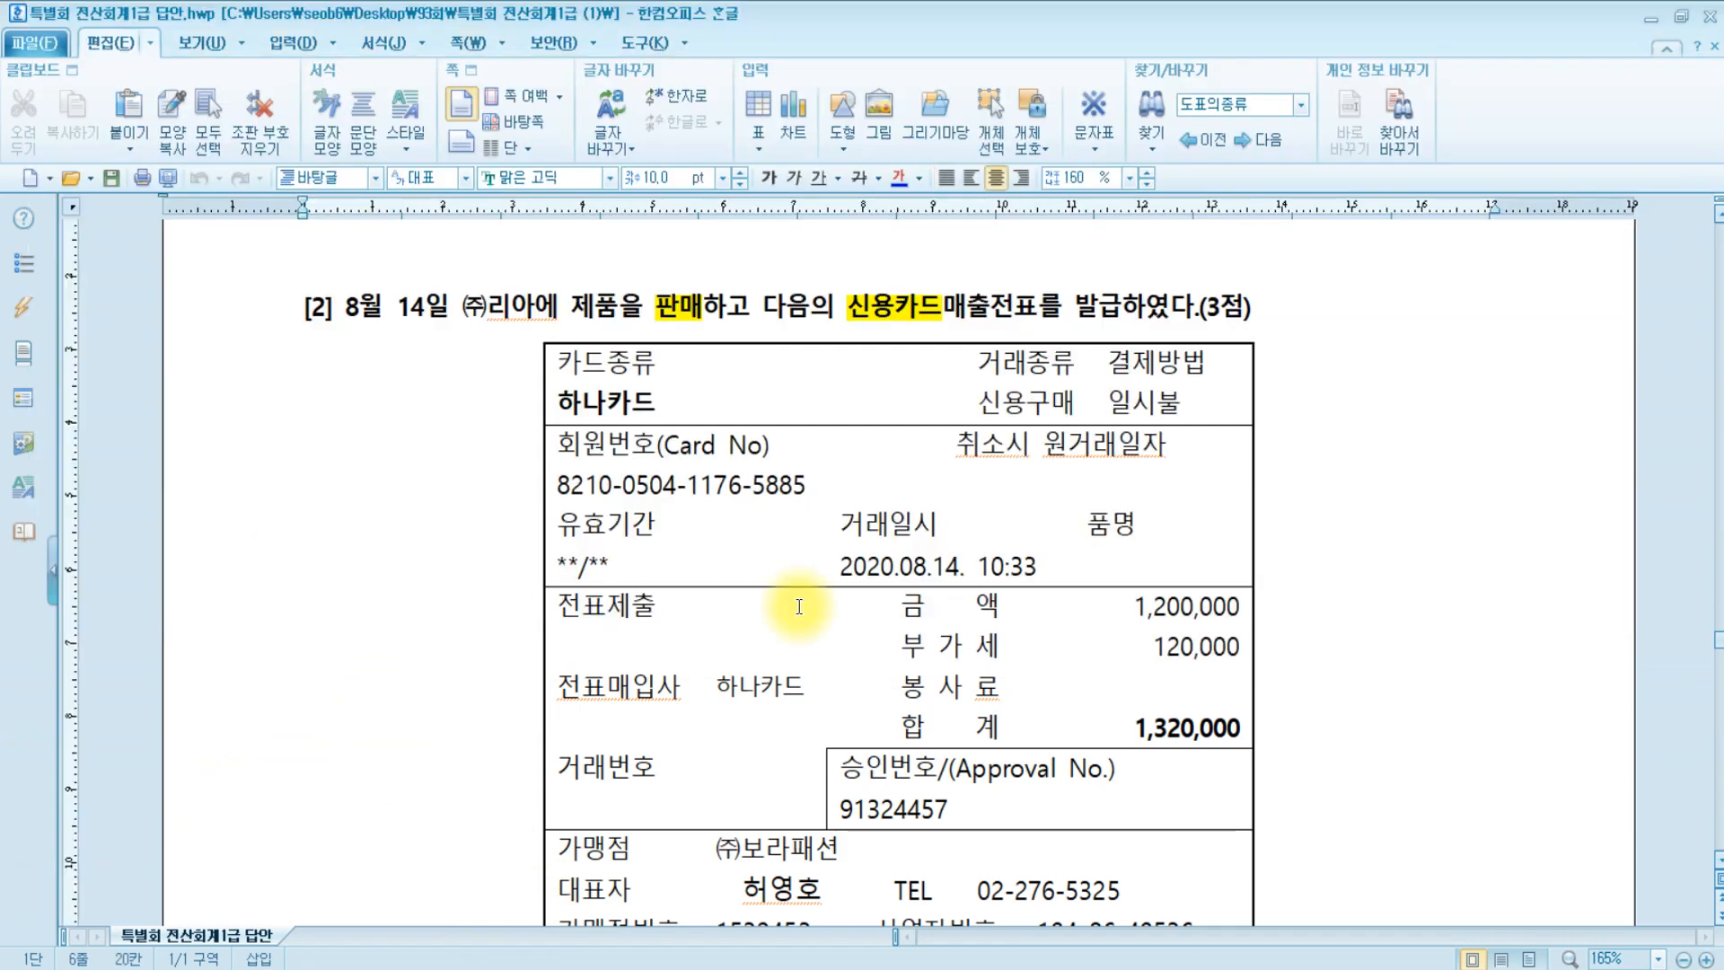
scroll(800, 606, "down", 10)
scroll(1012, 683, "up", 7)
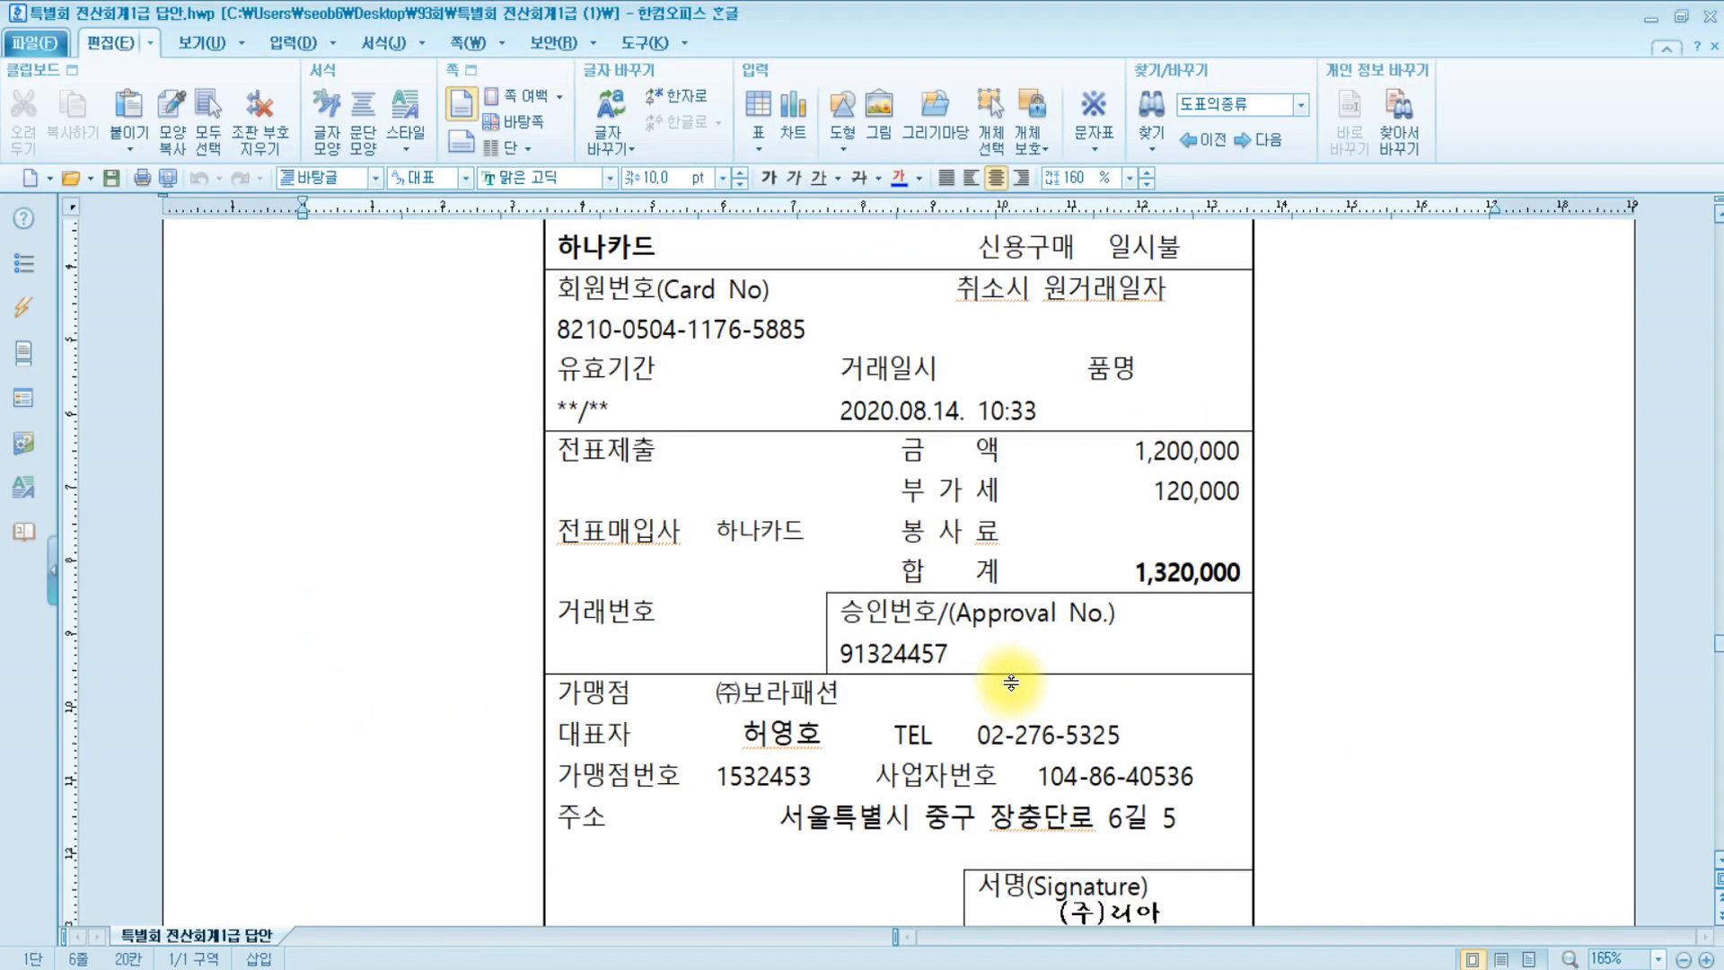
scroll(1024, 557, "up", 4)
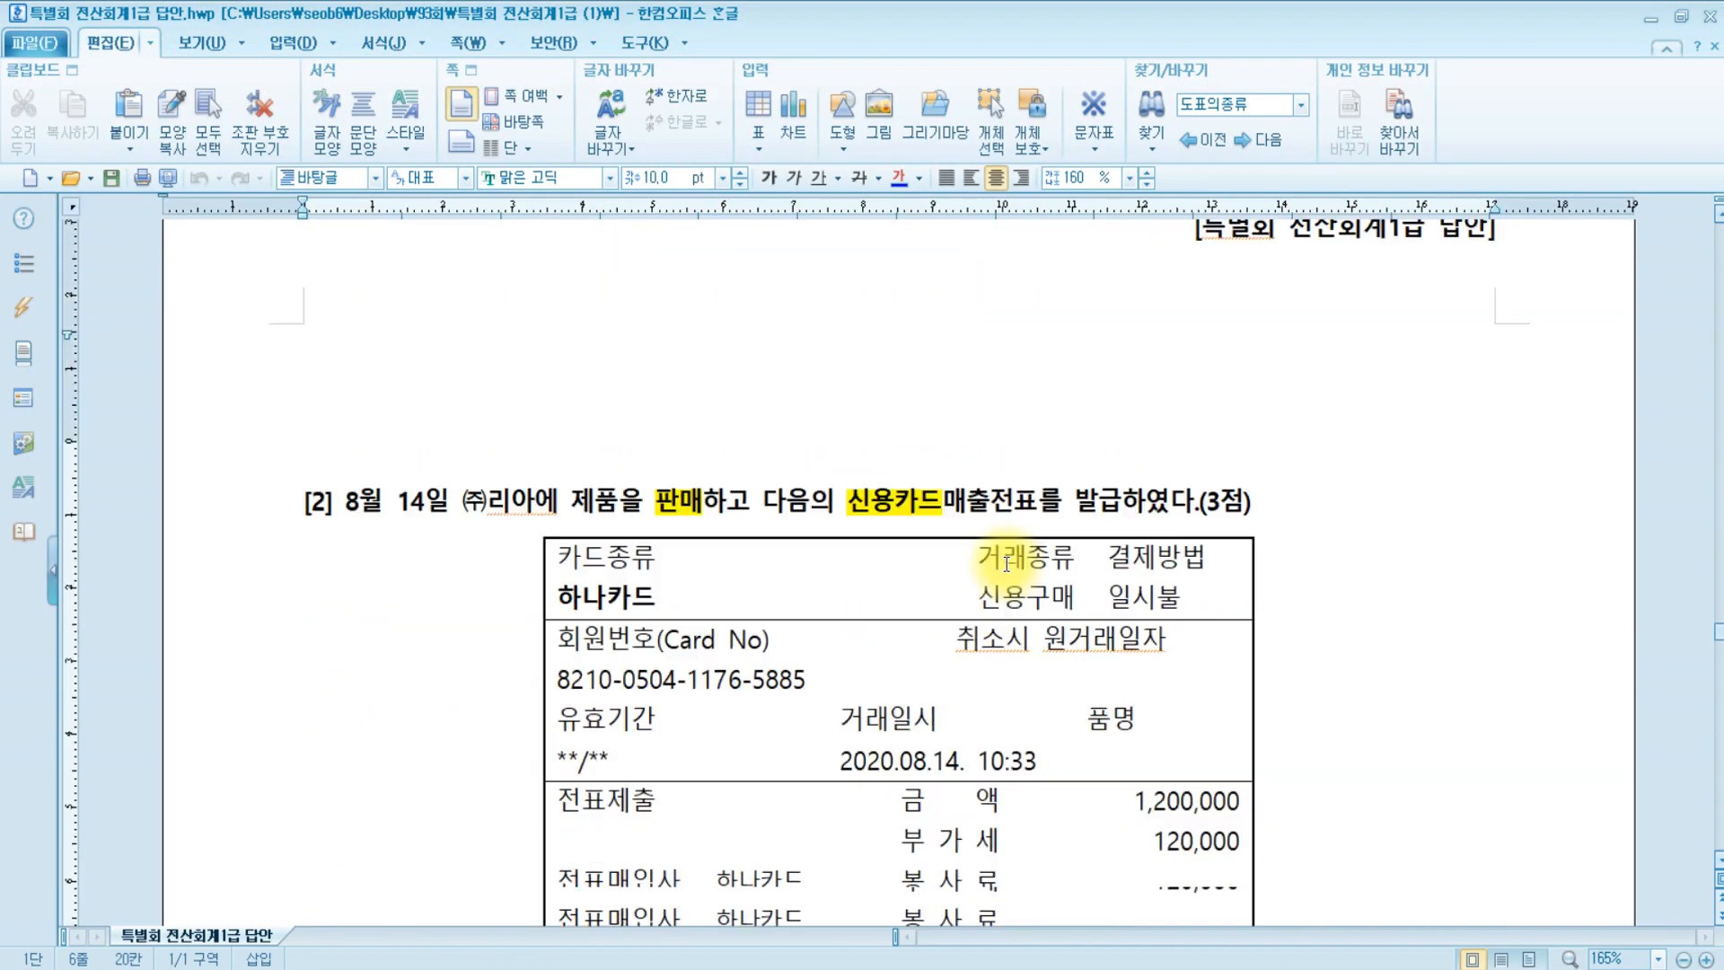
scroll(1006, 563, "down", 2)
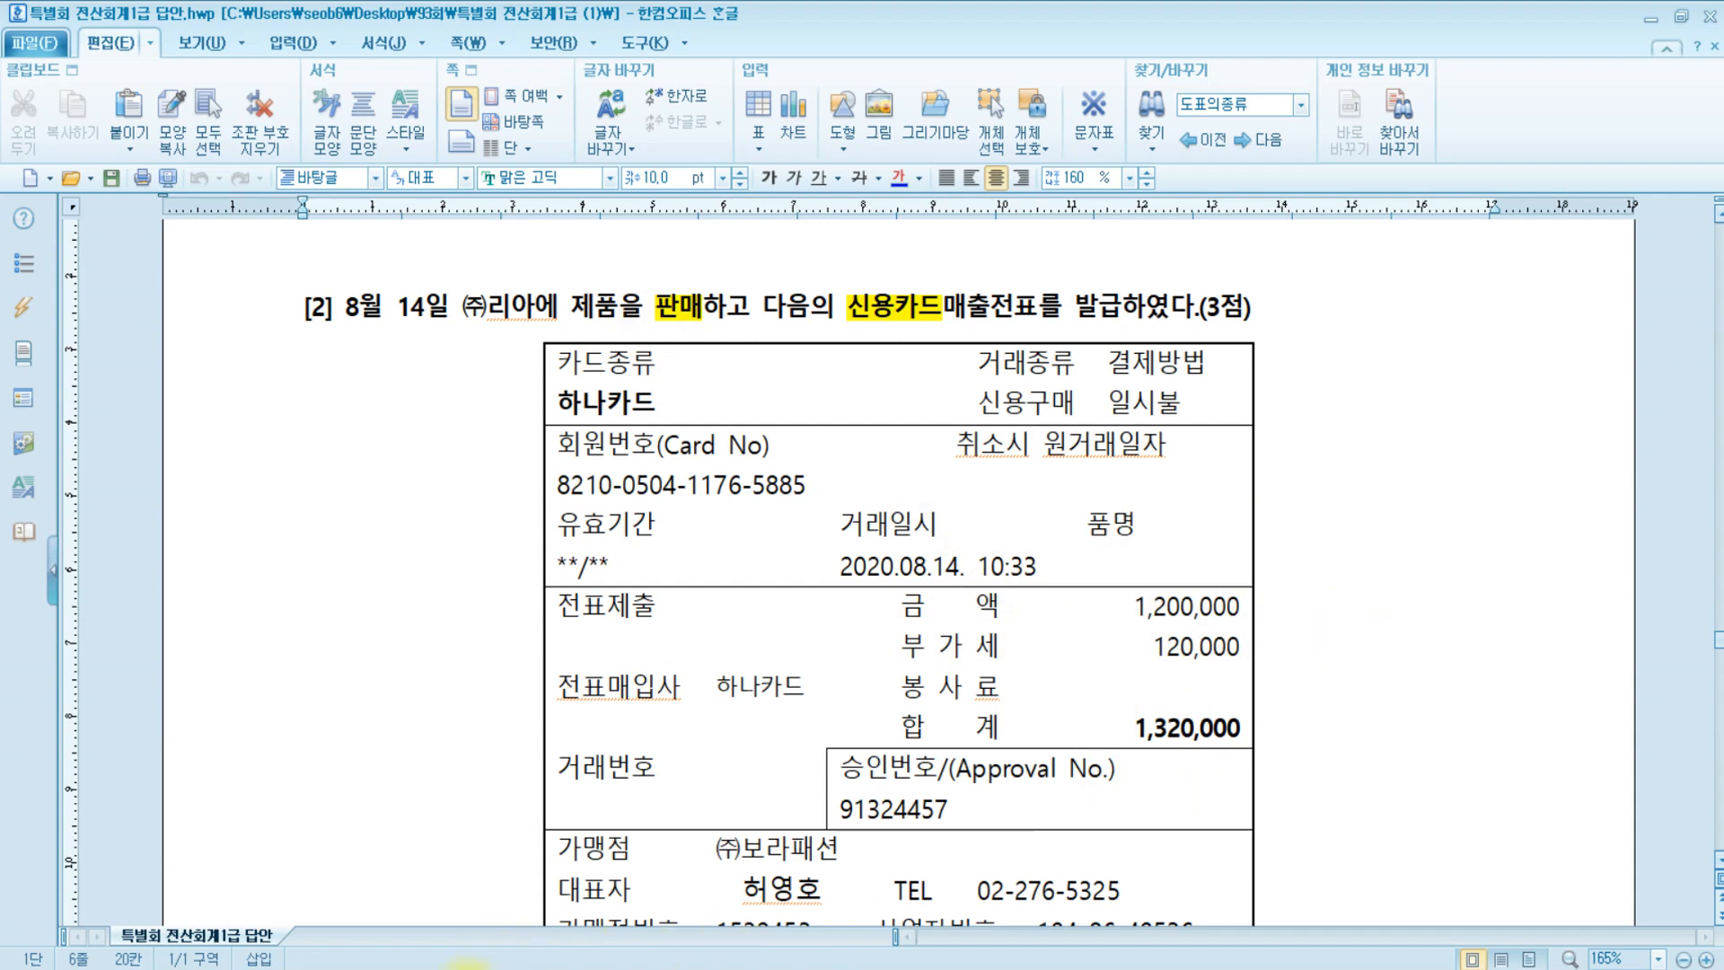
left_click(447, 968)
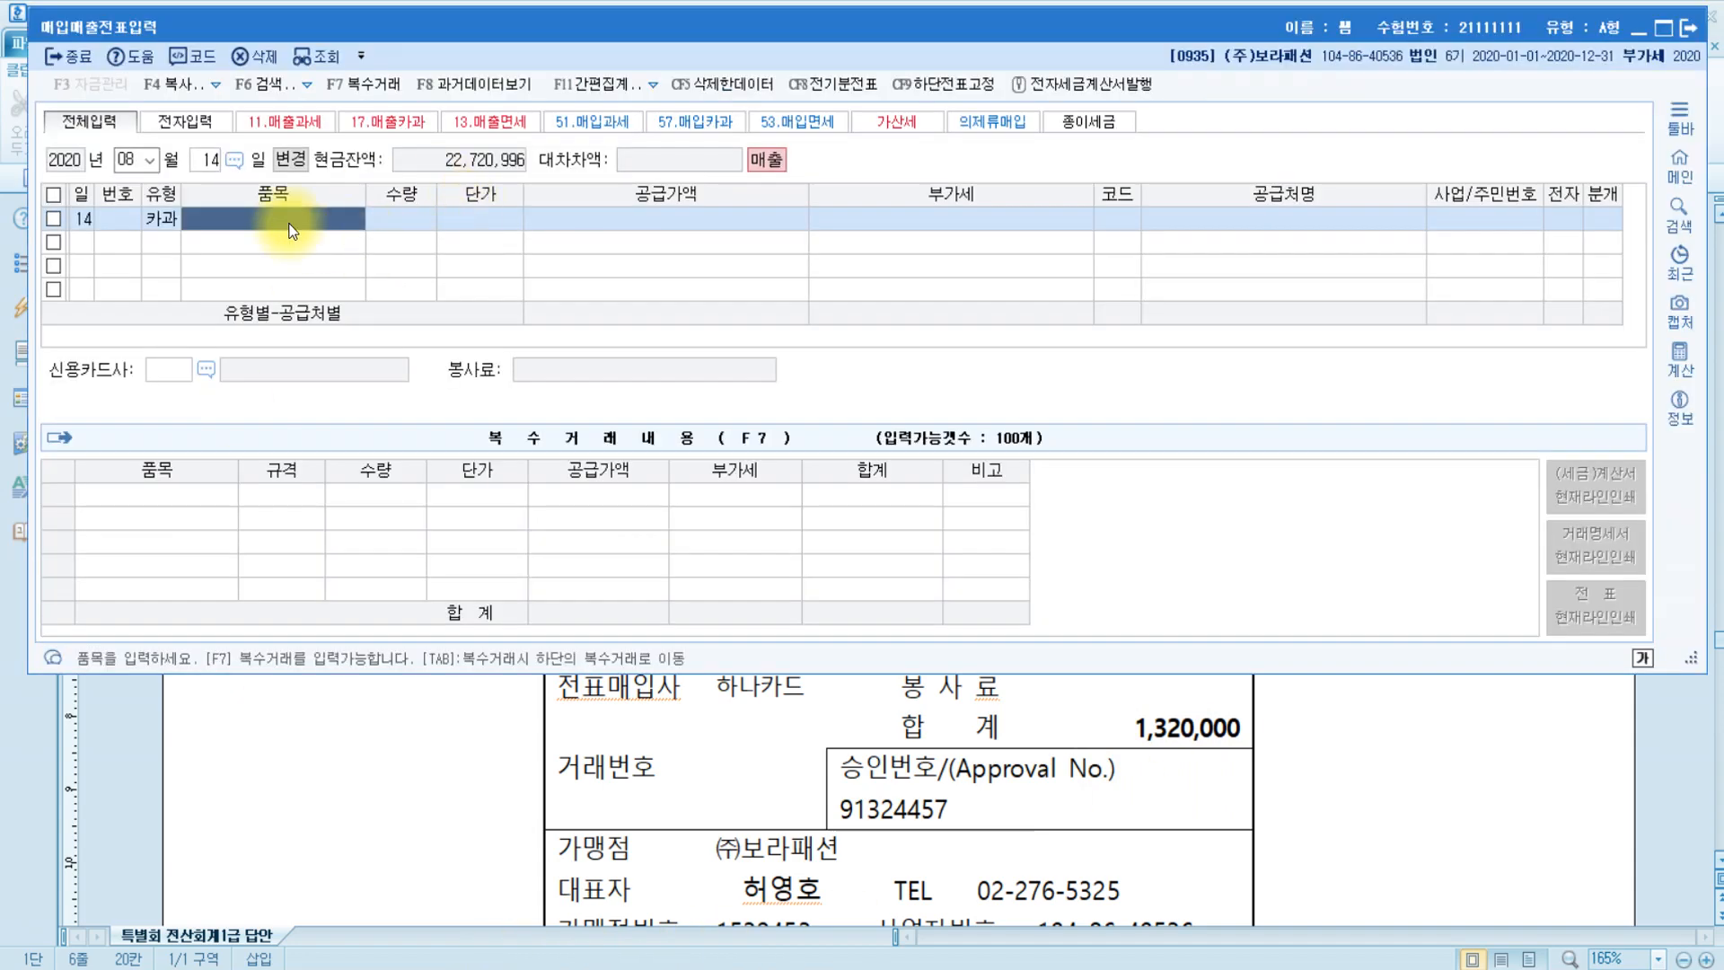
Fill in the item as 제품 with a 공급가액 of 1,200,000 and accept the 부가세 of 120,000.
type("제품")
key("Return")
key("Return")
key("Return")
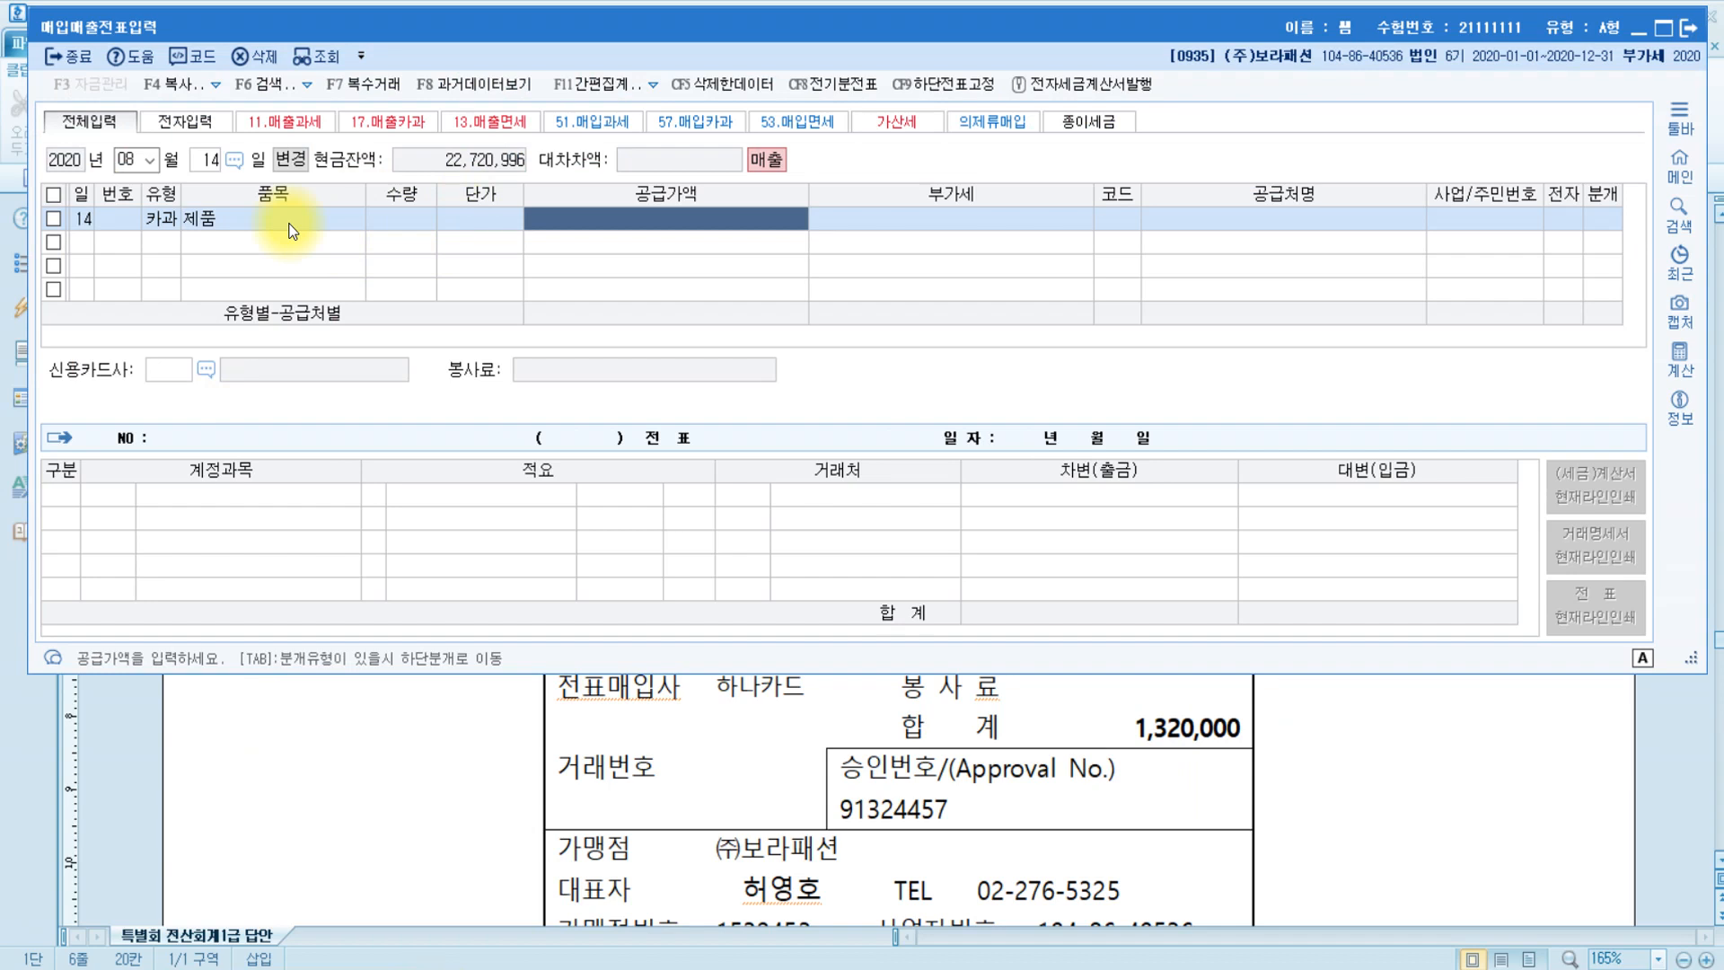
type("1200000")
key("Return")
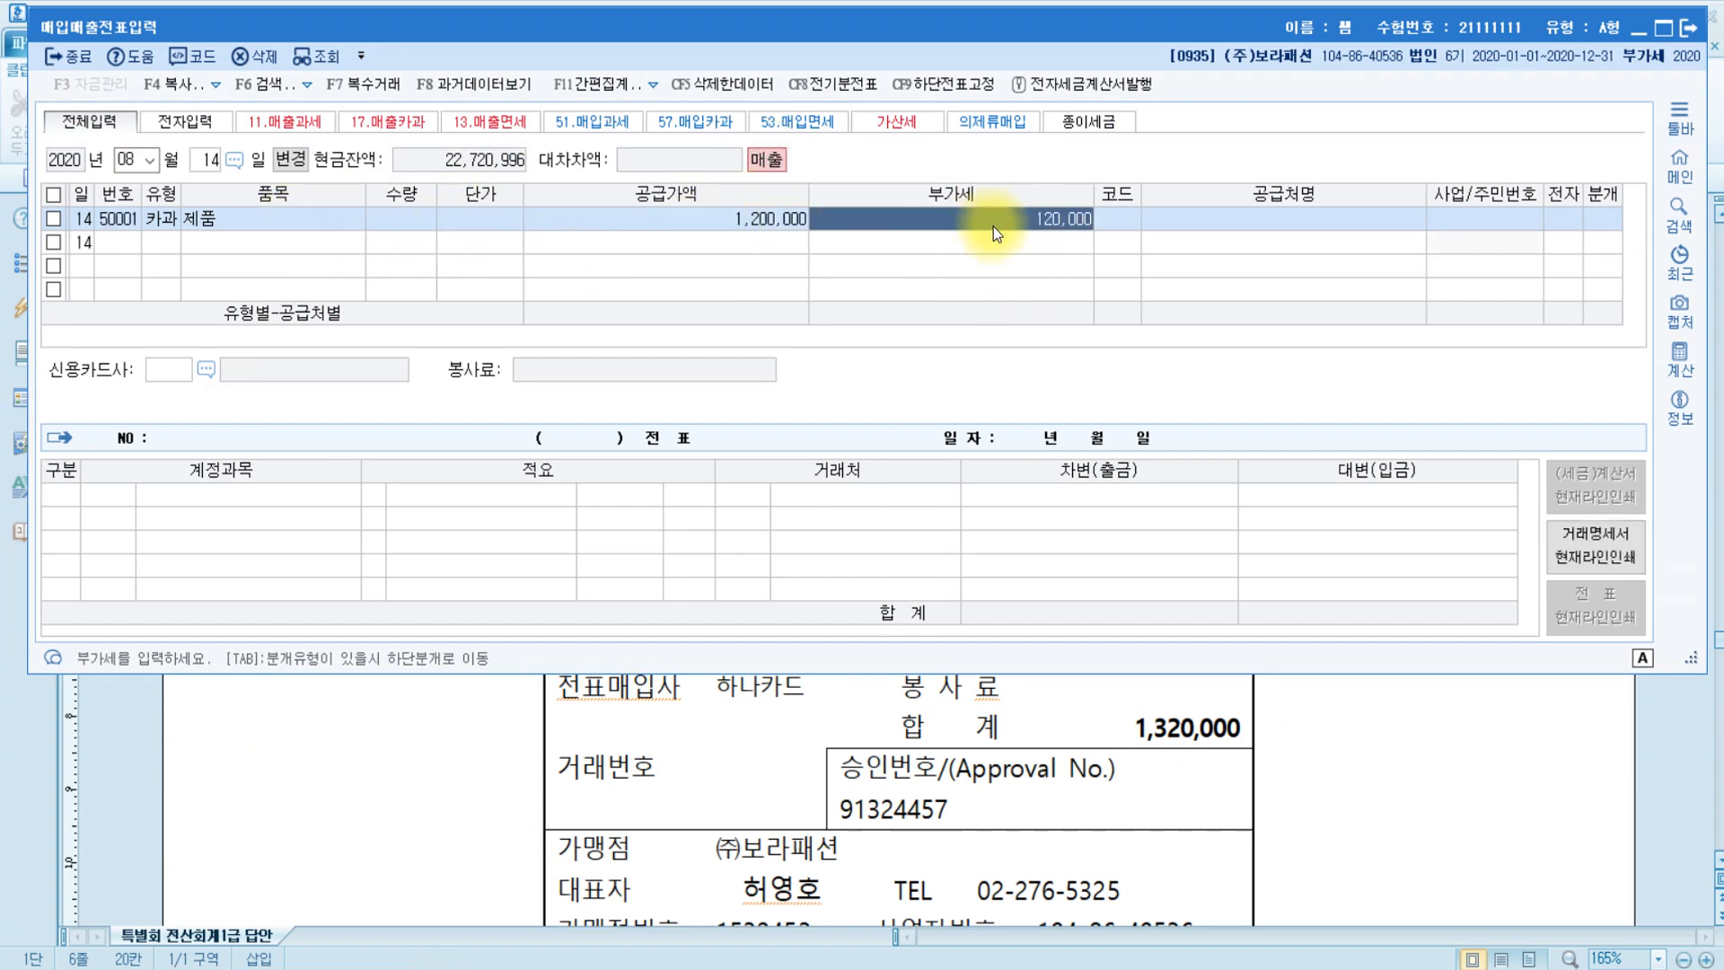
key("Return")
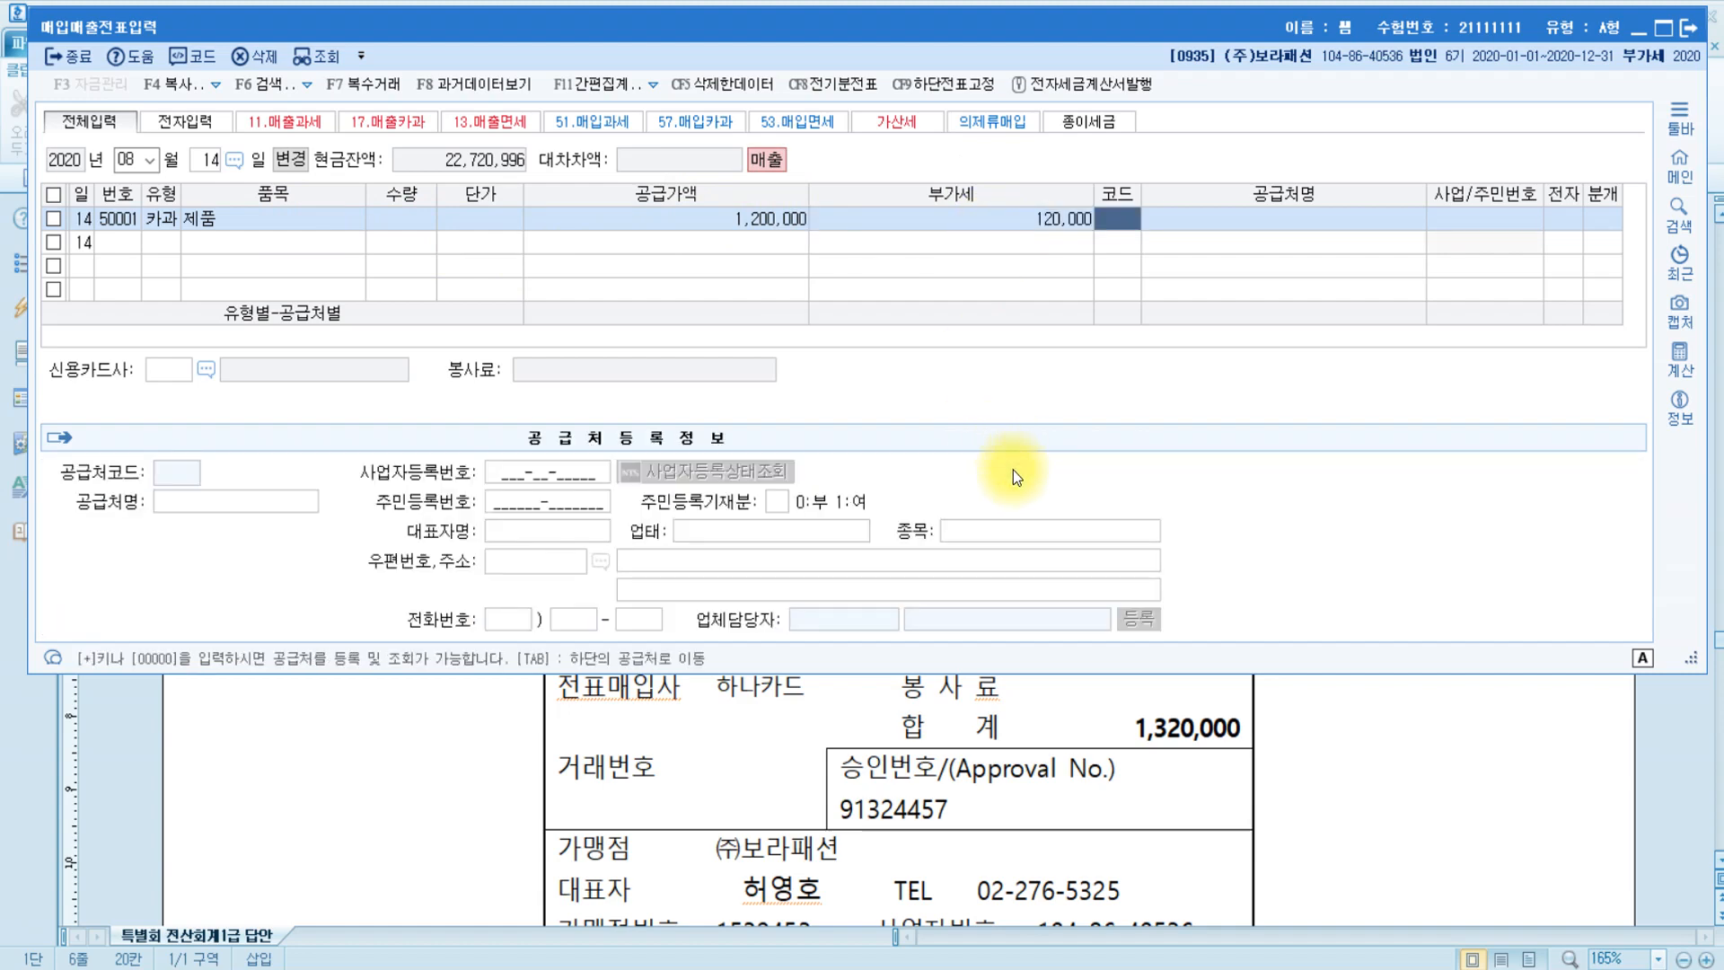
Check question [2]'s customer and card in the exam document, and set the 8월 14일 entry's 거래처 to (주)리아 in KcLep.
scroll(1015, 708, "up", 3)
scroll(1015, 708, "down", 2)
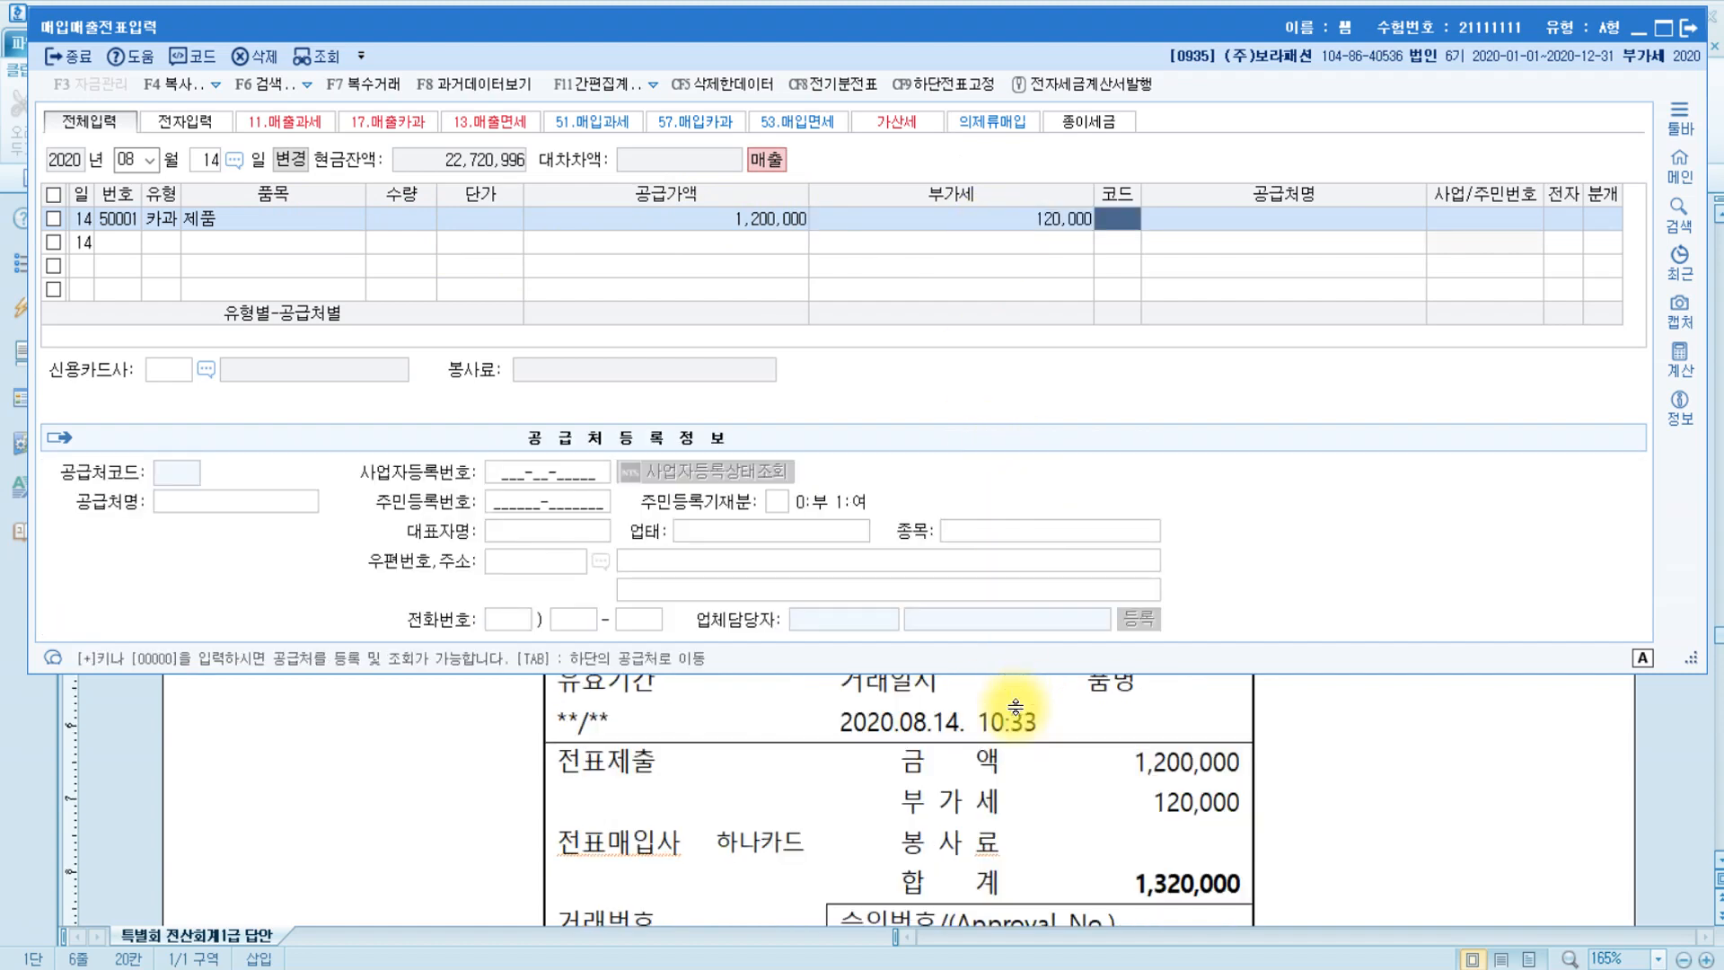
left_click(1015, 707)
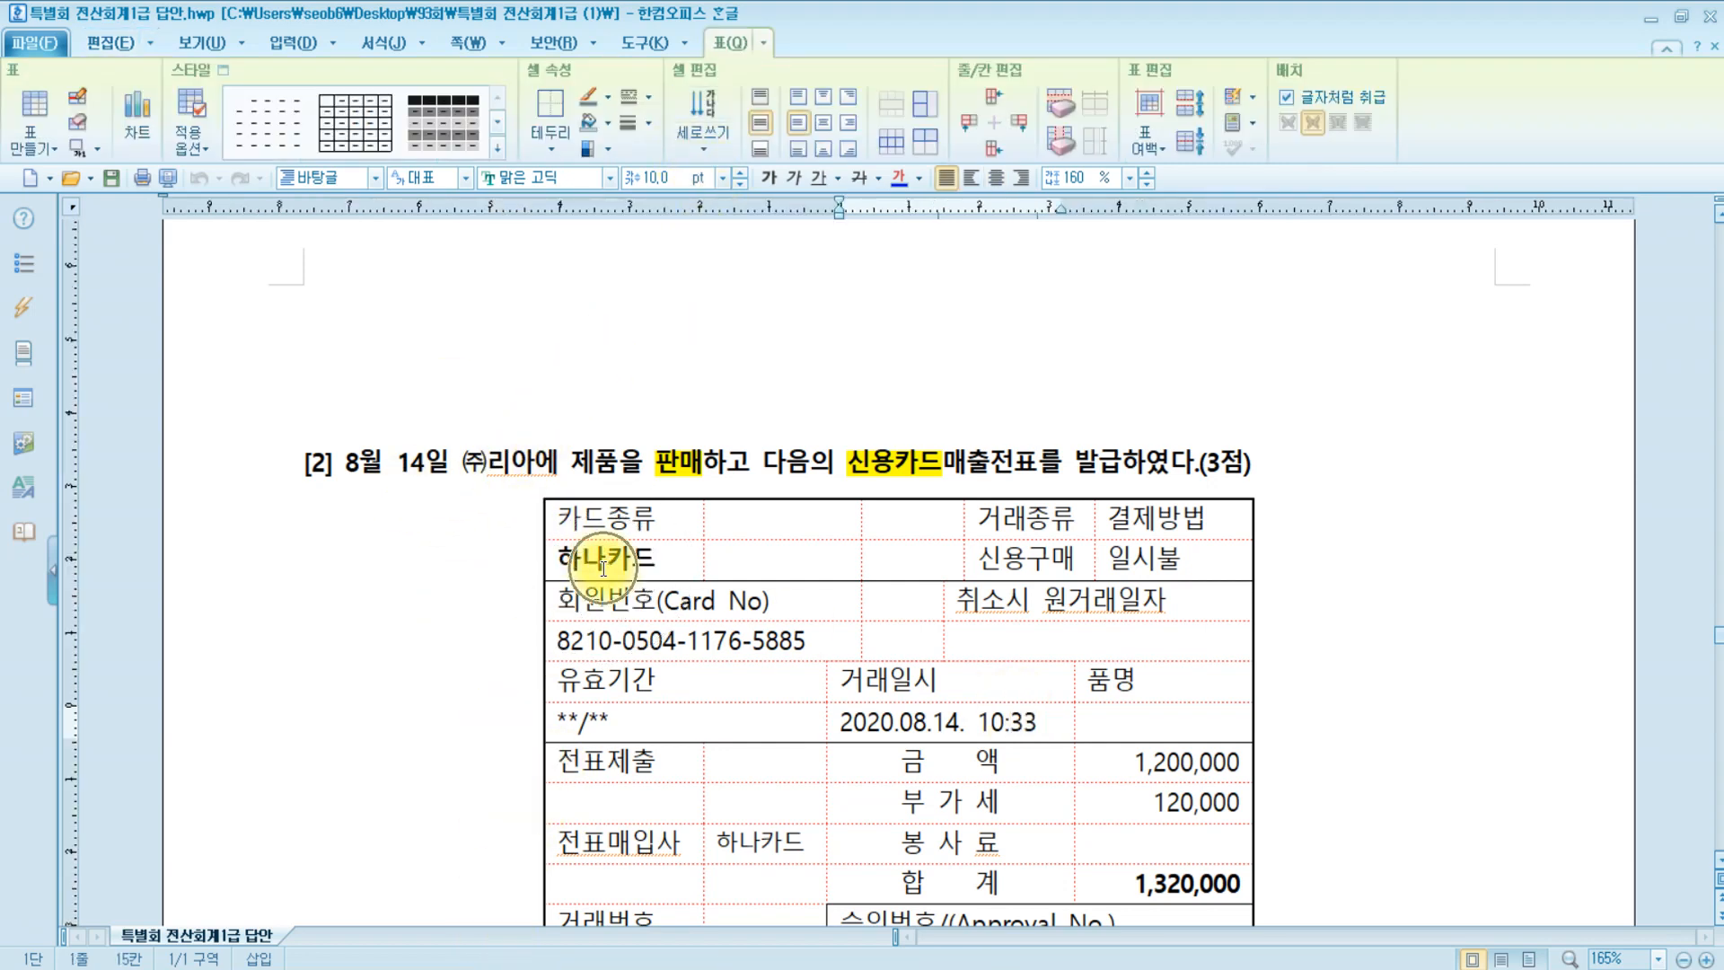
left_click(465, 954)
type("ㄹ")
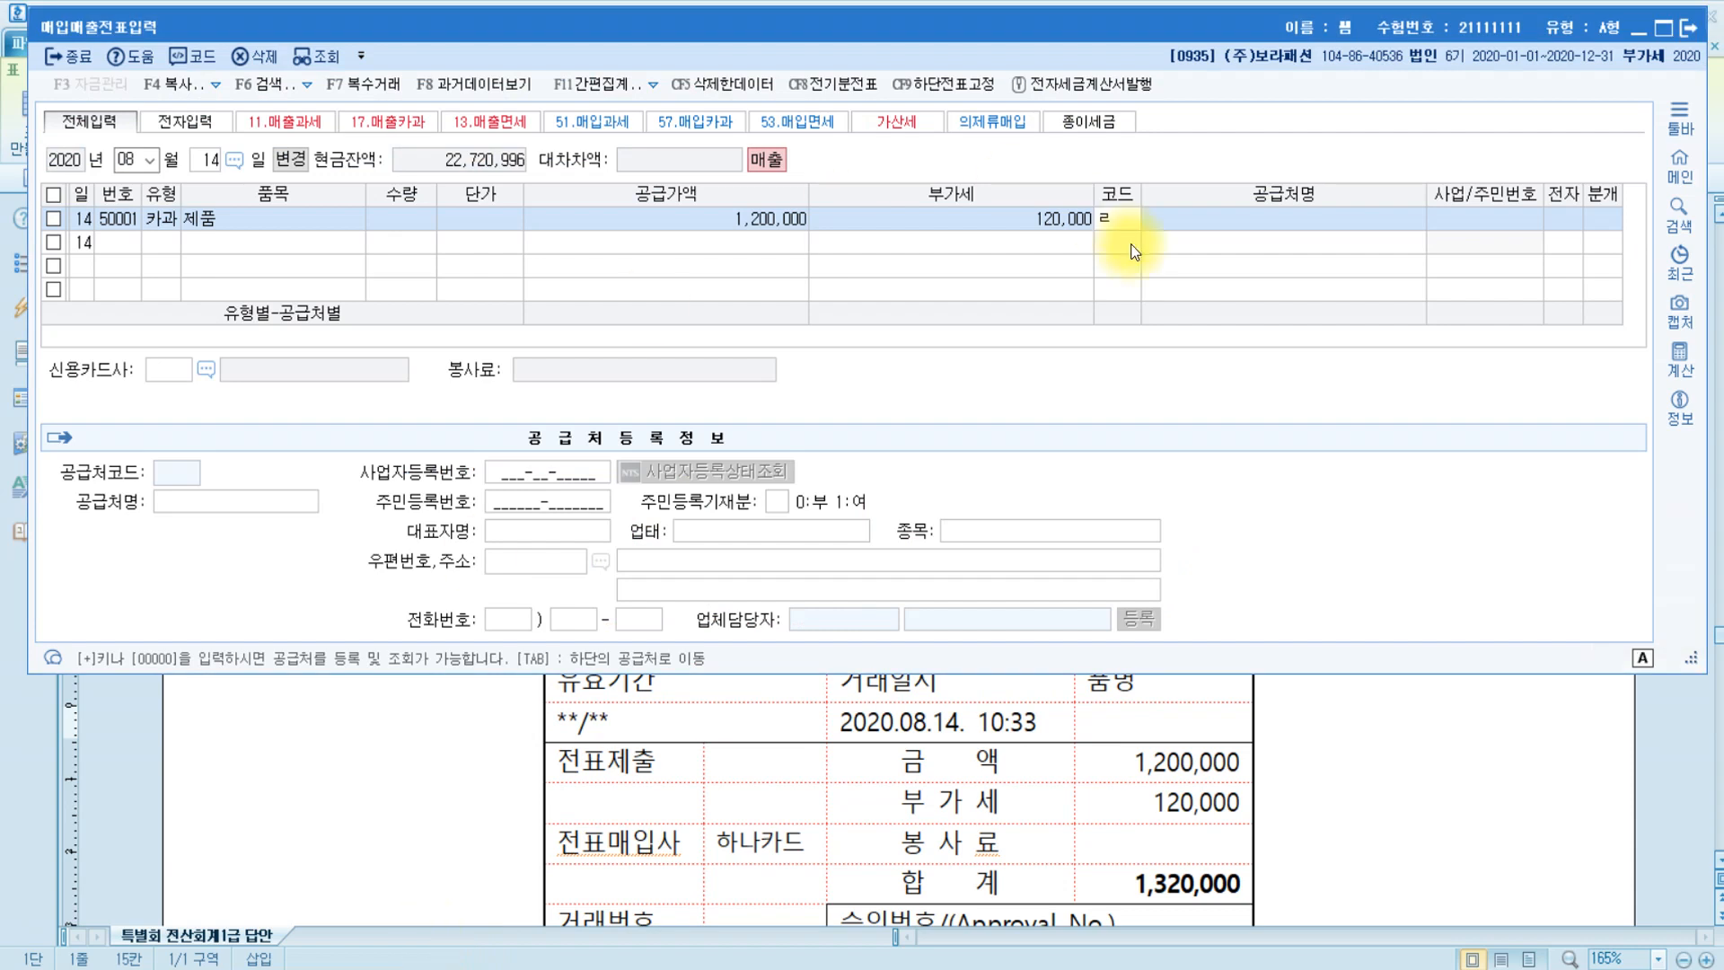
type("ㅣ아")
key("Return")
key("Return")
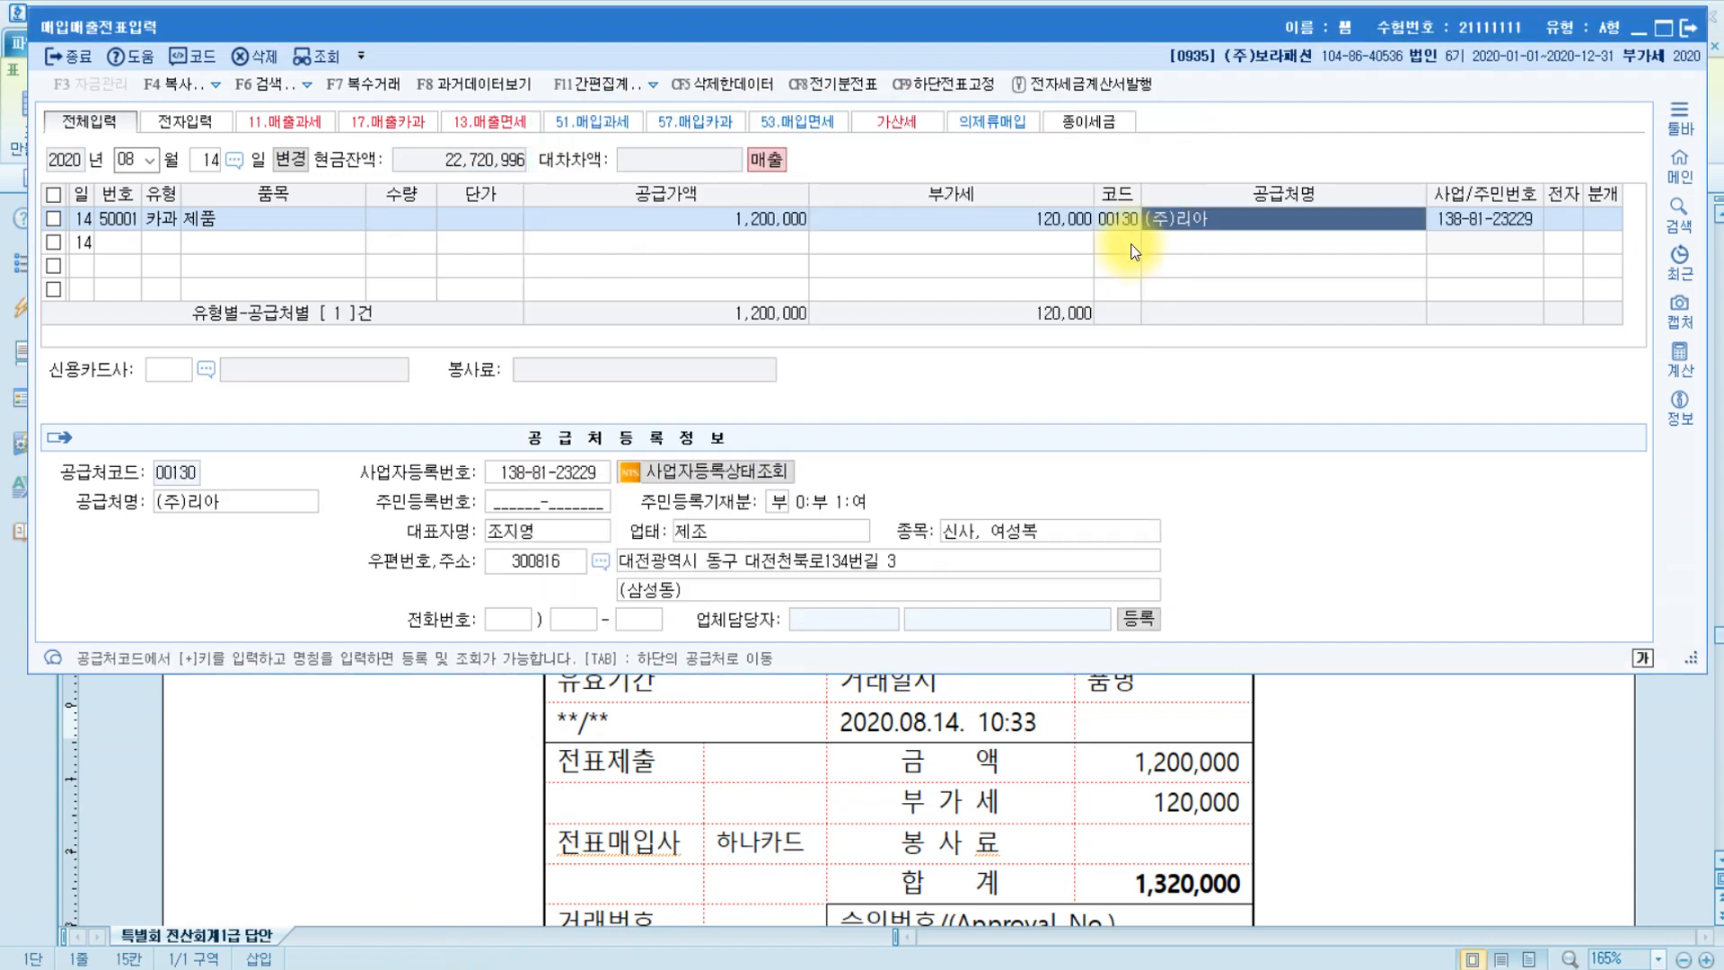
Set the 8월 14일 entry's 신용카드사 to 하나카드.
key("Return")
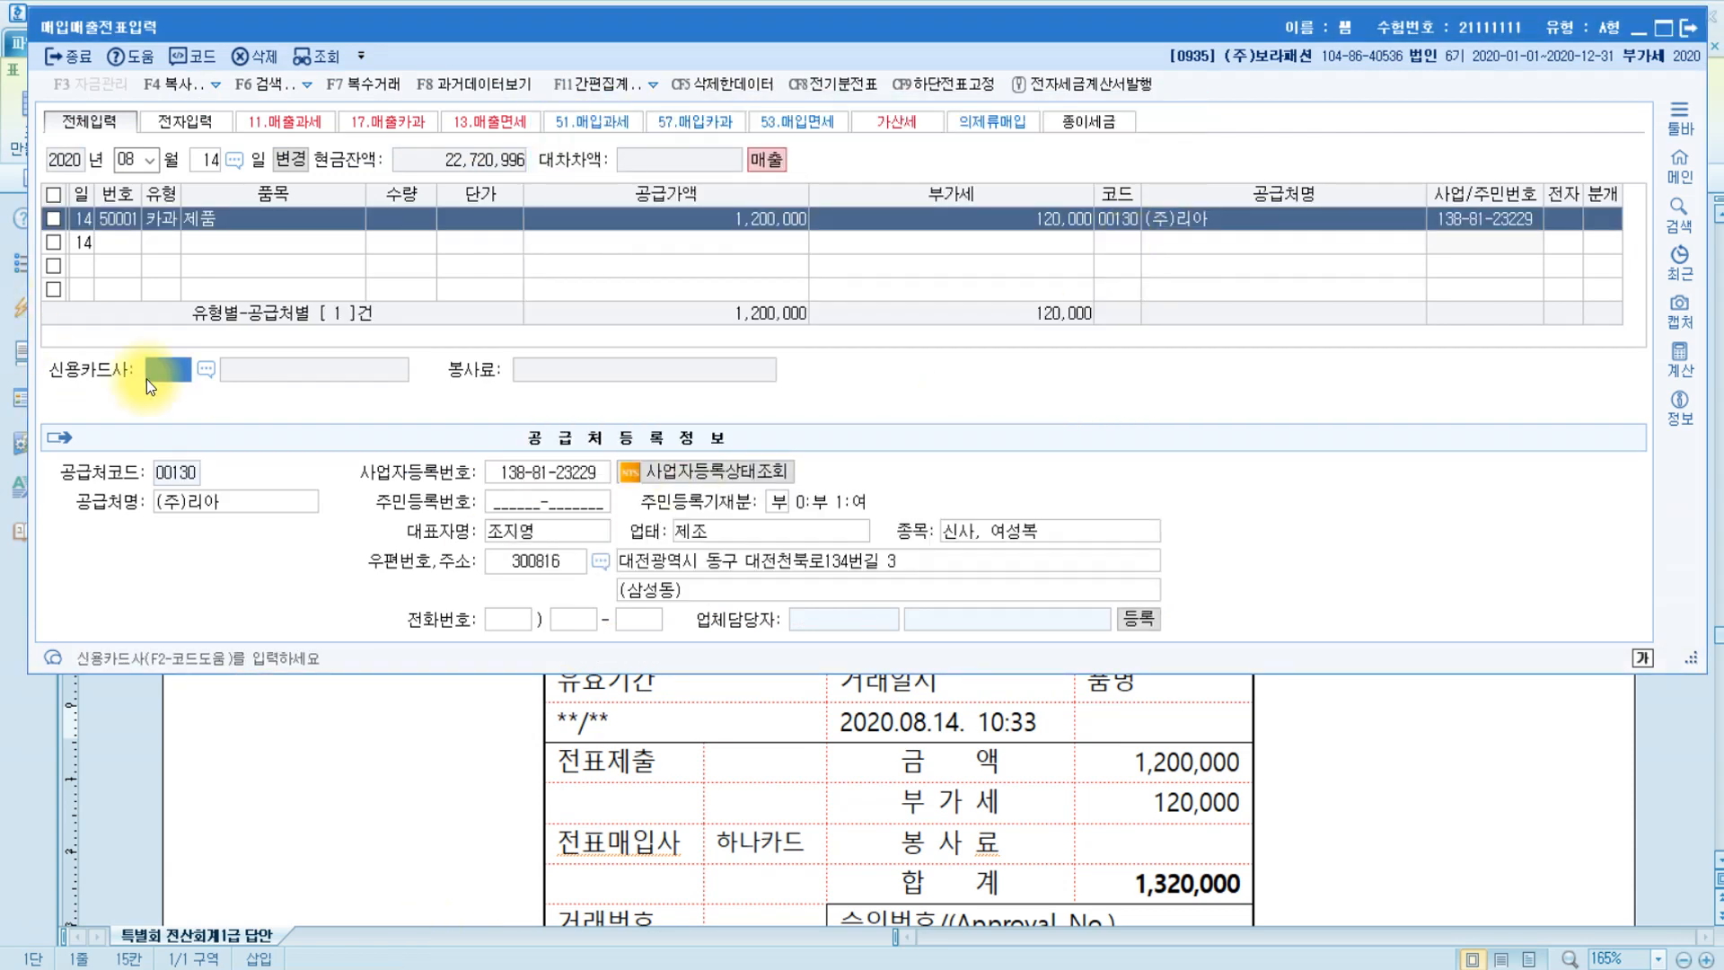
key("F2")
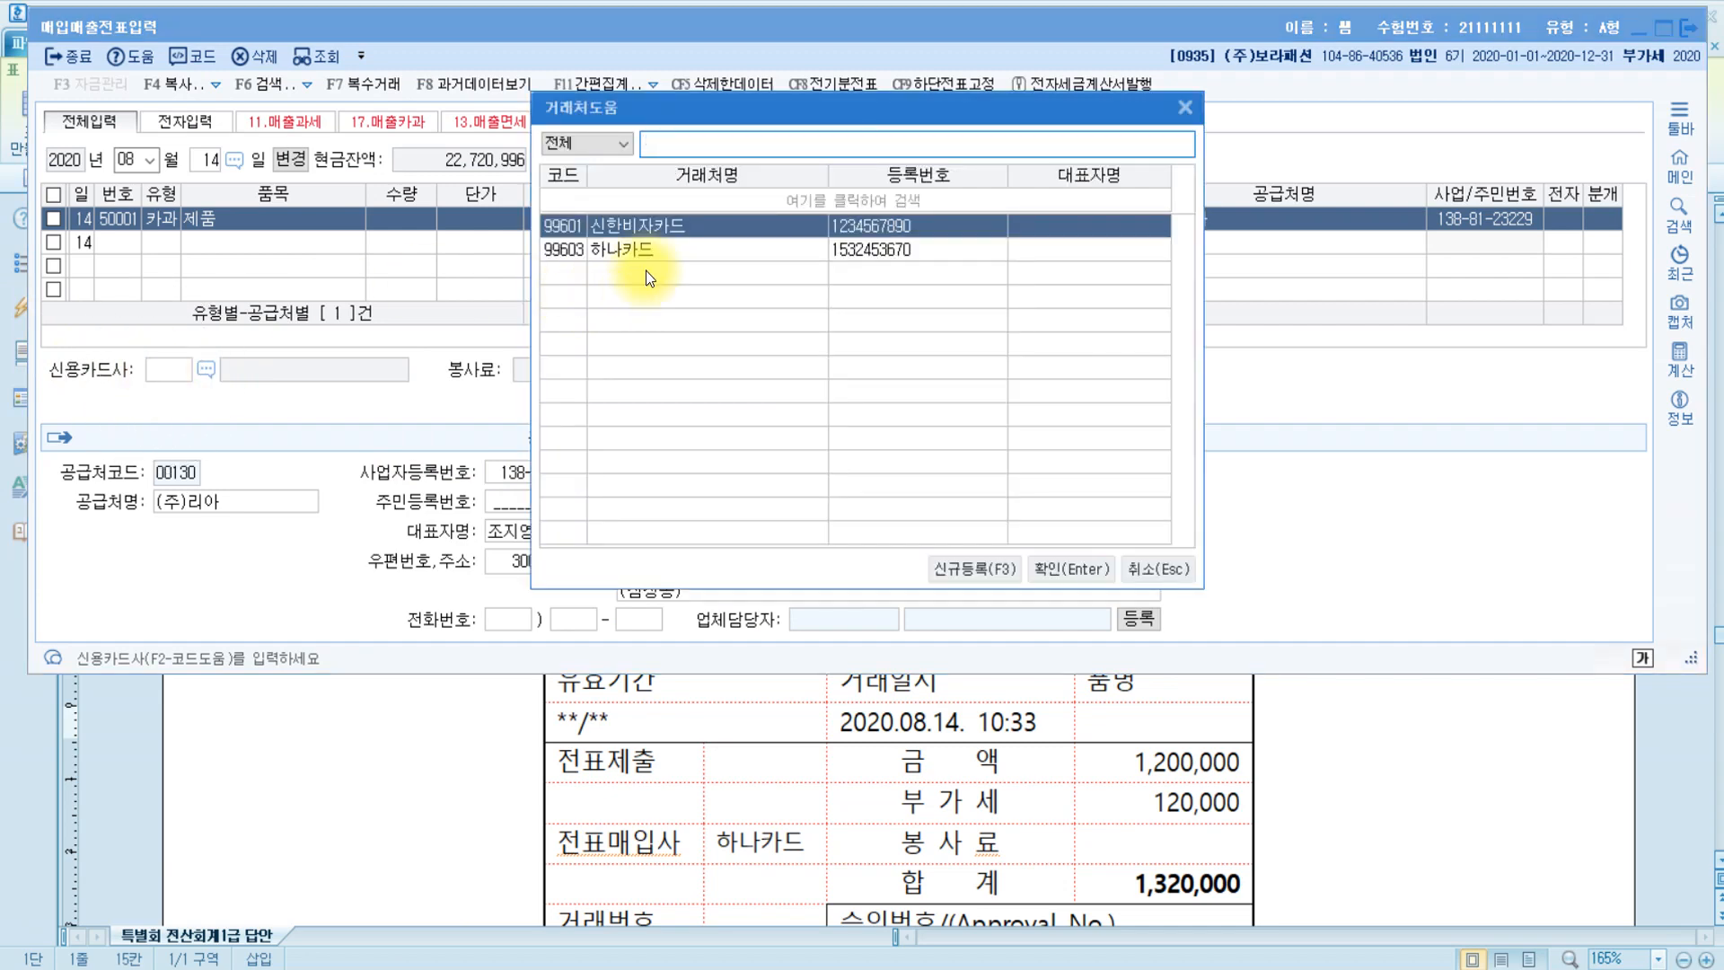
double_click(692, 244)
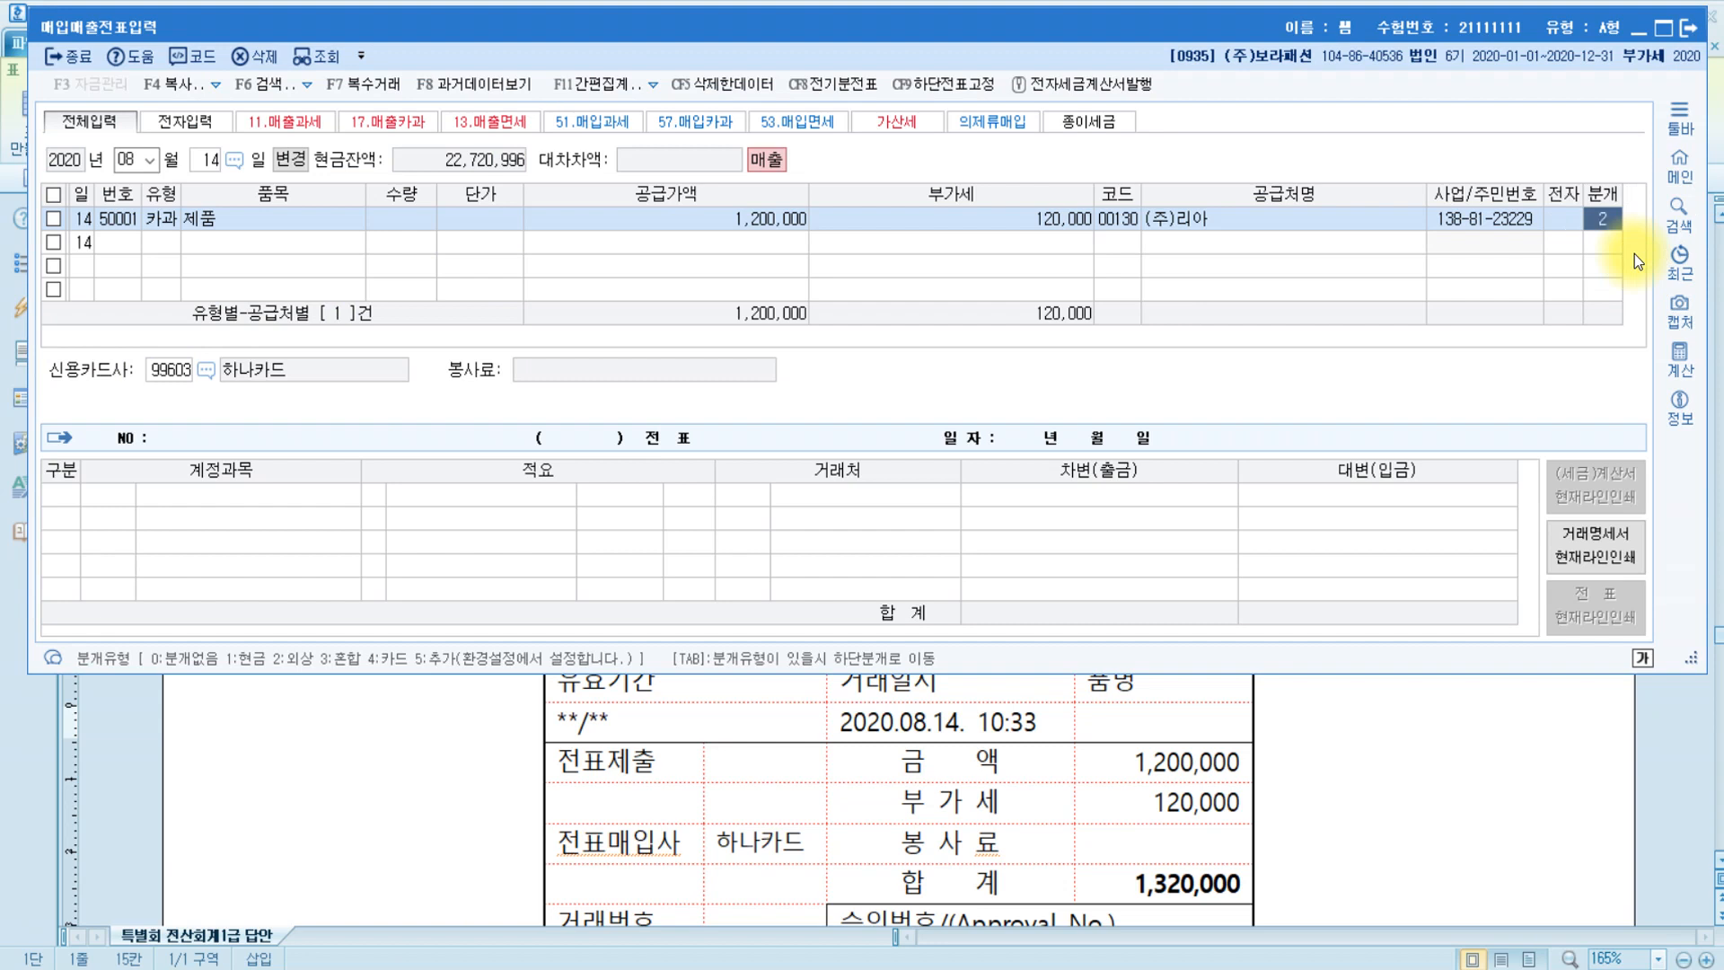
Try the 분개 types 외상 and 카드 for the 8월 14일 entry.
key("Return")
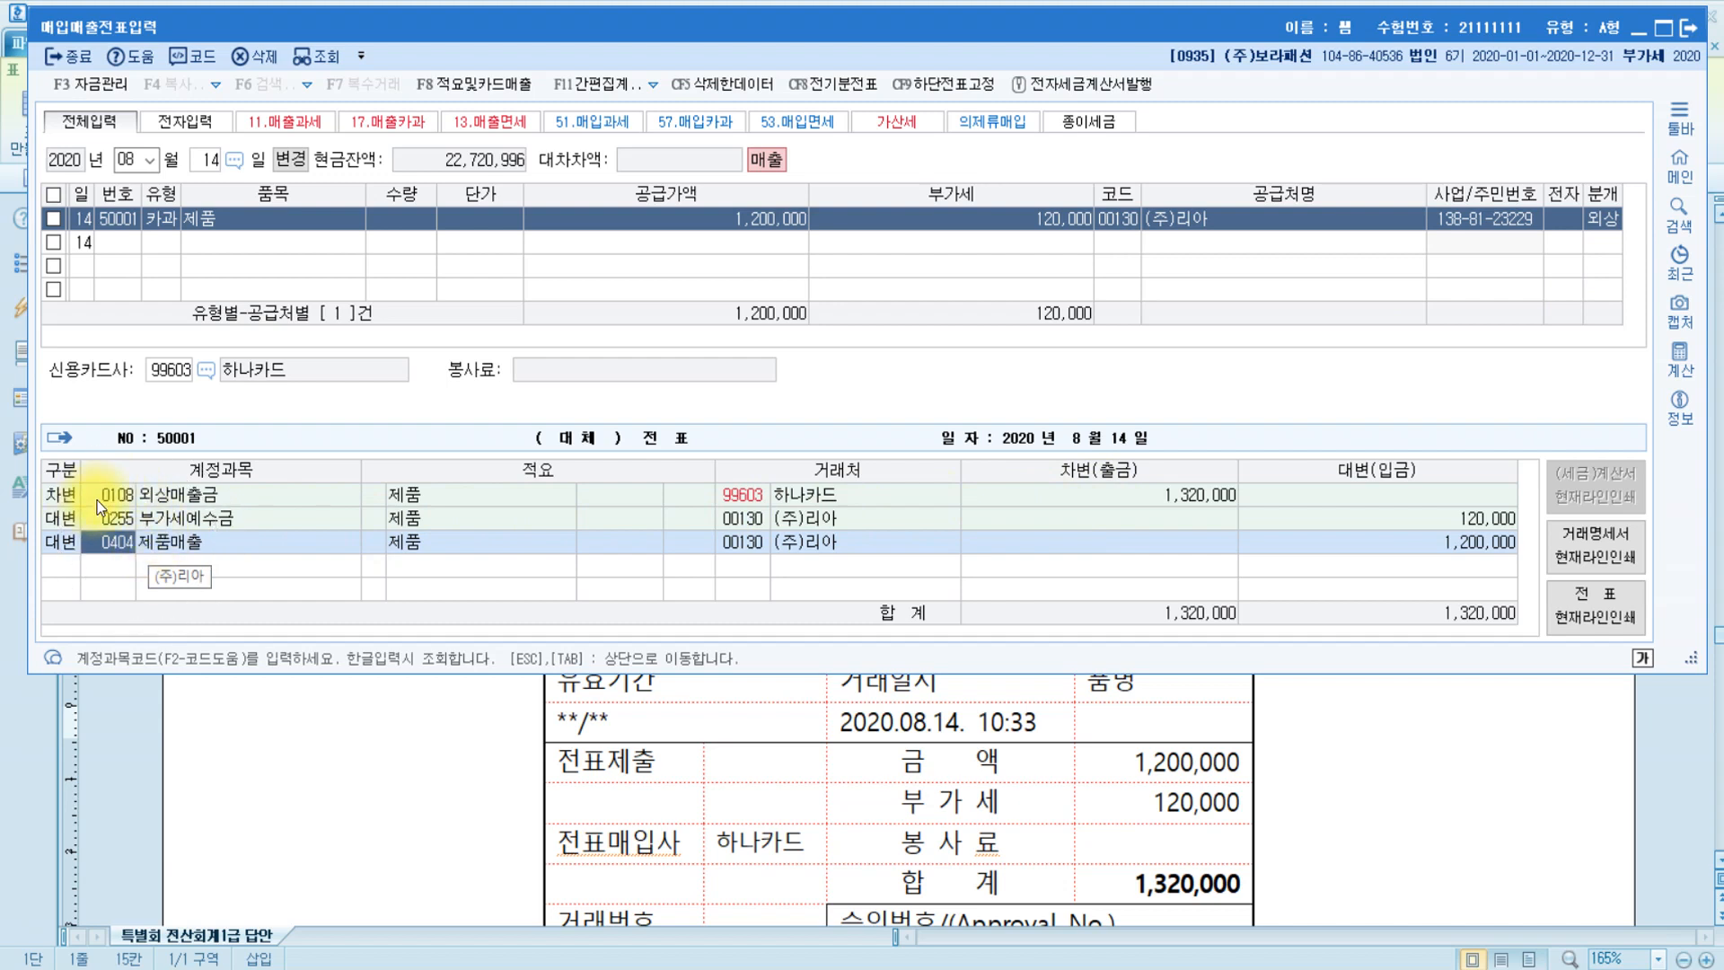
left_click(764, 496)
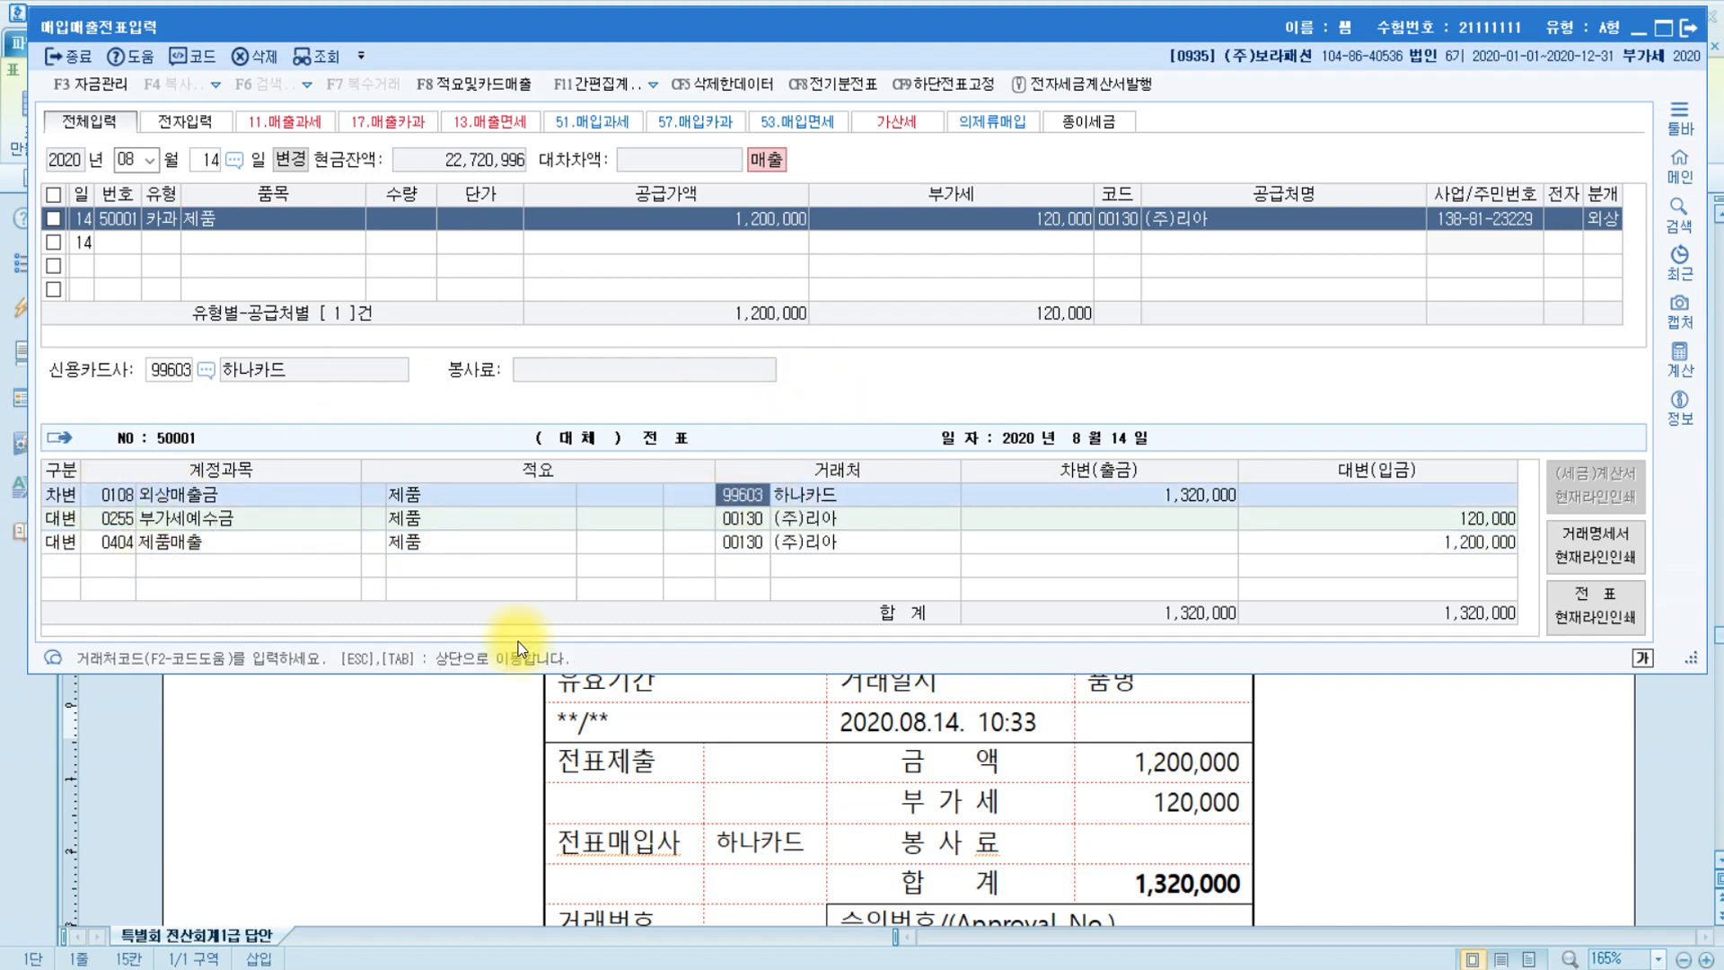
left_click(1605, 223)
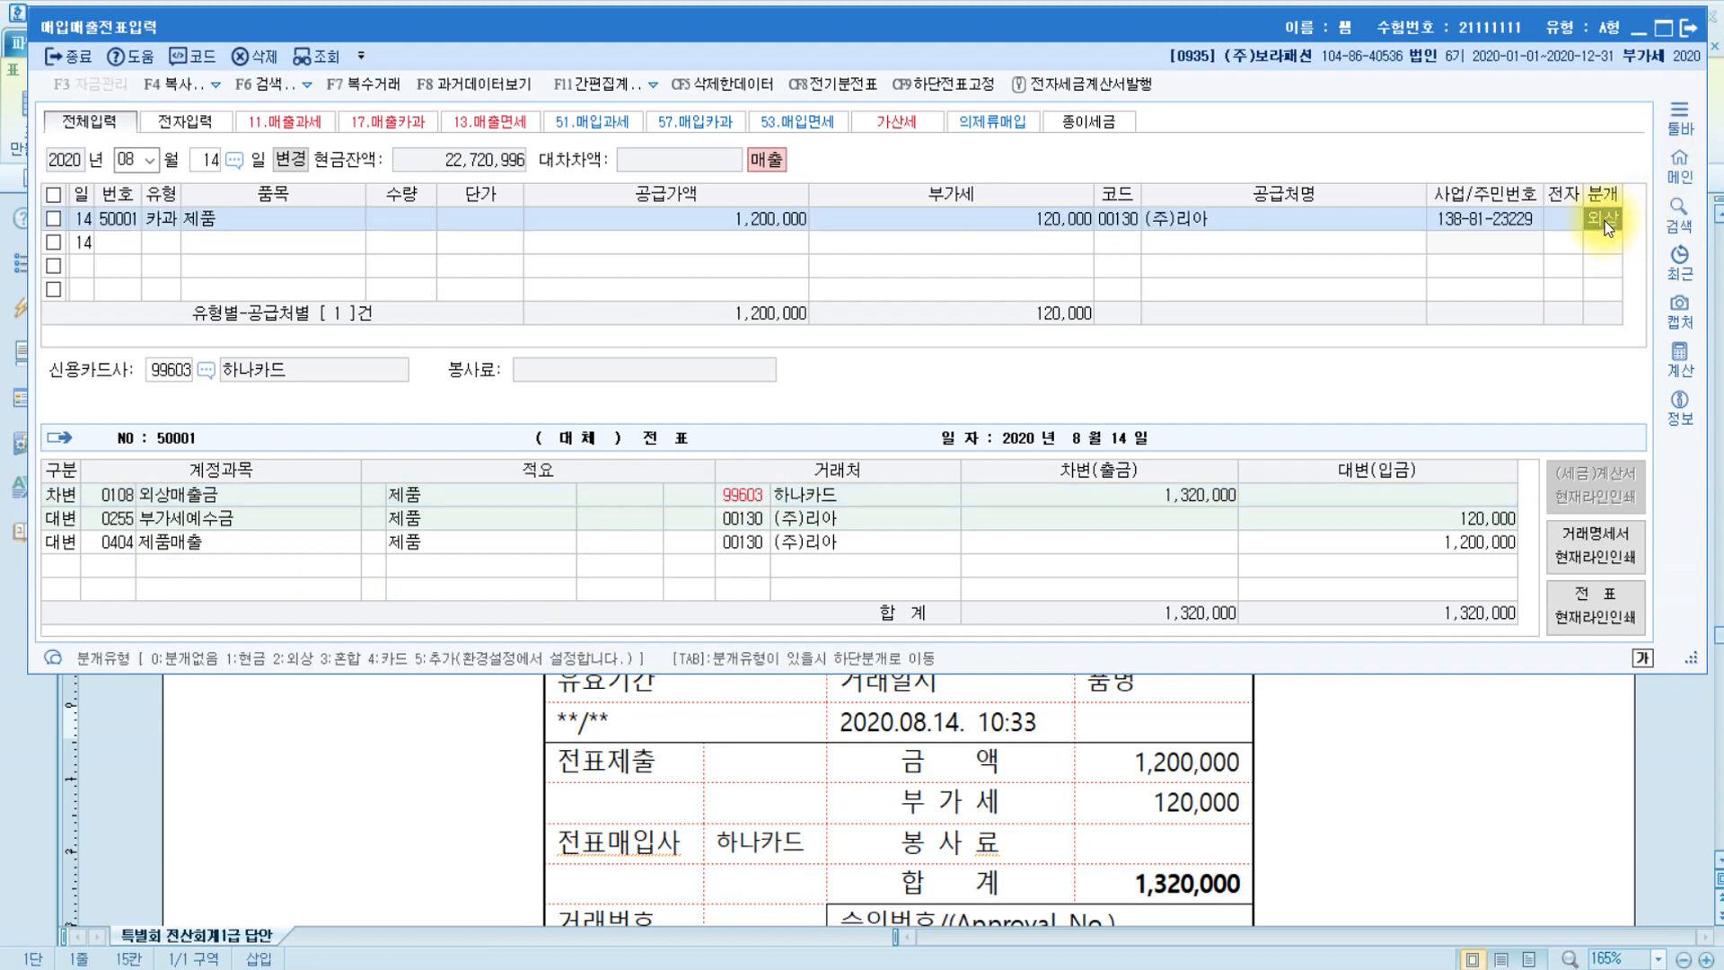
key("Return")
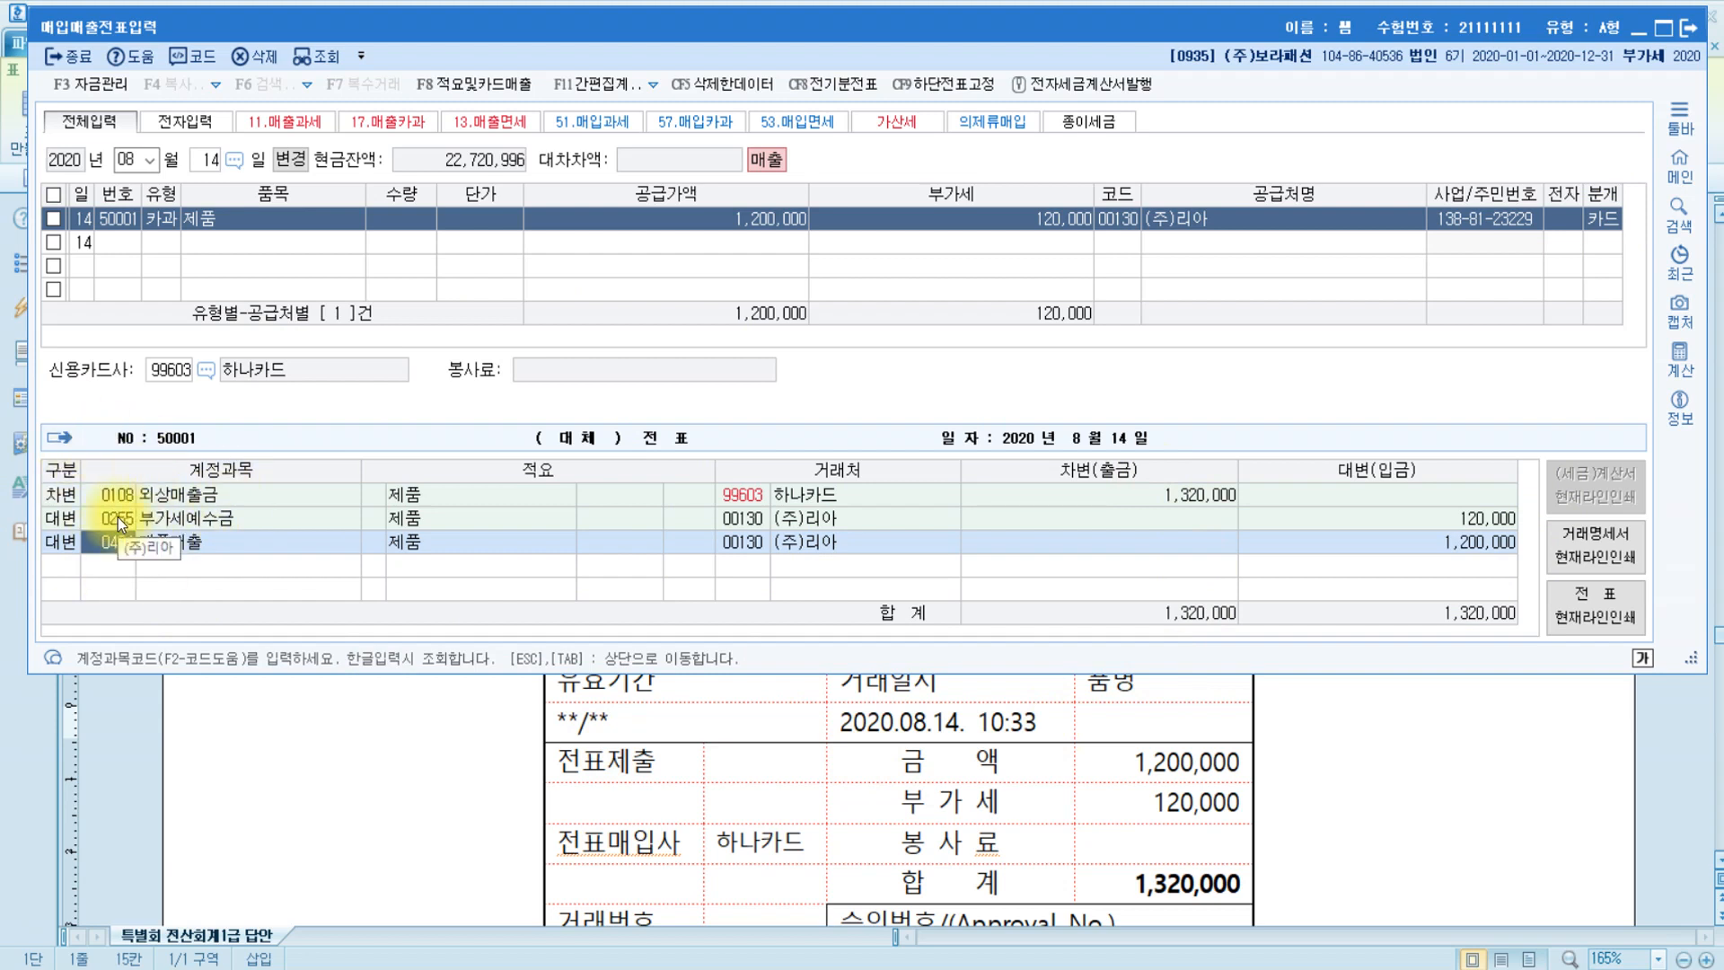
Set the 8월 14일 entry's 분개 type to 혼합.
left_click(1606, 220)
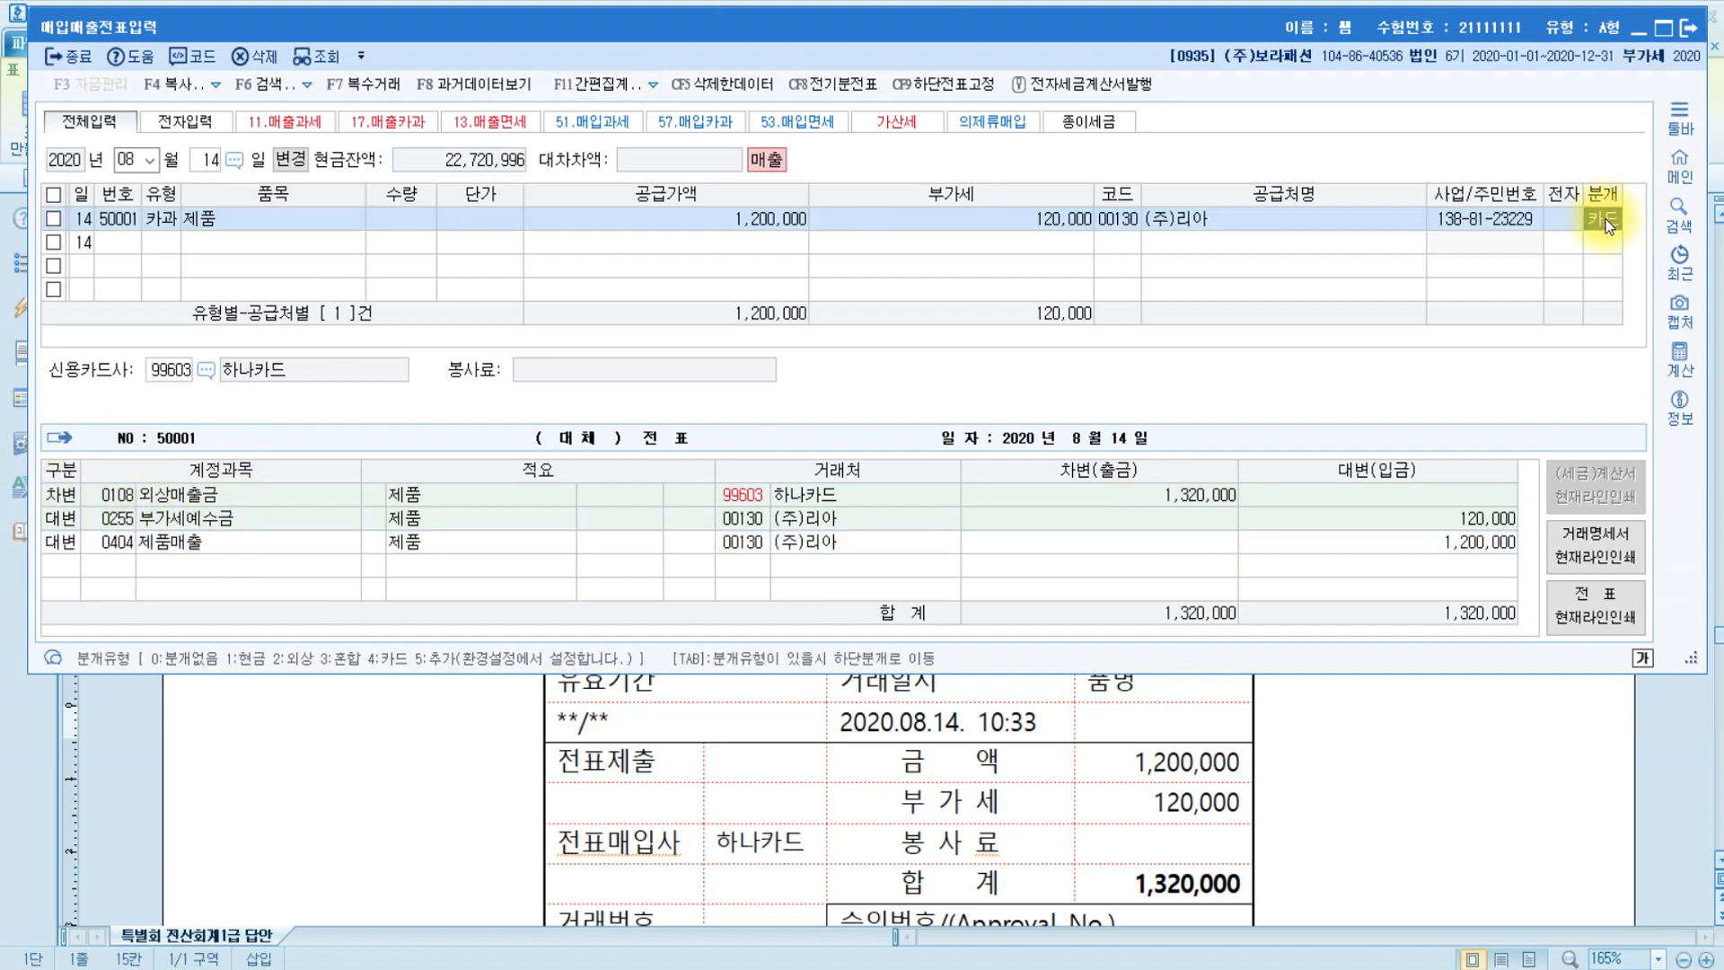
type("3")
key("Return")
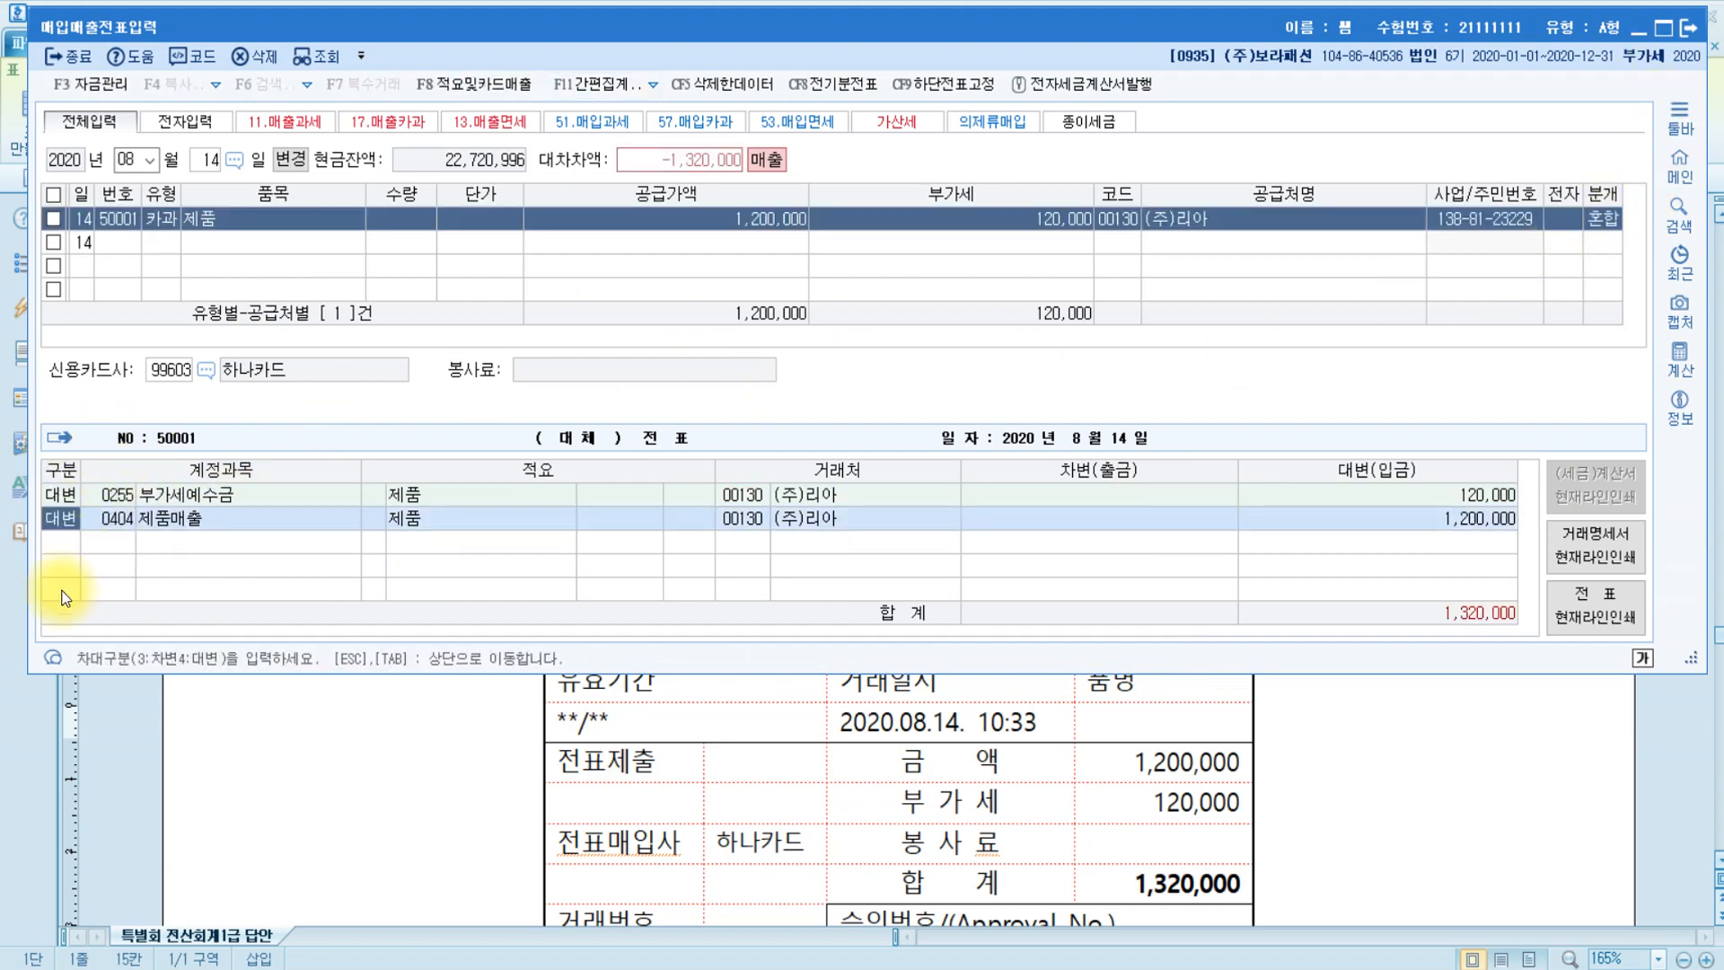
Add a 차변 line for 외상매출금 of 1,320,000 to the 8월 14일 journal entry.
key("Return")
key("Return")
key("Return")
key("Return")
key("Return")
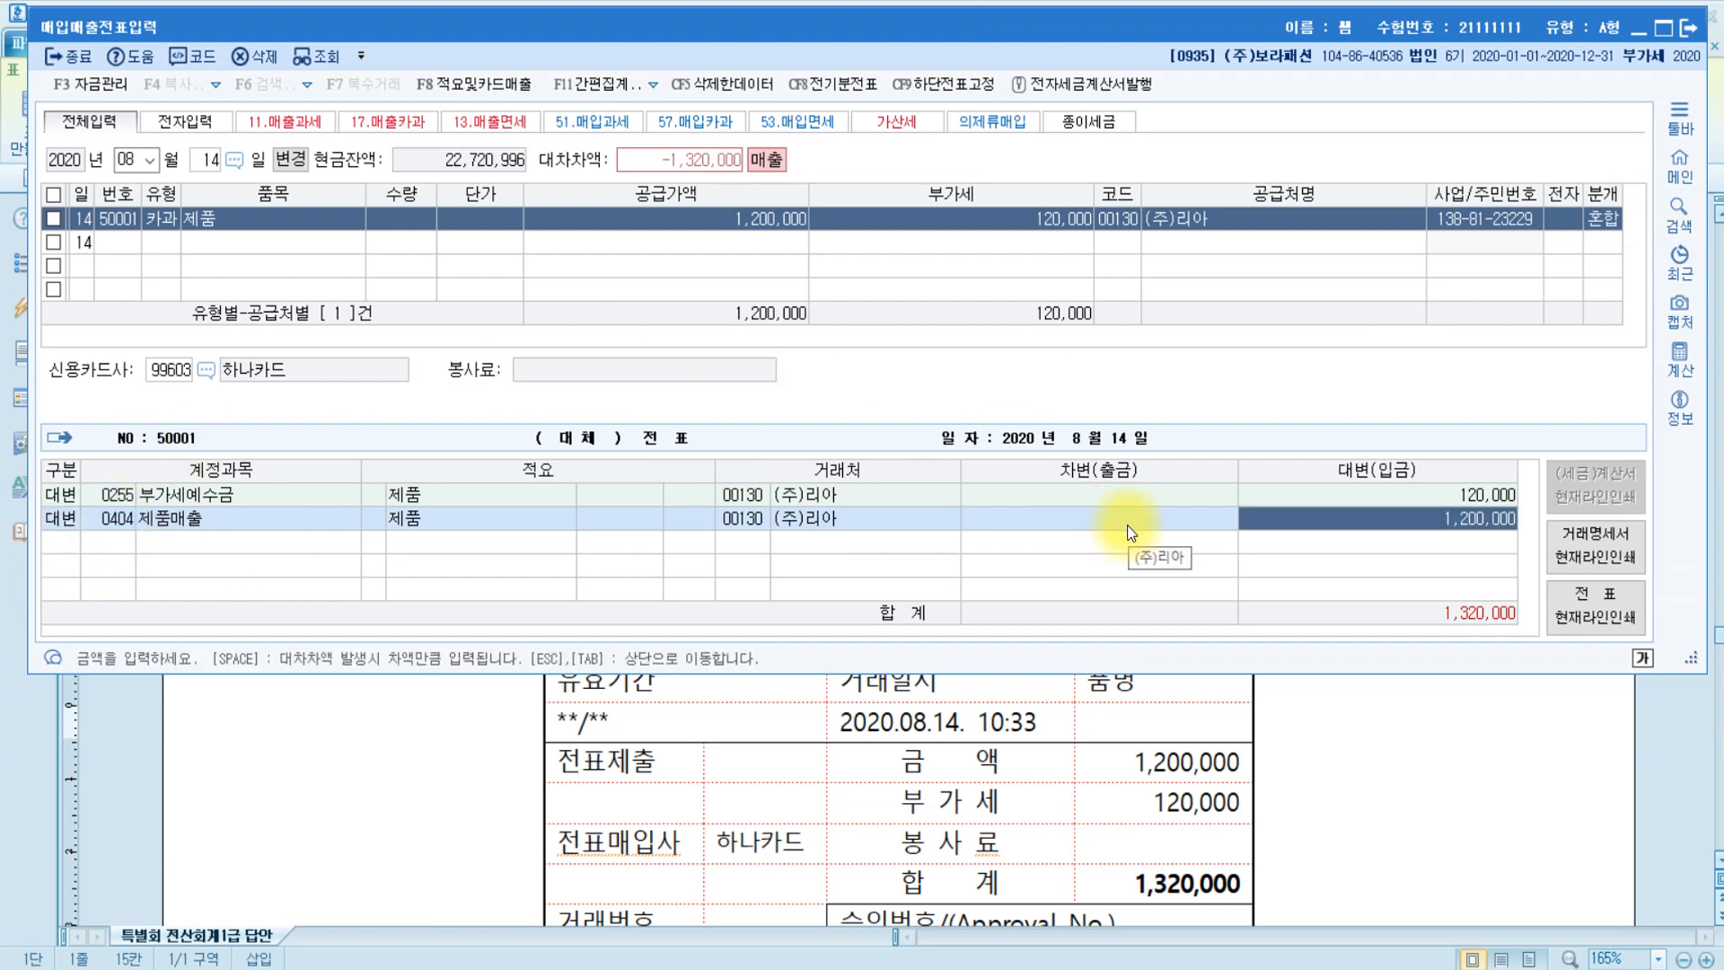
type("3")
key("Return")
type("외상매")
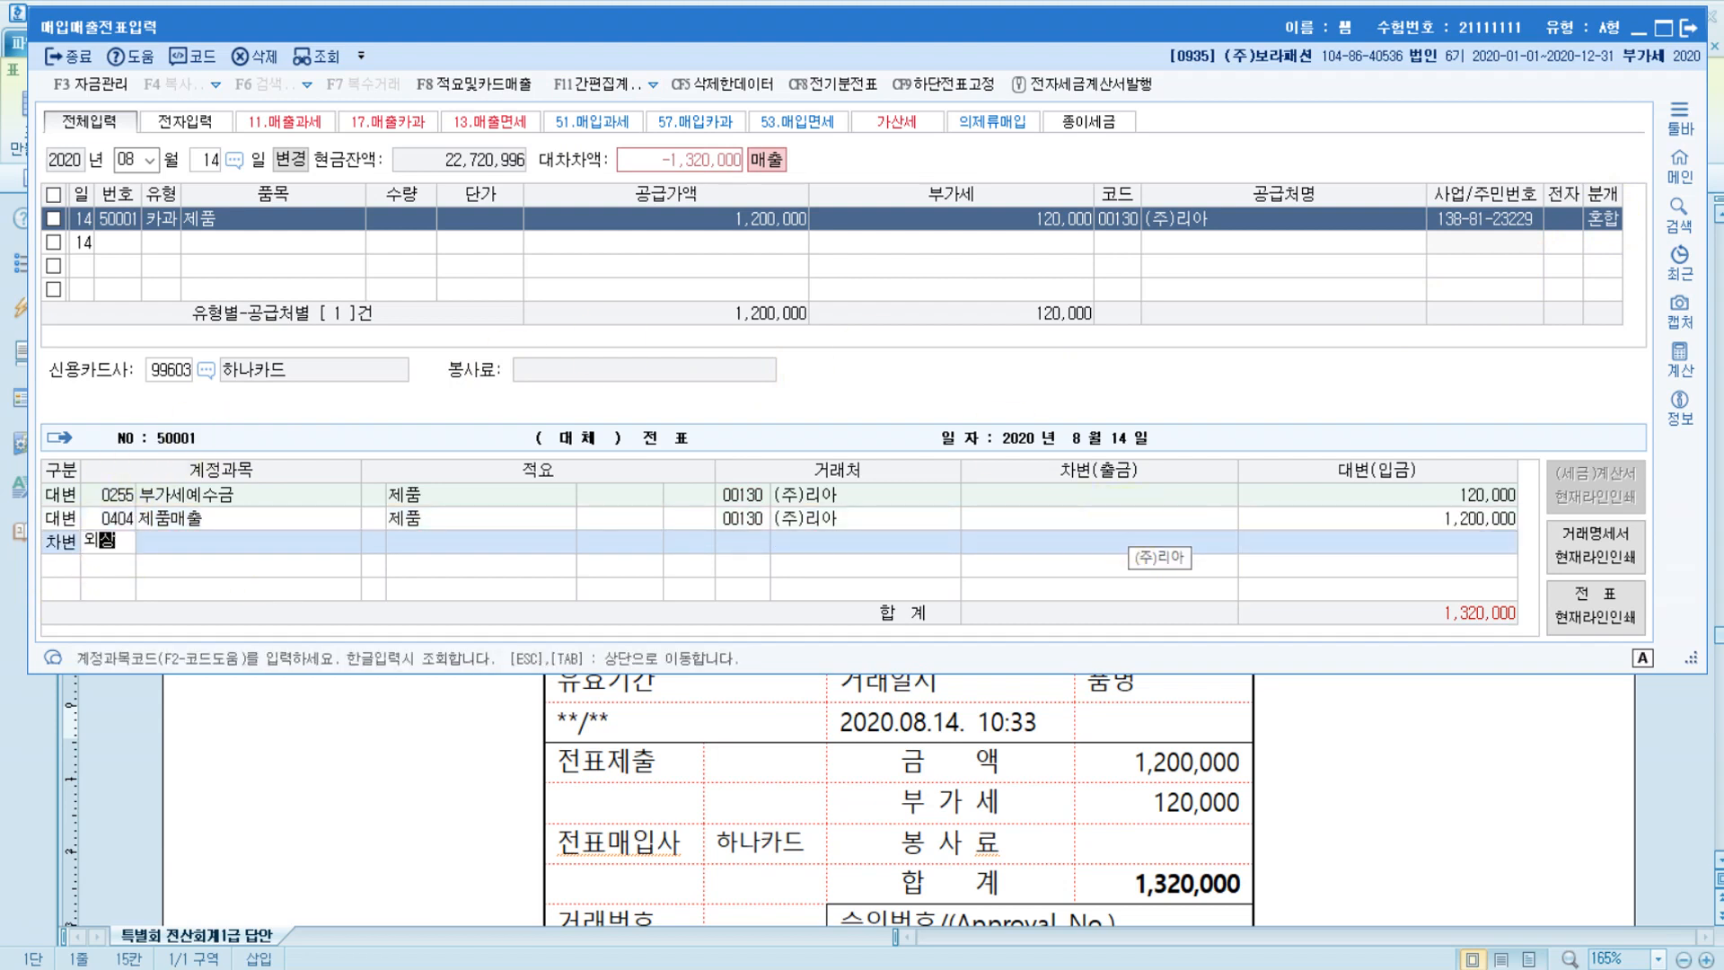
key("Return")
key("Return")
key("Return")
key("Return")
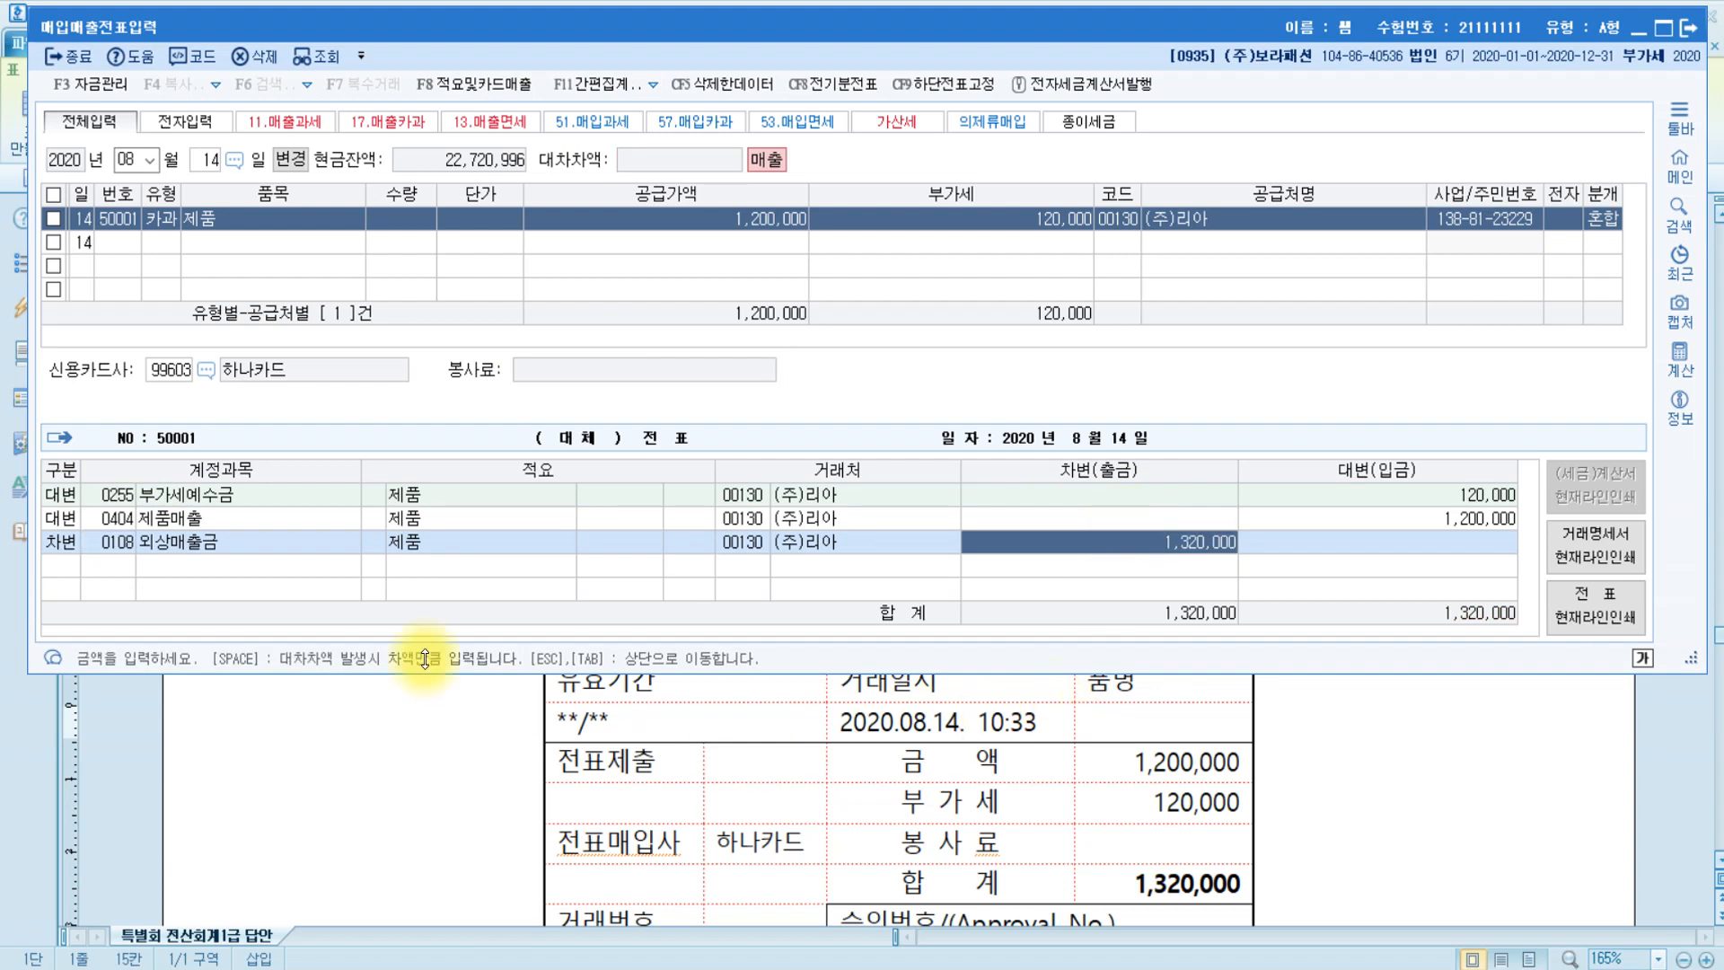
Change the 거래처 of the 외상매출금 line to 하나카드.
left_click(737, 542)
type("하나")
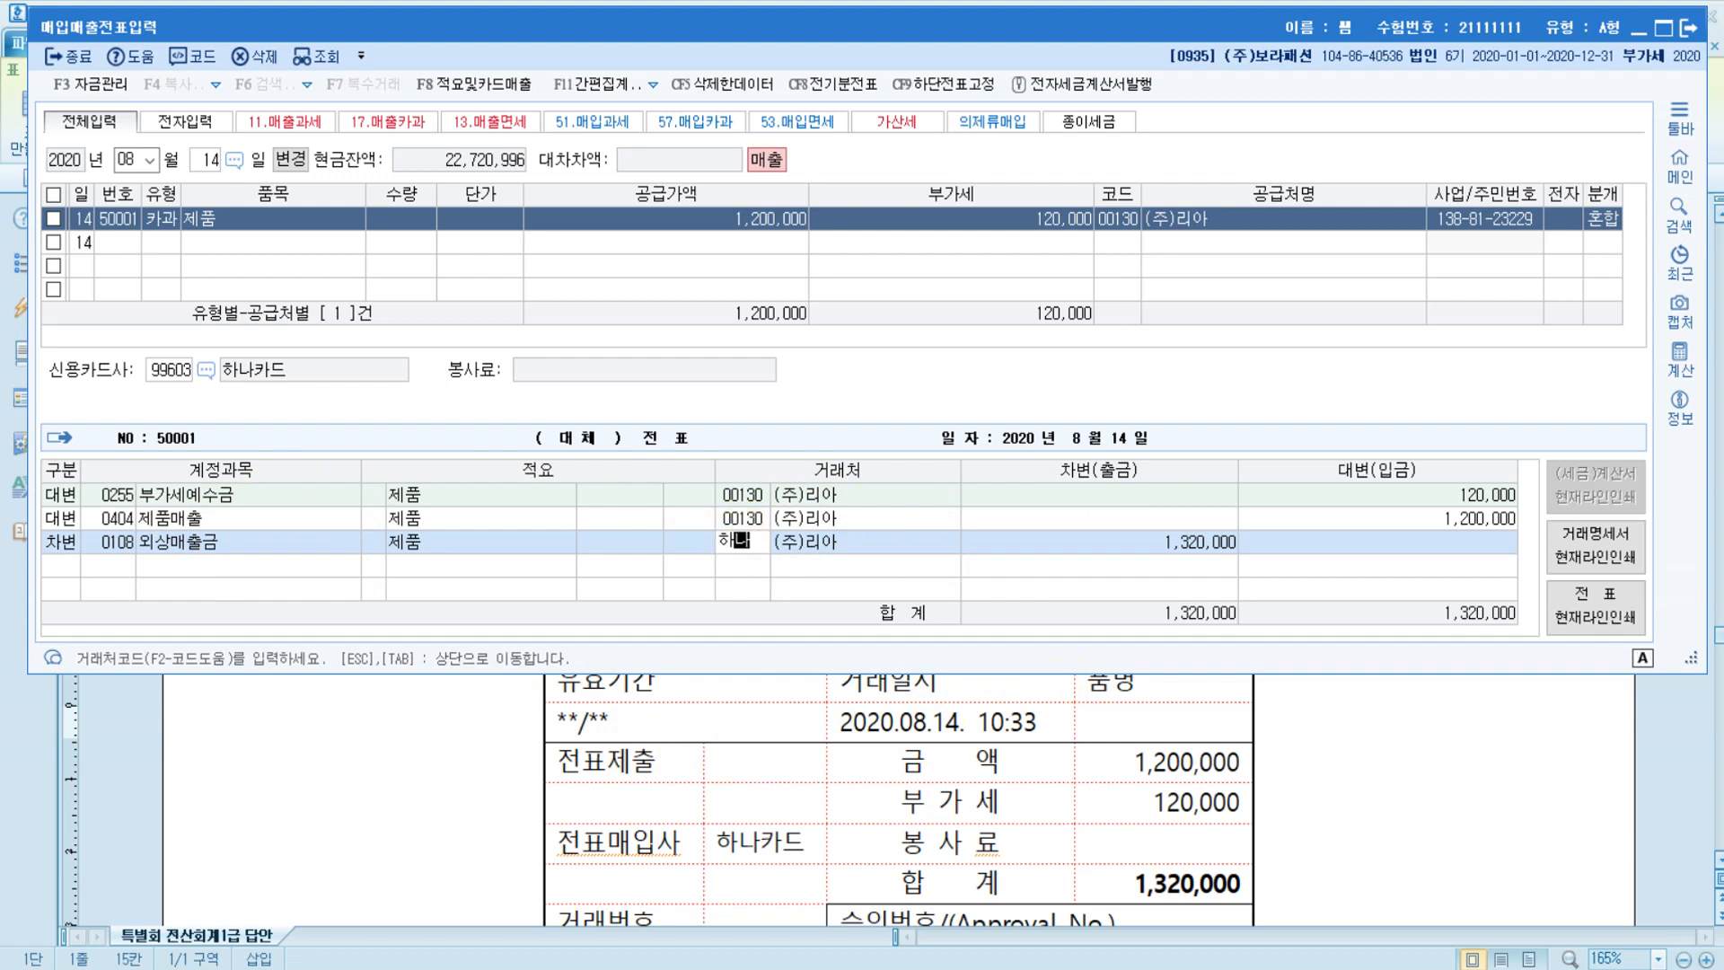
key("Return")
key("Down")
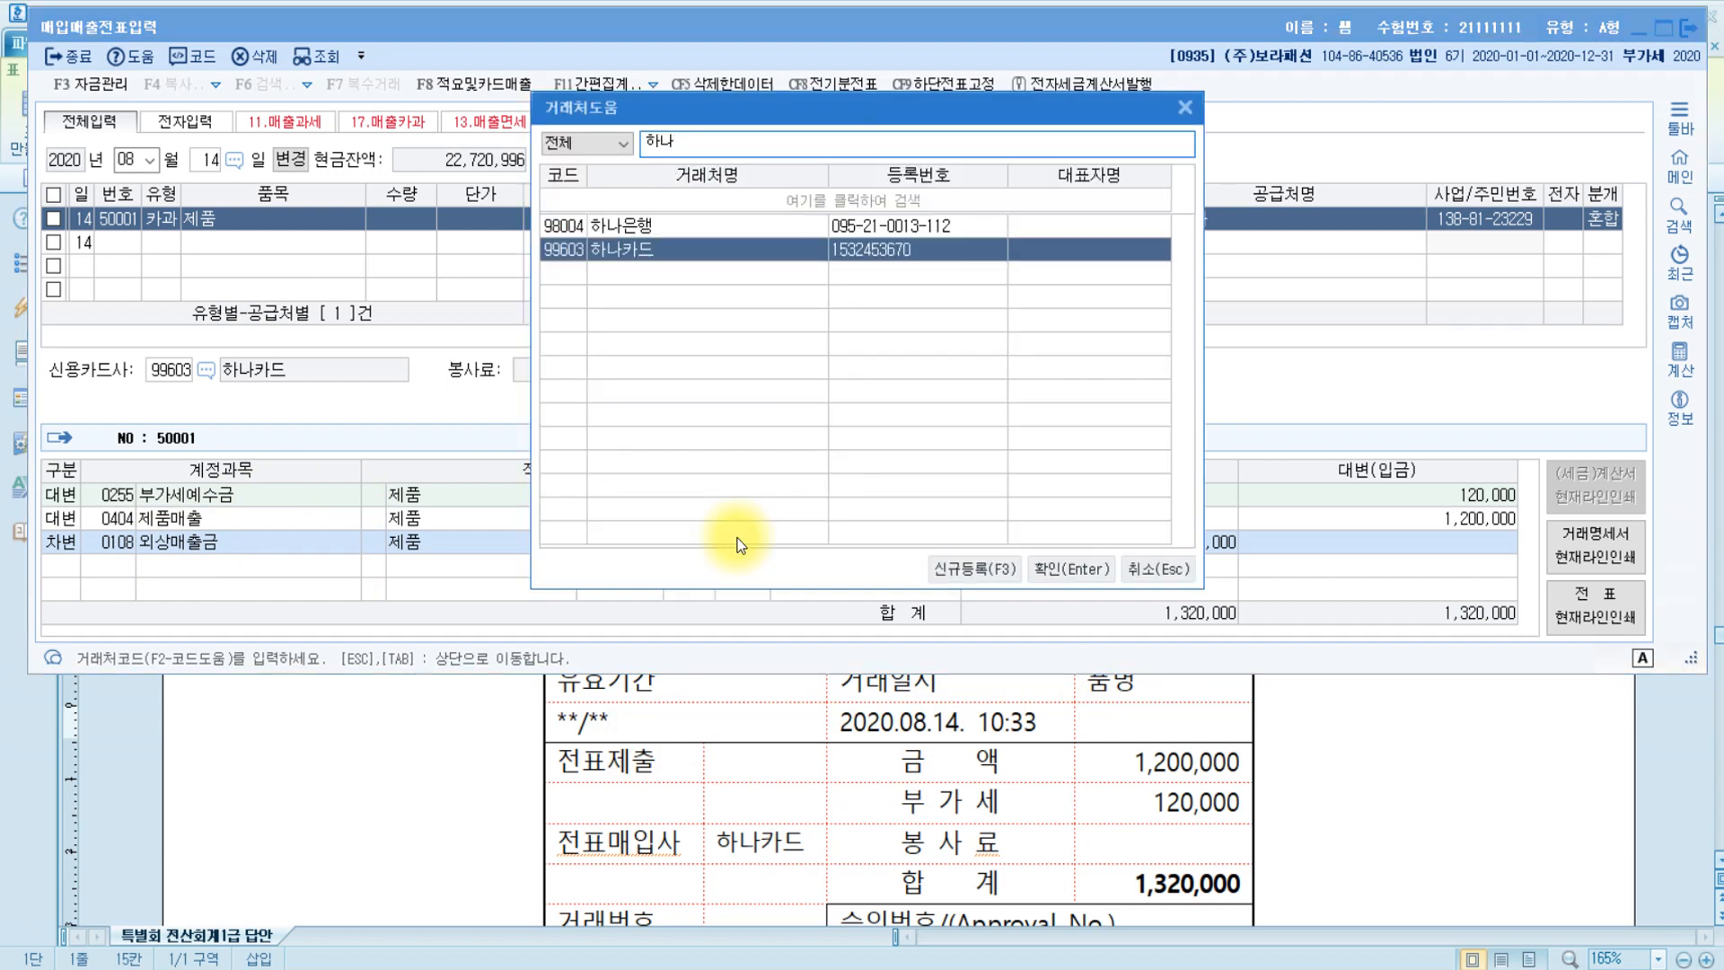
key("Return")
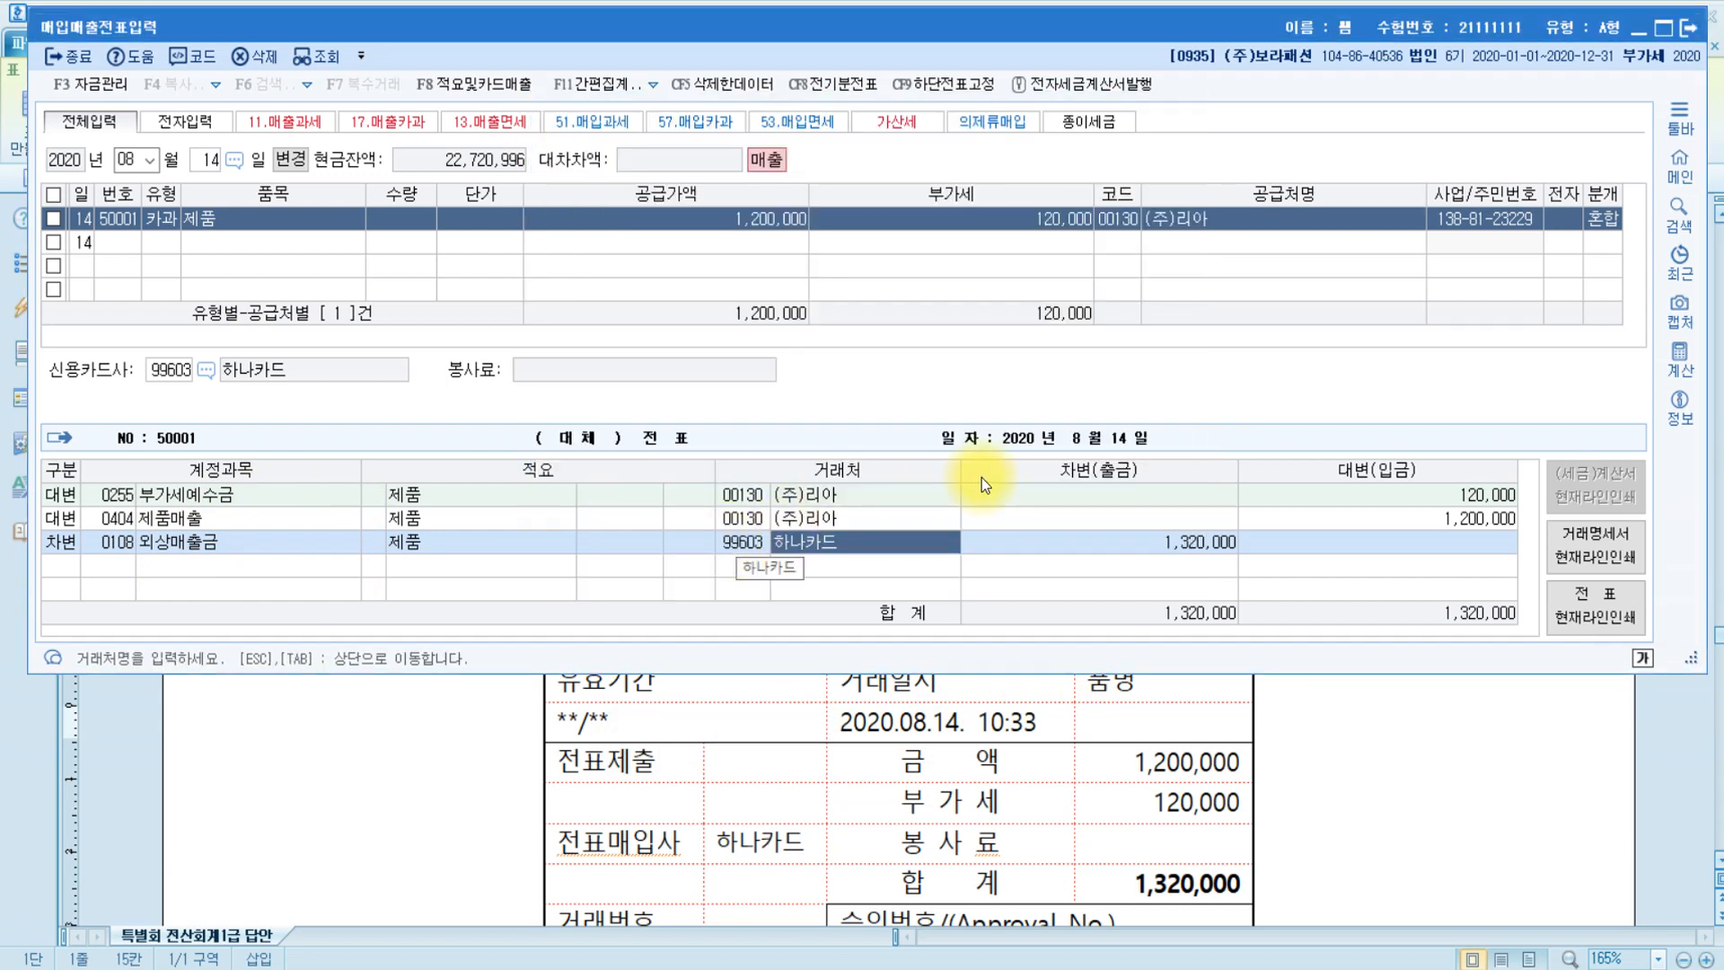
Switch to the exam document and examine question [3]'s 8월 17일 transaction, including its document type, quantity, unit price and payment terms.
left_click(1444, 779)
scroll(1366, 755, "down", 3)
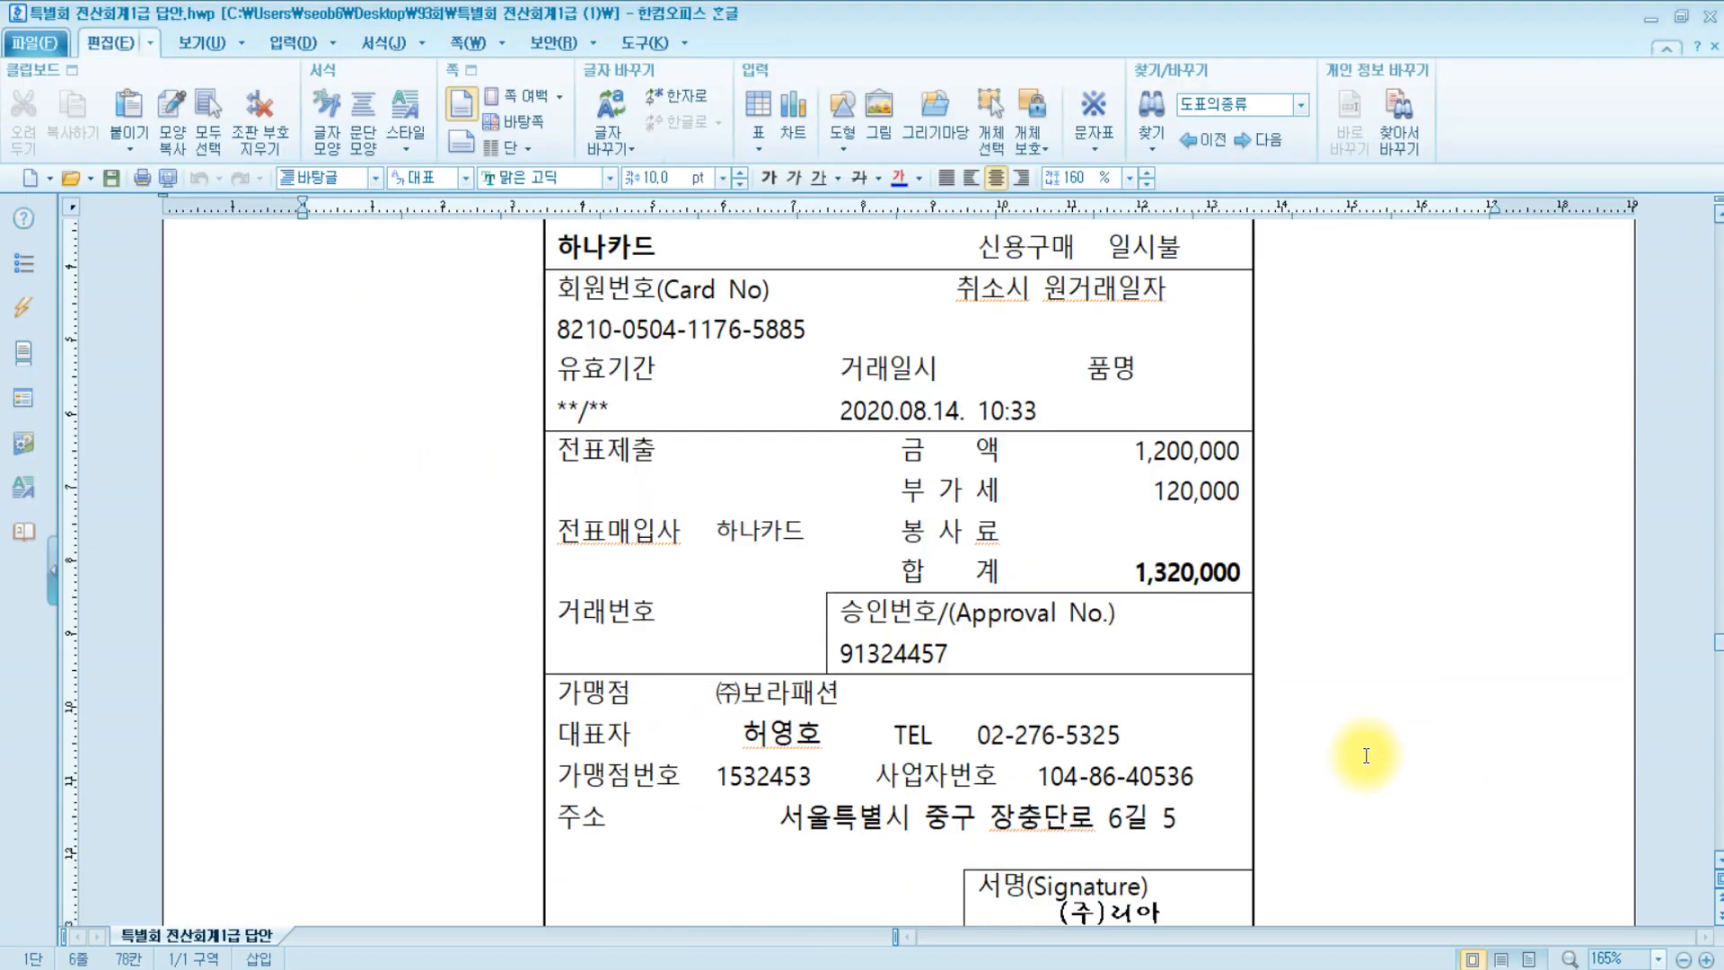
scroll(1358, 598, "down", 6)
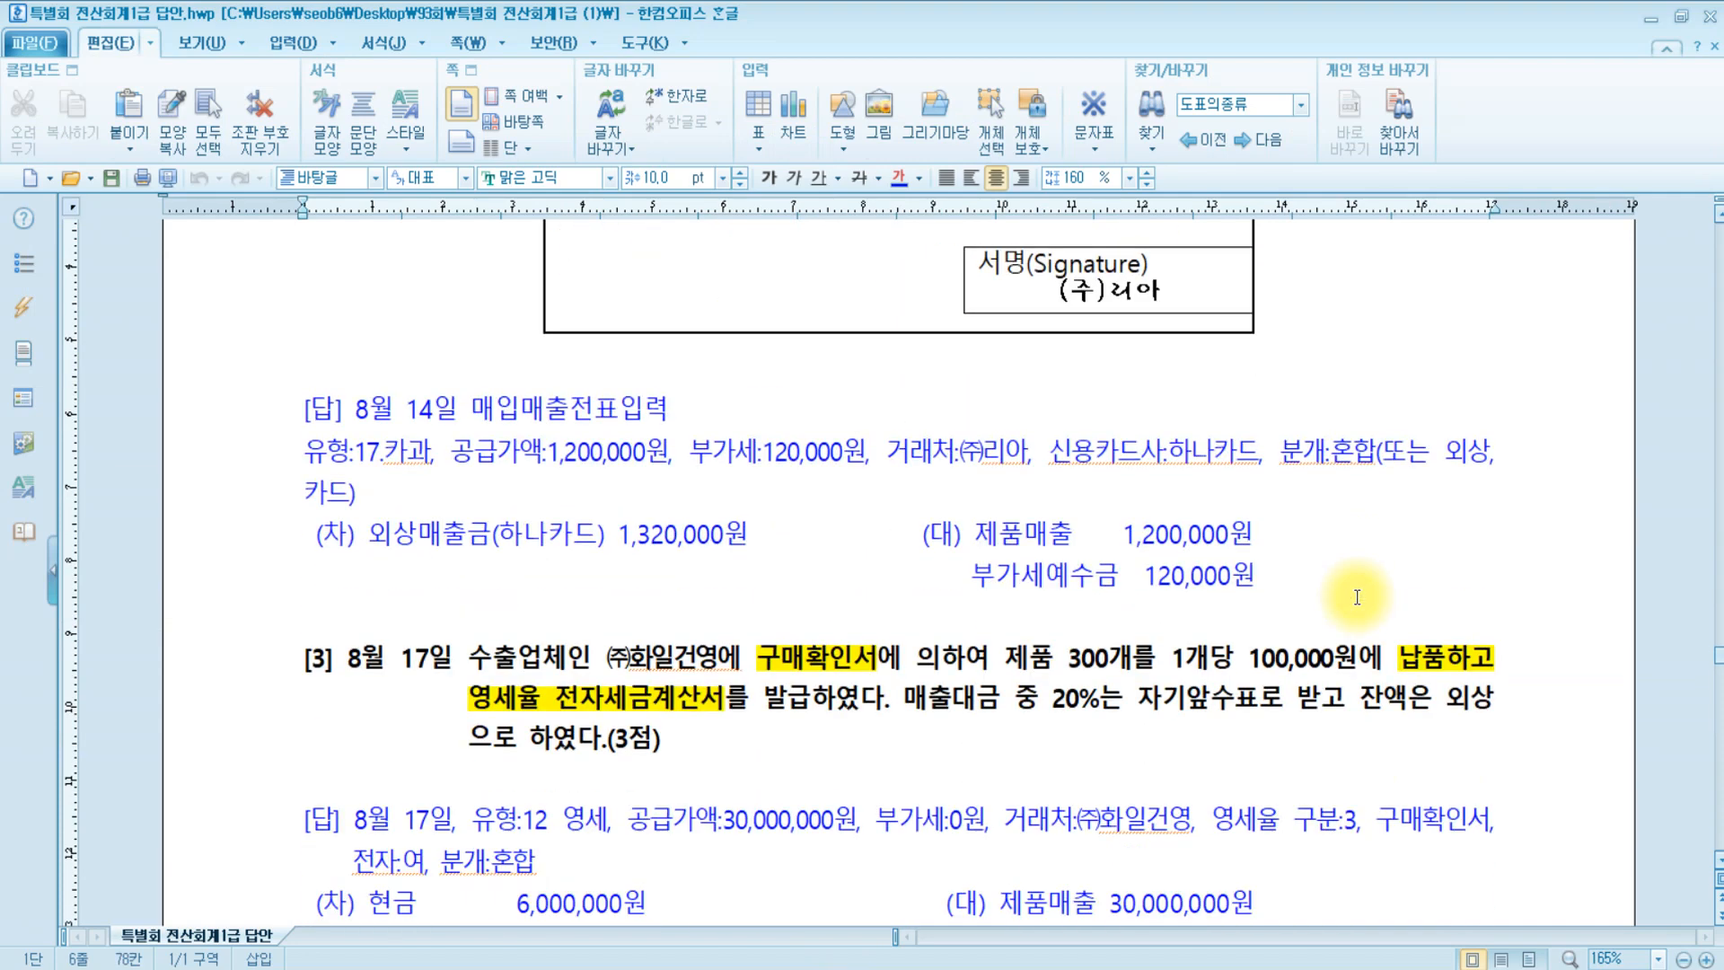
scroll(371, 639, "down", 2)
left_click(414, 345)
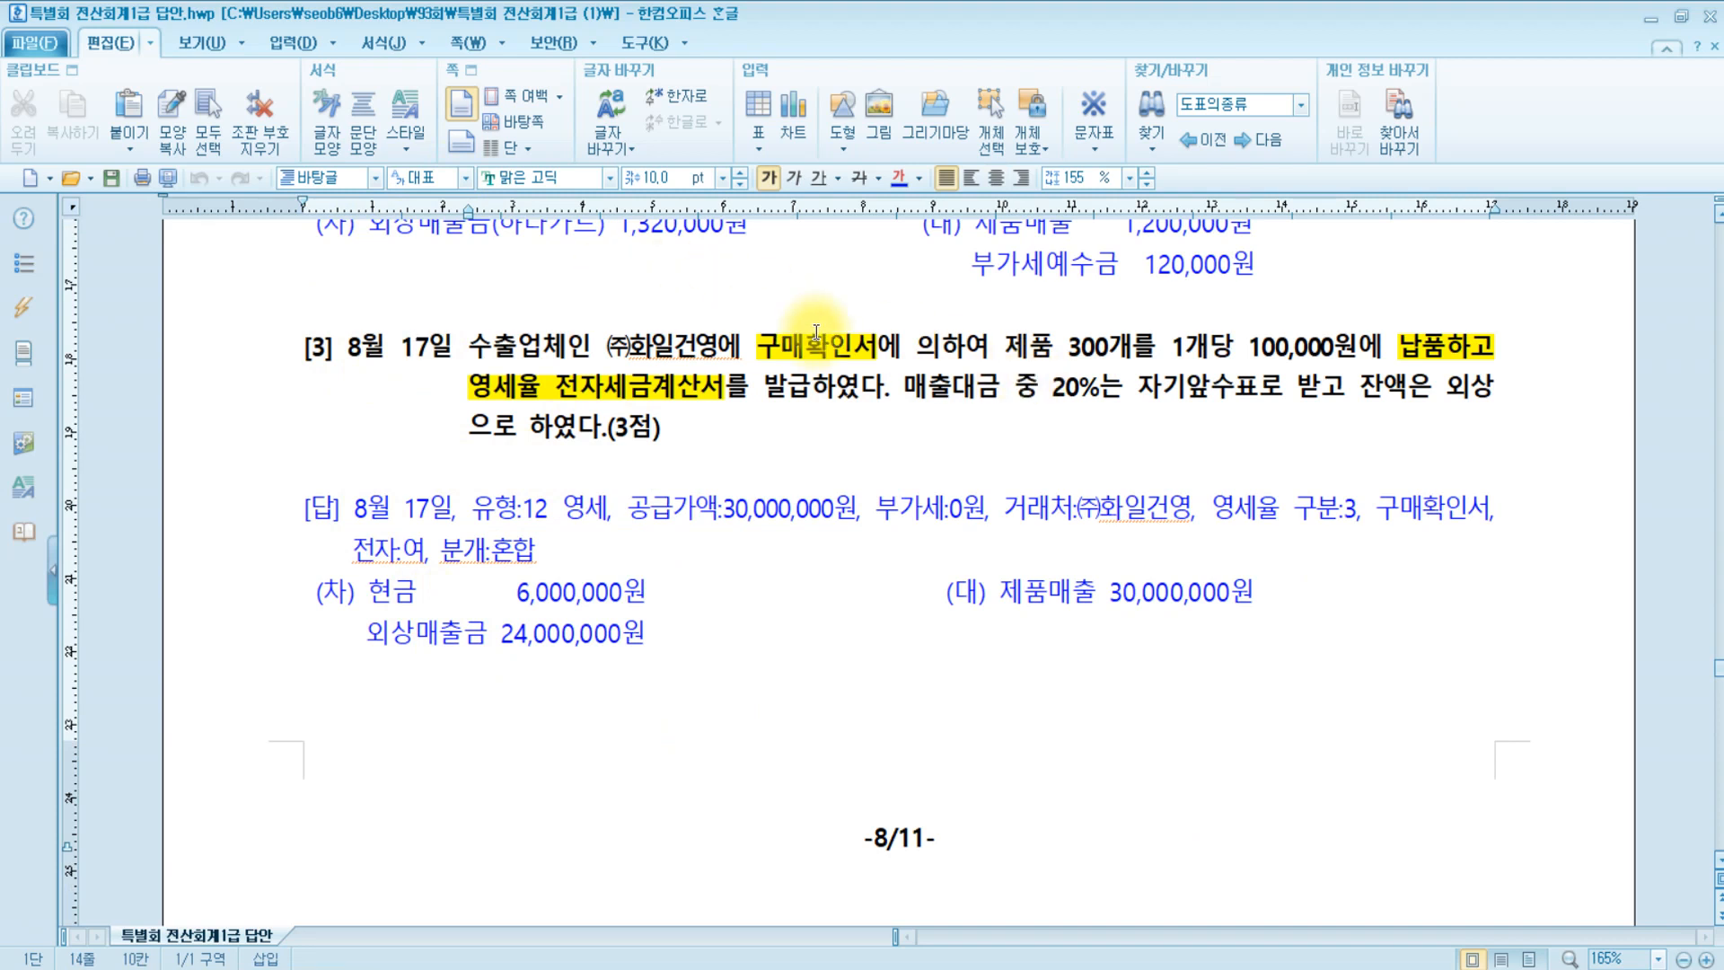
left_click(1085, 359)
left_click(1204, 359)
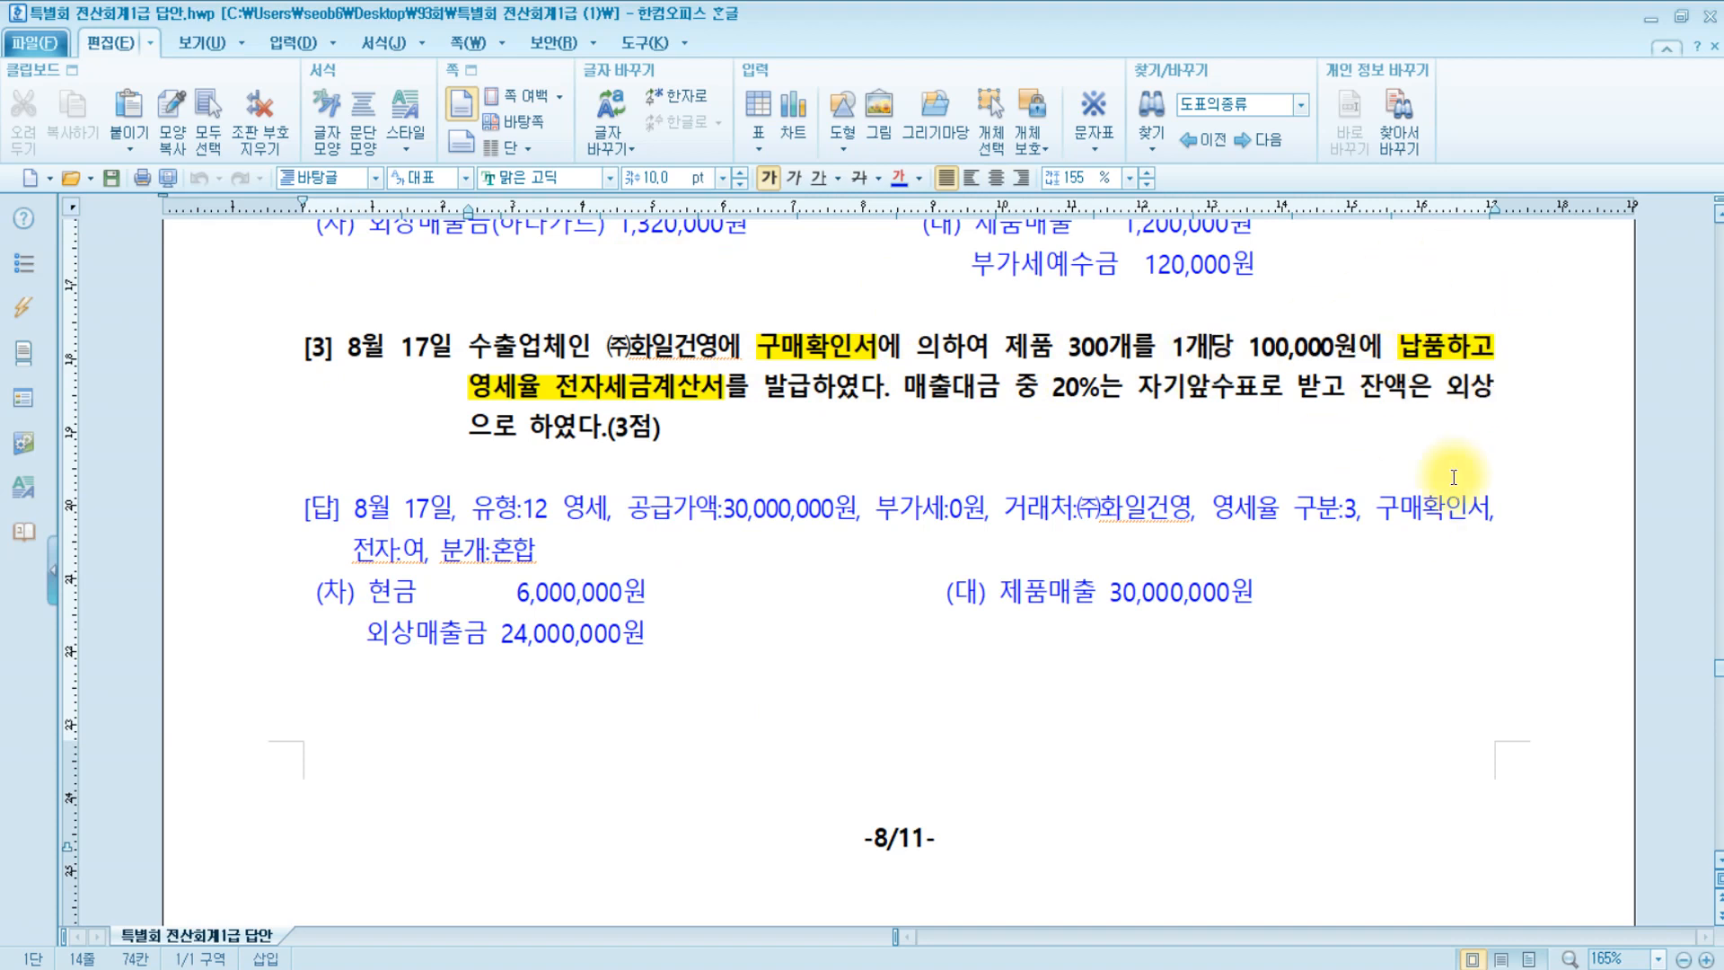
left_click(469, 400)
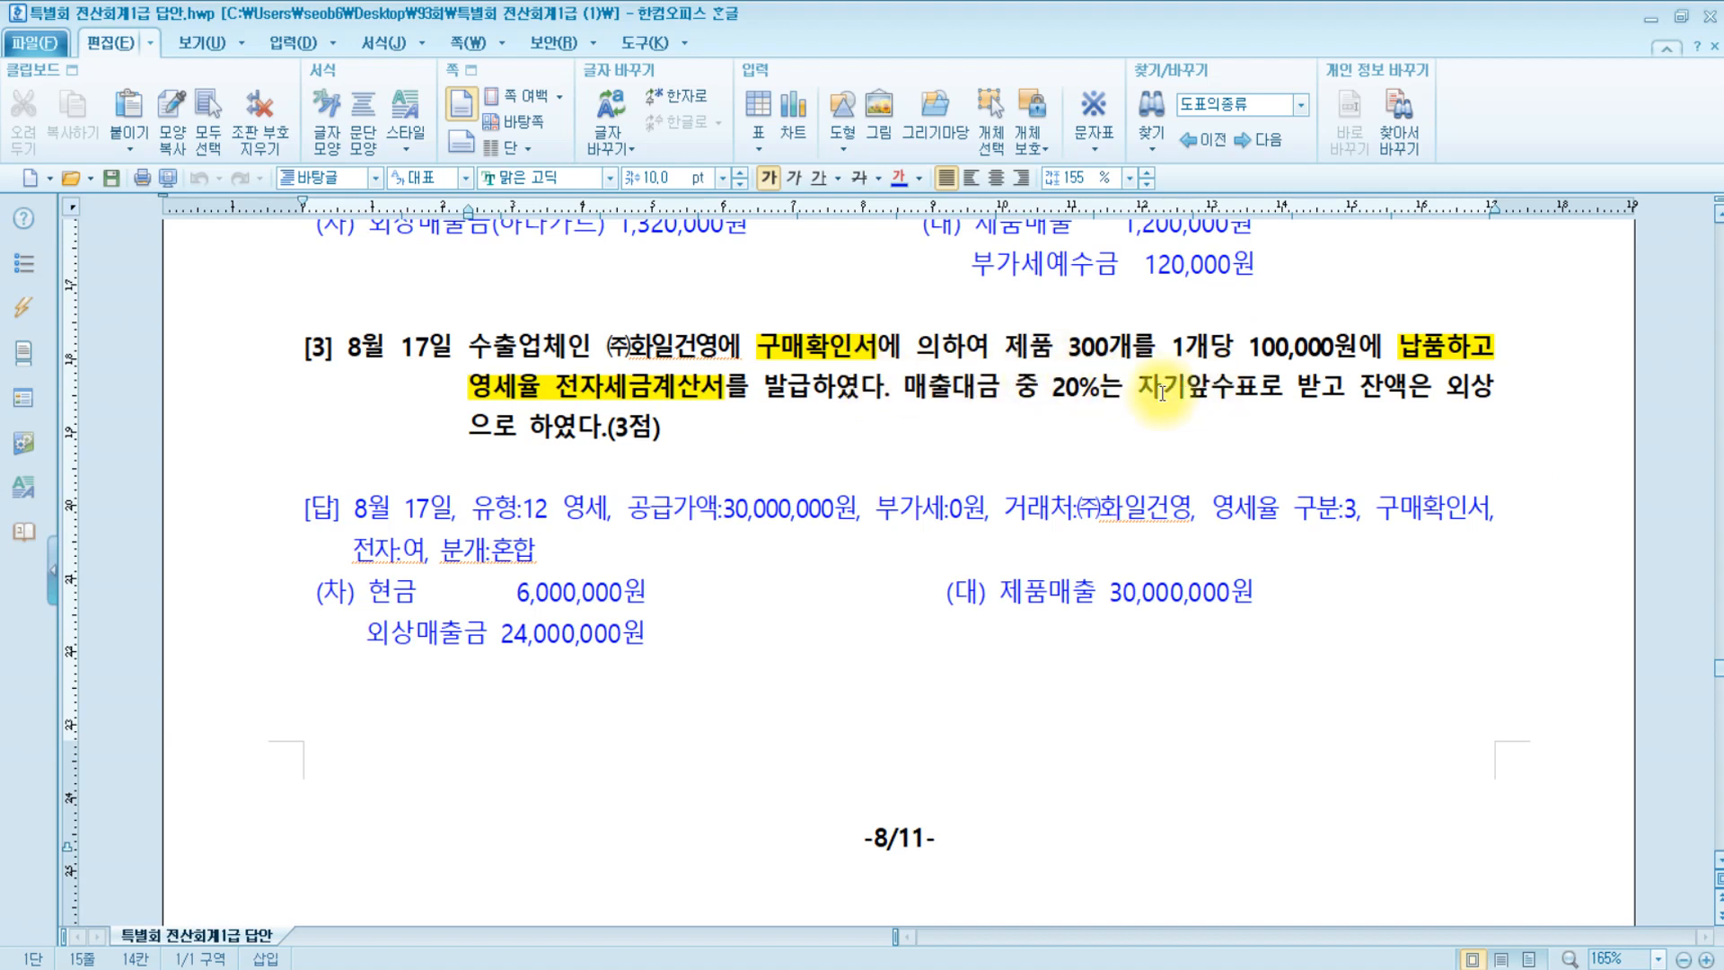
left_click_drag(1137, 390, 1255, 402)
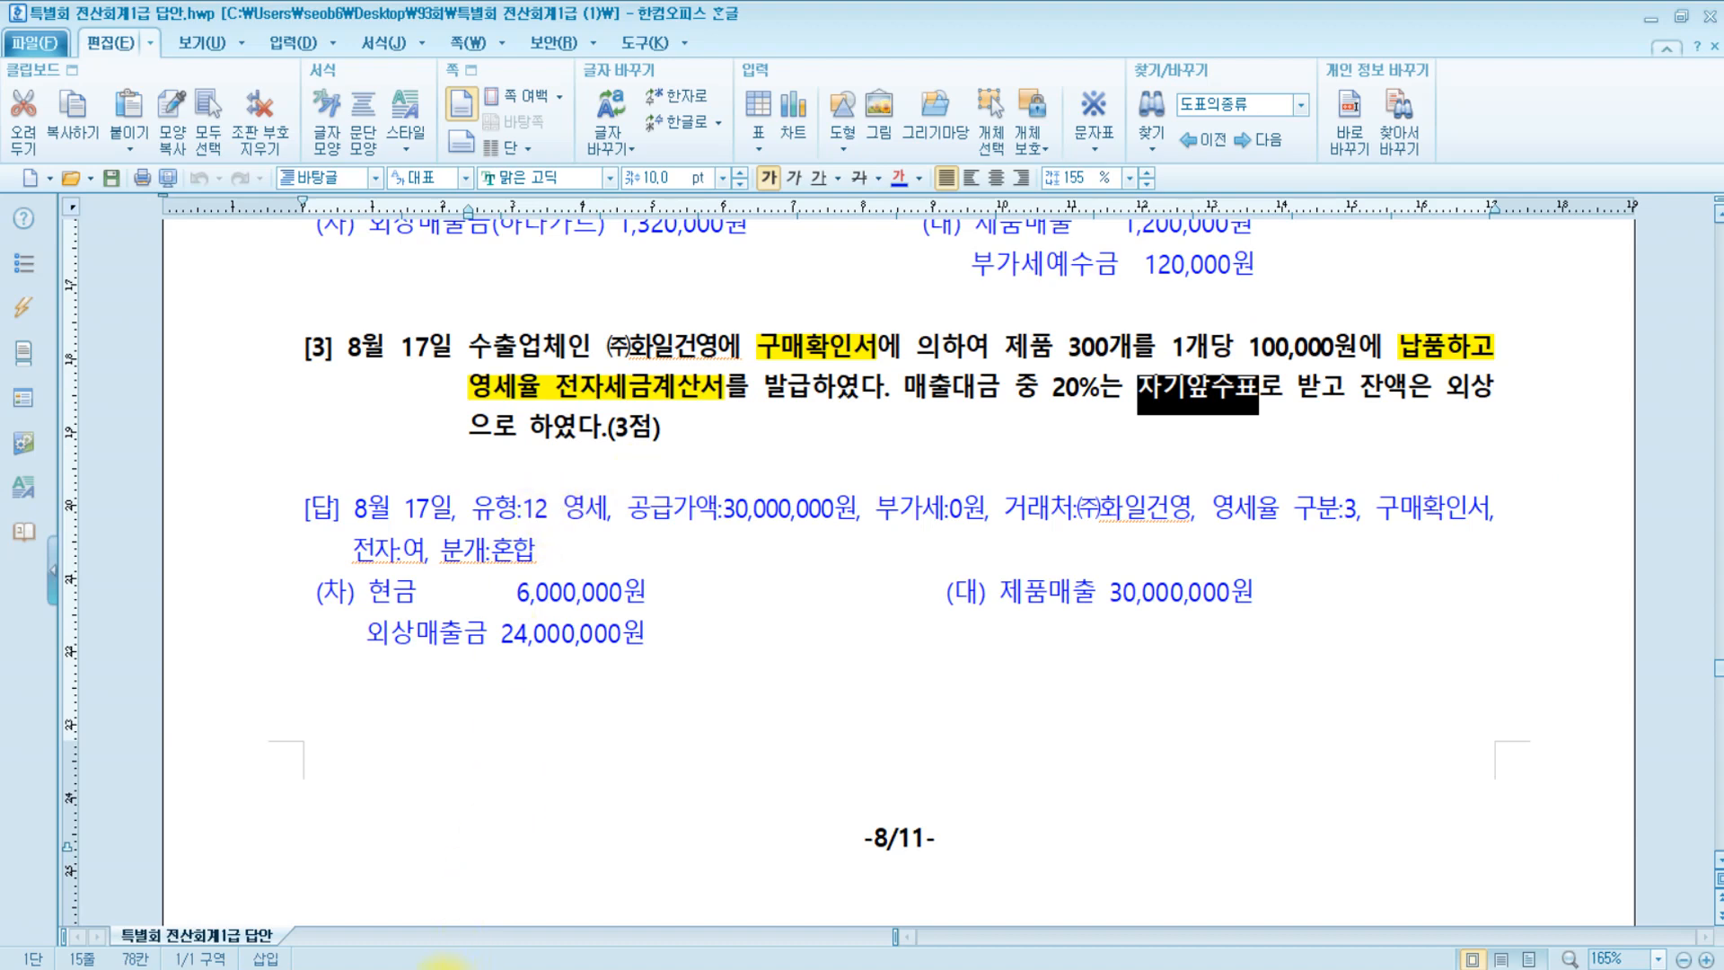
Return to KcLep and start a 매입매출전표 entry dated 8월 17일 with type 12.영세.
left_click(450, 968)
key("Escape")
key("Escape")
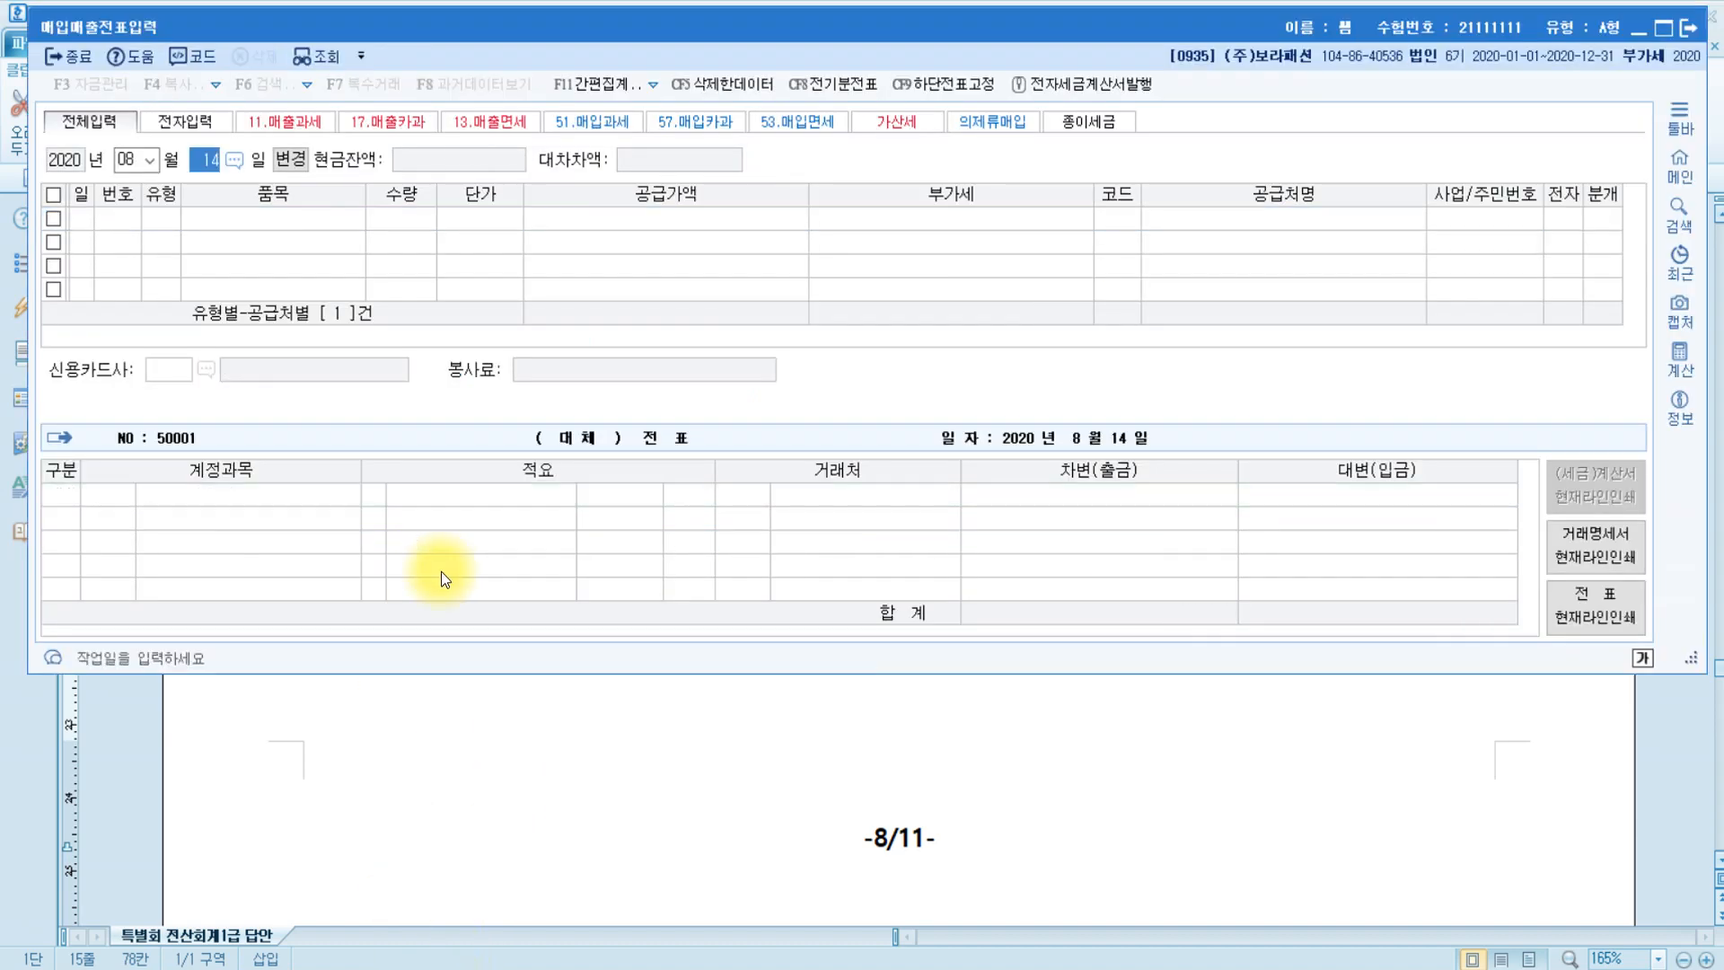
type("17")
key("Return")
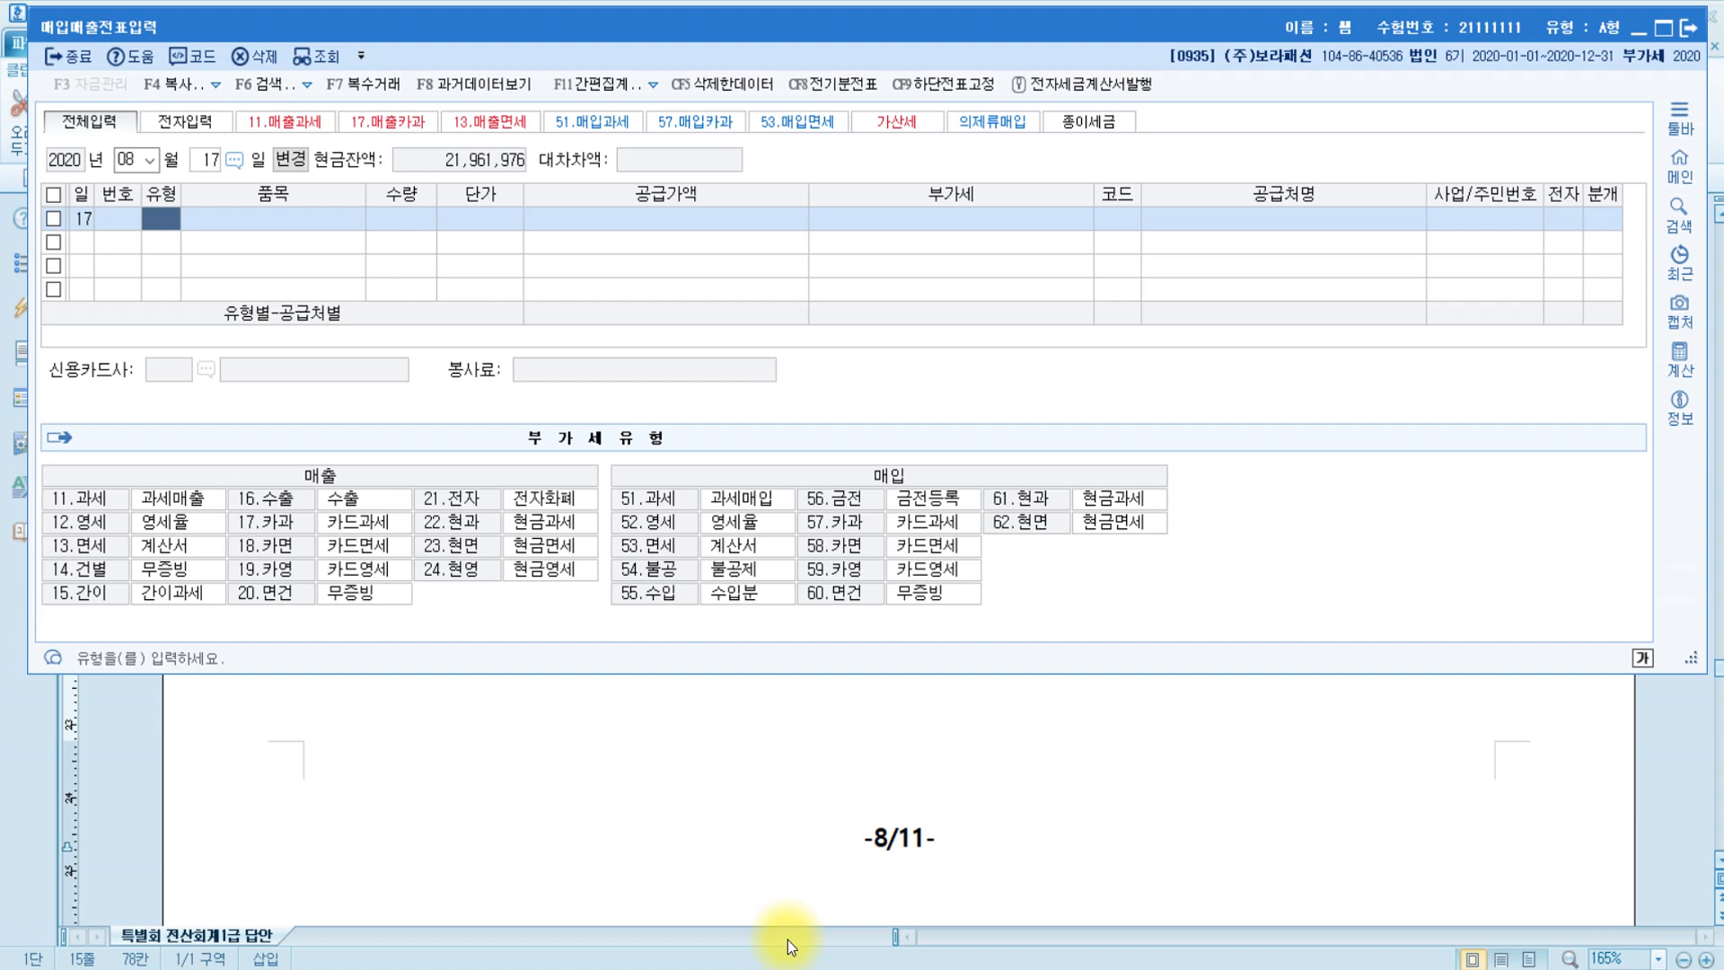
left_click(138, 525)
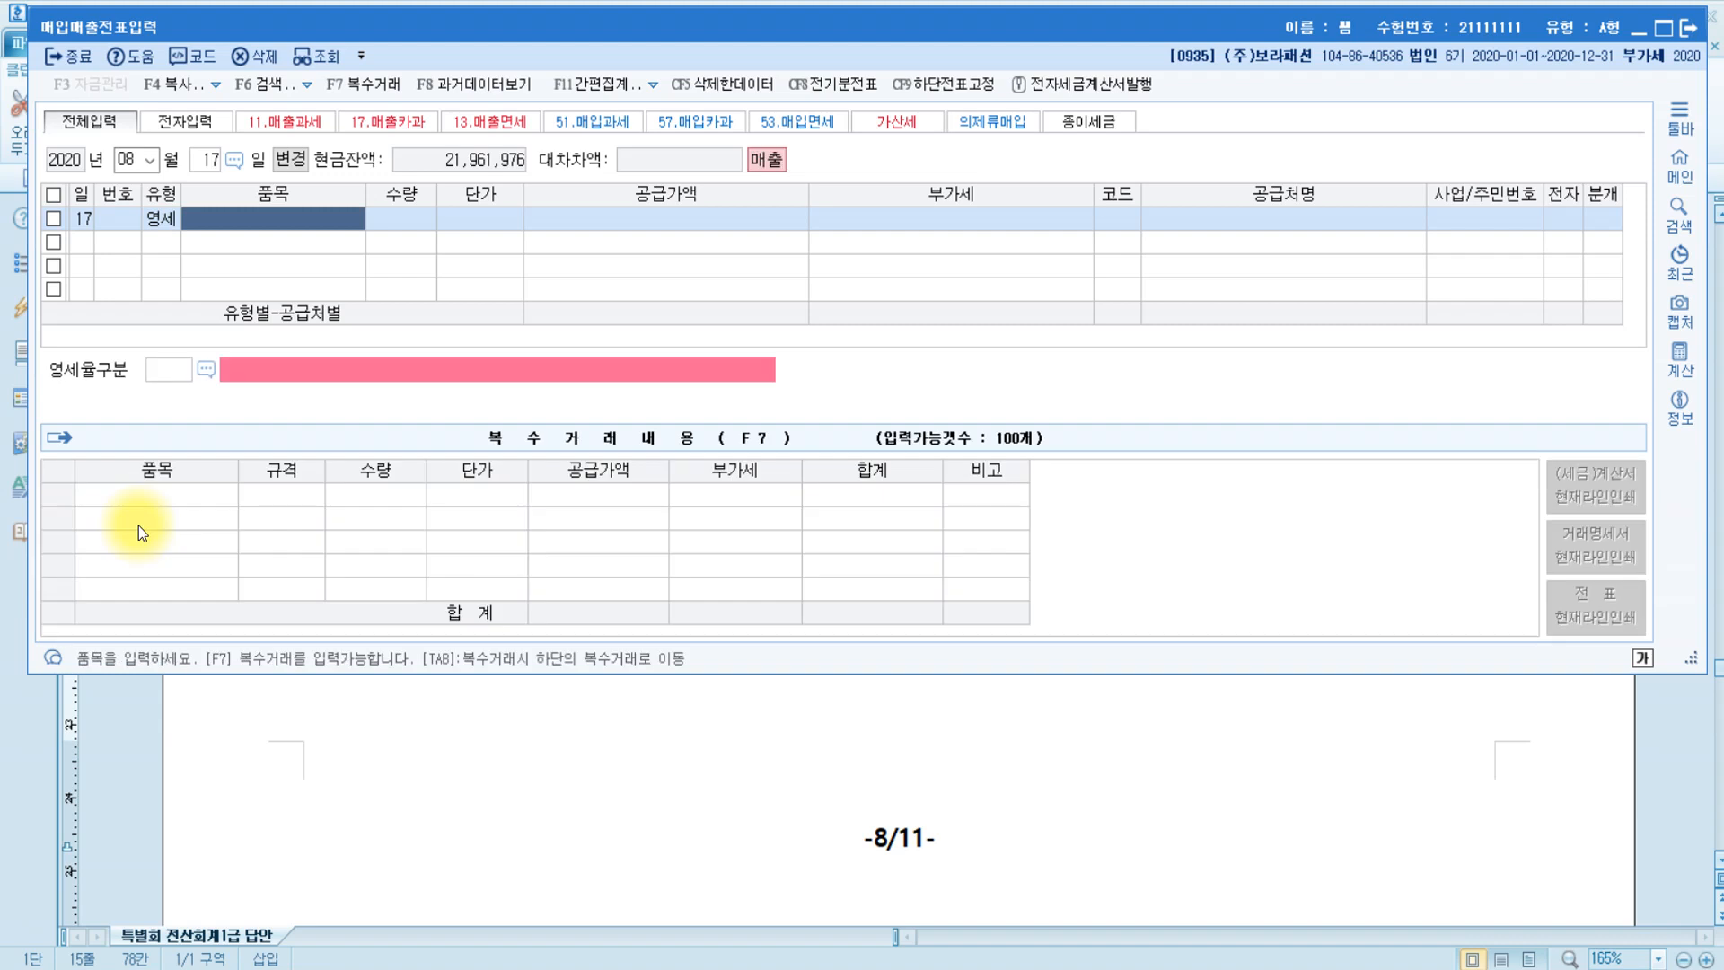
Fill in the item as 제품 with a 수량 of 300 and a 단가 of 100,000, accepting the calculated 공급가액.
type("제품")
key("Return")
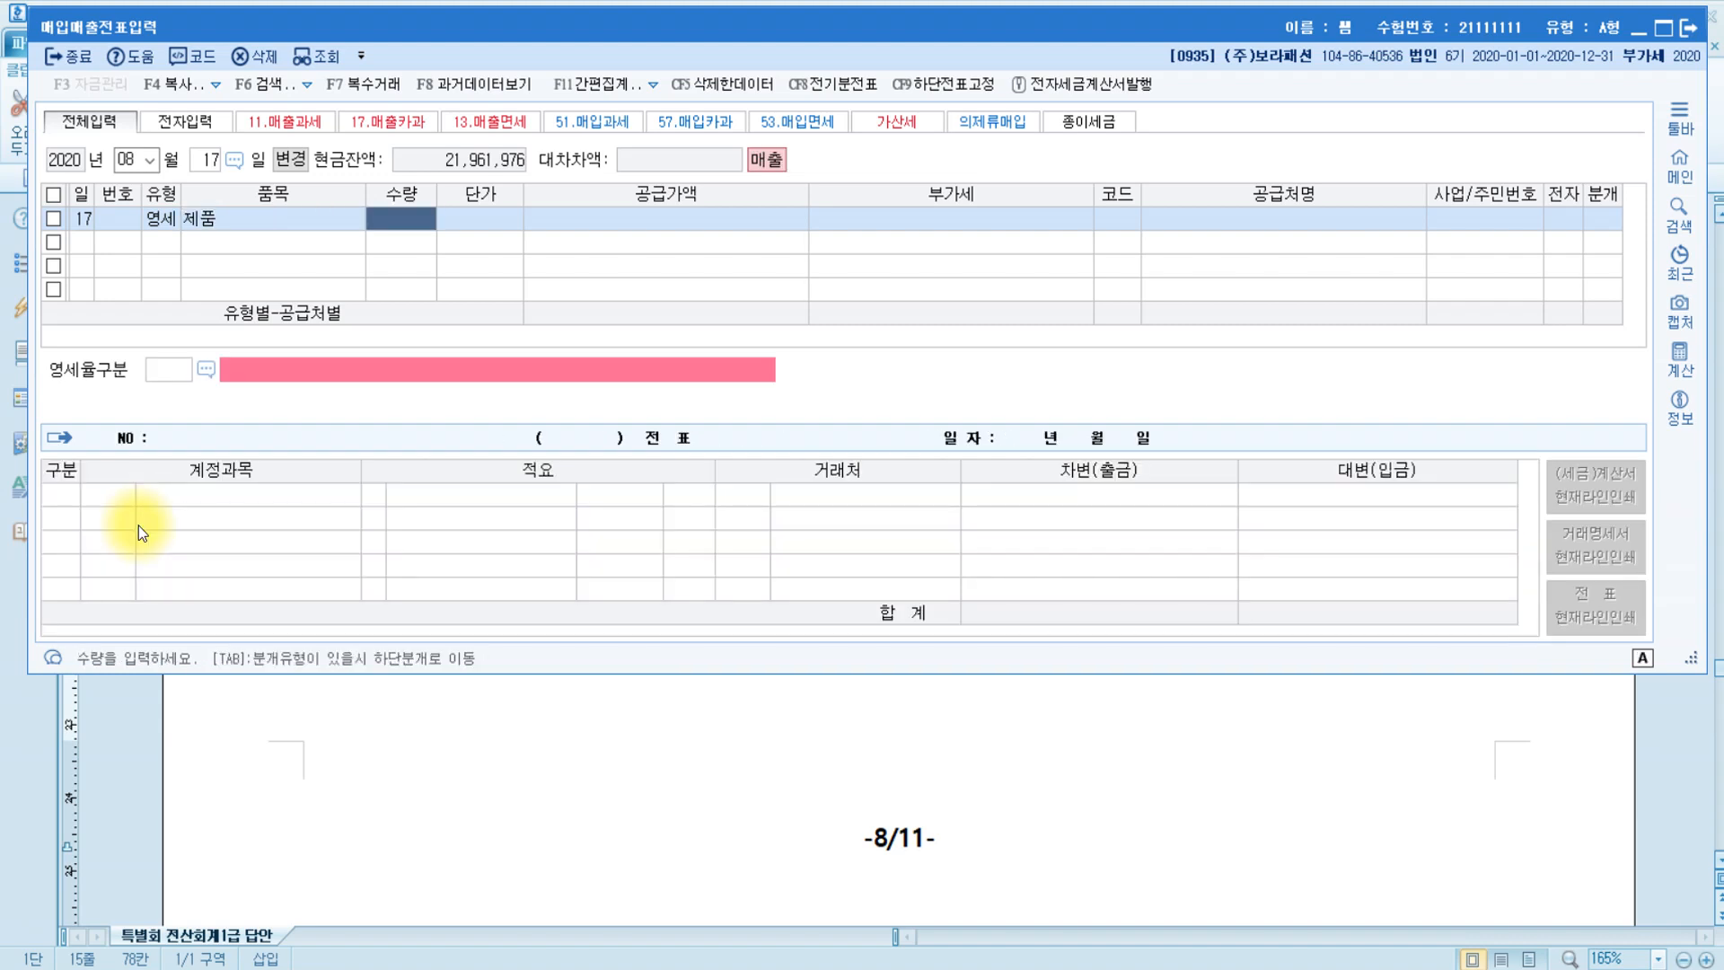
type("300")
key("Return")
type("1000000")
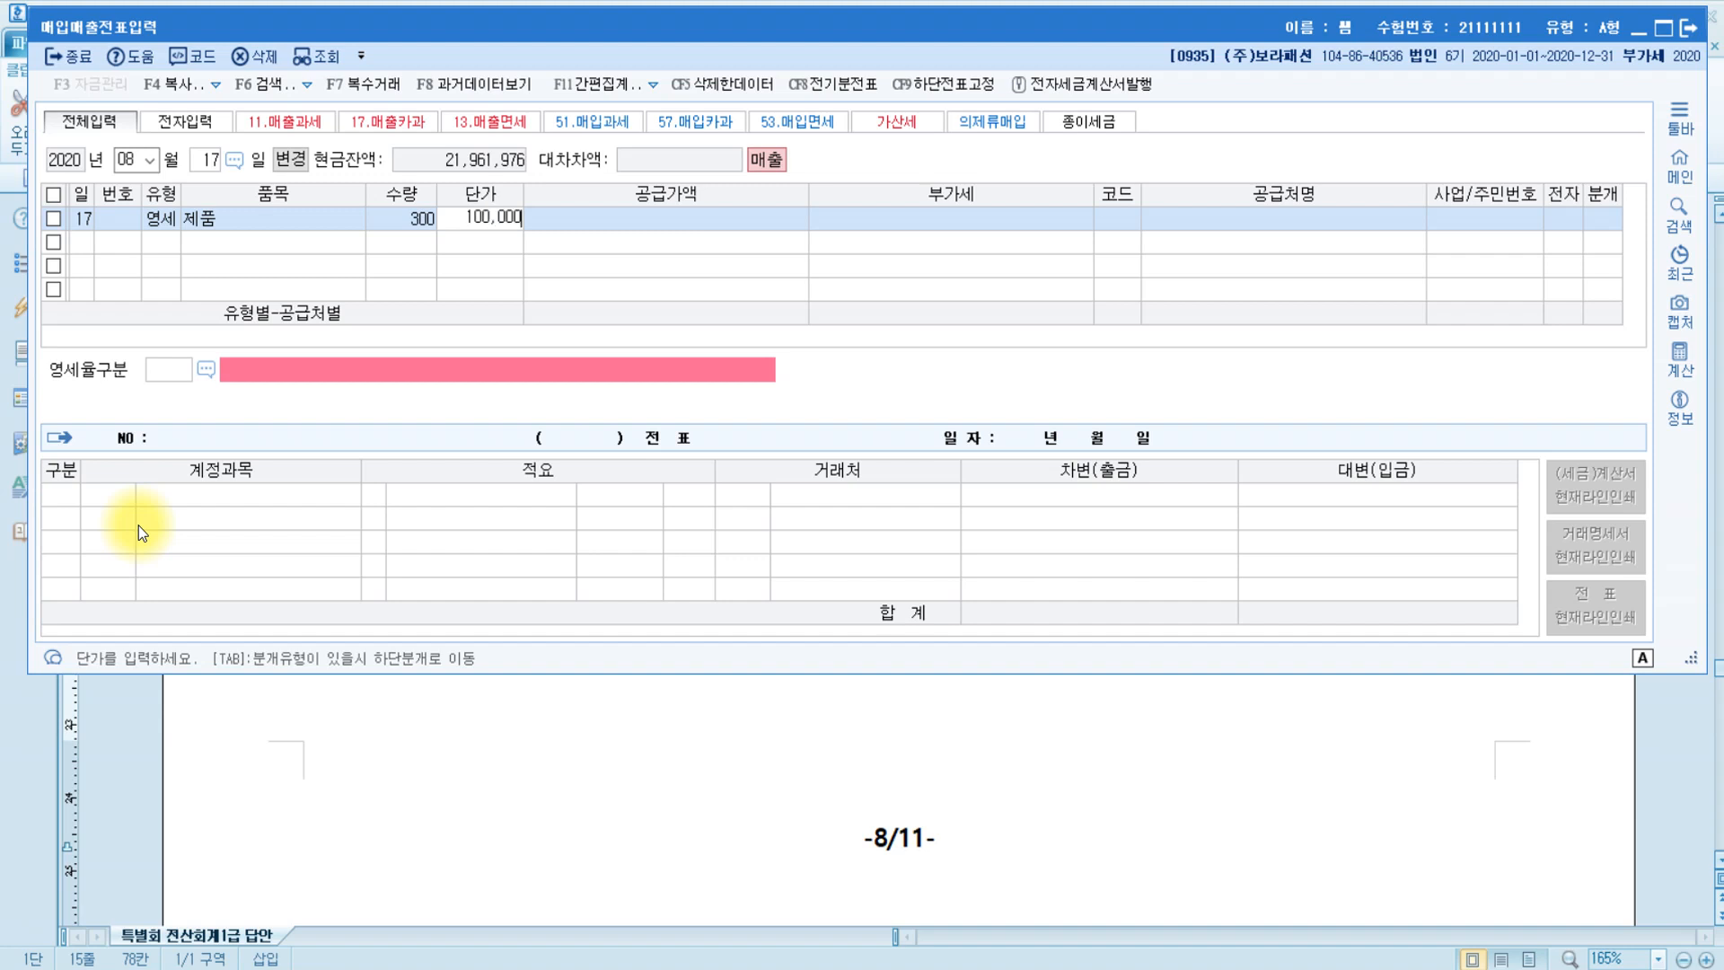
key("Return")
key("Return")
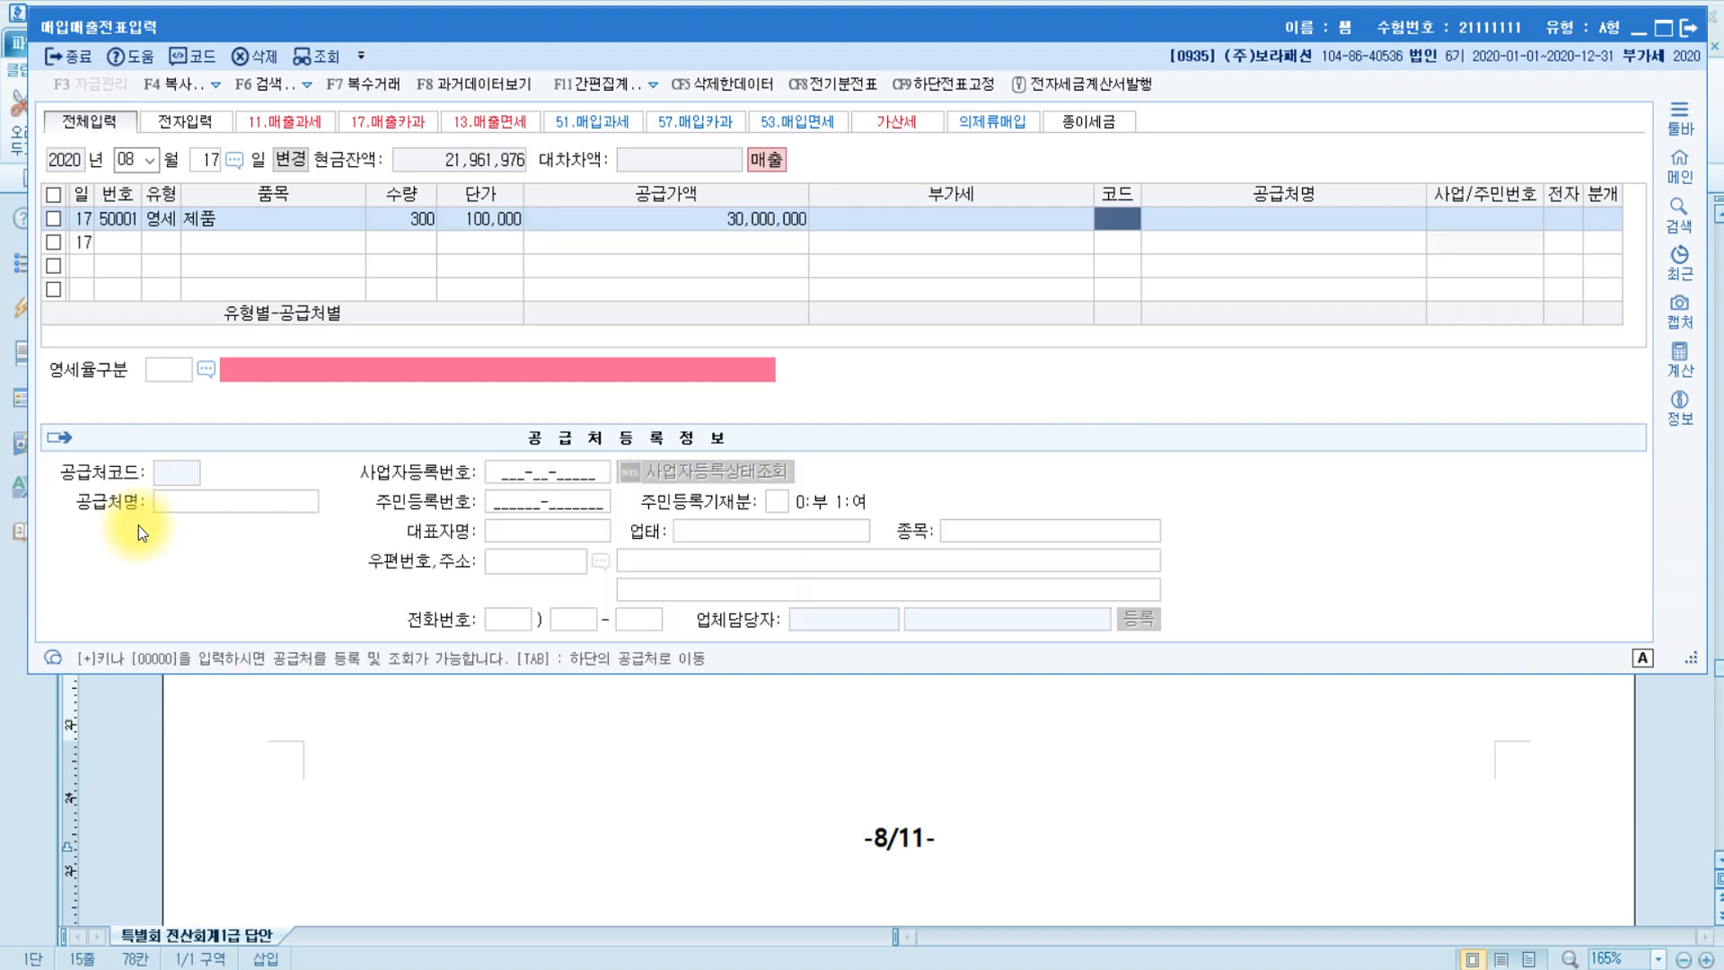
Set the 8월 17일 entry's 거래처 to (주)화일건영 and mark 전자 as 여.
type("화일")
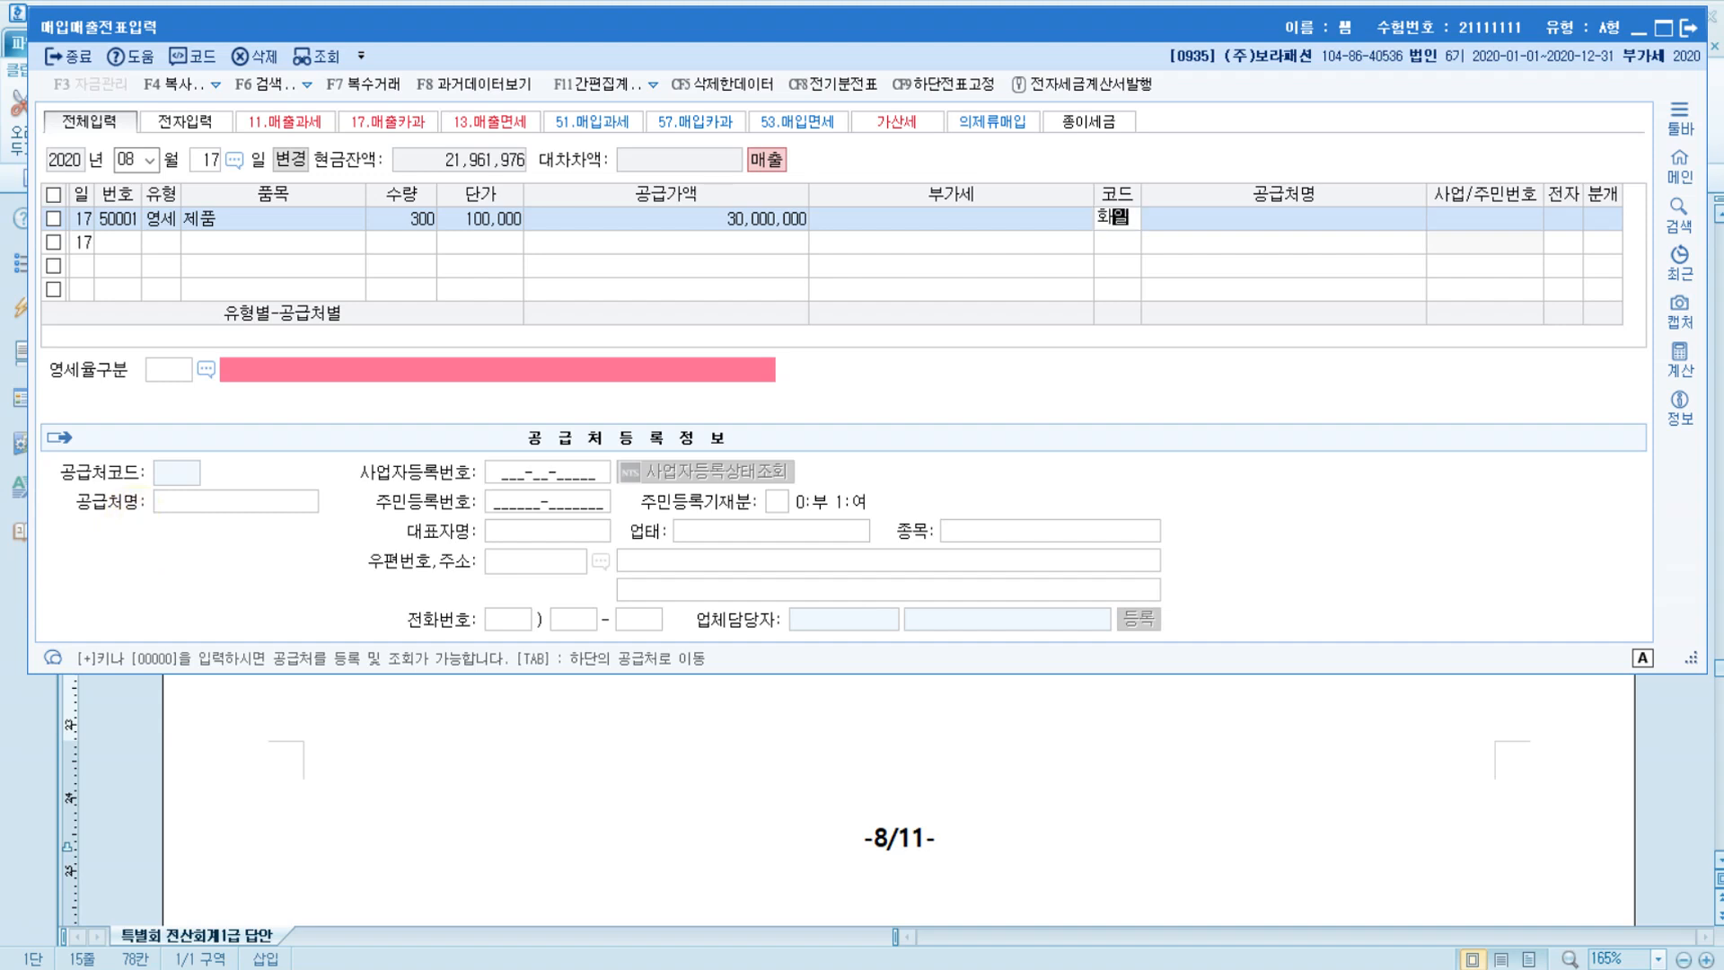
key("Return")
key("Return")
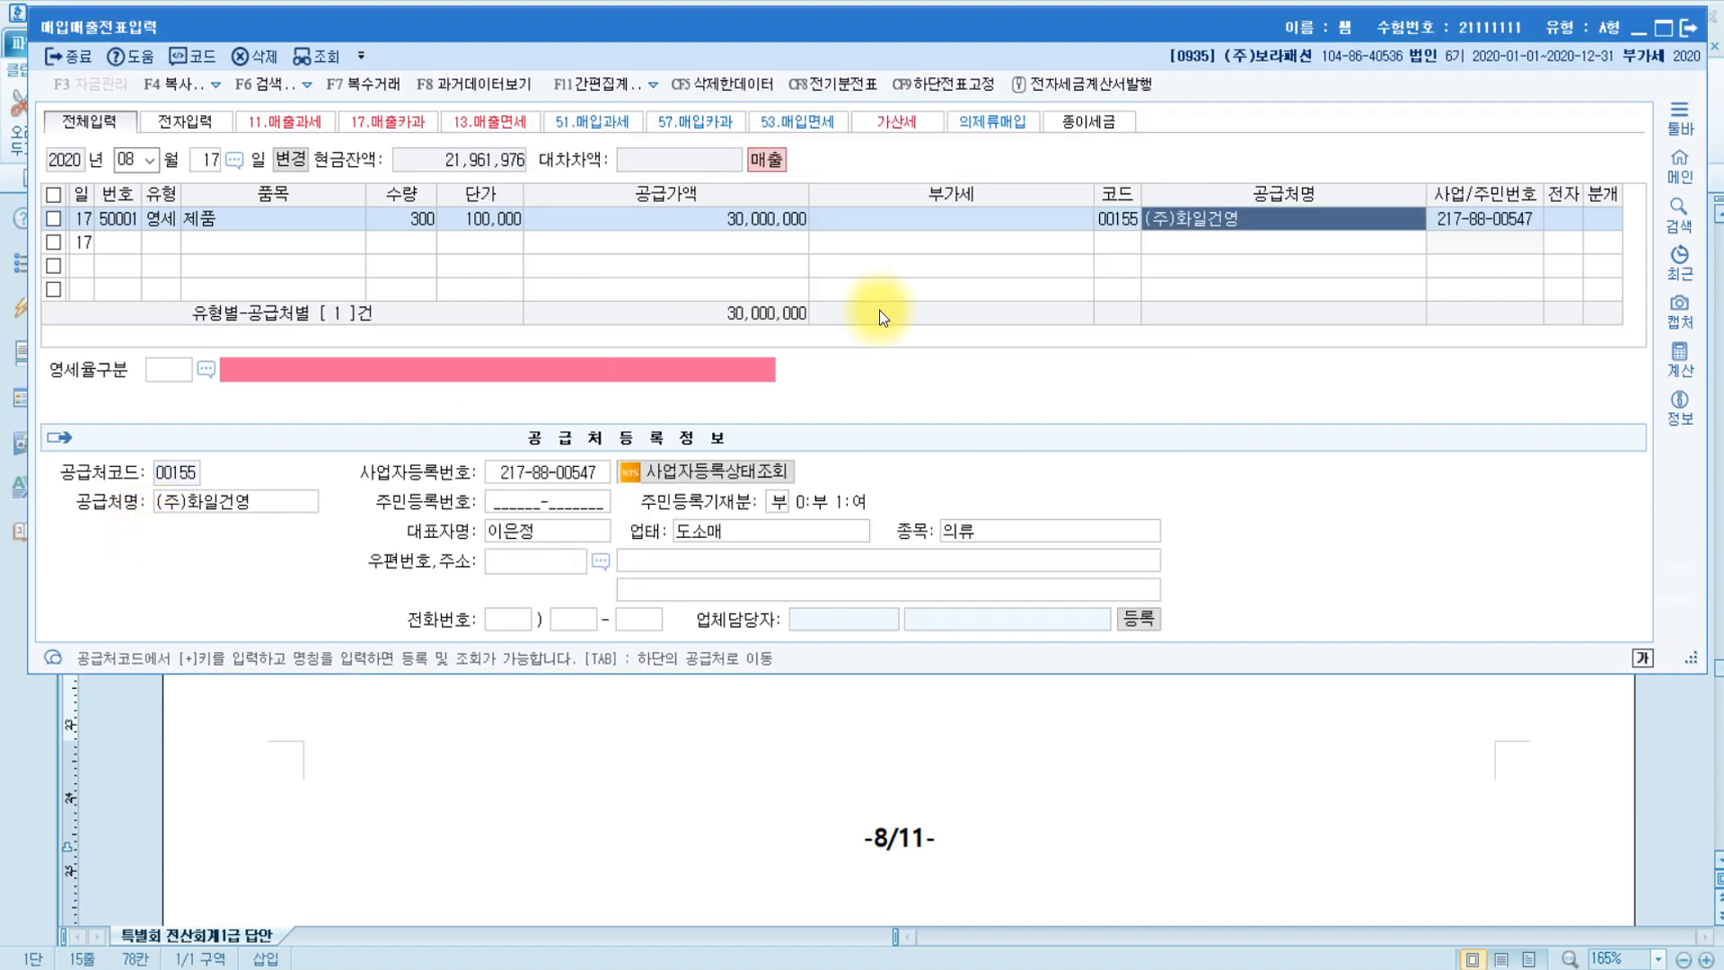
key("Return")
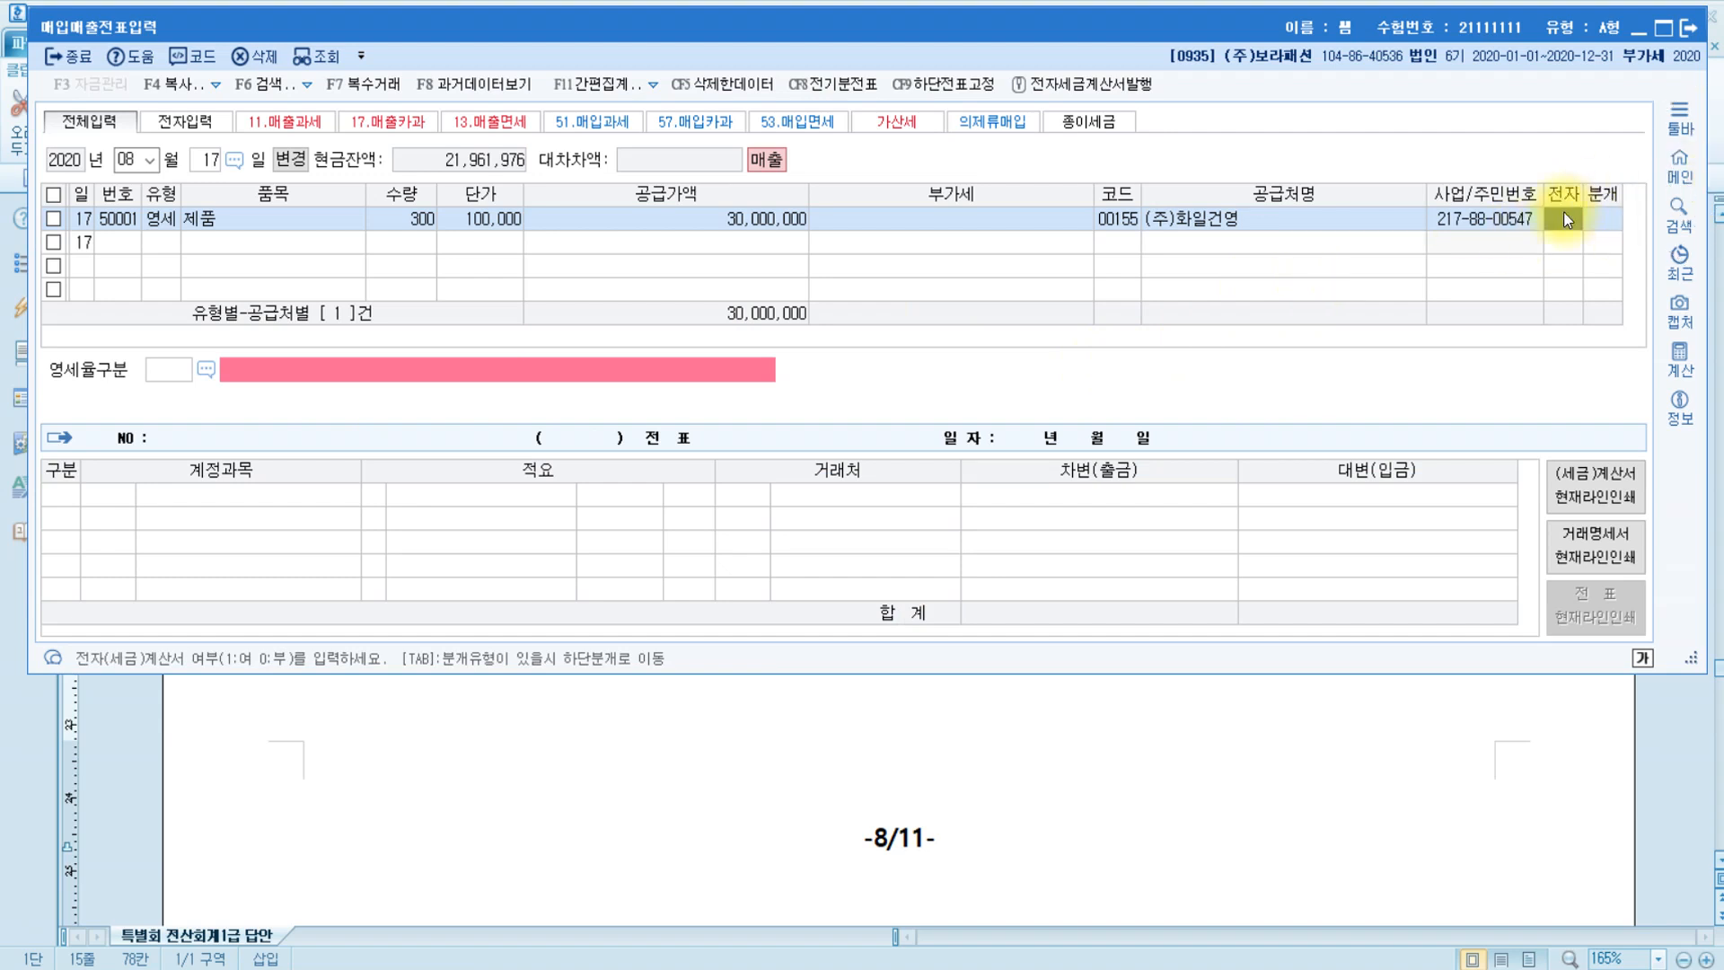
type("1")
key("Return")
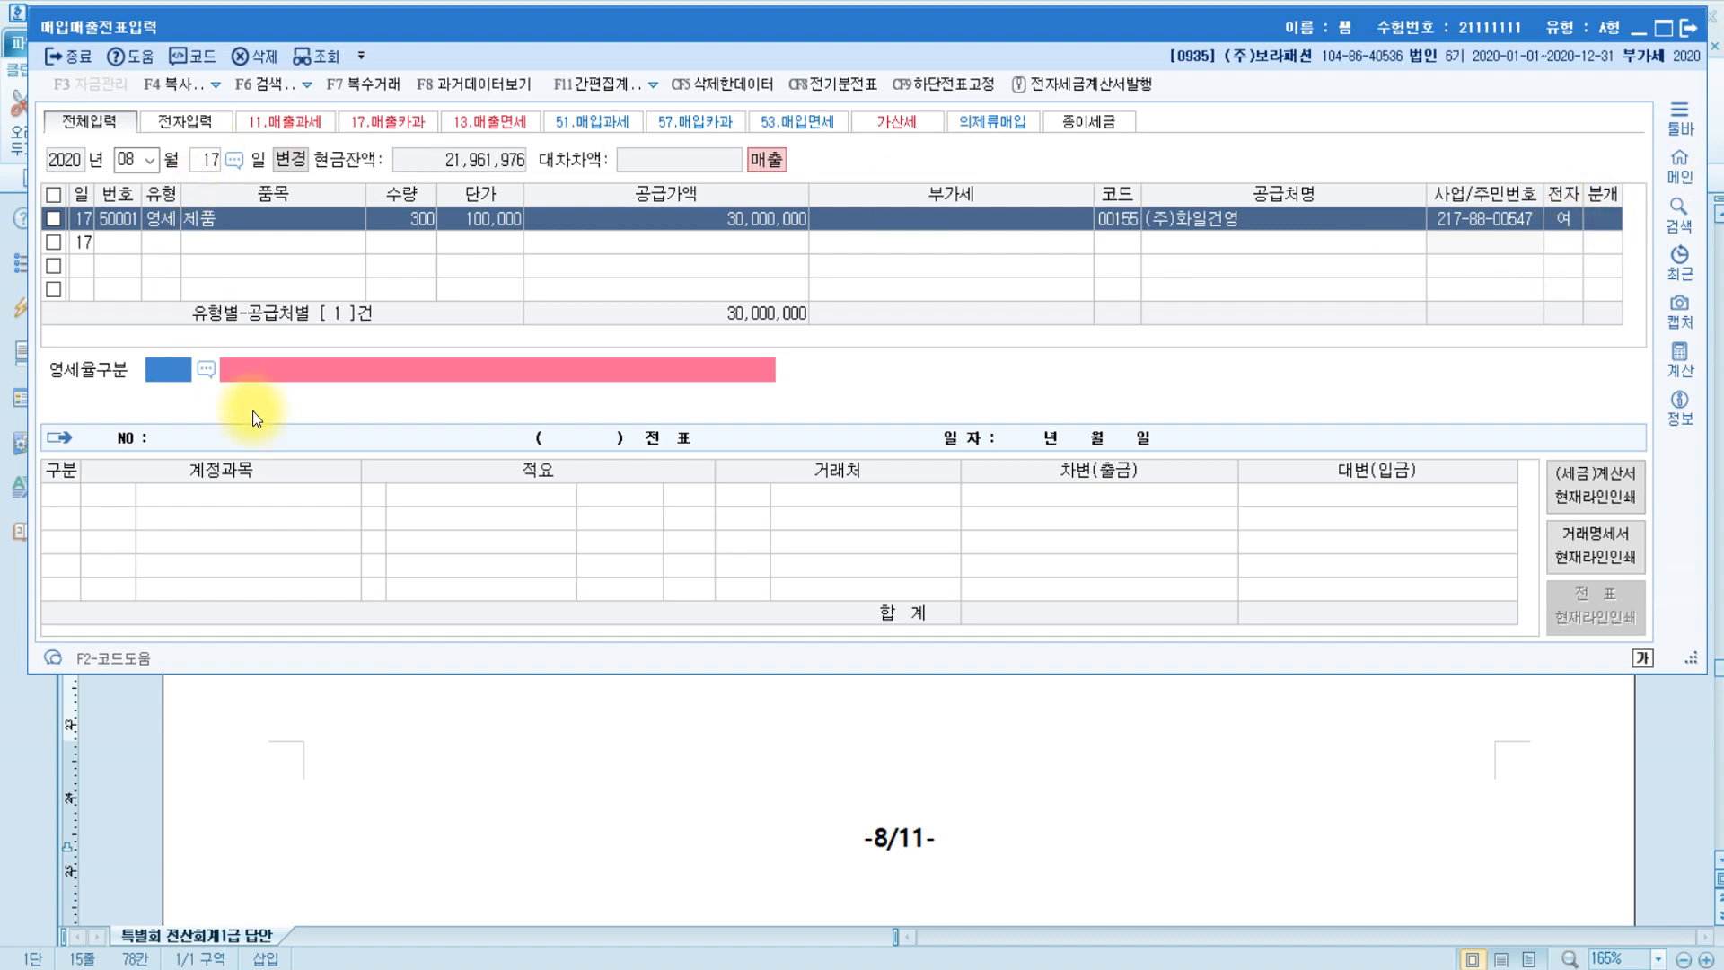
Set the 8월 17일 entry's 영세율구분 to 3 (내국신용장·구매확인서에 의하여 공급하는 재화) and its 분개 to 3.혼합.
key("F2")
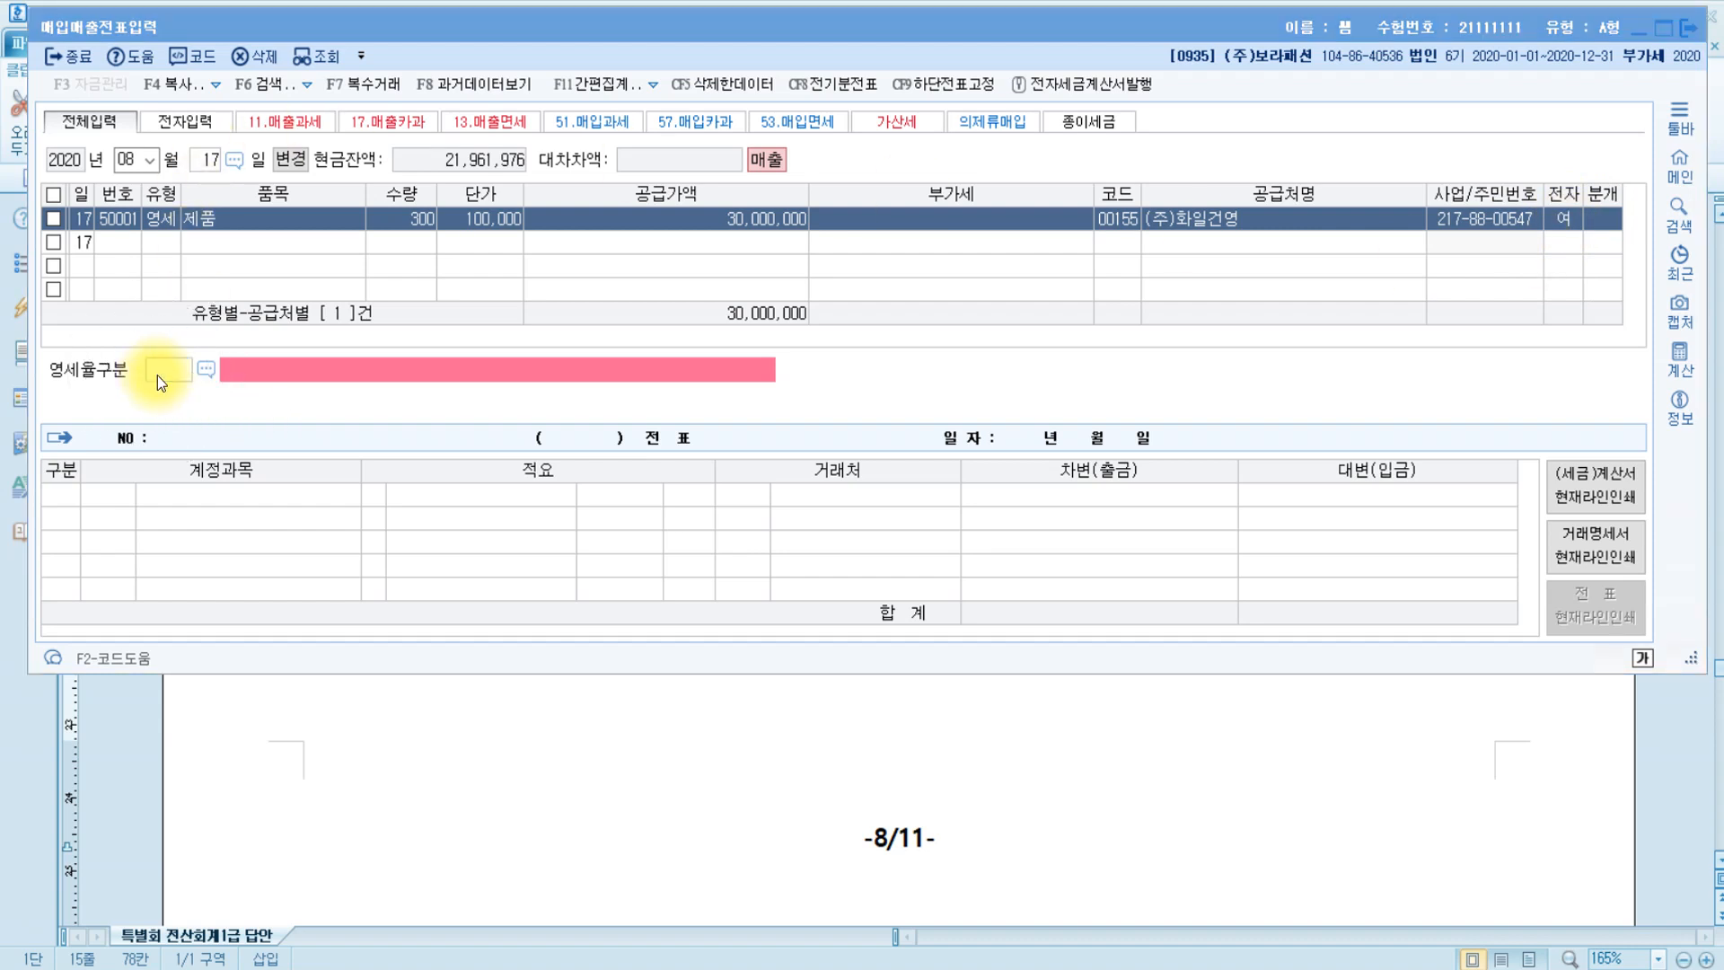
left_click(457, 273)
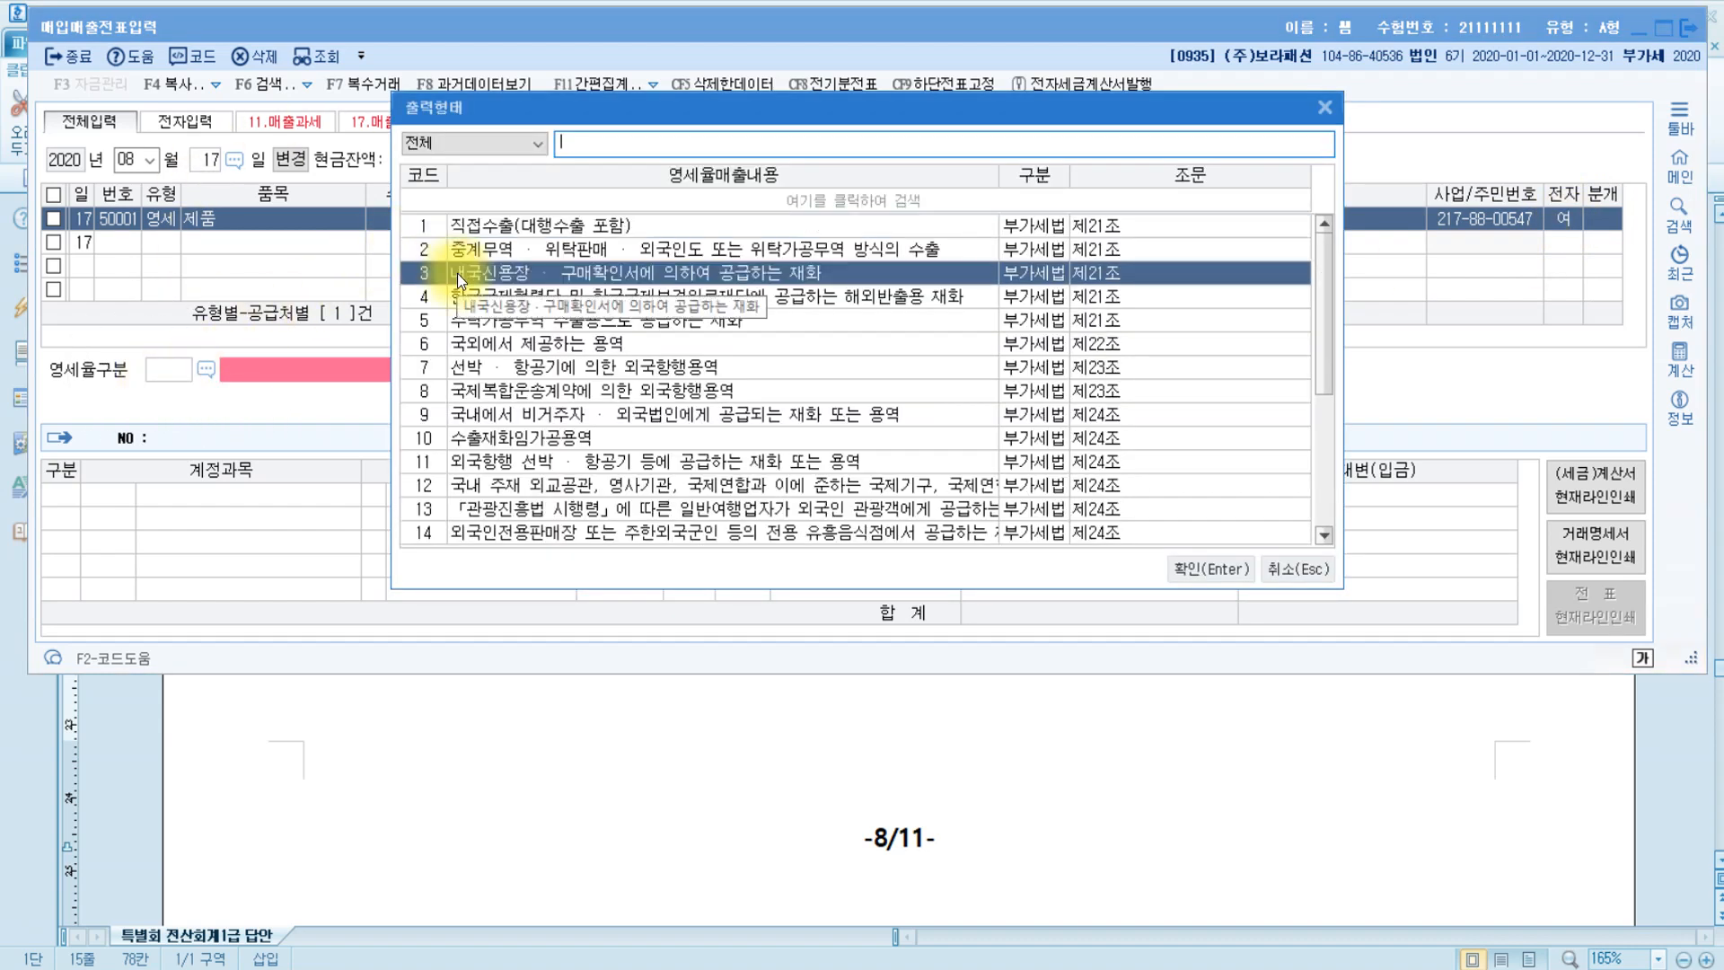
key("Return")
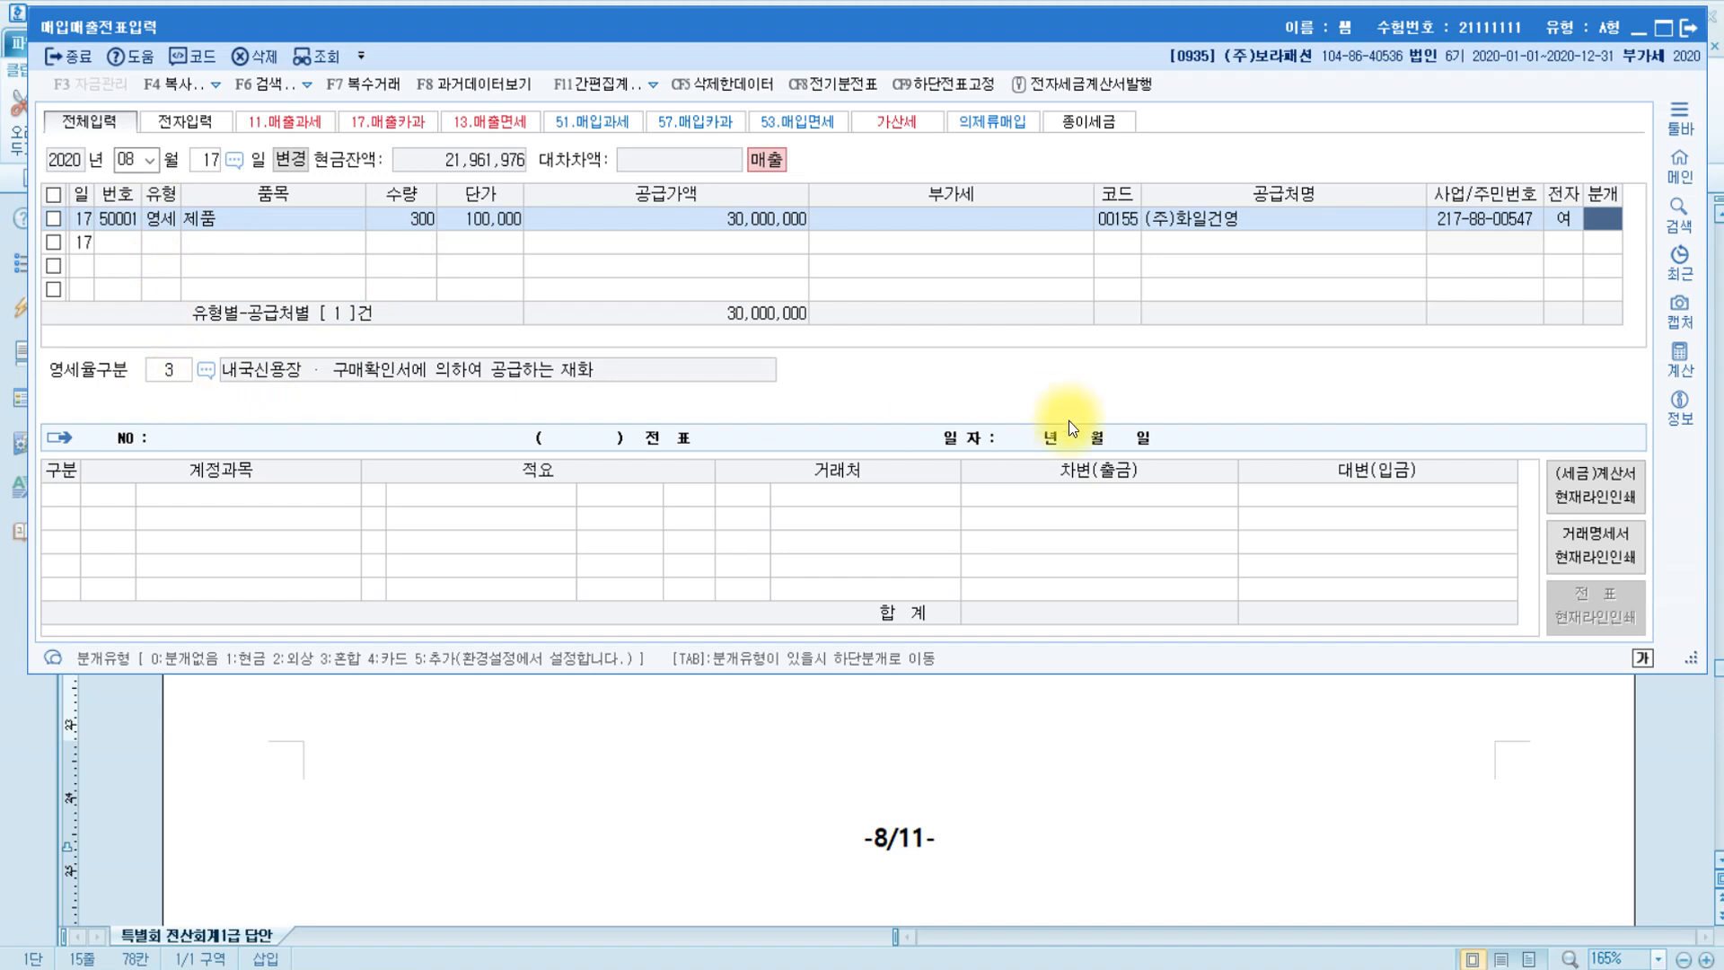
type("3")
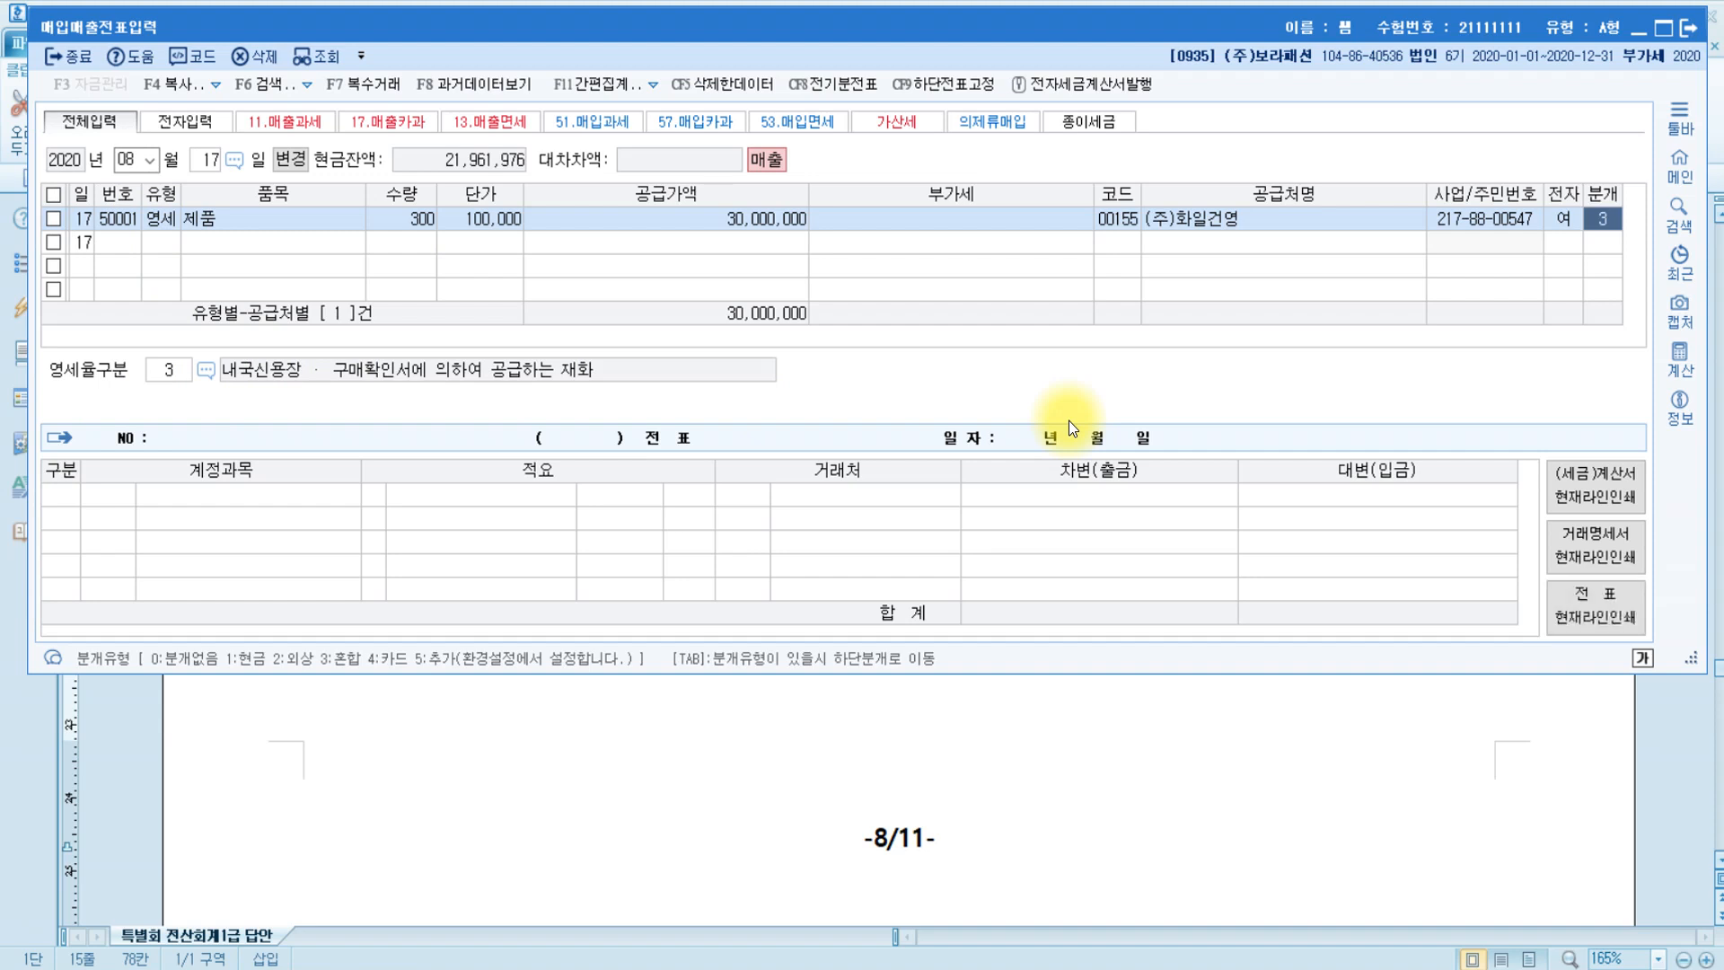
key("Return")
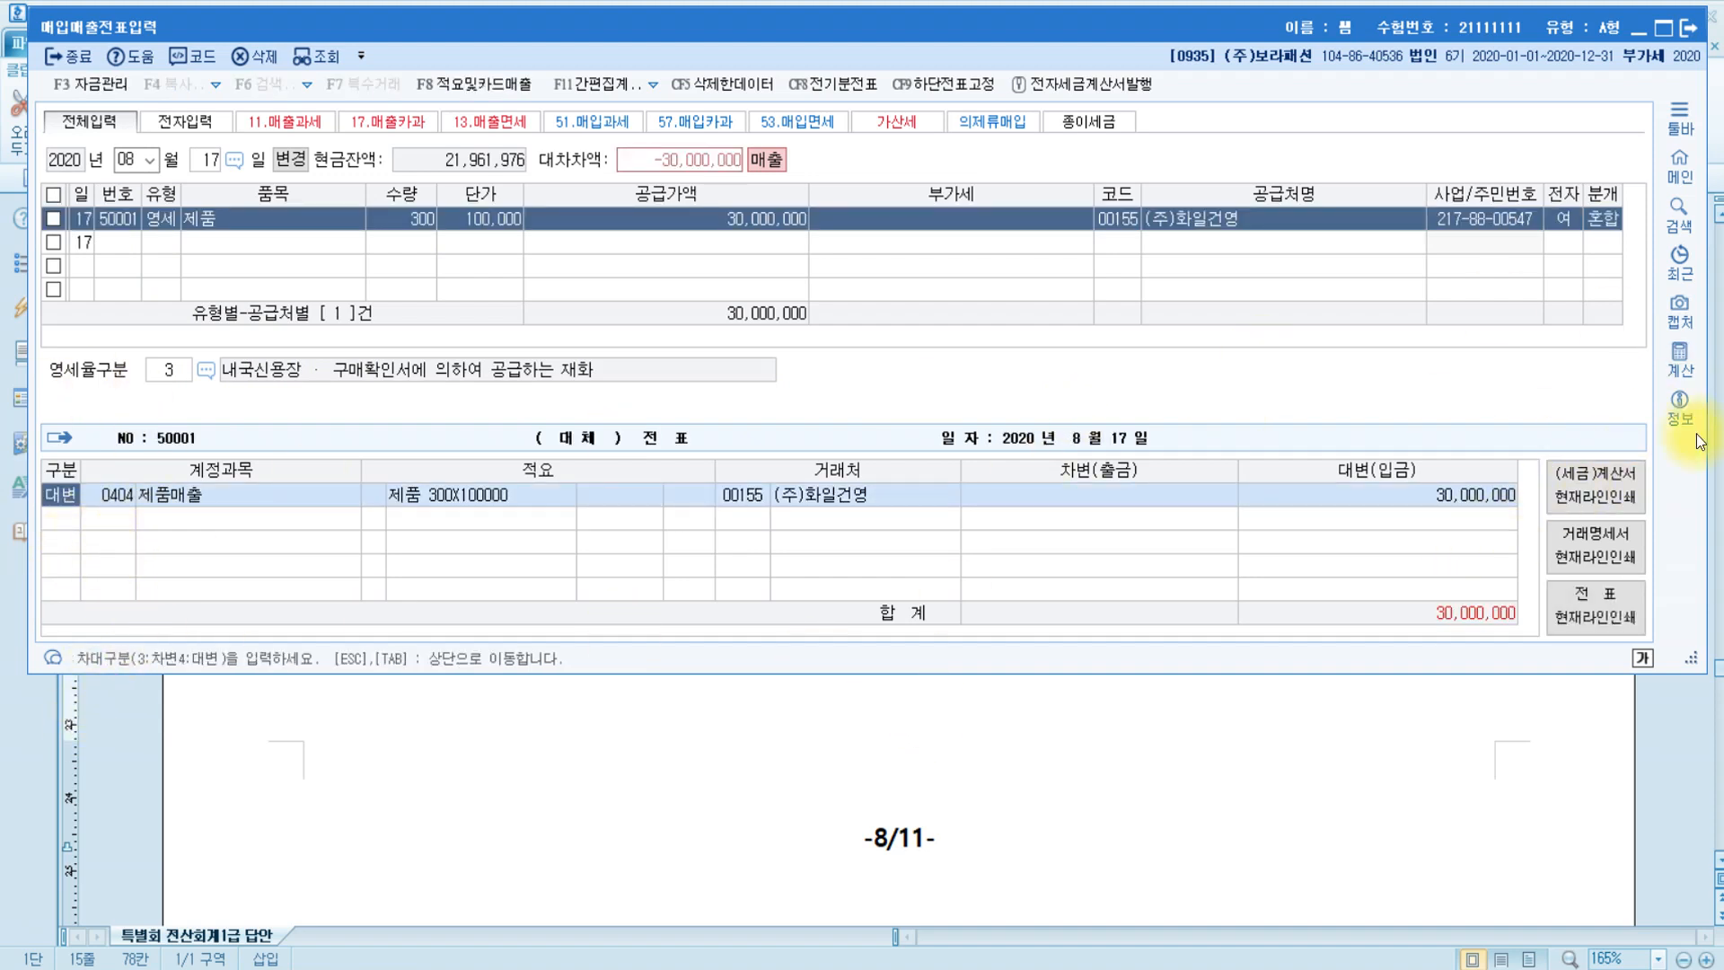
Keep the 제품매출 credit line and add a 차변 line for 현금 with an amount of 6,000,000.
key("Return")
key("Return")
key("Return")
key("Return")
key("Return")
type("3")
key("Return")
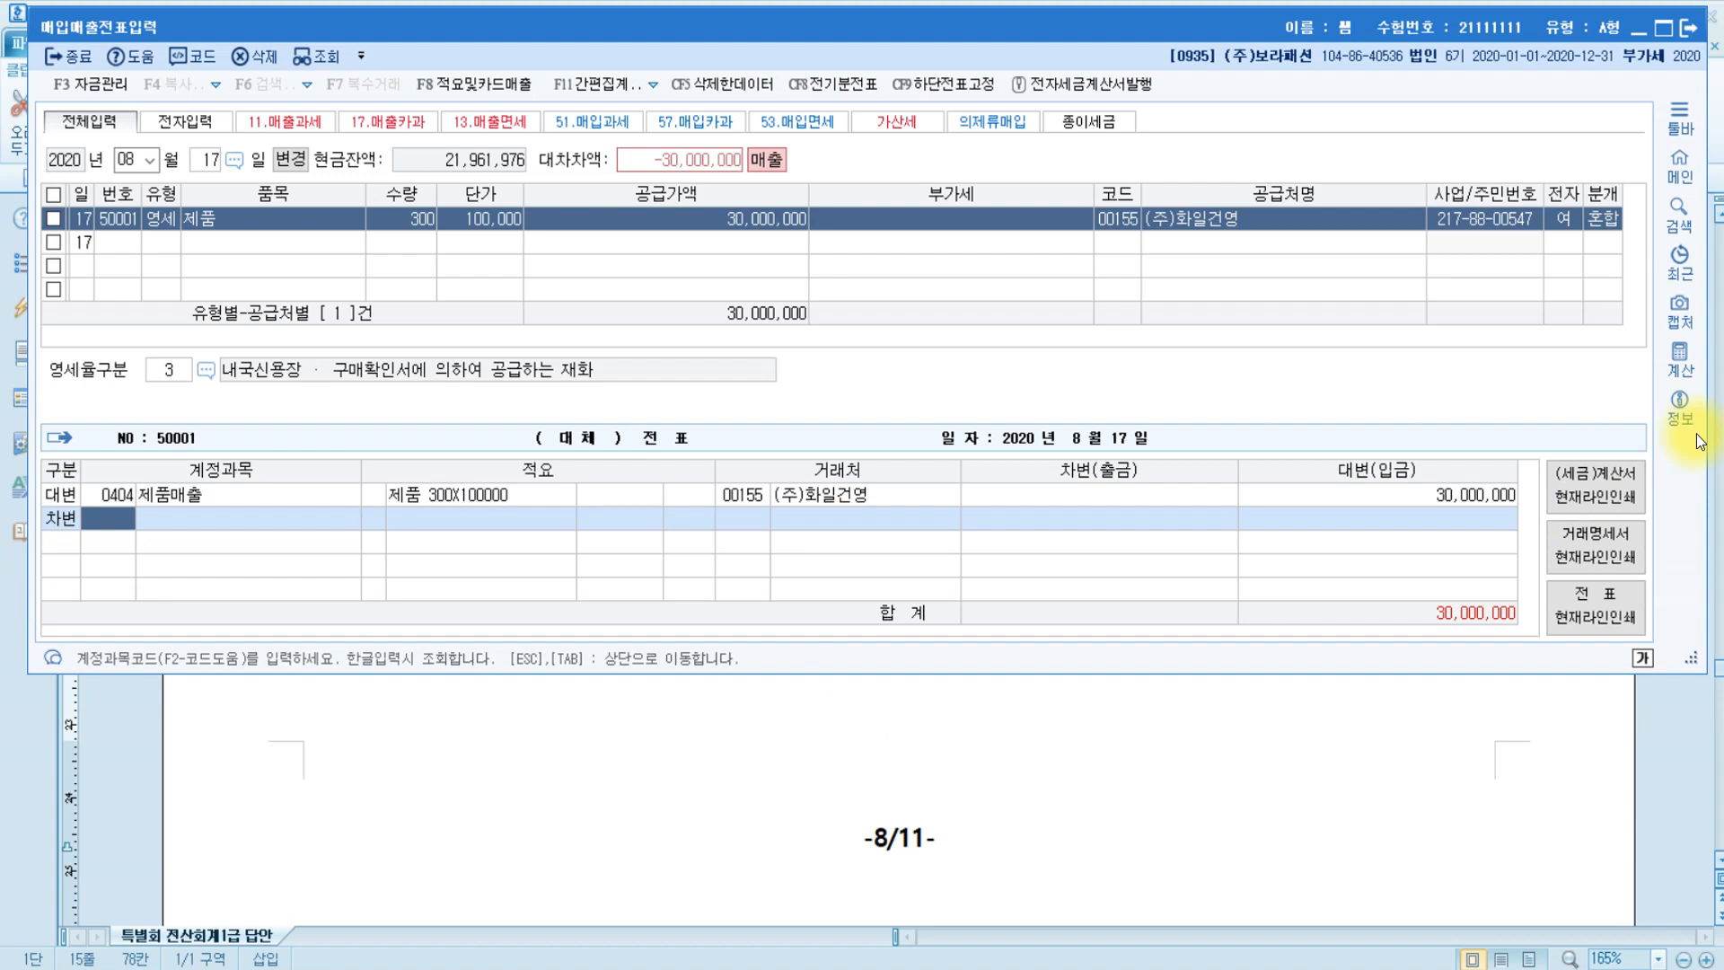
type("현금")
key("Return")
key("Return")
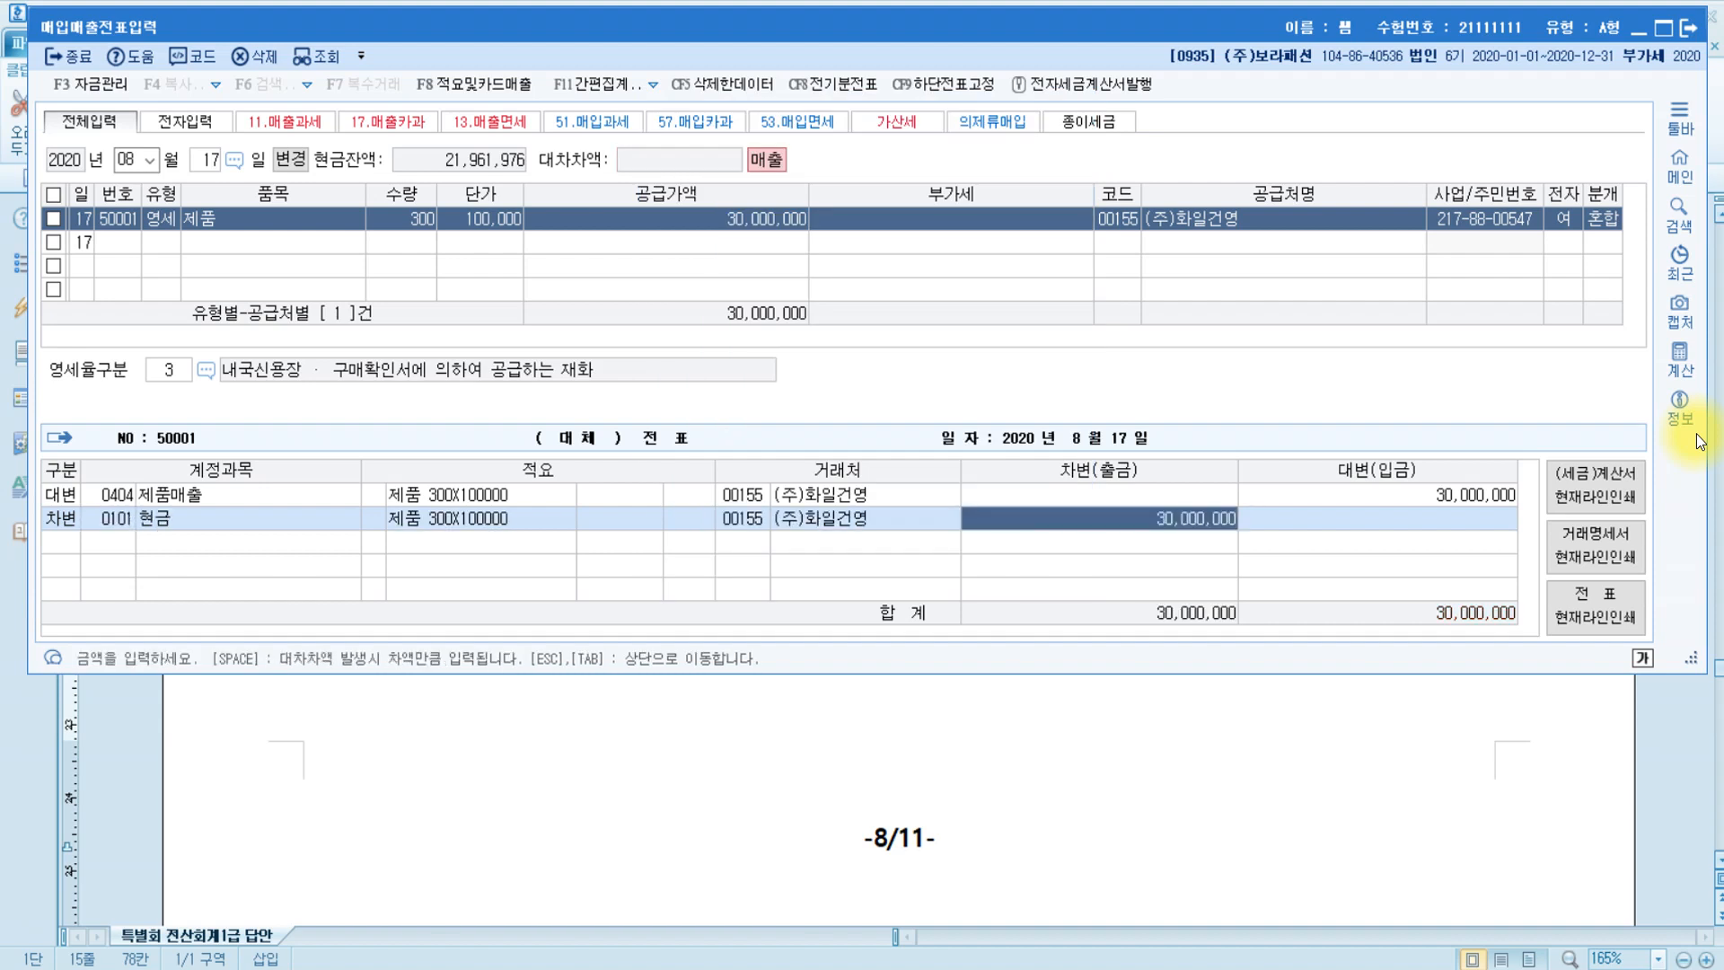
type("6000000")
key("Return")
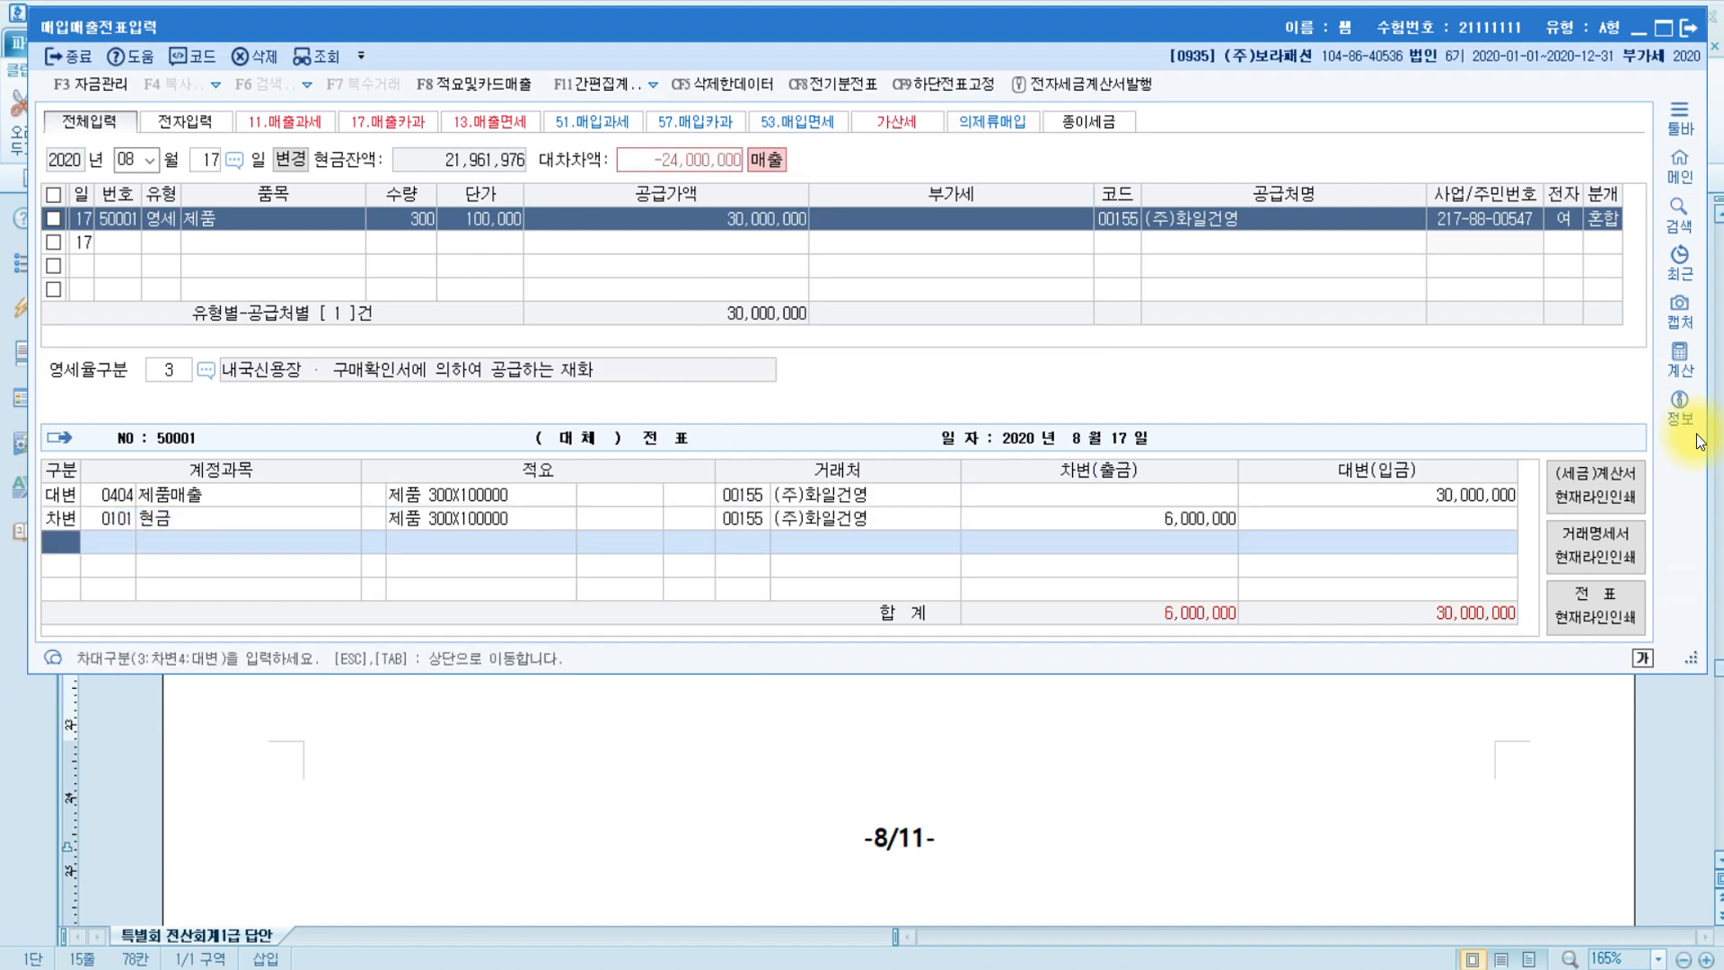
Add a 차변 line for 0108 외상매출금 with the remaining 24,000,000, and check its 거래처.
type("3외상")
key("Return")
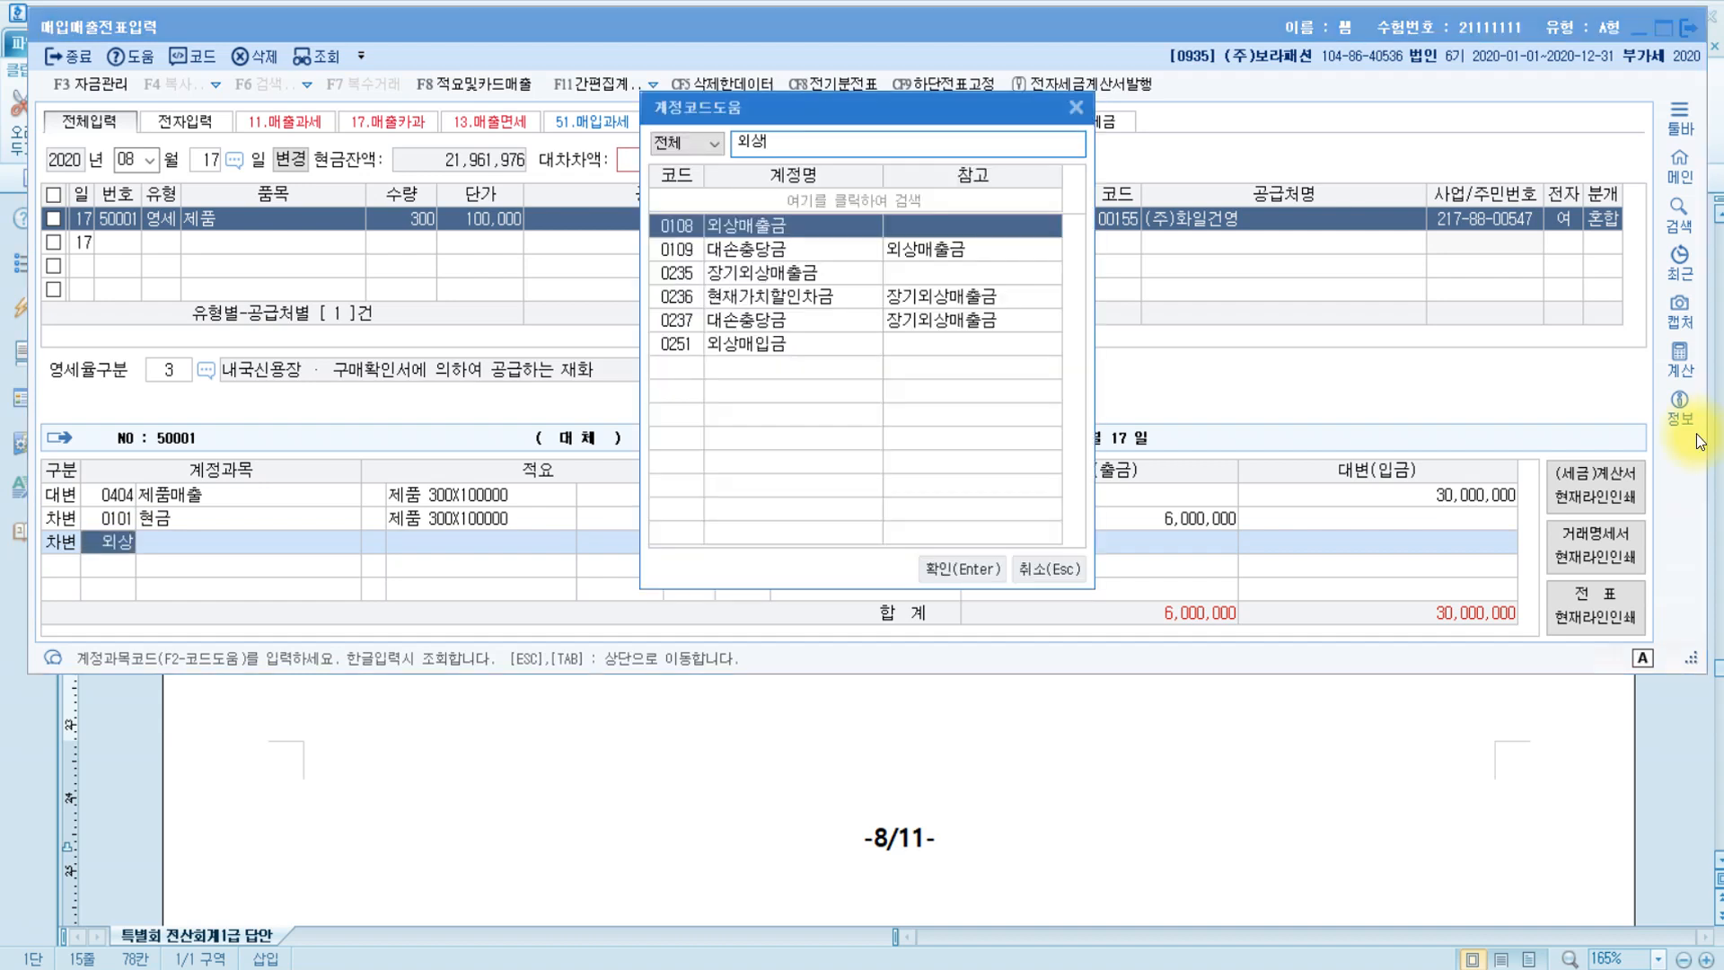
key("Return")
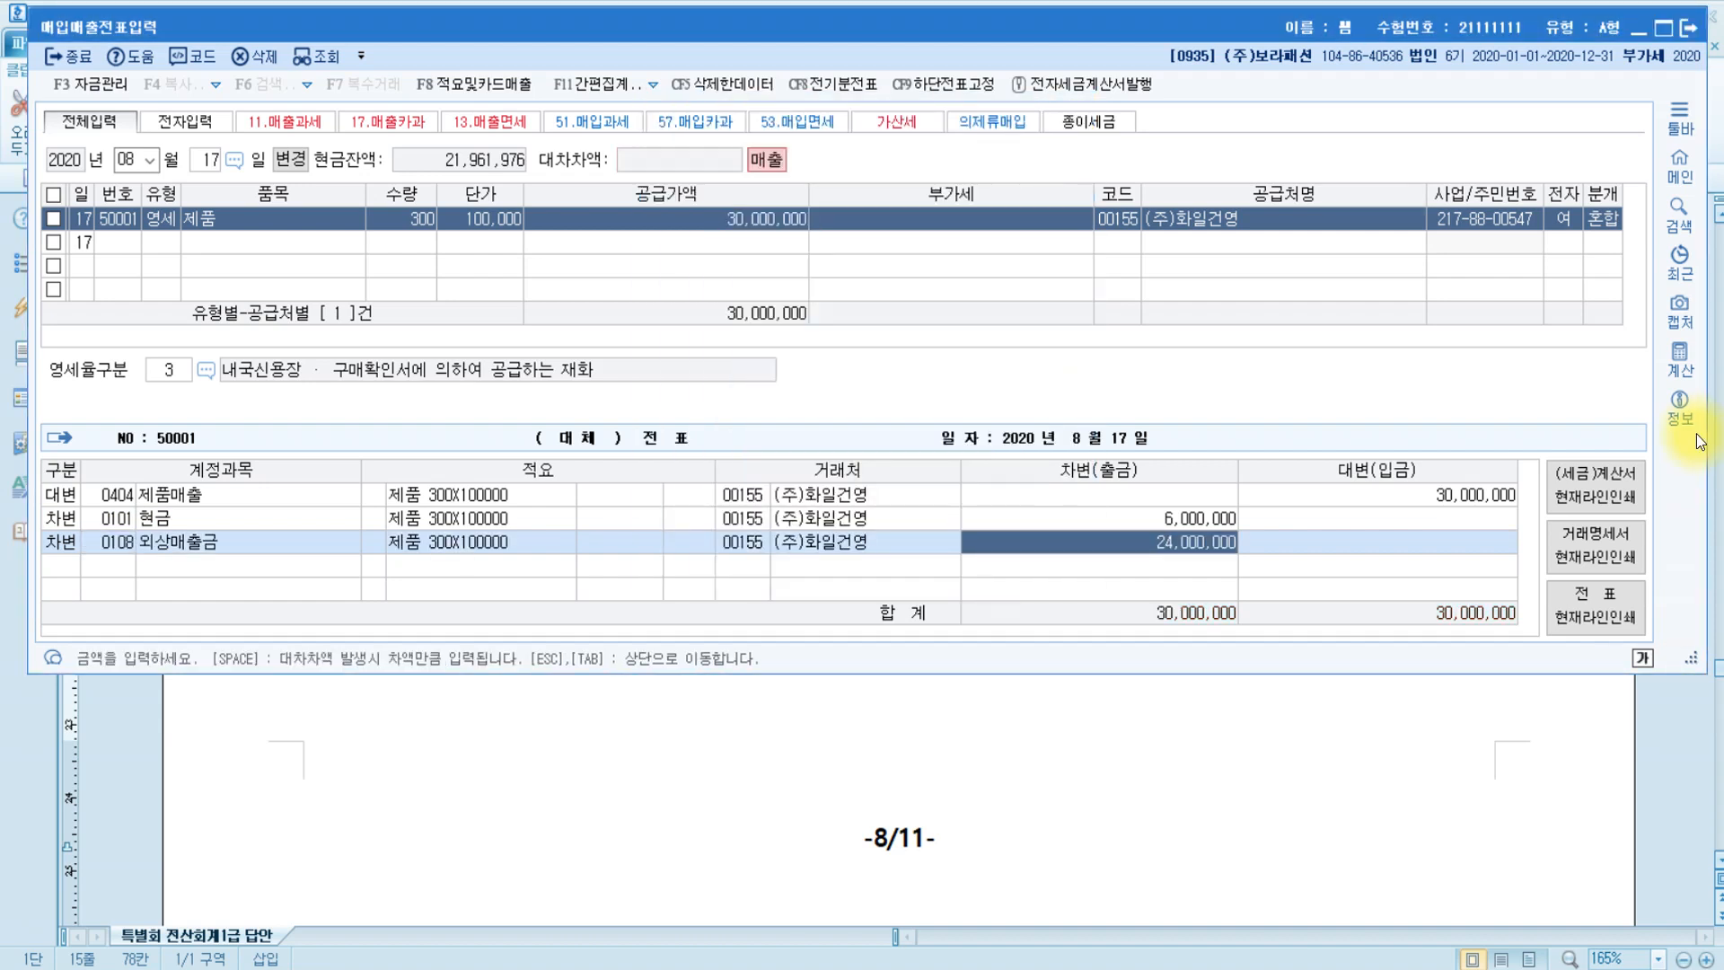
left_click(740, 542)
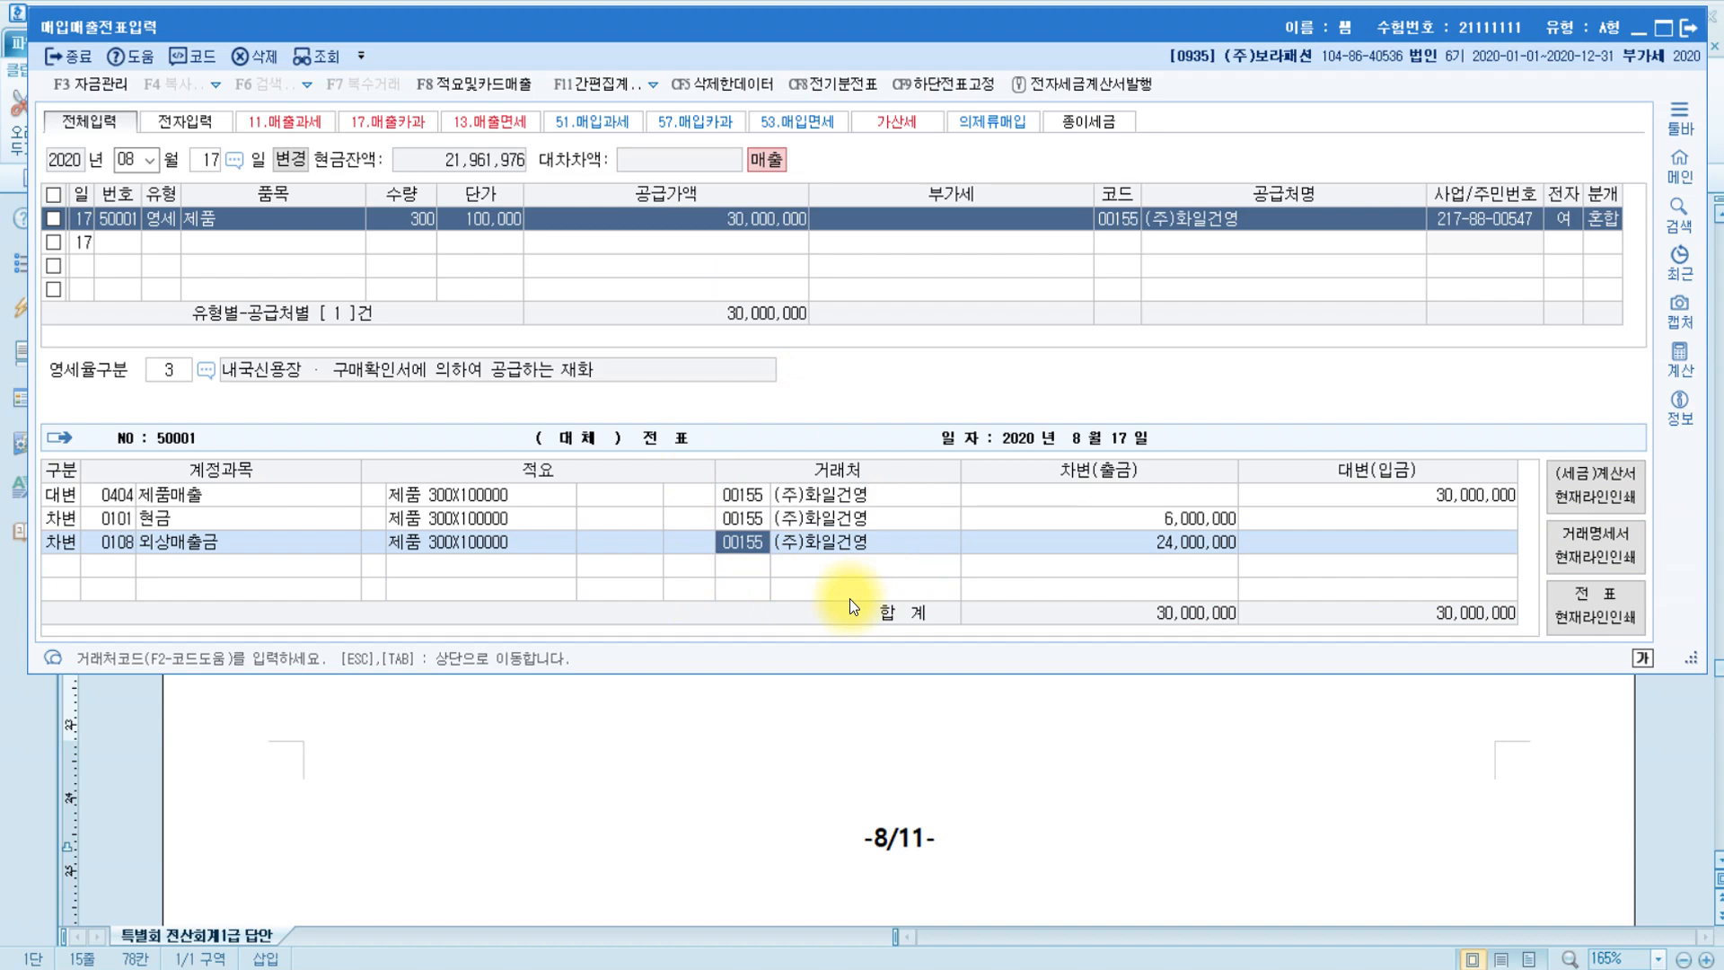
Switch to the exam document and examine question [4]'s 10월 2일 transaction, including its supplier, document type, amounts and payment method.
left_click(592, 712)
scroll(592, 712, "down", 7)
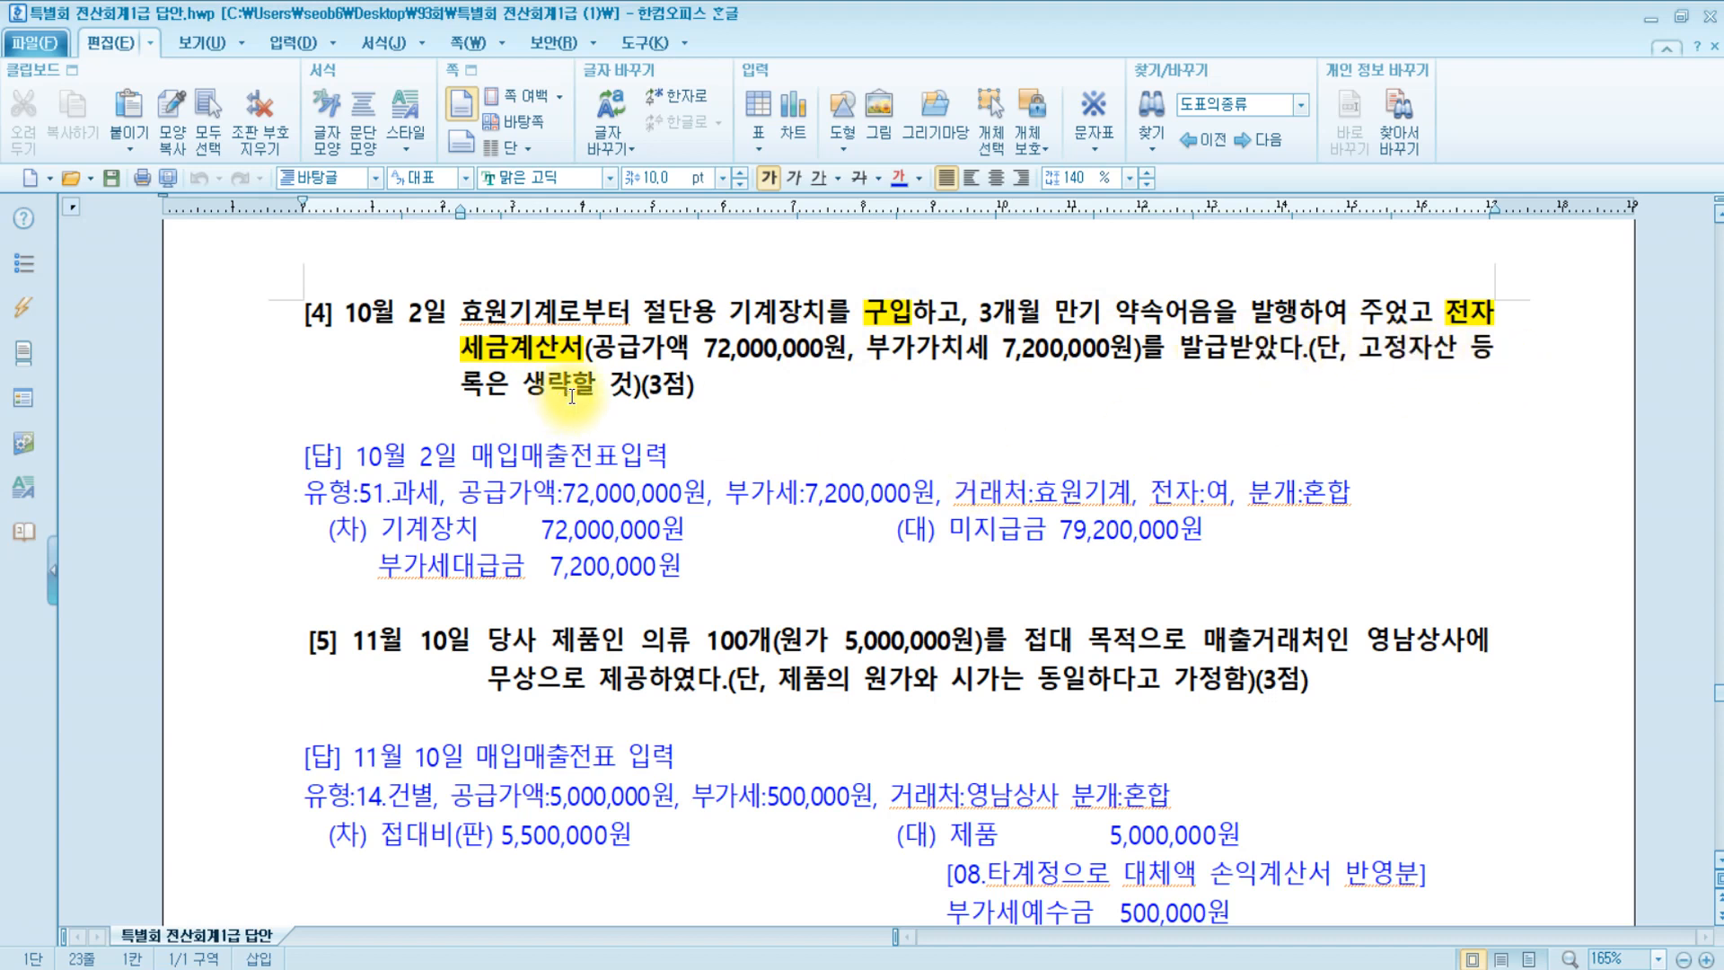
left_click(1326, 352)
left_click(483, 312)
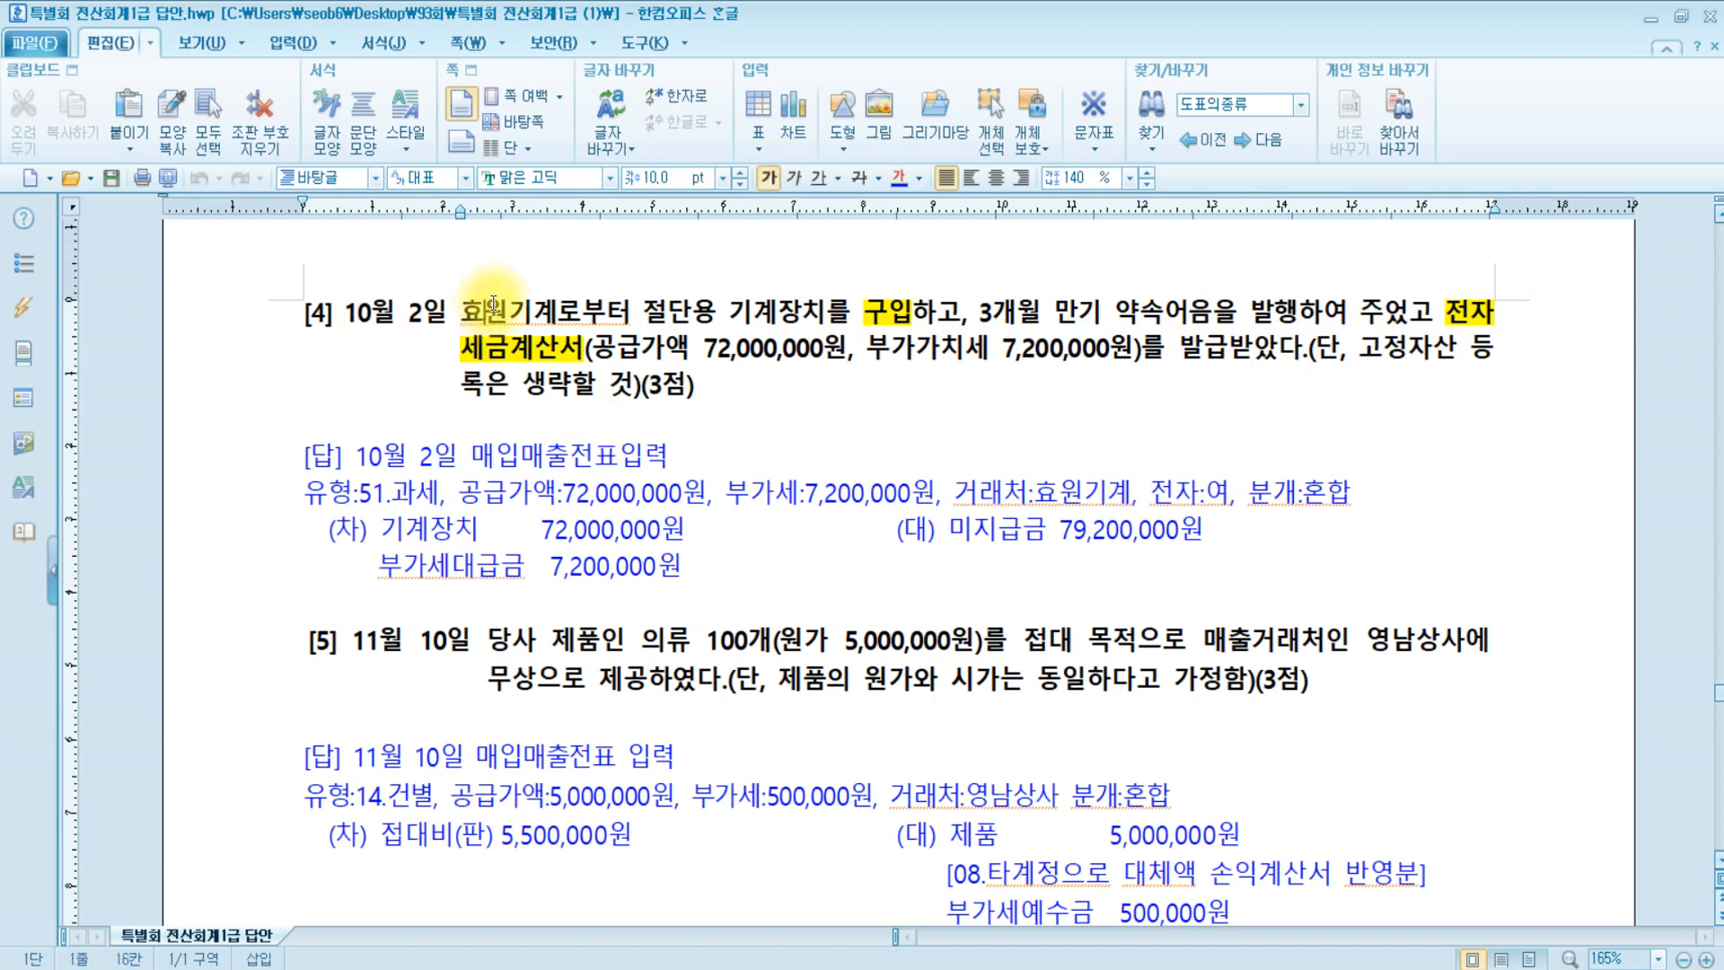
Return to KcLep, close the 8월 17일 entry and start a 매입매출전표 entry dated 10월 2일 with type 51.과세.
left_click(477, 968)
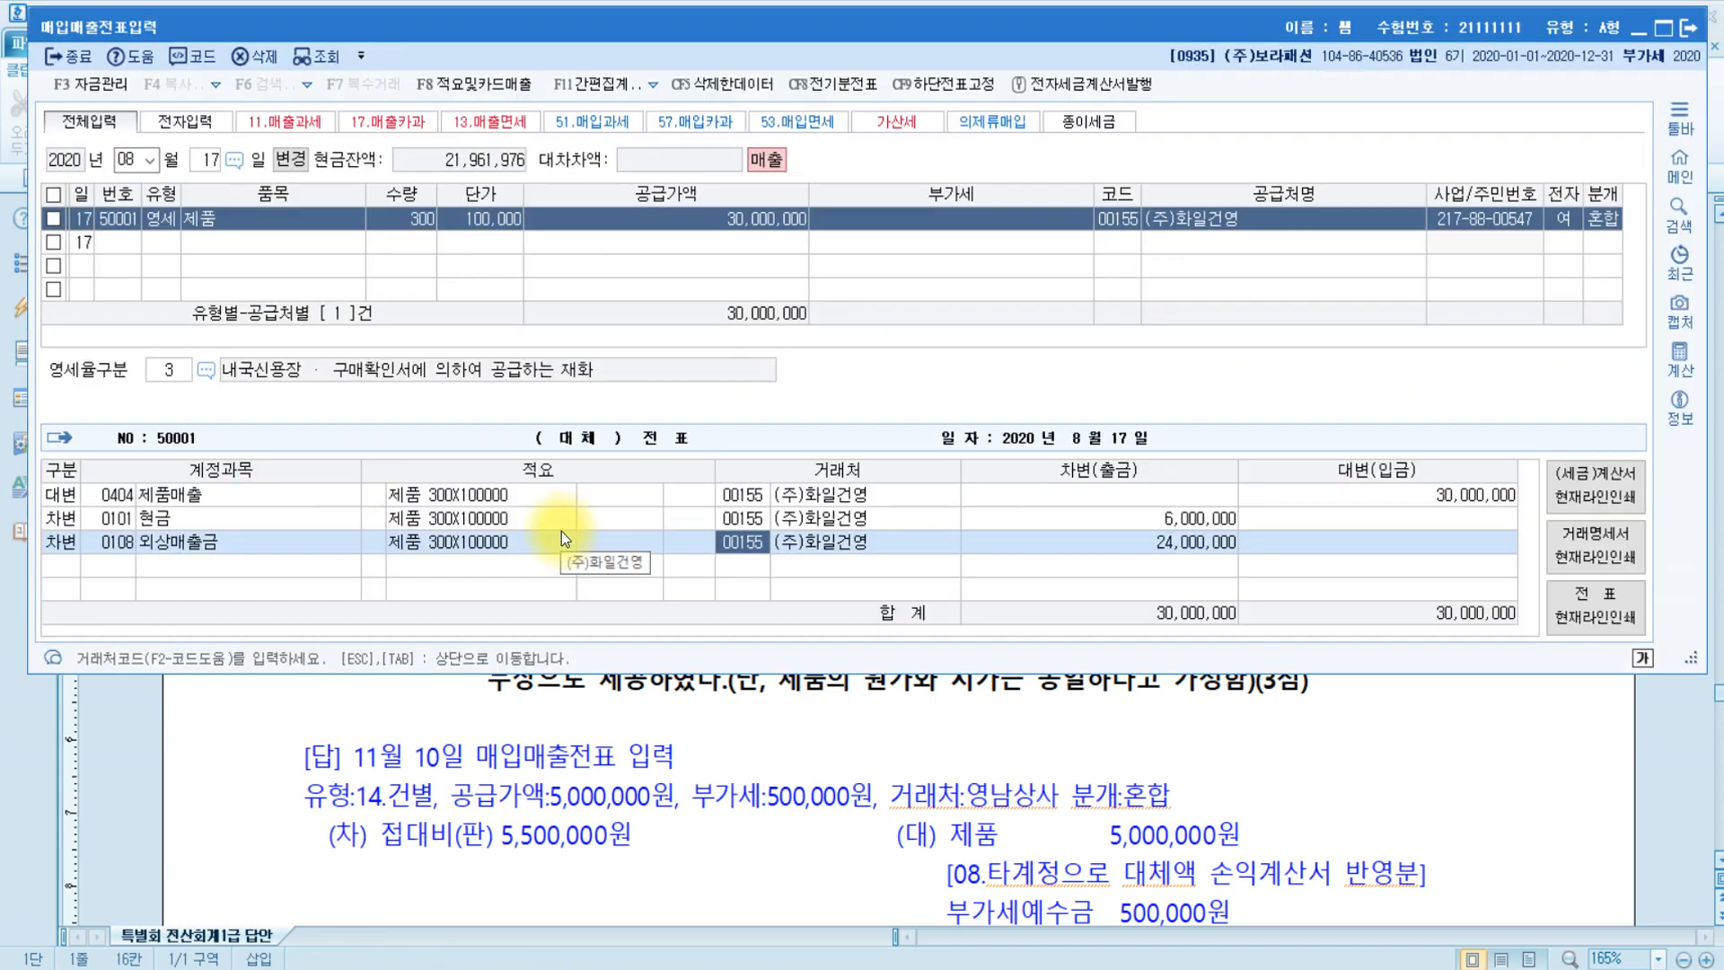
key("Escape")
key("Escape")
key("Escape")
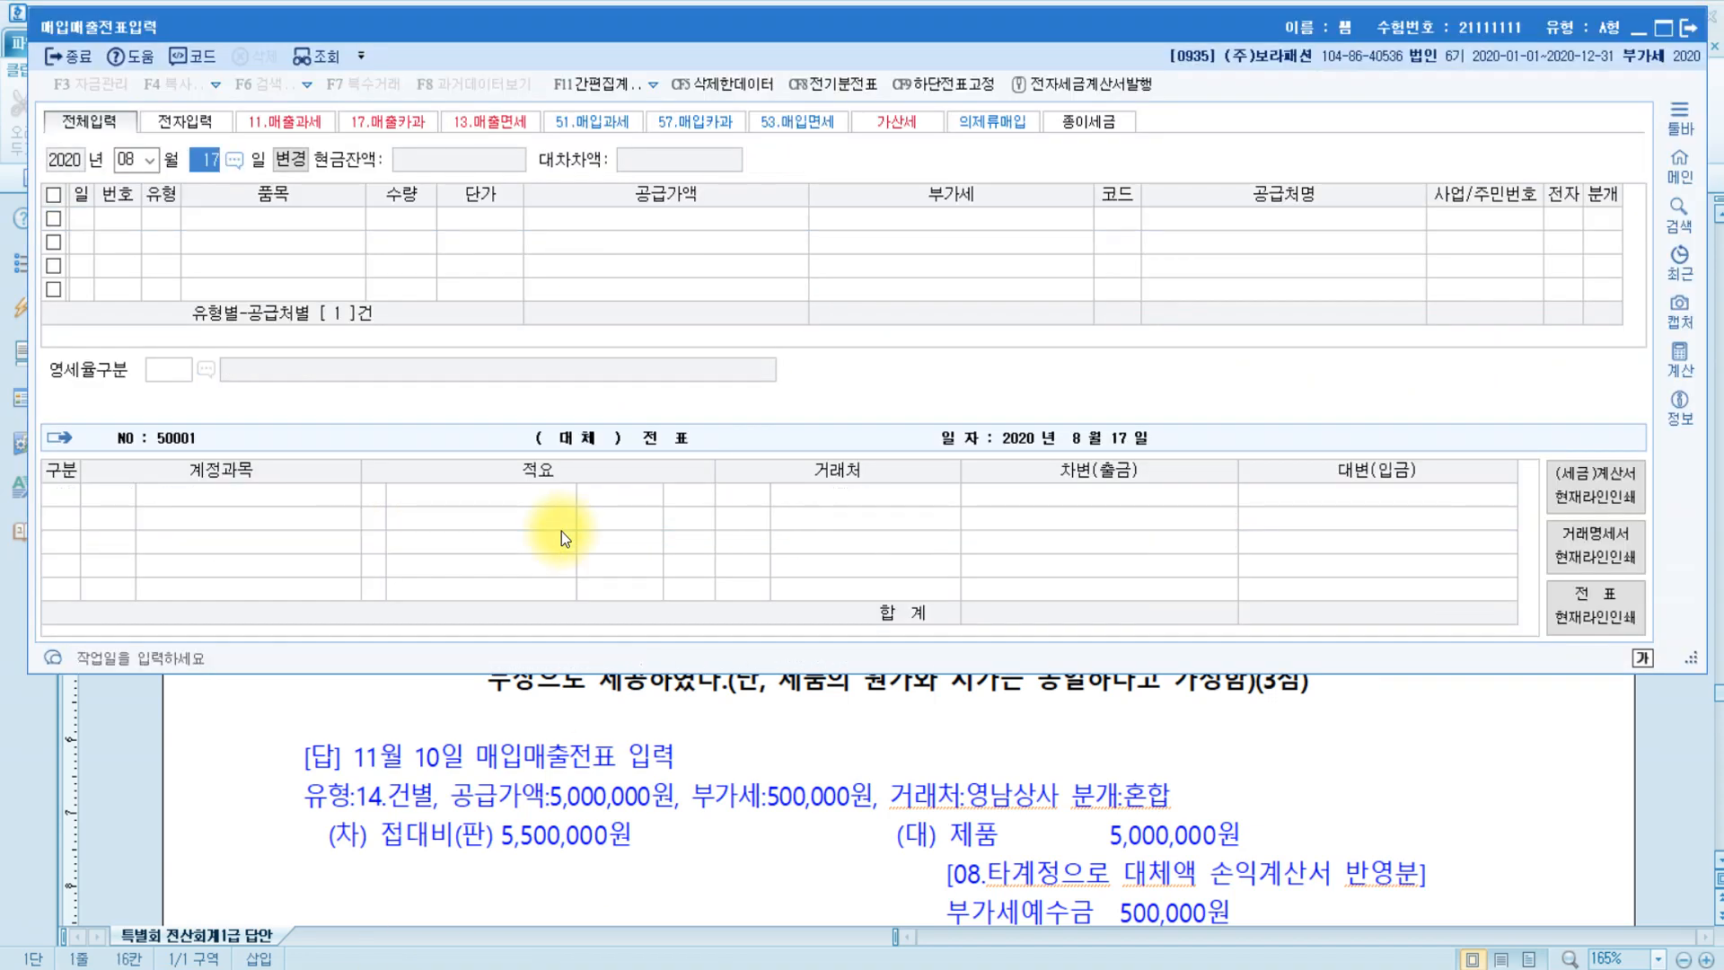
type("10")
key("Return")
type("2")
key("Return")
key("Return")
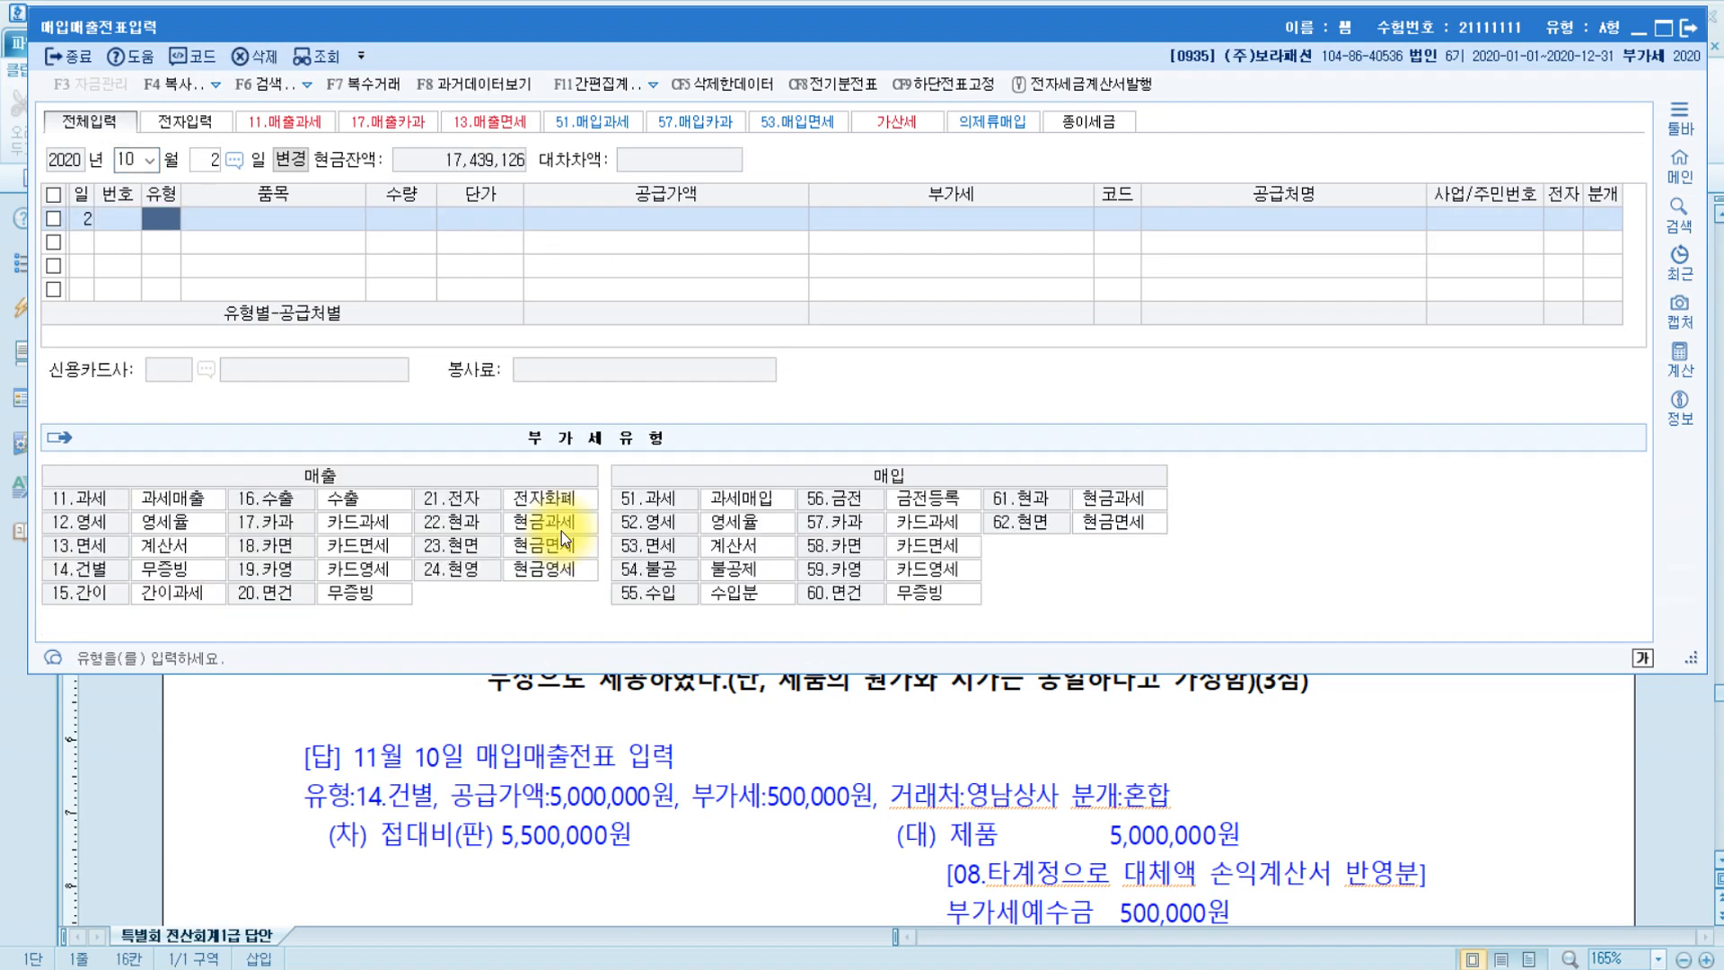
type("51")
key("Return")
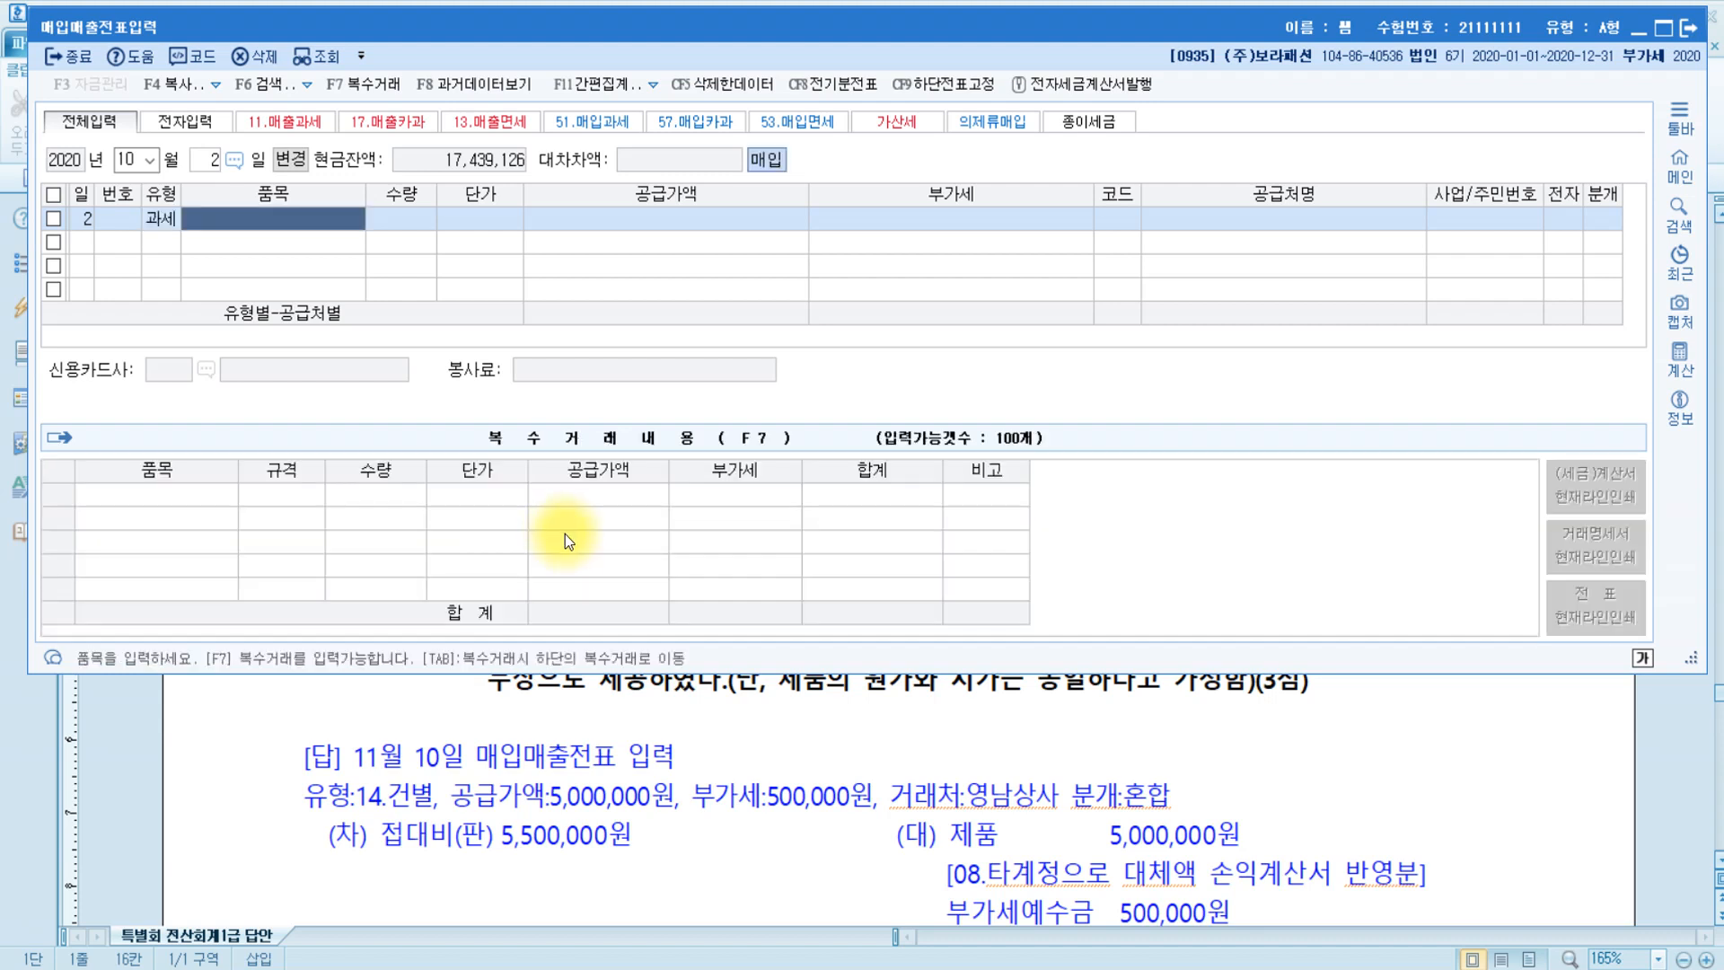
Enter the item as 기계장치 with blank 수량 and 단가, a 공급가액 of 72,000,000 and the calculated 부가세.
type("기계장치")
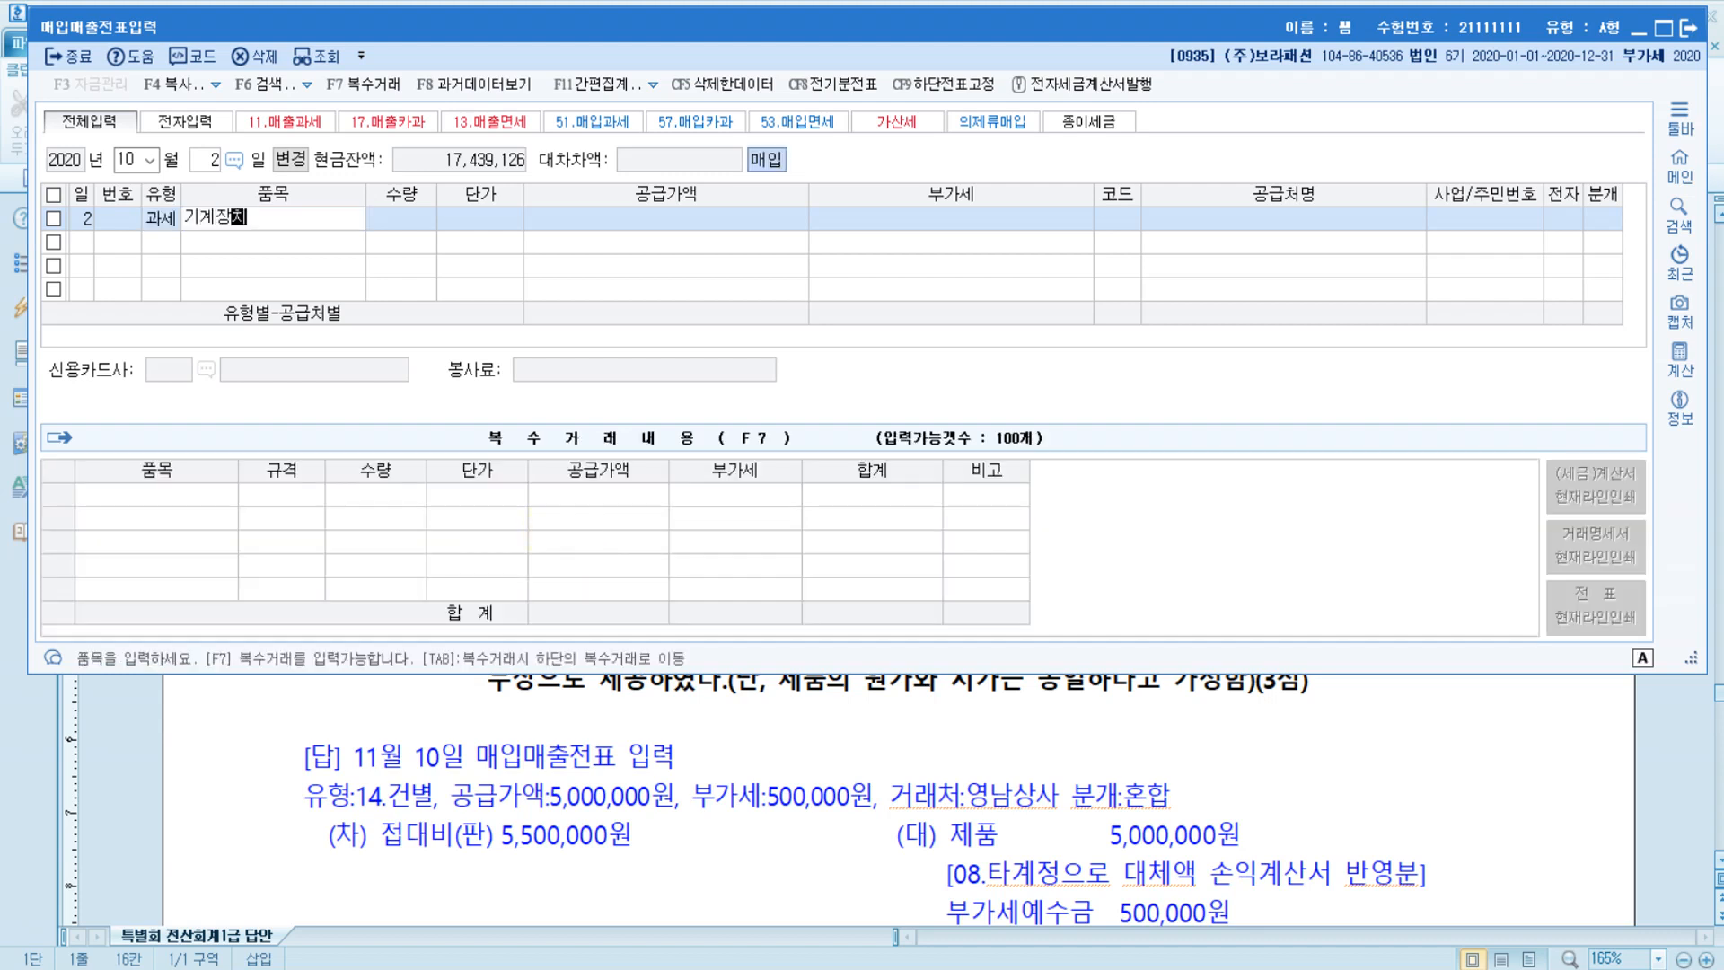
key("Return")
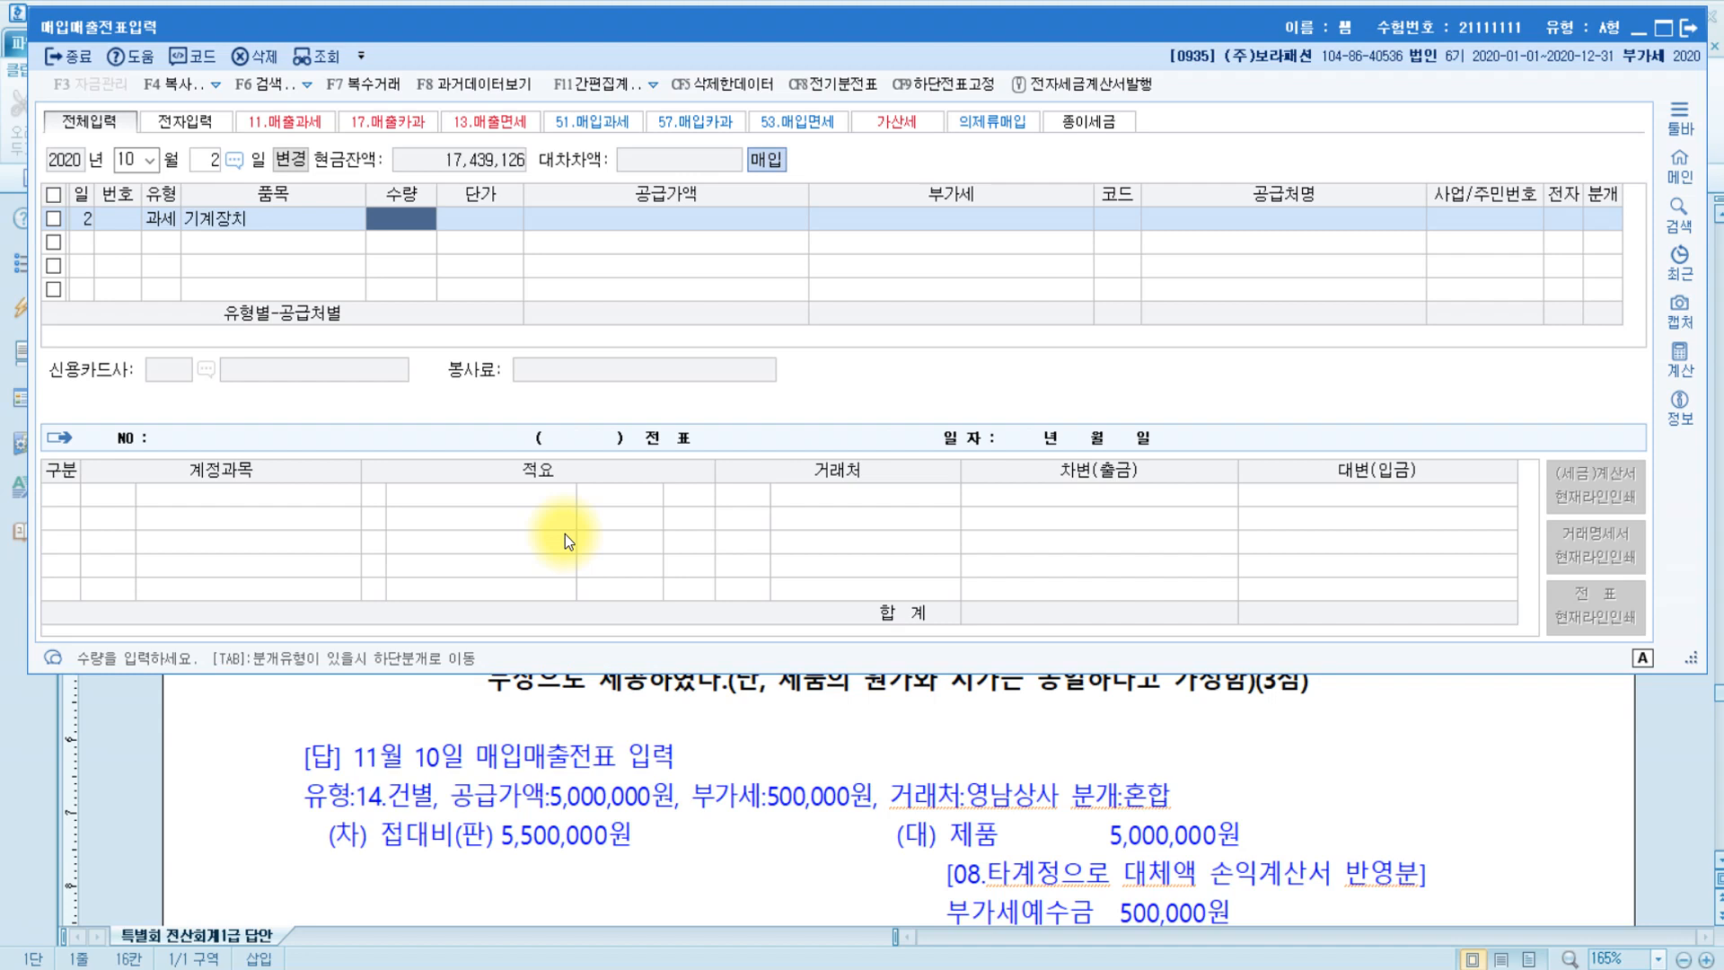
key("Return")
key("Return")
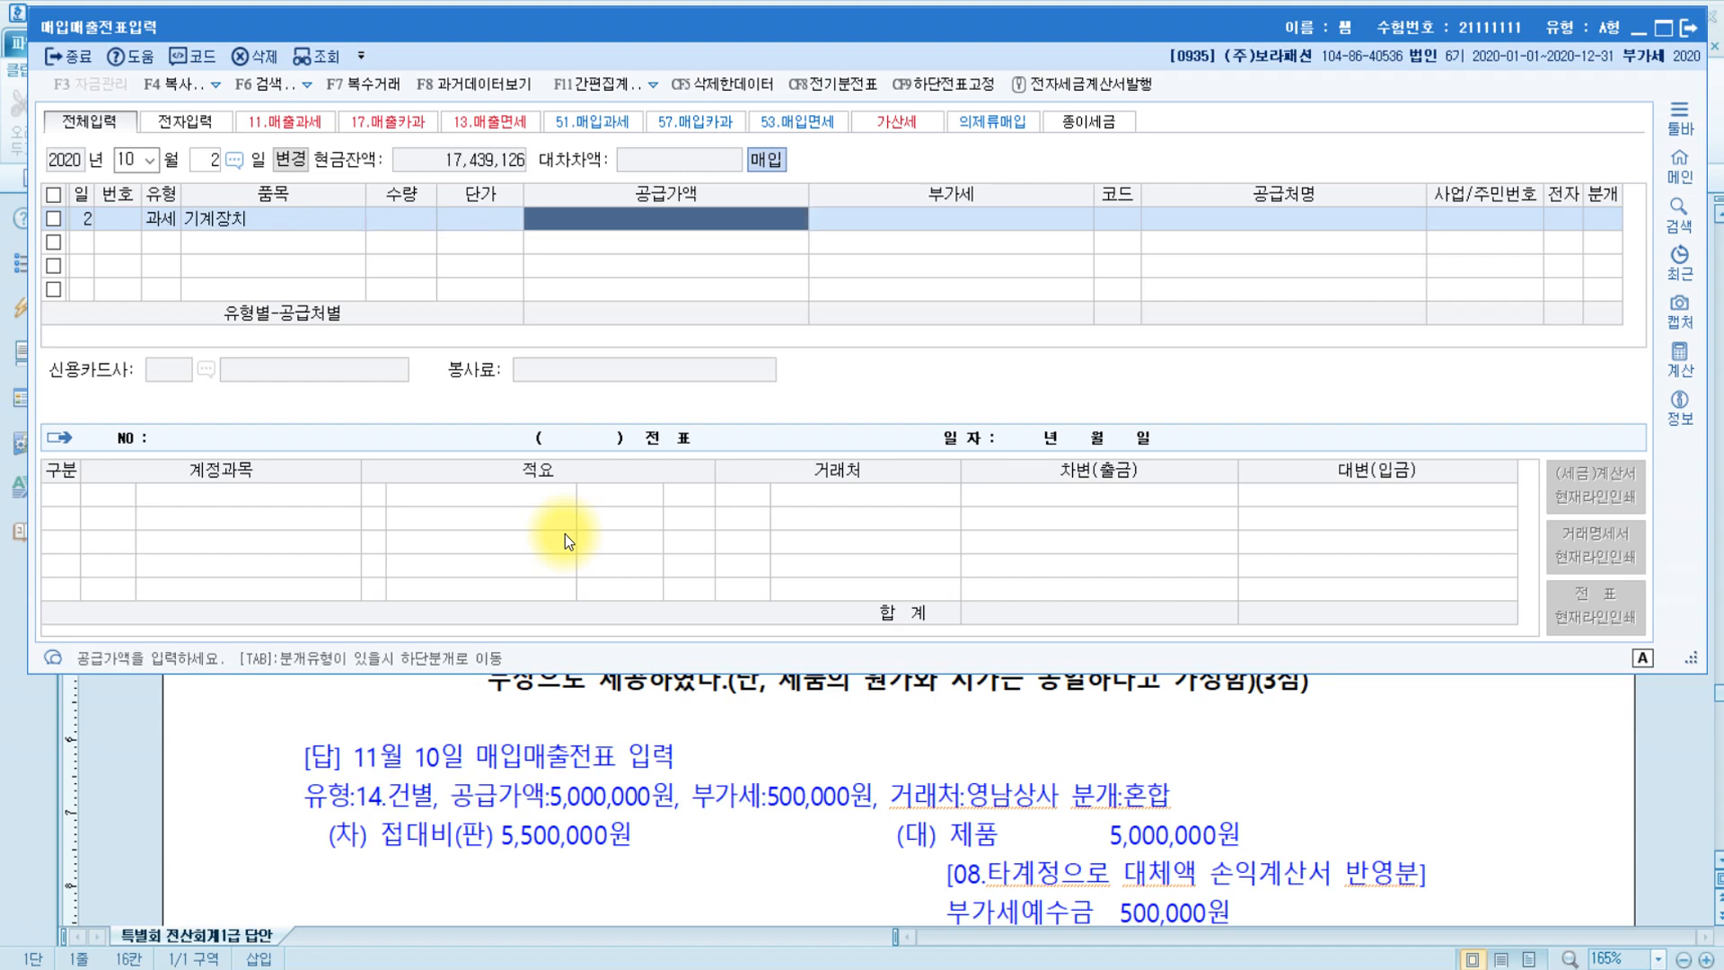
type("72000000")
key("Return")
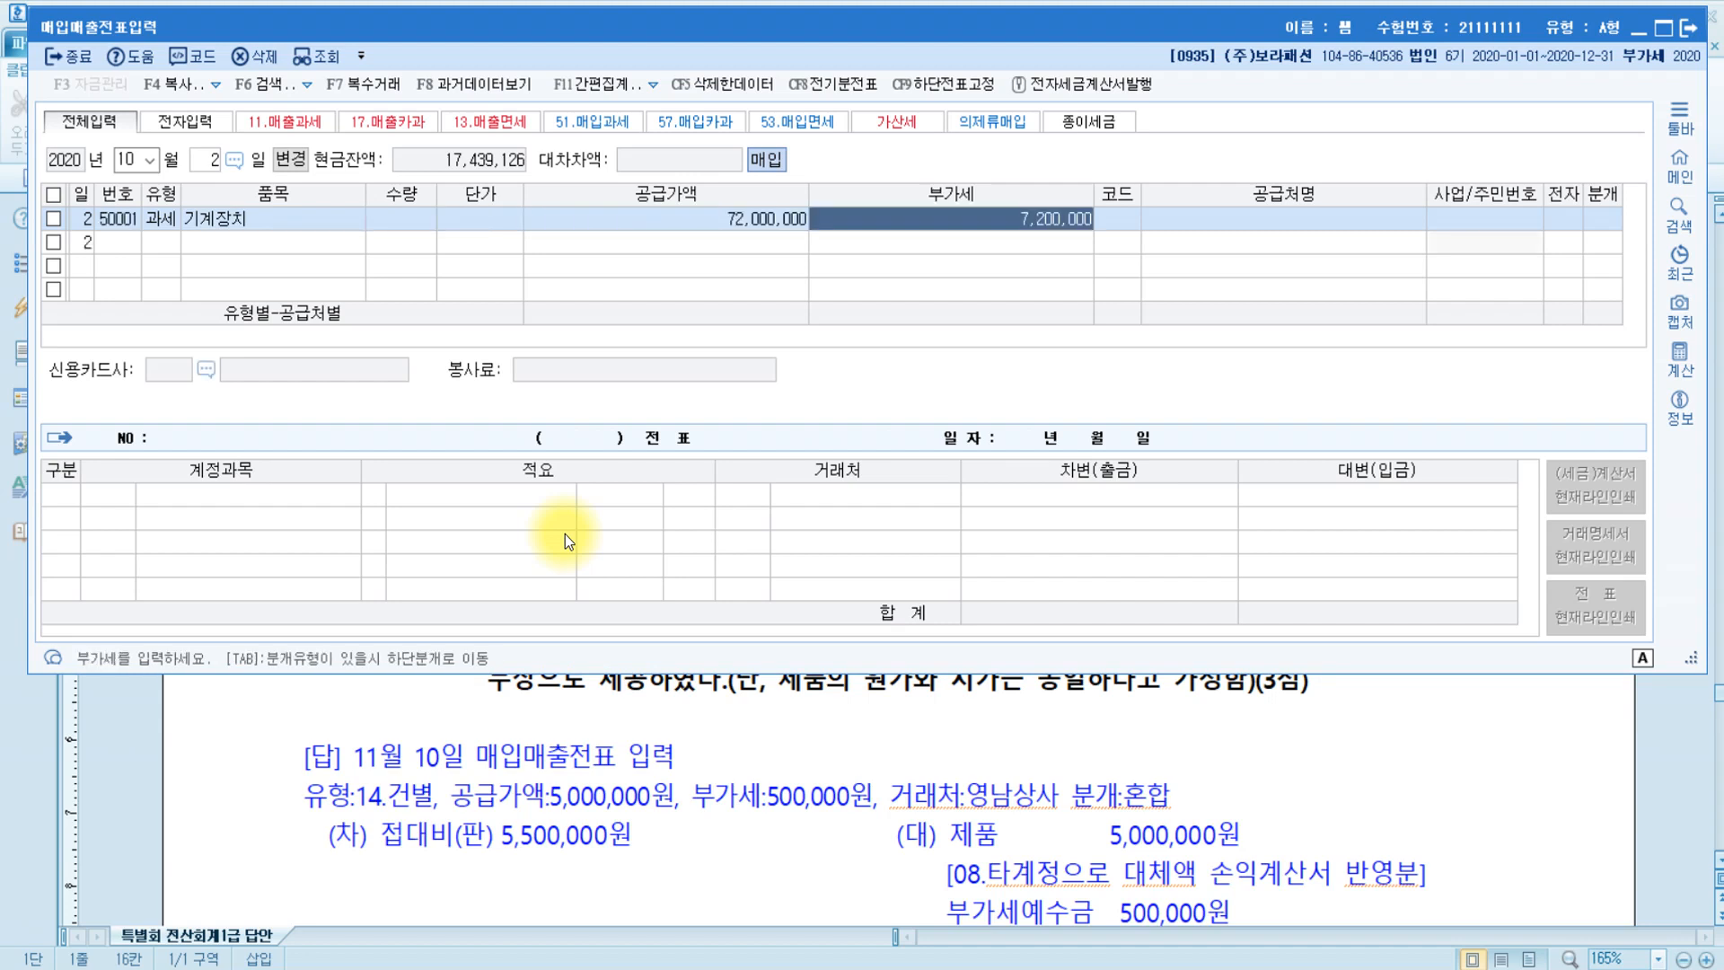
key("Return")
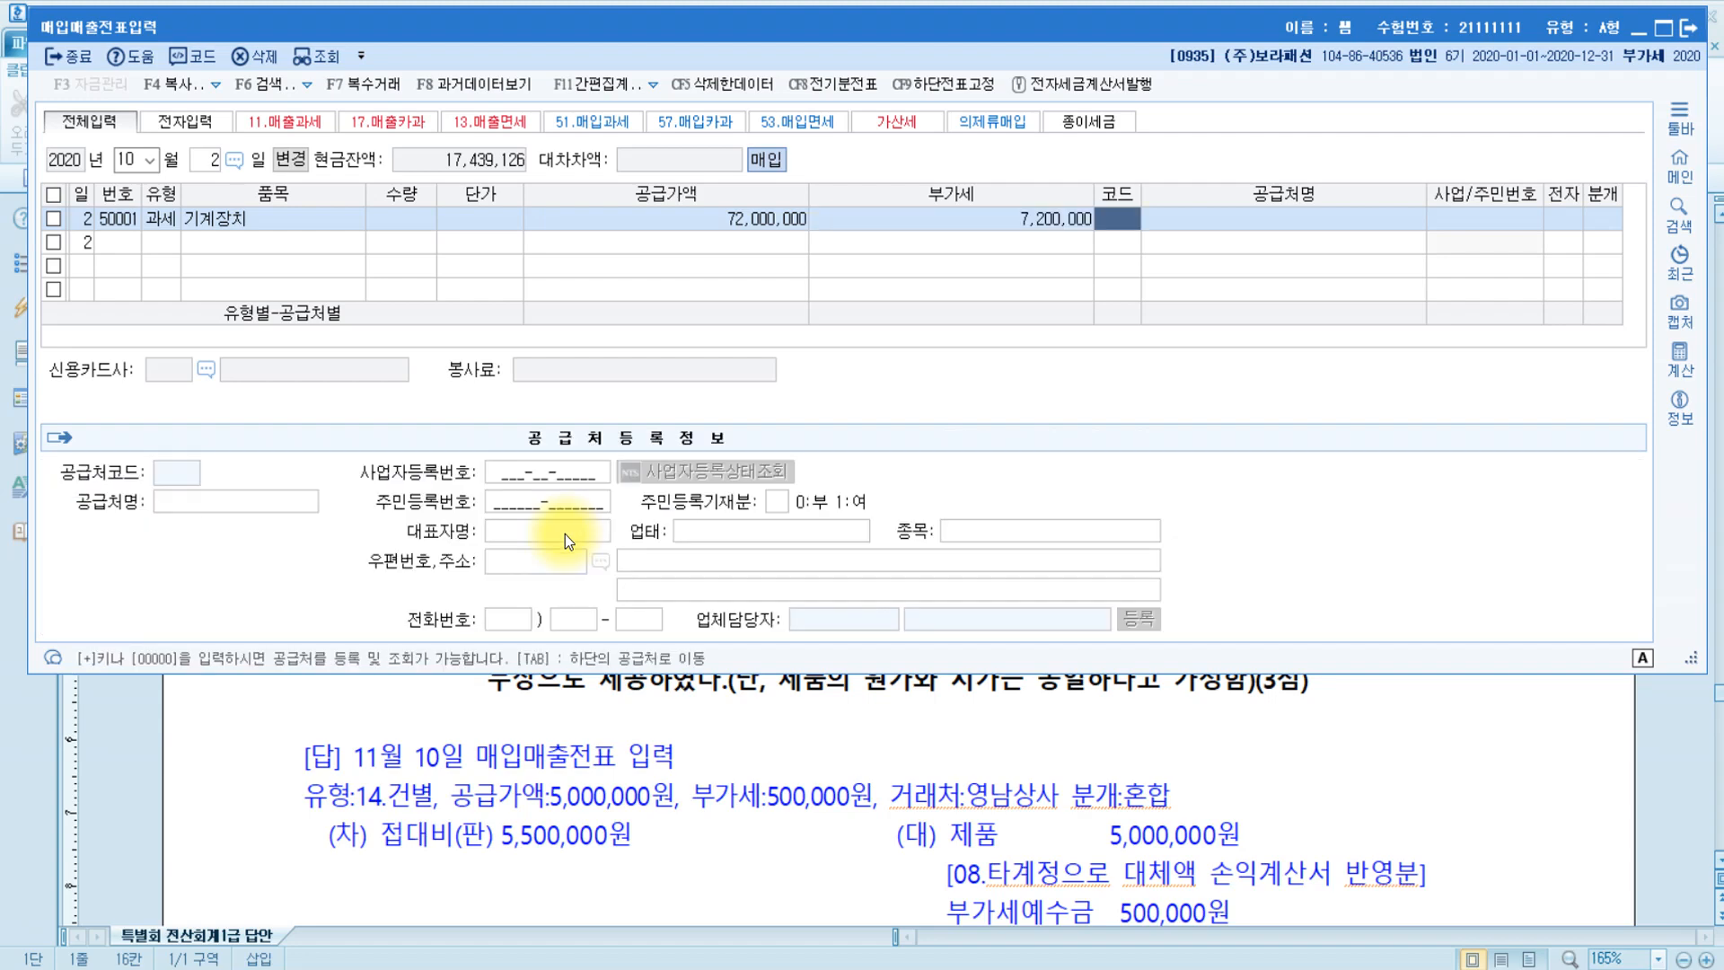
Complete the 기계장치 purchase line with supplier 효원기계, electronic invoice 여 and journal type 혼합.
type("효원")
key("Return")
key("Return")
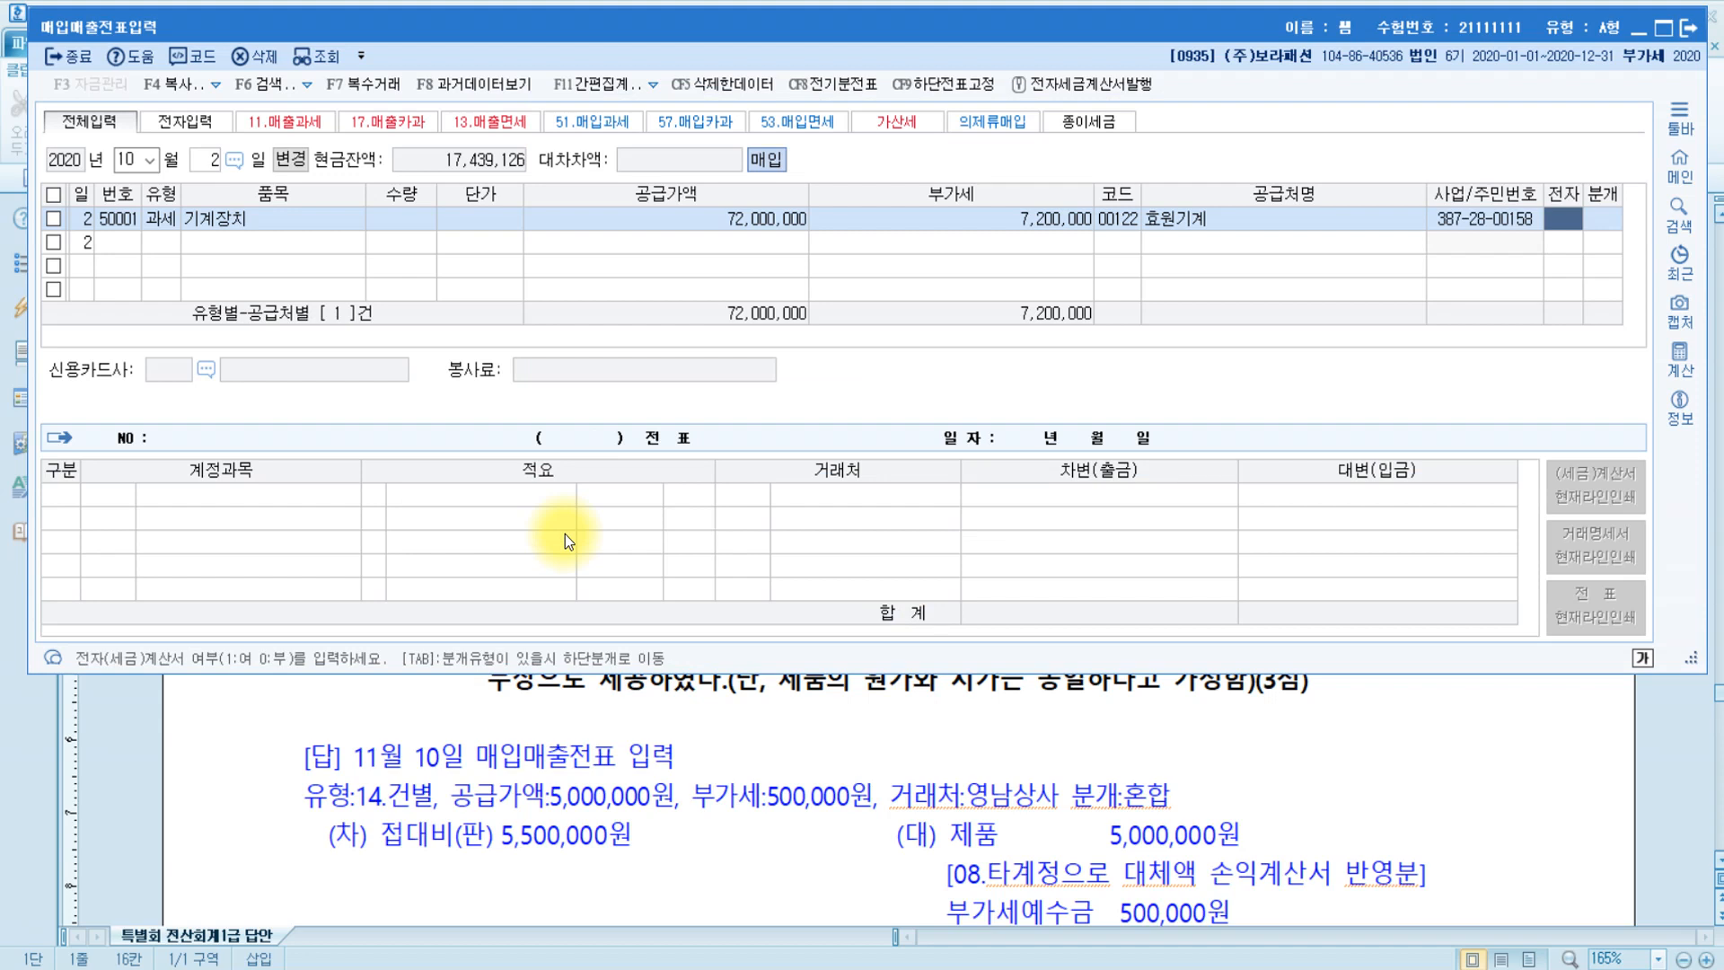
type("1")
key("Return")
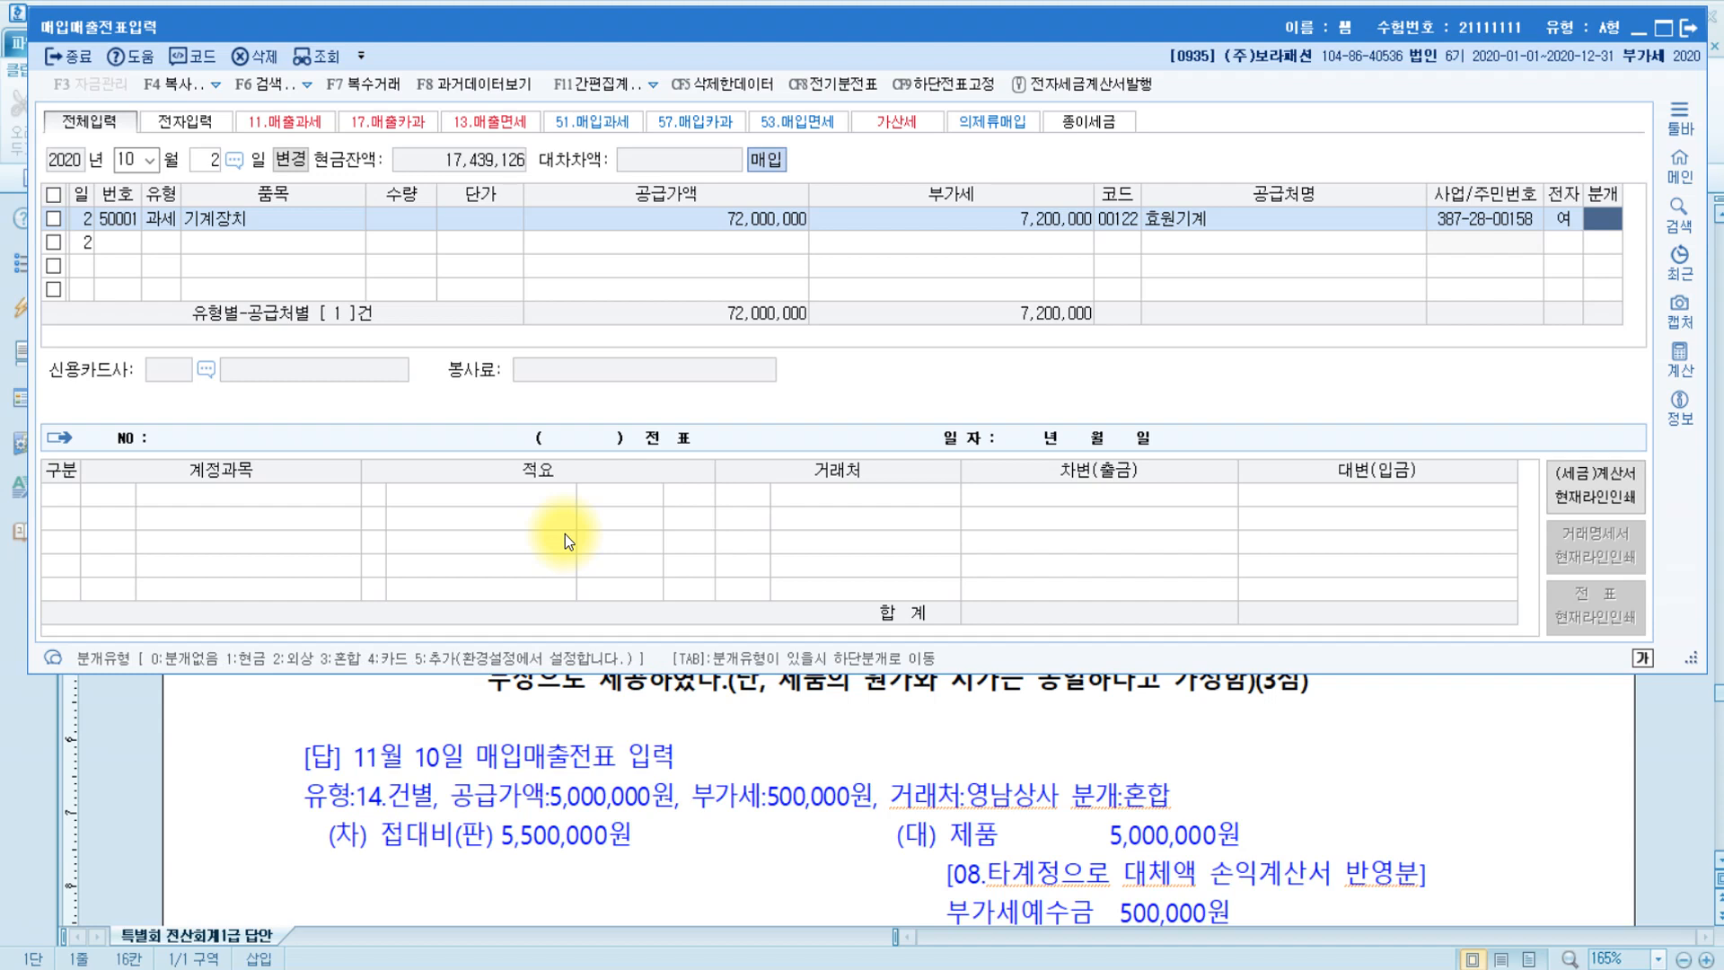
type("3")
key("Return")
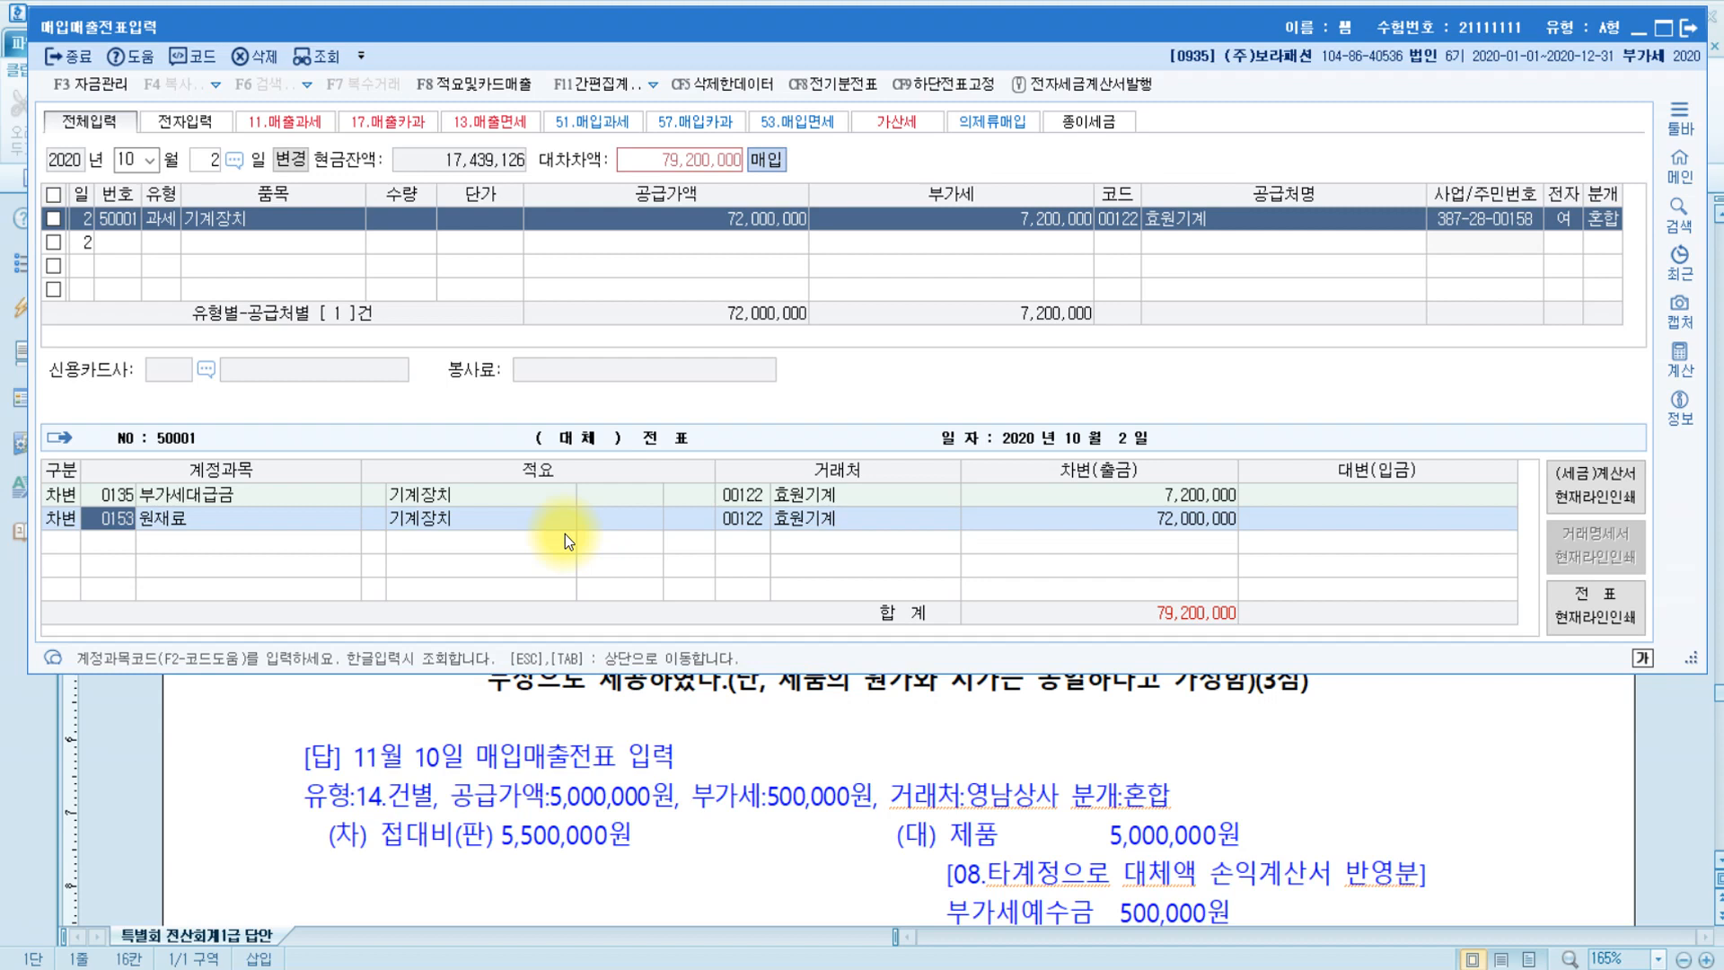
Change the debit account on the 원재료 journal line to 0206 기계장치, keeping the 72,000,000 amount.
type("기계")
key("Return")
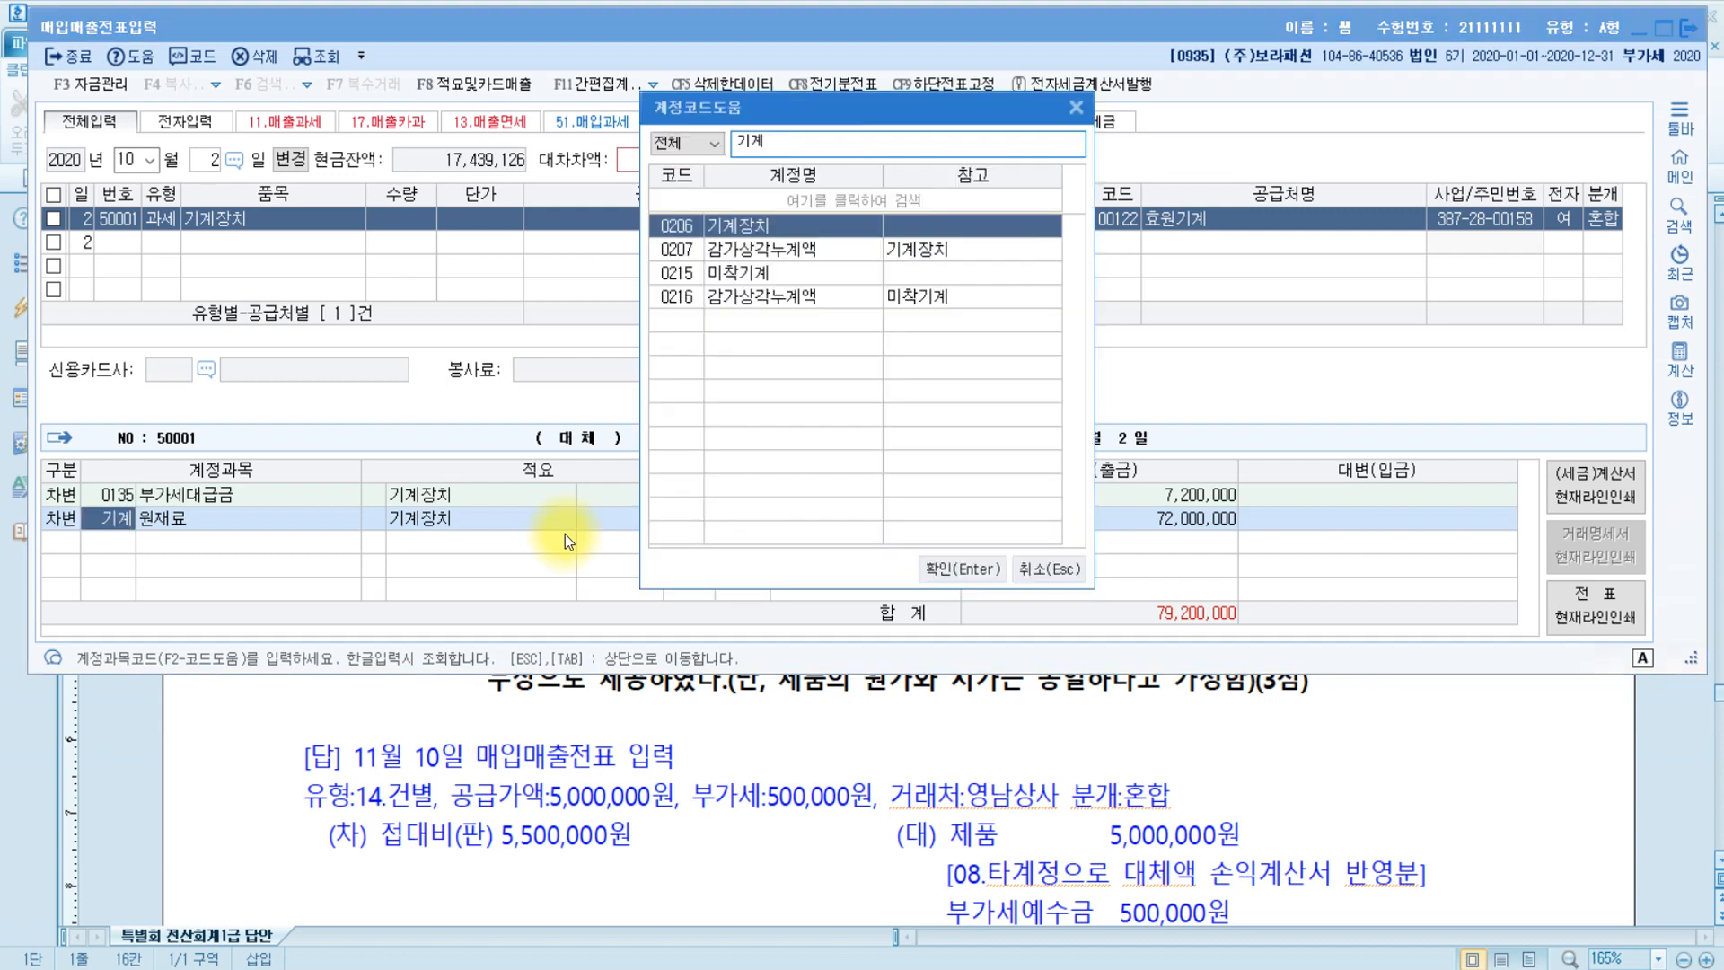
key("Return")
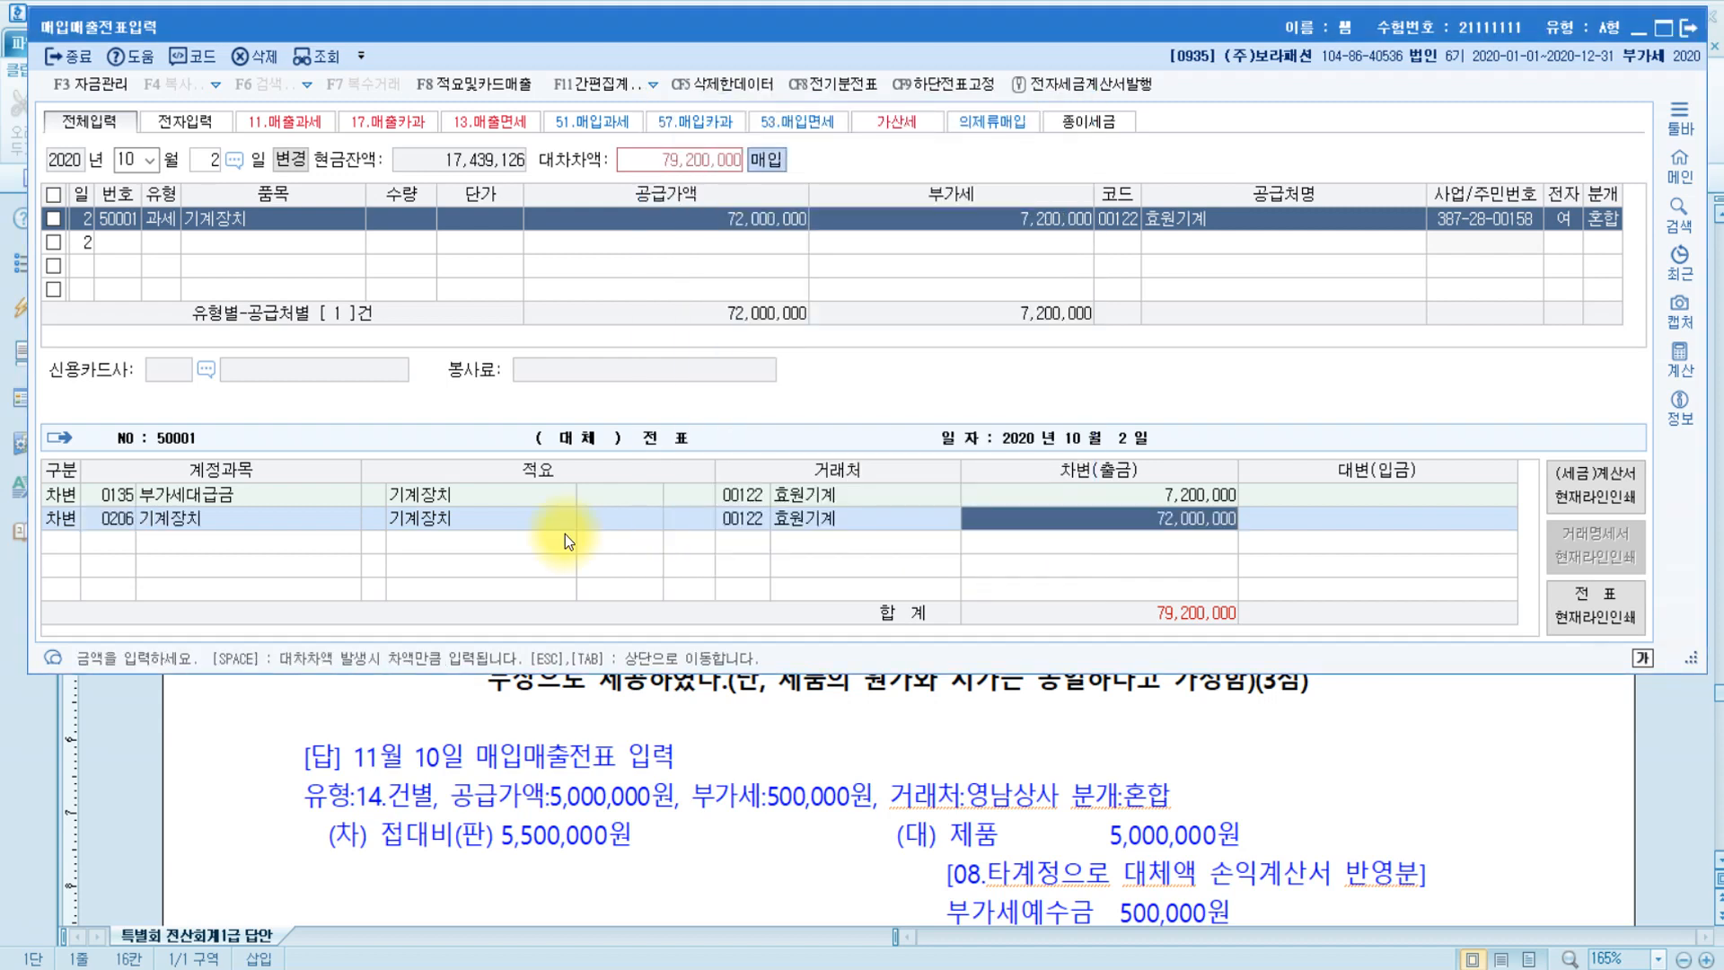
key("Return")
Add a credit line of 79,200,000 to account 미지급금 for vendor 효원기계 and check its vendor code.
type("4")
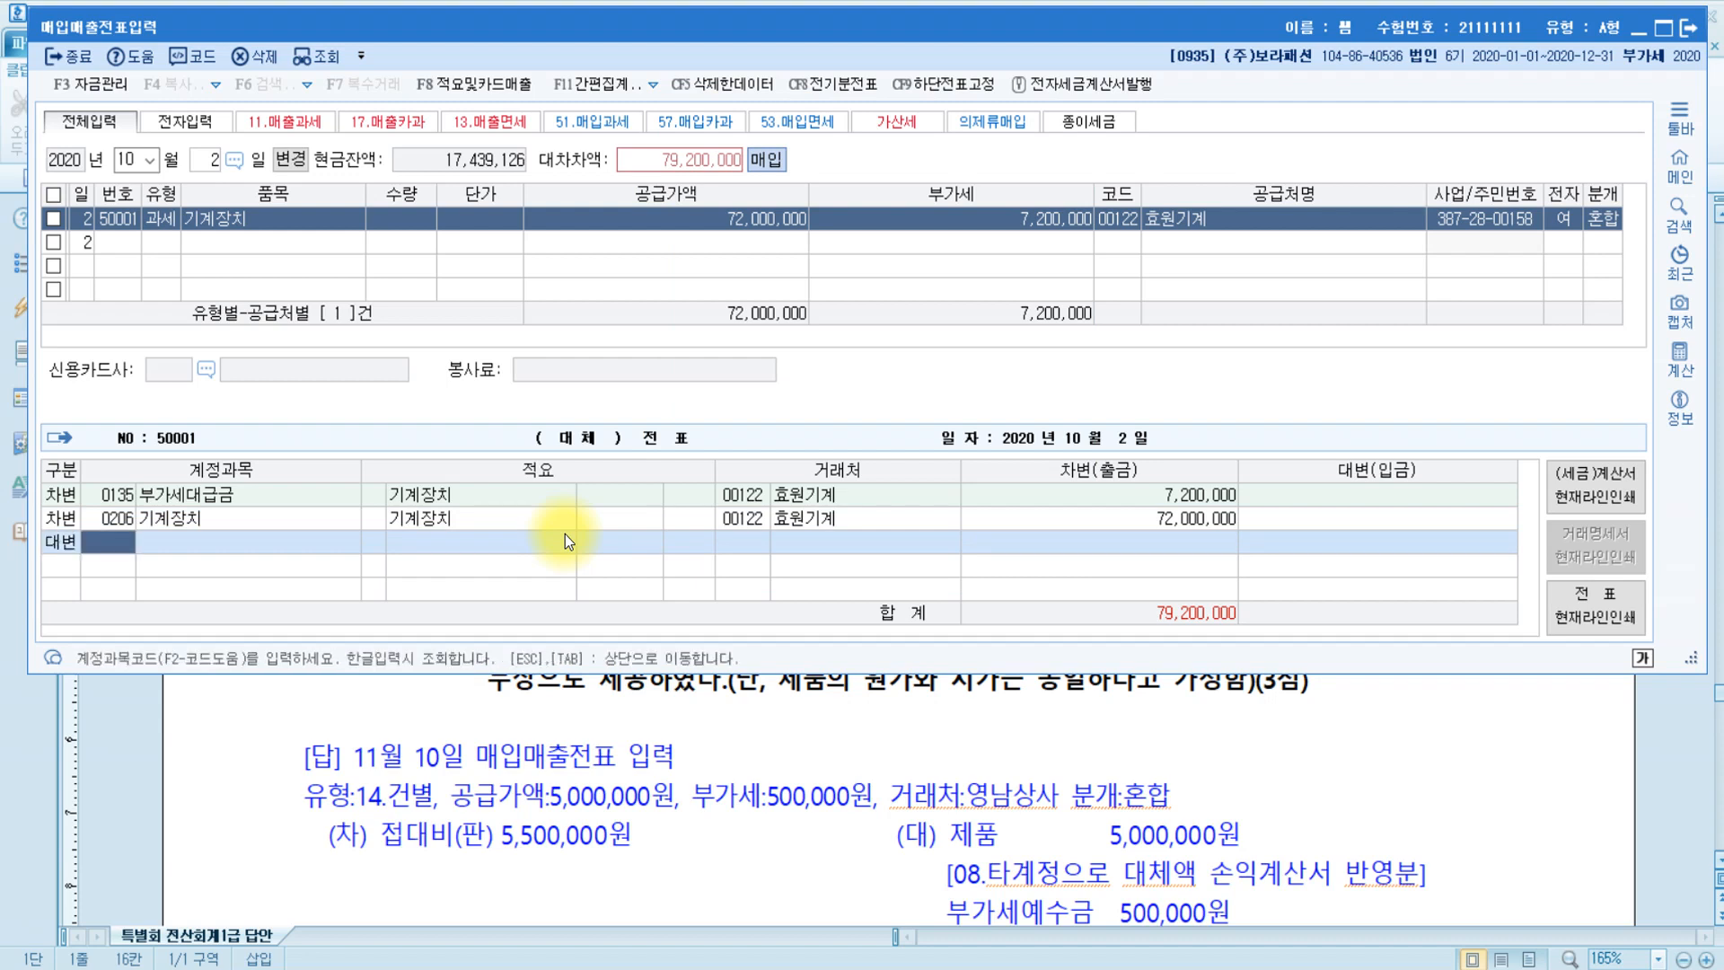
type("미지")
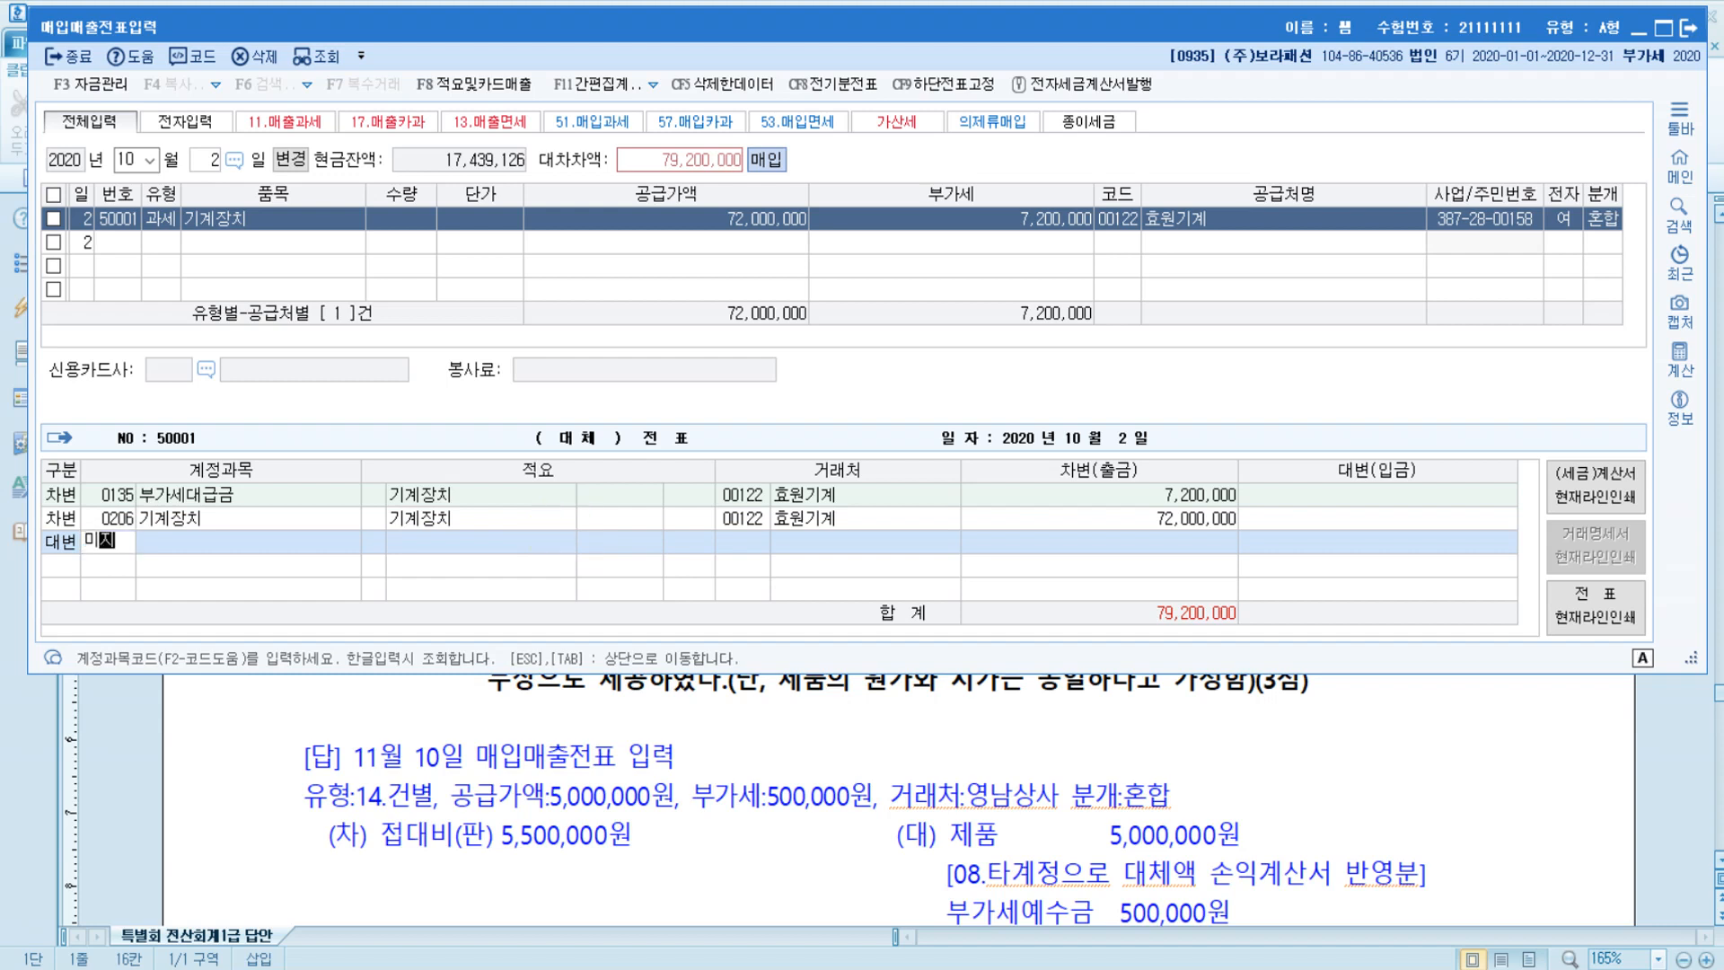
key("Return")
key("Return")
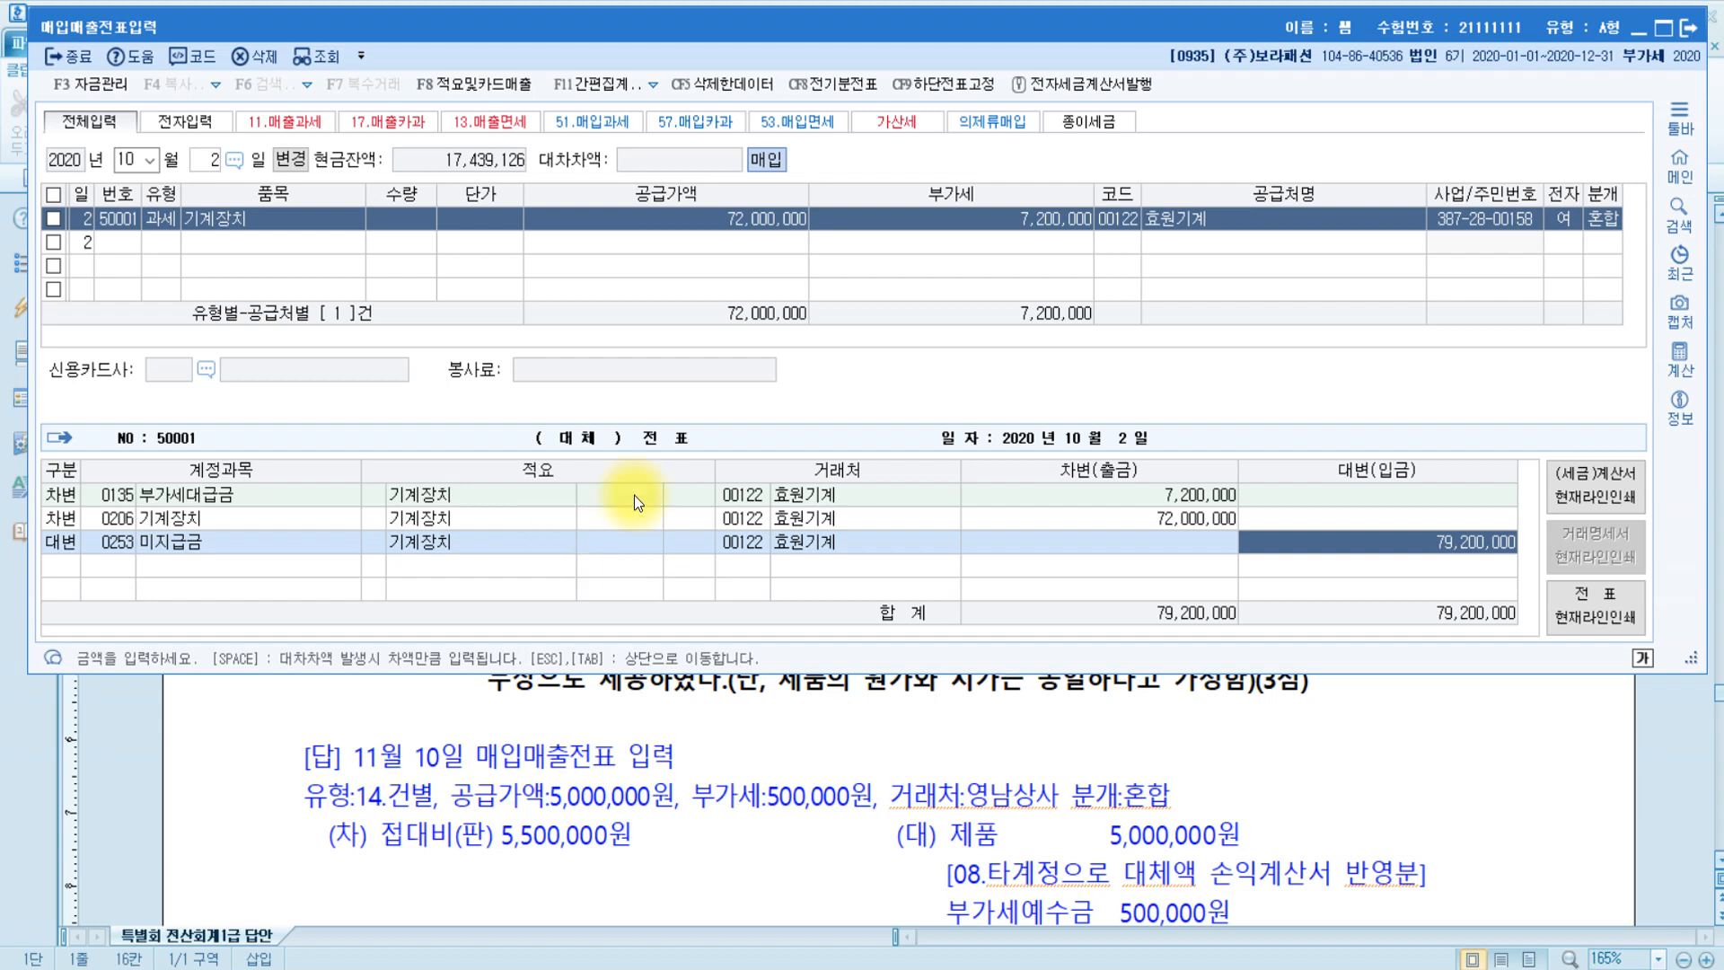
left_click(752, 539)
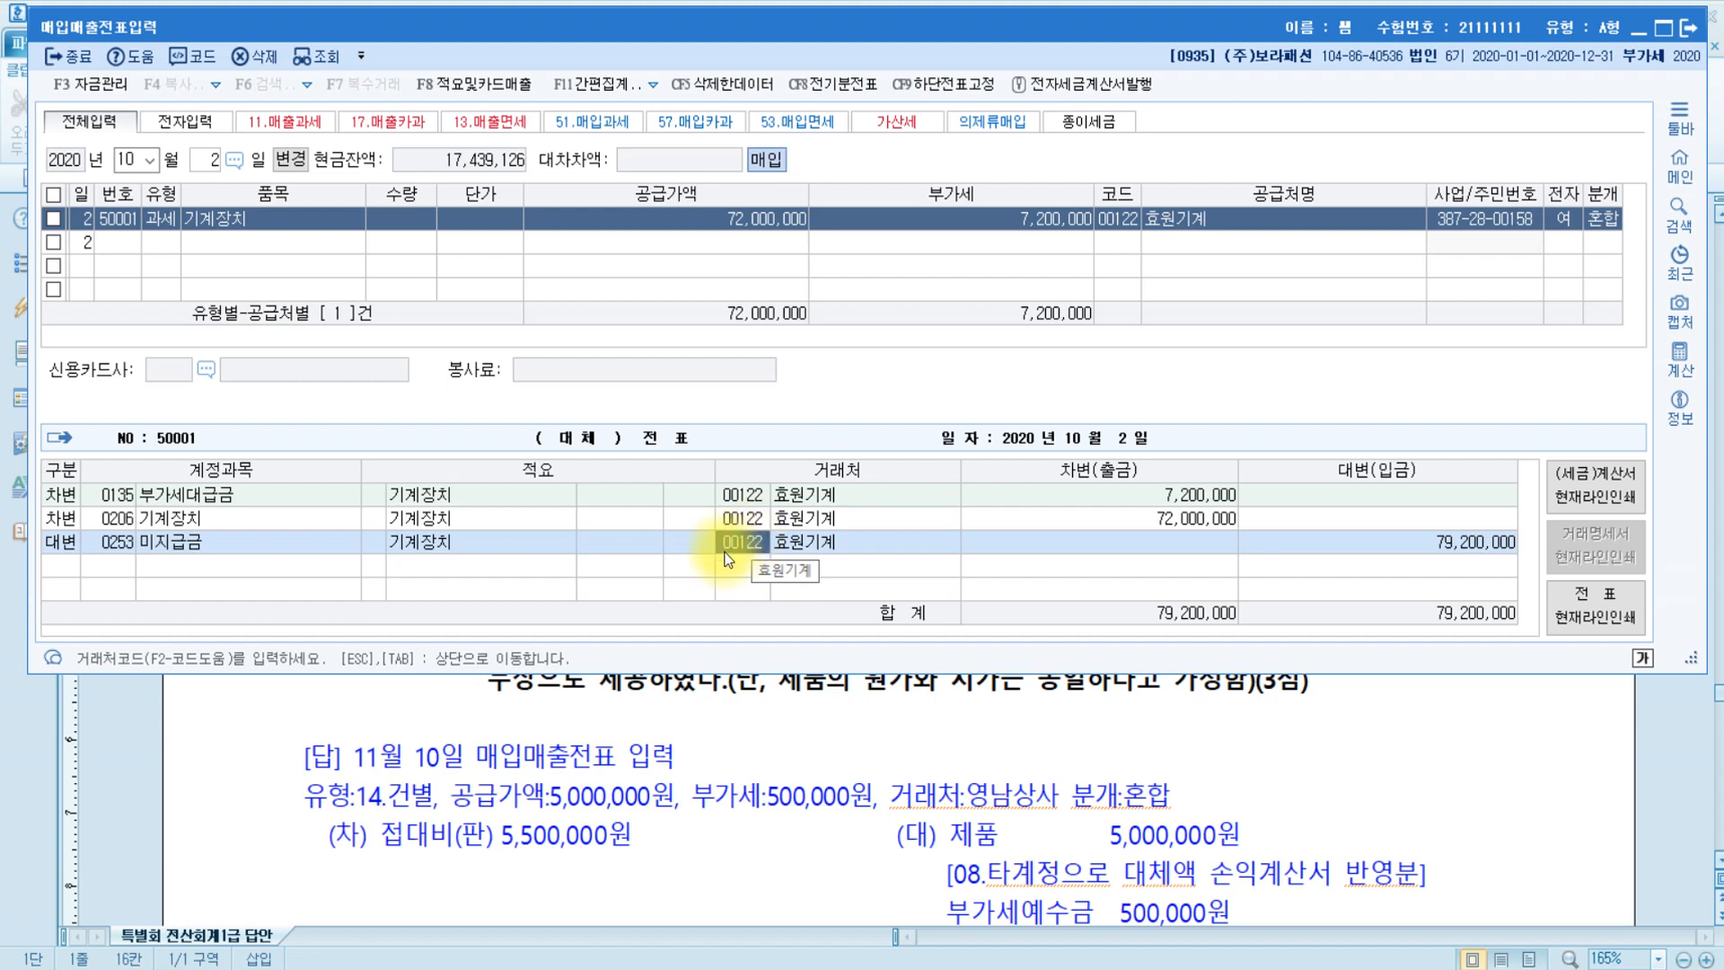
In the Hangul answer document, add below question [5]: "* 간주공급 : 공급이 아니지만 공급으로 간주하는 것 -사업상증여 -자가공급 : 면세관련, 승용차, 판매목적 타사업장반출 -개인적공급 -폐업시잔존재화".
left_click(693, 742)
scroll(700, 718, "down", 3)
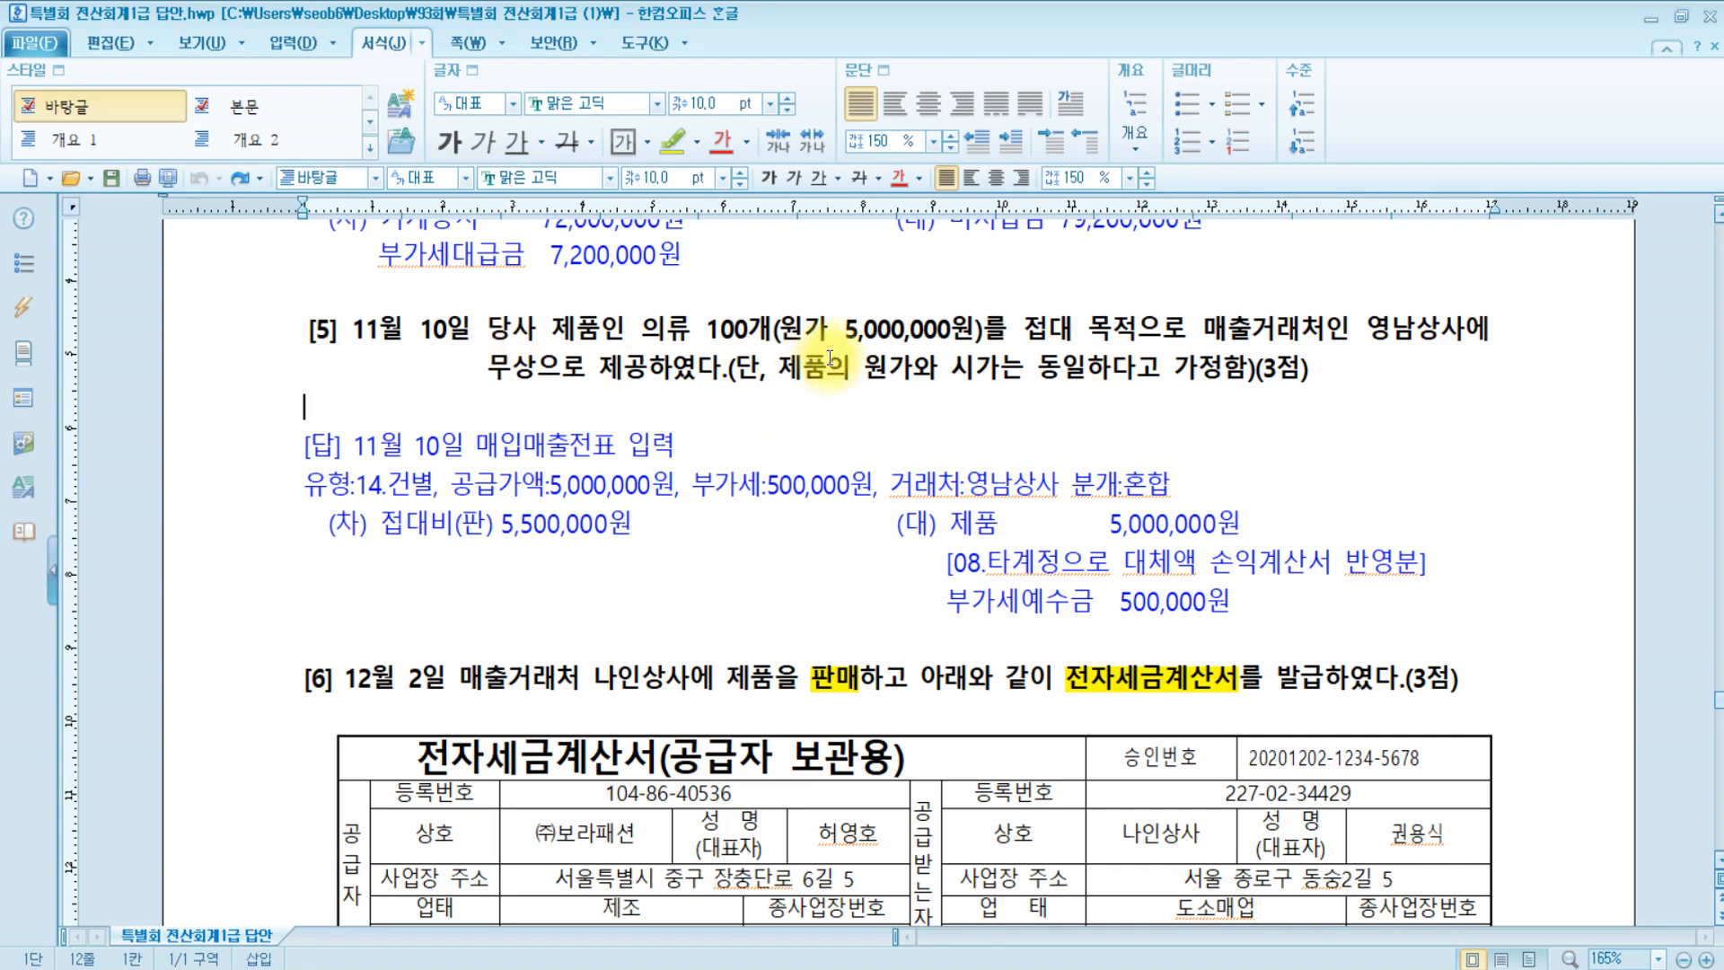
left_click(1343, 378)
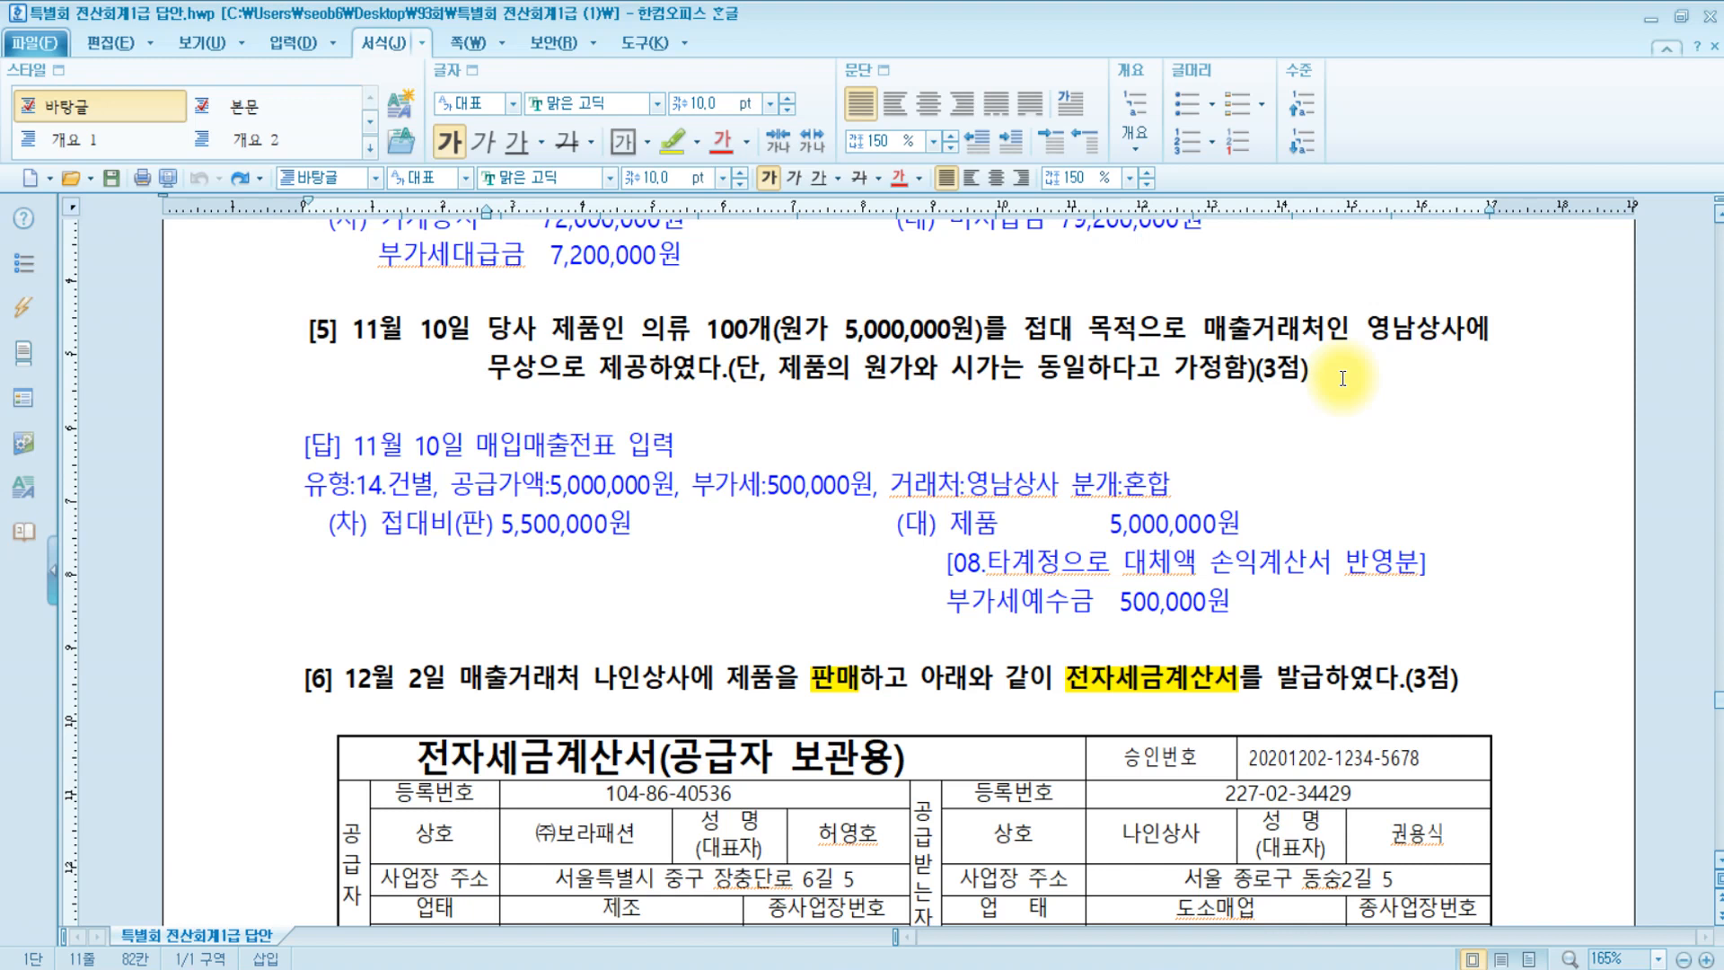
left_click(1064, 326)
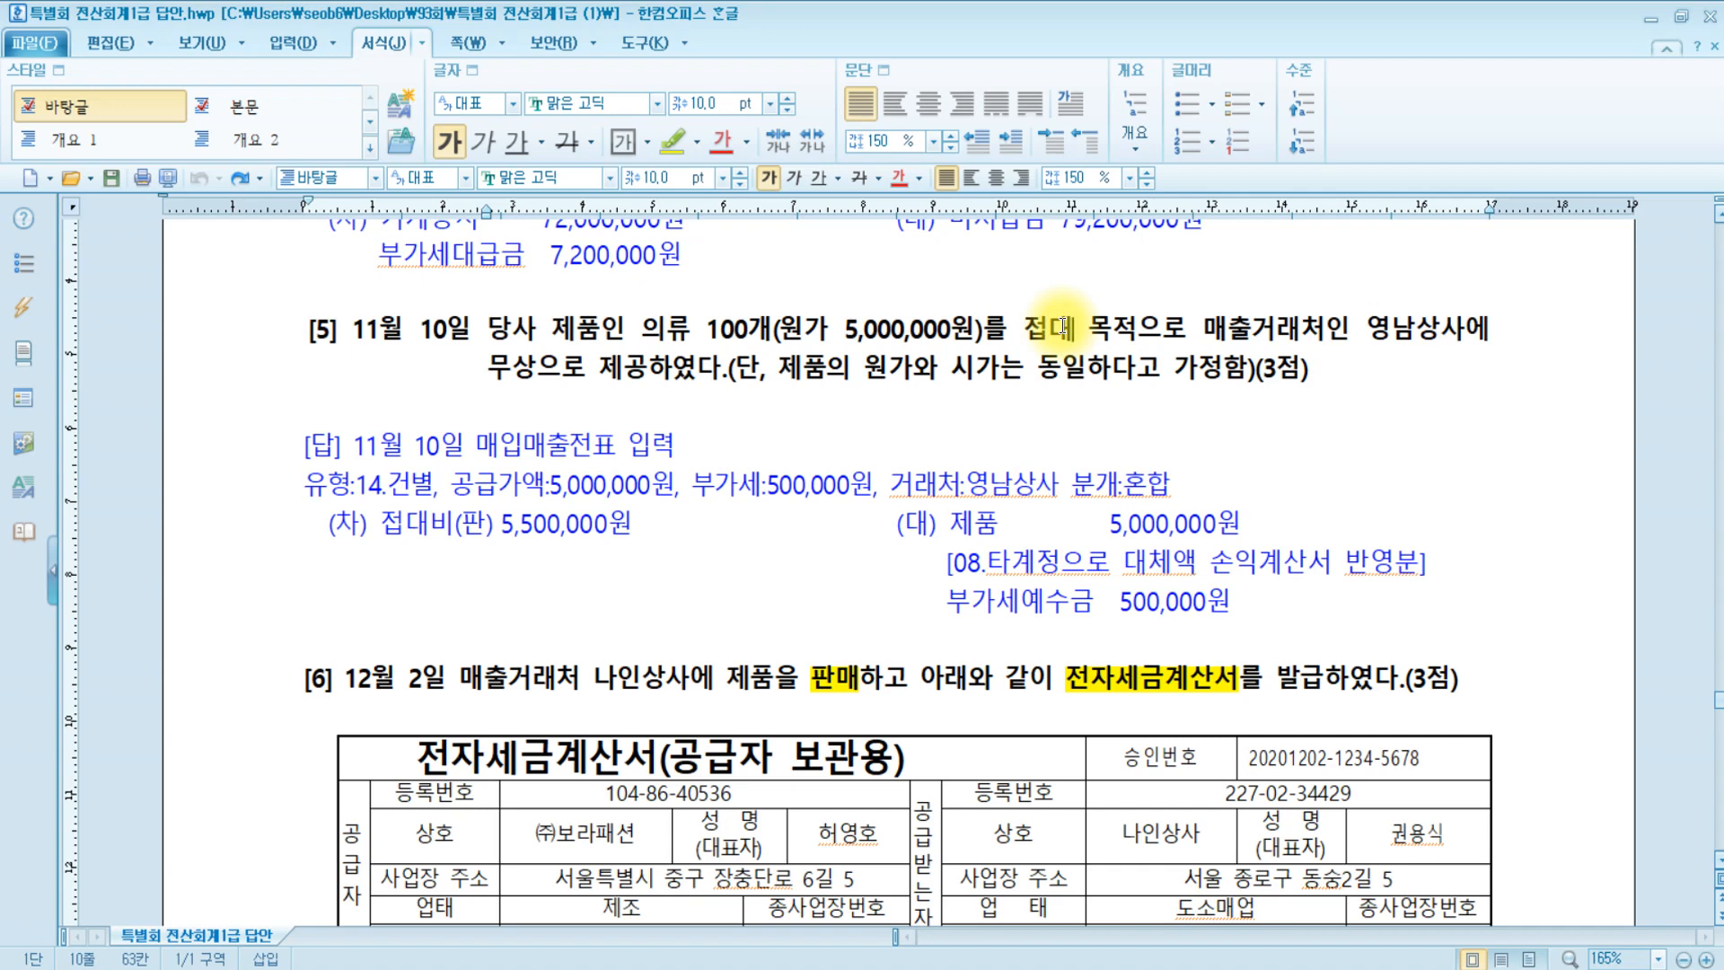
left_click(1371, 365)
key("Return")
key("Return")
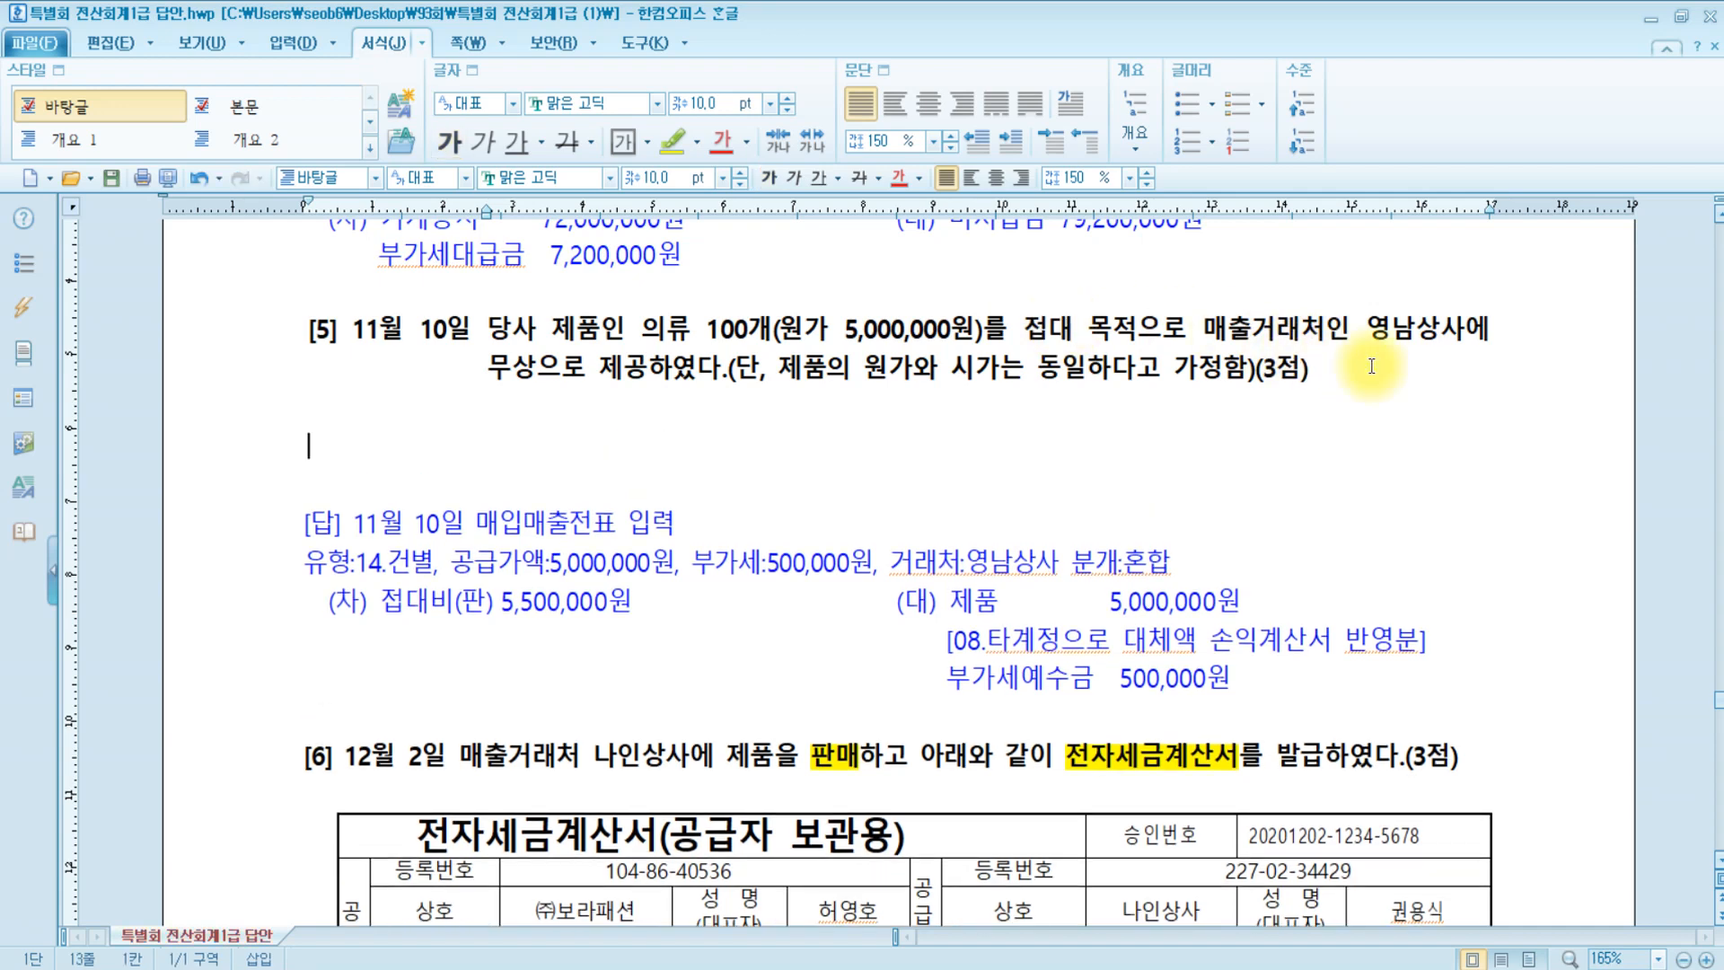
type("* 간주공급 : 공급이 아니지만 공급으로 간주하는 것 -사업상증여 -자가공급 :  면세관련, 승용차, 판매목적 타사업장반출 -개인적공급 -폐업시잔존재화")
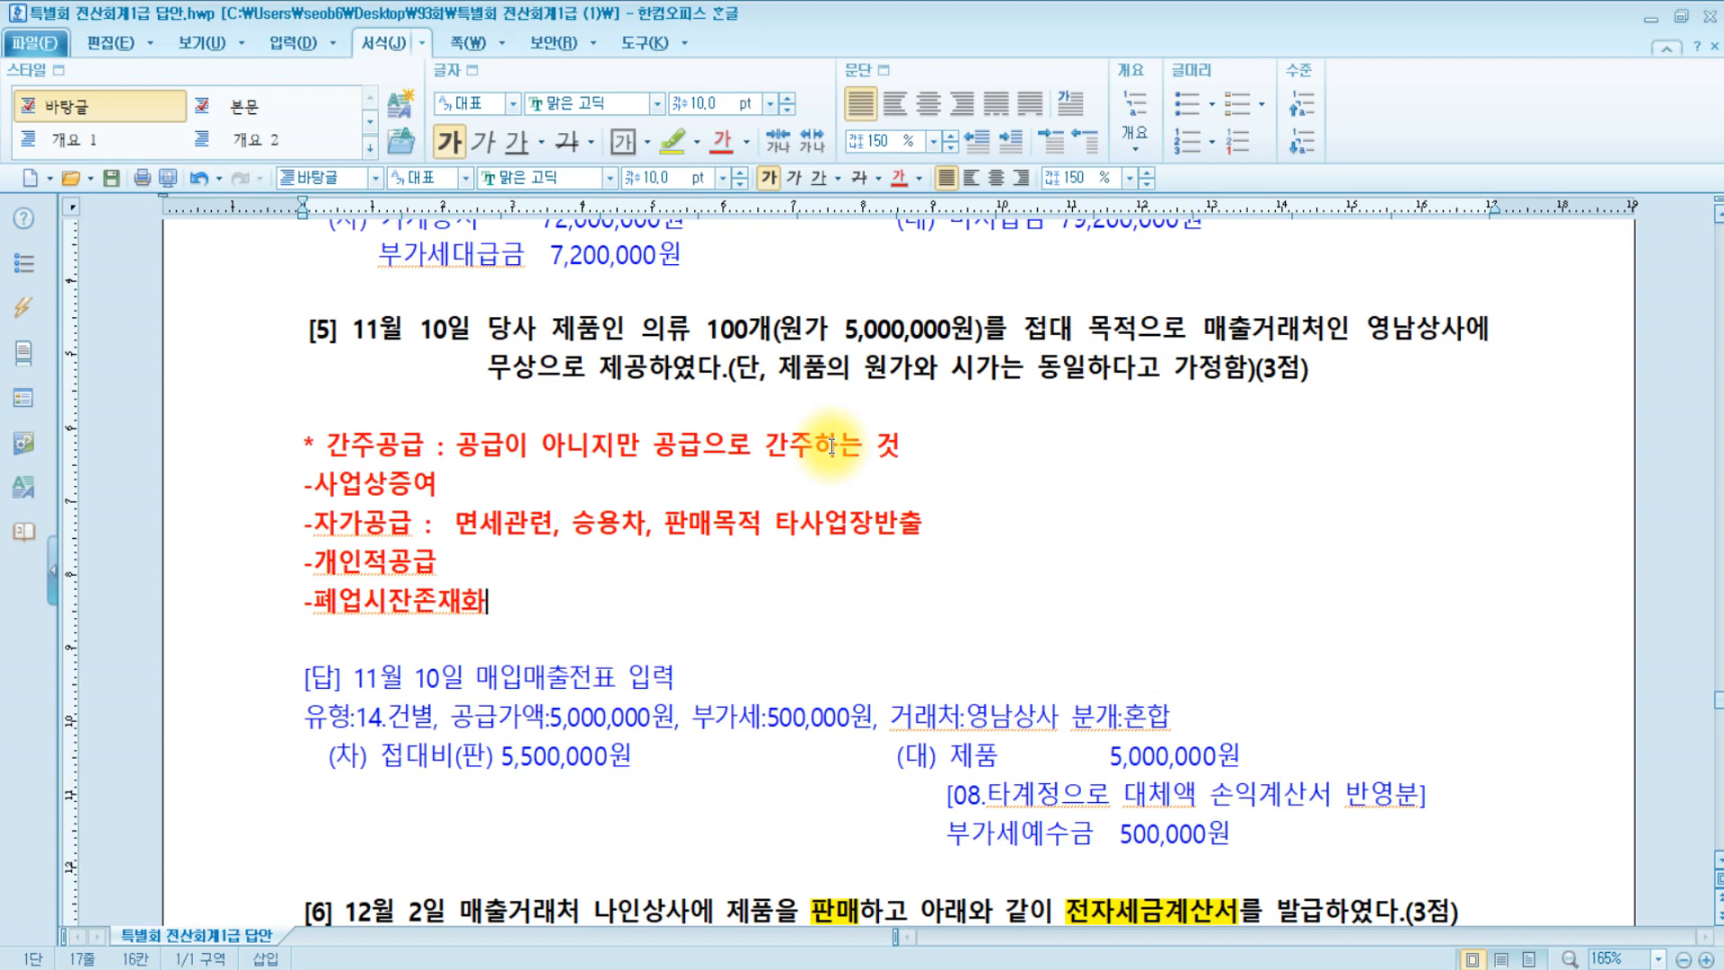
Append "= 매출로 보겠다. = 10% 세금을 내놔라" to the 간주공급 line of the note.
left_click(985, 453)
type("= 매출로")
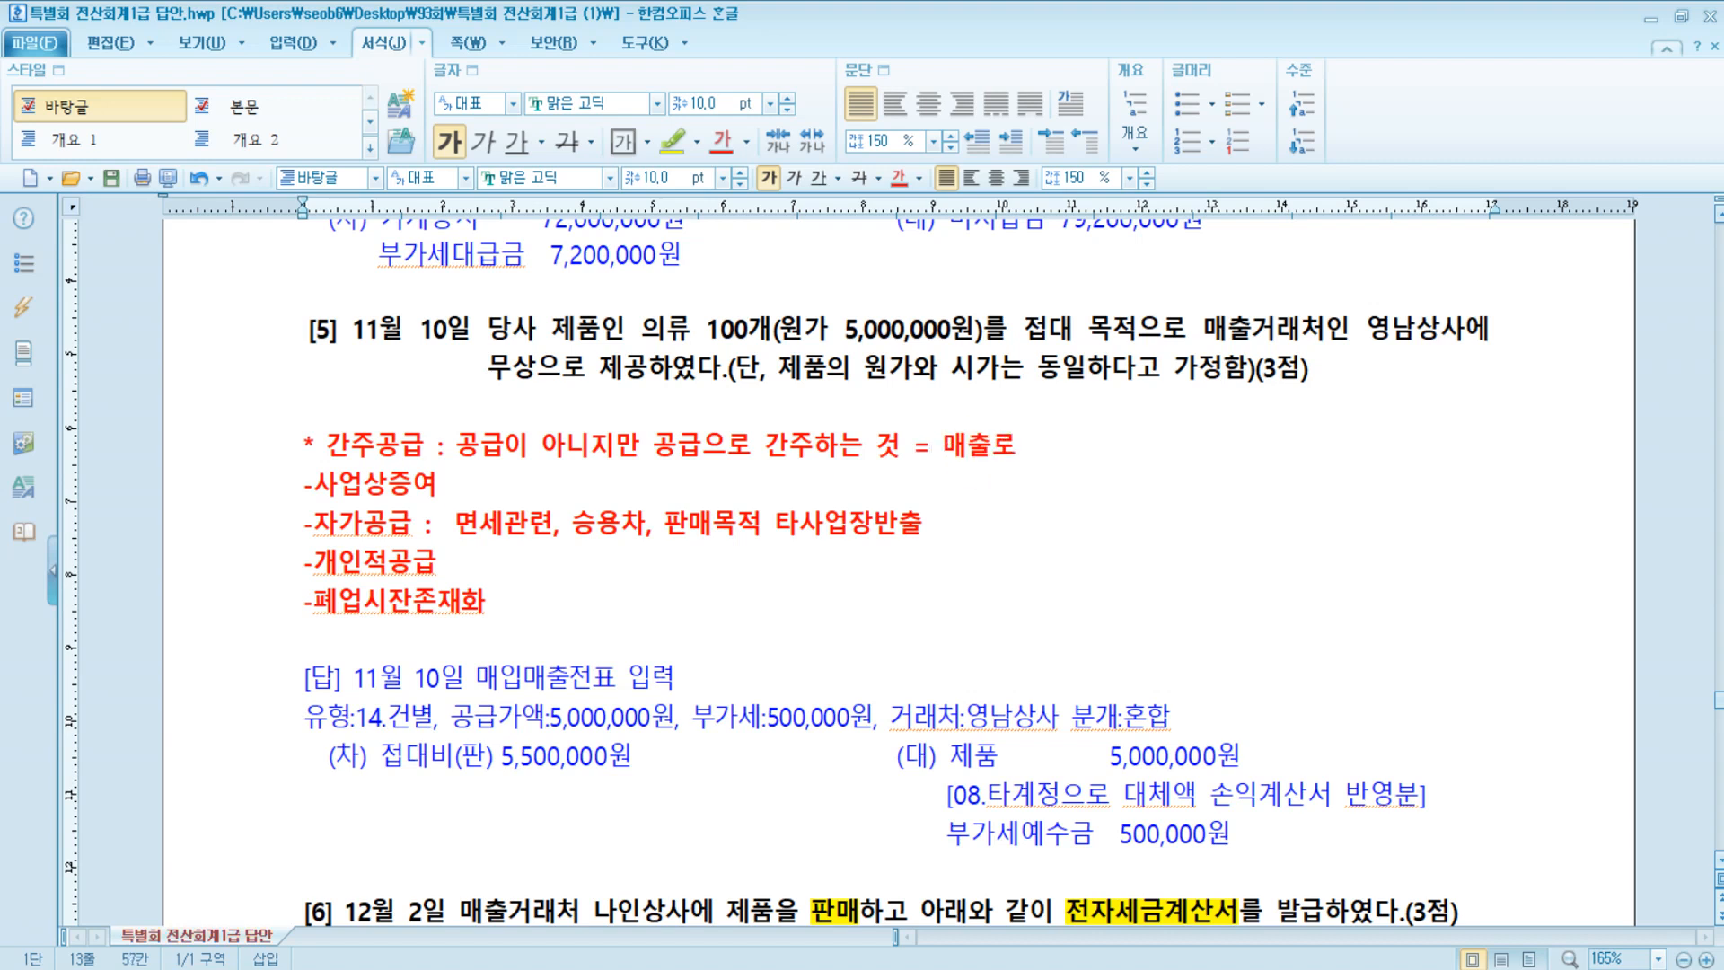
type(" 보겠다")
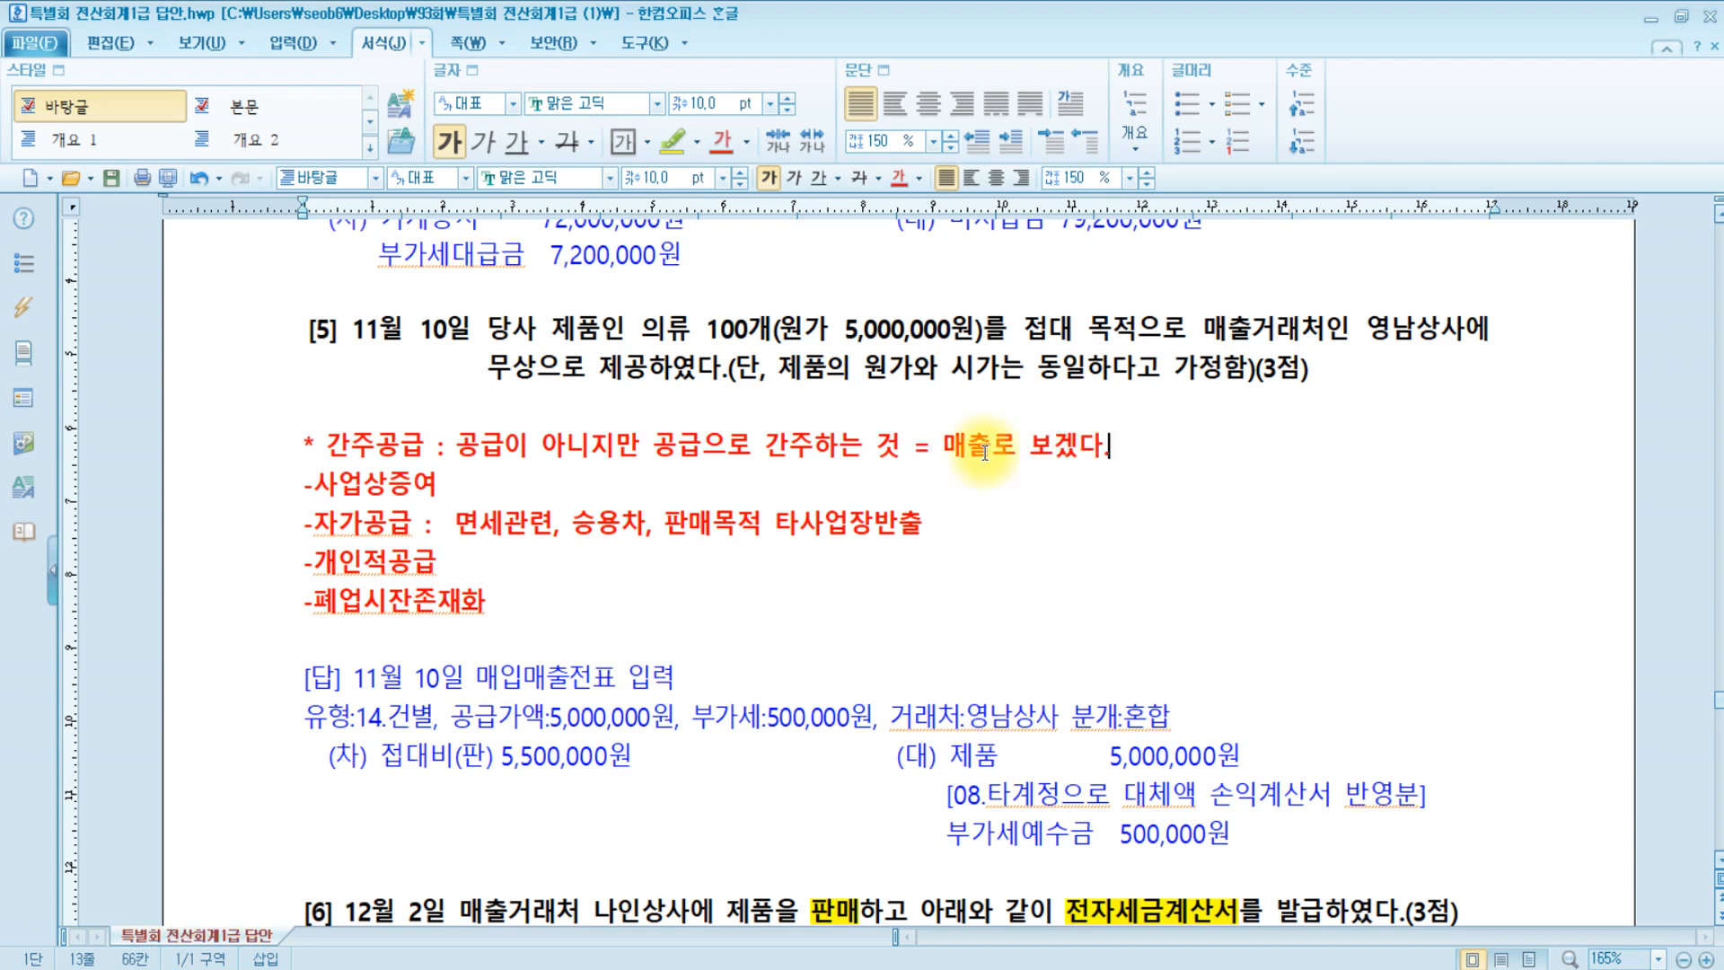
type(". = 10% 세금")
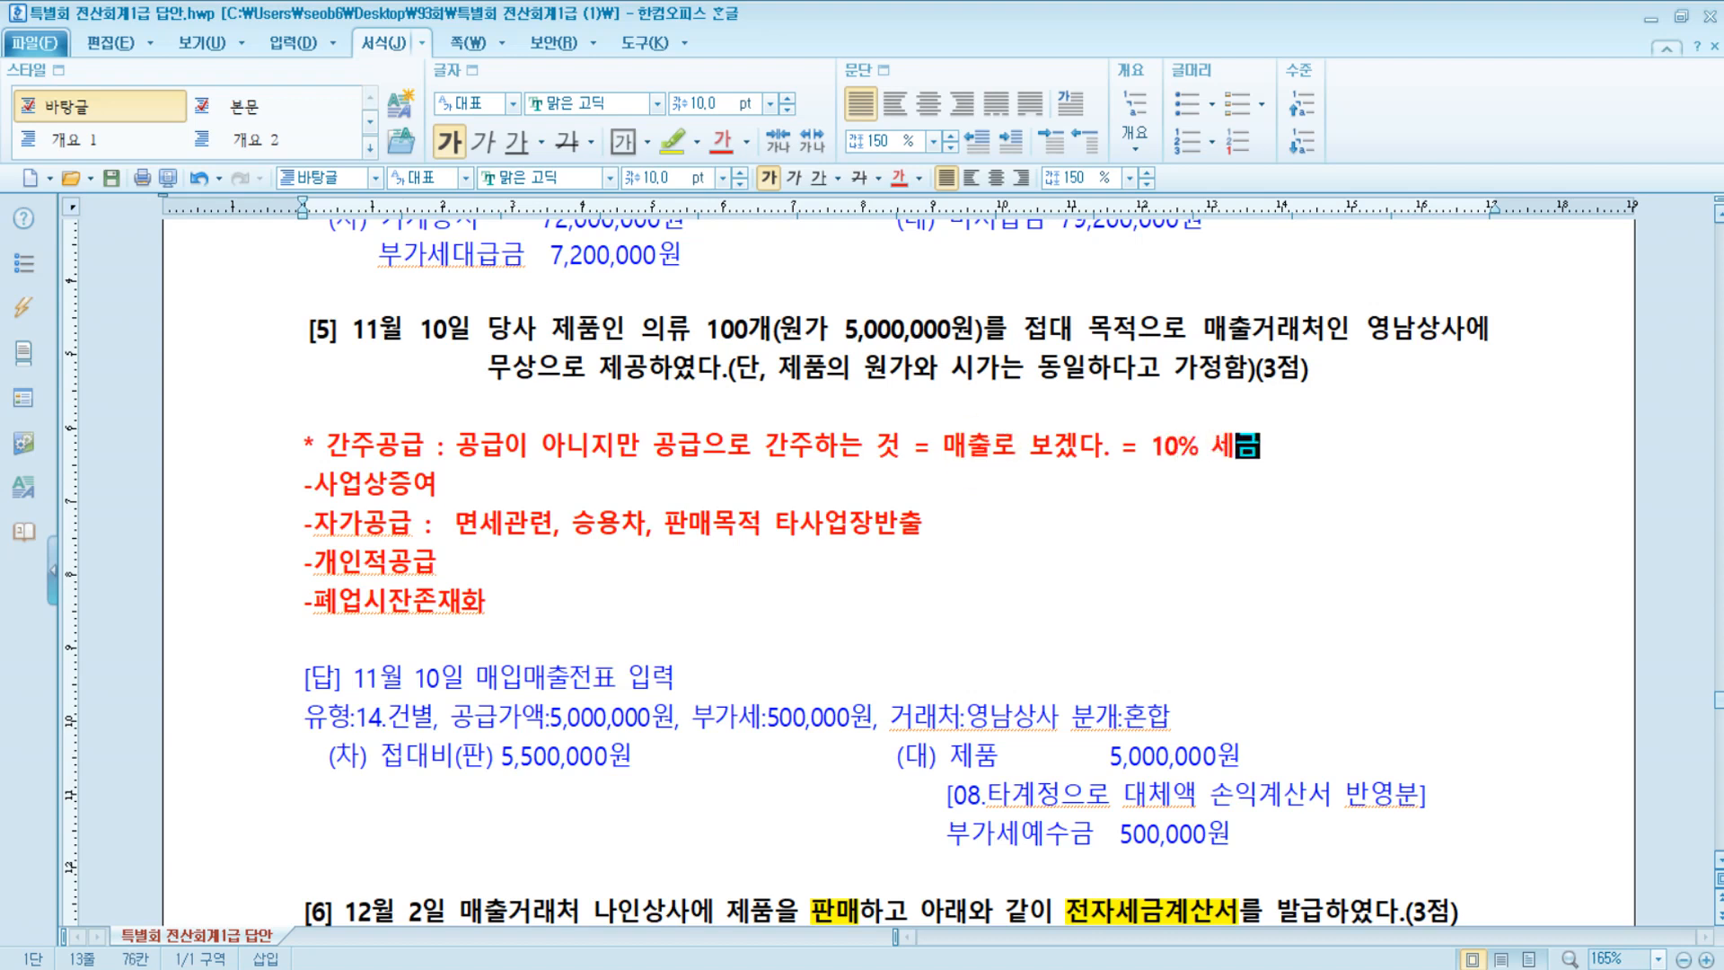
type("을 내놔라")
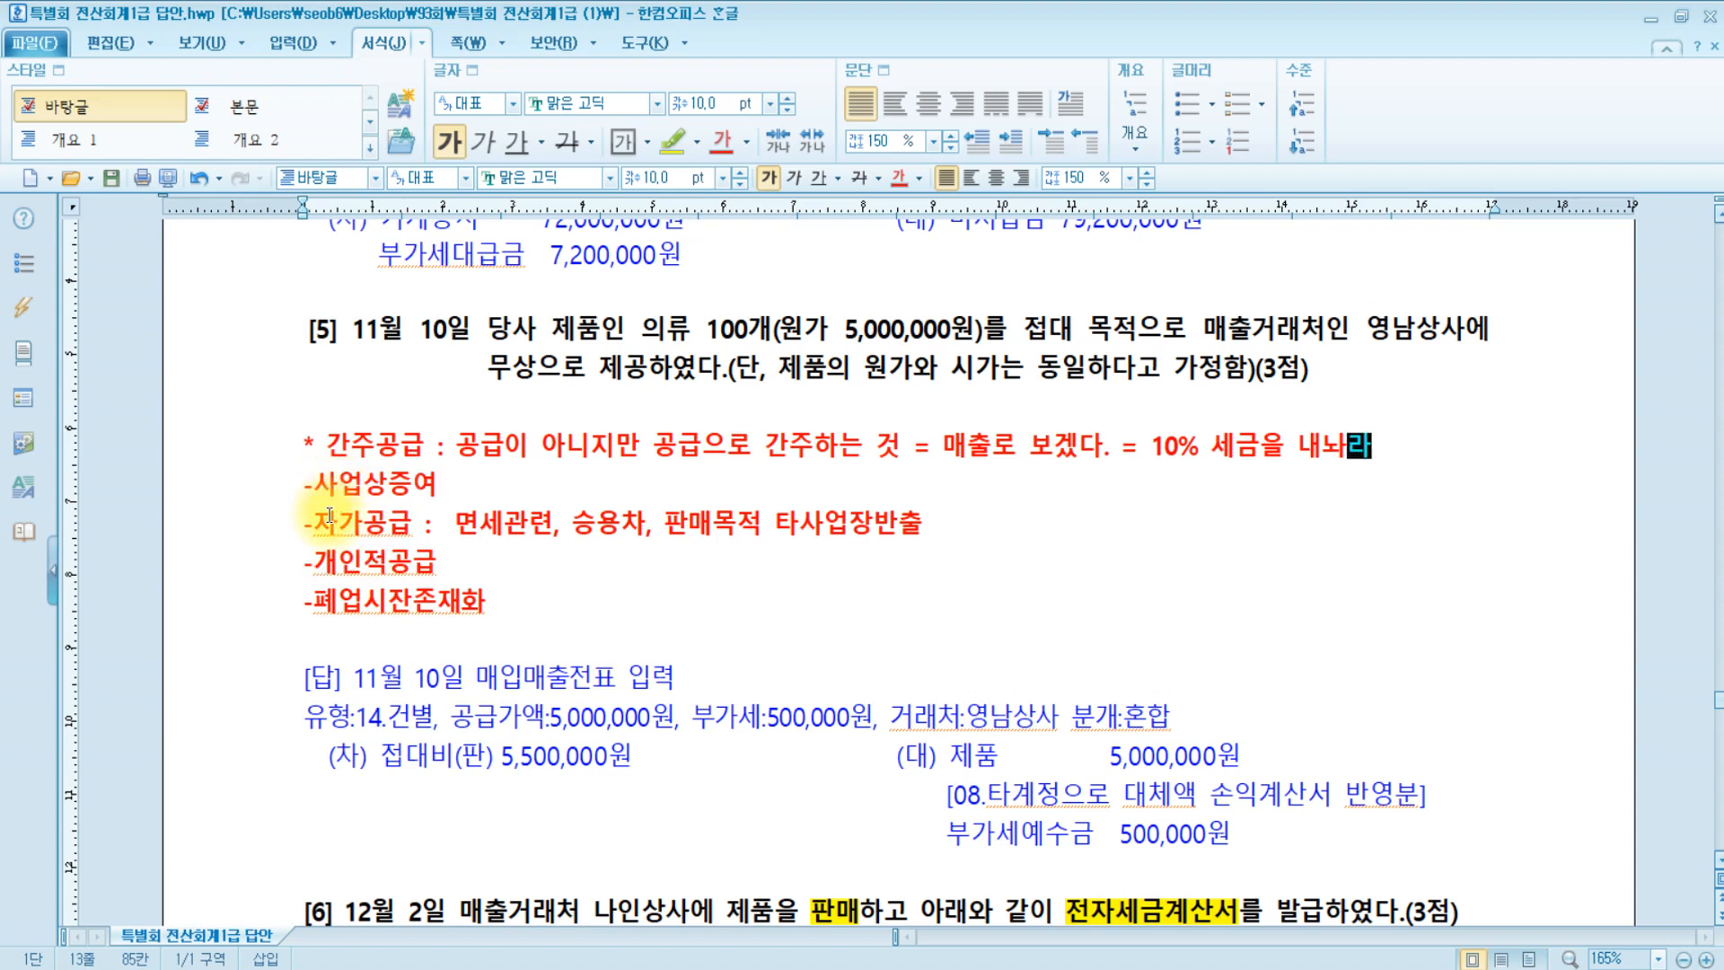
Append "= 접대비" to the 사업상증여 line of the note.
left_click(475, 479)
type("= ")
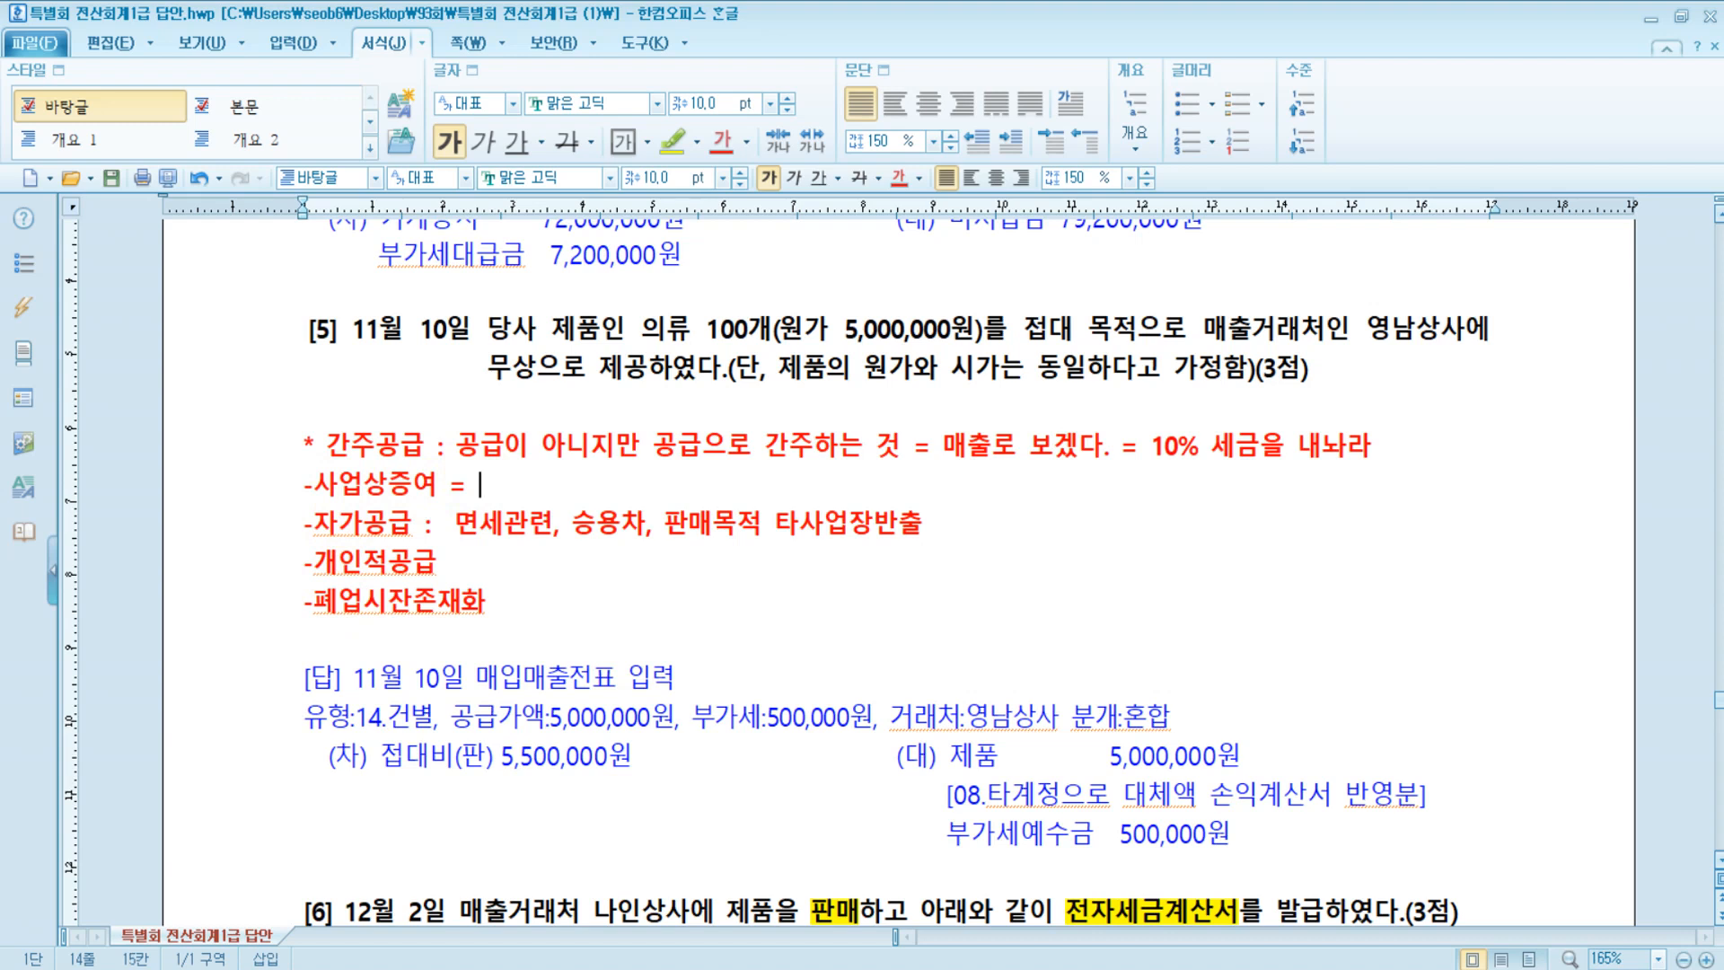
type("접대비")
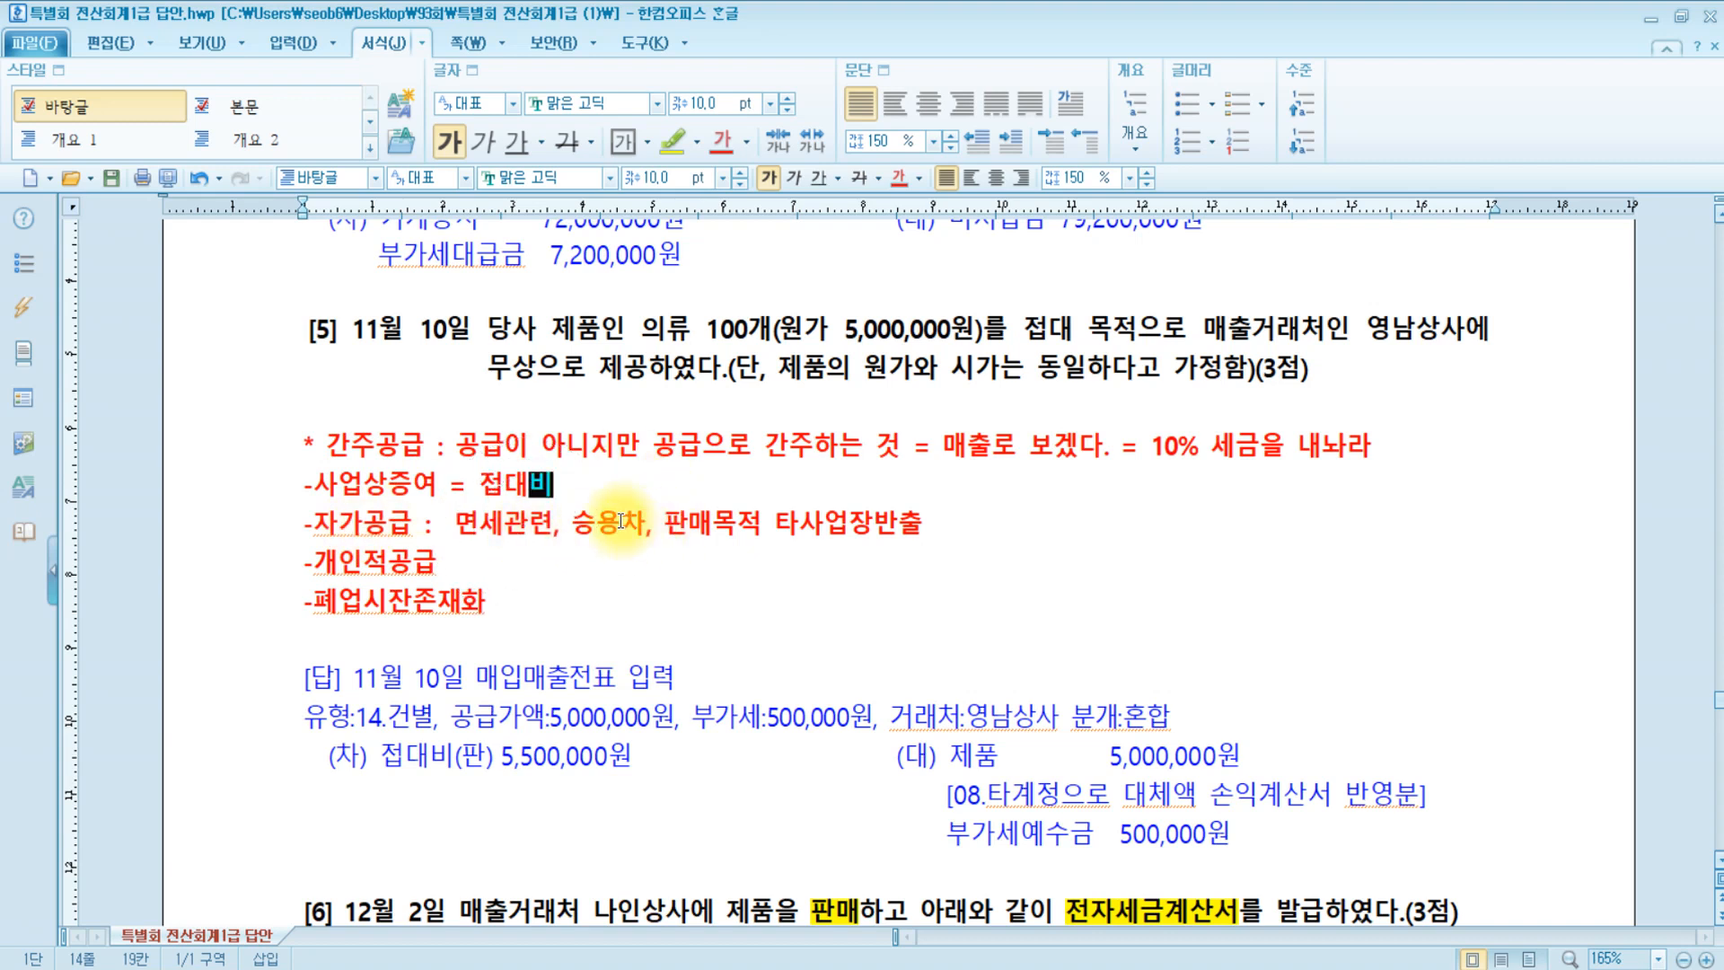
left_click(761, 518)
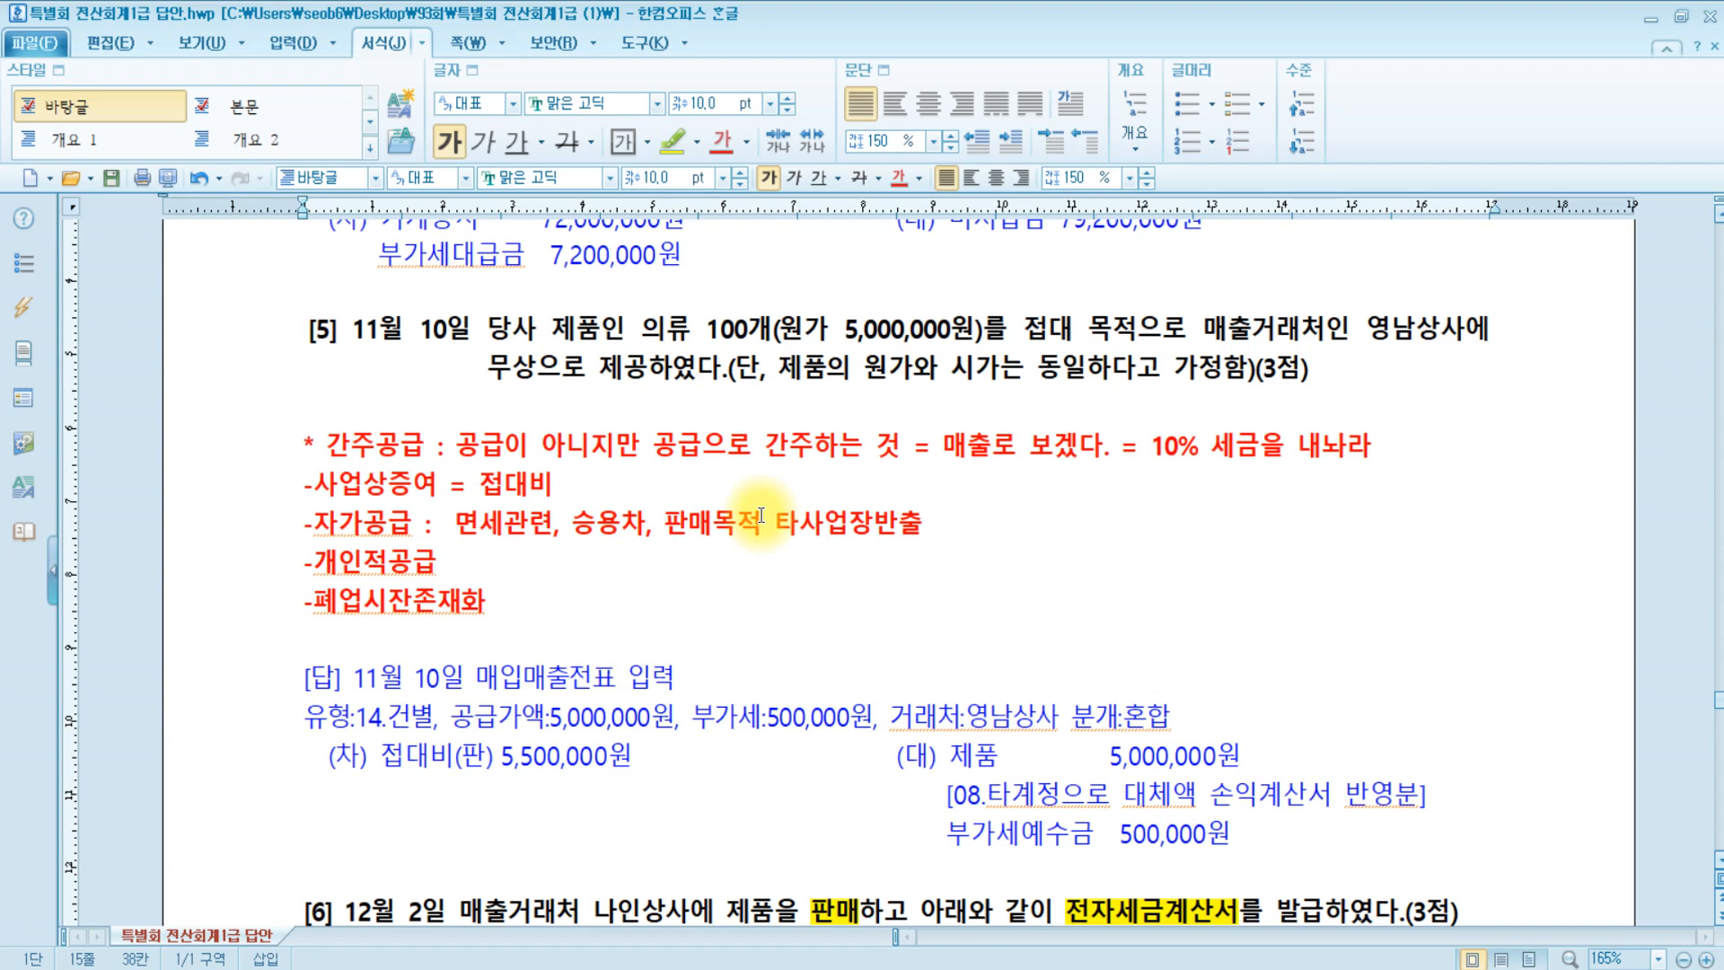
left_click_drag(455, 525, 978, 525)
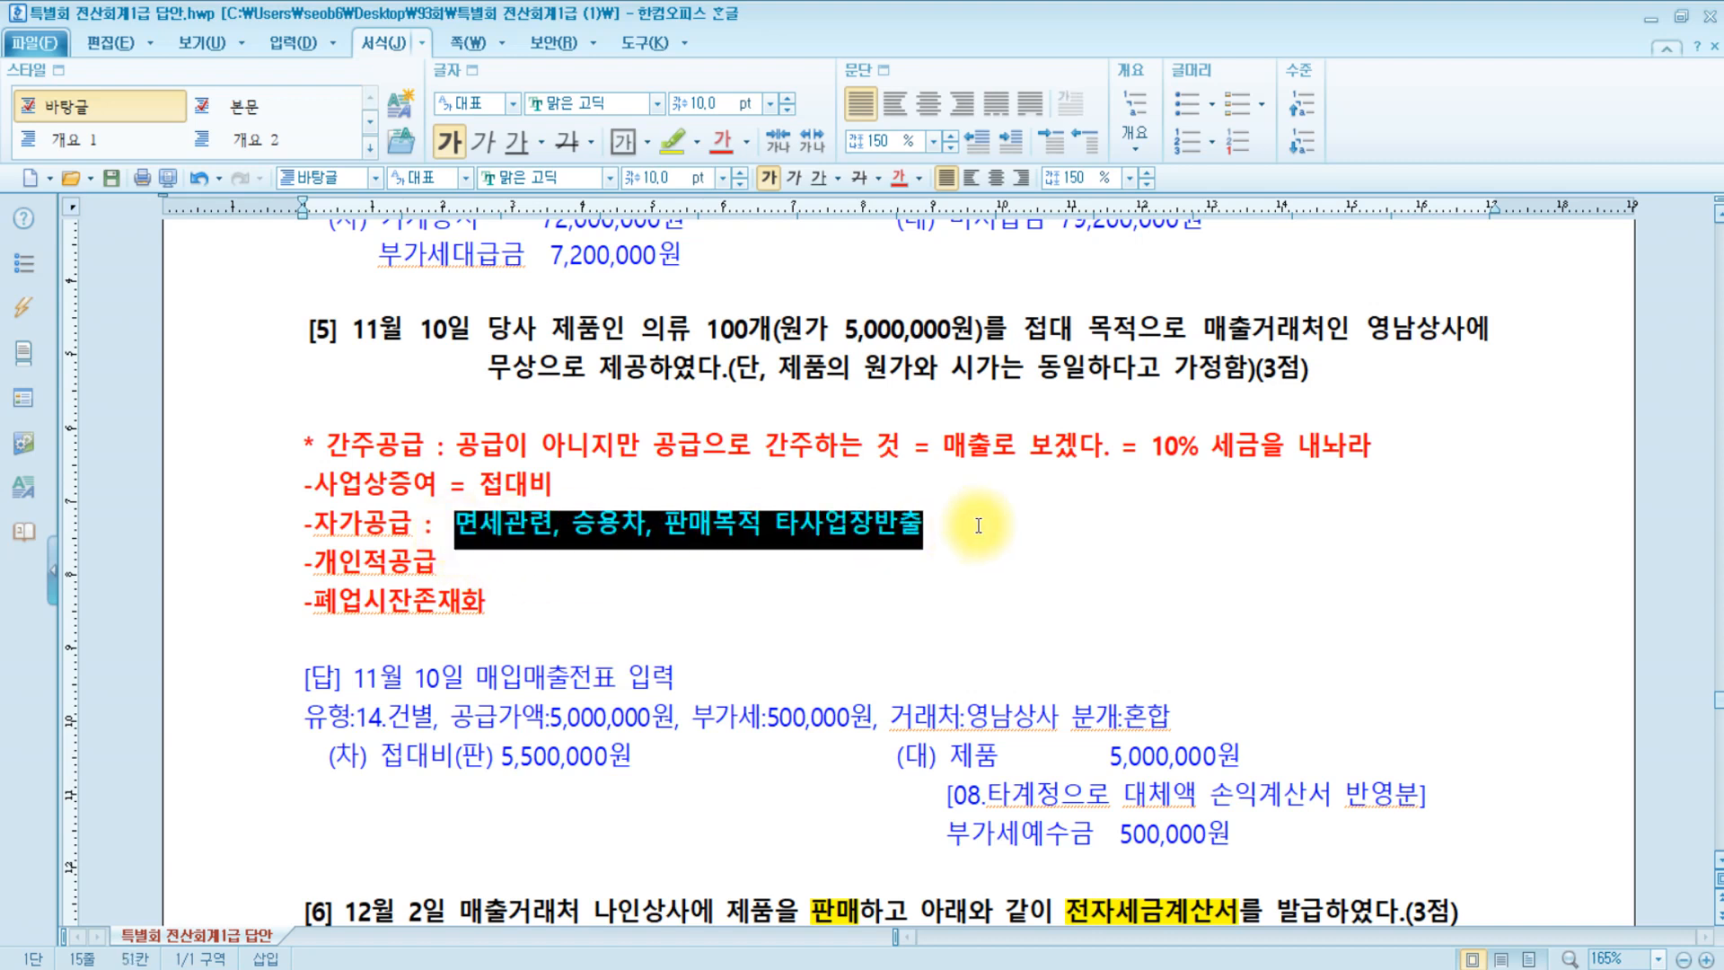
left_click(426, 570)
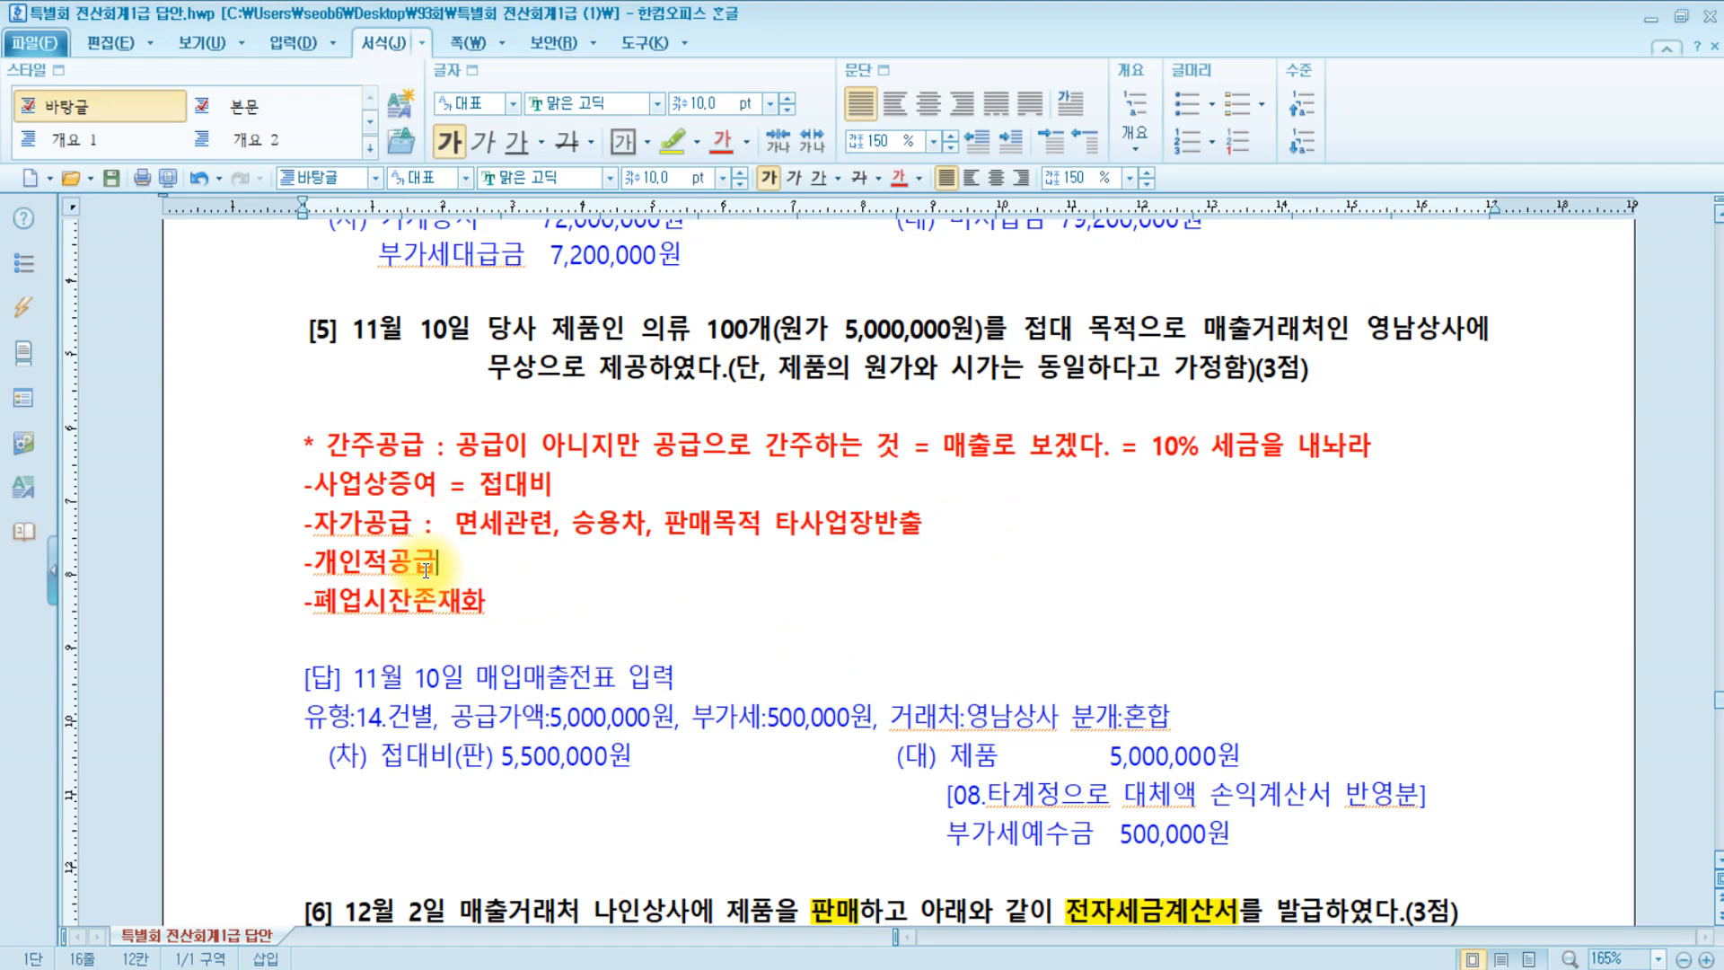
left_click(506, 602)
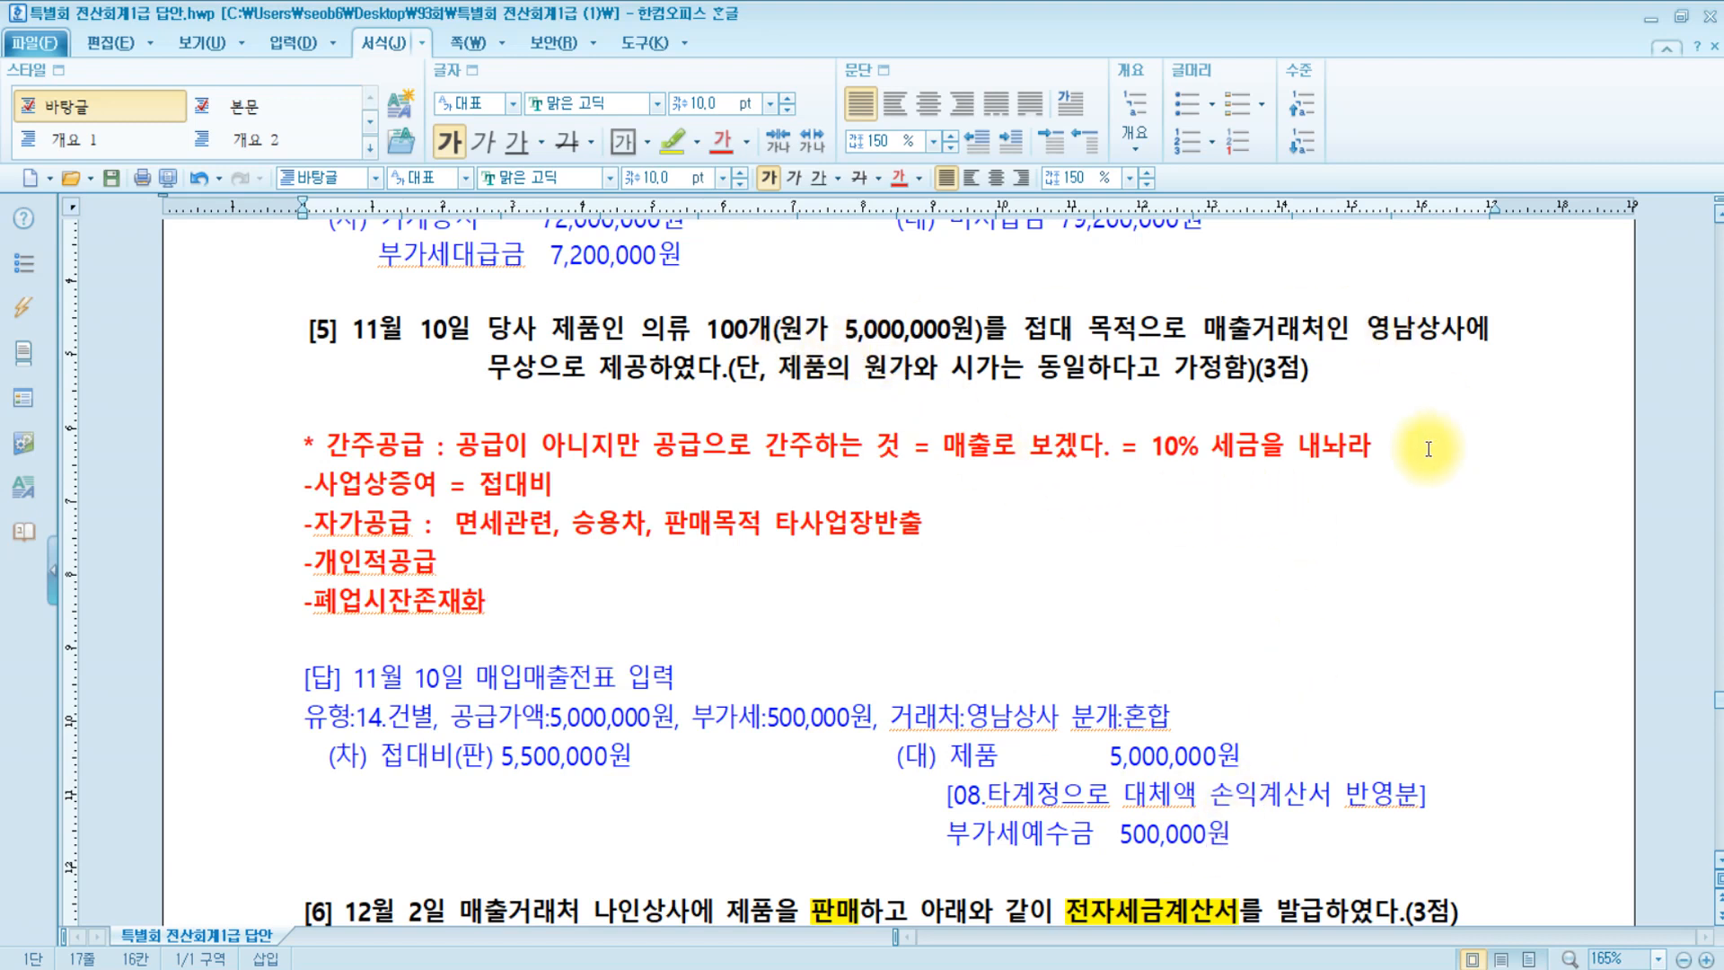
Highlight in yellow the note line "-사업상증여 = 접대비" and, in question [5], "제품인" and "매출거래처인 영남상사에 무상으로 제공".
left_click_drag(304, 484, 559, 485)
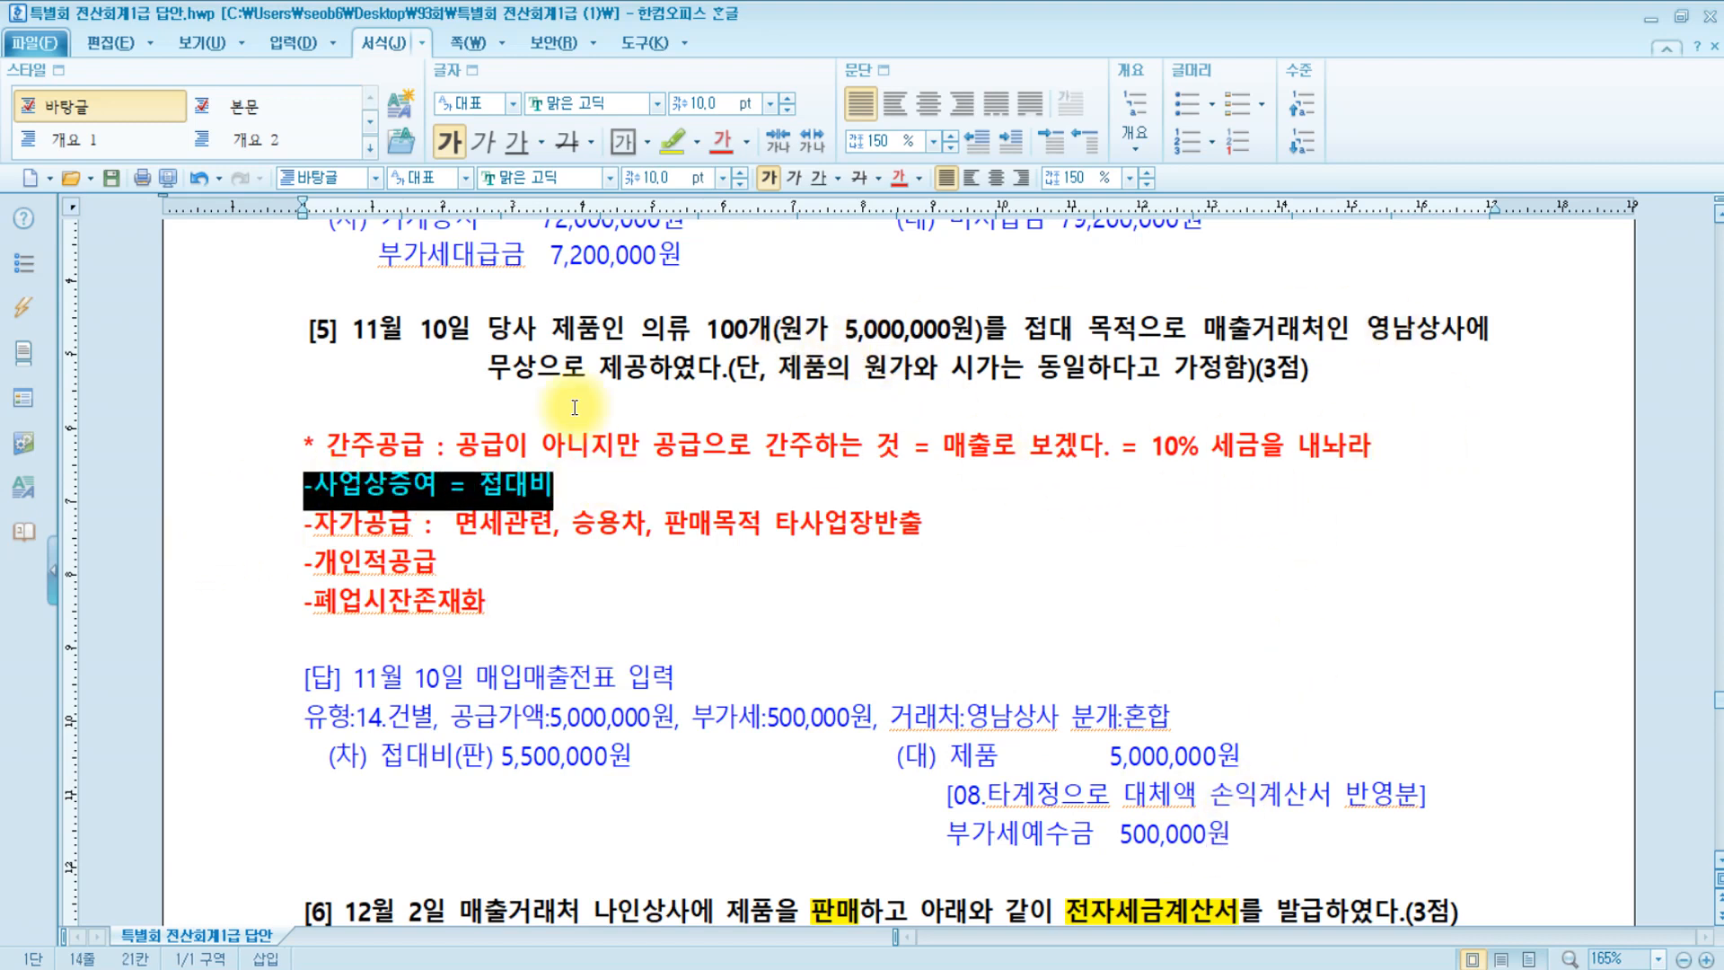
left_click(671, 135)
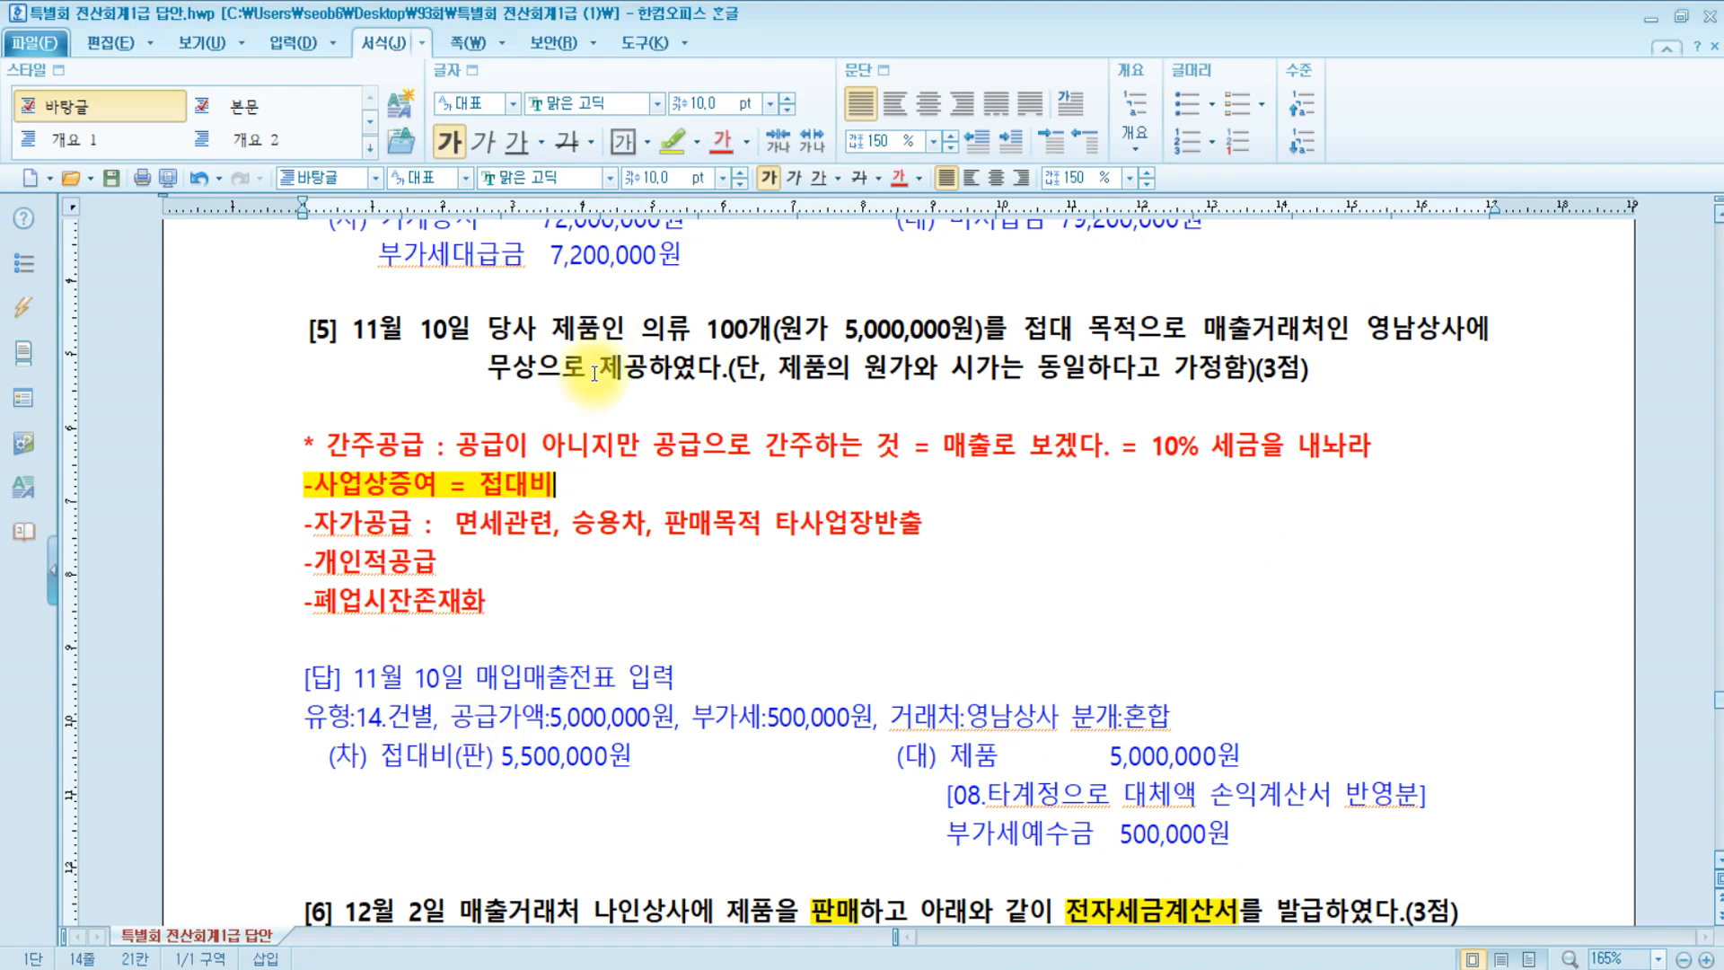
left_click_drag(537, 329, 626, 328)
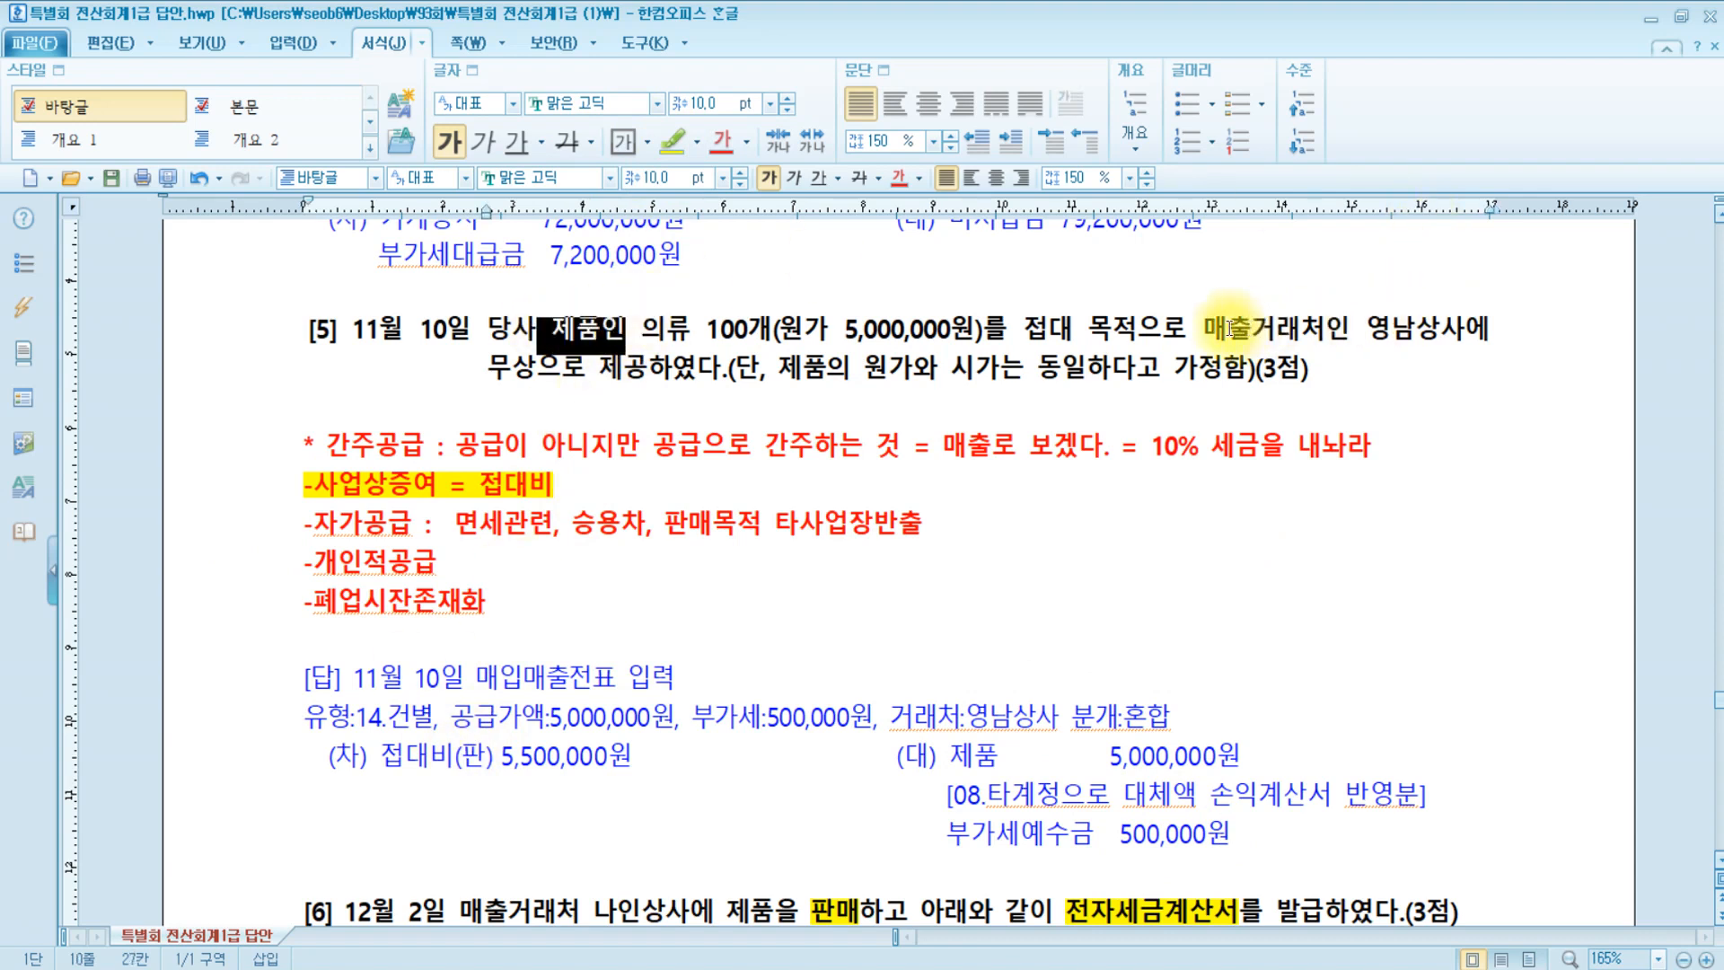
left_click(672, 141)
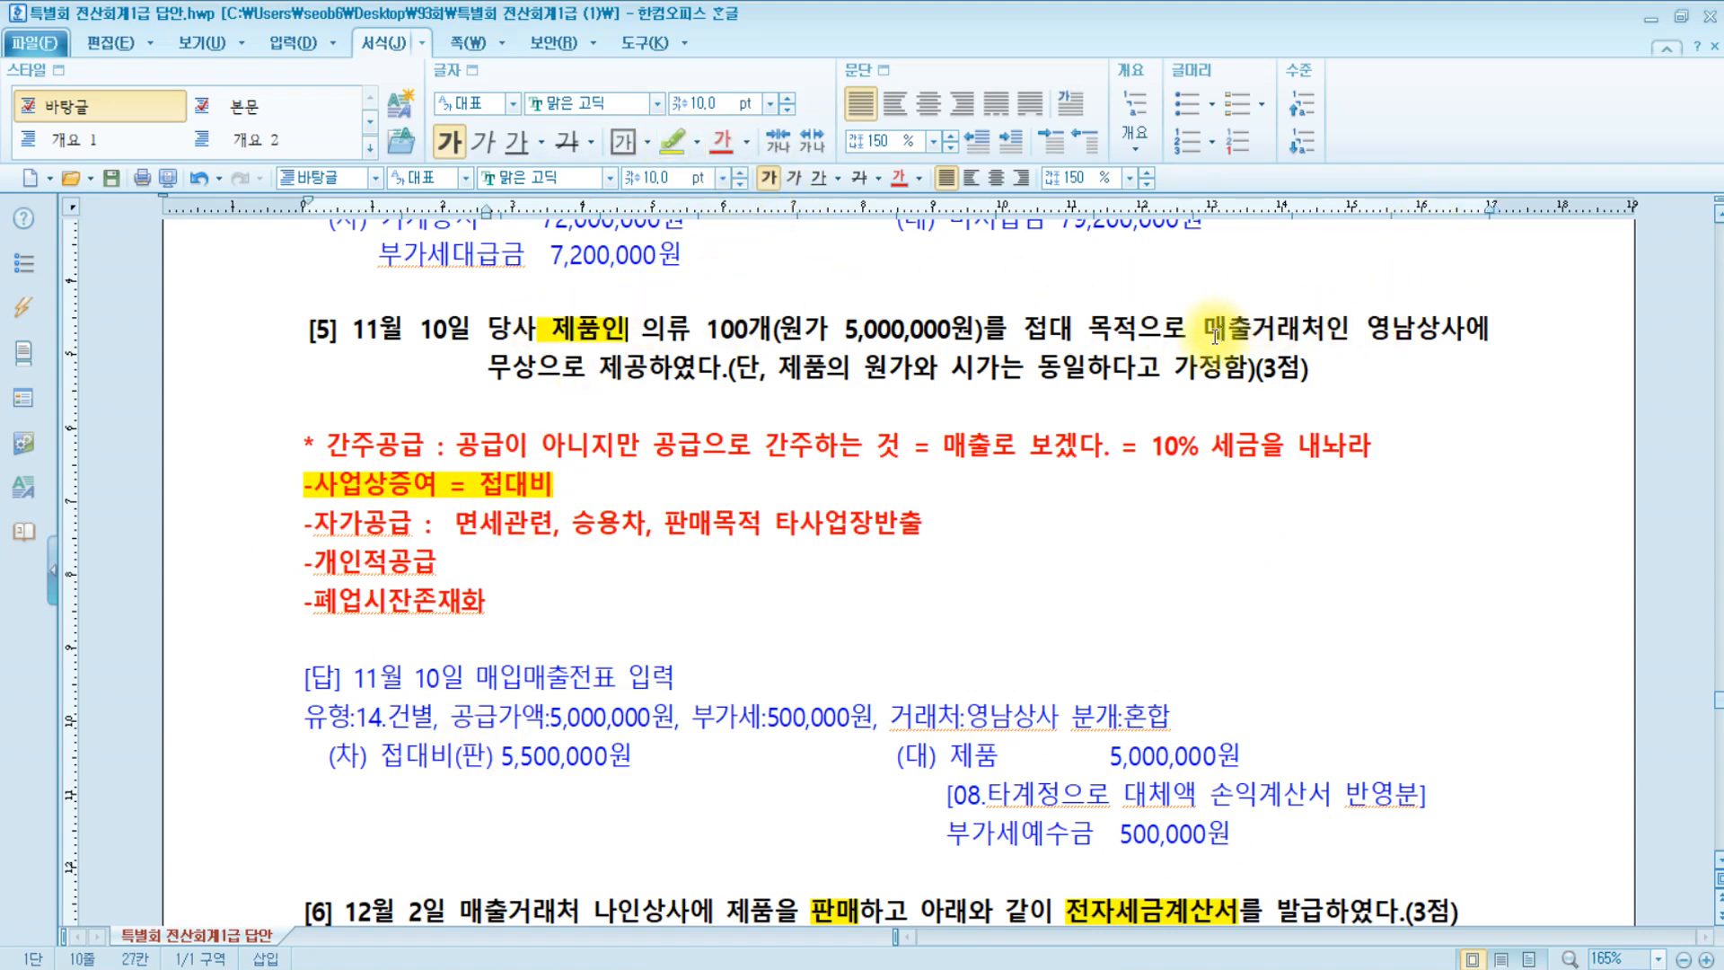
mouse_move(1204, 329)
left_mouse_down()
mouse_move(1327, 329)
mouse_move(537, 379)
mouse_move(646, 377)
left_mouse_up()
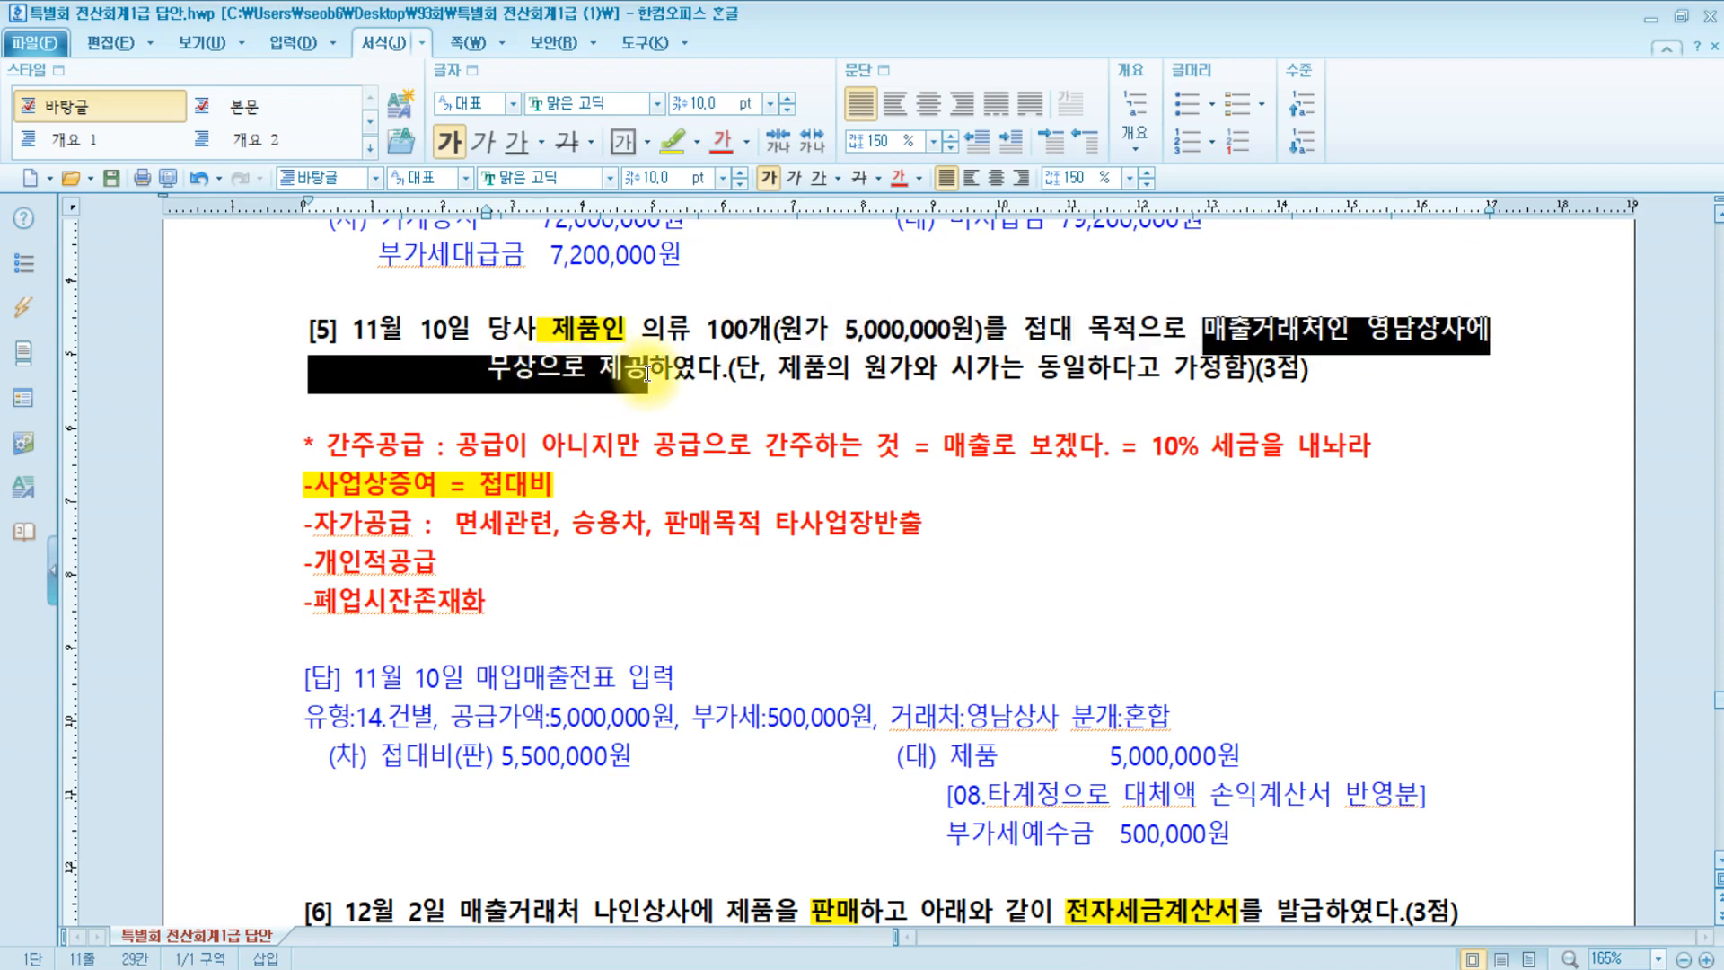
left_click(672, 141)
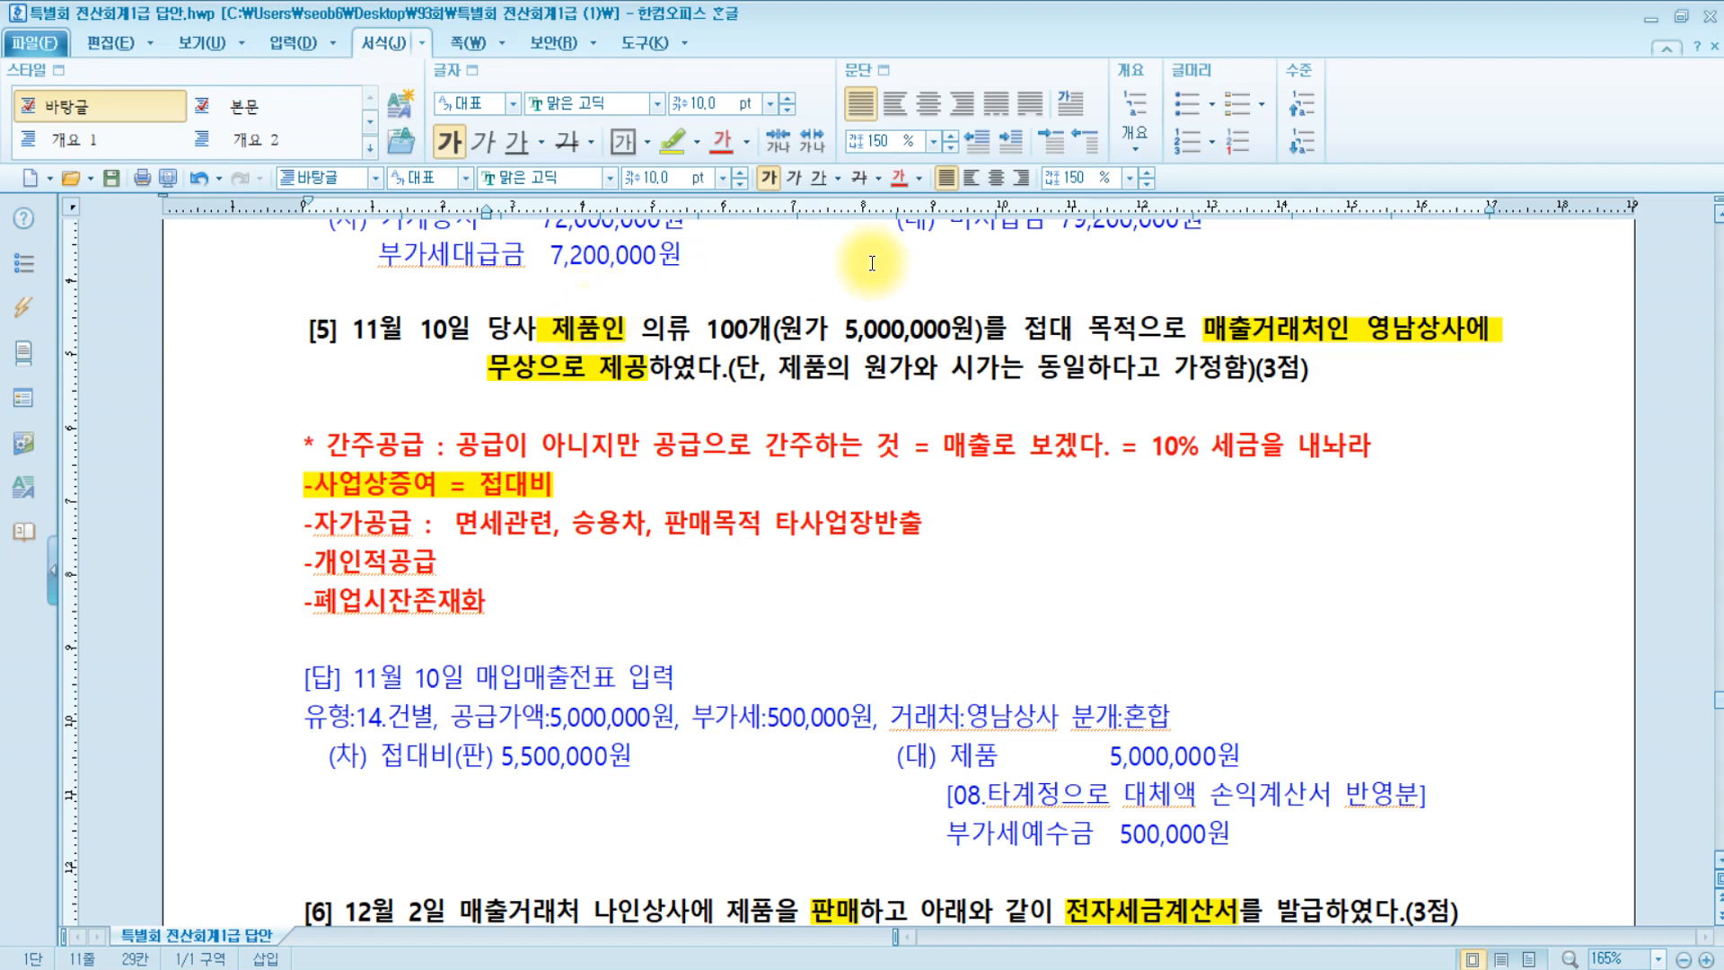
left_click(998, 375)
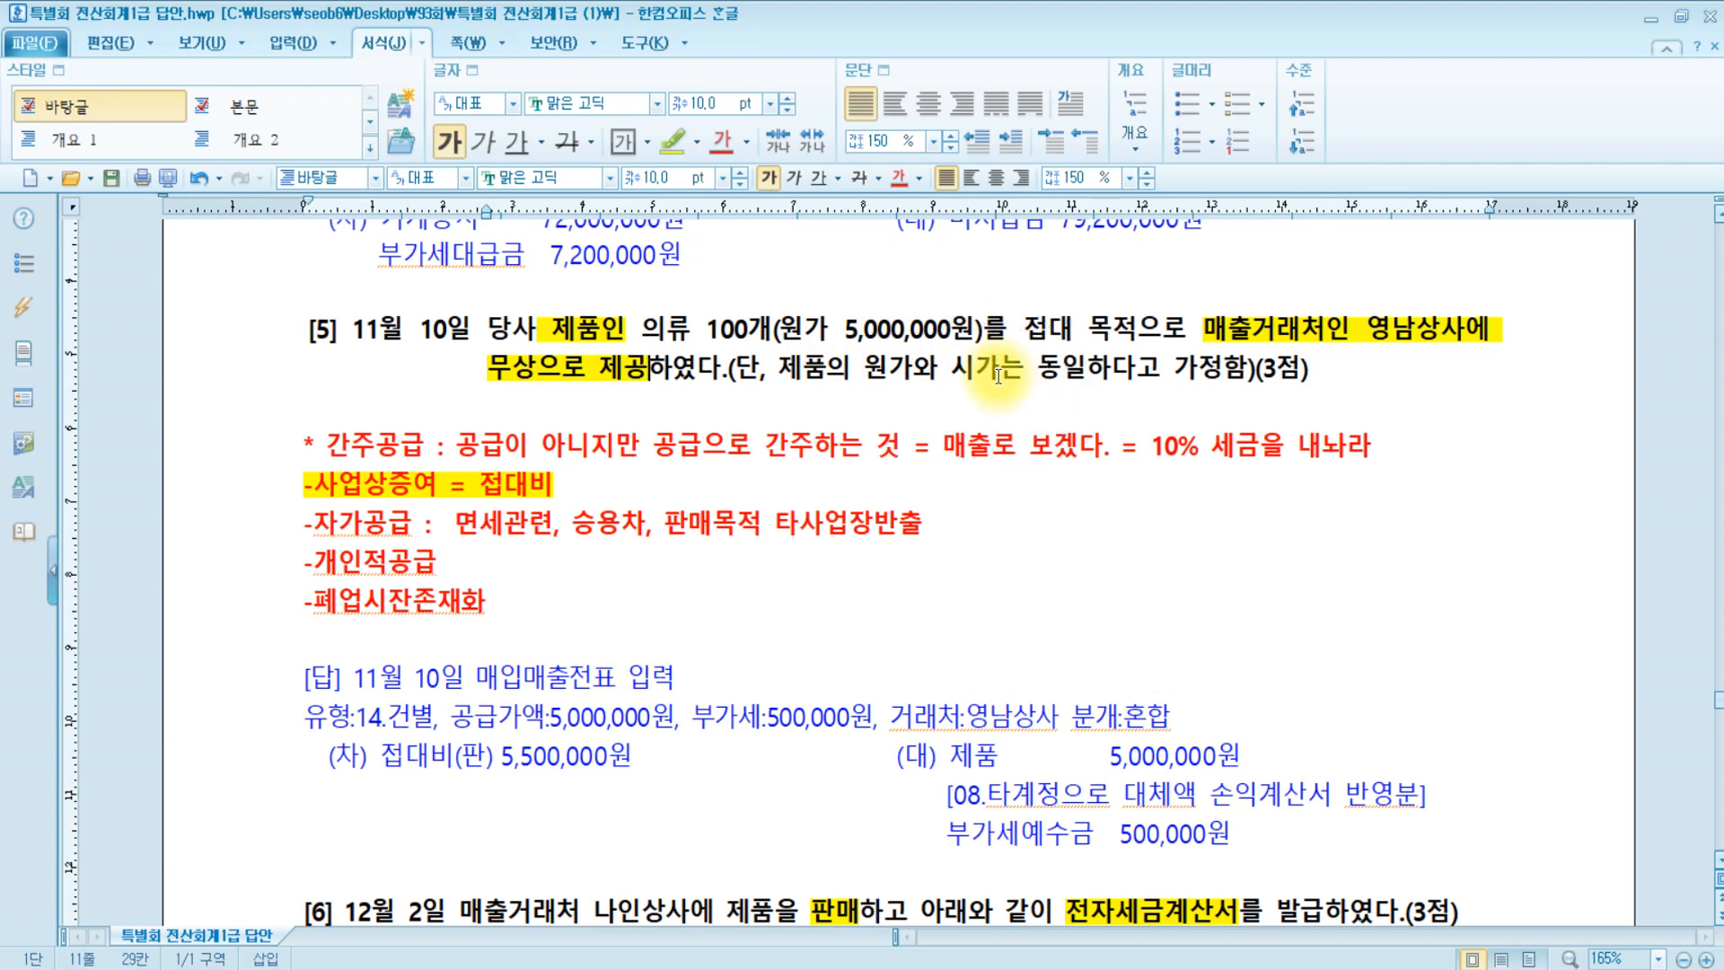
left_click_drag(864, 368, 1000, 363)
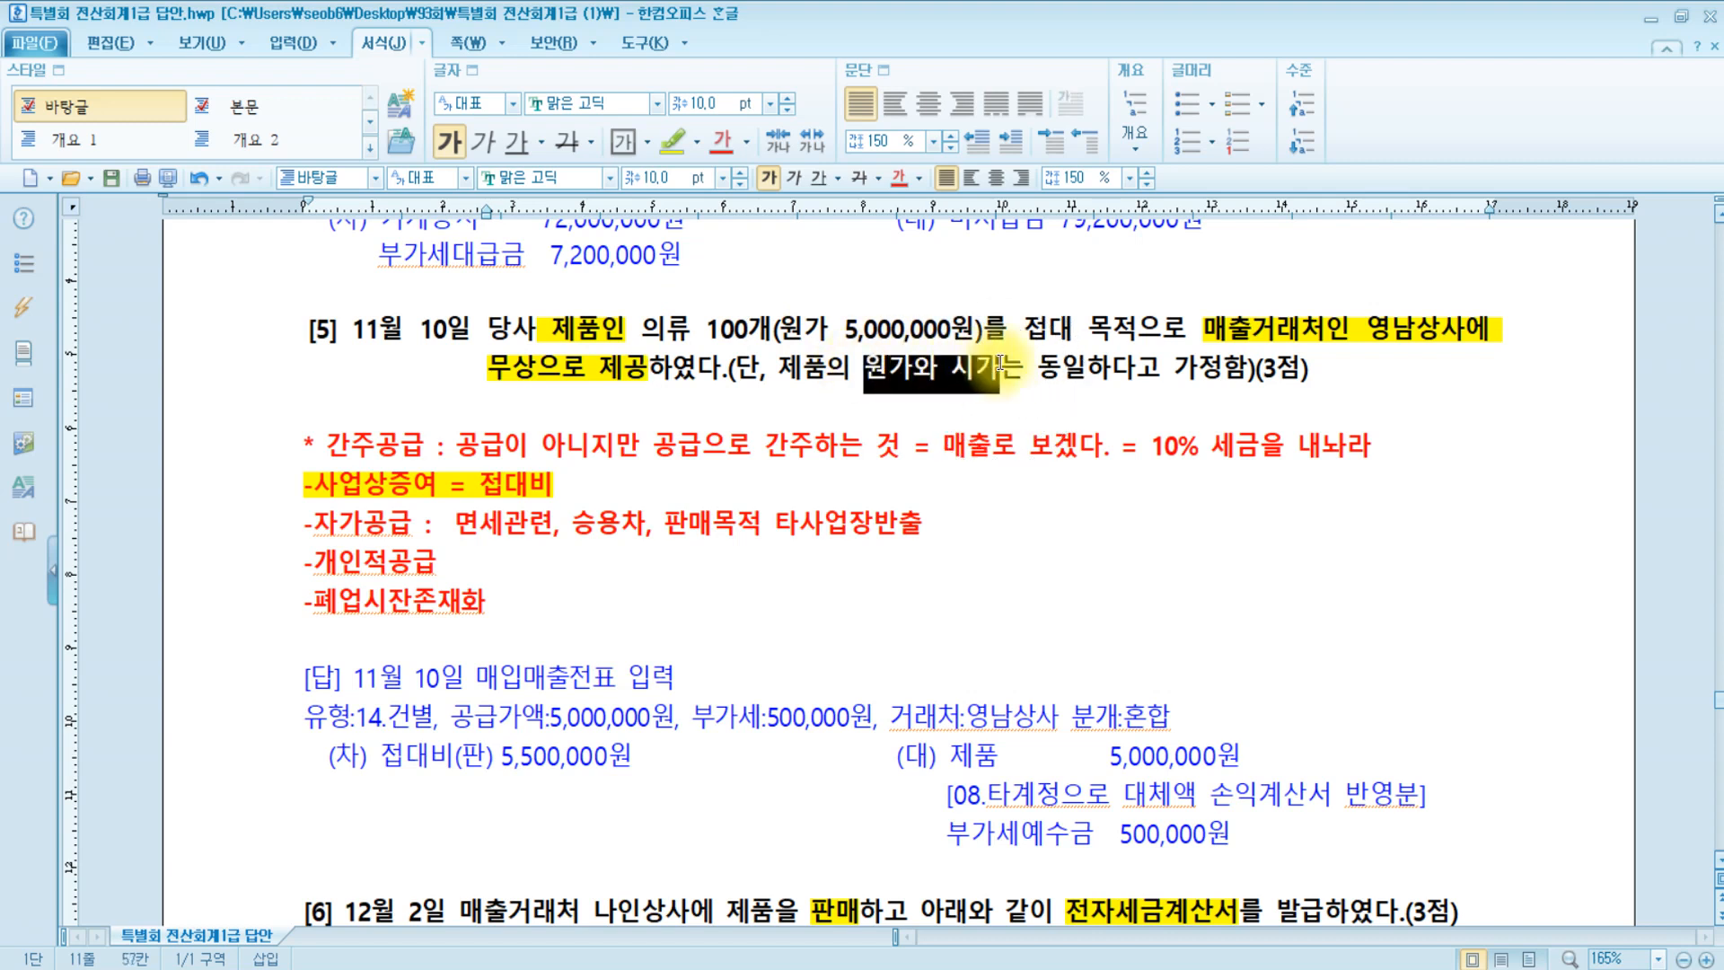
left_click(875, 328)
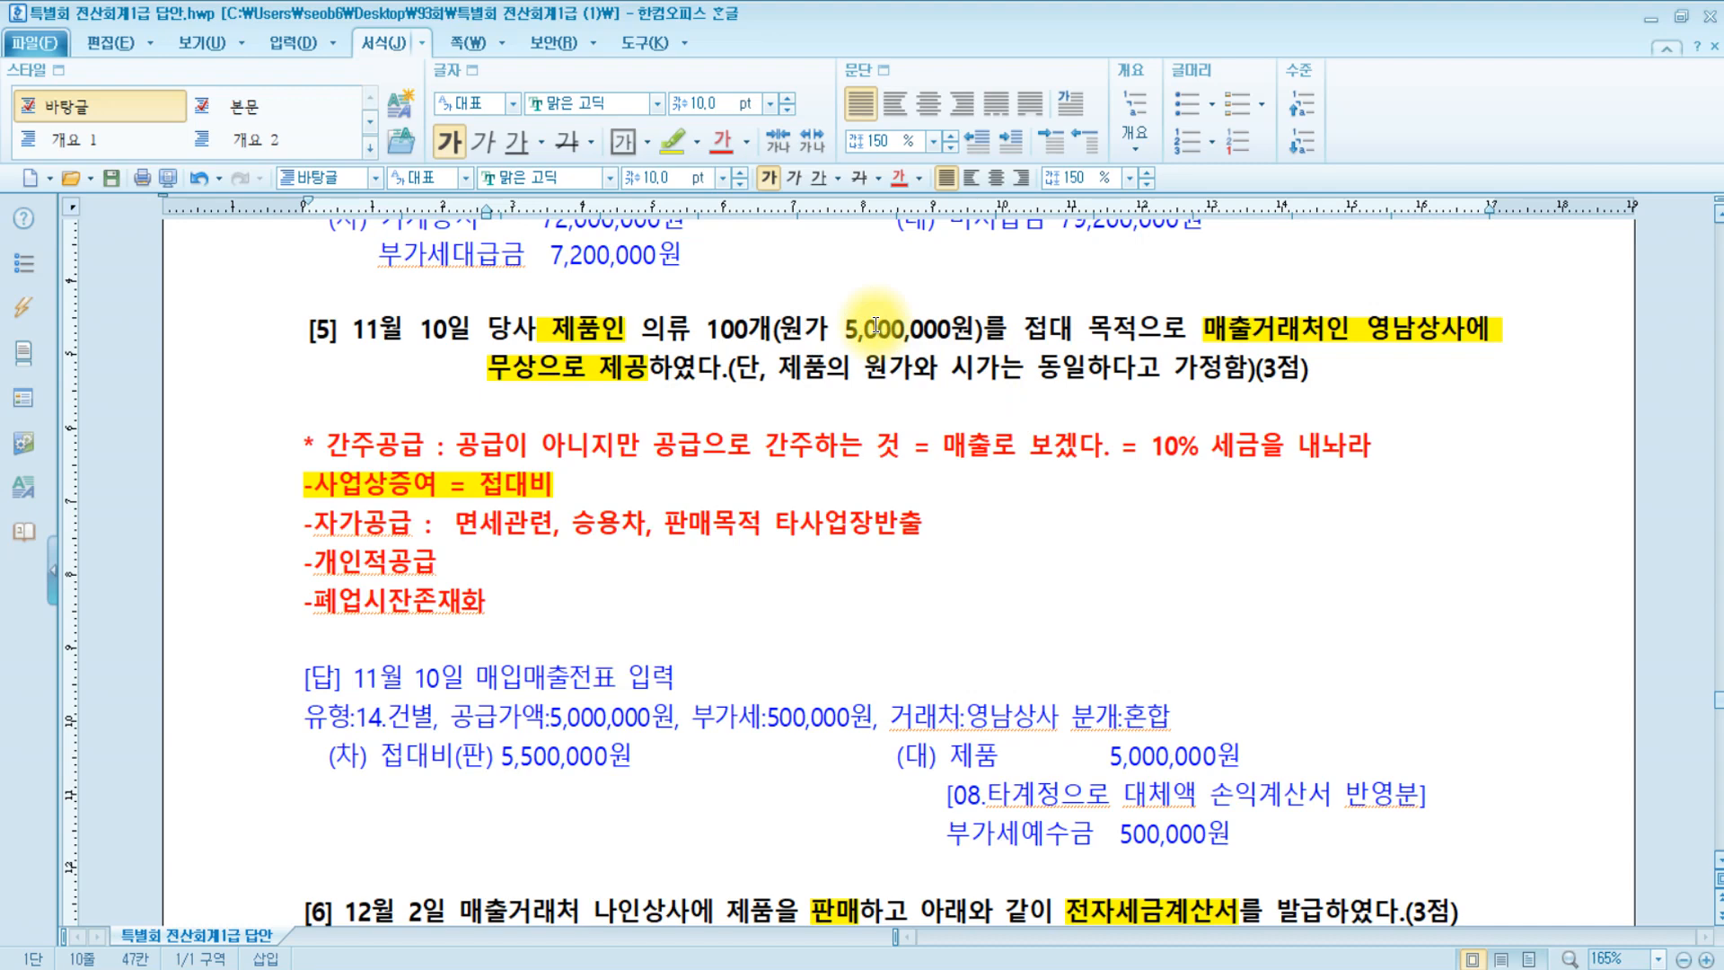
left_click_drag(945, 446, 992, 447)
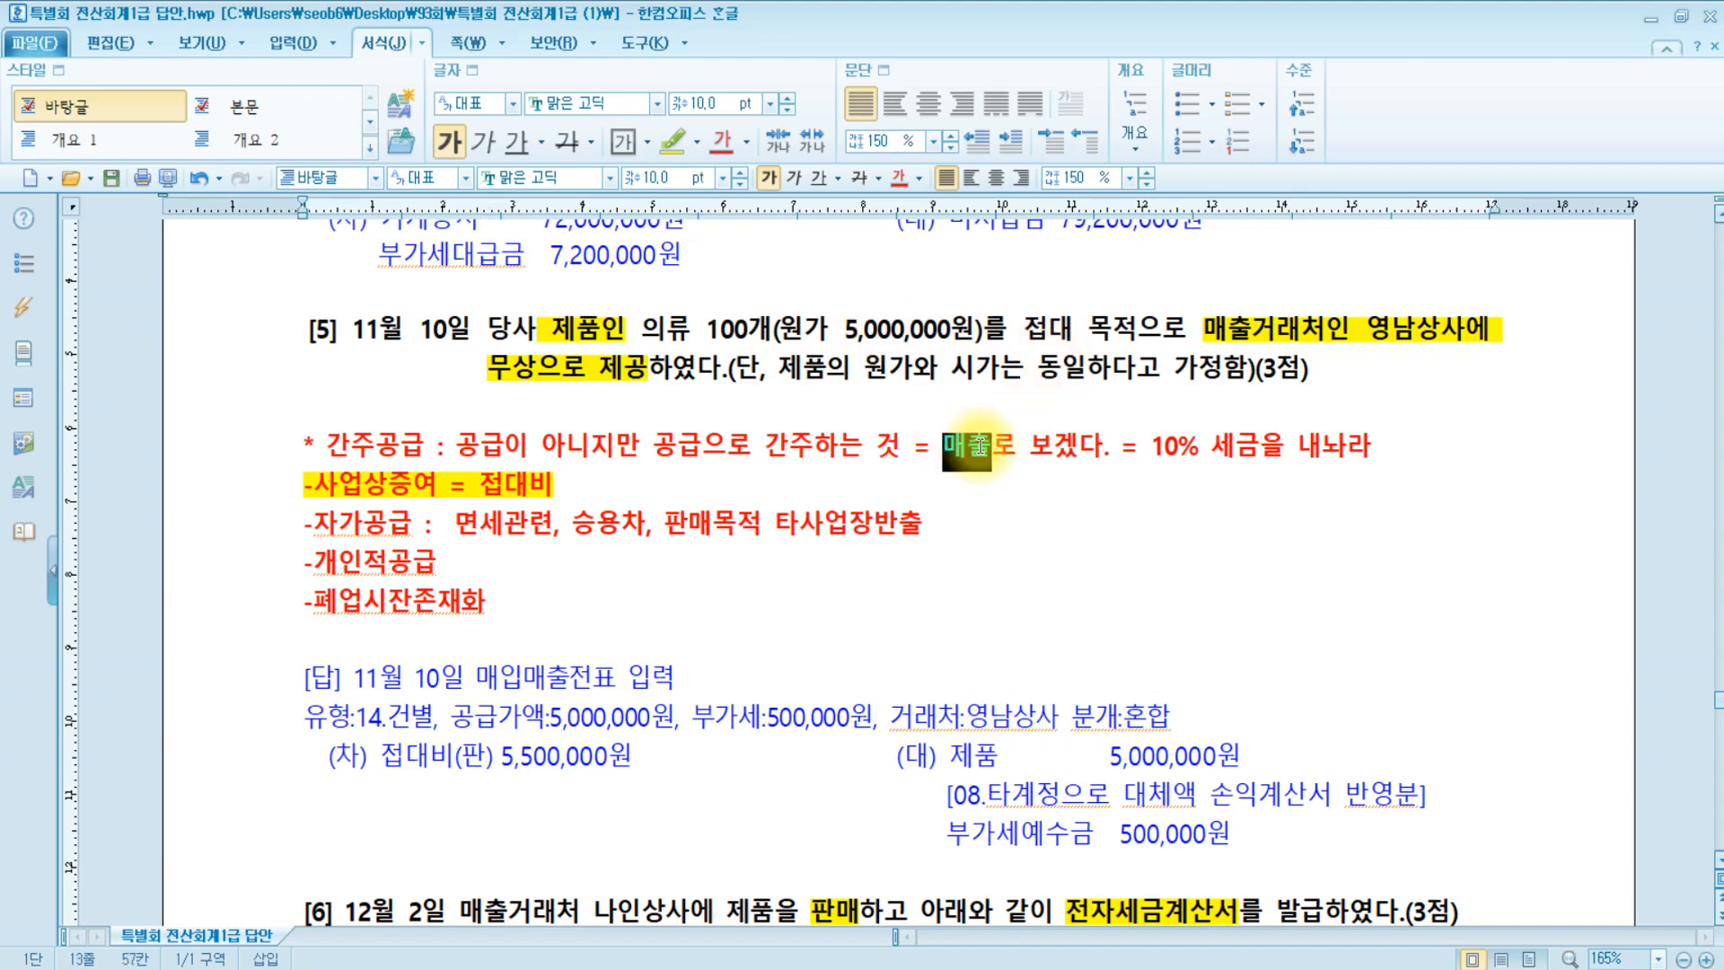
Switch to 매입매출전표입력 and set the November 10 entry's 유형 to 14 (건별).
key("alt+Tab")
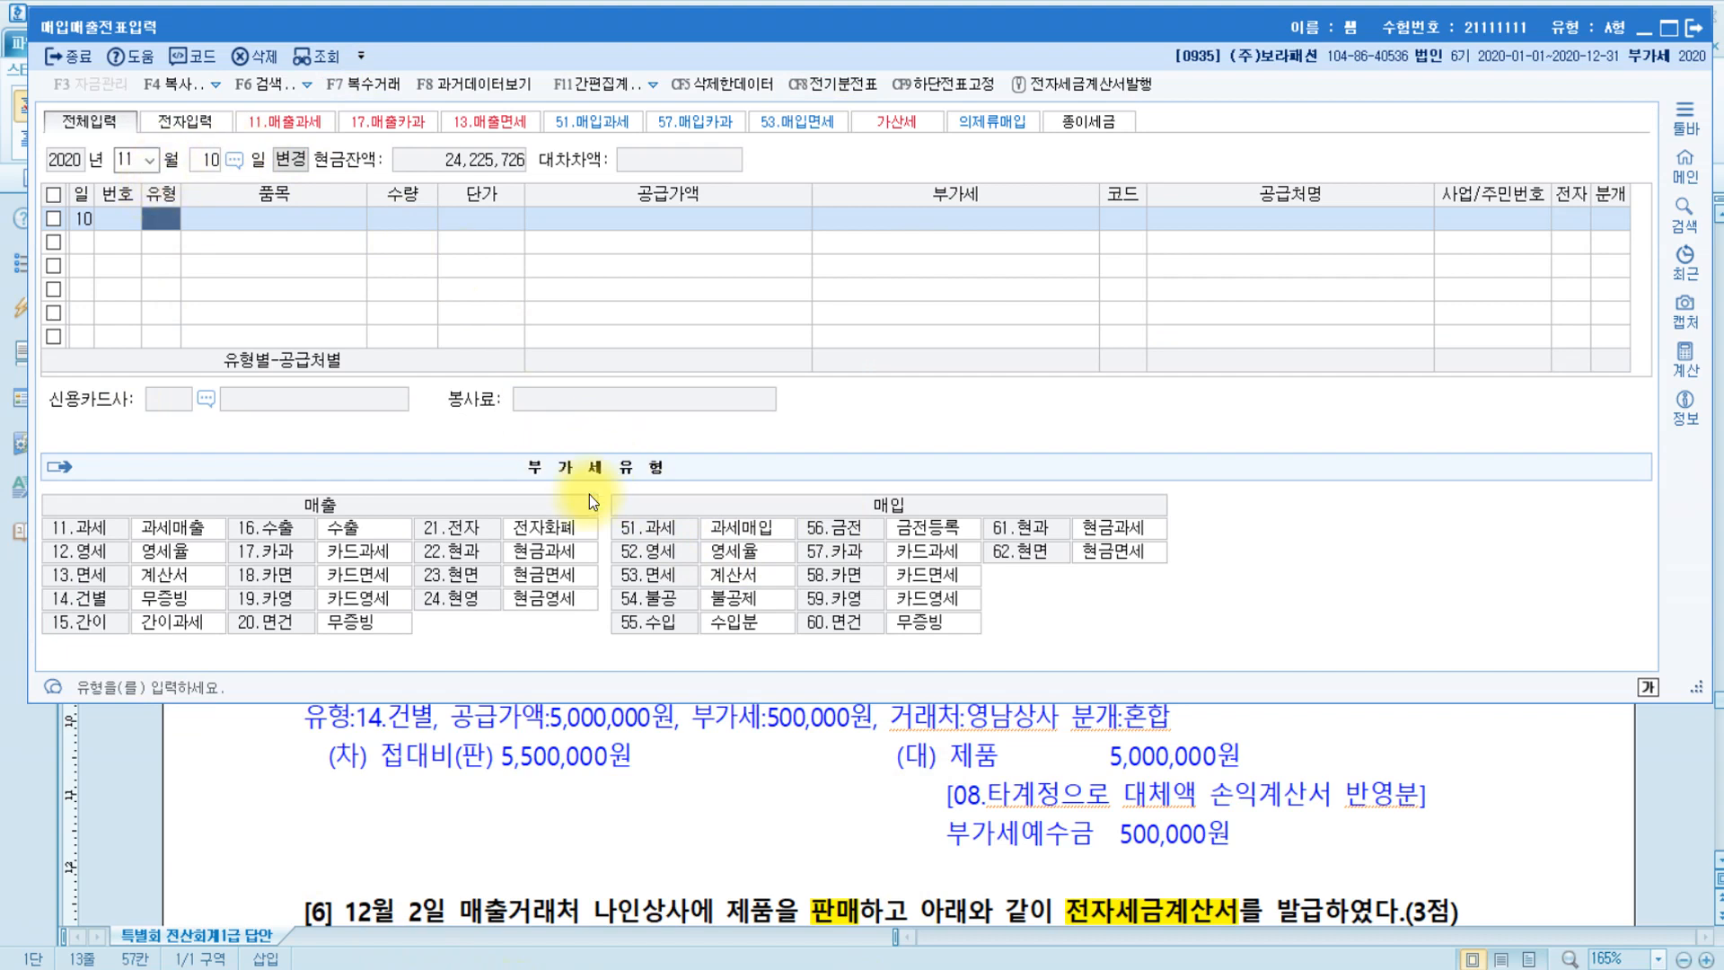
left_click(314, 508)
left_click(314, 508)
left_click(314, 508)
left_click(314, 508)
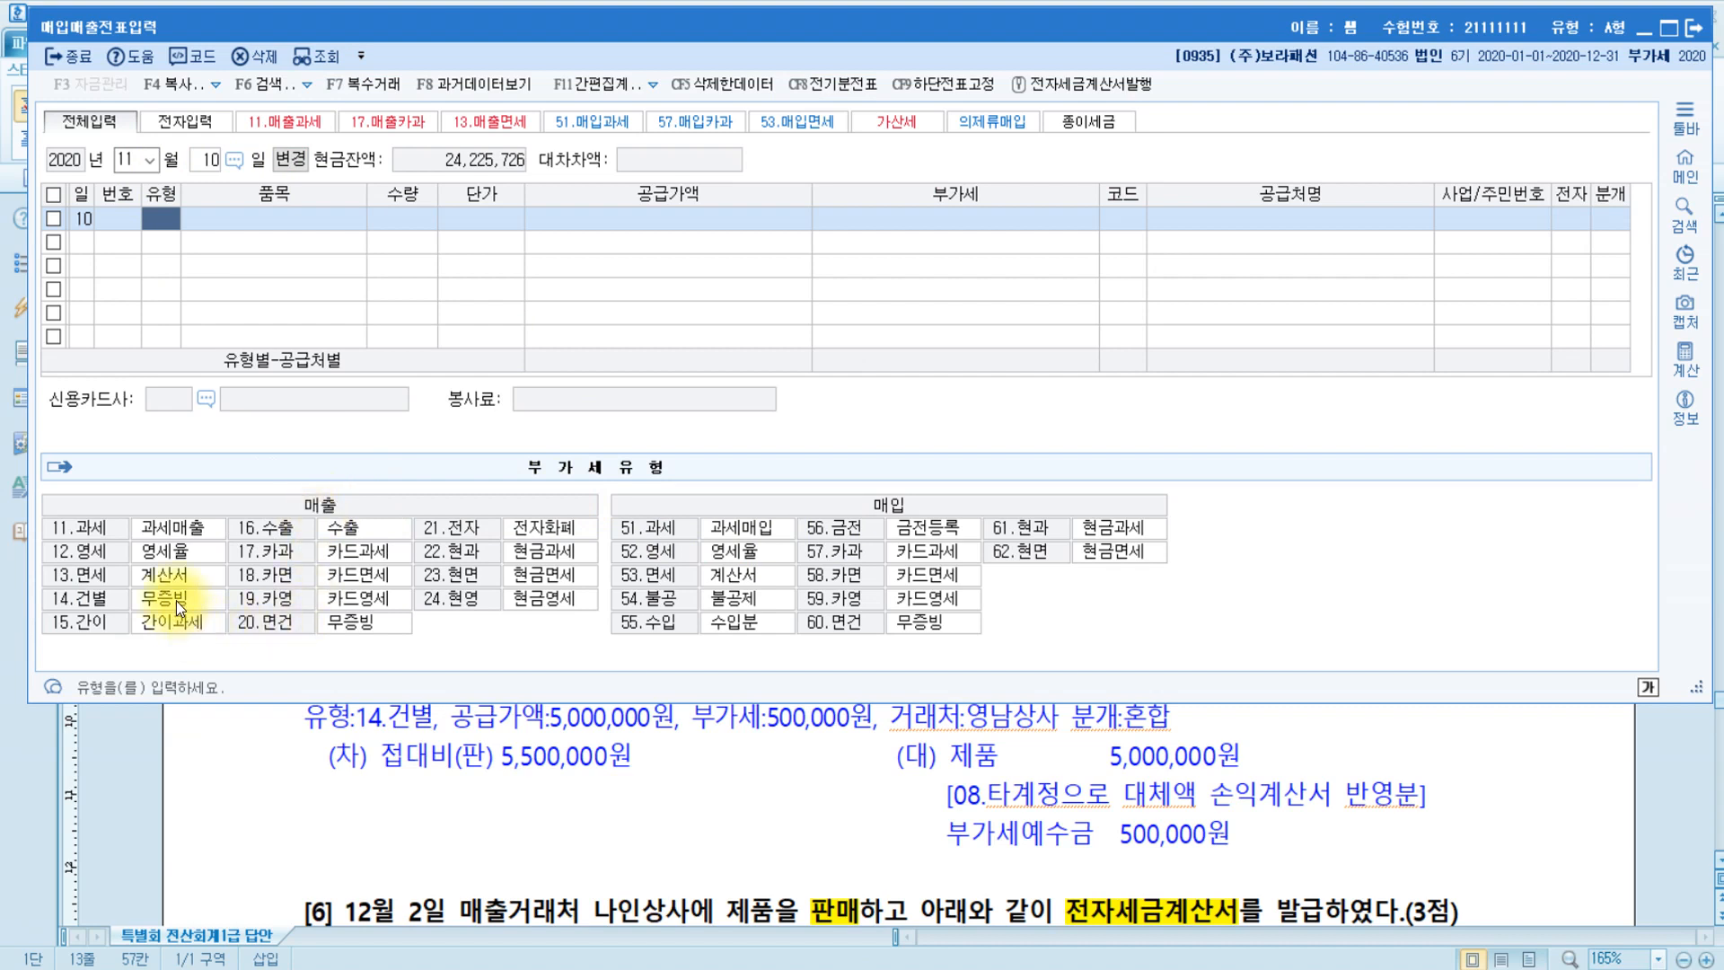
left_click(80, 611)
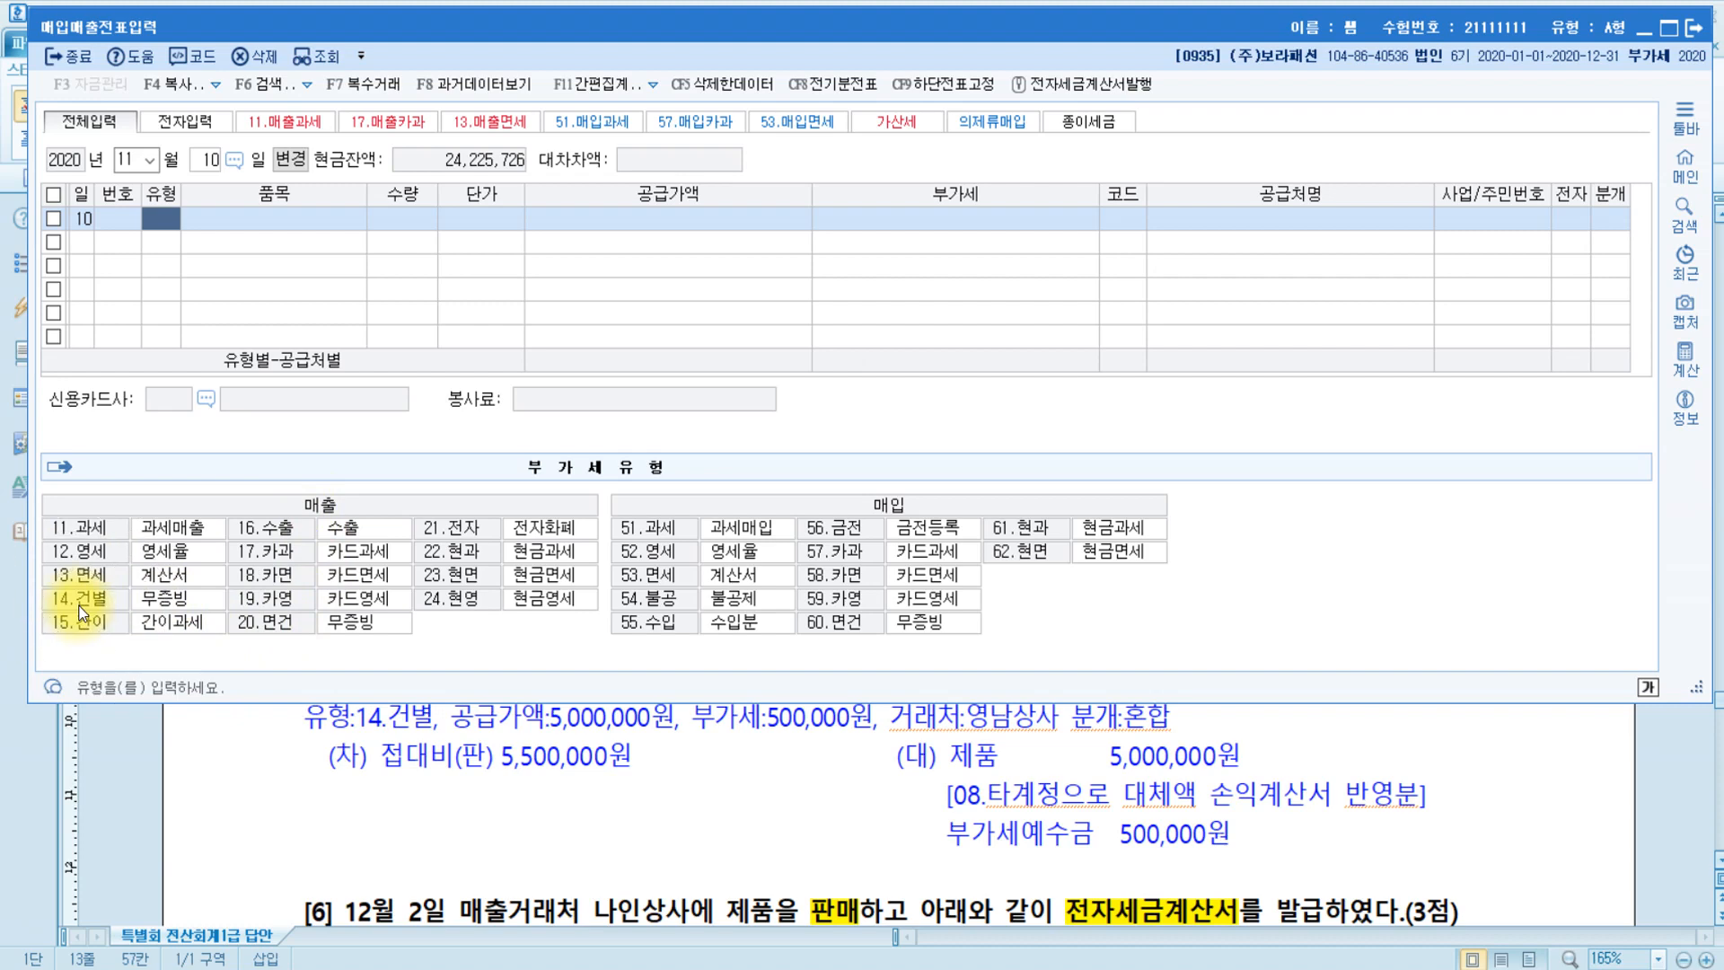
type("14")
key("Return")
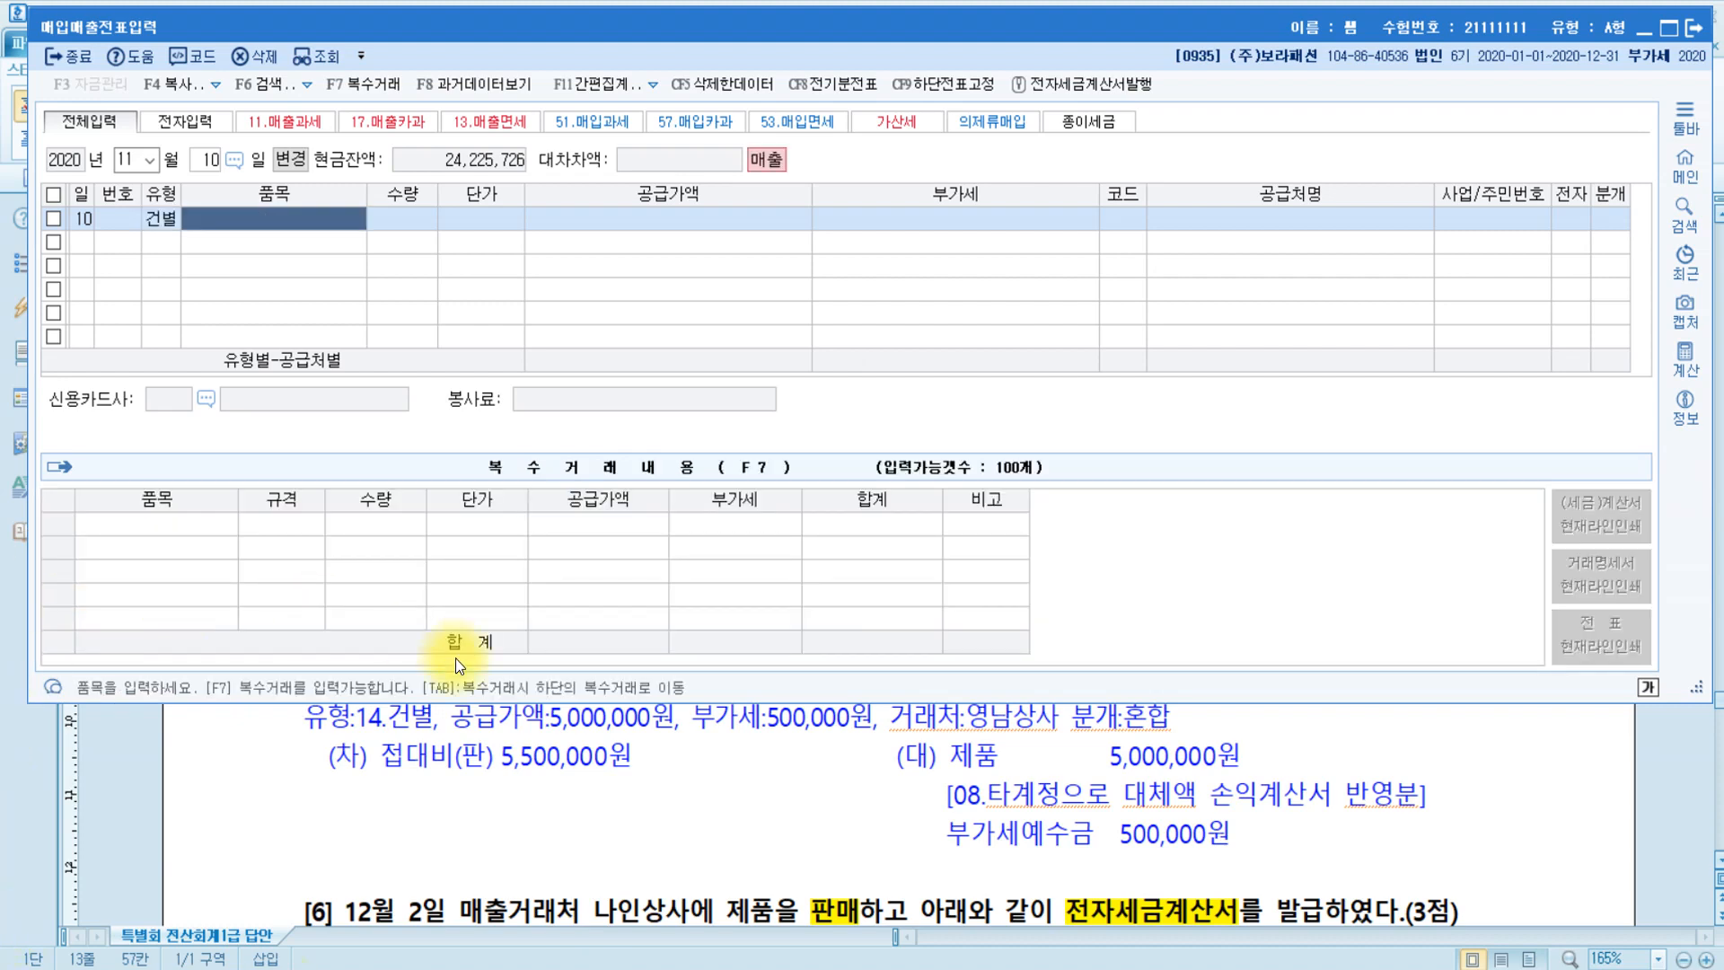
left_click(466, 747)
left_click_drag(651, 526, 1005, 533)
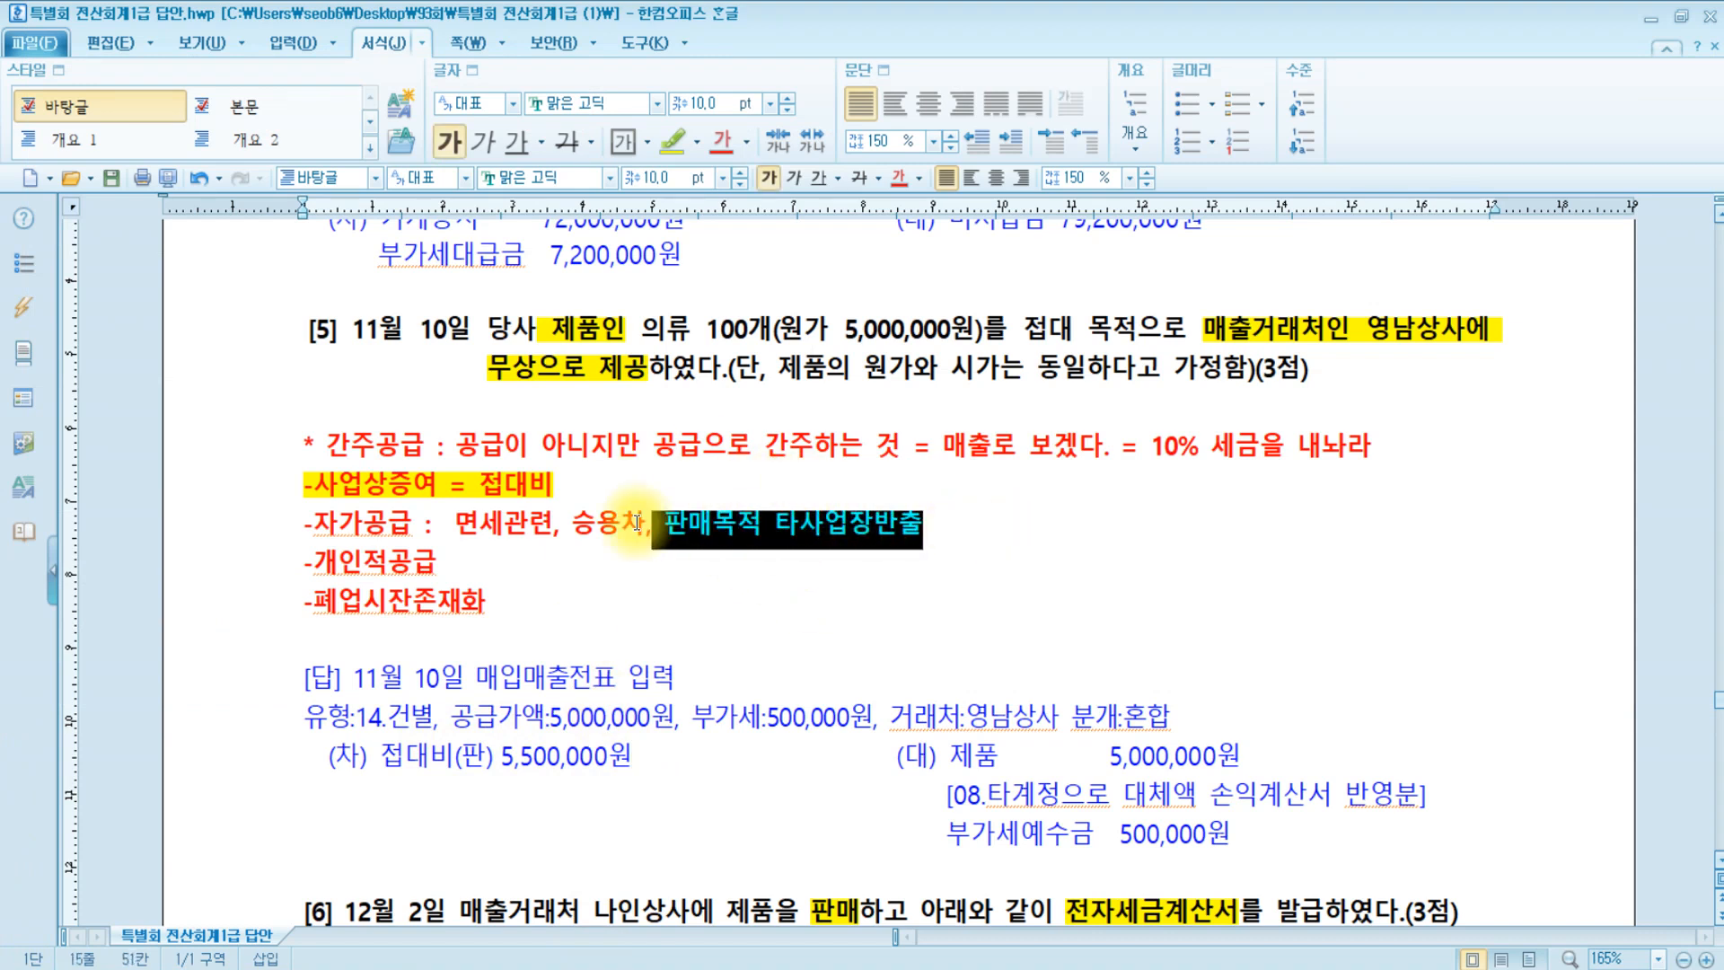
left_click(550, 485)
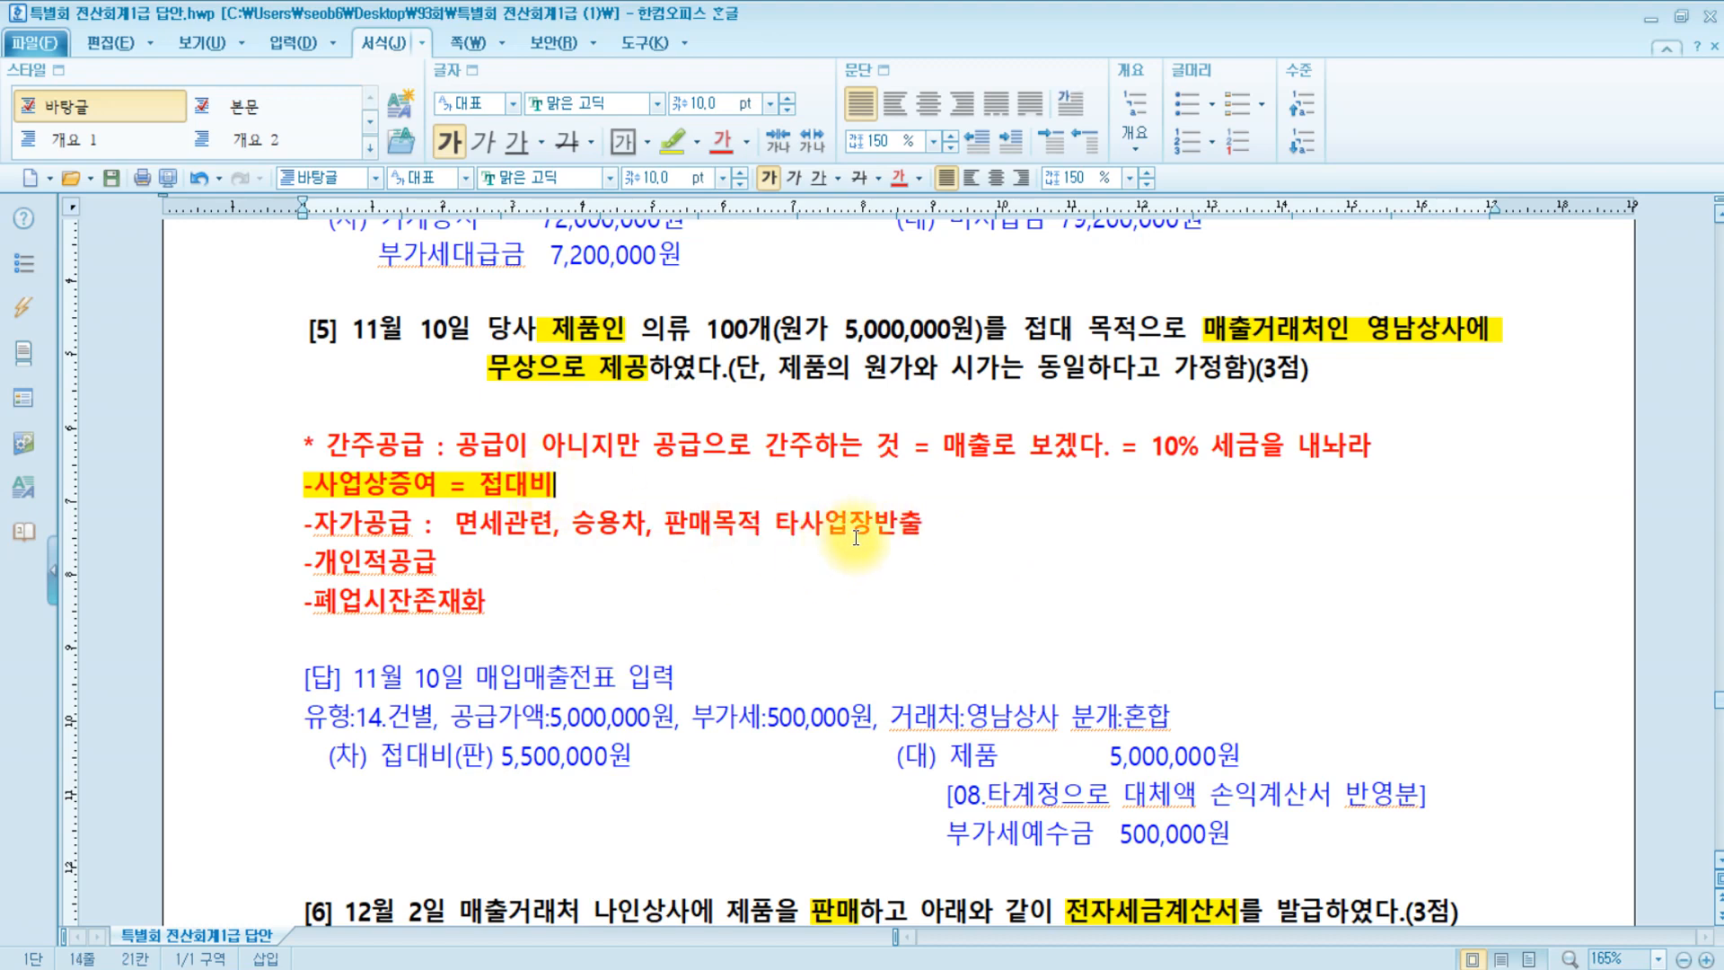
left_click(539, 968)
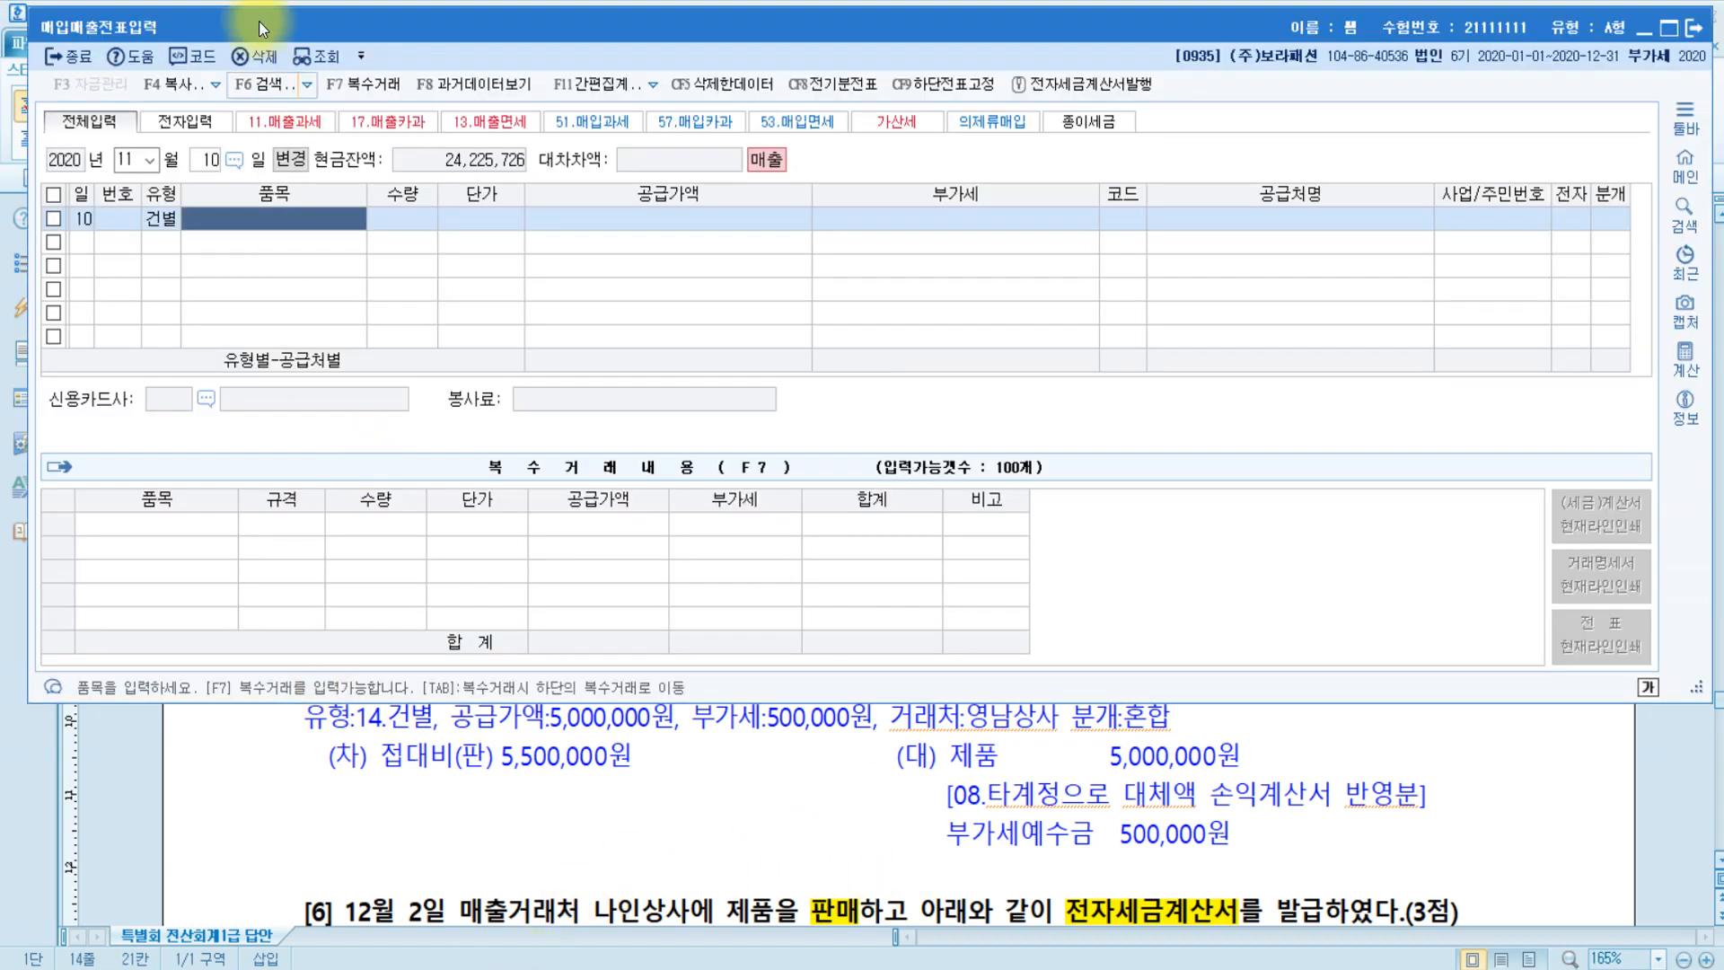
left_click(169, 215)
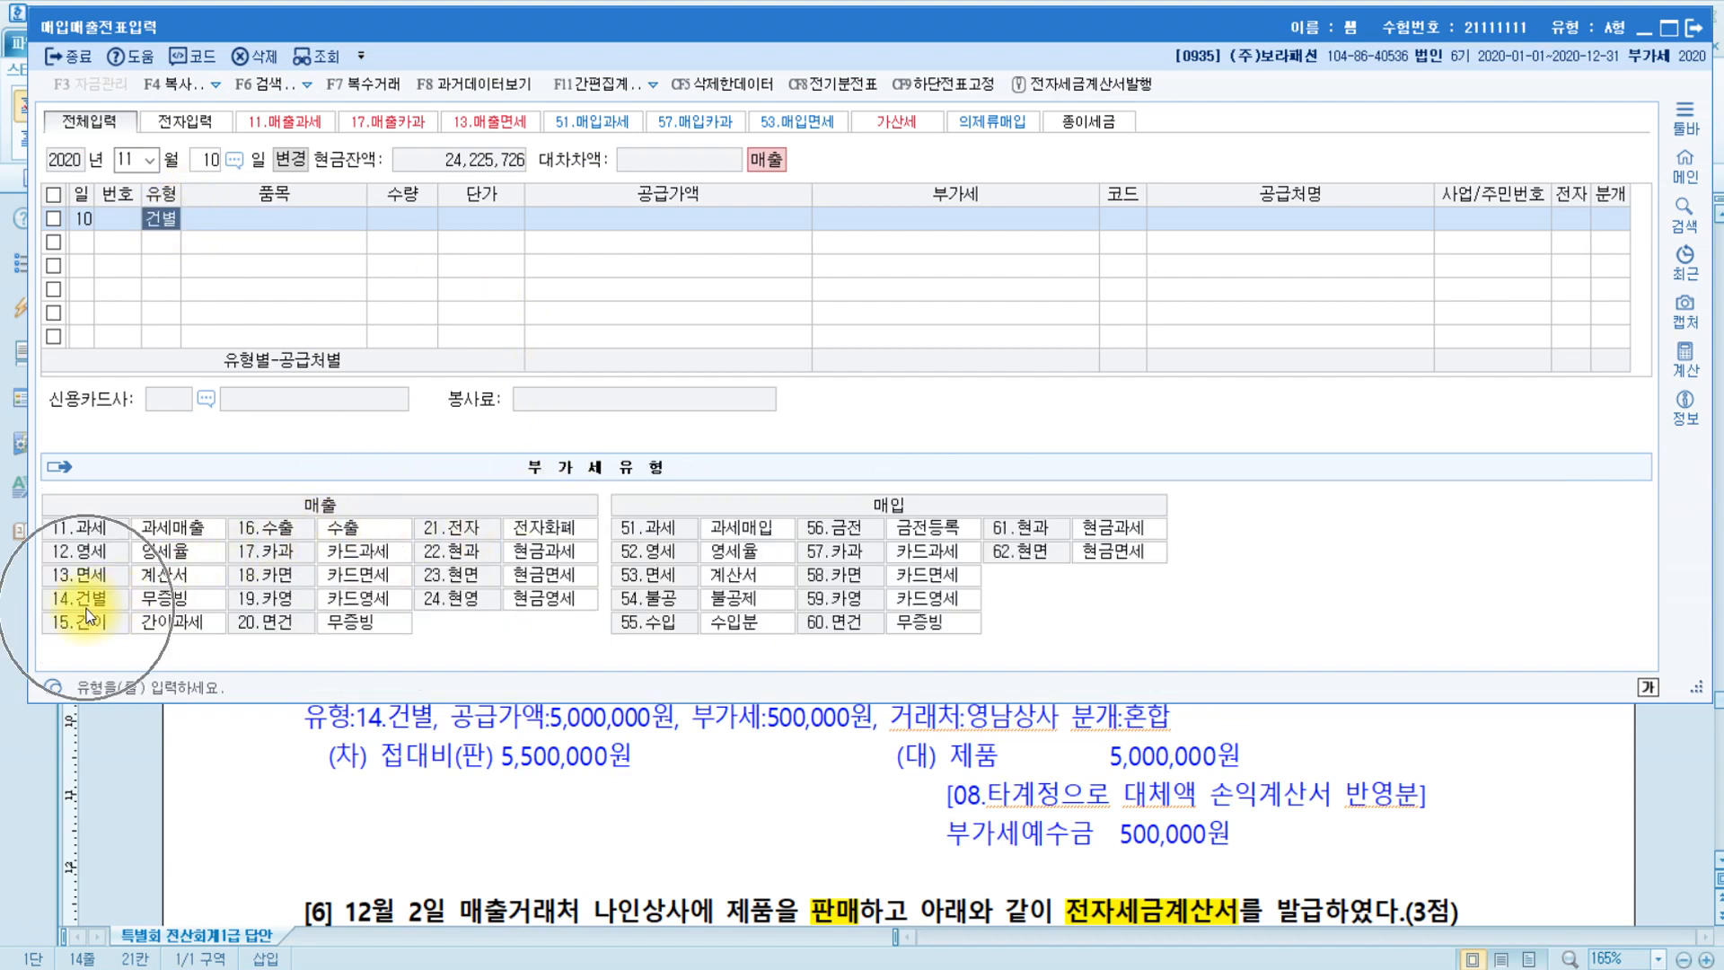
Enter 의류 as the 품목 and 100 as the 수량 of the November 10 entry, leaving 단가 unfilled.
left_click(284, 225)
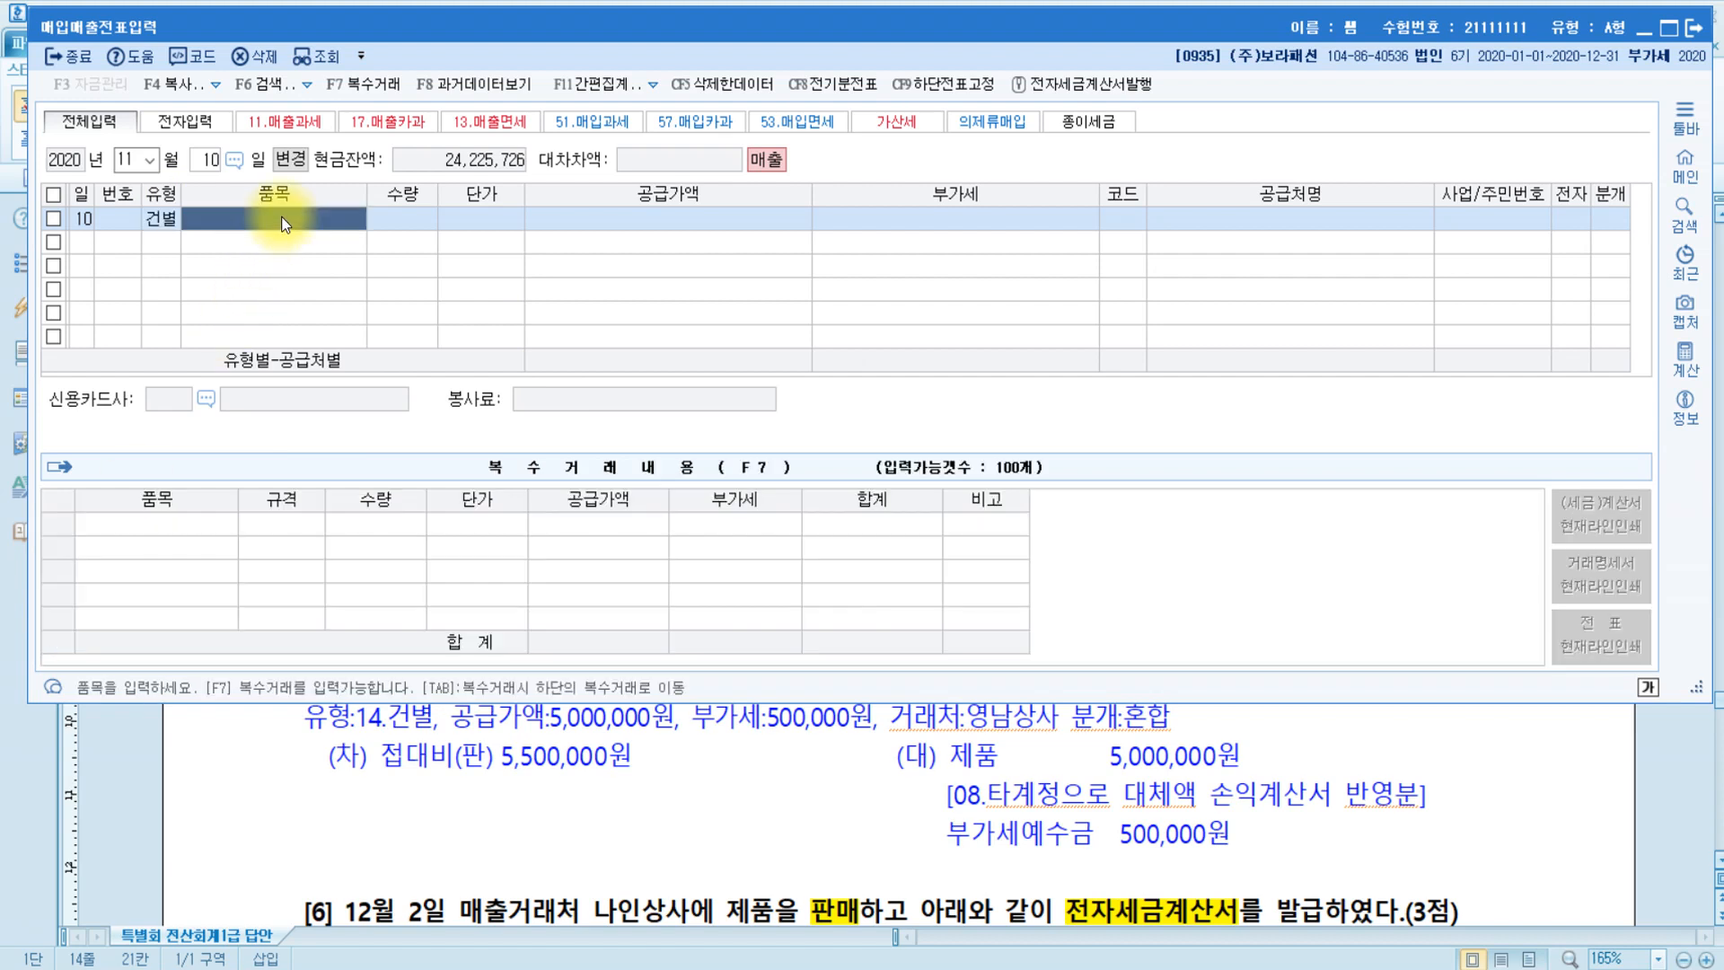
type("의류")
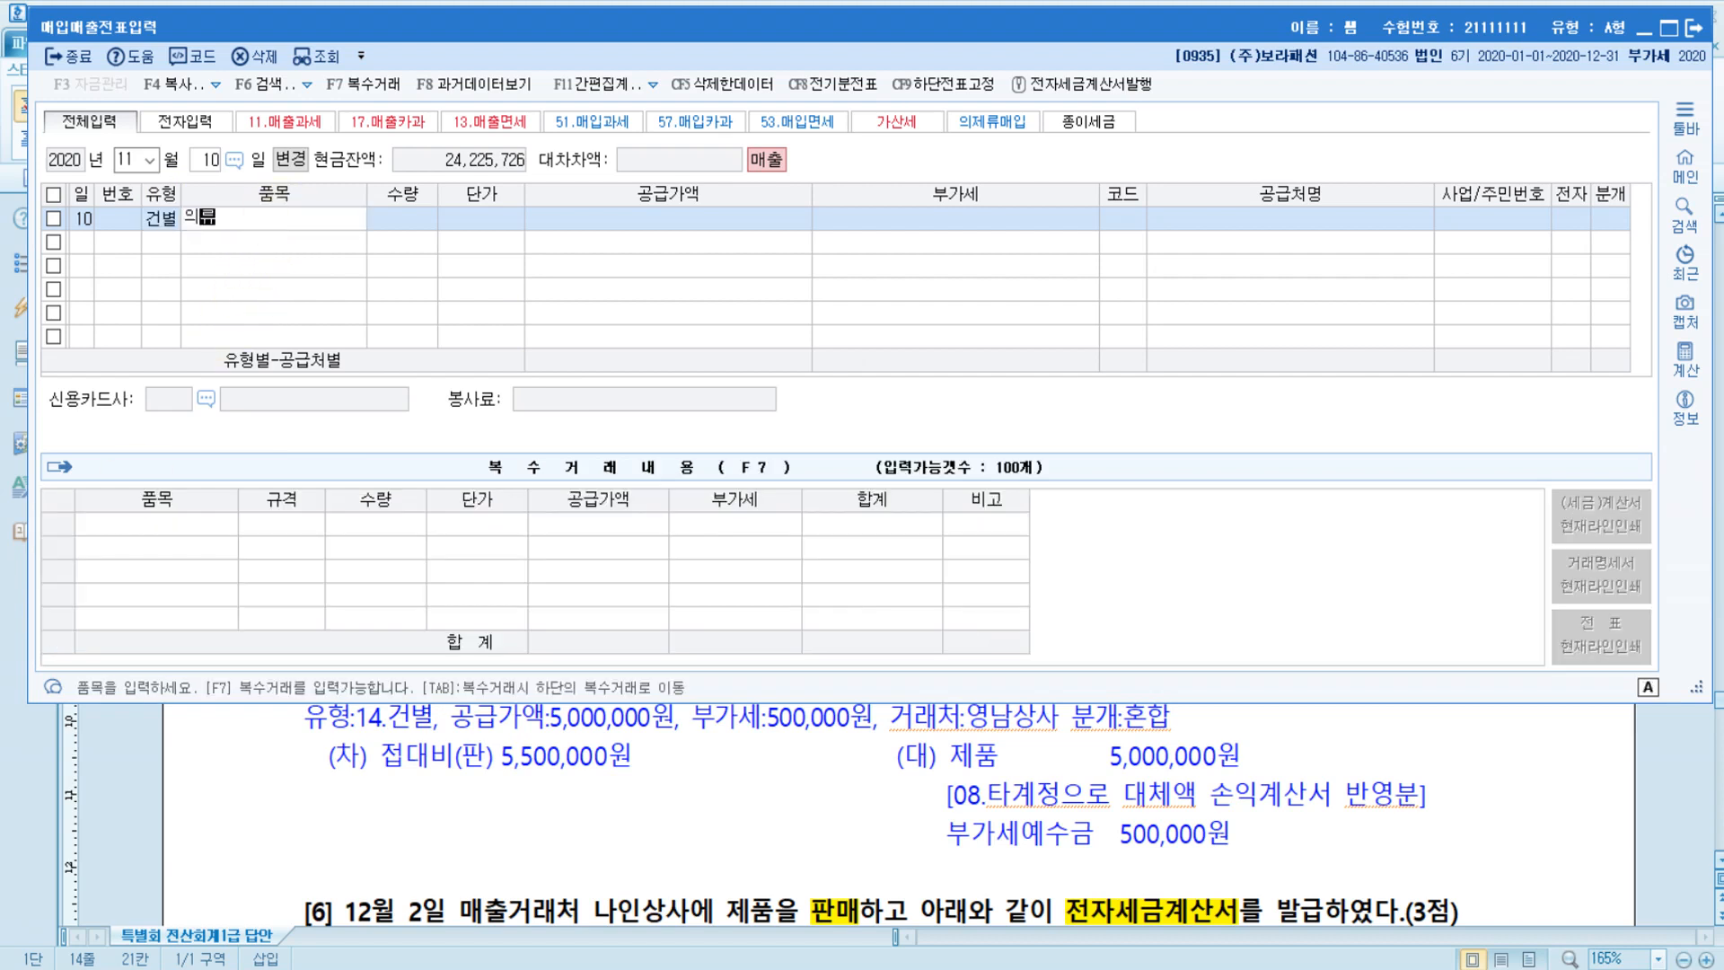
key("Return")
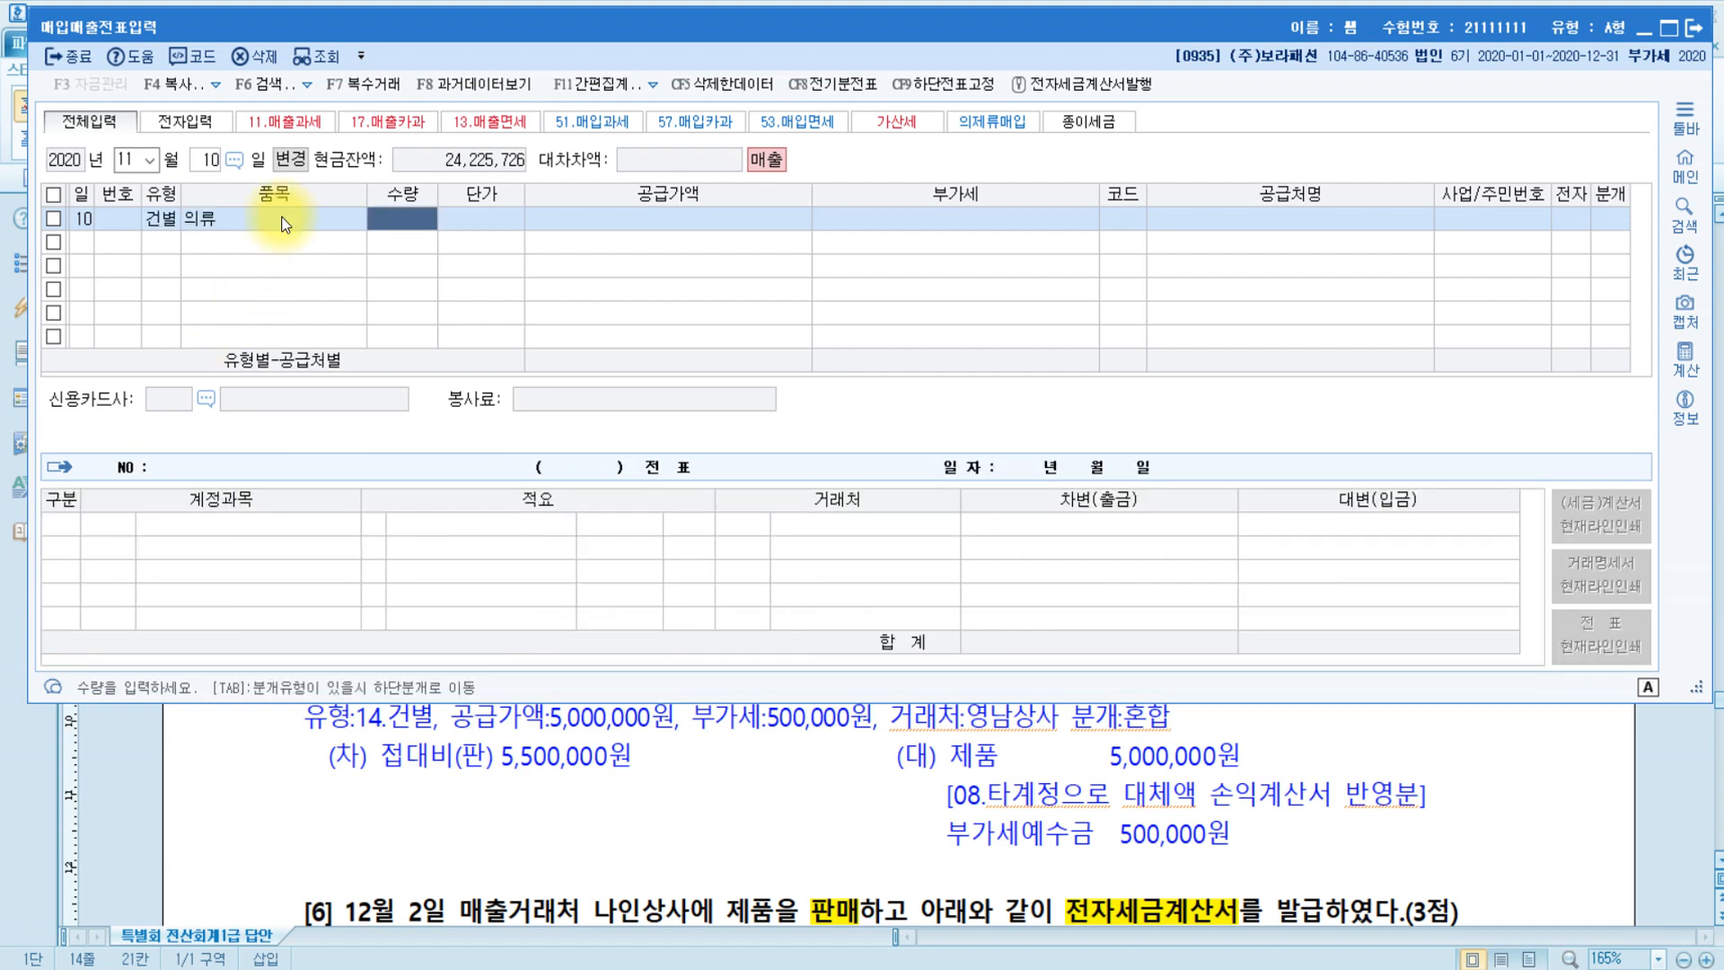
key("Return")
key("Return")
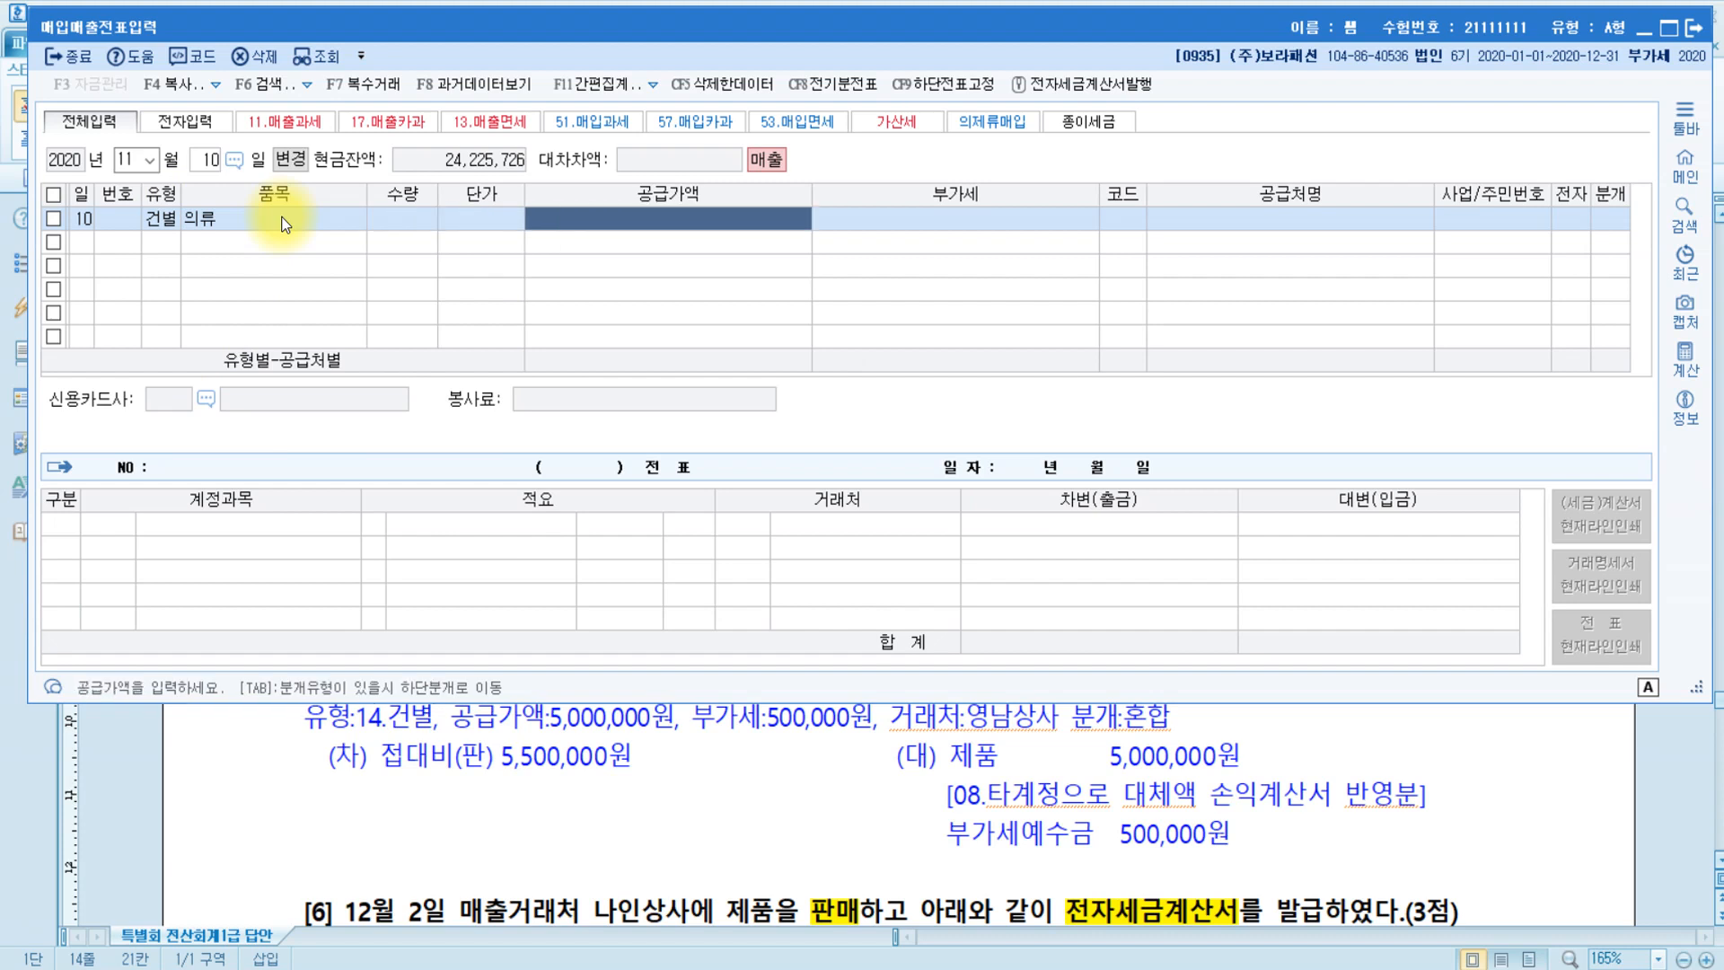
key("shift+Tab")
key("shift+Tab")
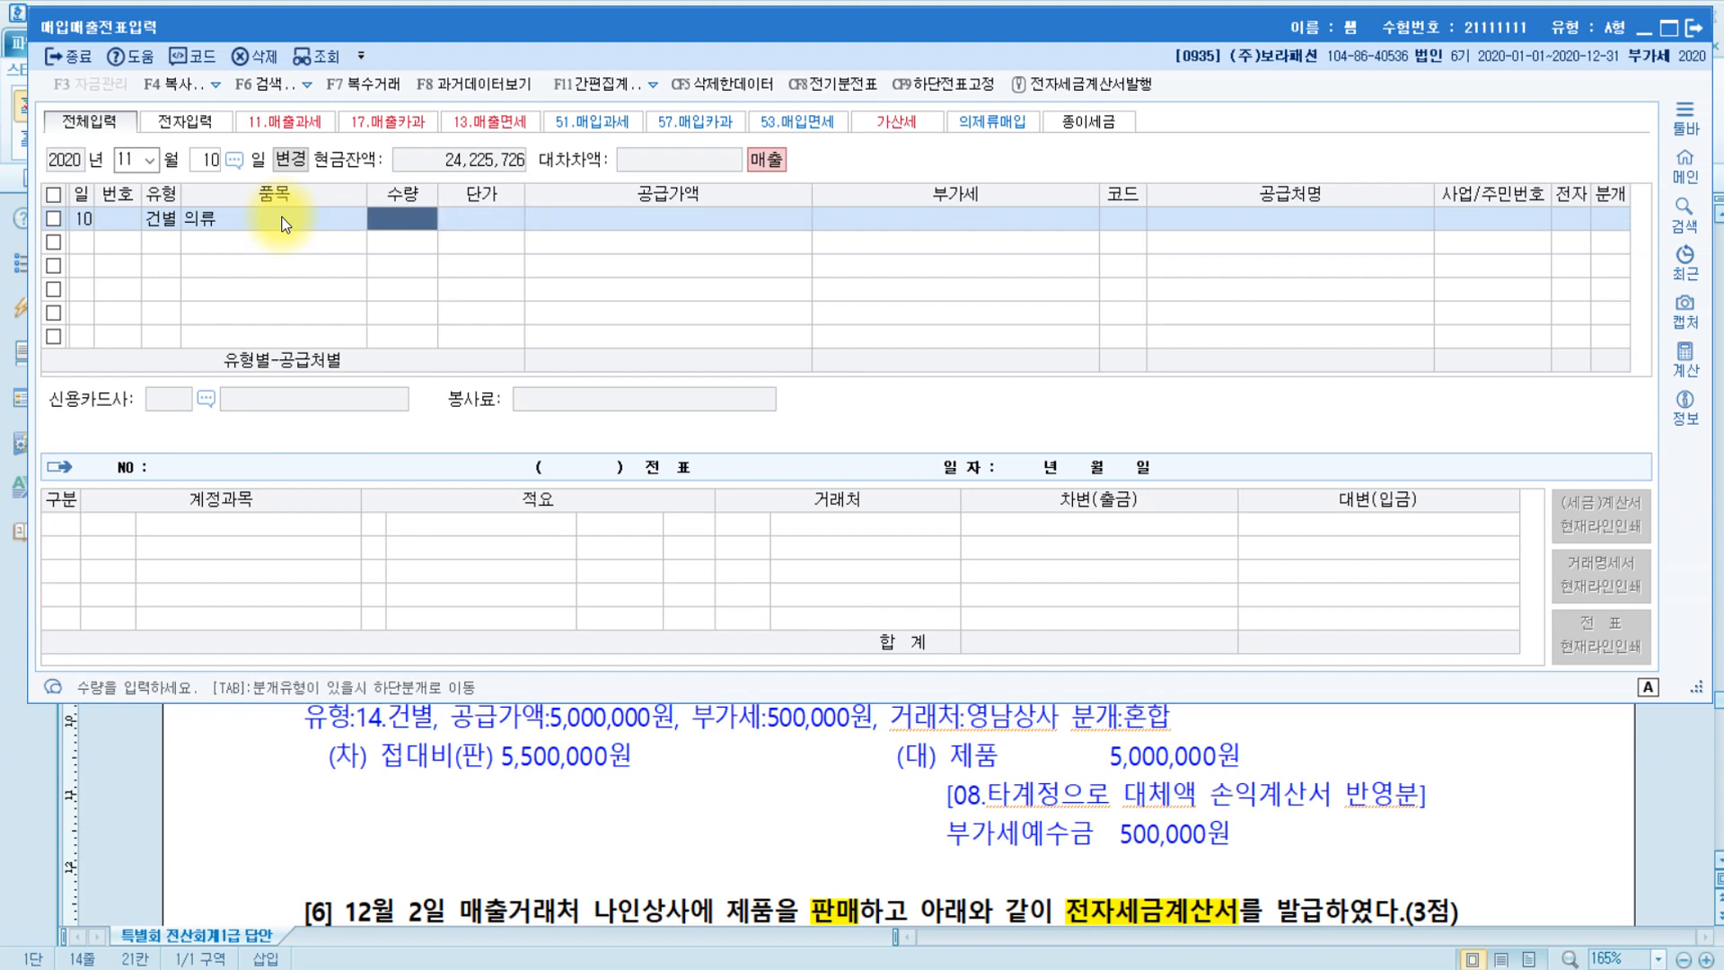
type("100")
key("Return")
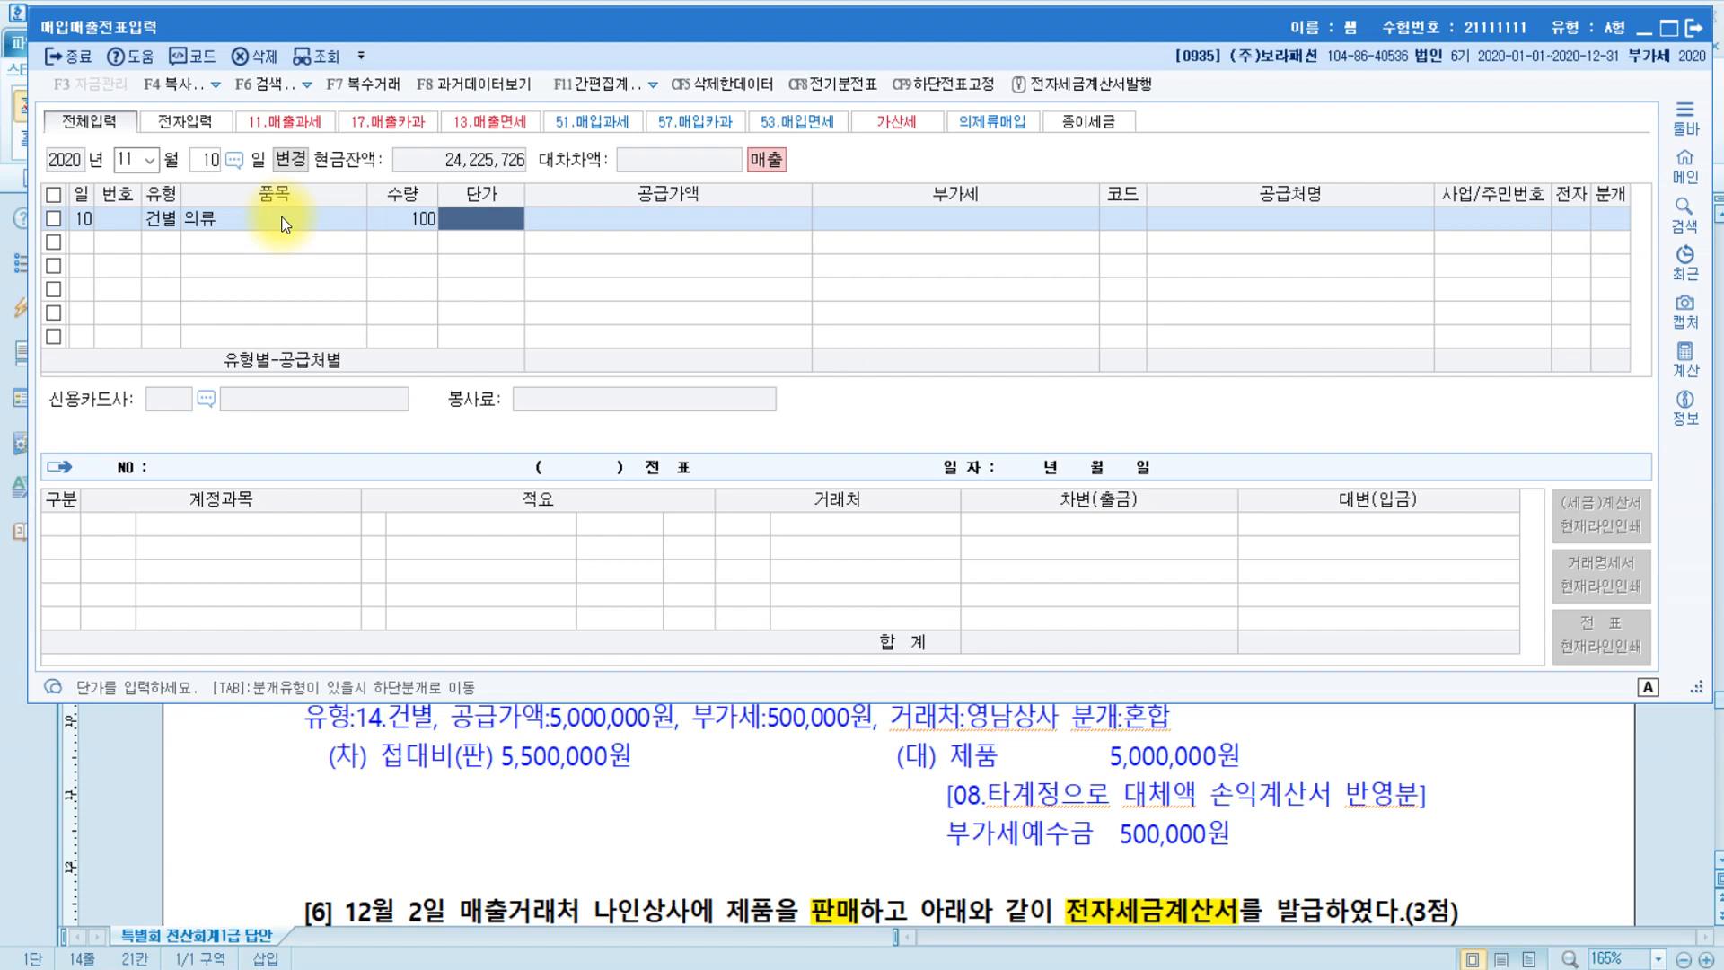
key("Return")
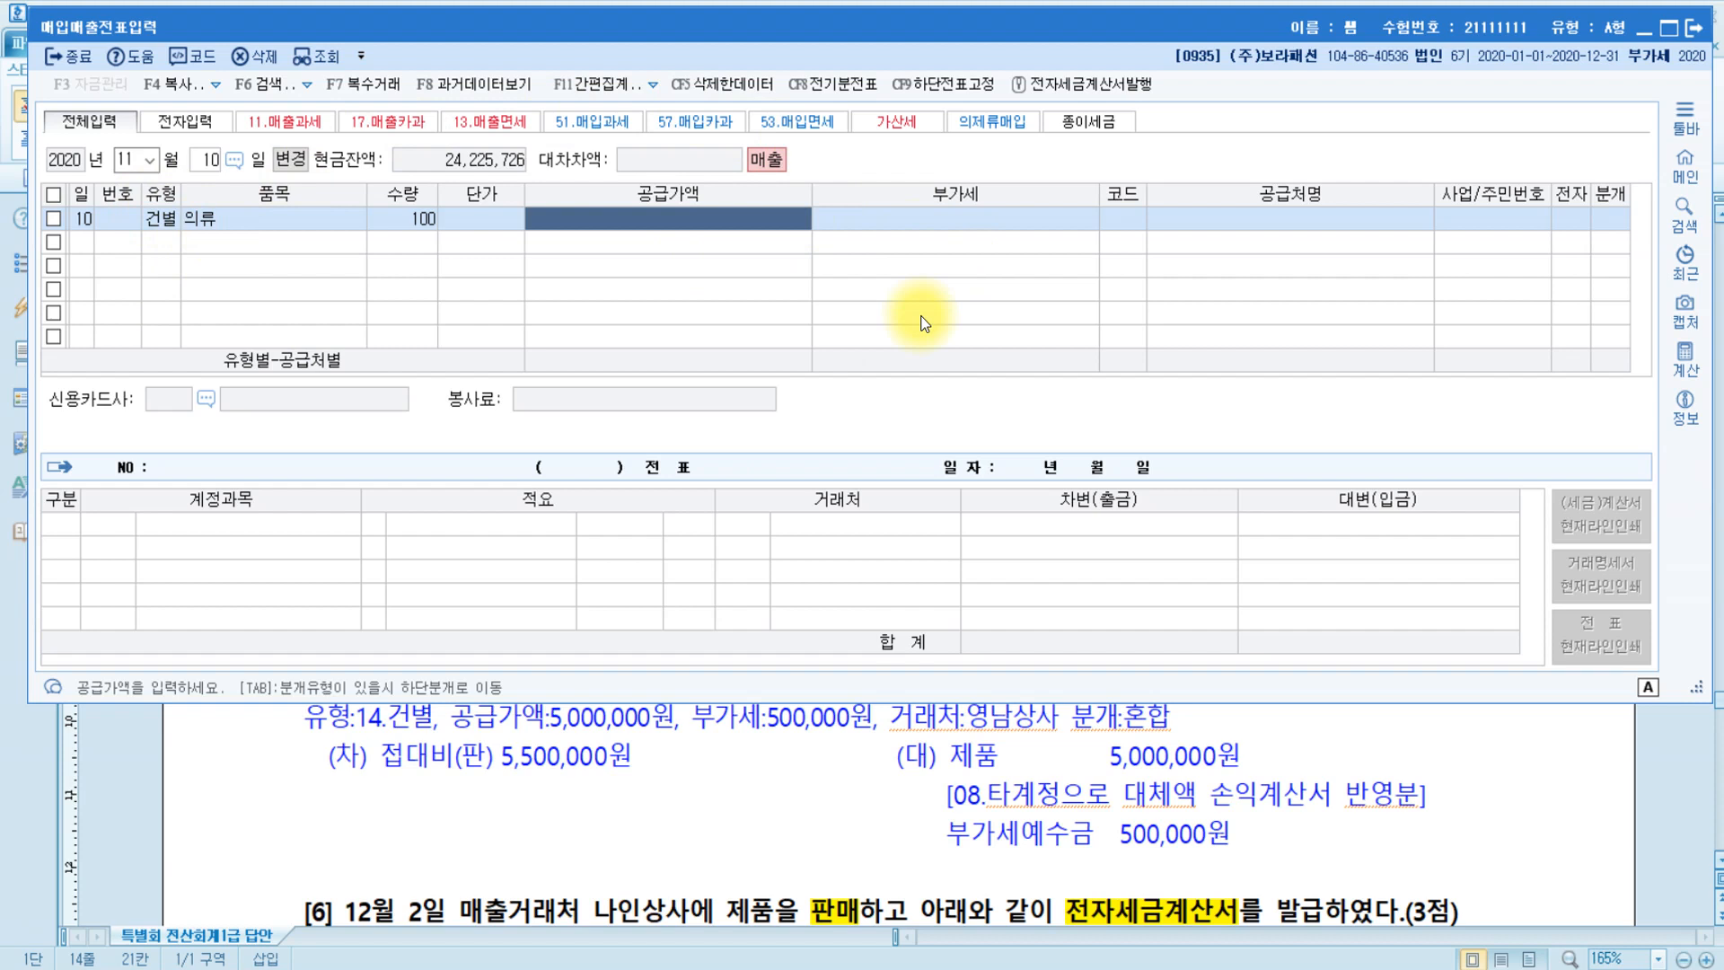
Enter the VAT-inclusive amount 5,500,000 as 공급가액, and re-enter 공급가액 as 5,000,000 and 부가세 as 500,000.
type("5500000")
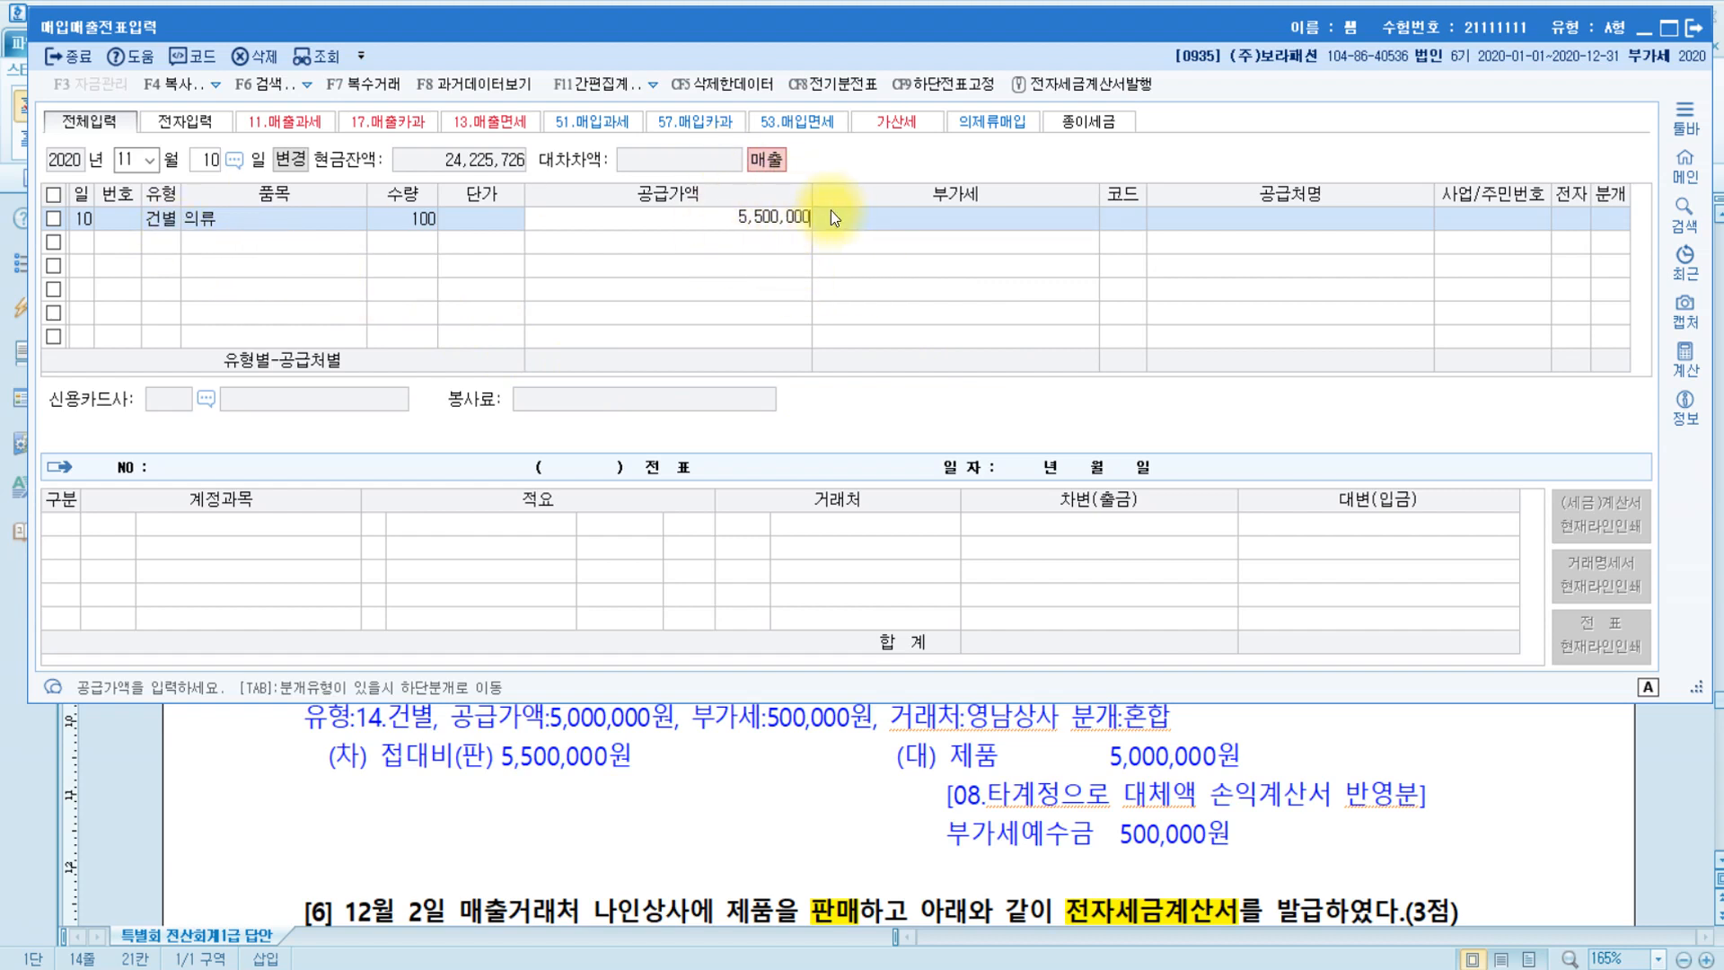
key("Return")
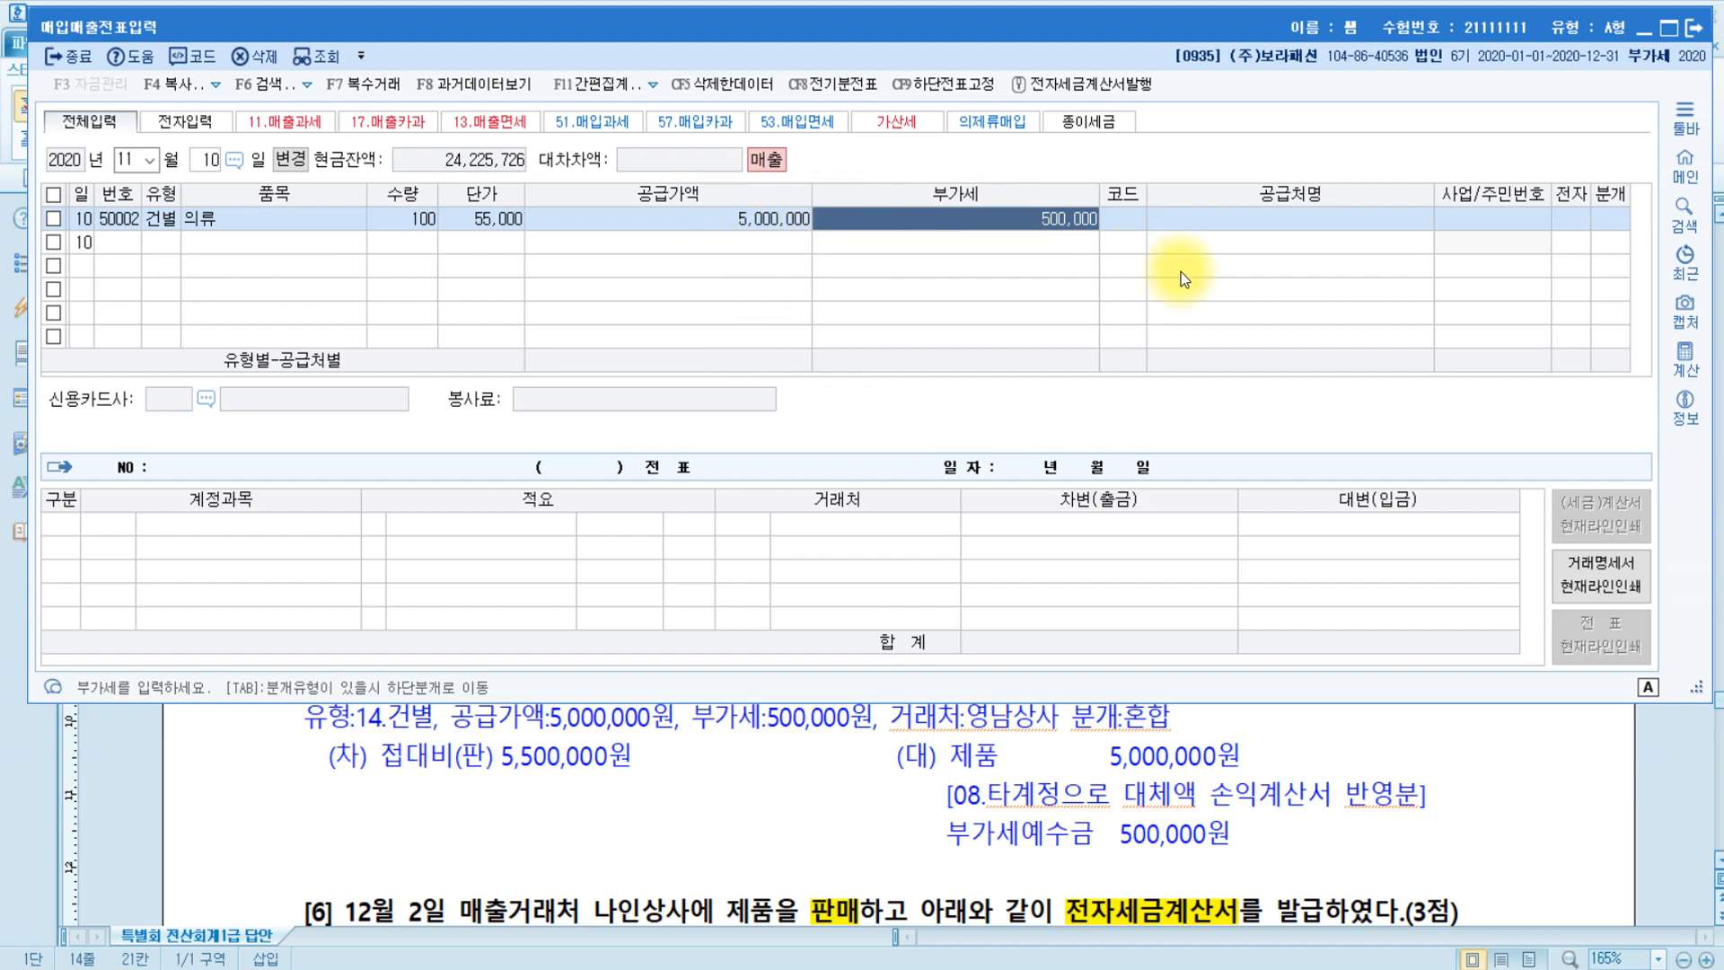
left_click(748, 208)
type("5000000")
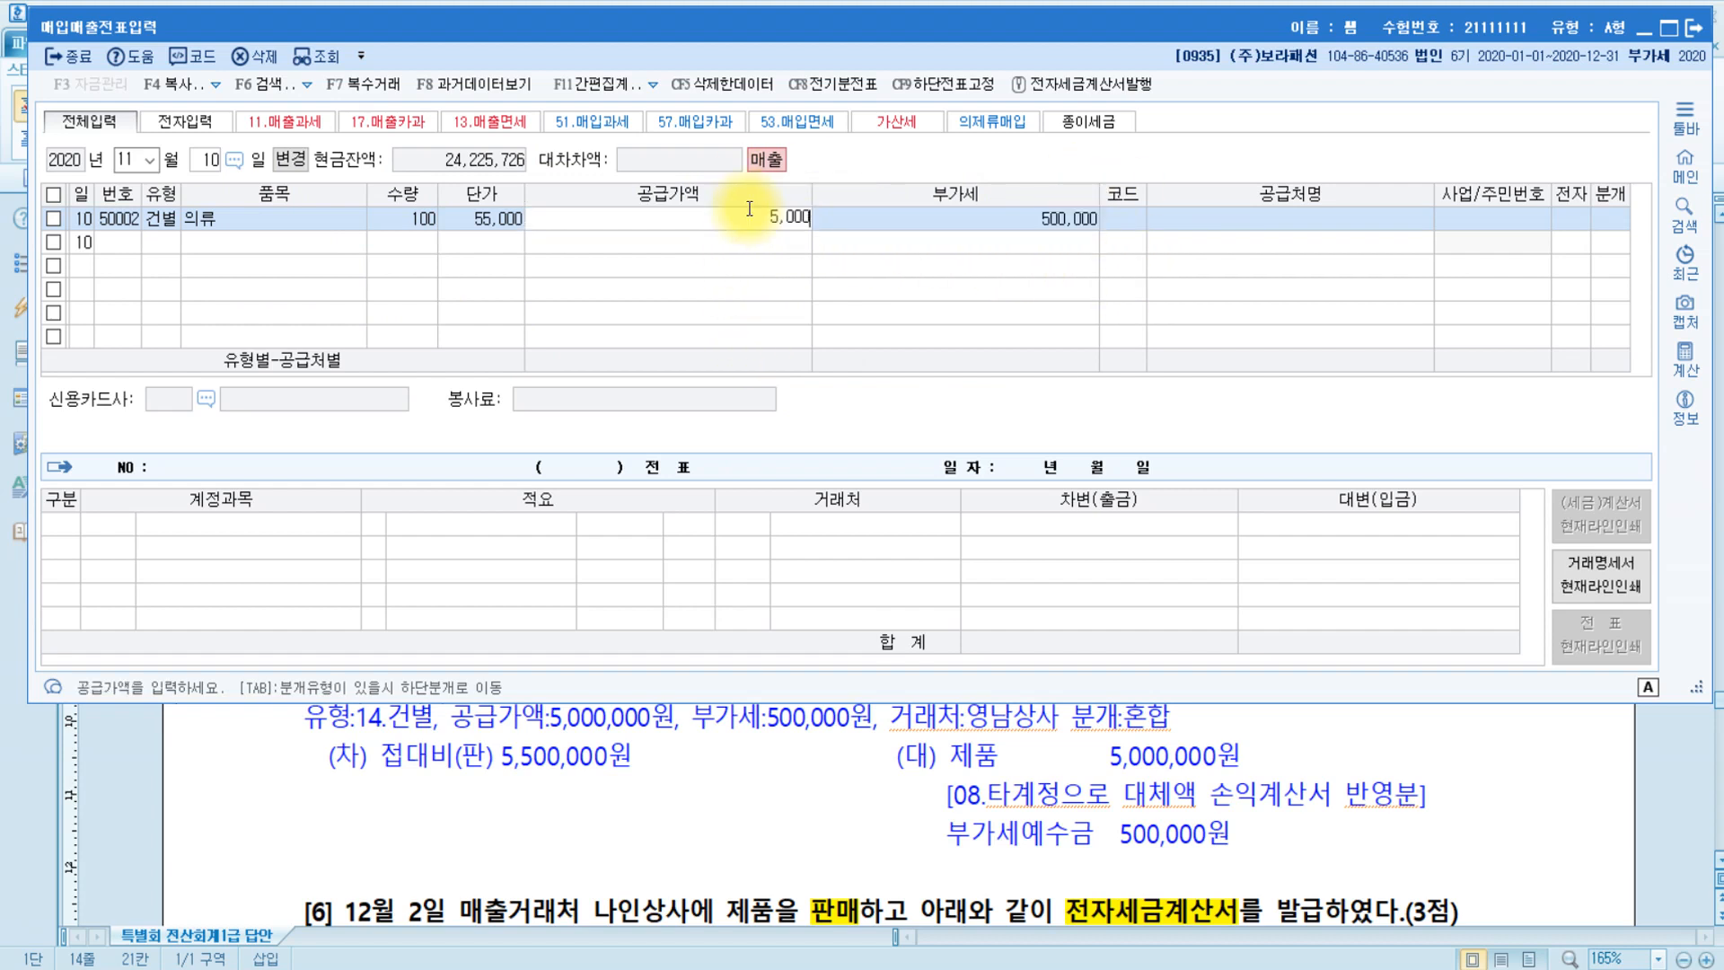
key("Return")
type("500000")
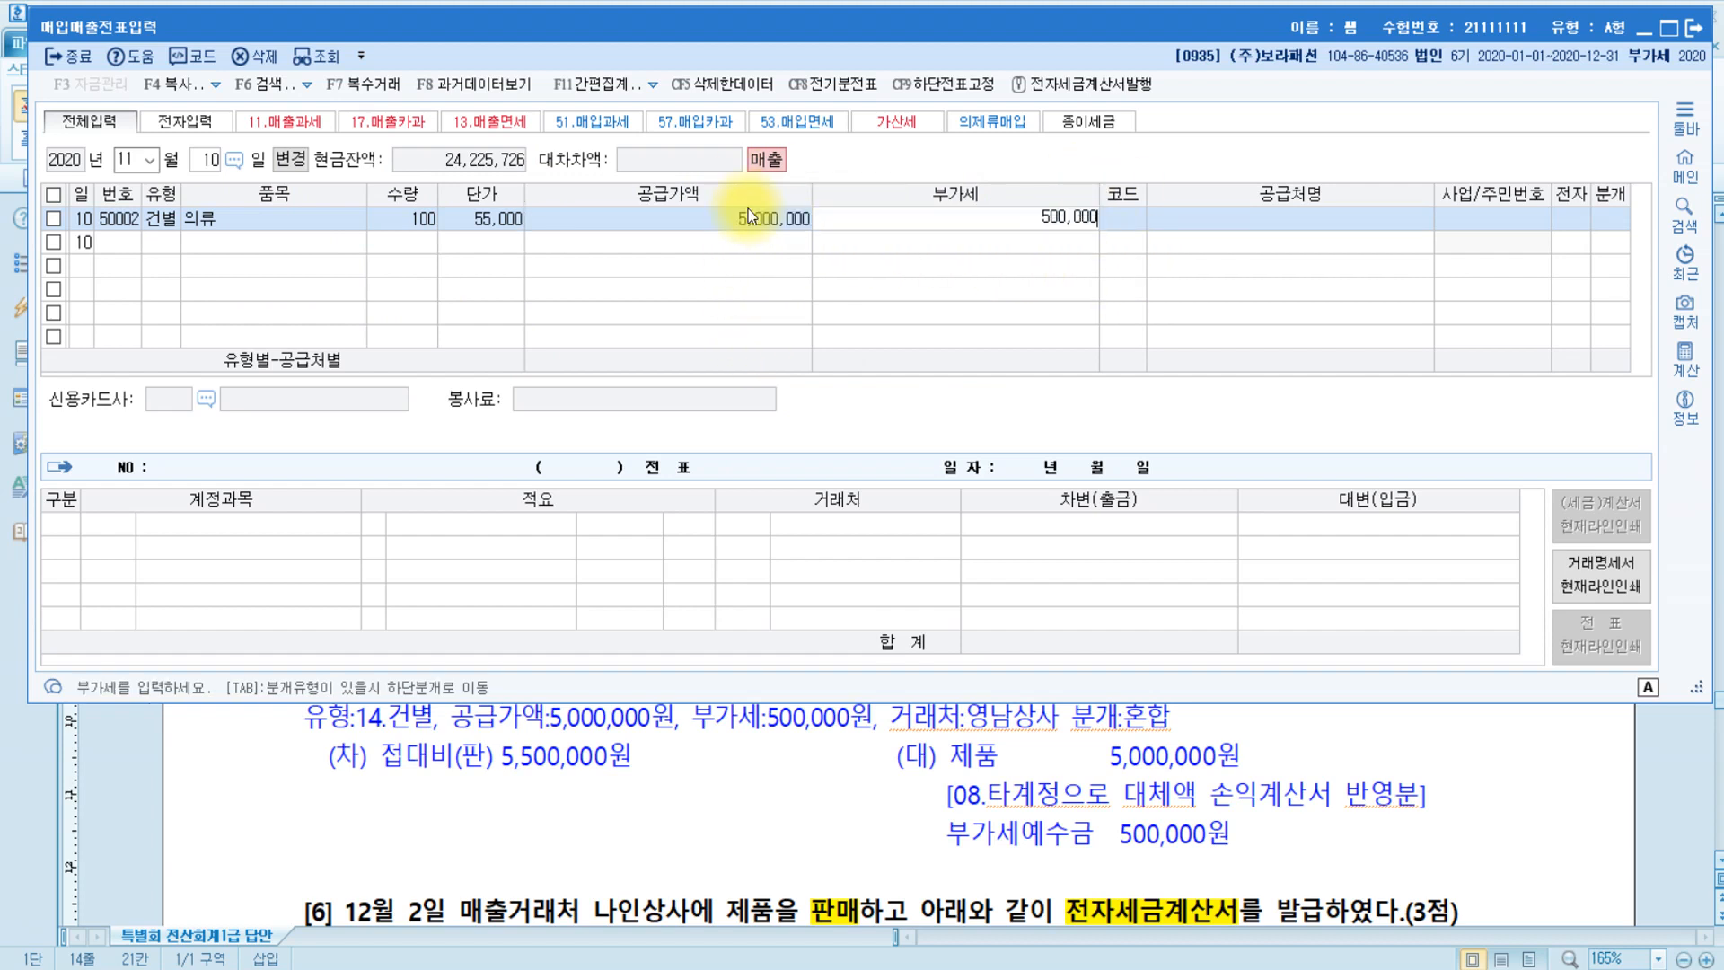
key("Return")
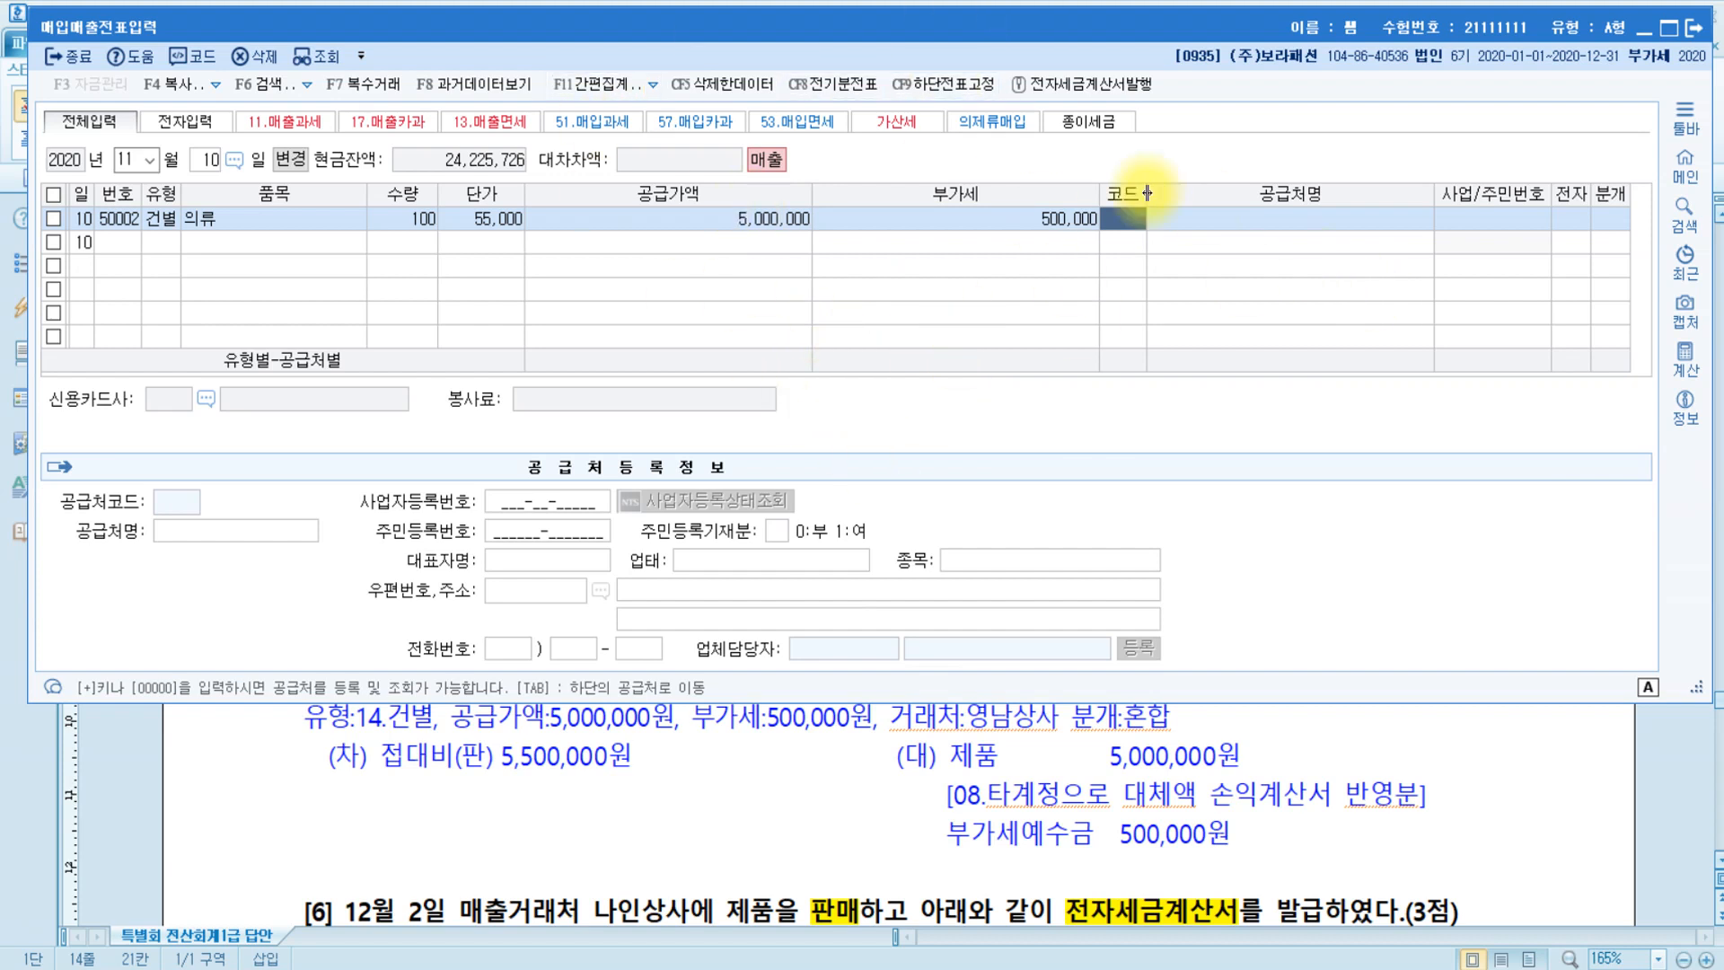
Set the entry's 공급처 to 영남상사 and its 분개 type to 3 (혼합).
type("영남")
key("Return")
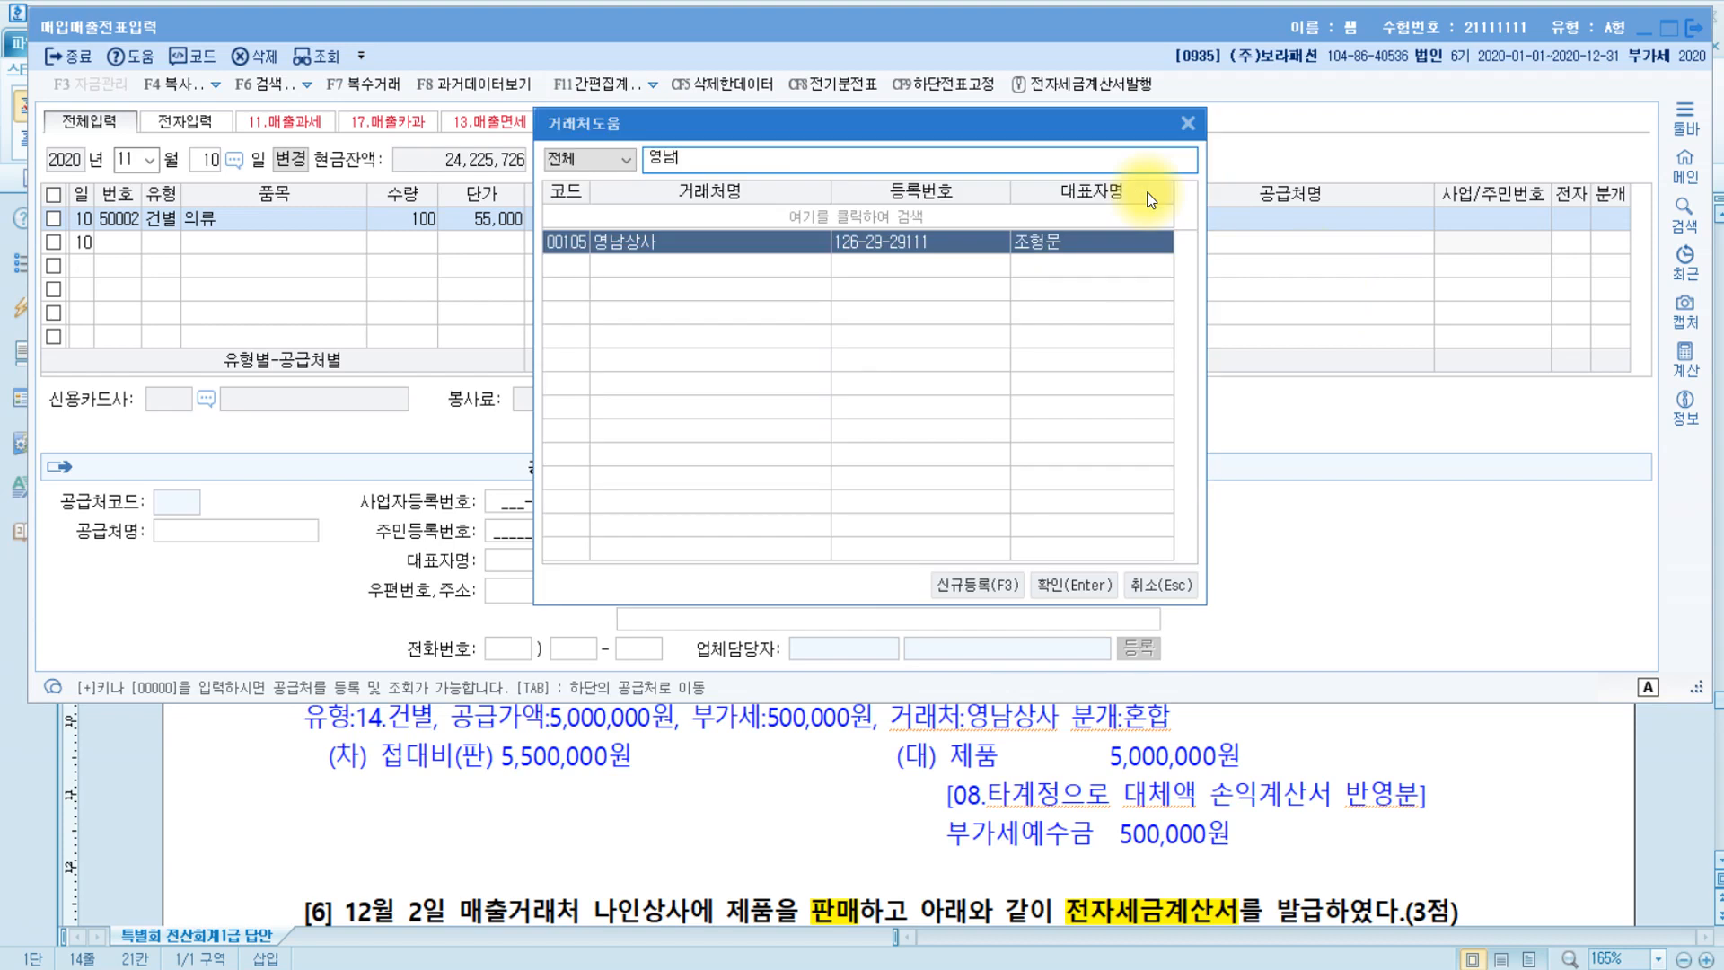
key("Return")
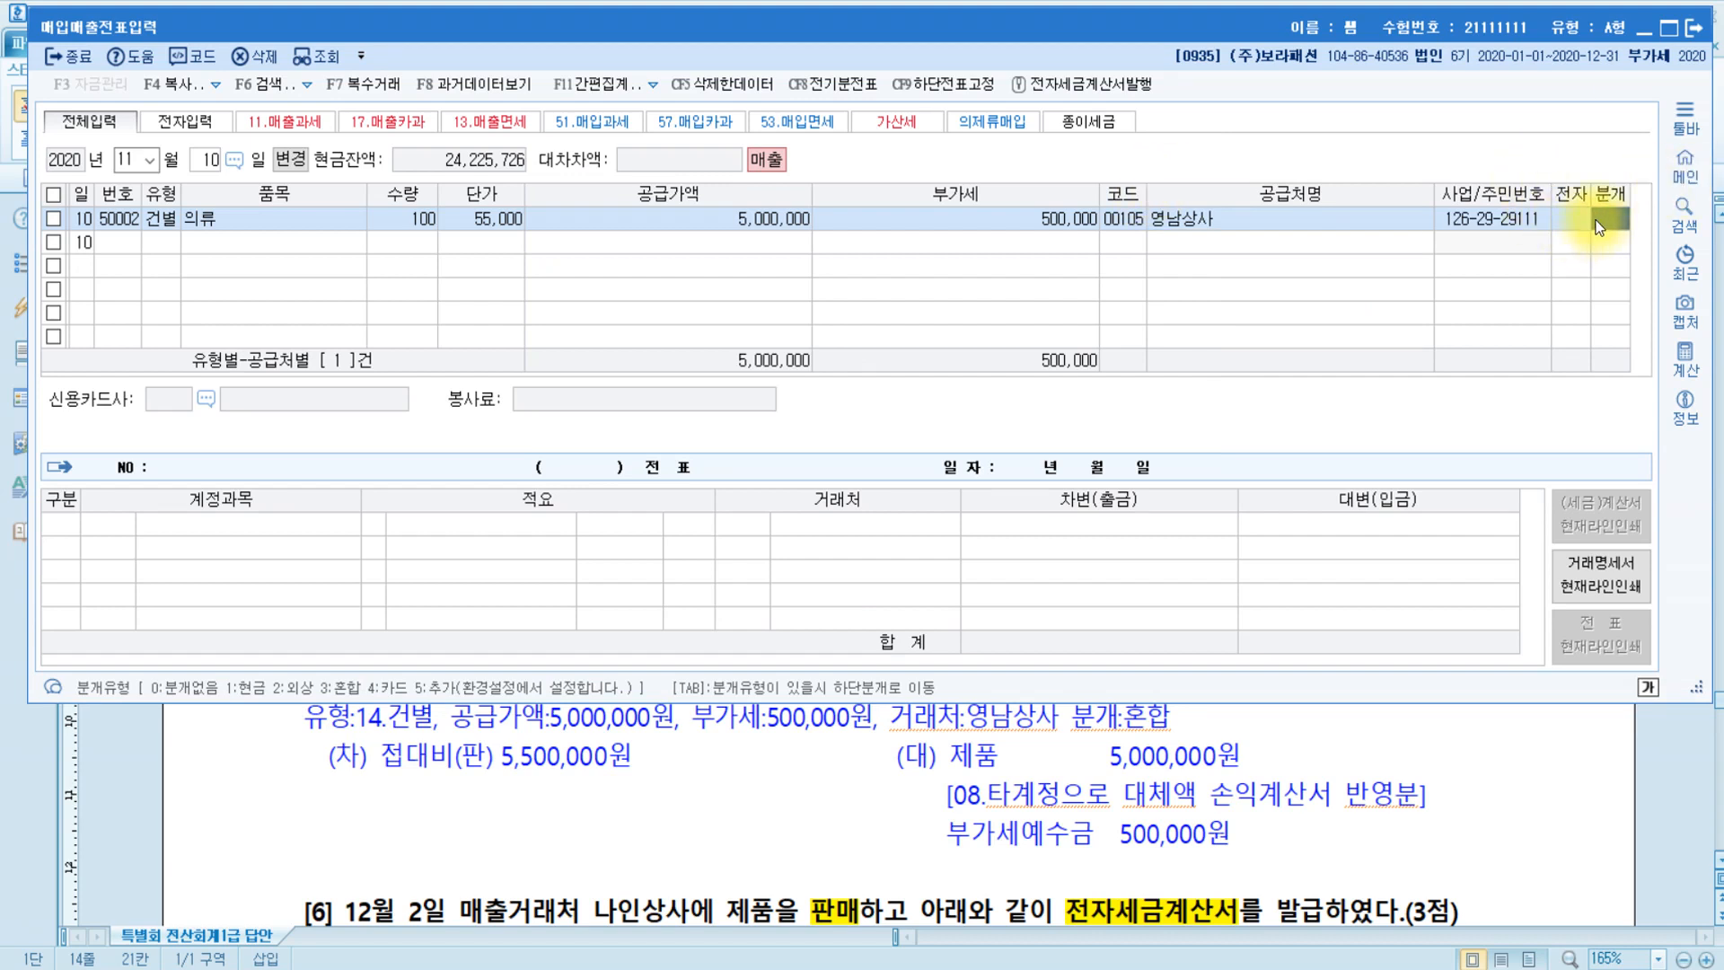
type("3")
key("Return")
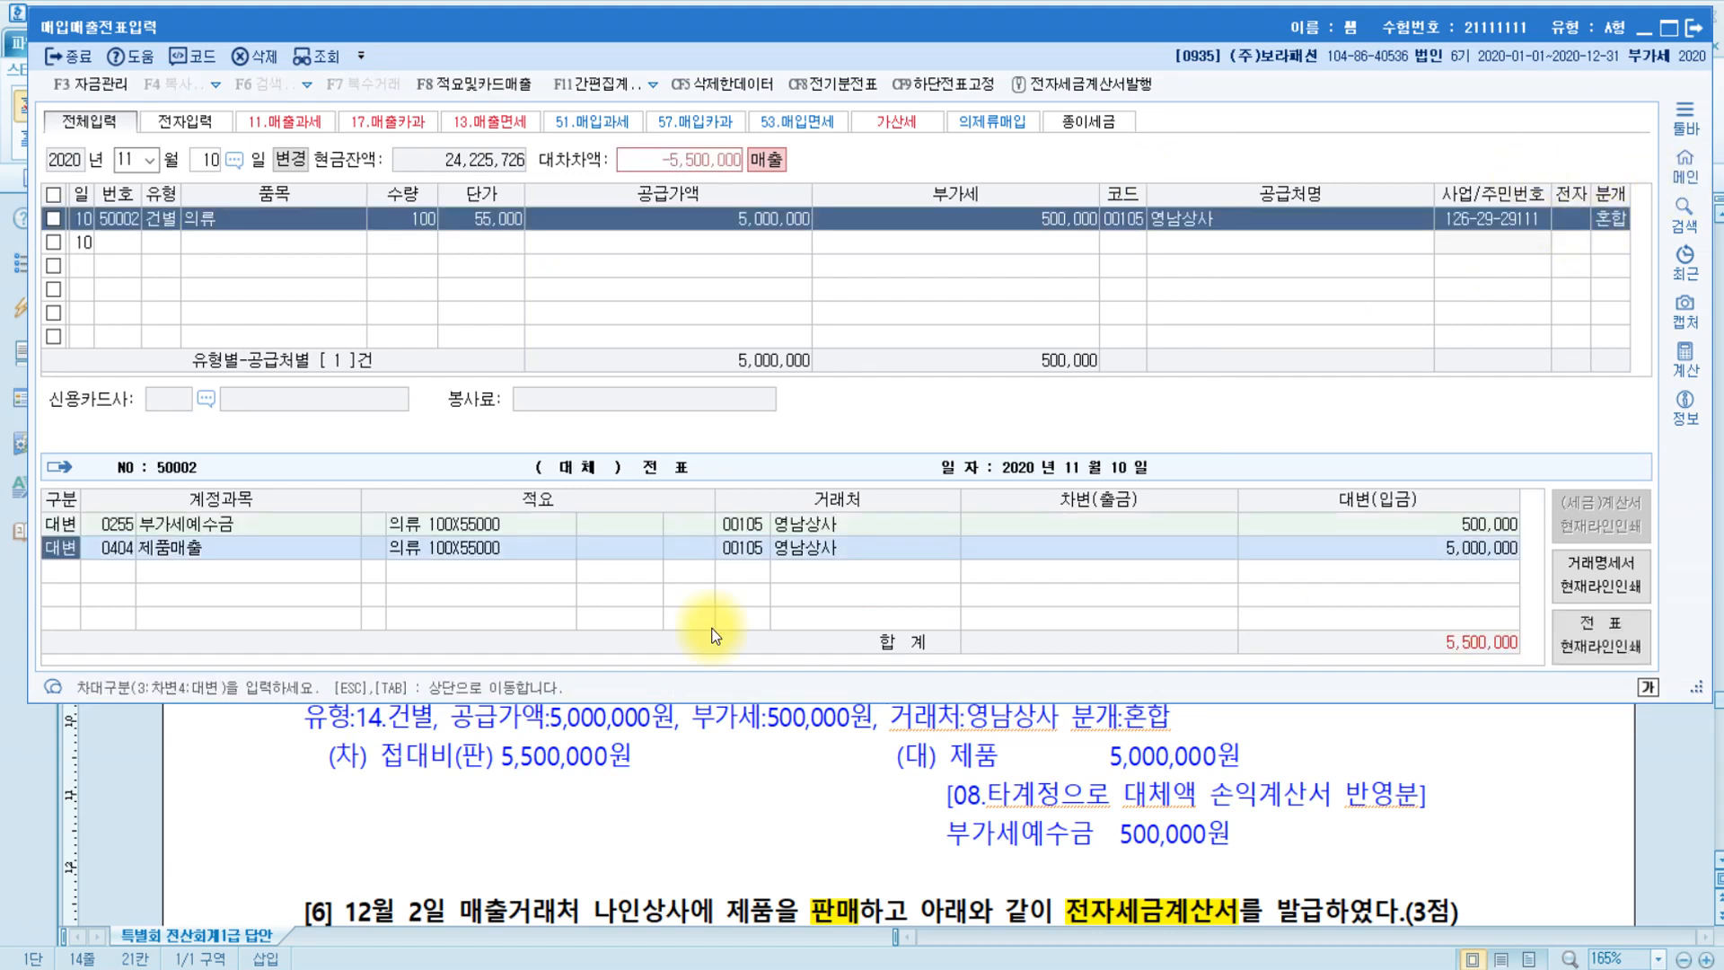
Change the account of the 제품매출 credit line to 0150 제품.
left_click(120, 548)
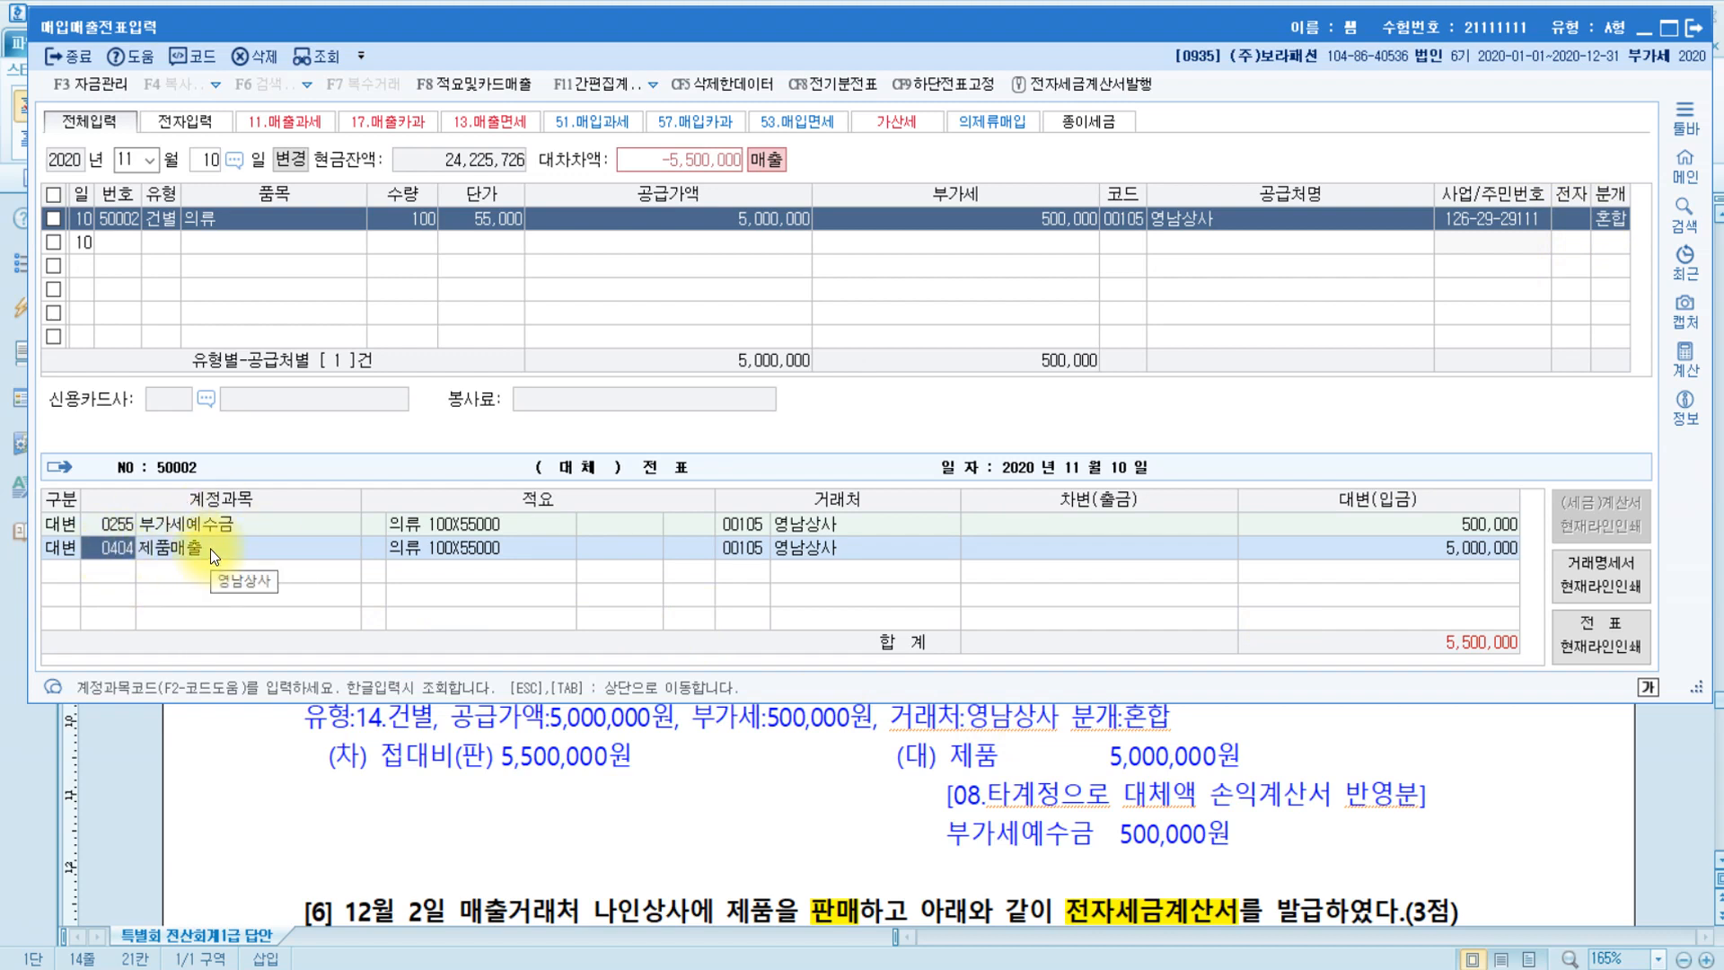
type("제품")
key("Return")
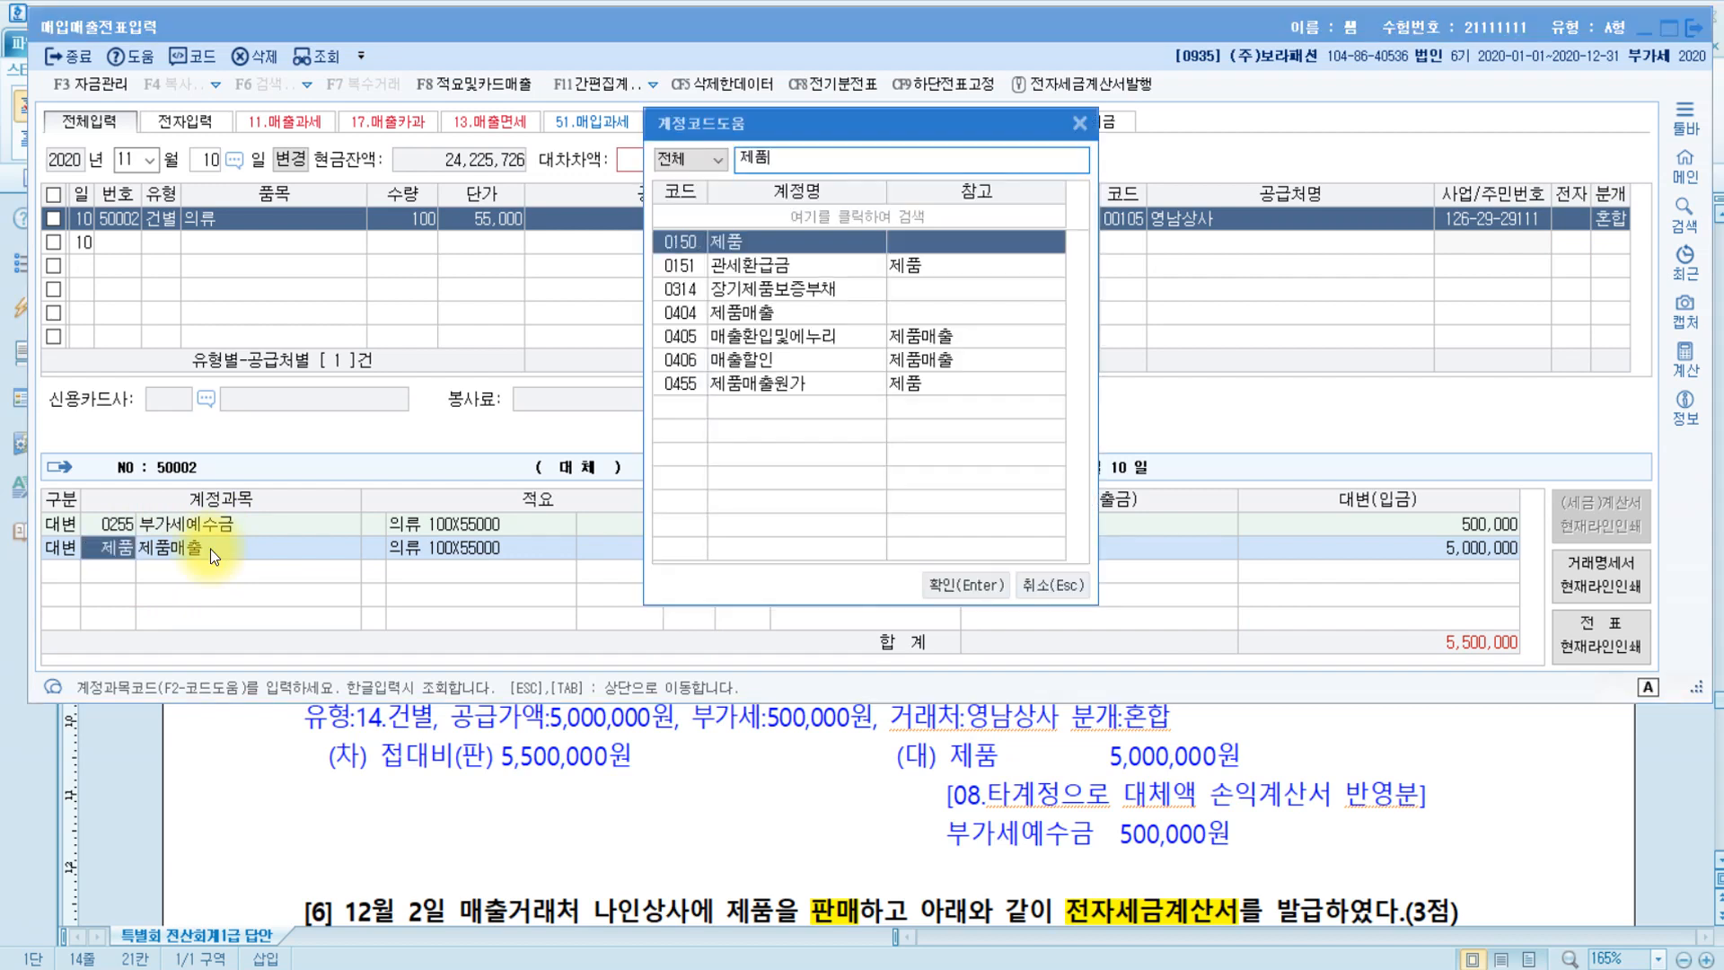
key("Return")
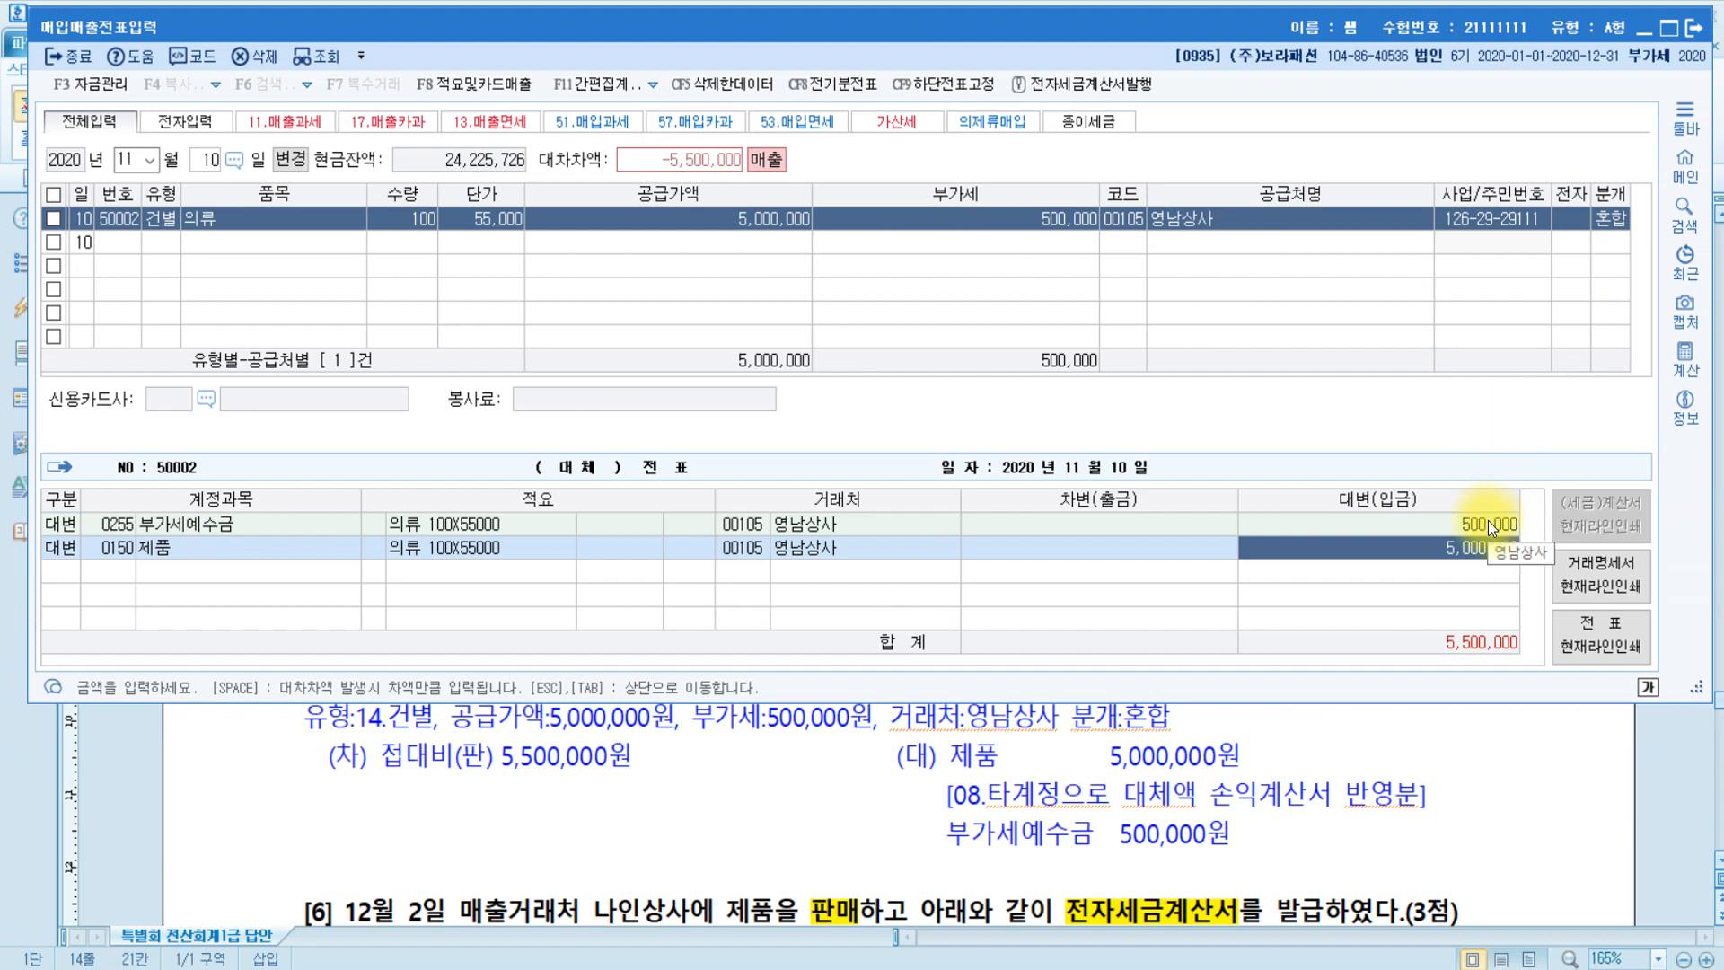
key("ctrl")
key("ctrl")
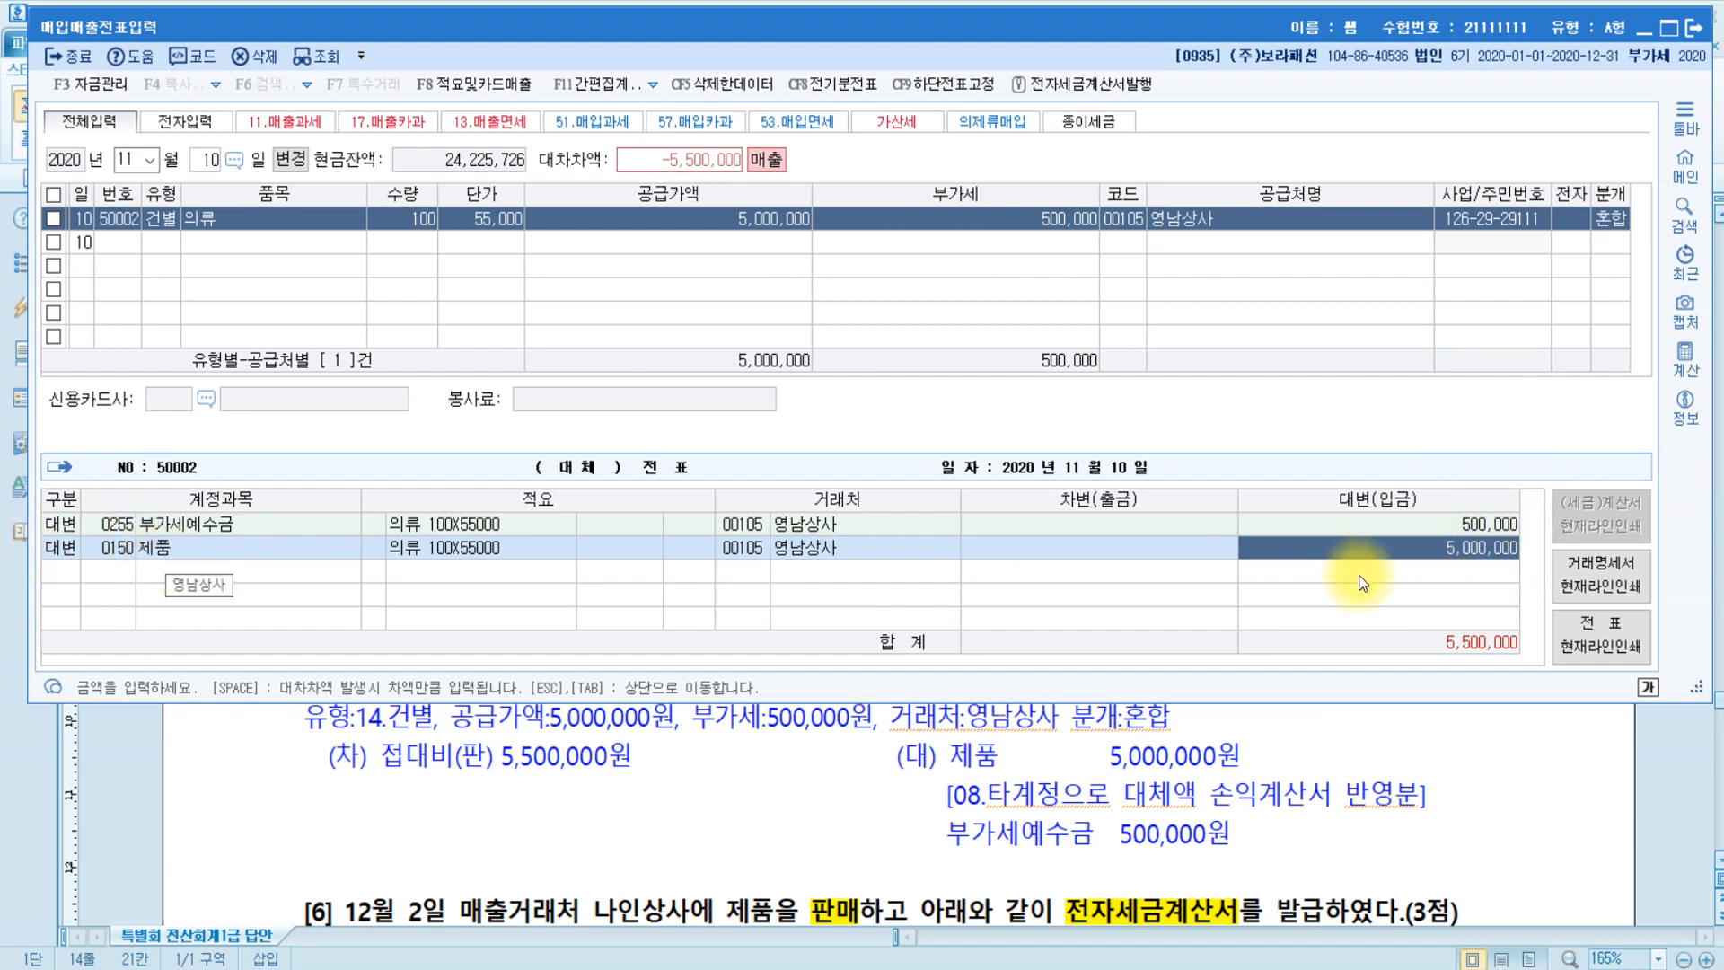
key("ctrl")
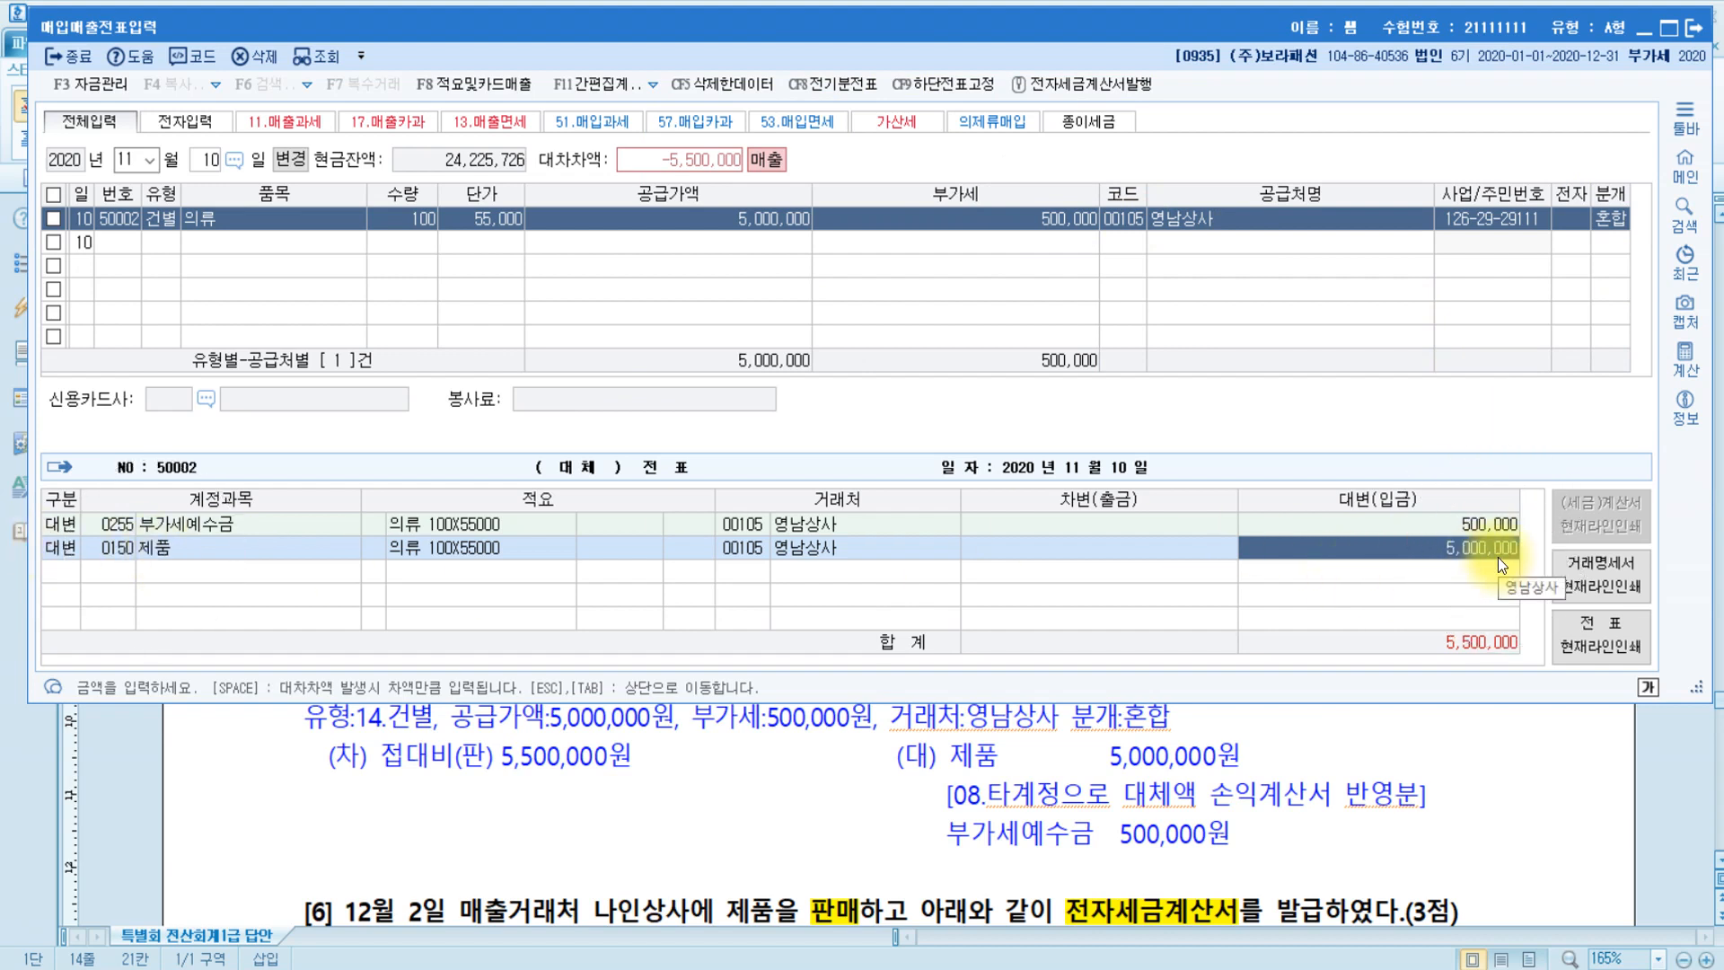
key("ctrl")
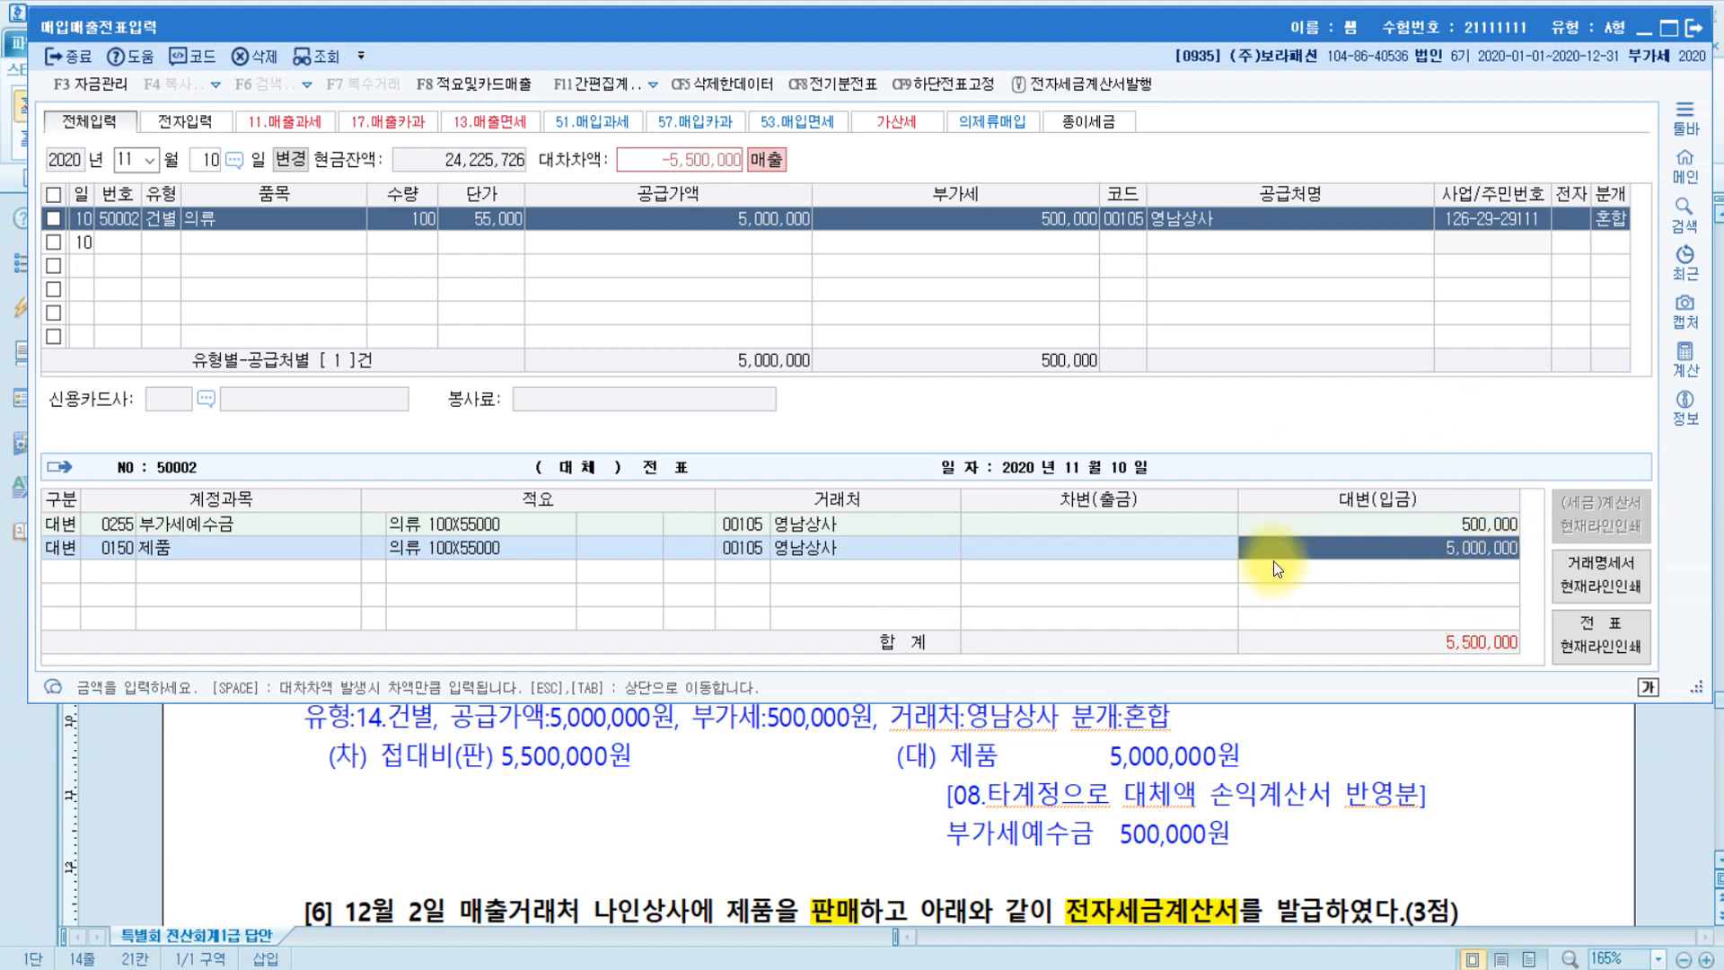
Set the 적요 of the 제품 credit line to 08 타계정으로 대체액 손익계산서 반영분.
left_click(375, 552)
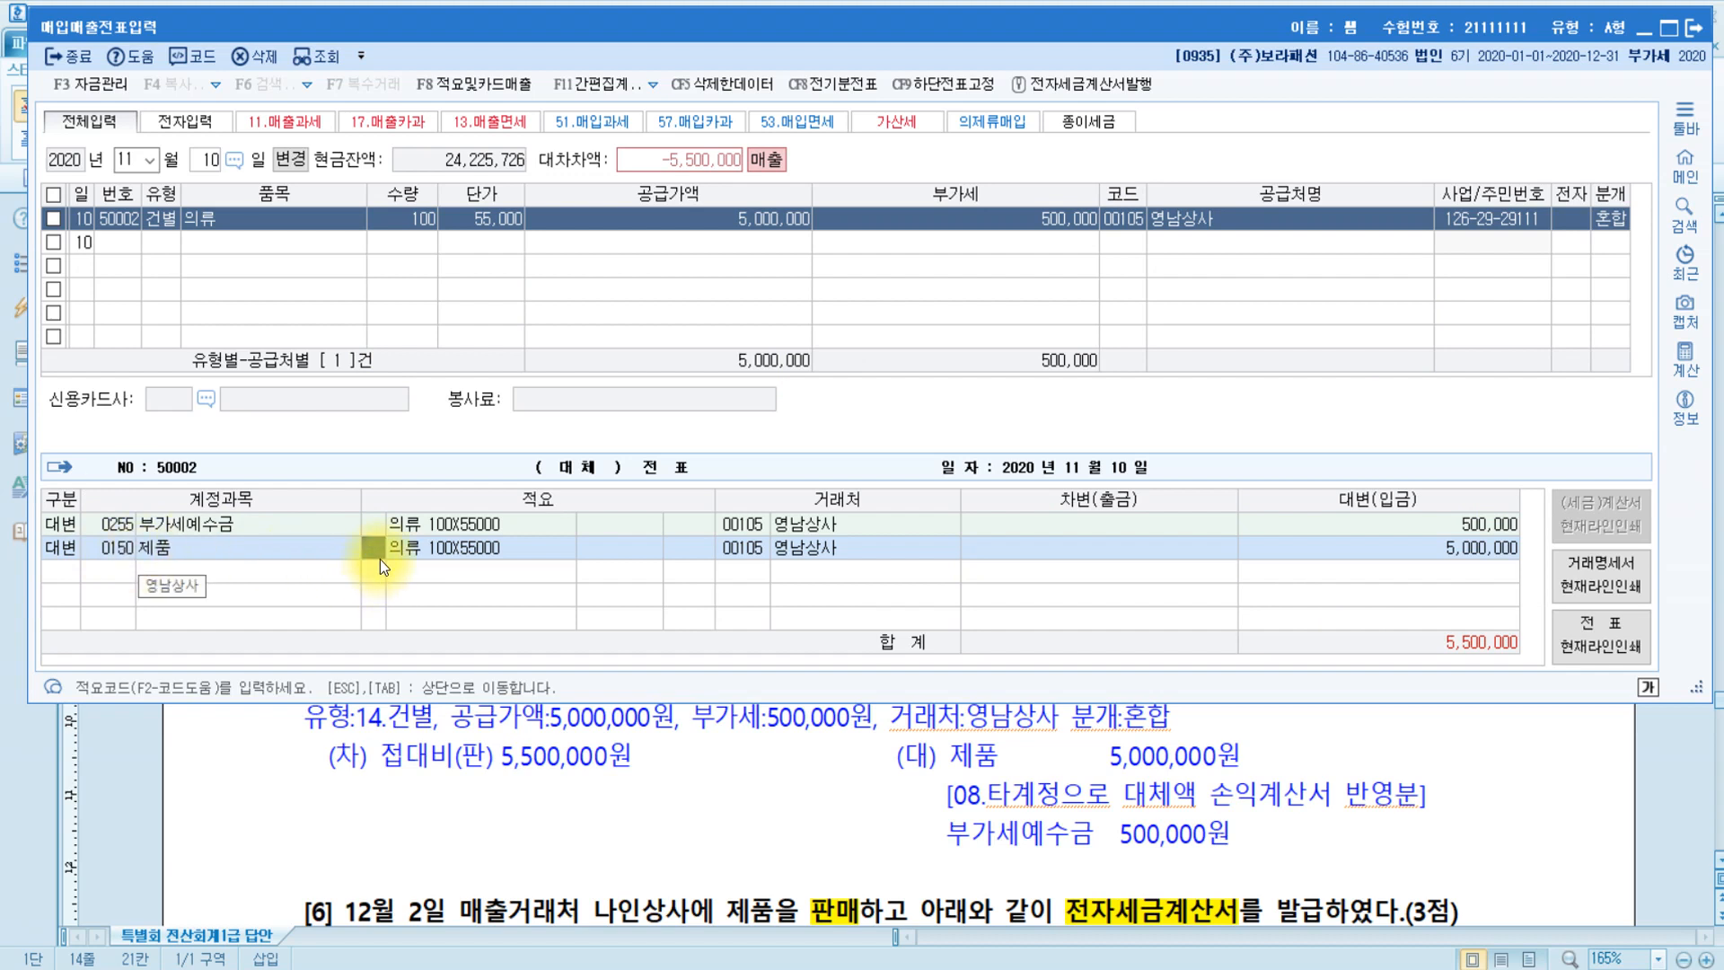
key("F2")
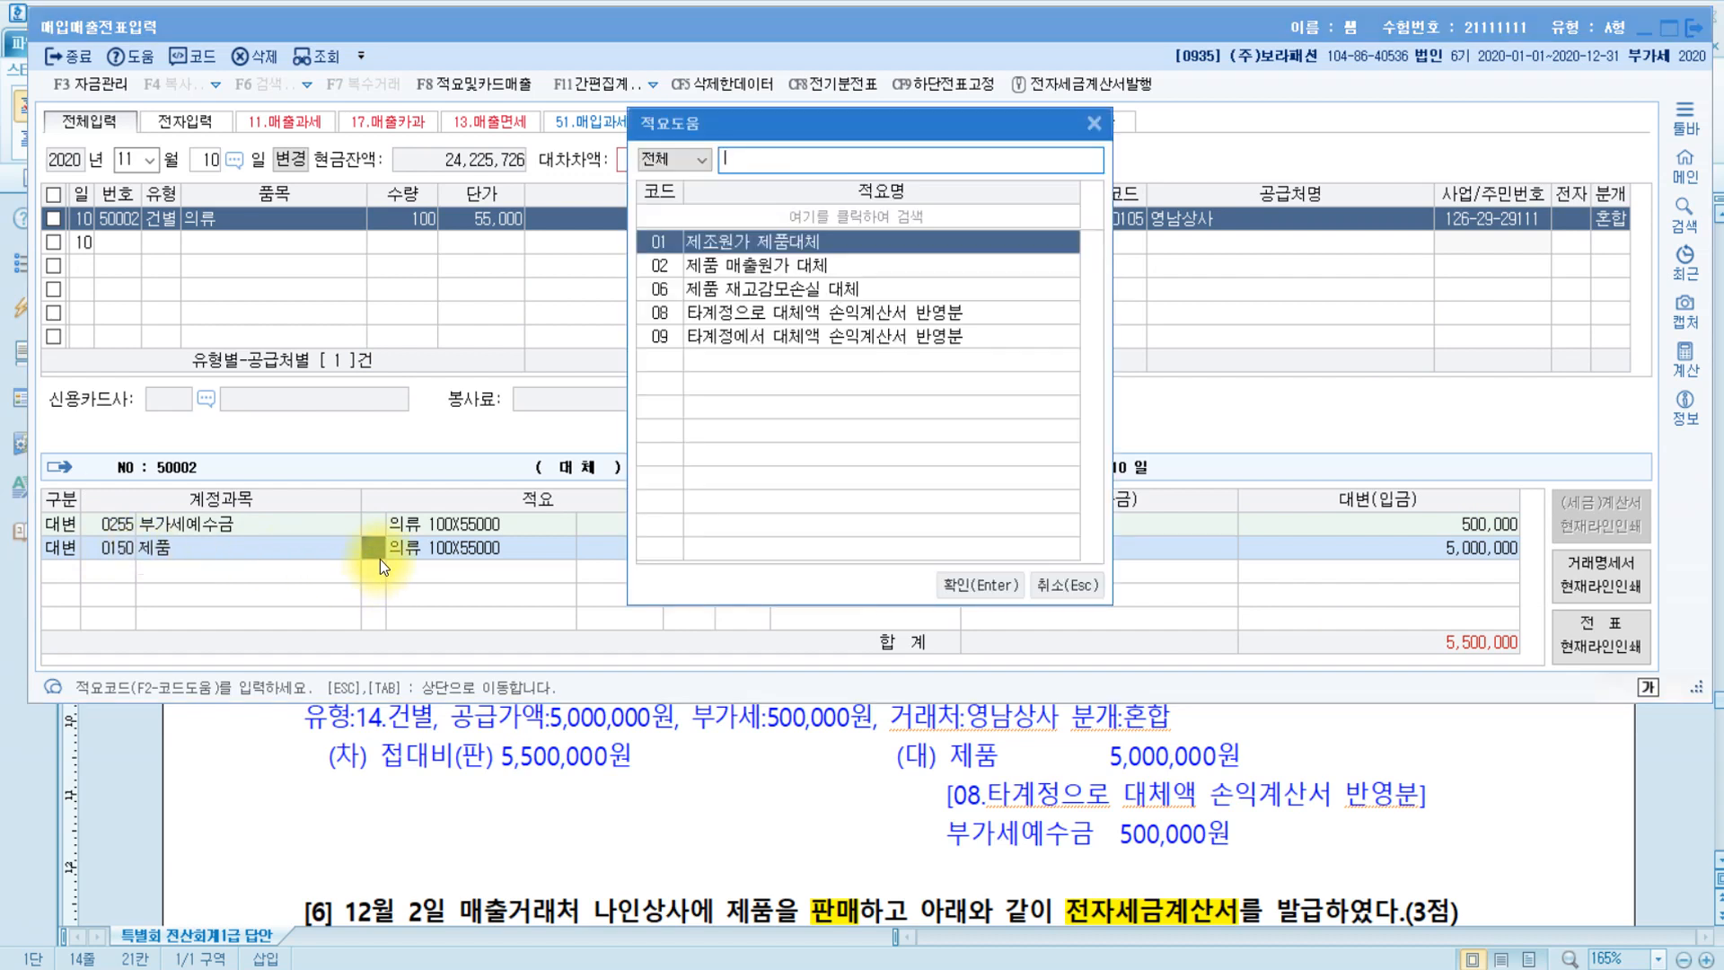
left_click(800, 318)
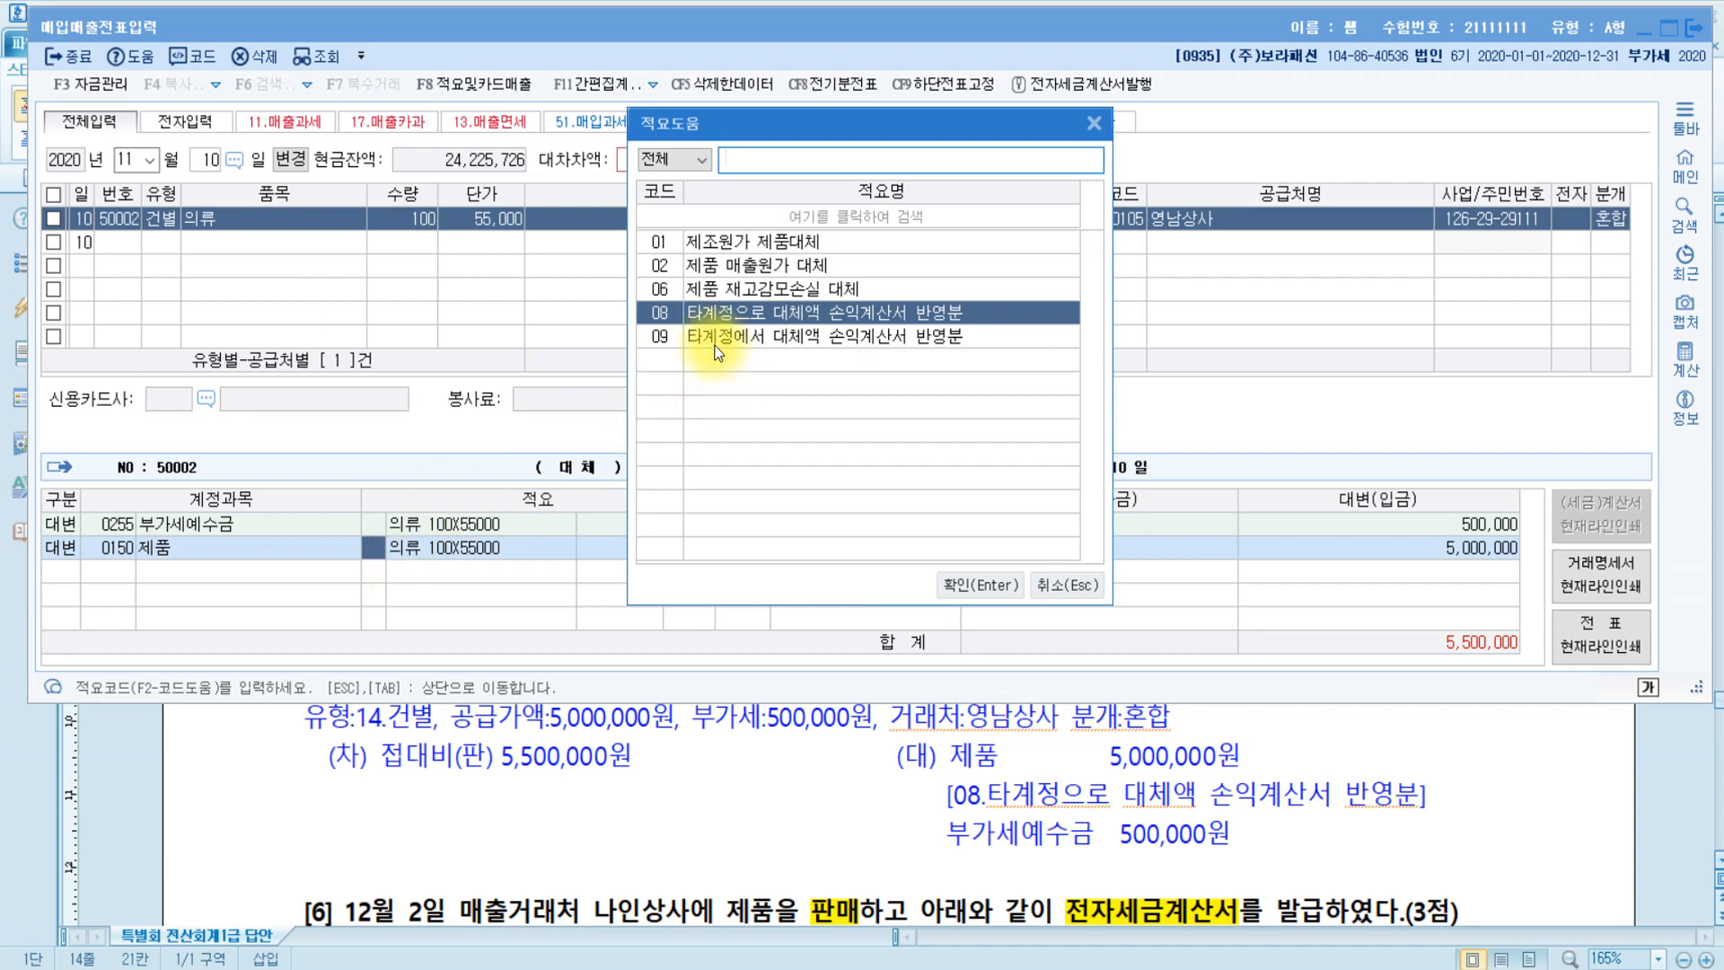
double_click(755, 312)
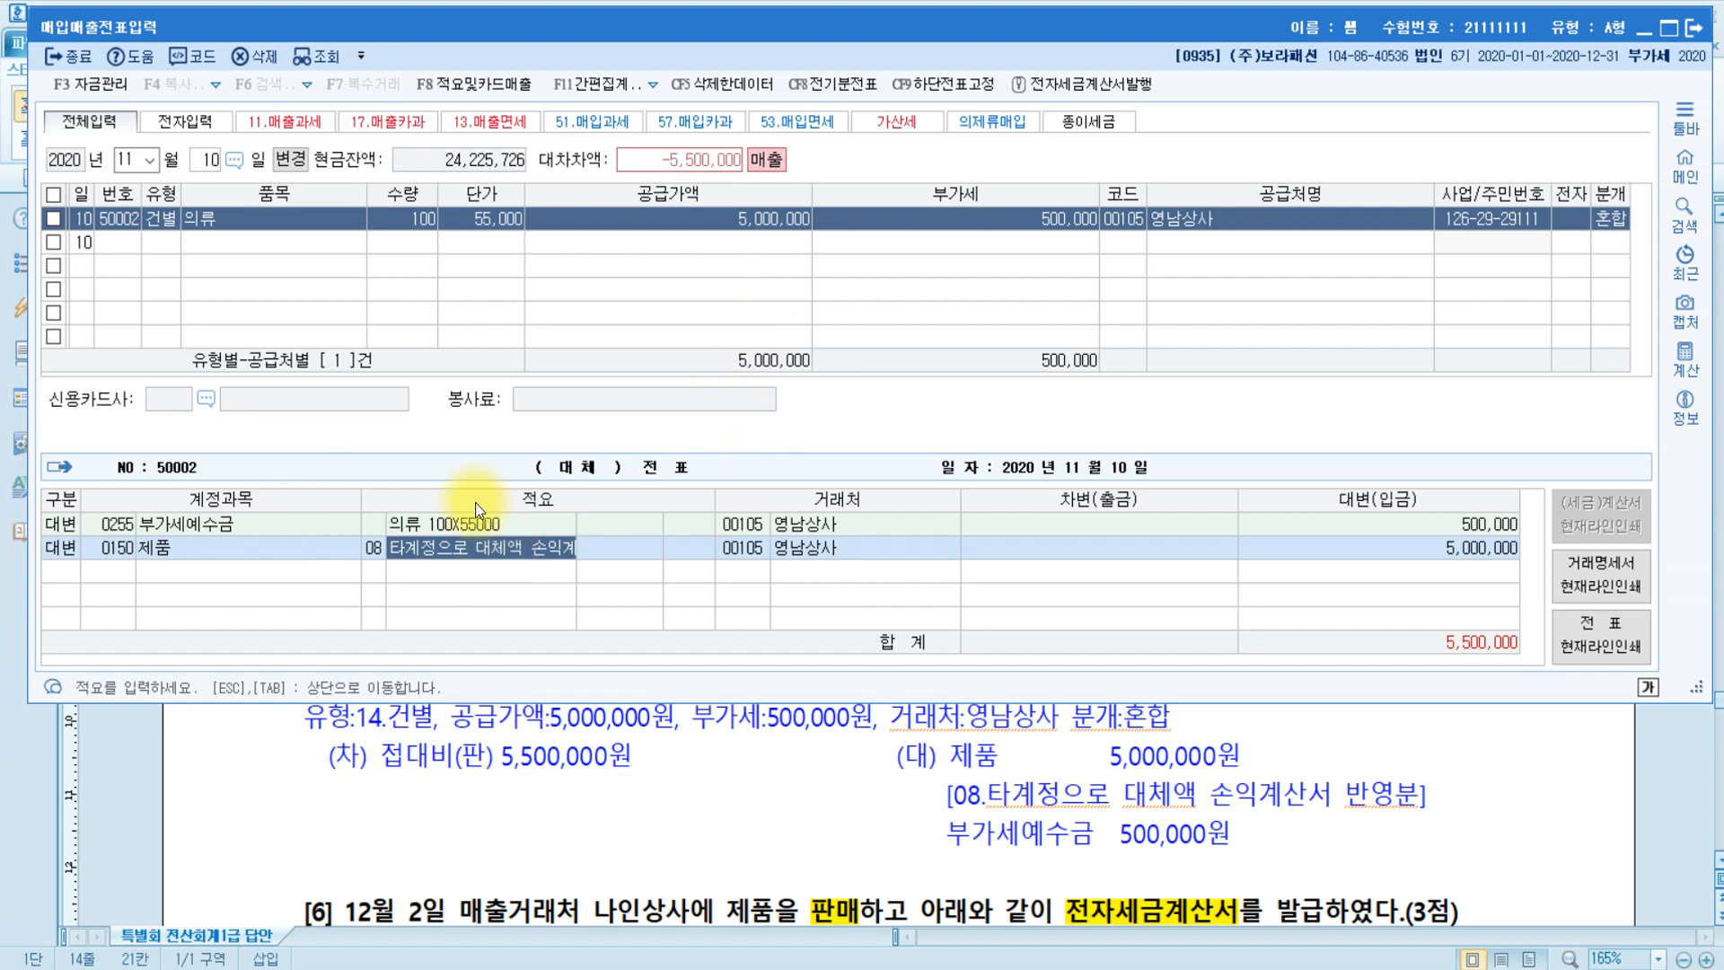
Add a debit line for 0813 접대비 (판매관리비) of 5,500,000 to the November 10 voucher.
key("Return")
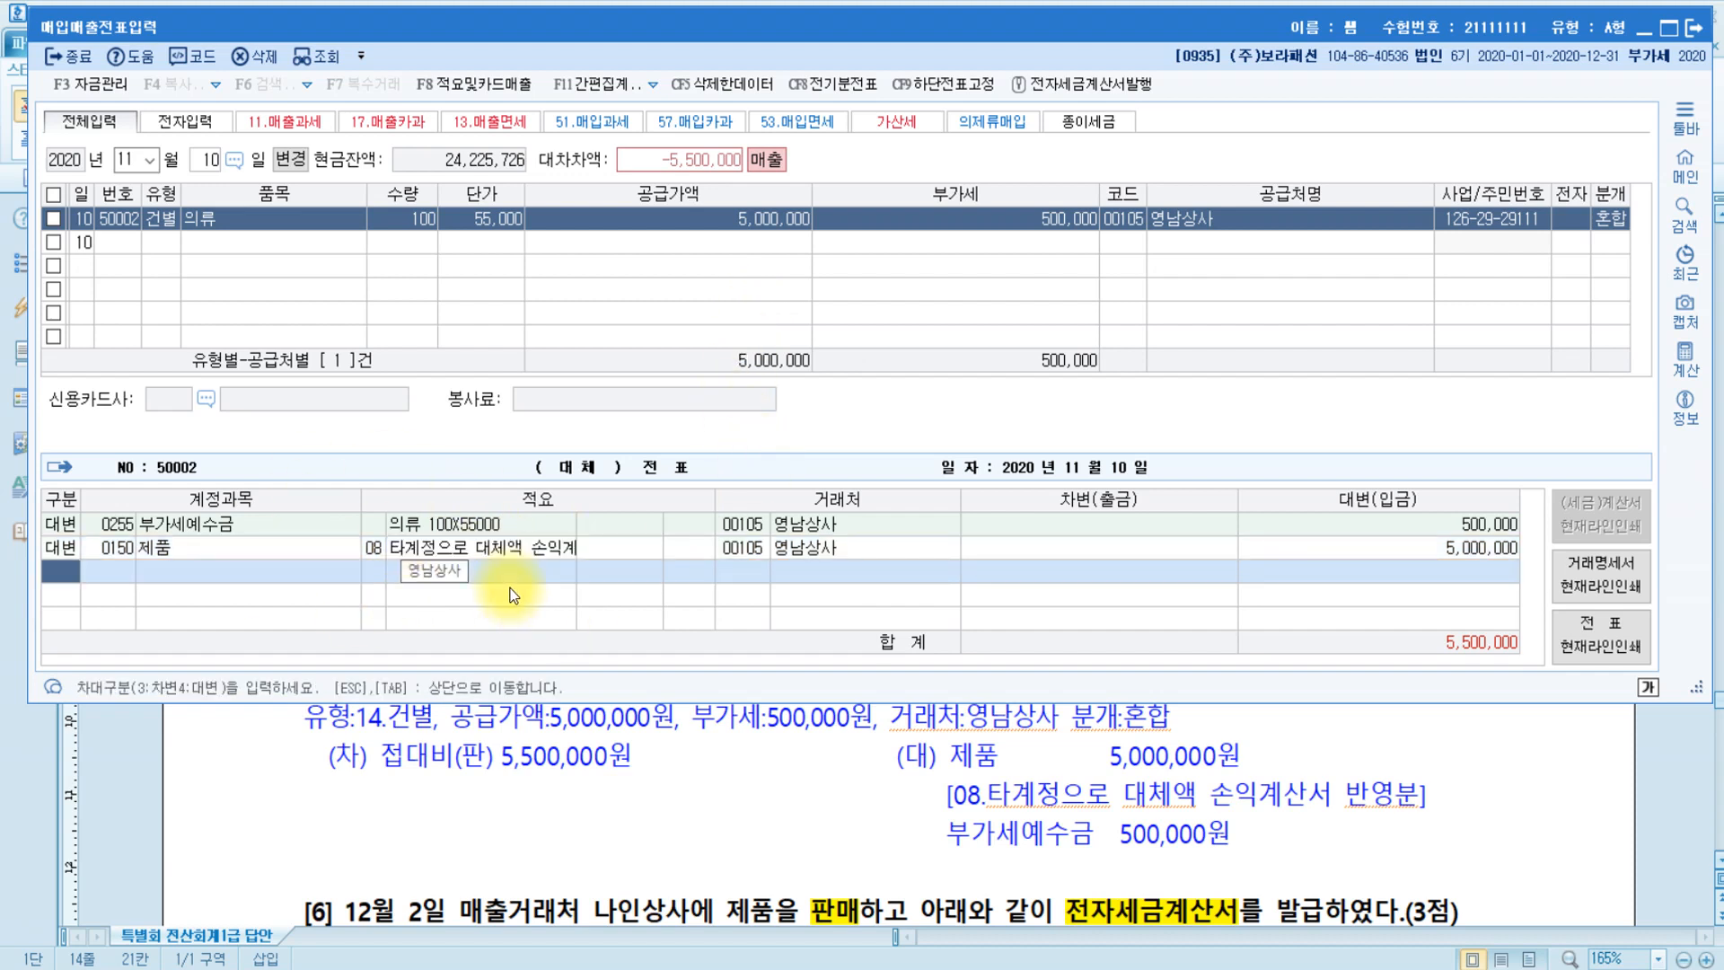
type("3")
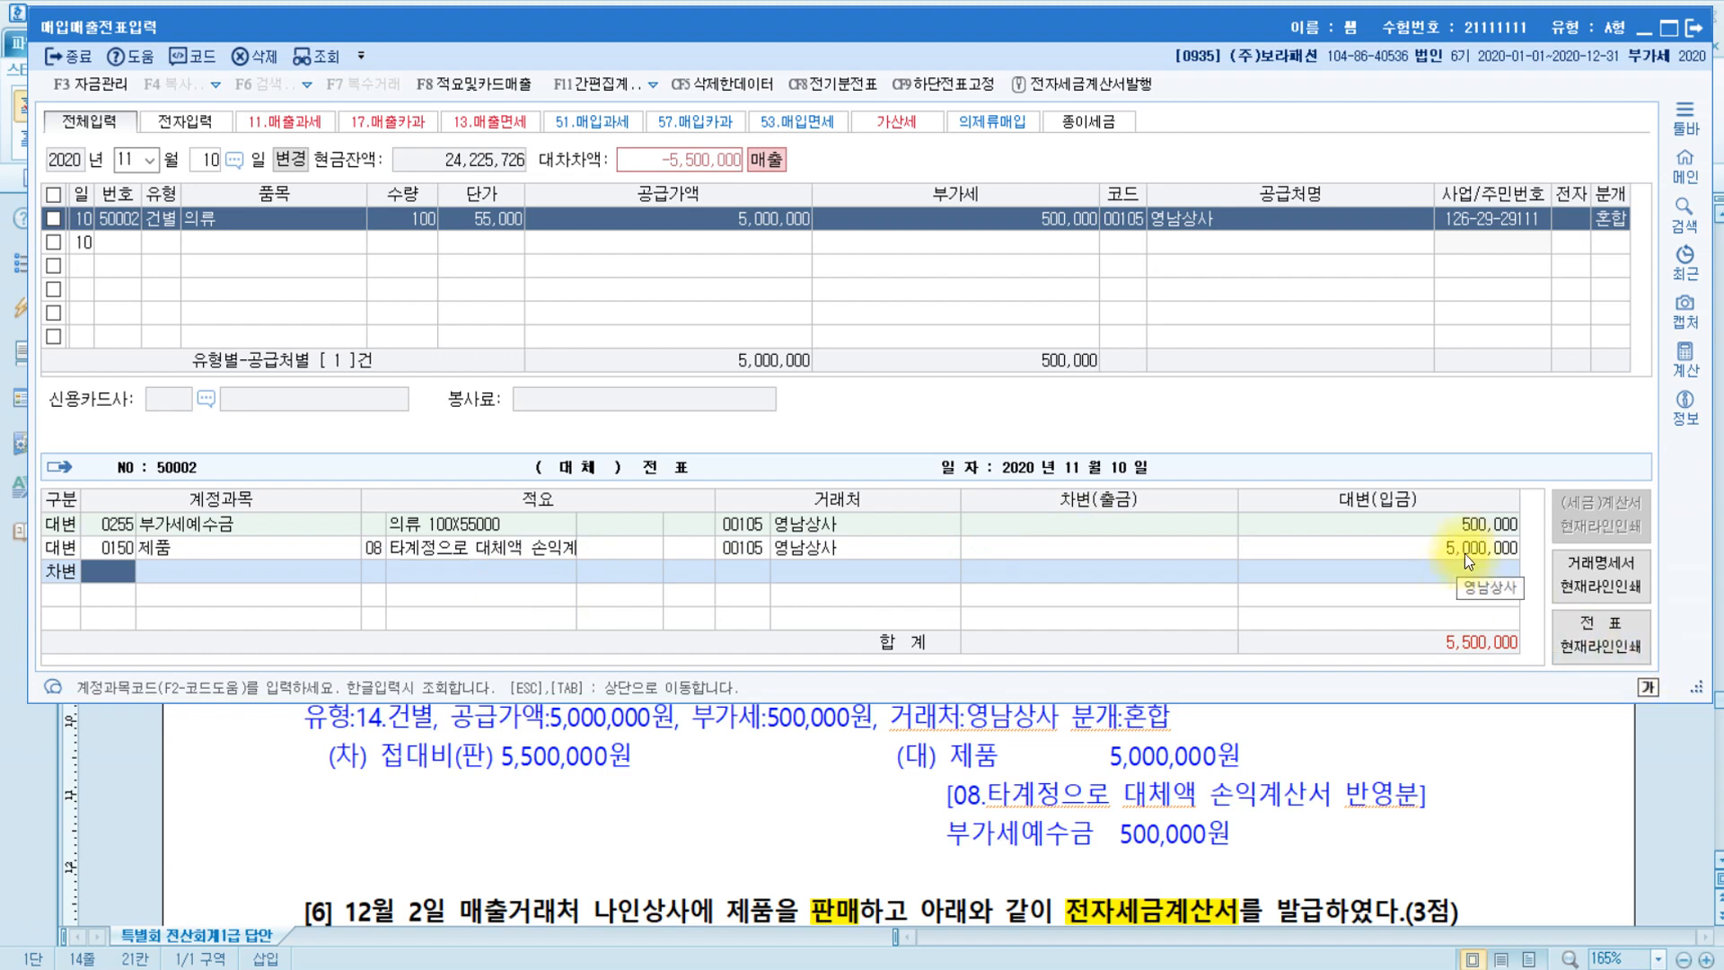
type("접대")
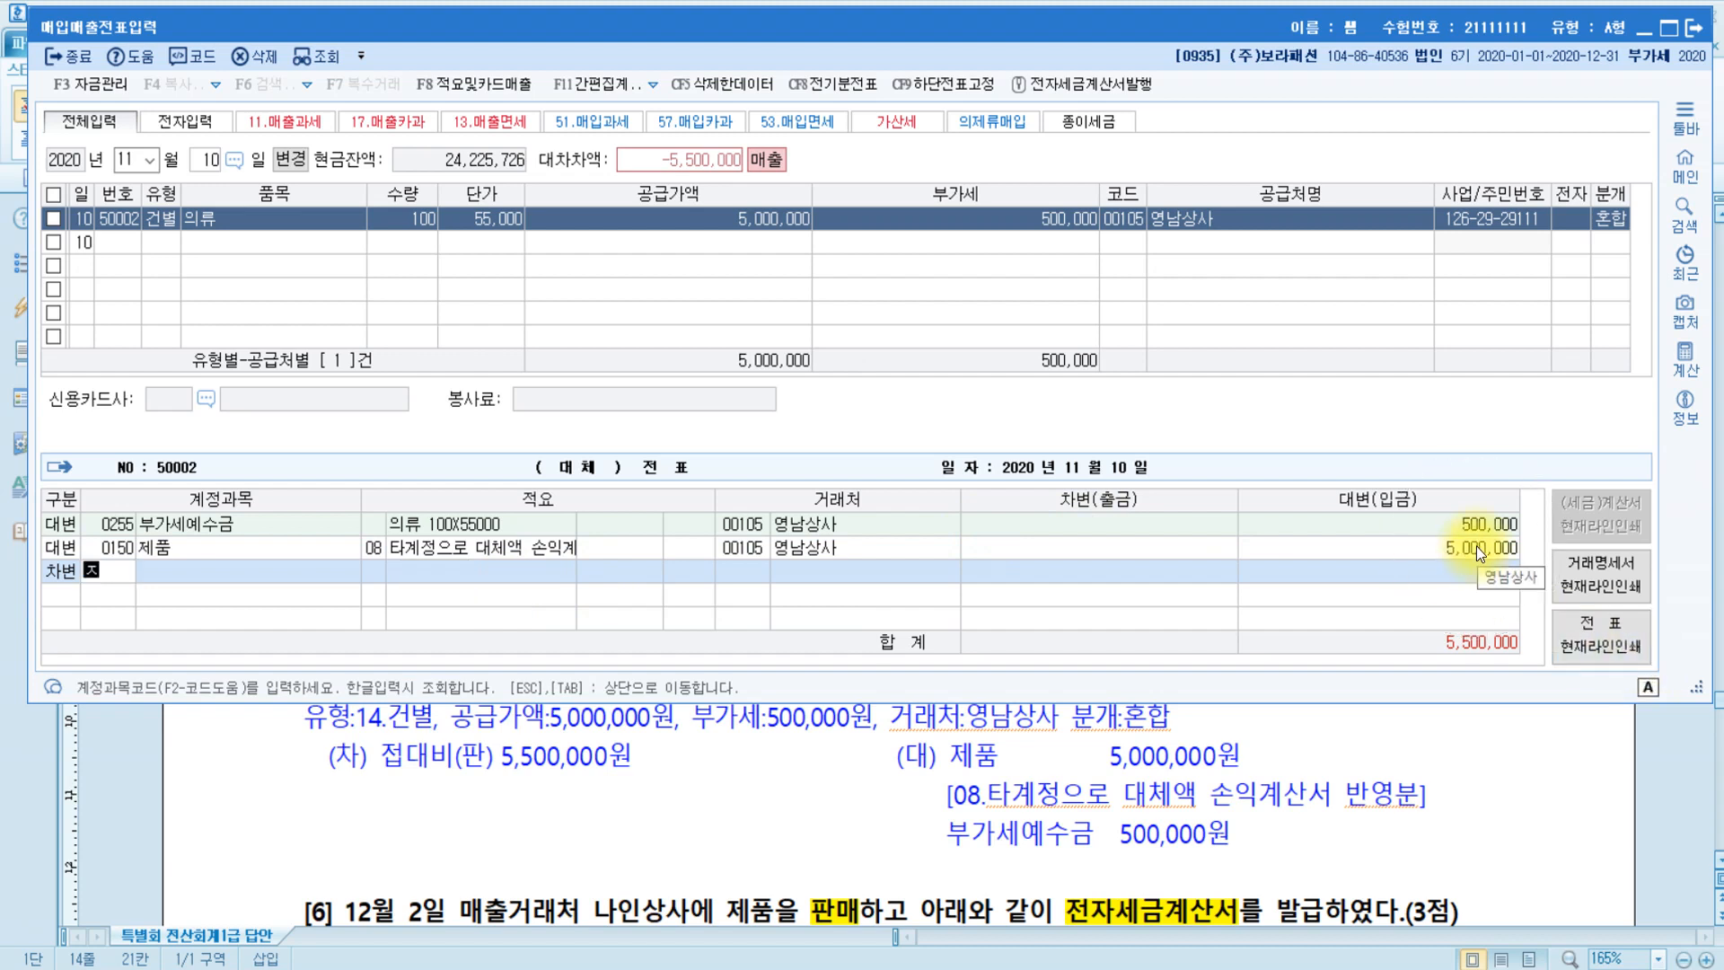
key("Return")
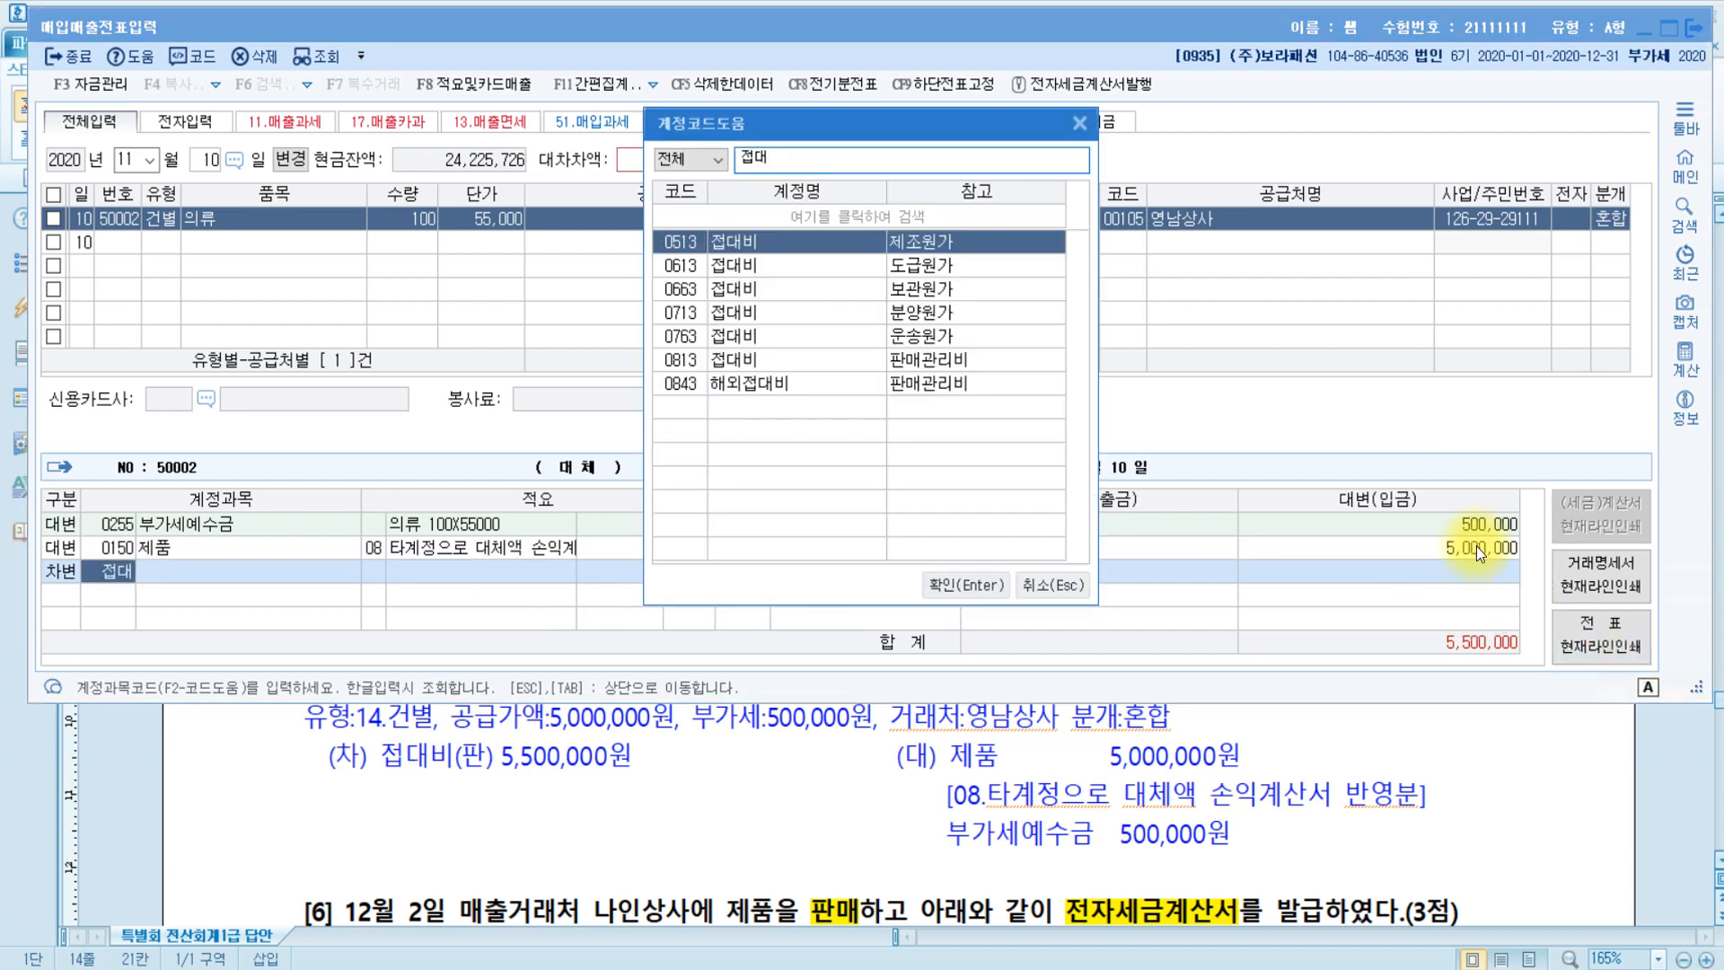
key("Down")
key("Down")
key("Down")
key("Down")
key("Down")
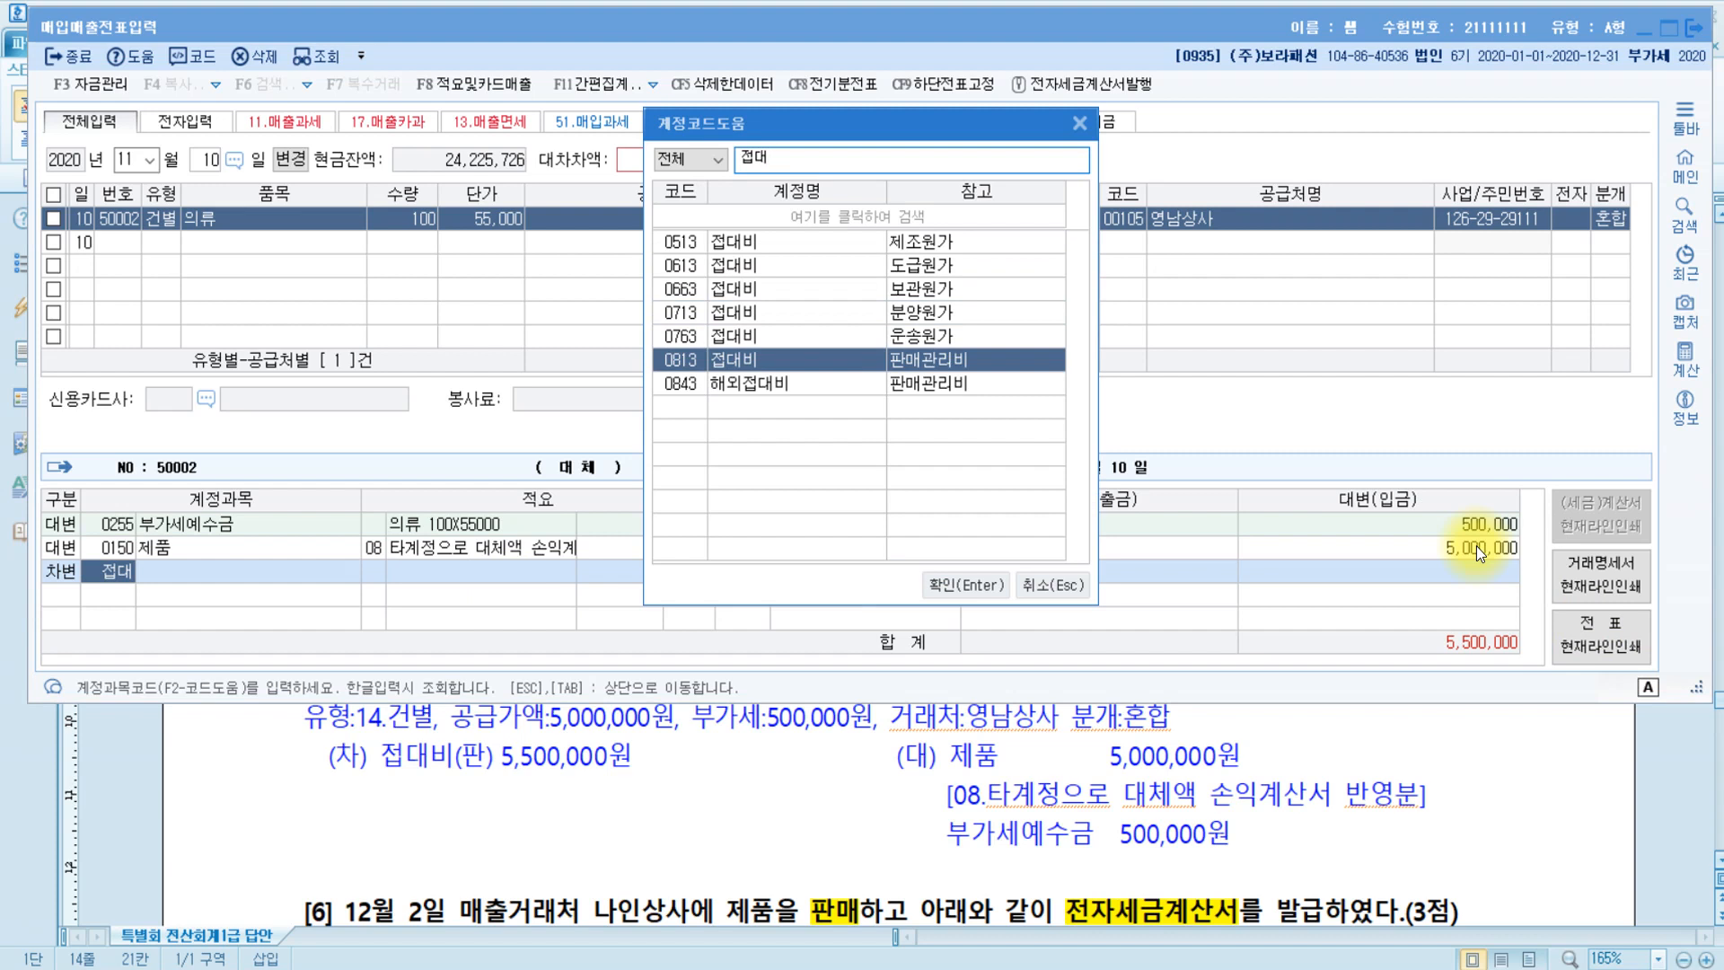
key("Return")
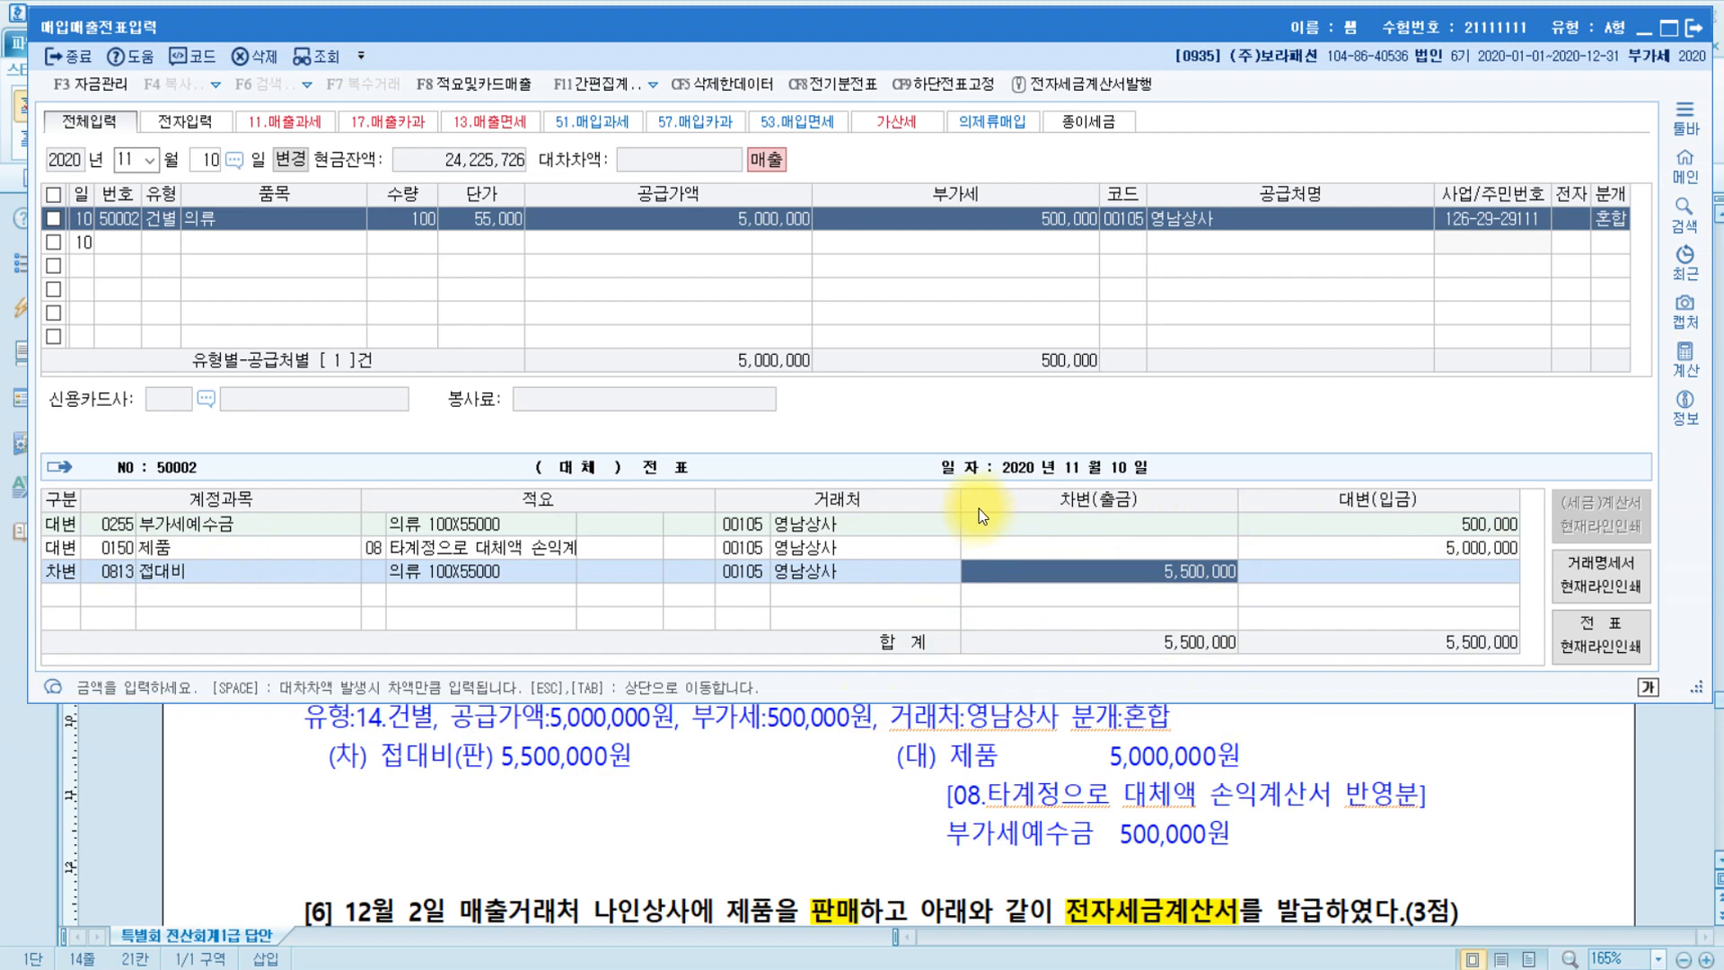
Review question [6] in the answer document and set the voucher entry date to December 2, 2020.
left_click(1253, 827)
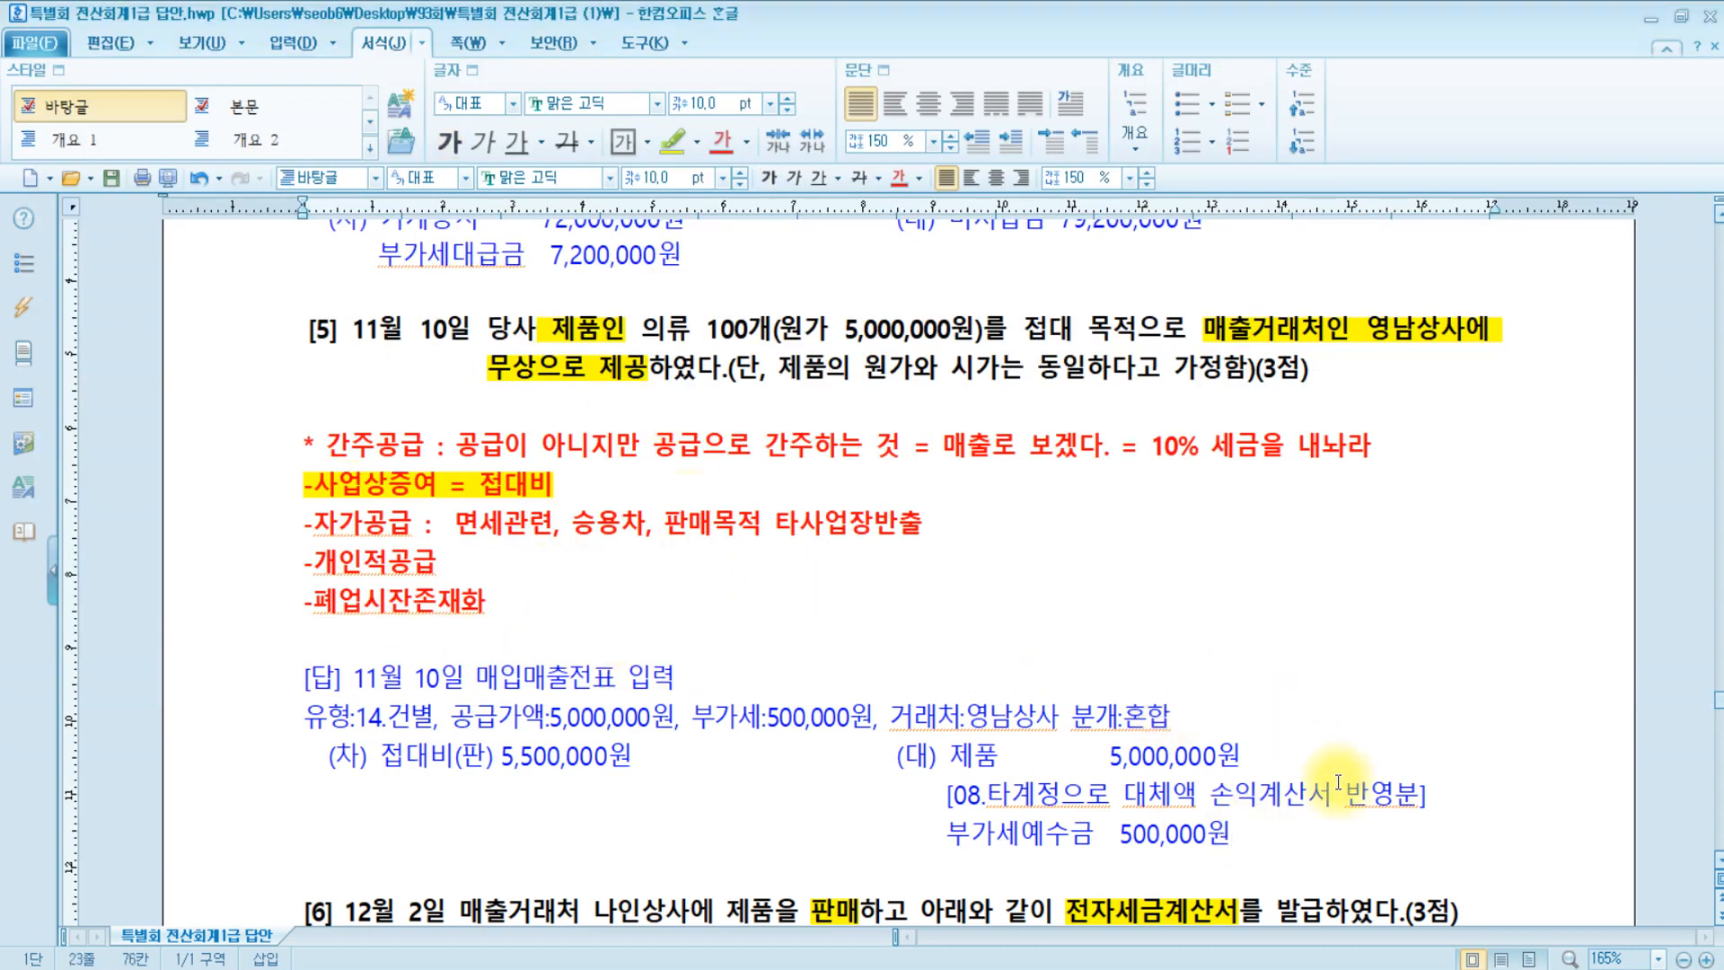
scroll(1338, 782, "down", 10)
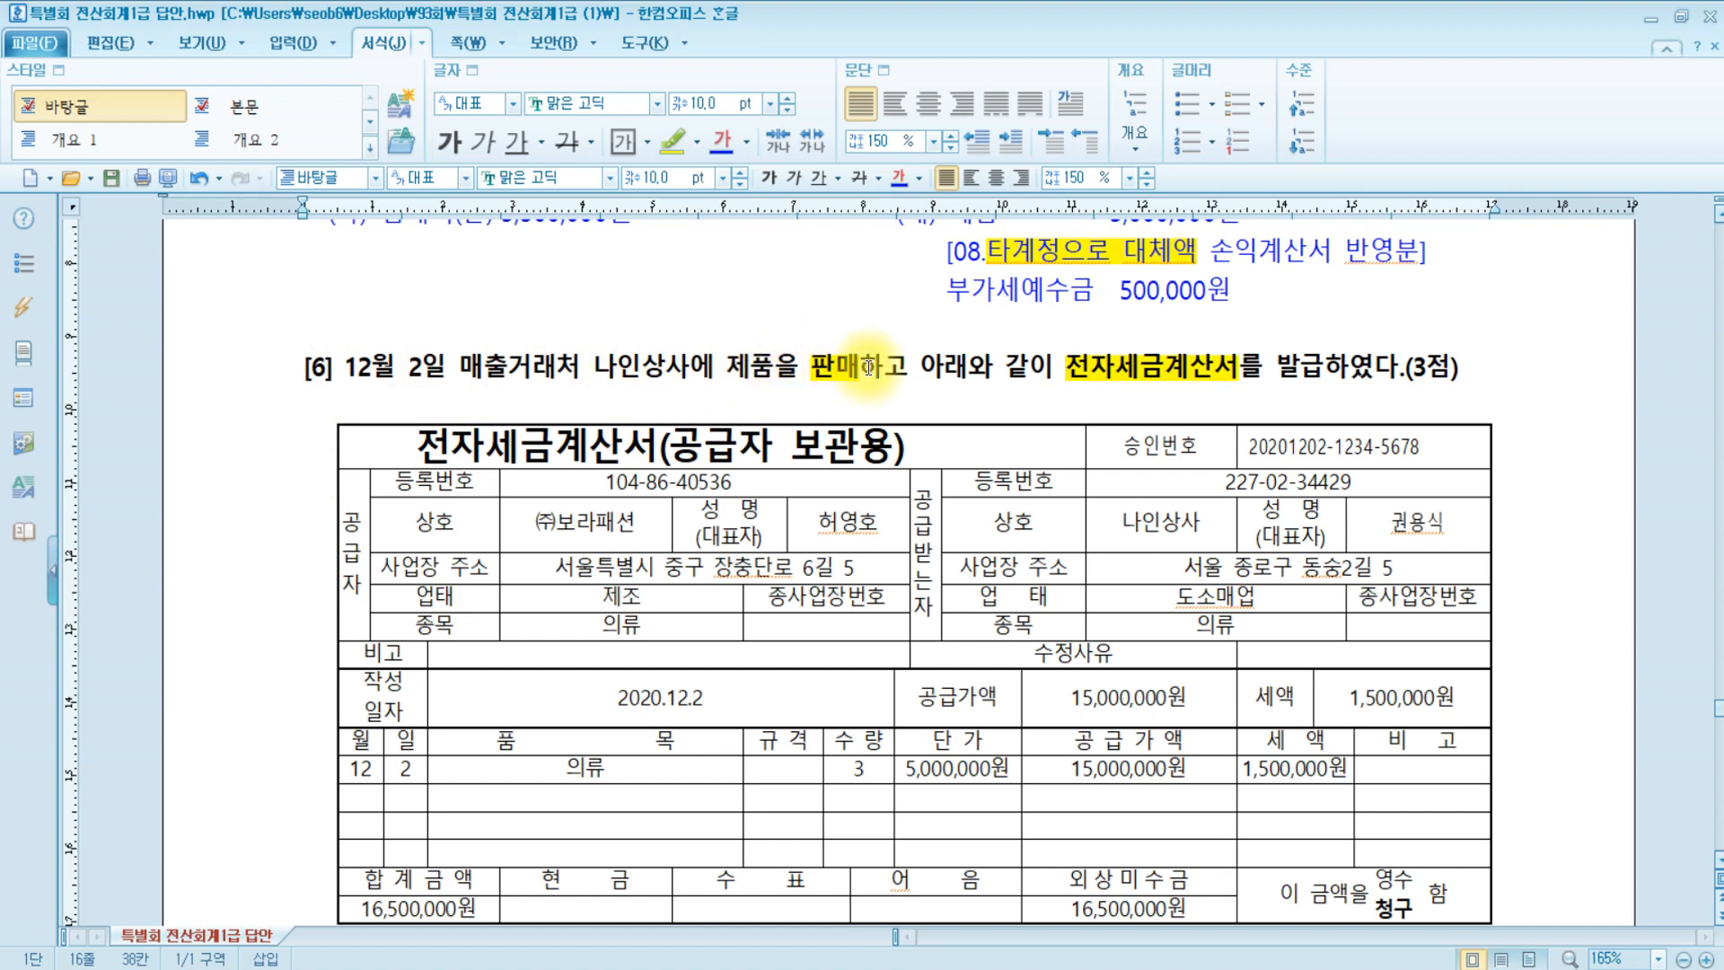
left_click(808, 372)
left_click_drag(808, 373, 879, 373)
left_click(1033, 363)
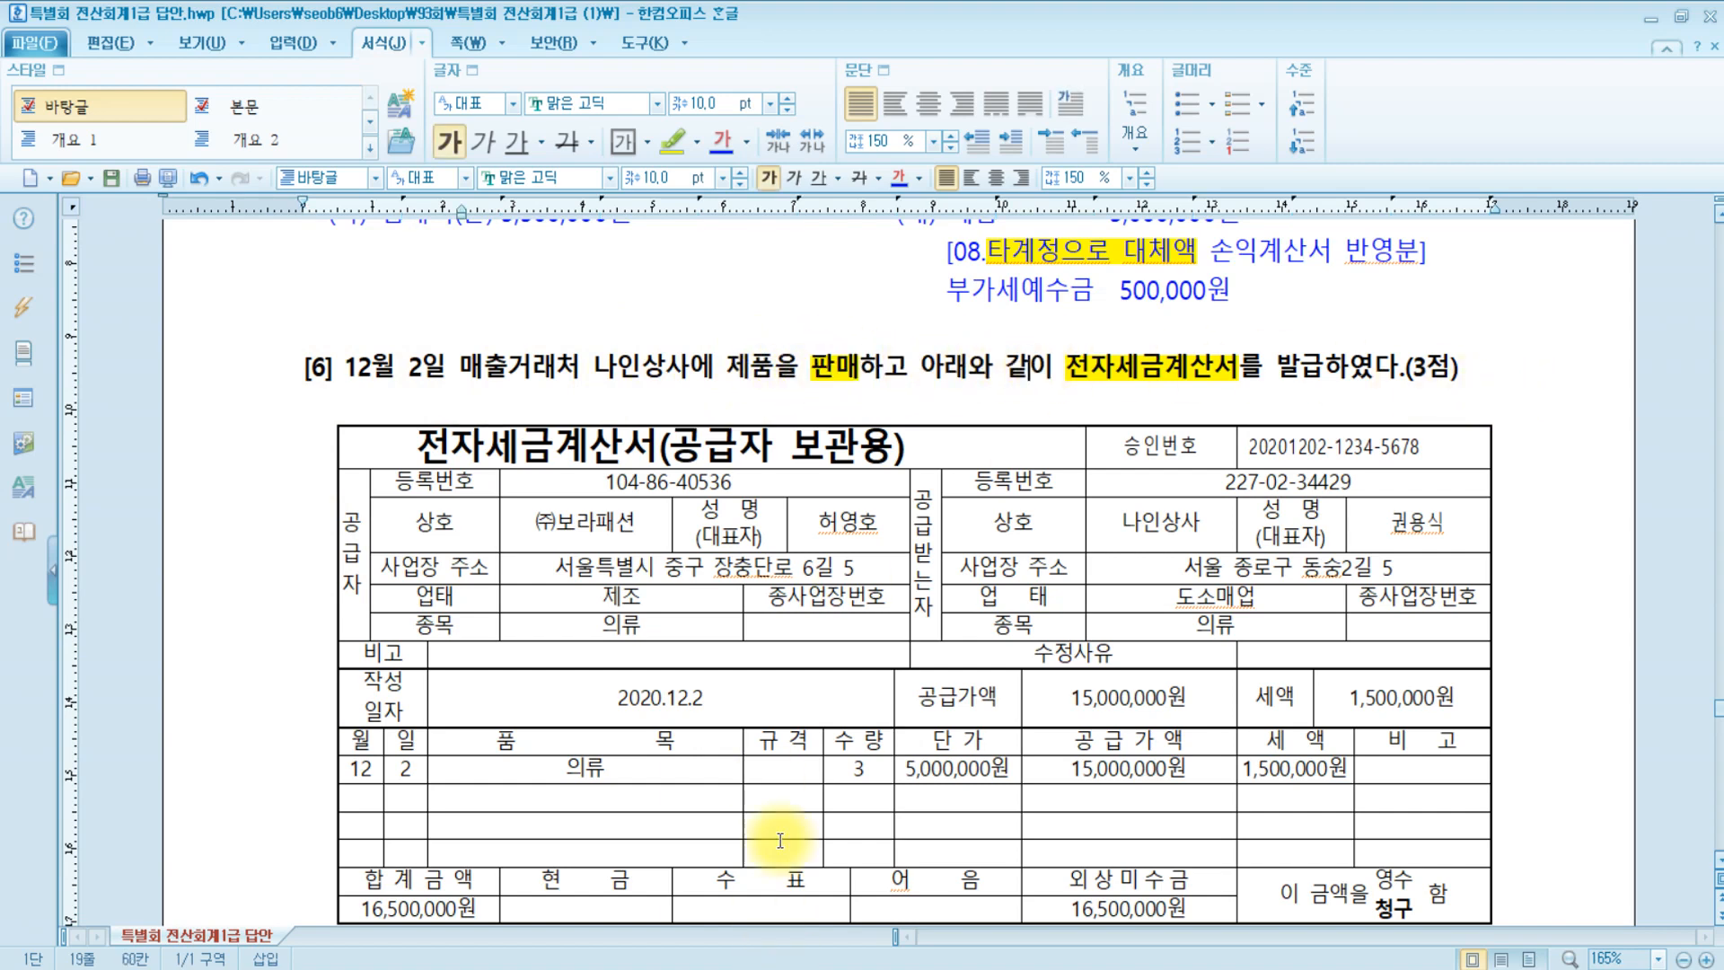
left_click(527, 968)
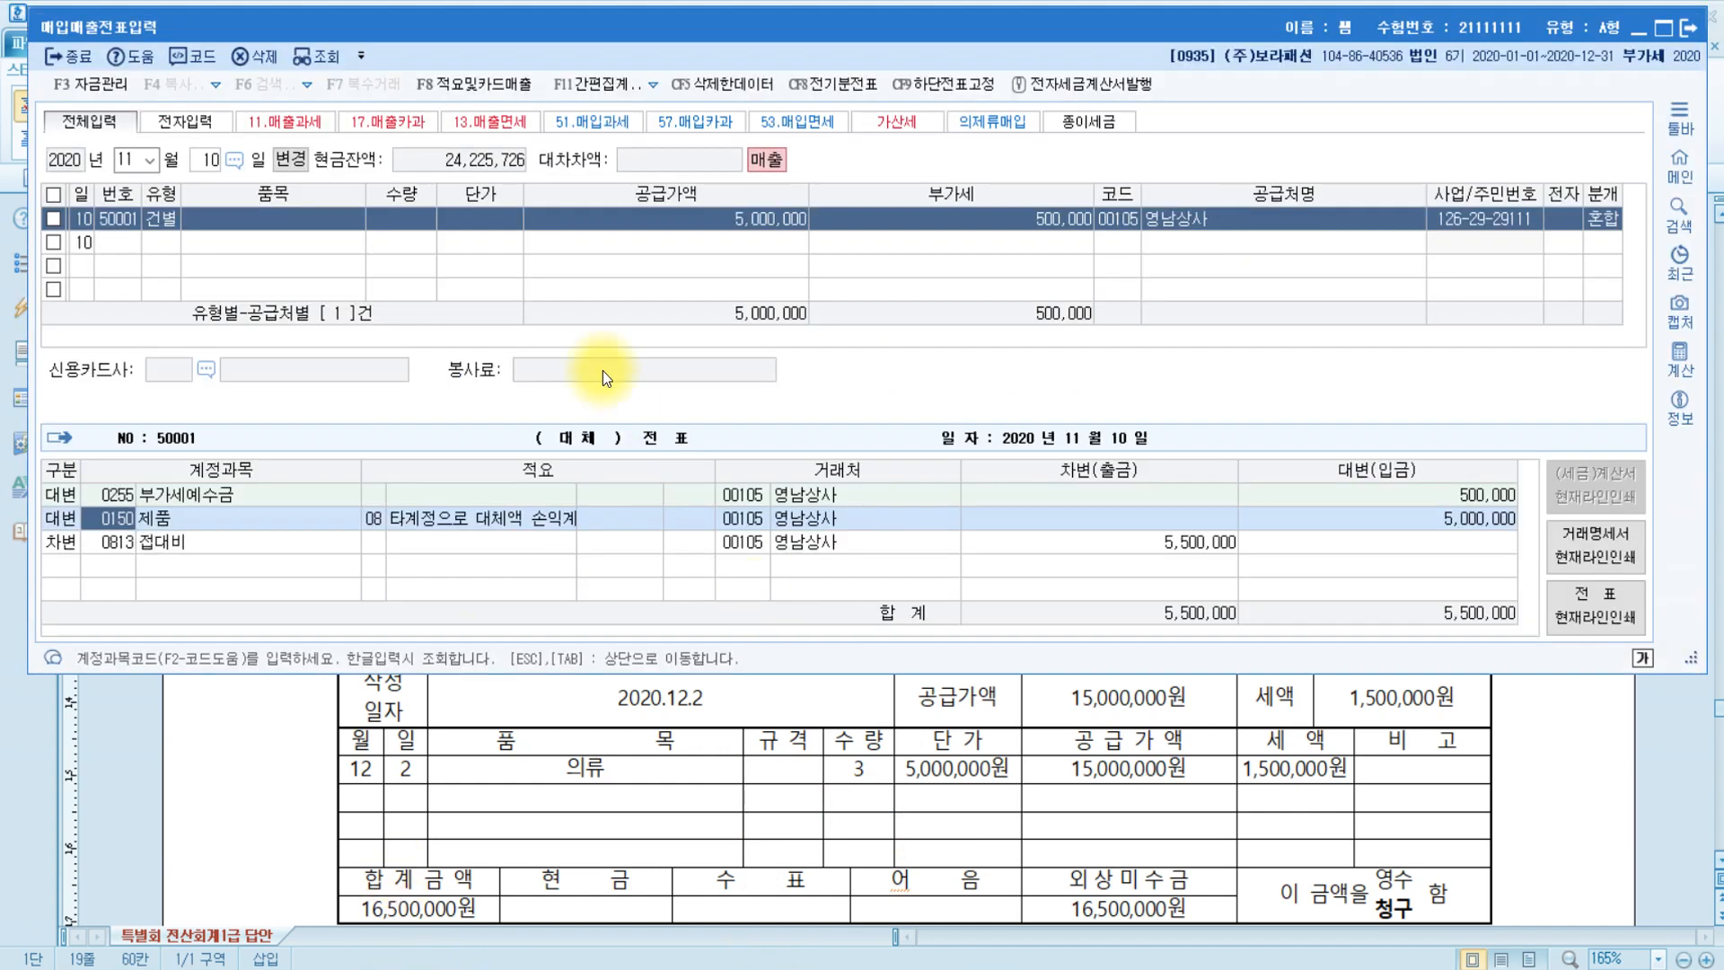
key("Escape")
key("Escape")
key("Escape")
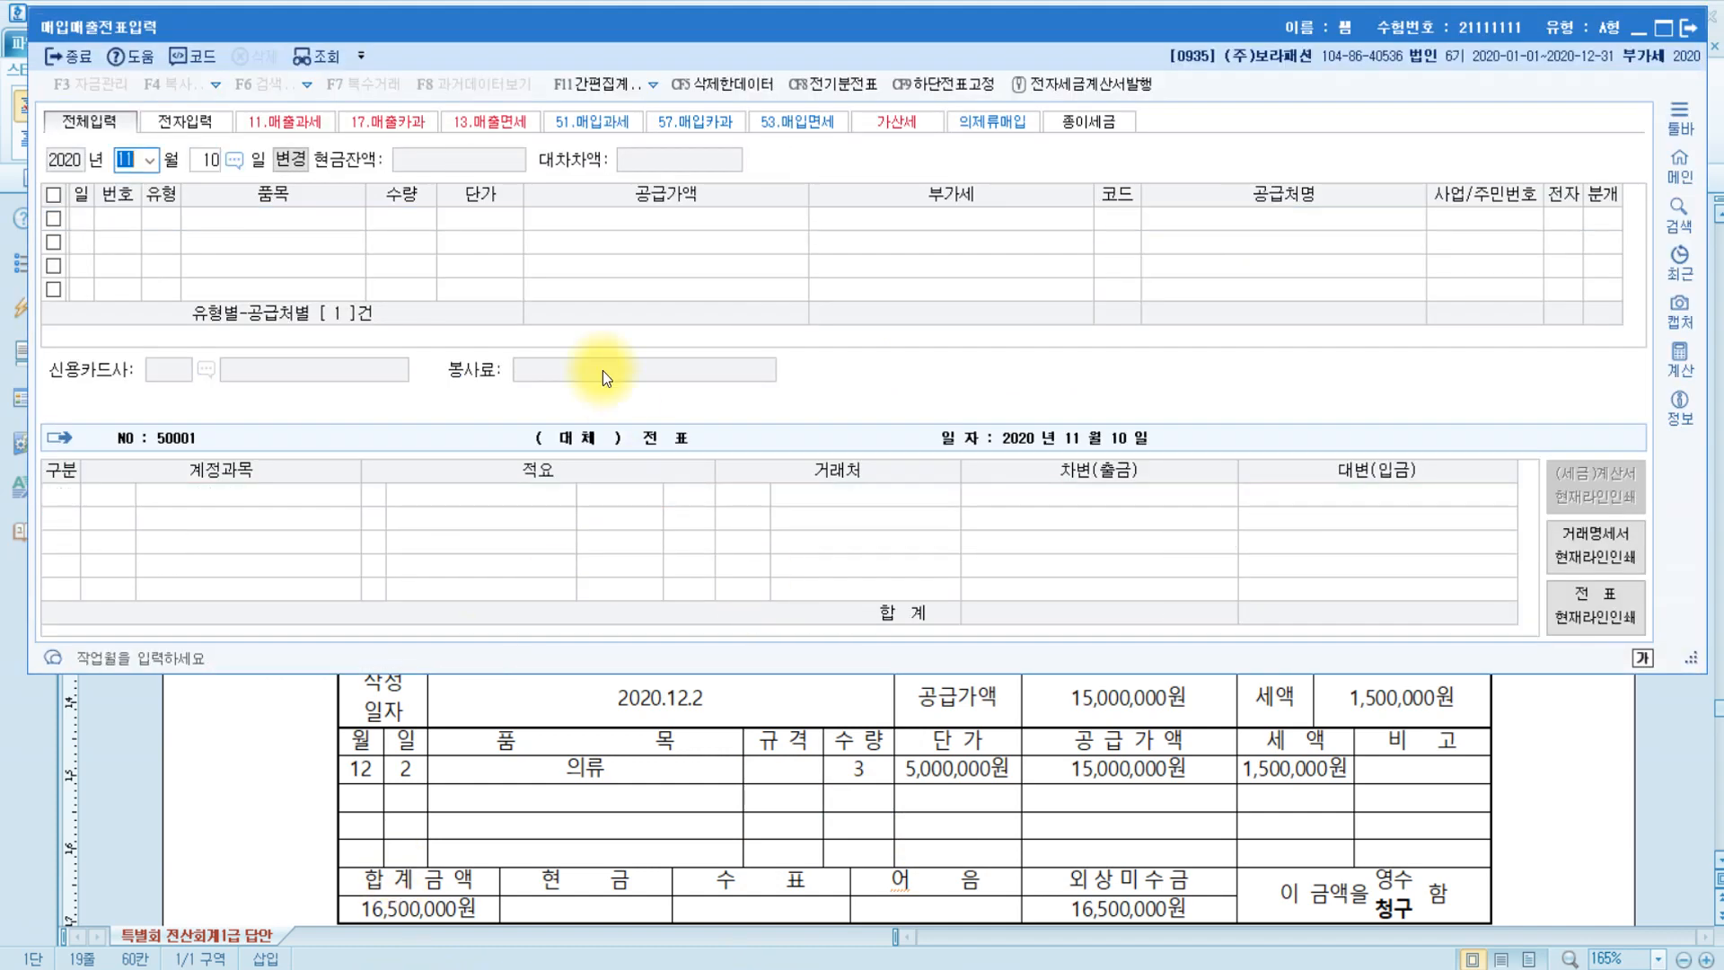
type("12")
key("Return")
type("2")
key("Return")
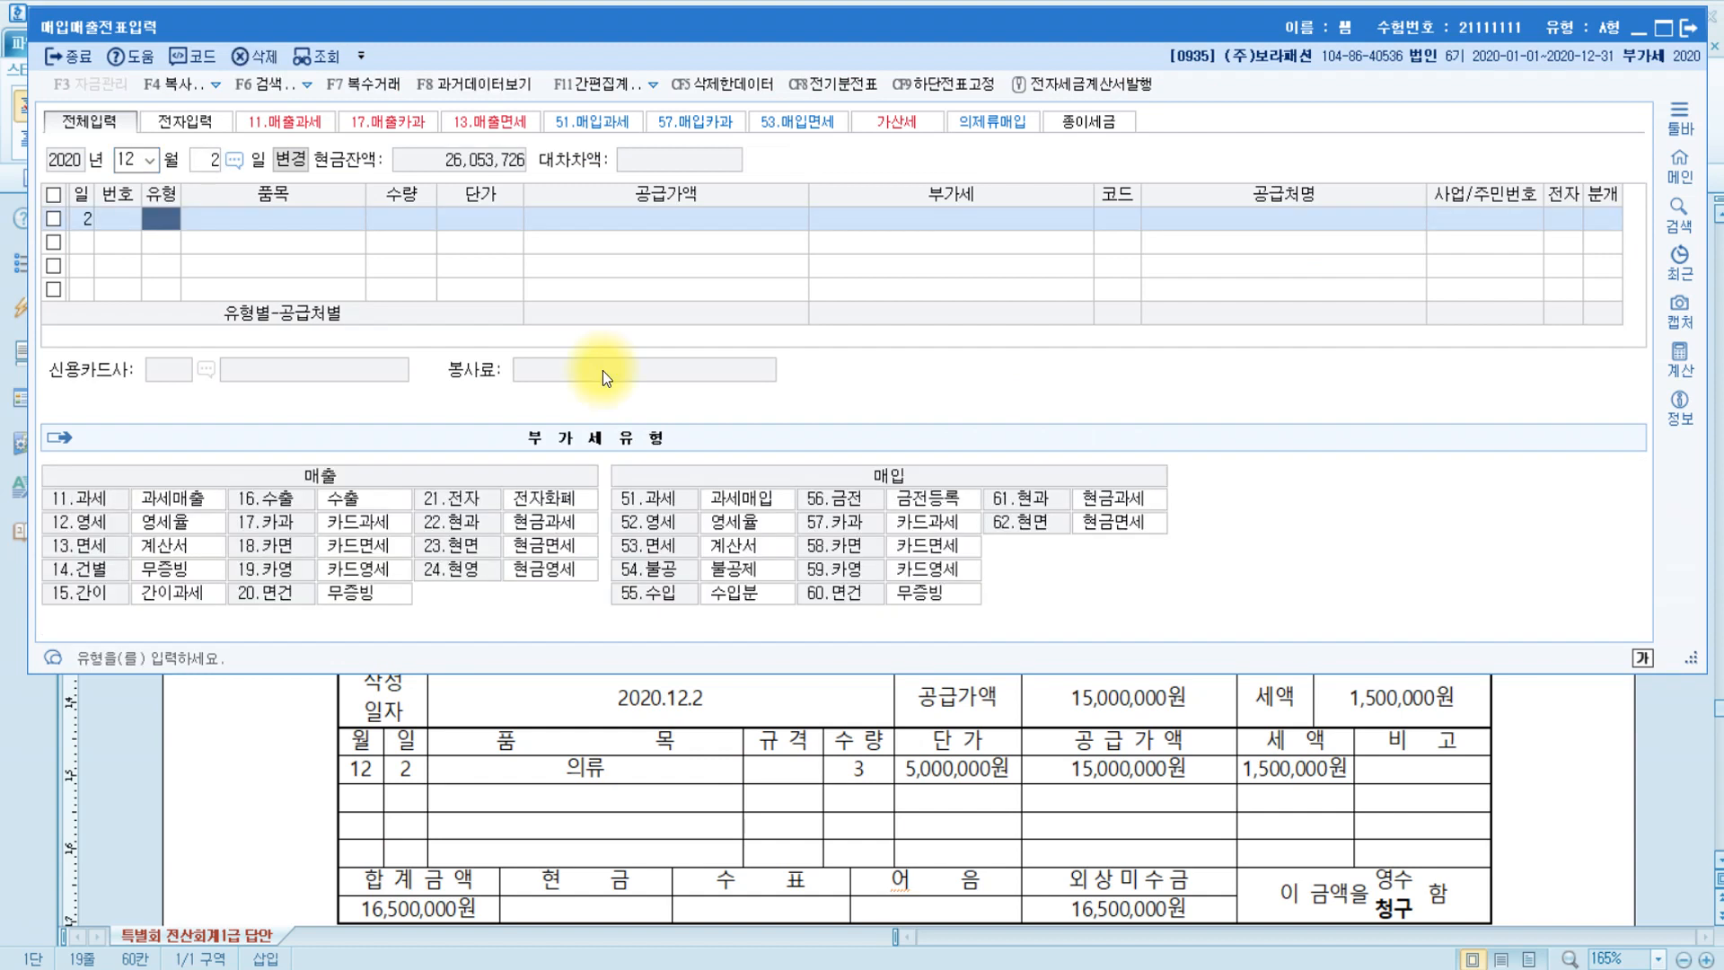
Enter a sales row with 유형 11.과세, 품목 의류, 수량 3 and 단가 5,000,000.
left_click(106, 504)
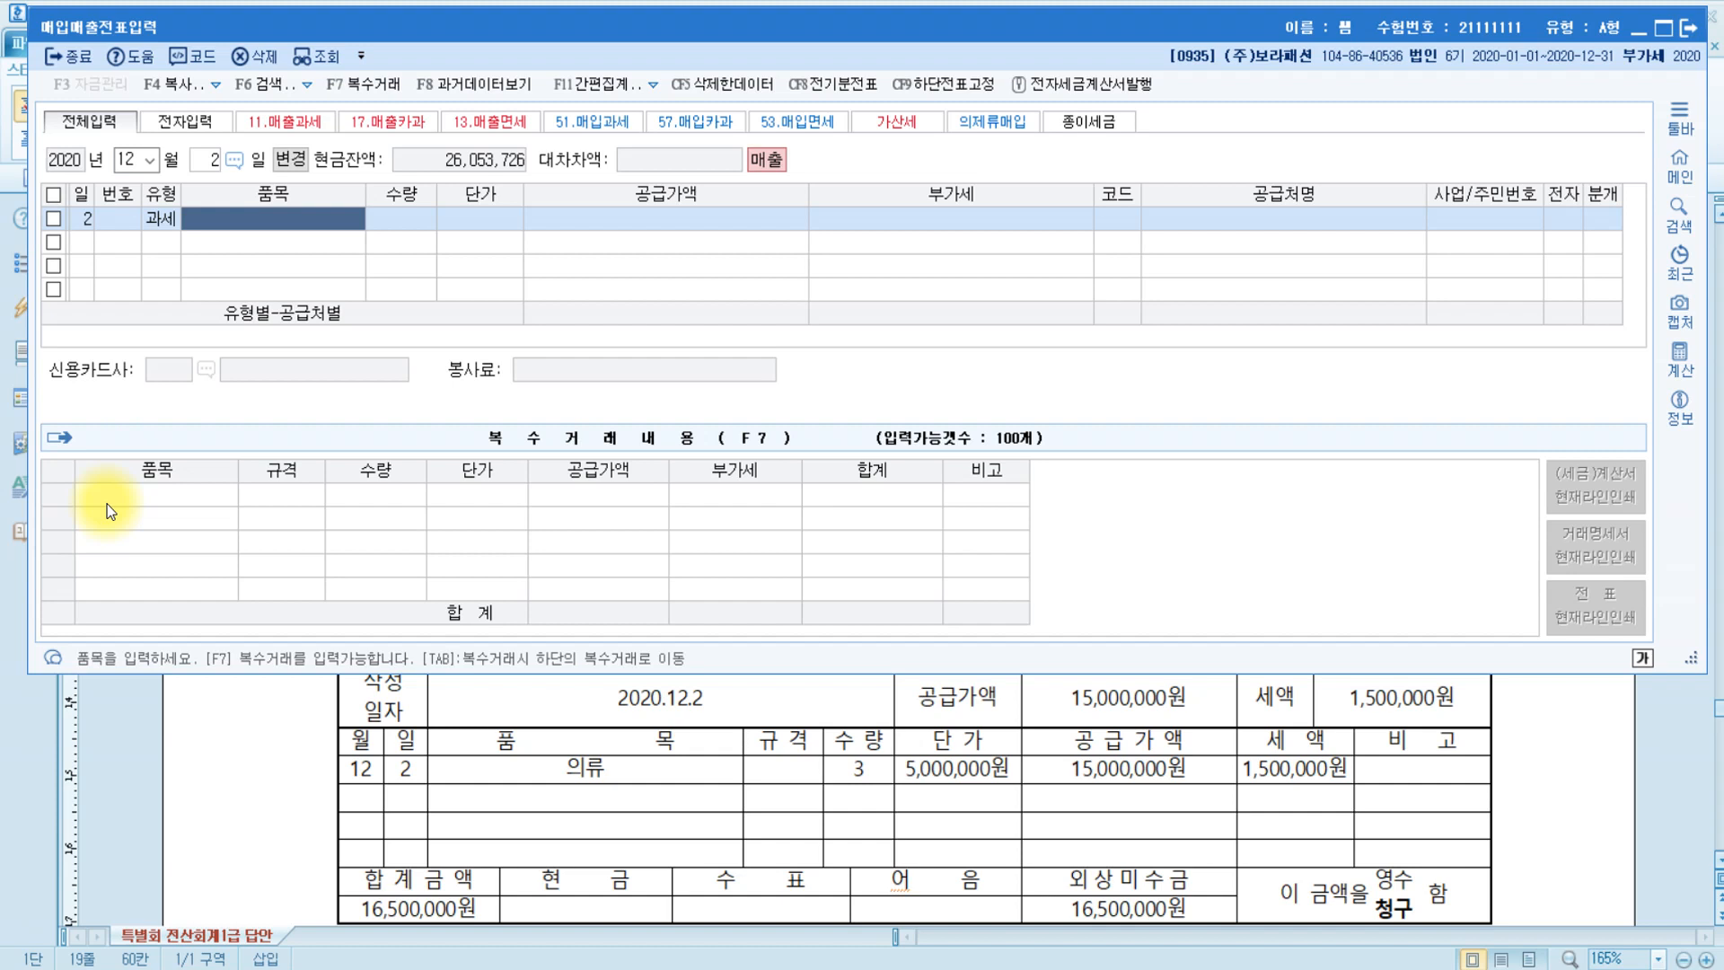
type("의류")
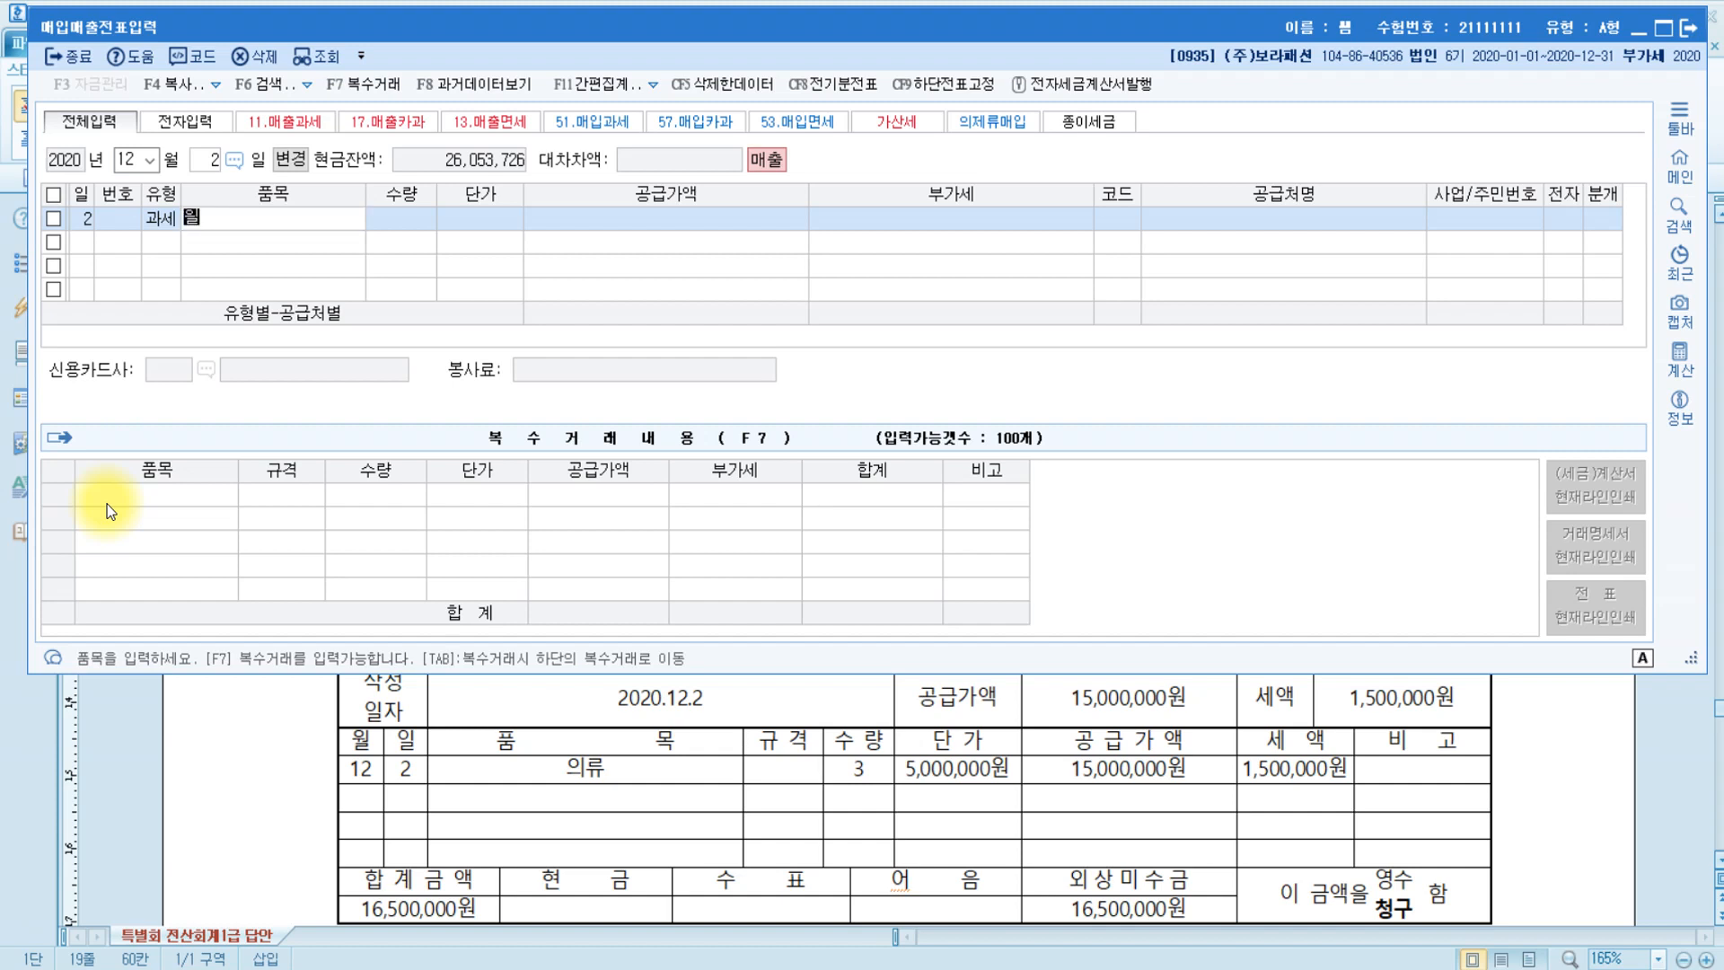
key("Return")
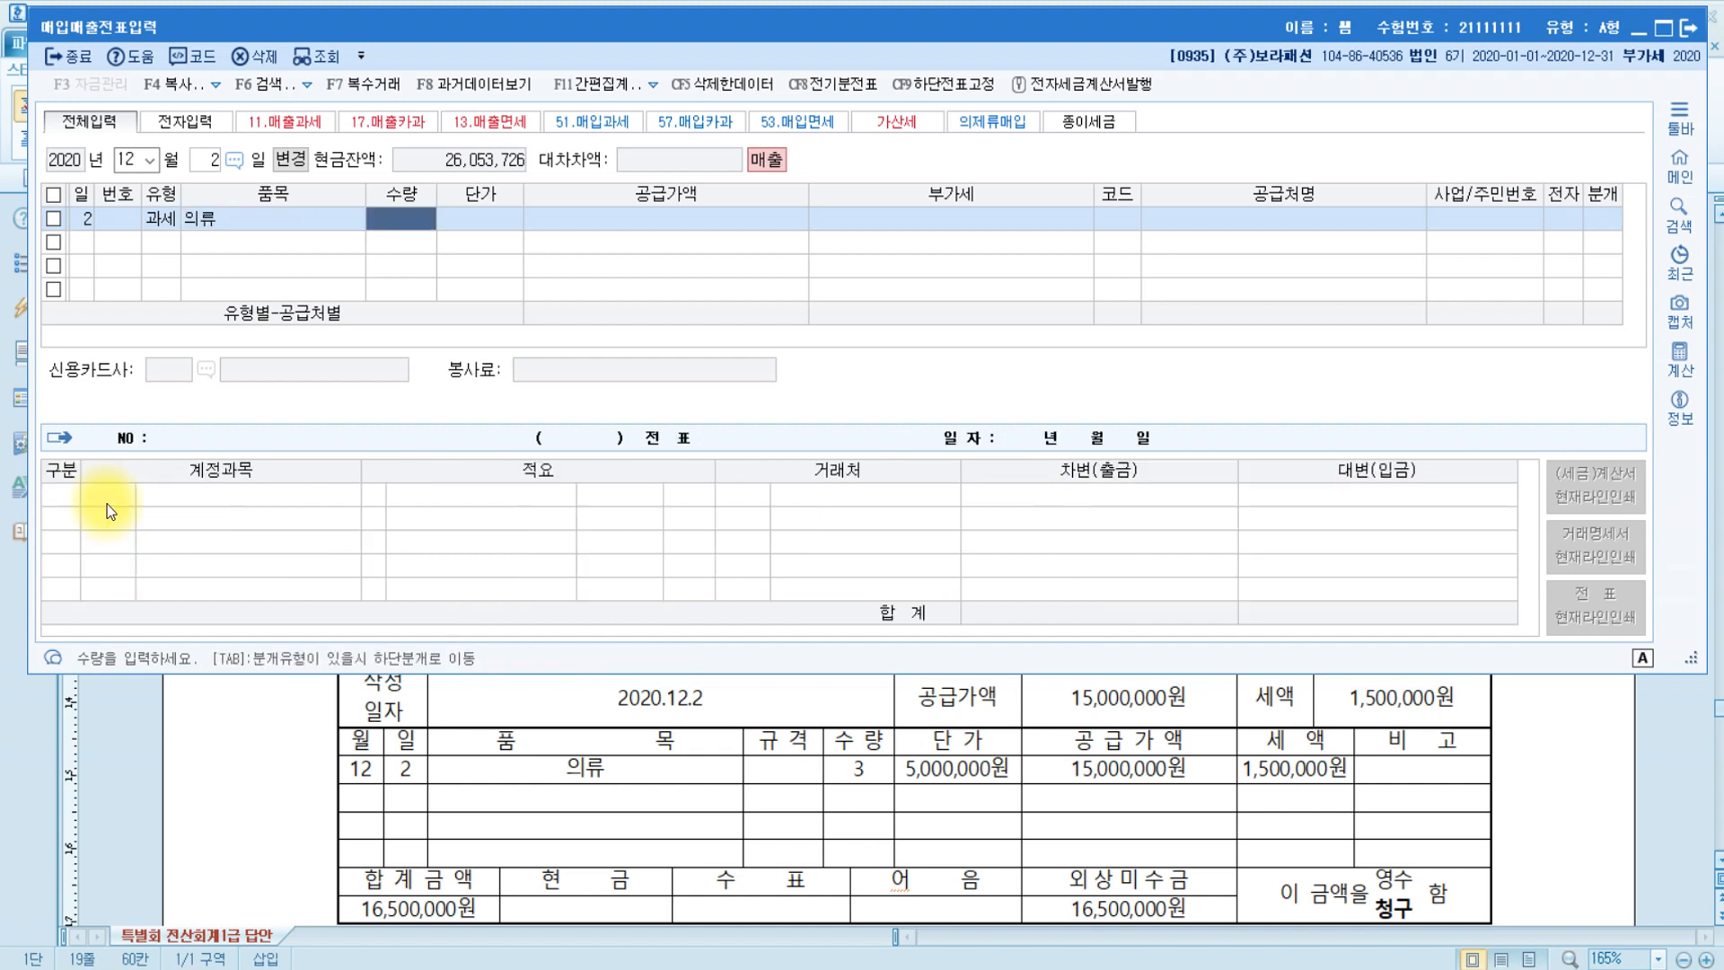
type("3")
key("Return")
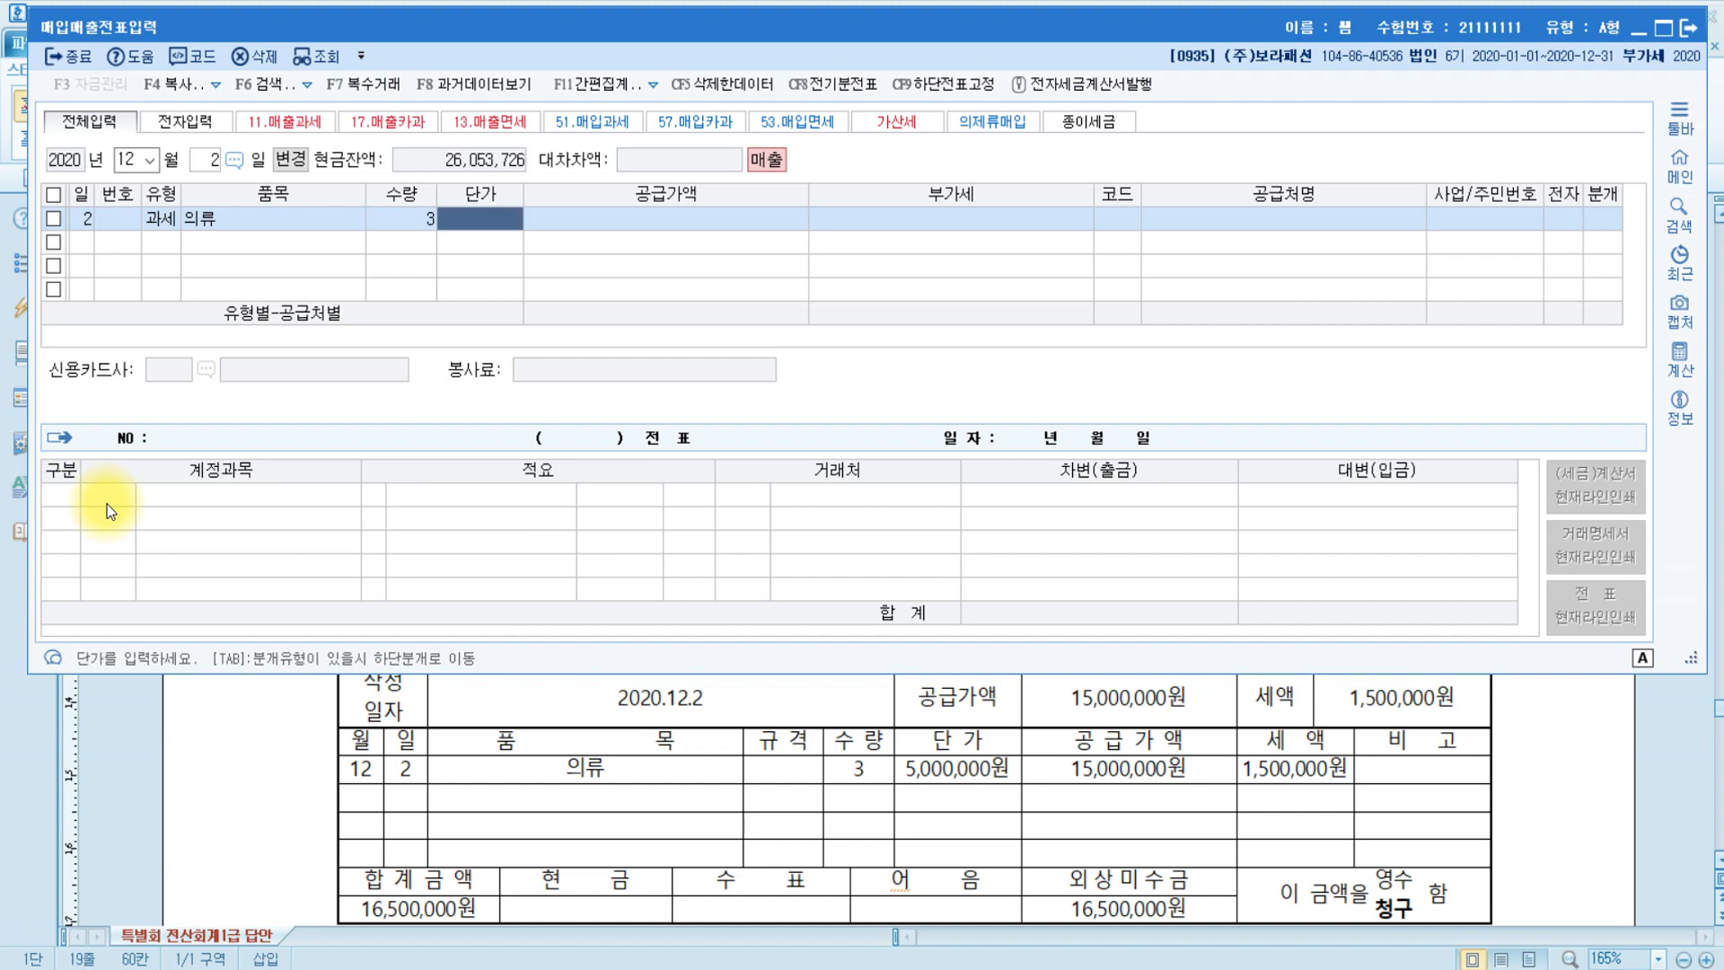
type("5000000")
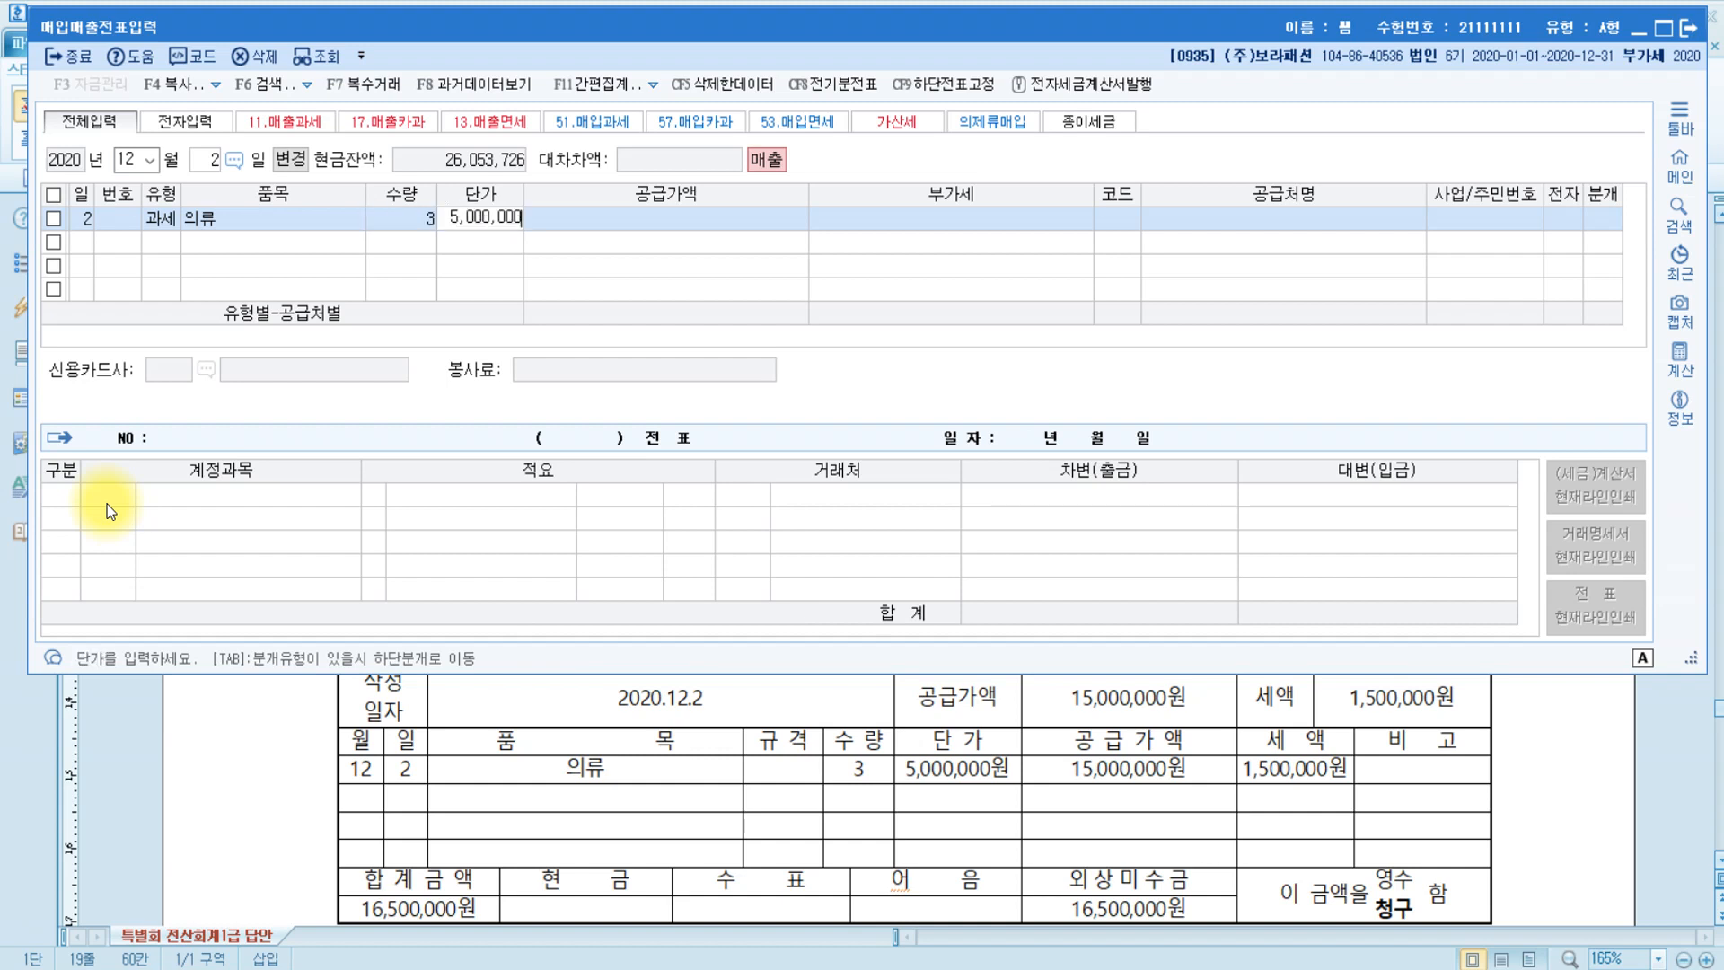
key("Return")
key("Return")
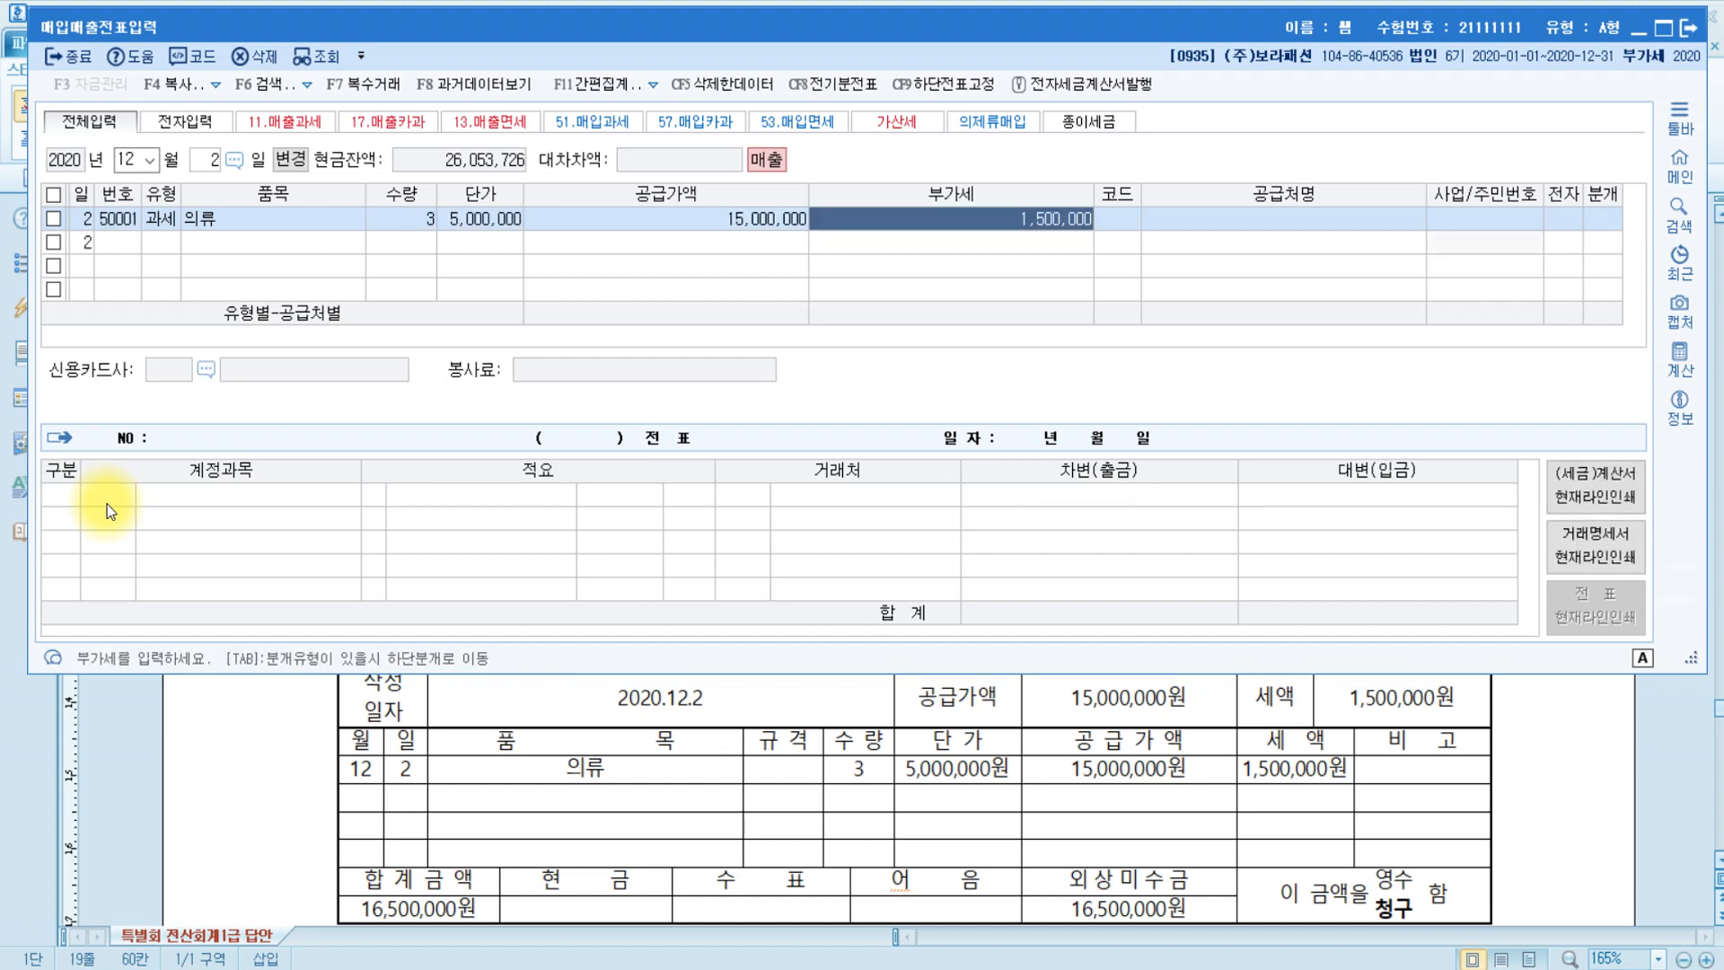
key("Return")
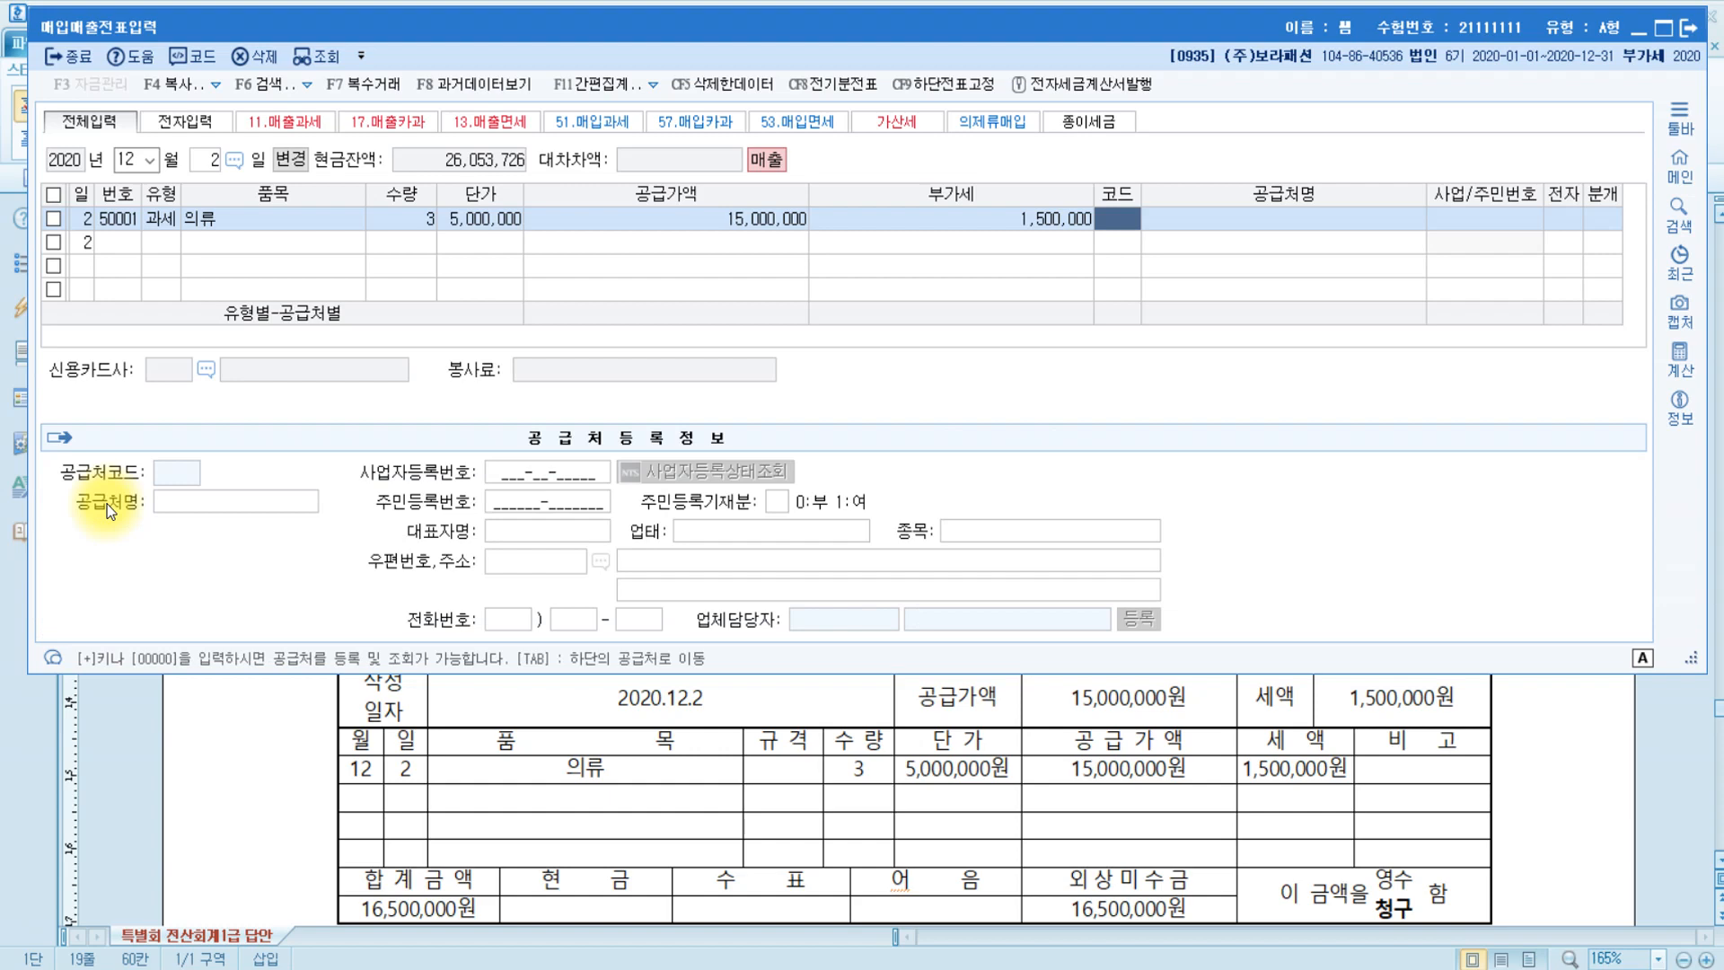
Set the entry's 공급처 to 나인상사 and its 전자 field to 여 (1).
type("나인")
key("Return")
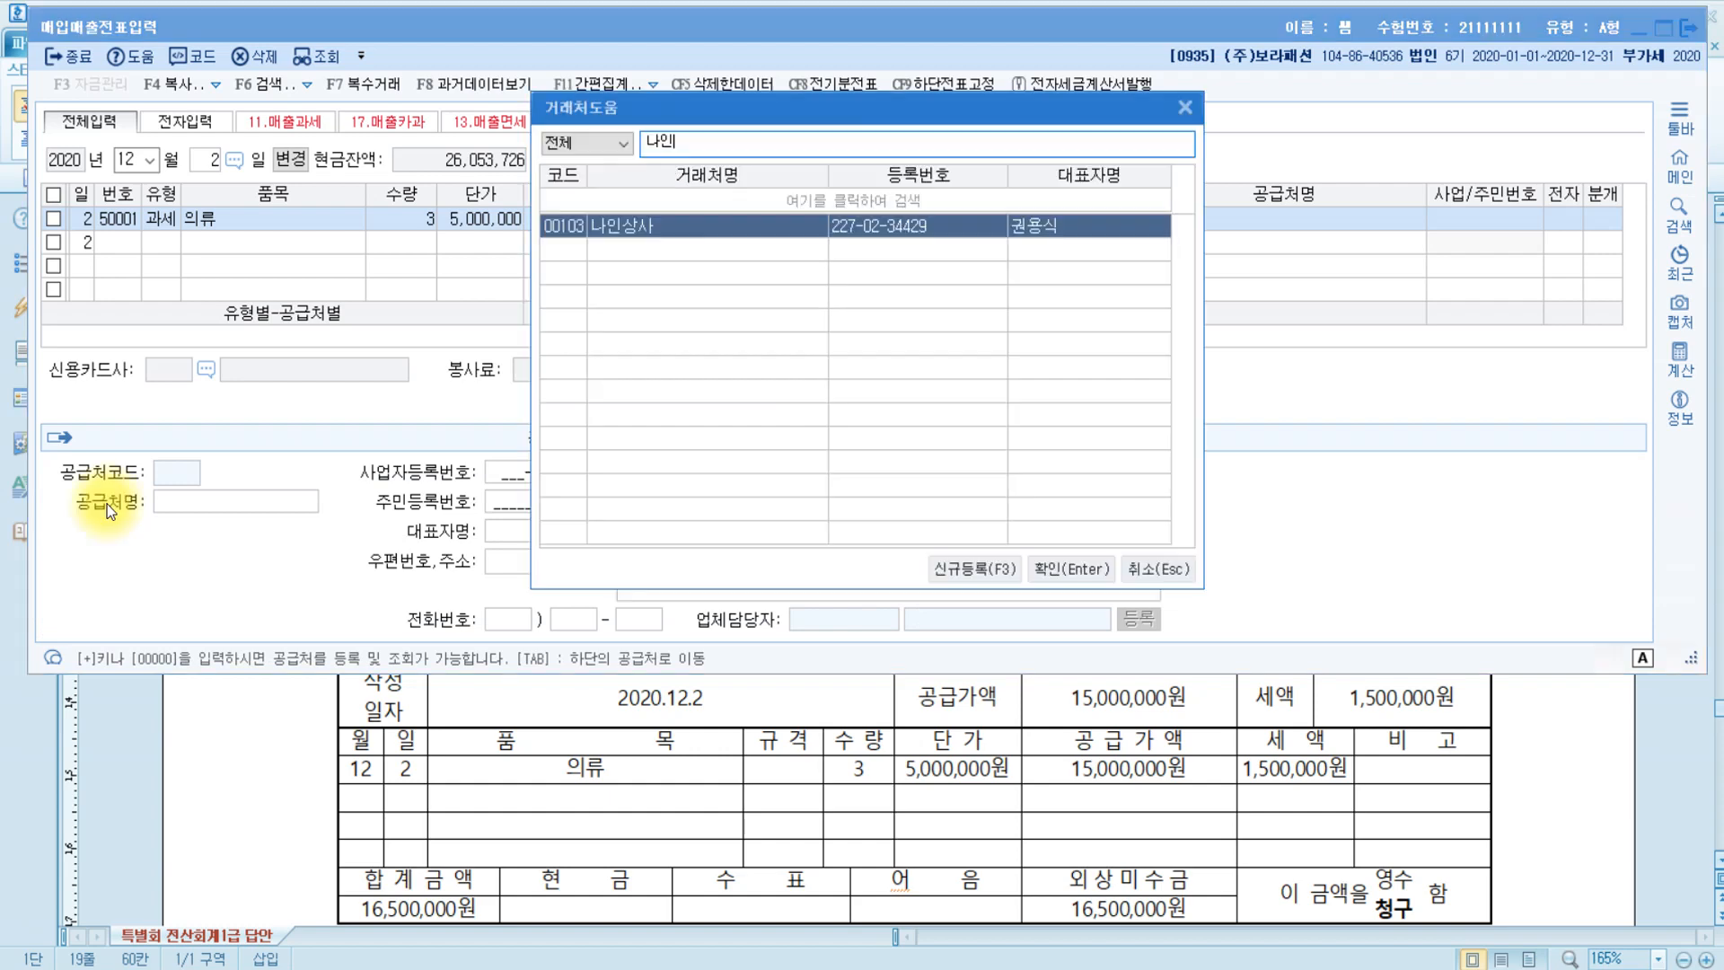
key("Return")
key("Return")
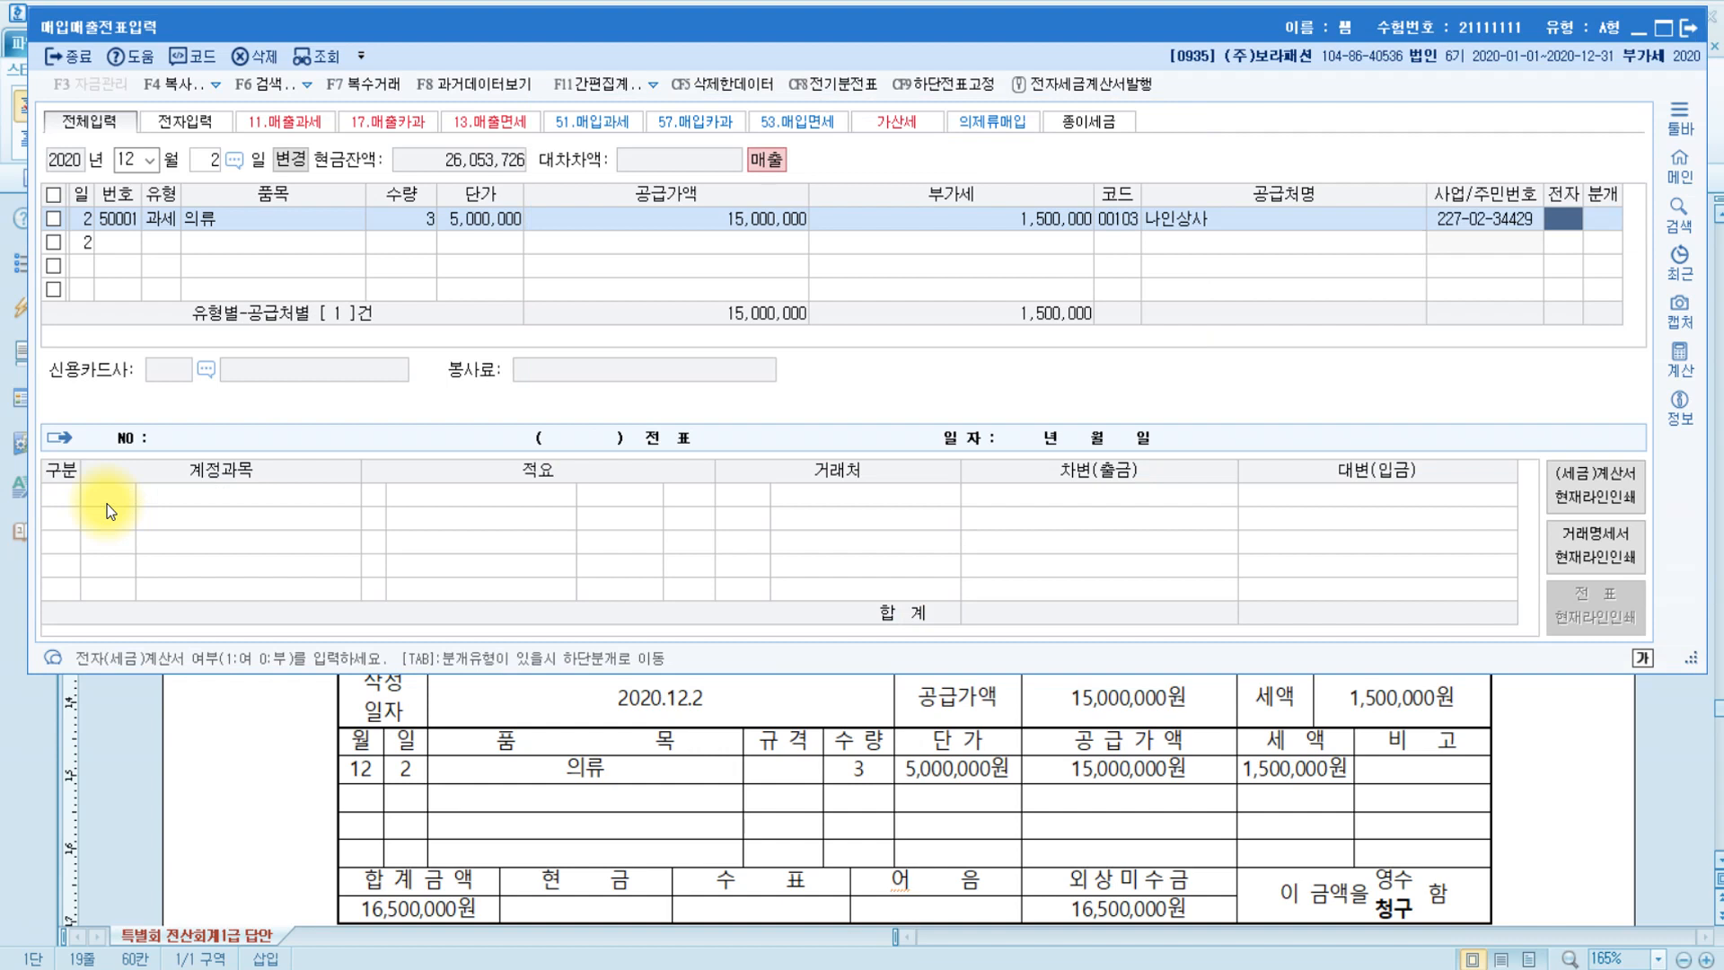
type("1")
key("Return")
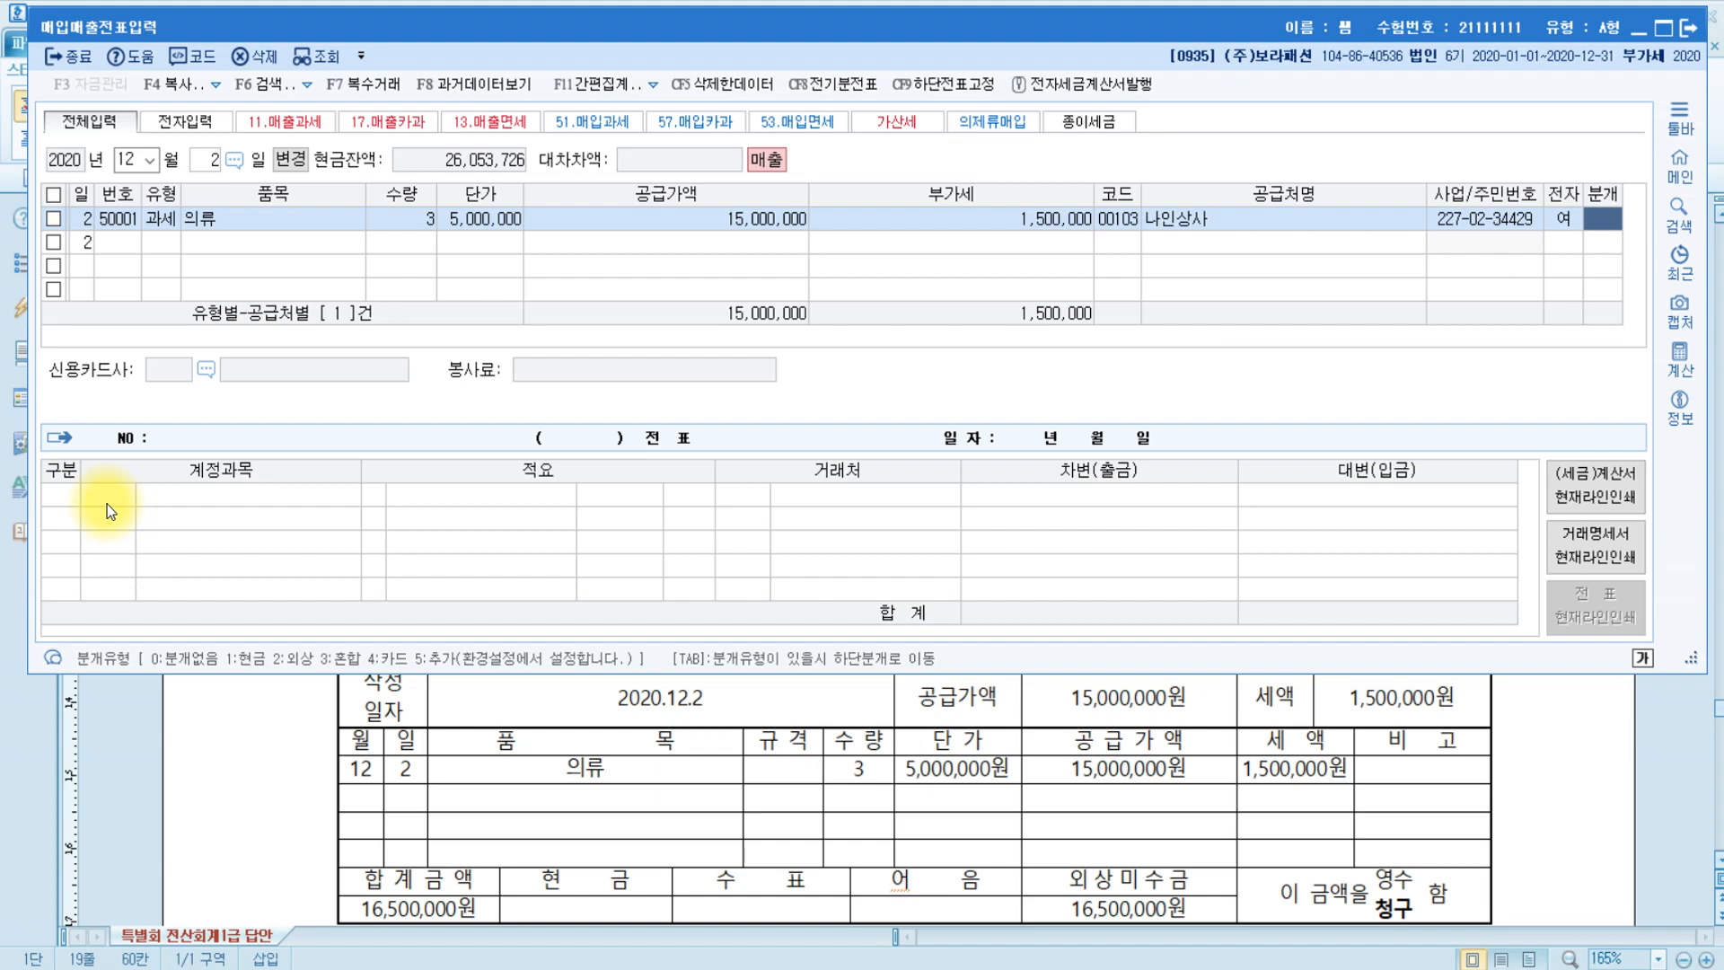
Check the payment terms on question [6]'s tax invoice and set the entry's 분개 type to 2 (외상).
left_click(833, 789)
scroll(832, 788, "down", 5)
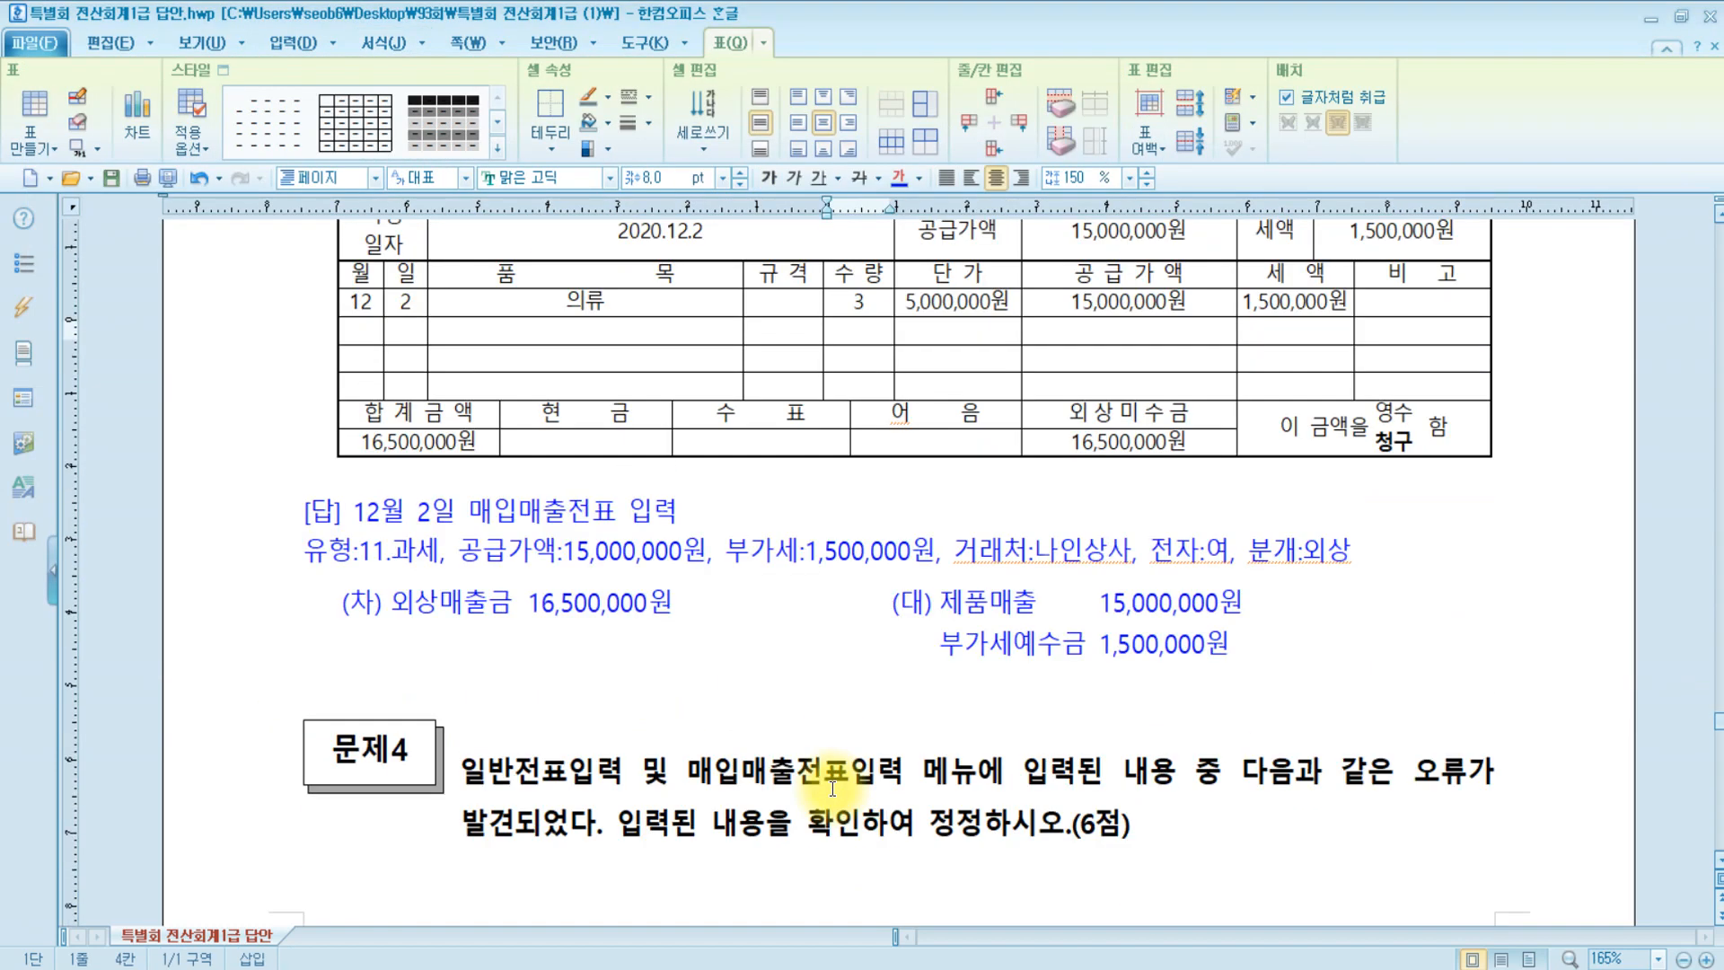
scroll(855, 589, "up", 3)
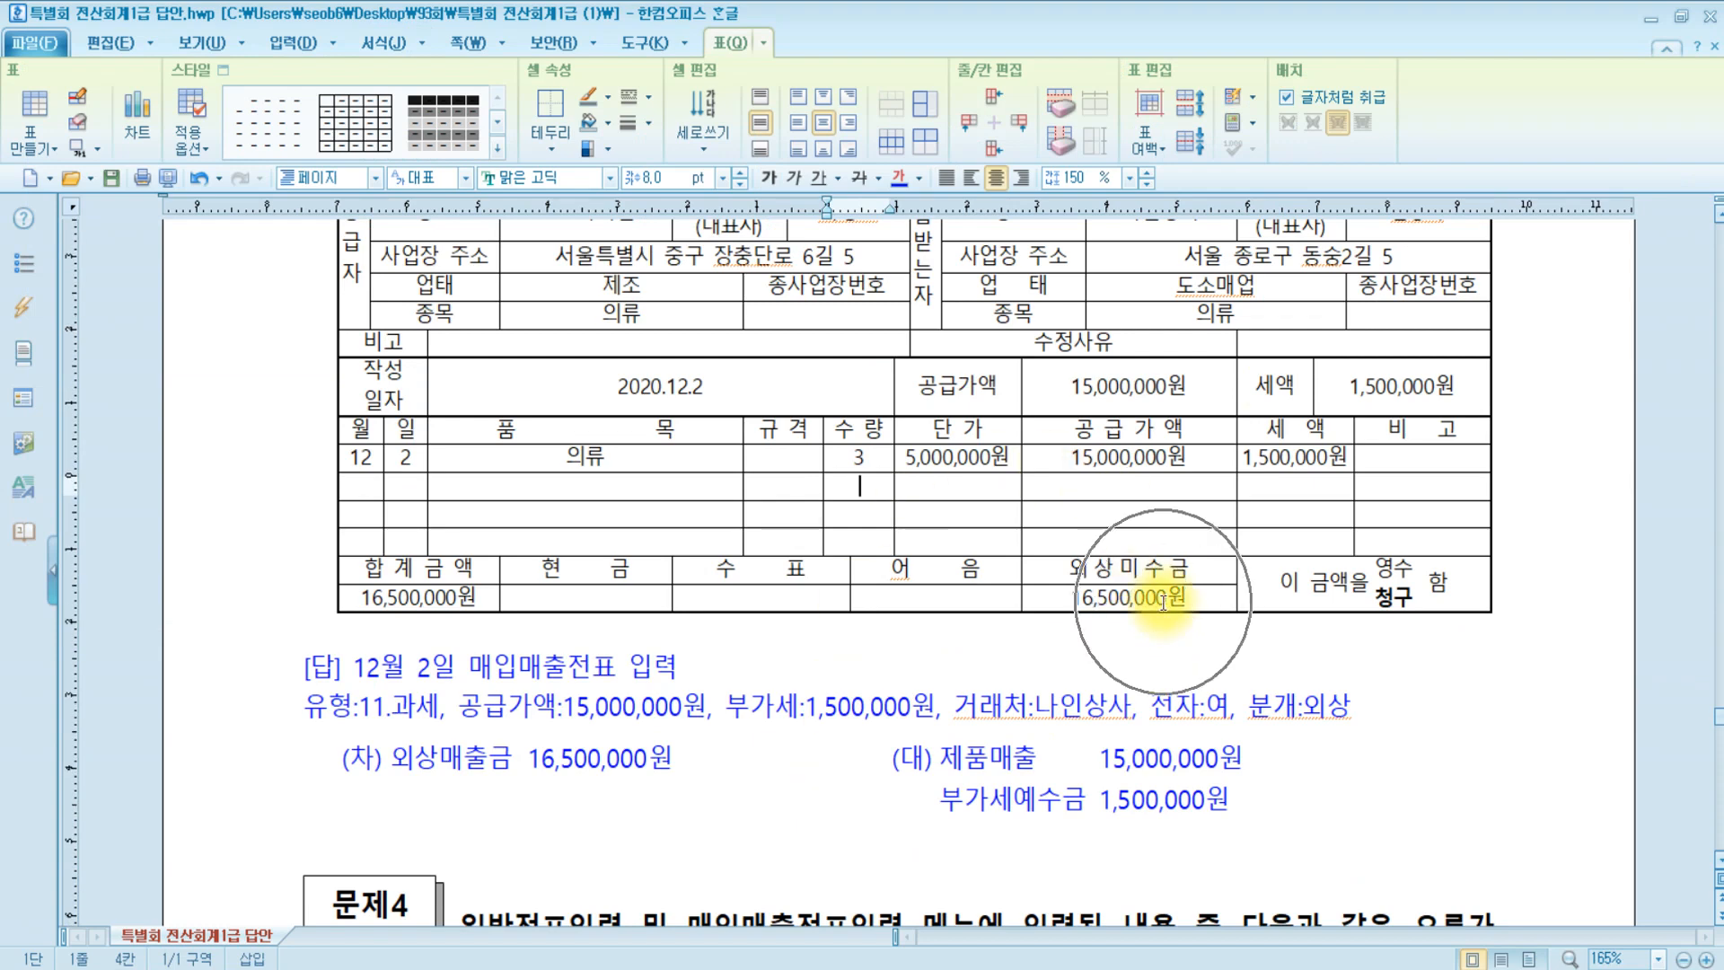
key("alt+Tab")
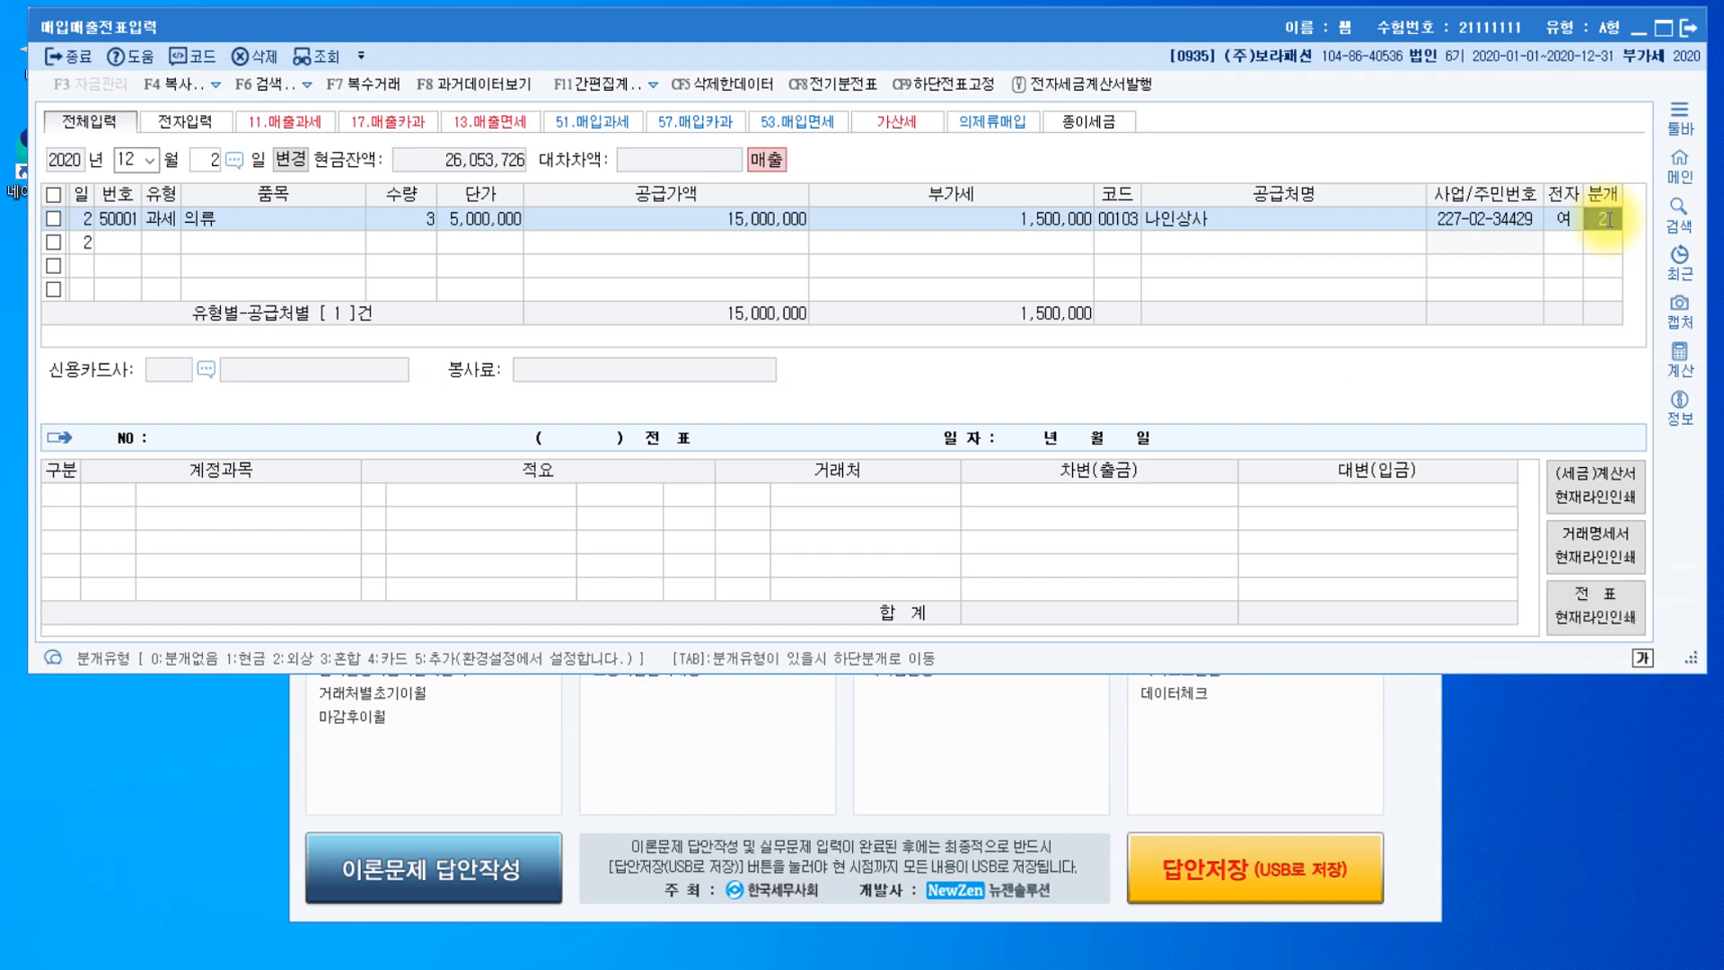
type("2")
key("Tab")
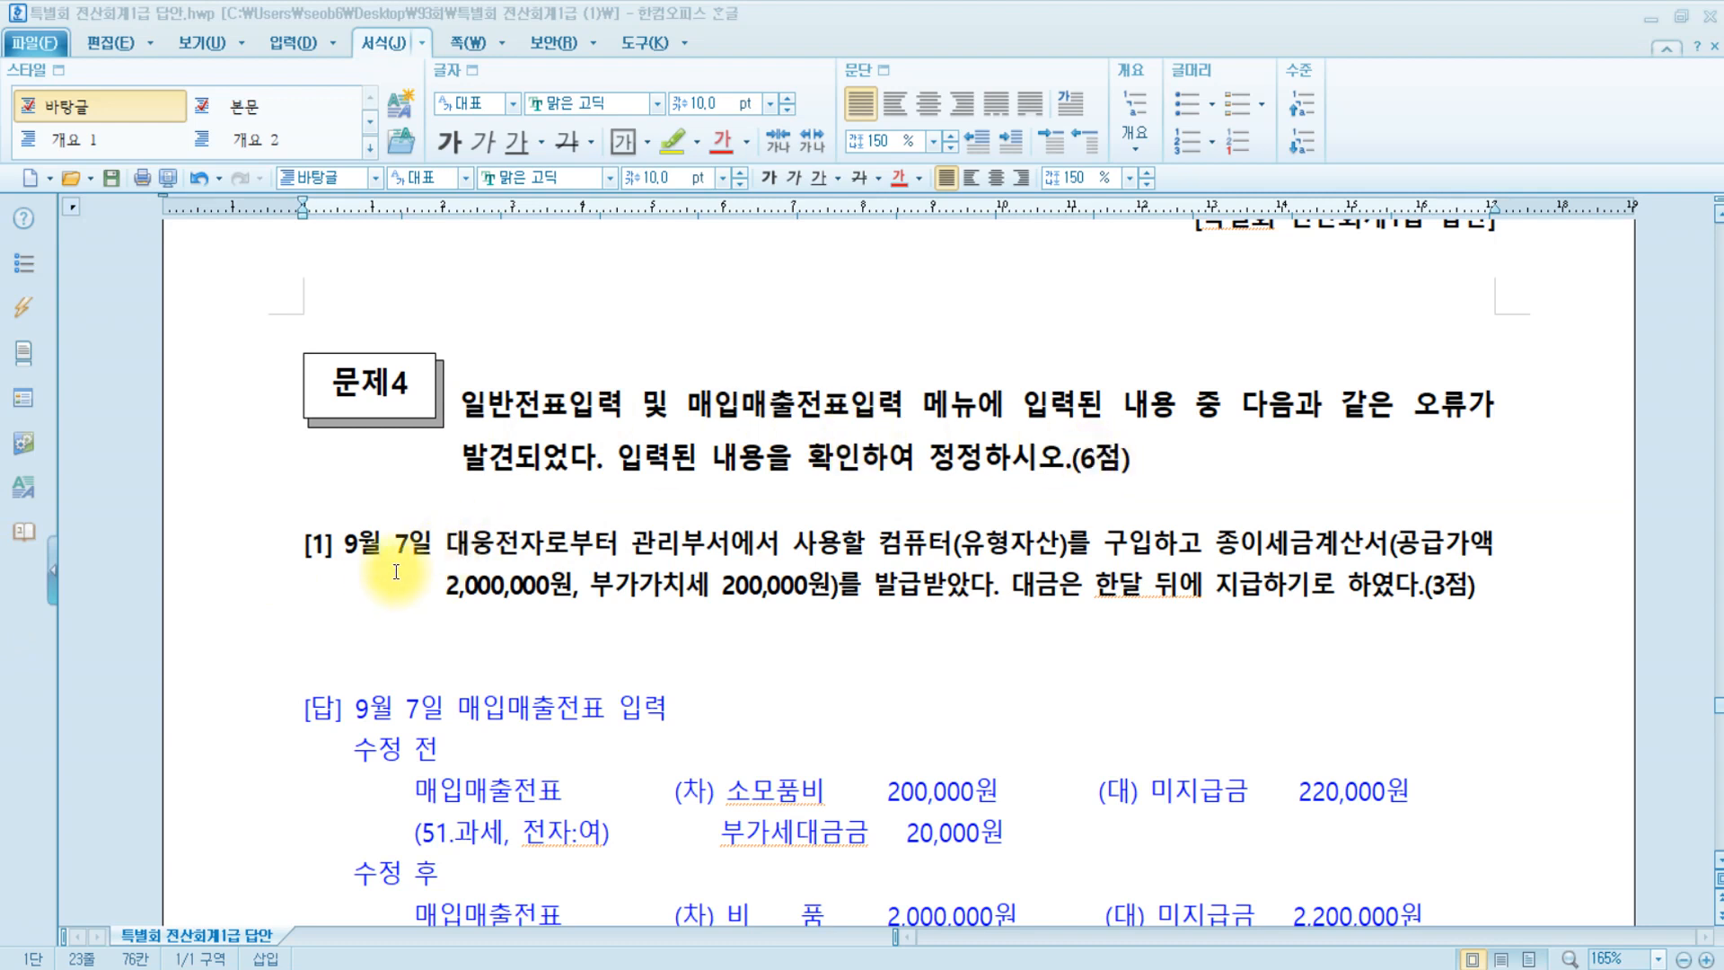
Highlight 구입 and 세금계산서 in yellow in the text of 문제4 question [1].
left_click(388, 544)
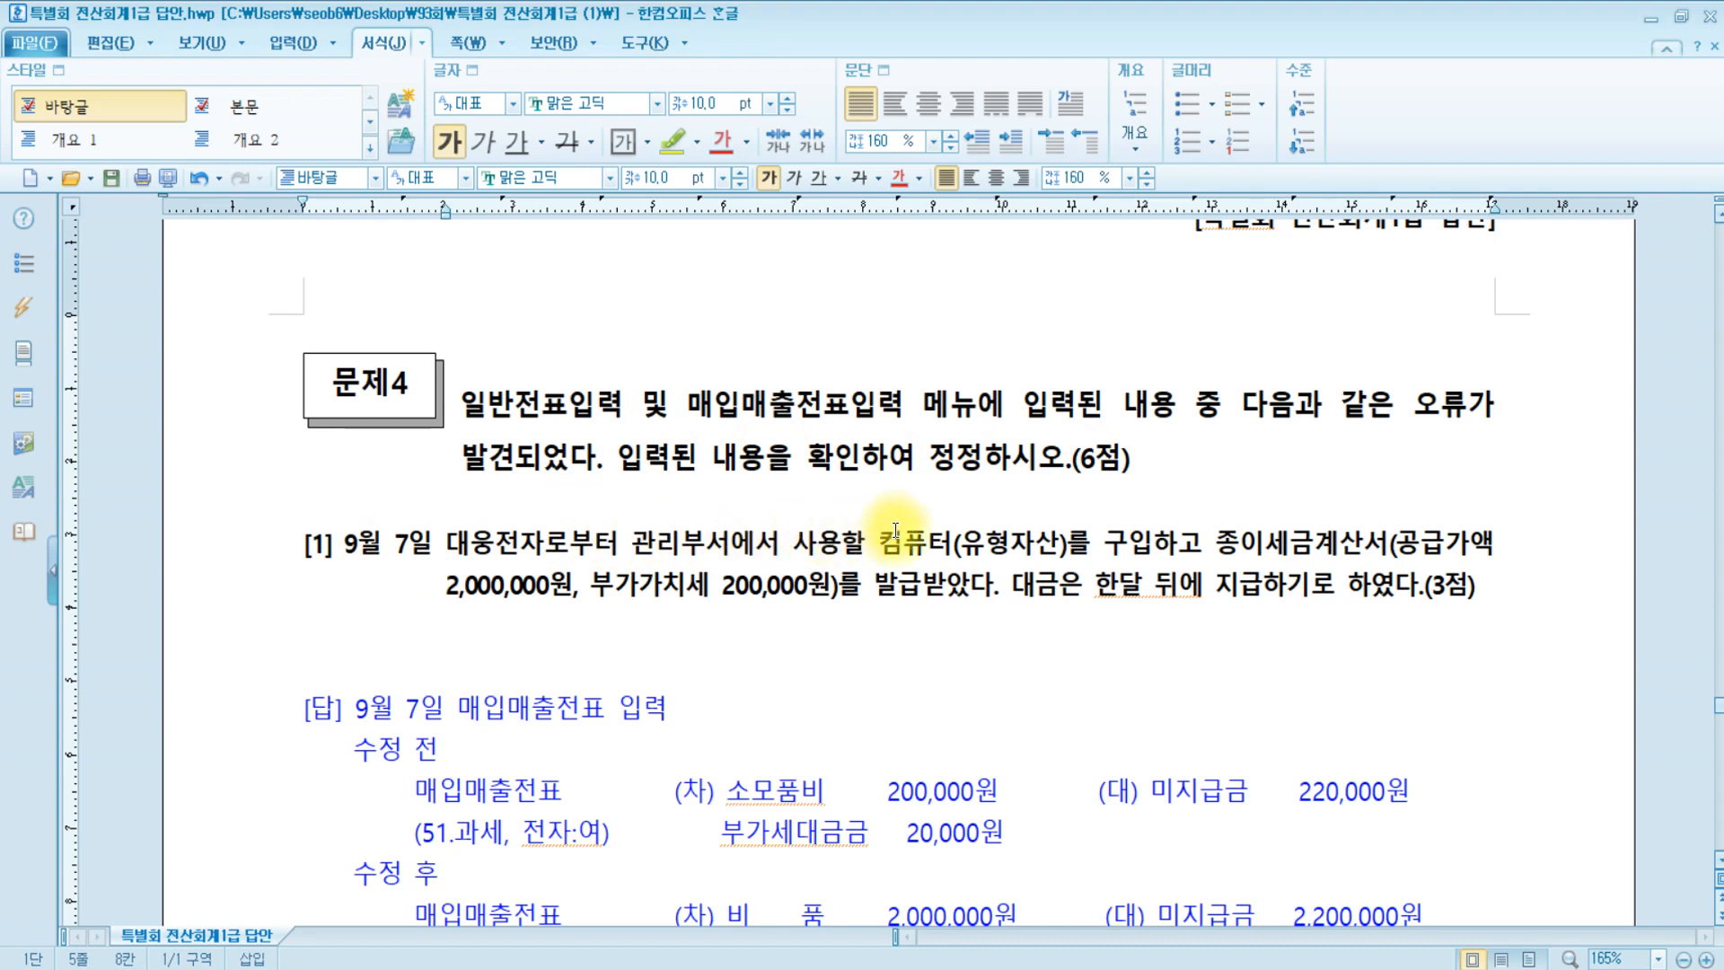
left_click(1163, 543)
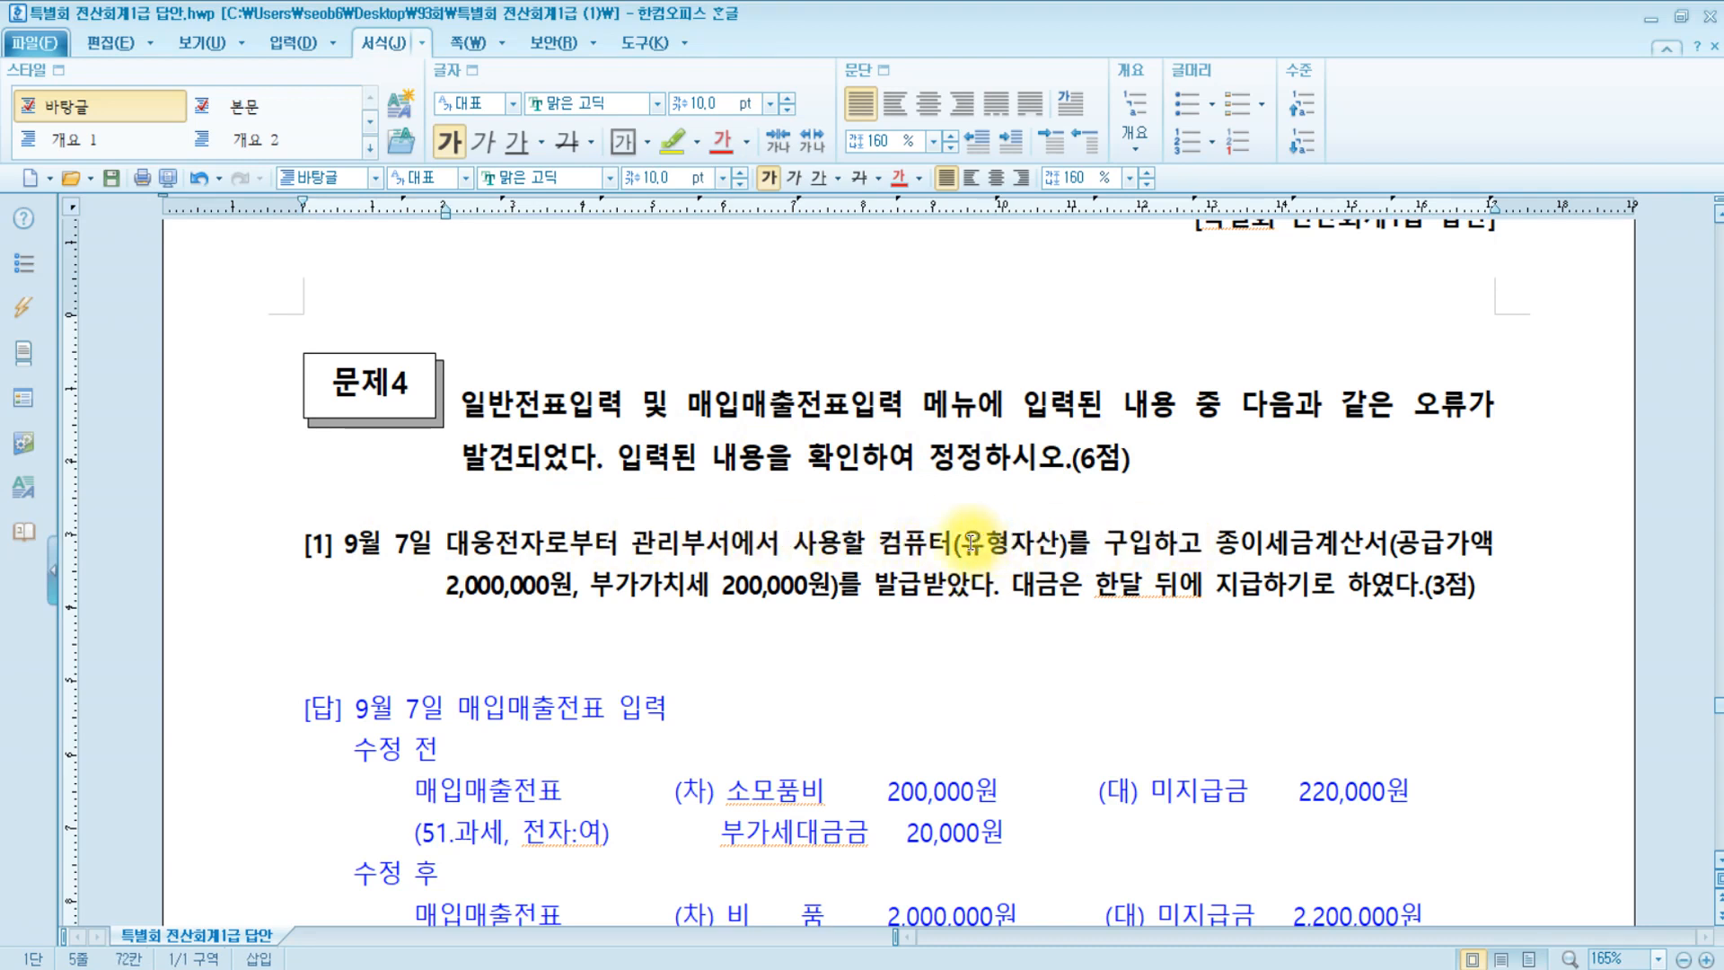
left_click_drag(960, 542, 1067, 544)
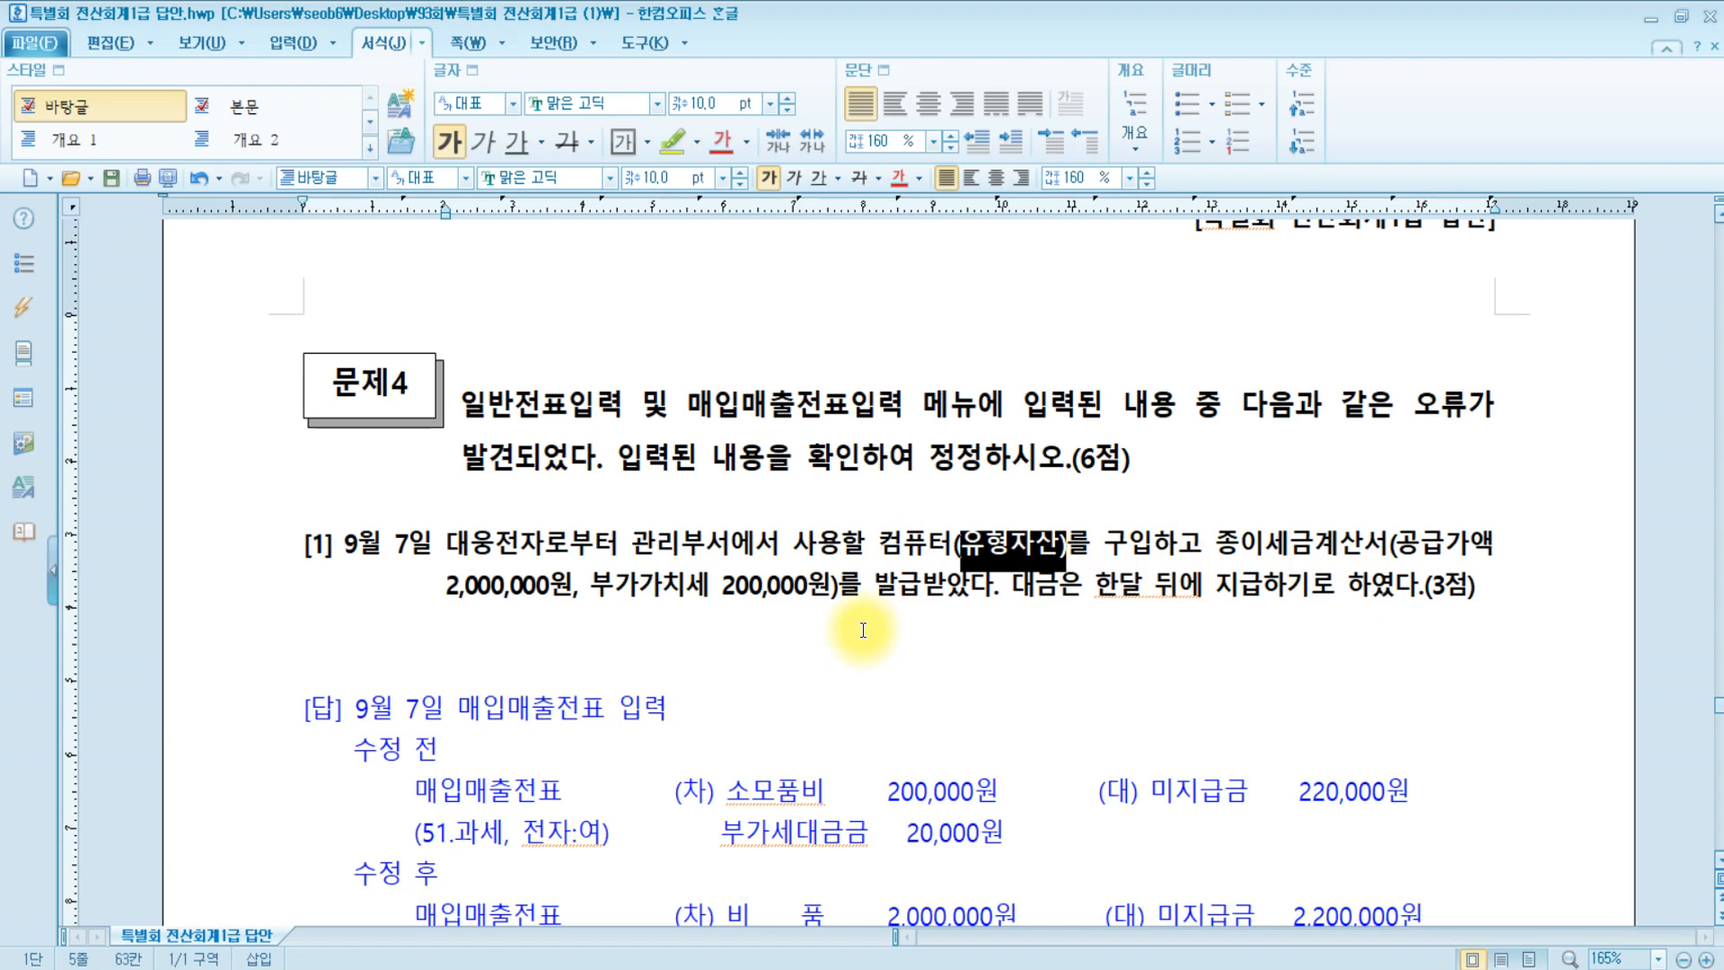
left_click(1478, 543)
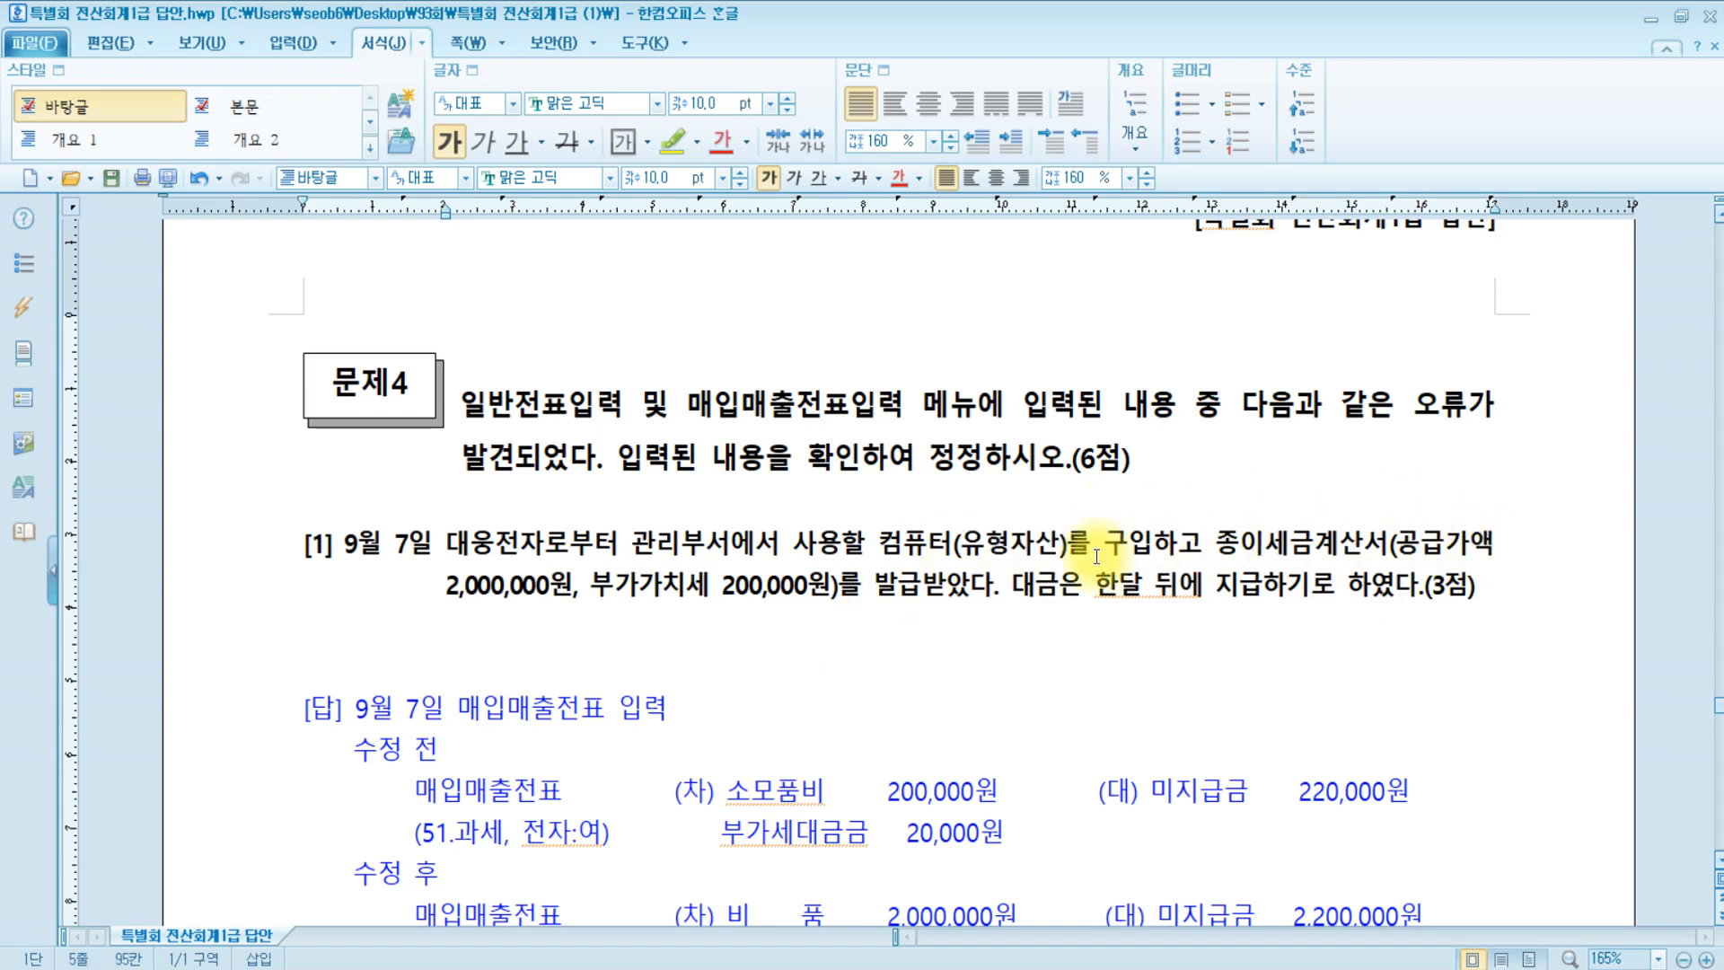
left_click_drag(1103, 543, 1153, 543)
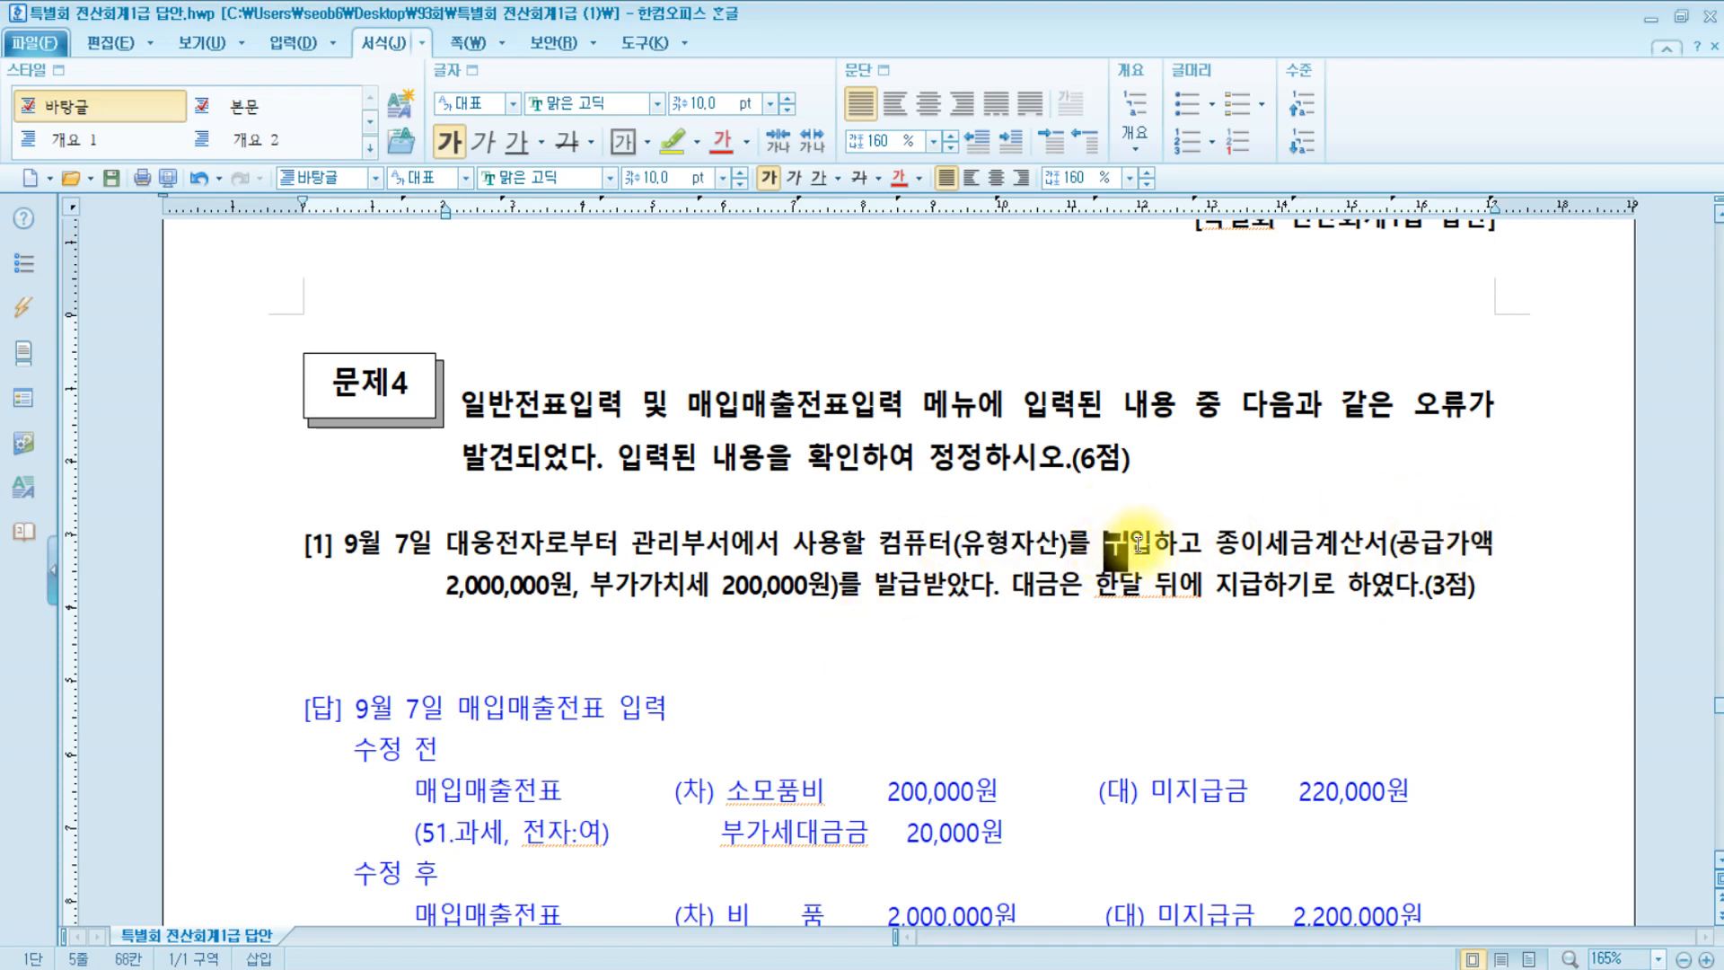
left_click(669, 142)
left_click_drag(1265, 544, 1431, 550)
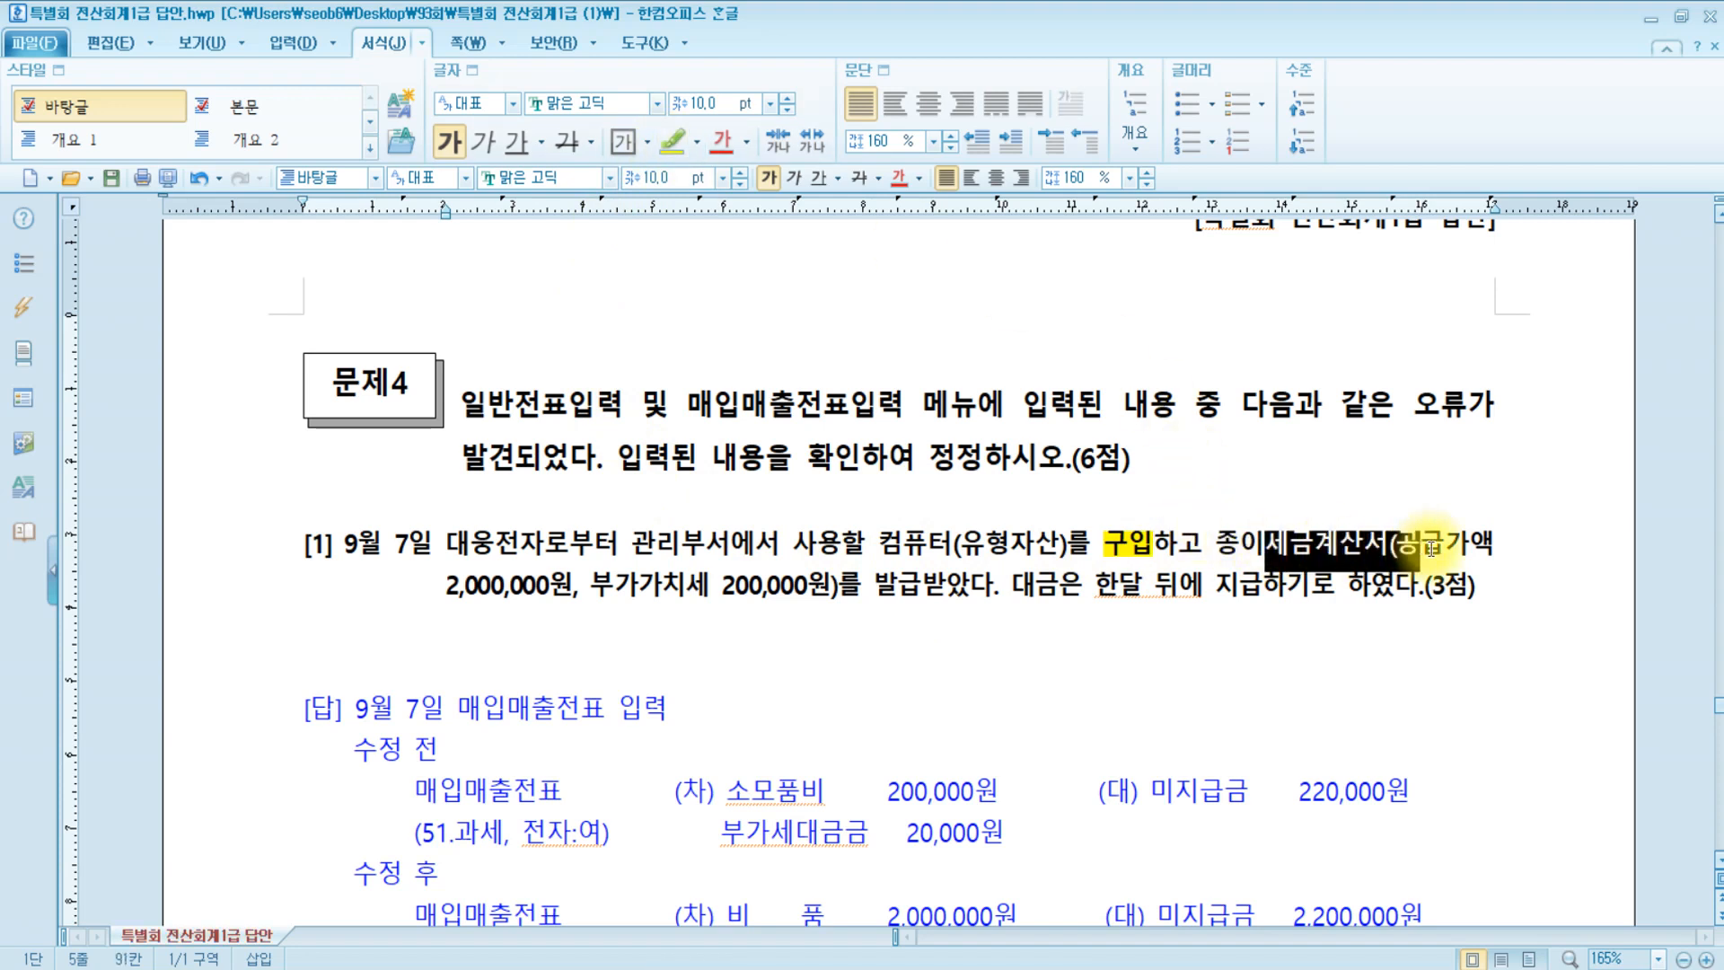
left_click_drag(1275, 550, 1387, 543)
left_click(665, 141)
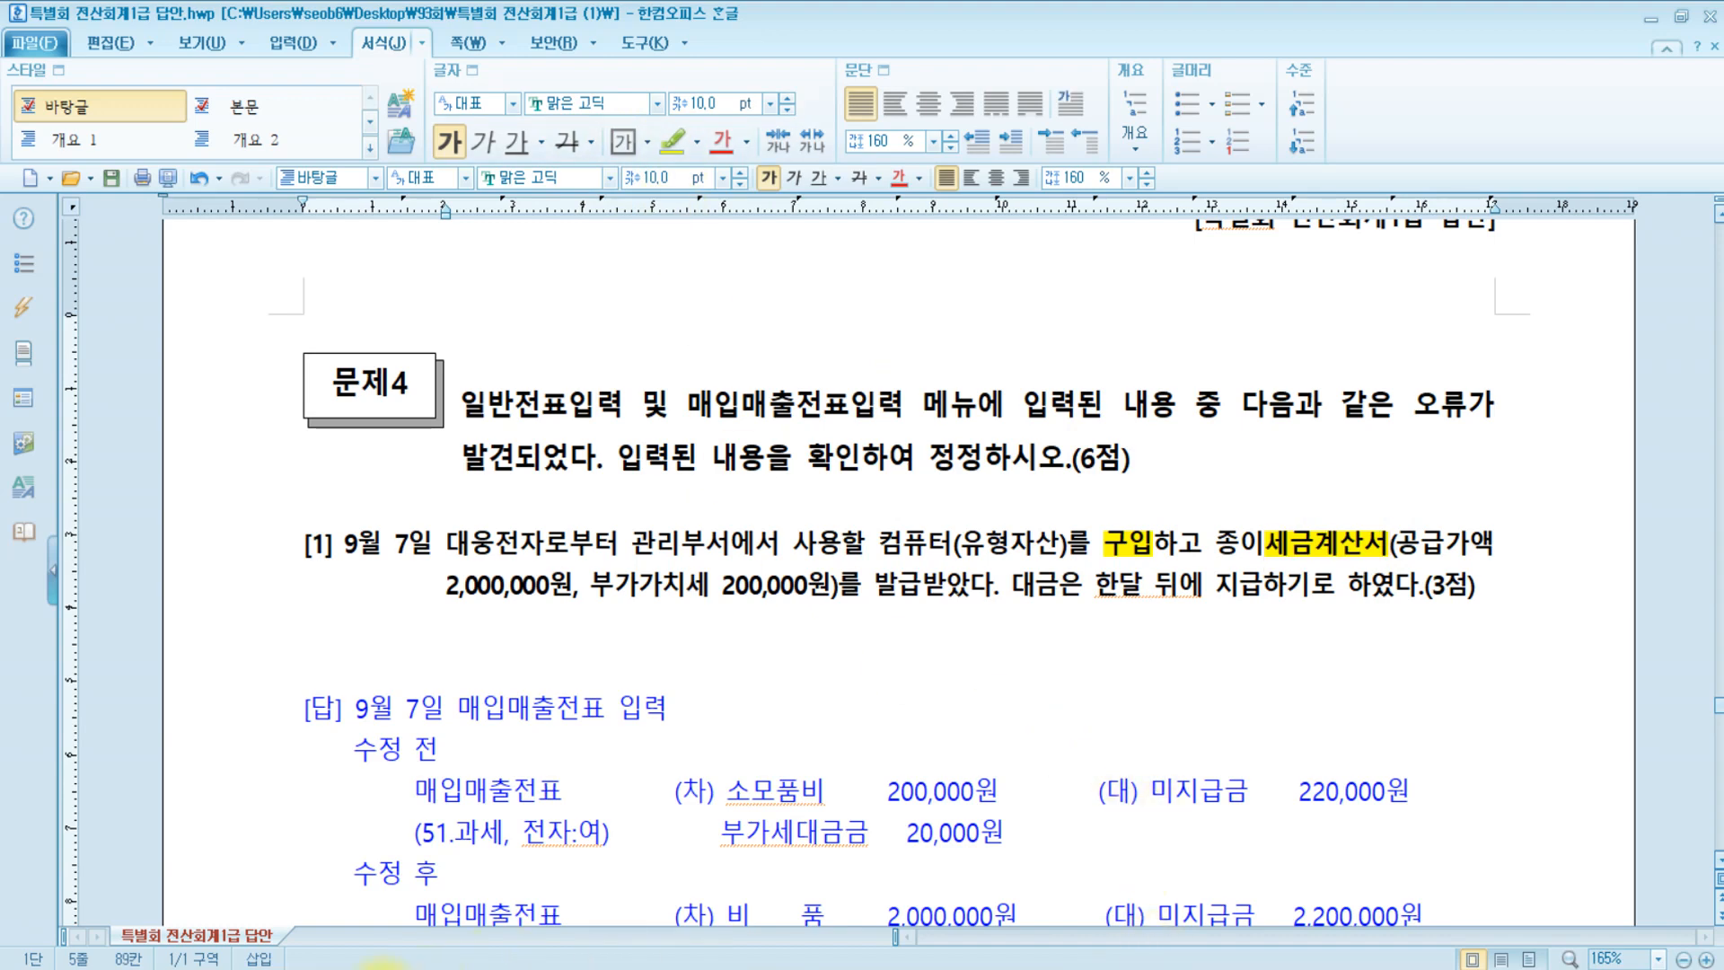
Switch to the 매입매출전표입력 window and load the vouchers dated September 7.
left_click(381, 966)
left_click(399, 272)
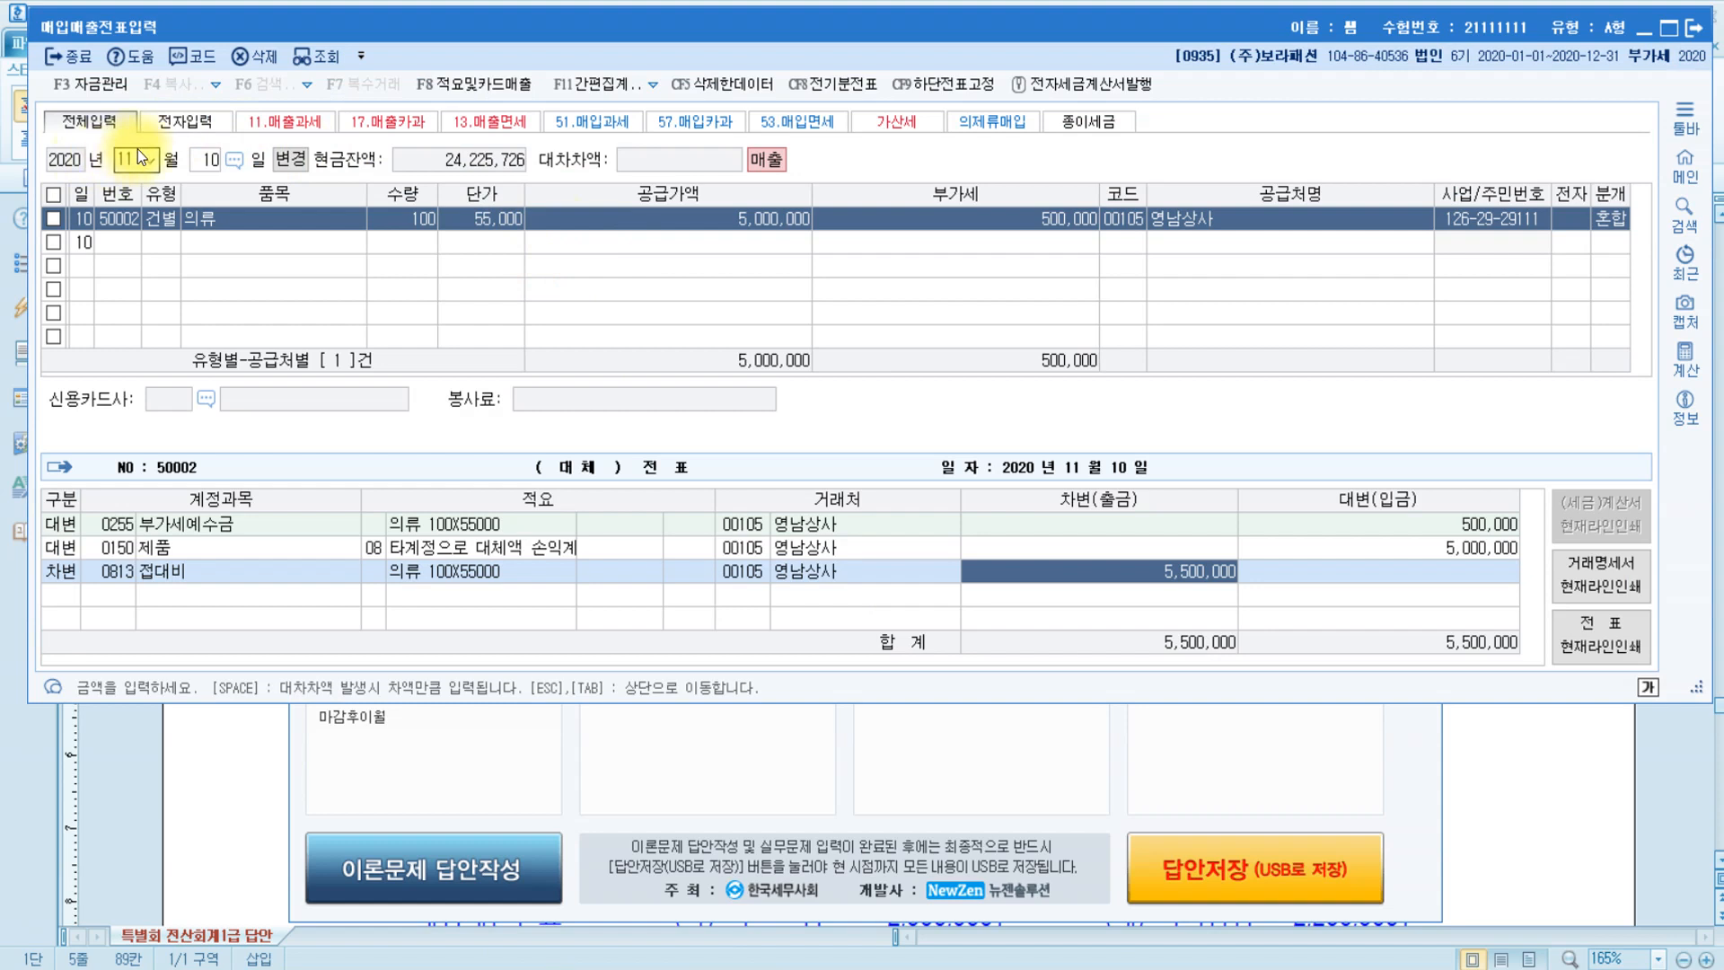
type("09")
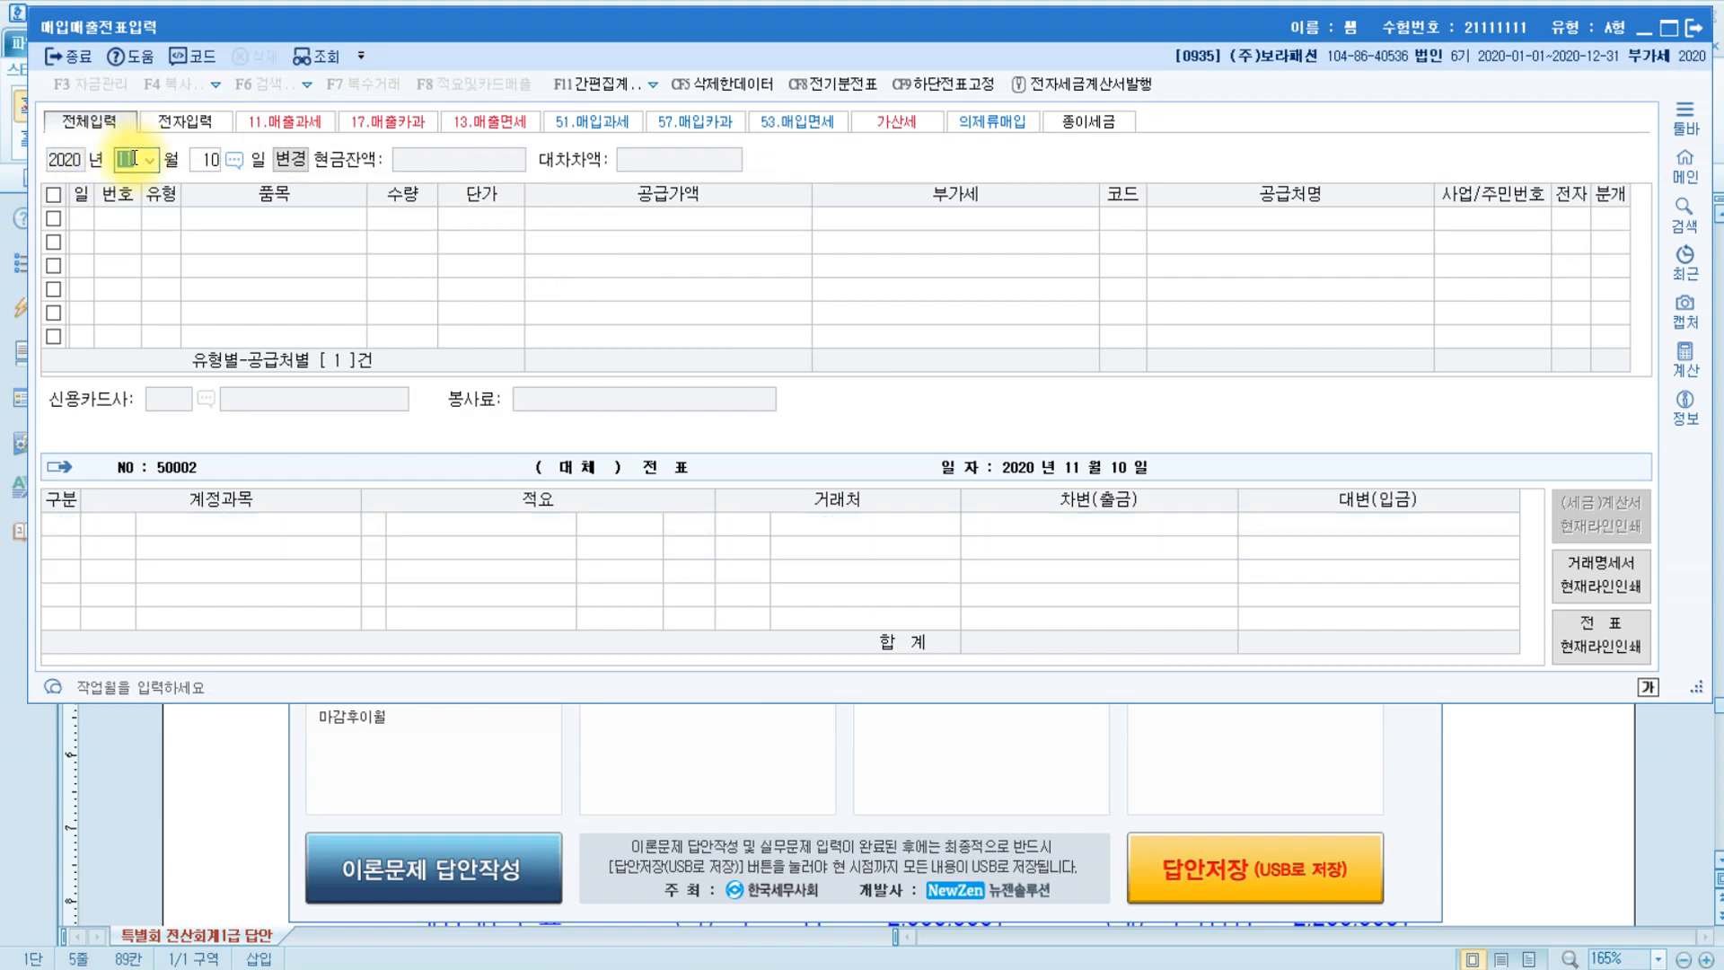
type("7")
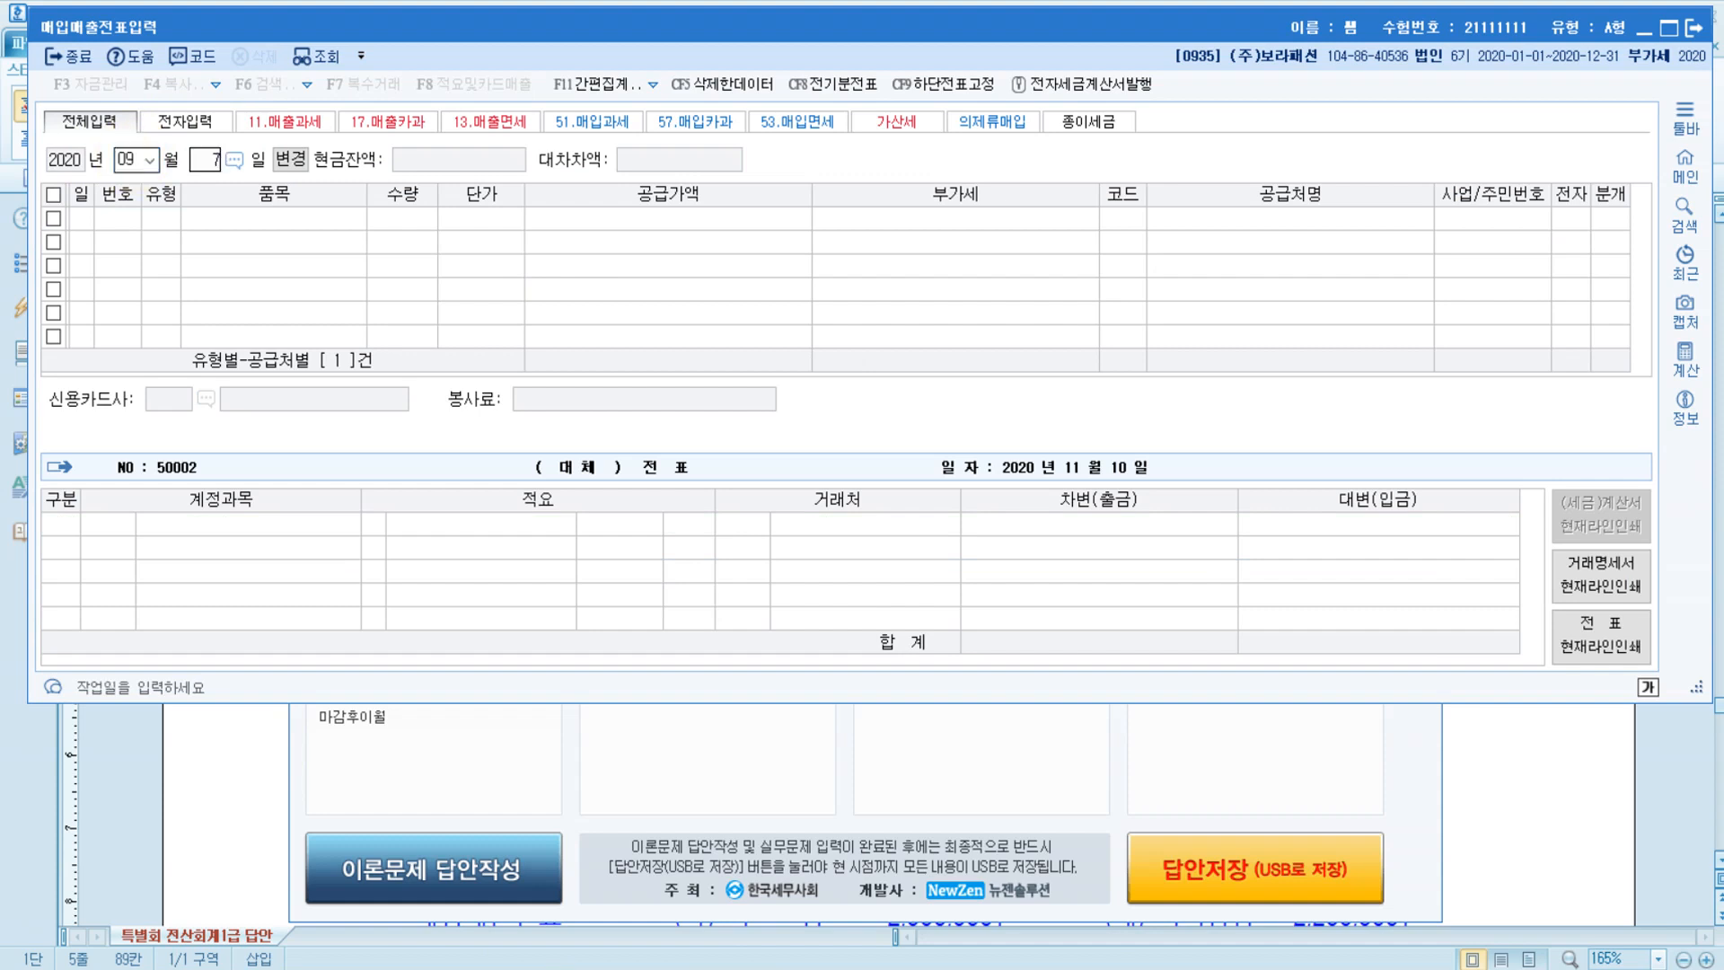
key("Return")
key("Return")
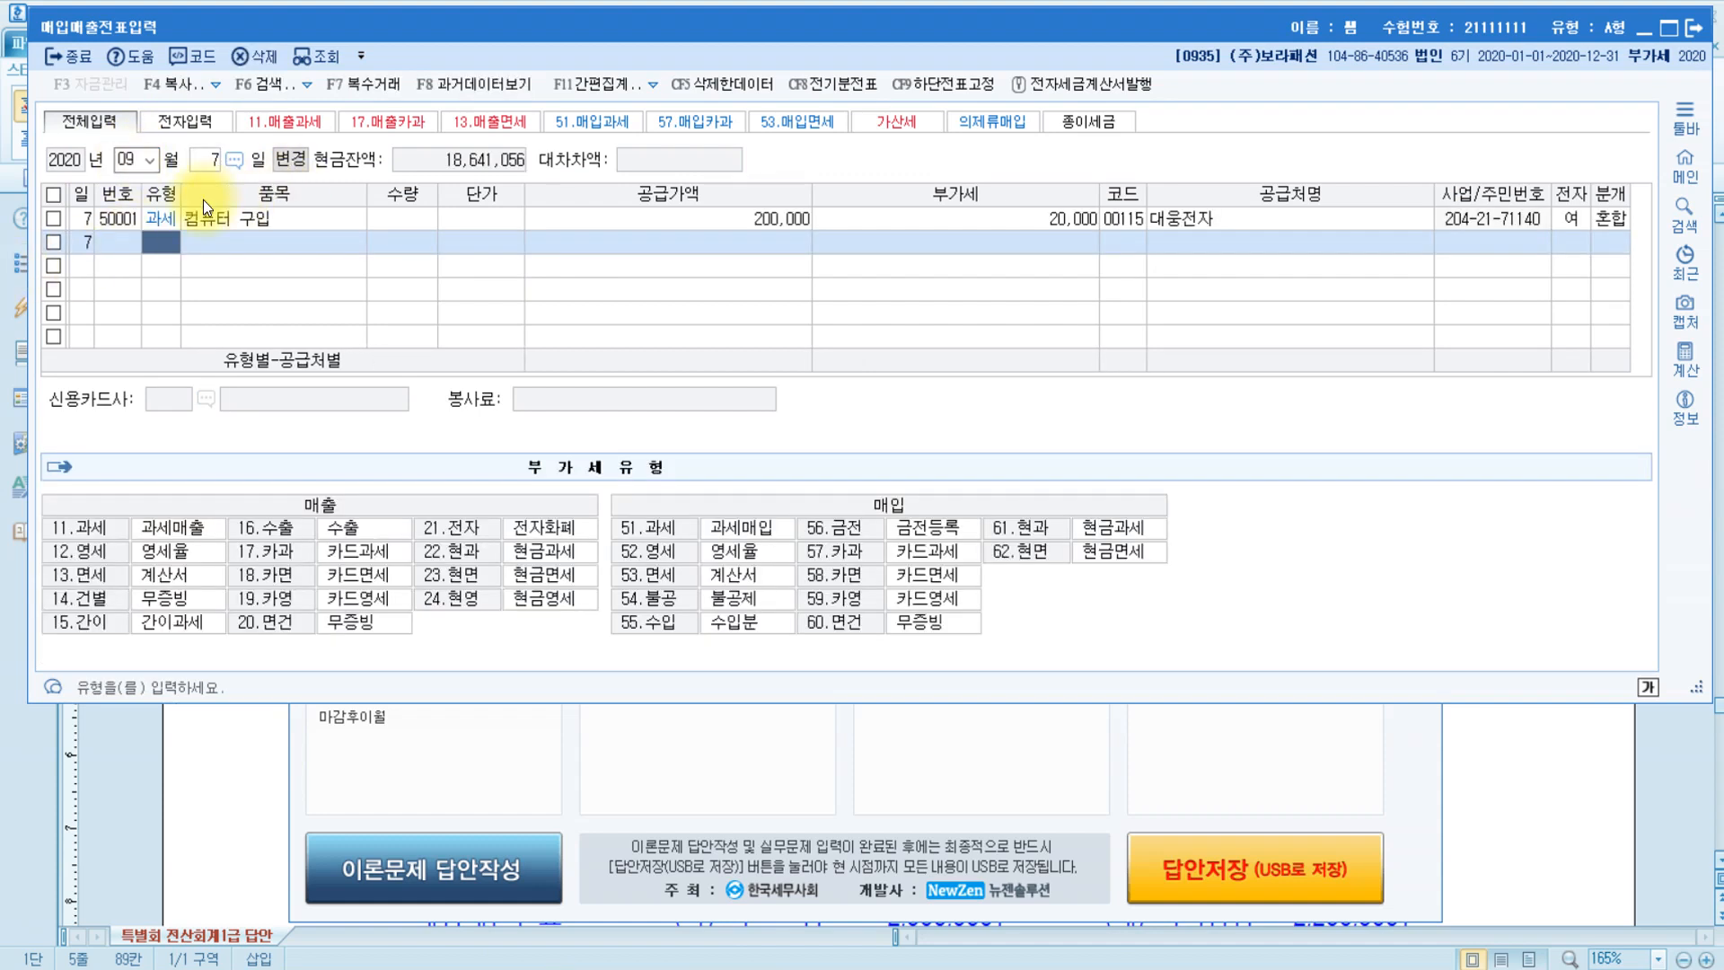
Review the 유형 and 품목 of the 컴퓨터 구입 entry and set its 공급가액 to 2,000,000.
left_click(165, 225)
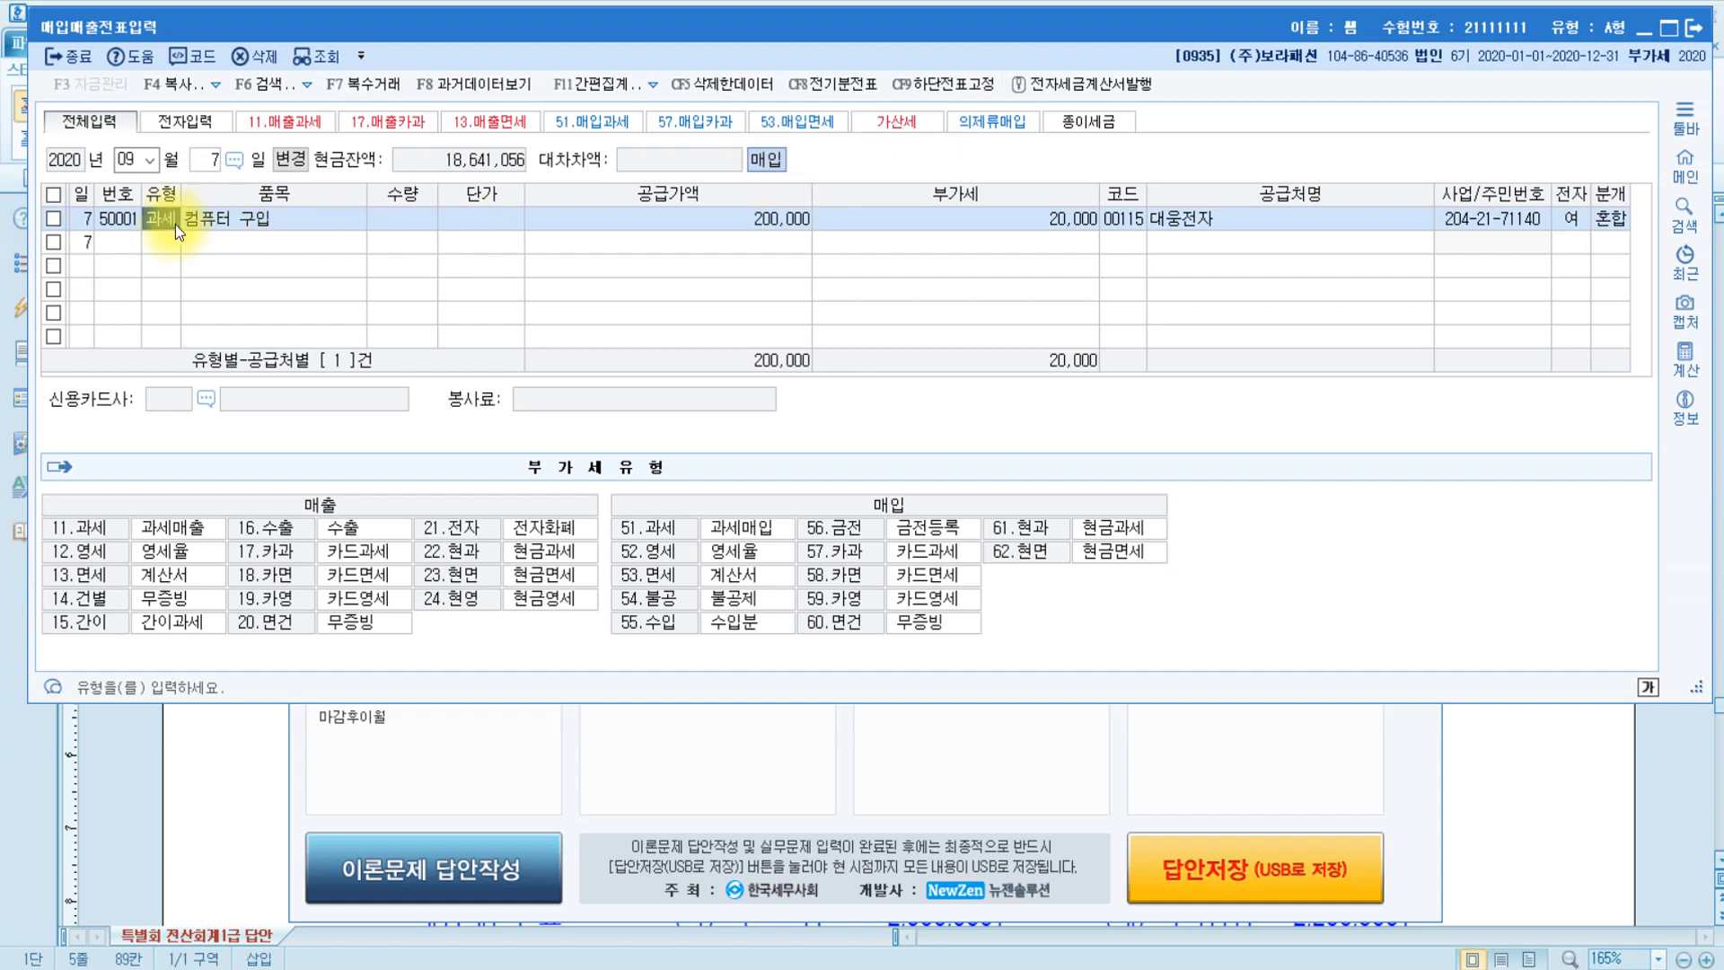
left_click(273, 223)
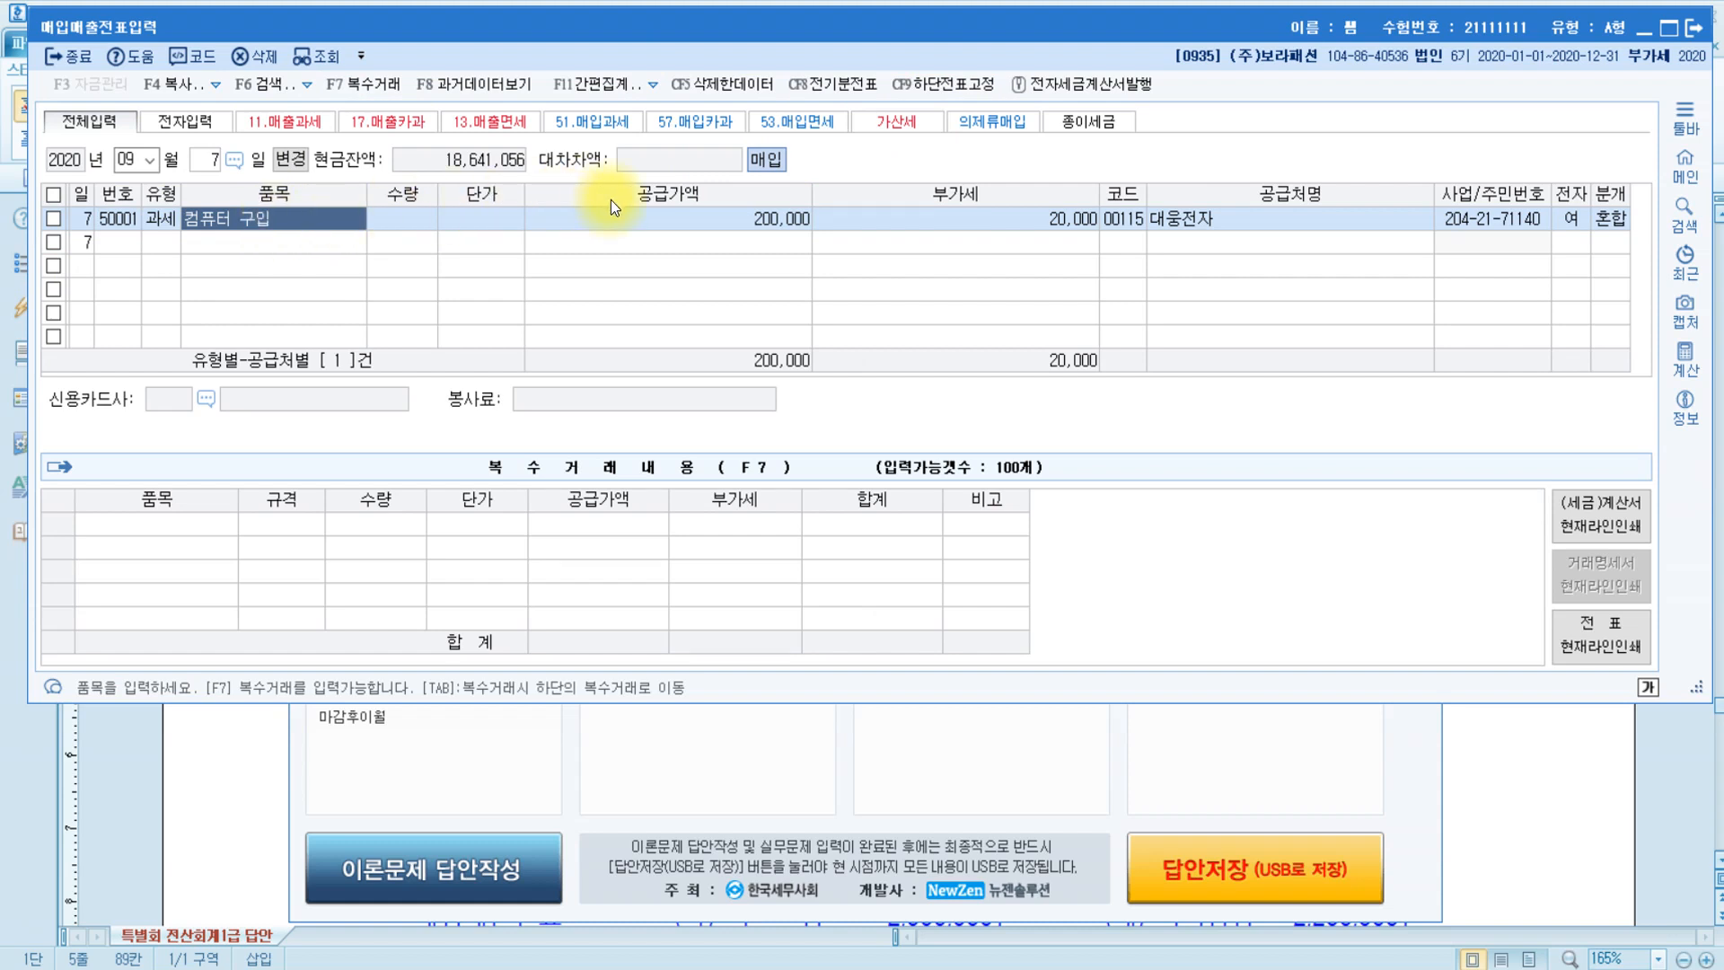
left_click(661, 215)
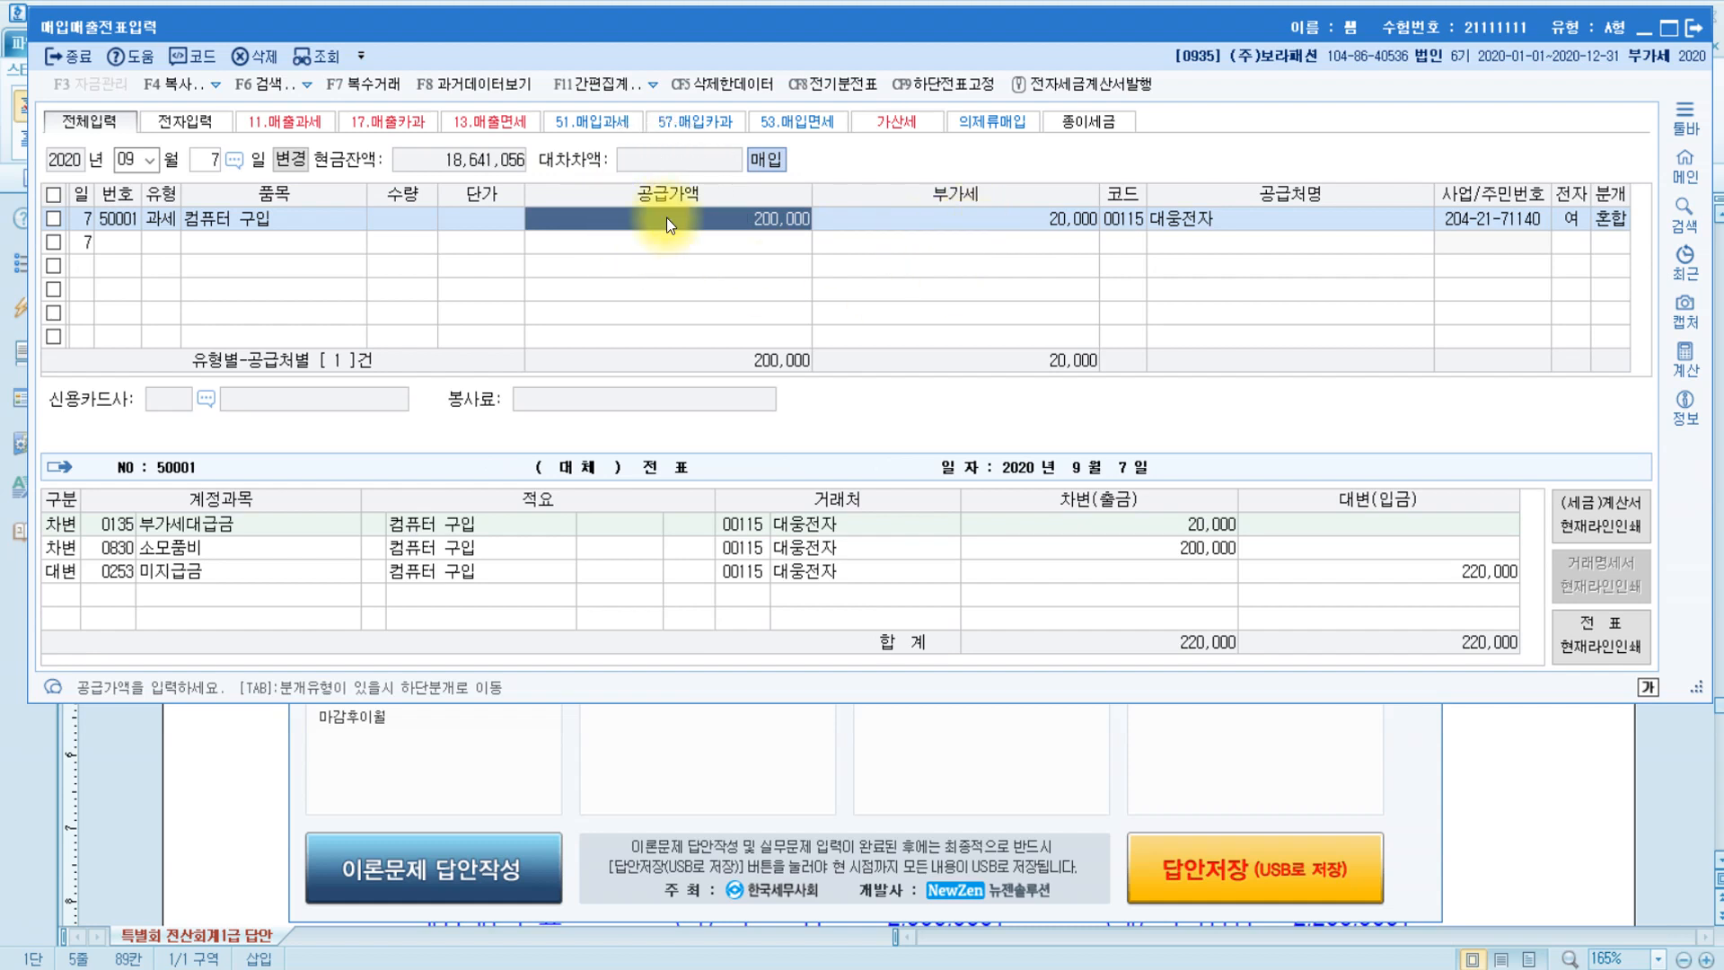
type("2000000")
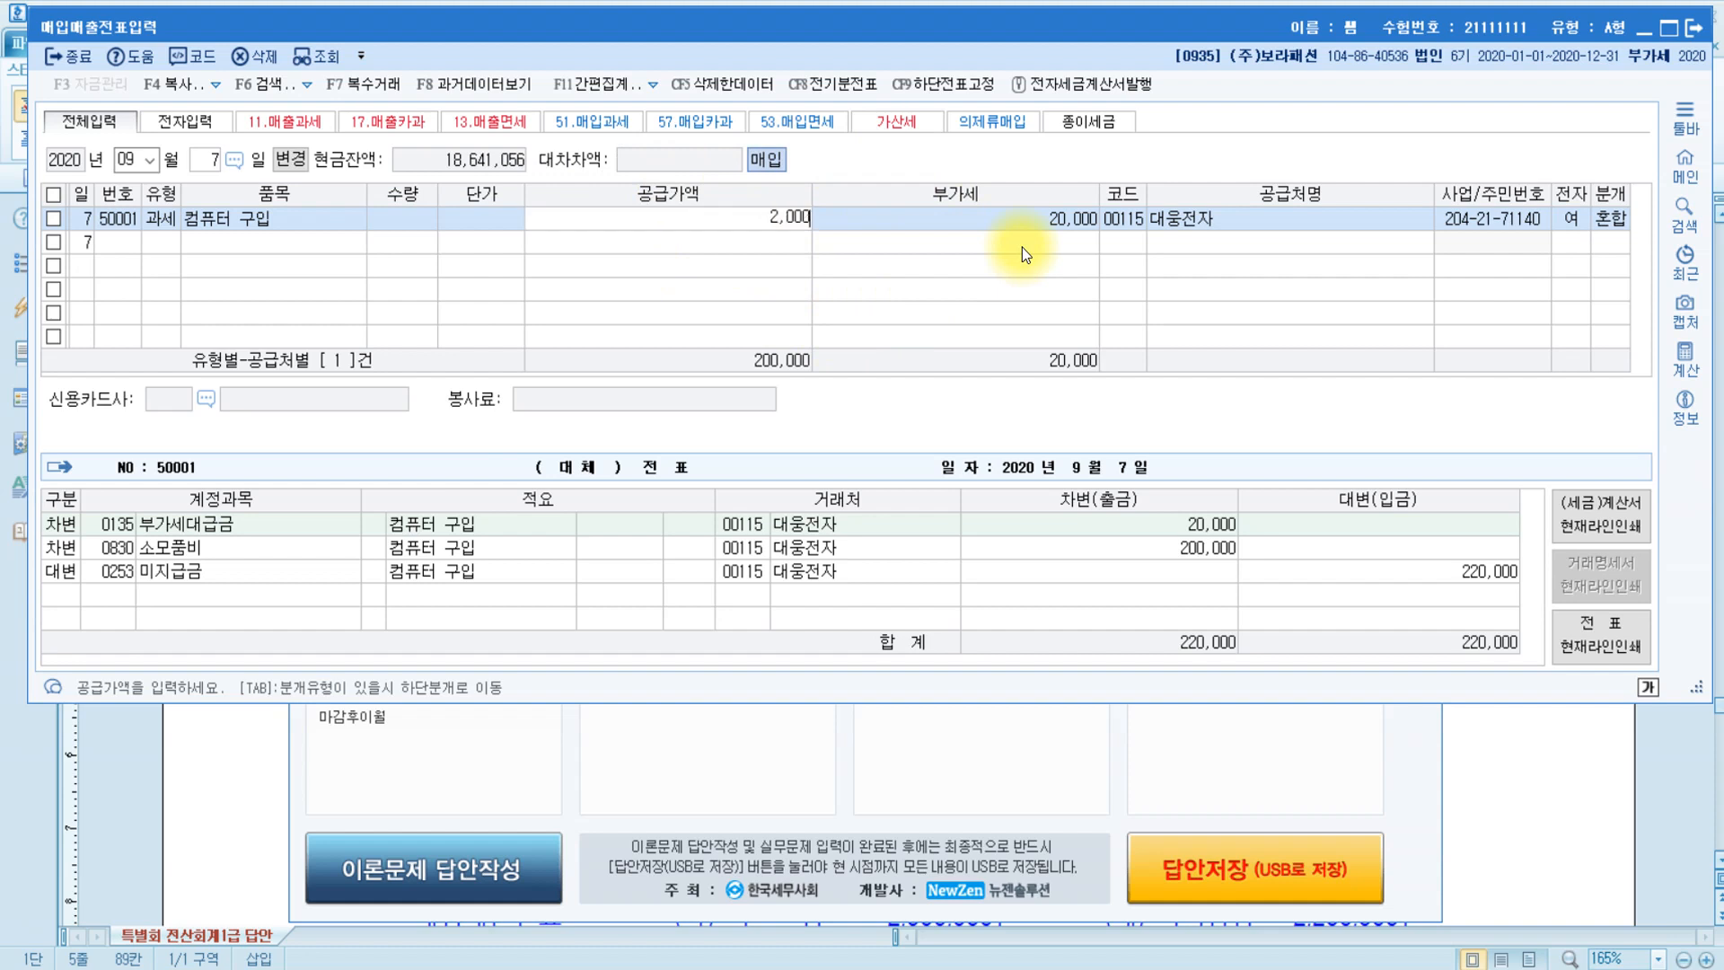
key("Return")
left_click(1004, 223)
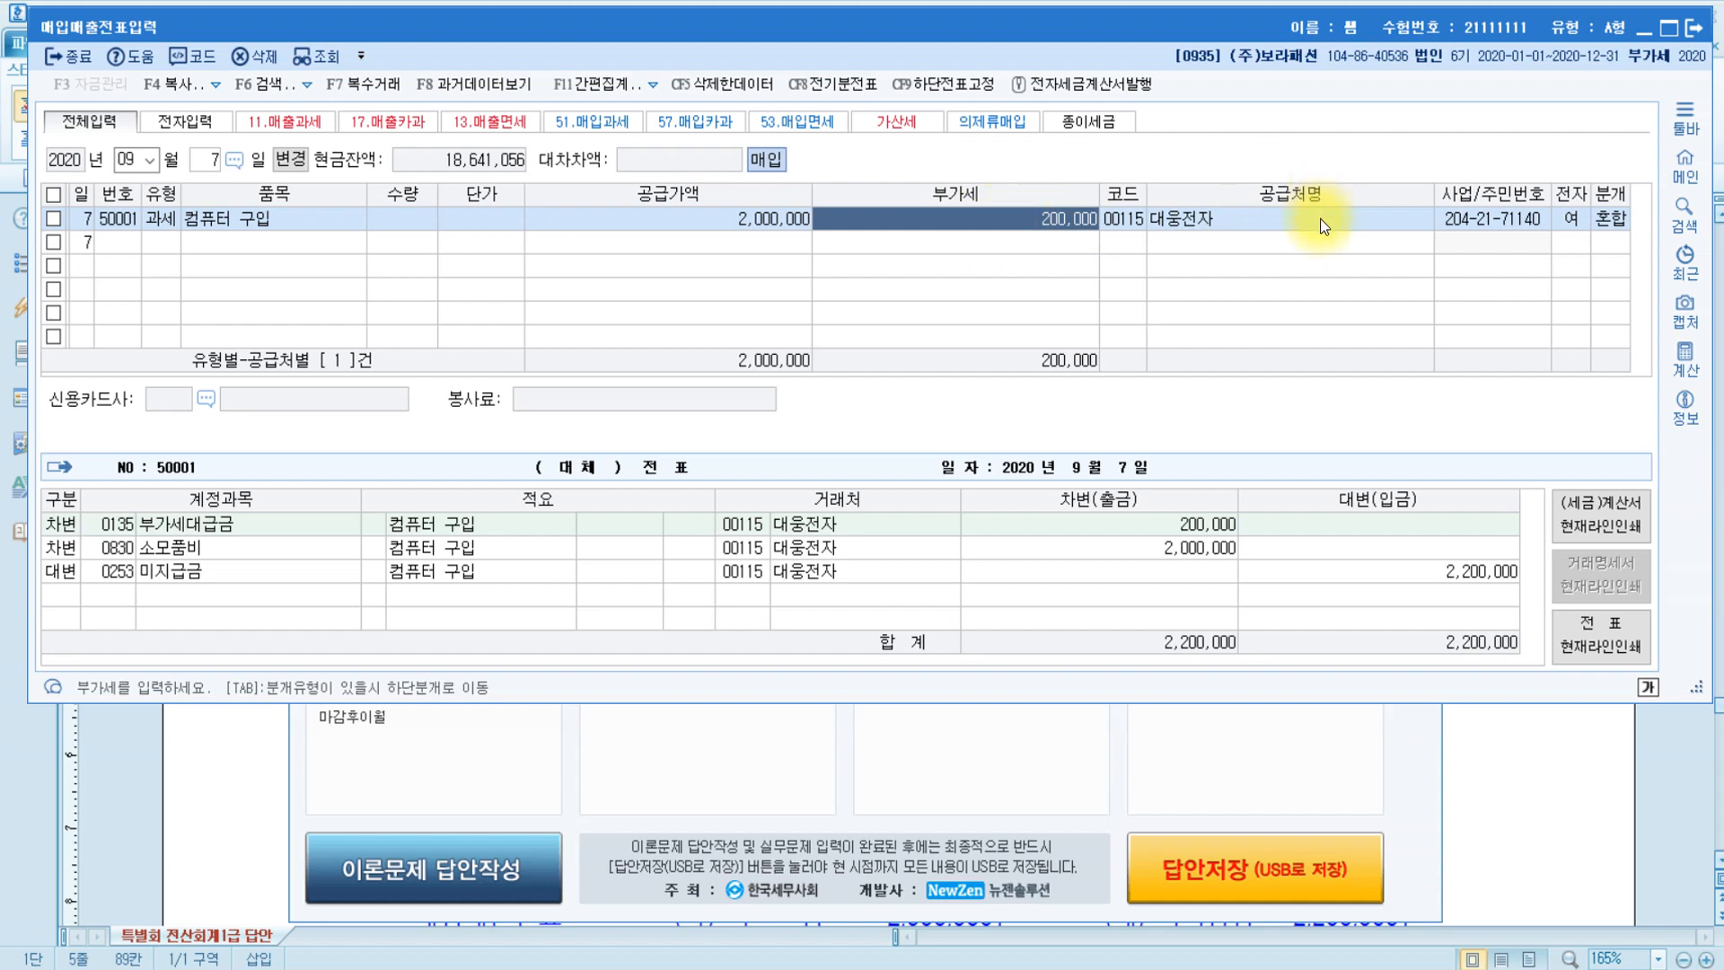
Check the 컴퓨터 구입 entry's supplier code and set its 전자 field to 부 (0).
left_click(1135, 222)
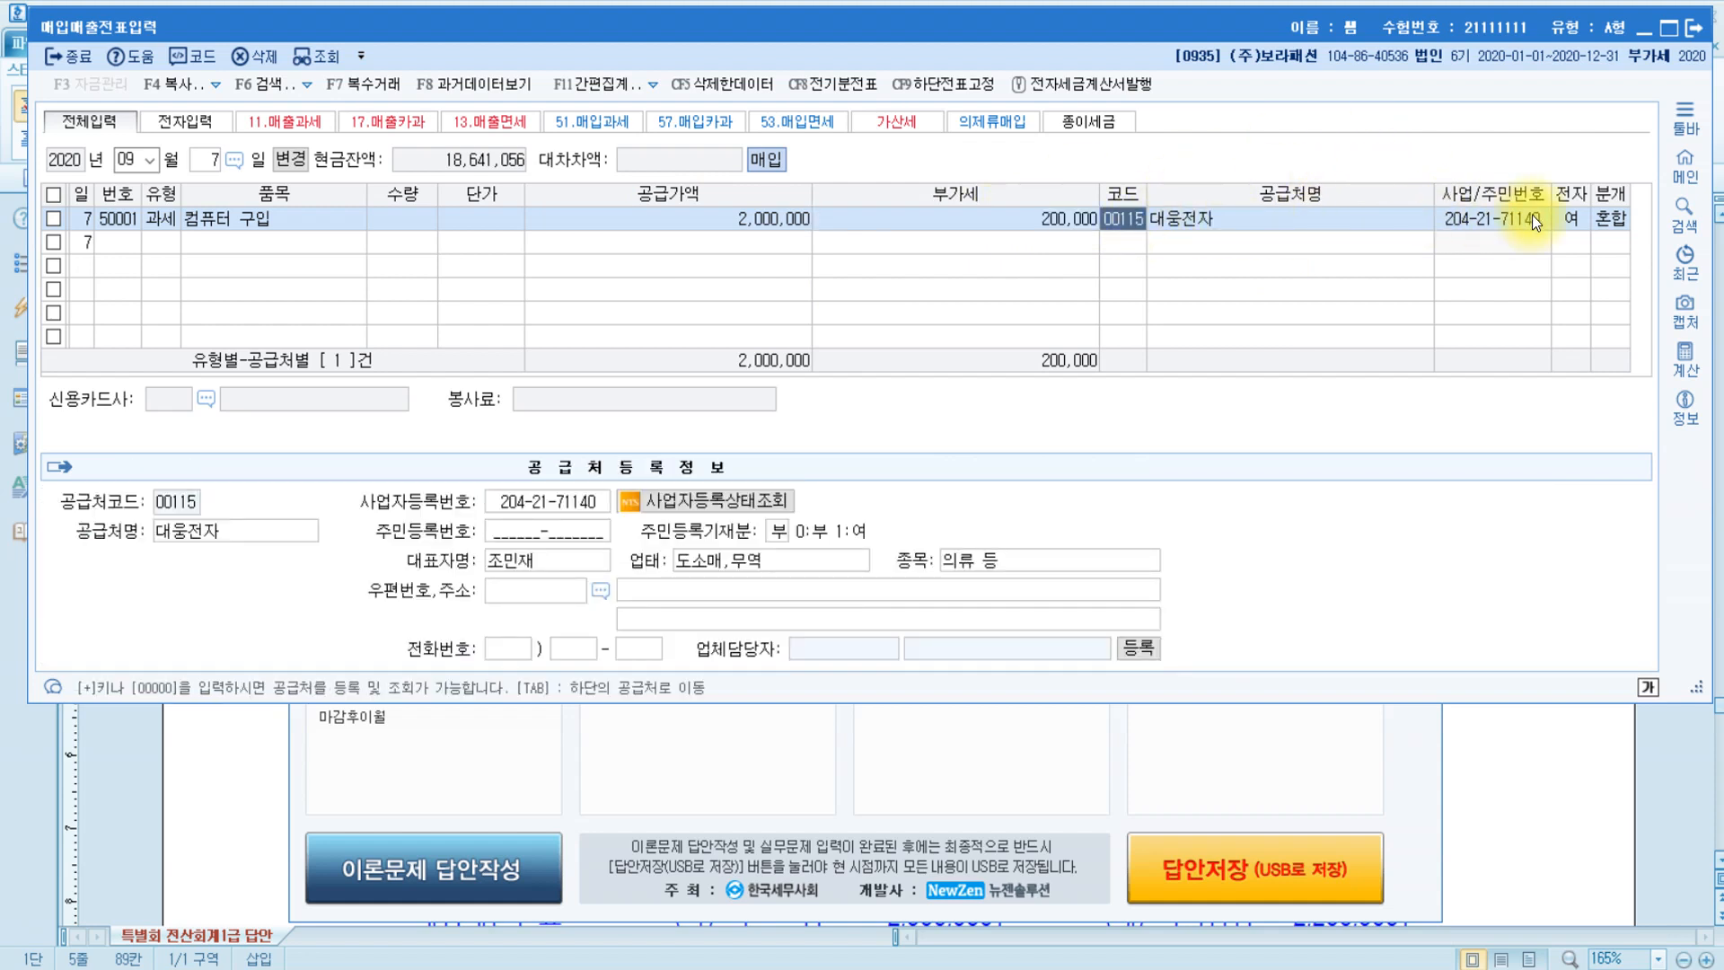
left_click(1566, 220)
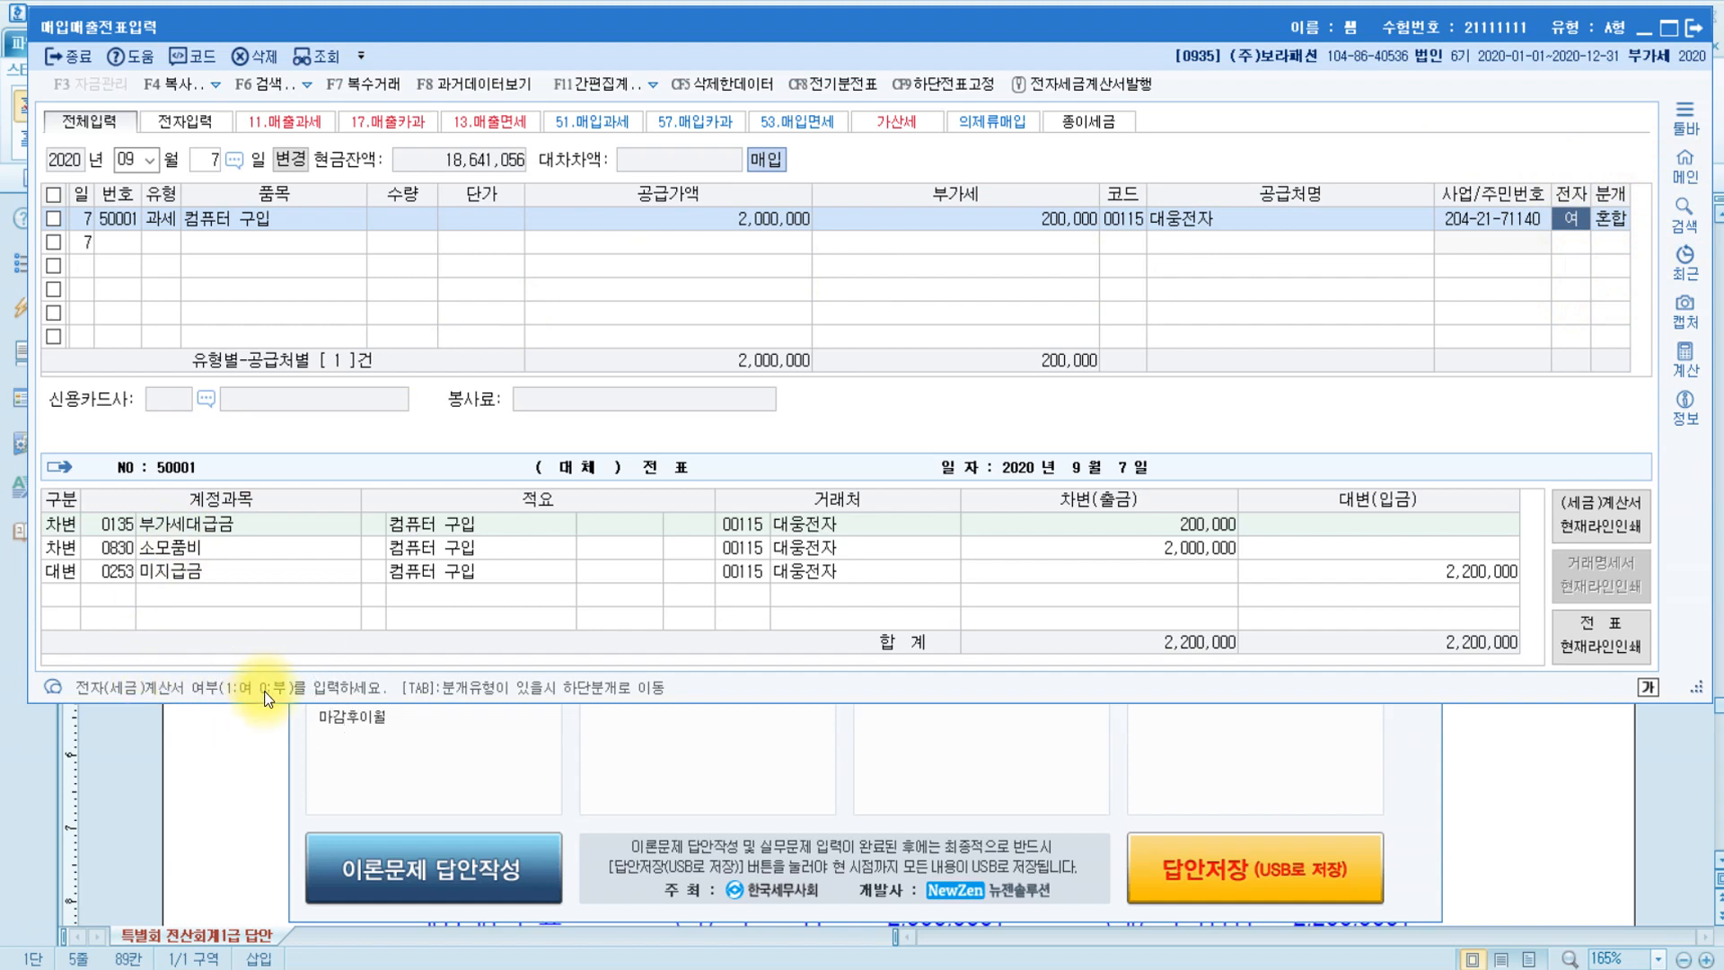
left_click(1610, 218)
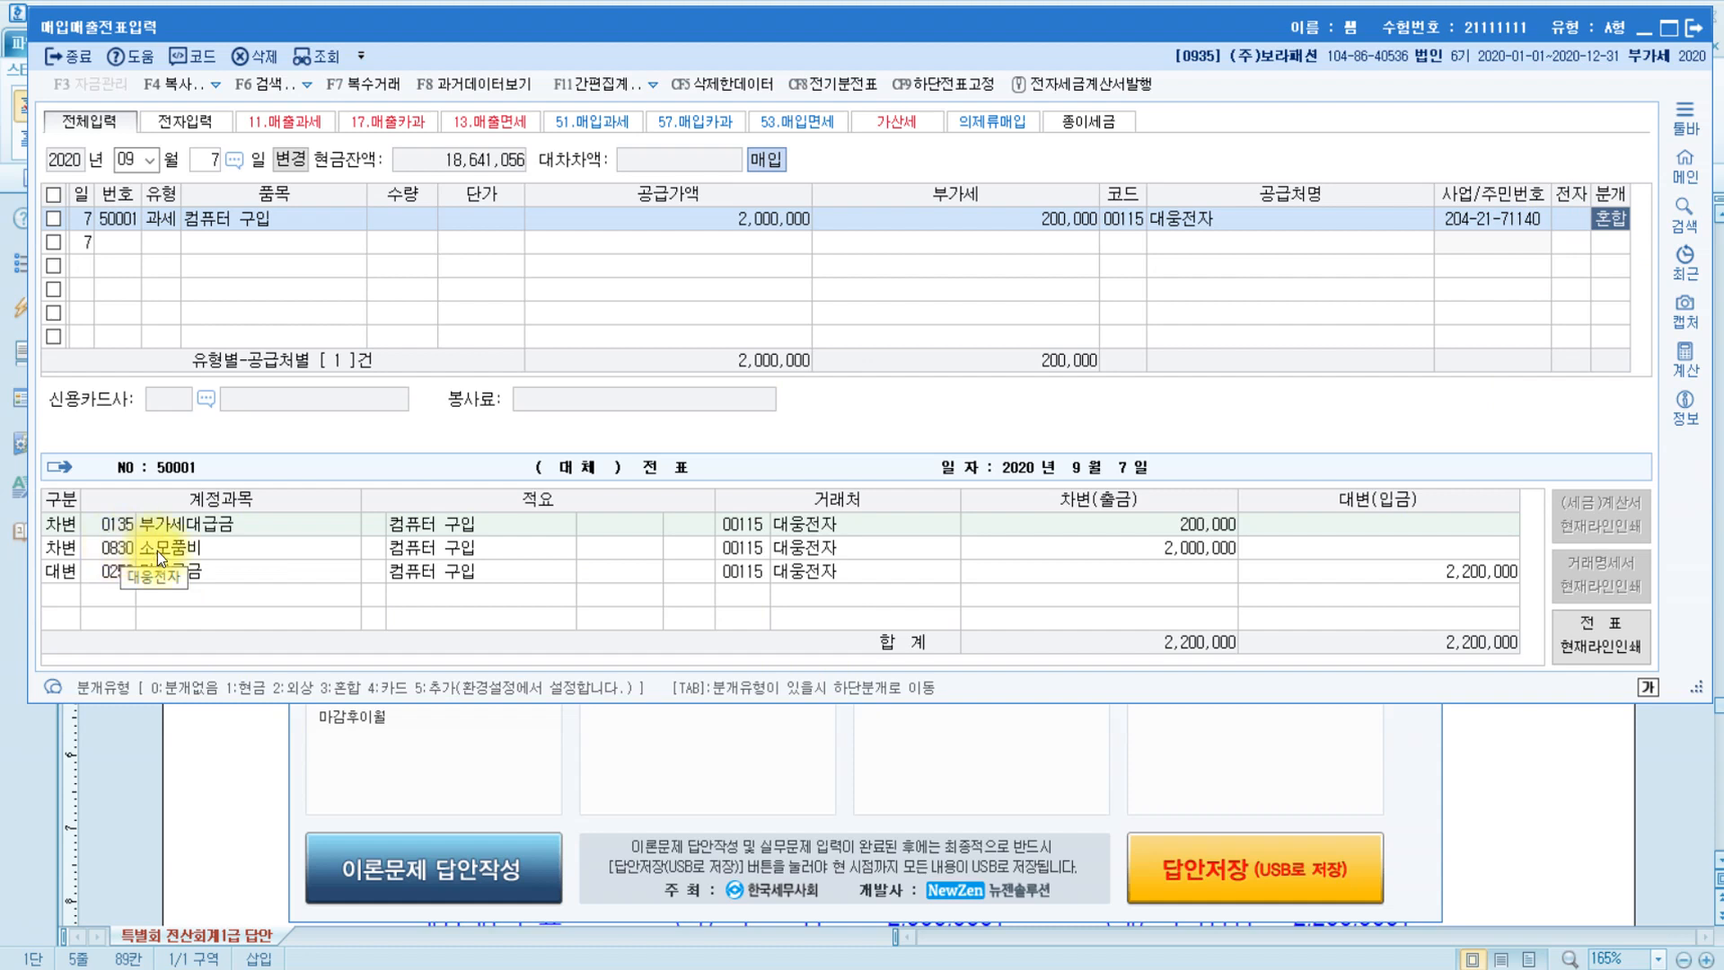
Change the journal's 소모품비 debit account to 비품 and check the corrected voucher lines.
left_click(130, 547)
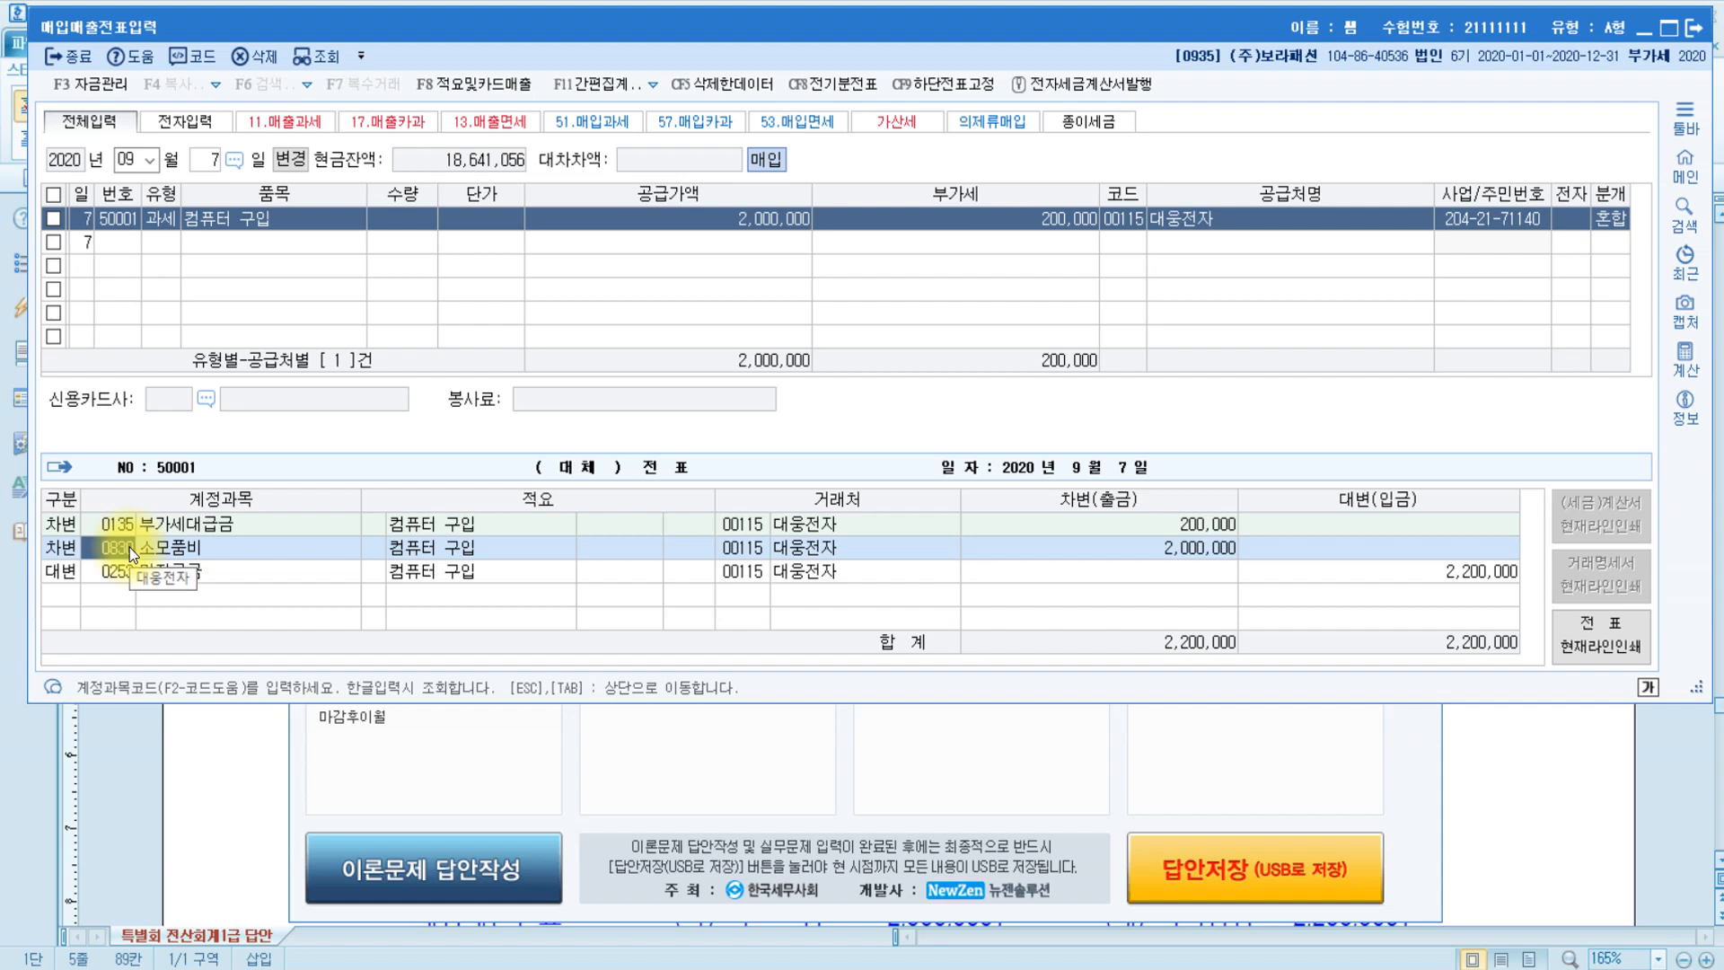
type("비품")
key("Return")
key("Return")
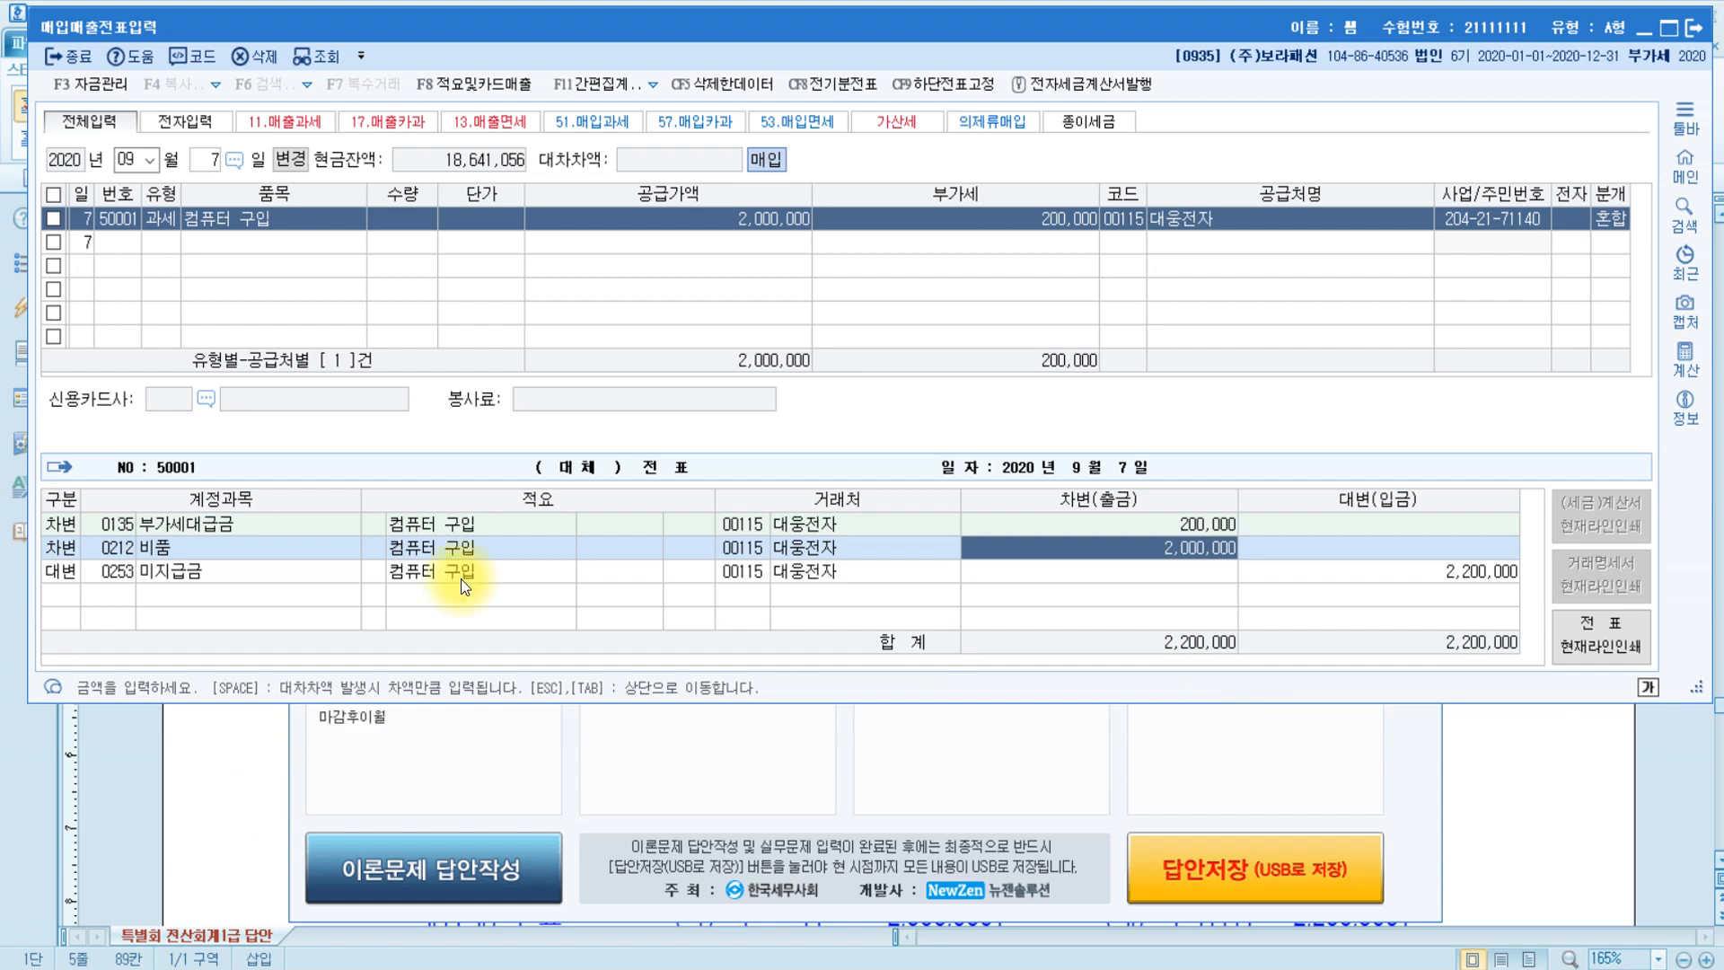
left_click(1494, 572)
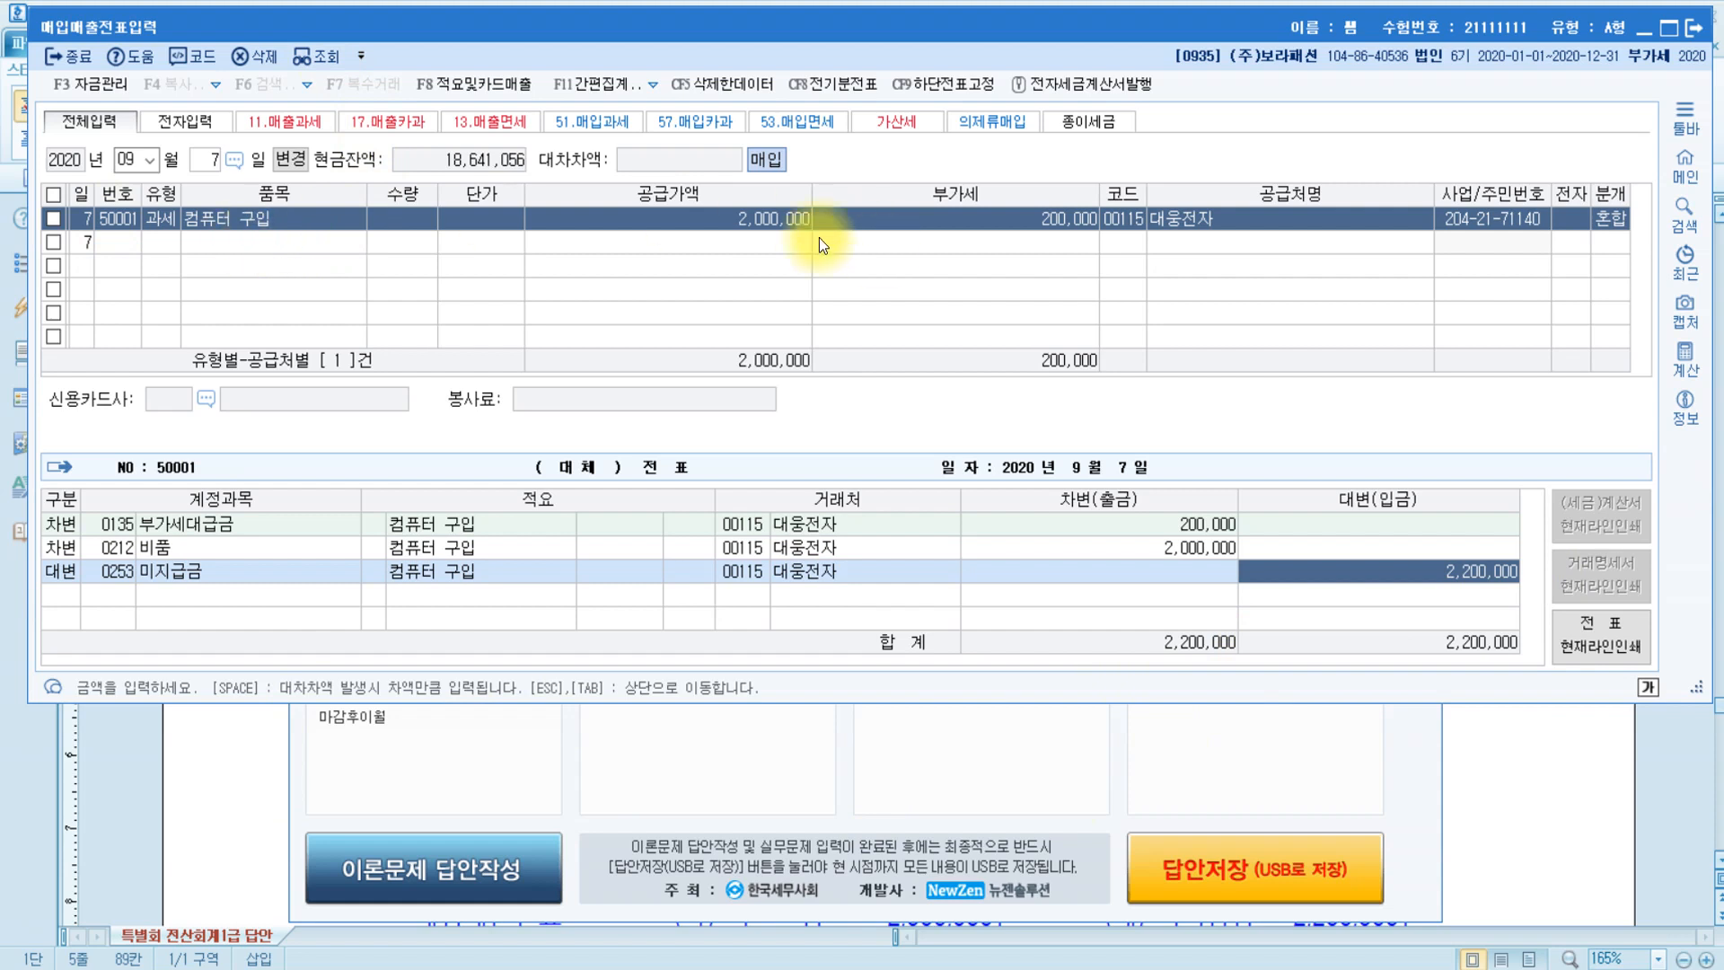
left_click(1571, 228)
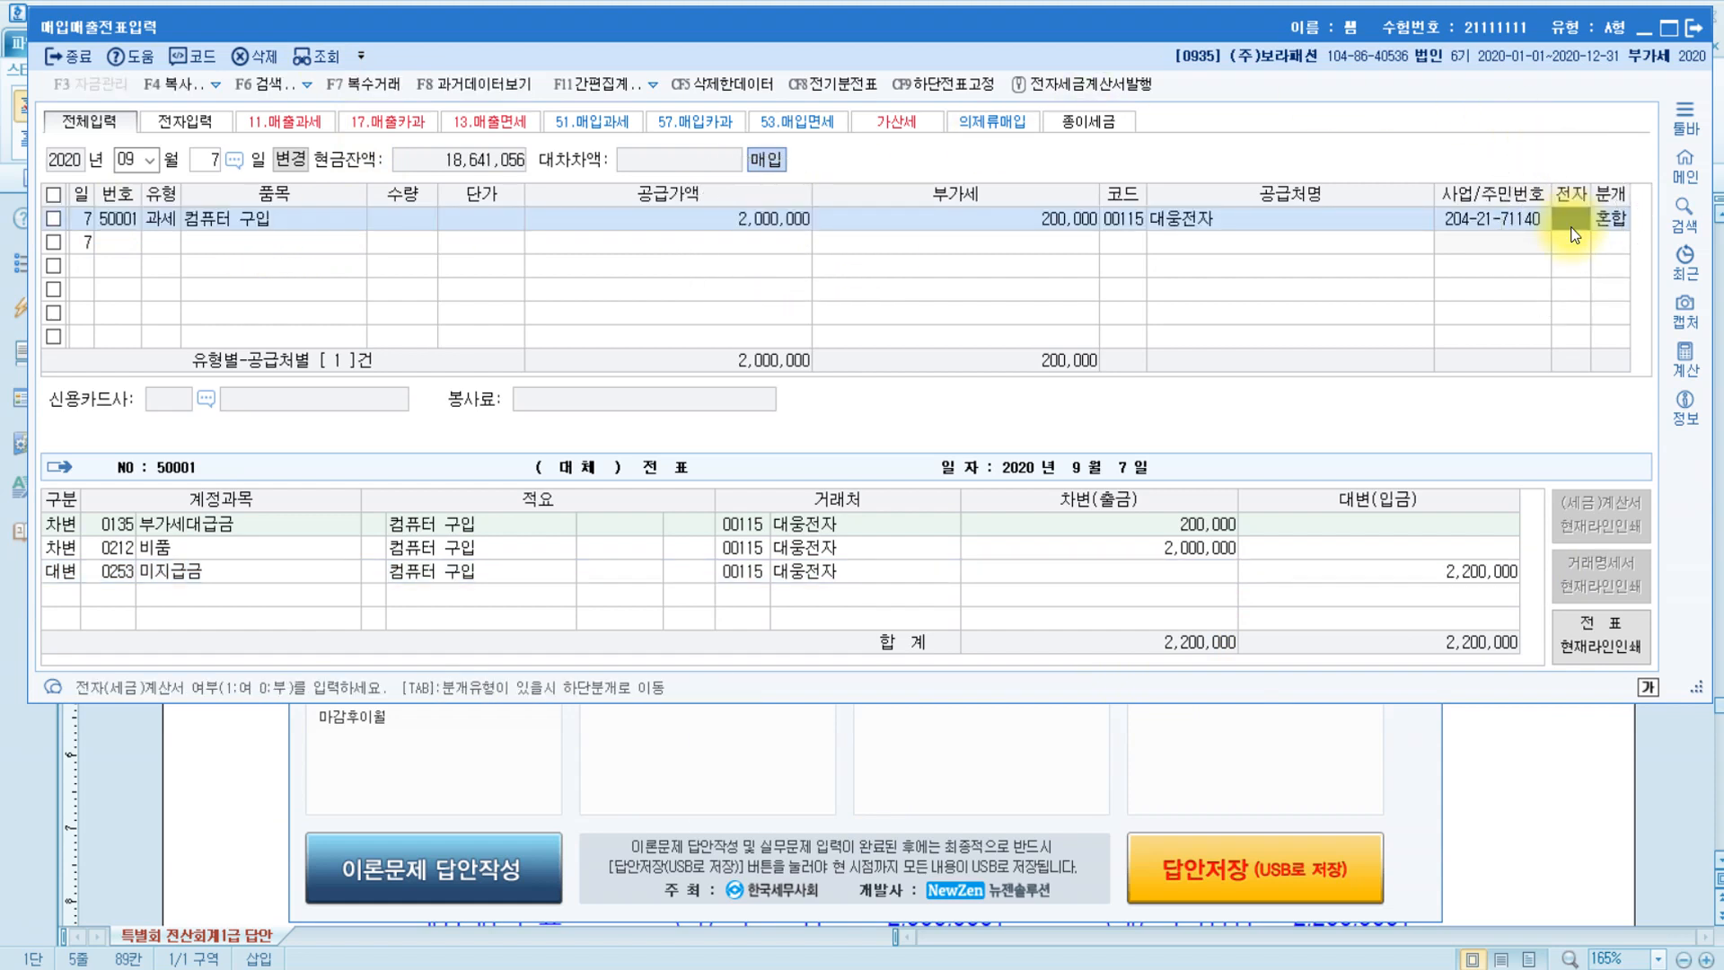
left_click(150, 553)
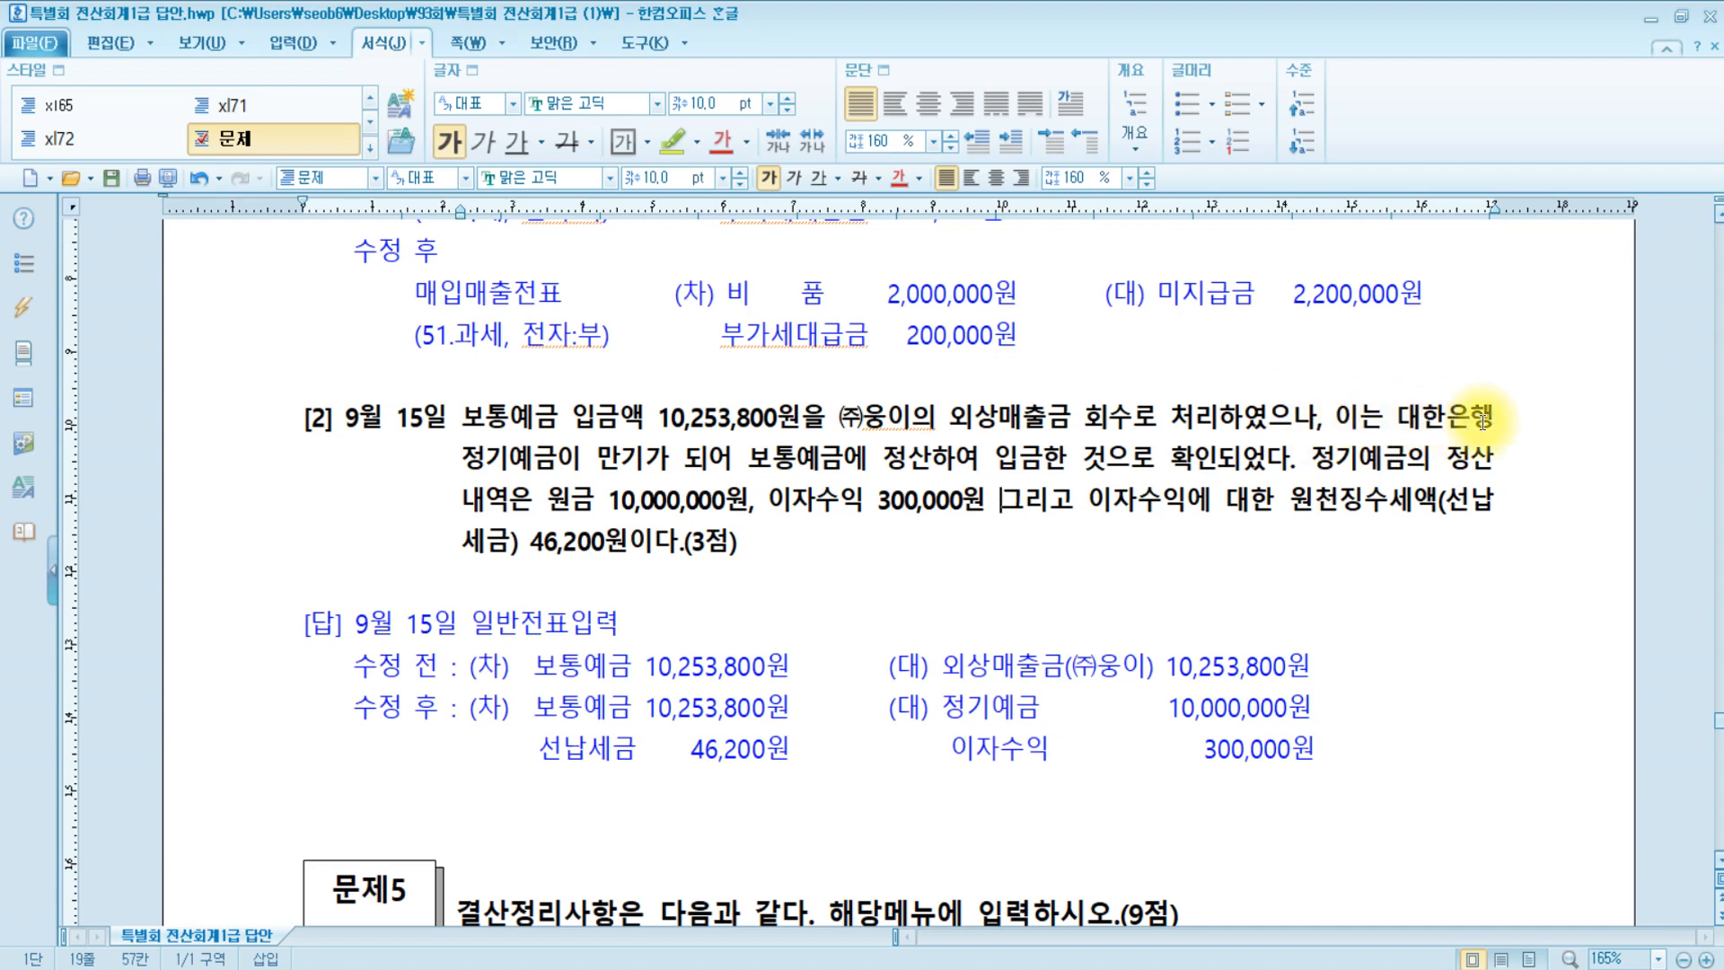
Examine 문제4 question [2] in the answer document, comparing the September 15 journal lines before and after correction.
left_click(520, 460)
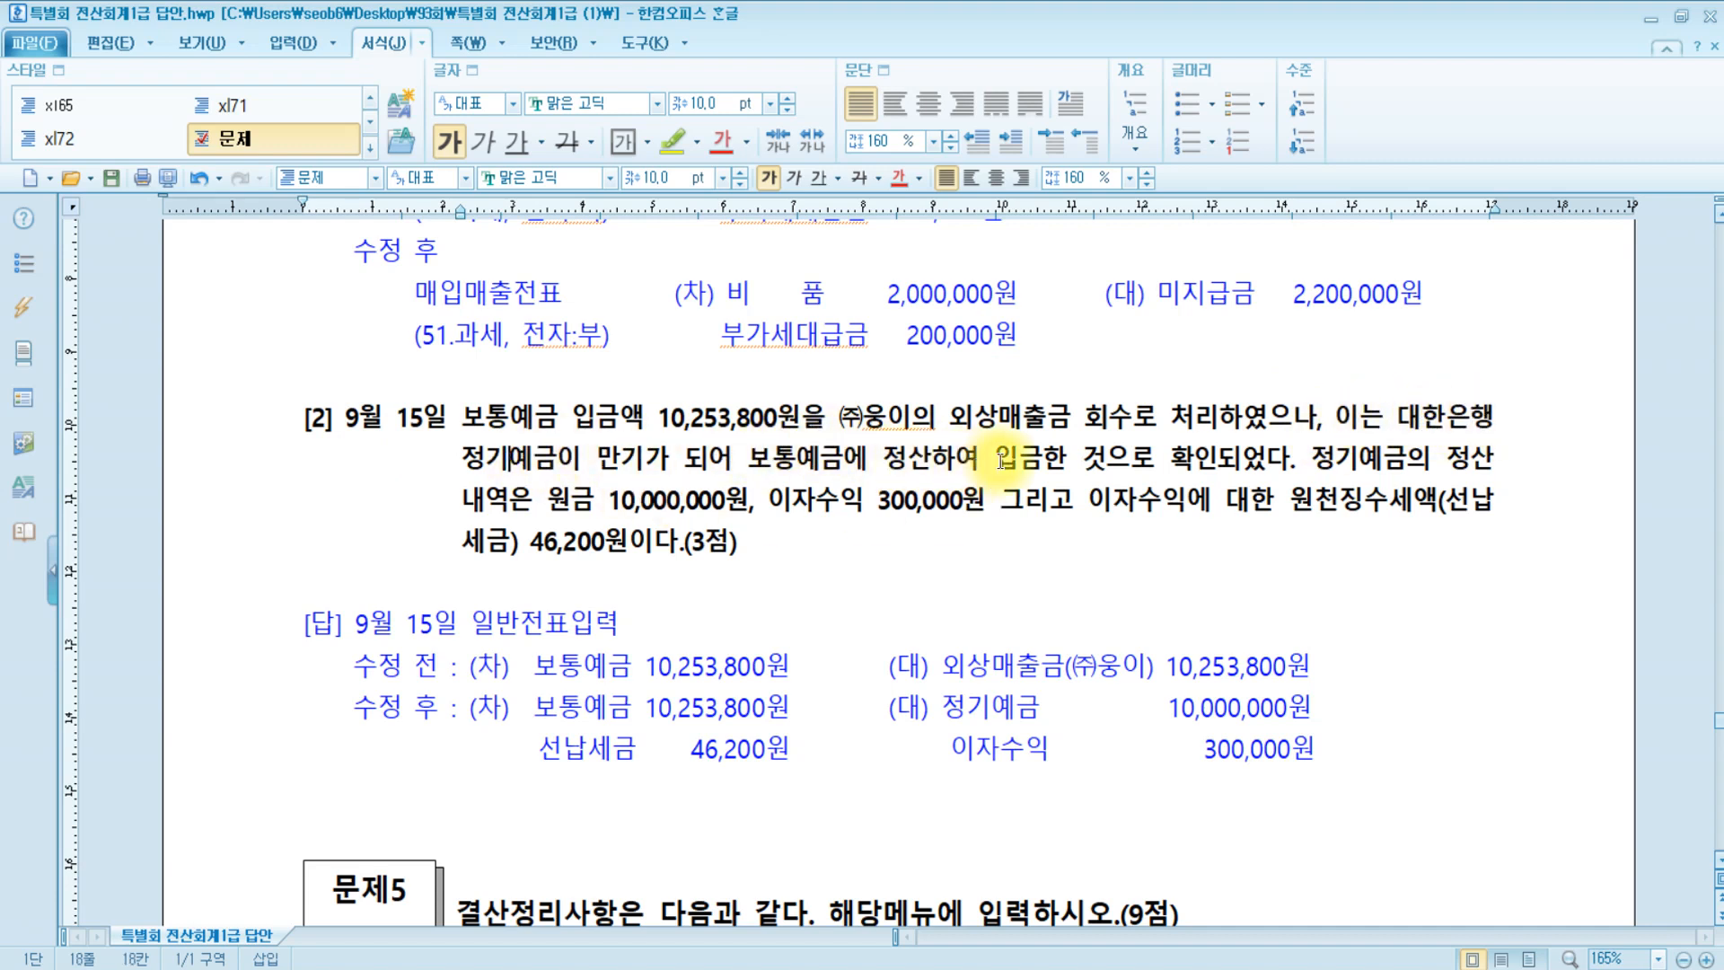
left_click(1283, 466)
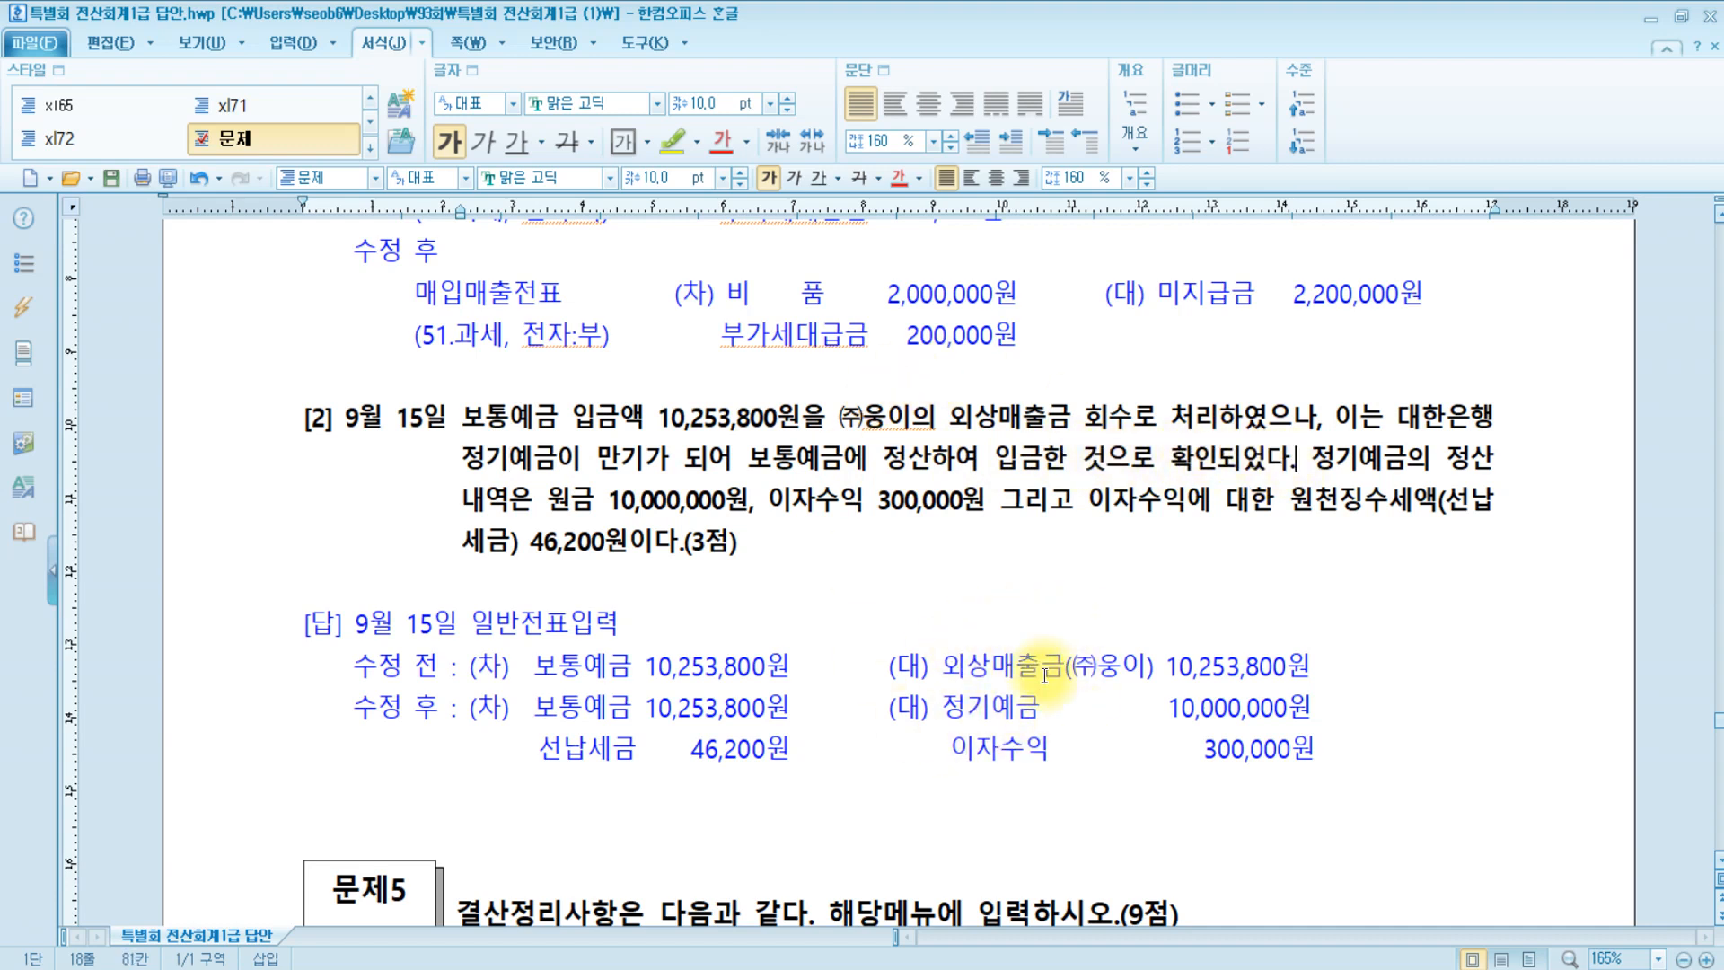
left_click_drag(943, 707, 1320, 706)
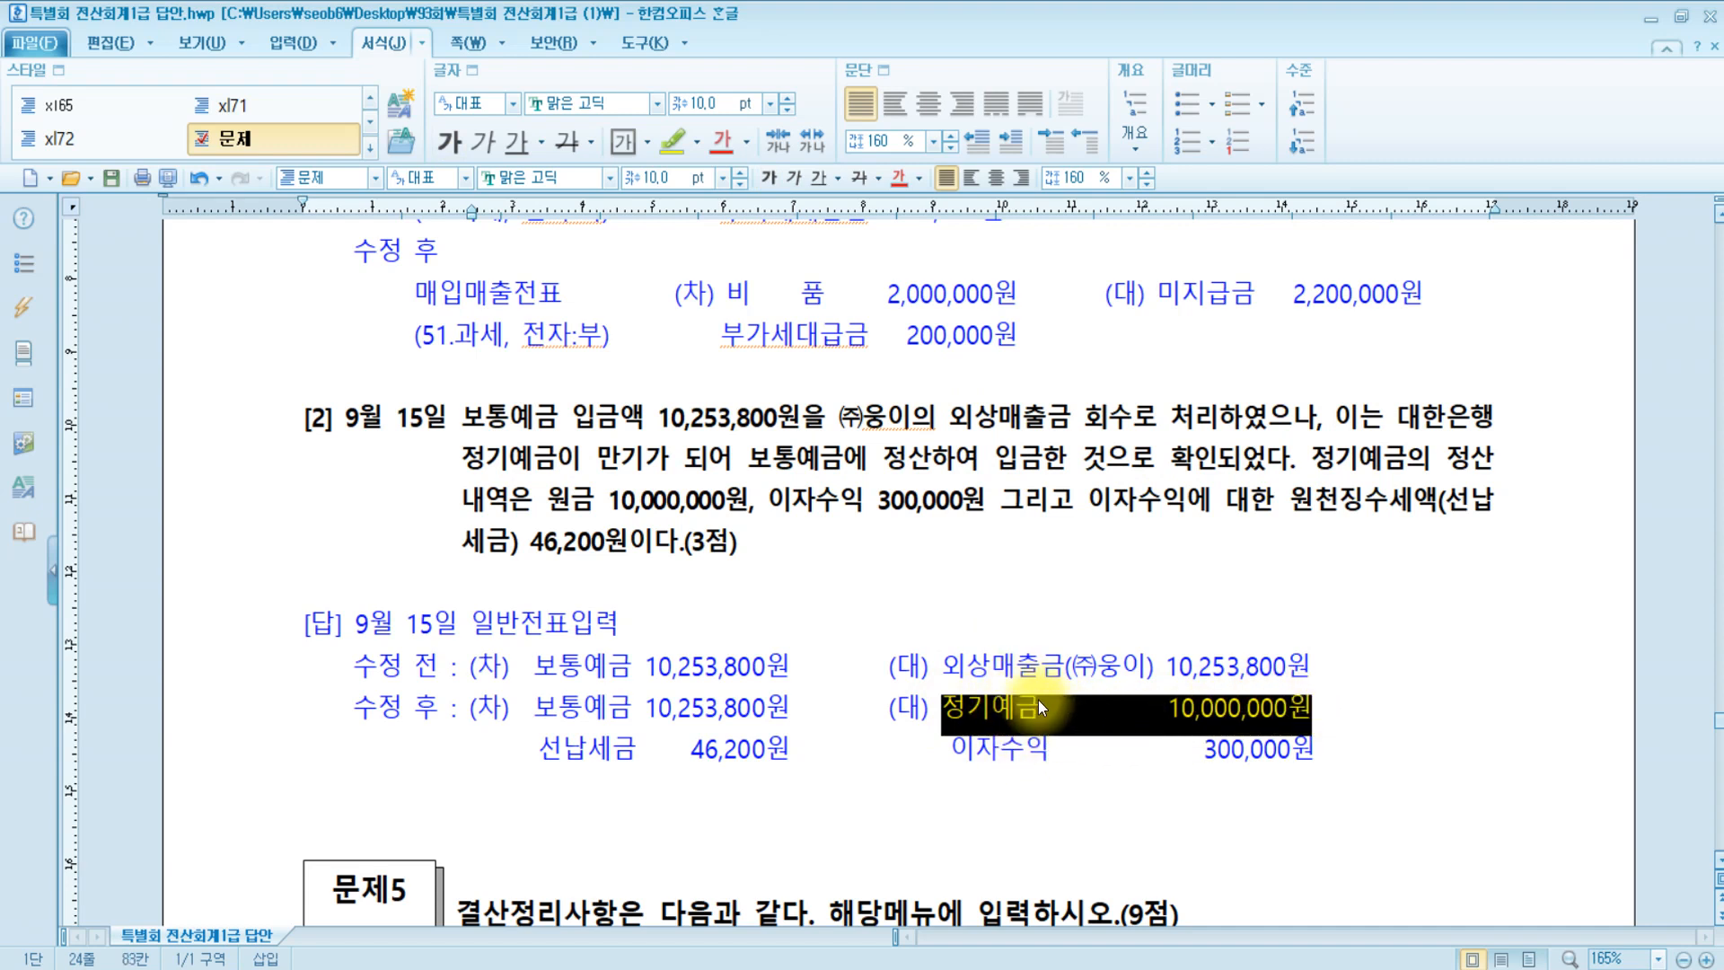
left_click(947, 666)
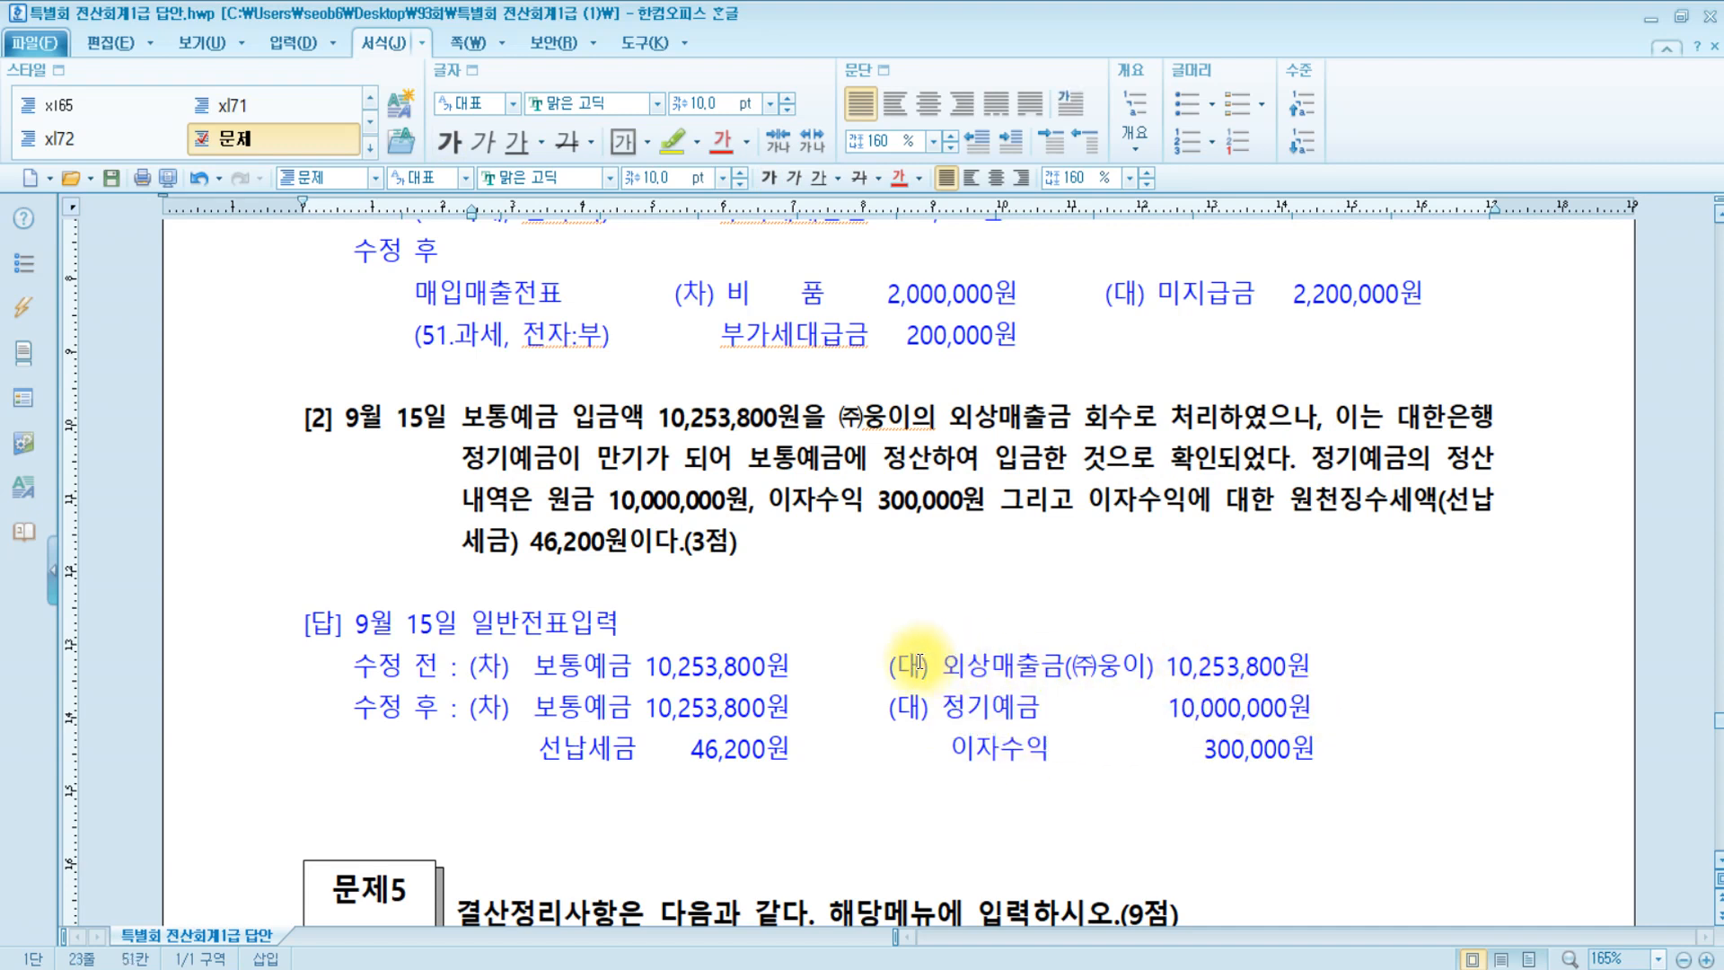
left_click_drag(920, 664, 1474, 660)
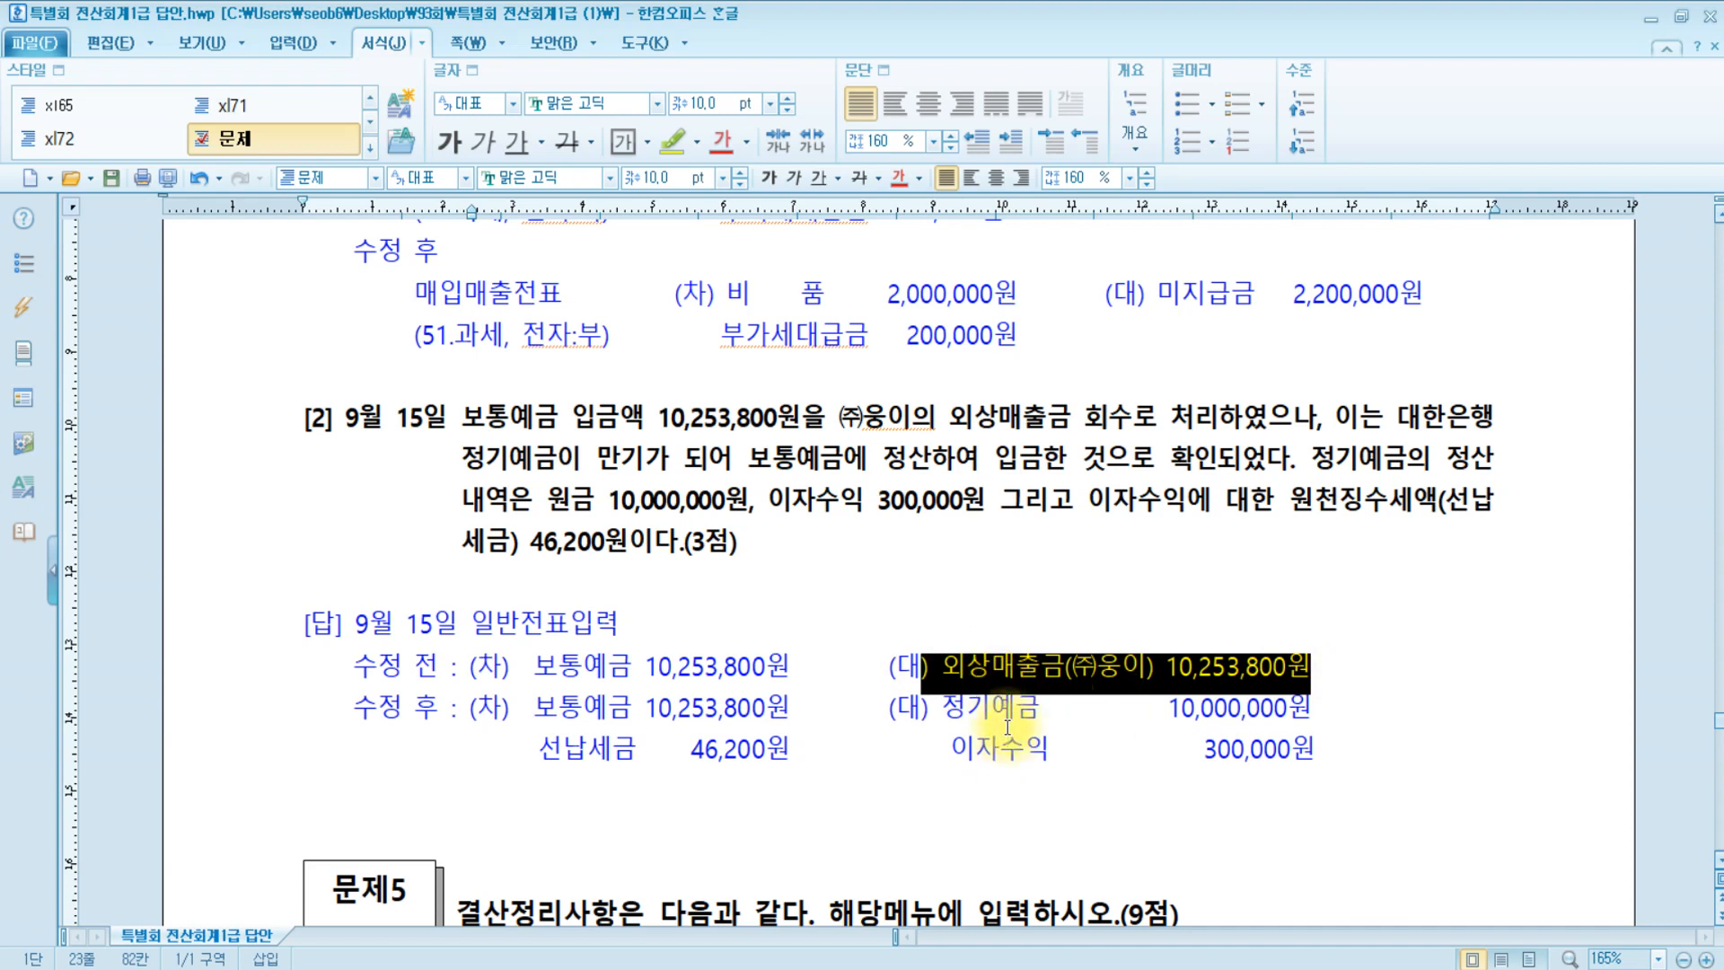
left_click(1313, 455)
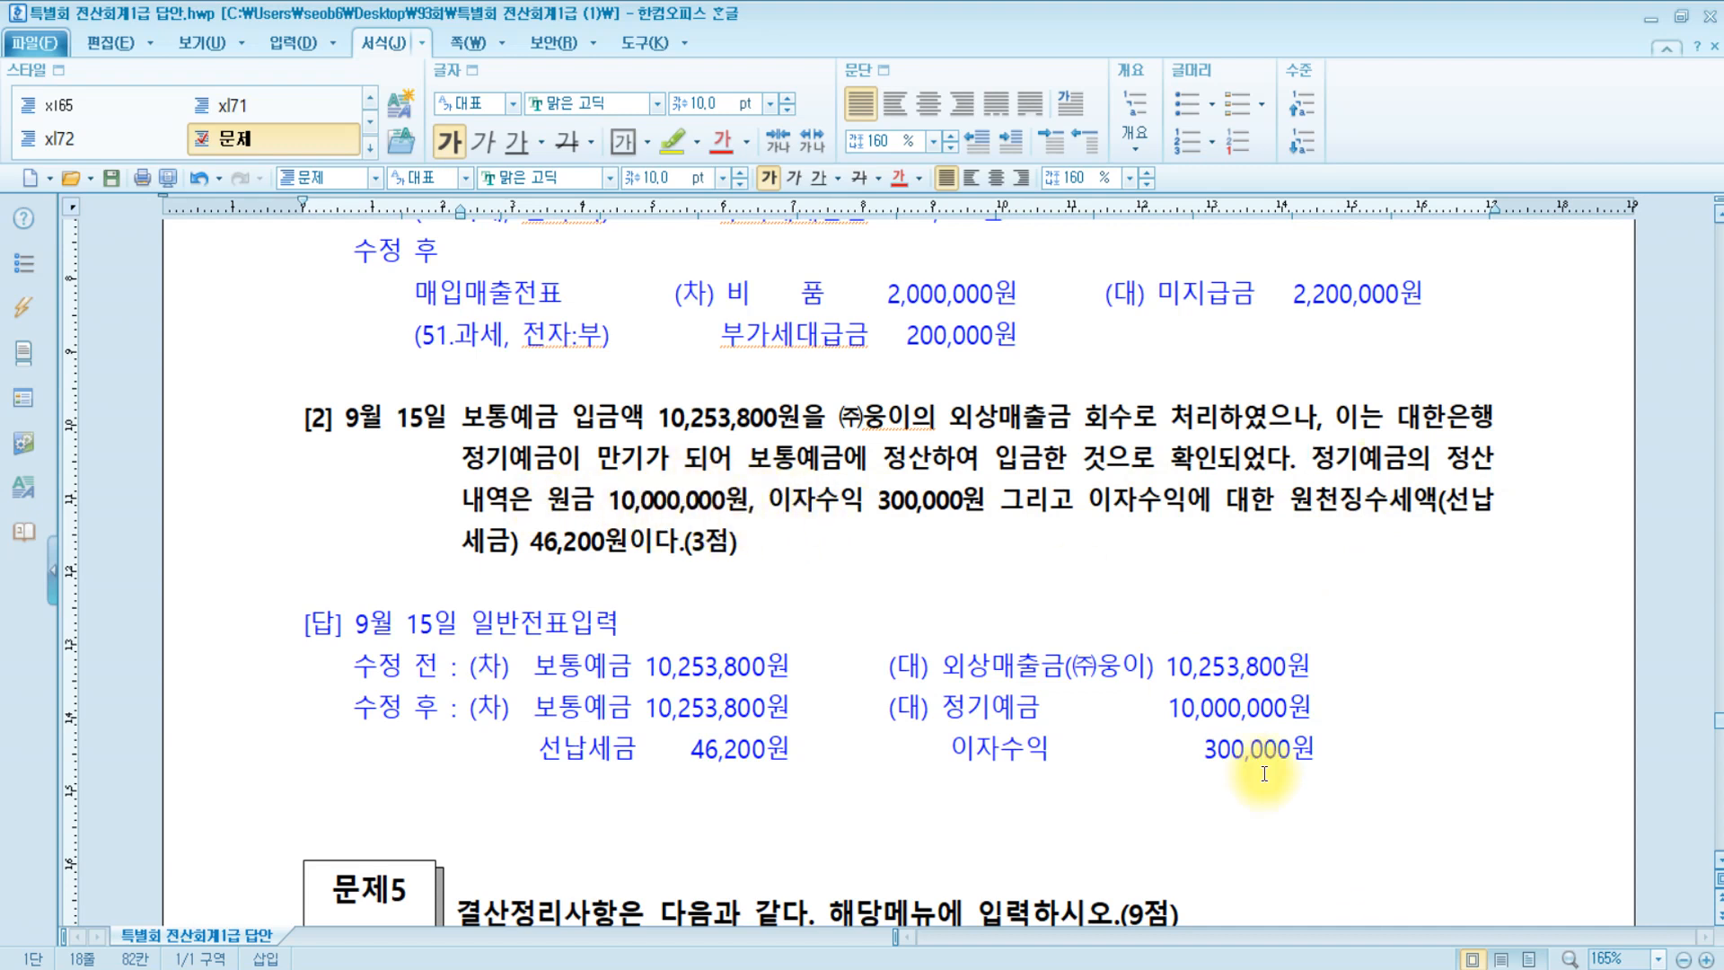
left_click_drag(1168, 706, 1311, 707)
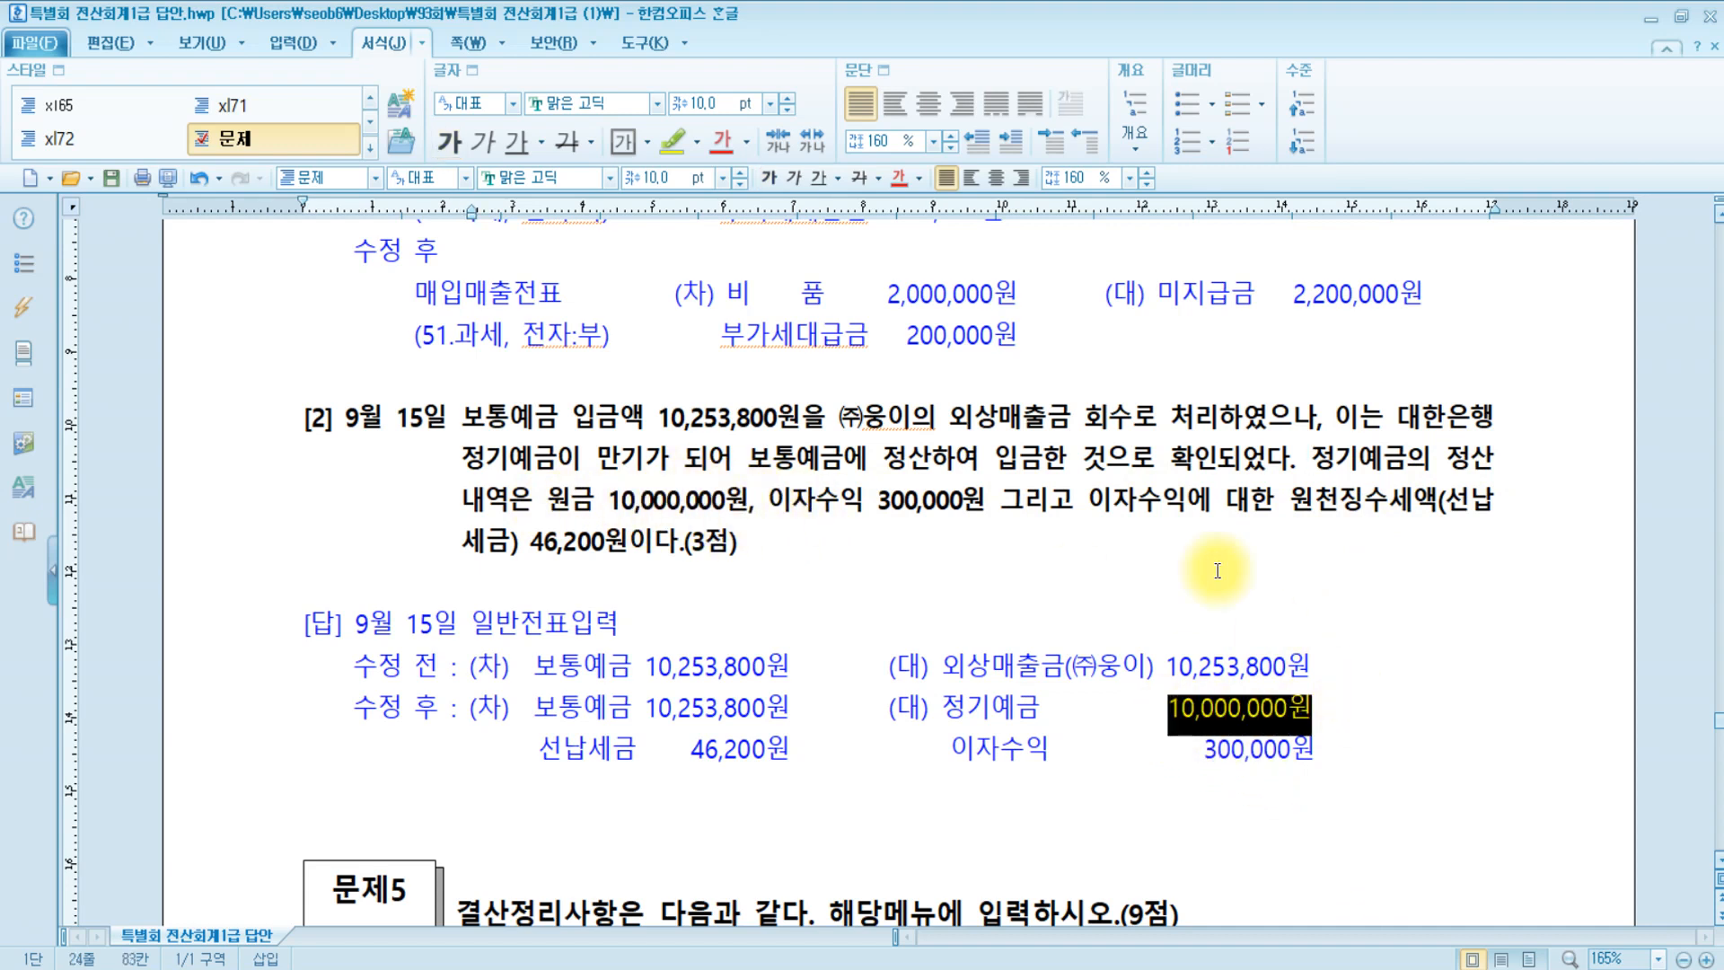
left_click(876, 500)
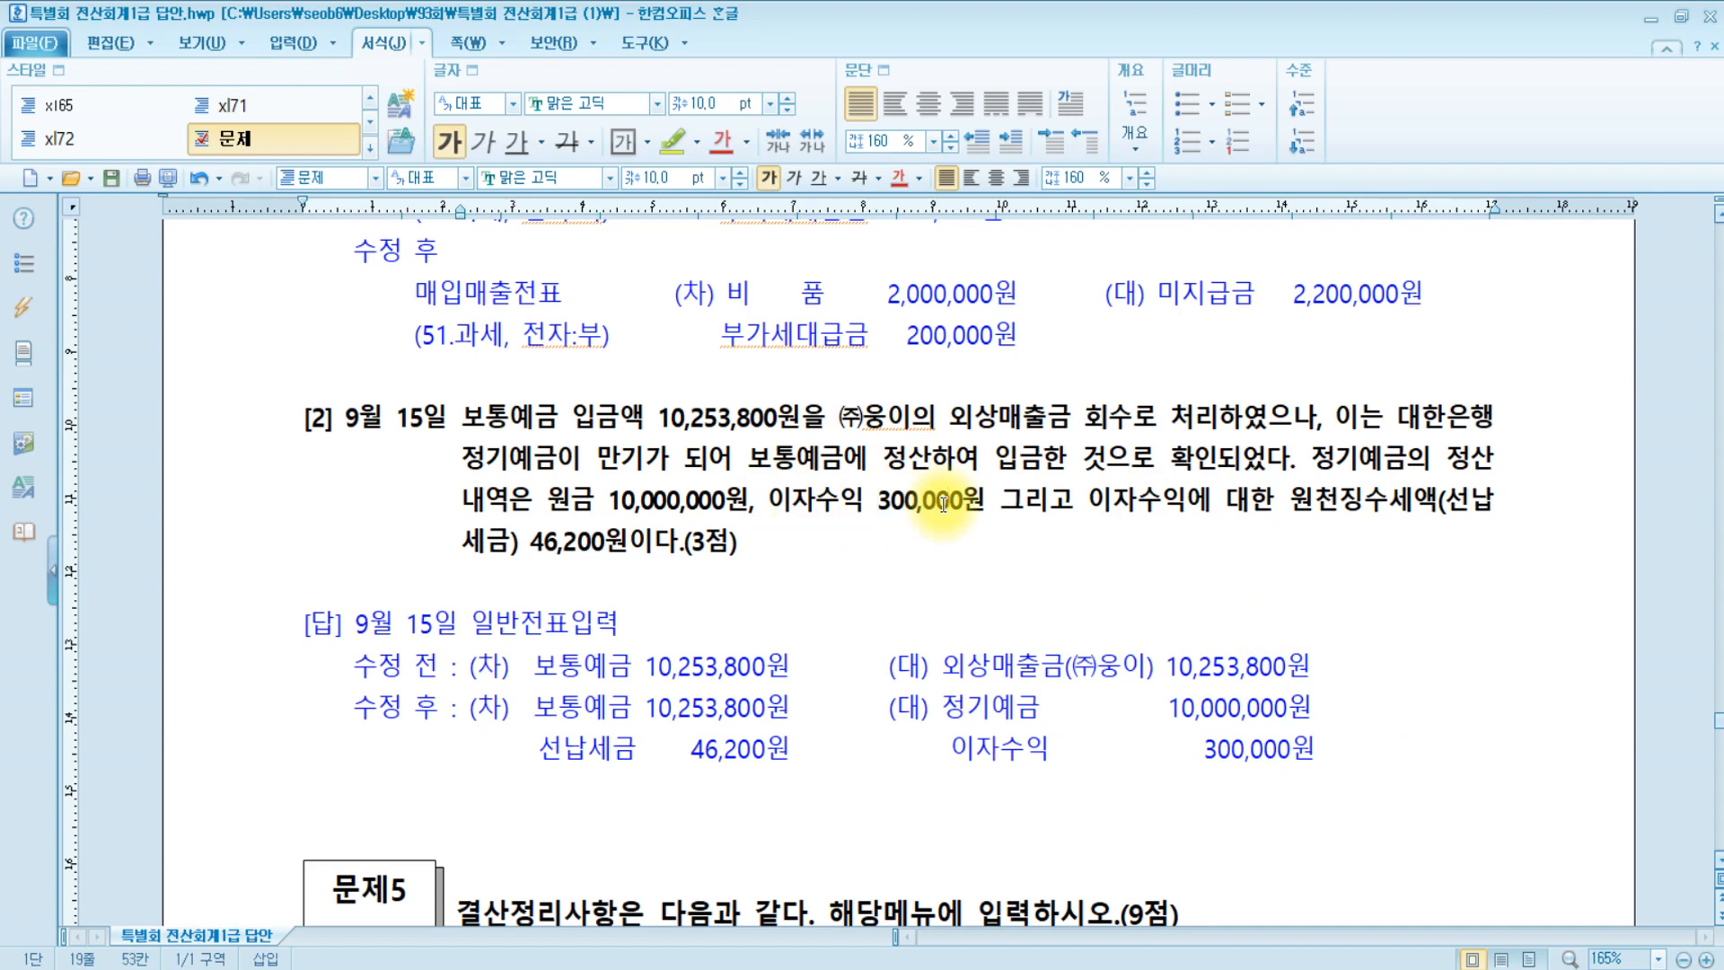
left_click(611, 564)
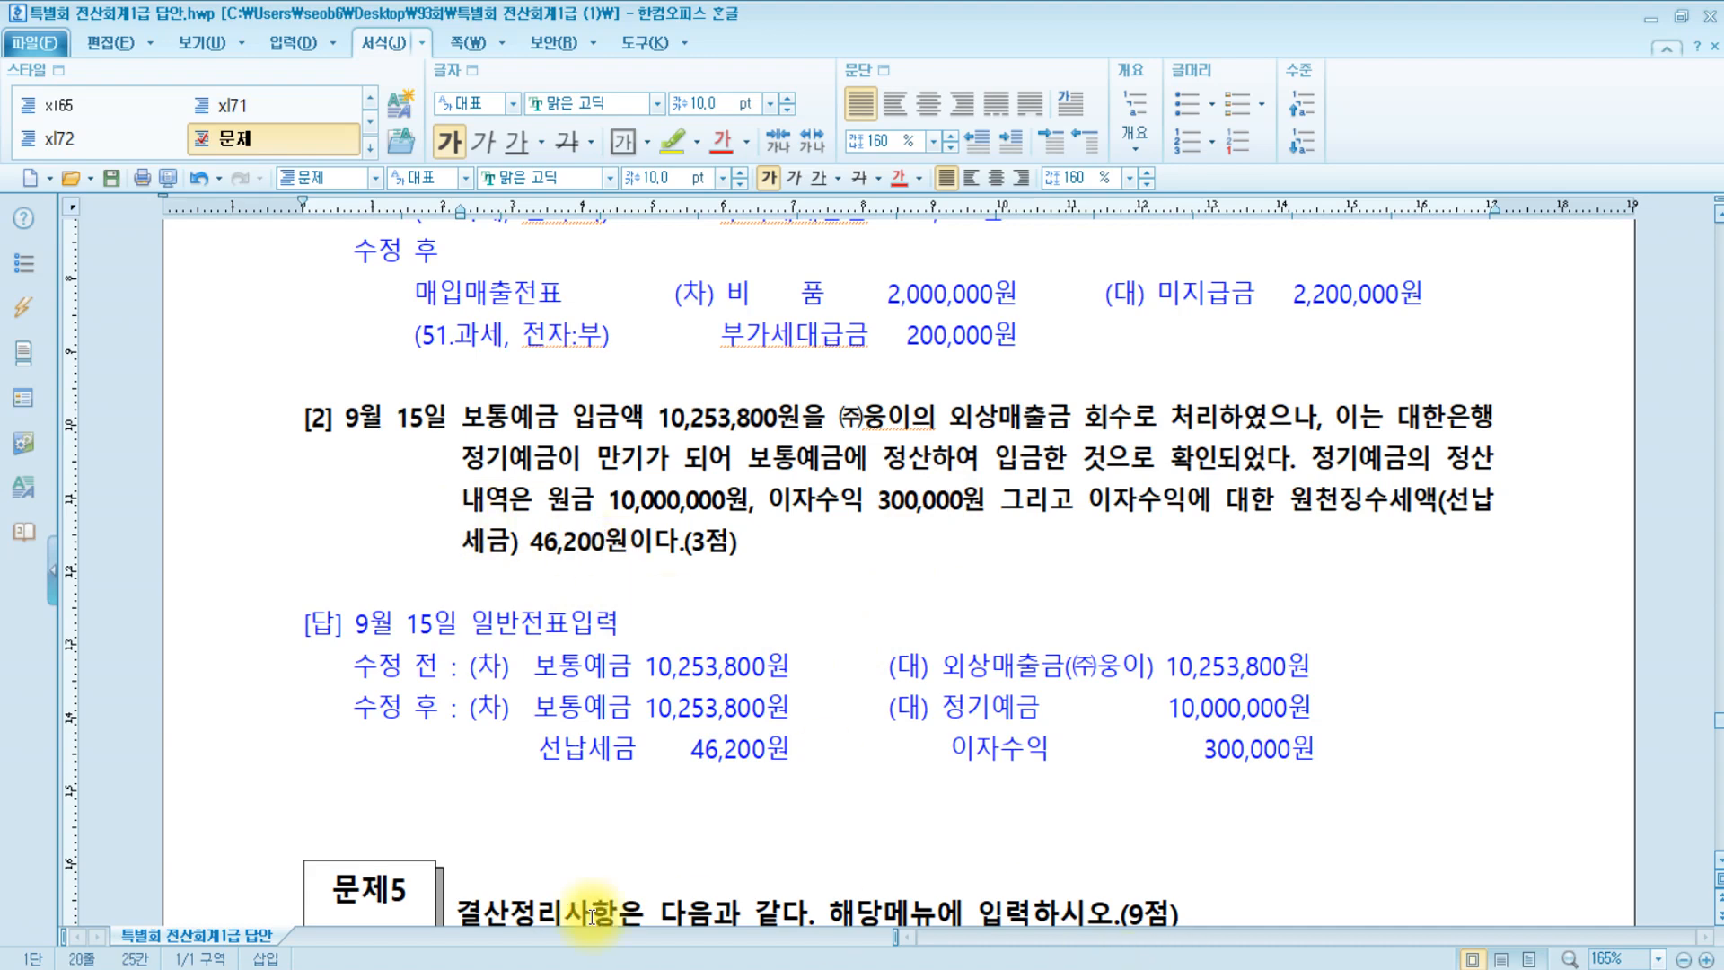
Switch to the 일반전표입력 window, widen it and load the vouchers dated September 15.
mouse_move(381, 968)
left_click(330, 889)
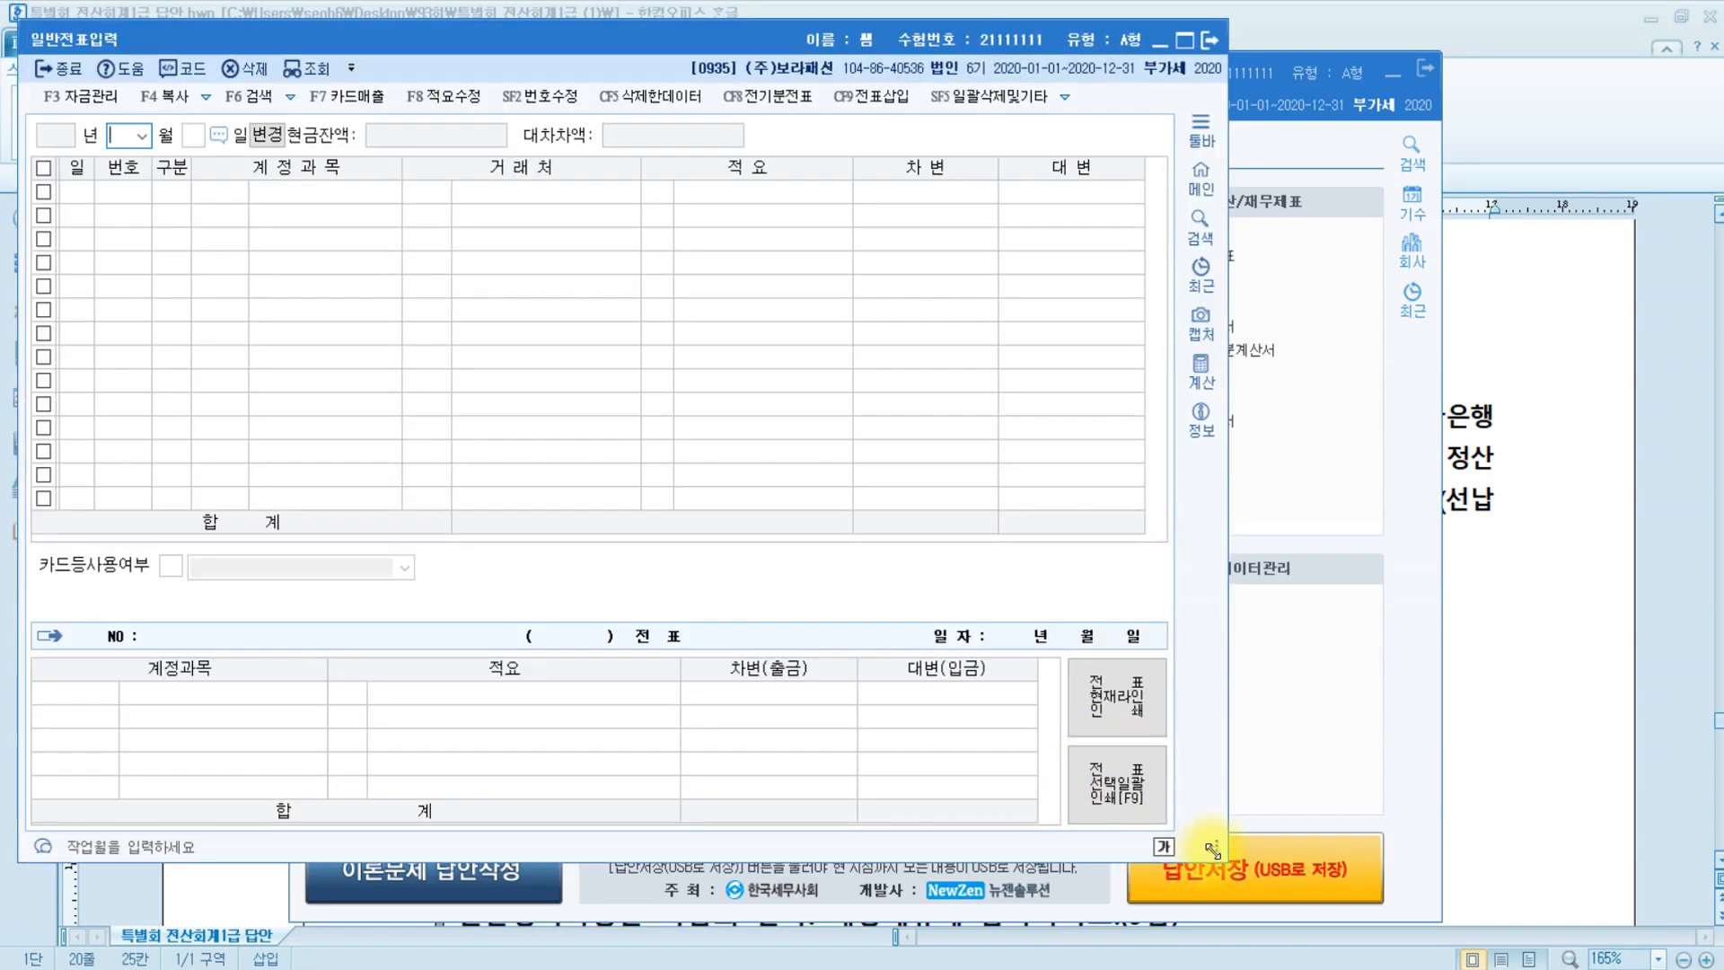
left_click_drag(1212, 849, 1694, 716)
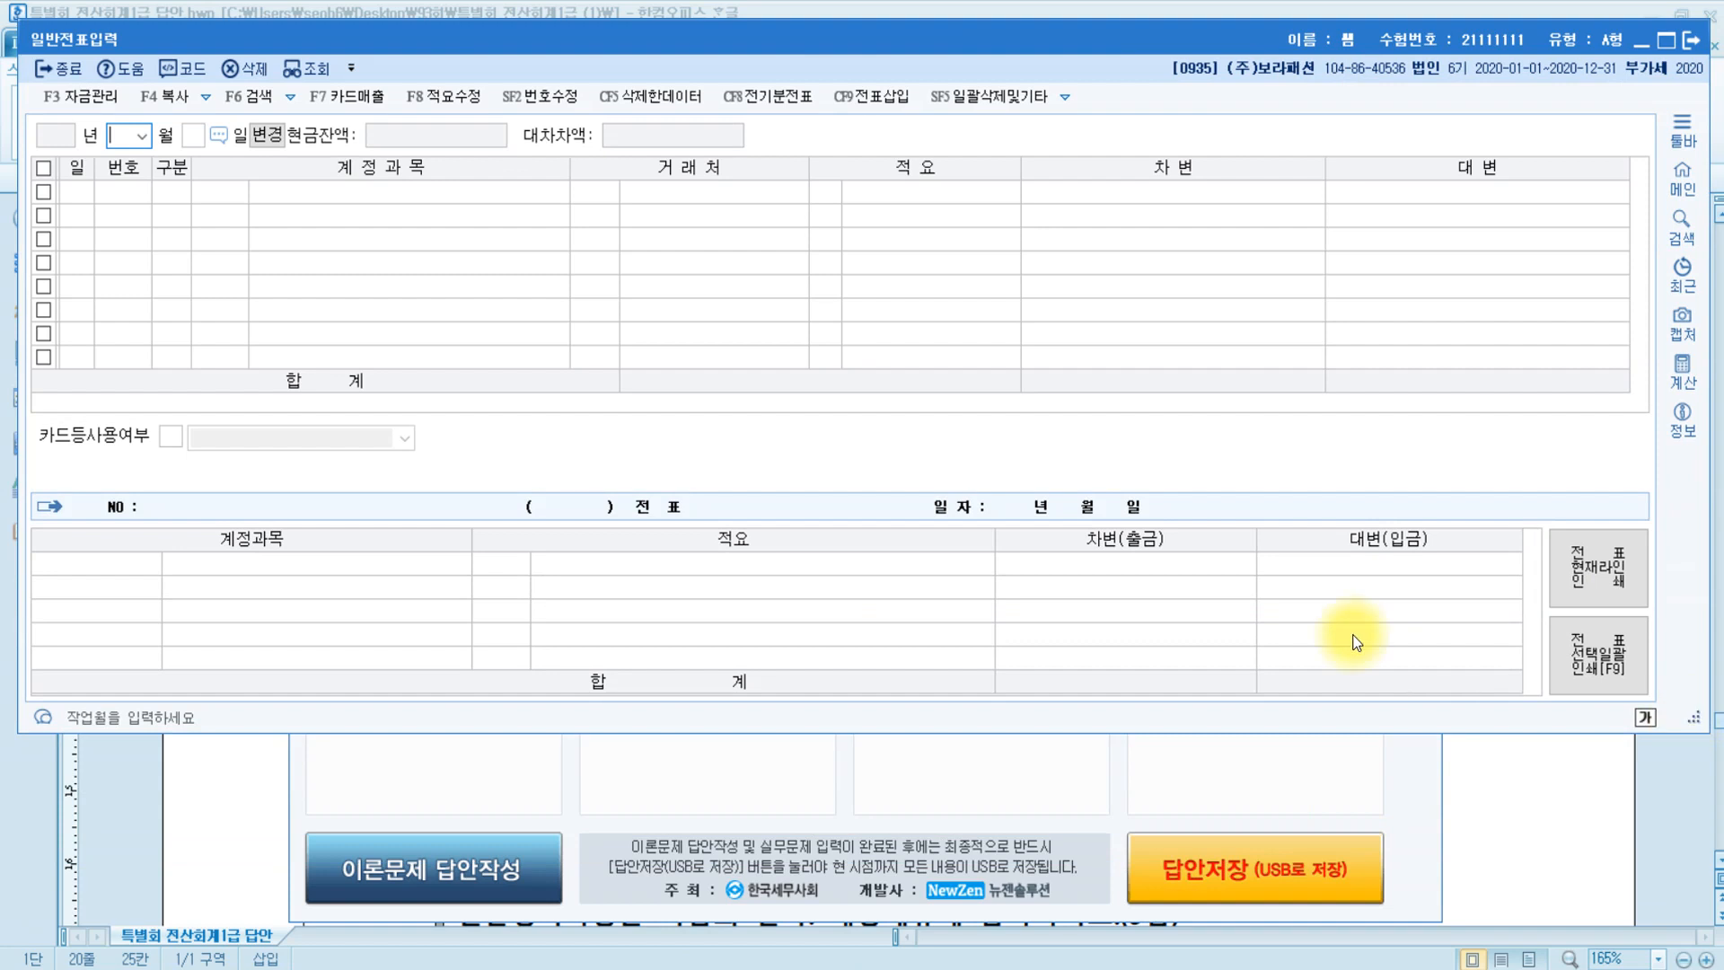
type("9")
key("Return")
type("15")
key("Return")
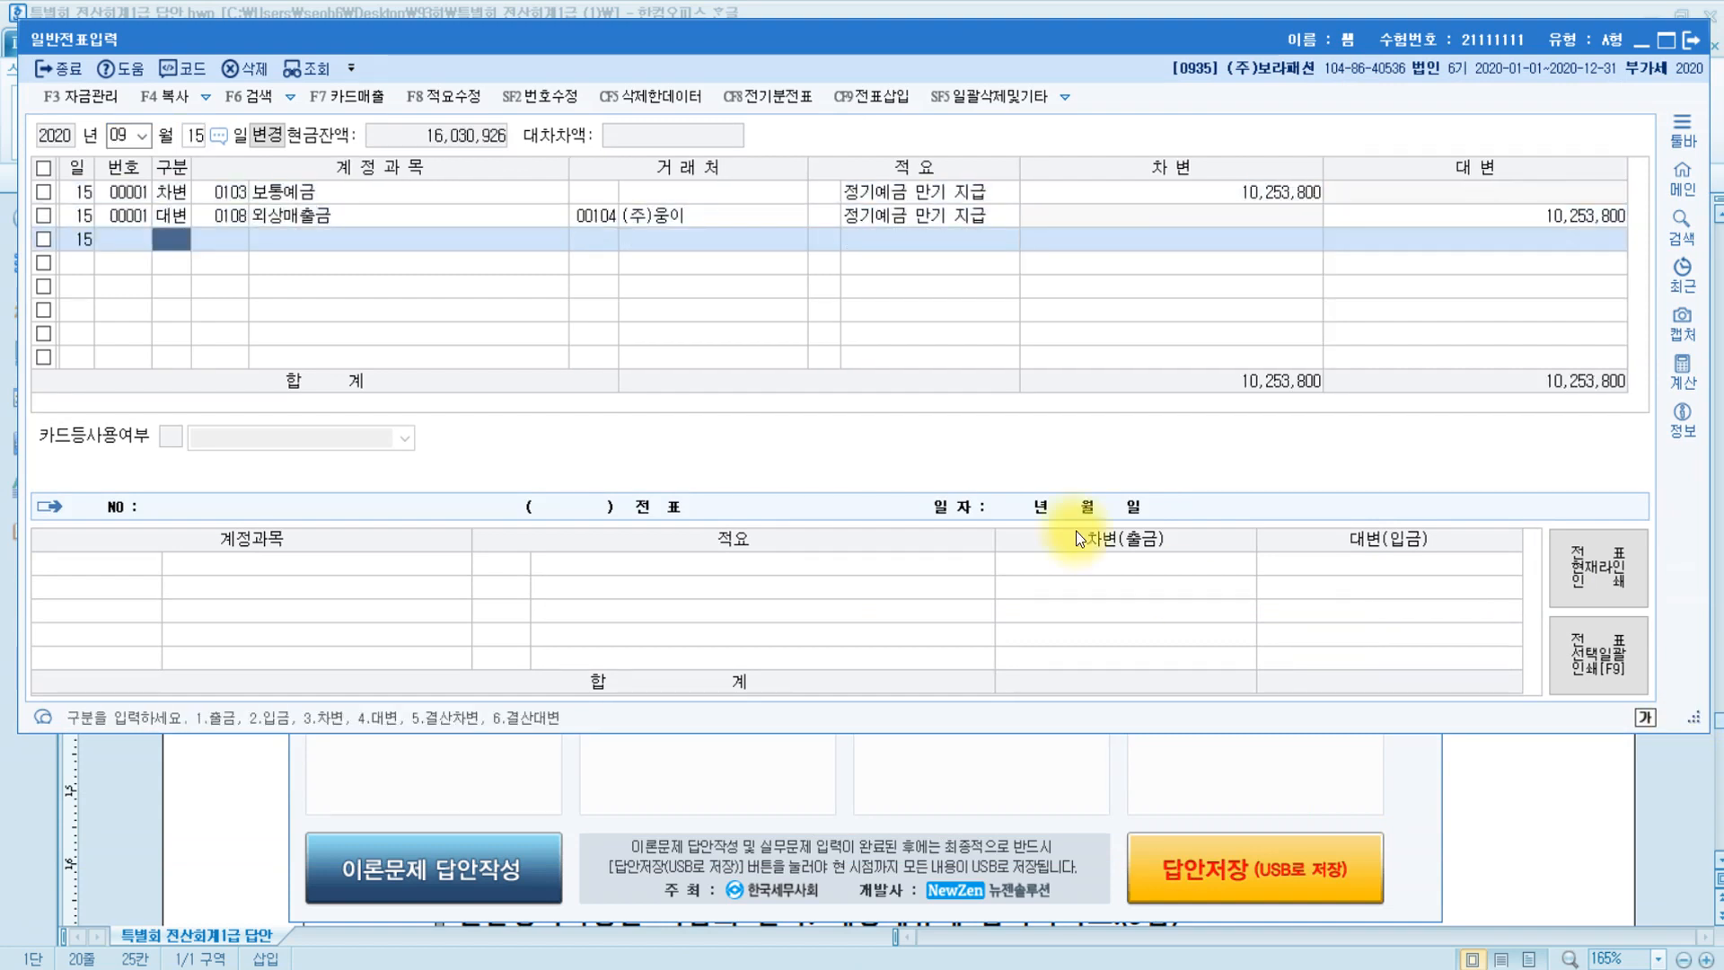
Change the credit line's account from 외상매출금 to 정기예금.
left_click(1301, 195)
left_click(233, 218)
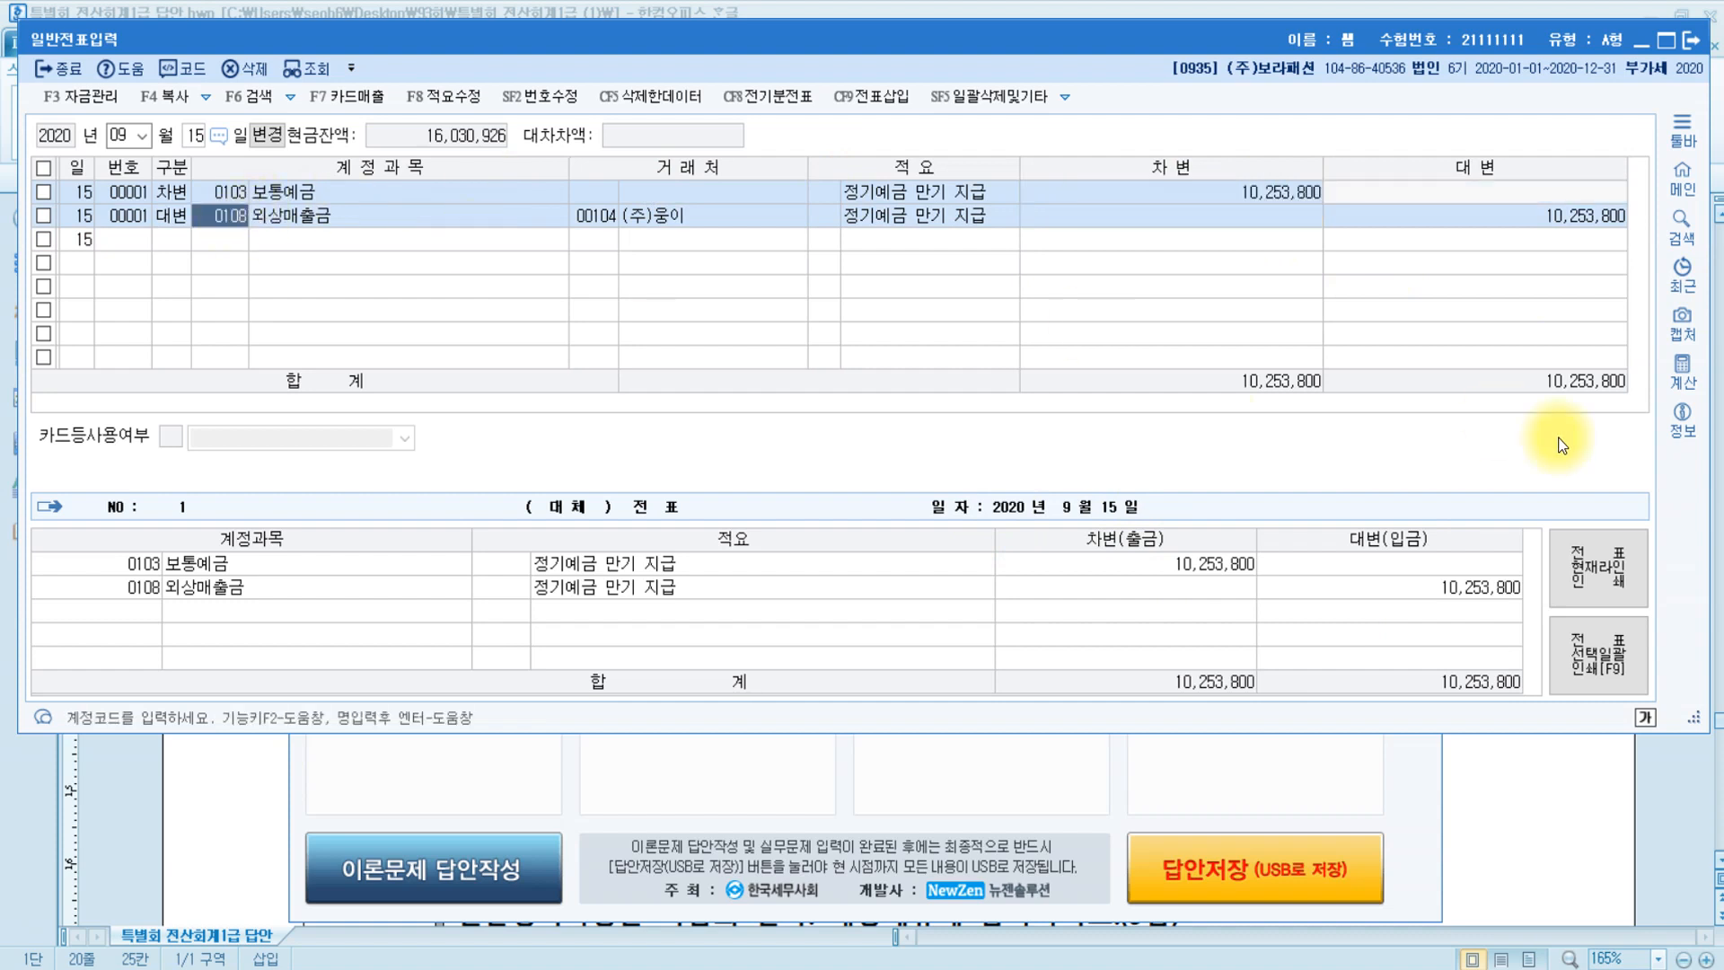
type("정기")
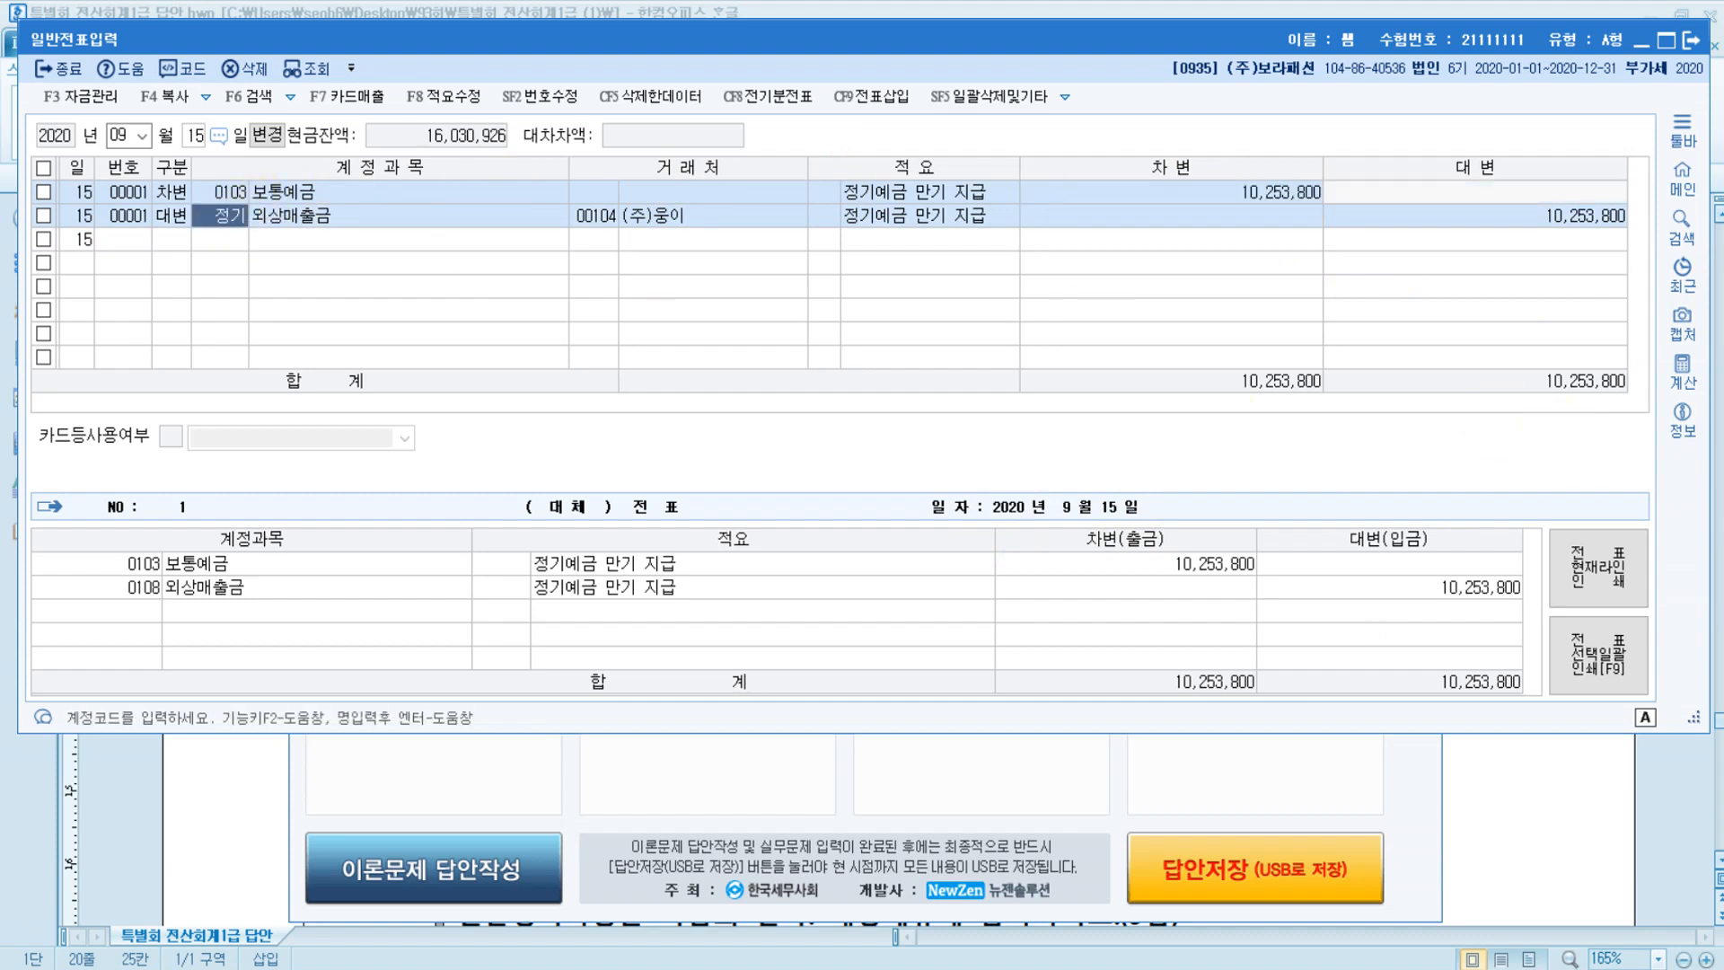
key("Return")
key("Return")
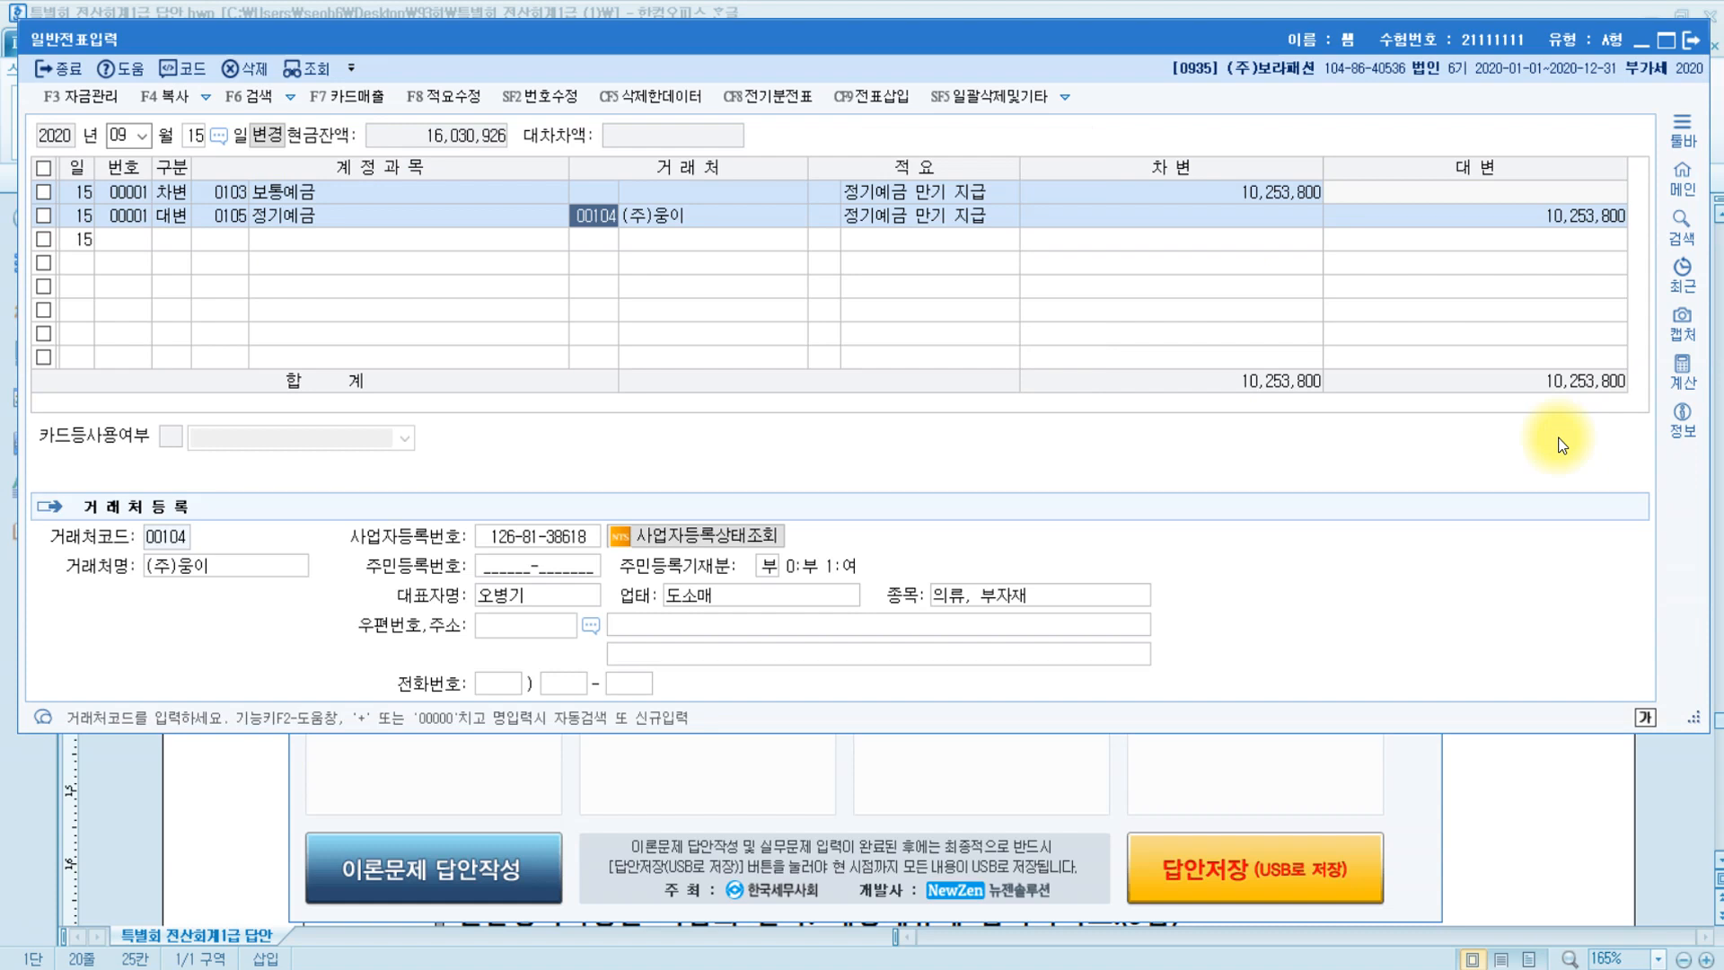
Clear the 거래처 code and name from the 정기예금 credit line and keep its 적요, moving on to the 대변 amount.
key("space")
key("Return")
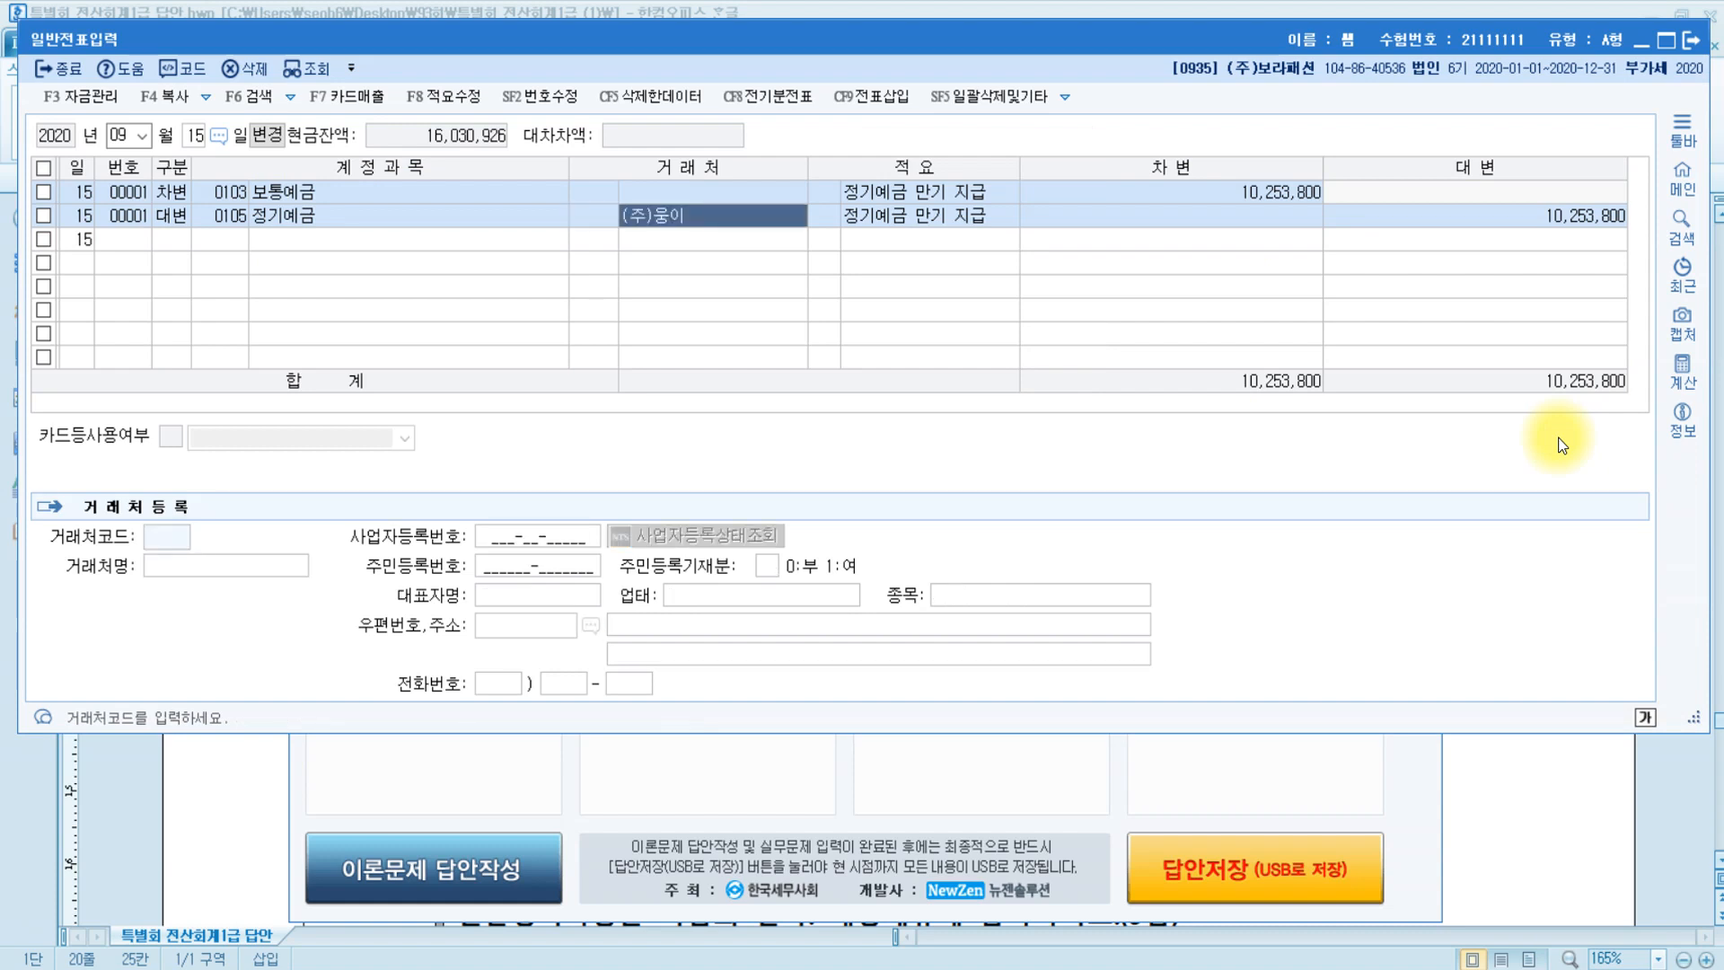
key("space")
key("Return")
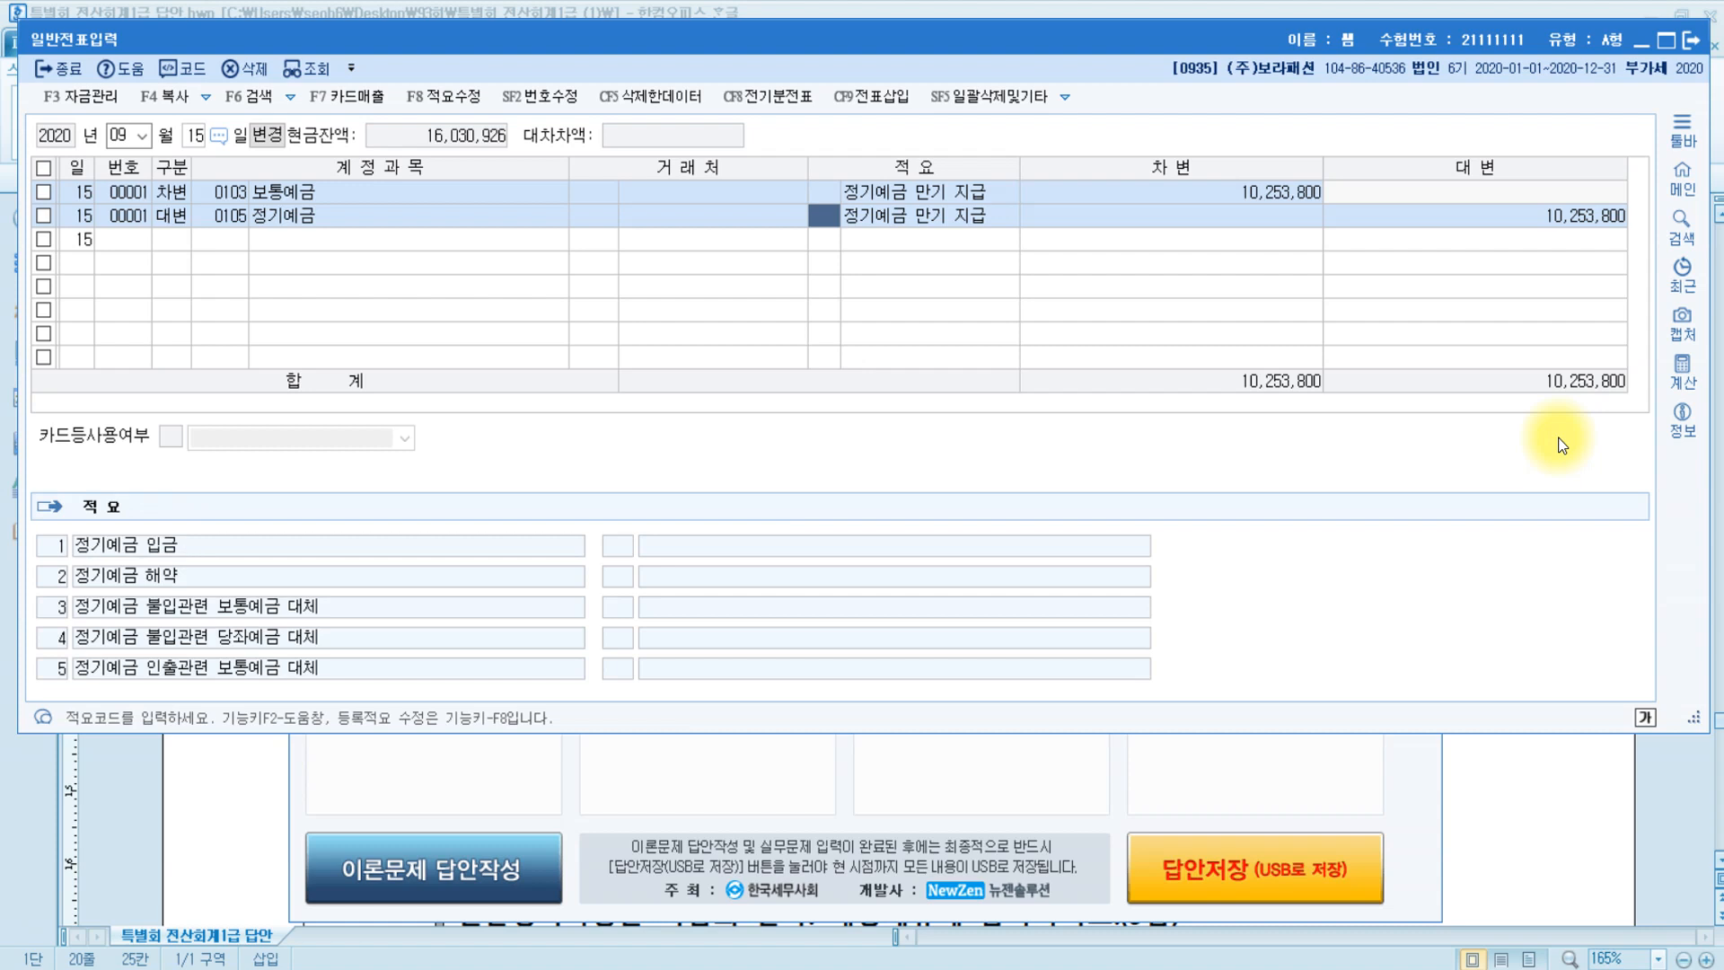
key("Return")
key("Return")
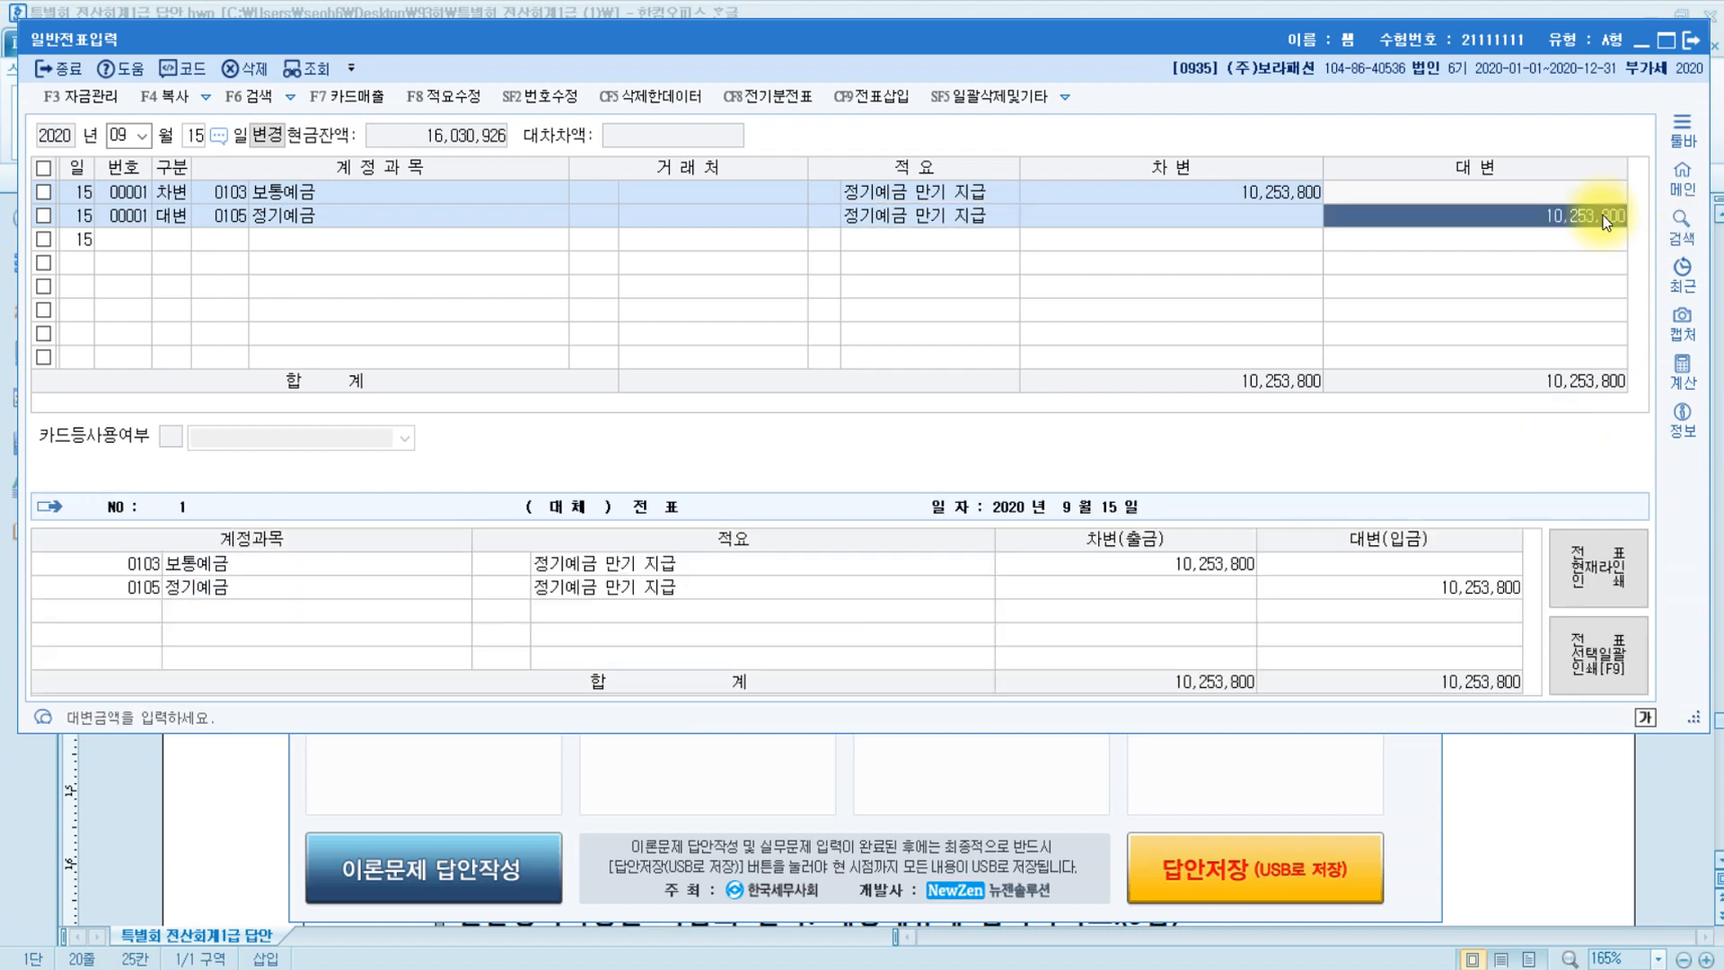
Set the 정기예금 credit amount to 10,000,000 and add a 대변 line for 이자수익 of 300,000.
type("10000000")
key("Return")
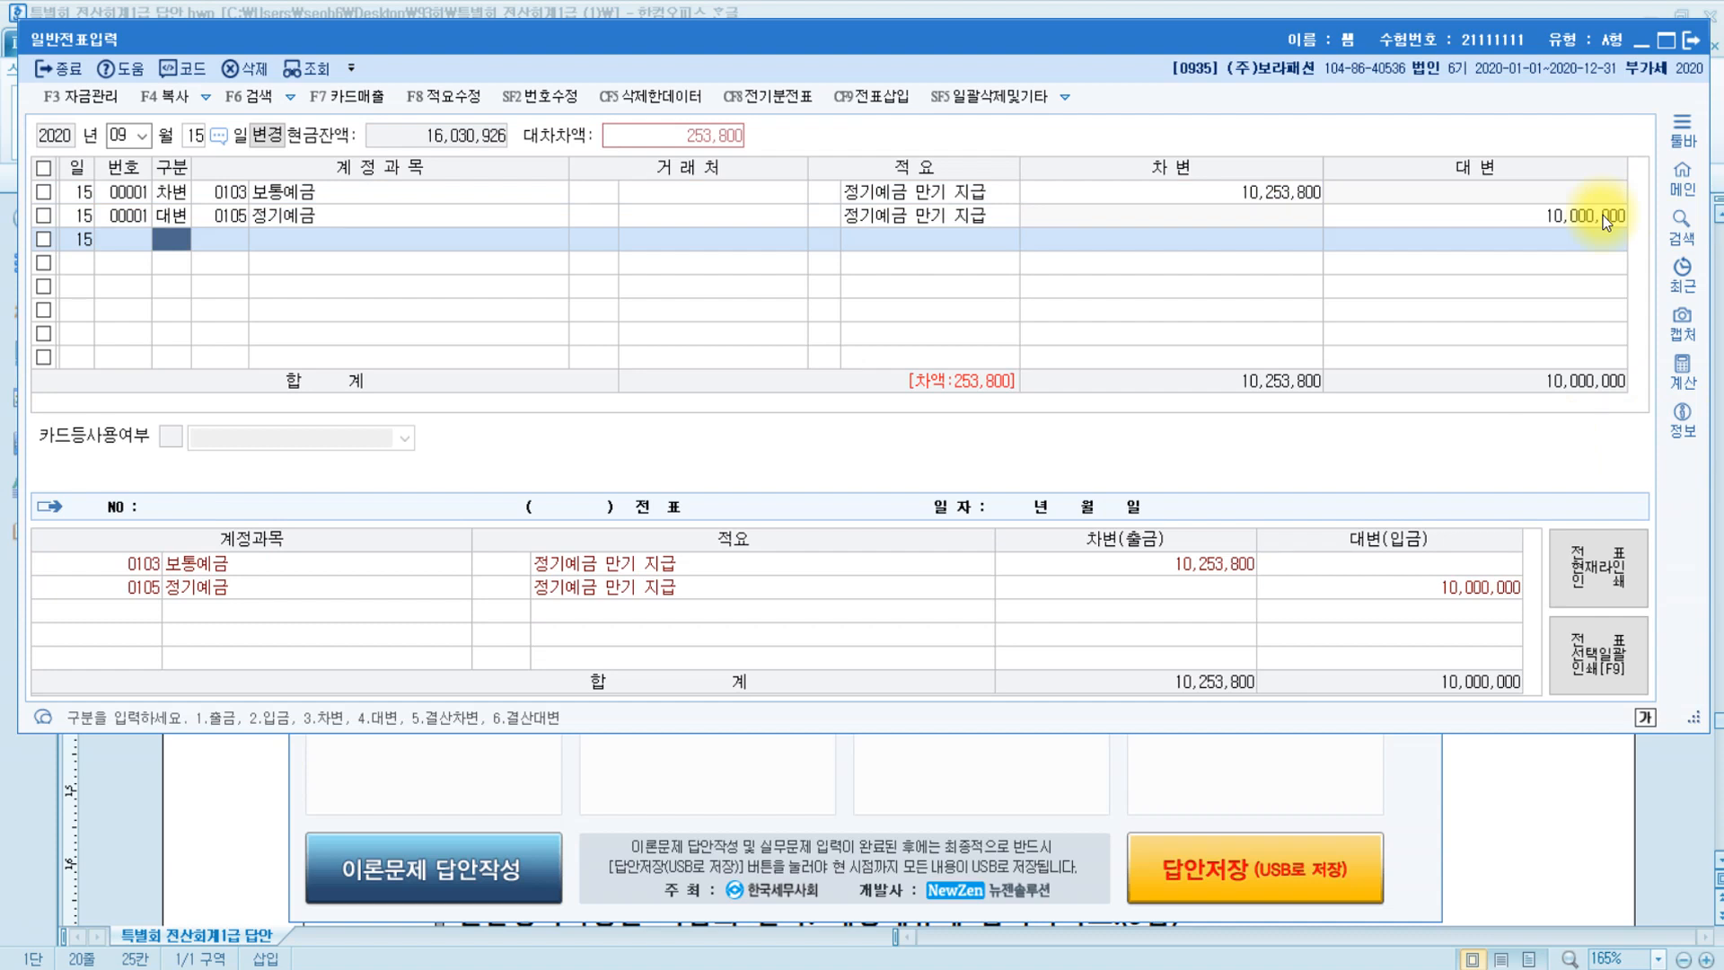
type("4")
key("Return")
type("이자수")
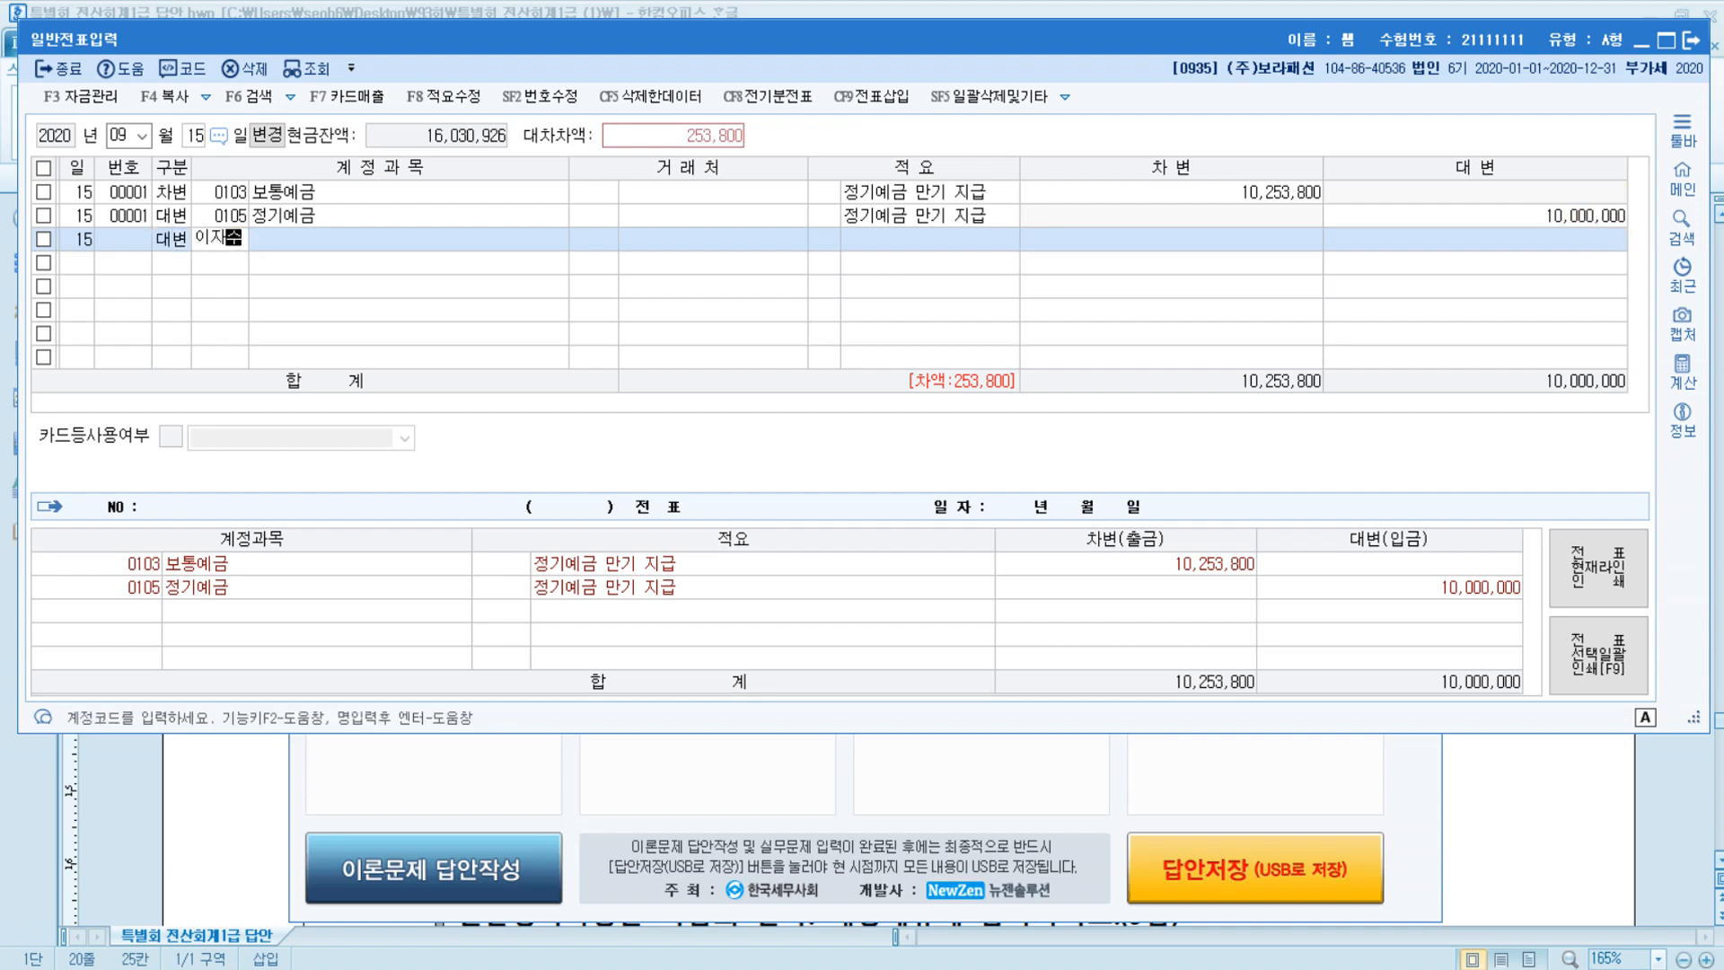
key("Return")
key("Return")
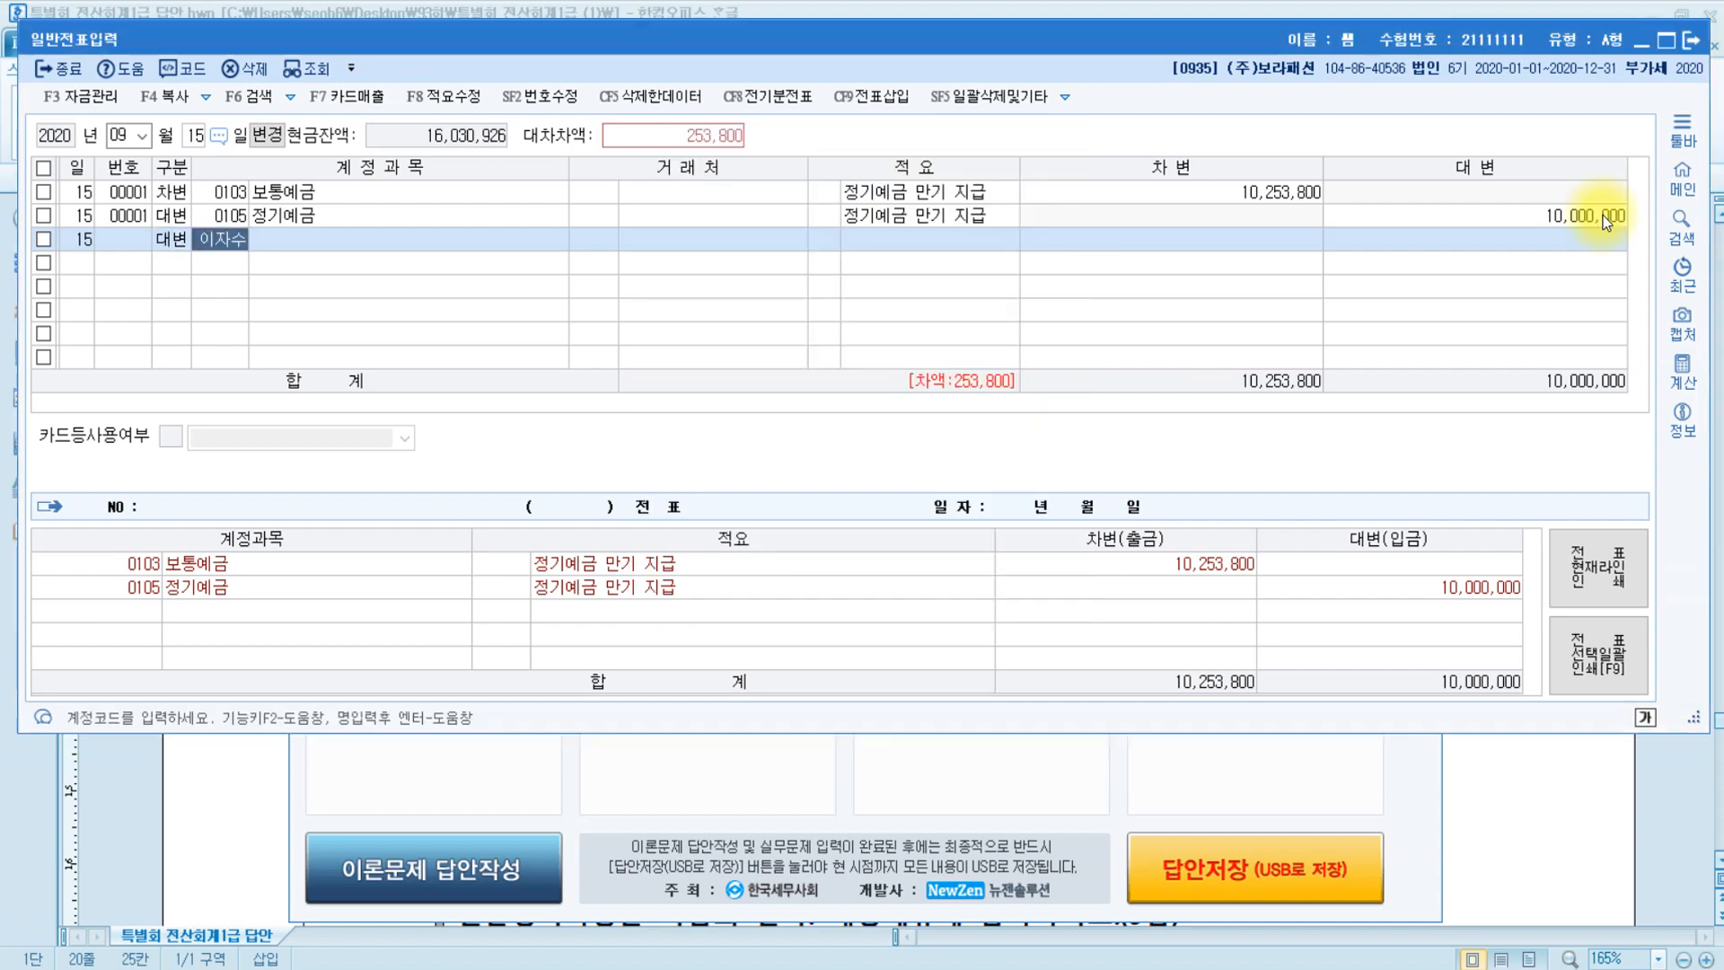
key("Return")
key("Return")
key("Return")
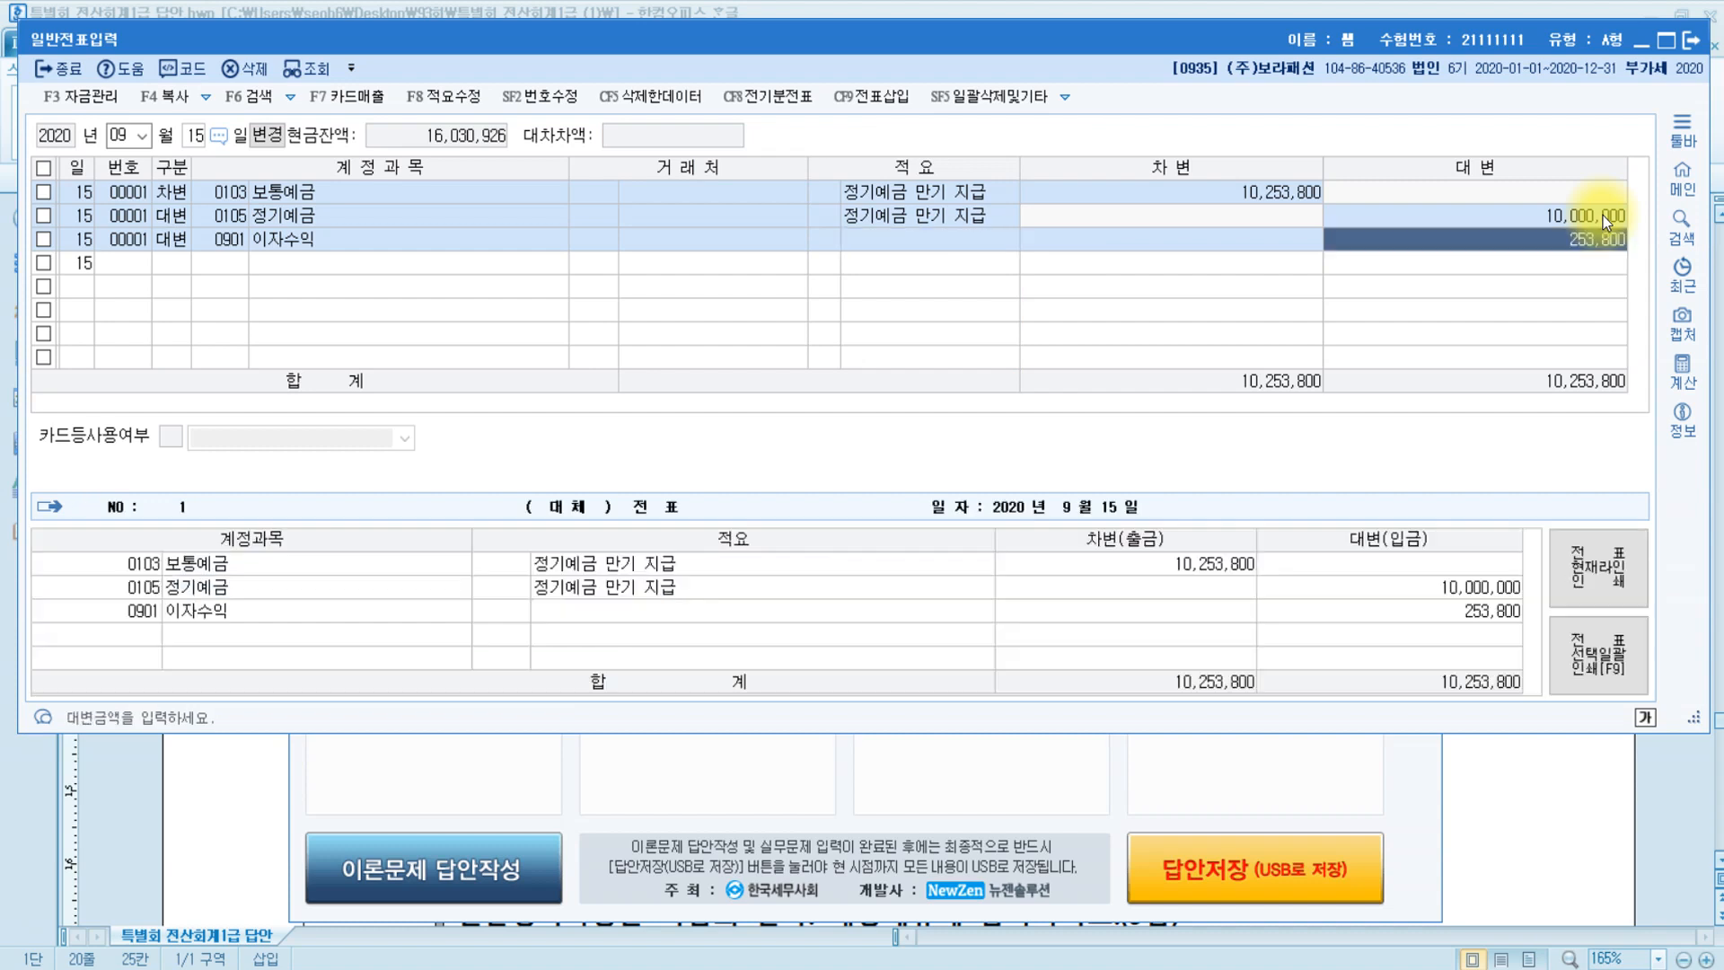
type("300")
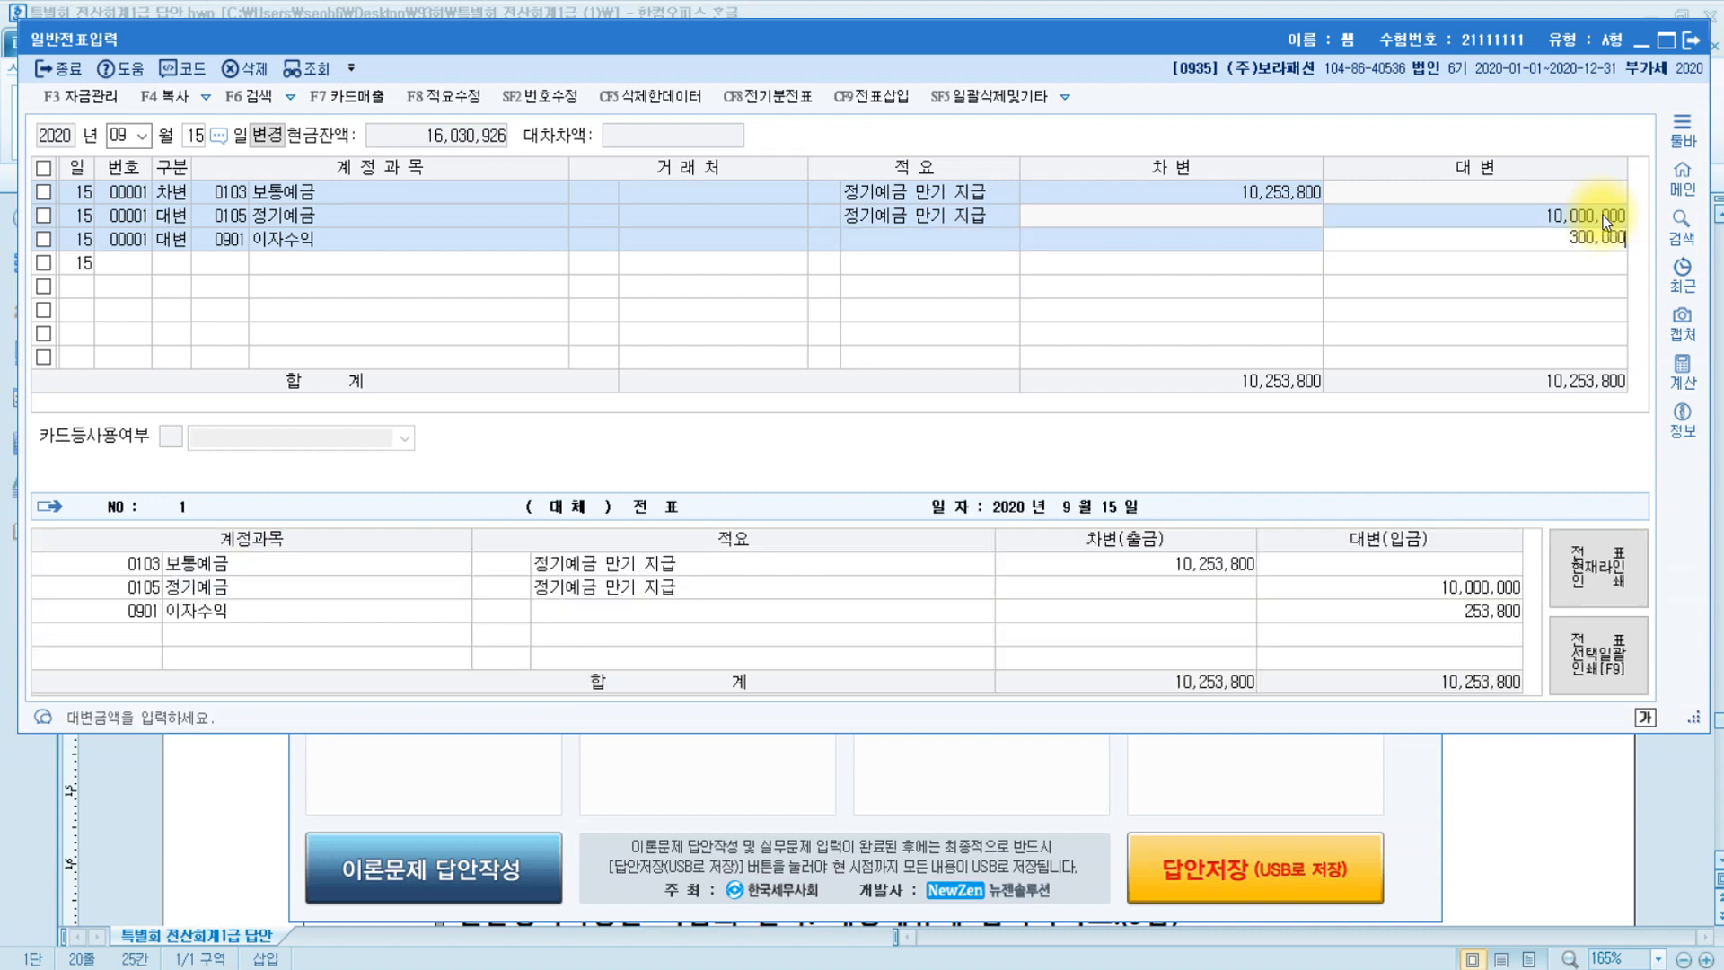
key("Return")
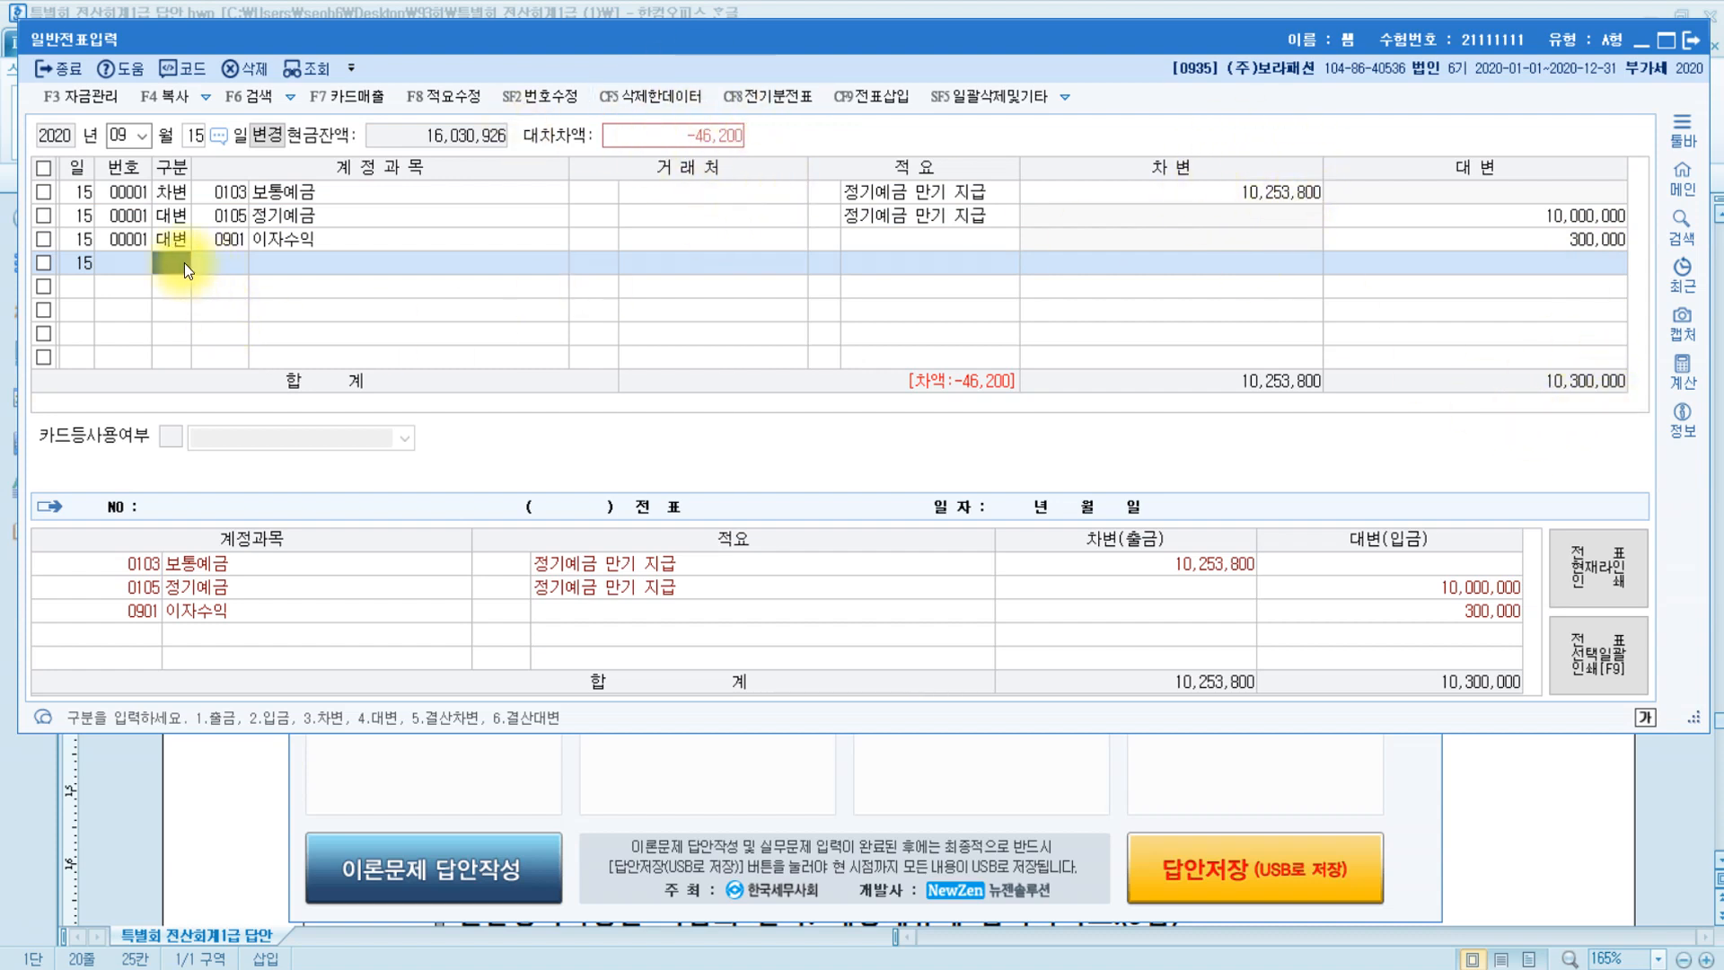
Add a 차변 line for 선납세금 with the amount 46,200 to the September 15 voucher and leave the entry.
type("3")
key("Return")
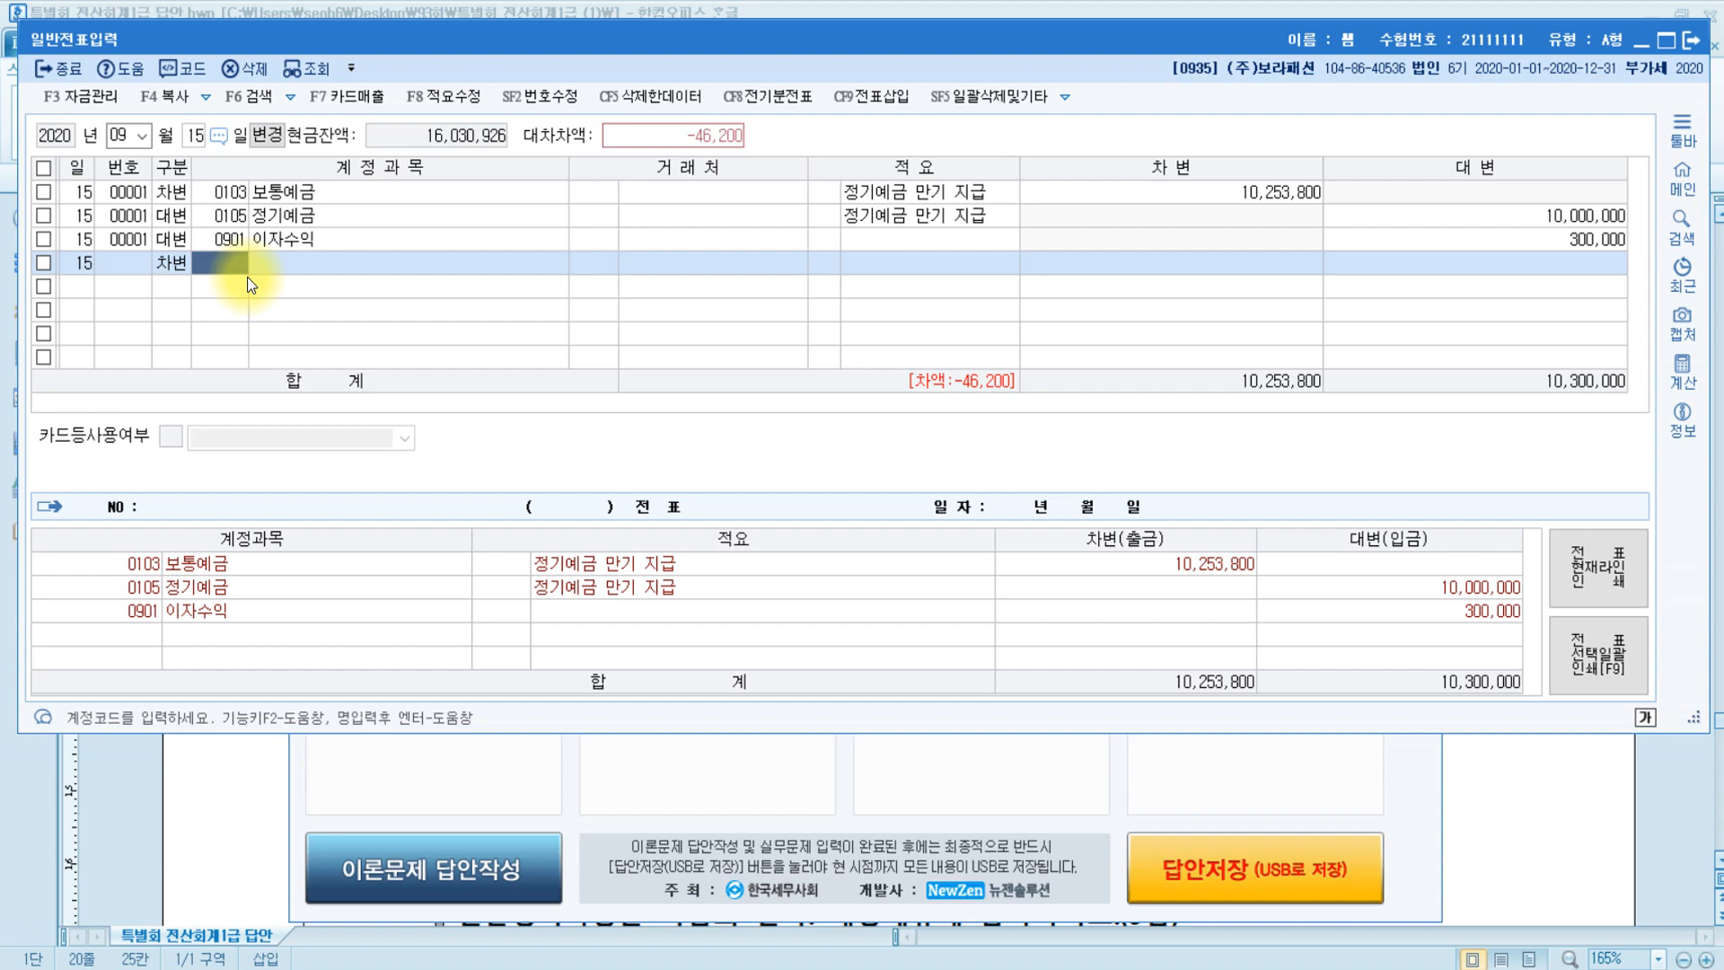
type("선납")
key("Return")
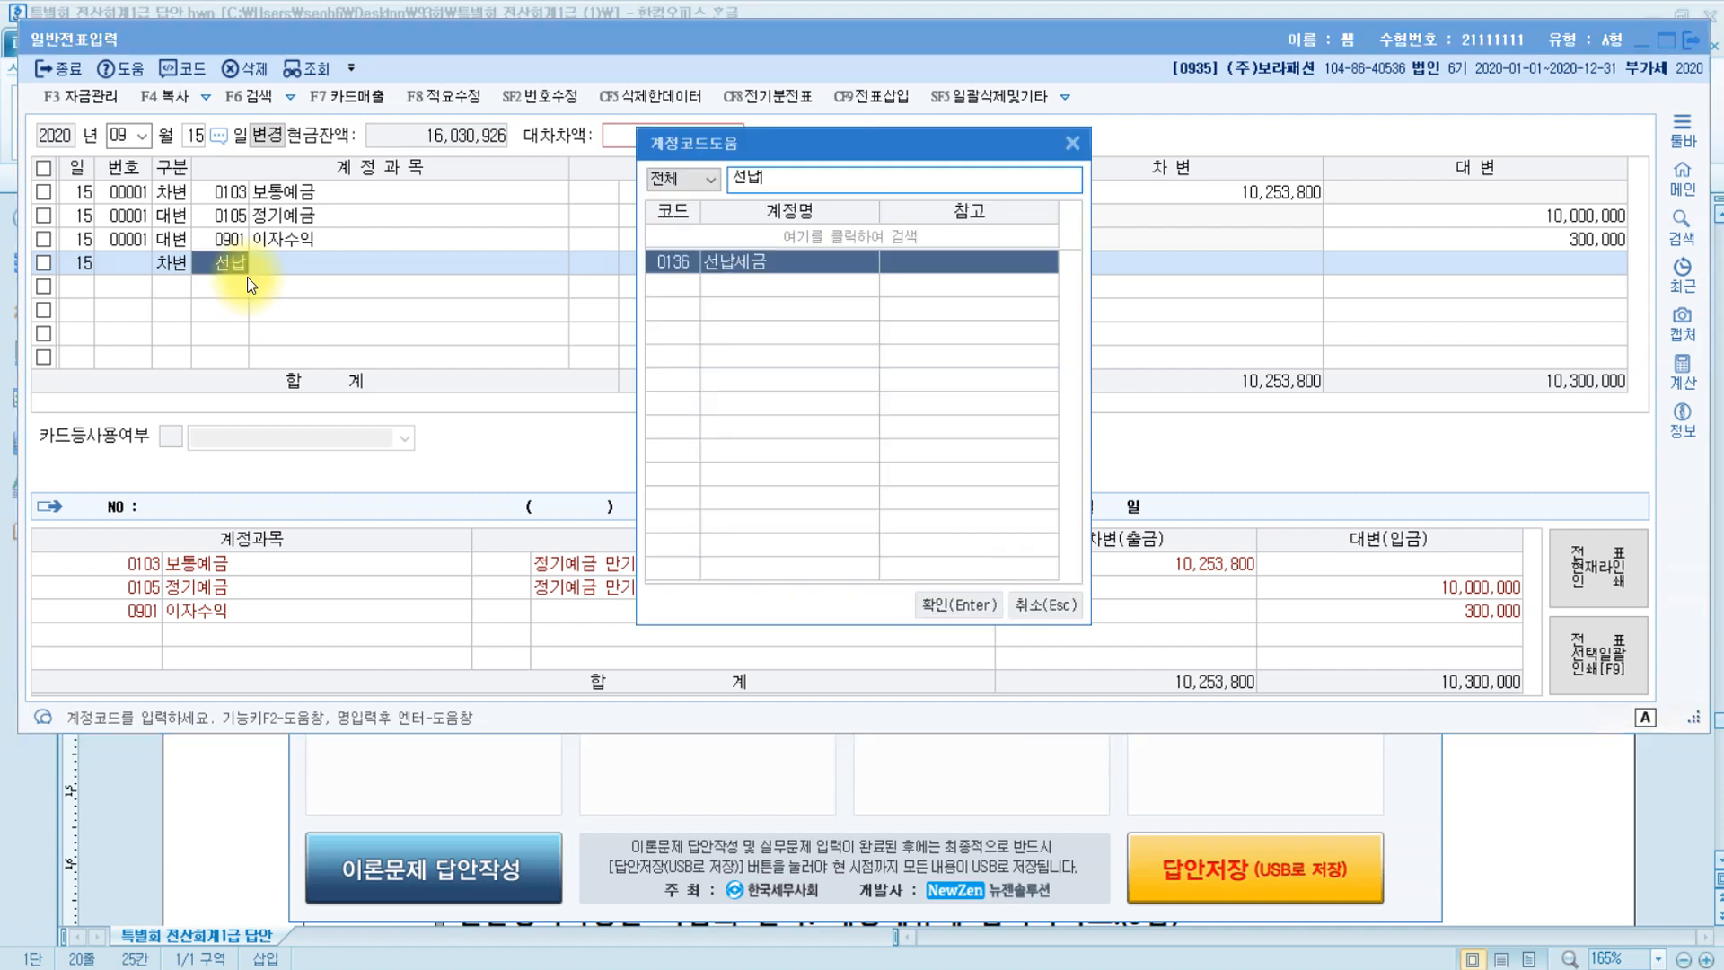
key("Return")
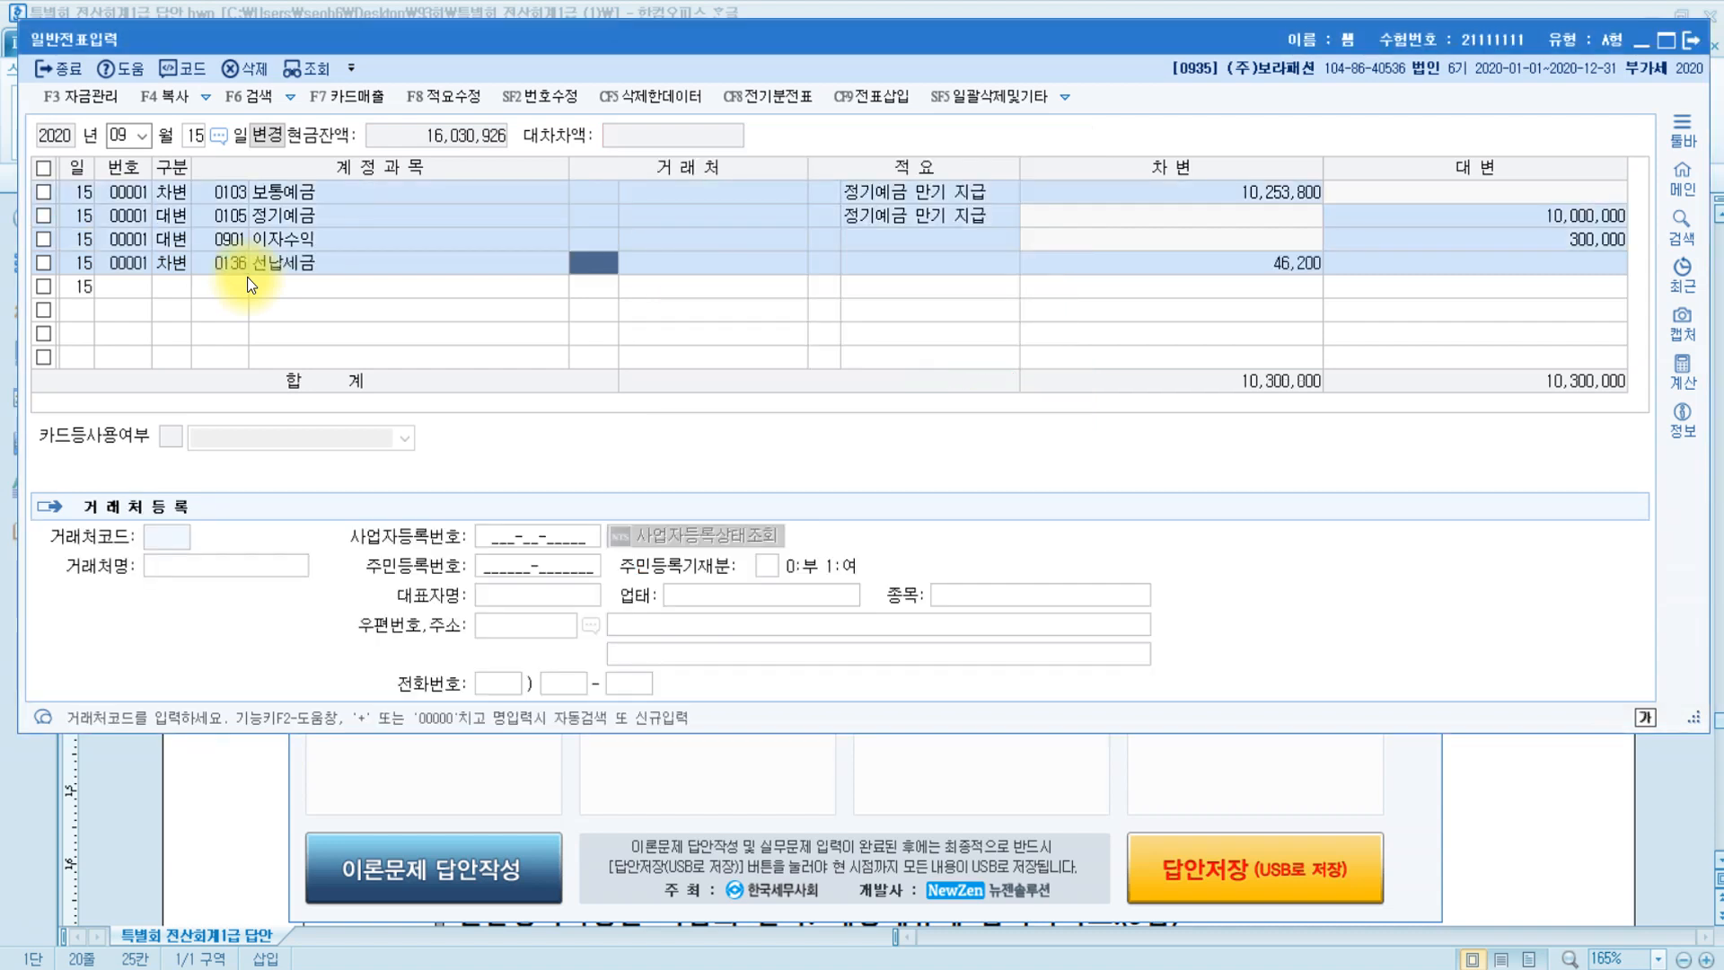
key("Return")
key("Return")
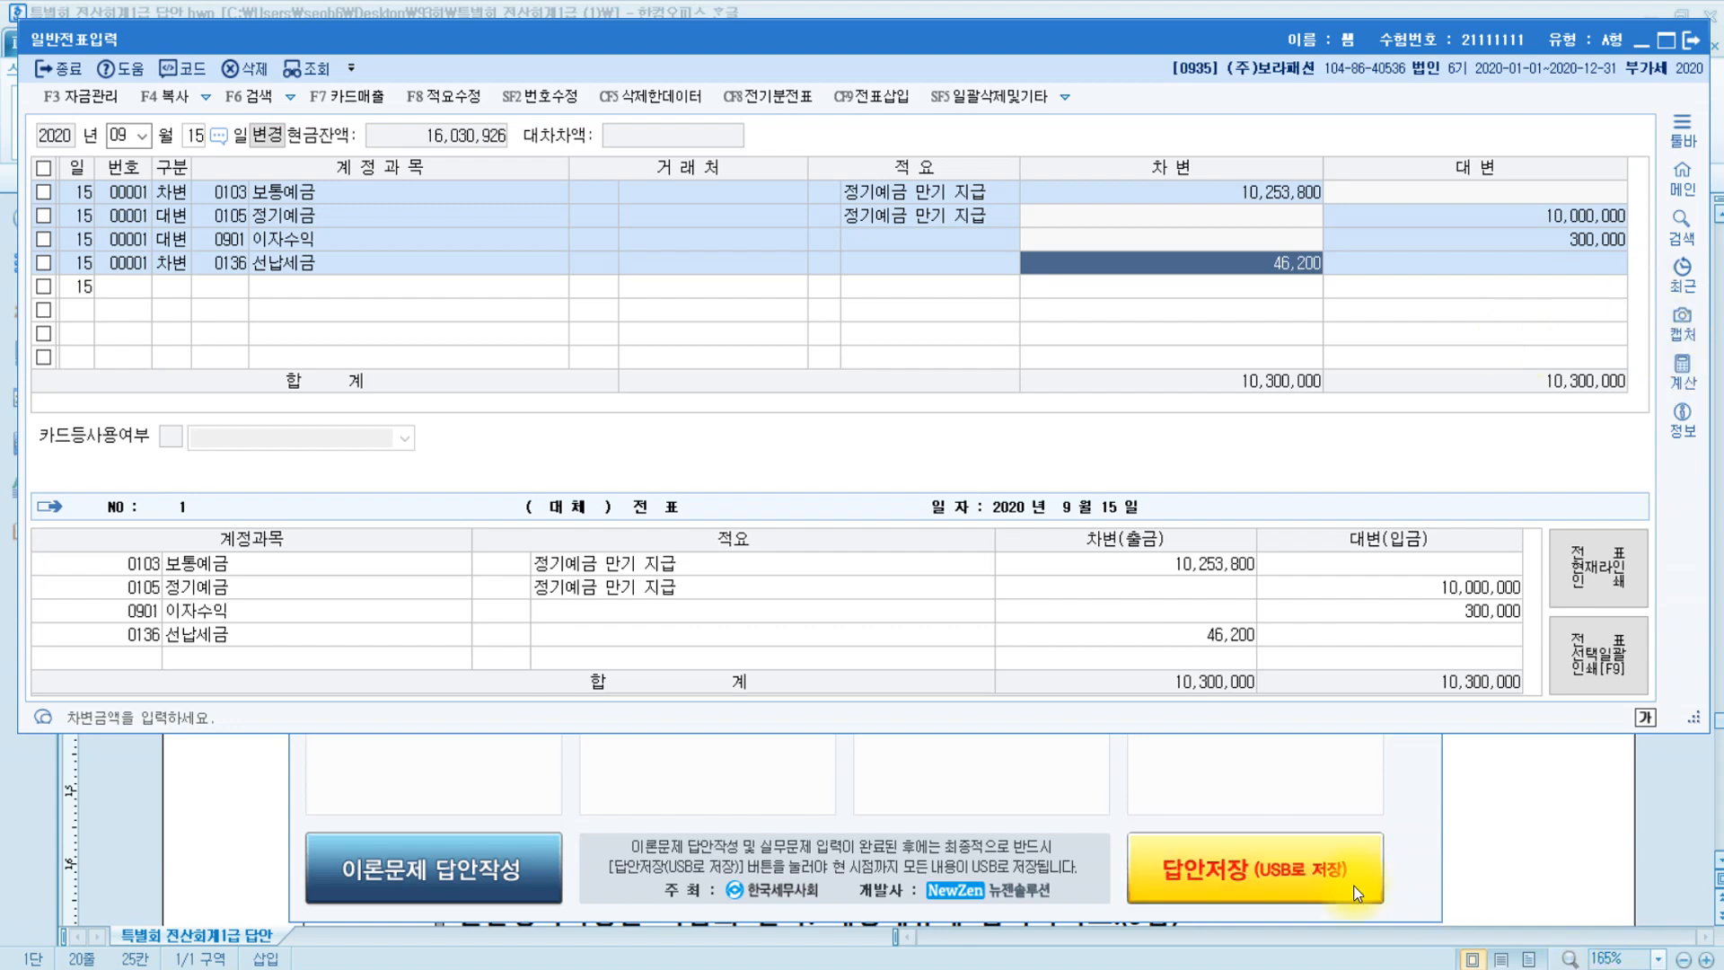
key("Escape")
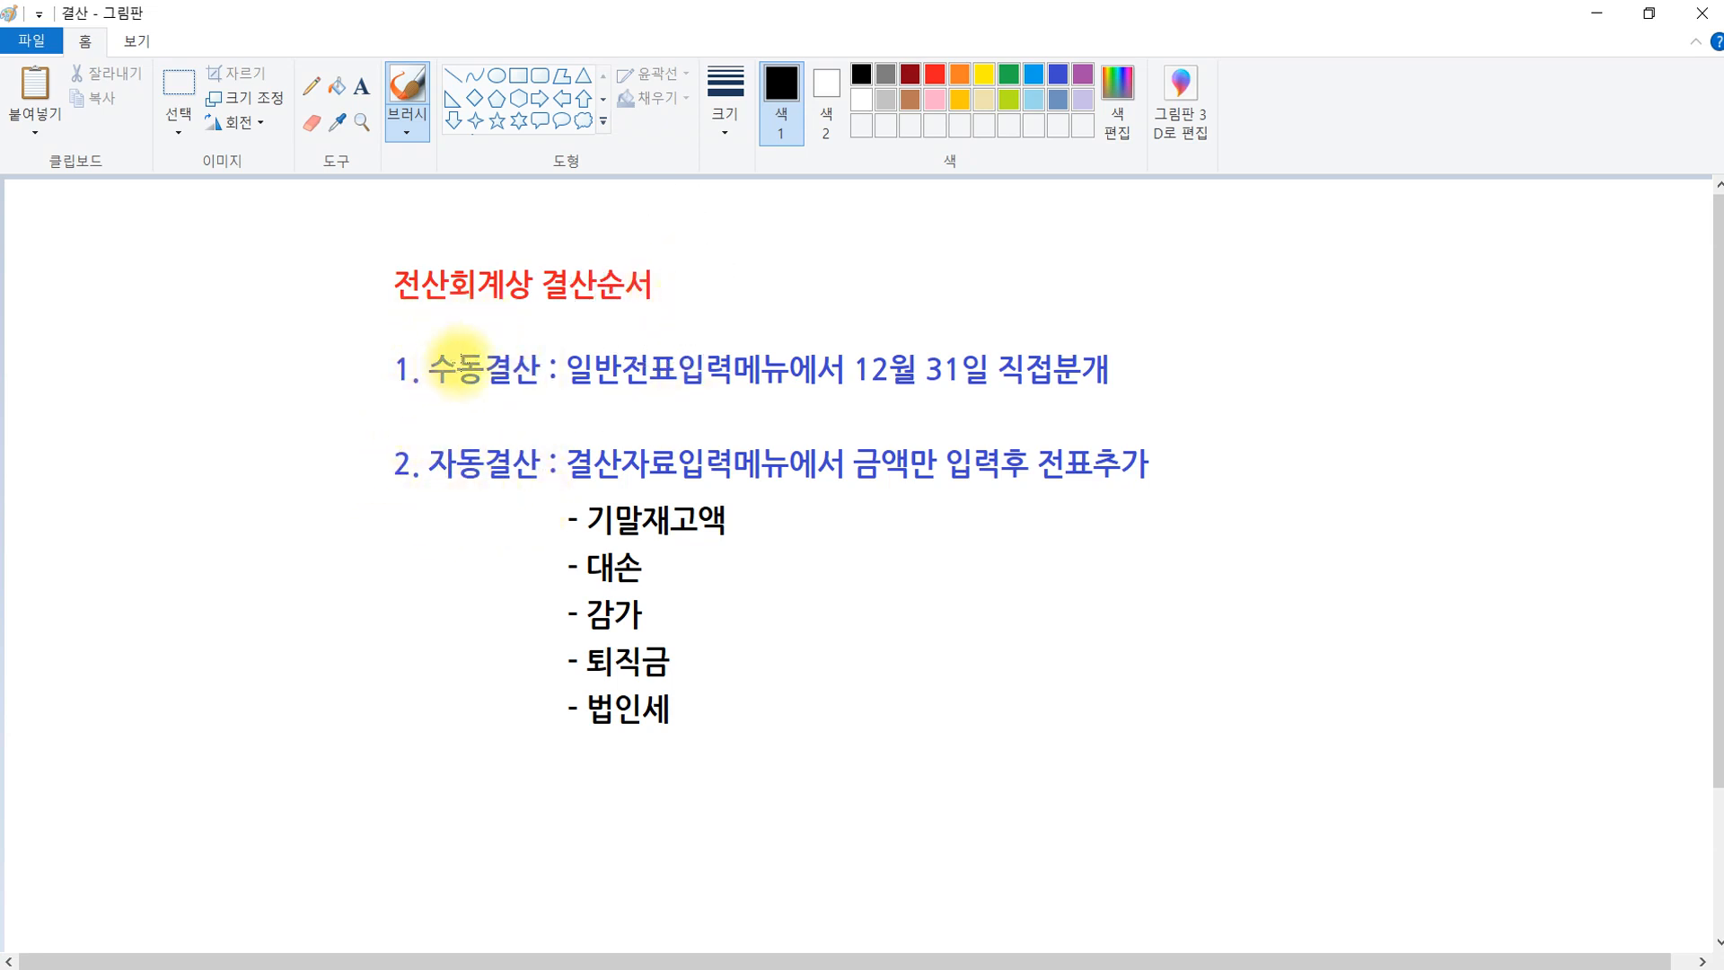
Review the 수동결산 rule in the 그림판 closing notes, then switch to the answer document and read 문제5 questions [1] and [2].
left_click(461, 362)
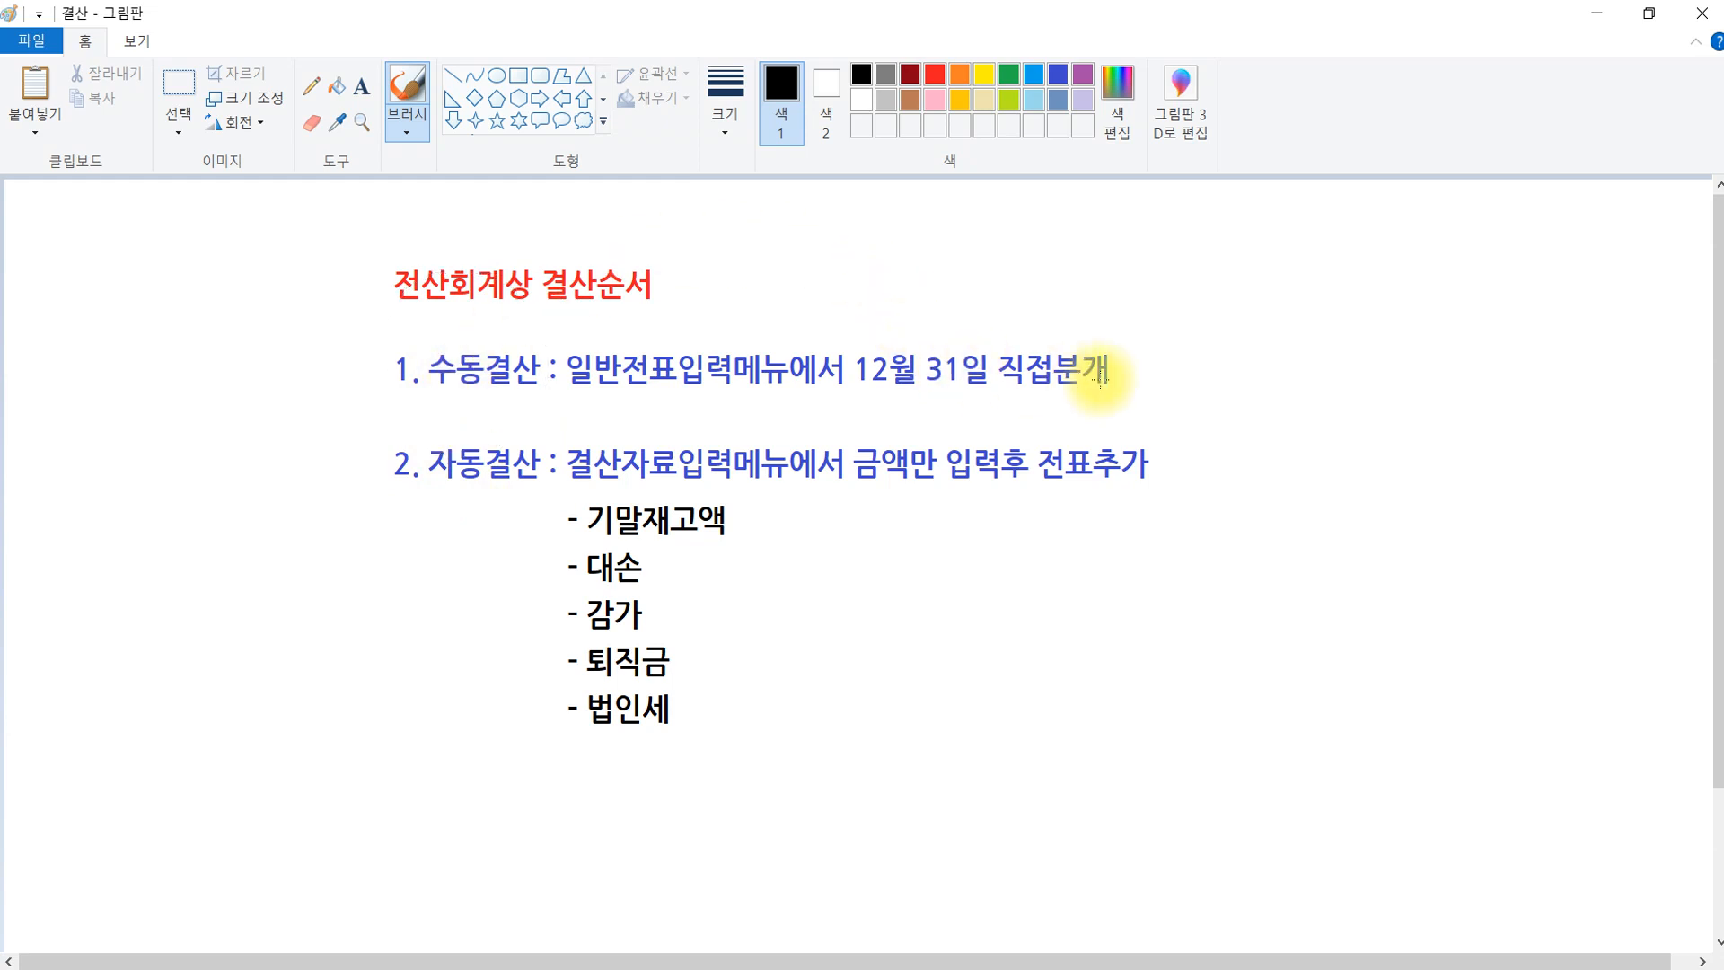
left_click(1099, 378)
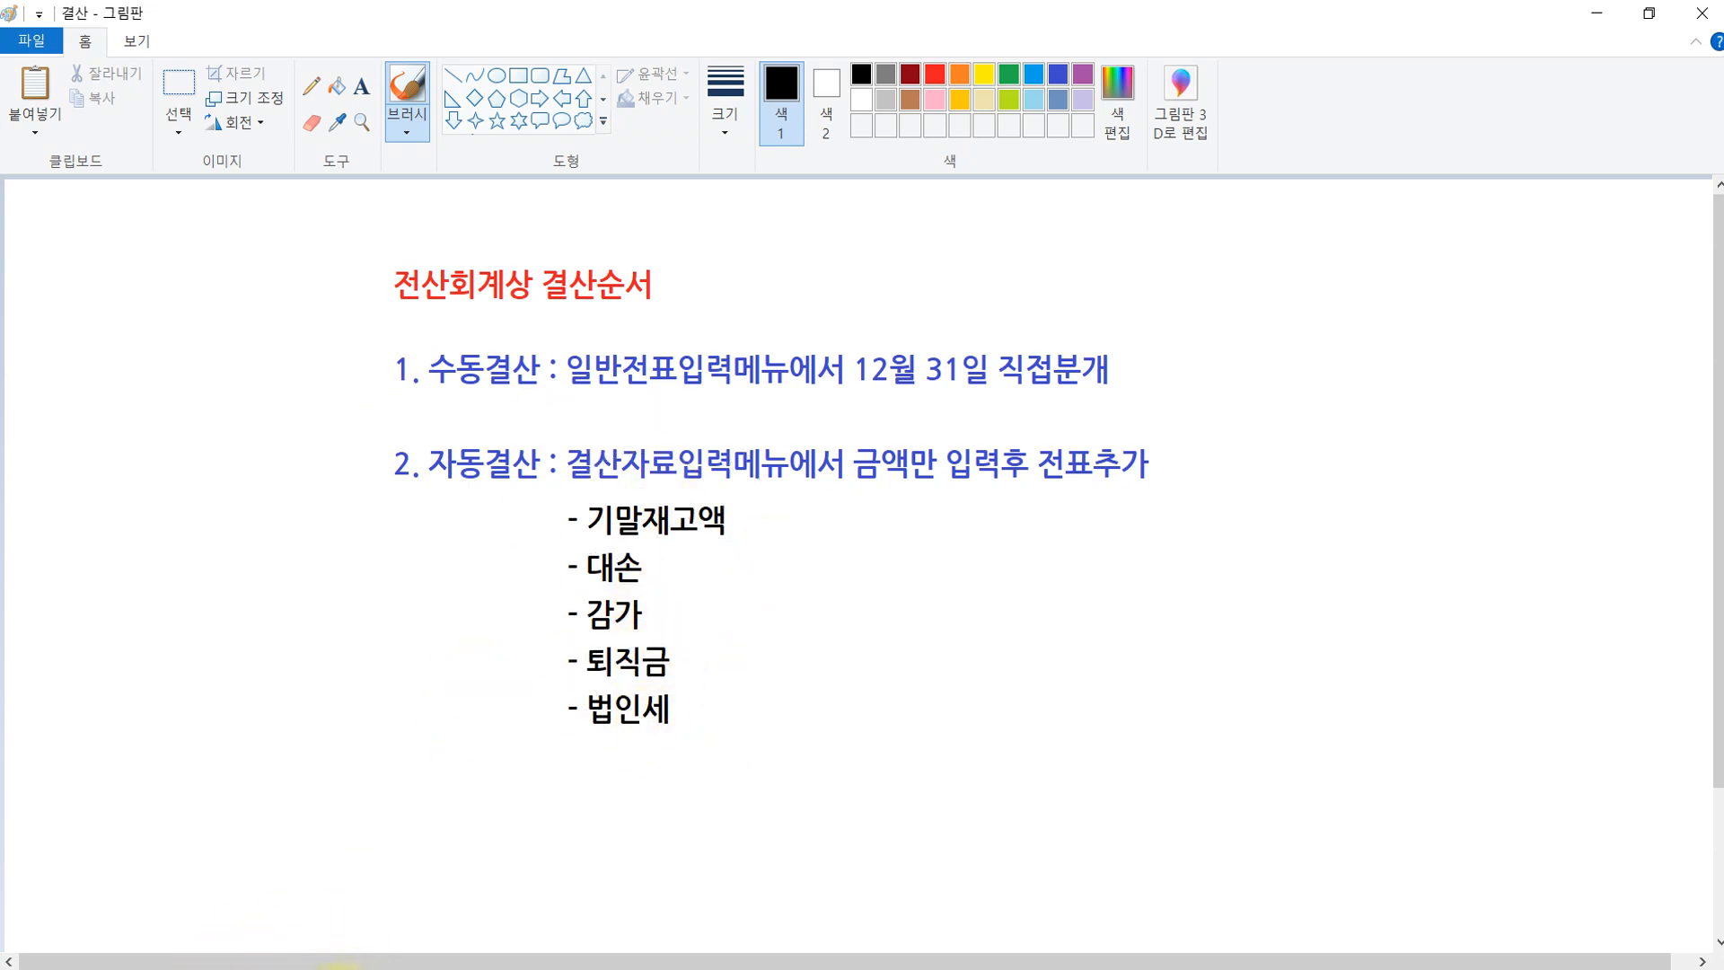
left_click(457, 969)
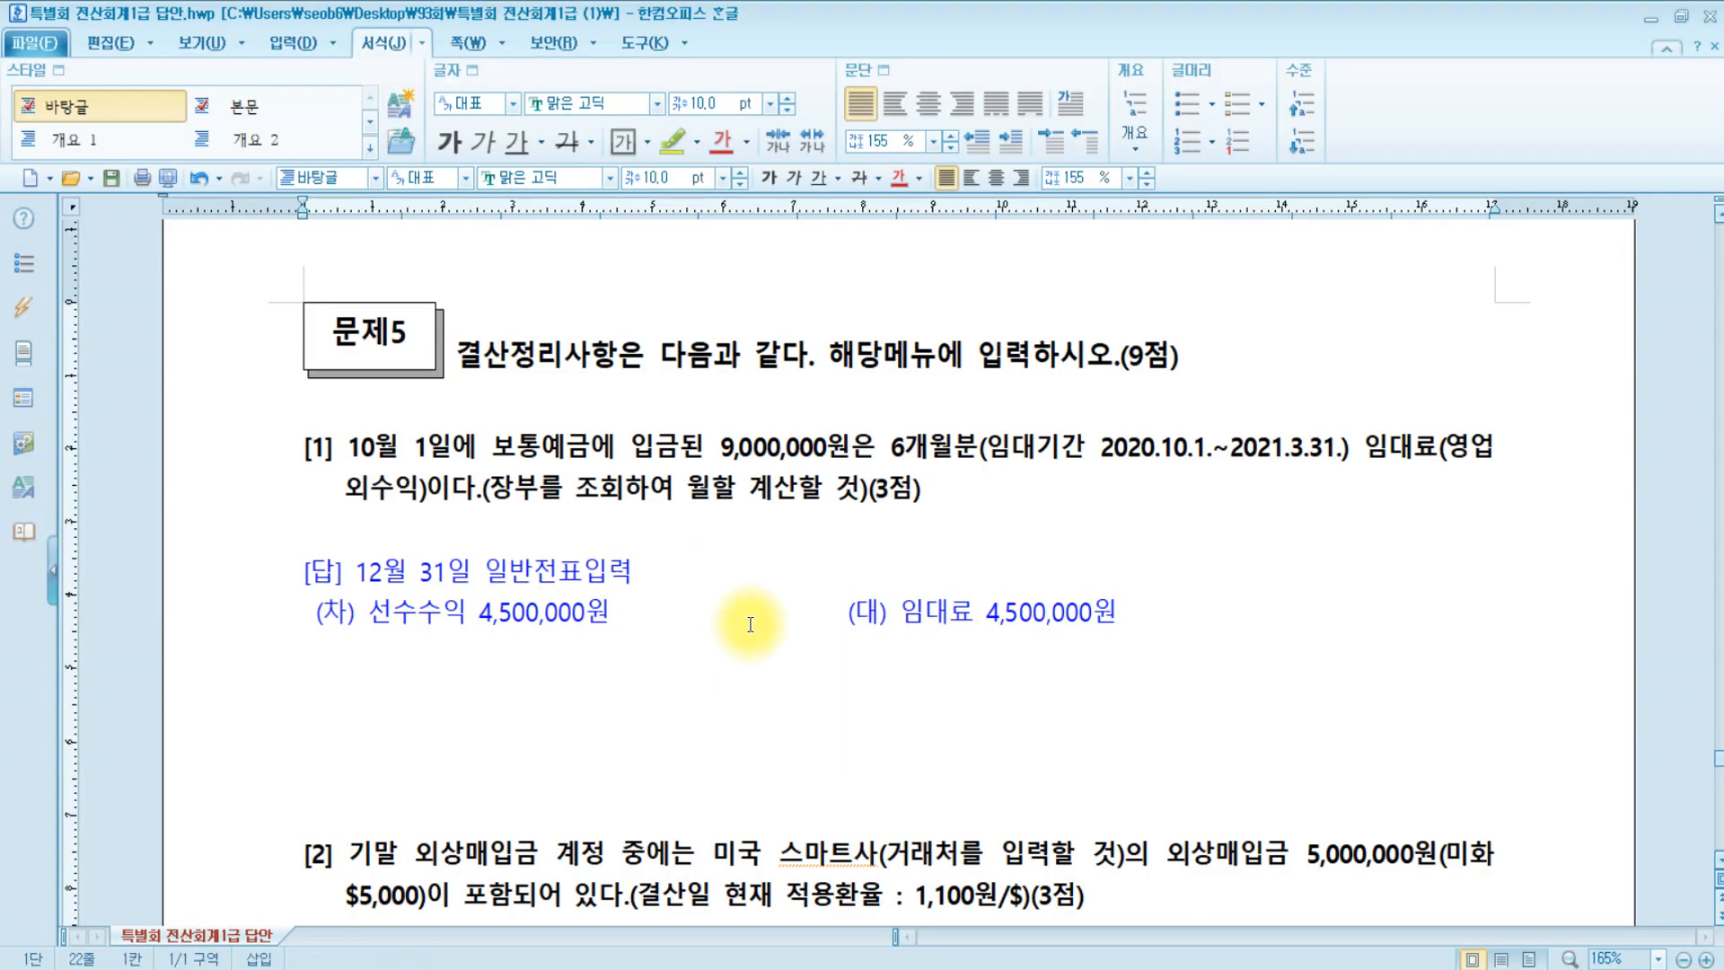
left_click(594, 529)
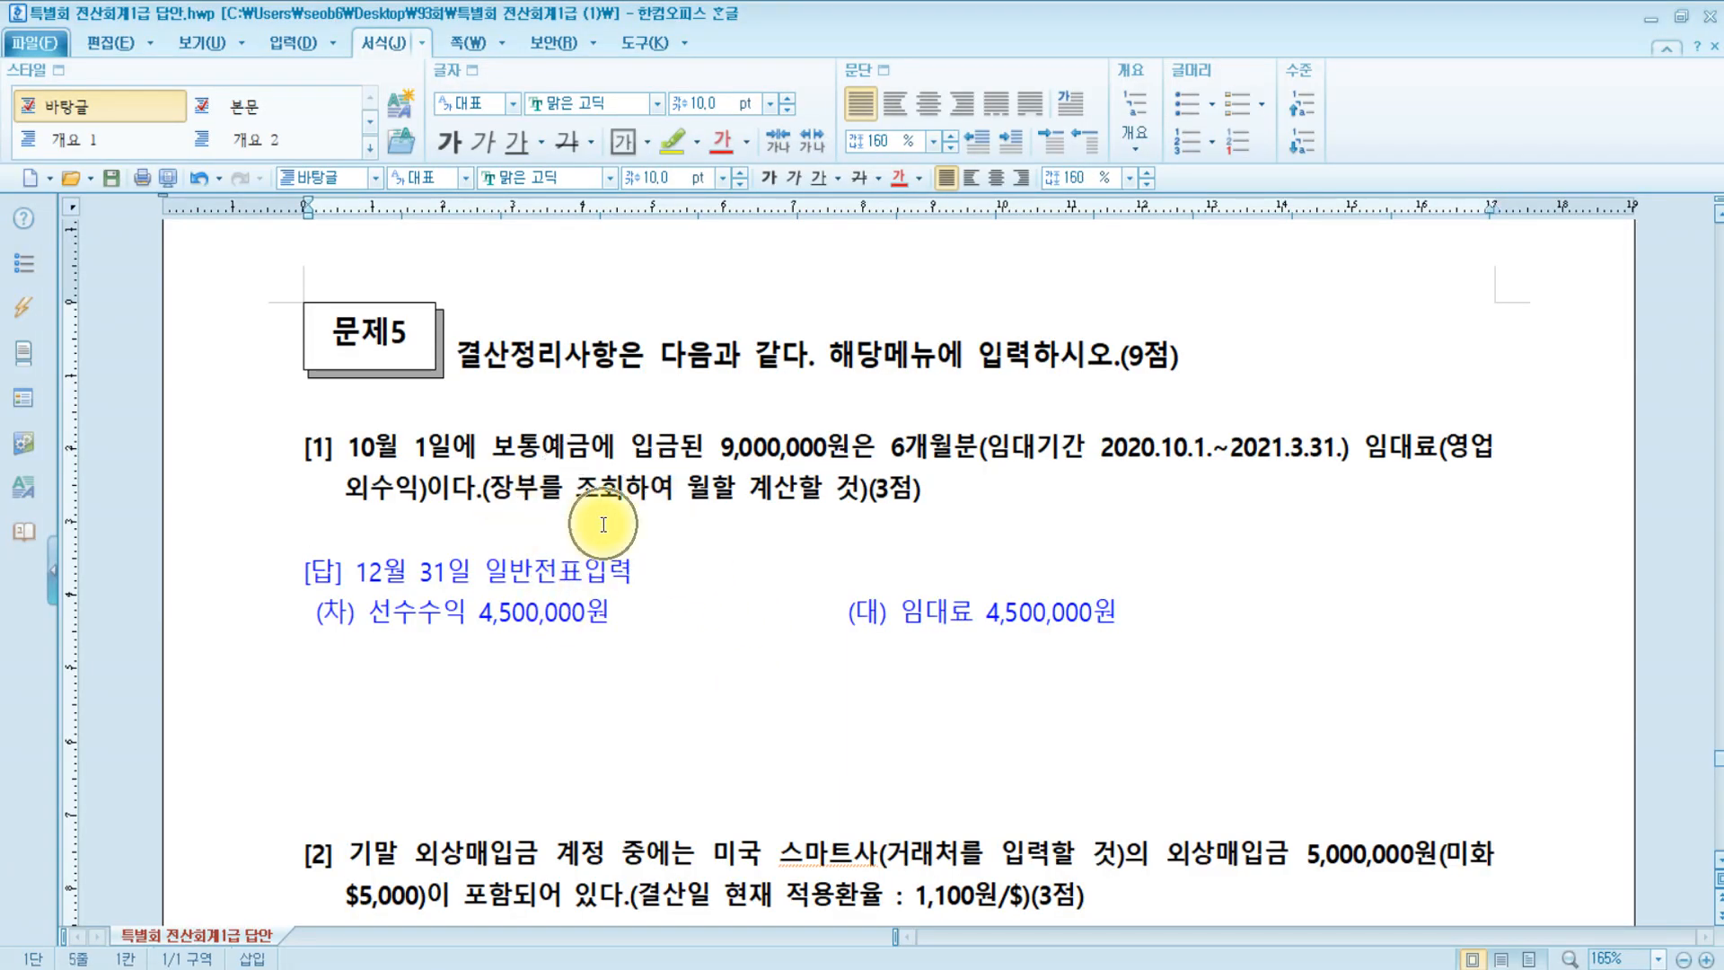
scroll(629, 395, "down", 5)
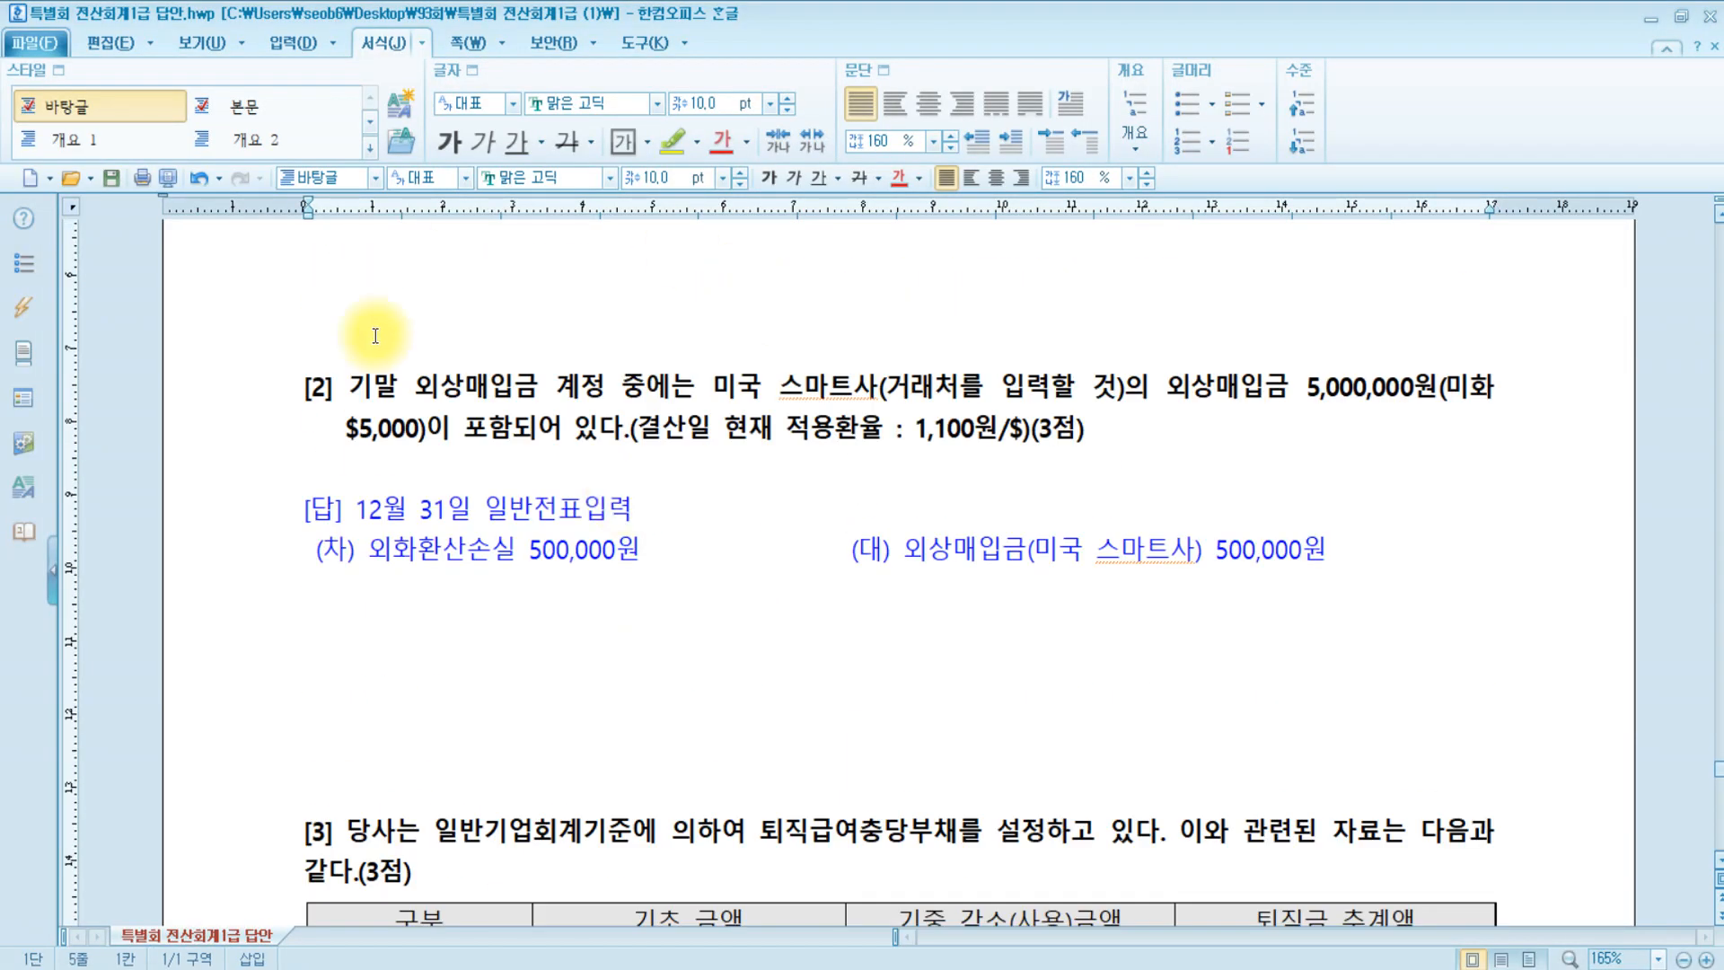
left_click(525, 386)
scroll(473, 441, "down", 4)
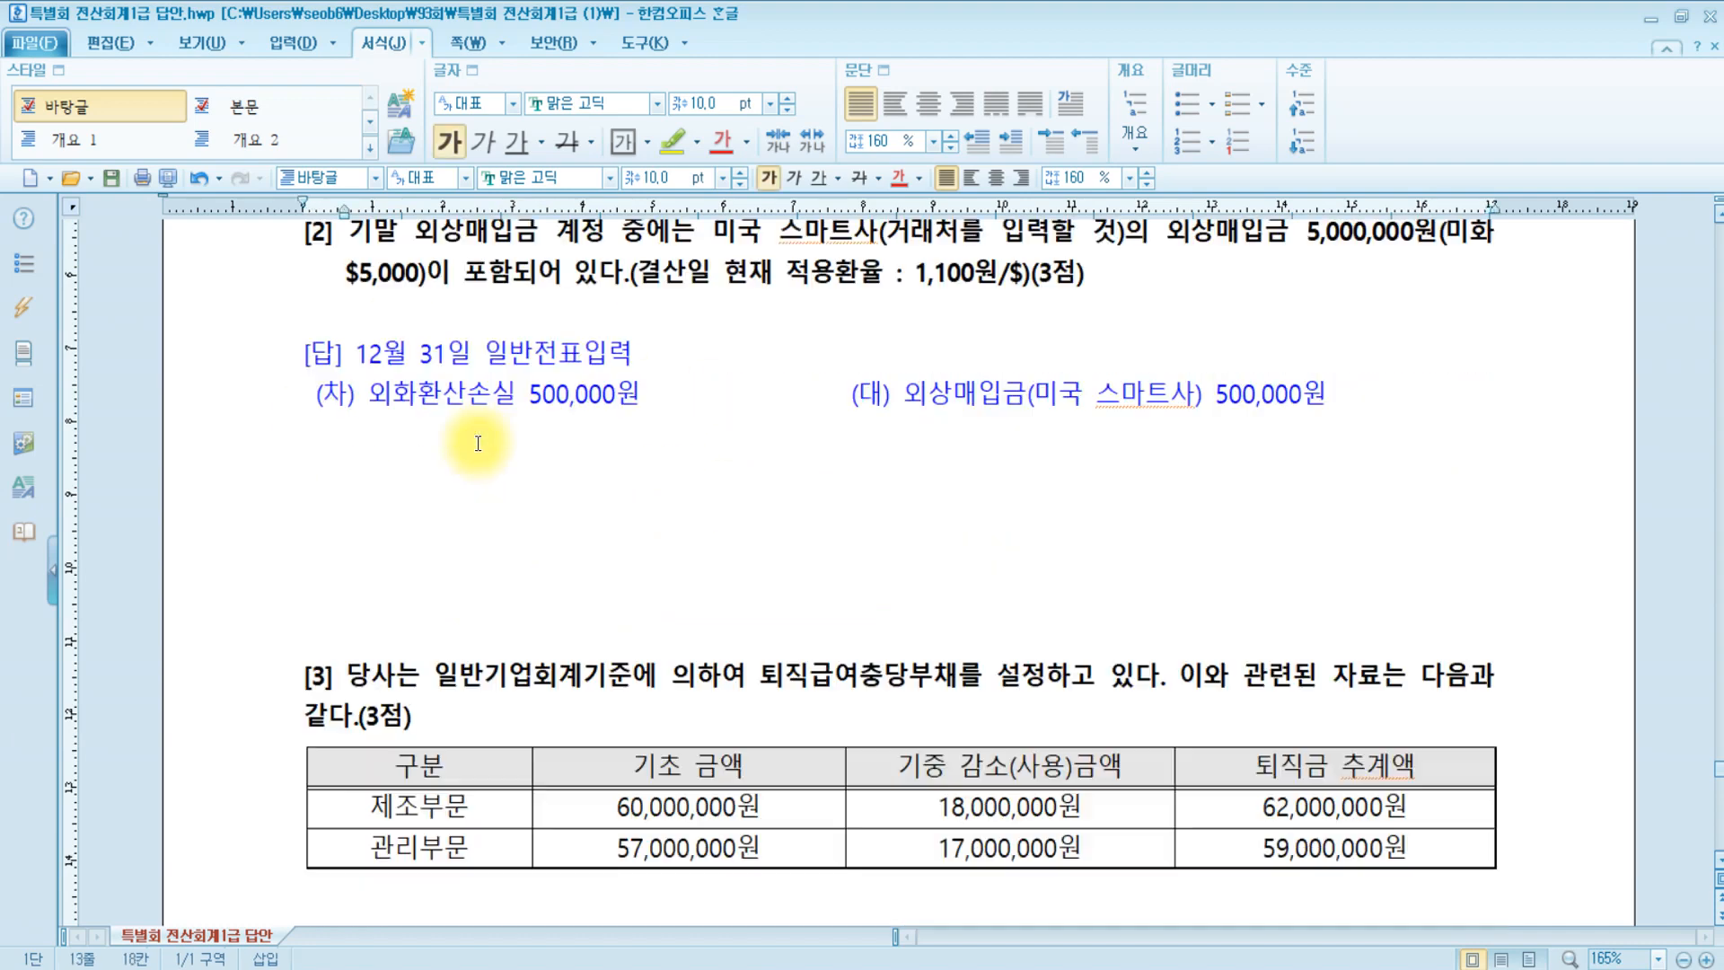
left_click(483, 364)
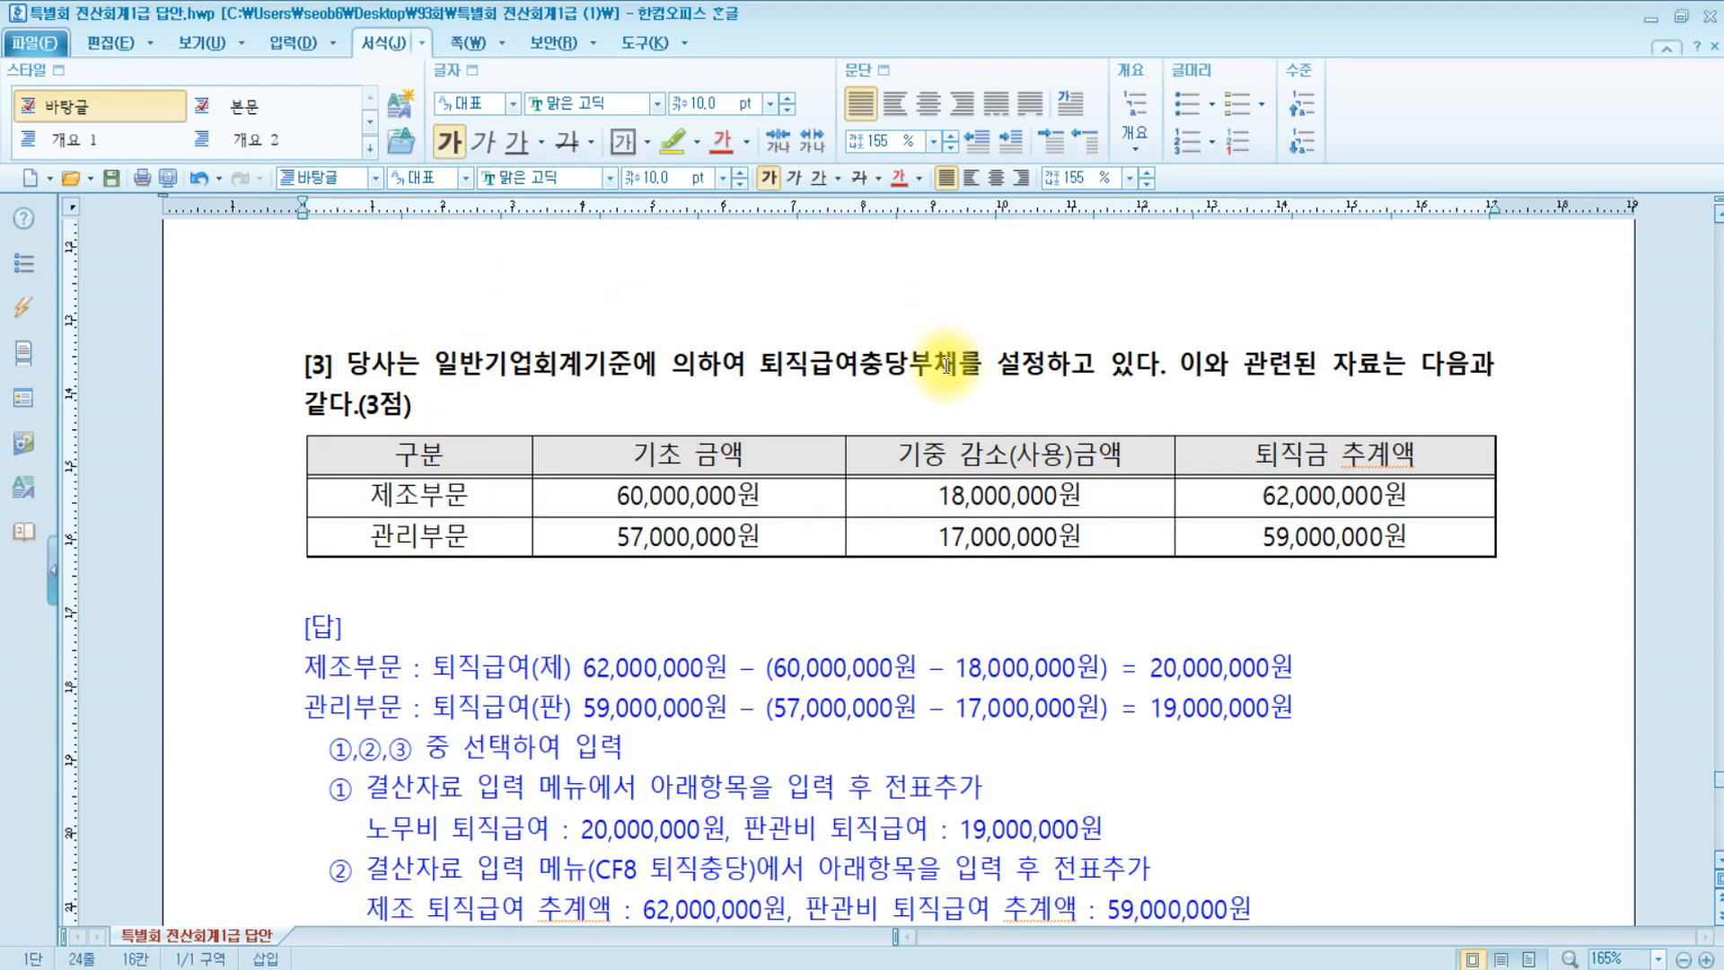
Highlight 퇴직 in yellow in 문제5 question [3] and check it against the 자동결산 items in the 그림판 notes.
left_click_drag(763, 361, 813, 365)
left_click(672, 141)
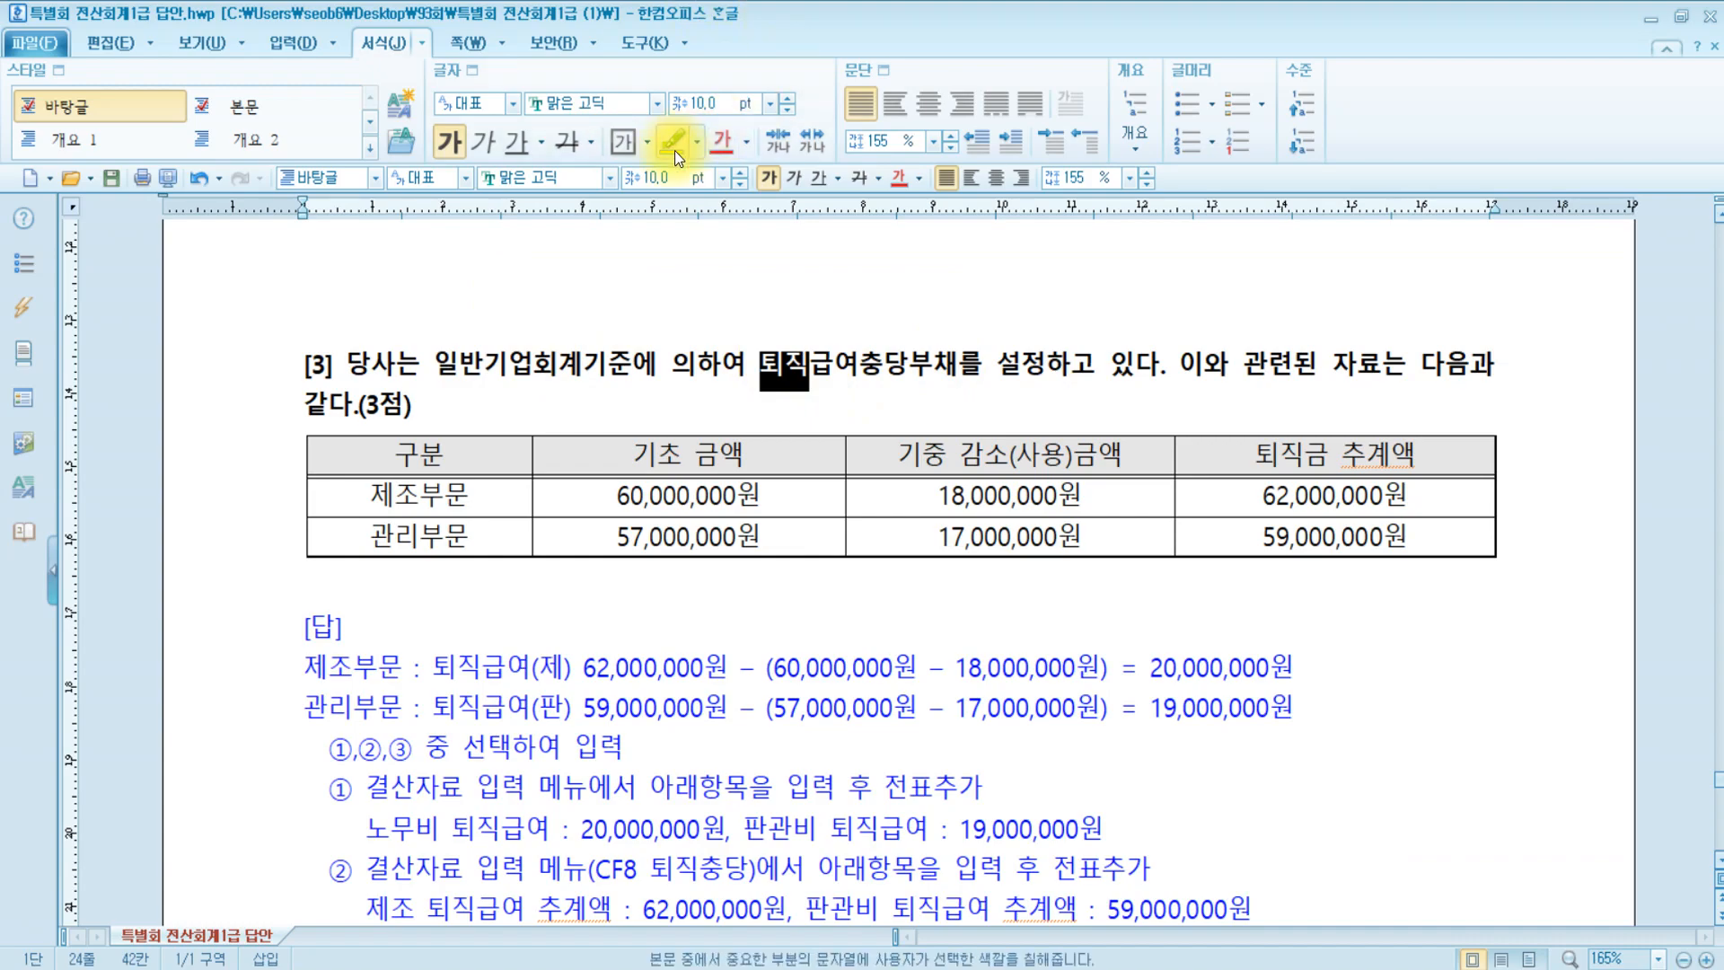
left_click(440, 969)
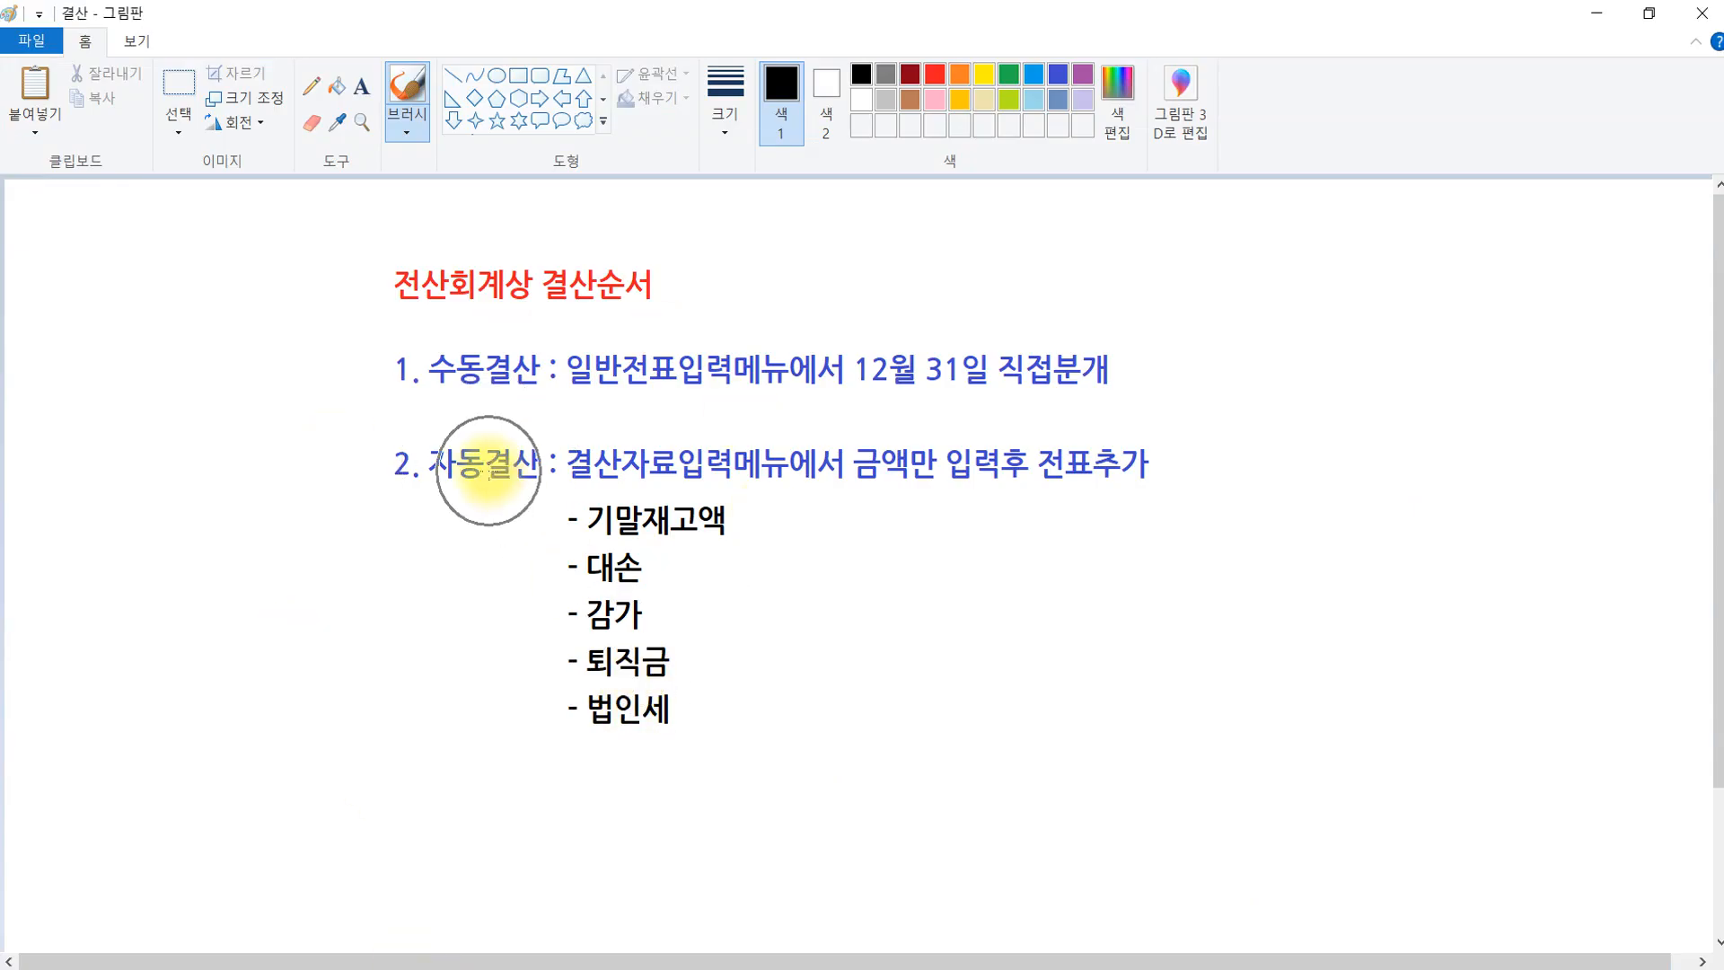
left_click(437, 967)
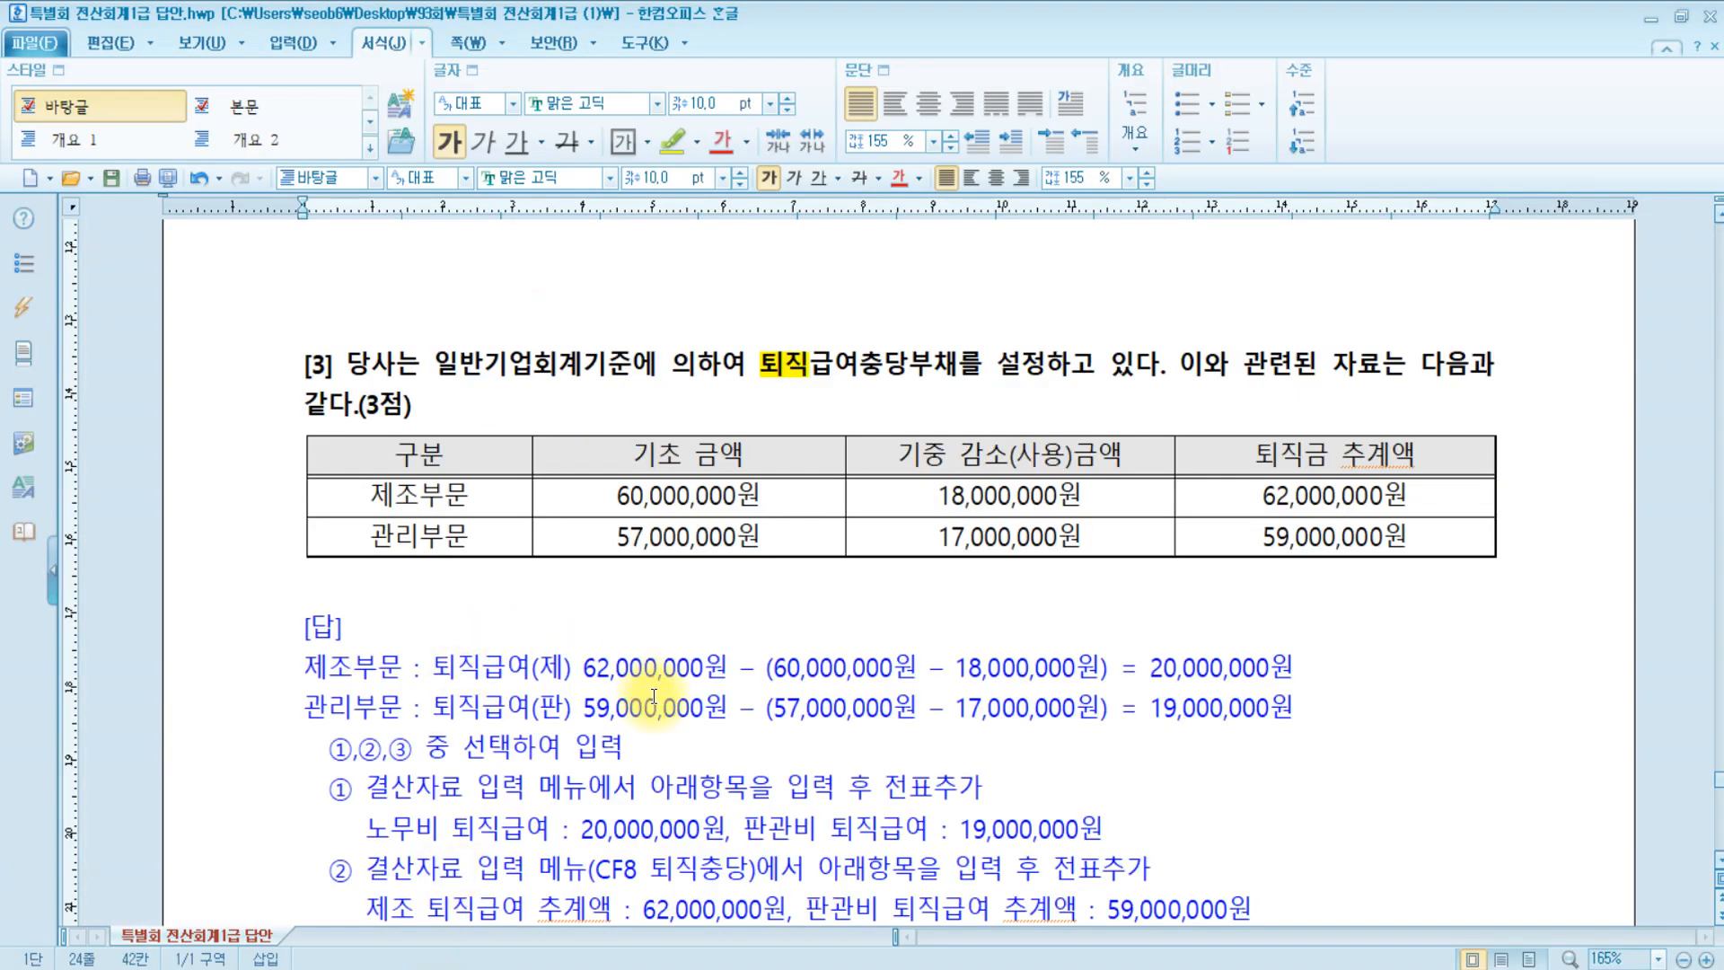
Highlight the date text 10월 1일에 in yellow in 문제5 question [1].
scroll(655, 629, "up", 15)
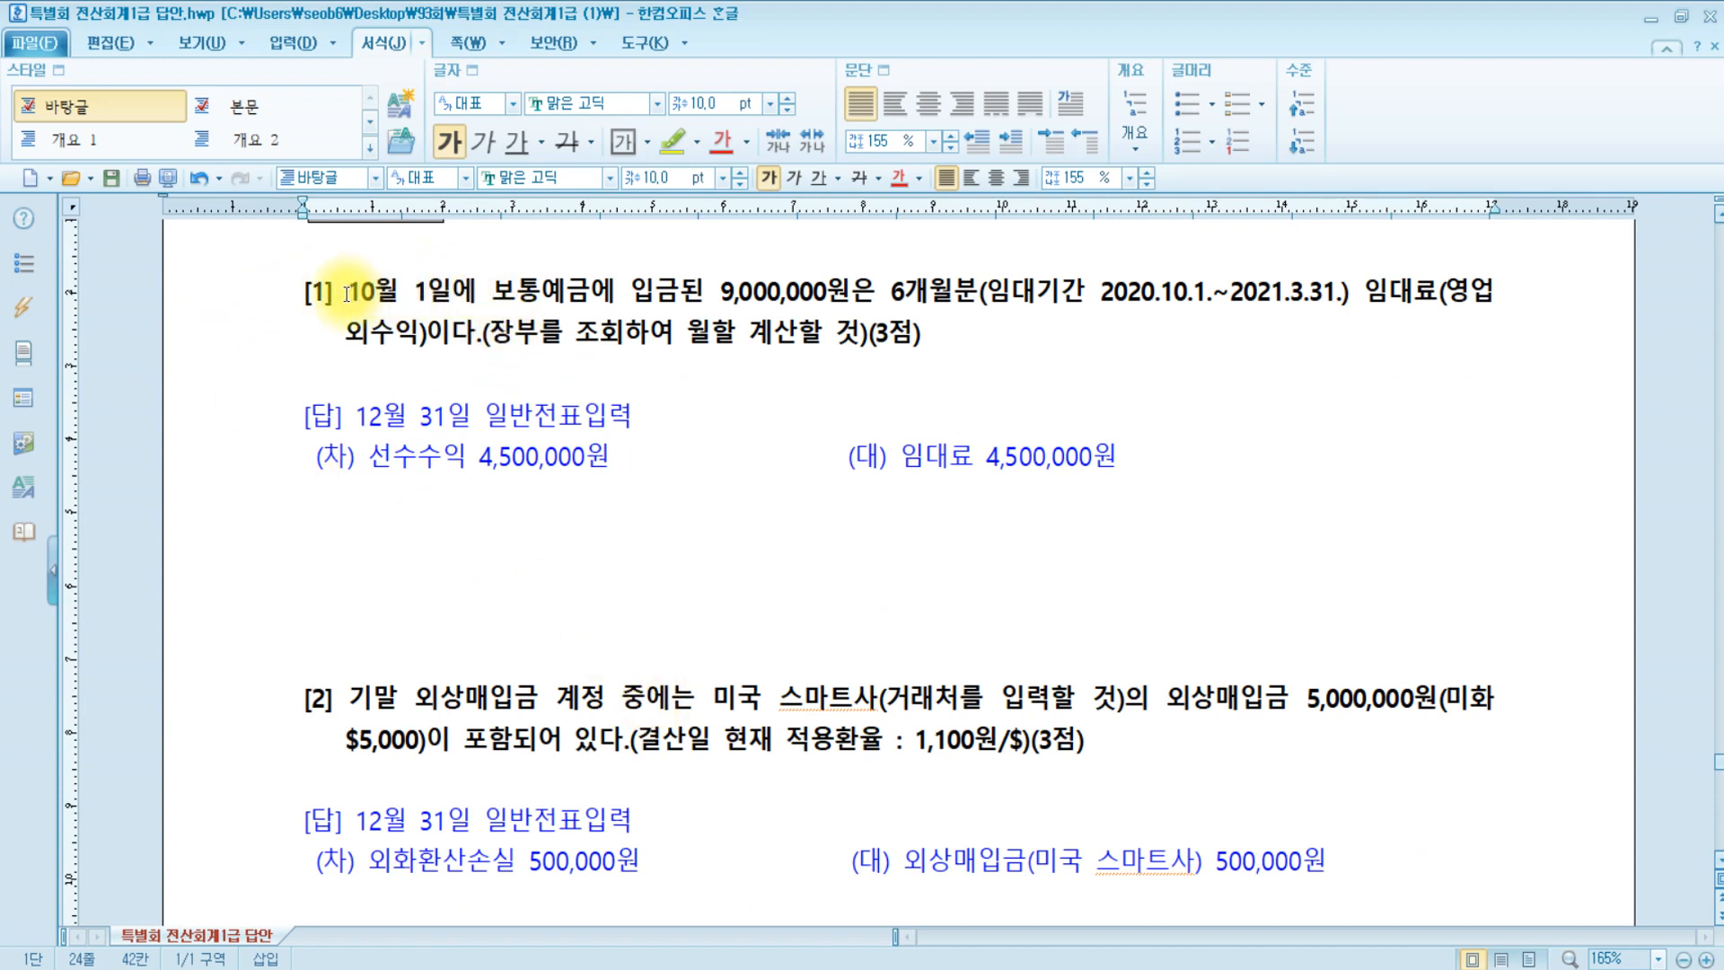
left_click_drag(346, 290, 474, 294)
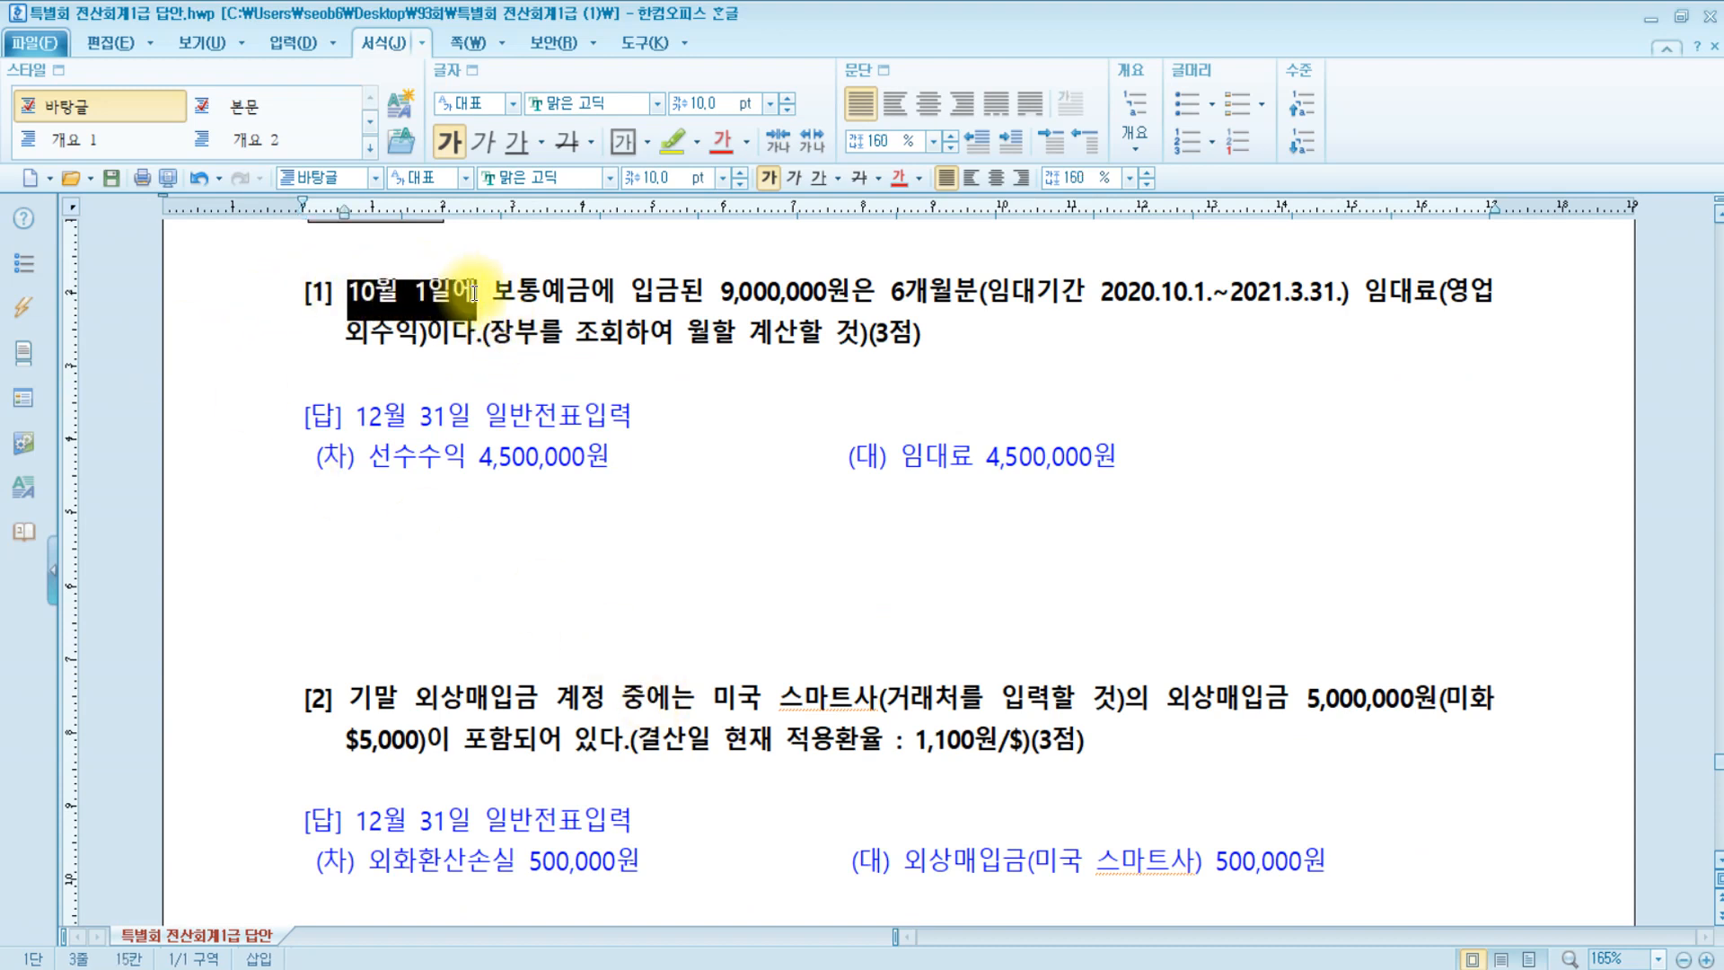
left_click(673, 142)
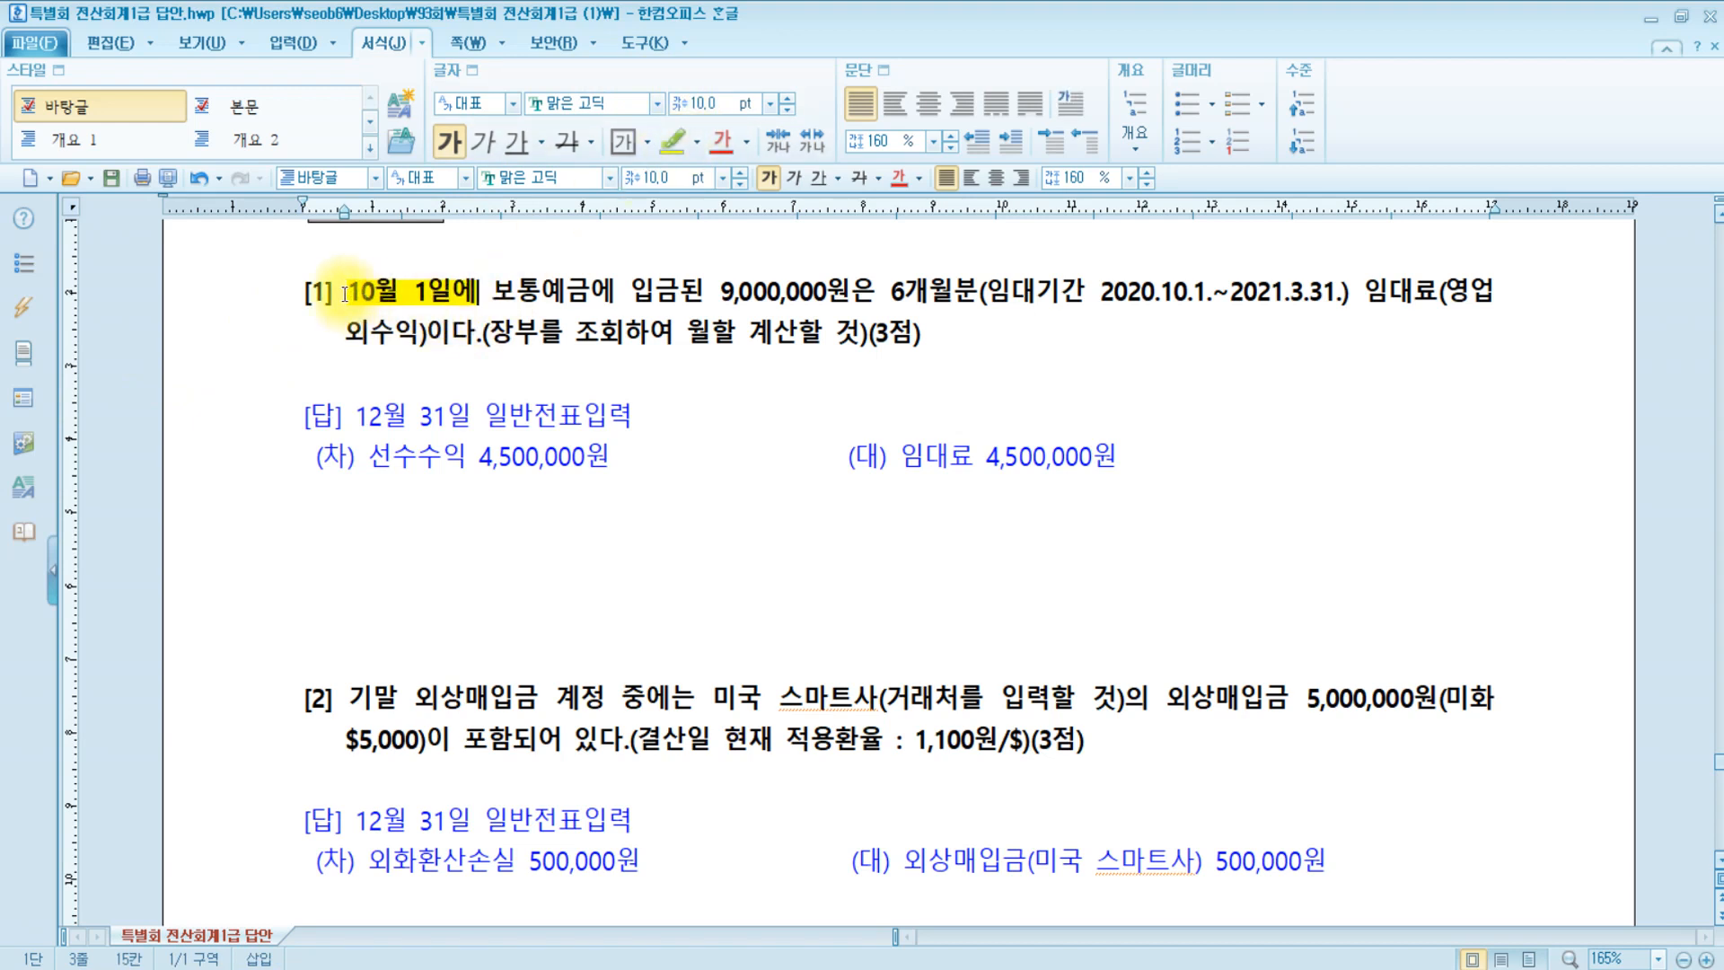
left_click_drag(346, 290, 476, 292)
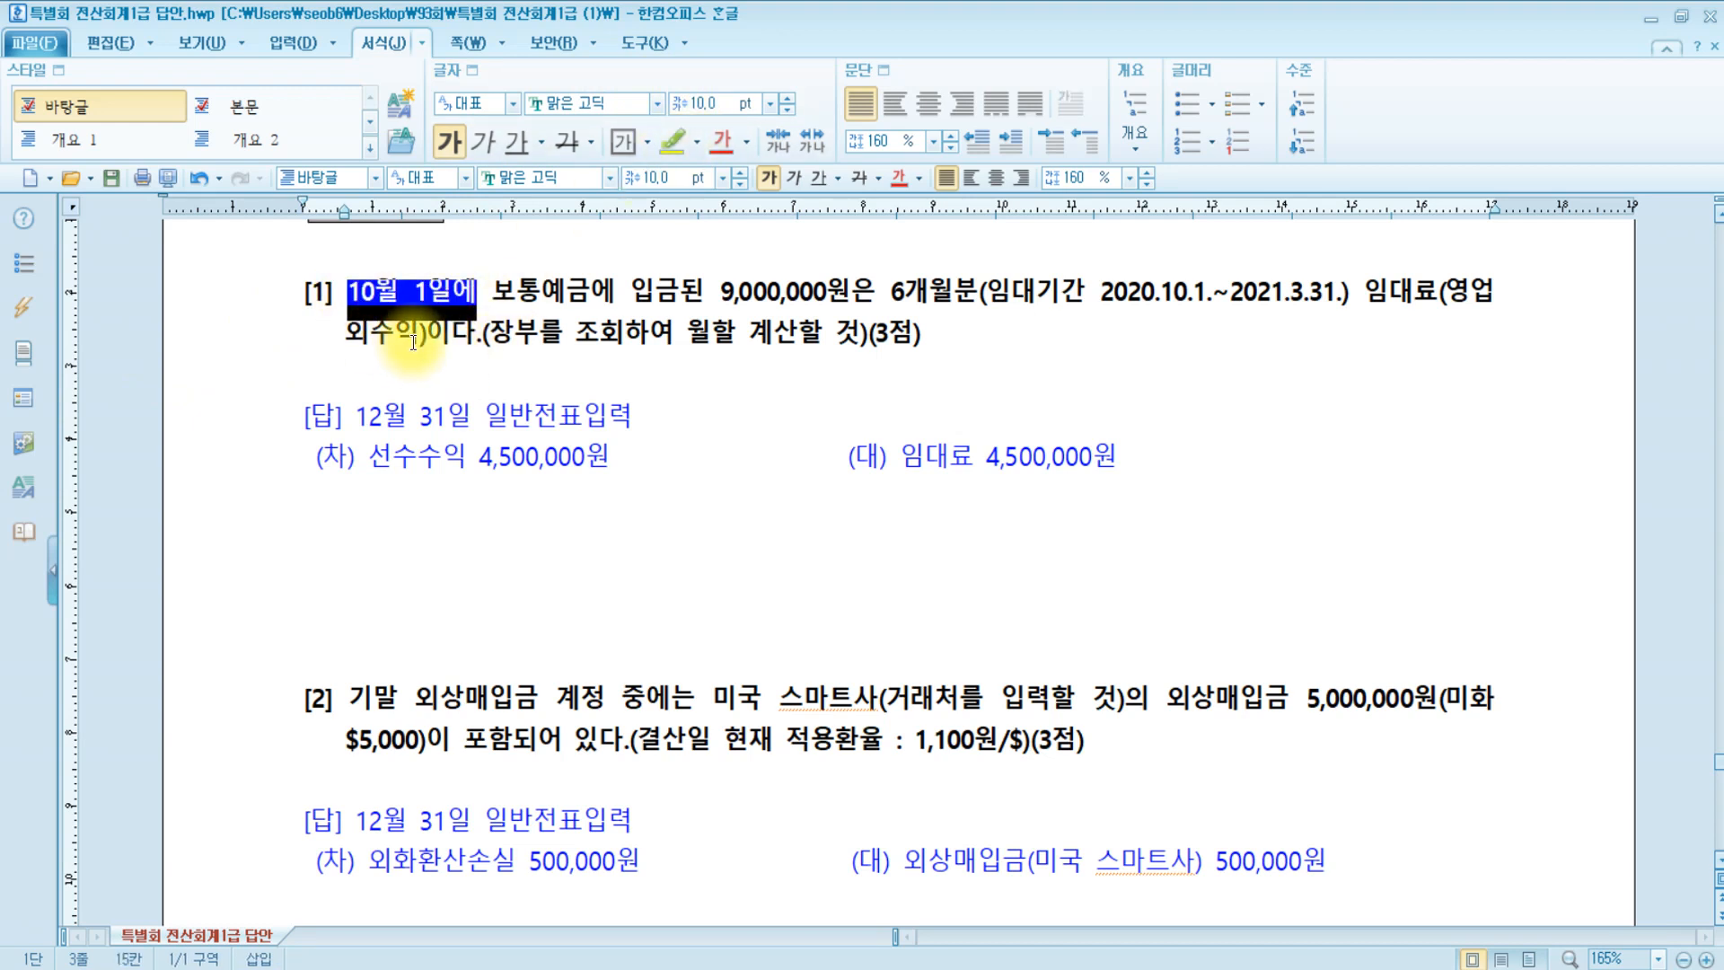
Examine 문제5 question [1]'s deposit amount, six-month rental period and the instruction to check the ledger and calculate monthly.
left_click(856, 290)
scroll(856, 290, "up", 1)
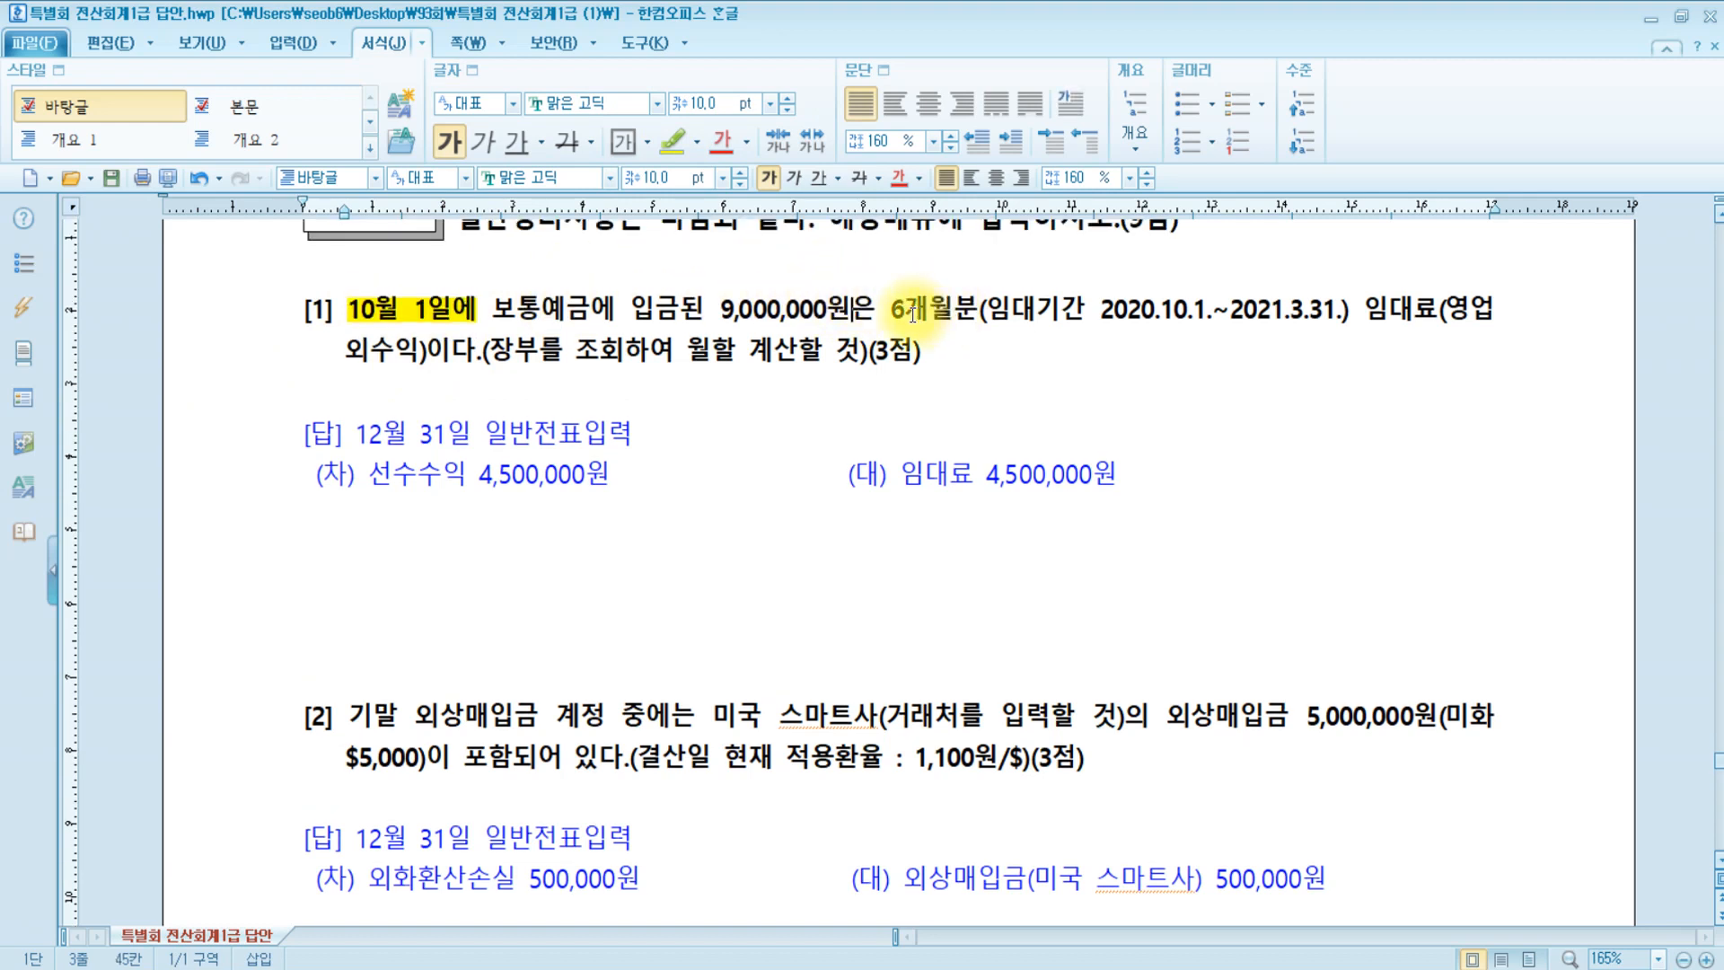
left_click_drag(912, 314, 892, 320)
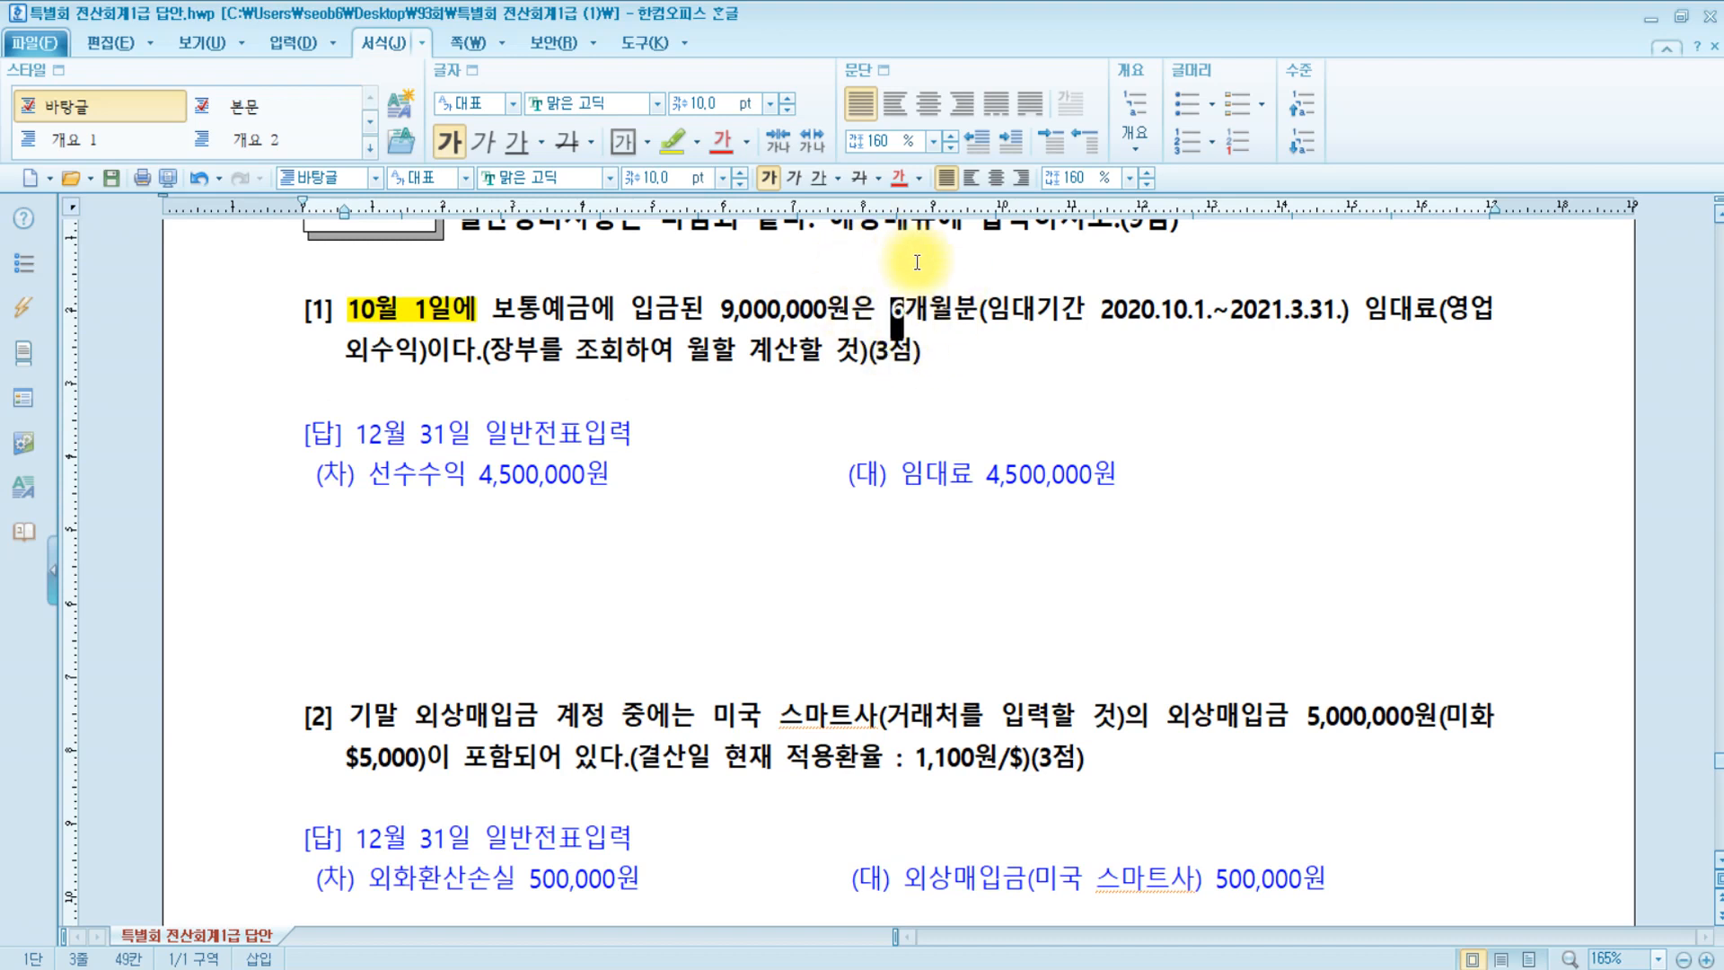
left_click(957, 311)
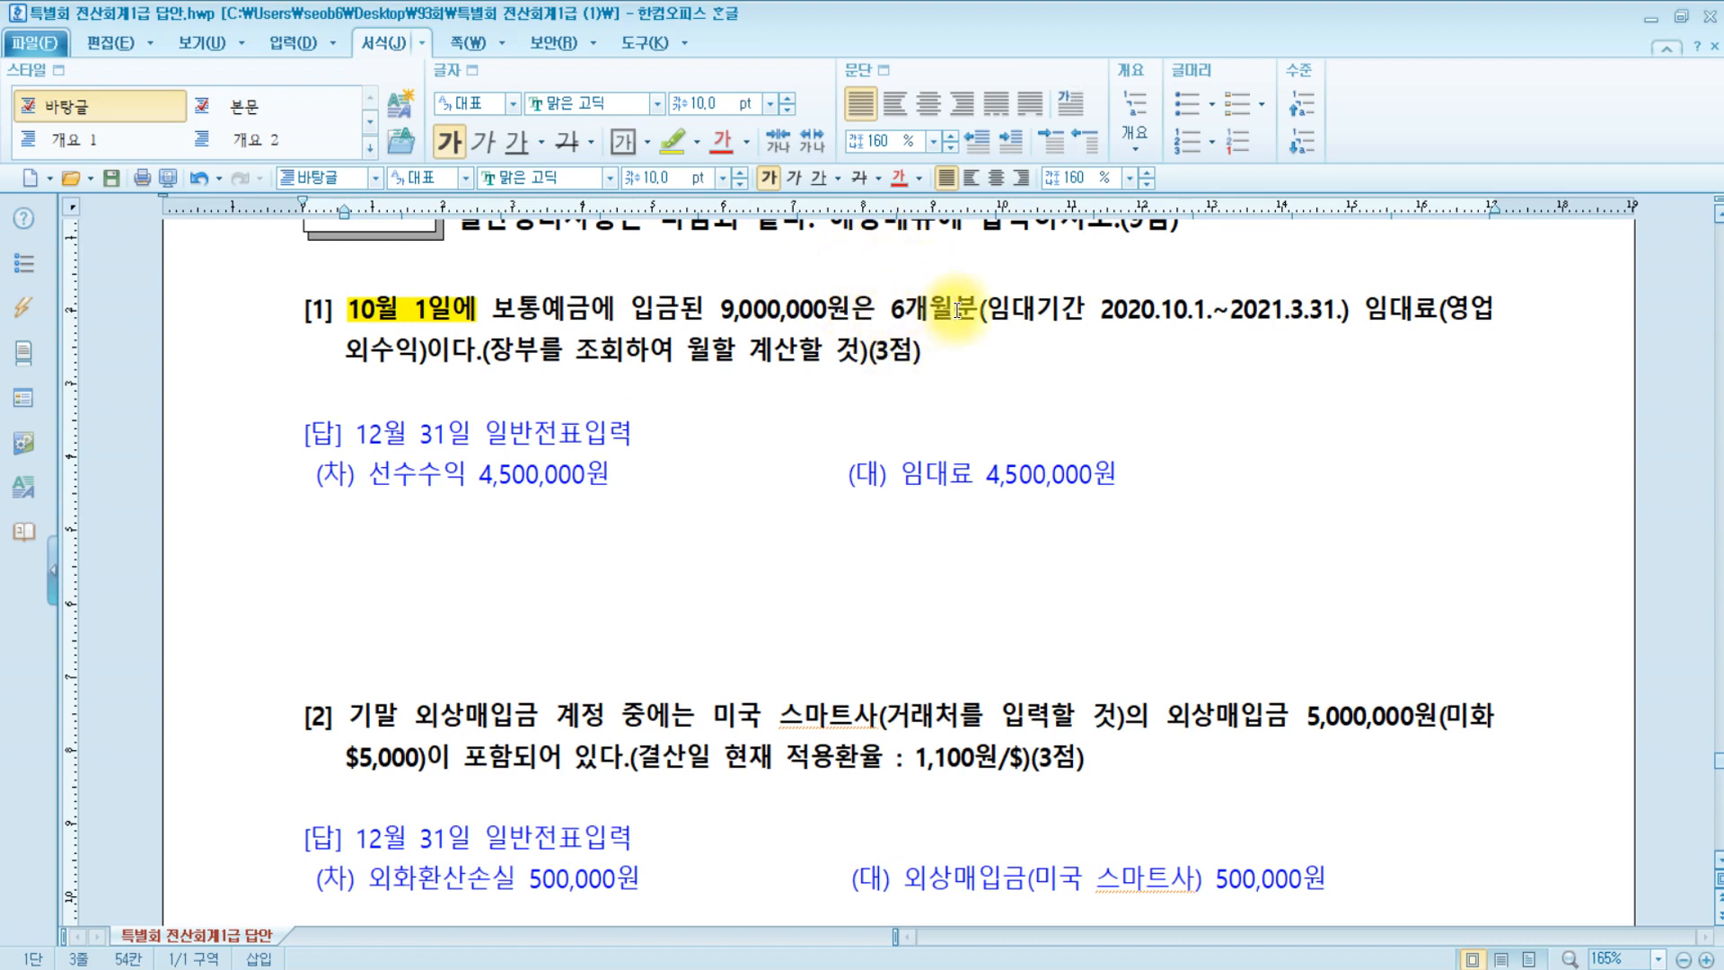
left_click(1187, 310)
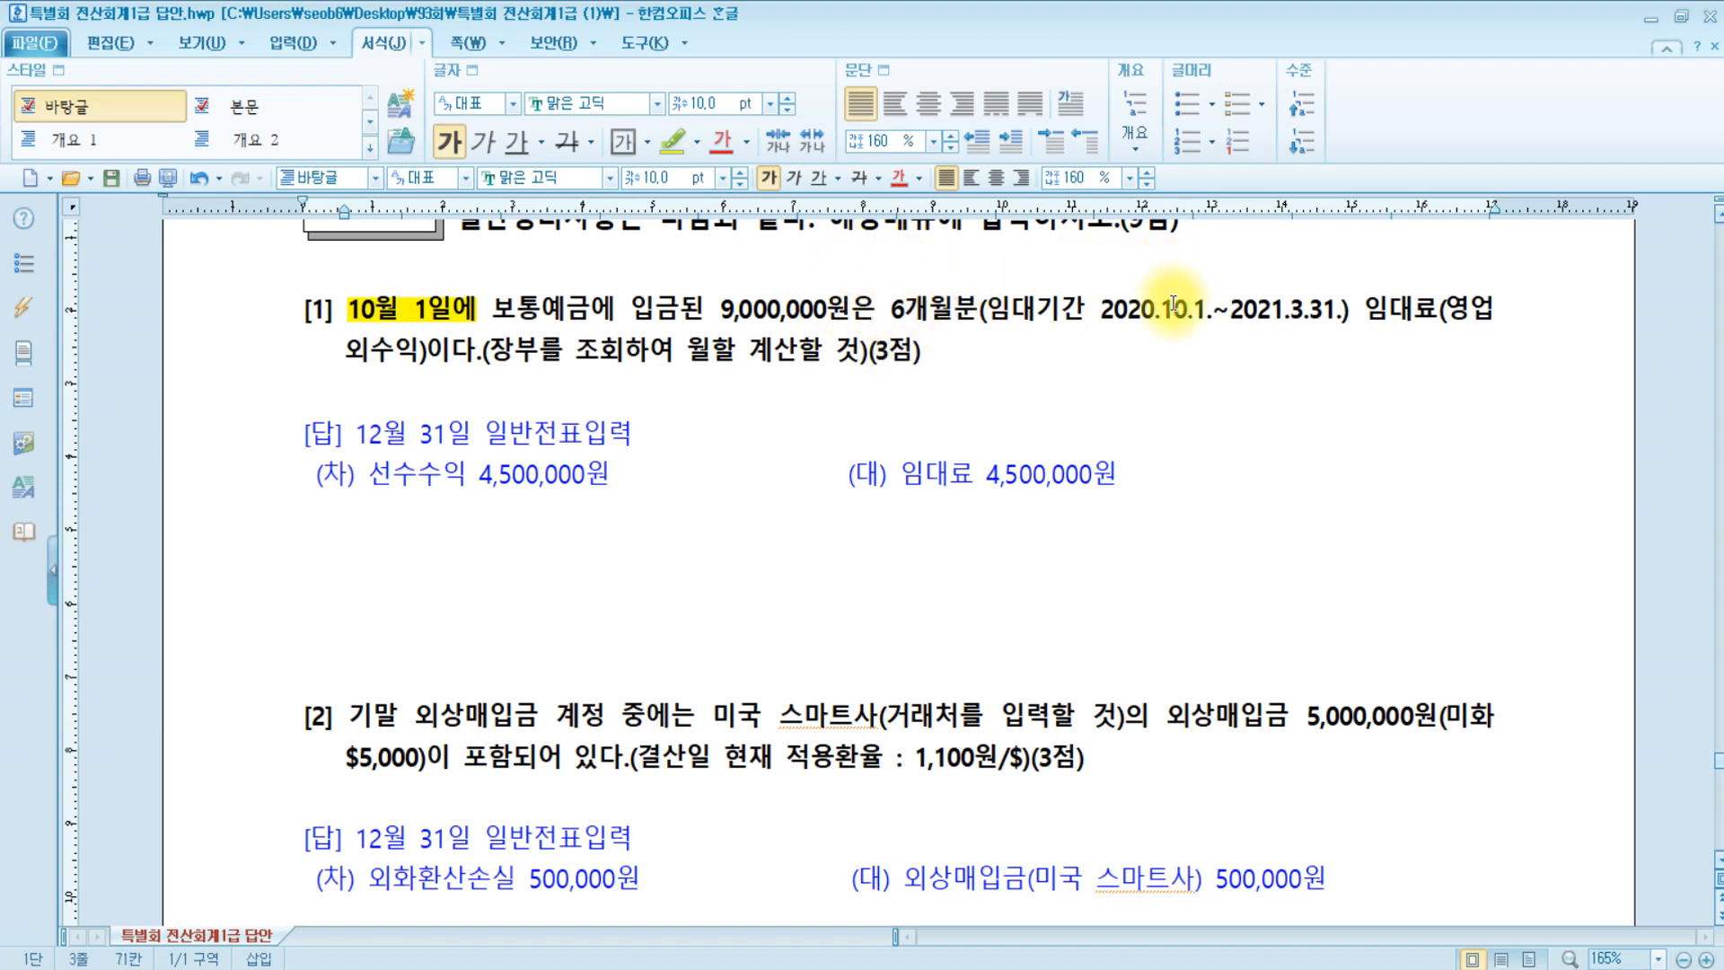
left_click(1306, 308)
left_click(1398, 310)
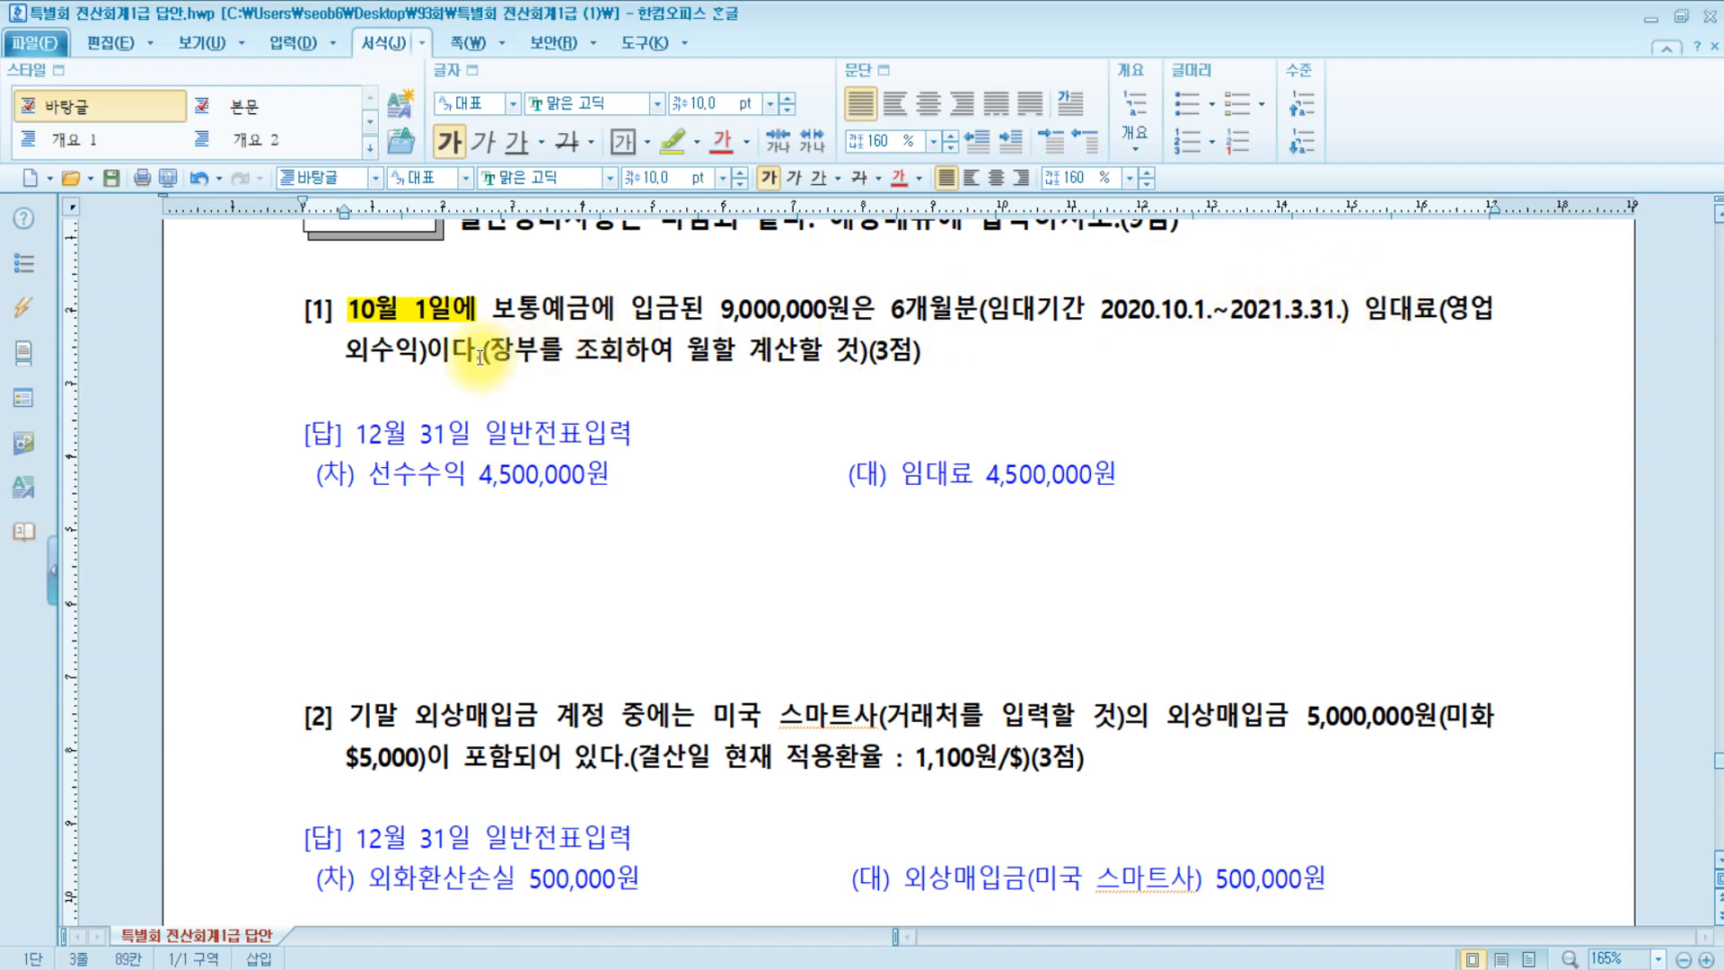
left_click(563, 346)
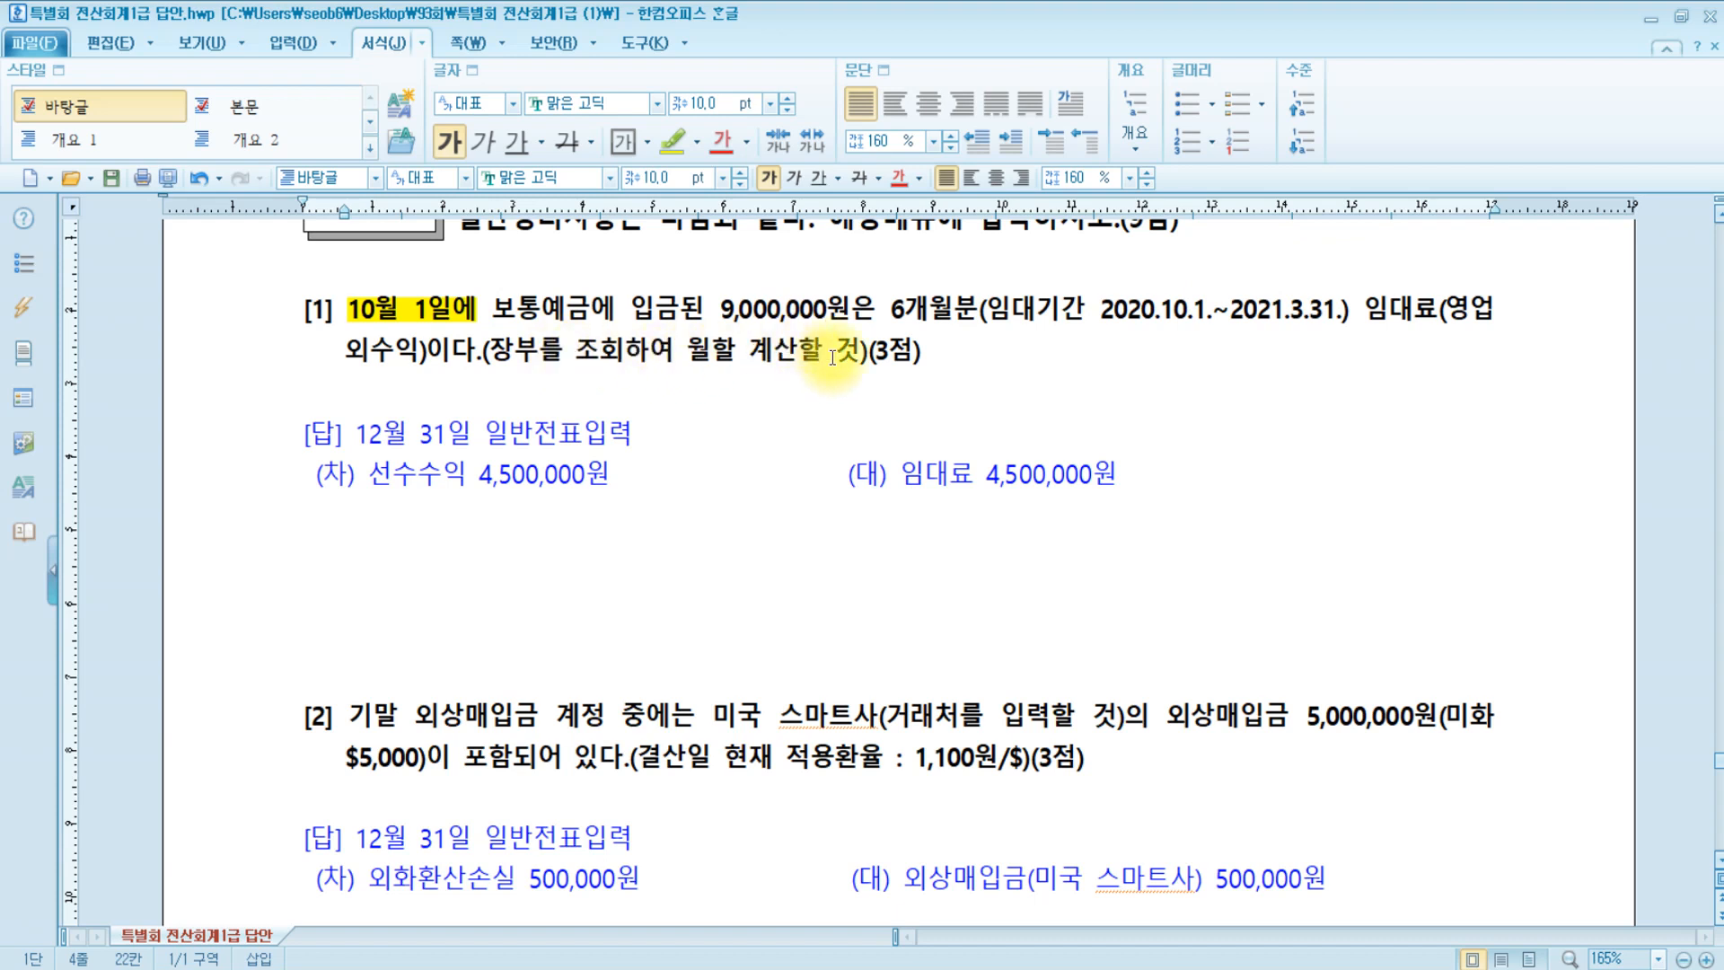
left_click(958, 355)
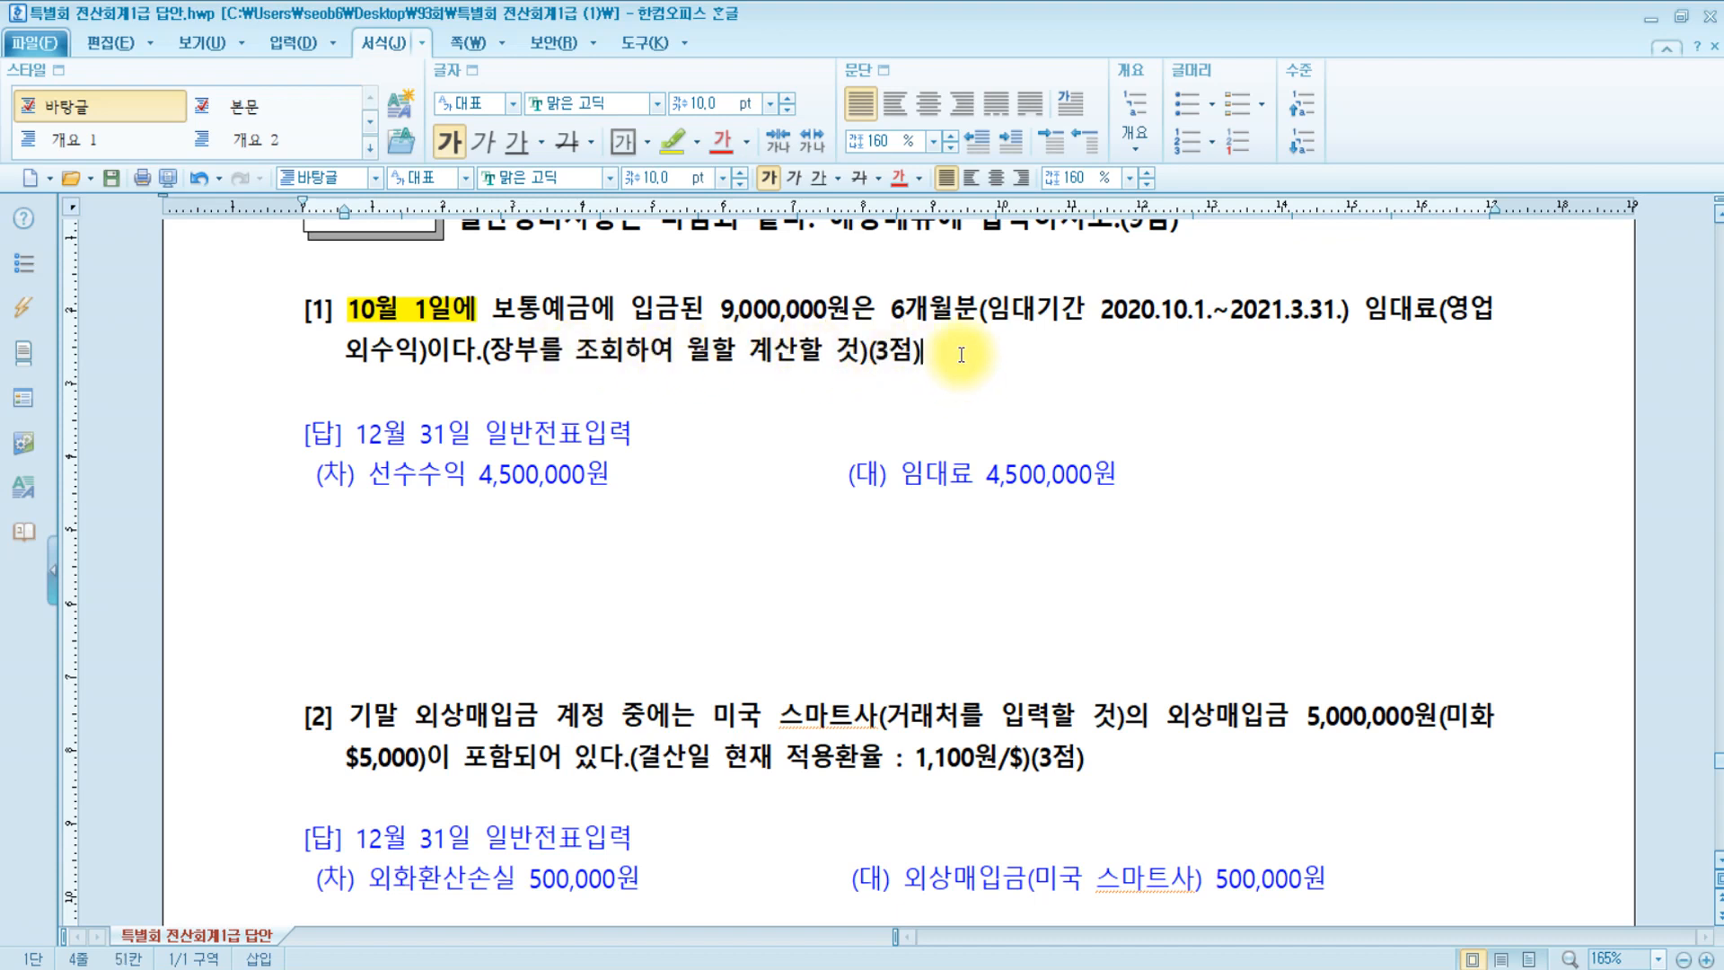
left_click(363, 307)
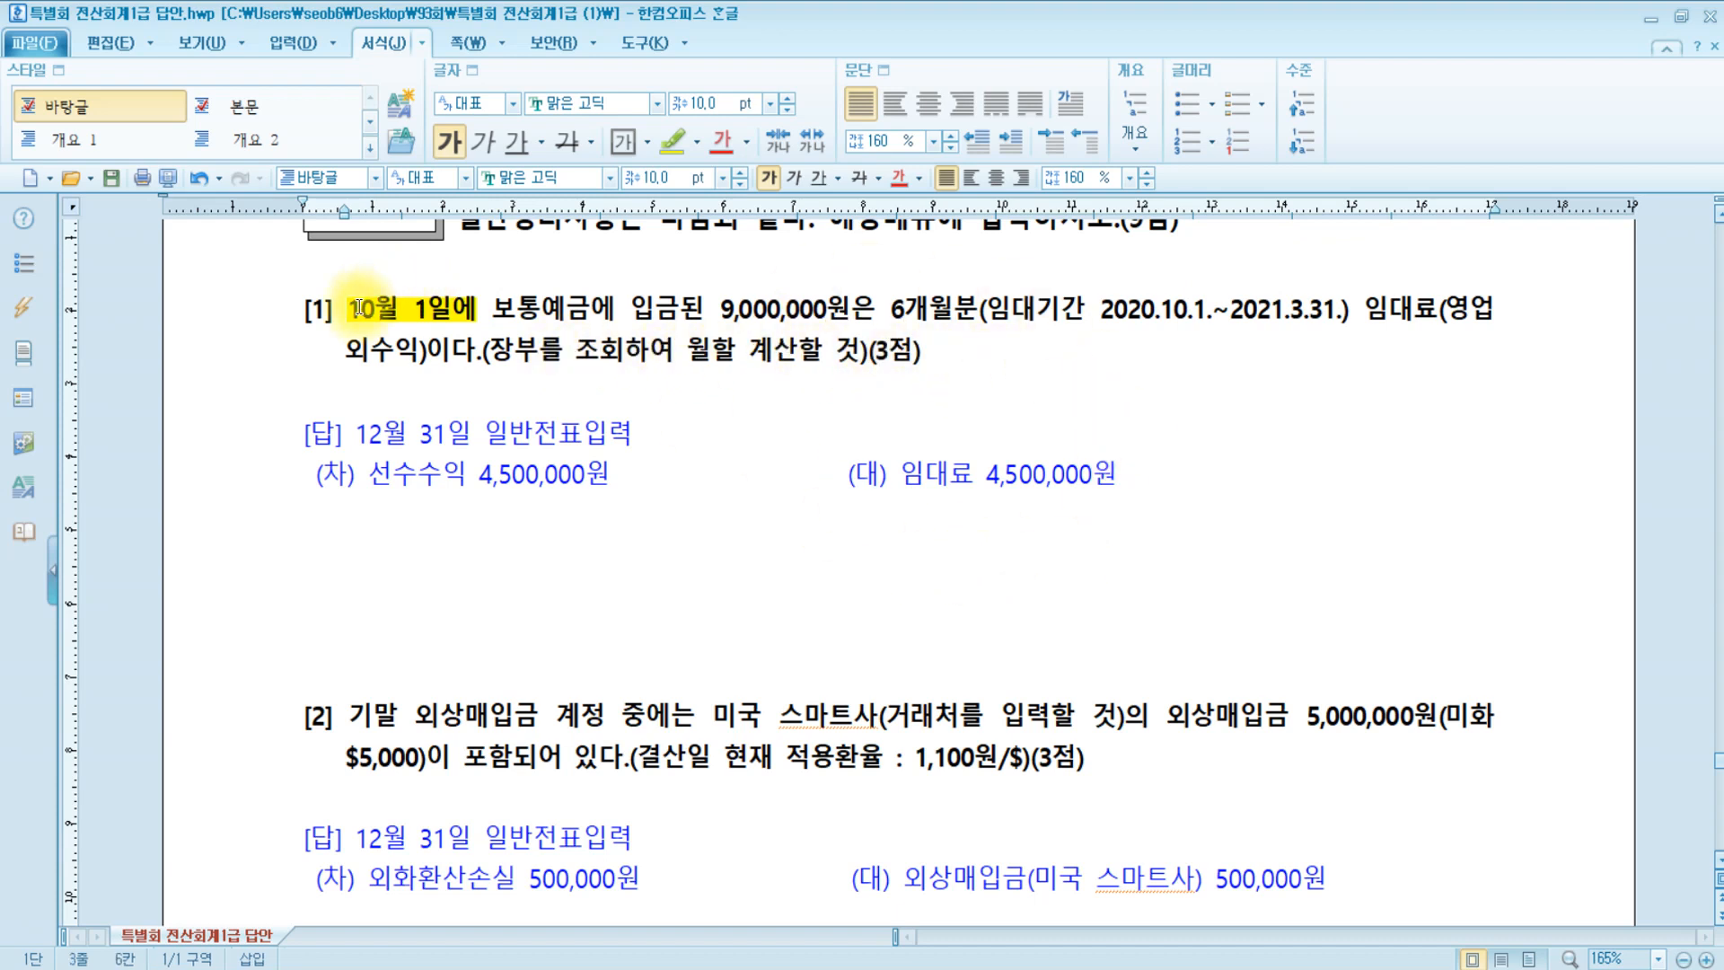
left_click(436, 310)
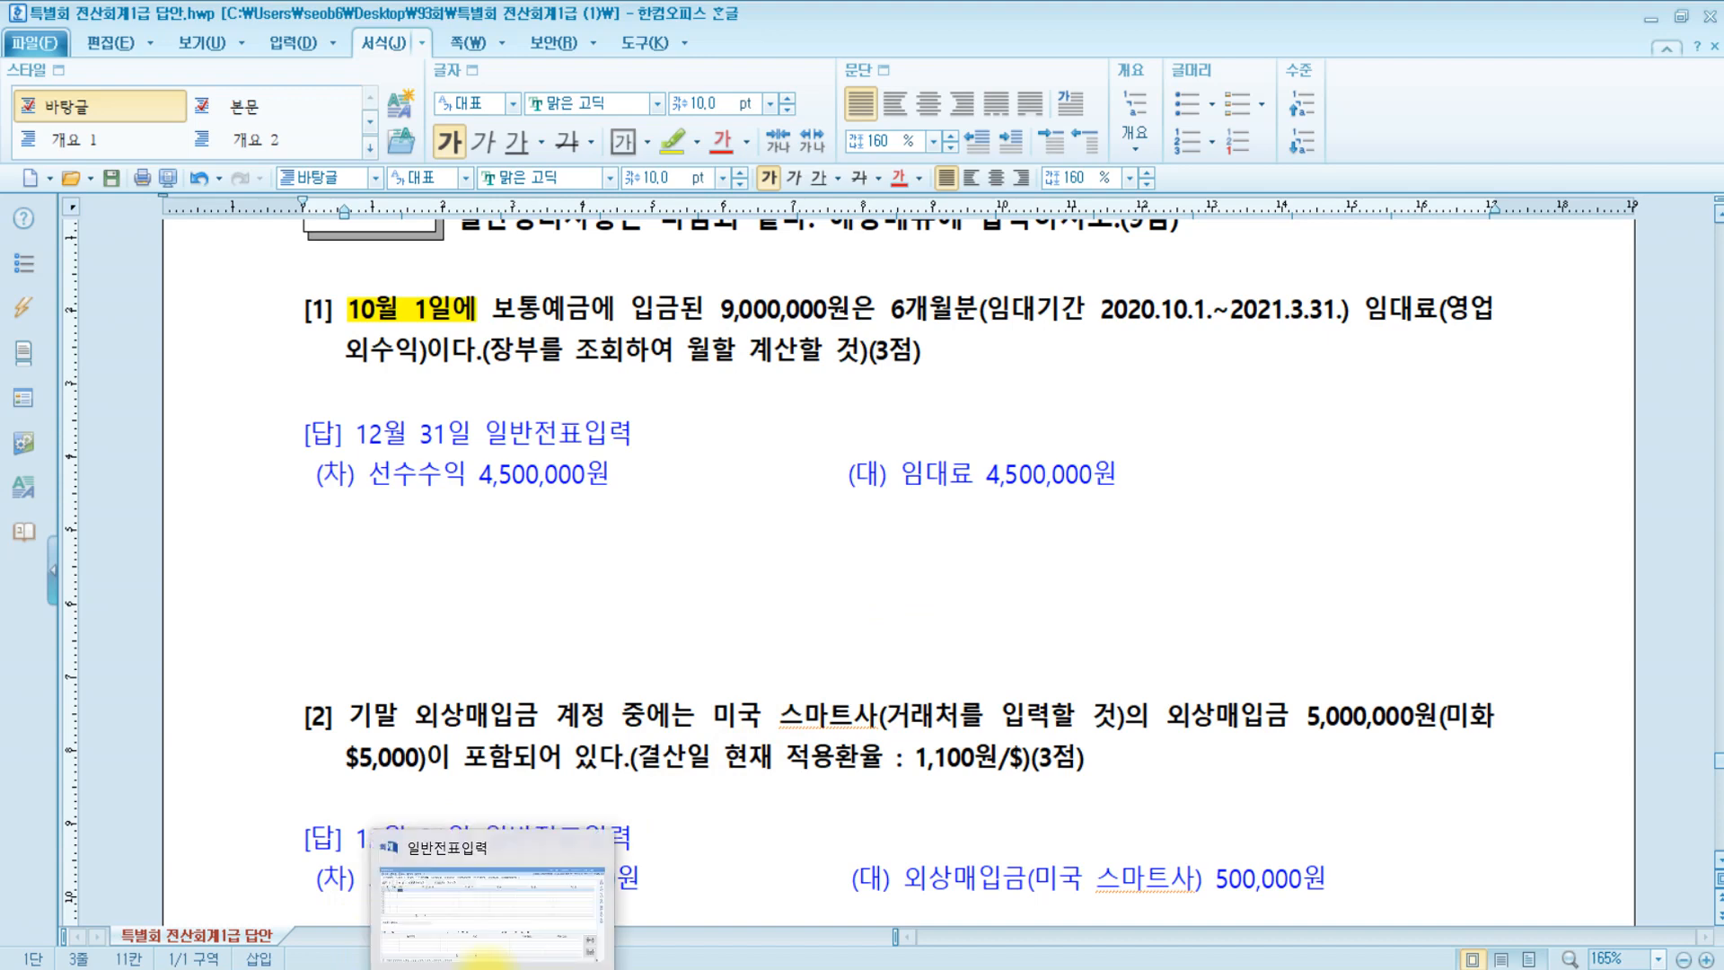
Switch to 일반전표입력, look up the October 1 voucher and examine how the 9,000,000 rent receipt was recorded on the credit side.
left_click(485, 956)
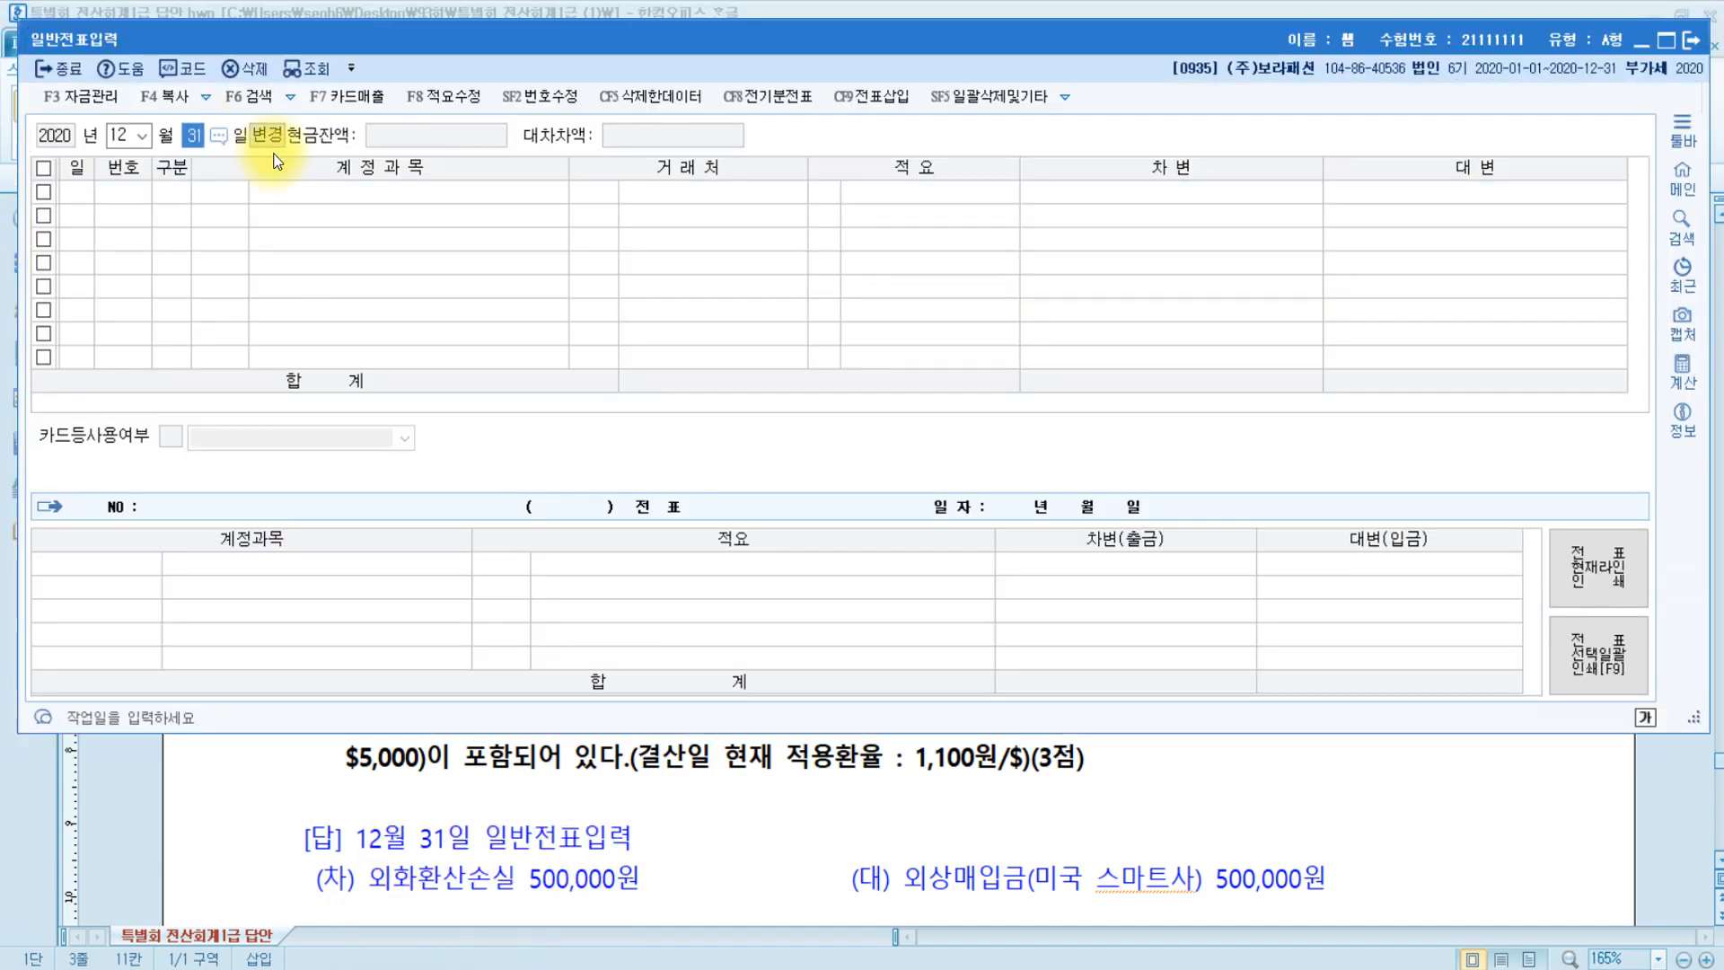
key("Escape")
type("101")
key("Return")
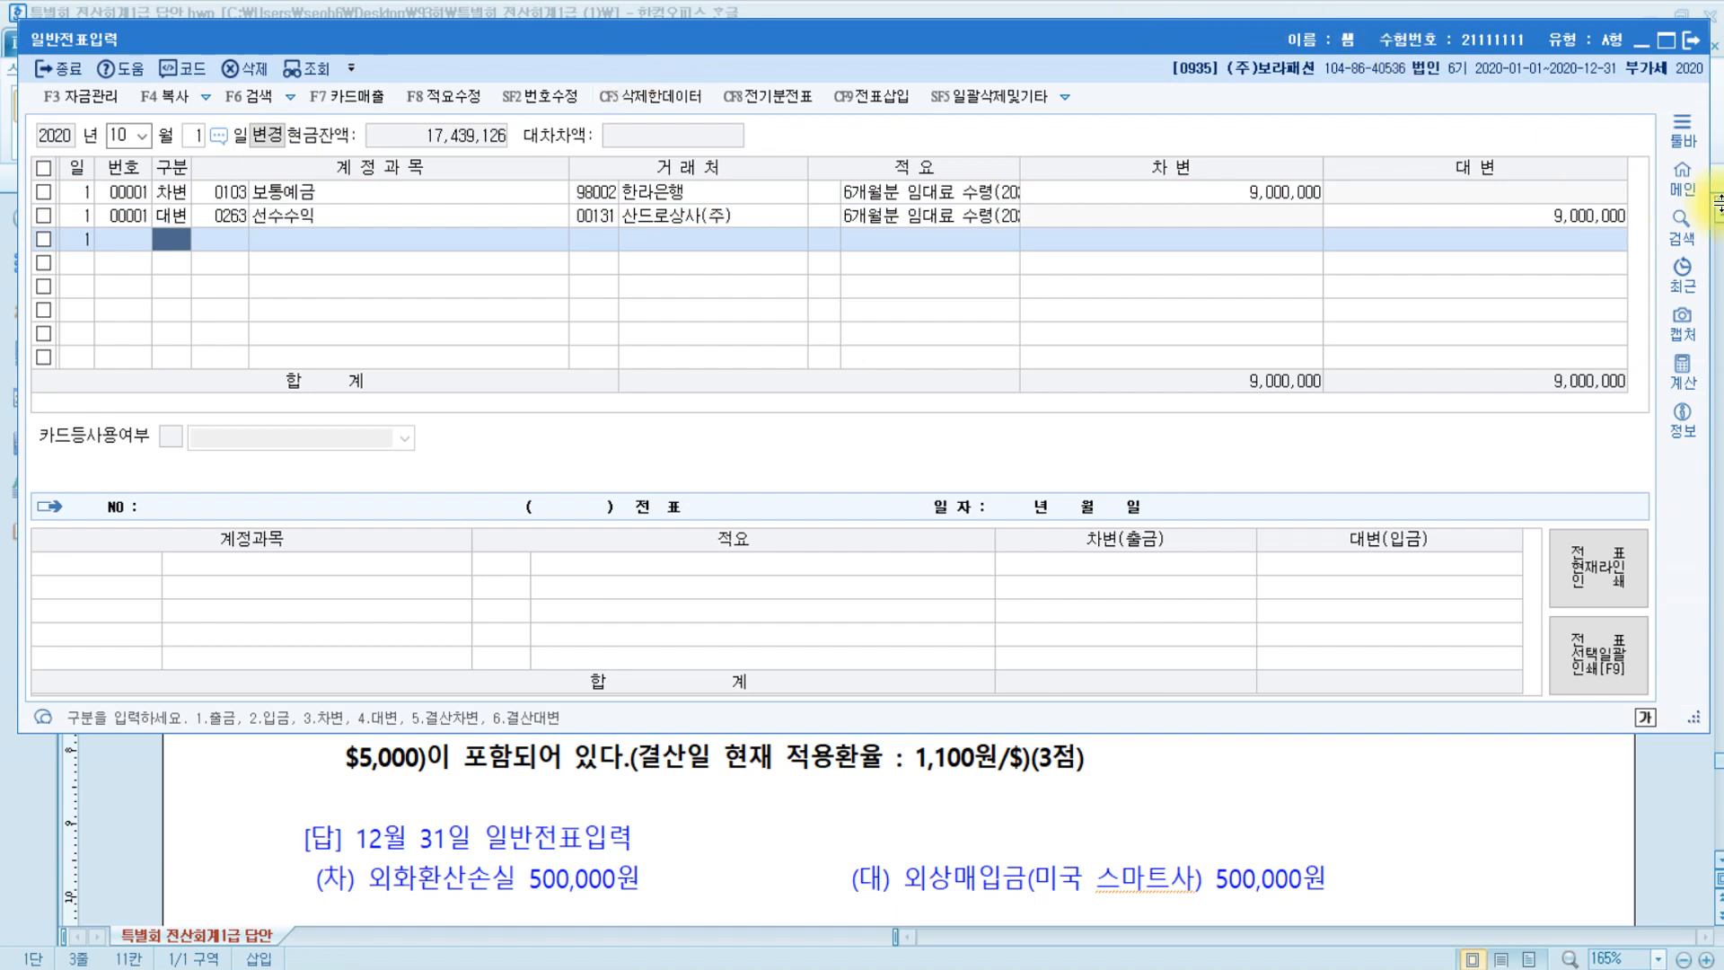
left_click(1539, 219)
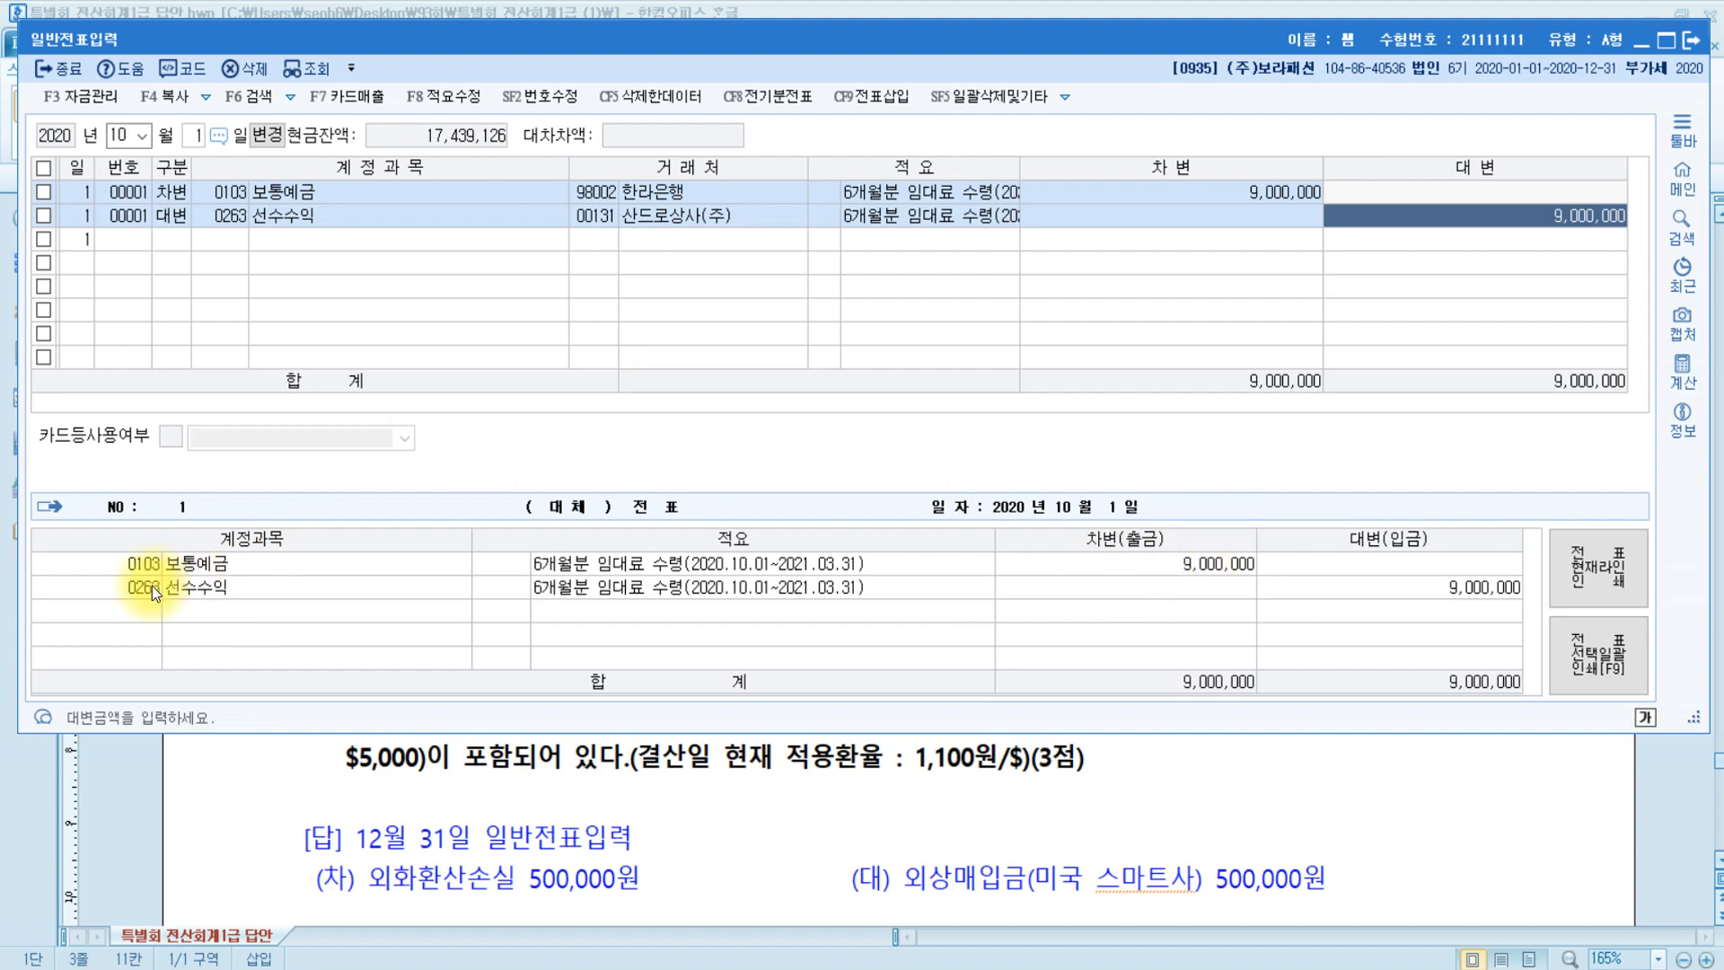
left_click(186, 590)
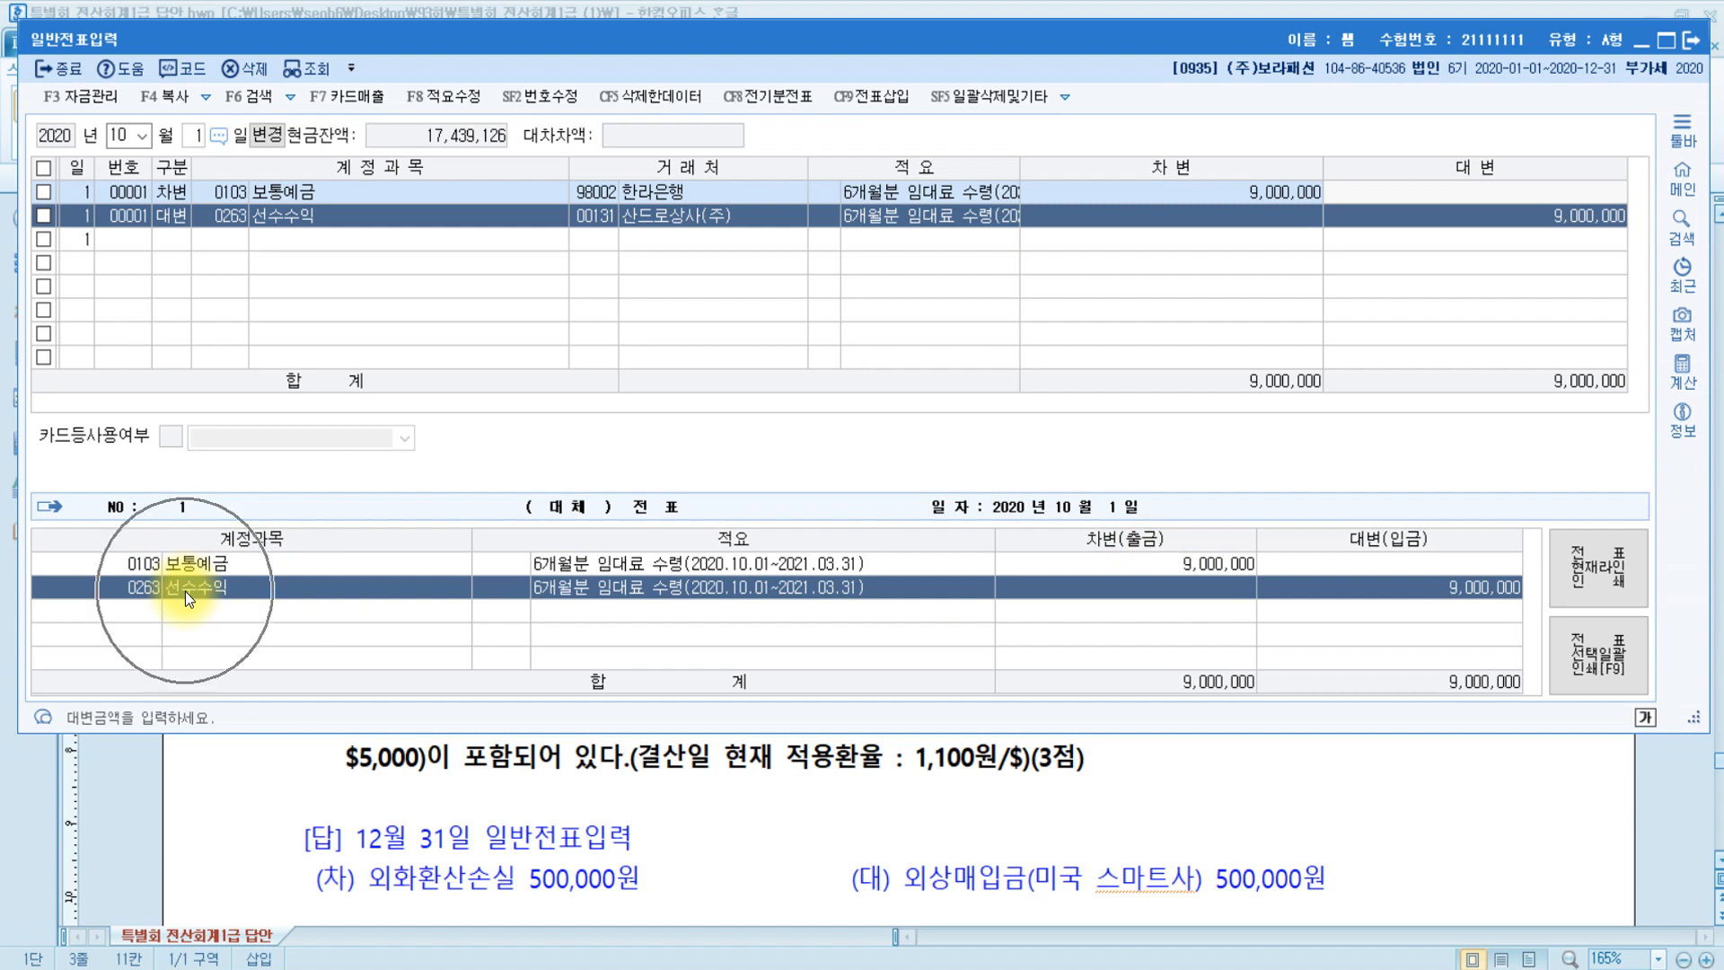
left_click(1497, 603)
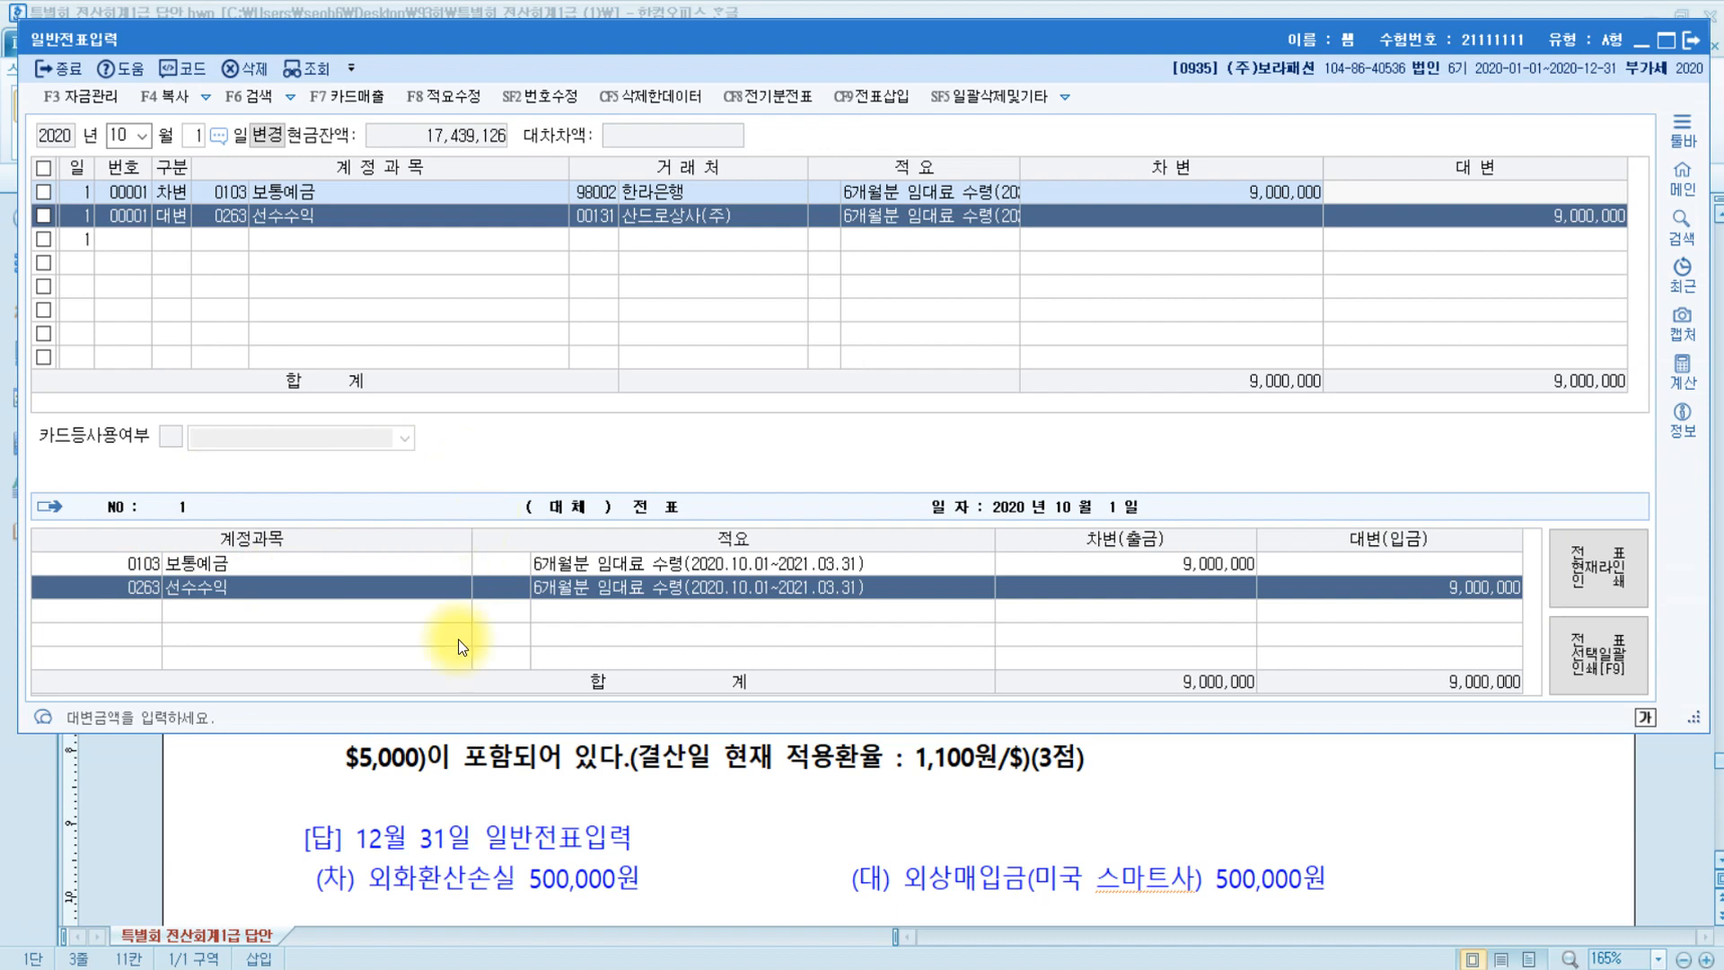
Switch to the 그림판 notes and examine the monthly calculation of the 9,000,000 rent for 10/1 to 12/31 out of 6 months.
mouse_move(534, 966)
left_click(430, 894)
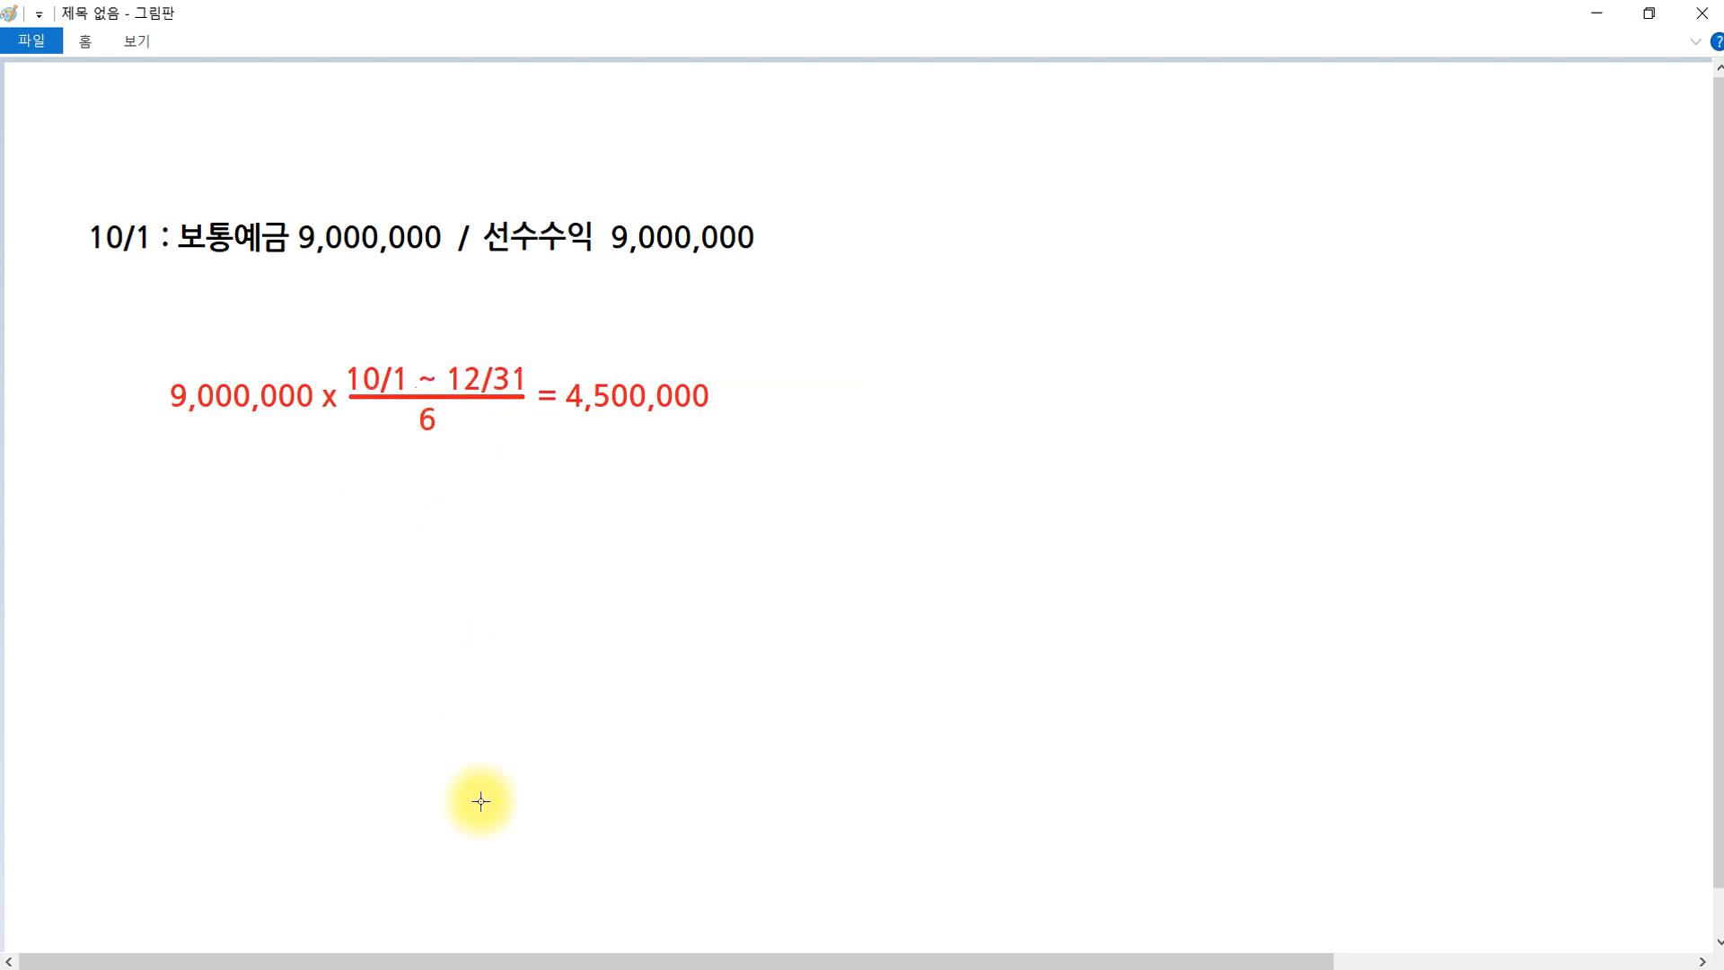
left_click(490, 968)
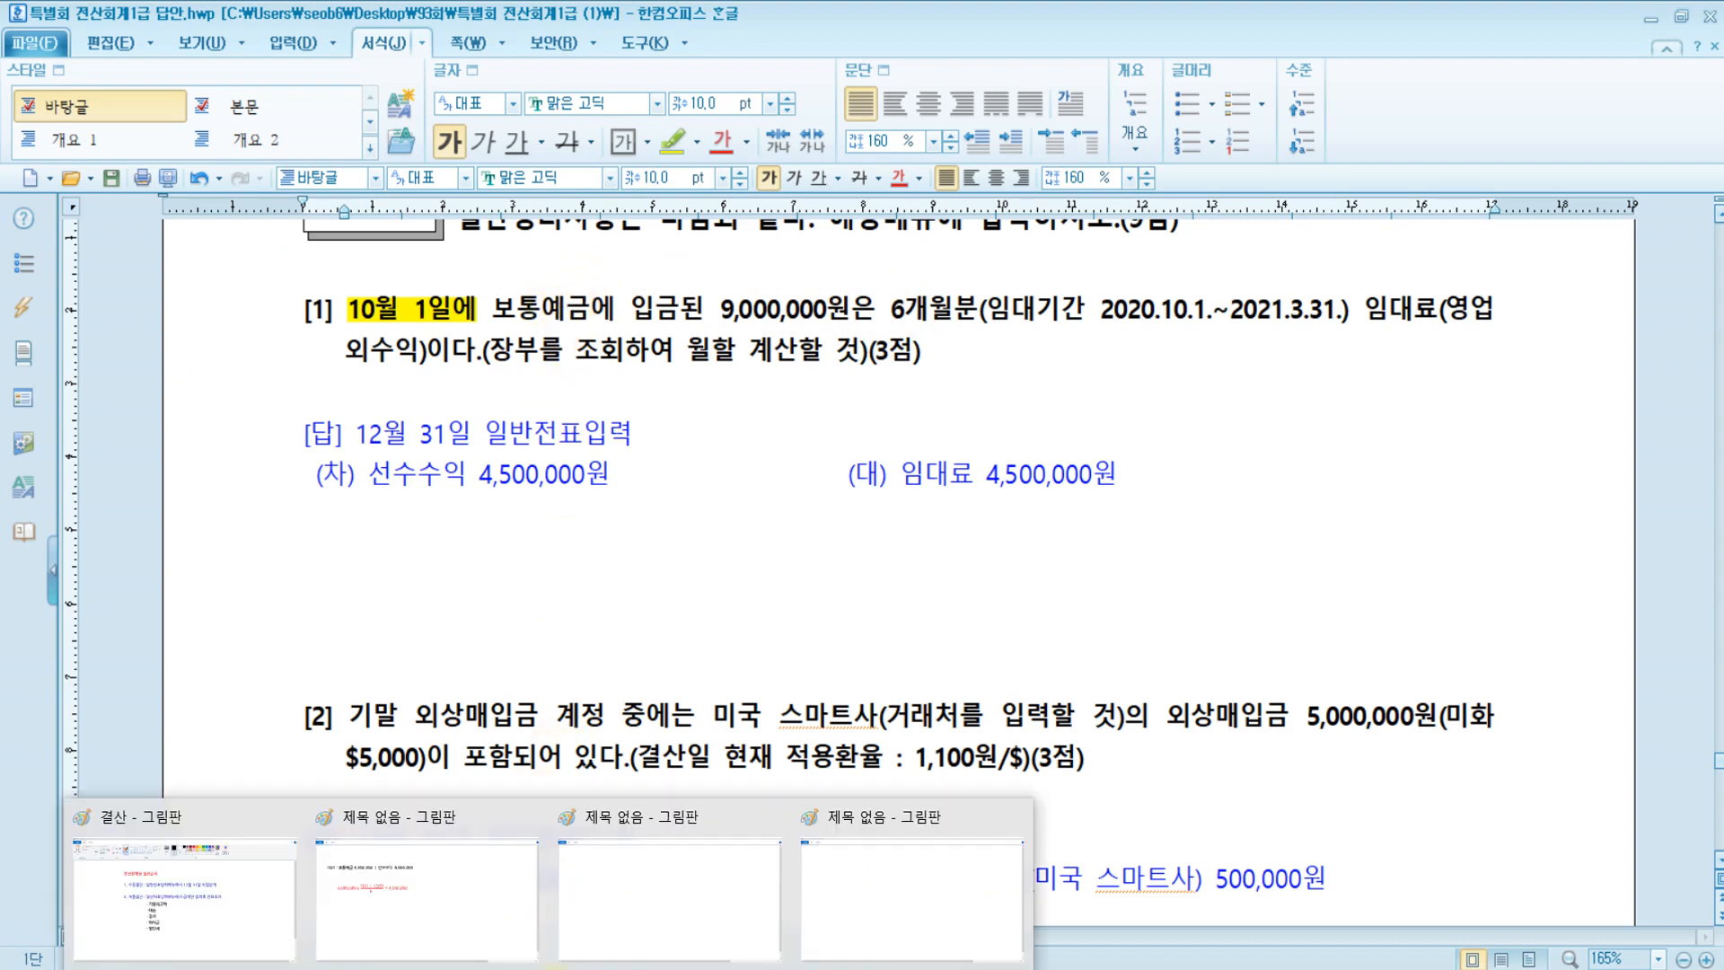
left_click(395, 880)
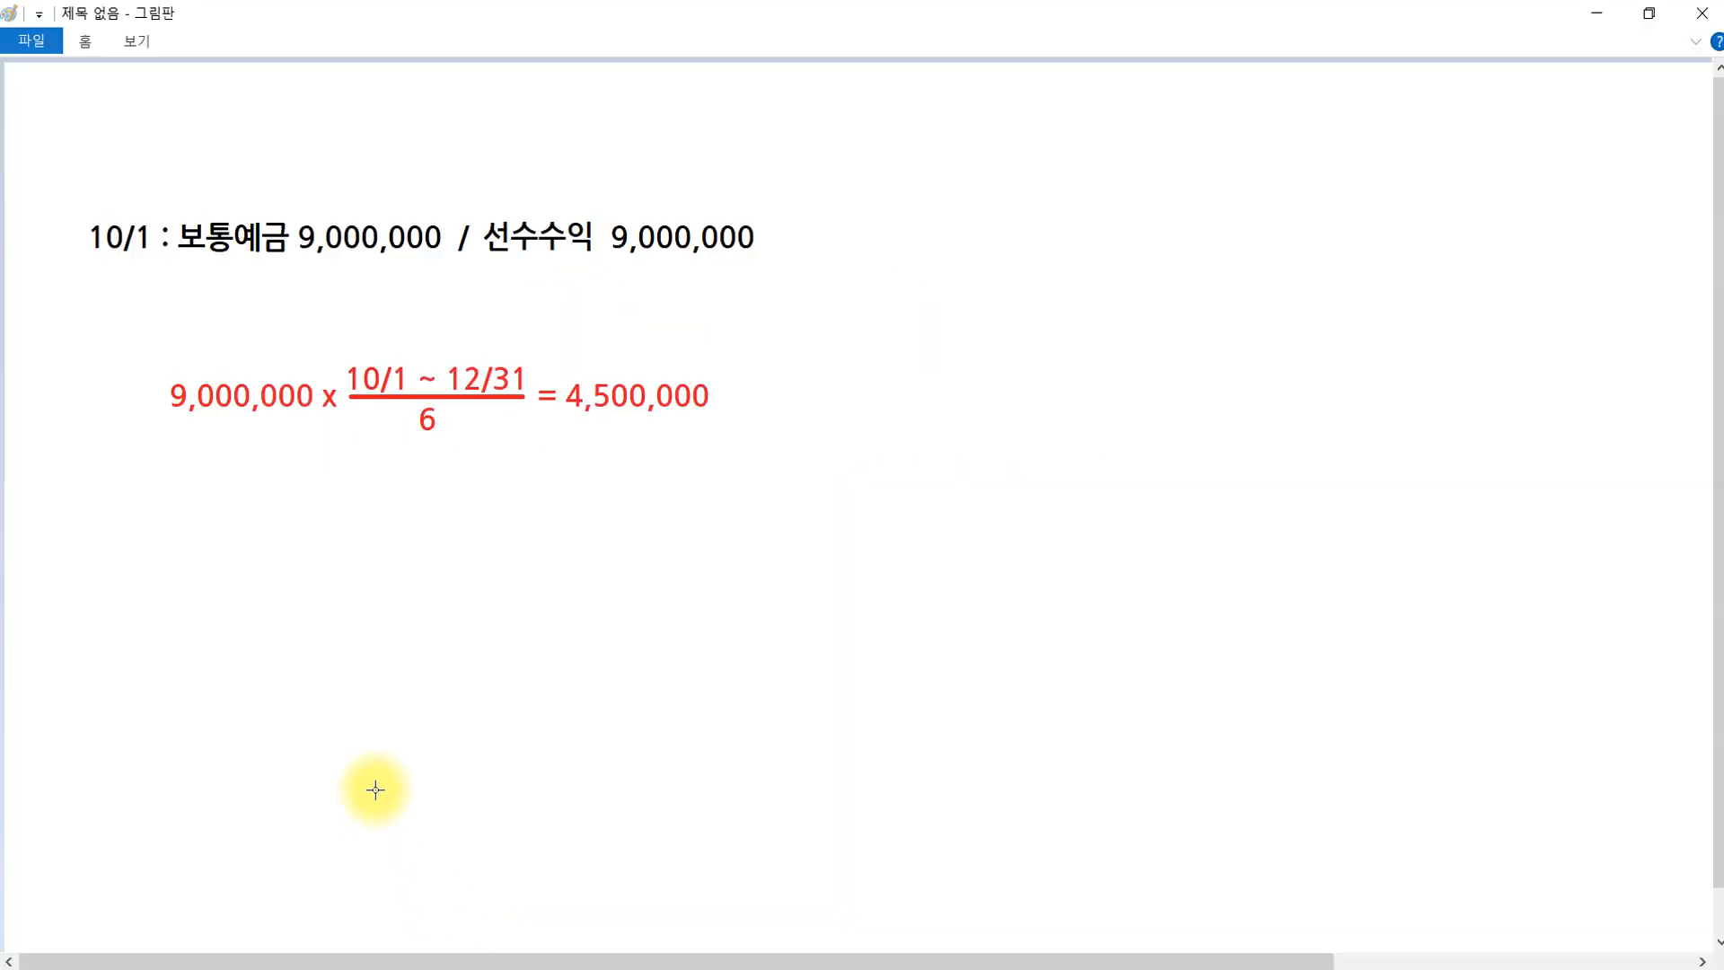
left_click(434, 417)
left_click(369, 400)
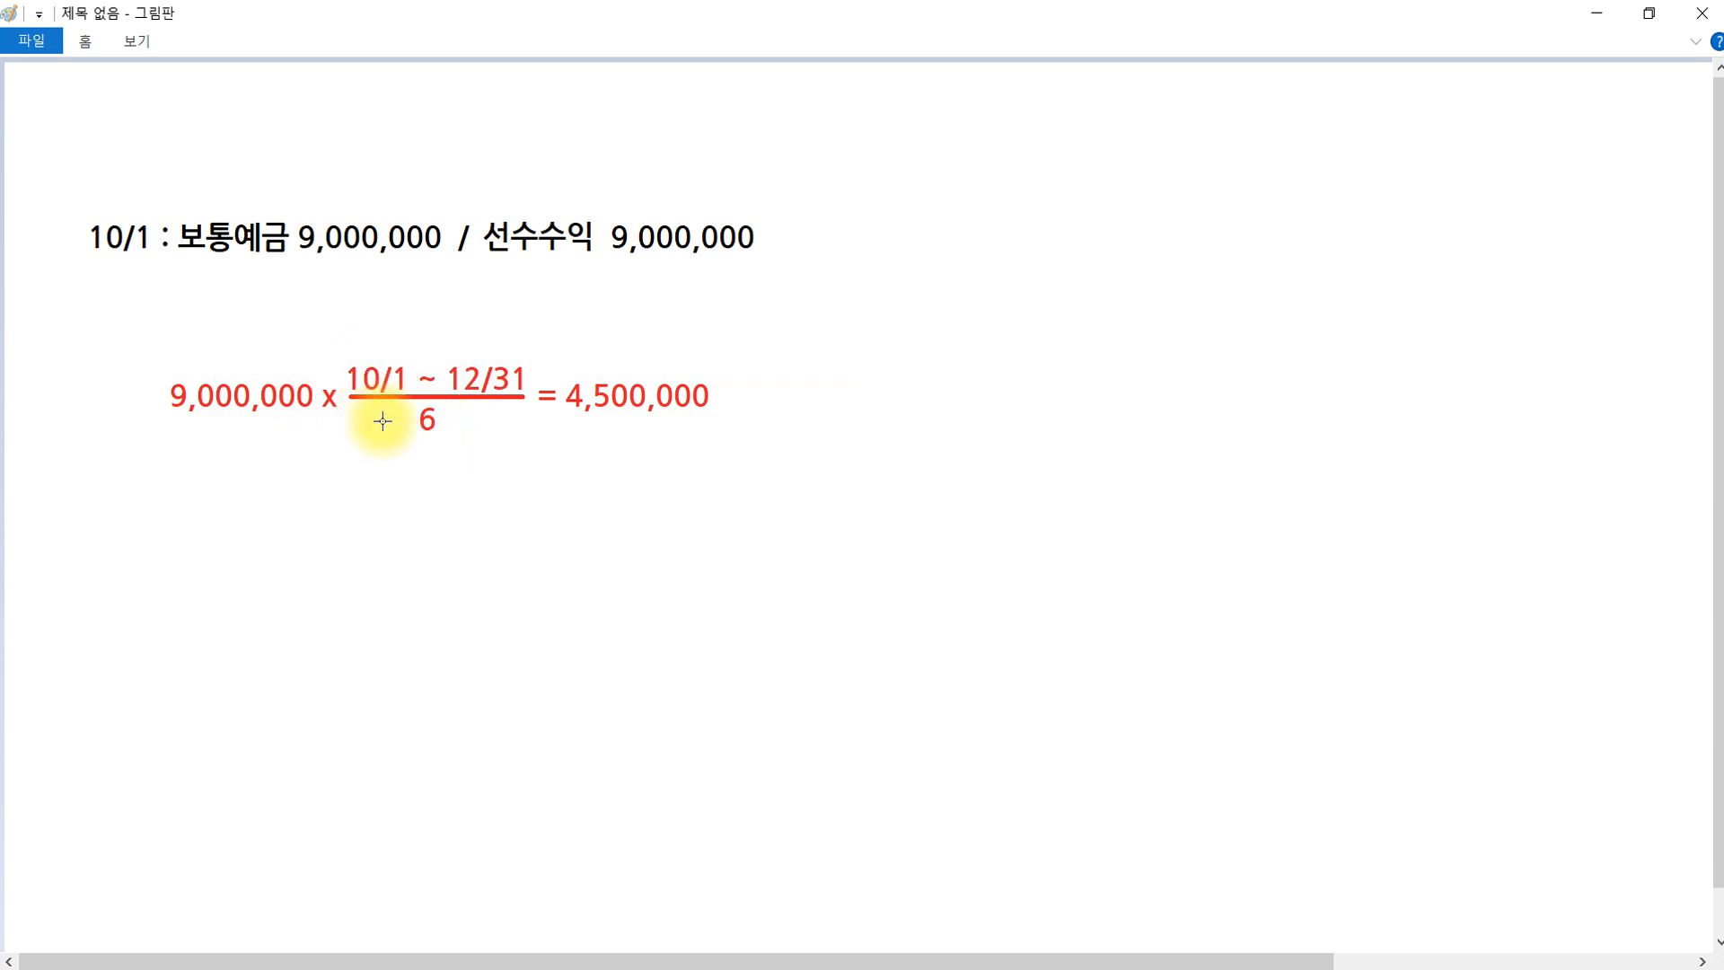
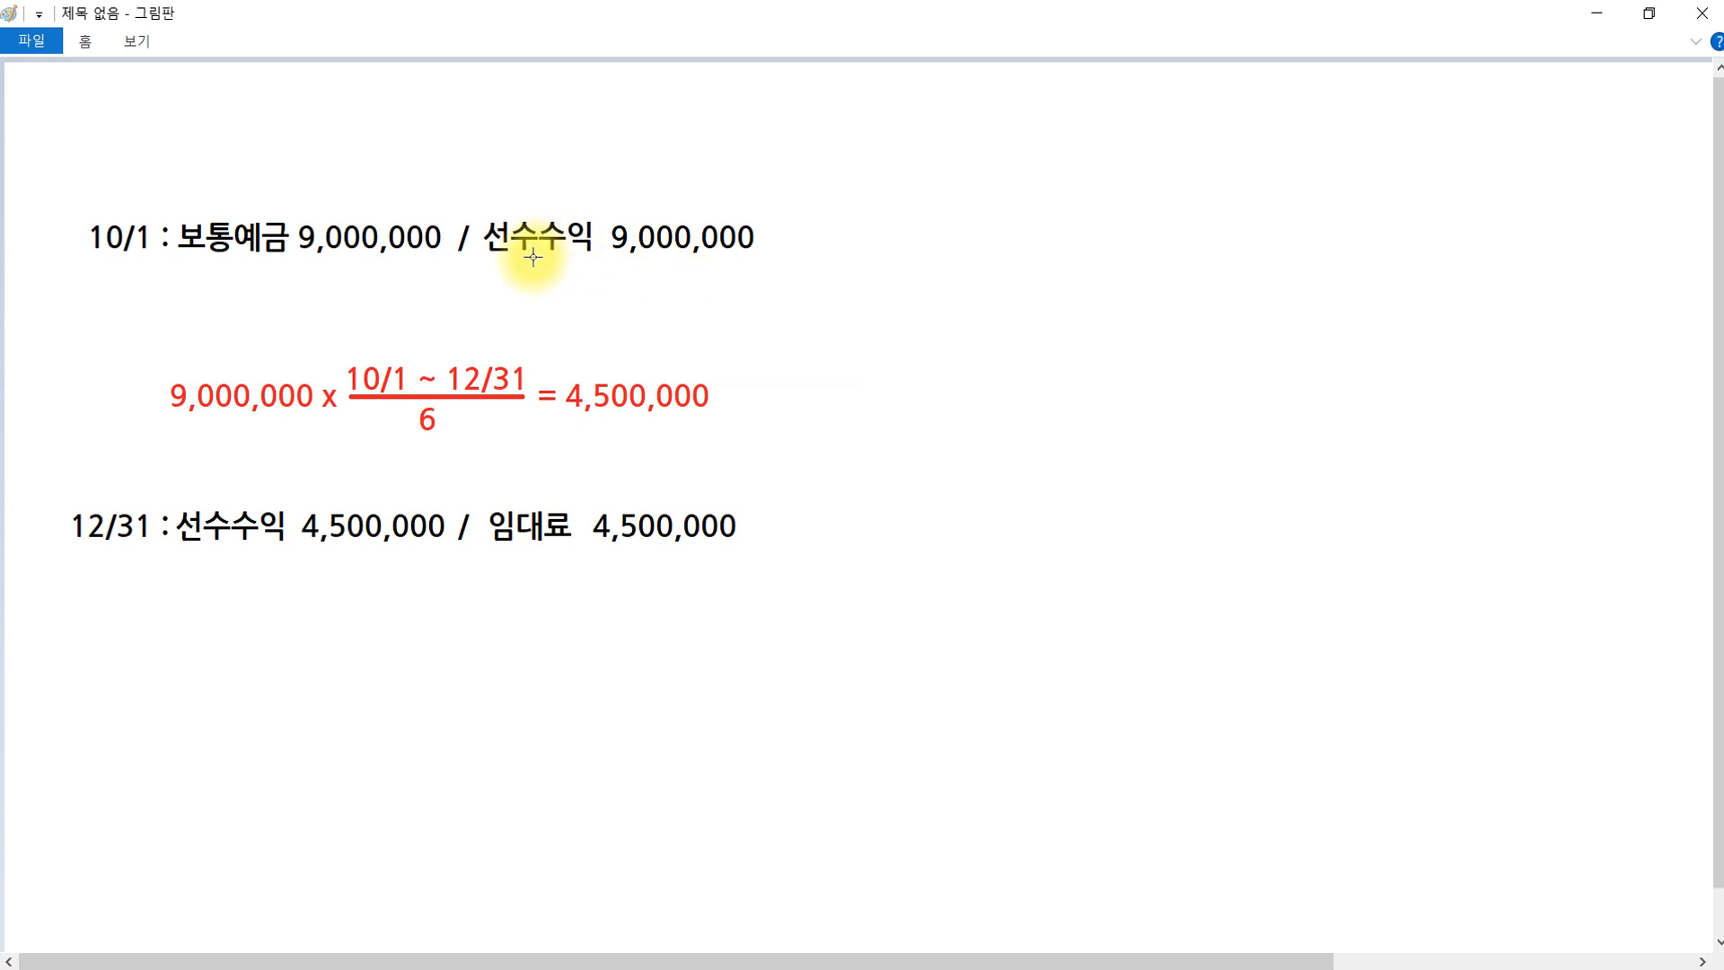
Compare the 10/1 선수수익 entry with the 12/31 entry that transfers part of it to 임대료 in the notes.
left_click(675, 244)
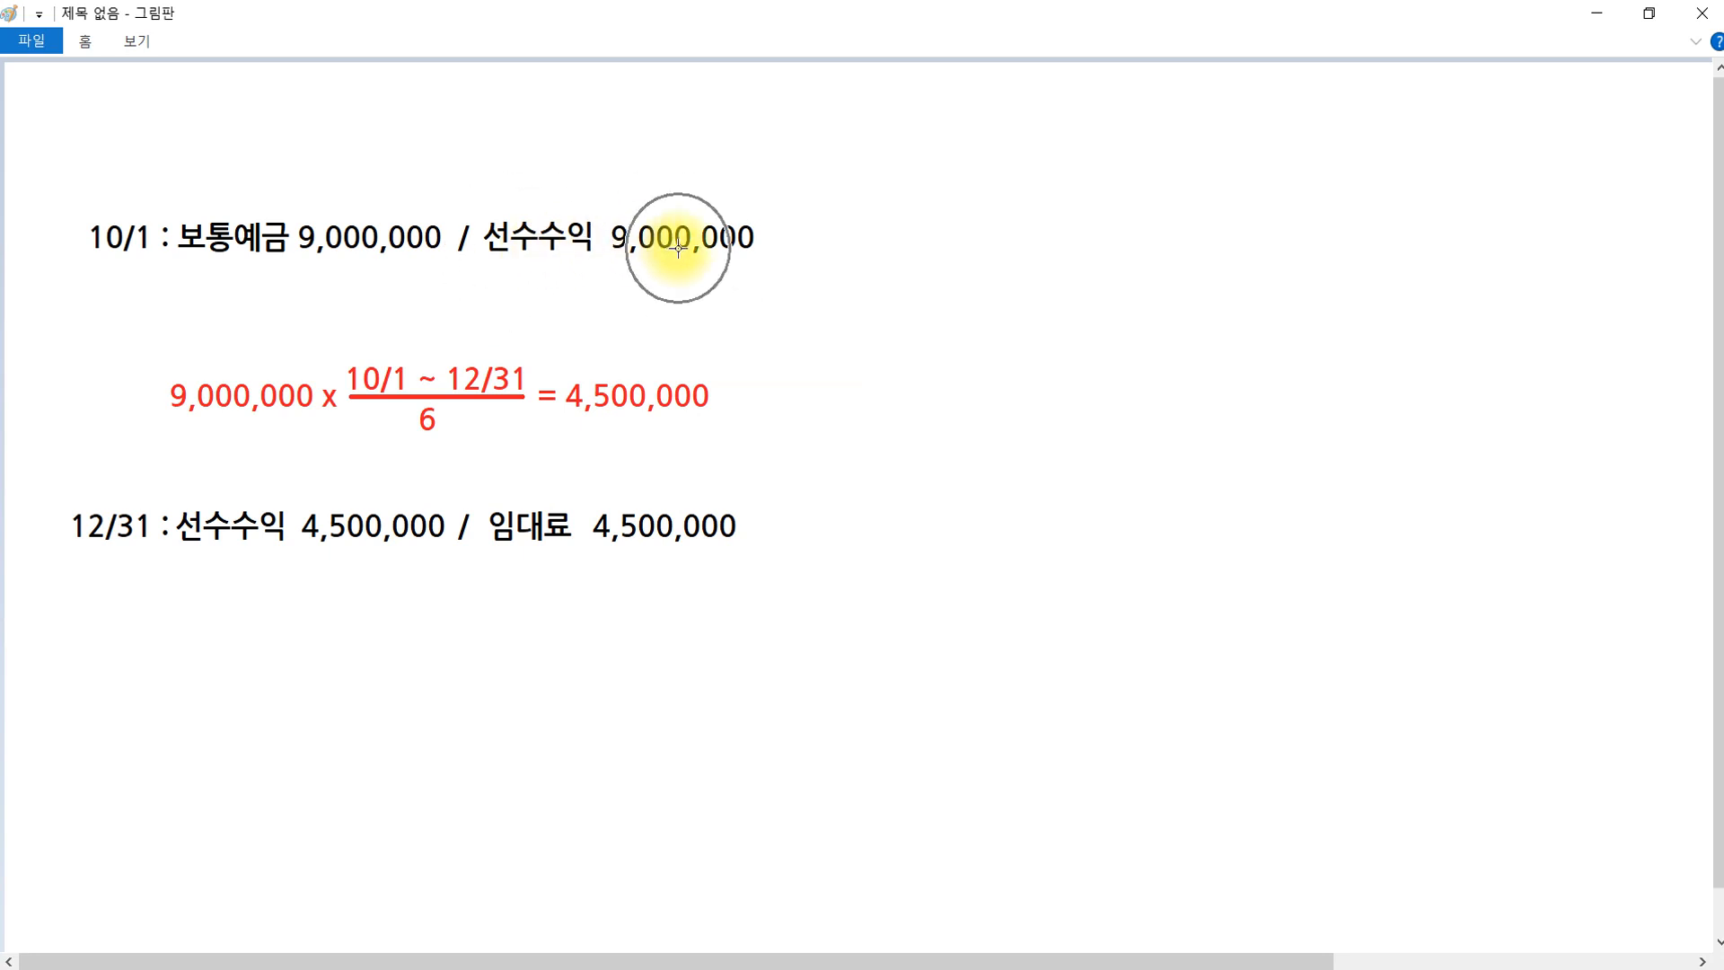
left_click(647, 531)
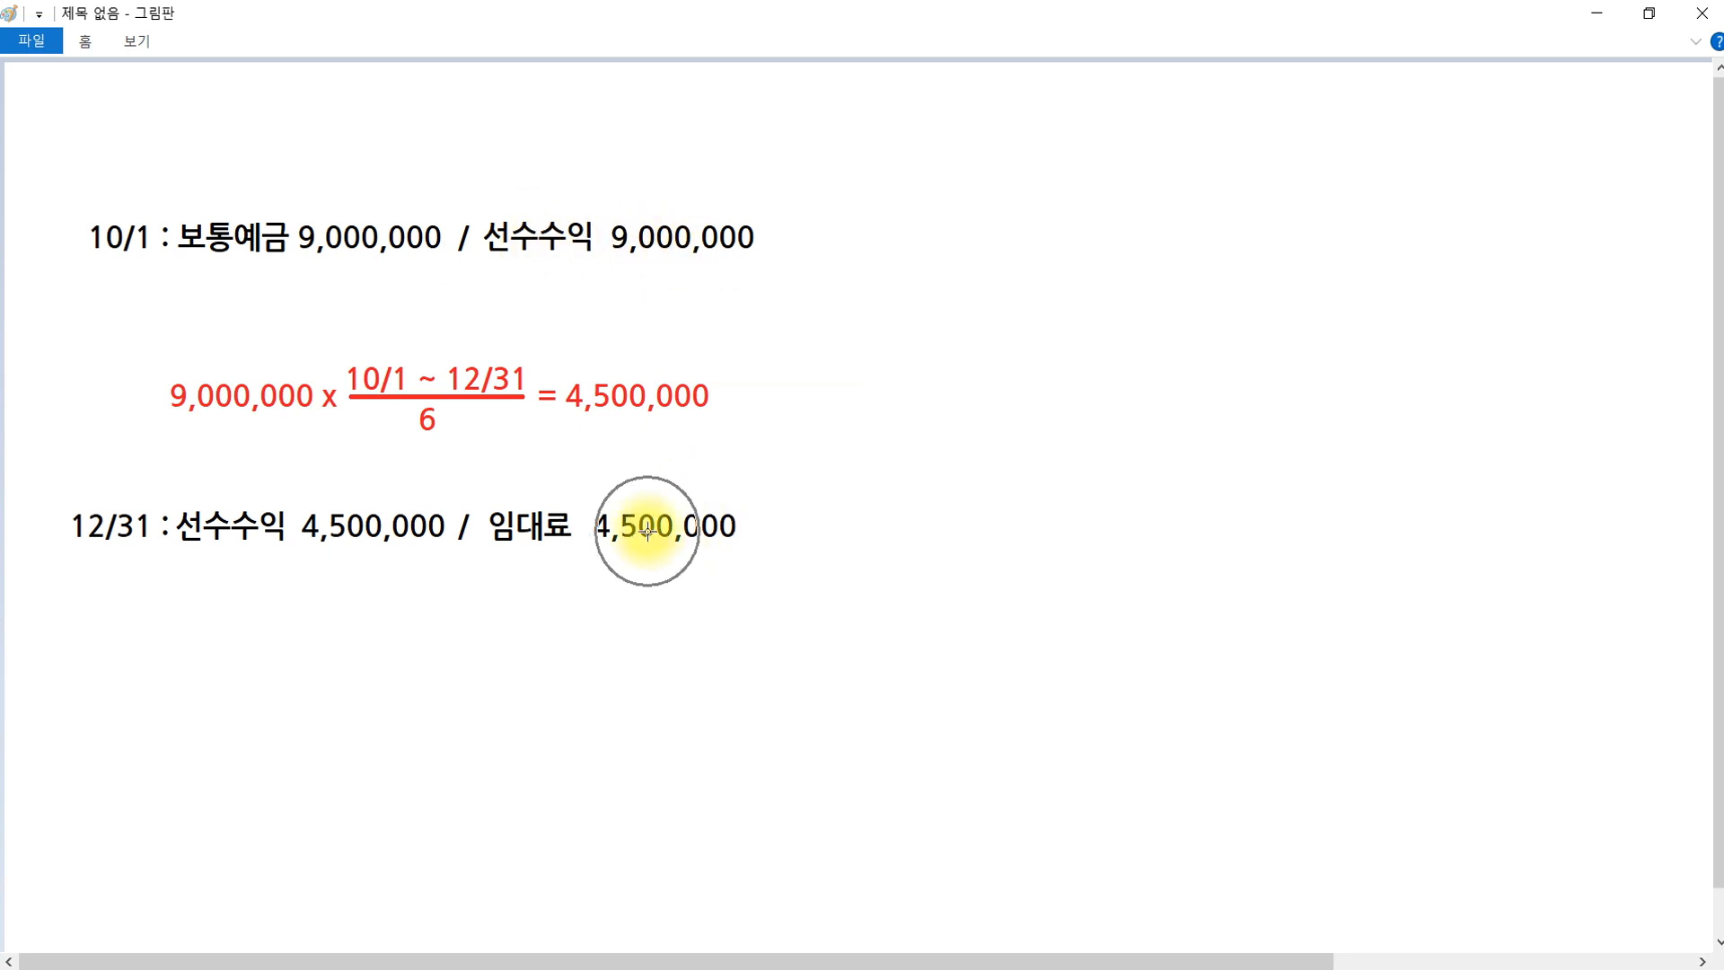
left_click(638, 232)
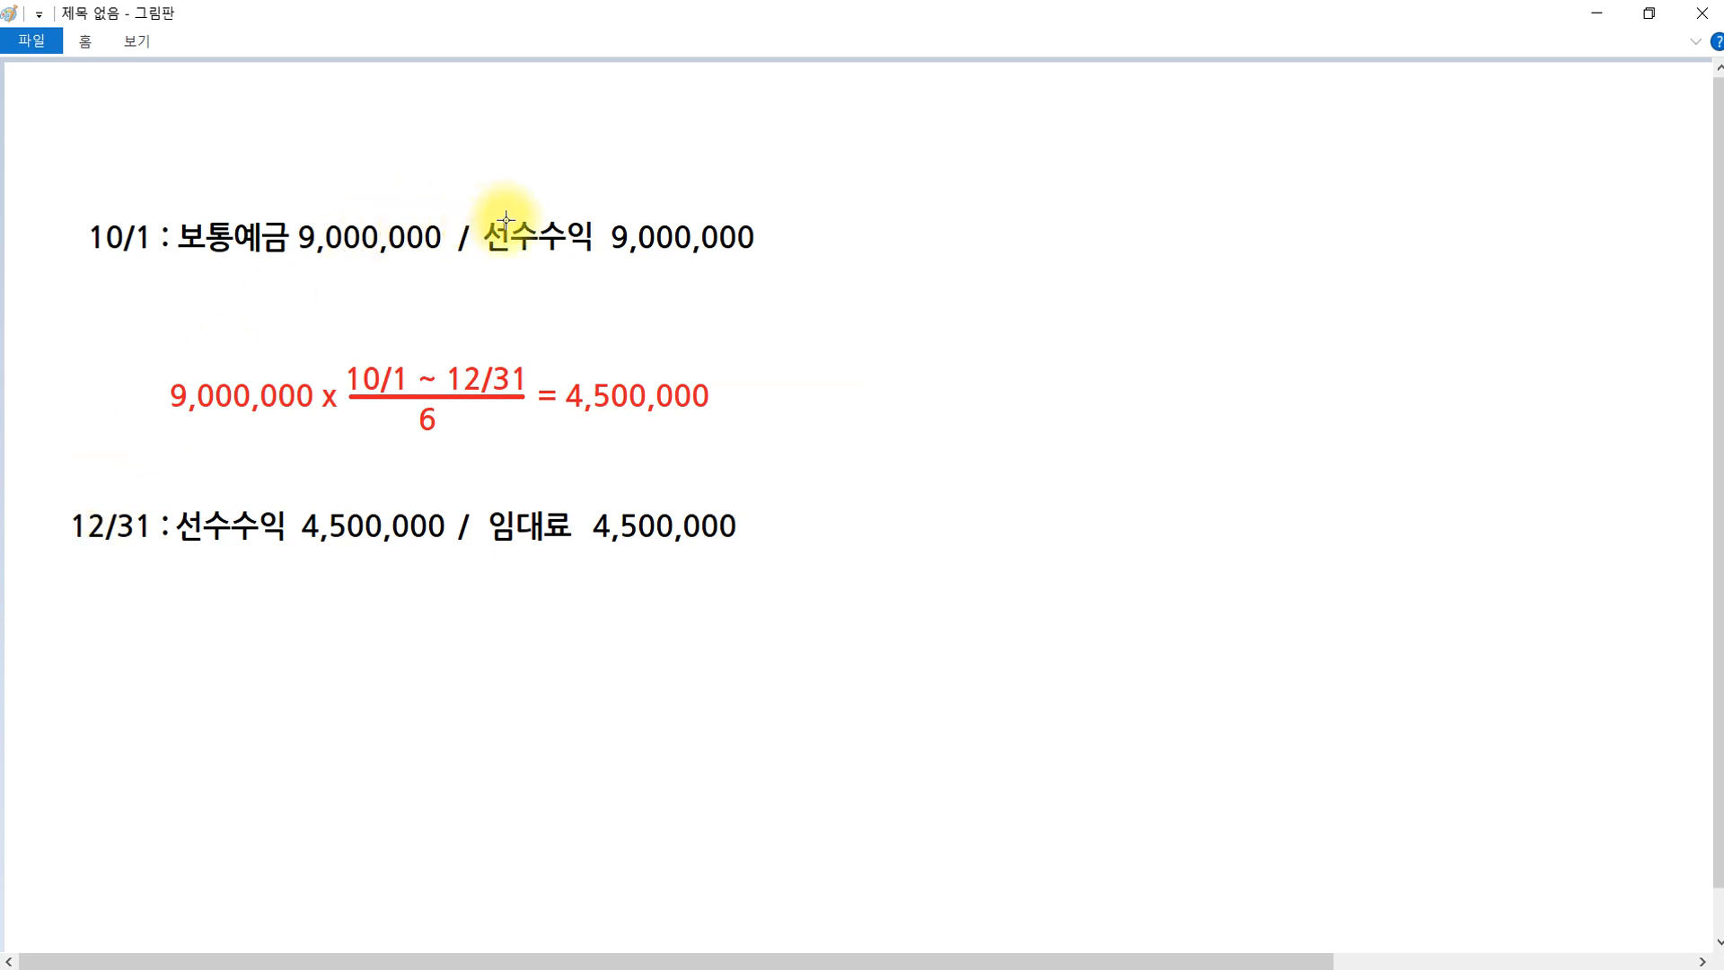
left_click(580, 530)
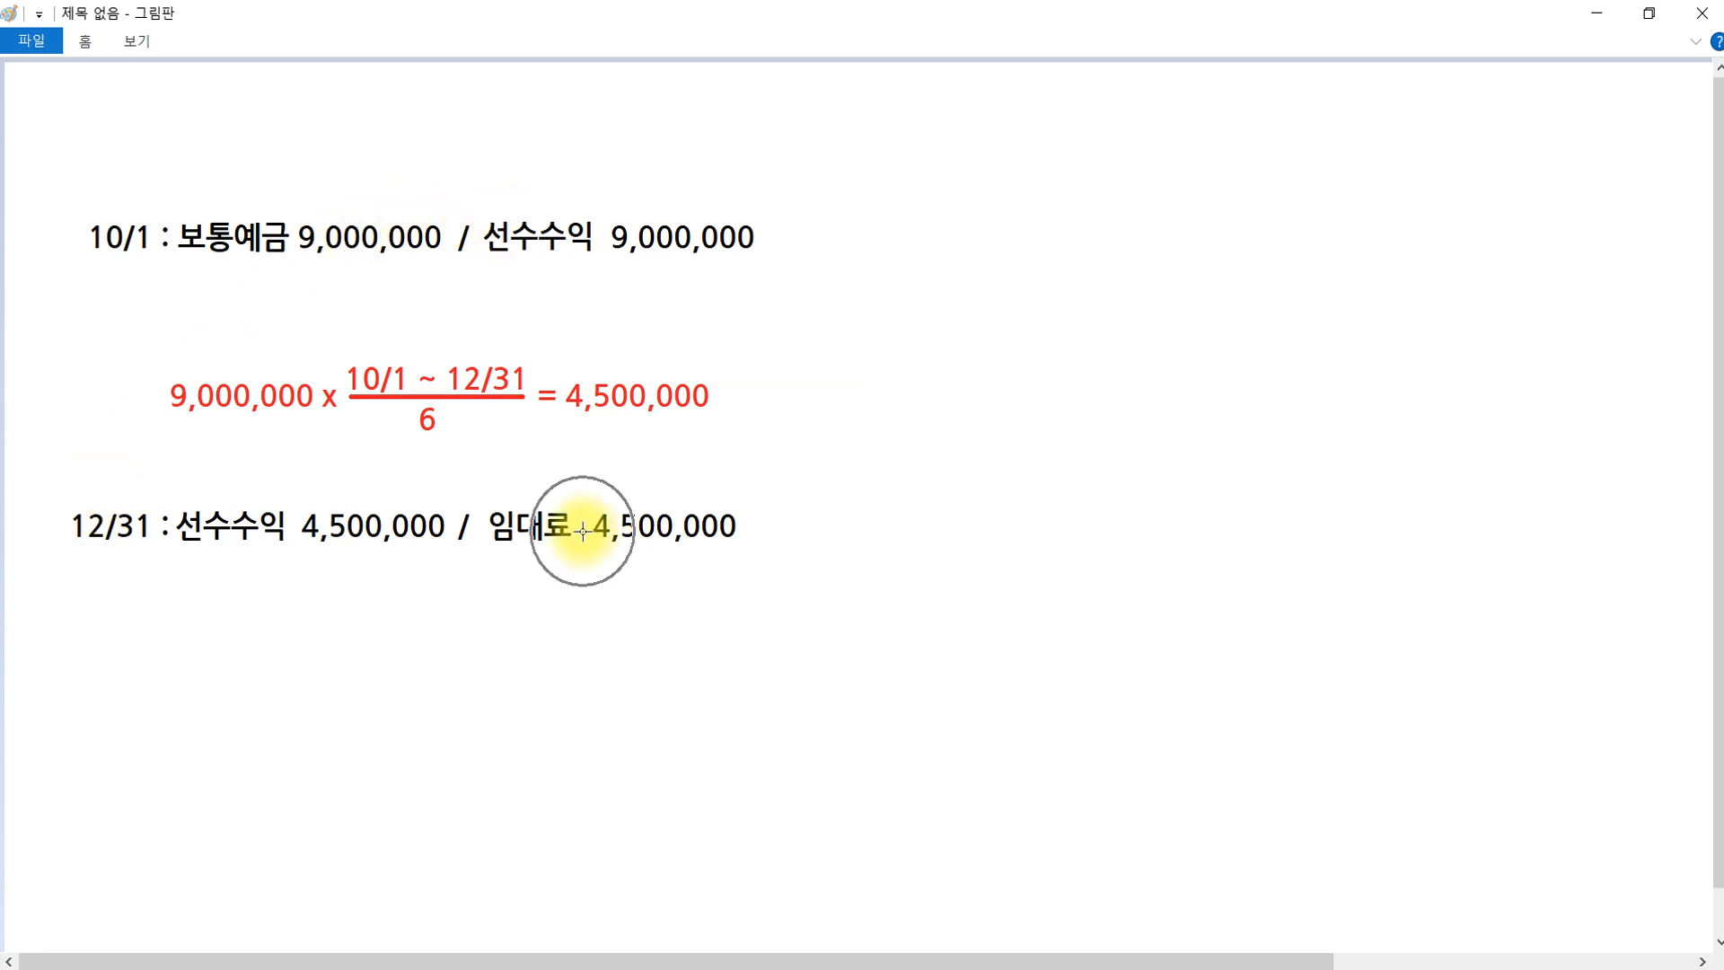
left_click(582, 531)
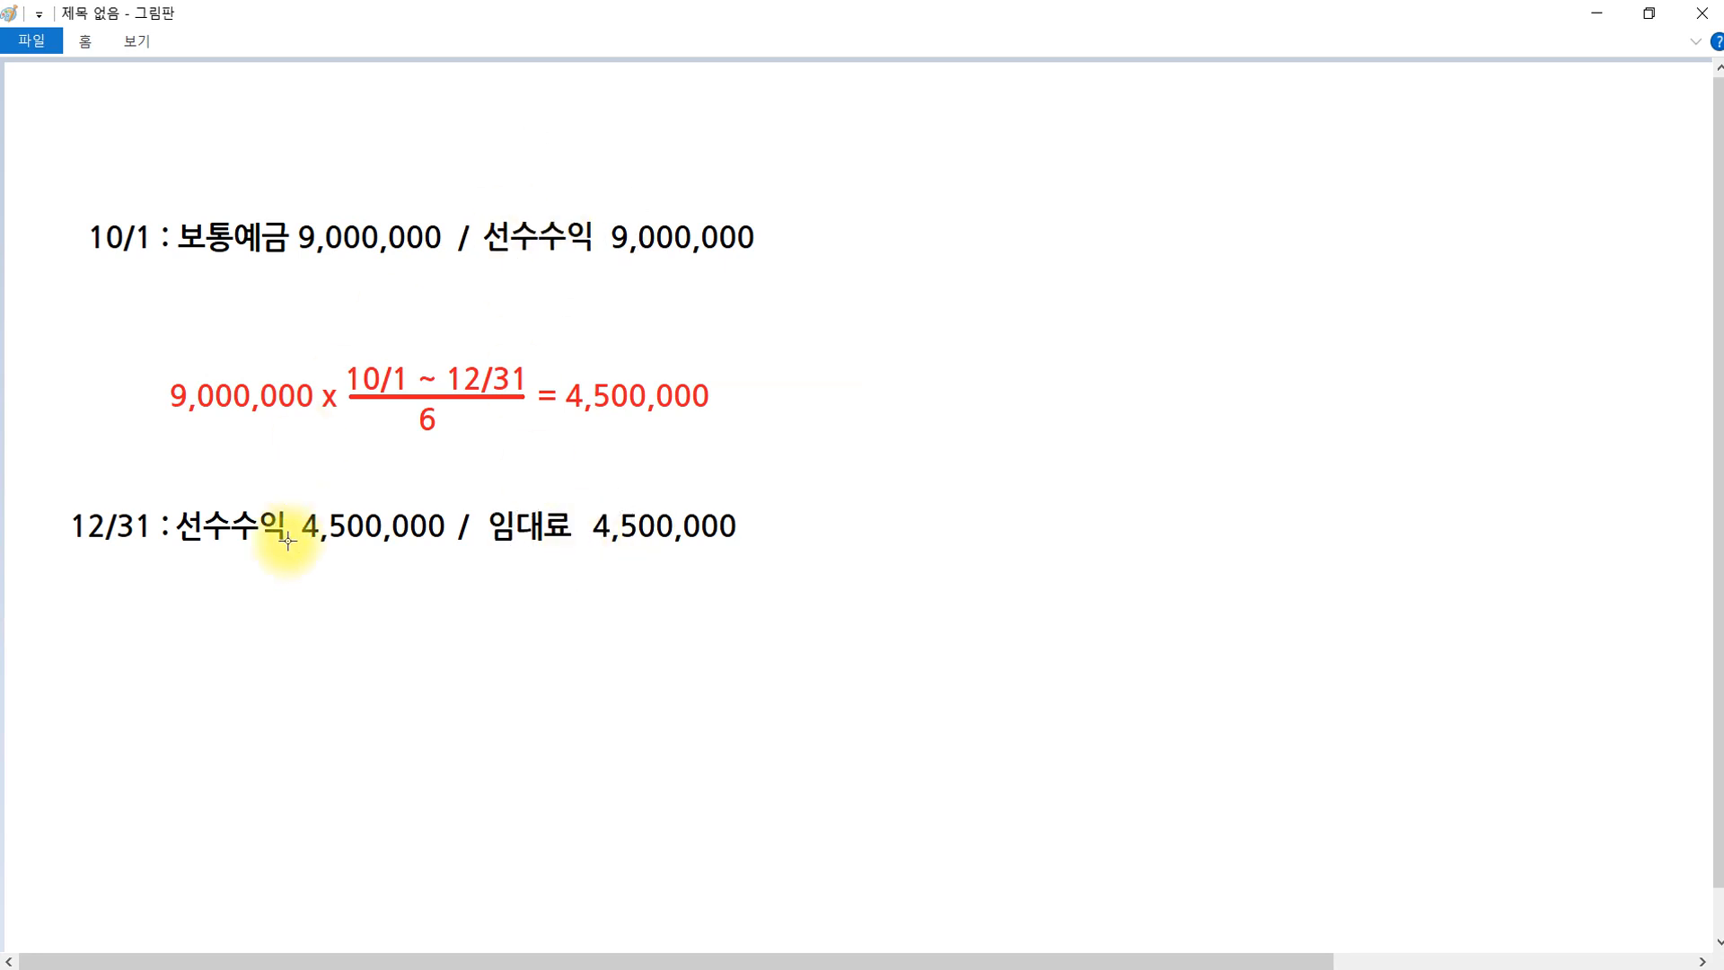
Return to 일반전표입력 and set the voucher date to December 31.
left_click(495, 963)
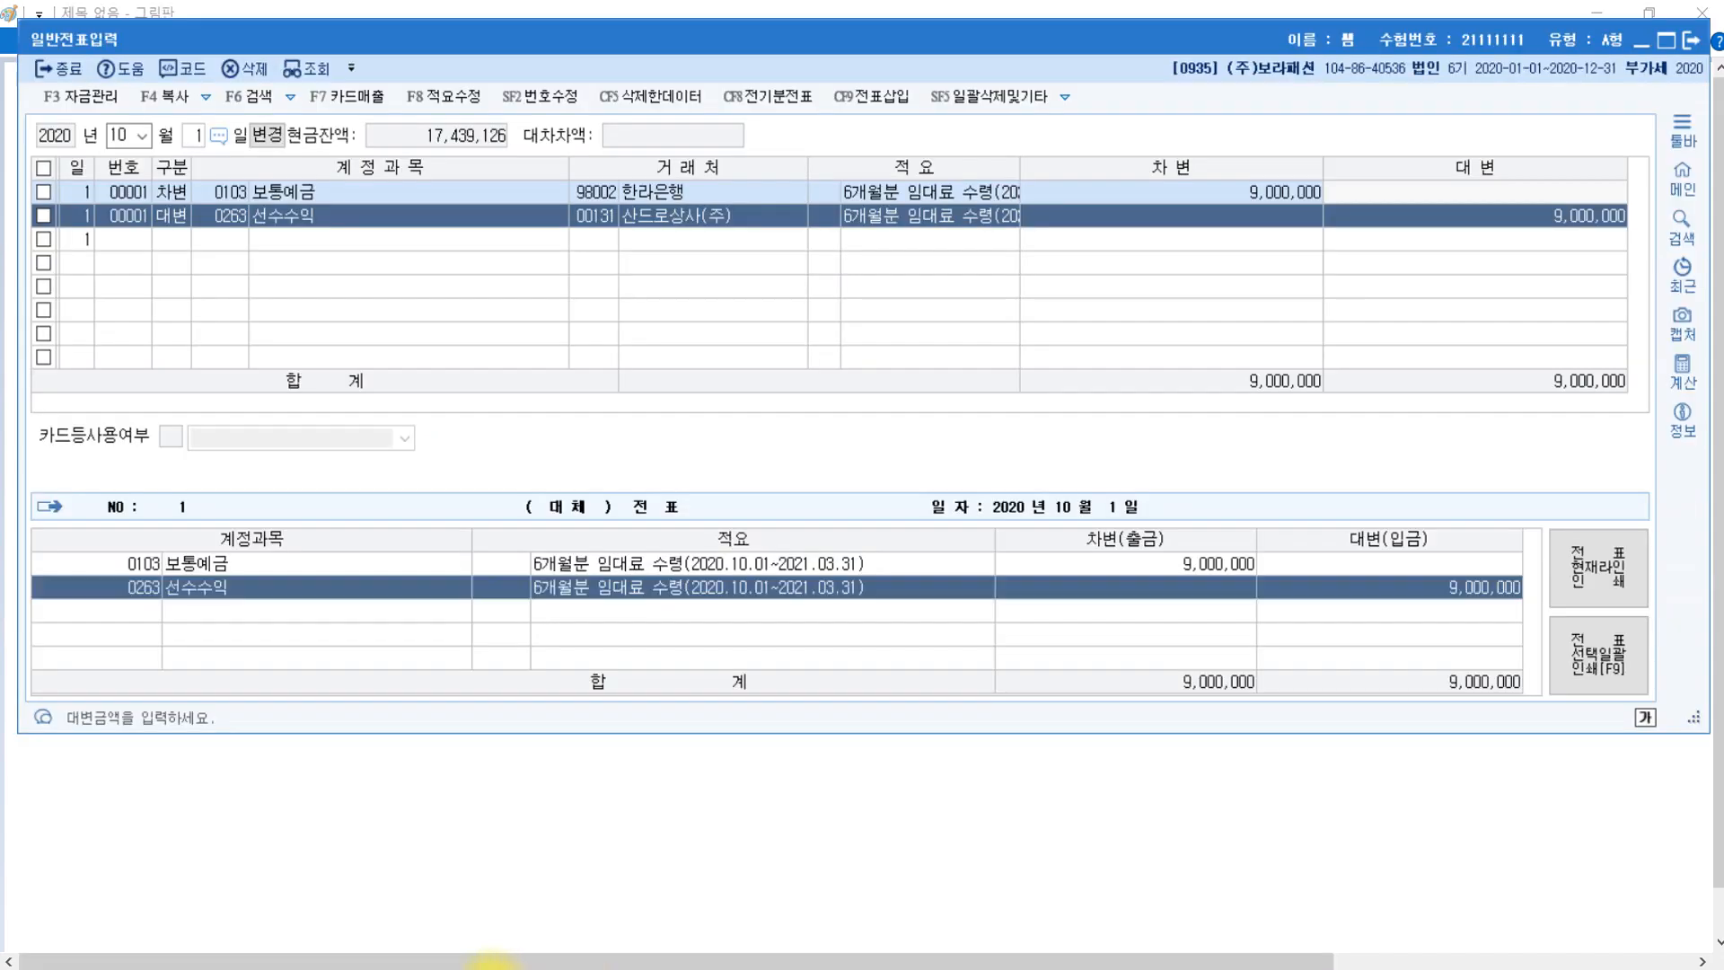
left_click(123, 136)
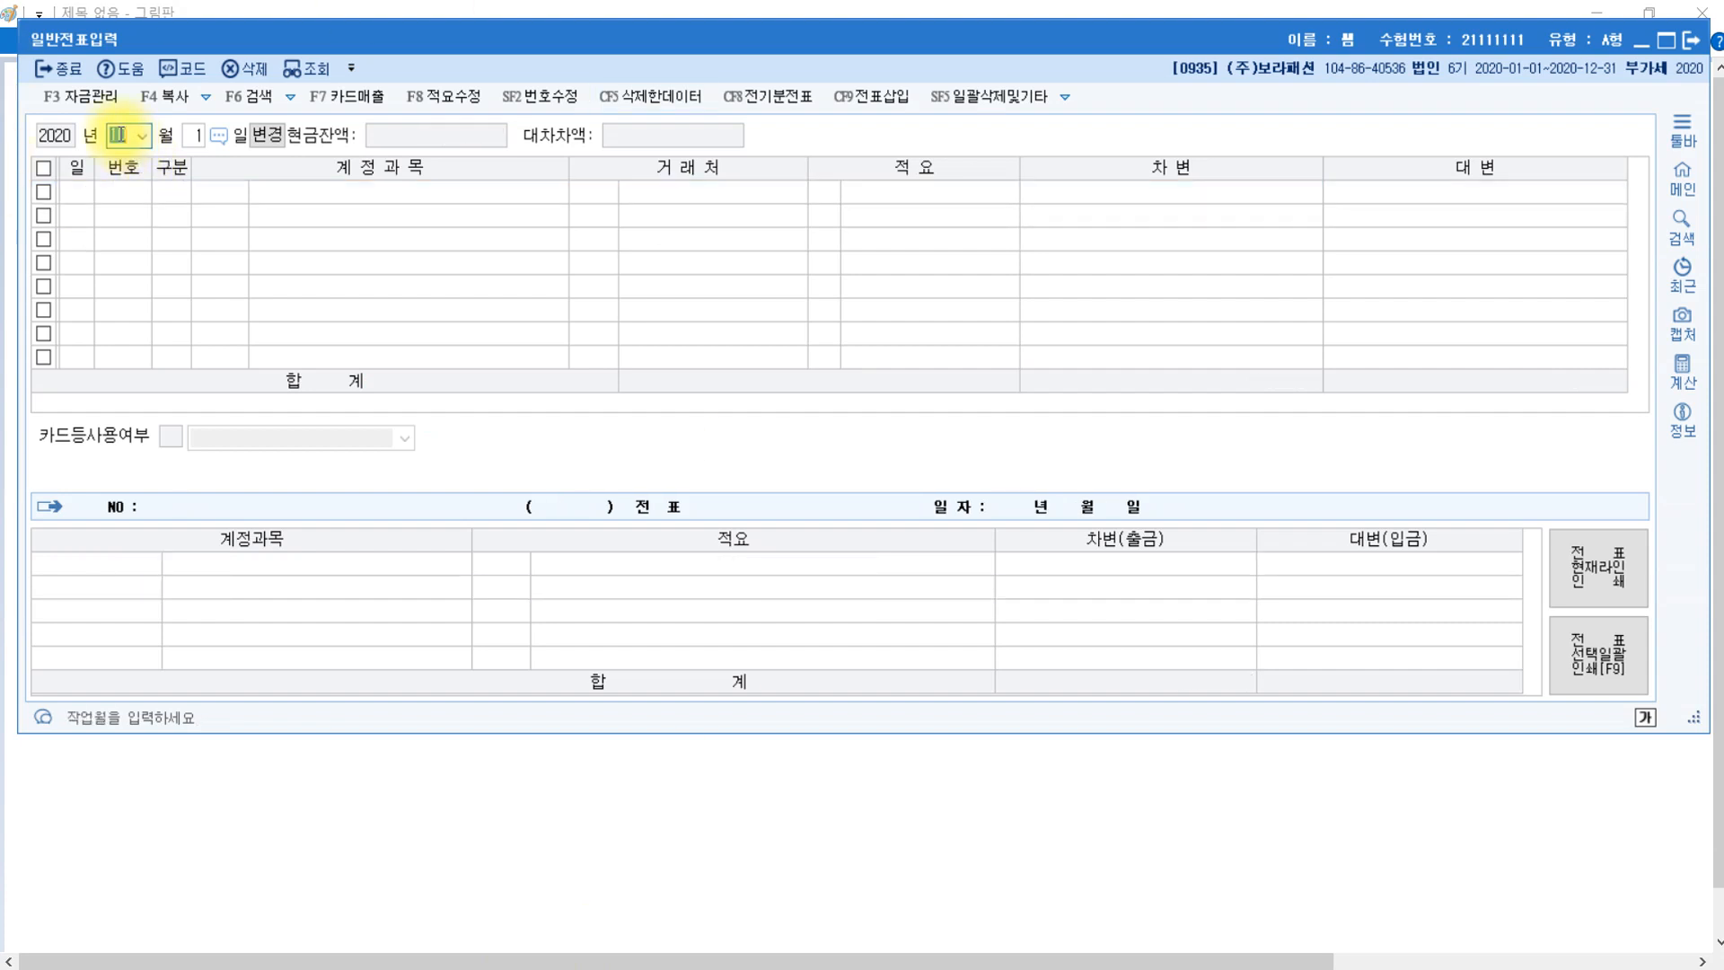
type("123")
type("1")
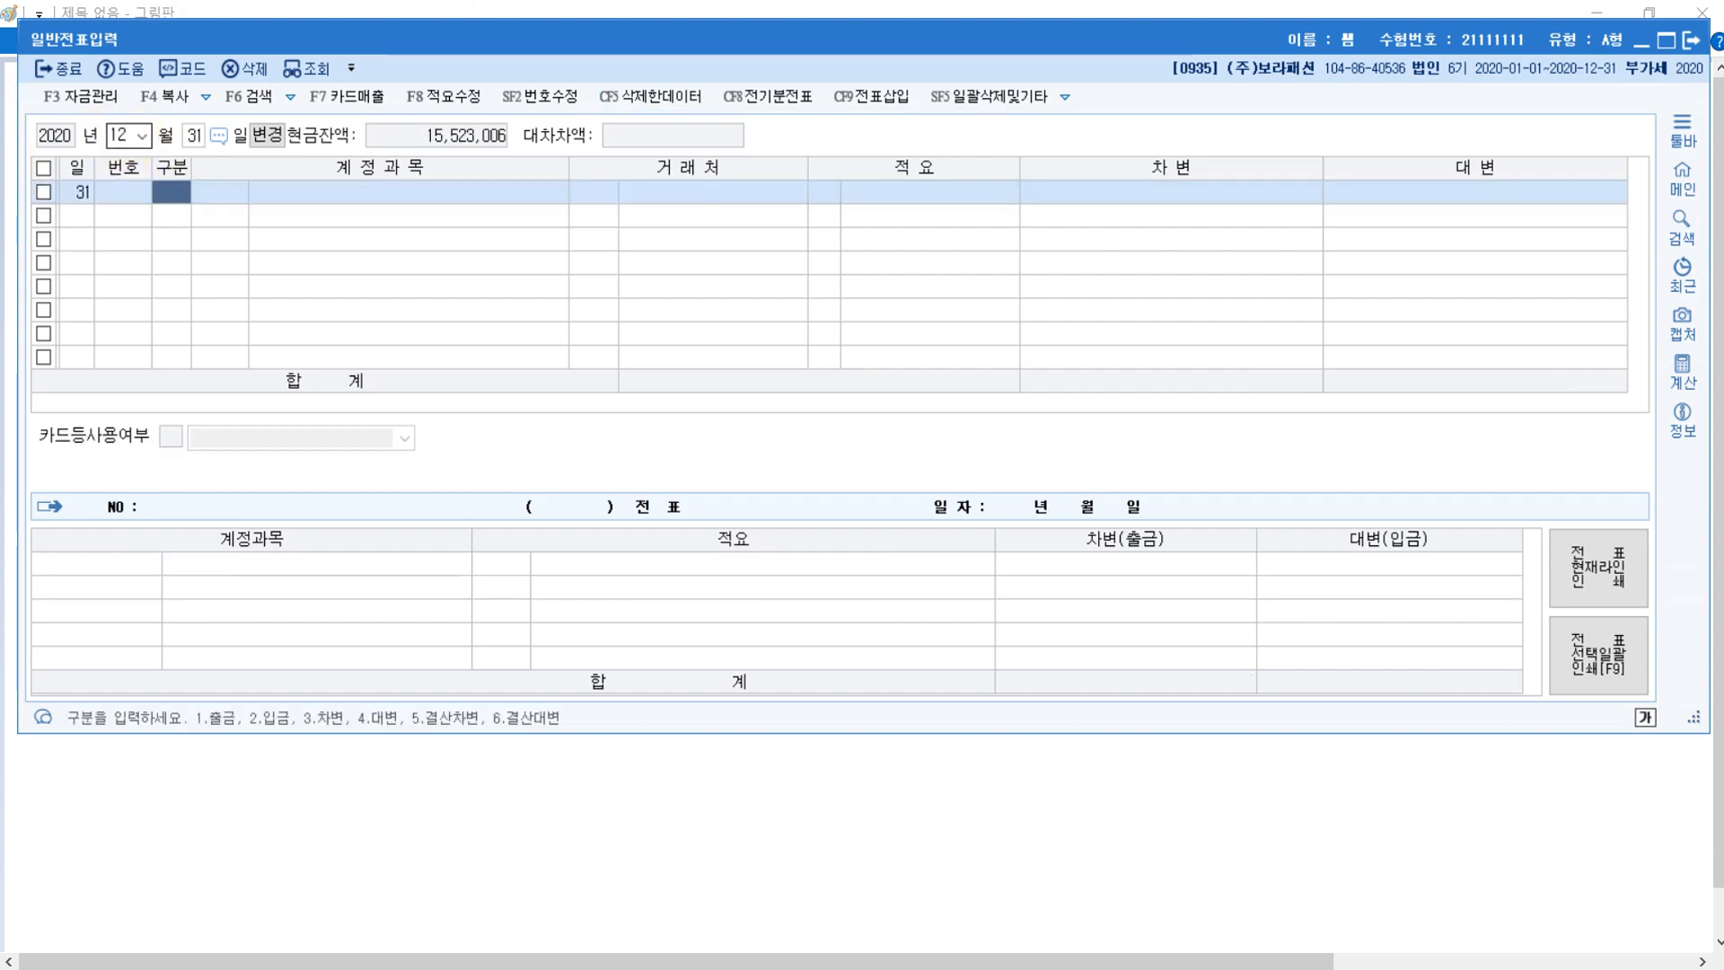
Enter a credit line for account 0904 임대료 with an amount of 4,500,000 and no customer or description.
type("4")
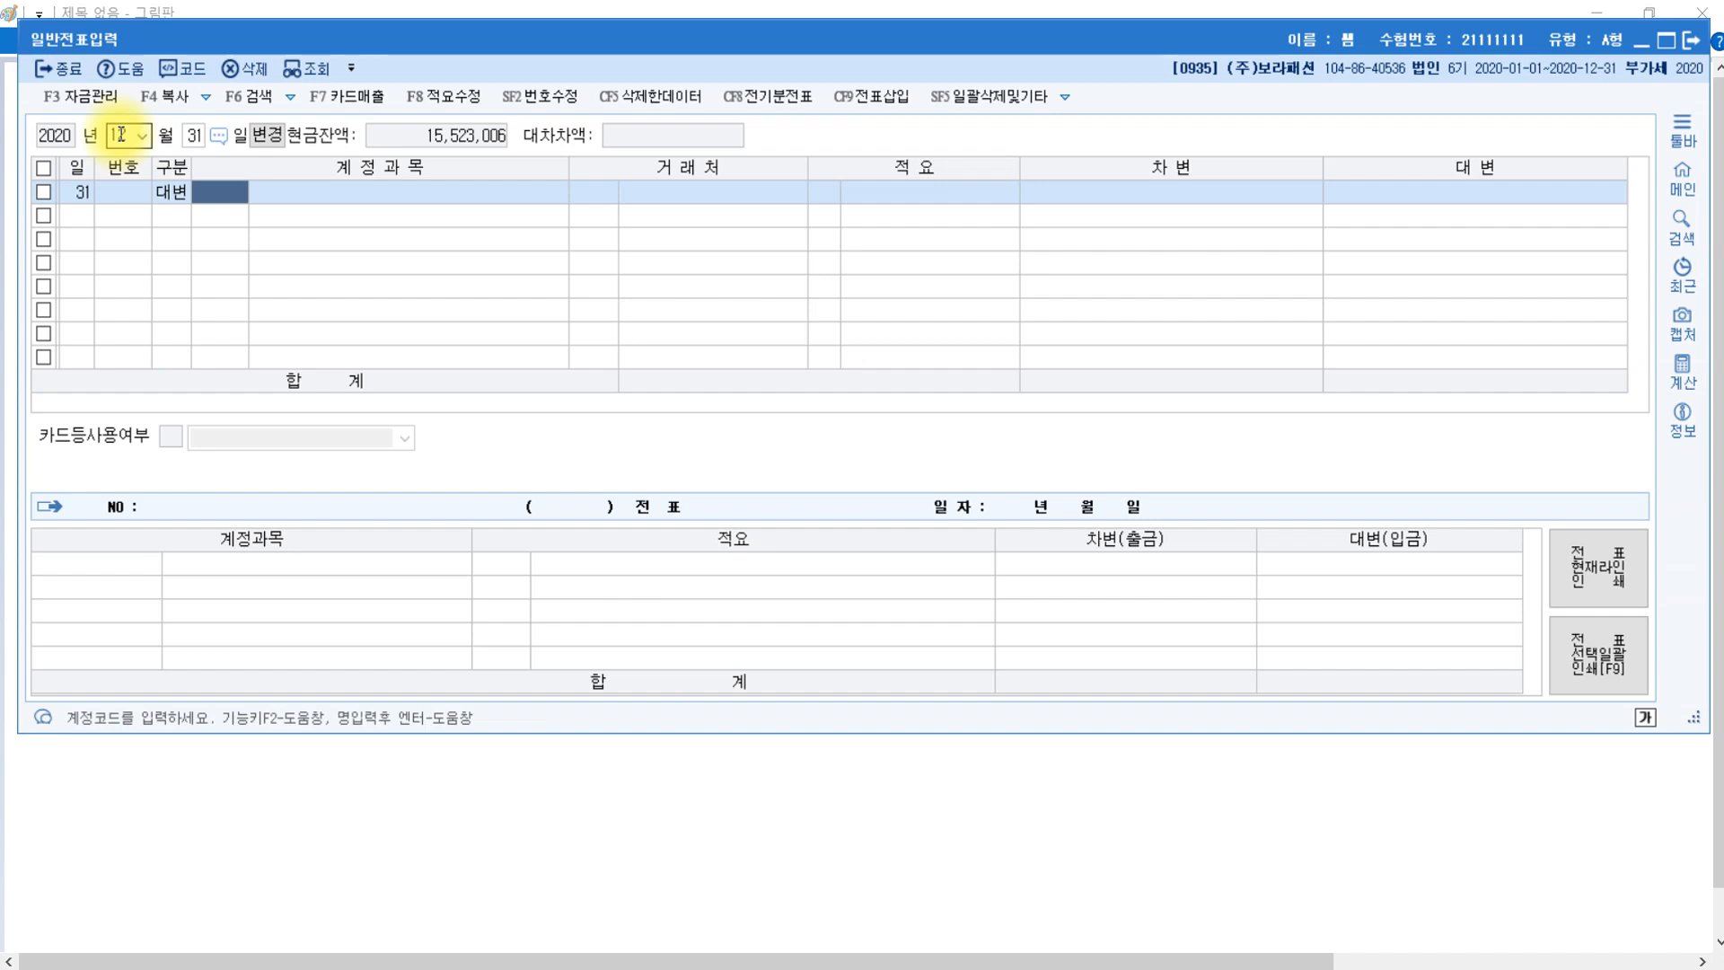
type("임대")
key("Return")
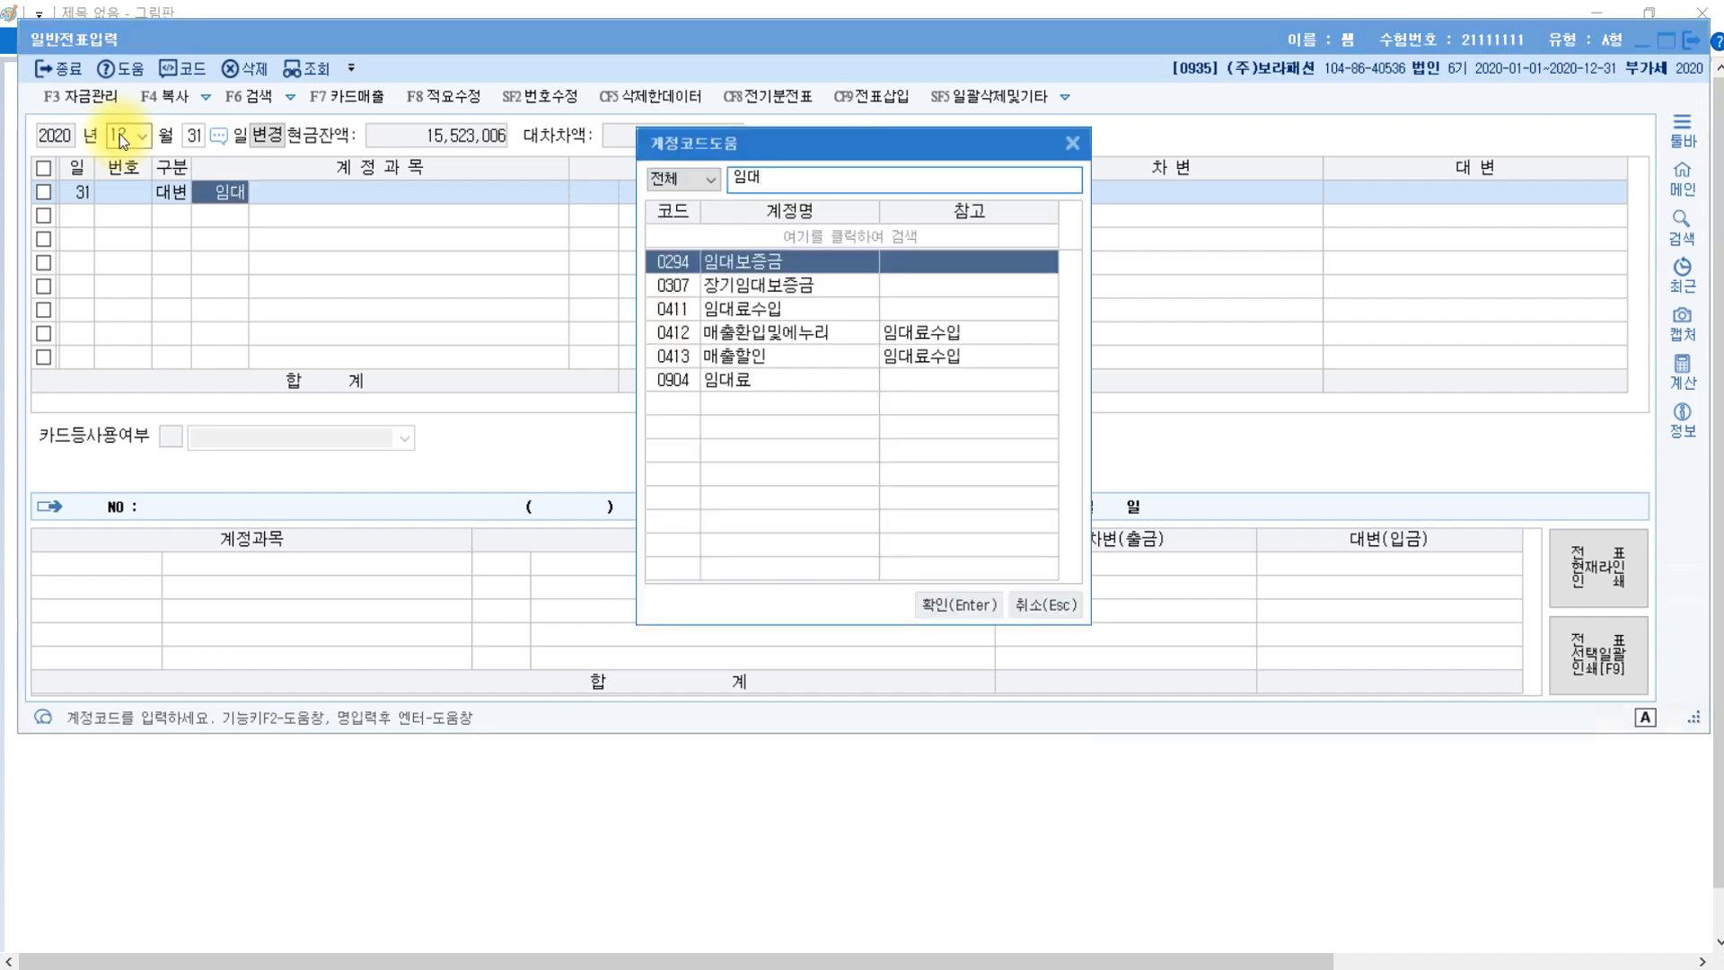
key("Down")
key("Down")
key("Down")
key("Down")
key("Down")
key("Return")
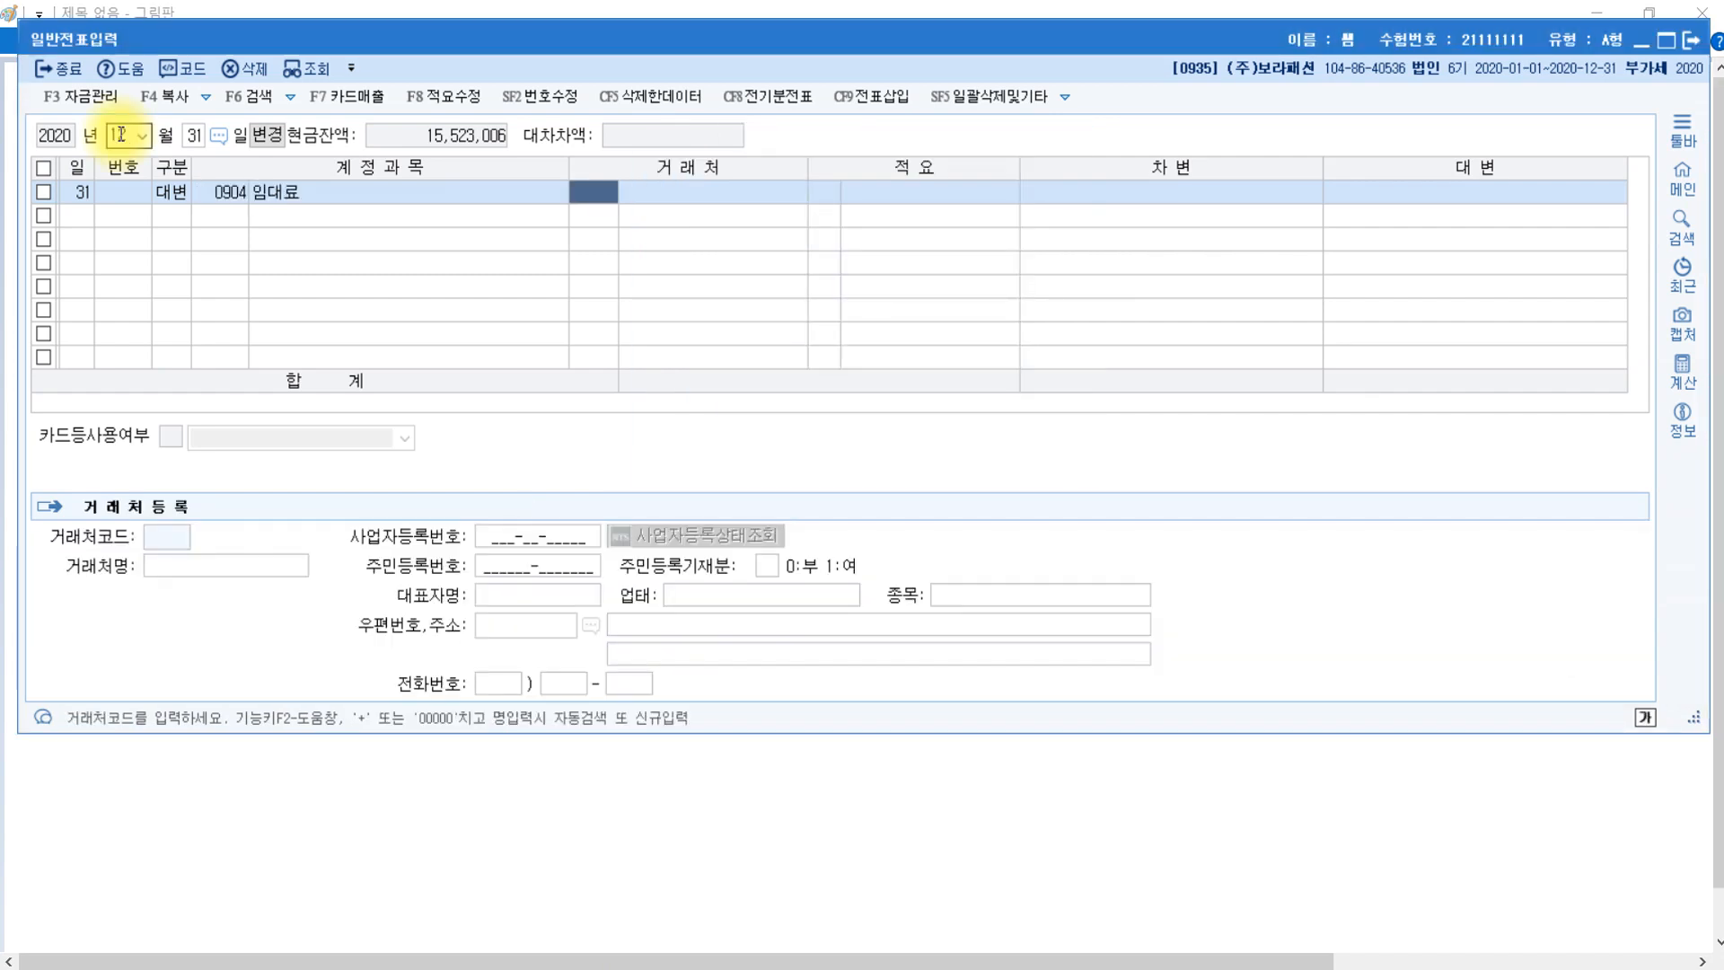
key("Return")
key("Return")
type("4500000")
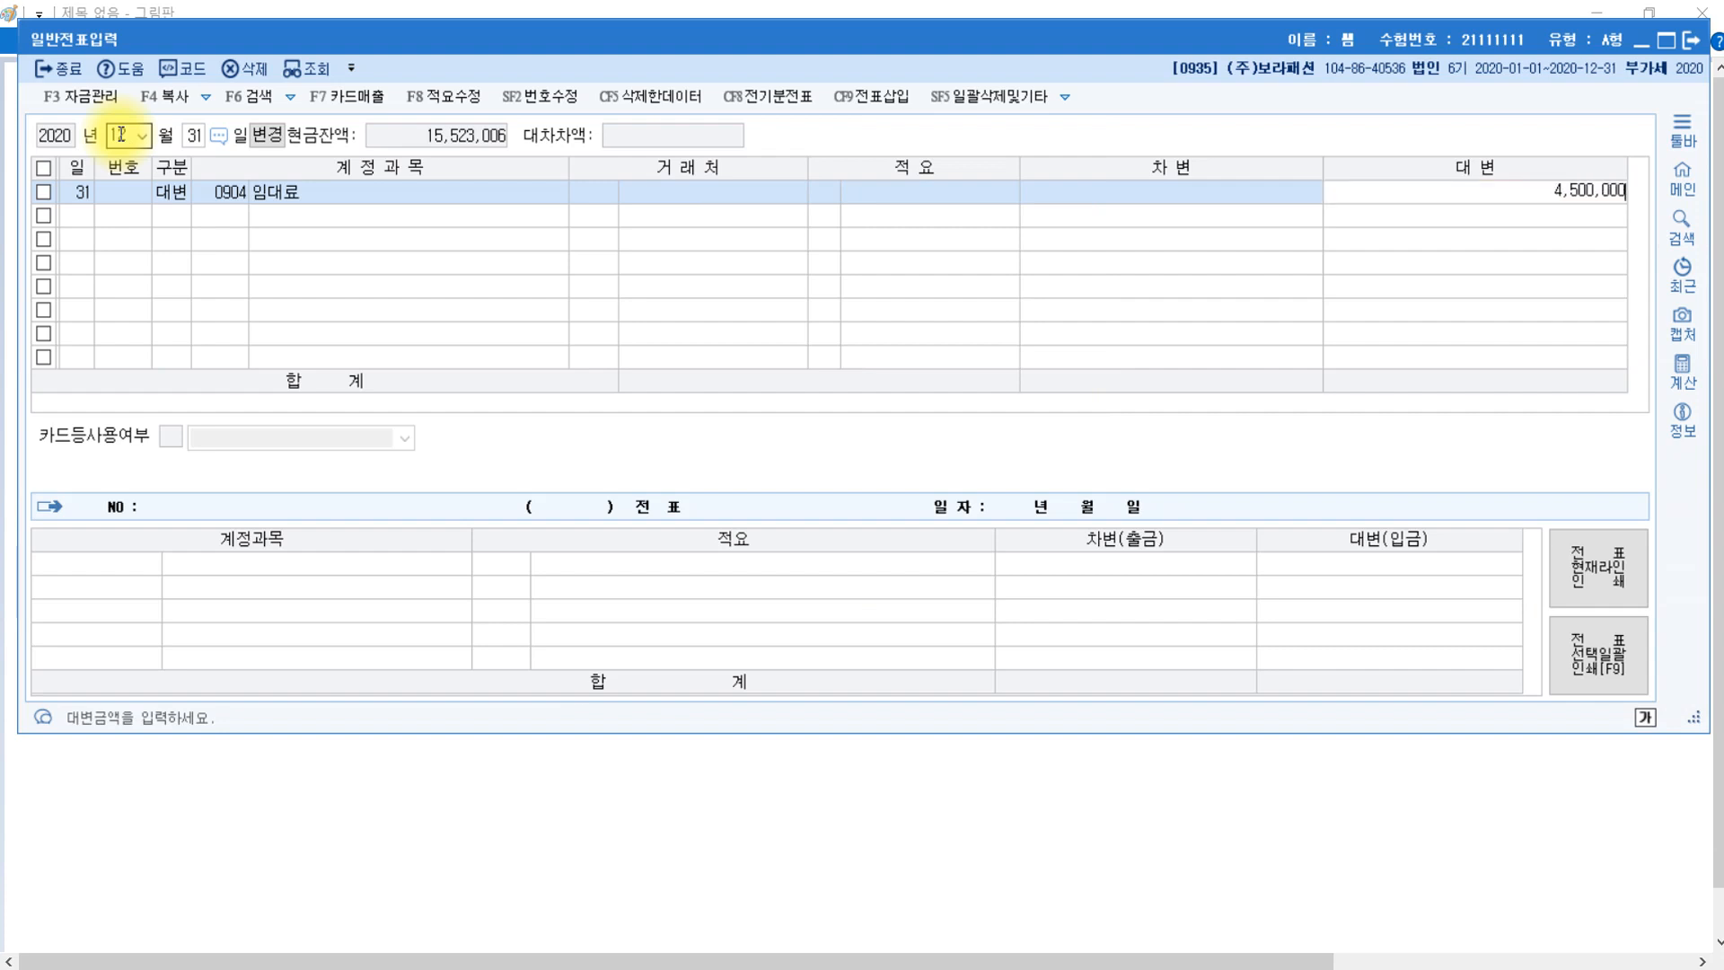
key("Return")
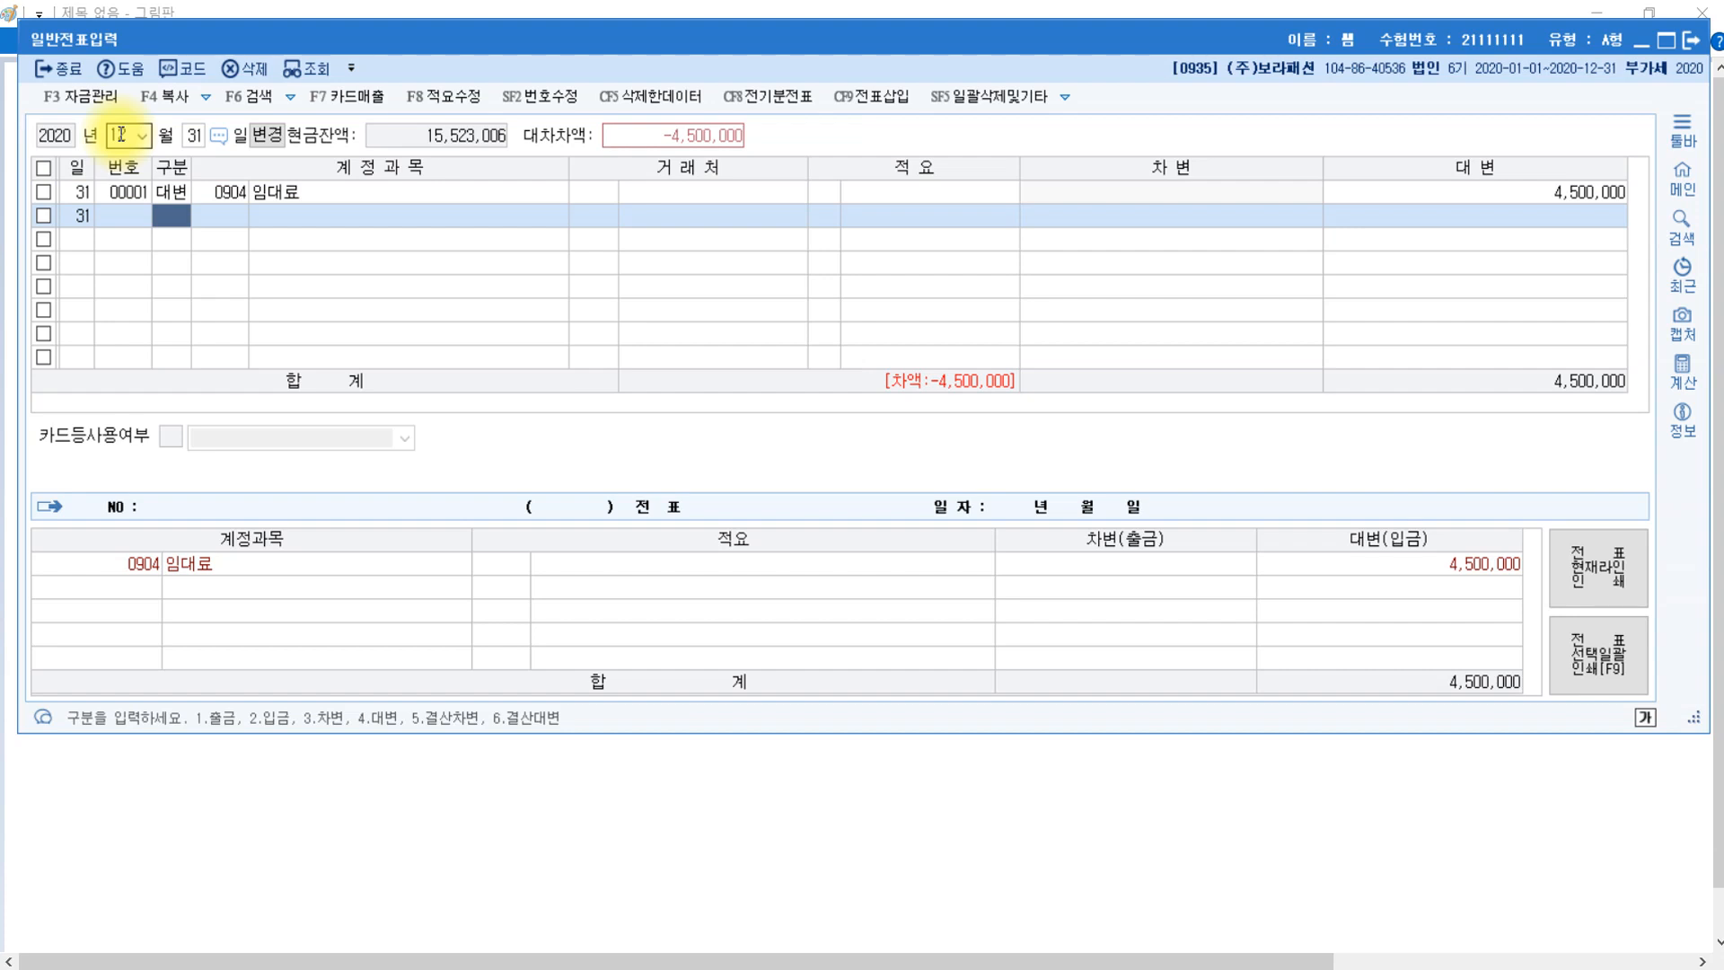
Enter a debit line for account 0263 선수수익, accepting the balancing amount of 4,500,000.
type("3")
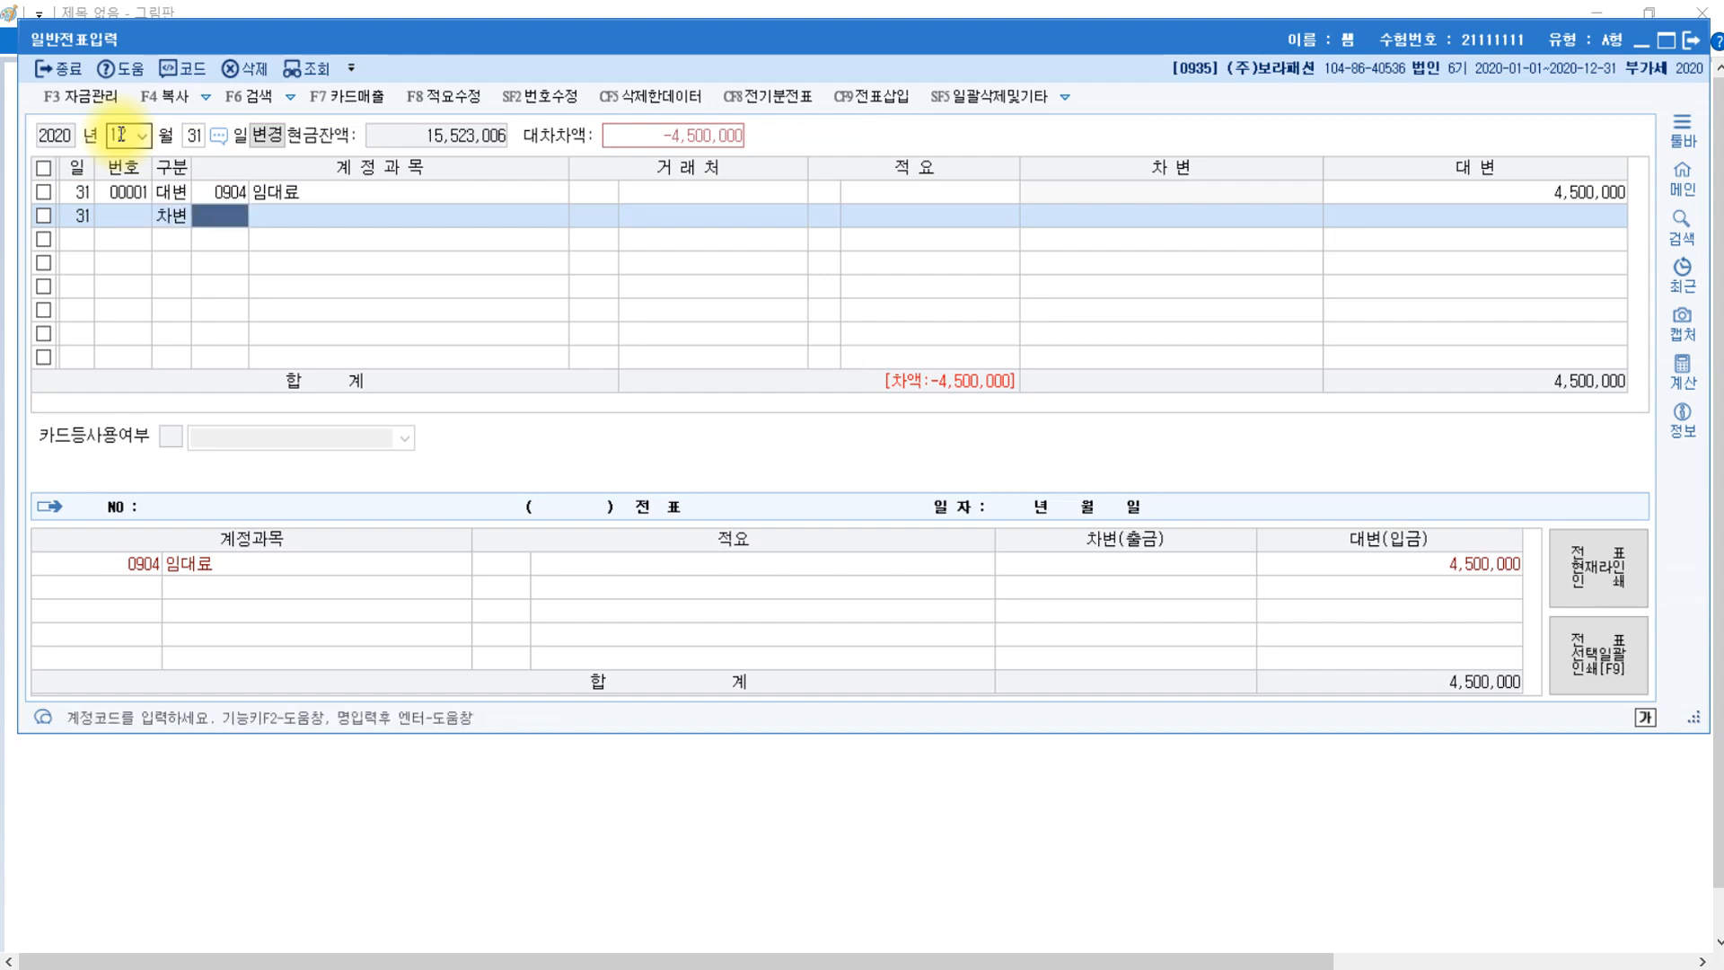
type("선수")
key("Return")
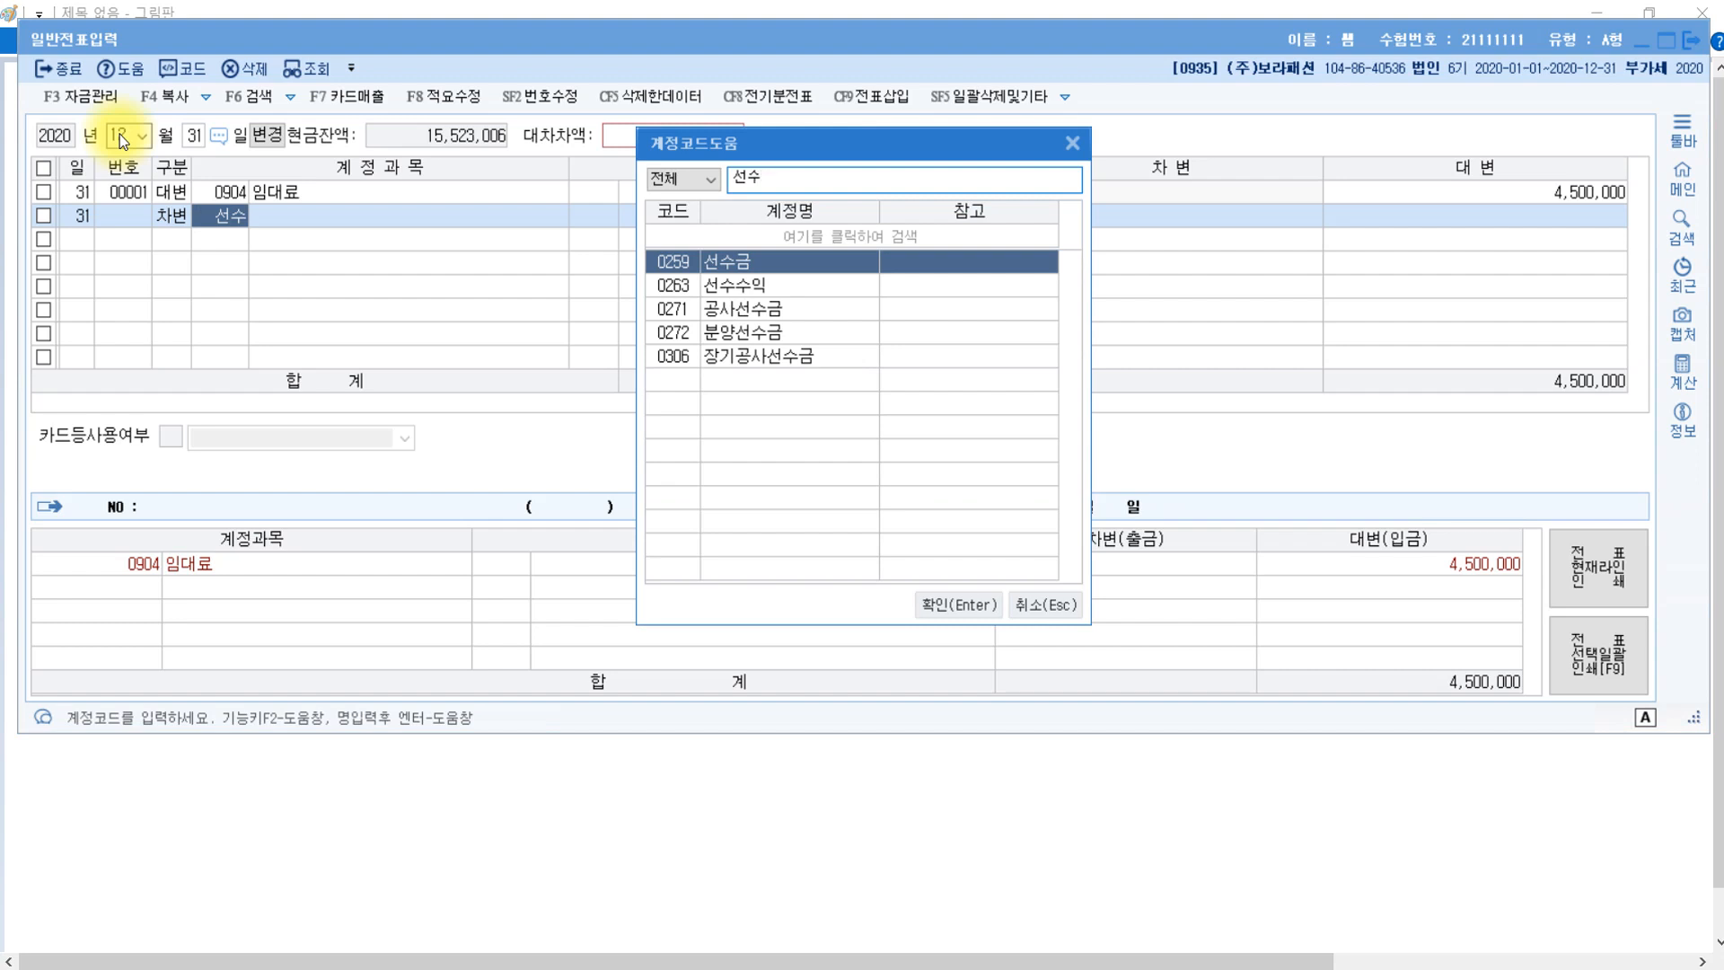
key("Down")
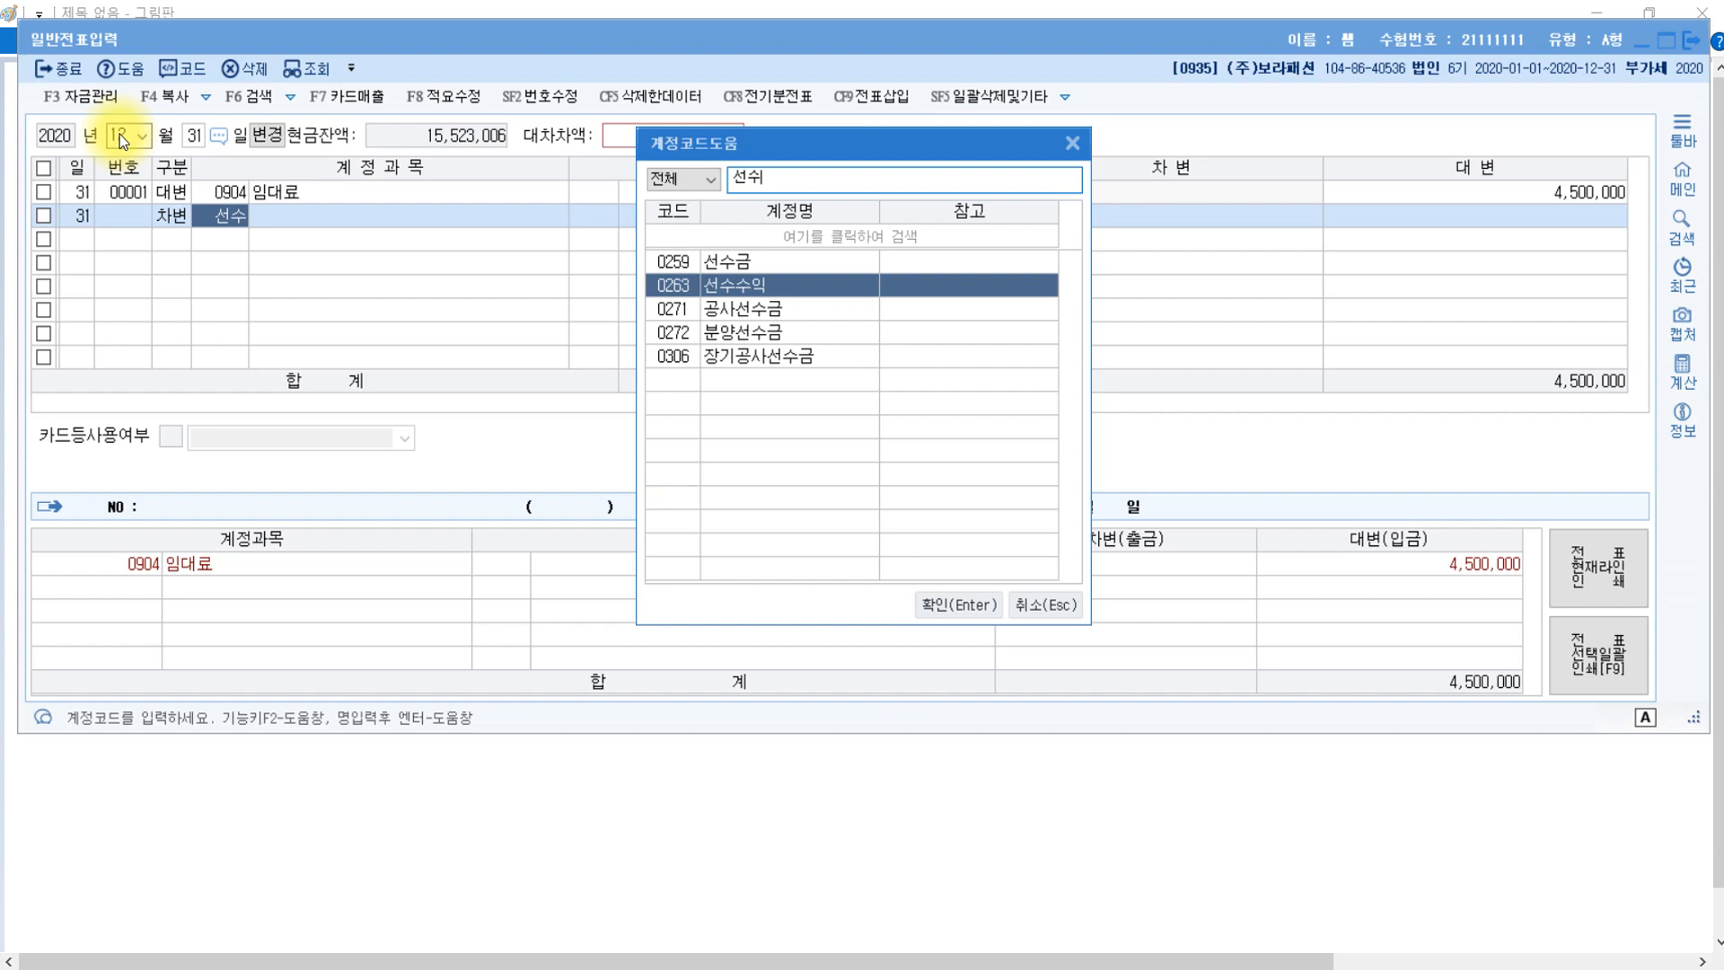
key("Return")
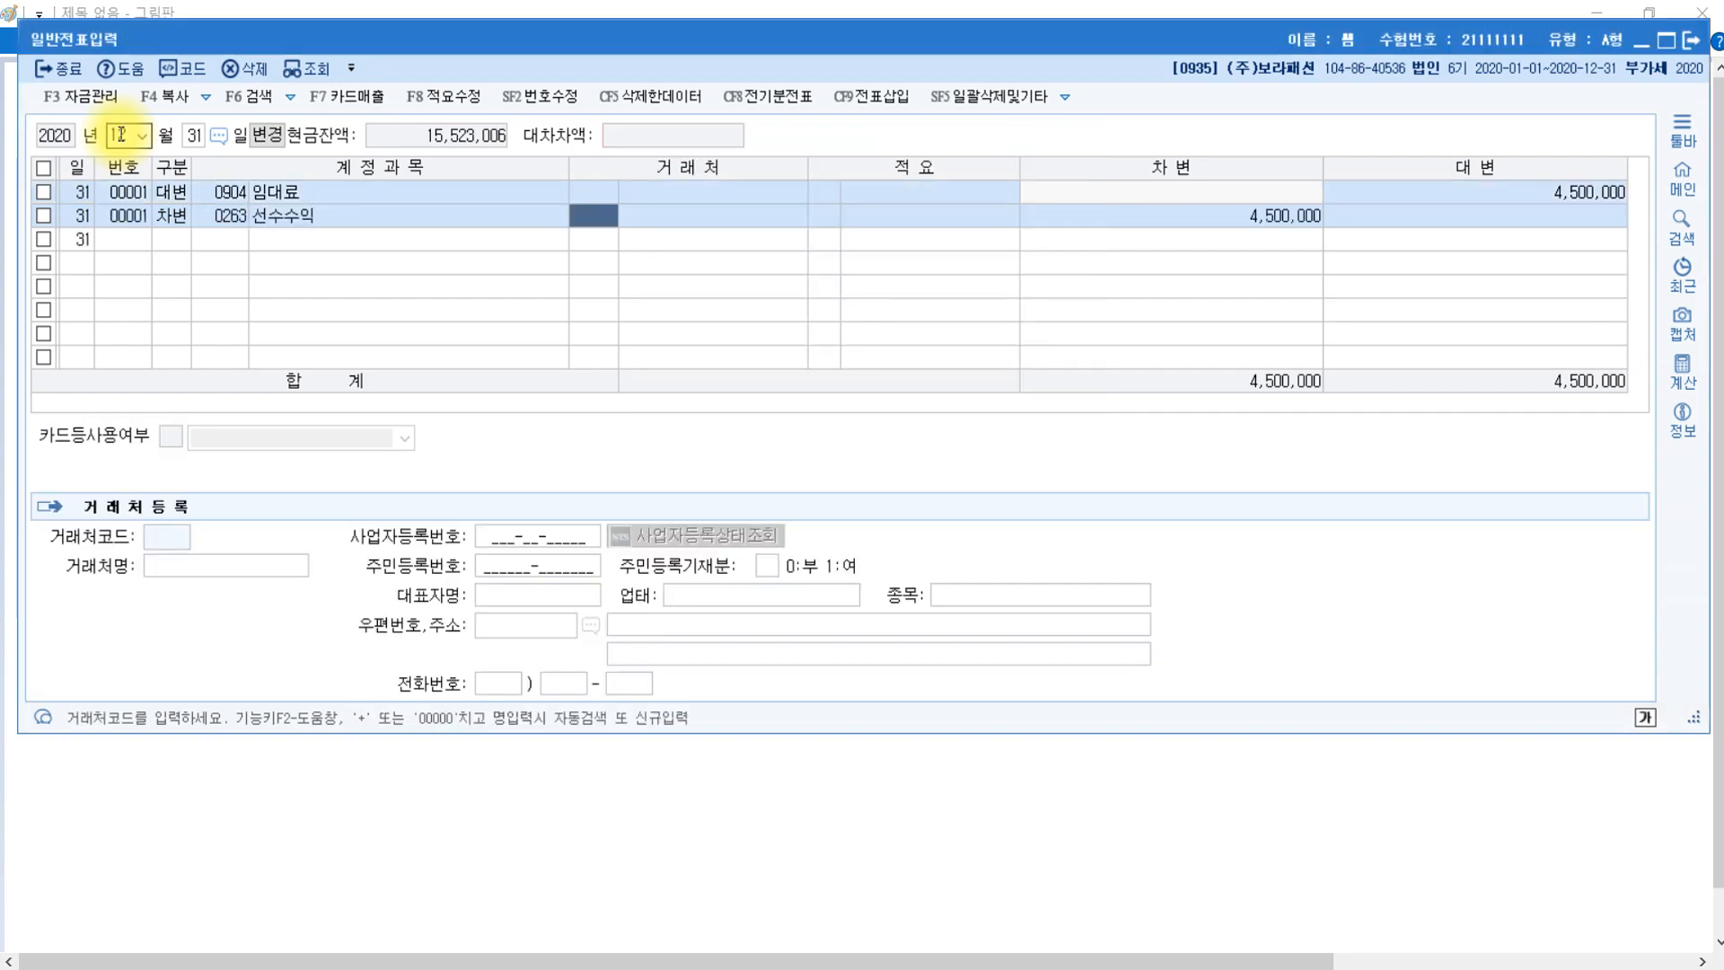
key("Return")
key("Return")
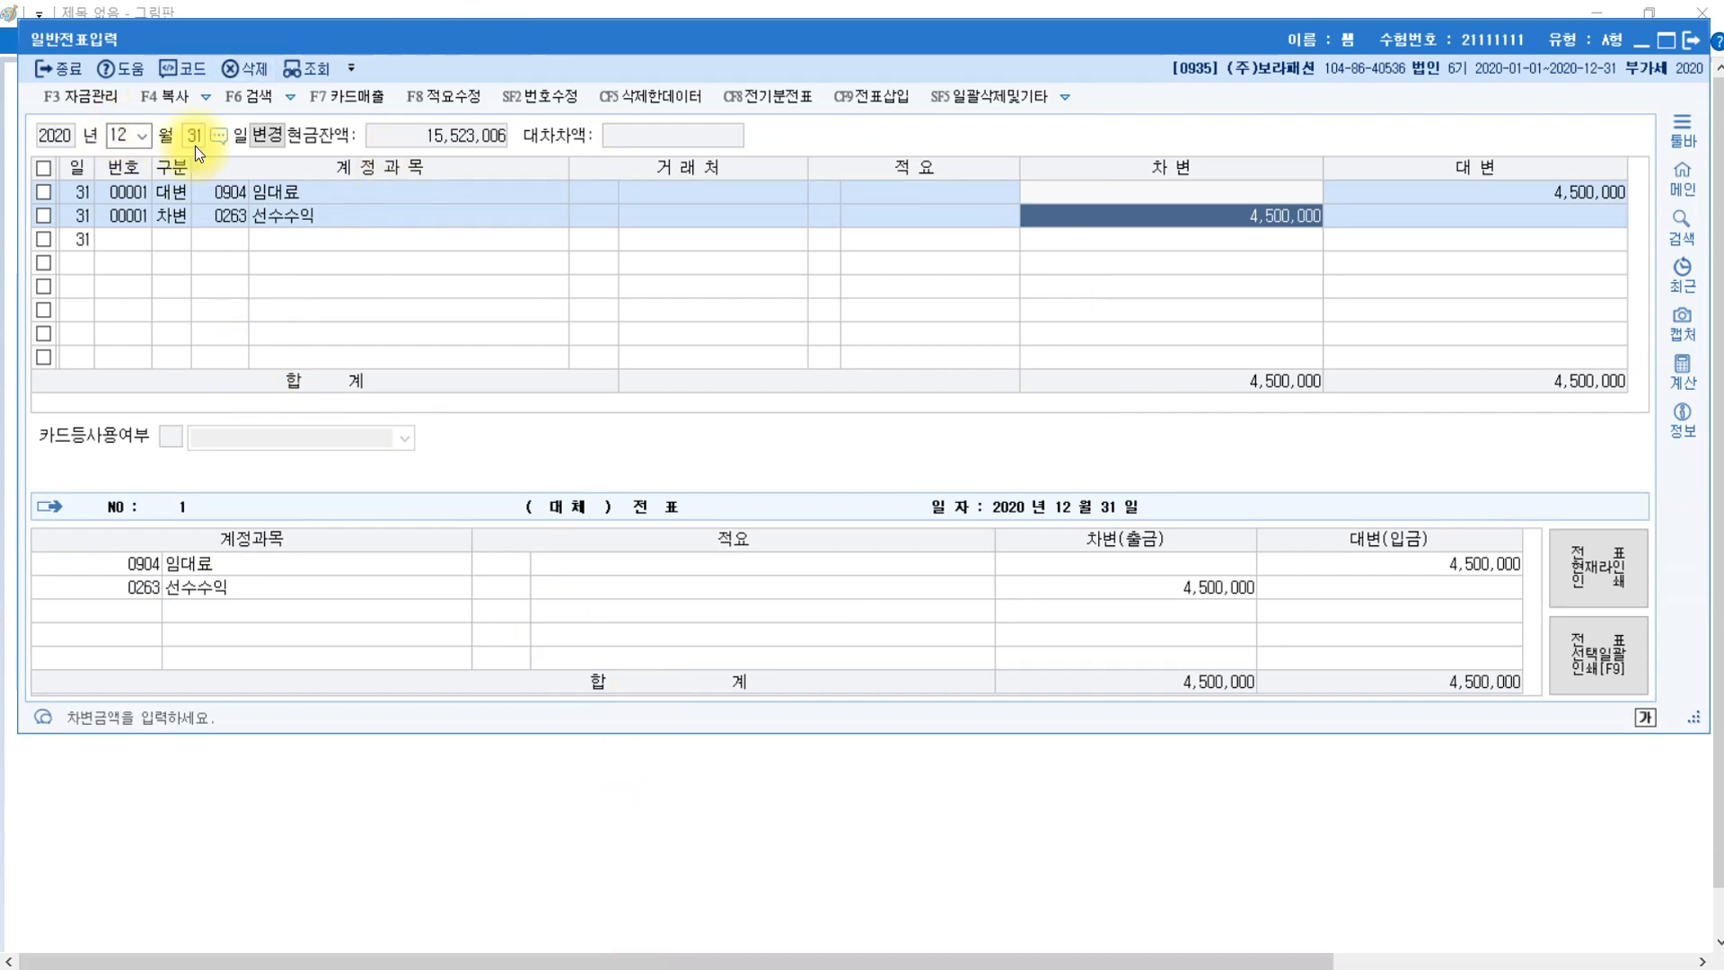
In the 그림판 notes, redo the green divider, the alternative 10/1 보통예금 / 임대료 9,000,000 entry and its red monthly calculation.
left_click(517, 808)
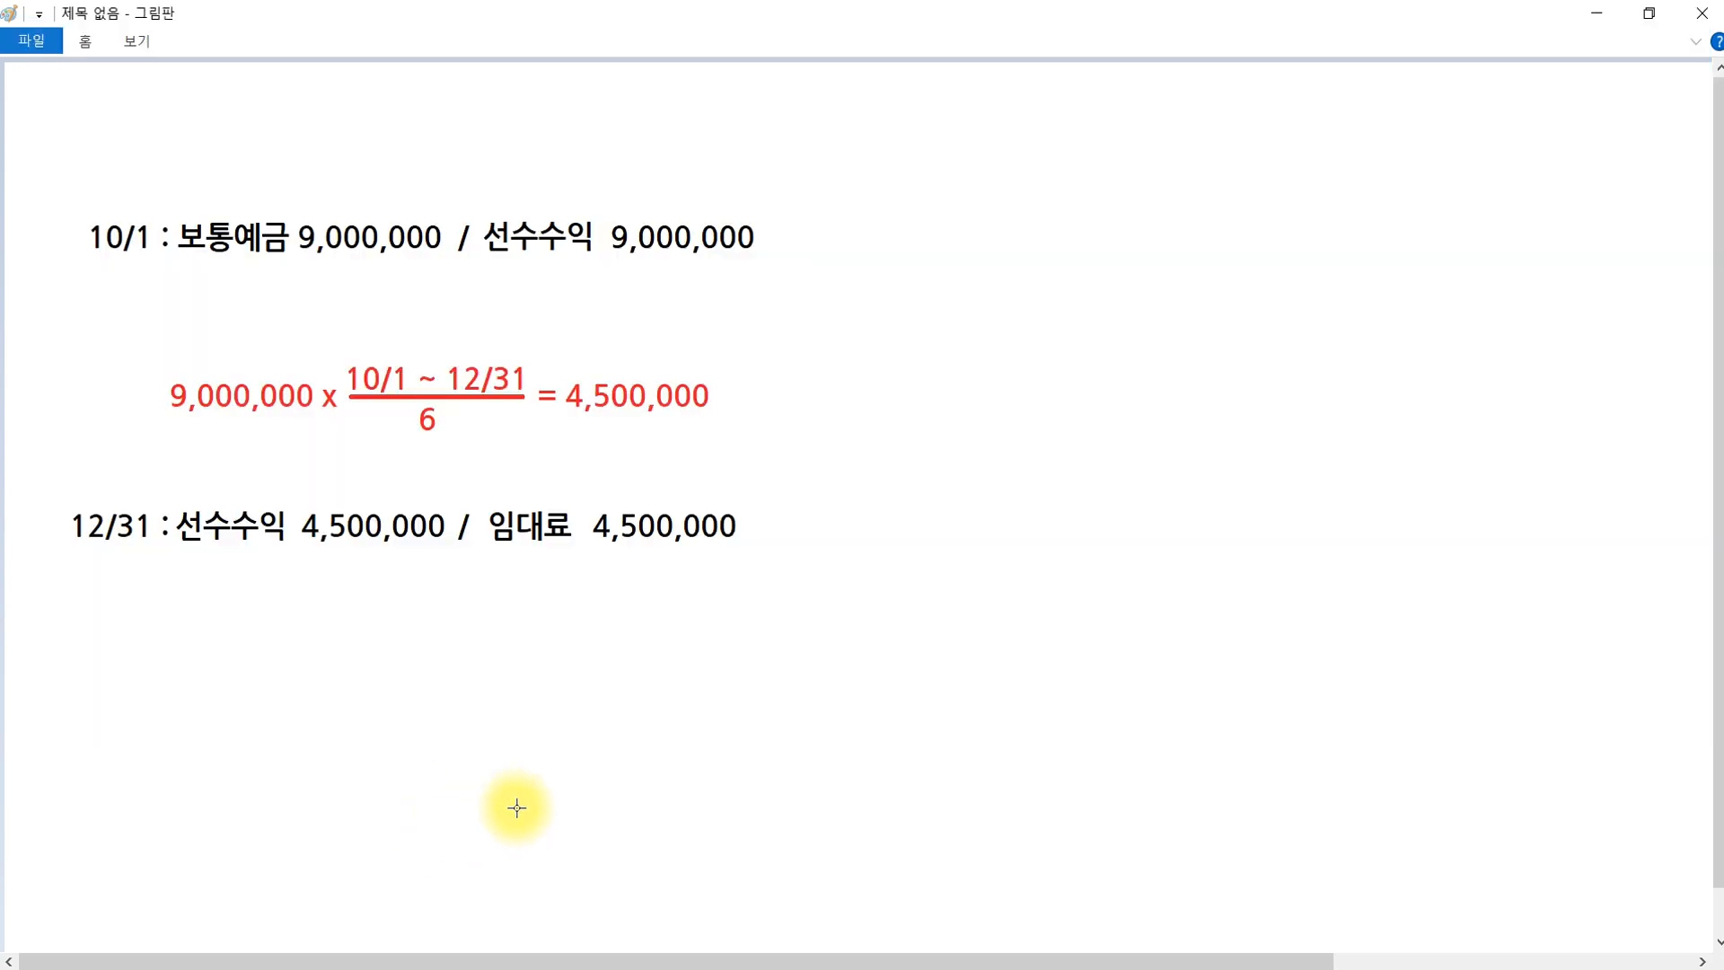
key("ctrl+y")
key("ctrl+y")
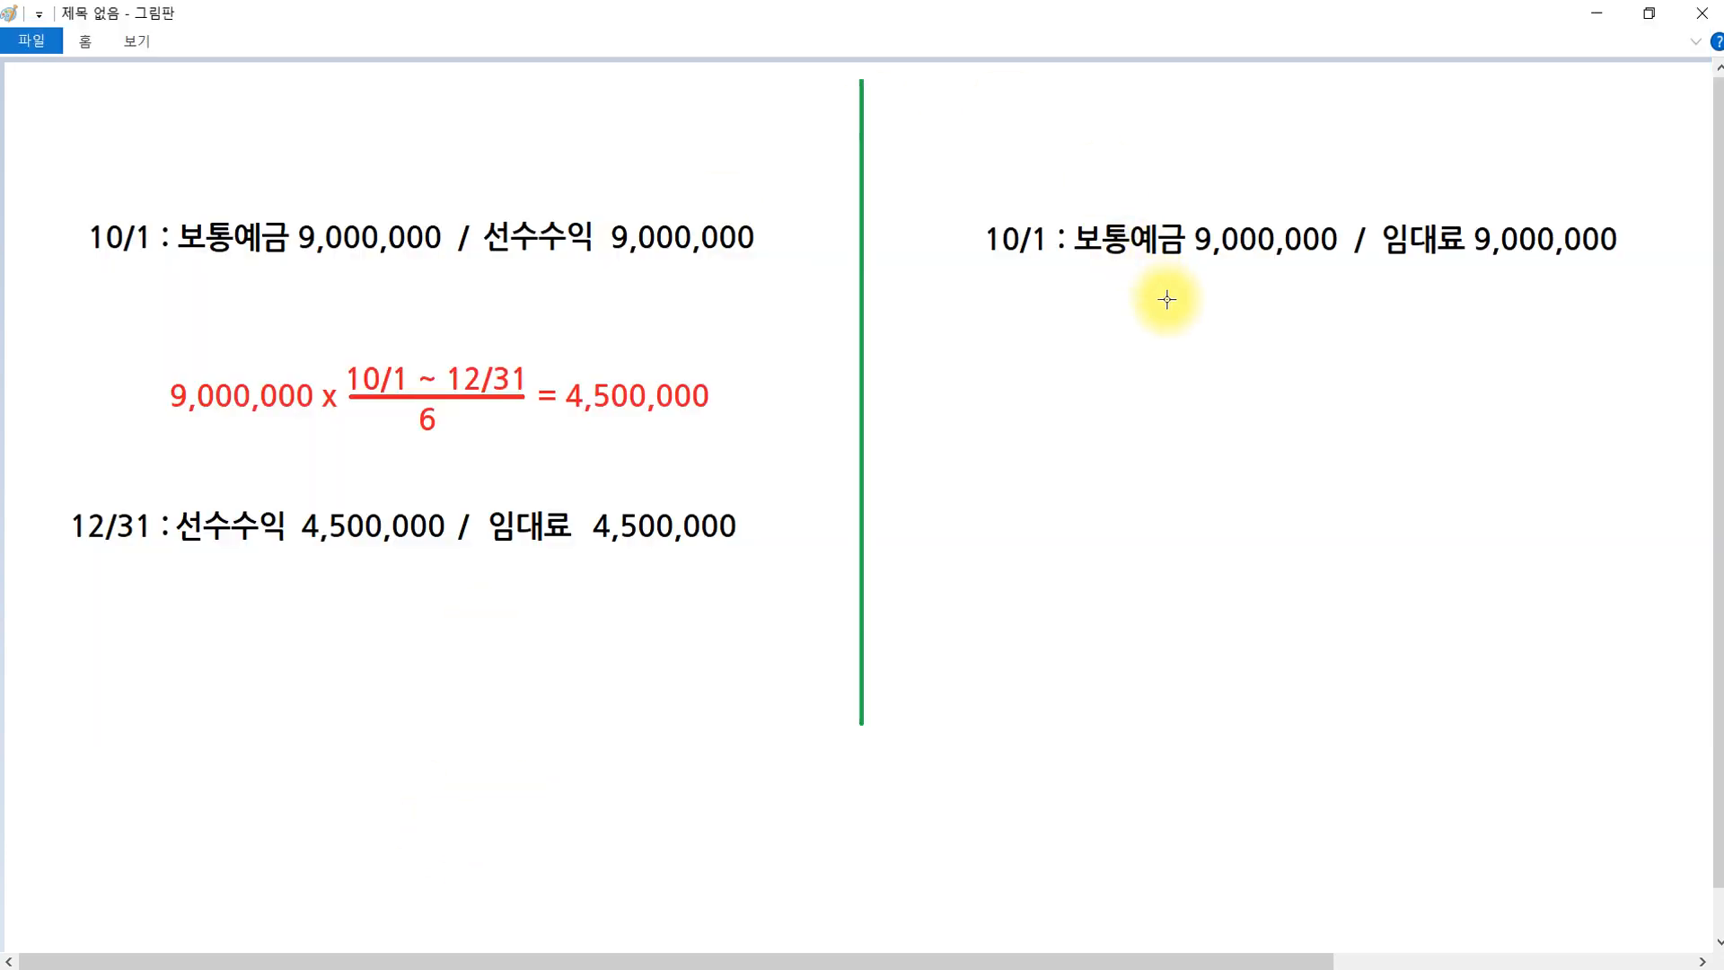
left_click(1509, 253)
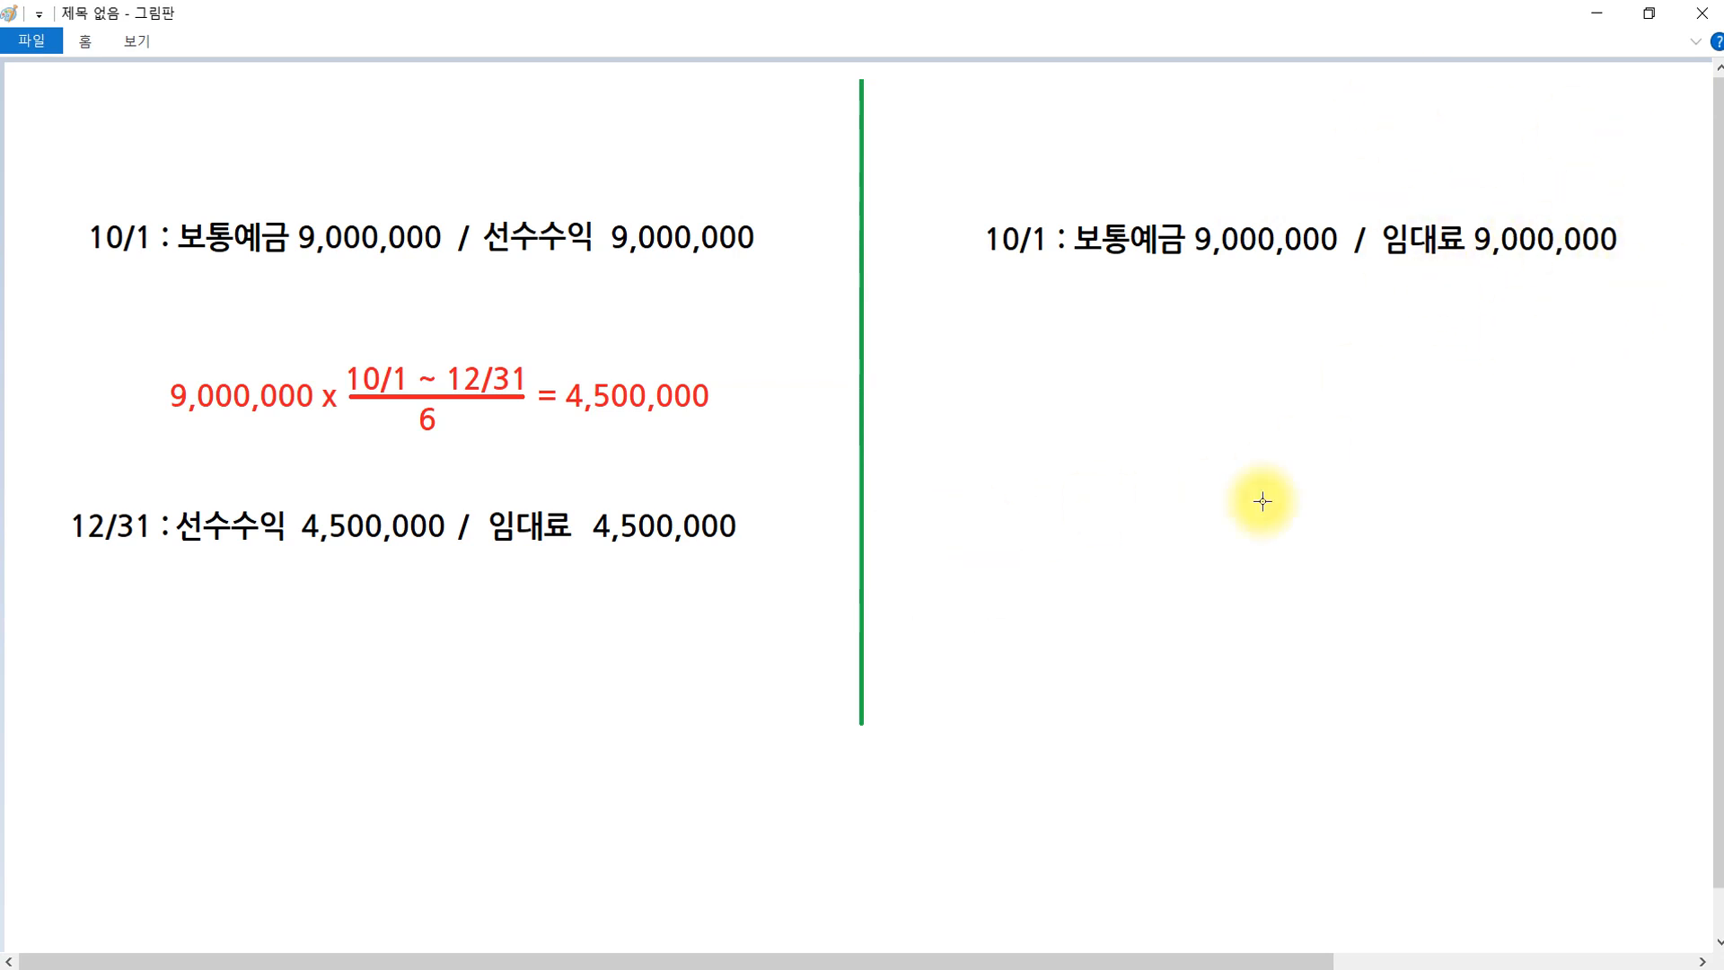
left_click(1445, 560)
key("ctrl+y")
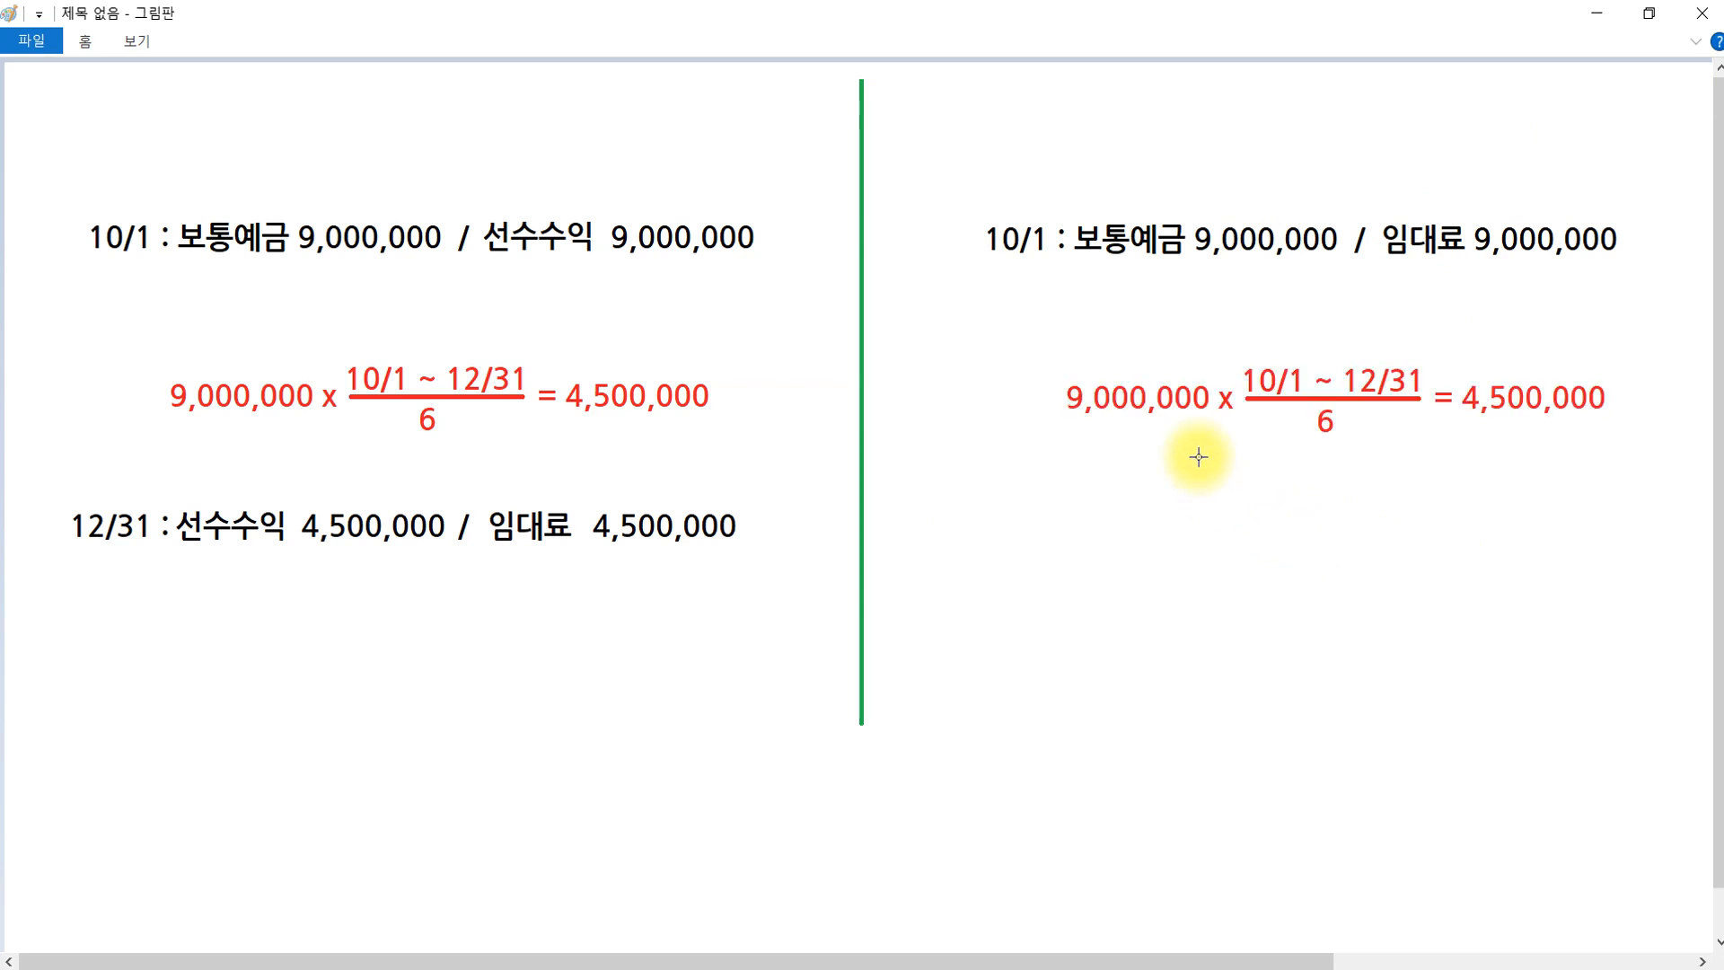
Examine the alternative case's monthly calculation and compare its 10/1 임대료 entry with the 12/31 임대료 / 선수수익 adjustment.
left_click(1351, 359)
left_click(986, 262)
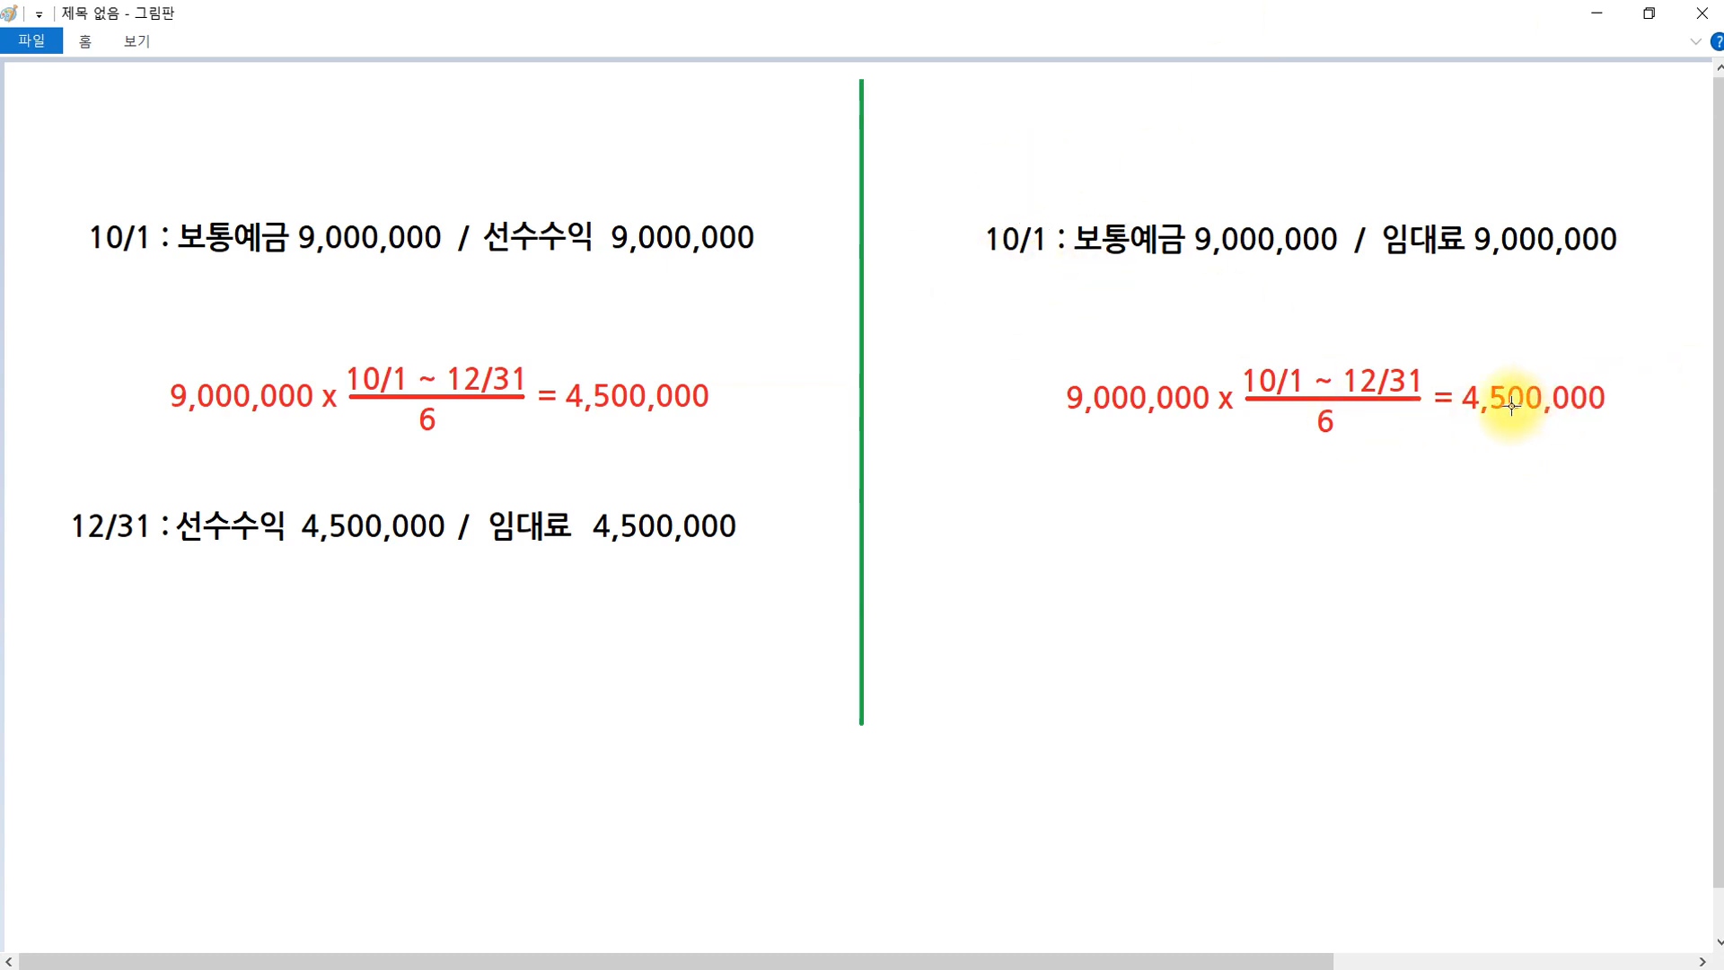
left_click(1503, 270)
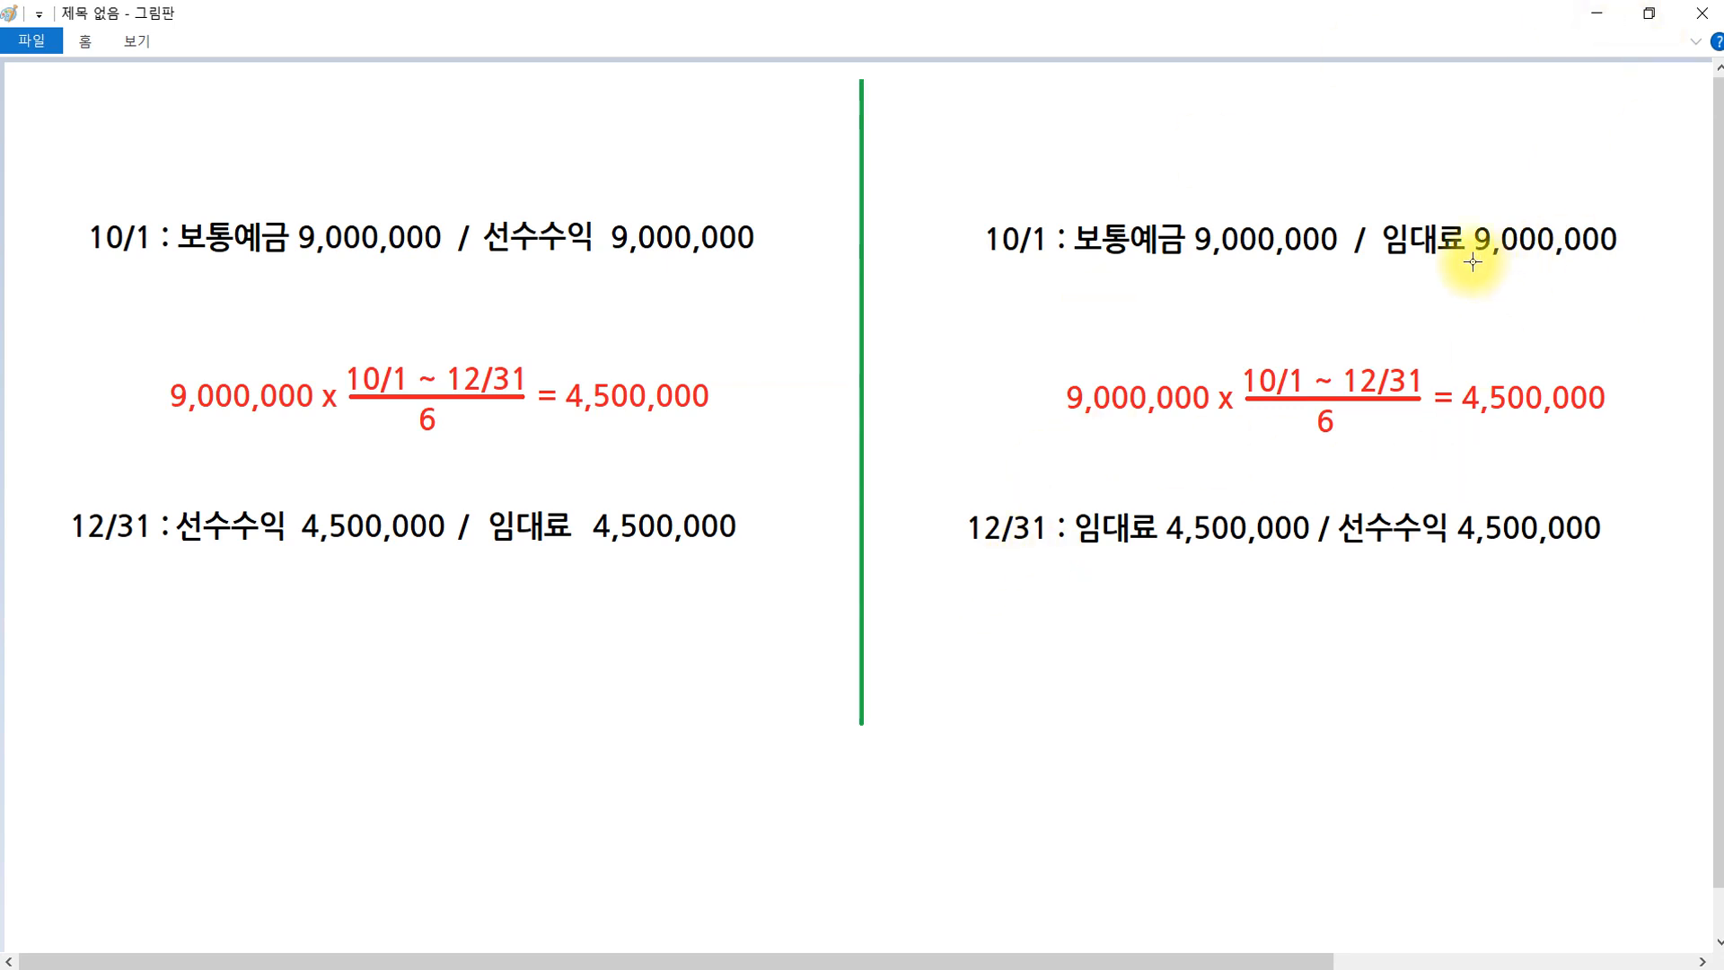
left_click(1509, 241)
left_click(1156, 521)
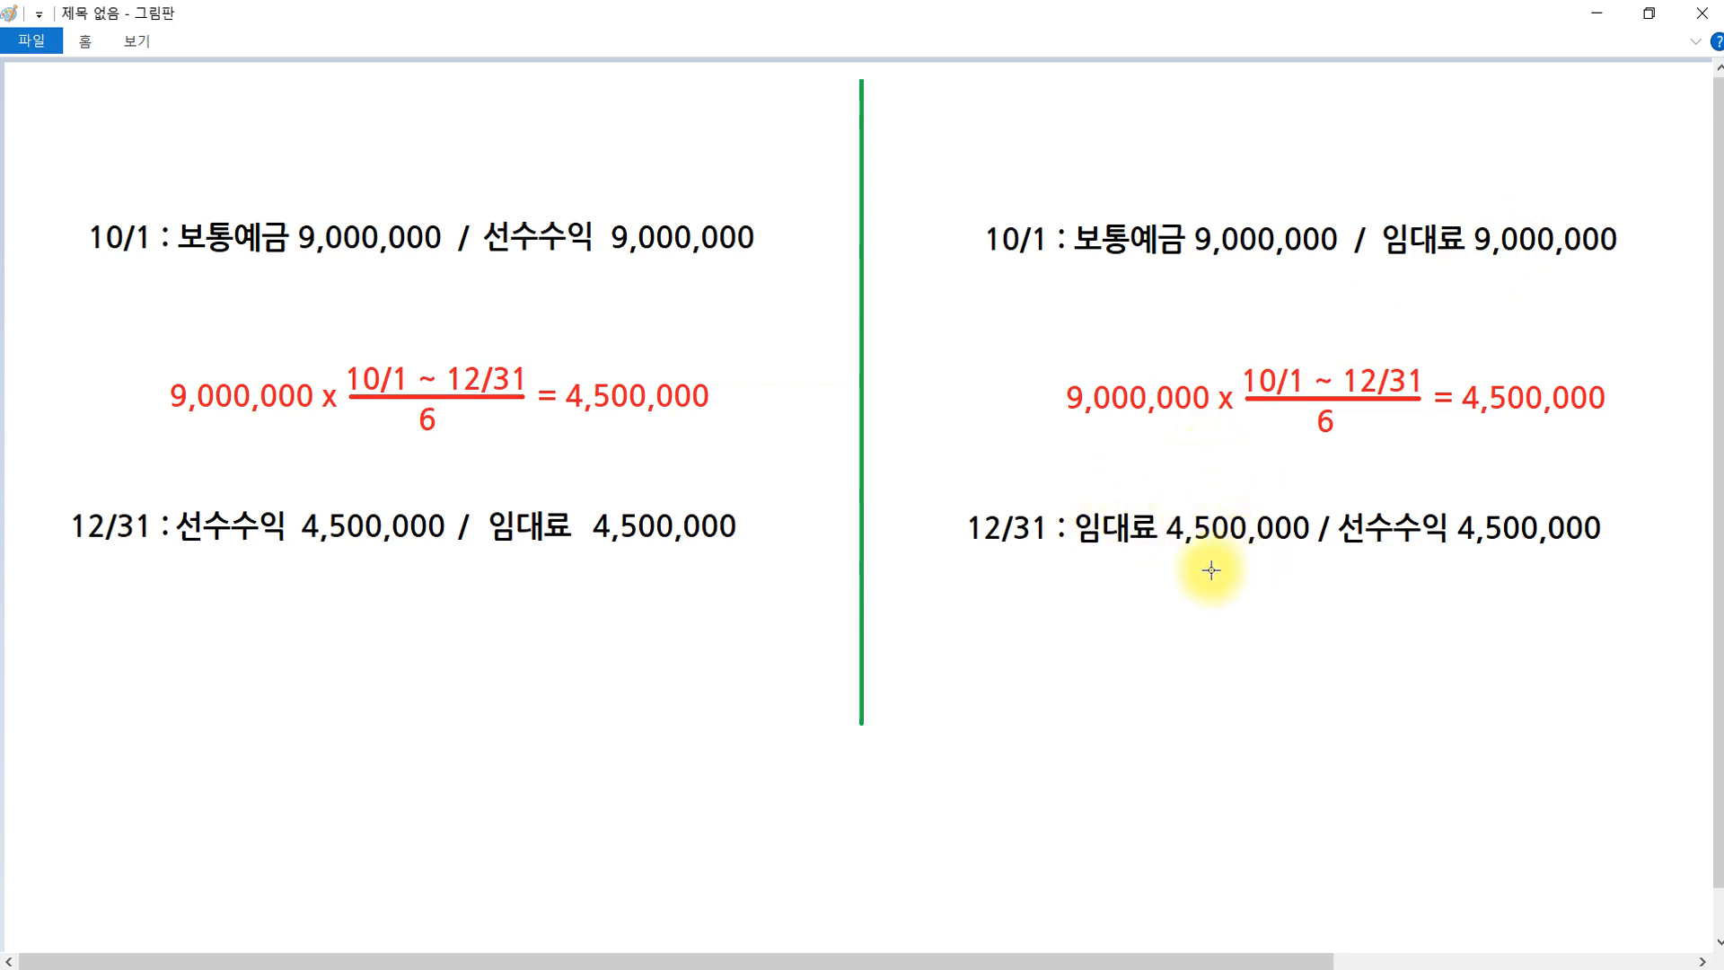
With a green pencil, circle the credit sides of both 10/1 entries and underline both 12/31 adjusting entries.
left_click(1482, 560)
left_click(1696, 42)
left_click(310, 86)
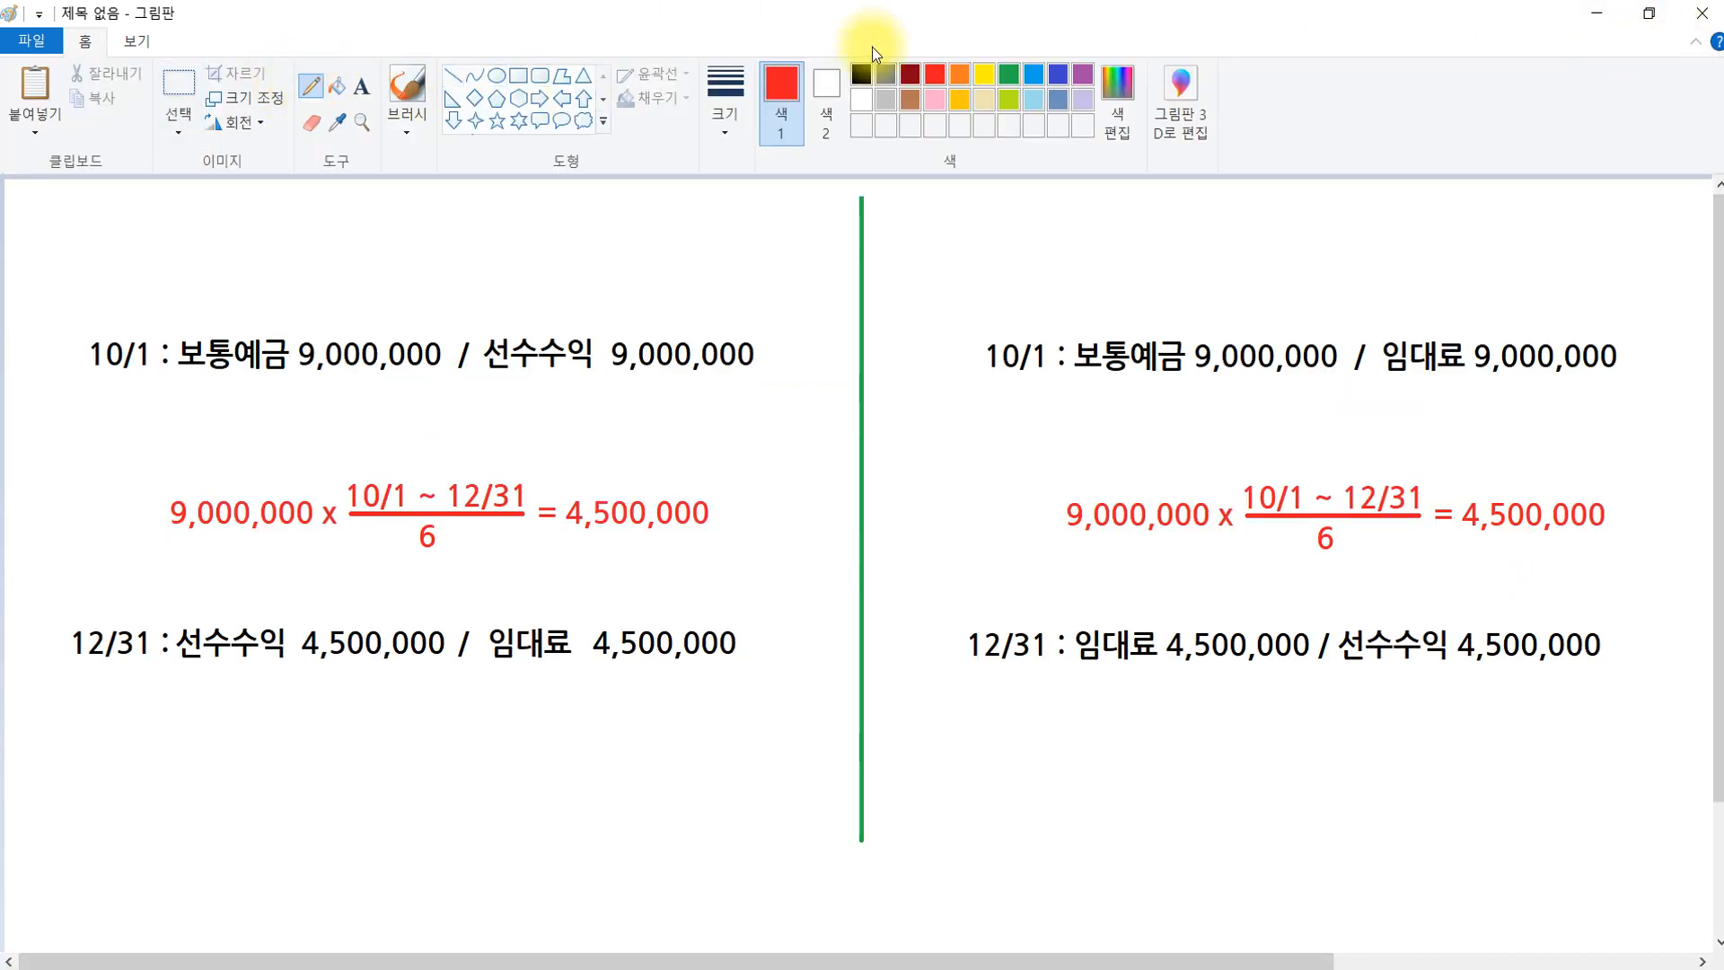
left_click(1009, 74)
mouse_move(692, 406)
left_mouse_down()
mouse_move(437, 352)
mouse_move(703, 409)
left_mouse_up()
mouse_move(1608, 394)
left_mouse_down()
mouse_move(1339, 288)
mouse_move(1571, 404)
mouse_move(1569, 422)
left_mouse_up()
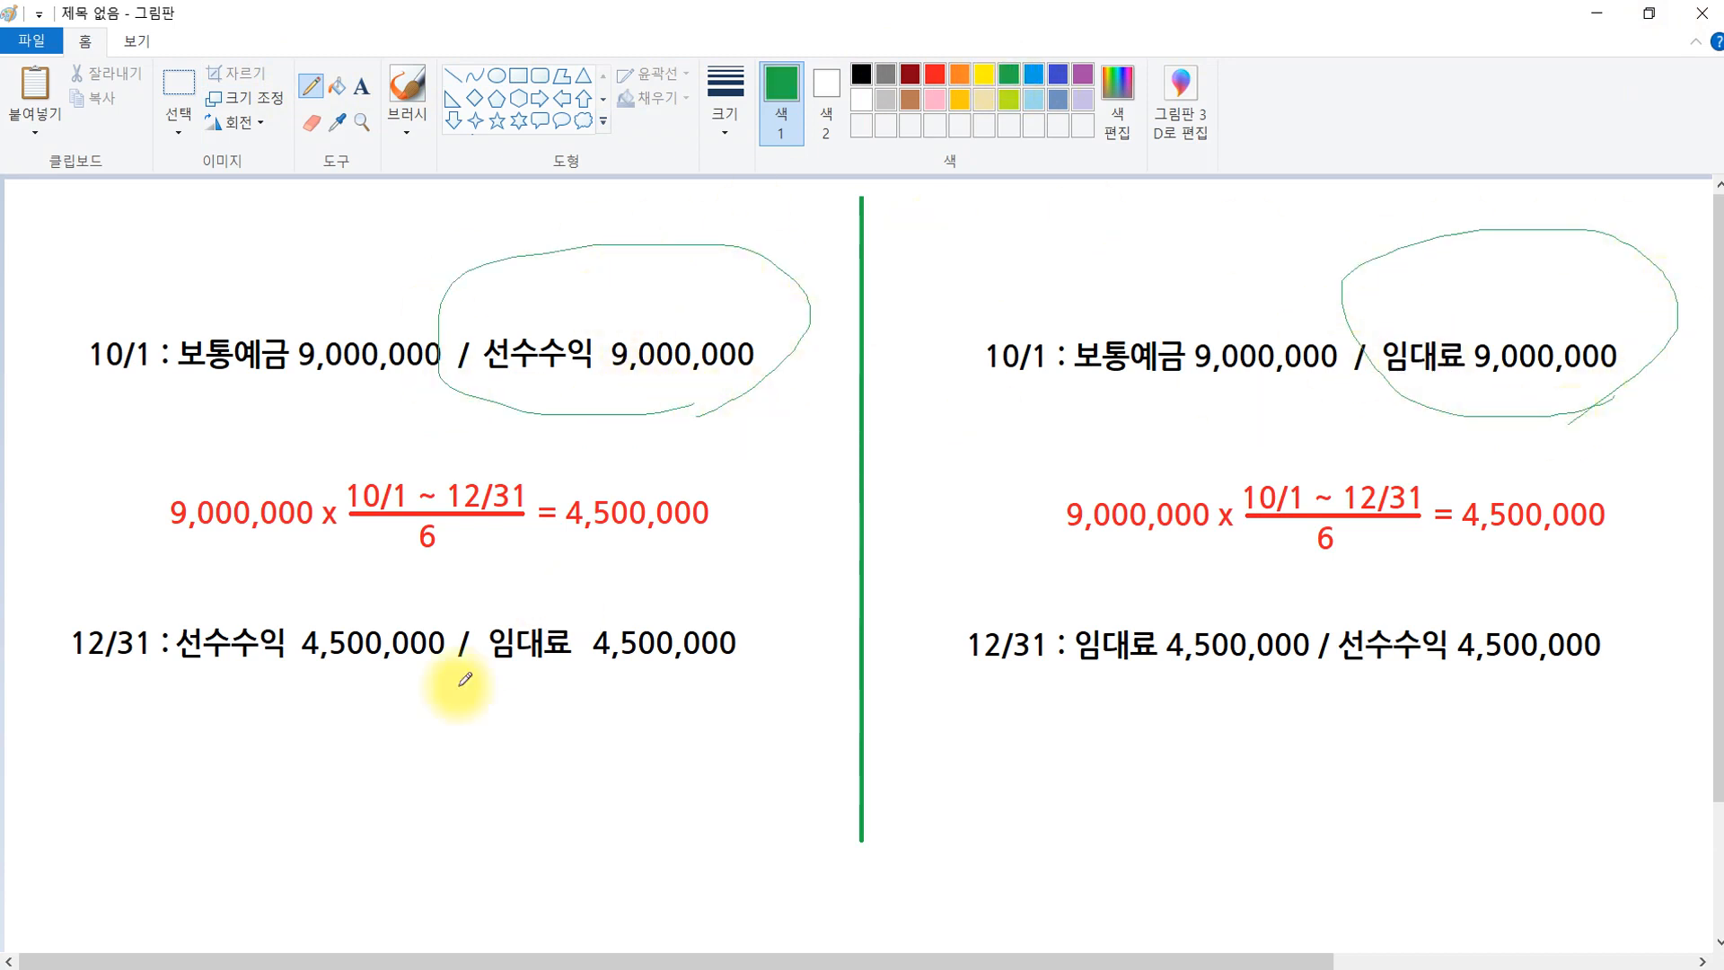
left_click_drag(187, 680, 811, 700)
left_click_drag(979, 694, 1575, 694)
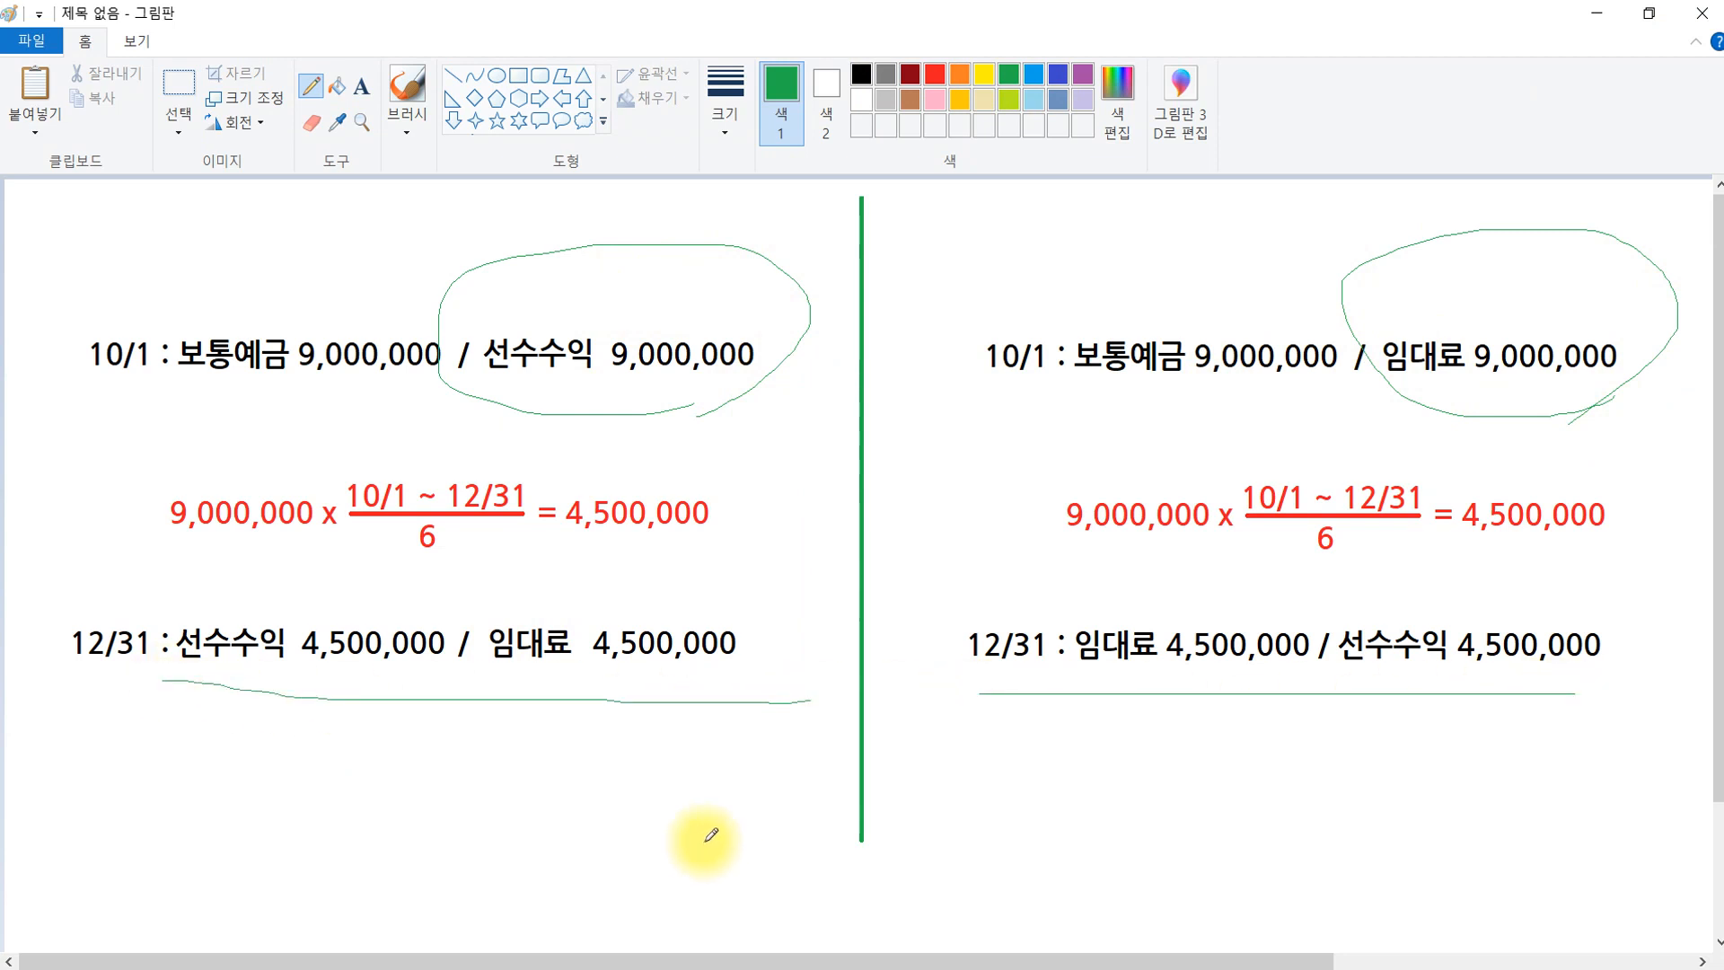
Draw green lines linking each 10/1 credit account to its 12/31 debit, and circle the alternative case's 12/31 credit 선수수익 4,500,000.
left_click(607, 370)
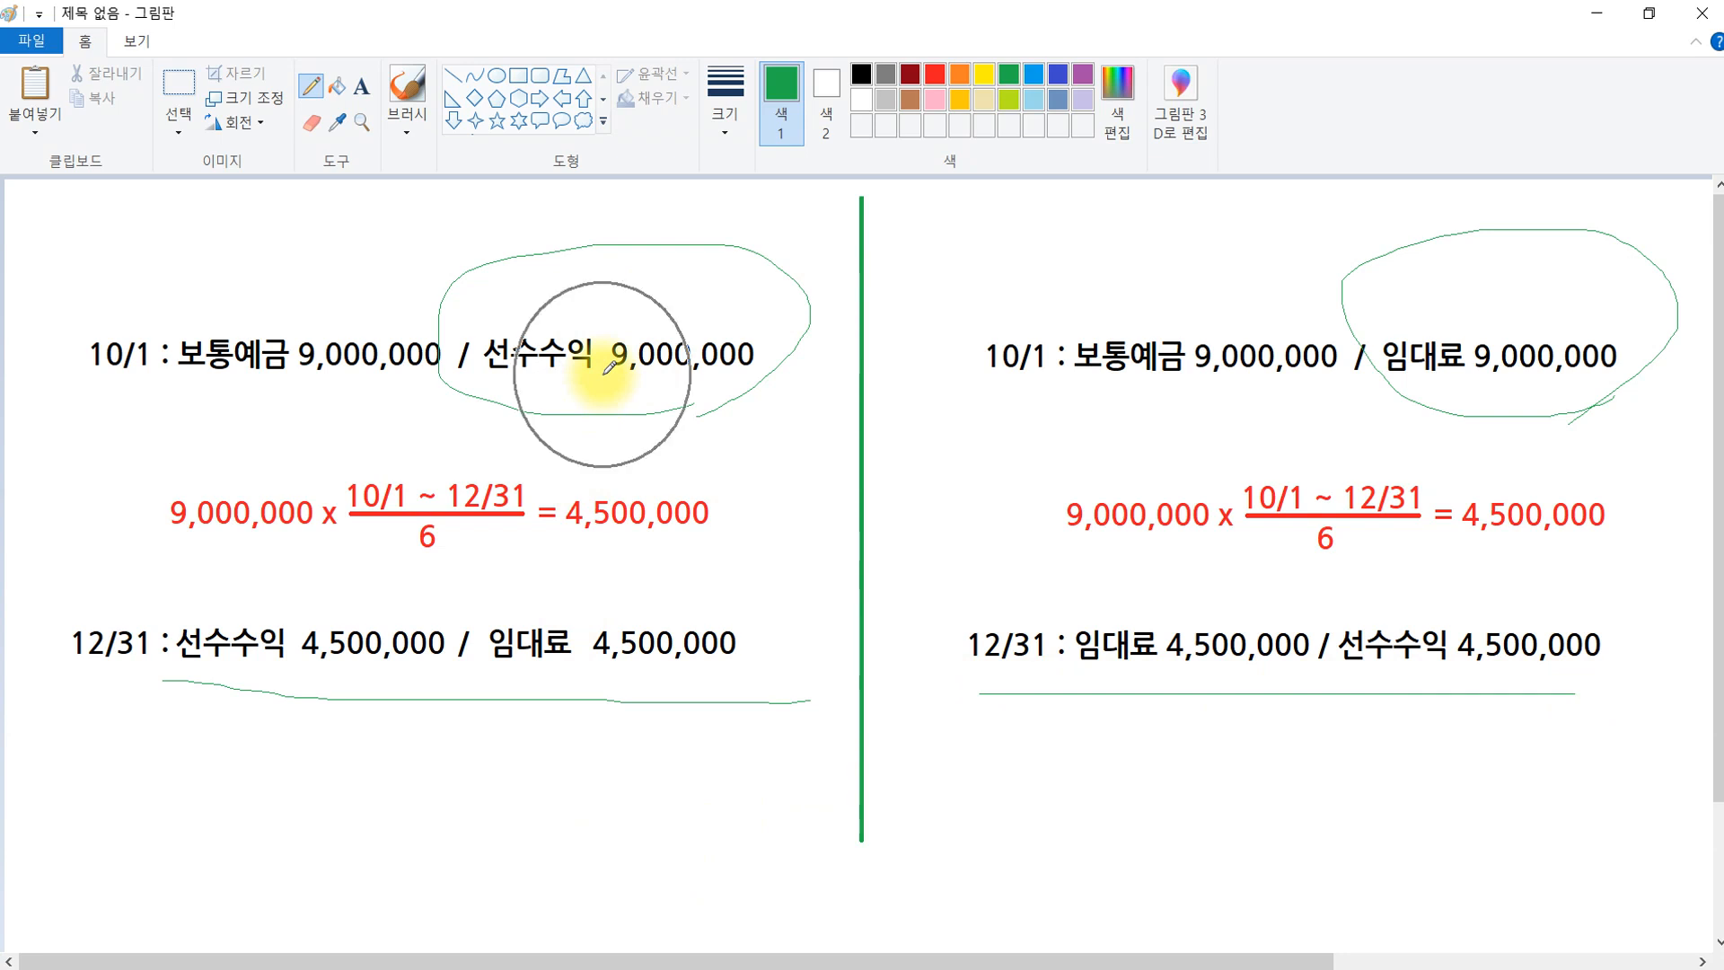
mouse_move(571, 386)
left_mouse_down()
mouse_move(369, 491)
mouse_move(251, 631)
left_mouse_up()
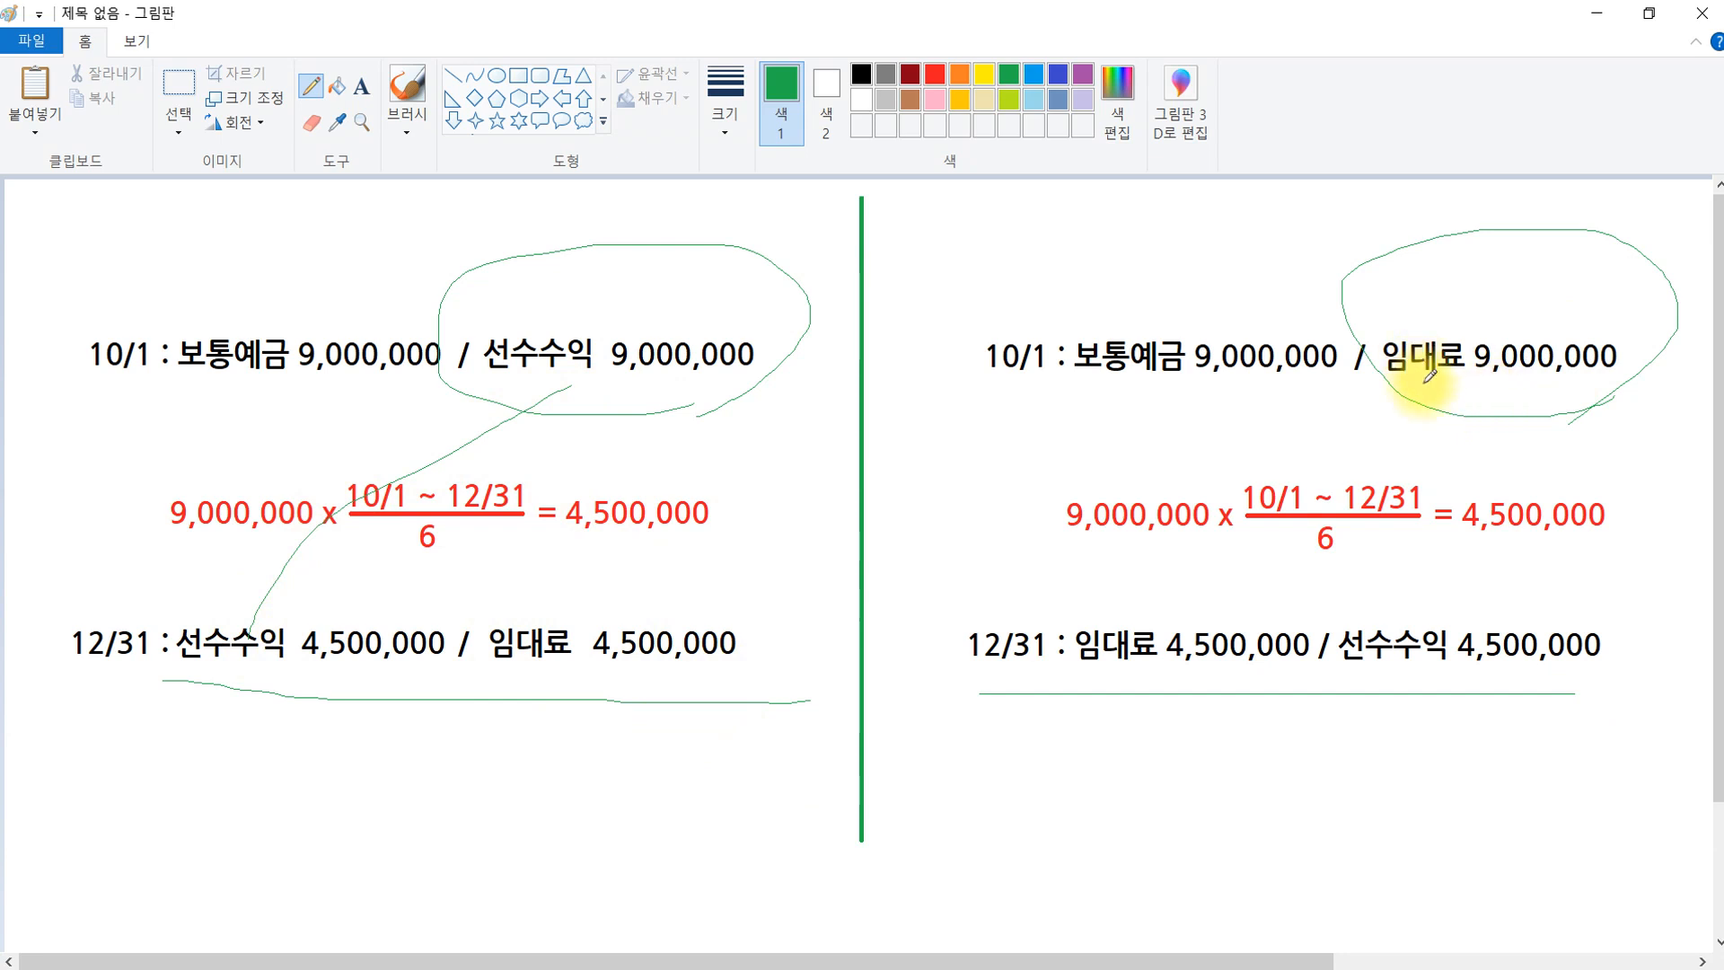
left_click_drag(1425, 383, 1194, 617)
mouse_move(1700, 704)
left_mouse_down()
mouse_move(1412, 708)
mouse_move(1707, 675)
mouse_move(1498, 710)
left_mouse_up()
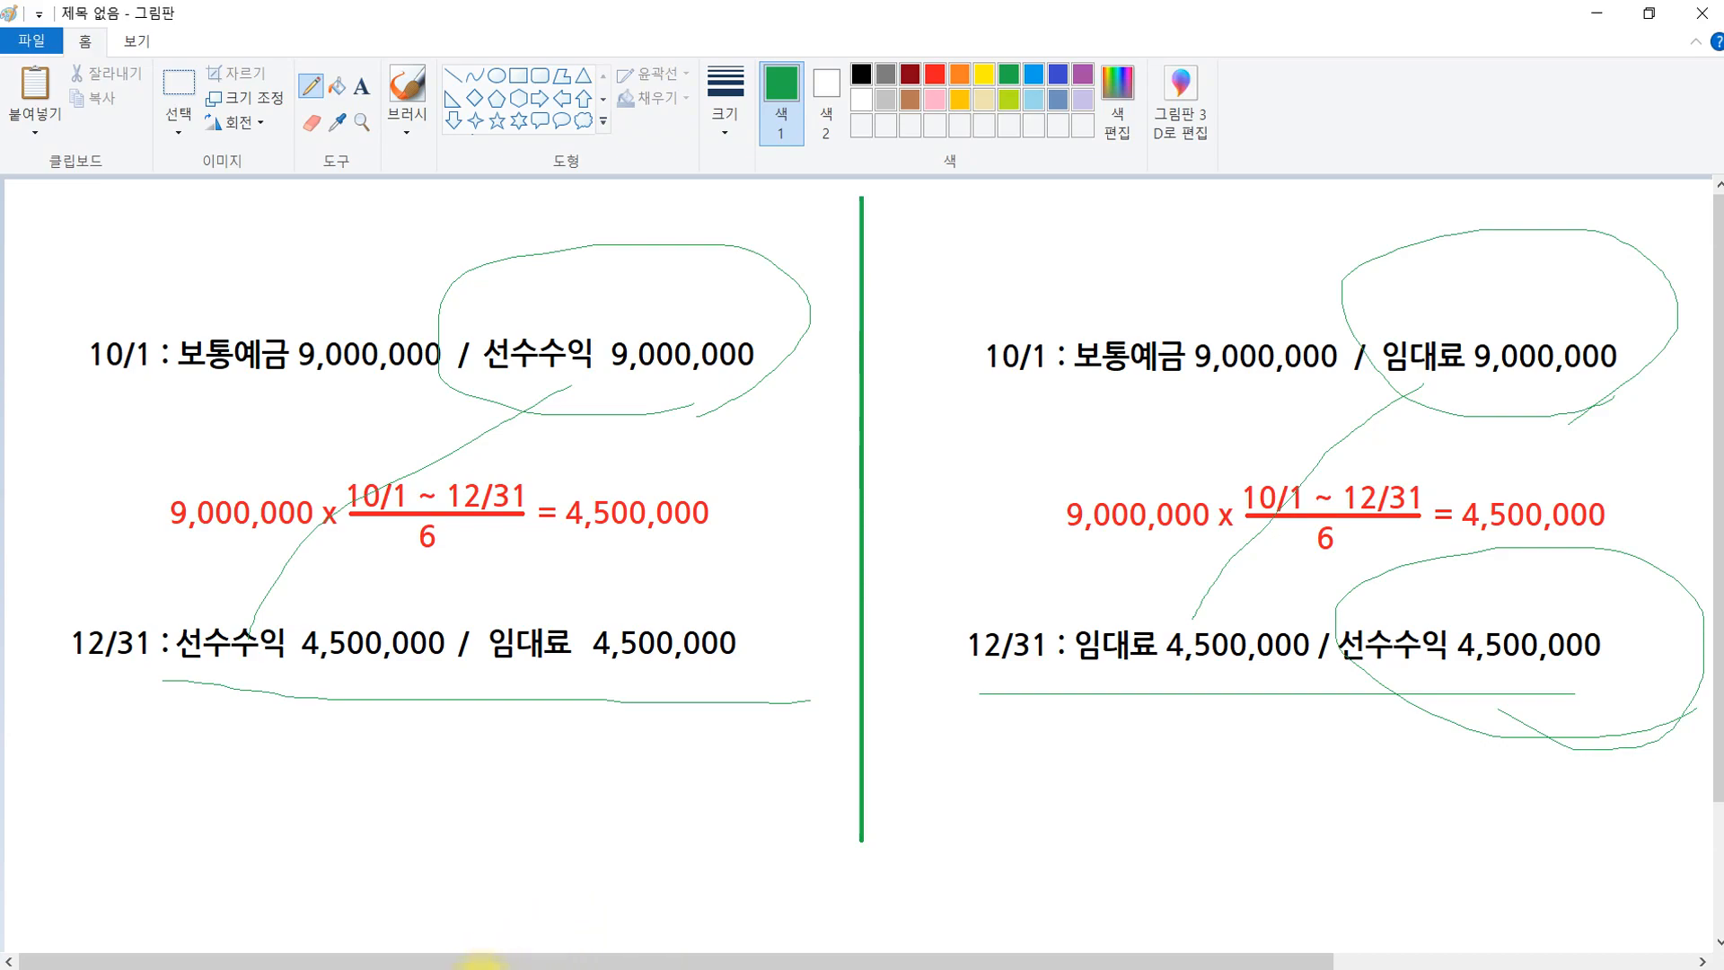
Switch to the 한글 exam document and read question [2] on the foreign-currency 외상매입금 owed to 미국 스마트사.
left_click(458, 968)
scroll(772, 773, "down", 4)
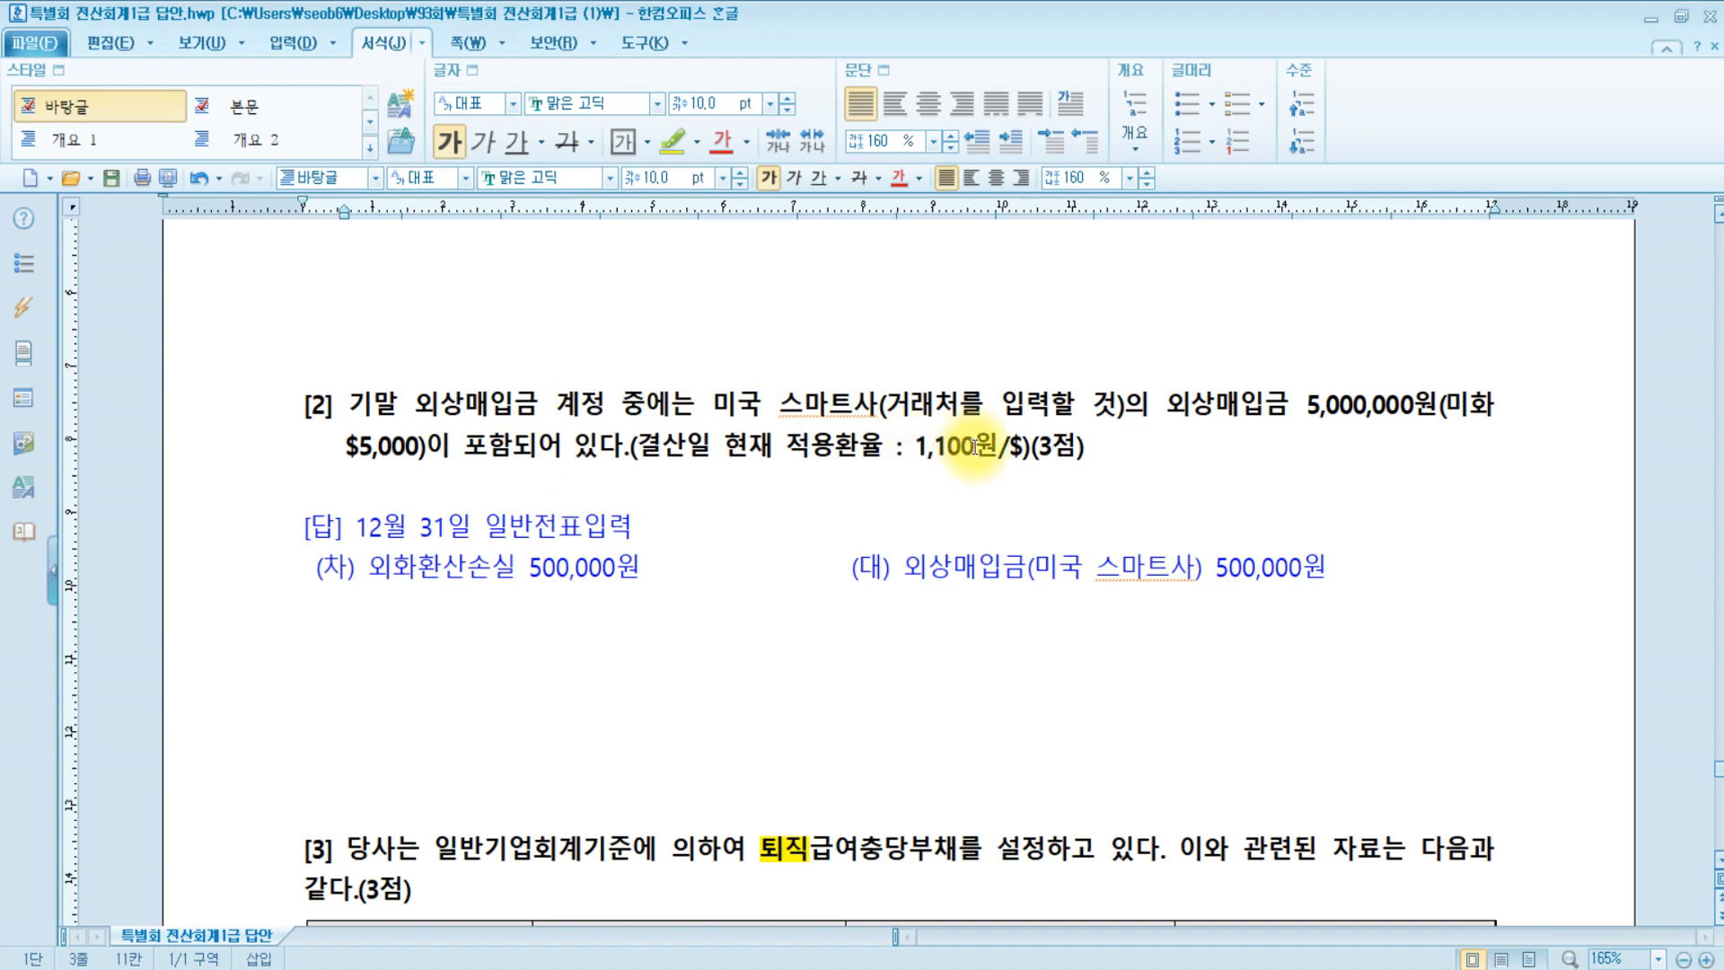
left_click(1127, 444)
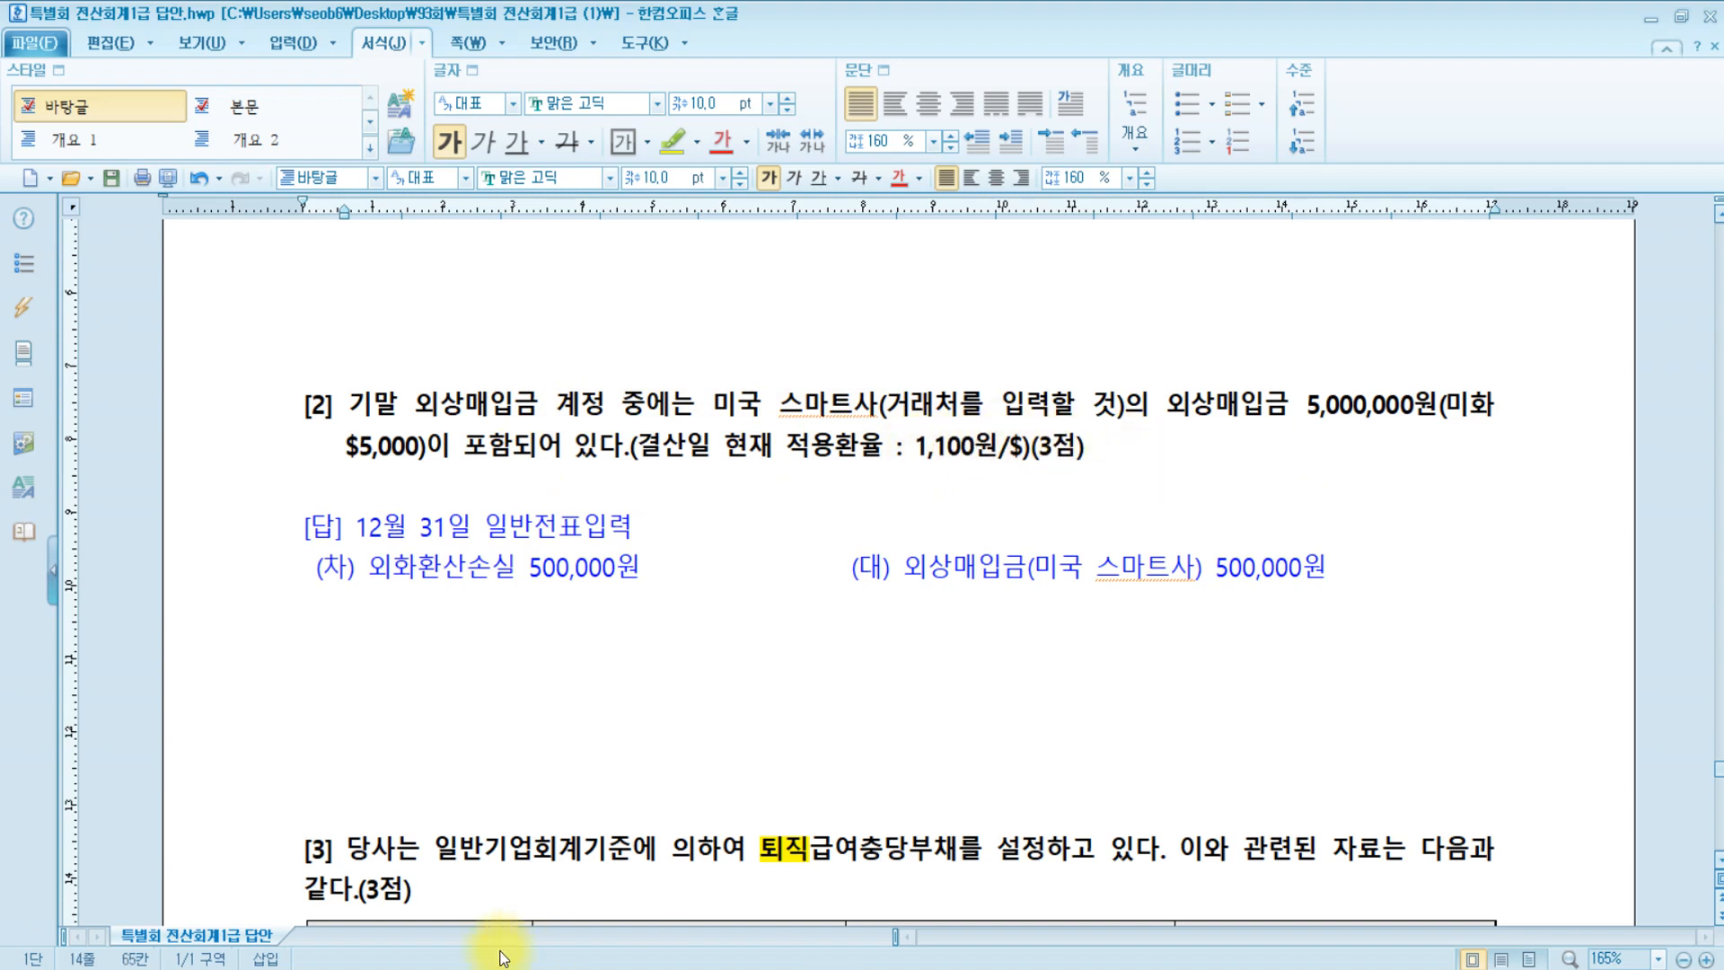
In the third 그림판 canvas, redo the 외화의 평가 notes through 장부 = 5,000,000 and 평가 : $5,000 * 1,100 = 5,500,000.
mouse_move(476, 967)
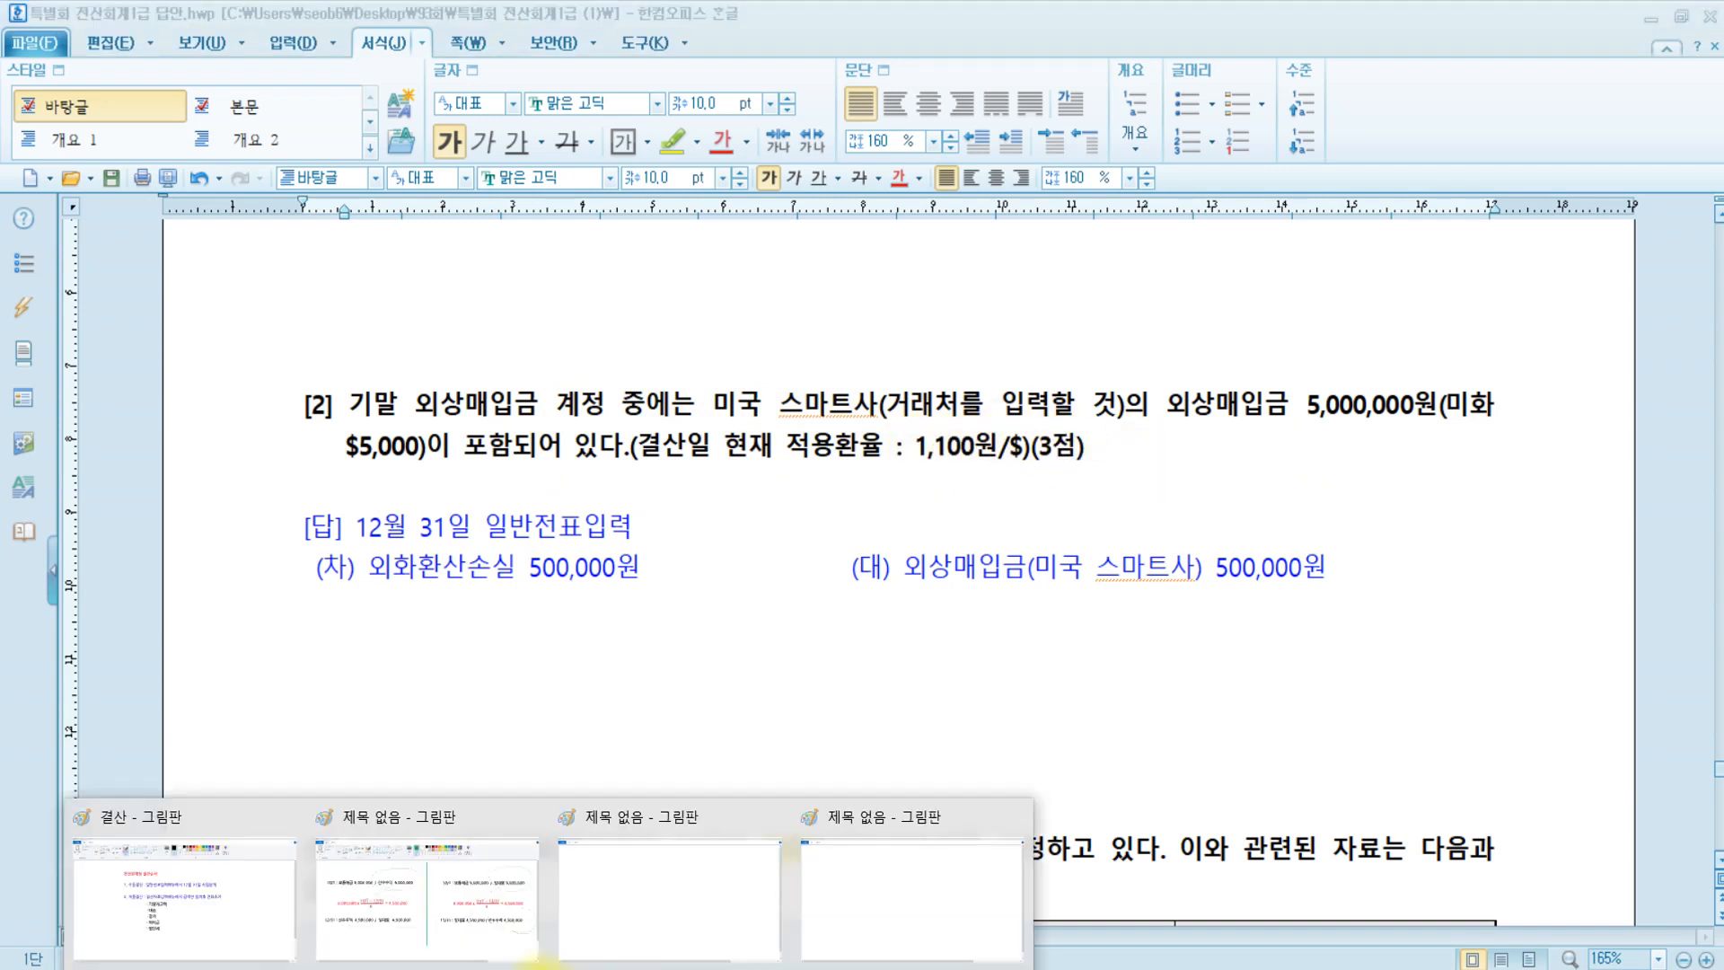
left_click(693, 914)
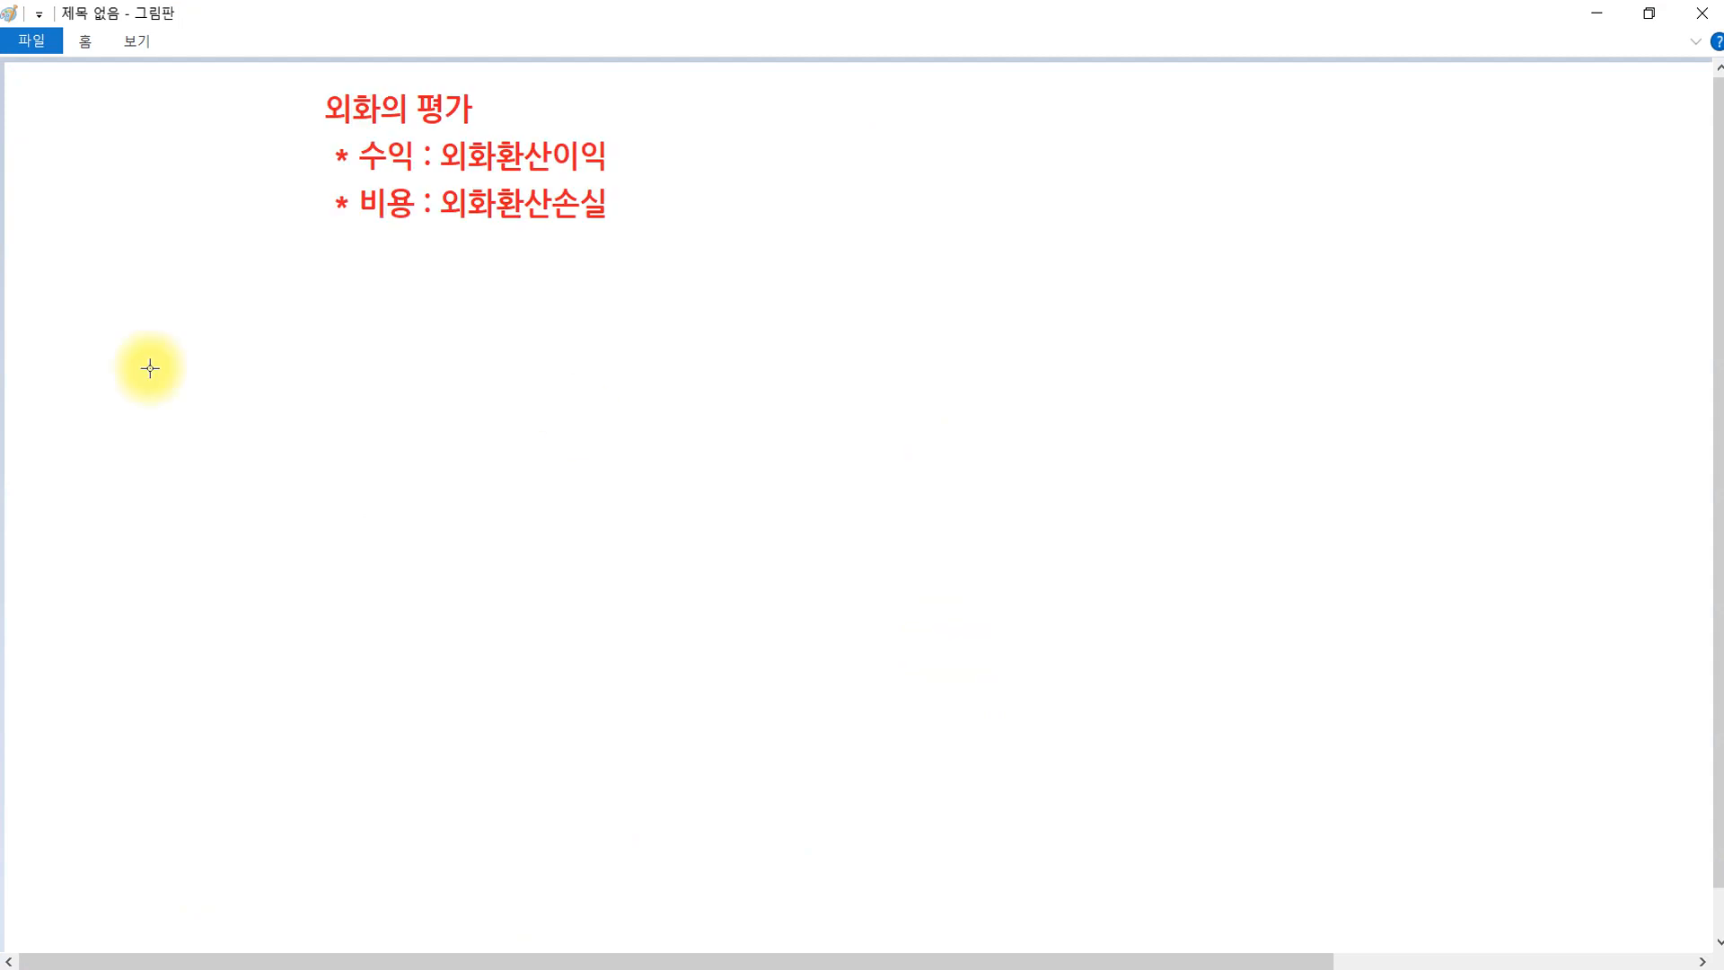
key("ctrl")
key("ctrl+y")
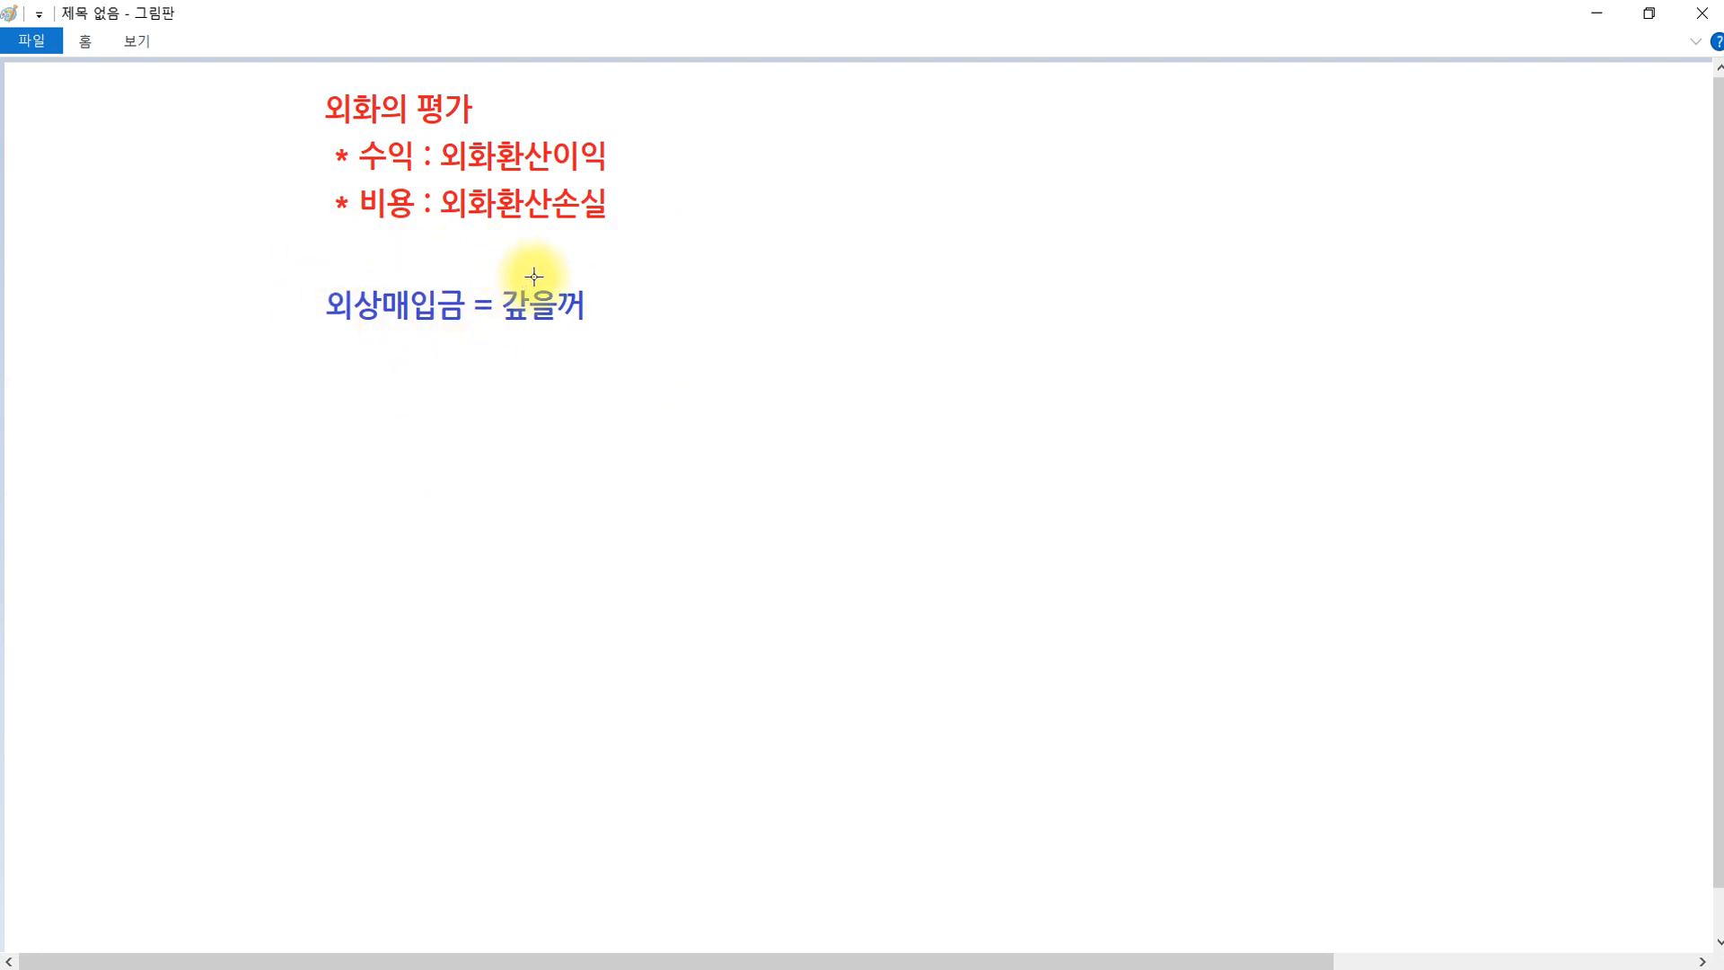
key("ctrl+y")
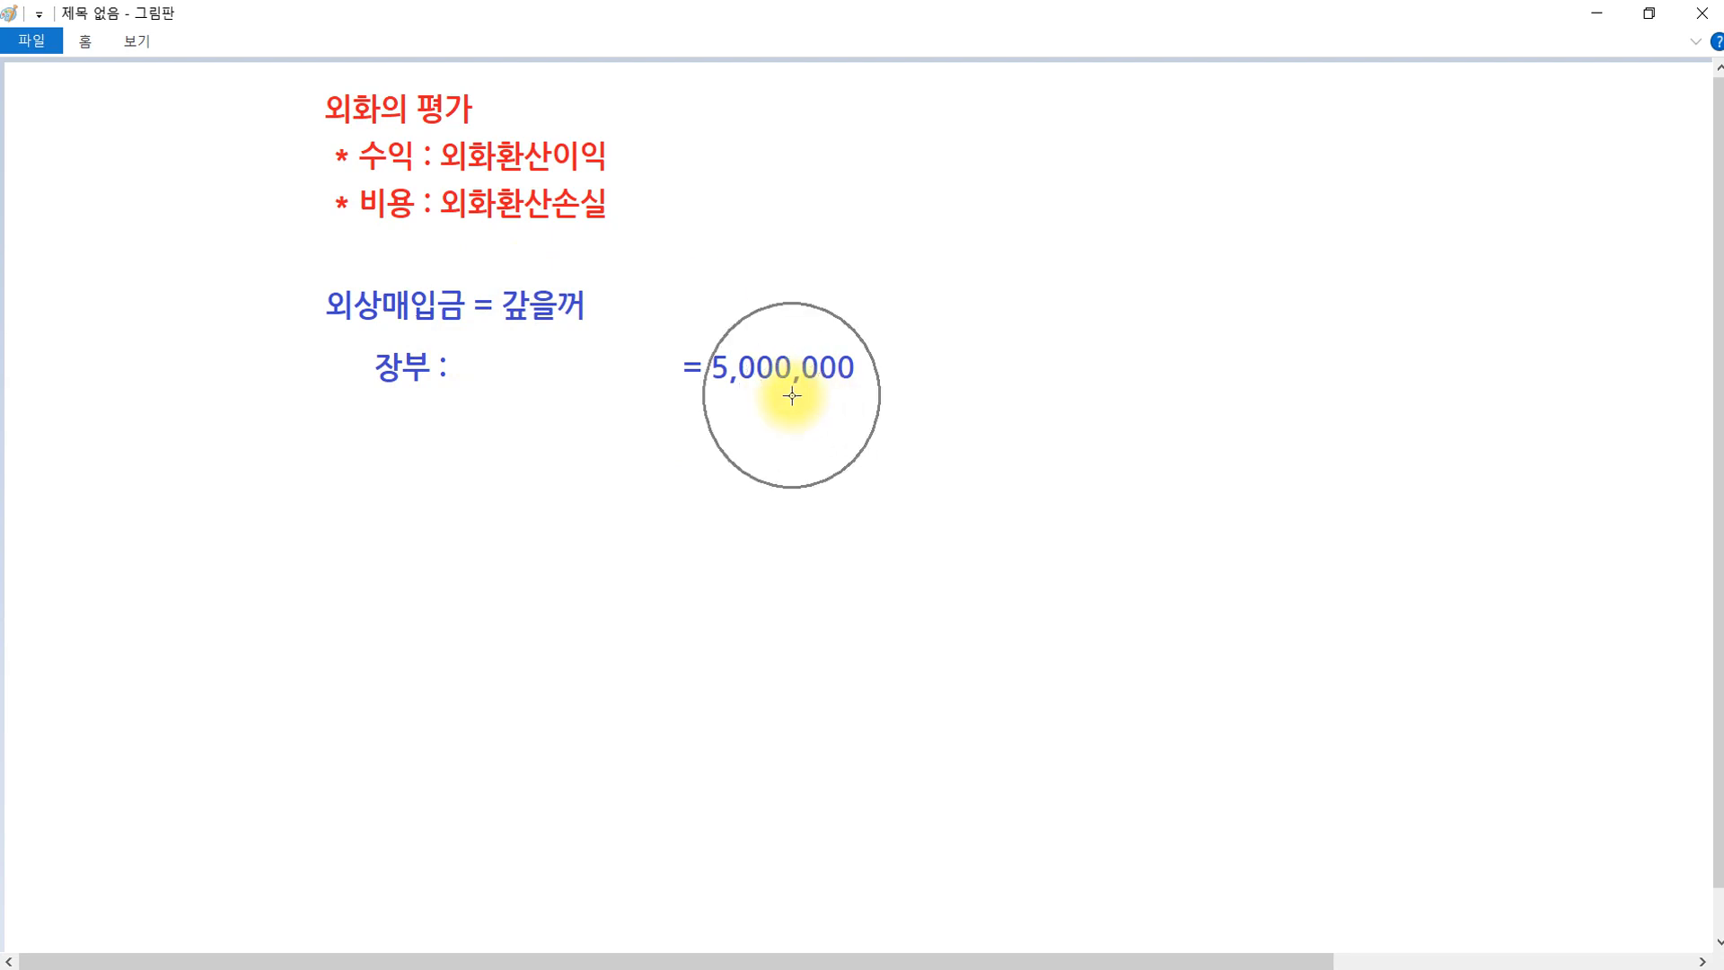
key("ctrl+y")
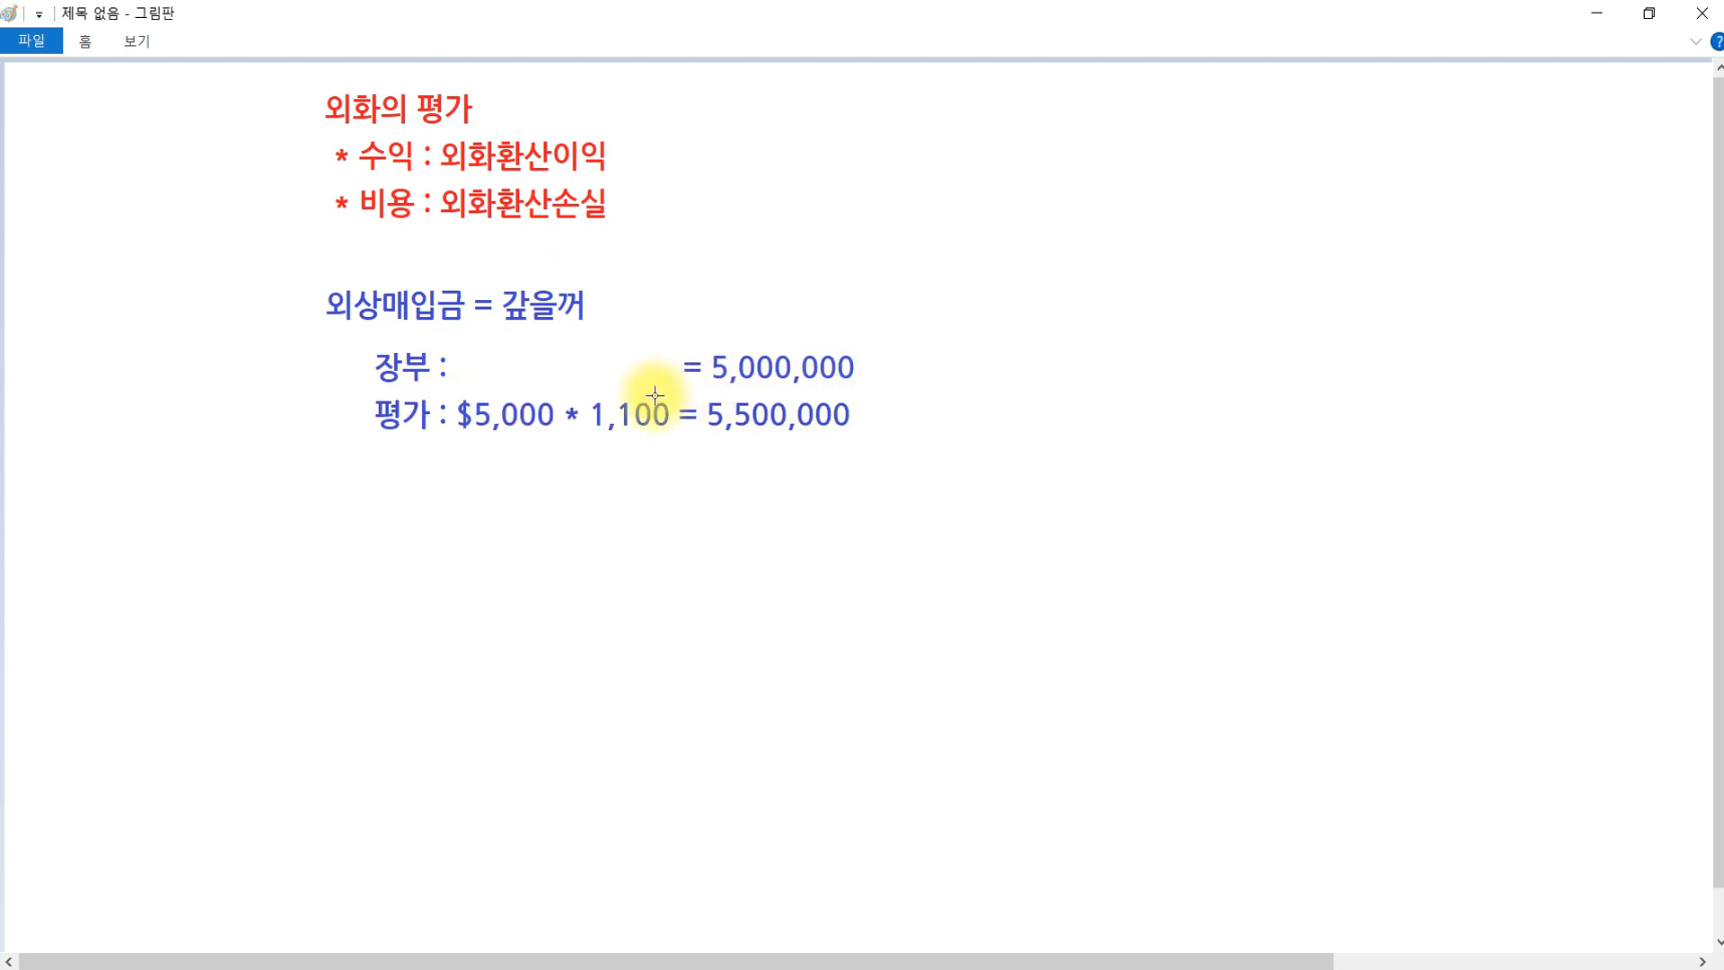
Compare the book and valuation amounts, and bring back the green-boxed entry 외화환산손실 500,000 / 외상매입금 500,000 below them.
left_click(498, 435)
left_click(881, 357)
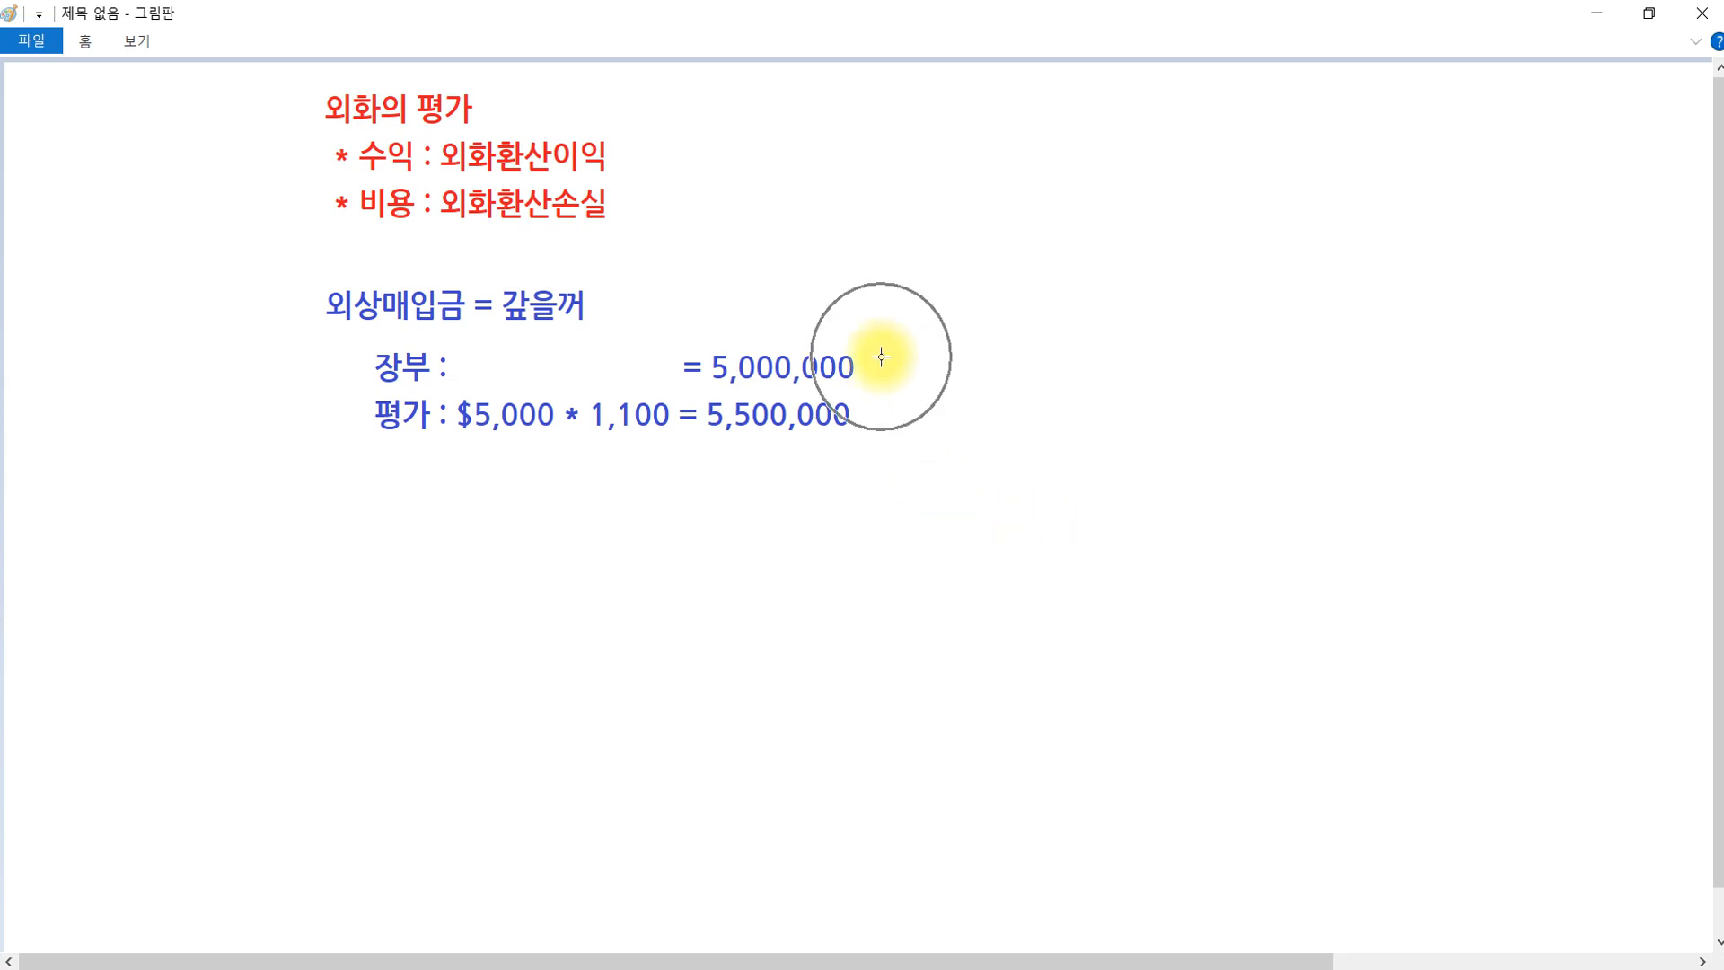
left_click(880, 428)
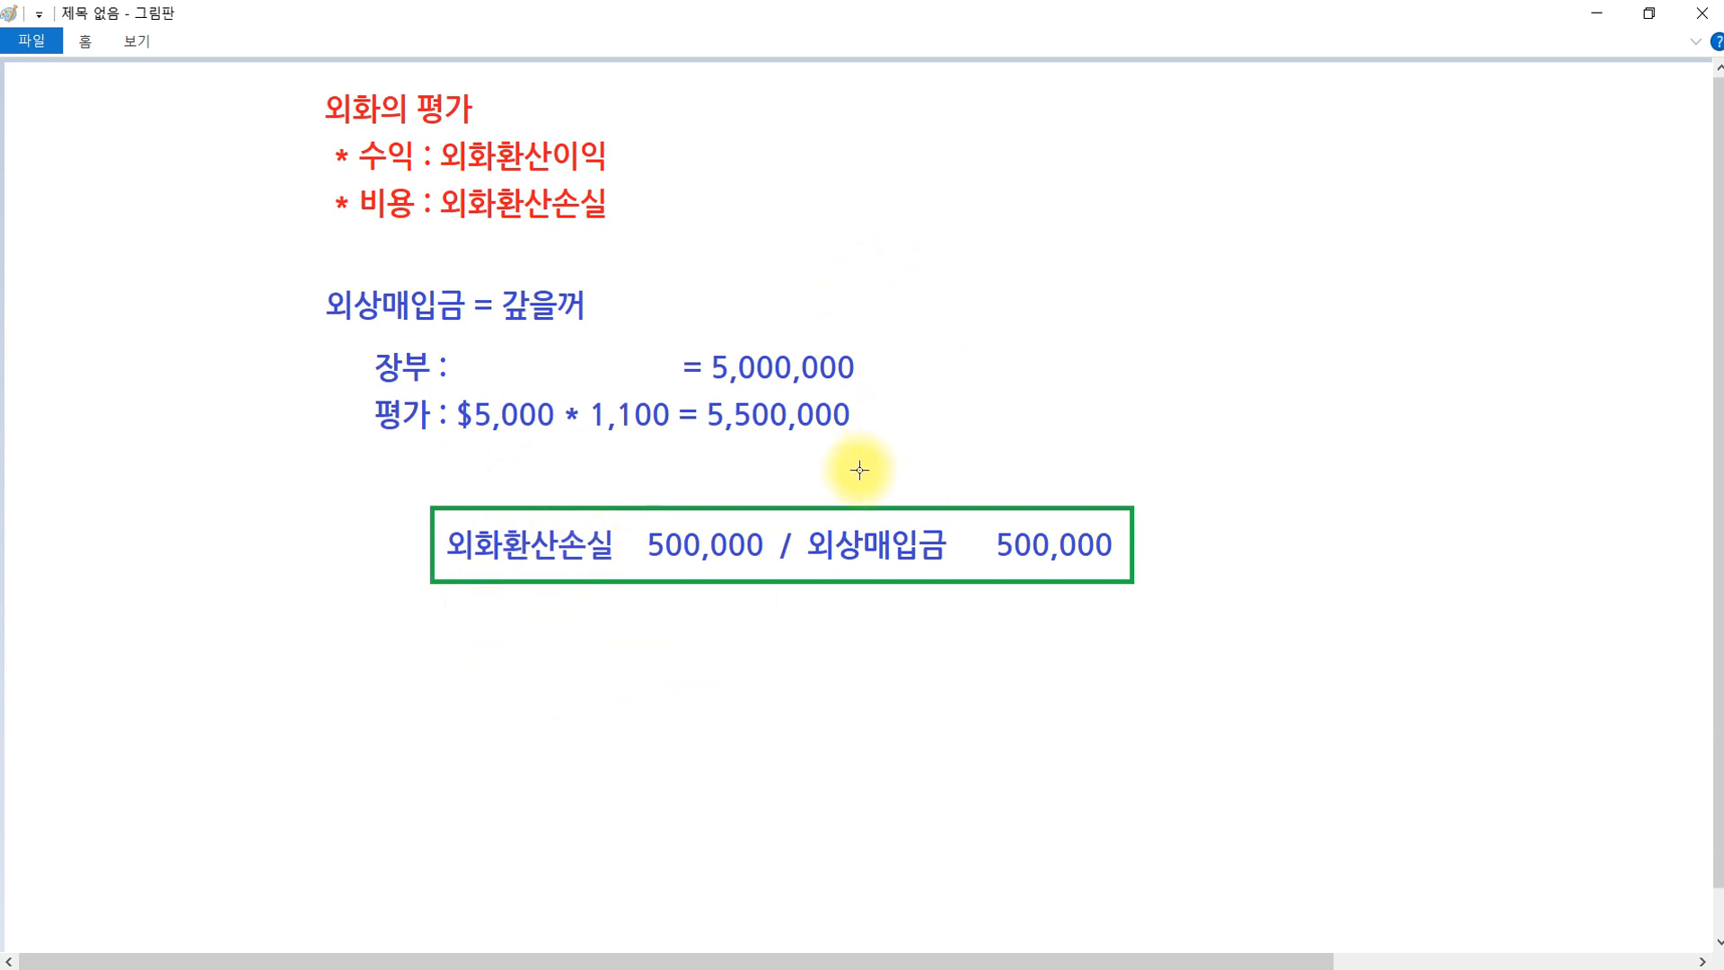
left_click(695, 557)
left_click(696, 557)
left_click(521, 543)
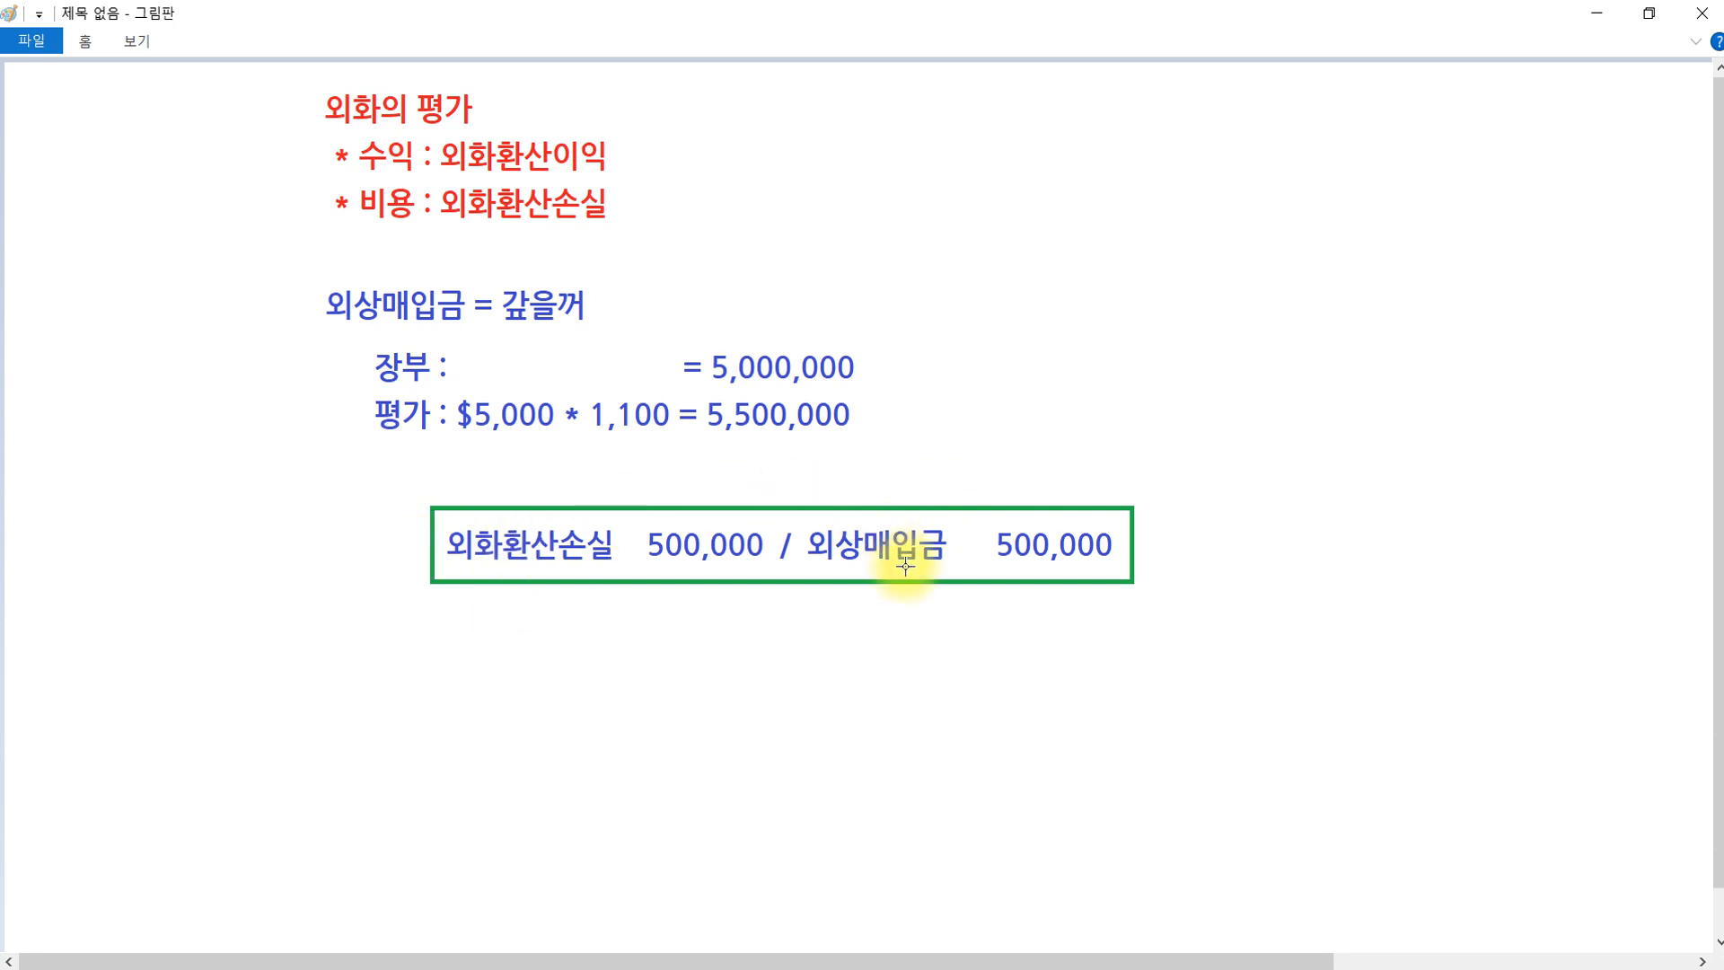
left_click(905, 567)
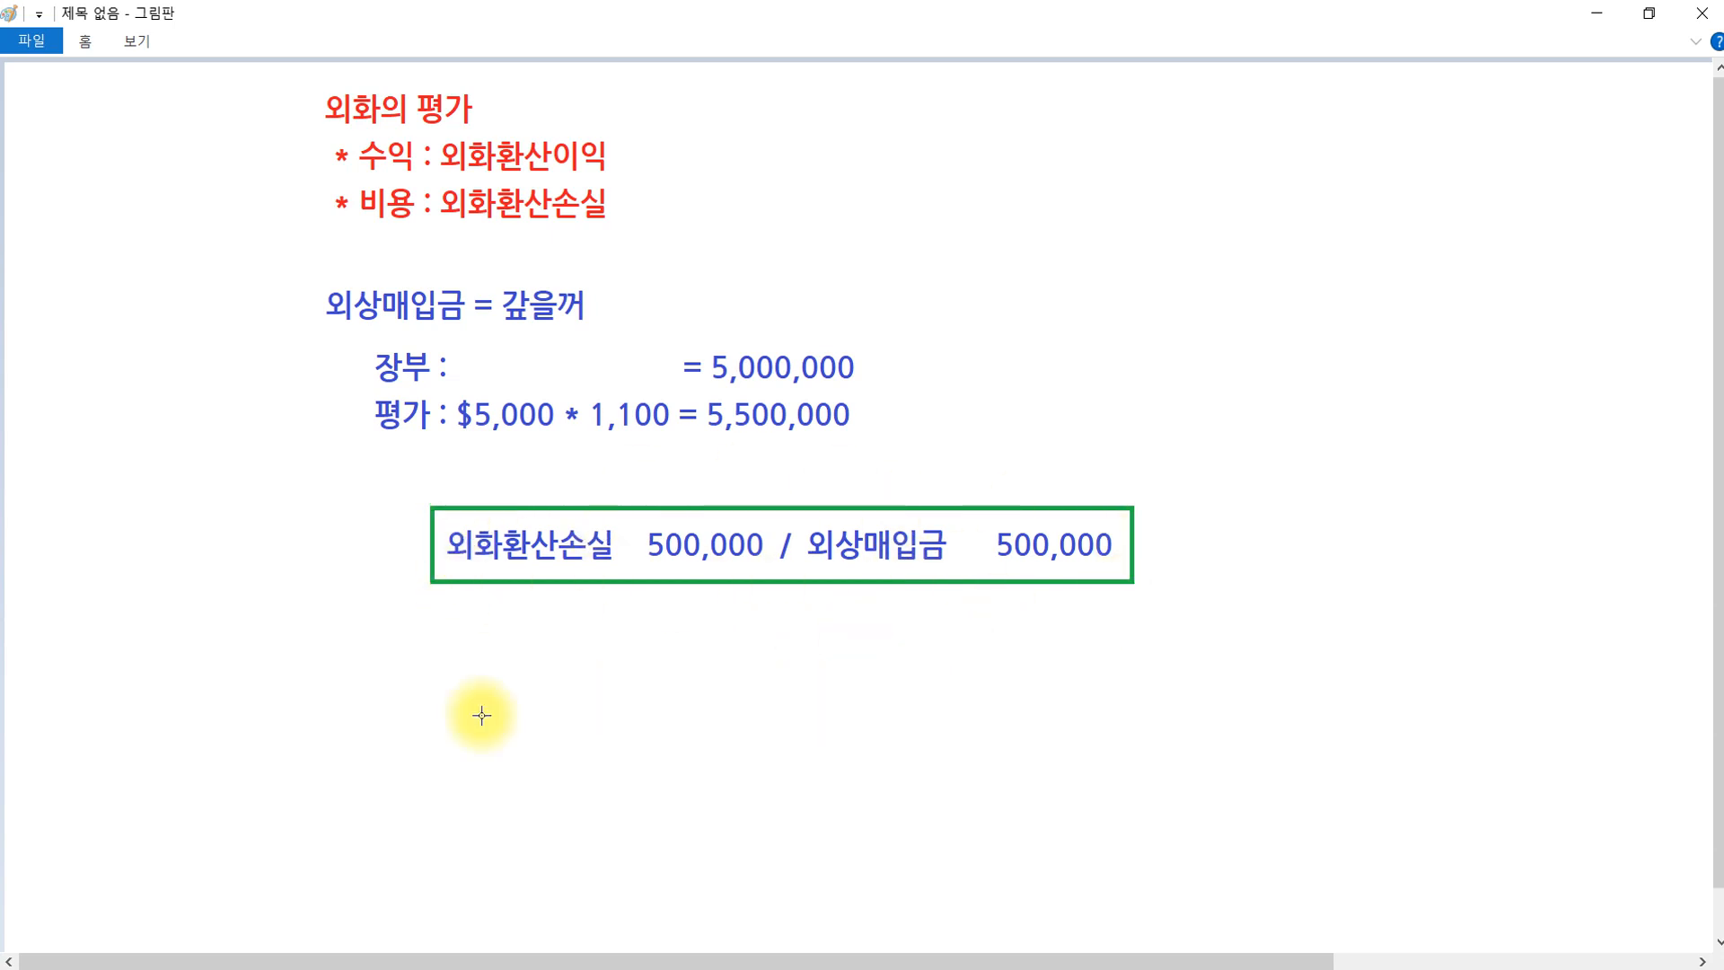
Switch to 일반전표입력 and add a December 31 debit line for account 0955 외화환산손실 of 500,000, without customer or description.
left_click(481, 969)
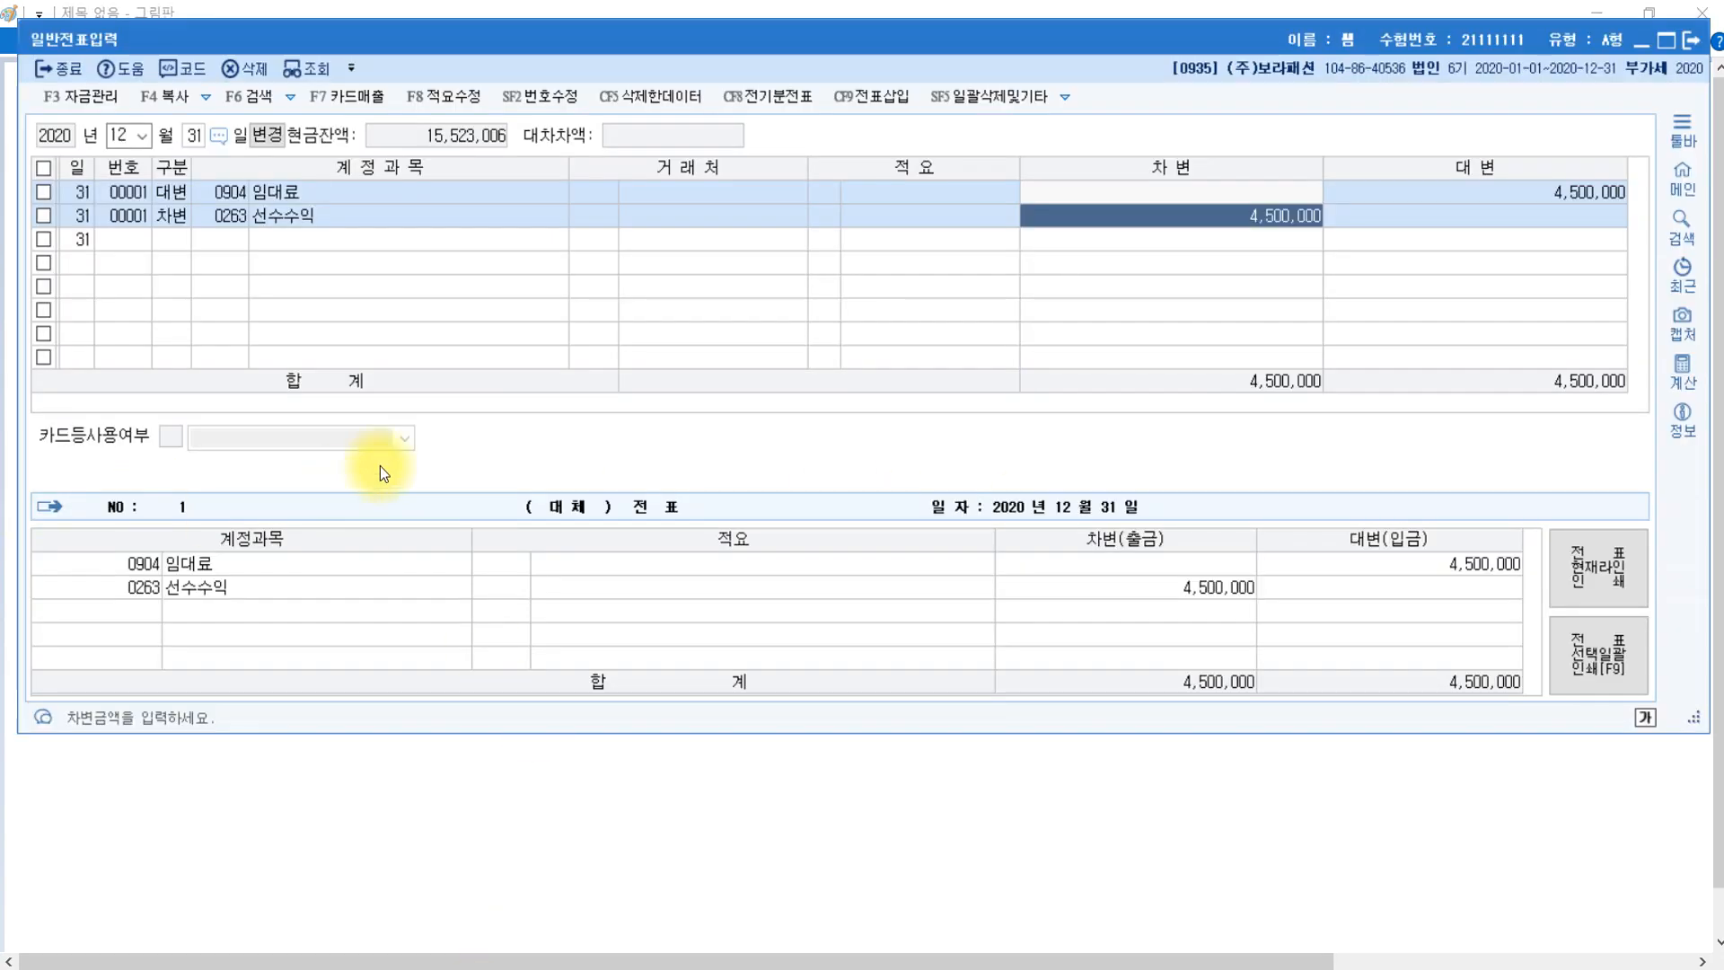
left_click(180, 237)
type("3")
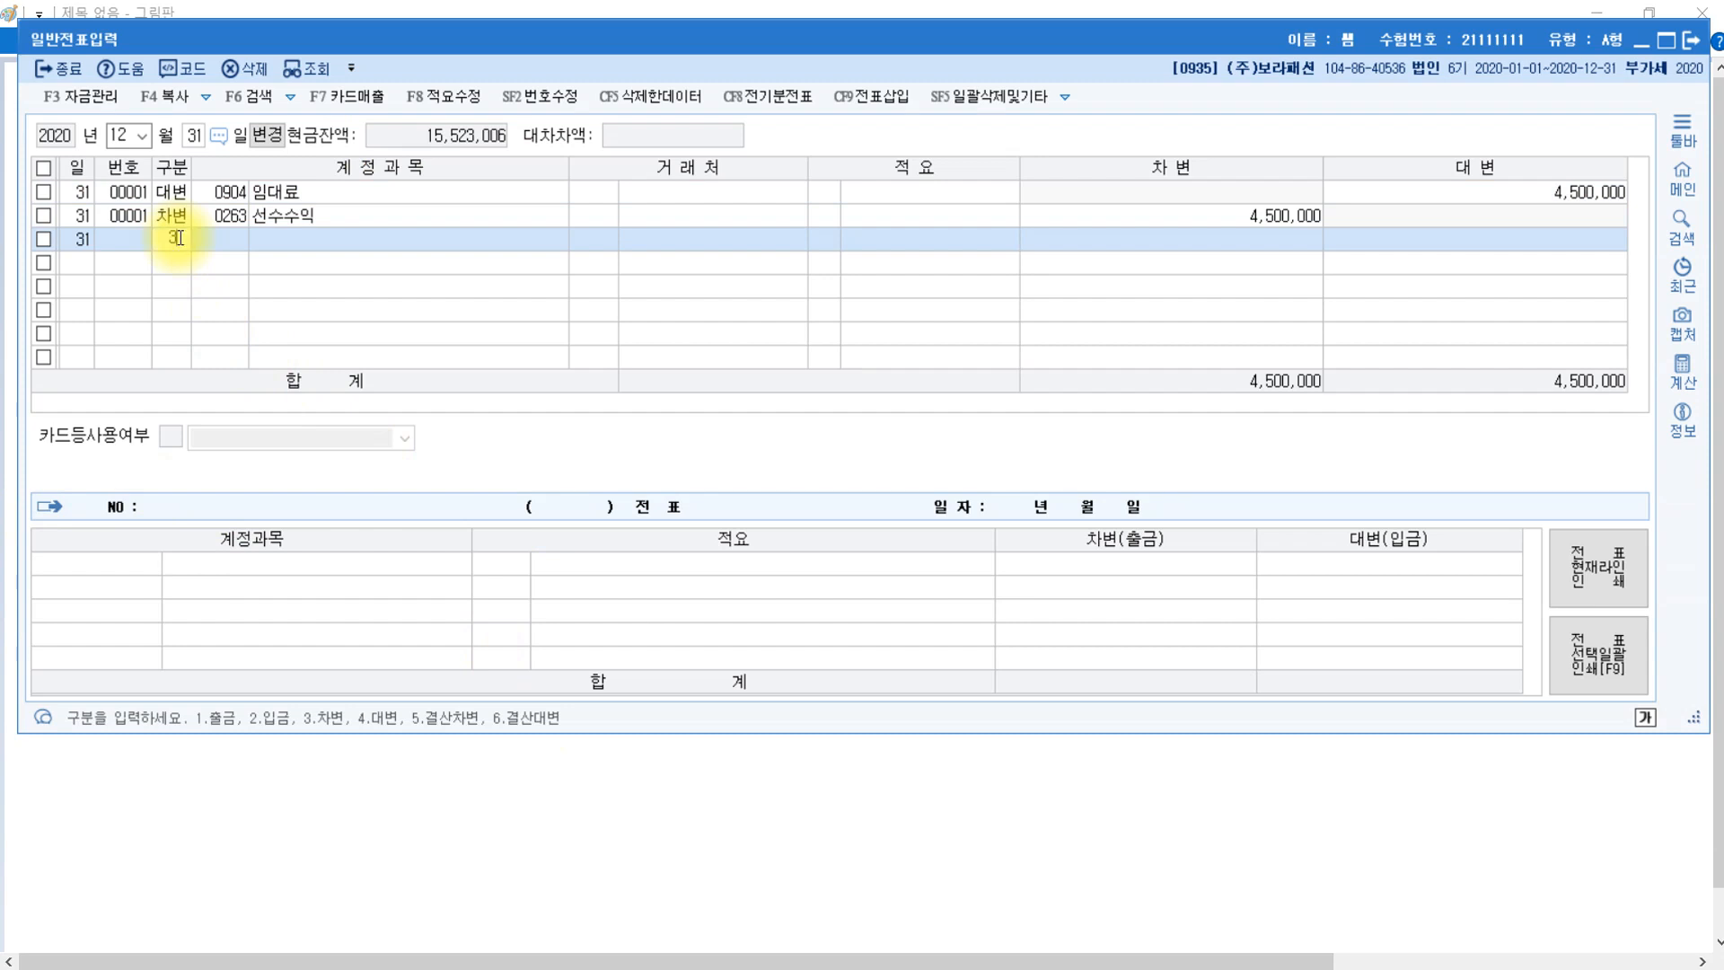
key("Return")
type("외화")
key("Return")
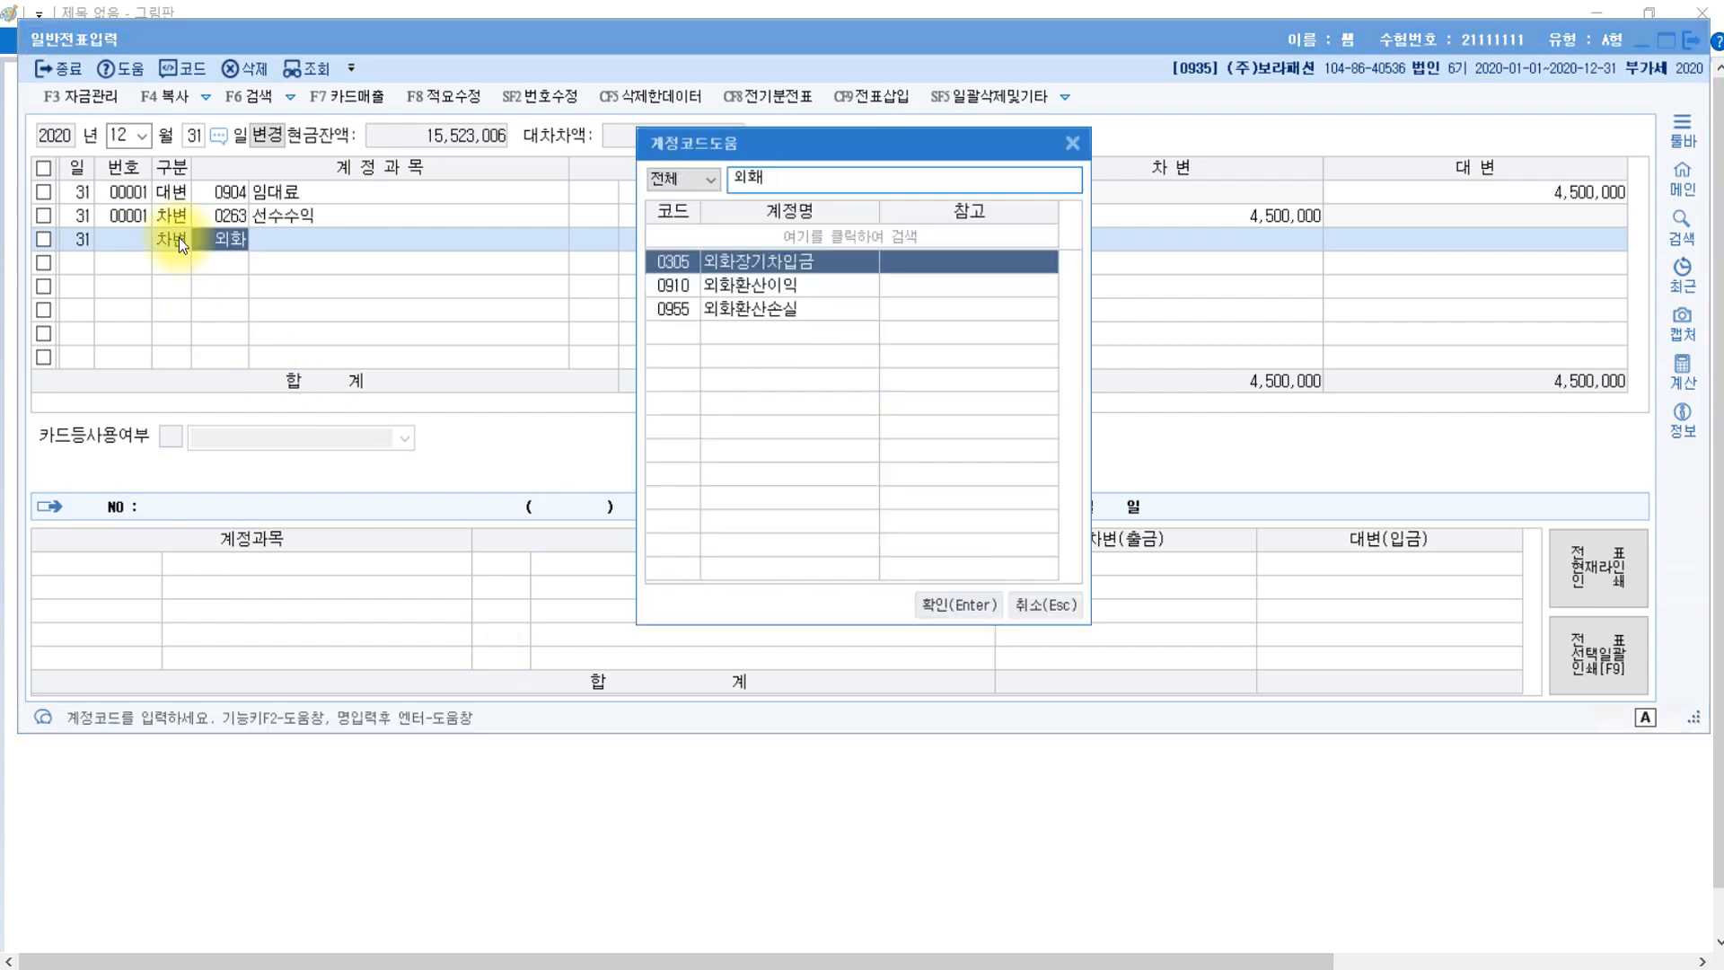
key("Down")
key("Down")
key("Return")
key("Return")
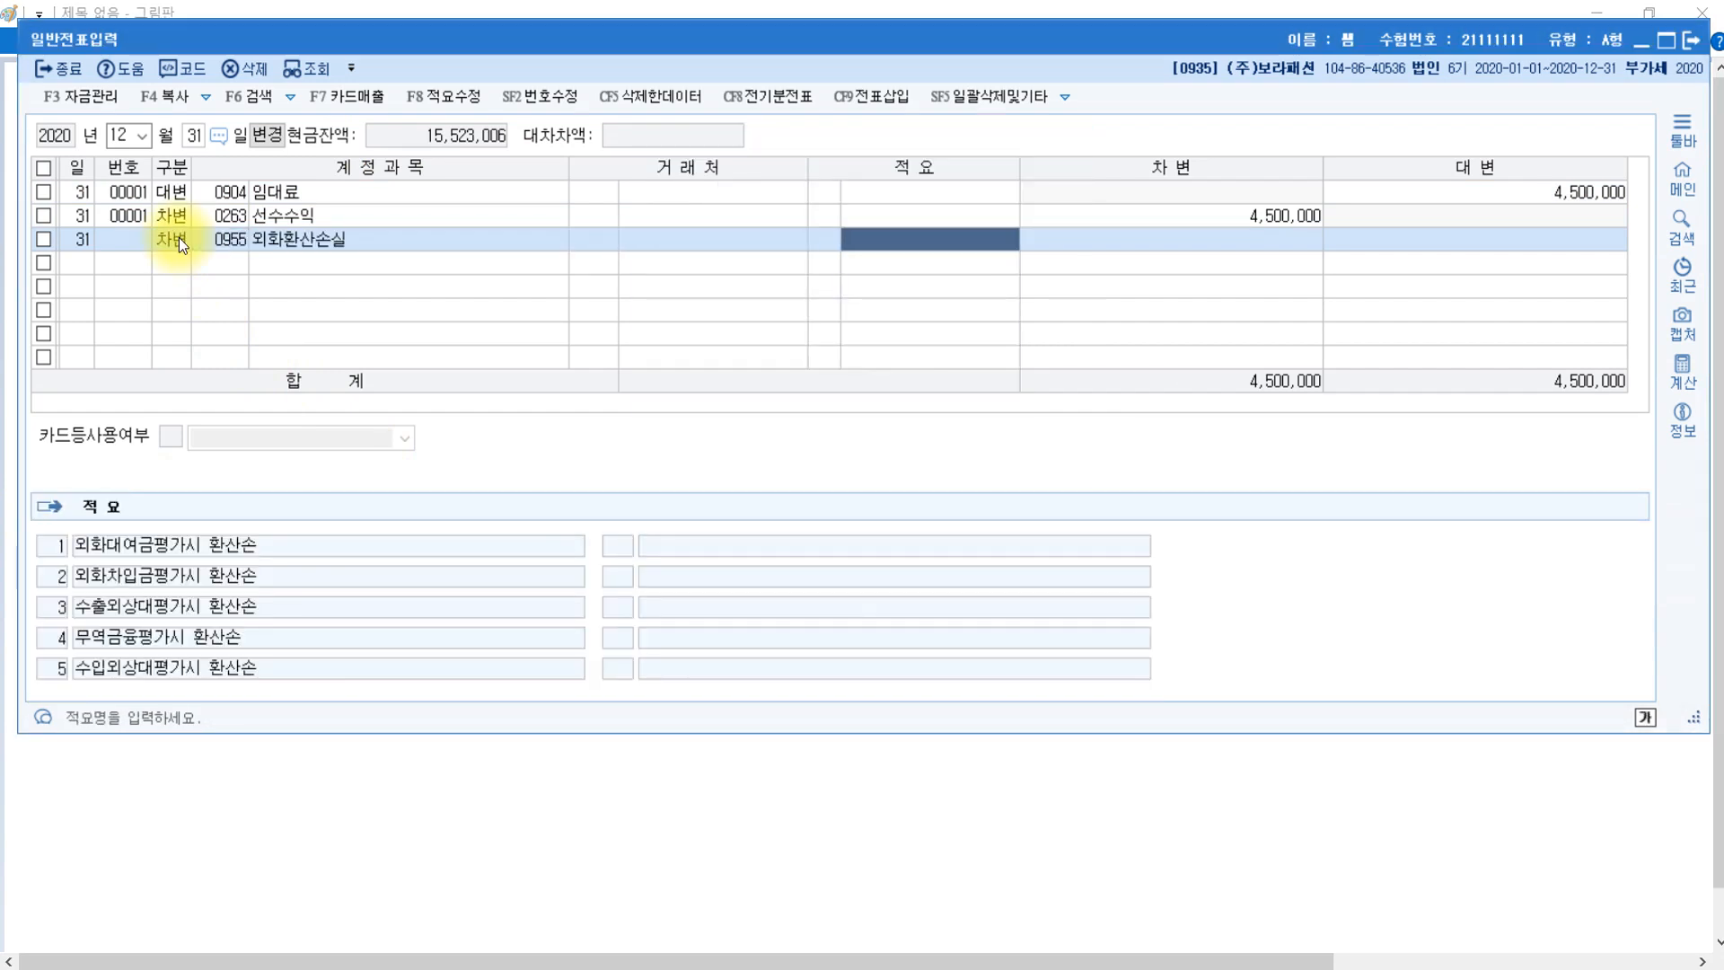
key("Return")
type("500,000")
key("Return")
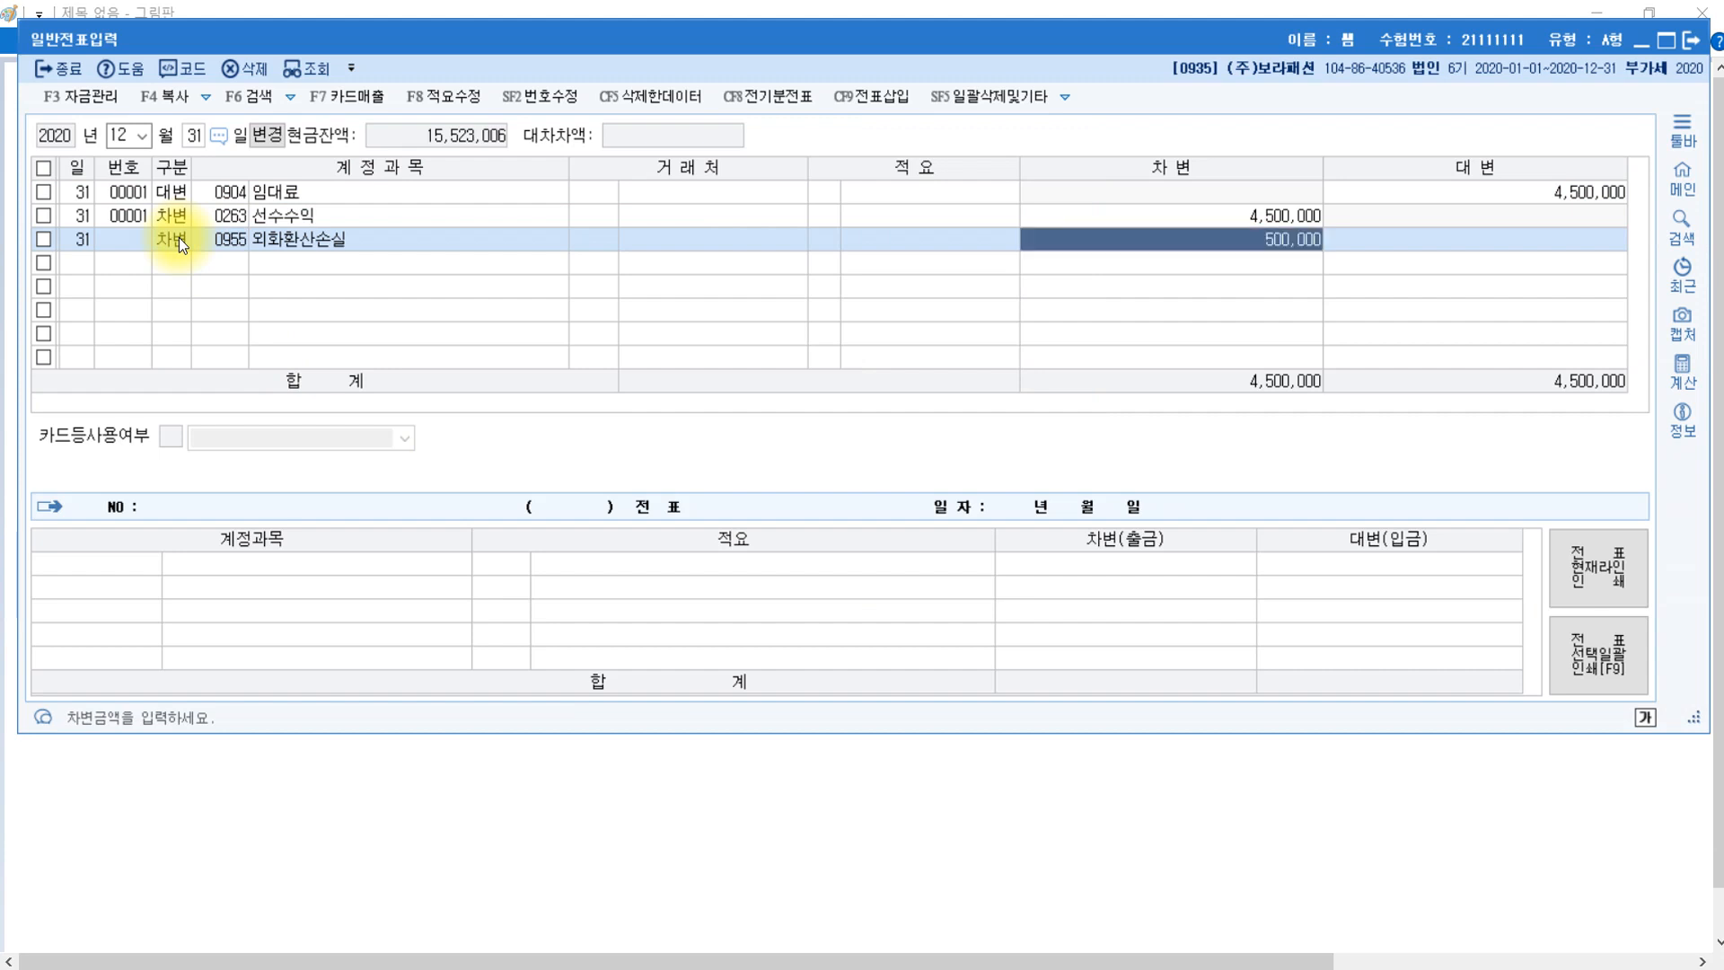
Add a balancing credit line for account 0251 외상매입금 to the 외화환산손실 voucher.
type("4")
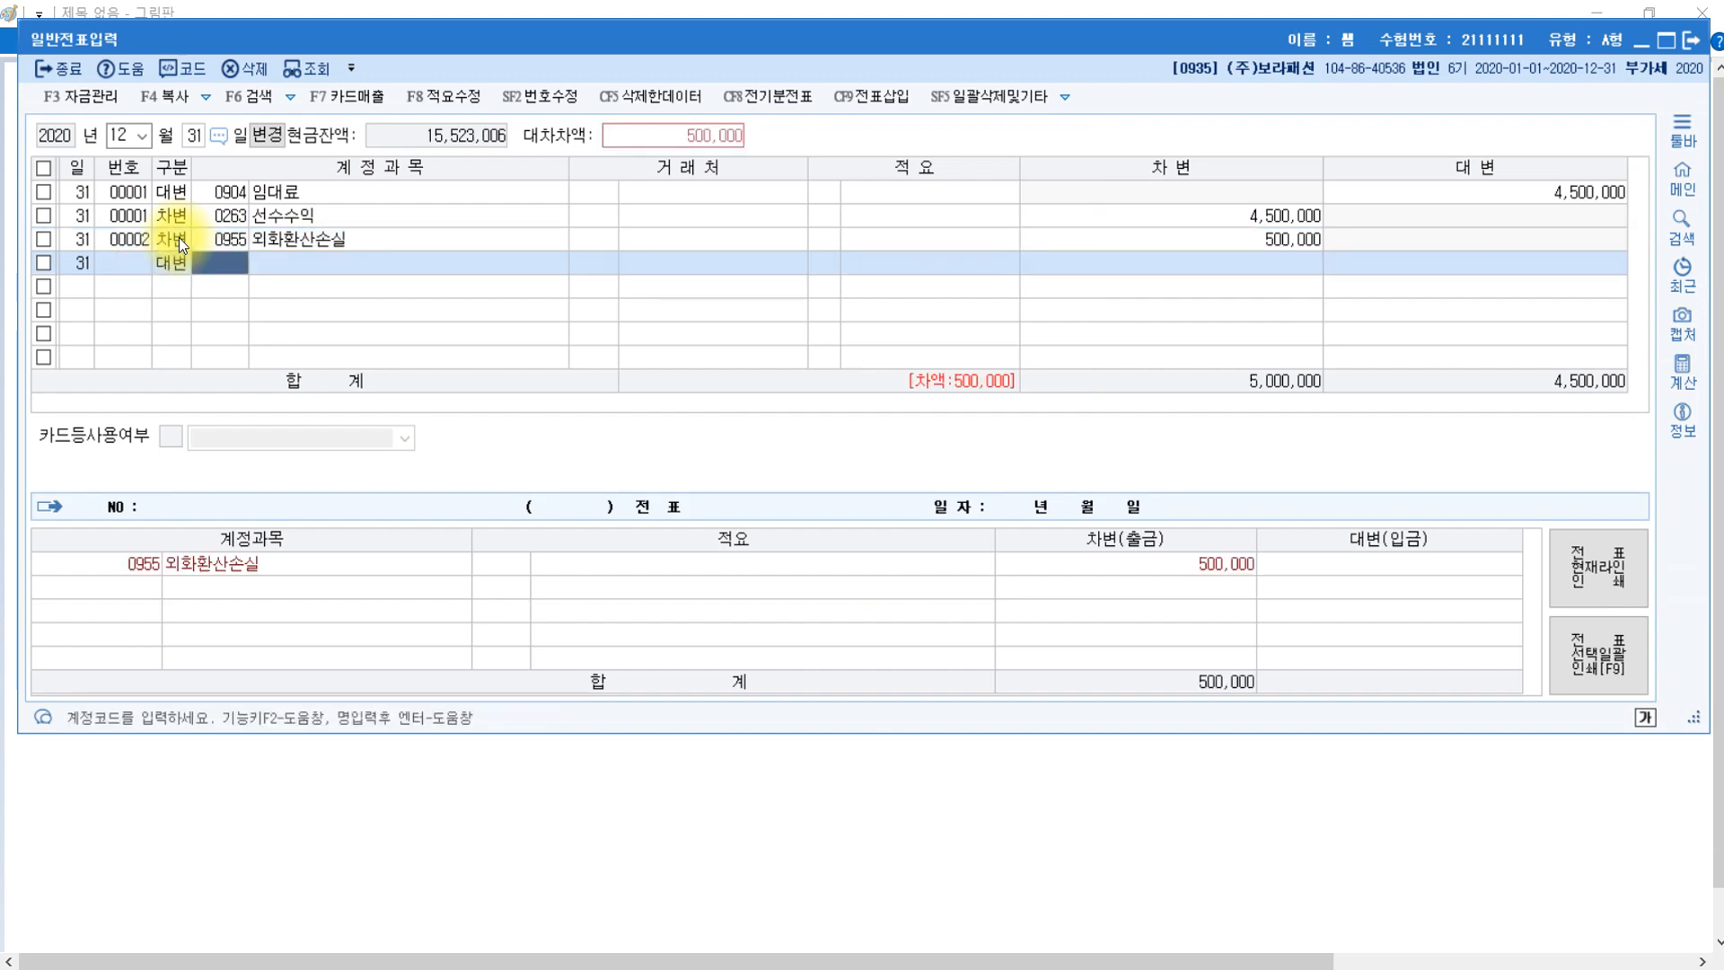
type("외상매")
key("Return")
key("Down")
key("Down")
key("Down")
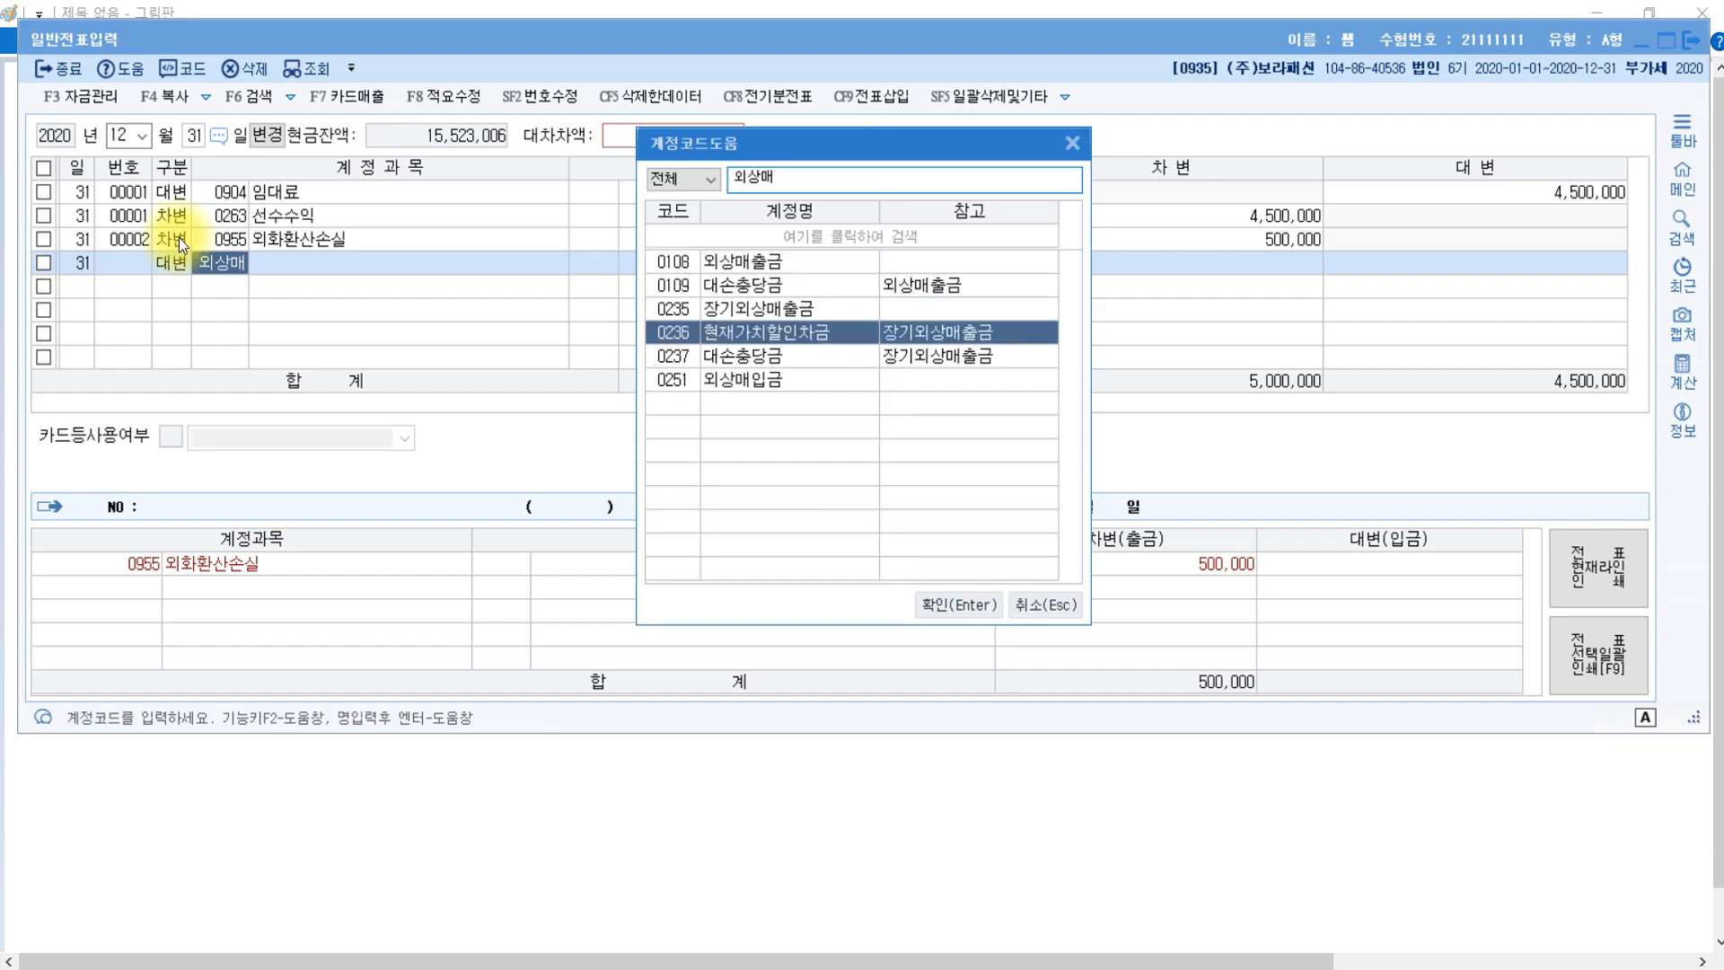
key("Down")
key("Down")
key("Return")
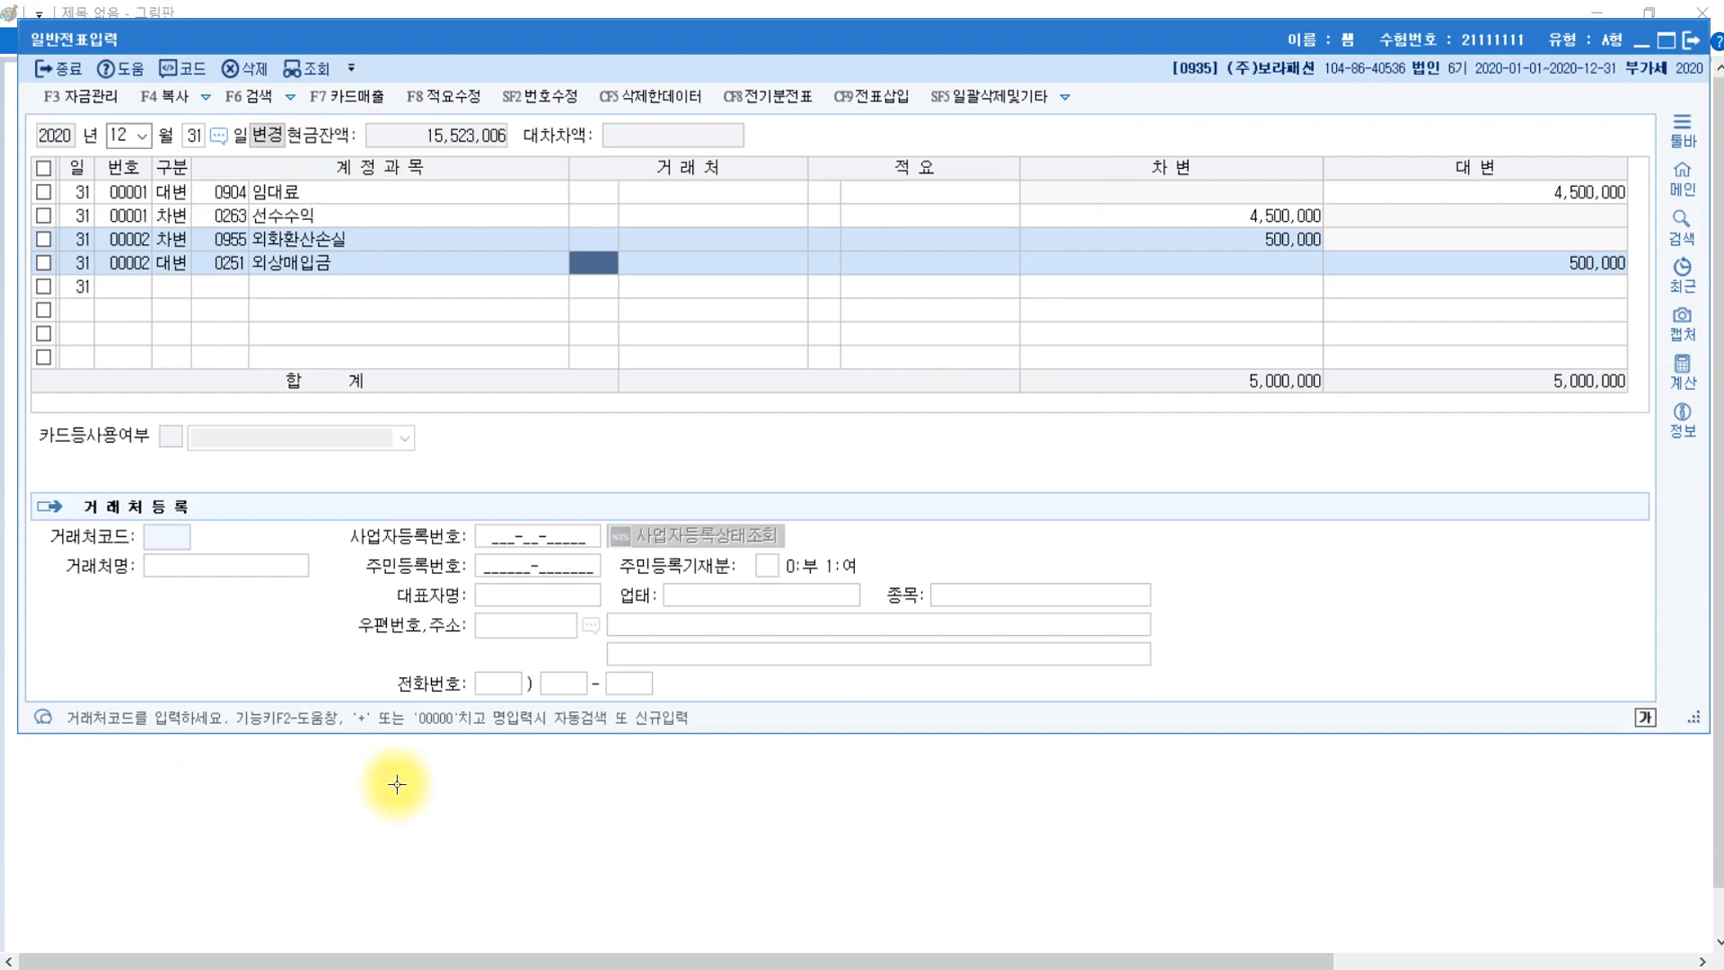
Assign 미국 스마트사 as the customer of the 외상매입금 line and accept the 500,000 credit amount without a description.
left_click(431, 969)
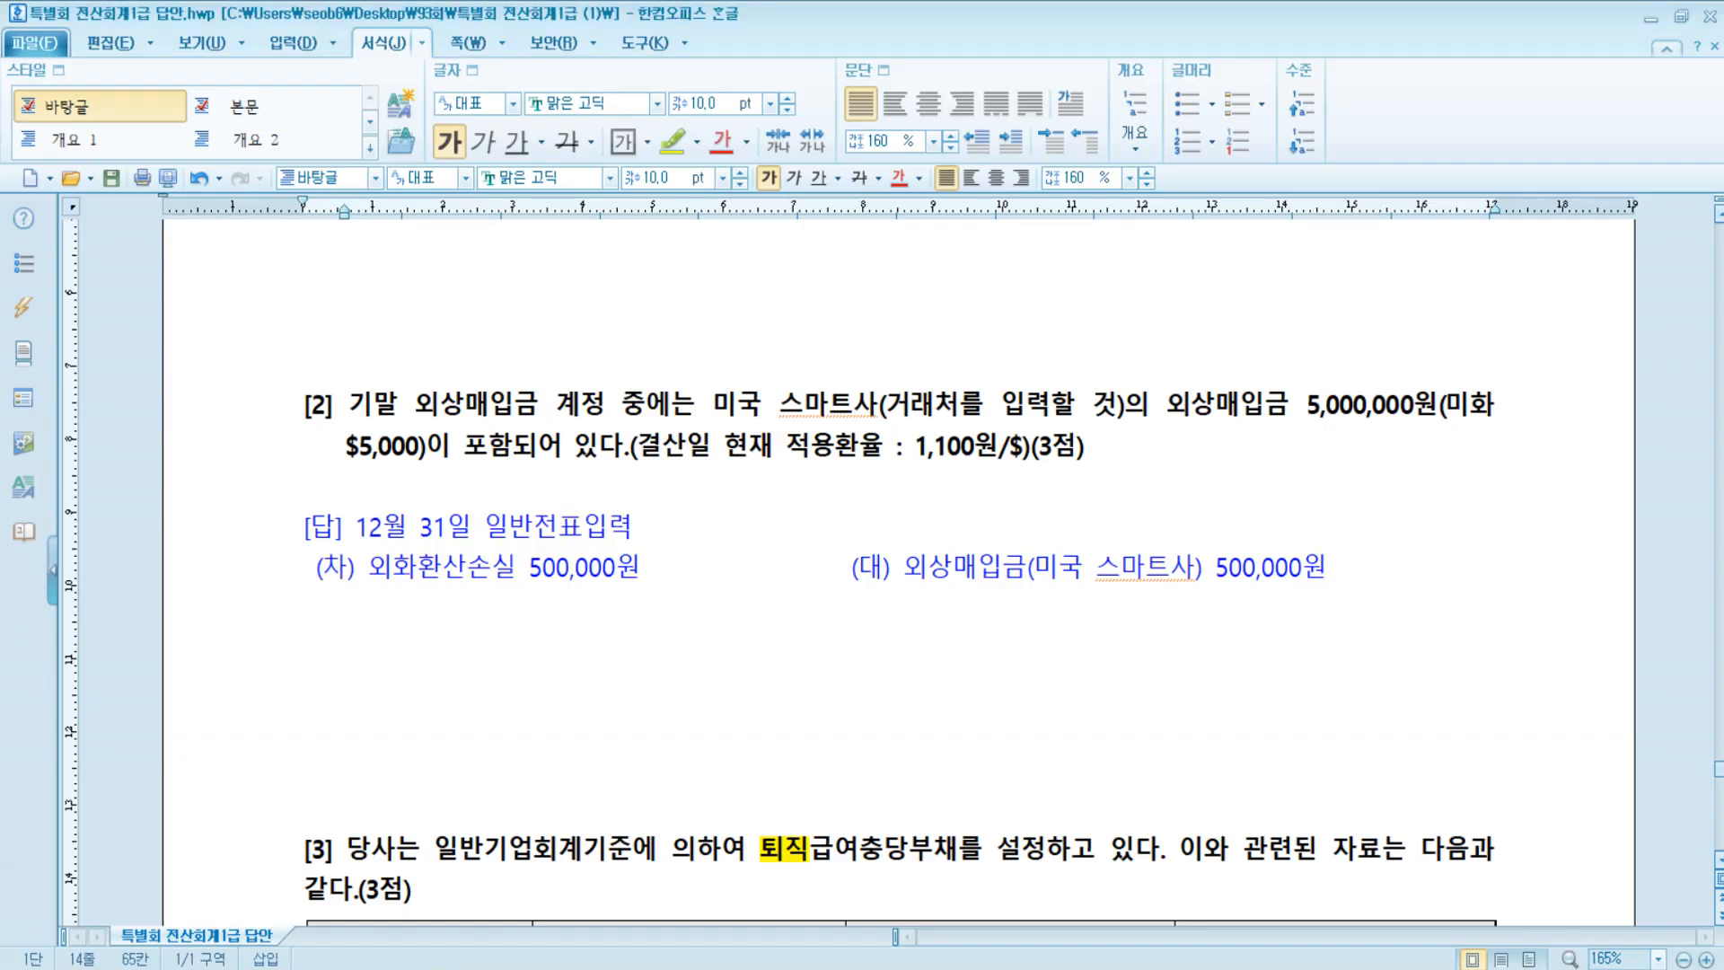
key("alt+Tab")
type("스")
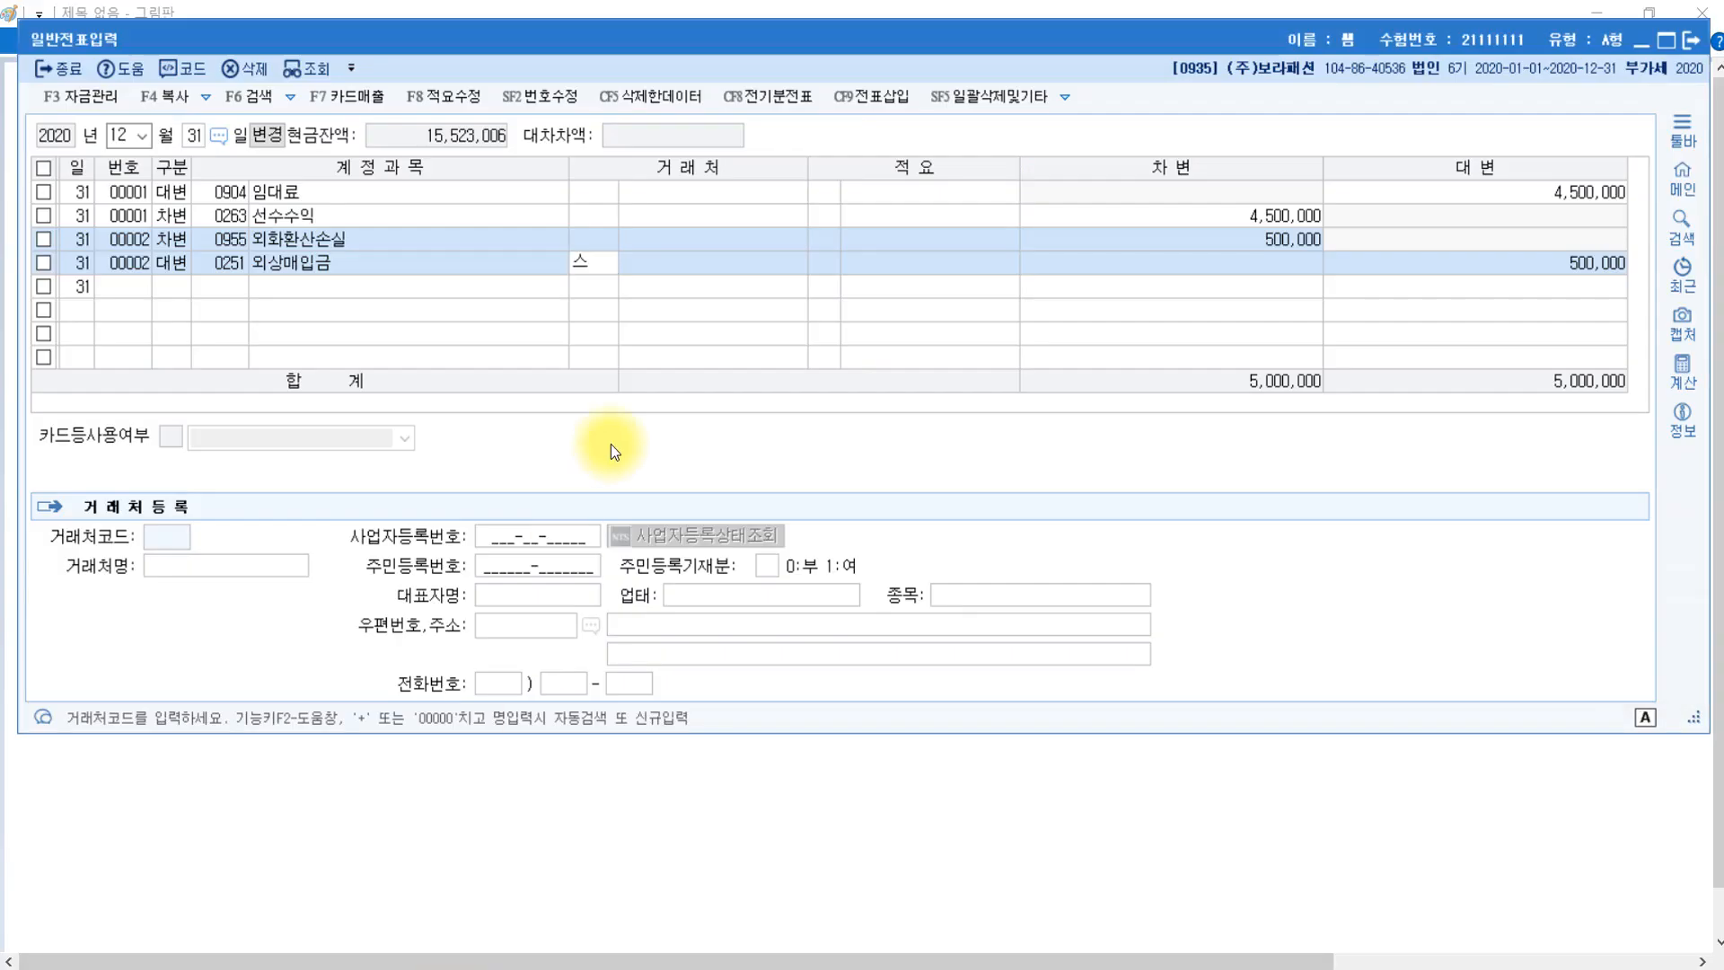
type("마티")
key("Return")
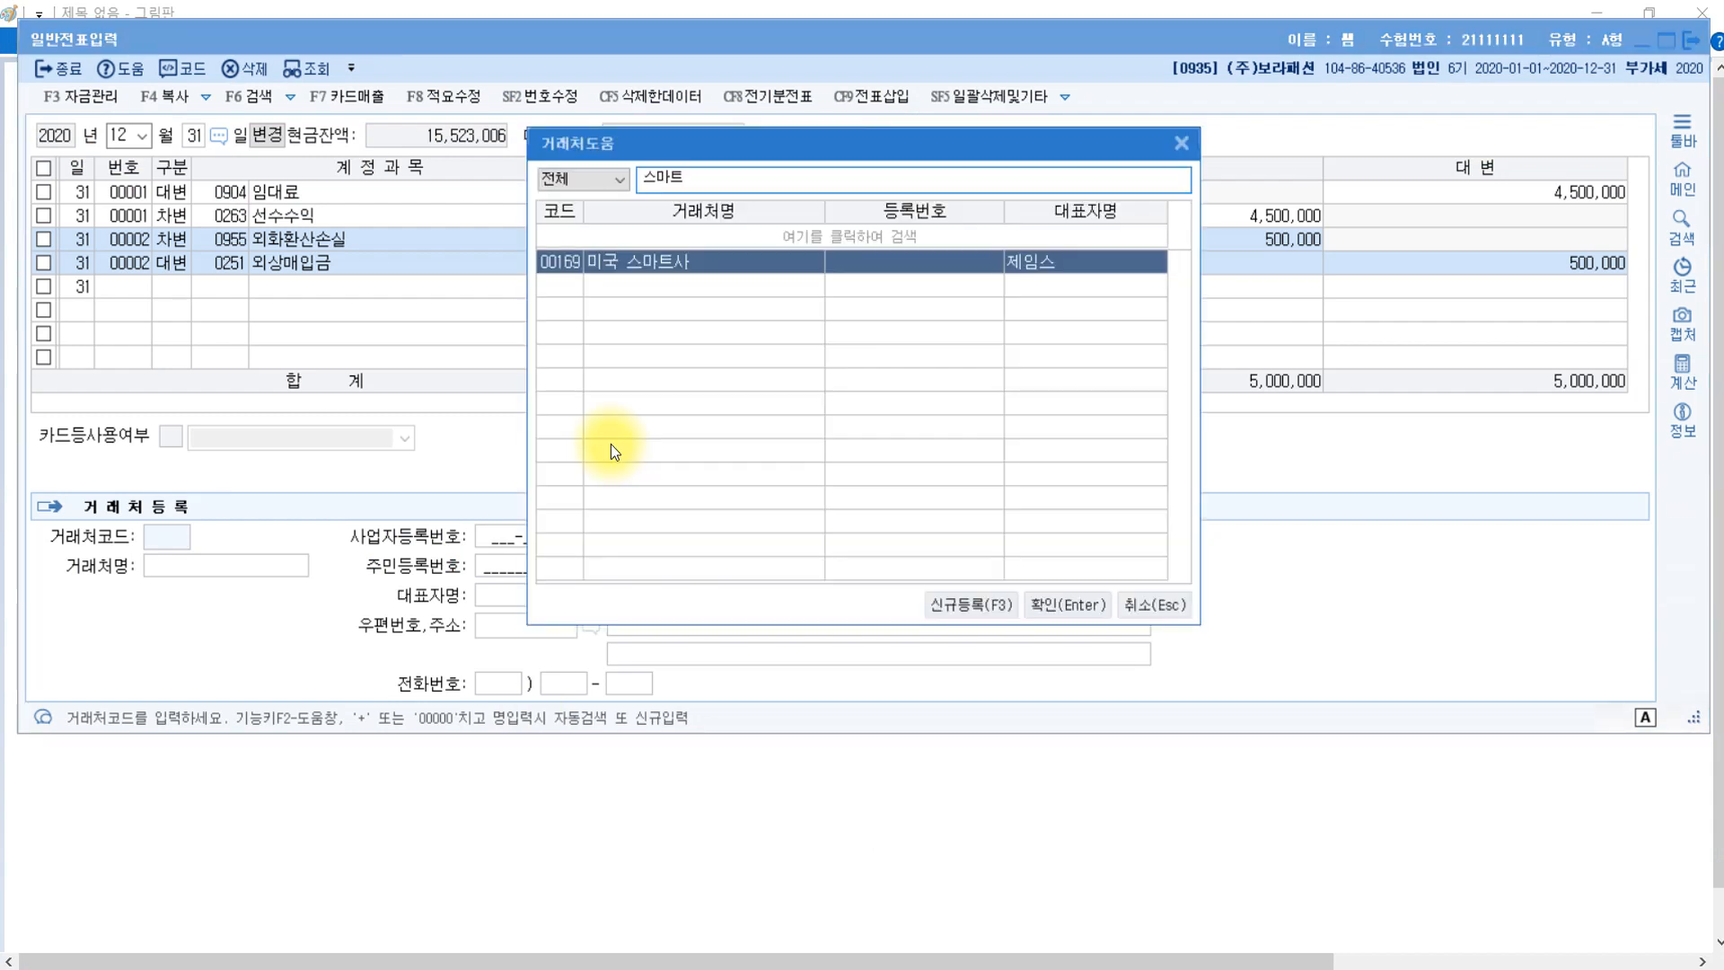
key("Return")
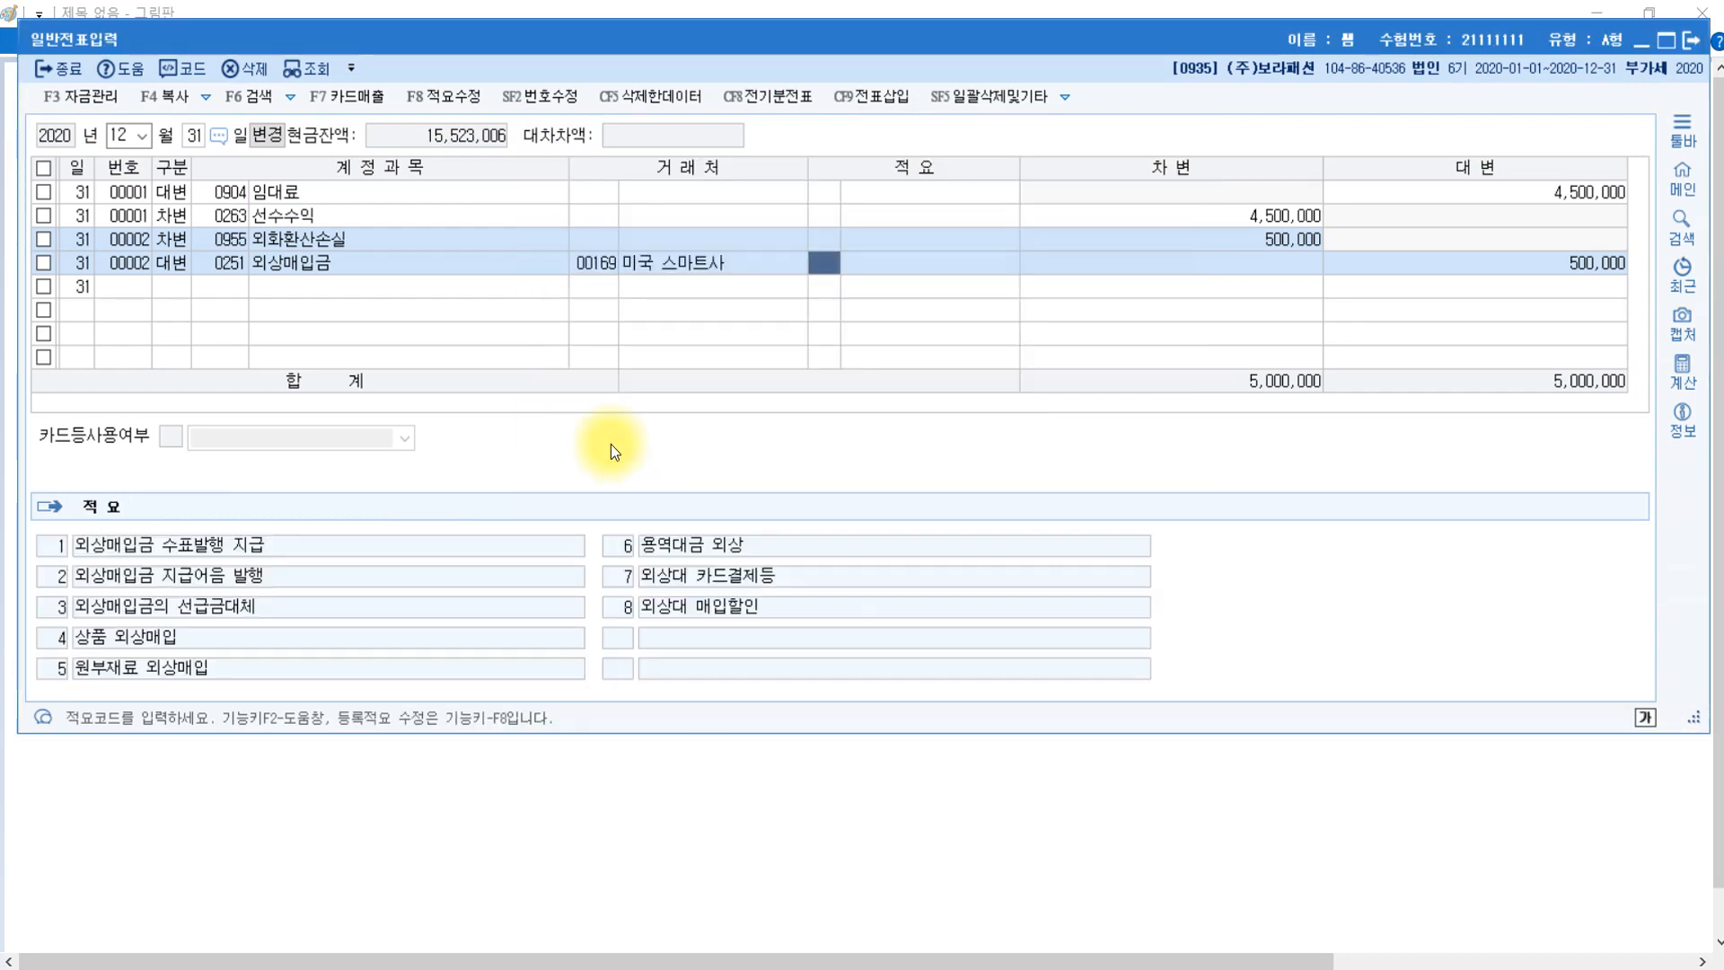
key("Return")
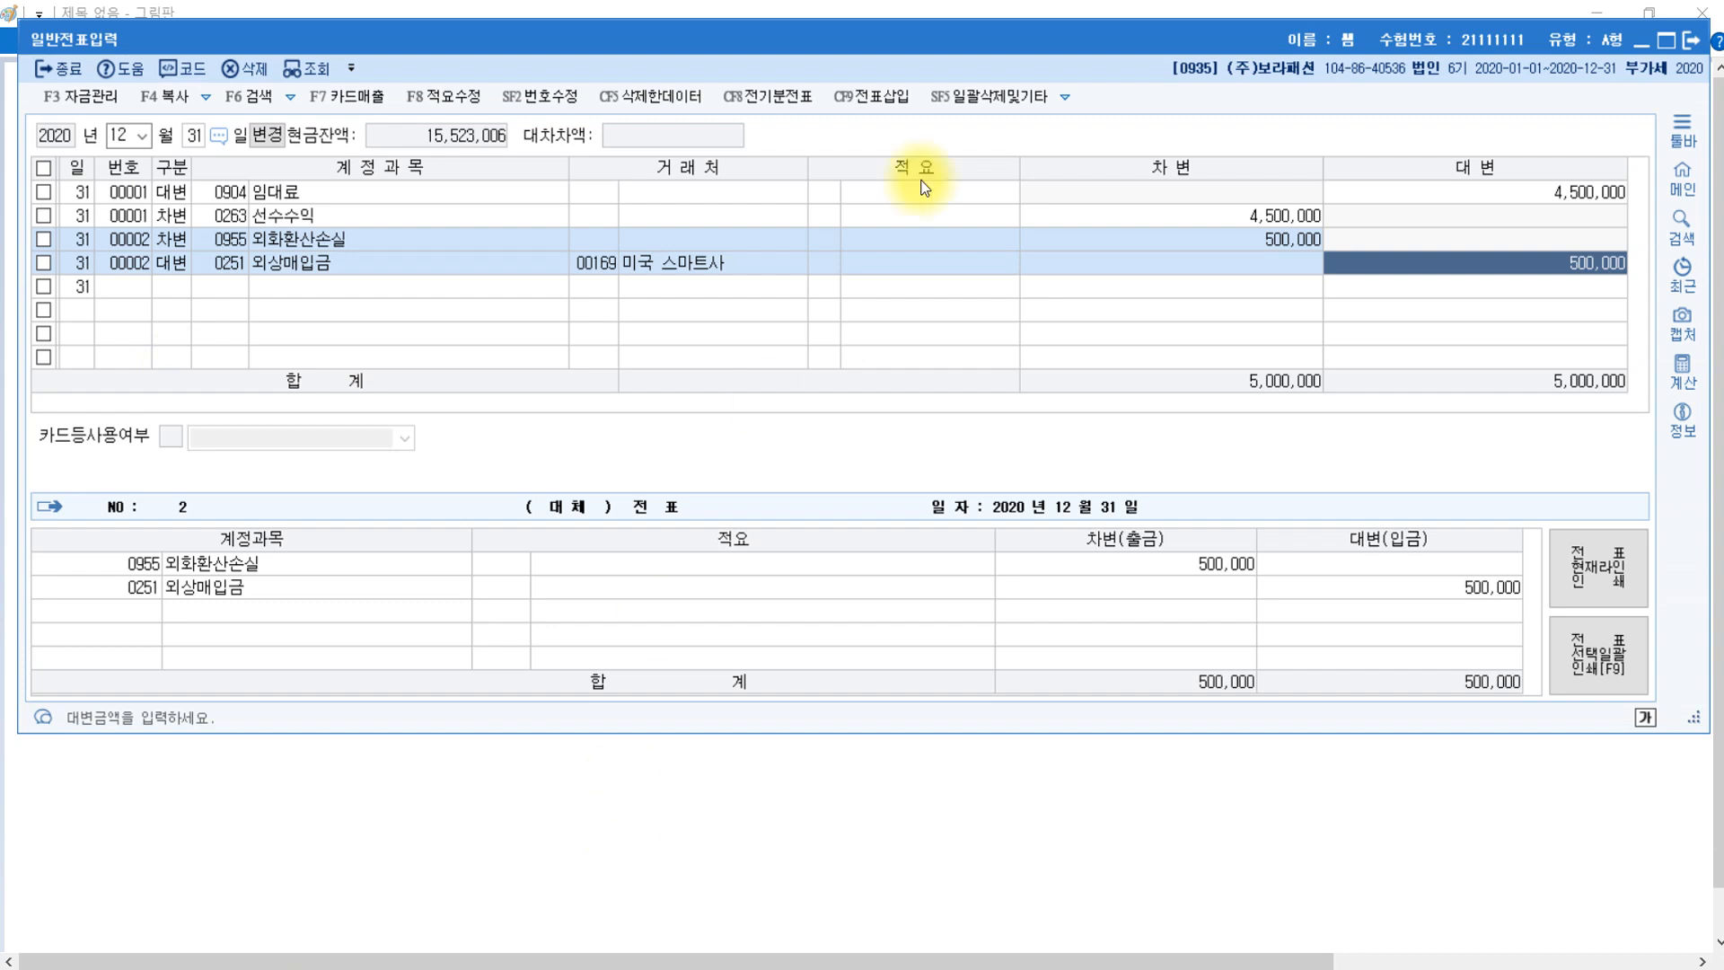
Close the voucher entry window and load 결산자료입력 for the period from month 01 to month 12 of 2020.
left_click(1694, 41)
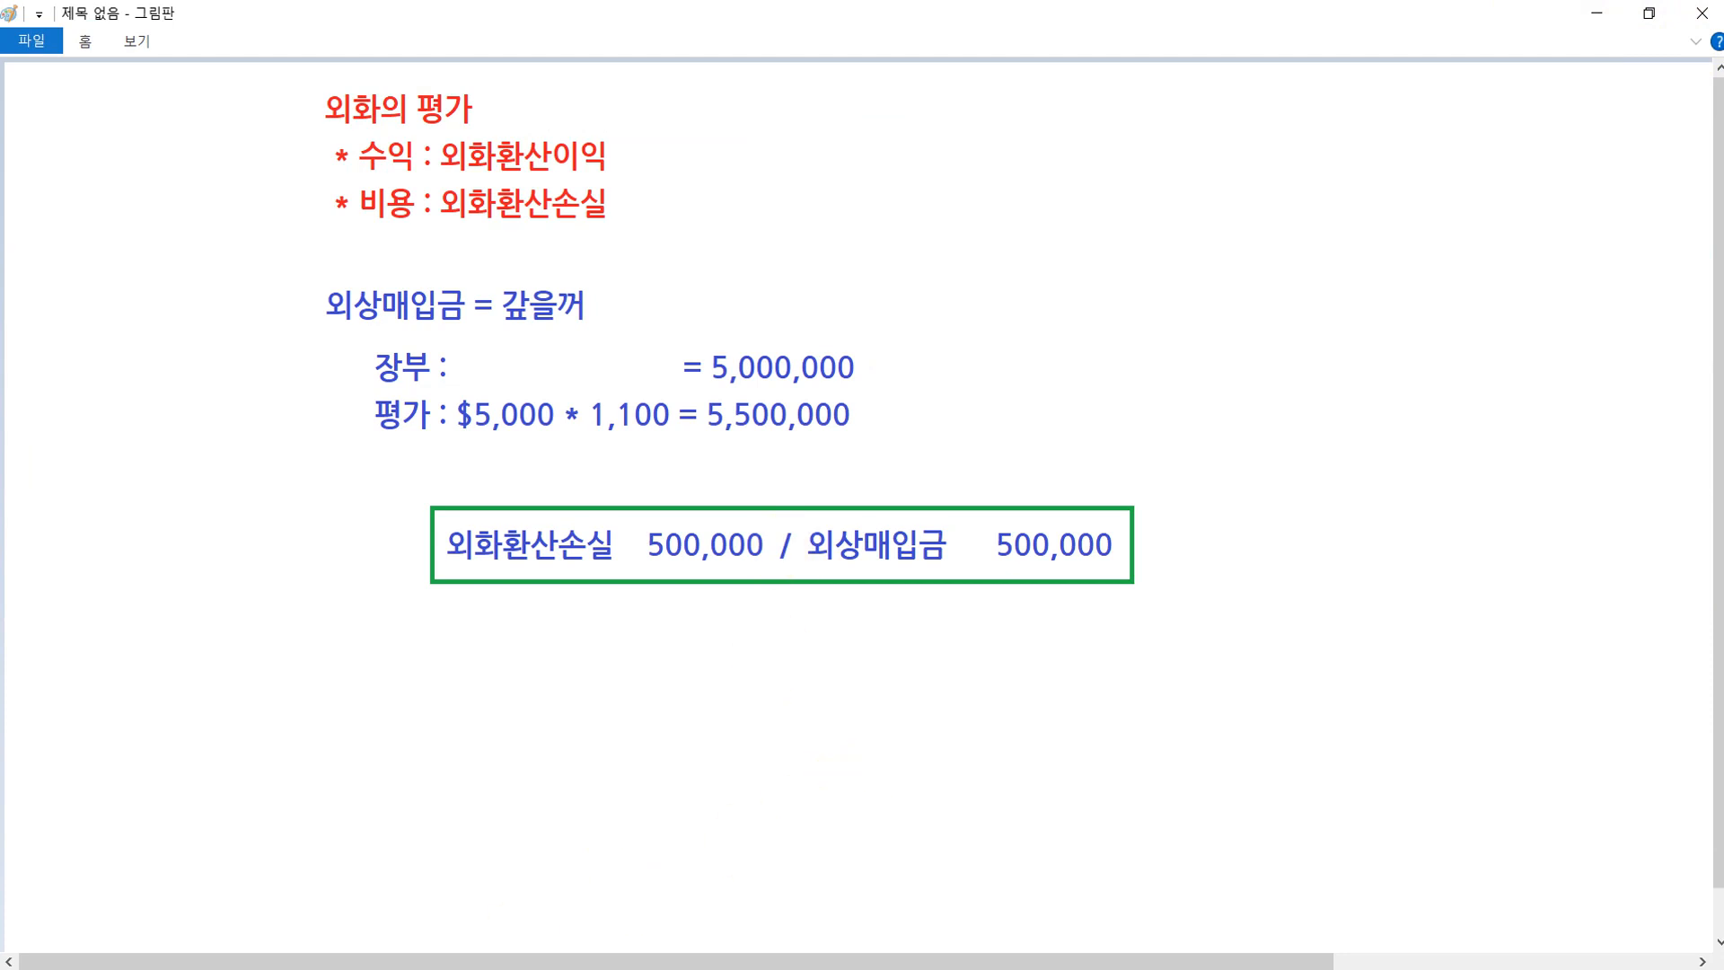
left_click(373, 969)
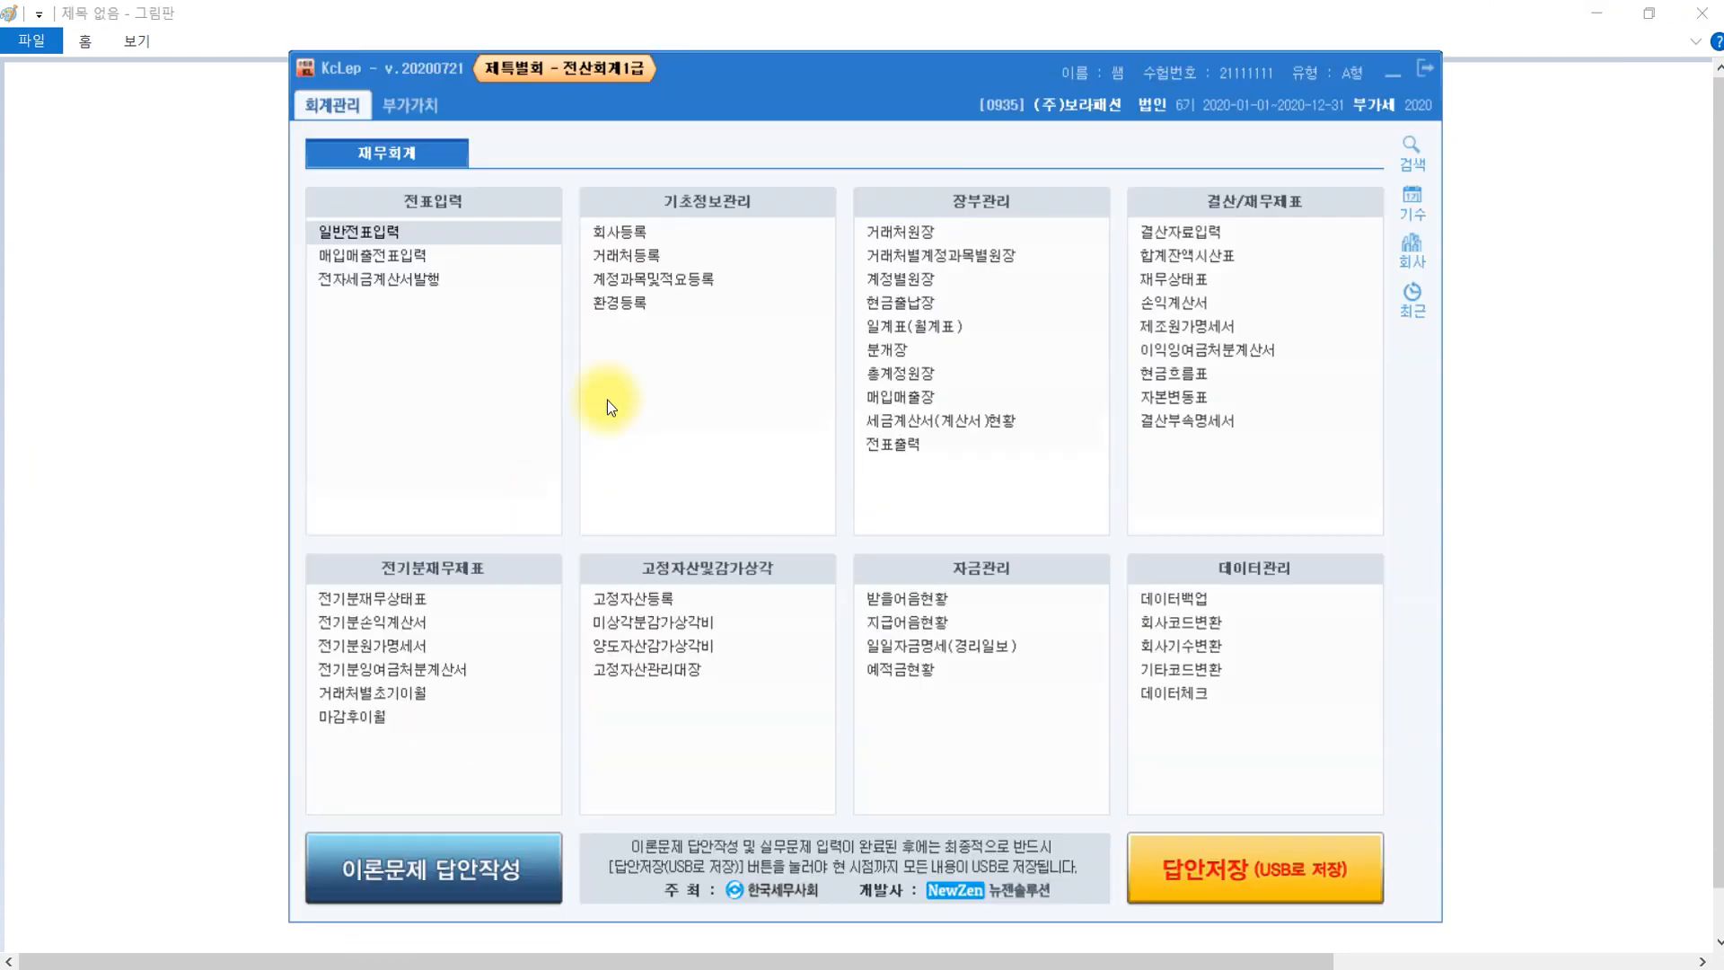
left_click(1222, 235)
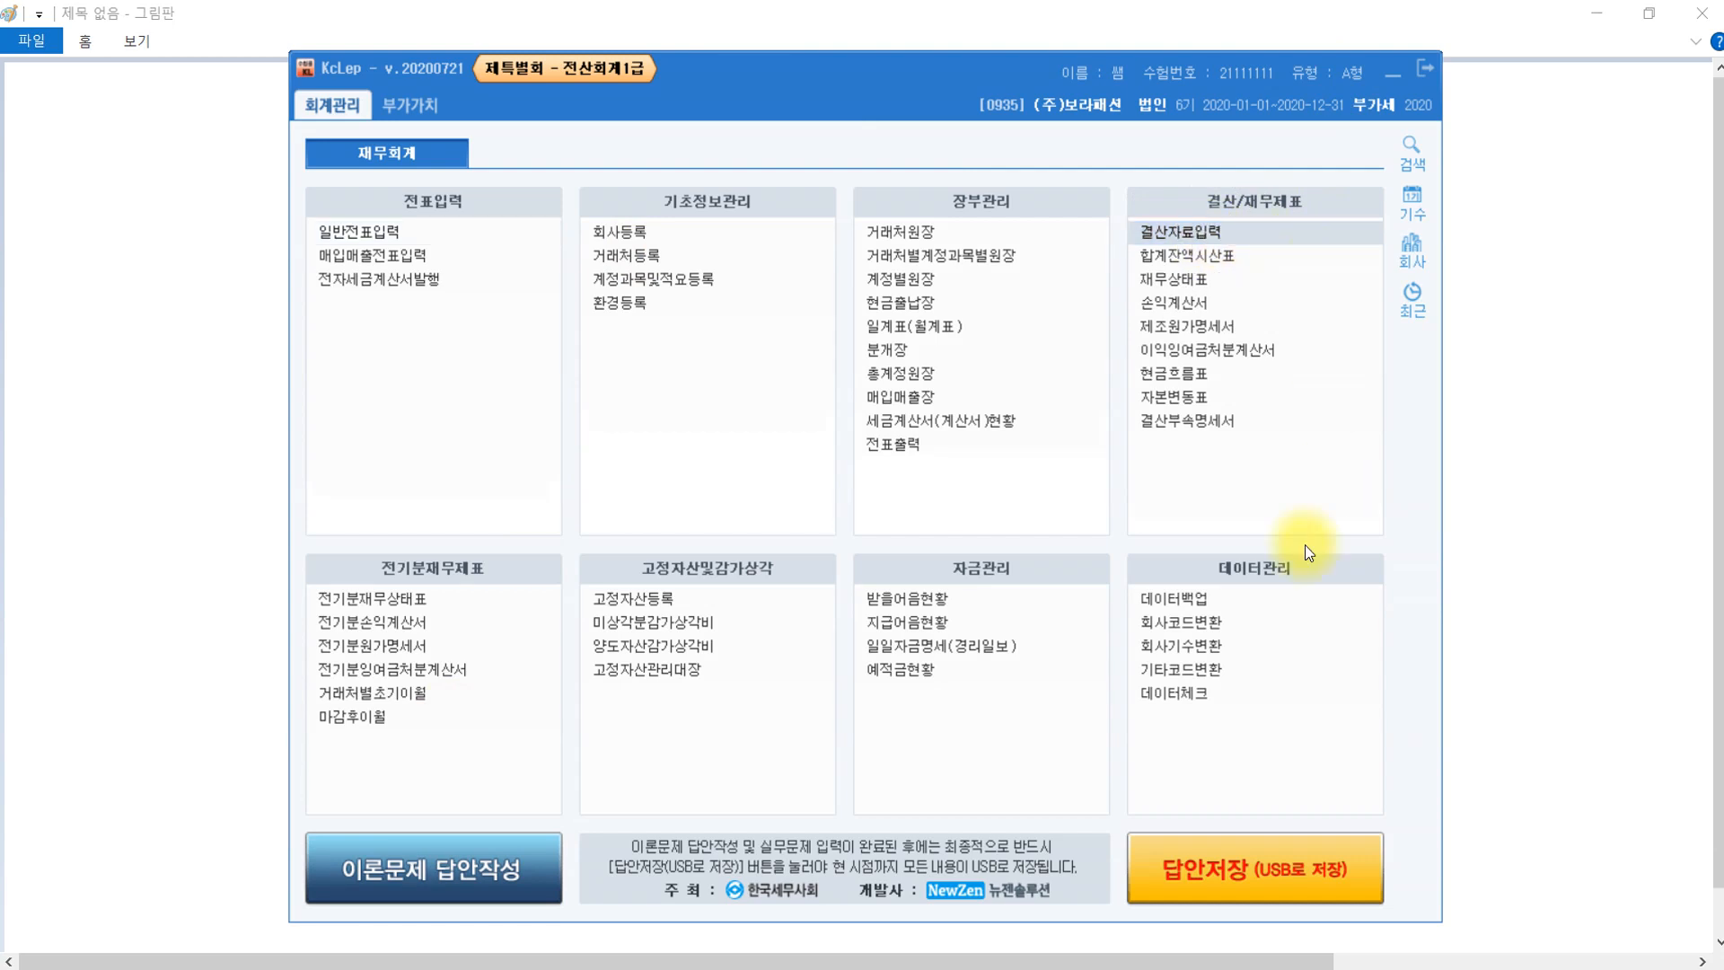
left_click(440, 154)
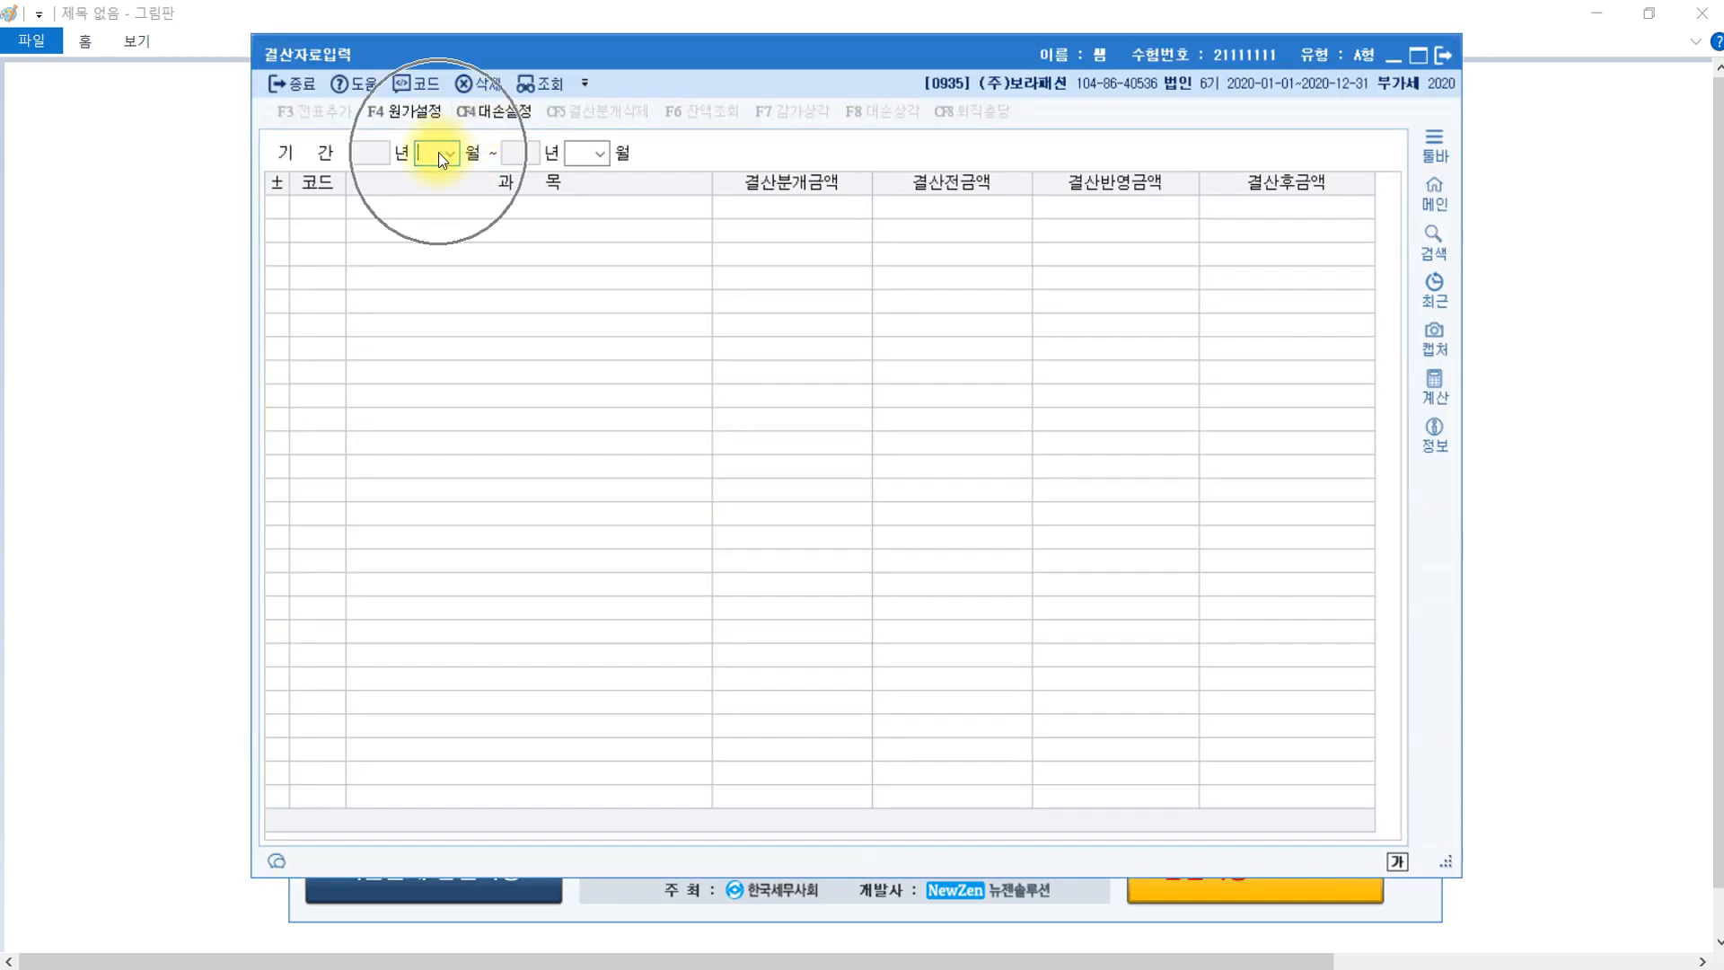
type("01")
key("Return")
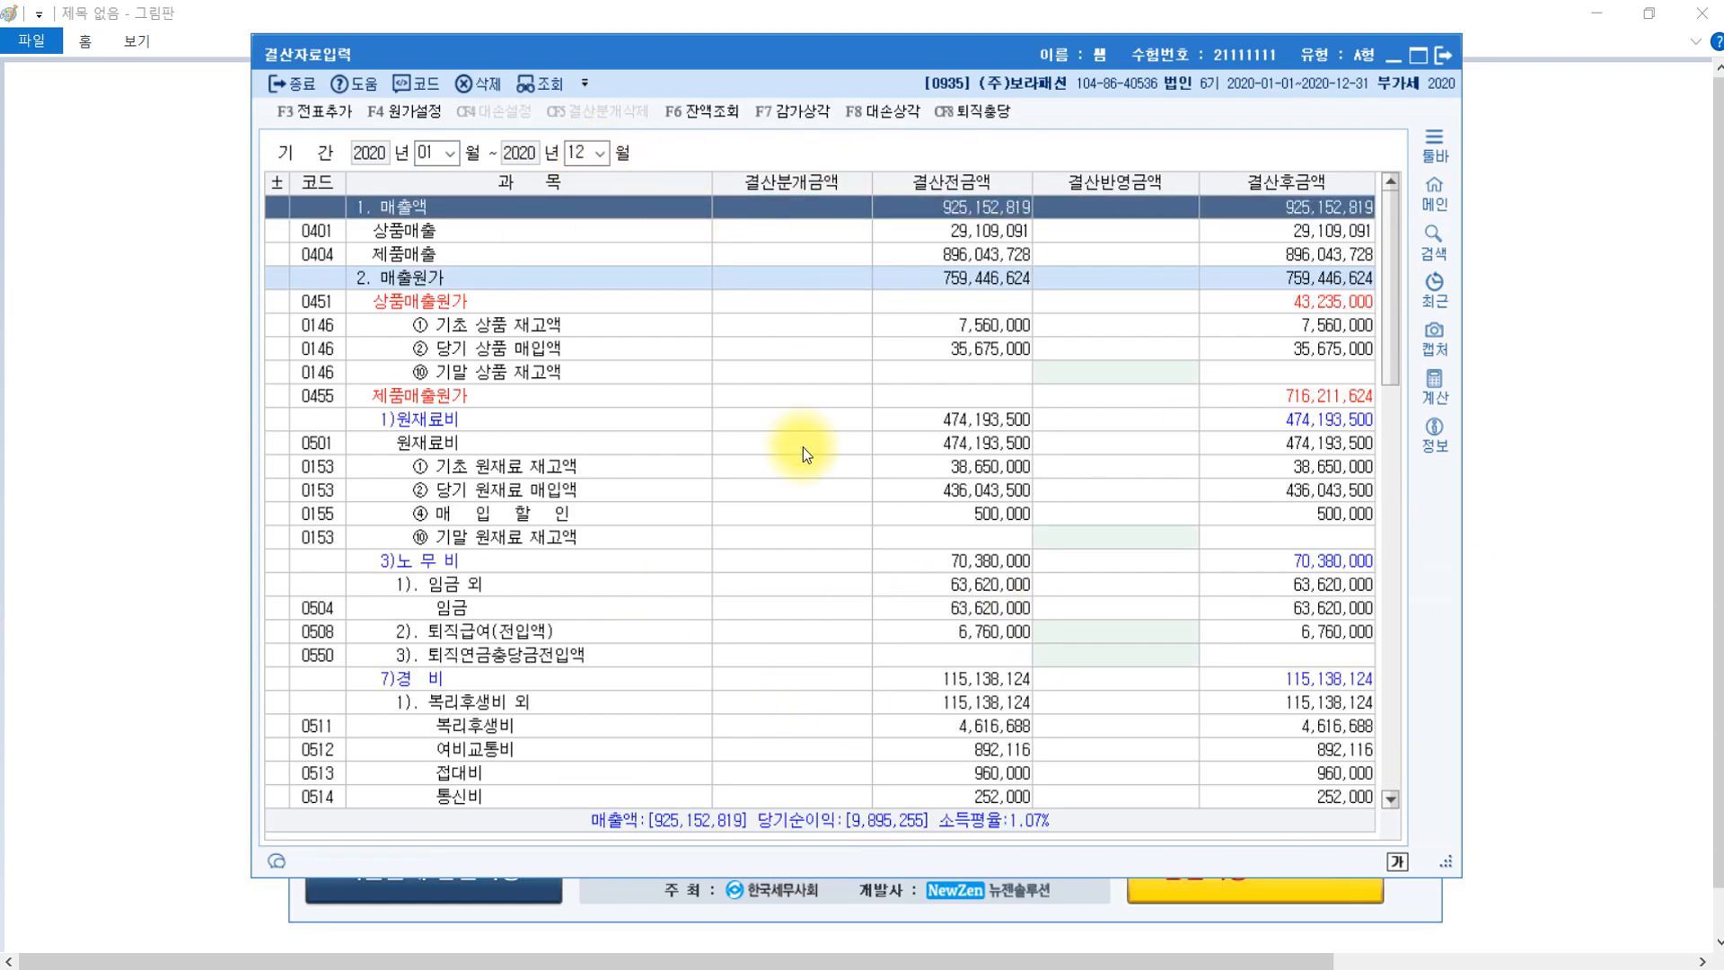
Switch to the Hangul answer document and highlight the 퇴직급여 and 퇴직급여충당부채 journal entry under question [3]'s option ③ in yellow.
left_click(436, 966)
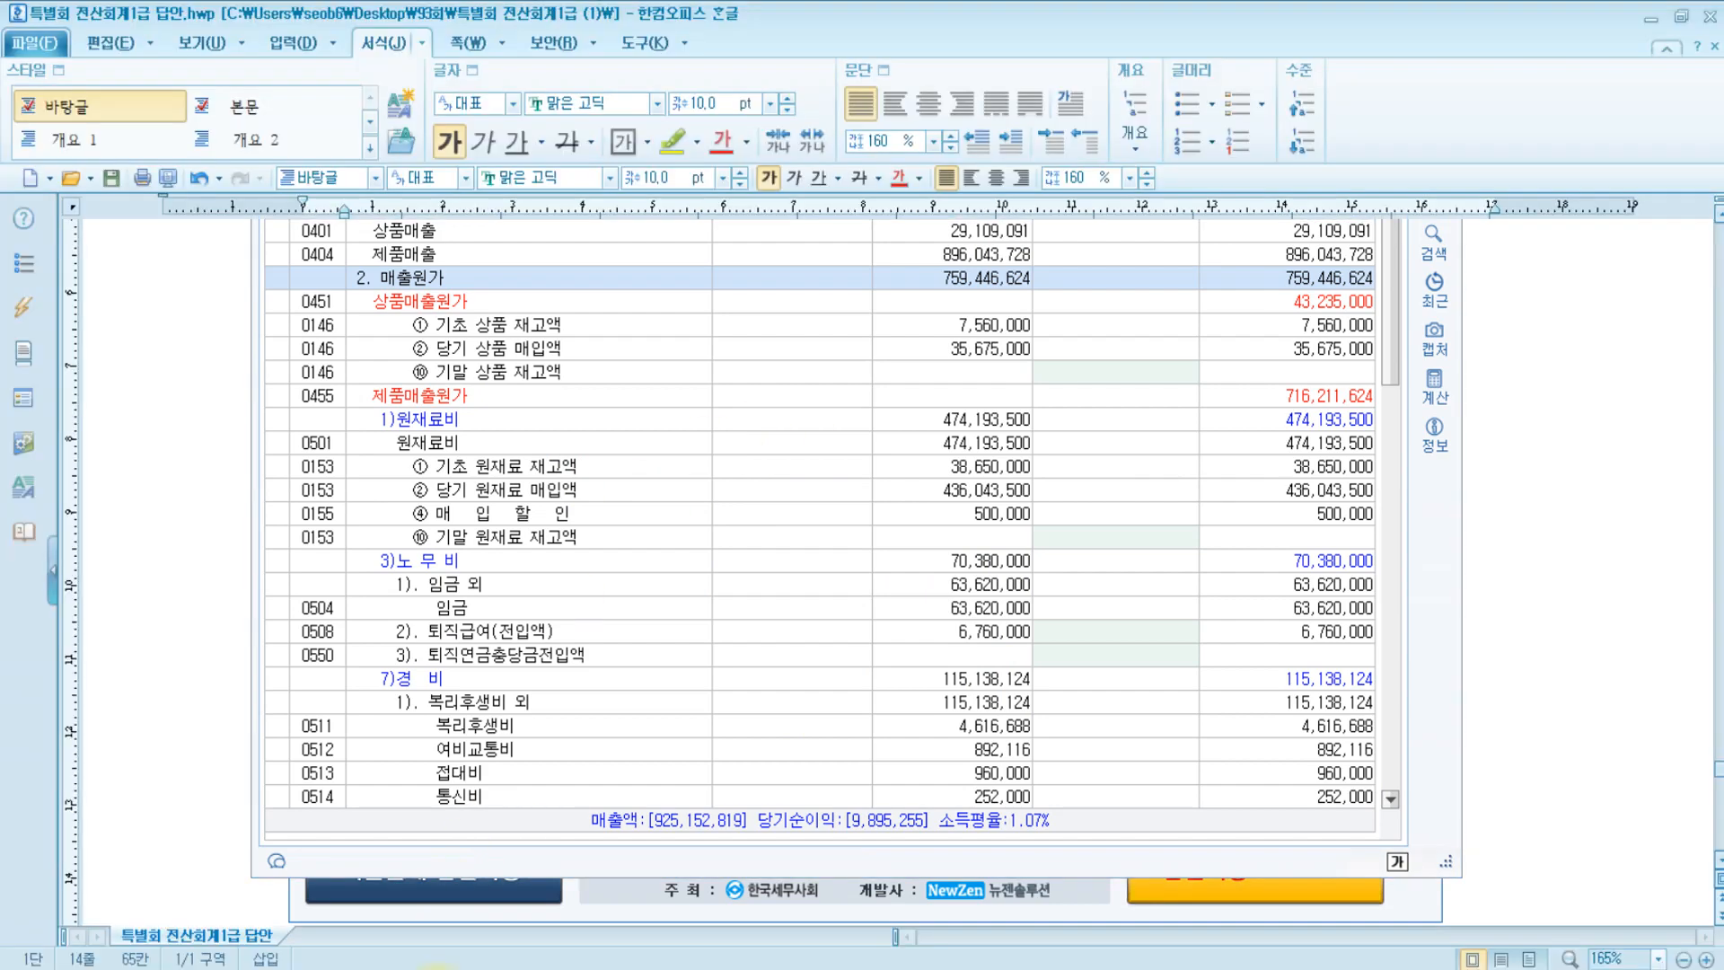
scroll(608, 665, "down", 3)
scroll(608, 665, "down", 3)
scroll(602, 665, "up", 2)
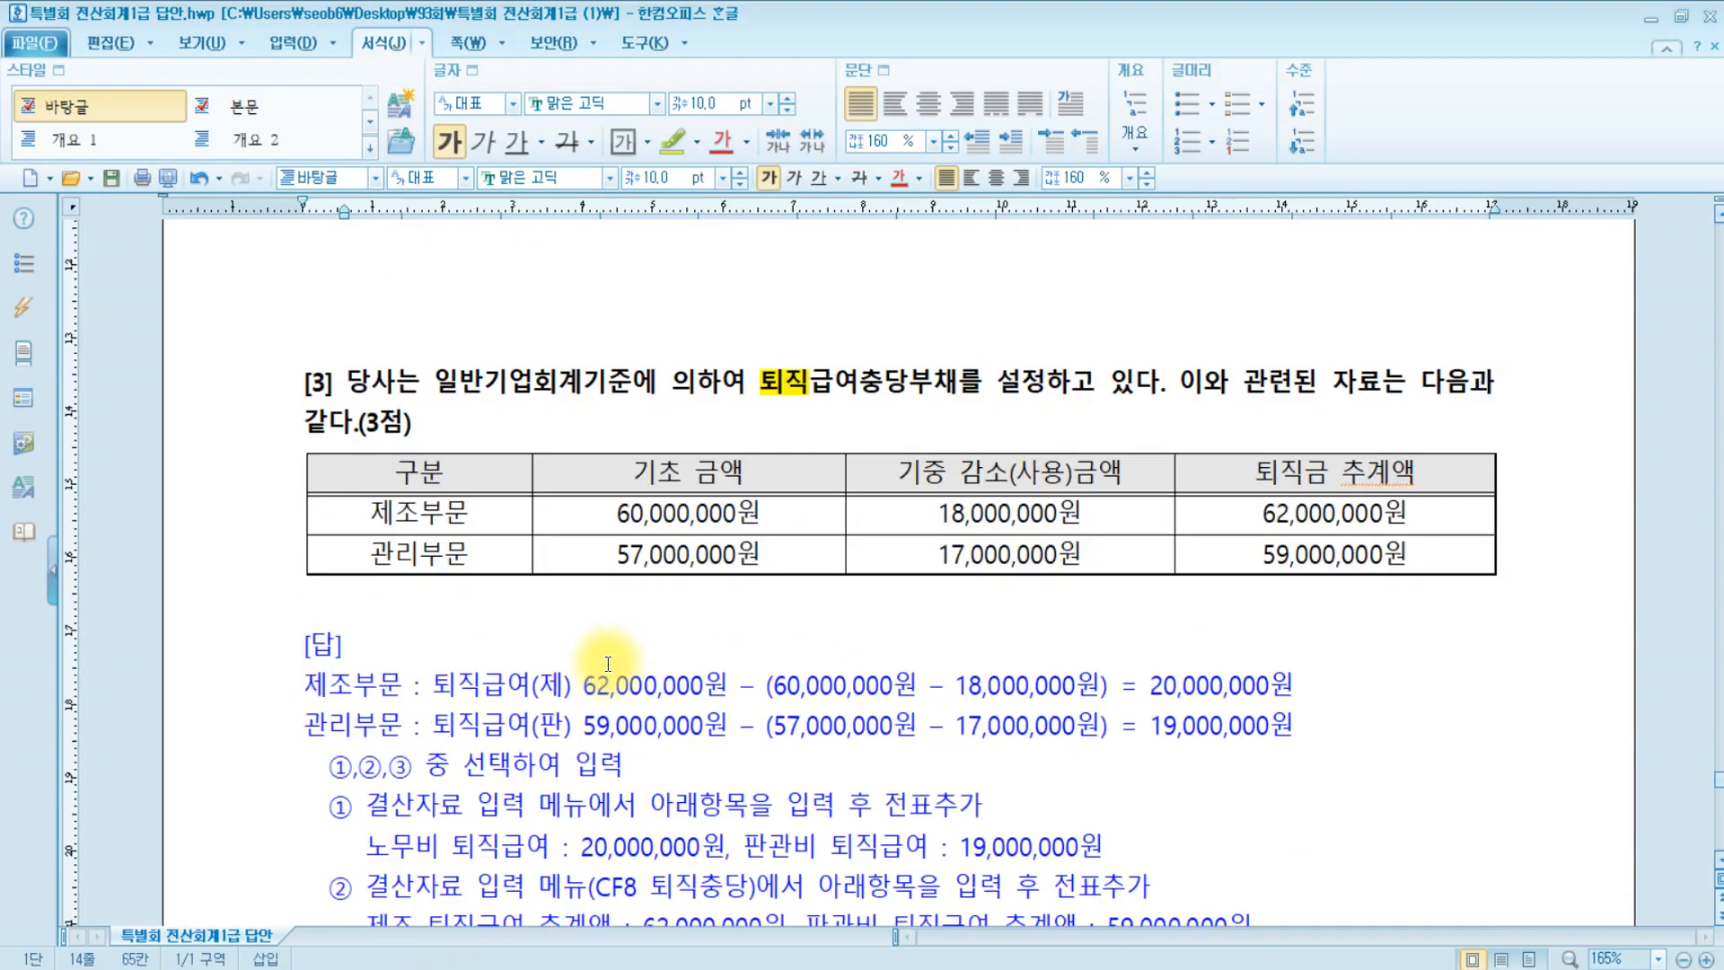
left_click(334, 369)
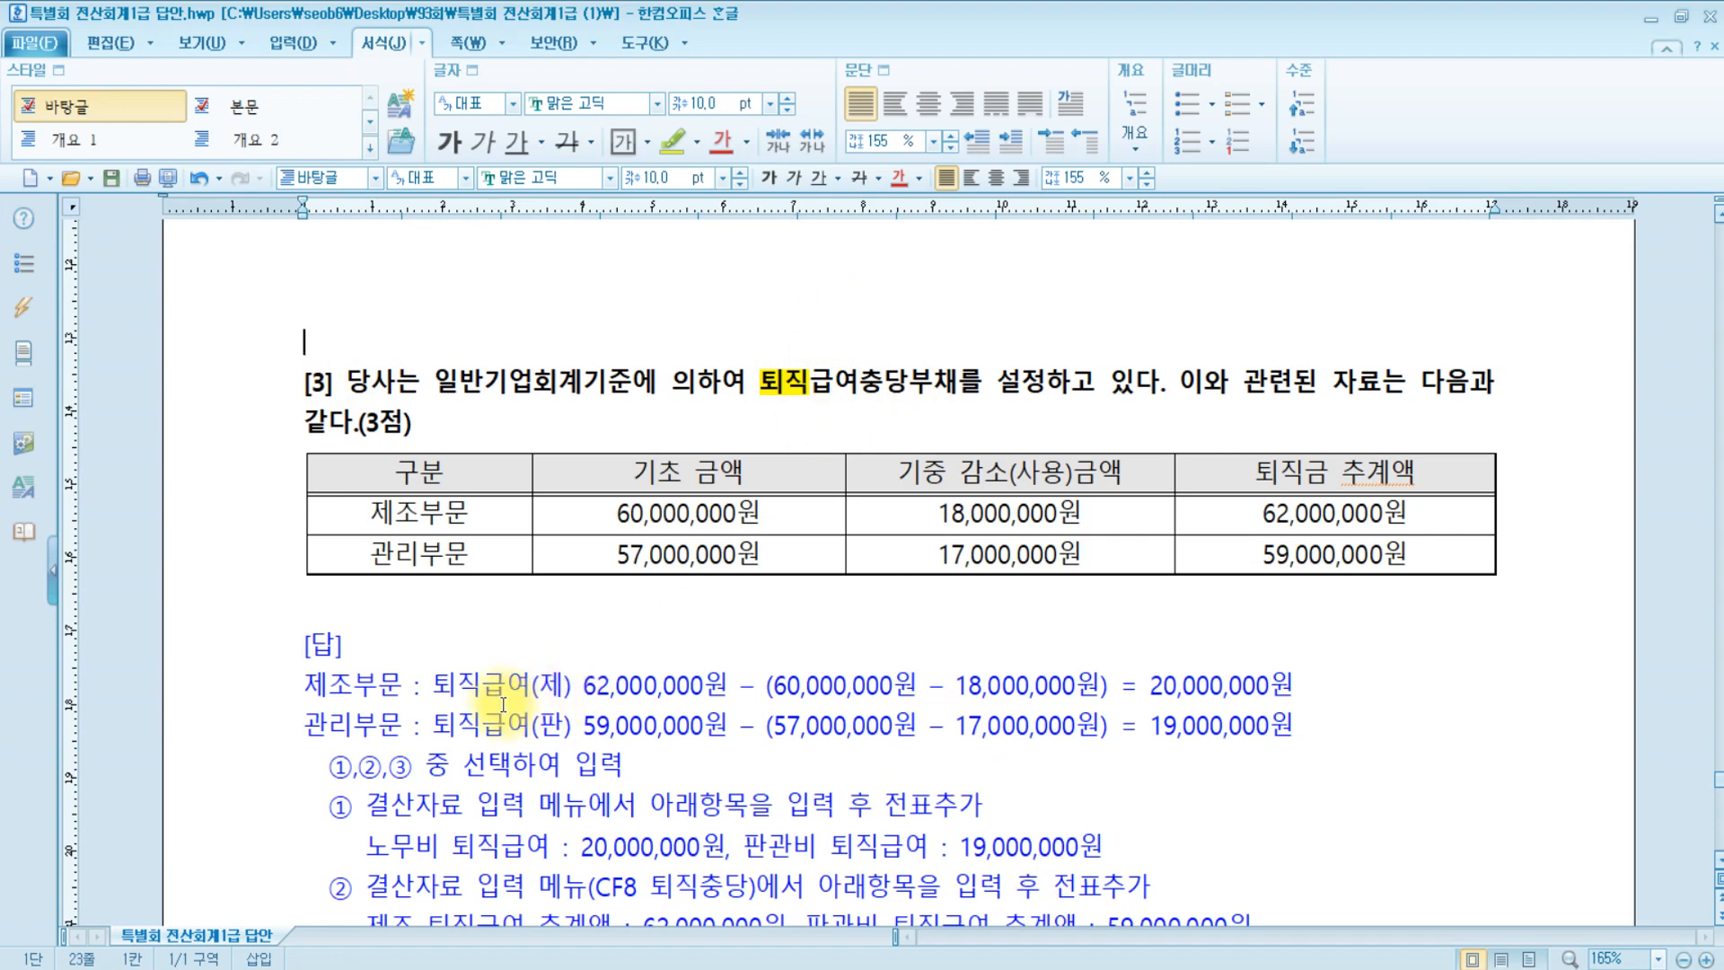
scroll(1056, 680, "down", 5)
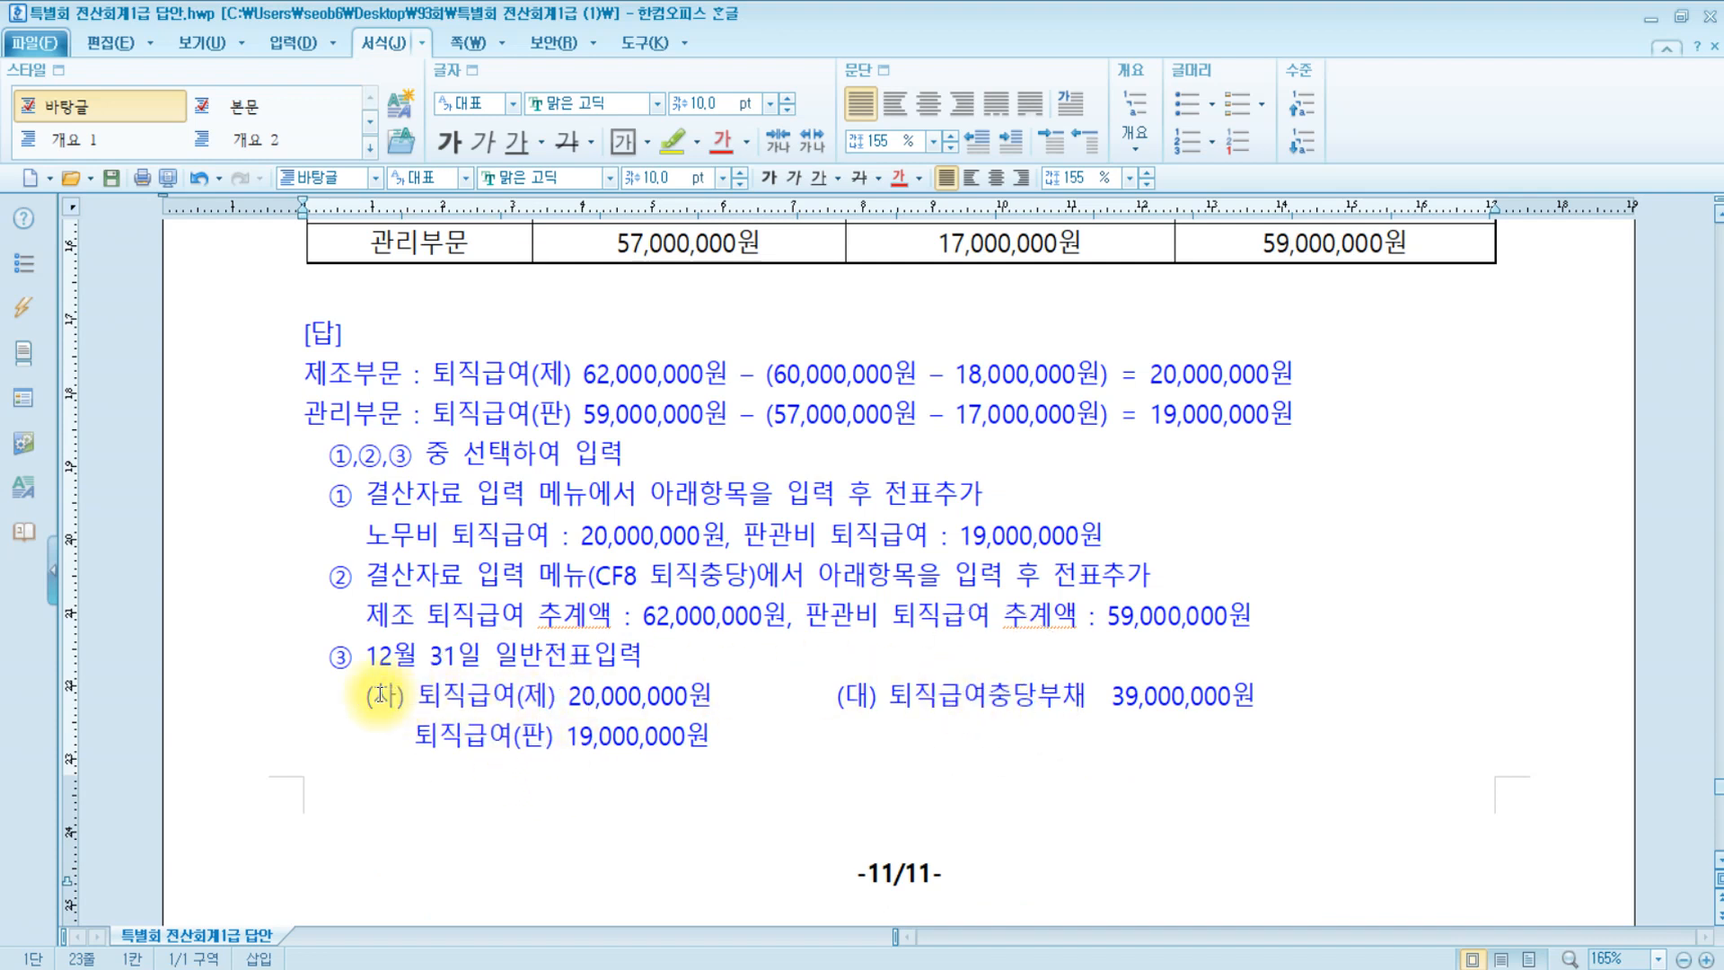
left_click_drag(355, 696, 874, 764)
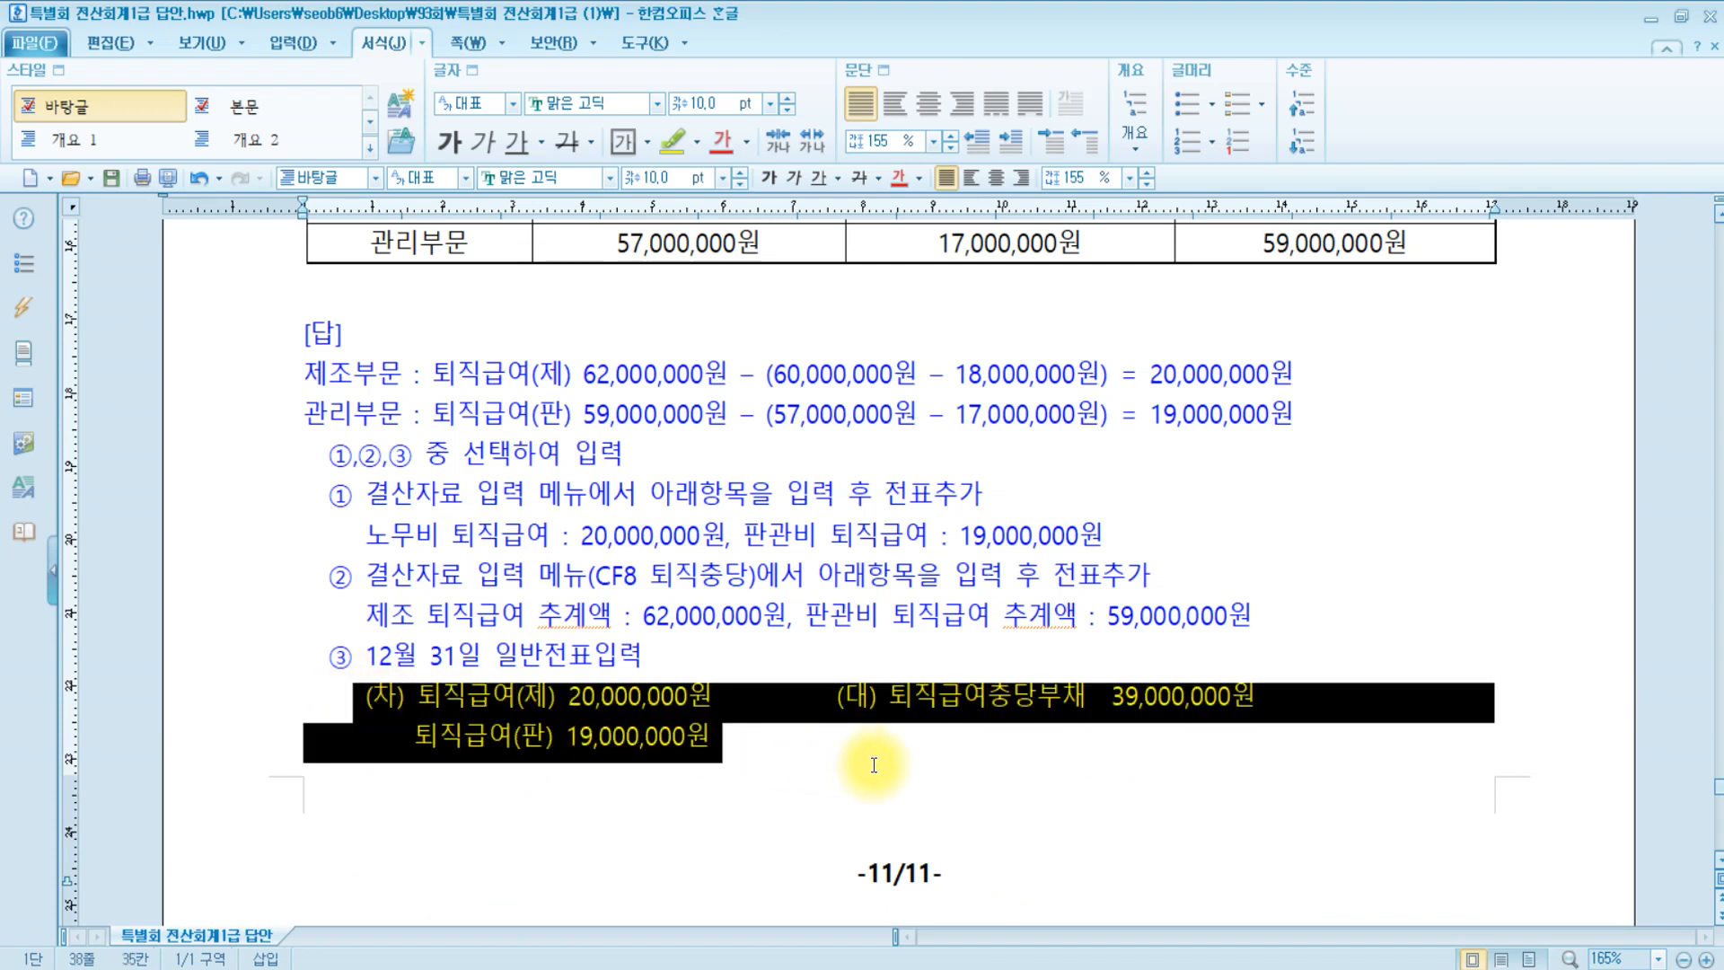
left_click(671, 141)
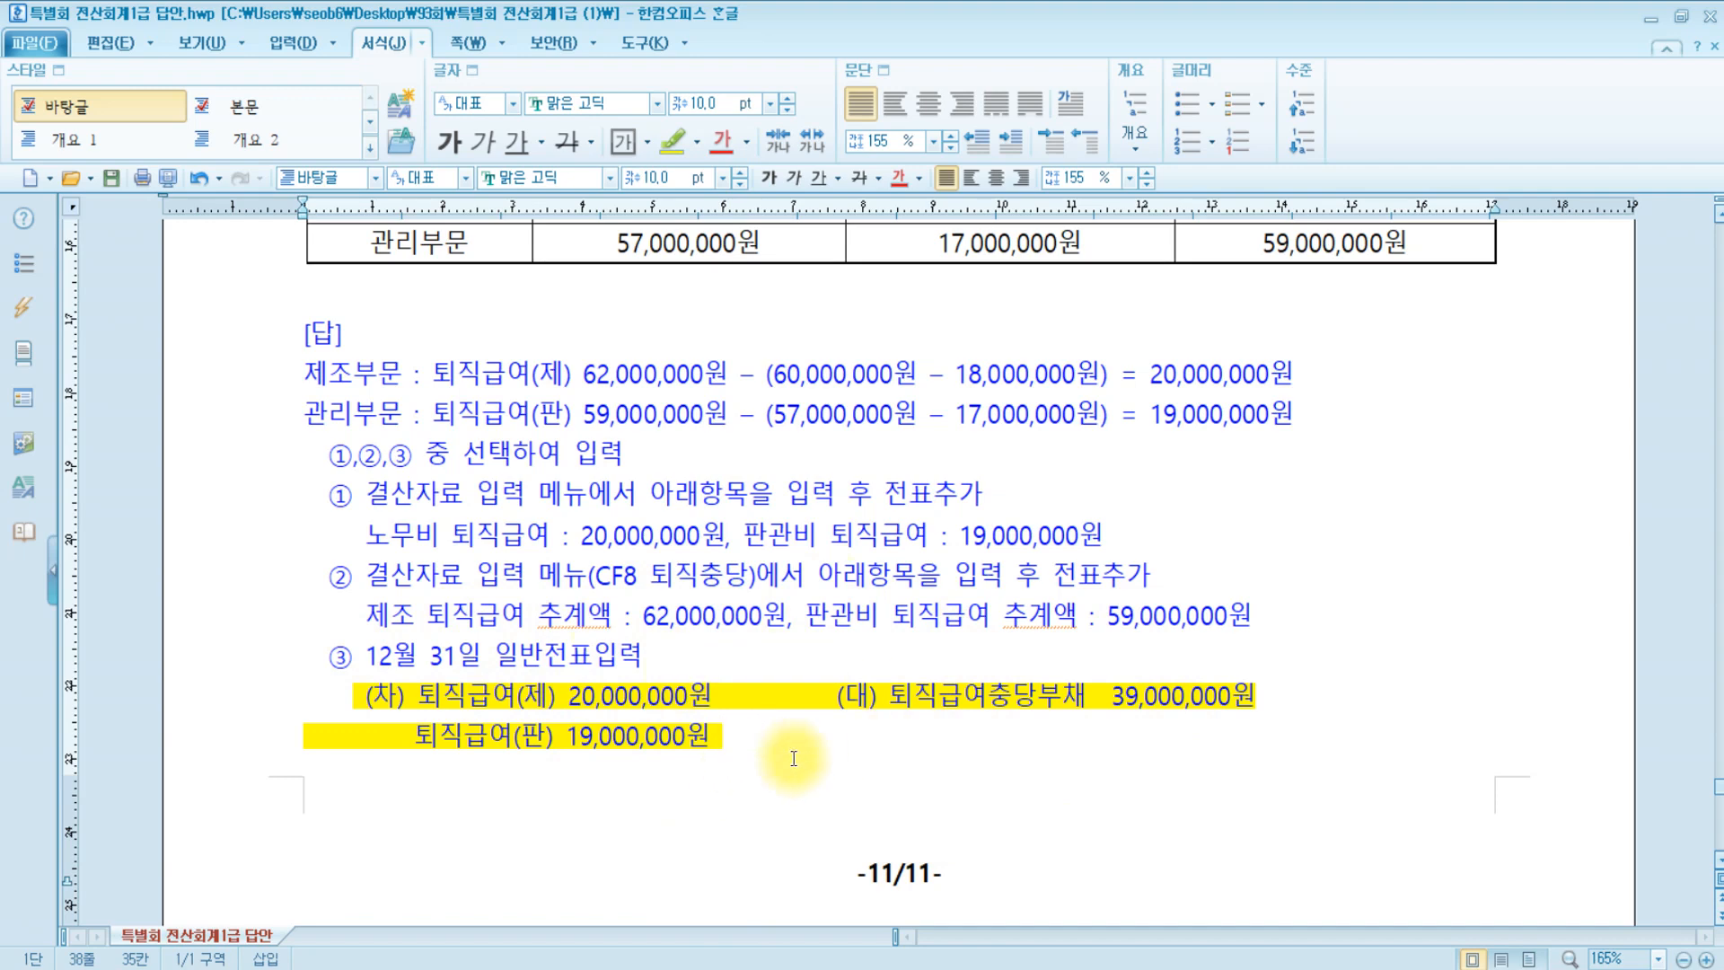
Switch to the blank Paint canvas and restore the 설정액 formula and the 제조부문 calculation.
scroll(793, 763, "up", 3)
scroll(793, 763, "down", 1)
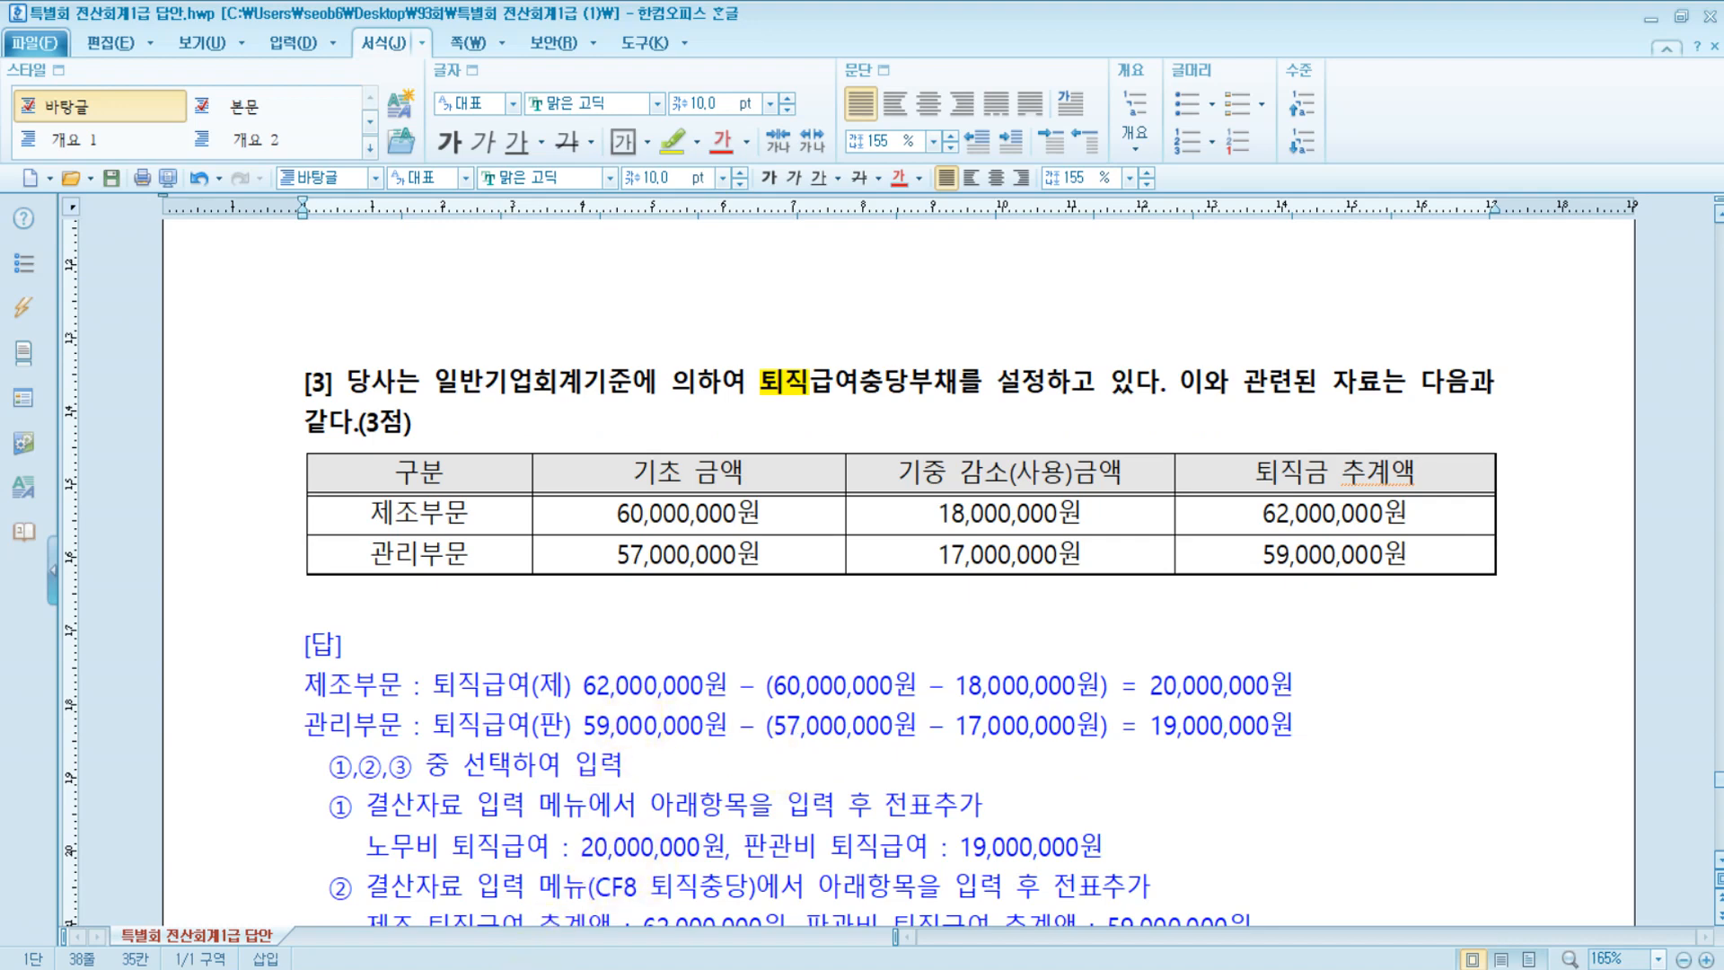
left_click(812, 908)
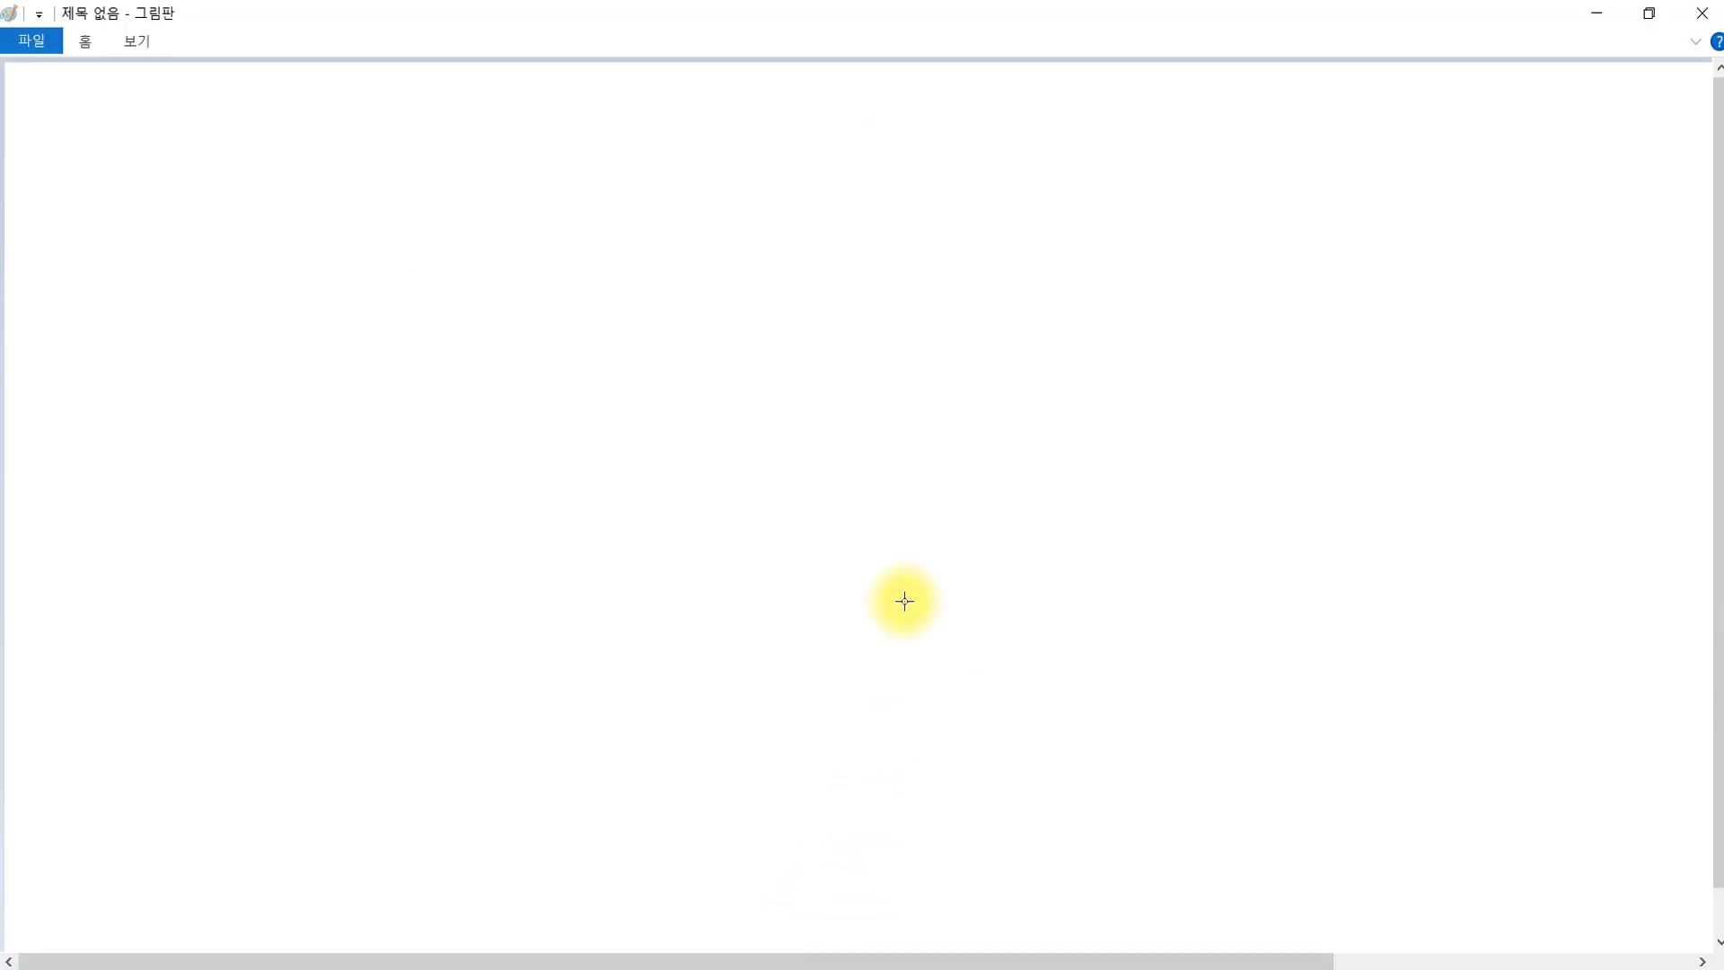
key("ctrl+z")
key("ctrl")
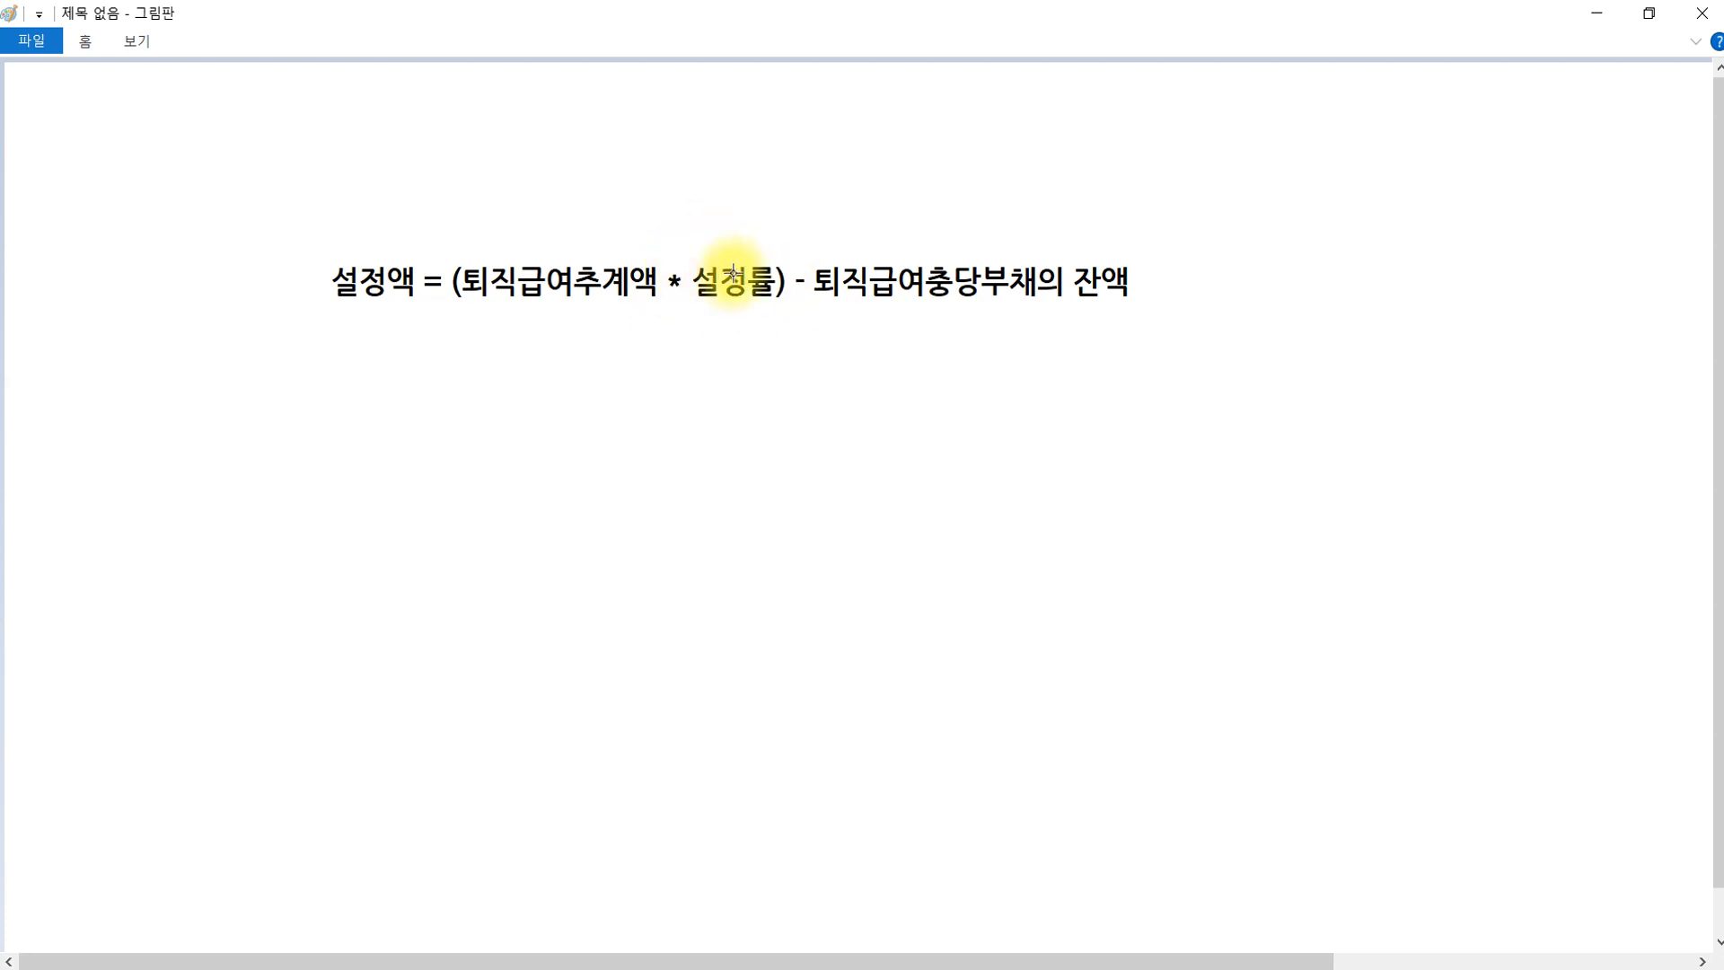
key("alt+Tab")
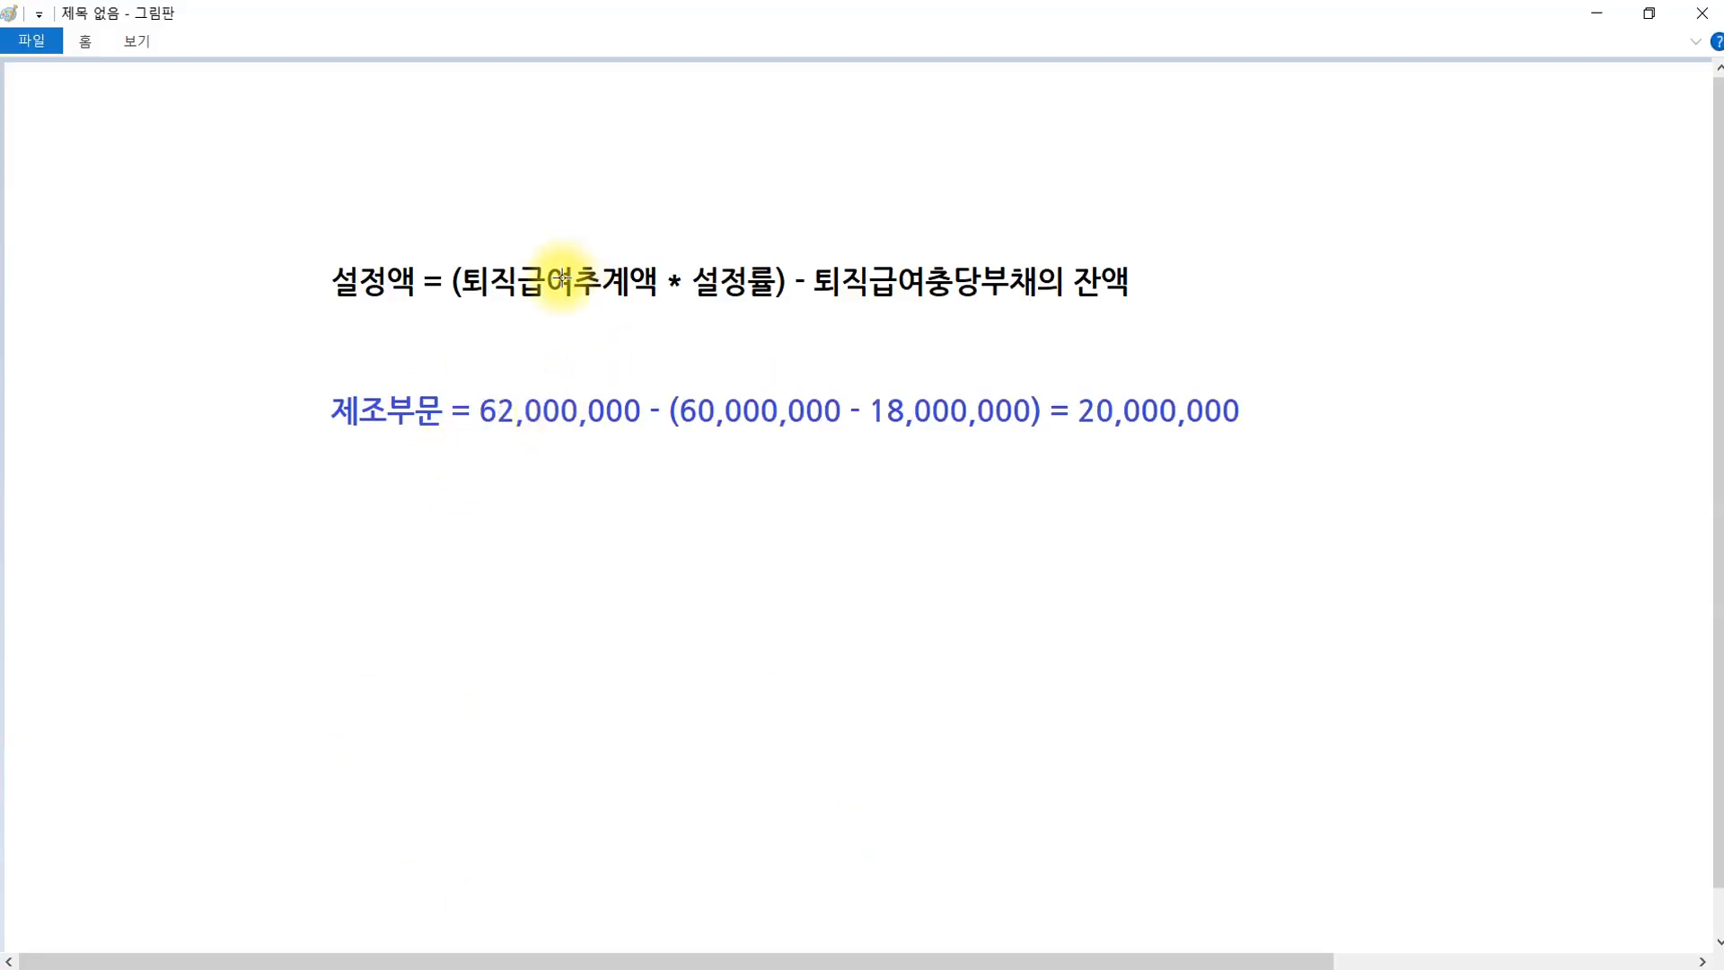
key("ctrl")
Compare the 제조부문 calculation with question [3]'s table and with the 설정률 and 퇴직급여충당부채 잔액 parts of the formula.
left_click(440, 969)
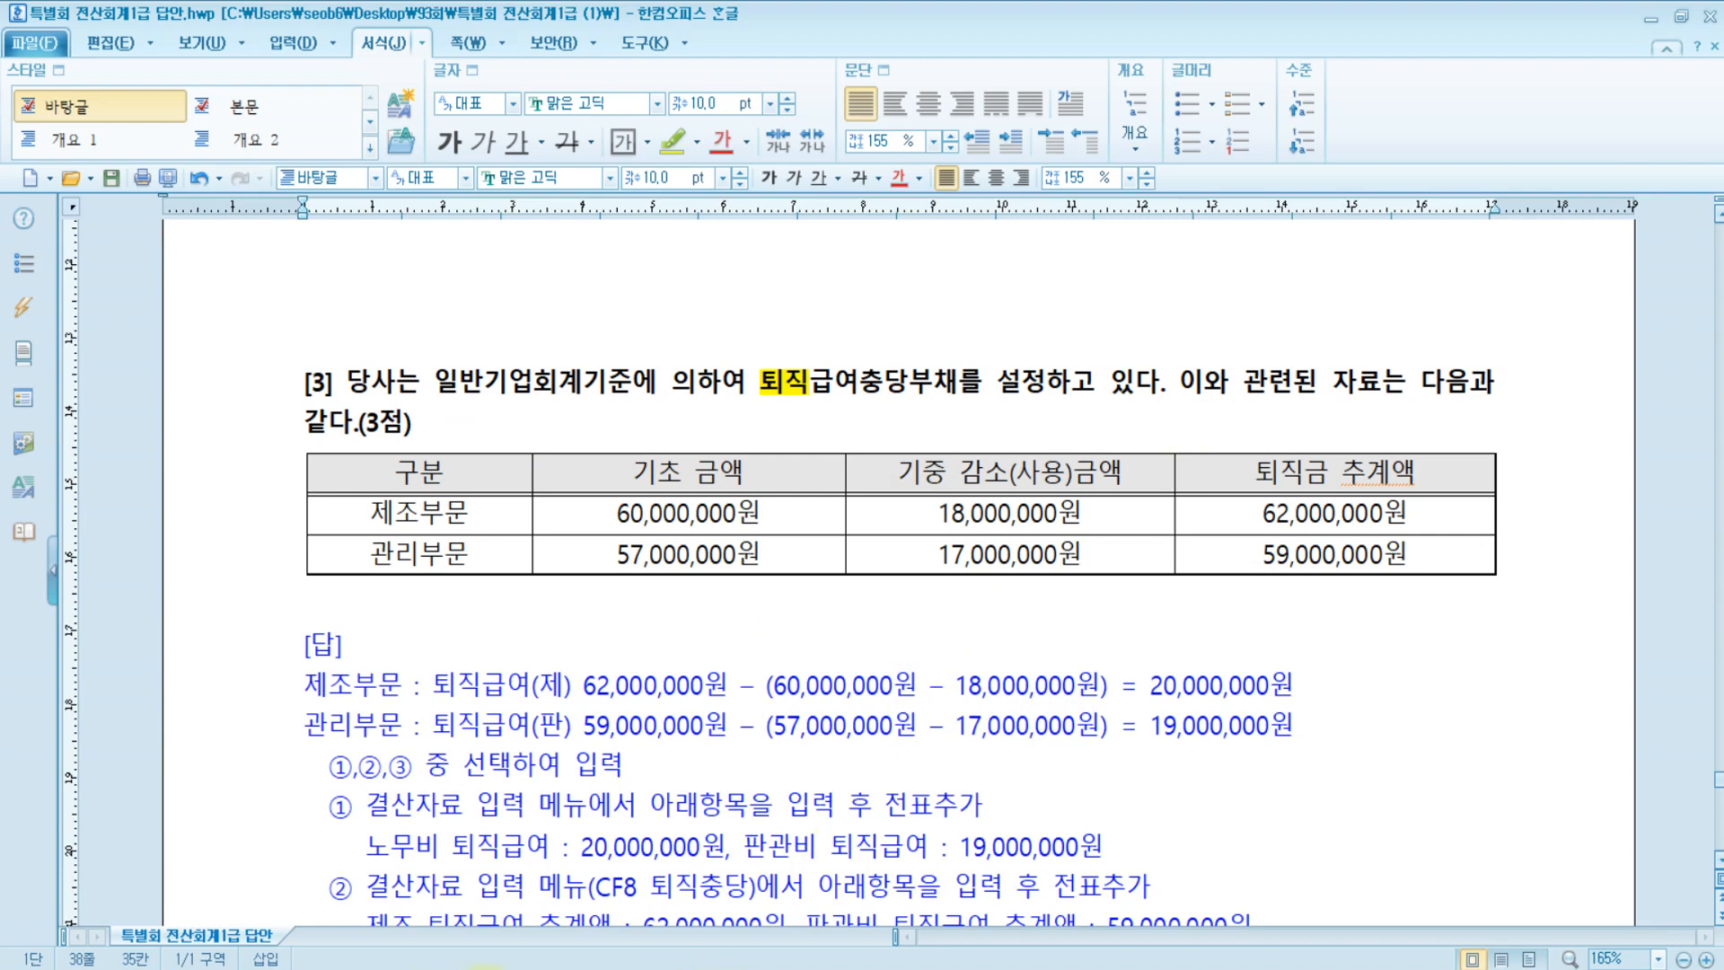
left_click(431, 969)
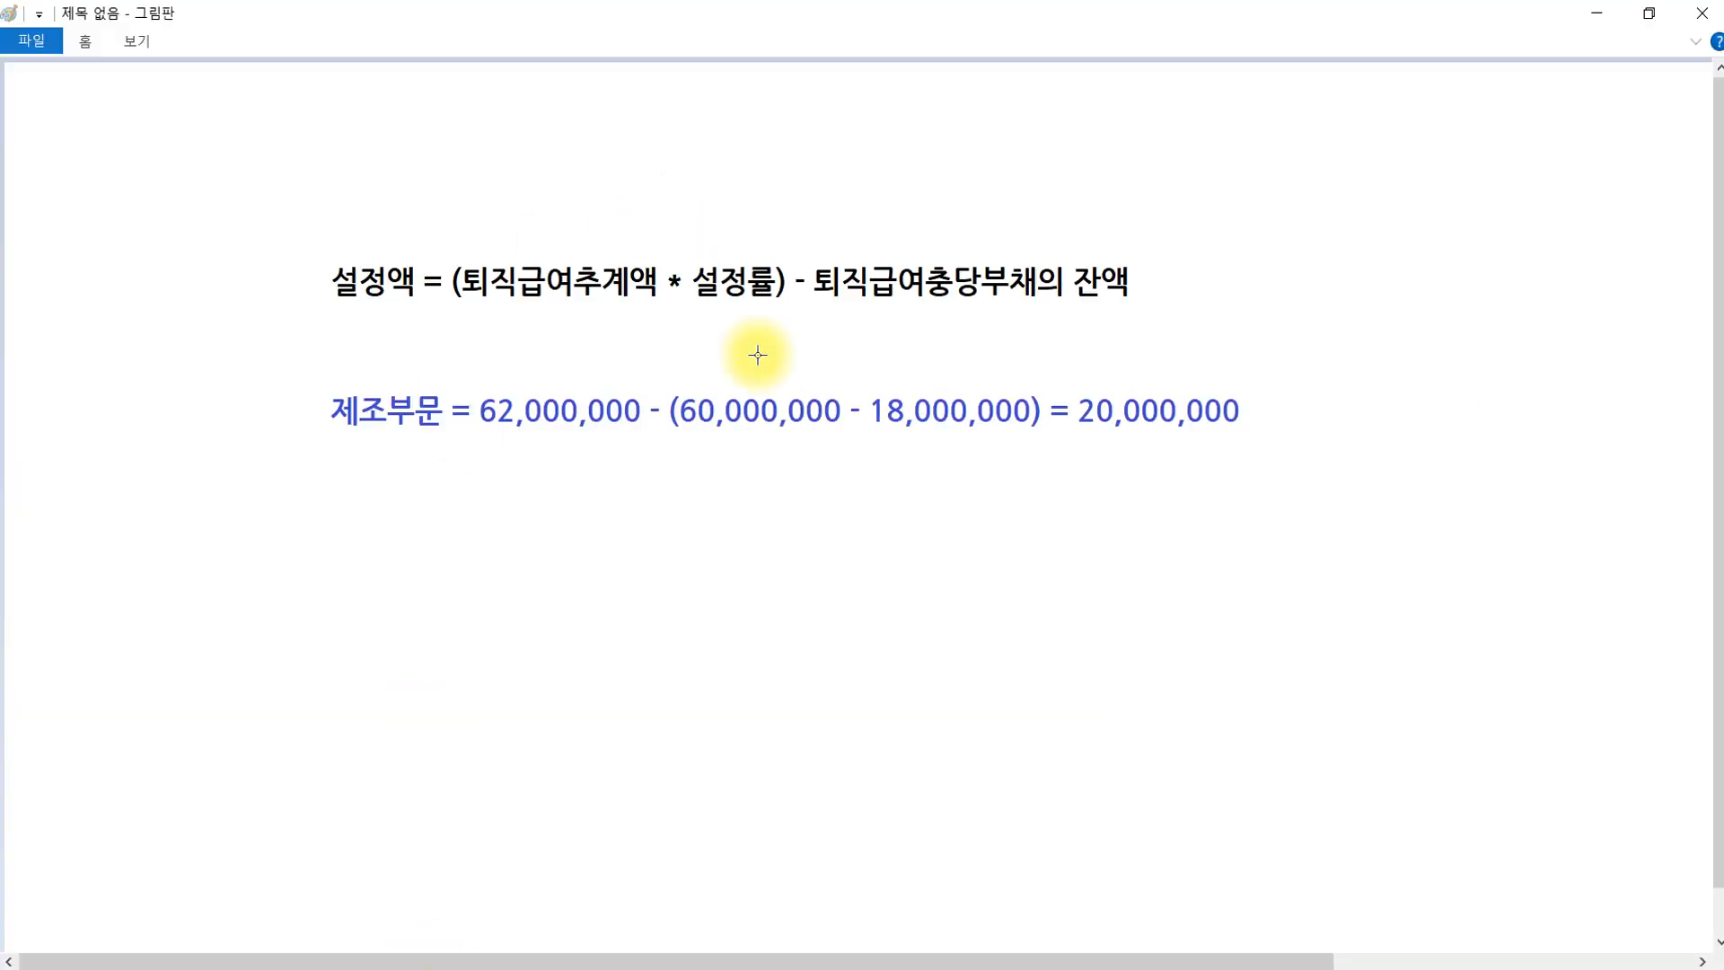
left_click(723, 284)
left_click(723, 284)
left_click(567, 412)
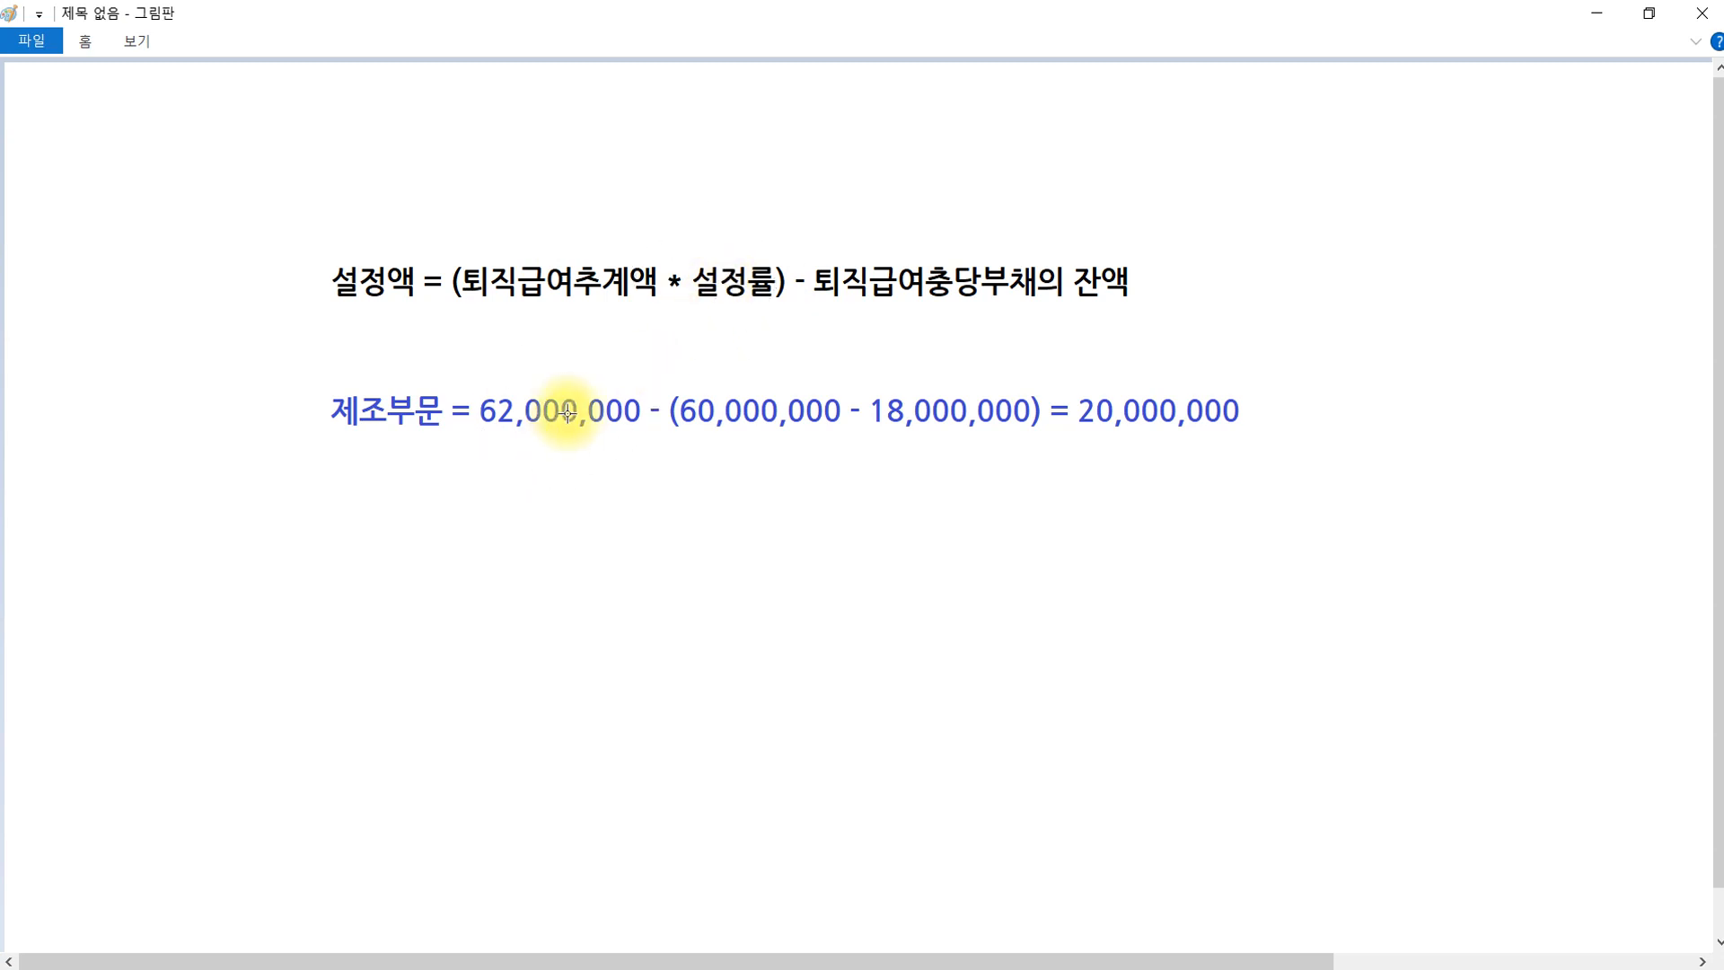
left_click(1008, 285)
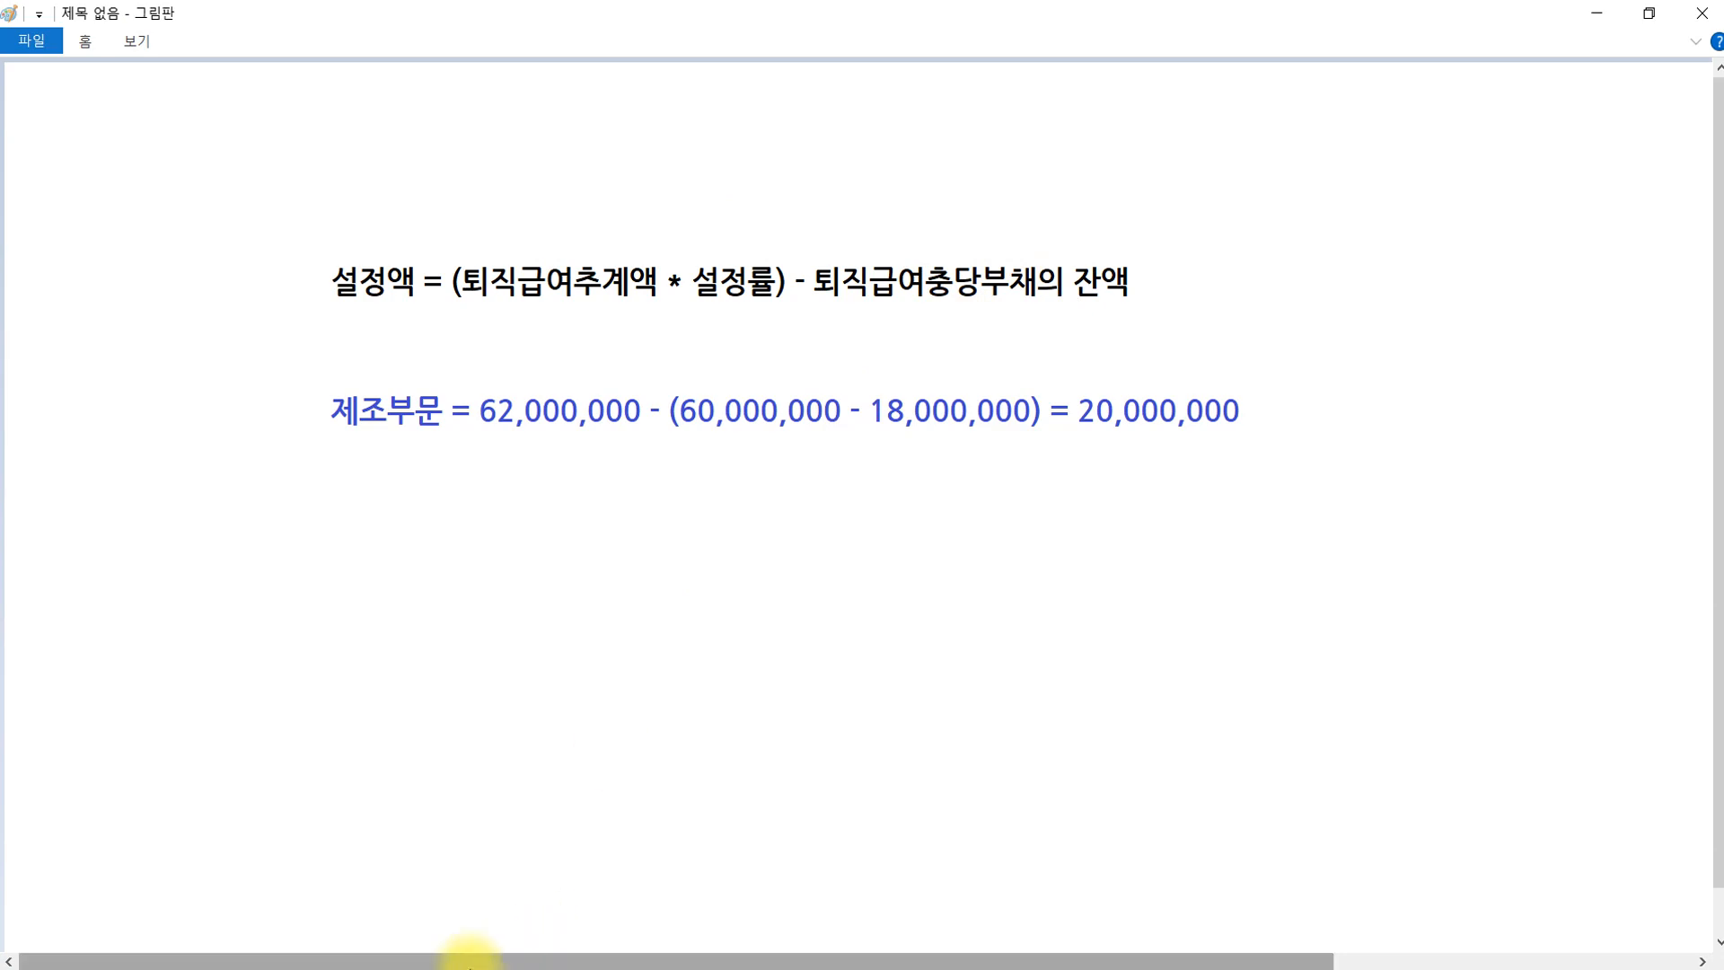
In question [3]'s table, append =퇴사 to the 제조부문 기중 감소(사용)금액 cell, and return to the Paint calculation notes.
left_click(440, 969)
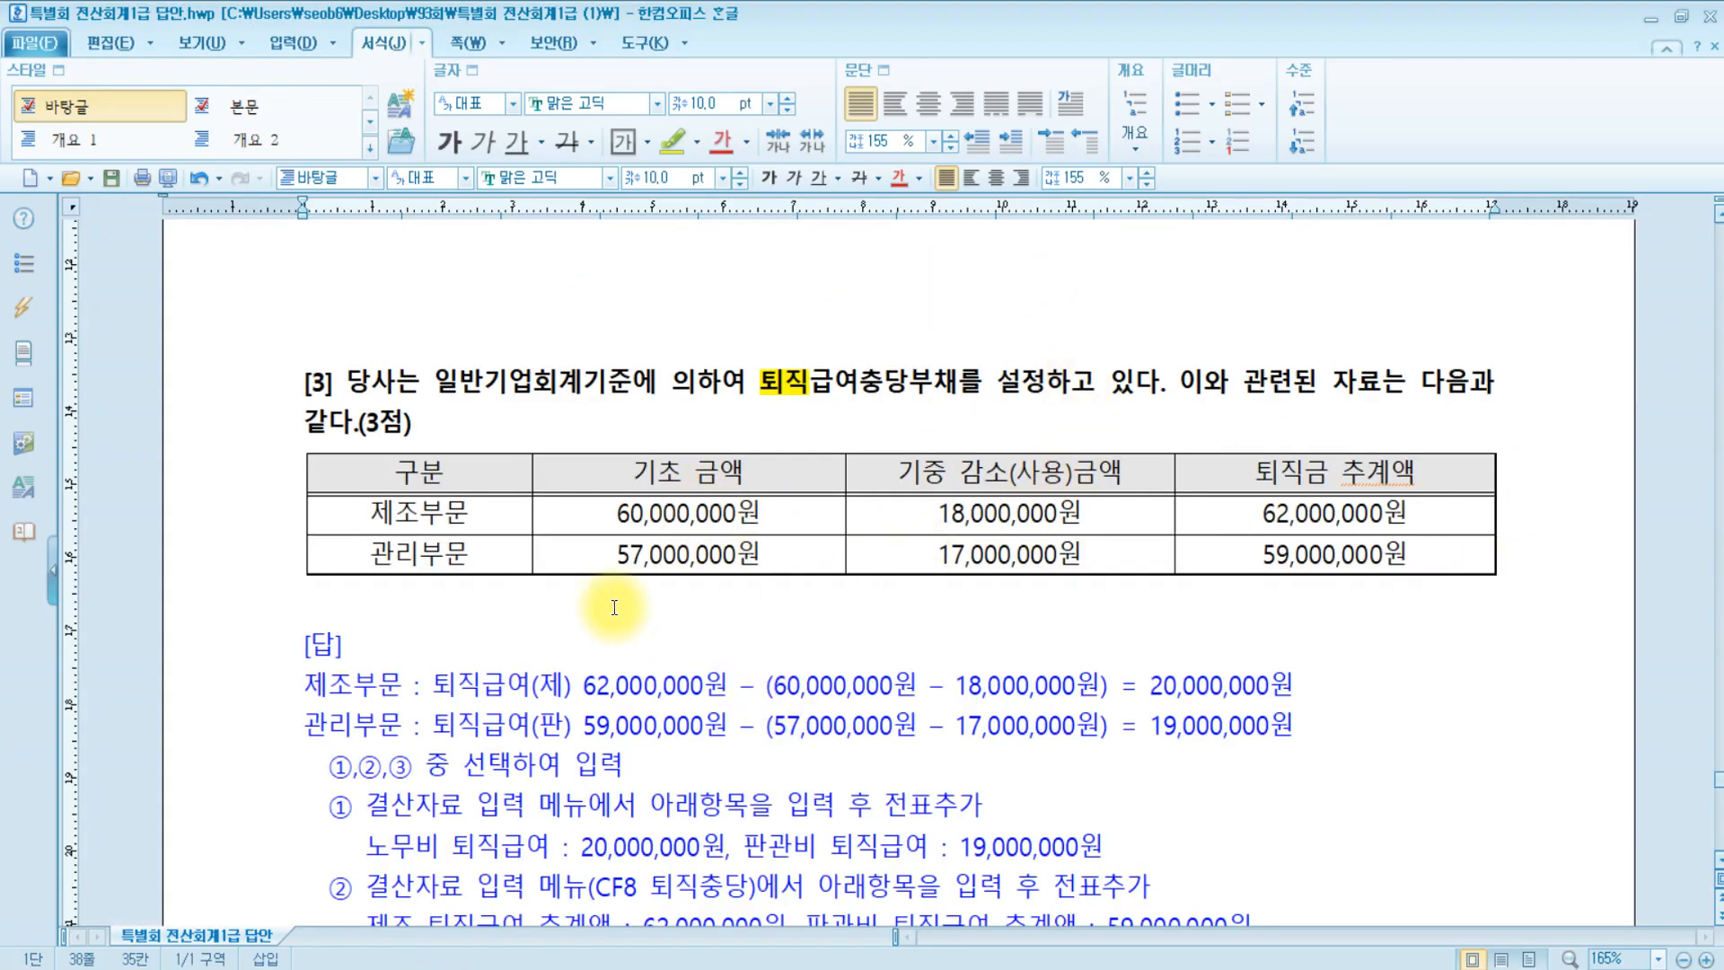
left_click_drag(625, 520, 780, 514)
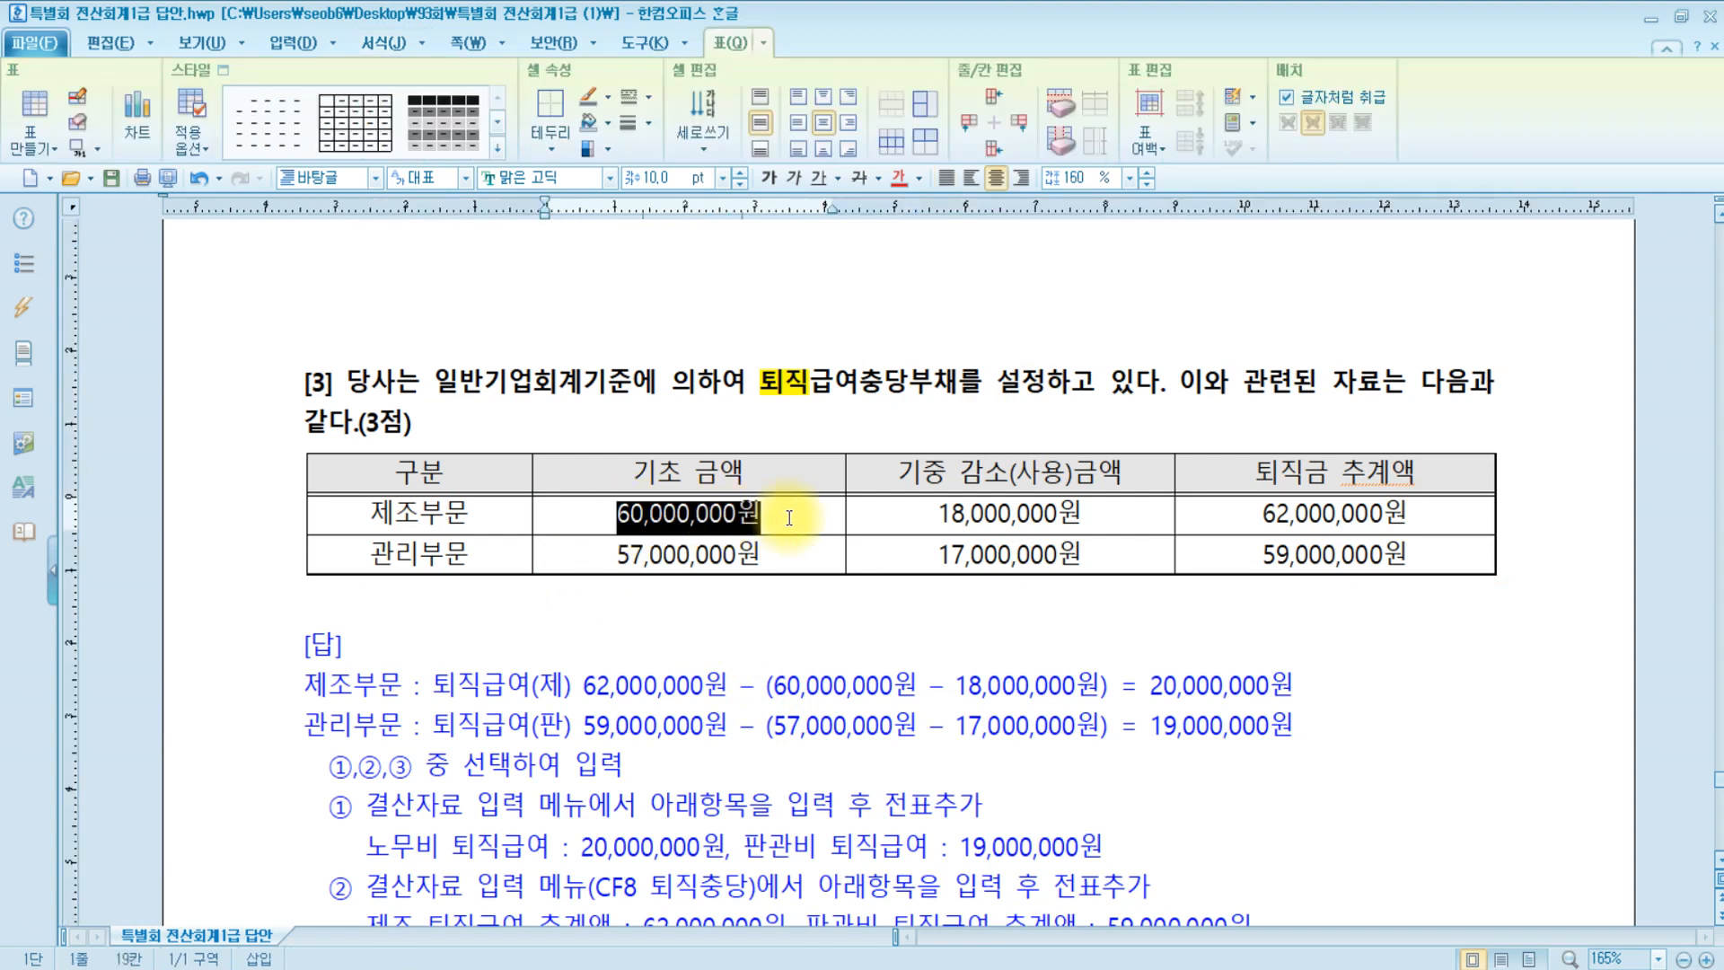
left_click_drag(935, 513, 1119, 512)
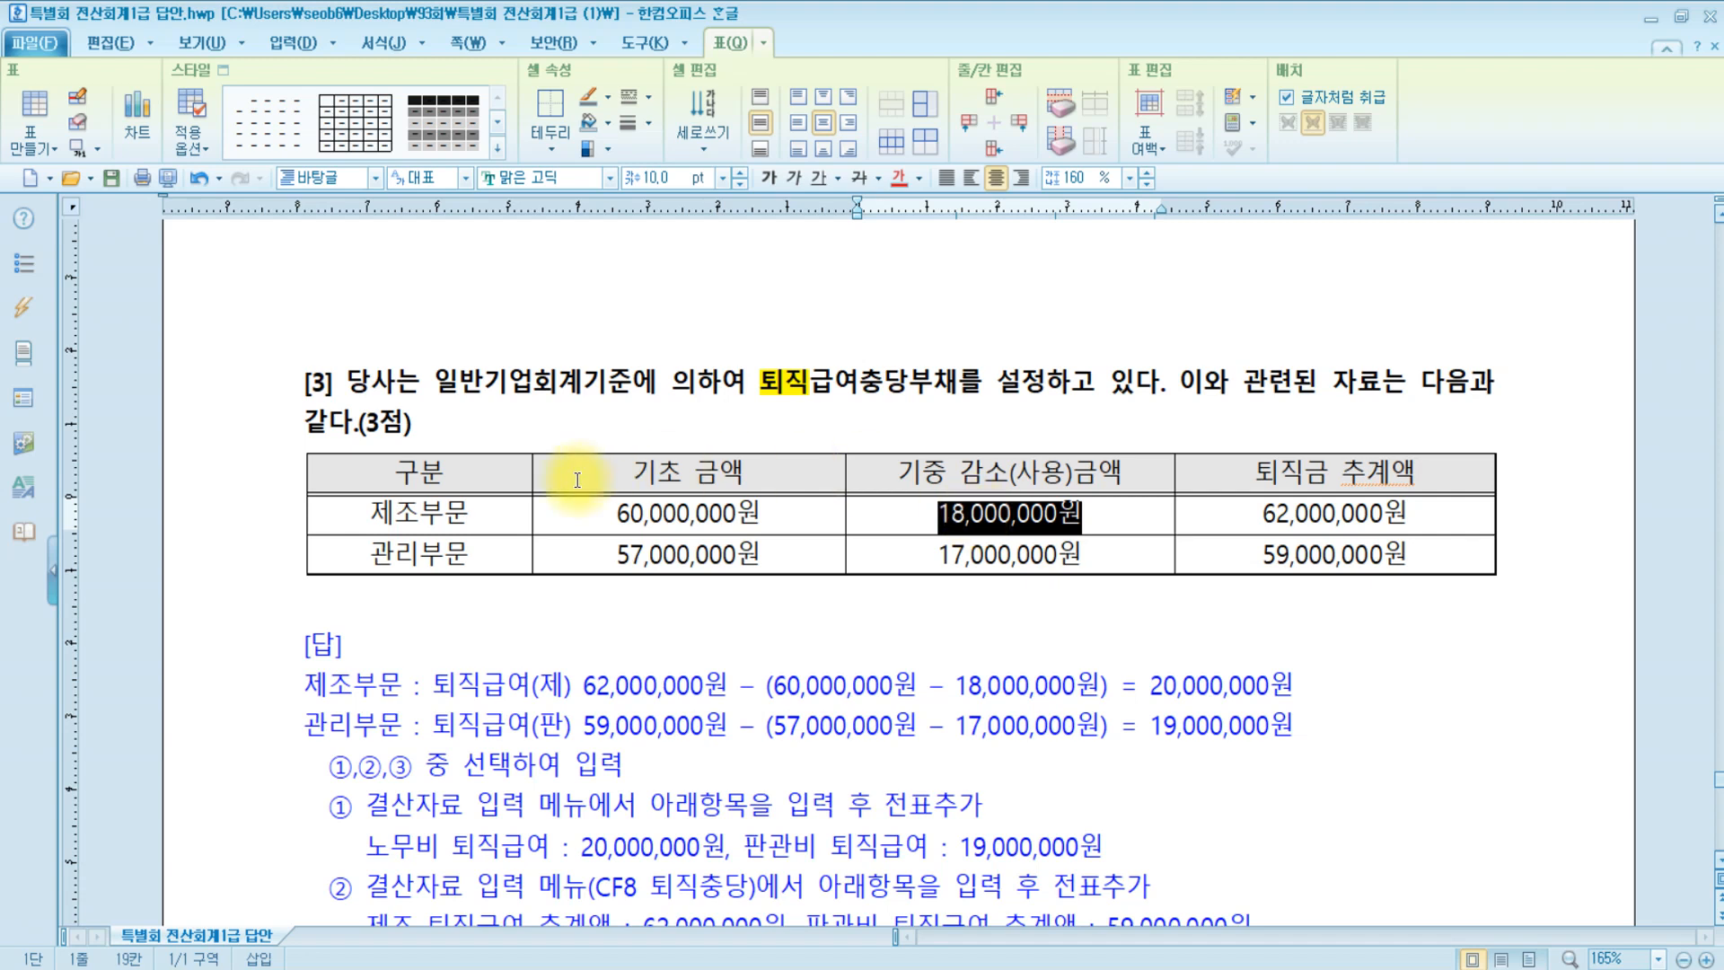
left_click(669, 512)
left_click(1033, 512)
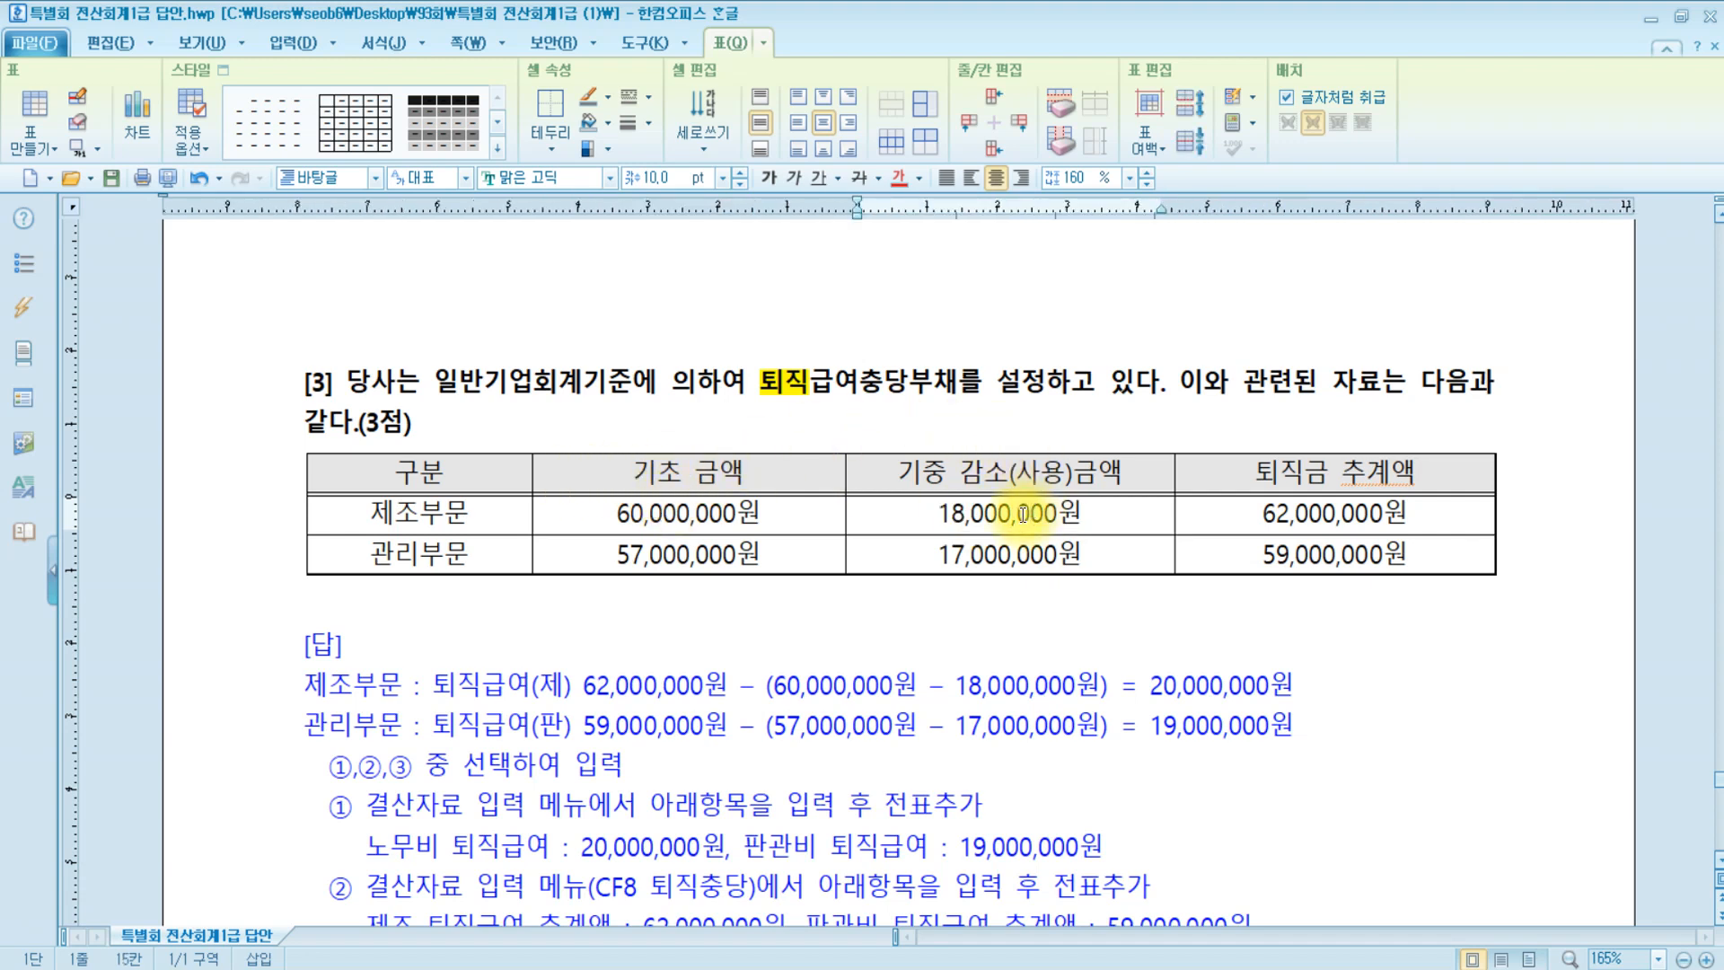
left_click(1097, 512)
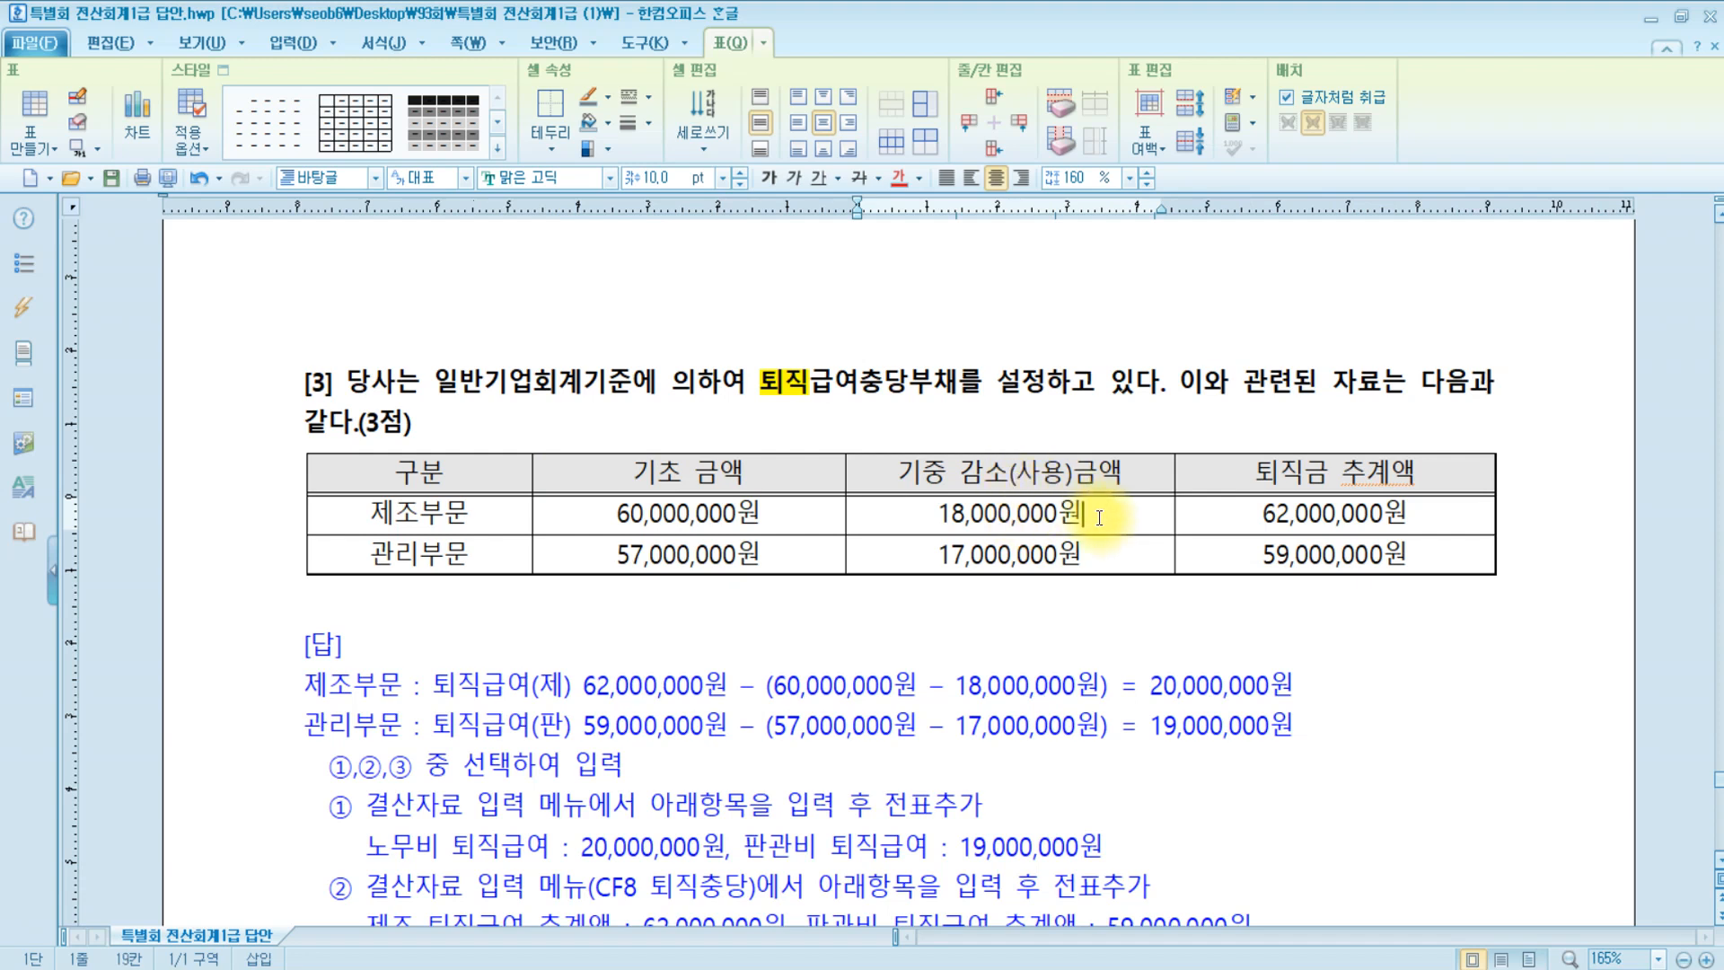
type("=퇴사")
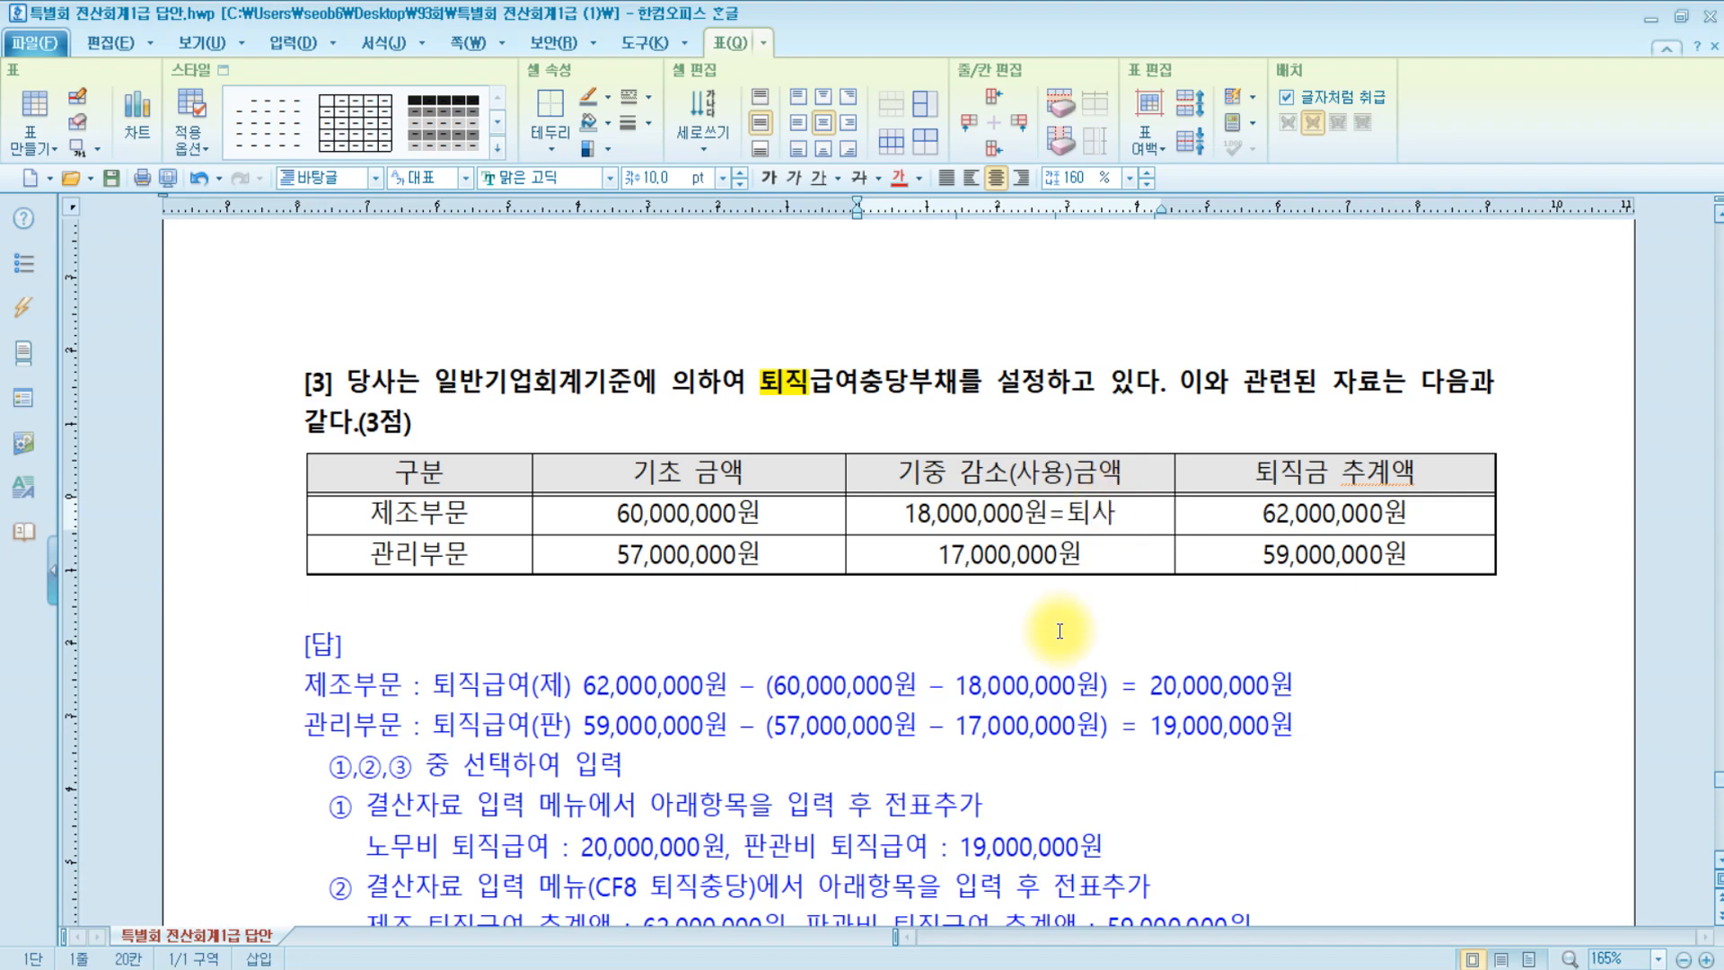
mouse_move(553, 952)
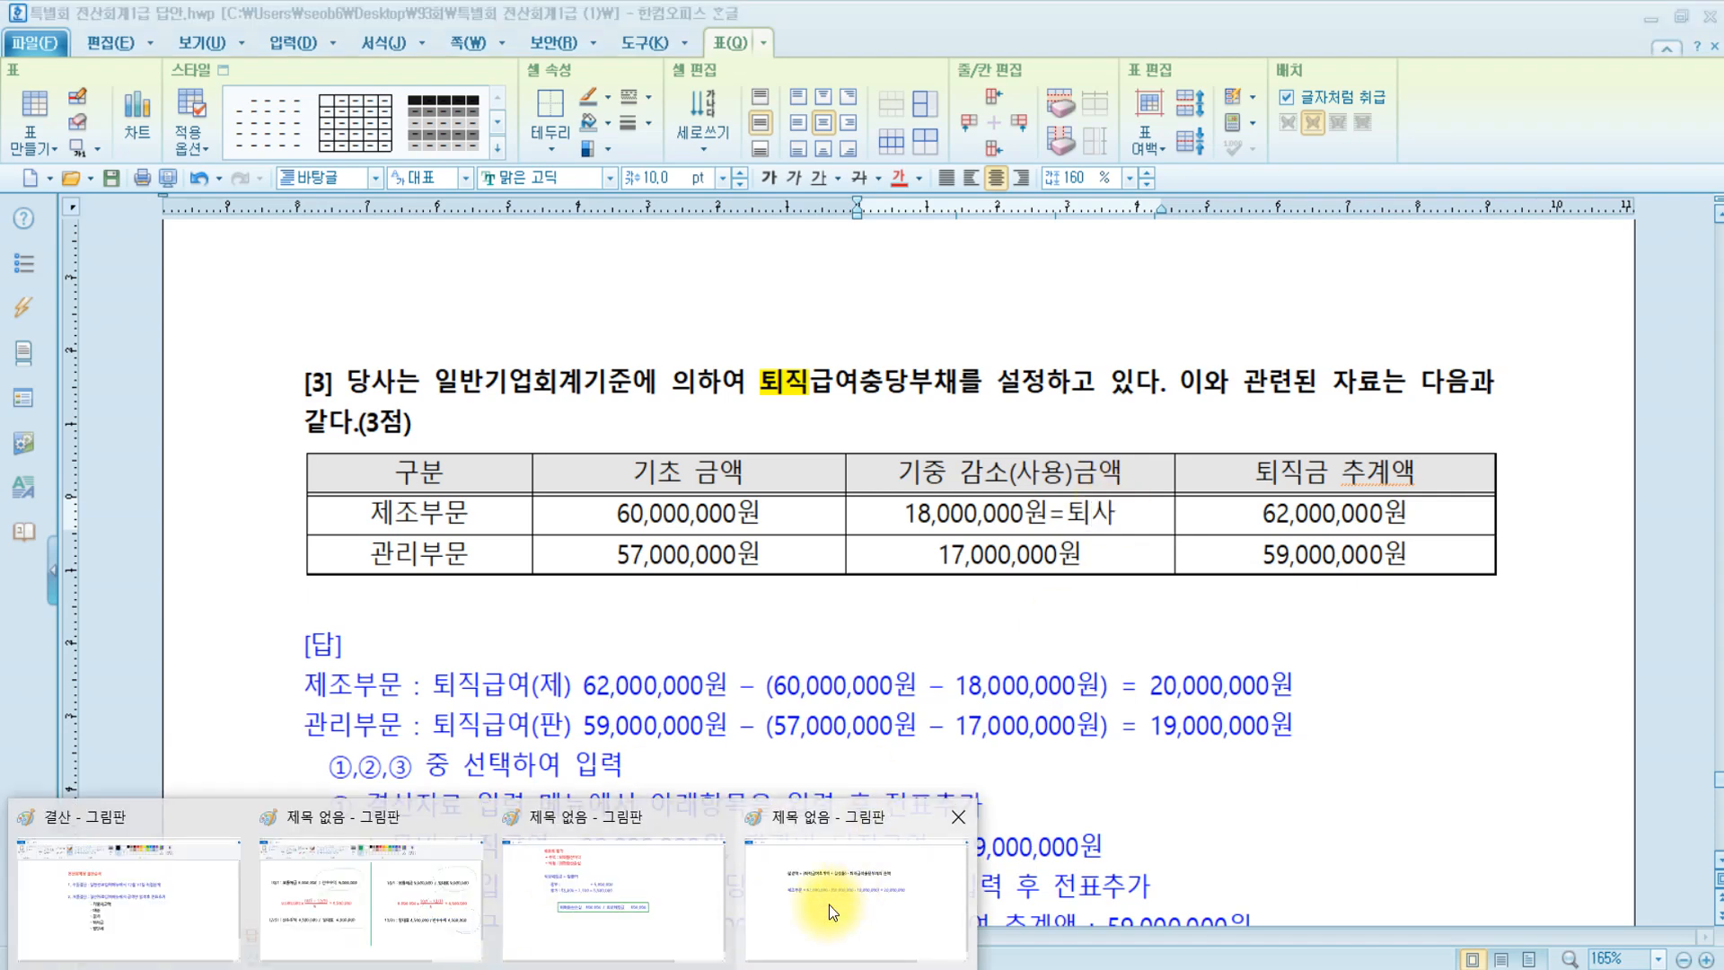
left_click(828, 904)
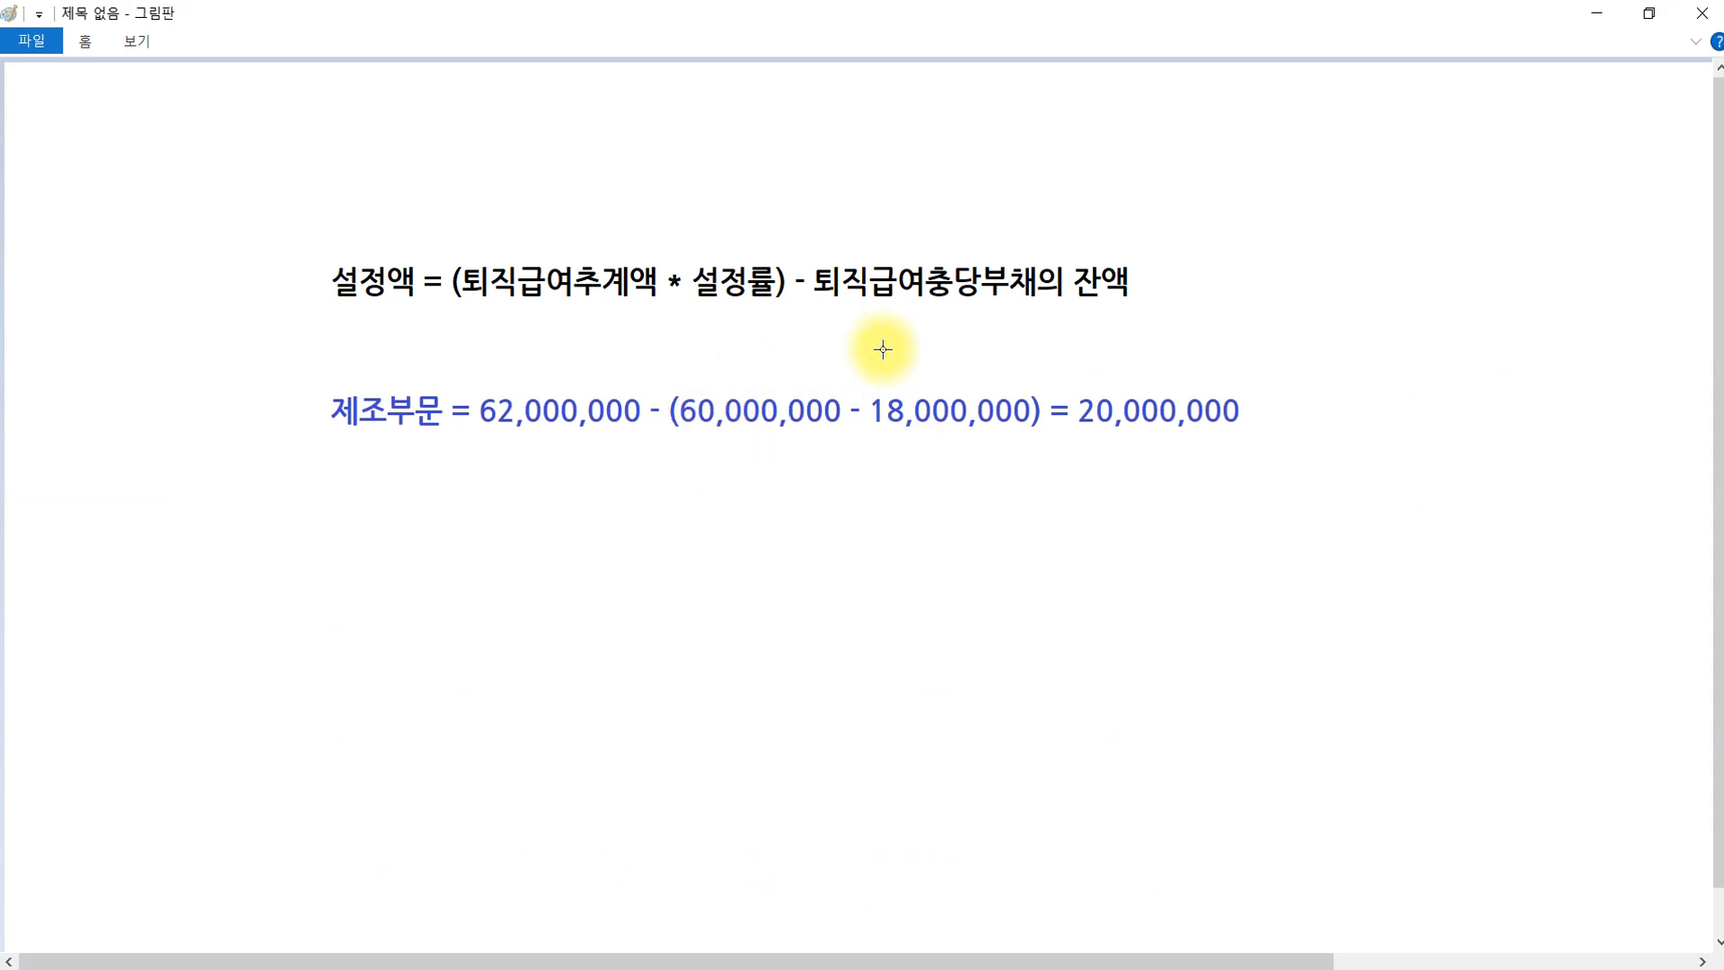
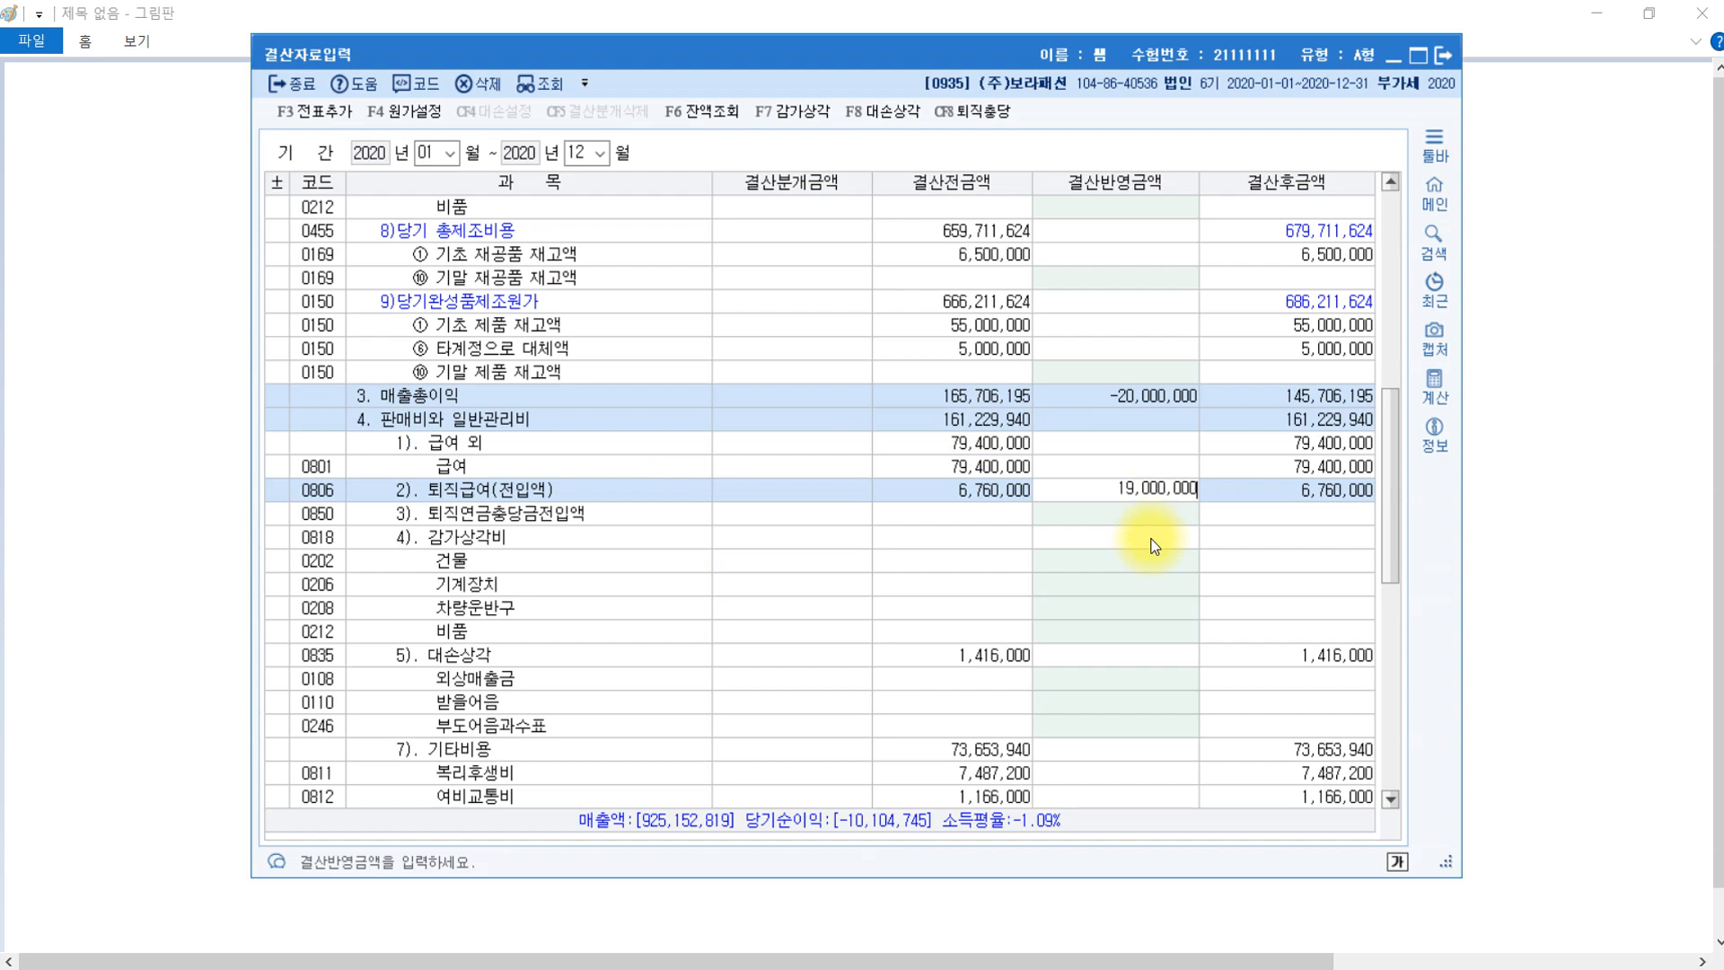
Commit 19,000,000 as the 결산반영금액 of 0806 퇴직급여(전입액), add the closing entries to 일반전표, and close 결산자료입력.
key("Return")
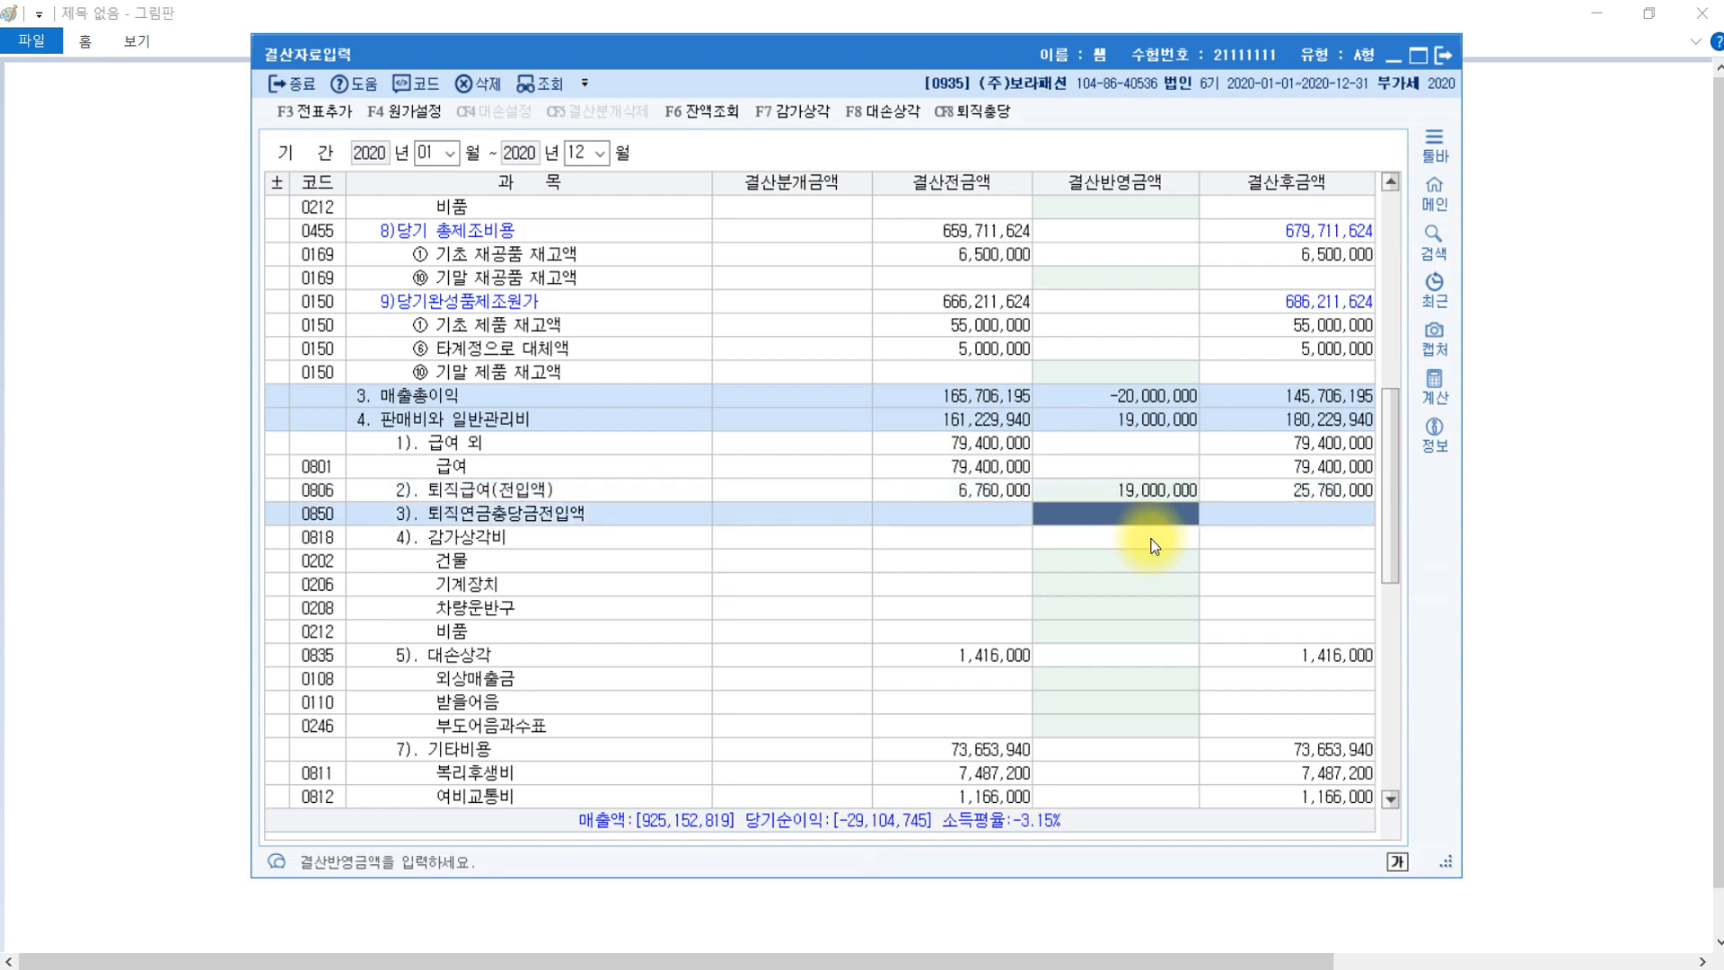
left_click(336, 117)
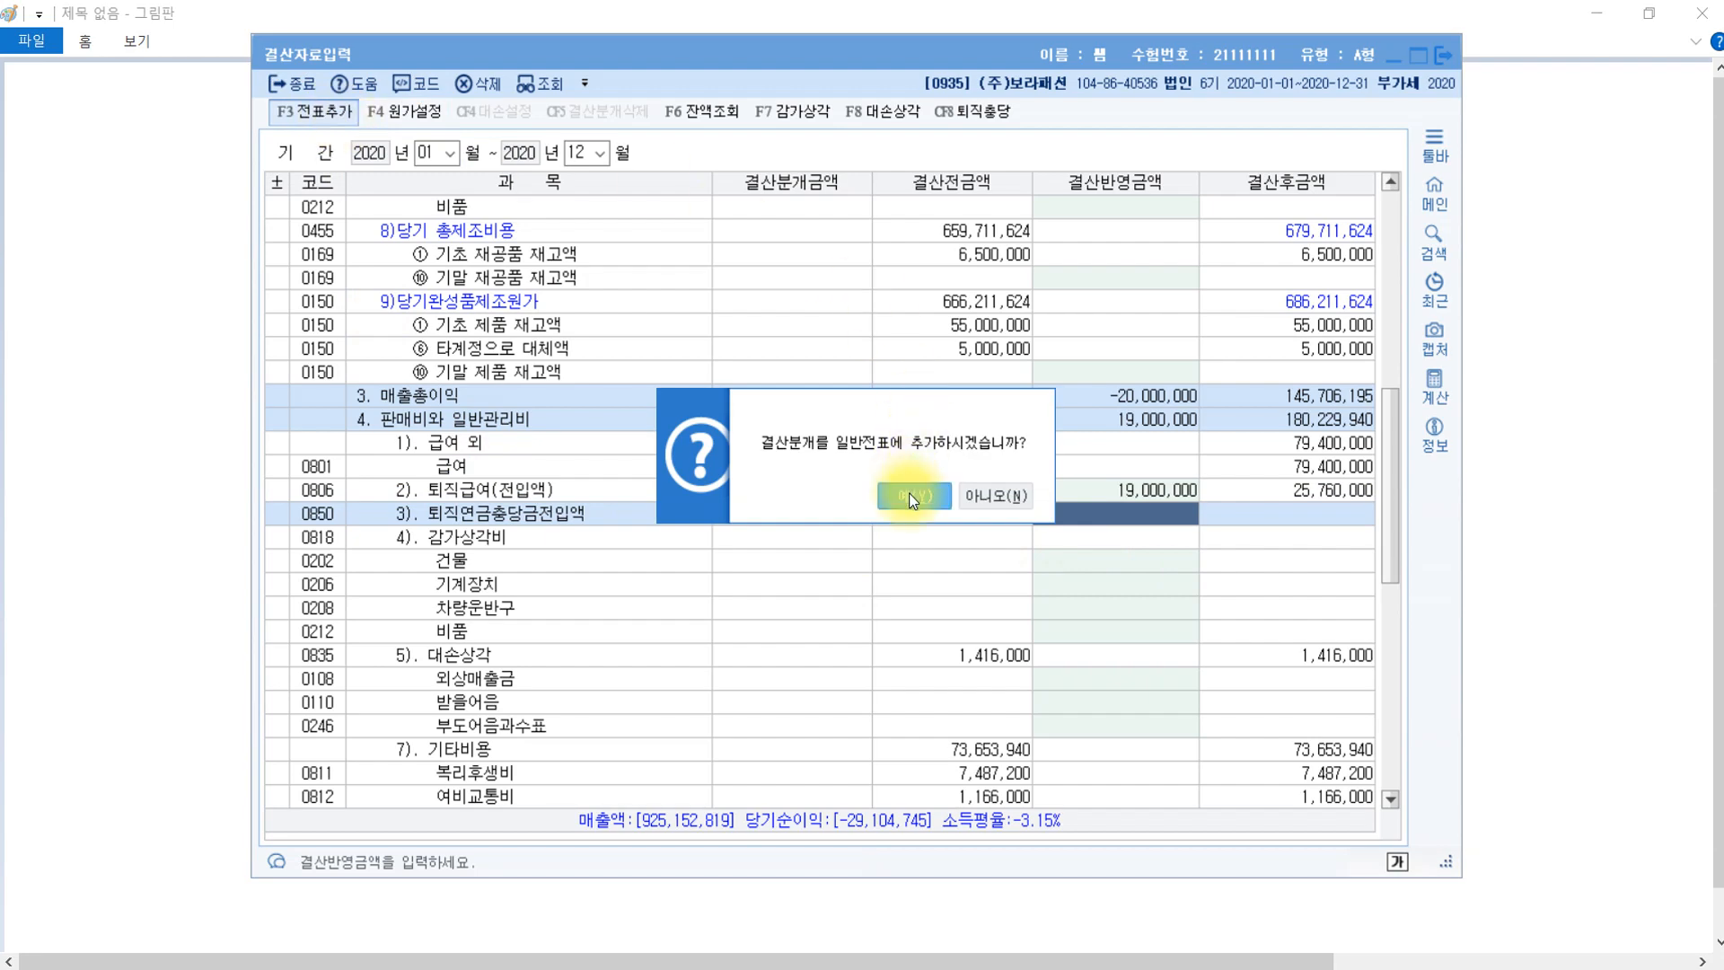
left_click(913, 497)
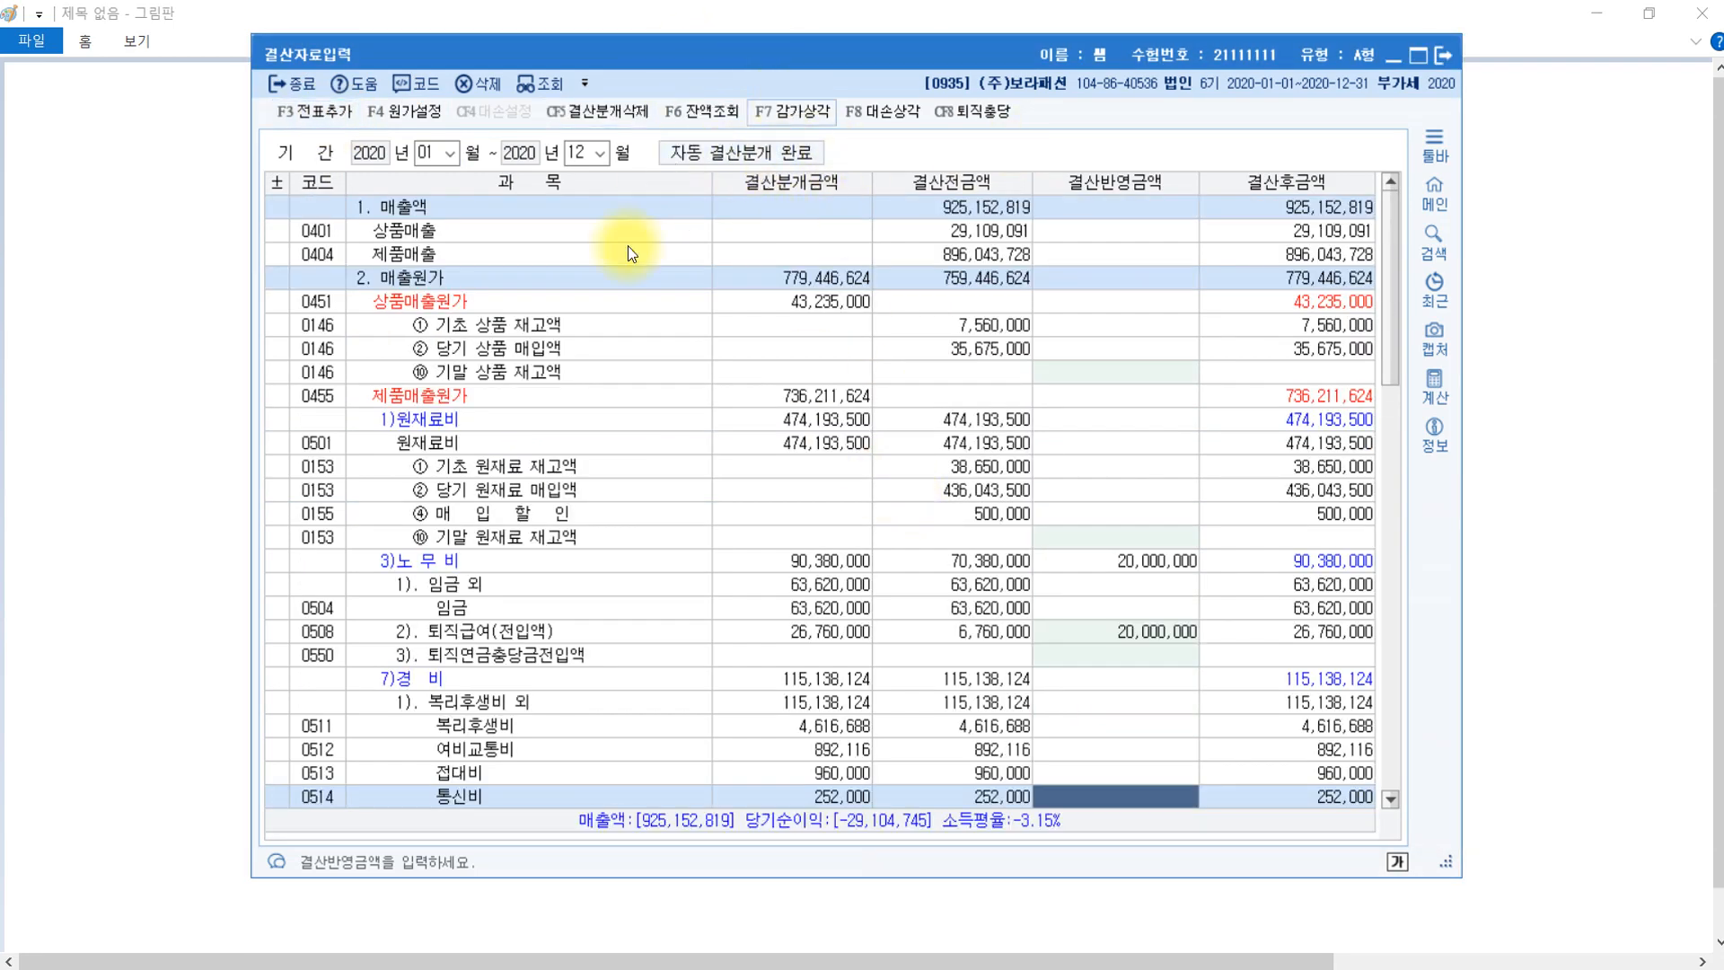
left_click(1440, 56)
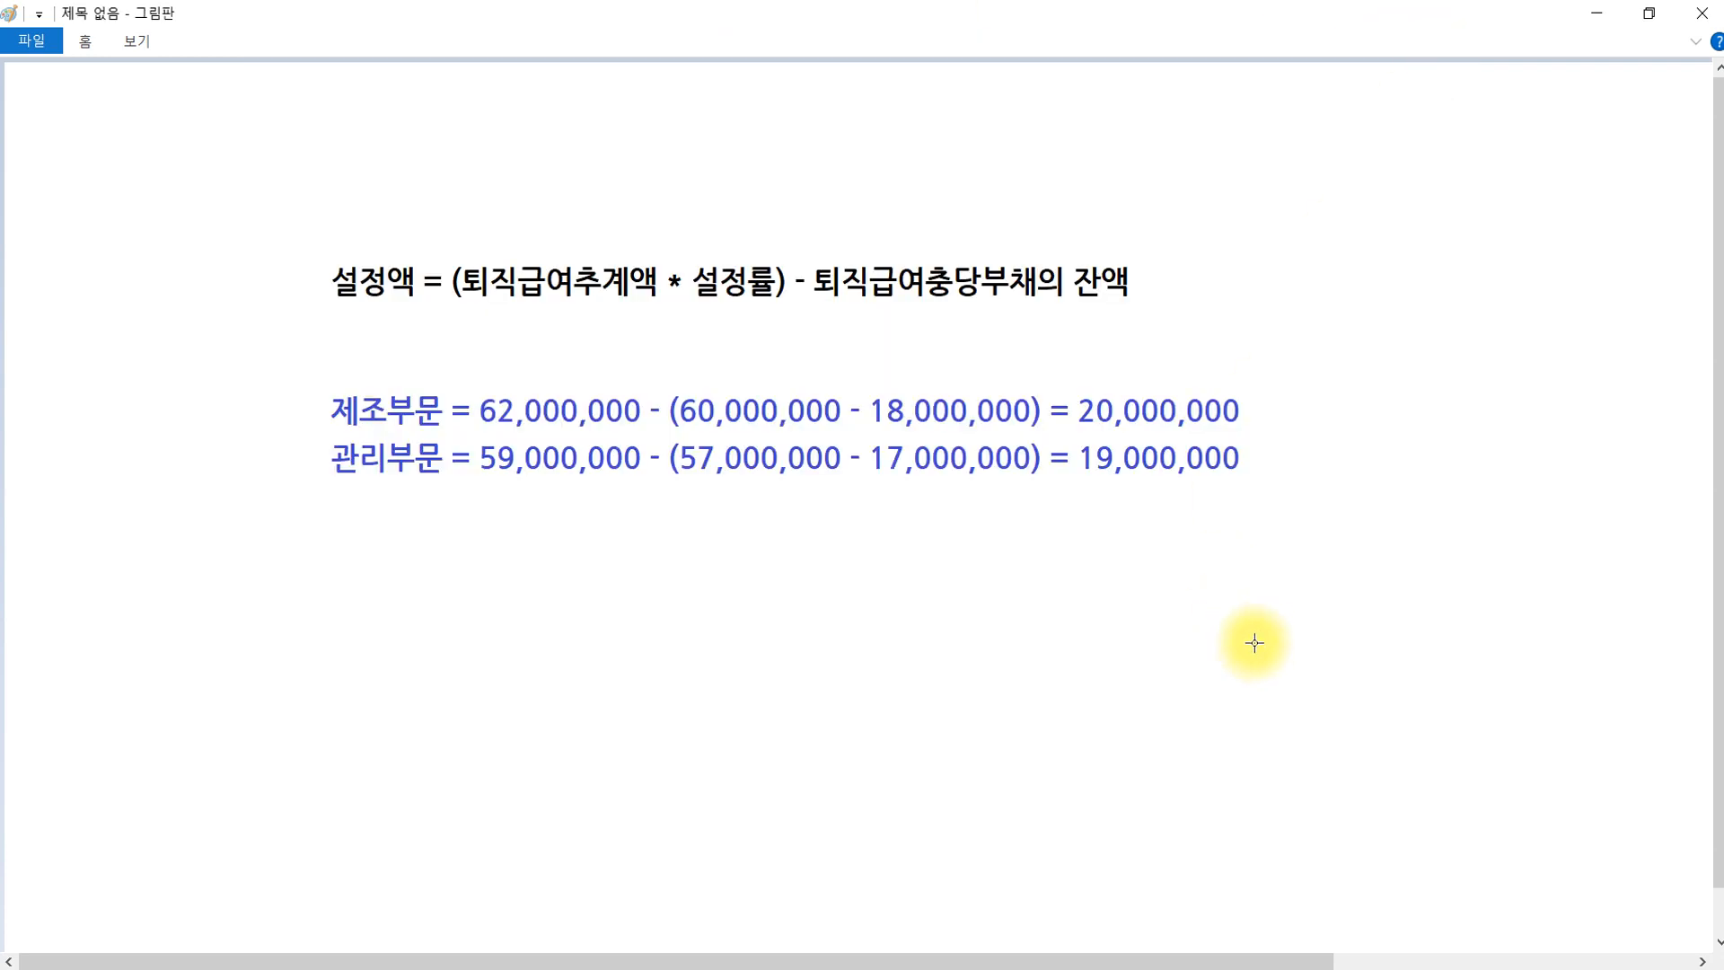
Switch to the Hangul answer document and review question [3]'s 퇴직급여충당부채 wording and its 퇴직급여 calculations.
mouse_move(437, 969)
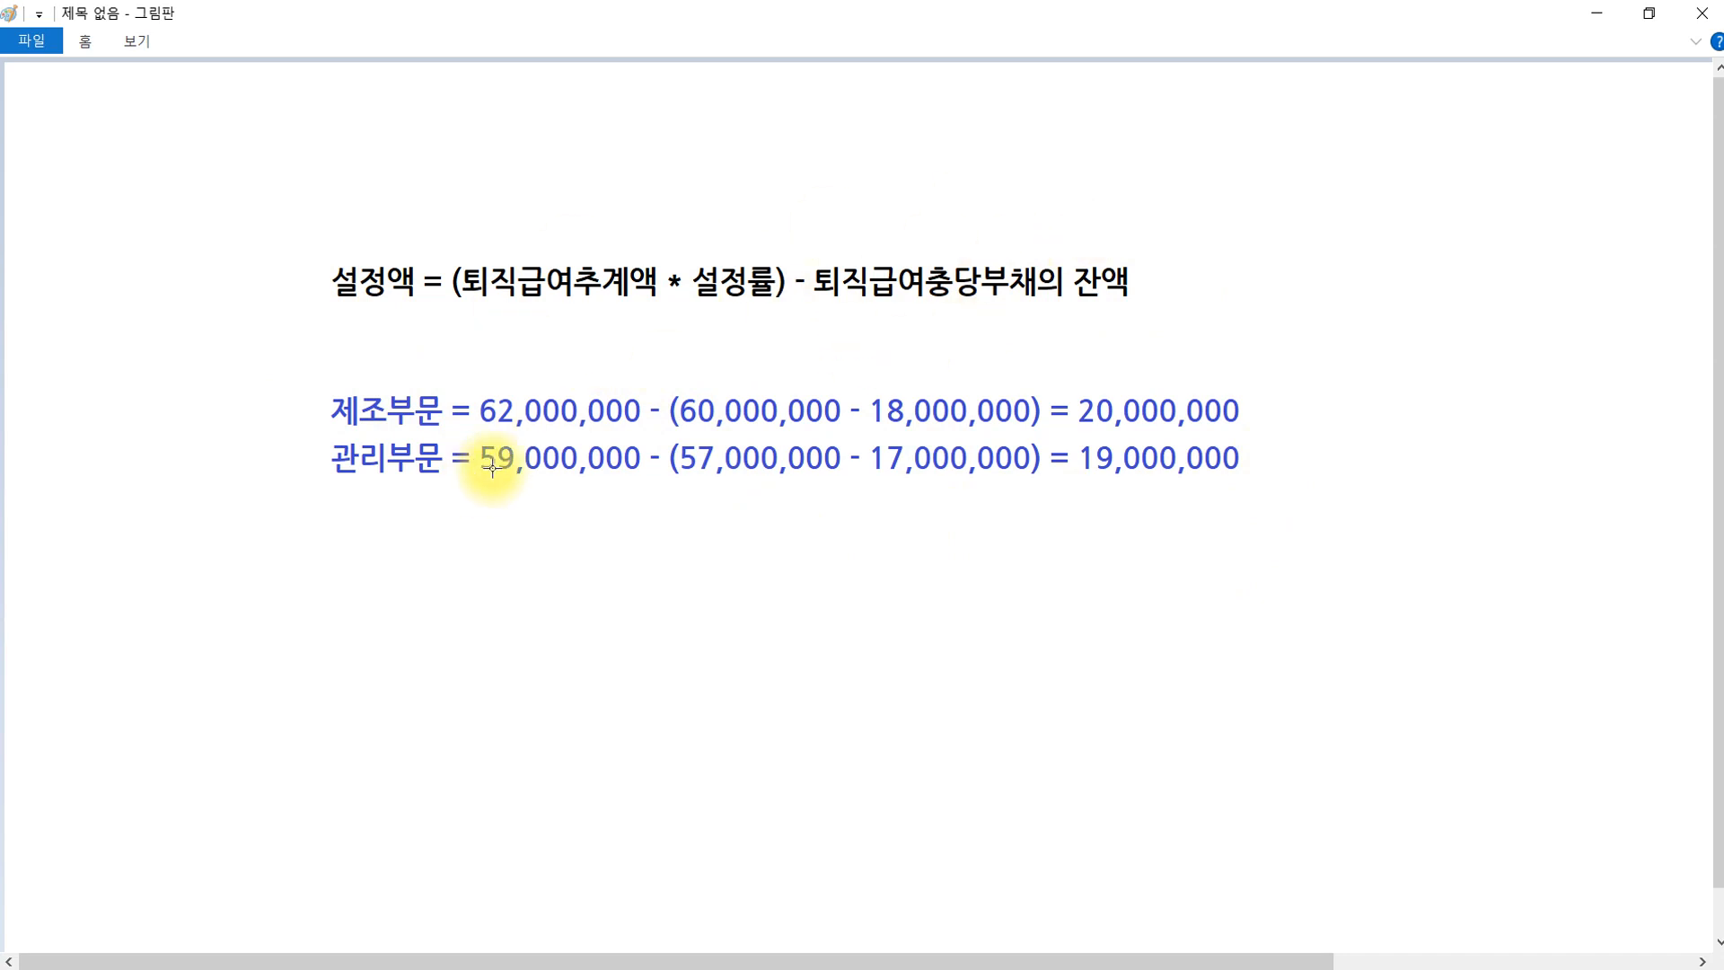
left_click(443, 961)
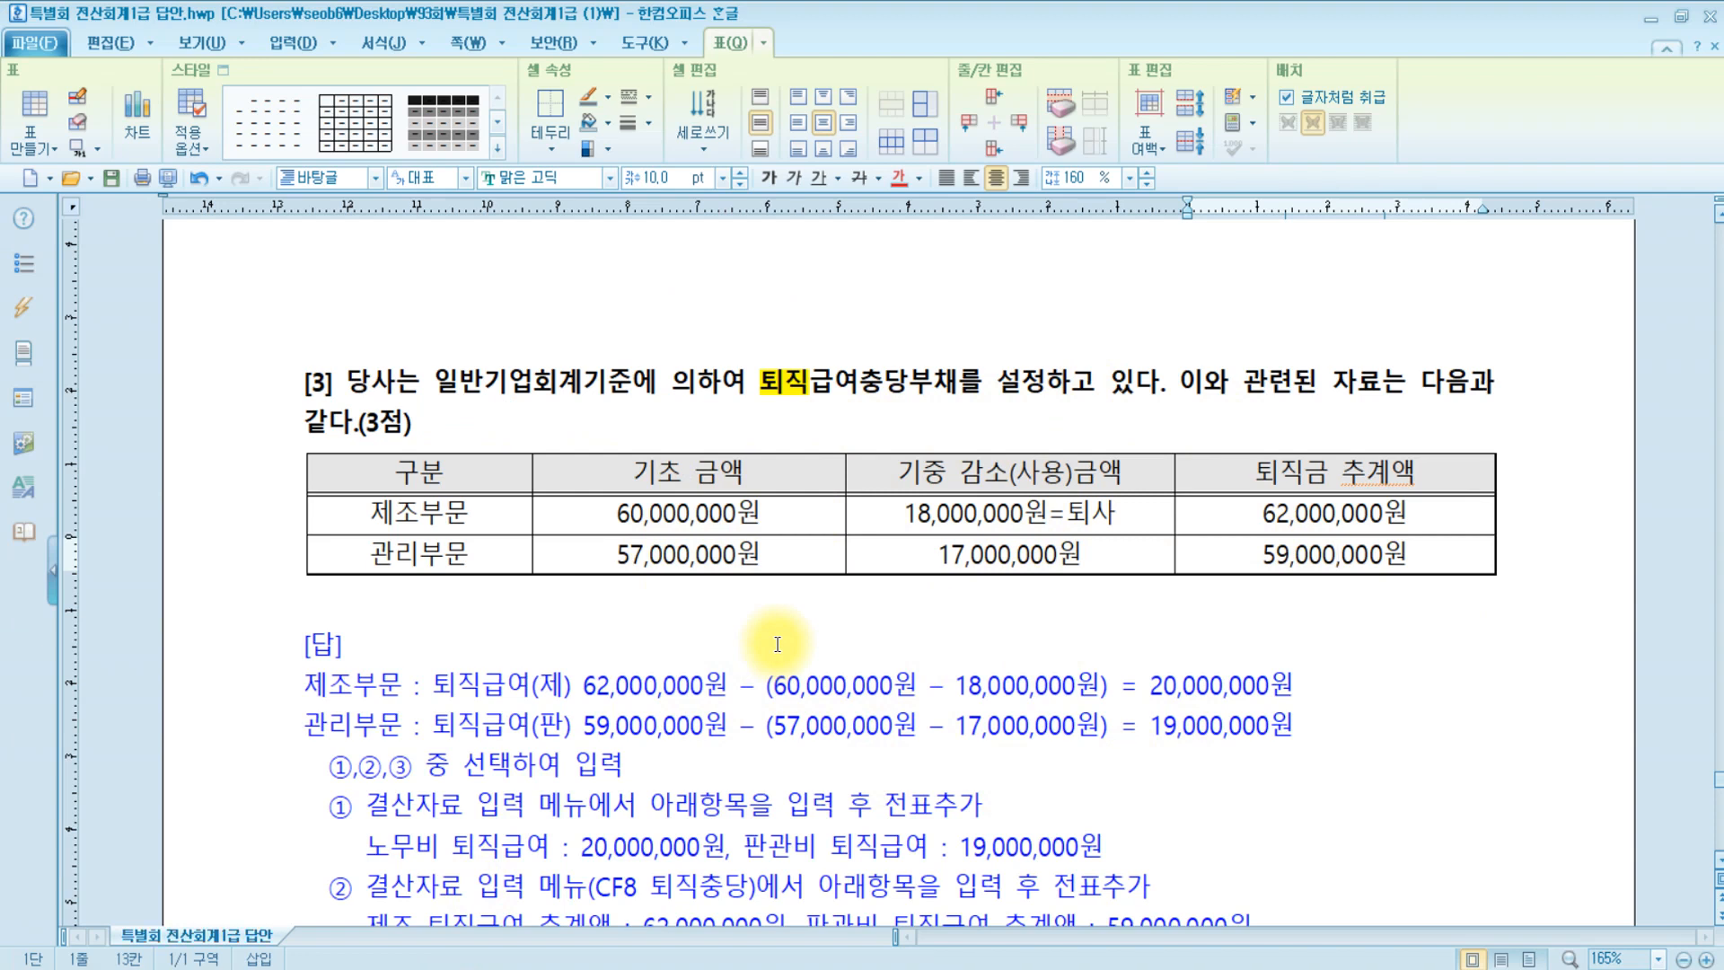
left_click_drag(759, 381, 959, 379)
left_click(759, 384)
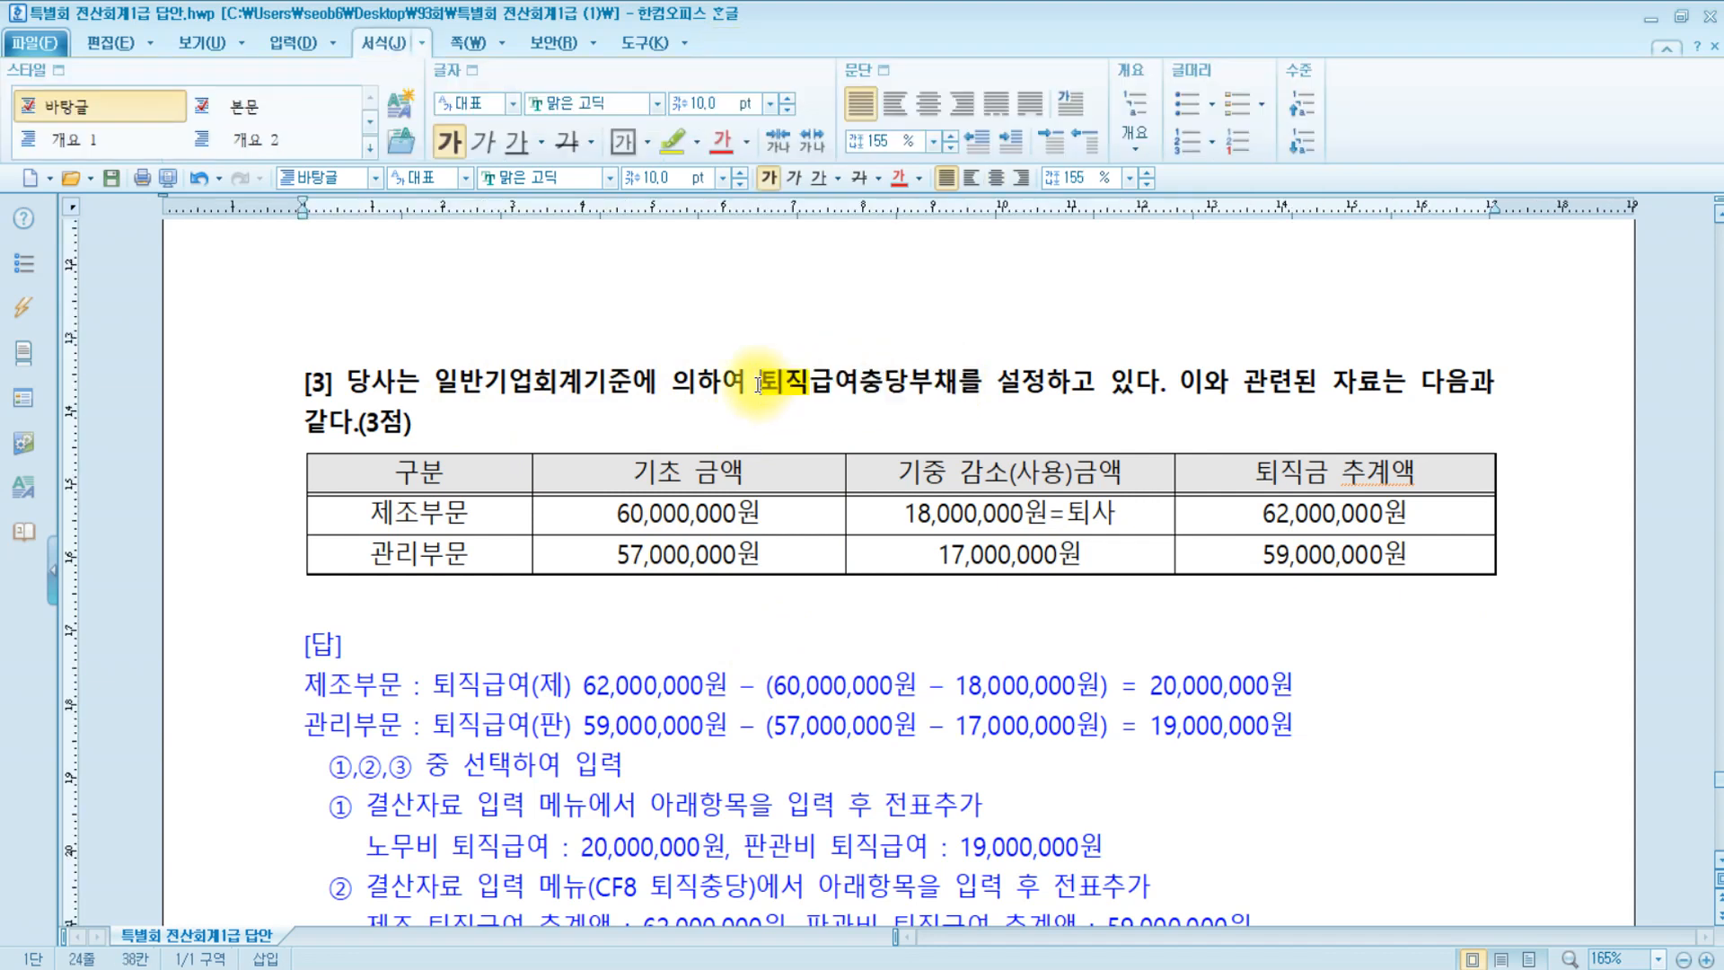
left_click_drag(759, 385, 955, 384)
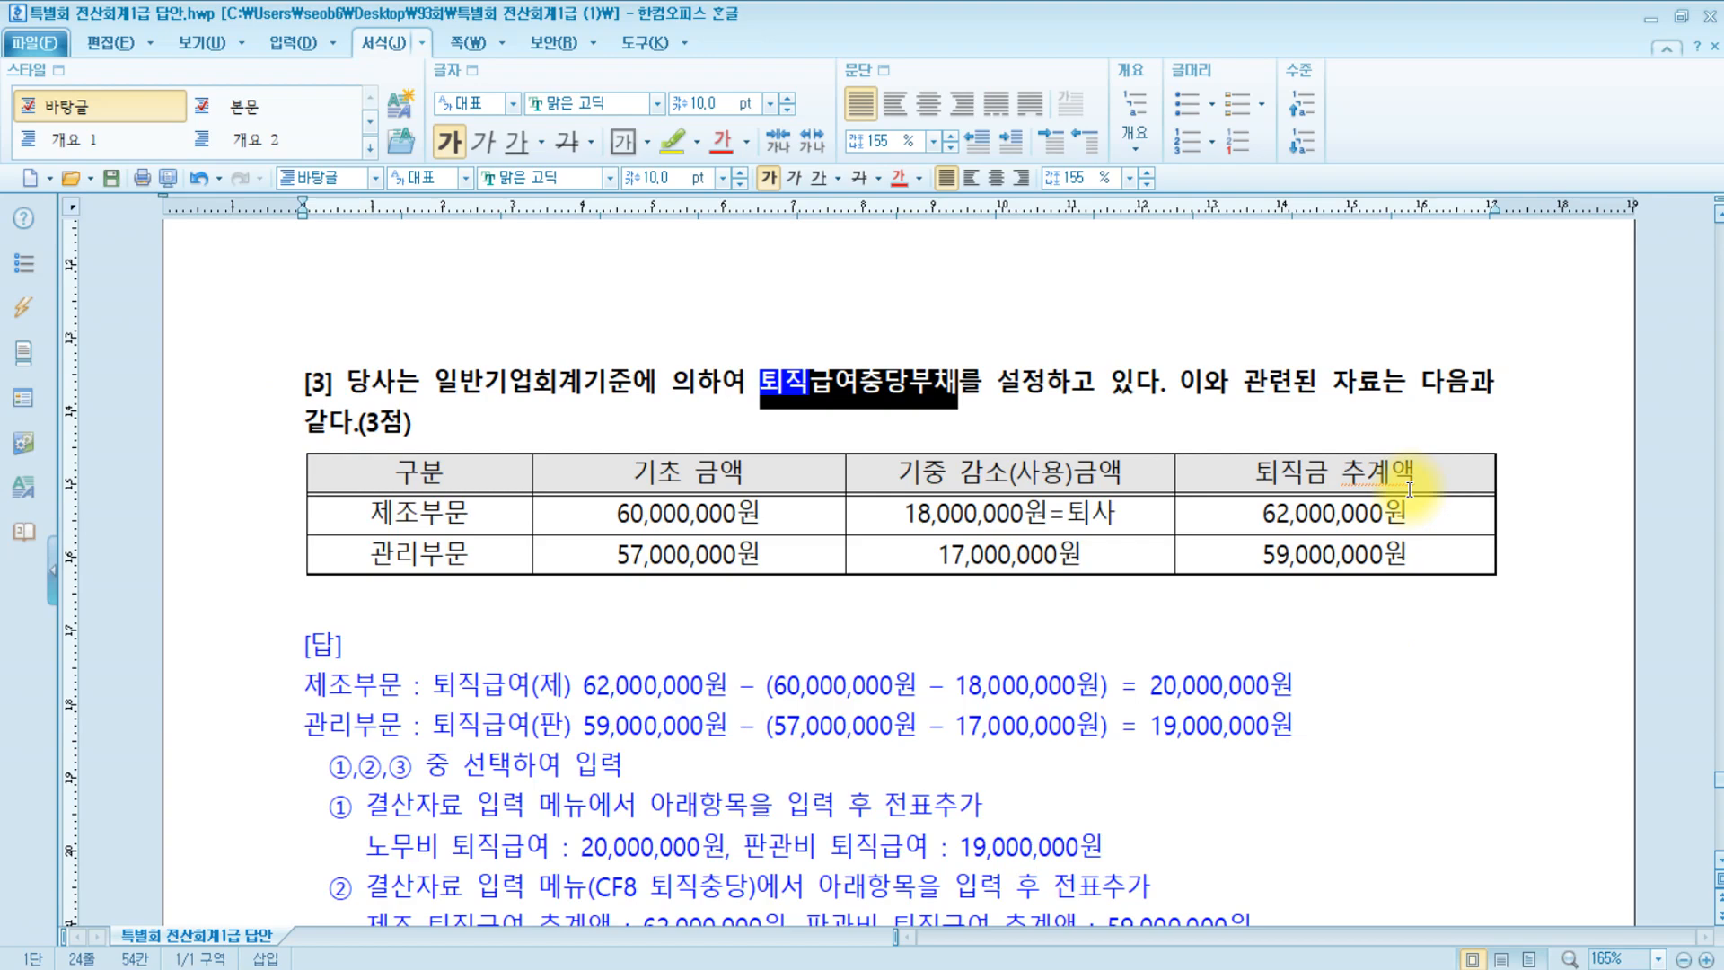
left_click(742, 686)
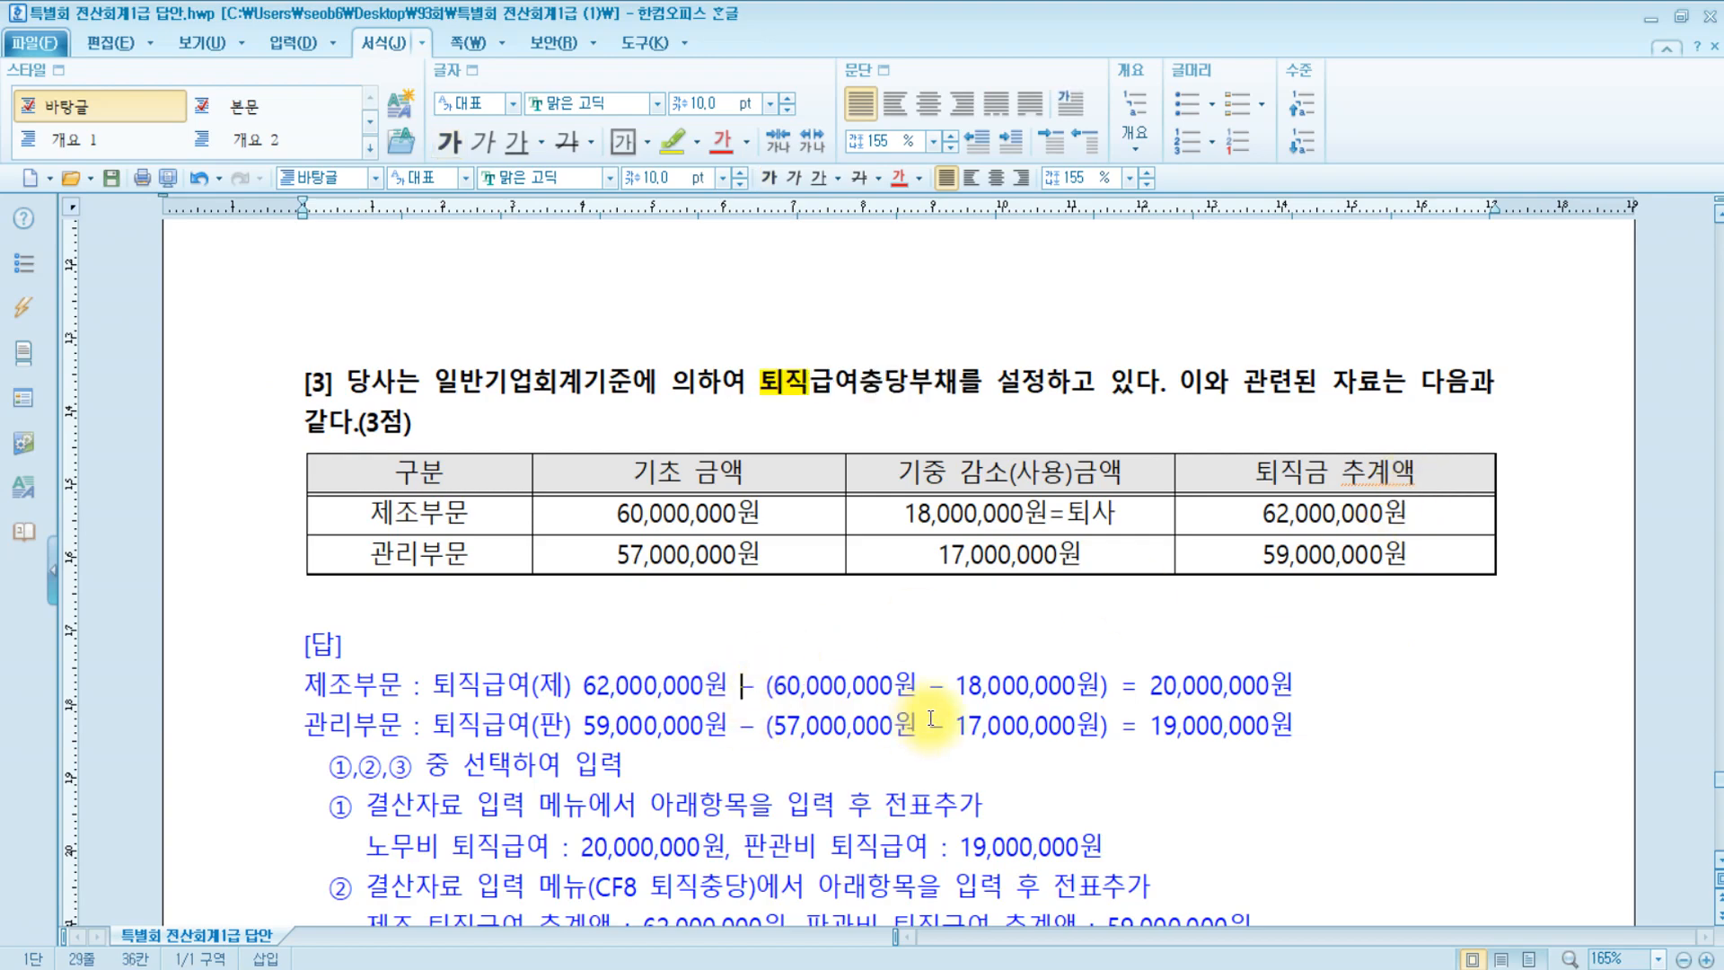
Go on to 문제6 in the answer document and look over its three 조회 questions.
scroll(932, 718, "up", 10)
scroll(931, 718, "down", 20)
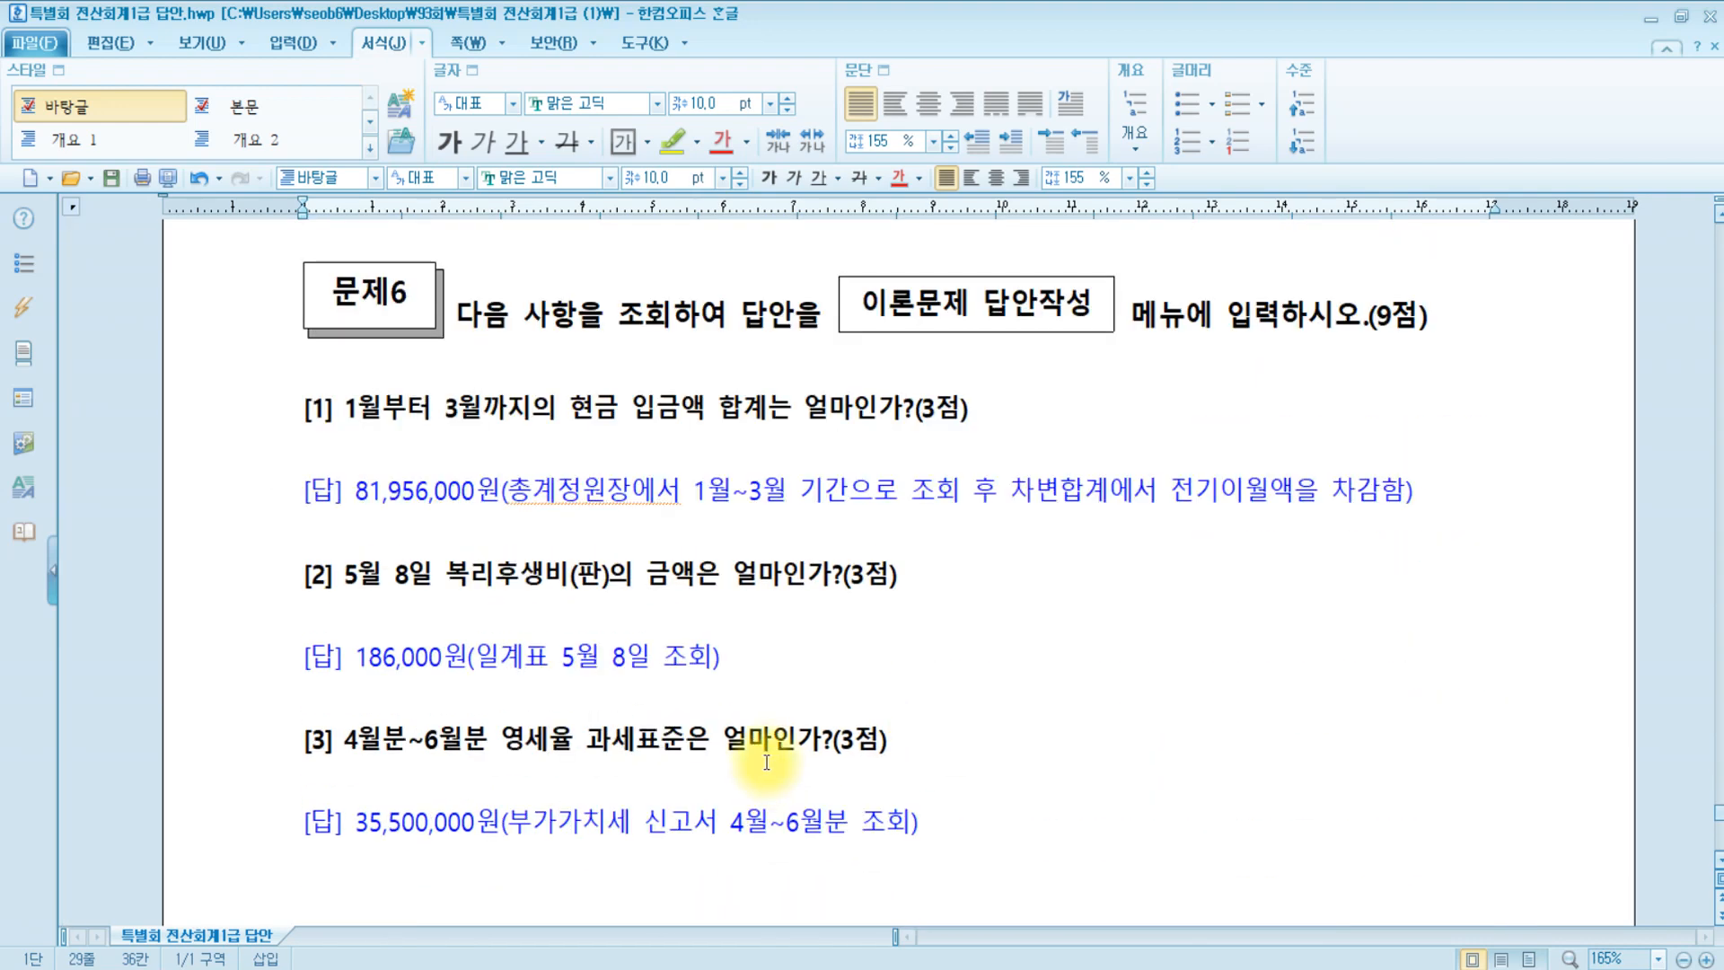
left_click(767, 763)
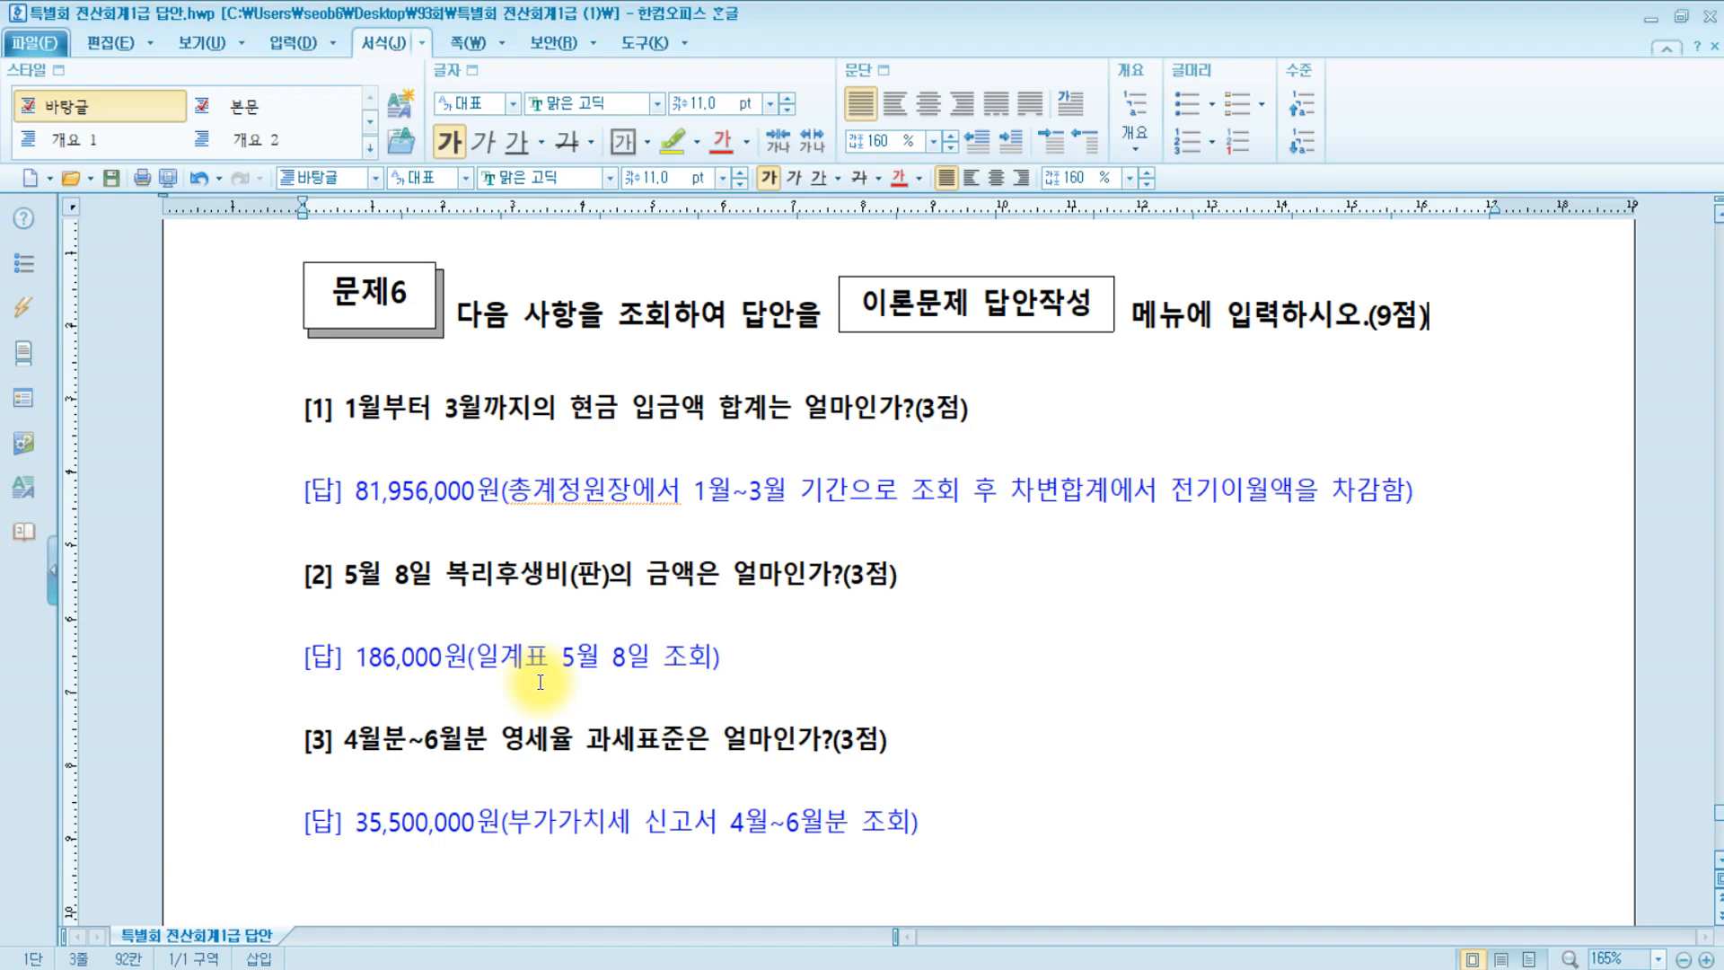
mouse_move(474, 950)
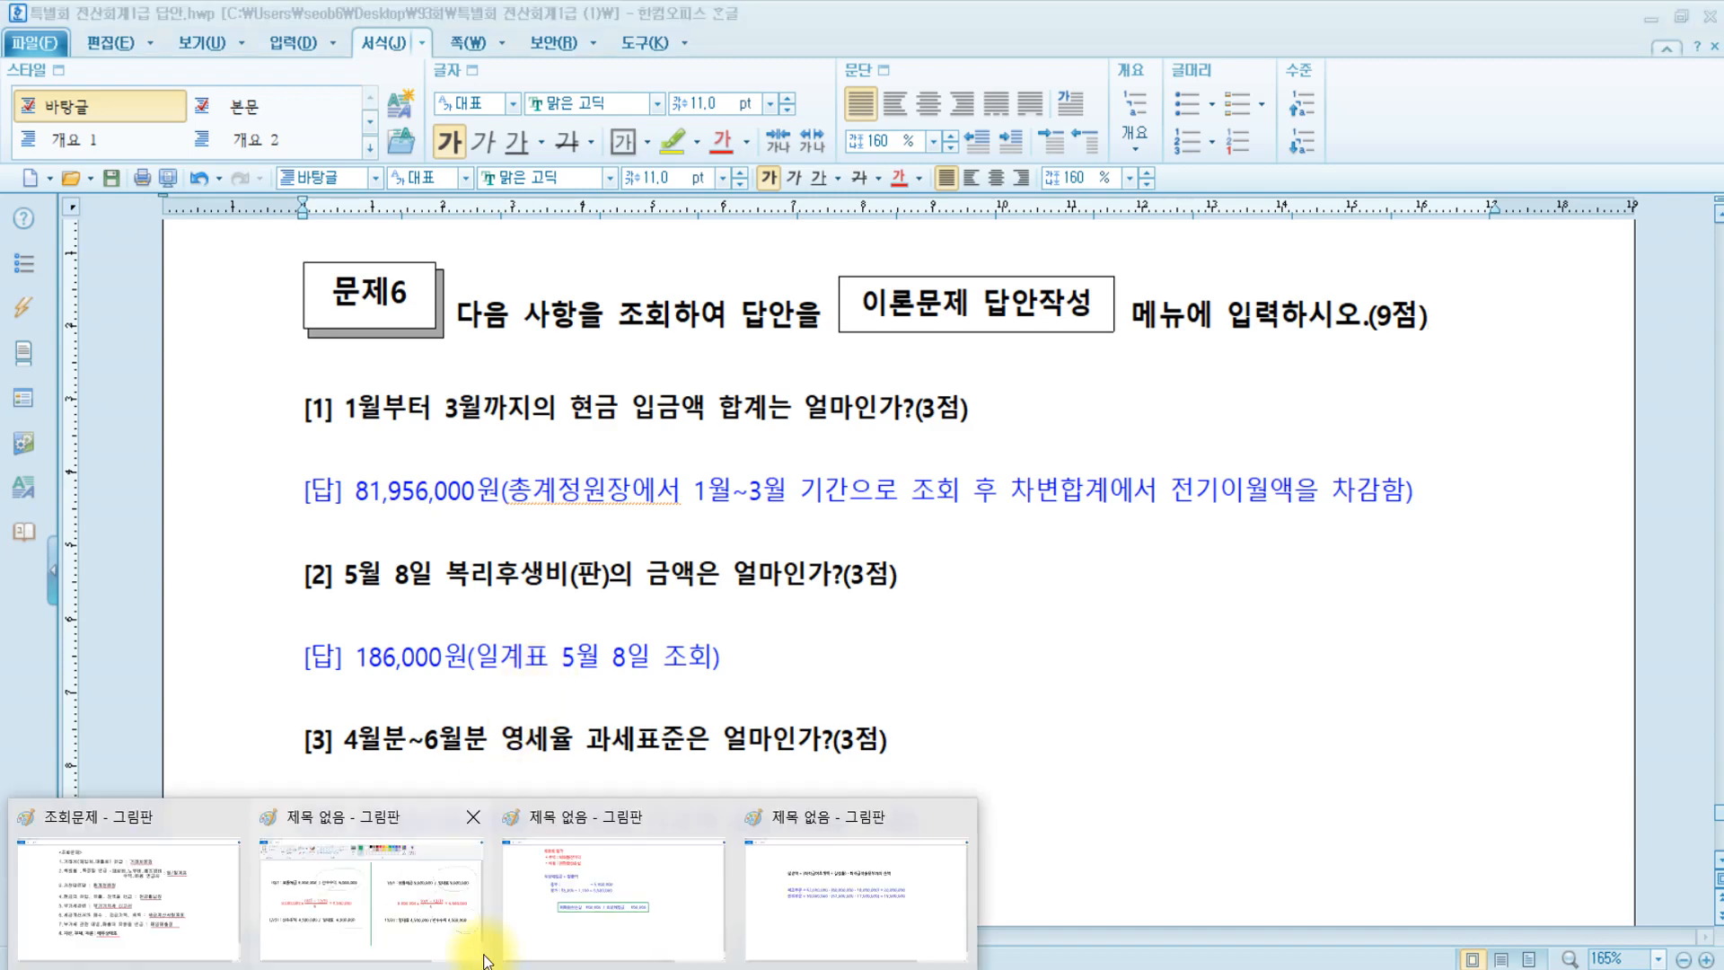
Check the 조회문제 notes in Paint, then review question [1]'s 총계정원장 method and 전기이월액 deduction in the answer document.
left_click(154, 892)
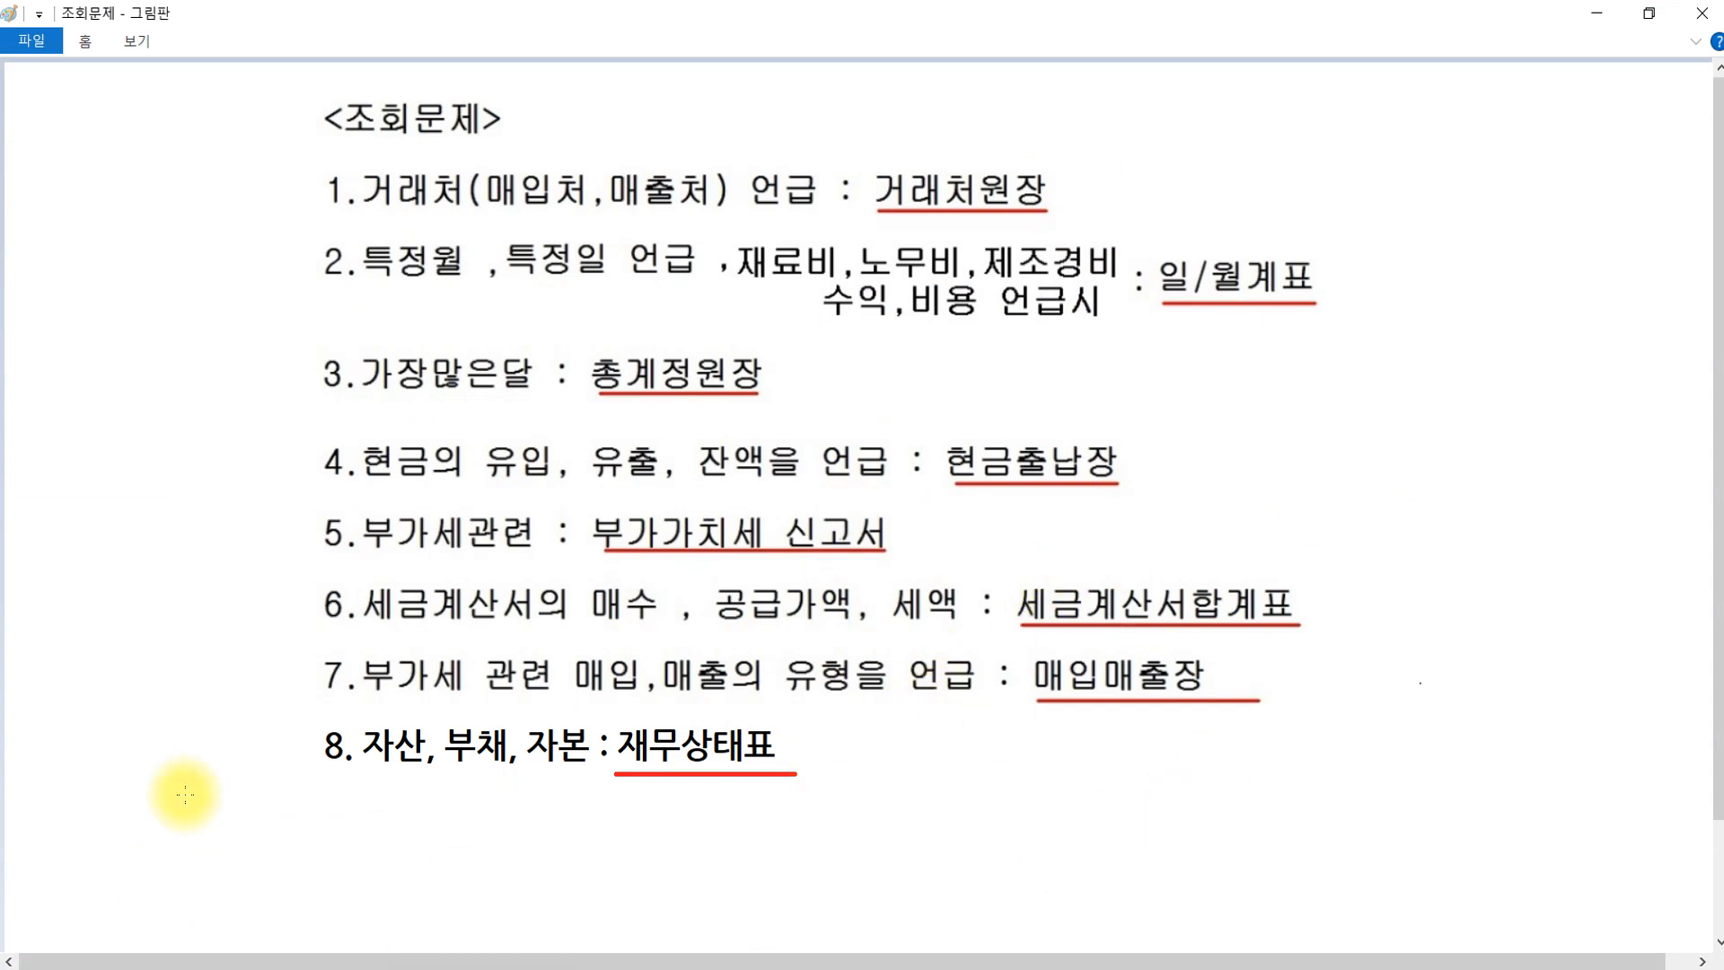
left_click(404, 966)
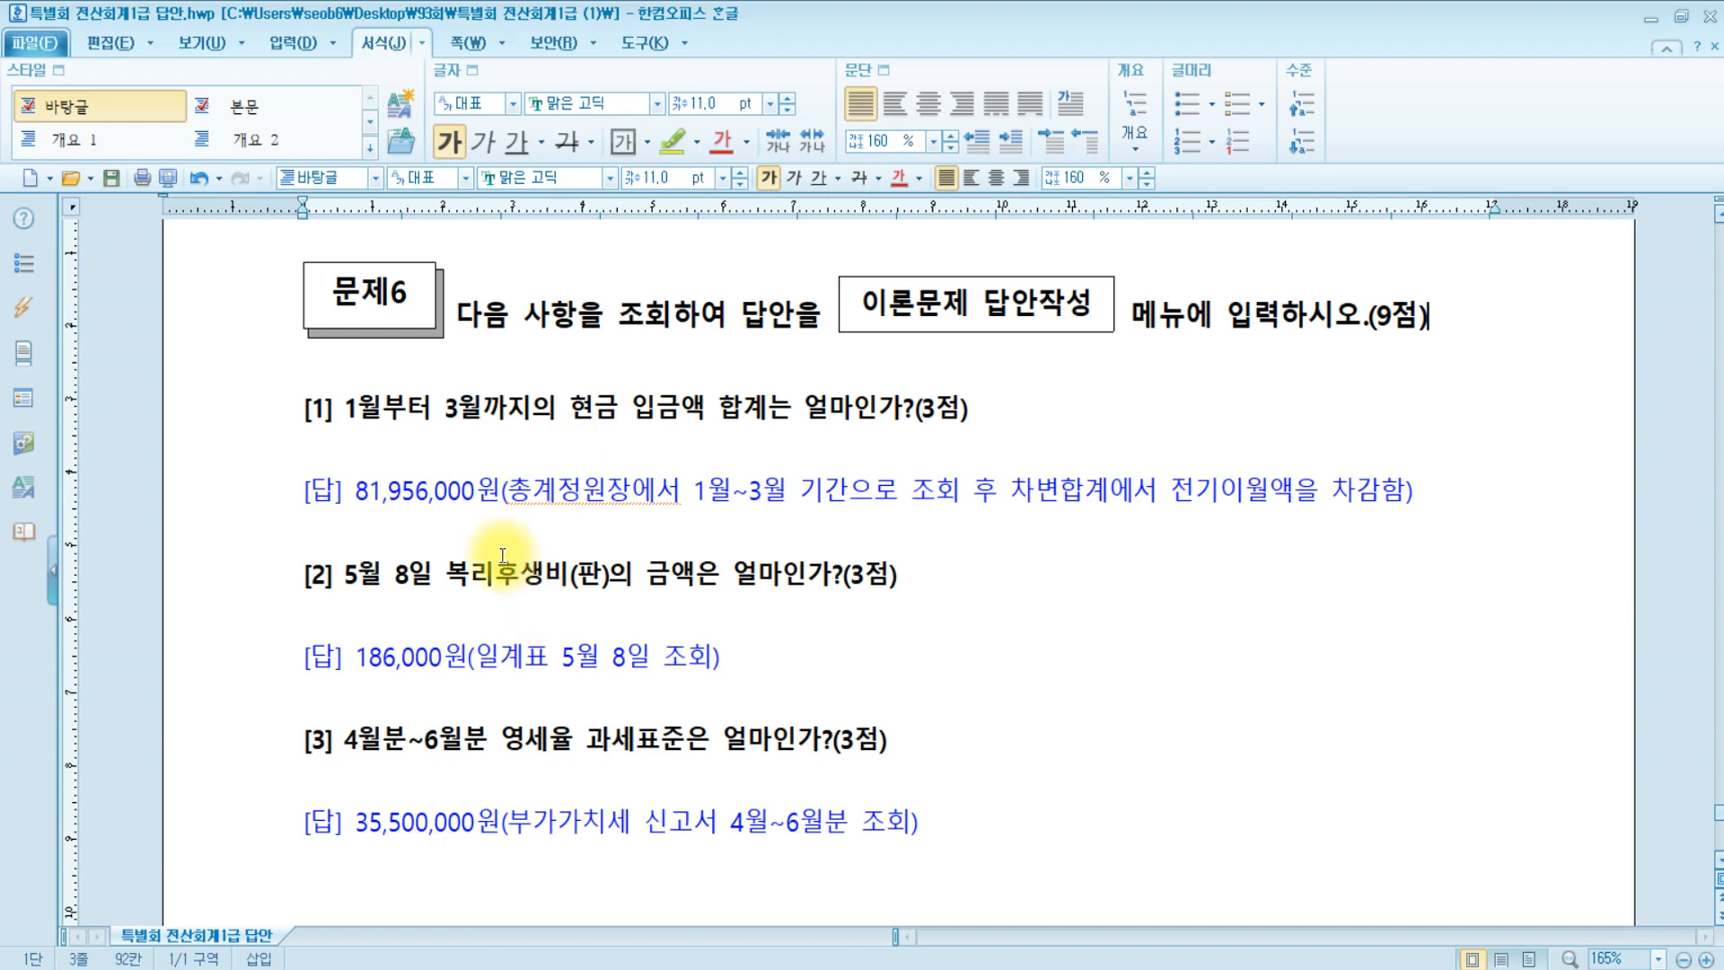
left_click_drag(508, 491, 629, 494)
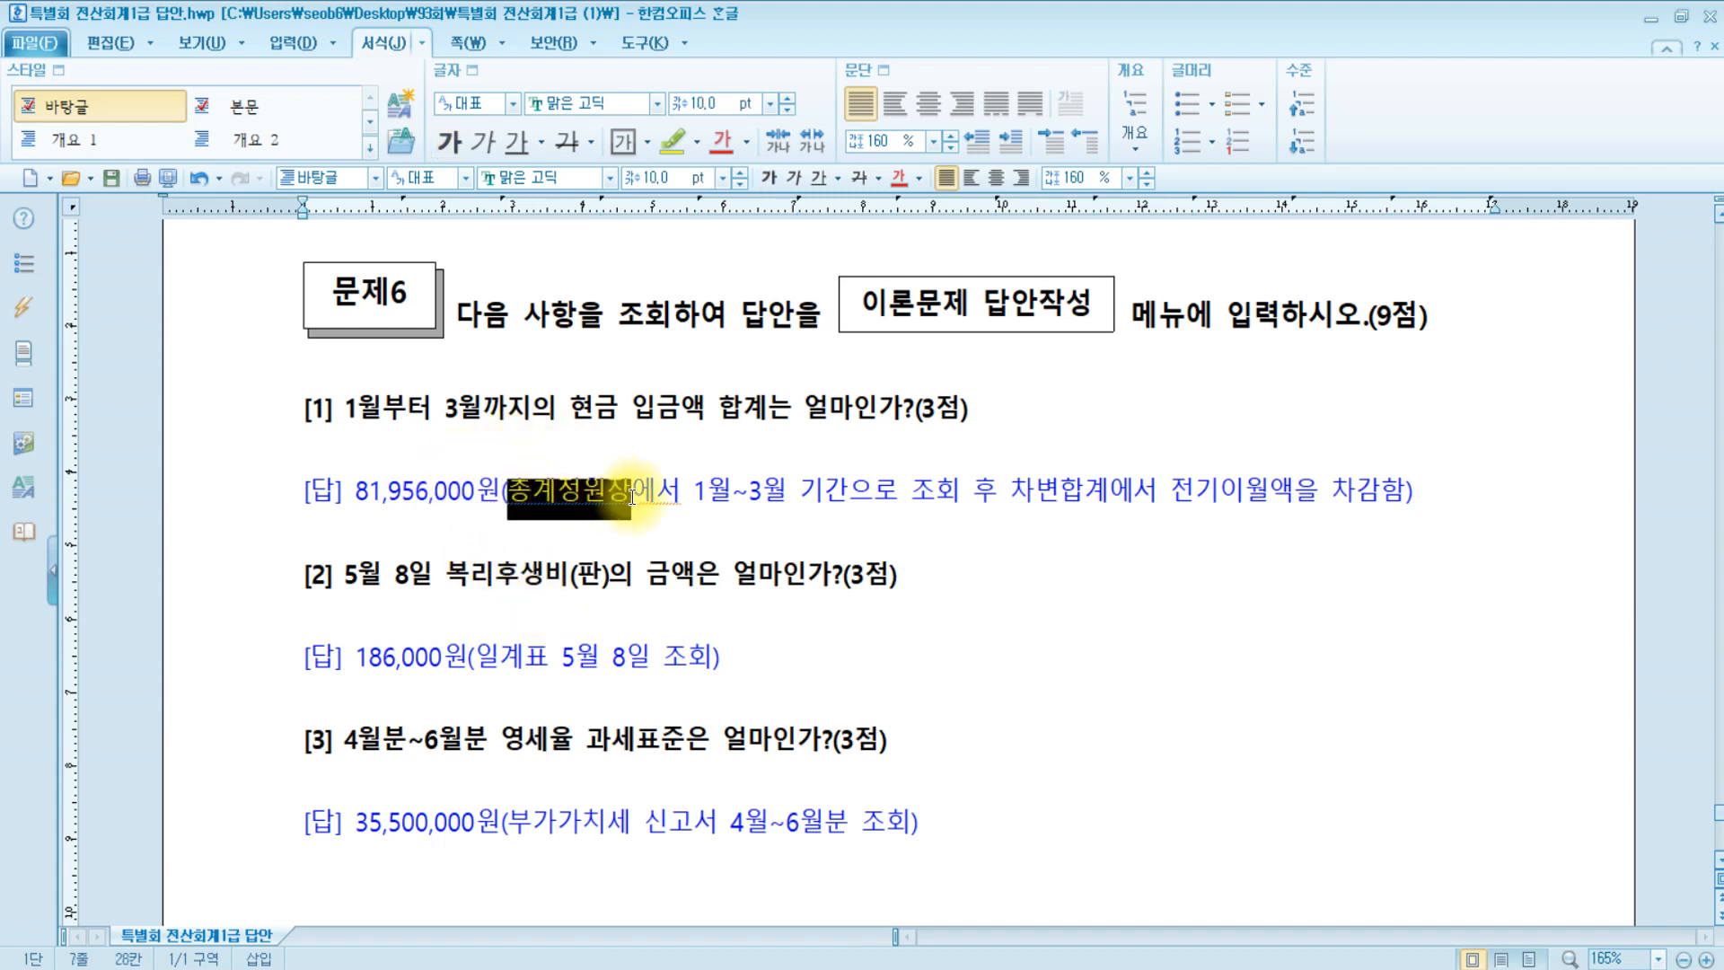
left_click(514, 496)
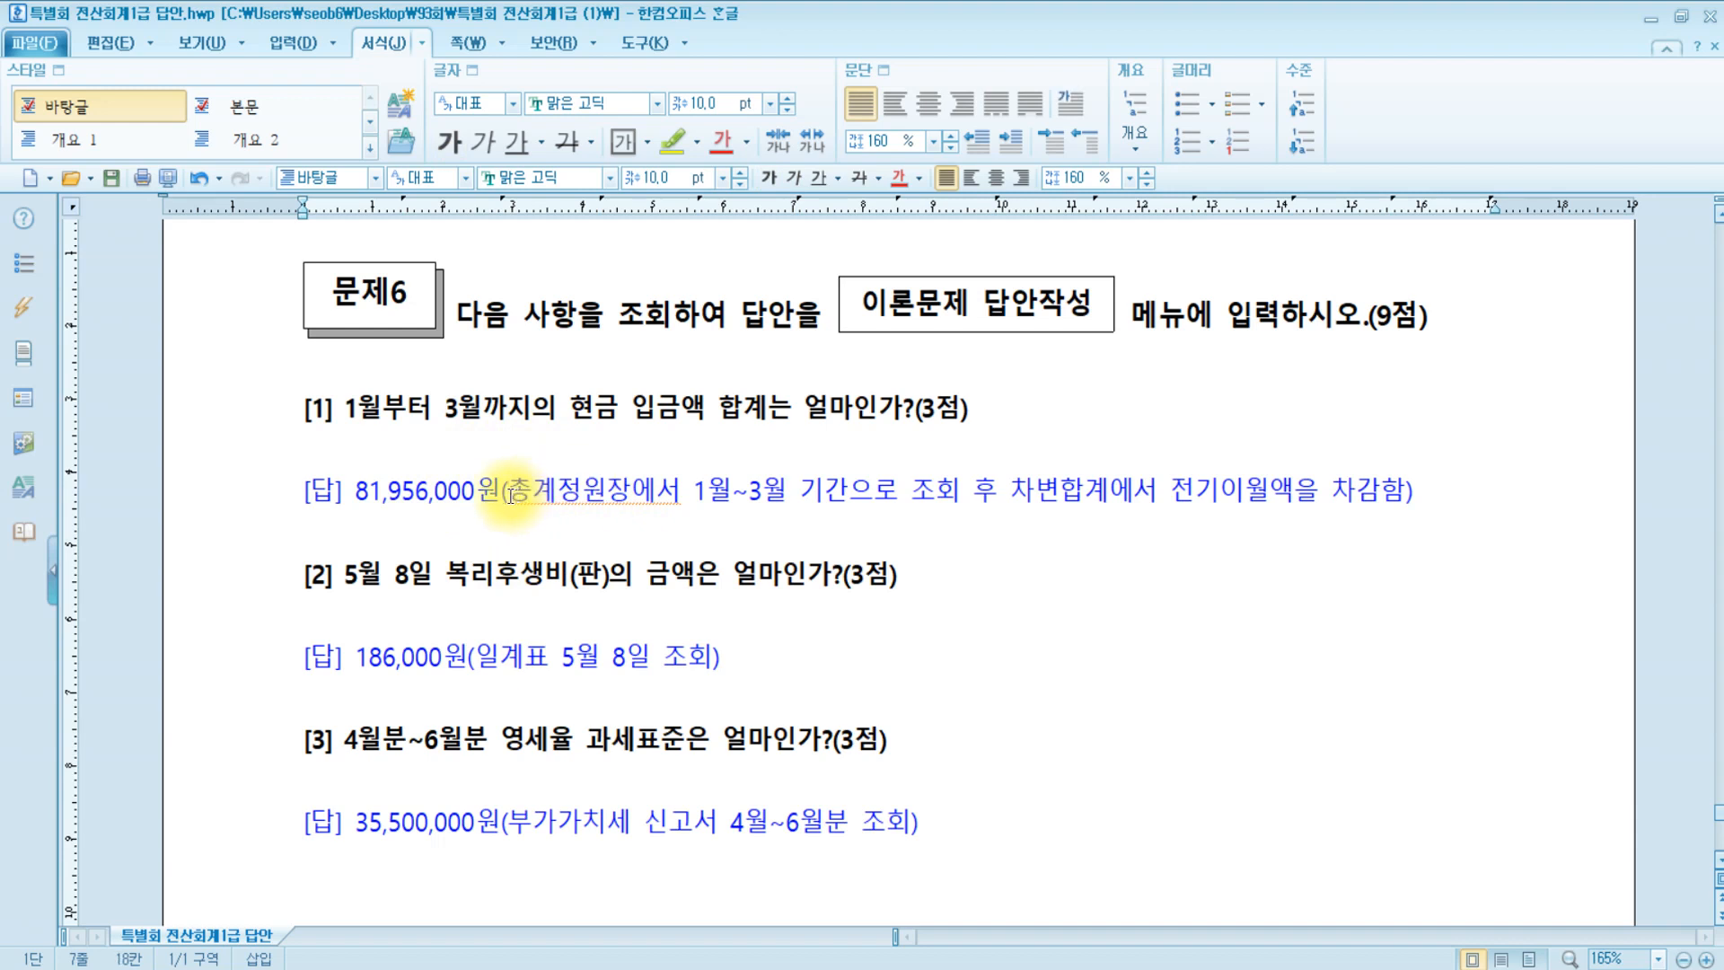
left_click_drag(510, 494, 632, 494)
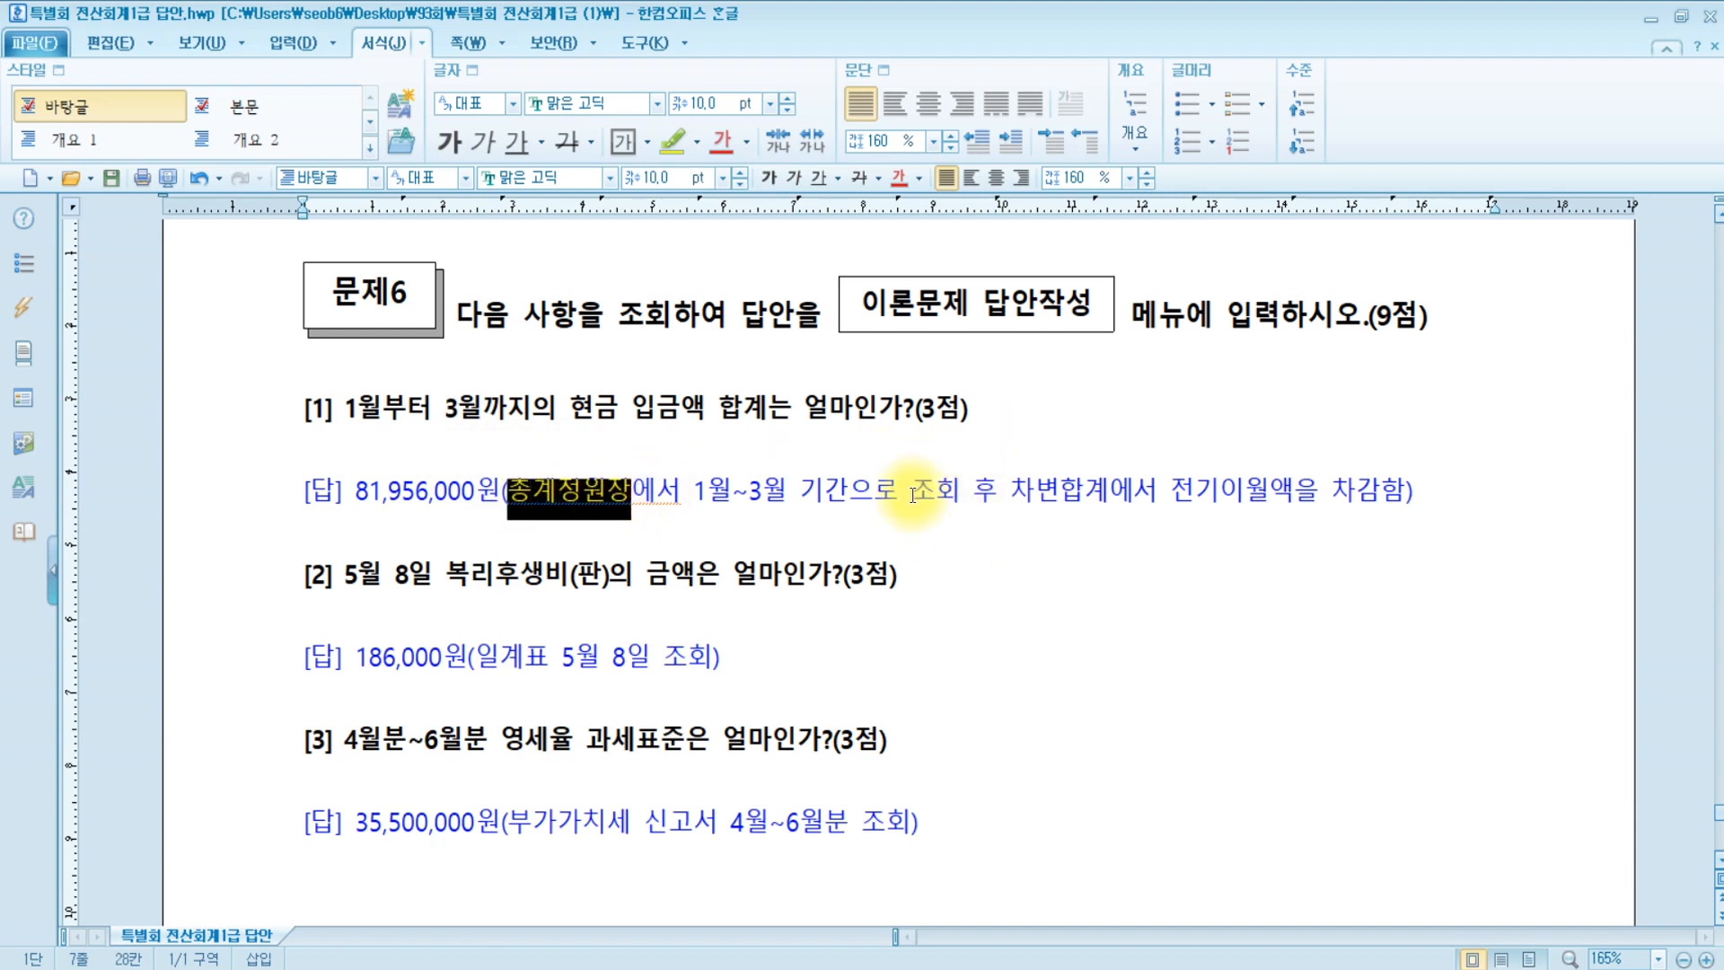
left_click_drag(1176, 492, 1415, 492)
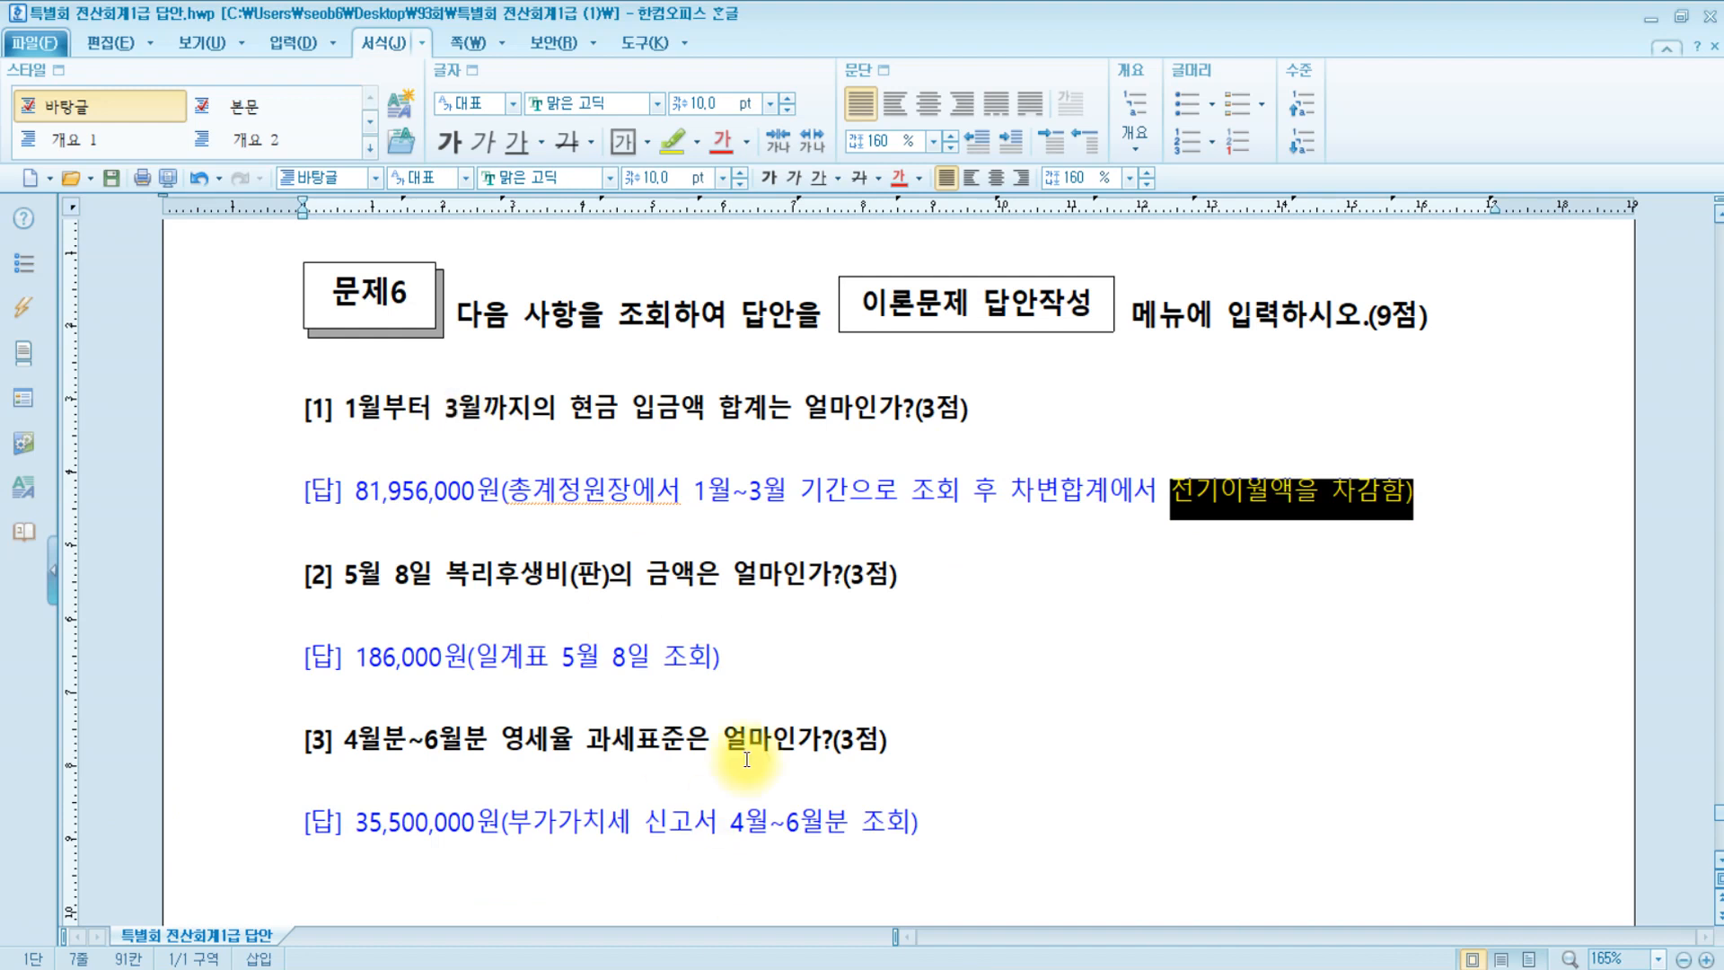
Switch to KcLep, open 총계정원장, and set the monthly lookup period from 2020년 01월 01일 to 2020년 03월 31일.
left_click(395, 969)
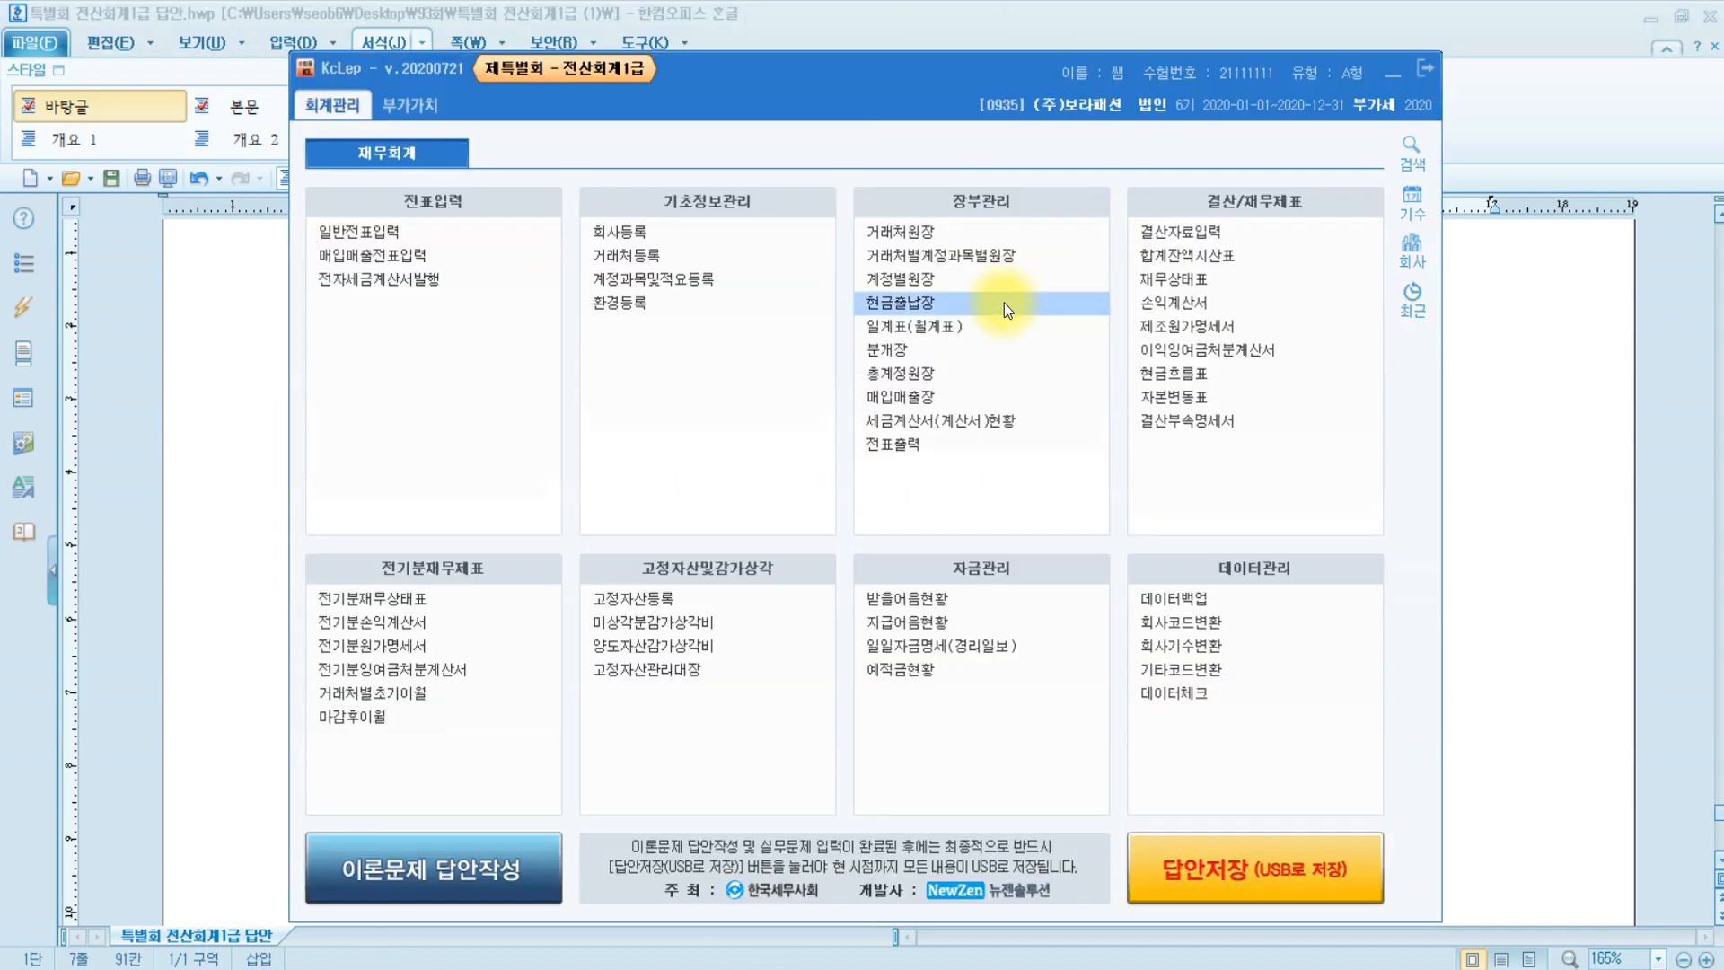
left_click(953, 377)
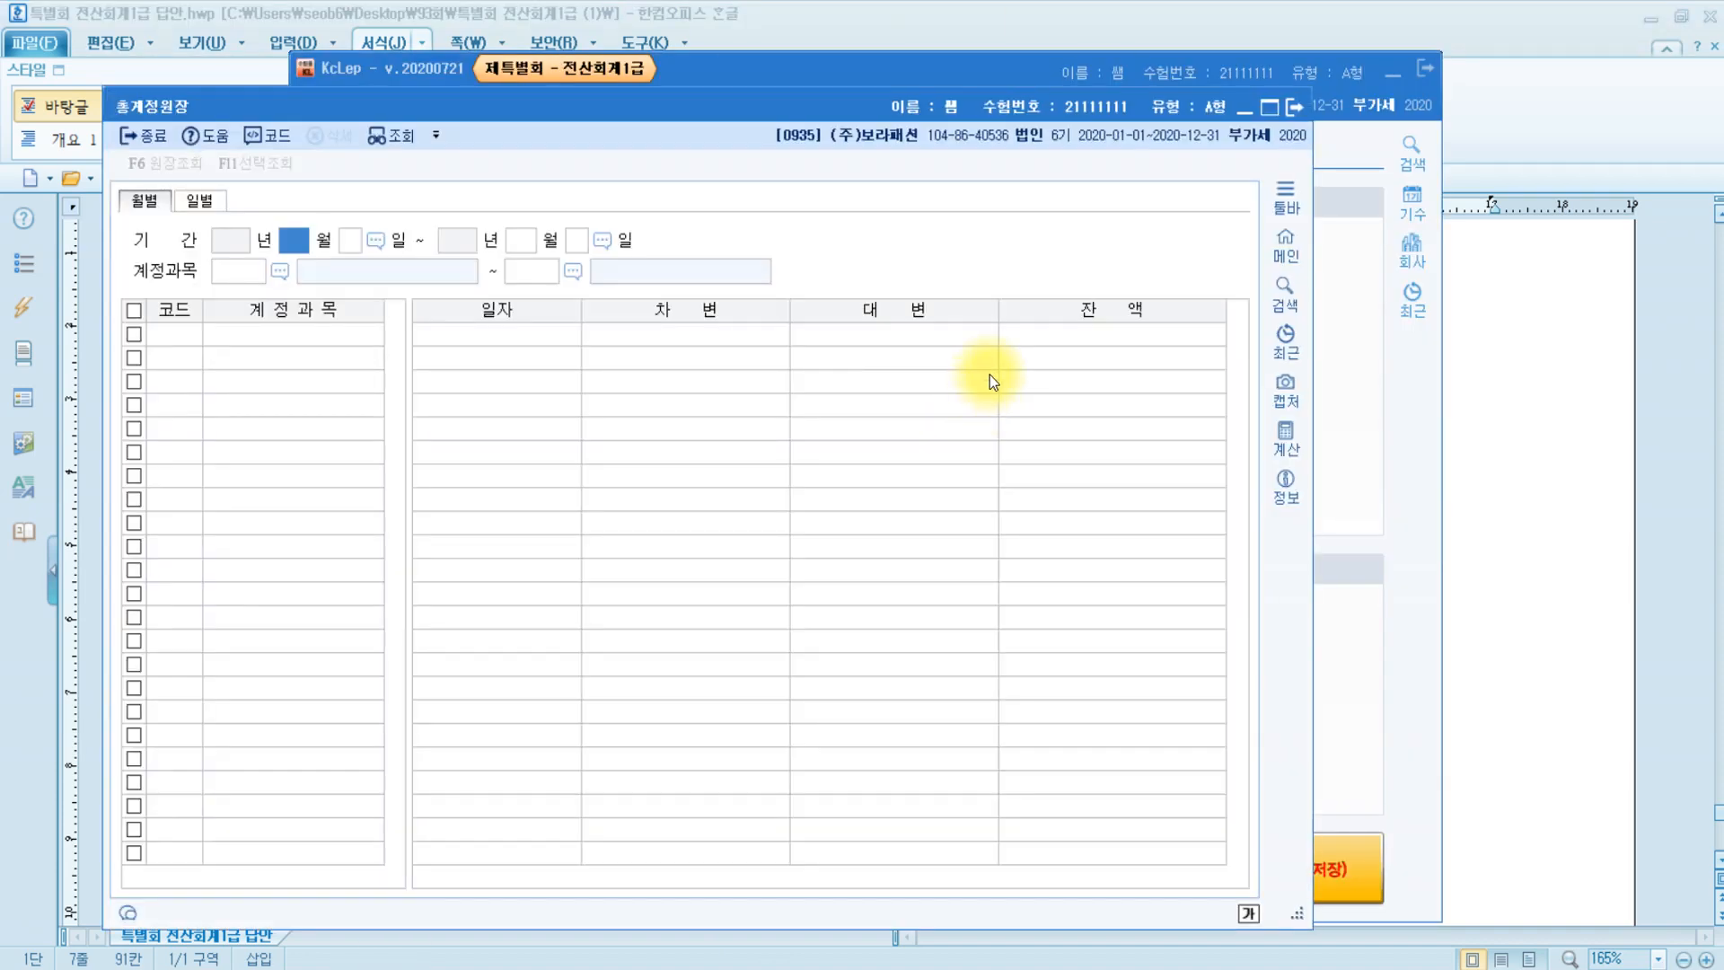
left_click_drag(886, 102, 1065, 63)
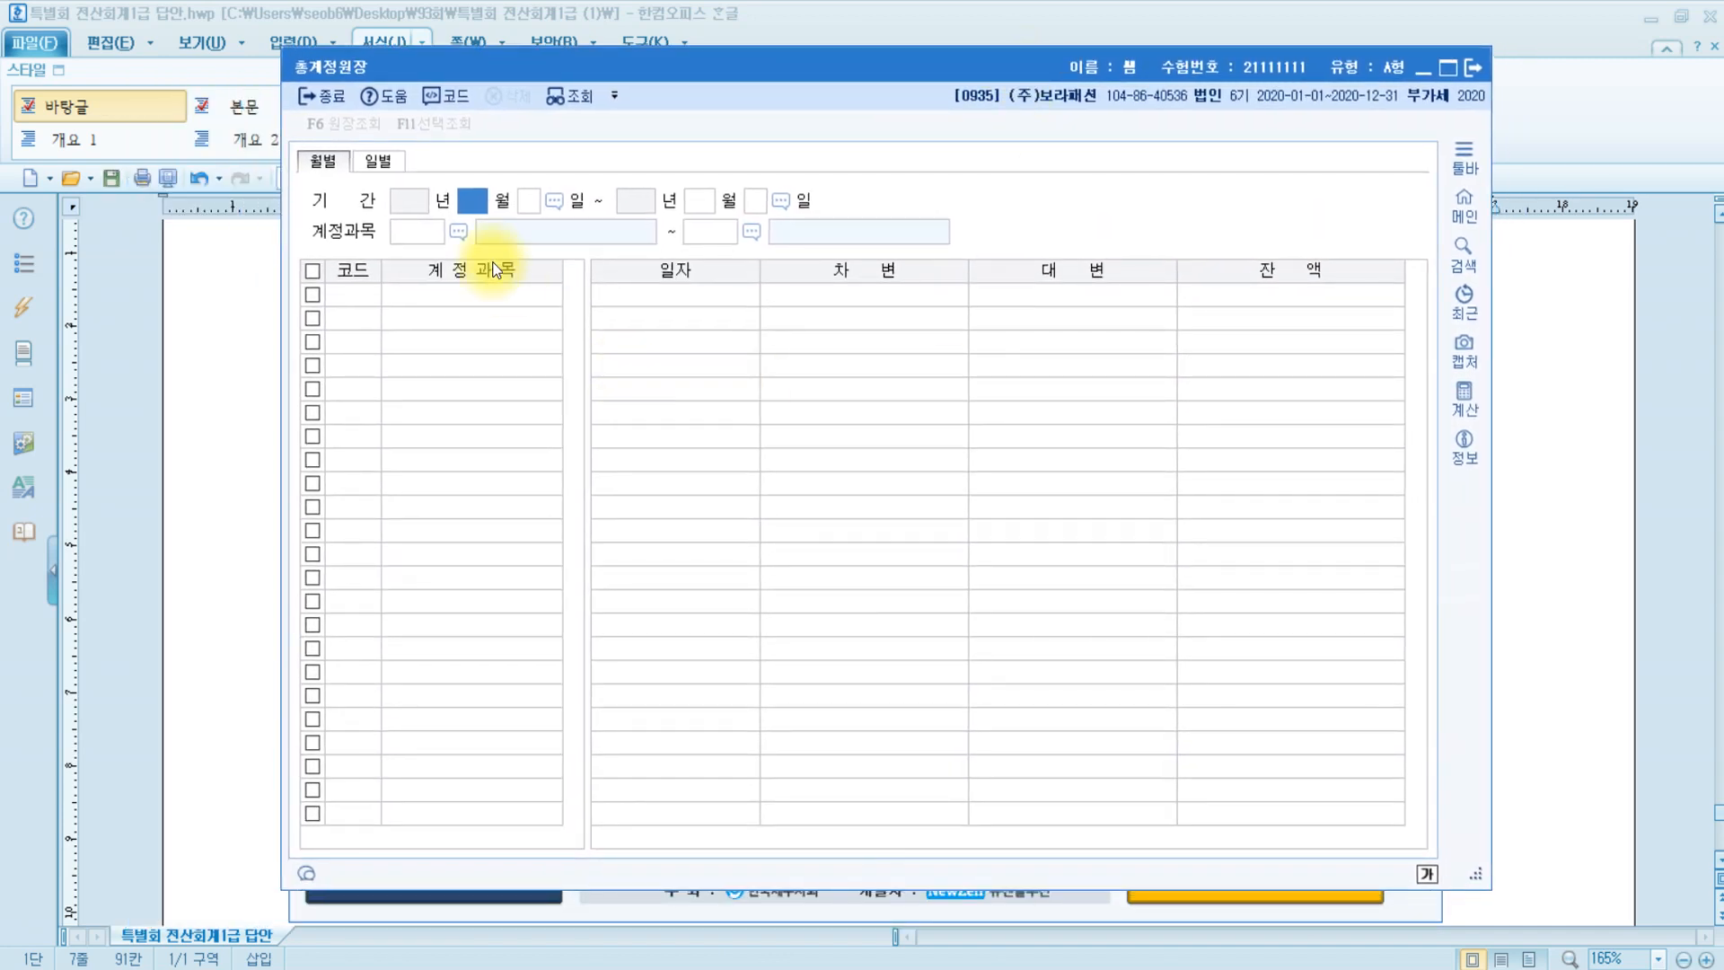
type("1")
key("Return")
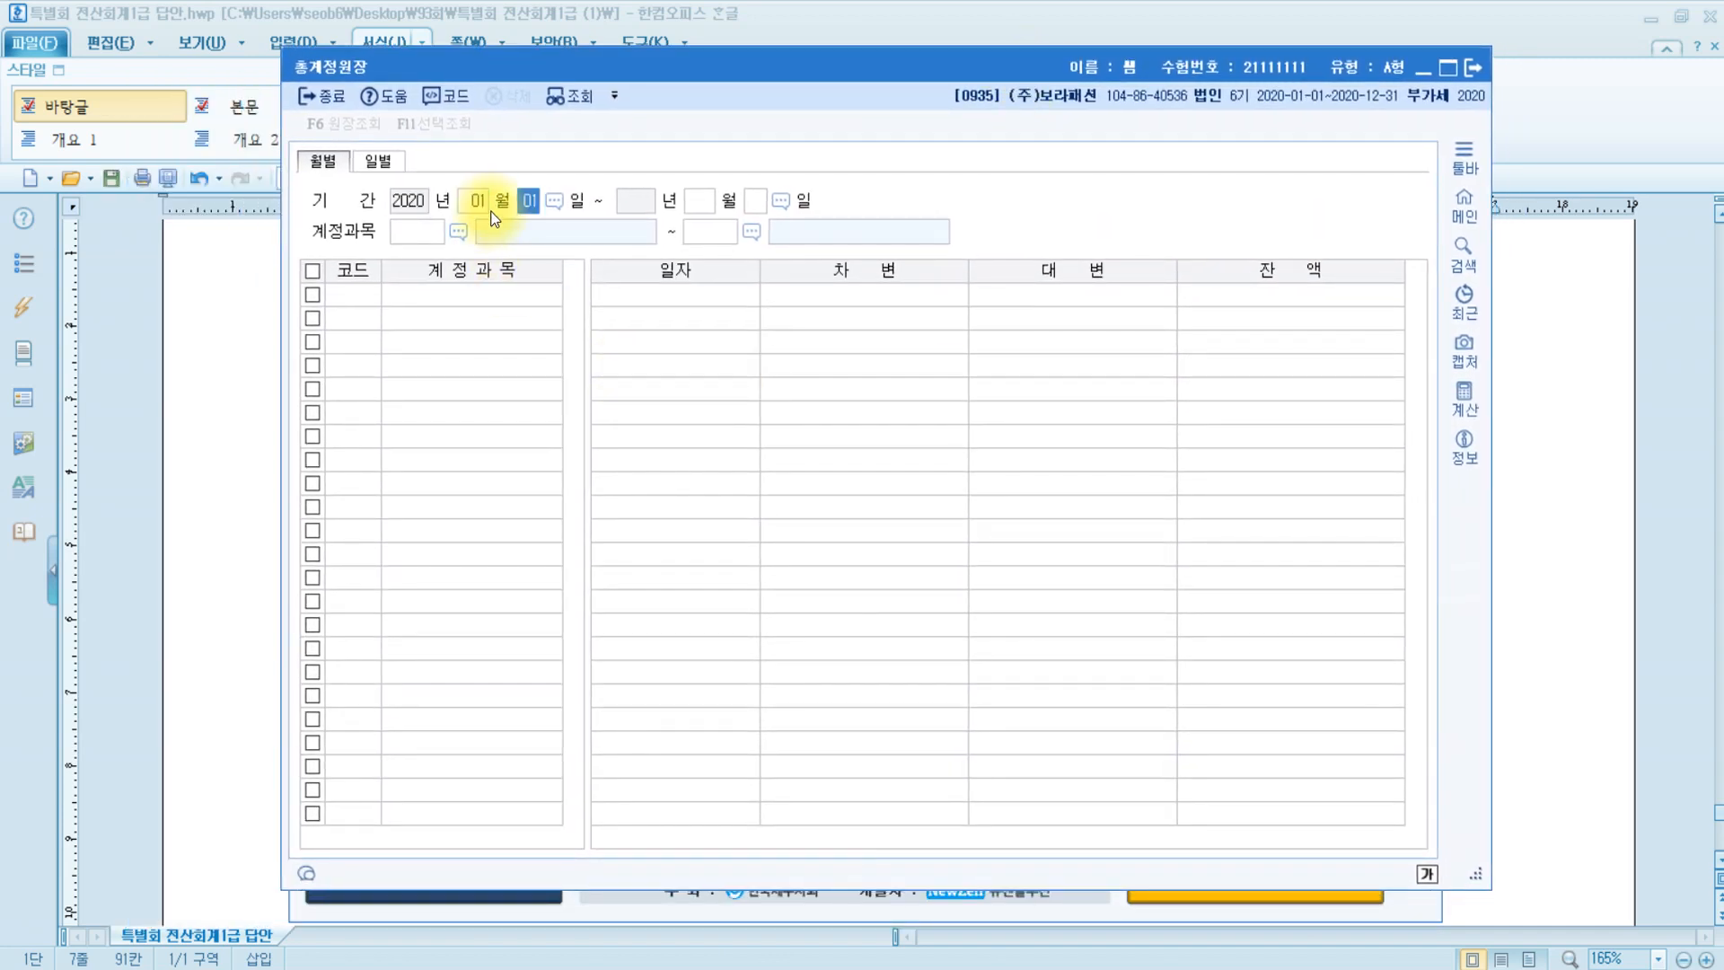
key("Return")
type("3")
key("Return")
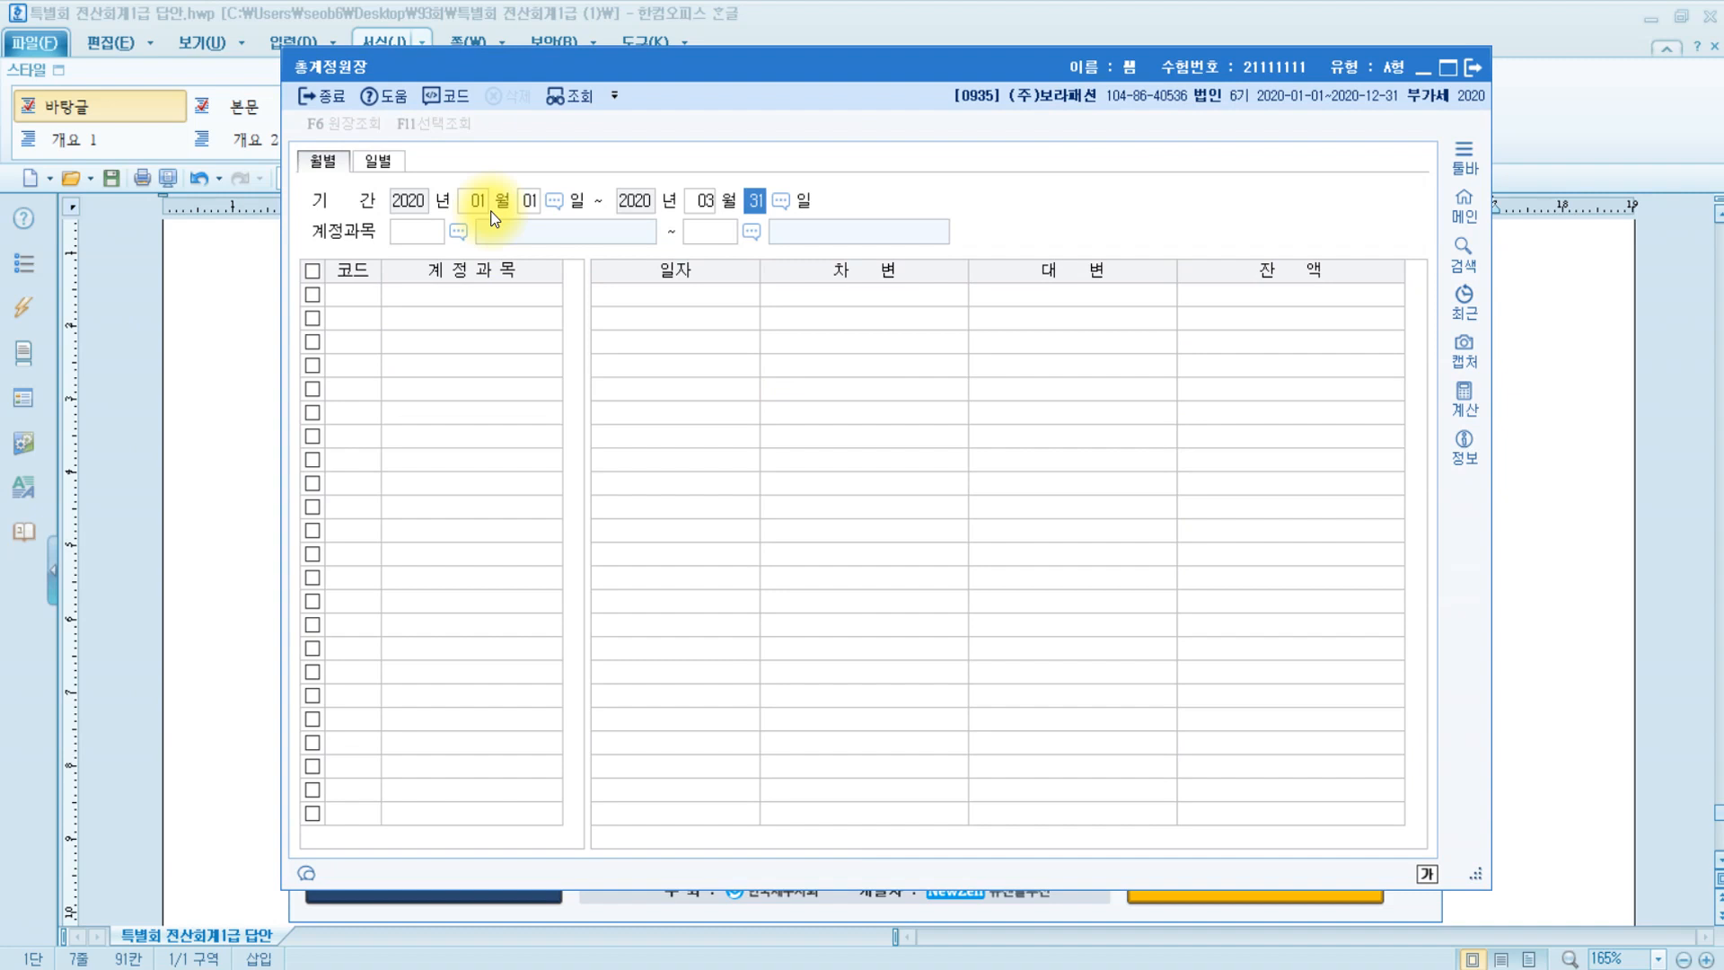
key("Return")
Query the ledger for account 0101 현금 as both the start and end of the 계정과목 range.
left_click(451, 239)
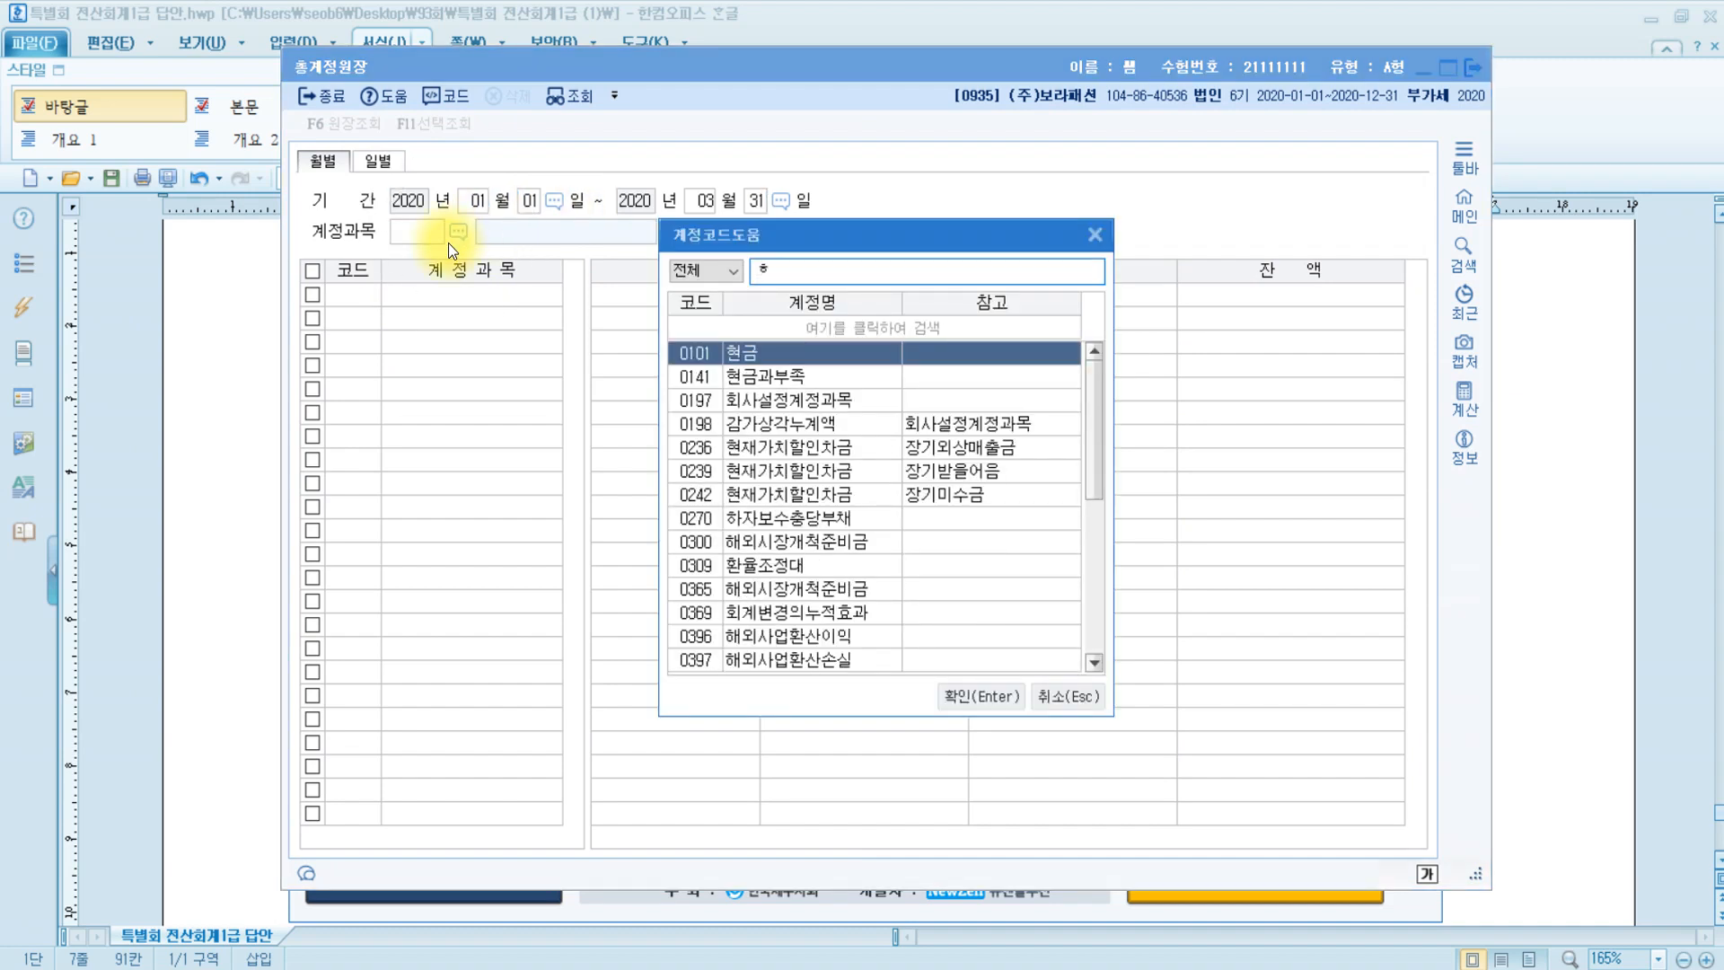
key("Return")
key("F2")
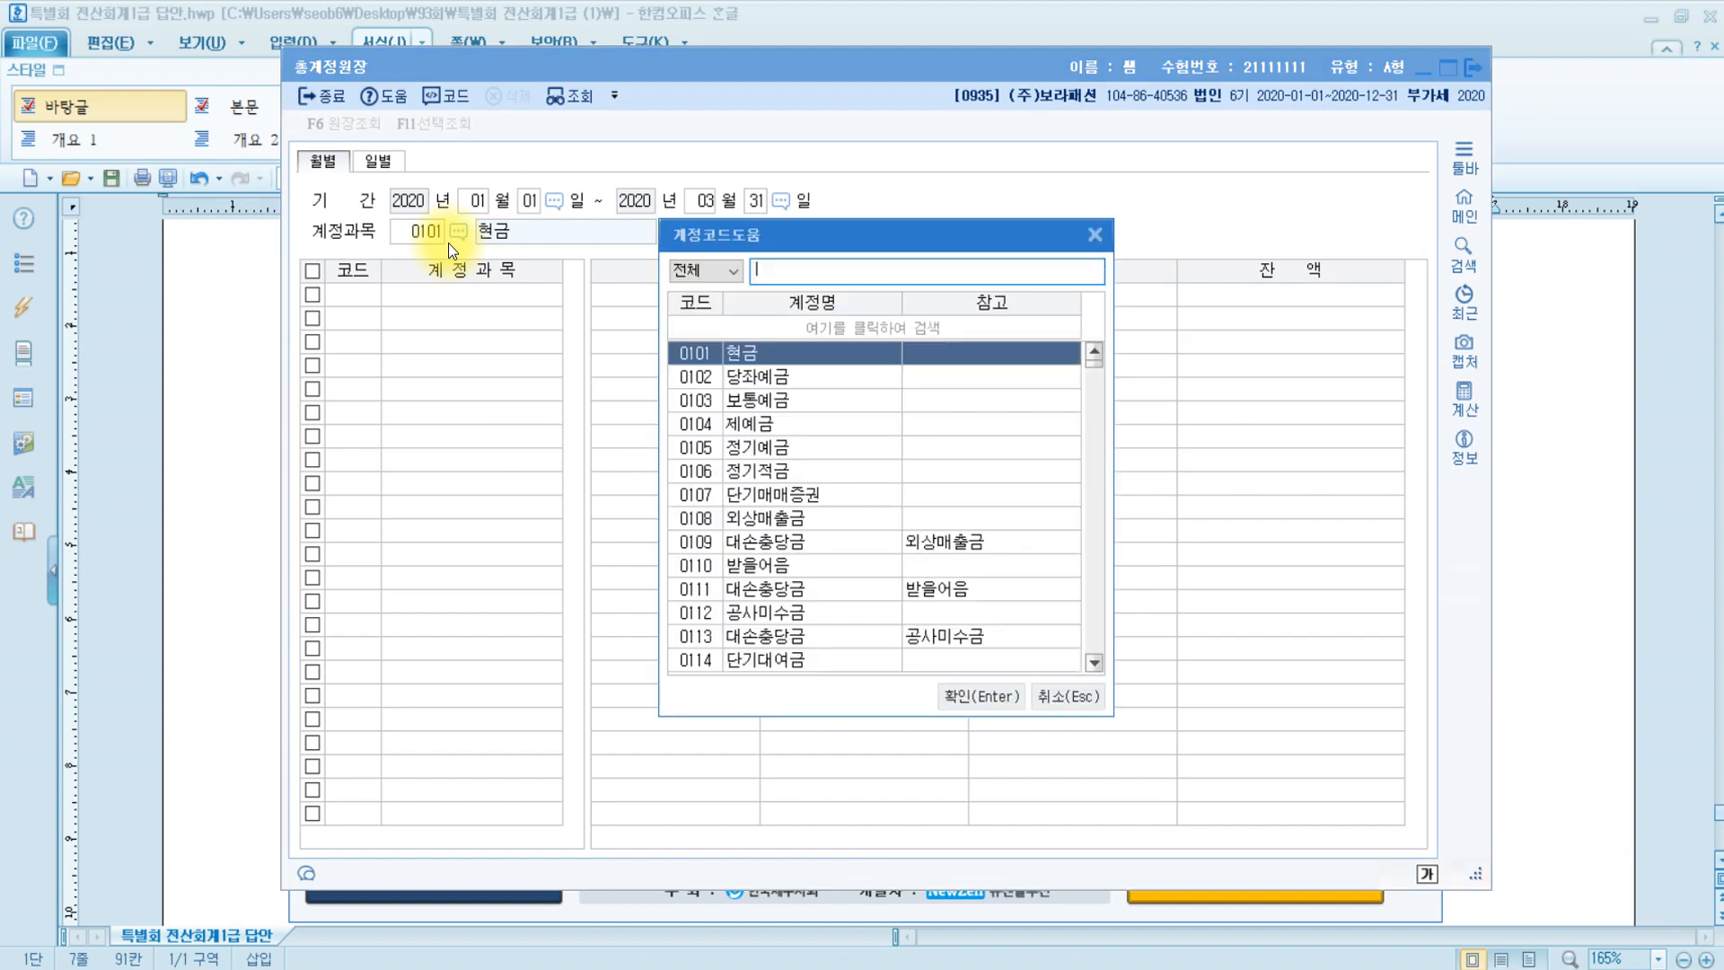
key("Return")
key("Return")
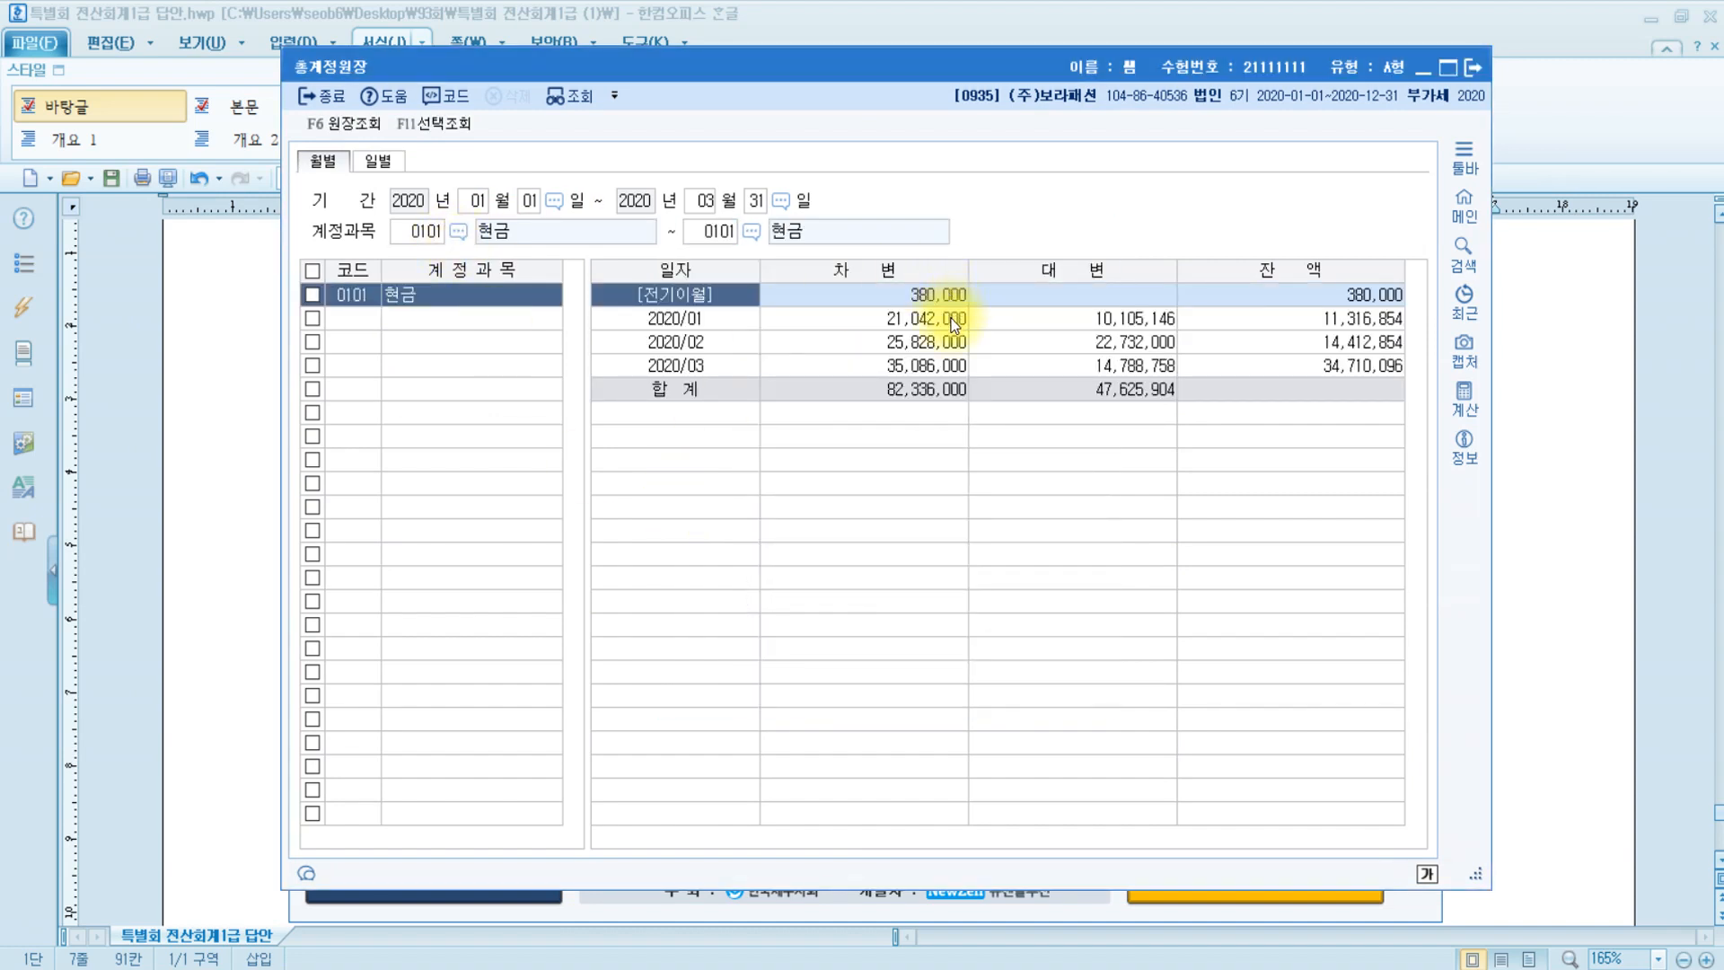
Examine 현금's 차변 amounts for January to March, the 합계 and the 전기이월, and compare them with question [1]'s answer in the Hangul document.
left_click(881, 273)
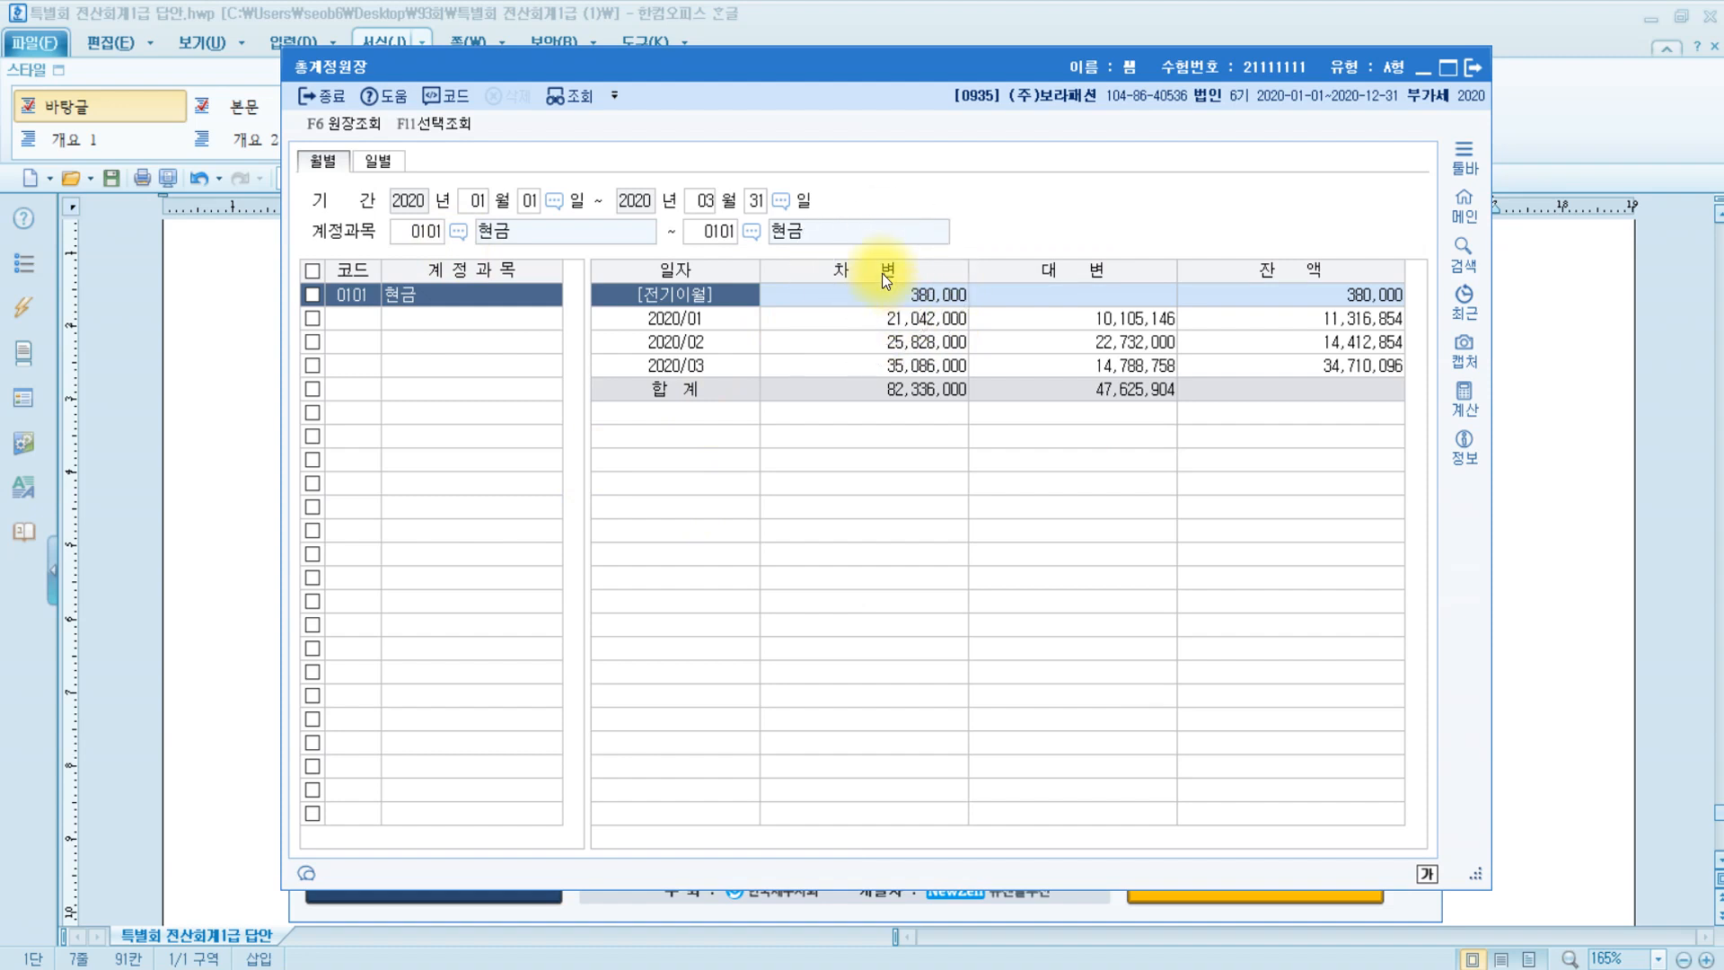
left_click(891, 318)
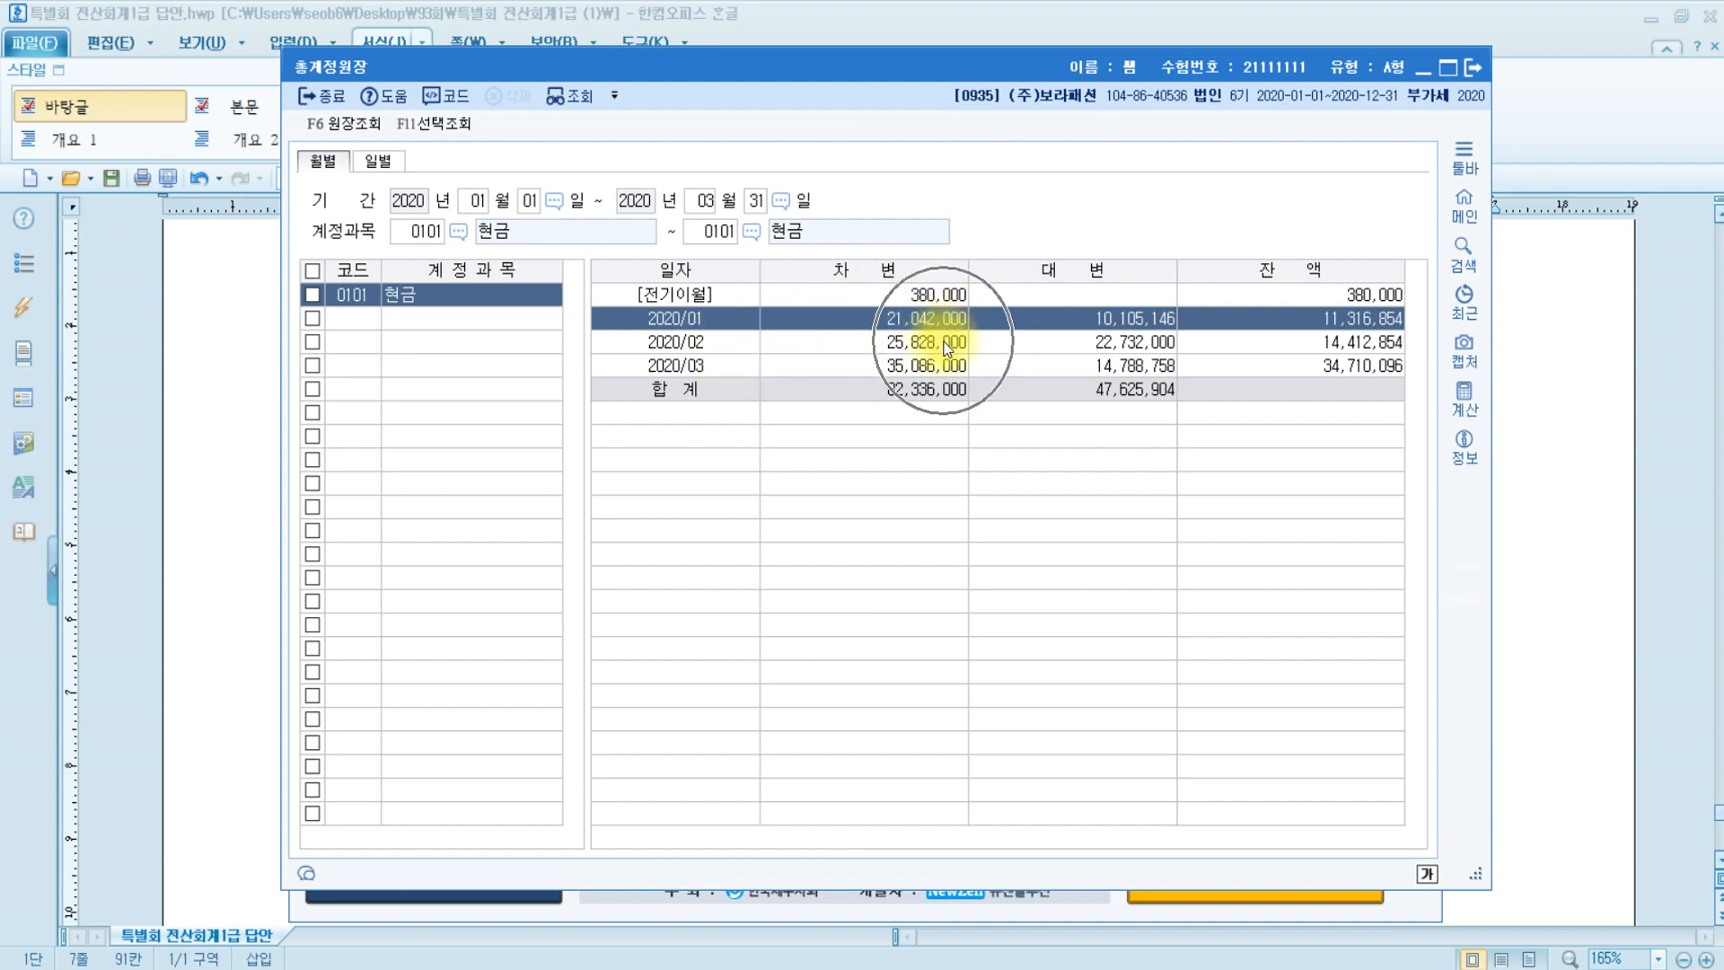
left_click(918, 345)
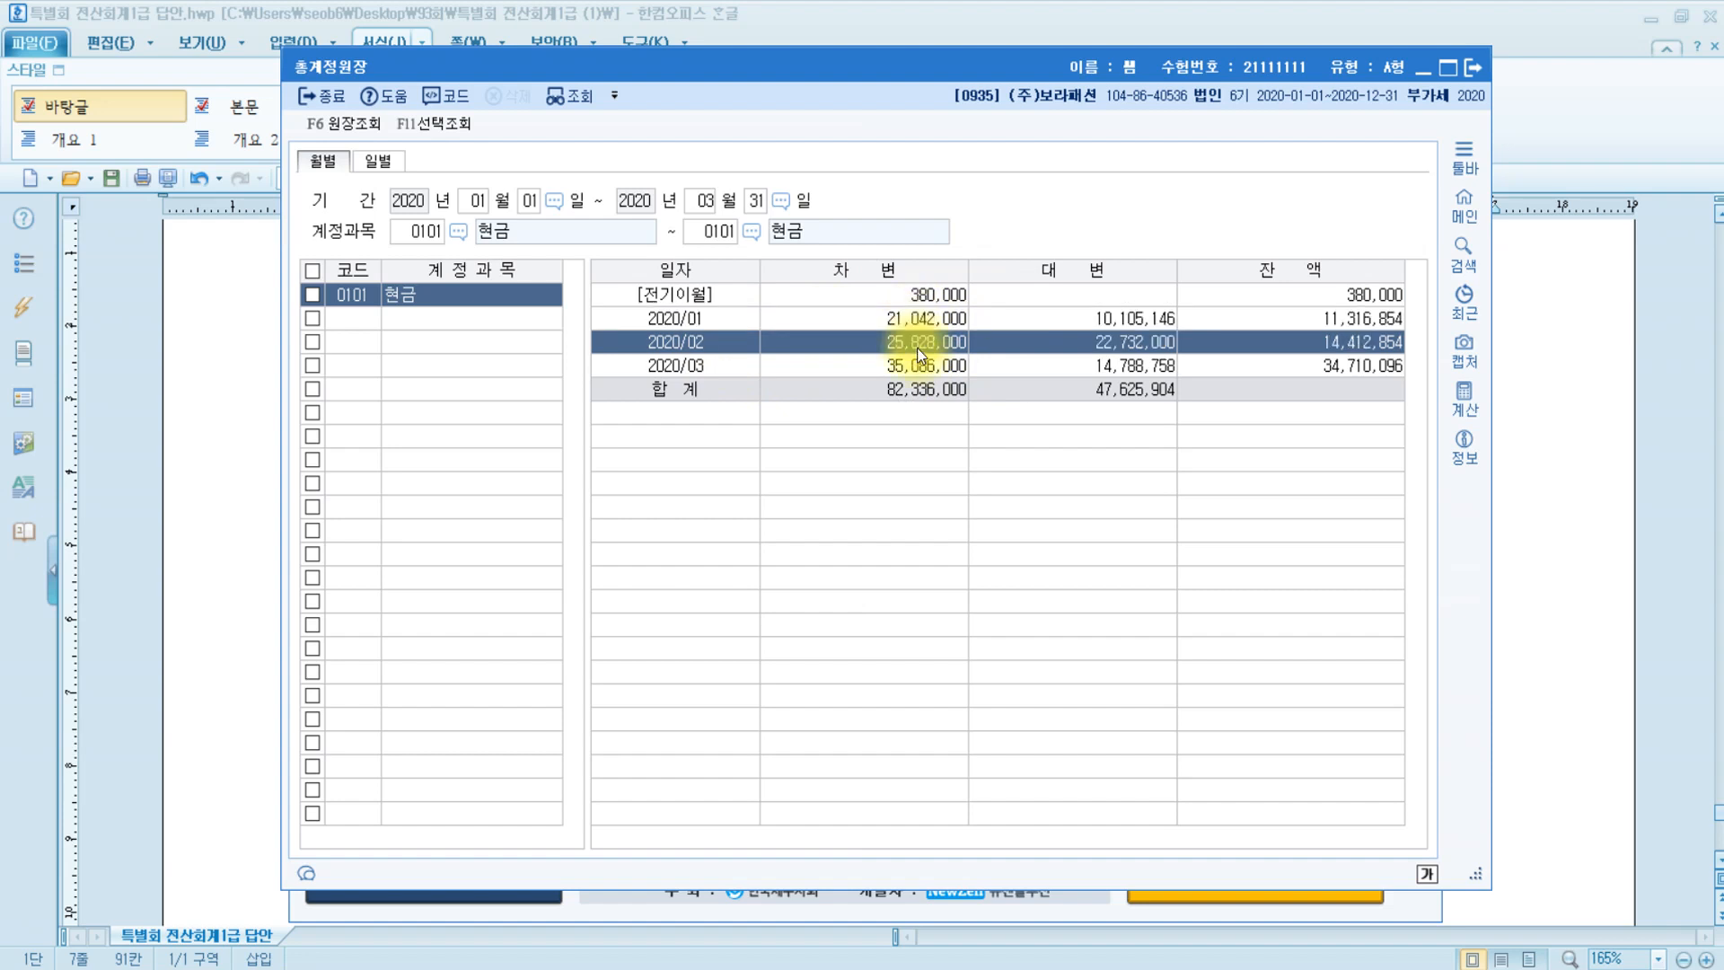
left_click(896, 366)
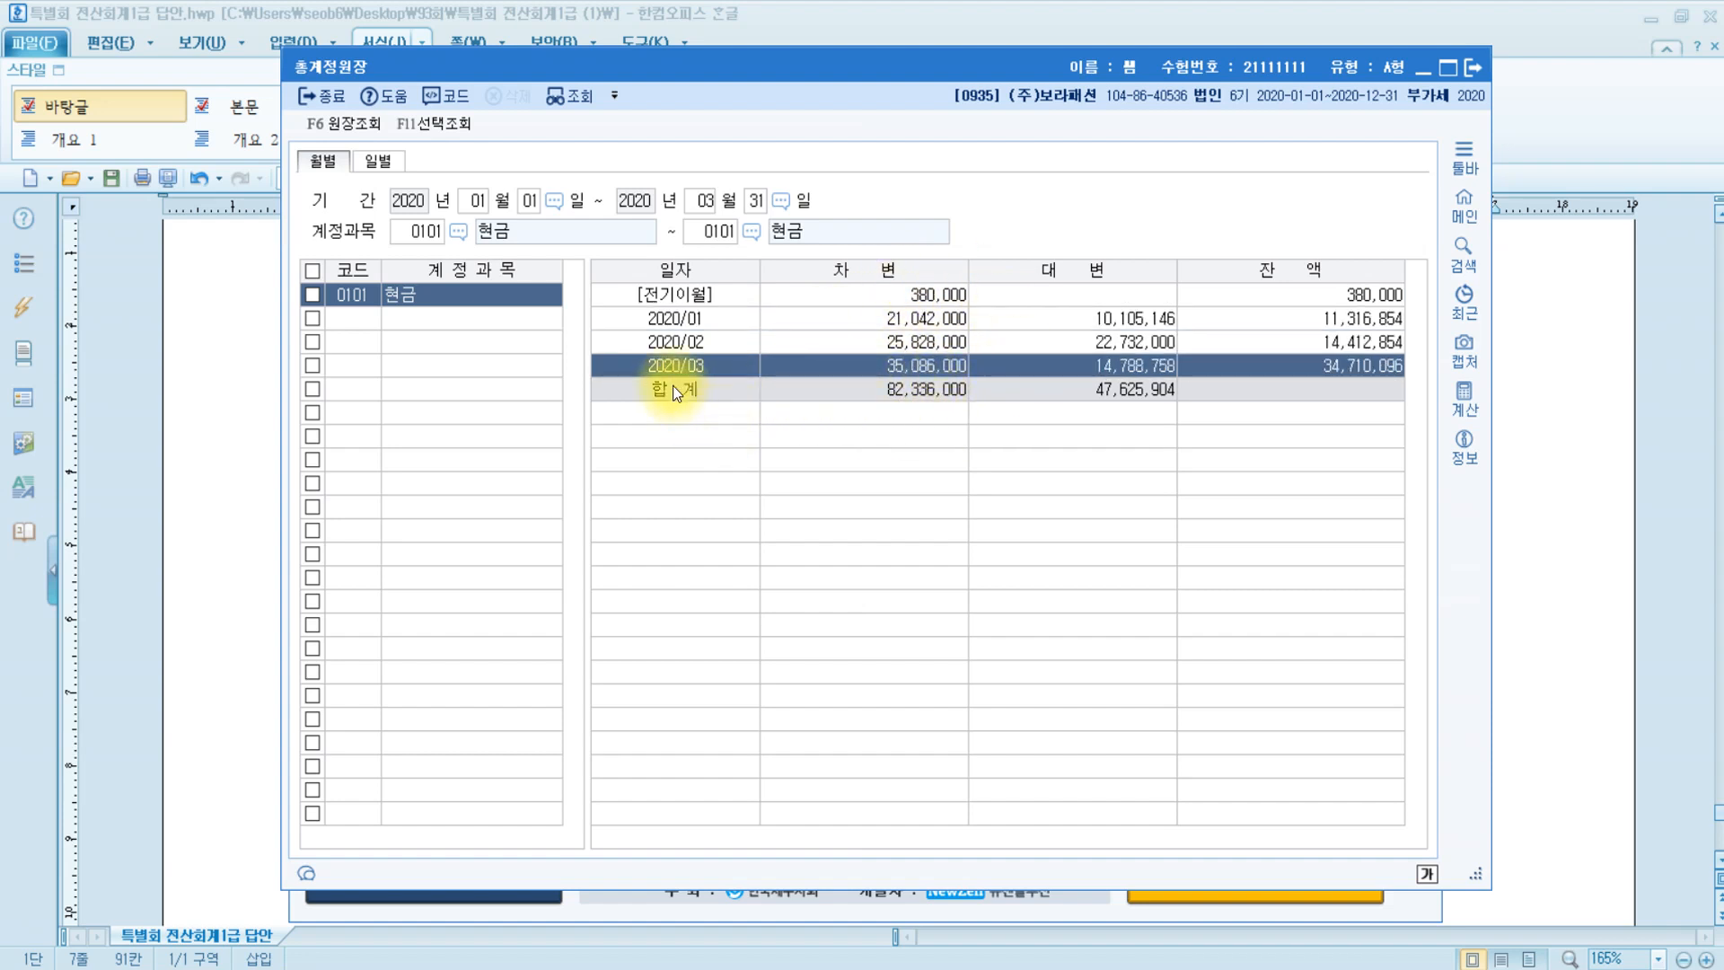
left_click(950, 389)
left_click(951, 295)
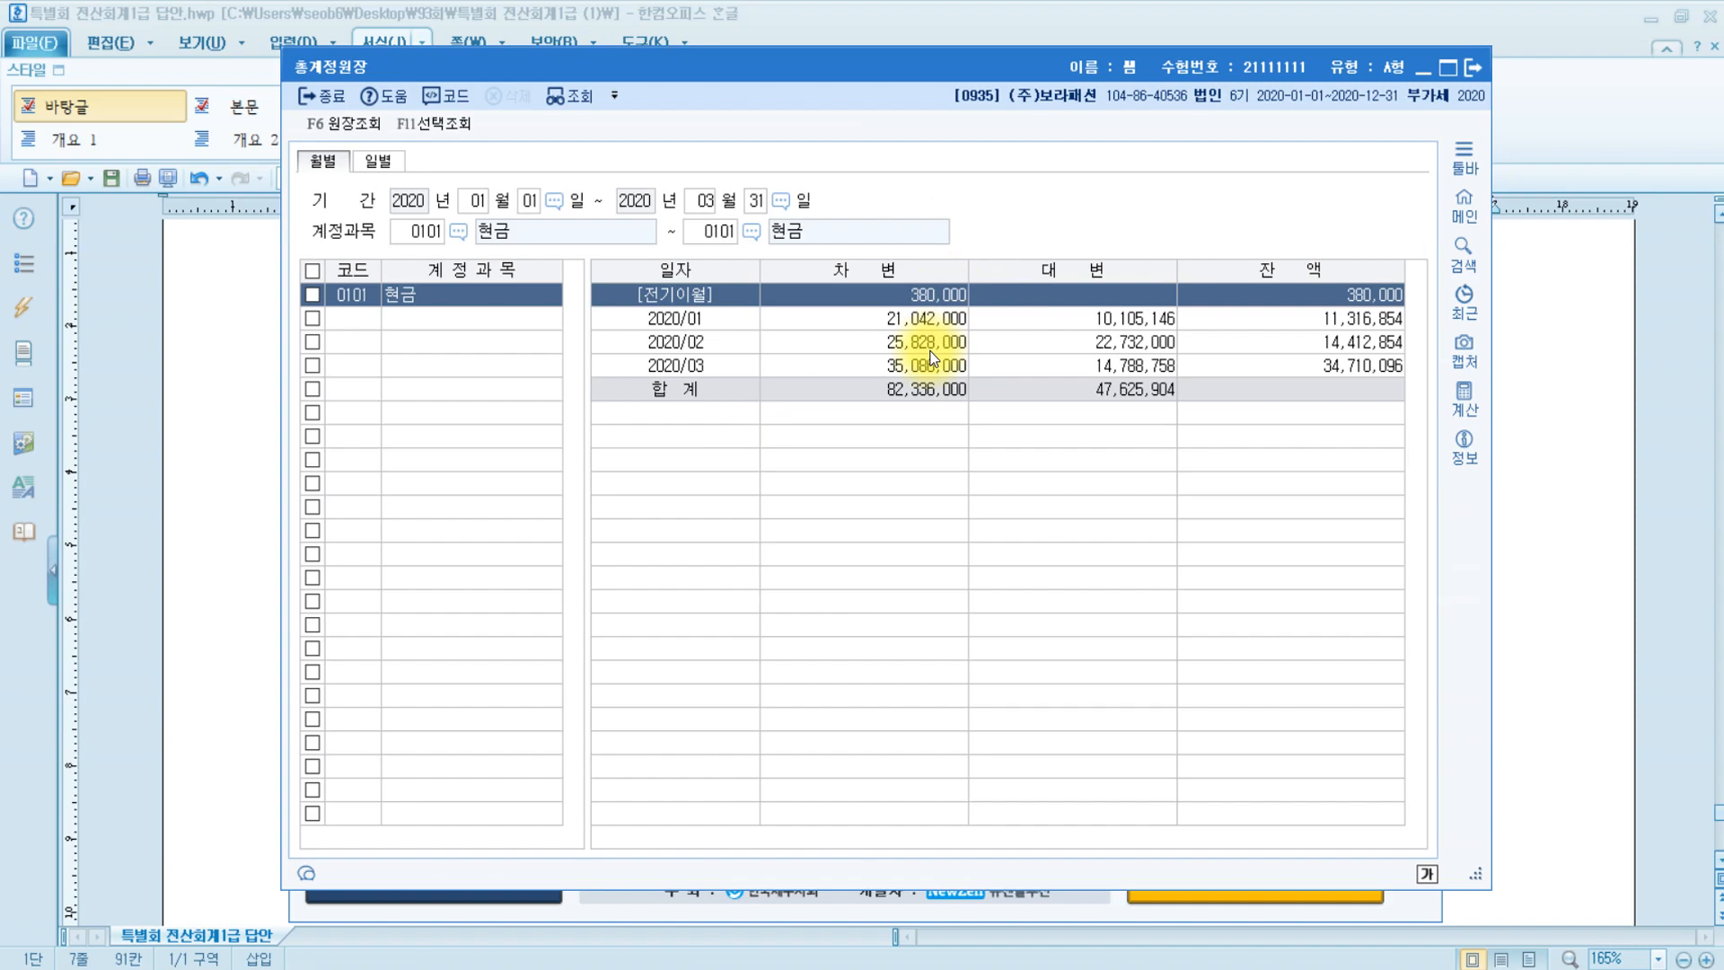
left_click(921, 316)
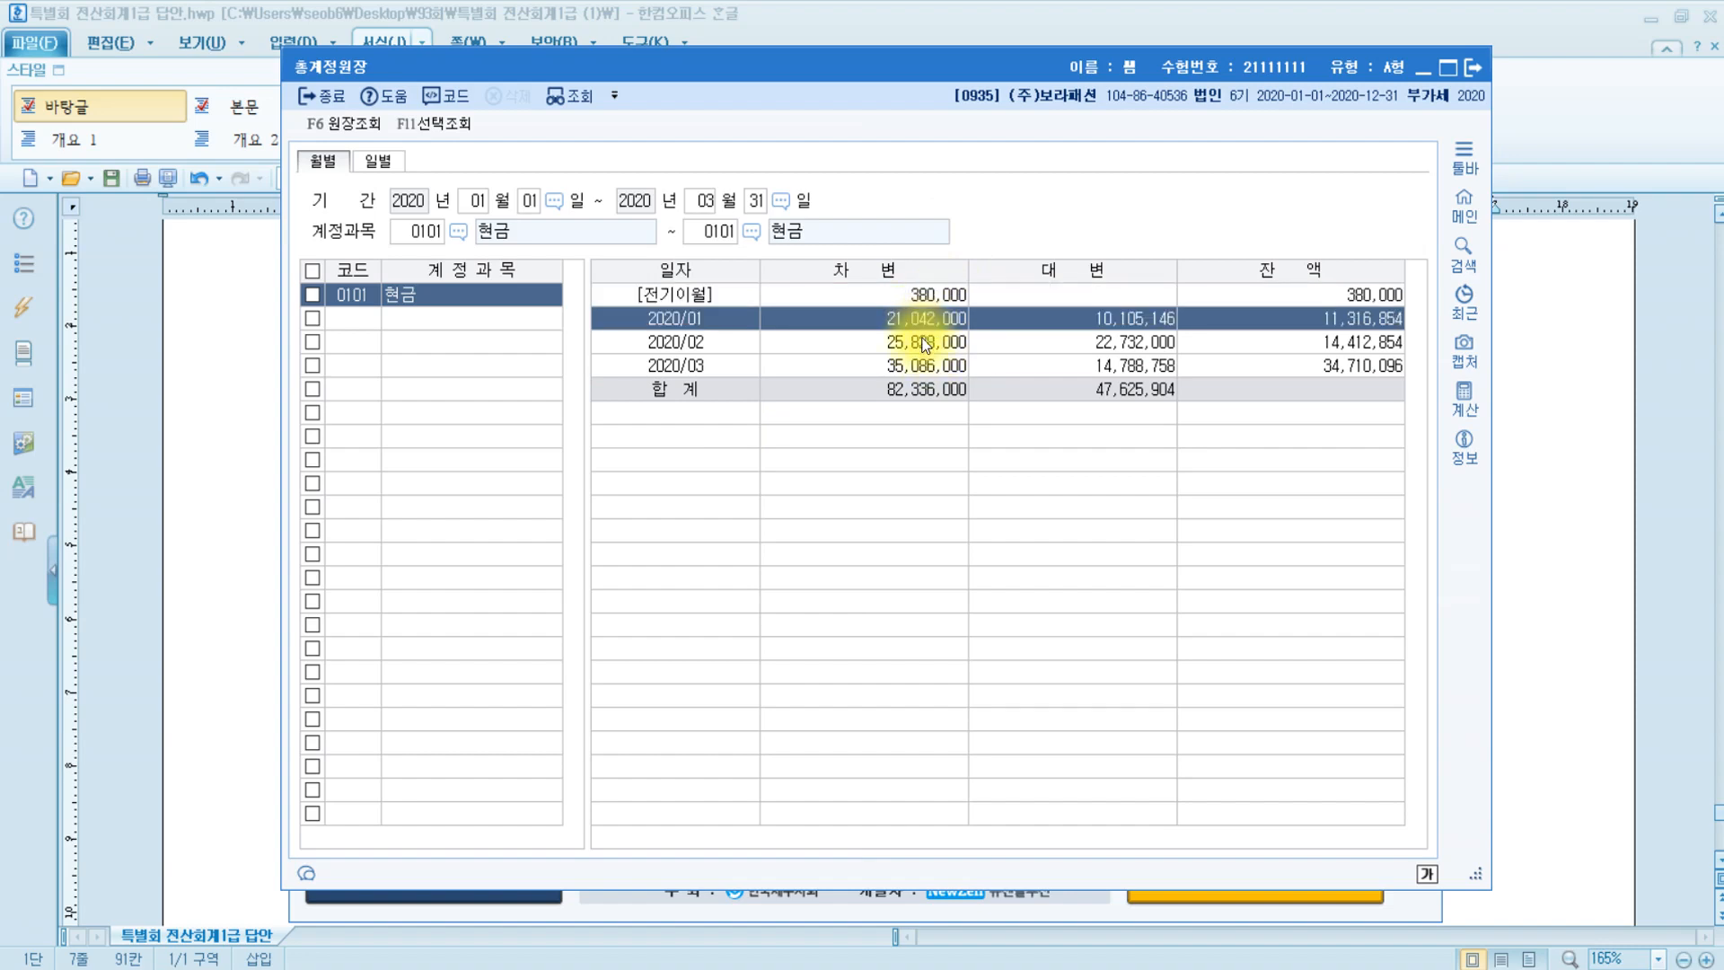
left_click(919, 343)
left_click(920, 367)
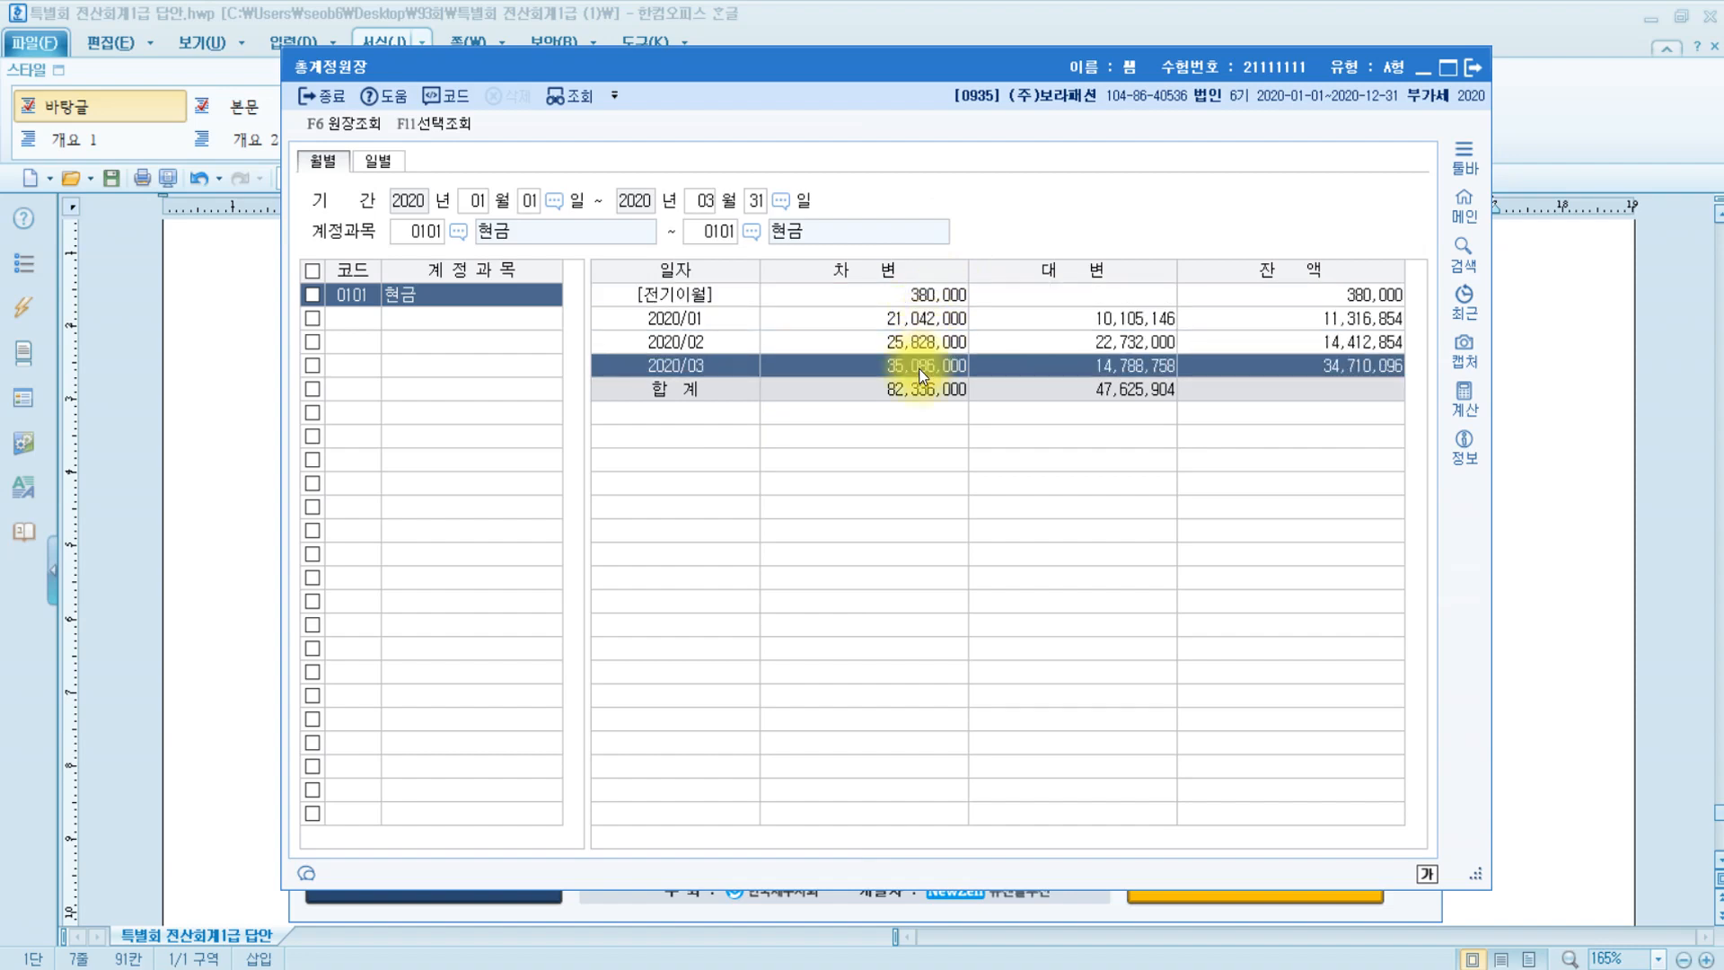
left_click(1569, 465)
left_click_drag(361, 494, 493, 494)
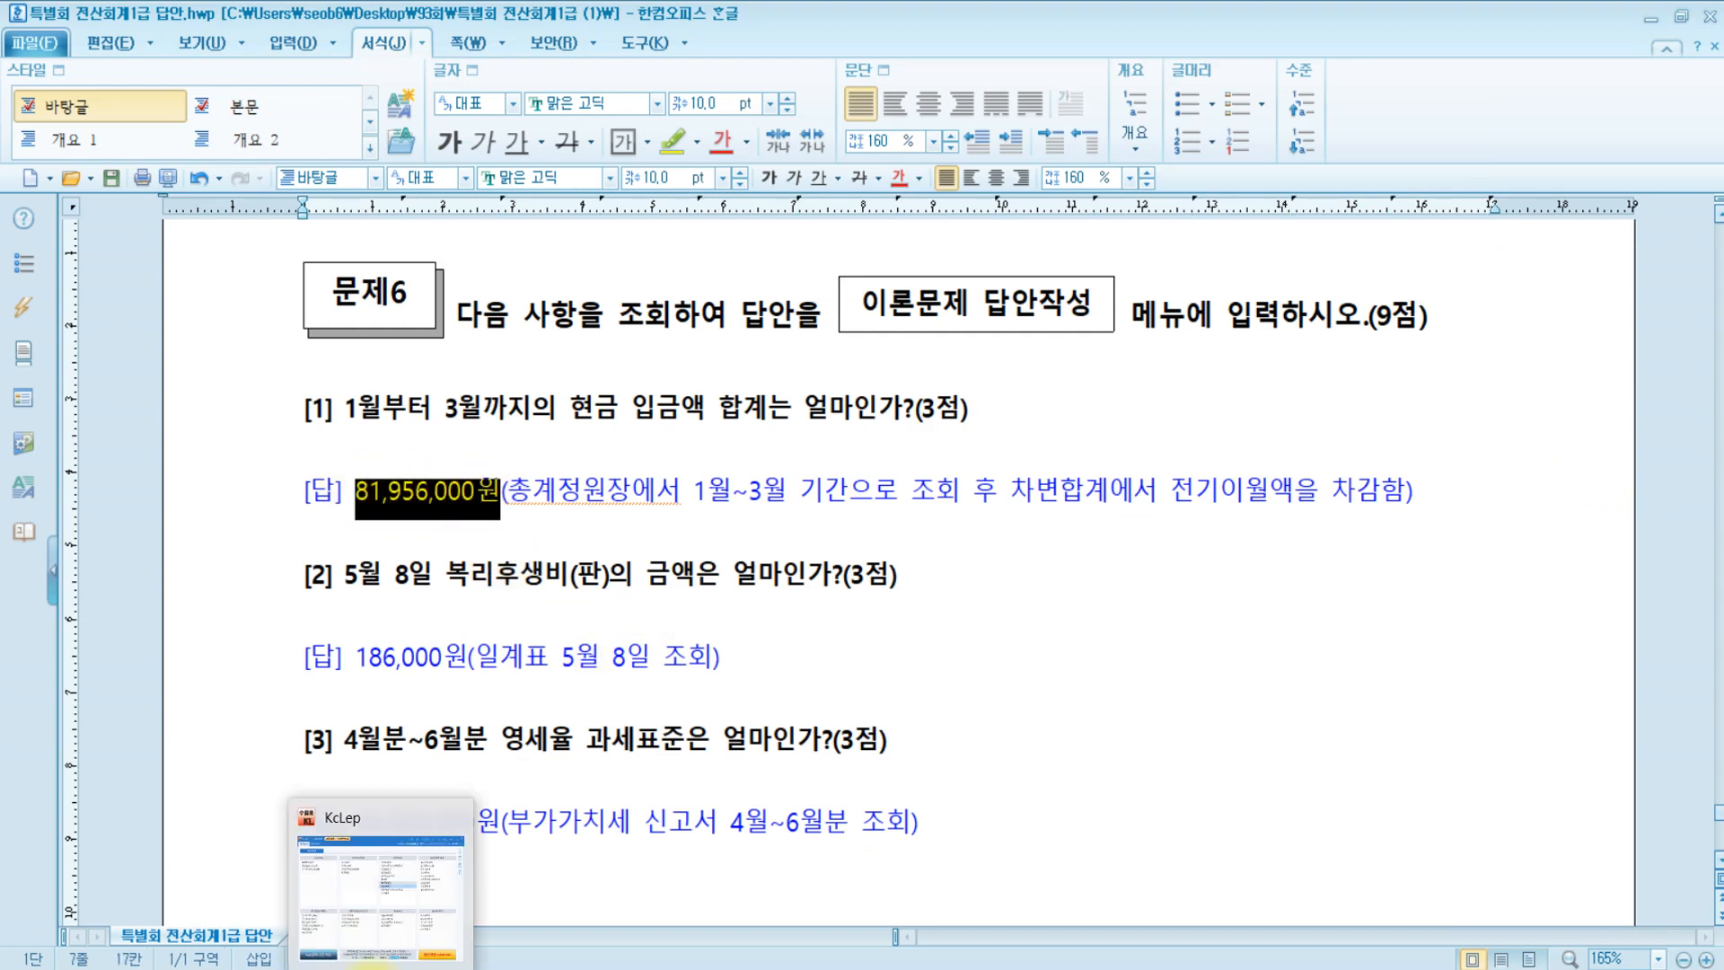
Return to KcLep, open 현금출납장, and query it from 2020년 1월 1일 to 3월 31일.
left_click(373, 969)
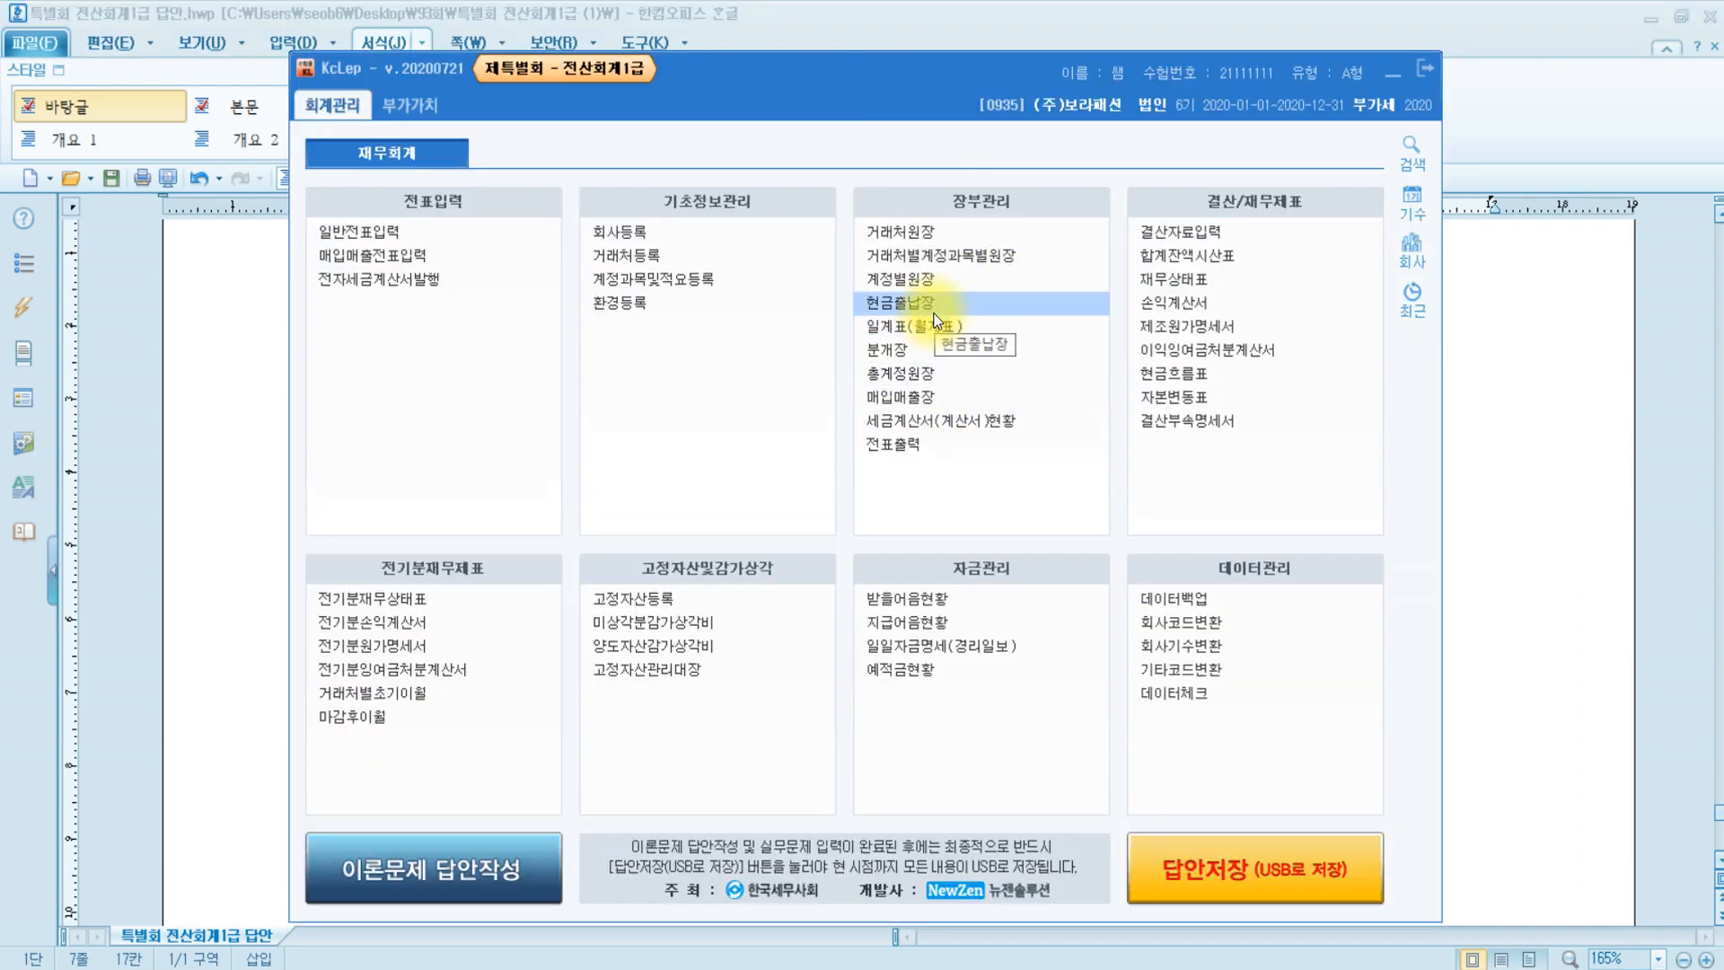
left_click(934, 303)
type("1")
key("Return")
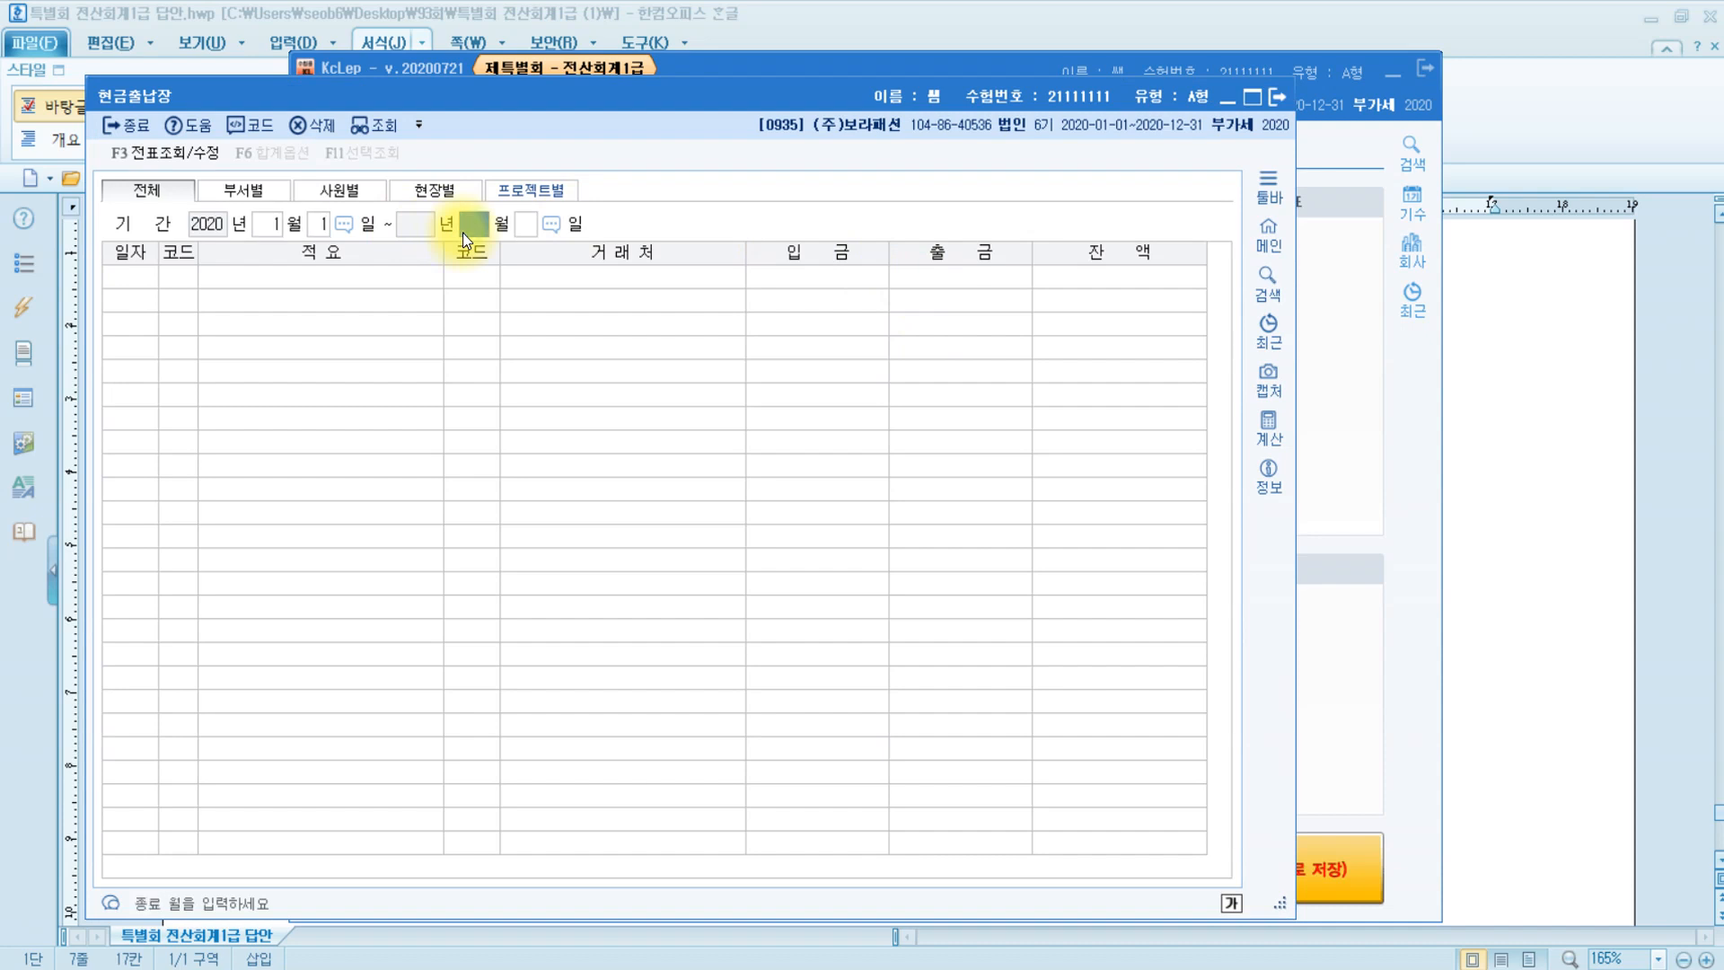
type("3")
key("Return")
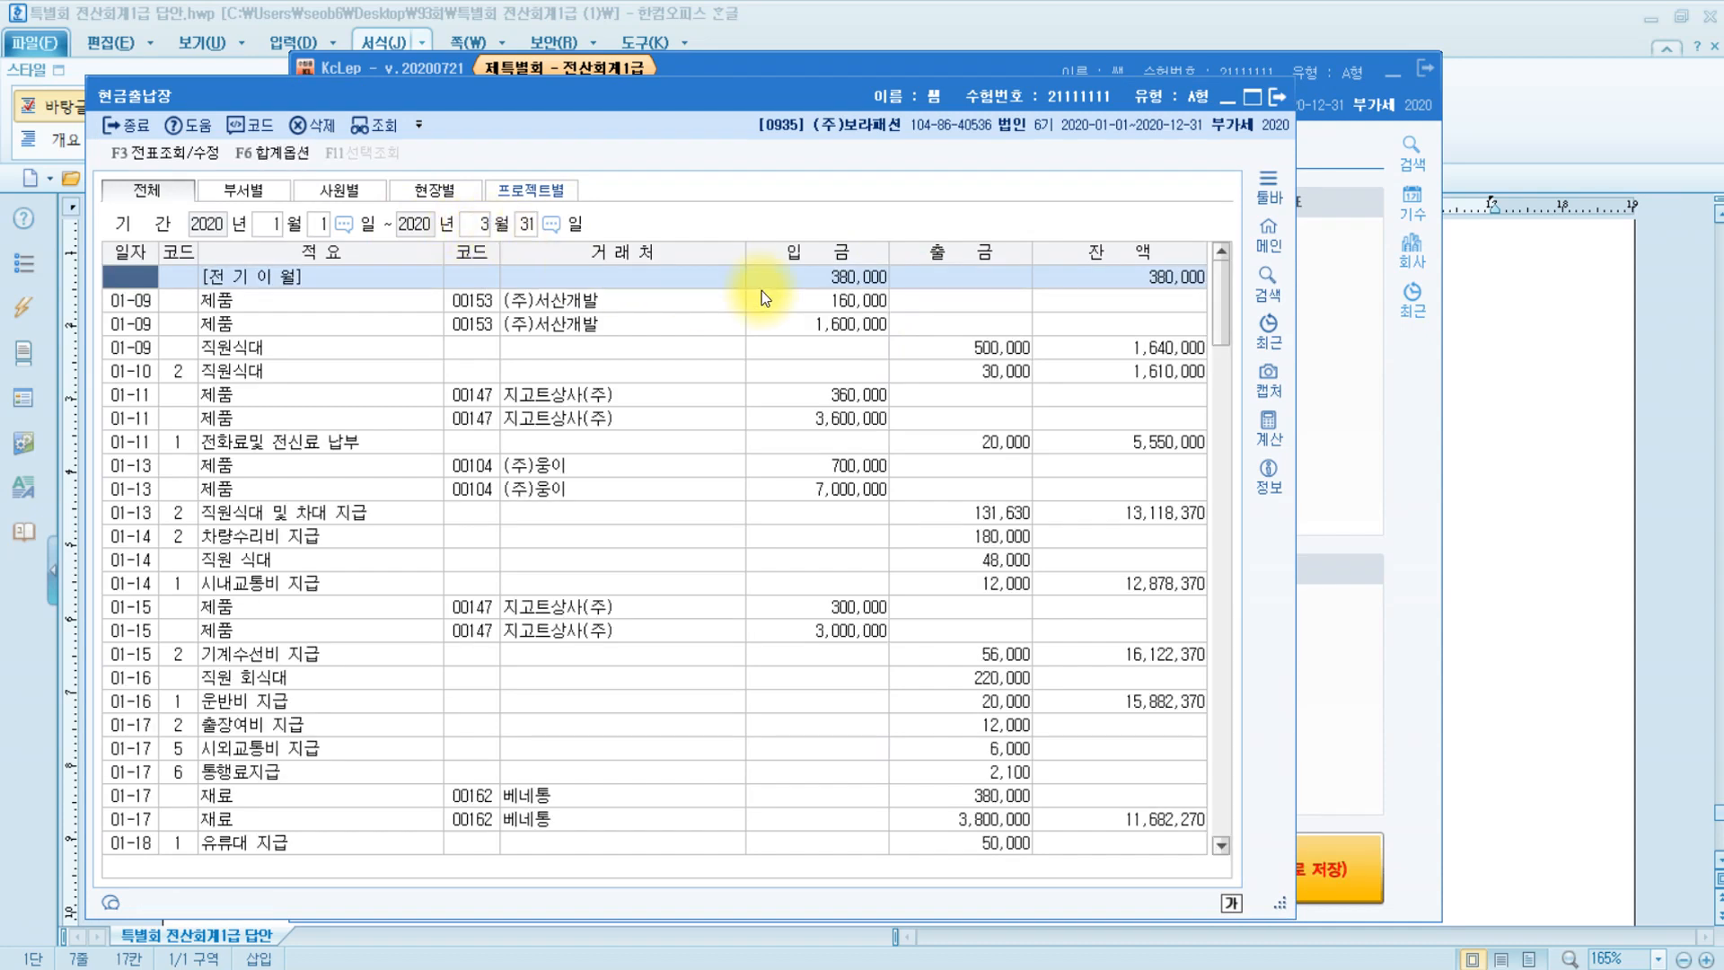
Examine the 전기이월 deposit, February's 월계 and 누계 입금 amounts, and the March totals in 현금출납장.
left_click(851, 282)
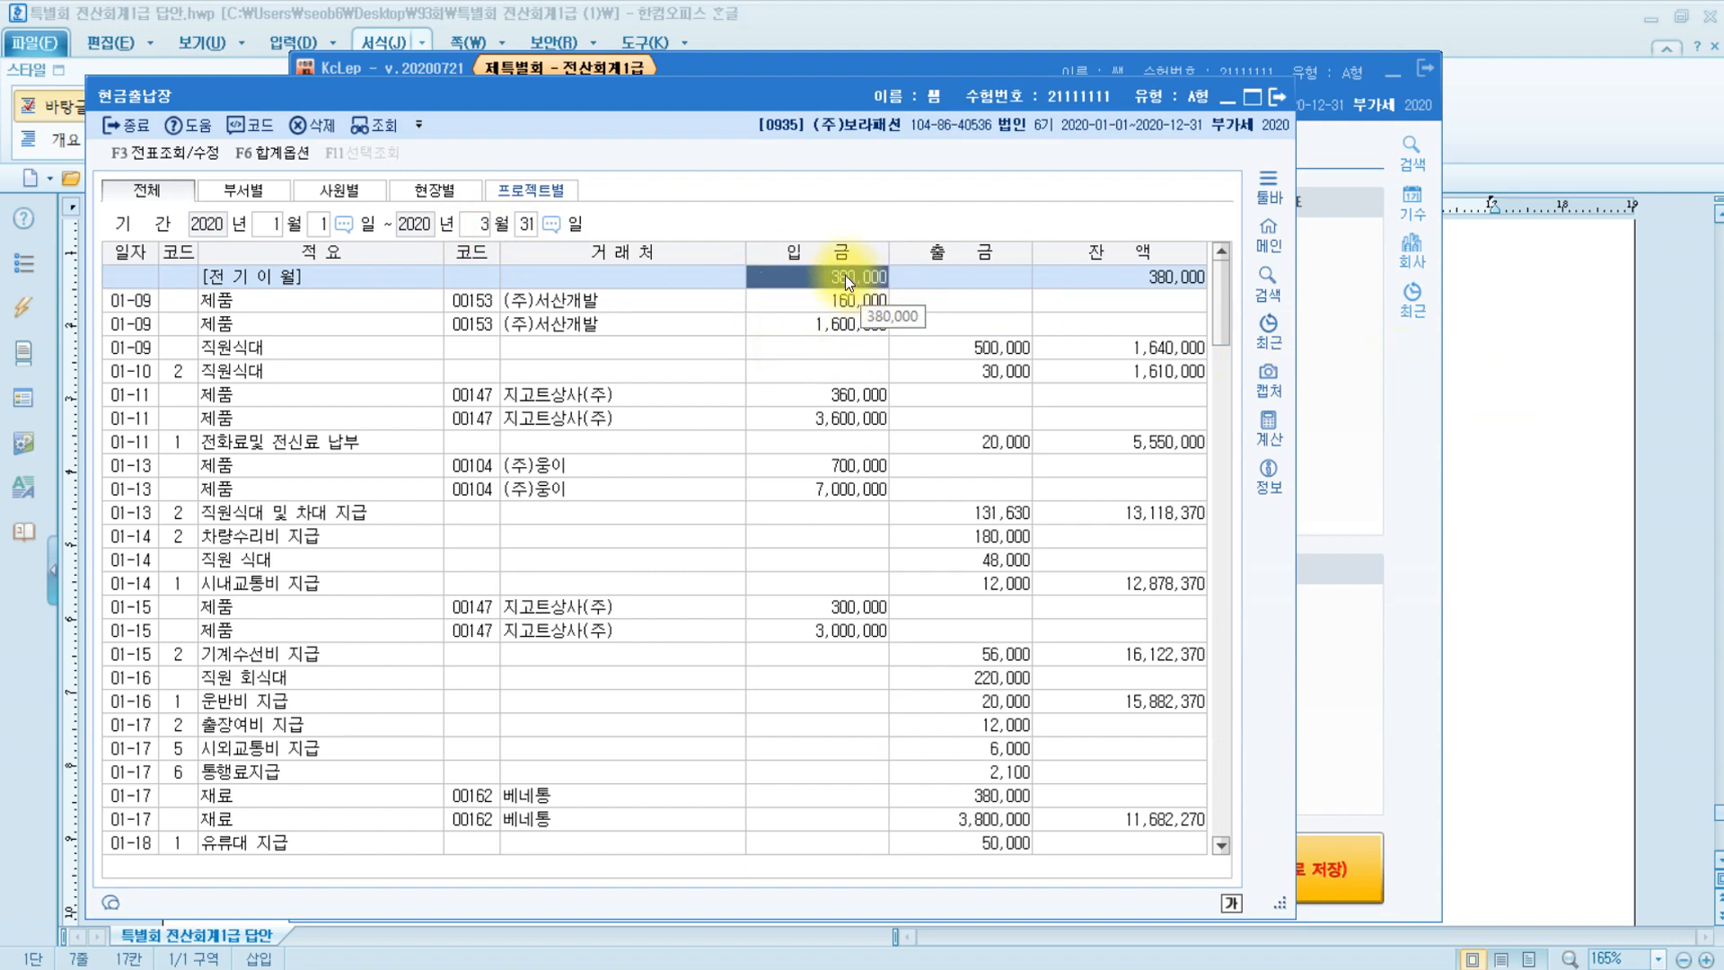
scroll(850, 306, "down", 20)
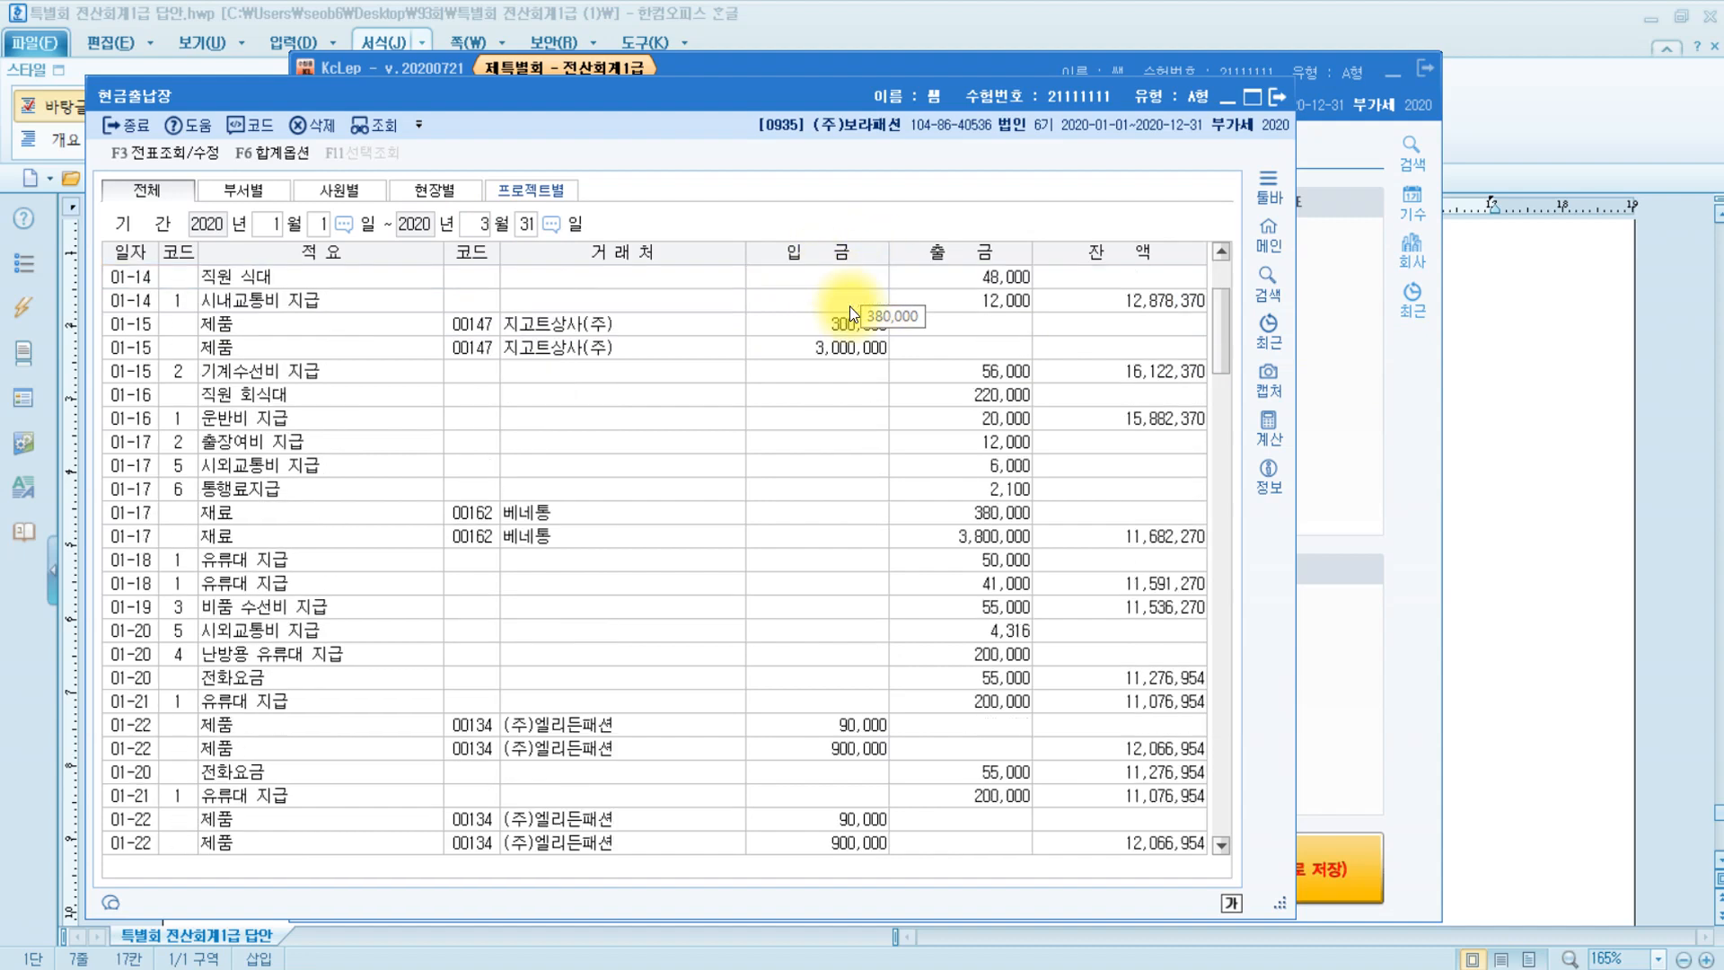
scroll(849, 305, "down", 10)
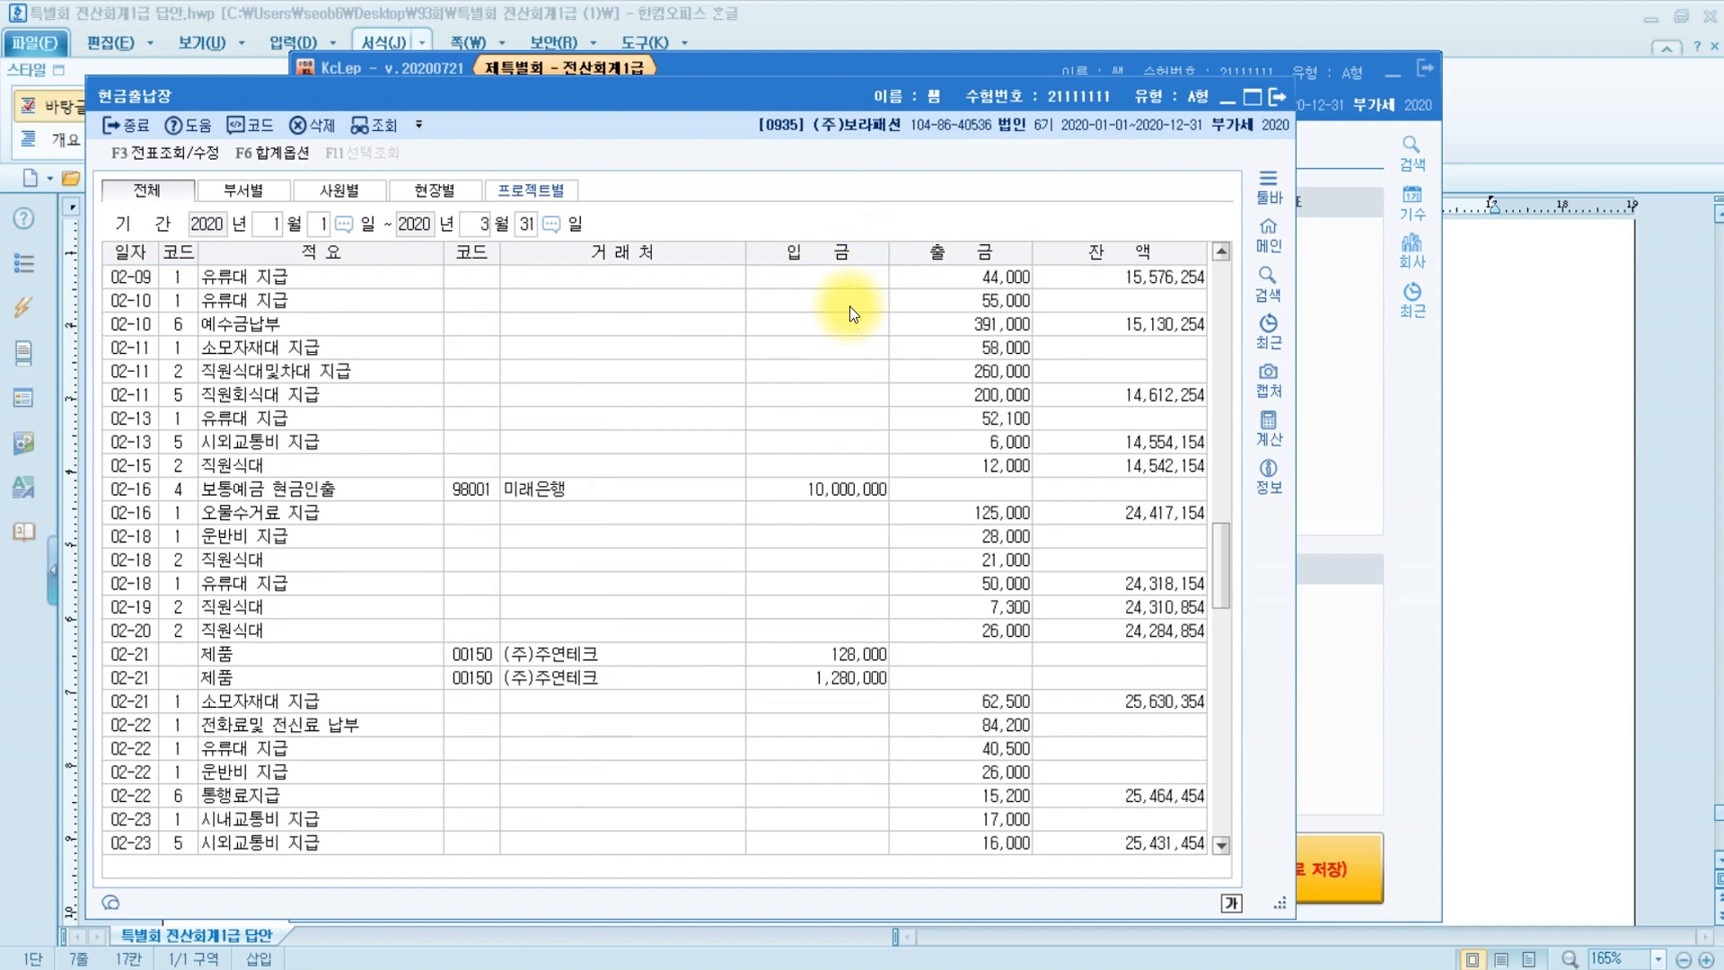
scroll(783, 271, "down", 4)
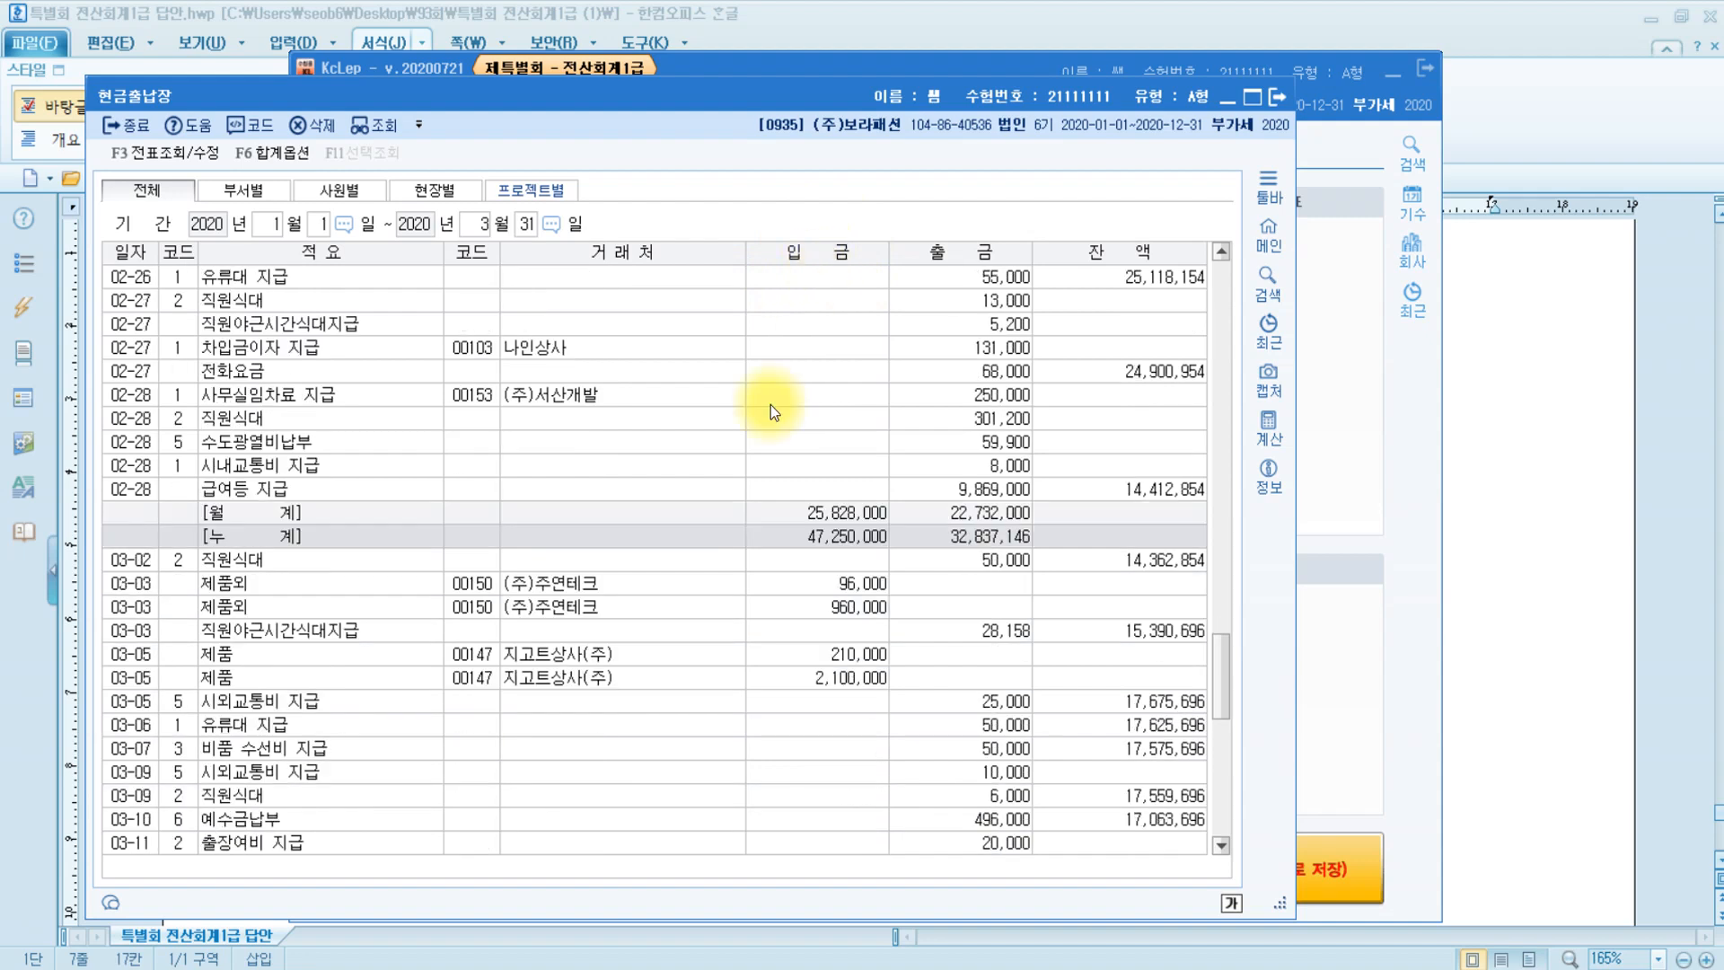
left_click(259, 512)
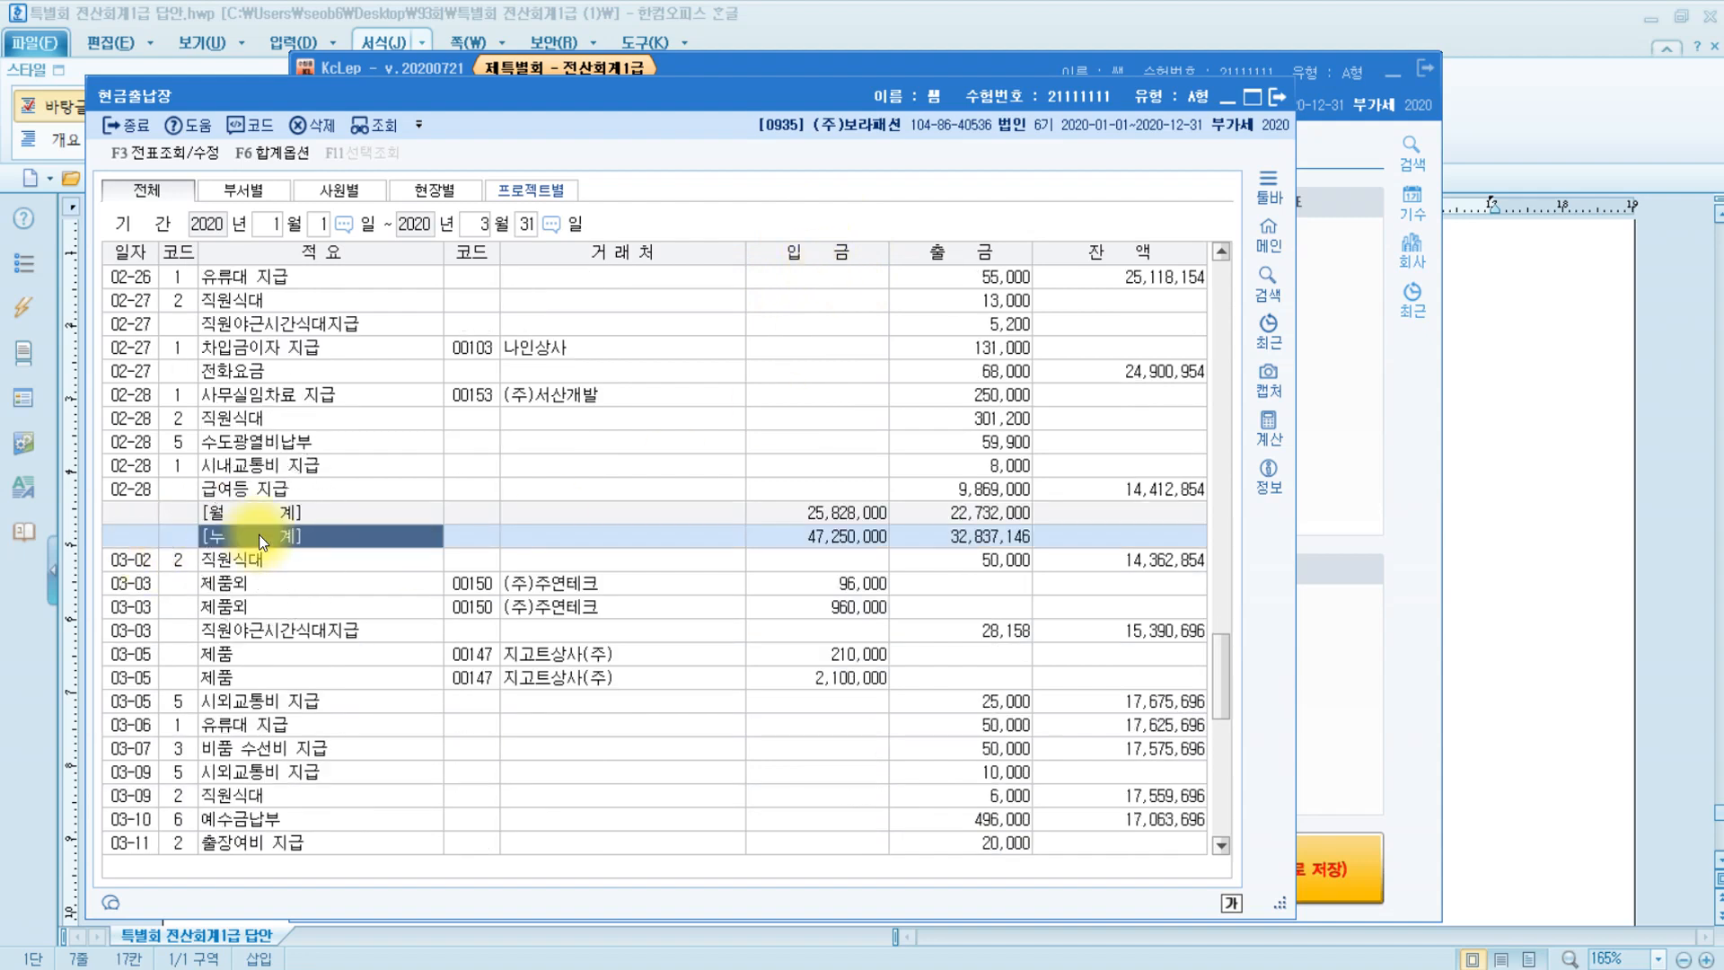
left_click(806, 521)
scroll(806, 520, "down", 12)
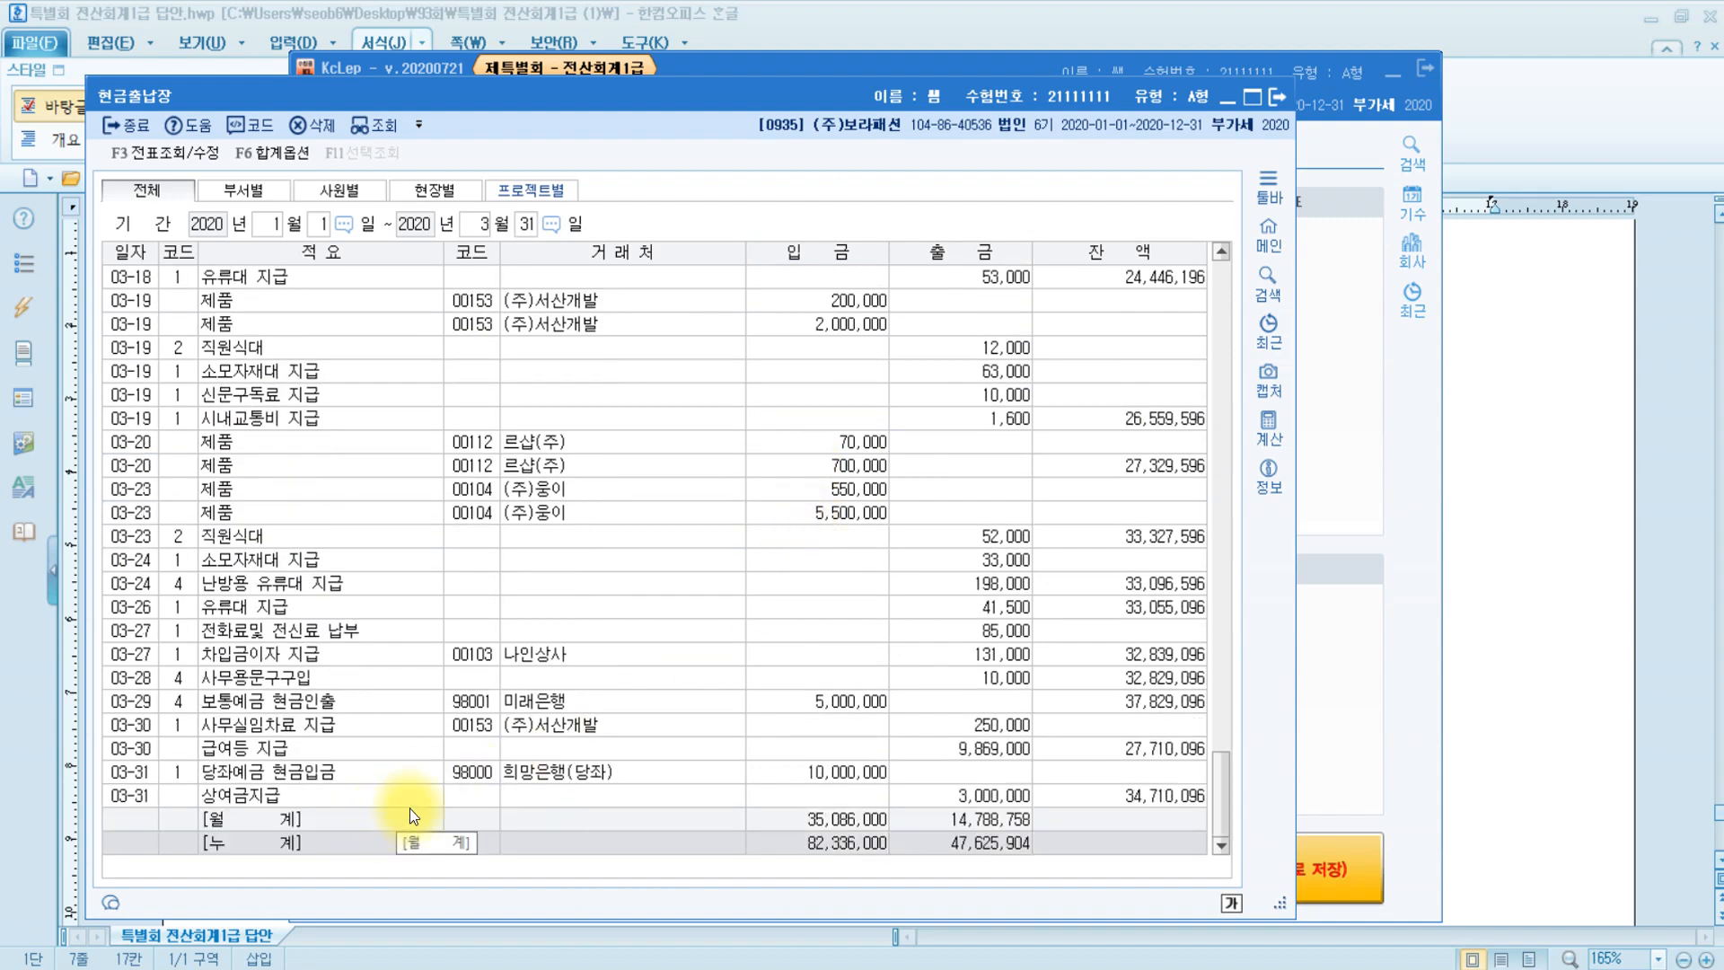
Examine the 월계 입금 amounts for January, February and March in 현금출납장.
scroll(795, 730, "up", 15)
scroll(795, 730, "up", 10)
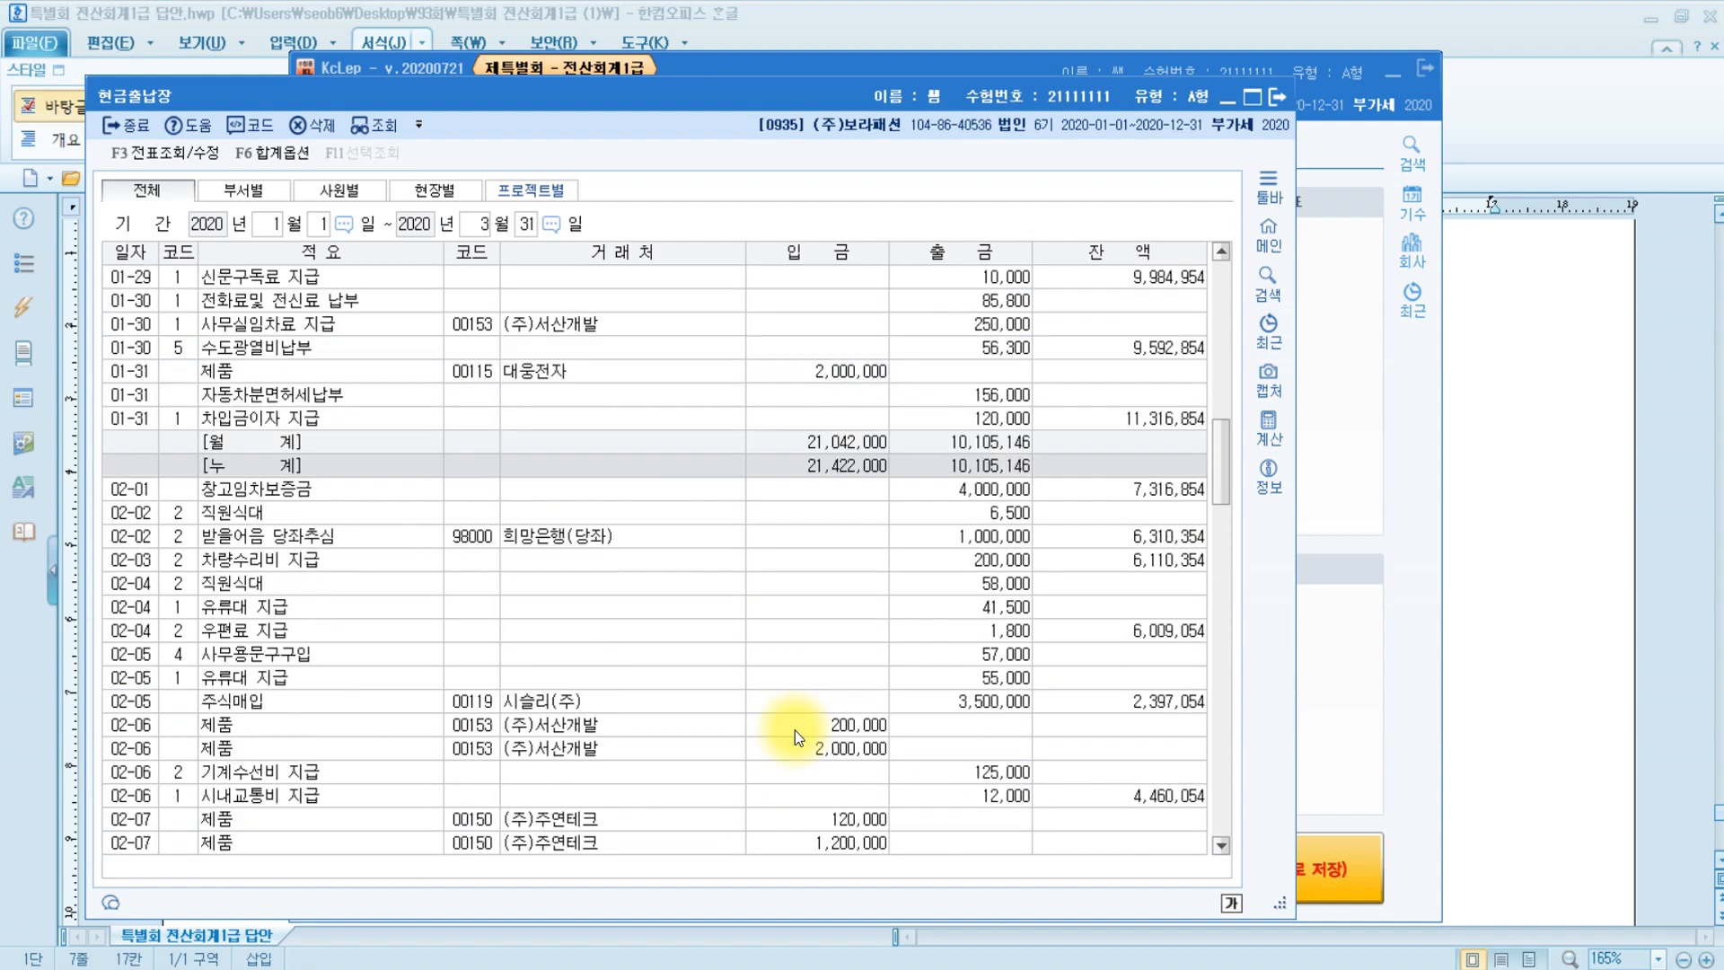
scroll(547, 596, "down", 3)
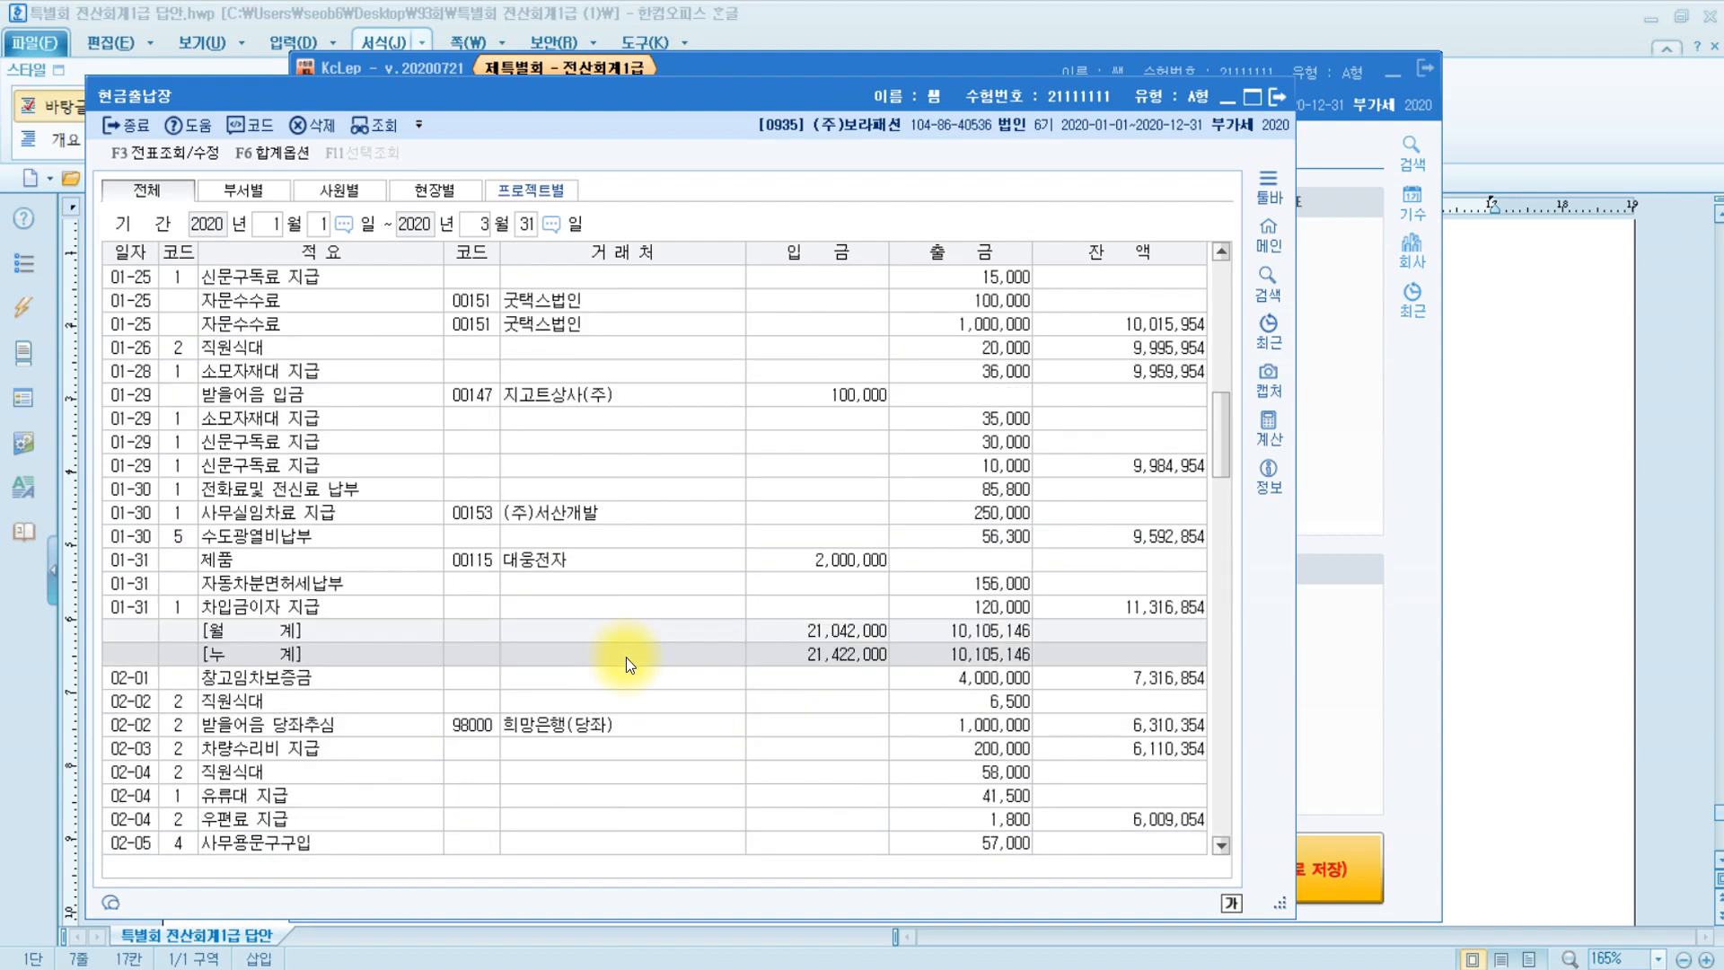
left_click(228, 633)
left_click(817, 633)
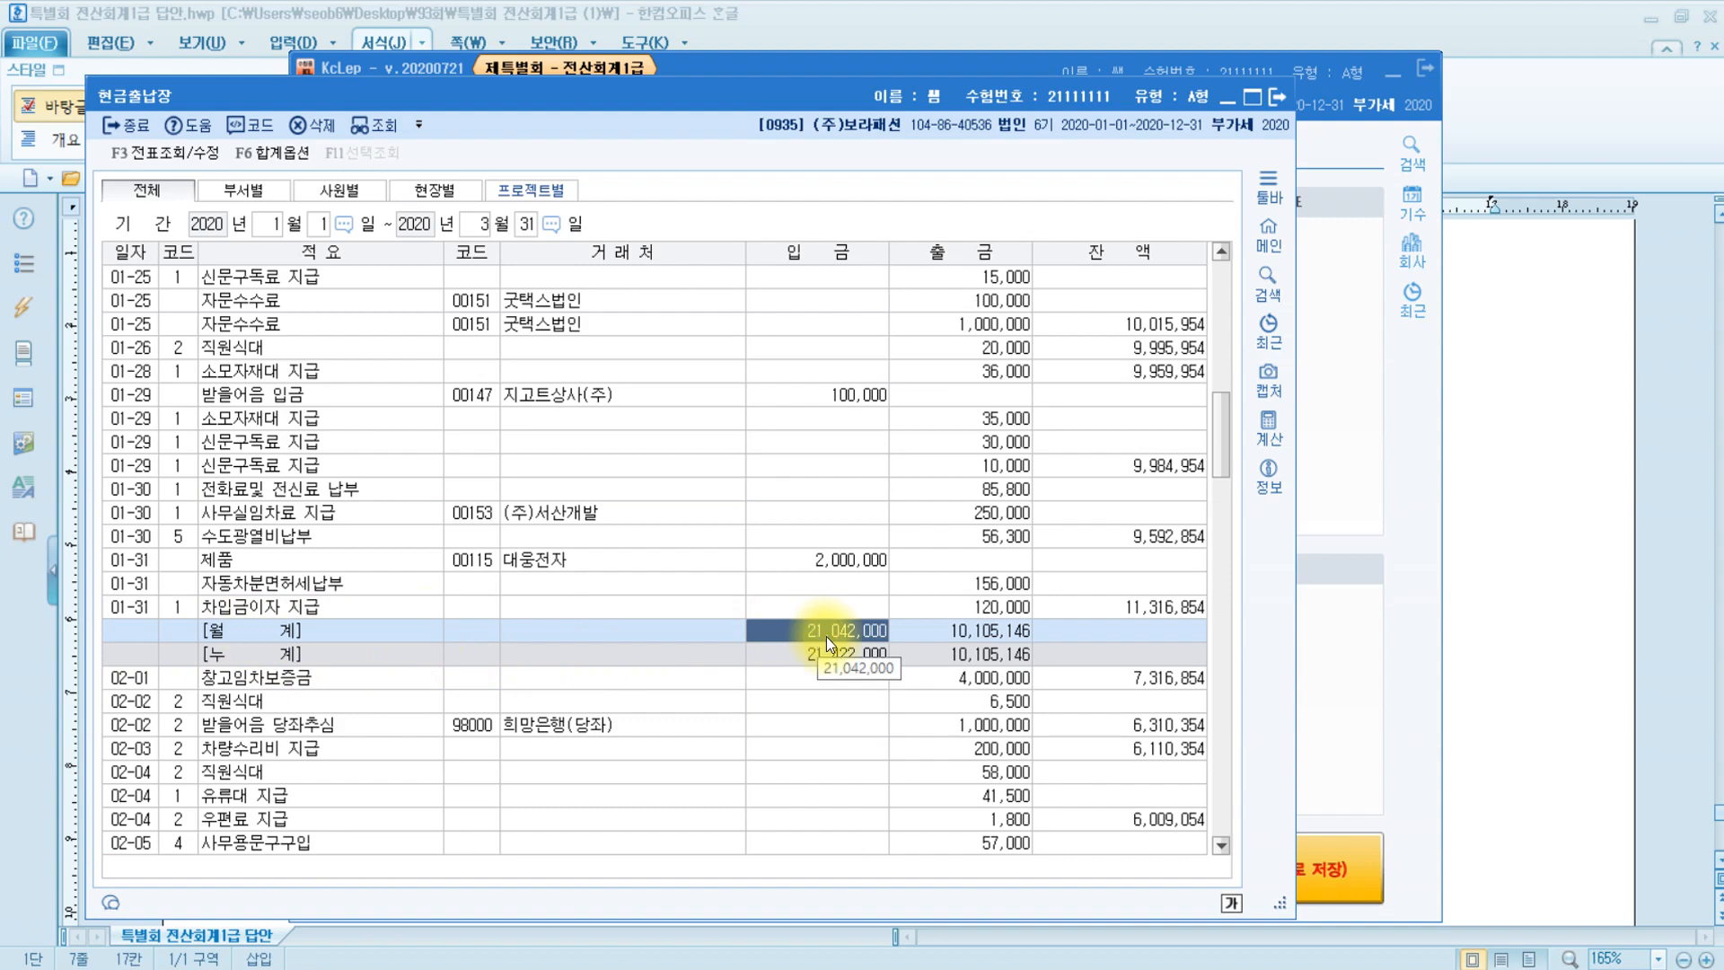
scroll(826, 637, "down", 15)
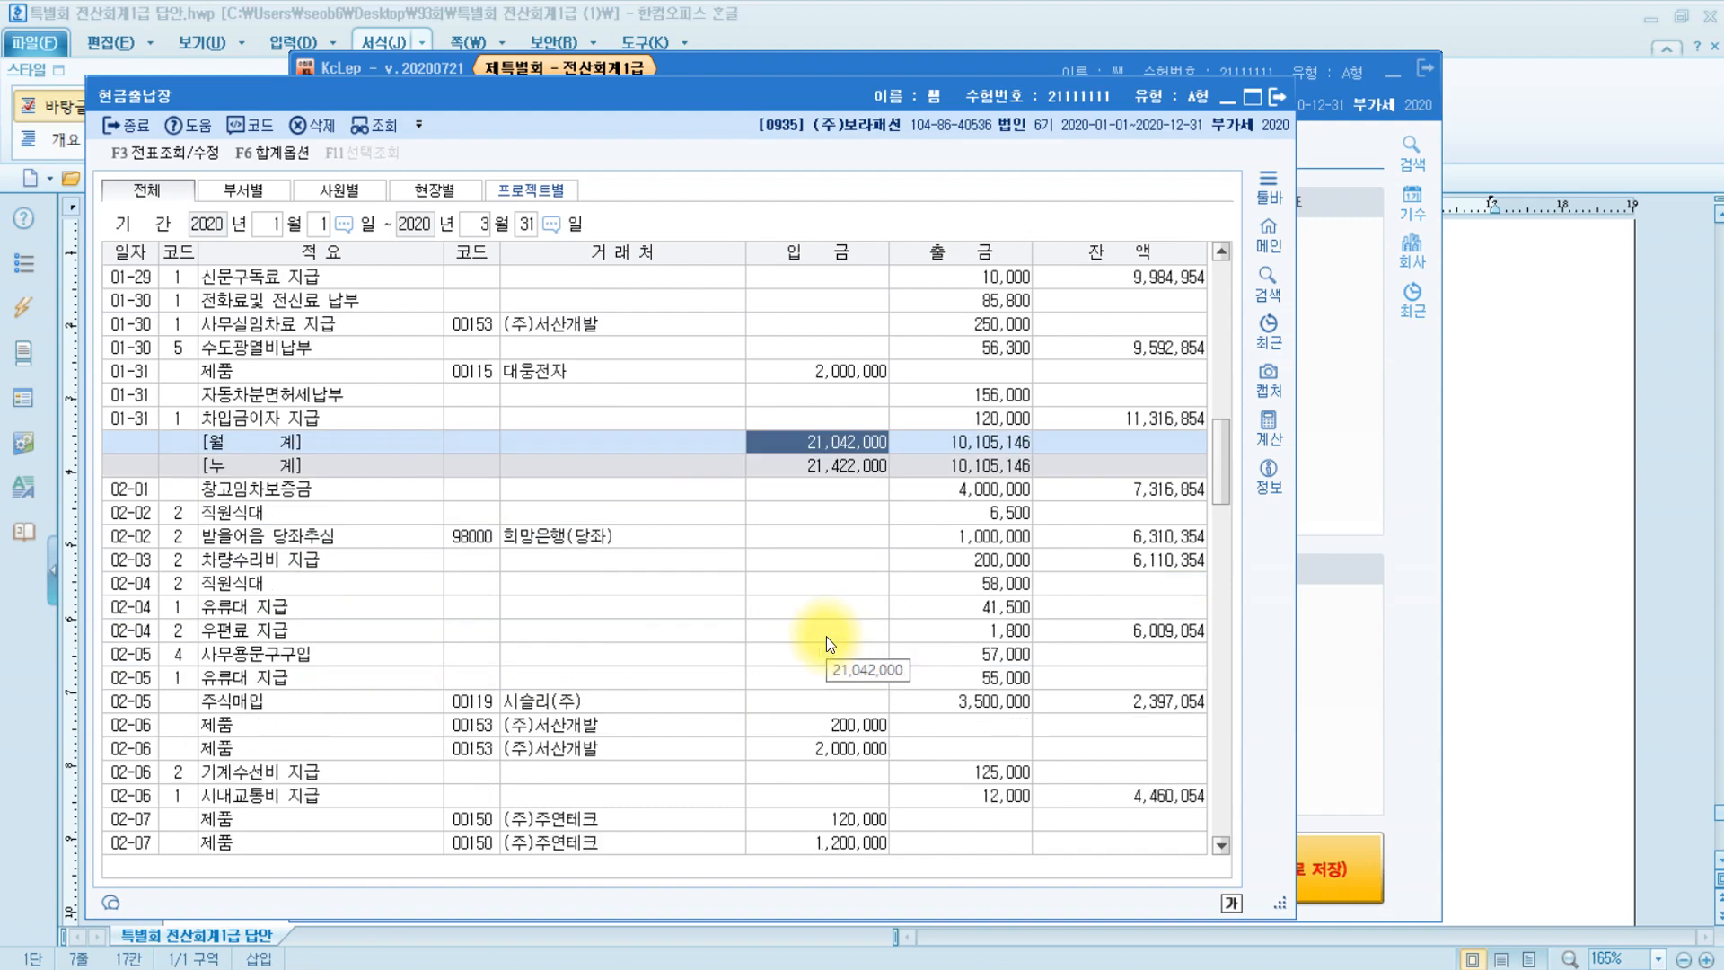
scroll(827, 637, "down", 3)
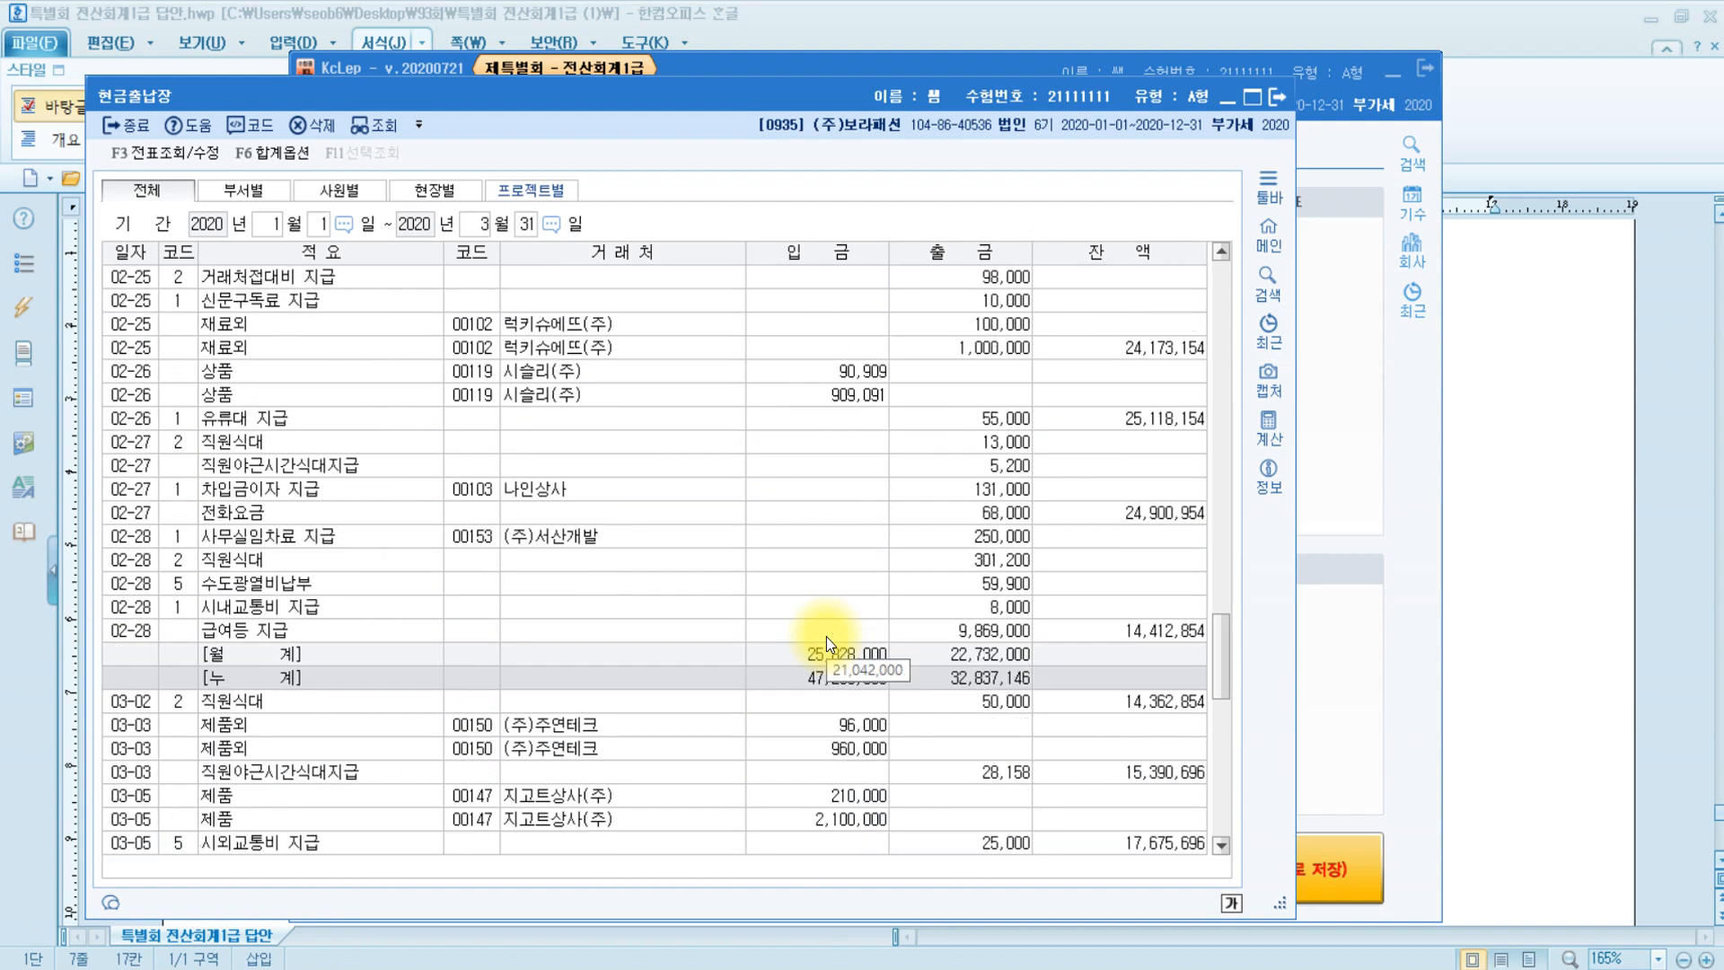
left_click(812, 660)
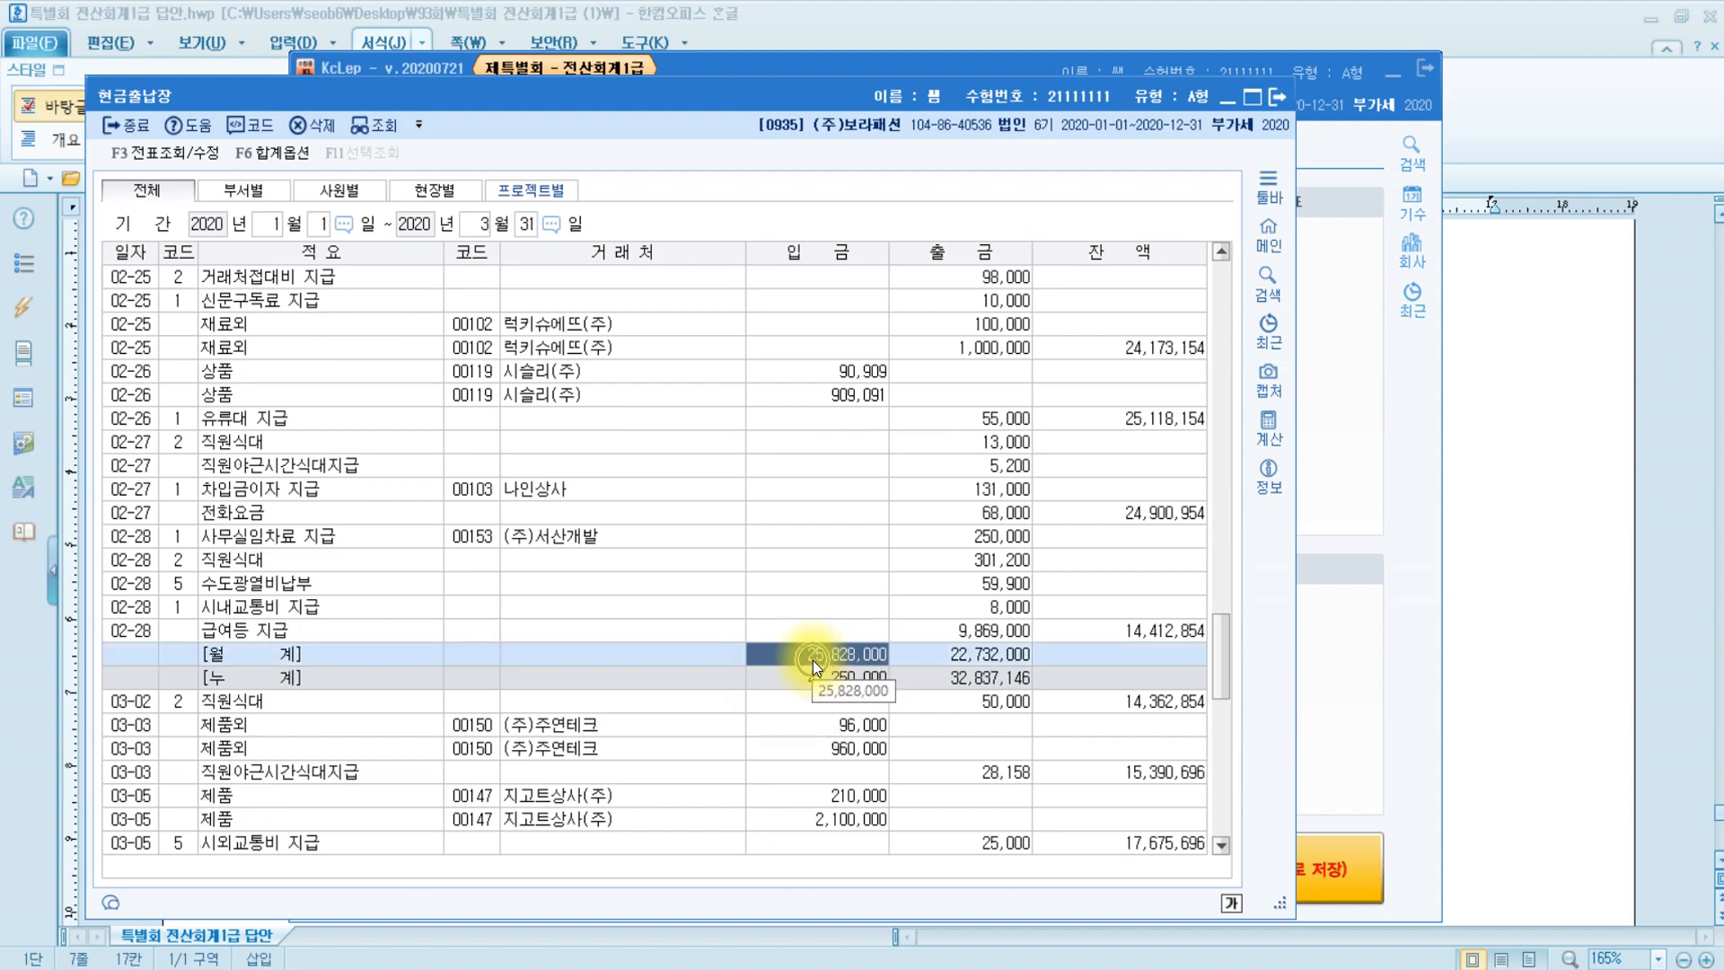
scroll(811, 660, "down", 8)
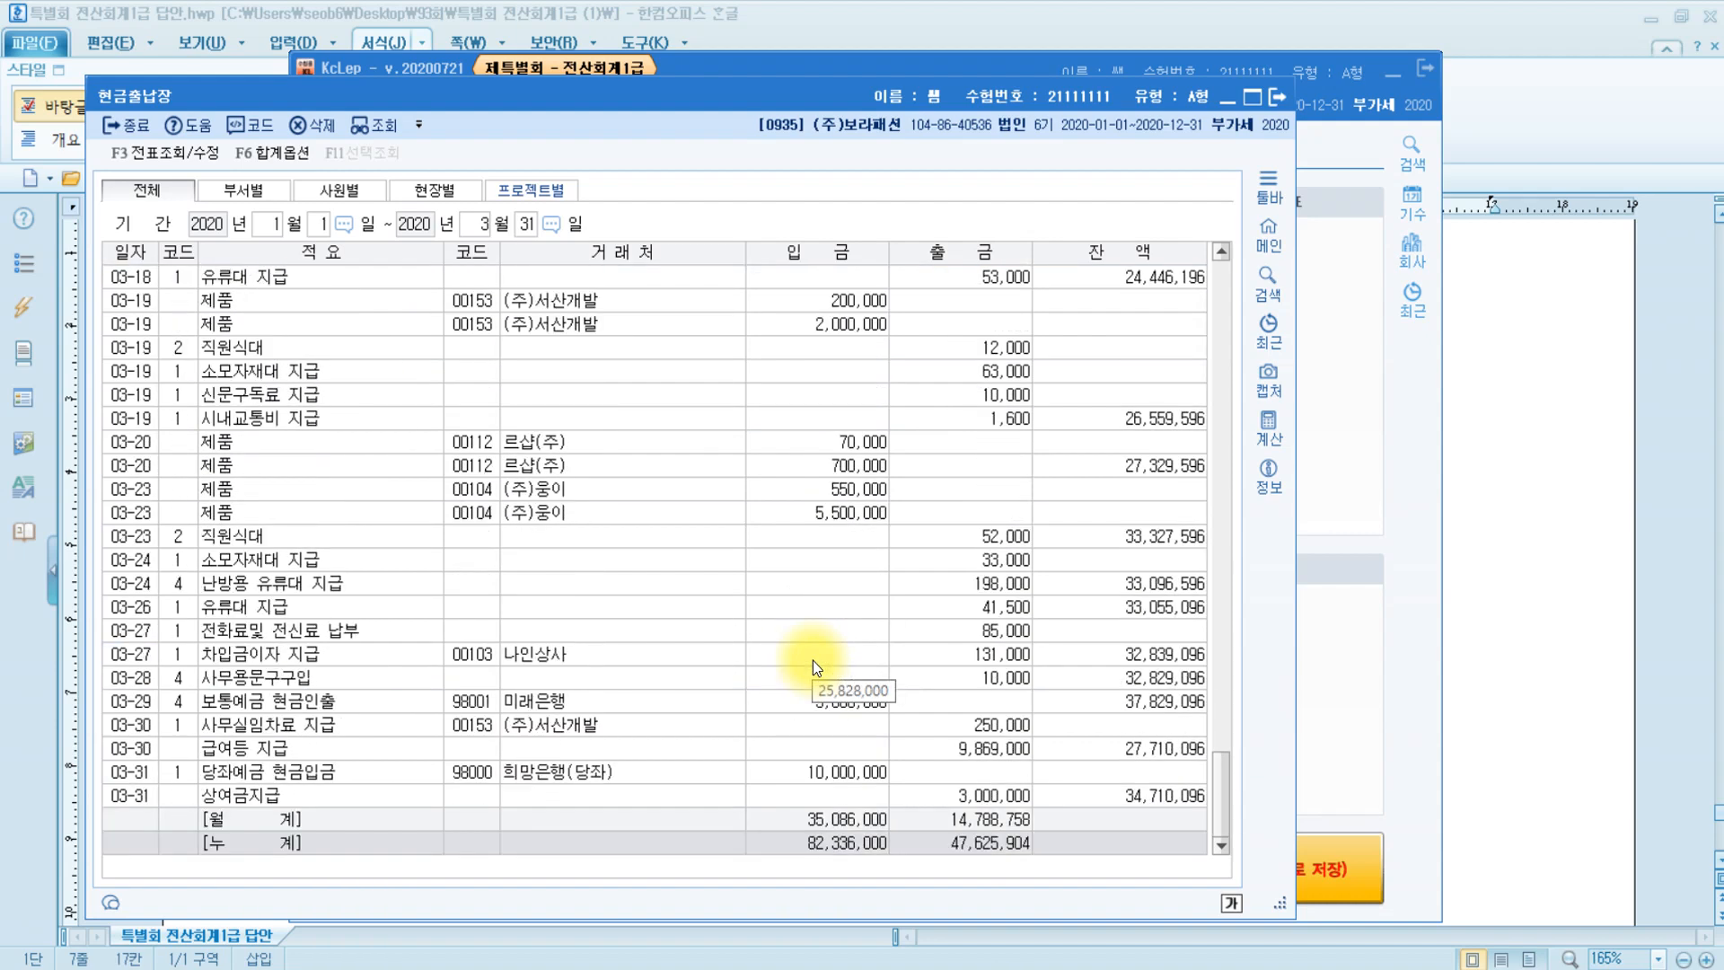
left_click(869, 826)
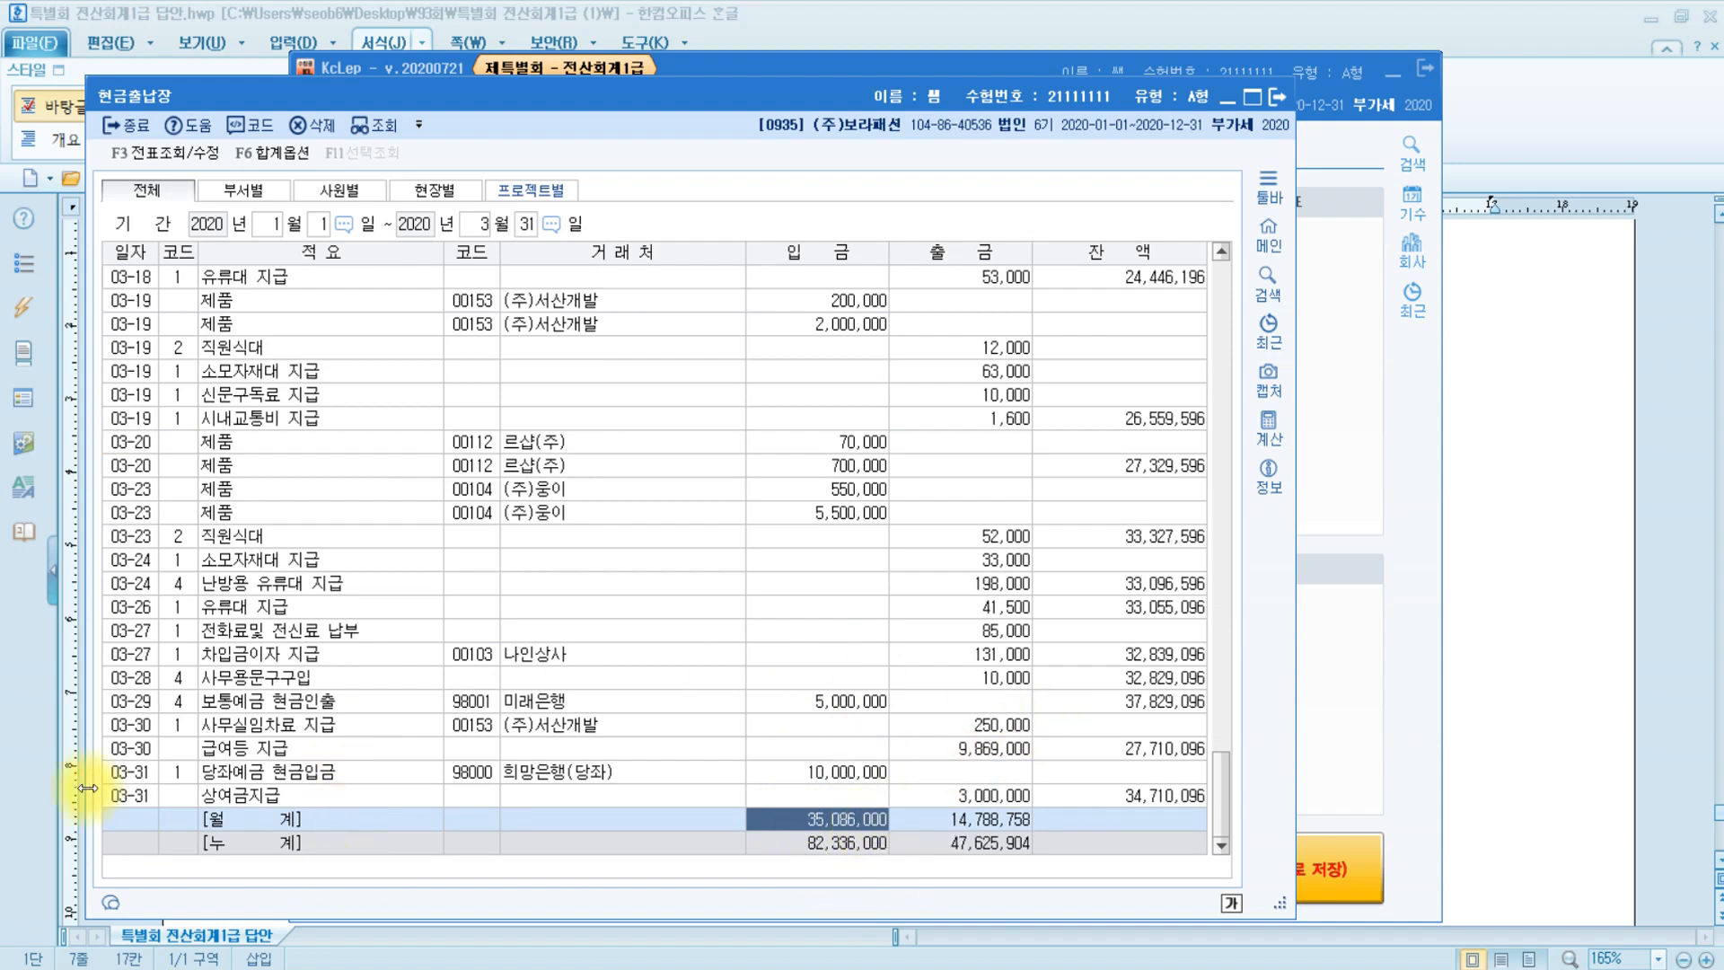
Compare March's 누계 입금 amount with the 전기이월 deposit, and close 현금출납장.
left_click(840, 844)
scroll(956, 691, "up", 20)
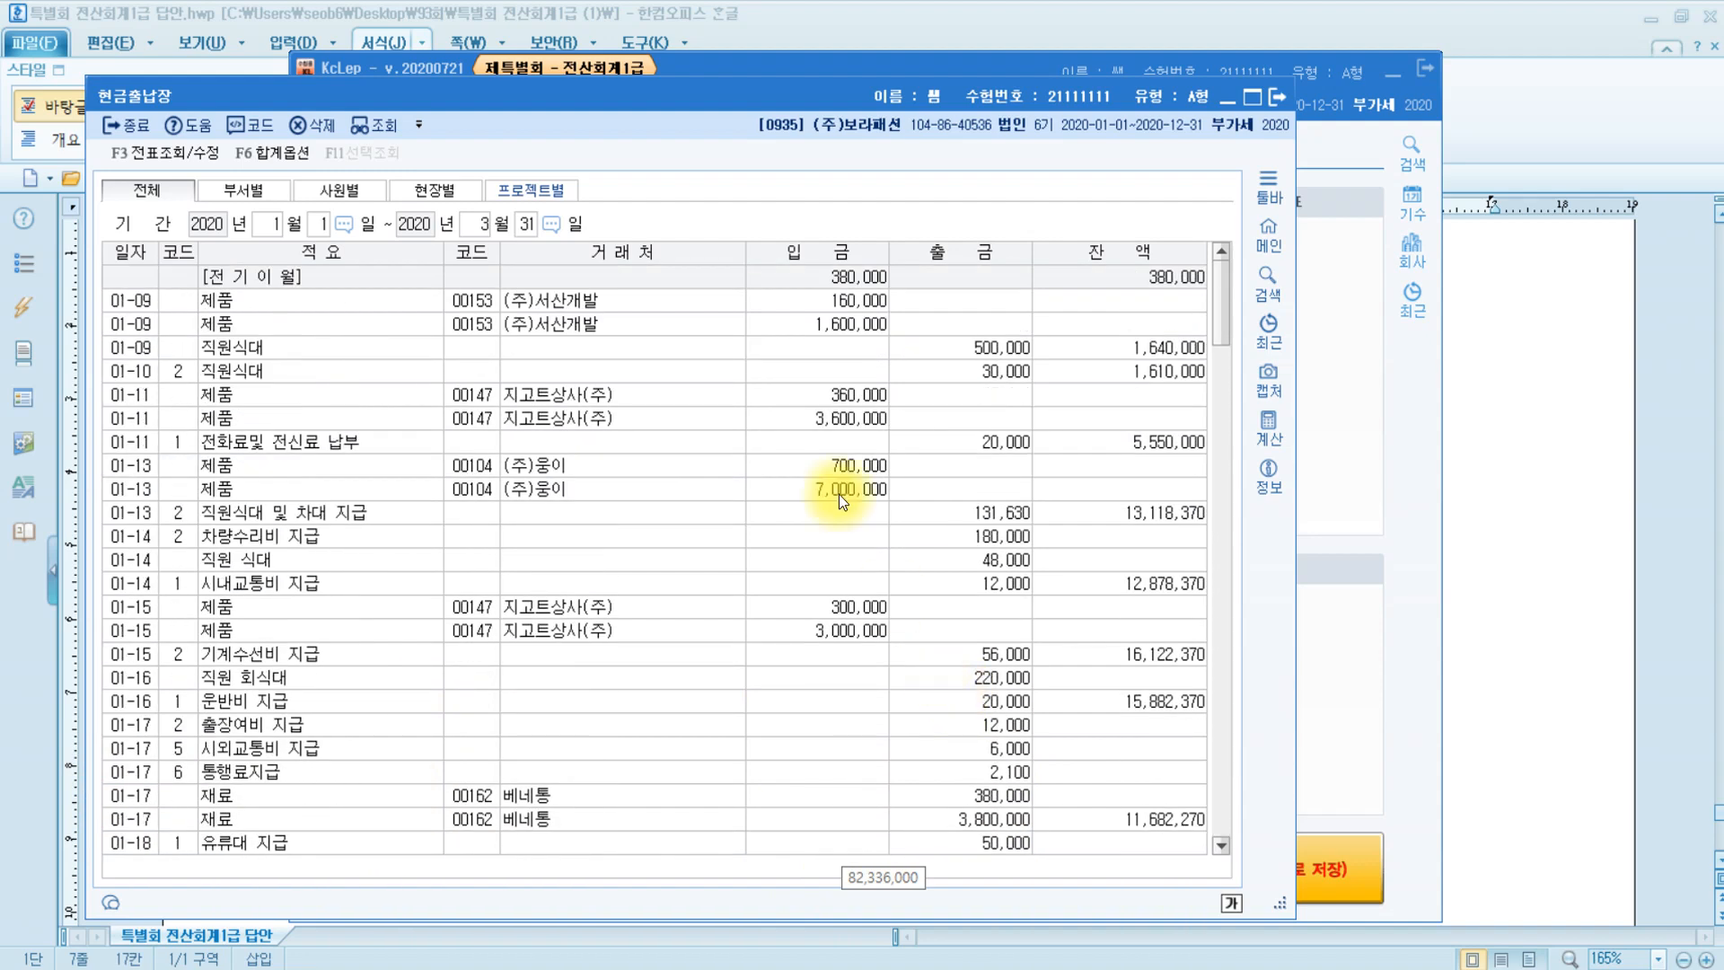
left_click(838, 275)
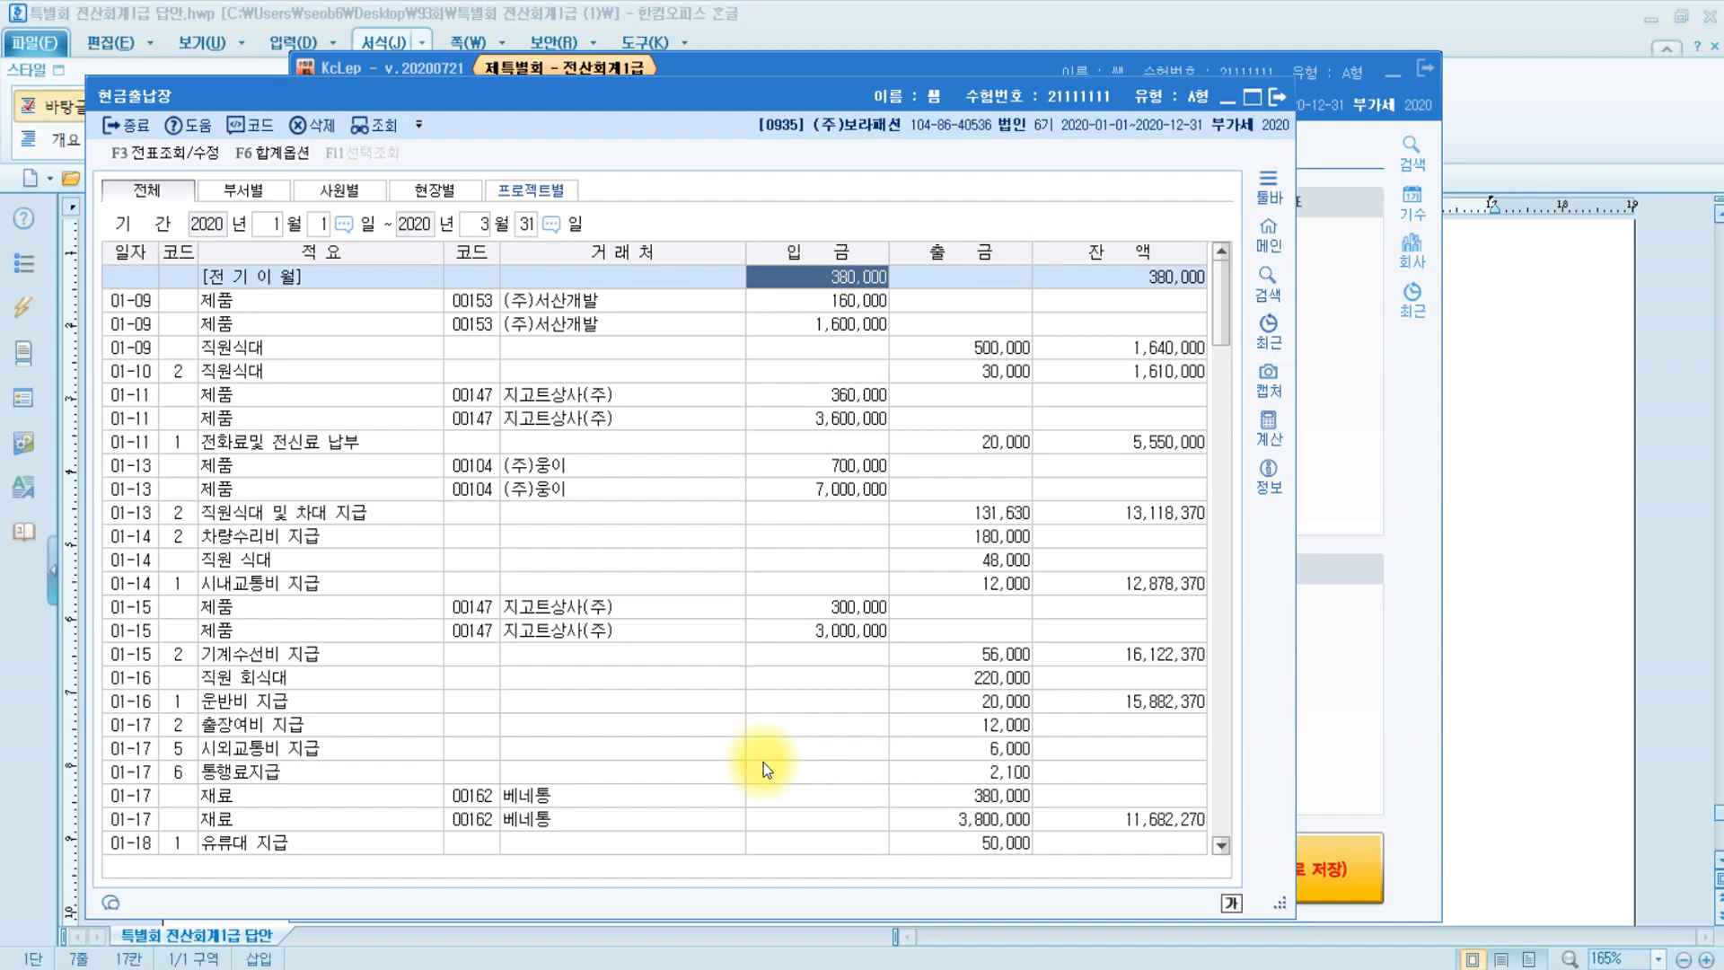
scroll(763, 762, "down", 15)
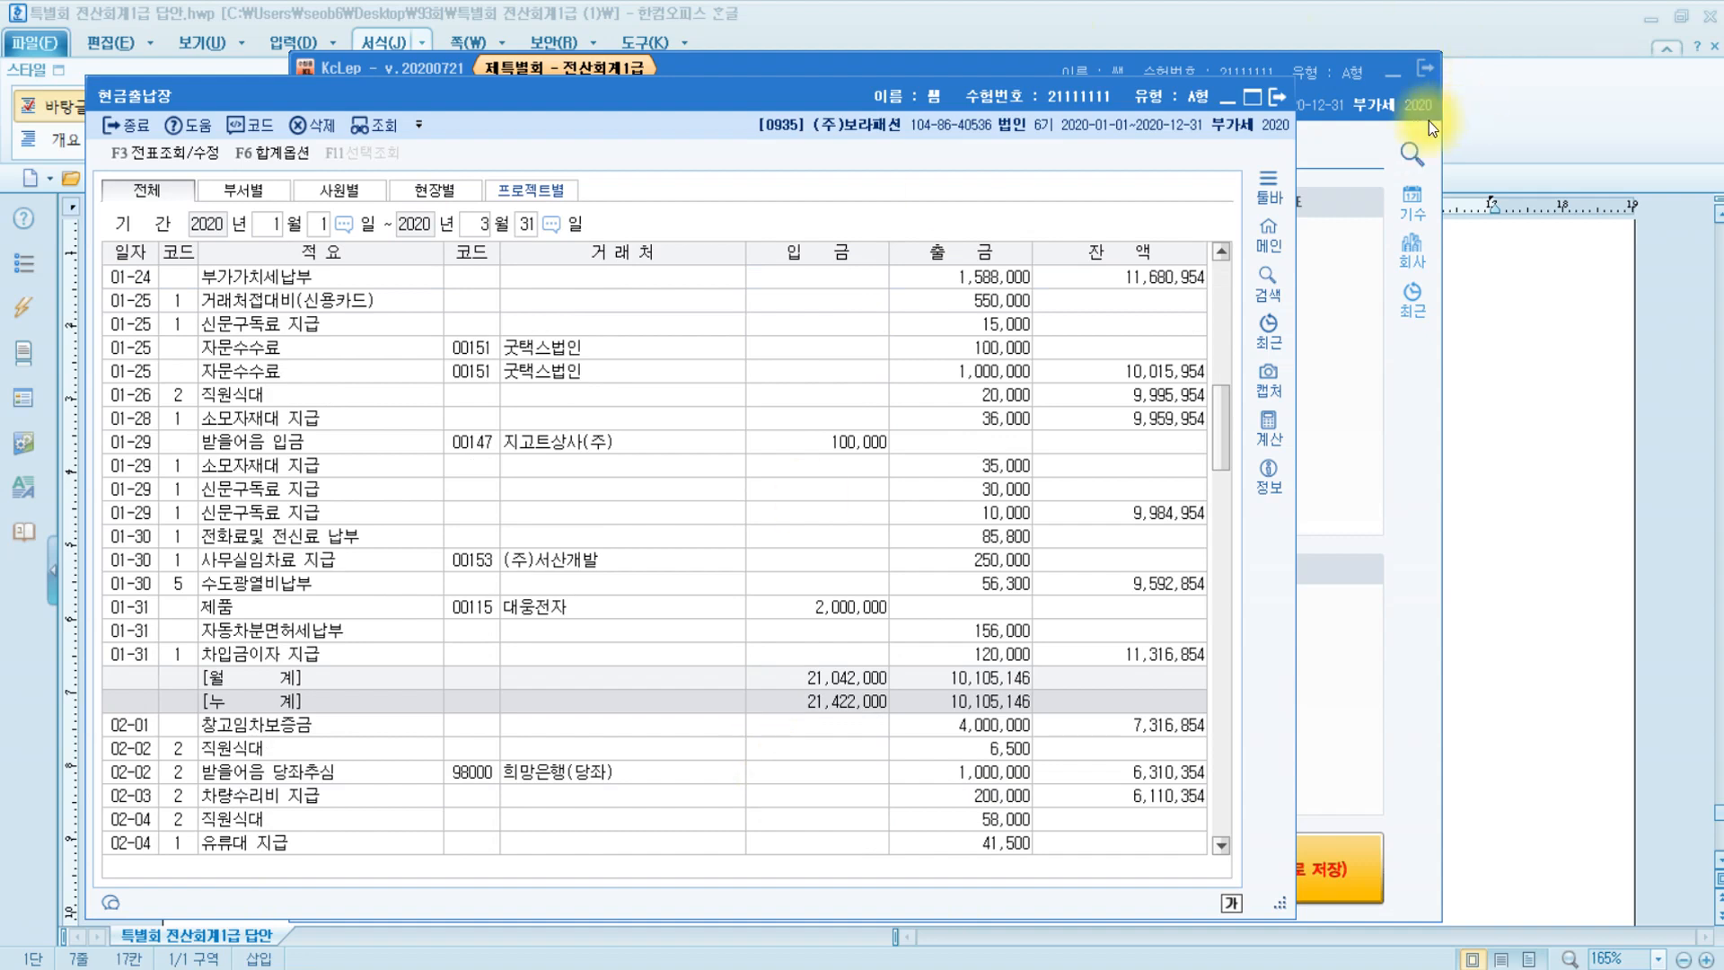
left_click(1277, 94)
Switch to the Hangul document and highlight "5월 8일" in question [2] in yellow.
left_click(1504, 478)
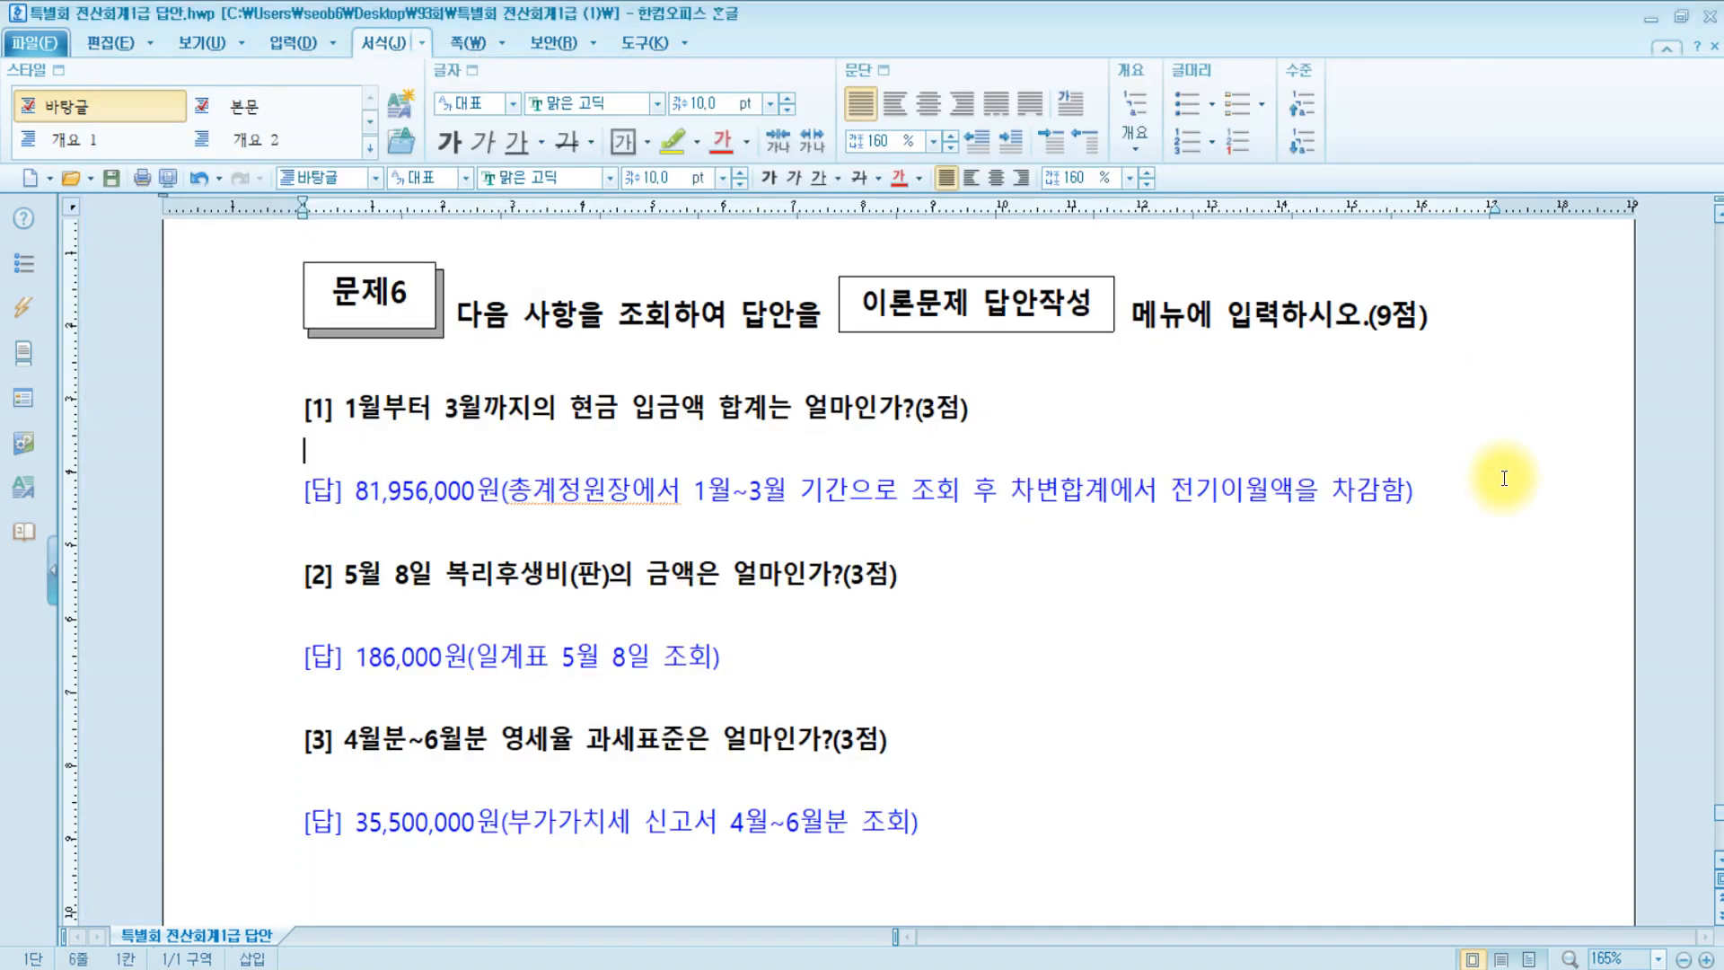
left_click(343, 571)
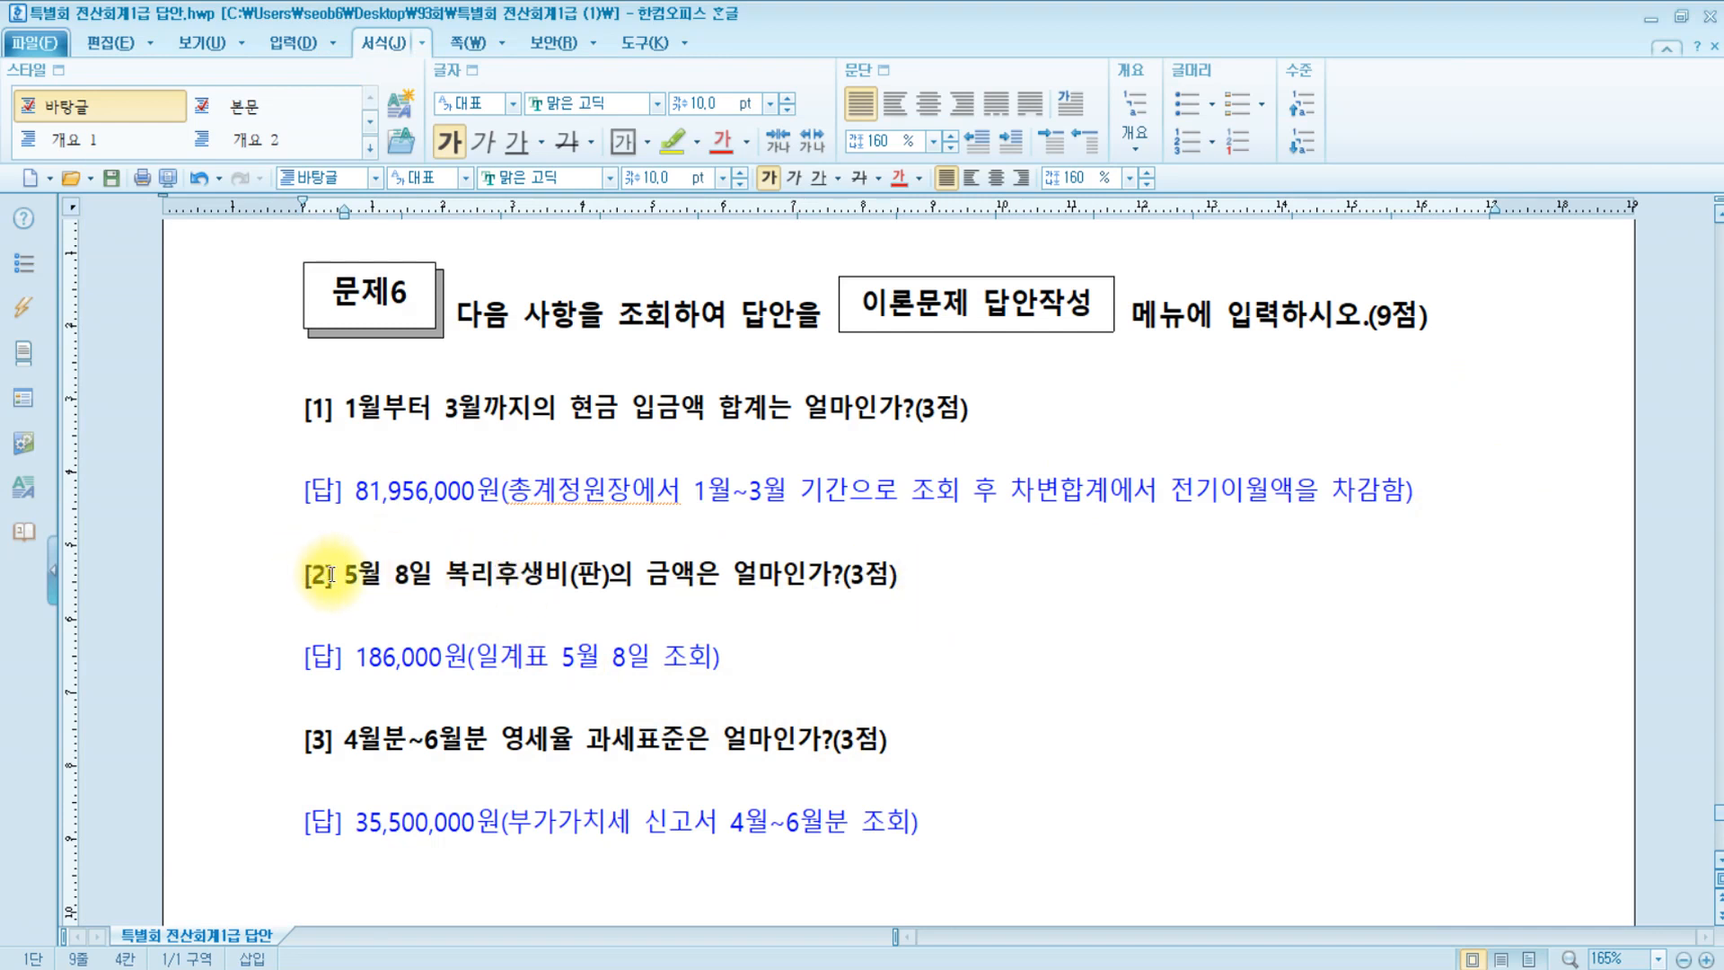
left_click_drag(331, 572, 431, 576)
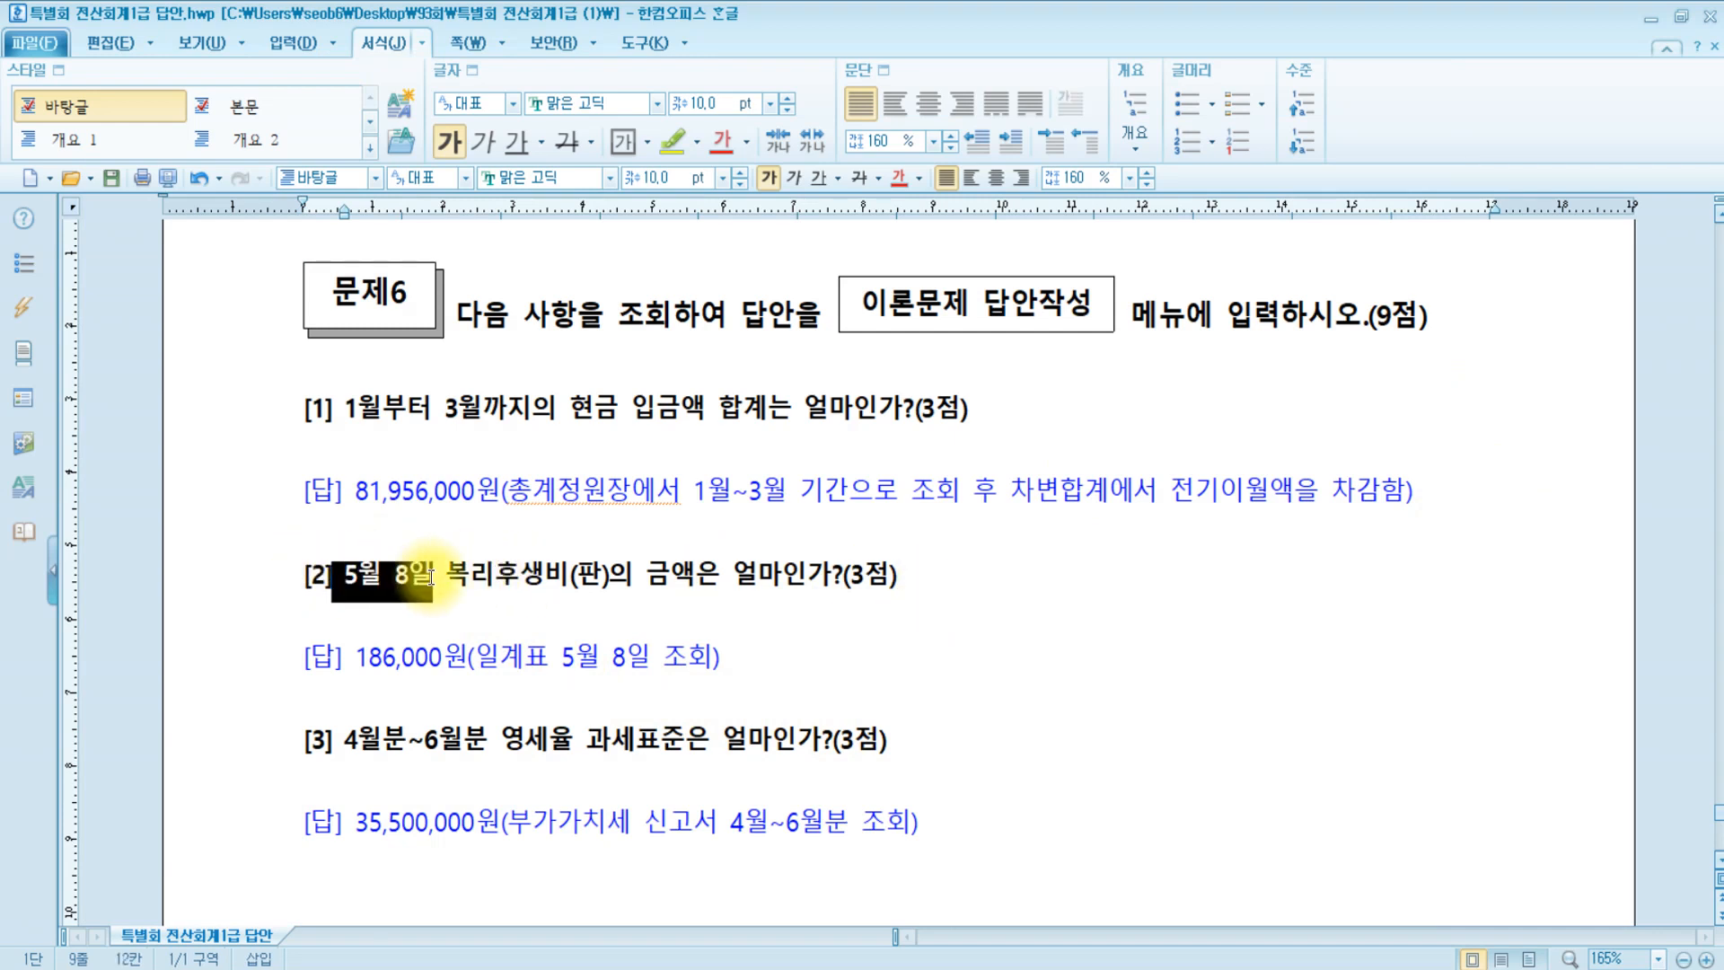
left_click(671, 142)
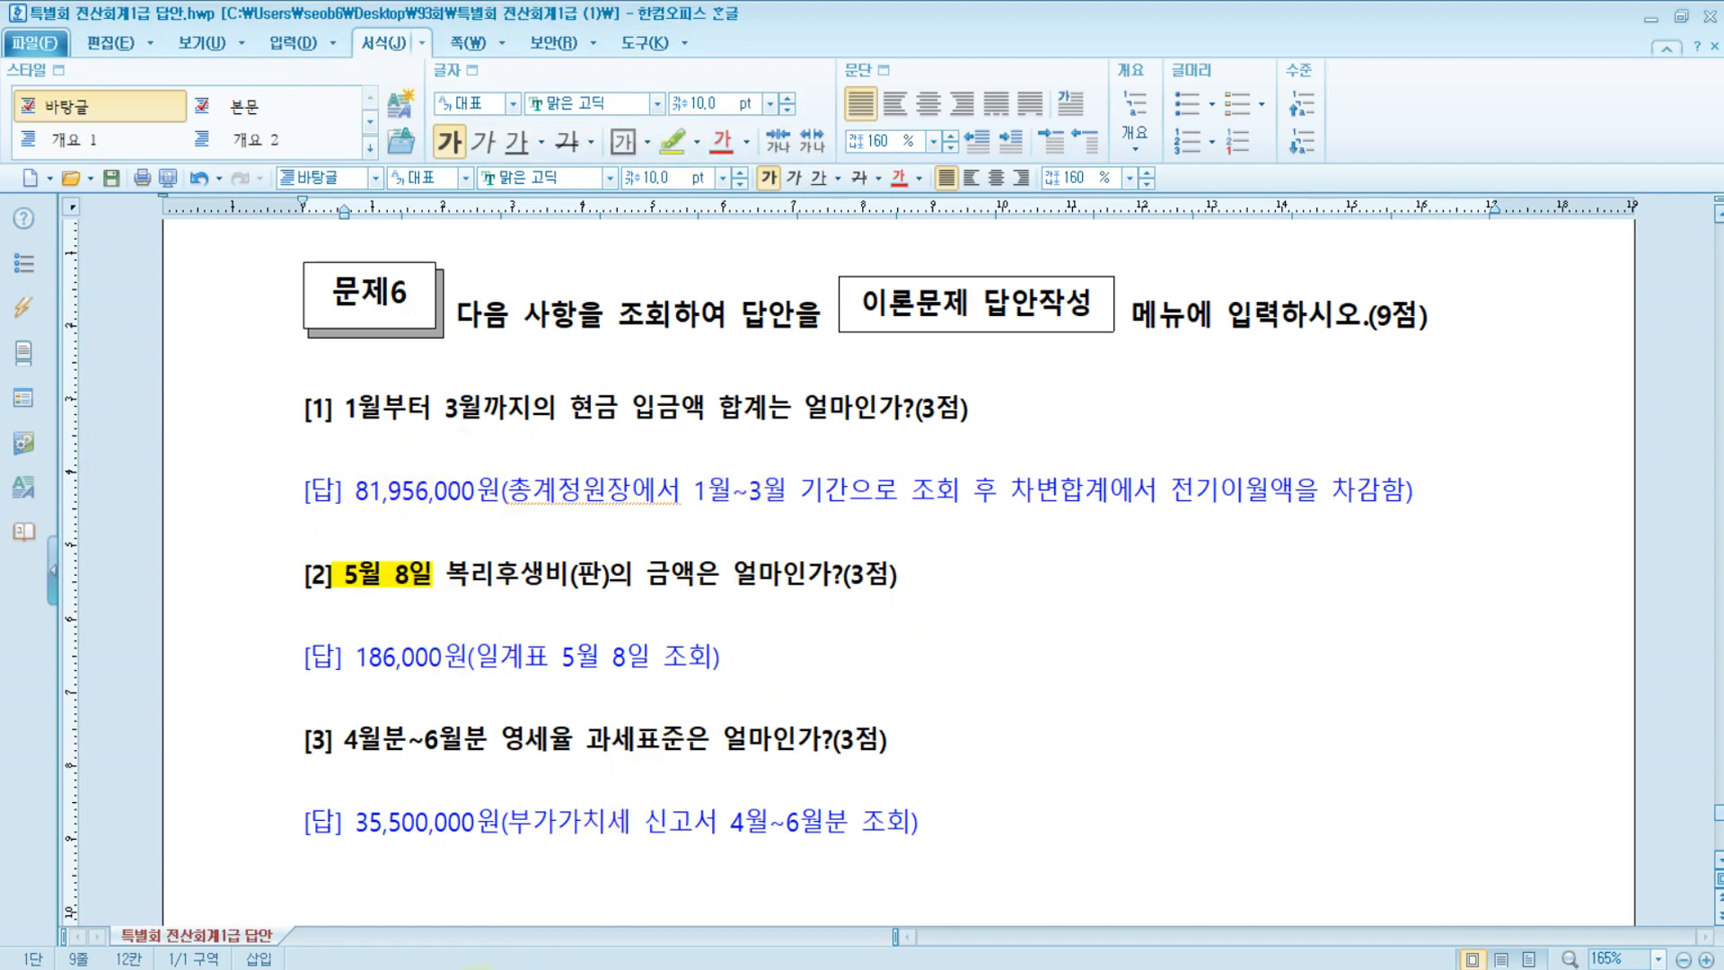
Return to KcLep, open 일계표(월계표), and query the daily report from 2020년 5월 8일 to 5월 8일, checking the date against question [2].
left_click(368, 968)
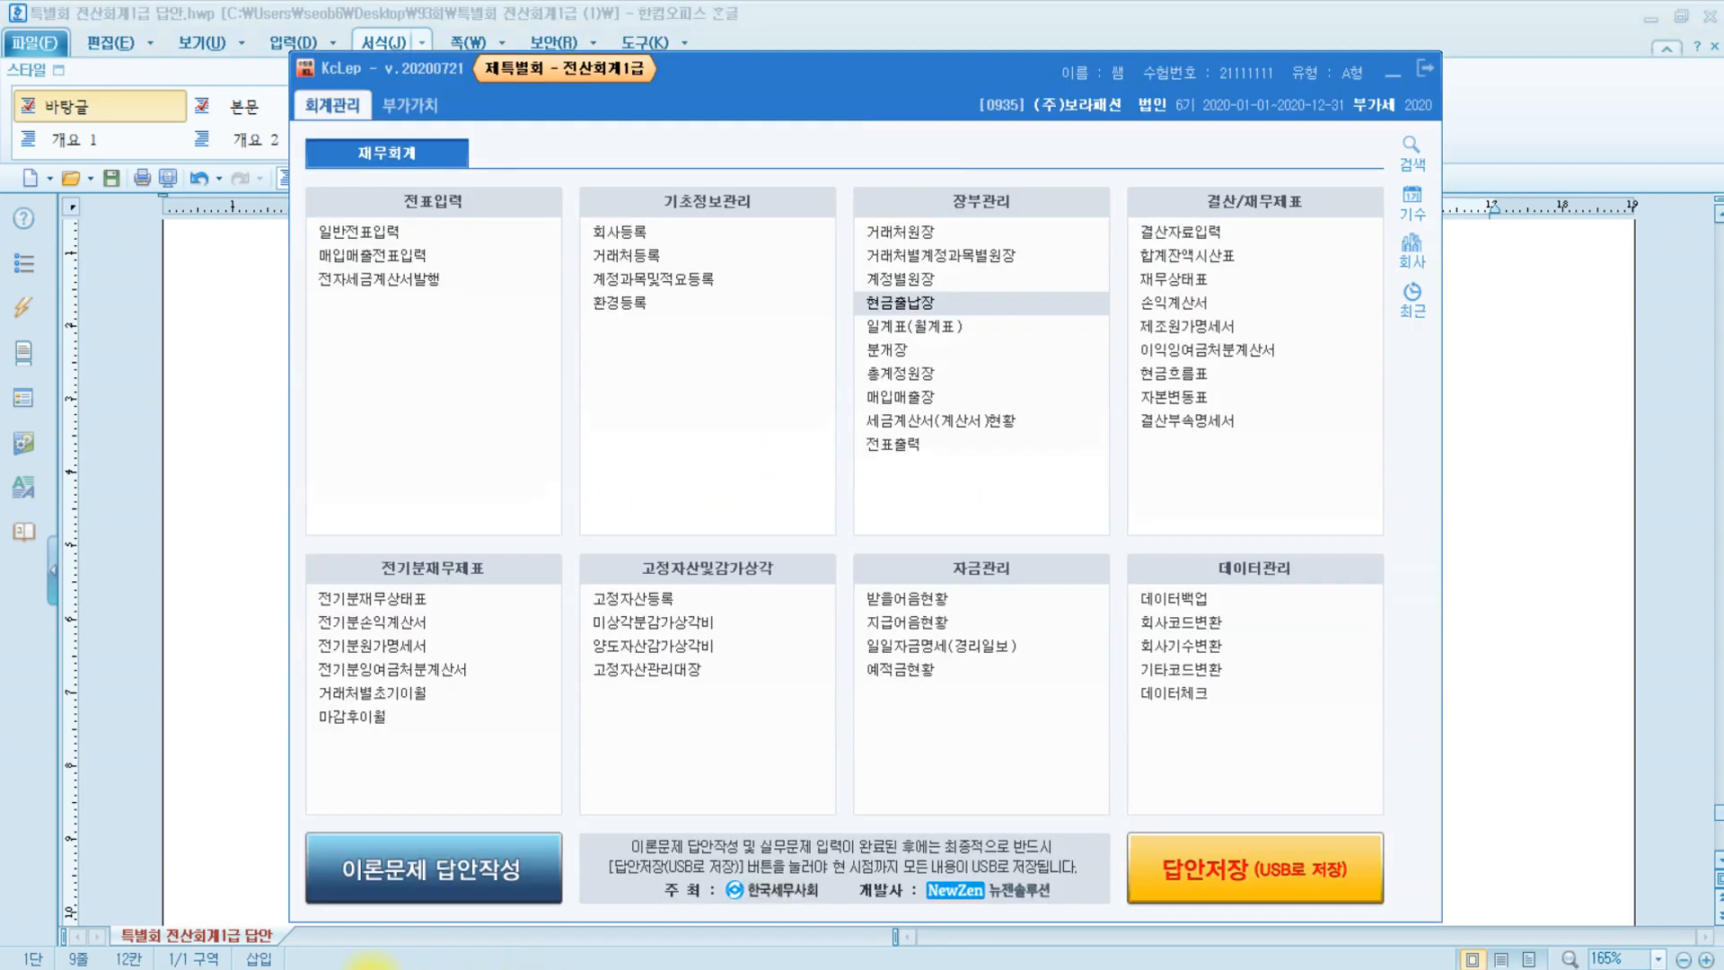
left_click(950, 336)
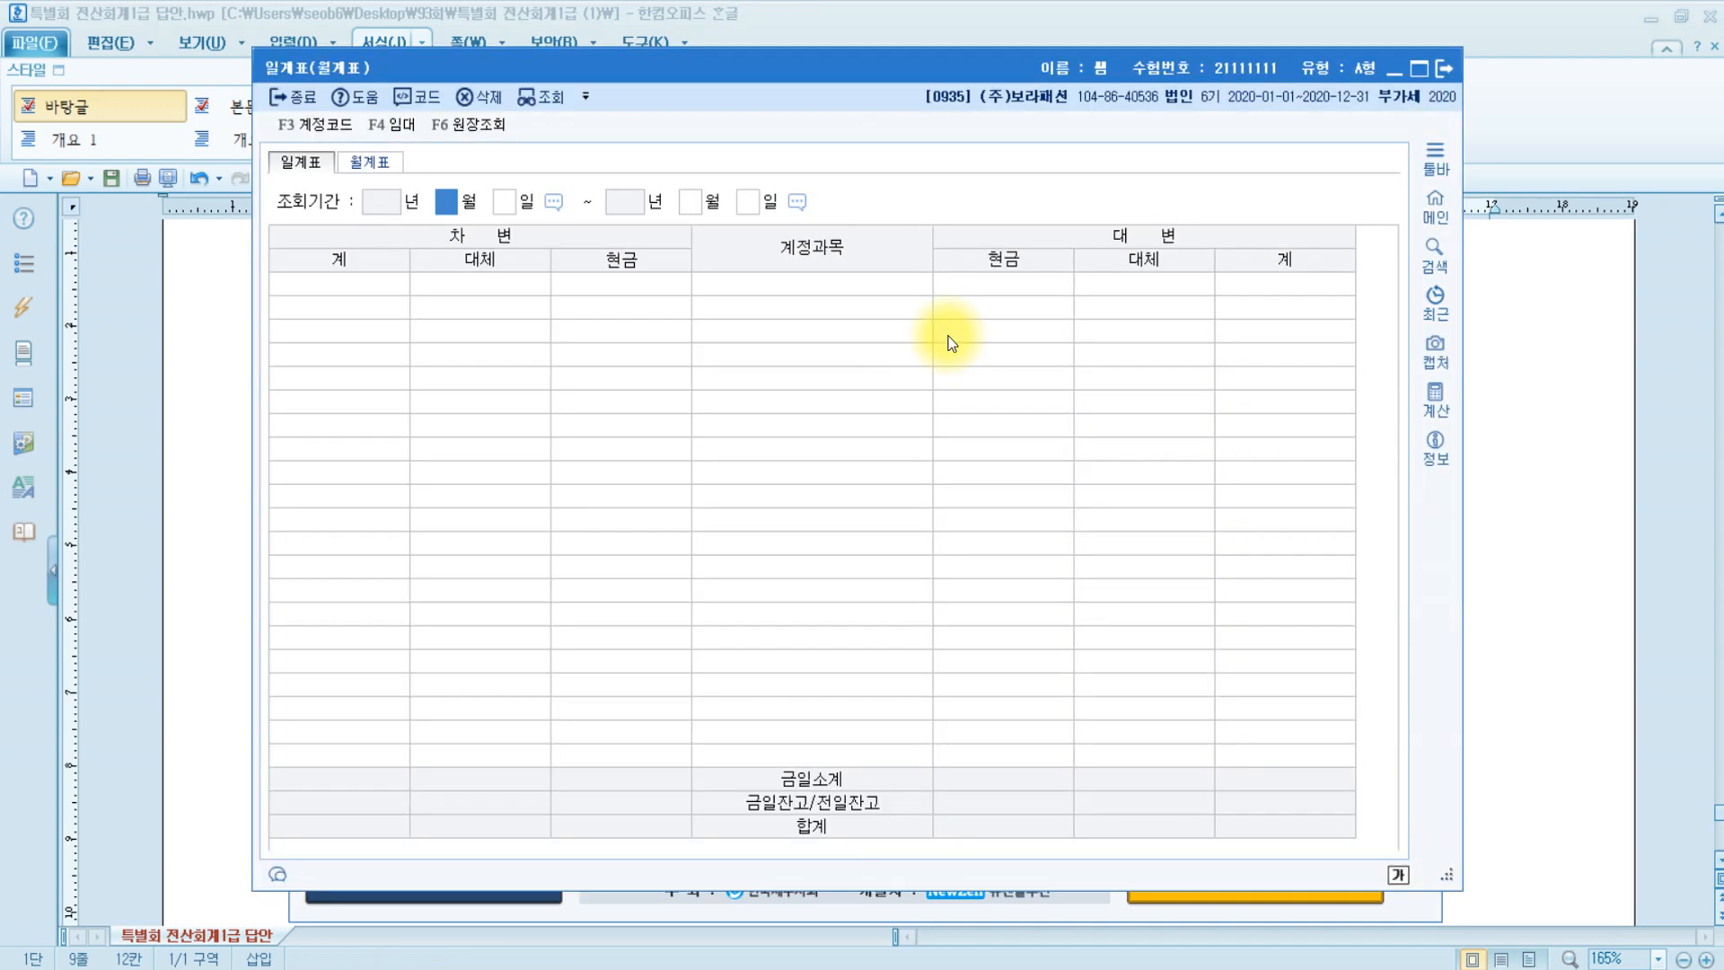
left_click(1537, 382)
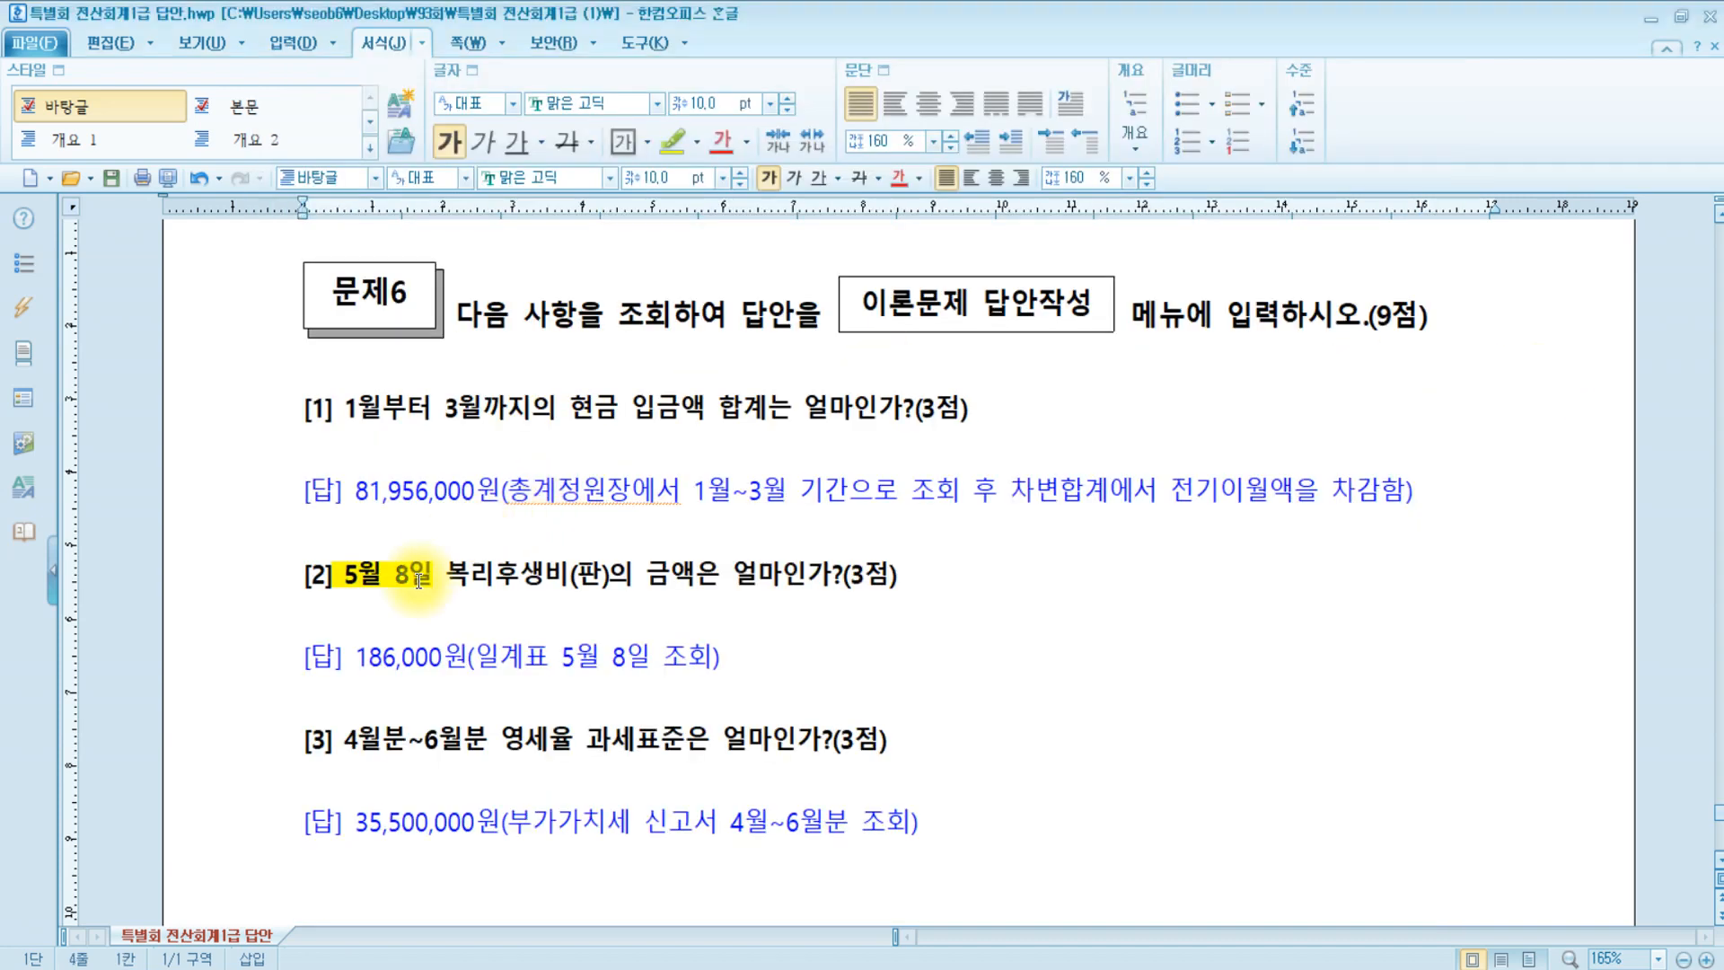
key("alt+Tab")
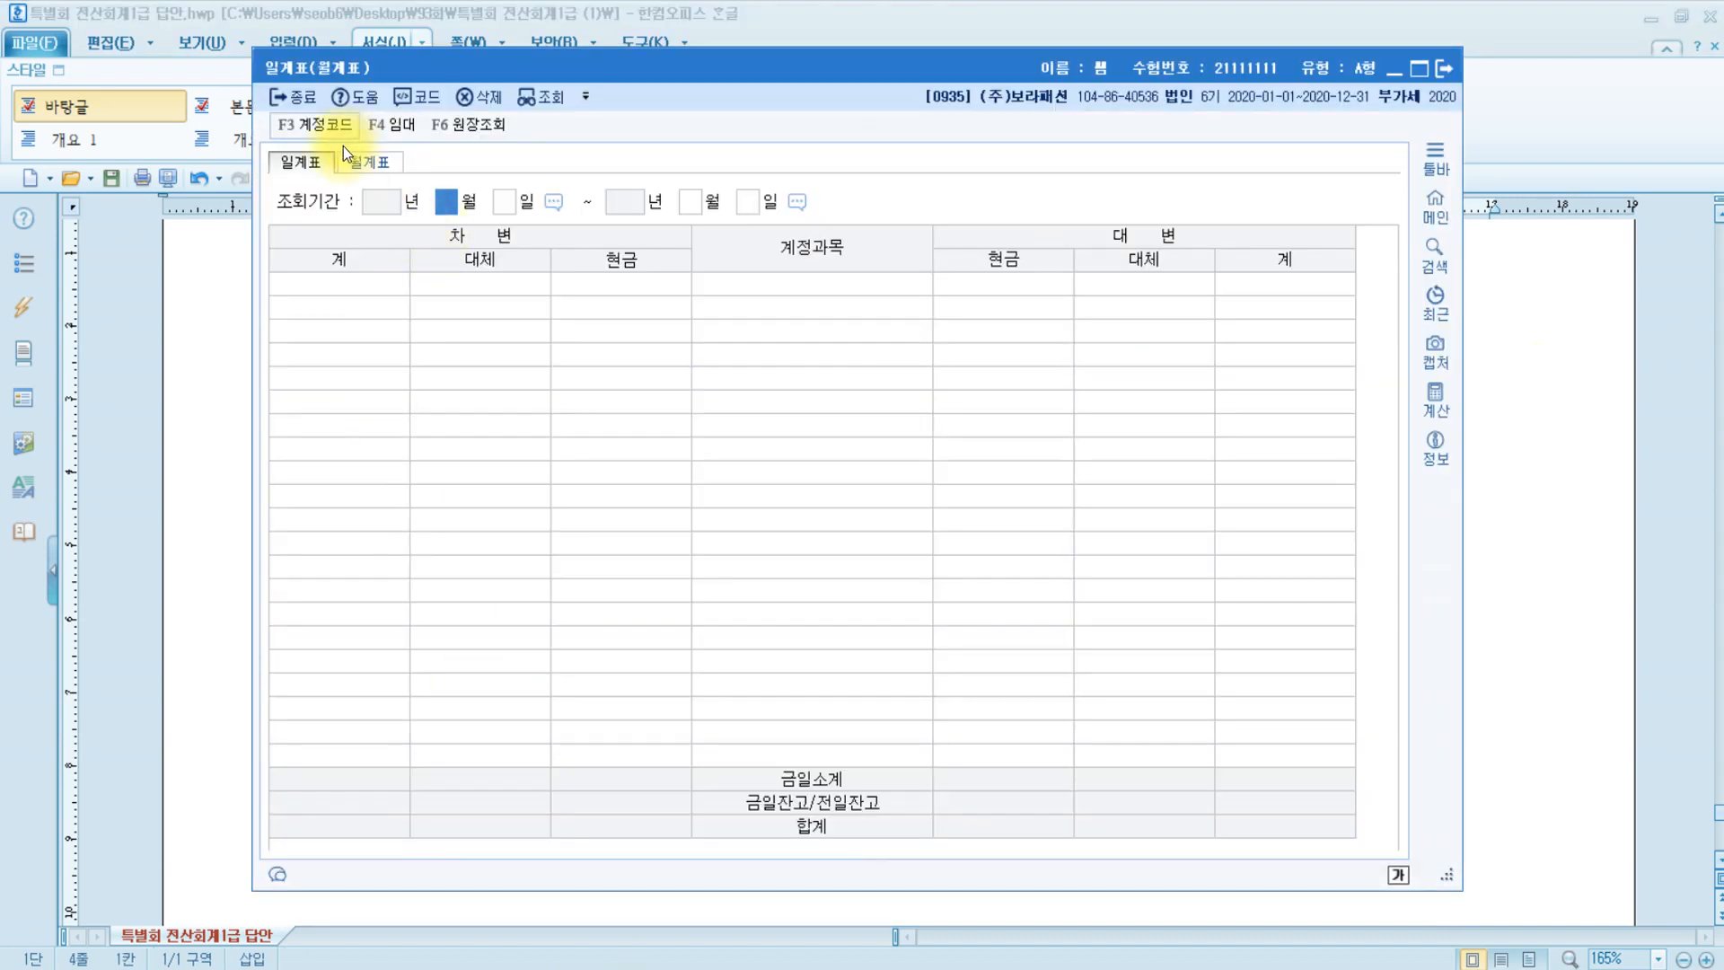
type("5")
key("Return")
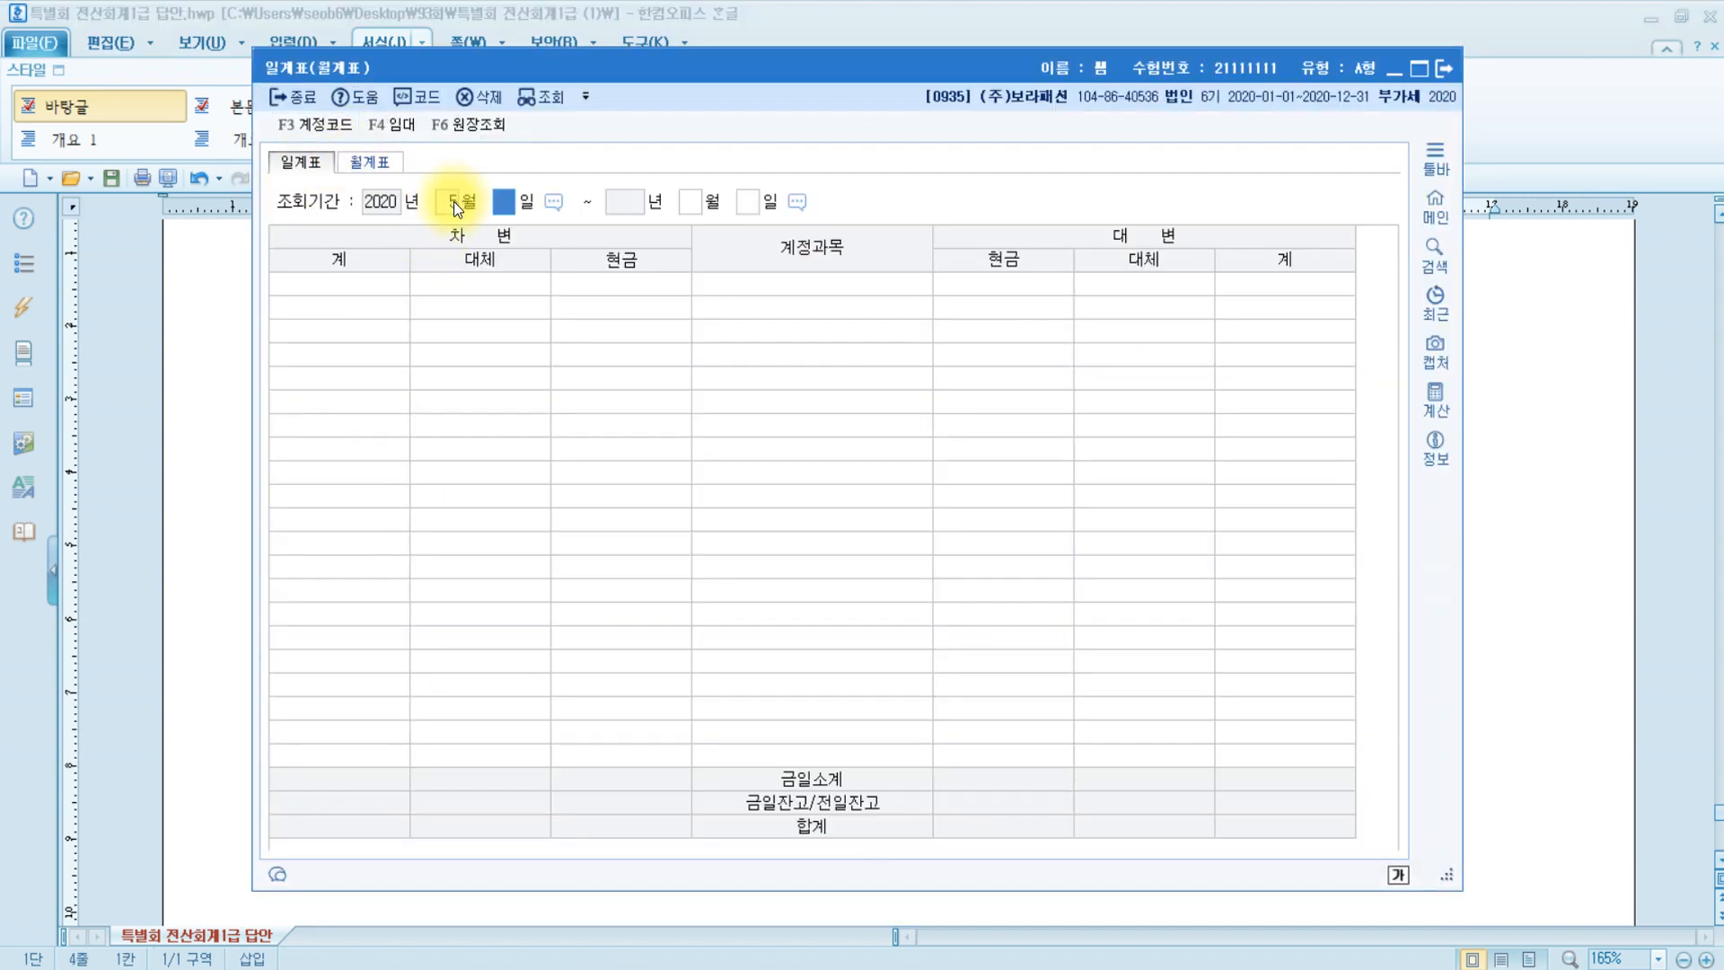
type("8")
key("Return")
type("5")
key("Return")
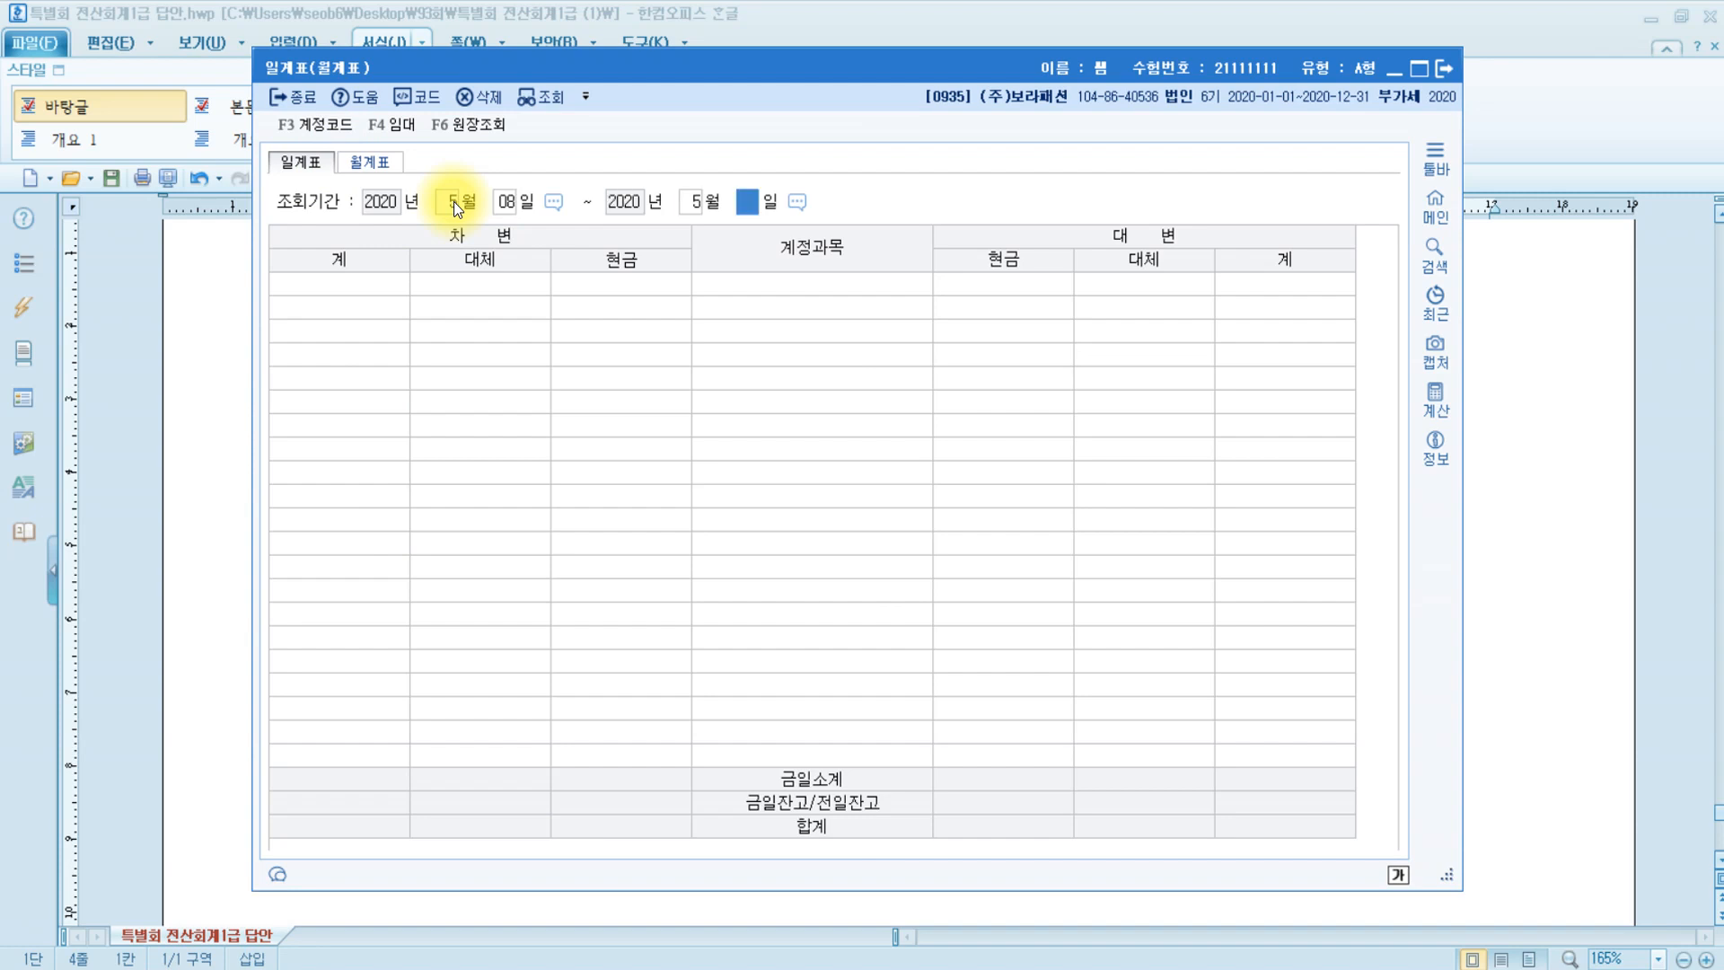
type("8")
key("Return")
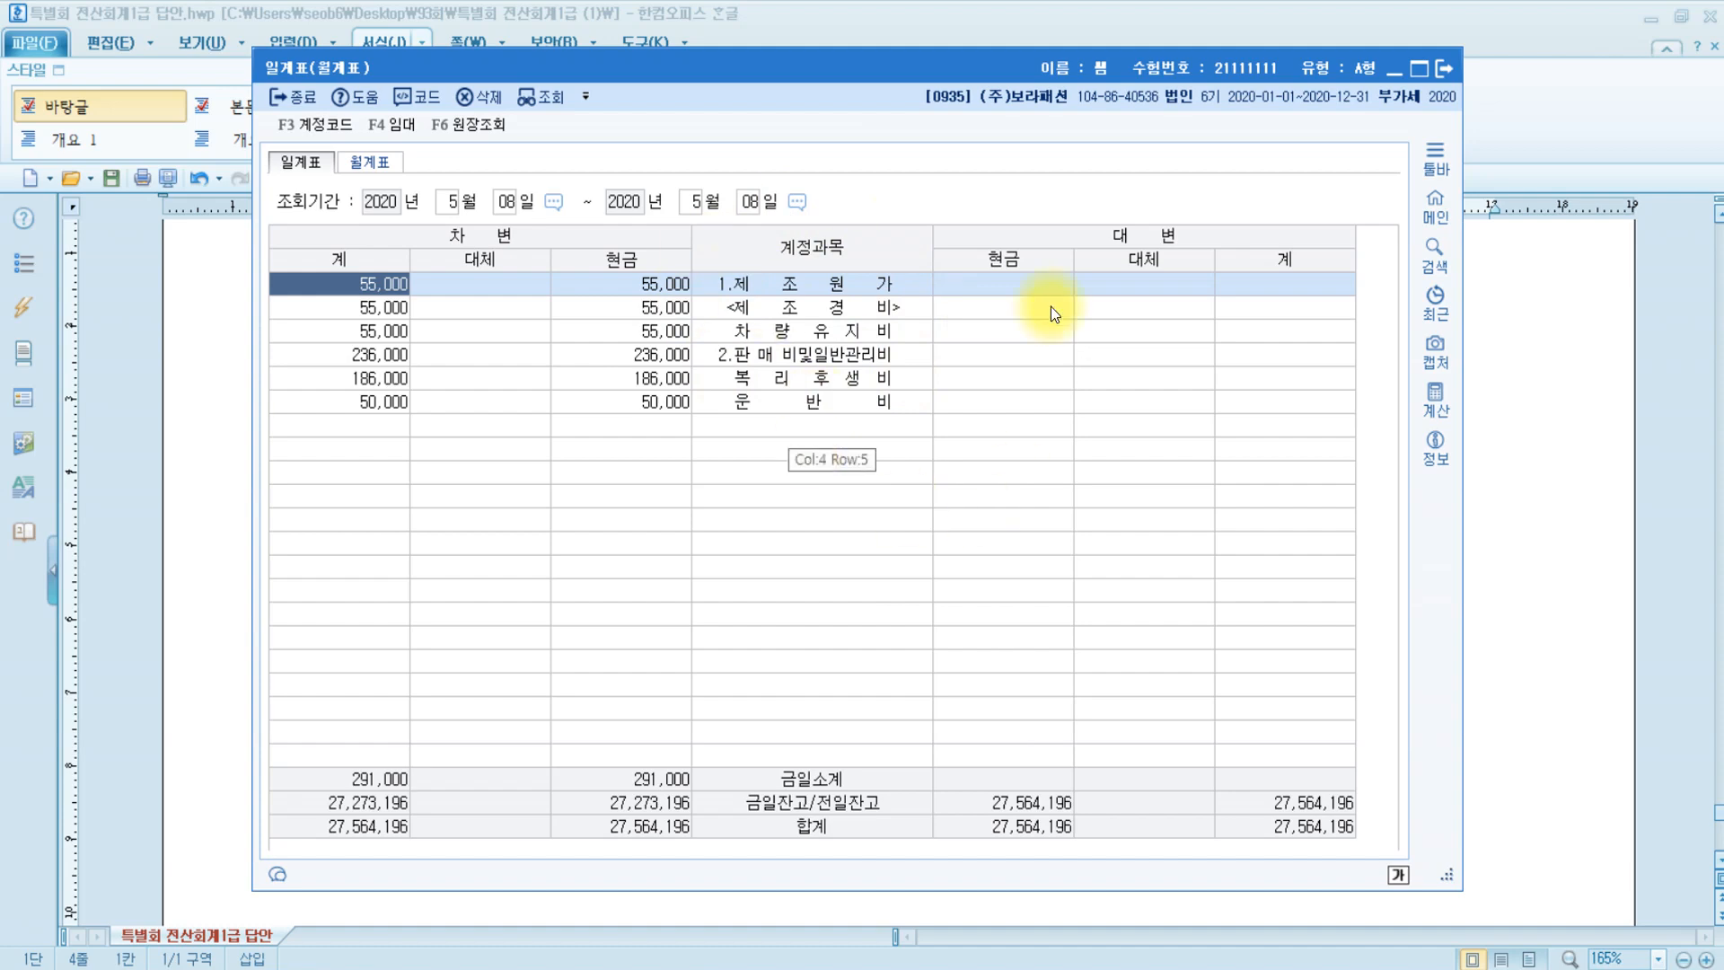
Check question [2], examine the 복리후생비 차변 total under 판매비및일반관리비, and close 일계표.
left_click(1551, 422)
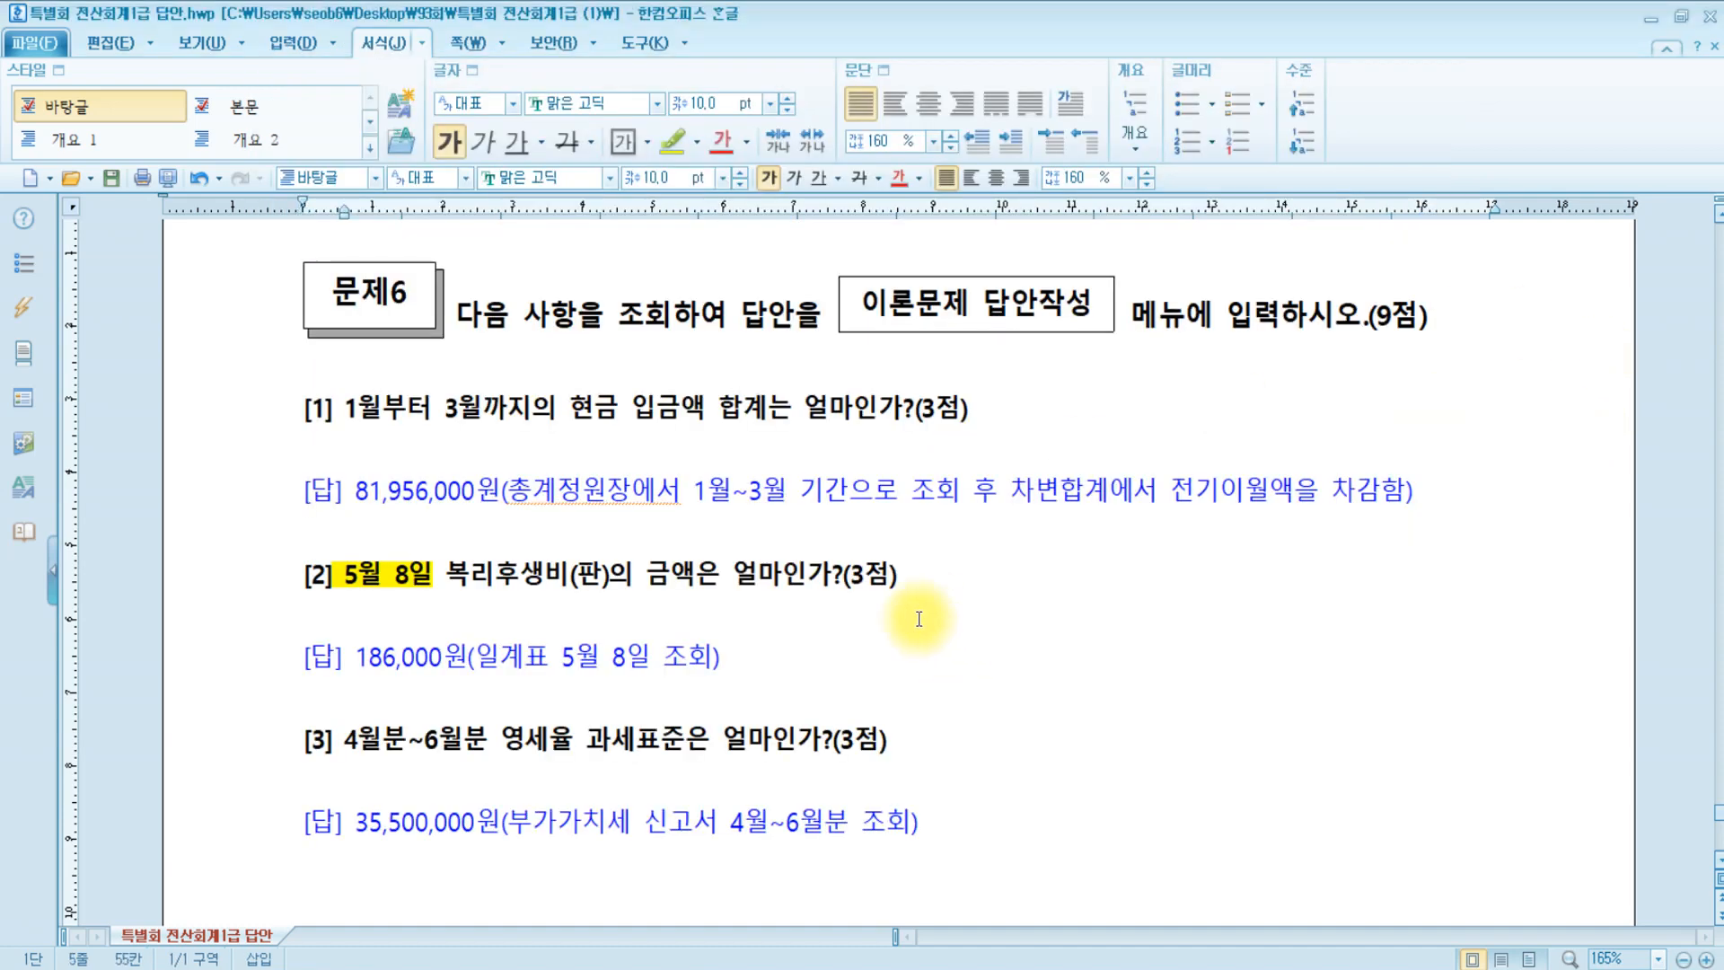
left_click(560, 576)
key("alt+Tab")
left_click(835, 354)
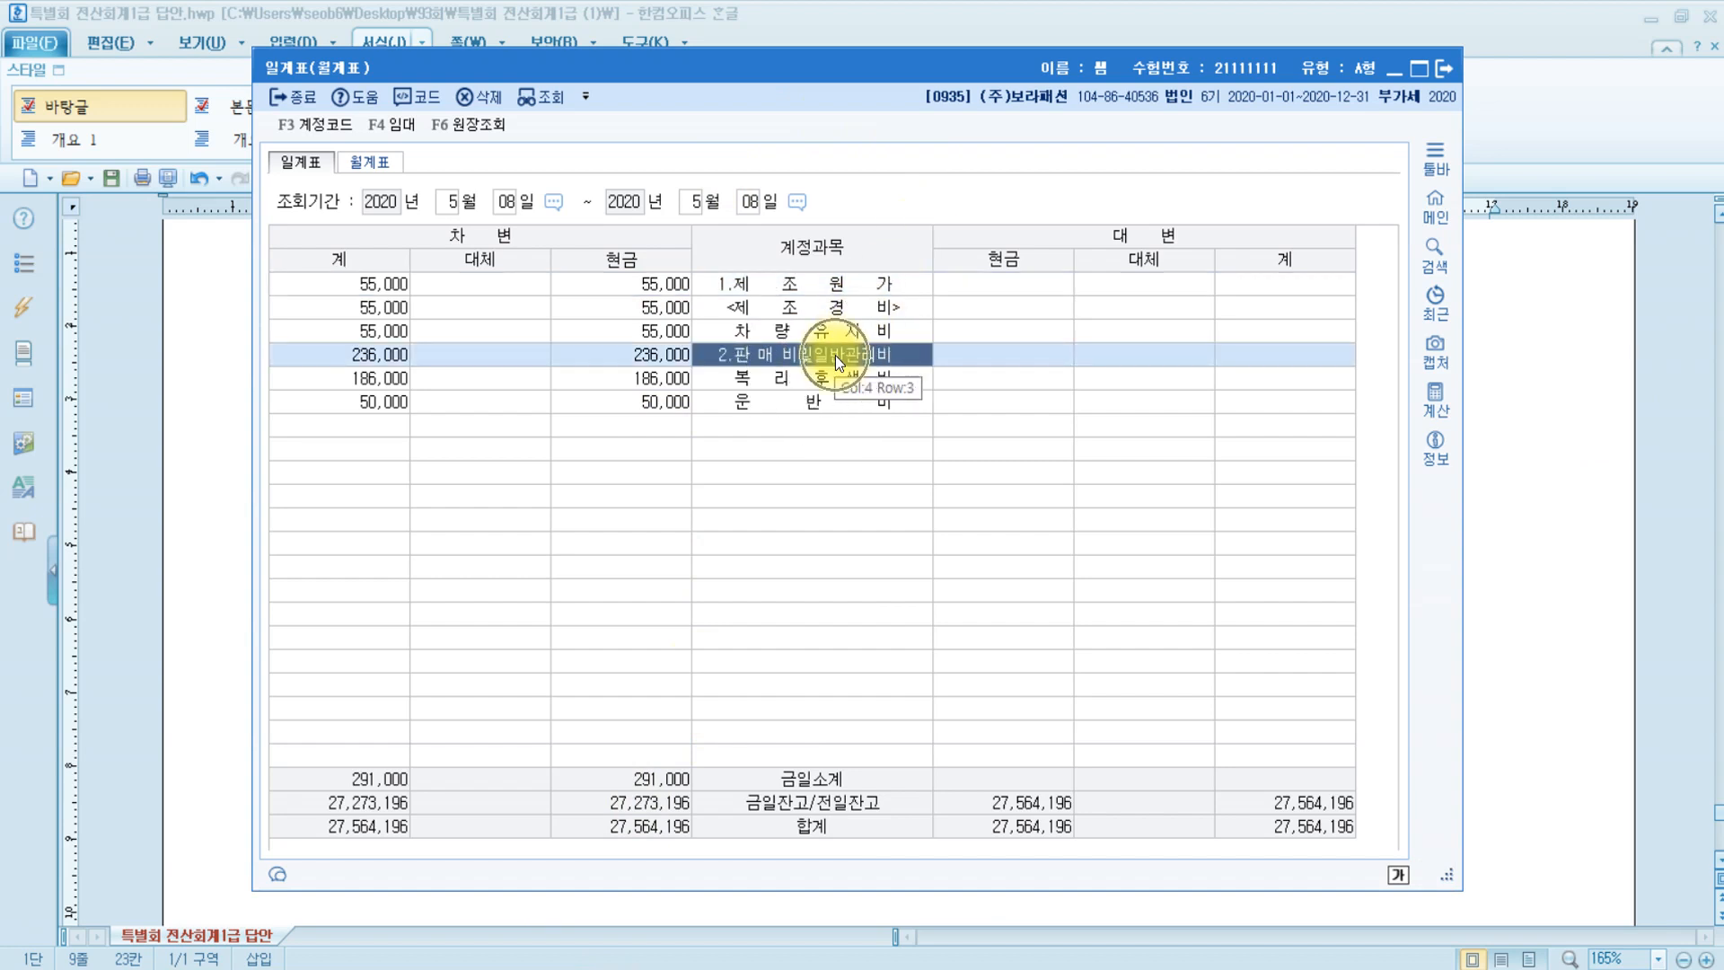
left_click(826, 379)
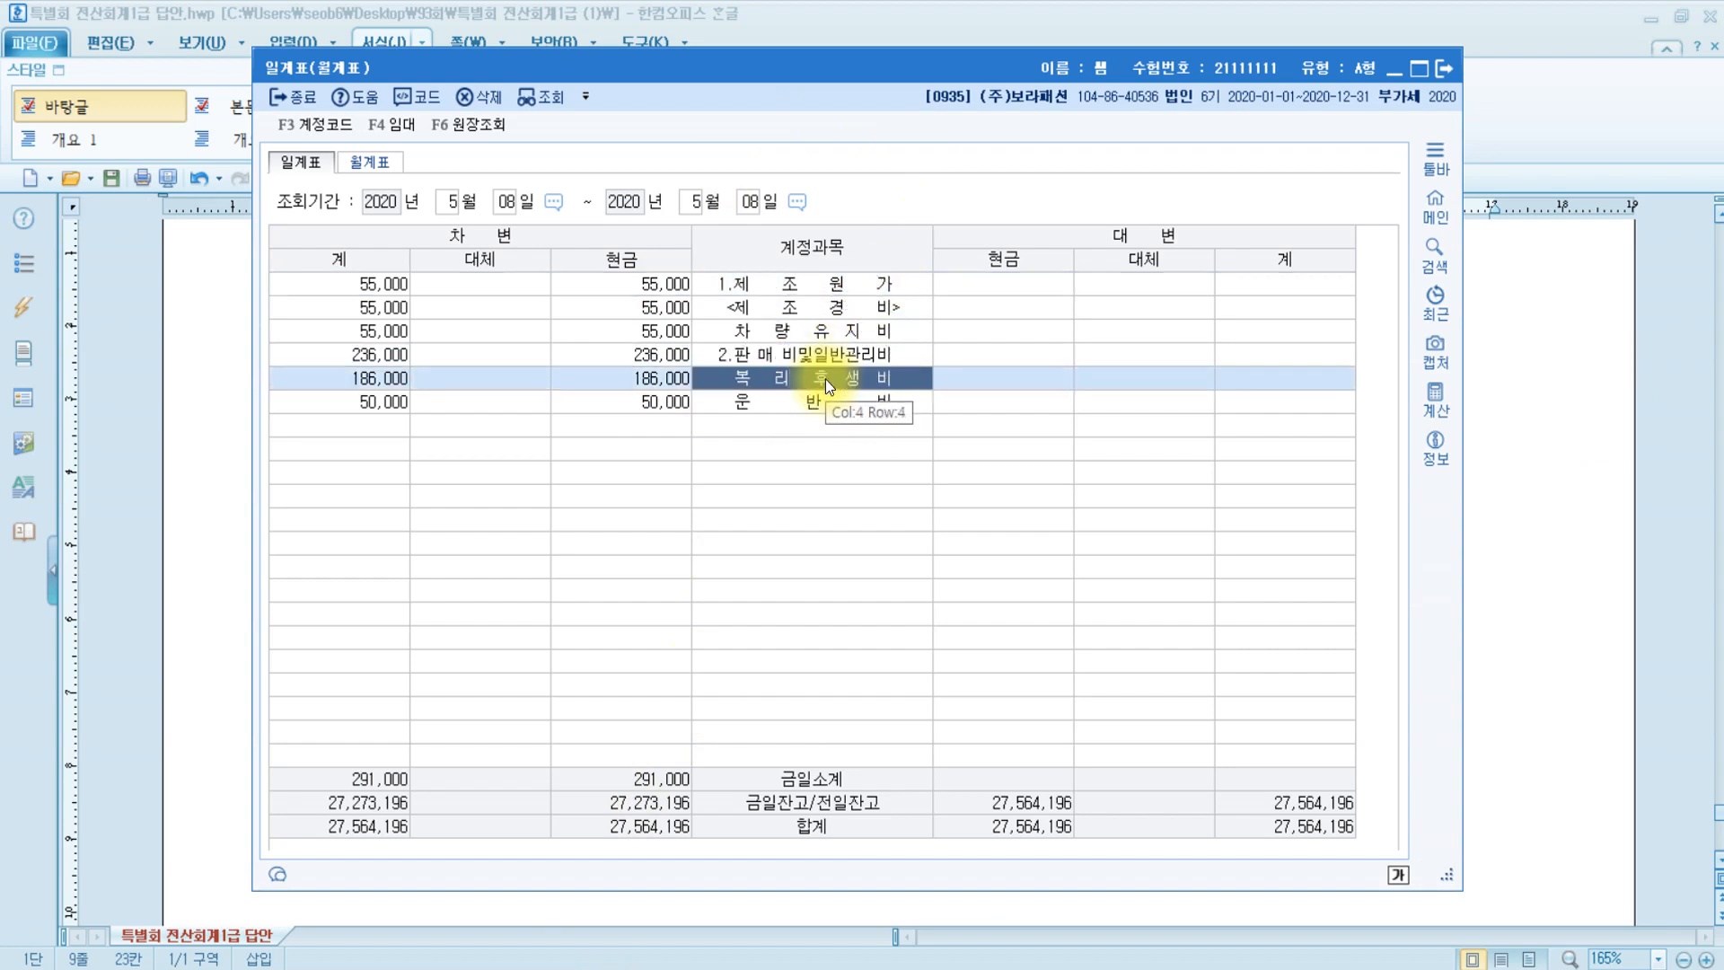
left_click(377, 375)
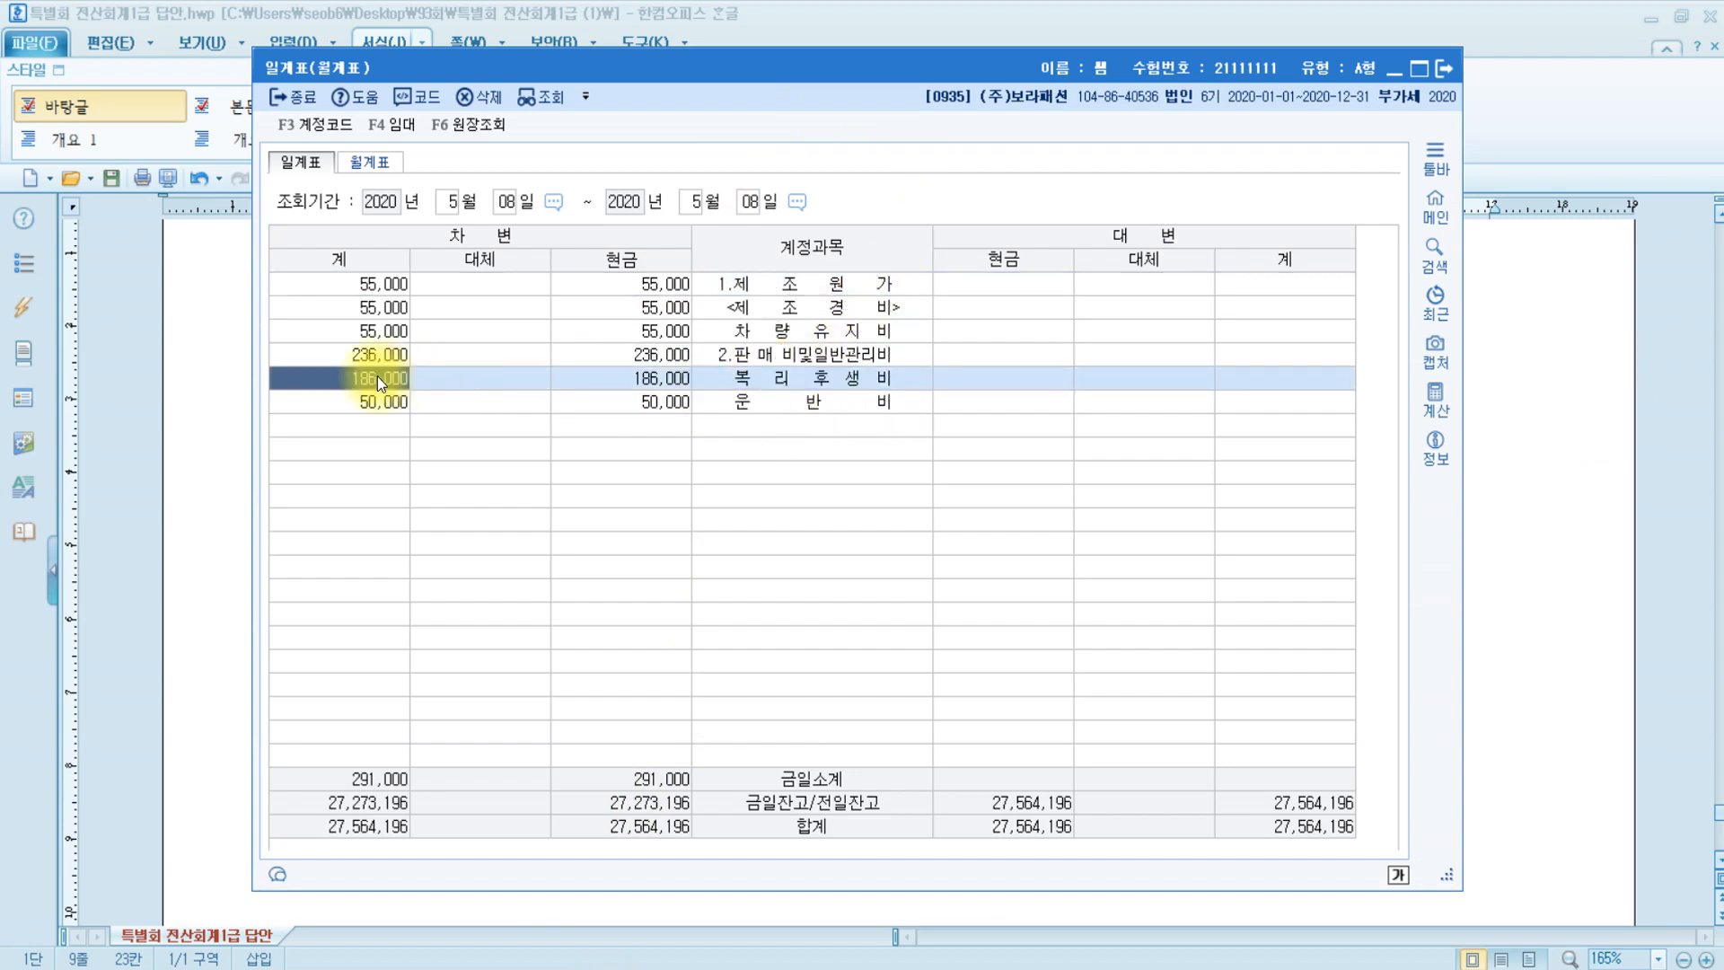
left_click(228, 464)
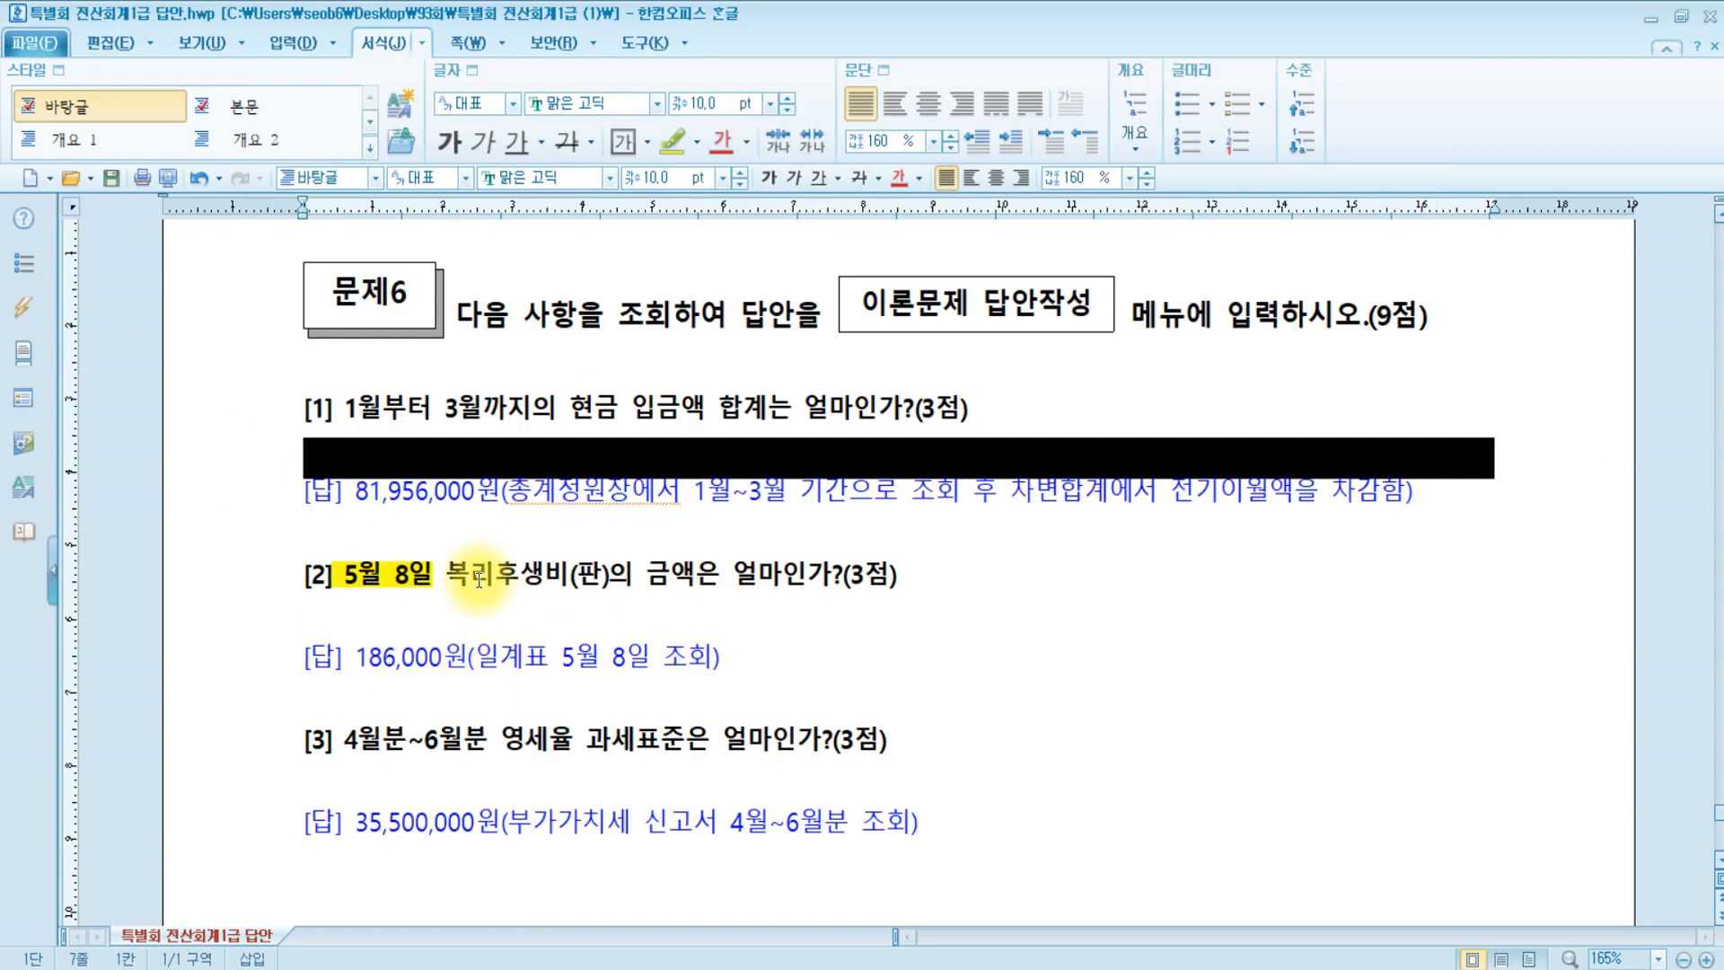
key("alt+Tab")
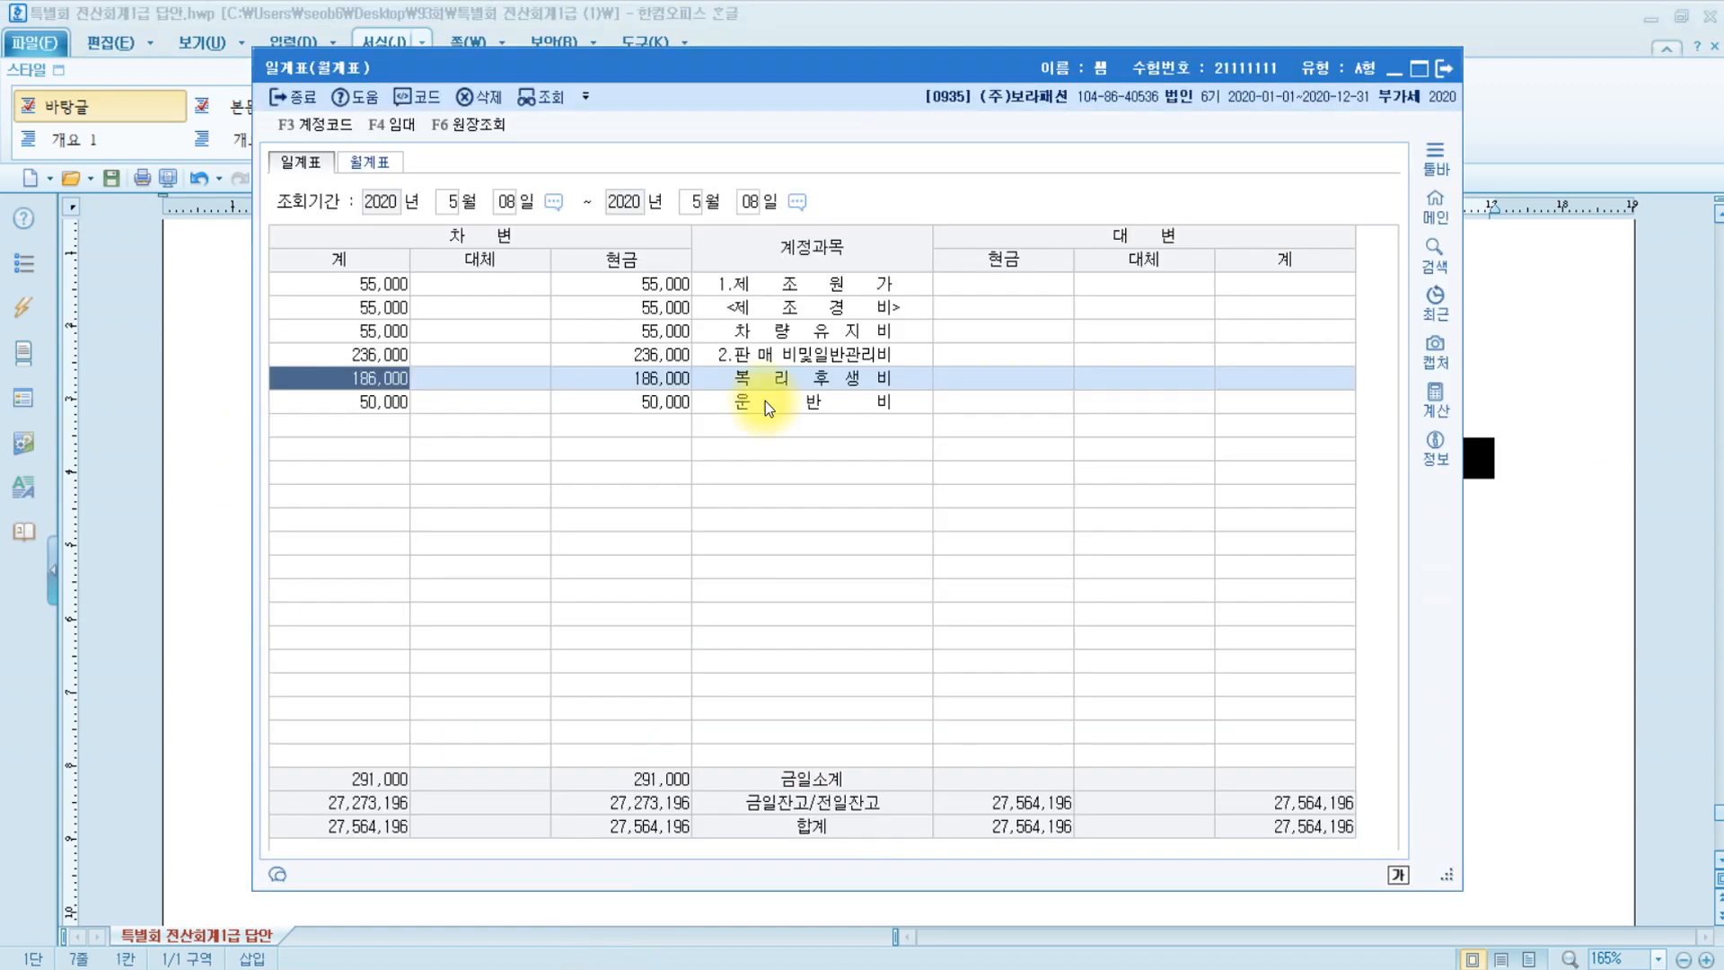
left_click(1451, 64)
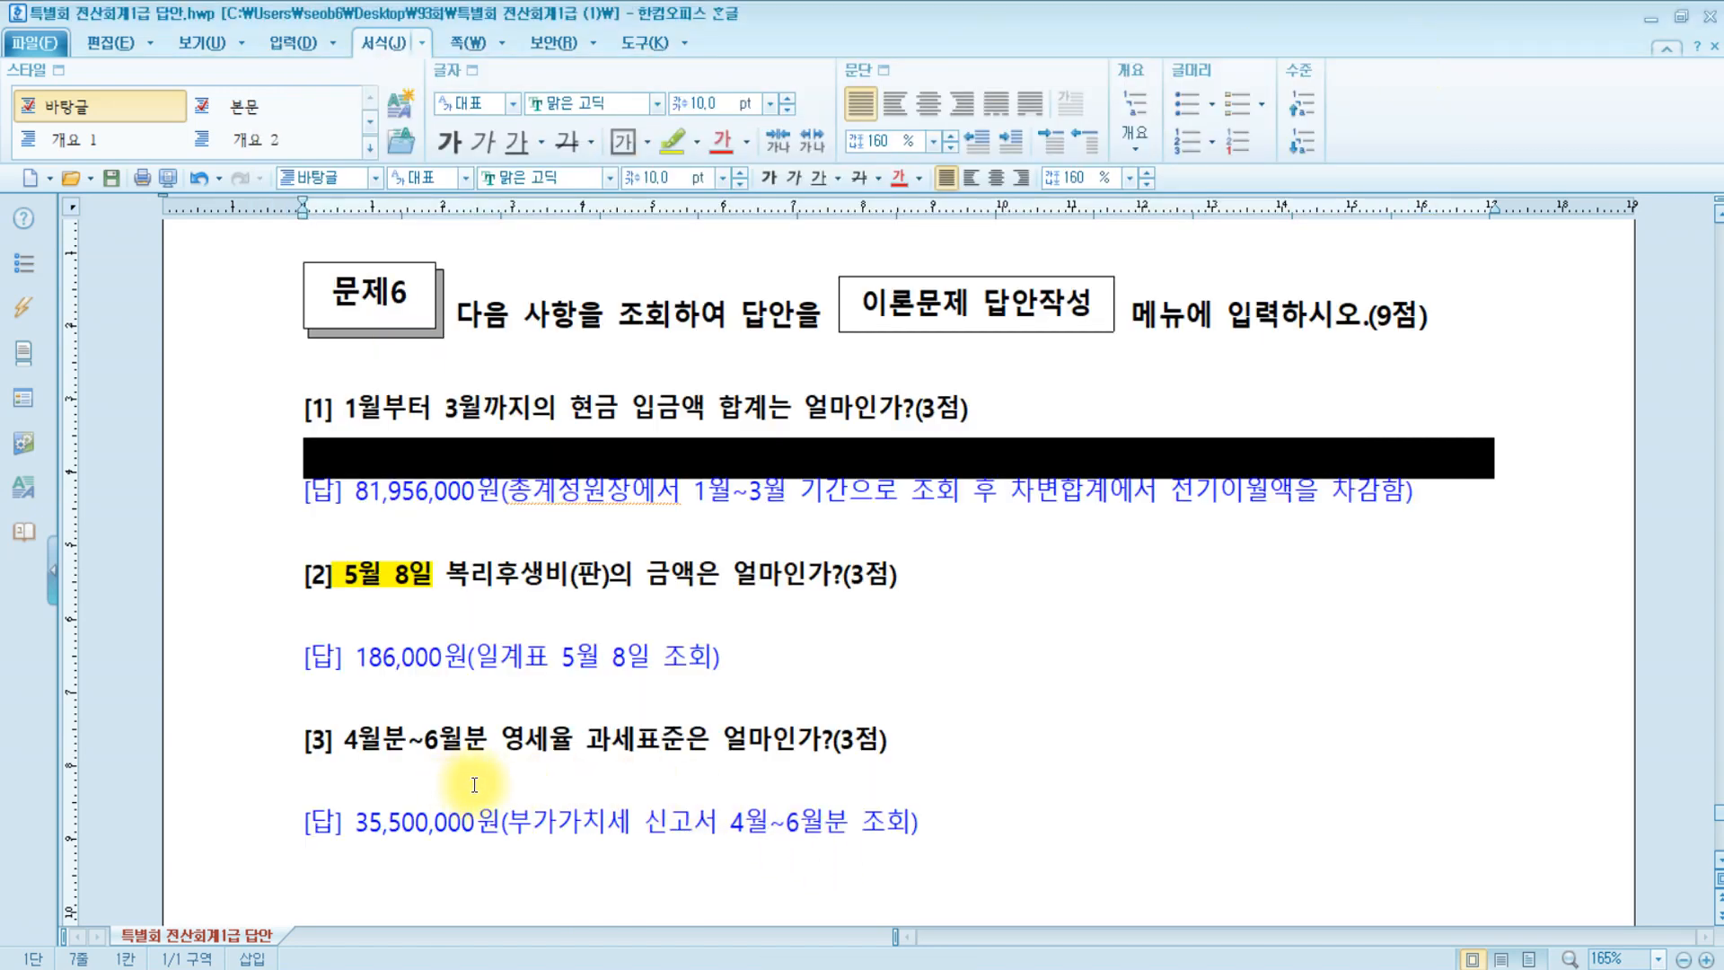
Read question [3] in the Hangul document and open the 부가가치세신고서 form in KcLep's 부가가치 module.
left_click(409, 743)
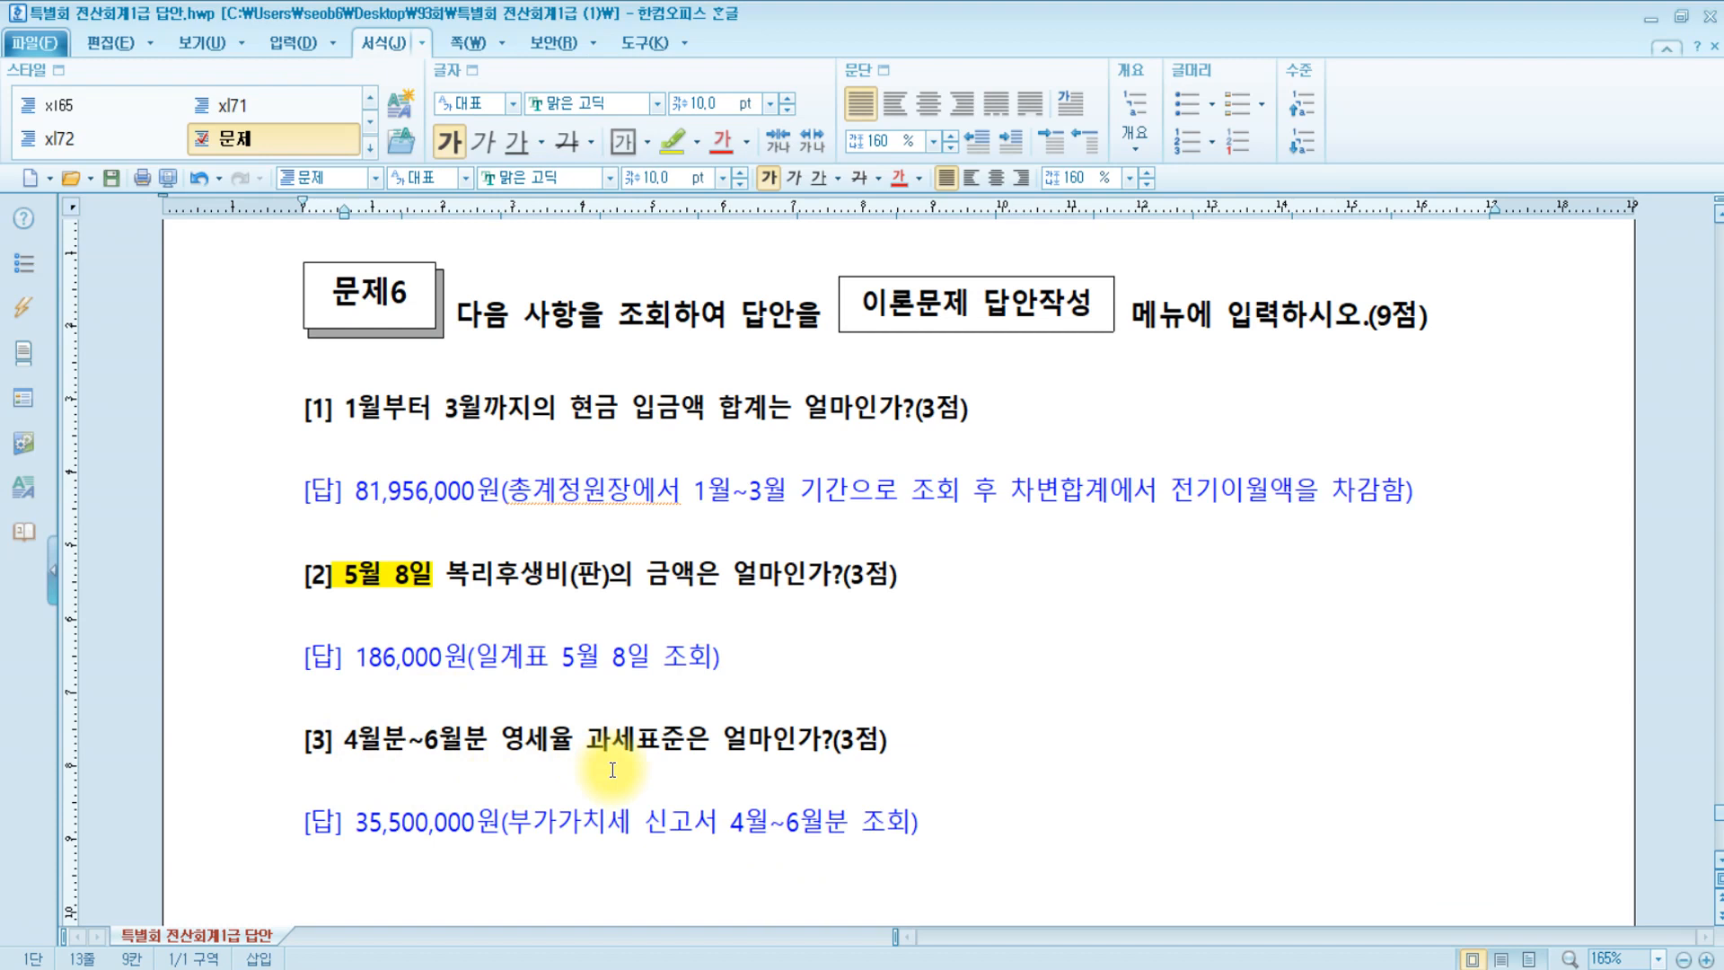
left_click(381, 969)
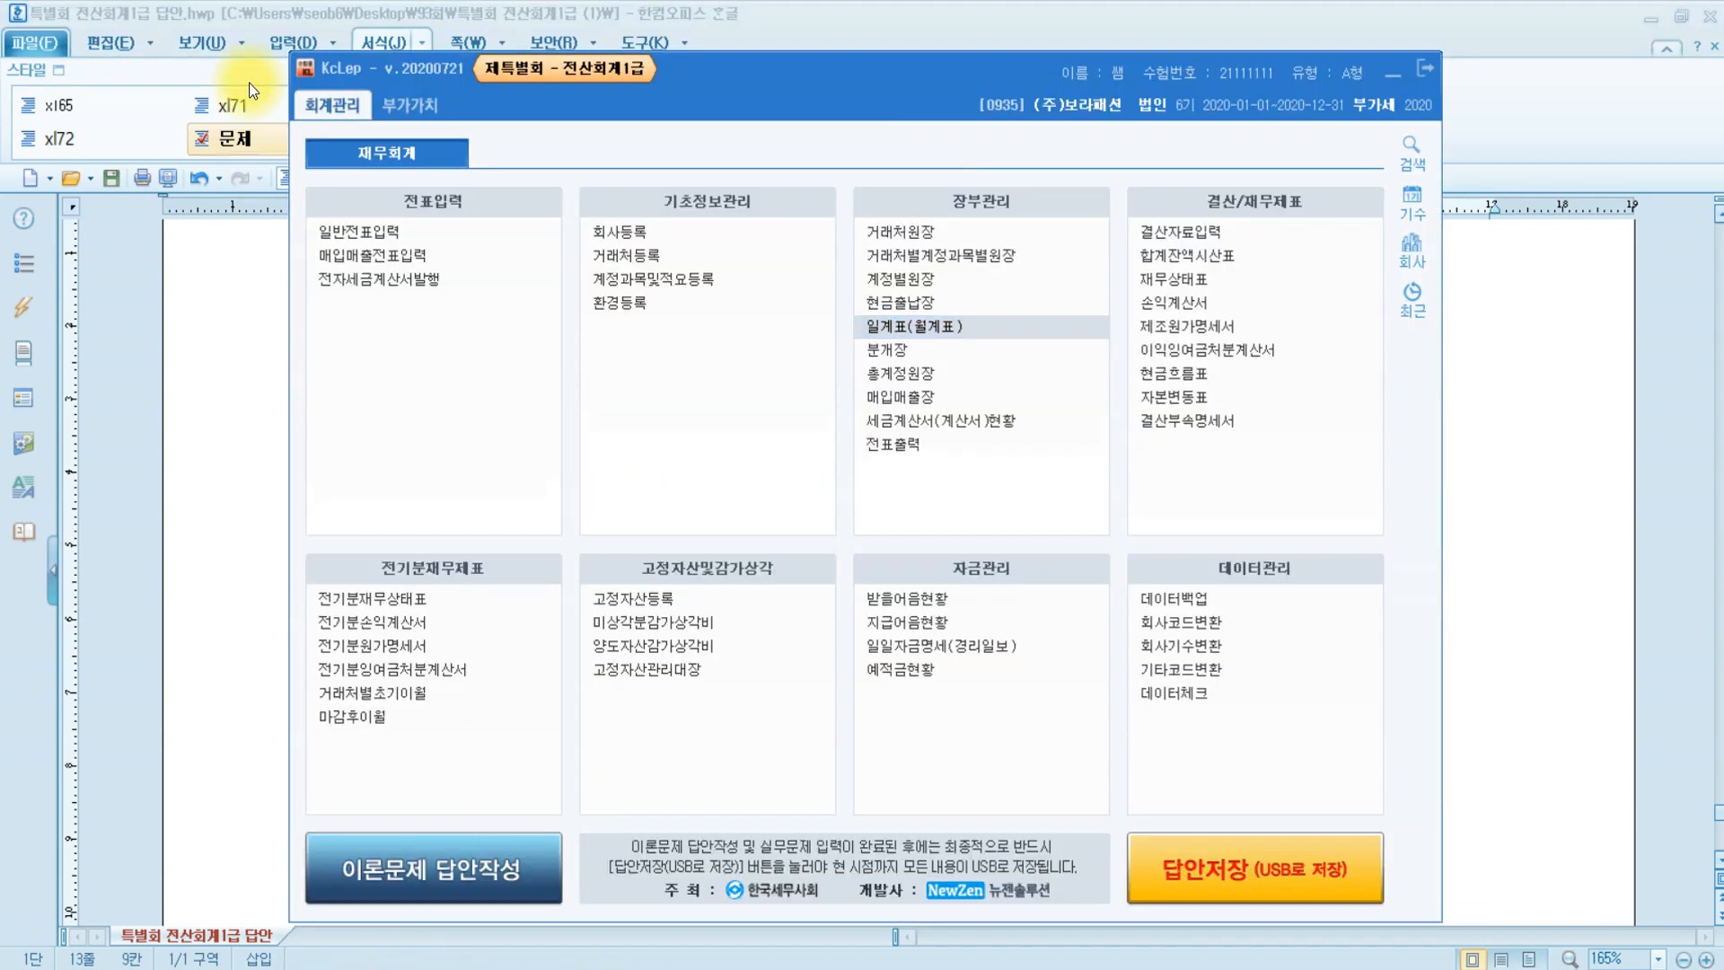
left_click(402, 111)
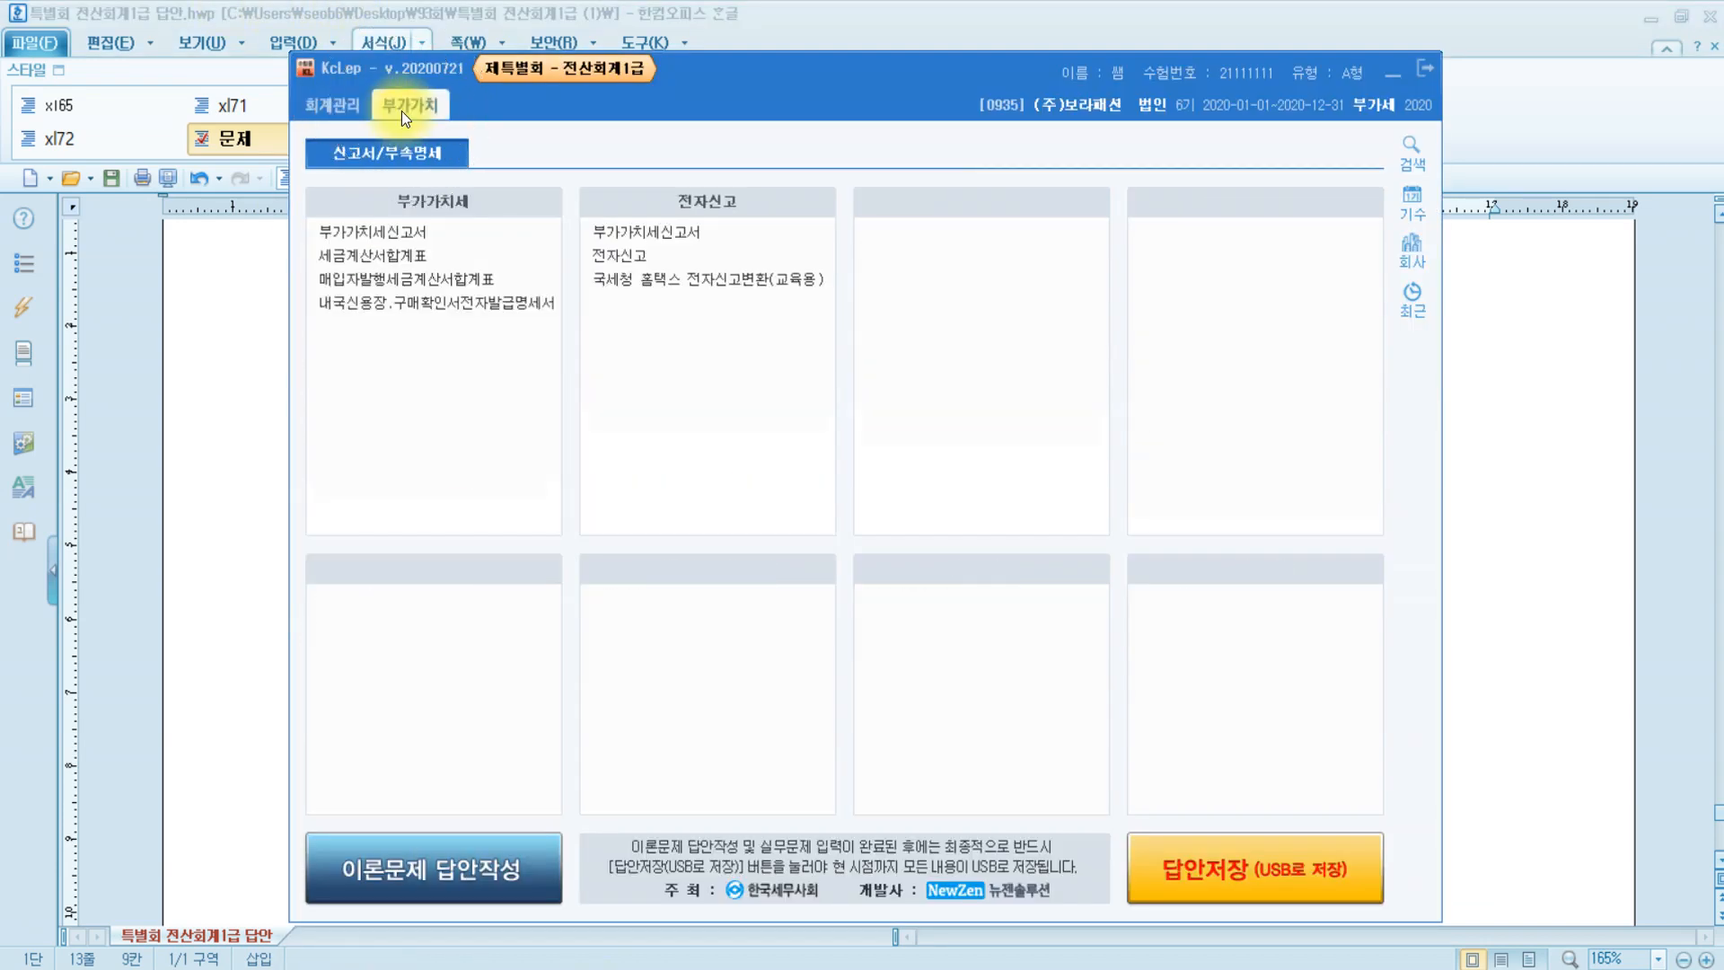
left_click(395, 237)
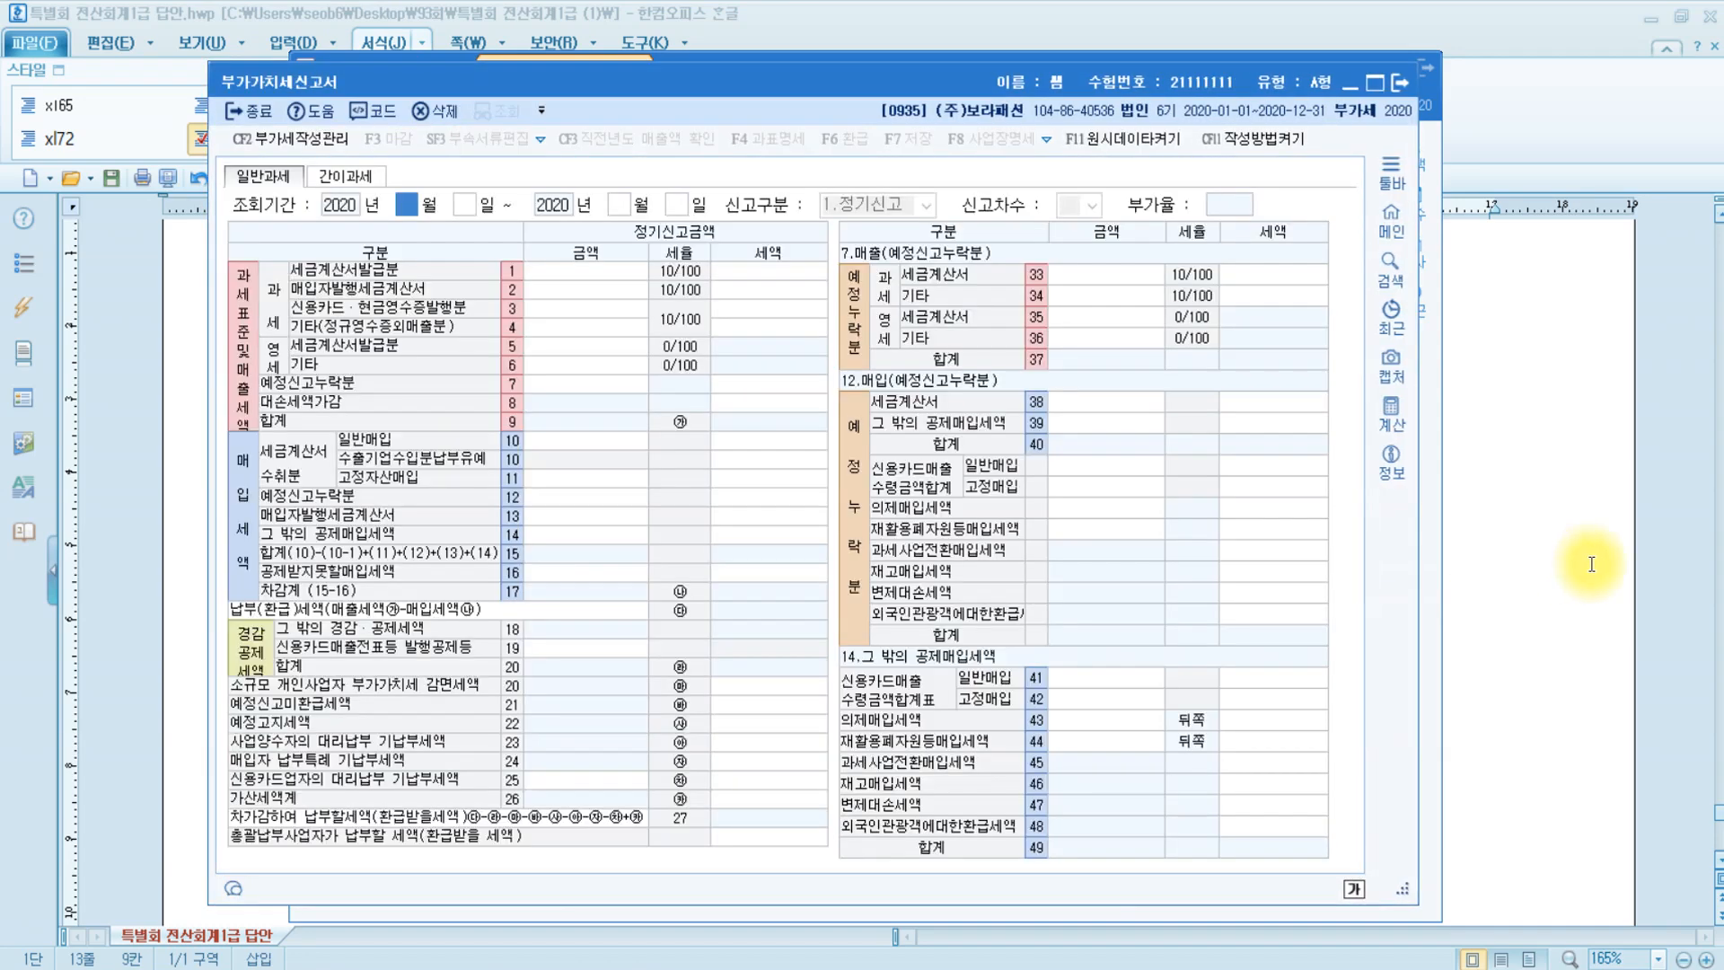
left_click(1587, 564)
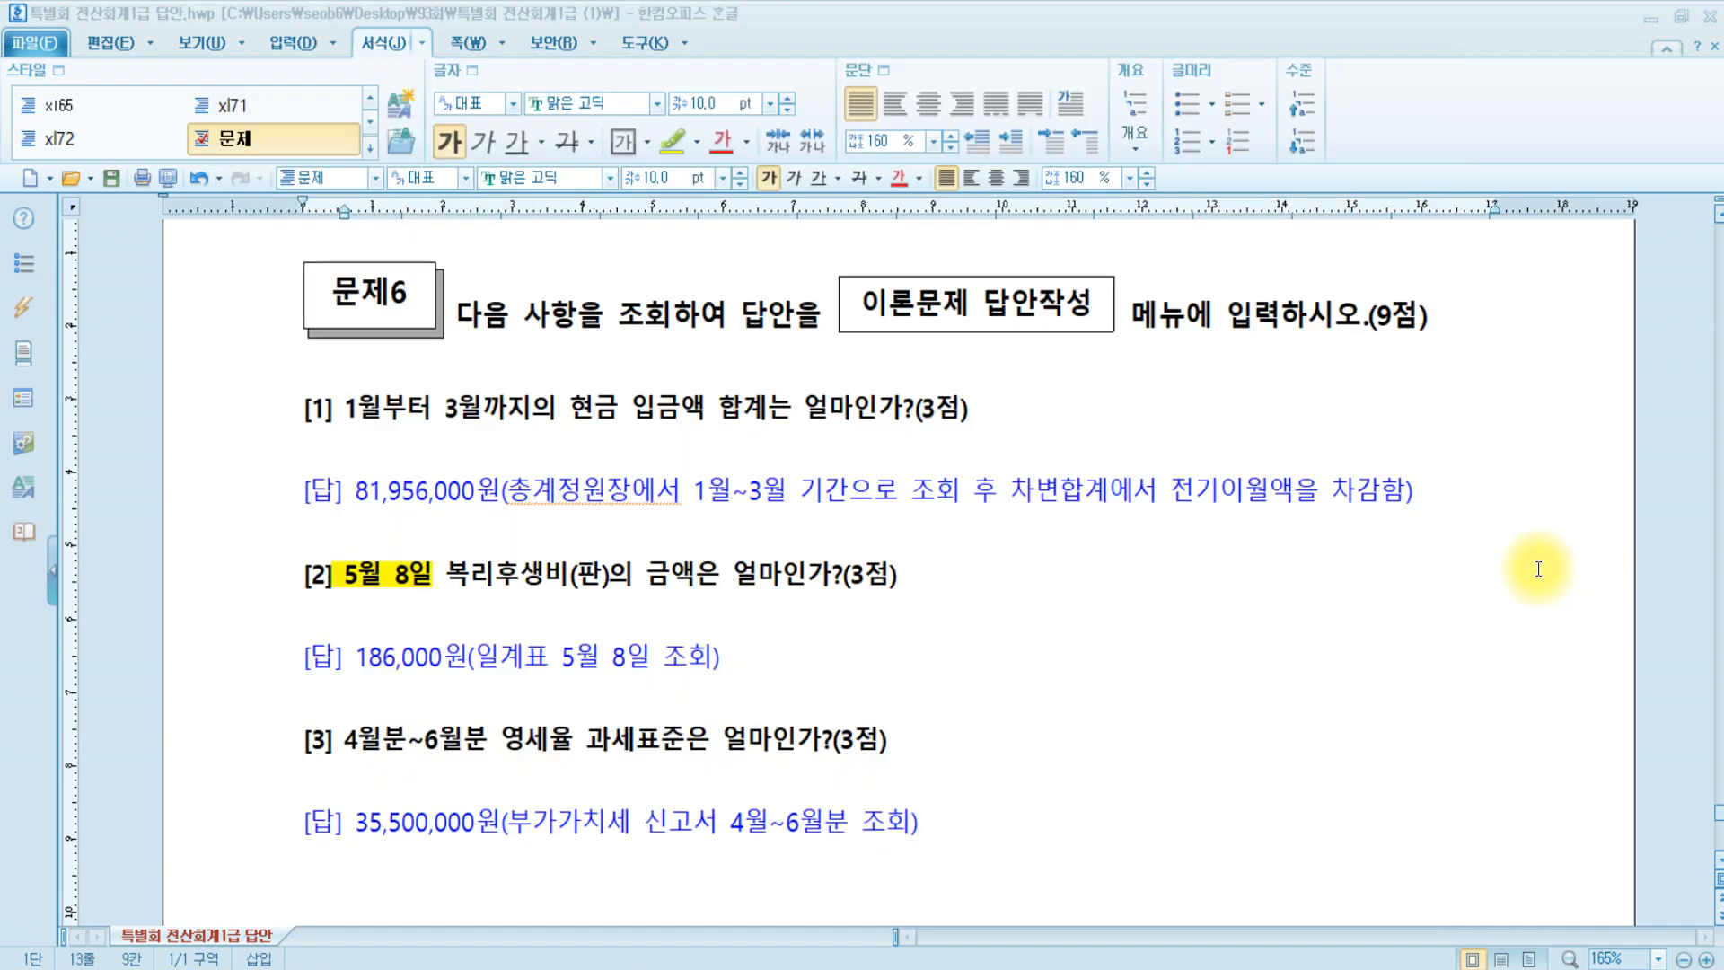
key("alt+Tab")
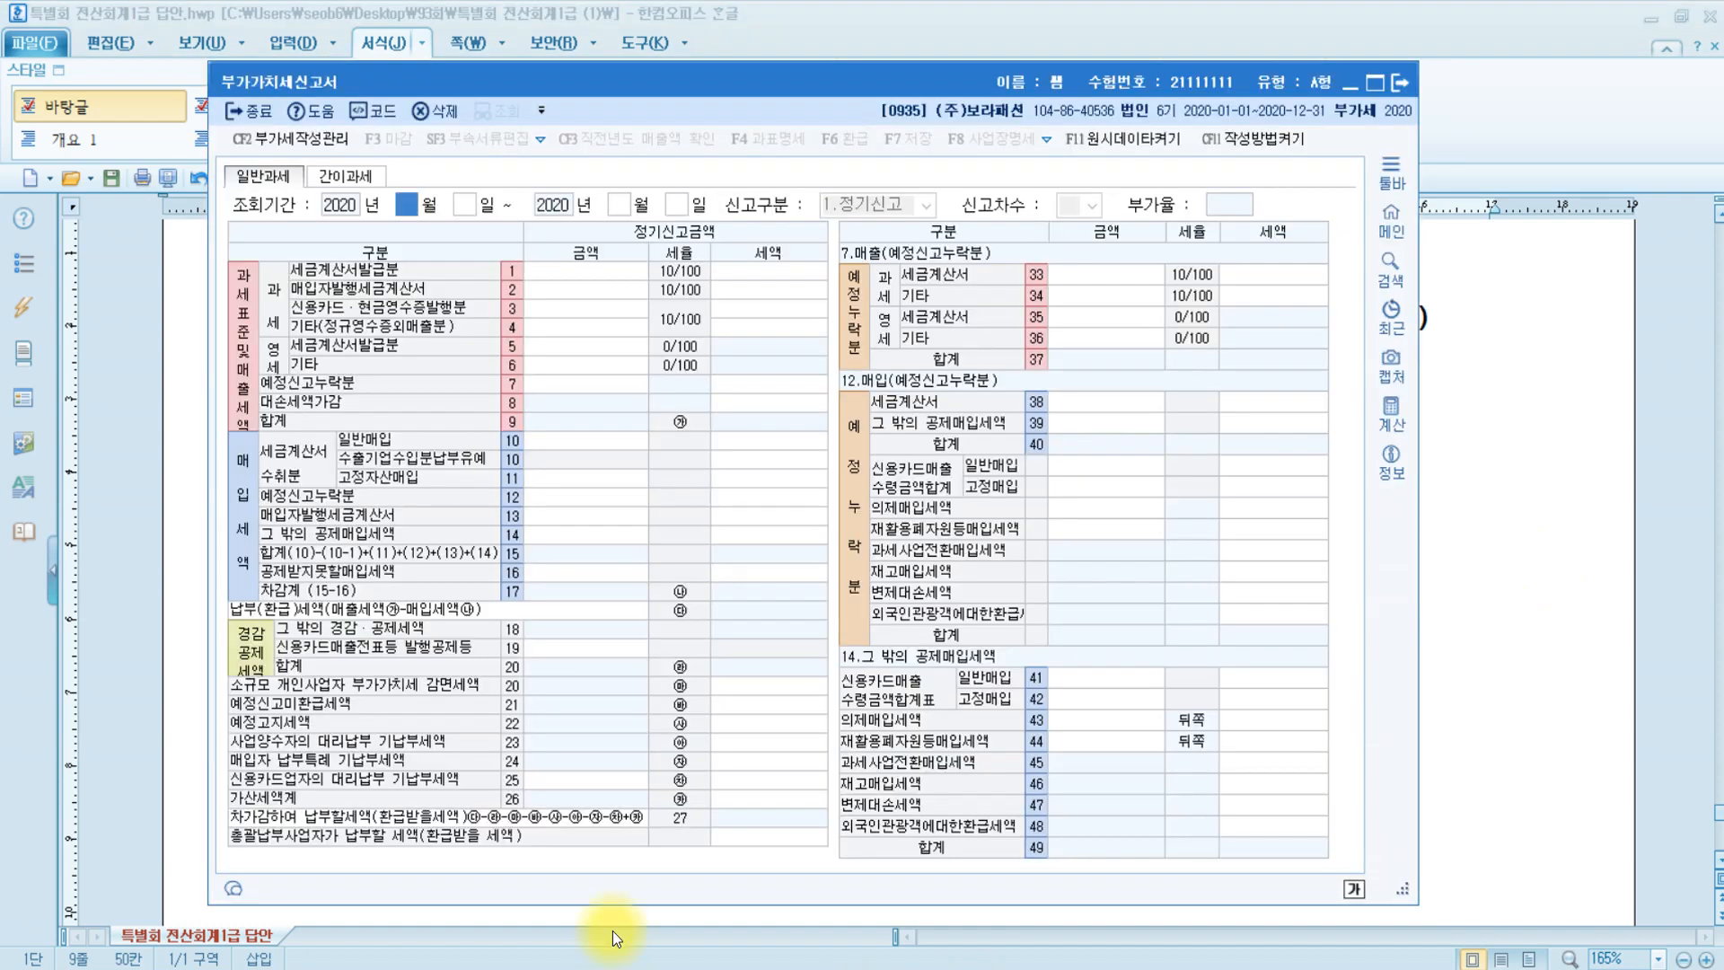
Query the 부가가치세신고서 for 2020년 4월 1일 to 6월 30일 with 신고구분 1.정기신고.
type("4")
key("Return")
key("Return")
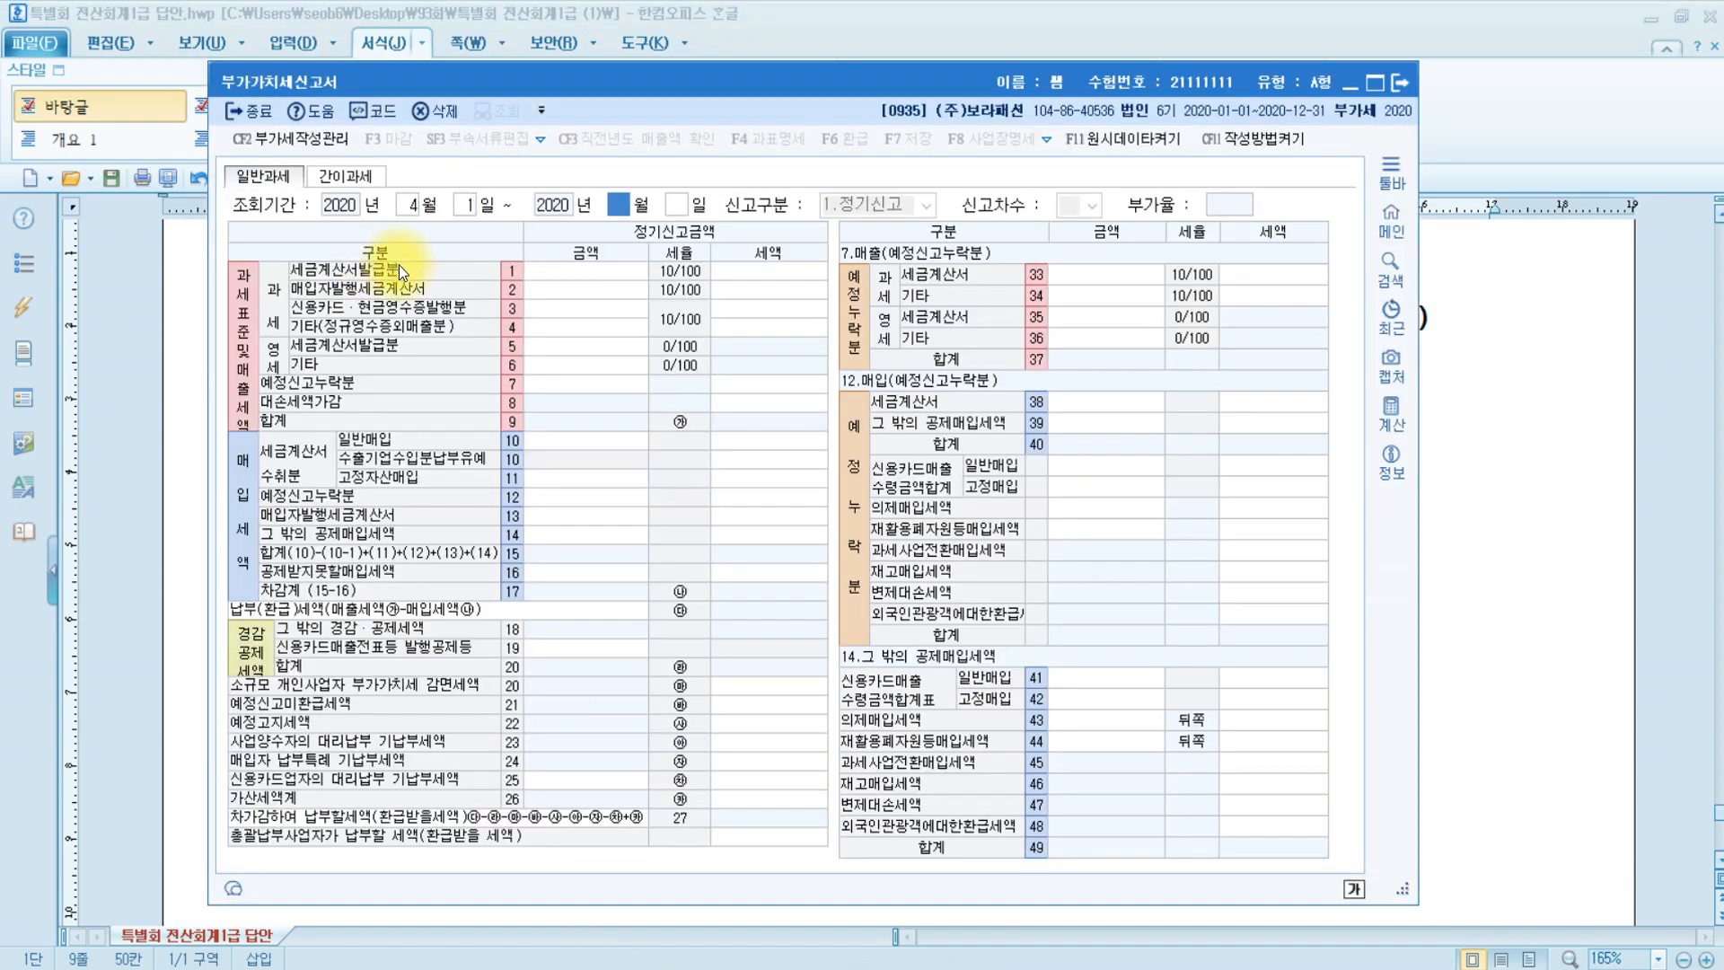
type("6")
key("Return")
key("Return")
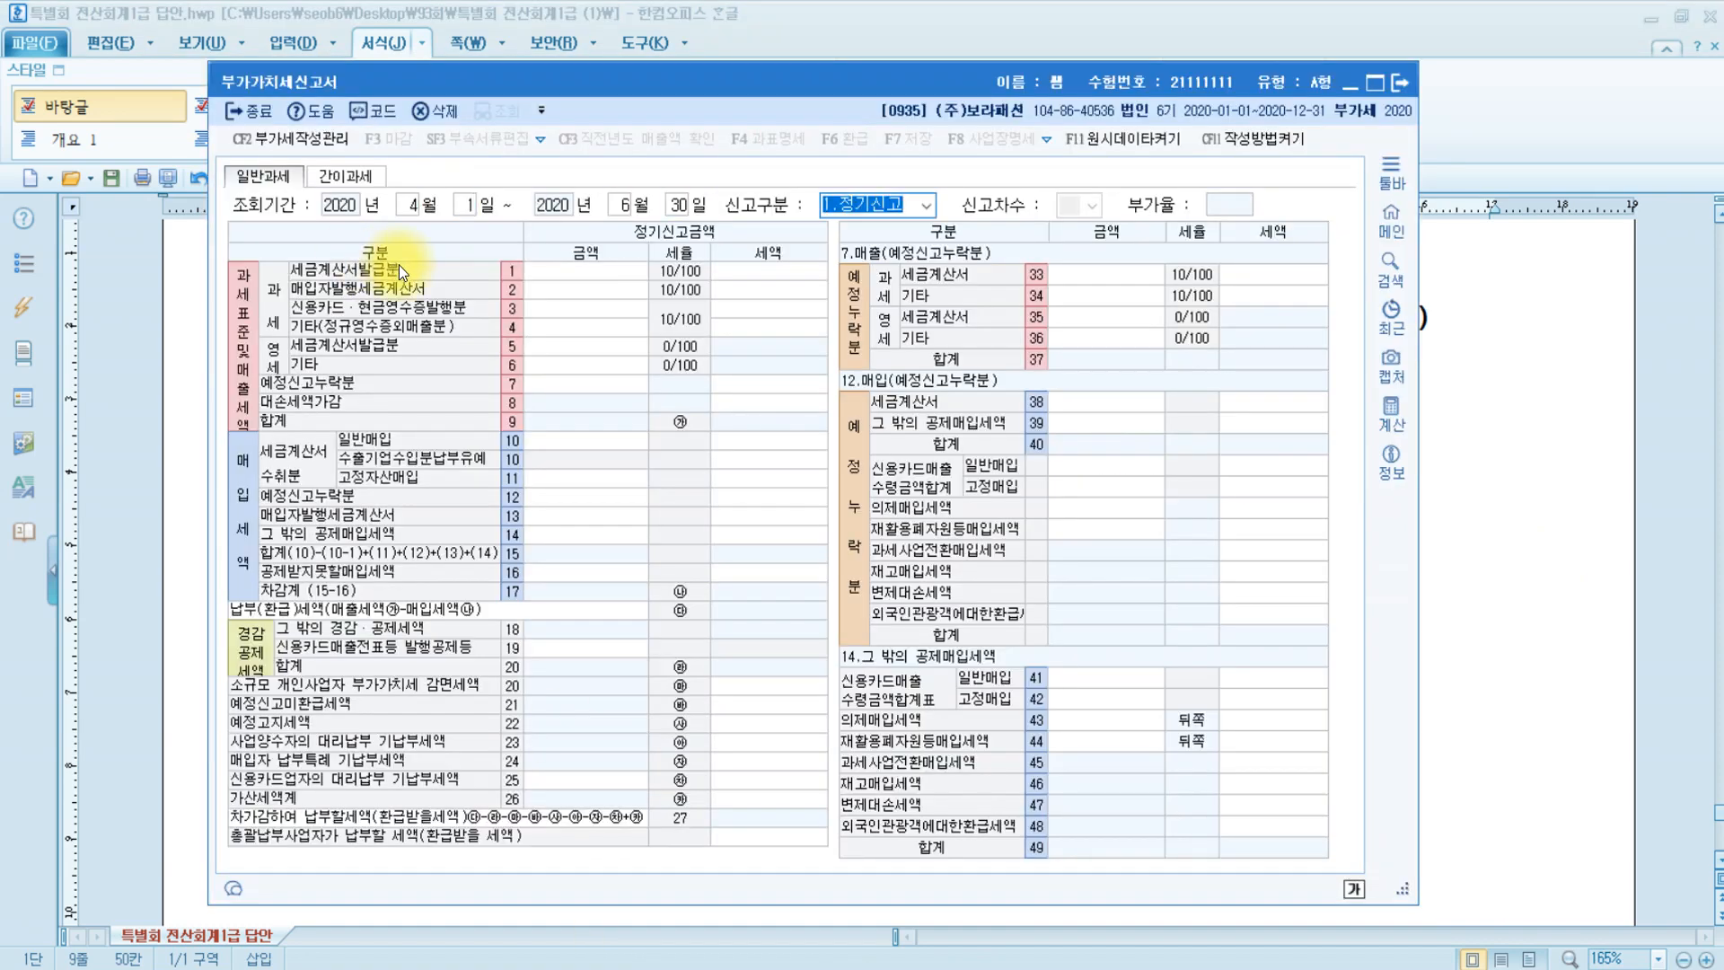
key("Return")
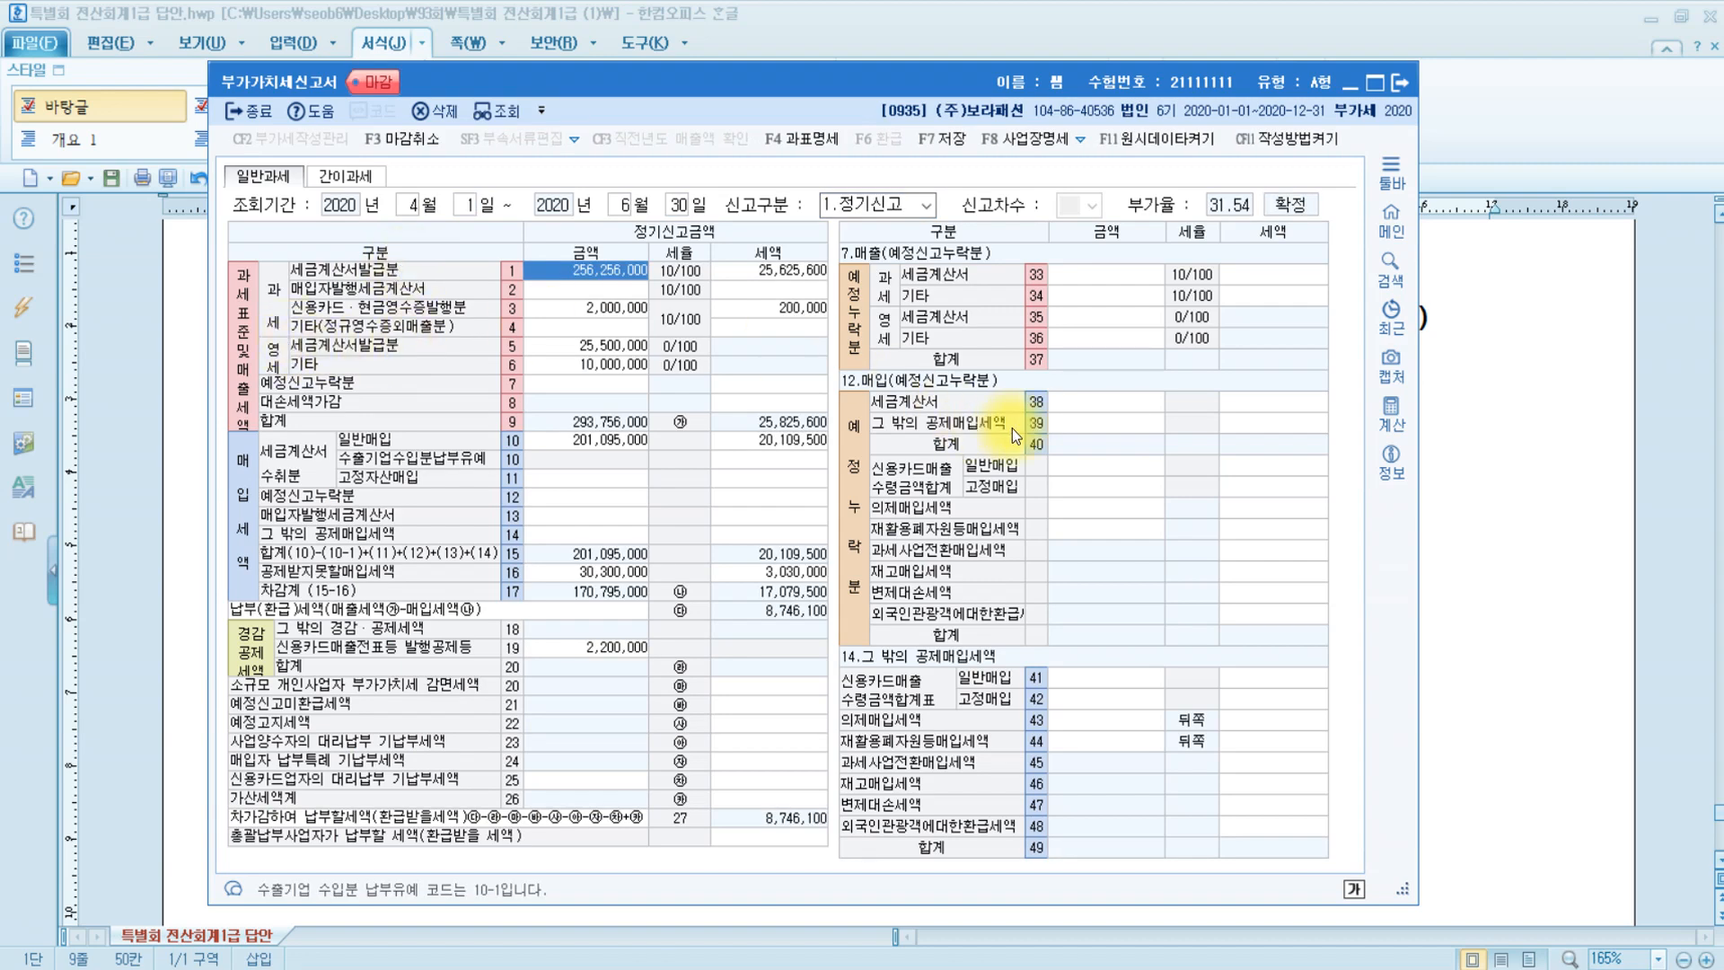
Switch to the Hangul document and insert "= 매출액" directly after "과세표준" in question [3].
left_click(1445, 497)
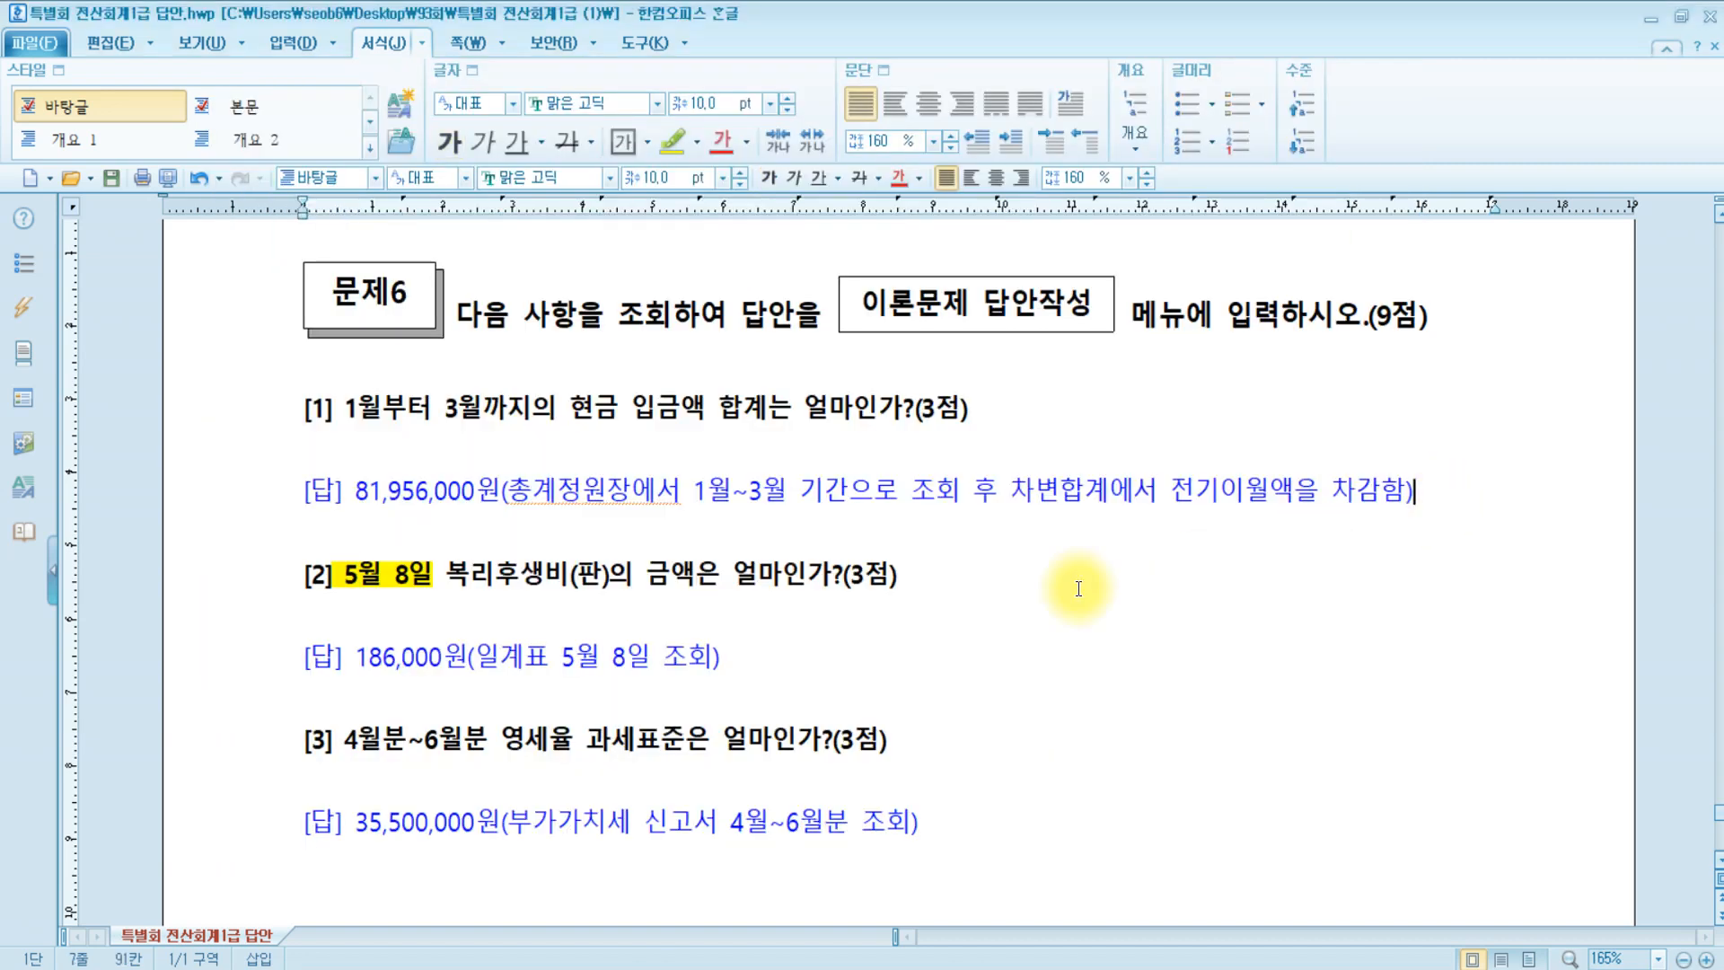
left_click(681, 746)
type("= ")
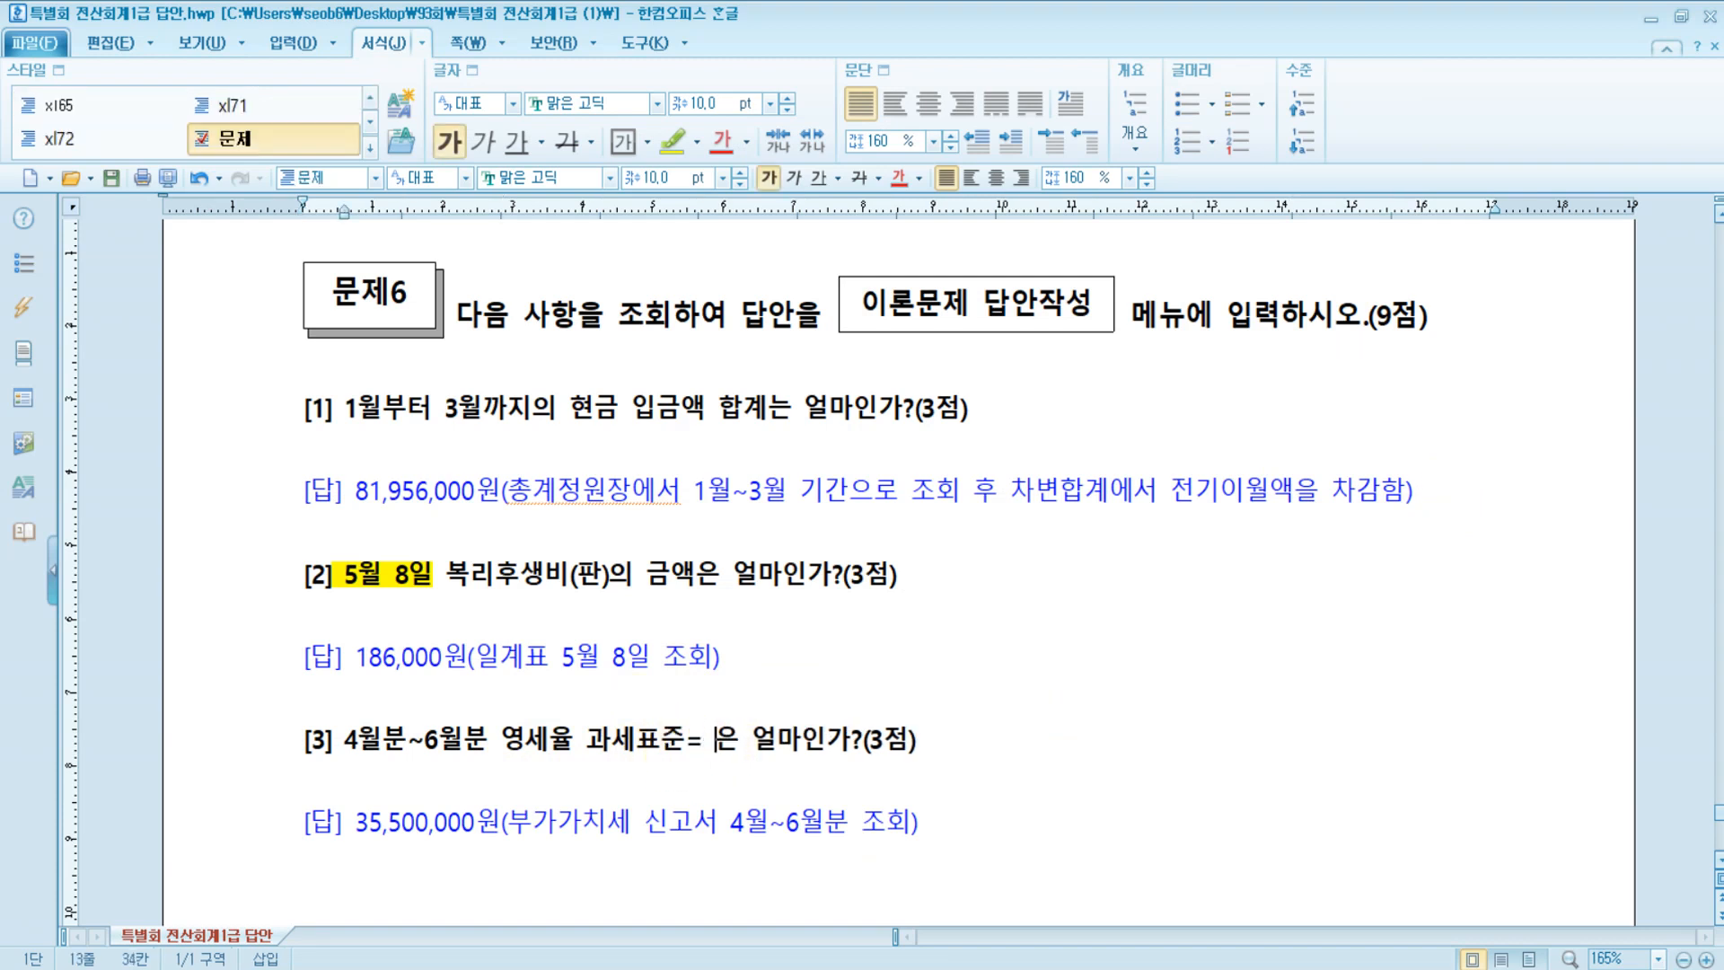
type("매출액")
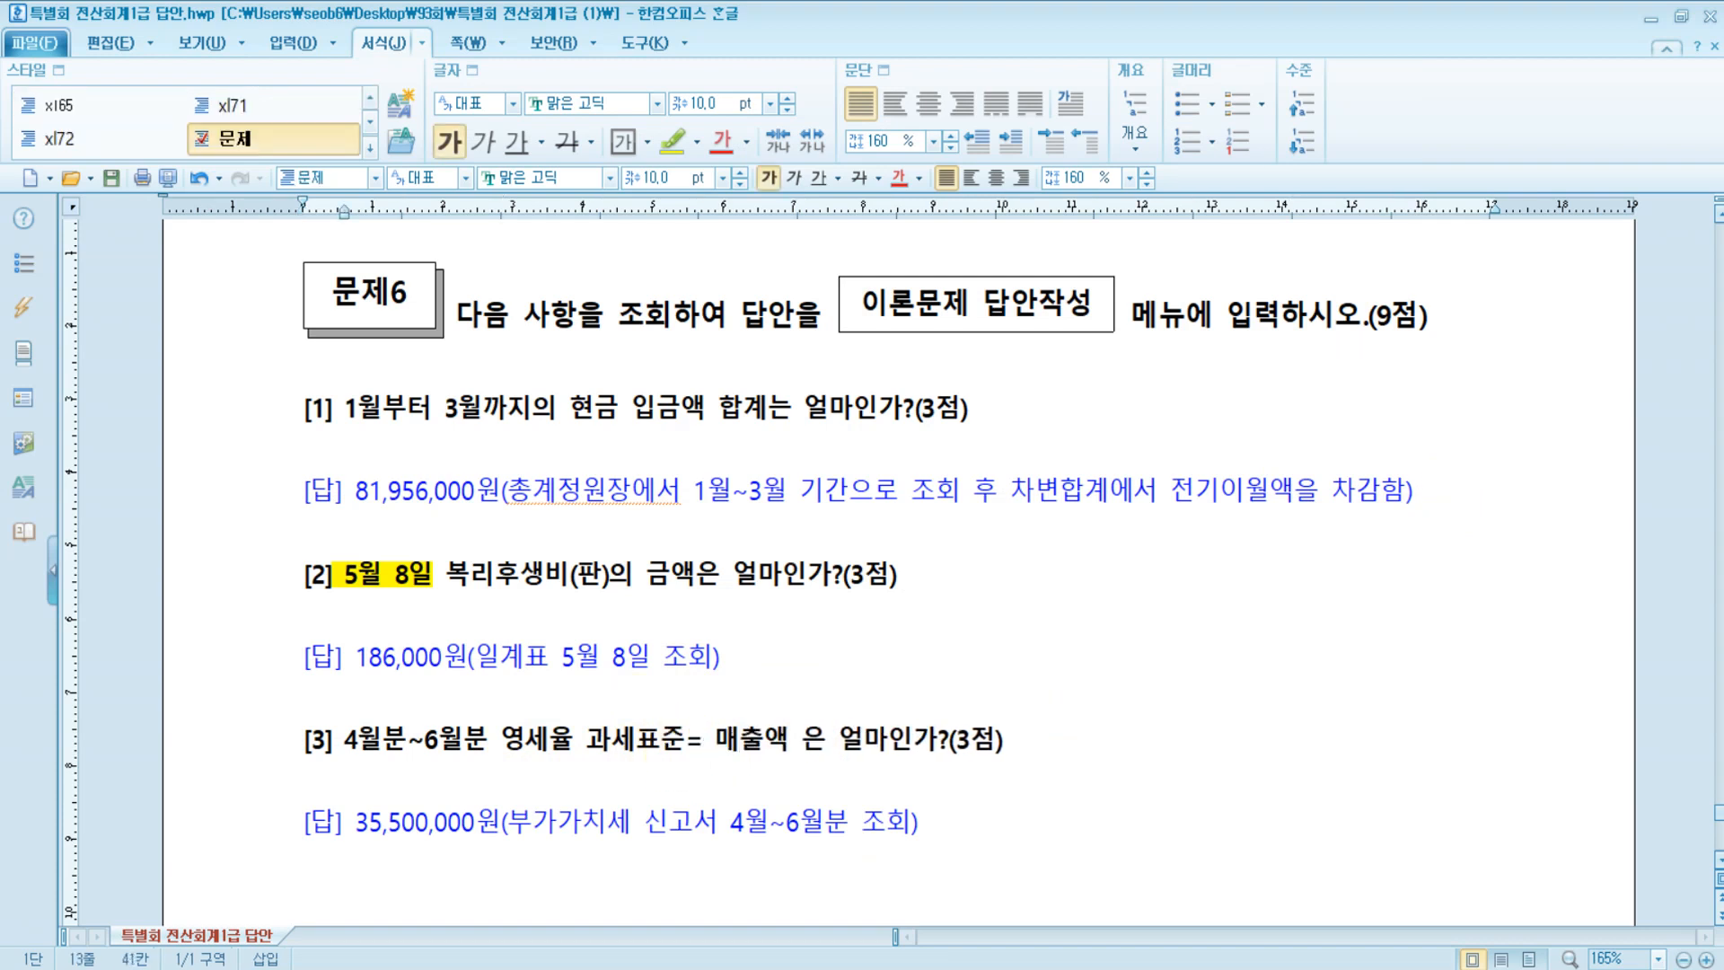
Return to KcLep, enlarge the 부가가치세신고서 window, and examine the 합계 금액 of 과세표준및매출세액.
key("alt+Tab")
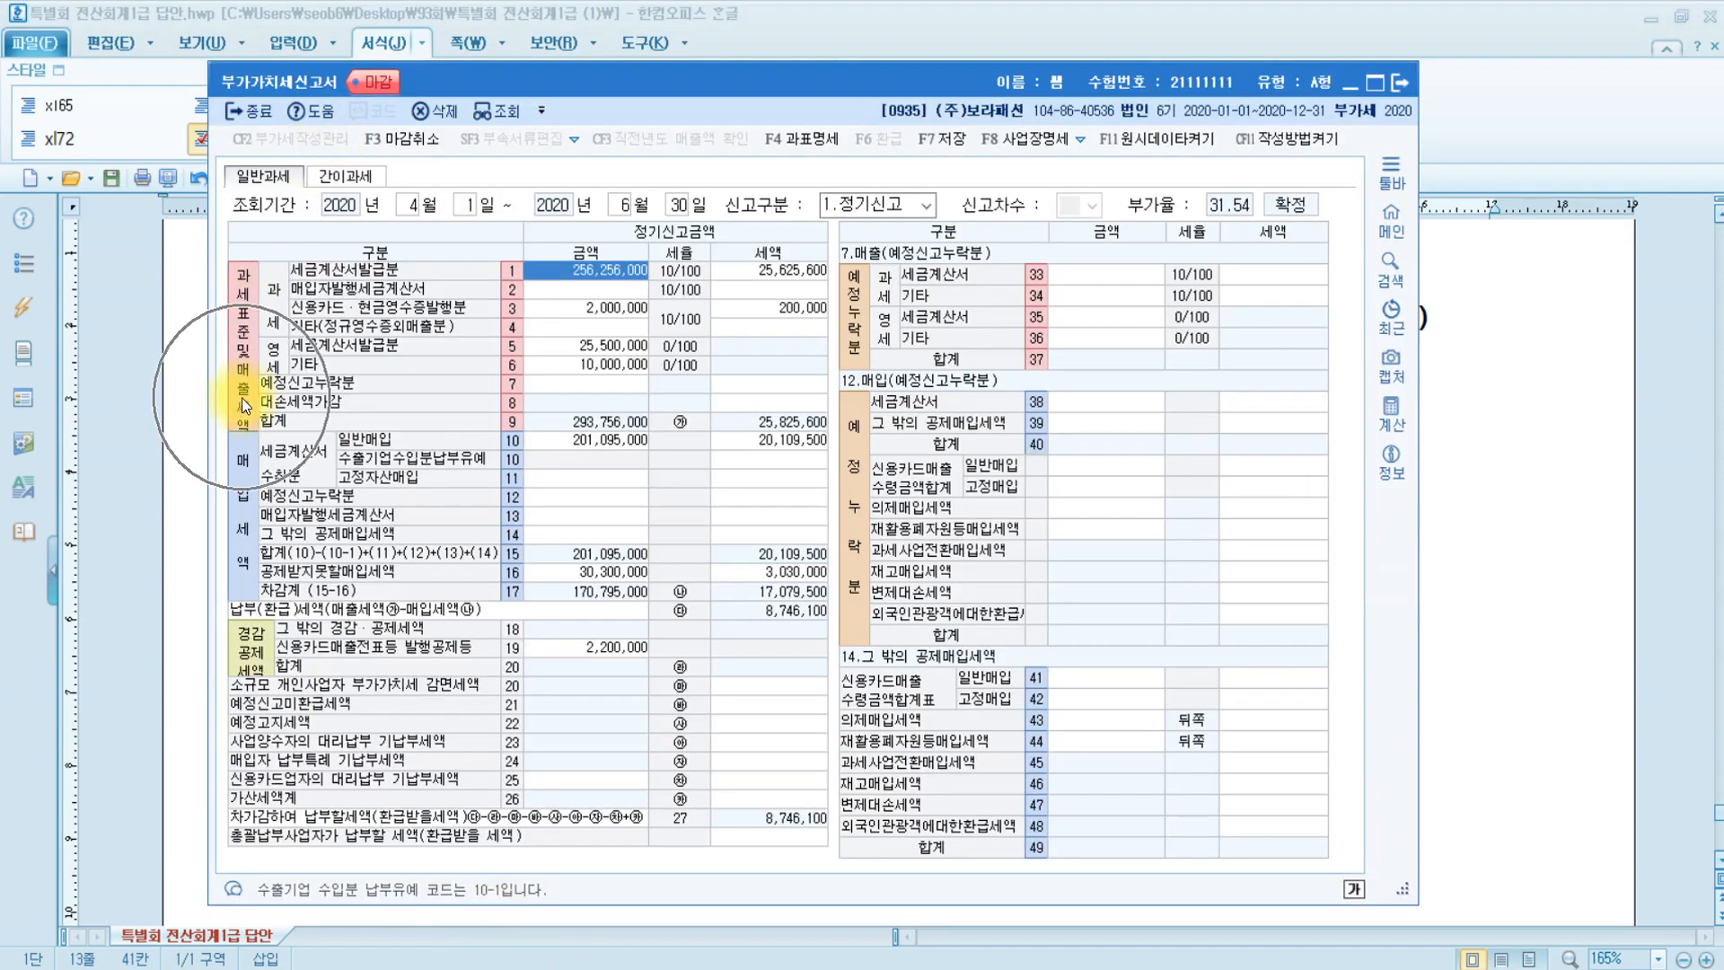
left_click_drag(1408, 896, 1510, 925)
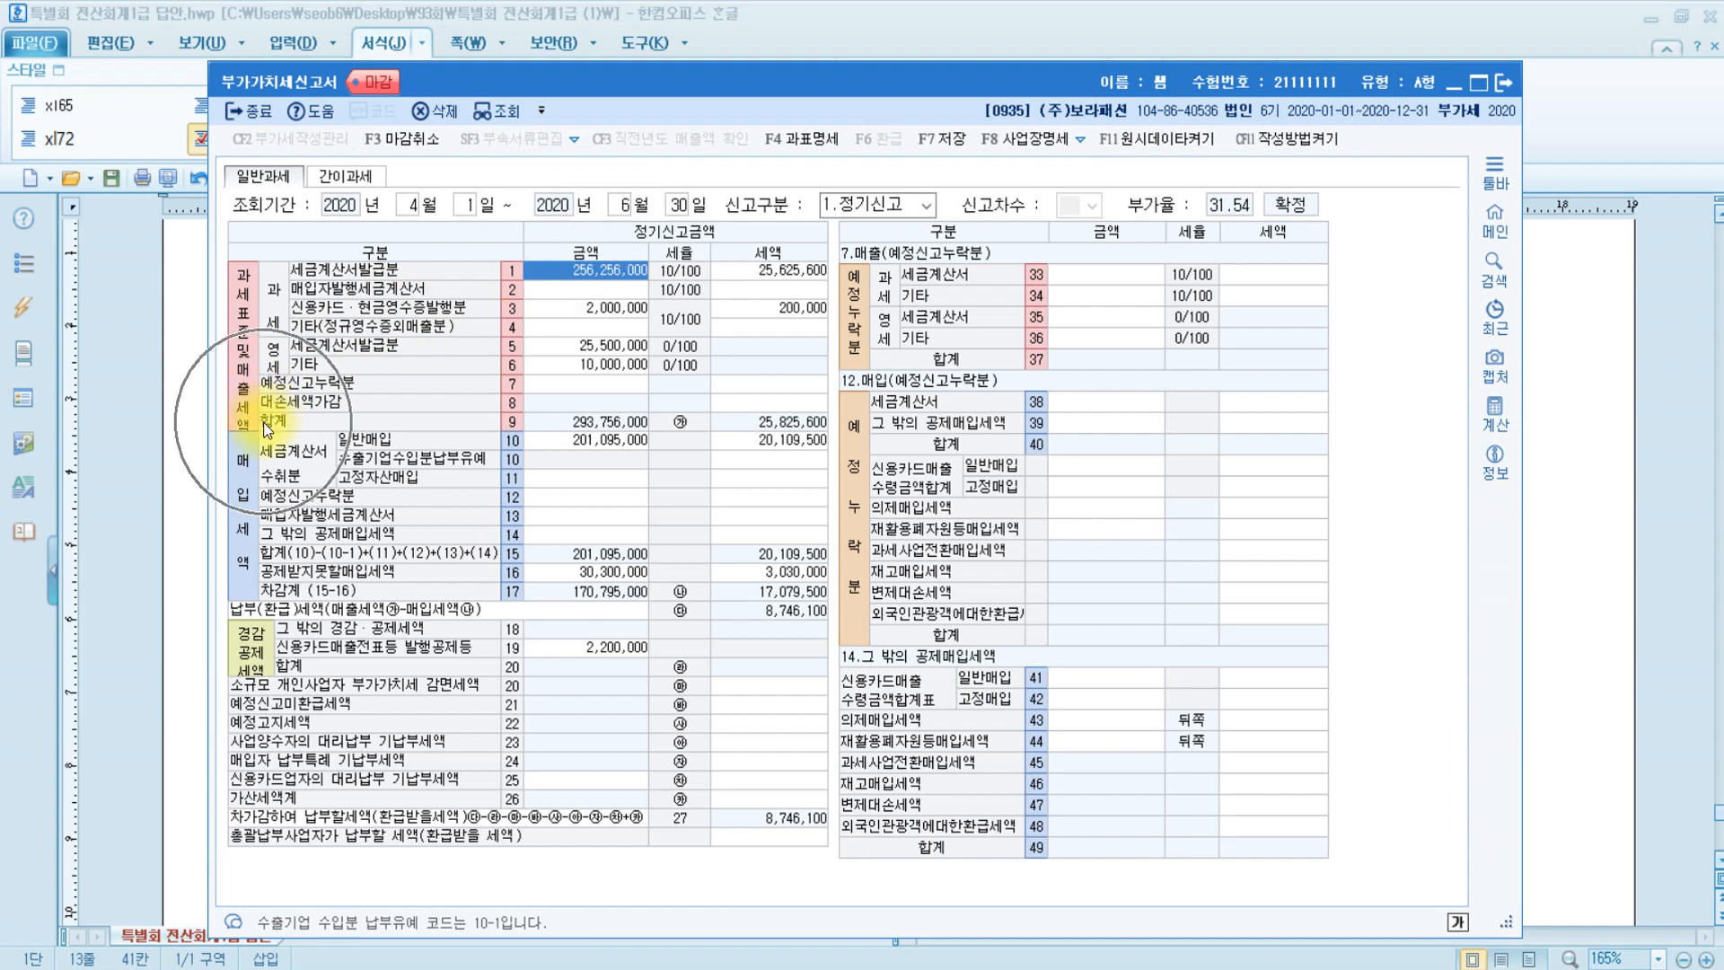
left_click(634, 423)
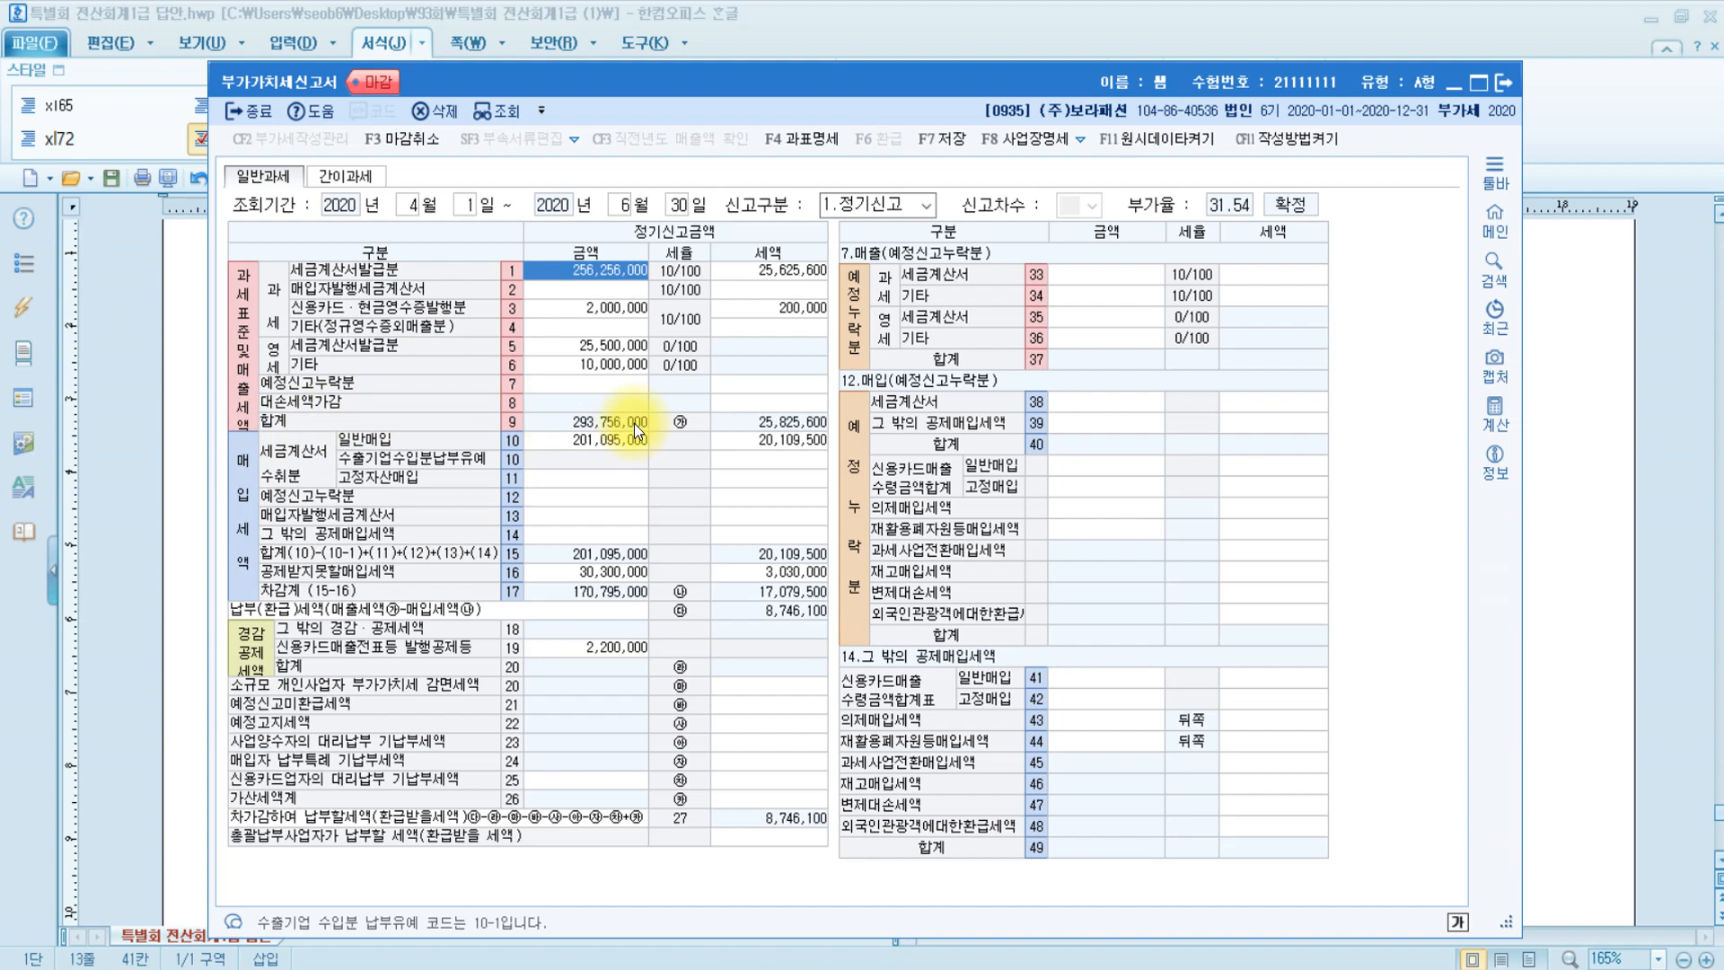
left_click(634, 423)
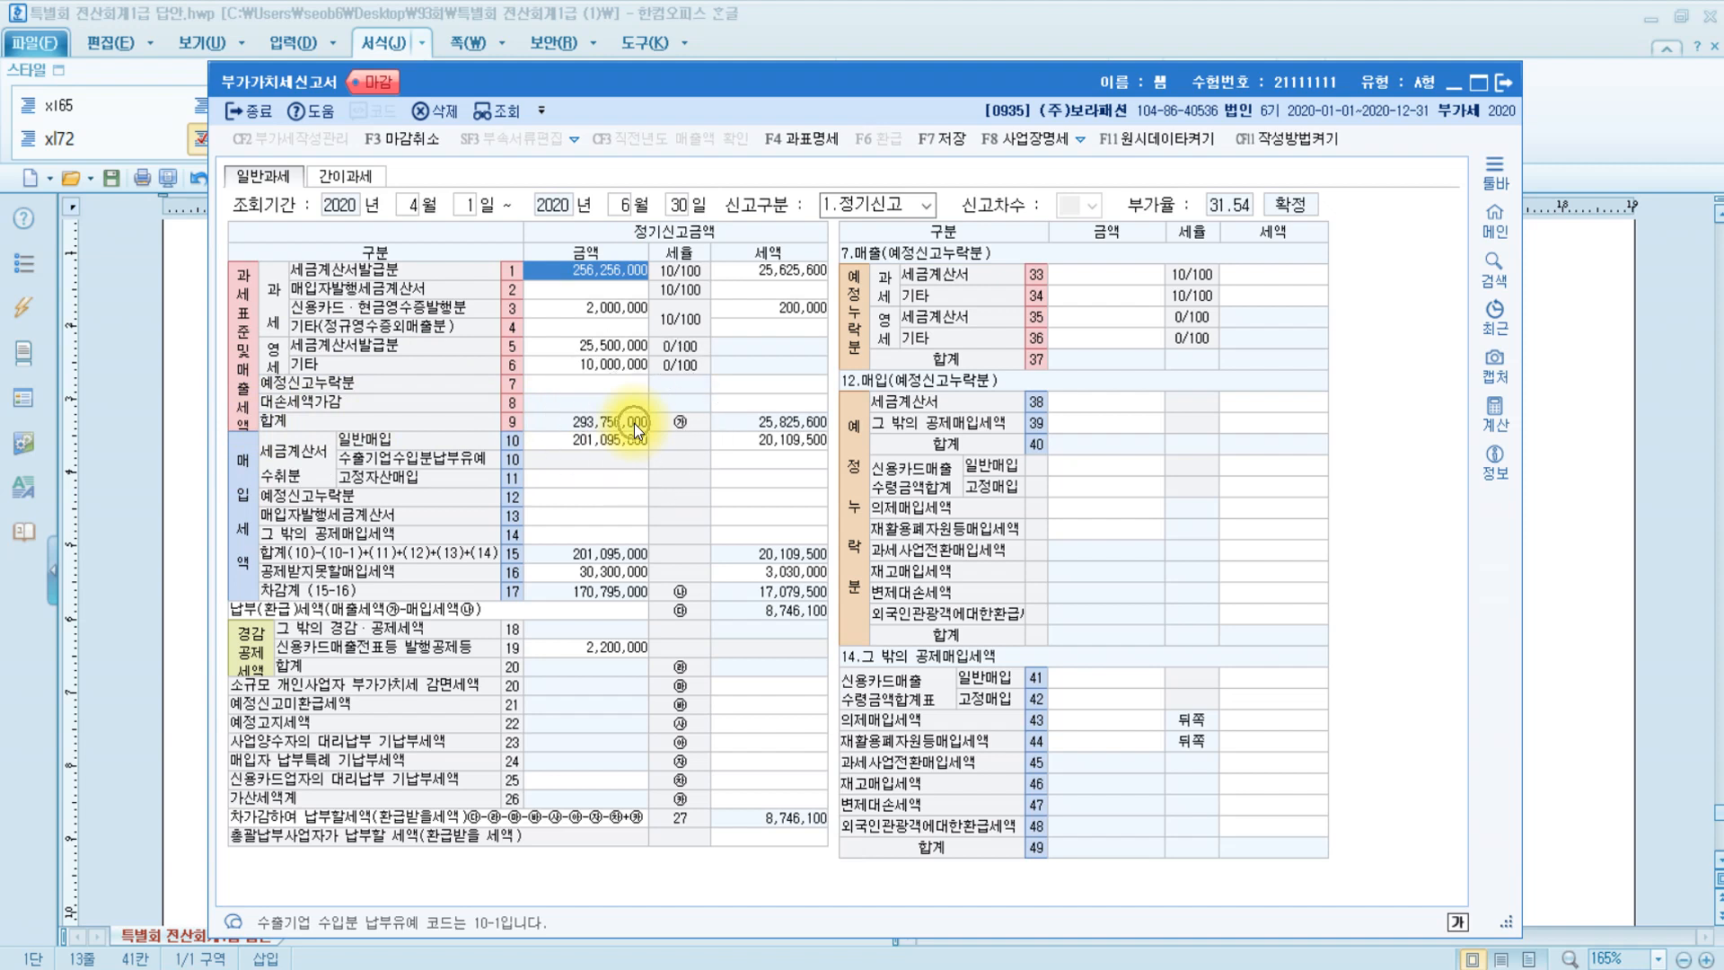
Examine the 금액 of the 영세 rows 세금계산서발급분 (5) and 기타 (6) under 과세표준및매출세액.
left_click(275, 361)
left_click(275, 361)
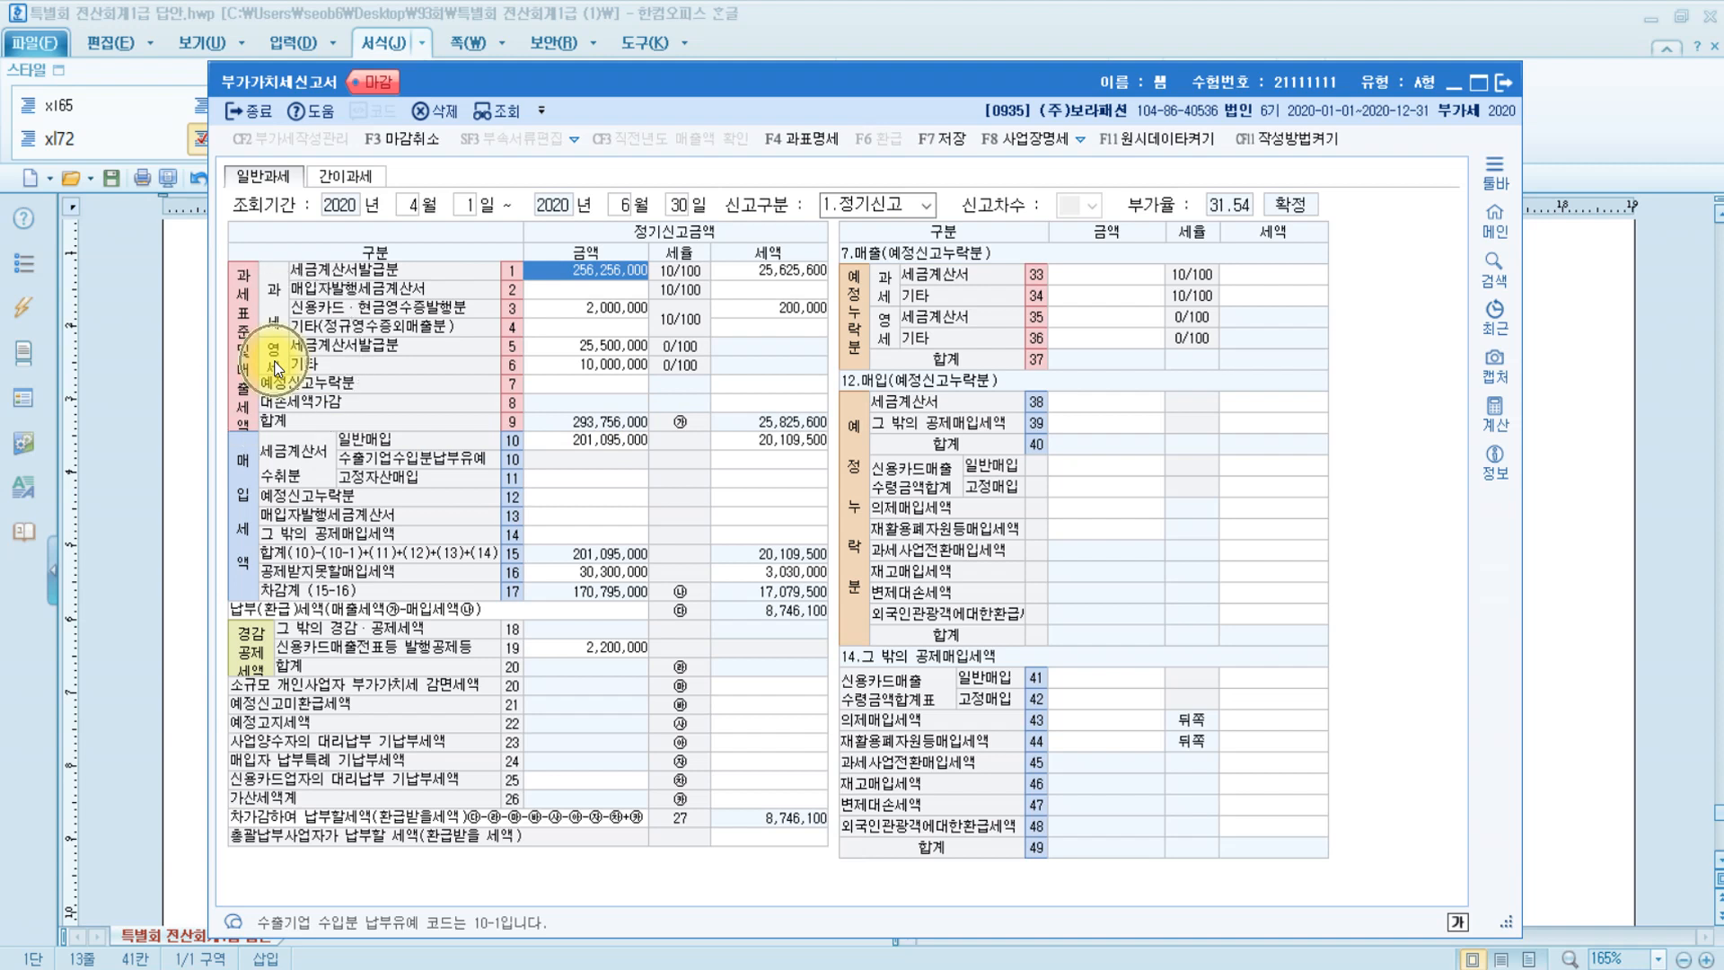
left_click(275, 361)
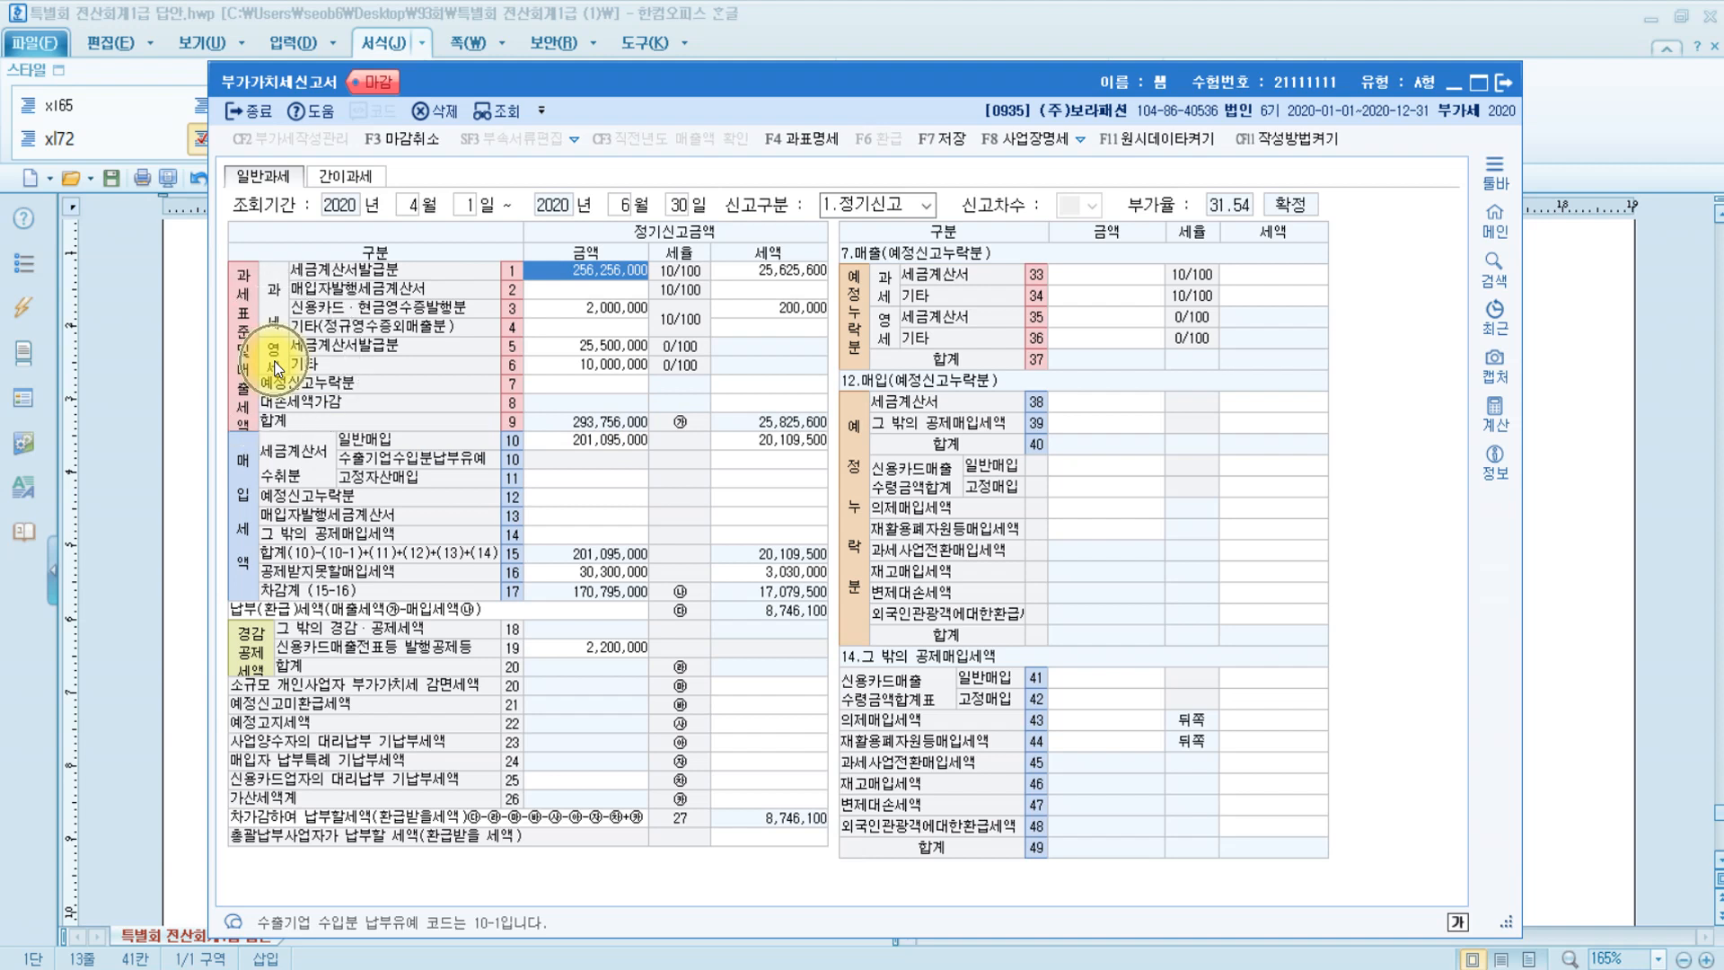
left_click(519, 349)
left_click(514, 368)
left_click(566, 350)
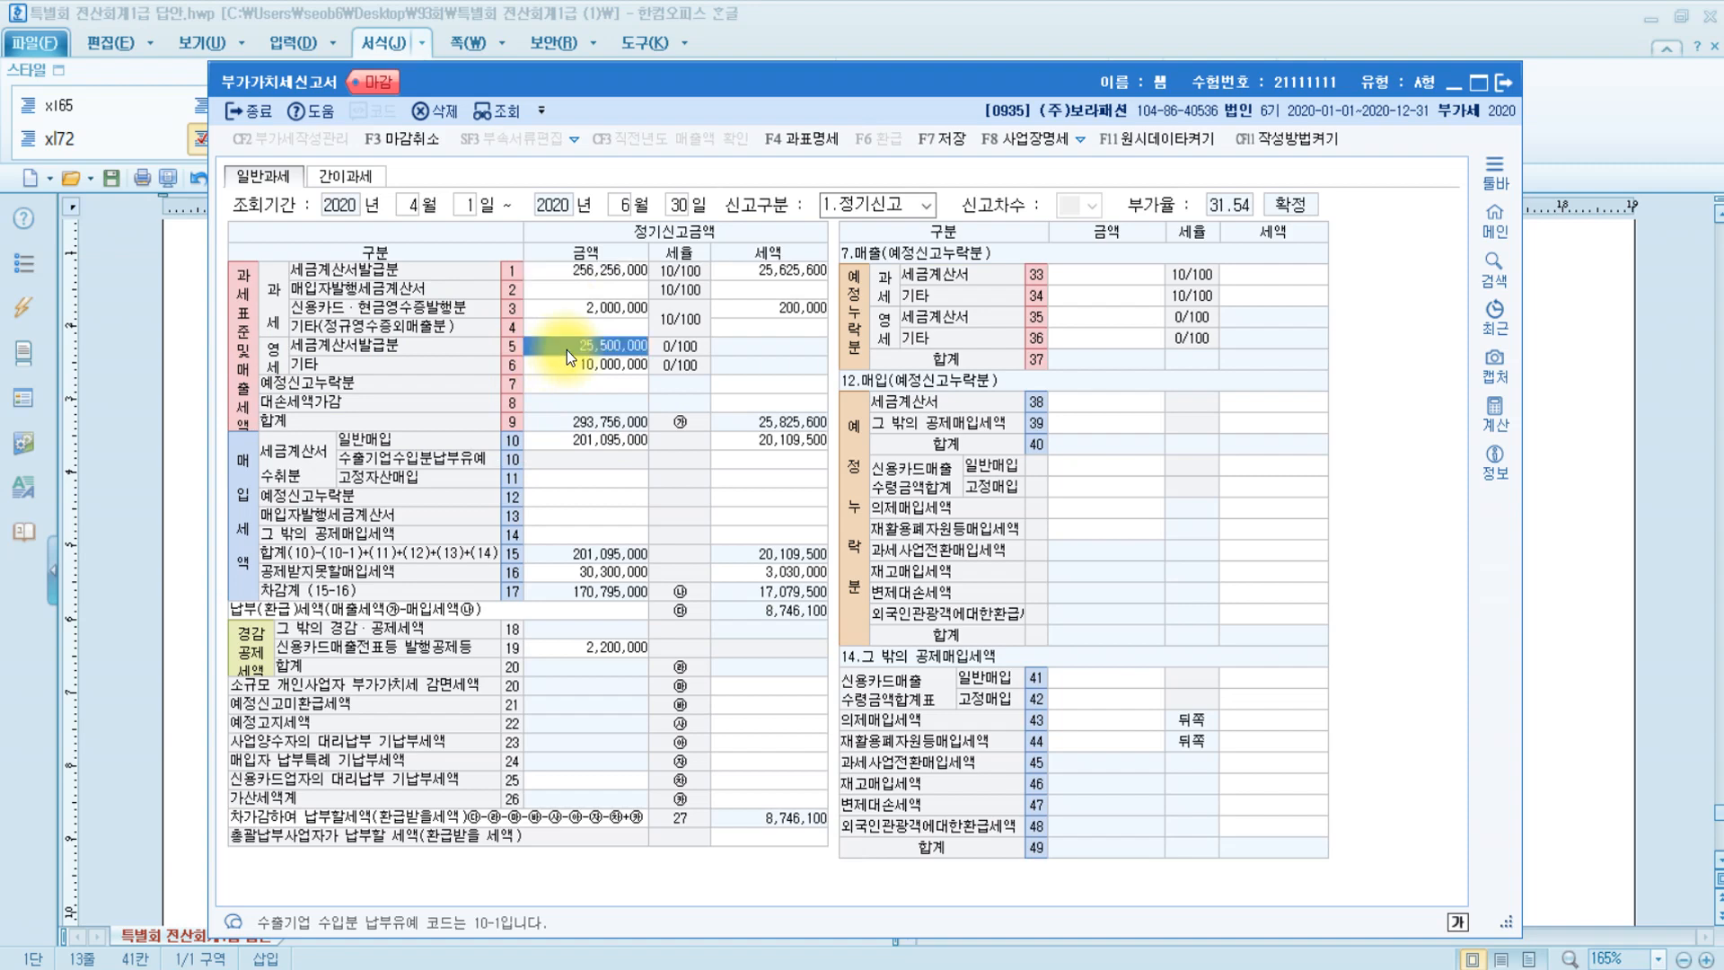
left_click(567, 364)
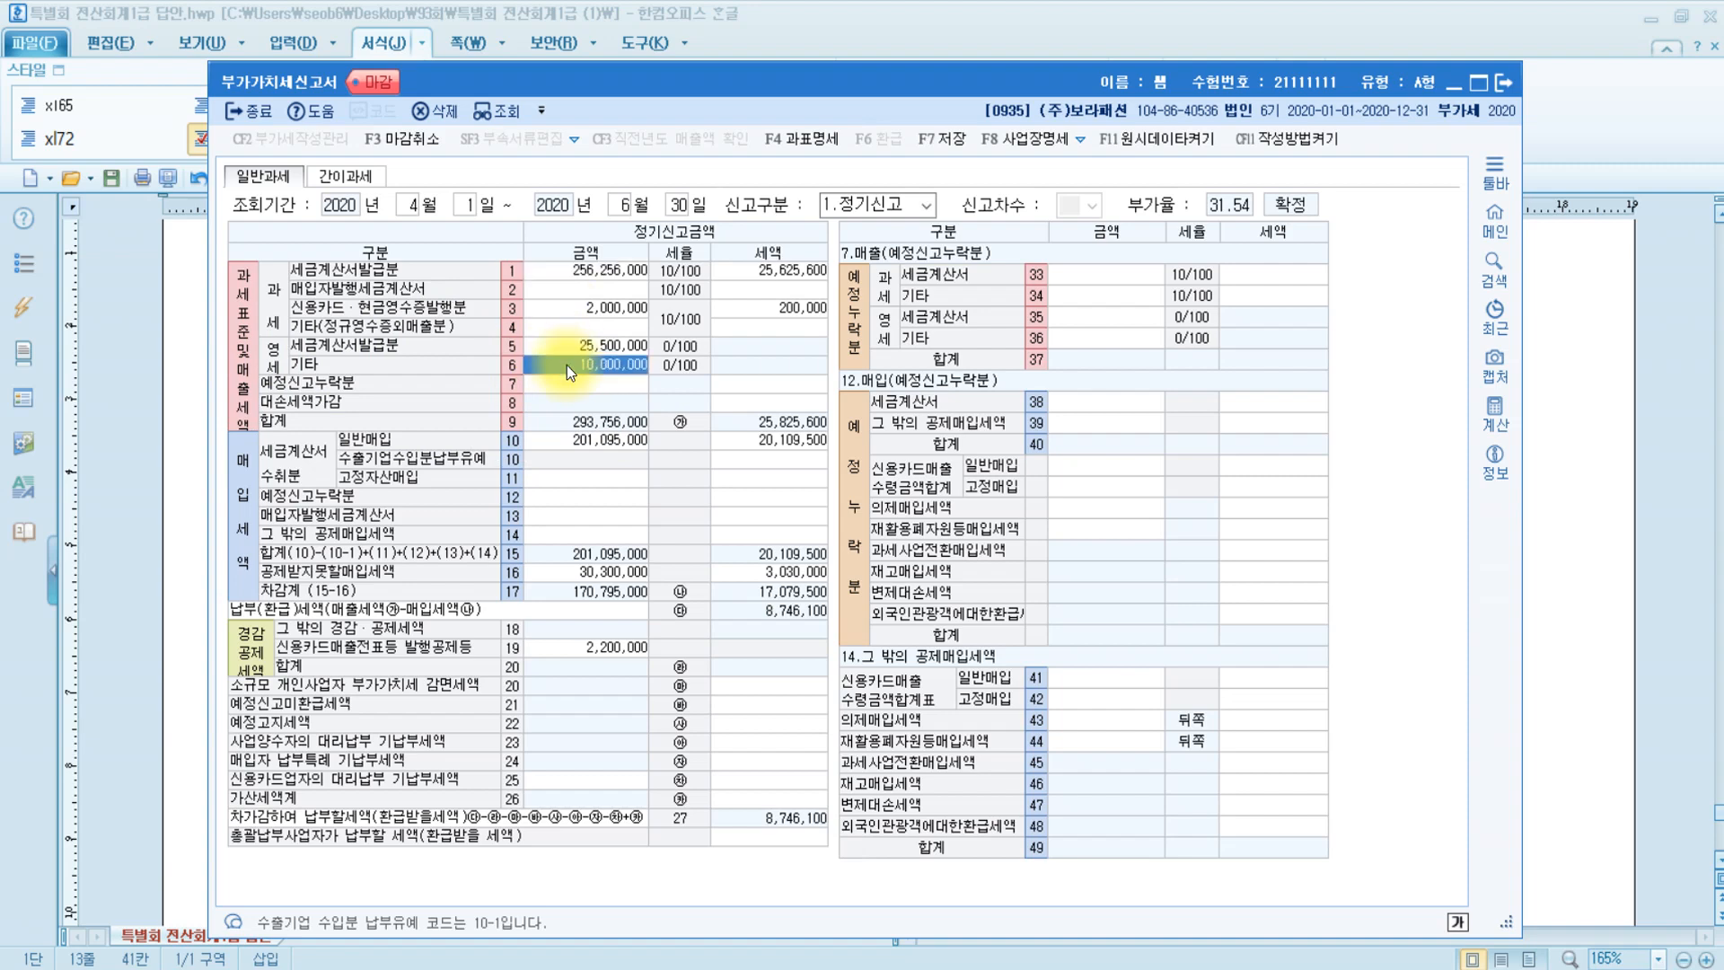
left_click(571, 348)
left_click(569, 366)
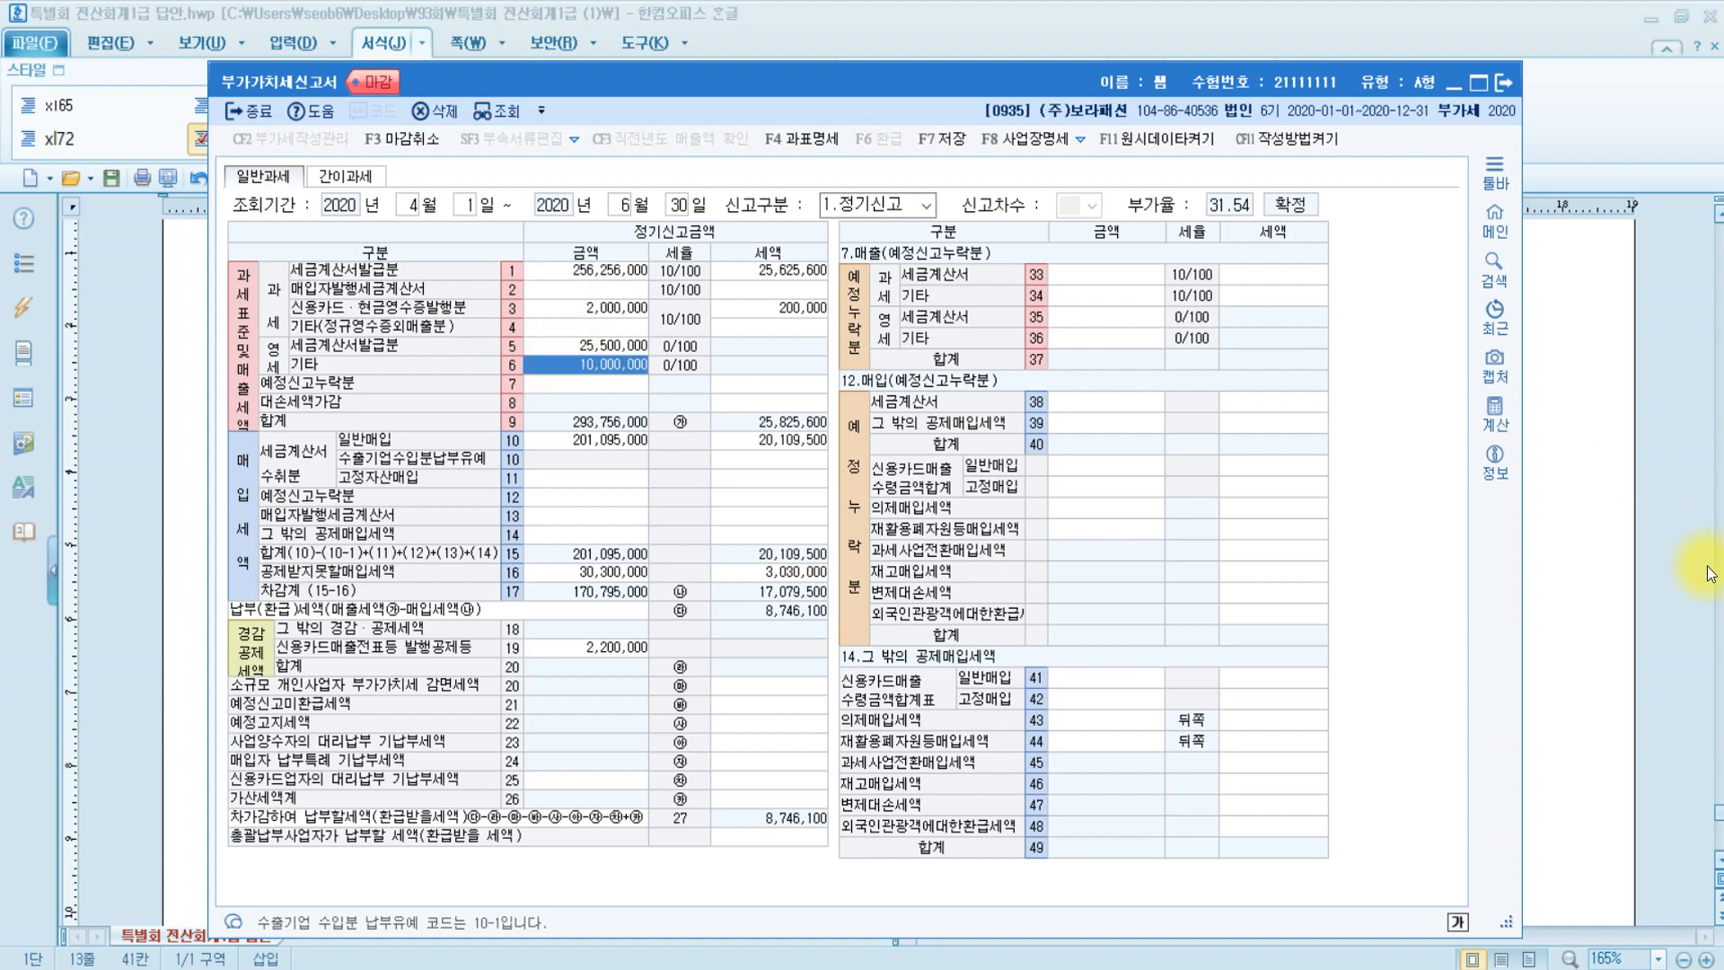
Check "영세율 과세표준" in question [3] of the Hangul document, and compare the 영세 세금계산서발급분 and 기타 amounts in KcLep again.
left_click(1614, 611)
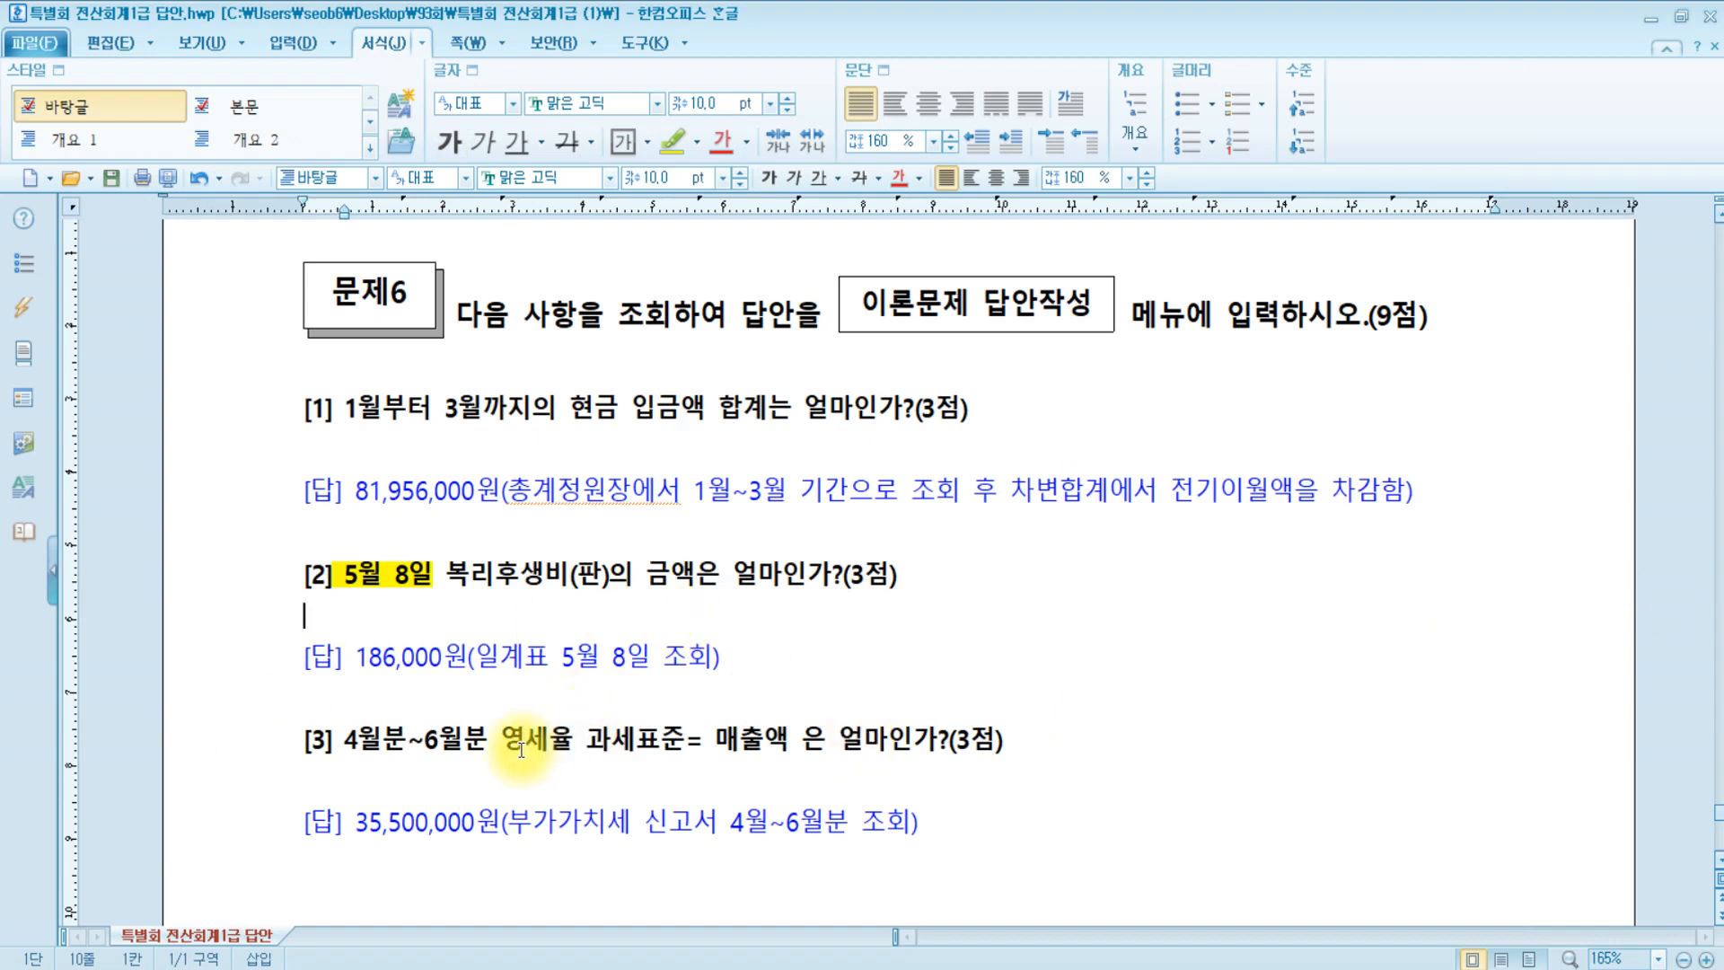
left_click_drag(501, 742, 681, 741)
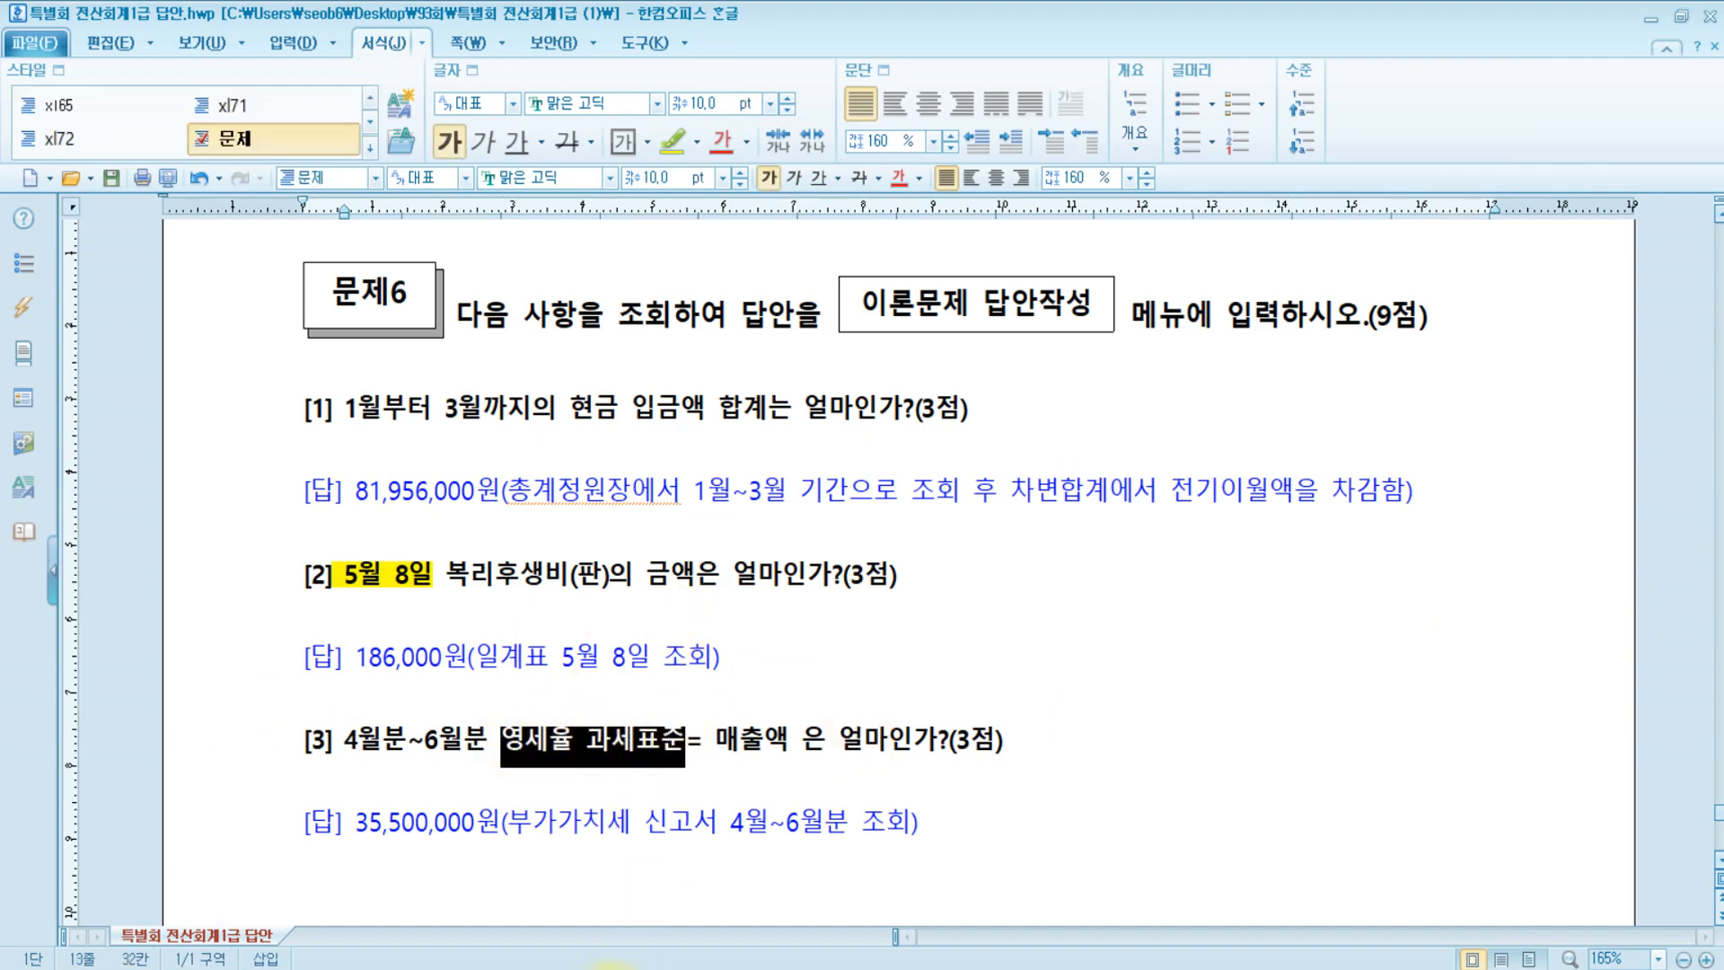
key("alt+Tab")
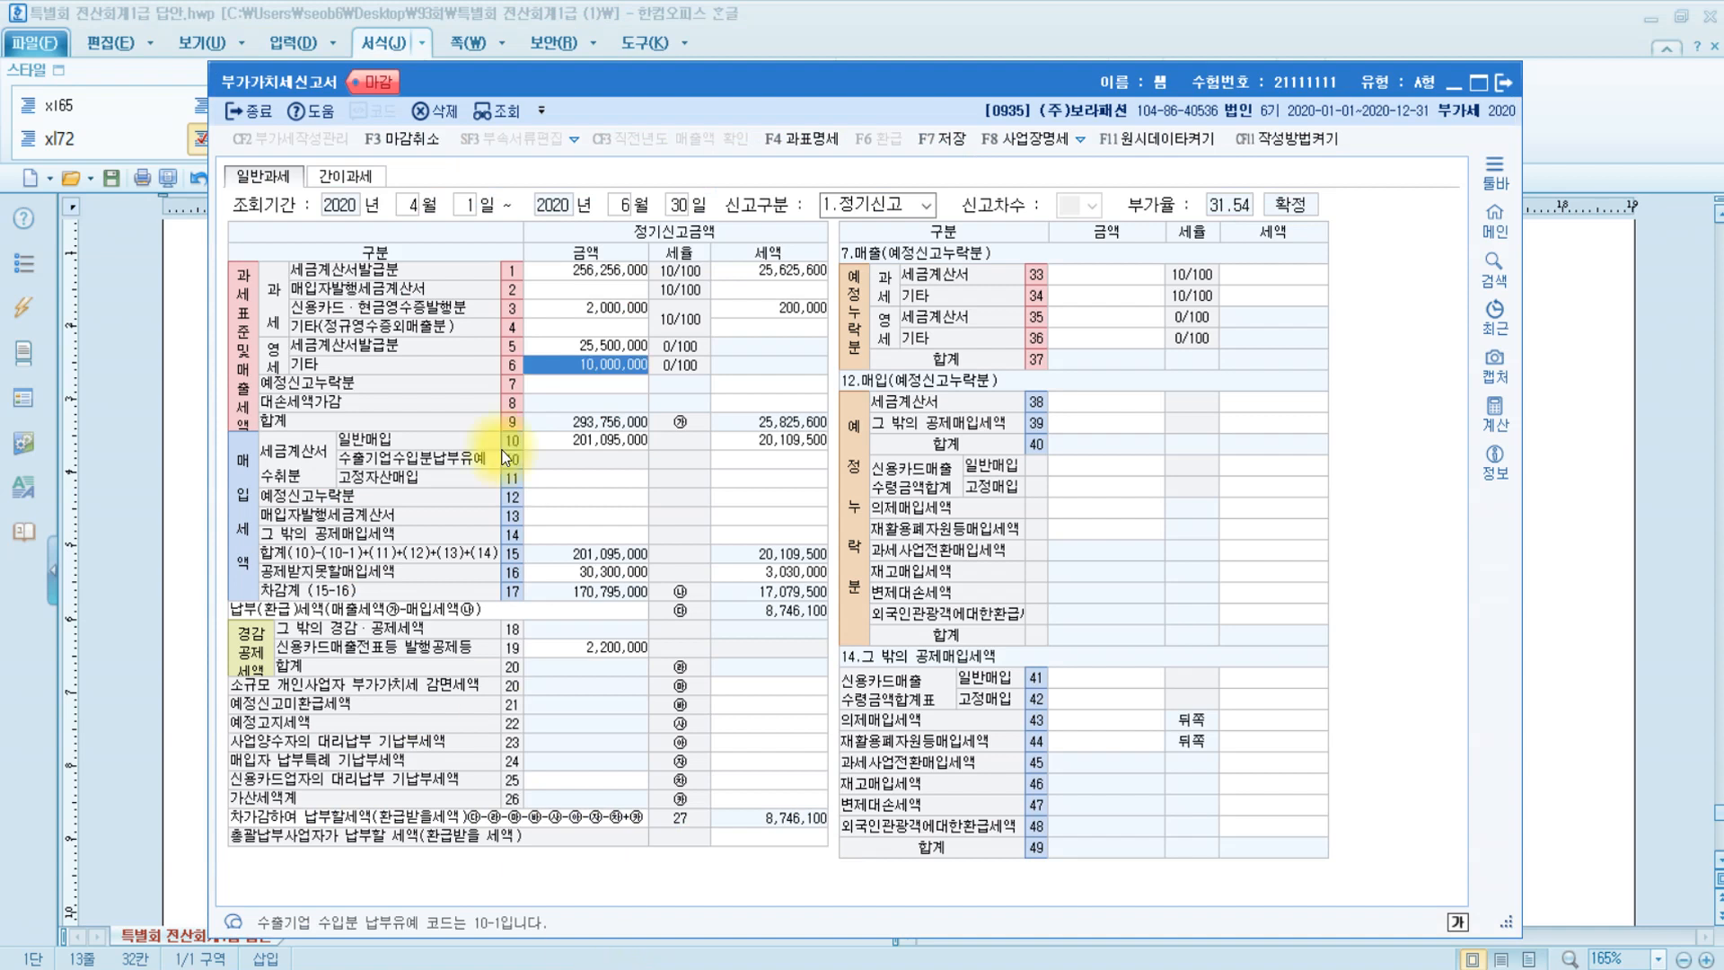
left_click(612, 344)
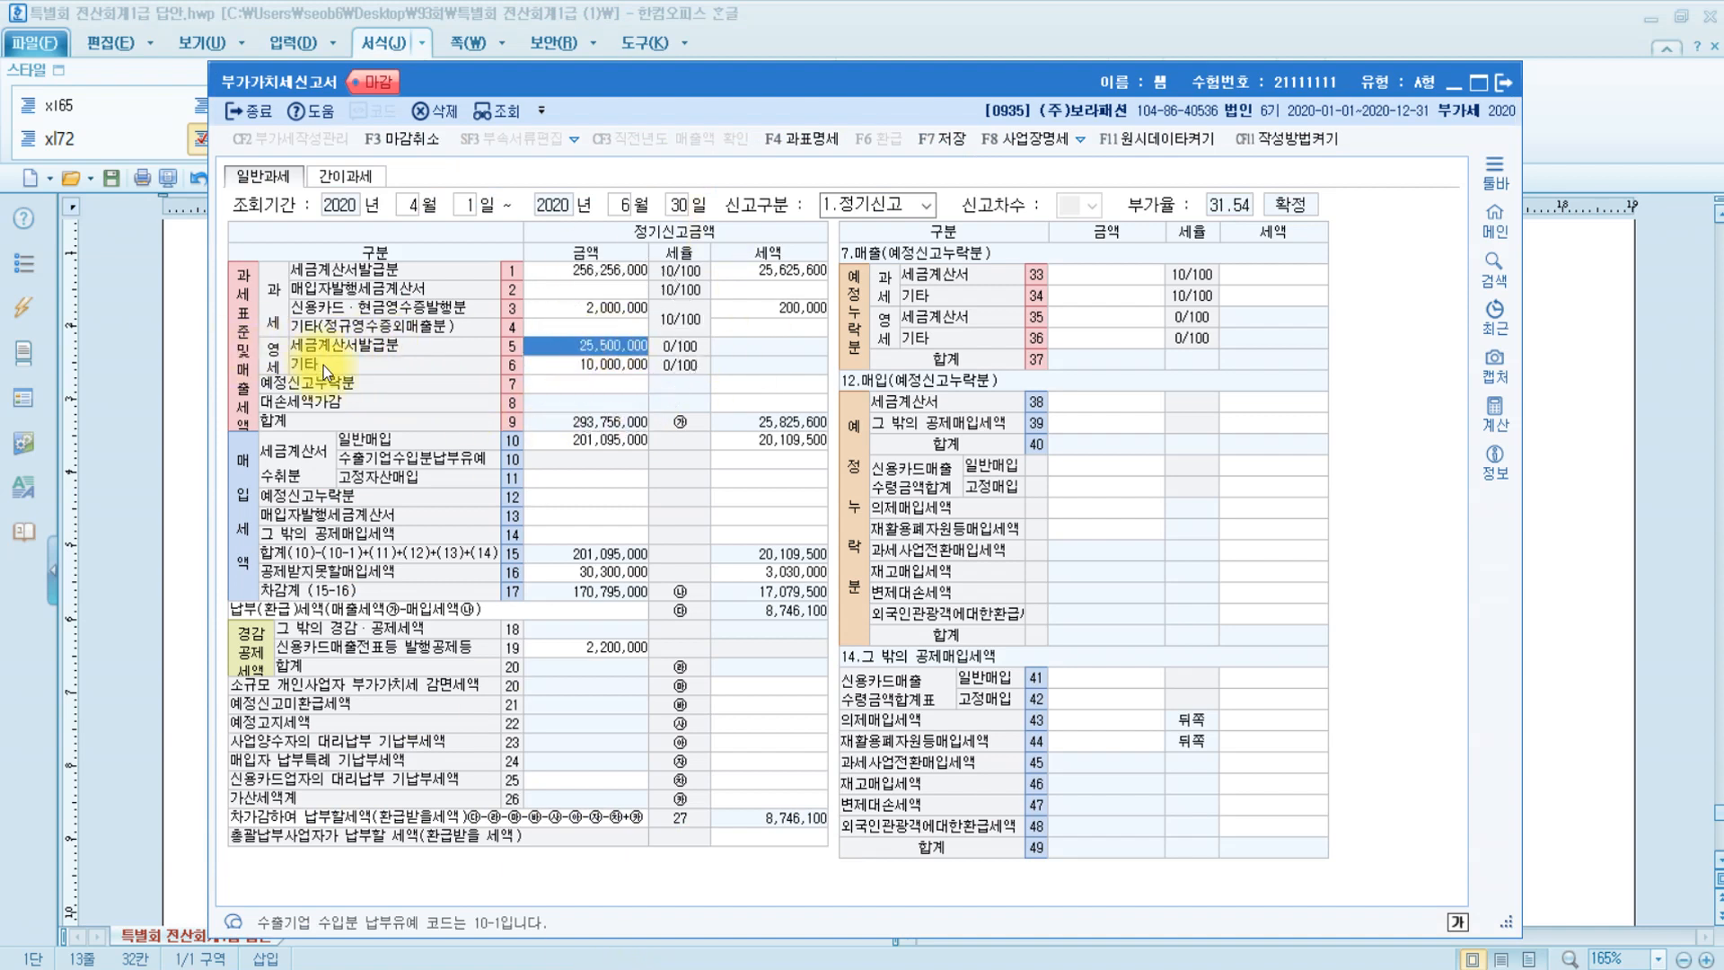
left_click(628, 365)
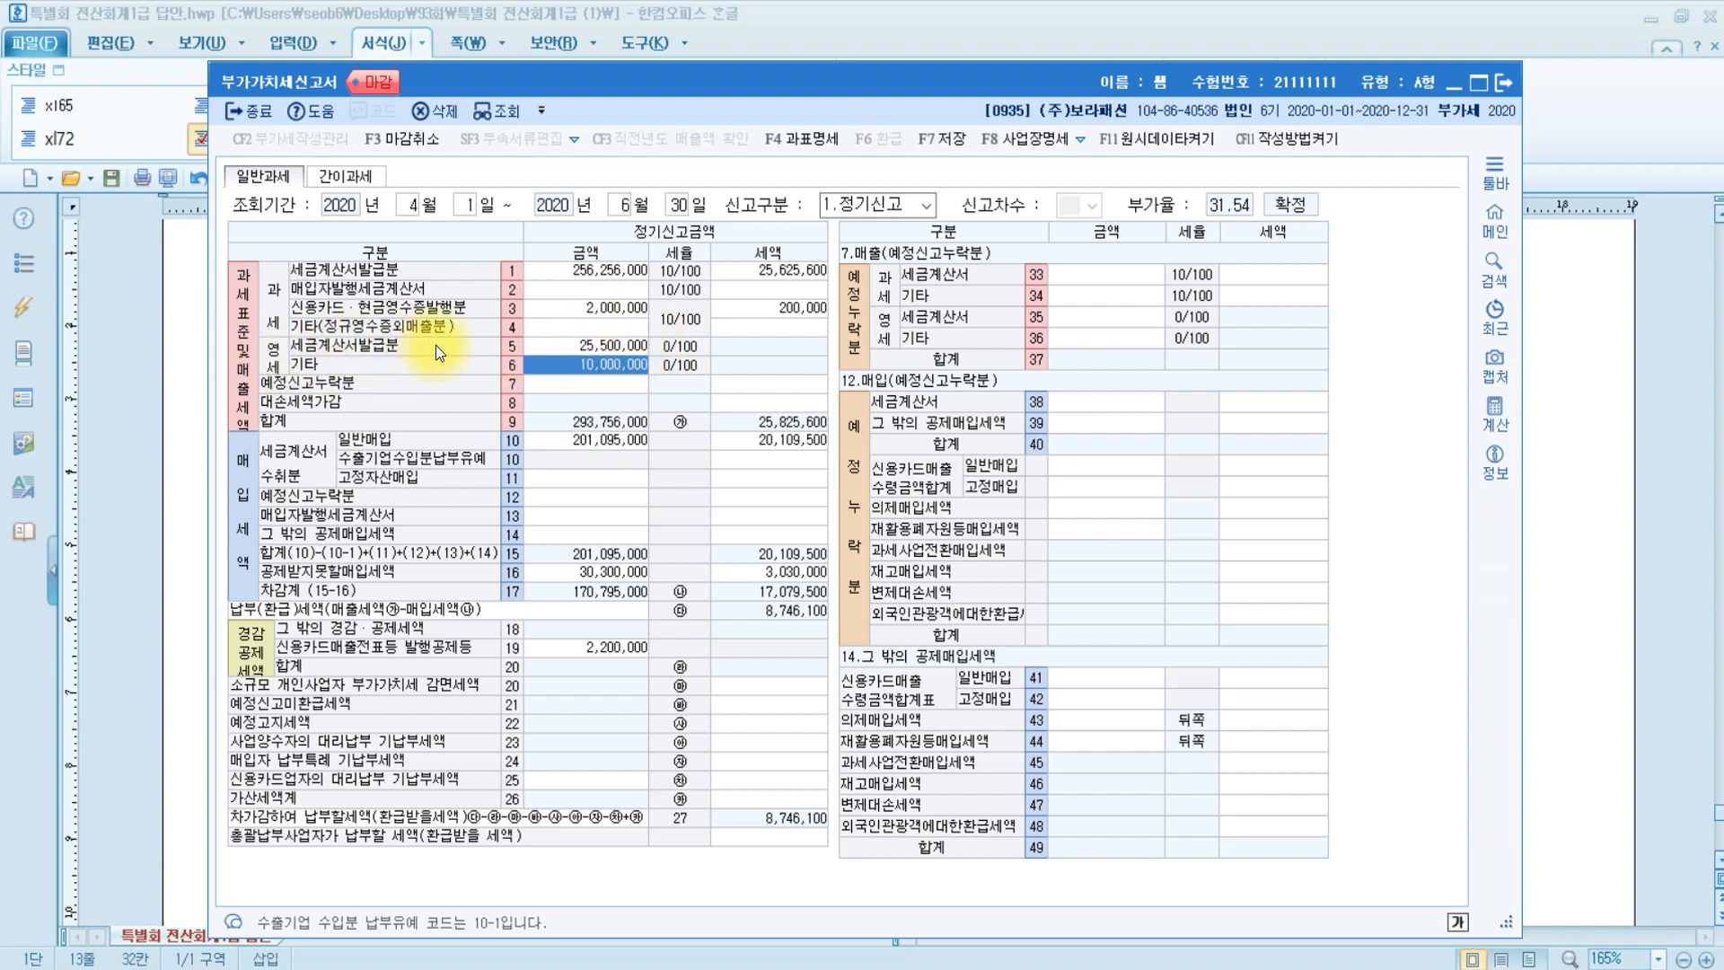
left_click(574, 352)
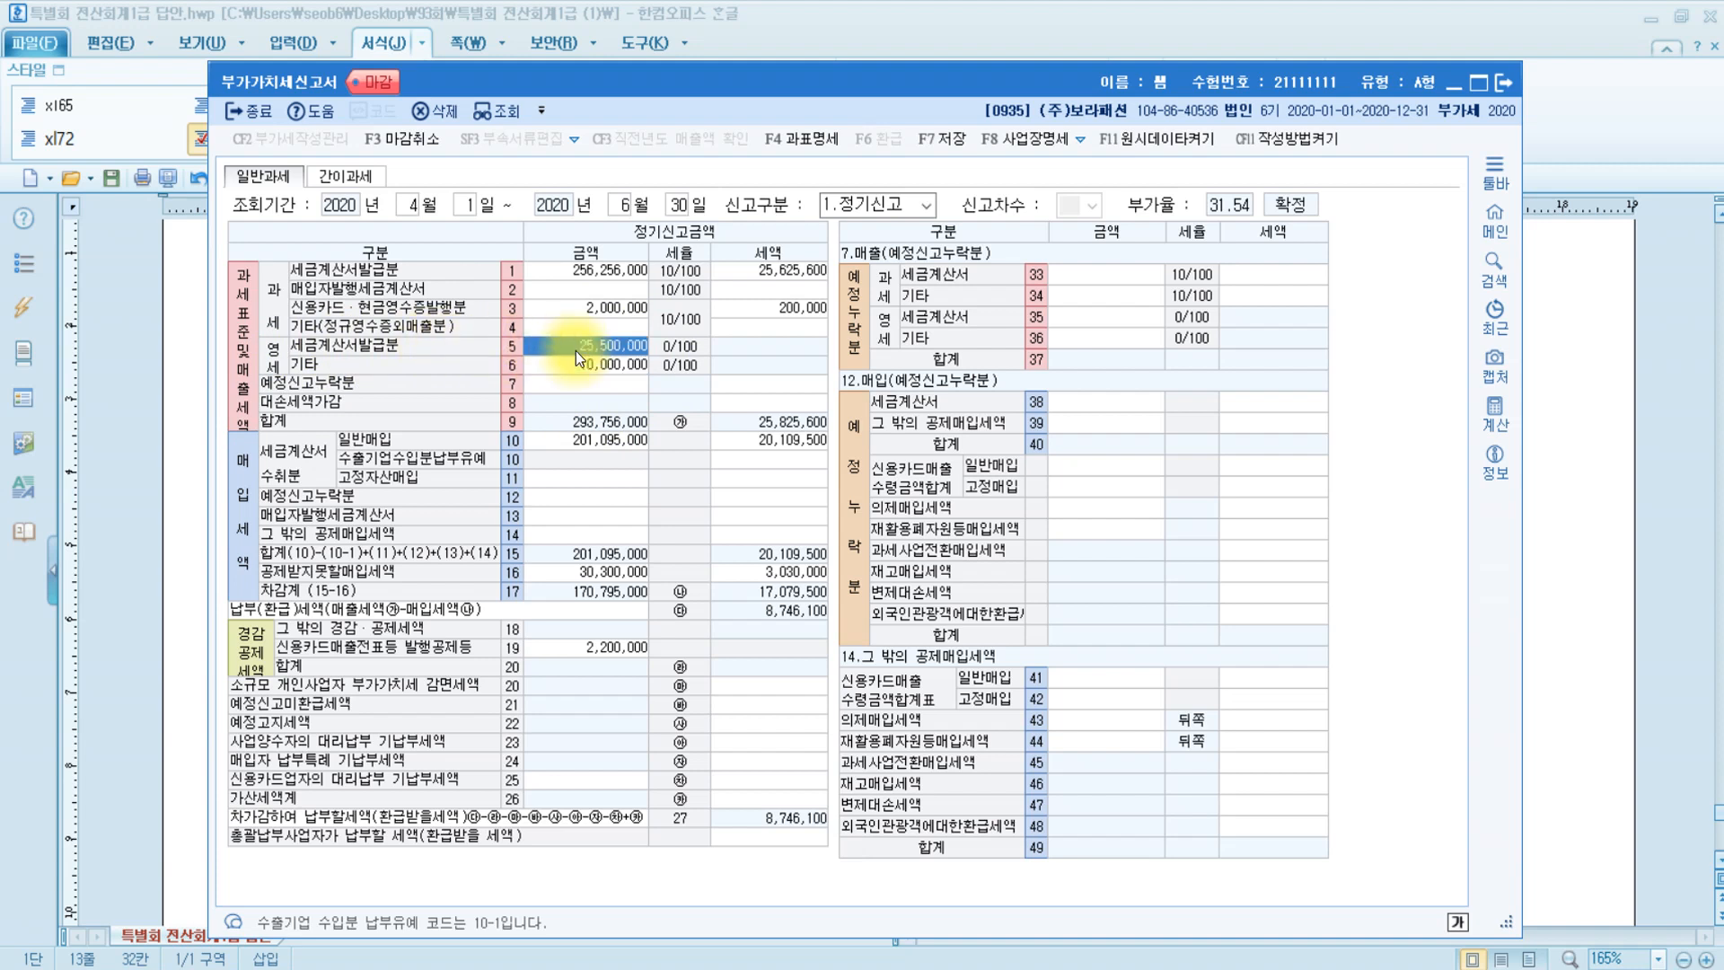
left_click(574, 352)
left_click(577, 365)
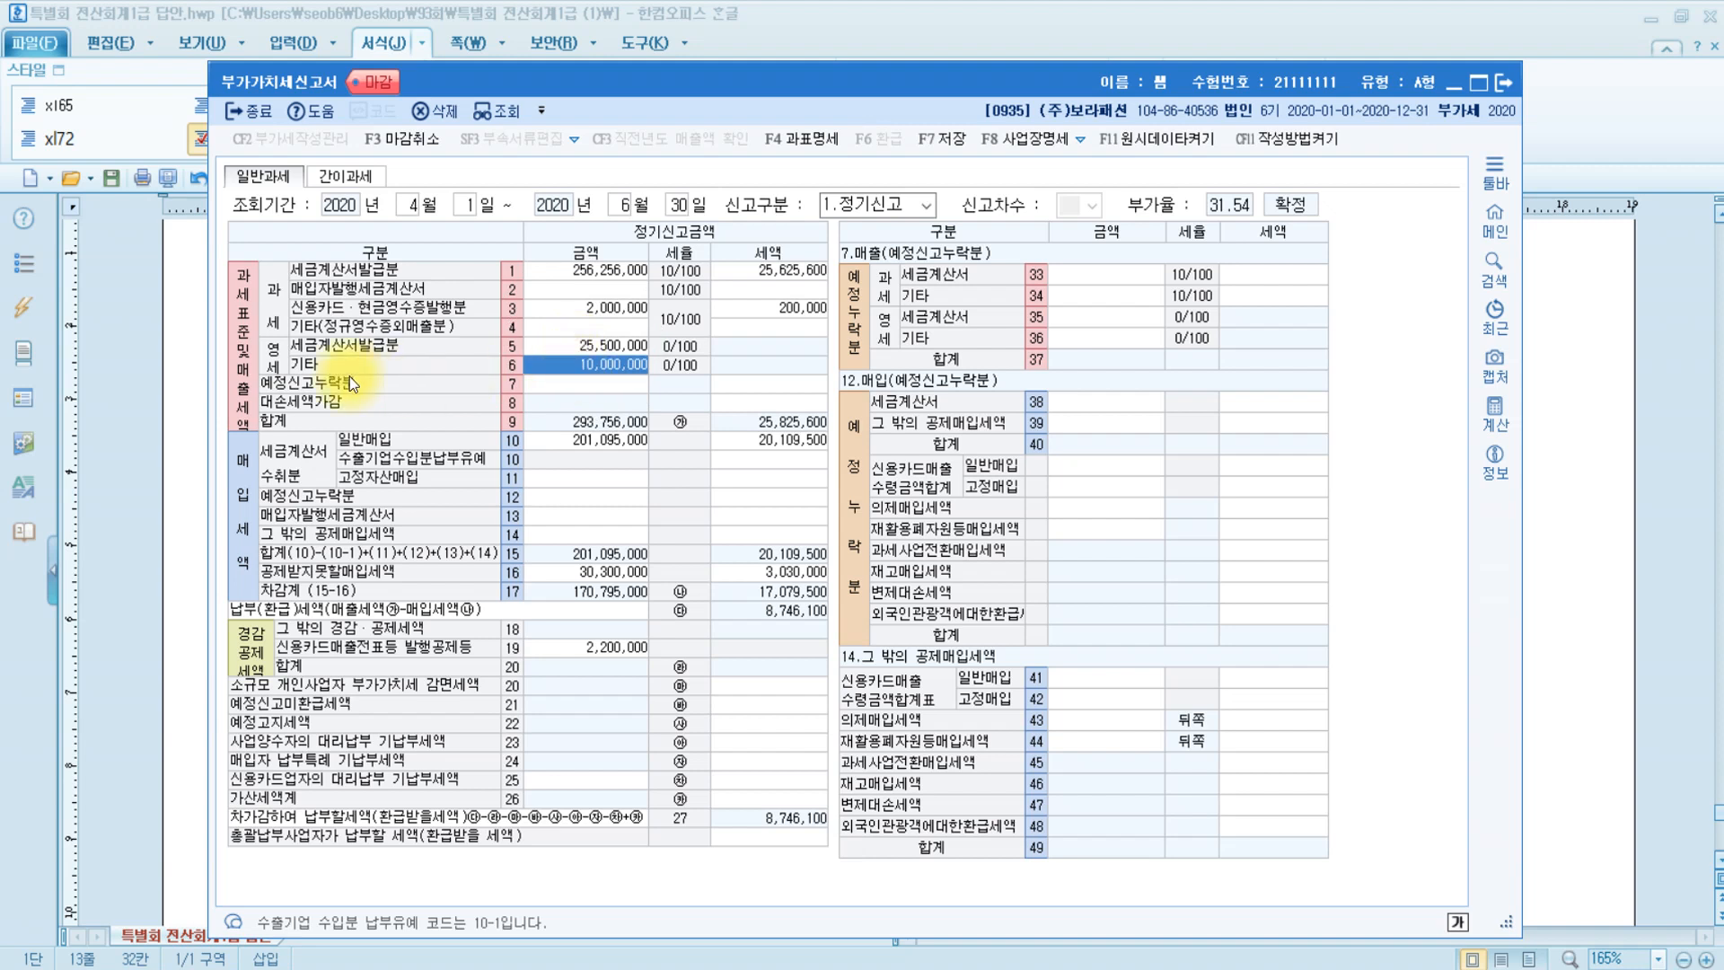
left_click(596, 365)
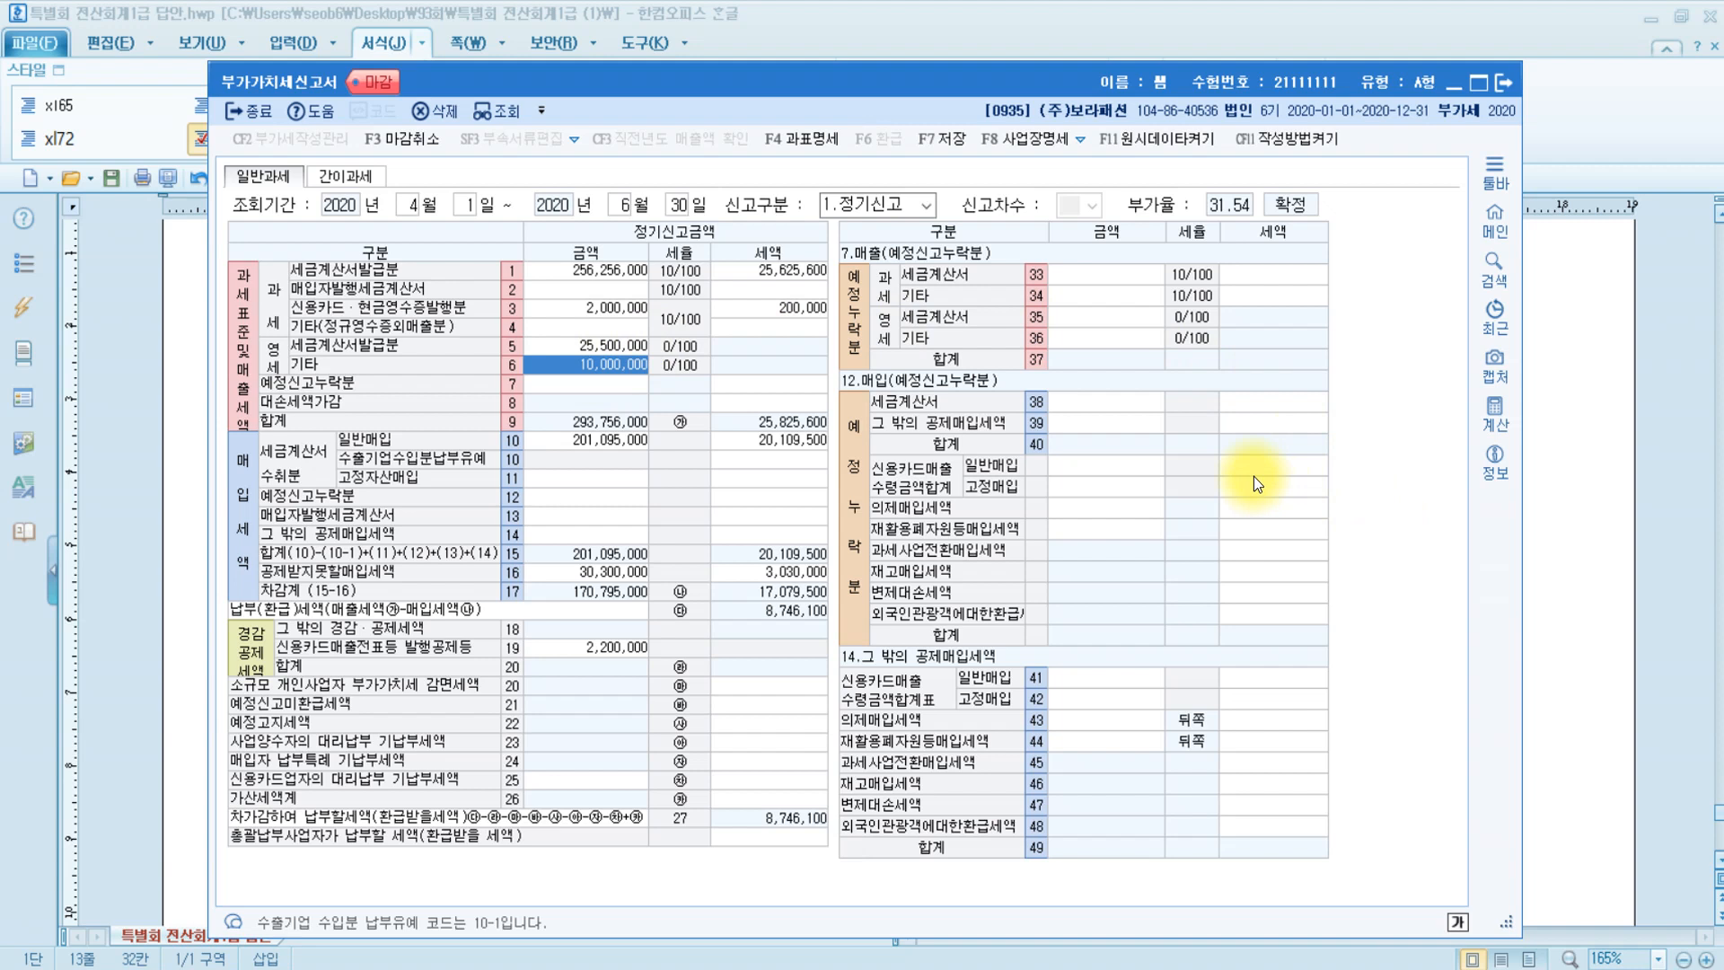
left_click(601, 343)
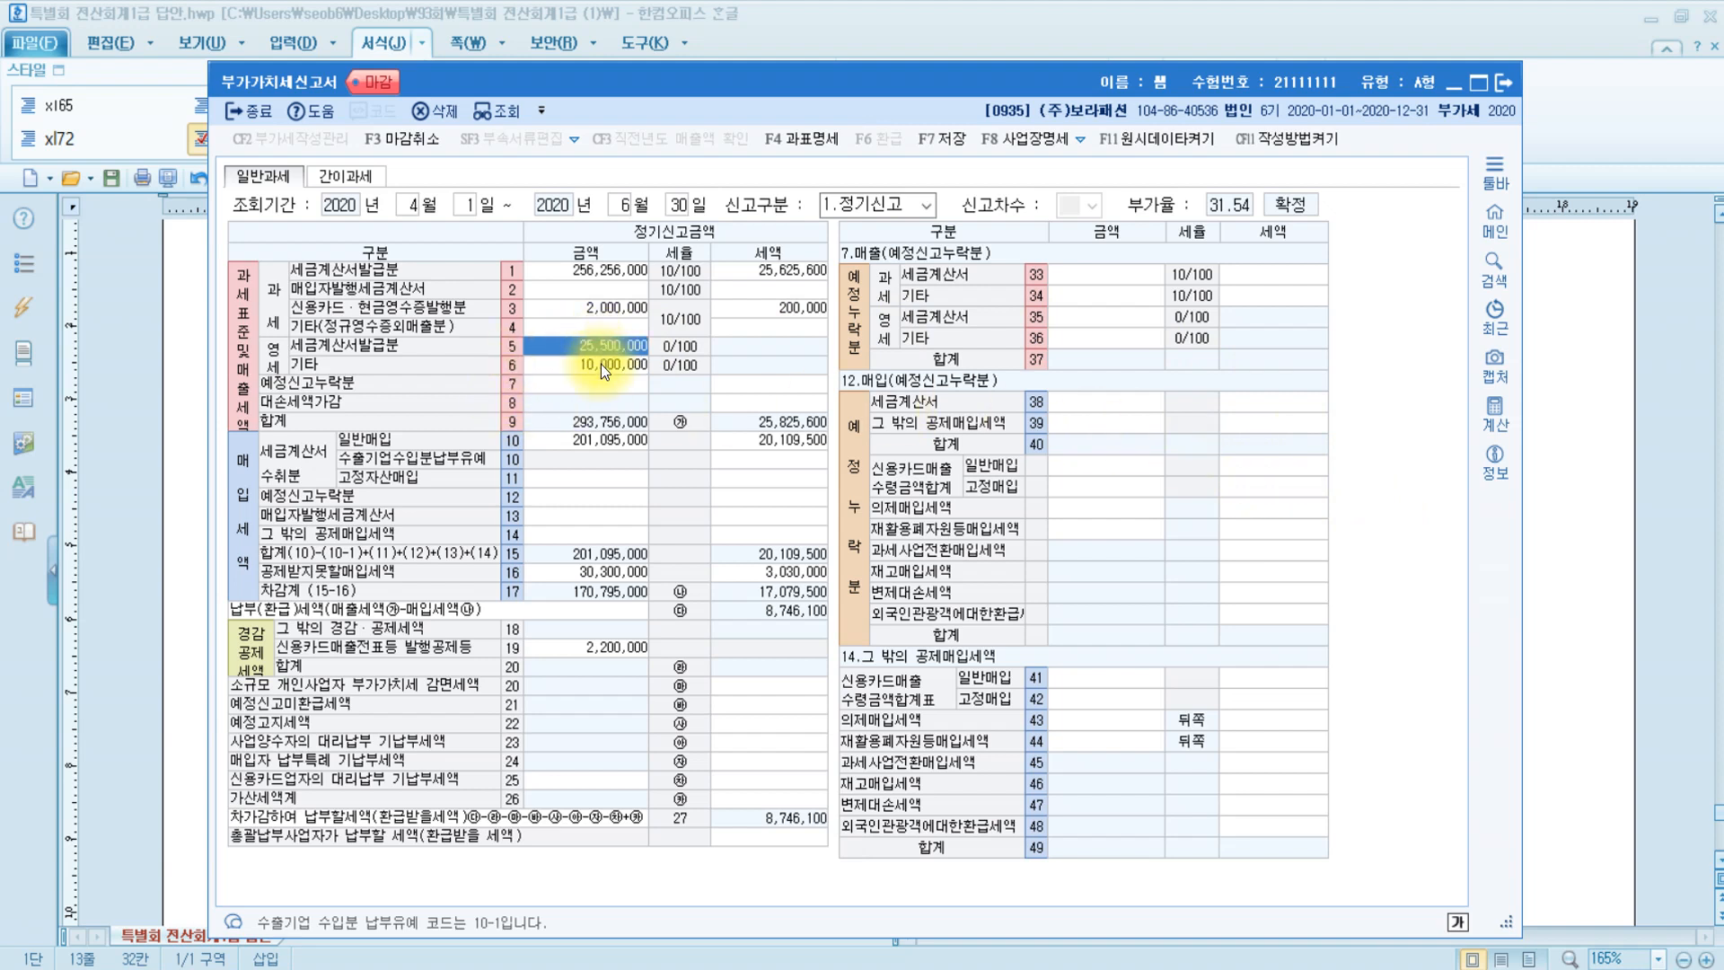
Switch to the Hangul document and check the zero-rated tax base against question [3]'s answer line.
left_click(1571, 529)
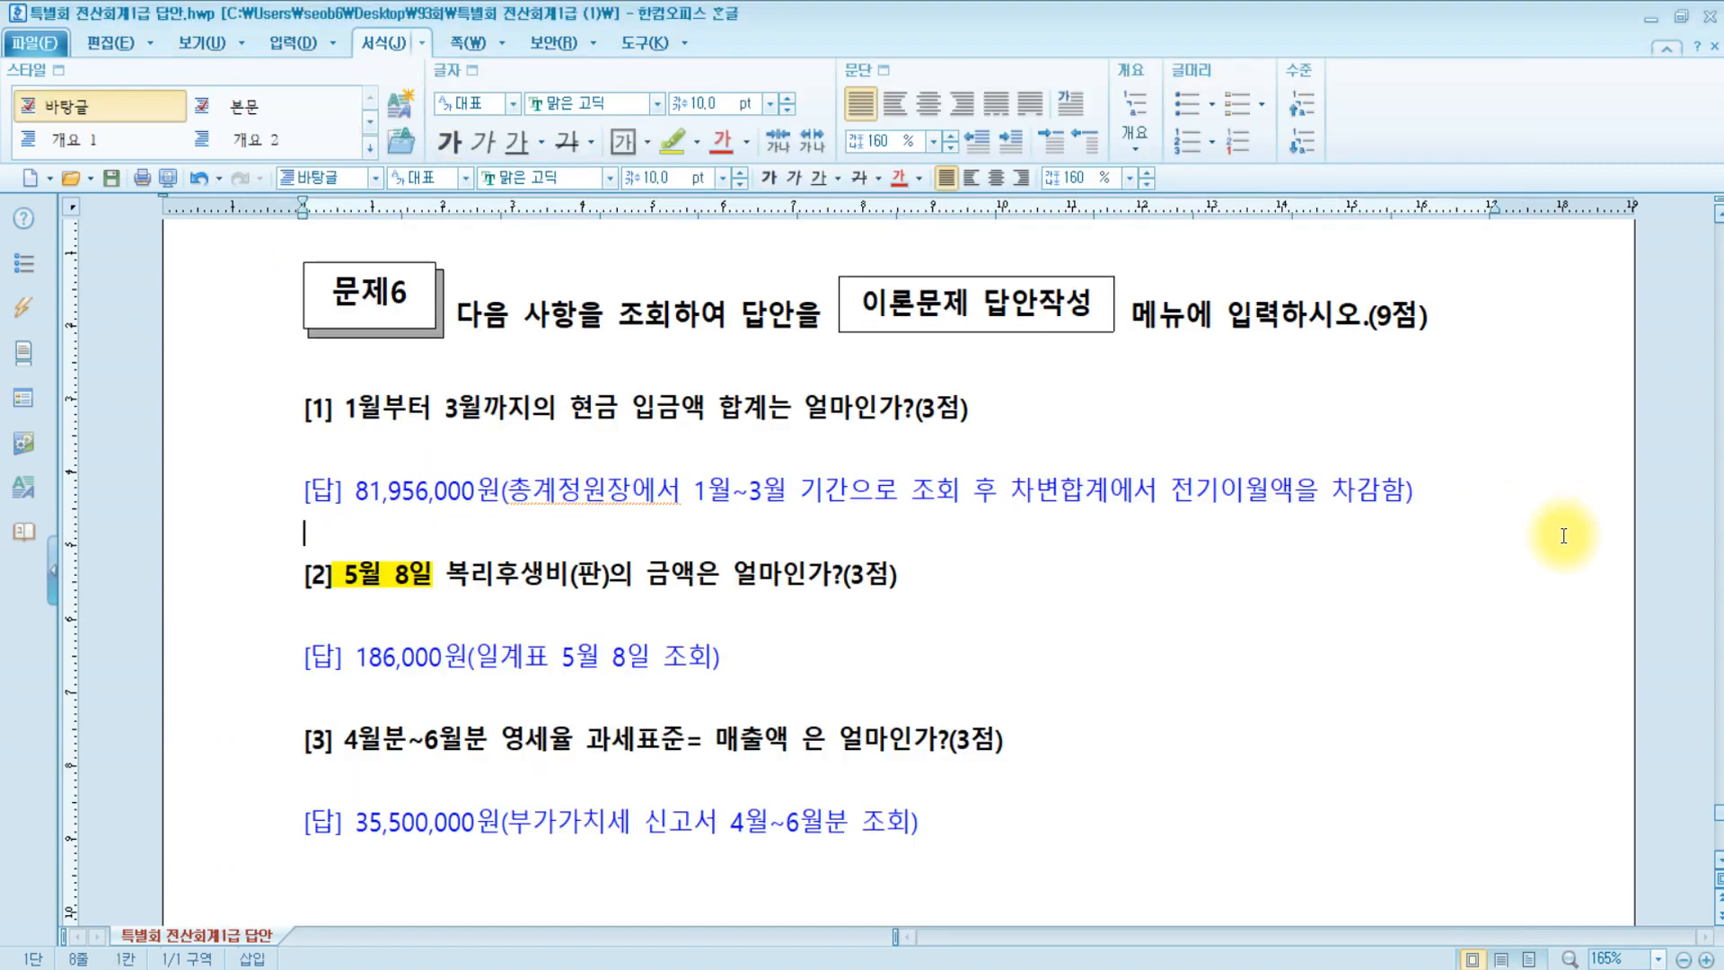
left_click_drag(335, 822, 1001, 821)
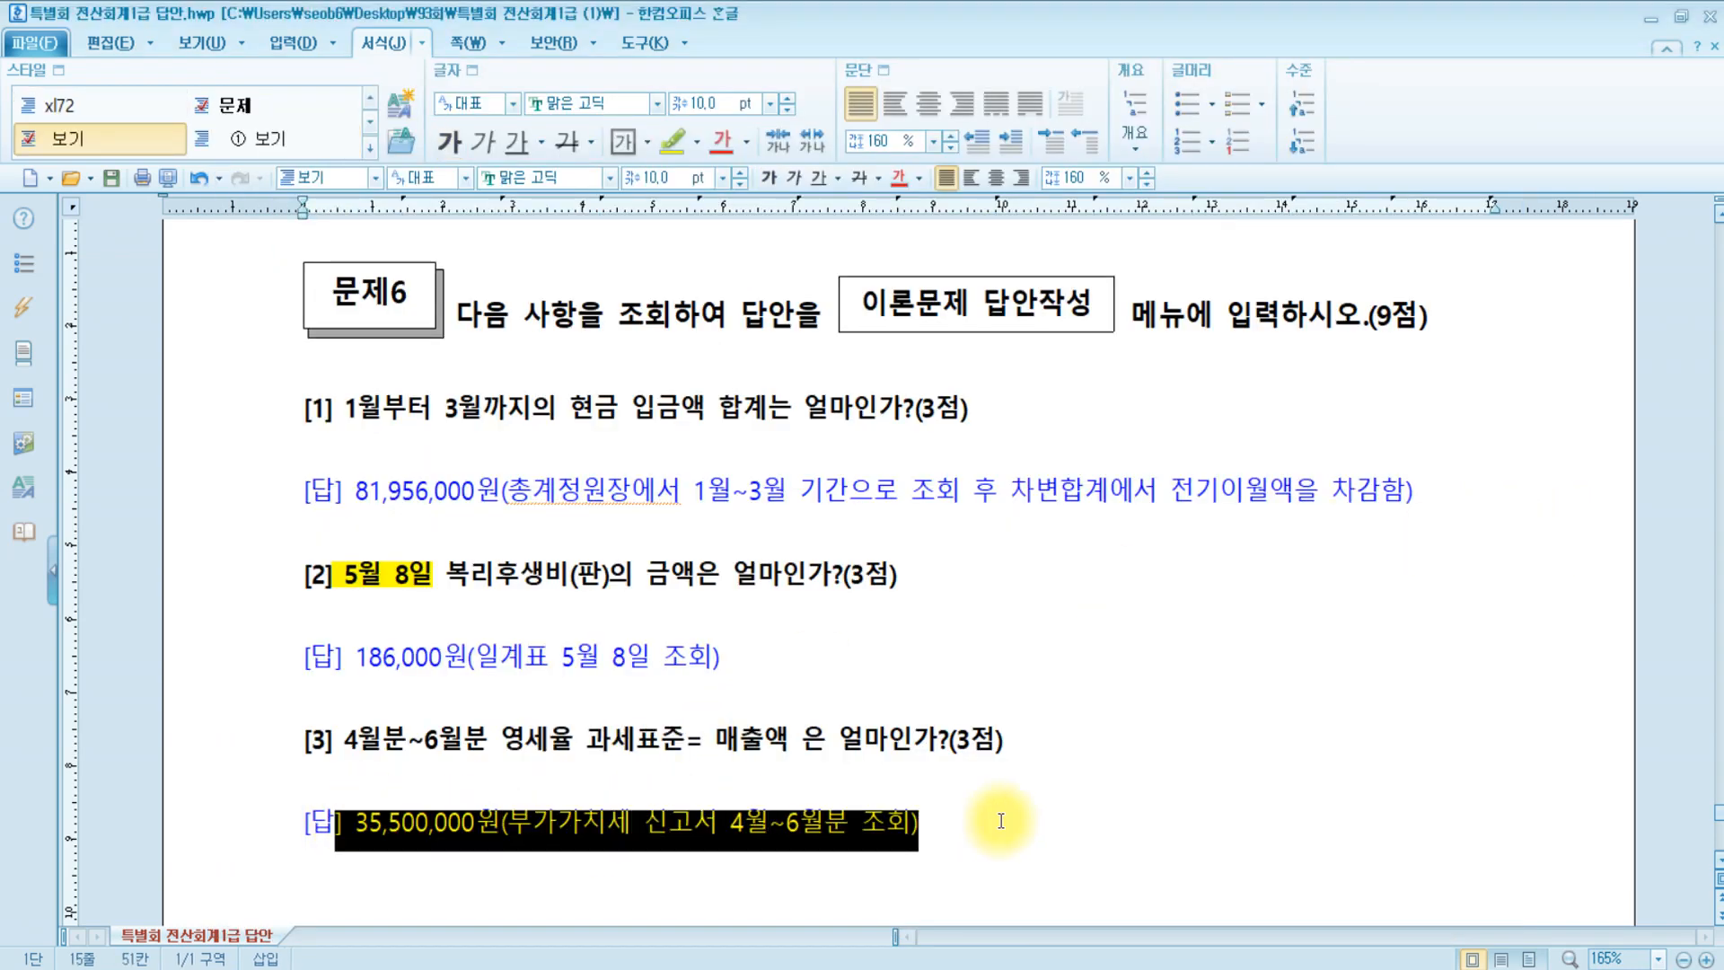
left_click(1001, 821)
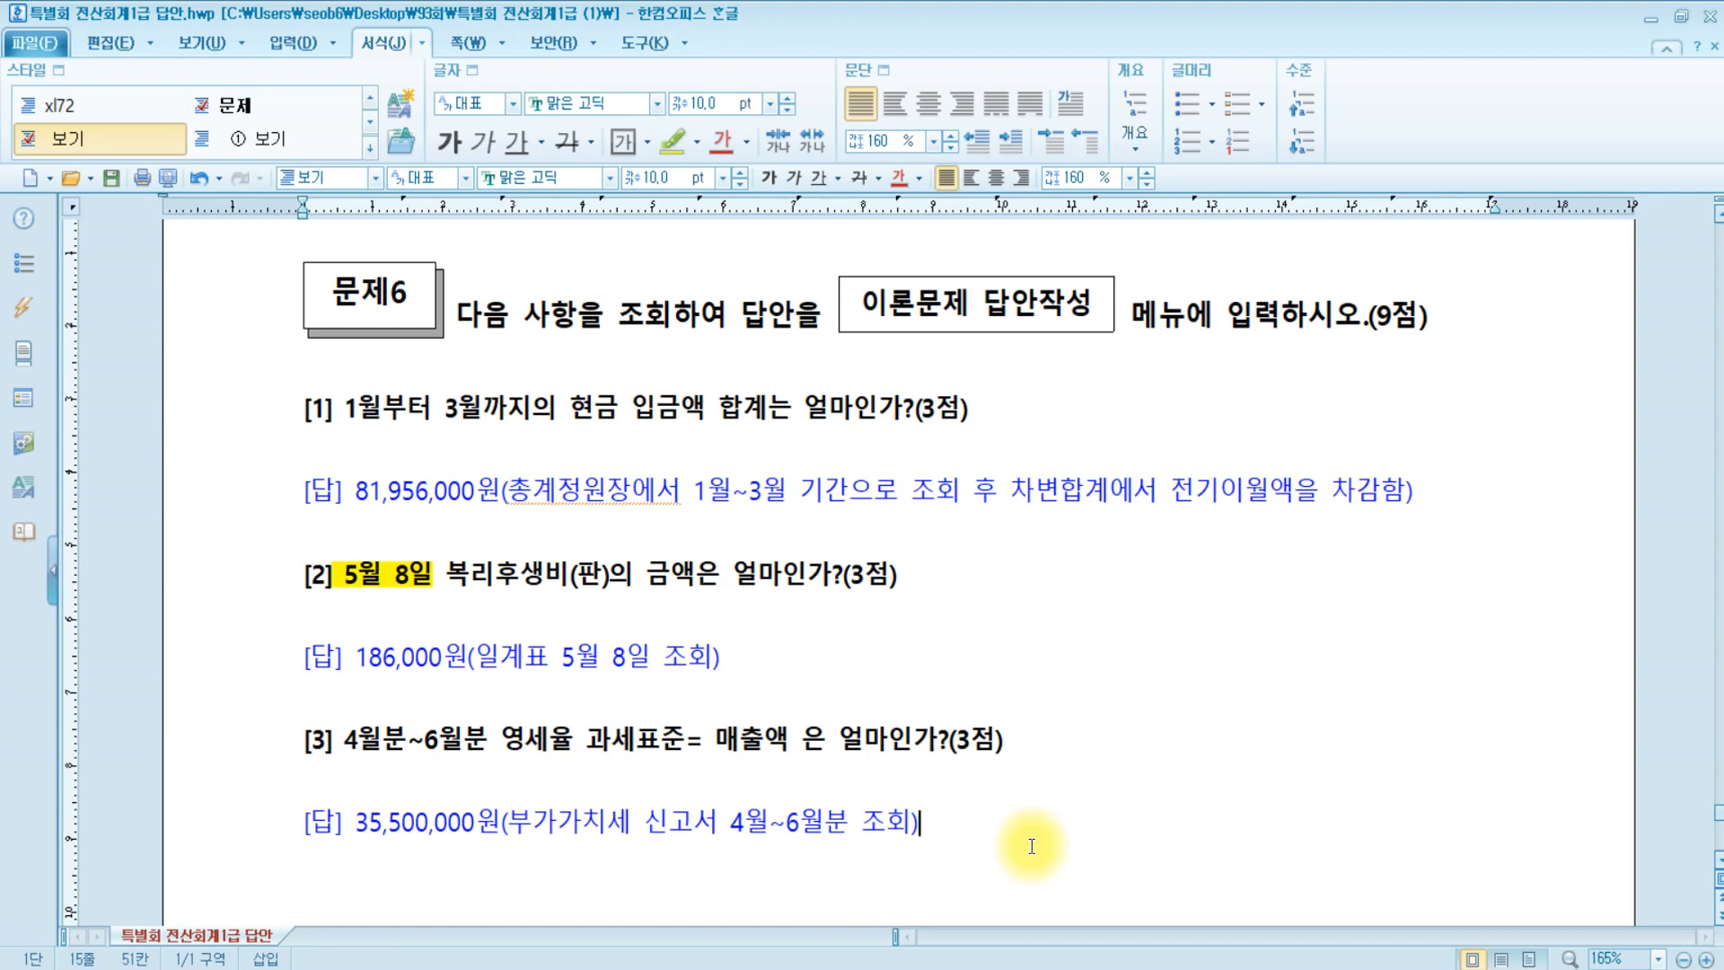
Return to KcLep's main window and switch to the 회계관리 module.
left_click(417, 968)
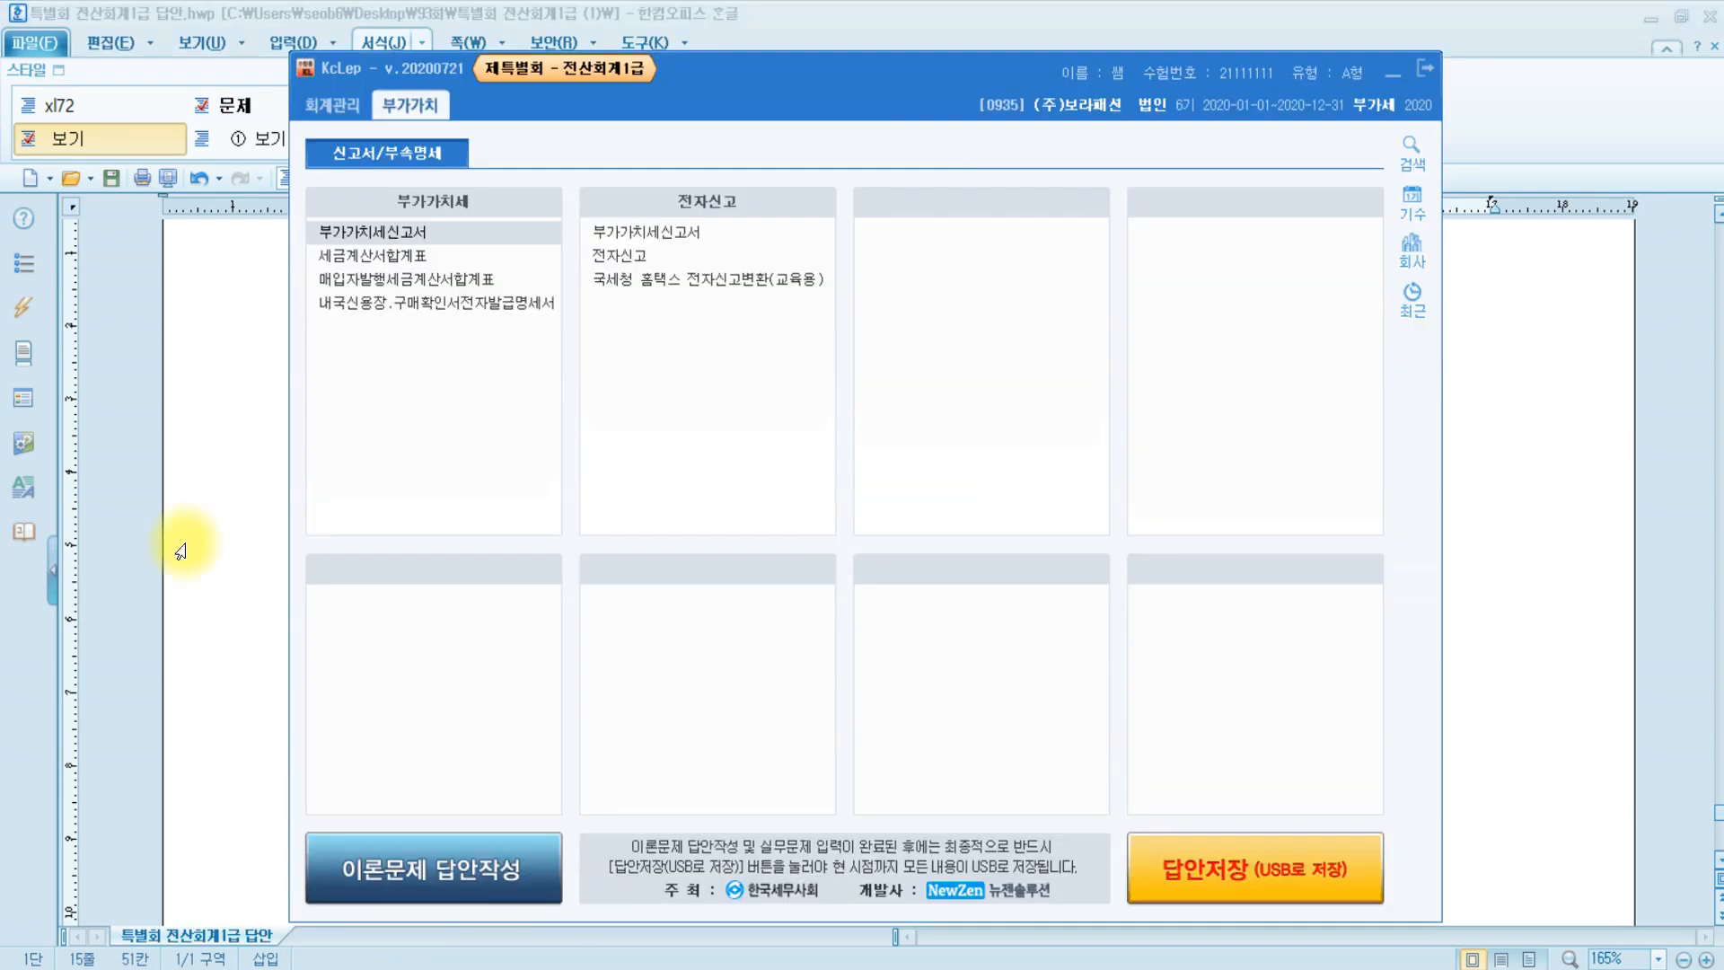
left_click(328, 105)
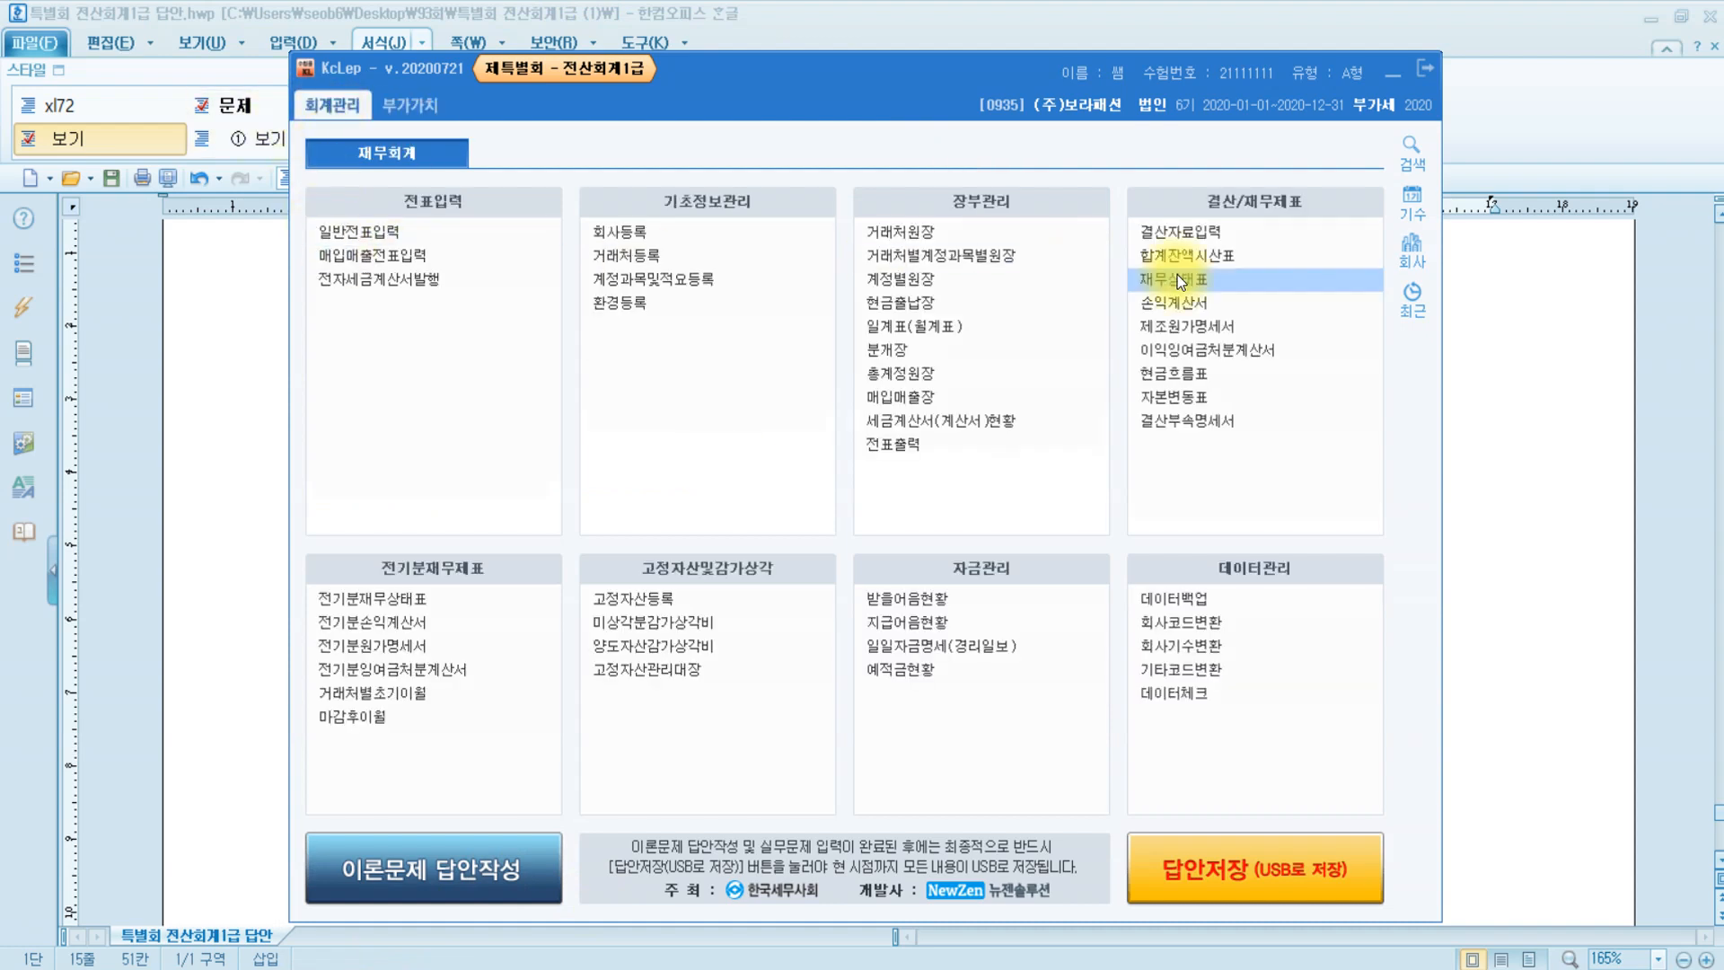